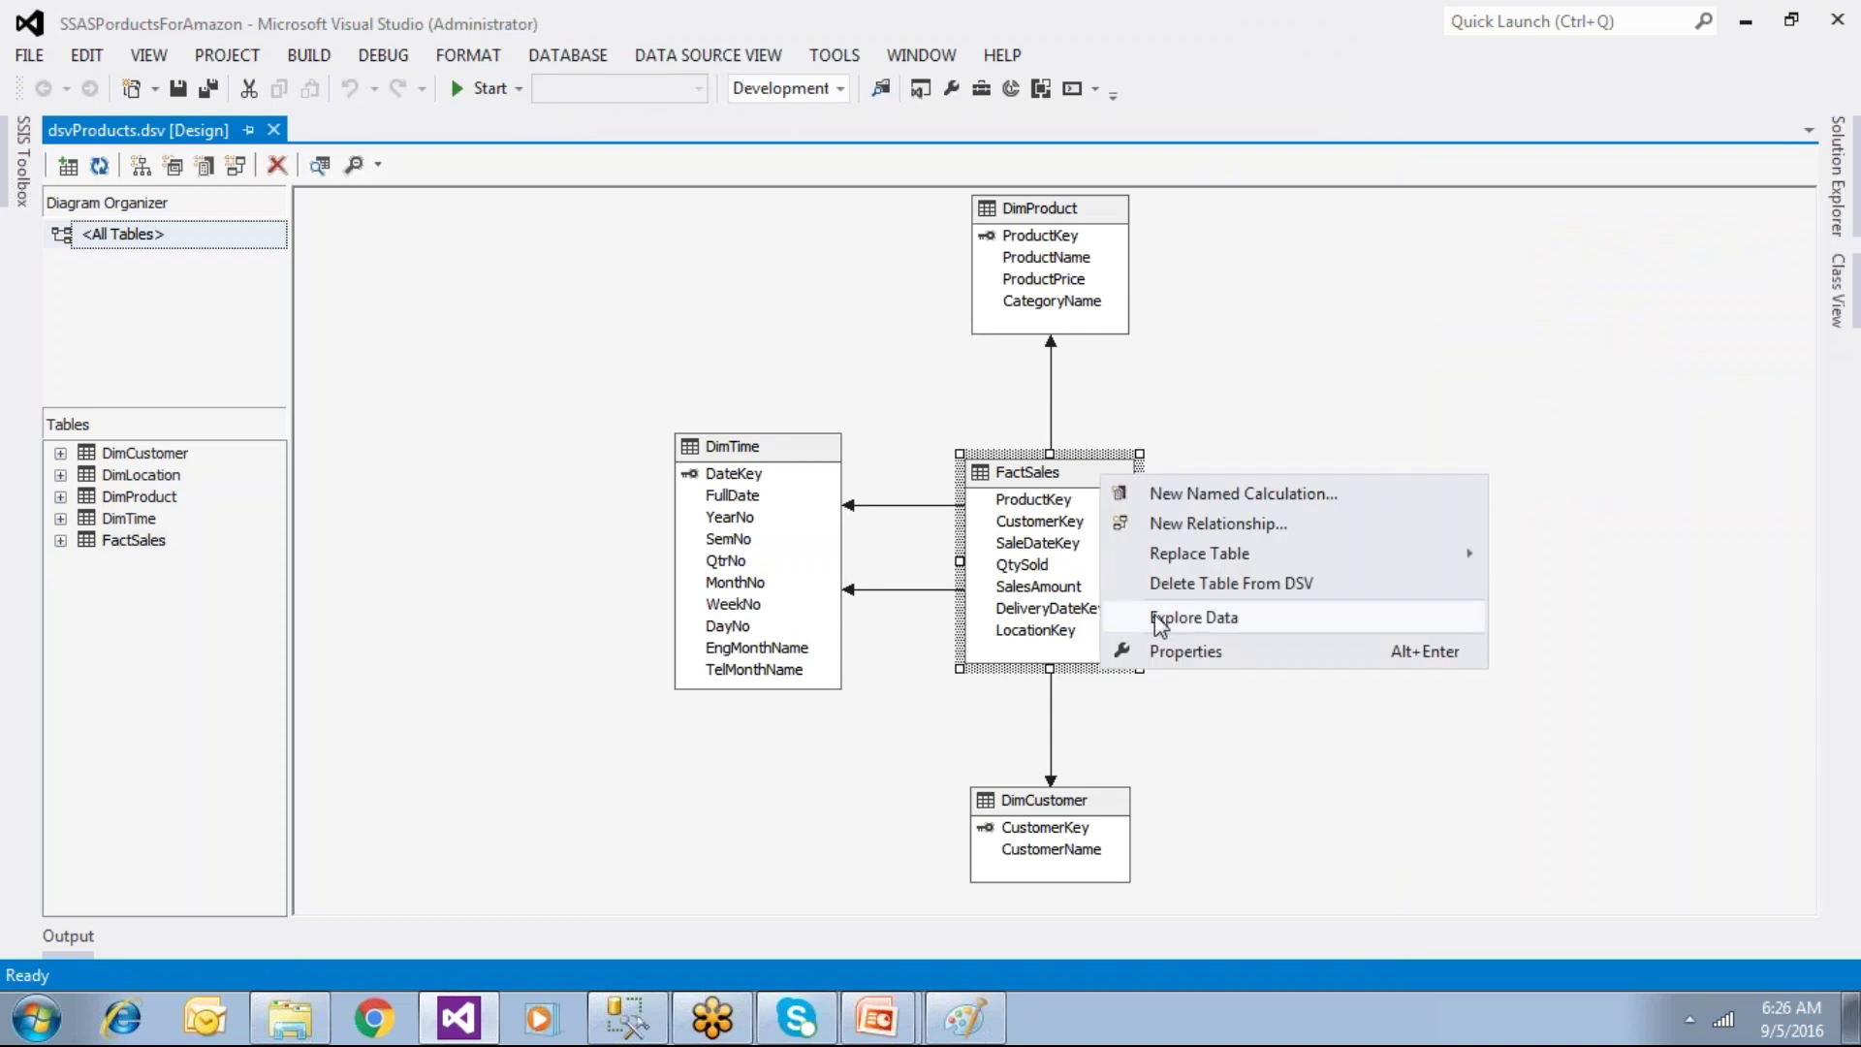
Step: Explore the data of the FactSales table and the DimTime table, closing each data view after viewing it
click(1154, 615)
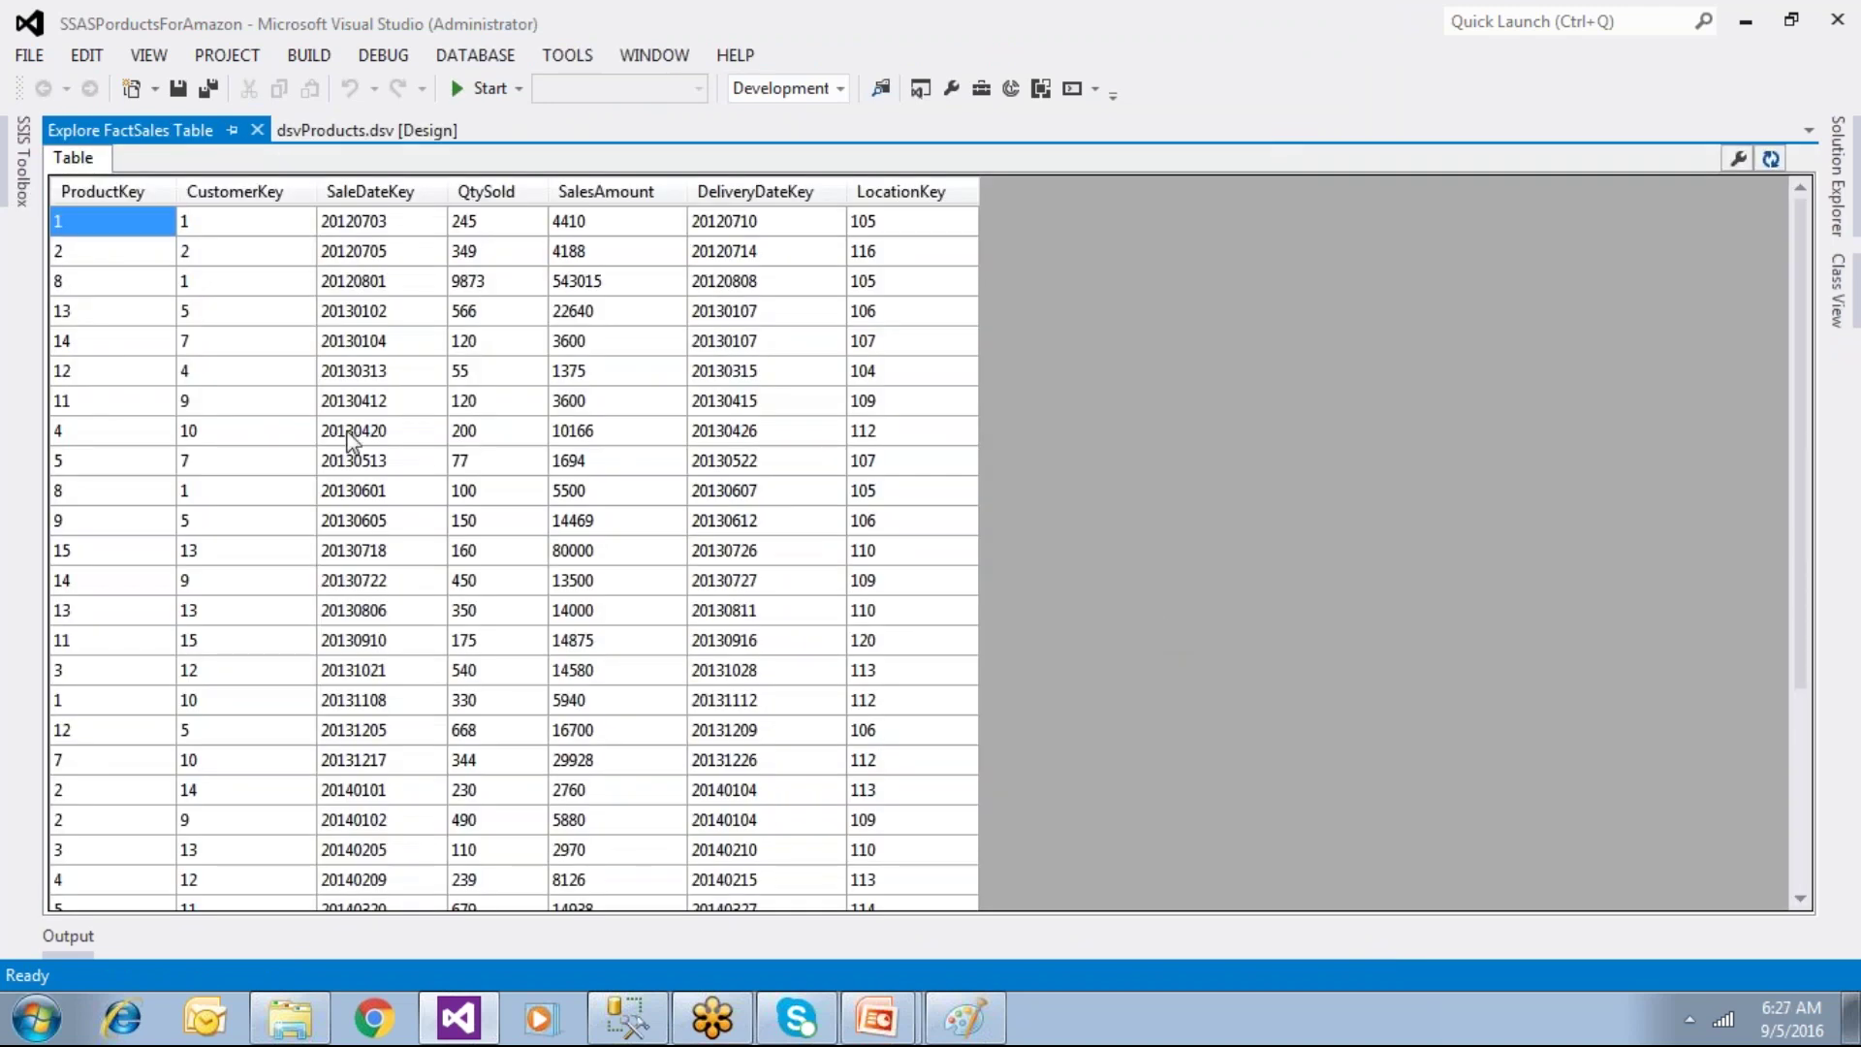
click(257, 130)
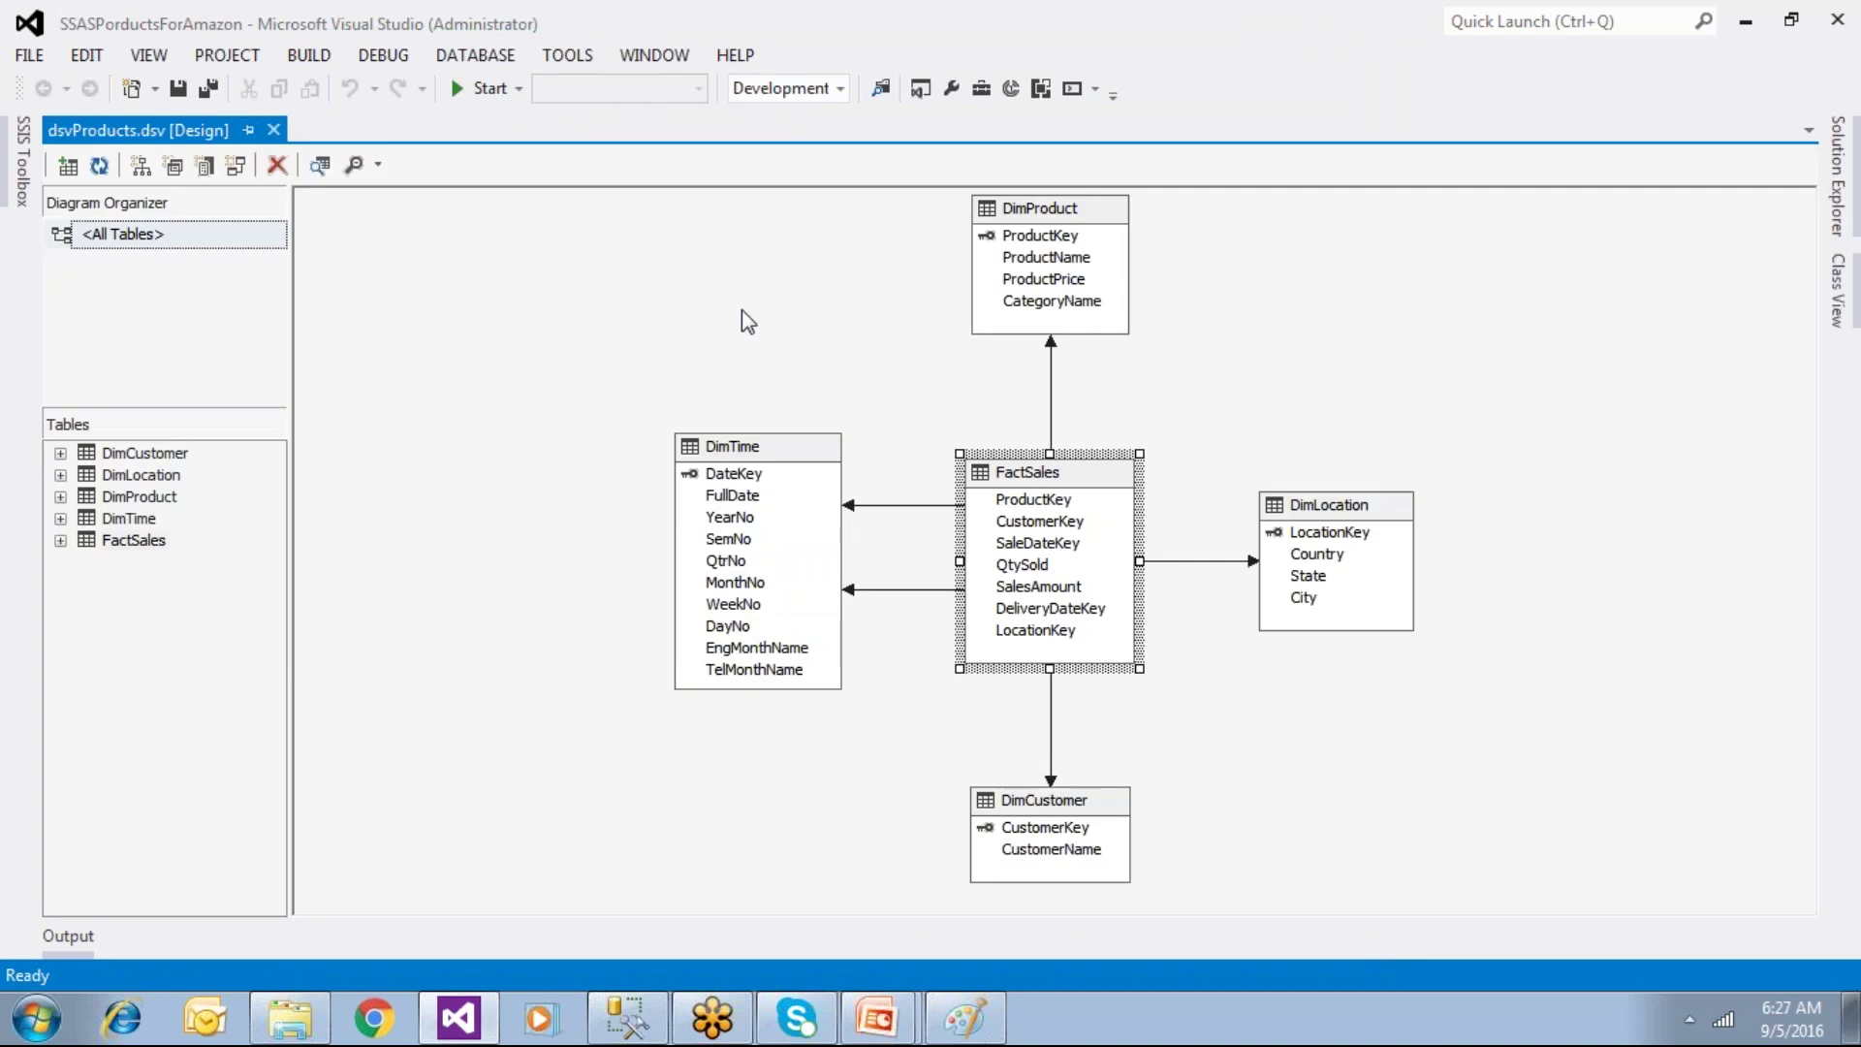
right_click(791, 438)
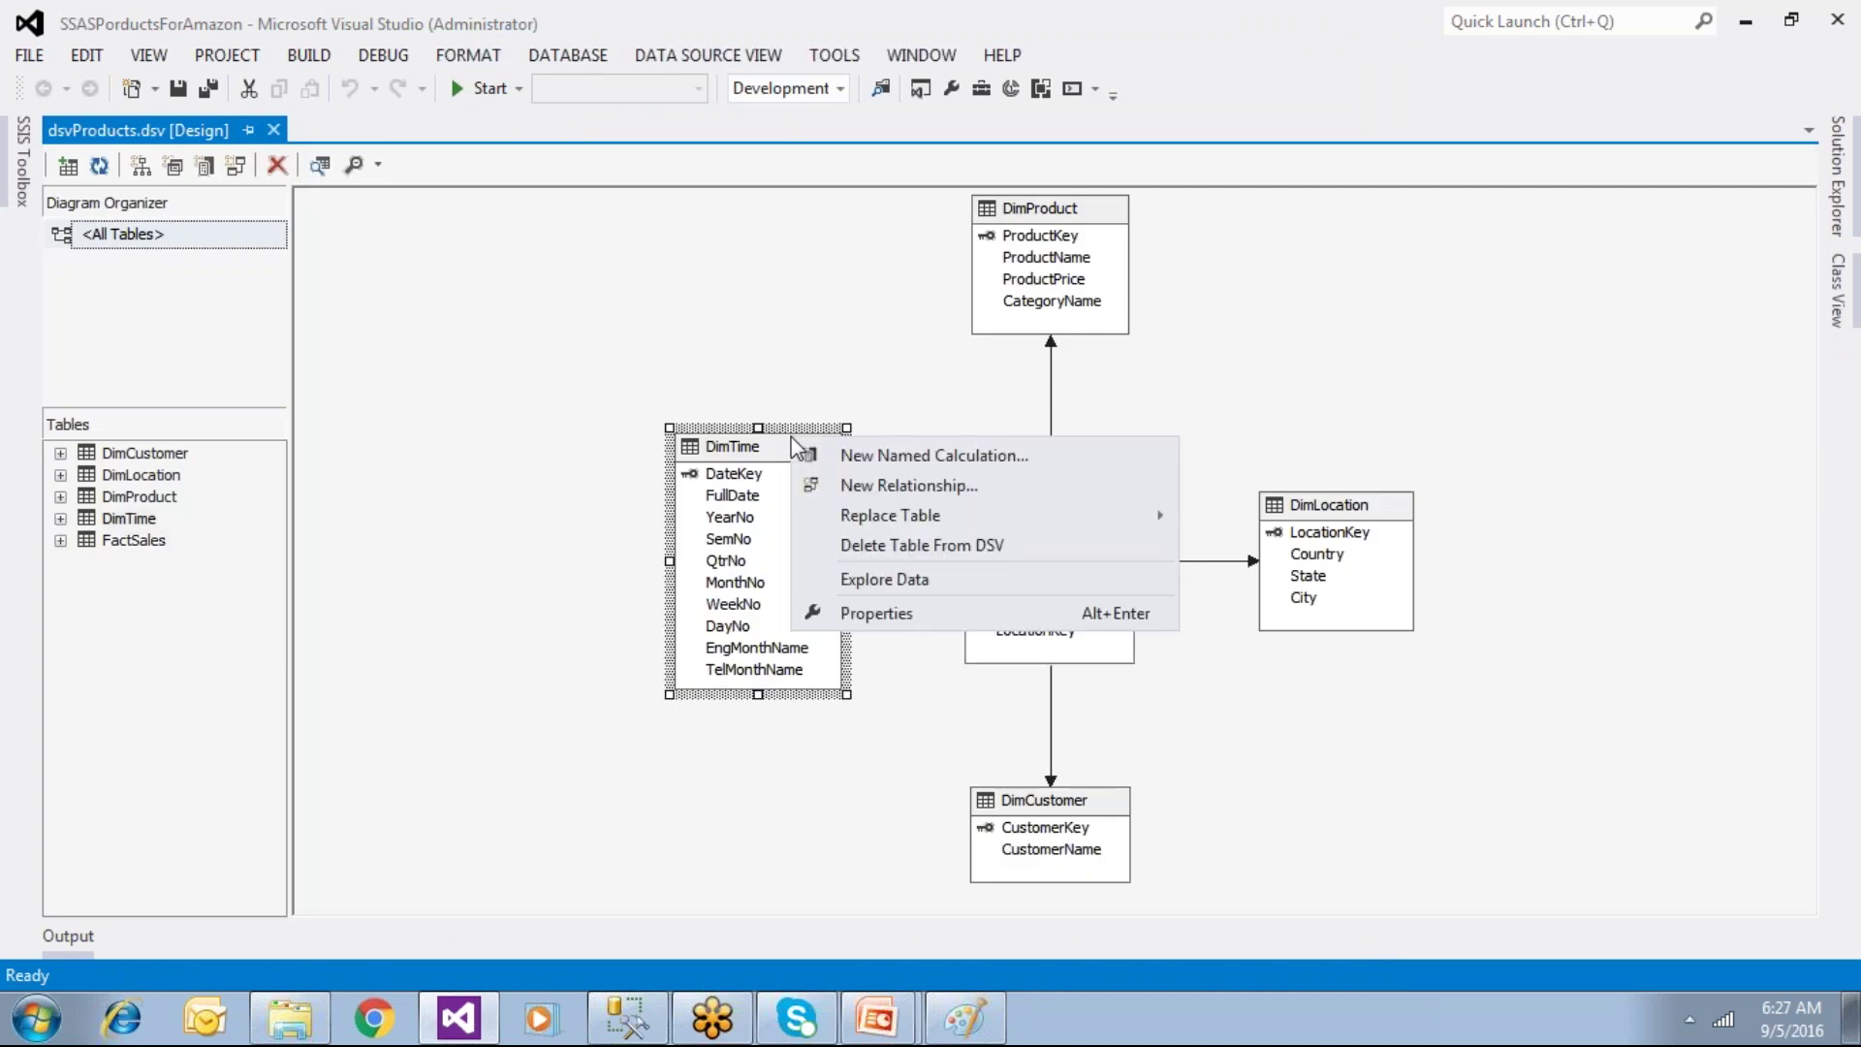
click(824, 582)
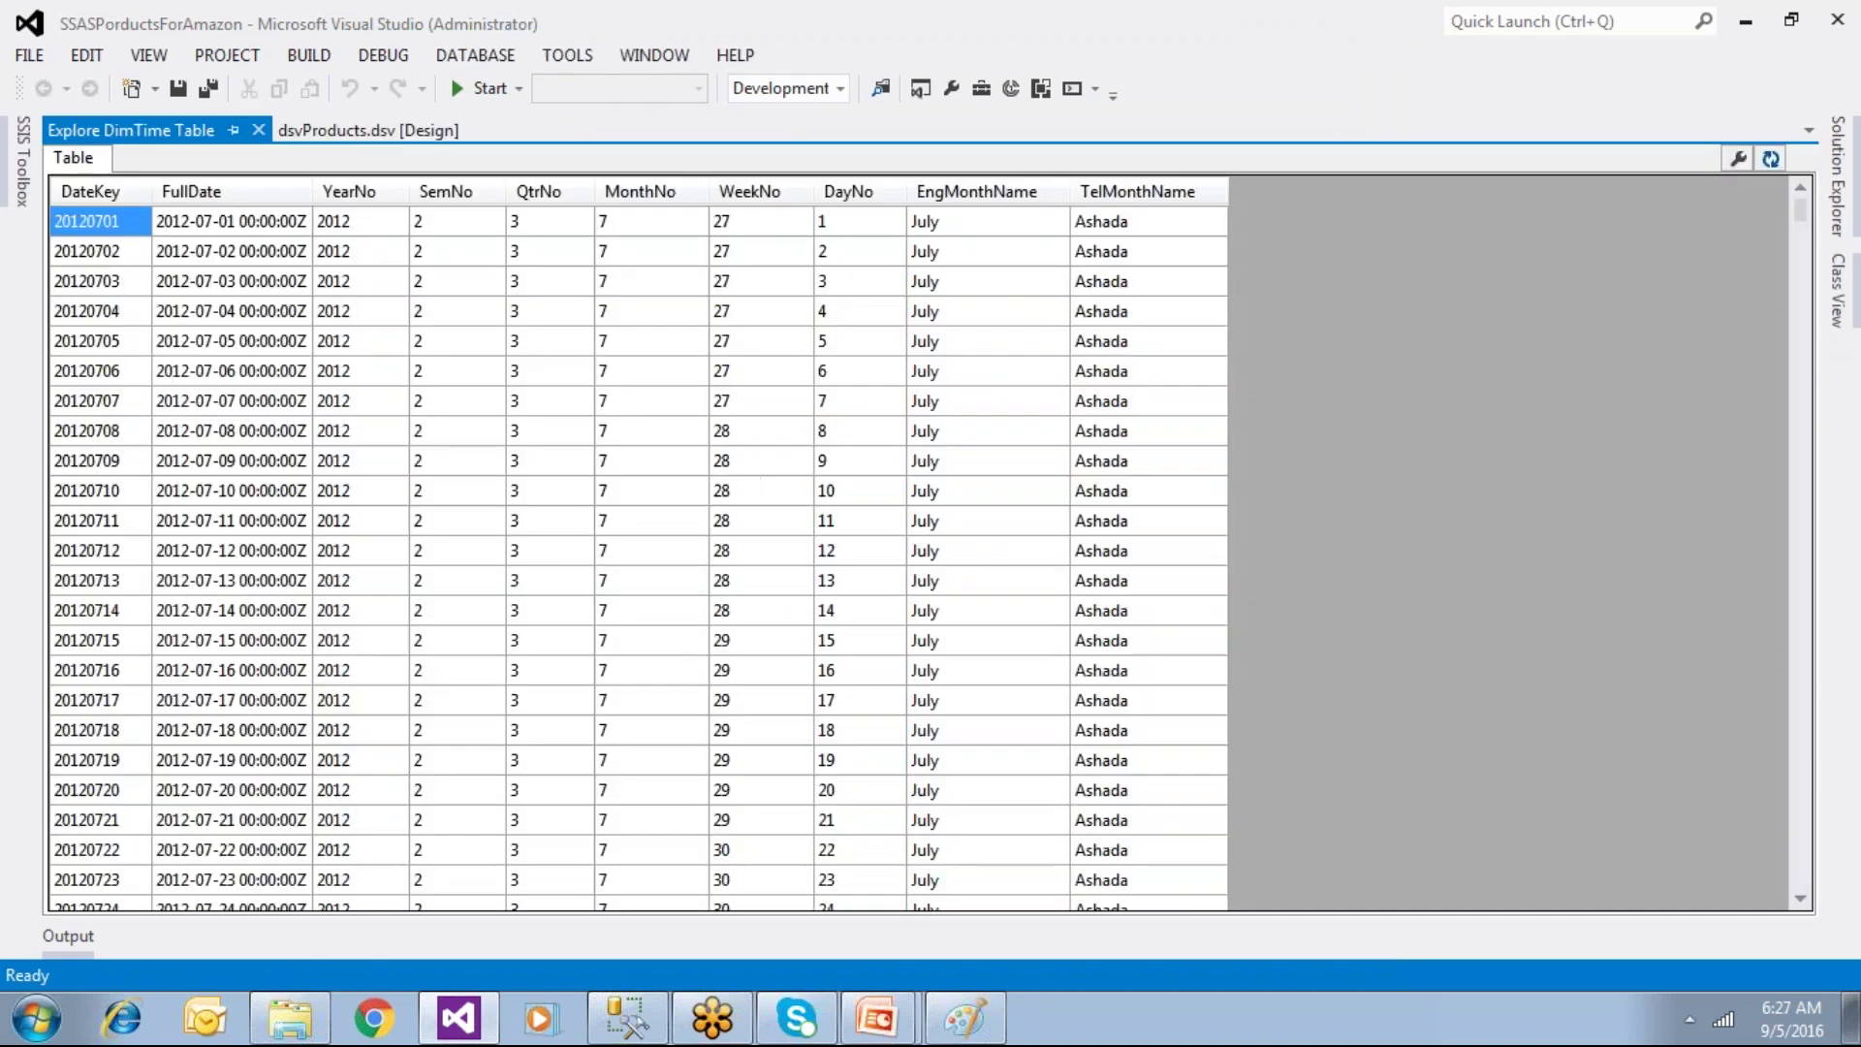
click(258, 131)
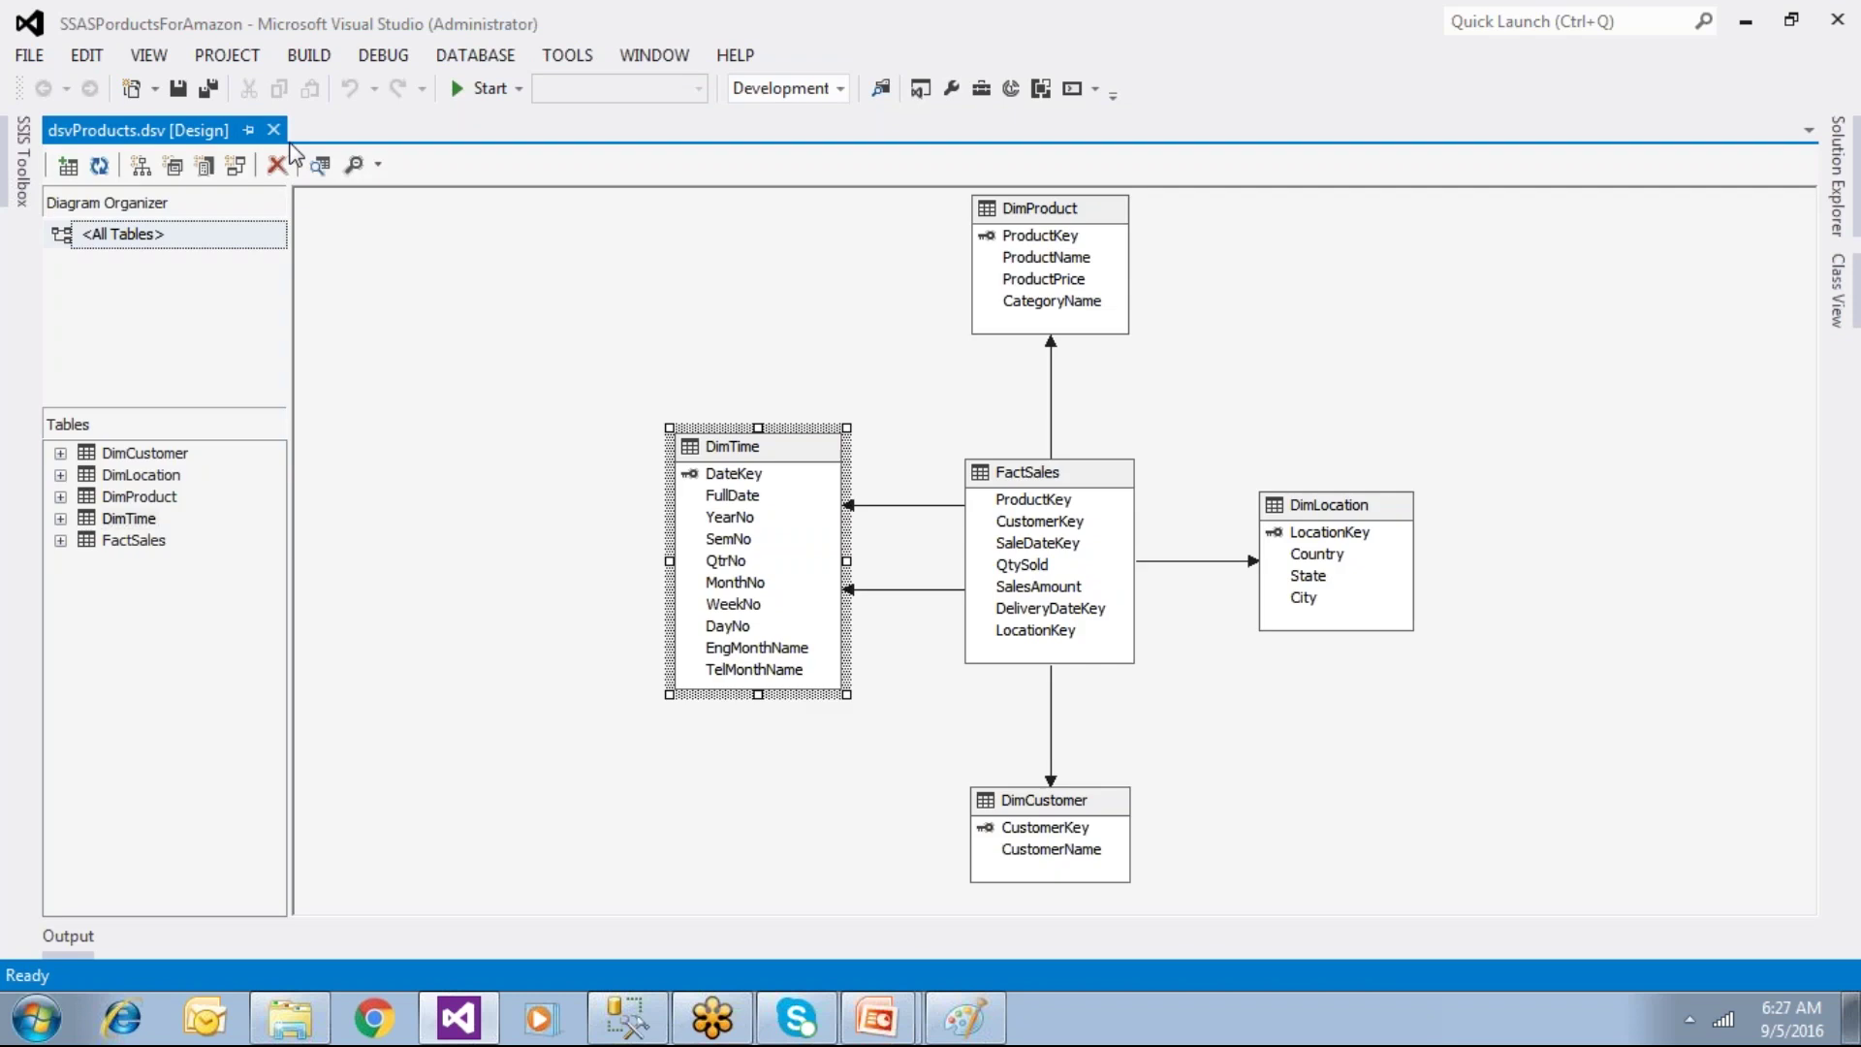
Step: Start a new named calculation on the DimTime table in the data source view
right_click(1337, 513)
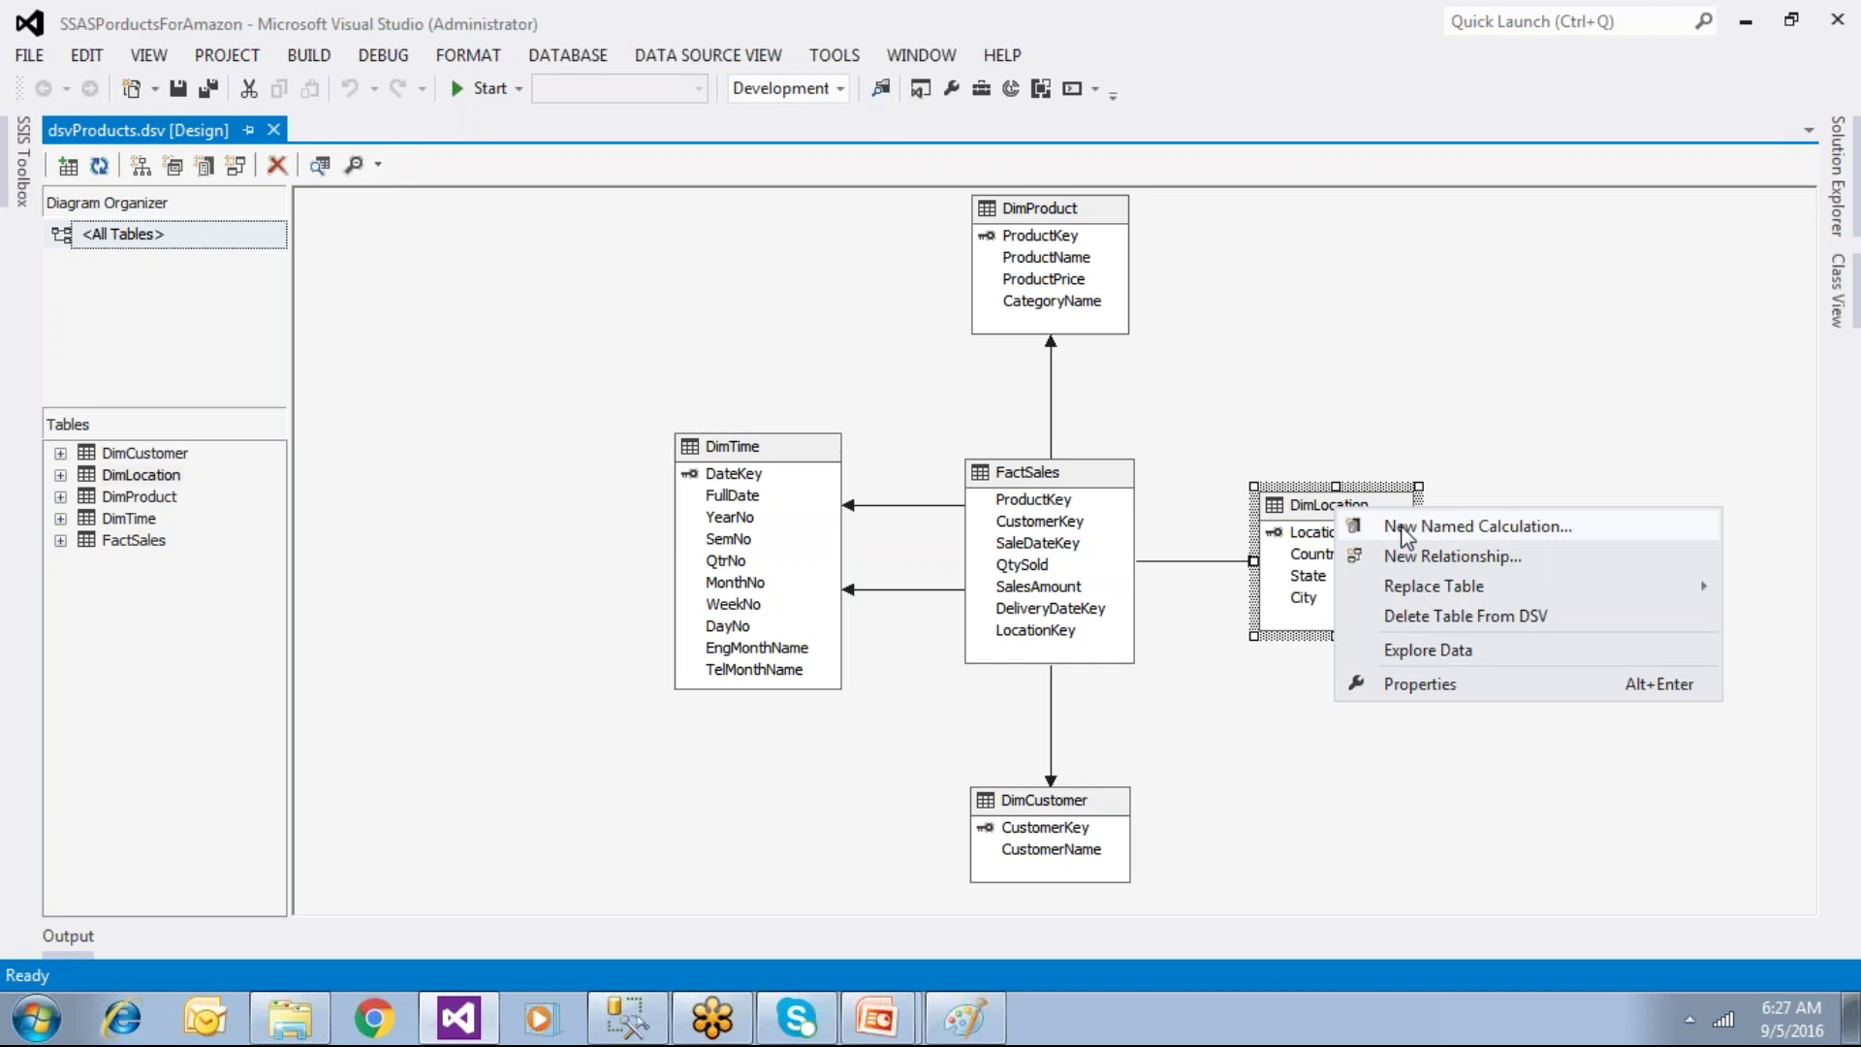
click(1487, 380)
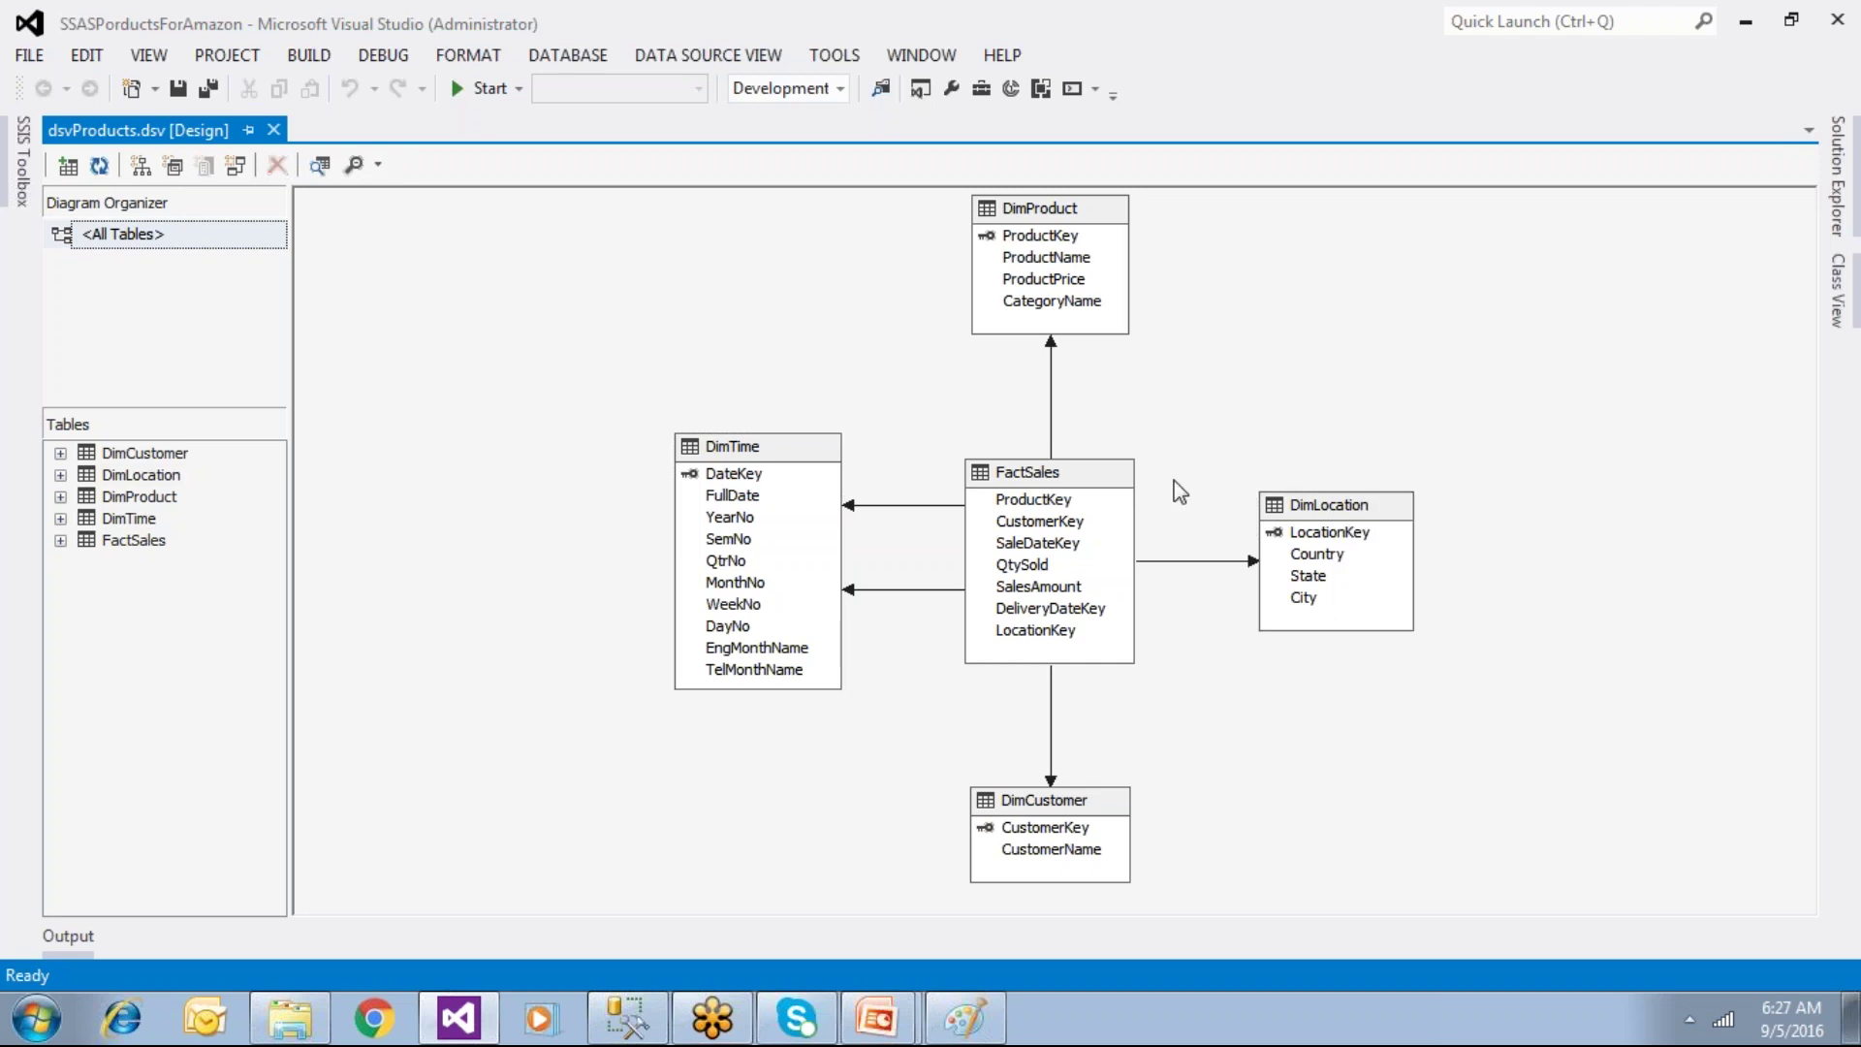
click(809, 463)
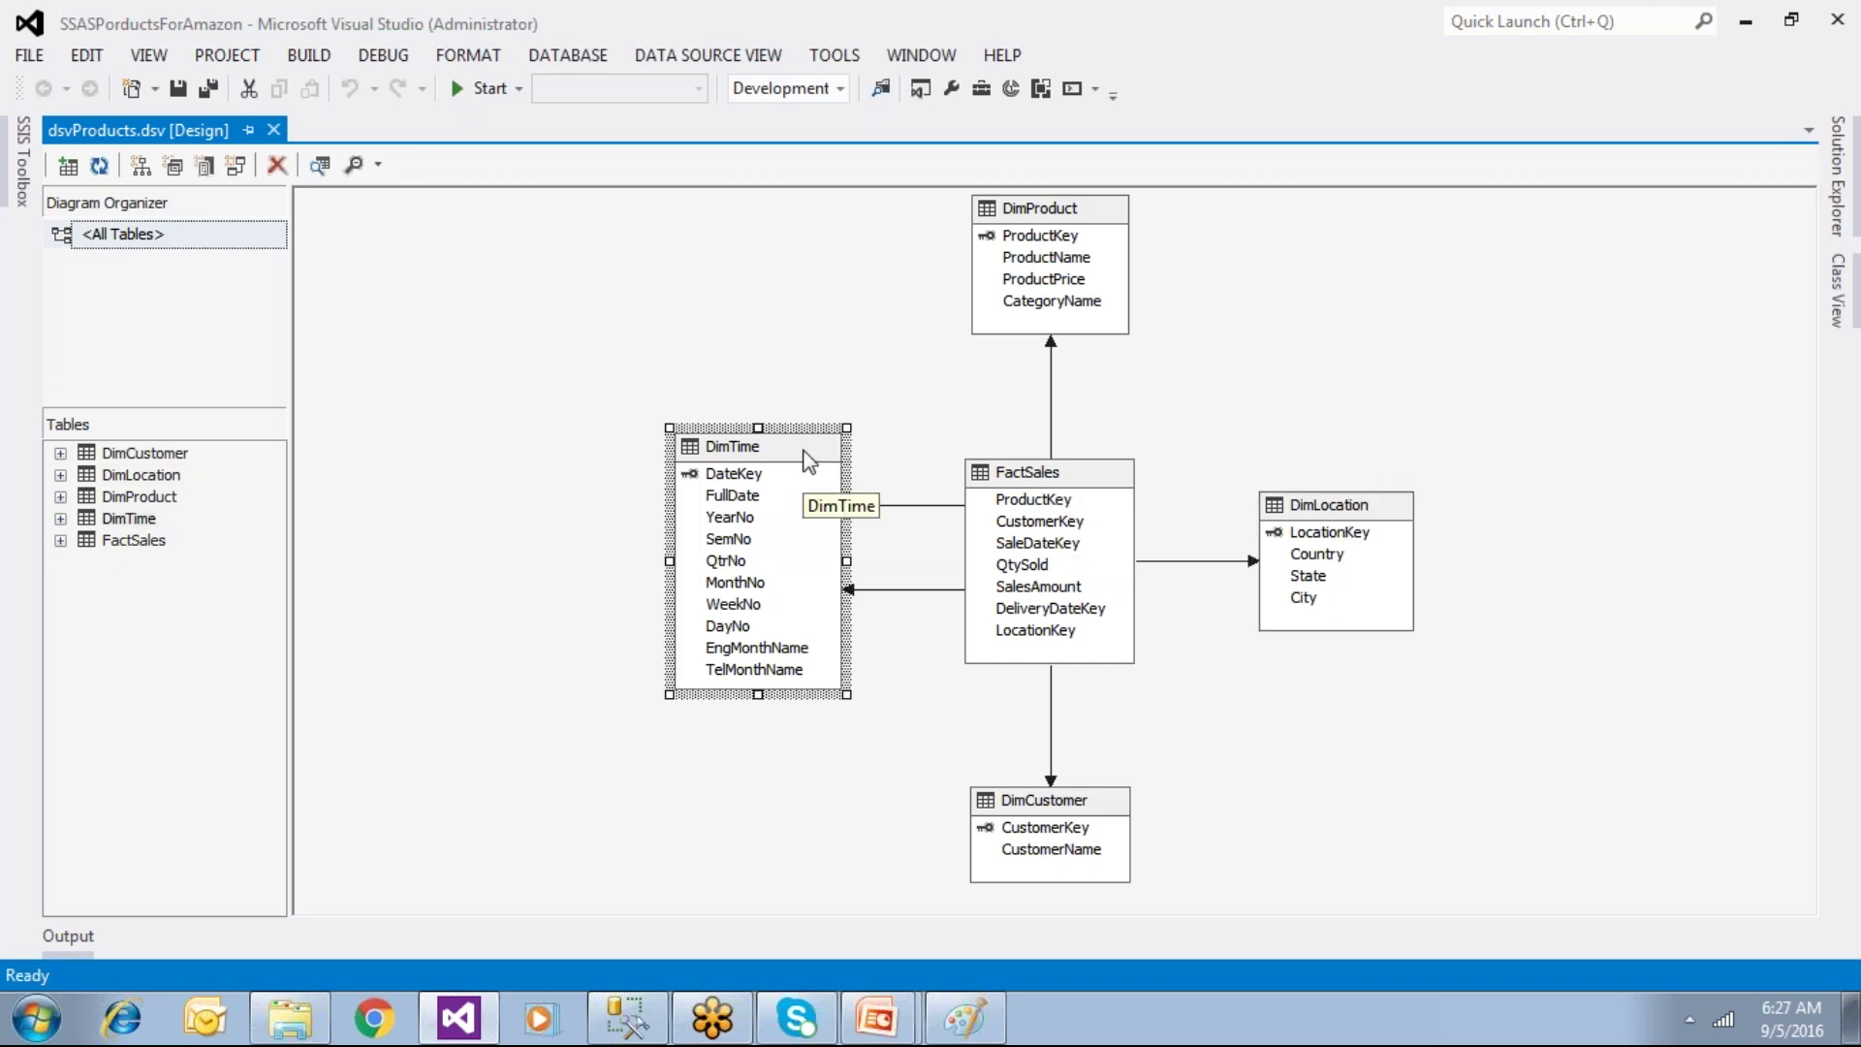
right_click(809, 461)
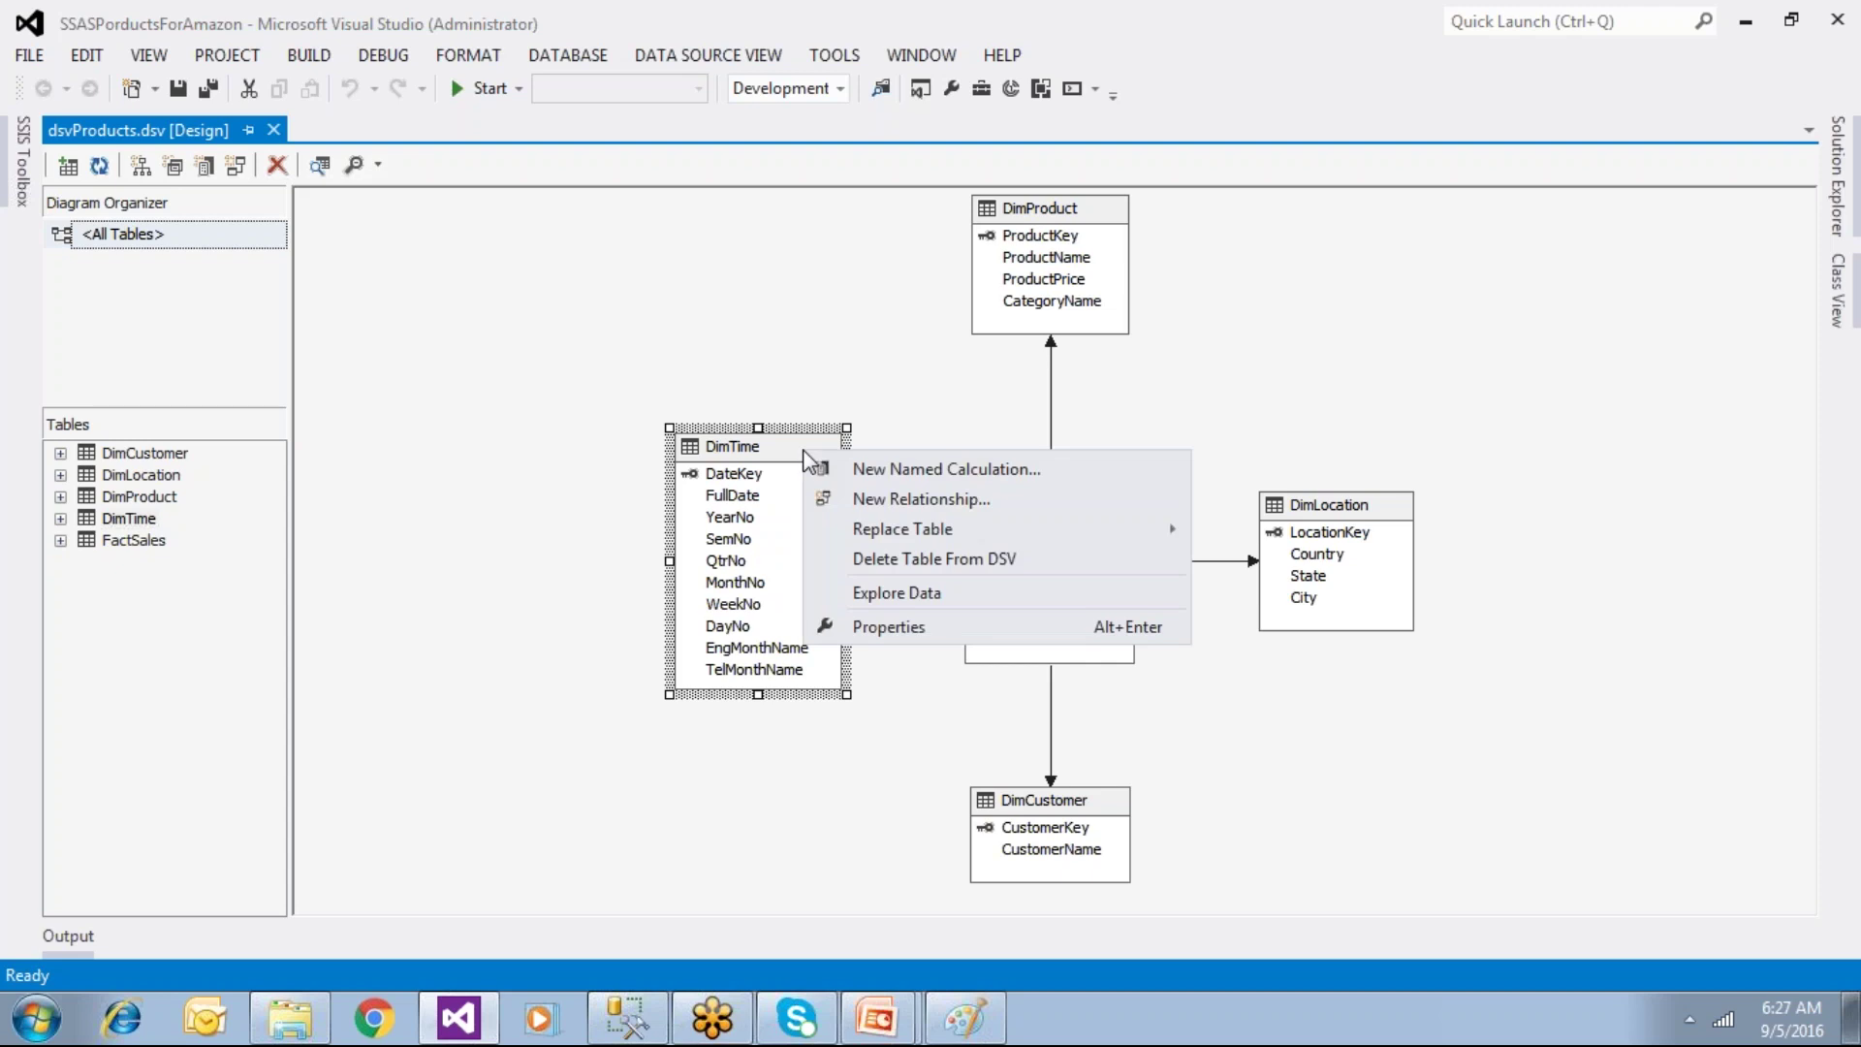
click(886, 473)
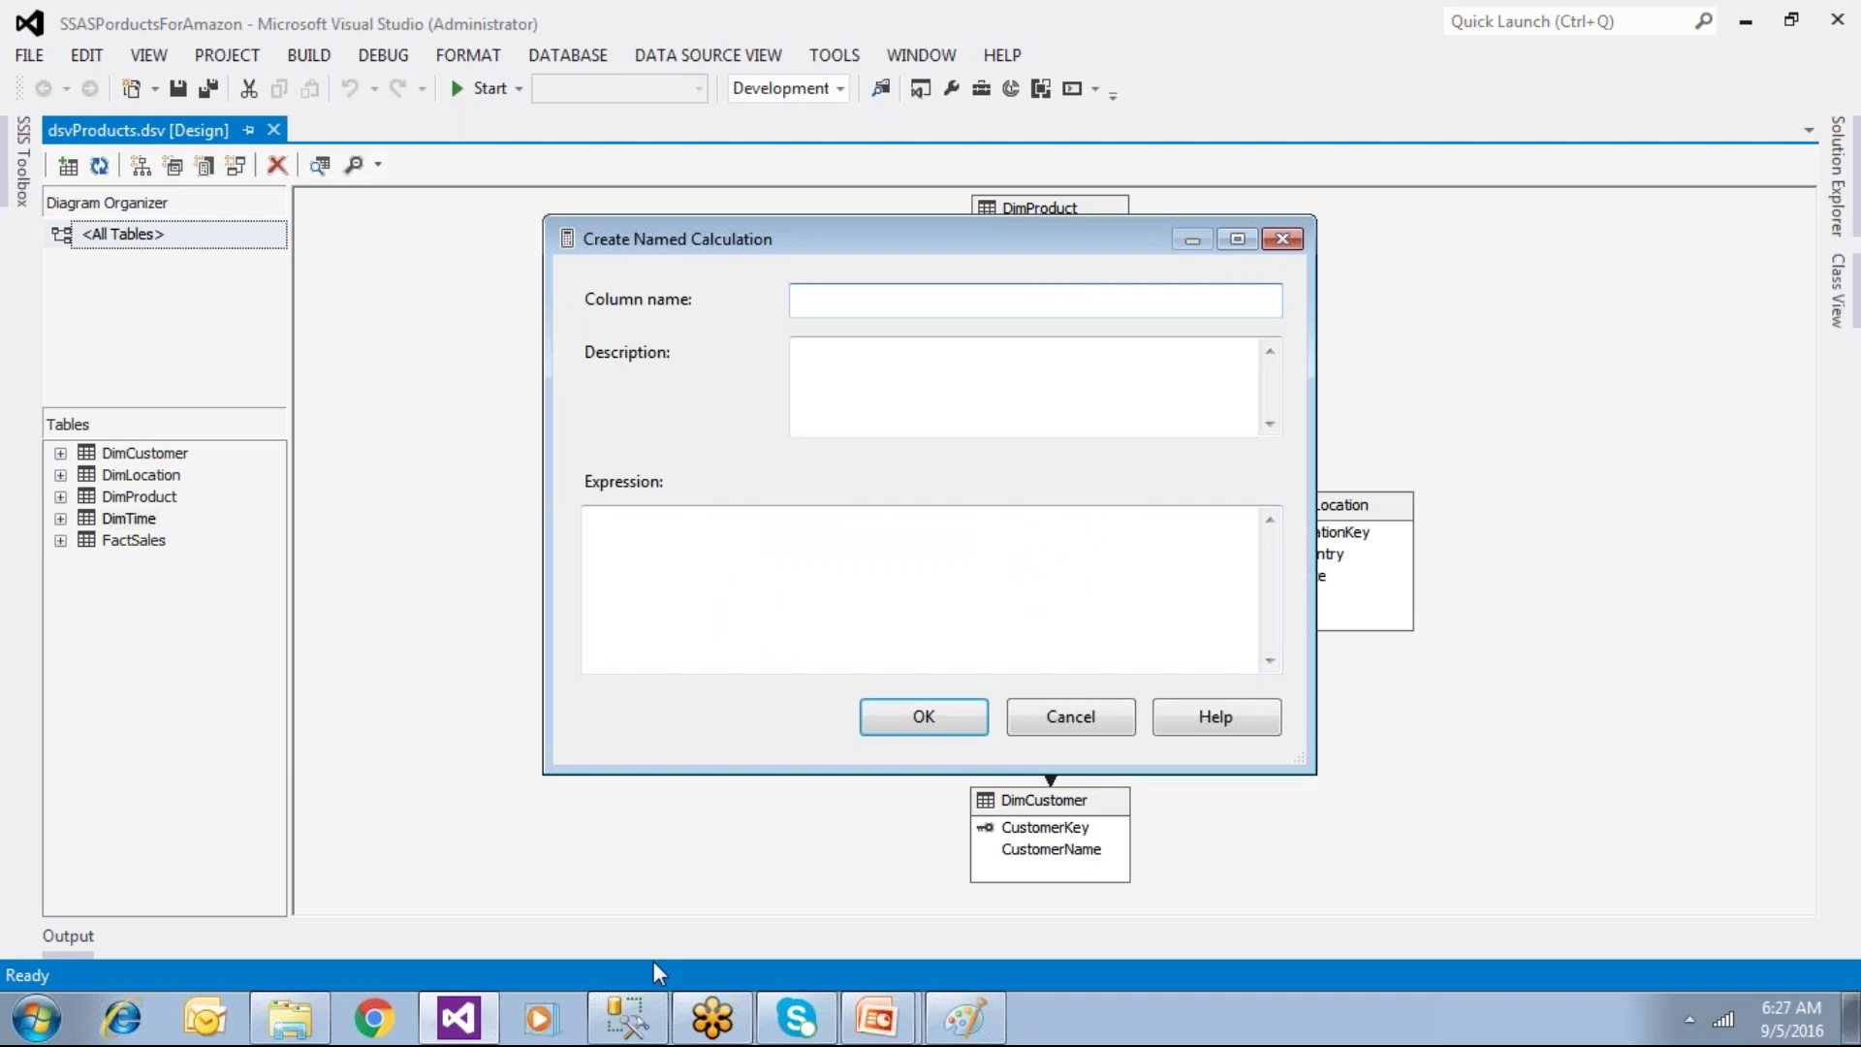
Step: Switch to SQL Server Management Studio, expand the tables of the ProductDW database and open a new query for it
click(645, 1020)
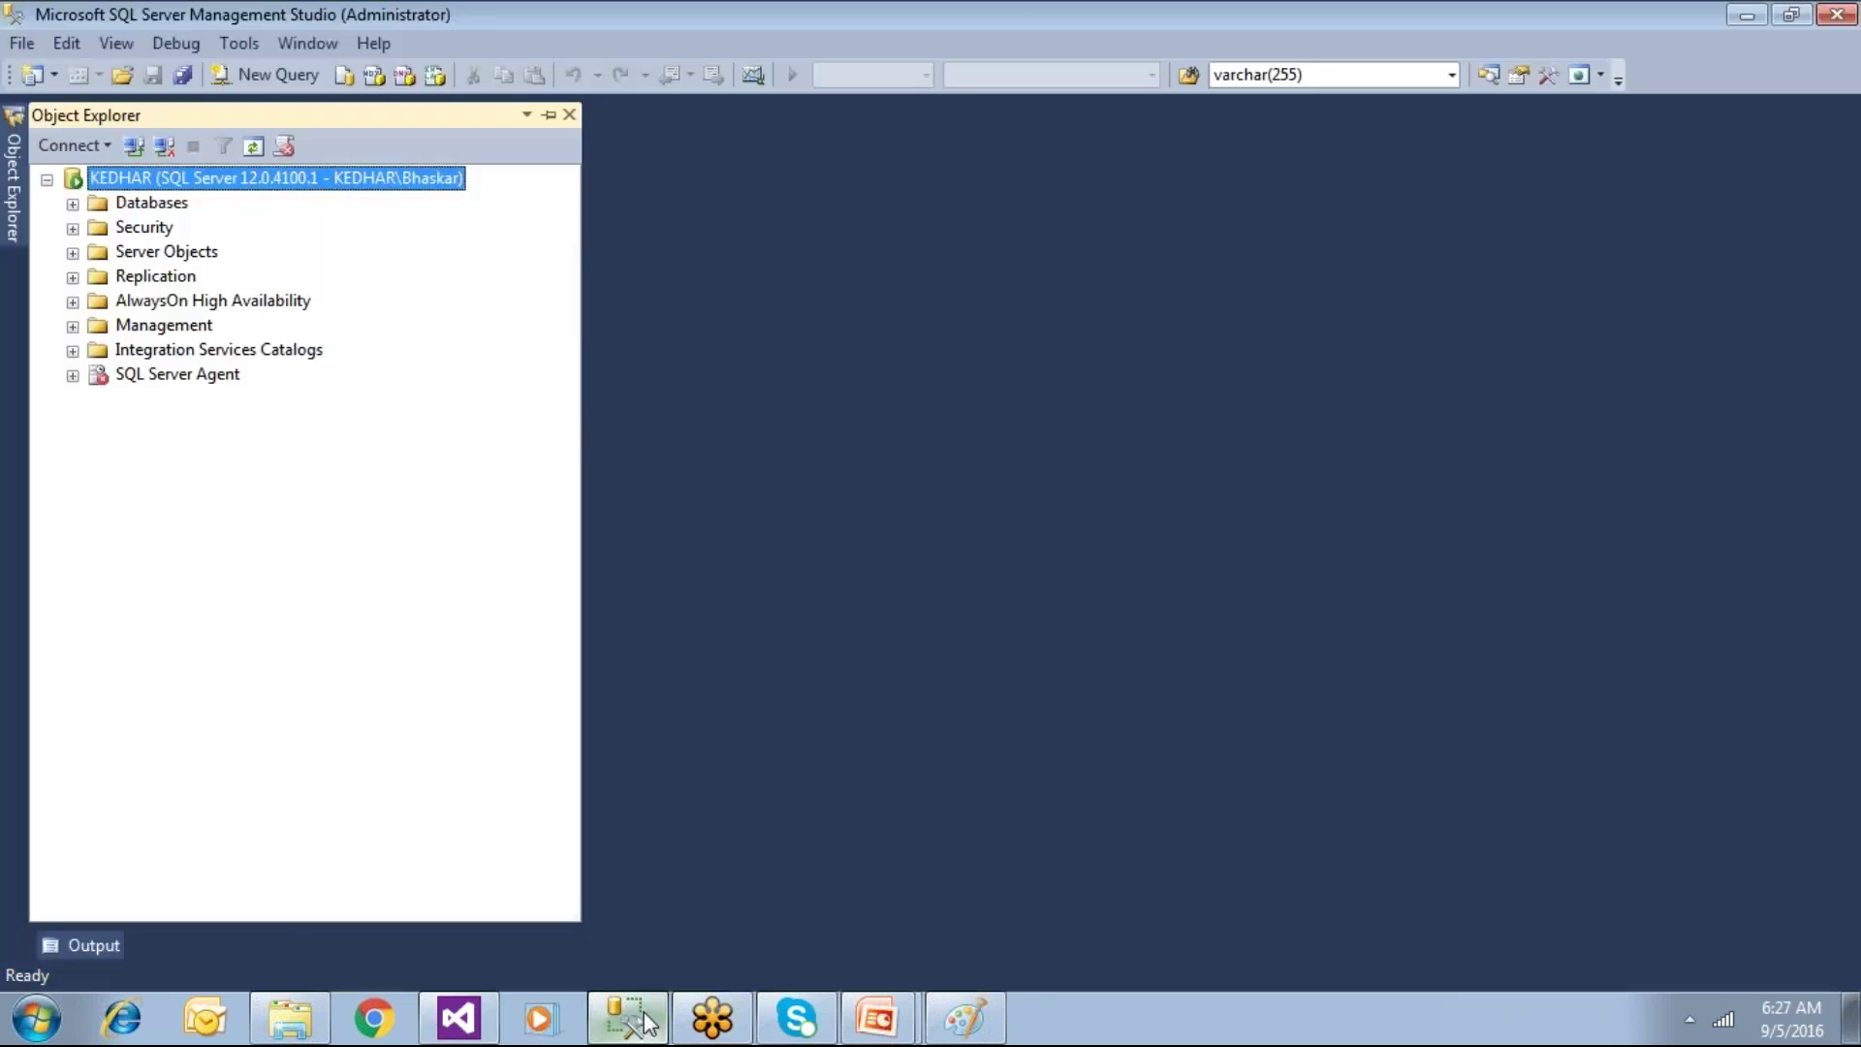
double_click(172, 208)
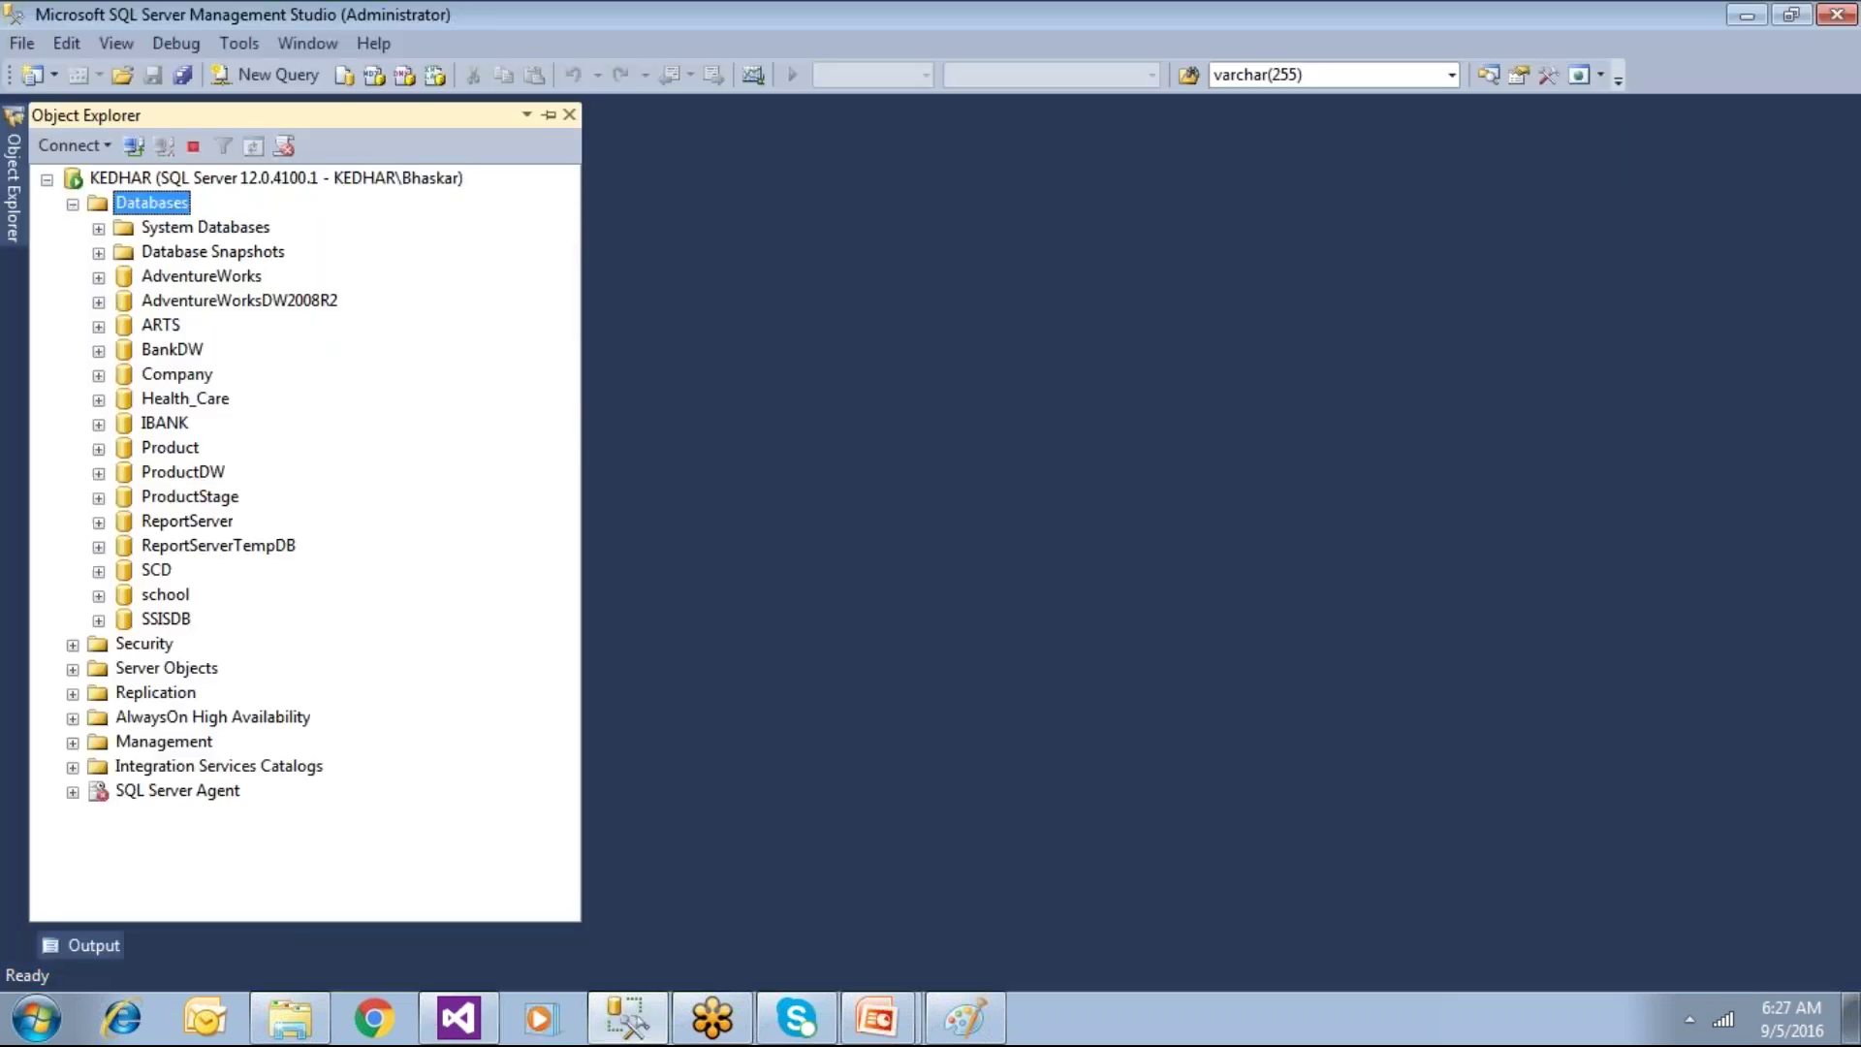
double_click(199, 479)
double_click(207, 520)
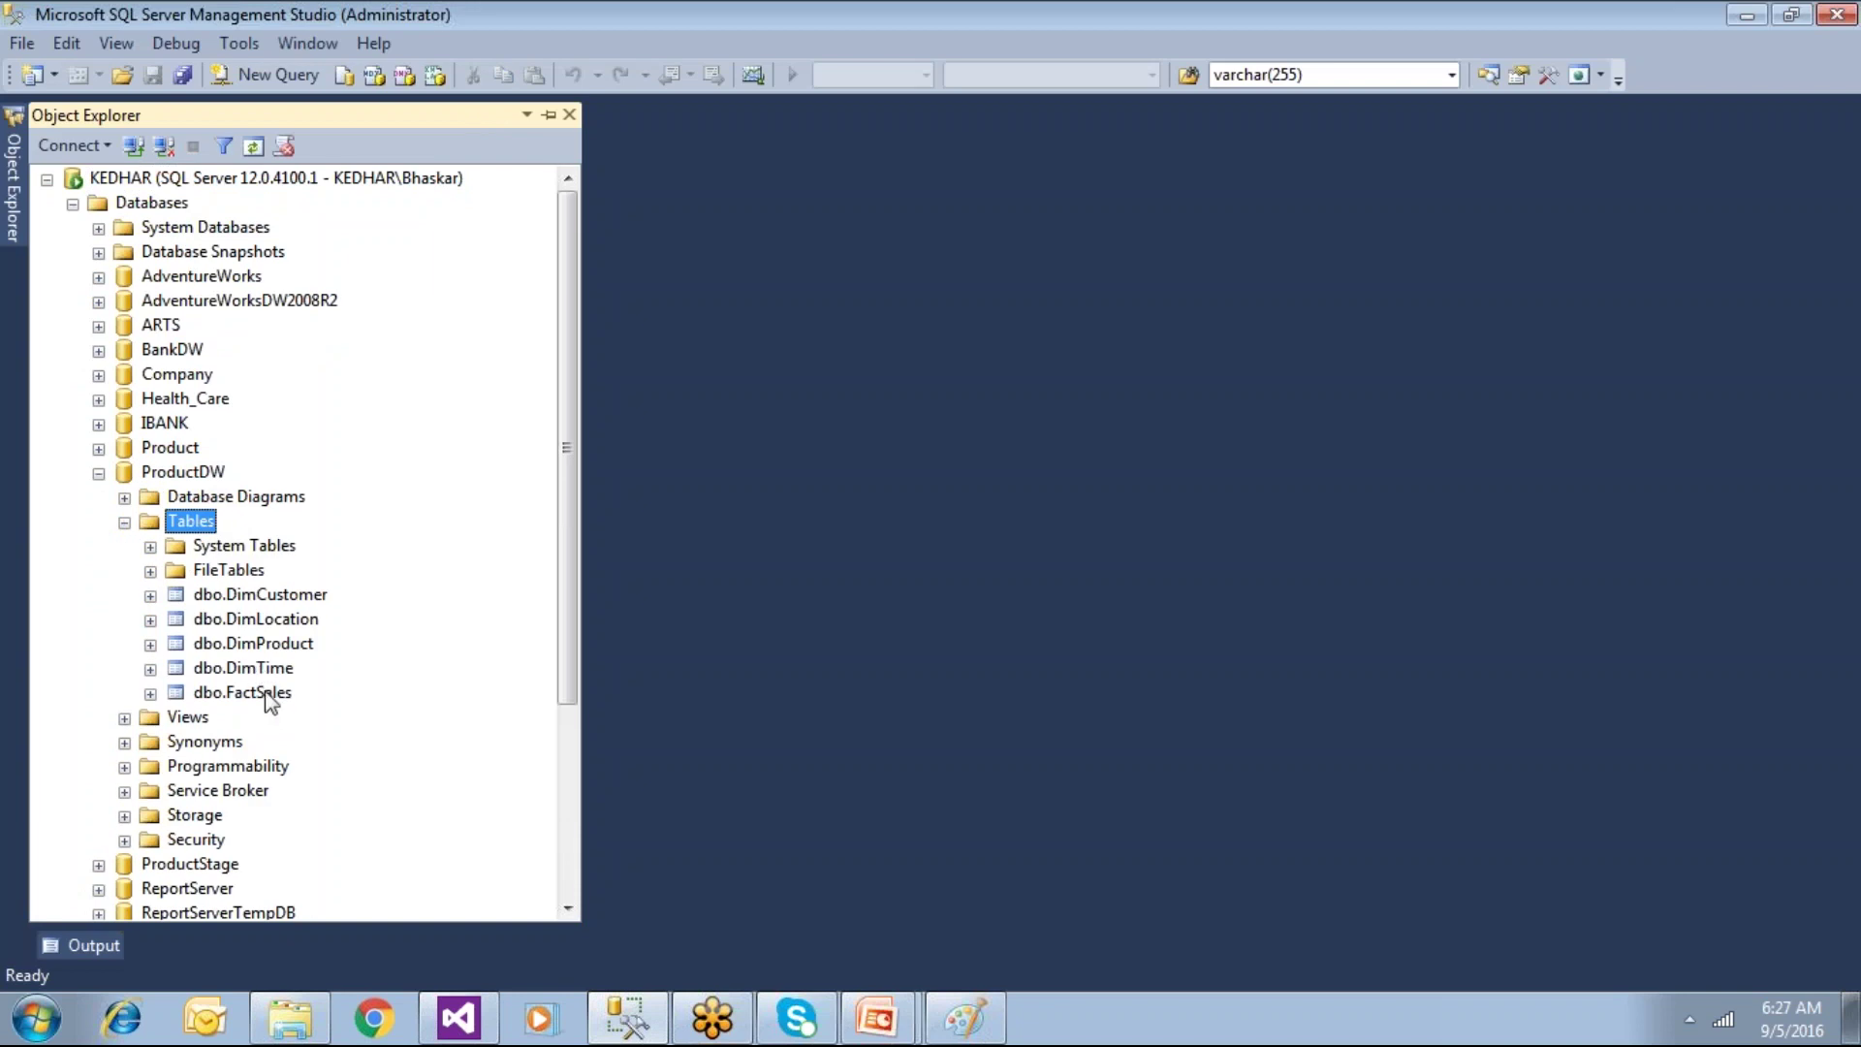
click(274, 670)
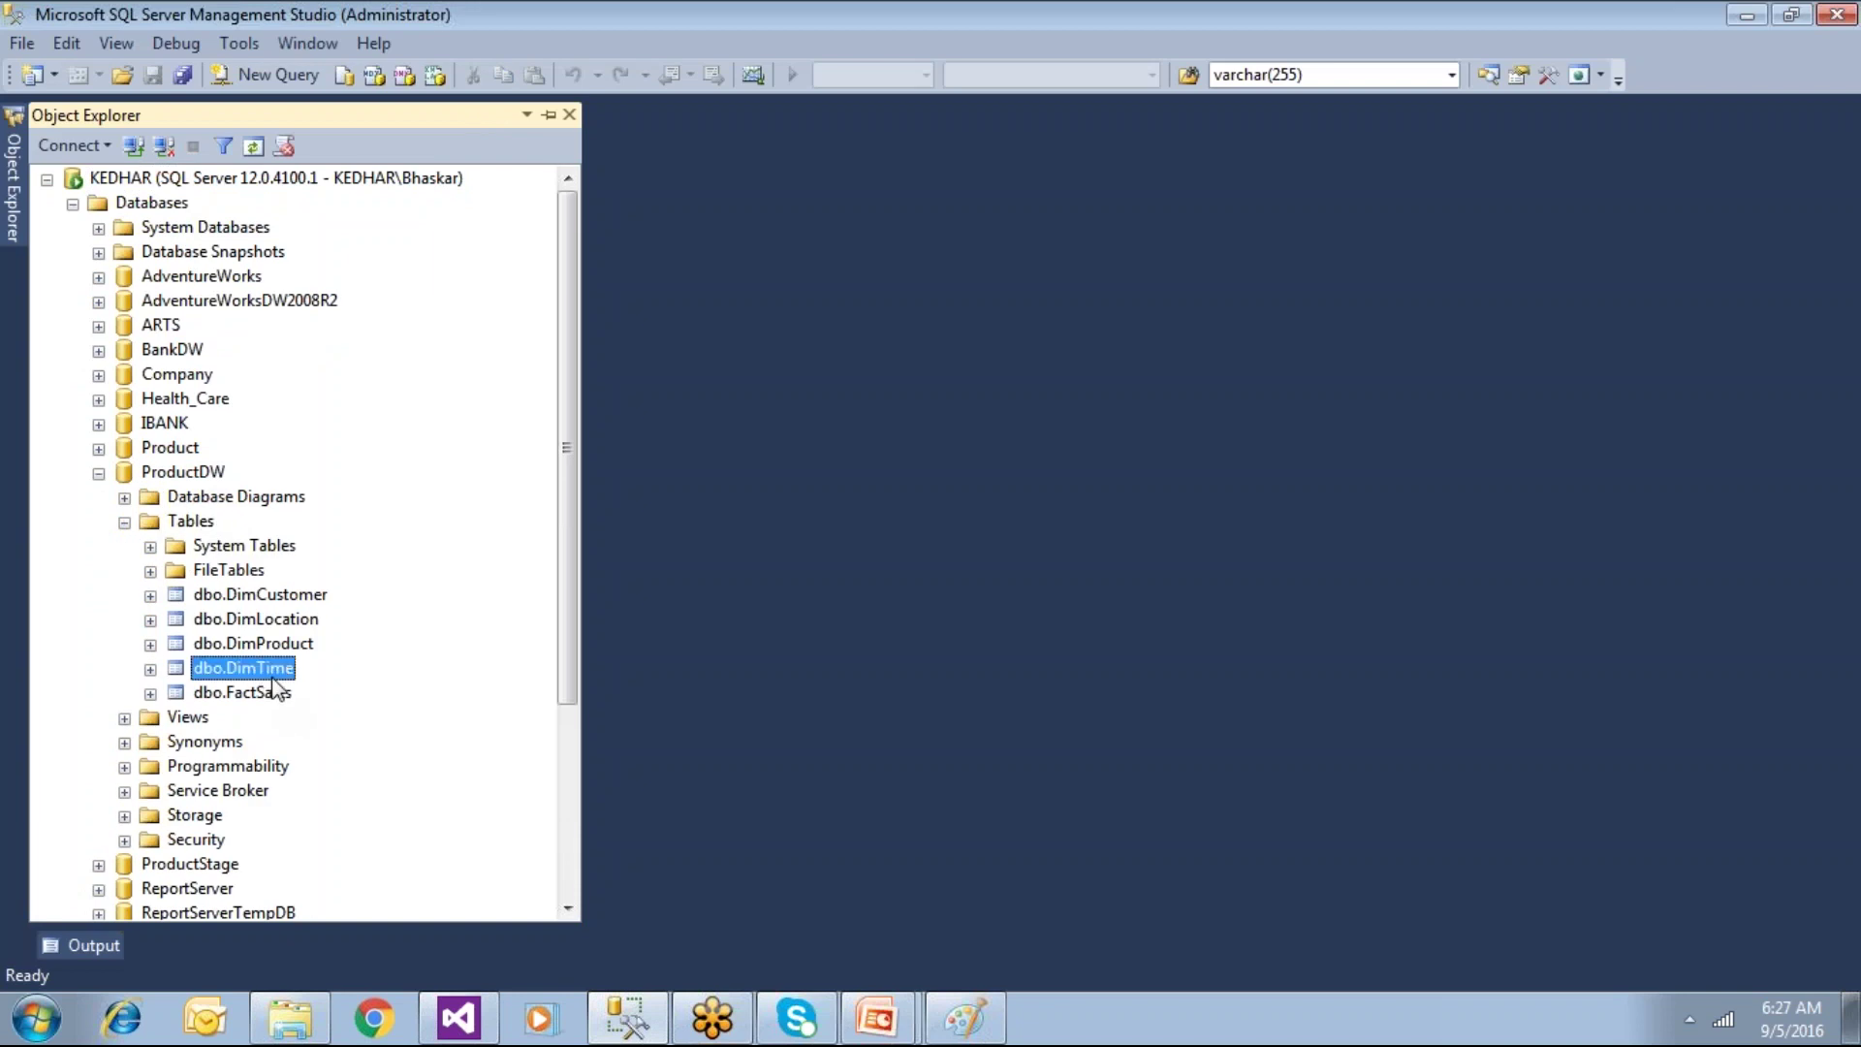
click(288, 69)
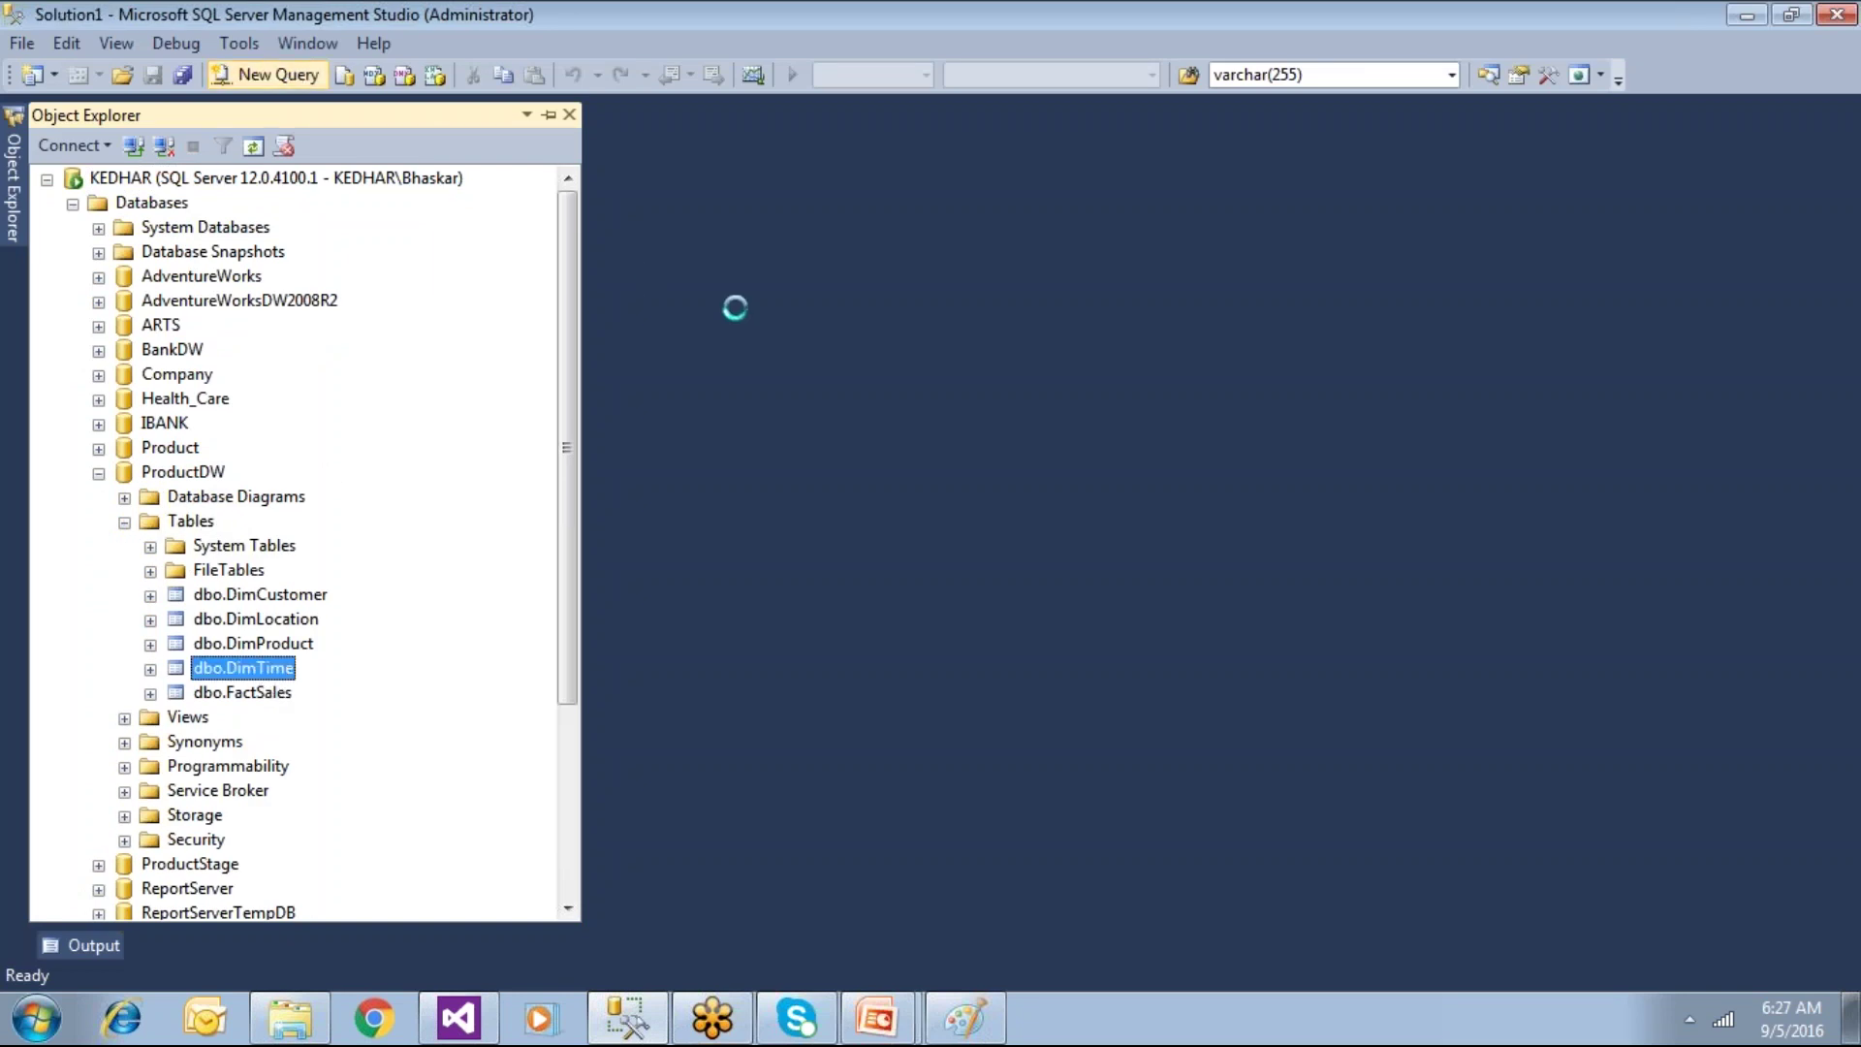
Step: Run the query "select * from DimTime" and put its from clause on a separate line
text(se)
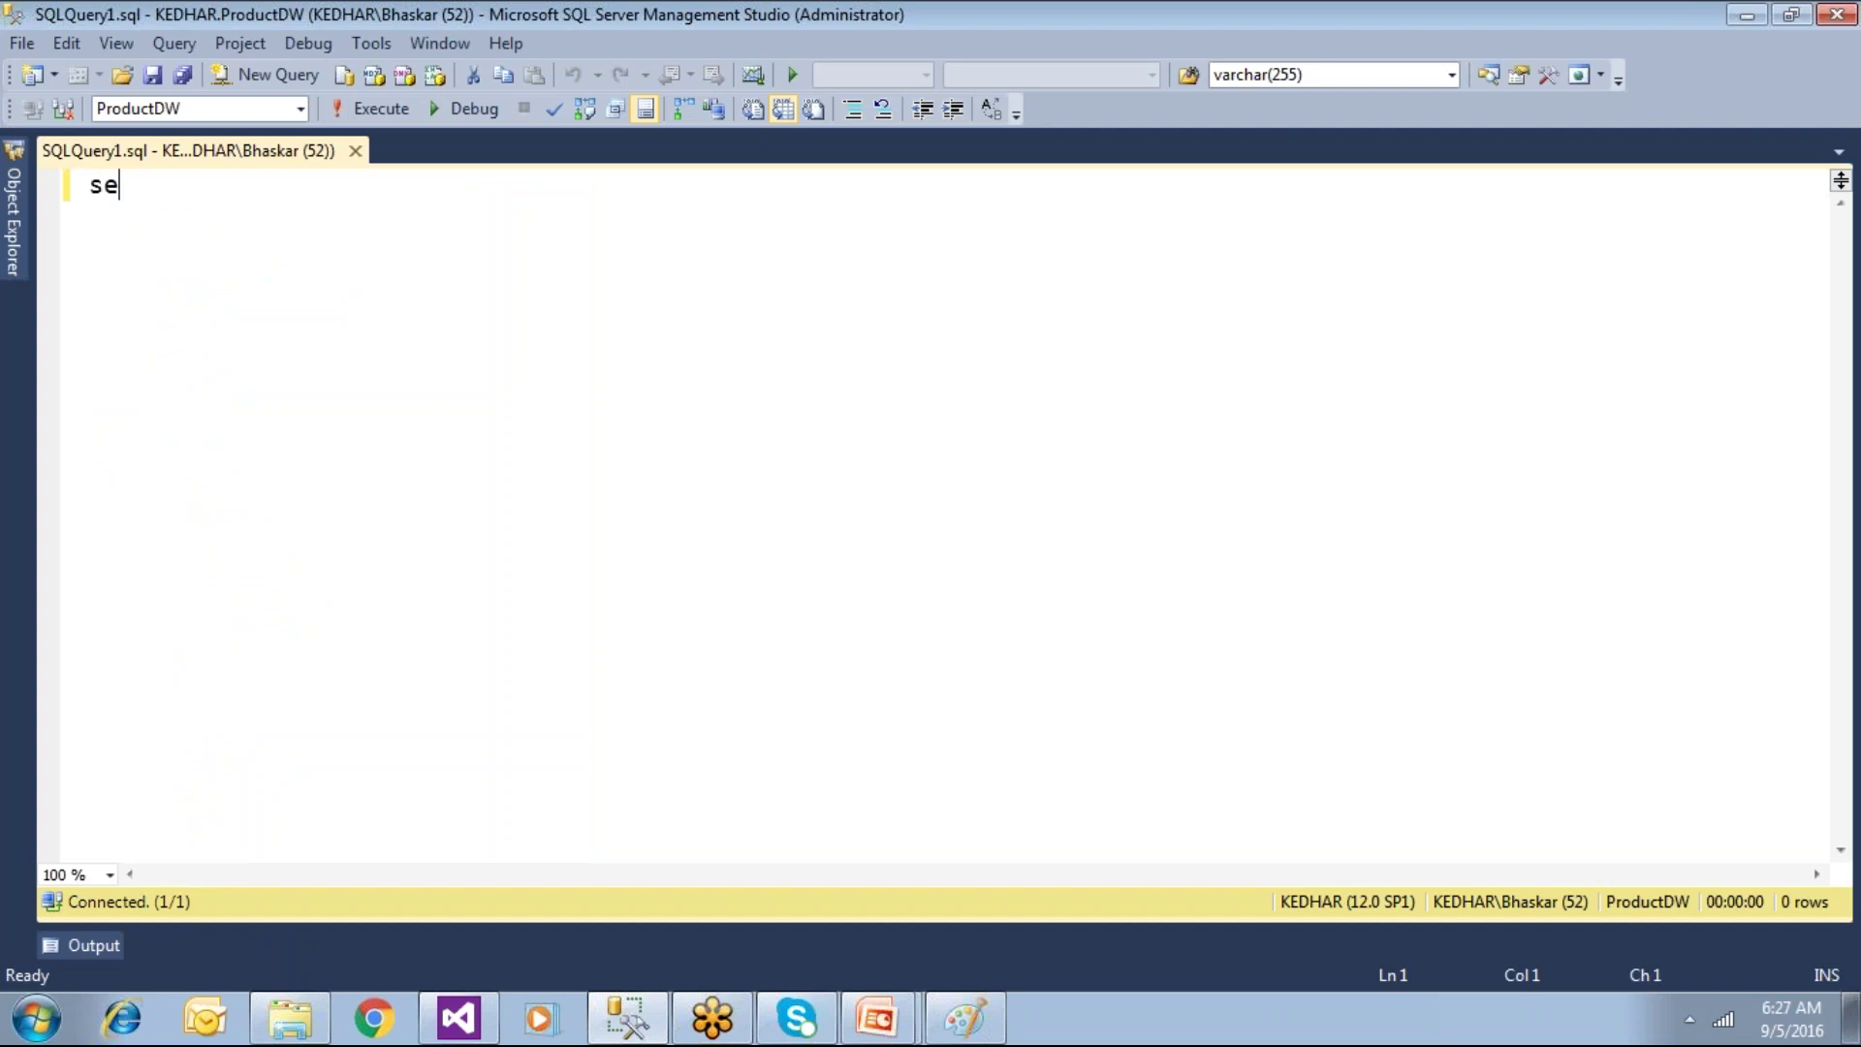
text(lect *)
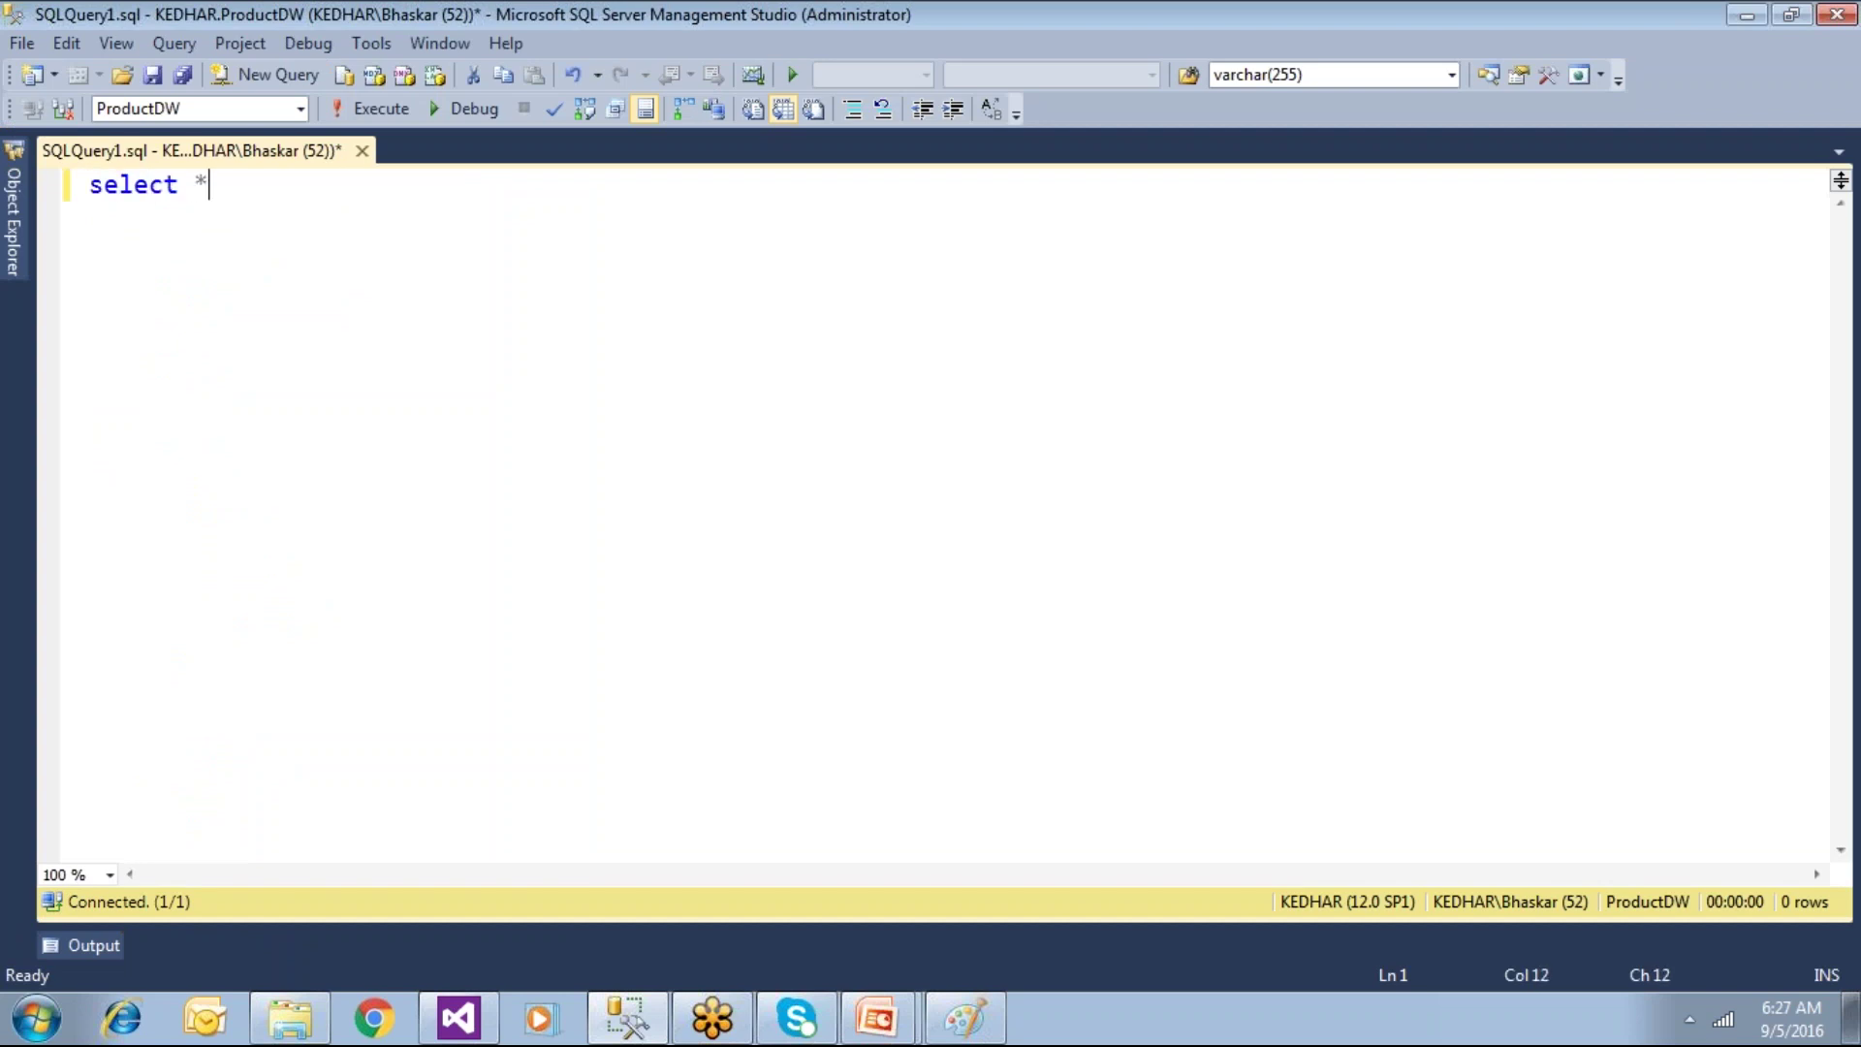
text( from DimTime)
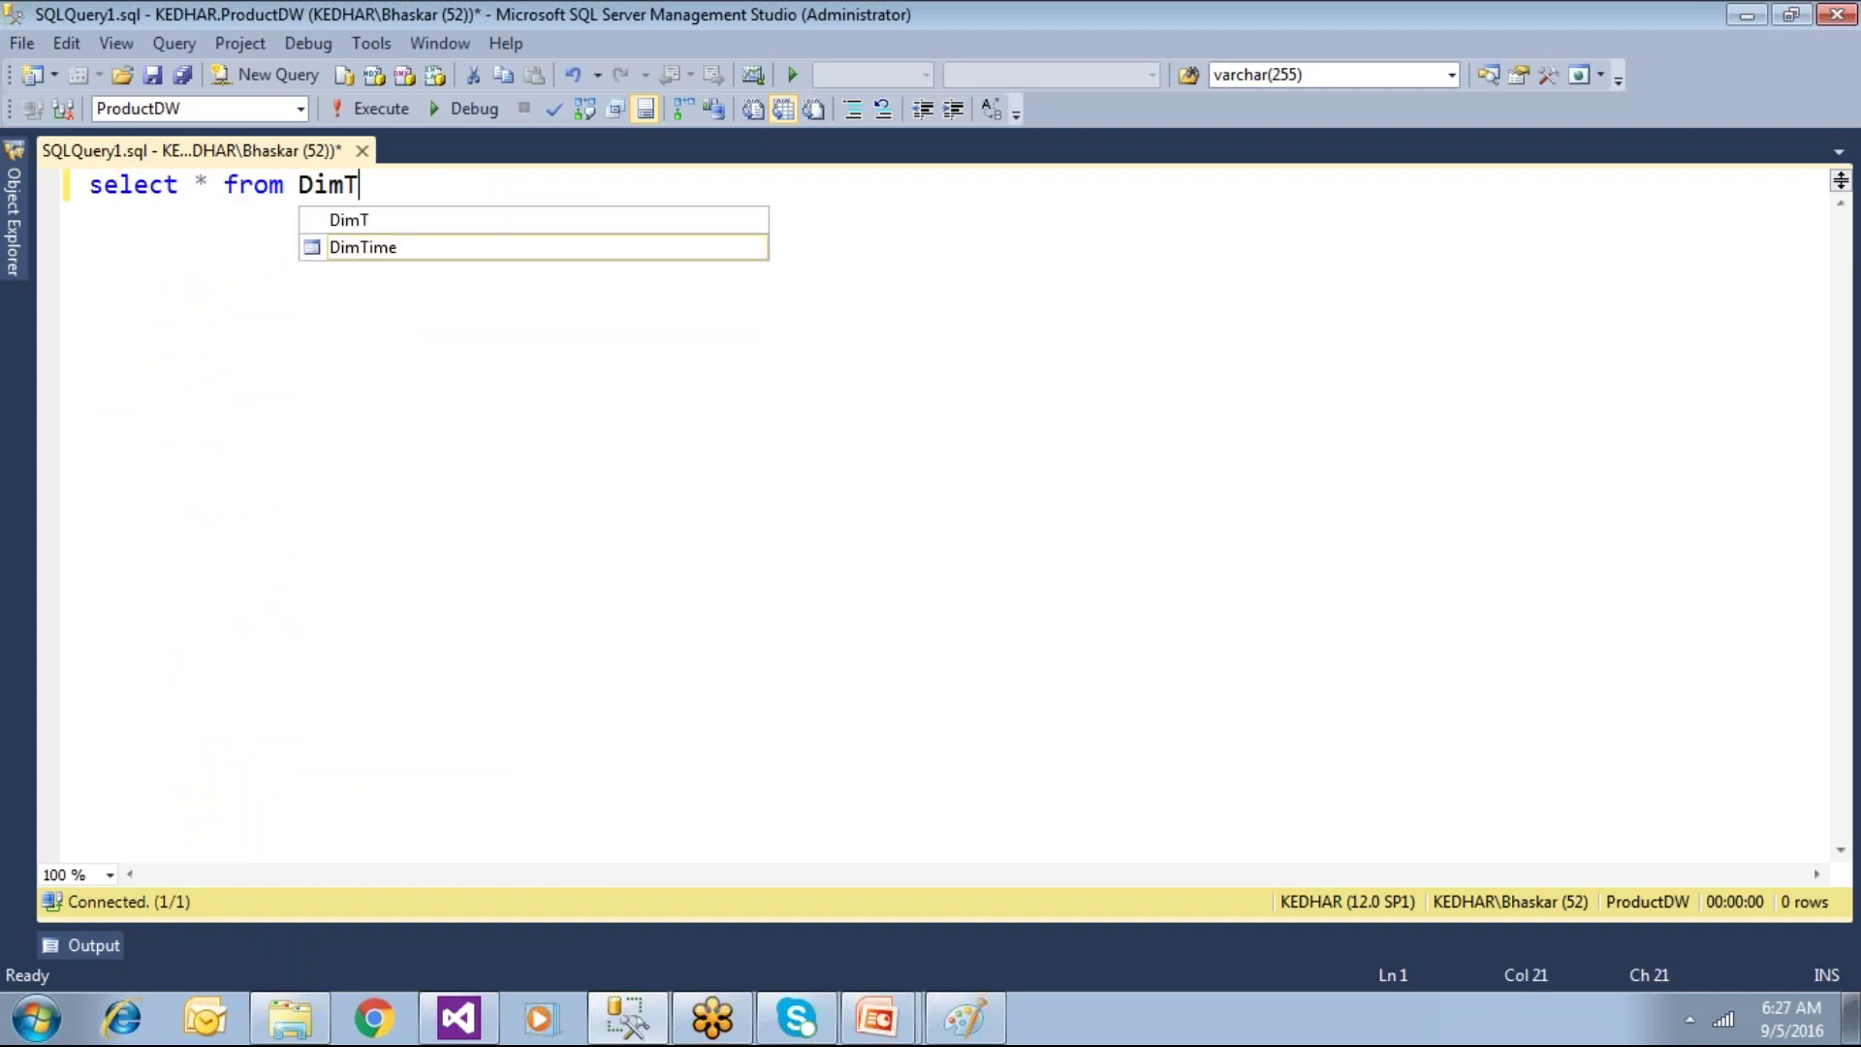
key(F5)
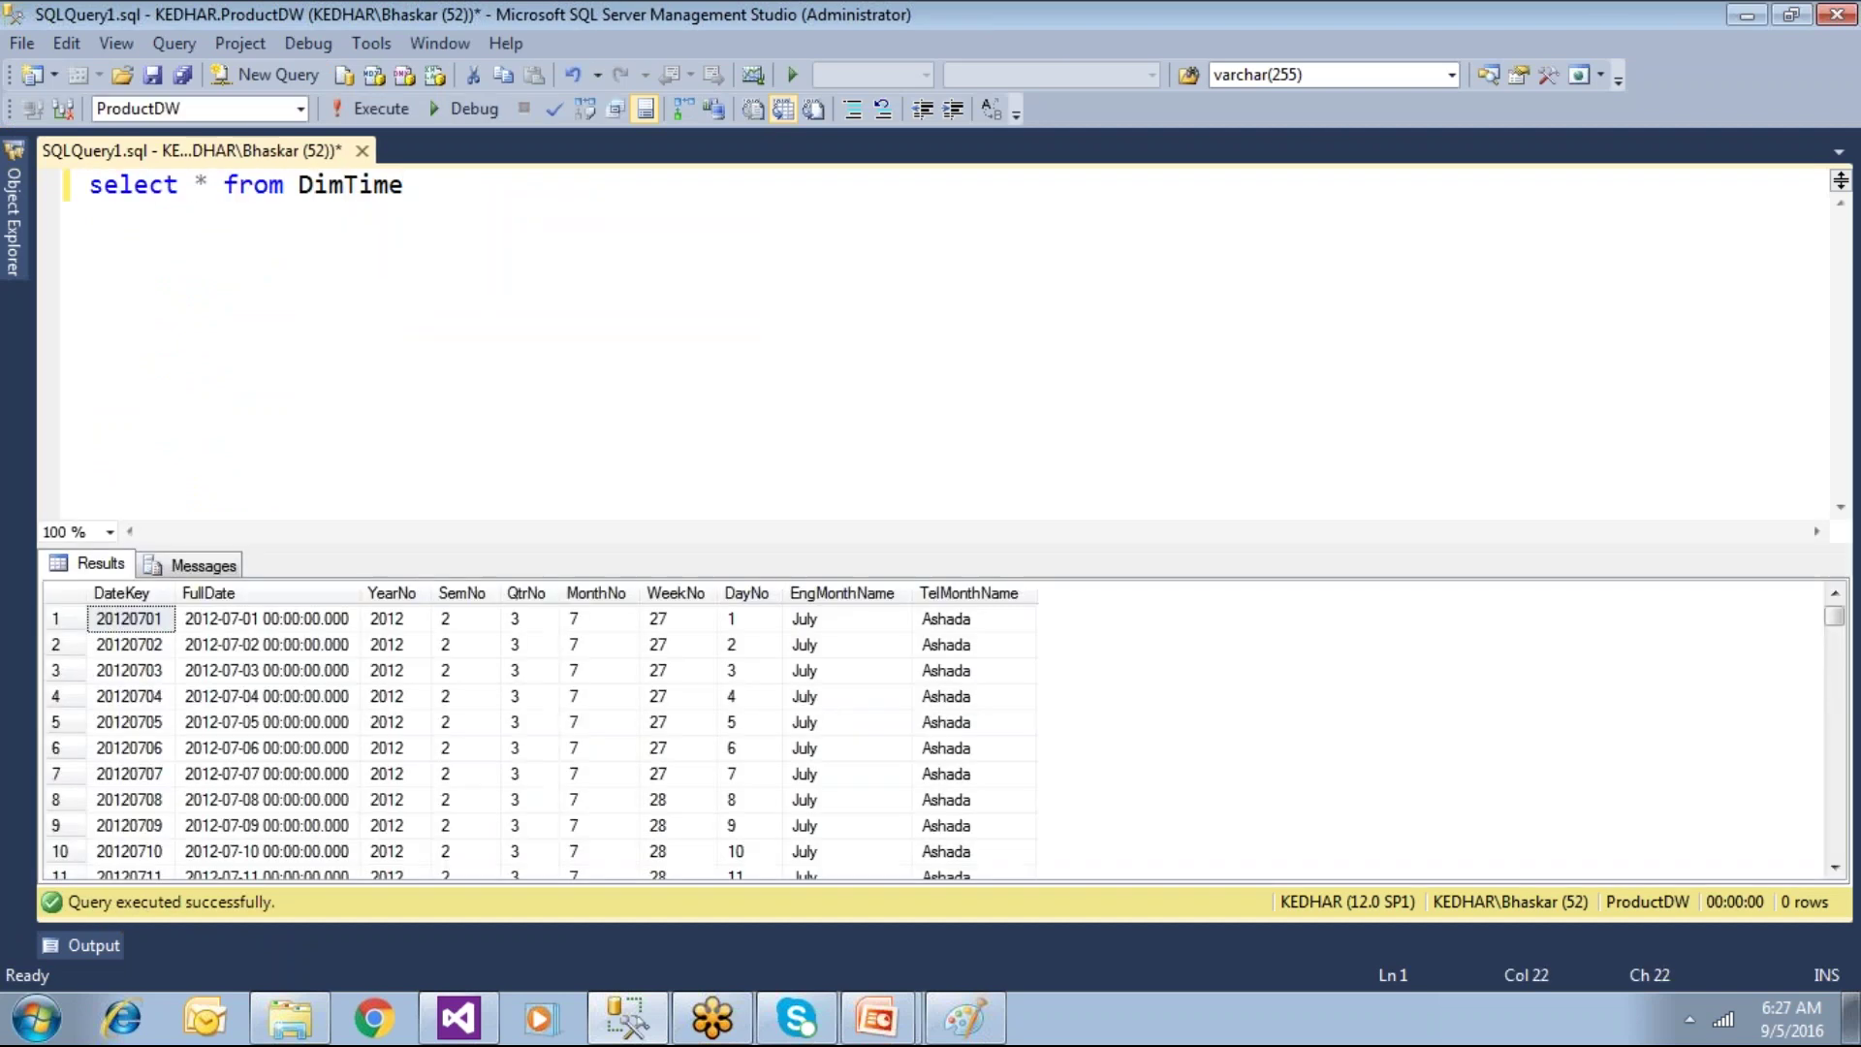
click(758, 705)
click(224, 184)
key(Return)
Step: Examine the quarter and semester number values in the first rows of the DimTime results
click(524, 625)
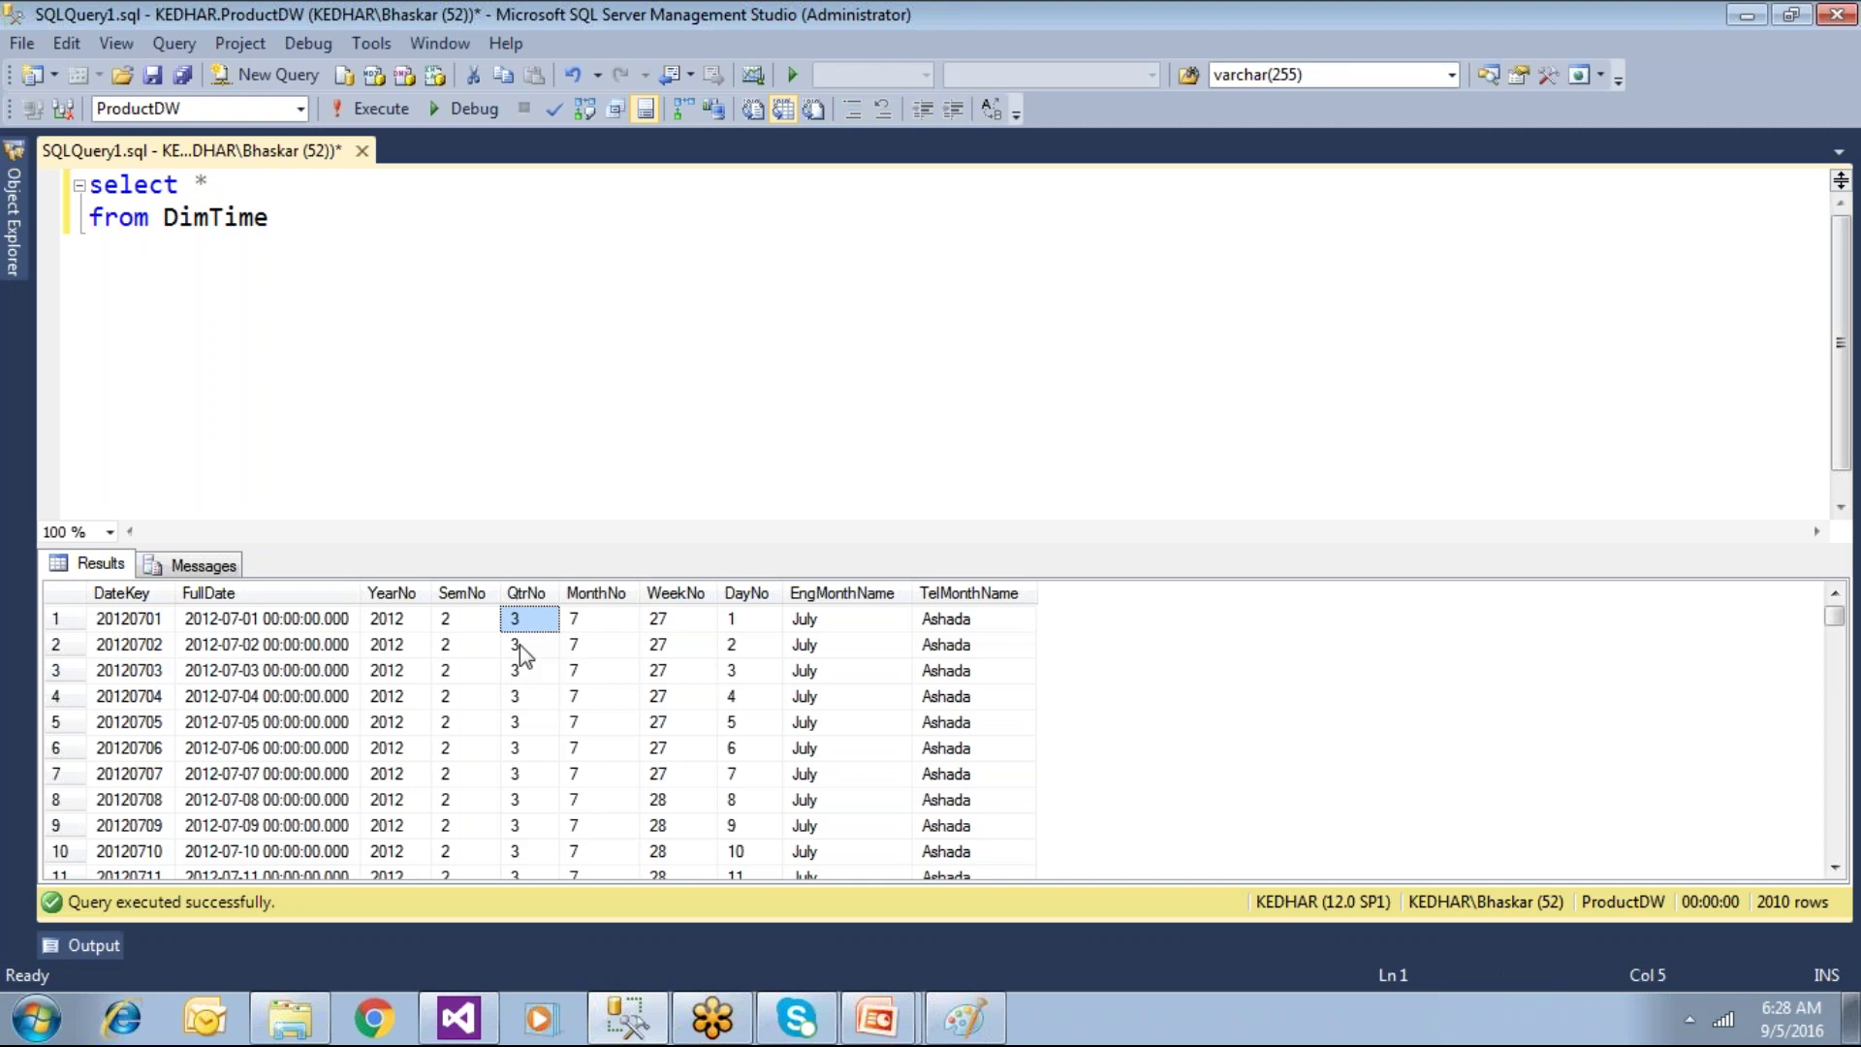
click(521, 643)
click(505, 676)
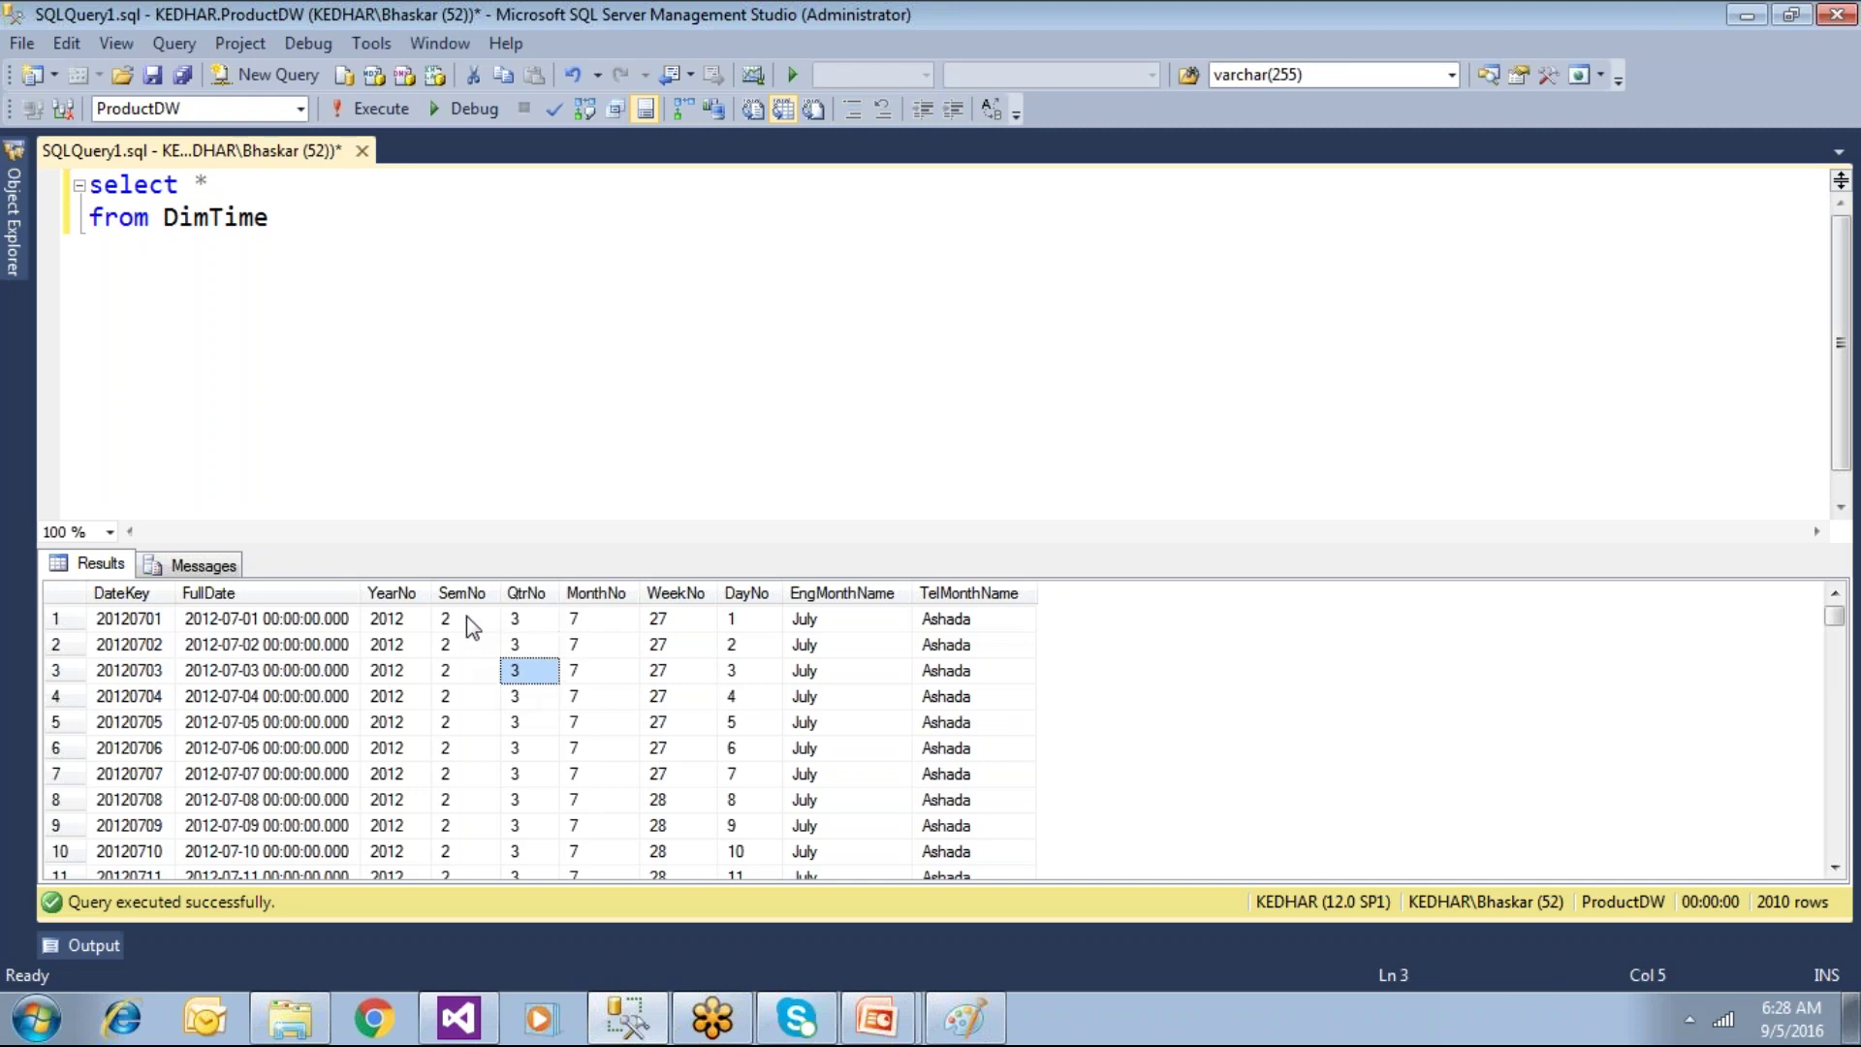
click(467, 619)
click(465, 645)
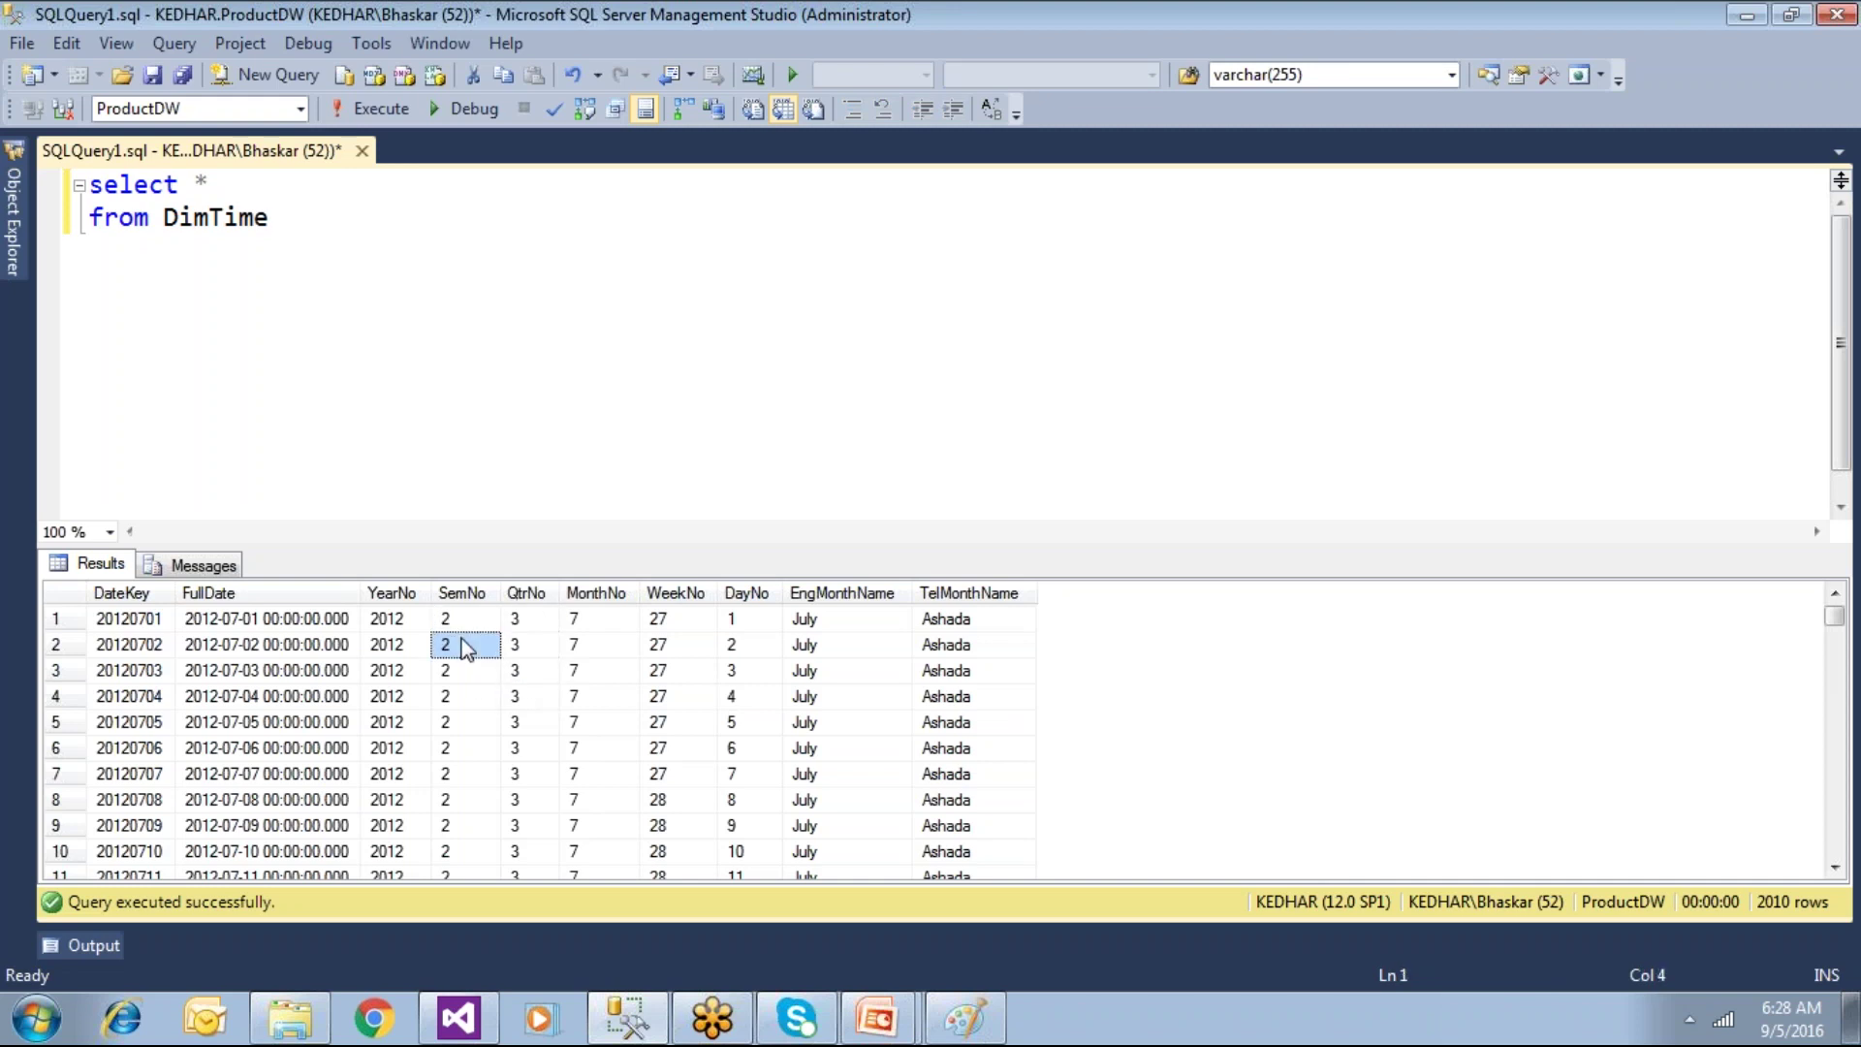
click(459, 620)
click(453, 672)
click(527, 723)
click(528, 670)
click(523, 645)
click(462, 620)
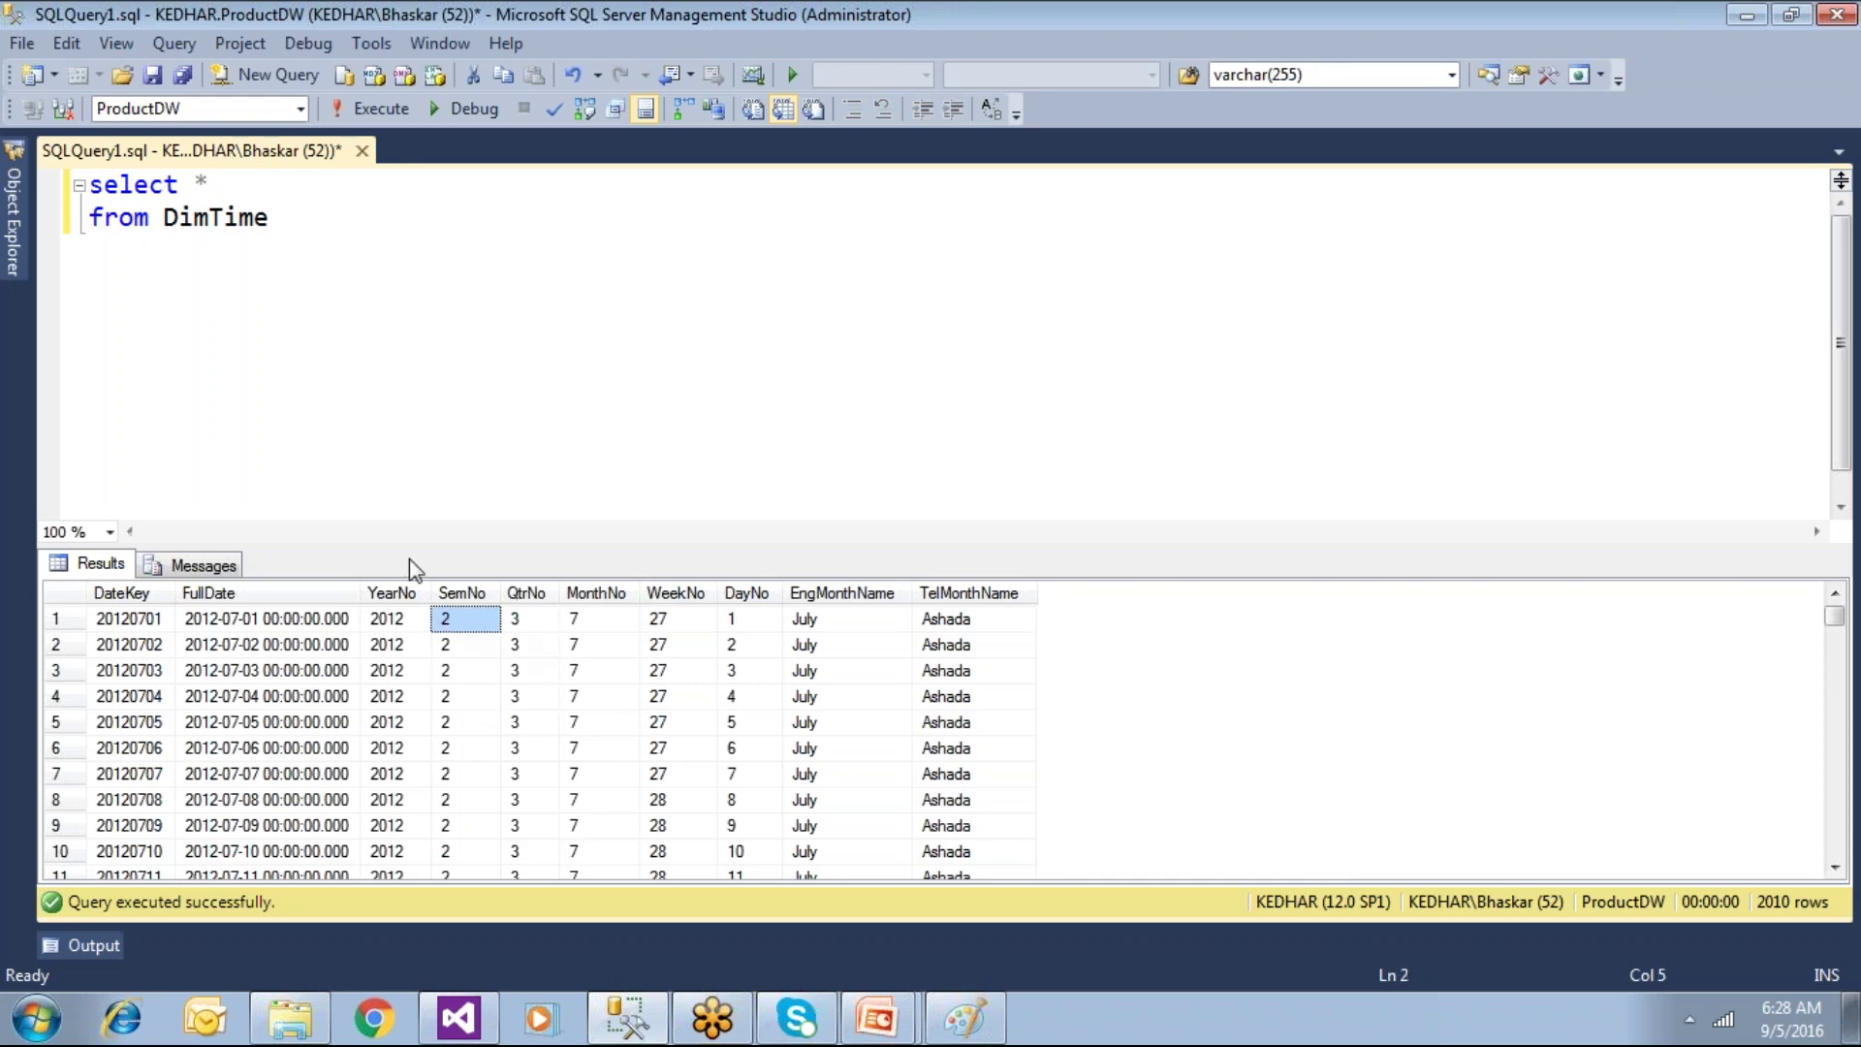
Step: Add QtrNo as an extra column after the asterisk in the select list and execute the query
click(209, 183)
text(, )
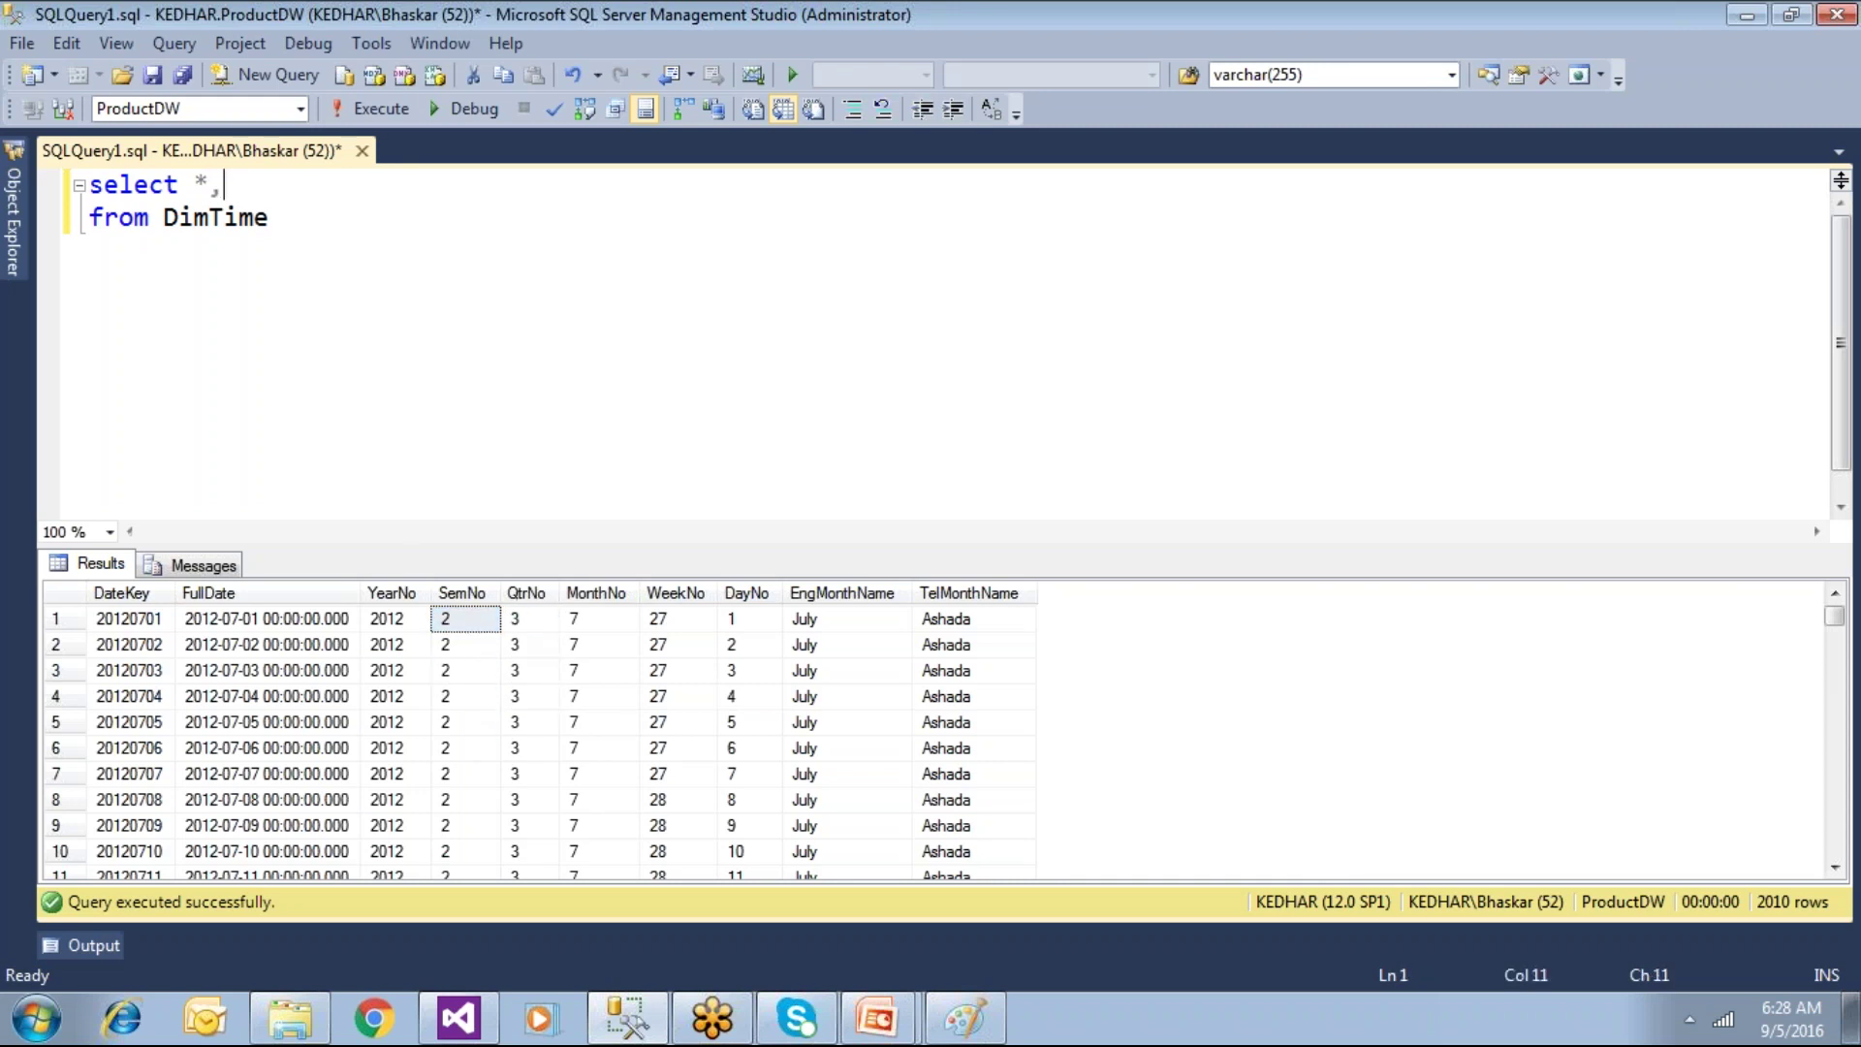
text(Qte)
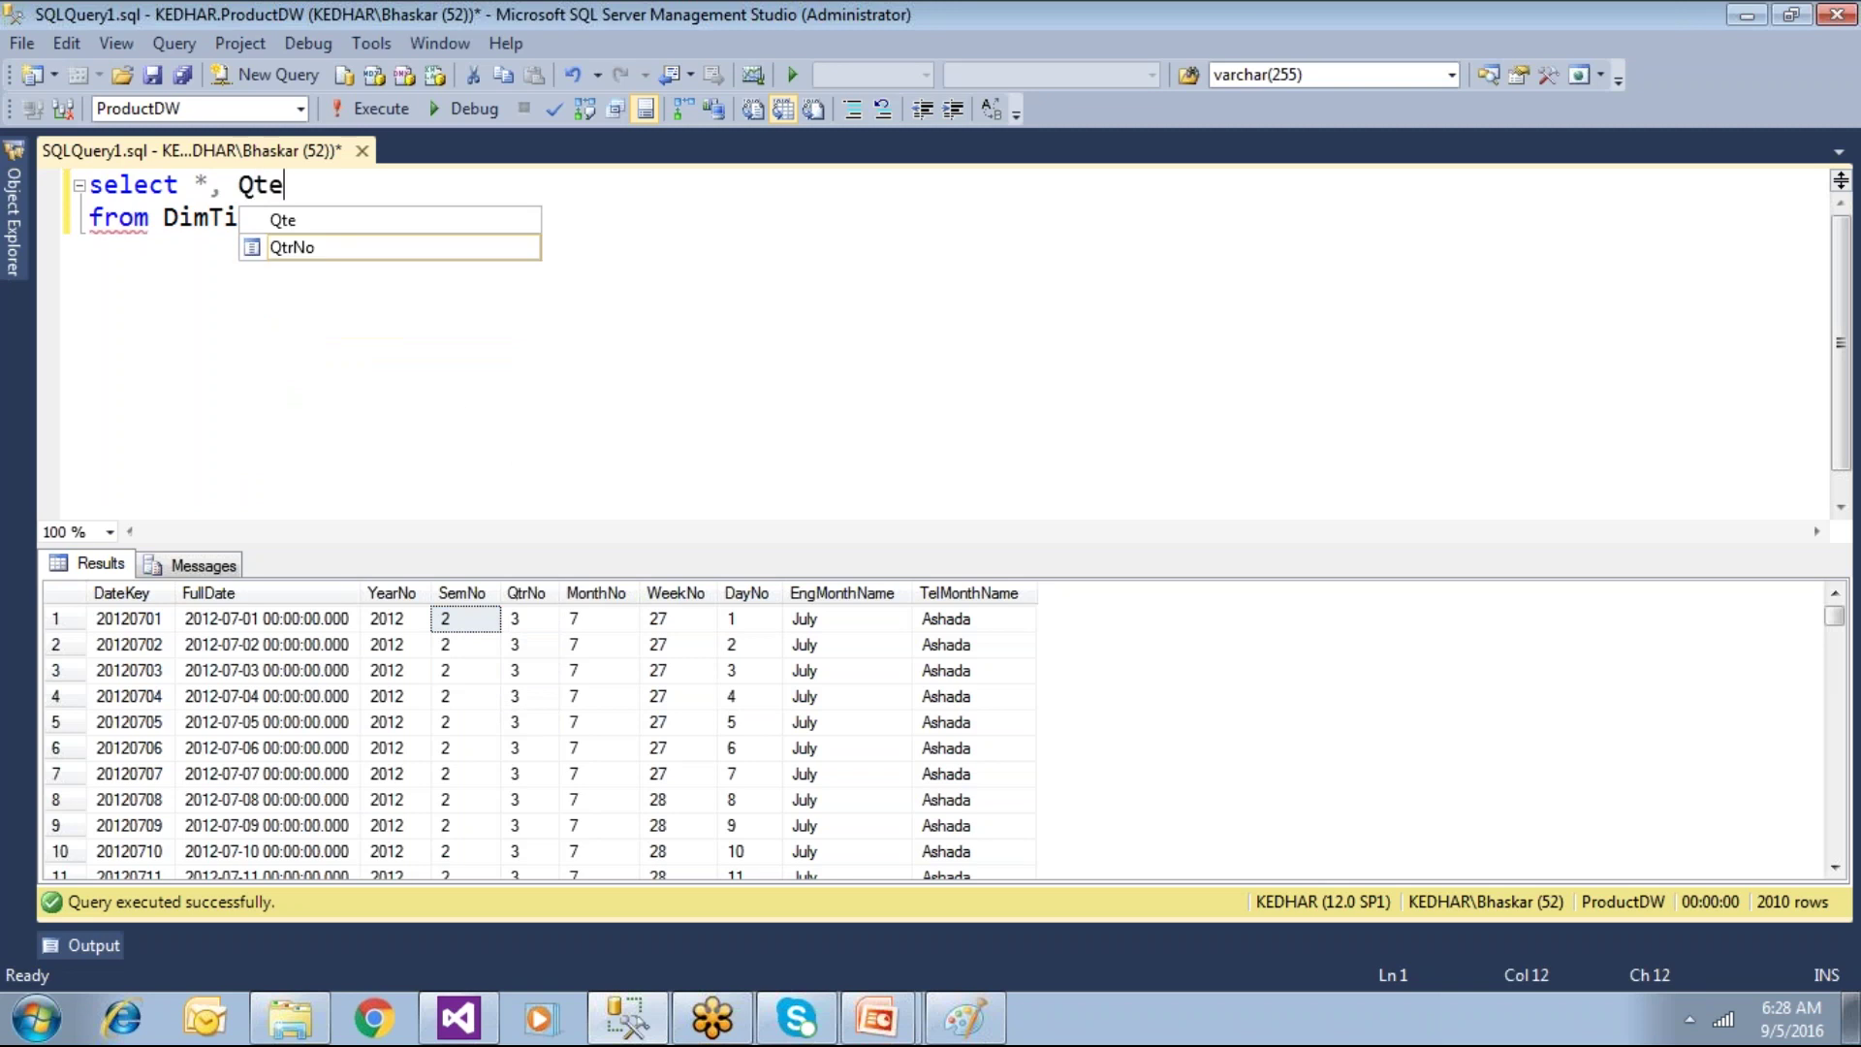
text(No)
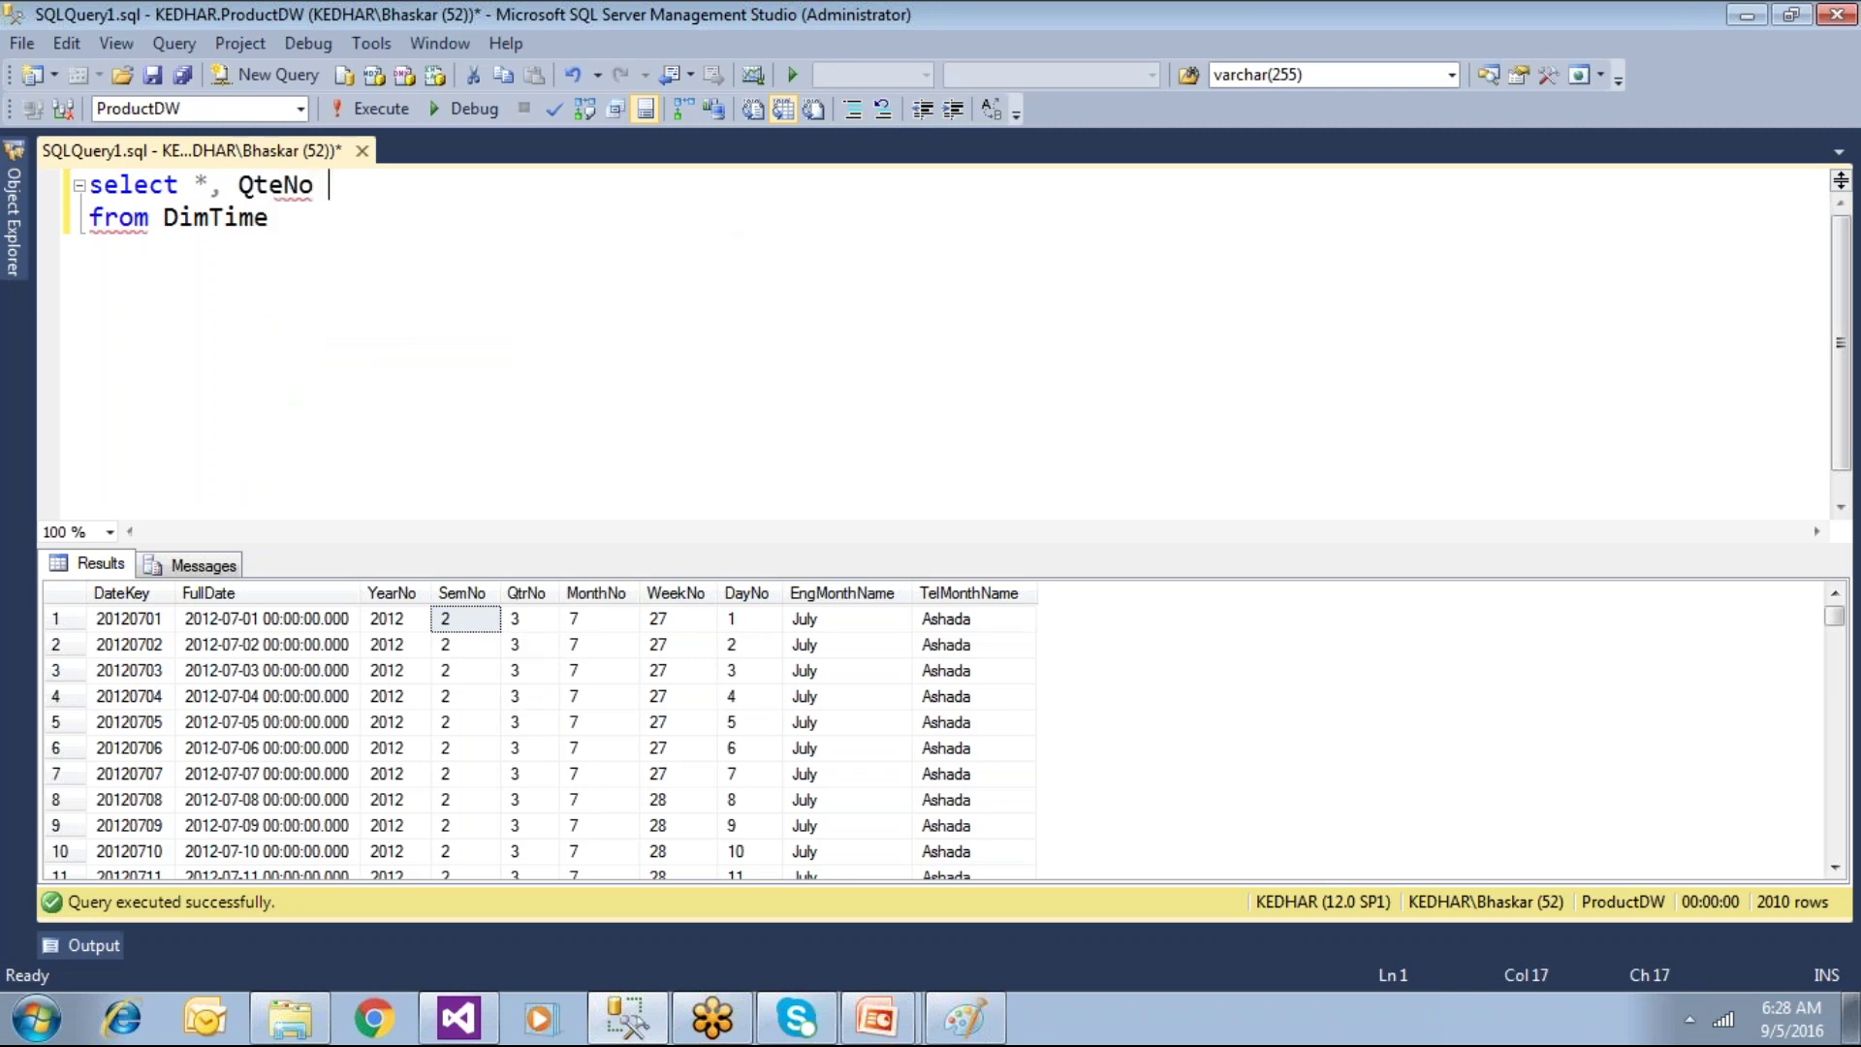
key(shift+Left)
text(r)
click(374, 107)
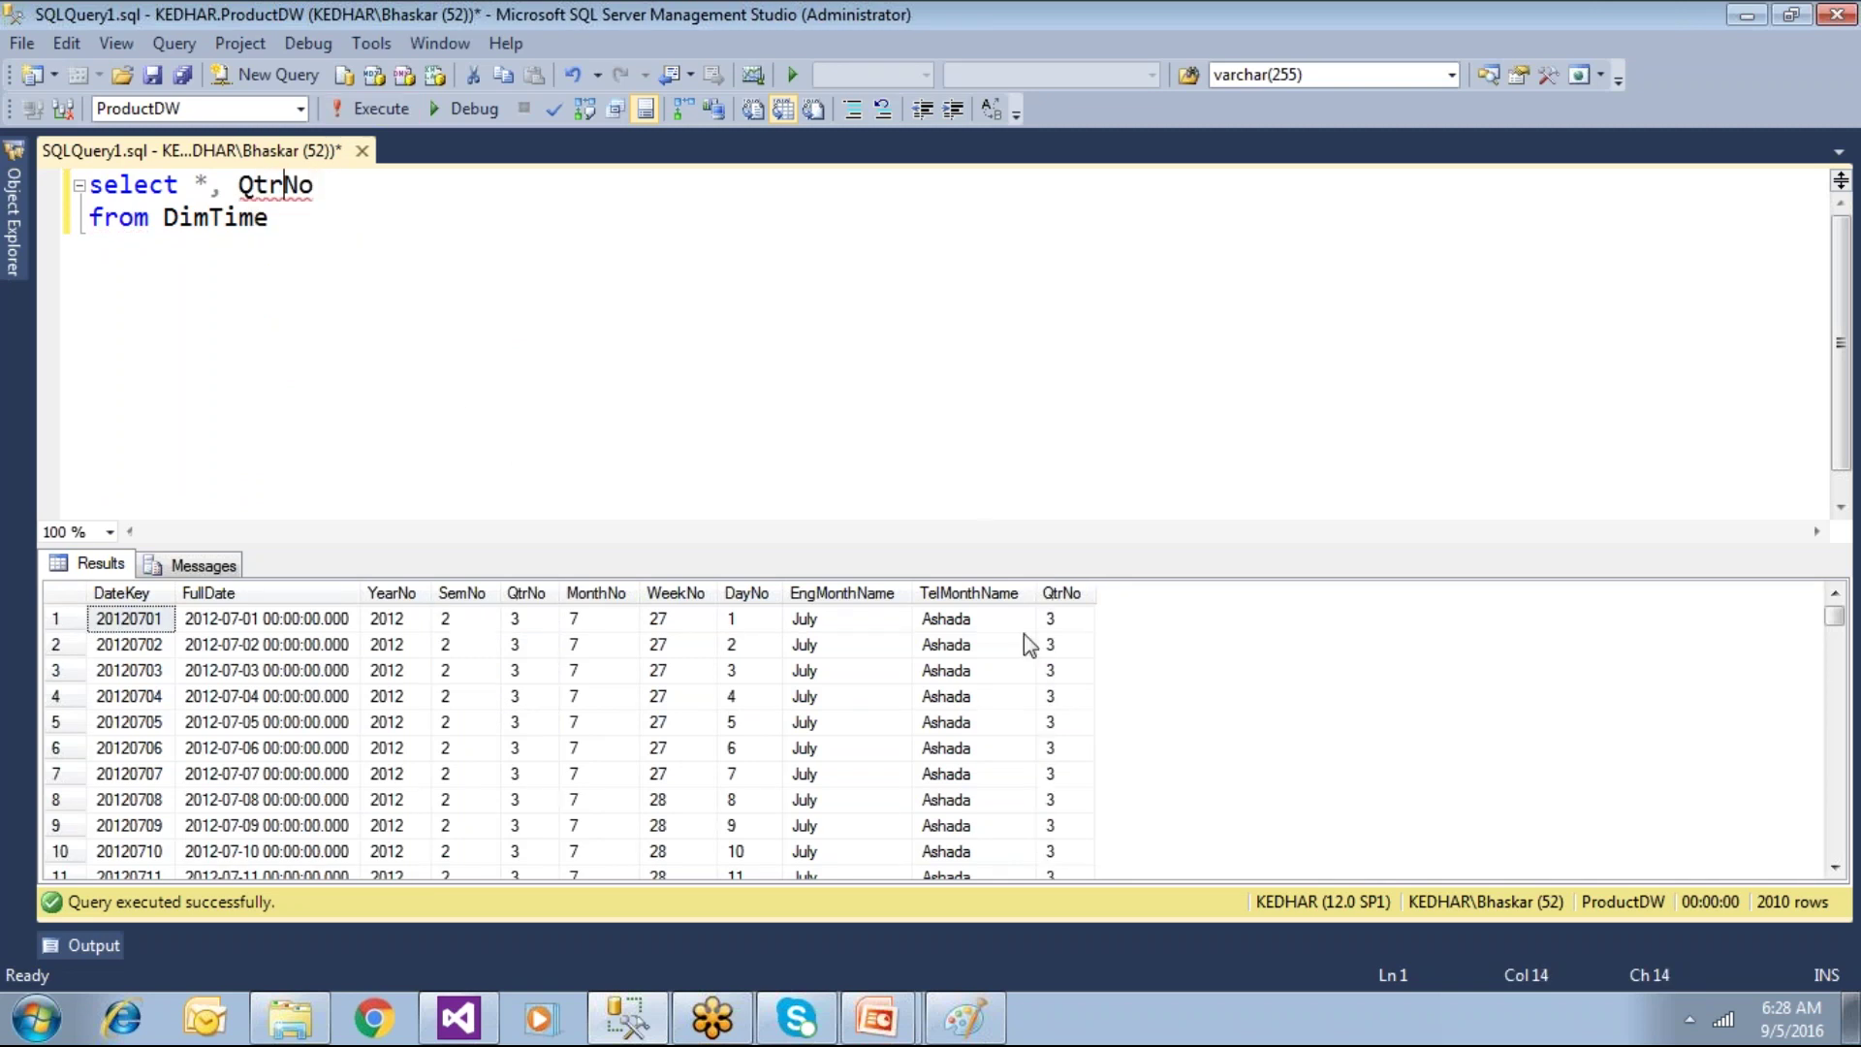
click(1050, 621)
Step: Prefix the extra QtrNo column with the text 'Q' using the + operator and execute the query
click(237, 184)
text(''=)
key(BackSpace)
text(+q)
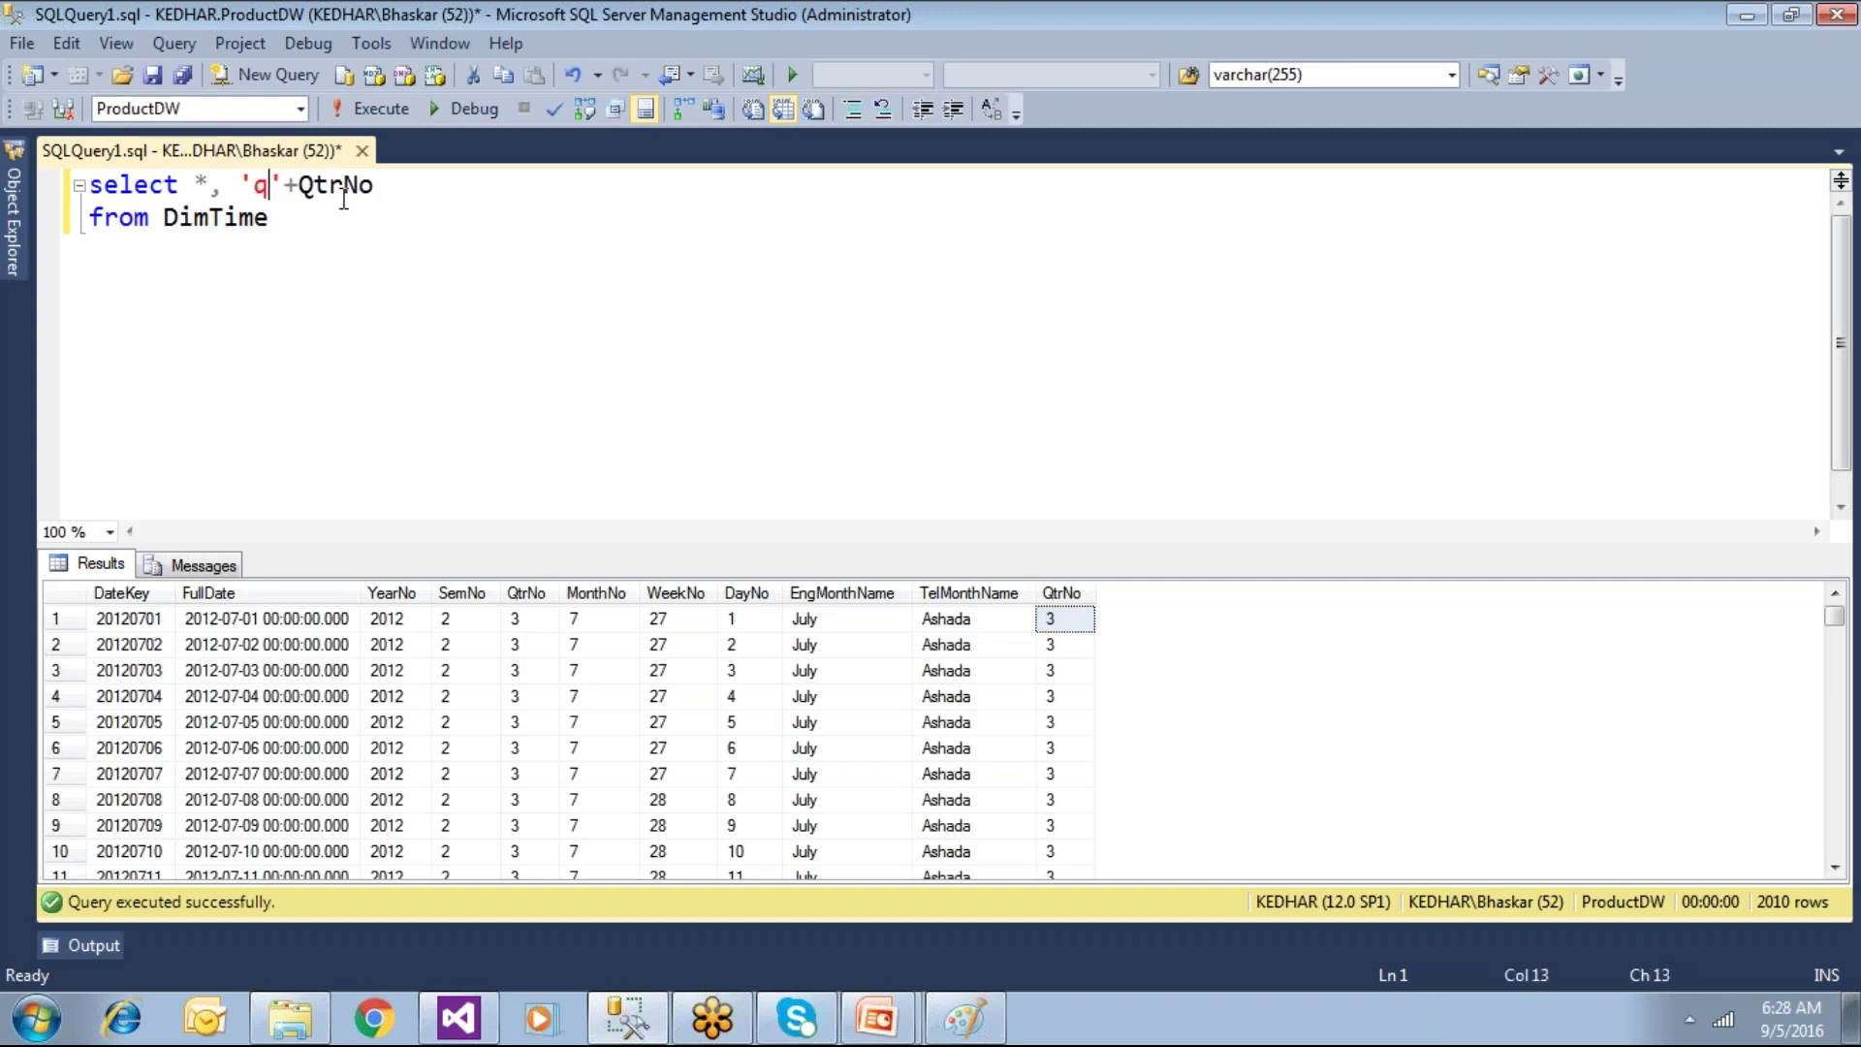
key(BackSpace)
text(Q)
click(386, 114)
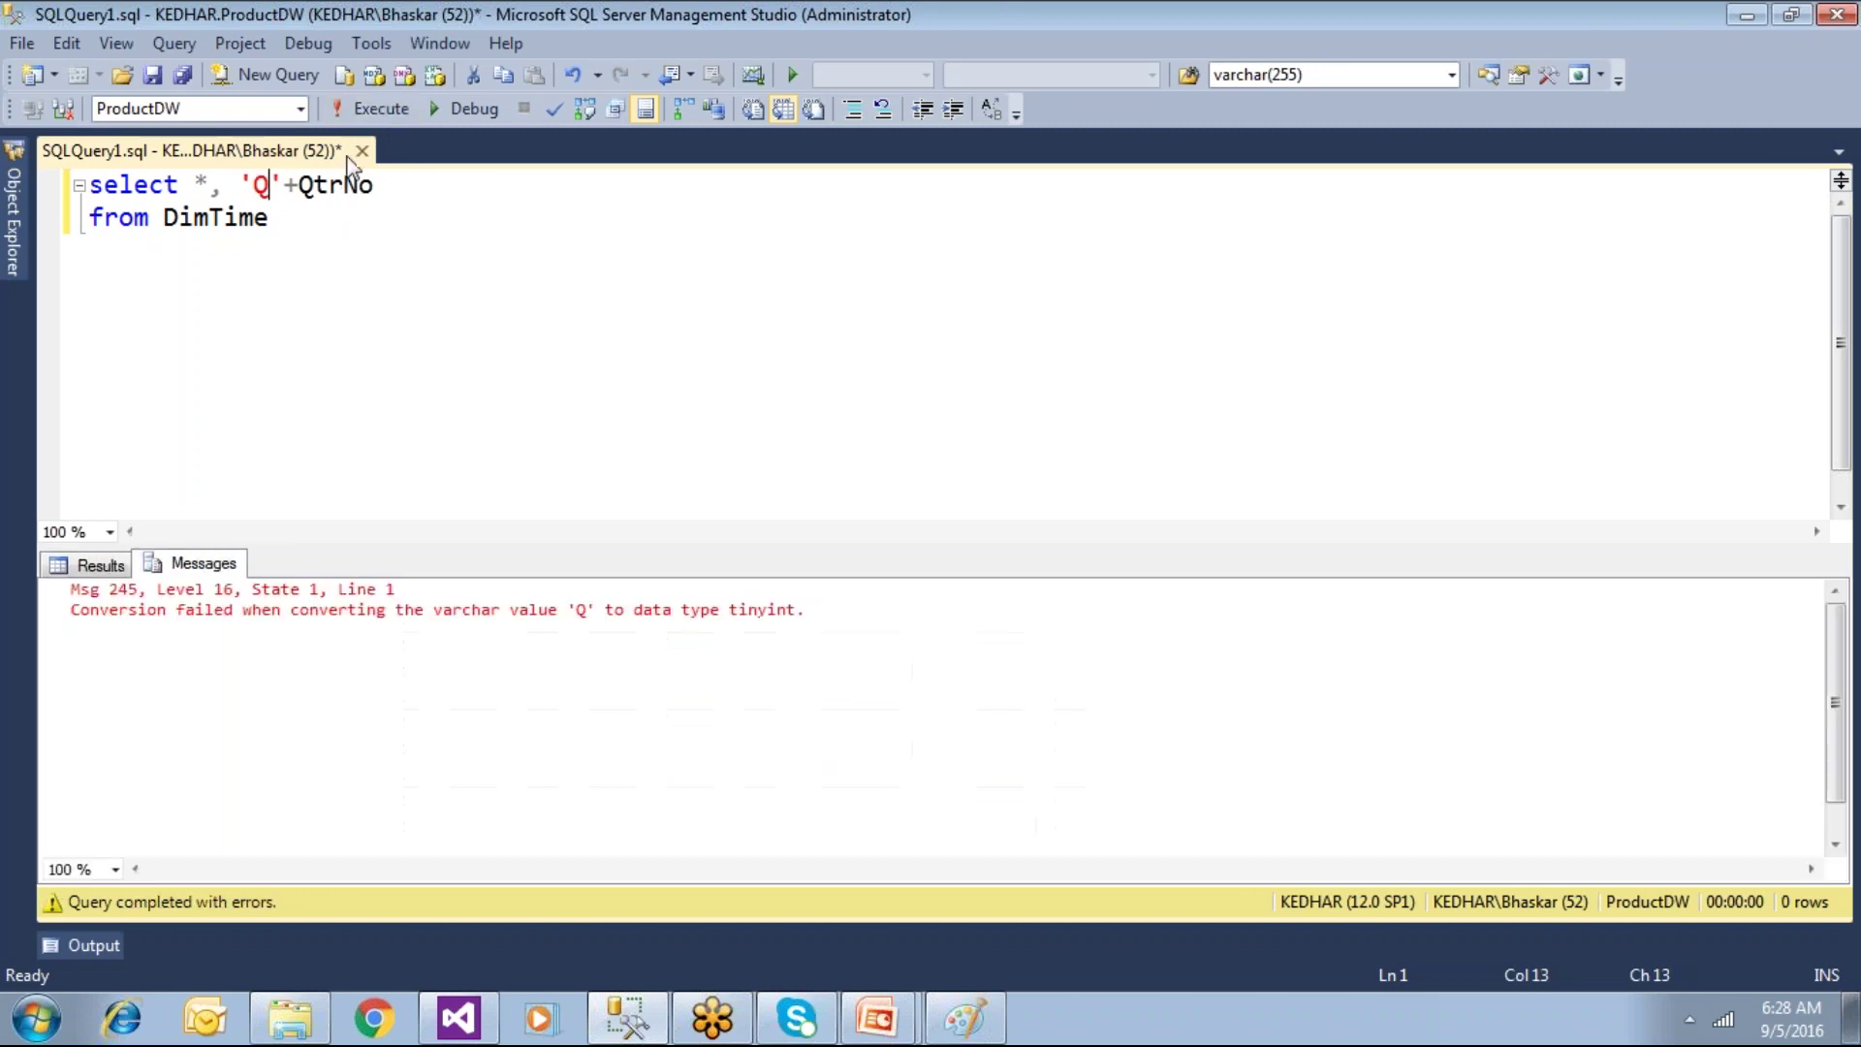
Step: Wrap the QtrNo column after 'Q'+ in a CAST function that converts it to varchar
double_click(323, 191)
click(300, 190)
text(CAST()
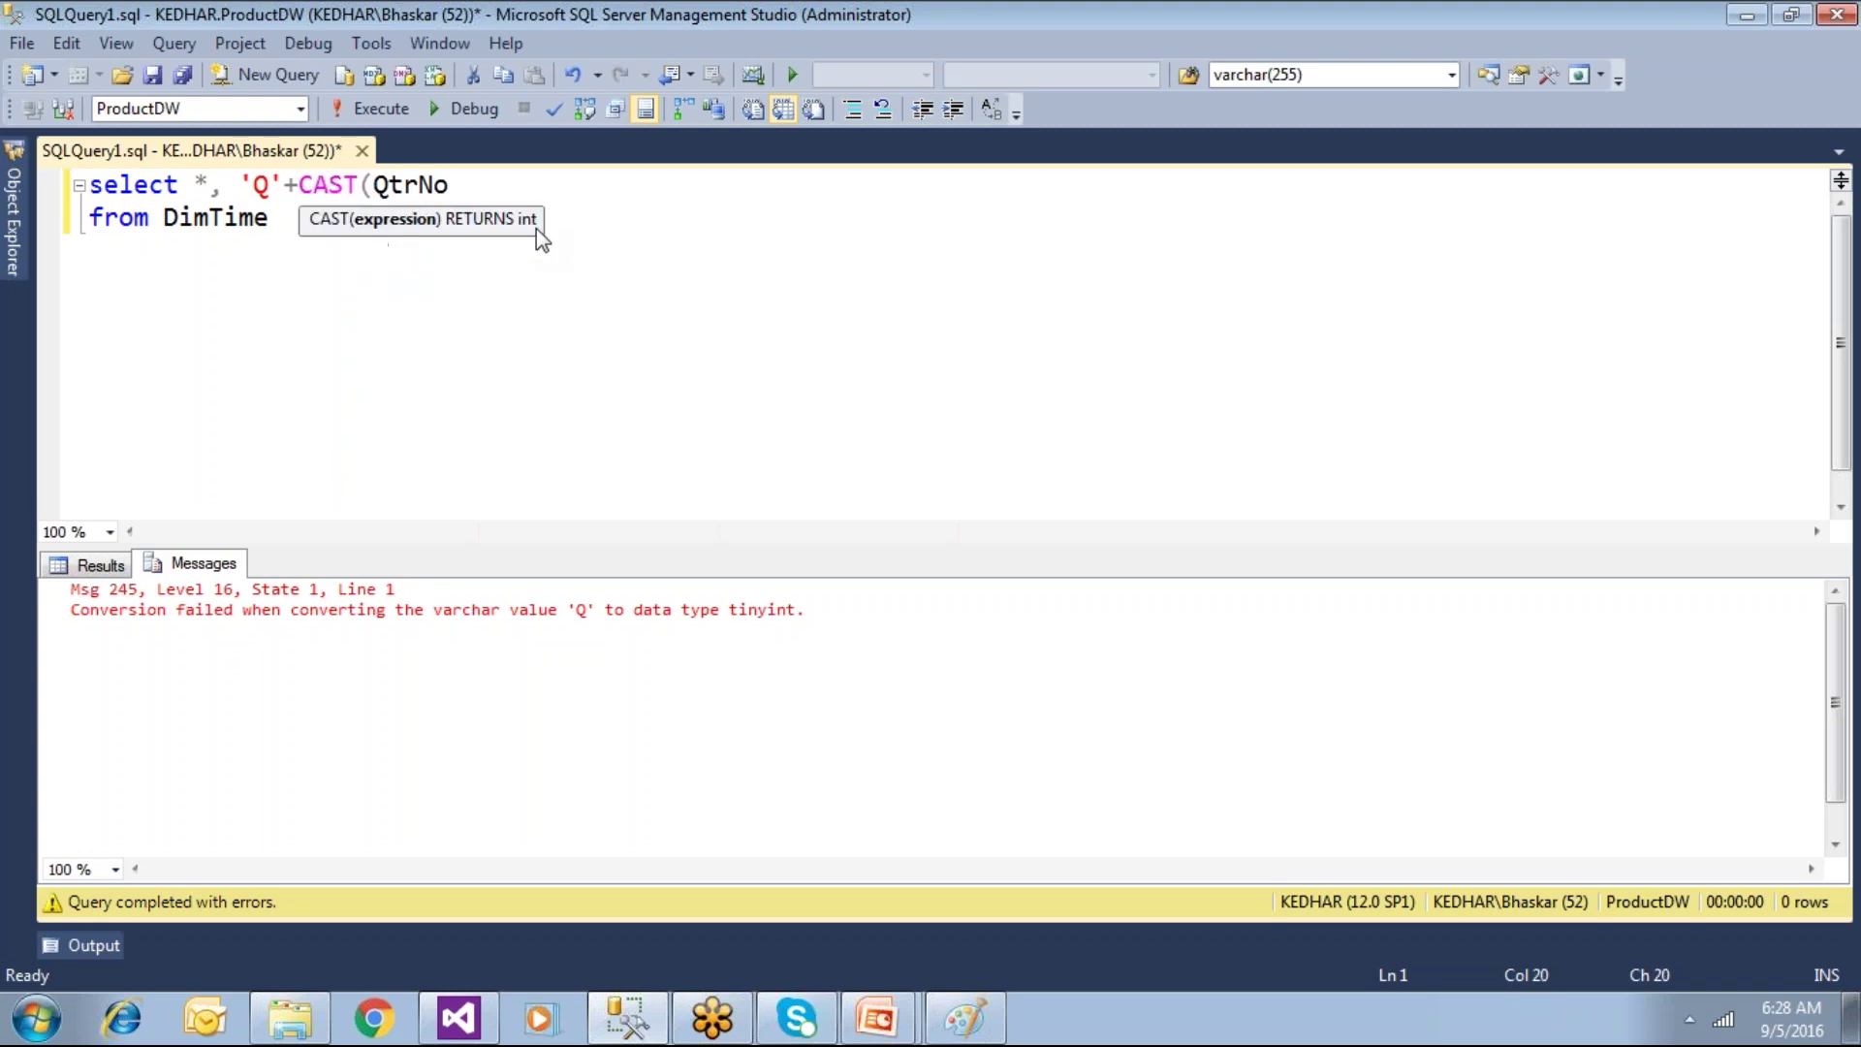
click(523, 197)
text(as )
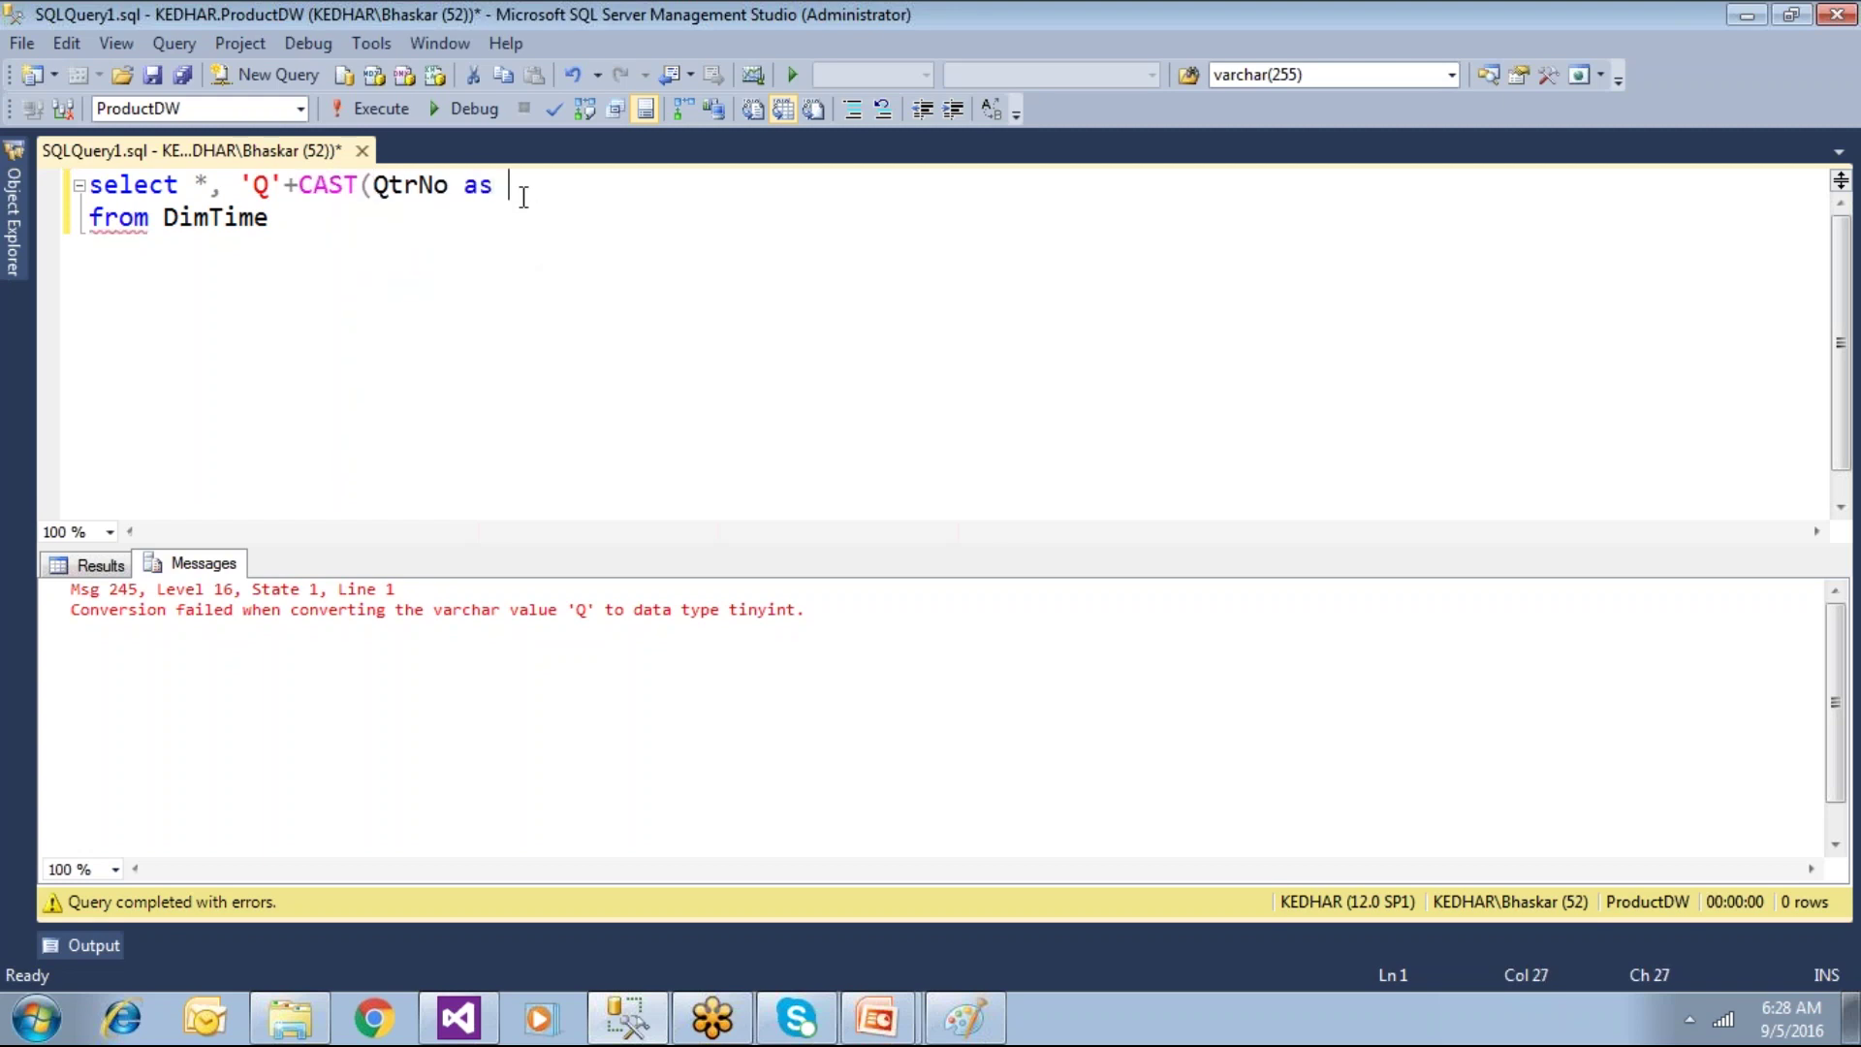
text(Av)
key(BackSpace)
key(BackSpace)
text(b)
key(BackSpace)
key(BackSpace)
text(var)
key(BackSpace)
key(BackSpace)
key(BackSpace)
text(var)
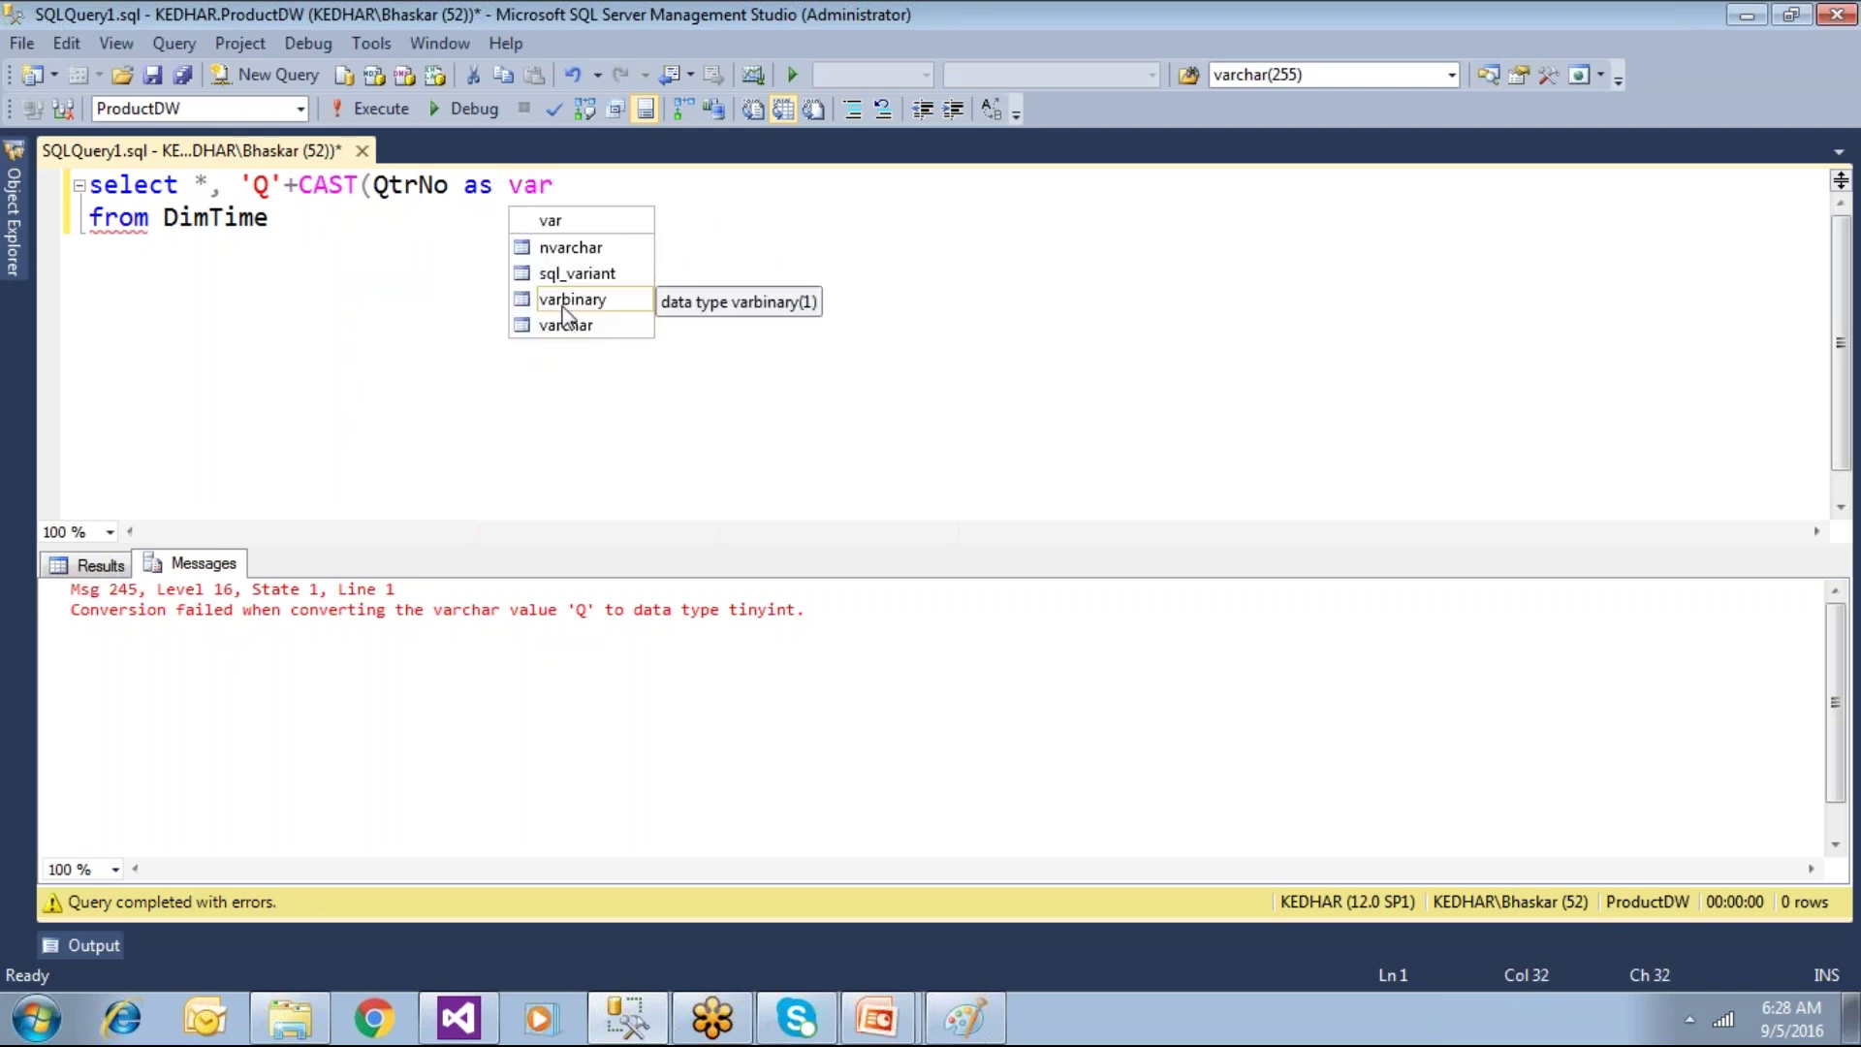
key(Down)
key(Tab)
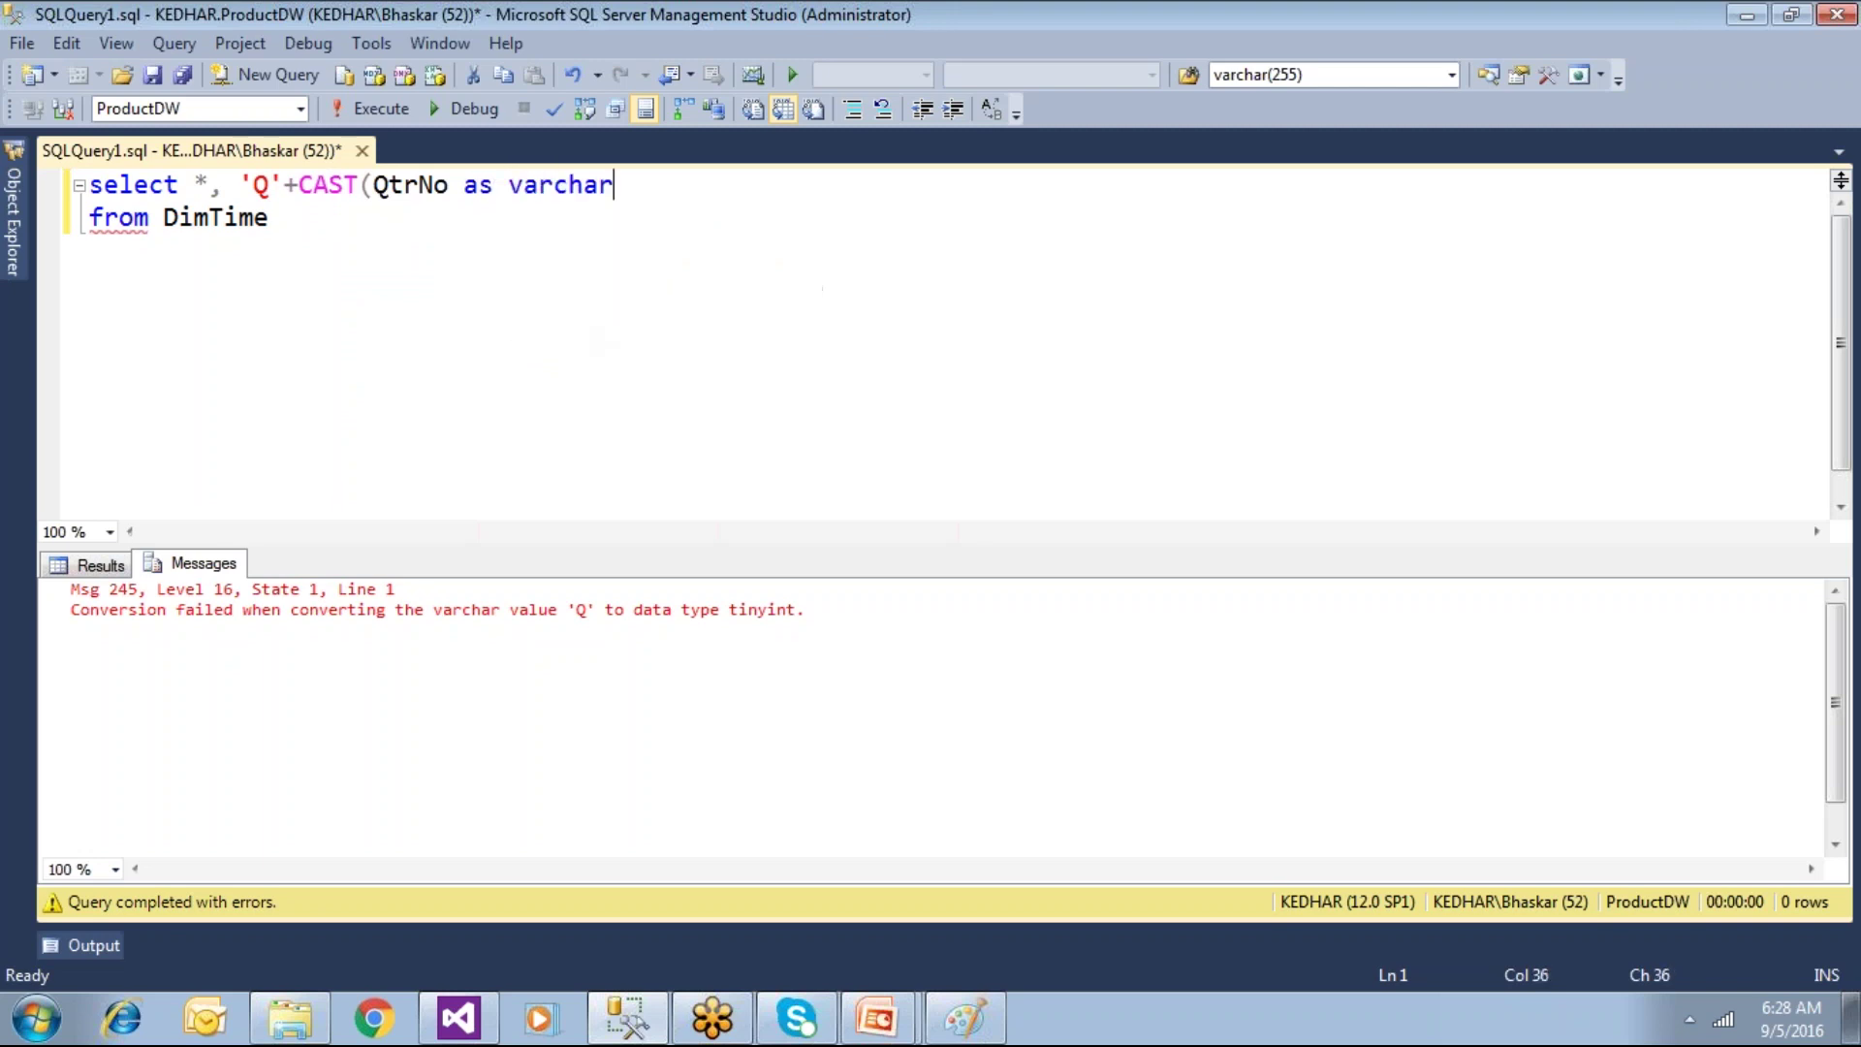
Step: Close the CAST expression, give the computed column the alias NewQtrNo and execute the query
text() as NewQ)
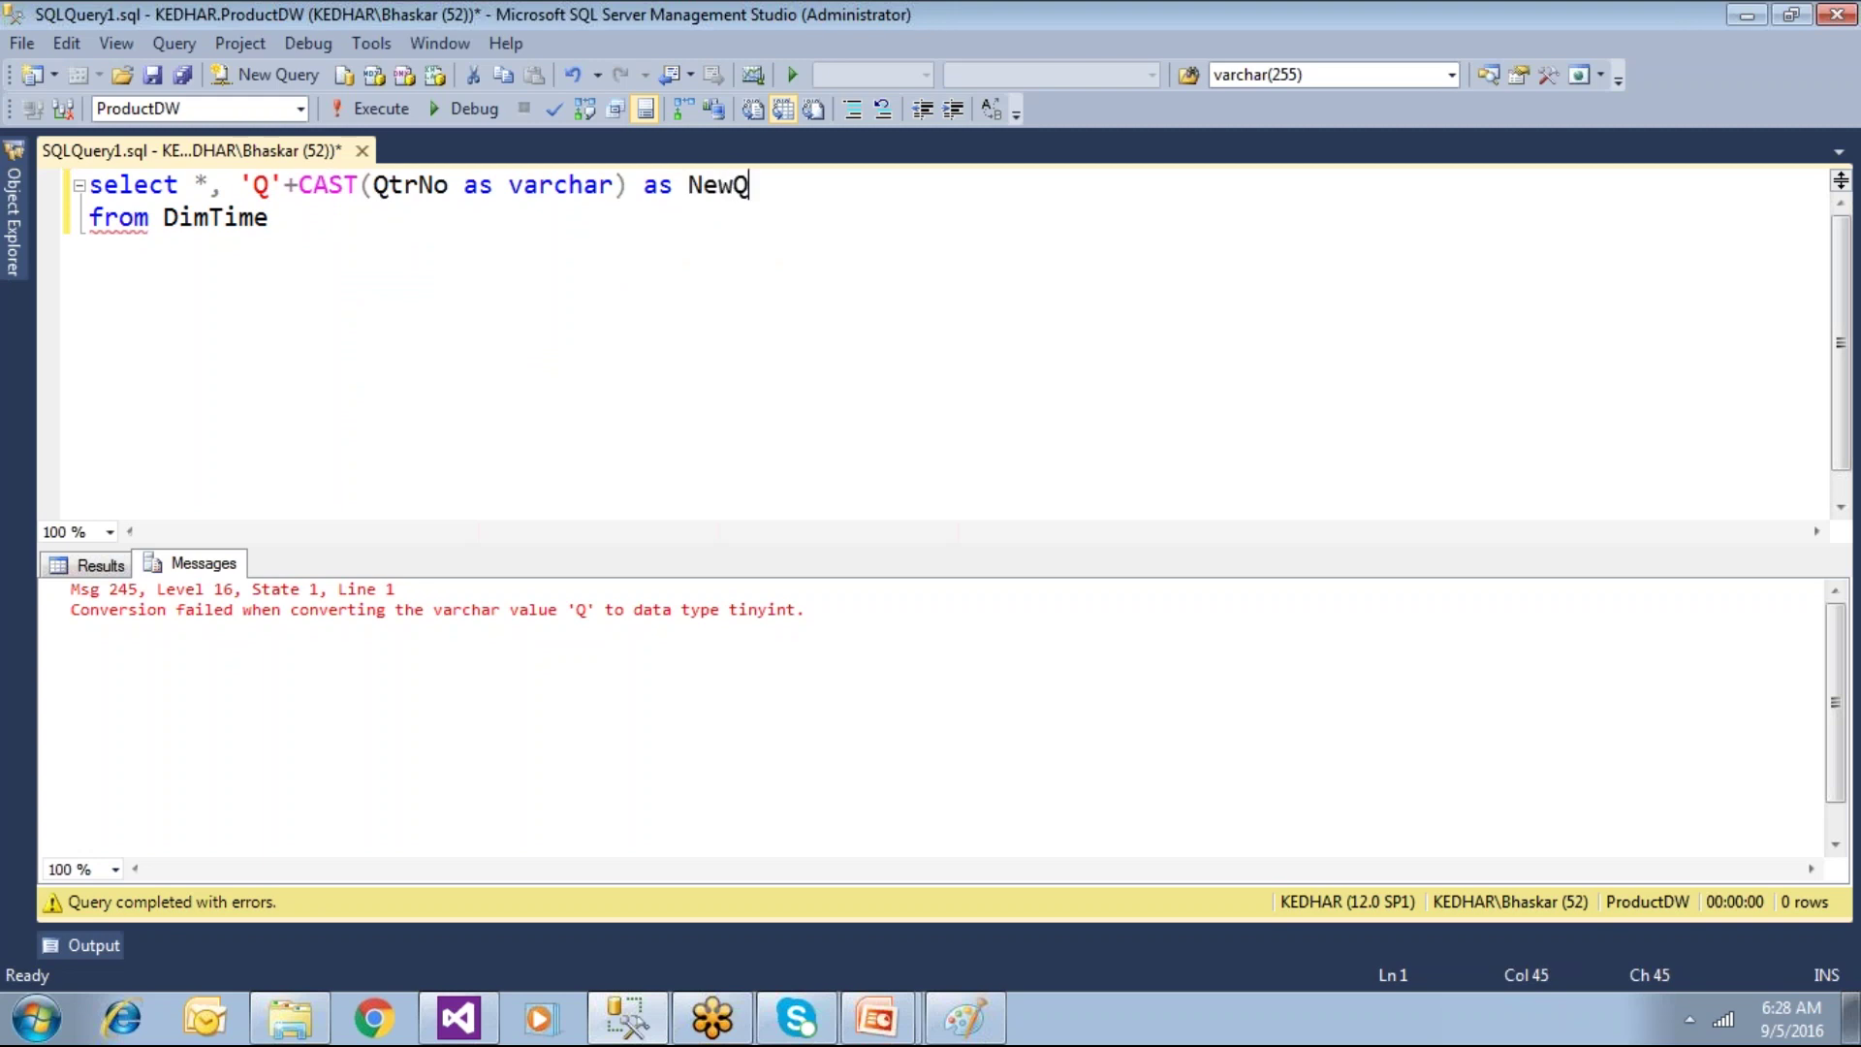
text(trNo)
click(370, 106)
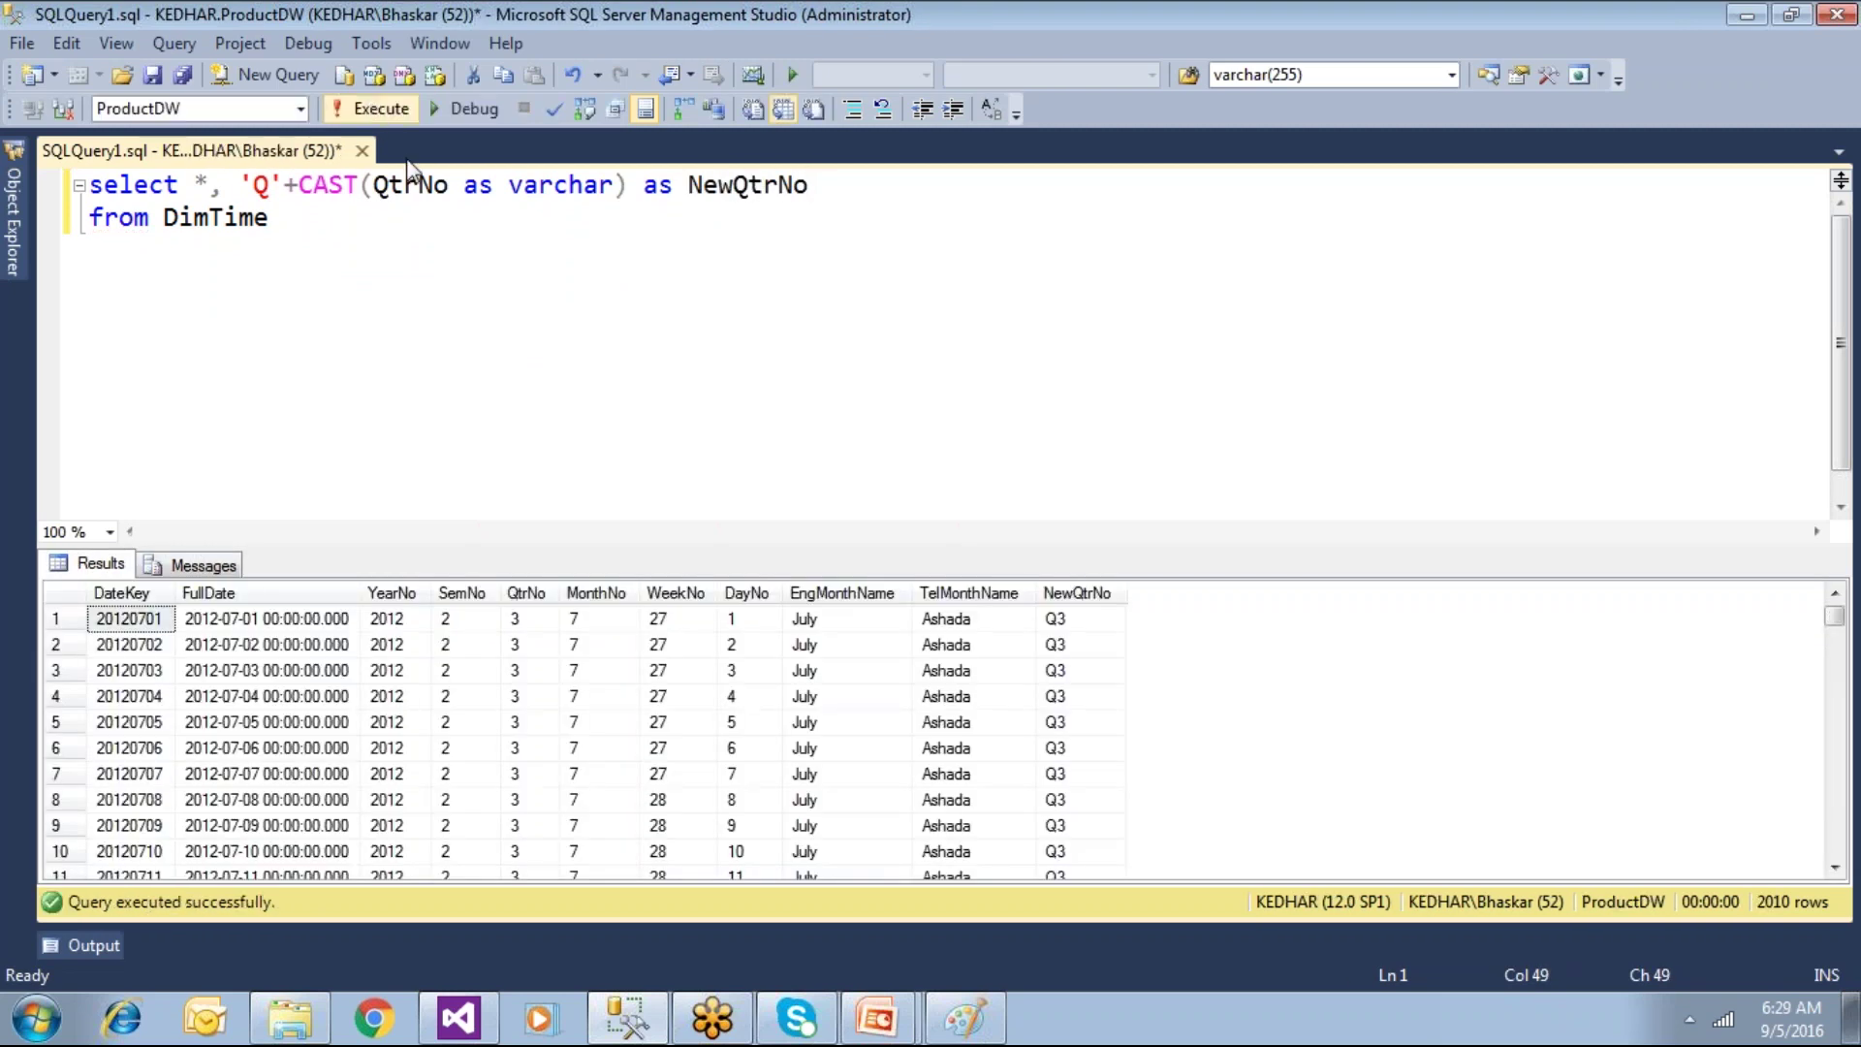
Step: Copy the expression 'Q'+CAST(QtrNo as varchar) as NewQtrNo and add it after a comma as a second computed column
click(1078, 593)
click(407, 249)
drag(239, 184, 832, 186)
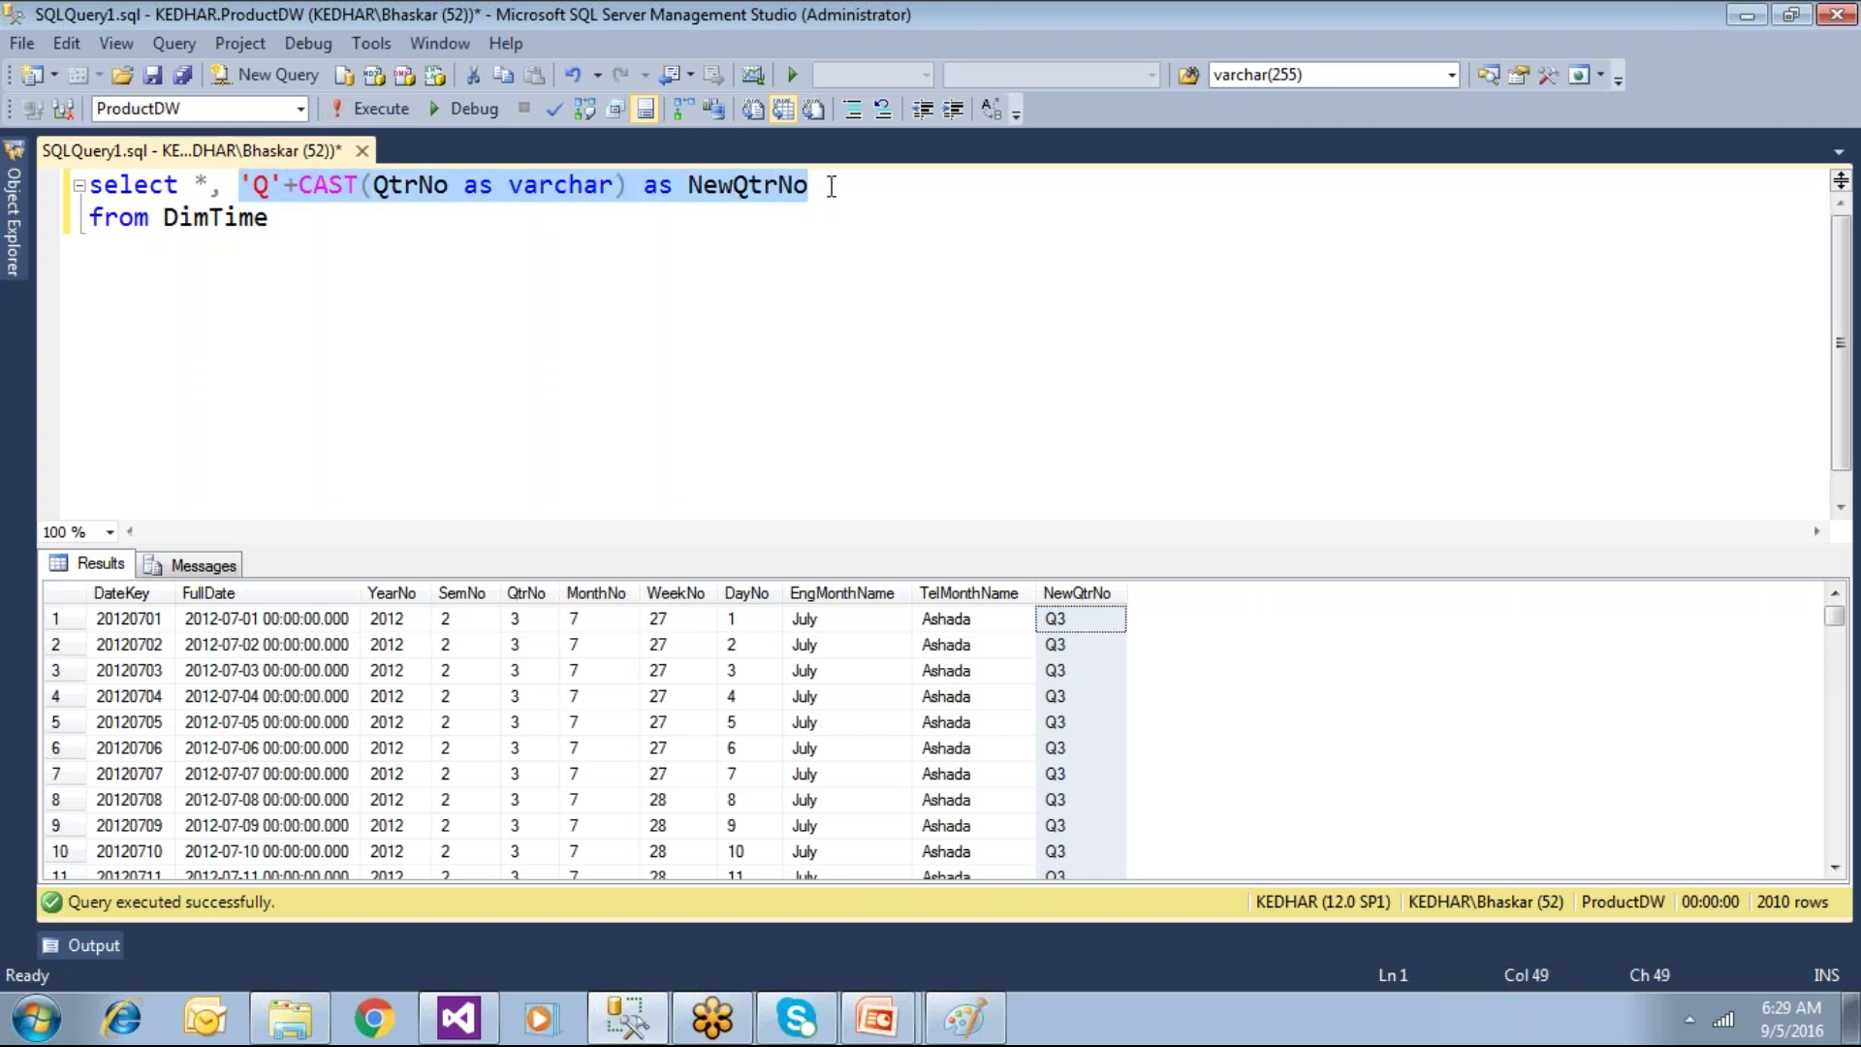
click(463, 622)
click(302, 280)
click(240, 184)
shift+click(849, 188)
key(ctrl+c)
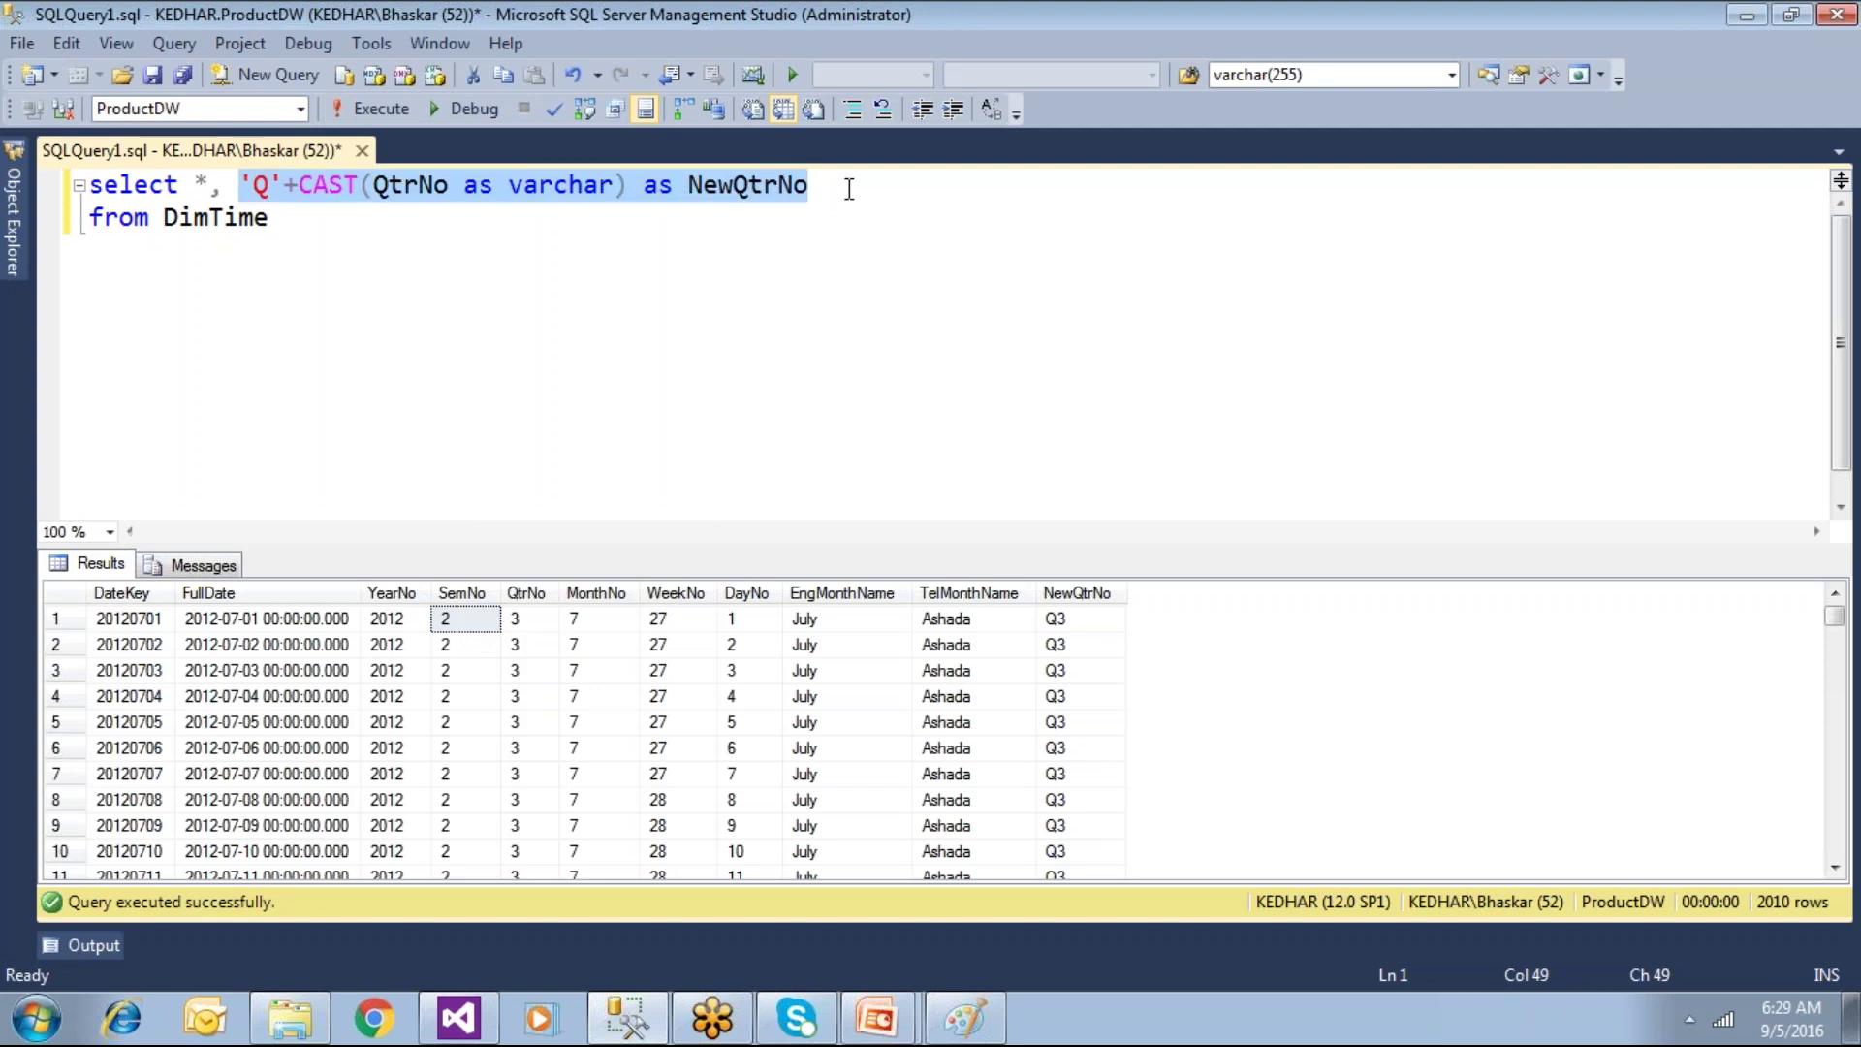
click(849, 188)
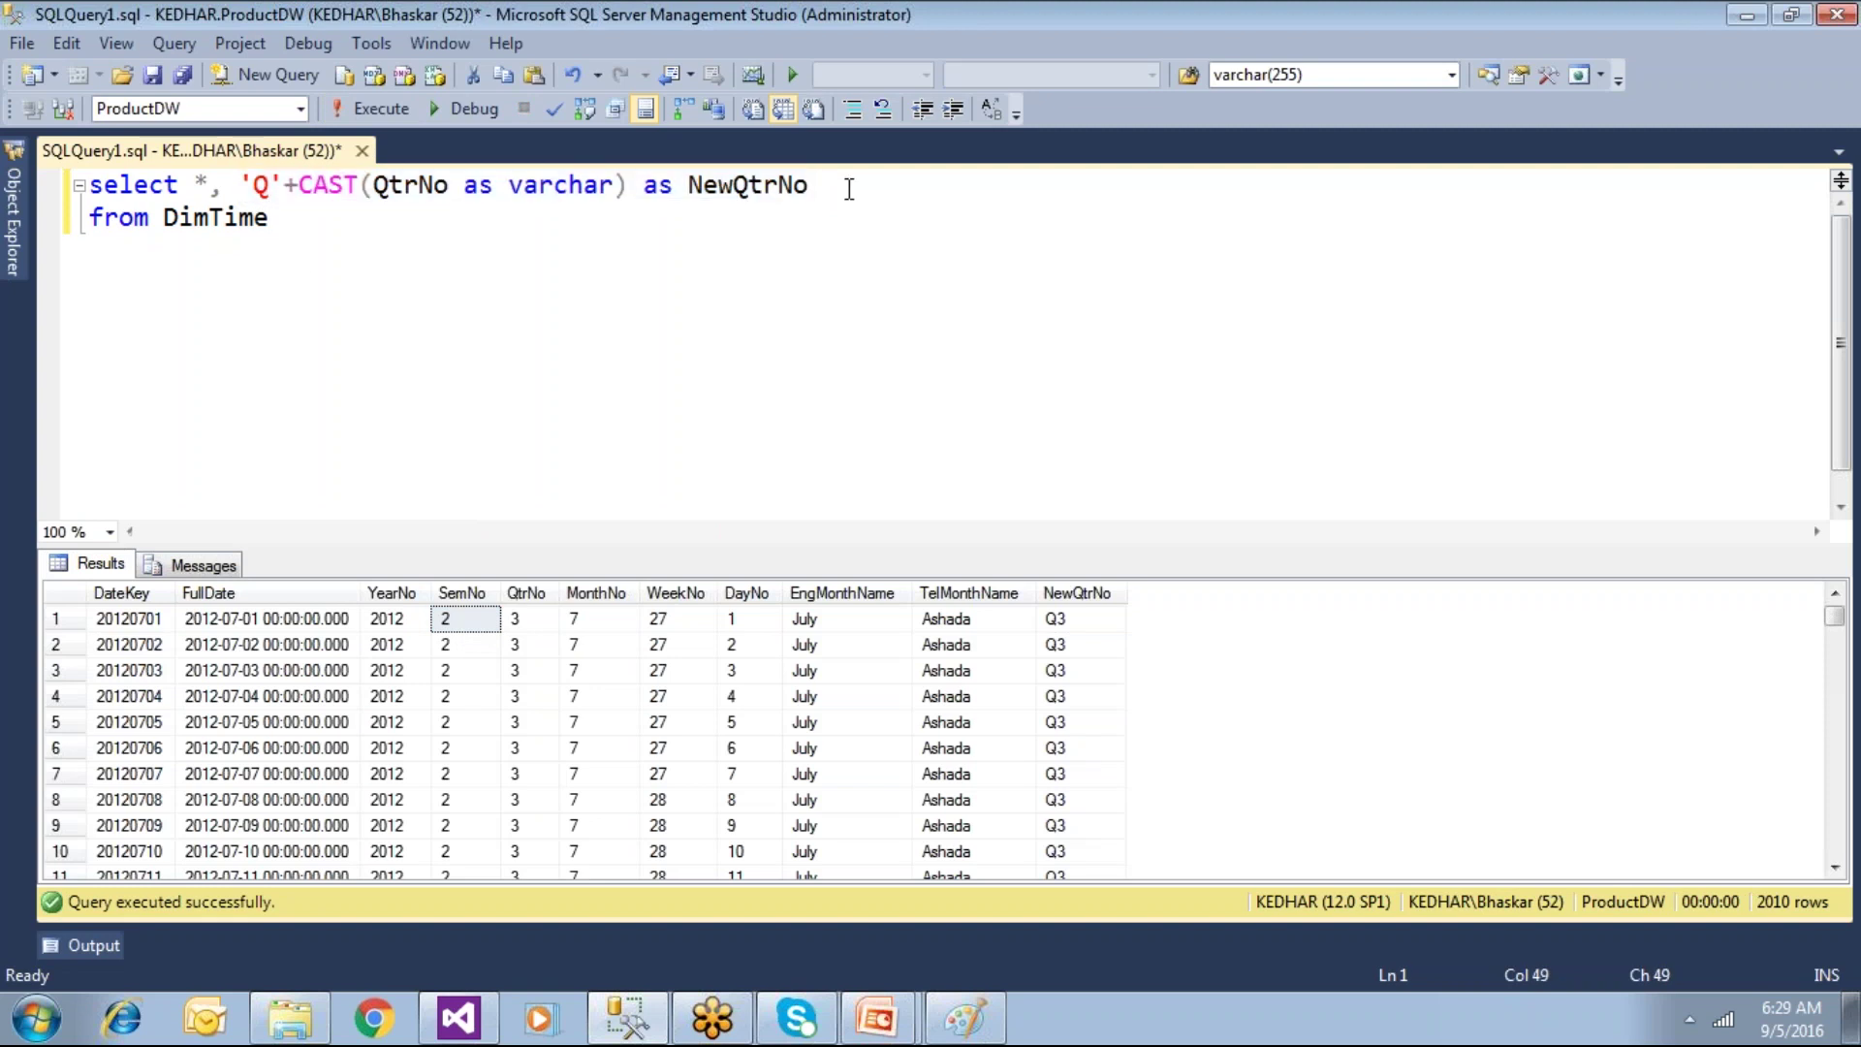
text(,)
key(ctrl+v)
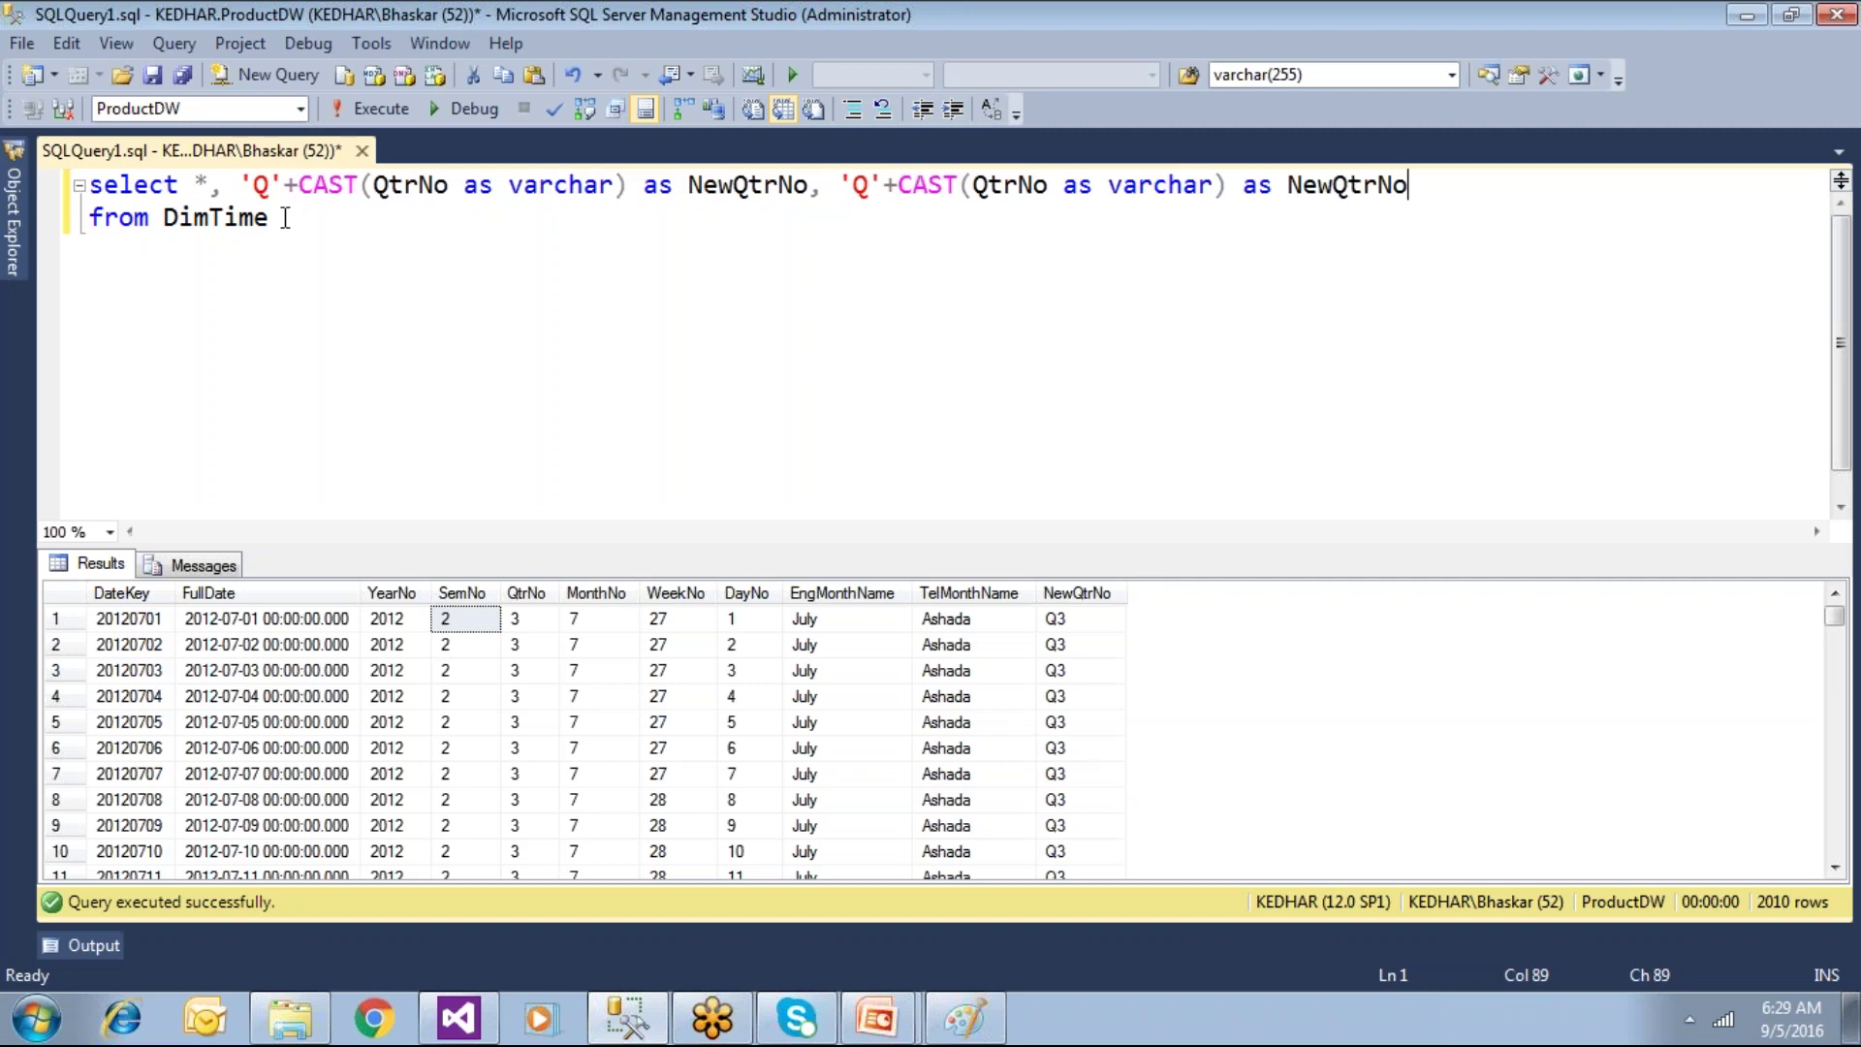
Step: Duplicate the whole DimTime query two lines below the original
key(ctrl+a)
key(ctrl+c)
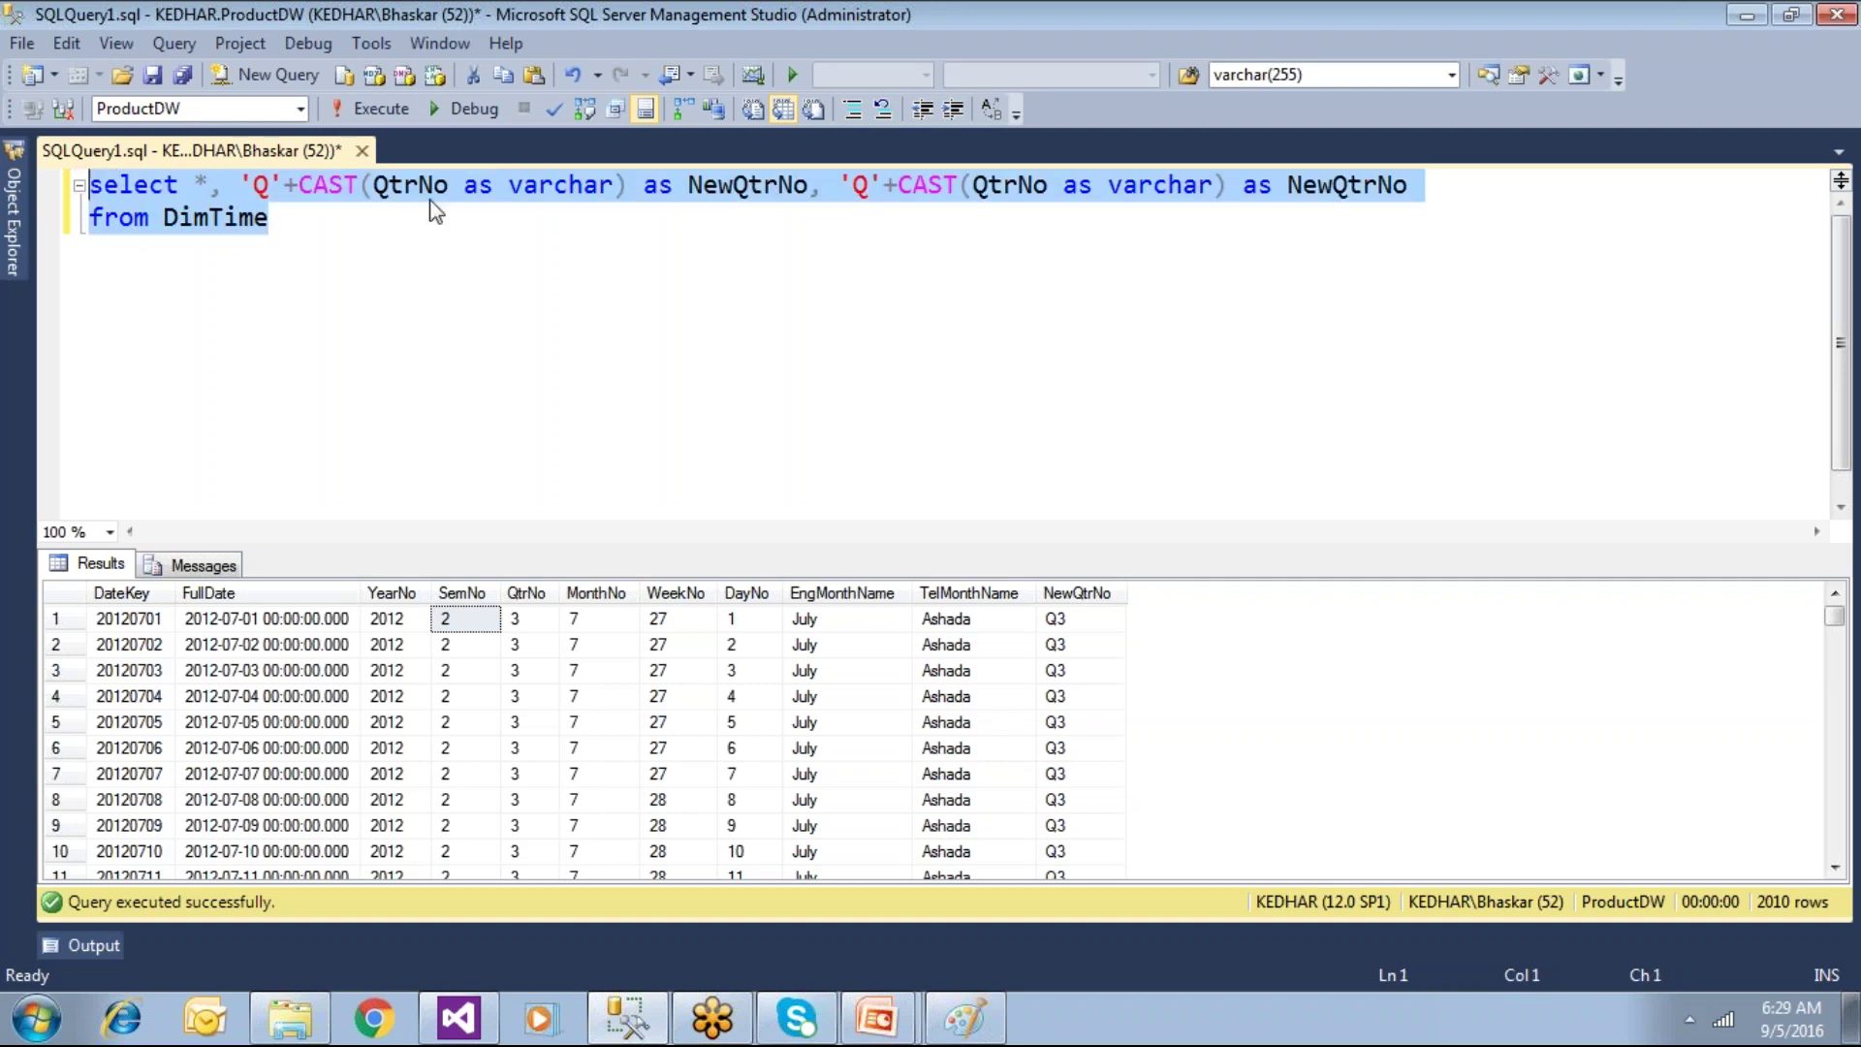
click(383, 242)
key(Return)
key(Return)
key(ctrl+v)
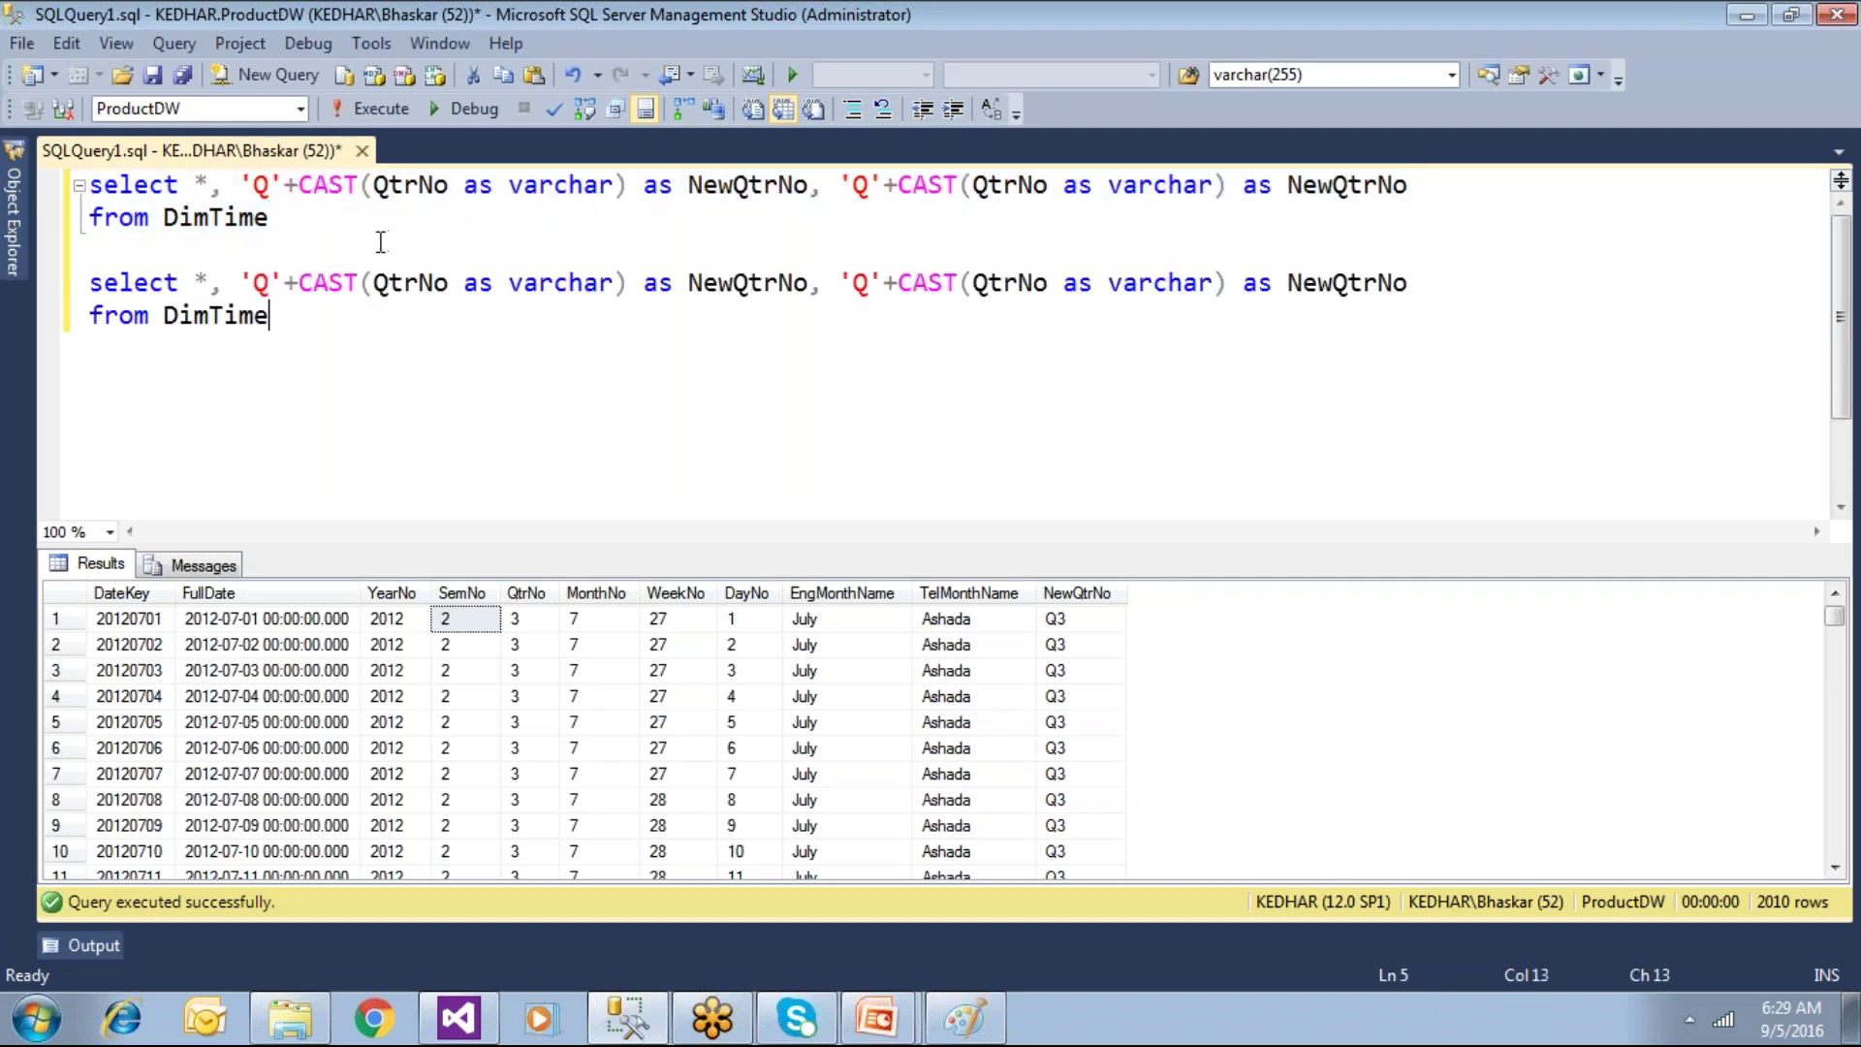
Step: Reduce the duplicated query to select * from DimTime and execute only that query
drag(207, 283, 1433, 274)
key(Delete)
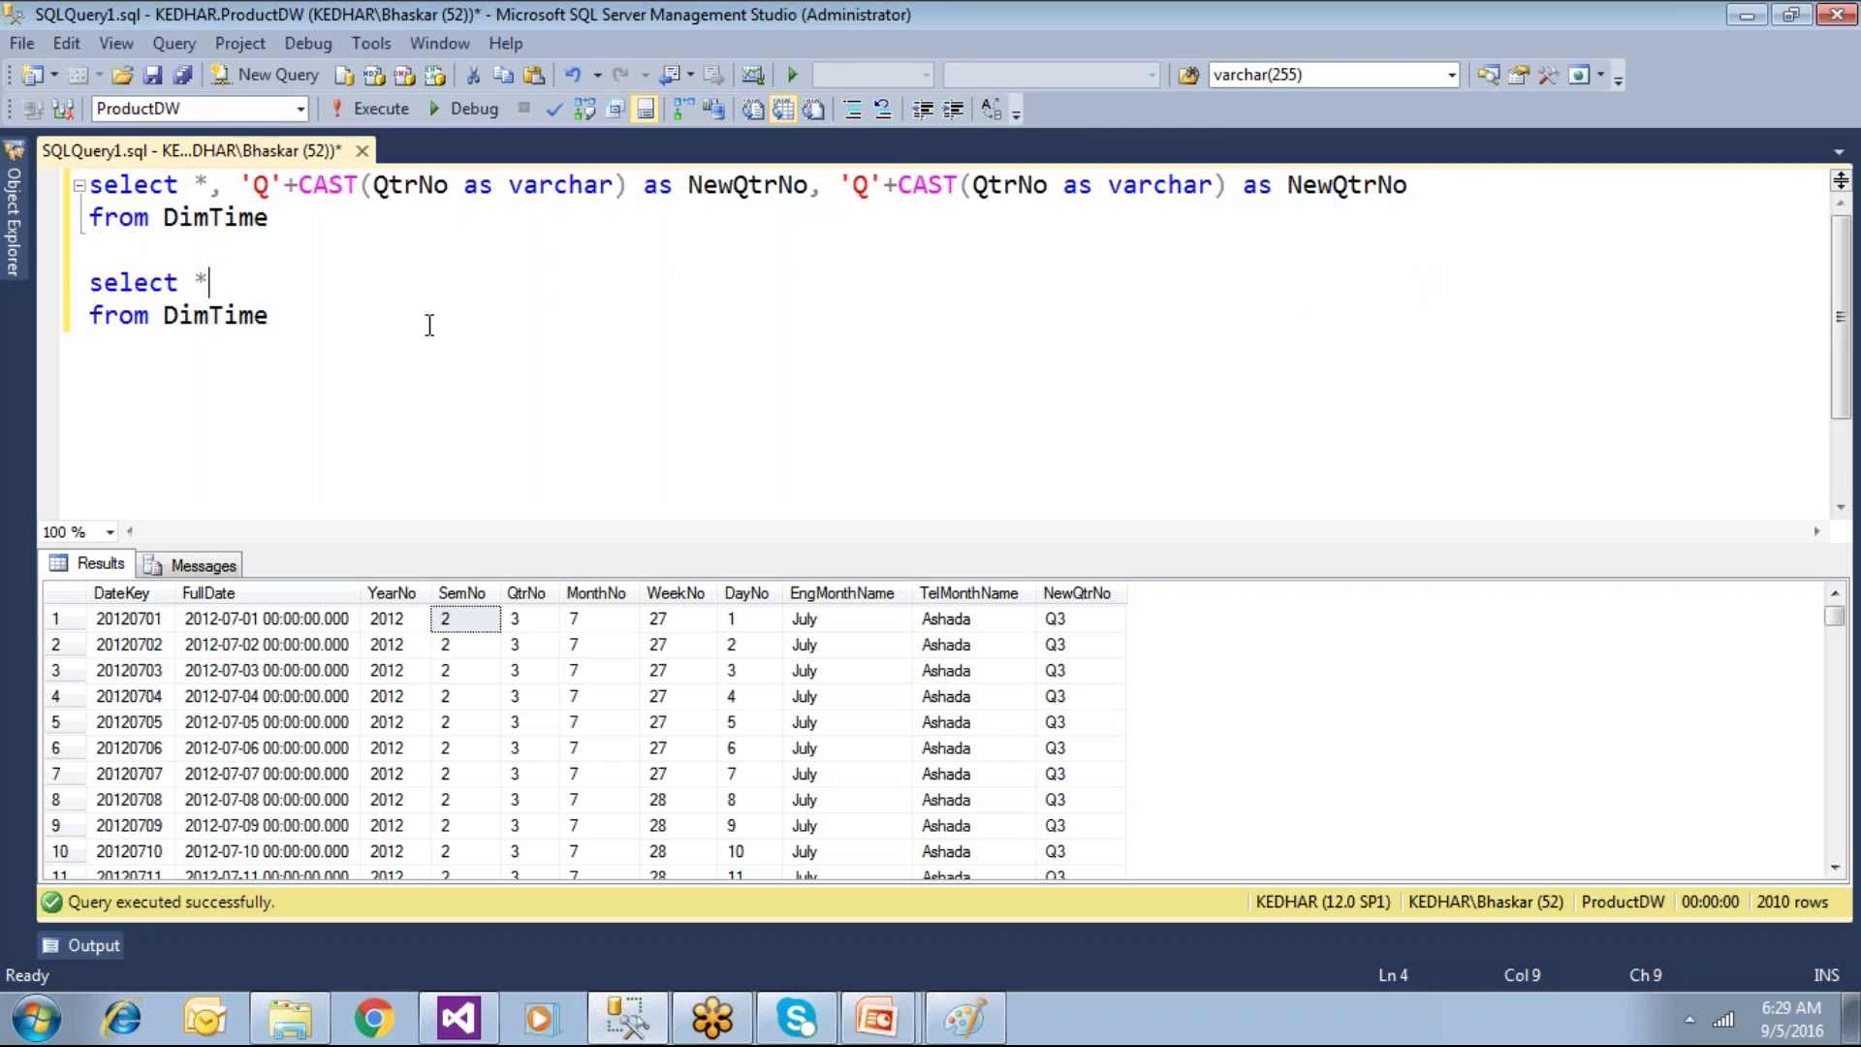
drag(66, 312, 54, 279)
click(350, 118)
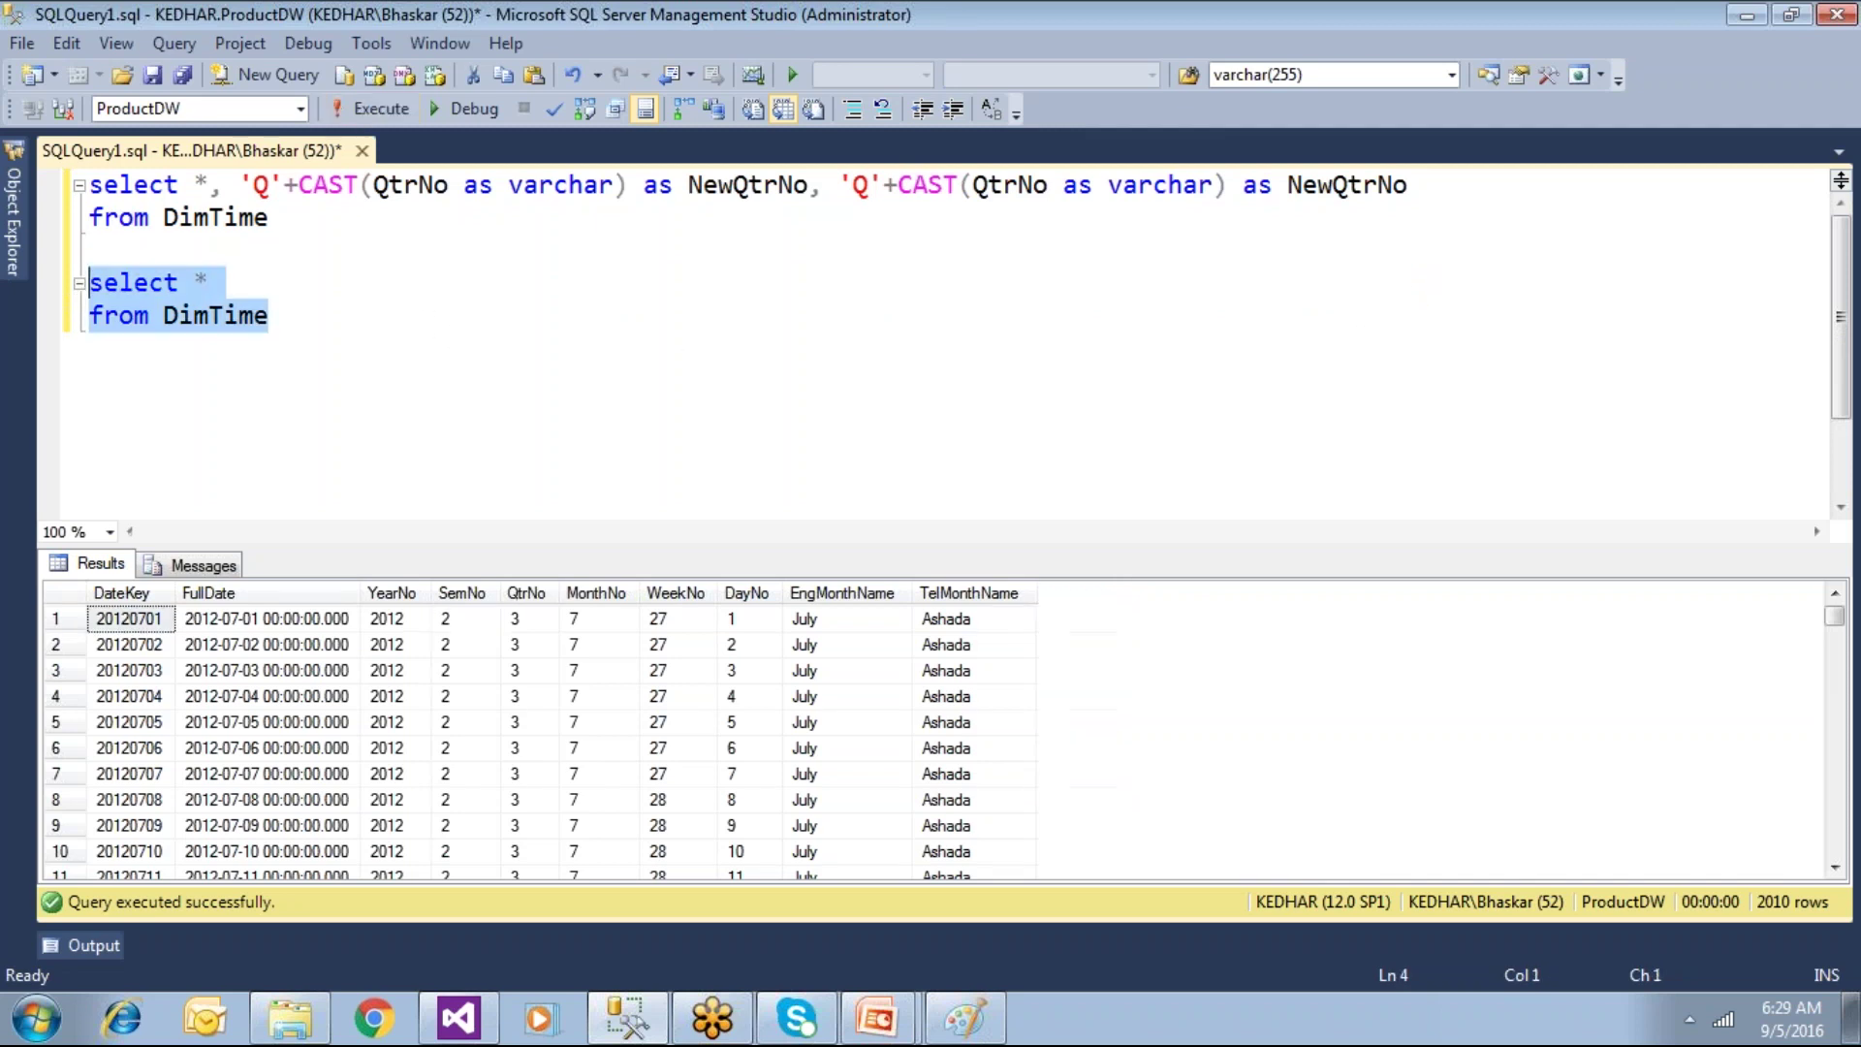
click(241, 185)
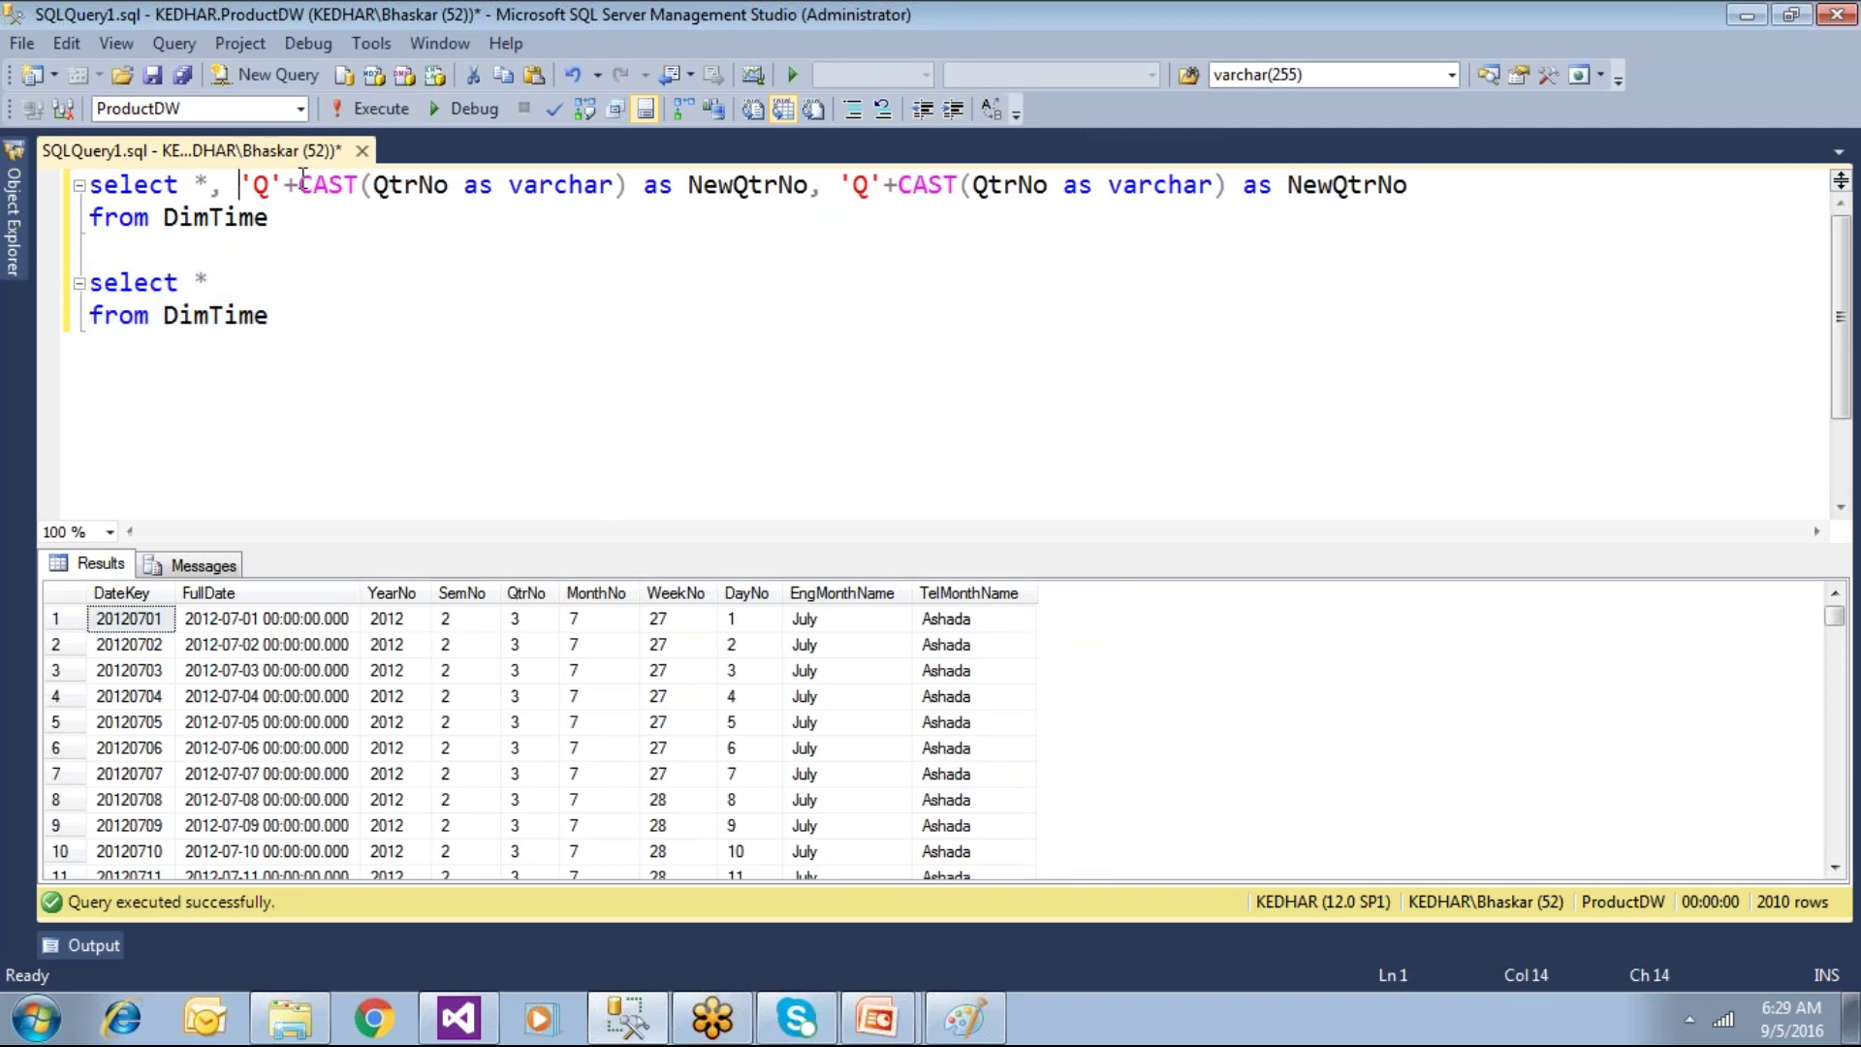
shift+click(814, 190)
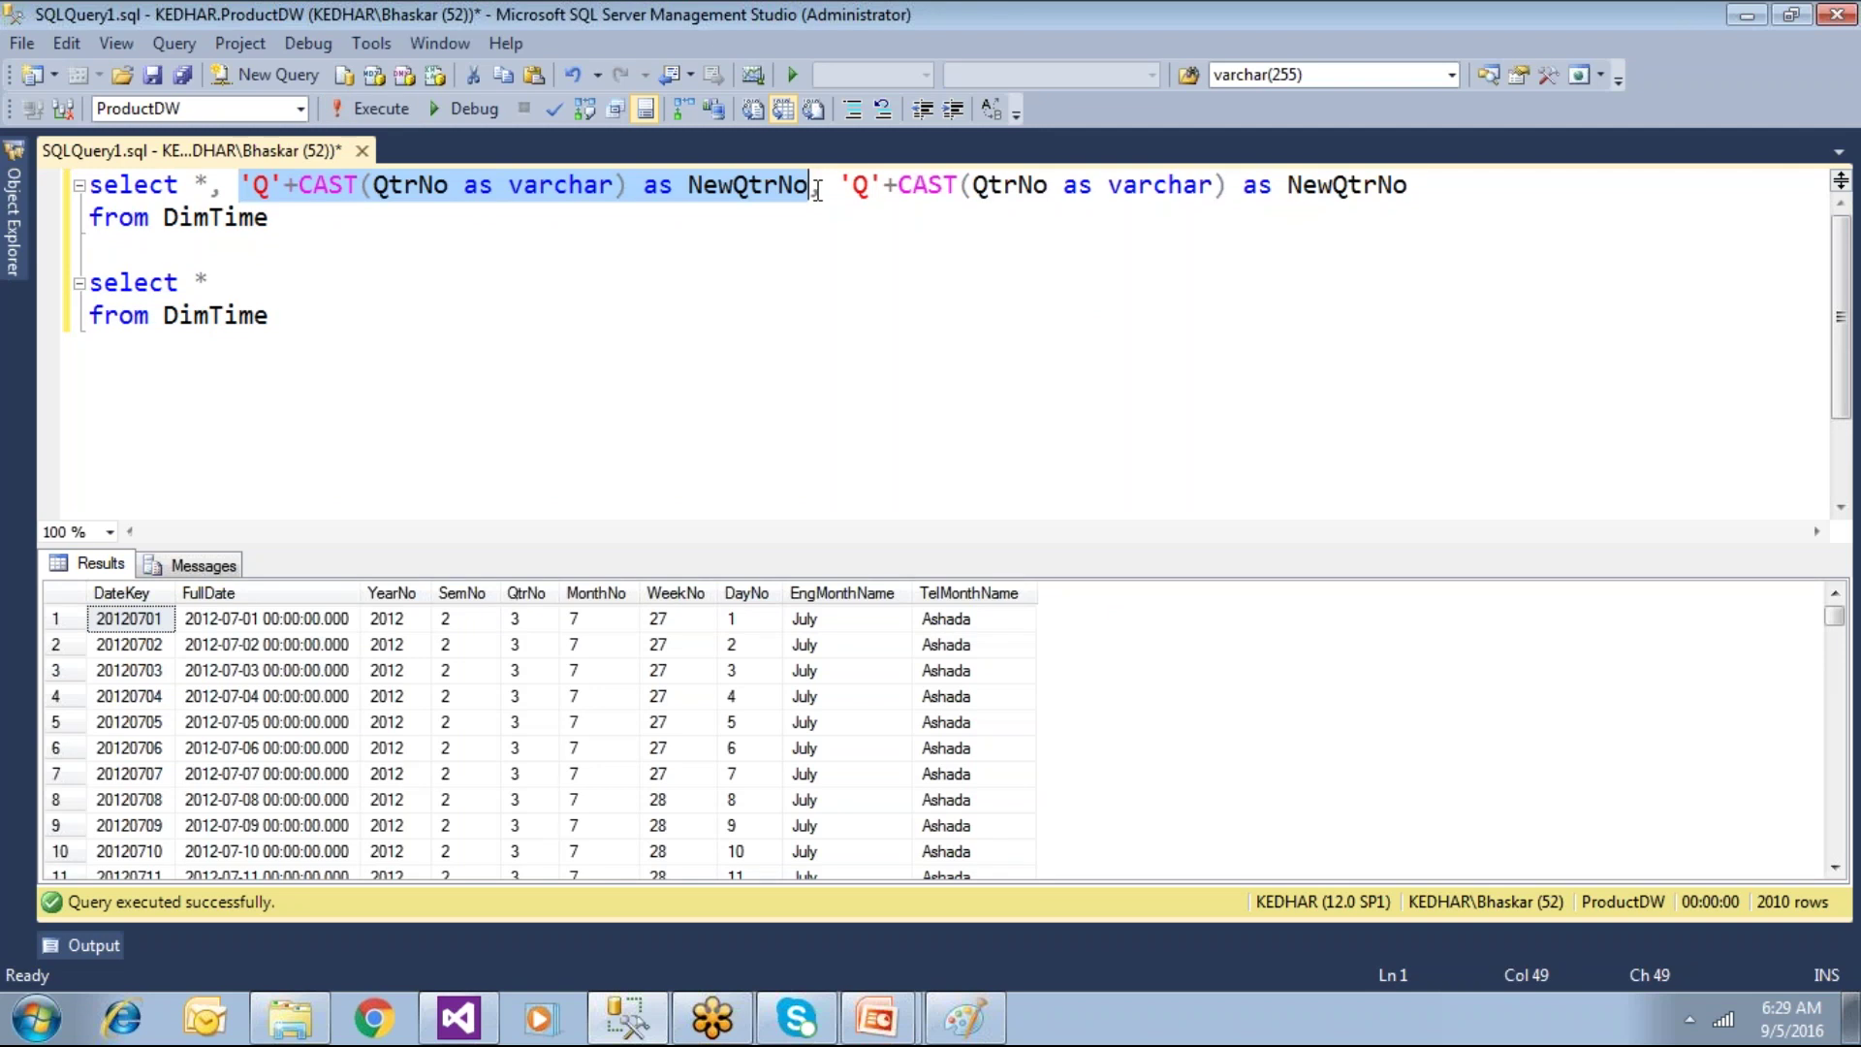
key(Right)
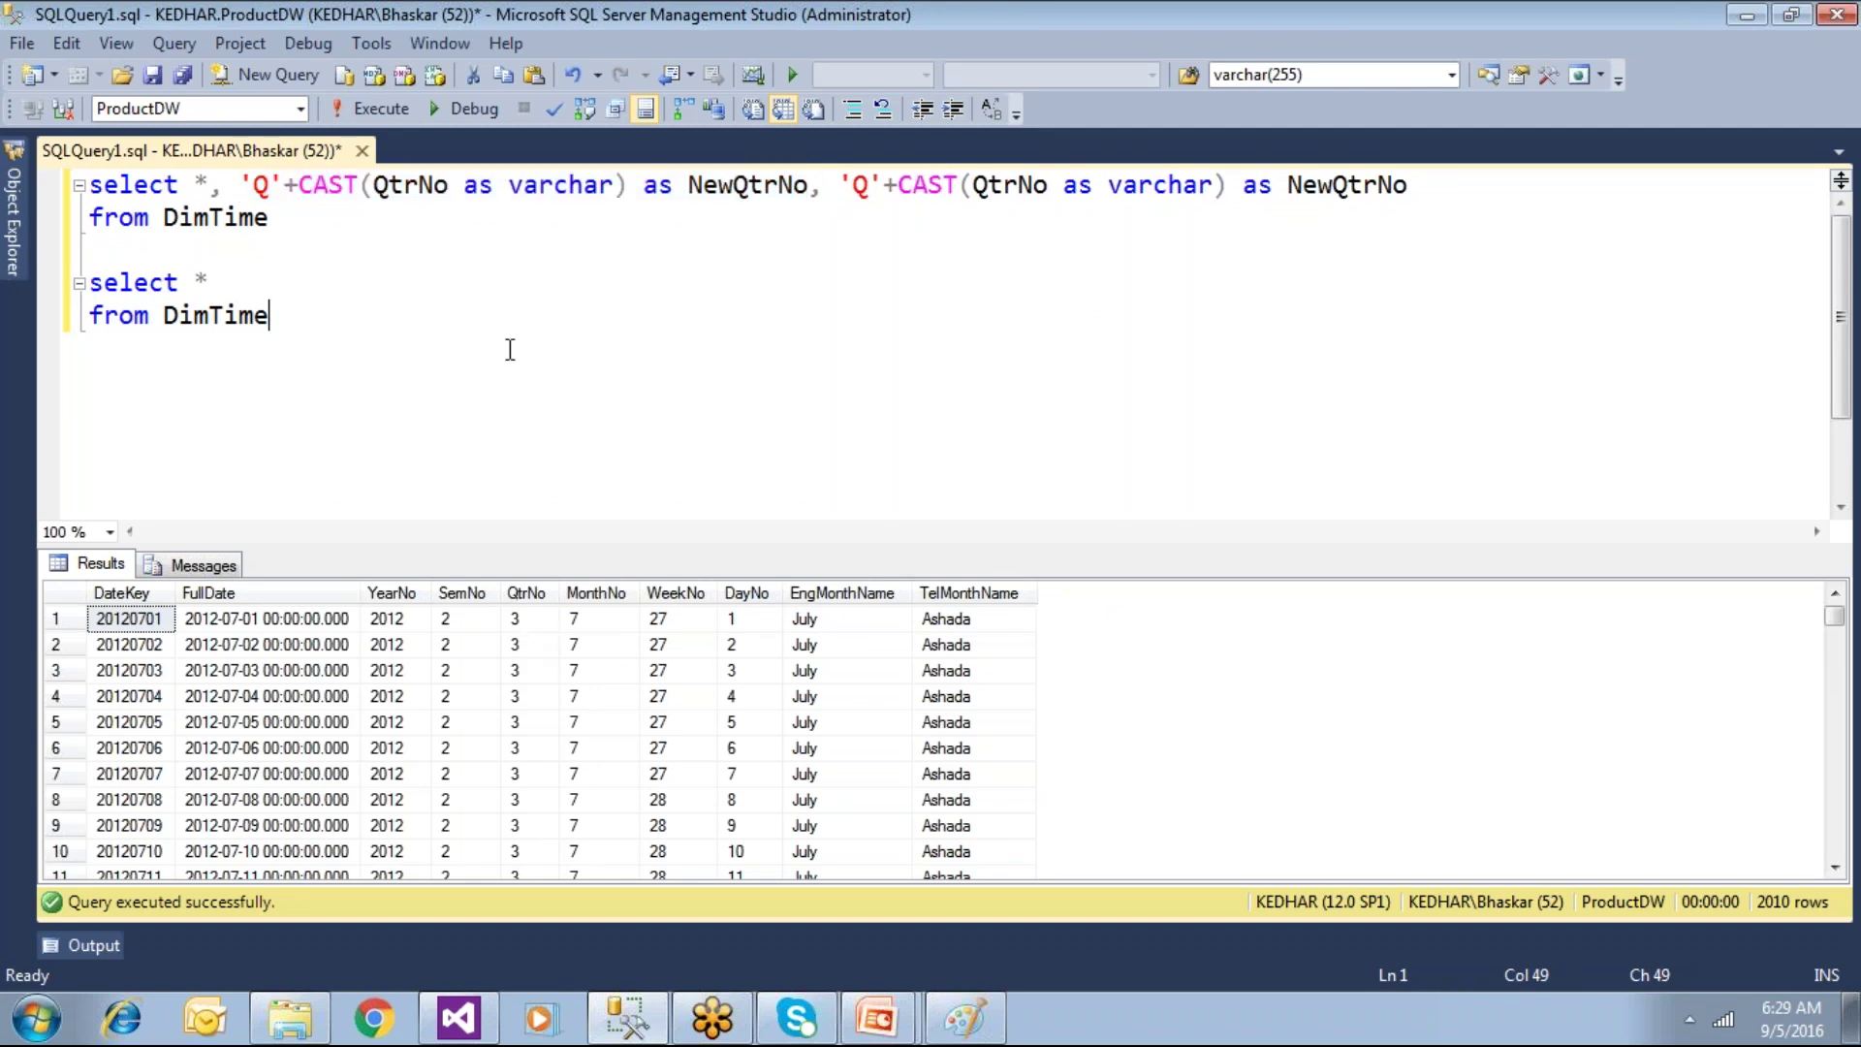
drag(281, 219, 34, 181)
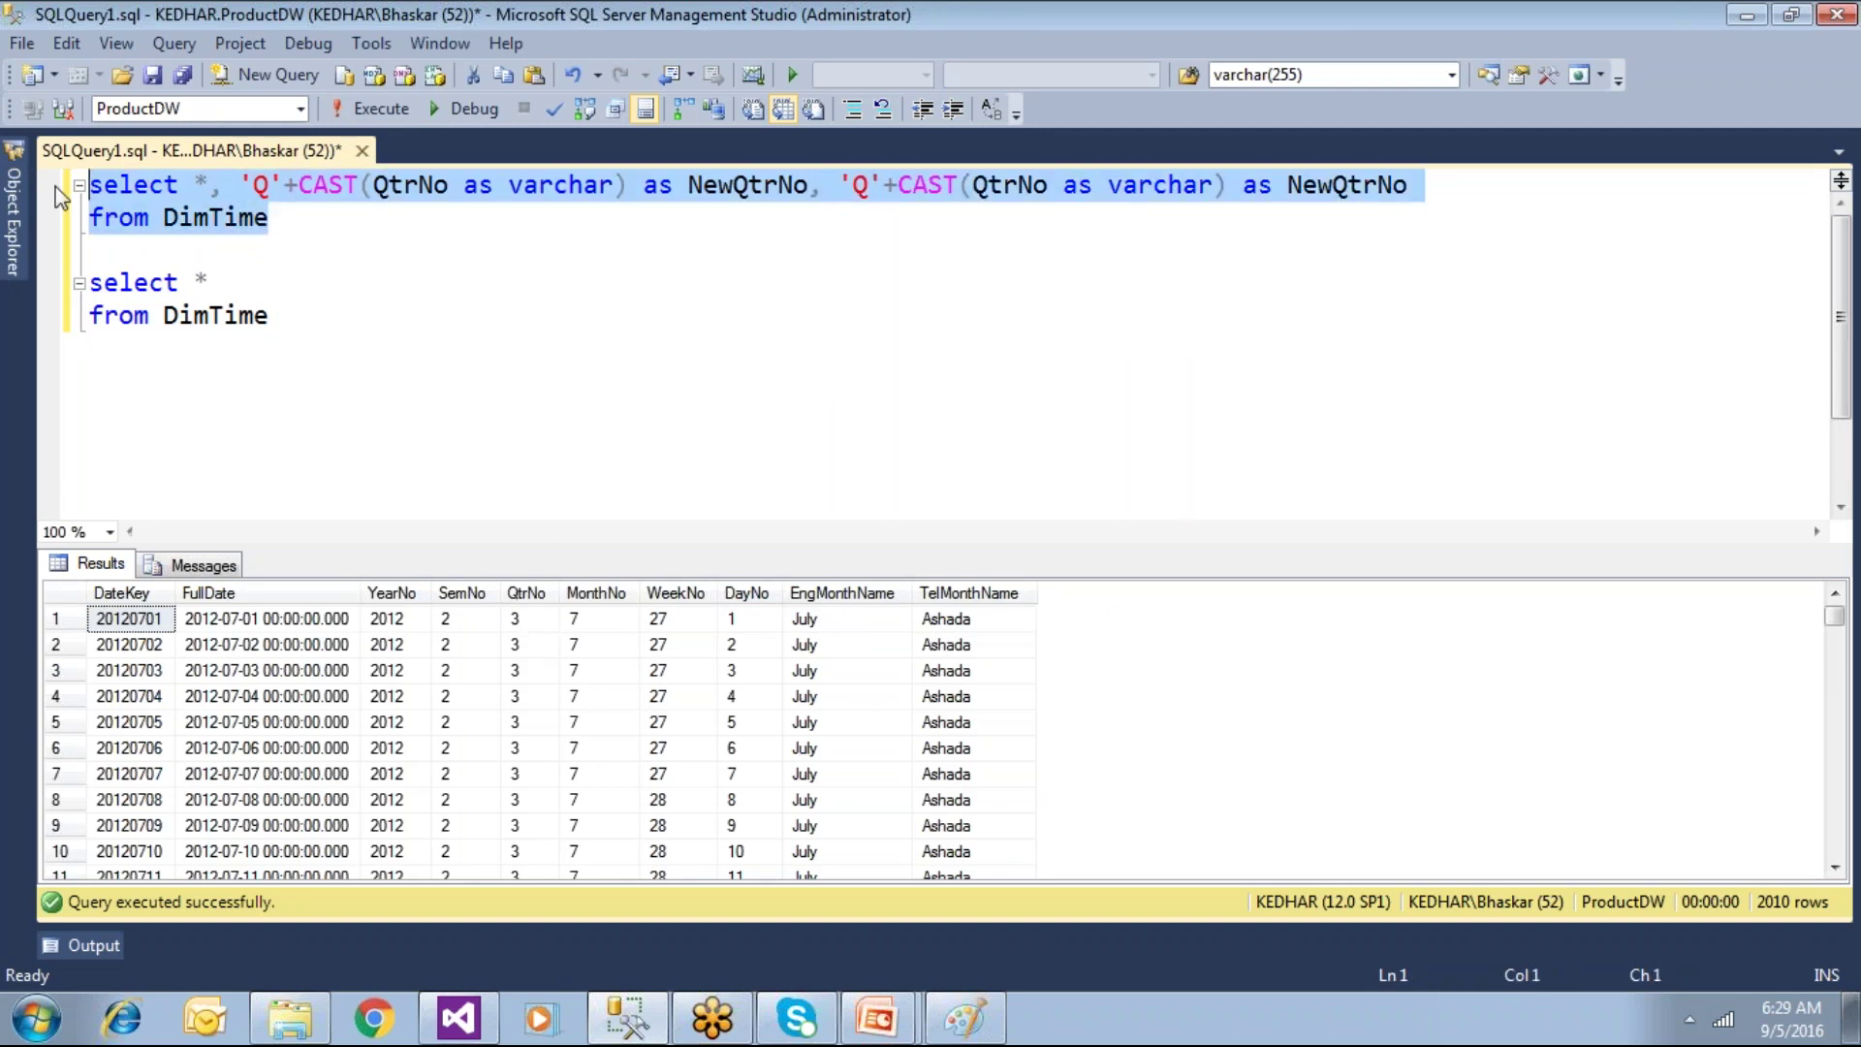
drag(328, 326, 53, 283)
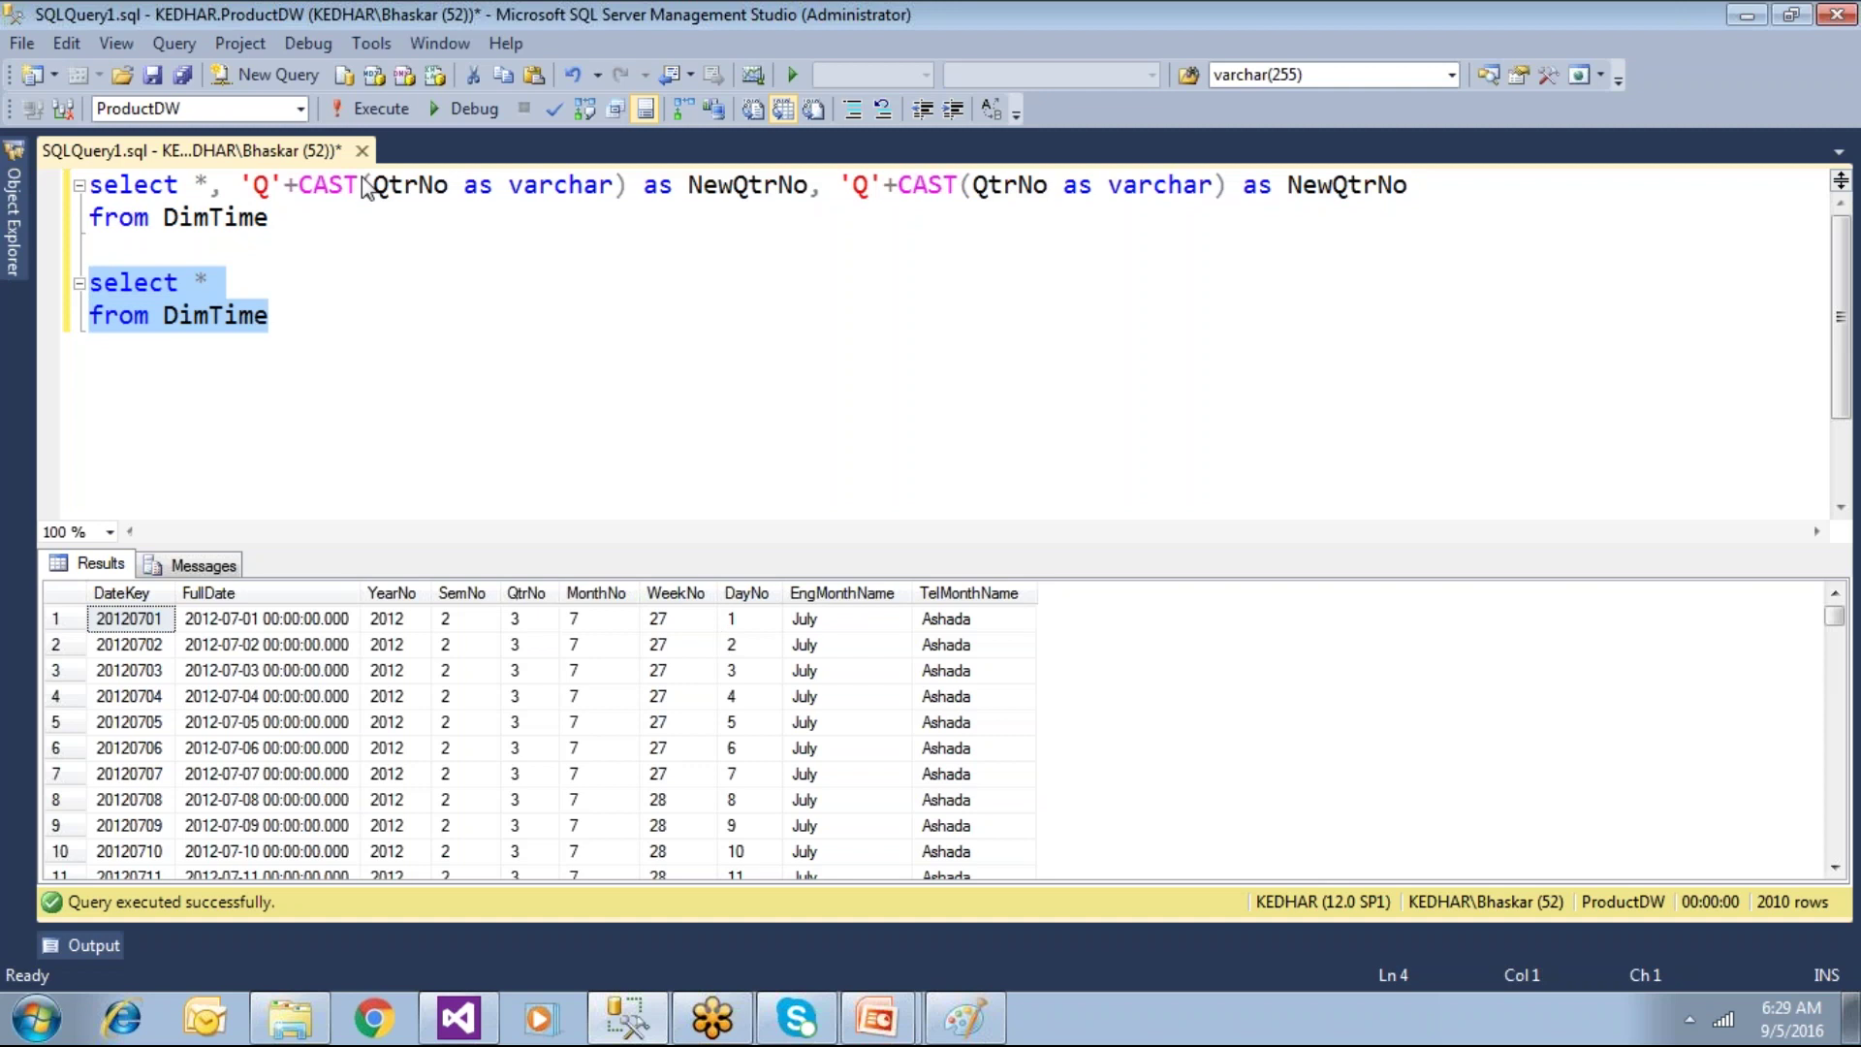
click(644, 283)
Step: Change the second computed column in the upper query to 'Sem'+CAST(SemNo as varchar)
click(860, 183)
key(Delete)
text(Sem)
key(BackSpace)
key(BackSpace)
key(BackSpace)
text(Sem)
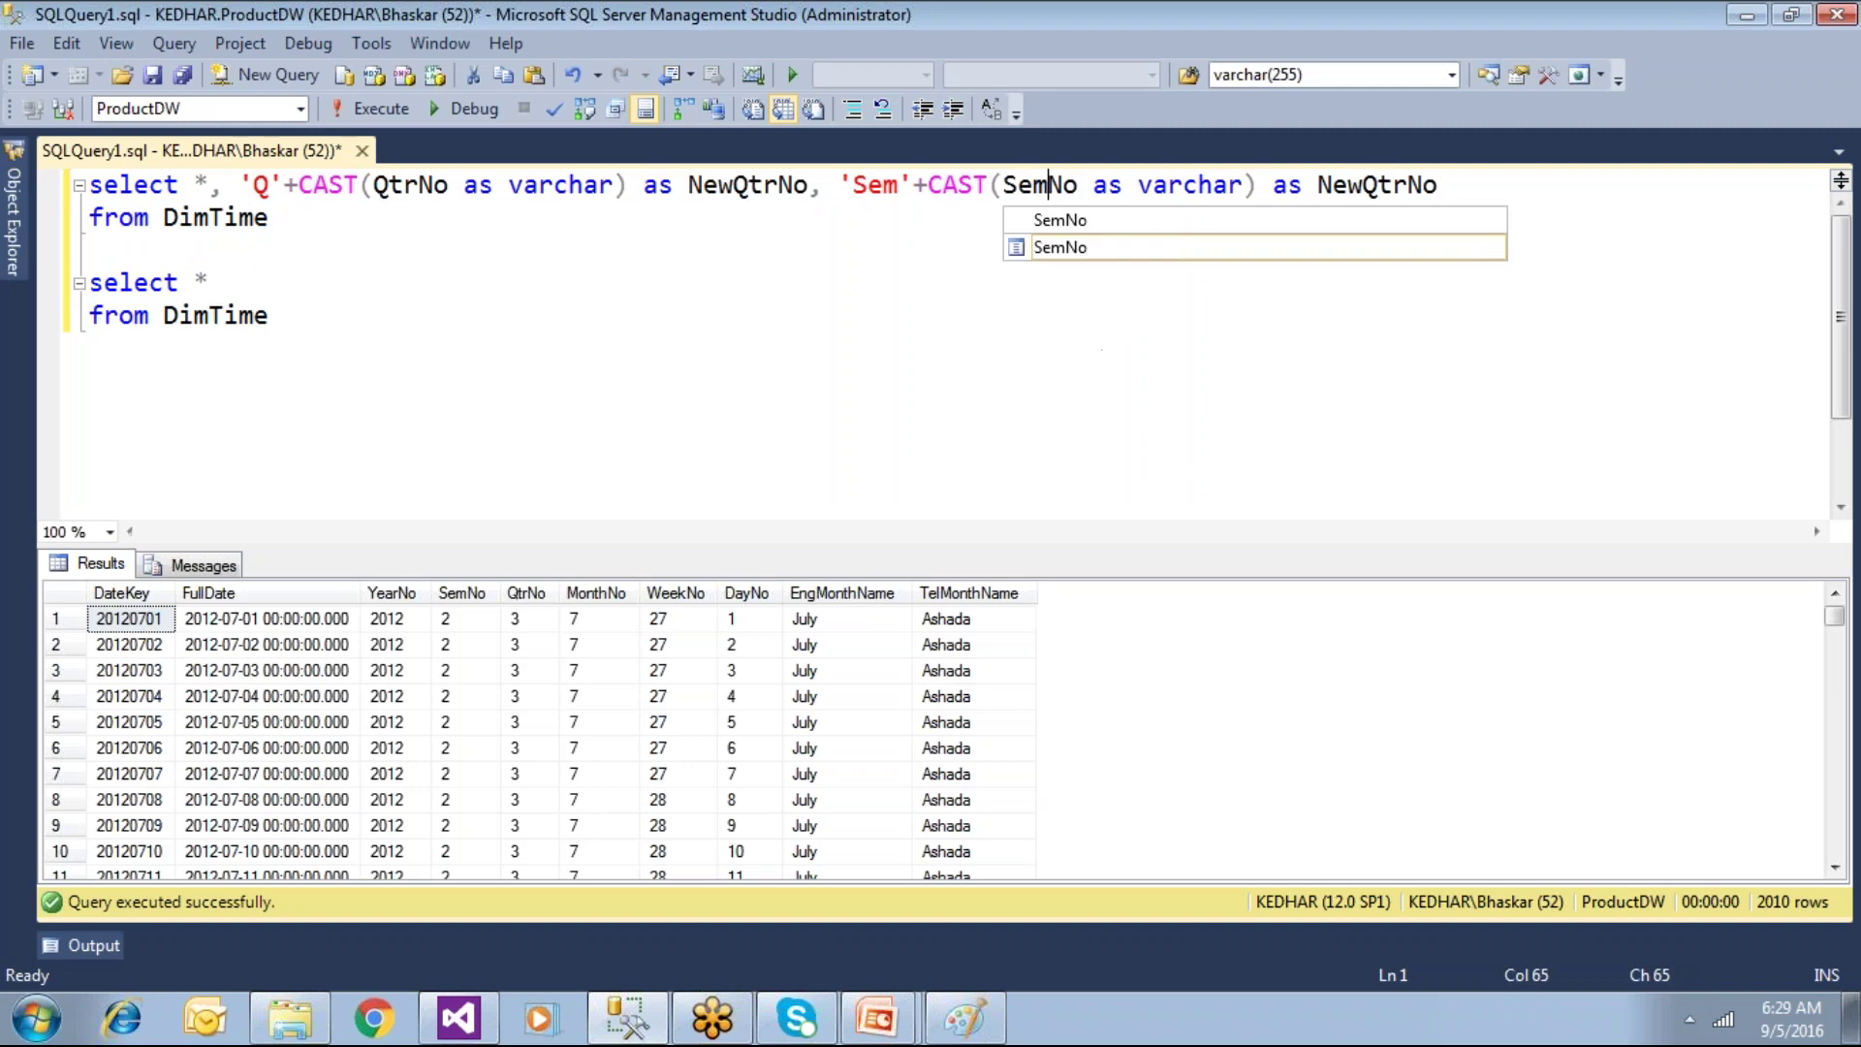
double_click(1081, 248)
Step: Change the second computed column's alias to NewSemNo and execute only the upper query
click(1410, 187)
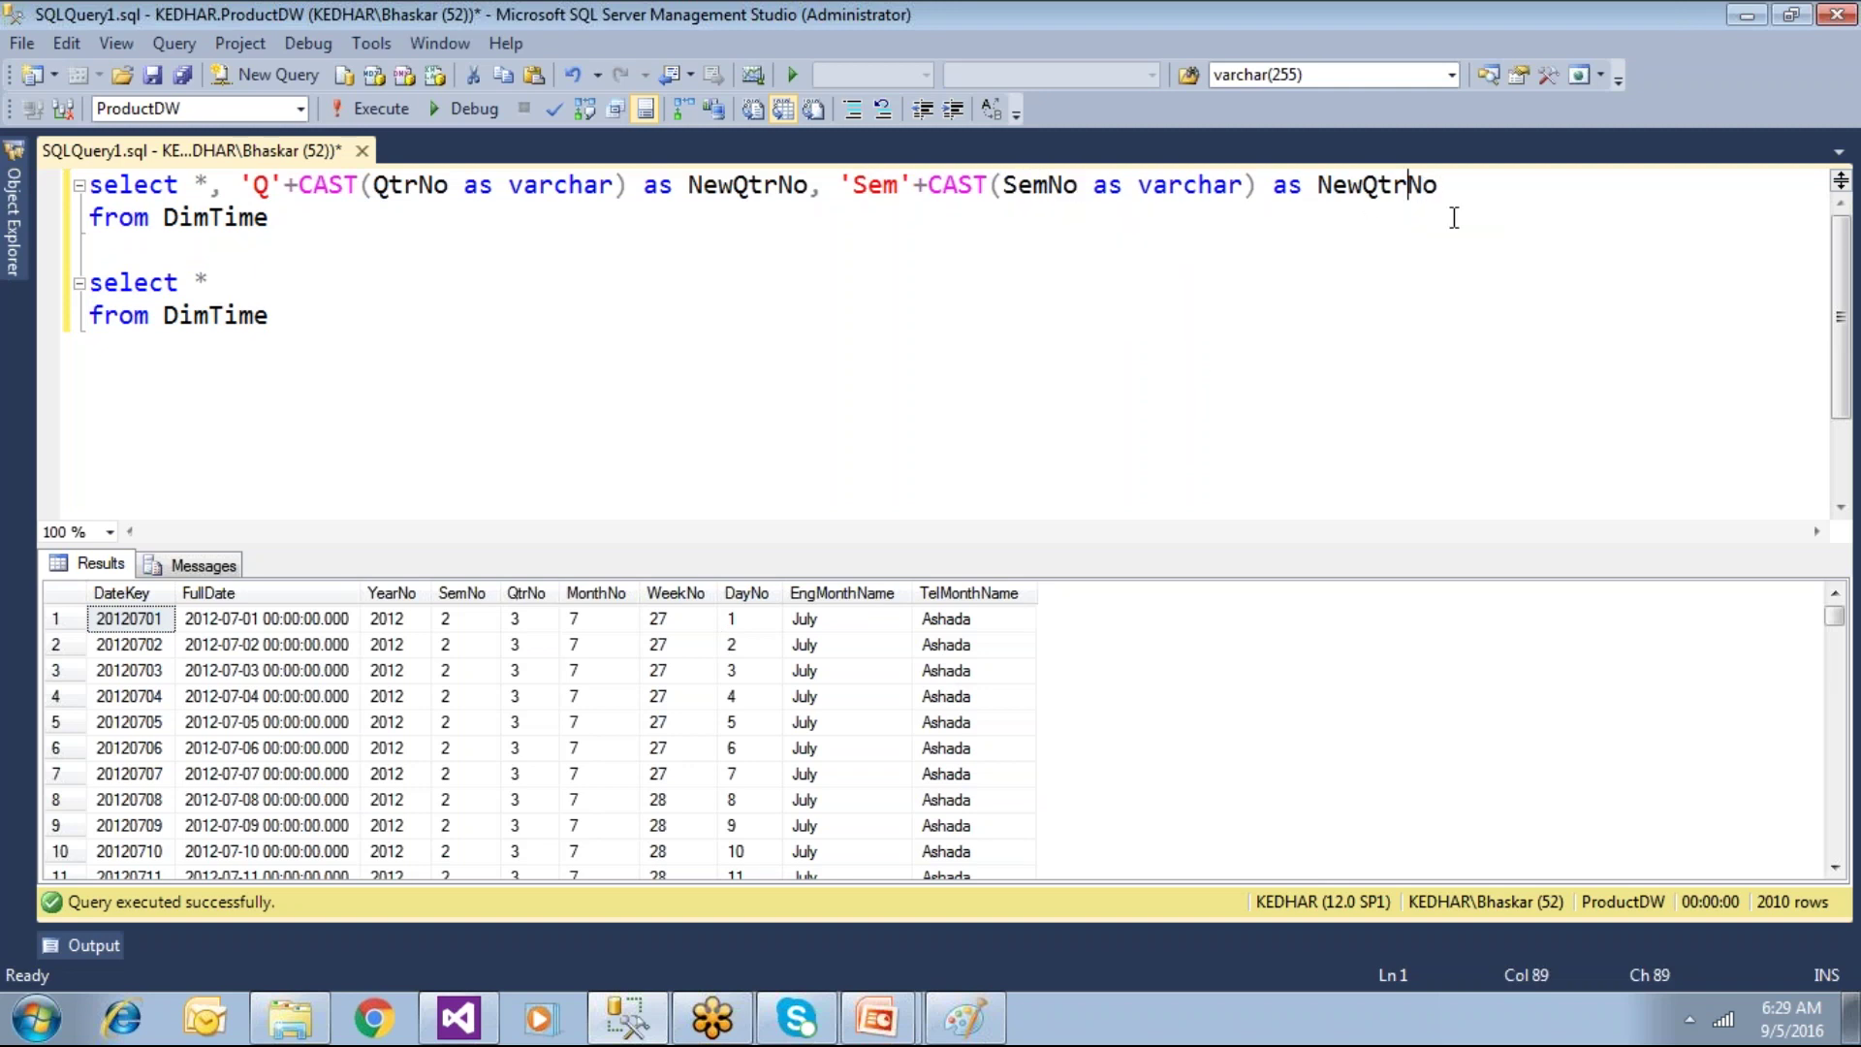
key(BackSpace)
key(BackSpace)
key(BackSpace)
text(Sem)
drag(271, 221, 41, 187)
key(ctrl+c)
click(373, 108)
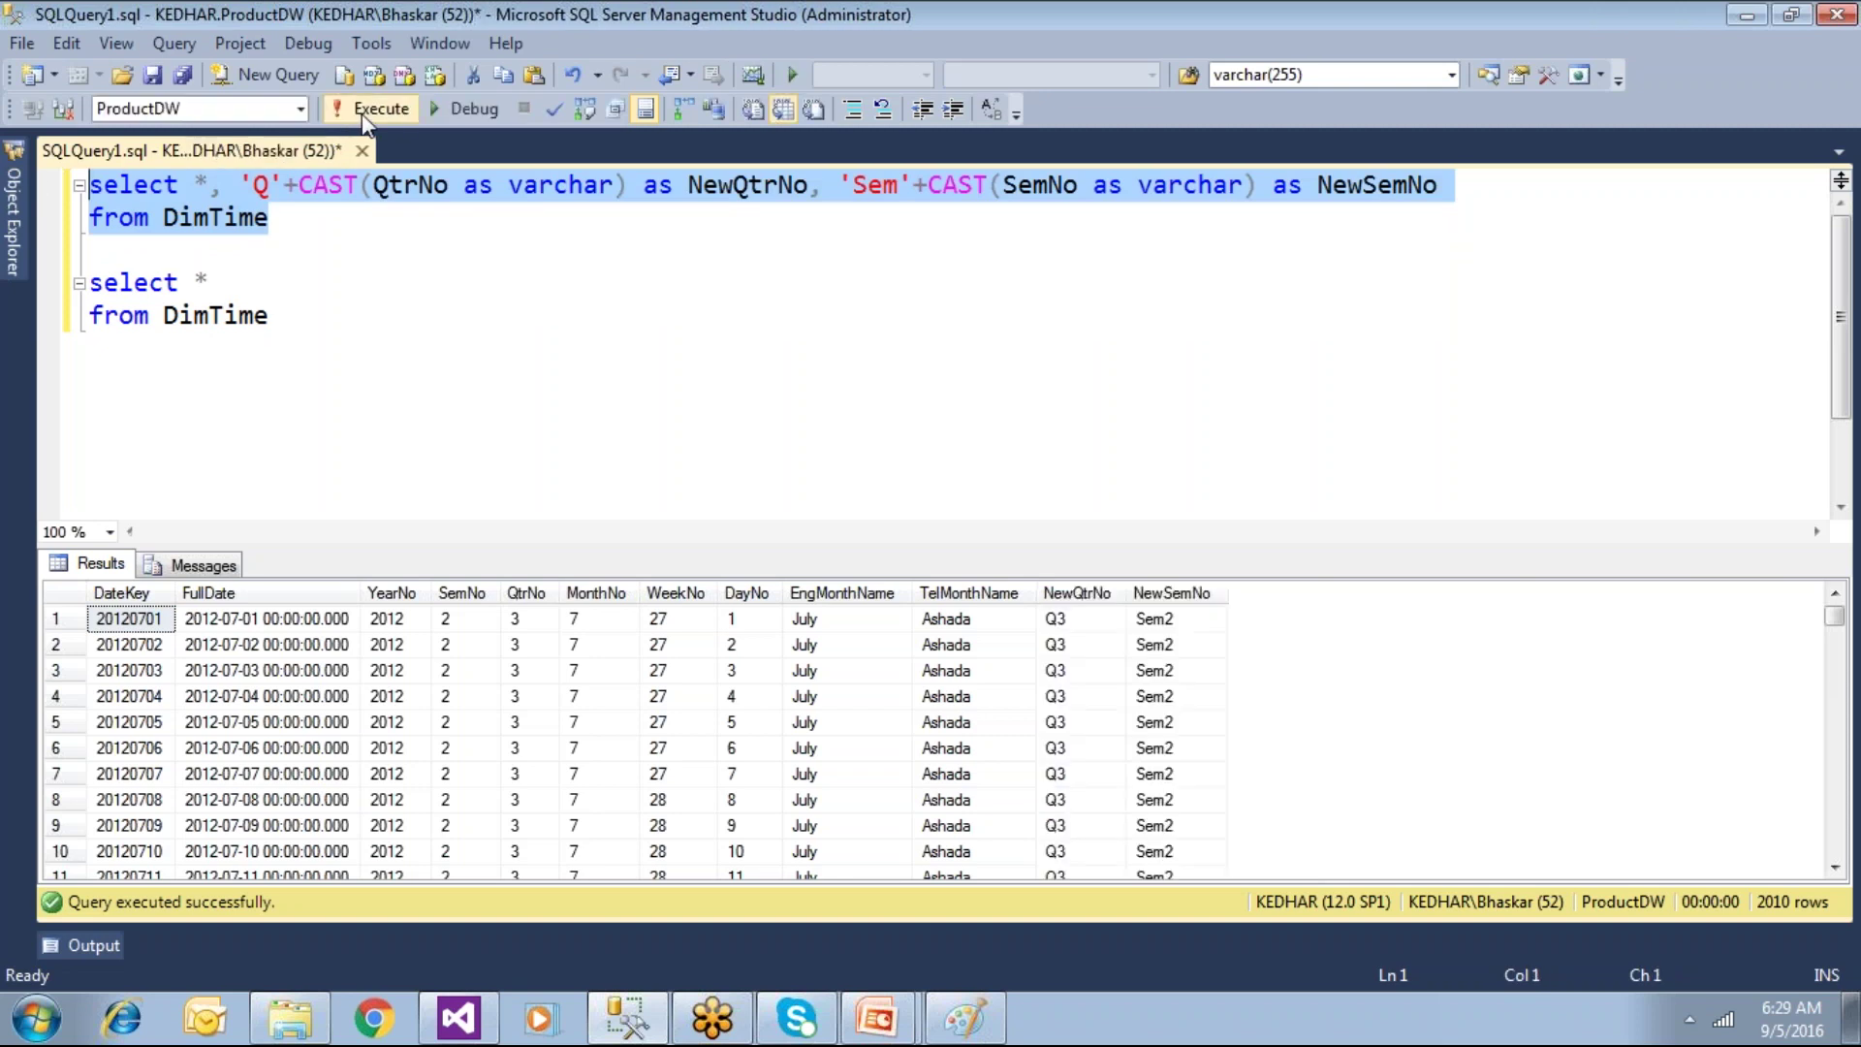
Step: Add a comma after NewSemNo and start a new line before the from clause
click(1077, 593)
click(1440, 185)
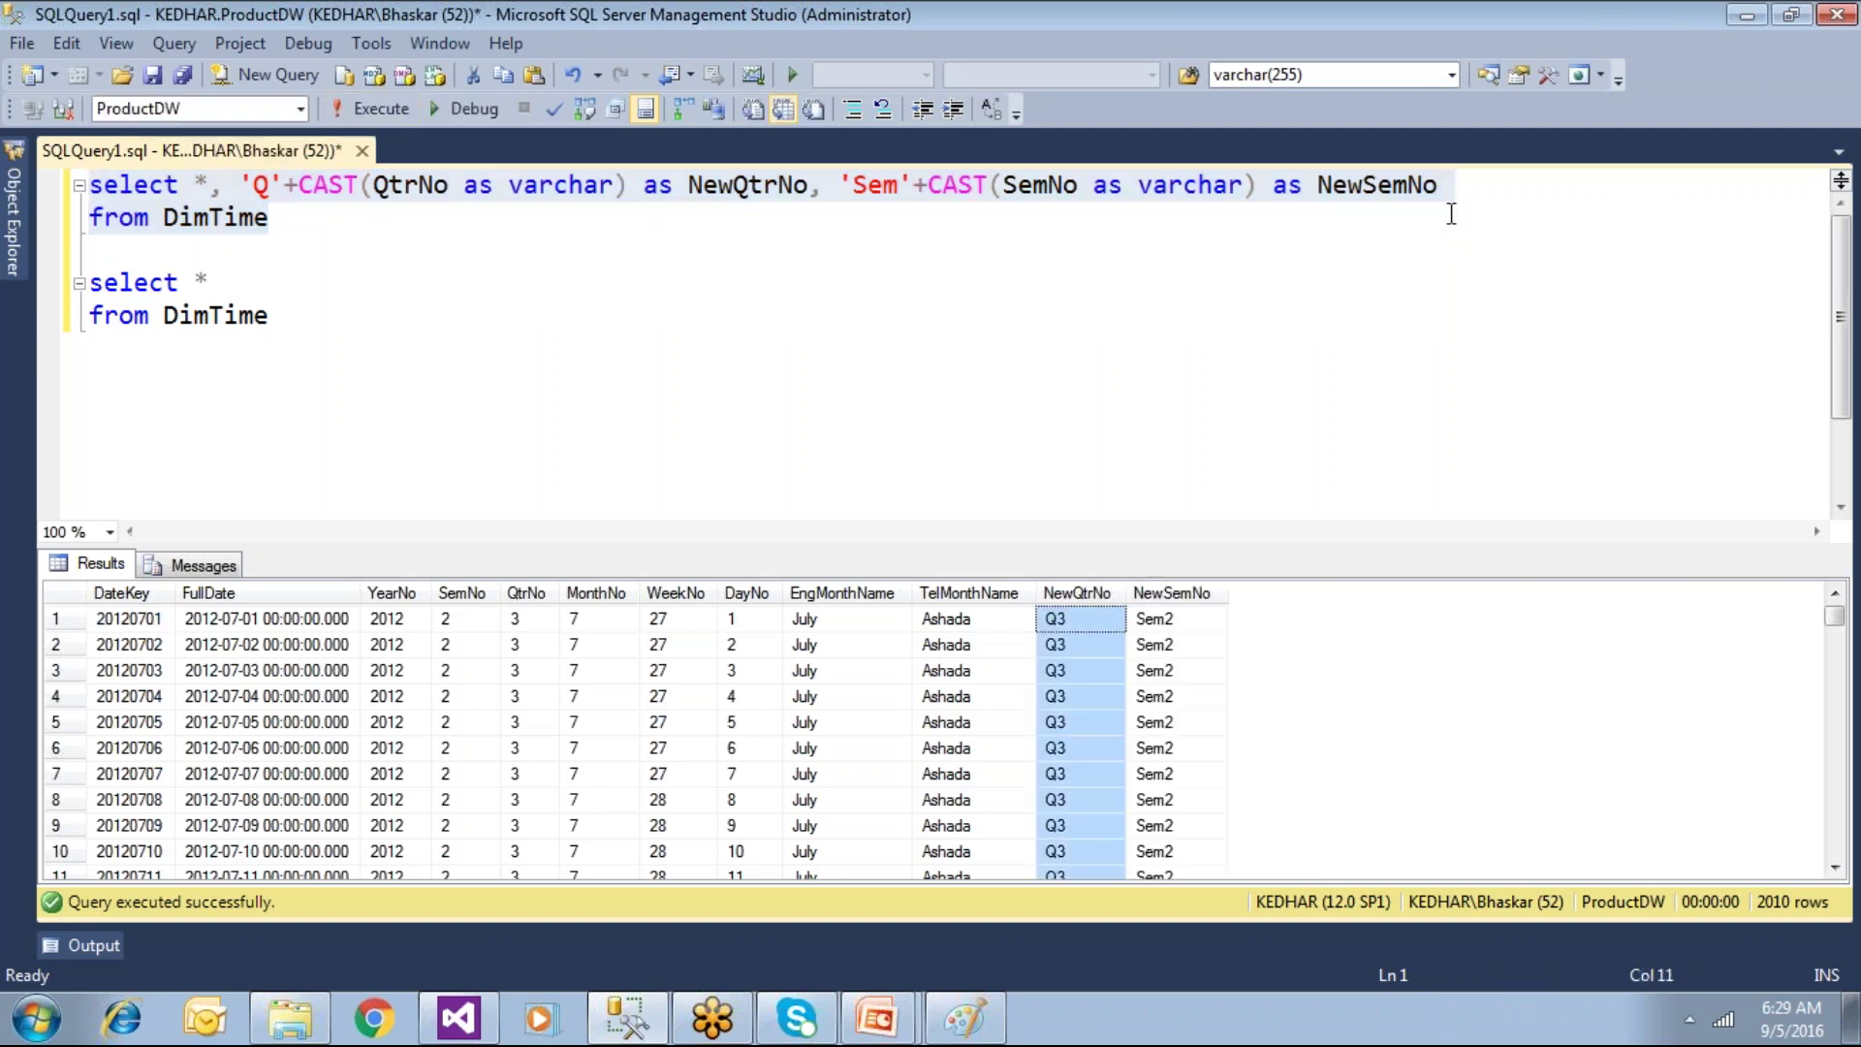
text(,)
key(Return)
click(1447, 194)
key(ctrl+v)
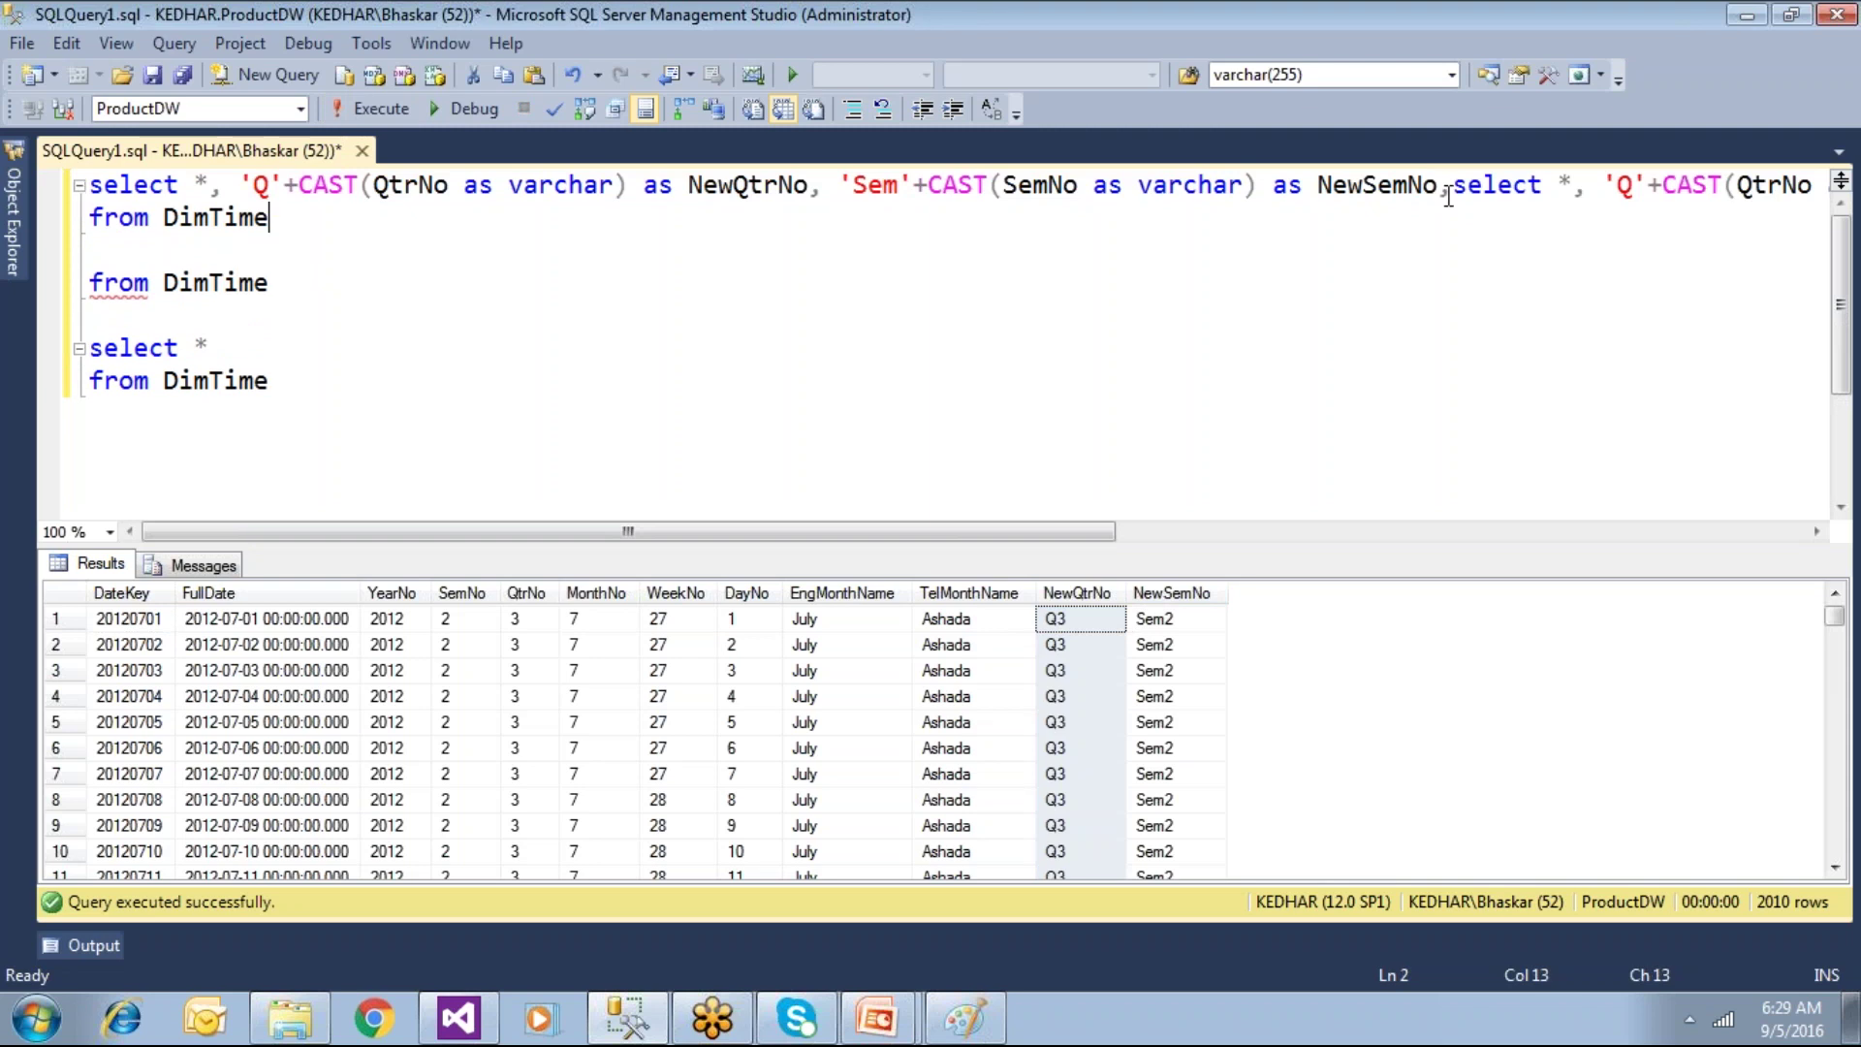
key(ctrl+z)
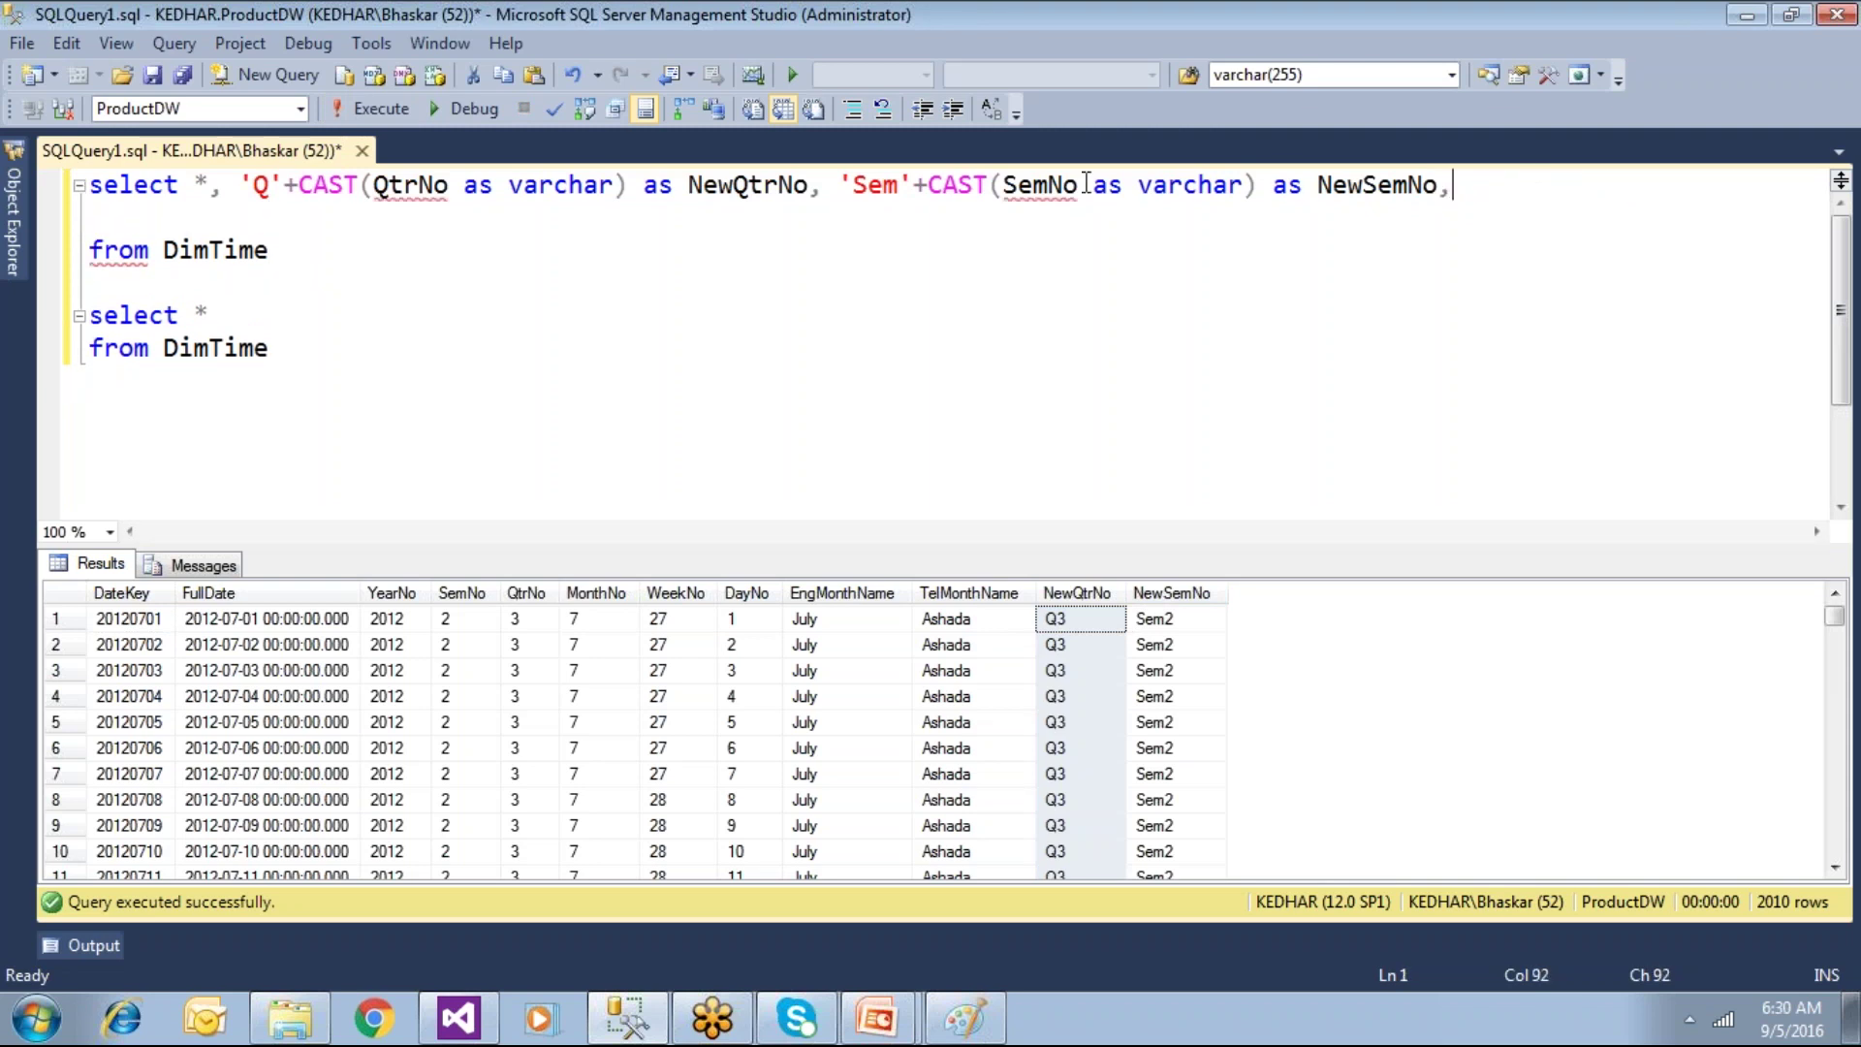
Step: Copy the expression 'Q'+CAST(QtrNo as varchar) as NewQtrNo onto the empty line above from DimTime
click(239, 186)
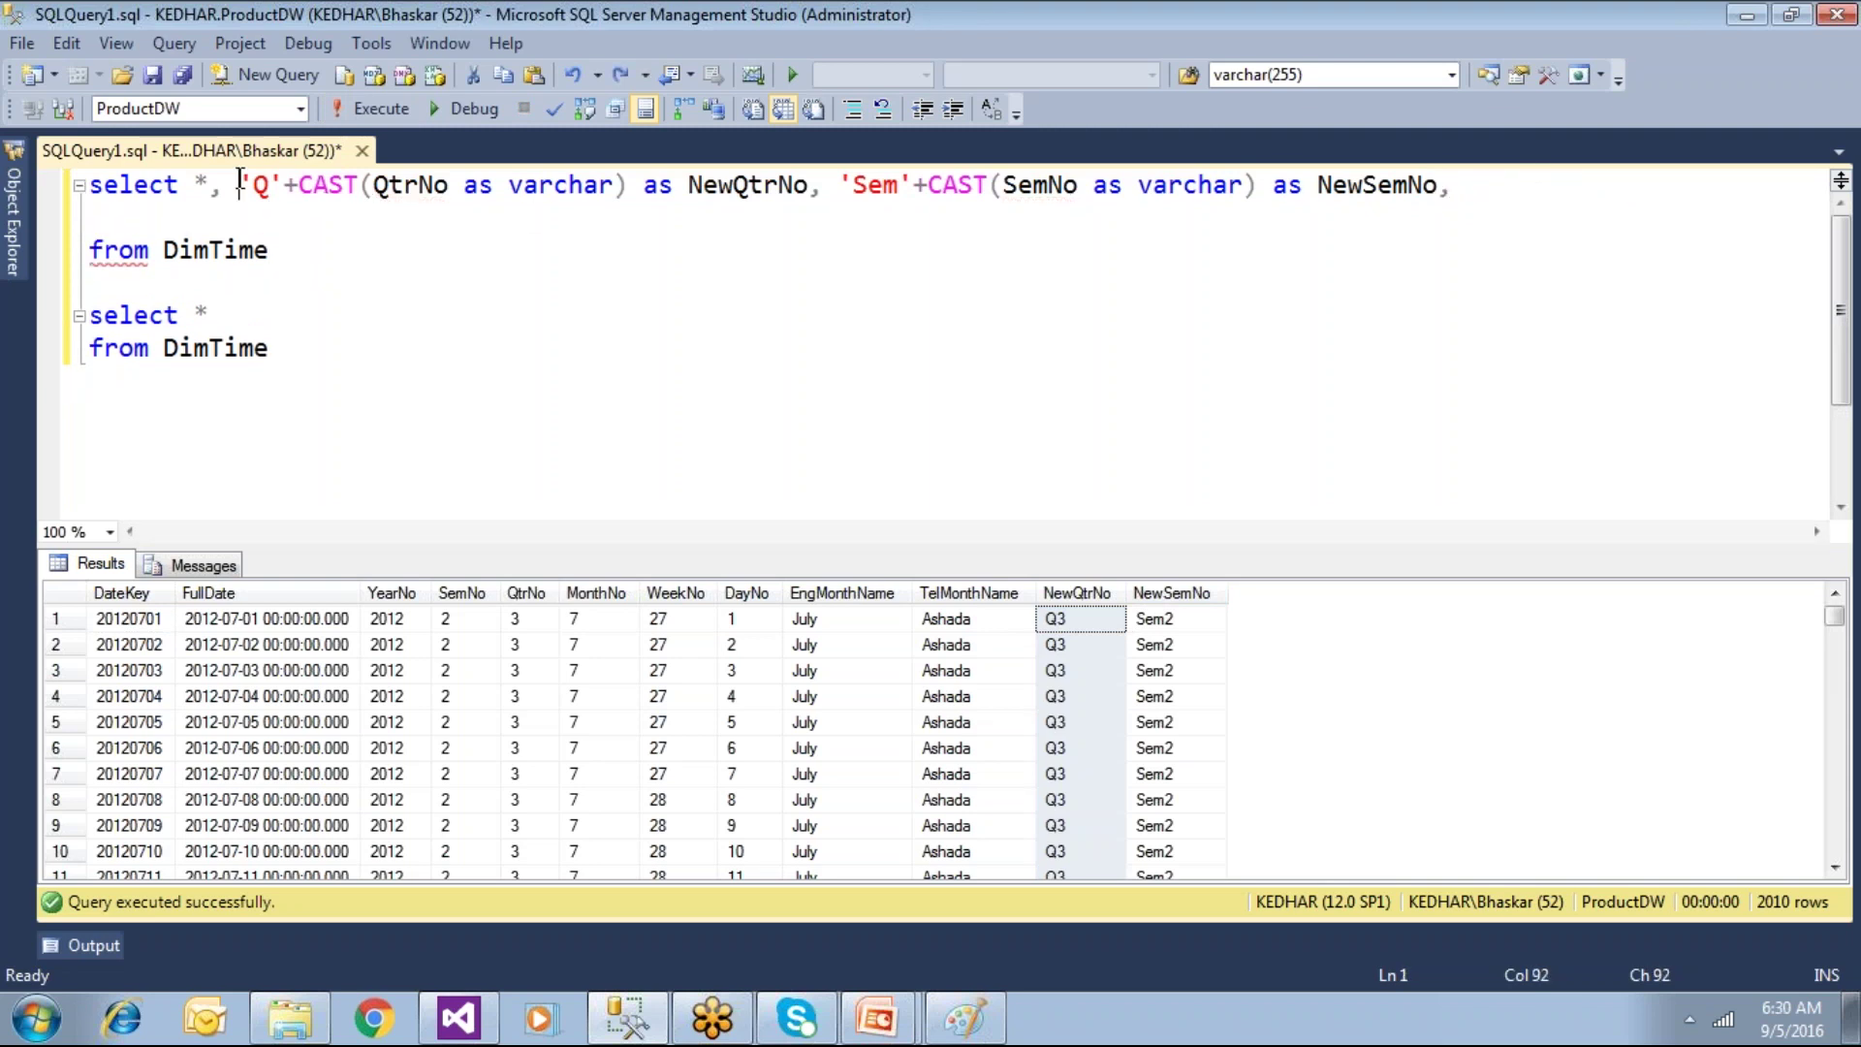
shift+click(817, 194)
key(ctrl+c)
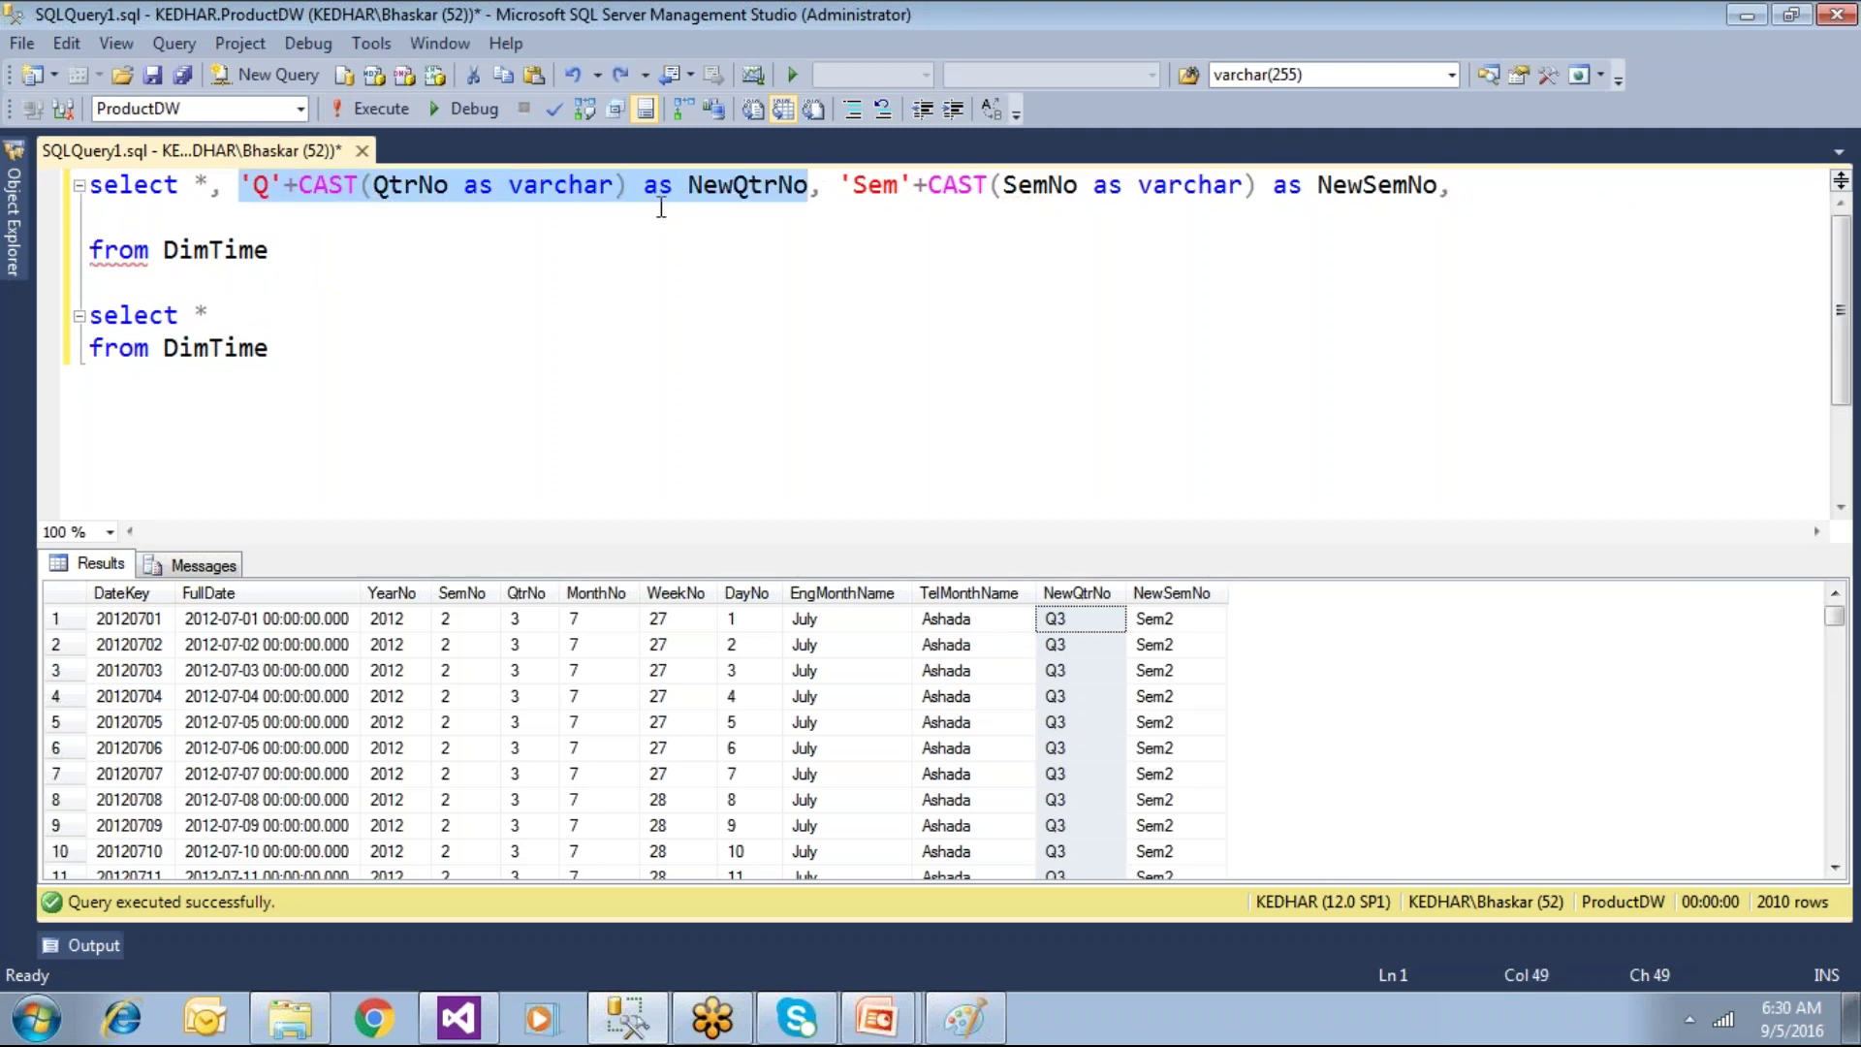
click(143, 209)
key(ctrl+v)
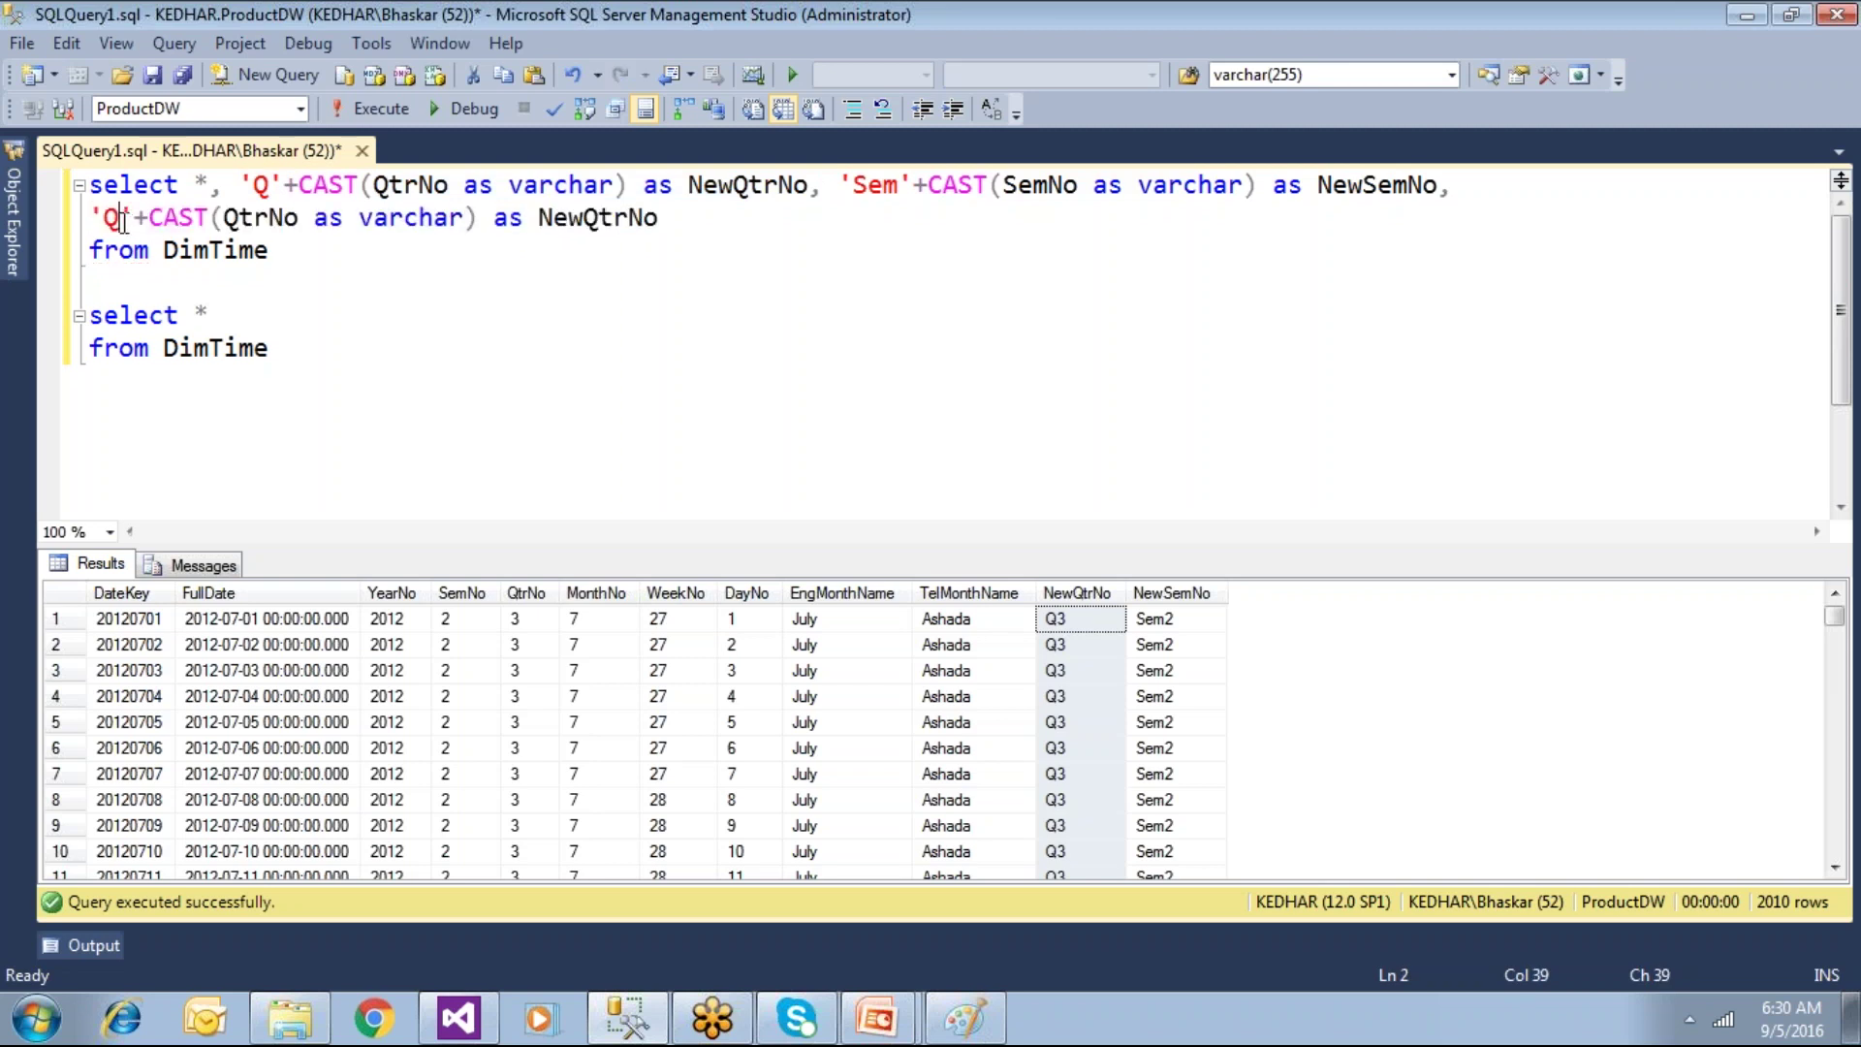
Step: Change the third computed column to 'W'+CAST(WeekNo as varchar)
key(BackSpace)
text(W)
click(272, 217)
key(BackSpace)
key(BackSpace)
key(BackSpace)
text(Week)
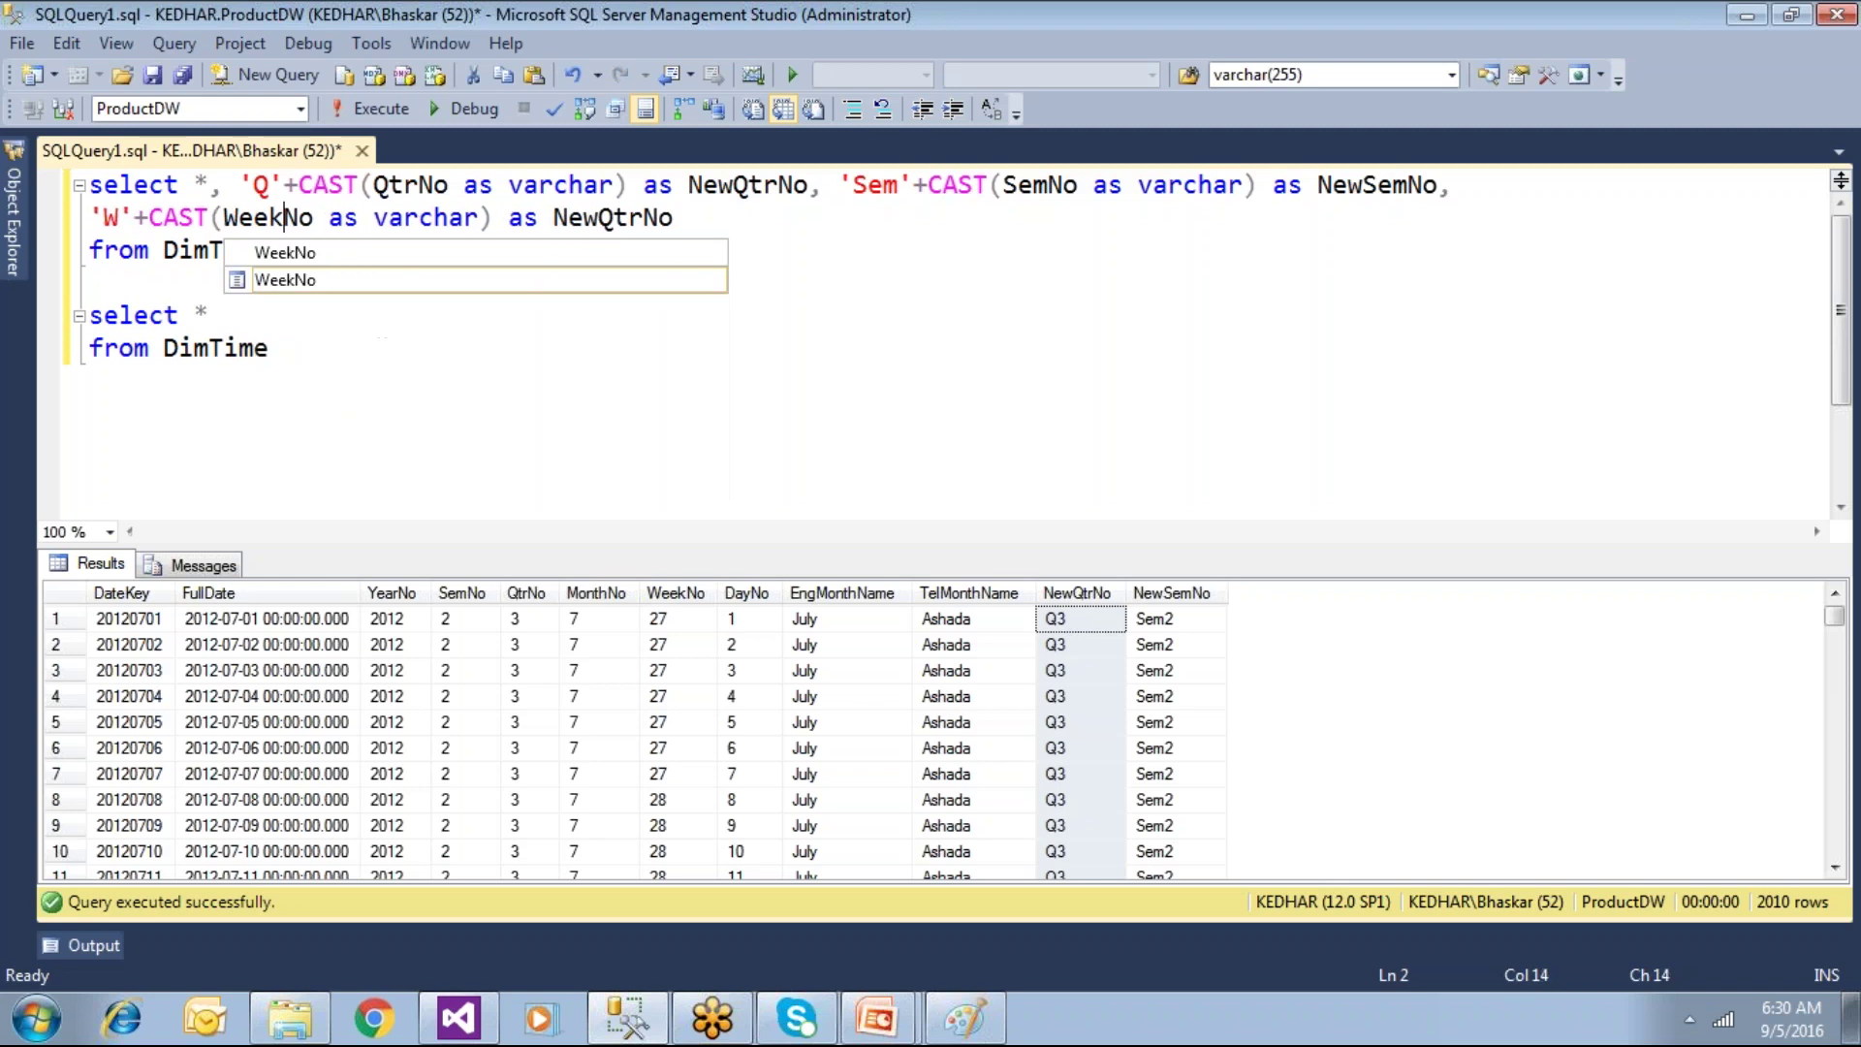
key(Tab)
Step: Change the third computed column's alias to NewWkNo, execute the upper query and check the three computed columns in the results
click(644, 218)
text(Wk)
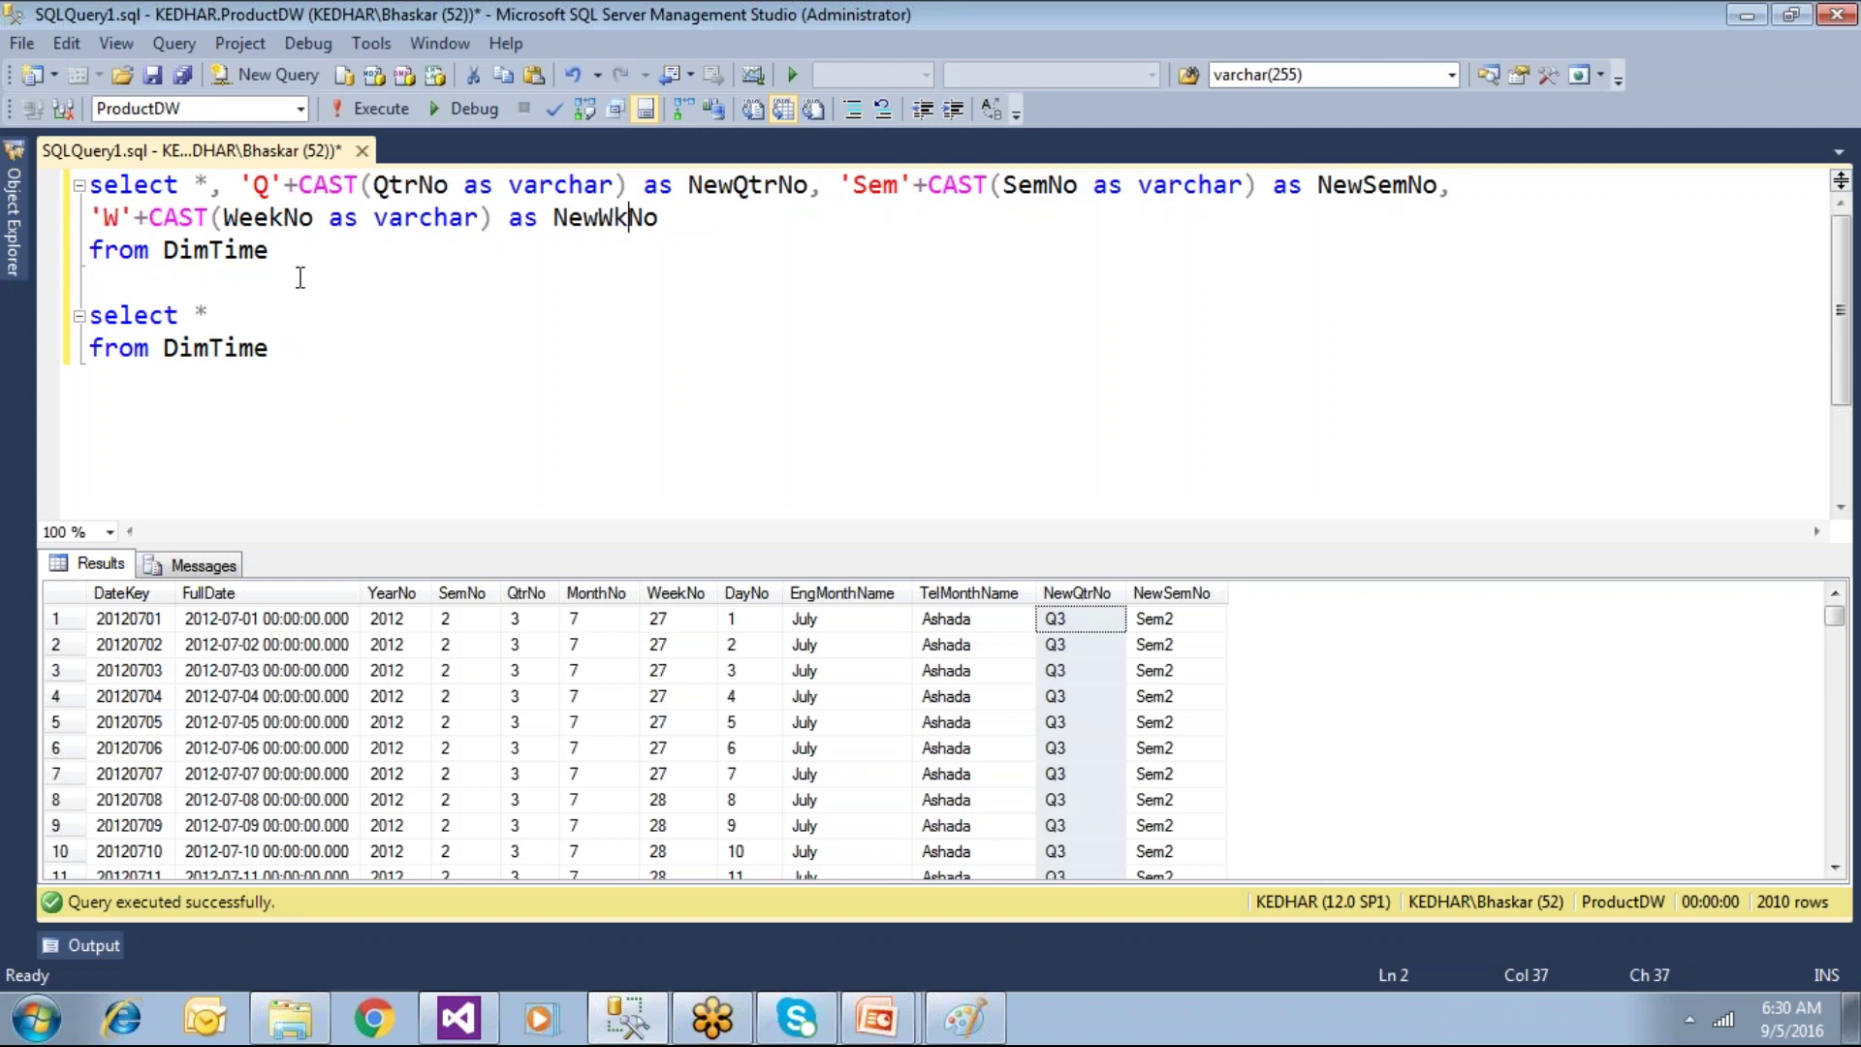
drag(271, 254, 85, 185)
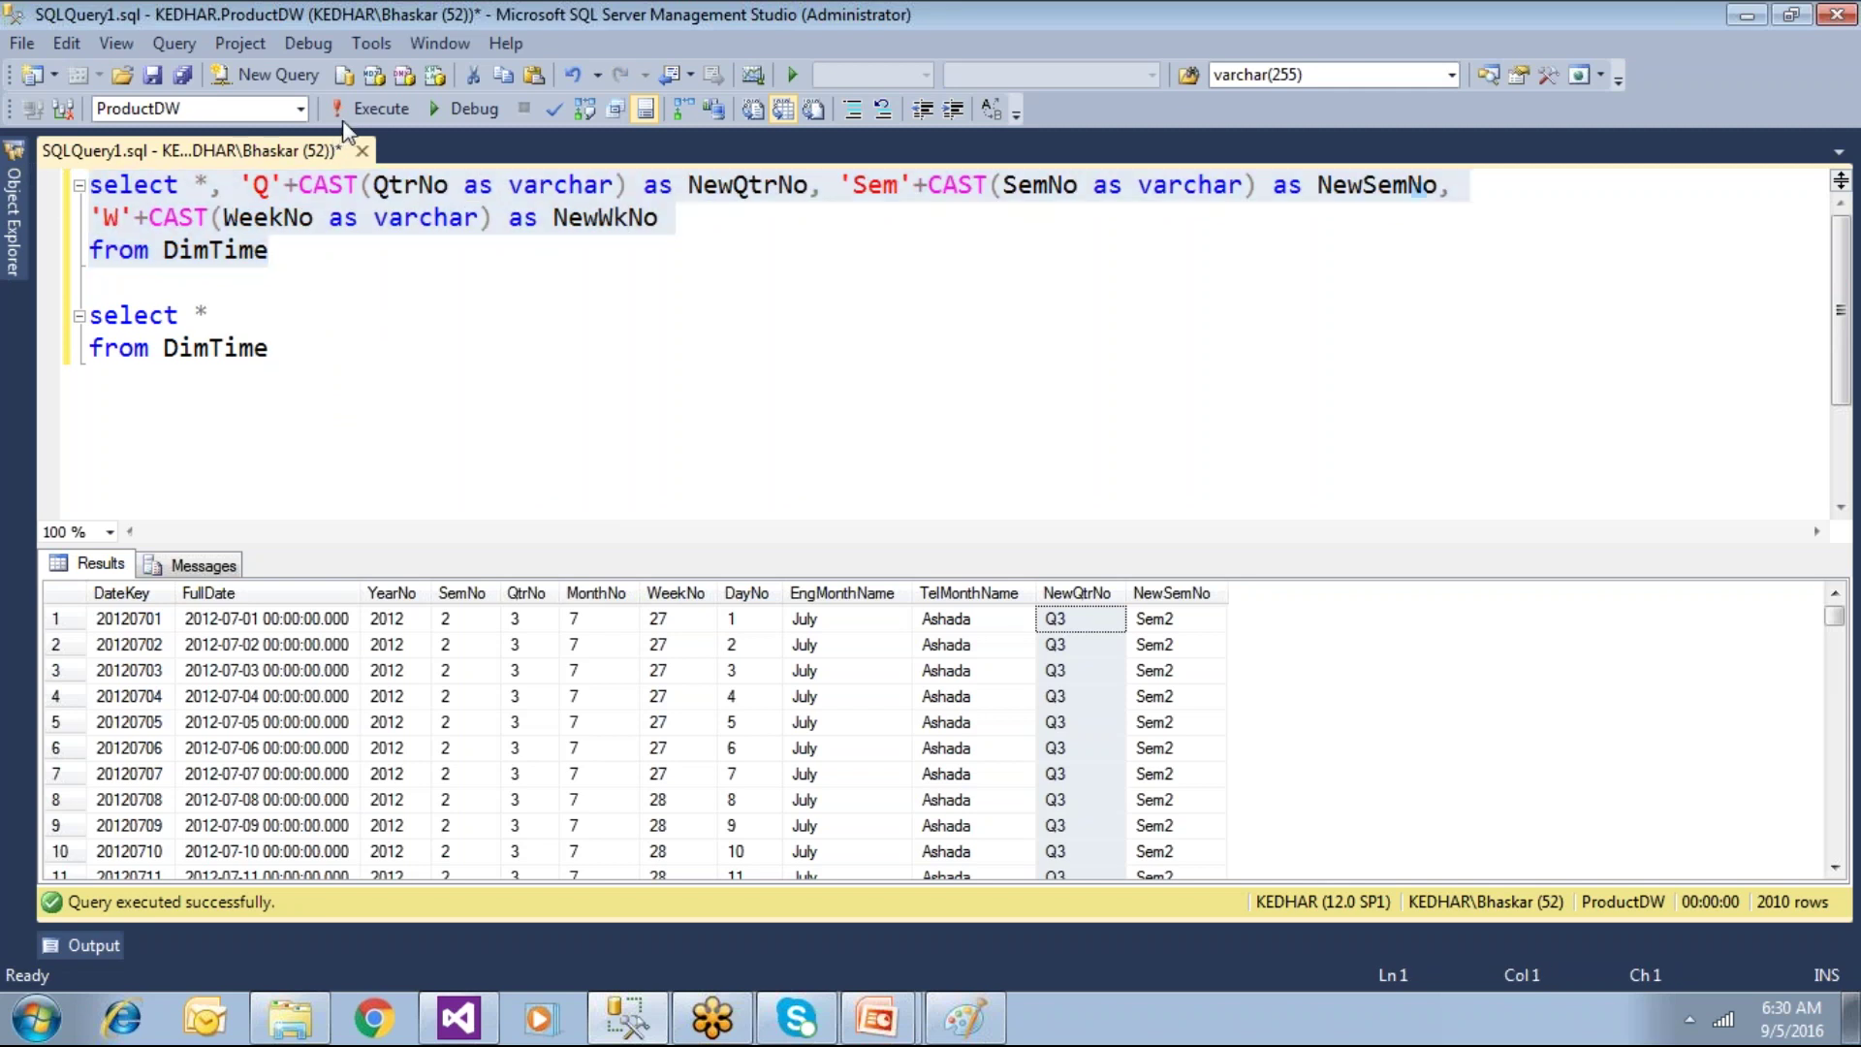
click(369, 108)
click(1076, 593)
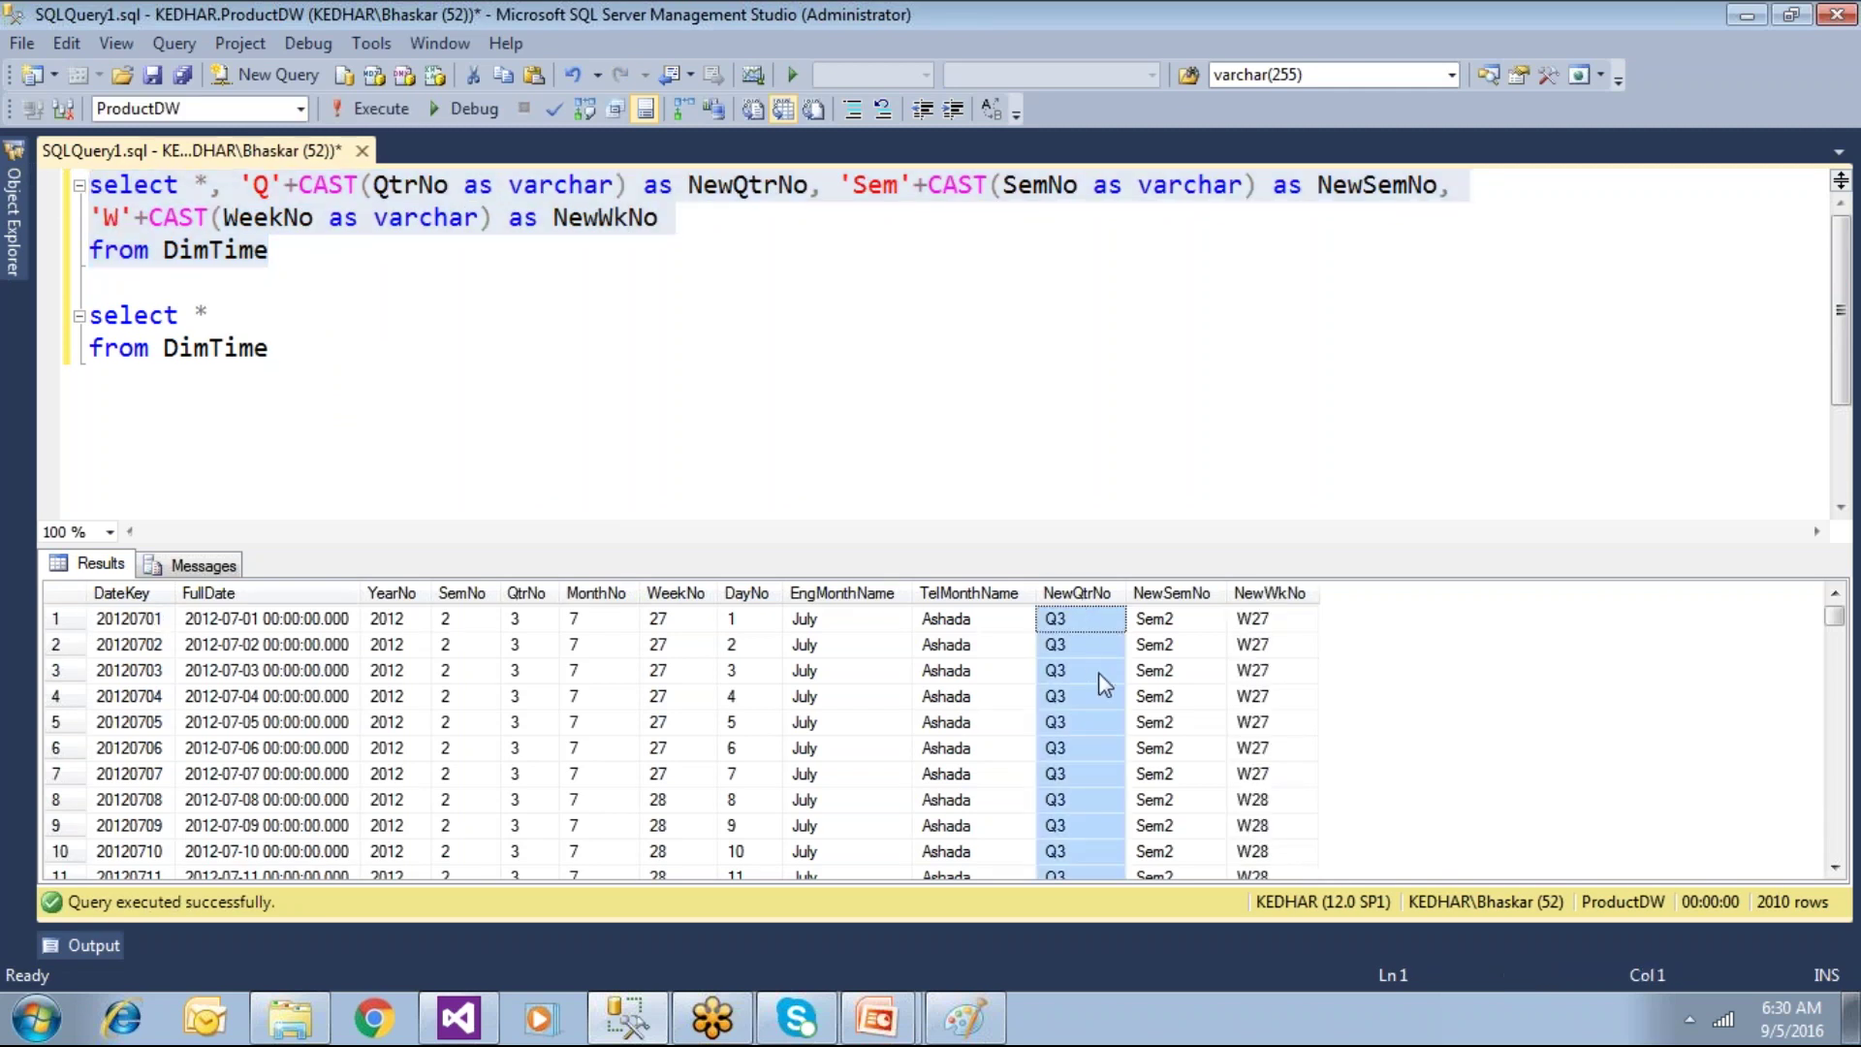
click(1163, 595)
click(1273, 595)
click(1072, 506)
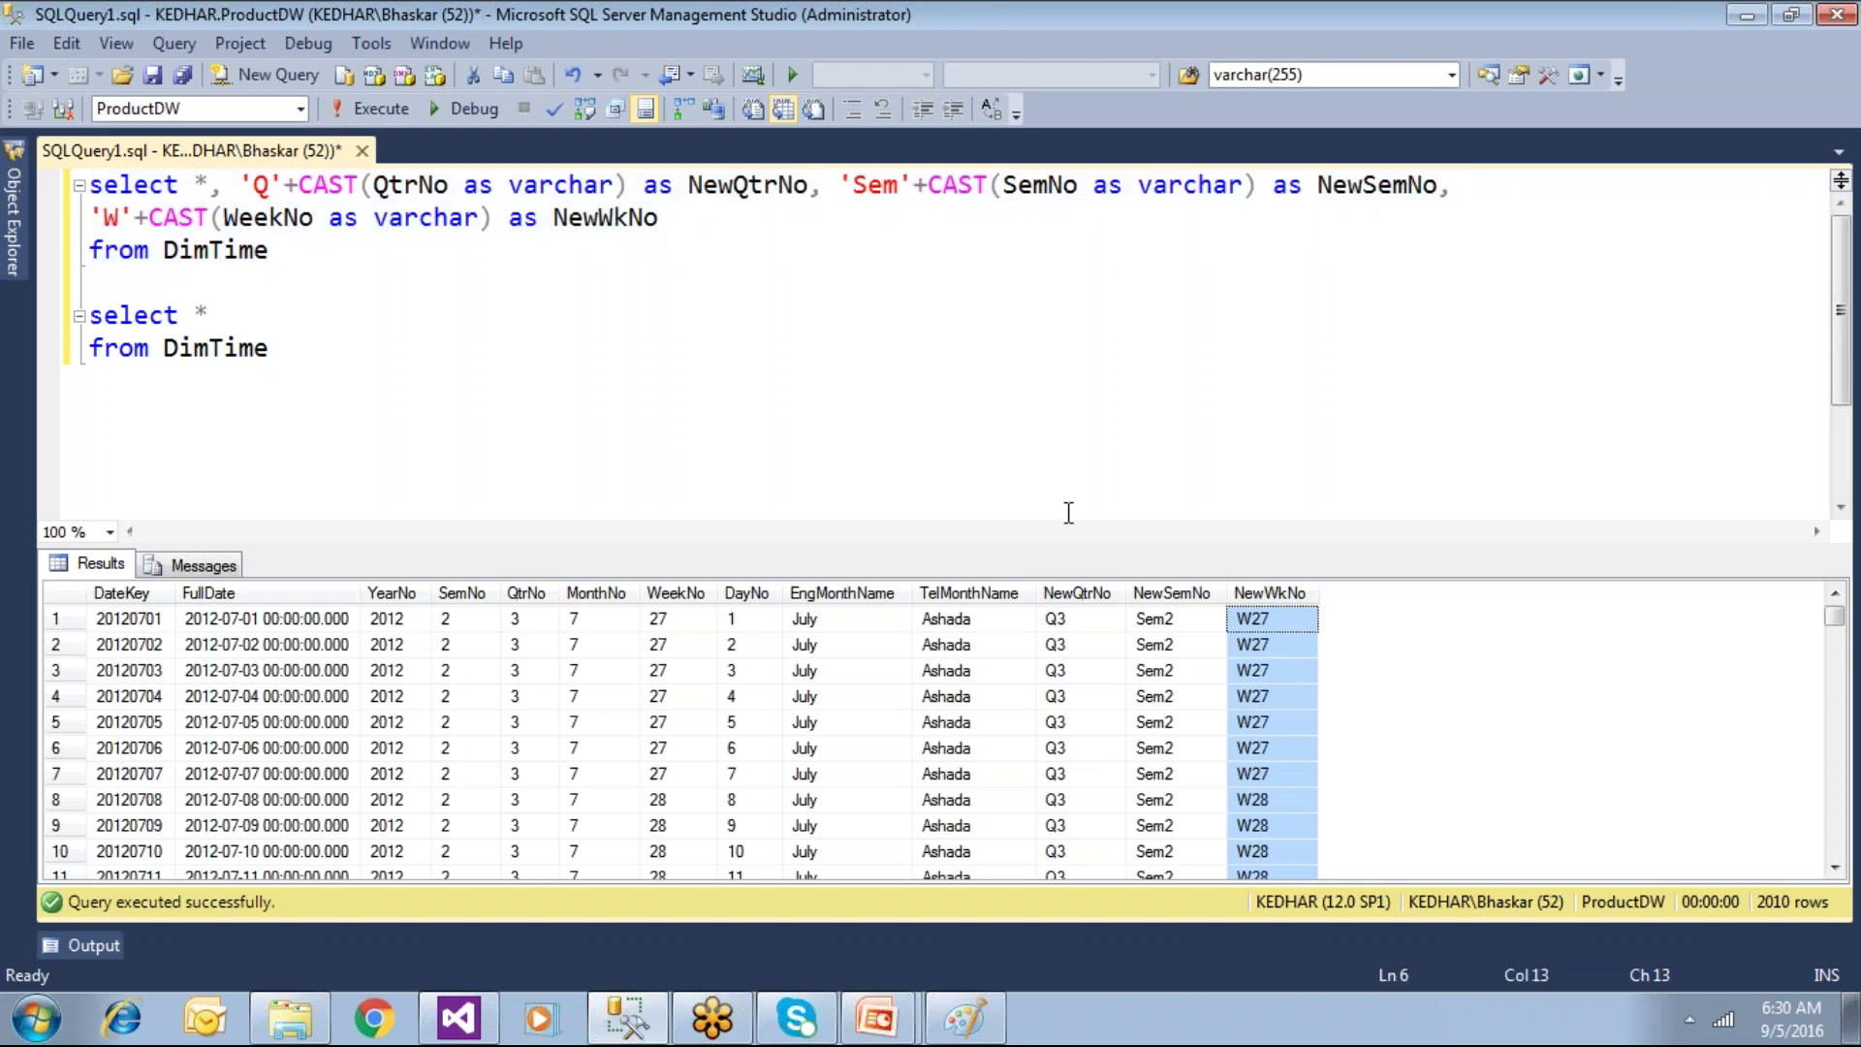
Step: Select the NewQtrNo alias, switch to Visual Studio, discard the open named calculation and start a new one for DimTime
click(249, 187)
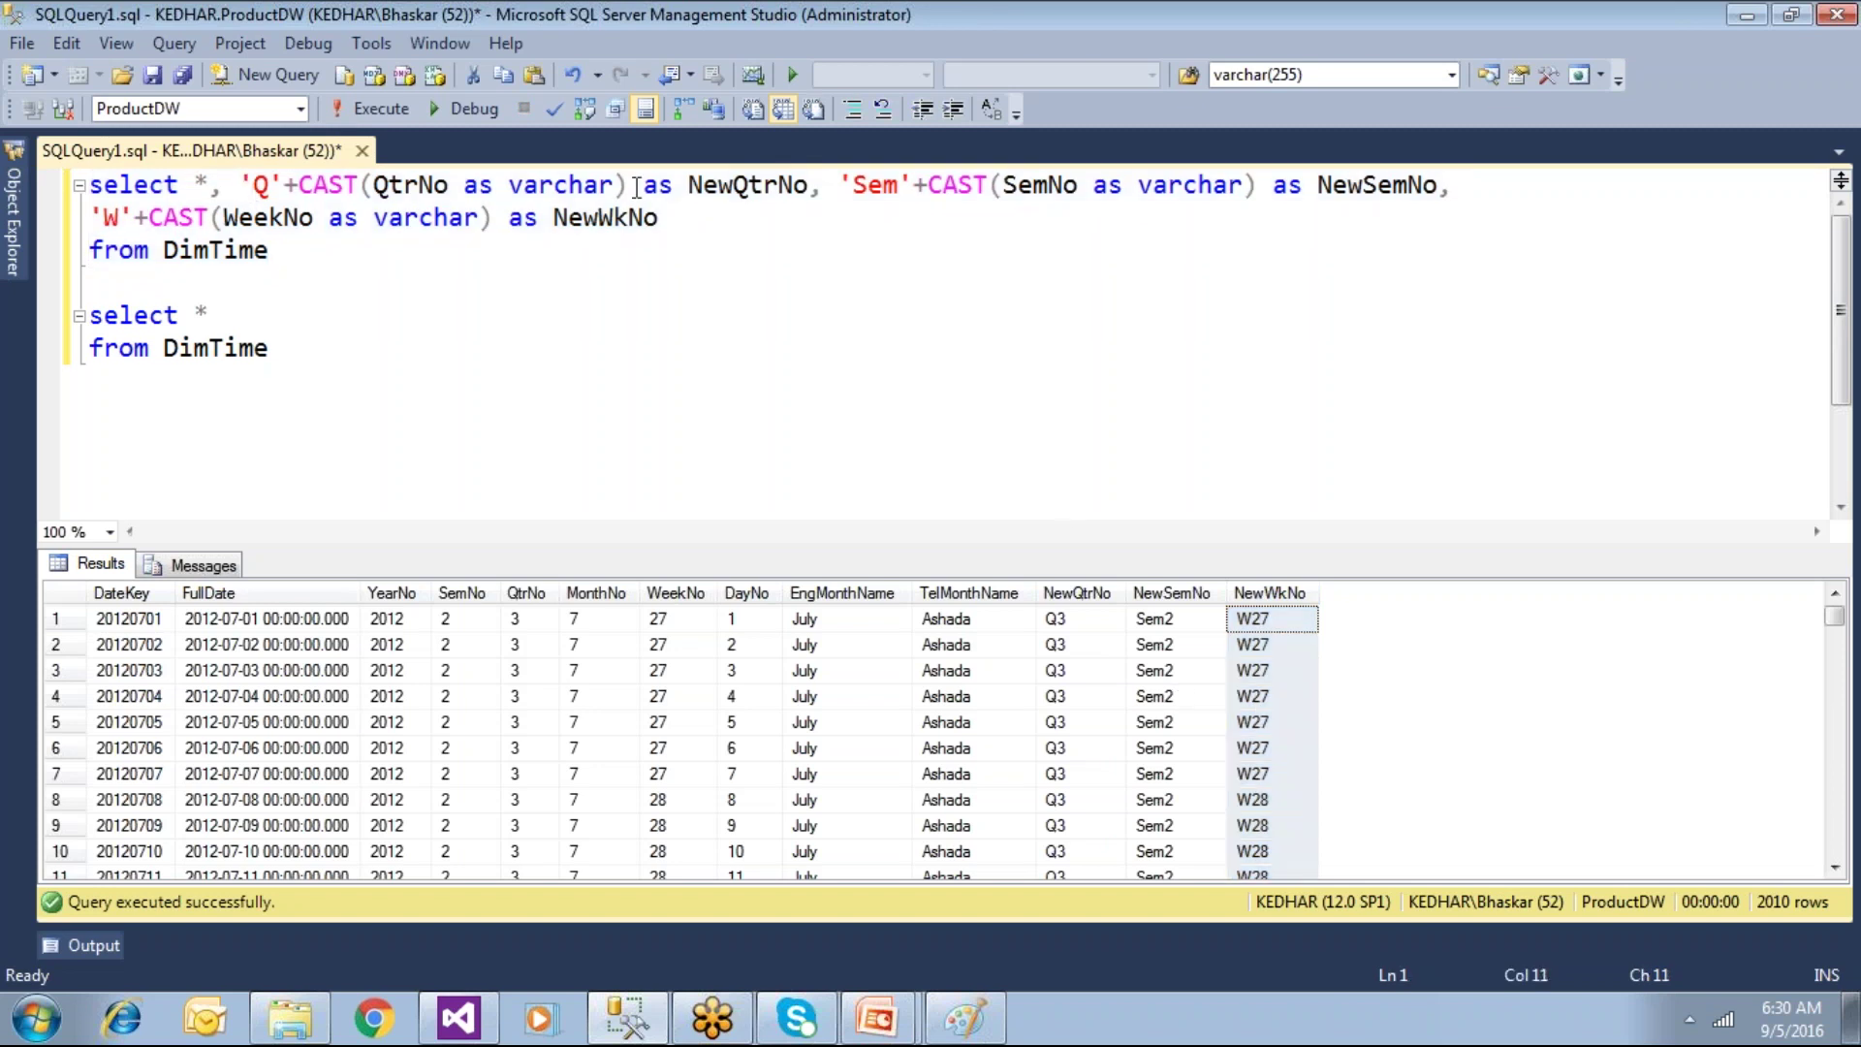
double_click(721, 185)
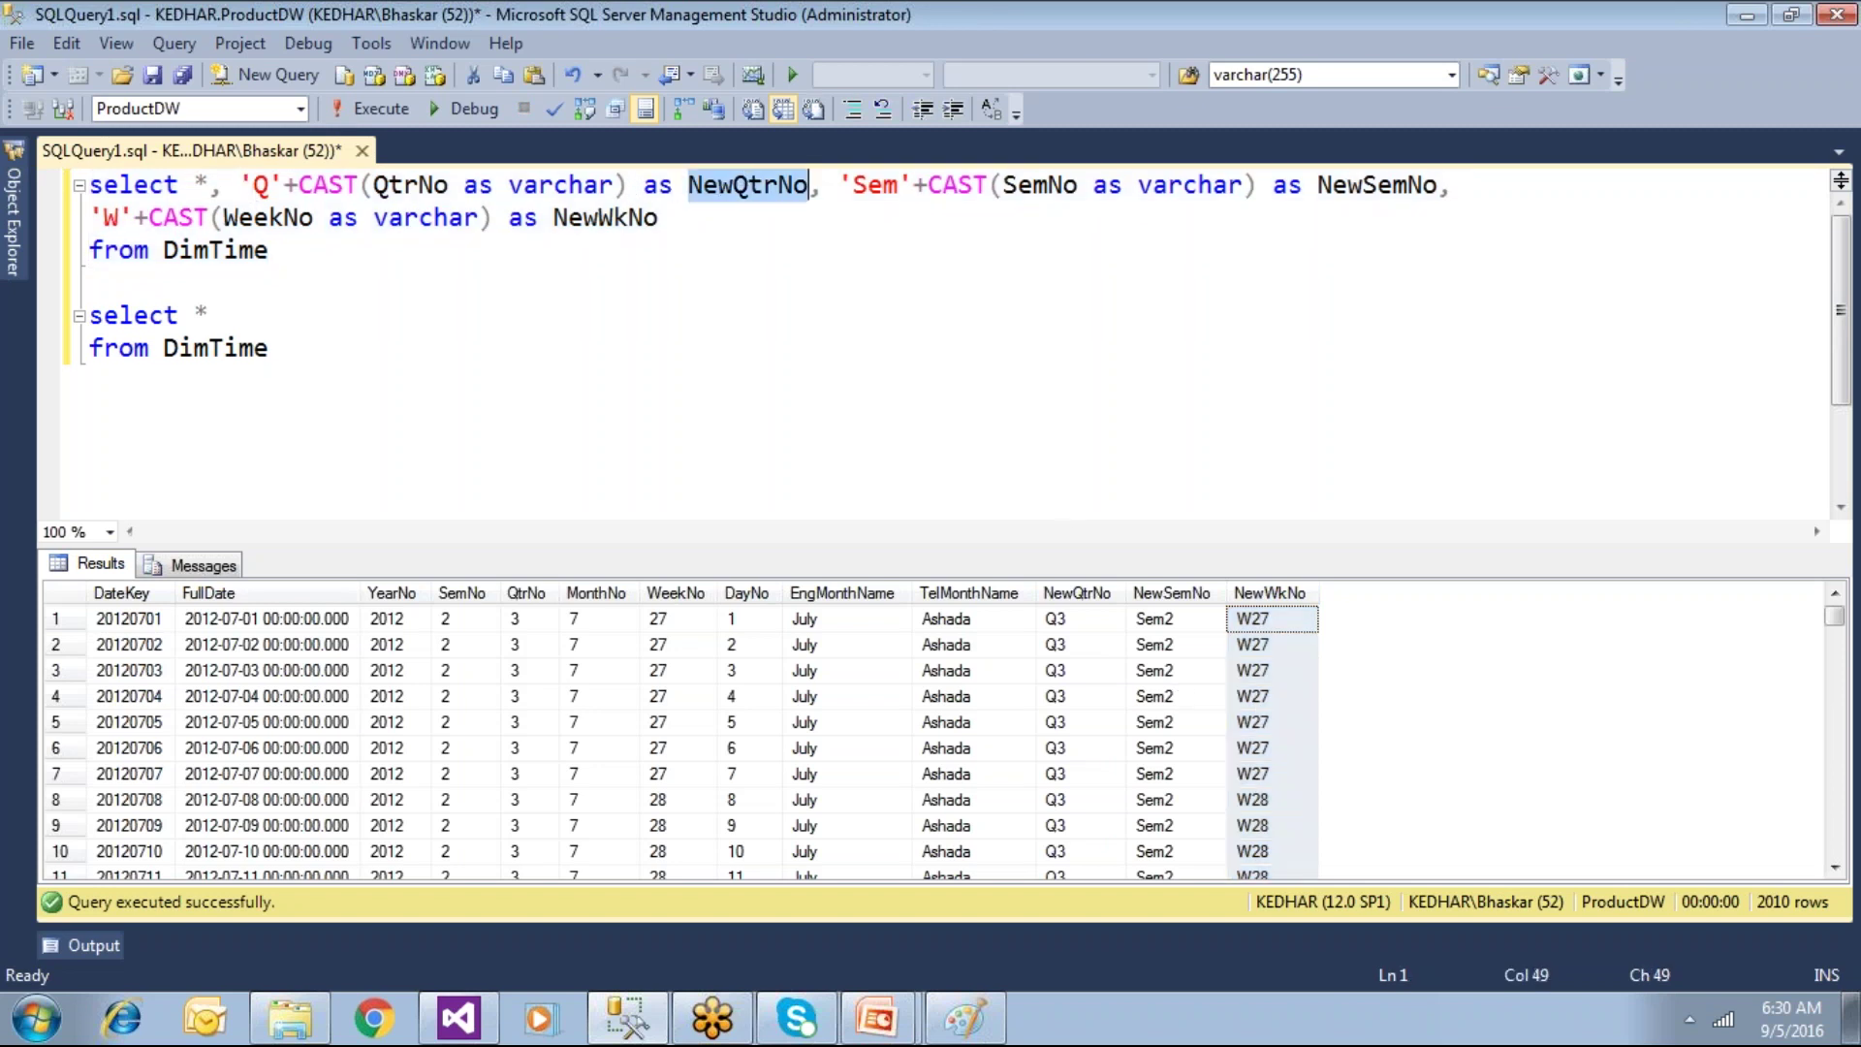
key(alt+Tab)
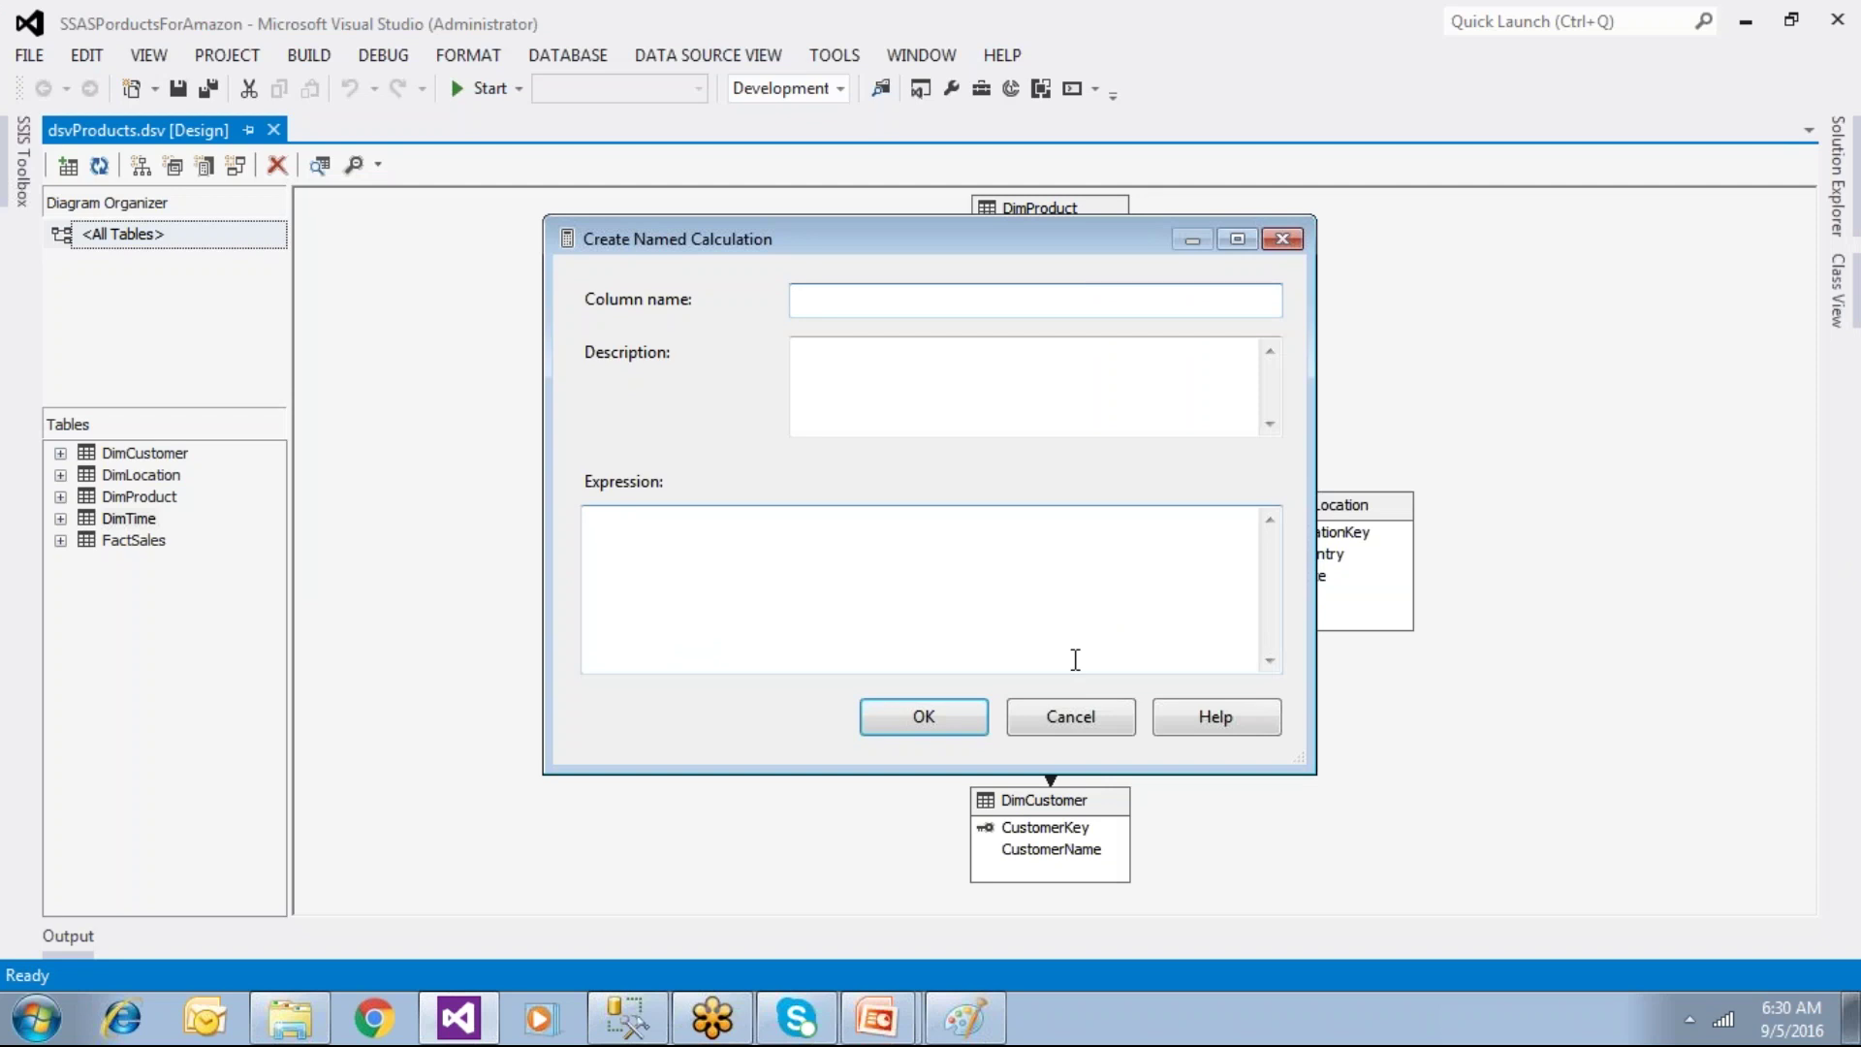
click(1070, 723)
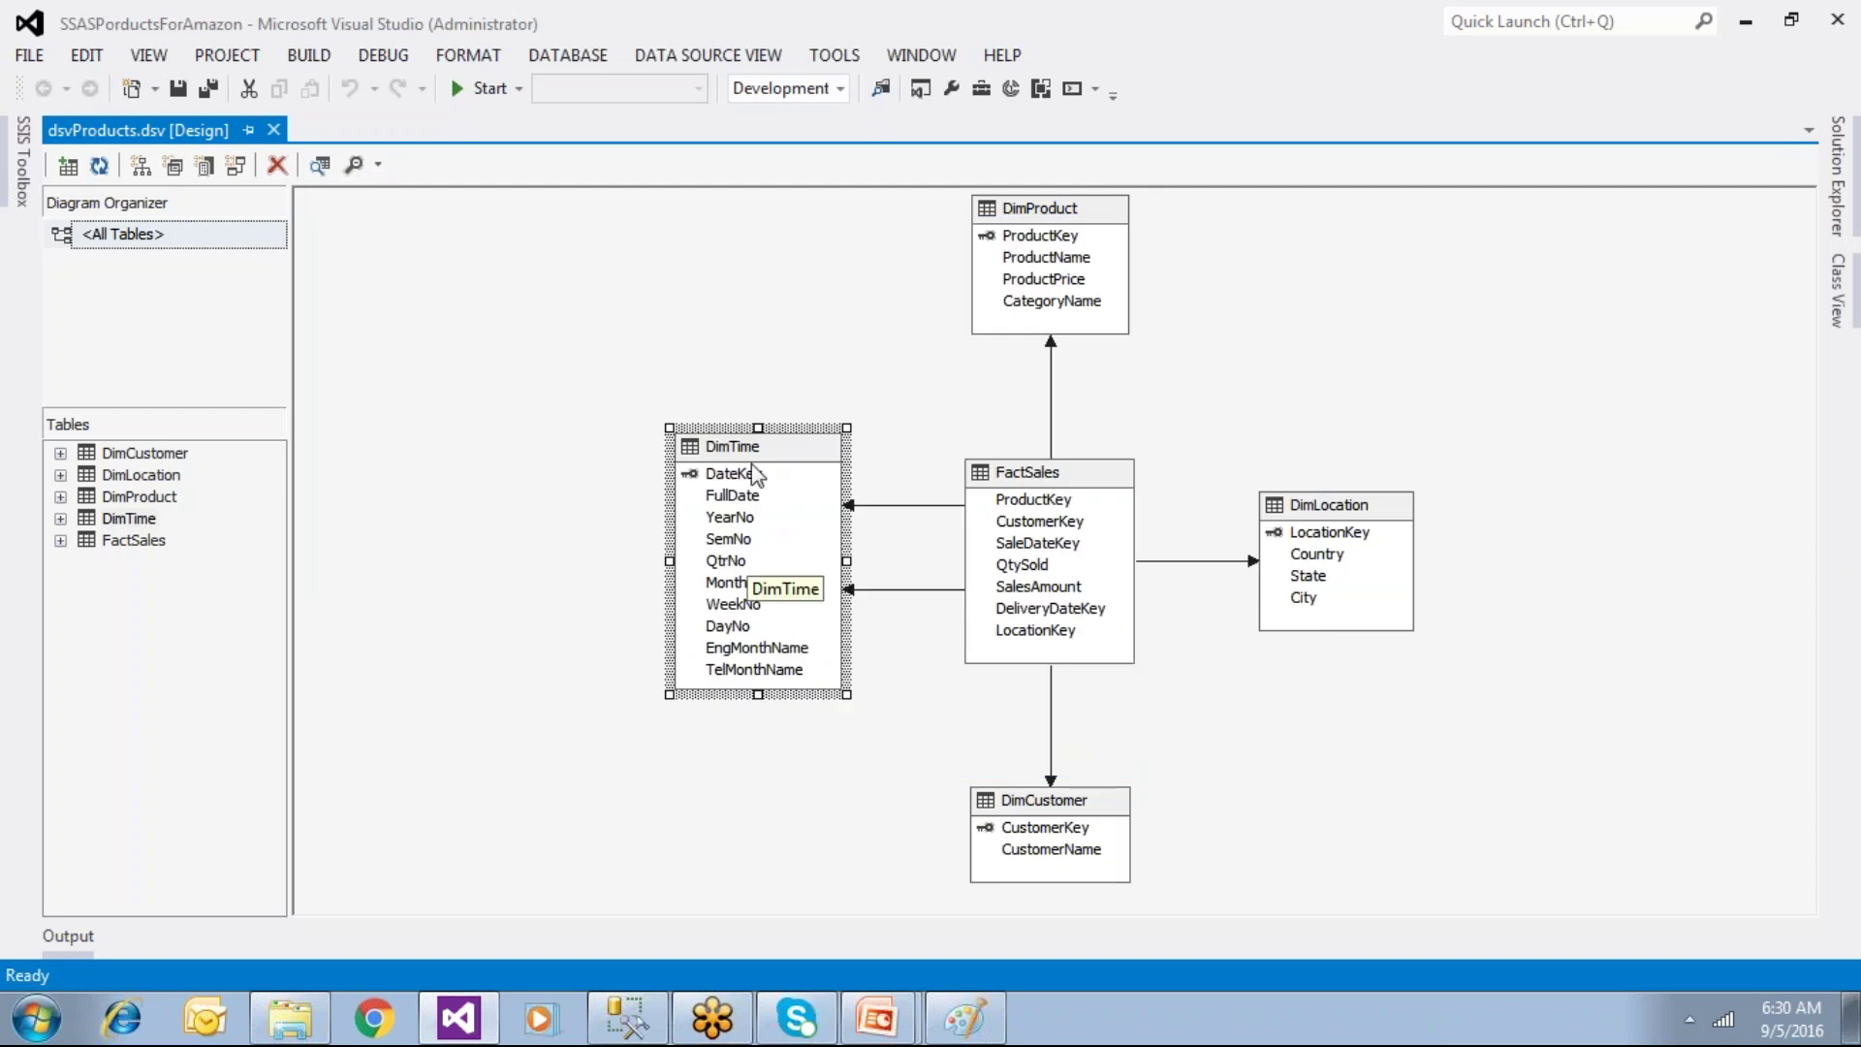
right_click(769, 433)
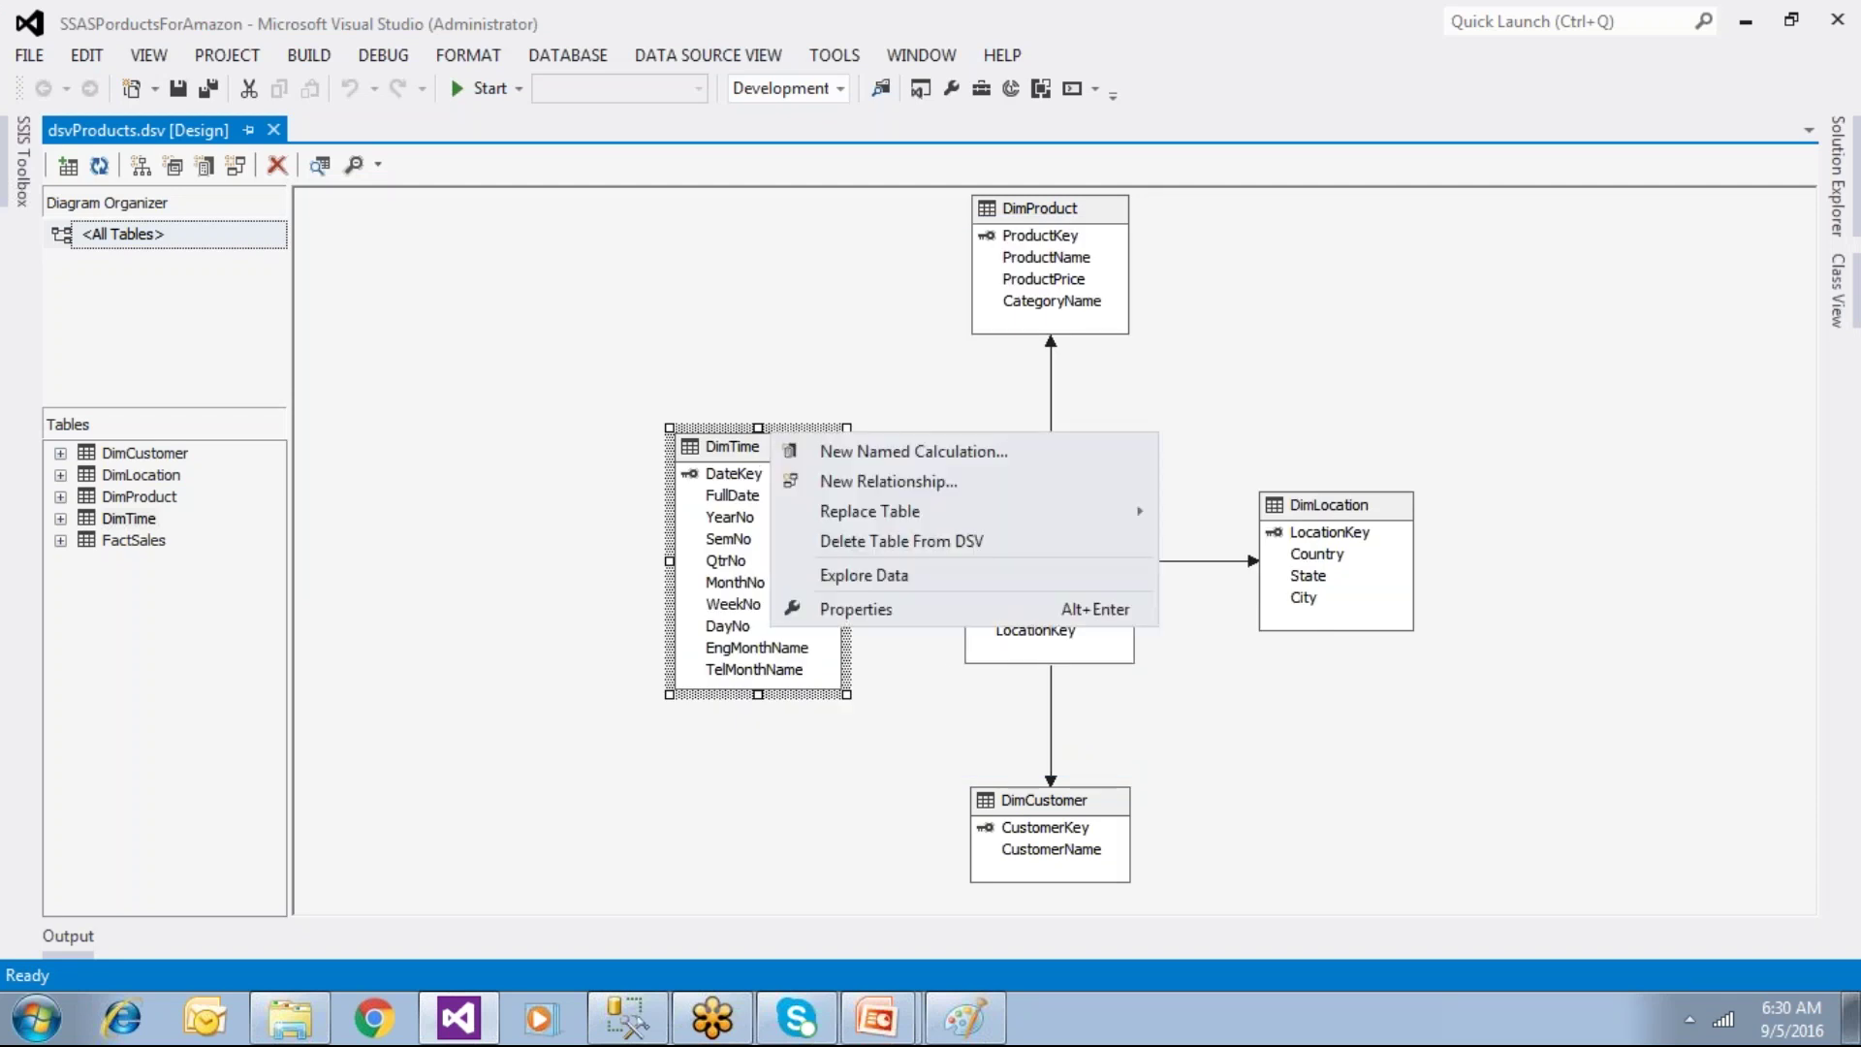
click(829, 452)
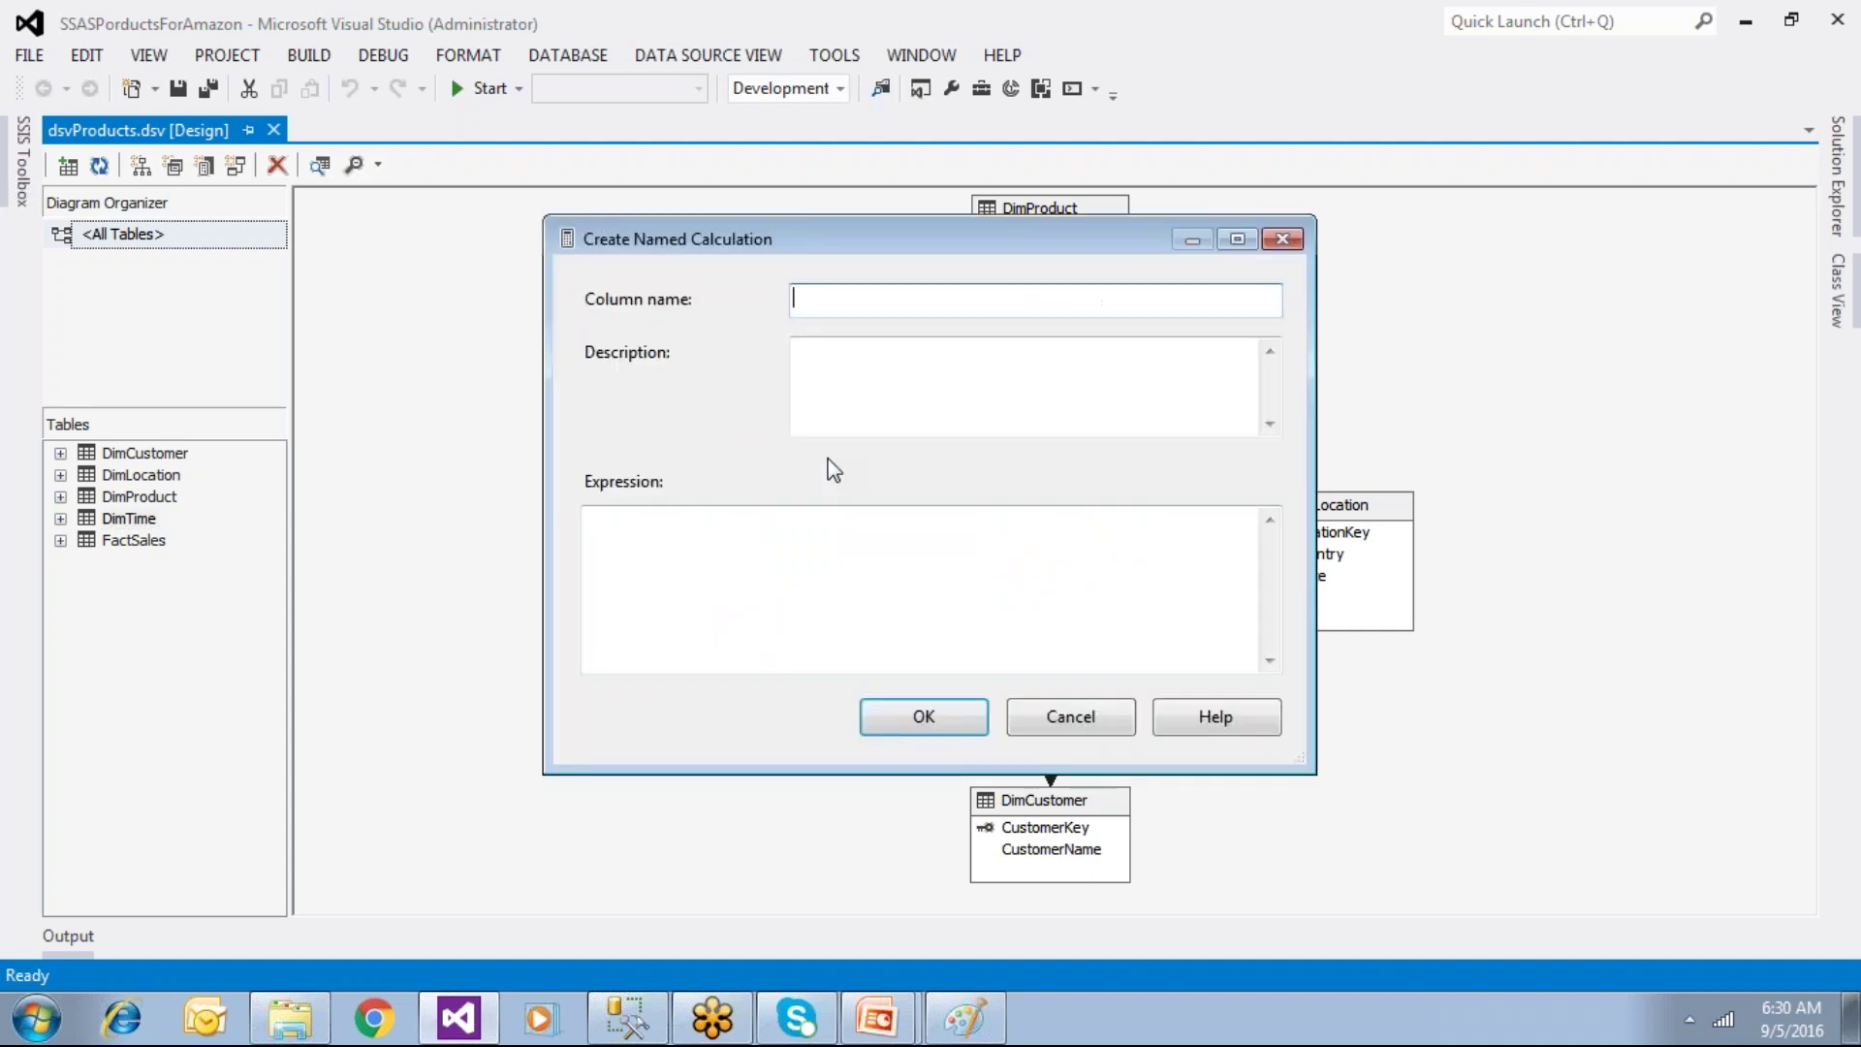
Step: Copy the NewQtrNo alias from the query in SQL Server Management Studio into the column name of the new named calculation in Visual Studio
key(alt+Tab)
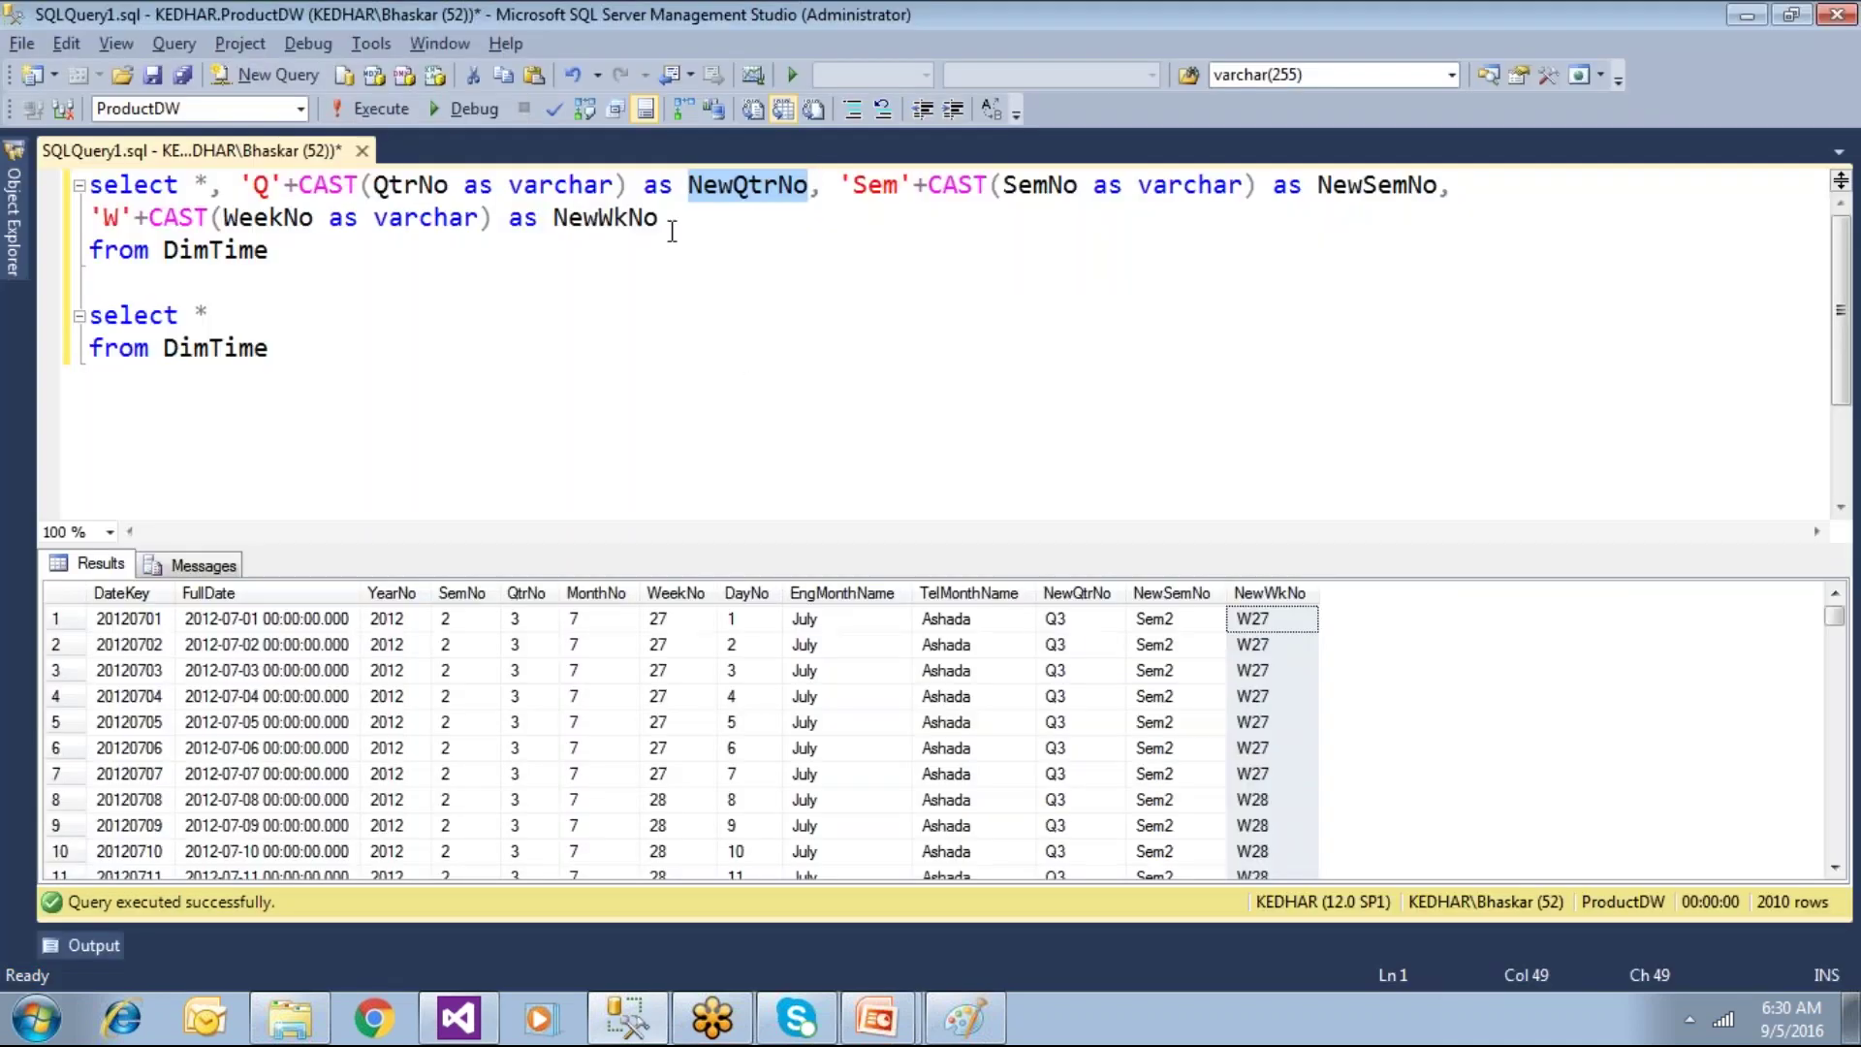
right_click(690, 176)
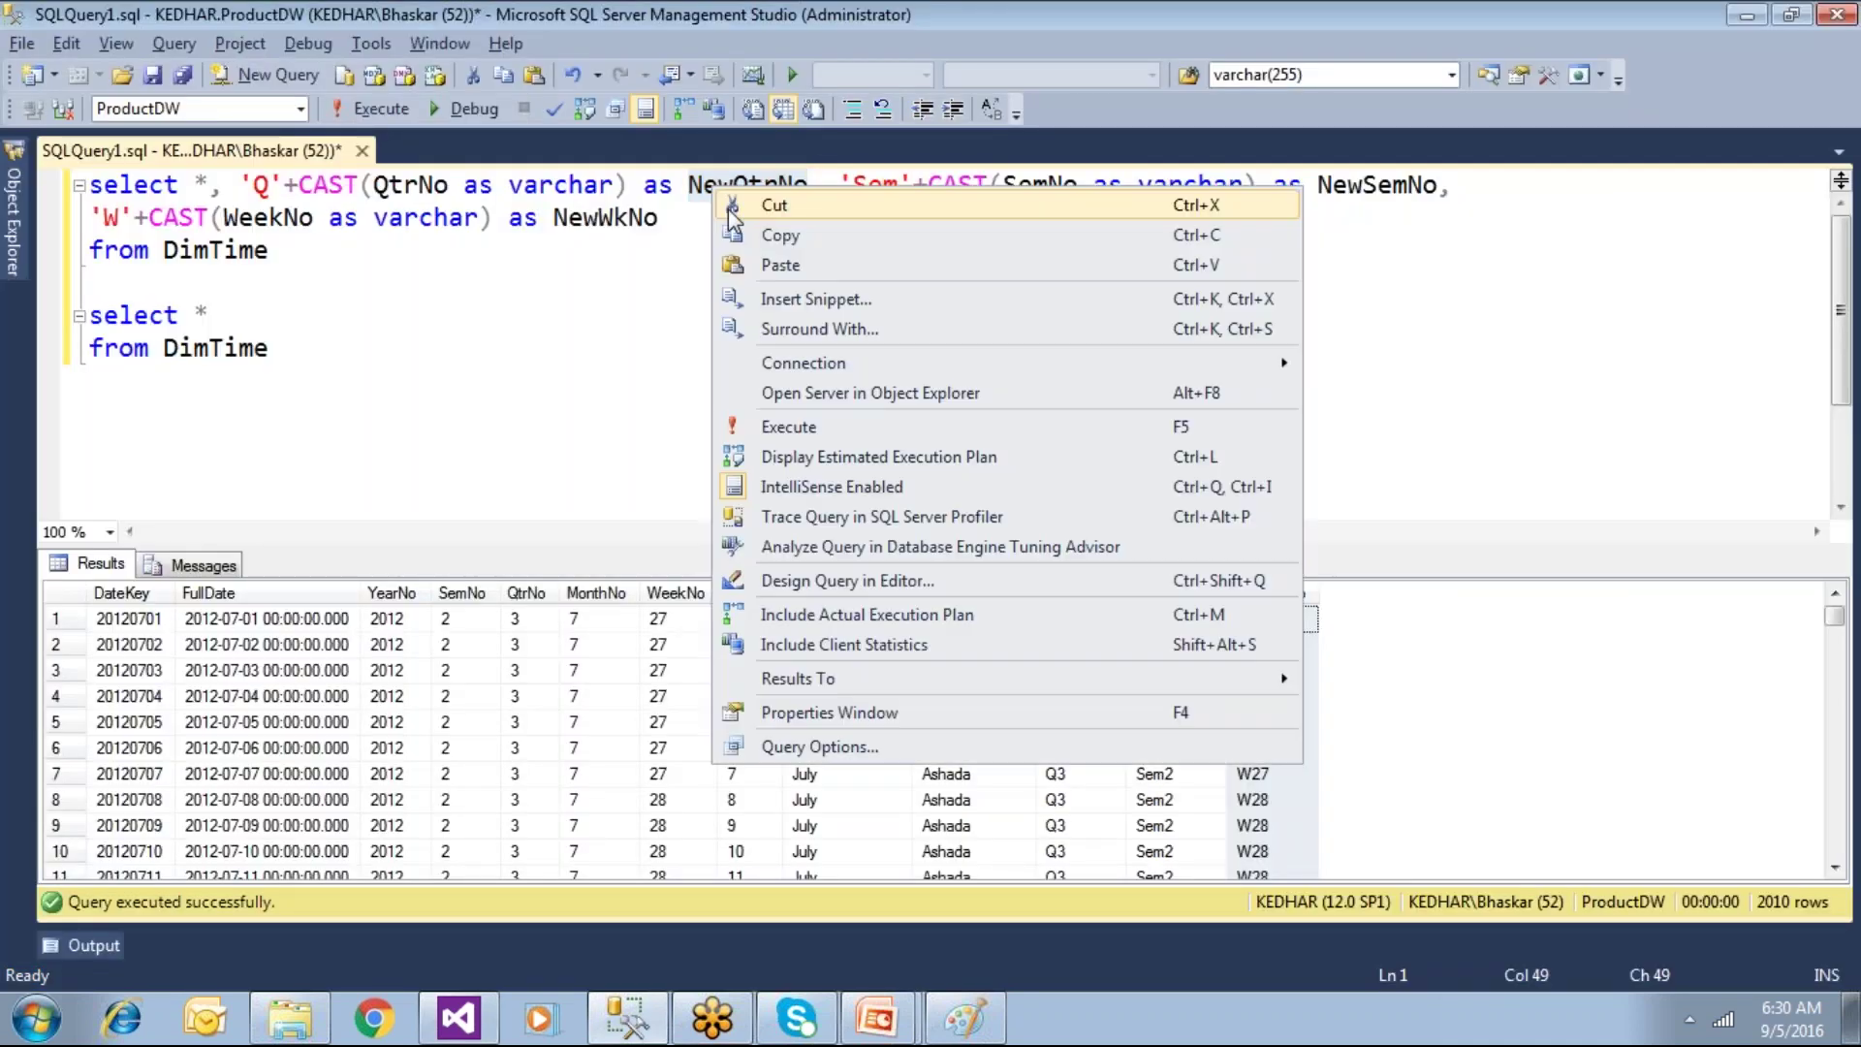
click(766, 231)
key(alt+Tab)
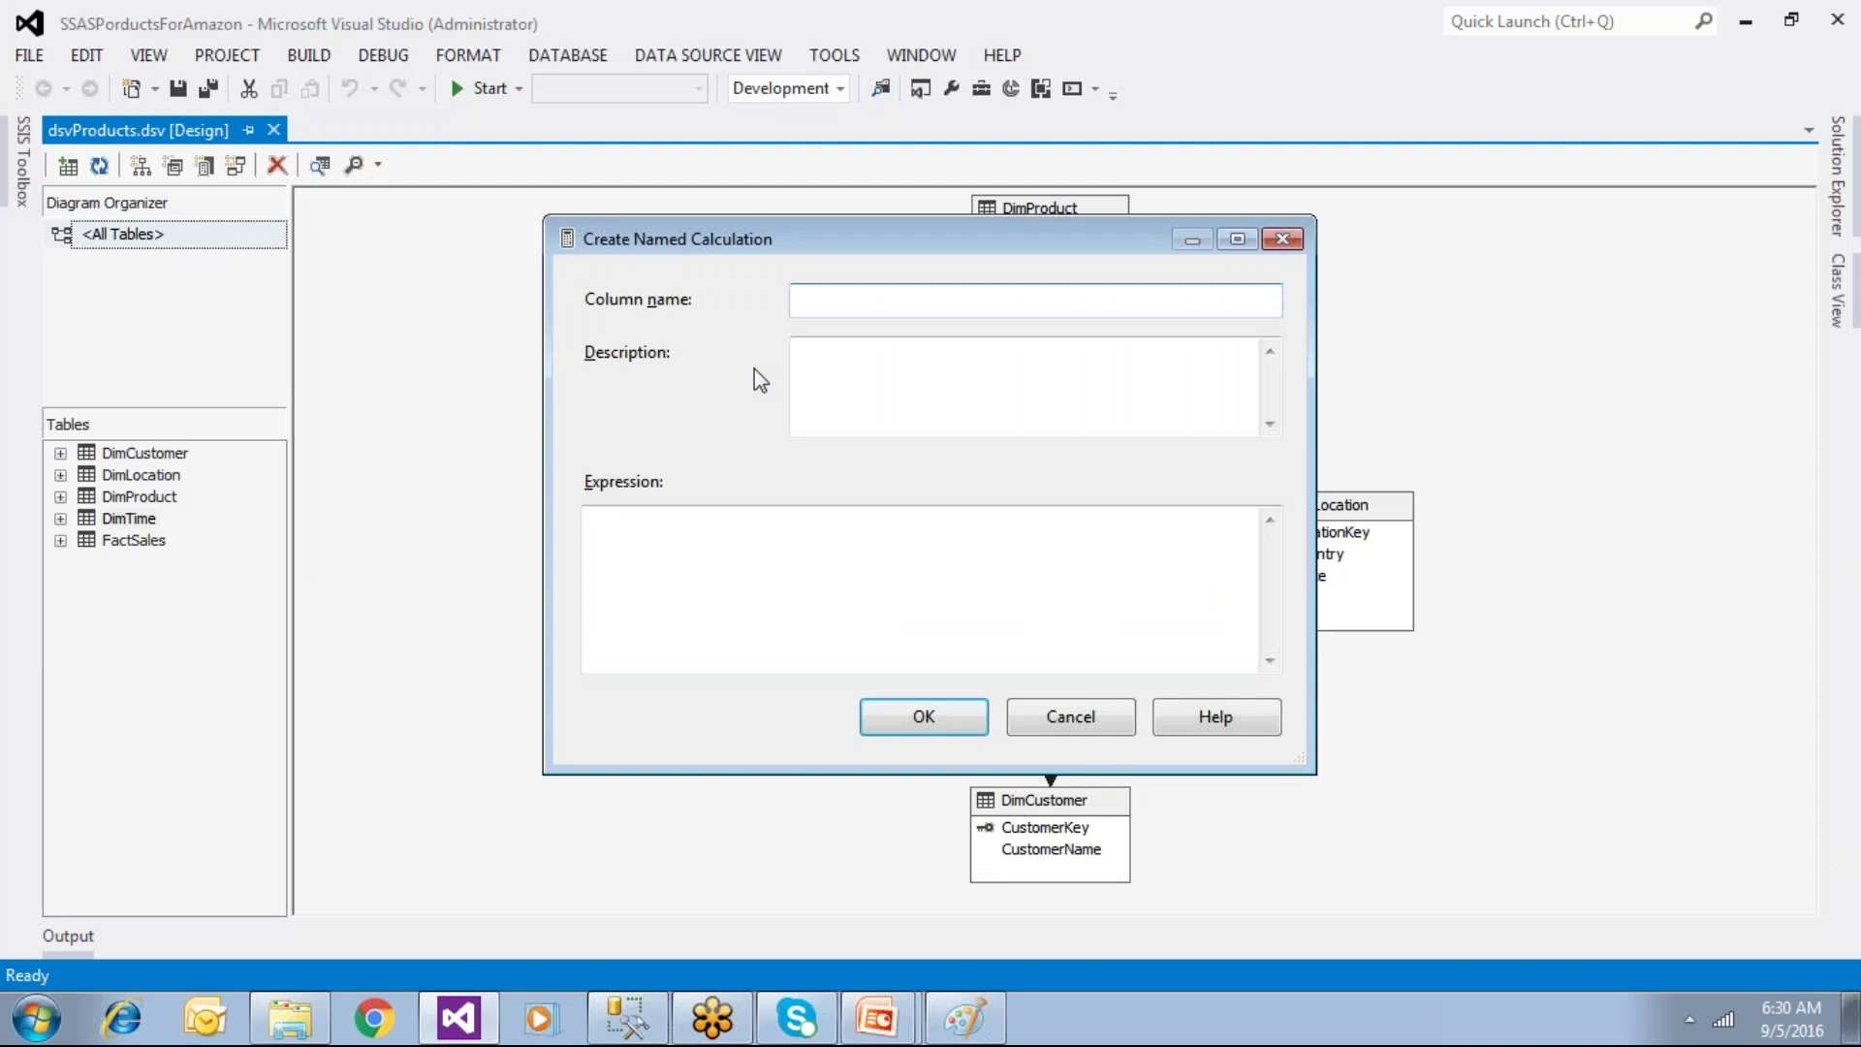
key(ctrl+v)
Step: Copy 'Q'+CAST(QtrNo as varchar) from the Management Studio query into NewQtrNo's expression in Visual Studio and create the named calculation
key(alt+Tab)
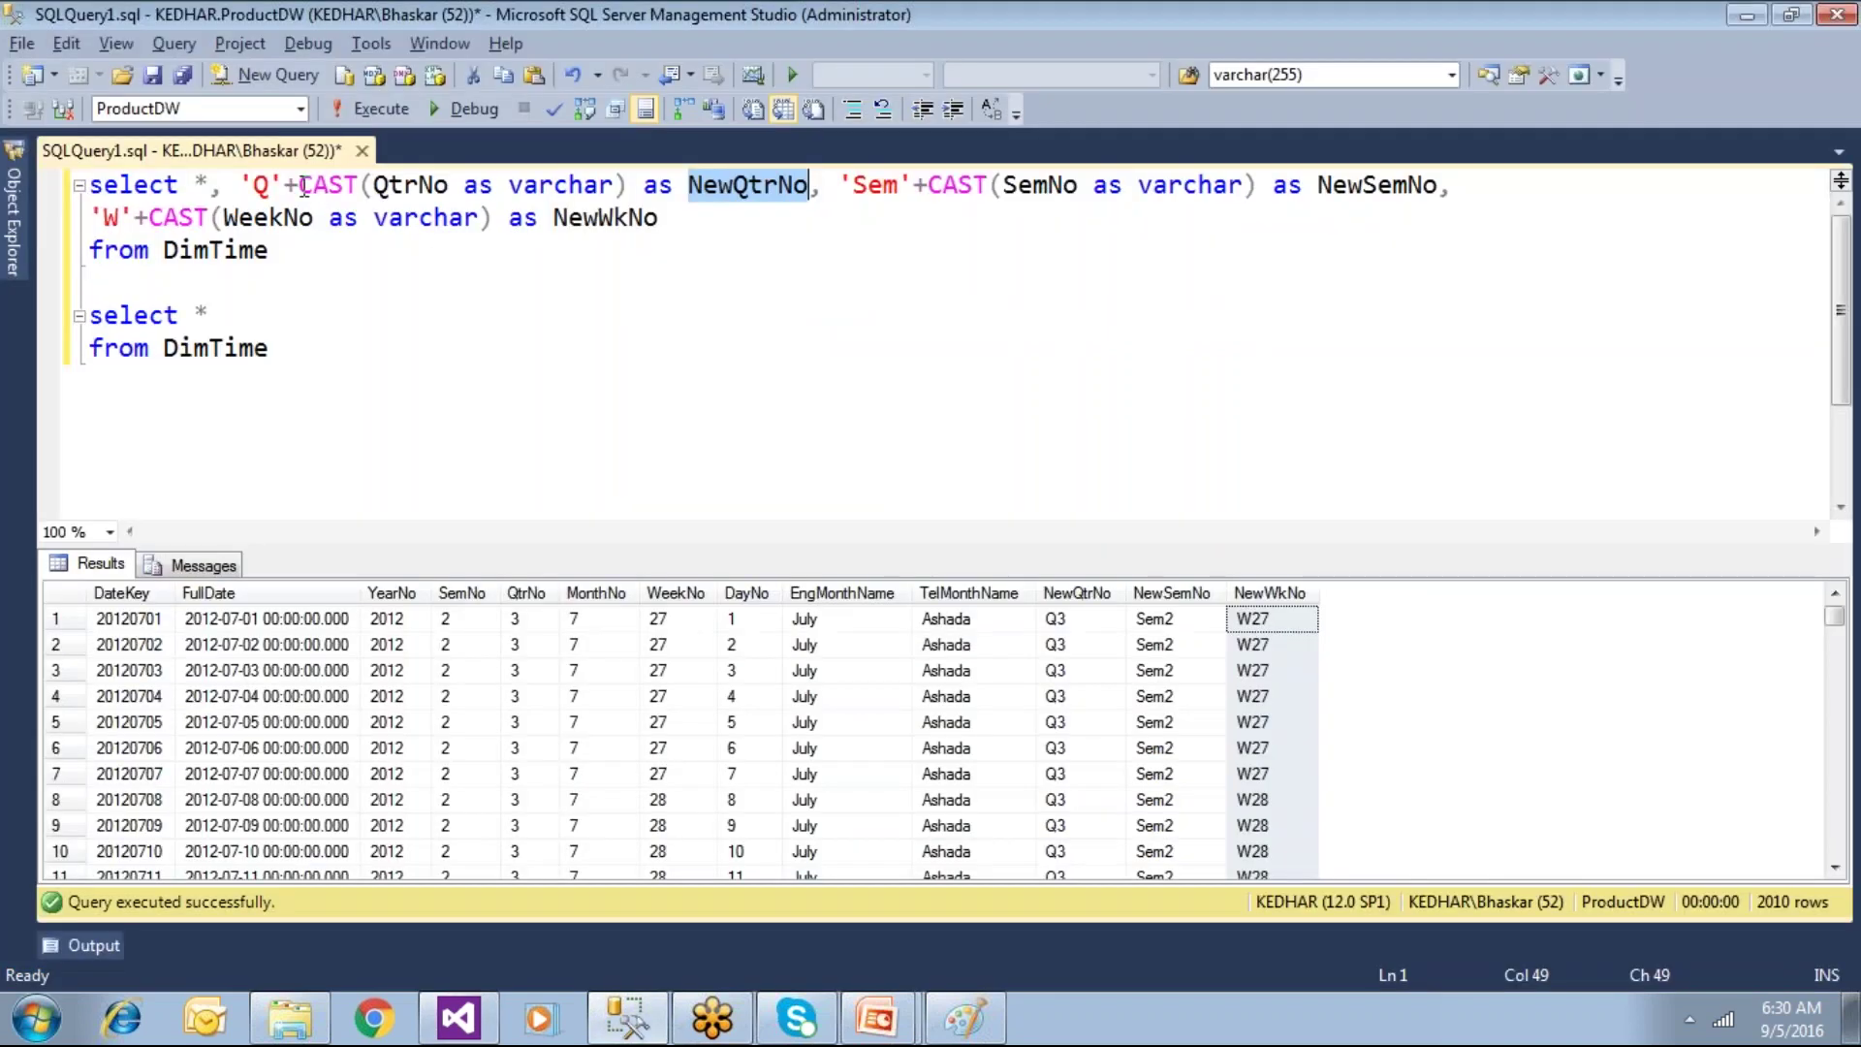
click(241, 186)
shift+click(627, 185)
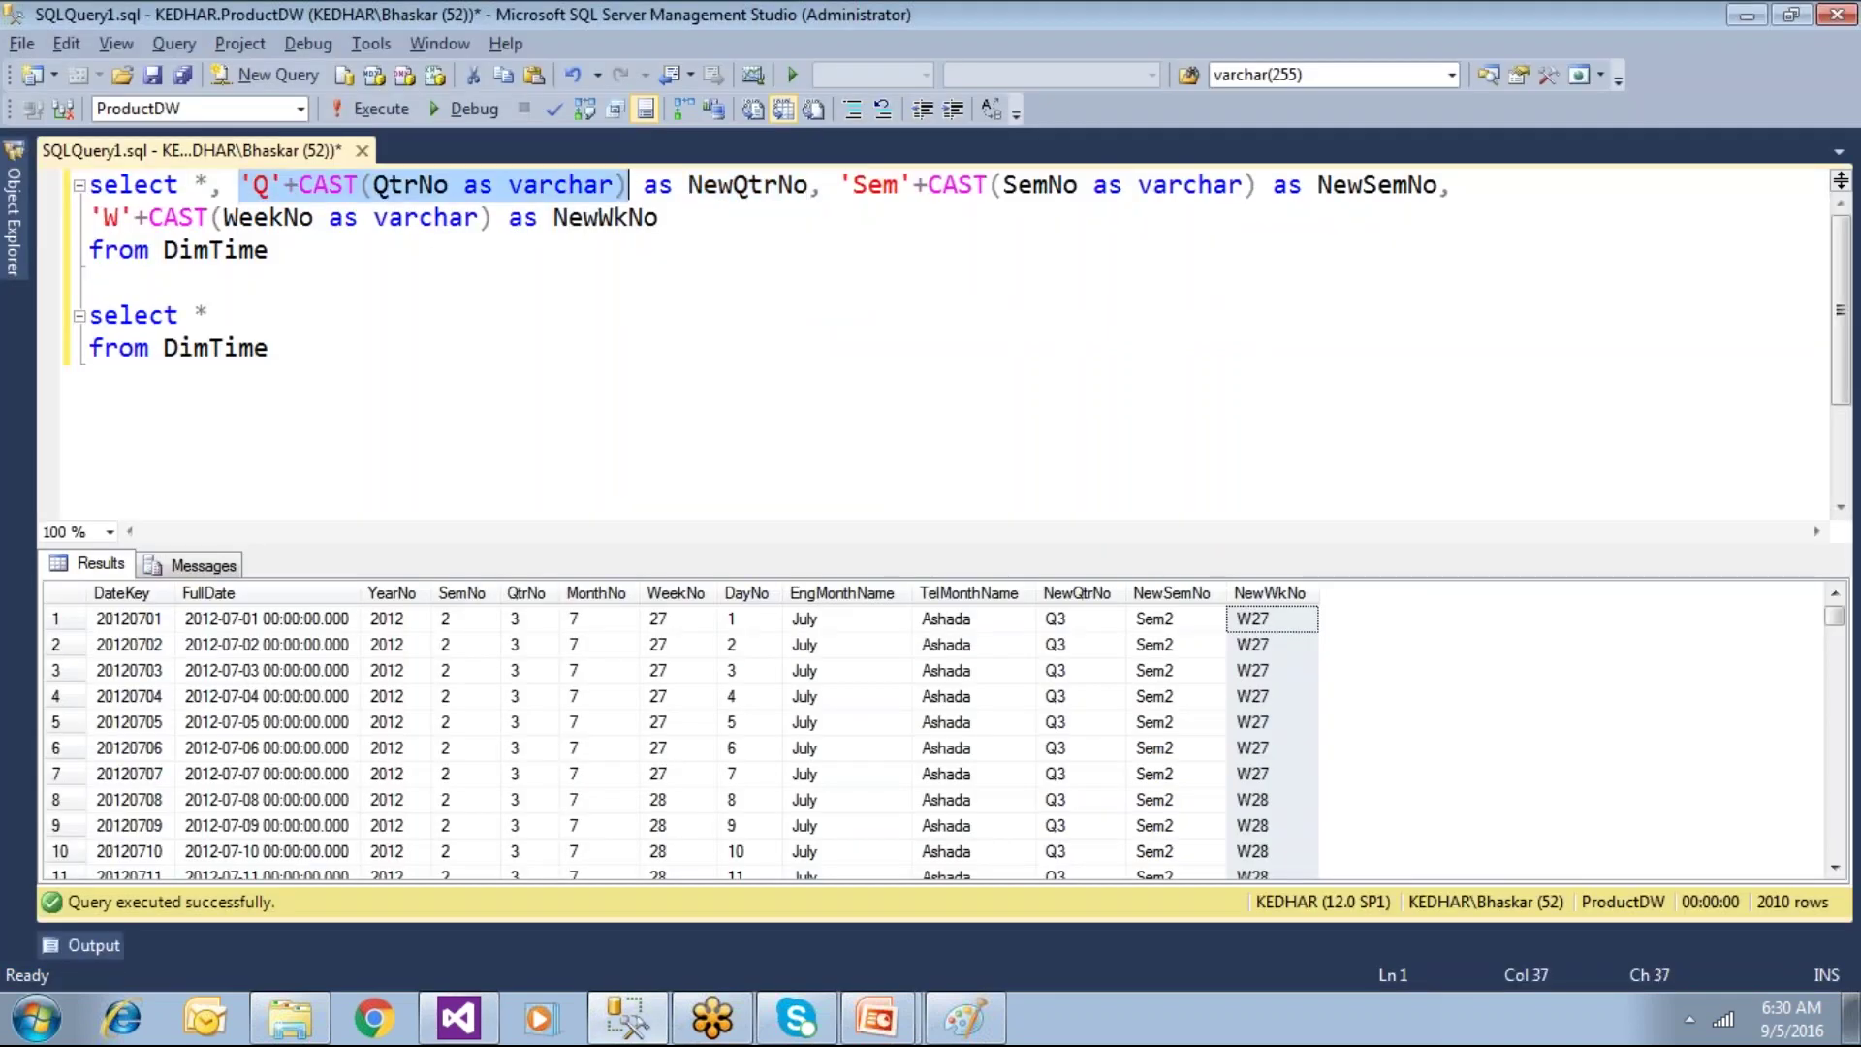
right_click(536, 197)
click(548, 174)
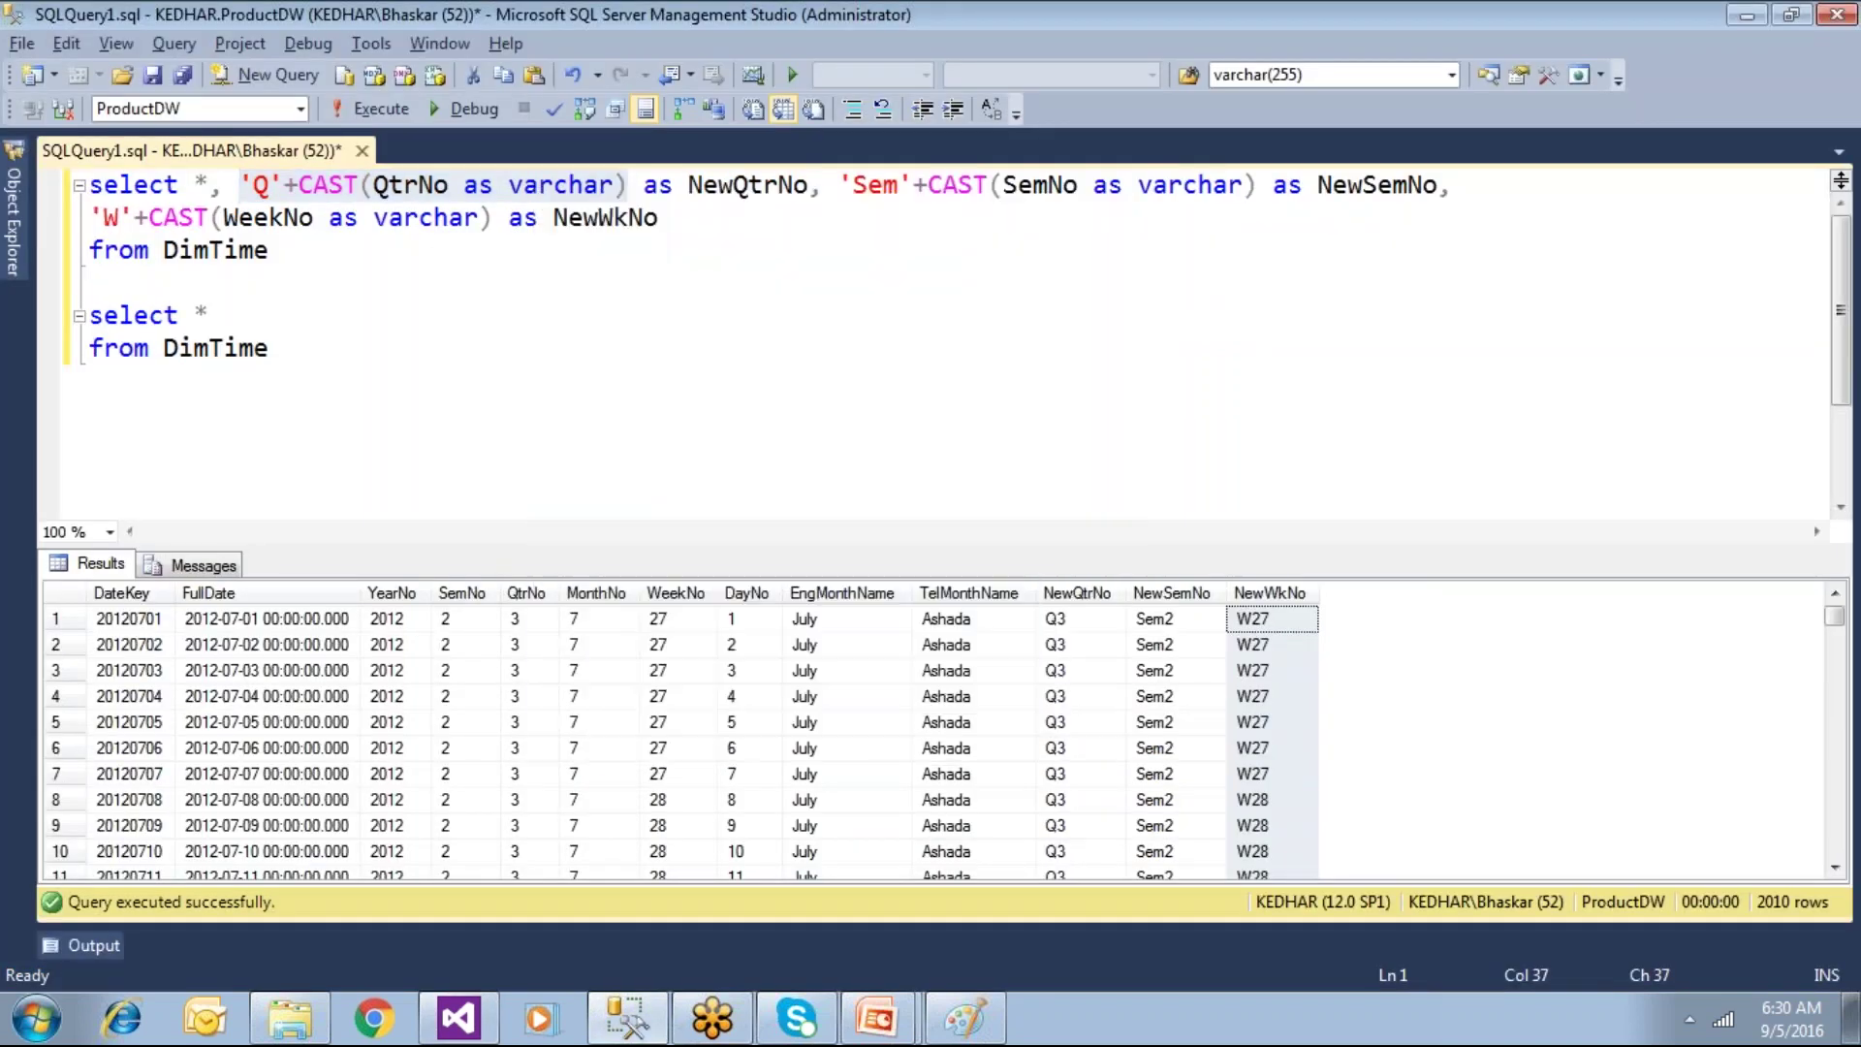
key(alt+Tab)
right_click(688, 536)
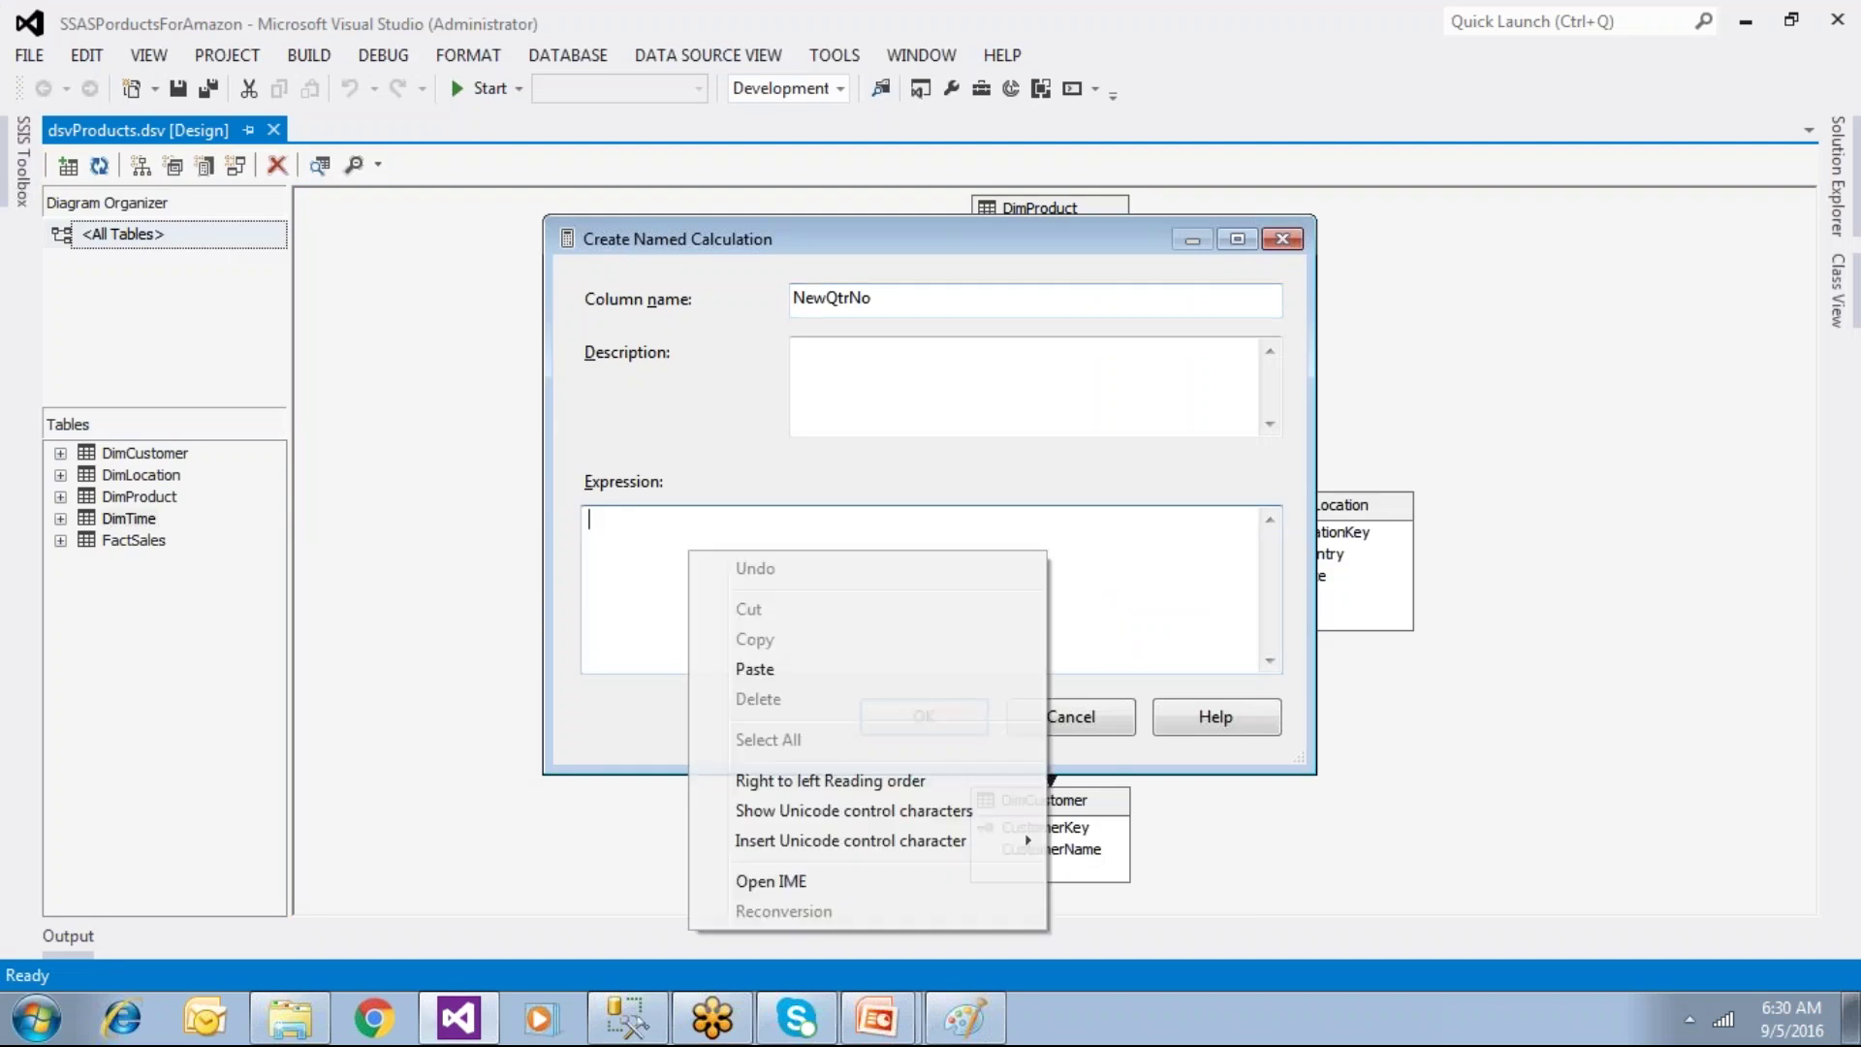
click(755, 667)
click(901, 718)
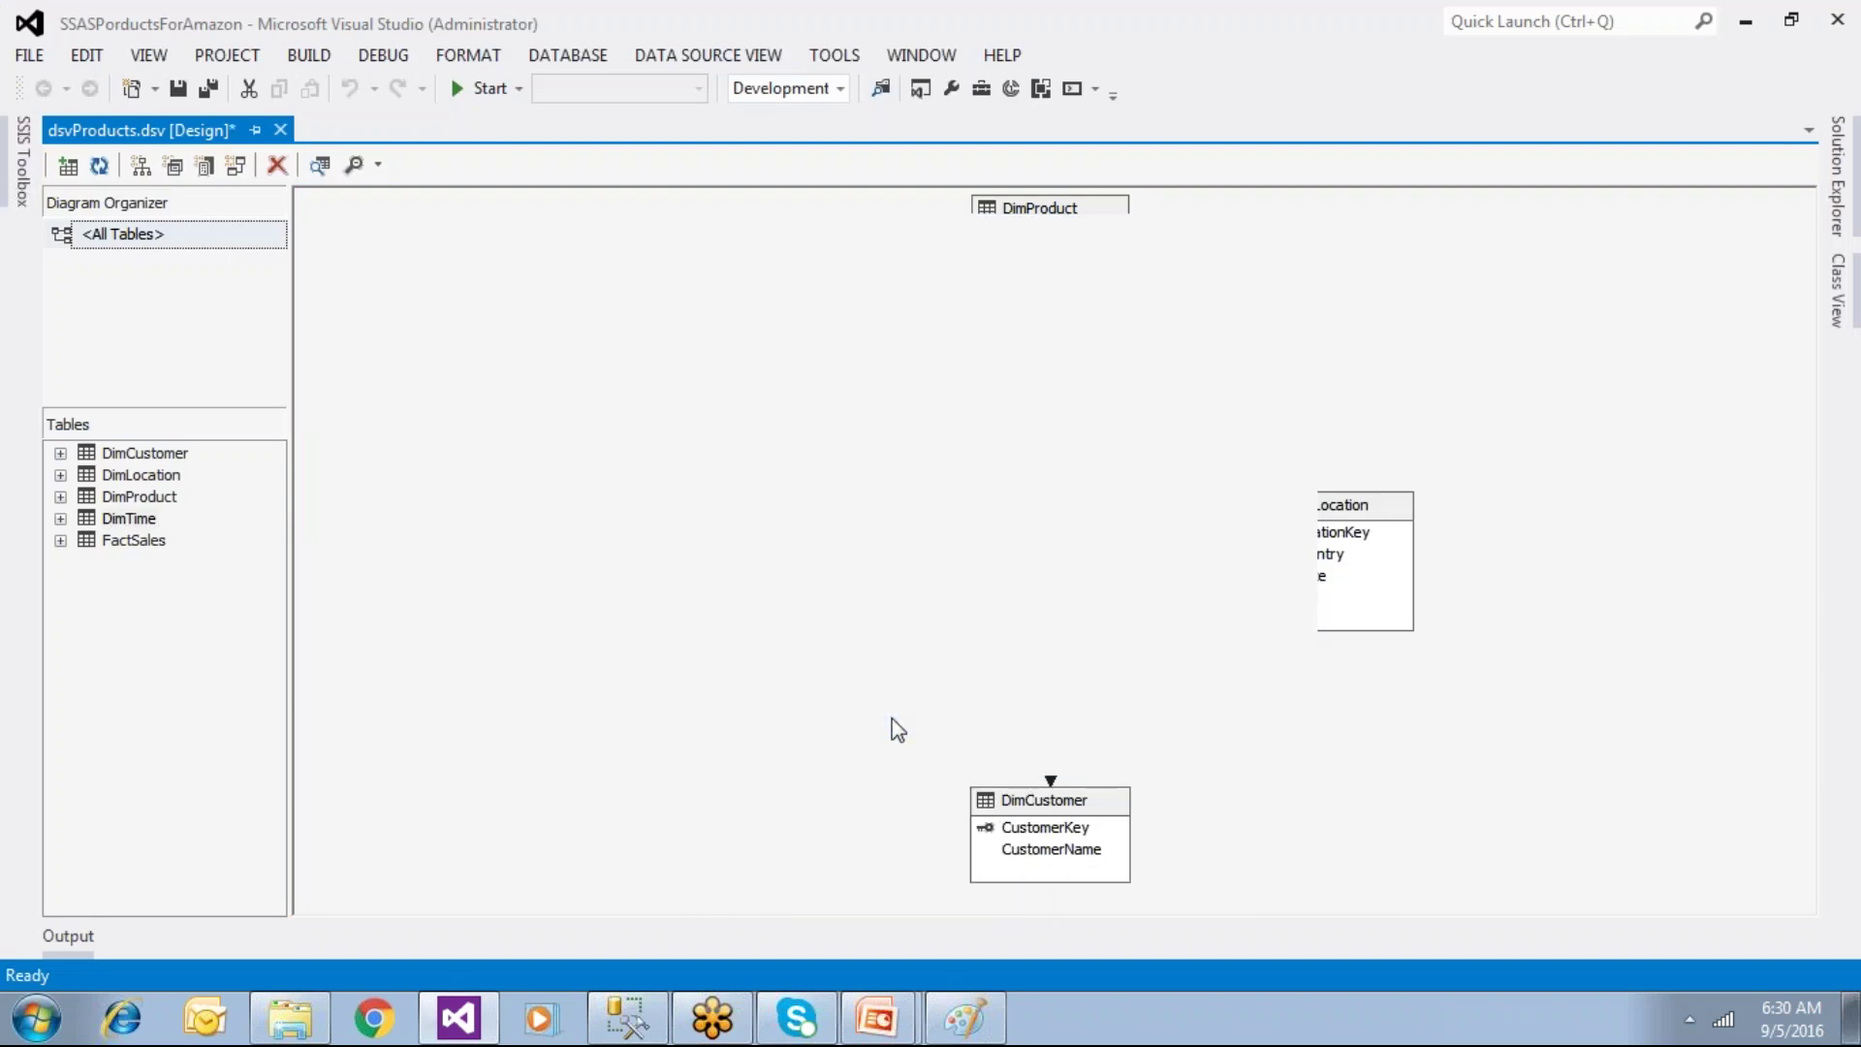
Step: Explore the DimTime table's data to check the NewQtrNo column, and close the data view
click(761, 671)
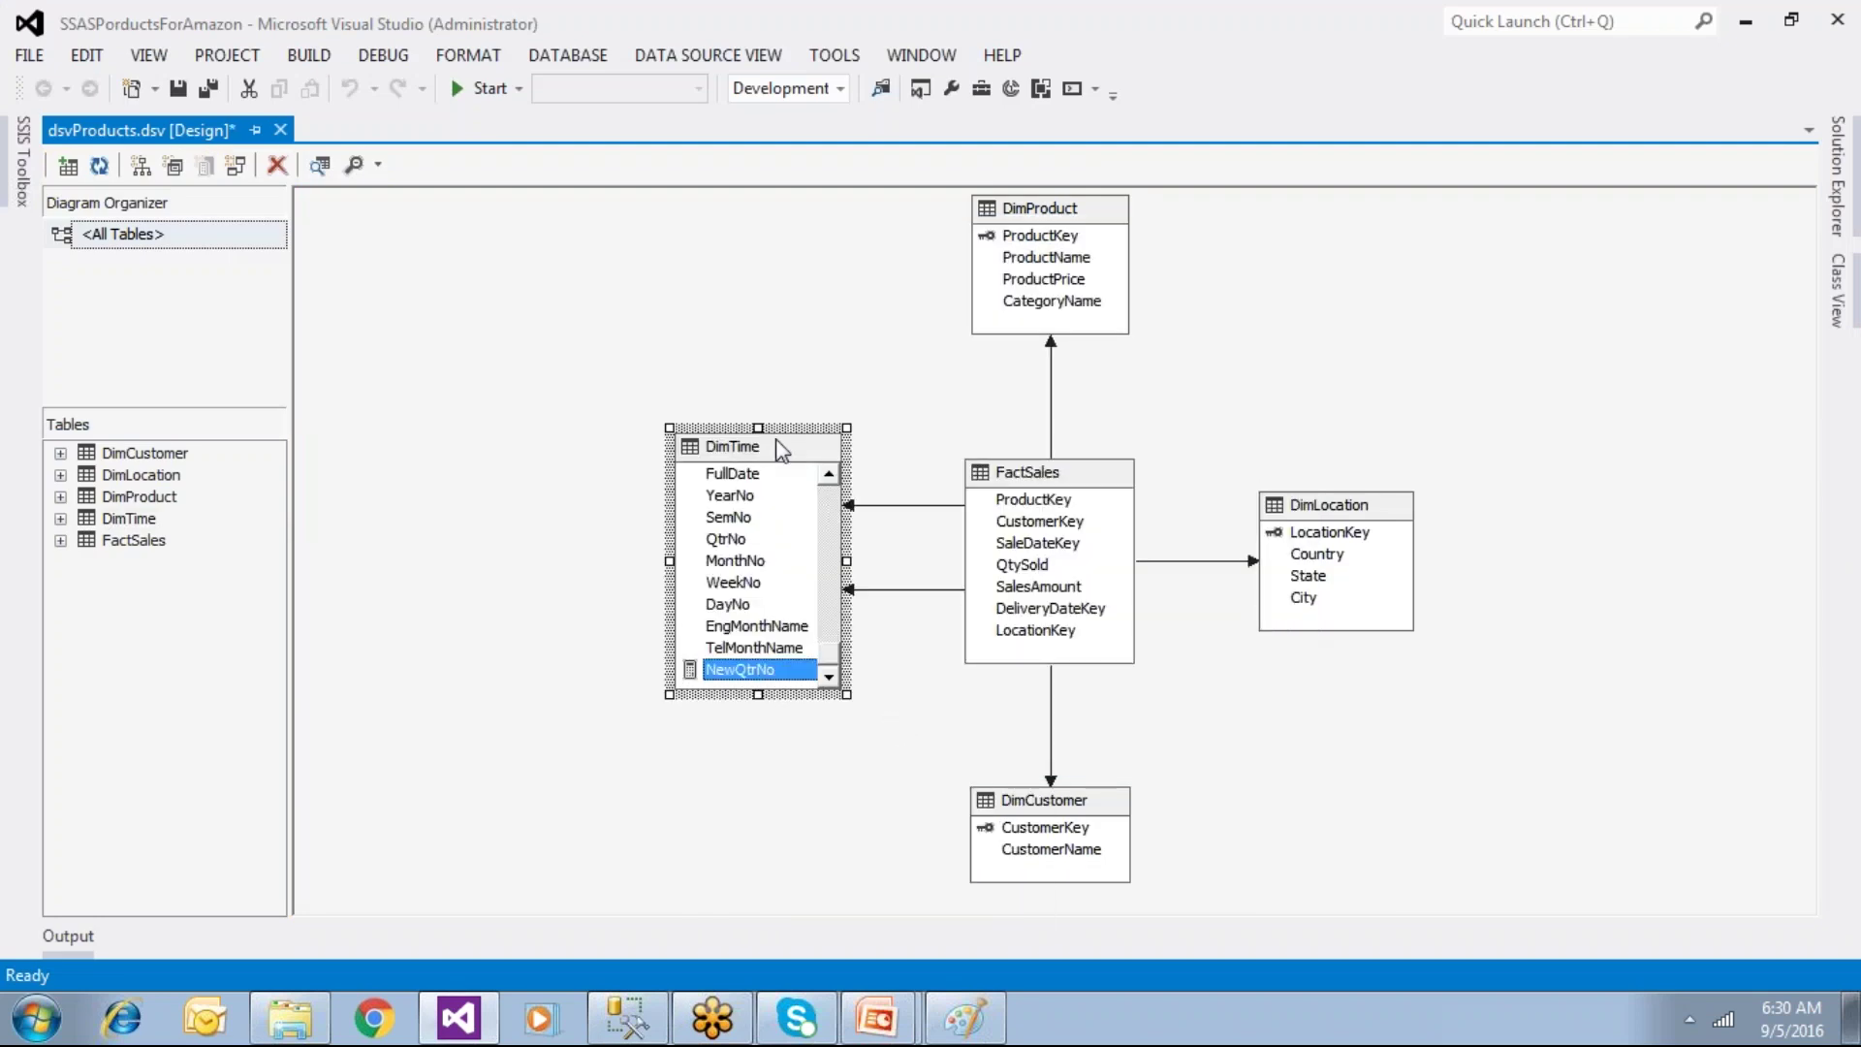
right_click(747, 669)
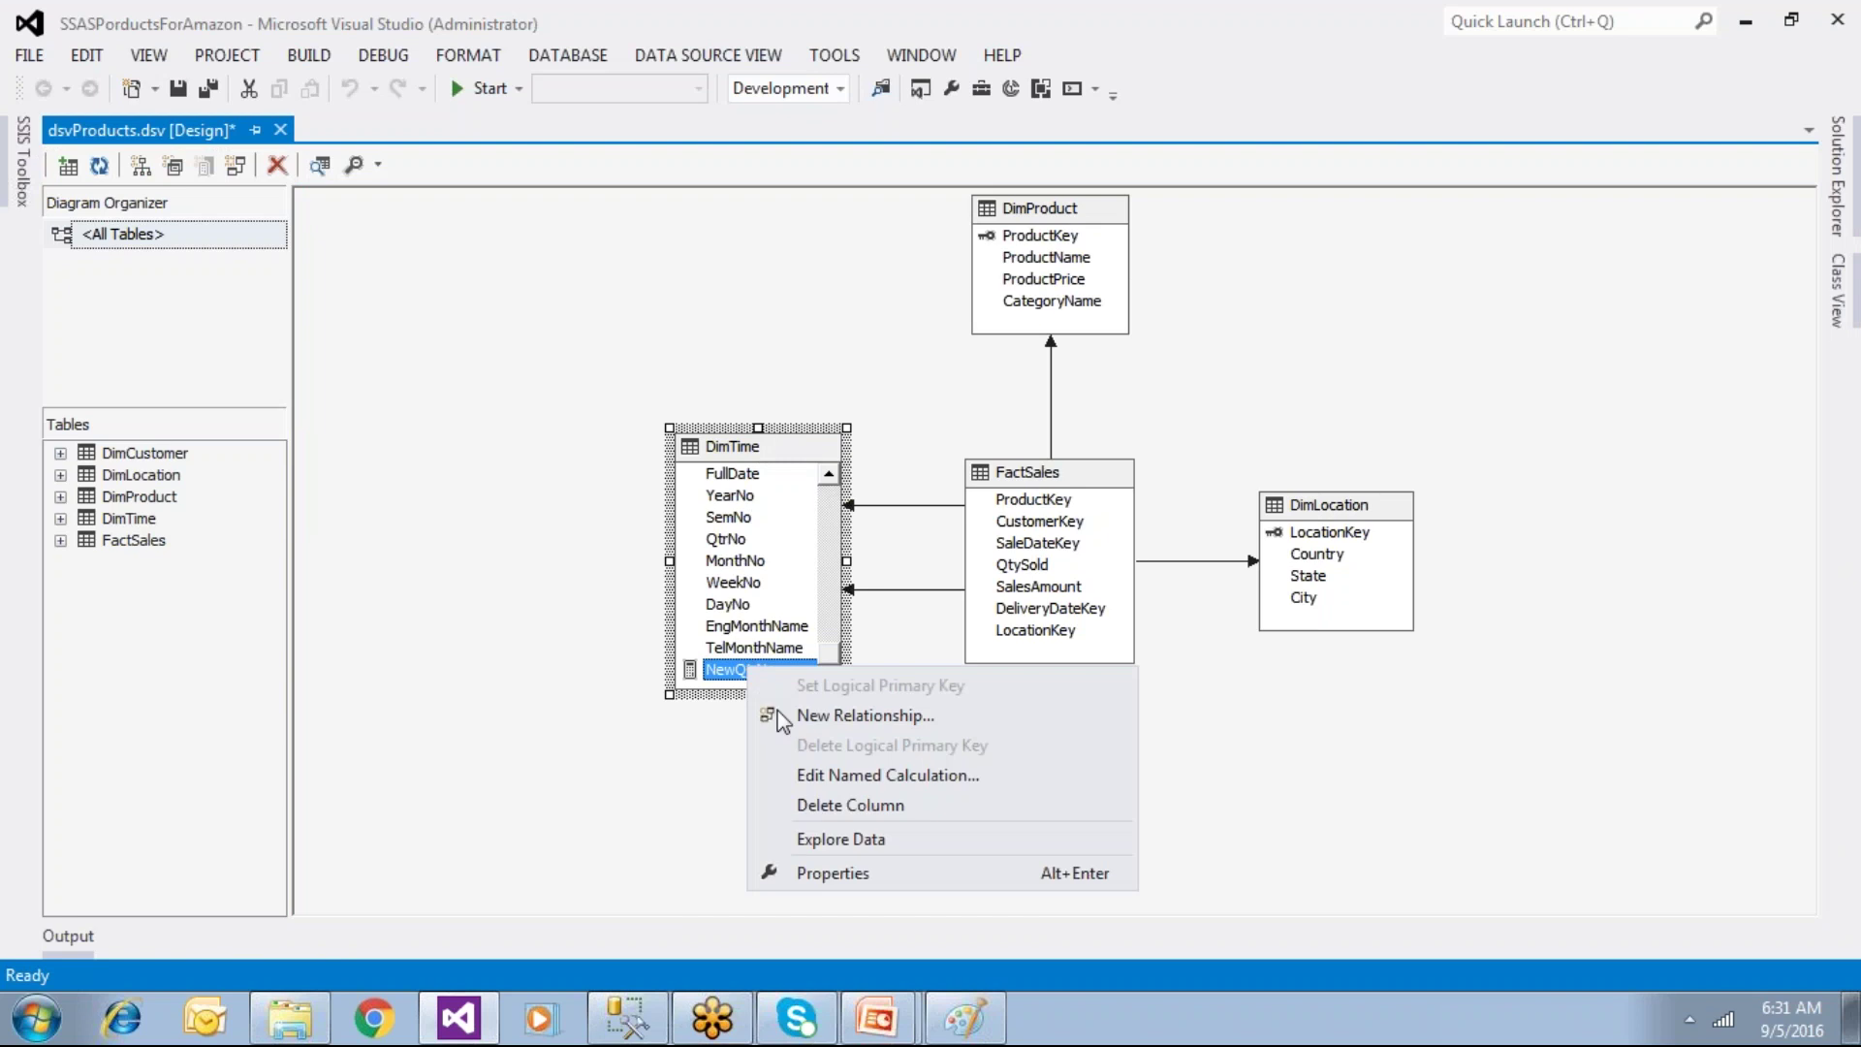
click(747, 520)
right_click(758, 446)
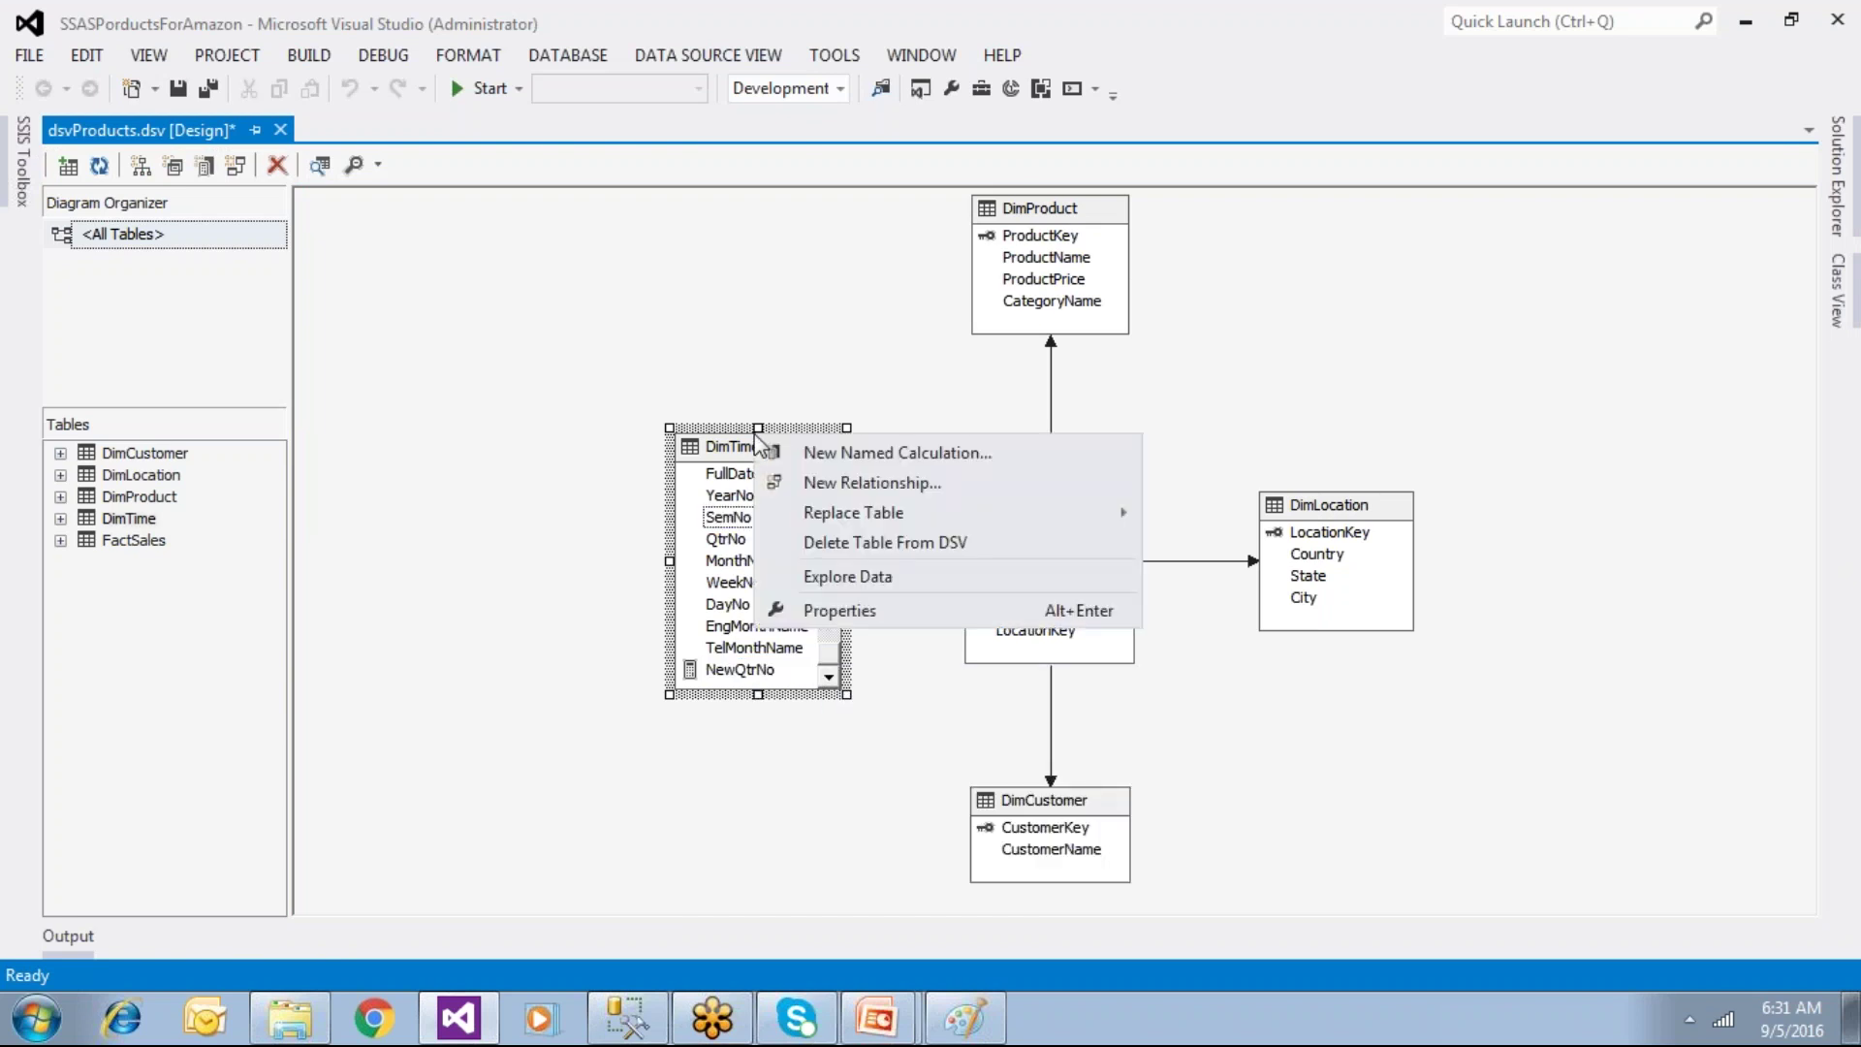
click(816, 576)
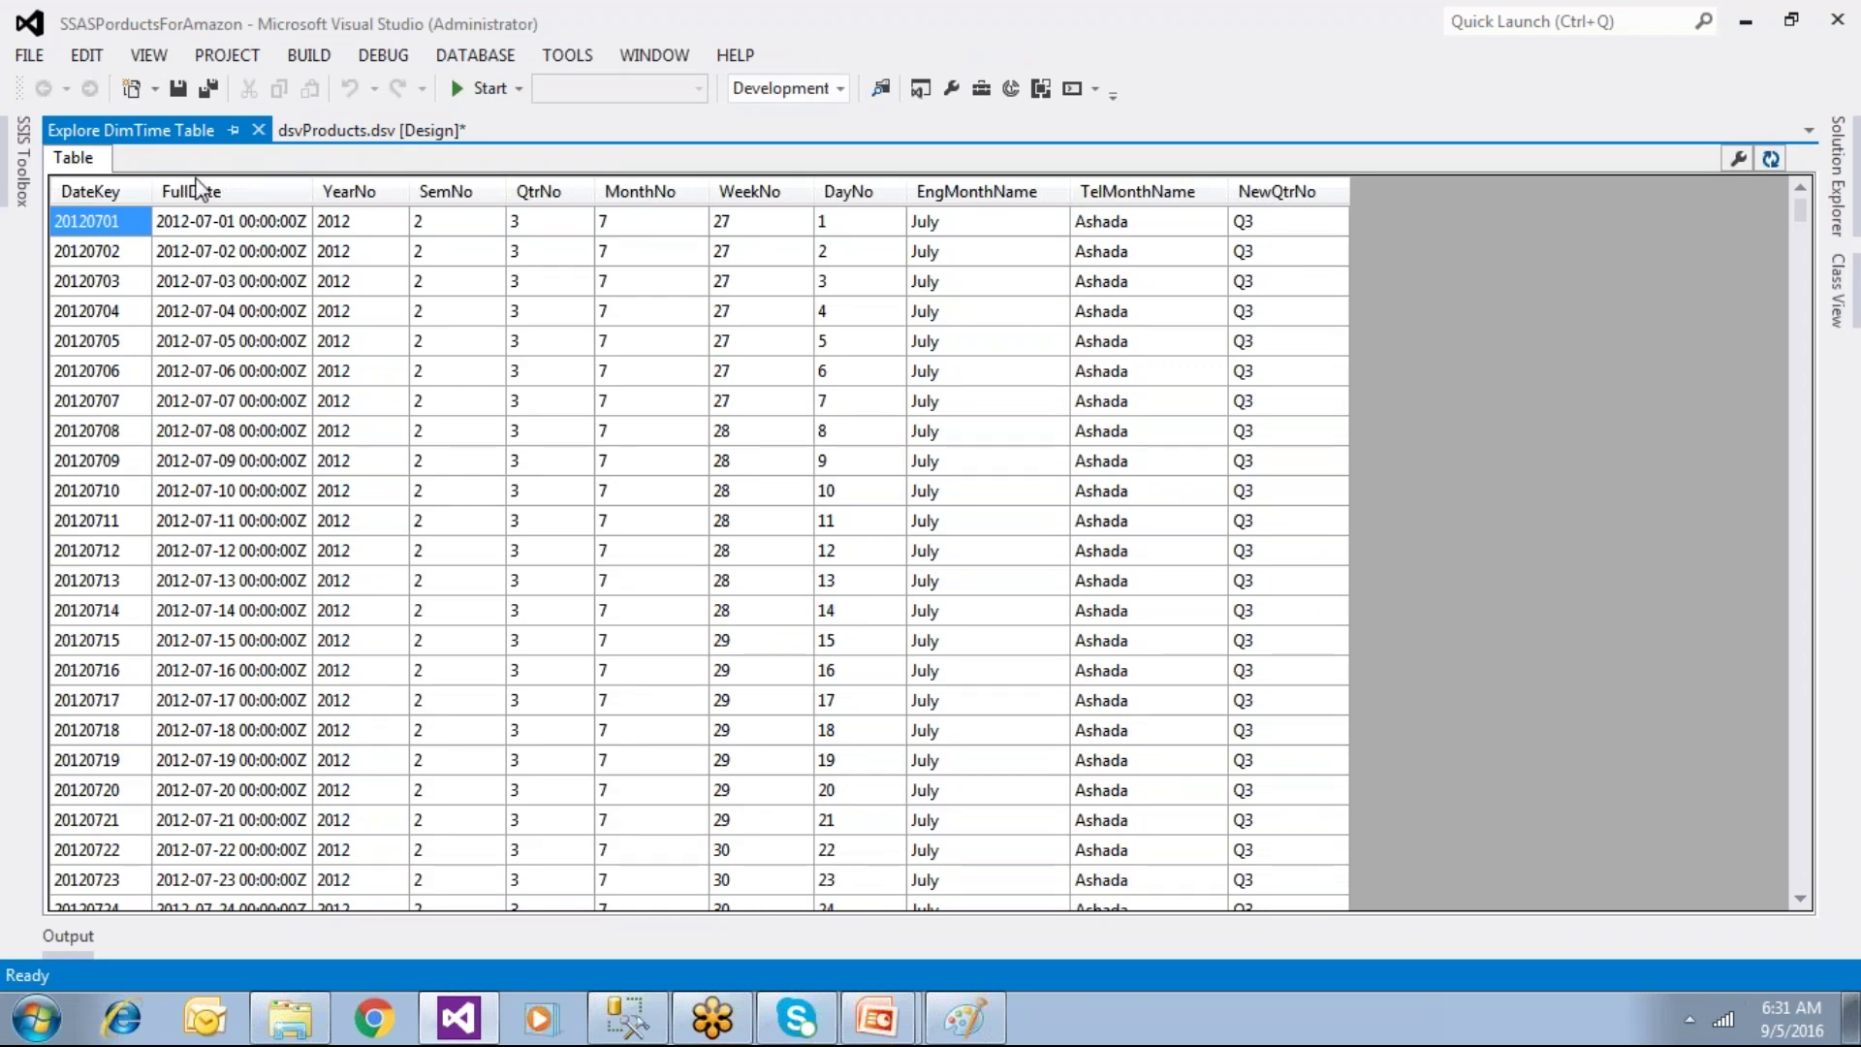
click(258, 129)
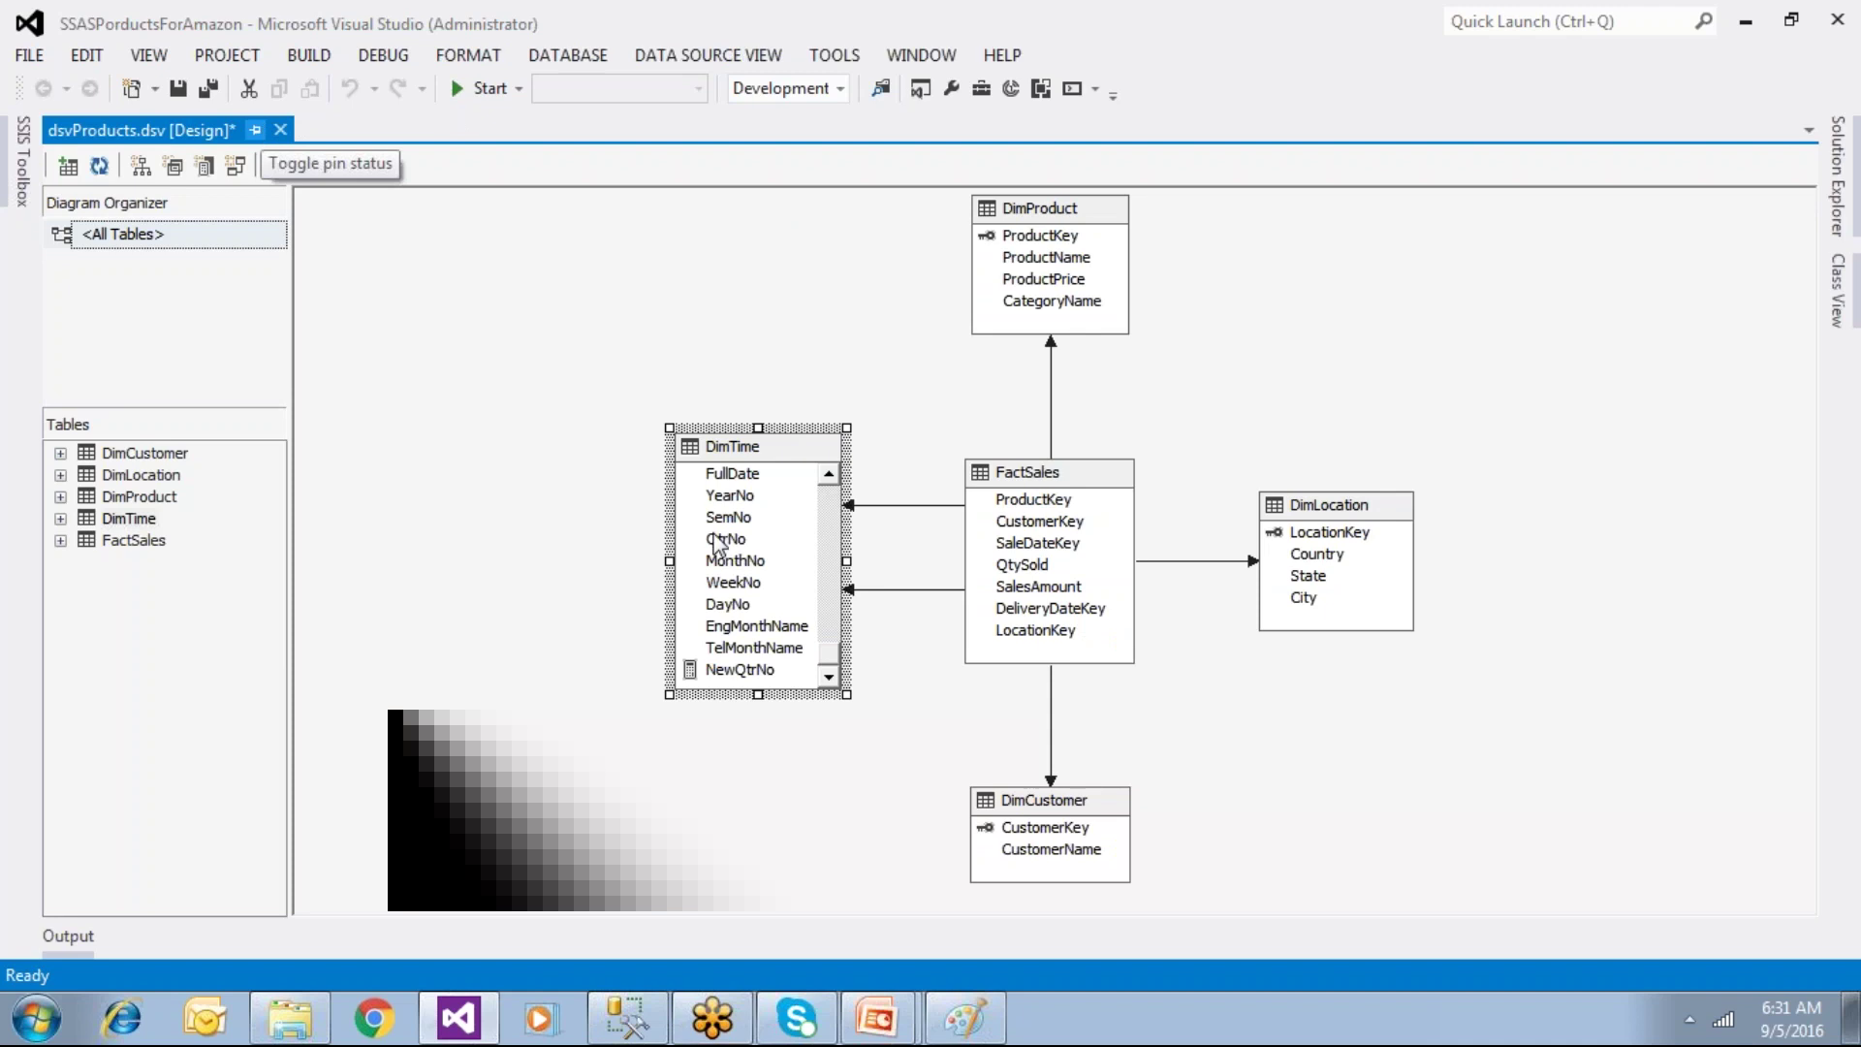
Step: Start another named calculation on DimTime and name it NewSemNo, copying the alias from the query in SQL Server Management Studio
right_click(786, 435)
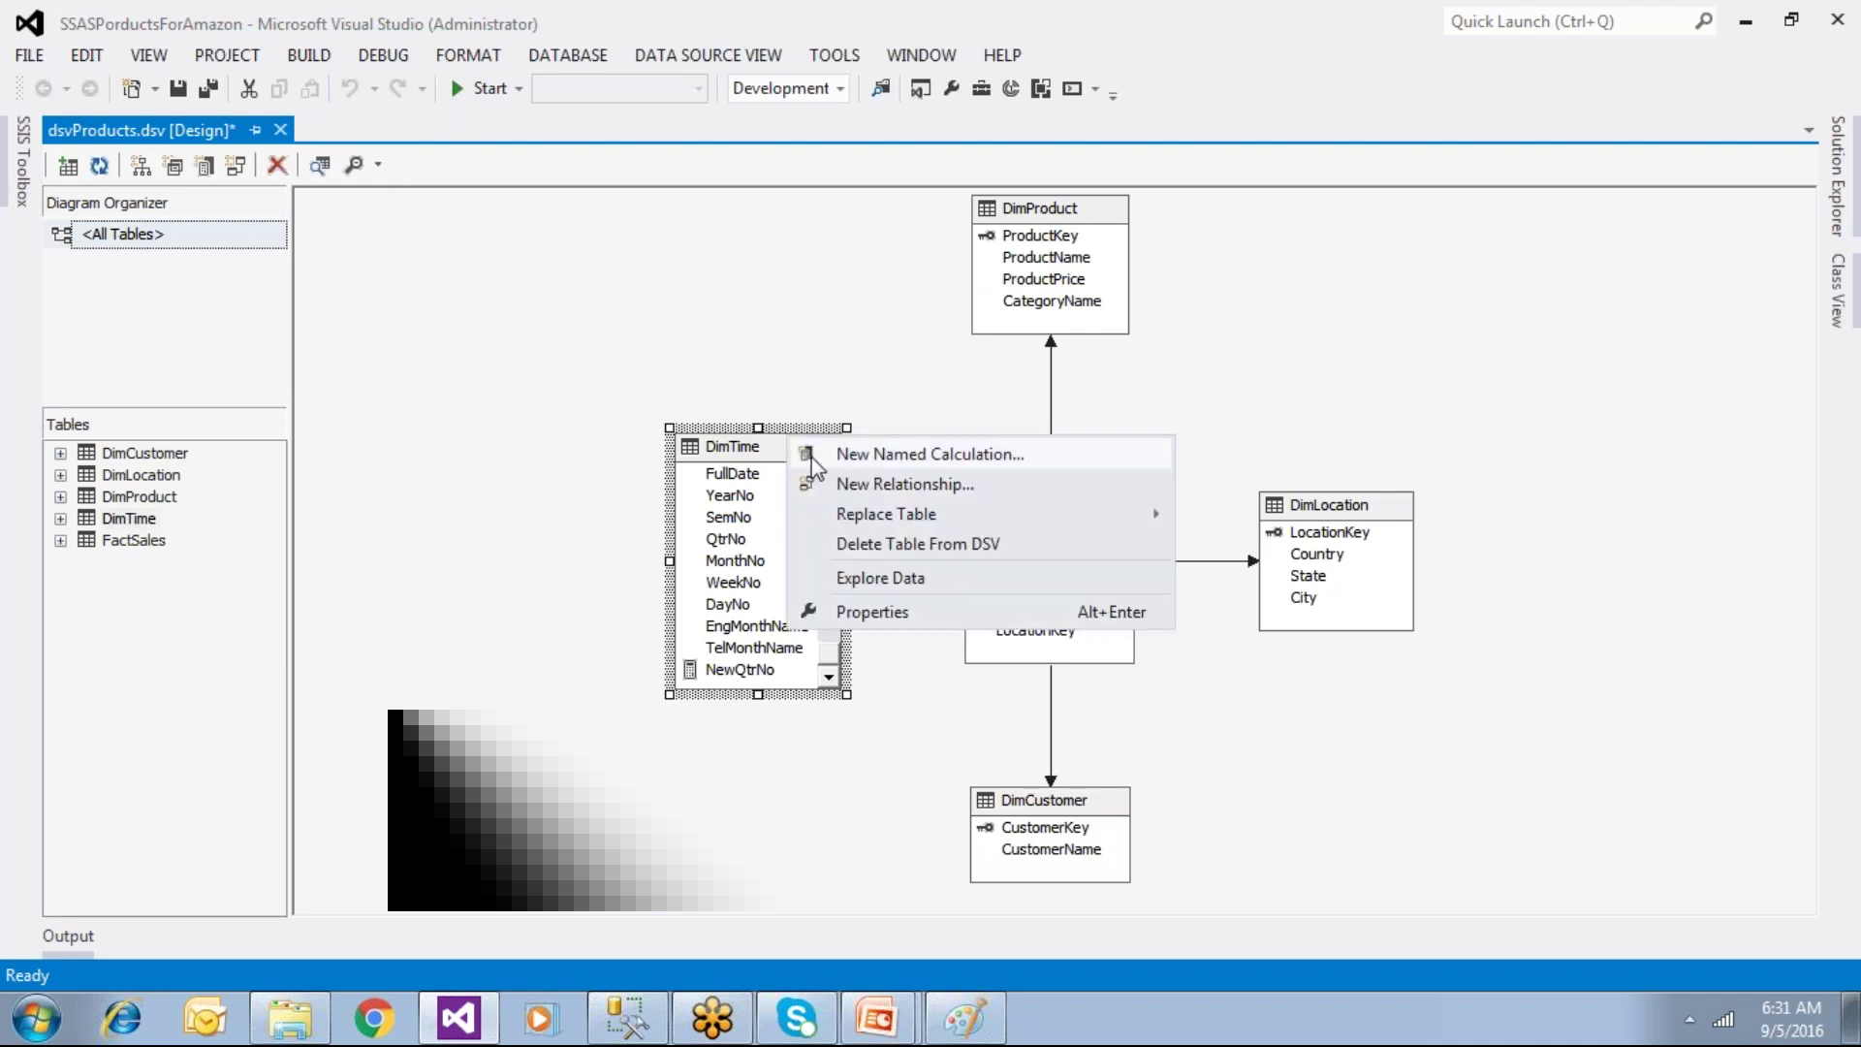
click(815, 456)
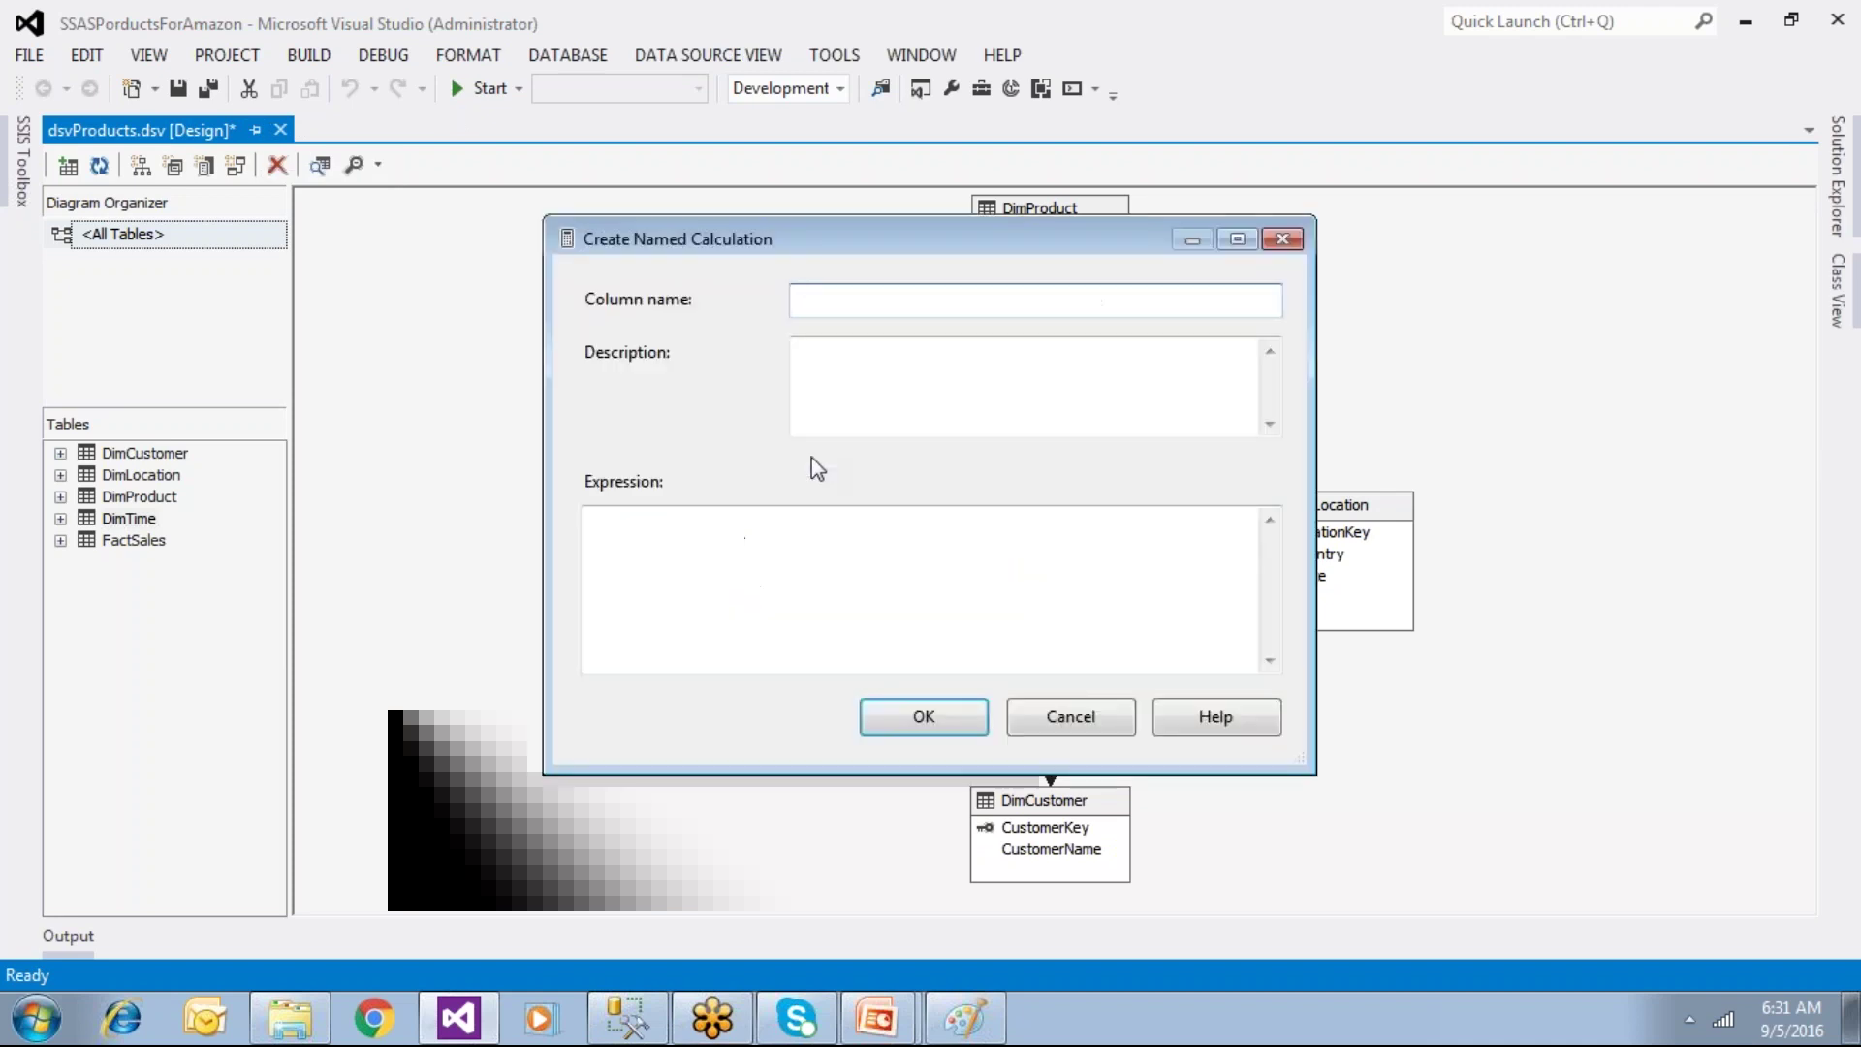
click(628, 1018)
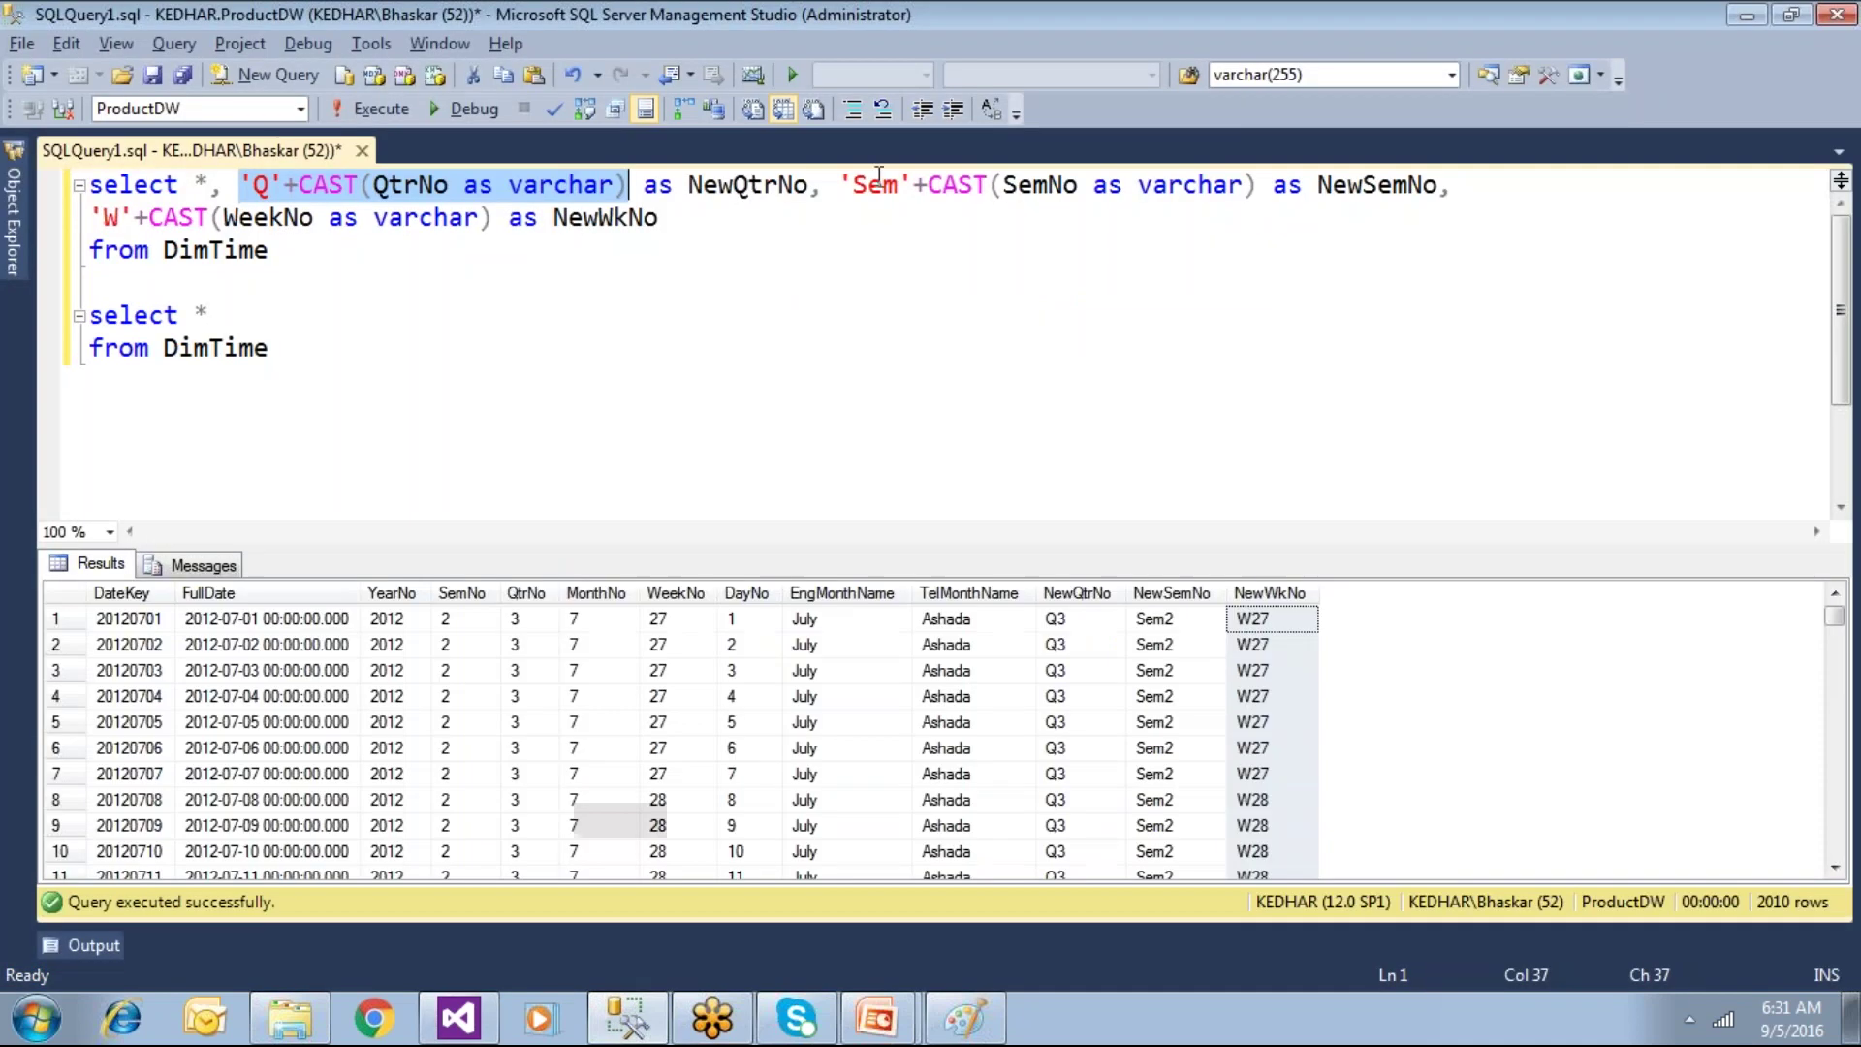
double_click(1377, 185)
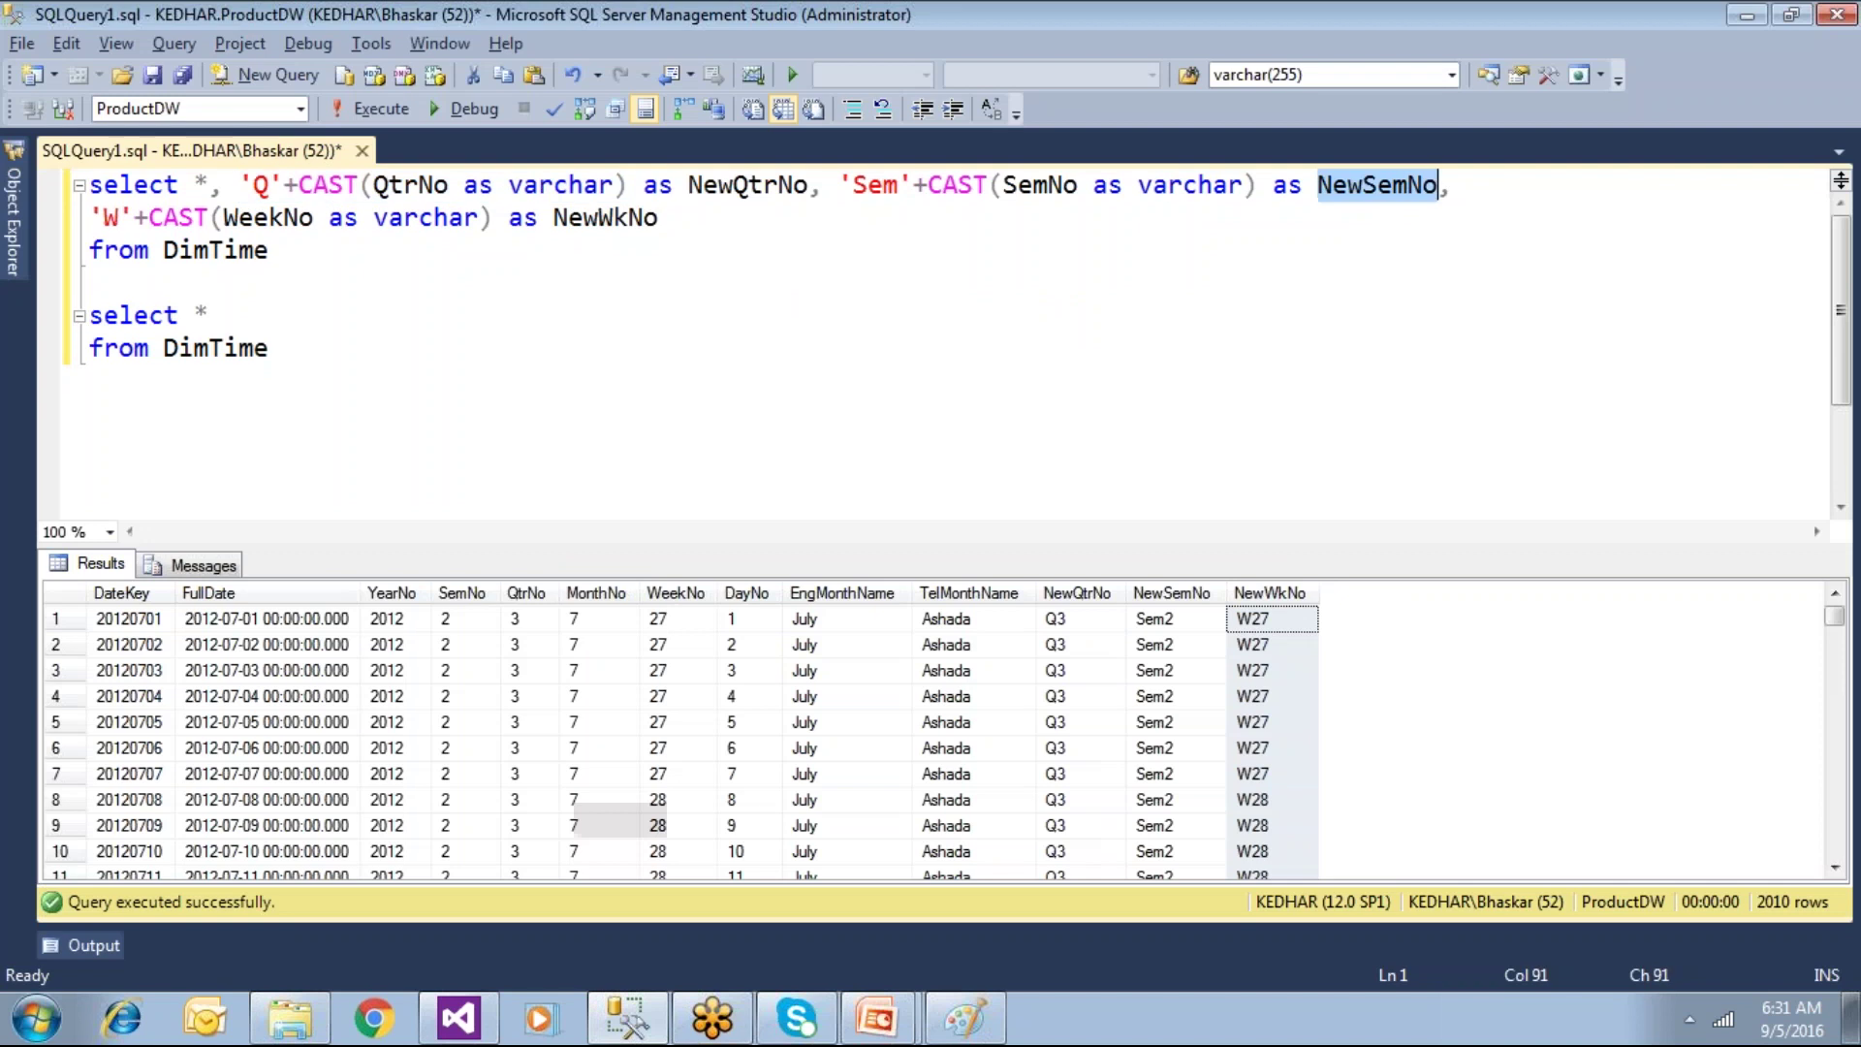
key(ctrl+c)
key(alt+Tab)
key(ctrl+v)
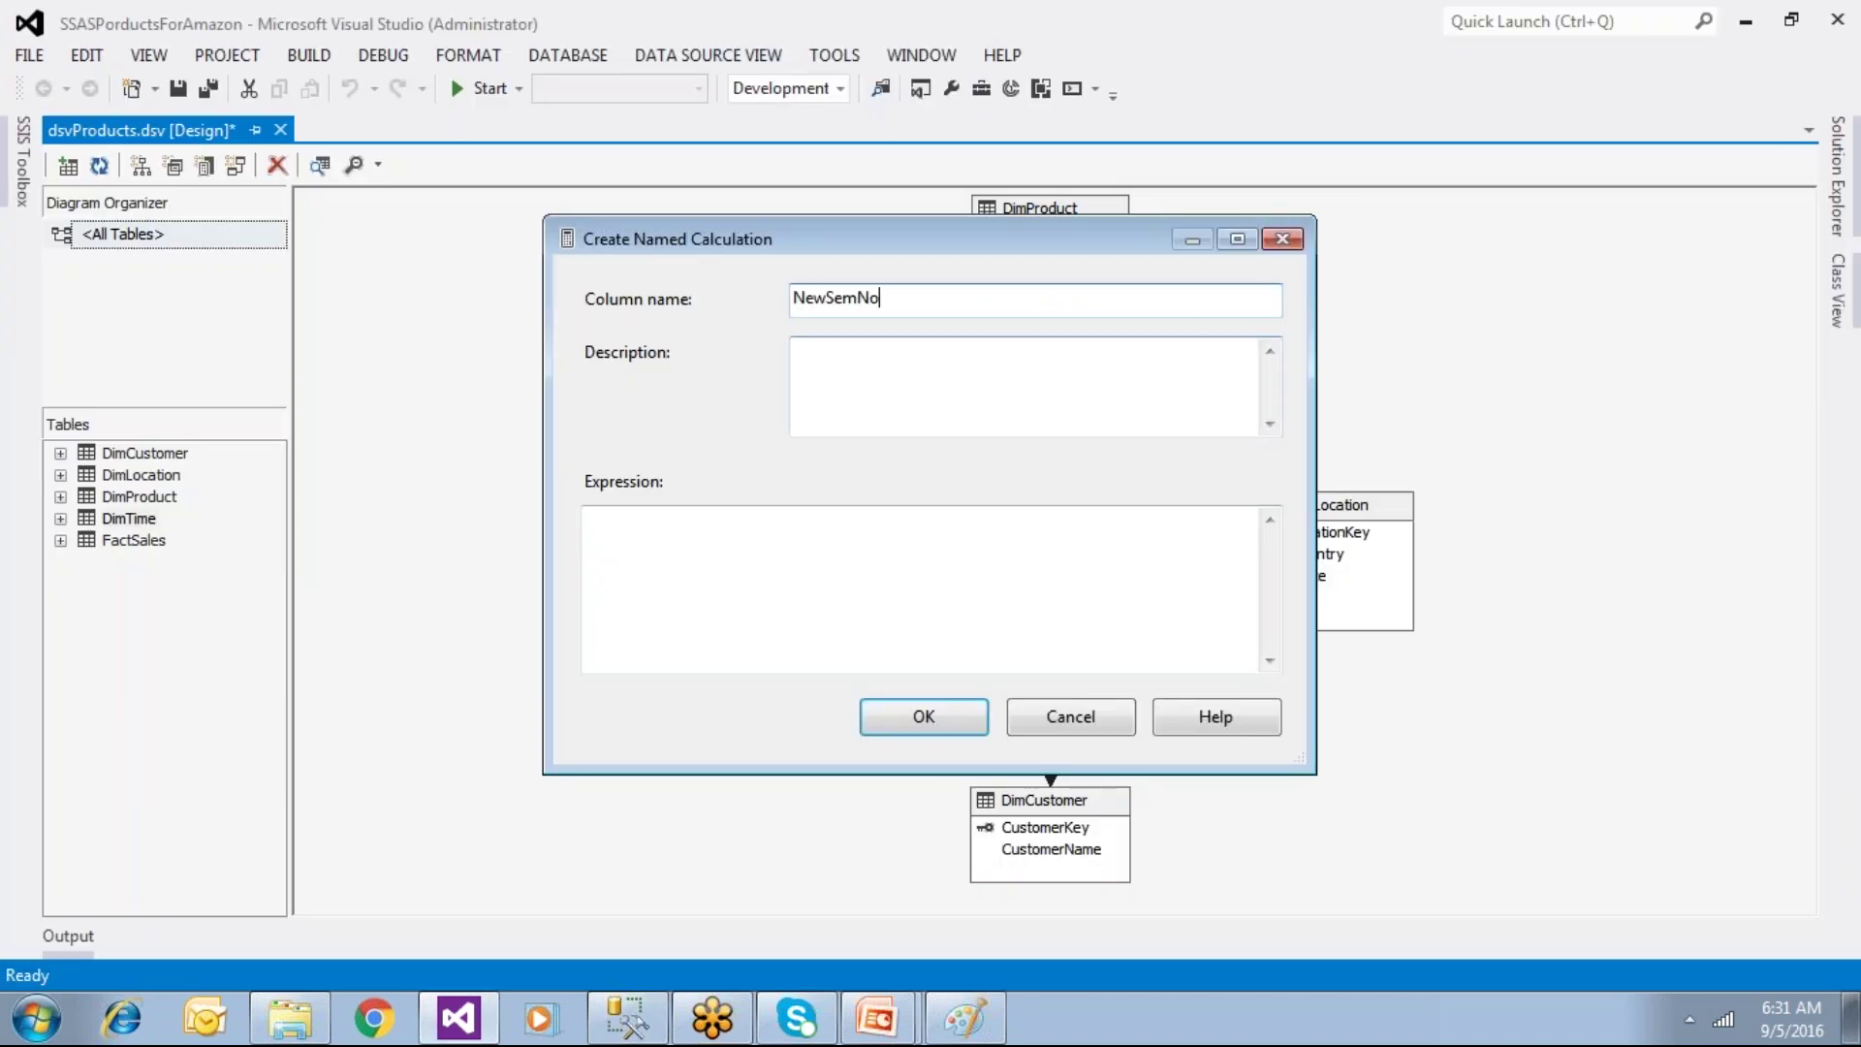
Step: Copy 'Sem'+CAST(SemNo as varchar) from the Management Studio query into NewSemNo's expression in Visual Studio and create the named calculation
key(alt+Tab)
click(842, 186)
shift+click(1263, 191)
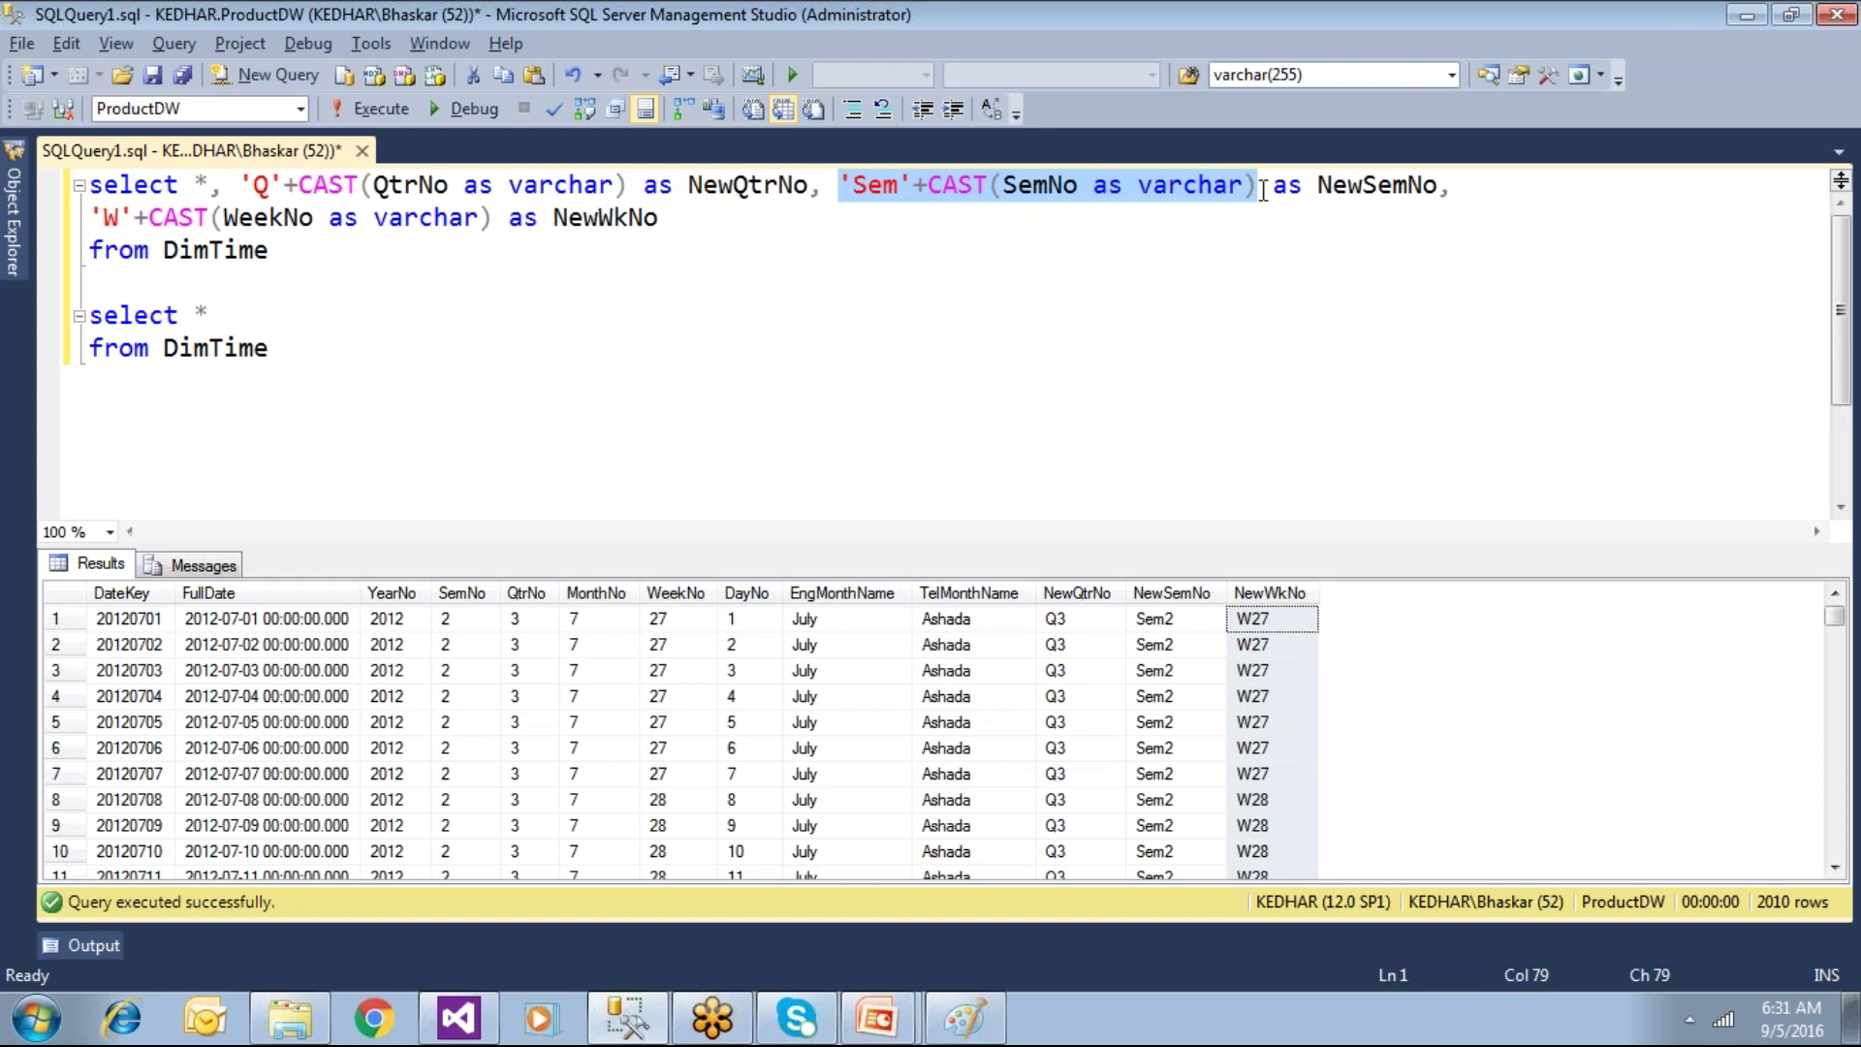
key(ctrl+c)
key(alt+Tab)
click(591, 520)
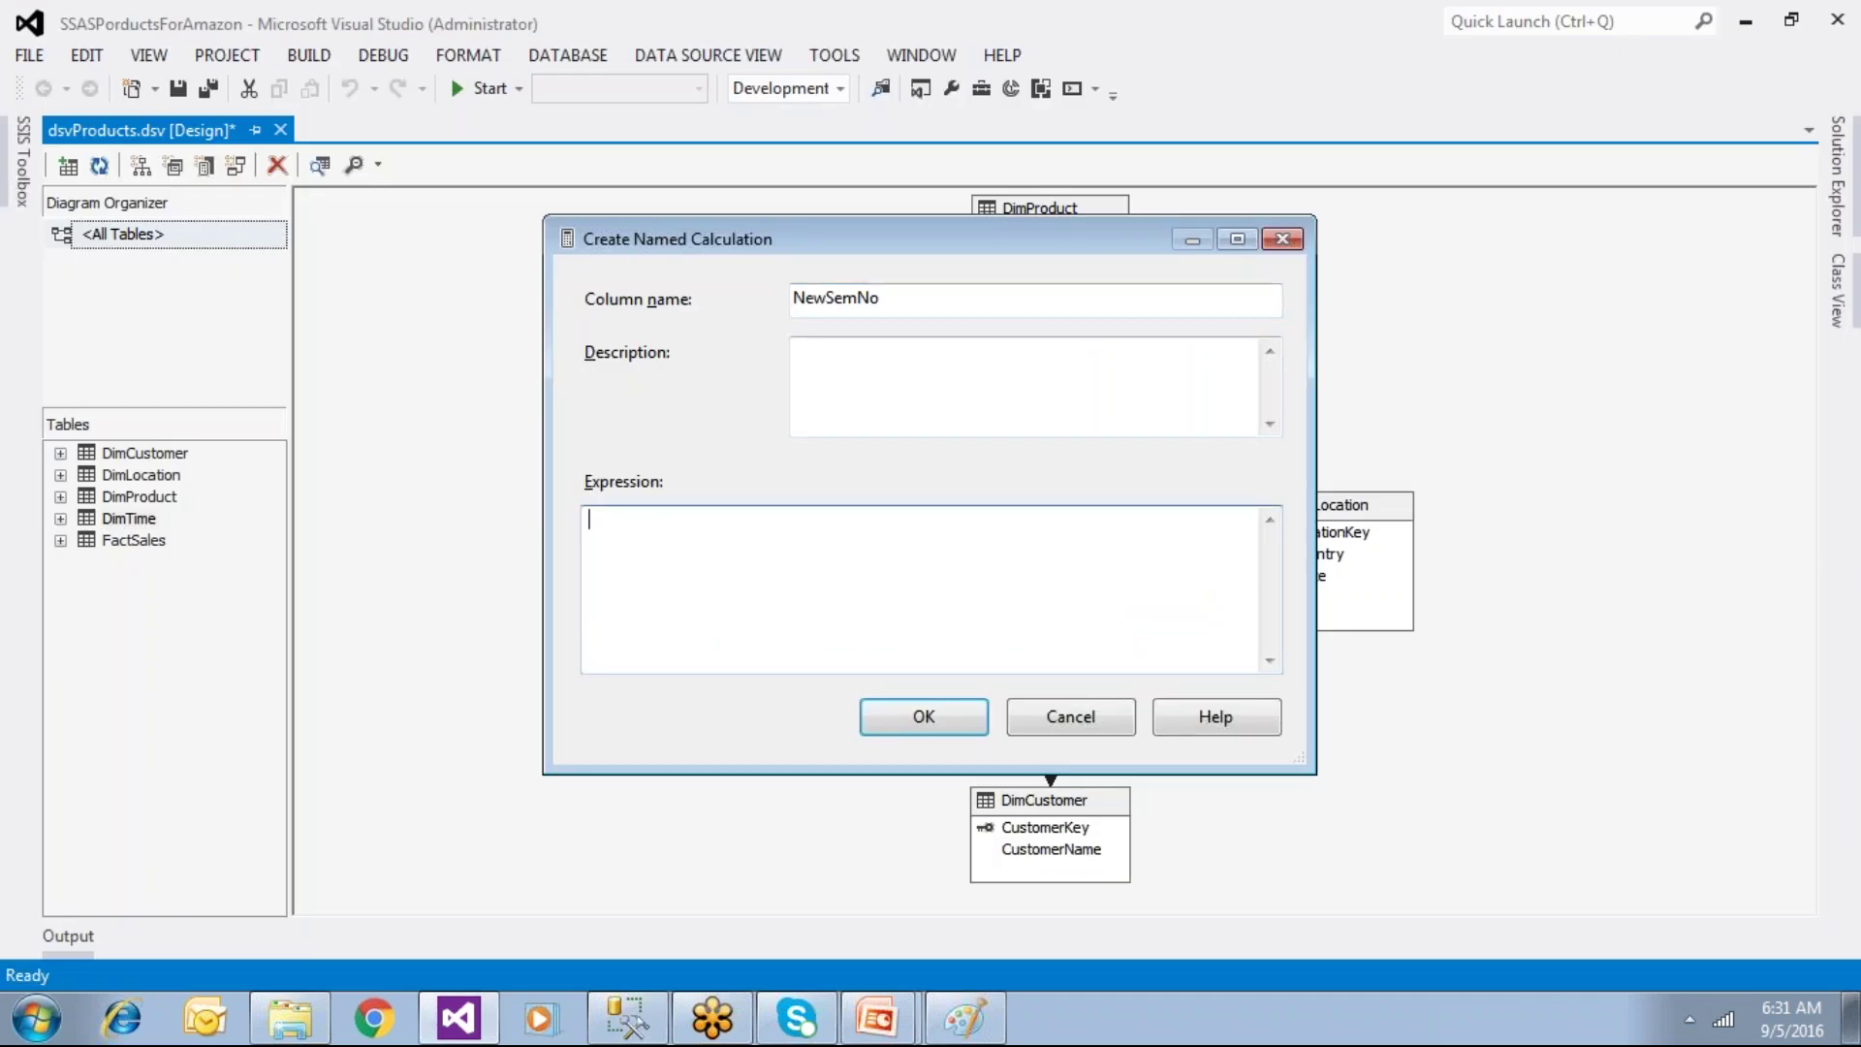
key(ctrl+v)
click(917, 712)
Step: Copy the NewWkNo alias from the Management Studio query and use it to name a new DimTime named calculation in Visual Studio
key(alt+Tab)
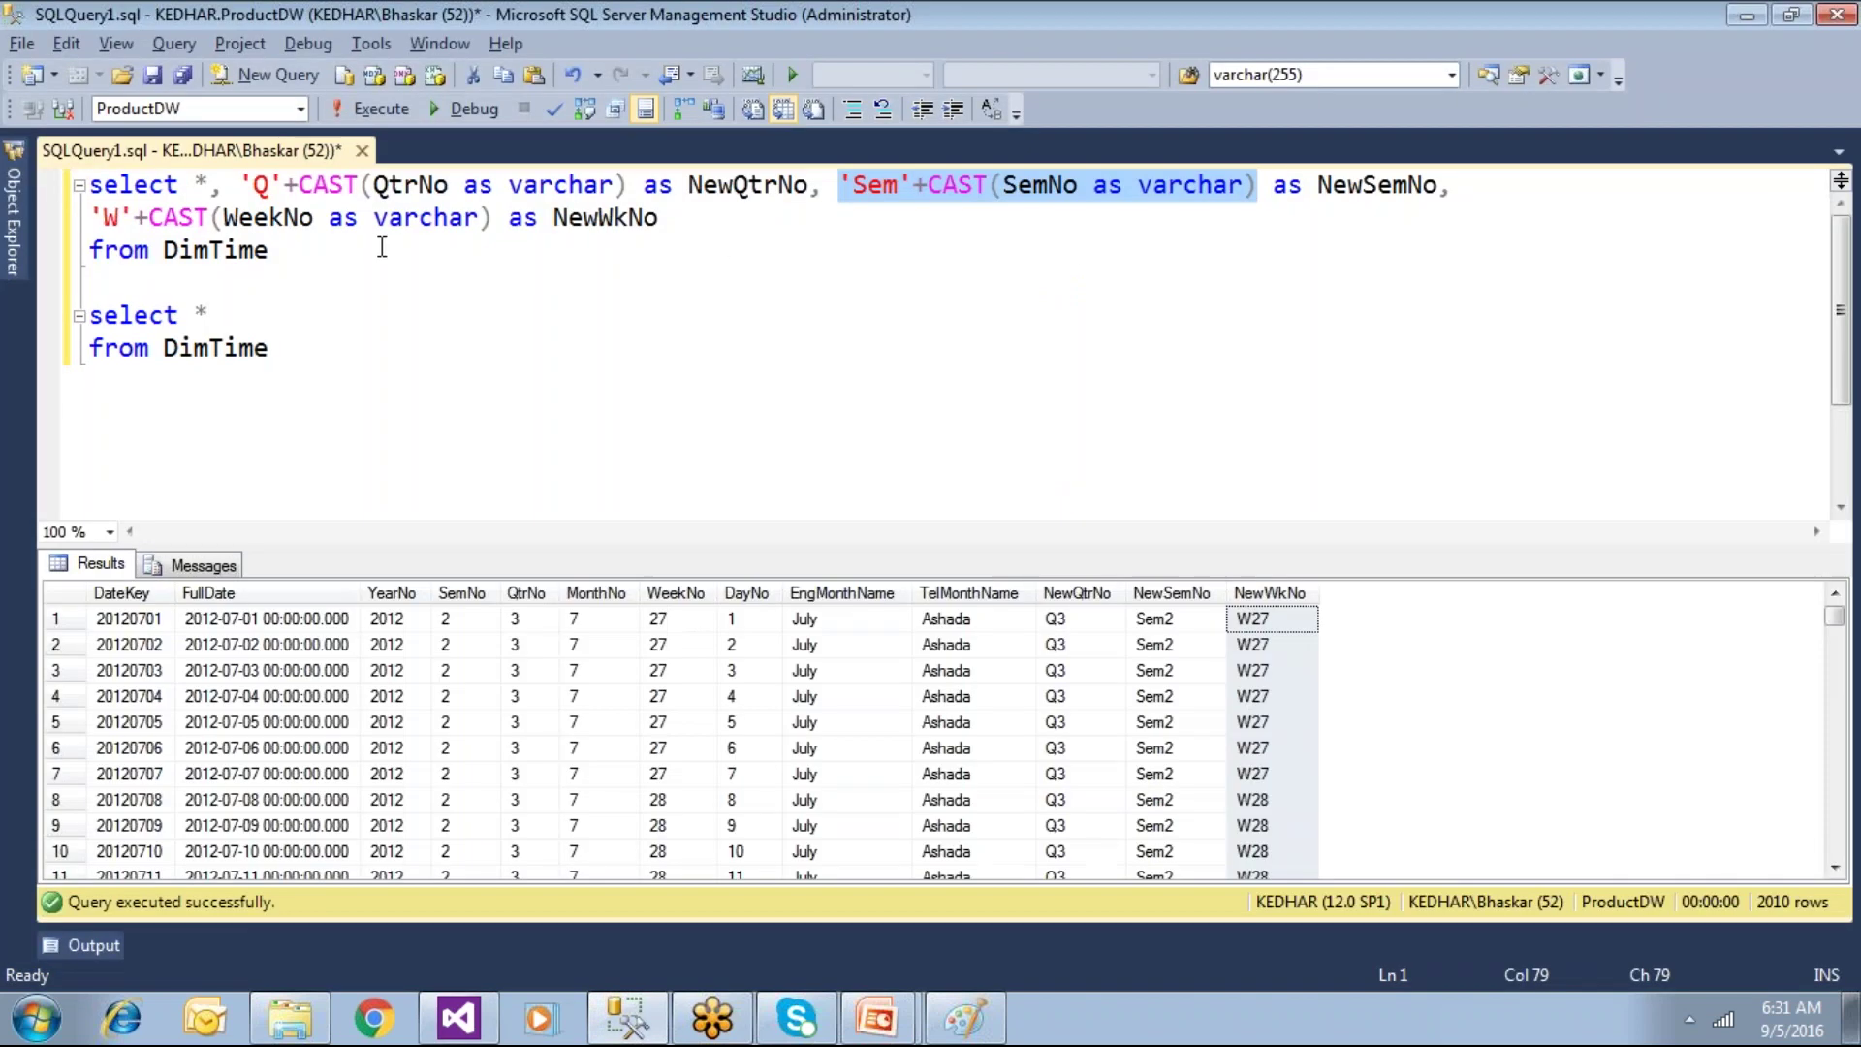
double_click(576, 218)
key(alt+Tab)
right_click(733, 426)
key(Escape)
right_click(735, 438)
click(766, 454)
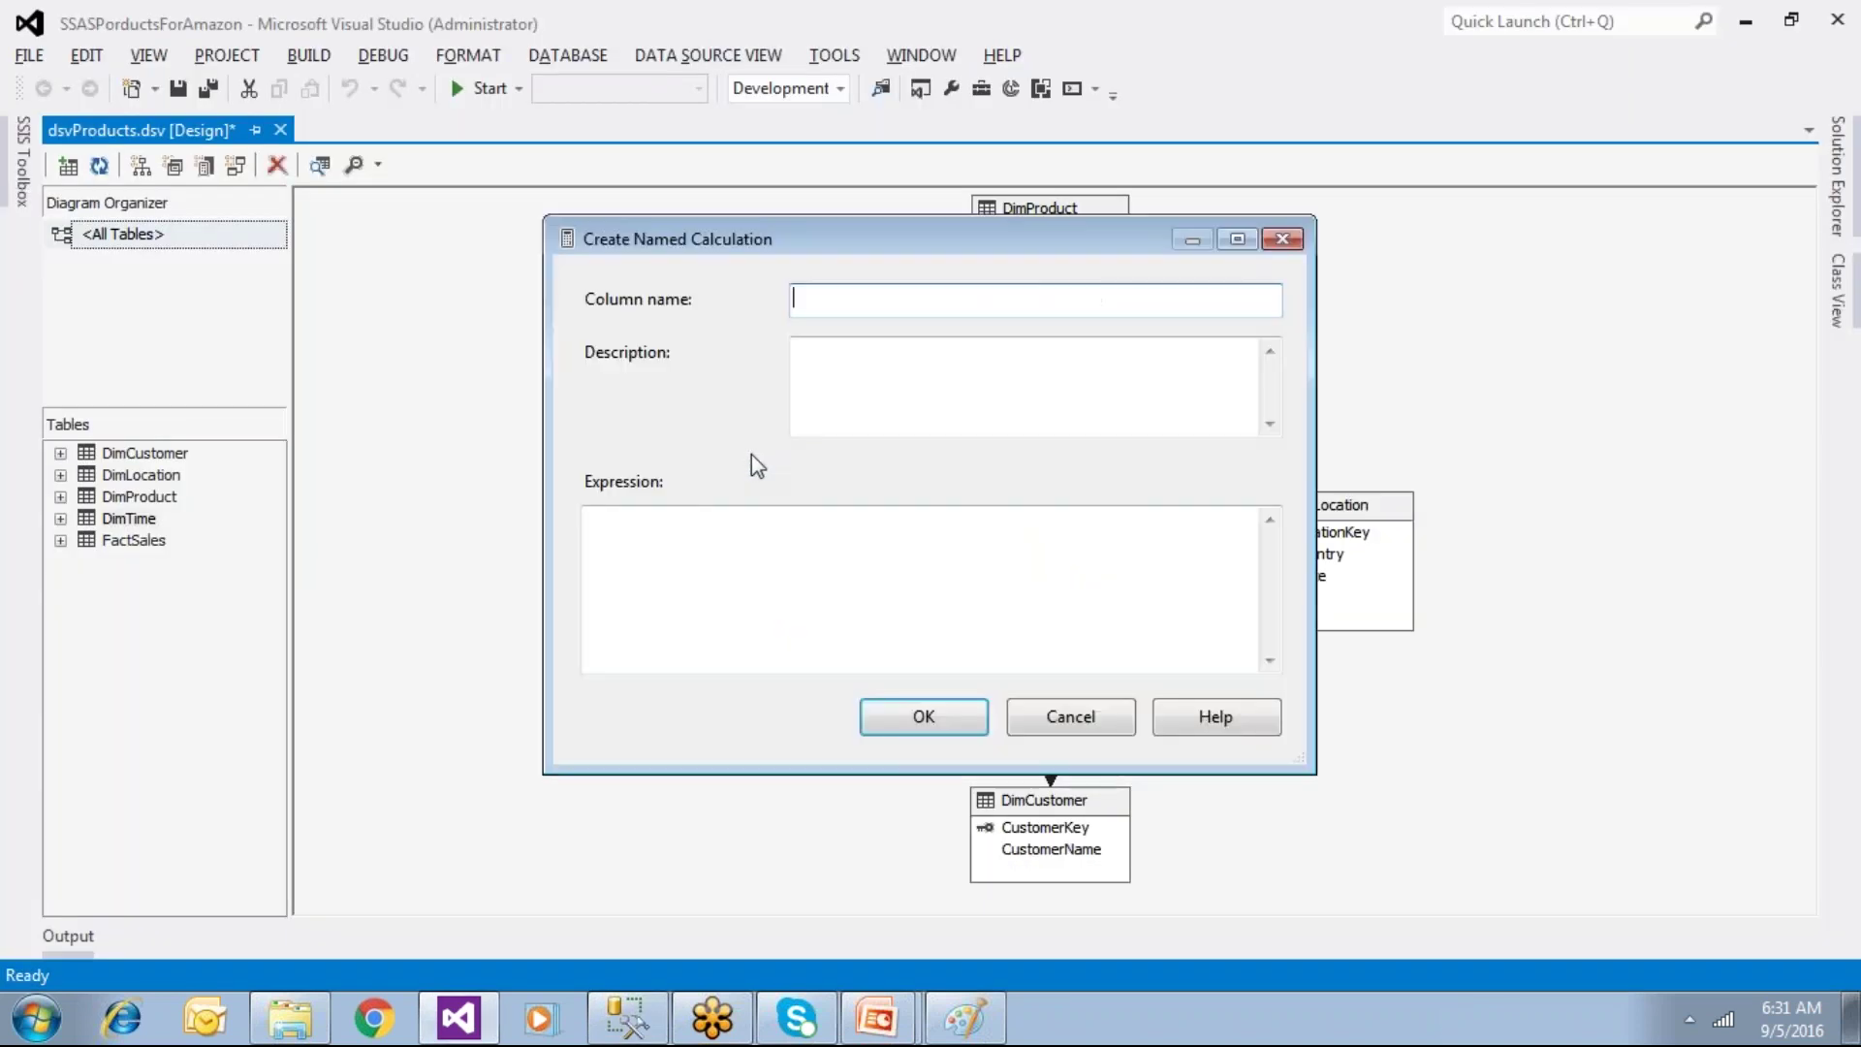
key(ctrl+v)
Step: Rerun the upper query in Management Studio and create NewWkNo in Visual Studio with the copied expression 'W'+CAST(WeekNo as varchar)
click(585, 515)
key(alt+Tab)
click(92, 217)
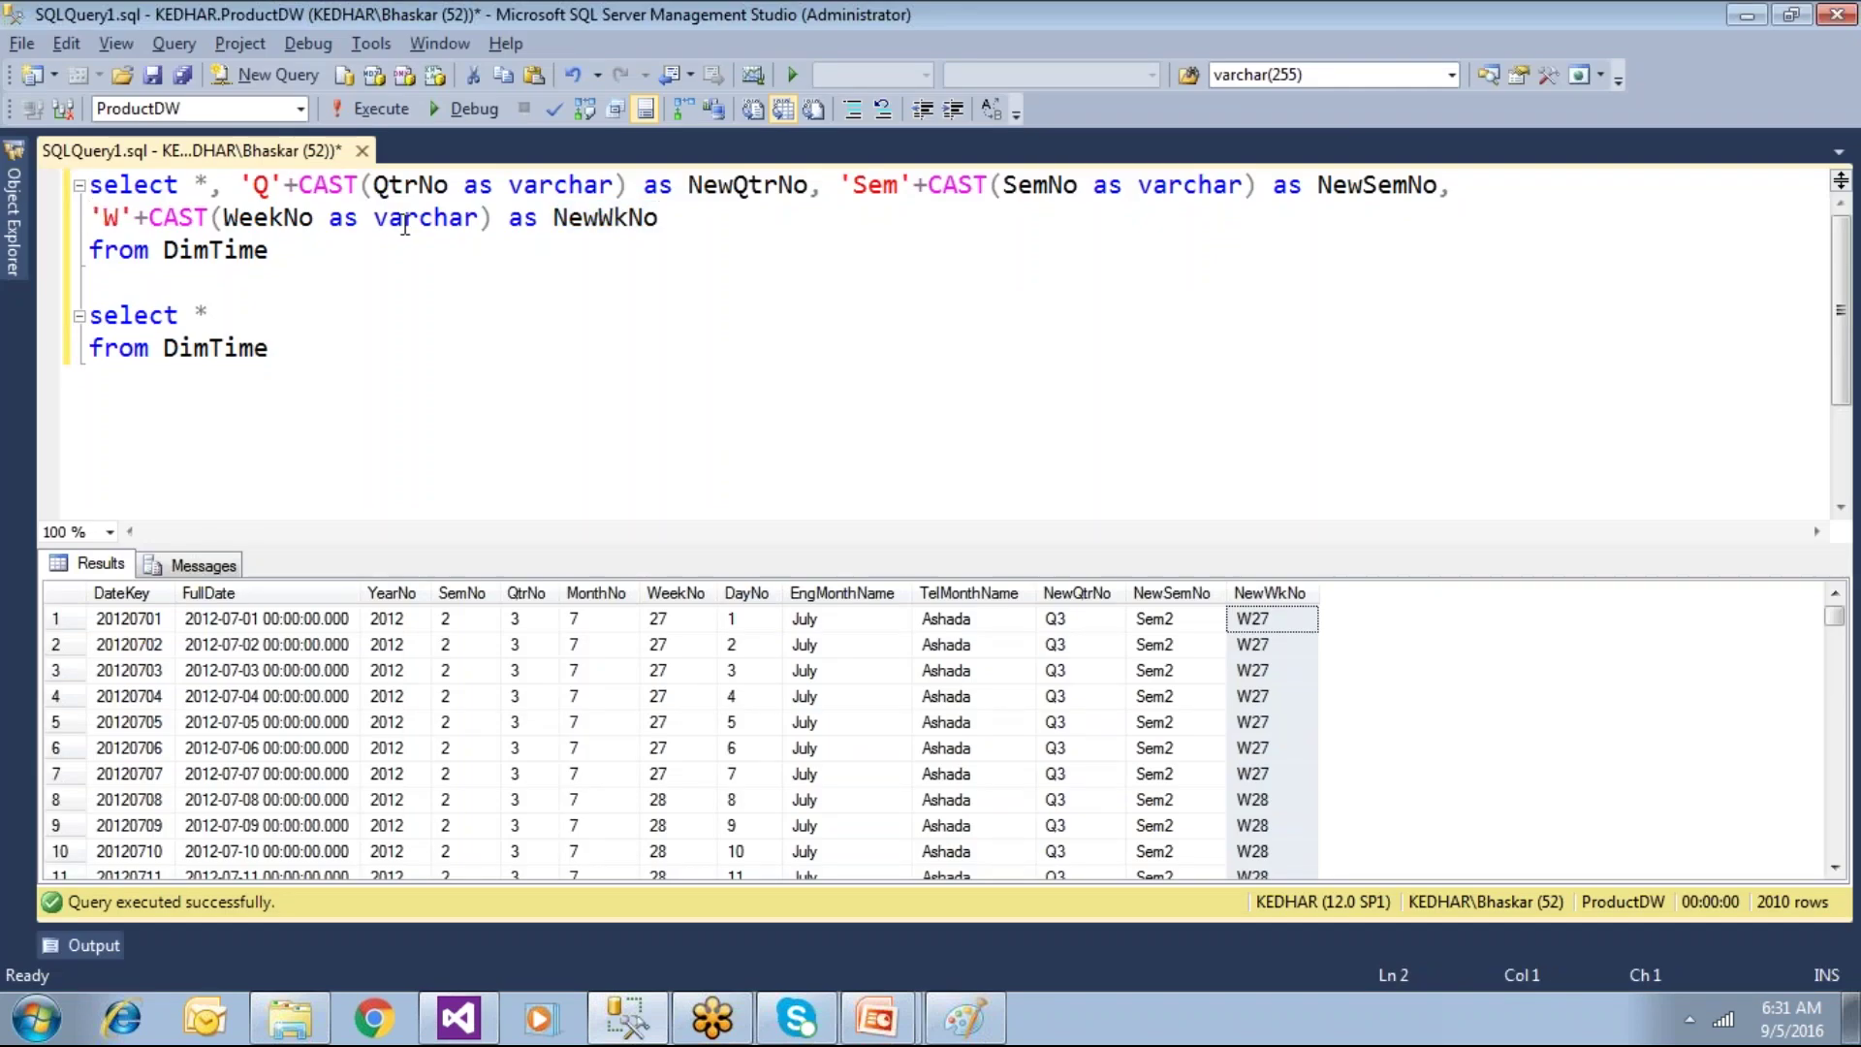
shift+click(488, 217)
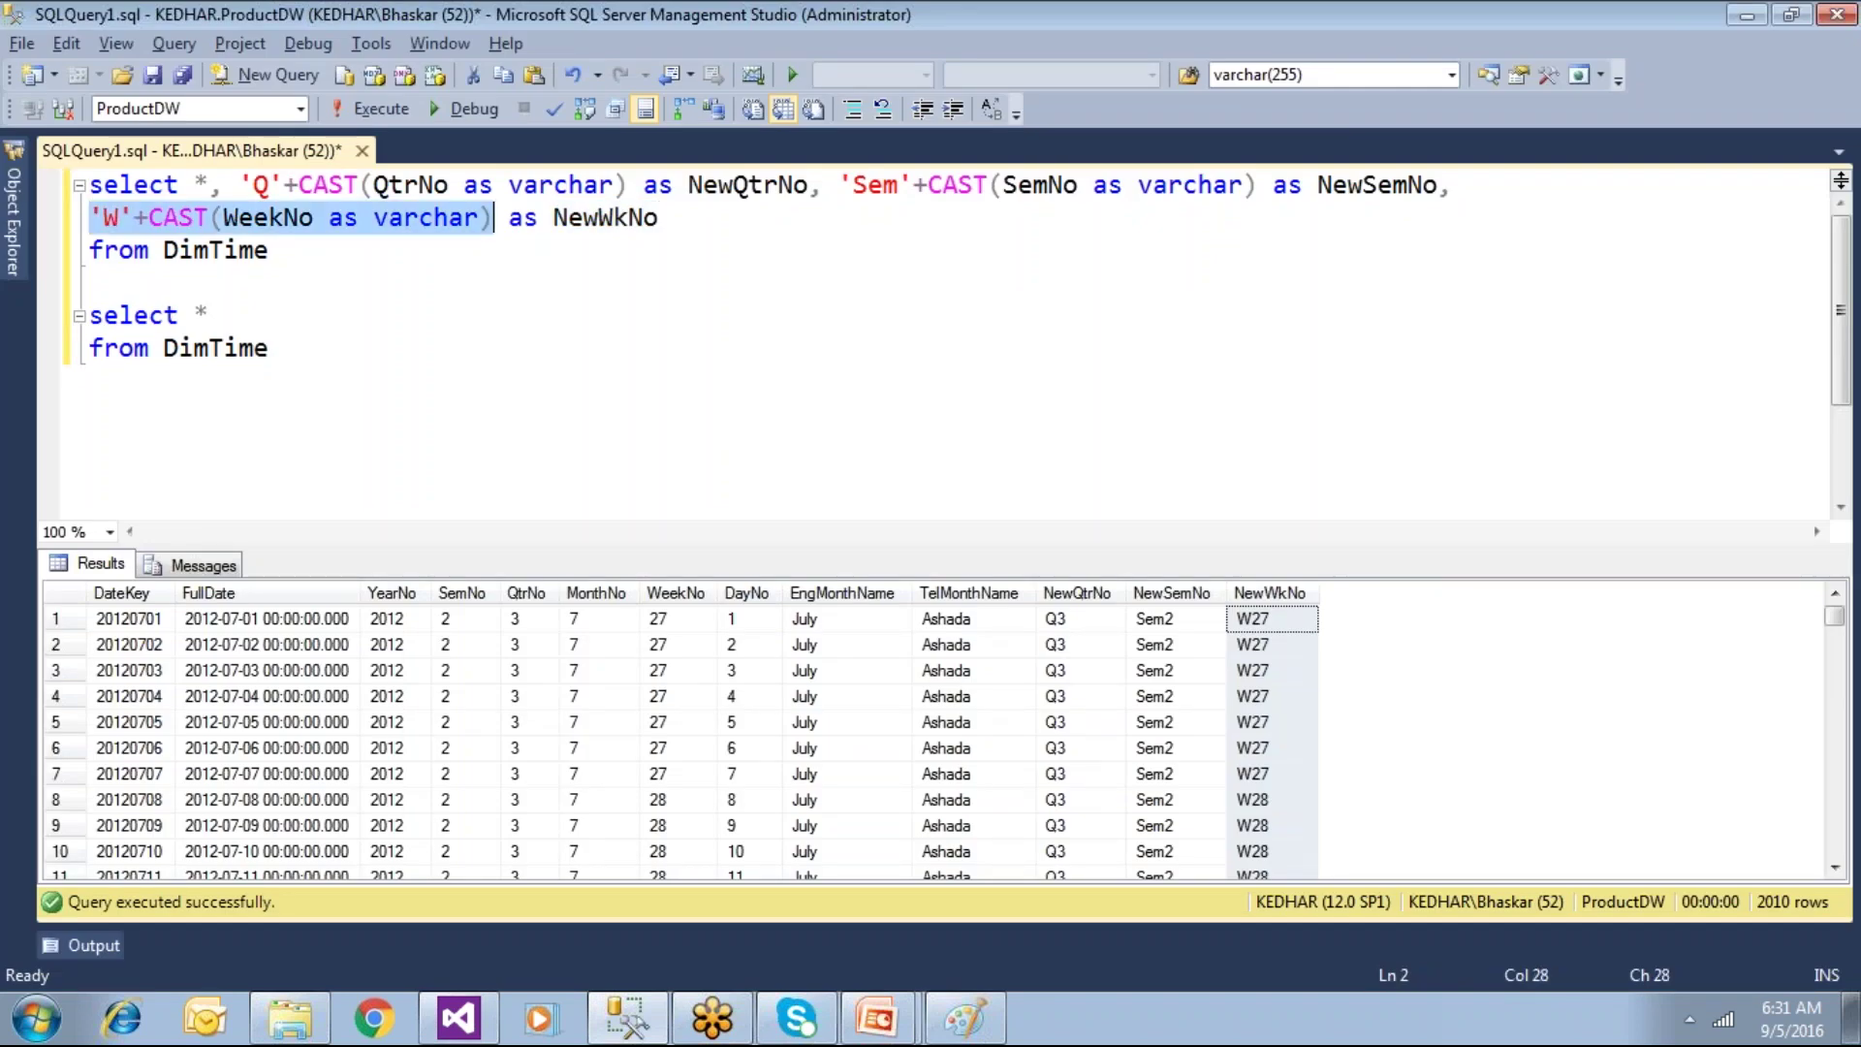
drag(349, 283, 46, 167)
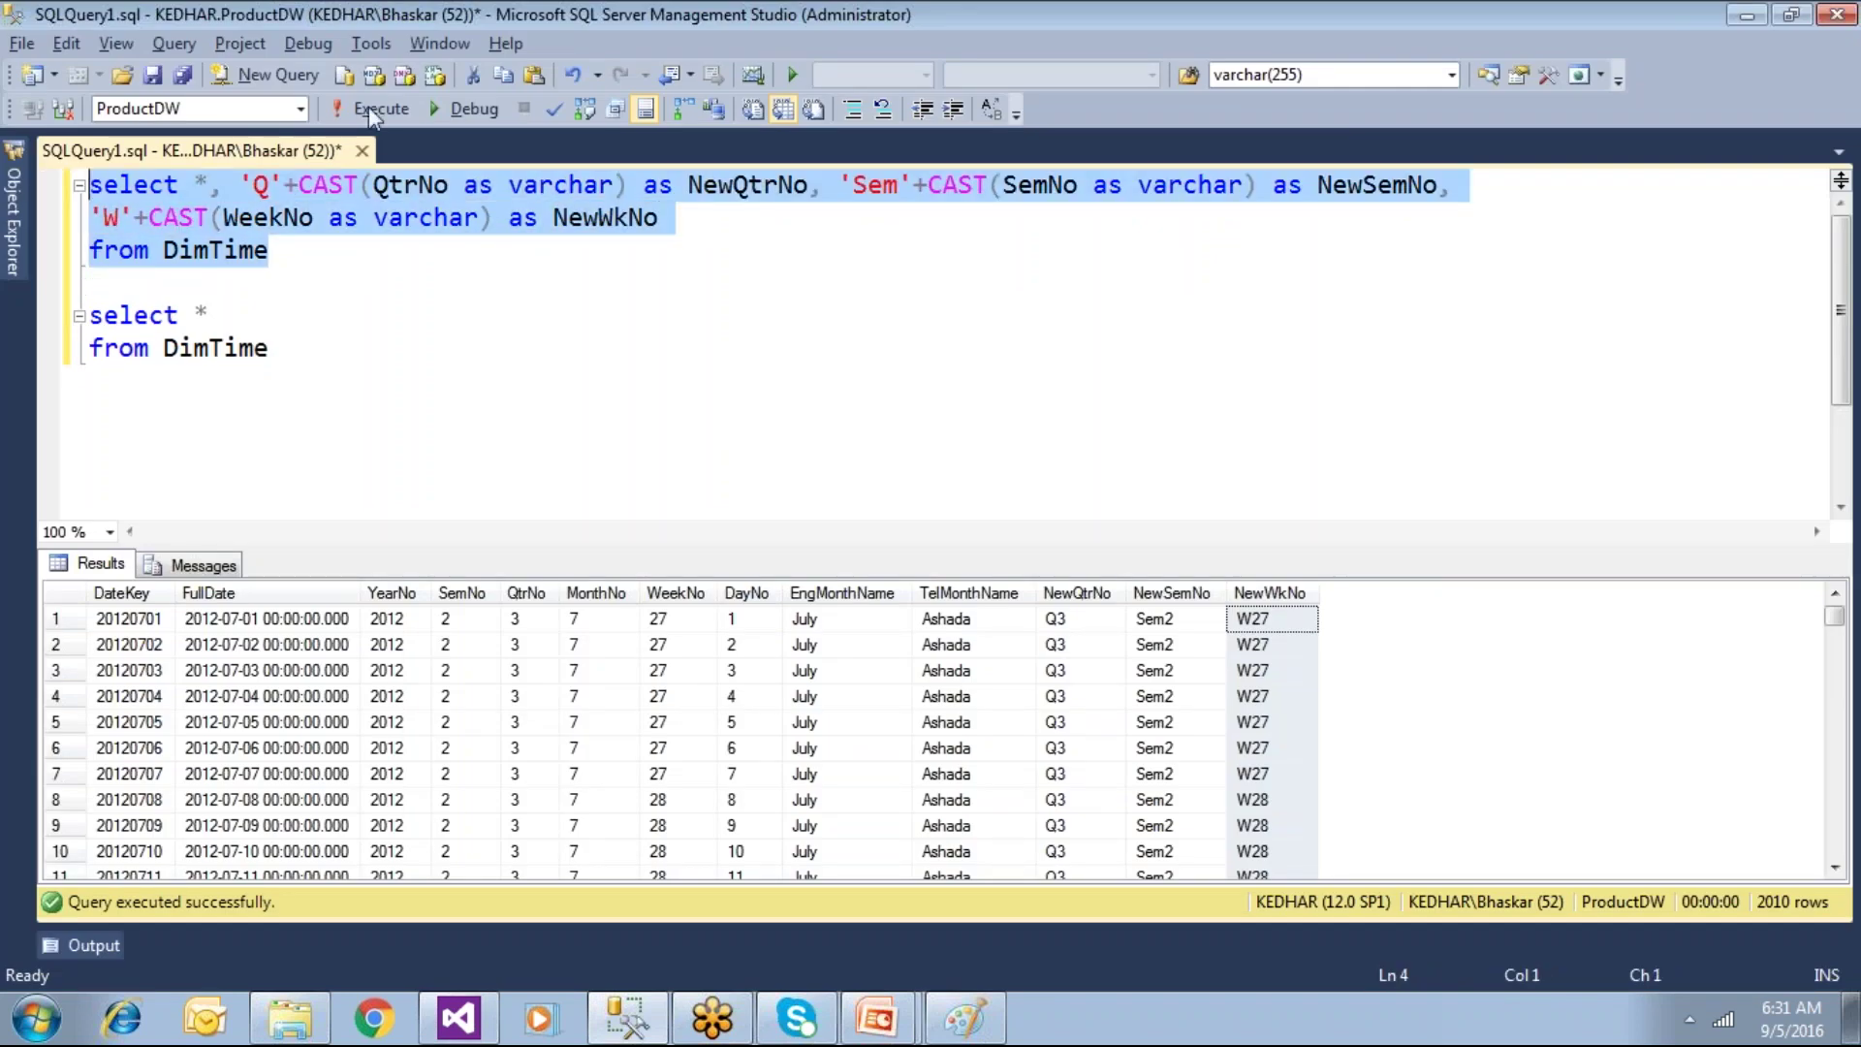
click(368, 107)
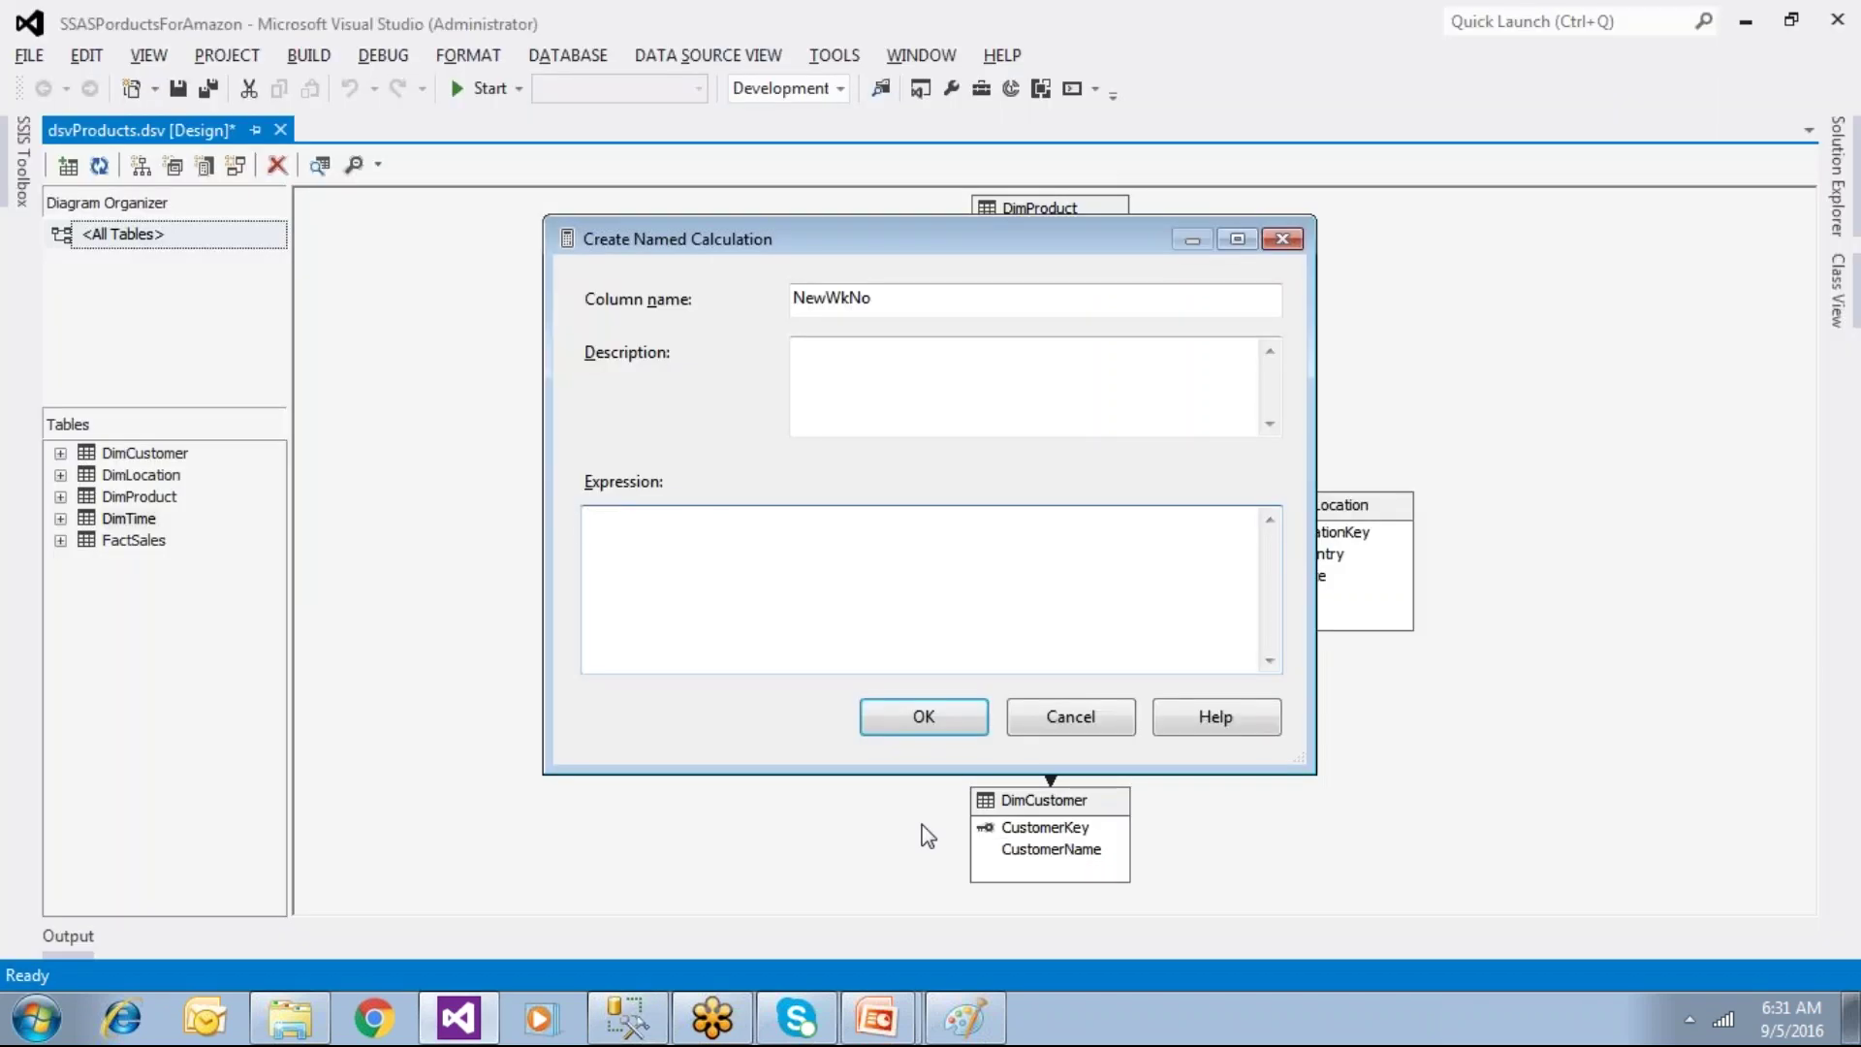
key(ctrl+v)
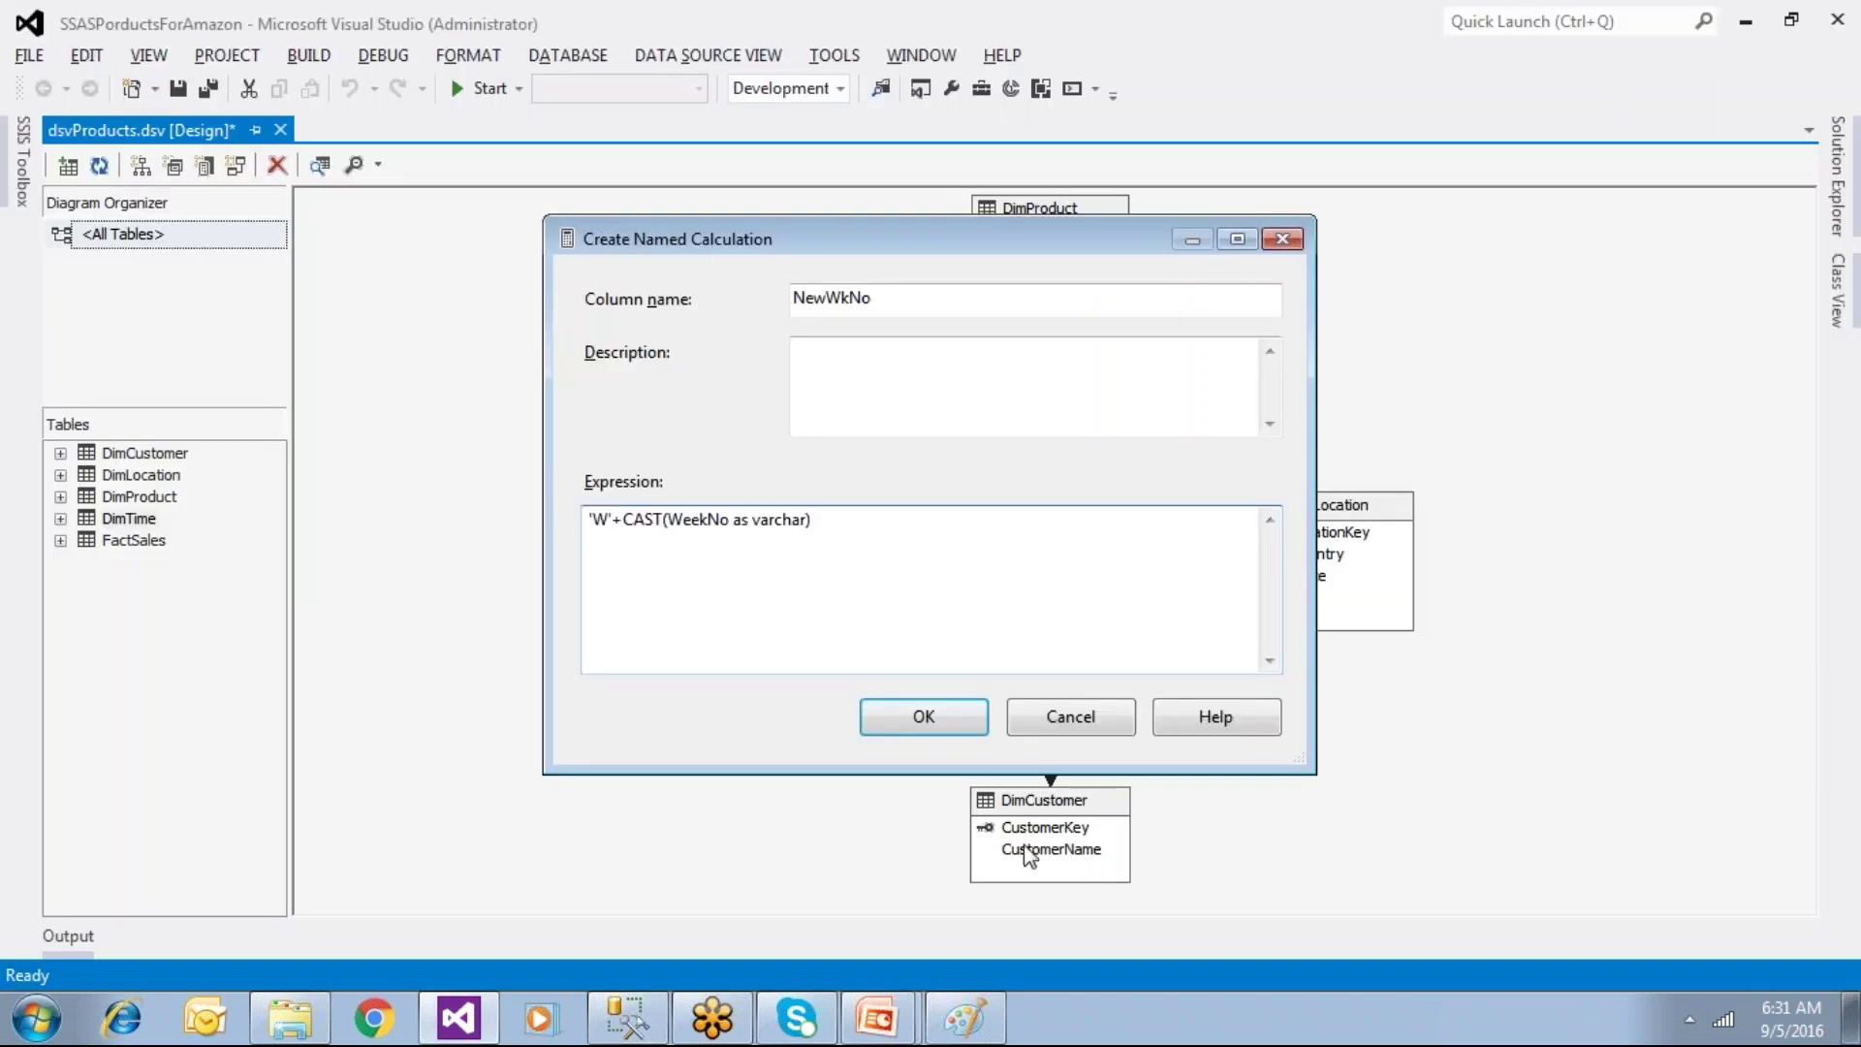
click(960, 718)
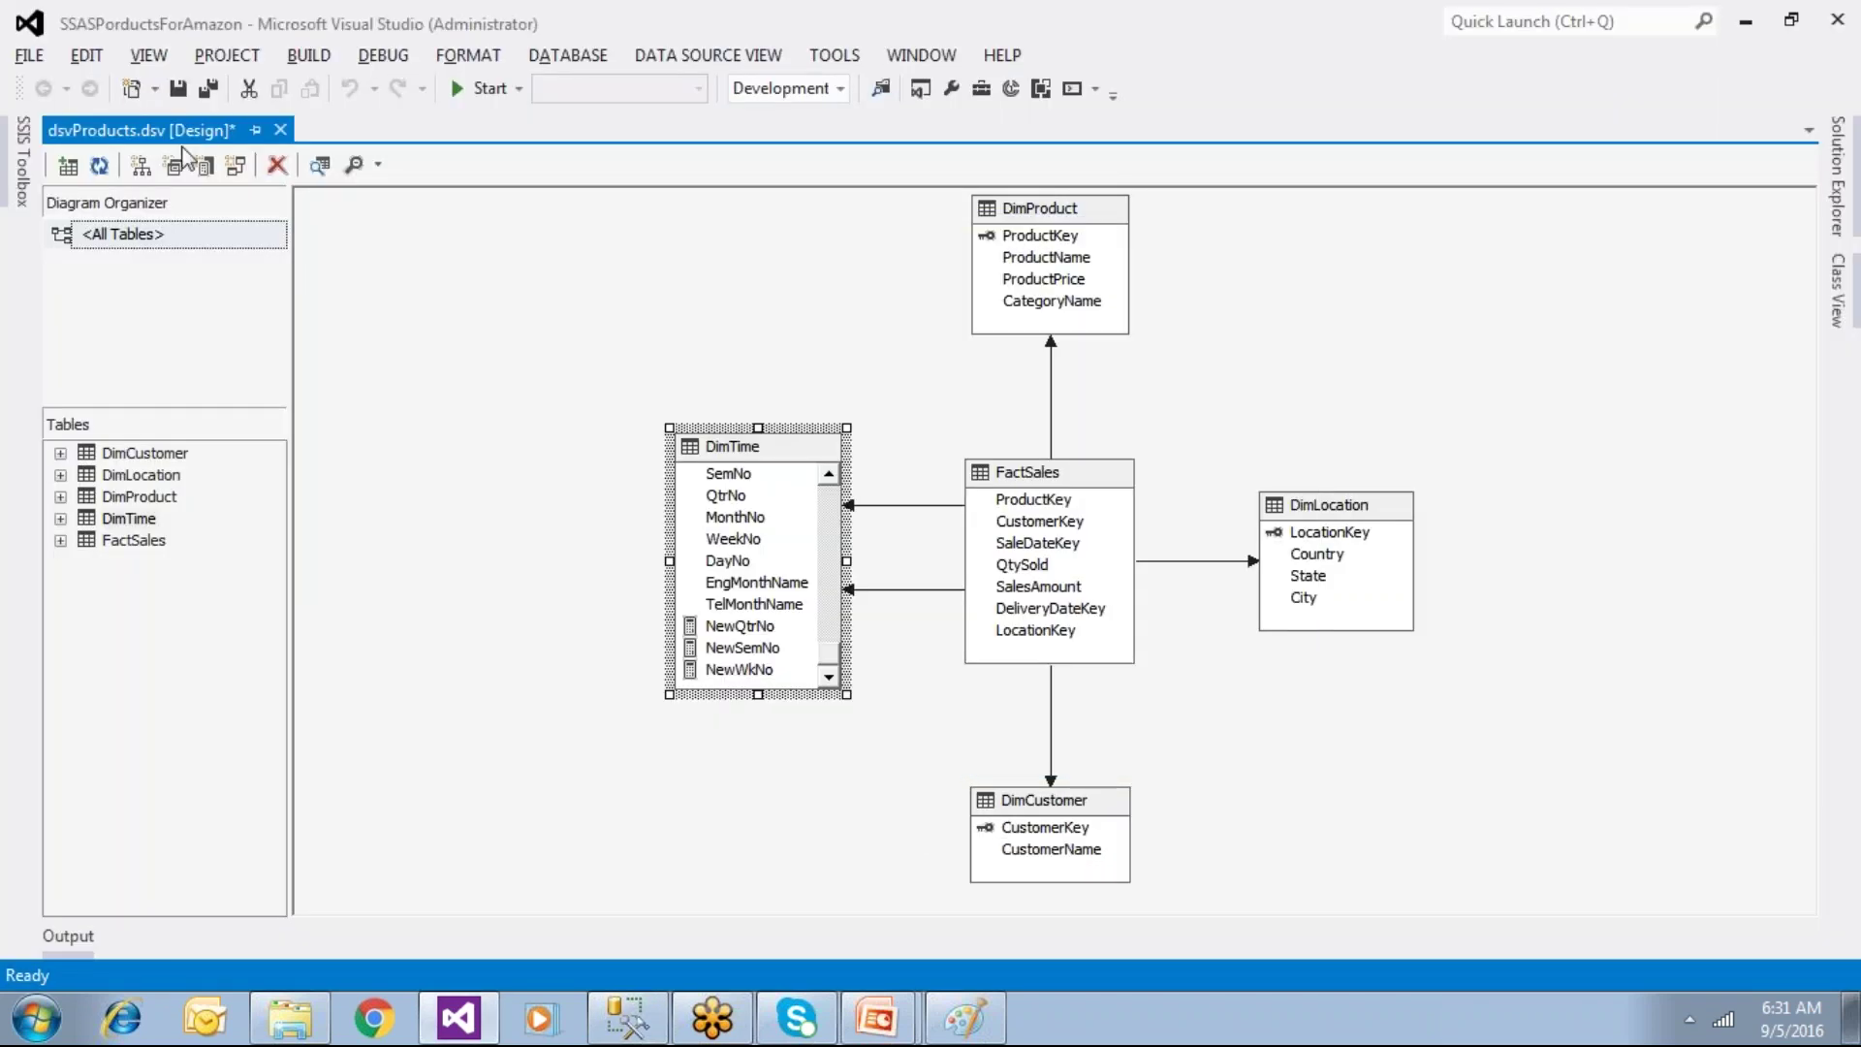
Step: Save the data source view and explore DimTime's data to check the three named calculations, closing the data view when done
click(177, 89)
right_click(815, 452)
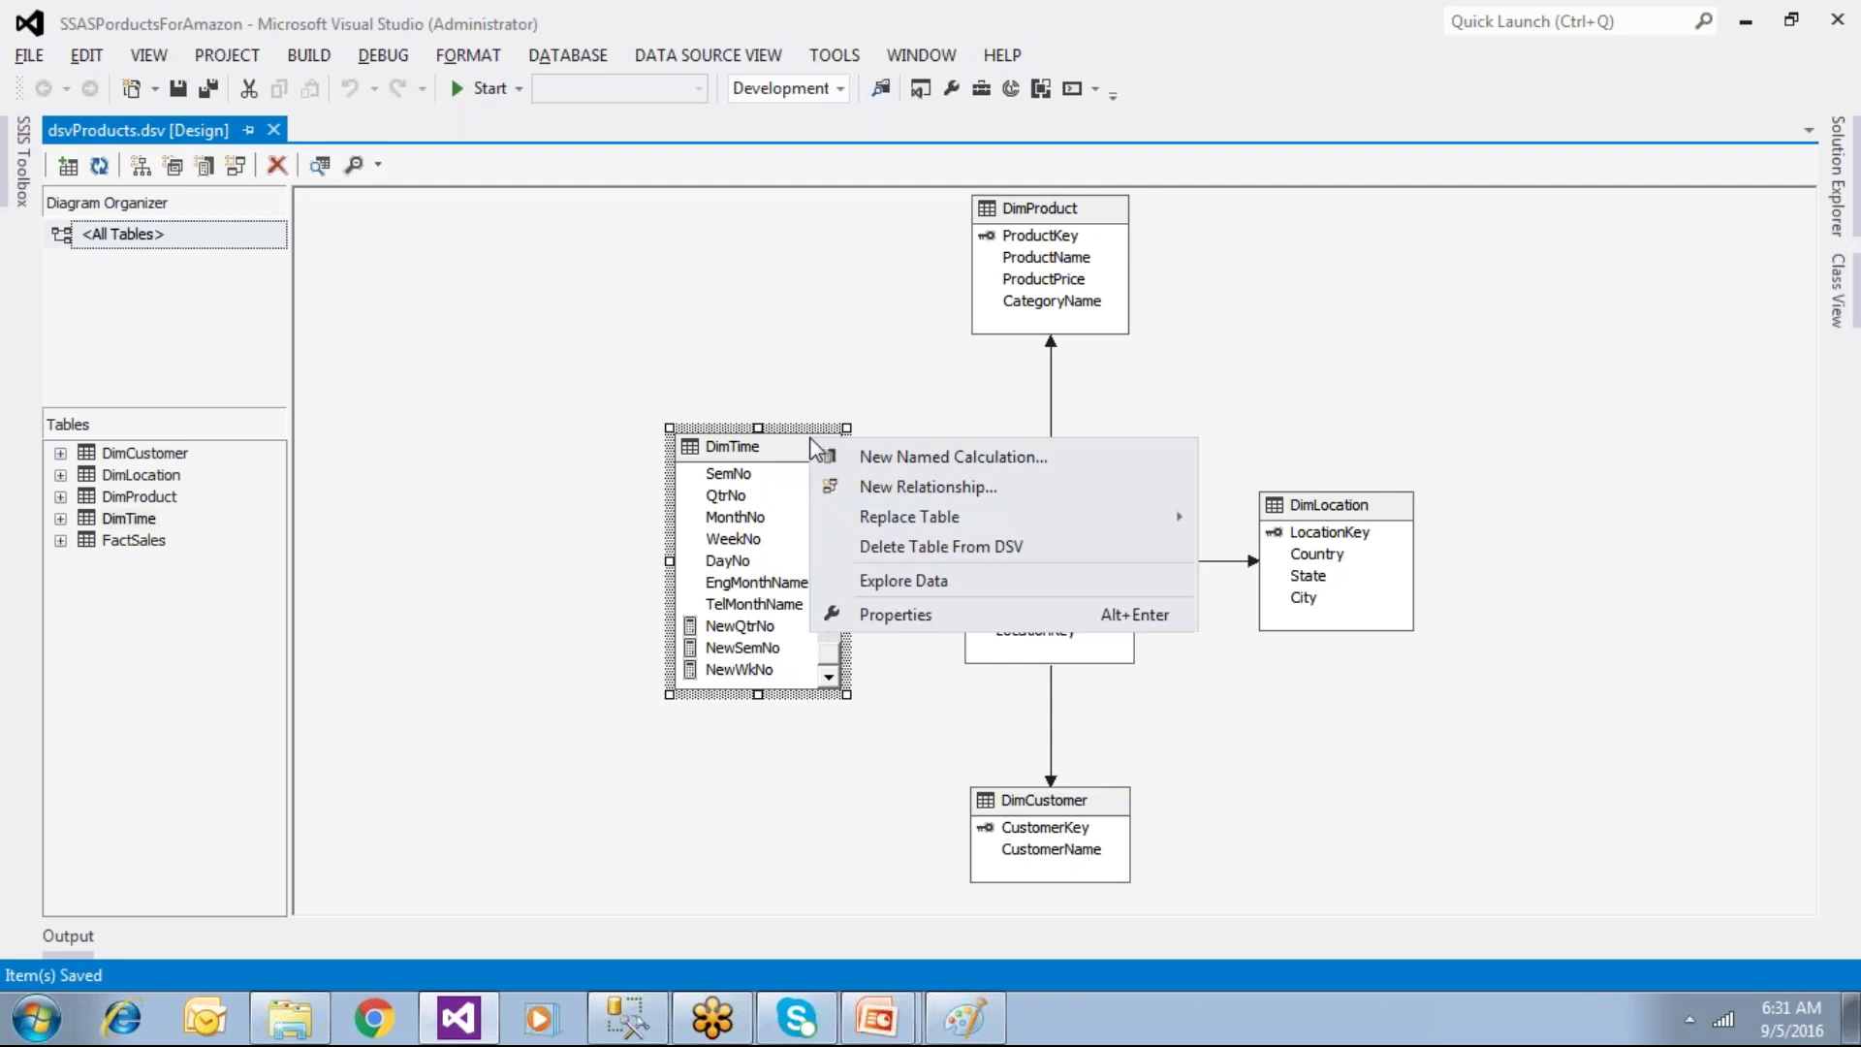
click(877, 582)
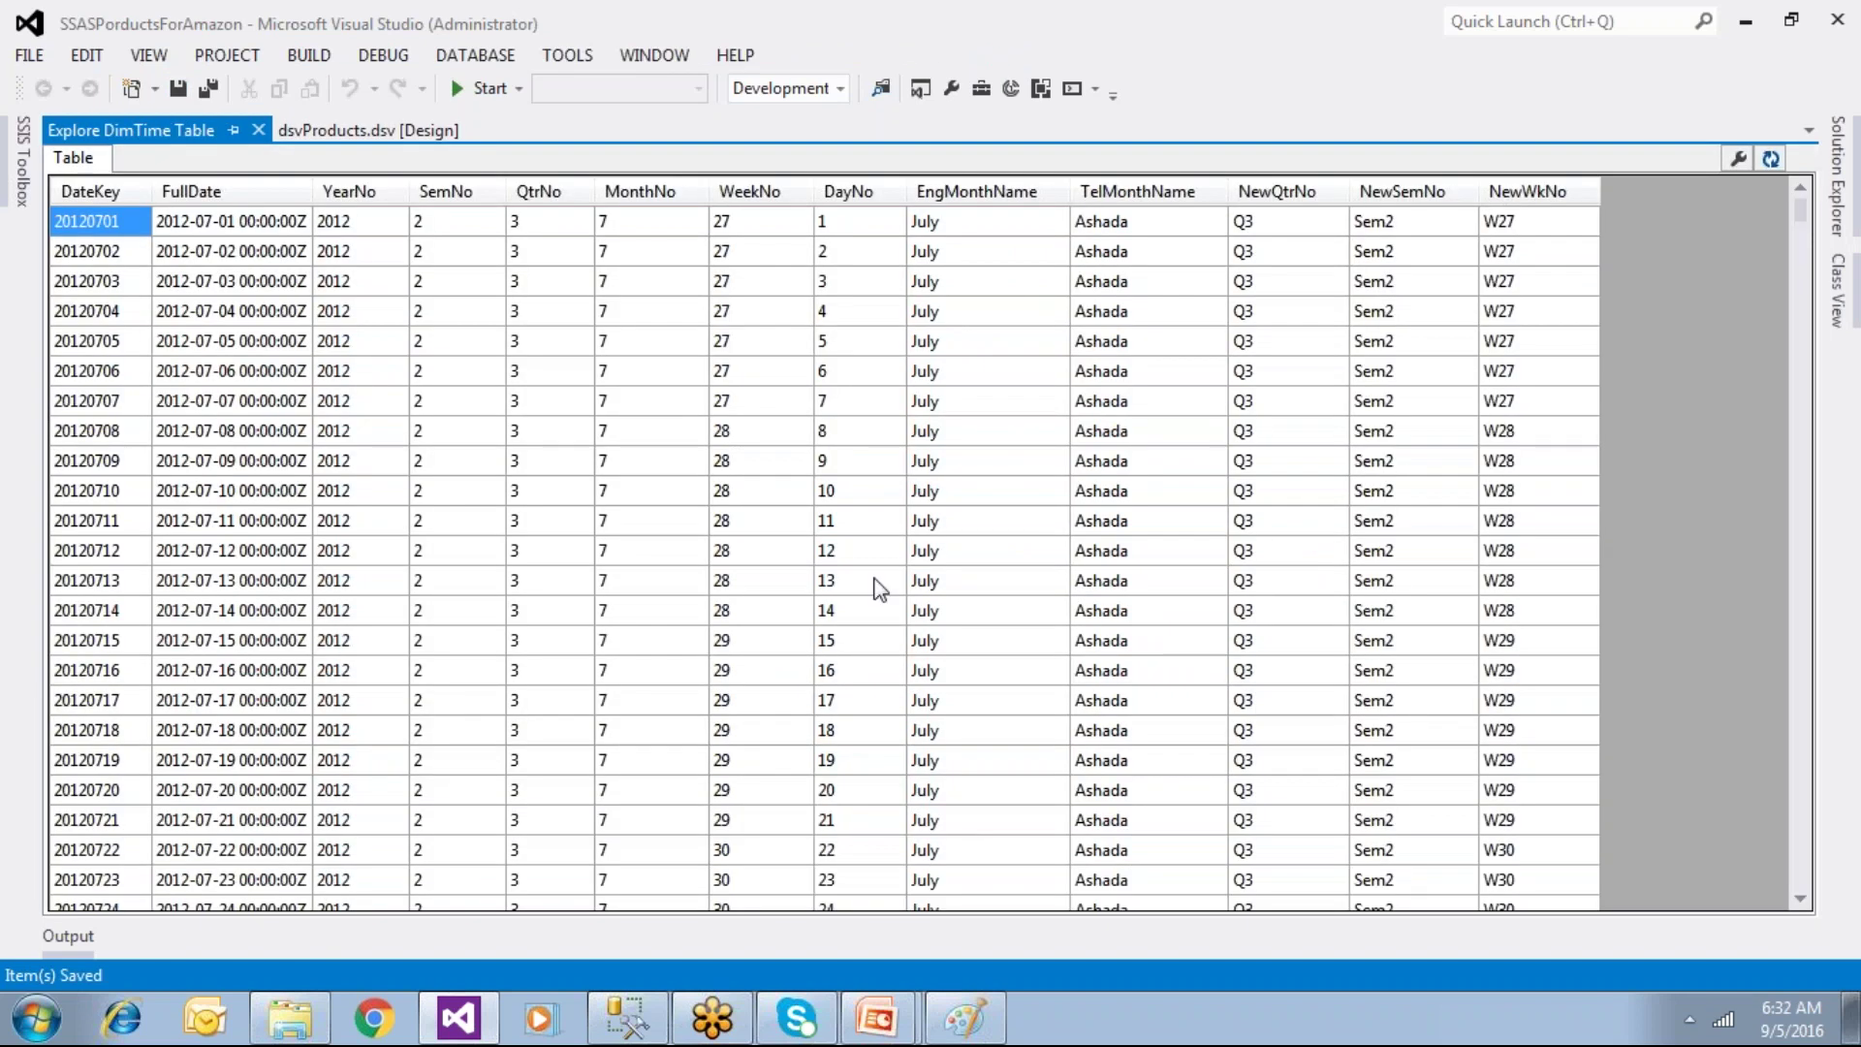
click(258, 130)
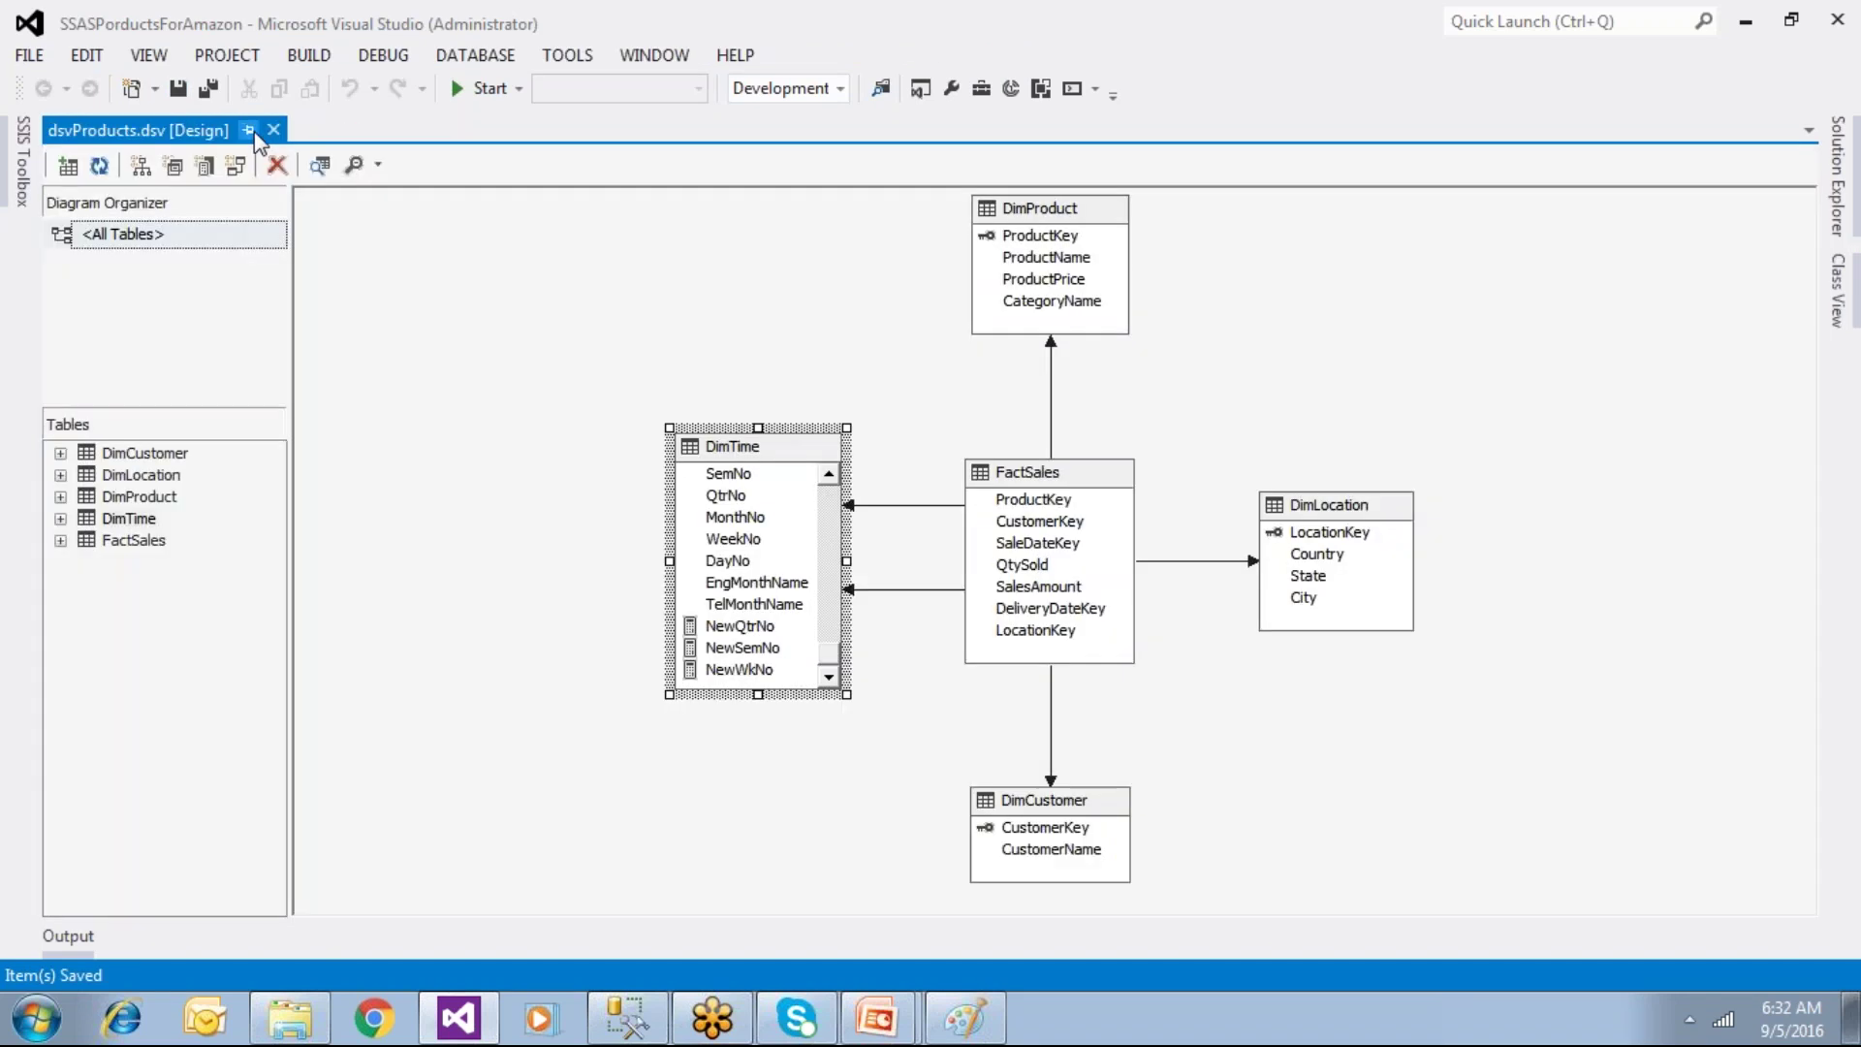
Step: Delete the relationship between FactSales and DimProduct from the data source view diagram
click(1838, 194)
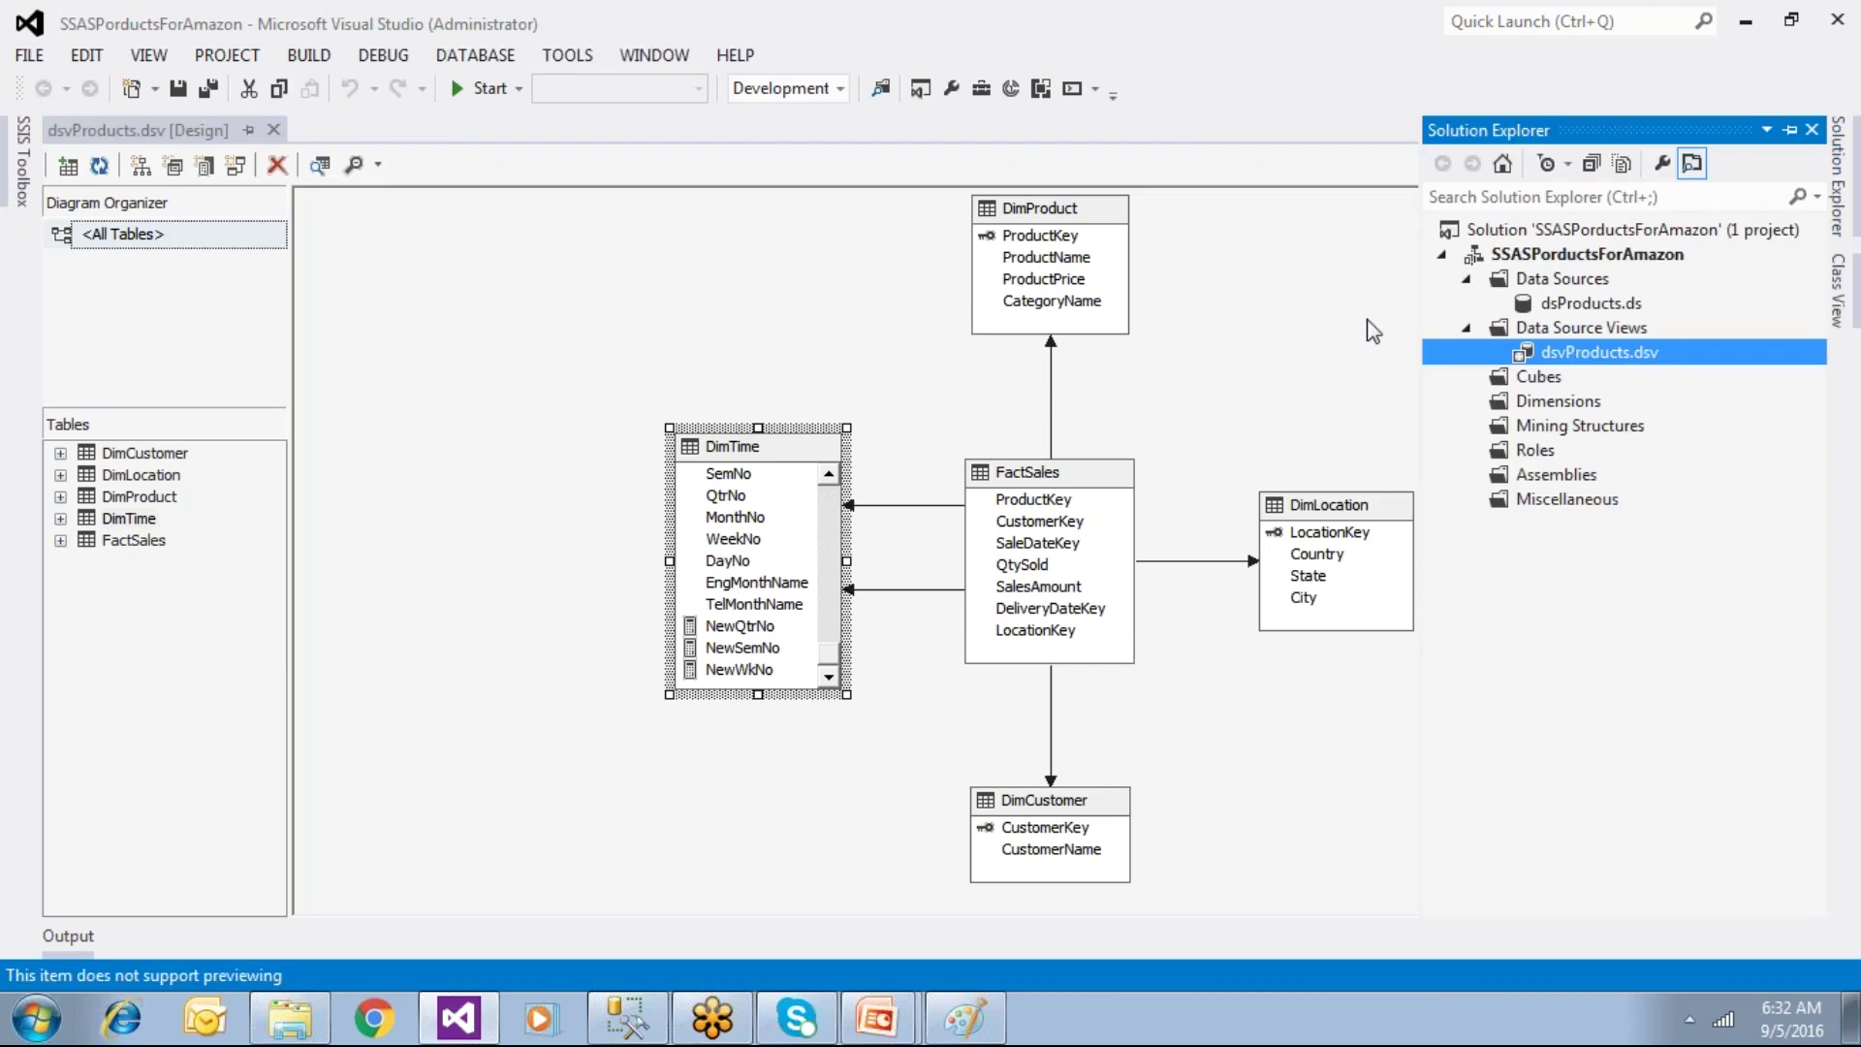
click(1250, 333)
click(1047, 444)
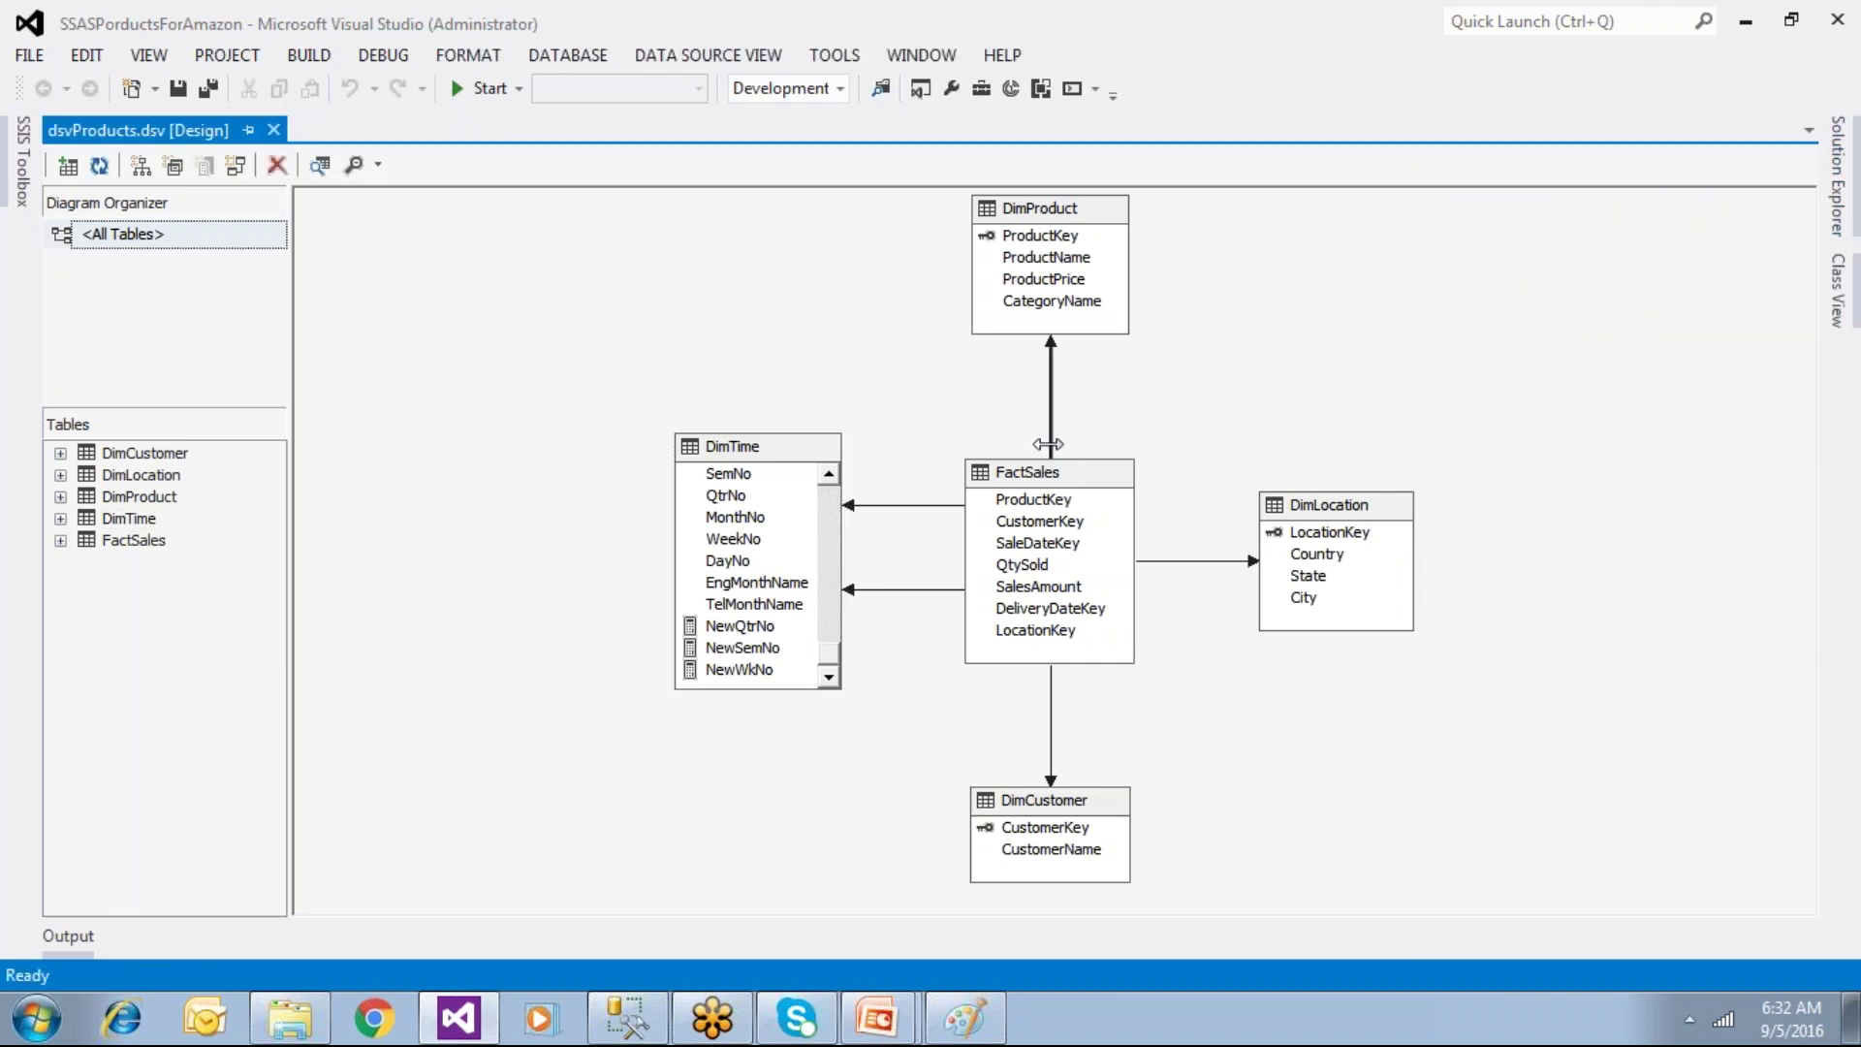
right_click(1048, 444)
click(1083, 496)
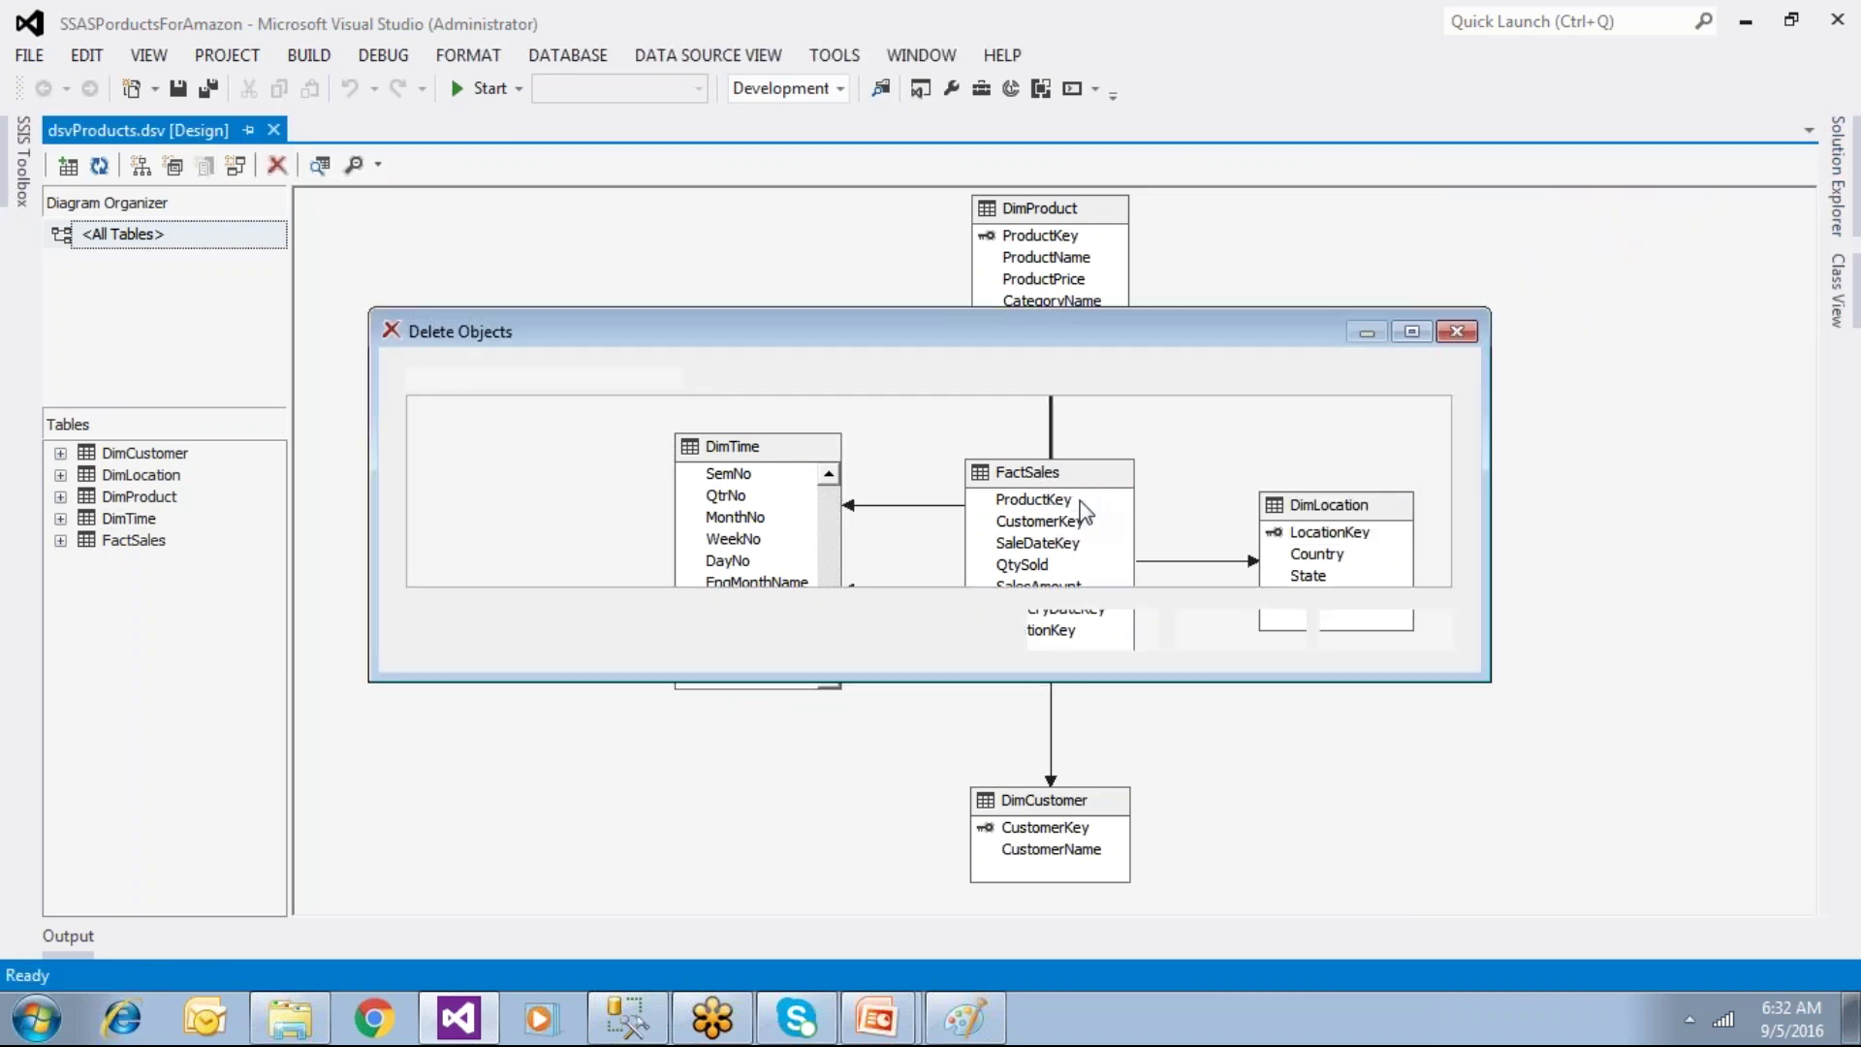
click(1115, 634)
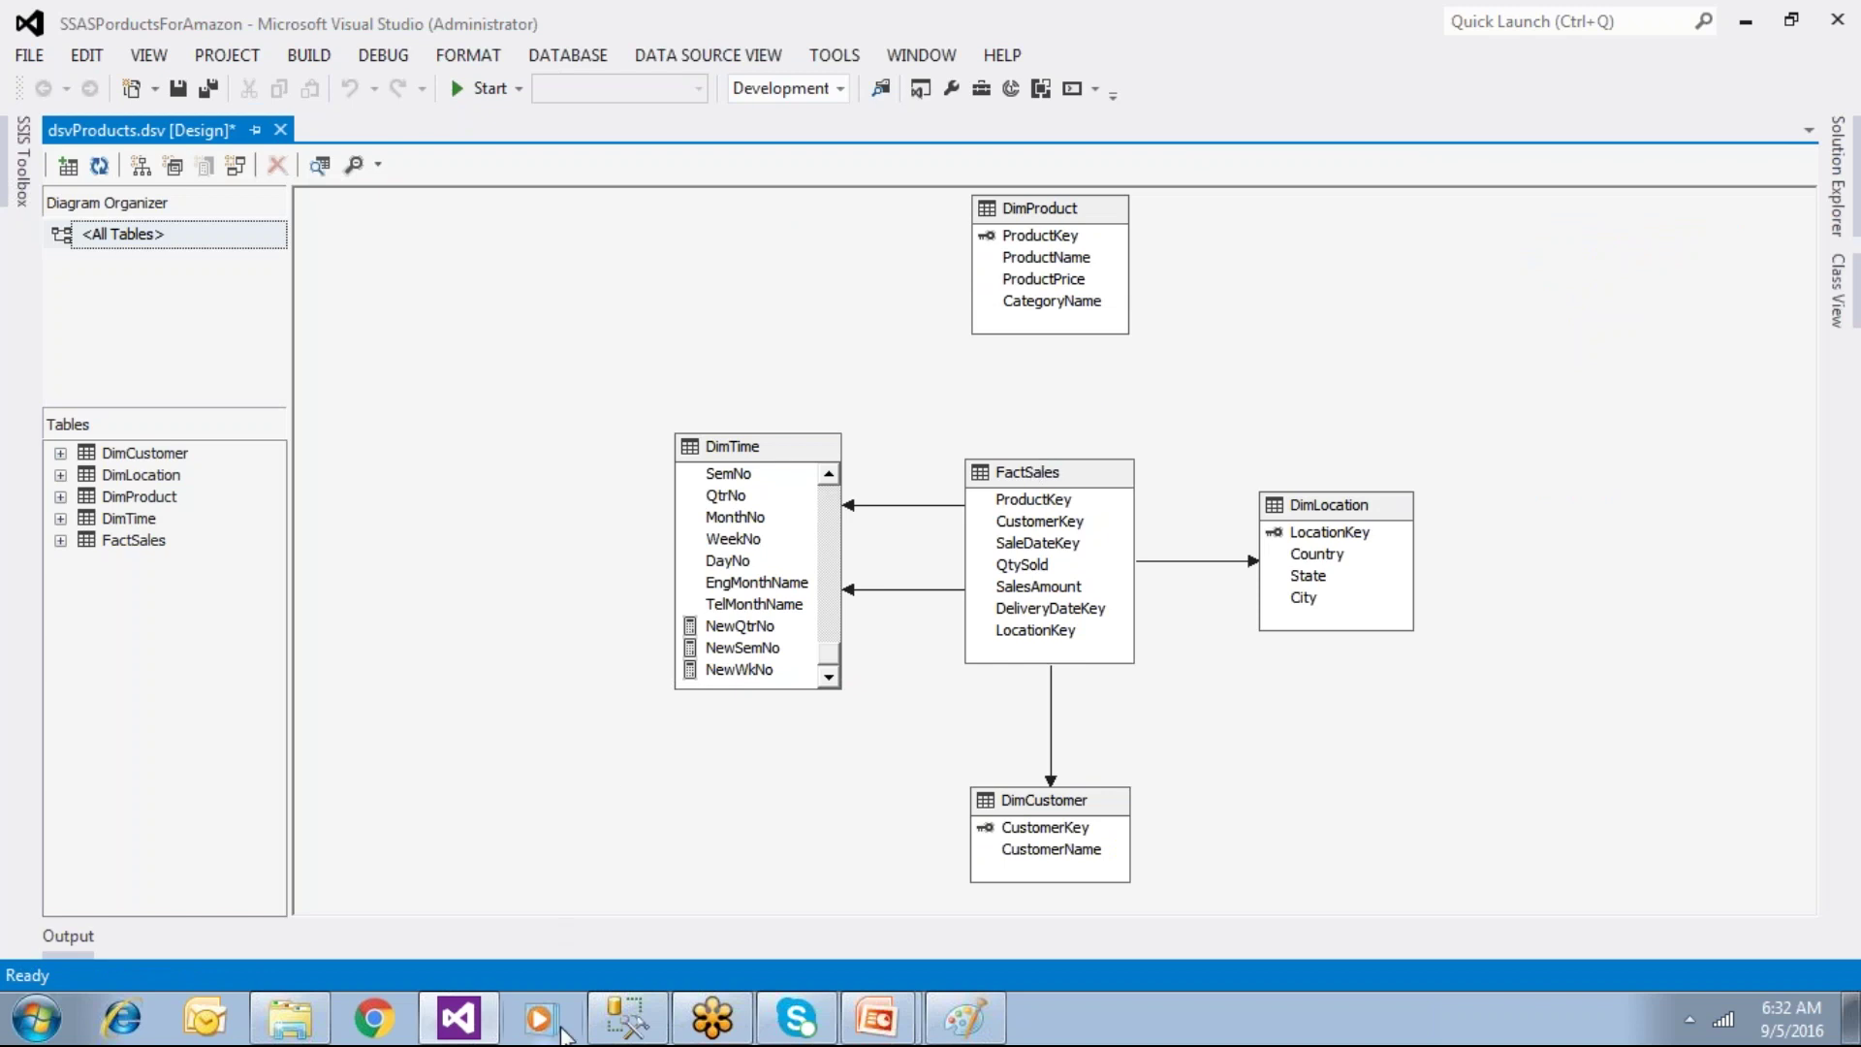
Step: Switch to Management Studio and start a new database diagram in ProductDW, creating the required diagramming support objects
click(627, 1018)
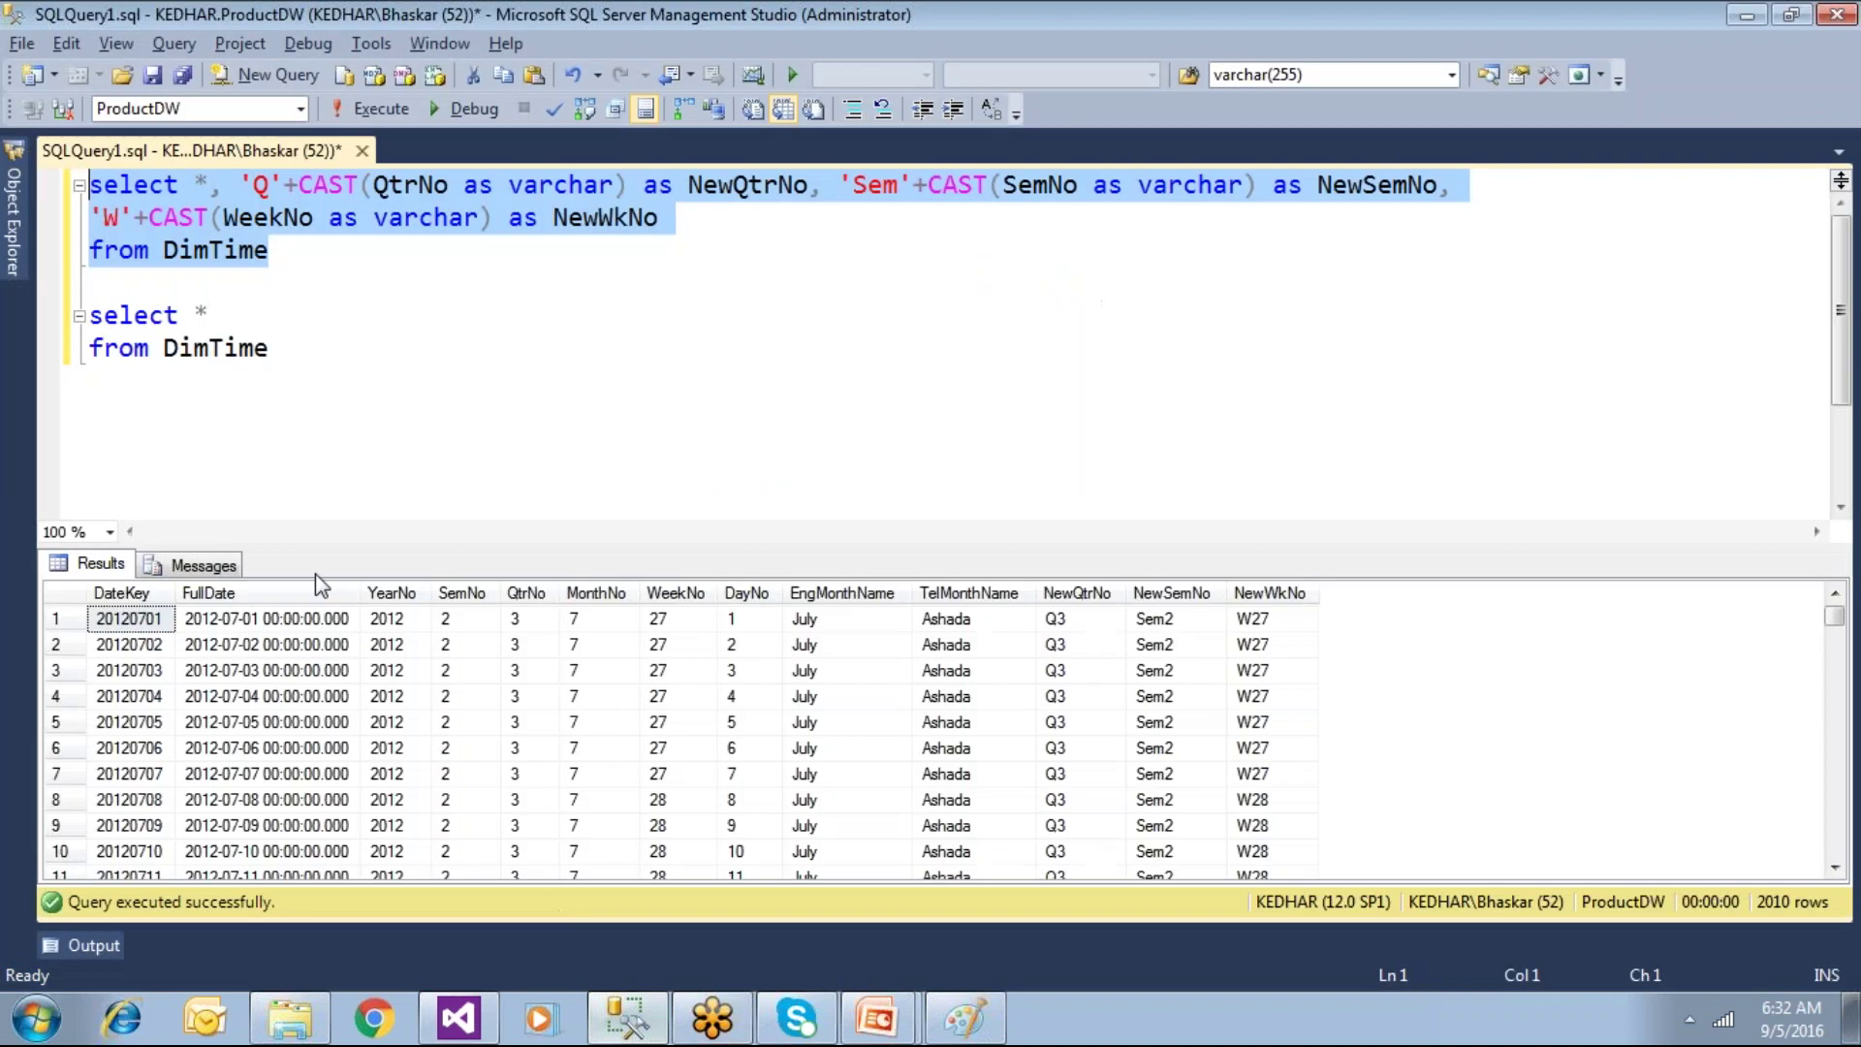
click(13, 218)
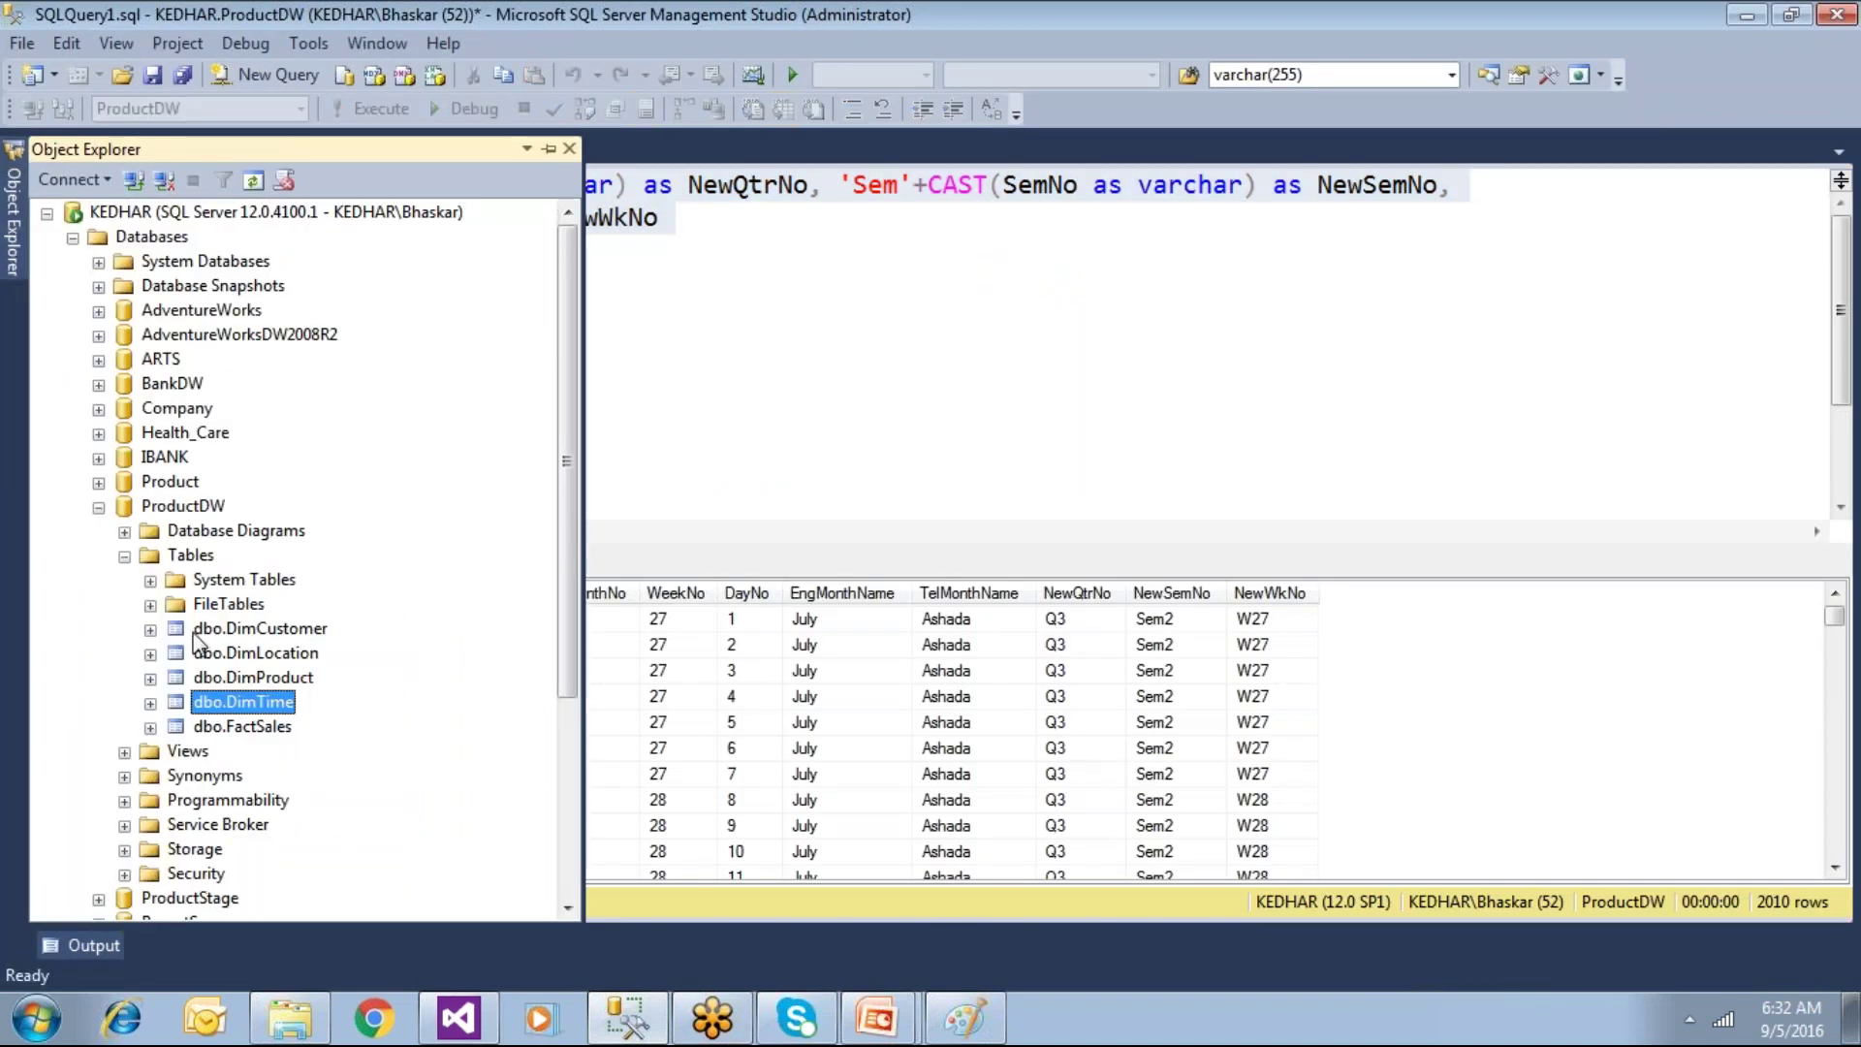
click(184, 506)
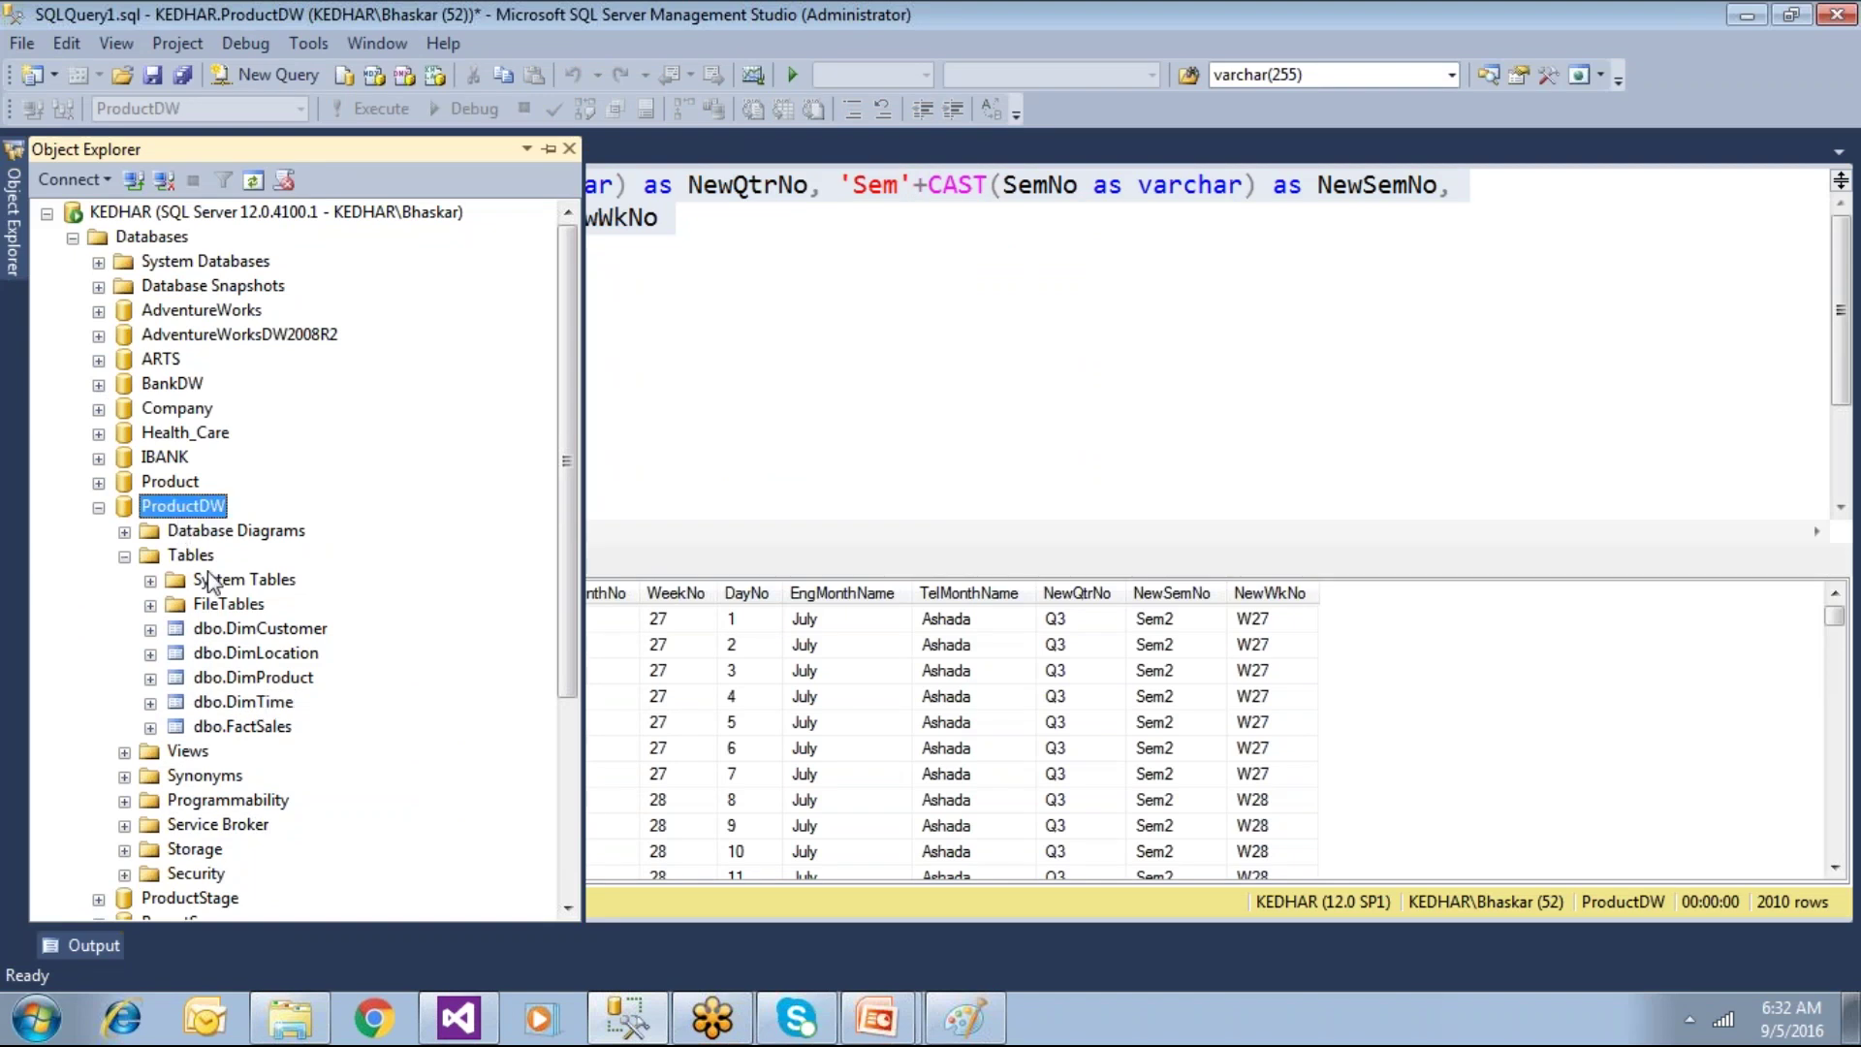
right_click(212, 533)
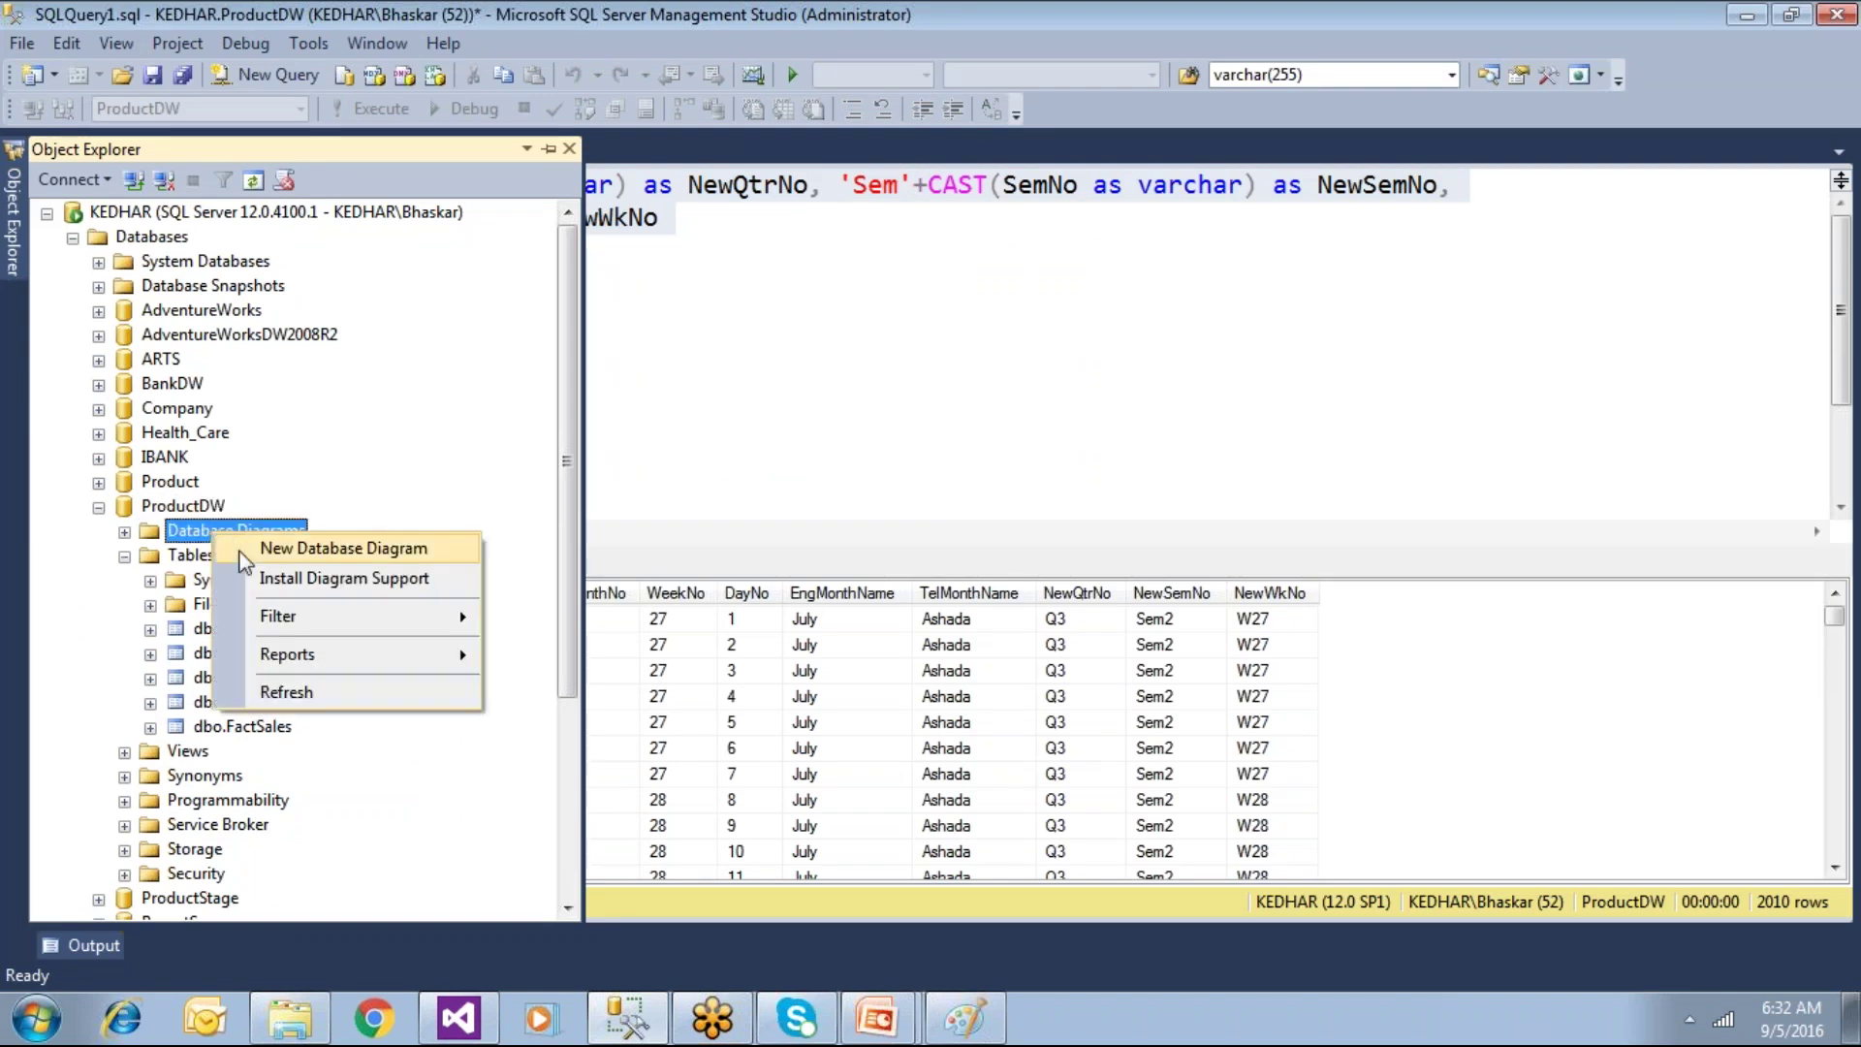
click(242, 549)
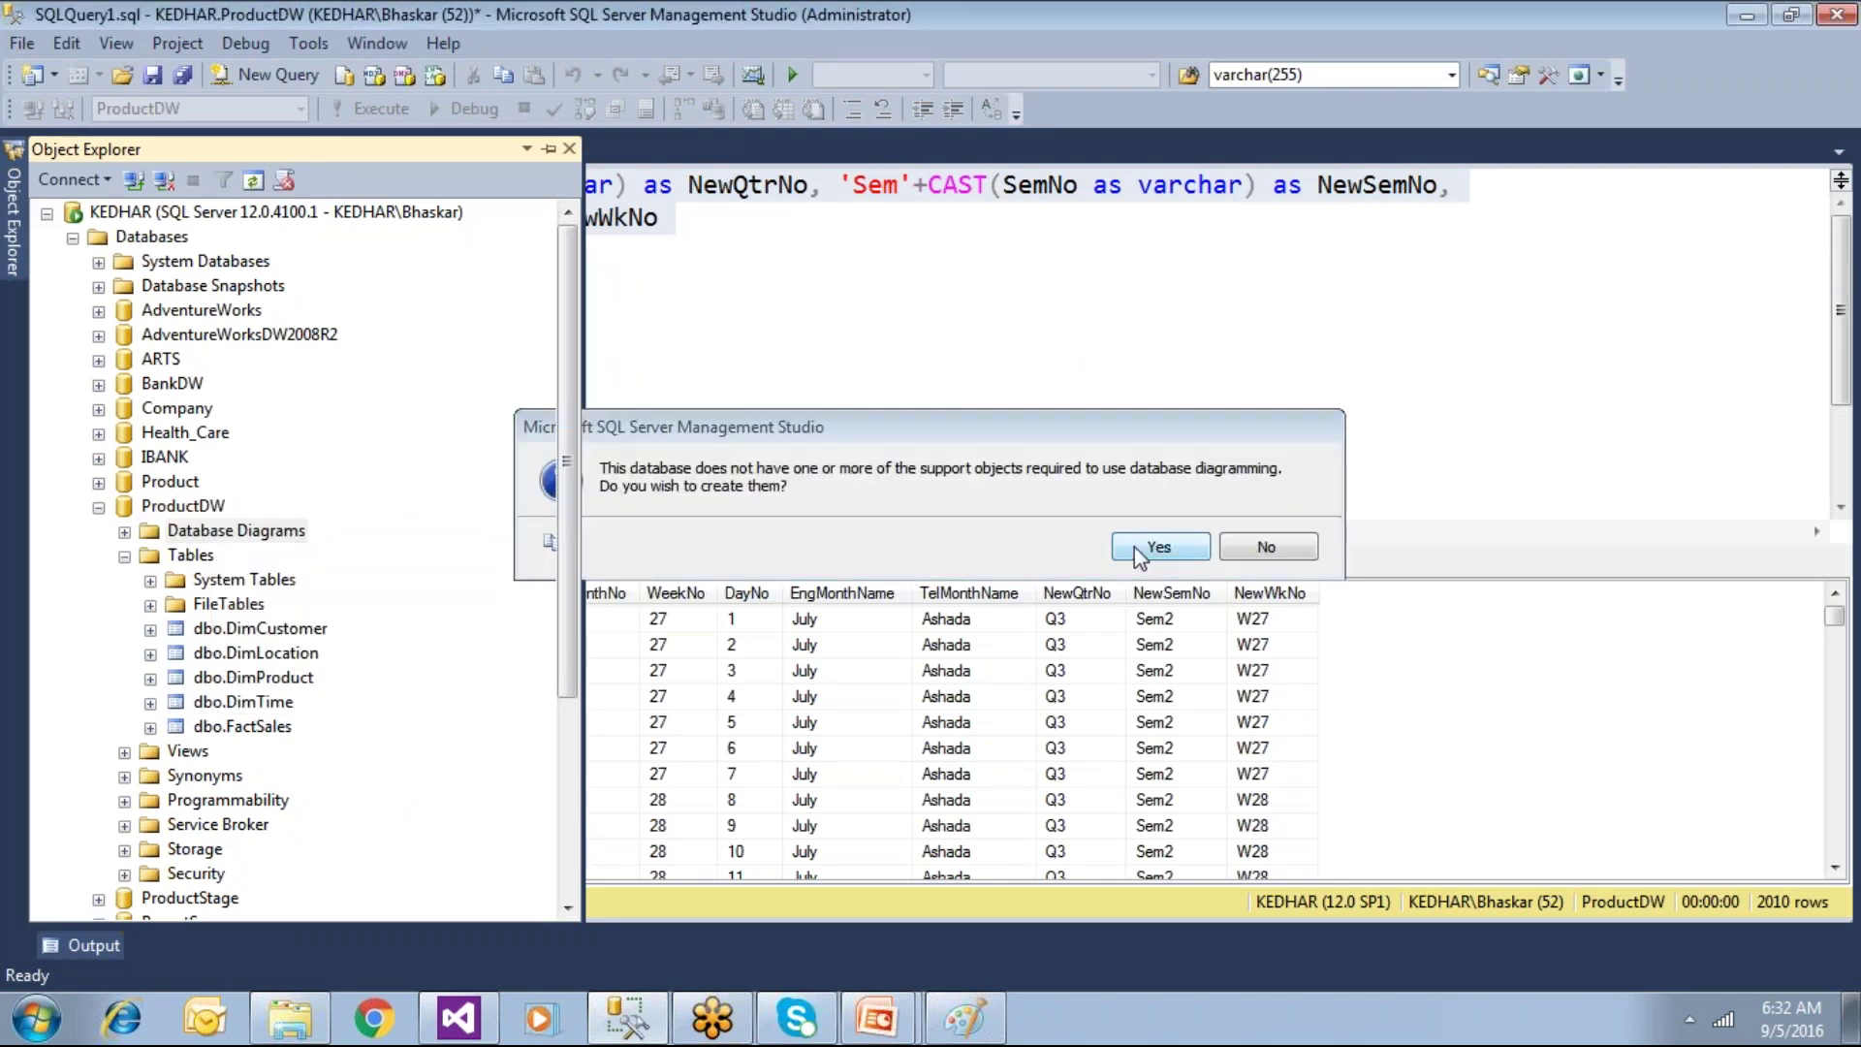
click(1134, 547)
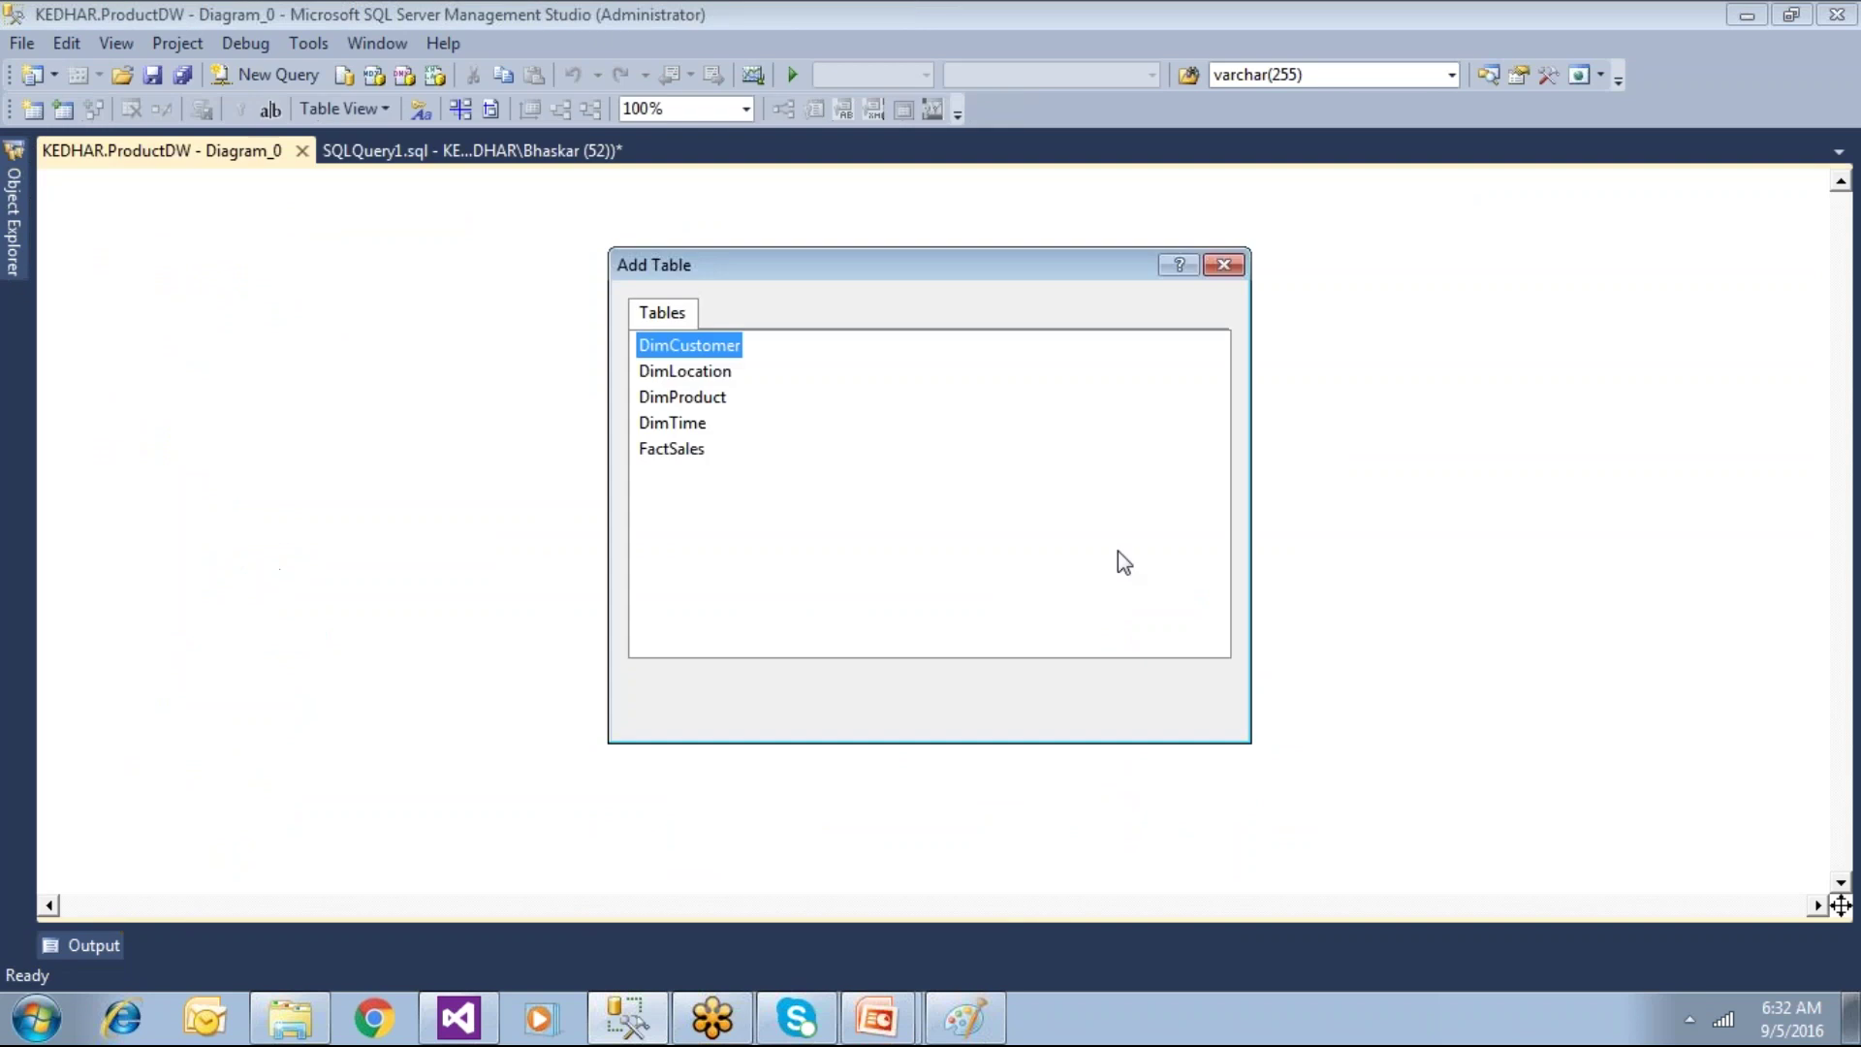
Step: Add DimCustomer, DimLocation, DimProduct, DimTime and FactSales to the diagram and separate the two overlapping relationship lines between DimTime and FactSales
click(1043, 702)
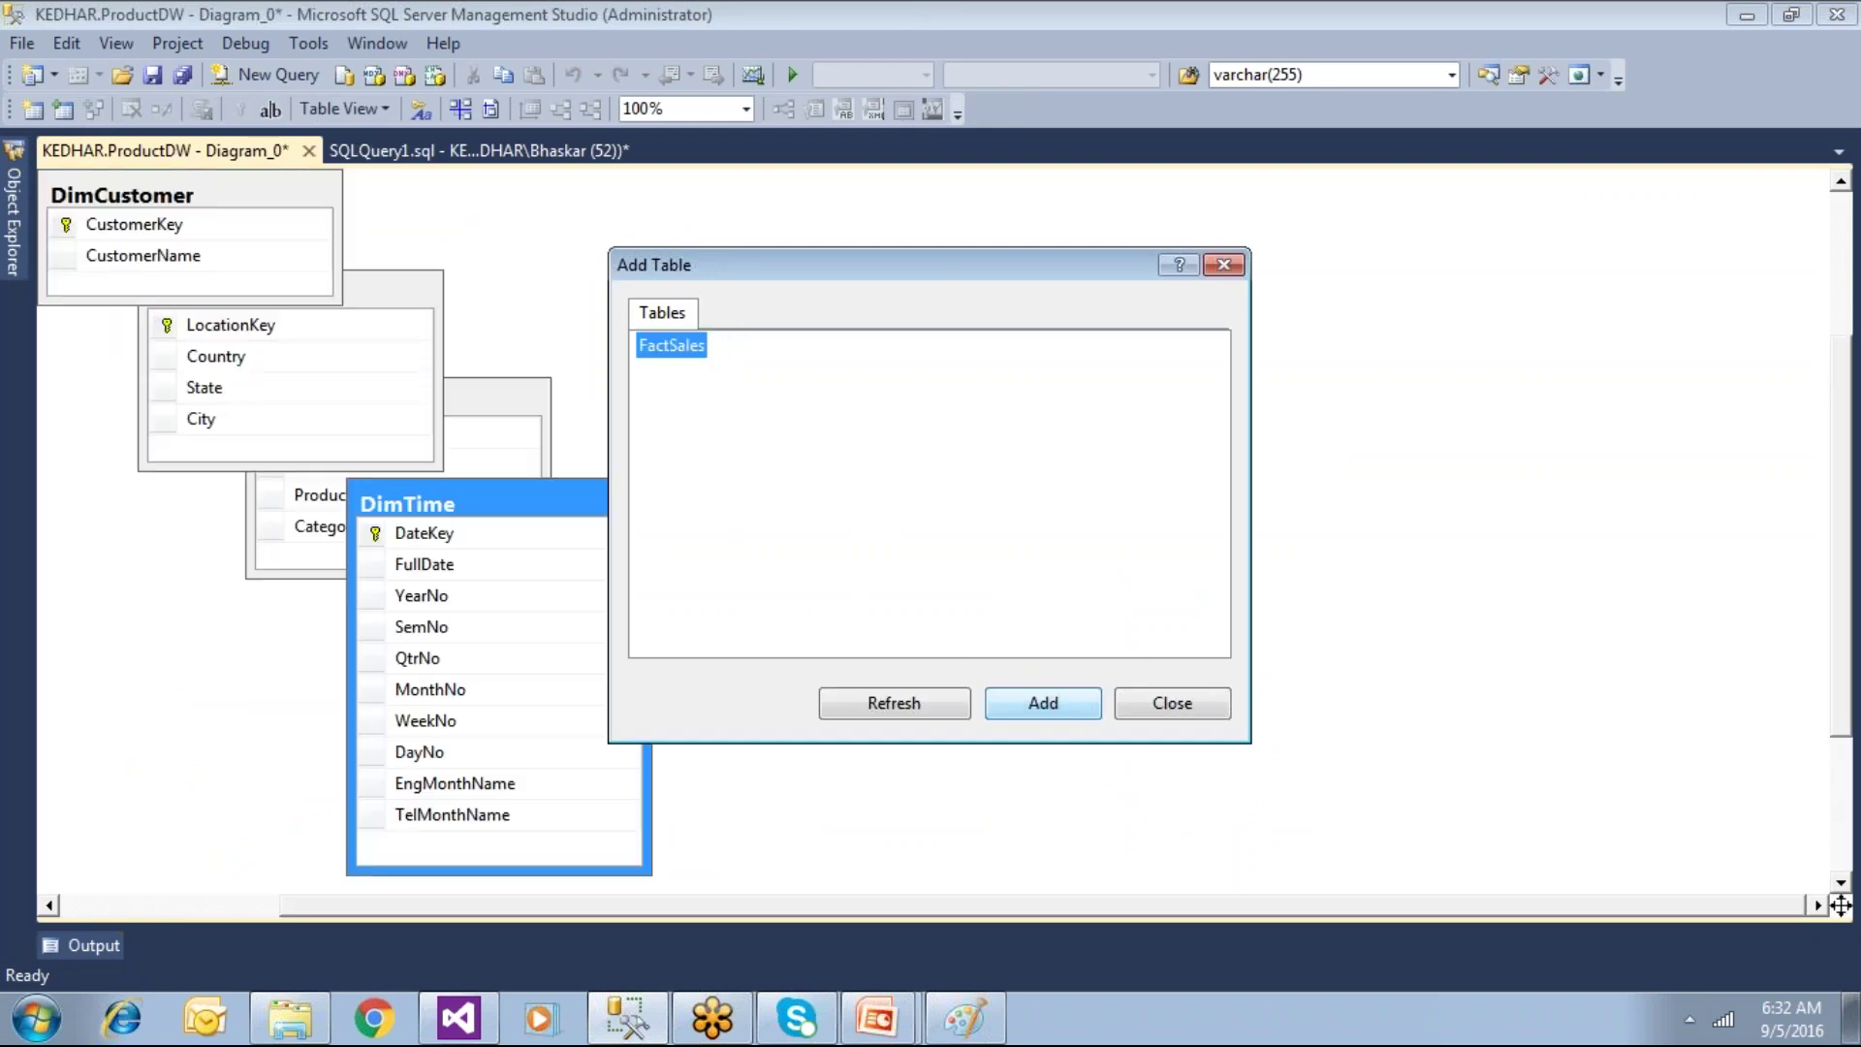
click(1043, 702)
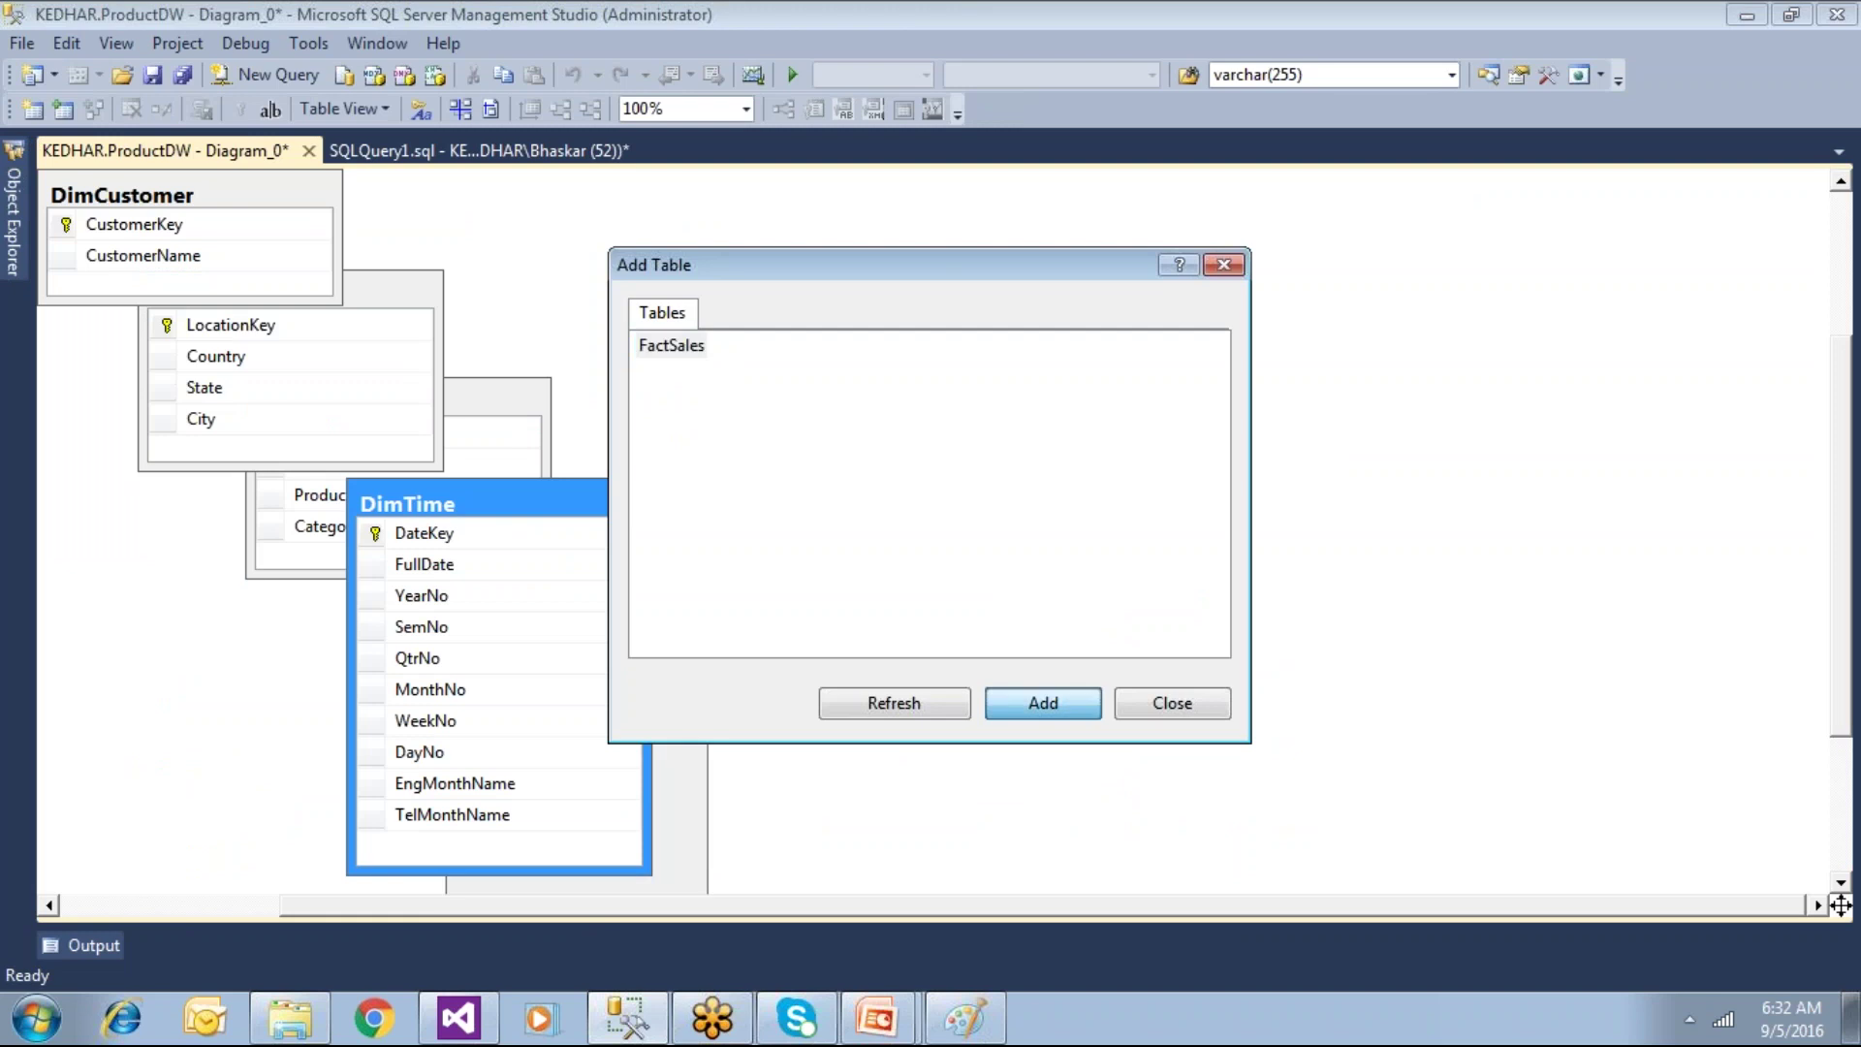
click(1172, 702)
click(1258, 356)
scroll(1258, 359, down, 3)
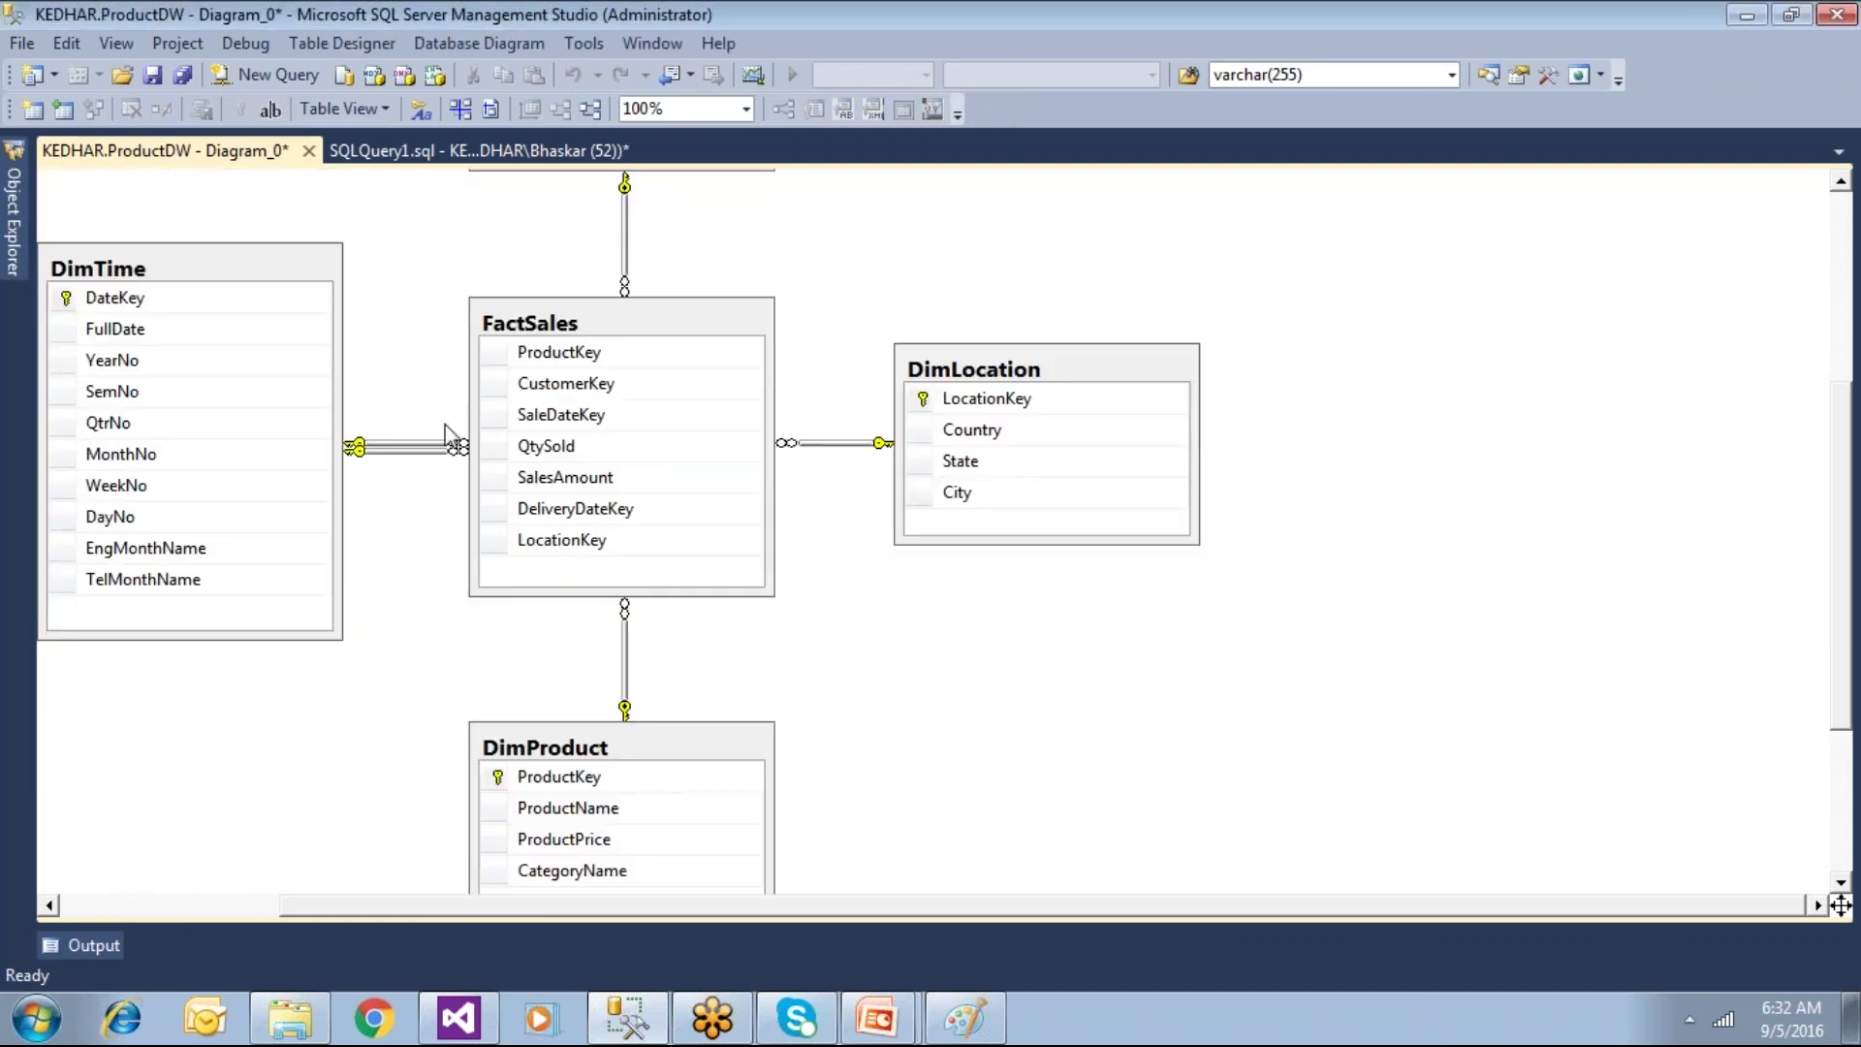
drag(417, 447, 417, 488)
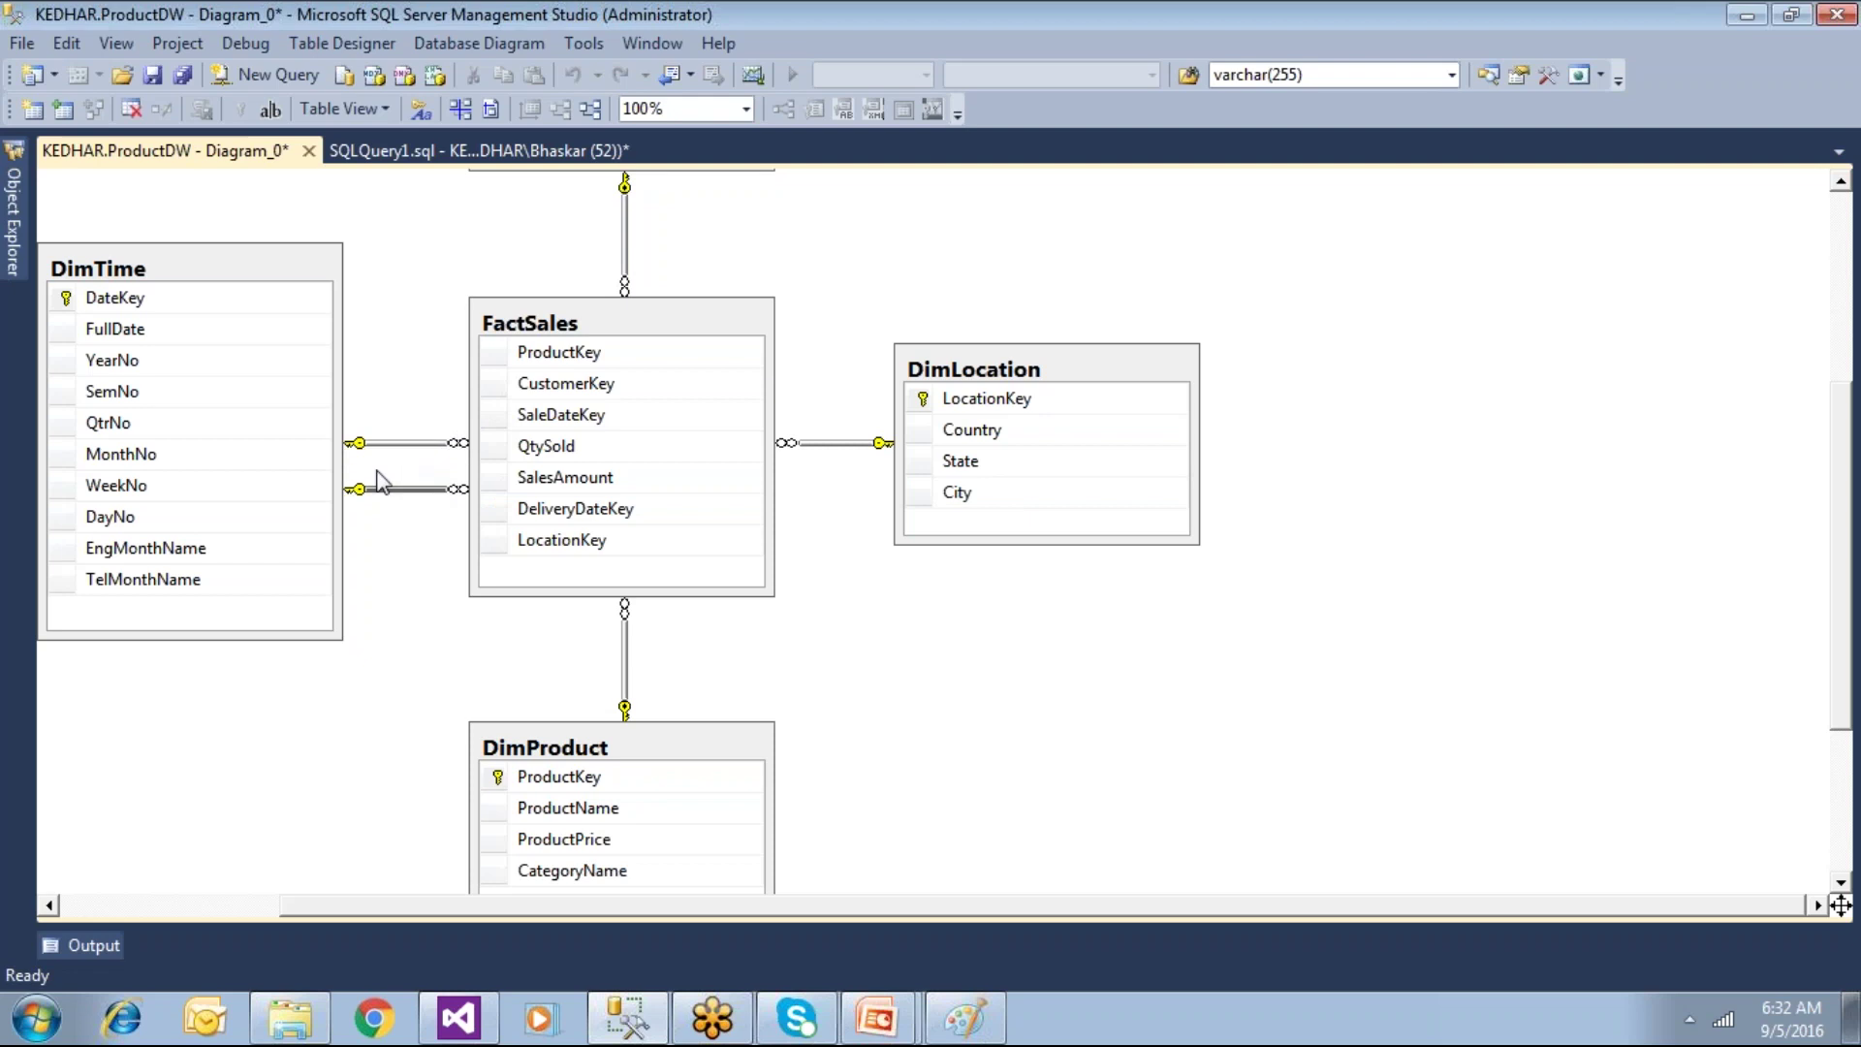
scroll(378, 474, up, 3)
scroll(880, 620, down, 10)
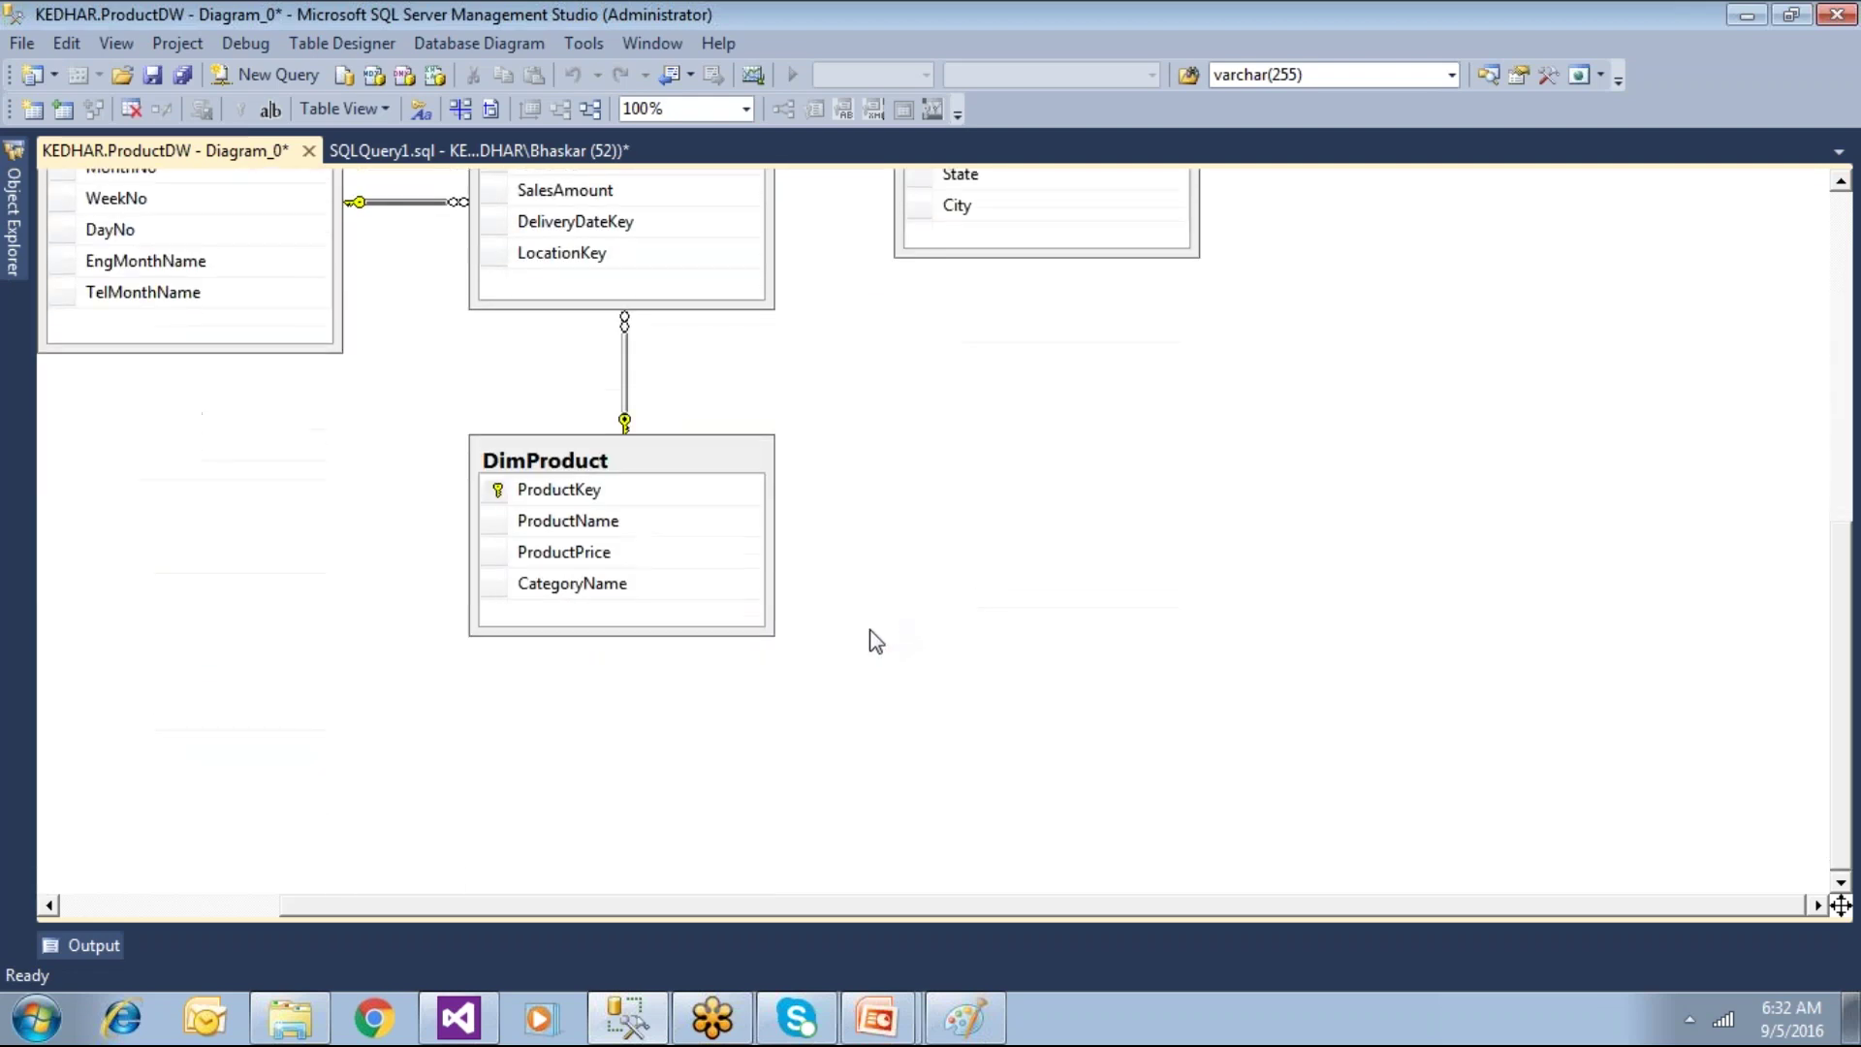
scroll(876, 640, up, 9)
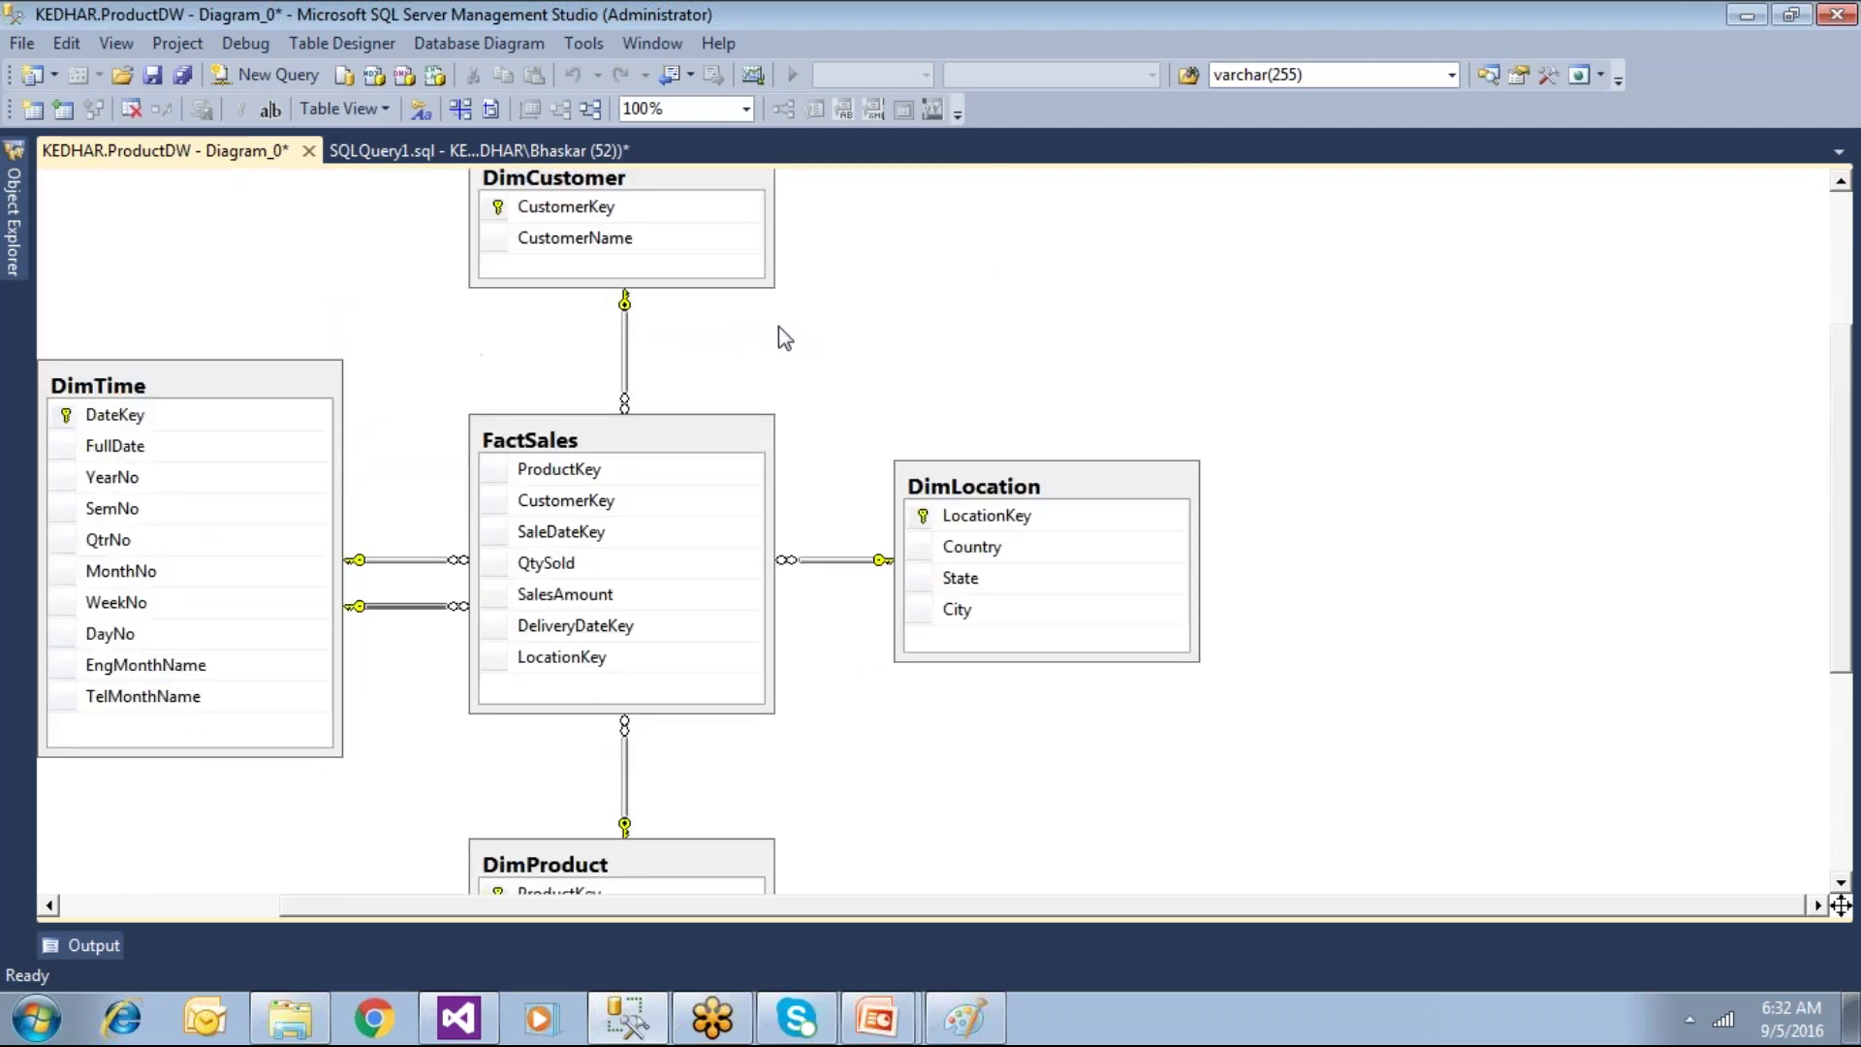
click(14, 223)
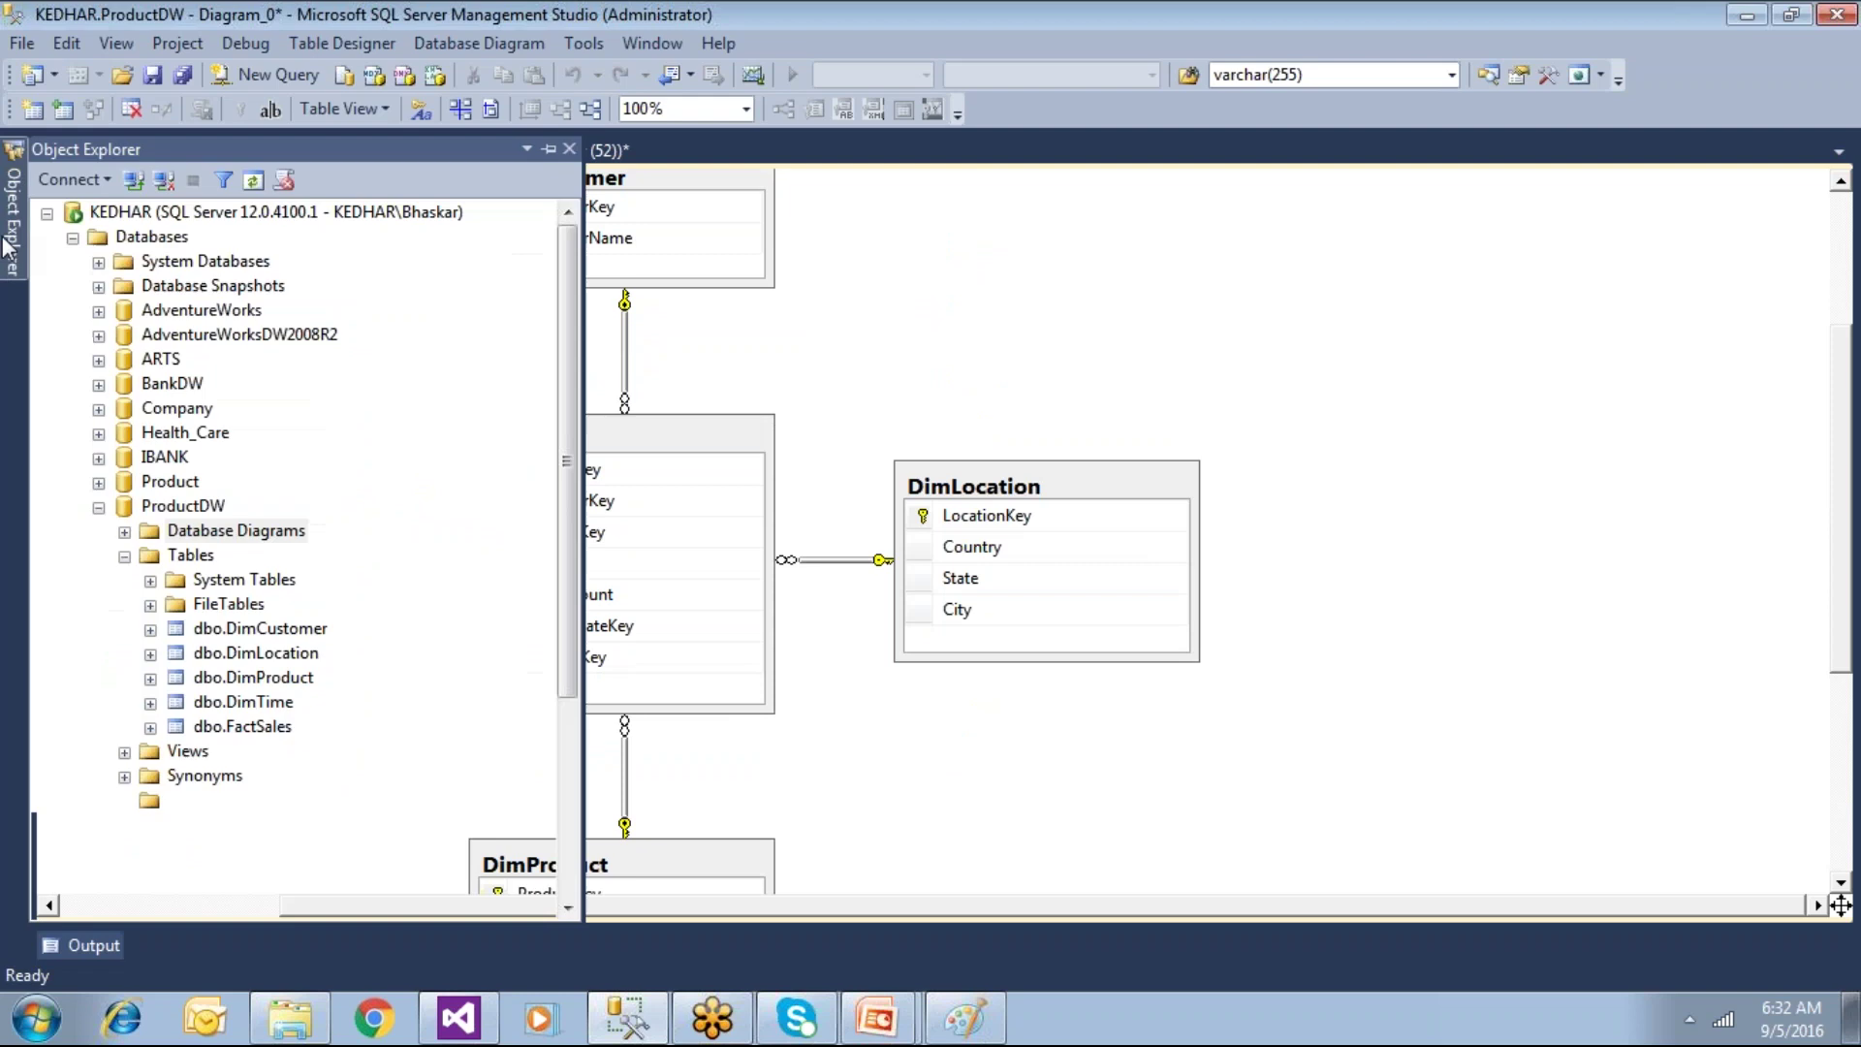
right_click(219, 536)
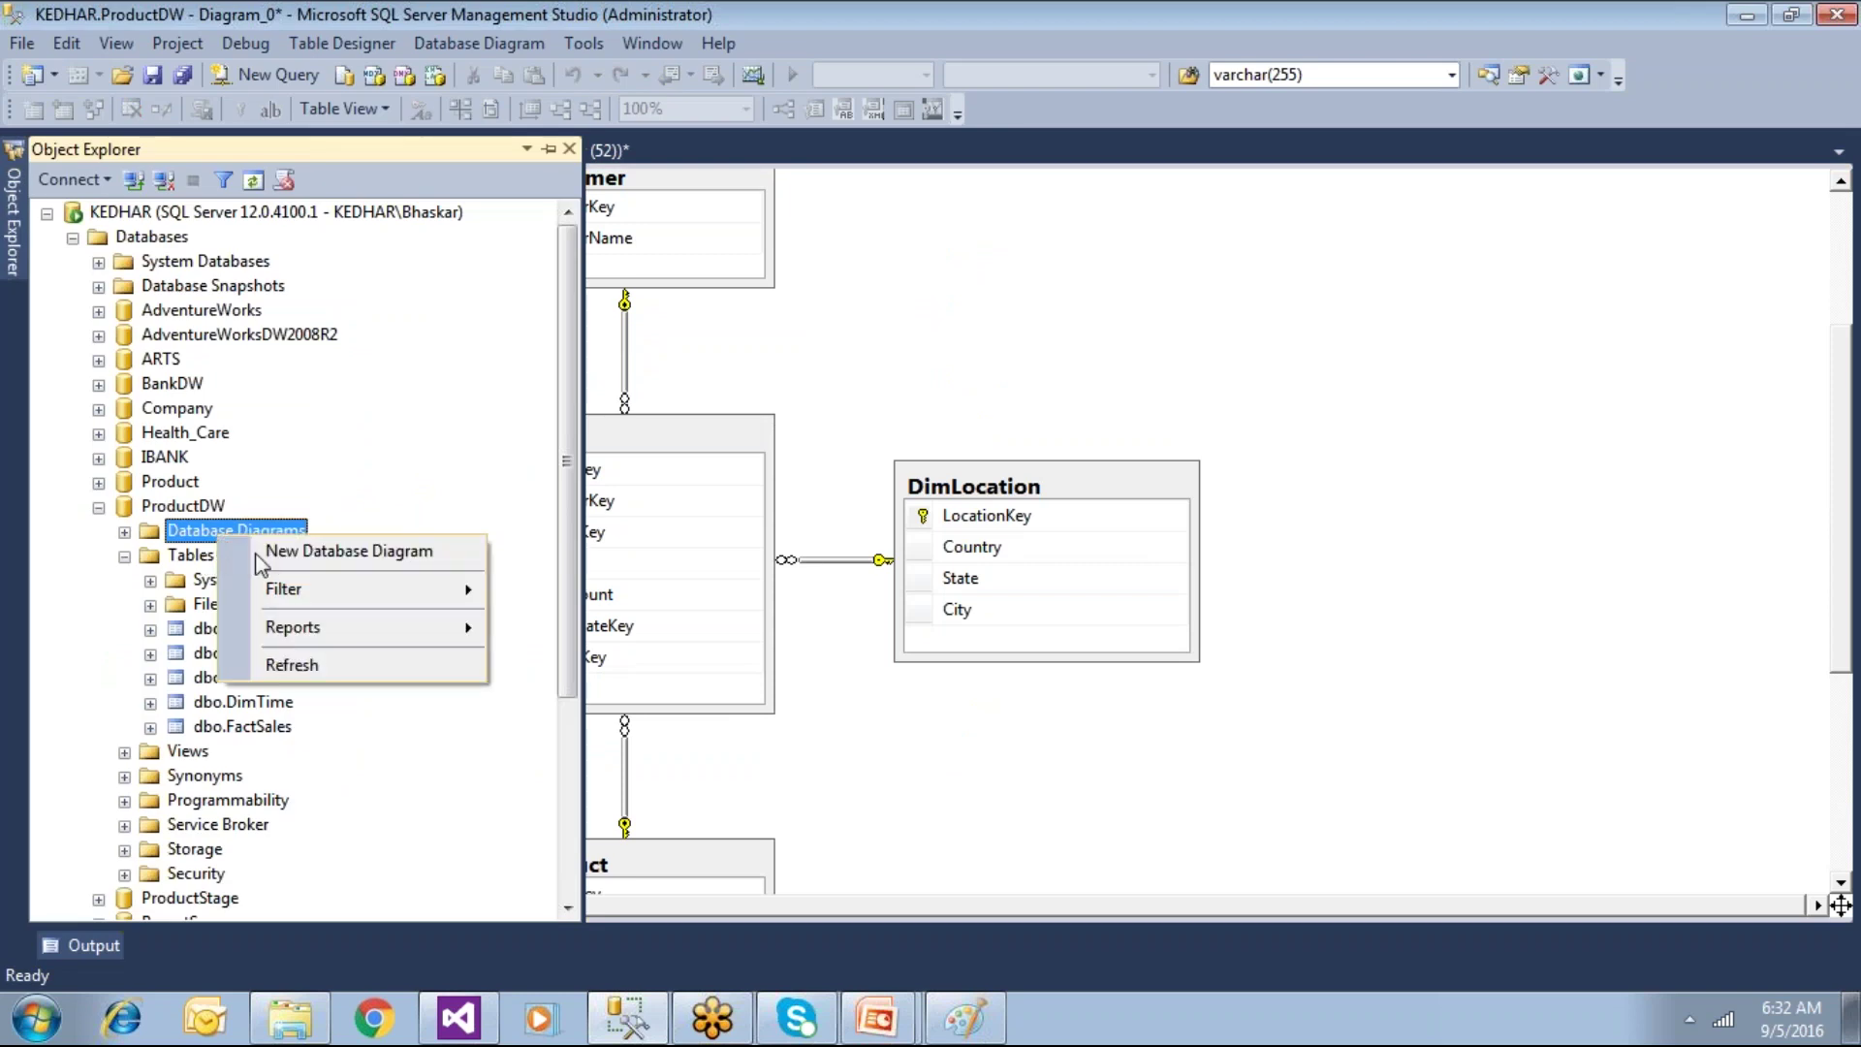
click(256, 555)
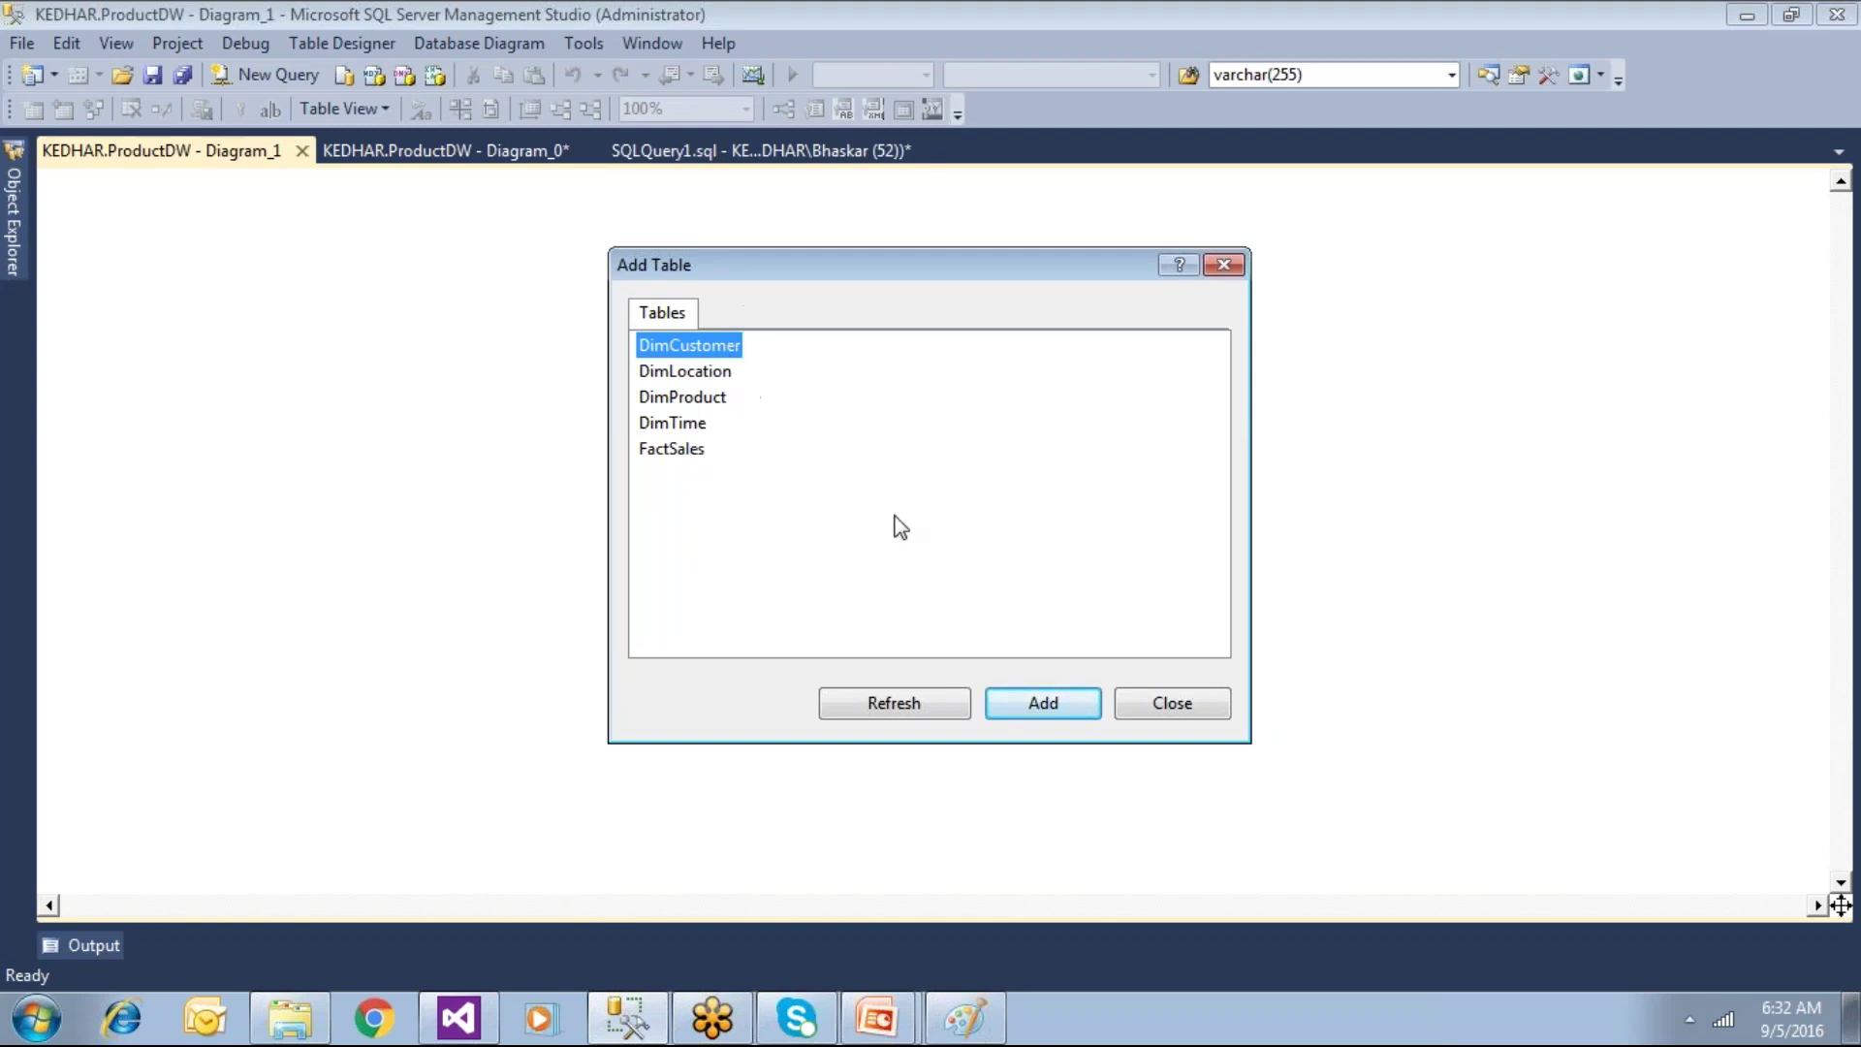
click(1171, 703)
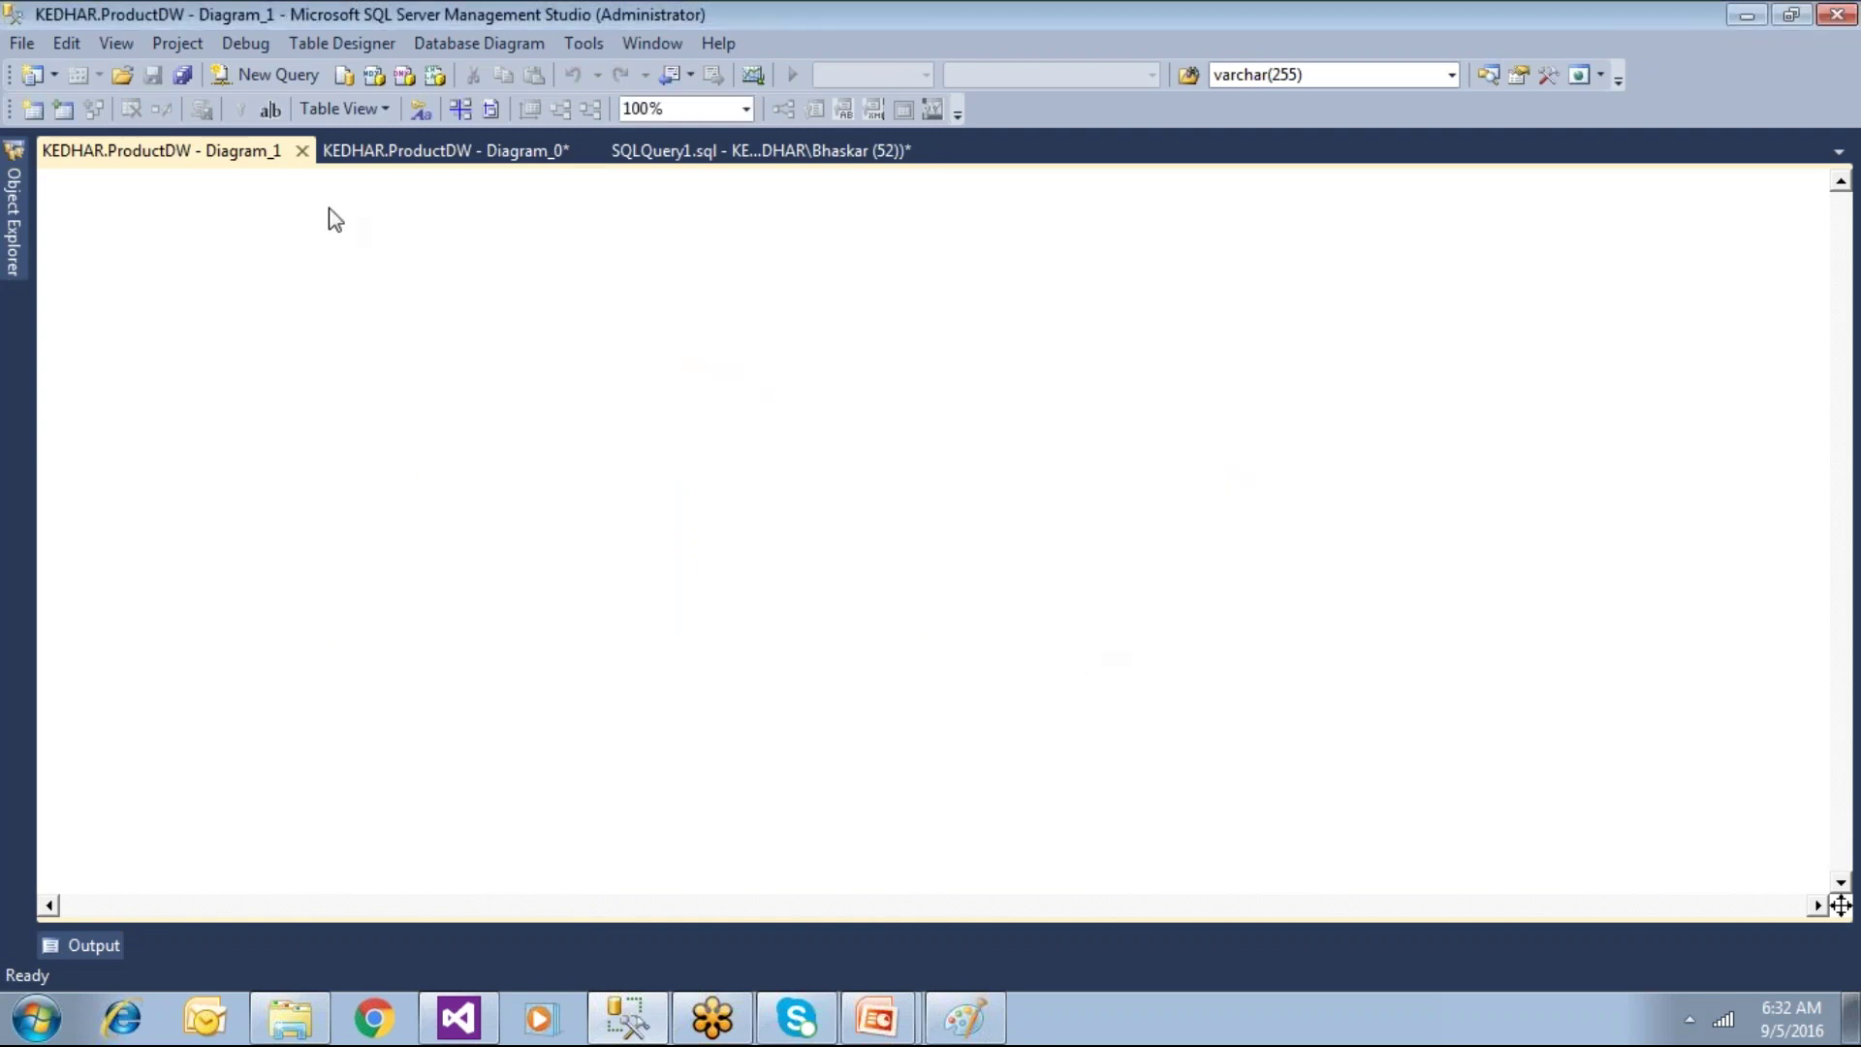
click(301, 150)
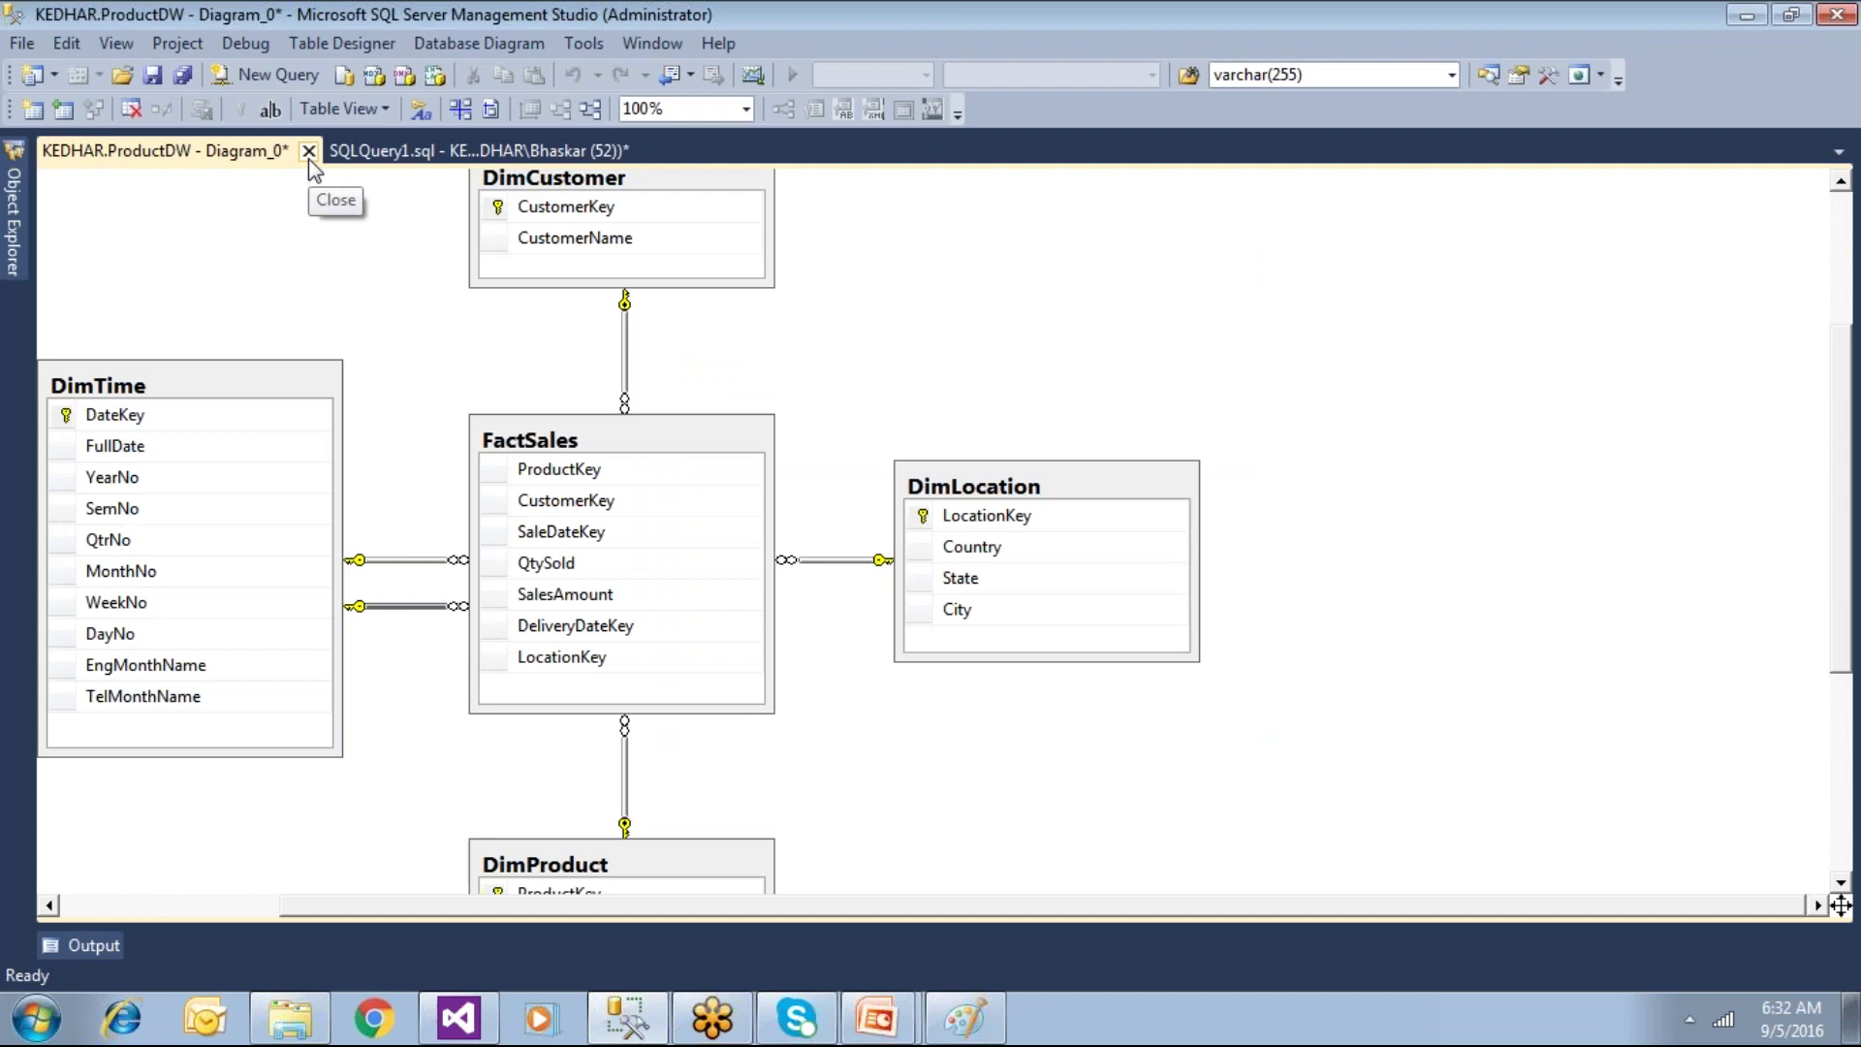
Step: Close the ProductDW diagram without saving it and switch to Paint to view the data warehouse and SSAS project drawing
click(308, 152)
click(1027, 678)
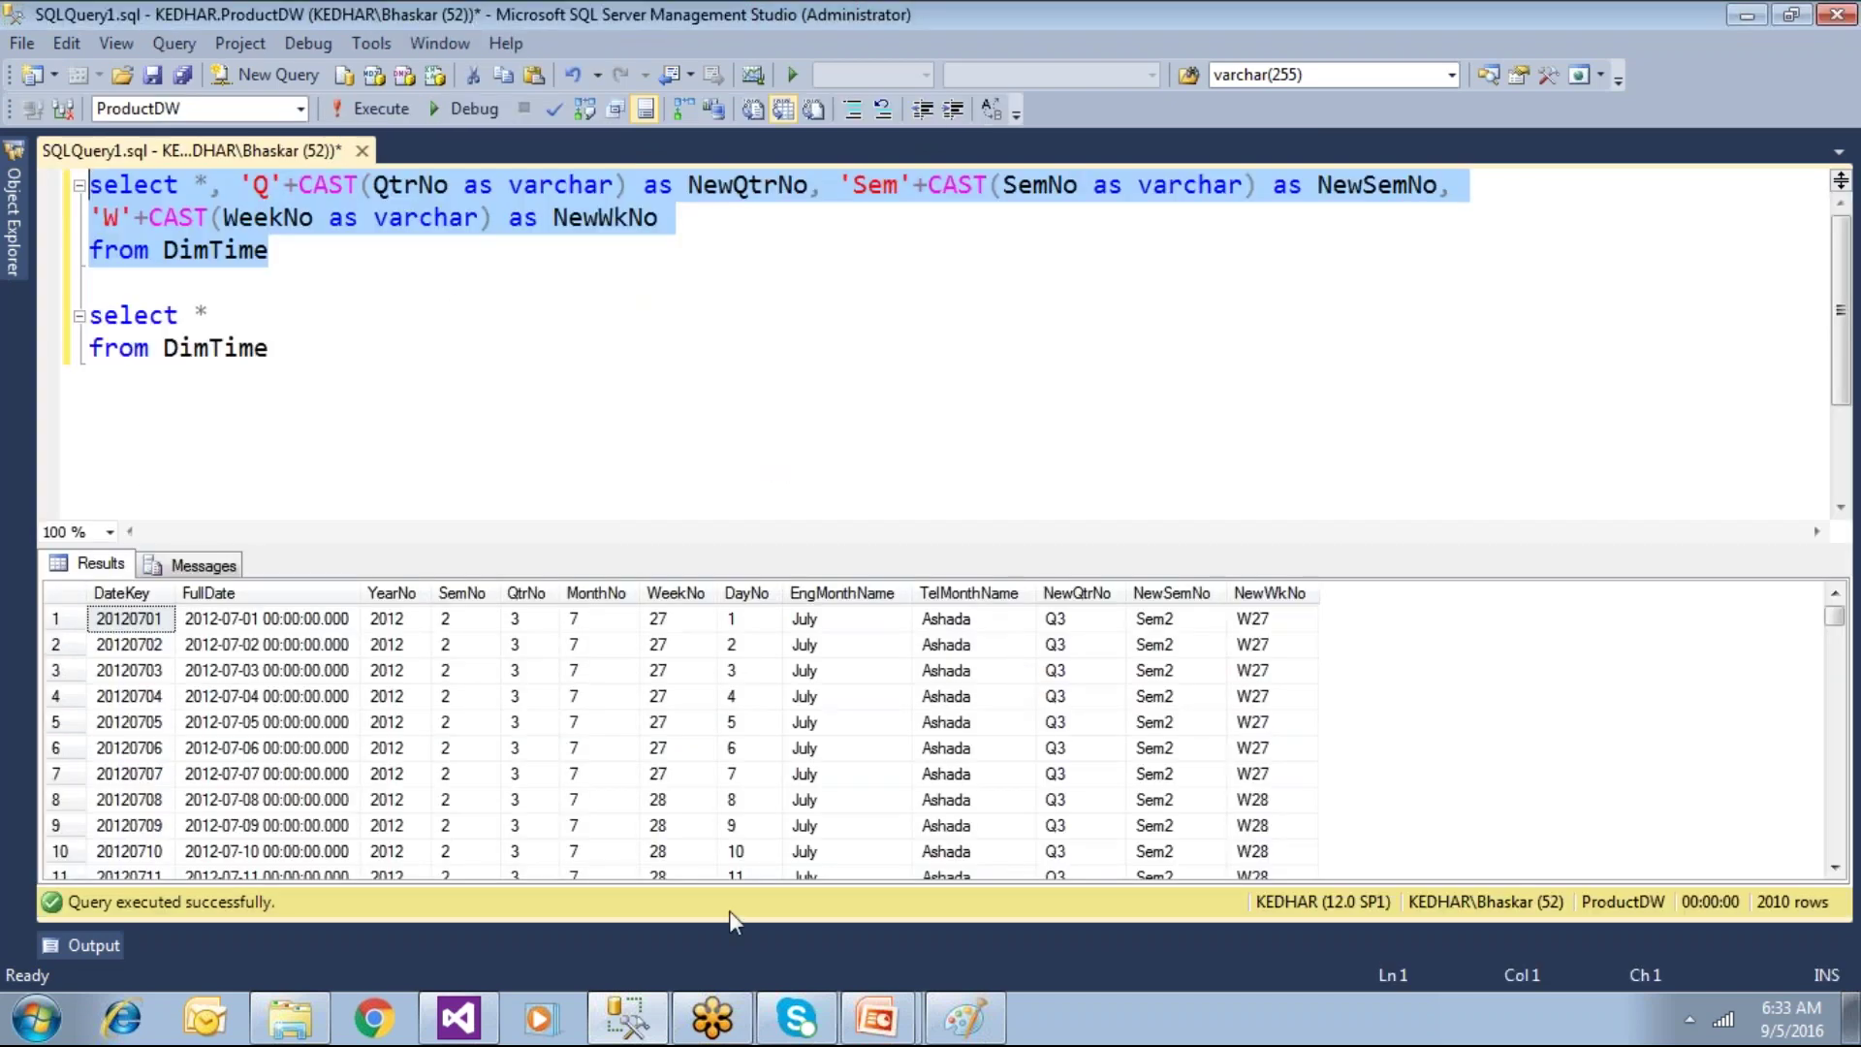
click(962, 1020)
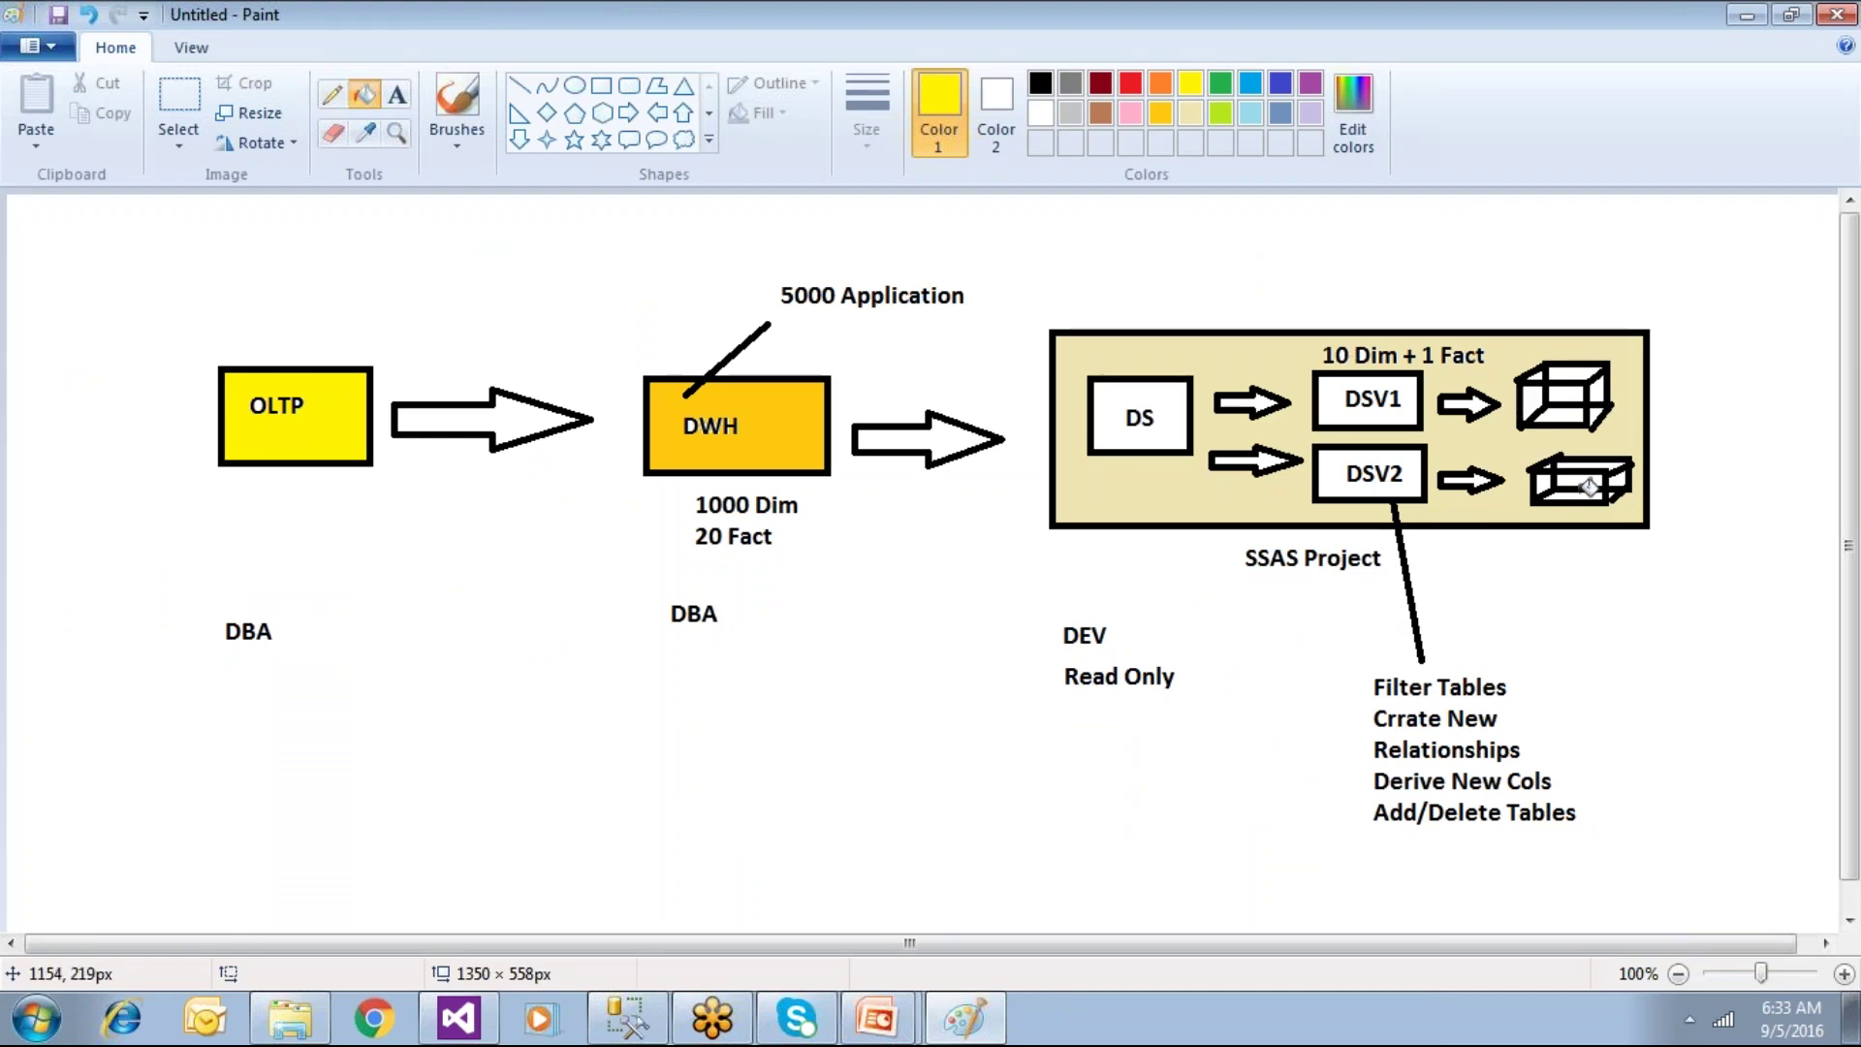
Step: Switch to Visual Studio and relate DimProduct to FactSales on ProductKey, with FactSales as destination and a logical primary key defined on it
click(483, 1025)
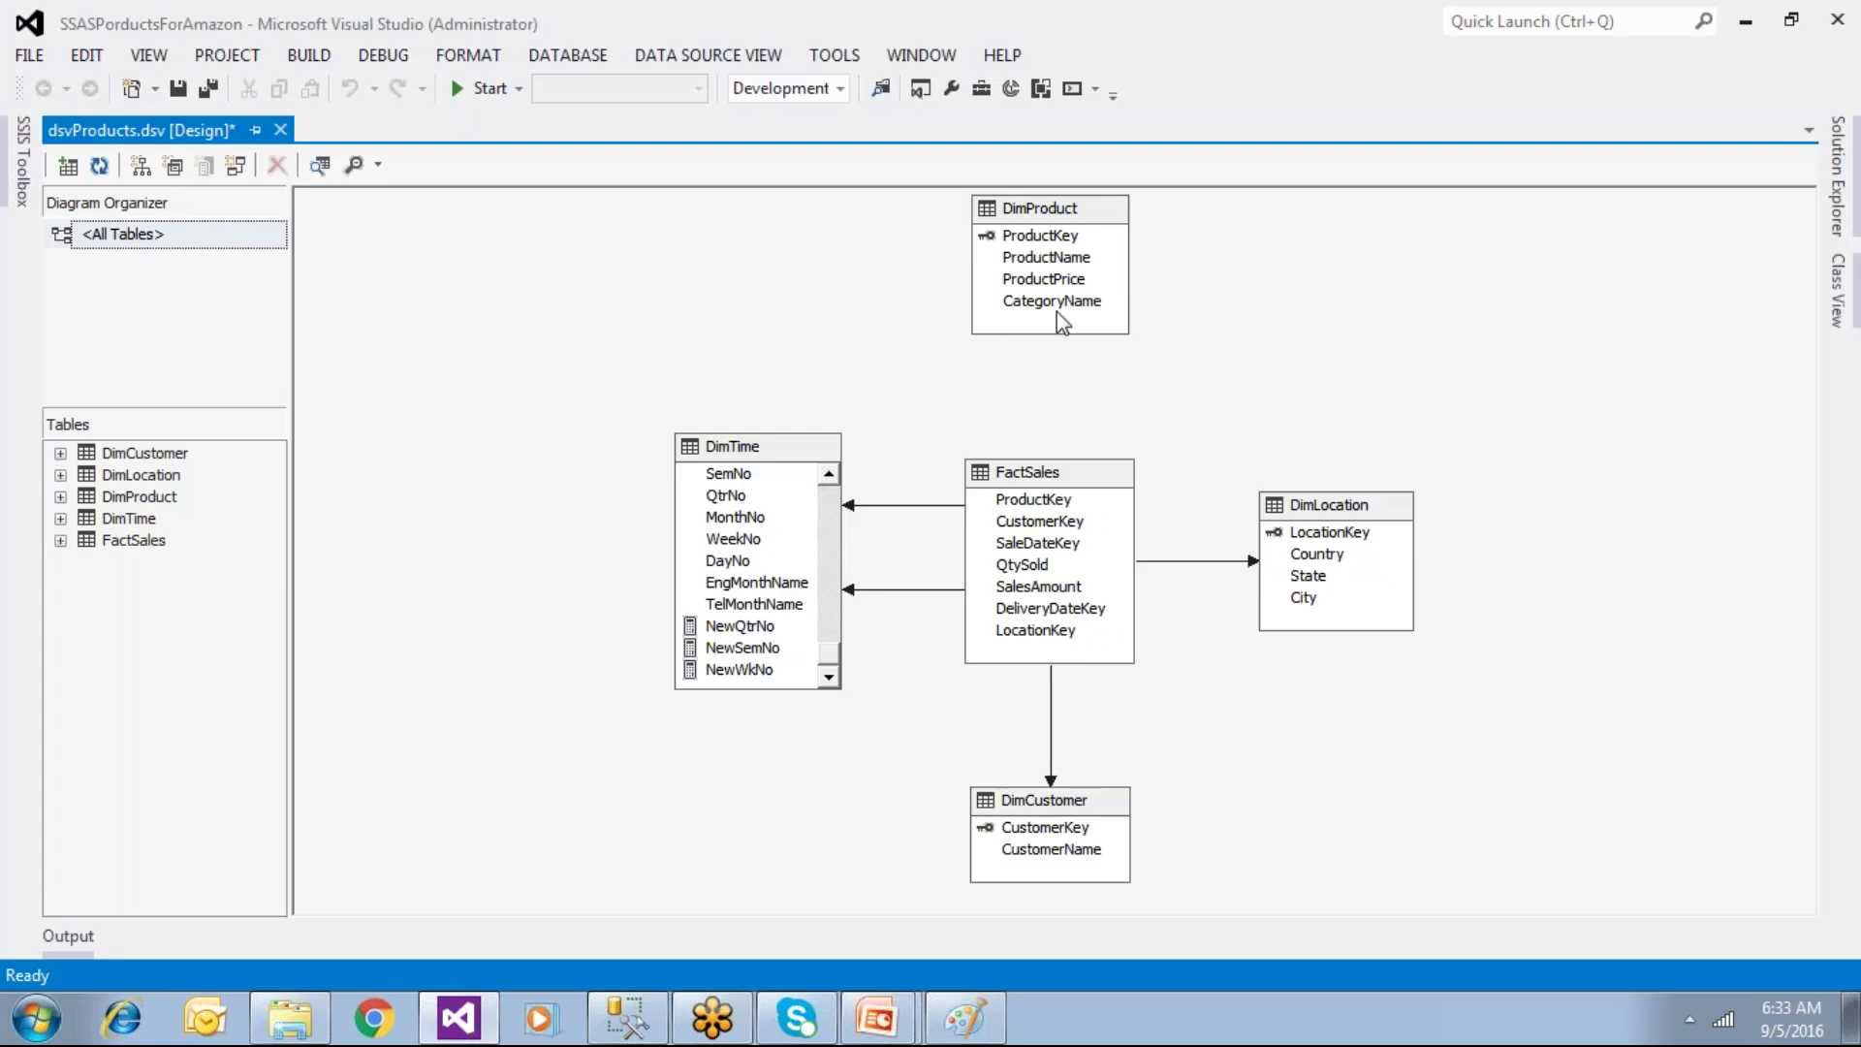
click(1083, 254)
drag(1082, 250, 1057, 500)
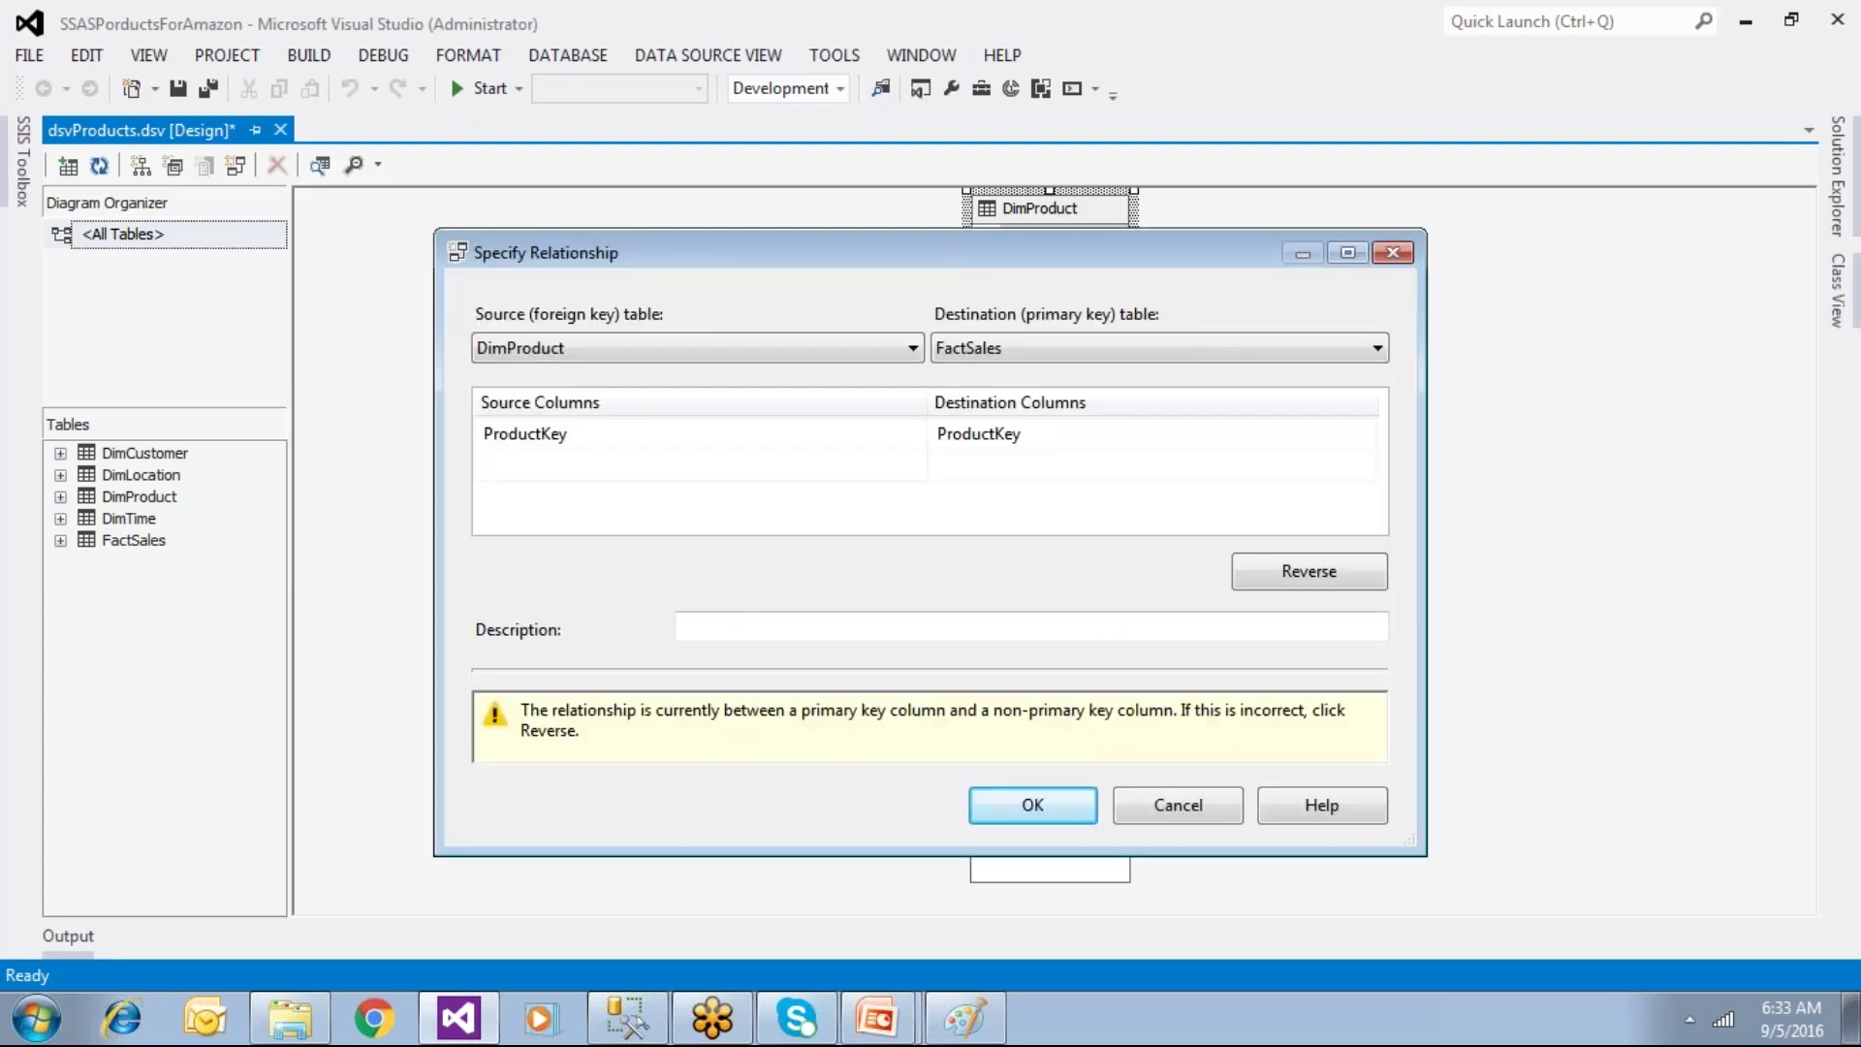
click(1013, 810)
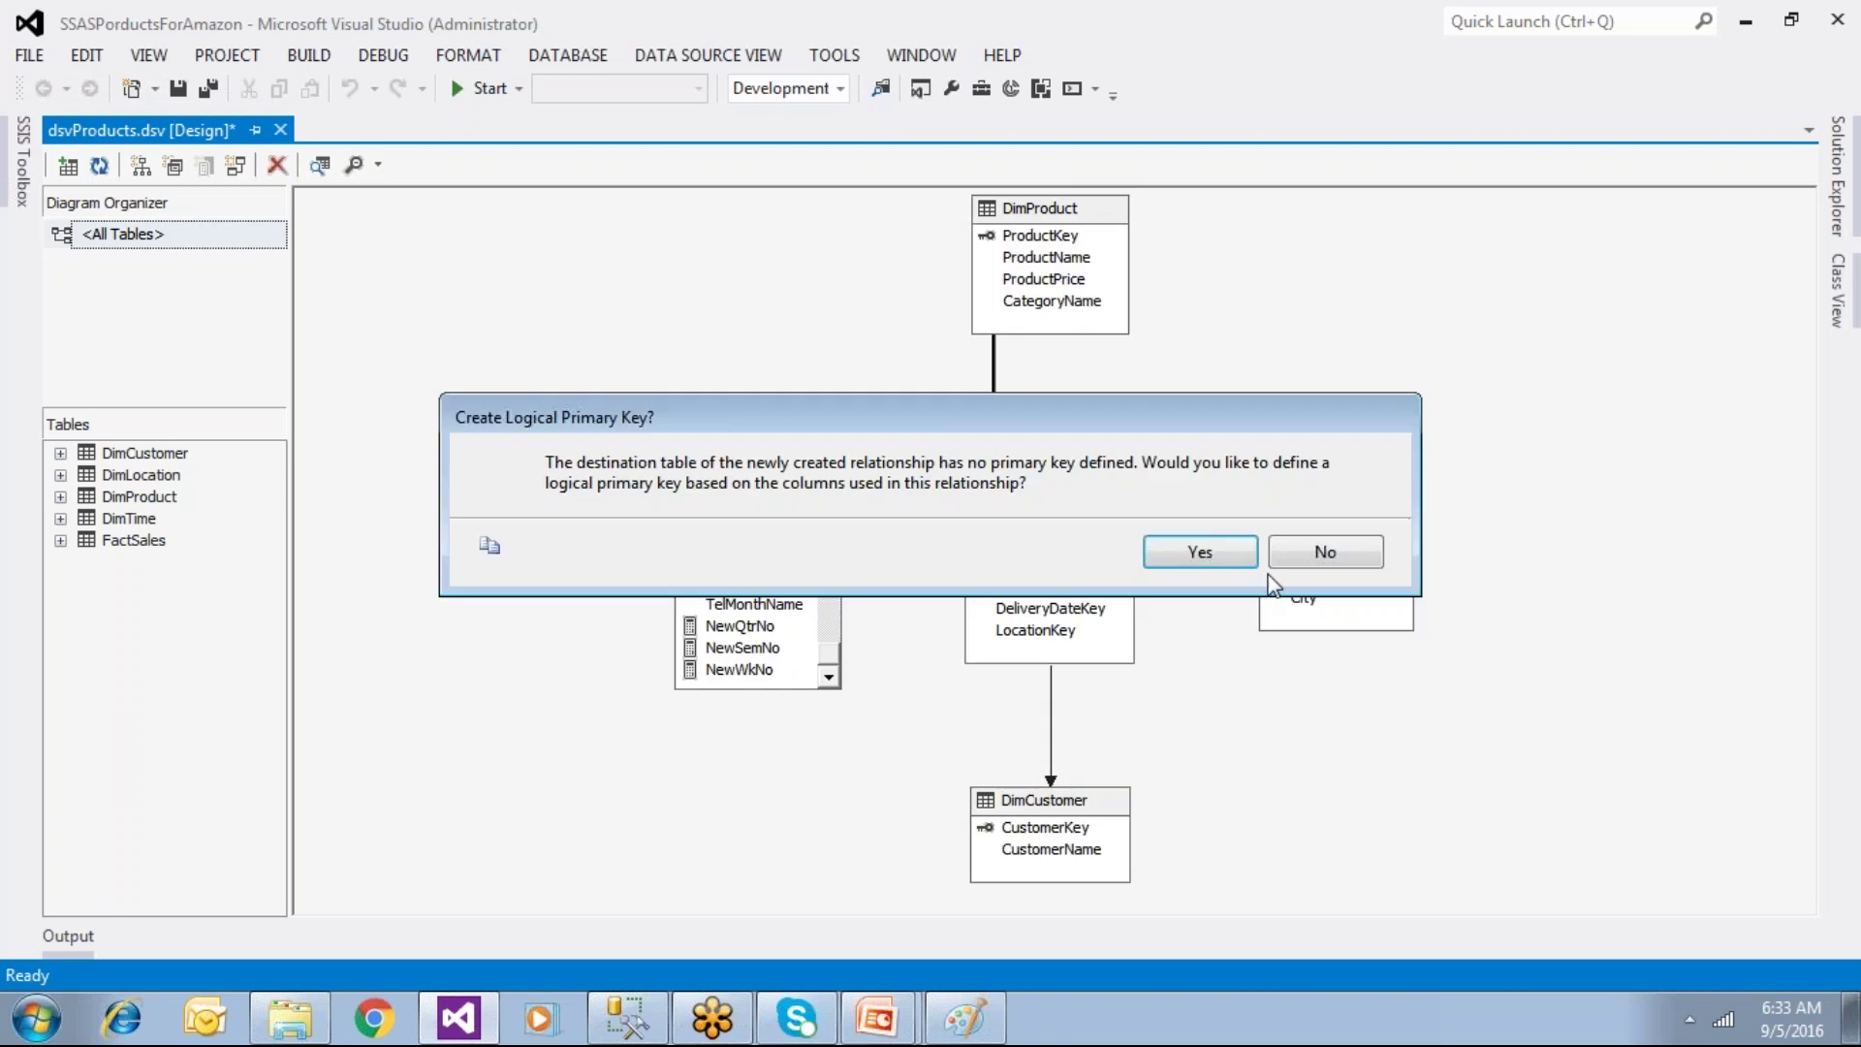
click(1196, 560)
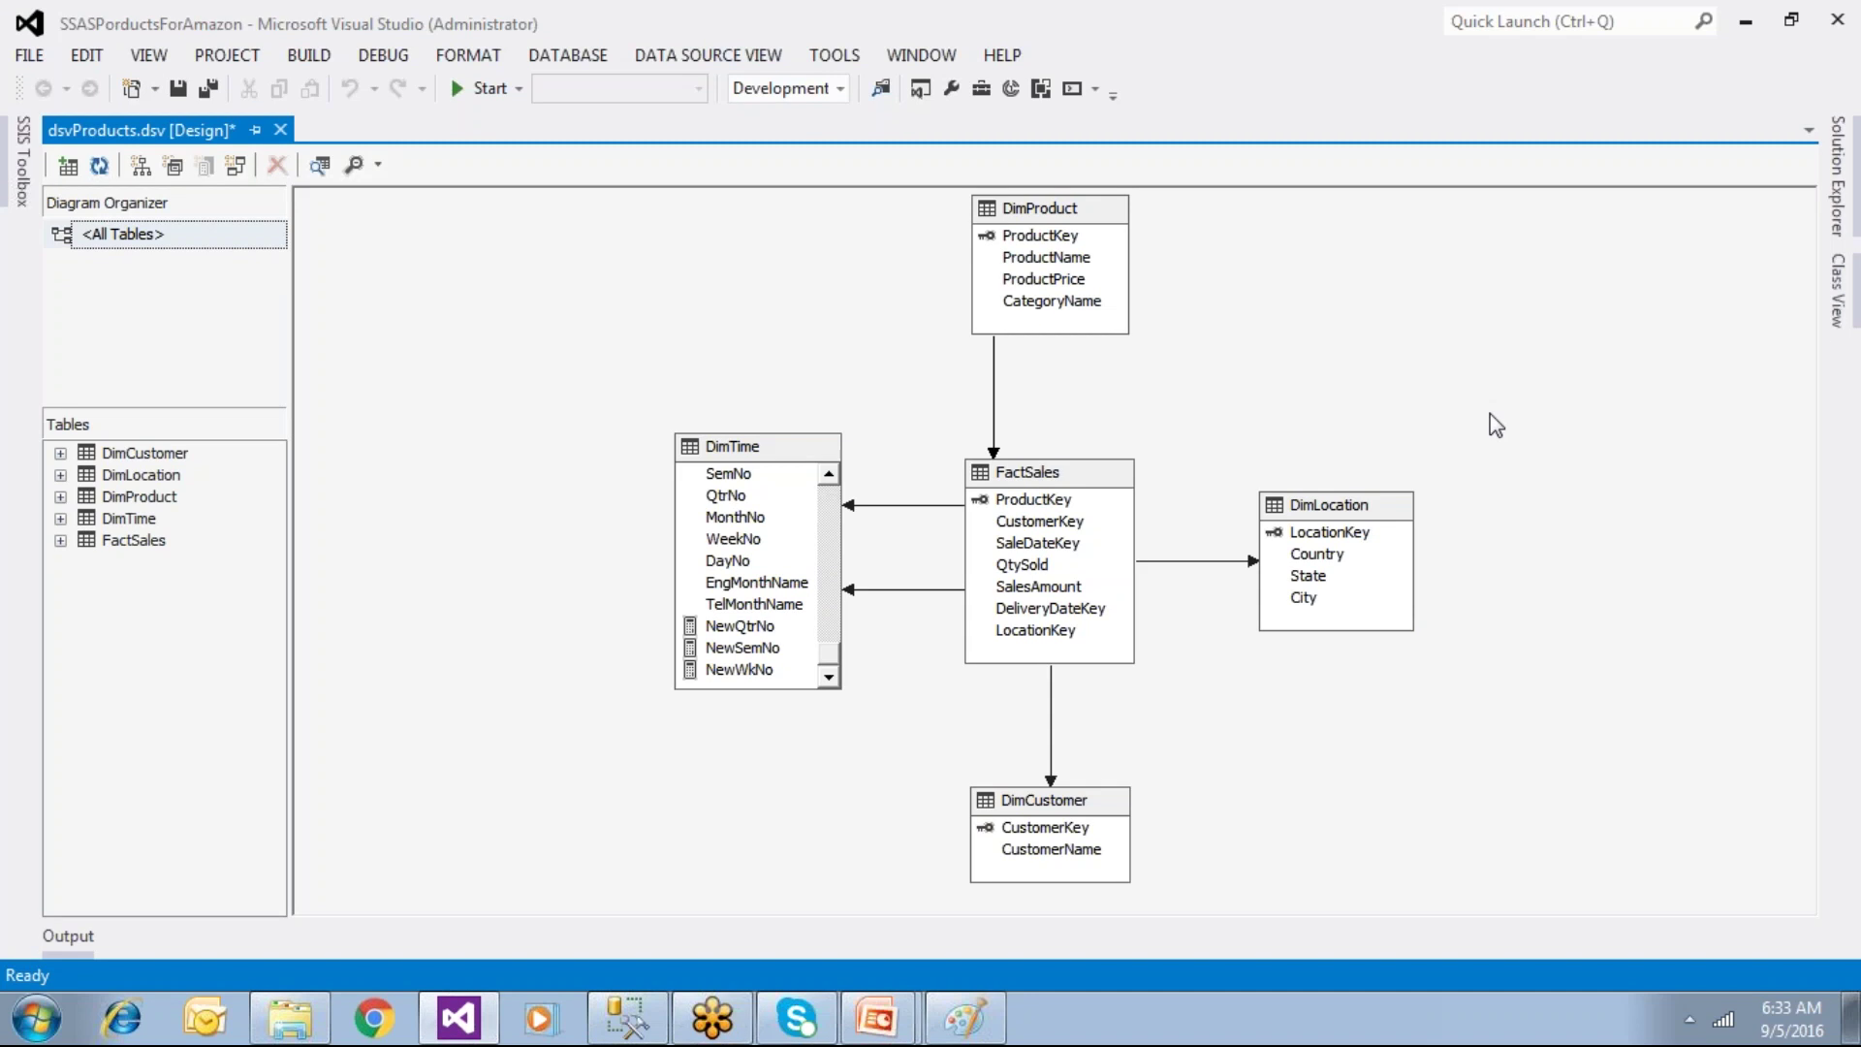
Step: Delete the relationship that runs from DimProduct to FactSales
click(991, 443)
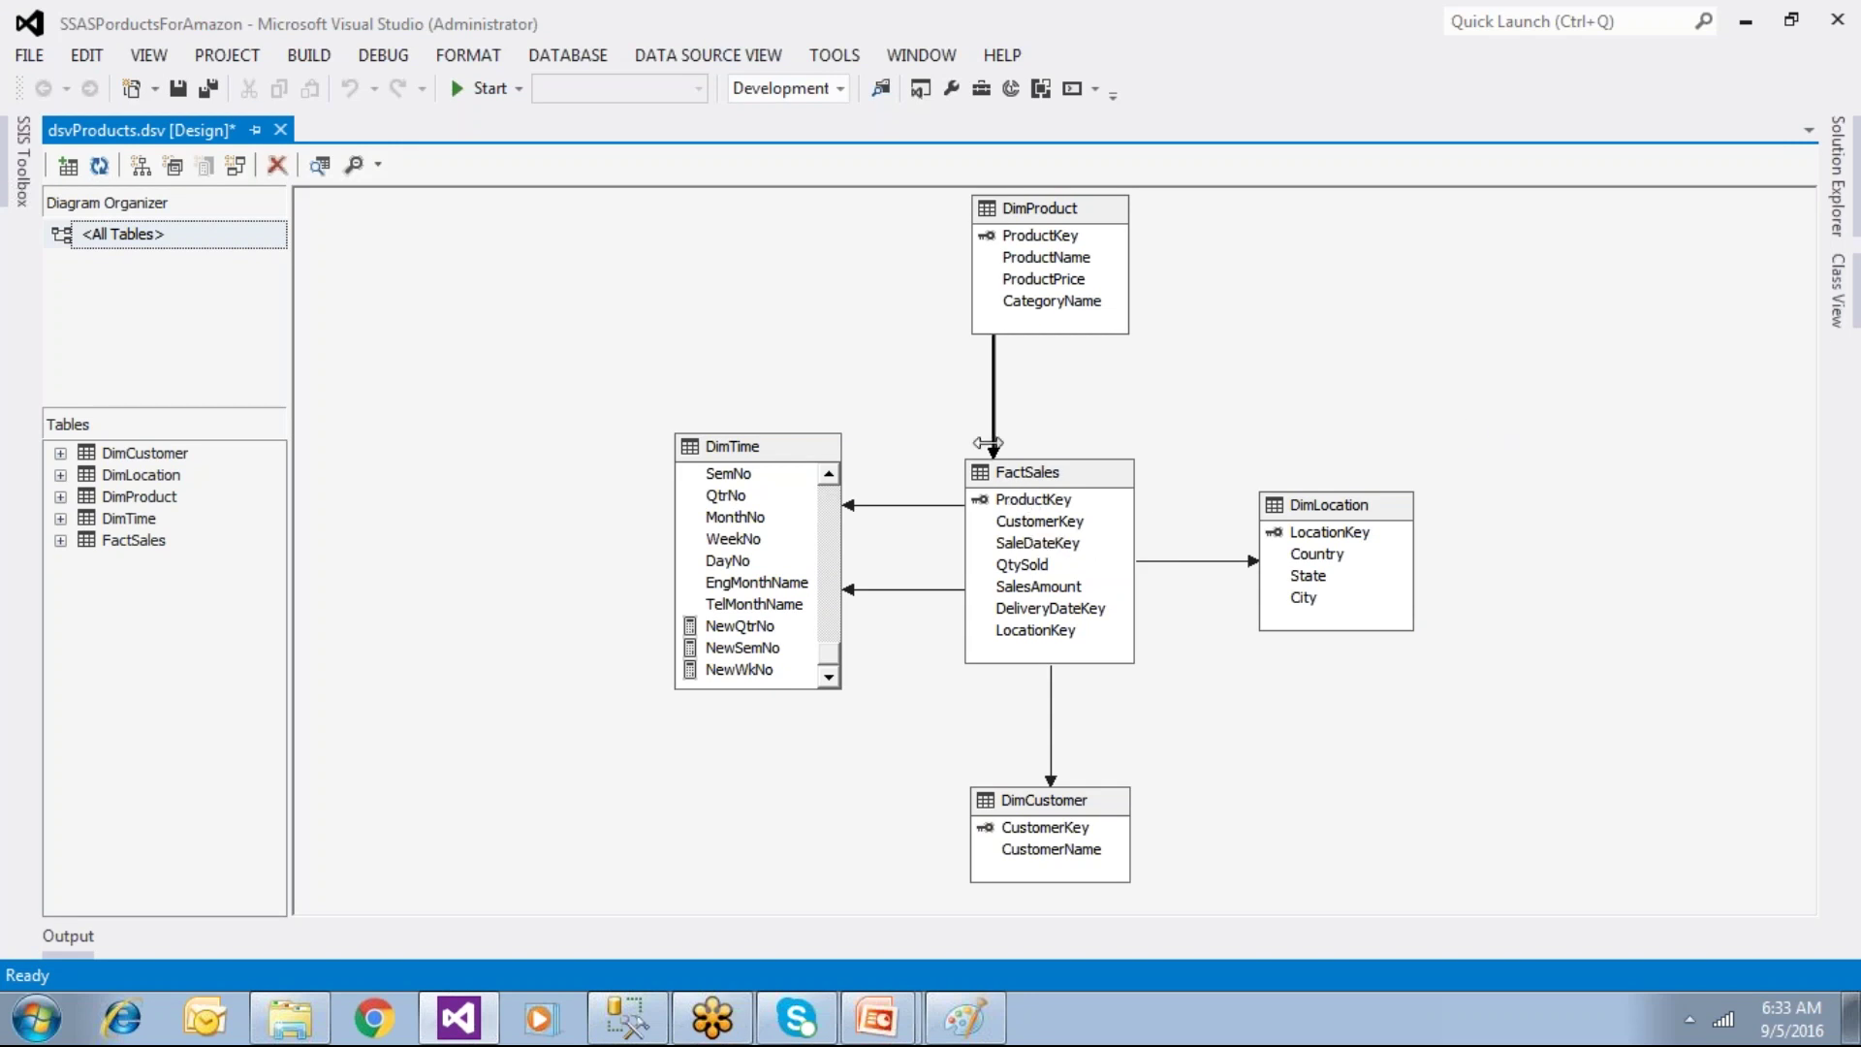
click(984, 505)
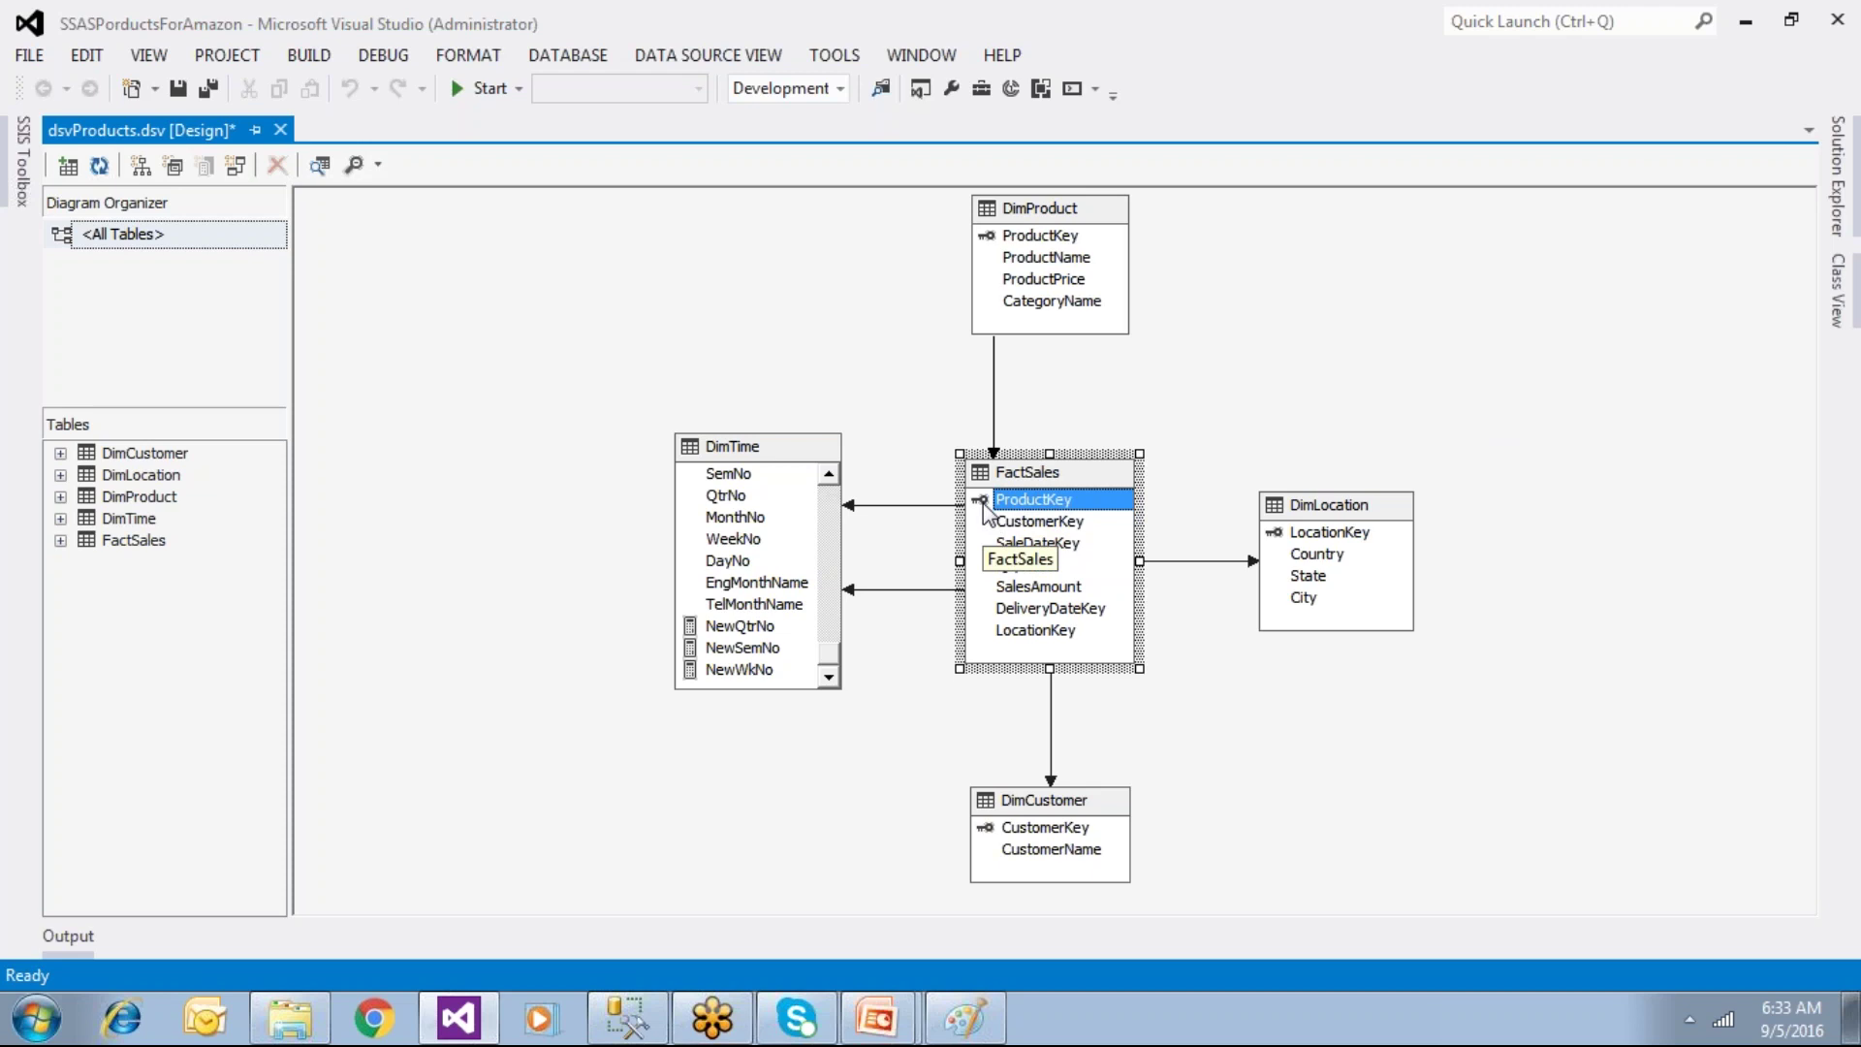
click(993, 436)
key(Delete)
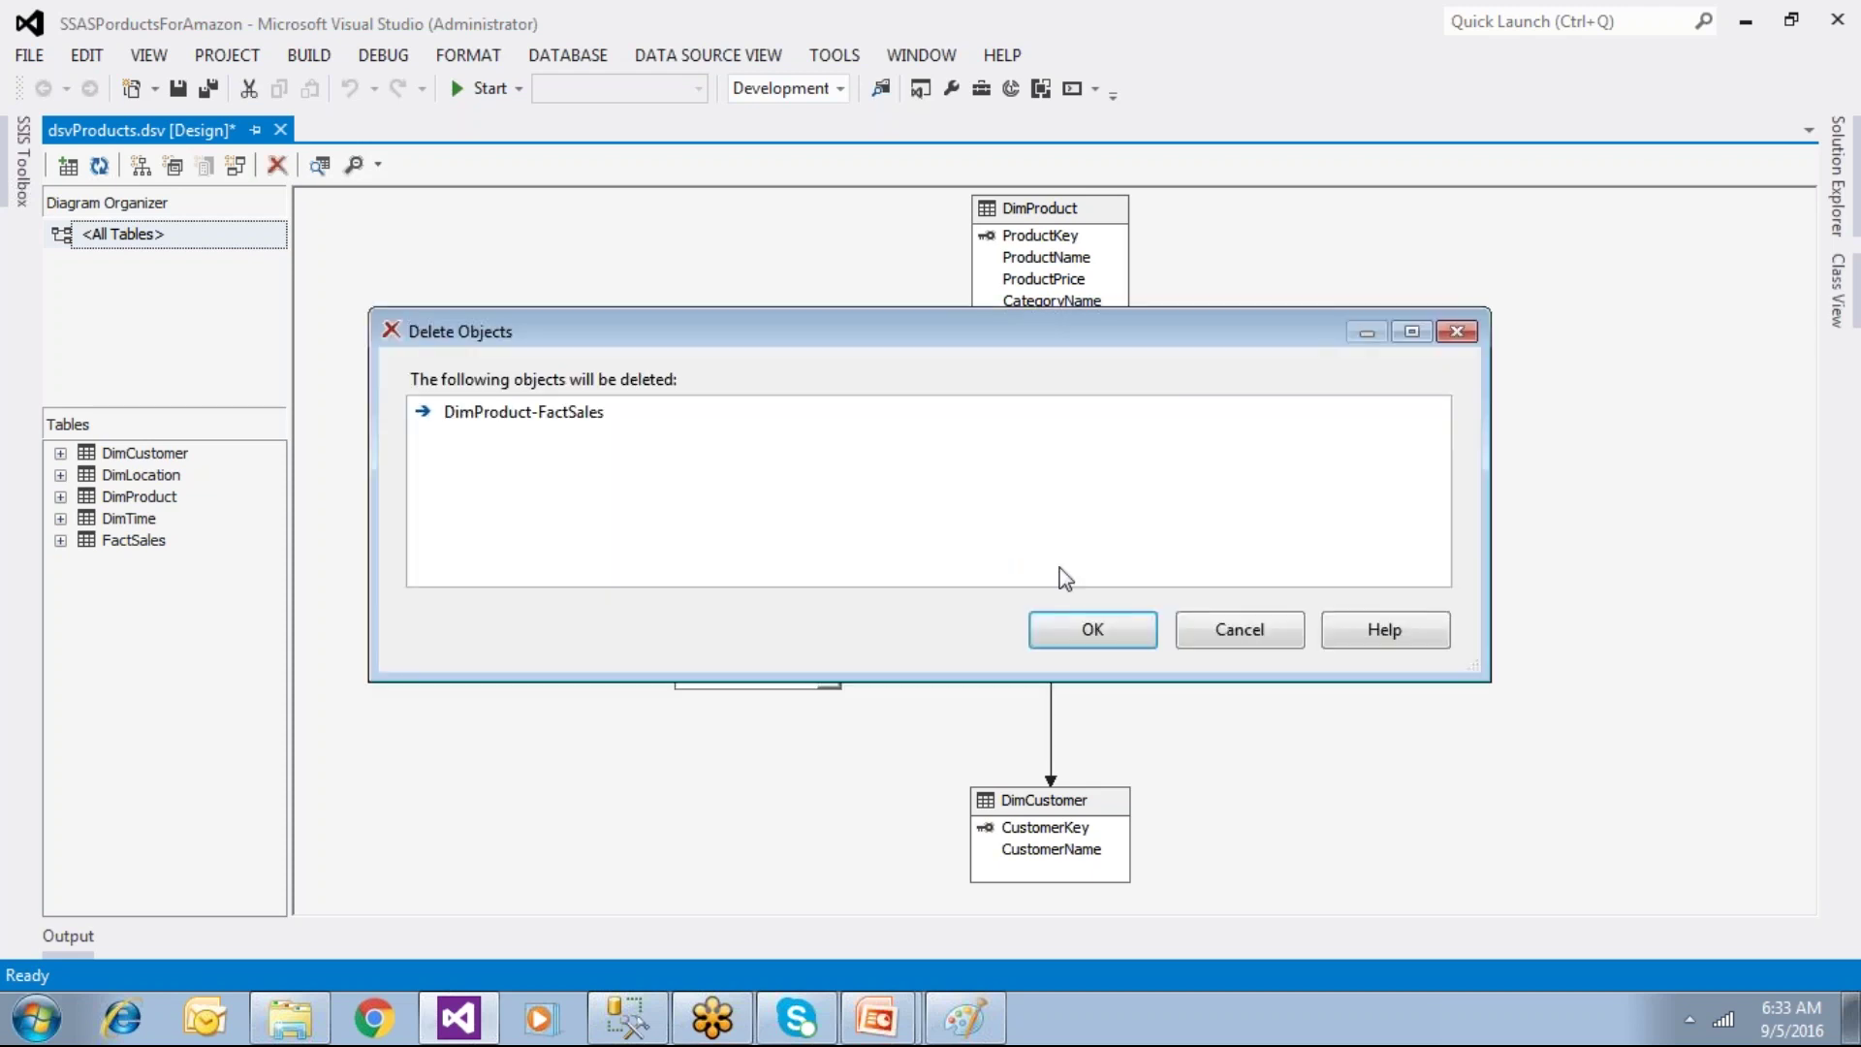
click(1074, 616)
Step: Remove the logical primary key from the ProductKey column of FactSales
click(991, 500)
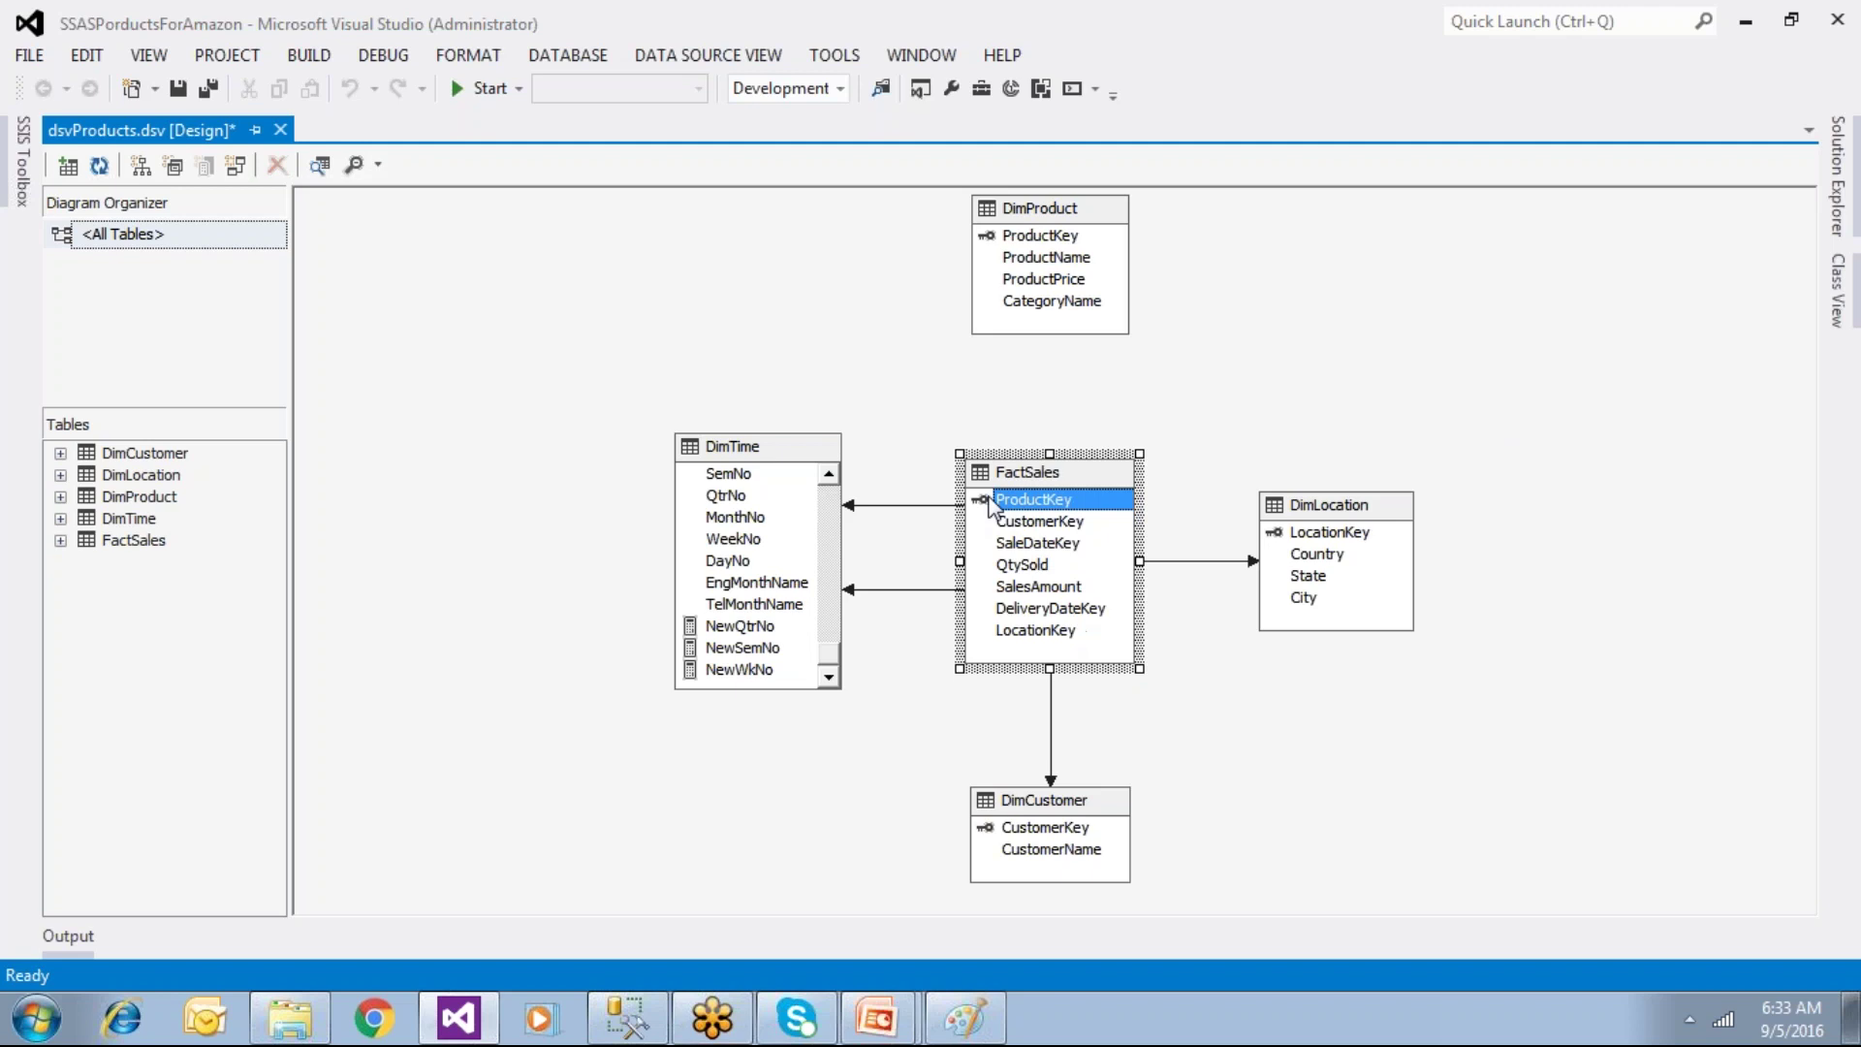
right_click(990, 504)
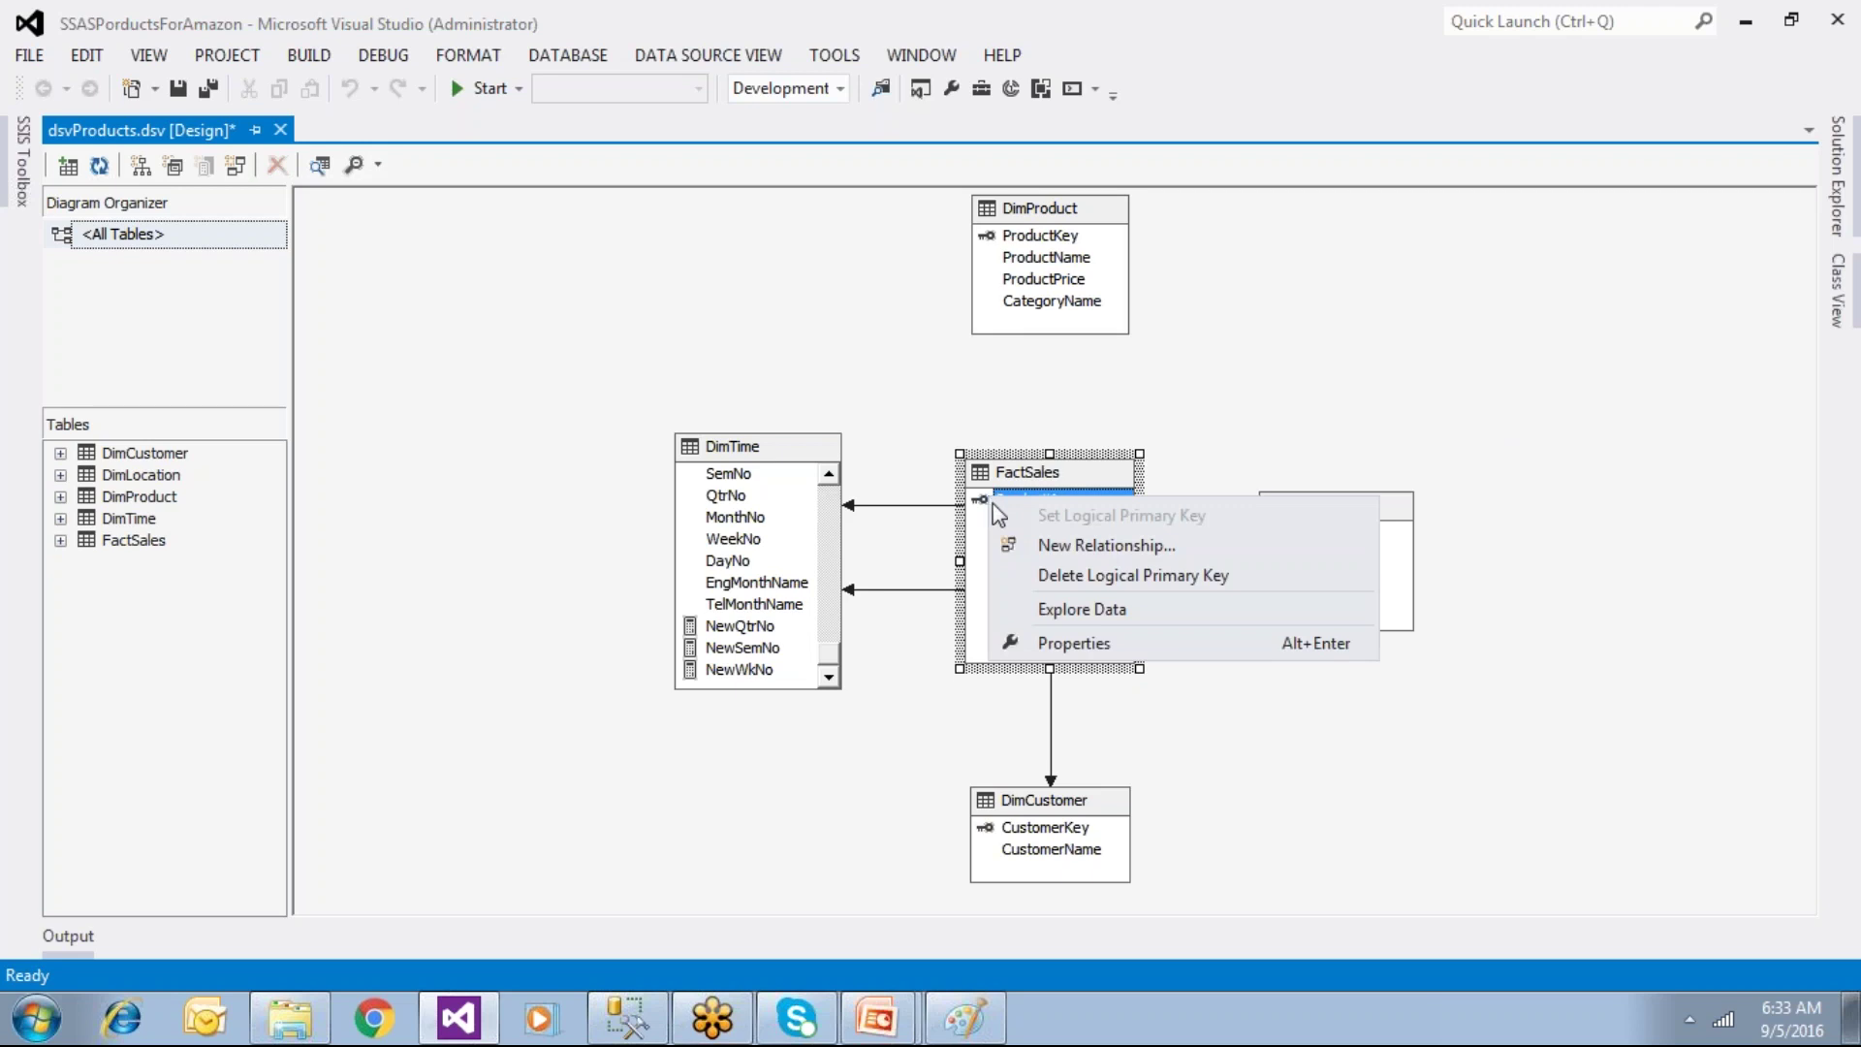
click(1083, 574)
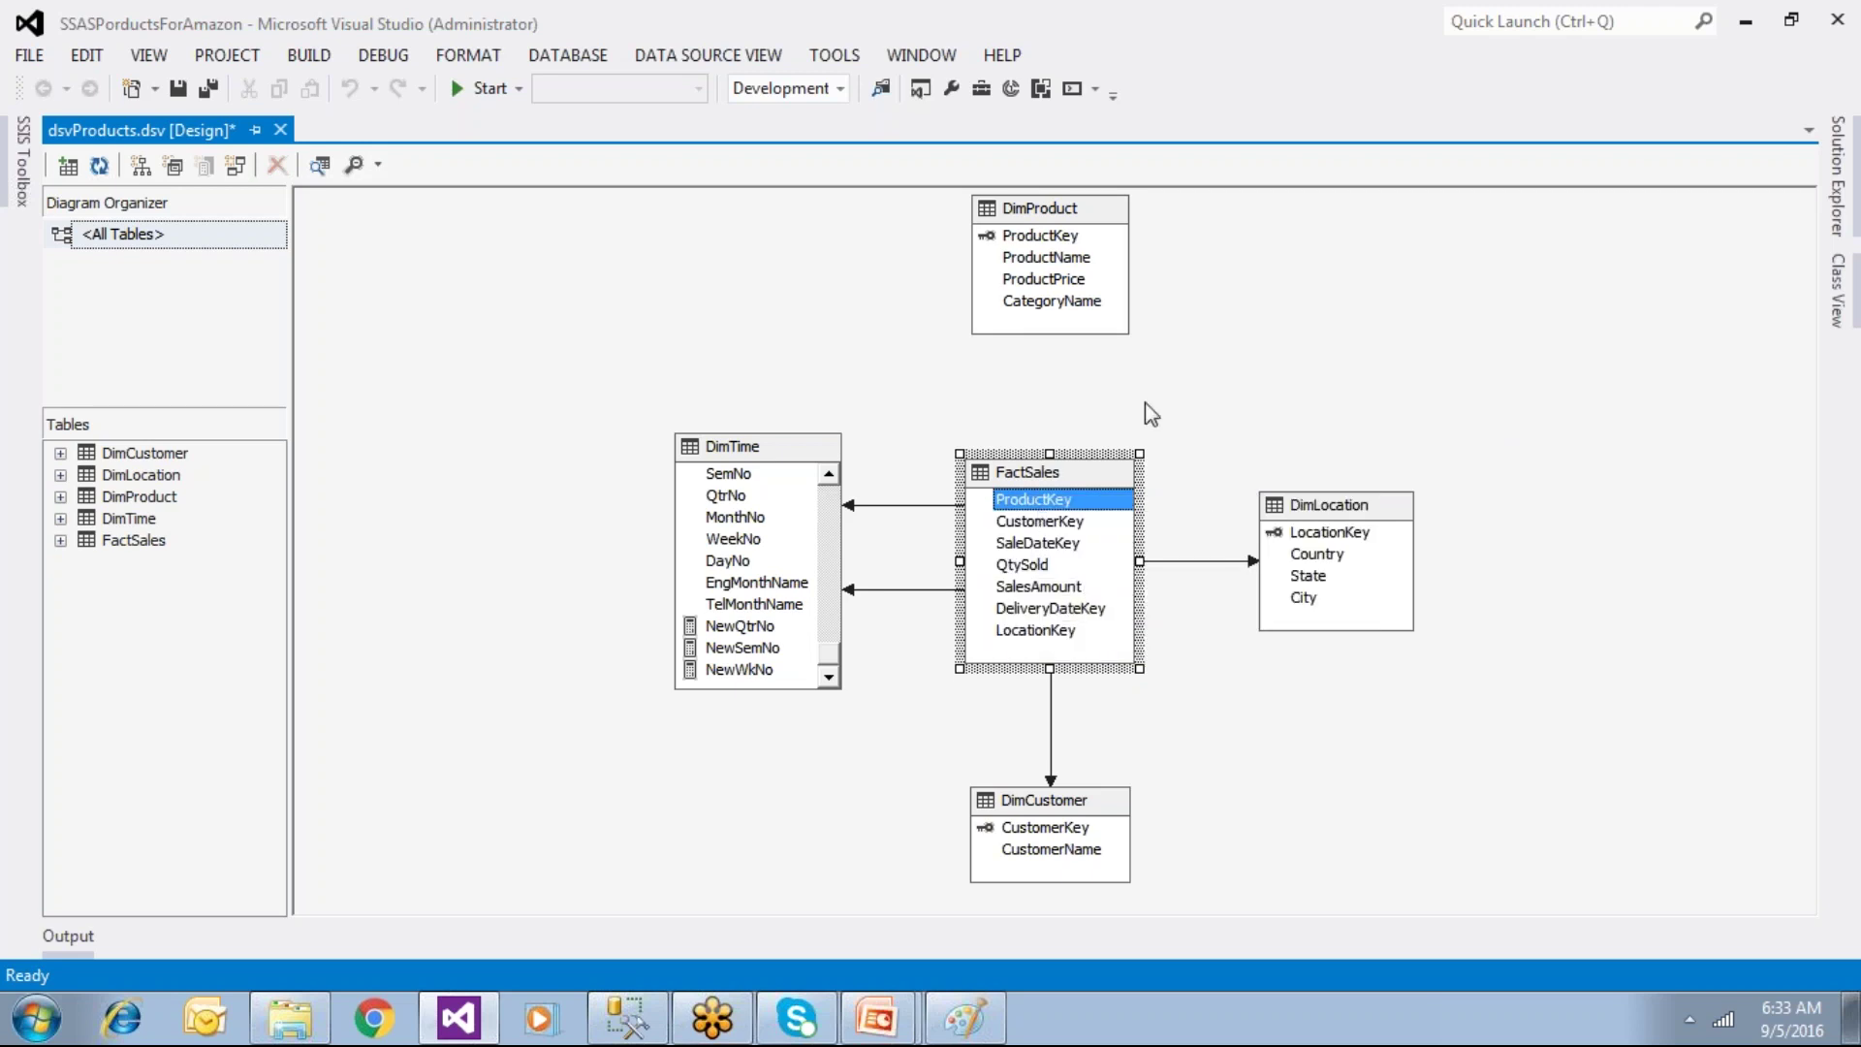
Step: Create a relationship from ProductKey in FactSales to ProductKey in DimProduct and save the data source view
click(1054, 241)
ctrl+click(1042, 501)
drag(1044, 509, 1032, 242)
click(1357, 314)
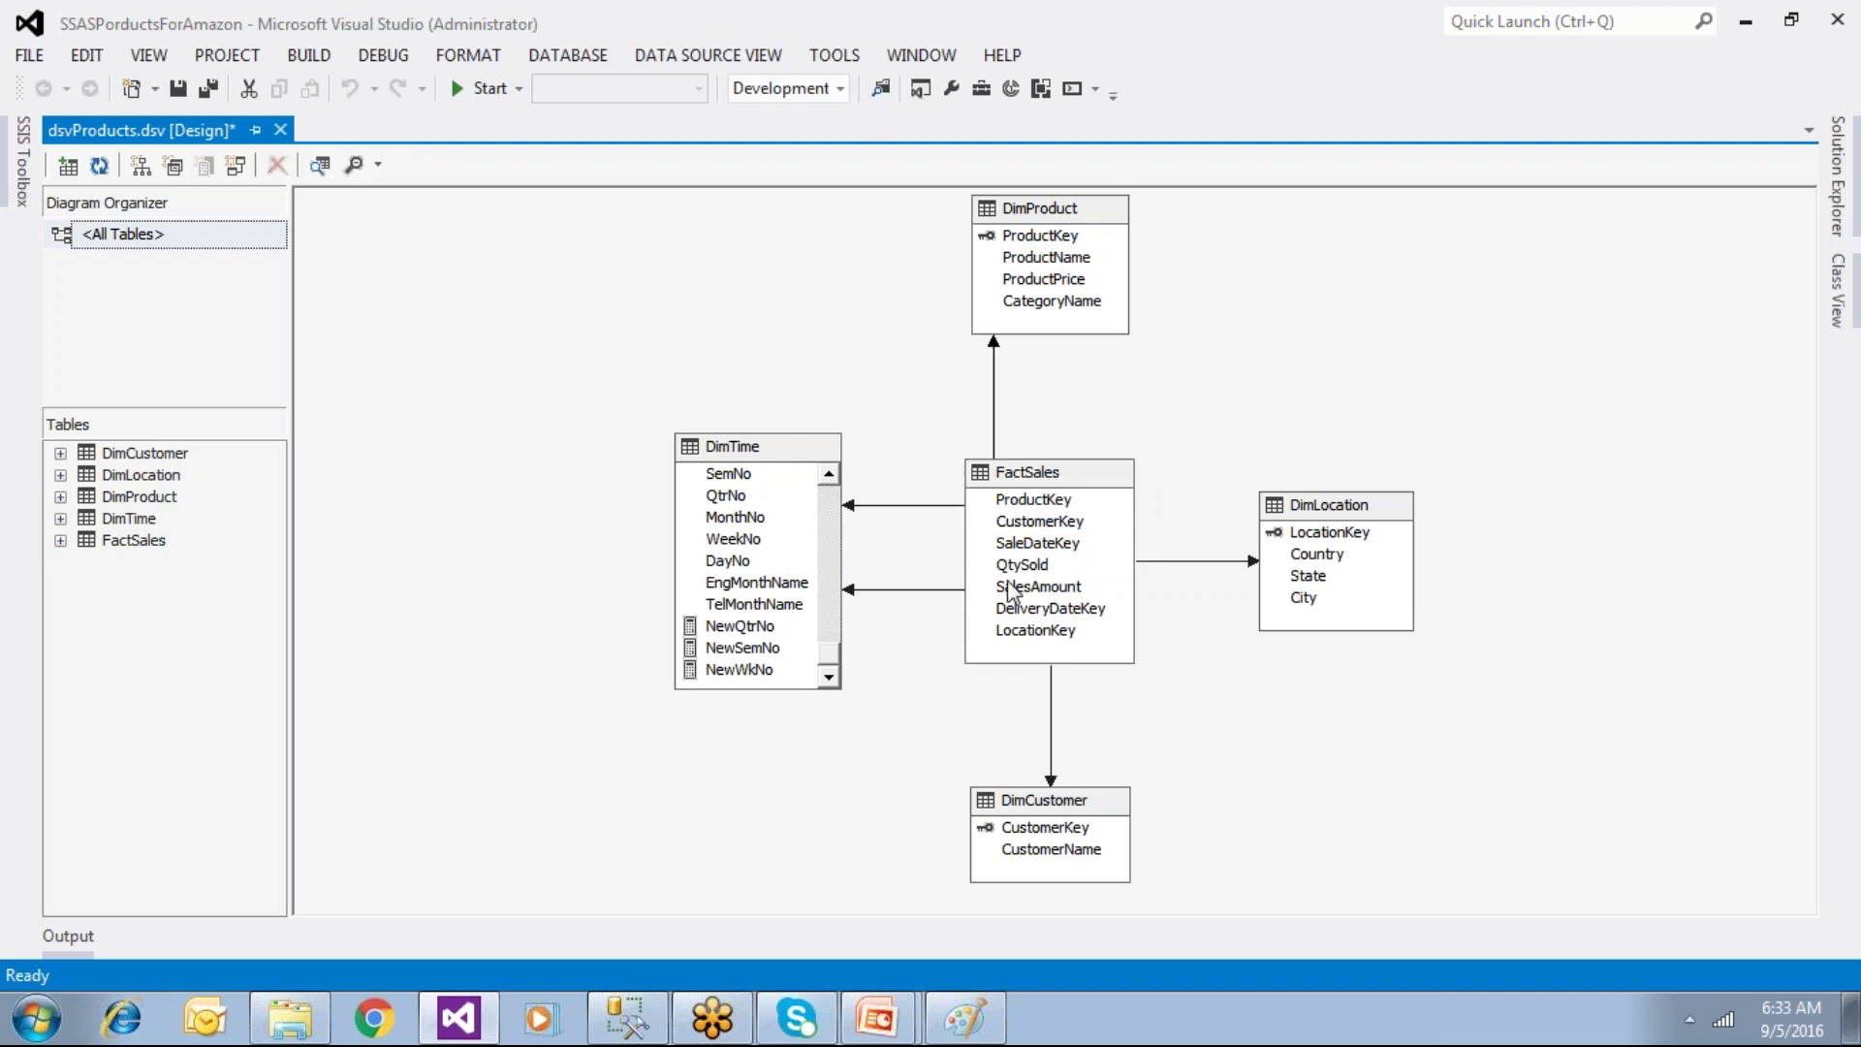
key(ctrl+s)
right_click(514, 255)
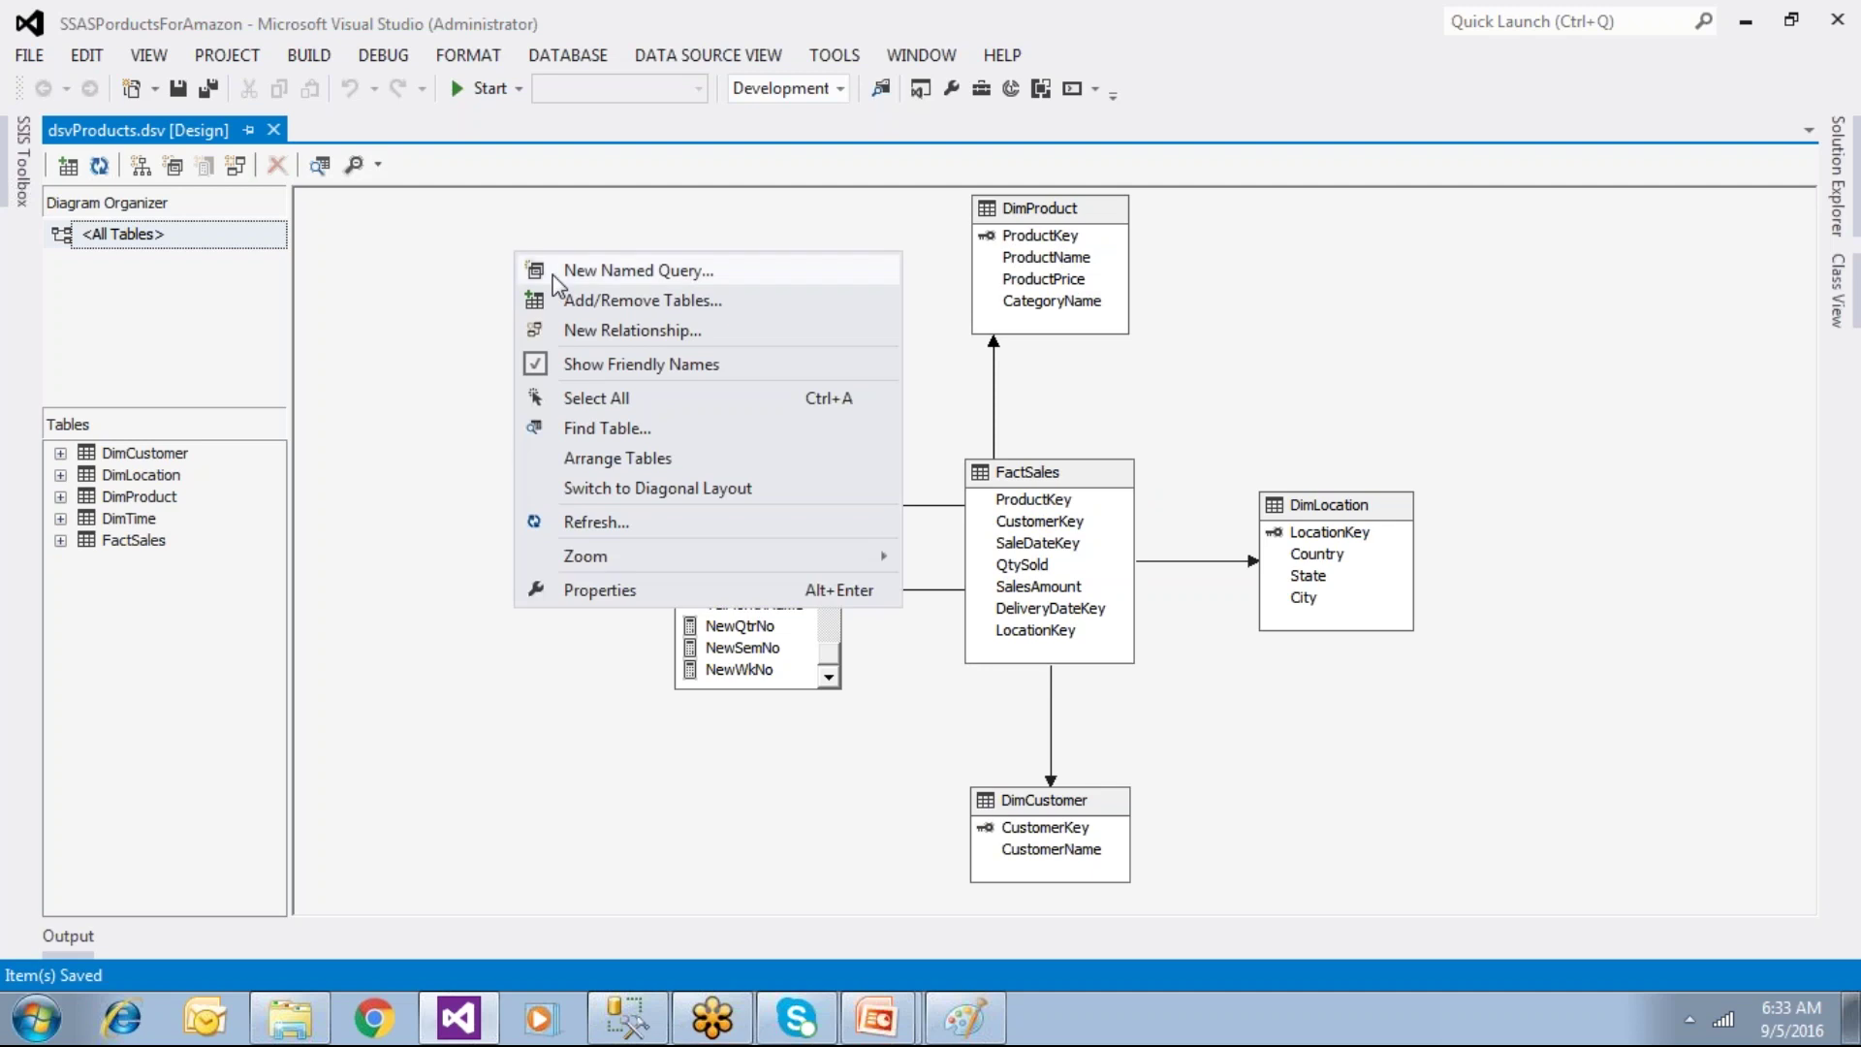
click(553, 276)
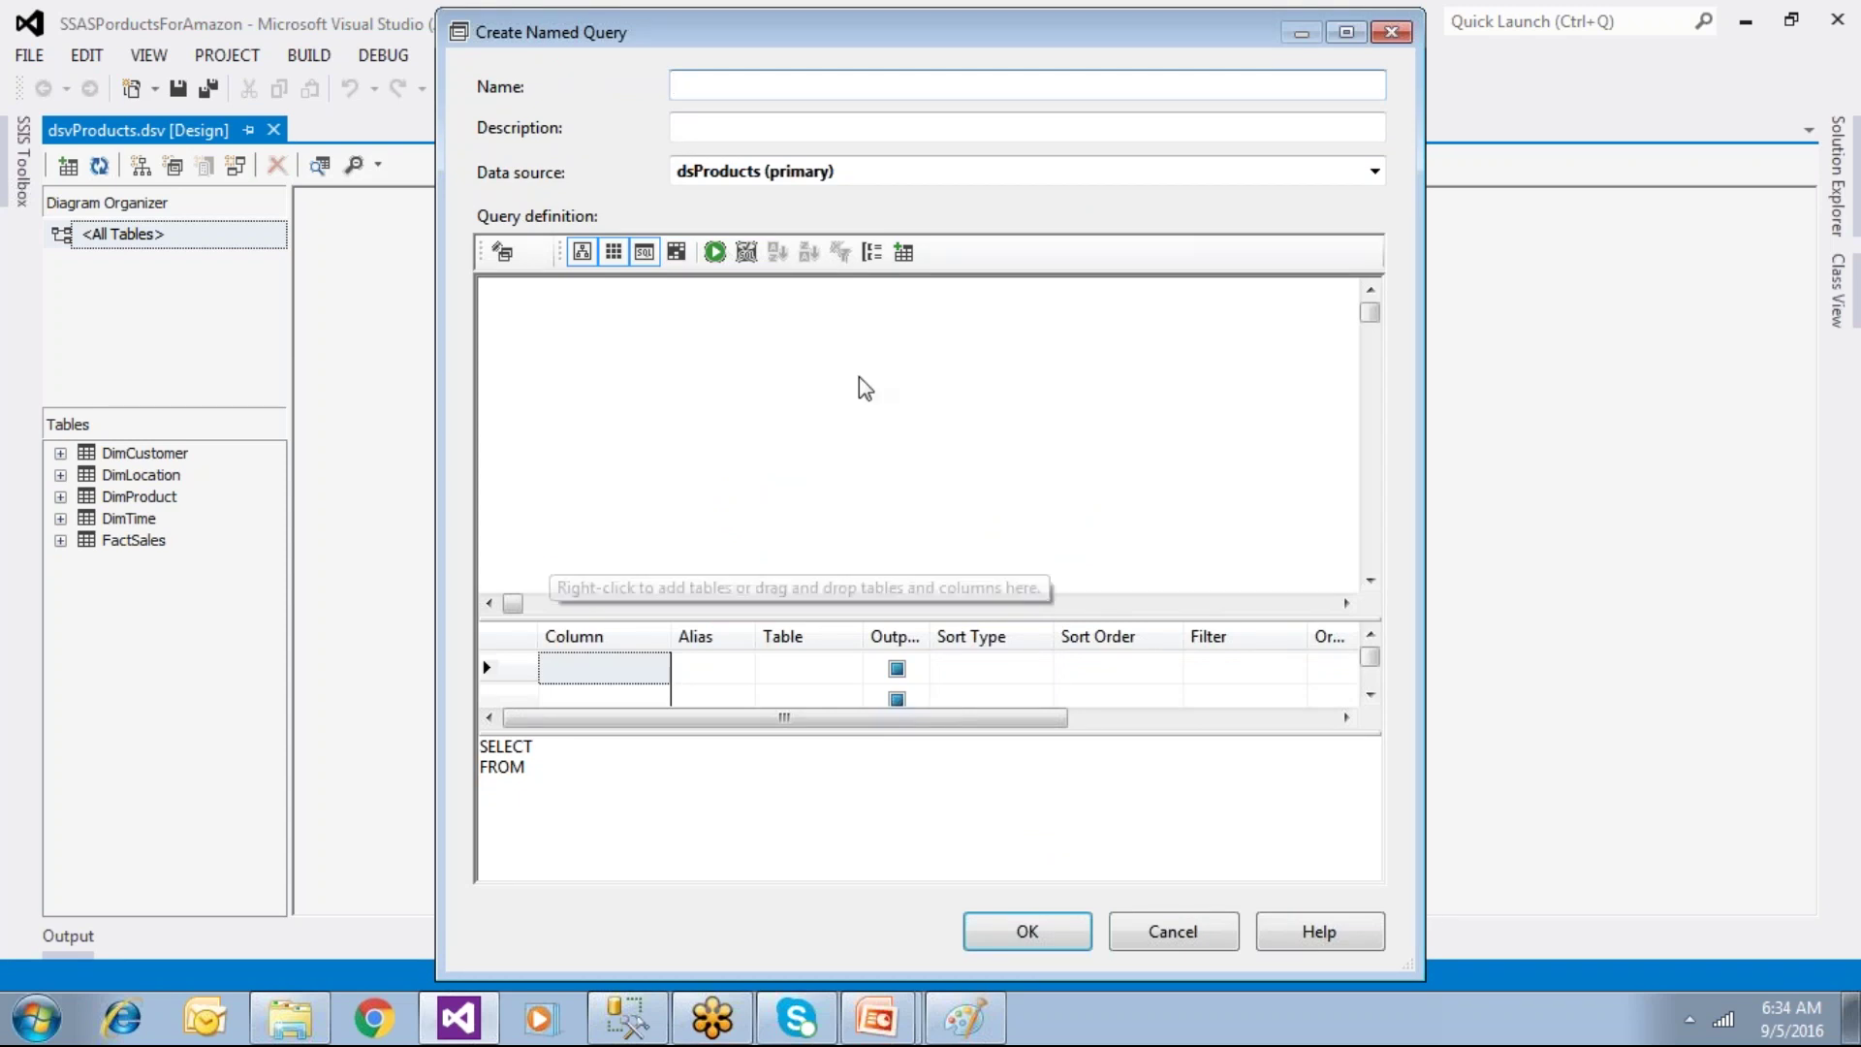
click(1173, 932)
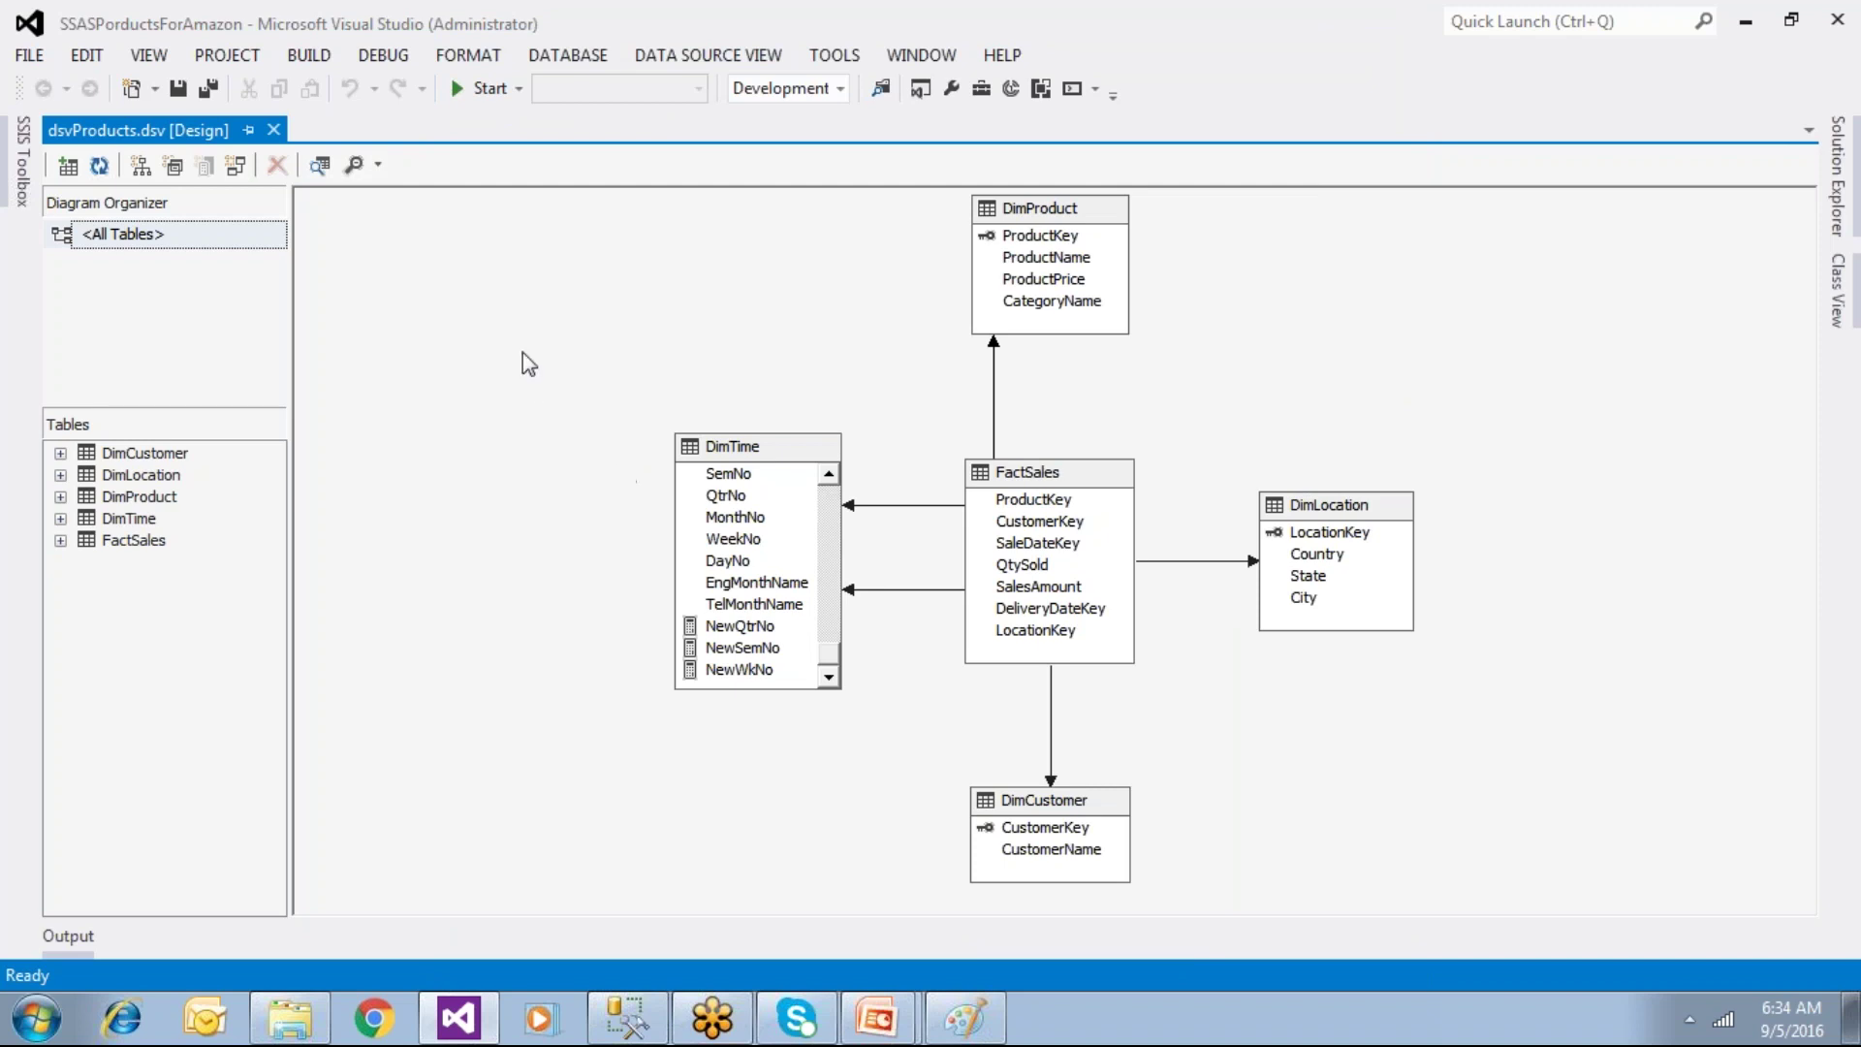
right_click(506, 303)
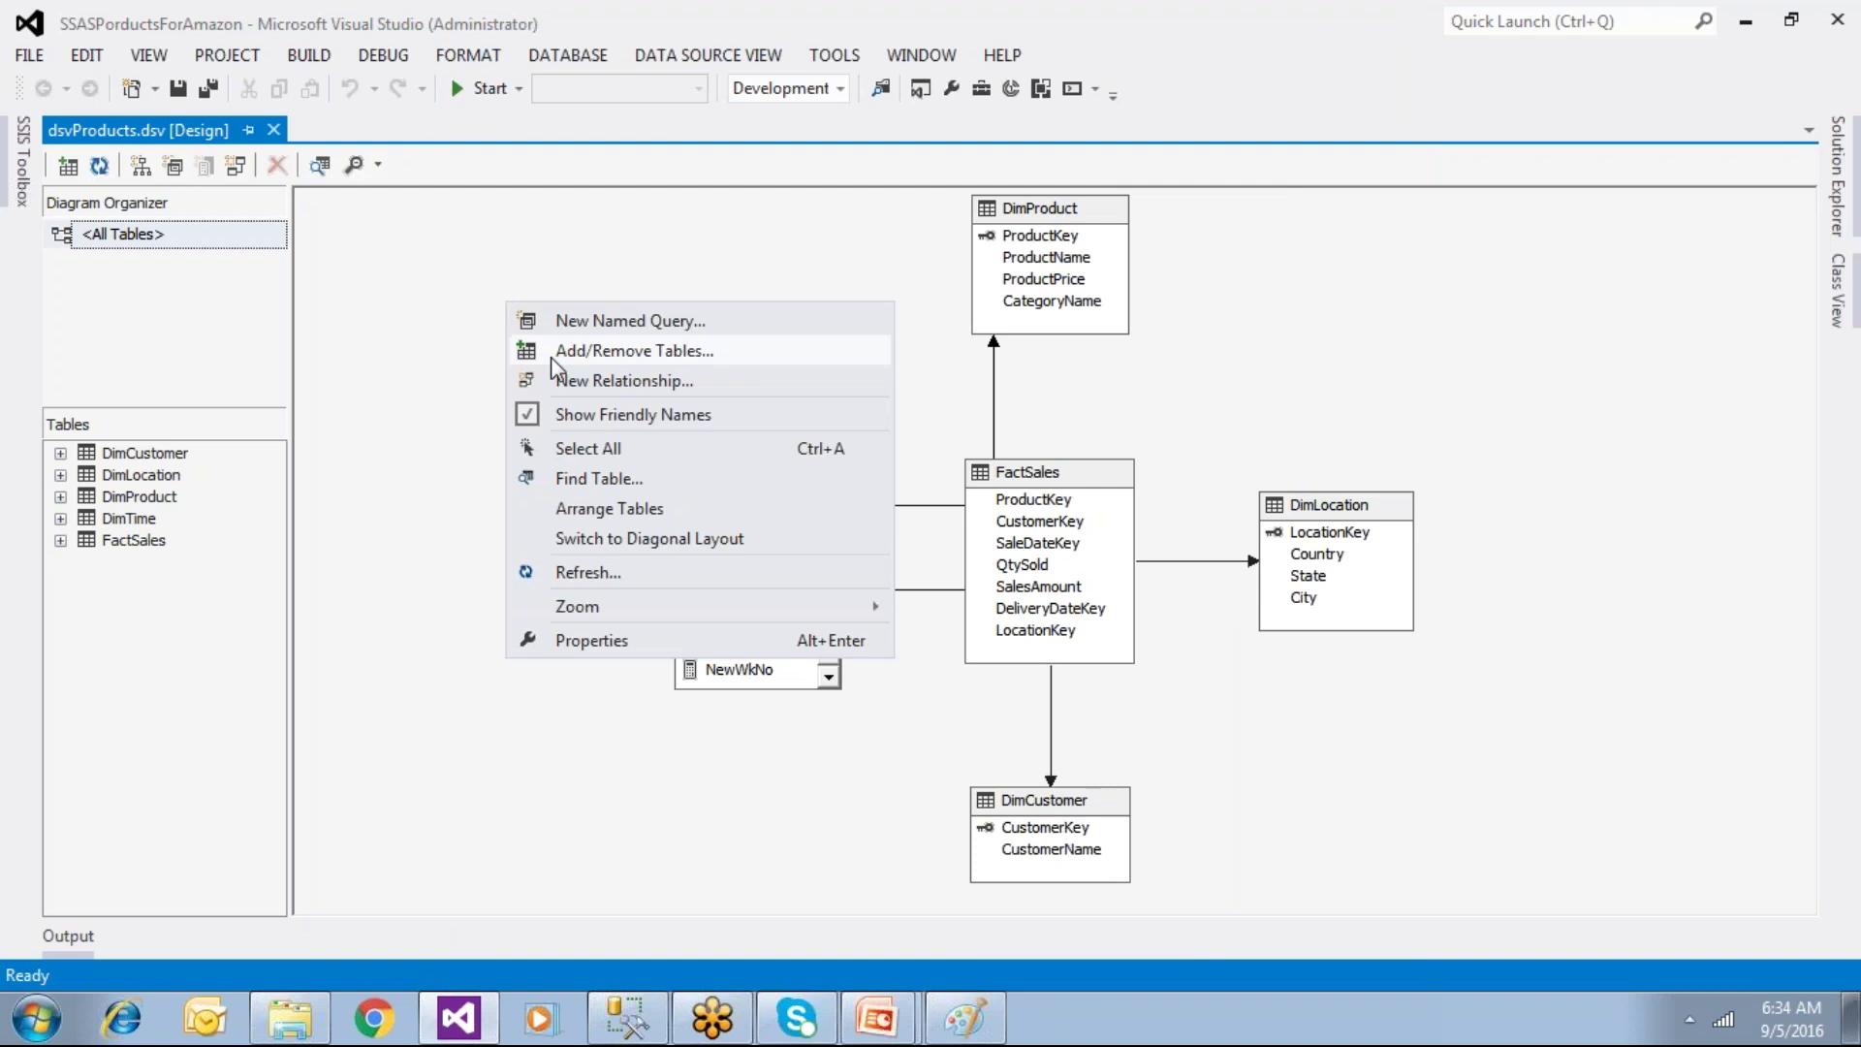
click(1330, 516)
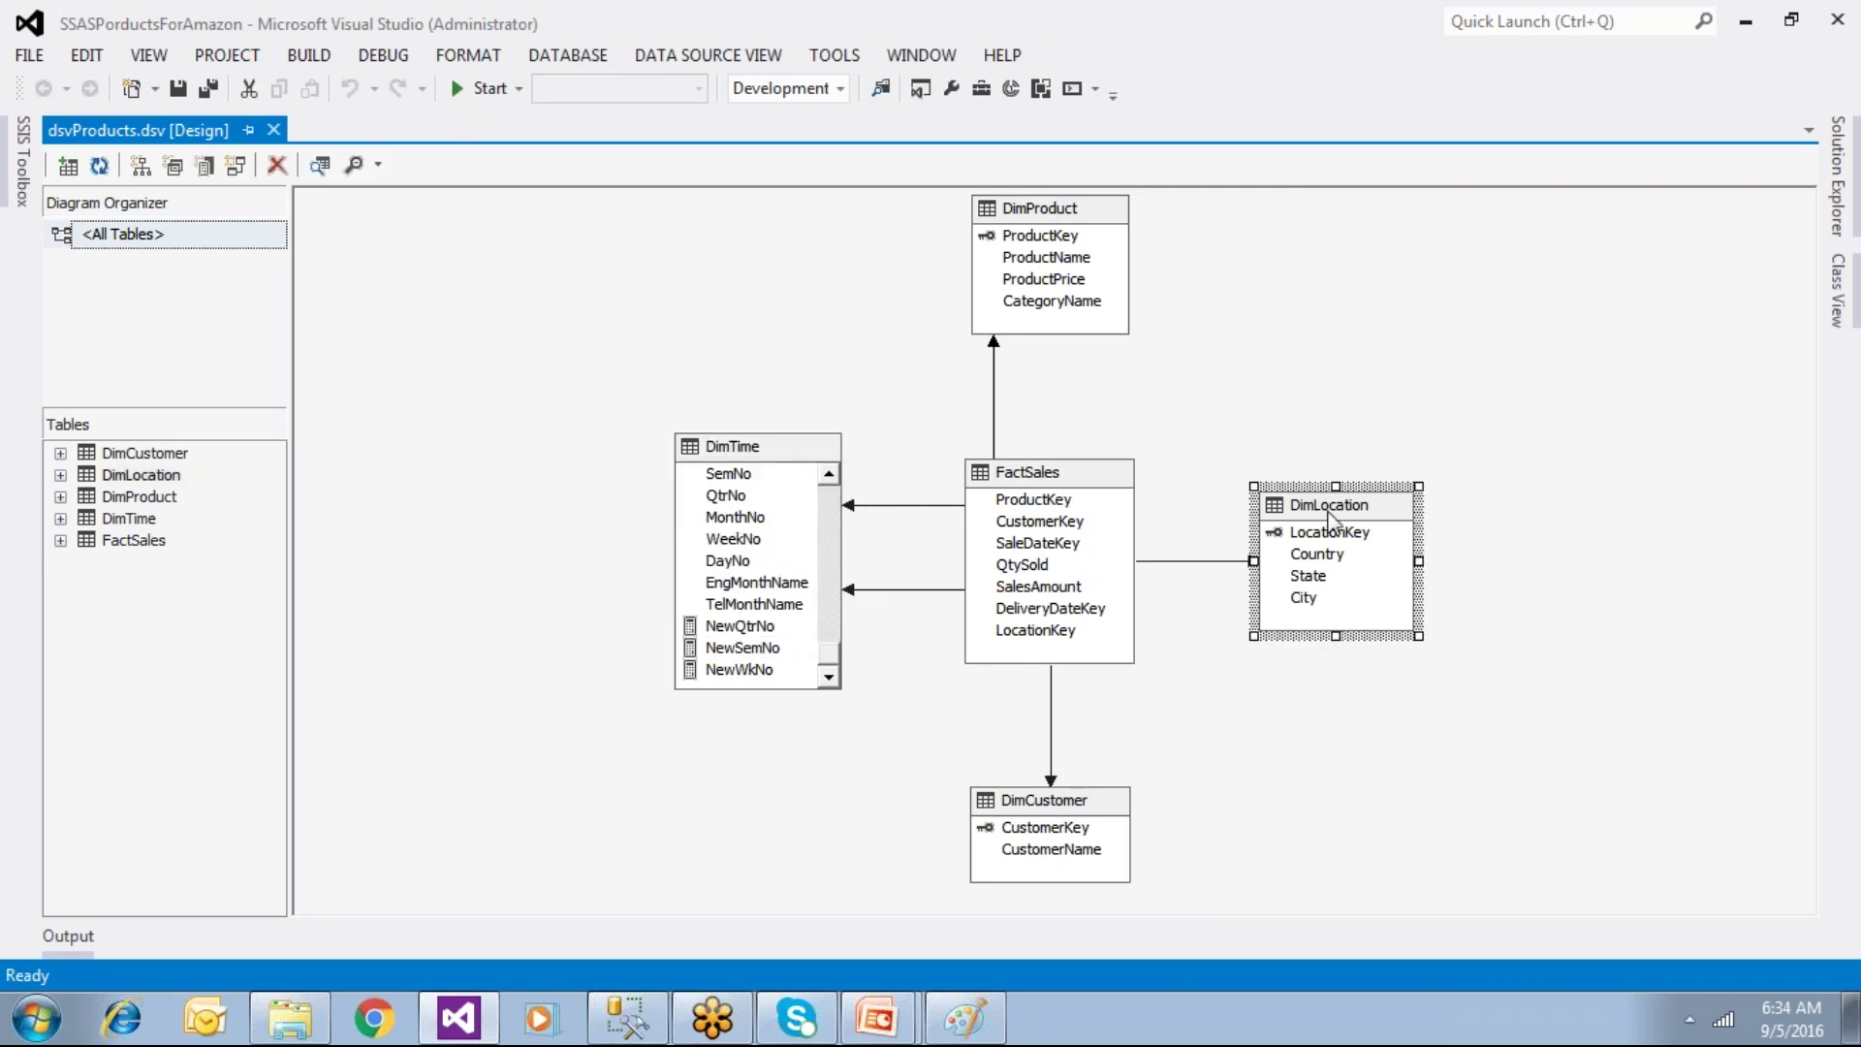
right_click(1330, 514)
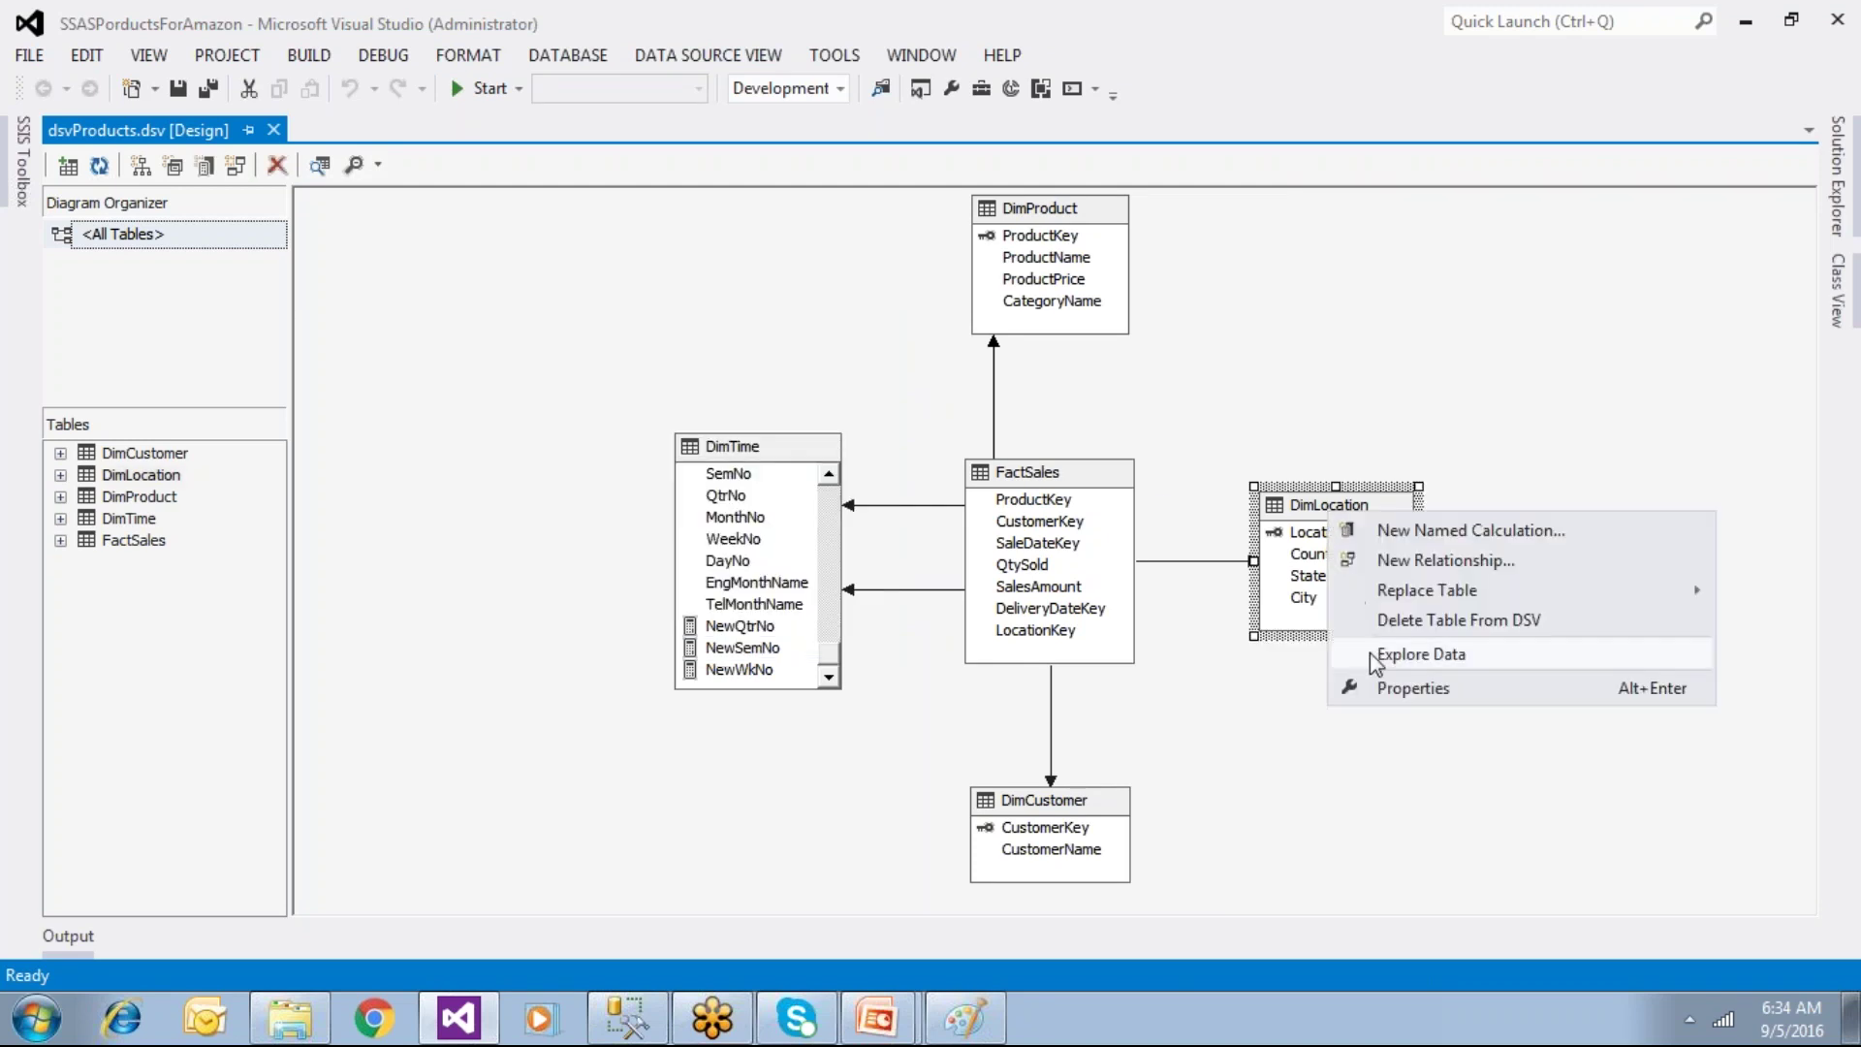
click(1336, 438)
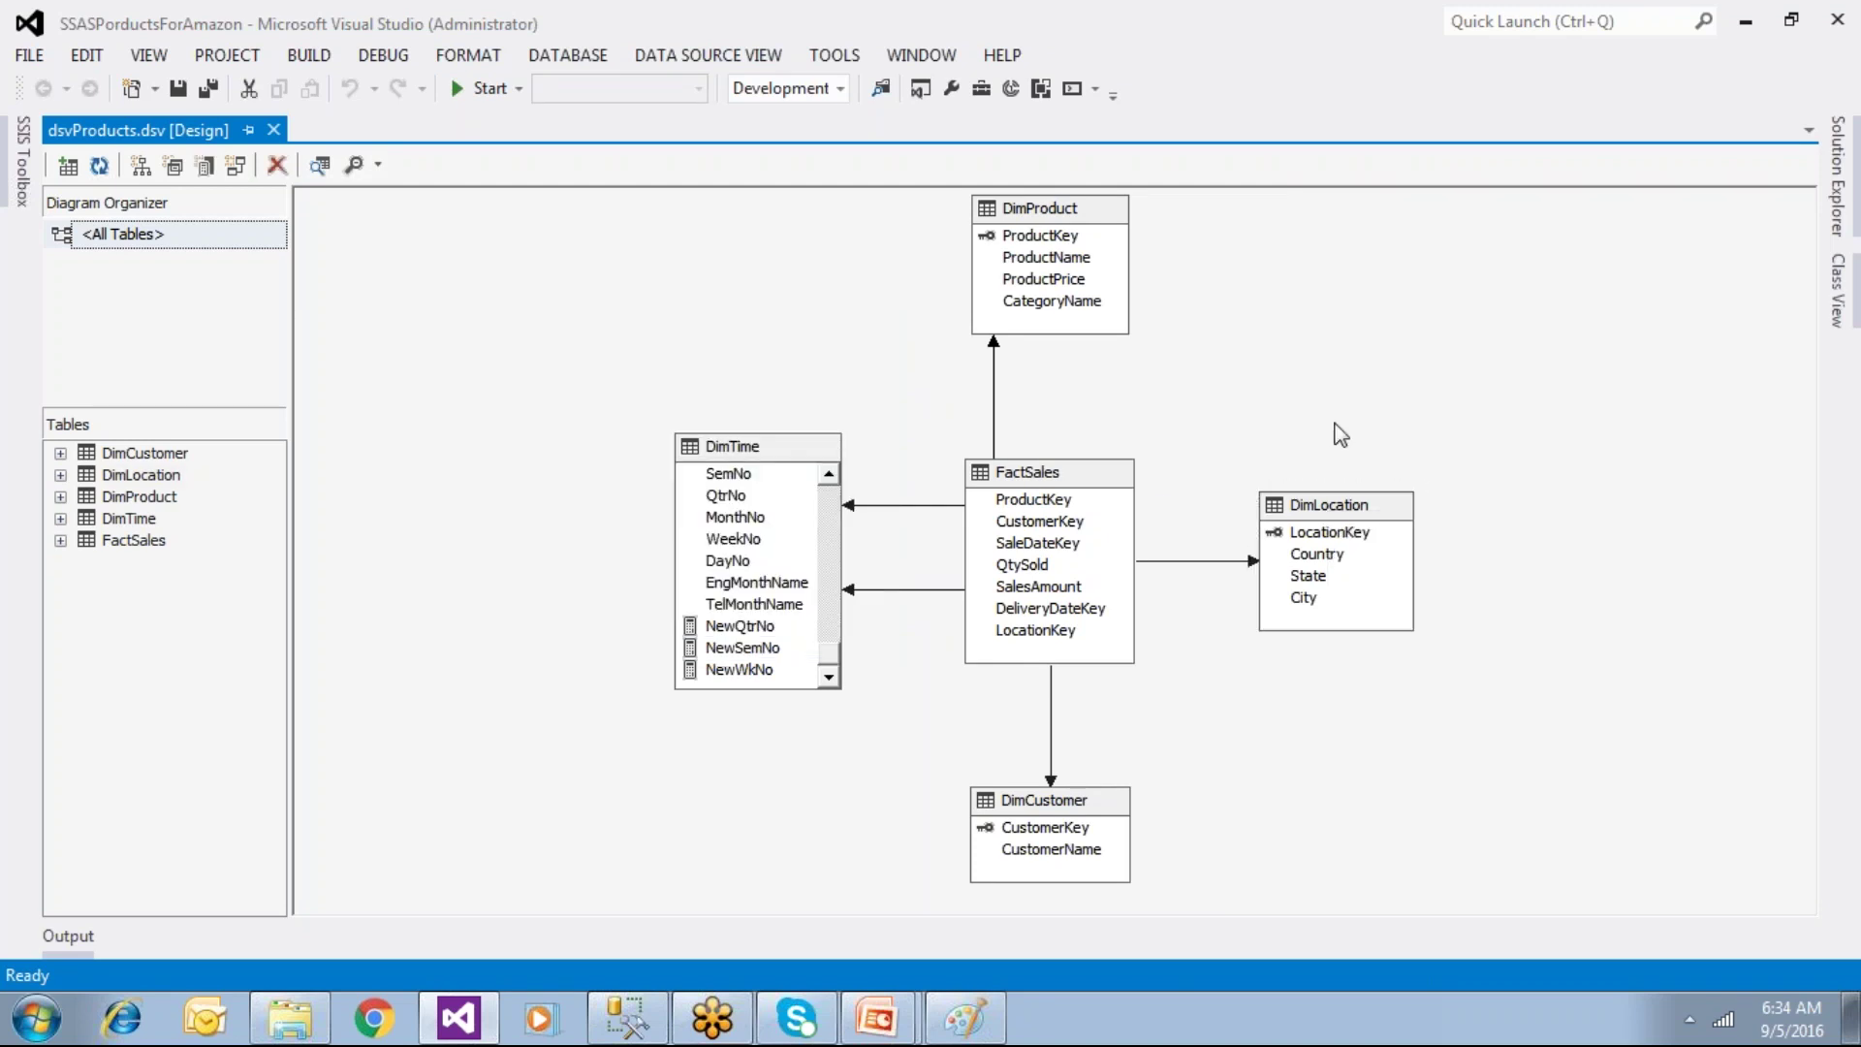
right_click(486, 243)
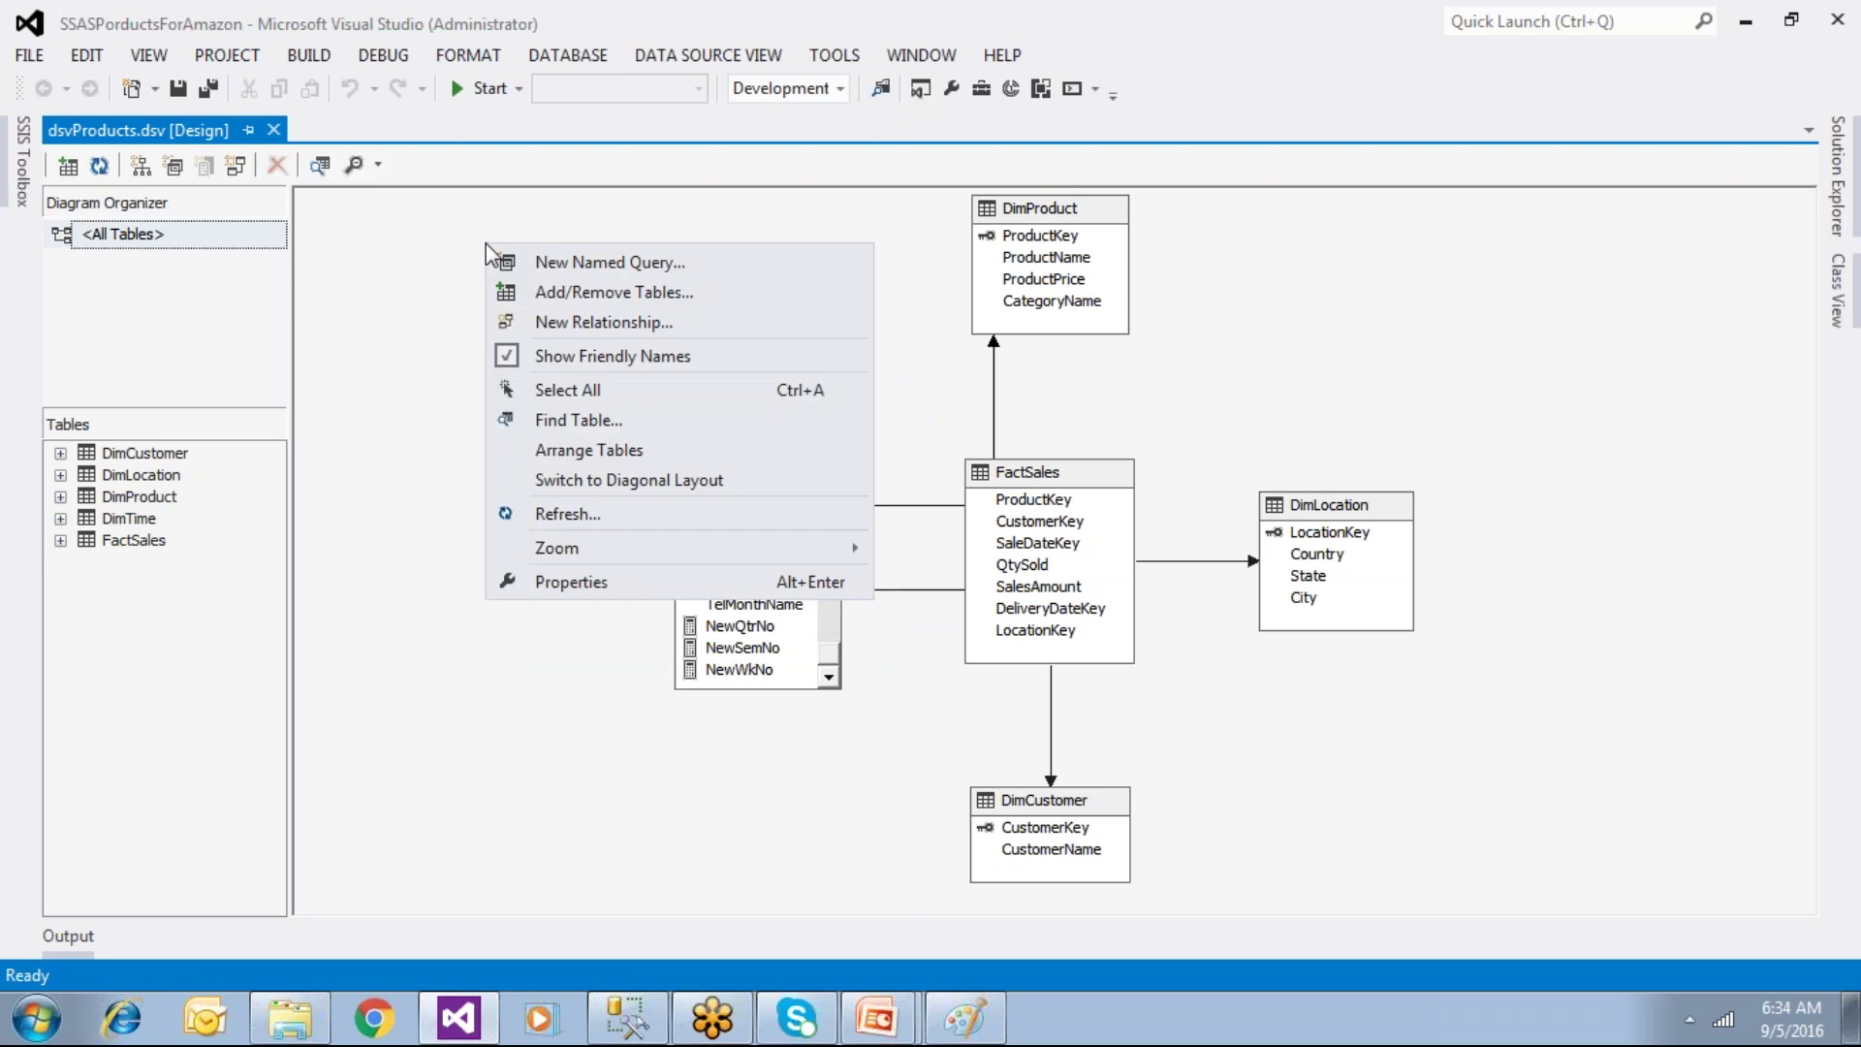
Step: Switch to SQL Server Management Studio and look over the dimension and fact tables of the ProductDW database
click(628, 1018)
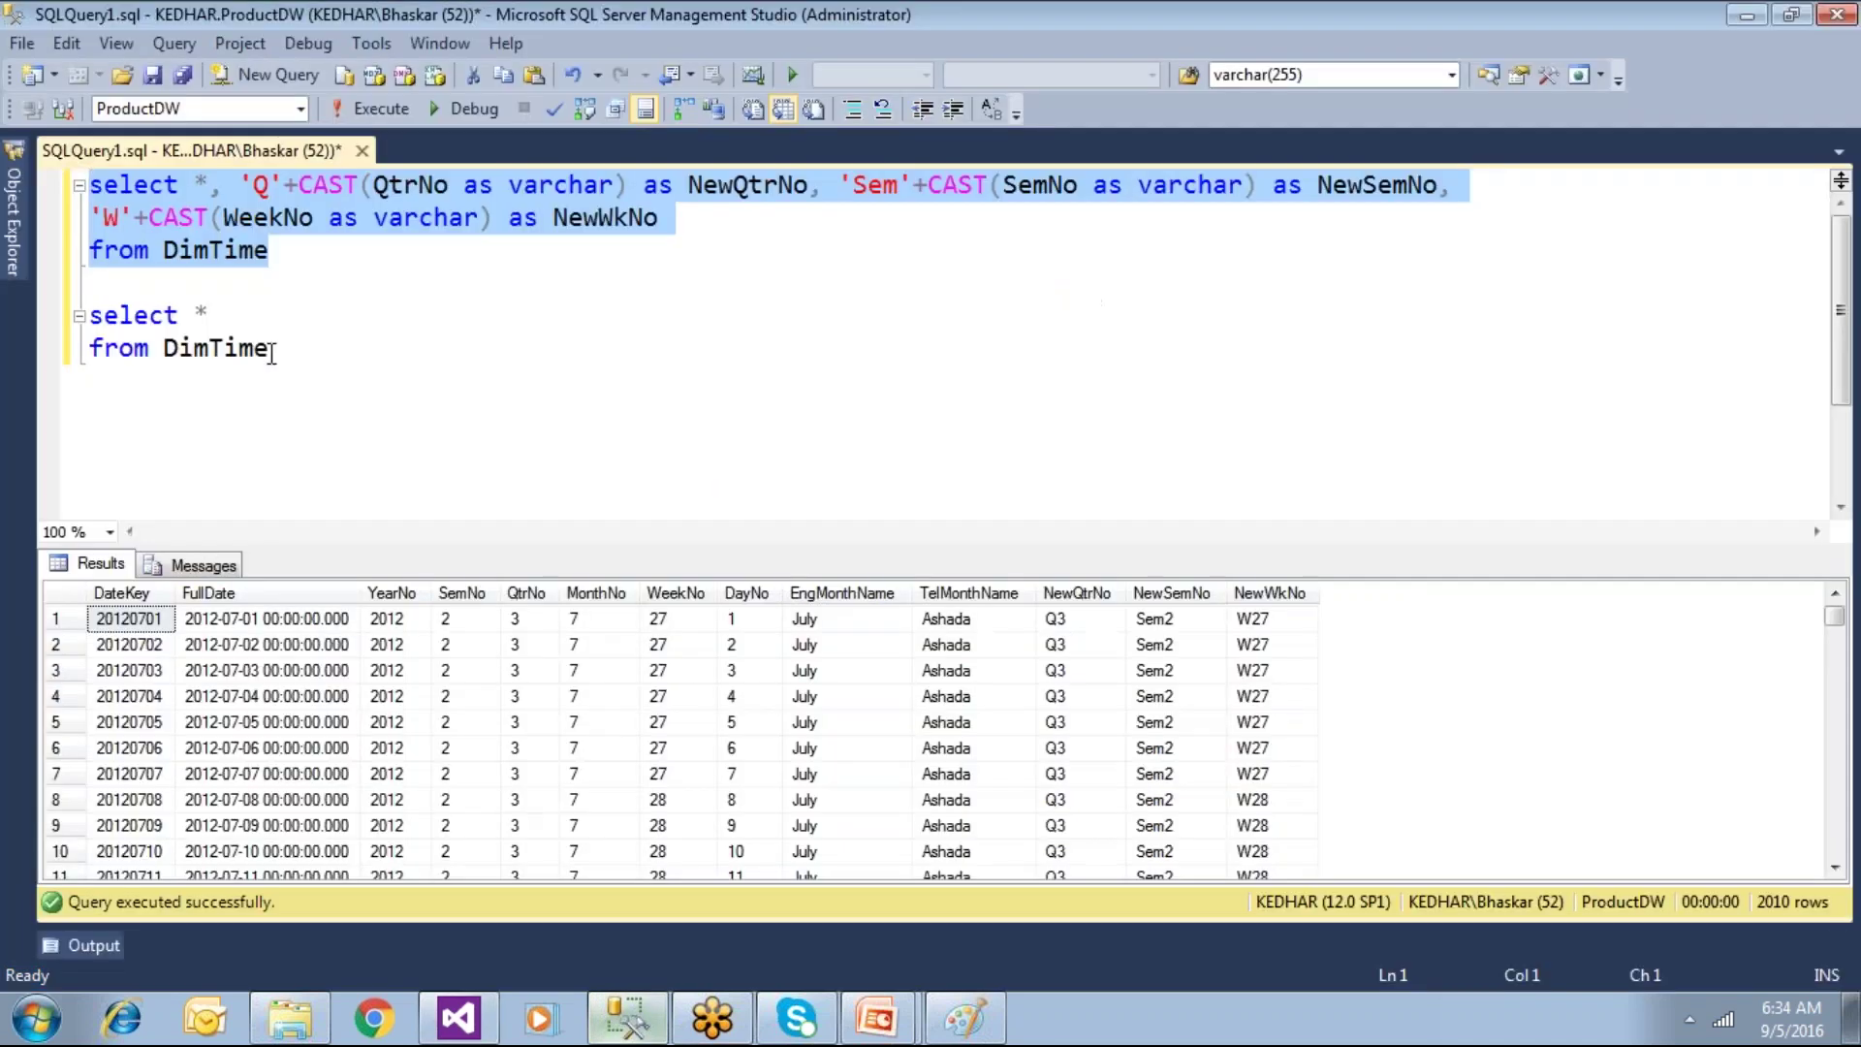
mouse_move(14, 155)
click(258, 630)
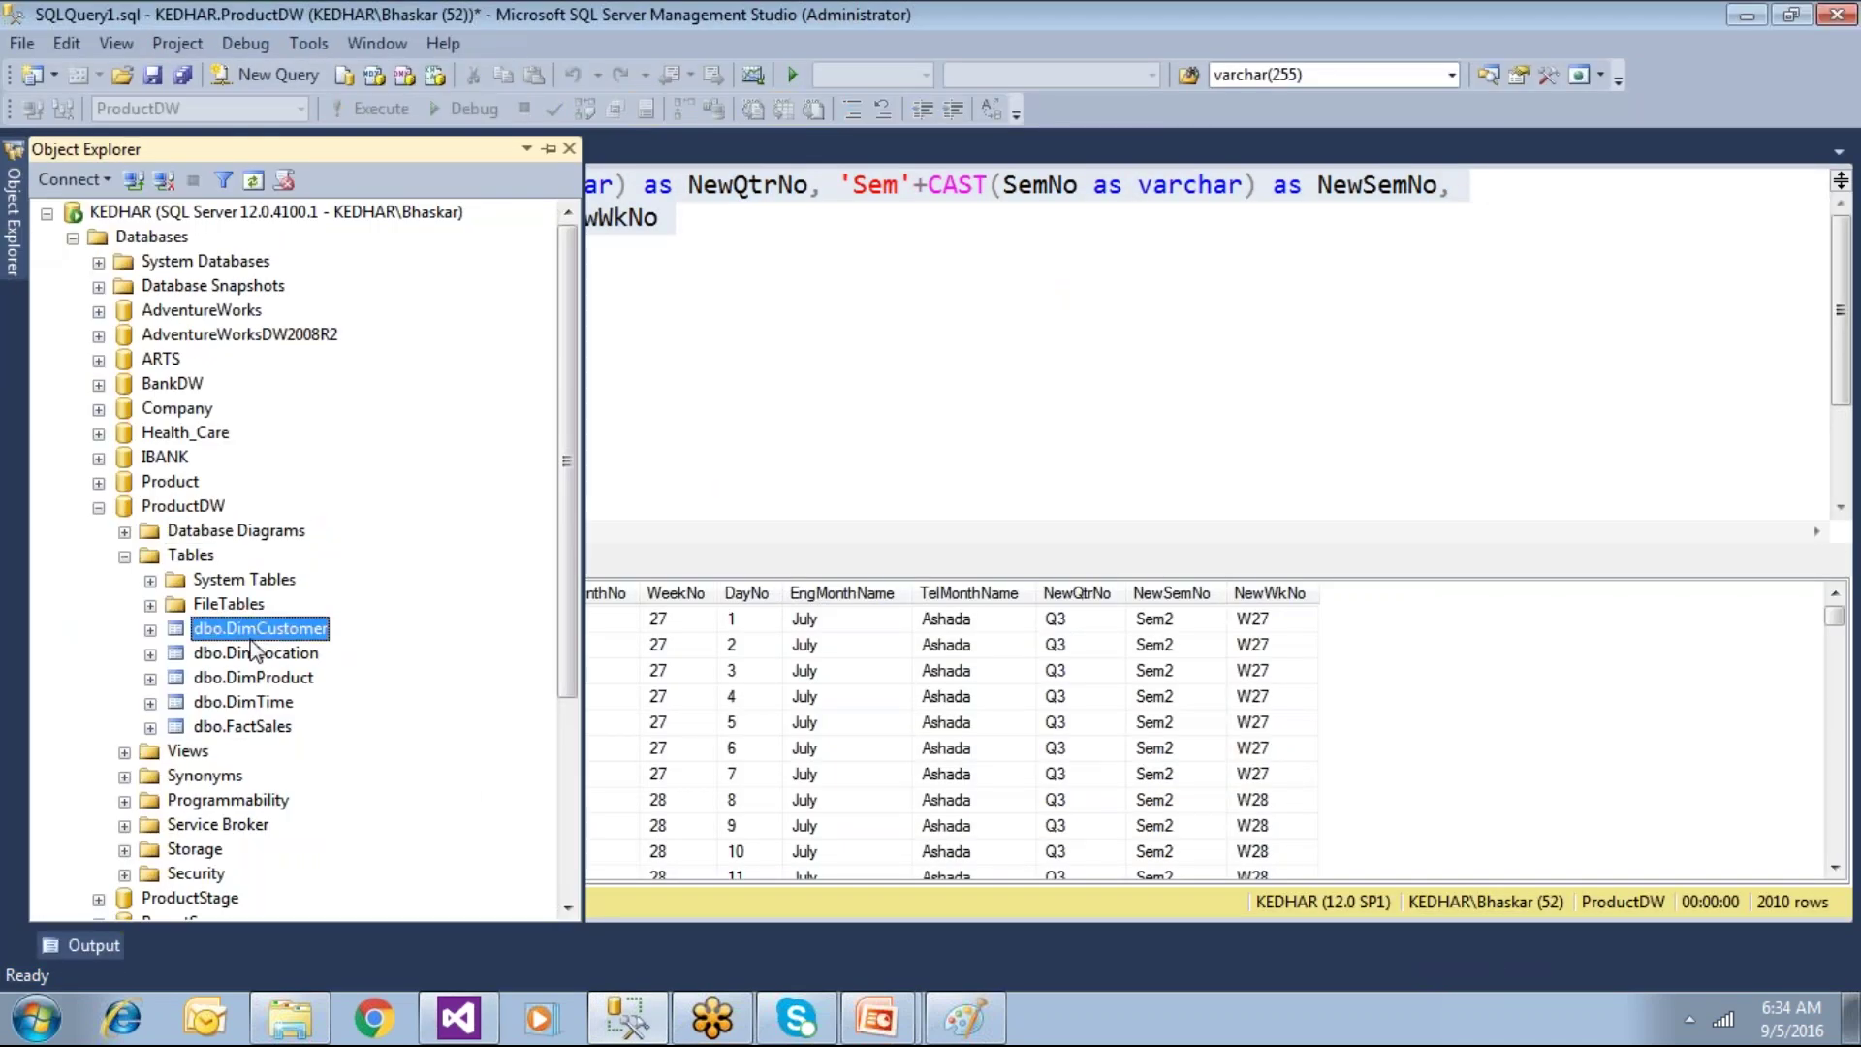
click(254, 654)
click(256, 702)
click(254, 727)
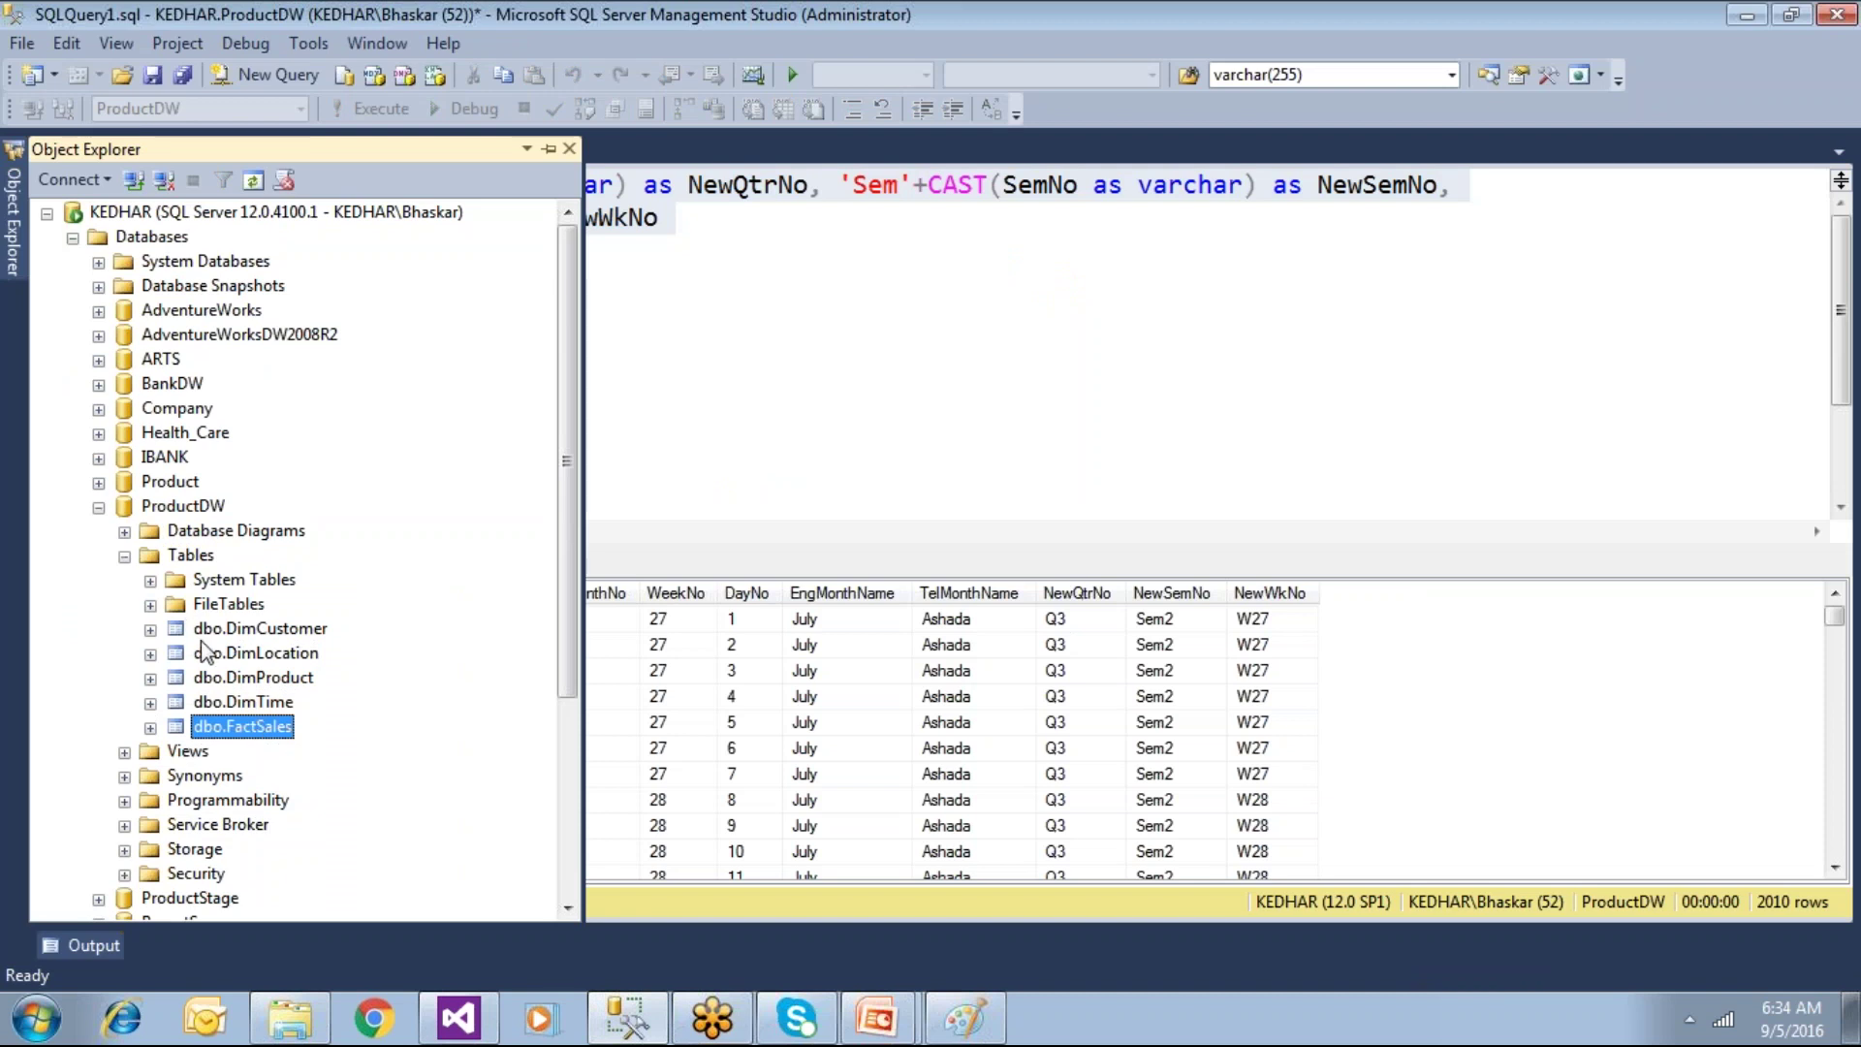
click(859, 420)
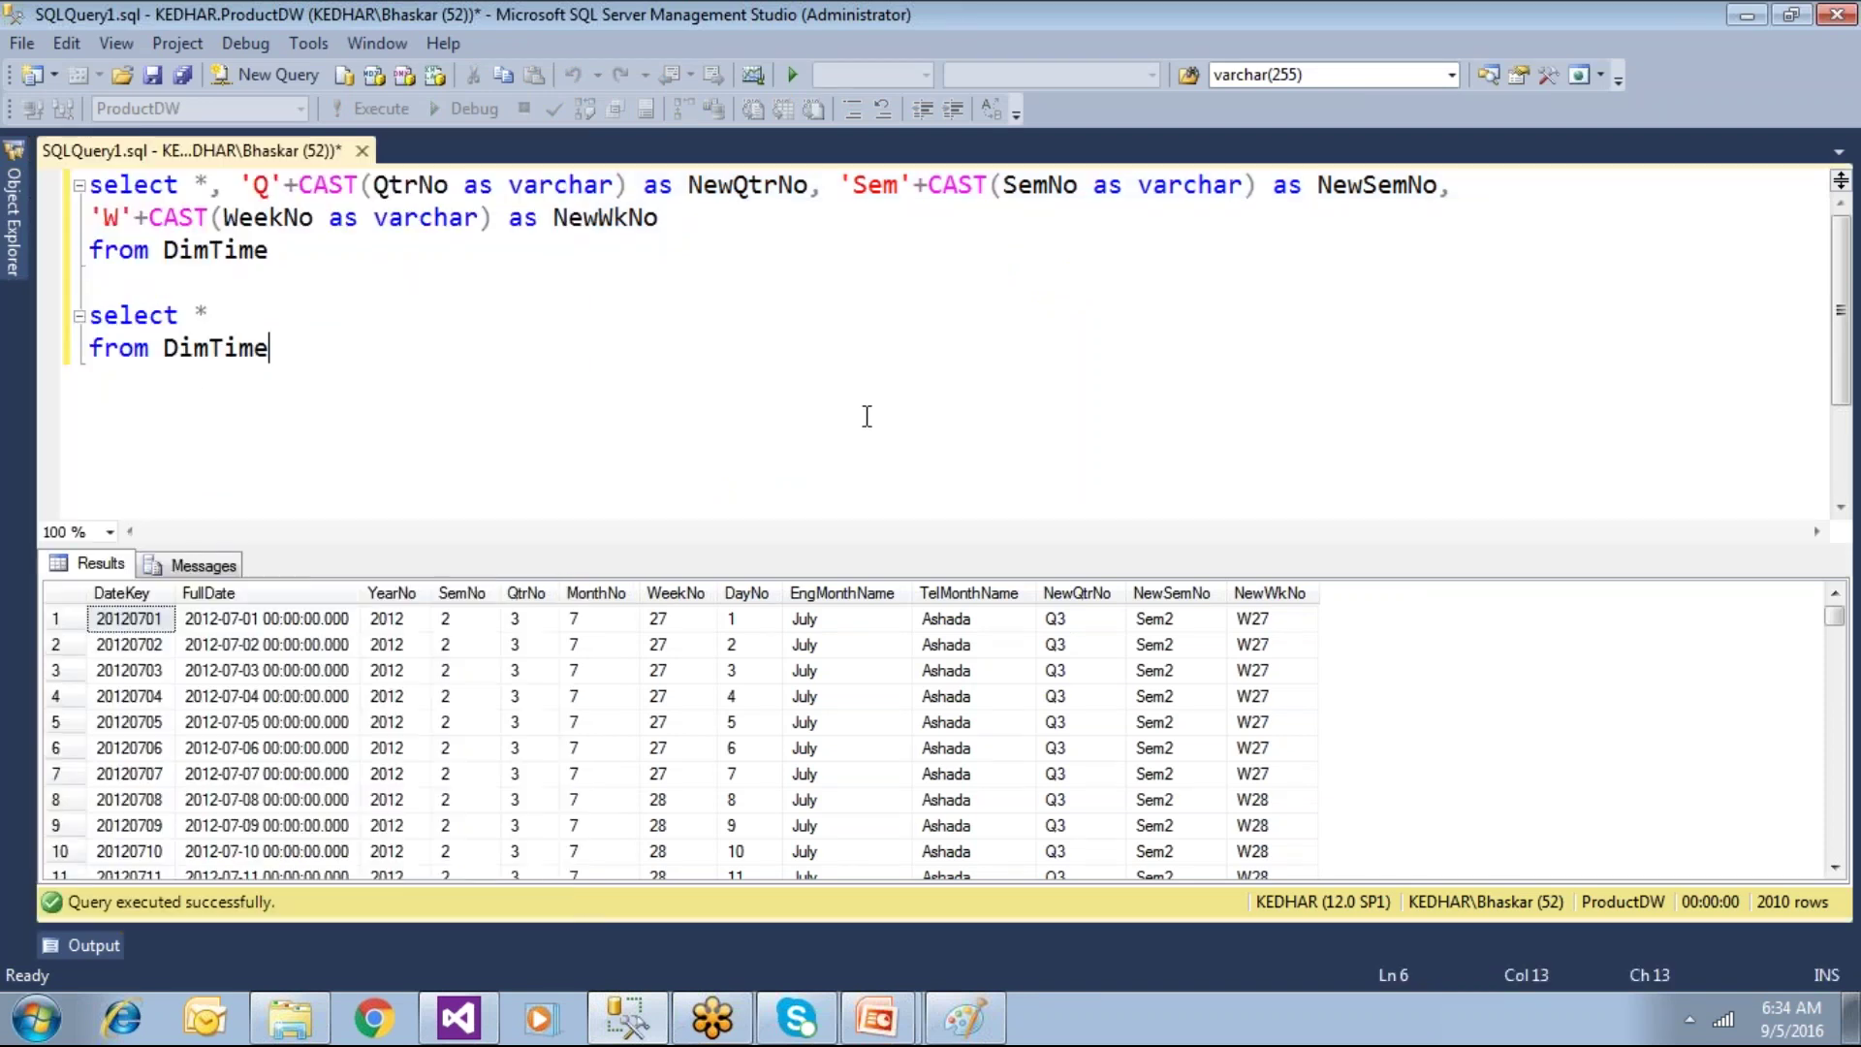
Step: Switch to Paint to review the drawing of the OLTP, DWH and DSV flow, and return to Visual Studio
click(969, 1018)
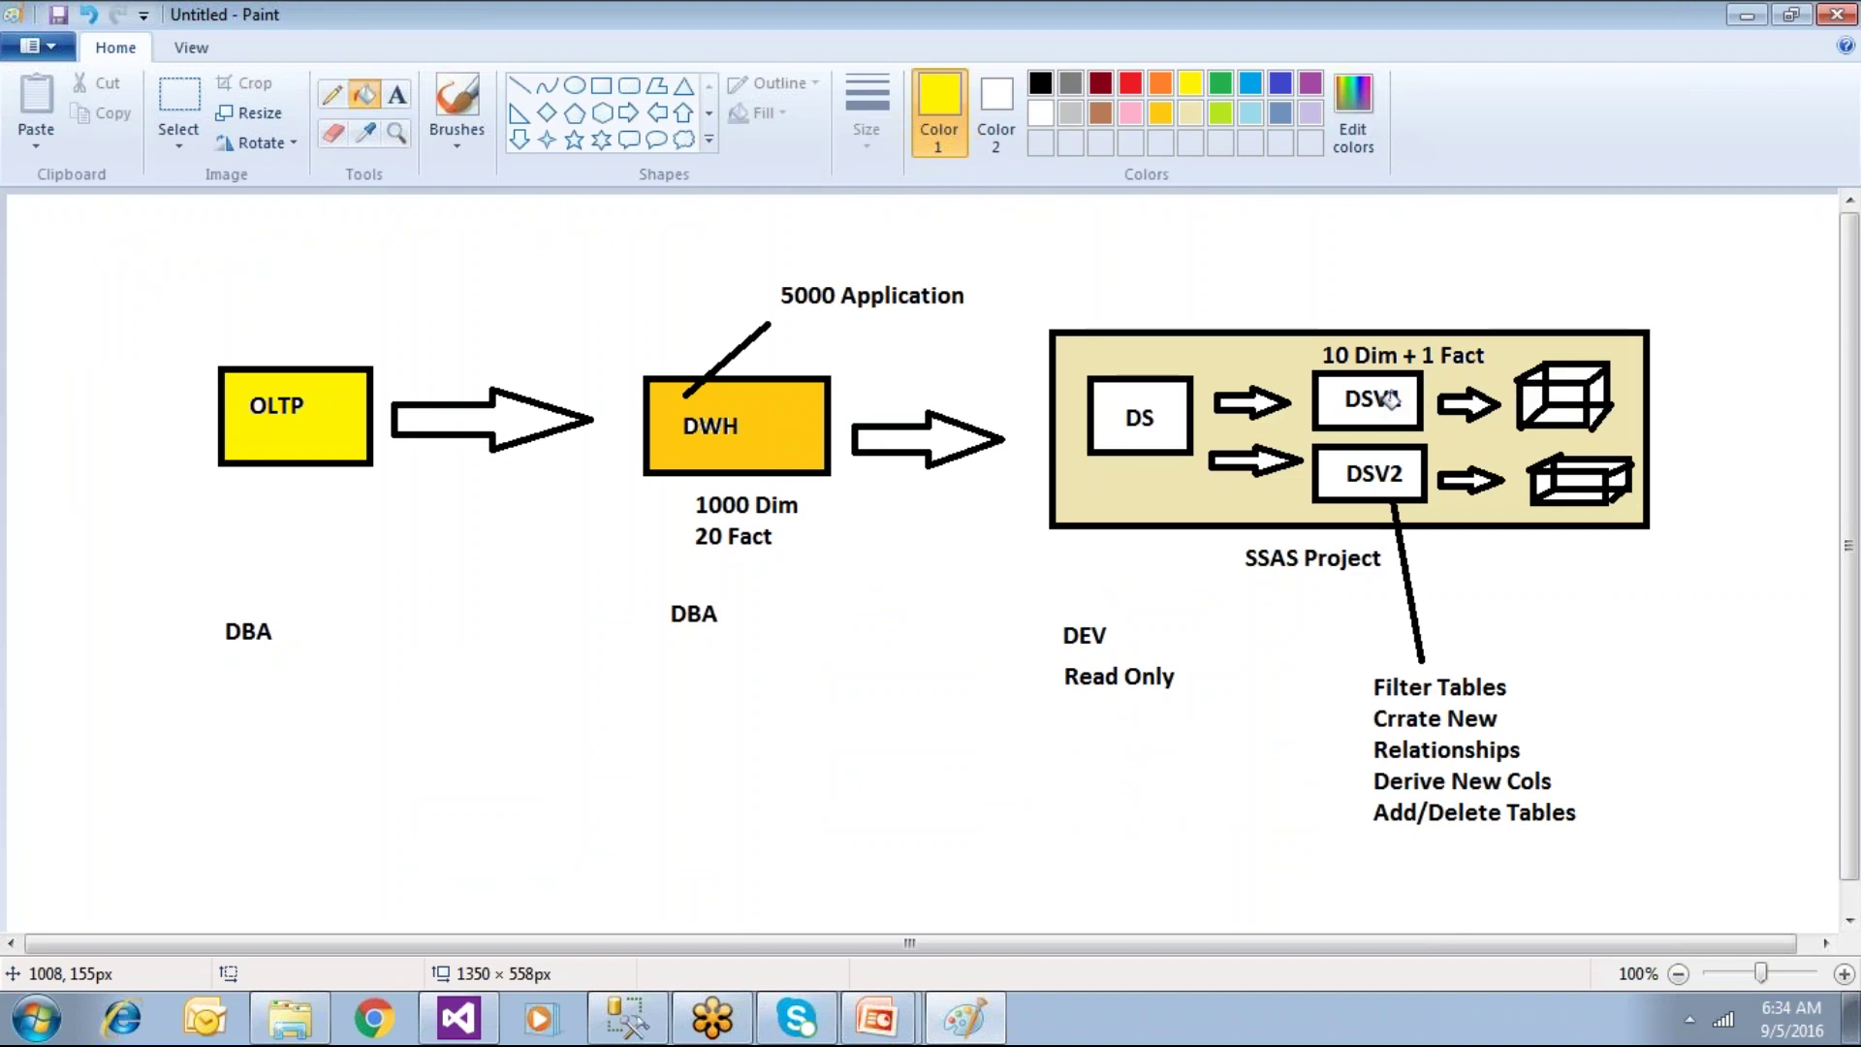
key(alt+Tab)
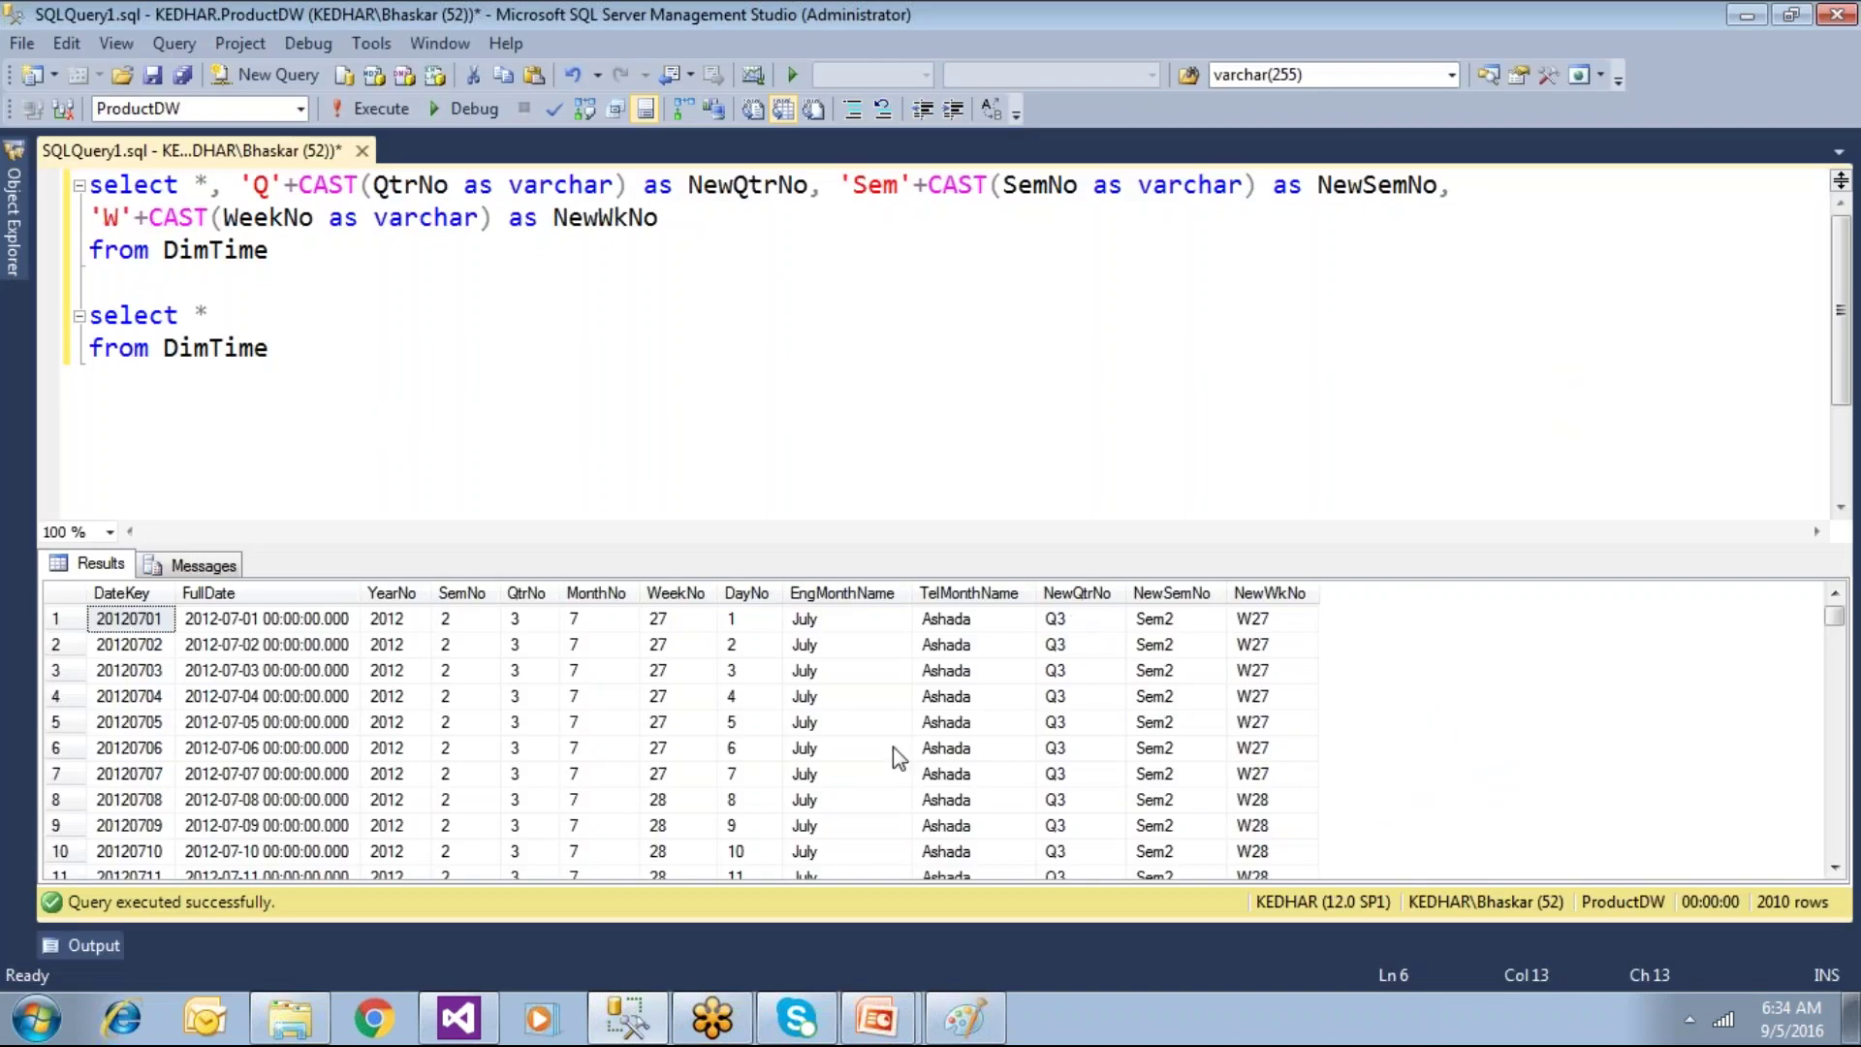
click(458, 1017)
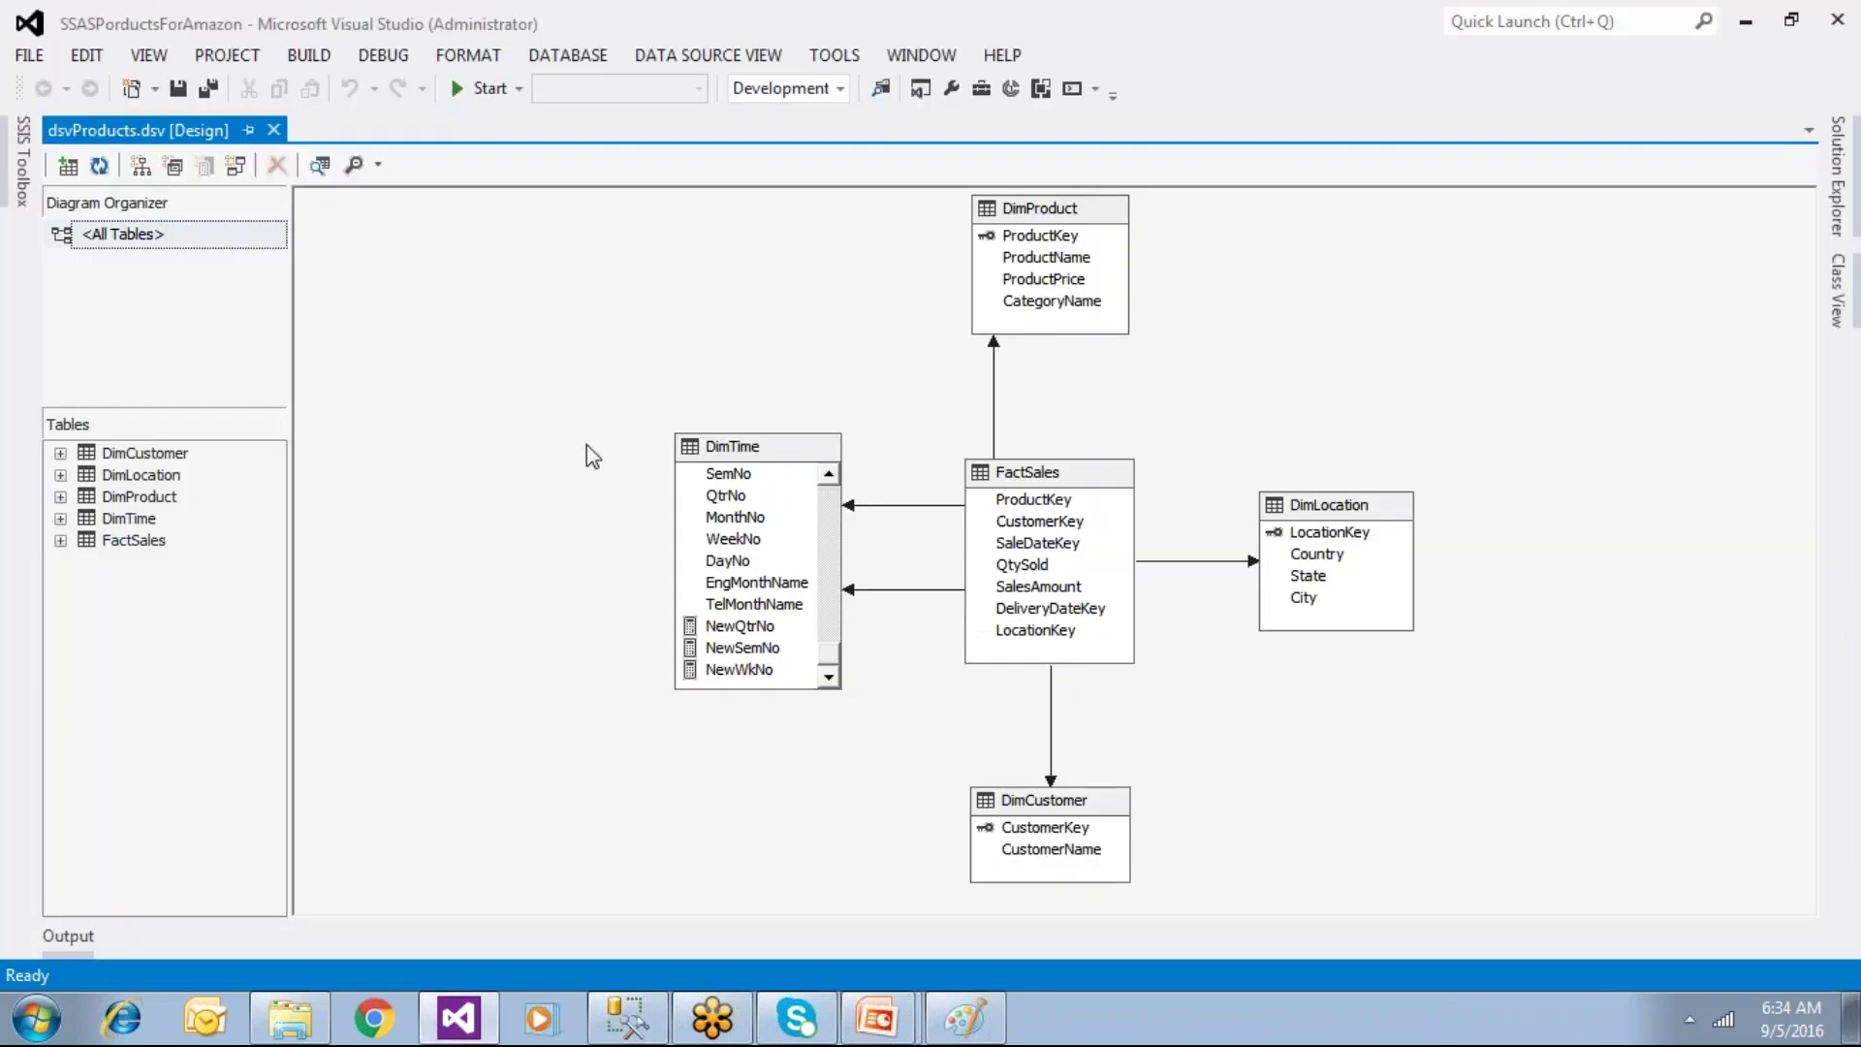
Step: Search the data source view for the DimTime table using the Find Table filter
right_click(602, 306)
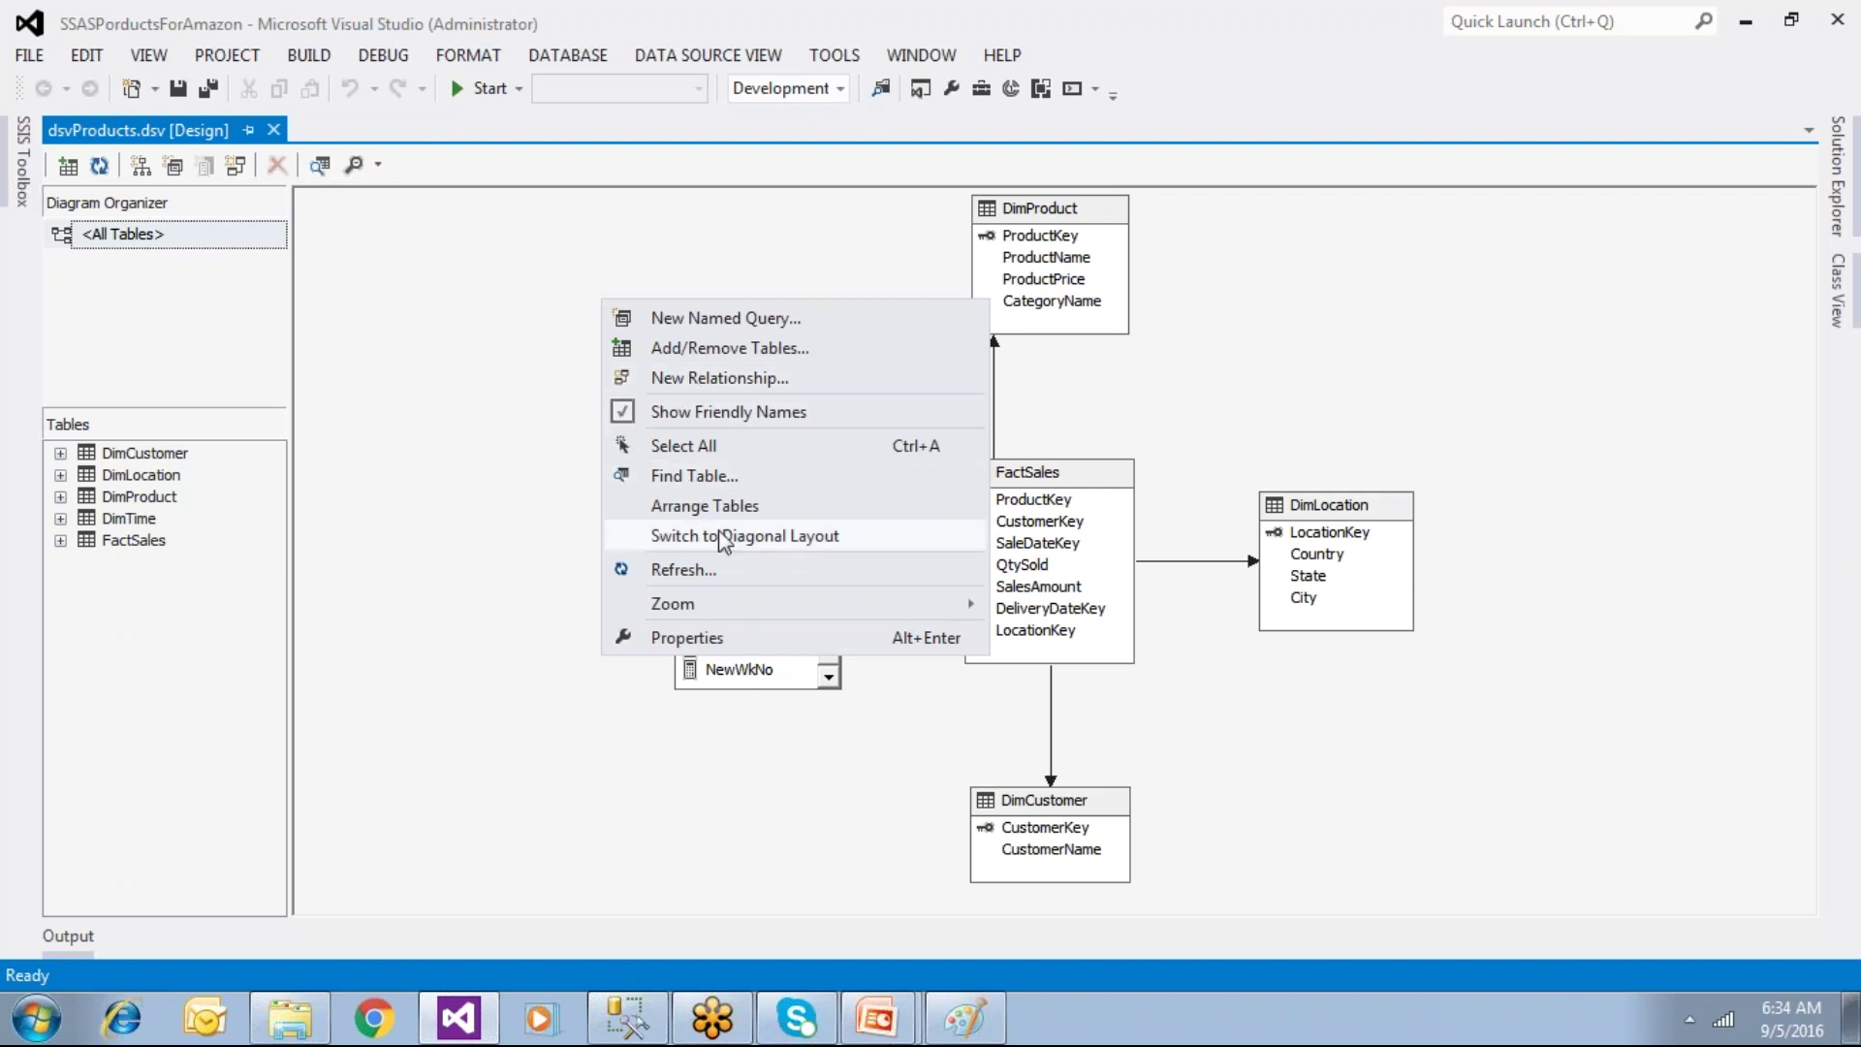
click(717, 477)
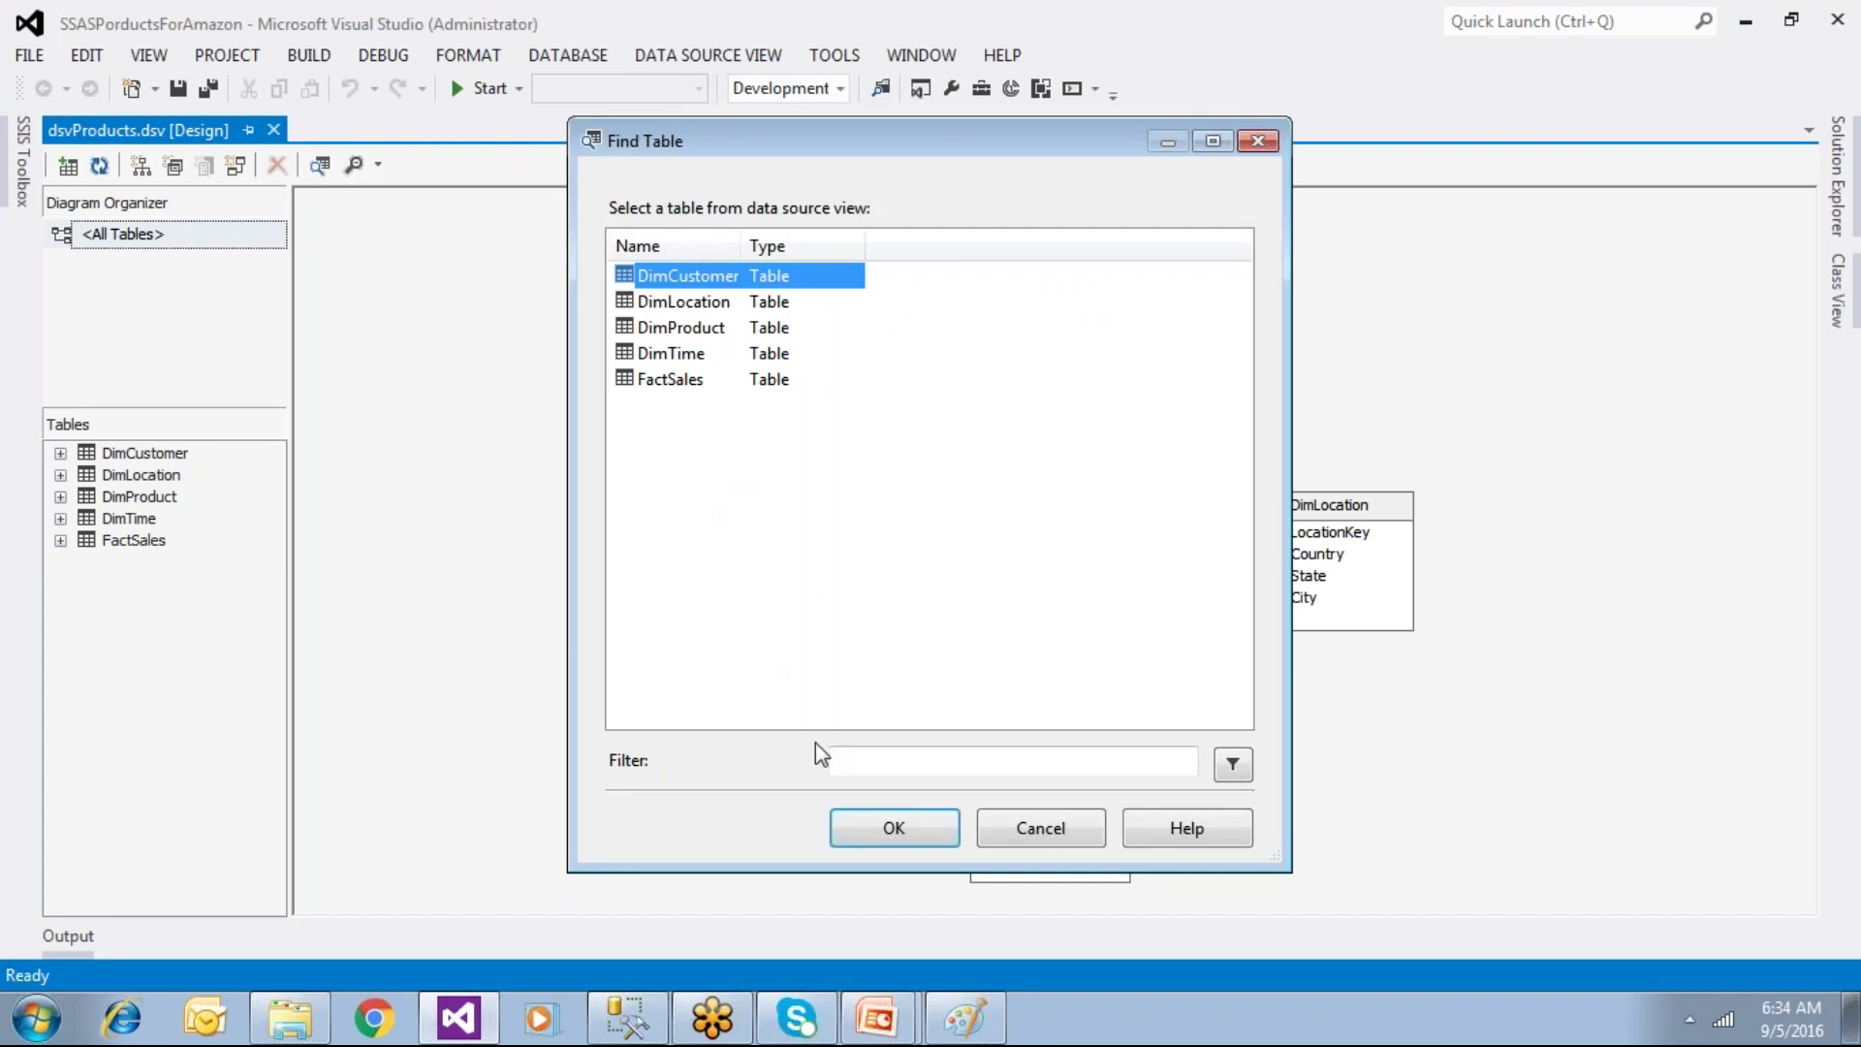
click(842, 759)
text(Dim)
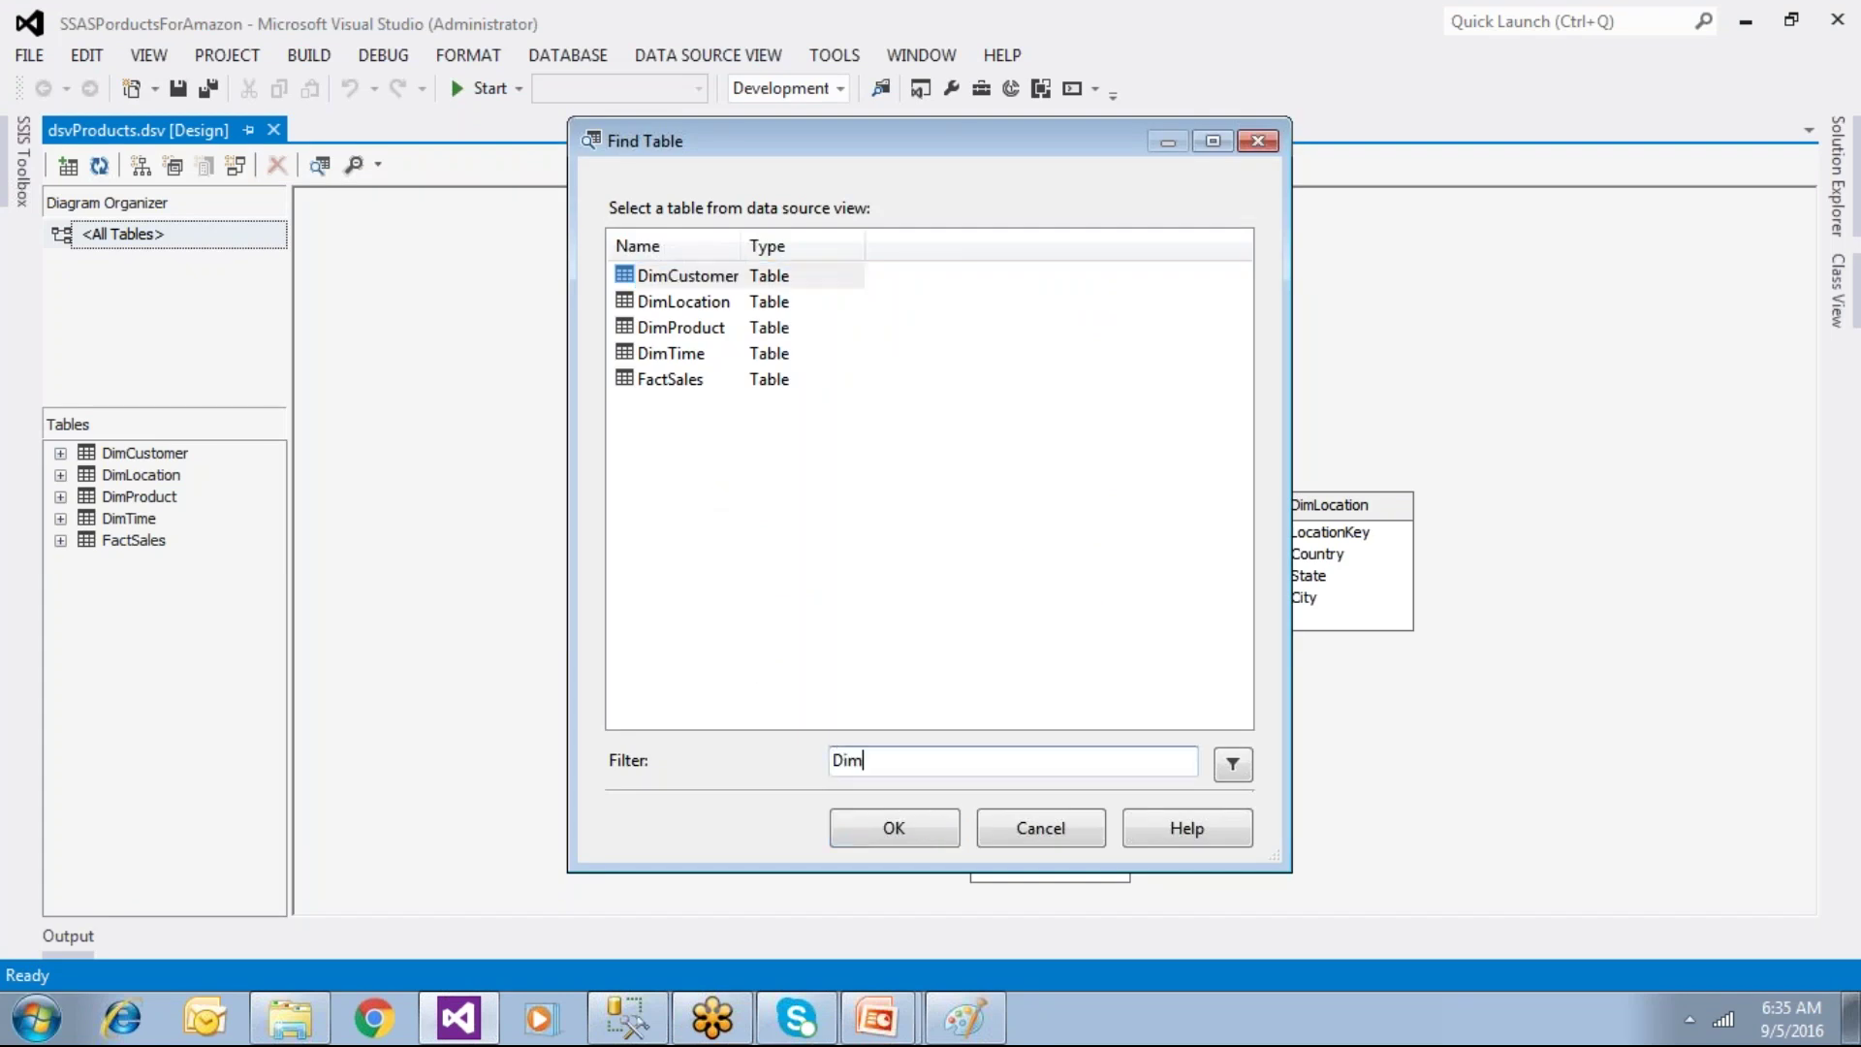
text(Time)
click(1232, 764)
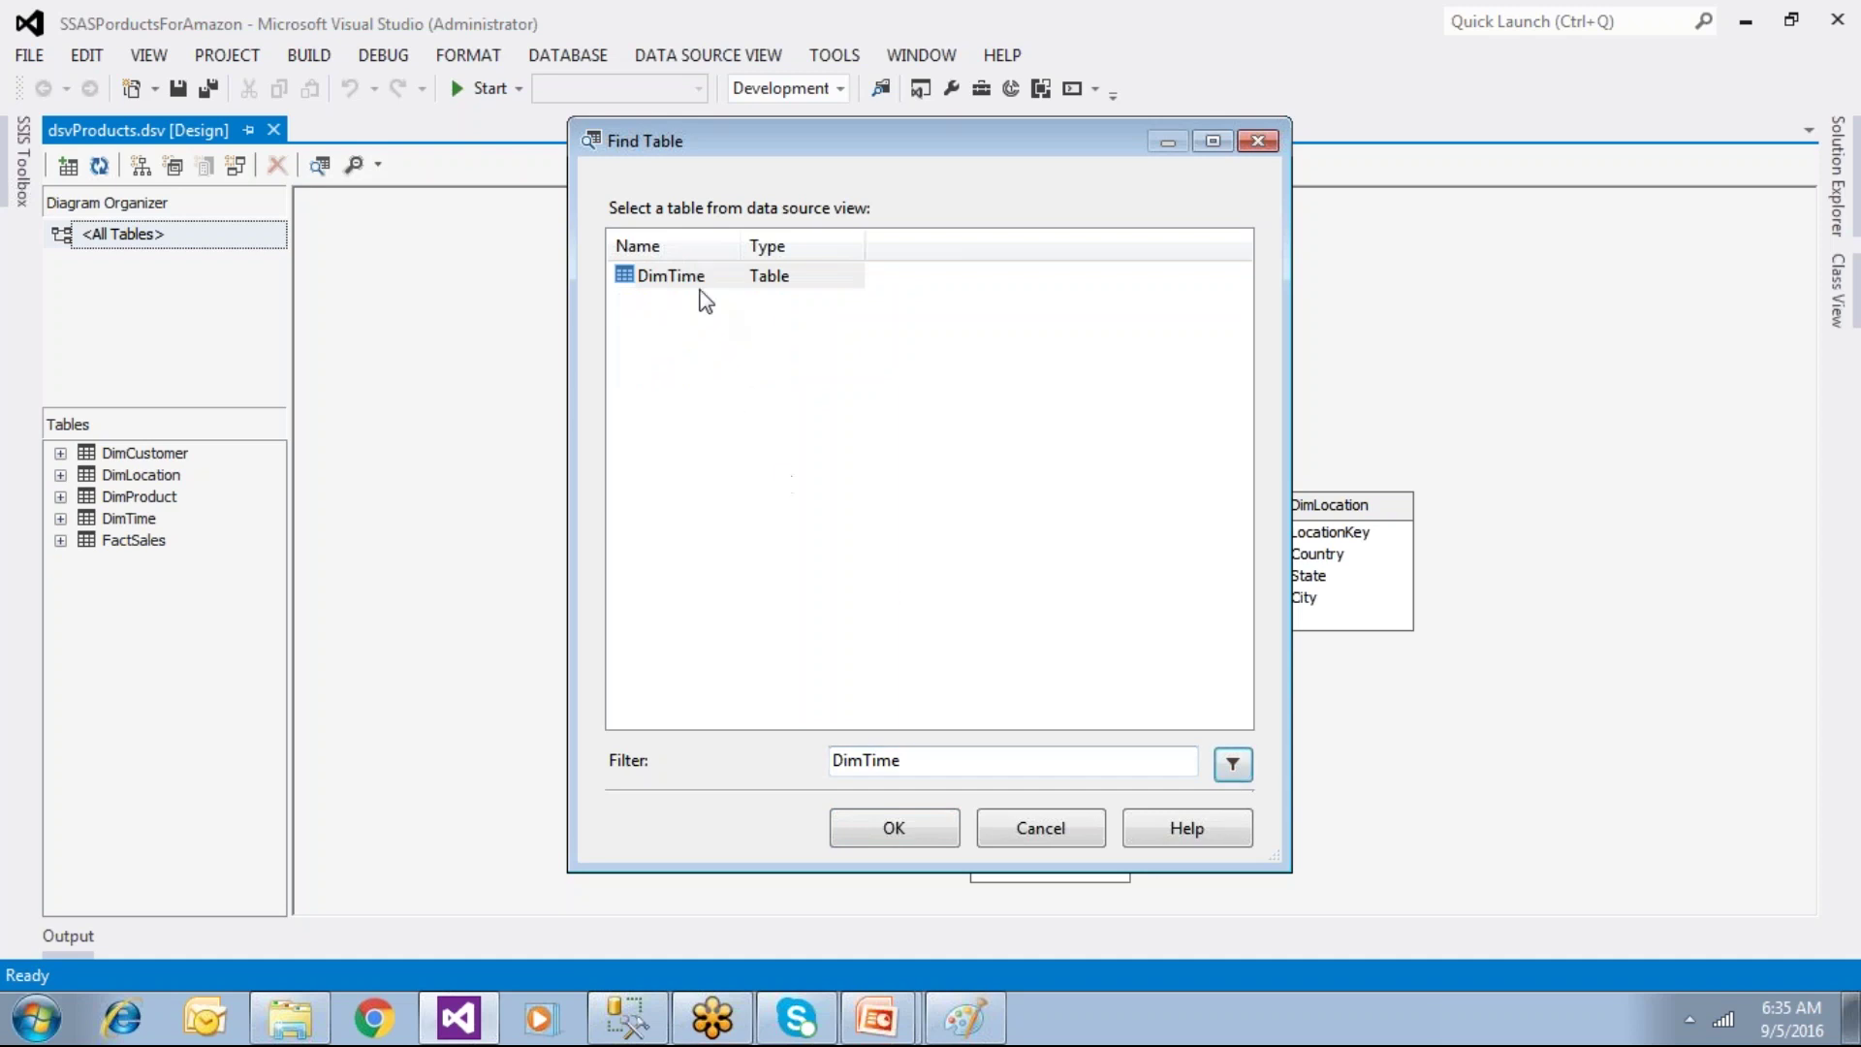
Step: Filter the table search by DimDate and close the Find Table dialog without selecting a table
key(BackSpace)
key(BackSpace)
key(BackSpace)
key(BackSpace)
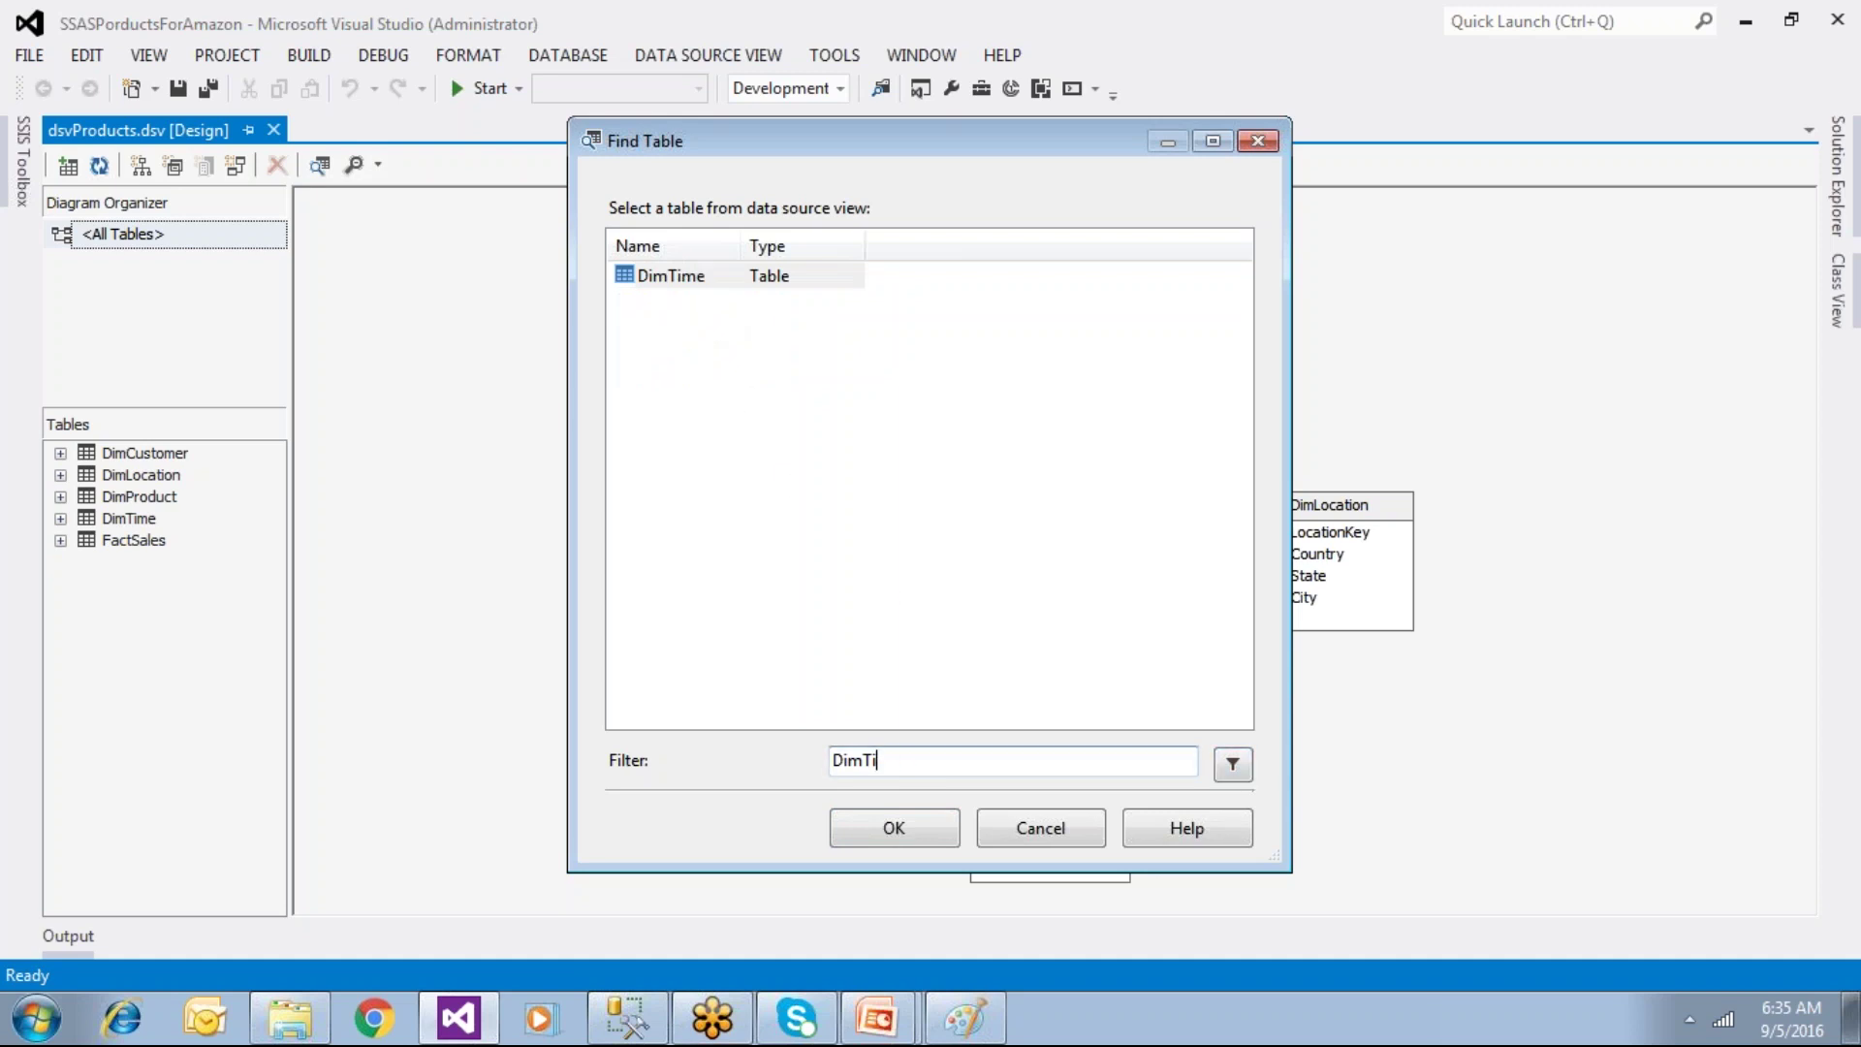
text(Date)
click(1233, 765)
click(1074, 834)
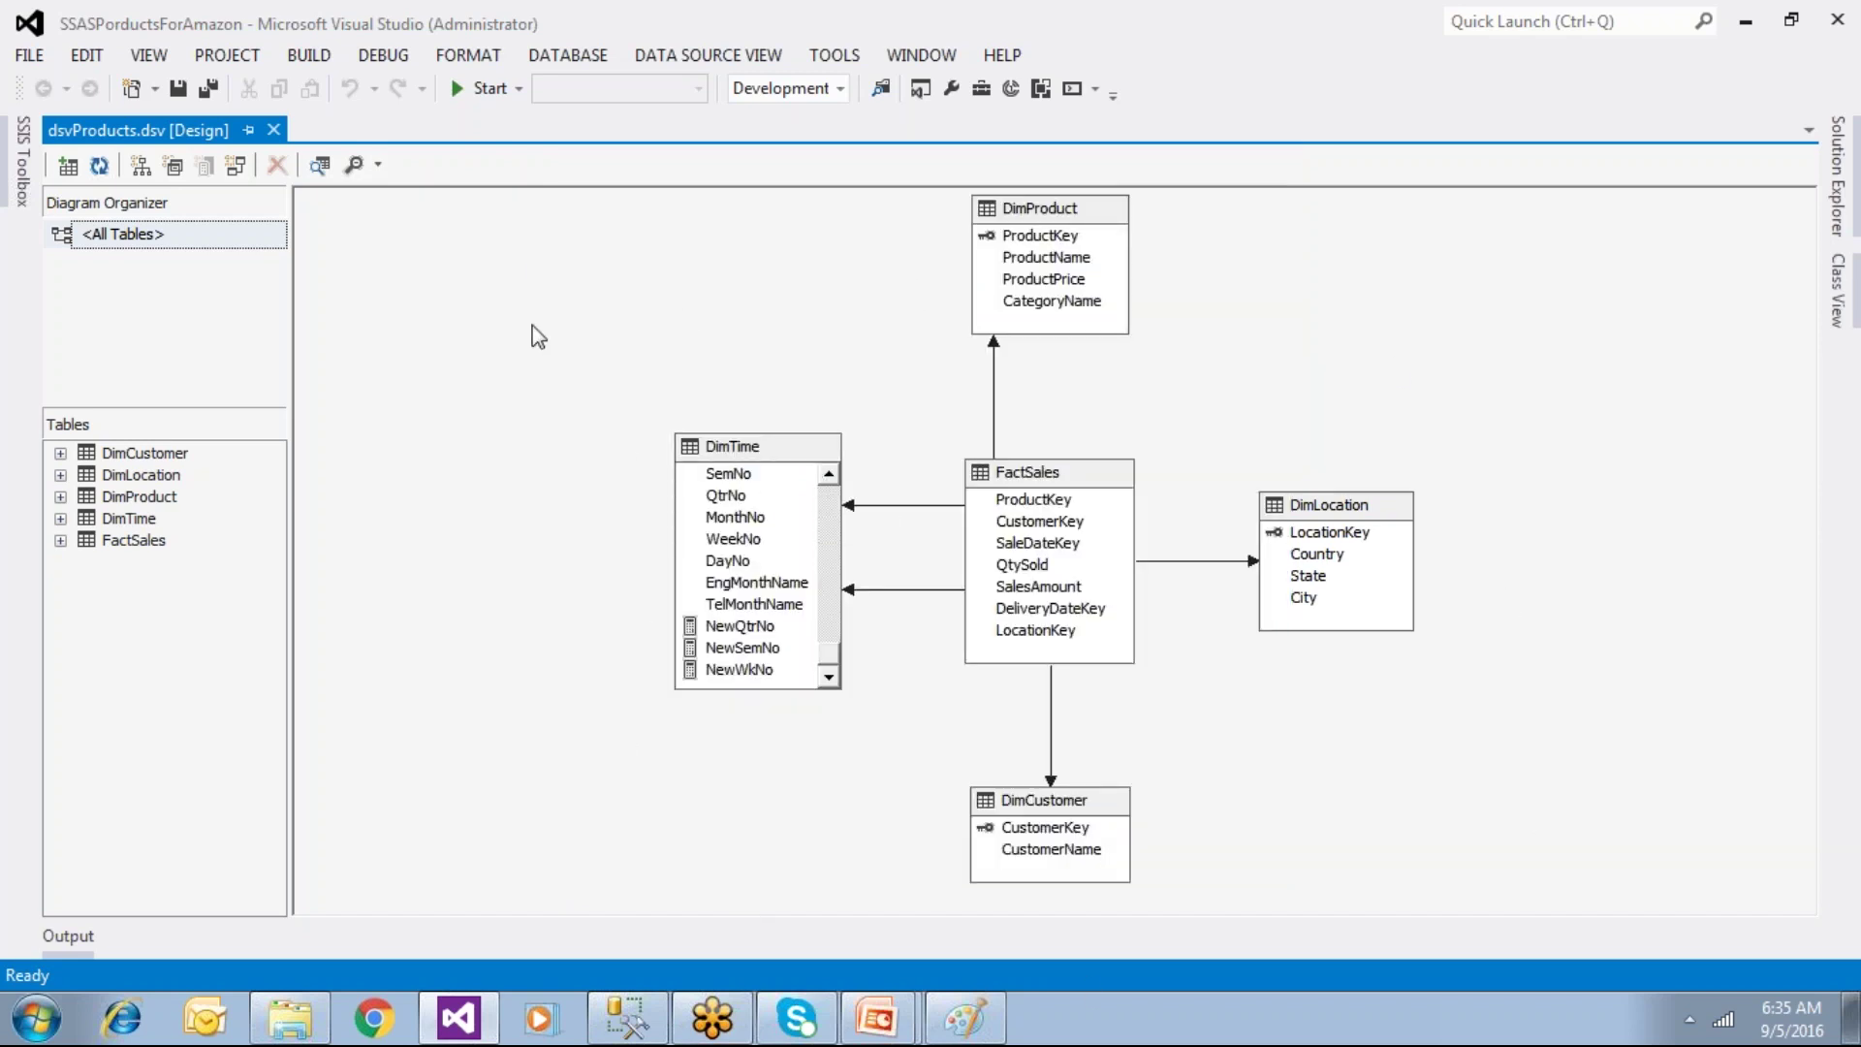
Step: Save the dsvProducts data source view
right_click(531, 275)
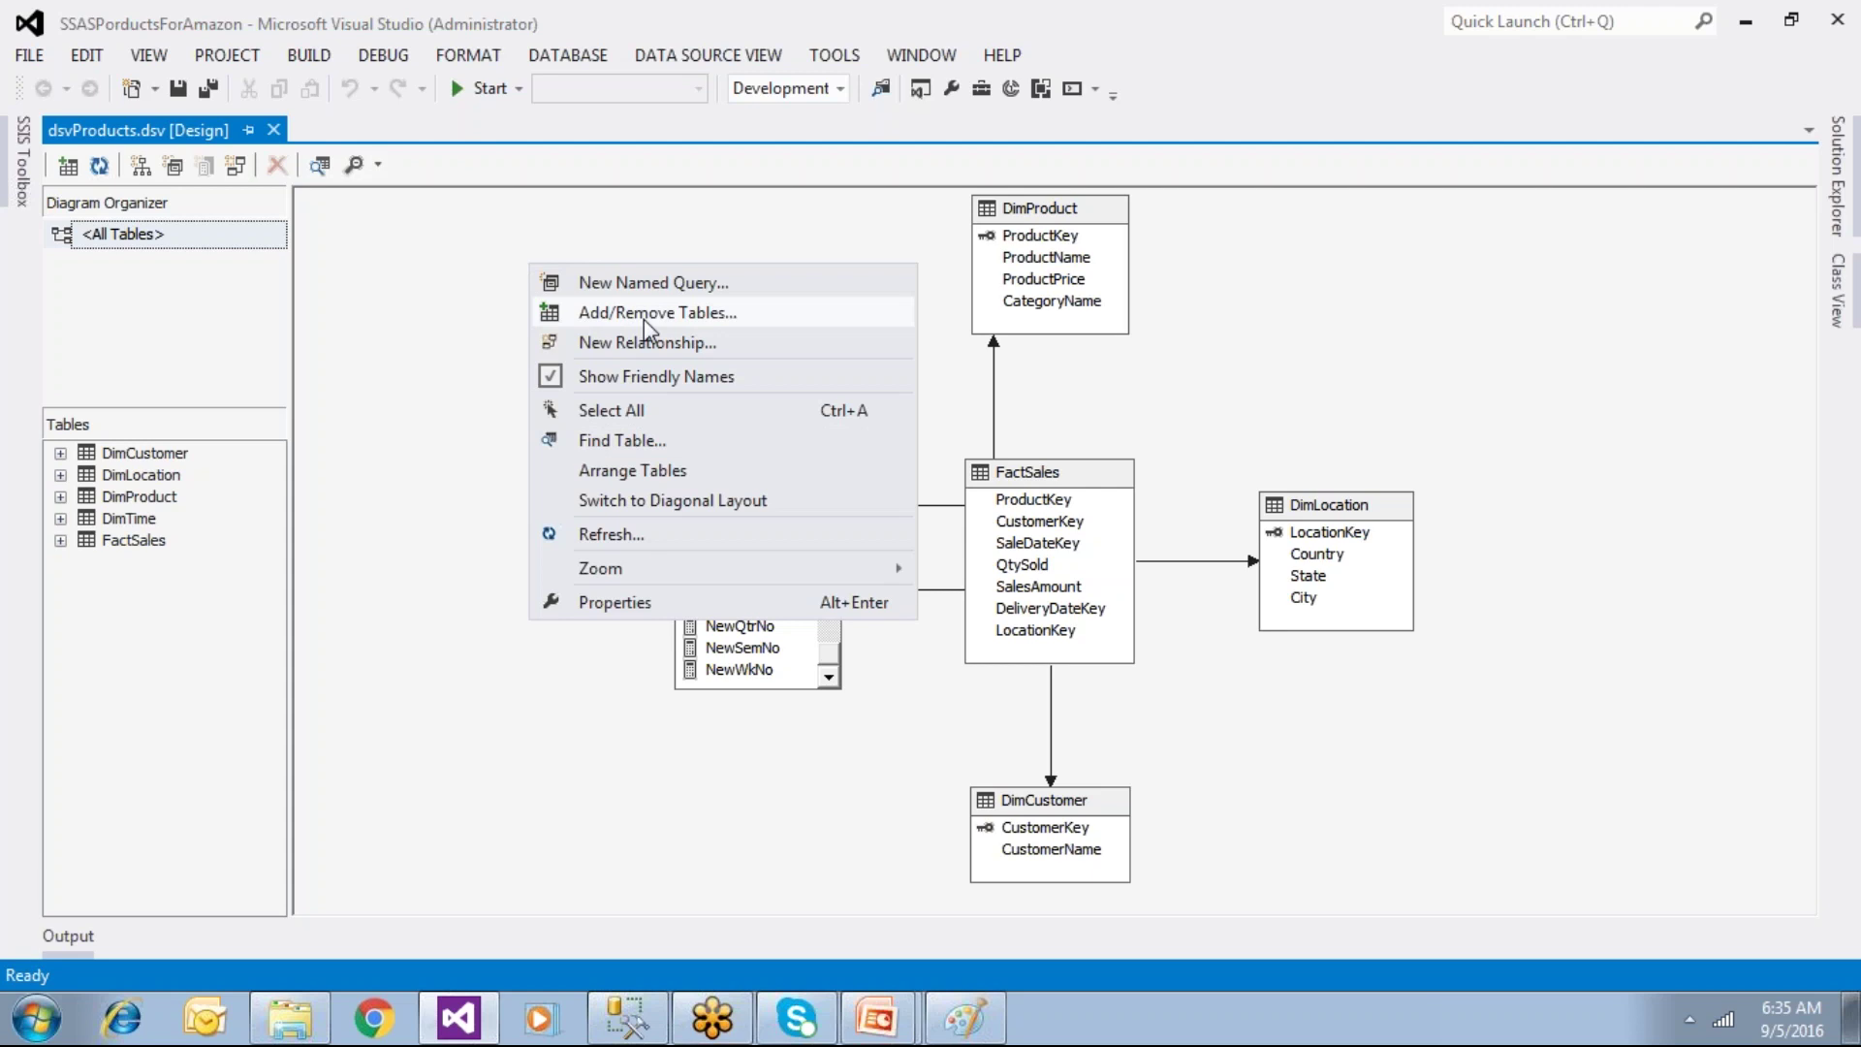
click(442, 257)
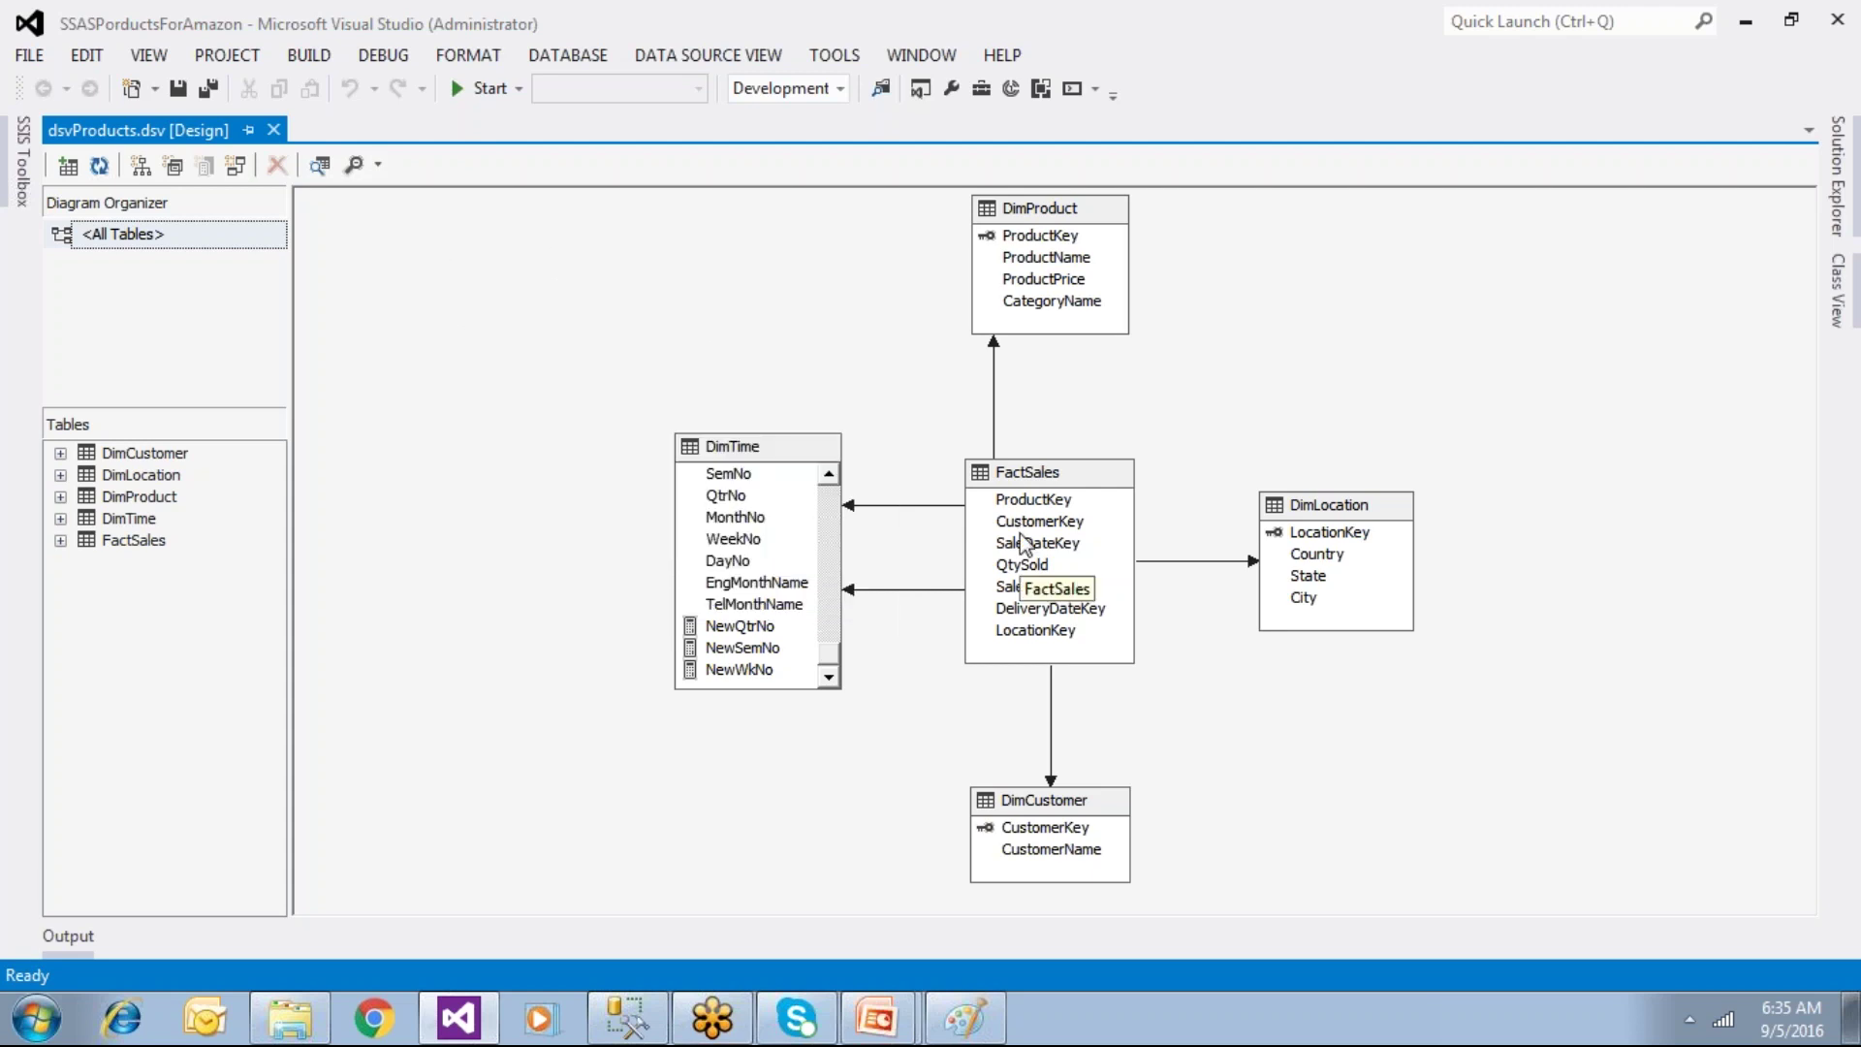
click(178, 88)
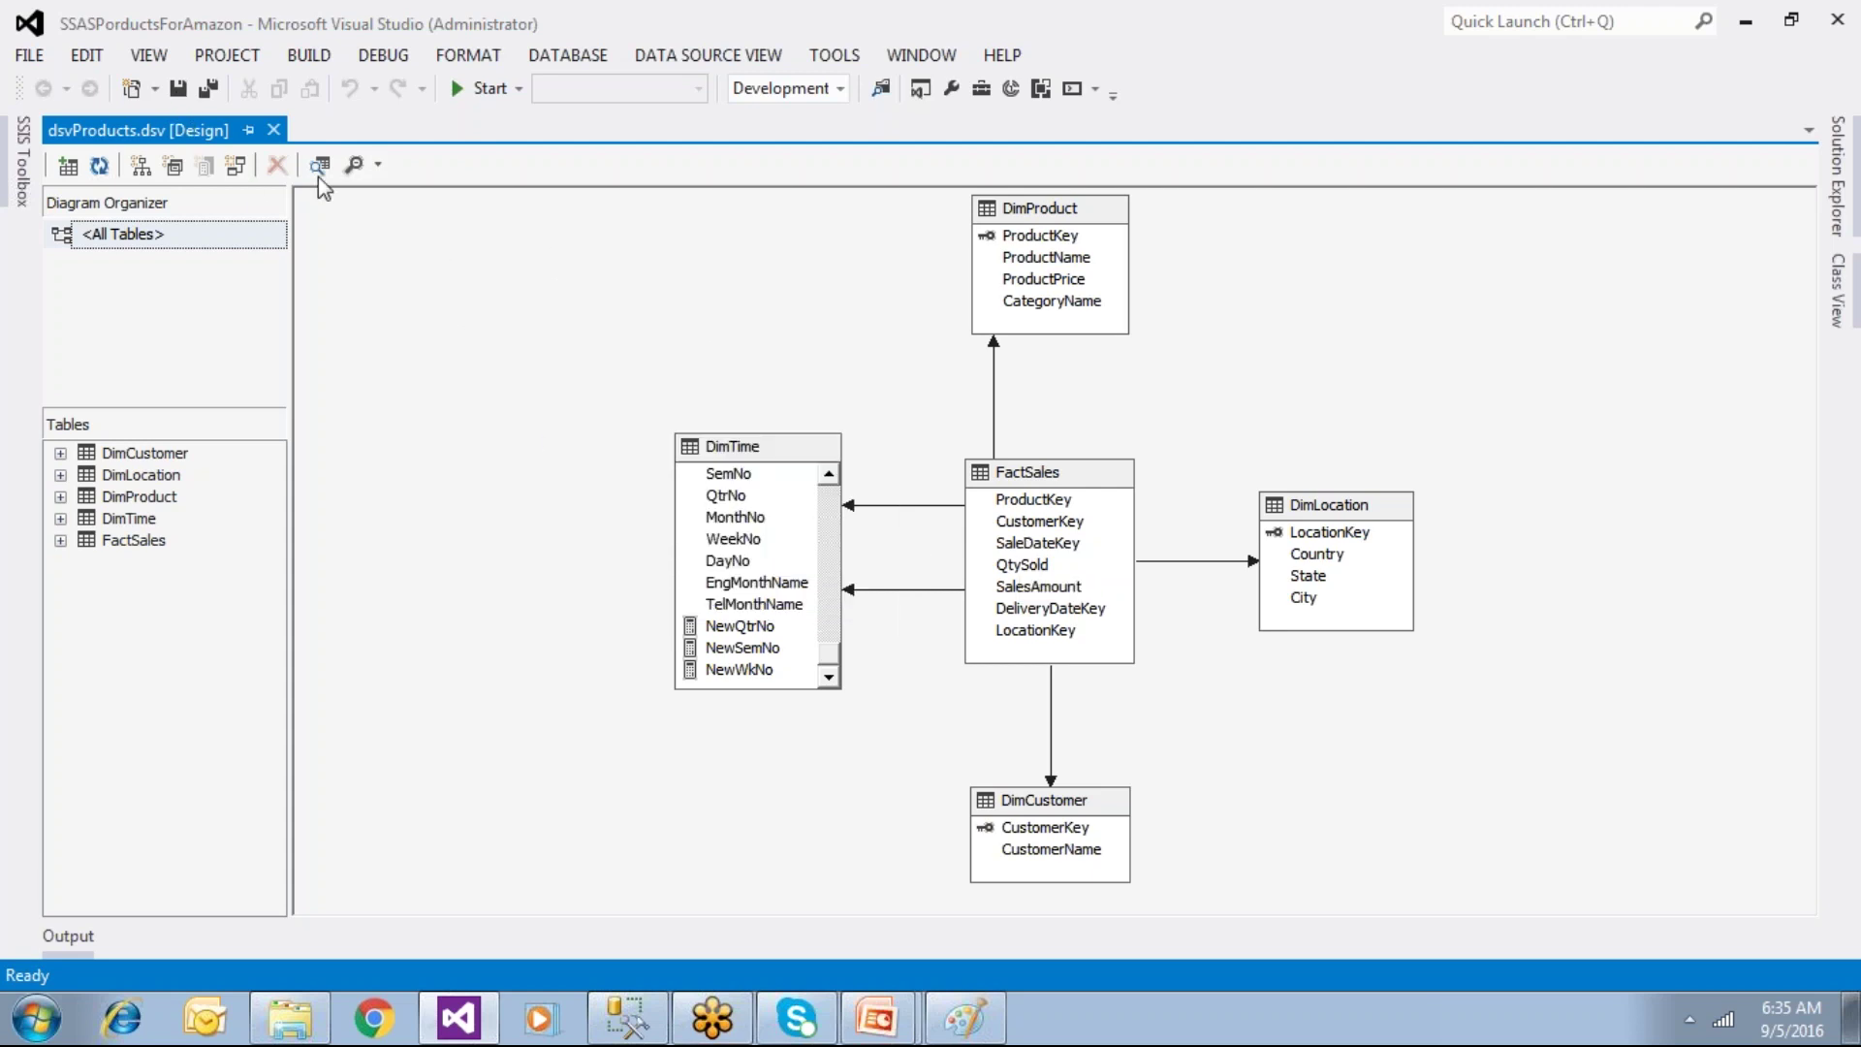
Step: Explore the data of the DimTime table, including its named calculation columns, and close the data preview
right_click(376, 230)
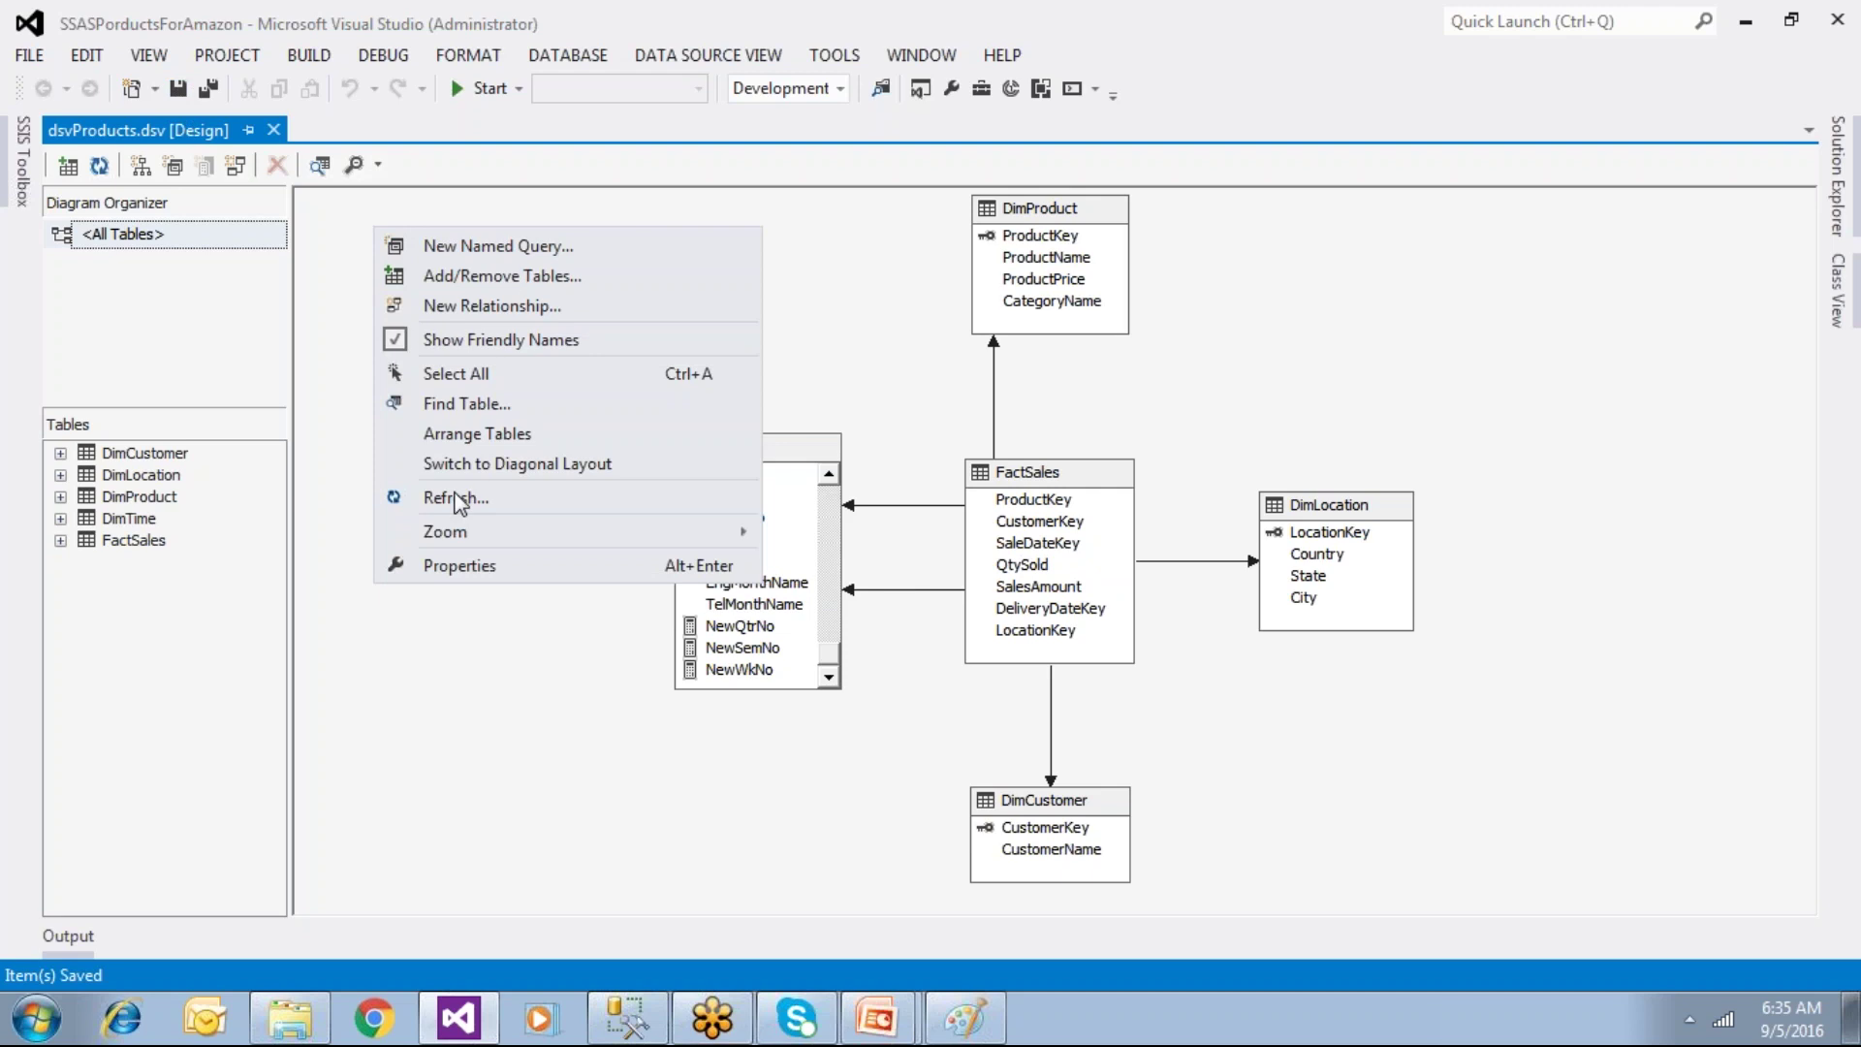
click(802, 449)
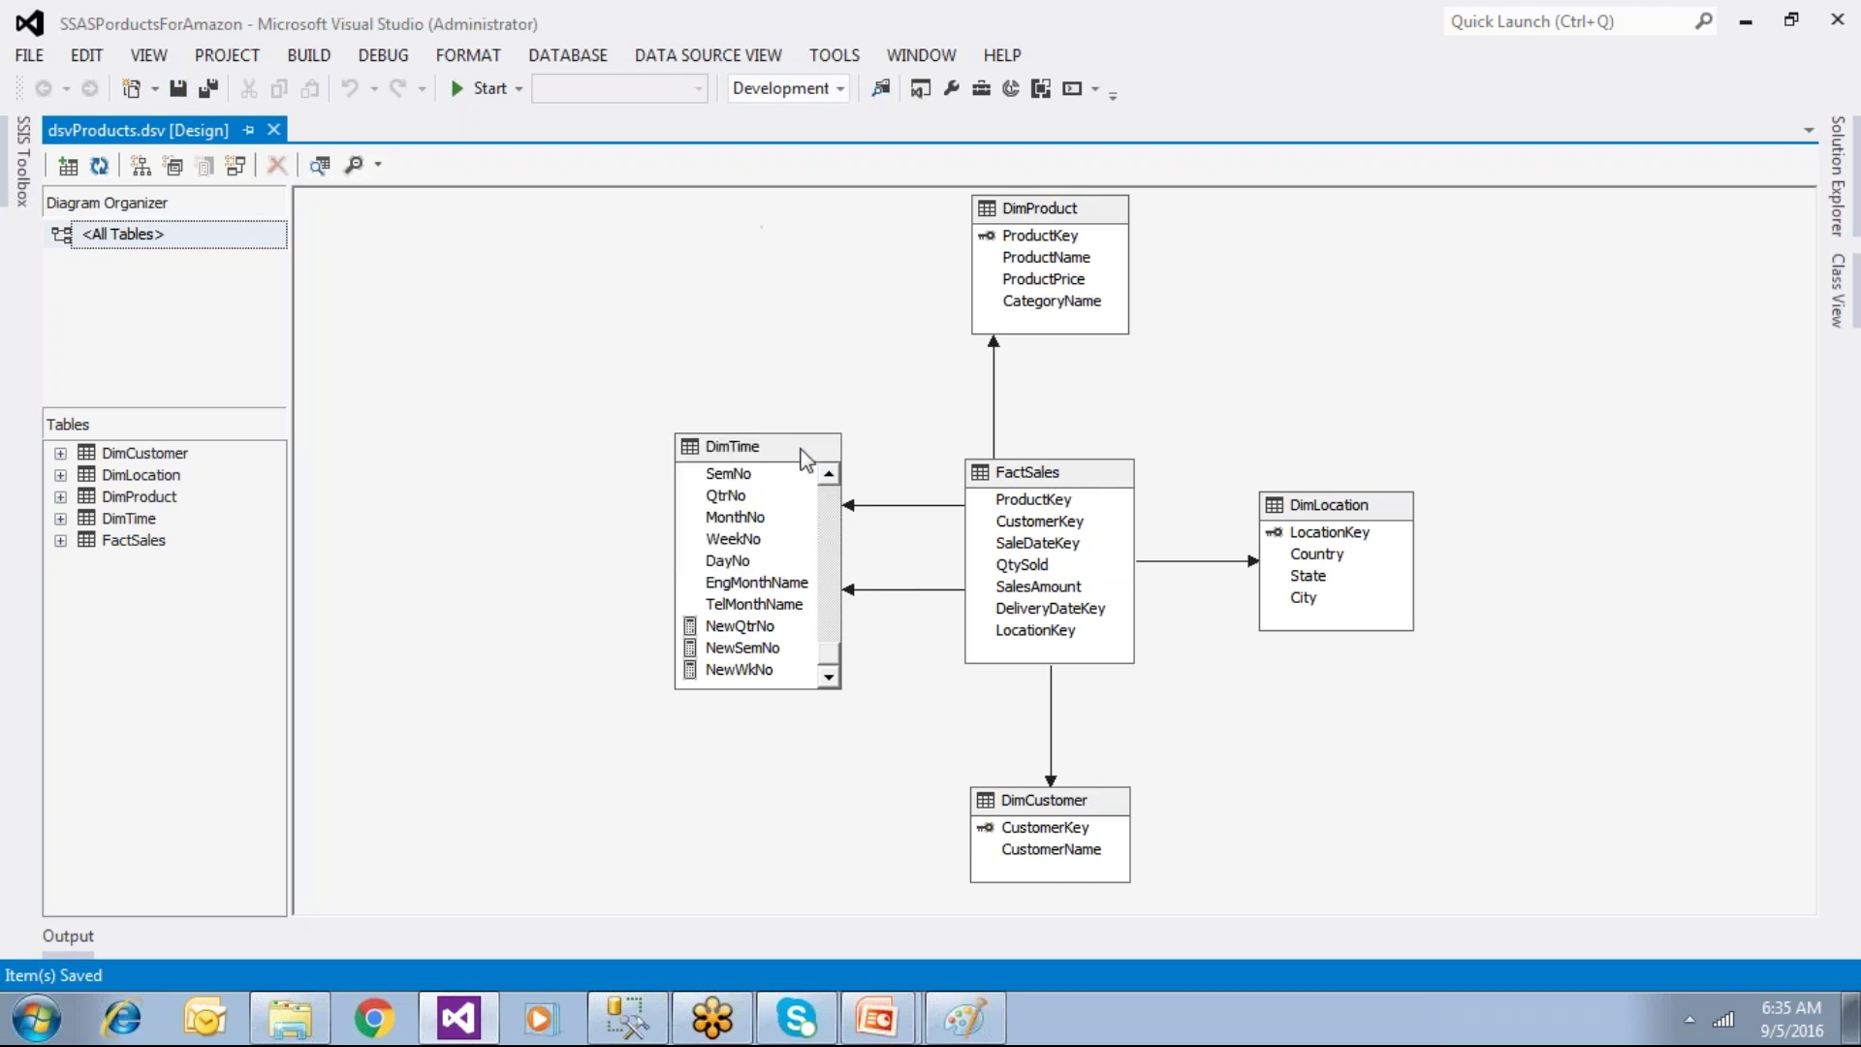
right_click(802, 448)
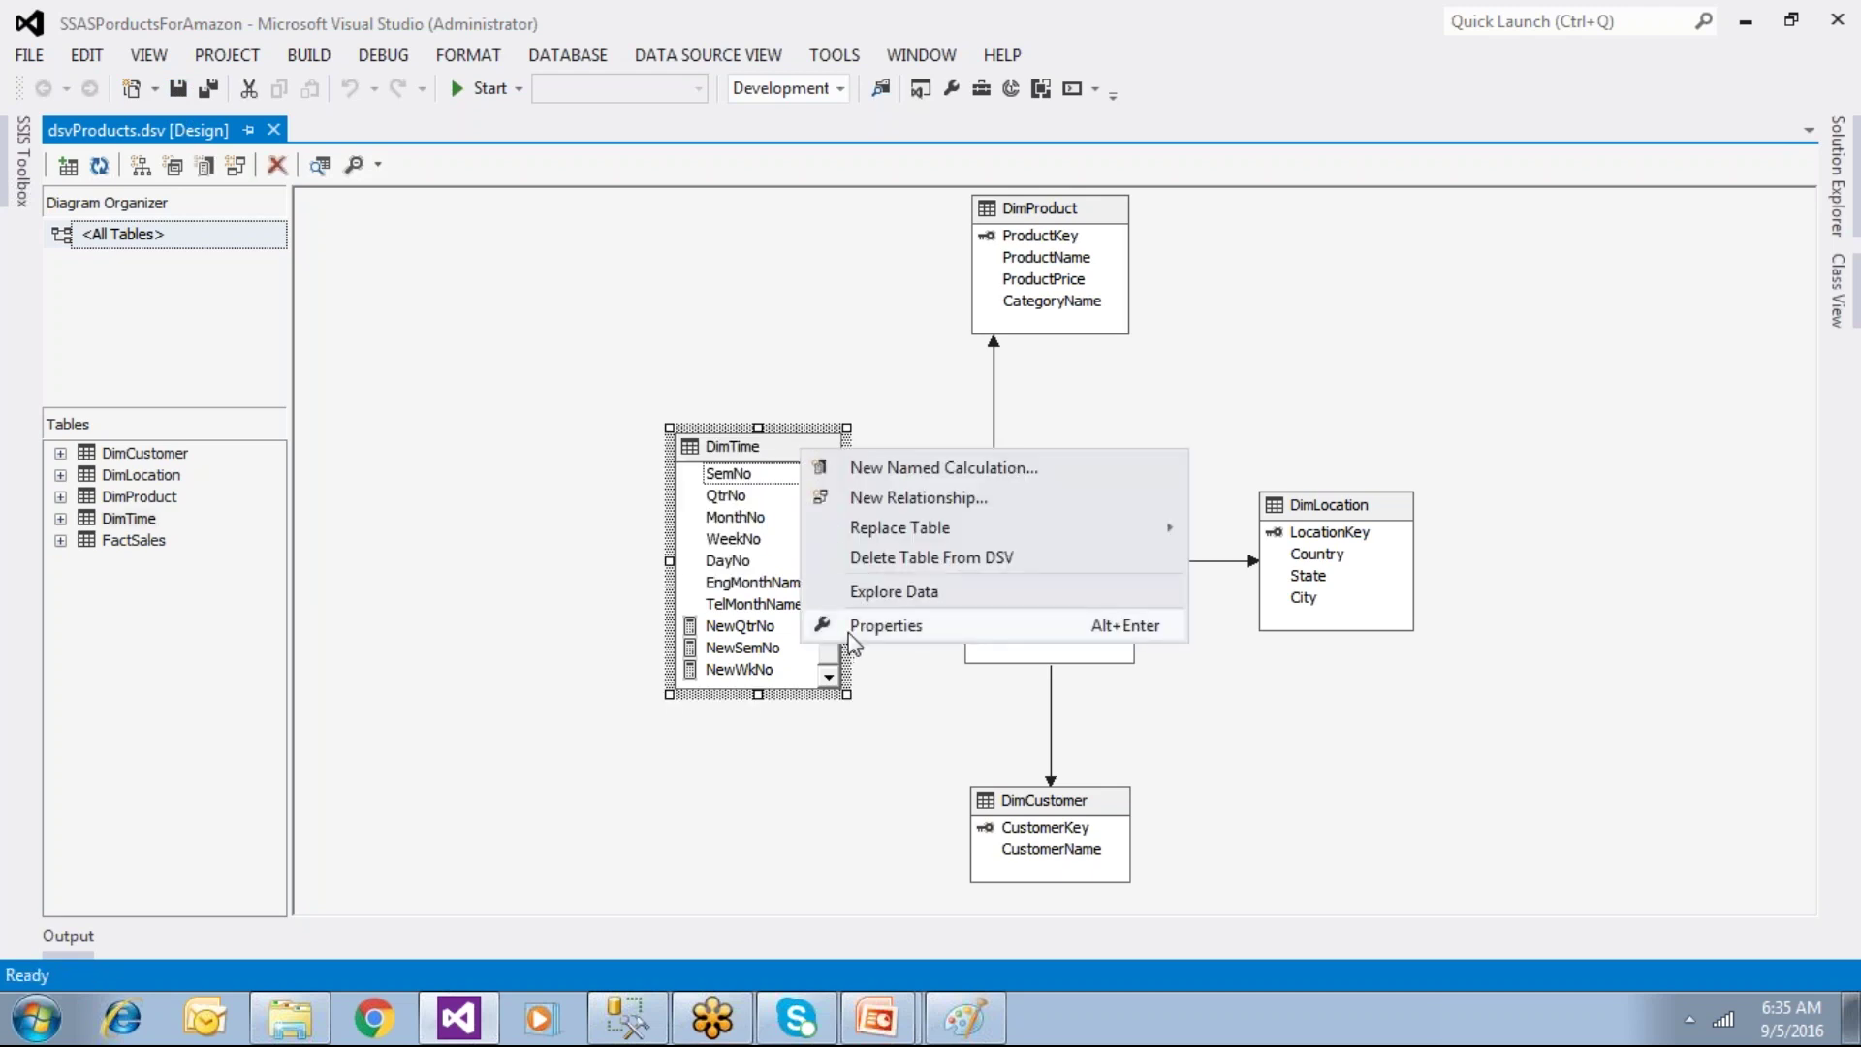
click(859, 593)
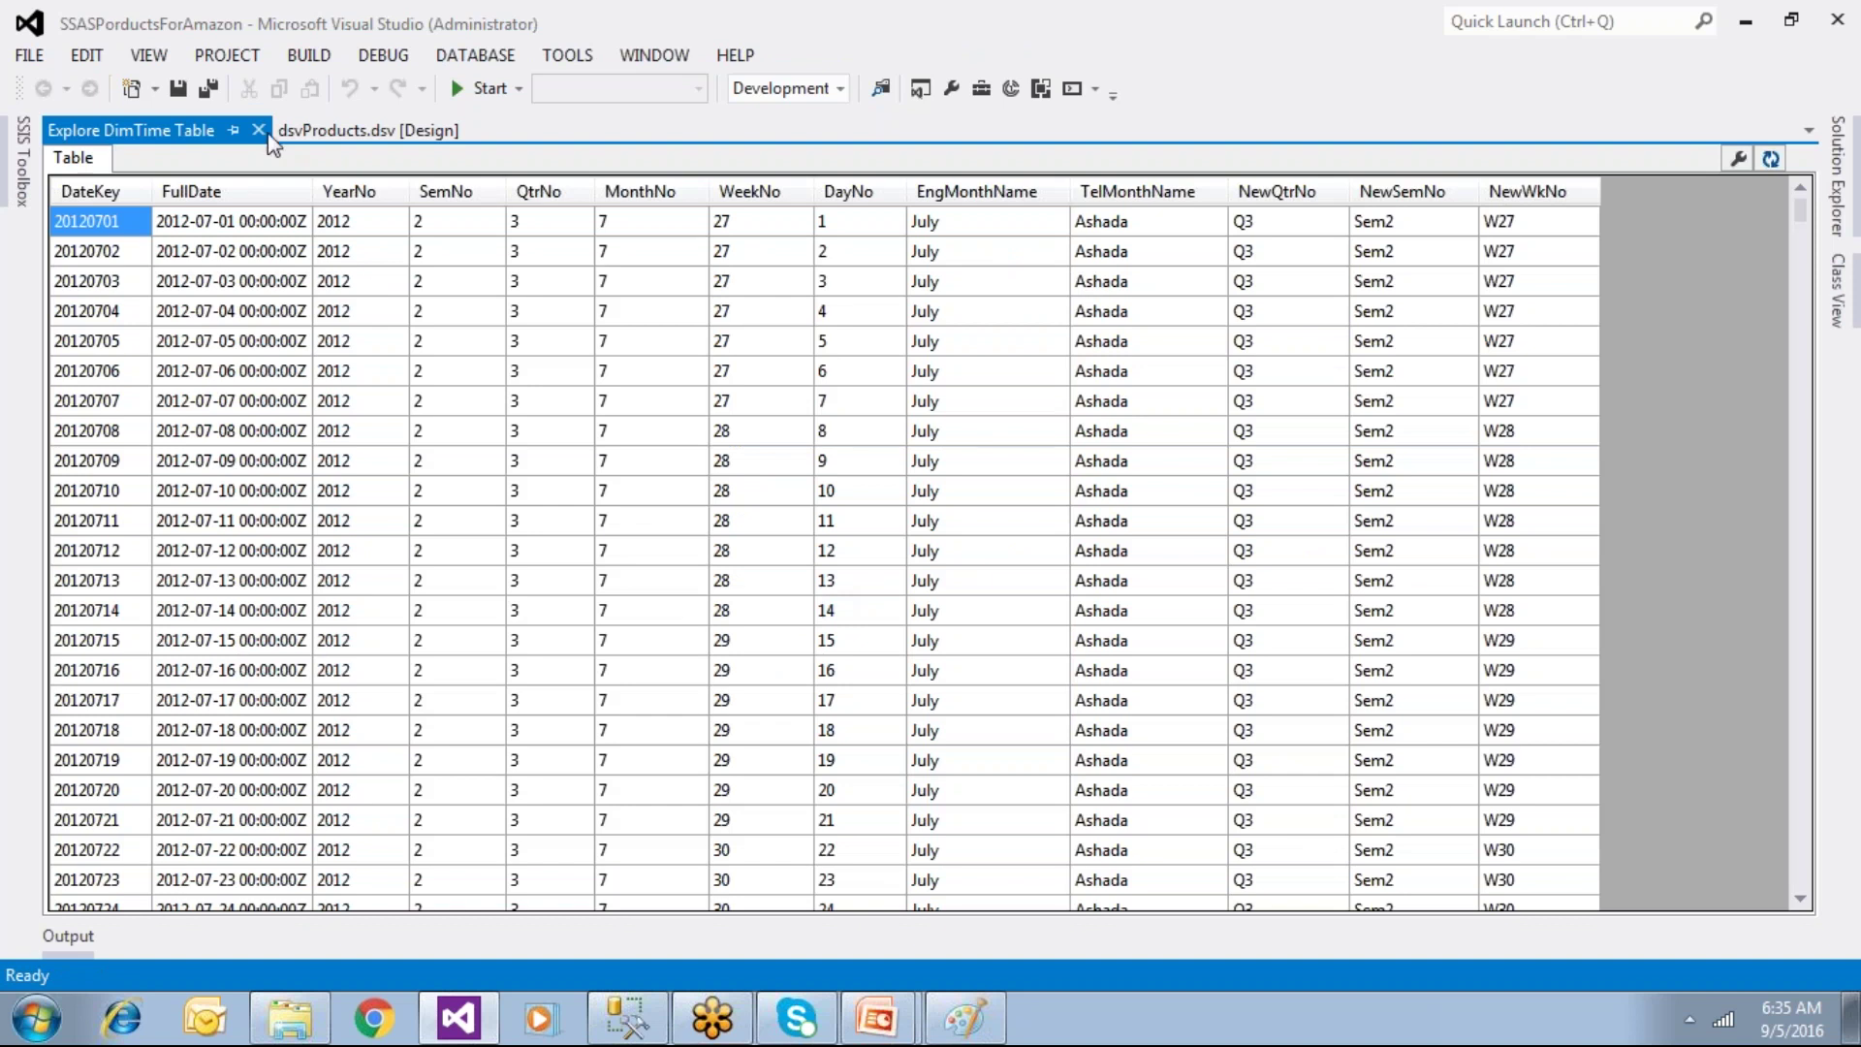
click(259, 130)
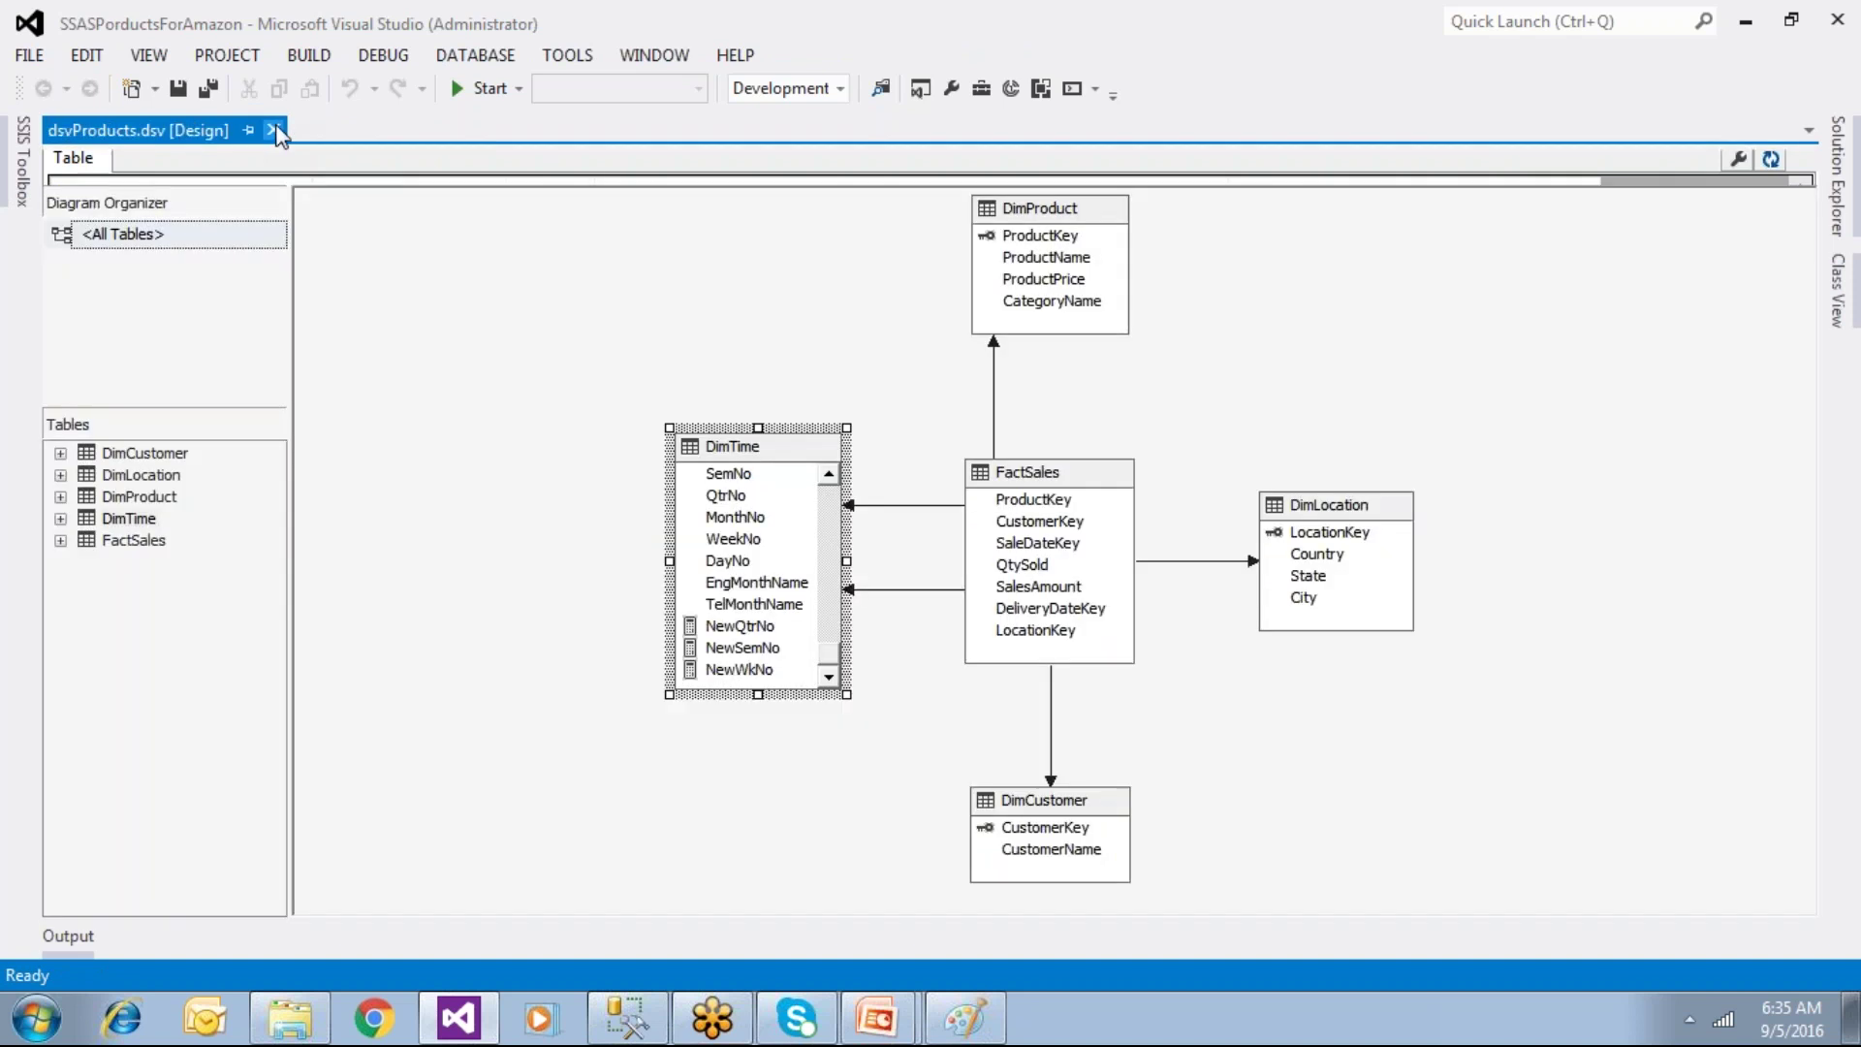
Step: Switch to the PowerPoint slide show to review the Features of DSV slide, and return to Visual Studio
mouse_move(919, 1003)
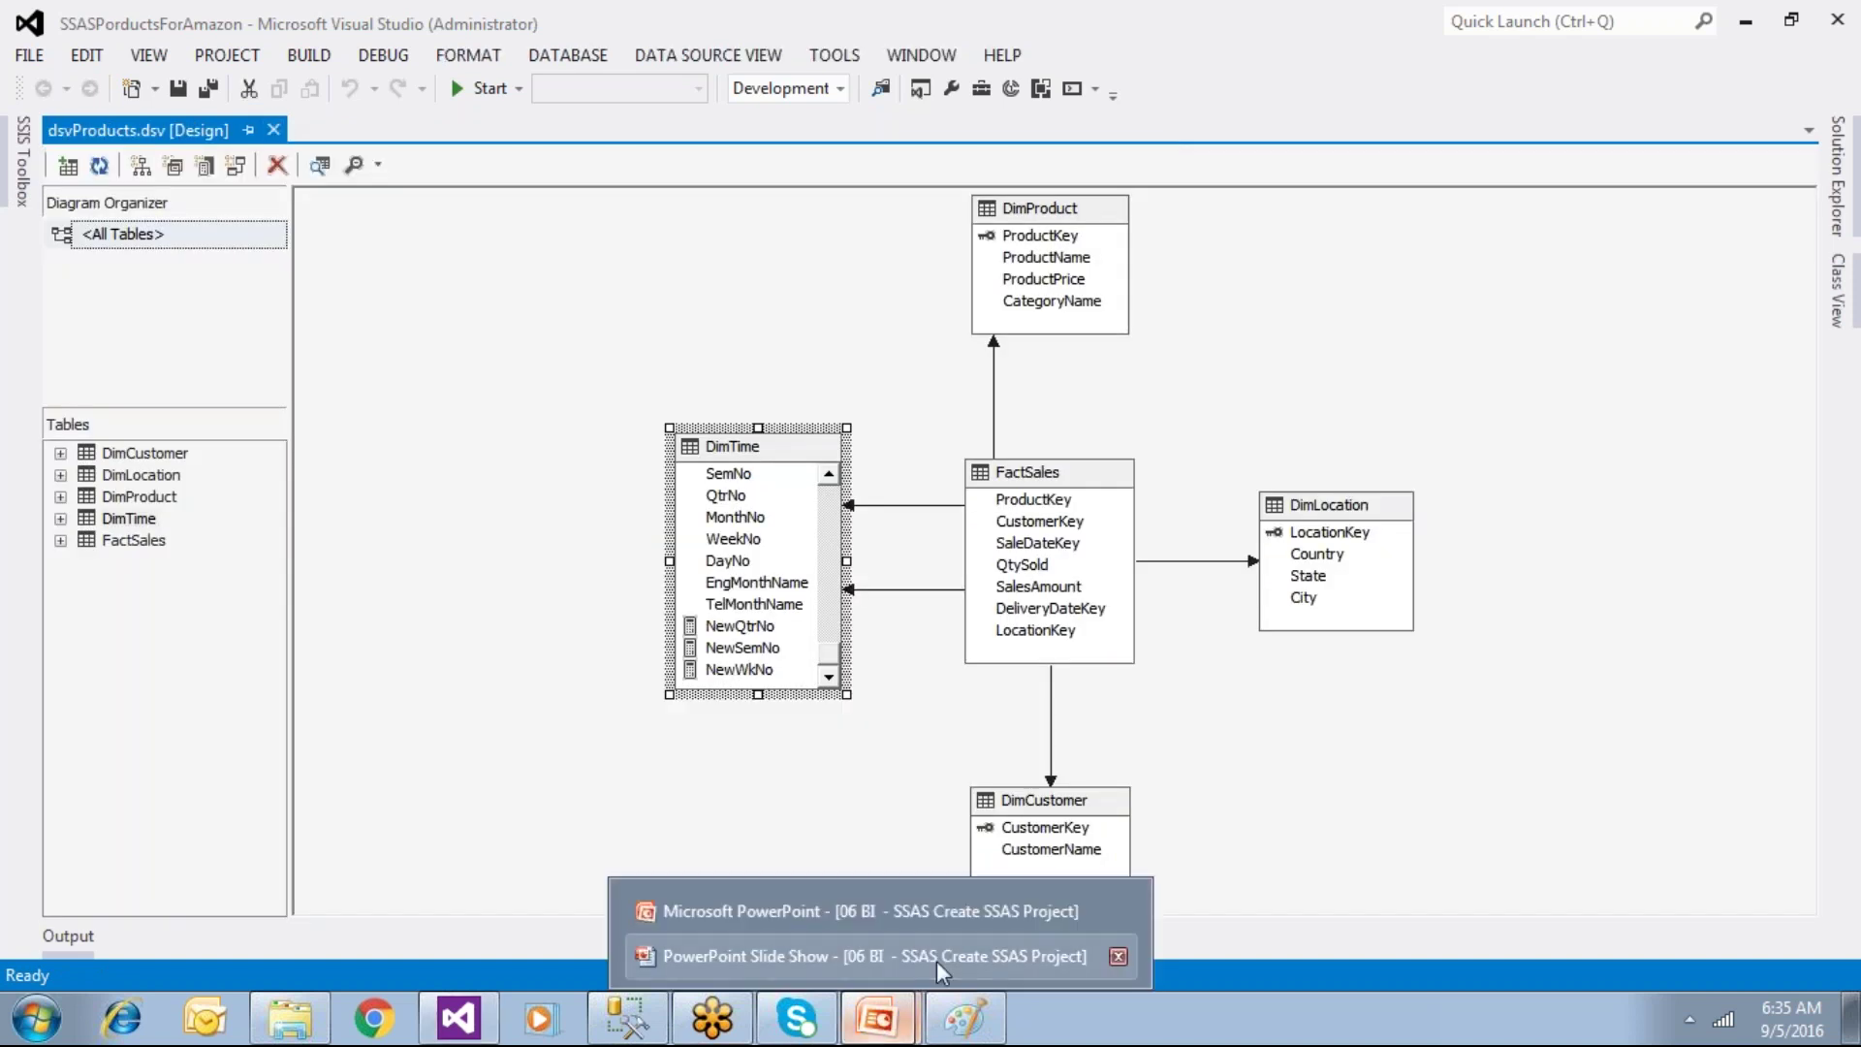
click(936, 958)
click(985, 739)
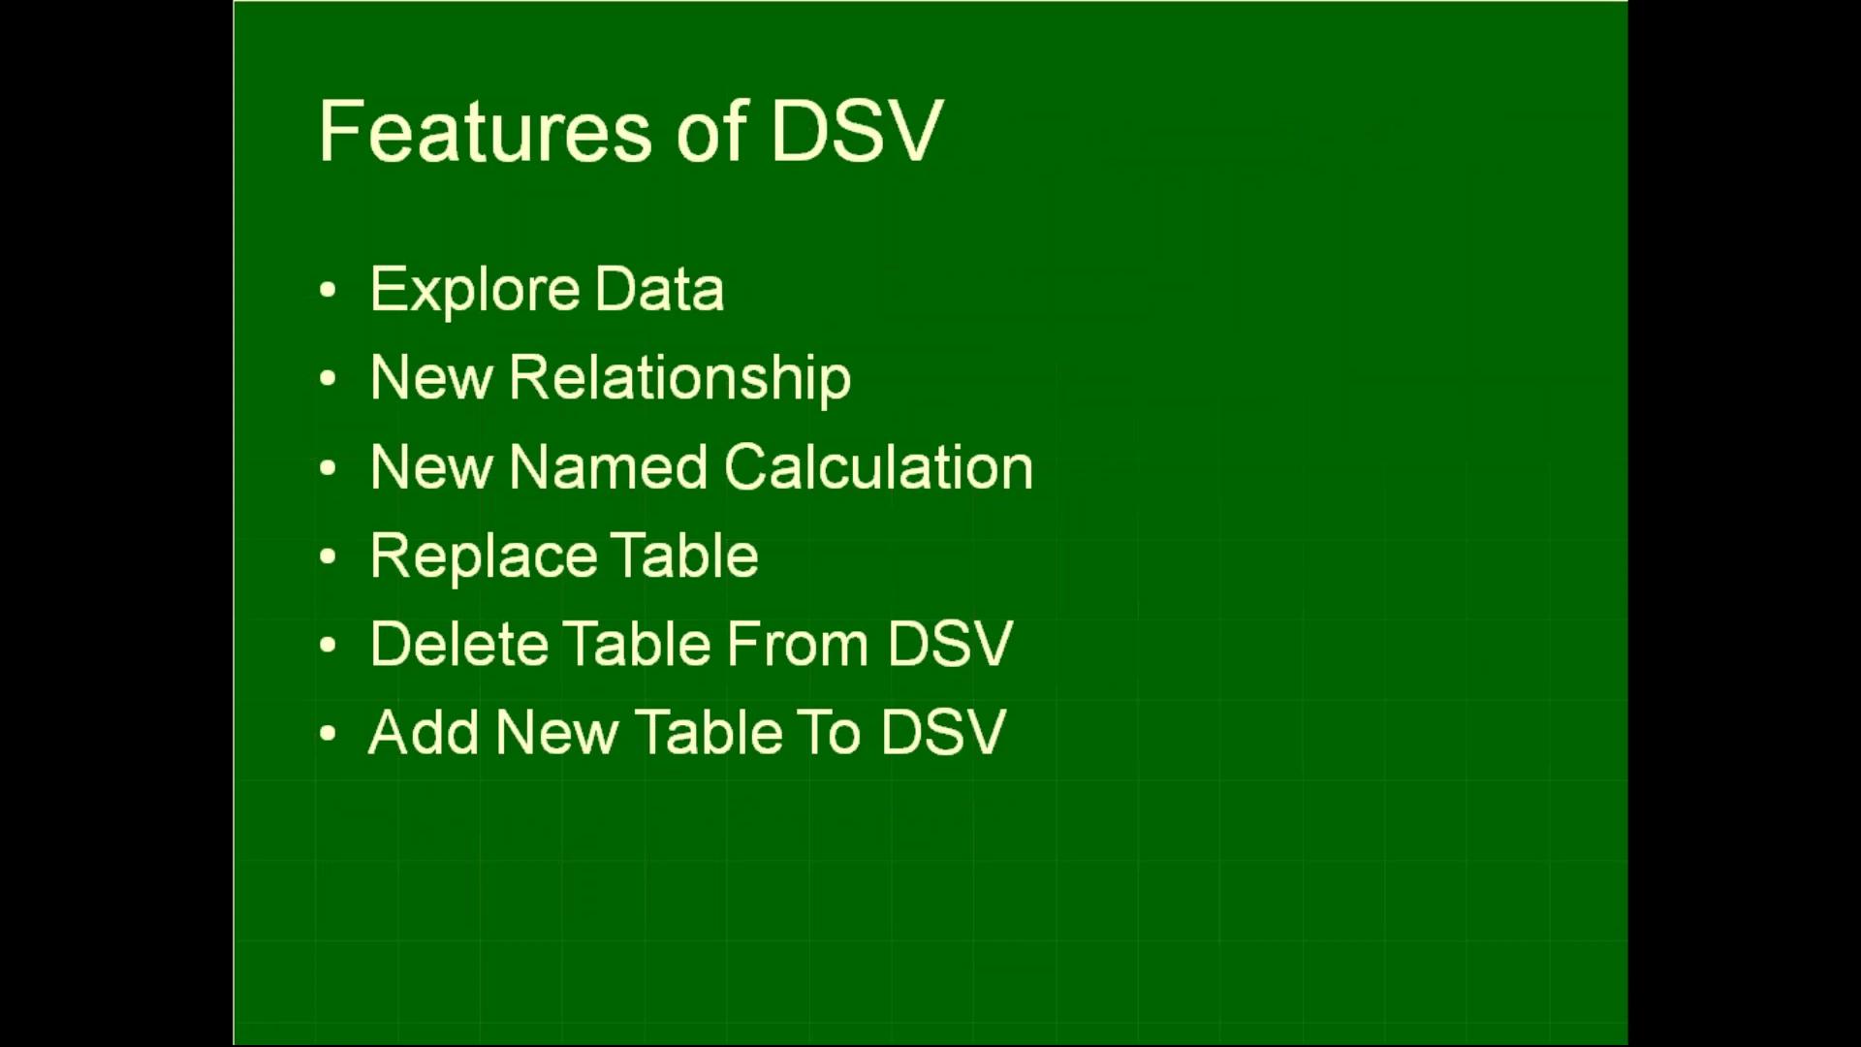
key(Escape)
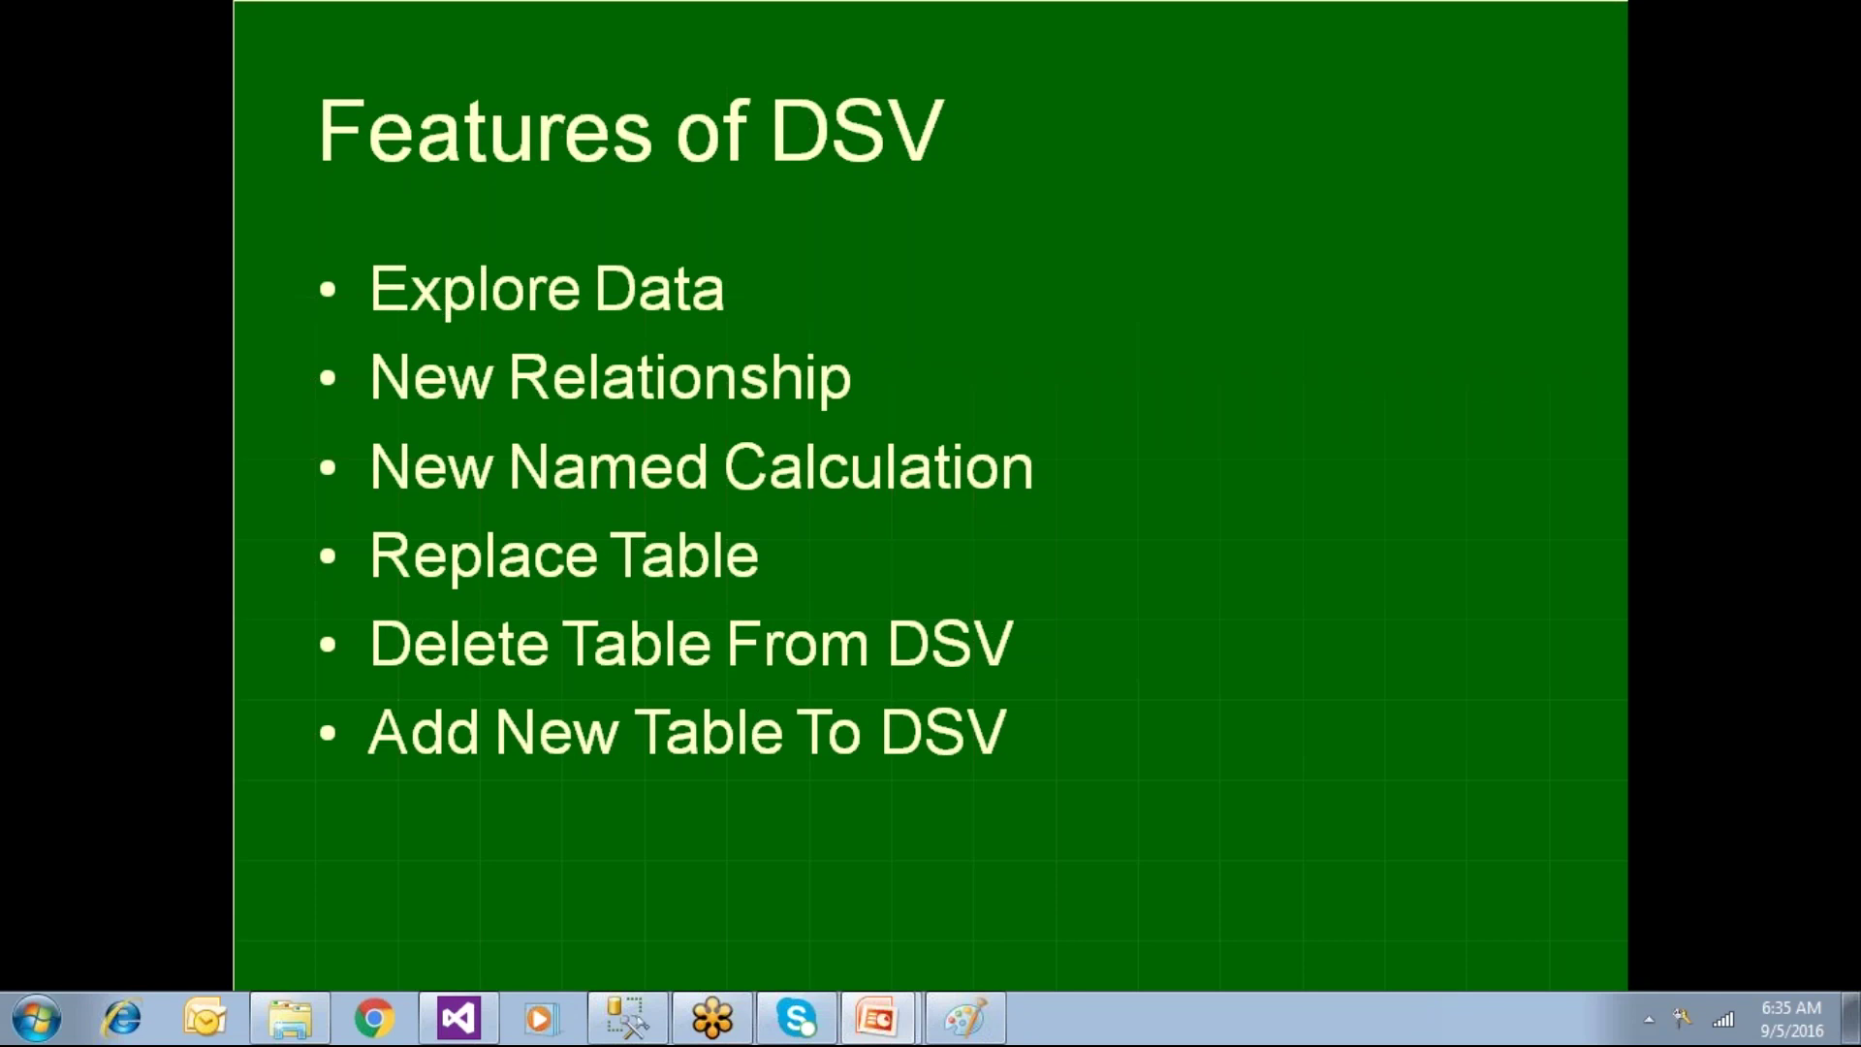
click(1202, 635)
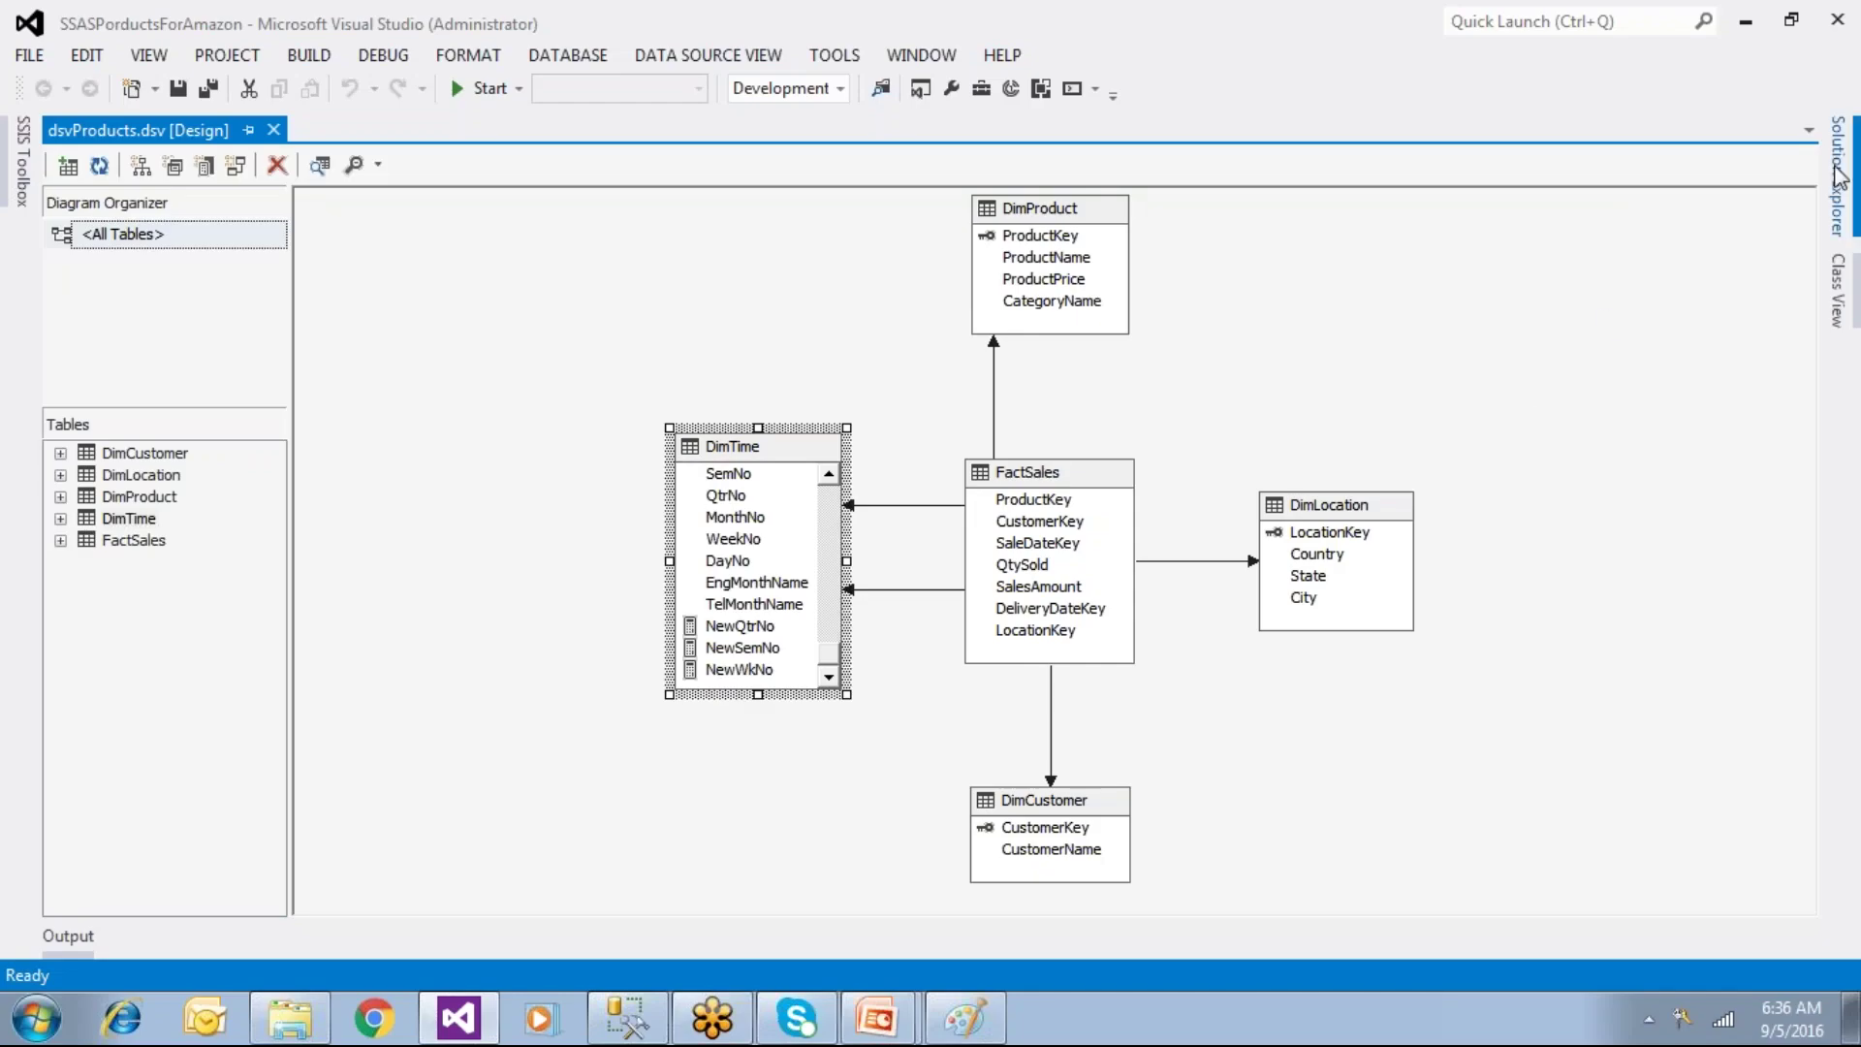
Step: Collapse the Data Sources and Data Source Views folders in the project tree and select the Cubes folder
click(1839, 174)
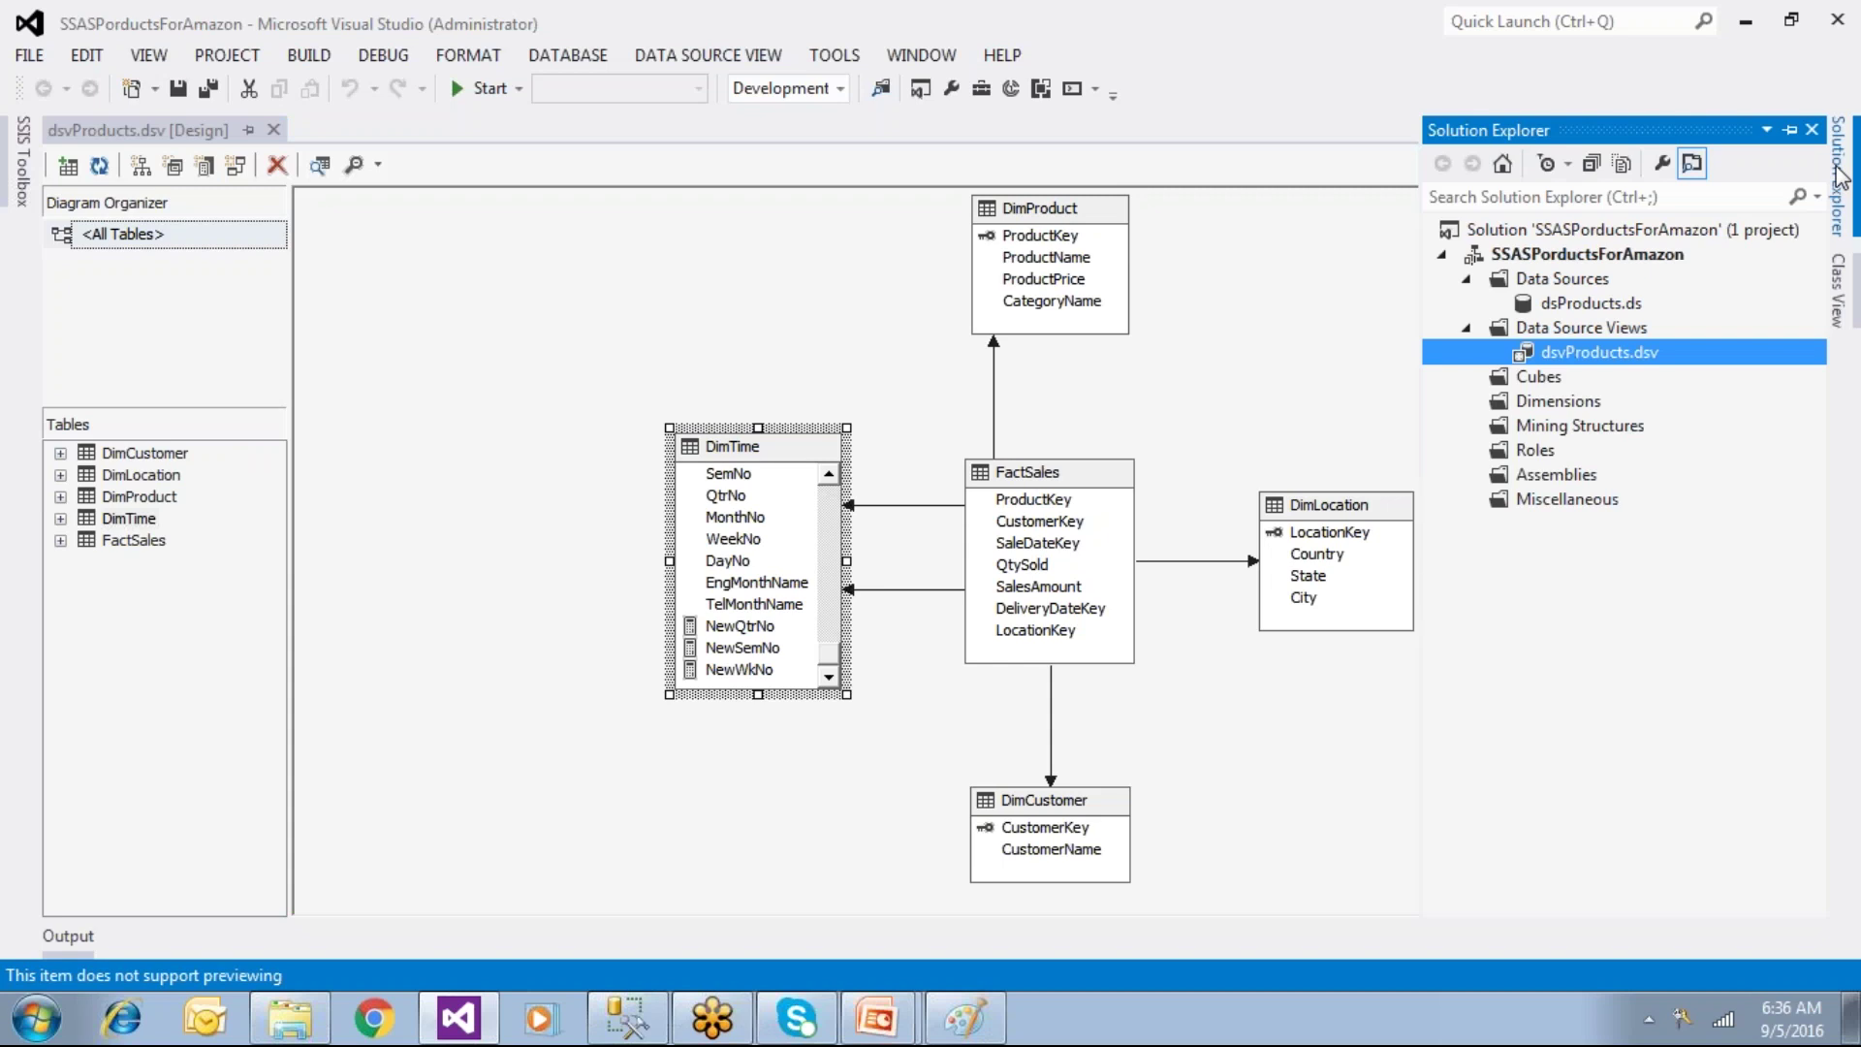
click(1464, 285)
click(1465, 302)
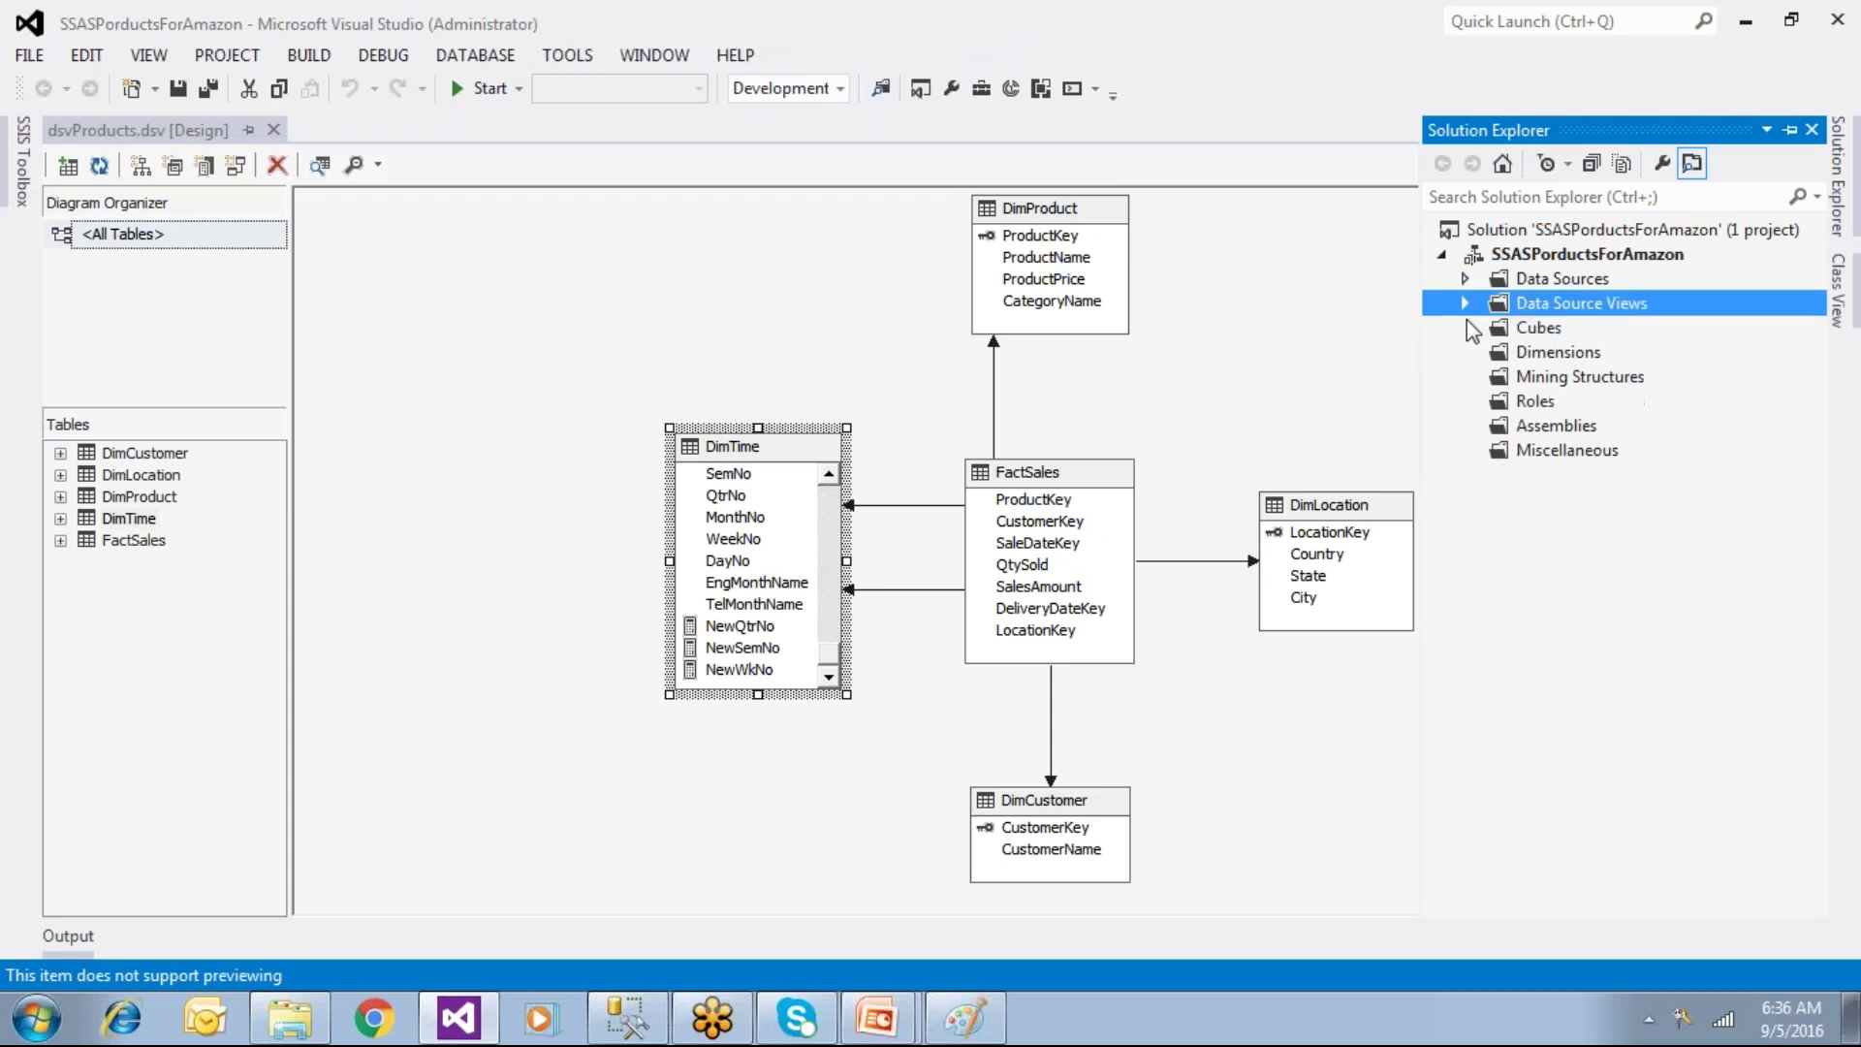
click(1537, 330)
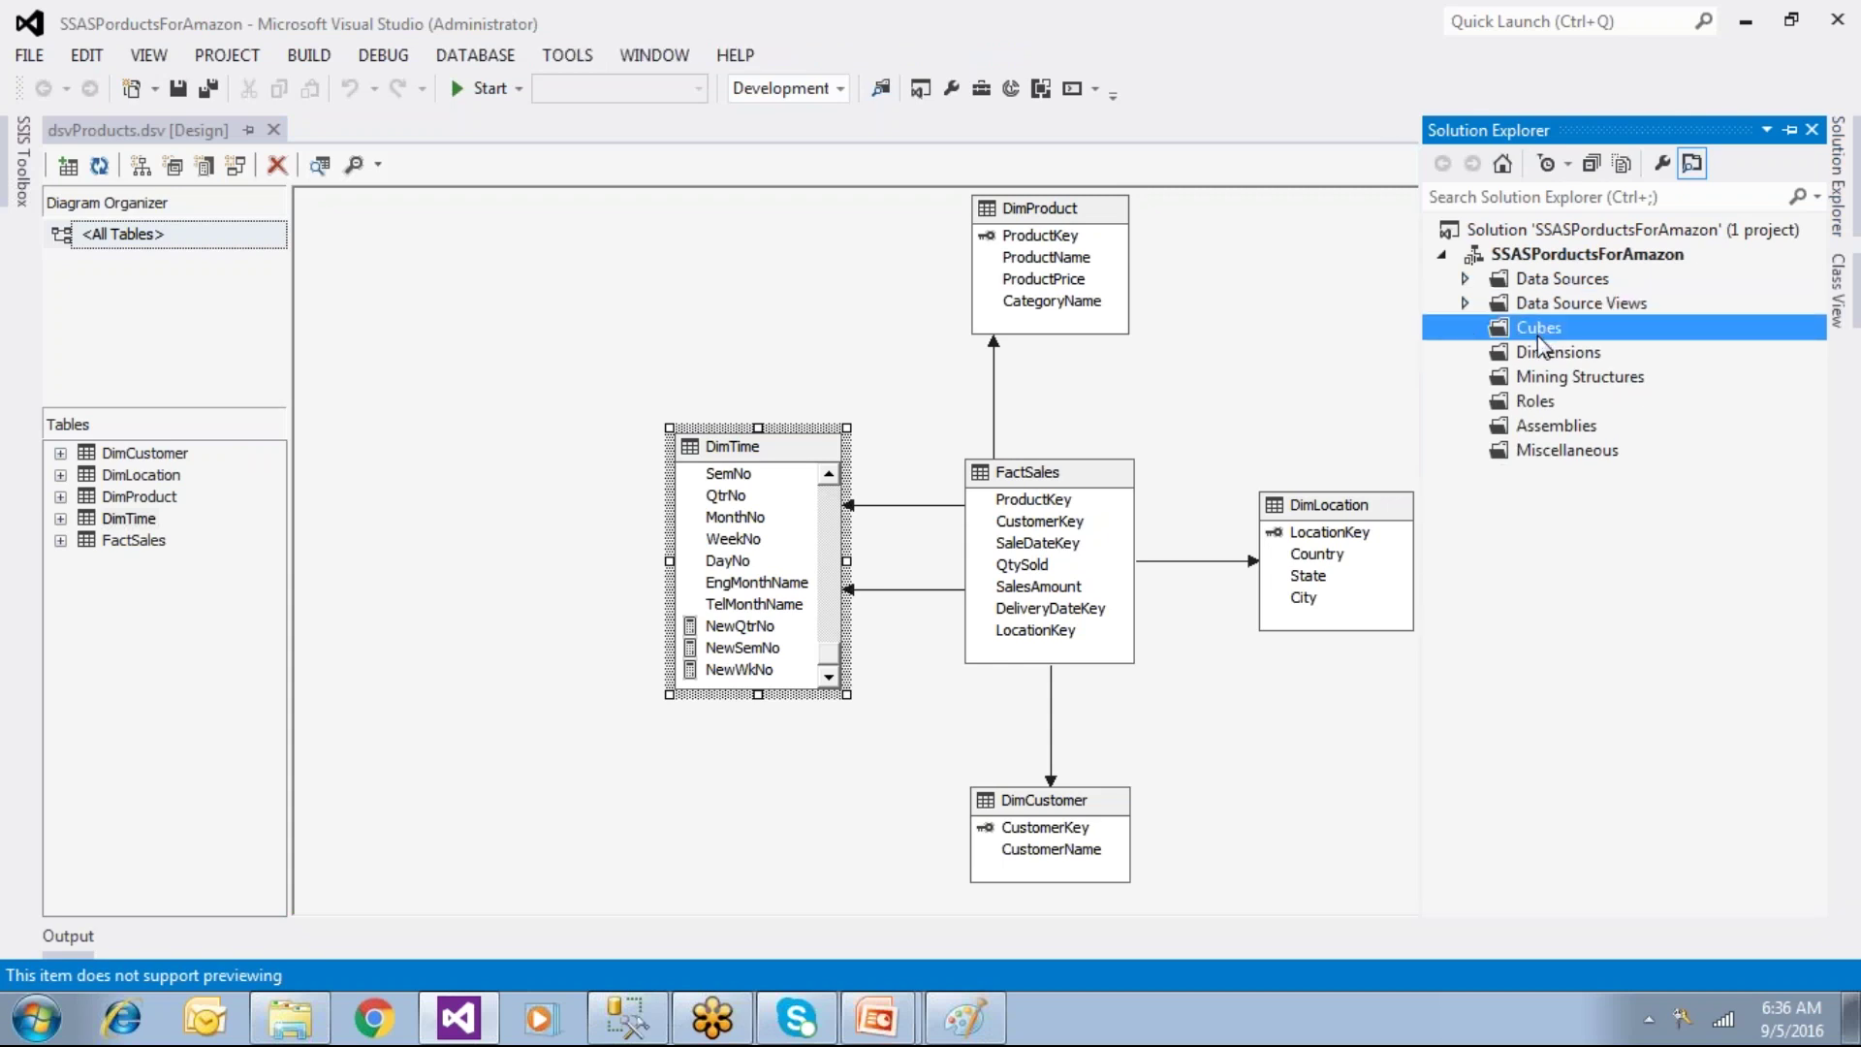
click(1553, 359)
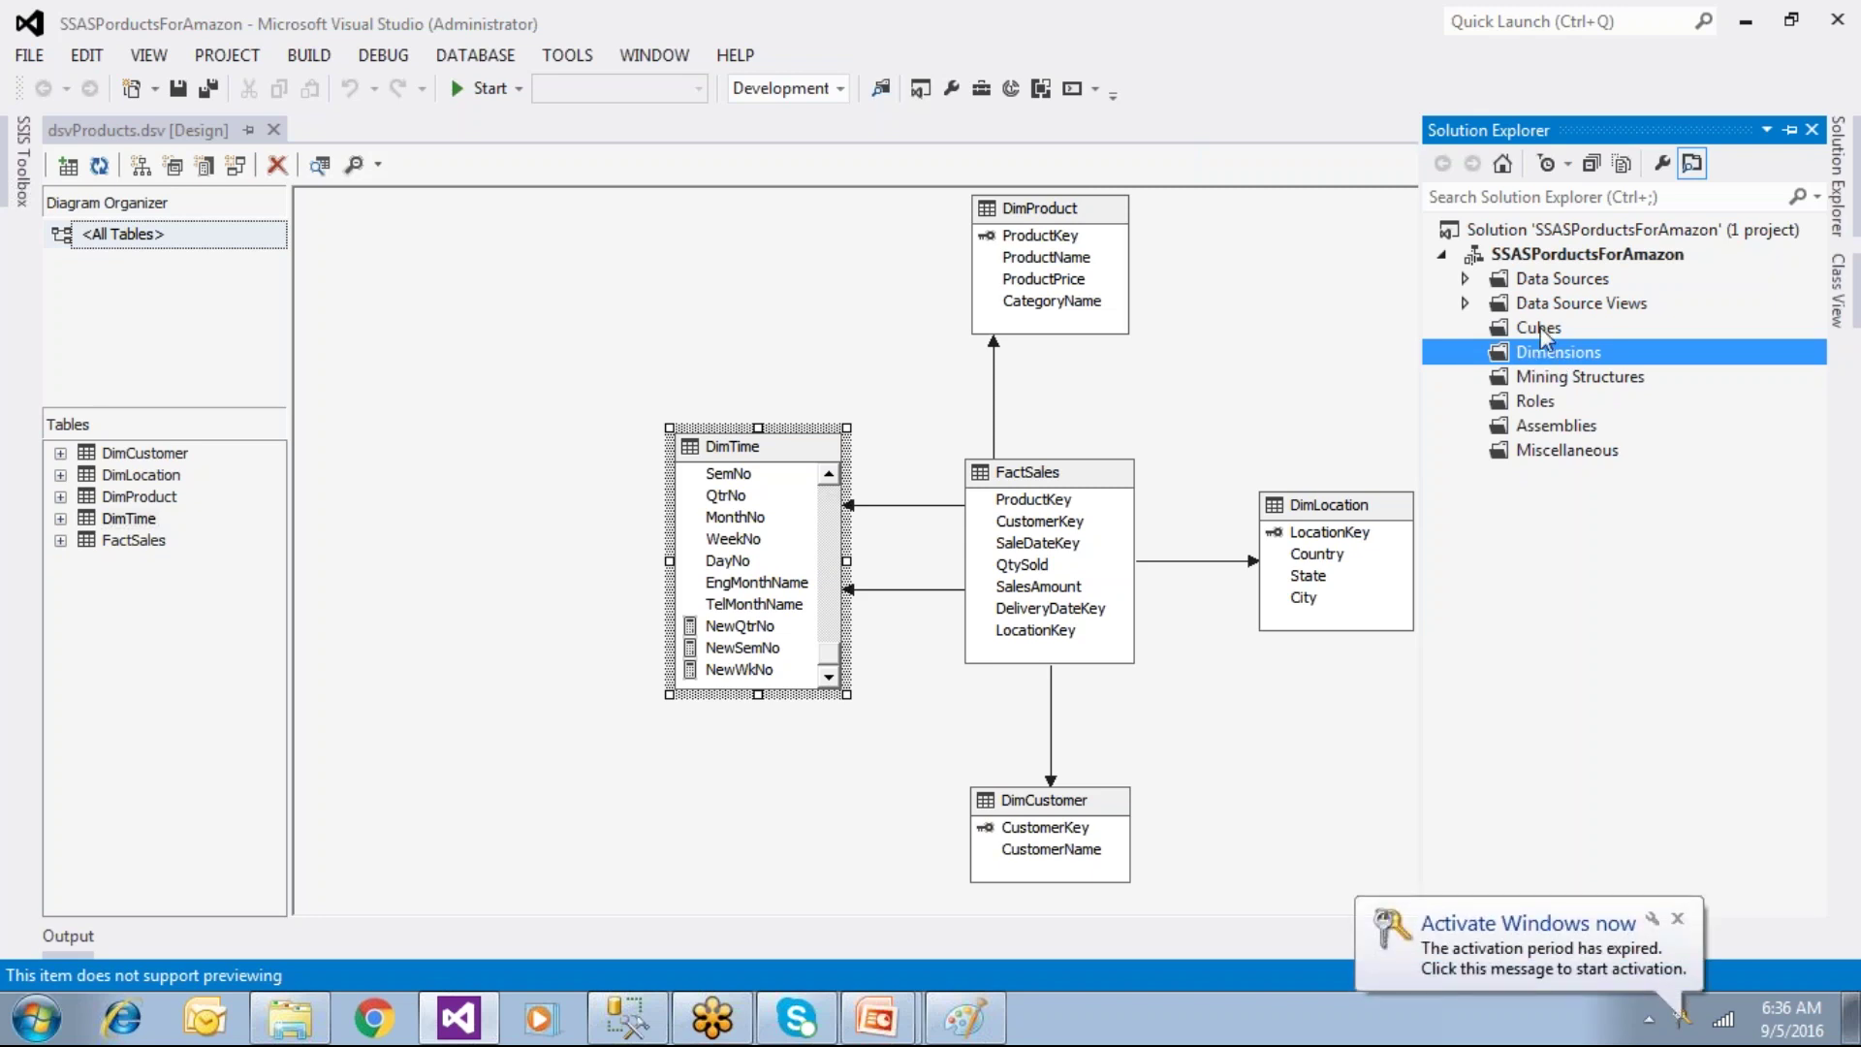
click(1543, 332)
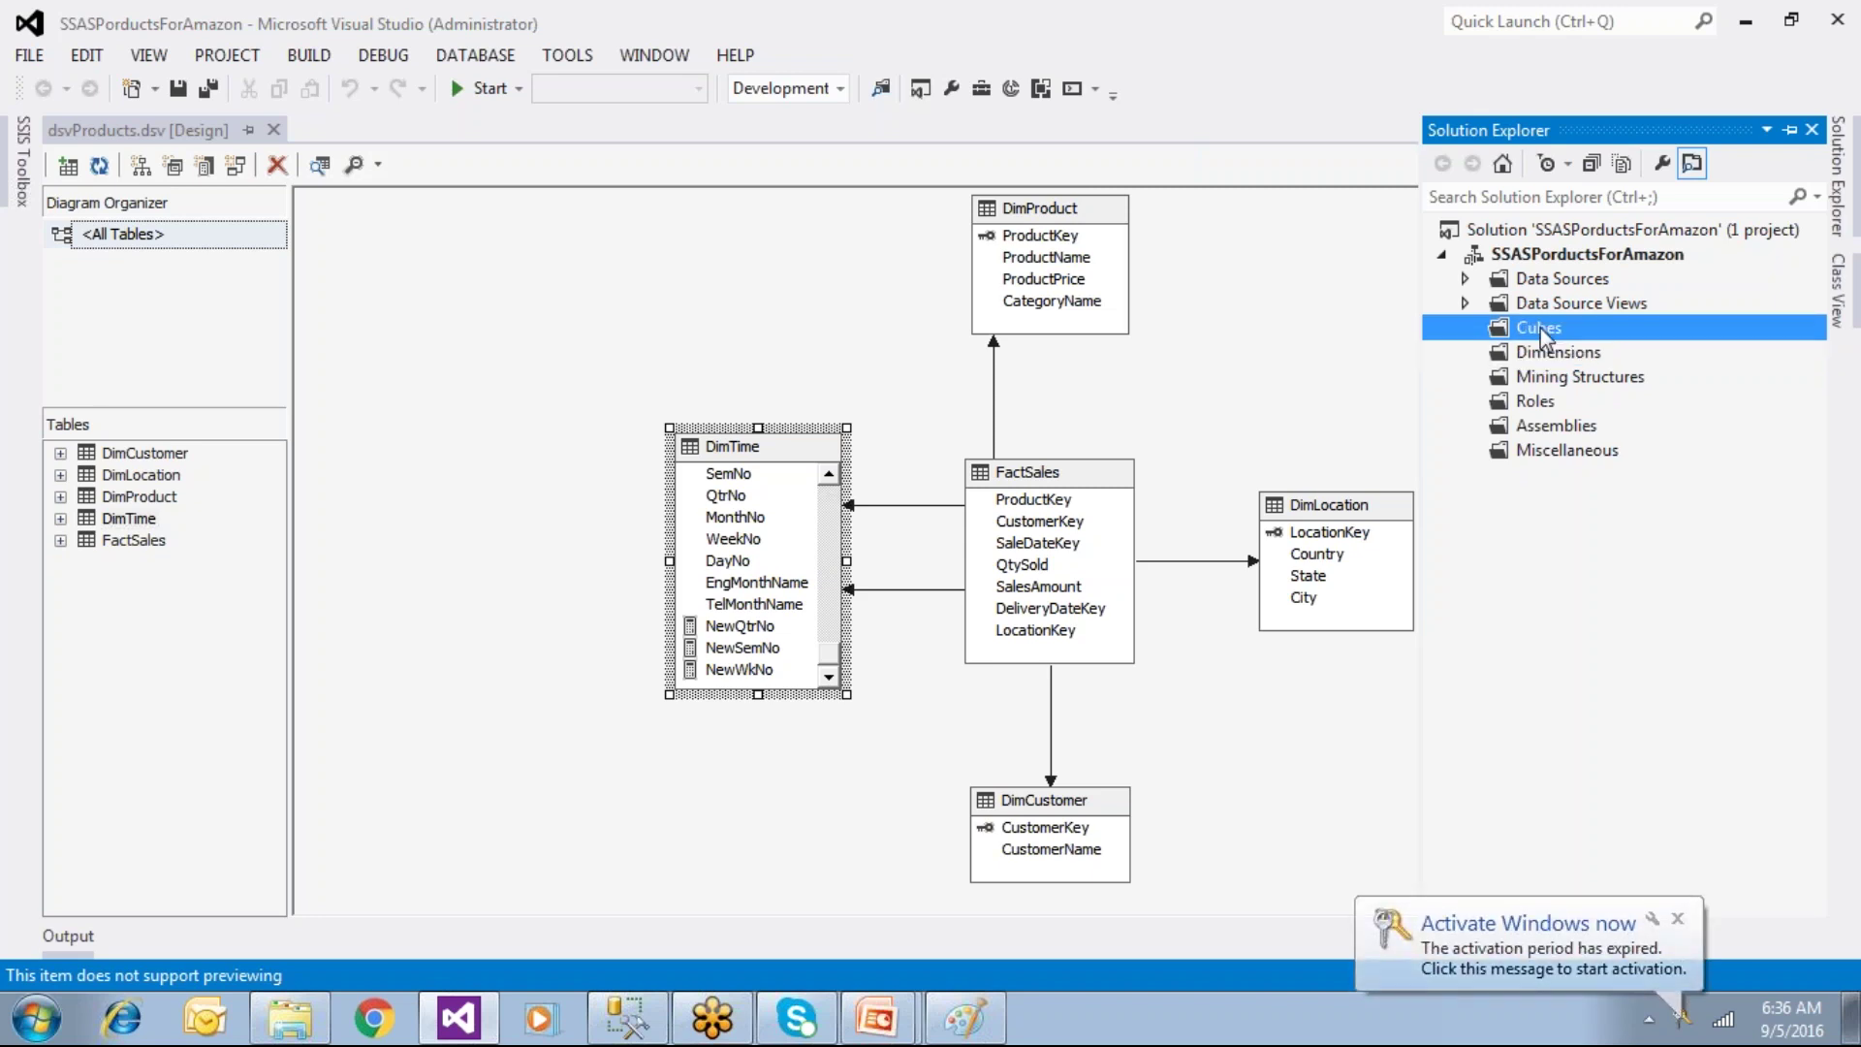
Step: Start a new cube in the project's Cubes folder, using existing tables as the creation method
right_click(1541, 331)
click(1585, 353)
click(981, 765)
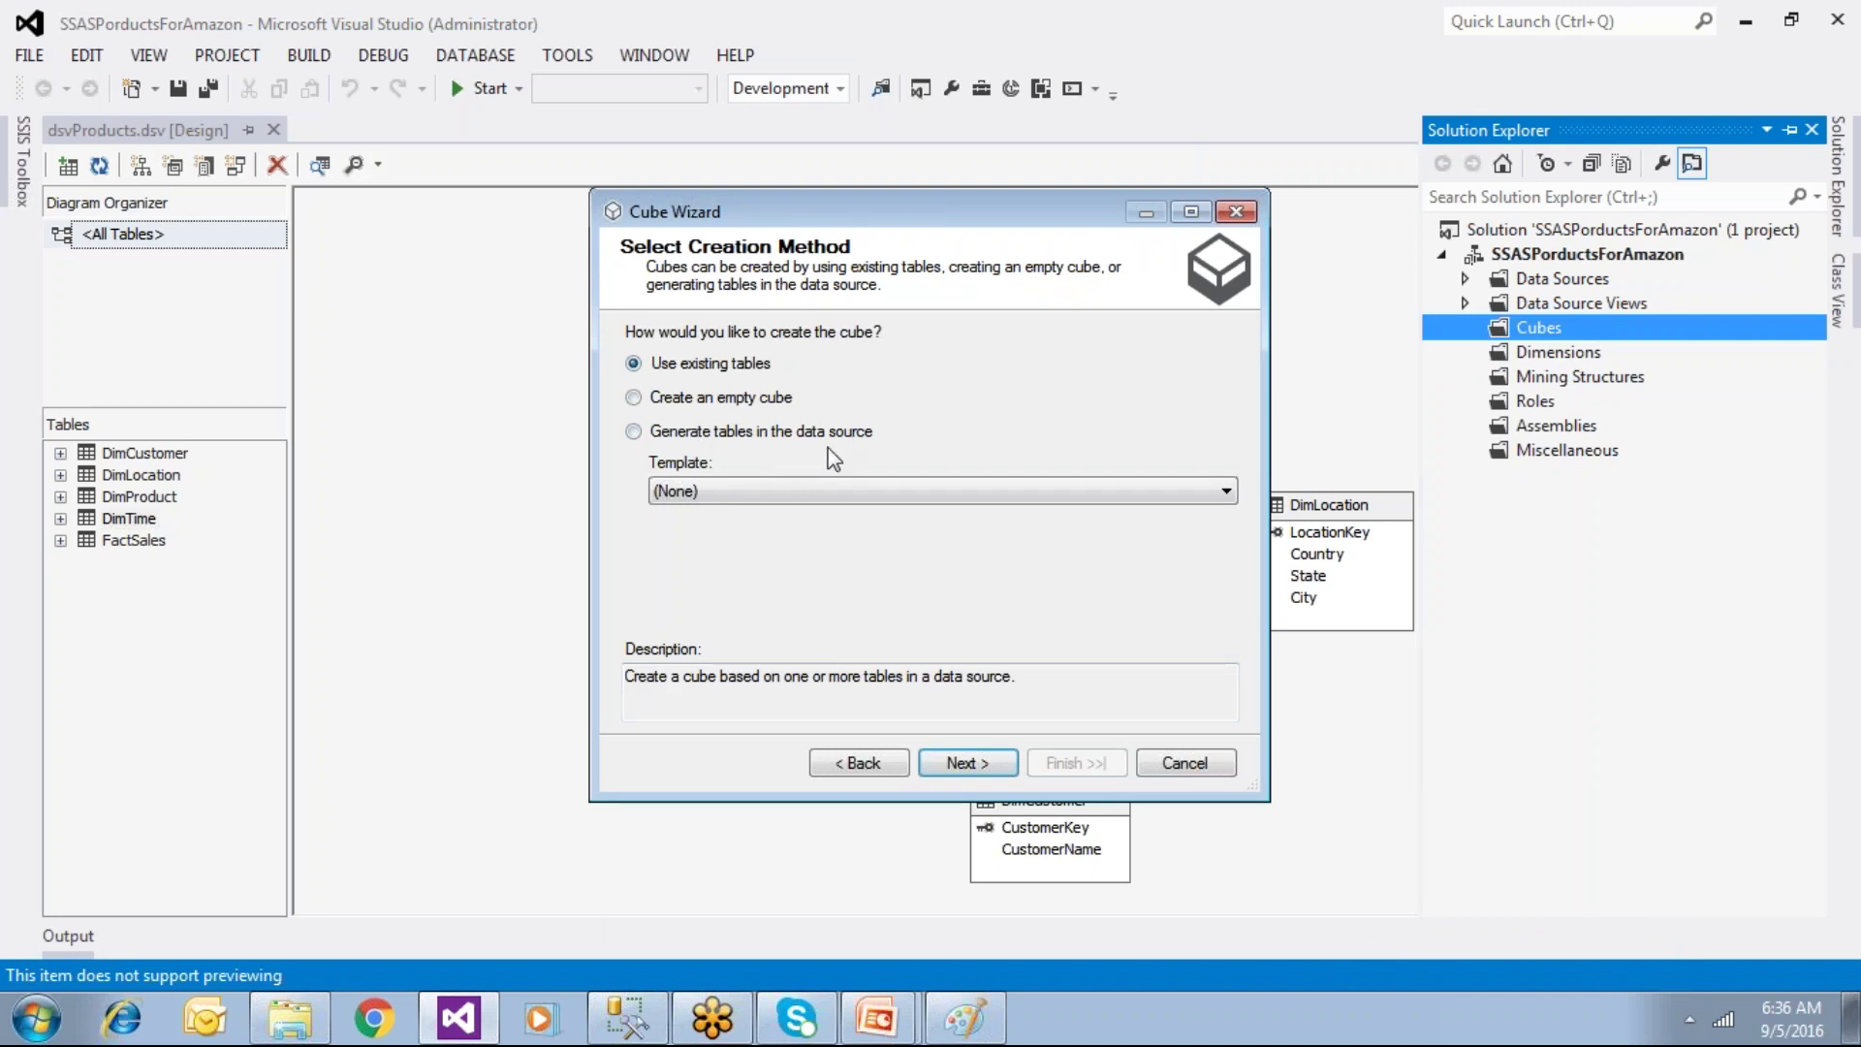
click(980, 783)
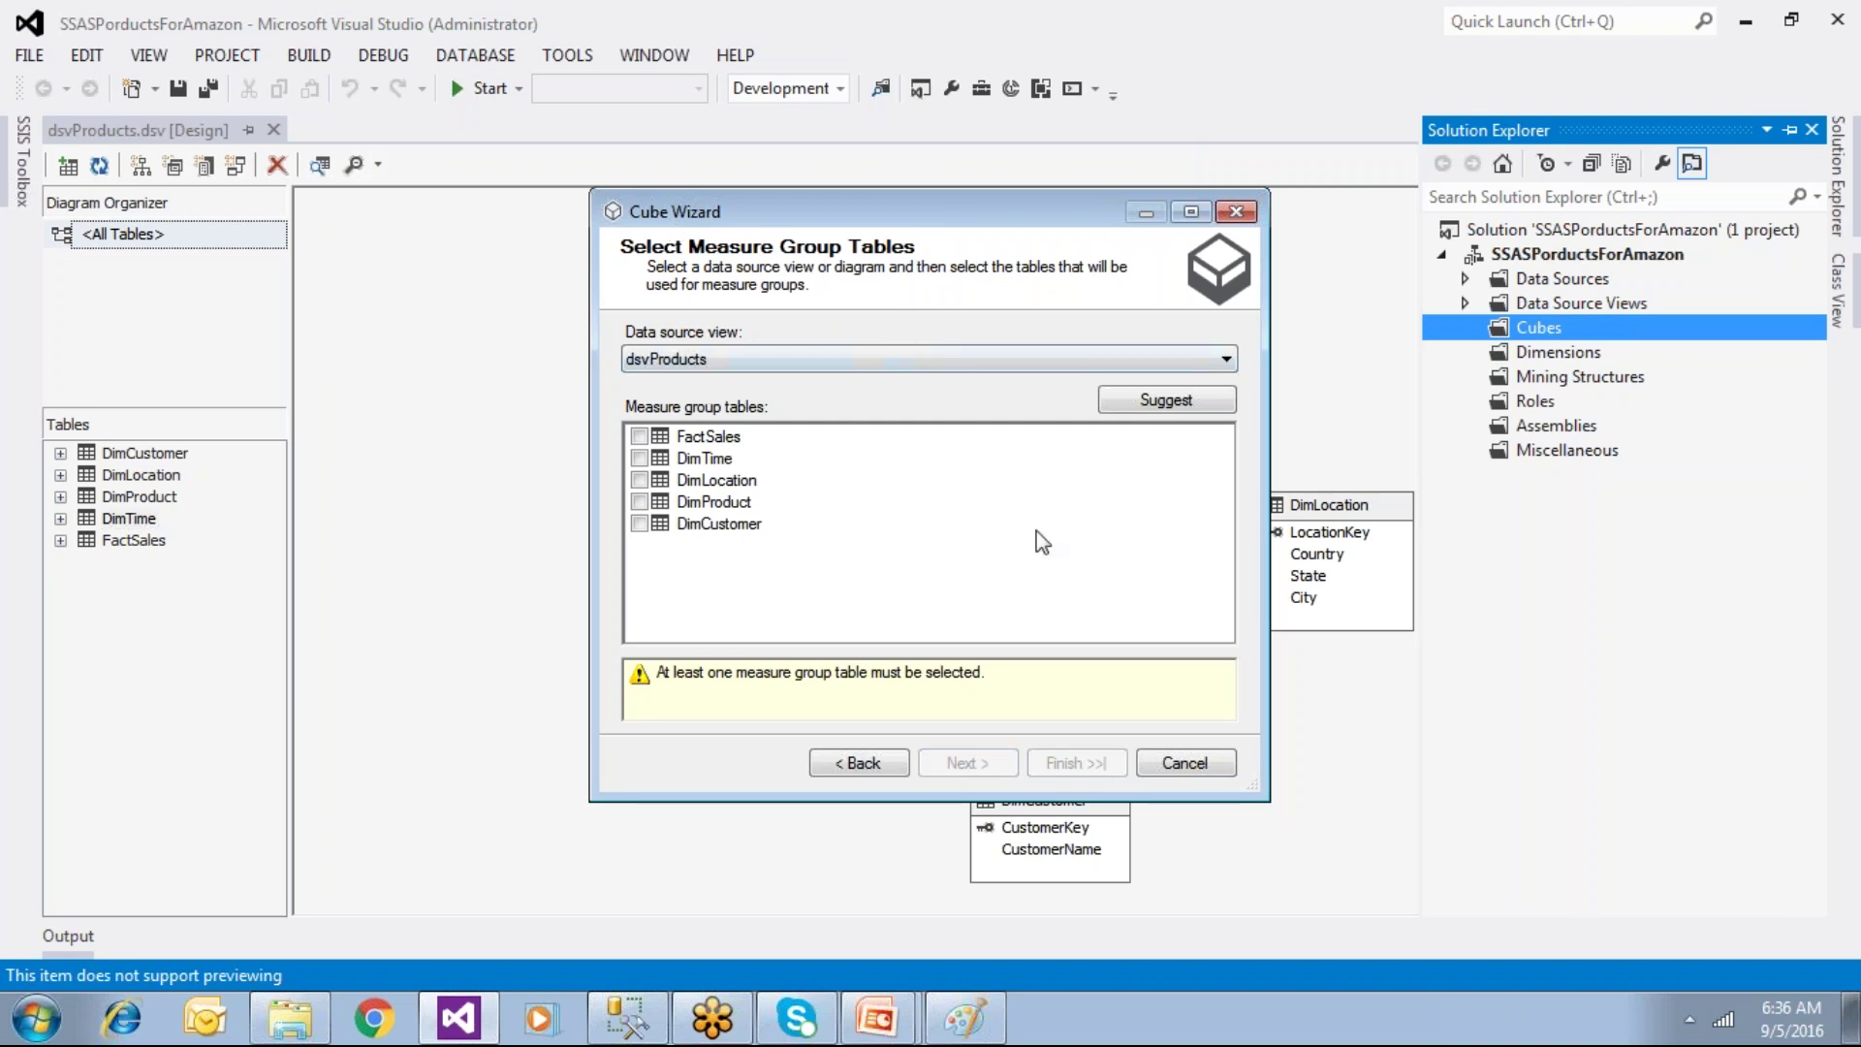
Step: Have the measure group tables of dsvProducts suggested, keep only FactSales selected, and continue to the measure selection
click(1157, 407)
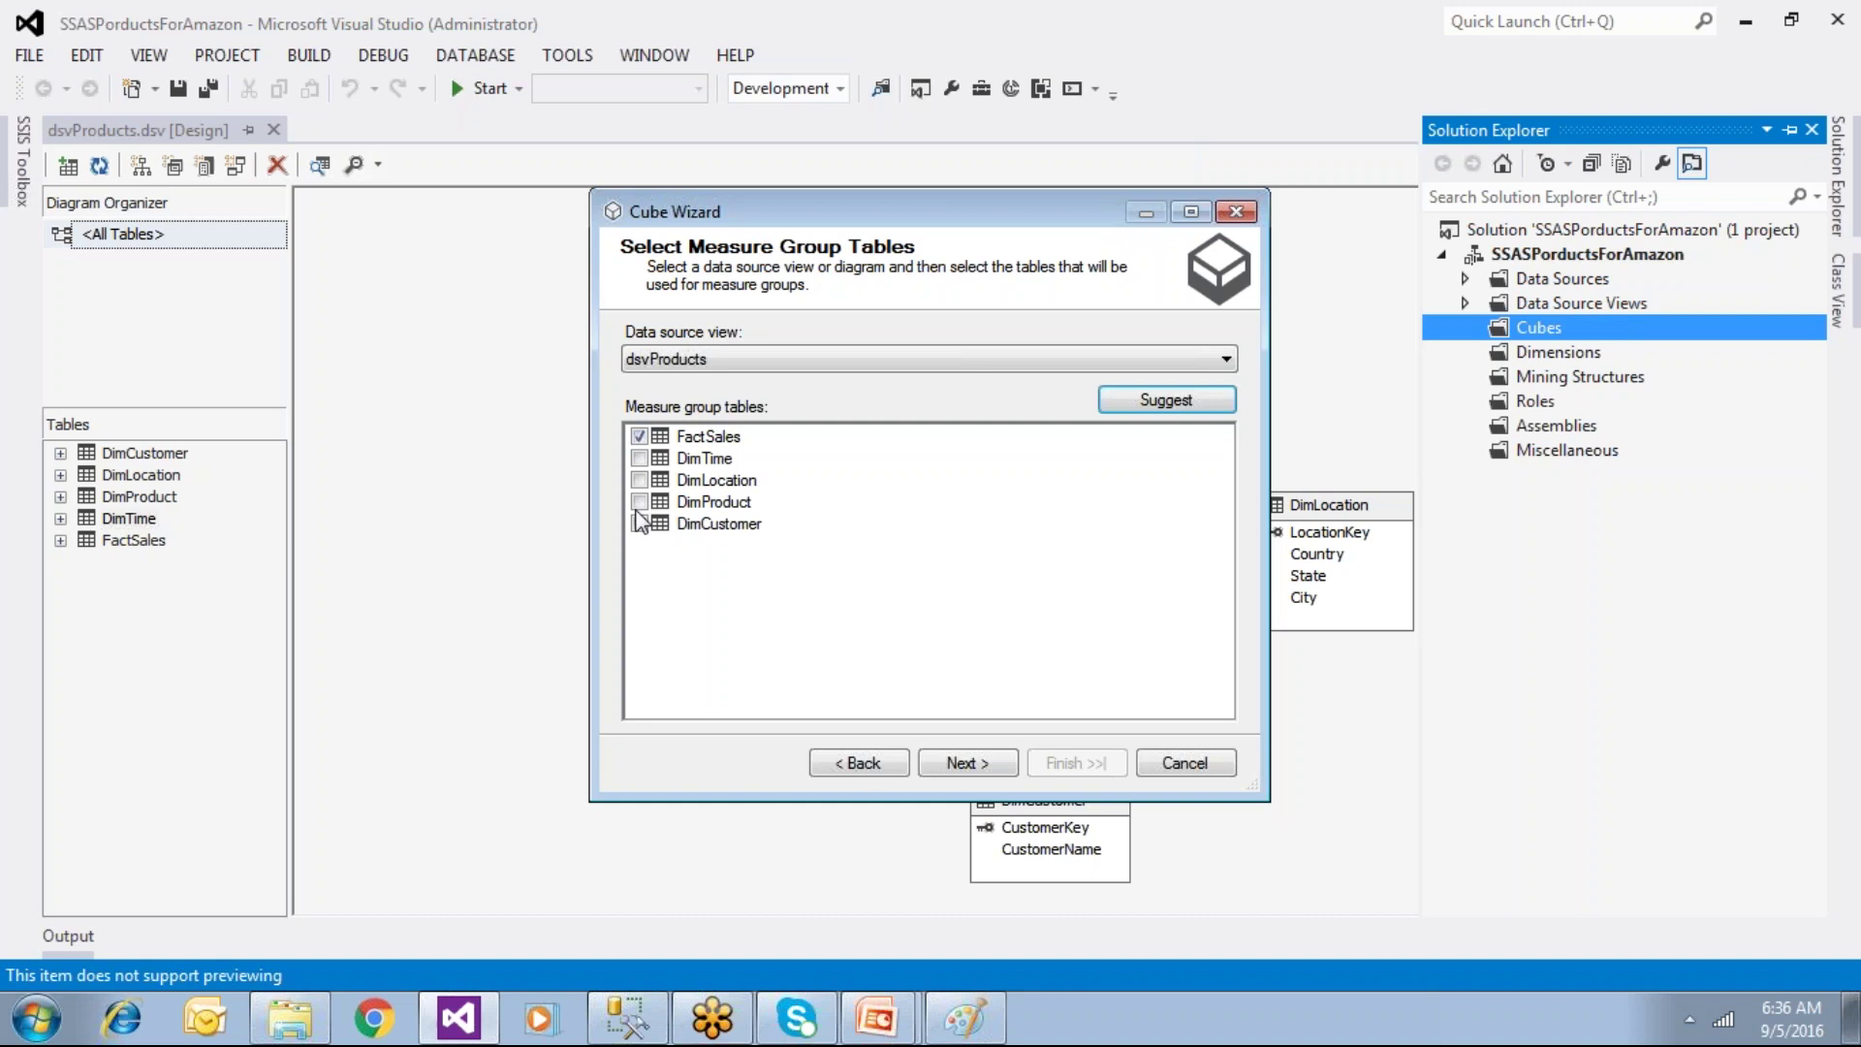
click(639, 458)
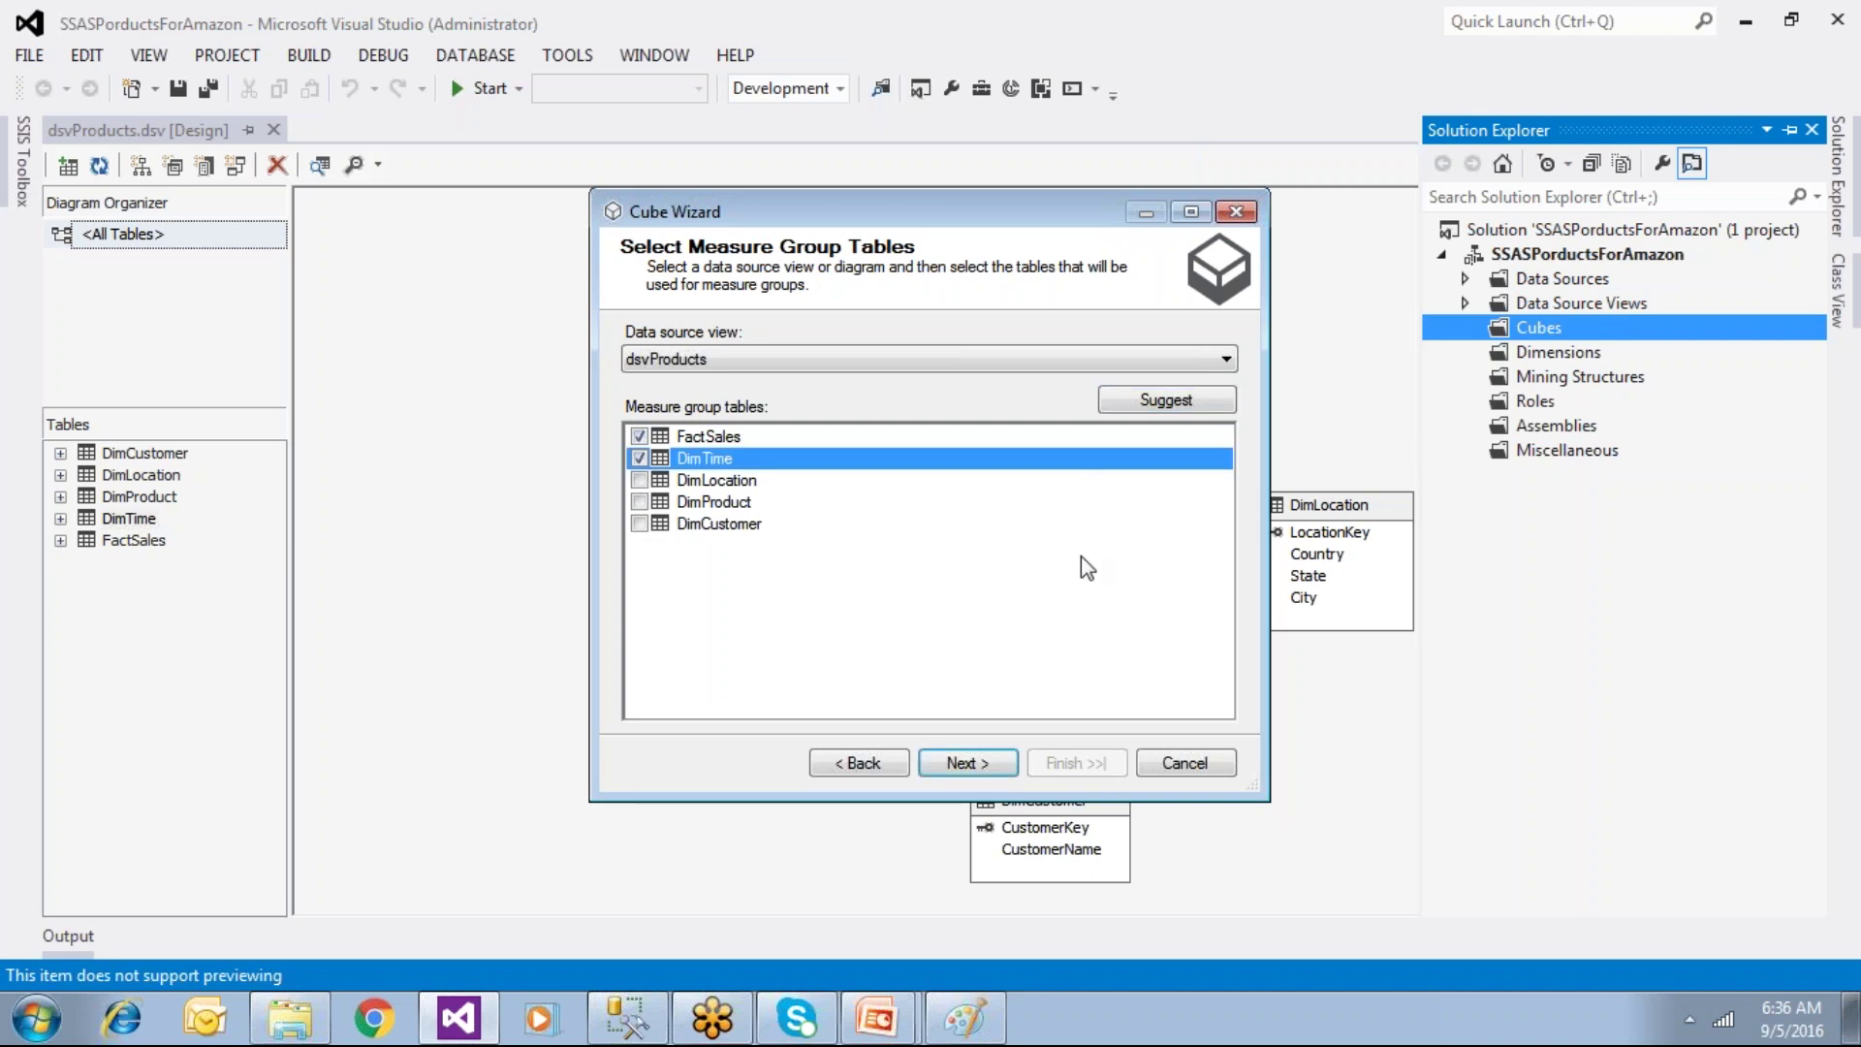
click(639, 457)
click(981, 766)
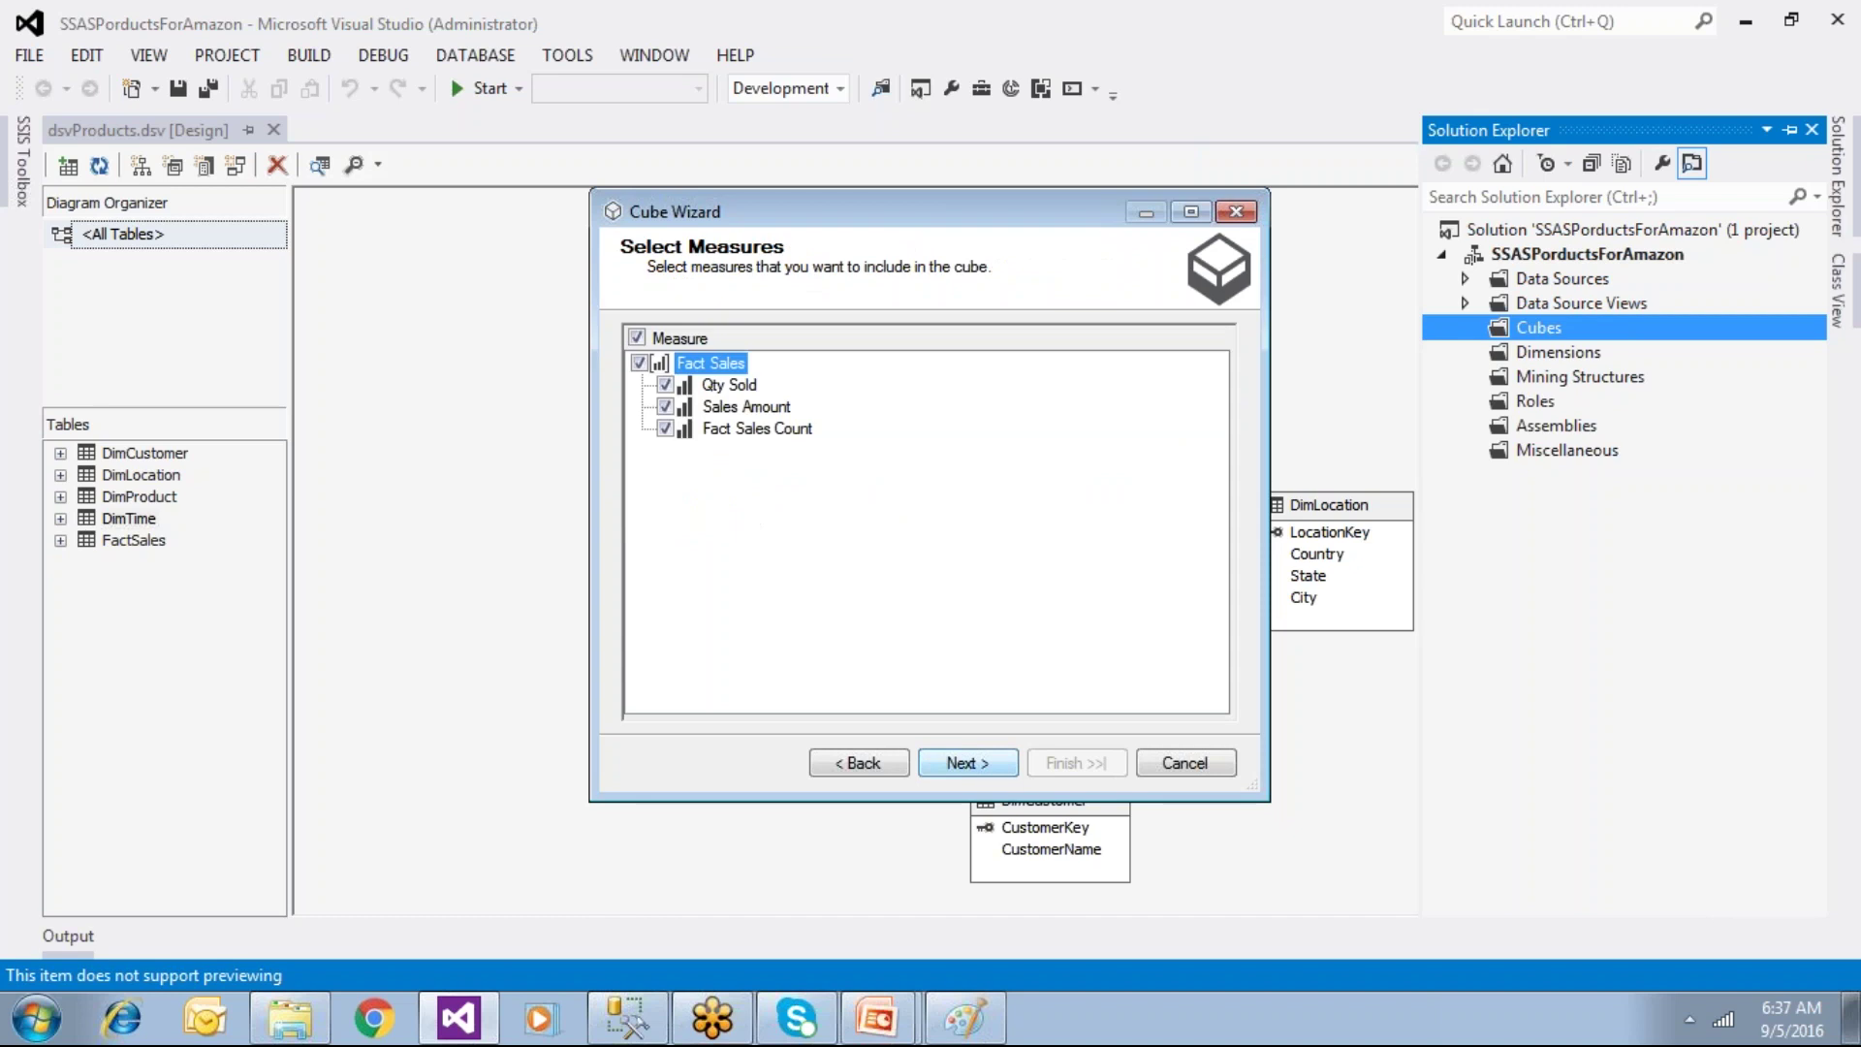
Step: Review the Qty Sold, Sales Amount and Fact Sales Count measures offered for the cube
click(734, 388)
click(761, 412)
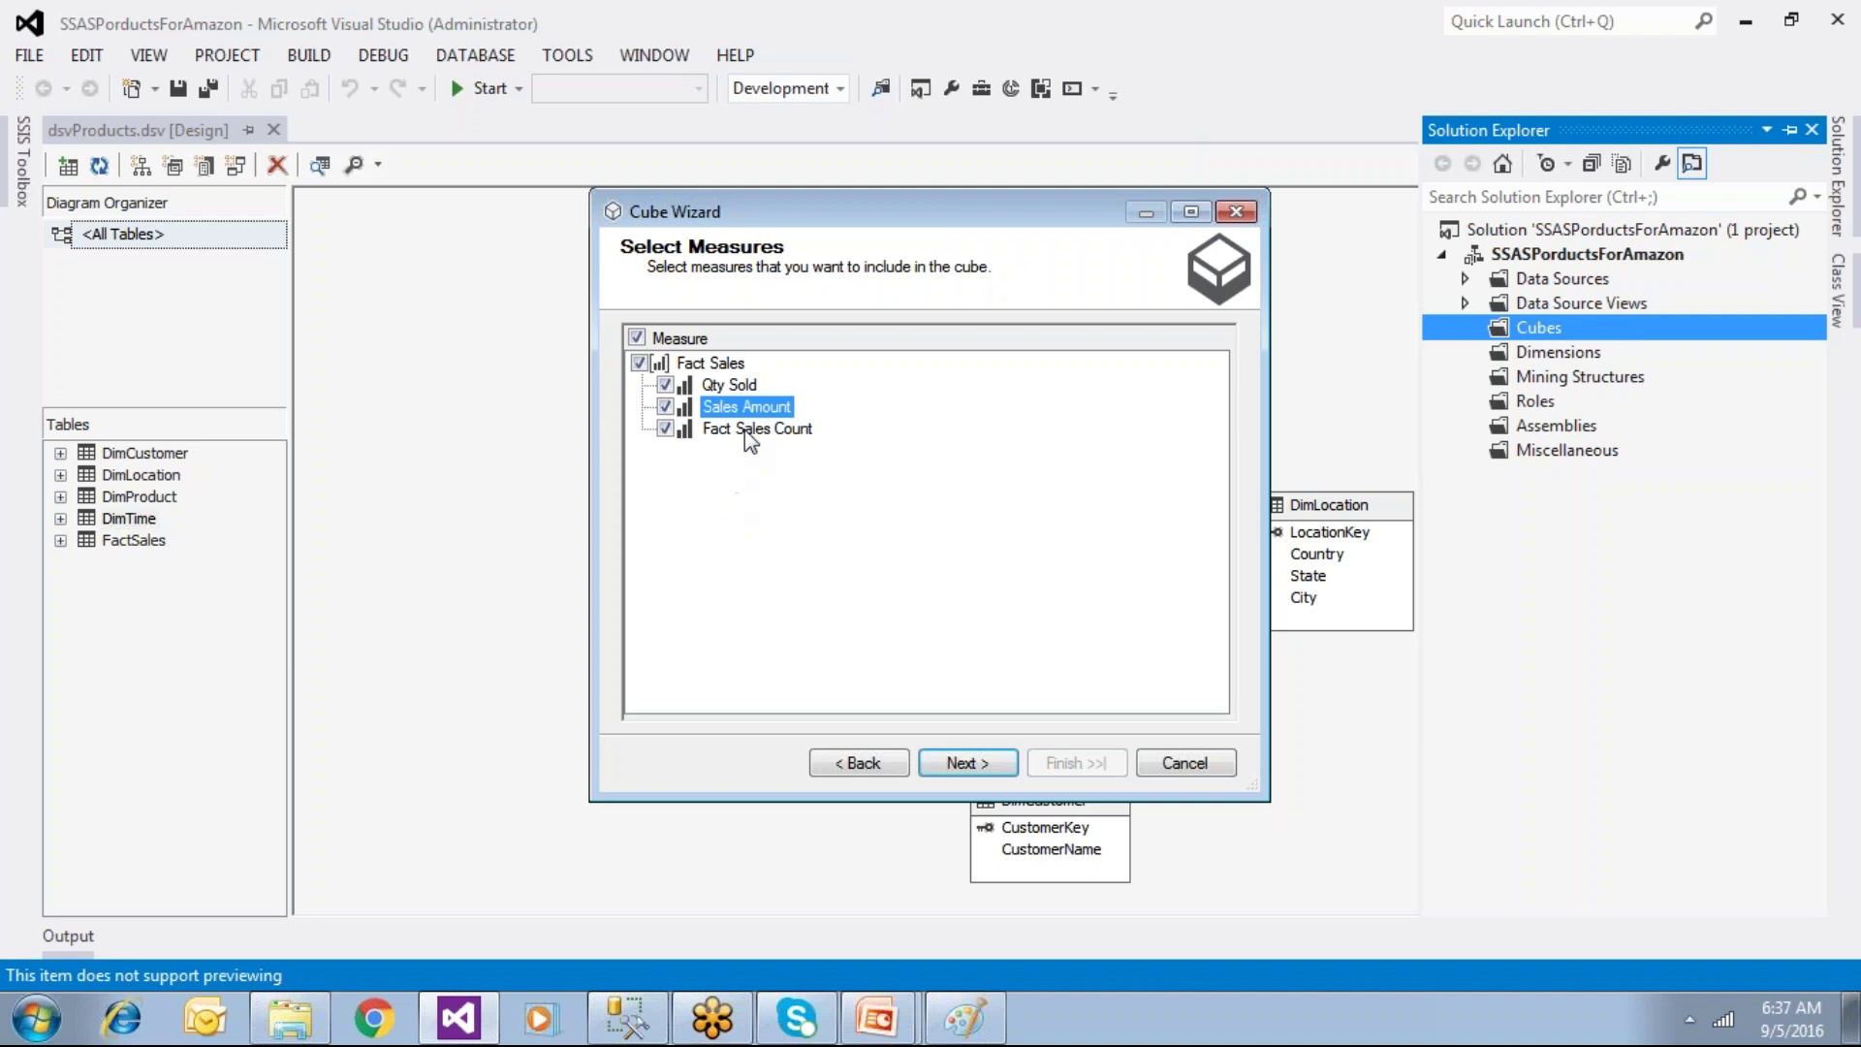
click(752, 431)
Step: Switch to SQL Server Management Studio, change the second query to select everything from FactSales, and execute only that query
click(627, 1018)
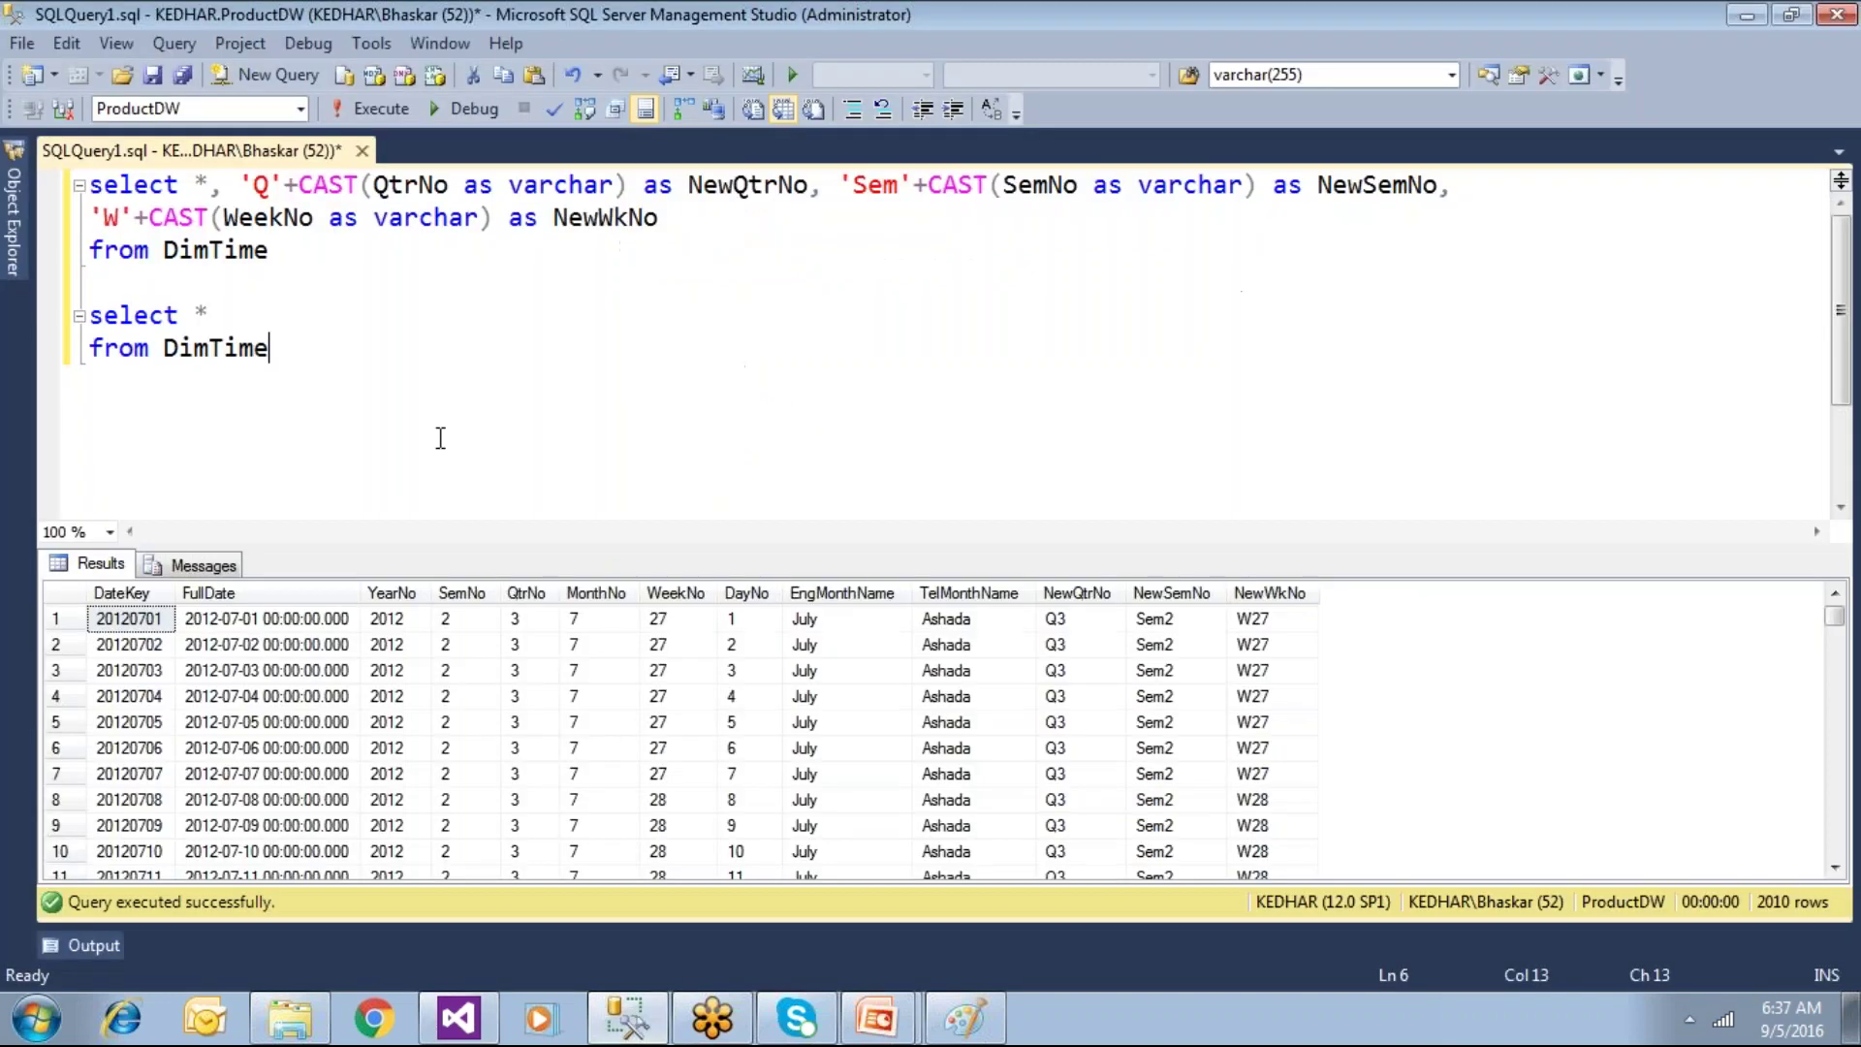
key(BackSpace)
key(BackSpace)
key(BackSpace)
key(BackSpace)
key(BackSpace)
key(BackSpace)
key(BackSpace)
text(FAct)
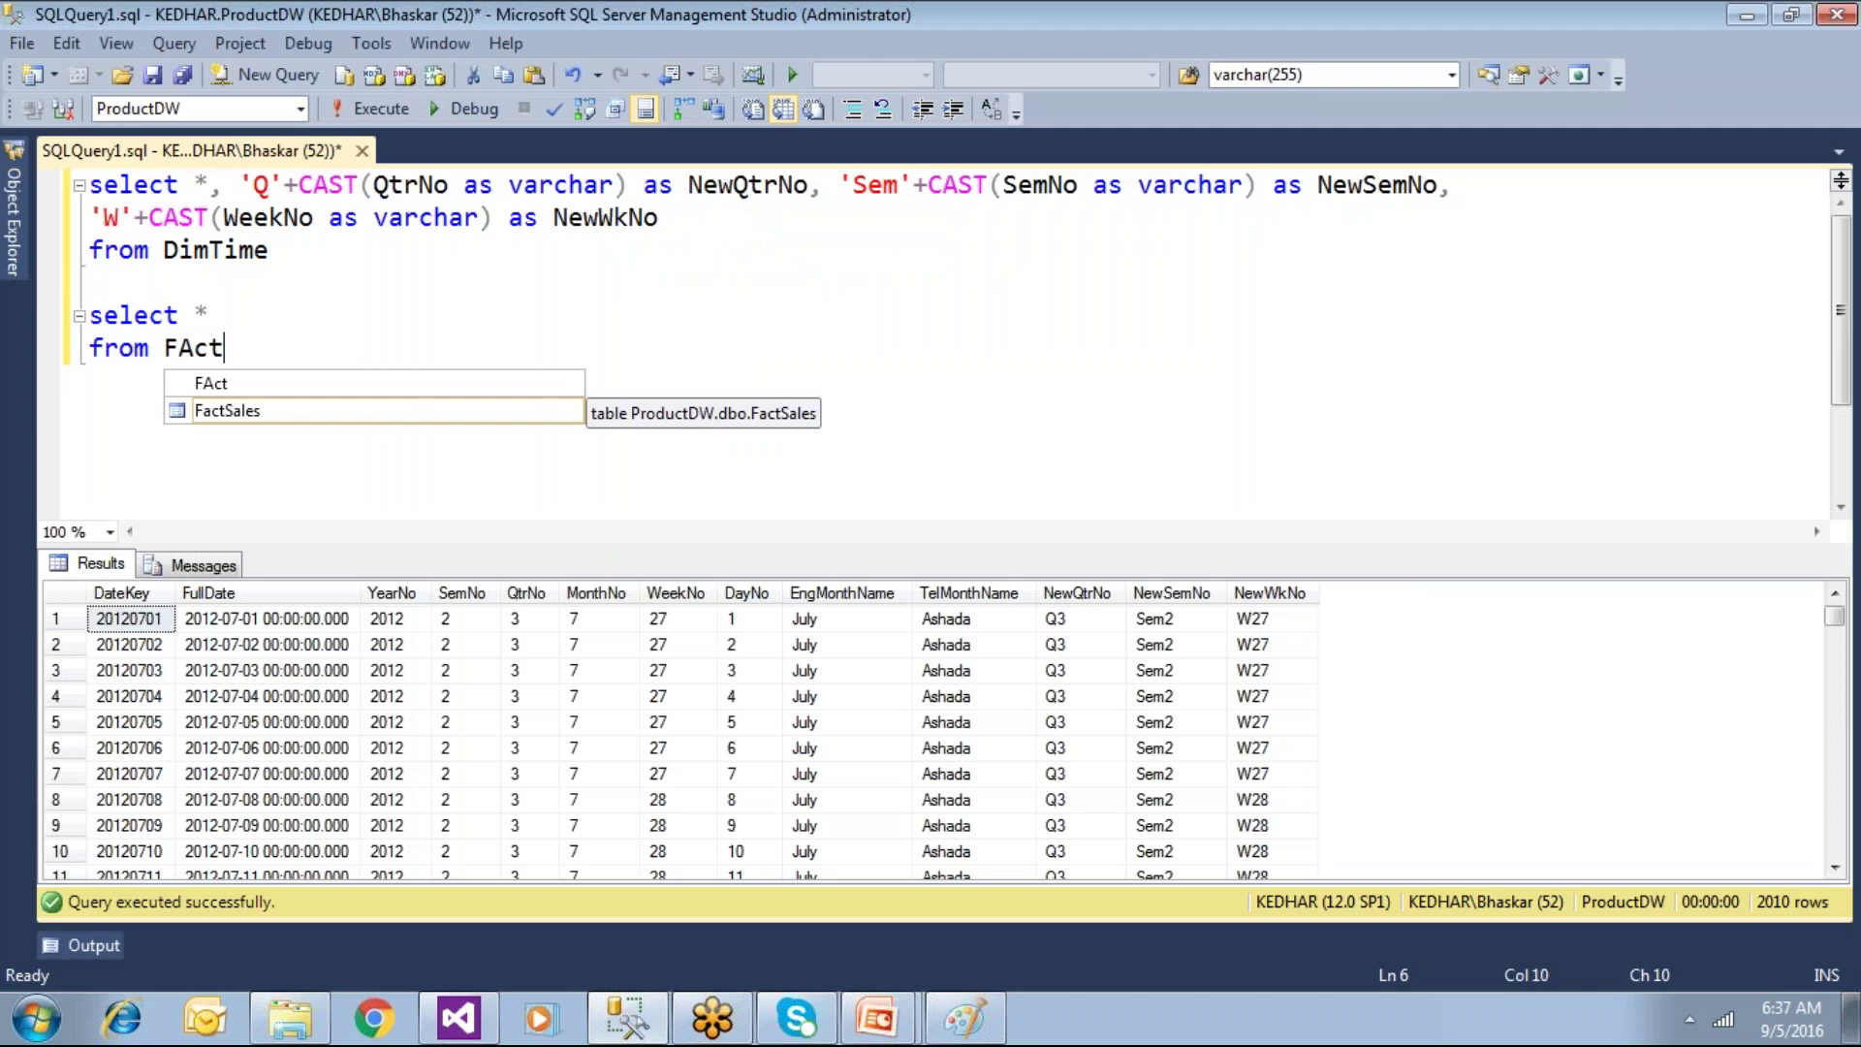
key(Tab)
drag(329, 351, 86, 315)
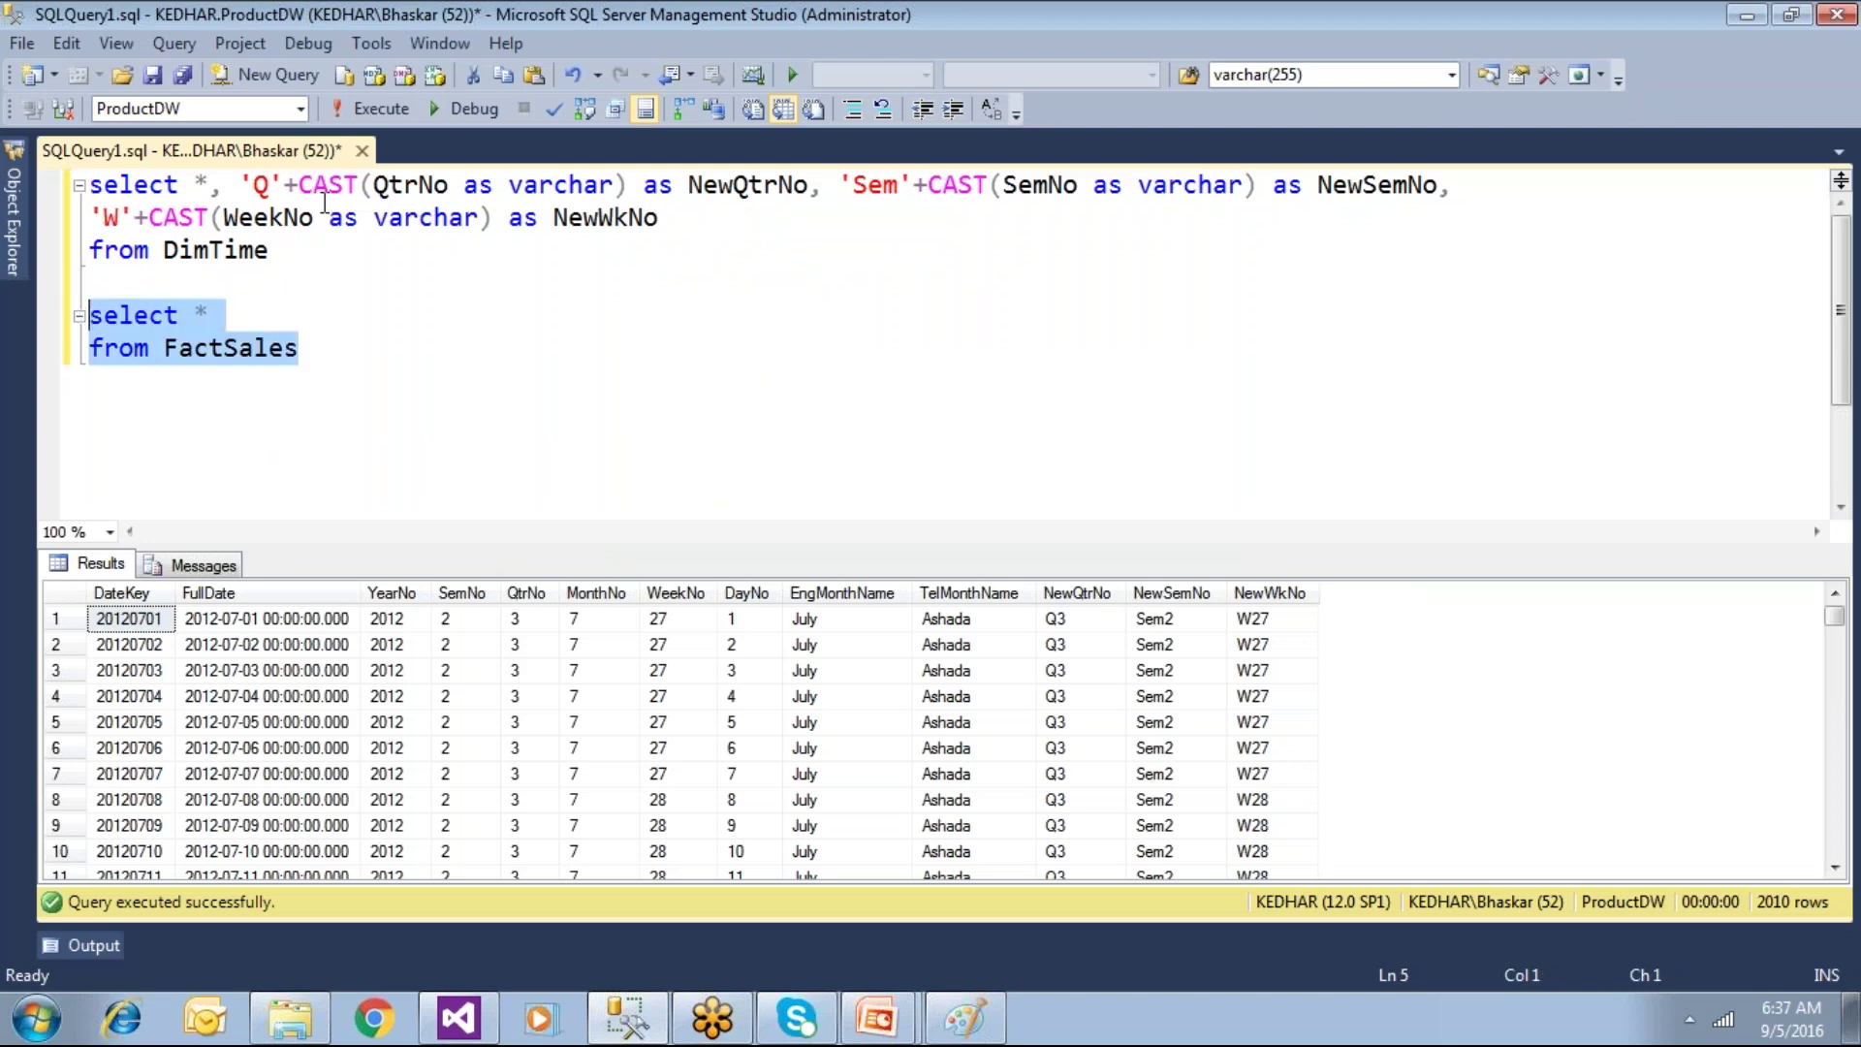
click(380, 107)
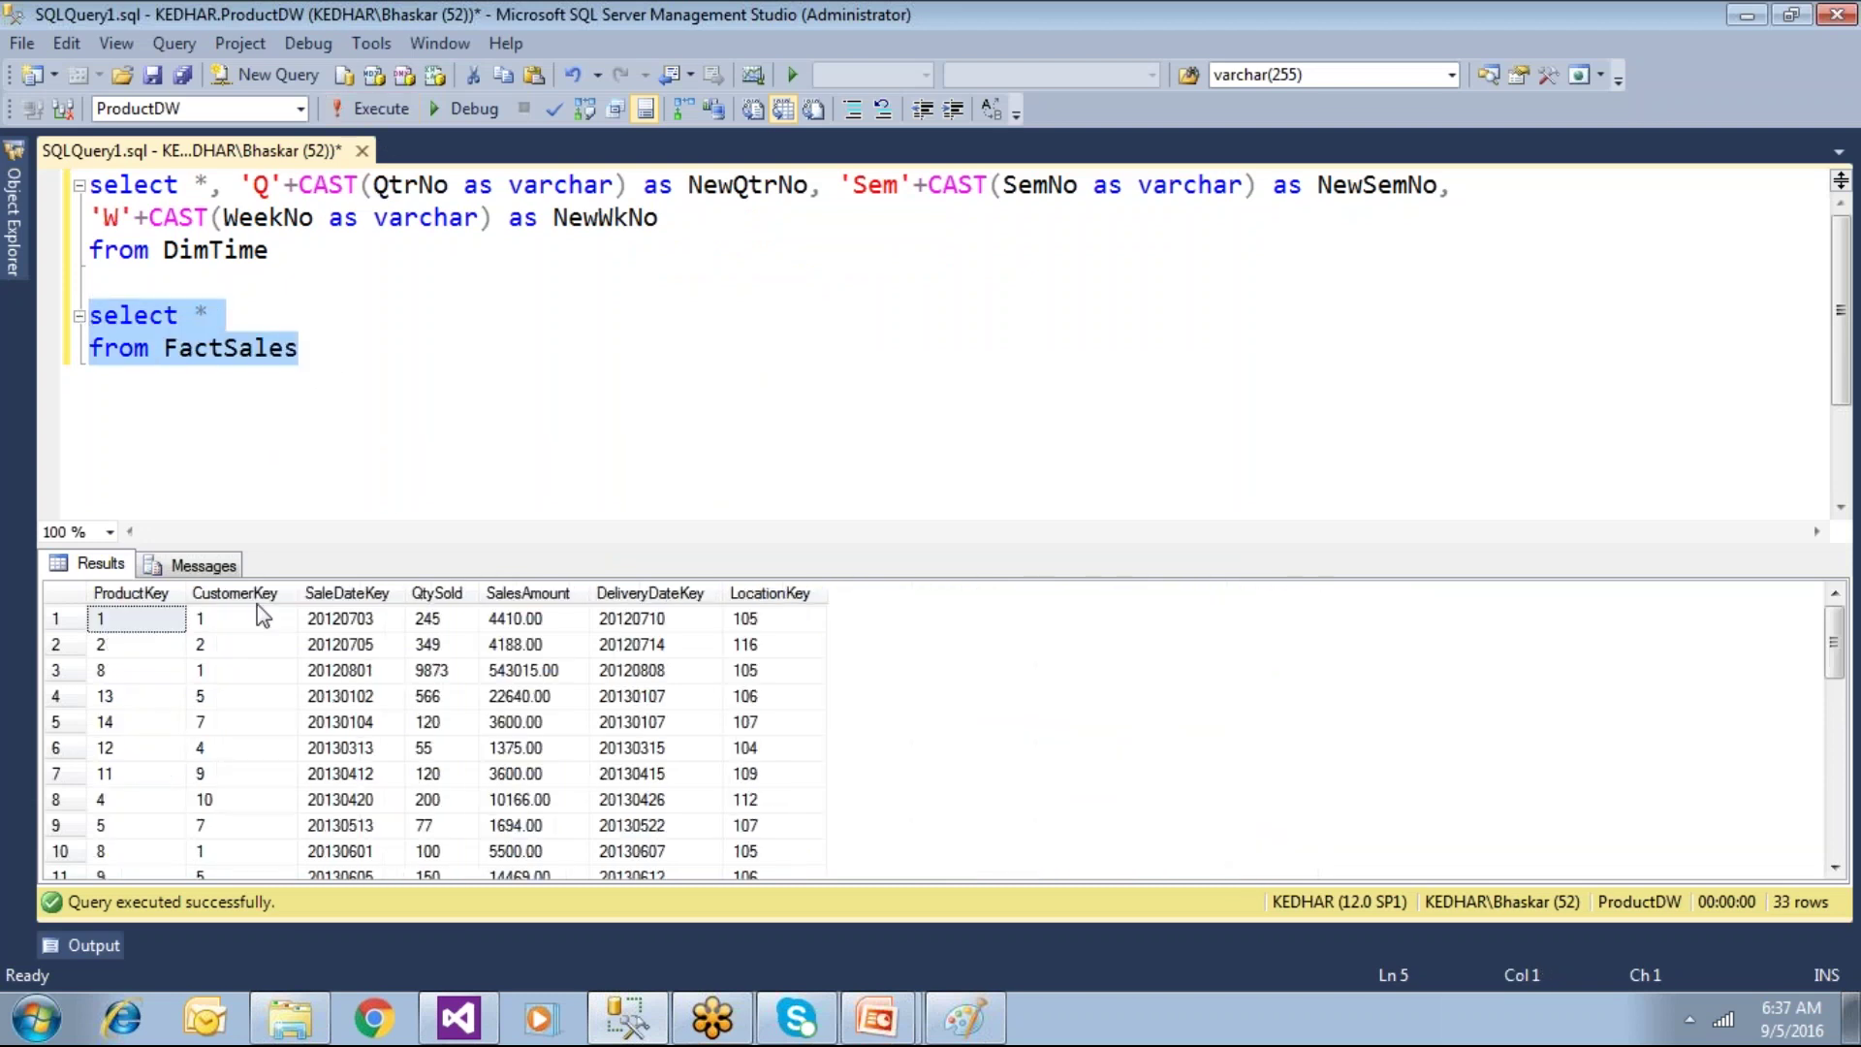
Step: Examine the key columns and the QtySold and SalesAmount columns in the FactSales results, and return to Visual Studio
click(144, 599)
click(143, 593)
click(245, 593)
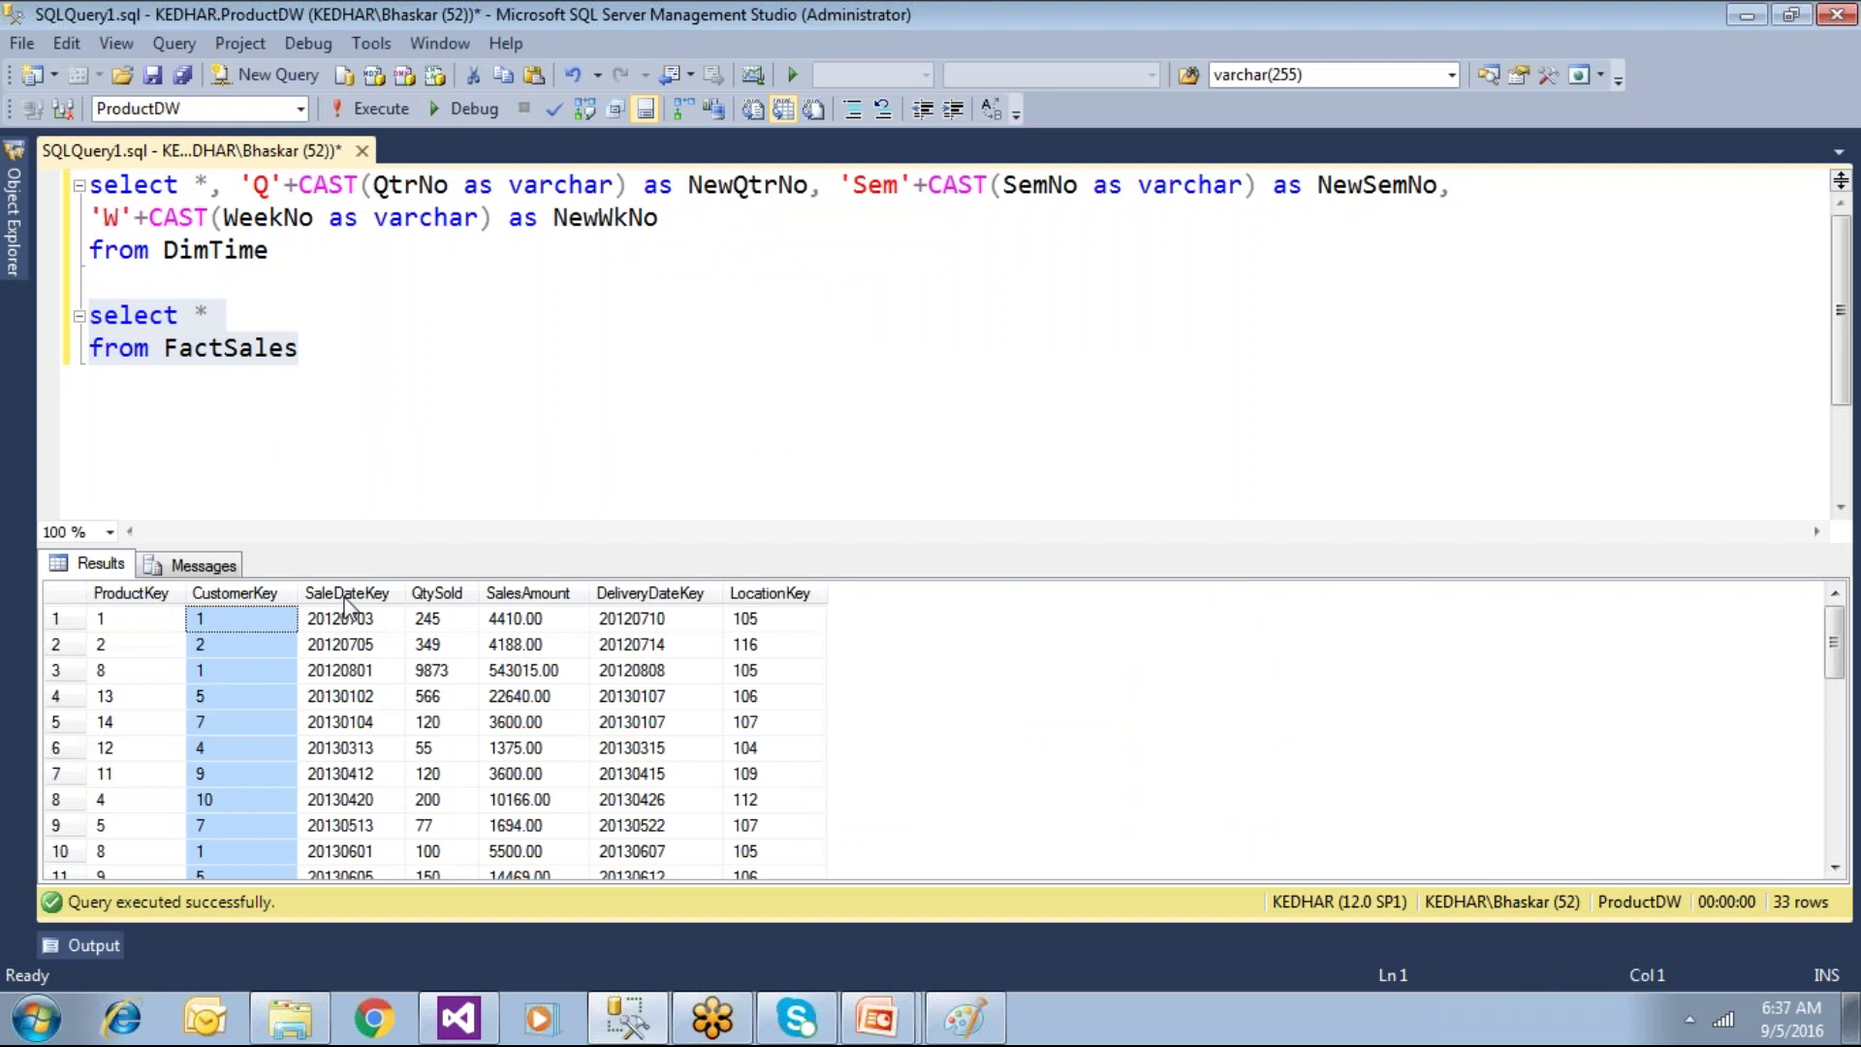
click(346, 593)
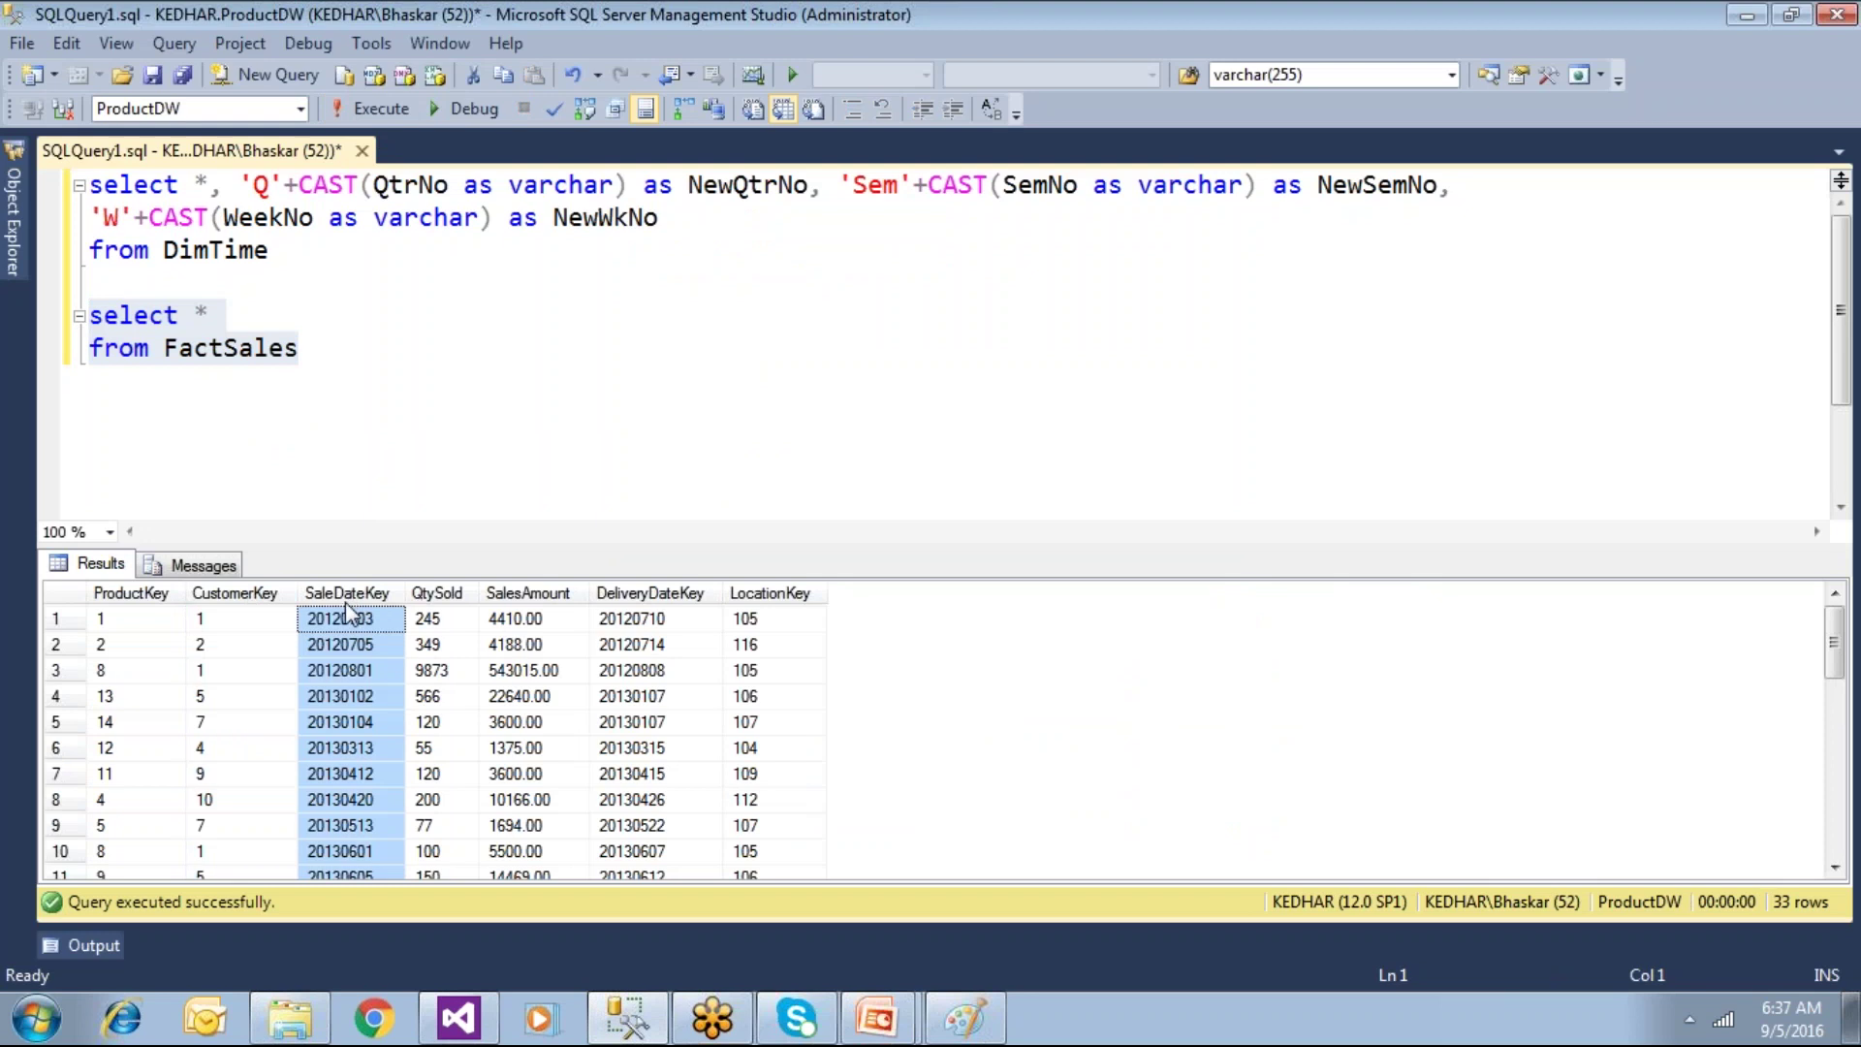
click(665, 594)
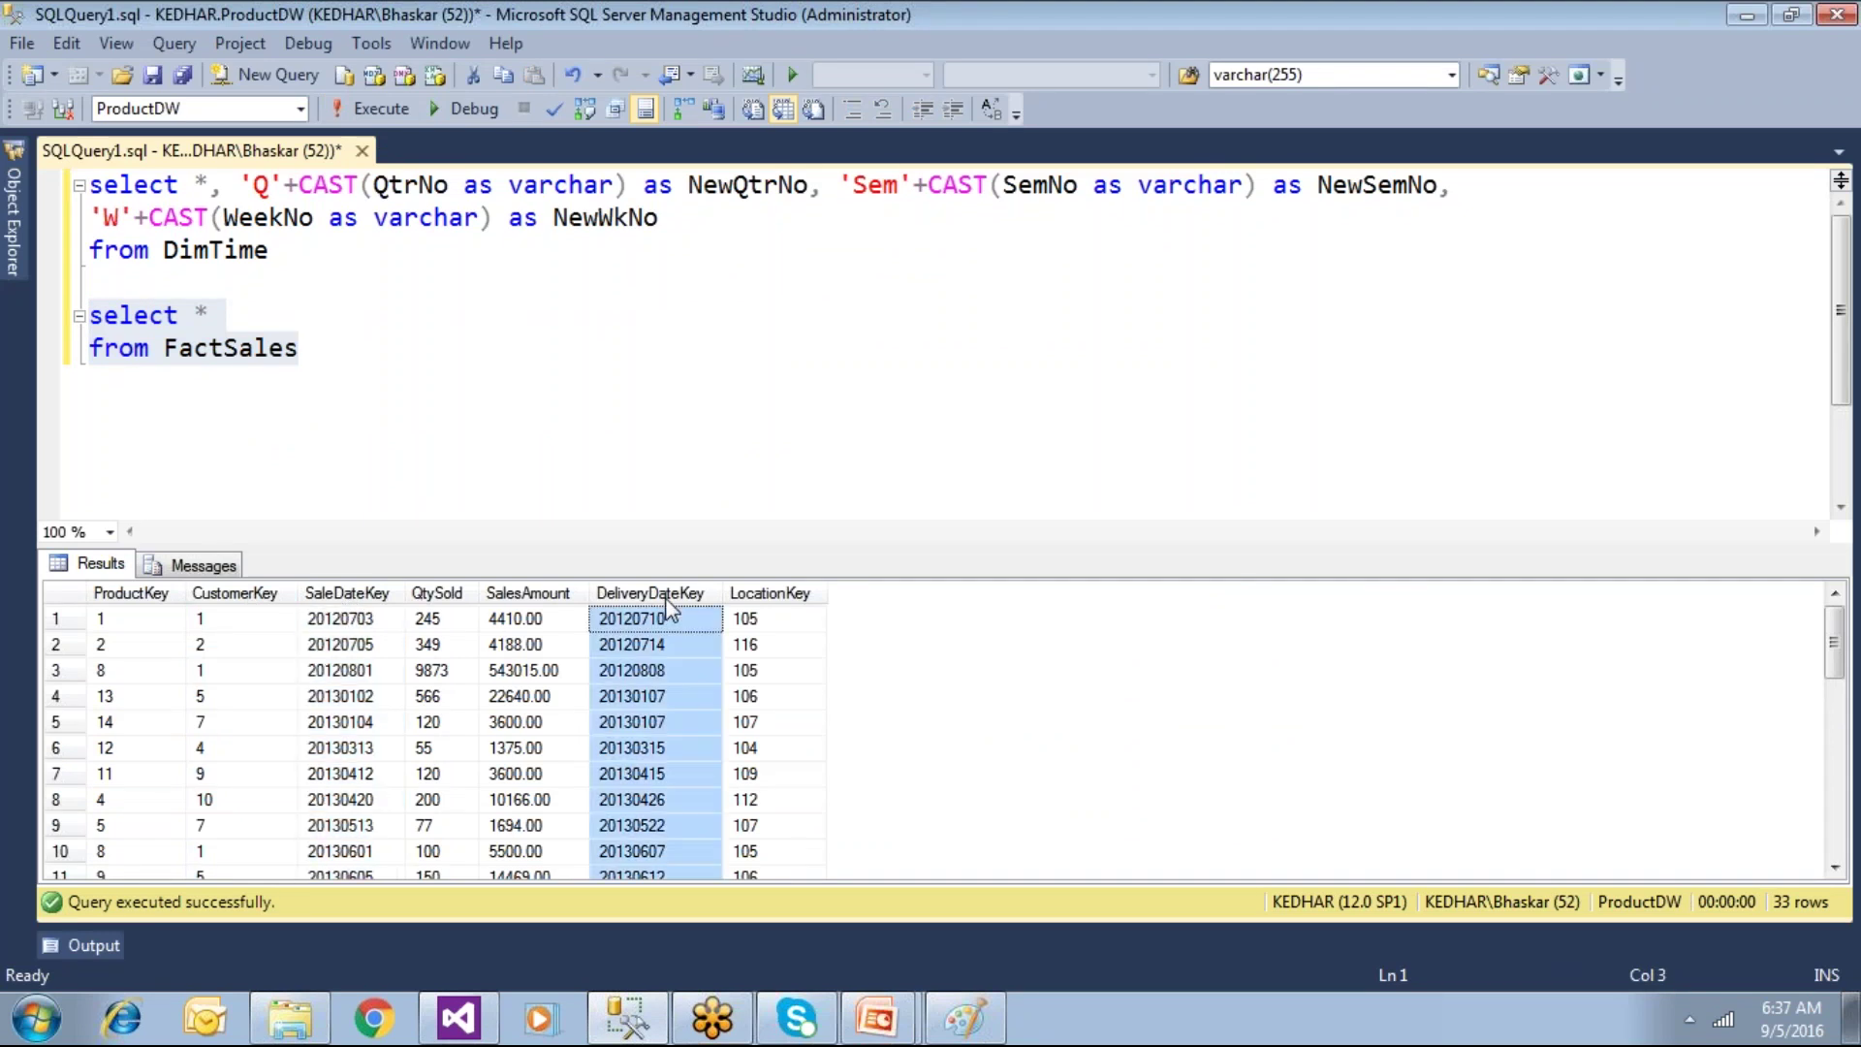
click(807, 595)
click(435, 595)
click(543, 593)
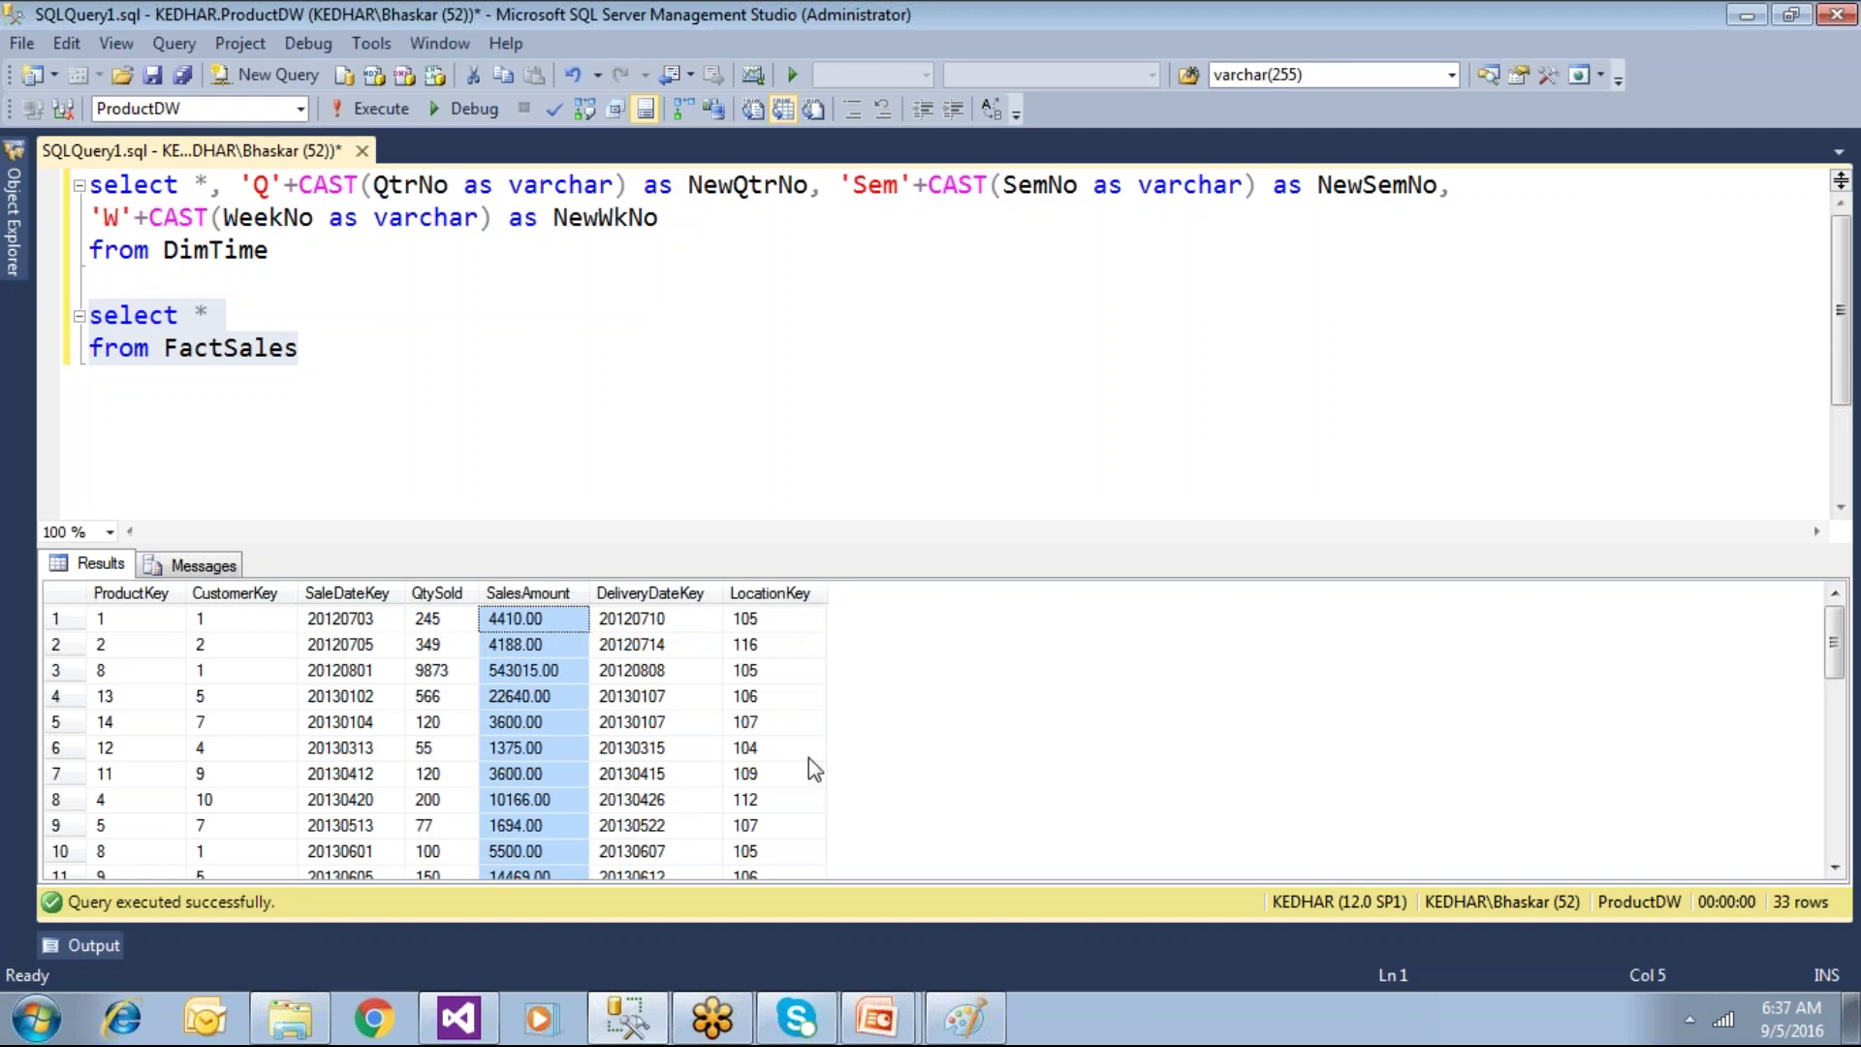
key(alt+Tab)
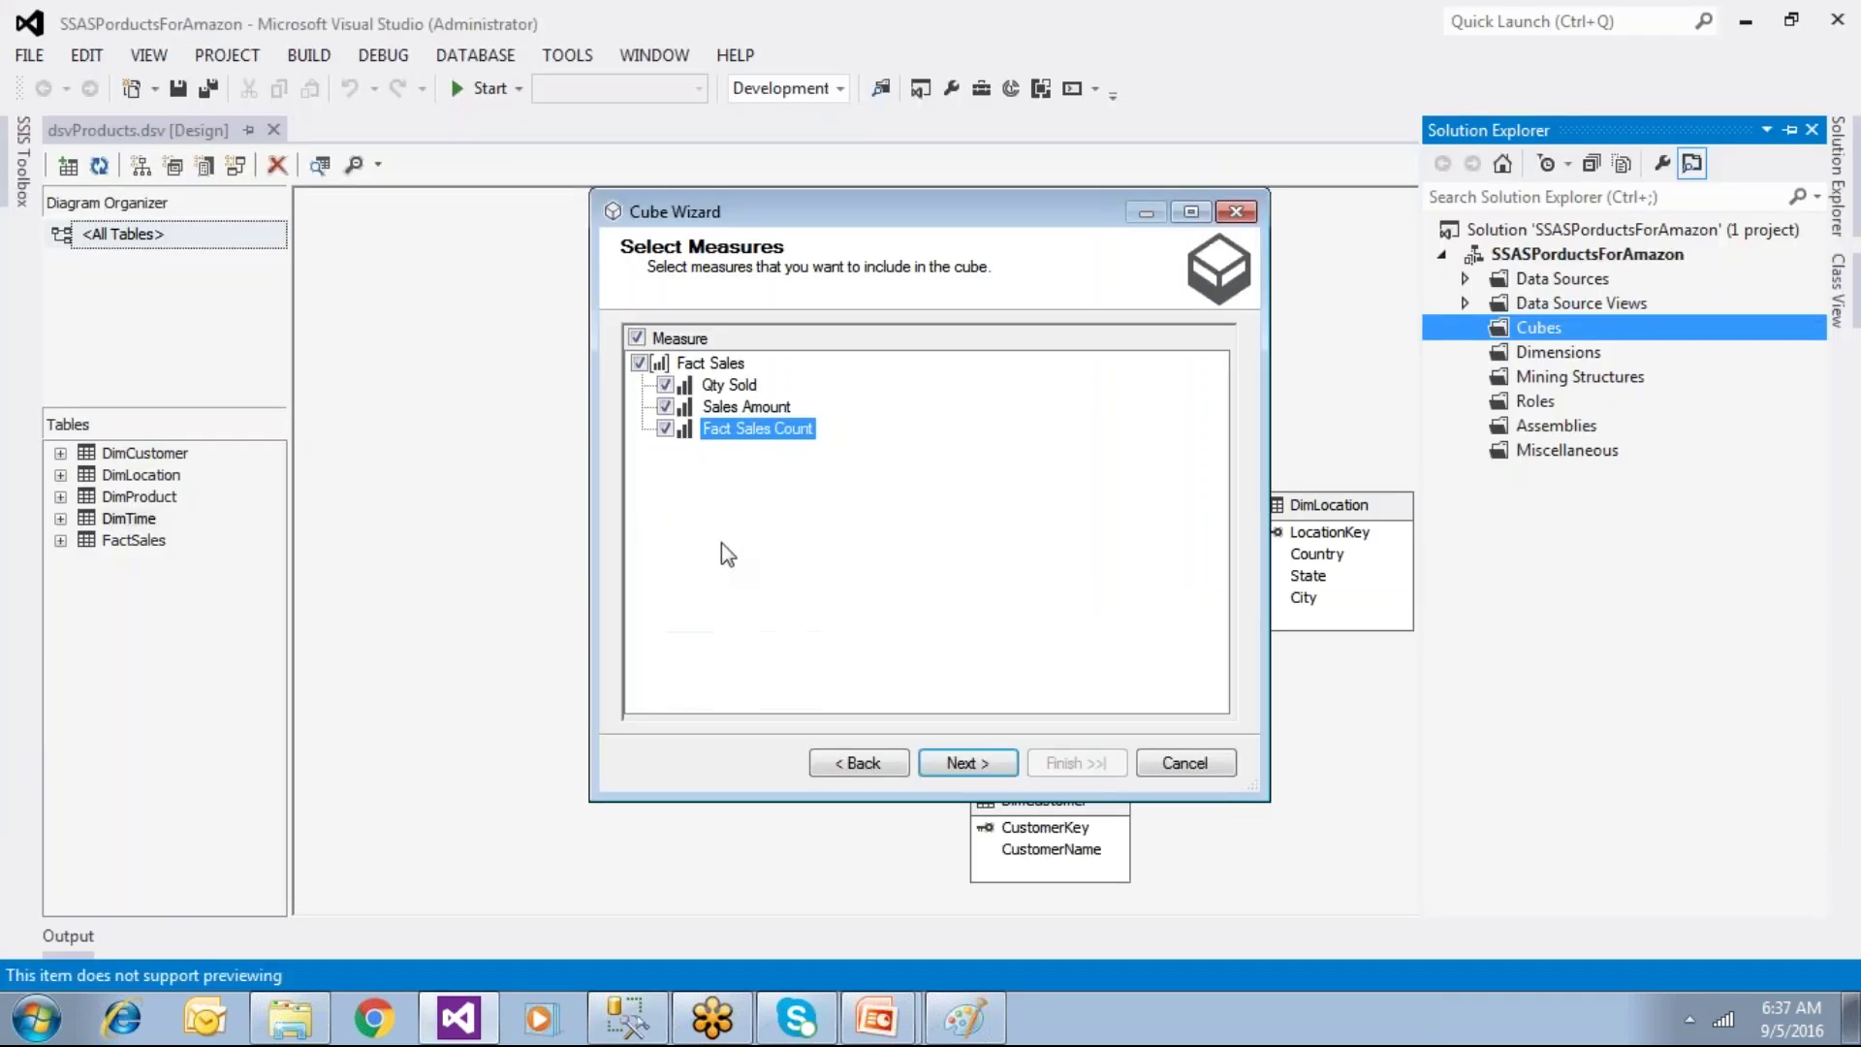
Step: Keep all three Fact Sales measures included in the cube and continue to the new dimensions
click(665, 428)
click(665, 406)
click(669, 427)
click(994, 762)
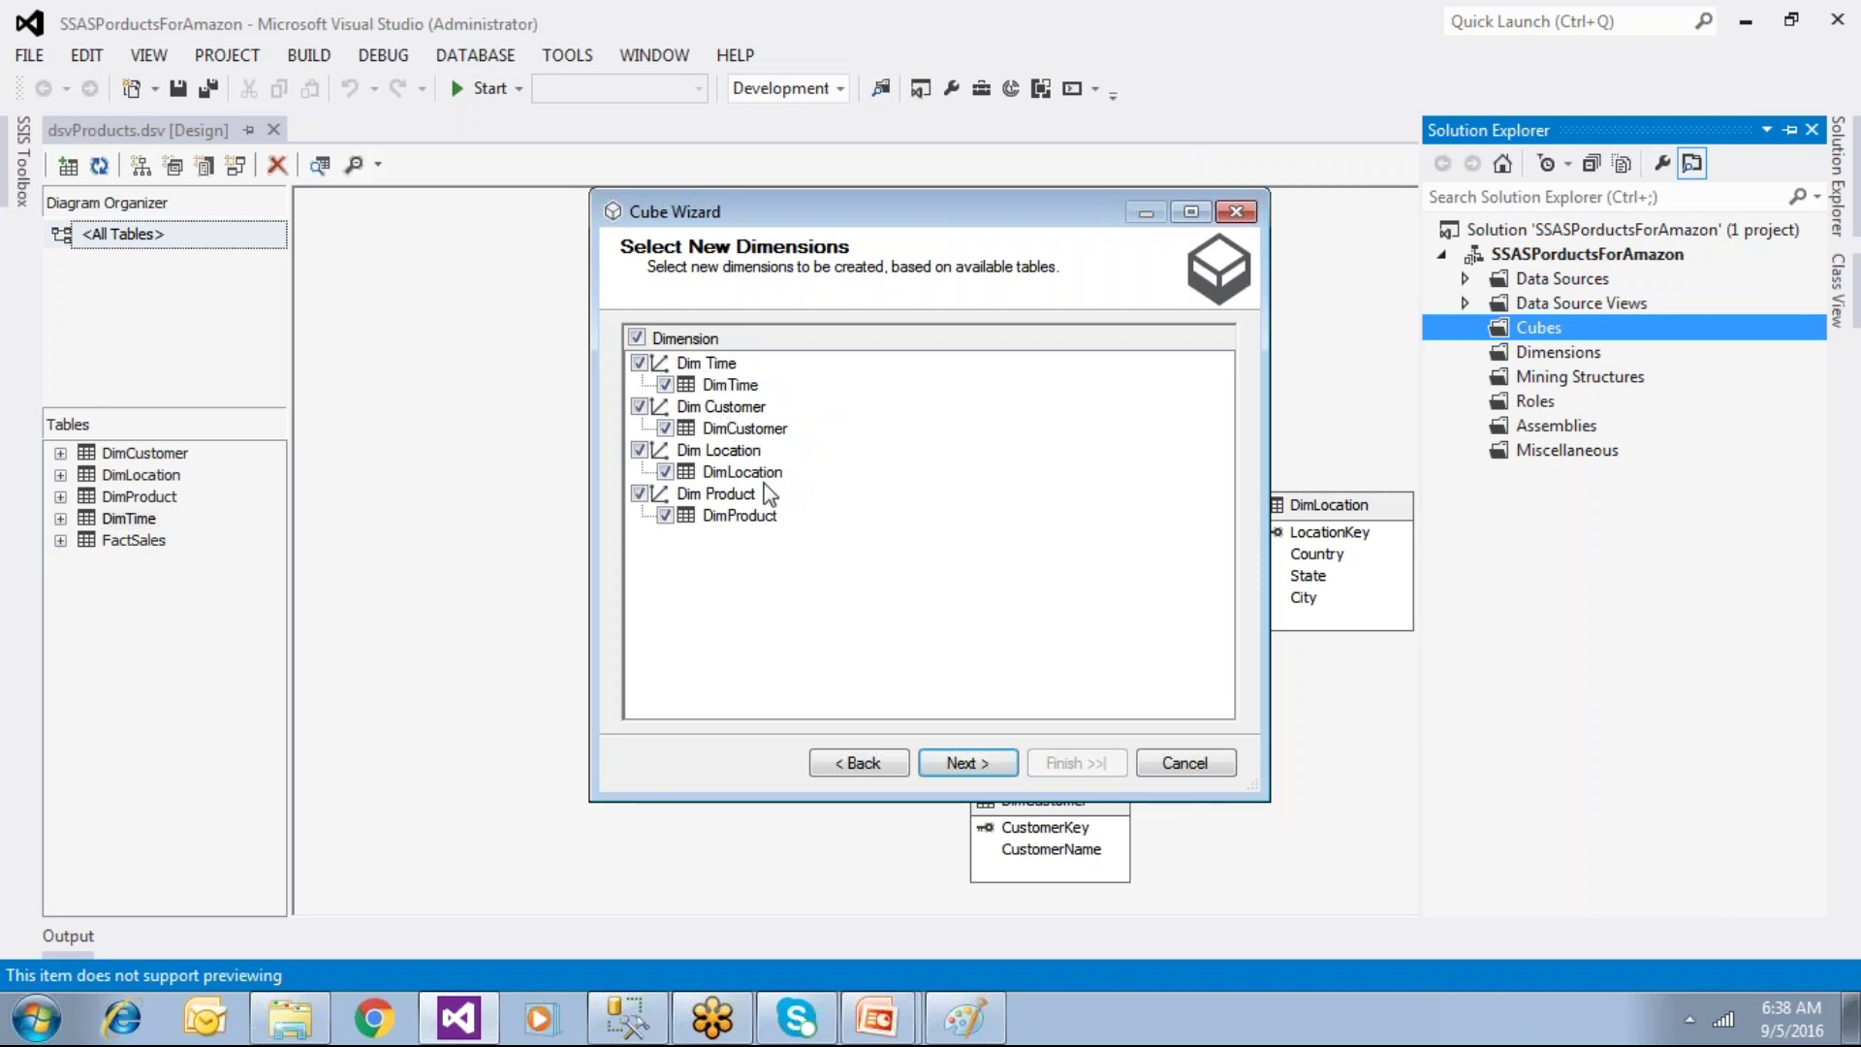
Step: Keep Dim Time, Dim Customer, Dim Location and Dim Product selected as new dimensions and continue to the wizard's completion page
click(638, 494)
click(639, 450)
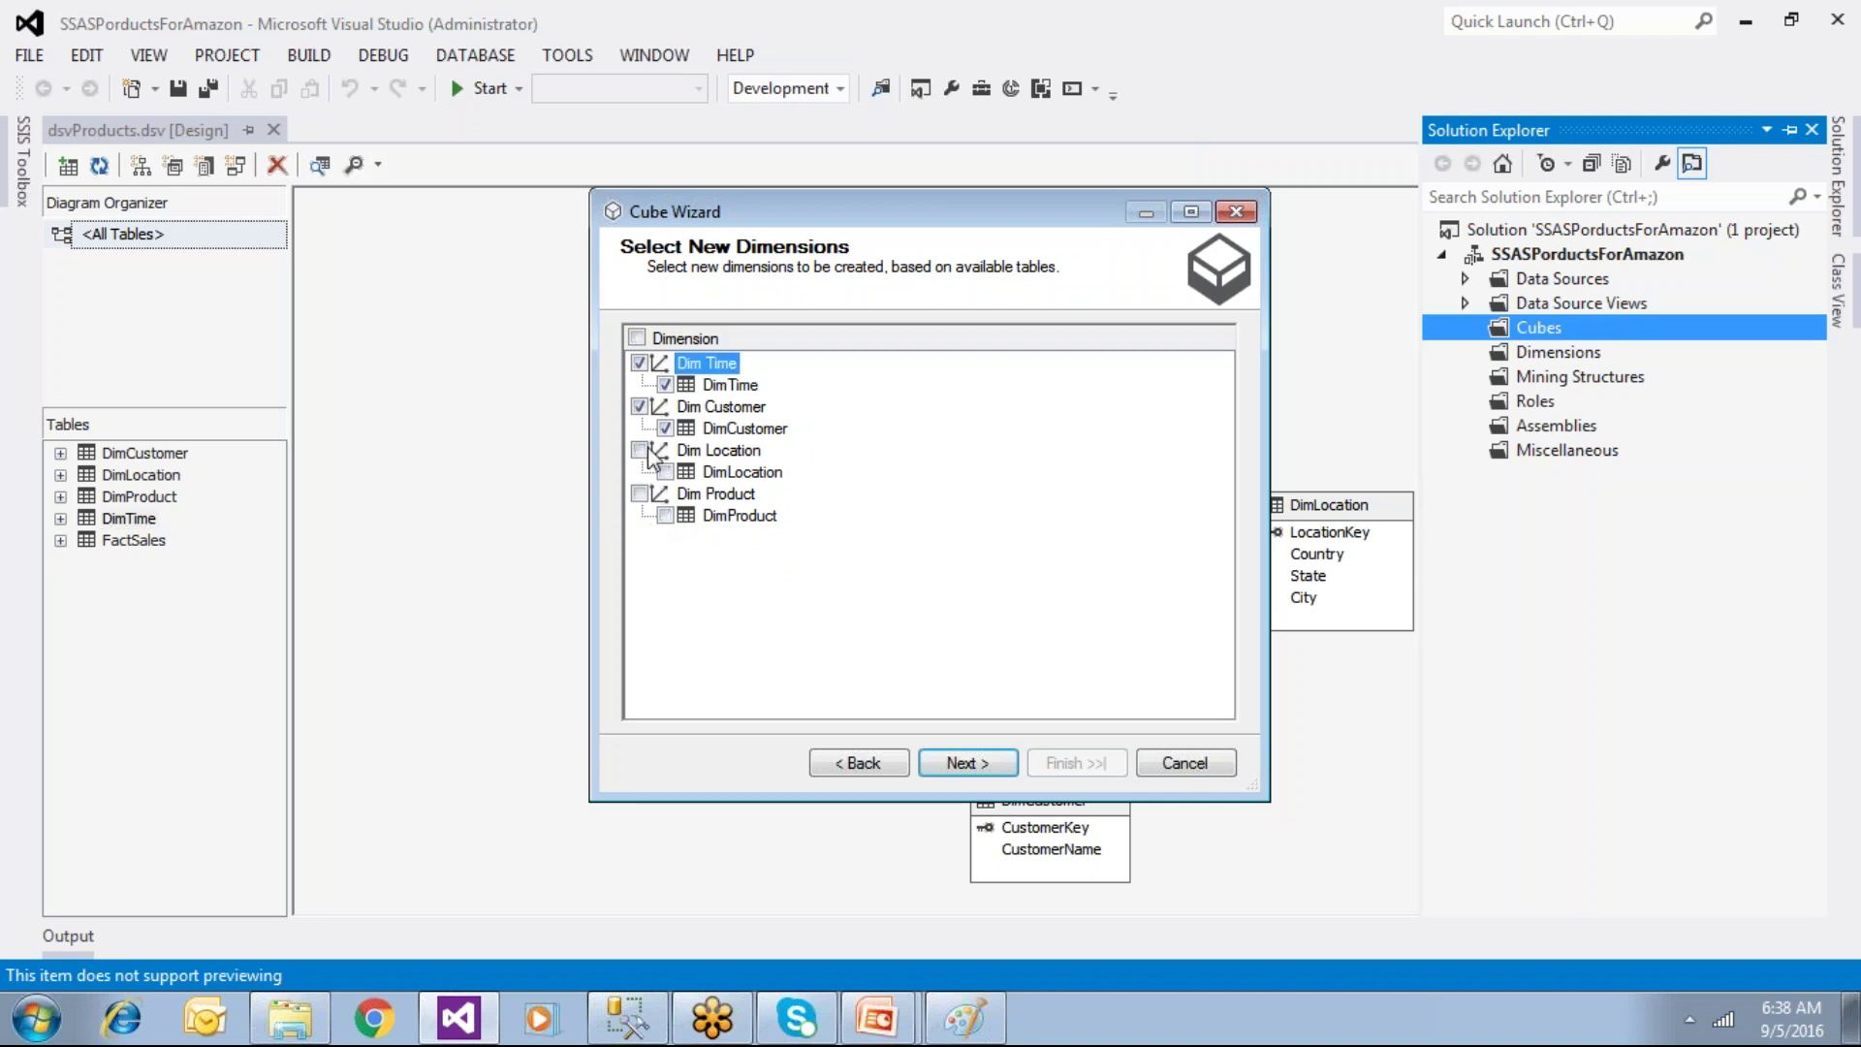
click(641, 408)
click(640, 407)
click(640, 449)
click(640, 493)
click(967, 763)
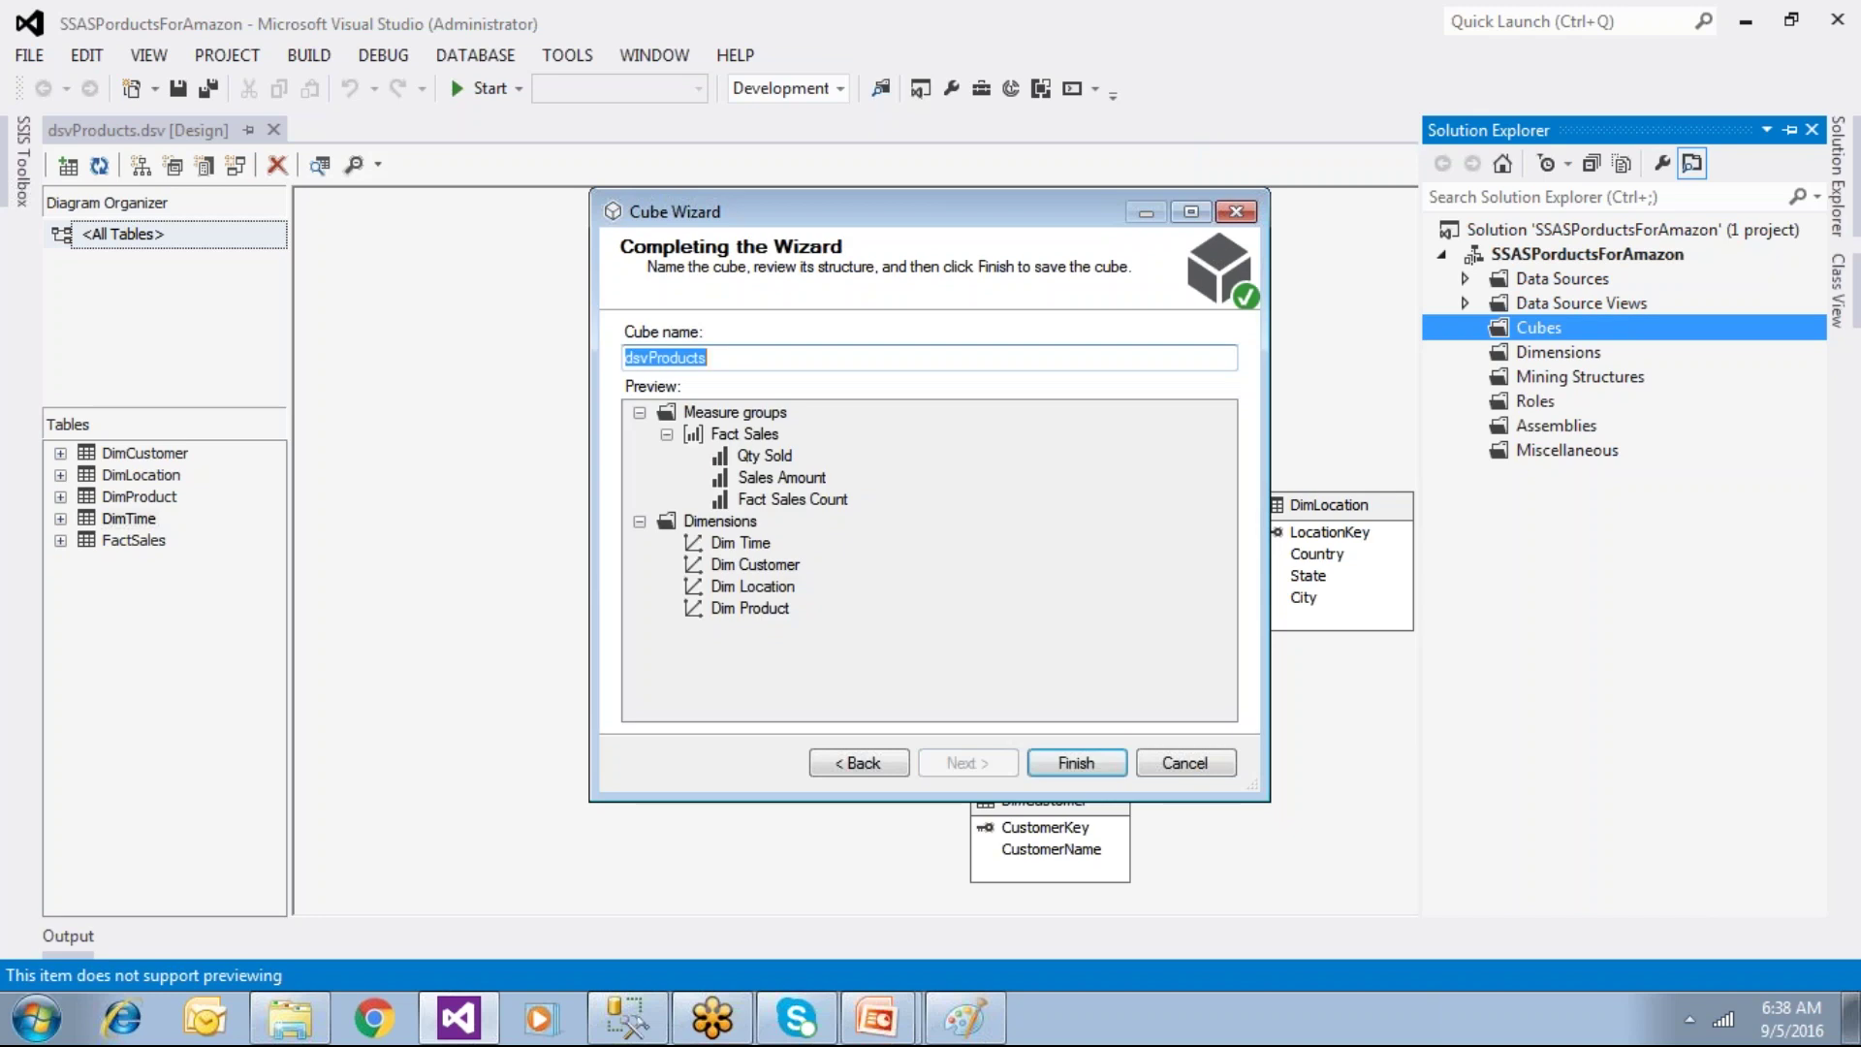
Step: Name the cube AmazaonProductsCube, review its measure groups and dimensions in the preview, and finish the wizard
text(Pe)
text(Ama)
text(zaon)
click(772, 361)
text(Cube)
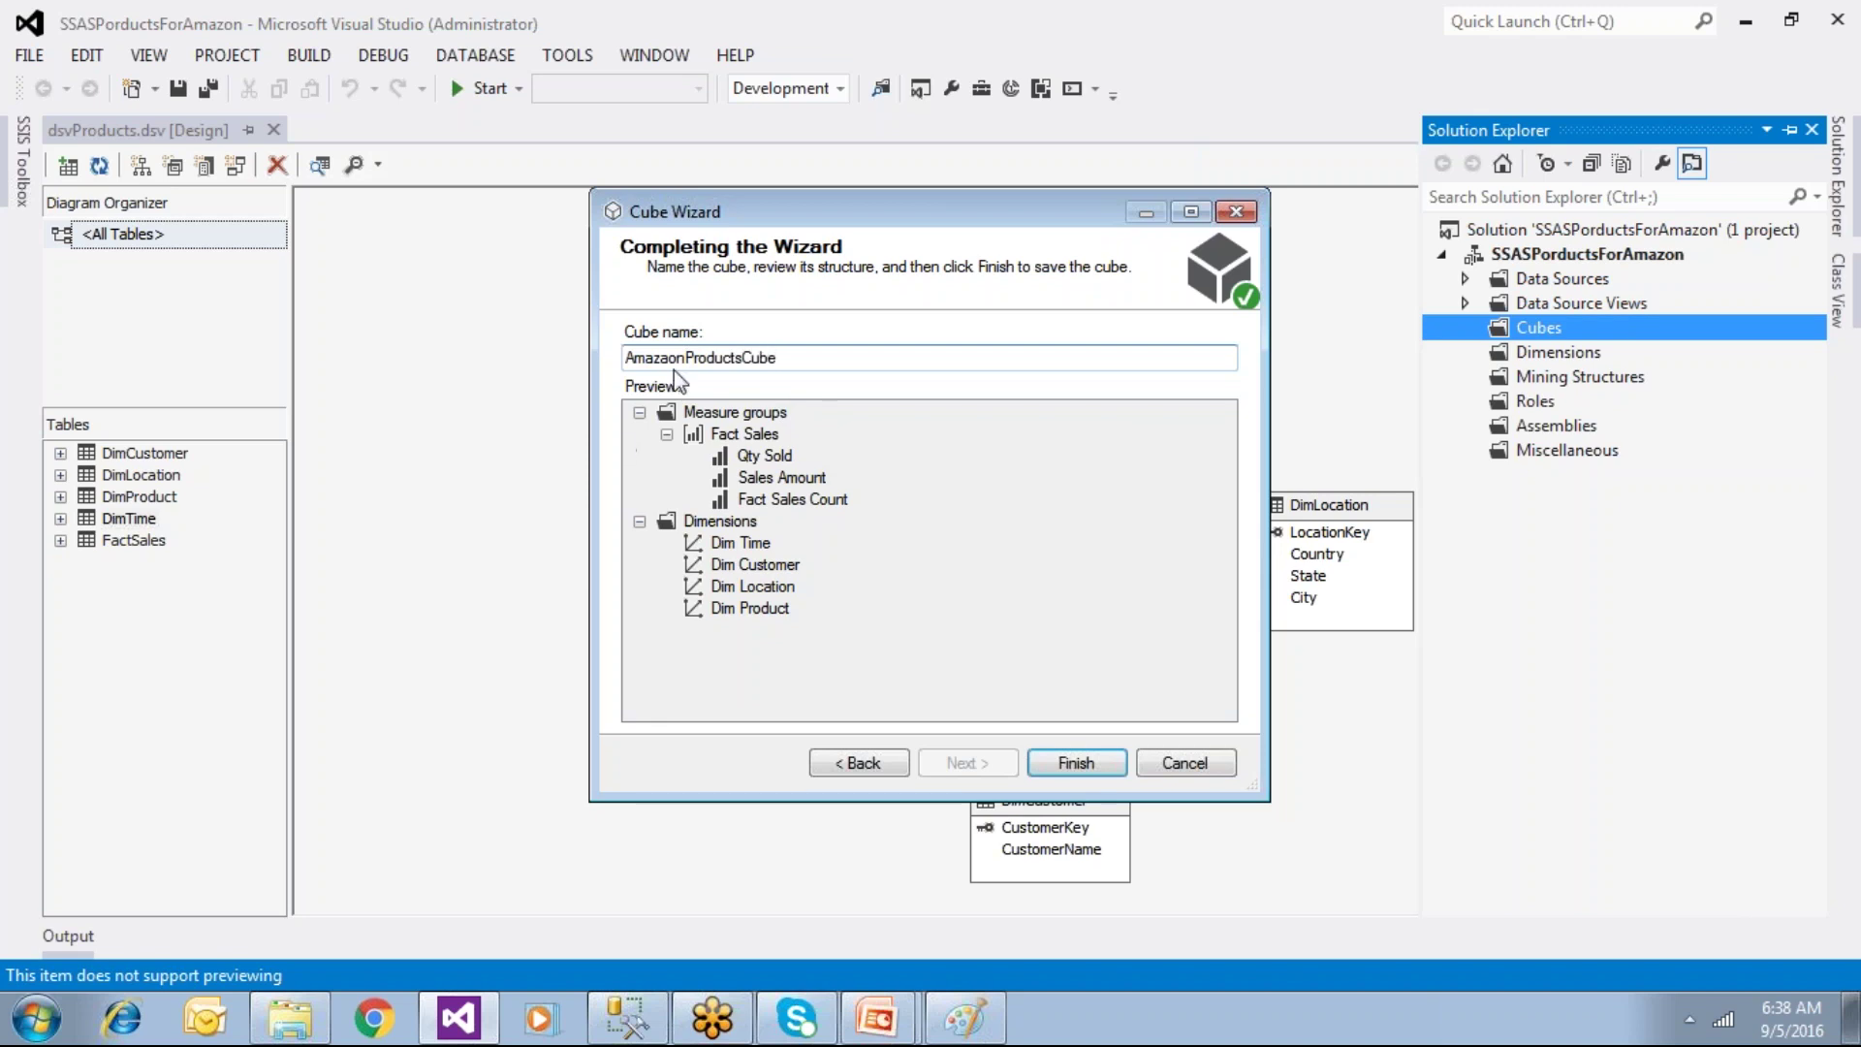
click(722, 415)
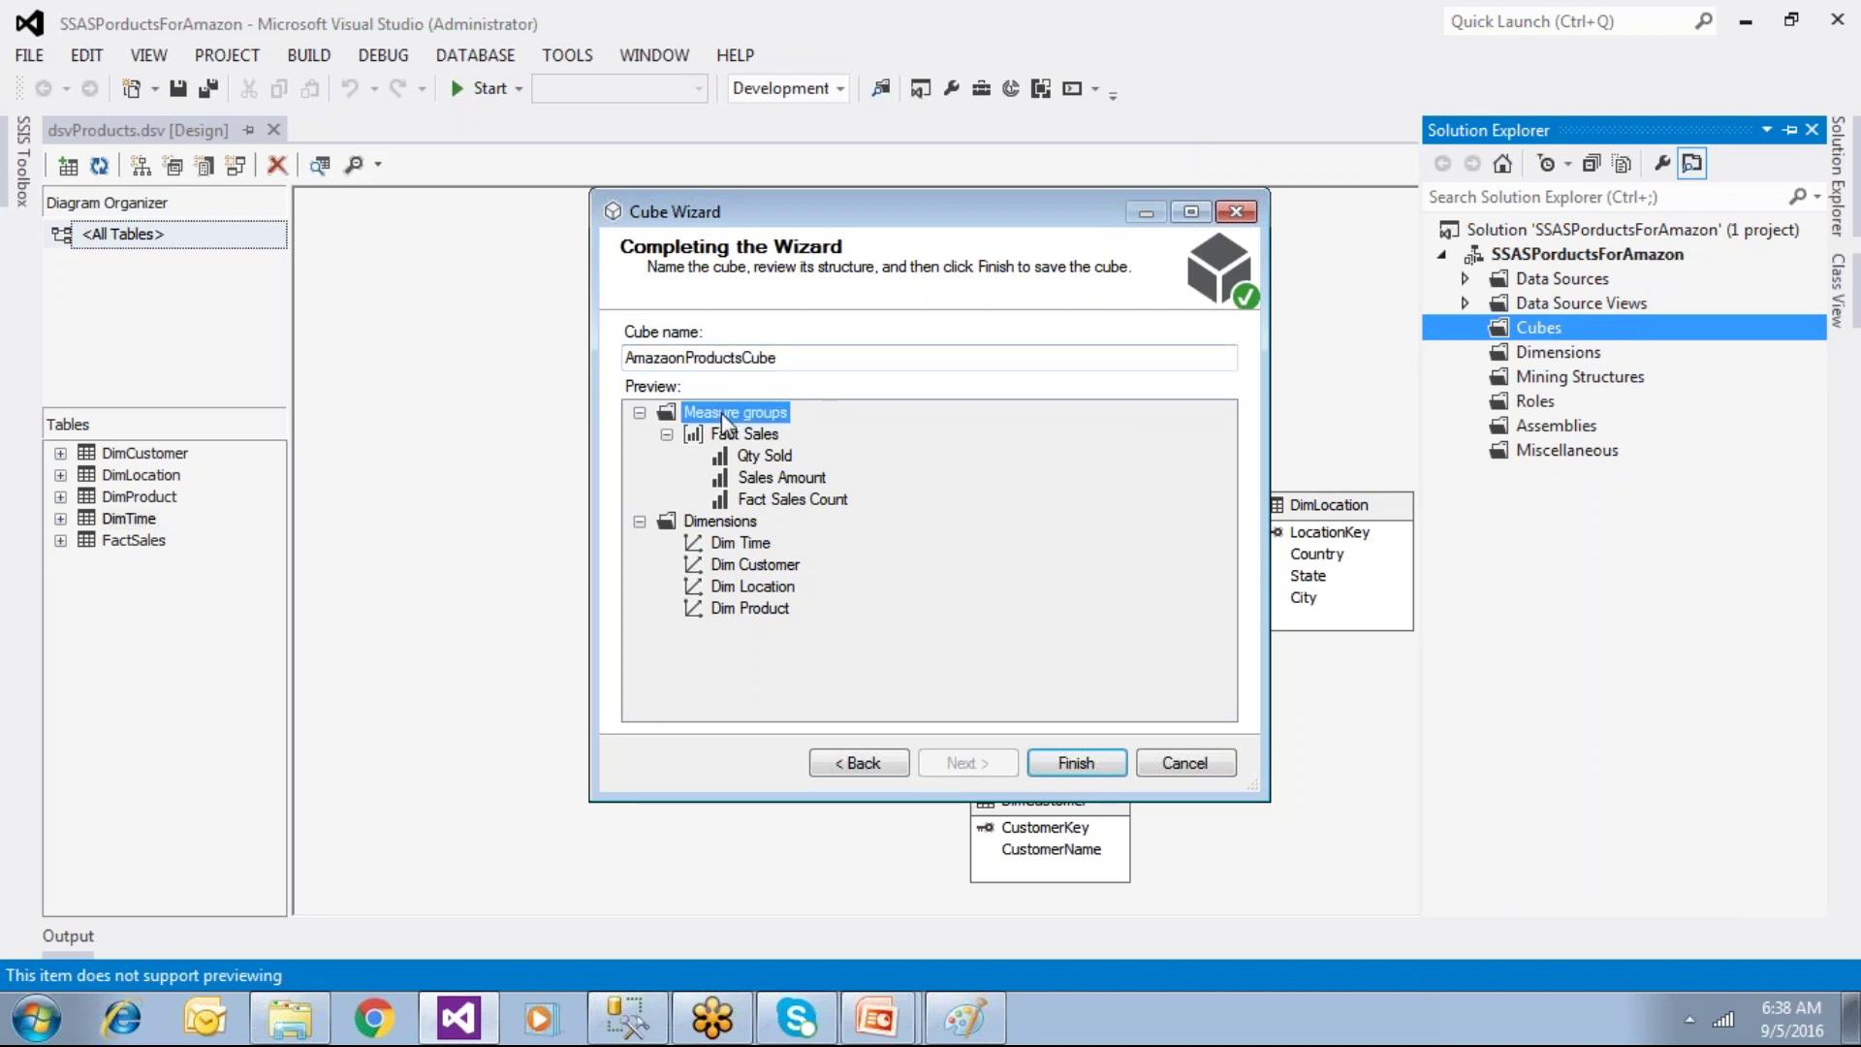
click(720, 523)
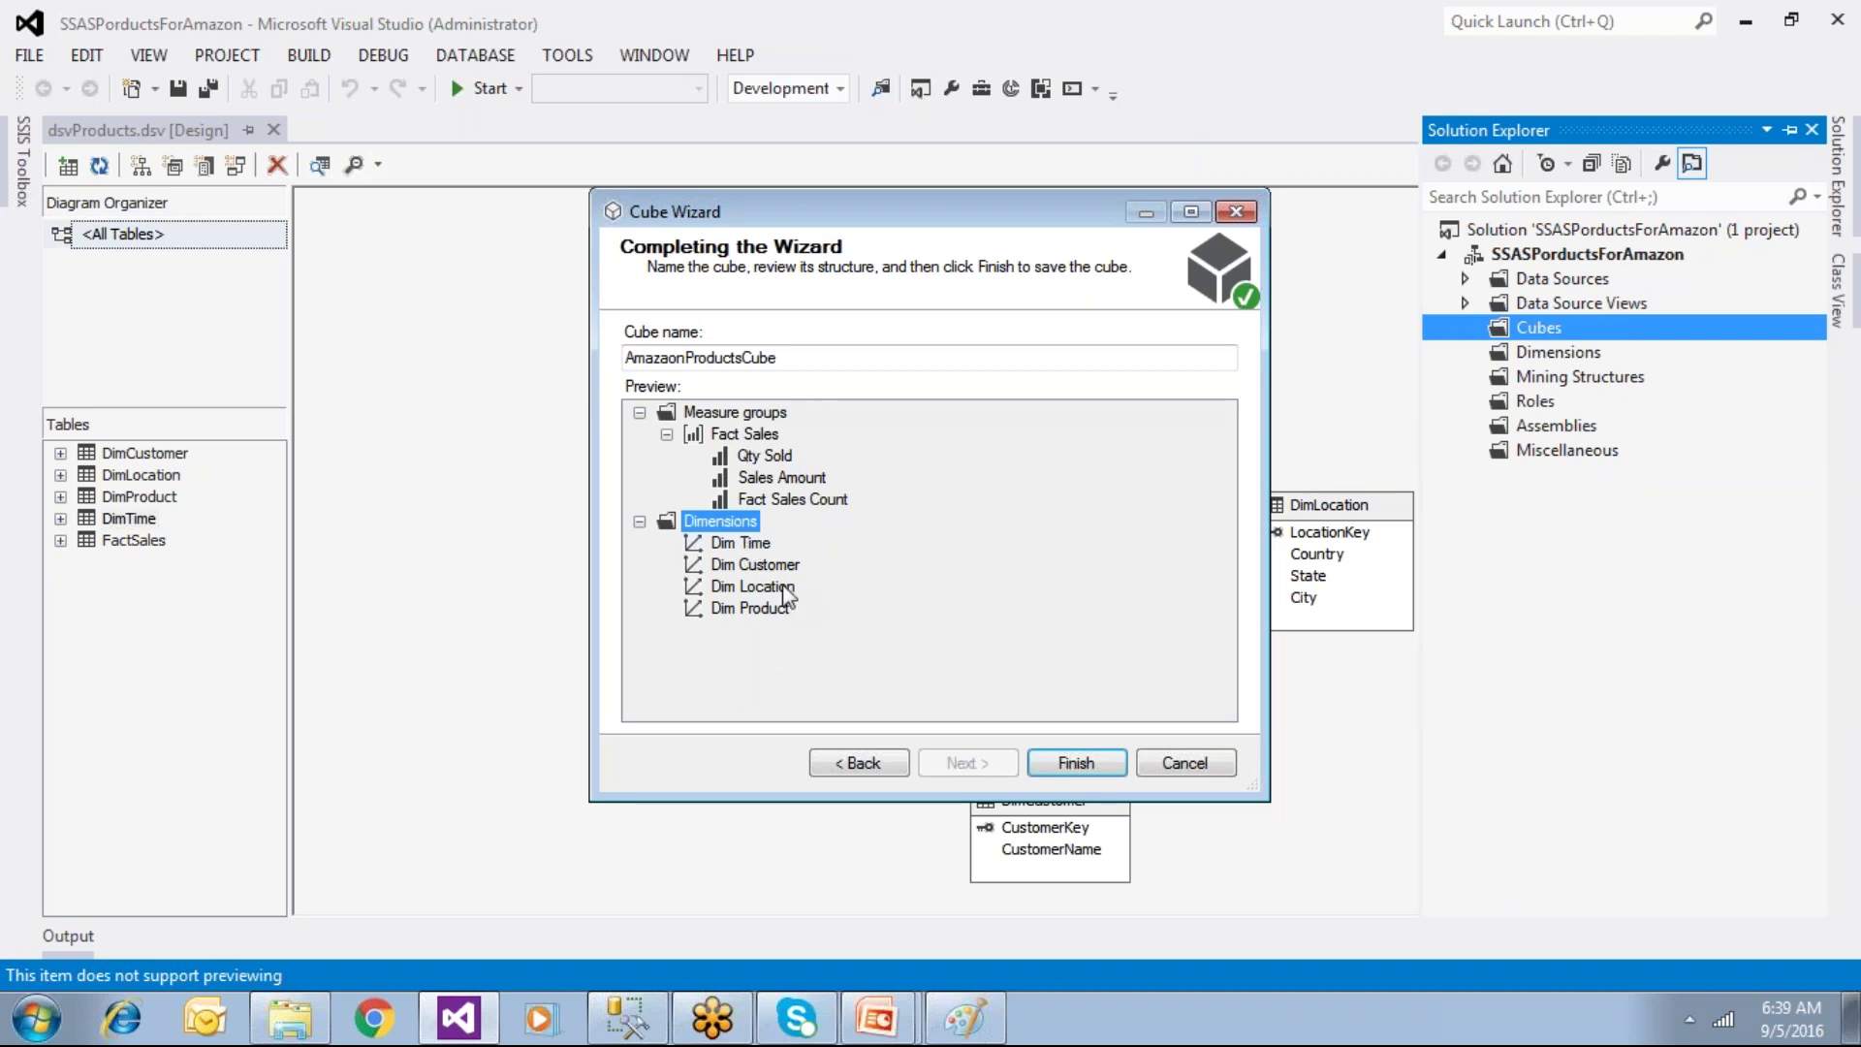
click(1076, 762)
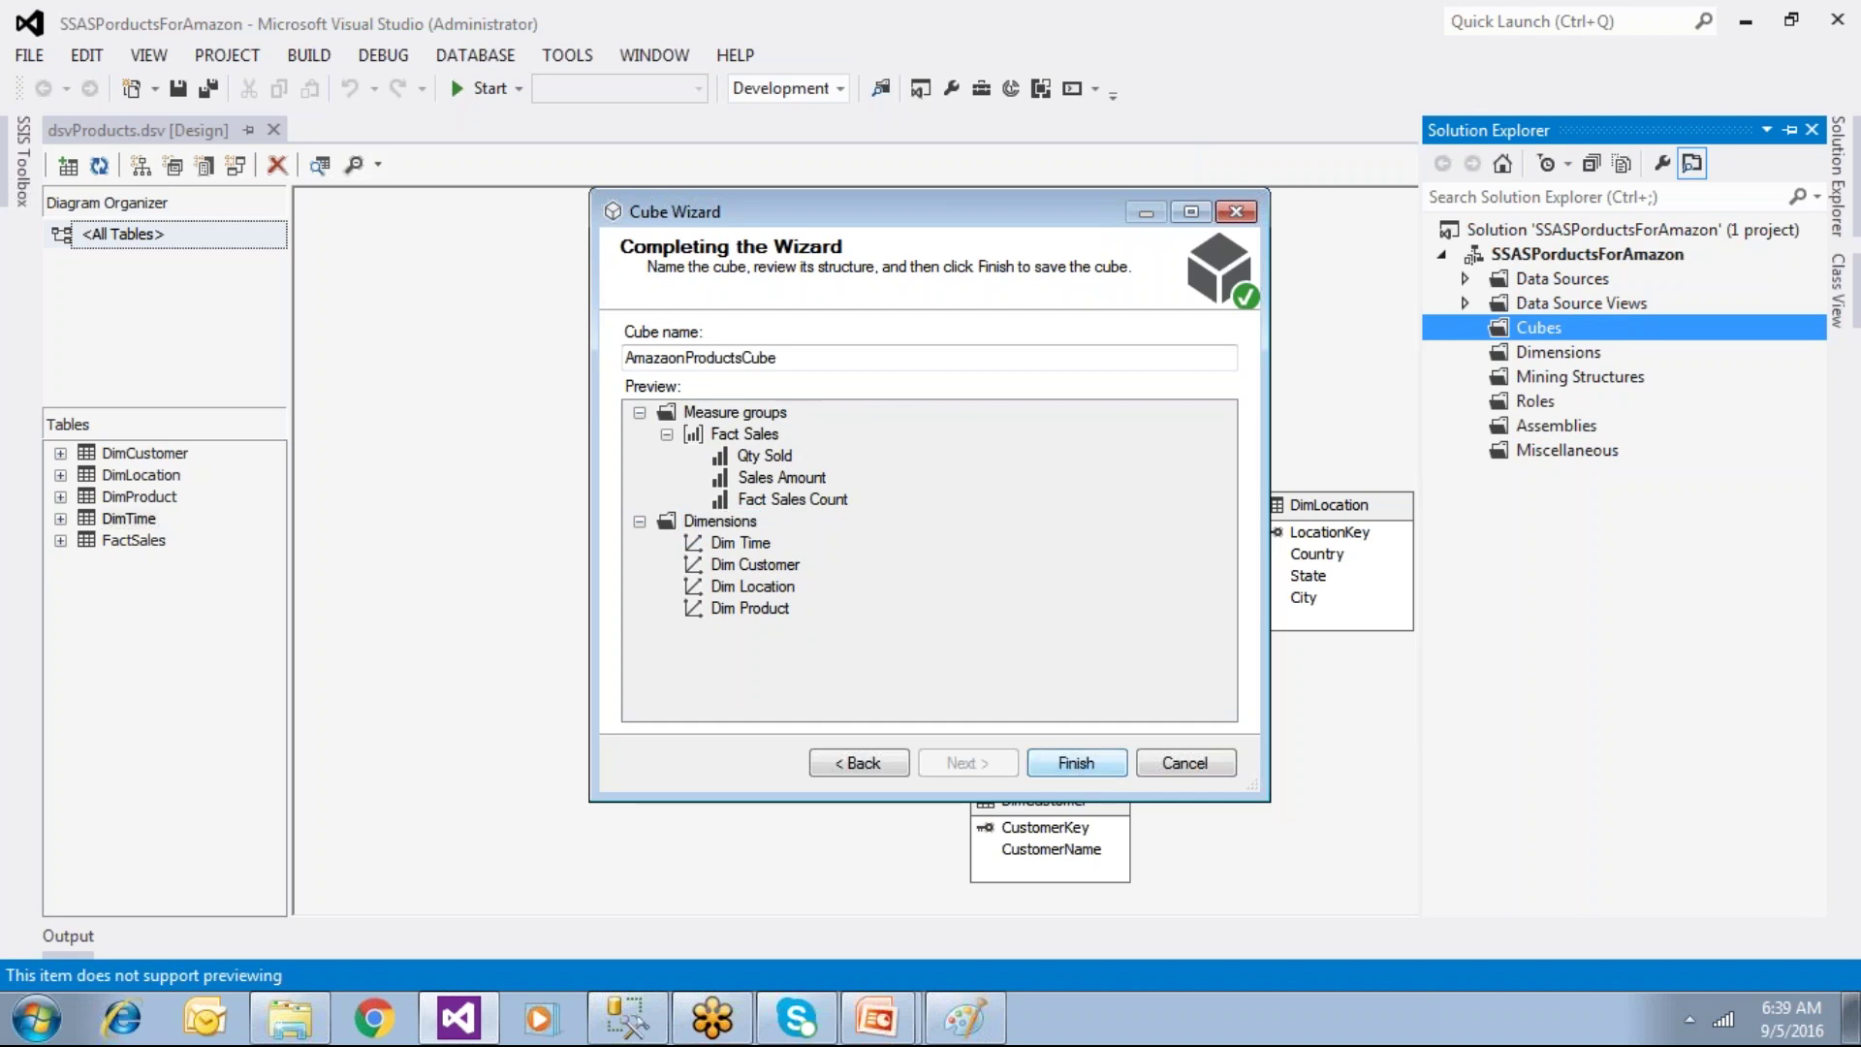
Step: View the dsvProducts data source view diagram, and open the AmazaonProductsCube design to view its table diagram
click(1835, 215)
double_click(1584, 359)
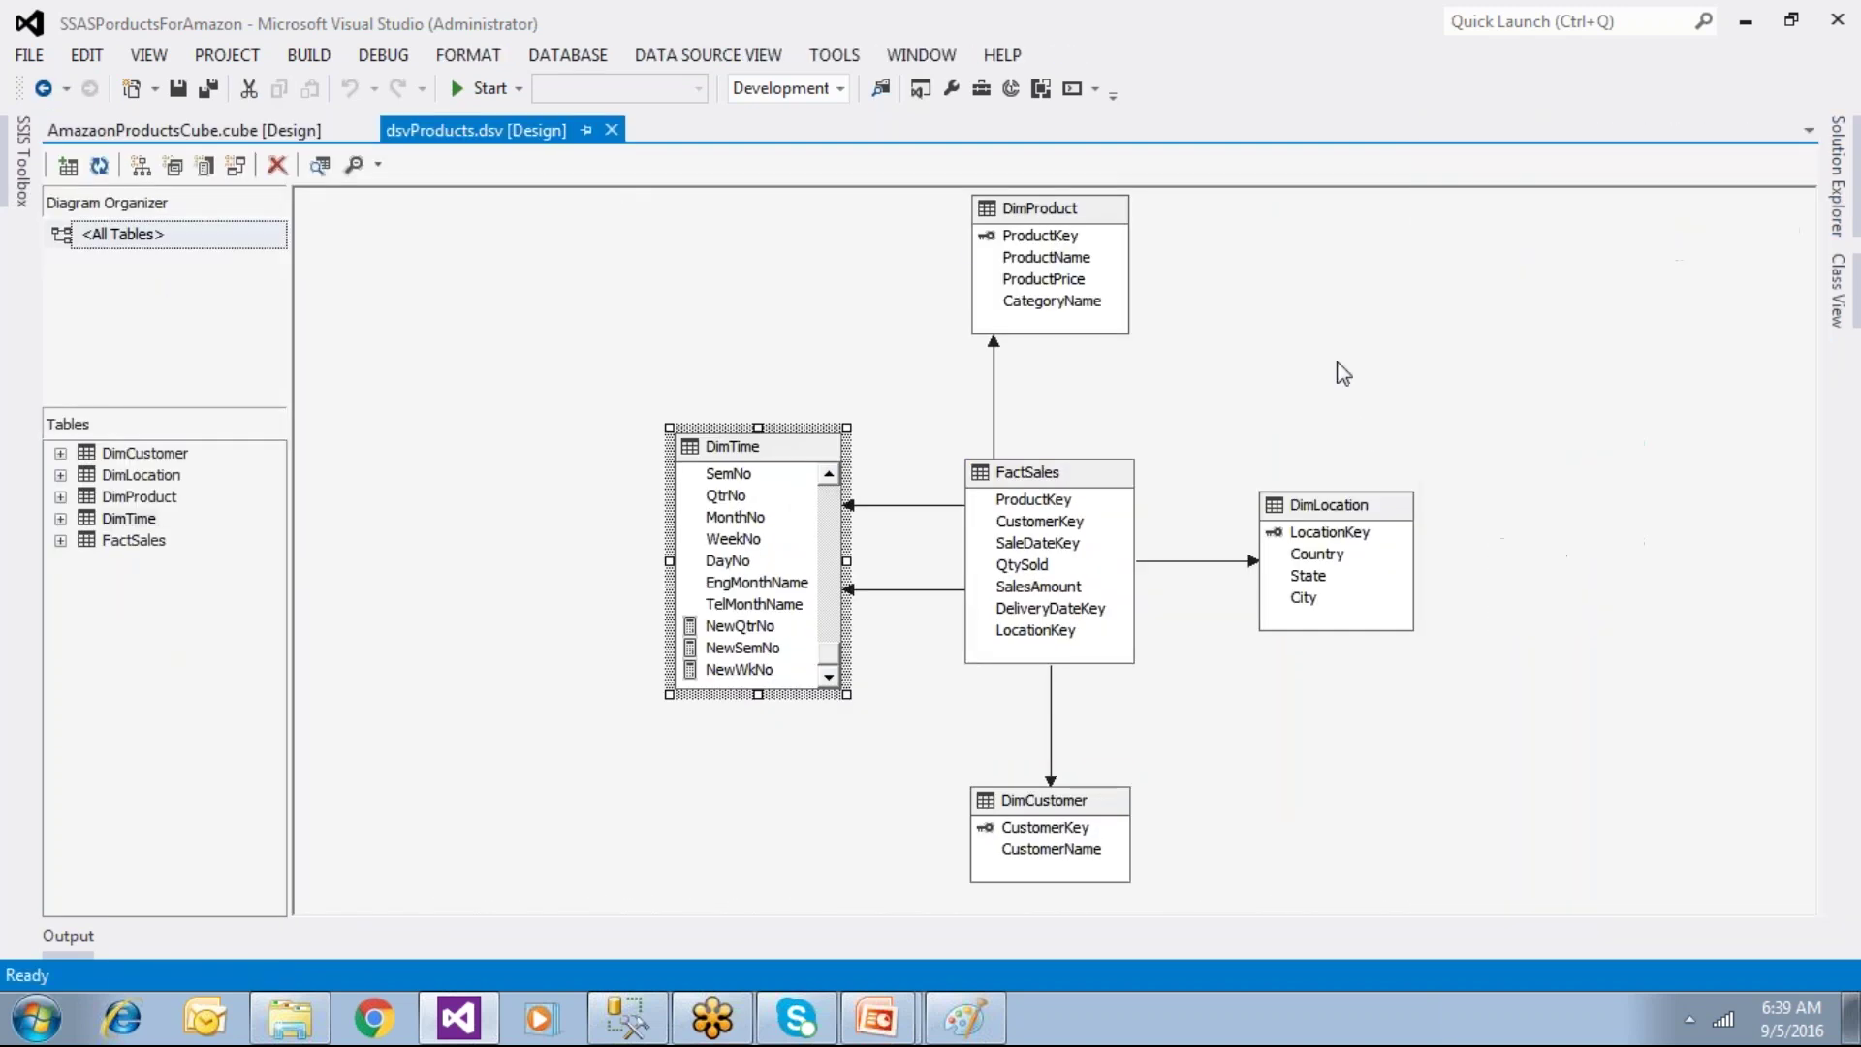
click(1837, 206)
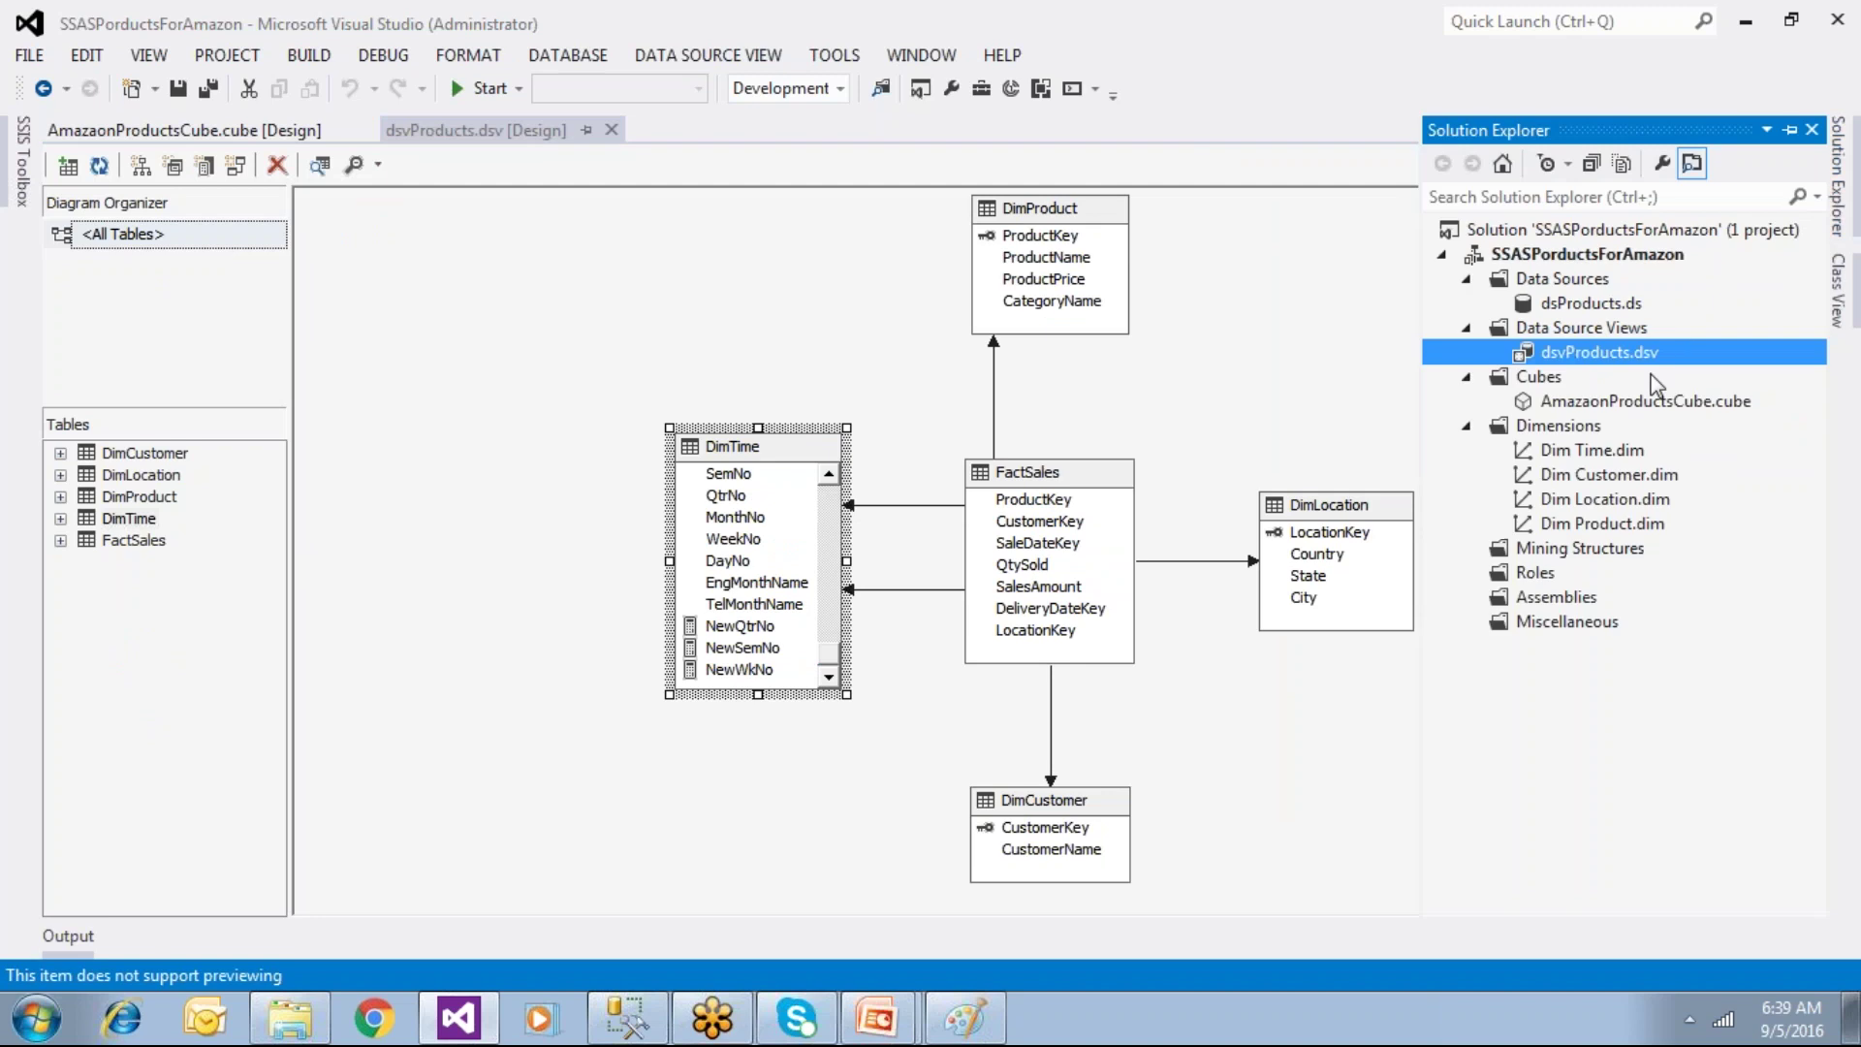
double_click(1576, 402)
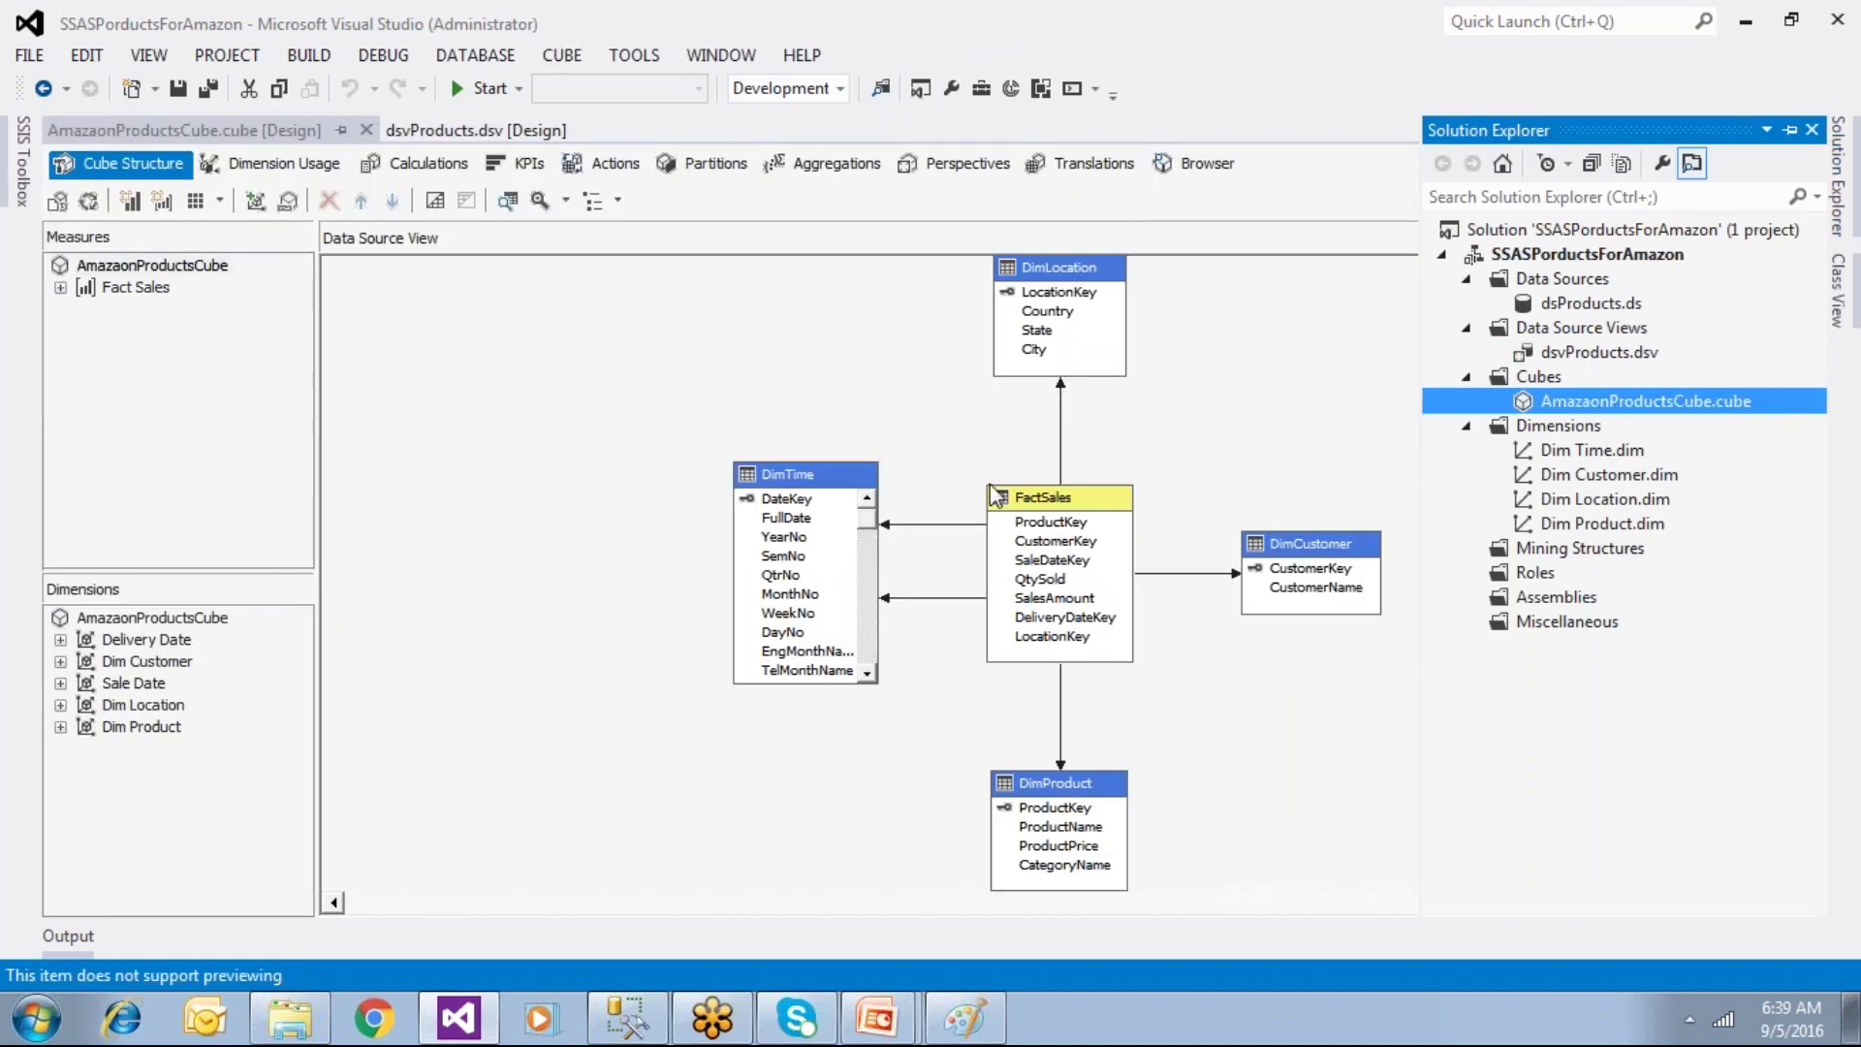
click(1072, 312)
Step: Return to the dsvProducts diagram and examine its DimProduct, FactSales, DimTime and DimLocation tables
click(1827, 211)
double_click(1601, 353)
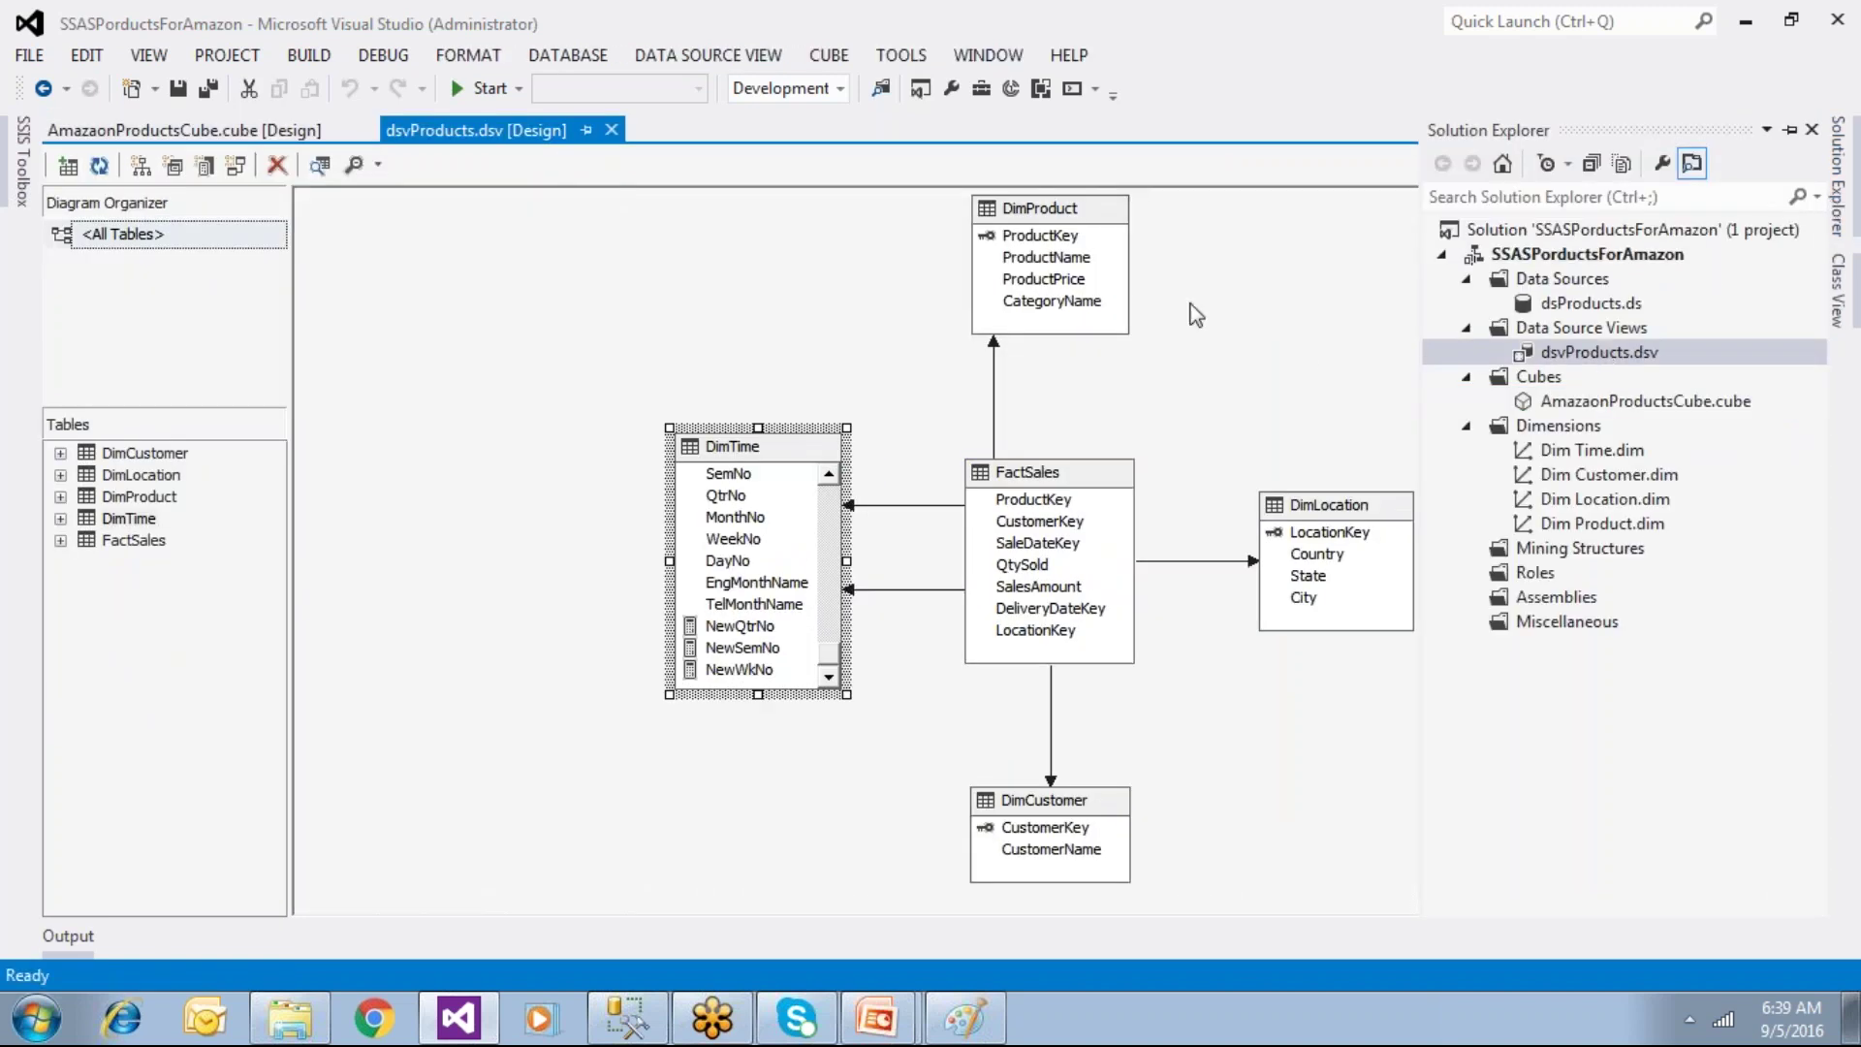
click(1108, 225)
click(1077, 477)
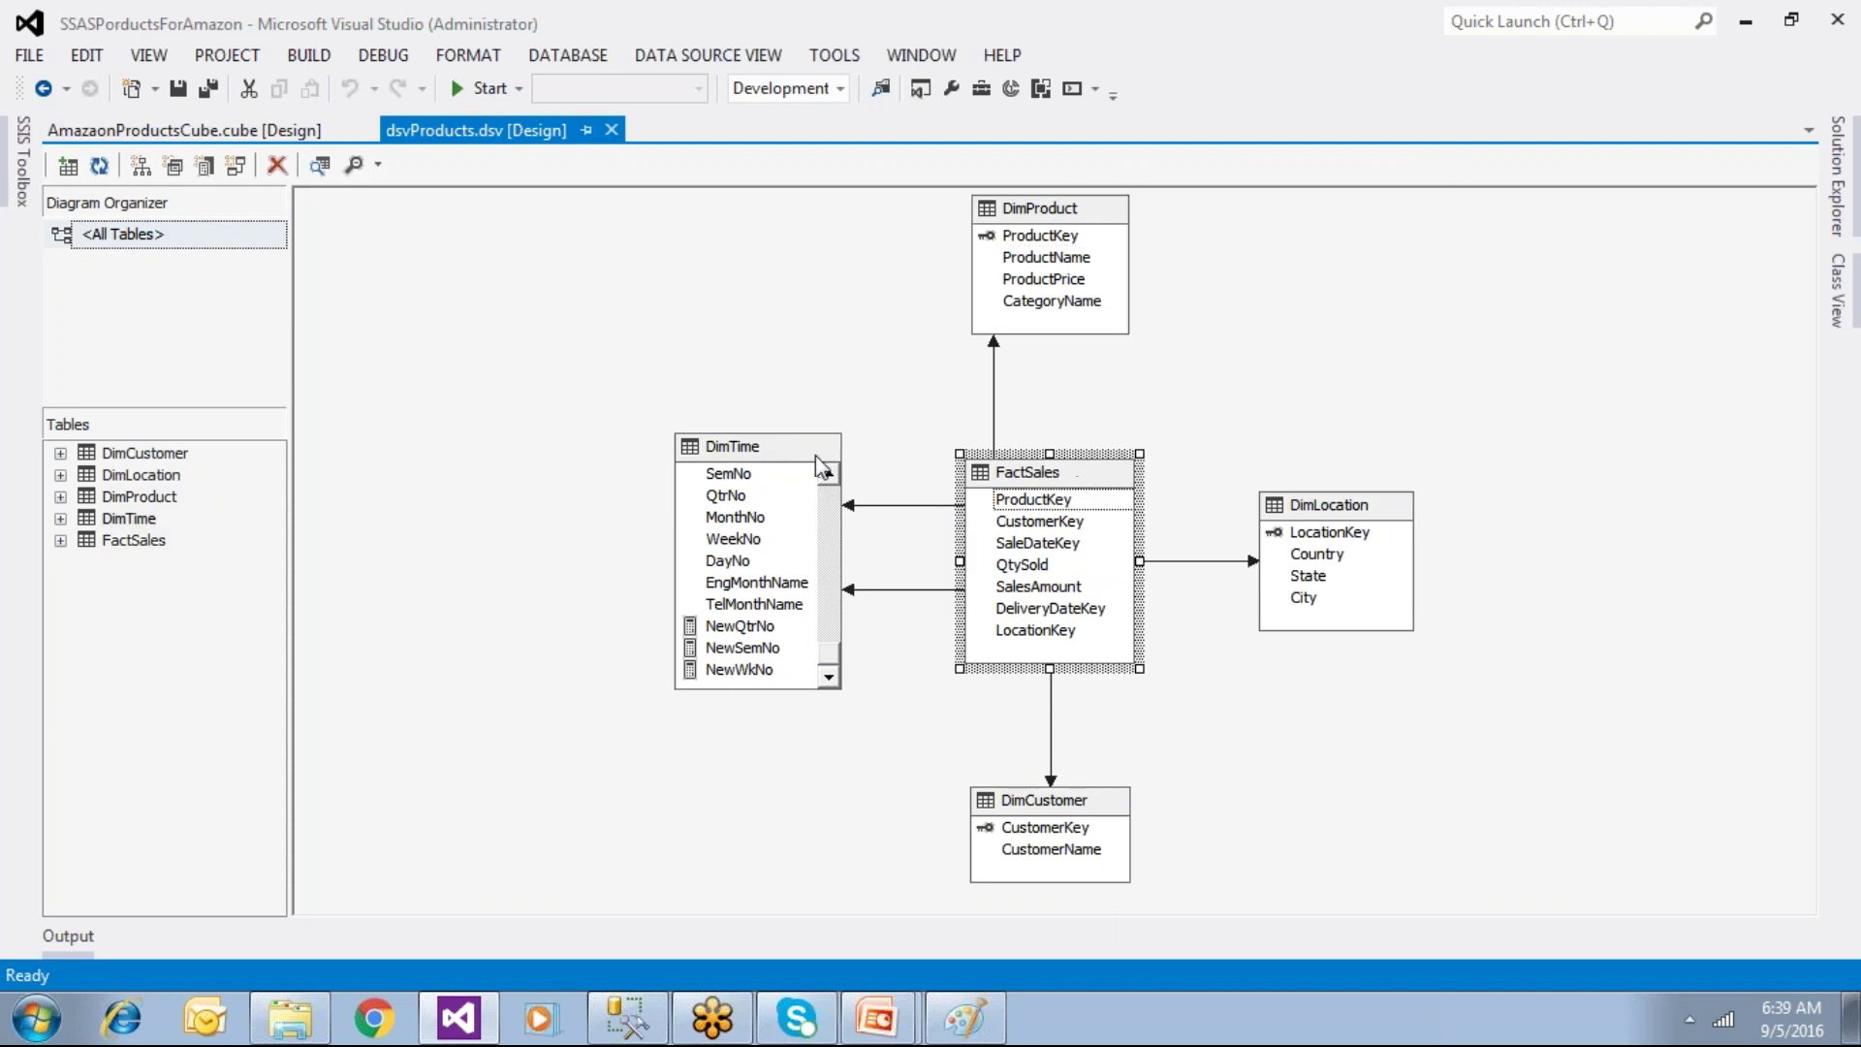
click(822, 468)
click(1338, 532)
Step: Reopen the AmazaonProductsCube design and examine how the fact and dimension tables are displayed
click(1832, 233)
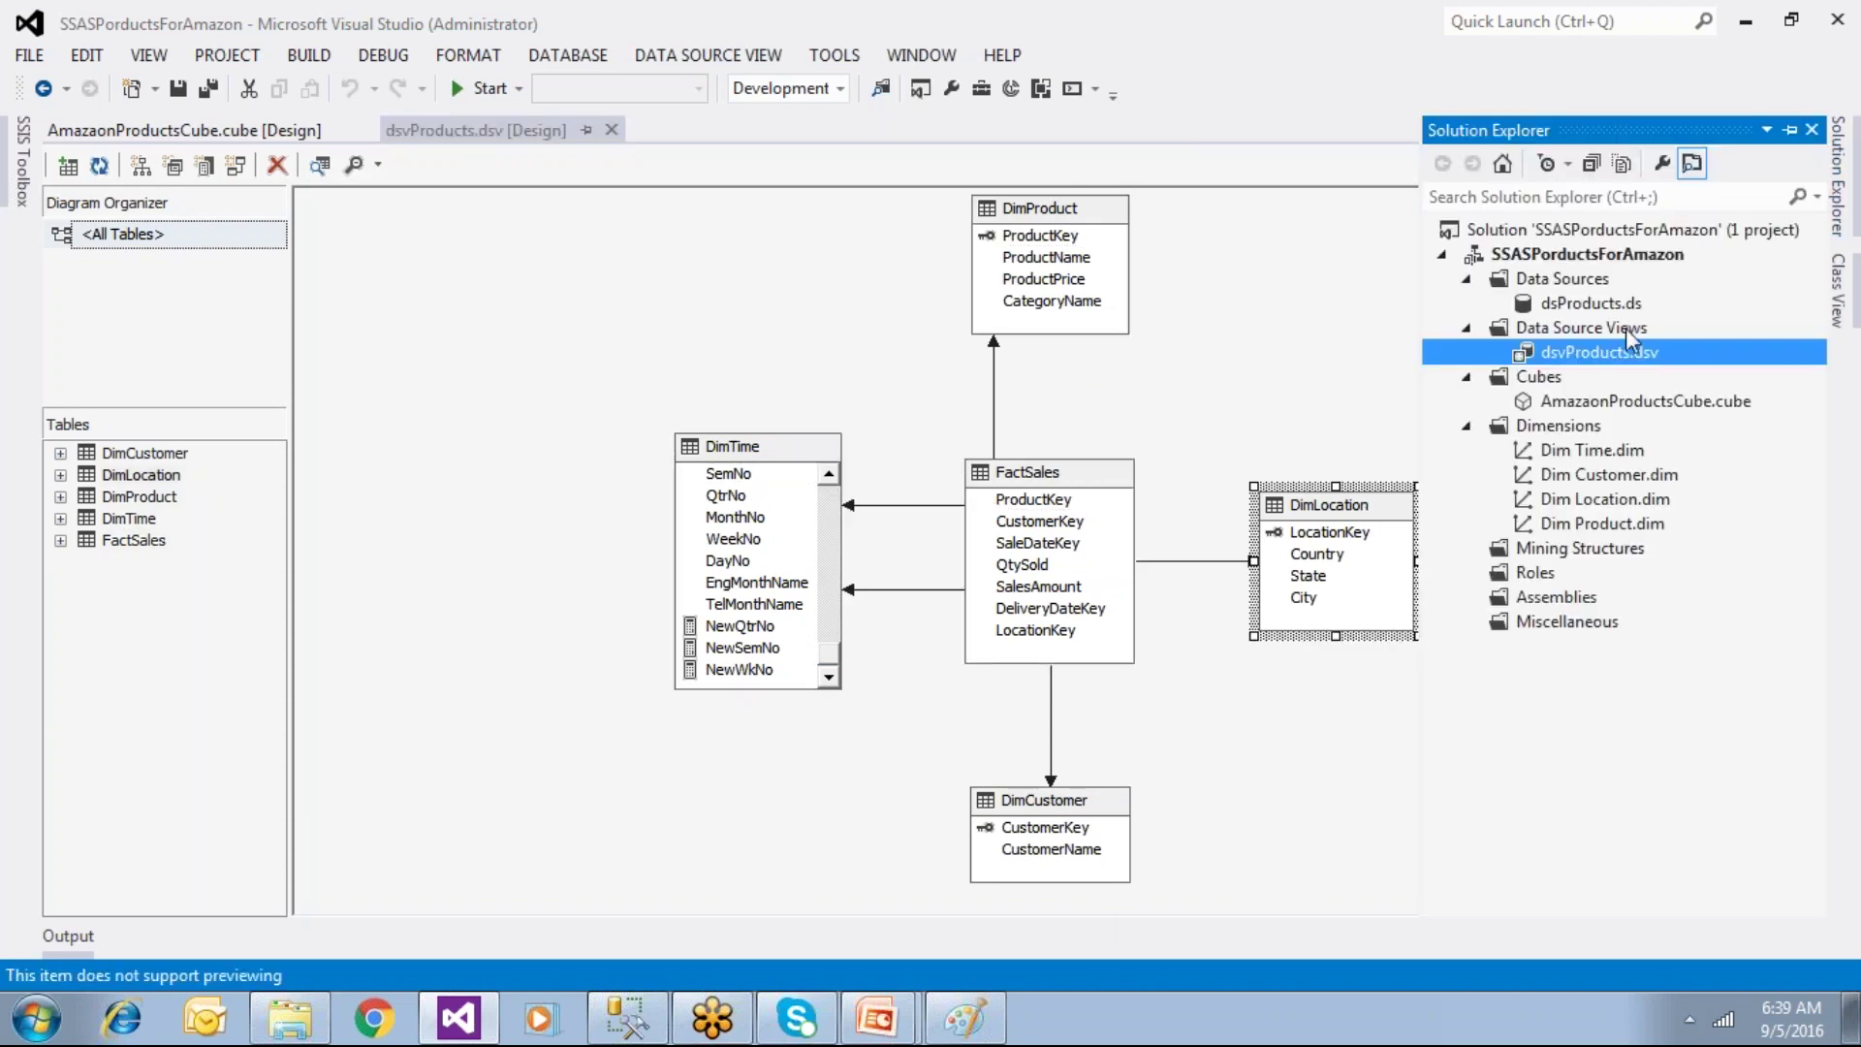
double_click(1556, 401)
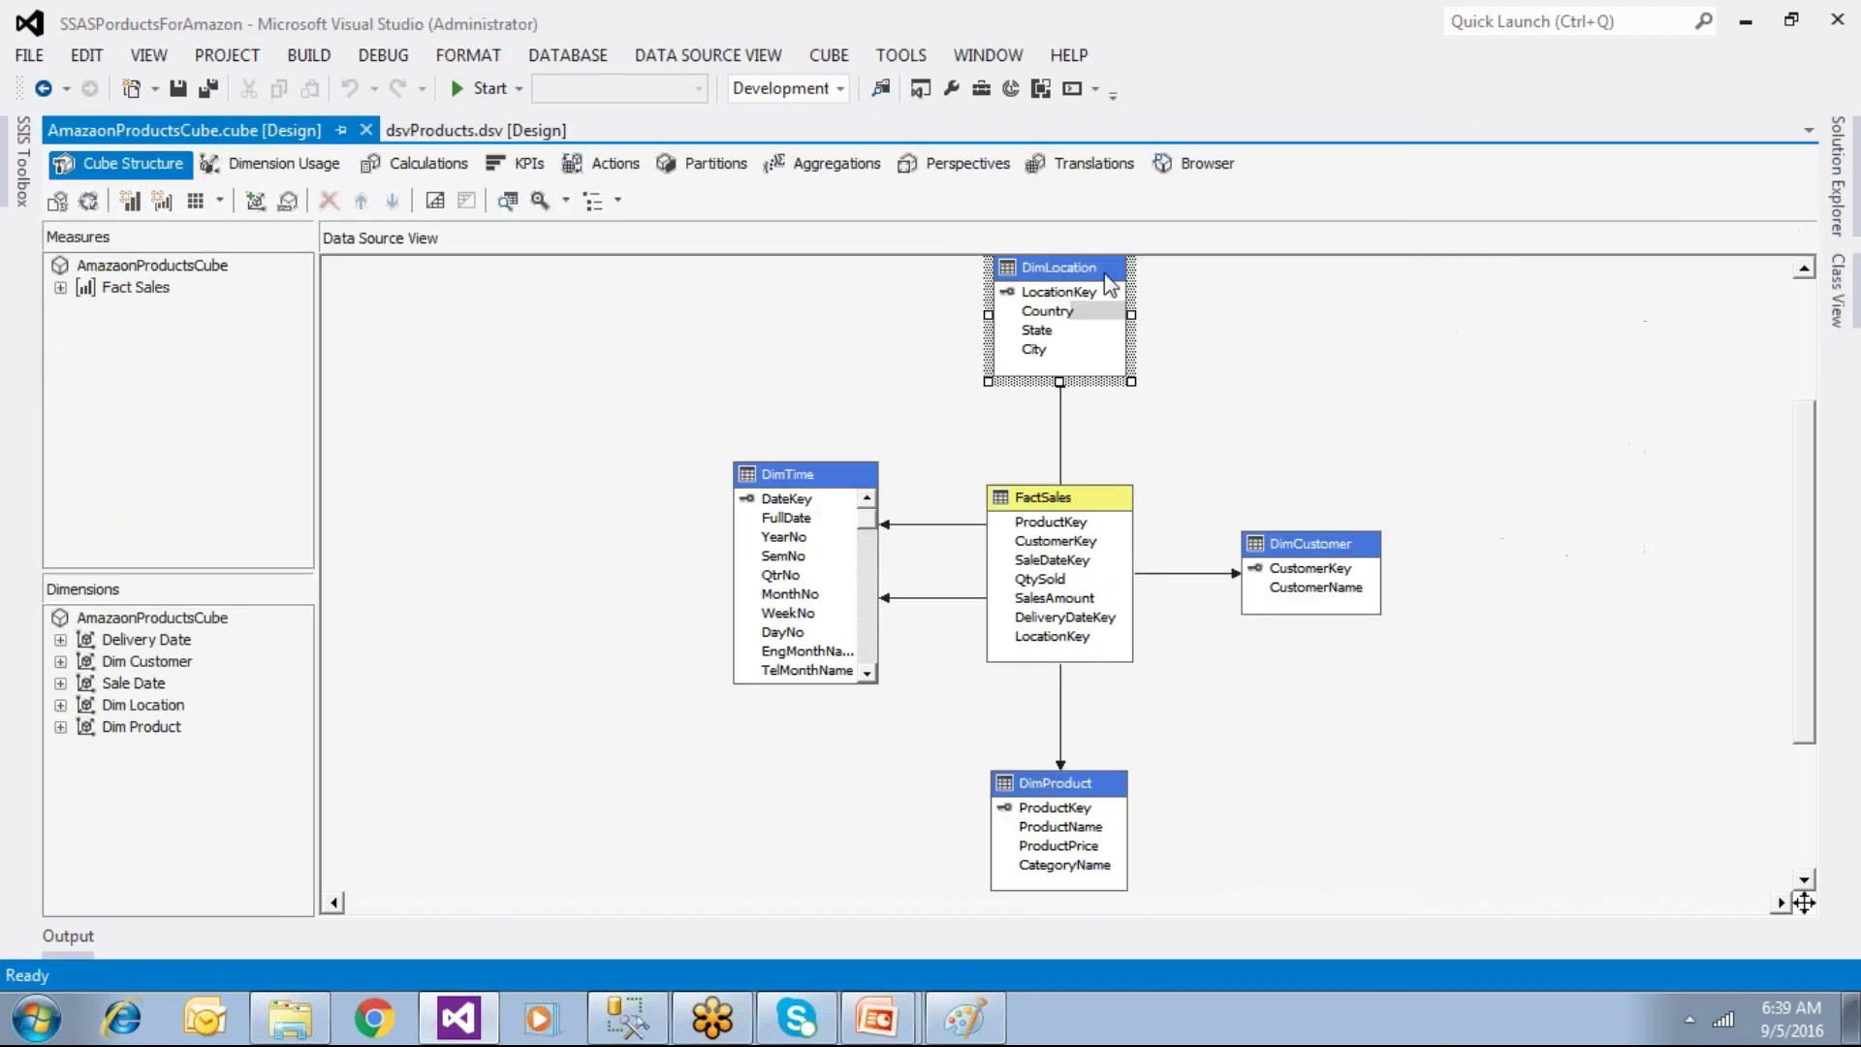
click(1114, 503)
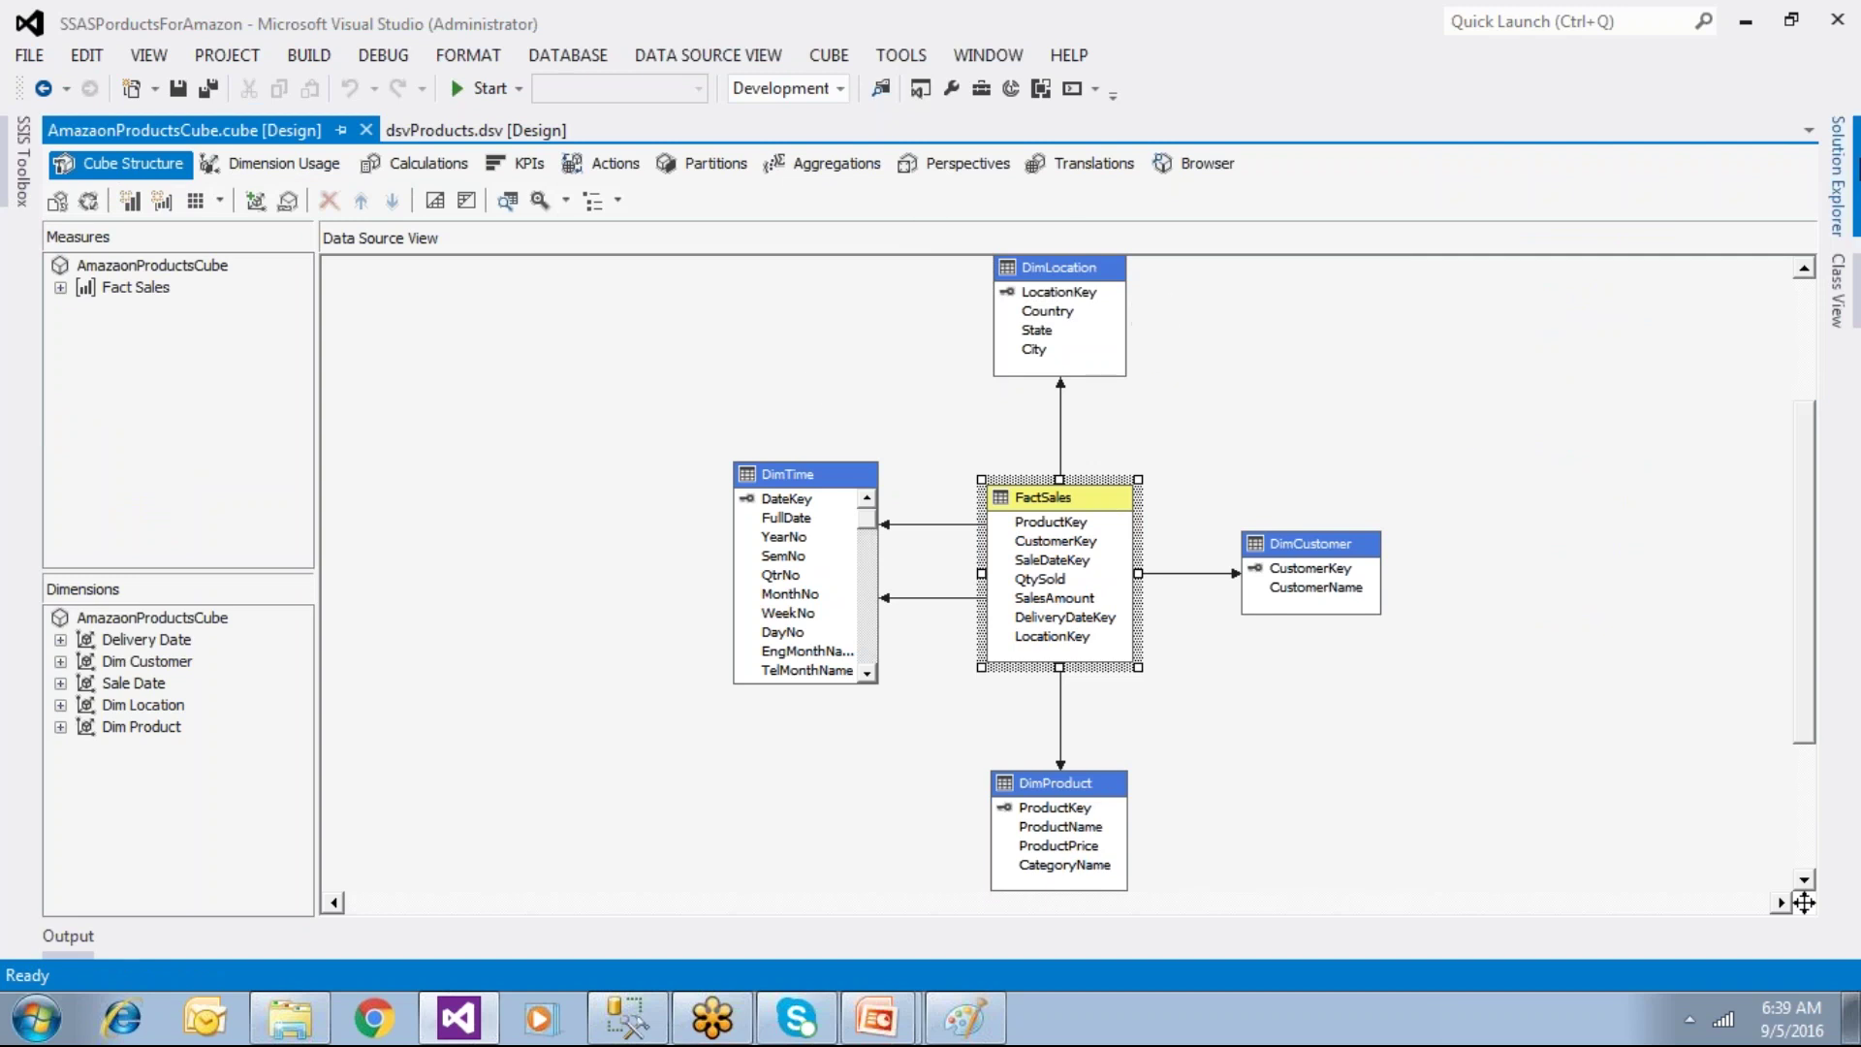
Step: Compare the cube's table display with the FactSales, DimLocation and DimTime tables in the dsvProducts diagram
click(1845, 189)
double_click(1599, 352)
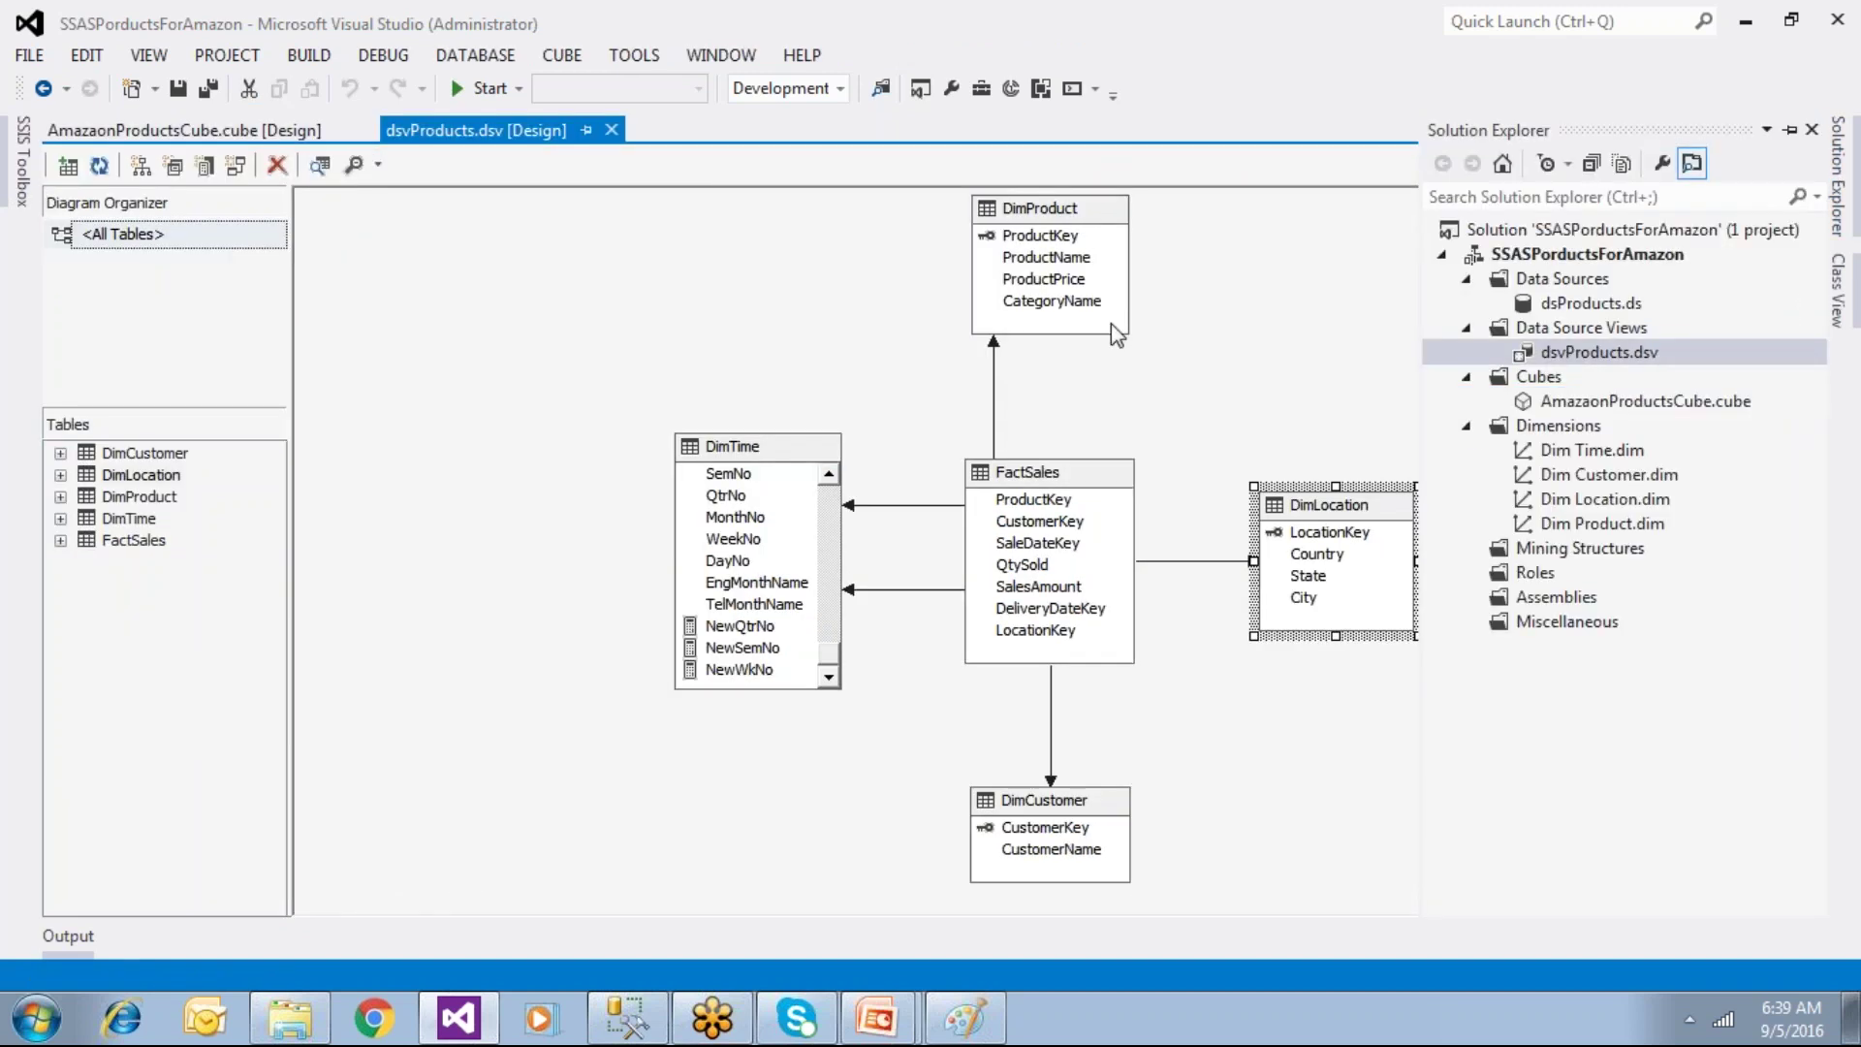
click(1066, 472)
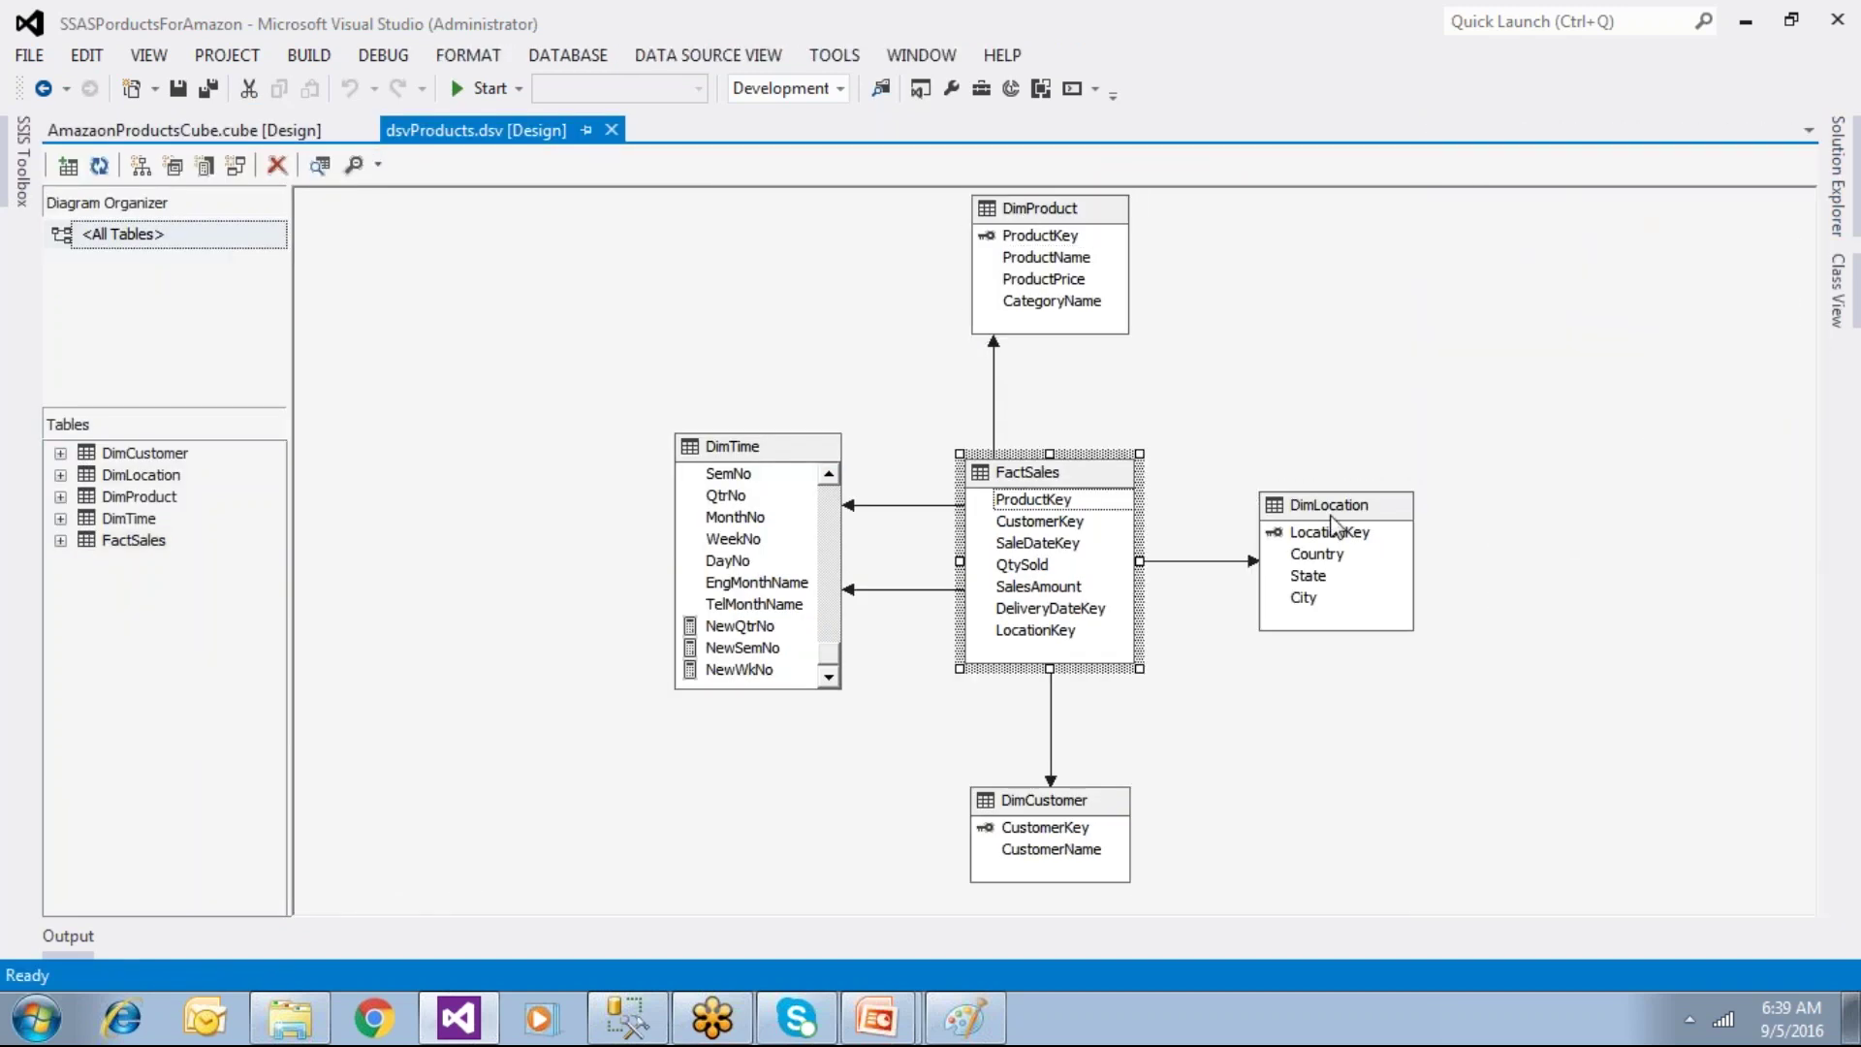
click(1333, 518)
click(801, 455)
Step: Bring the AmazaonProductsCube design back up and select the Dimensions folder in the project tree
click(1845, 174)
double_click(1613, 402)
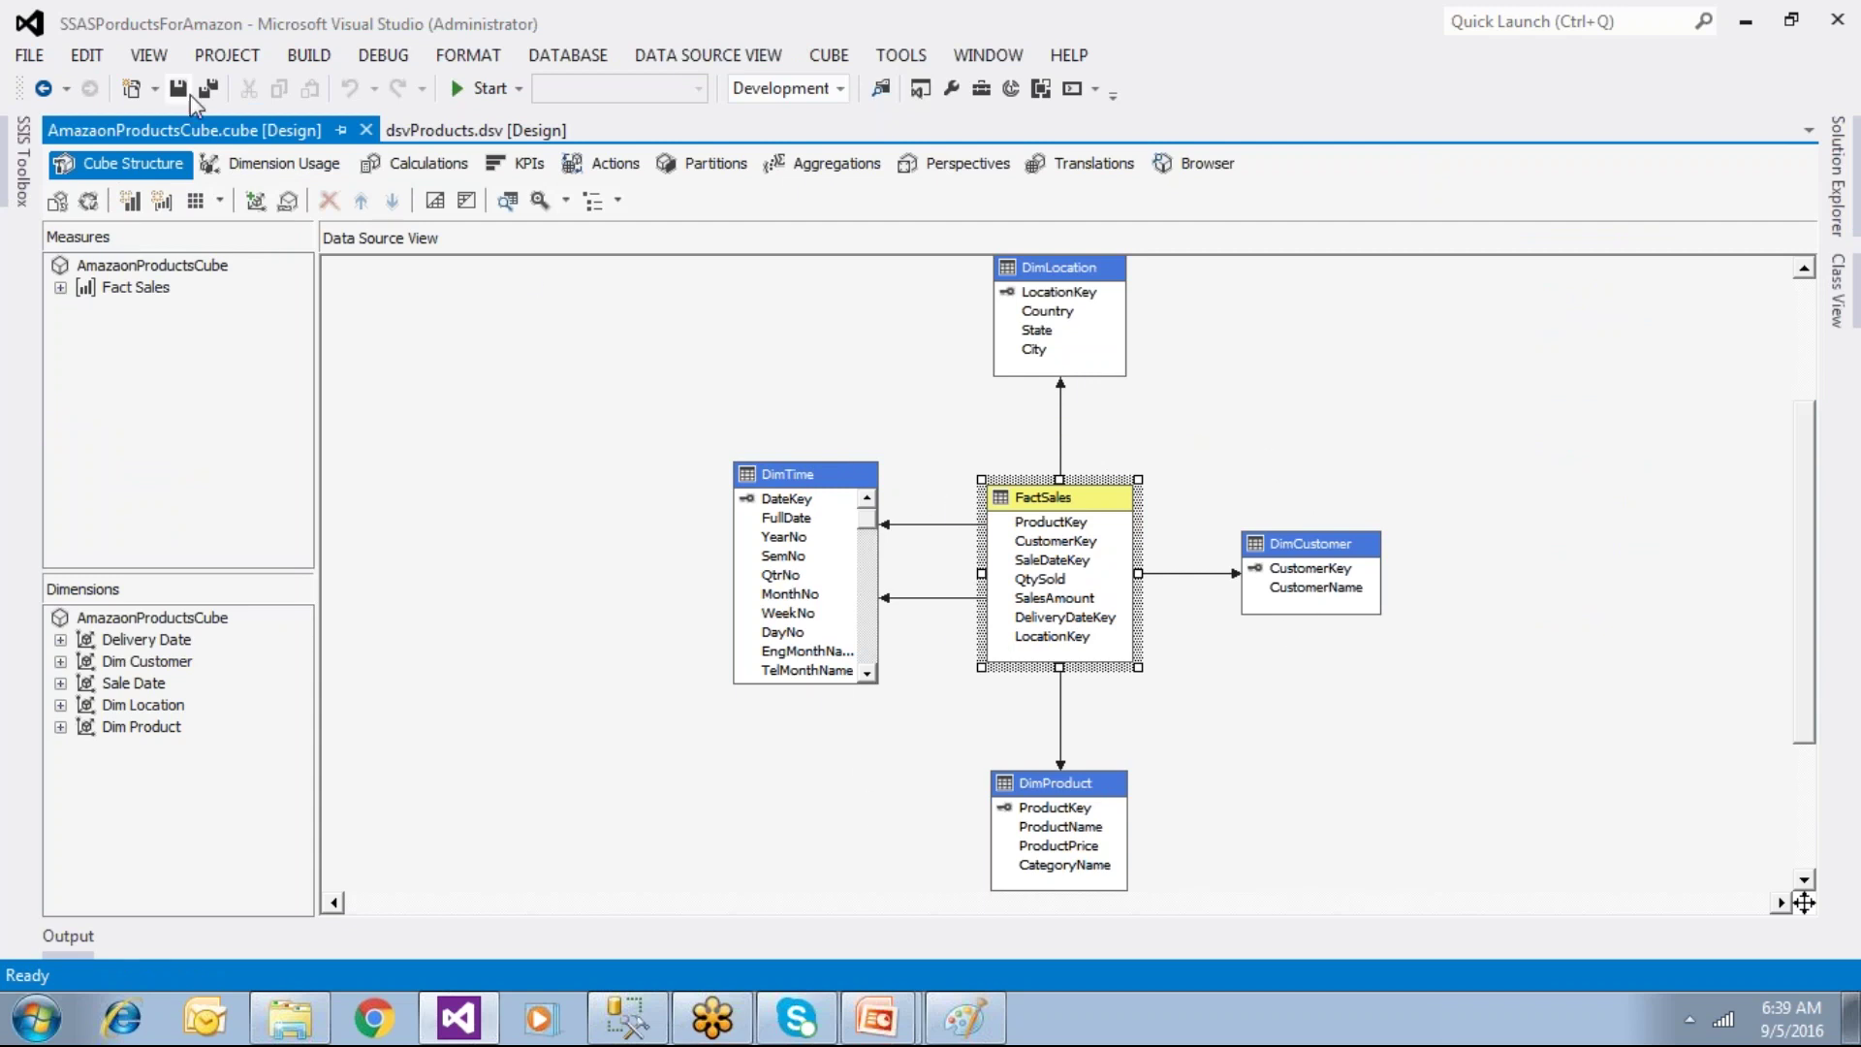
click(1838, 213)
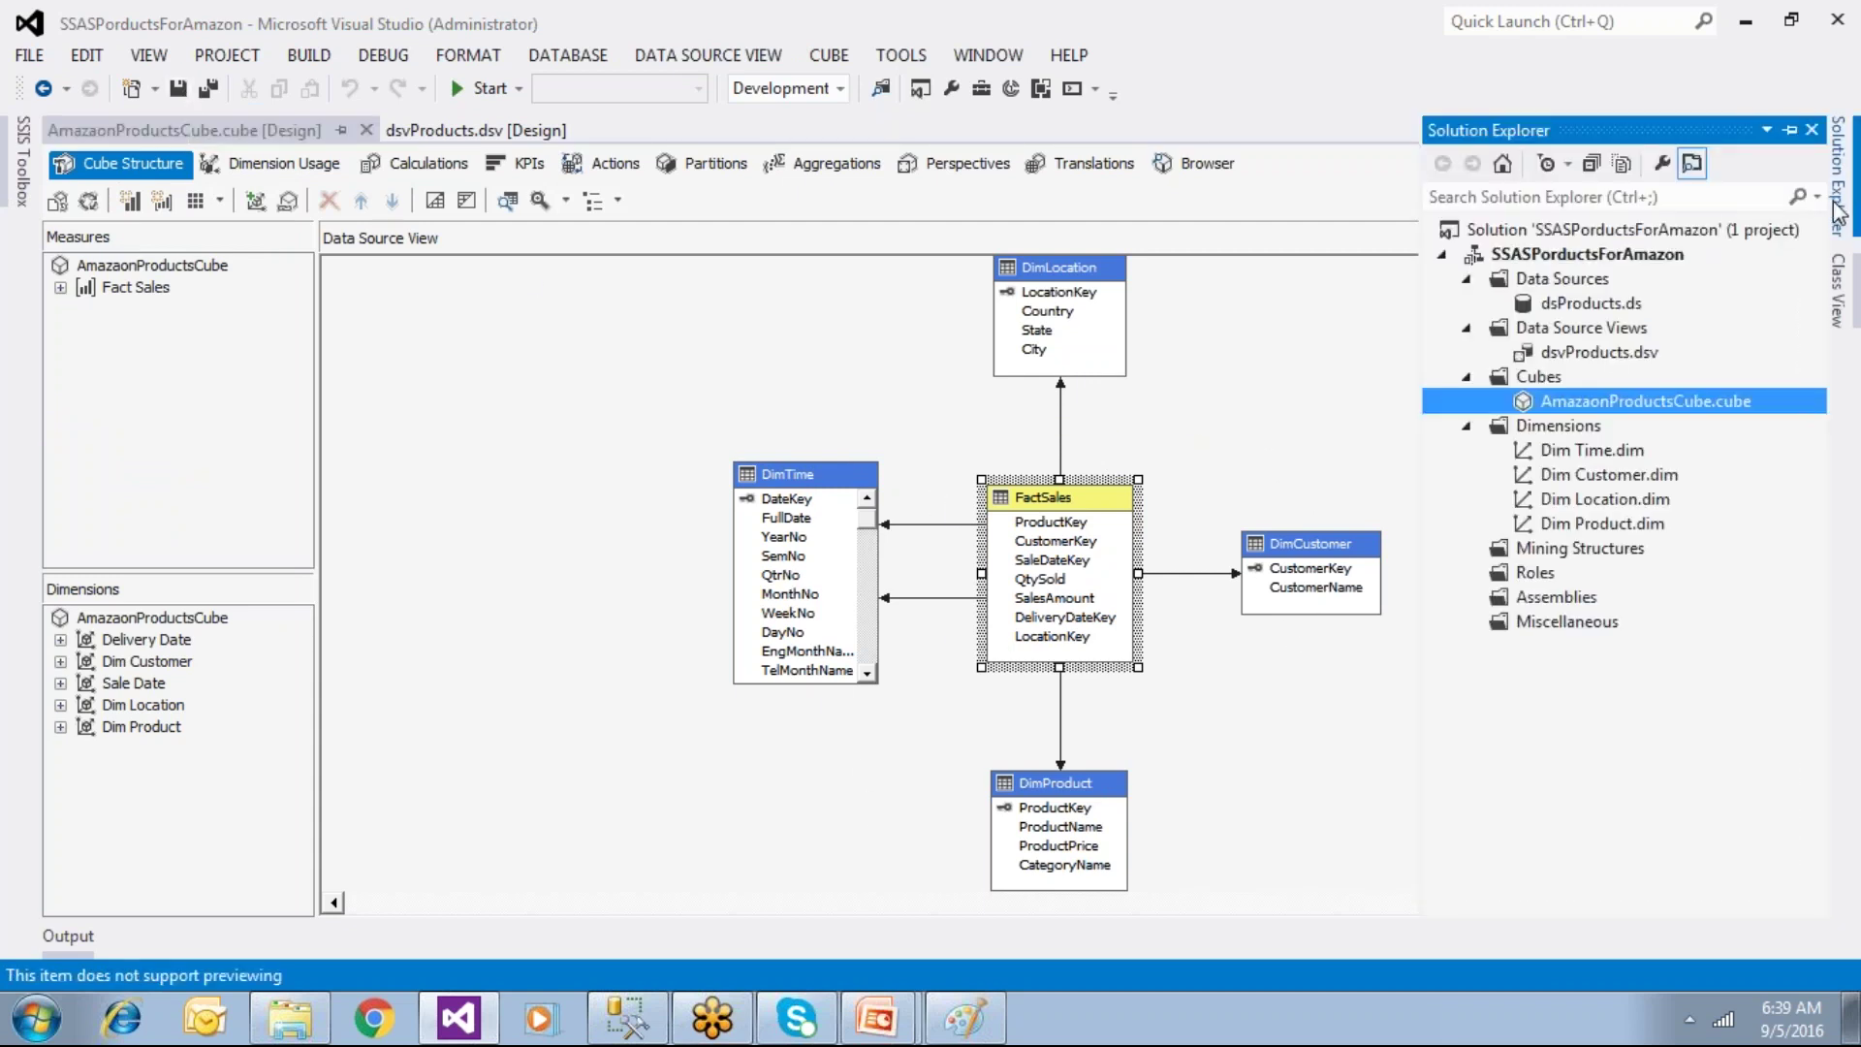
click(1559, 429)
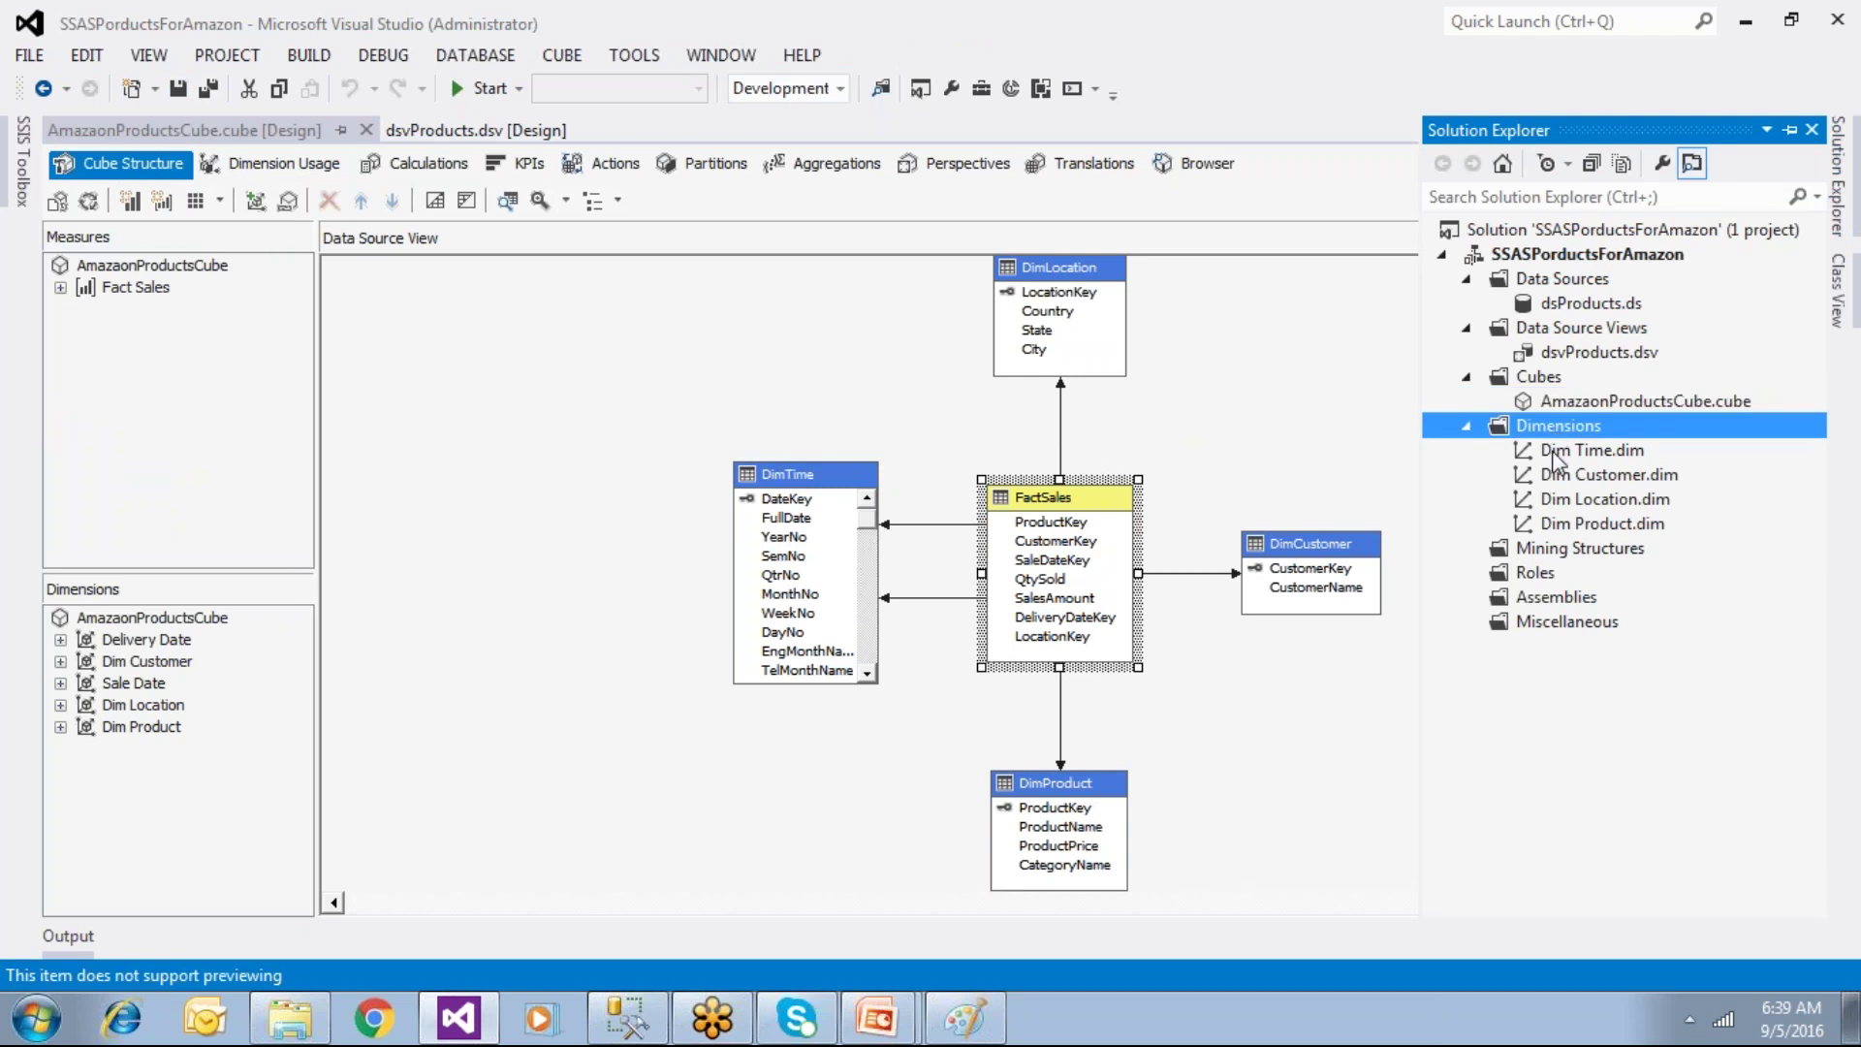
Step: Examine the Dim Time, Dim Customer, Dim Location and Dim Product dimension files in the project tree
click(1560, 523)
click(1565, 498)
click(1568, 475)
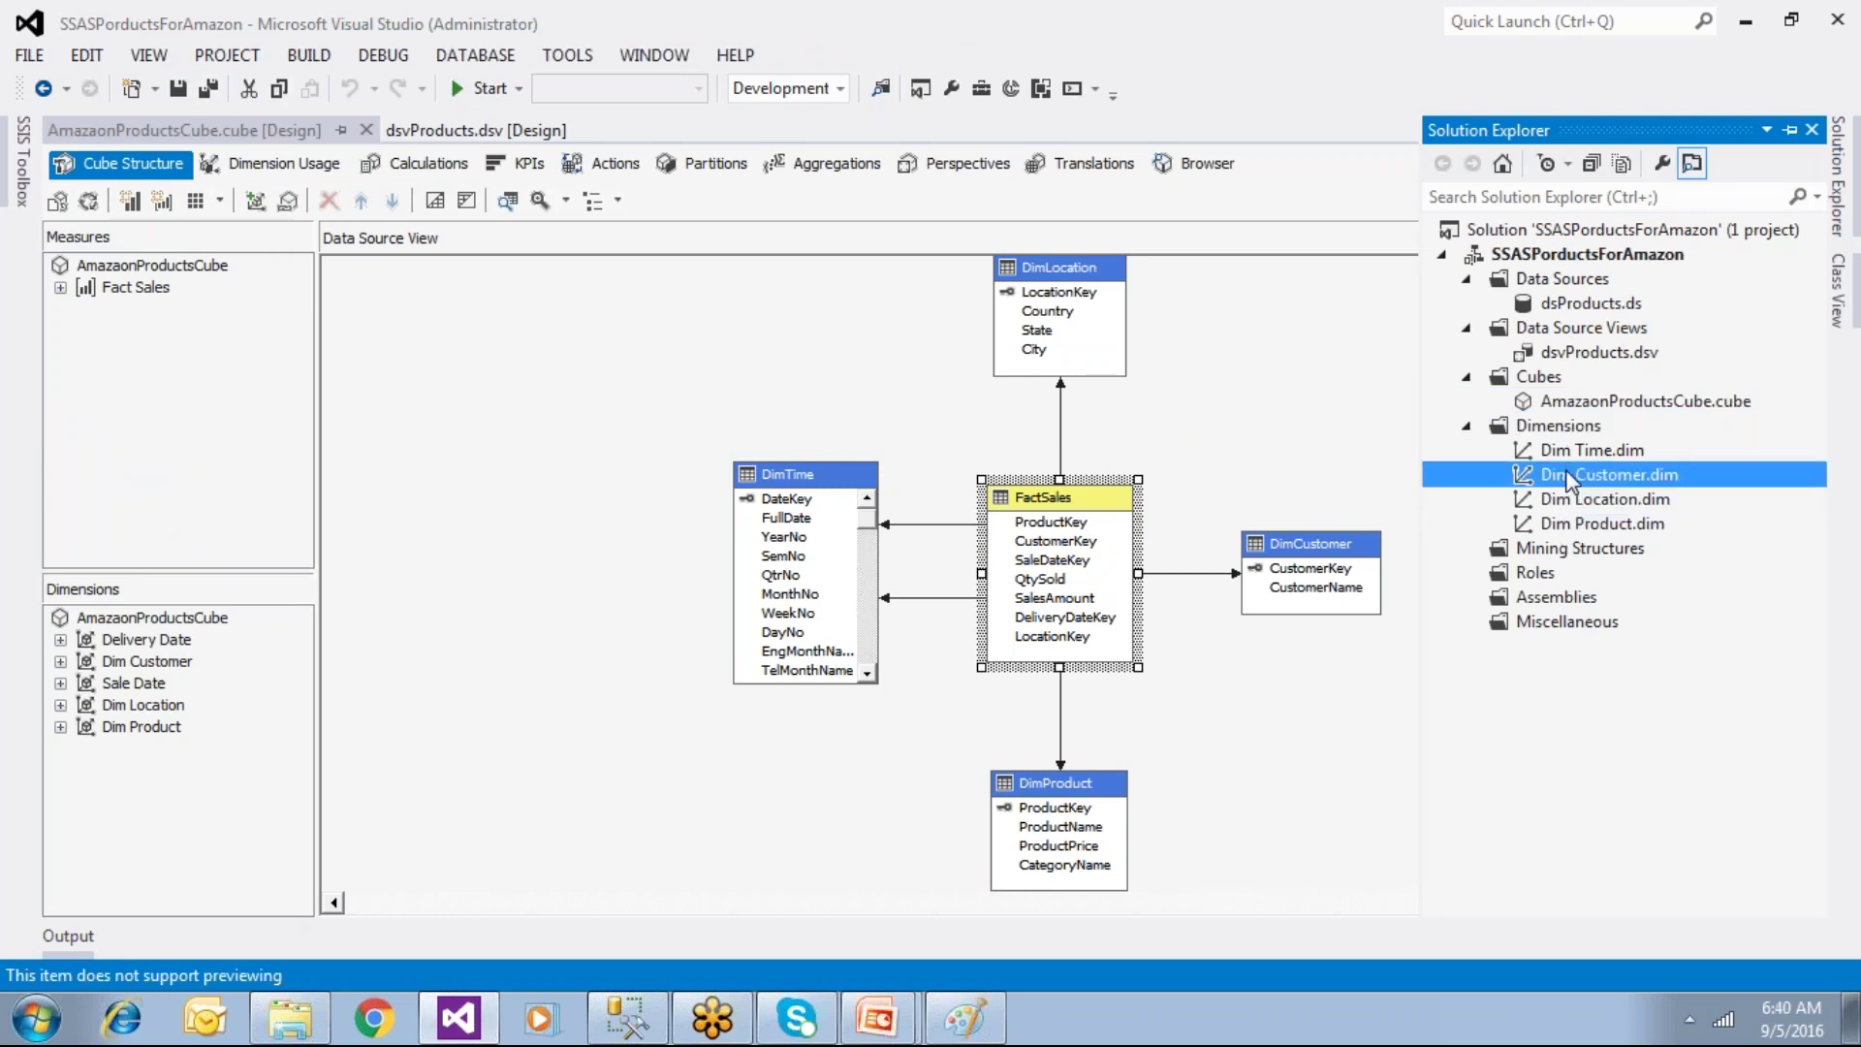
click(1566, 449)
click(1566, 432)
click(1568, 452)
click(1570, 474)
click(1570, 498)
click(1568, 523)
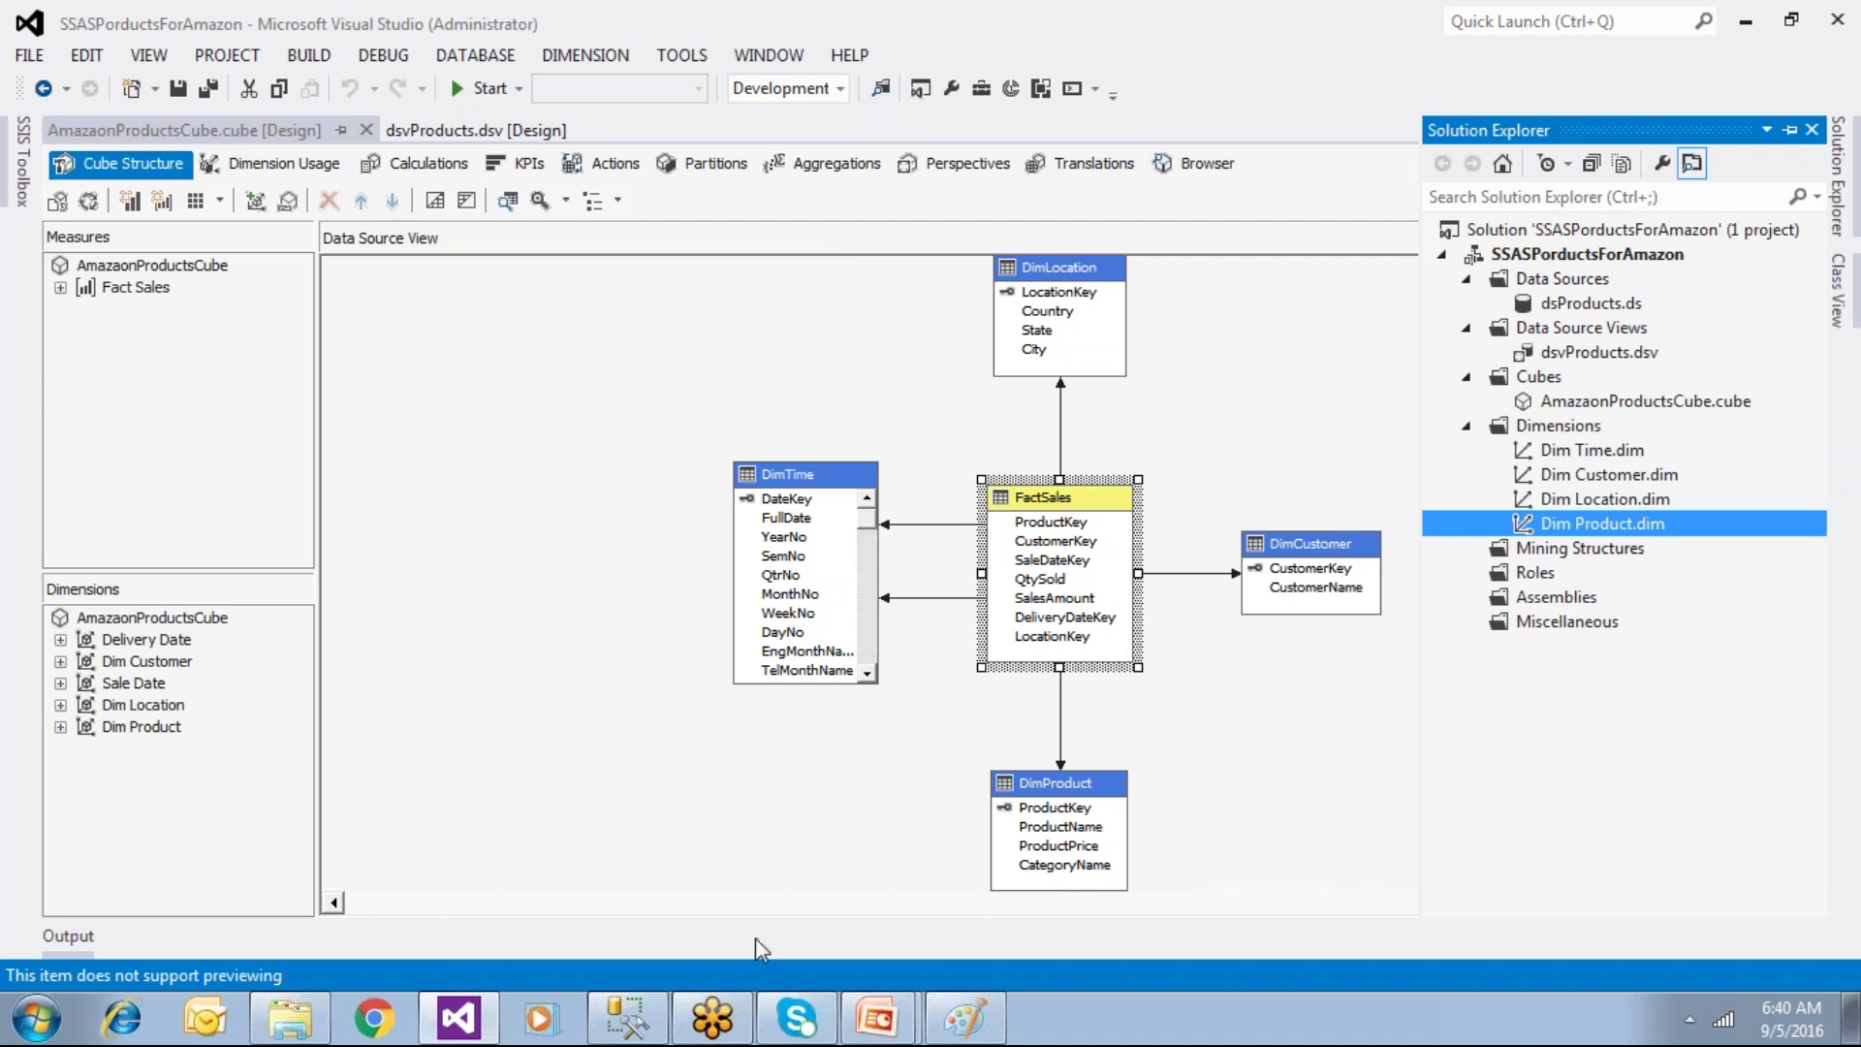
Step: Switch to SQL Server Management Studio and examine the DimCustomer, DimLocation, DimProduct and DimTime tables of the ProductDW database
click(627, 1018)
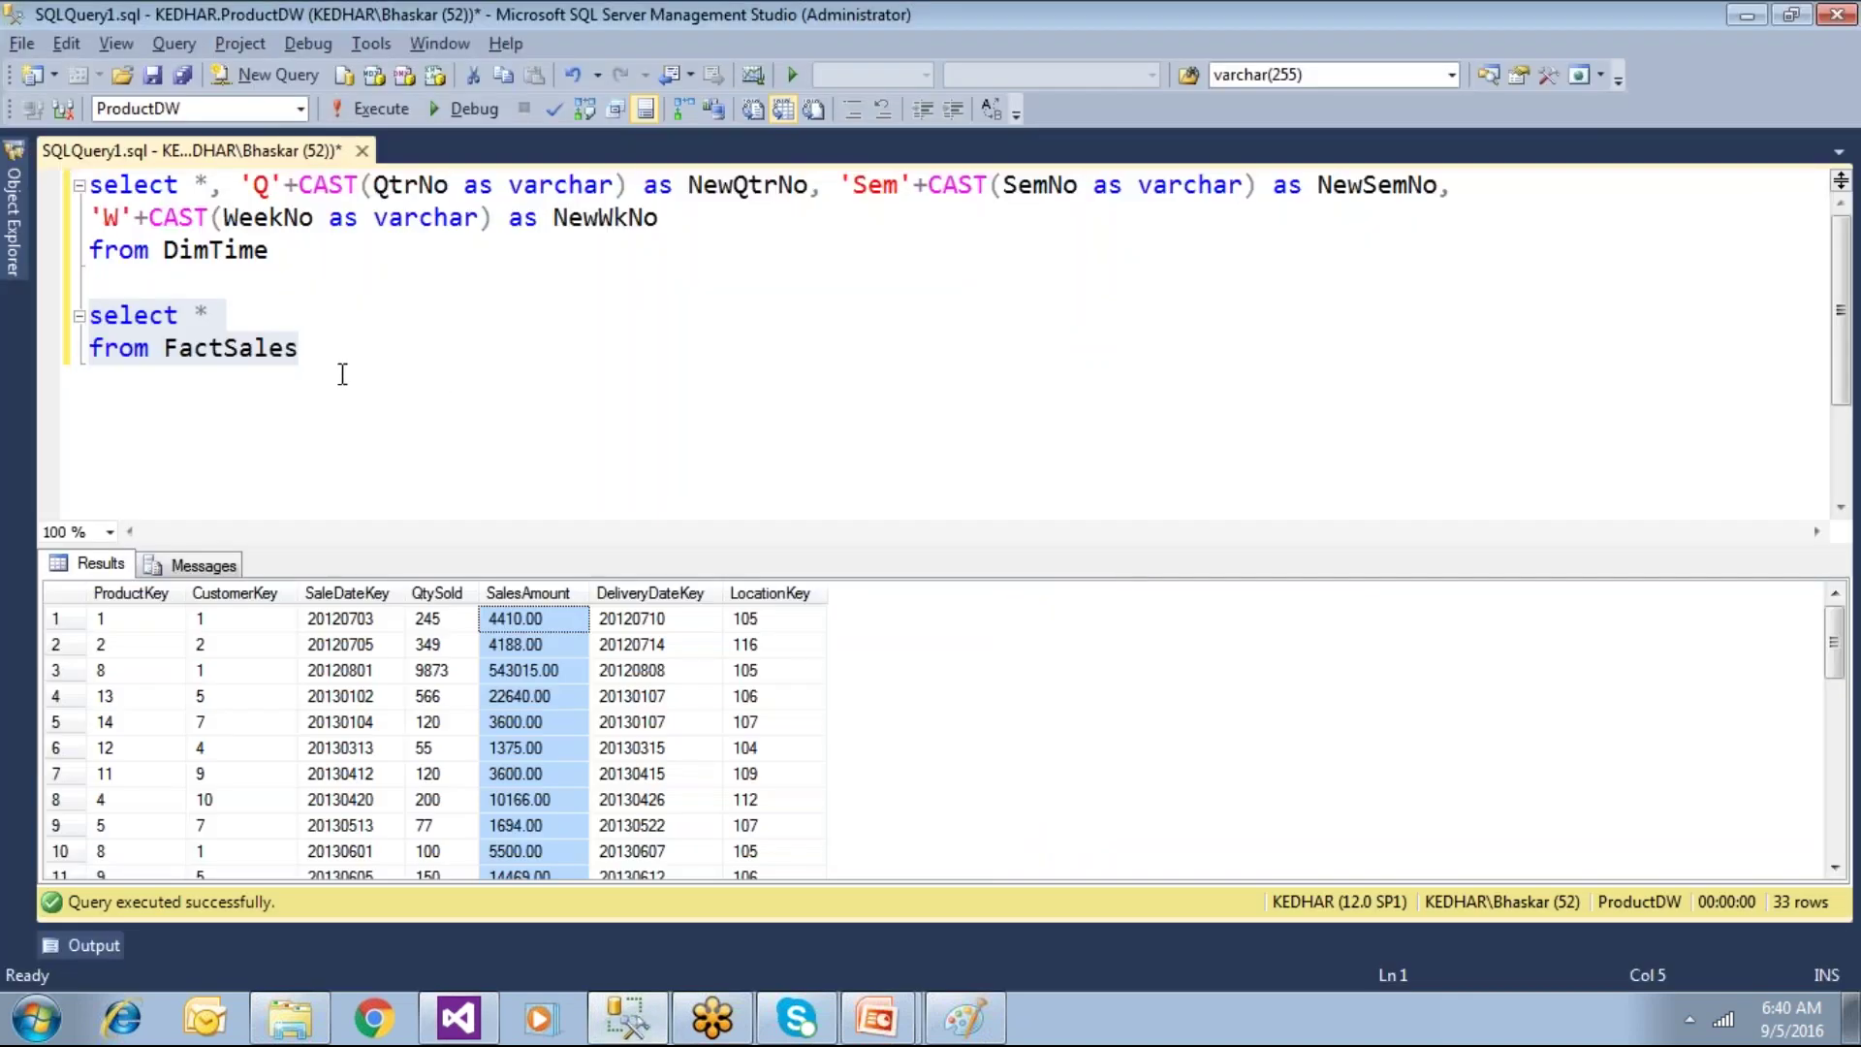
mouse_move(14, 257)
click(276, 630)
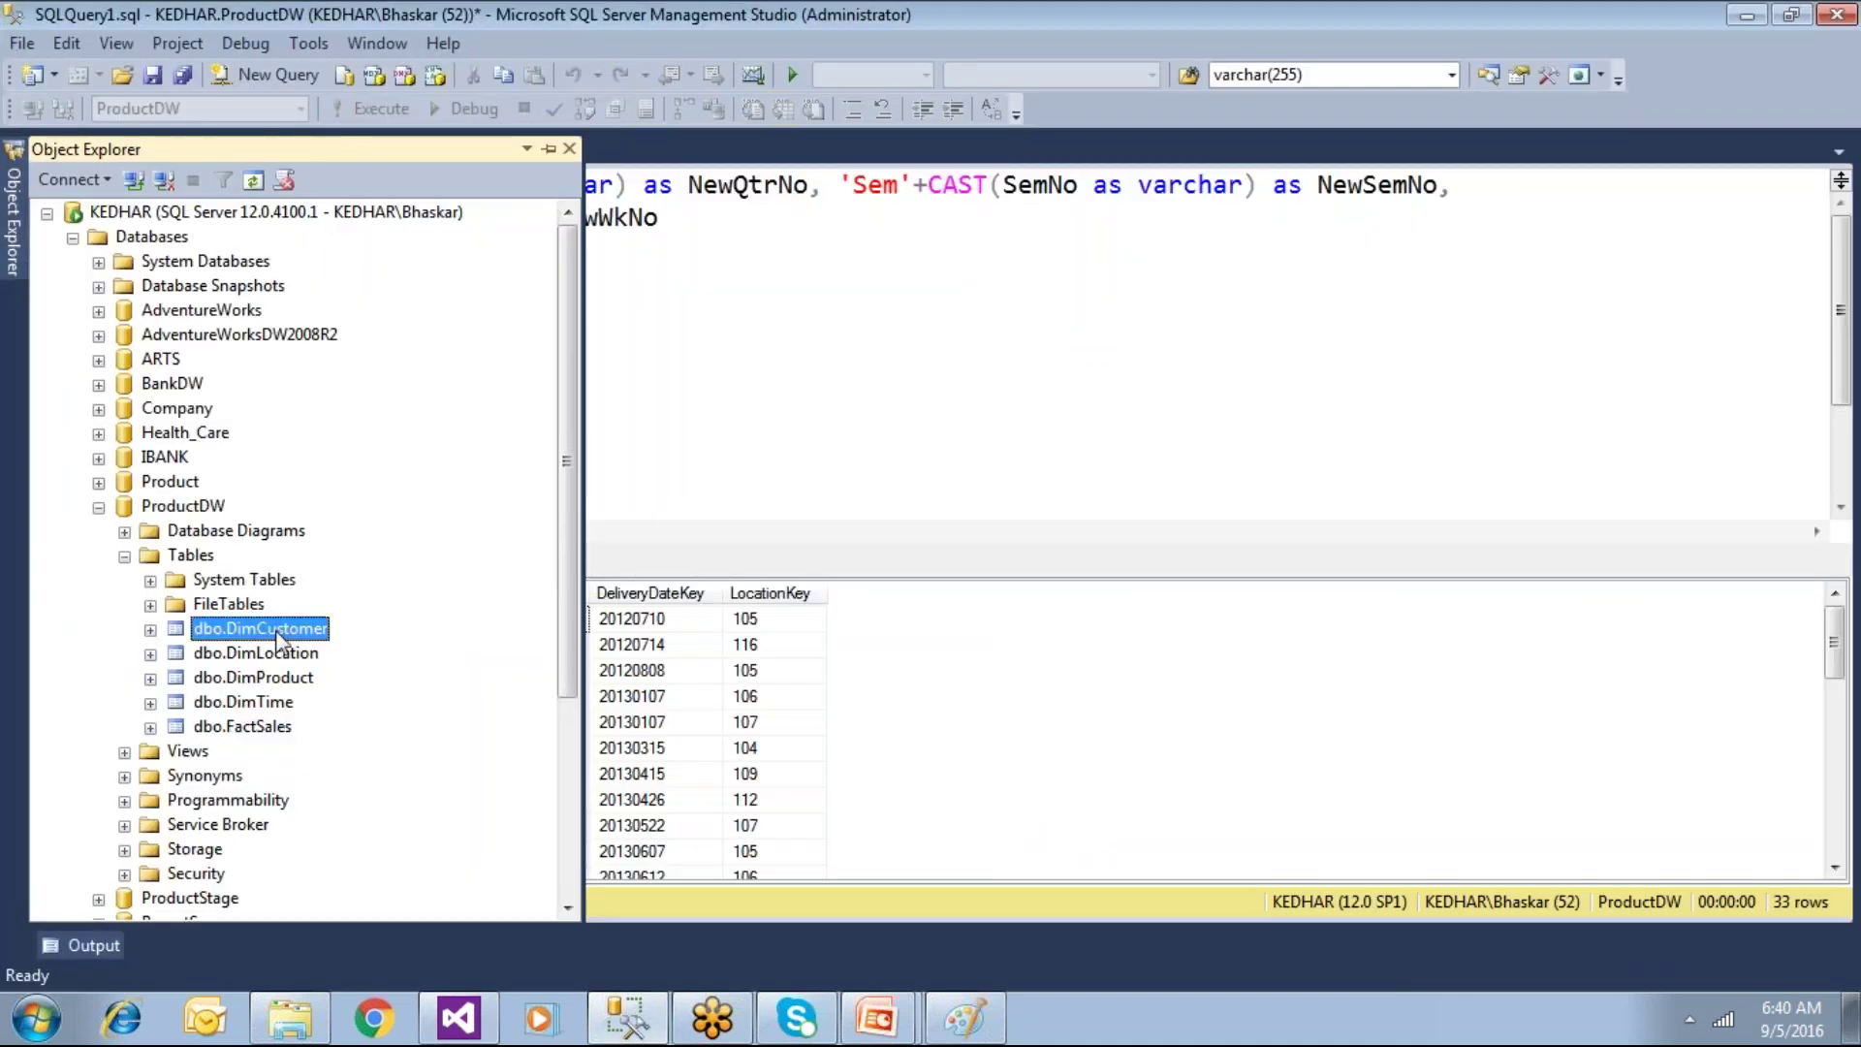
click(279, 662)
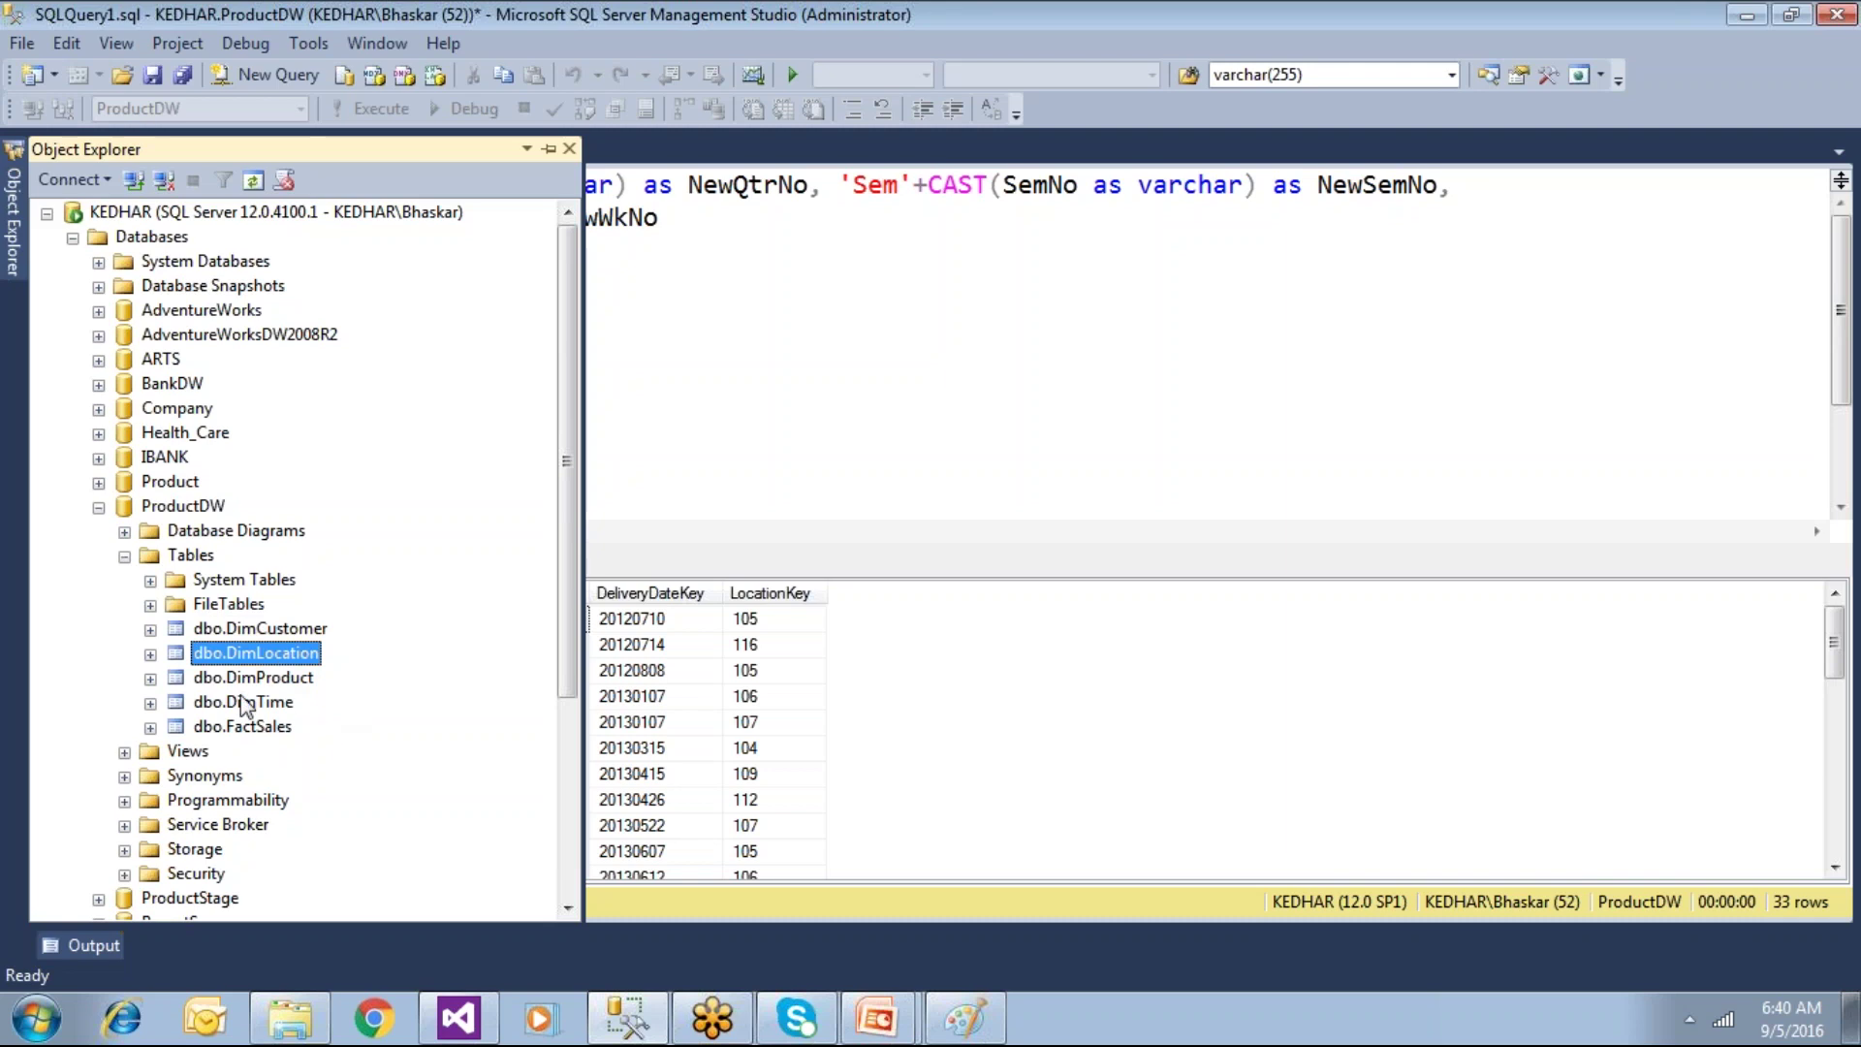
click(259, 680)
click(278, 705)
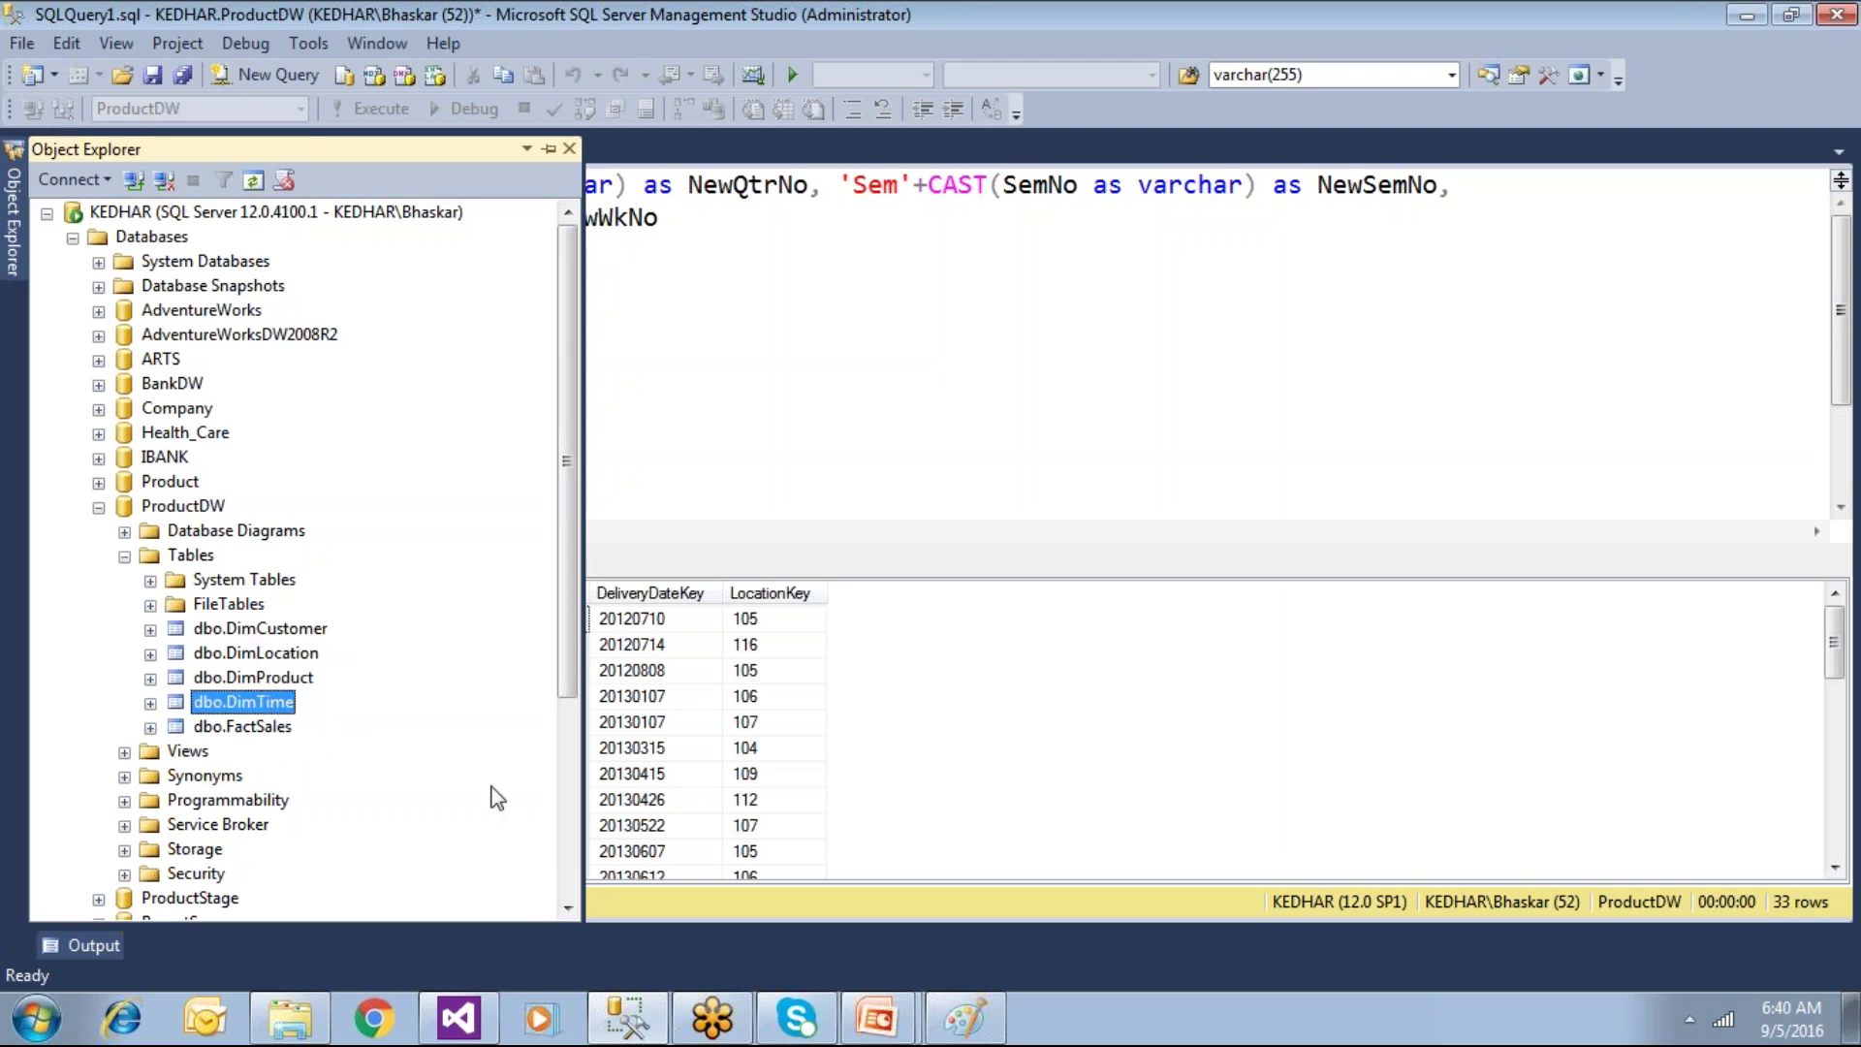
Step: Switch back to Visual Studio and examine the project's Cubes and Dimensions folders, including the options for adding a dimension
click(437, 1013)
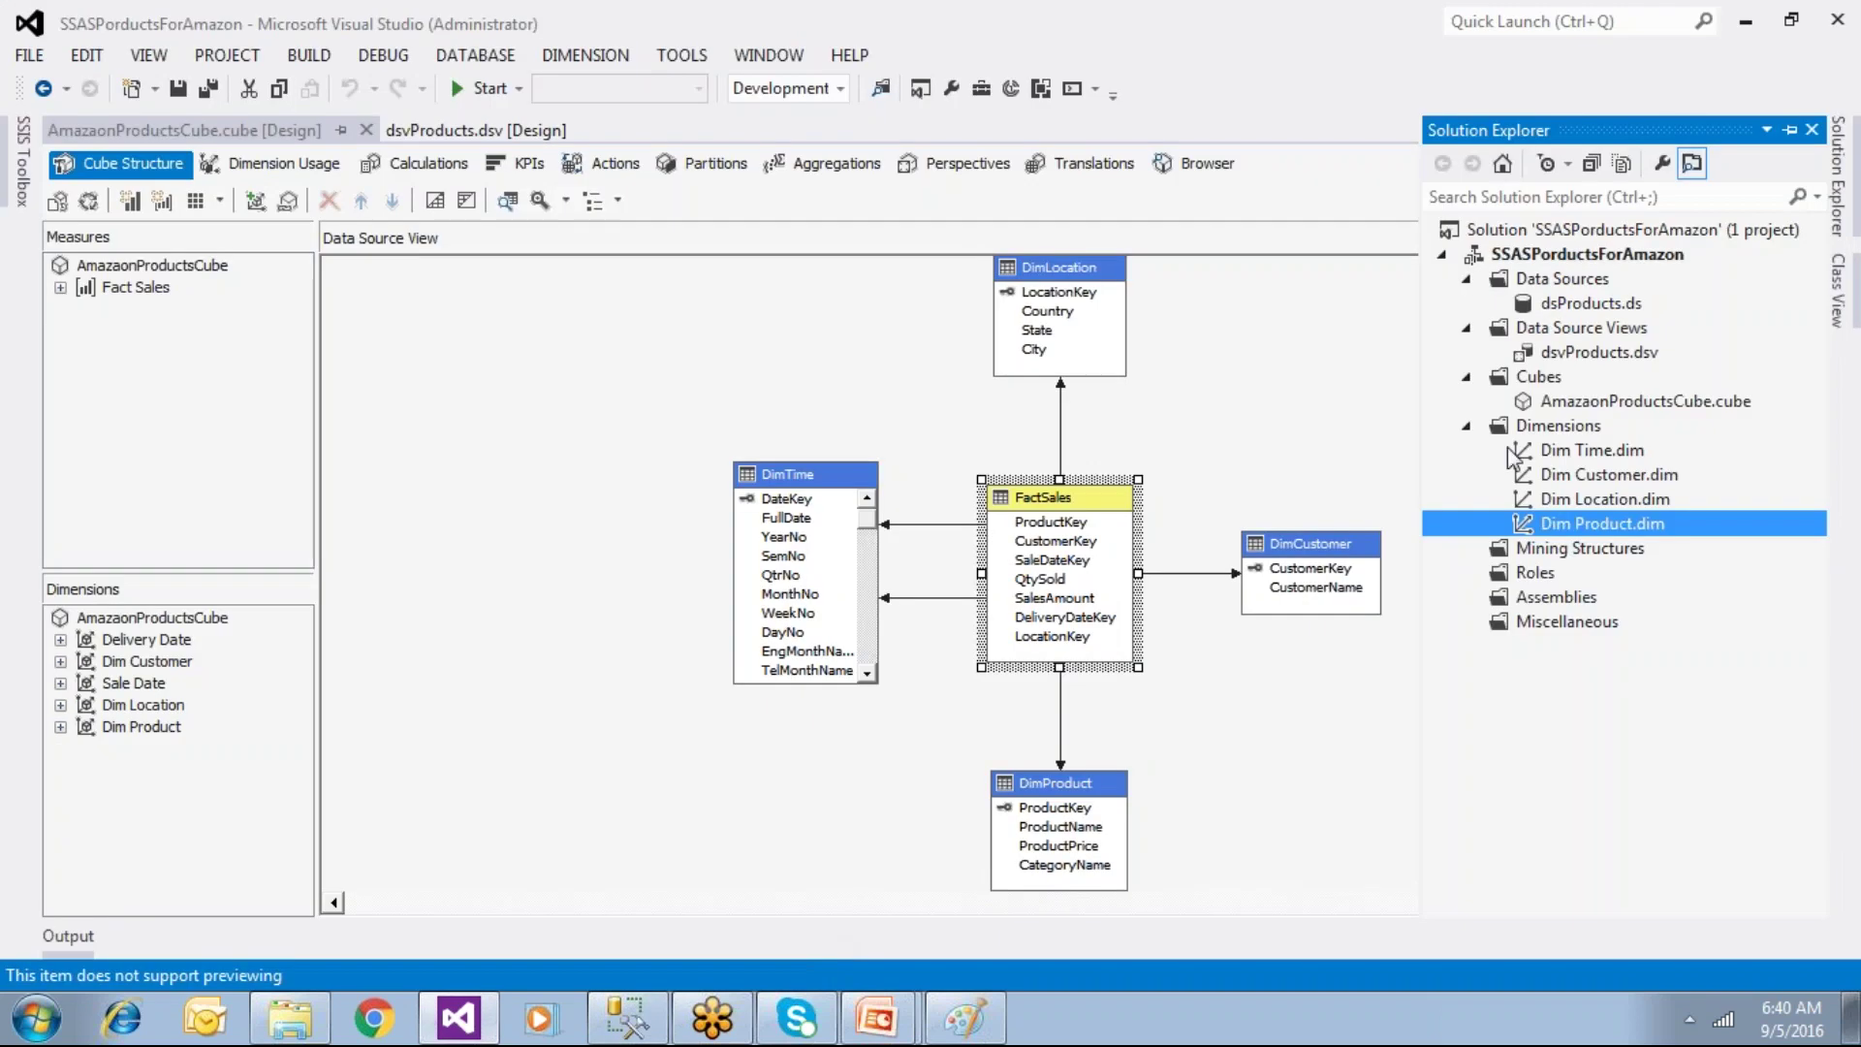
click(1543, 382)
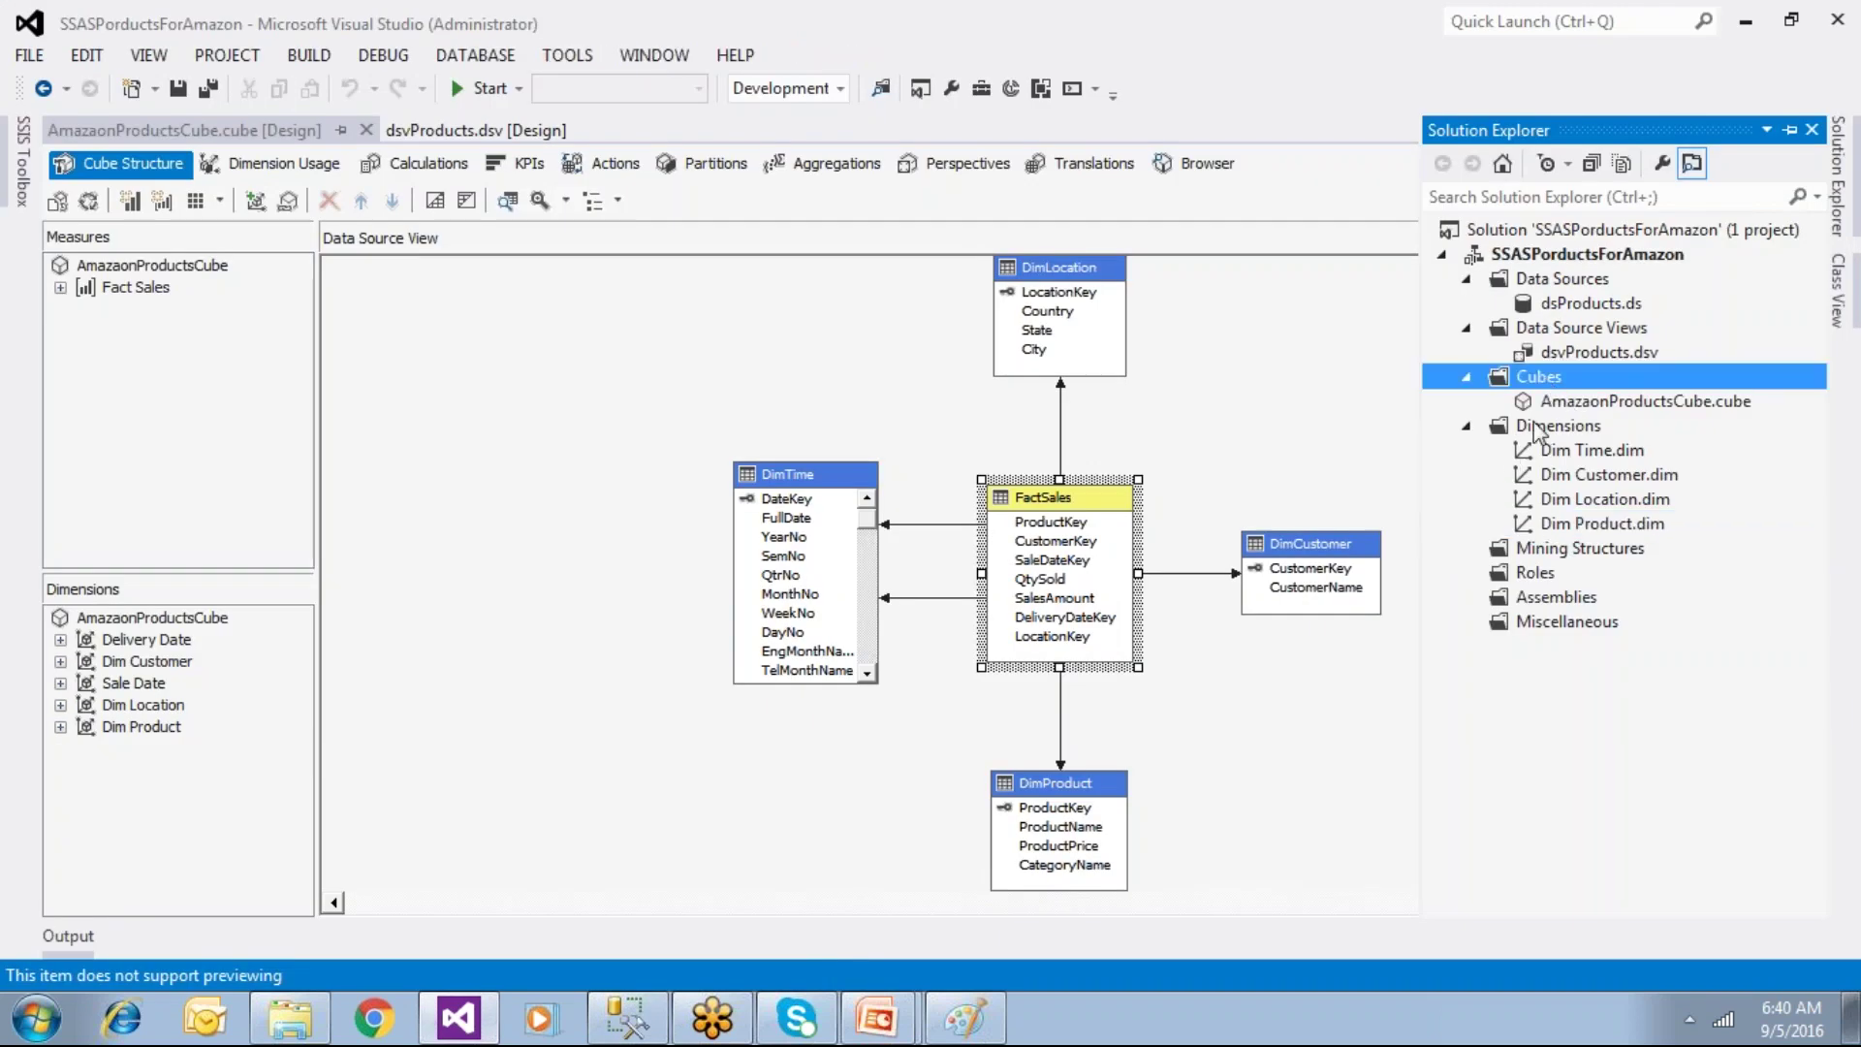
click(1470, 428)
click(1470, 428)
click(1553, 432)
right_click(1553, 433)
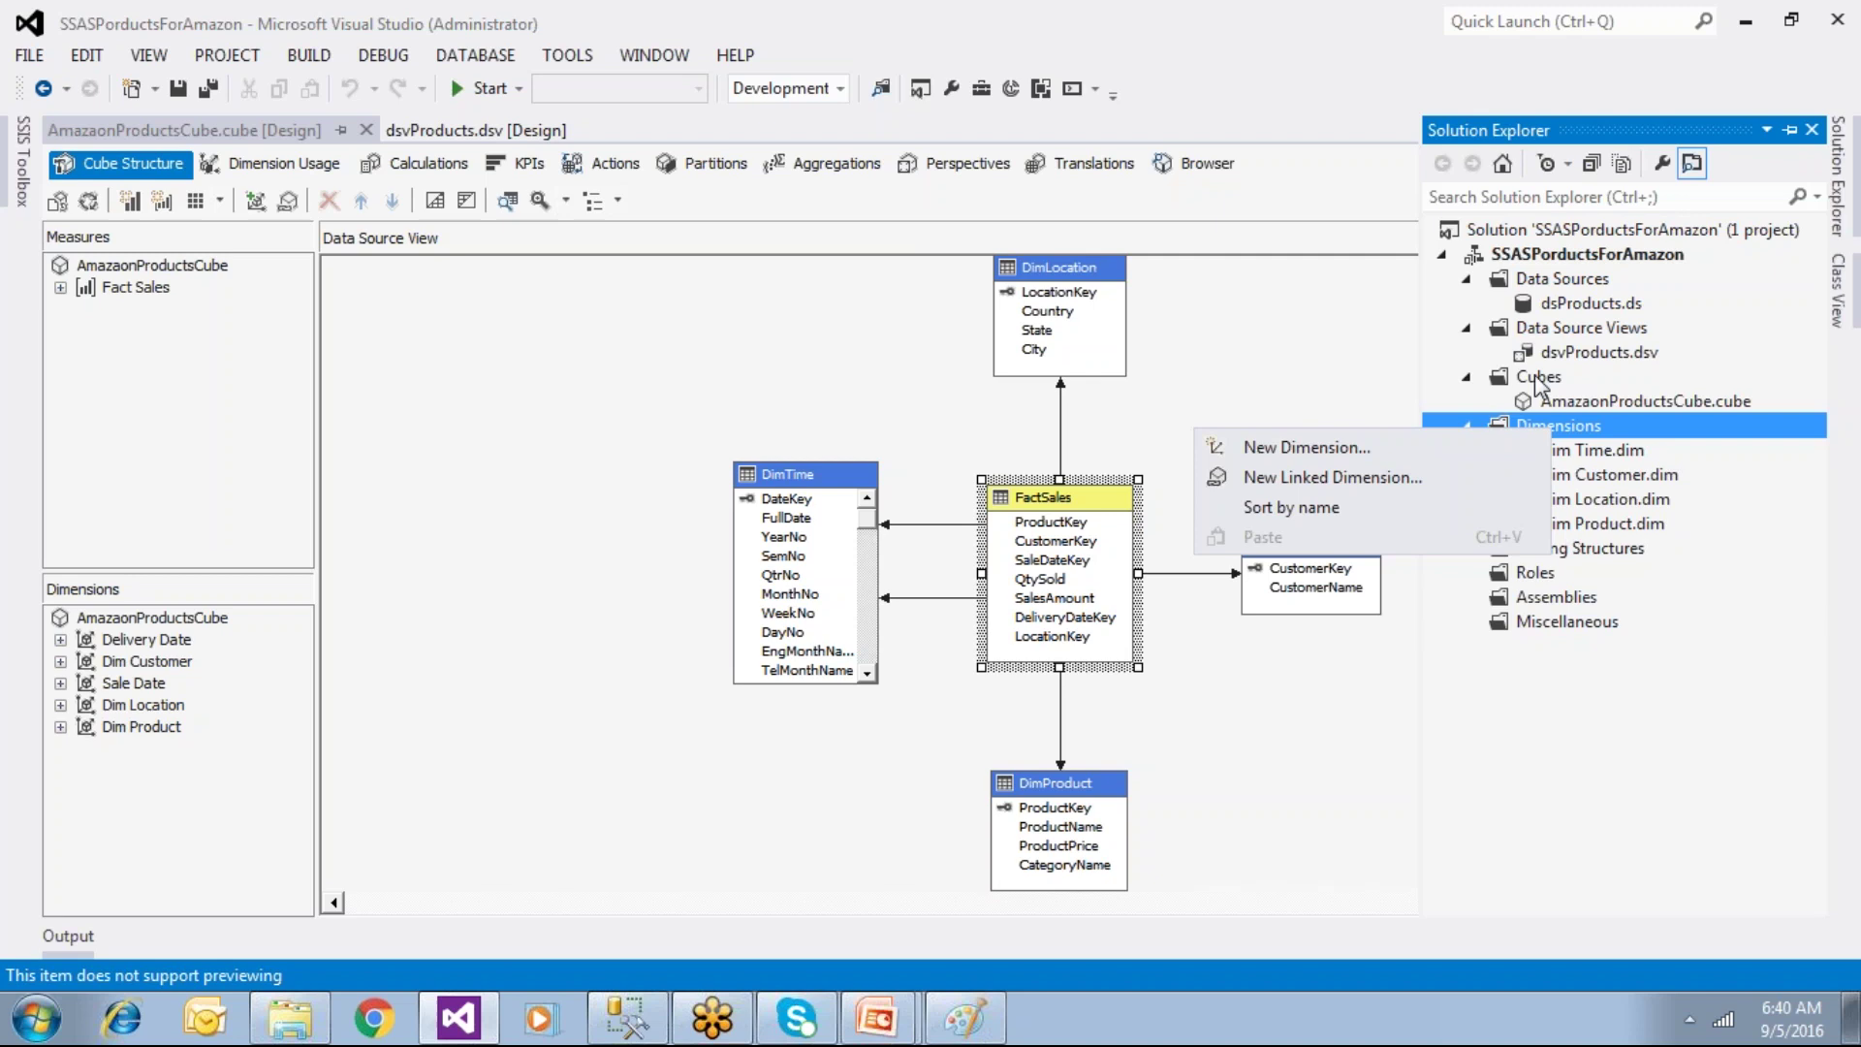
click(1329, 727)
mouse_move(1837, 238)
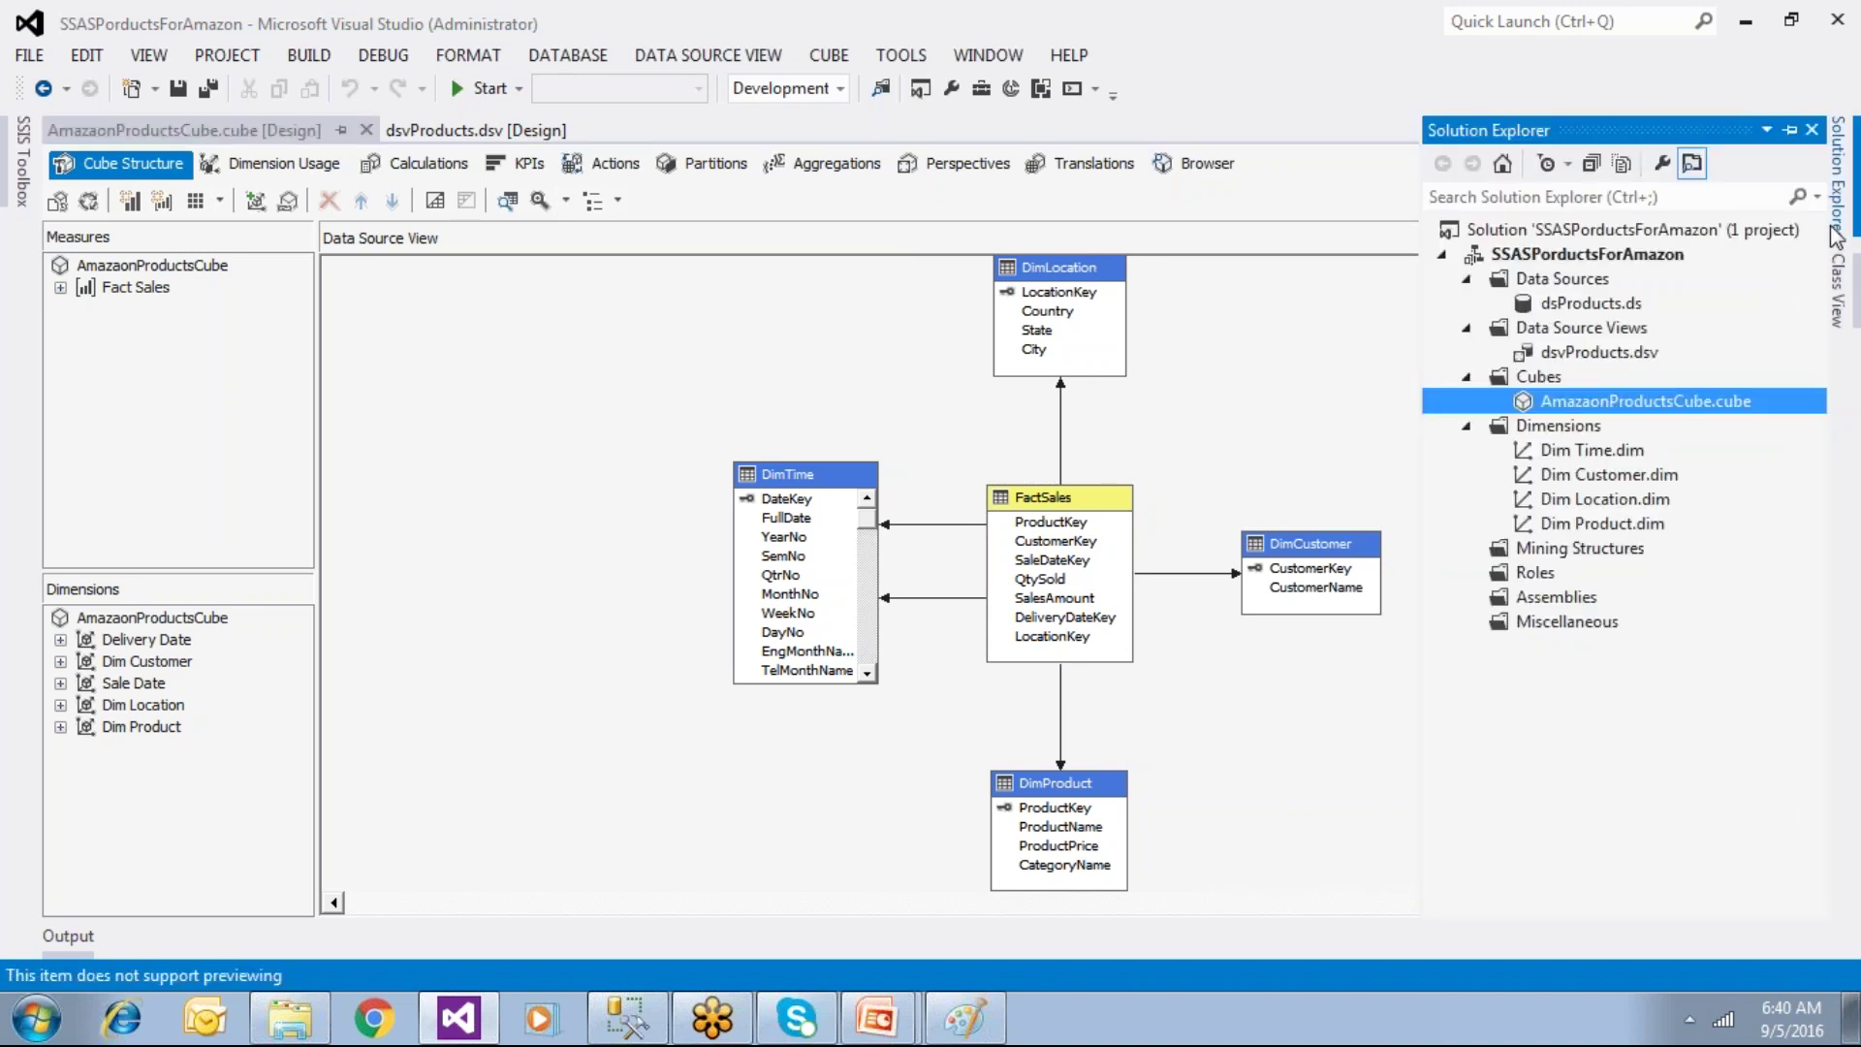
Step: Return to the AmazaonProductsCube design, expand the Fact Sales measure group and select its Fact Sales Count measure
click(1328, 429)
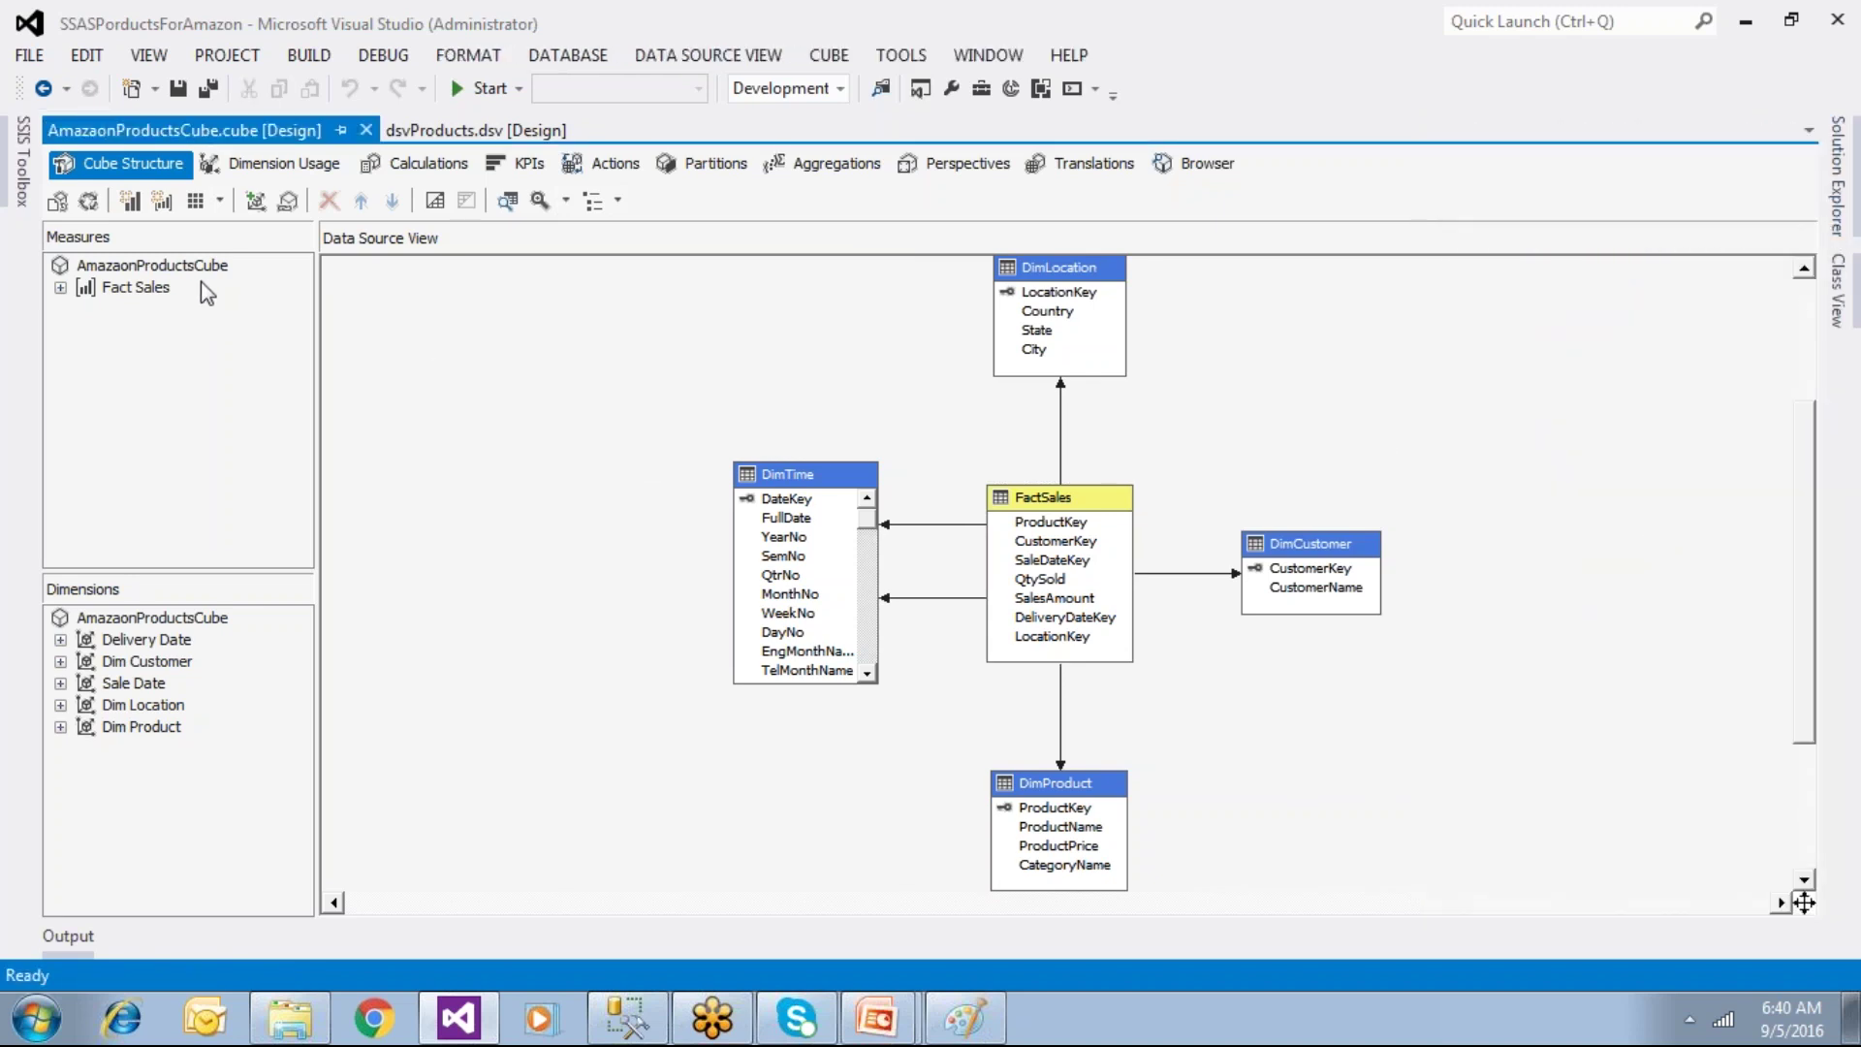
click(61, 289)
click(158, 355)
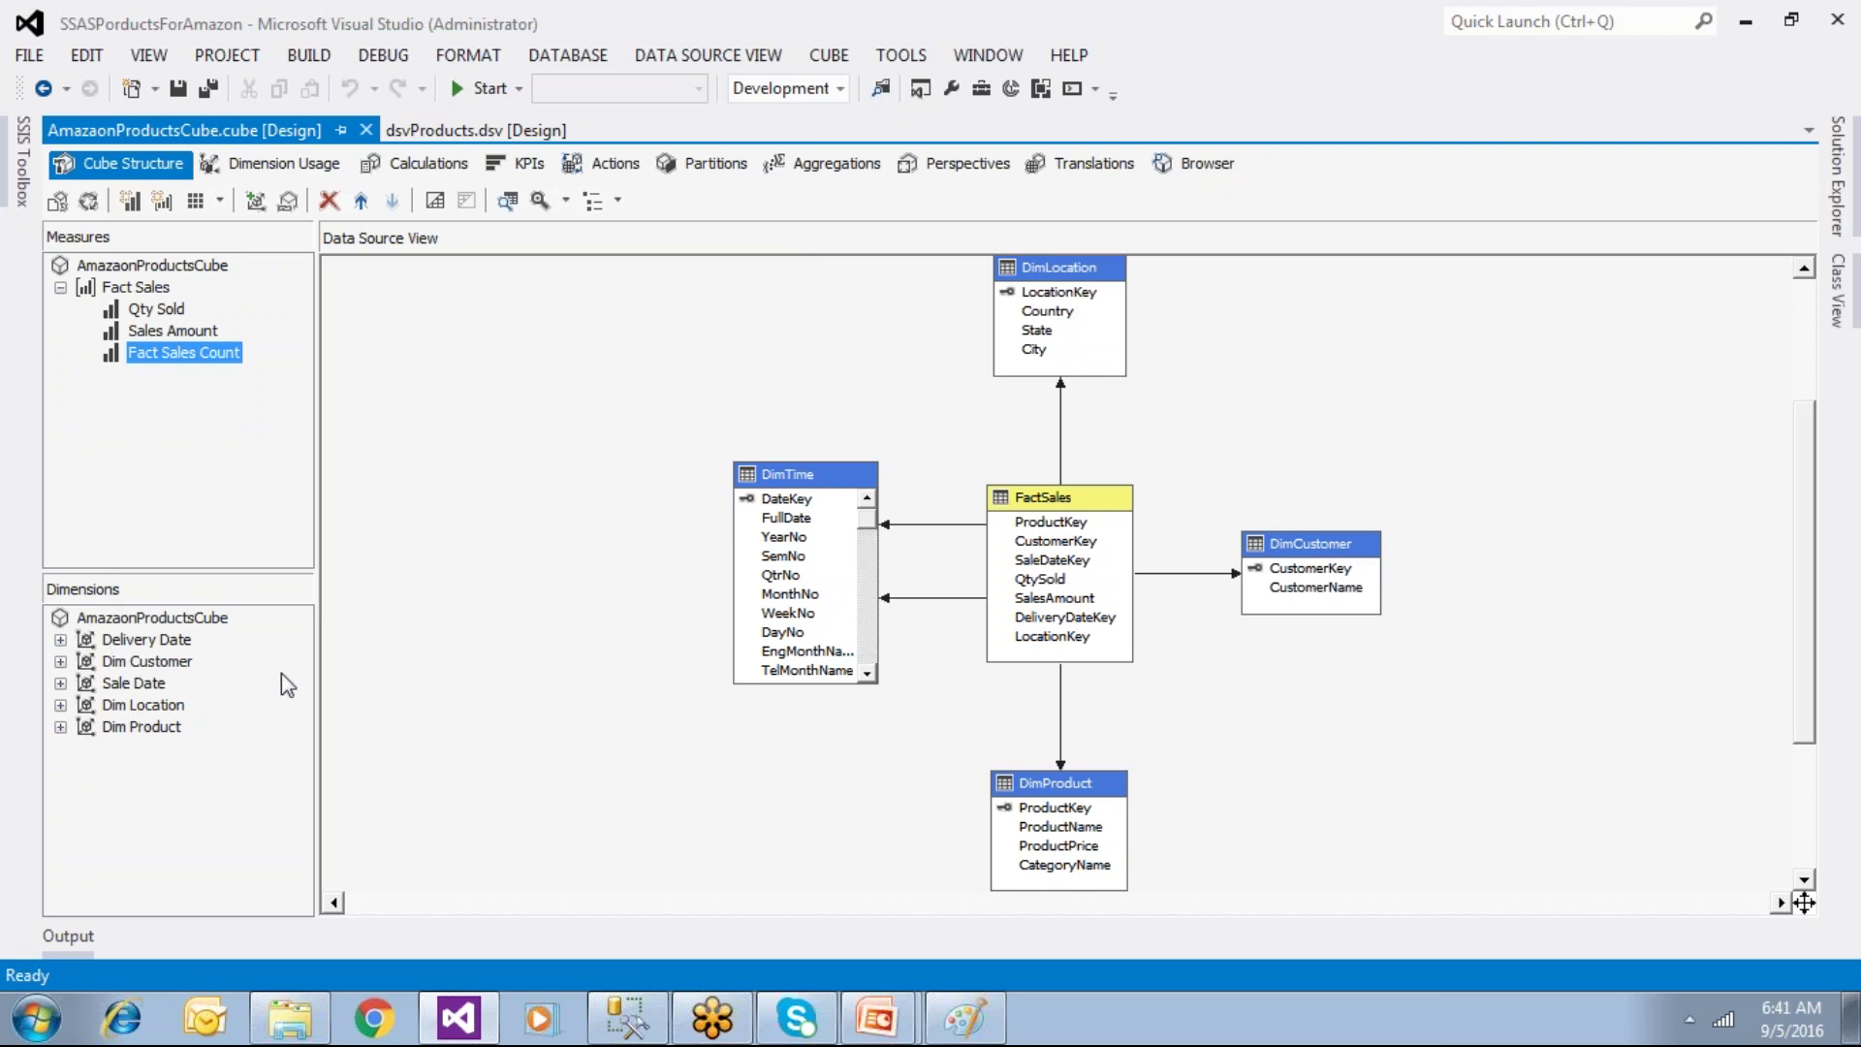
Step: Open the Dim Time dimension from the project to view its structure, and close its design again
click(1837, 174)
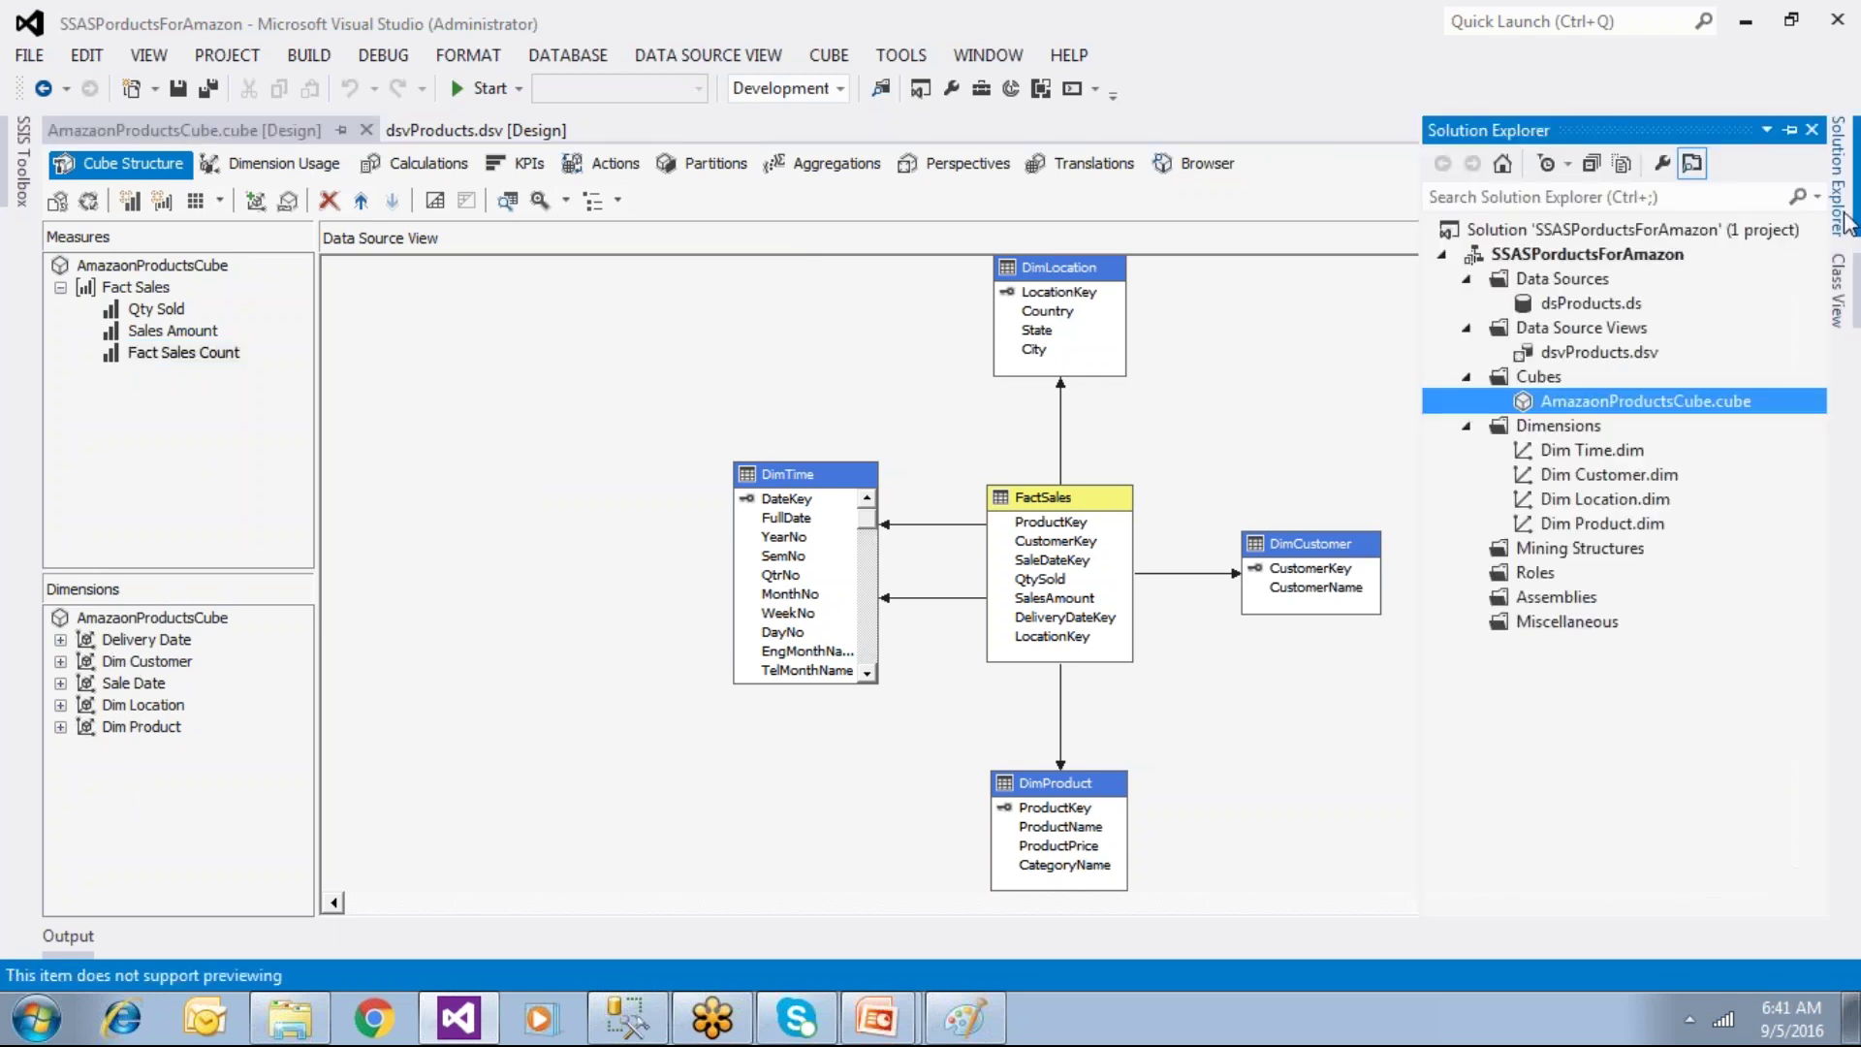
click(1561, 429)
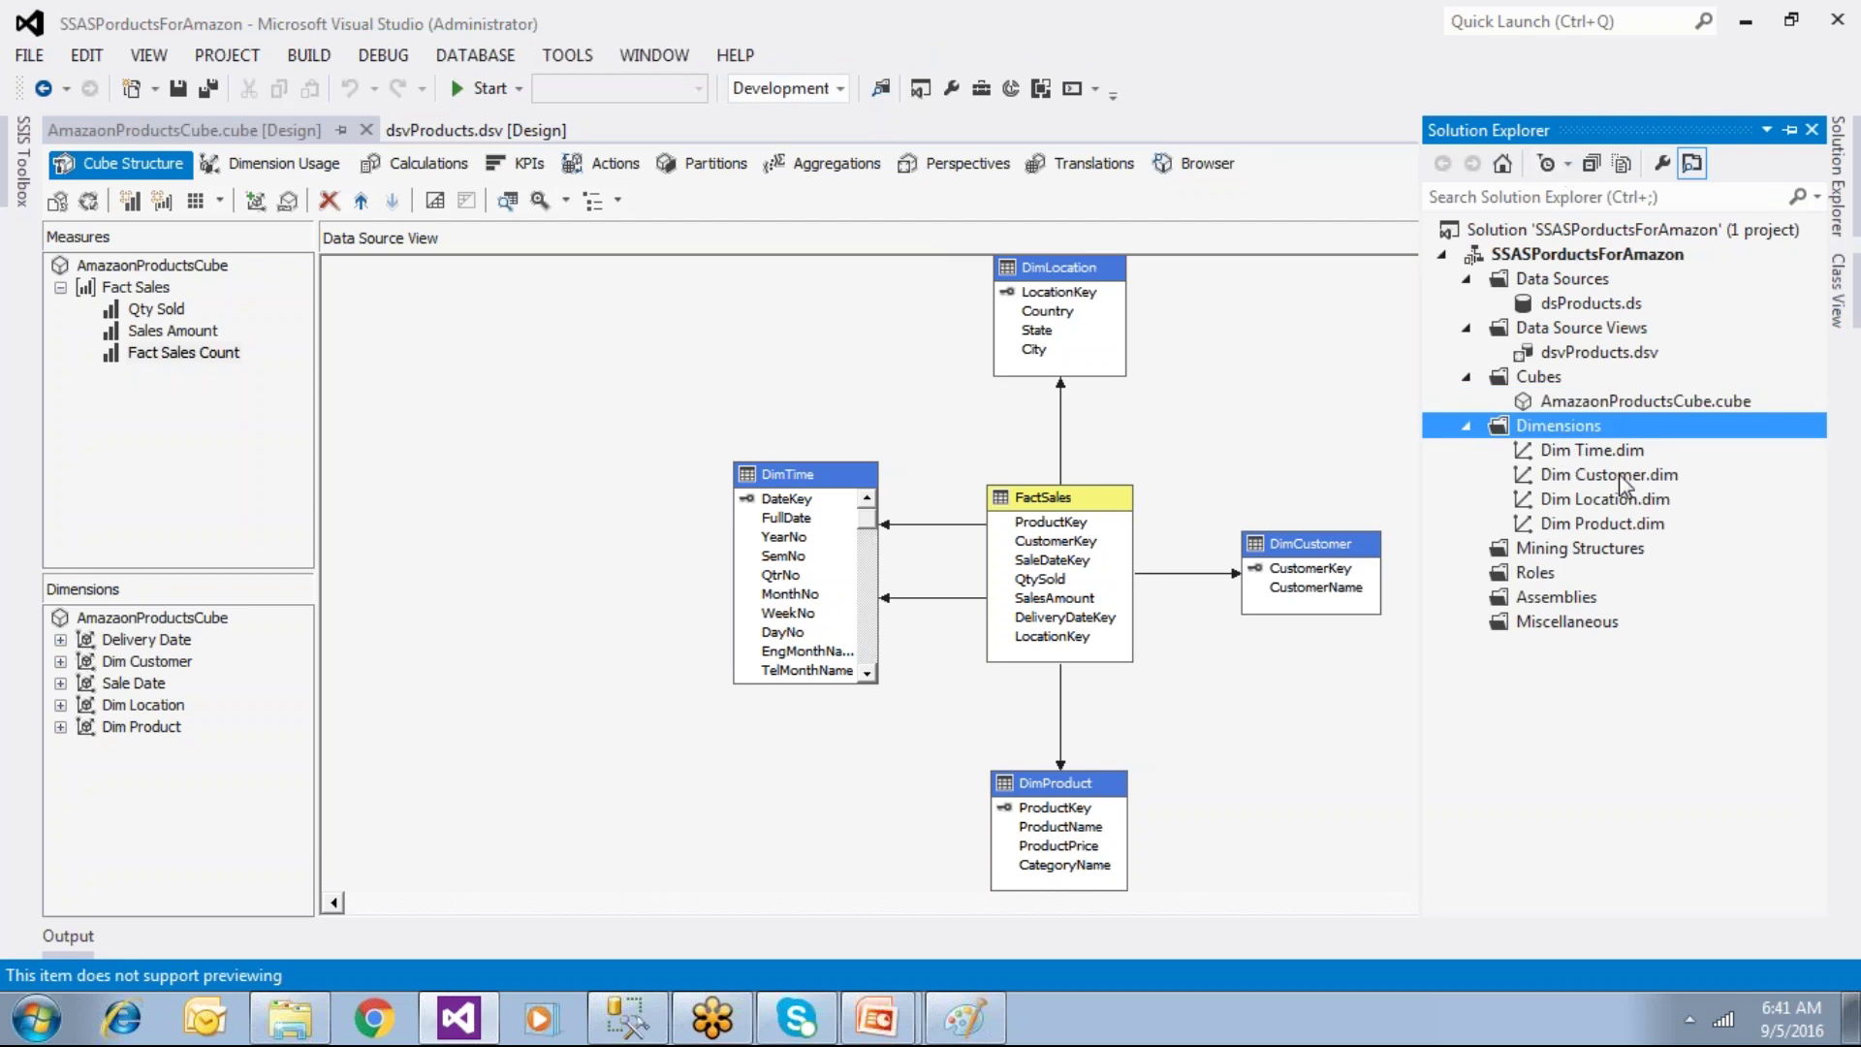
click(1597, 456)
double_click(1595, 457)
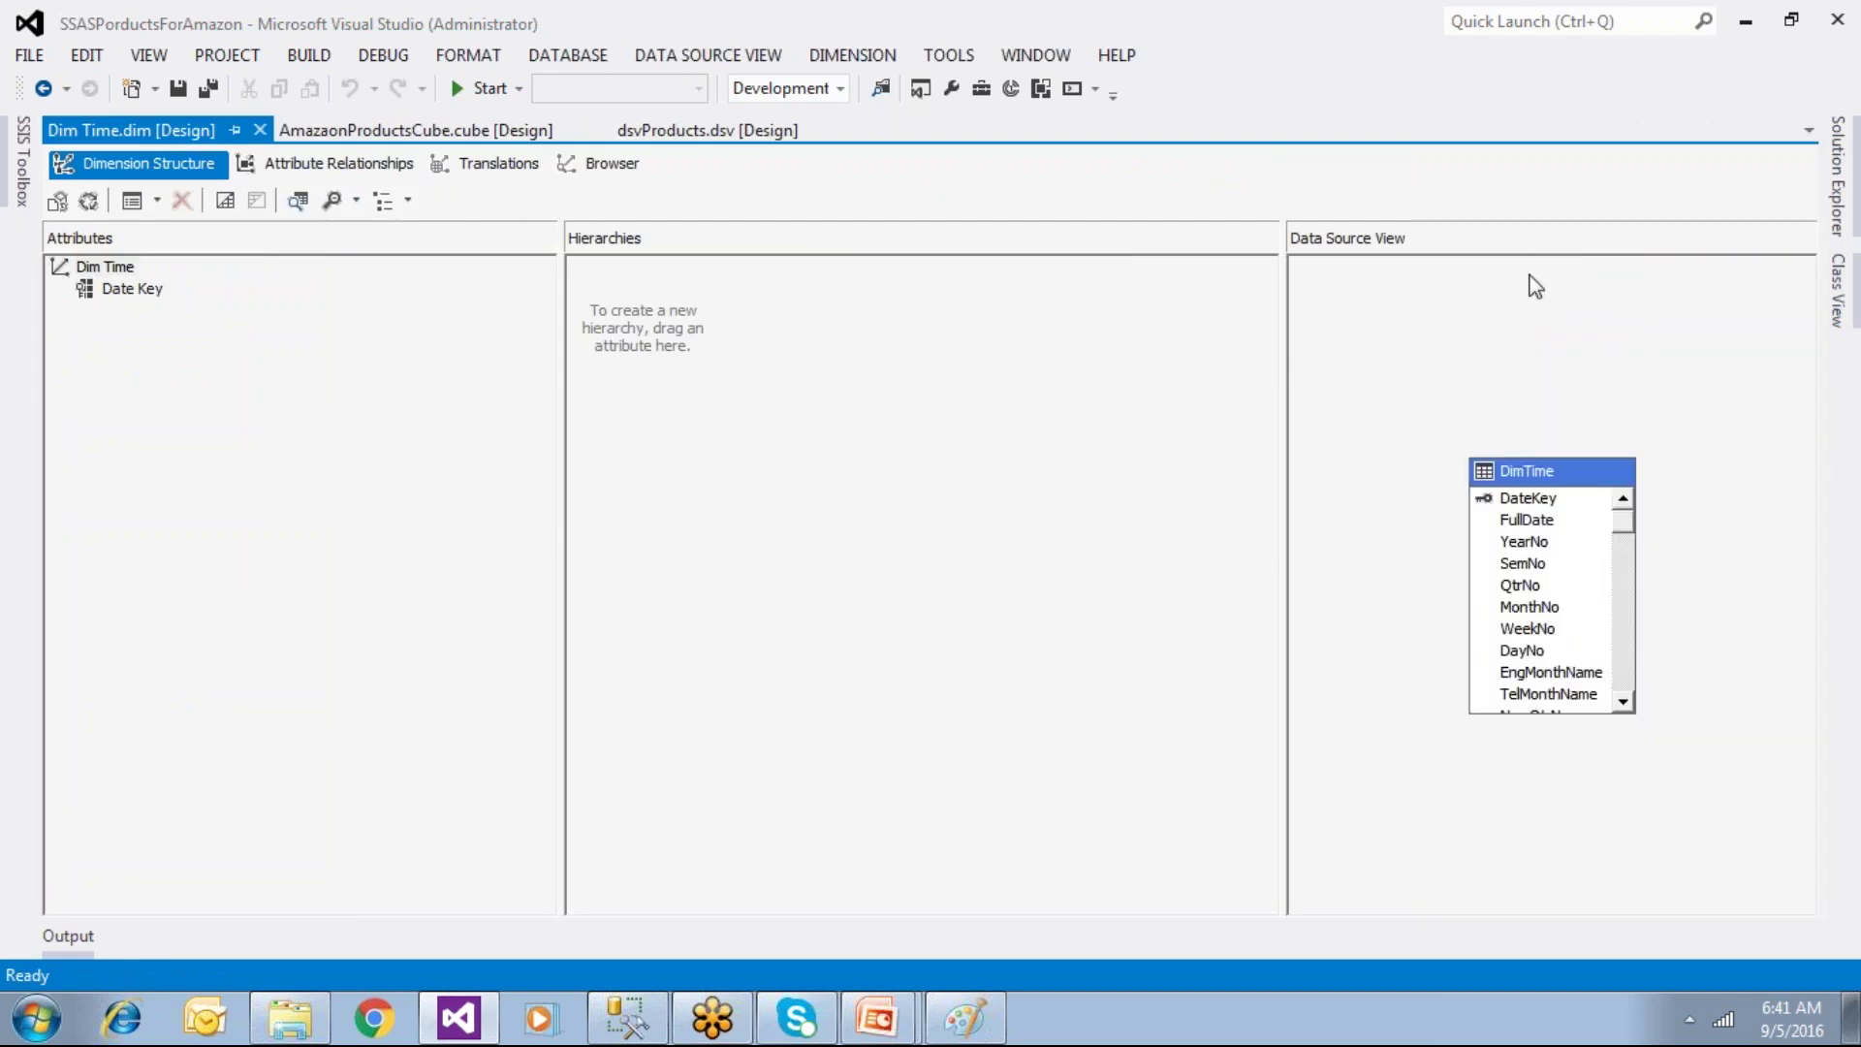
click(260, 129)
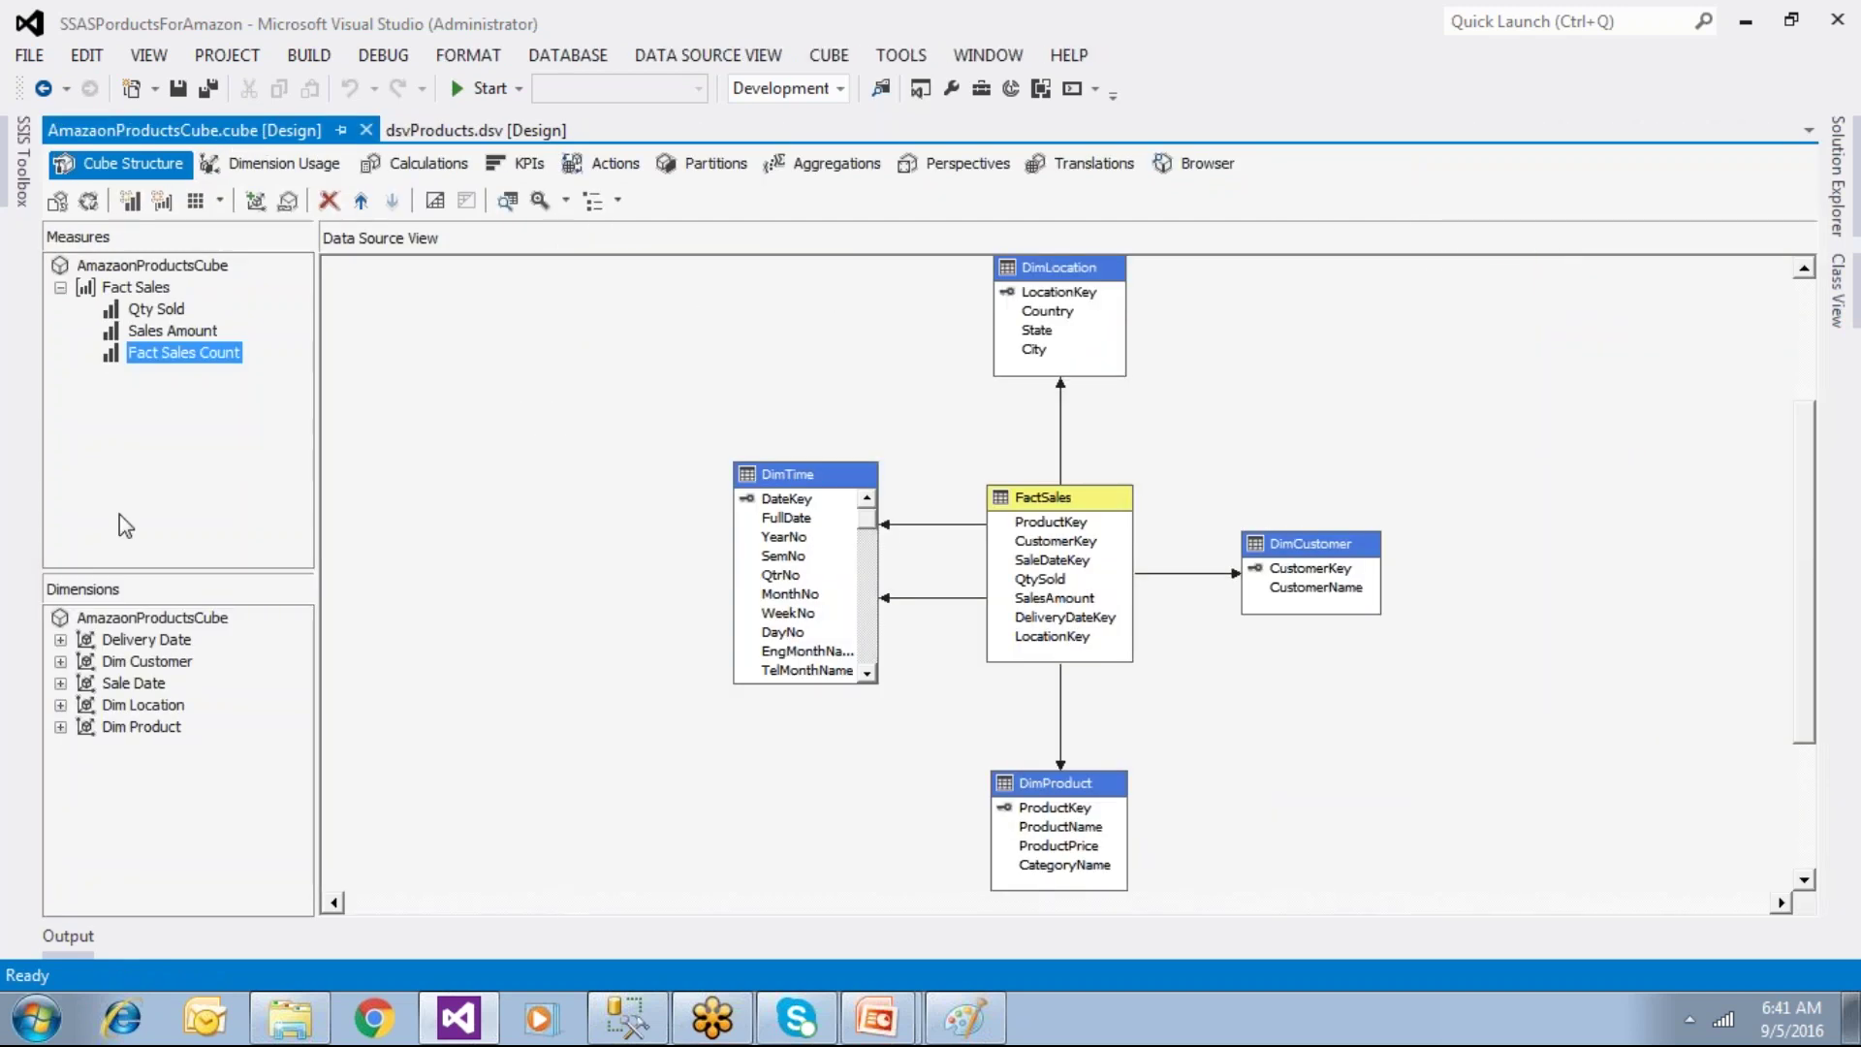
Step: Inspect the cube's Delivery Date and Dim Location dimensions, and expand Dim Product to show its attributes folder
click(125, 644)
click(60, 641)
click(60, 640)
click(60, 704)
click(60, 704)
click(60, 705)
click(60, 704)
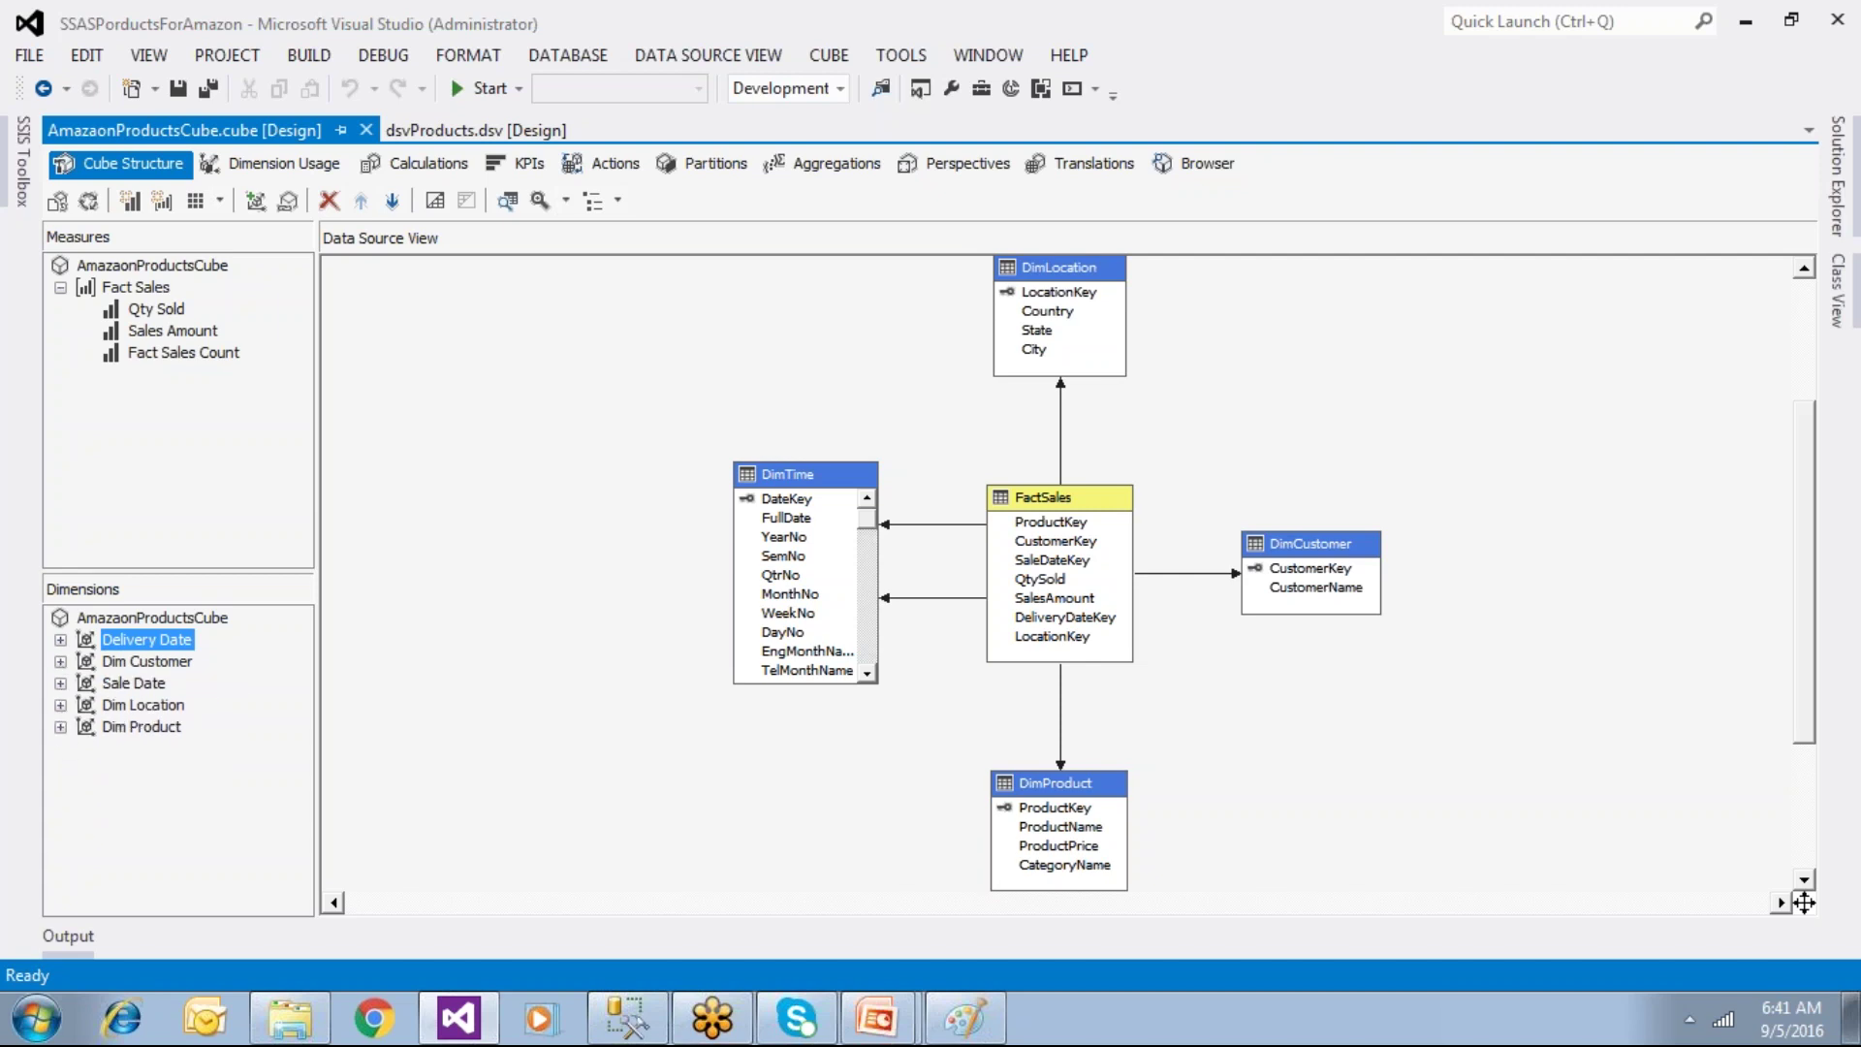
click(60, 726)
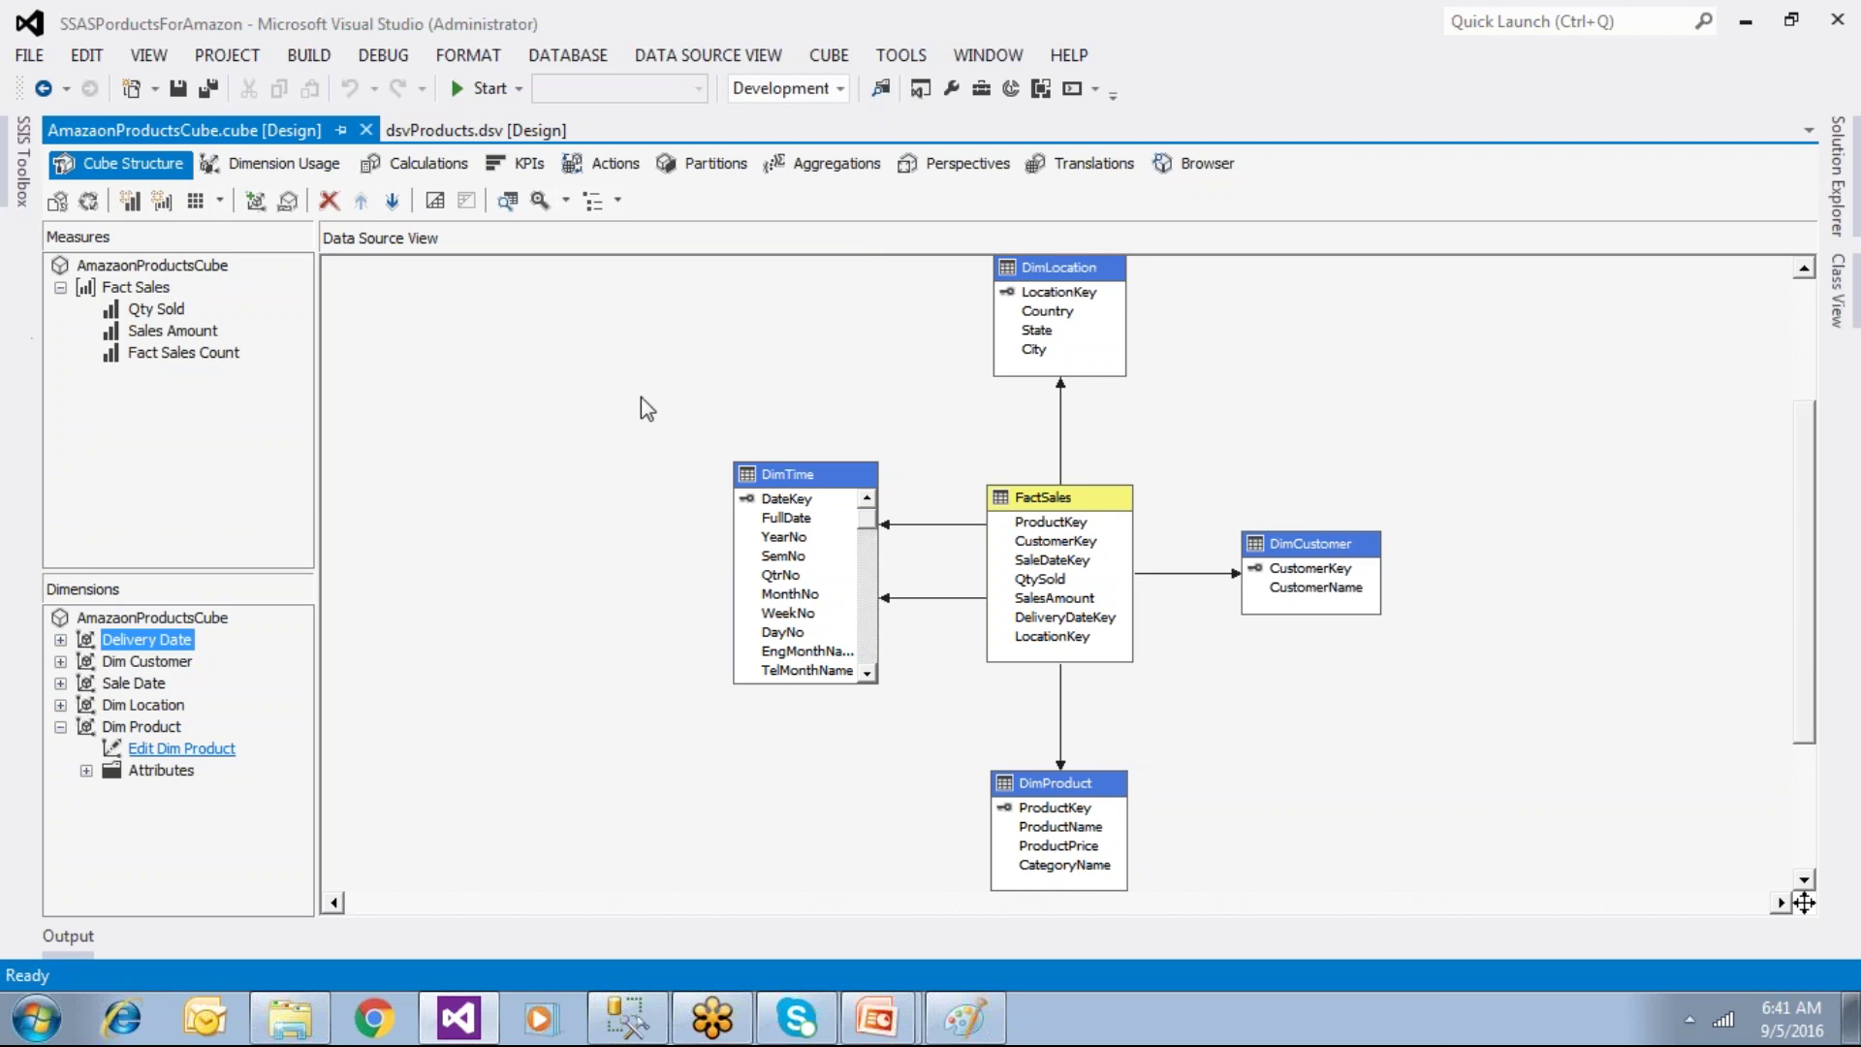
Step: Compare the cube's dimensions with the four dimension files in the project tree, ending on Dim Time
click(1837, 175)
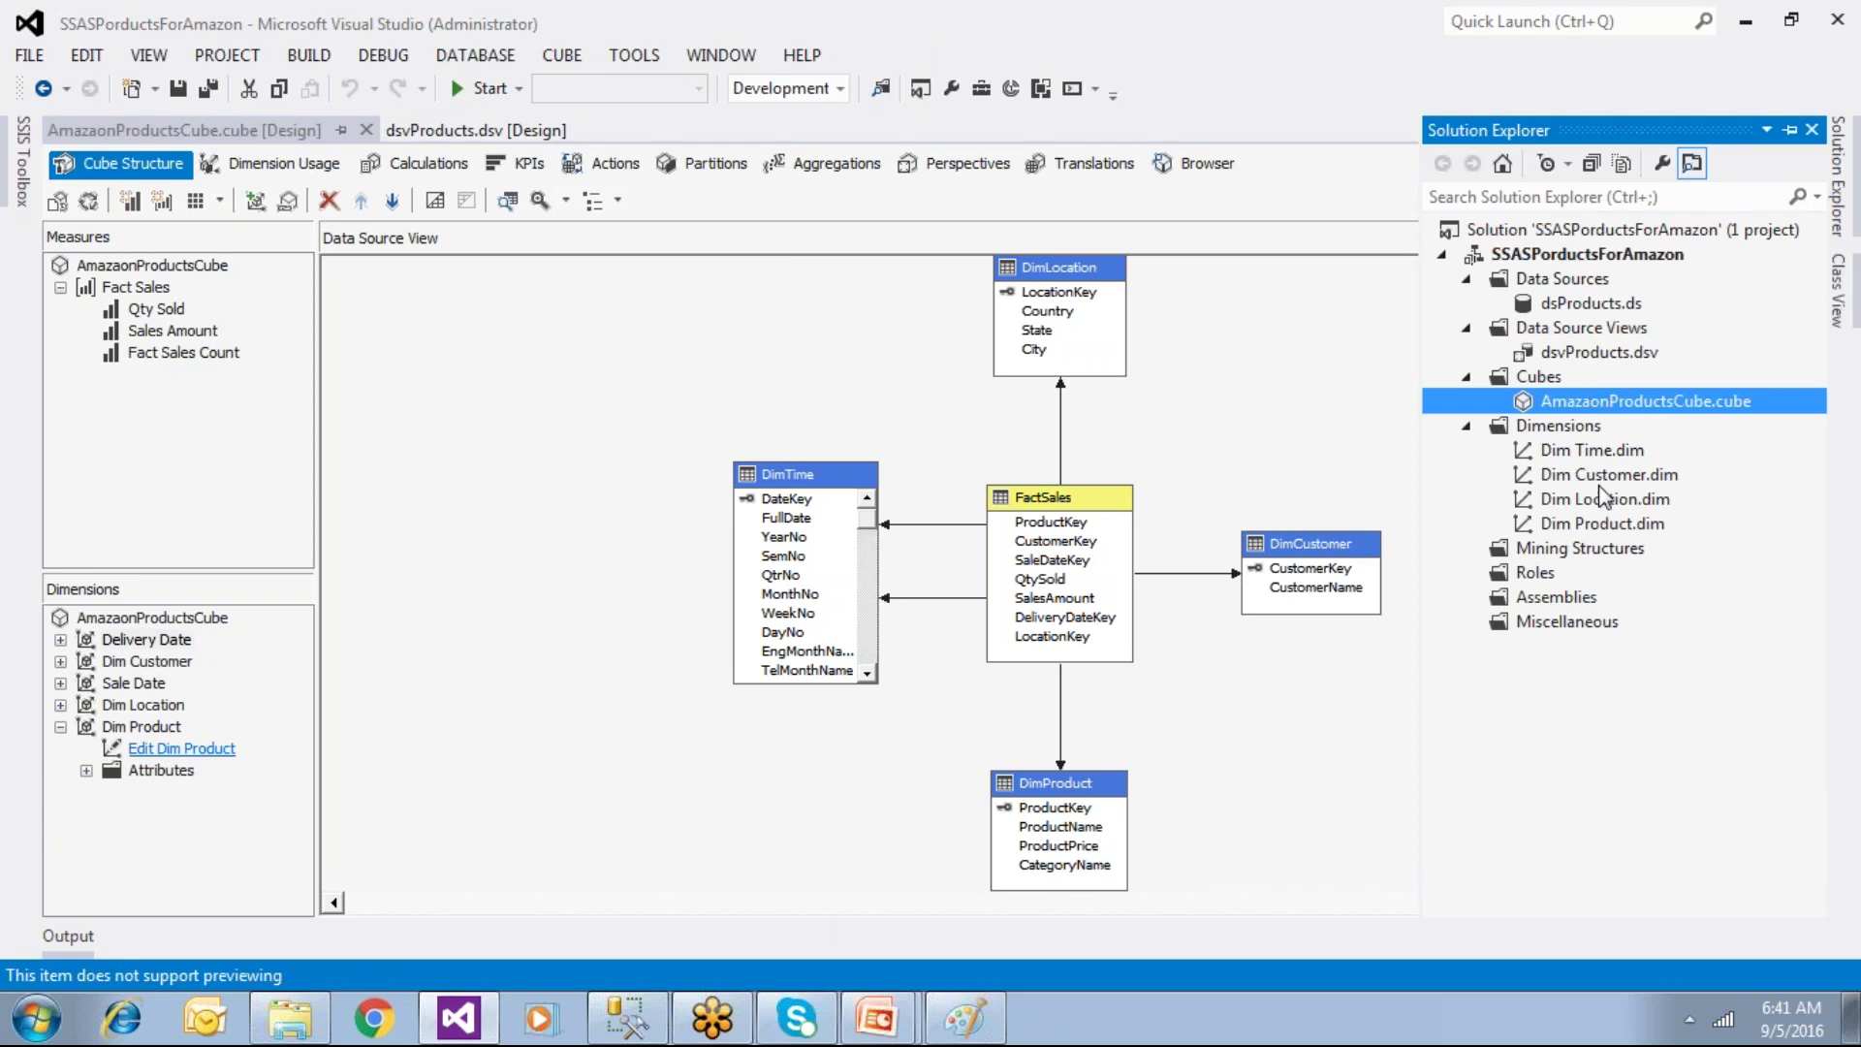
click(1586, 452)
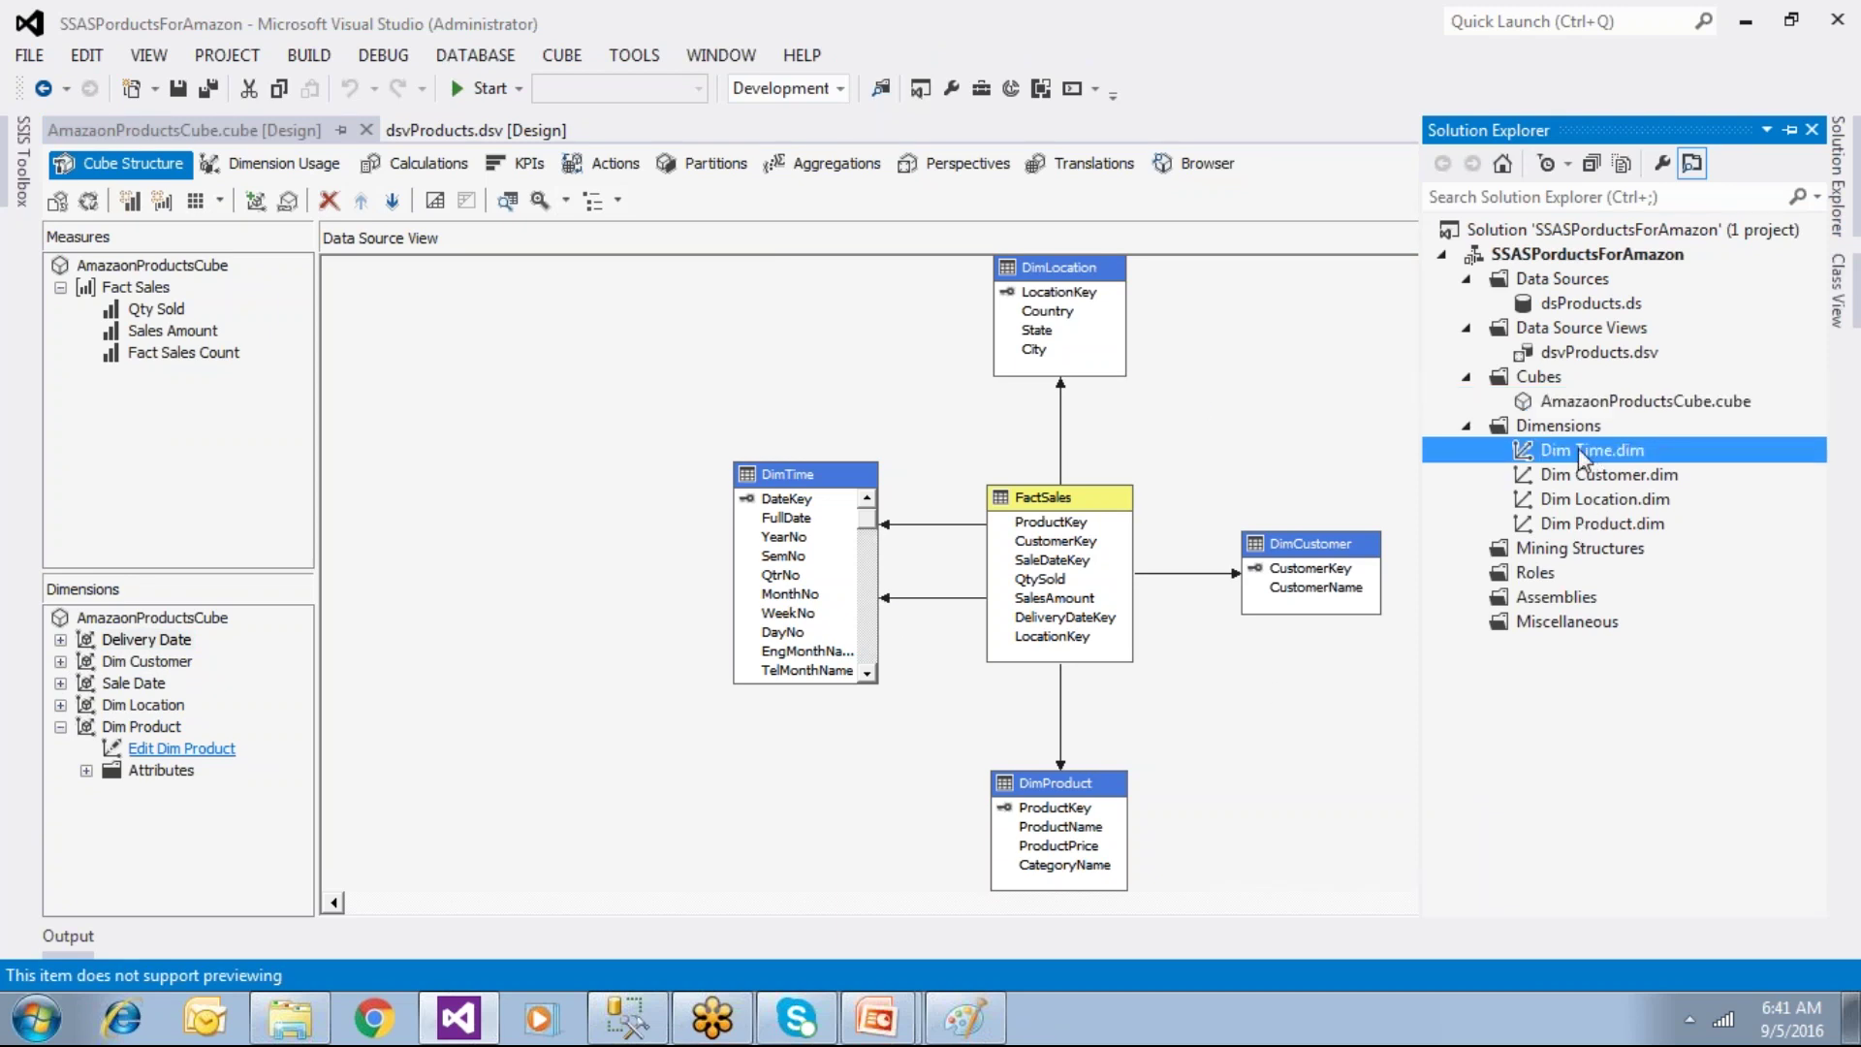
click(1589, 528)
click(1596, 498)
click(1598, 479)
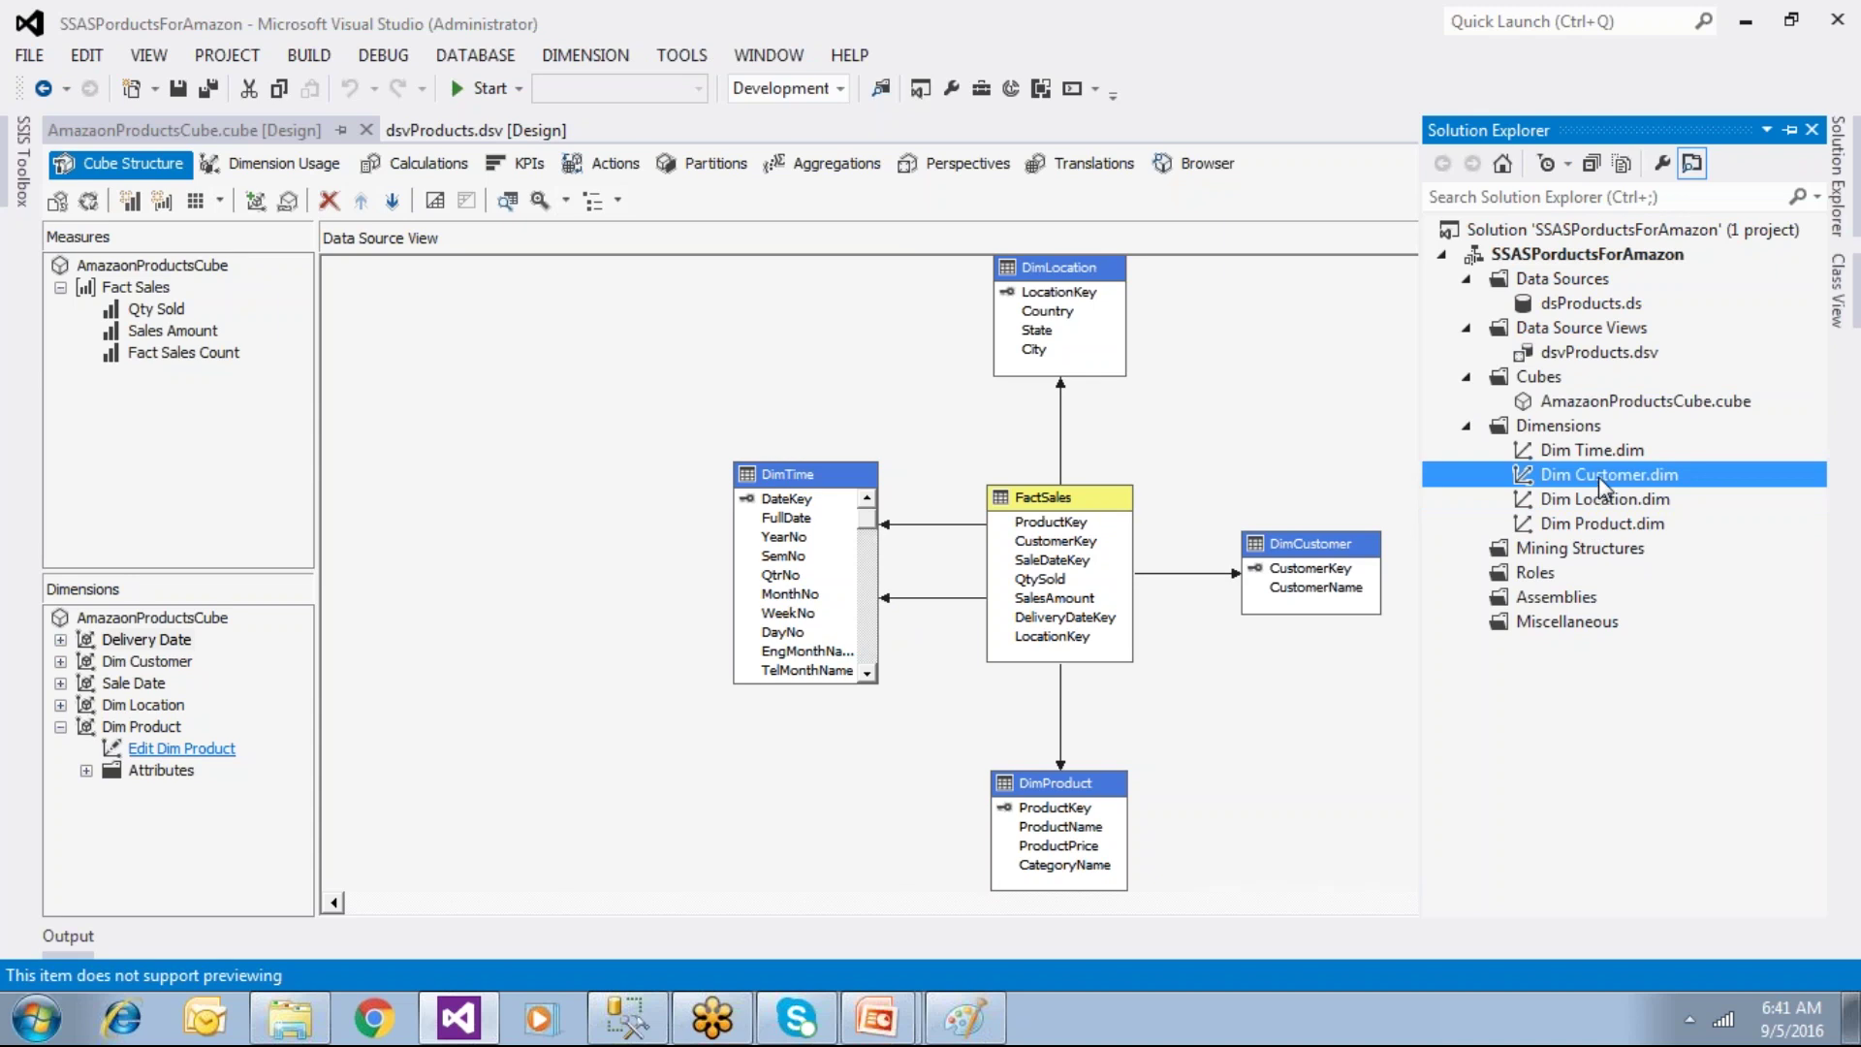
click(1602, 458)
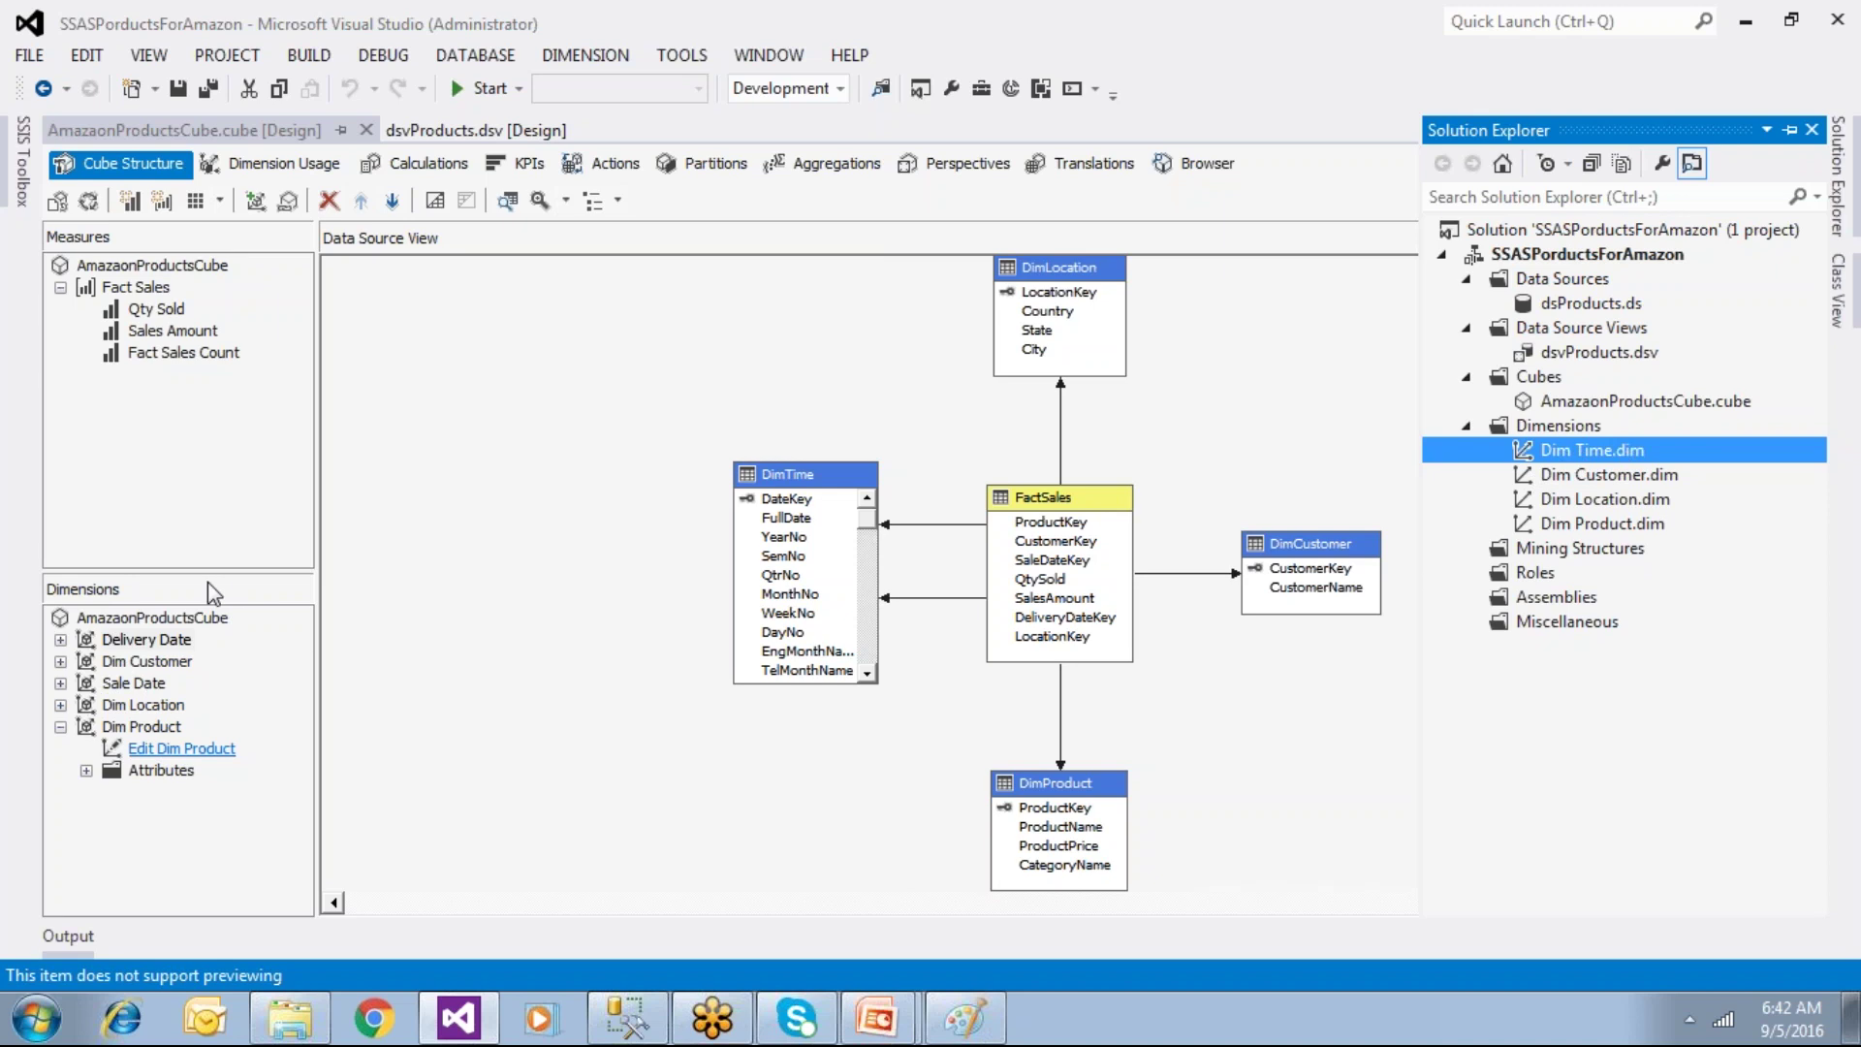
Step: Review the AmazaonProductsCube file and the dimension files listed in the project, ending on Dim Product
click(1573, 409)
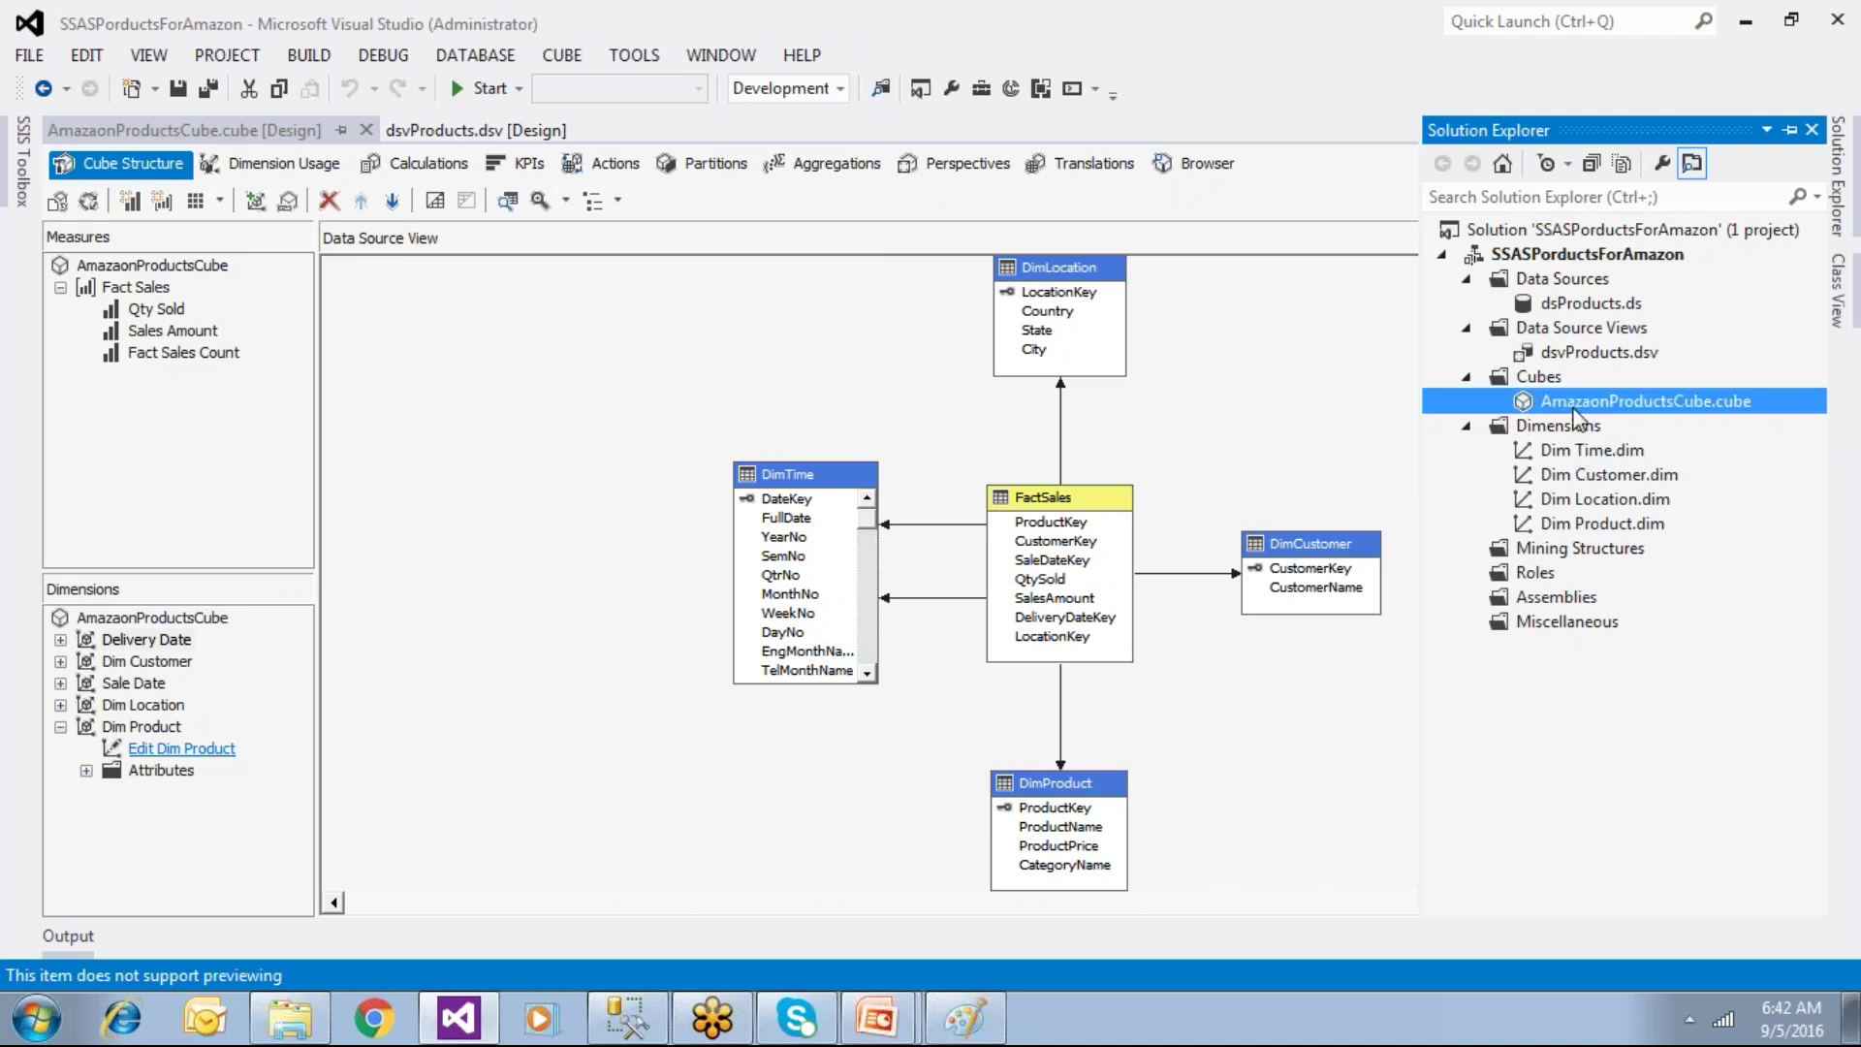
click(1576, 426)
click(1564, 452)
click(1565, 475)
click(1564, 498)
click(1572, 522)
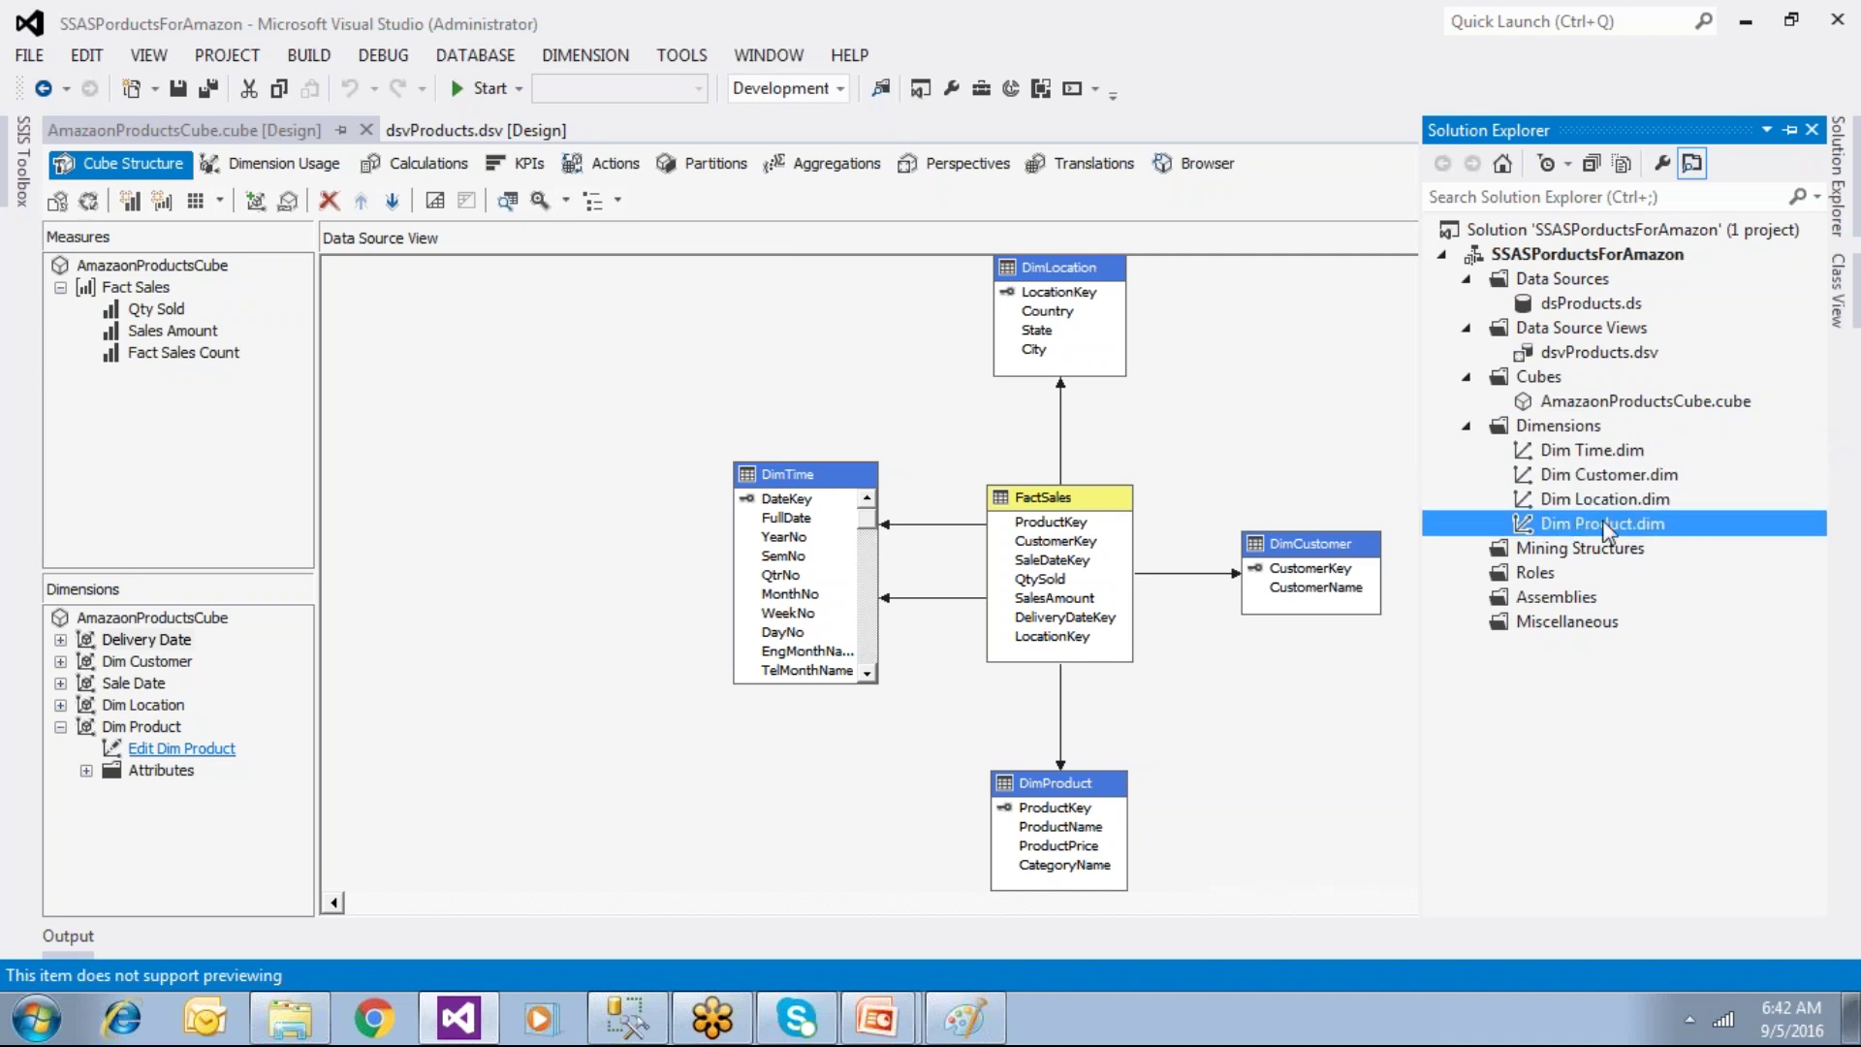
Step: Open the Dim Product dimension and compare the DimProduct table's ProductName, ProductPrice and CategoryName columns with its Product Key attribute
double_click(1602, 528)
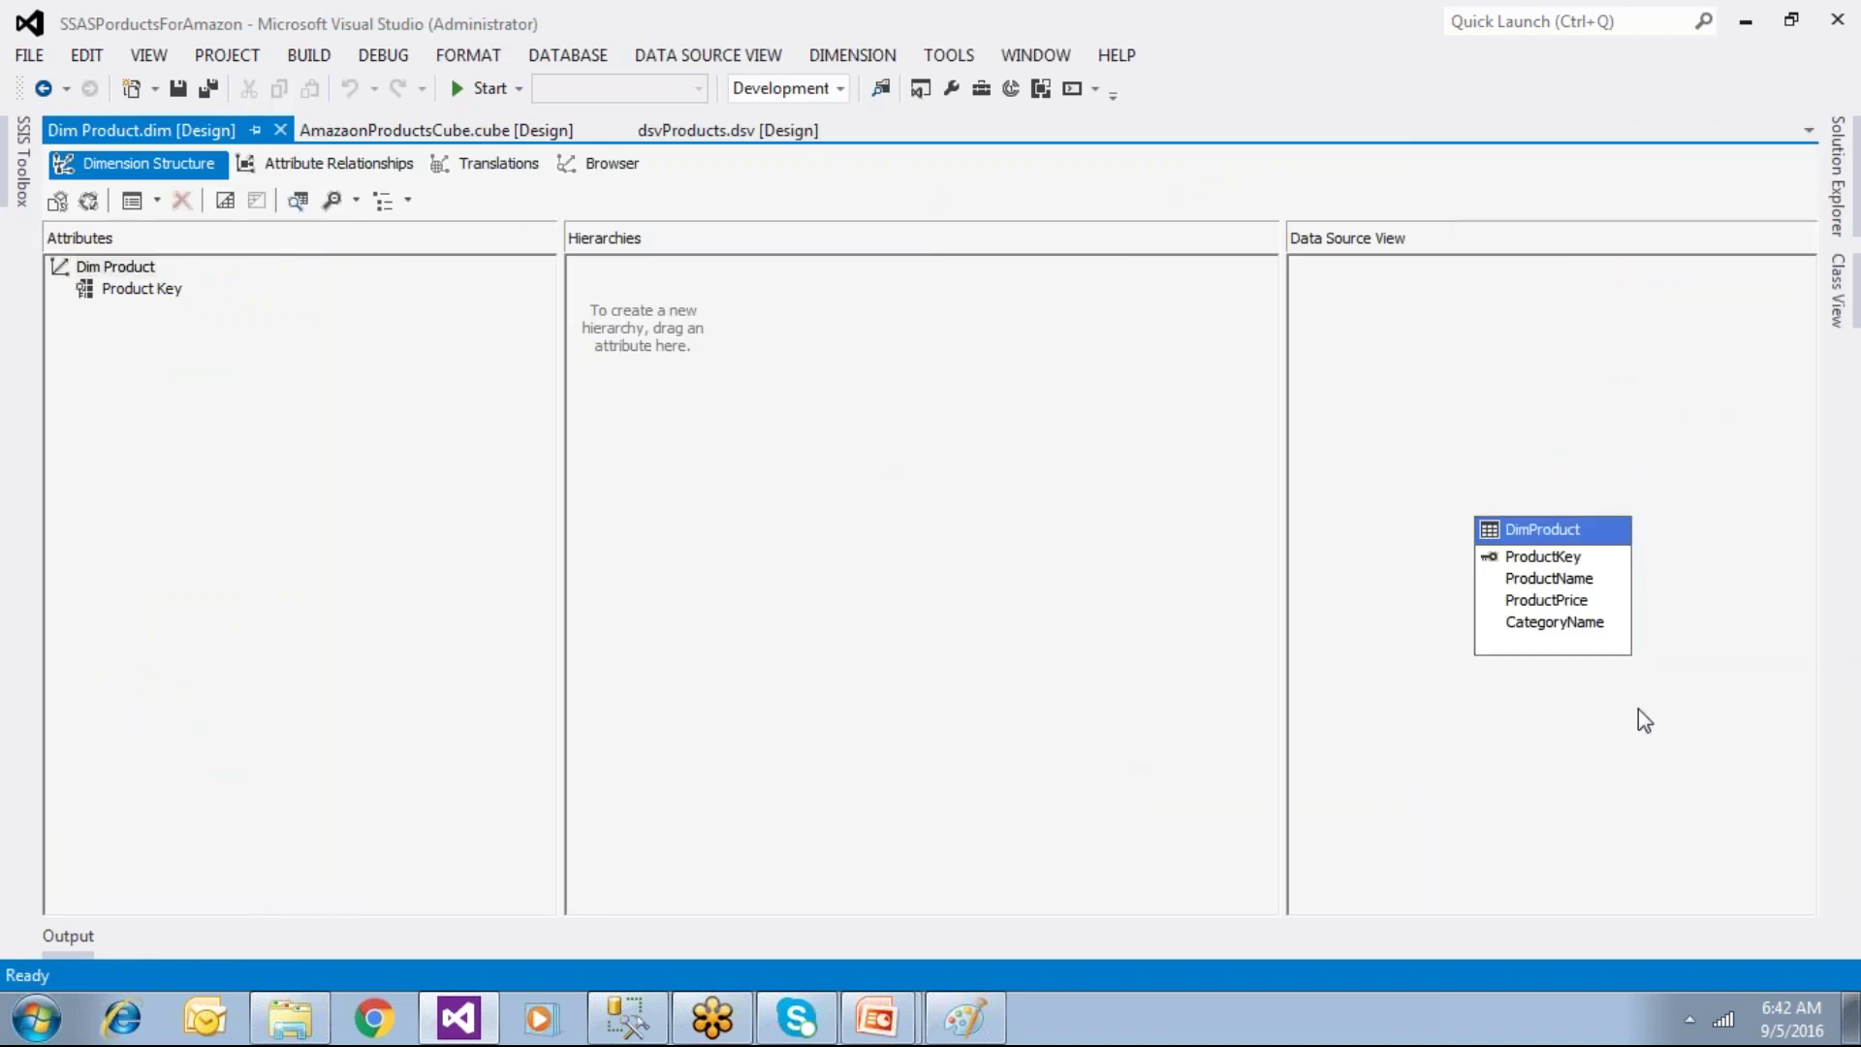
click(1569, 580)
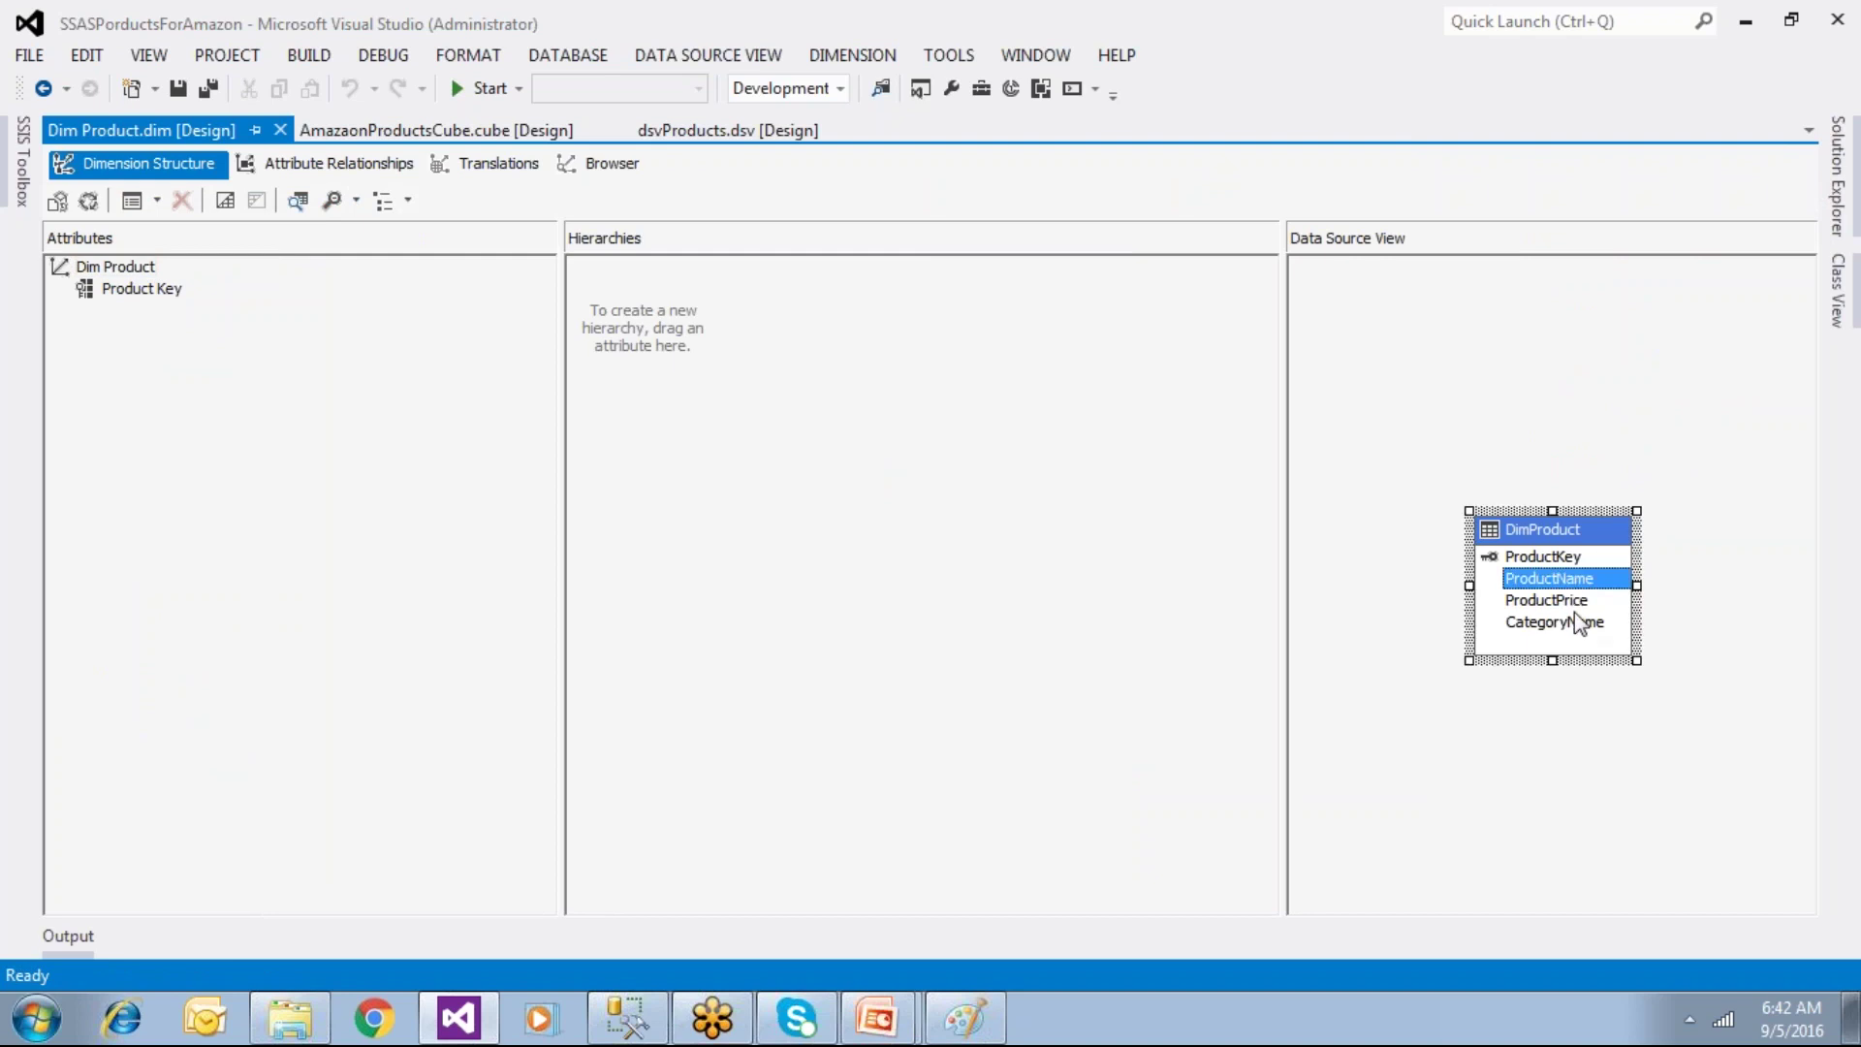
click(1551, 600)
click(1580, 623)
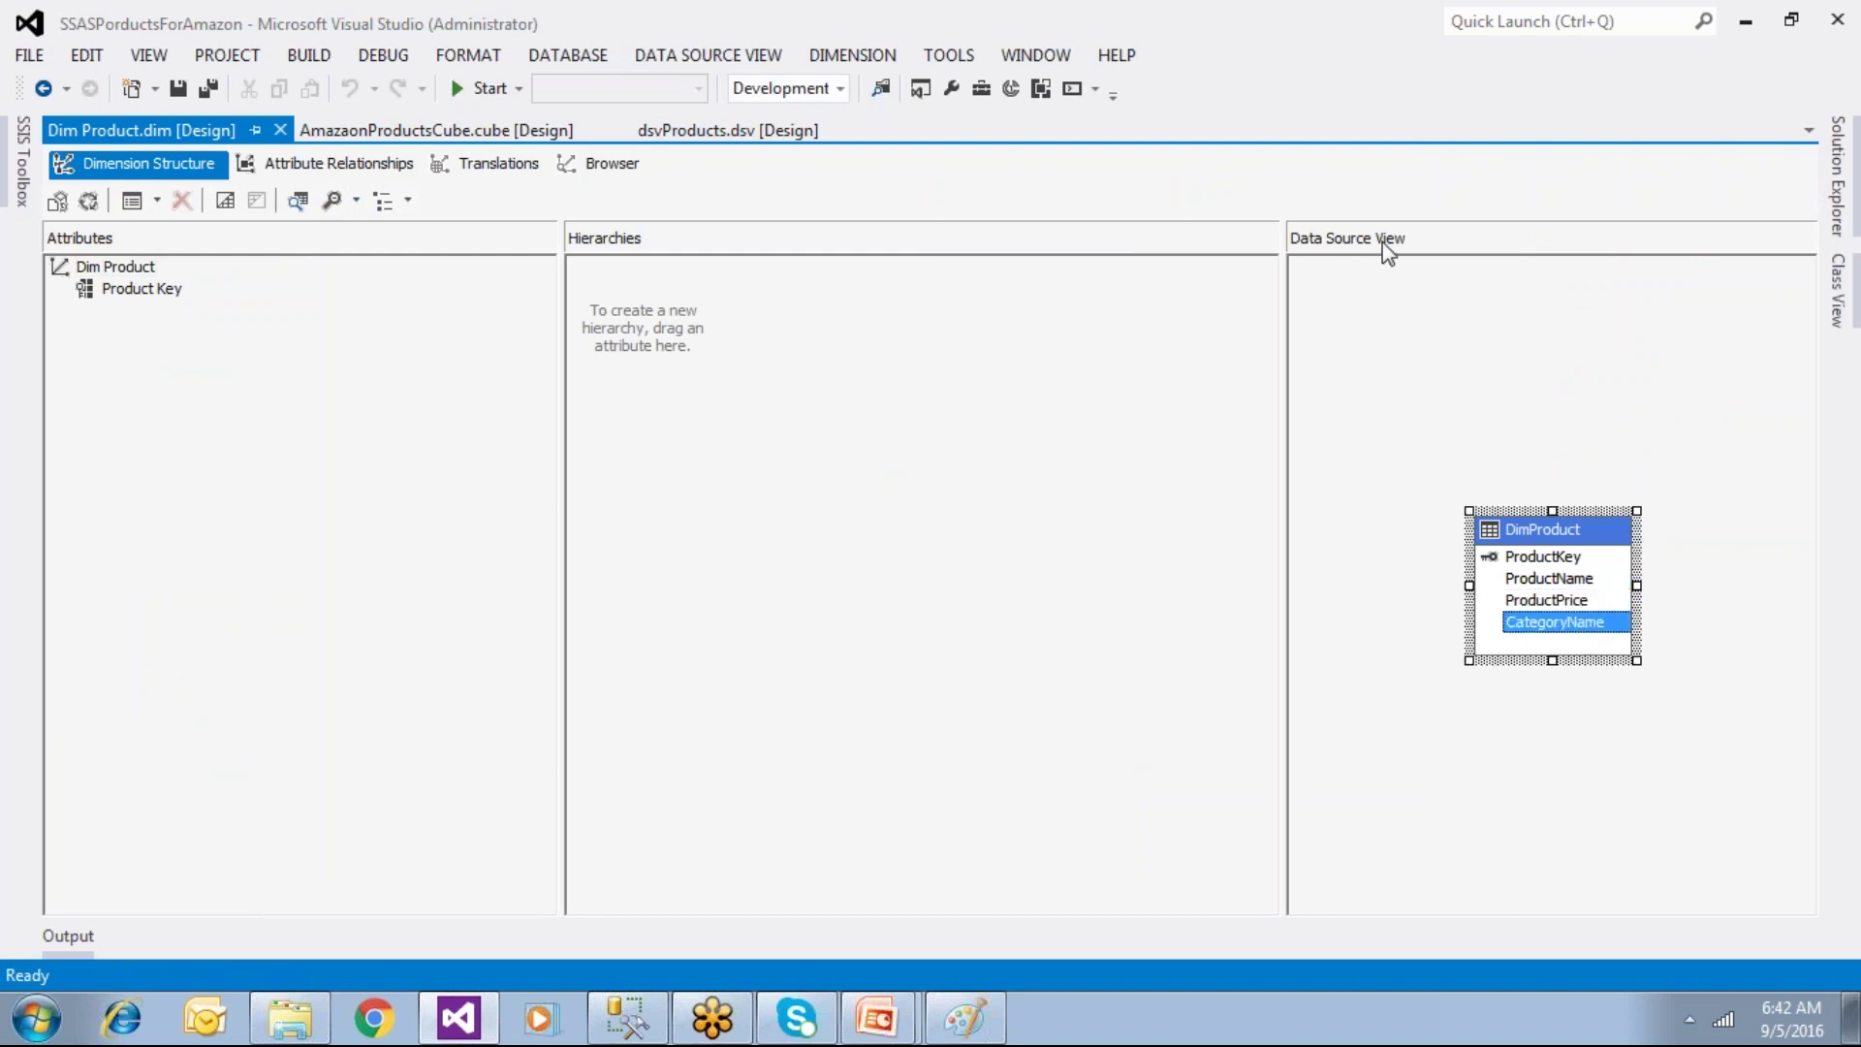
click(153, 296)
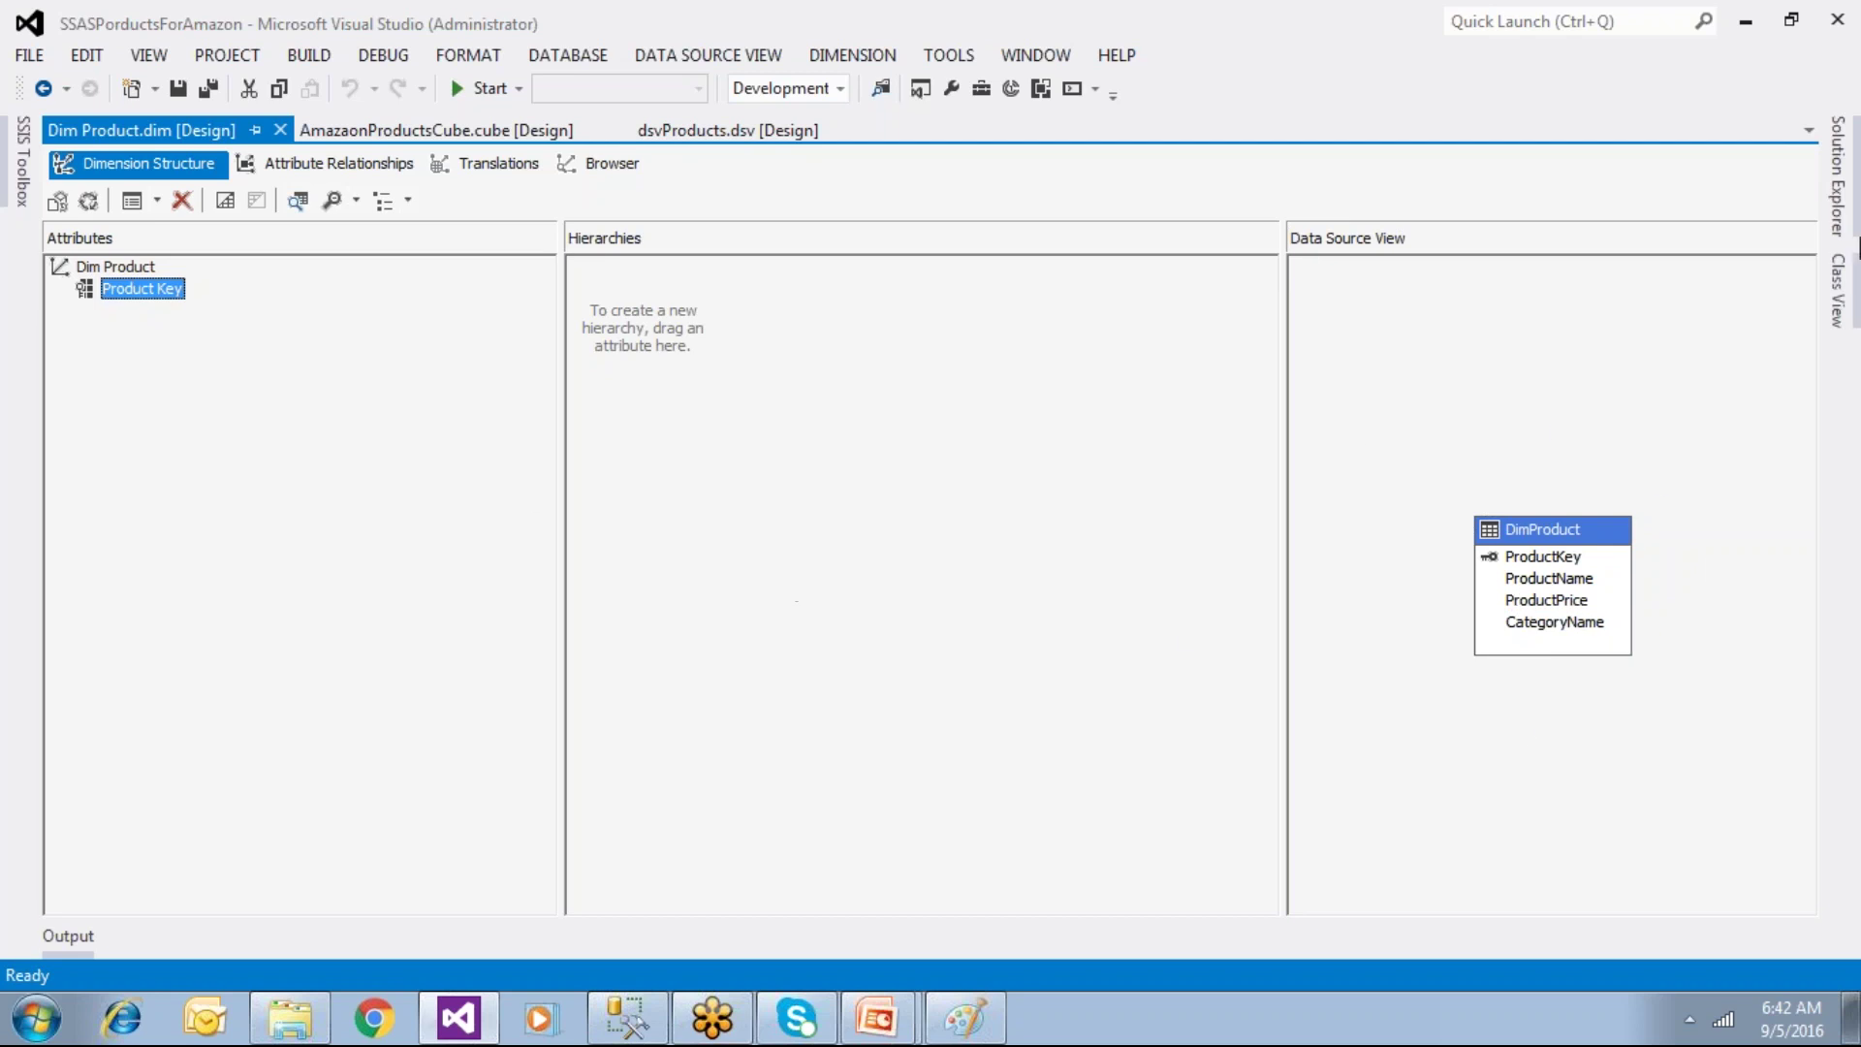
Step: Add ProductName, ProductPrice and CategoryName from the DimProduct table as attributes of the Dim Product dimension
click(1551, 580)
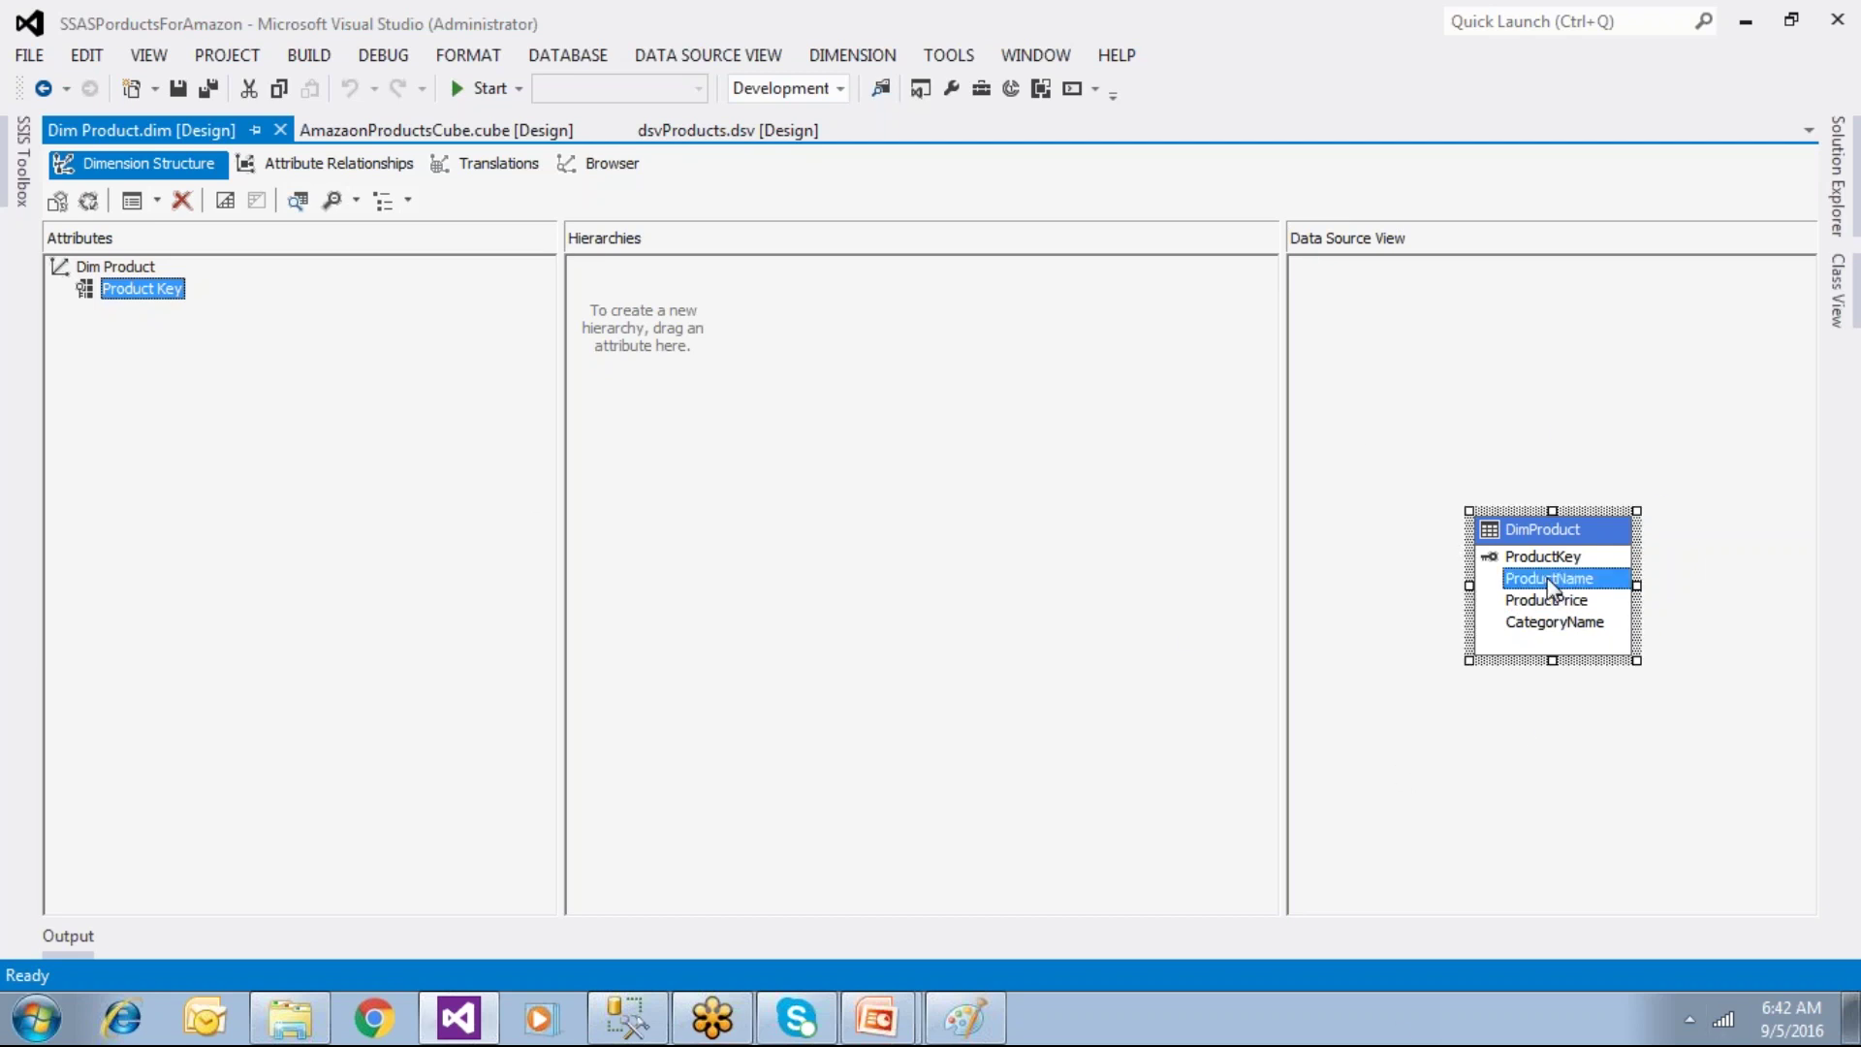
drag(1551, 586, 184, 376)
drag(1546, 600, 1361, 623)
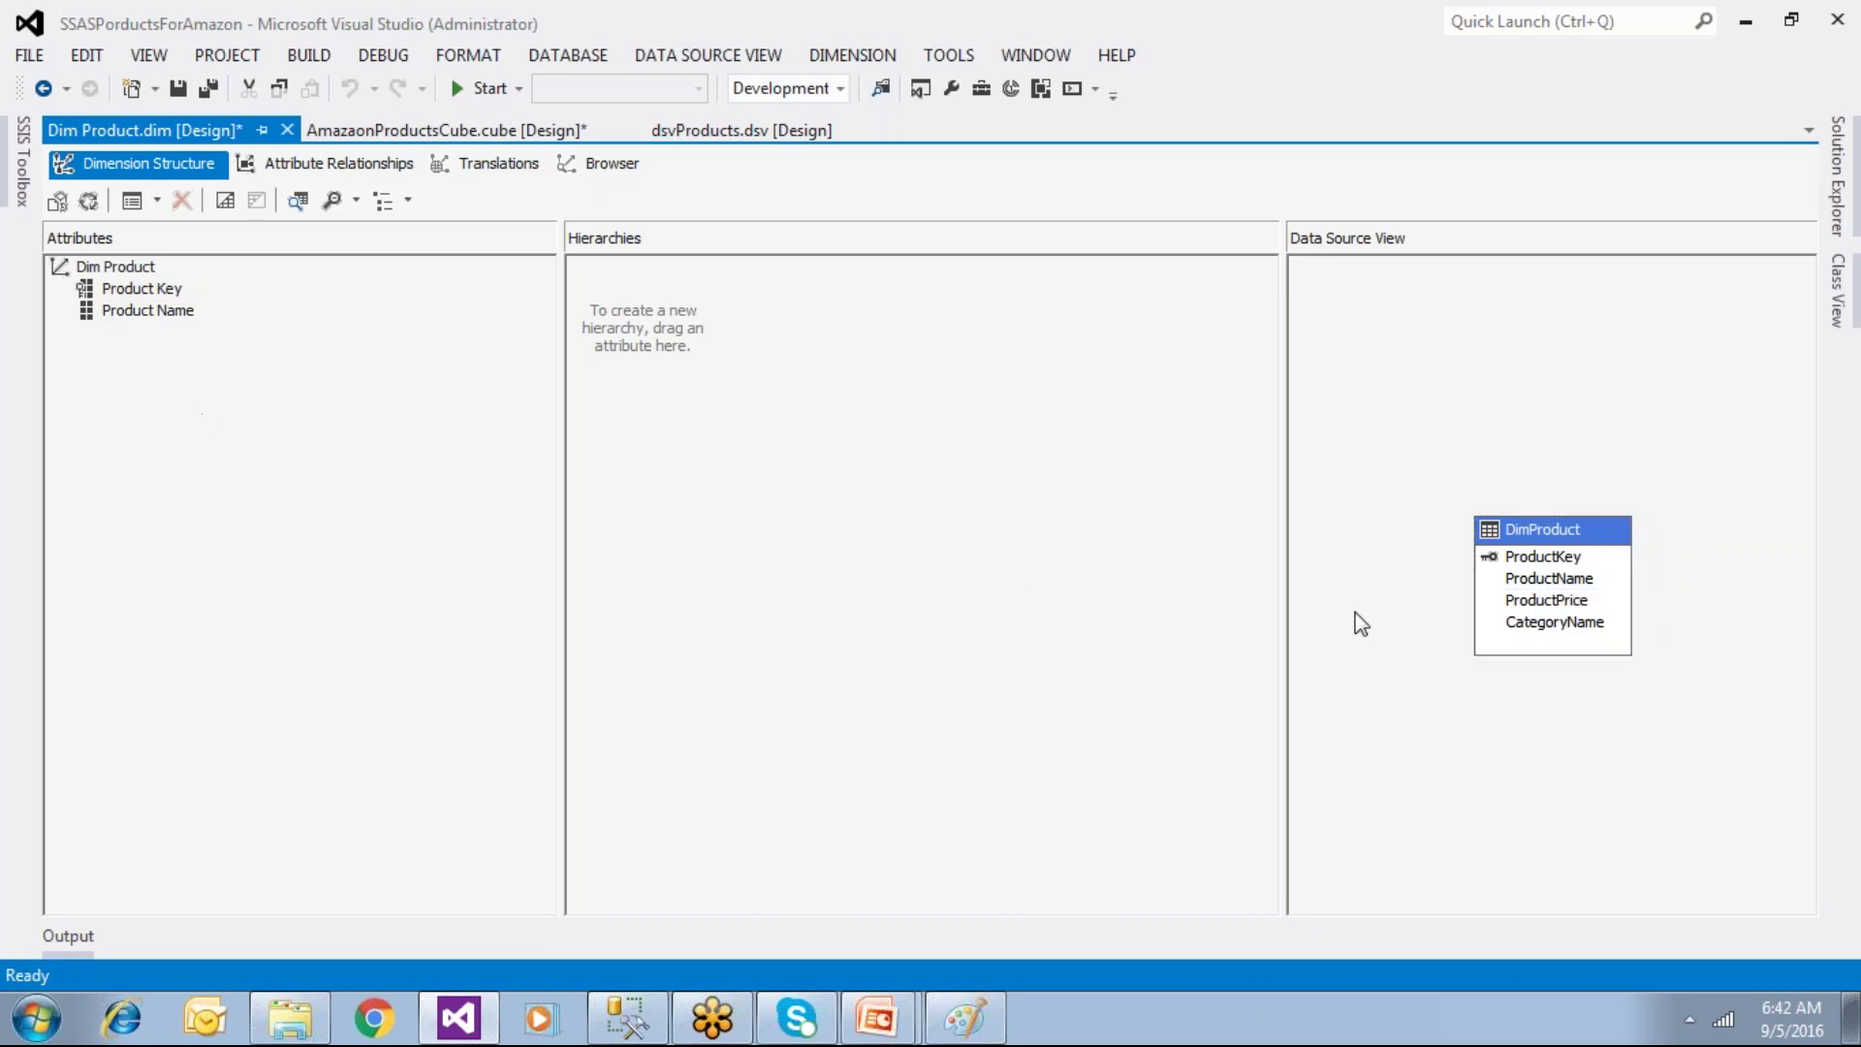
drag(1532, 628, 295, 448)
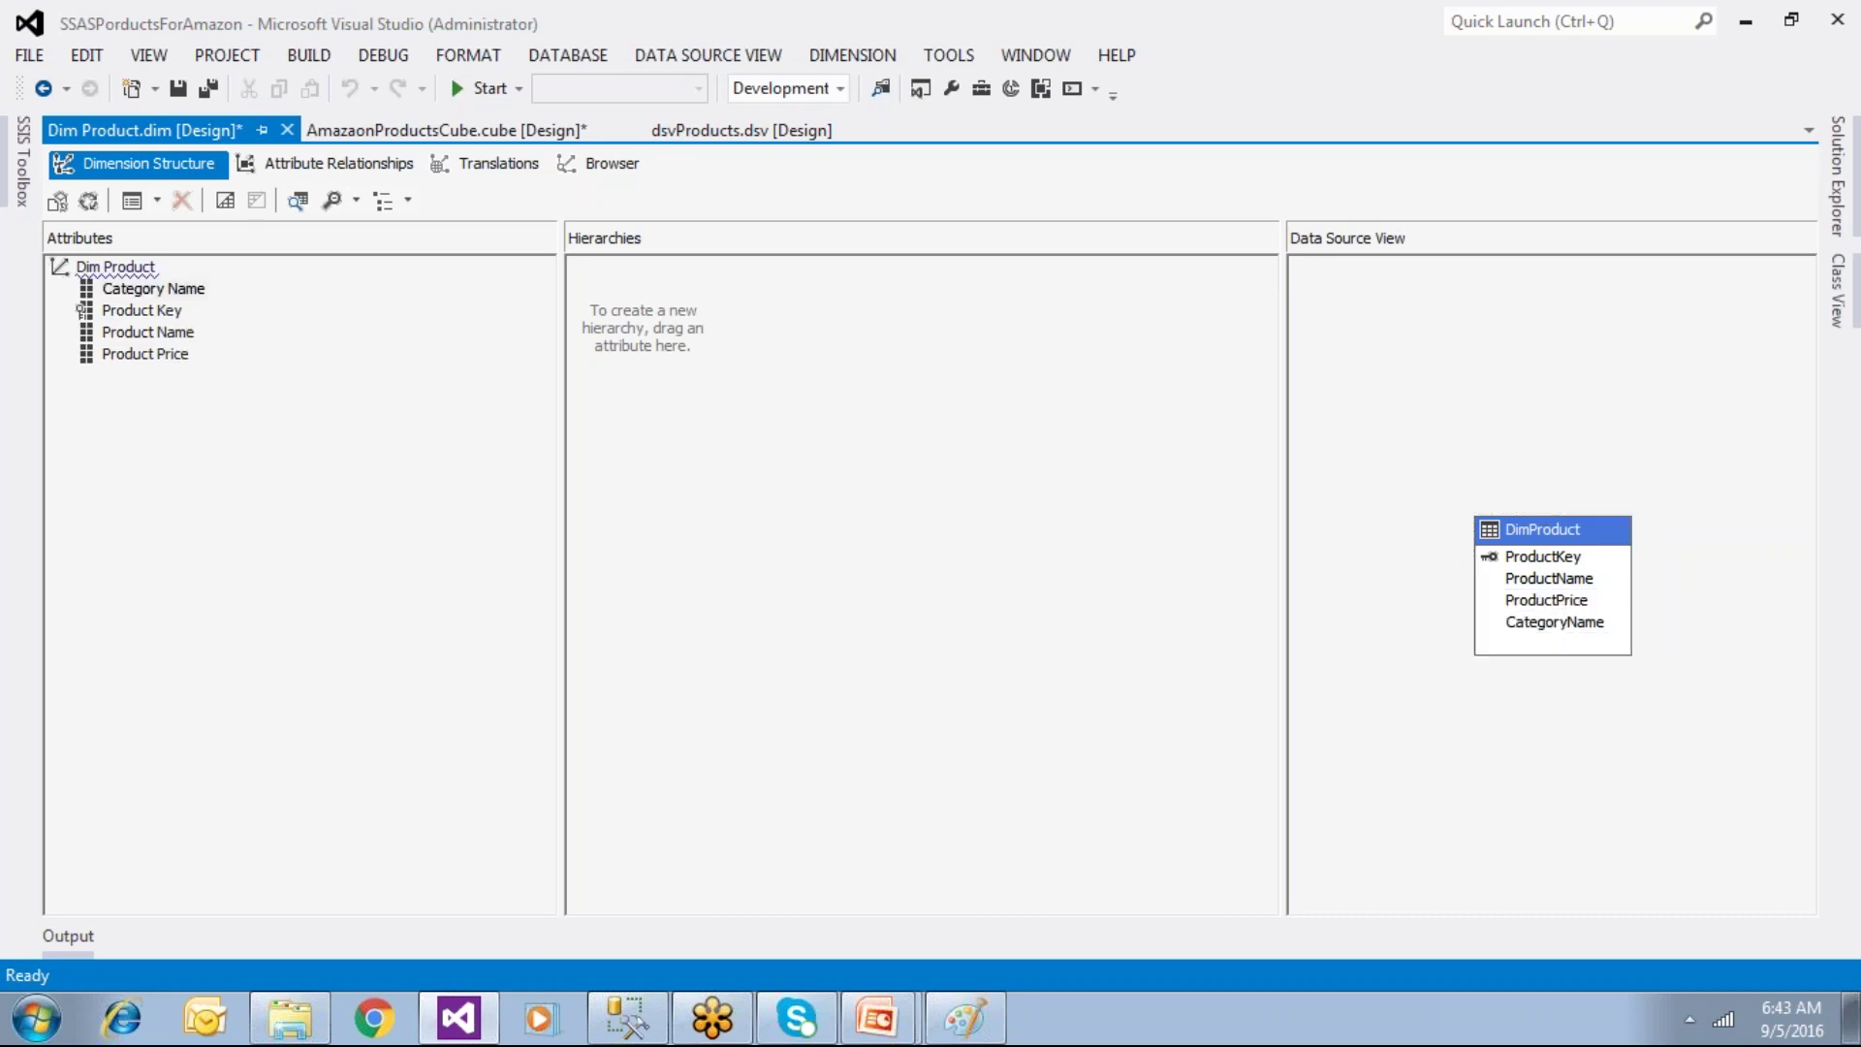
Step: Save the changes to the Dim Product dimension and close its design
click(177, 91)
click(1200, 572)
click(287, 130)
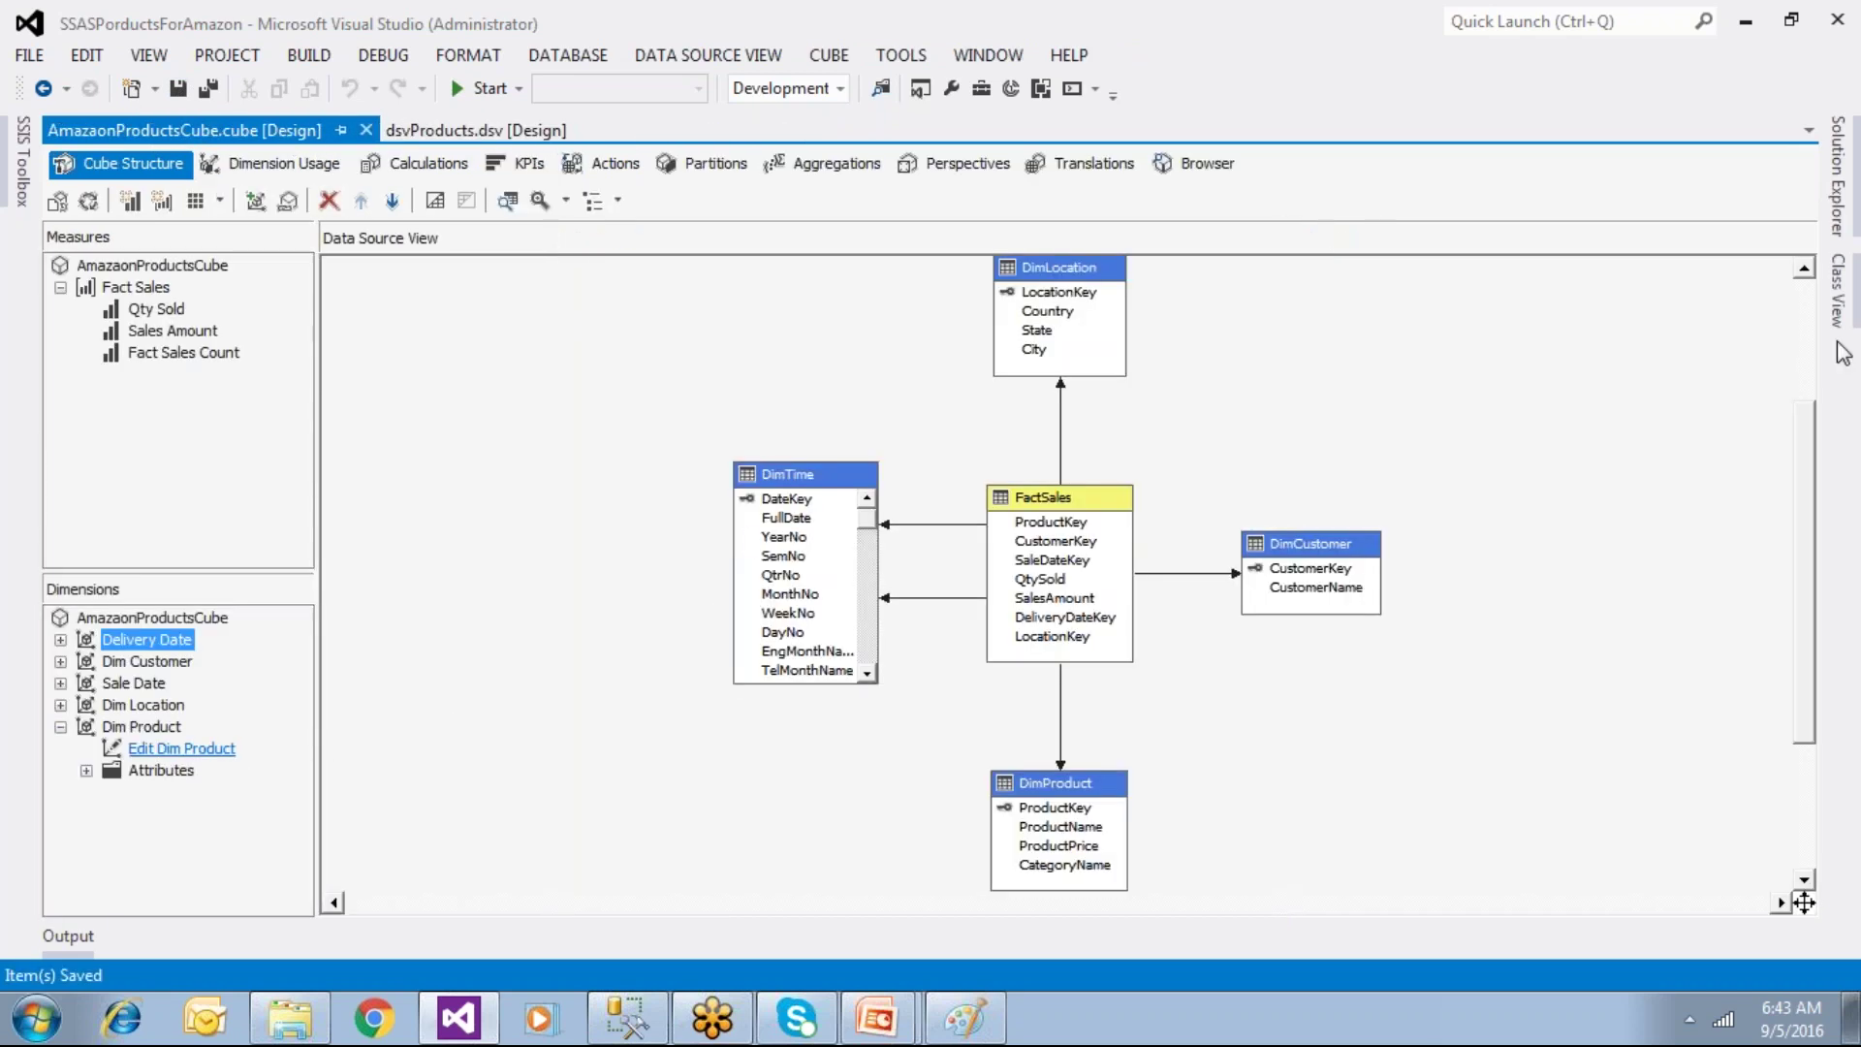
Step: Reopen the Dim Product dimension and create a new hierarchy with Category Name as its first level
click(1841, 209)
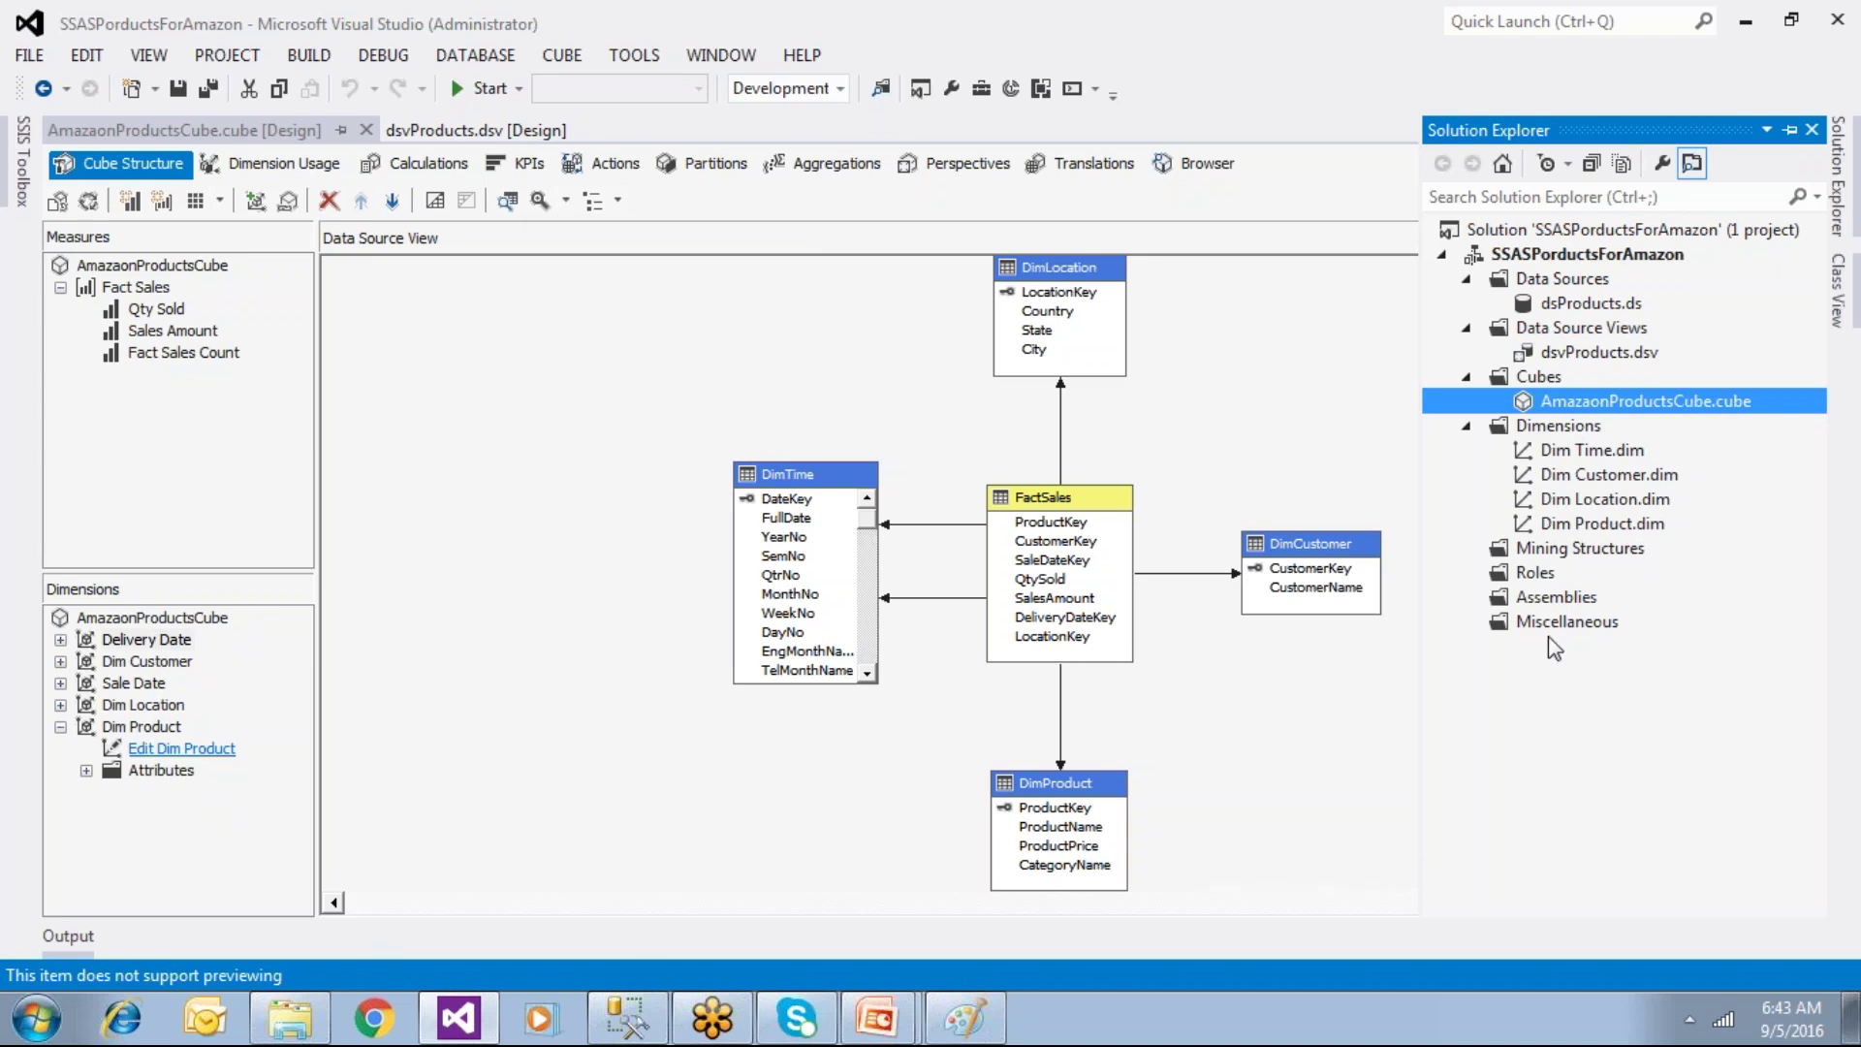
double_click(1572, 527)
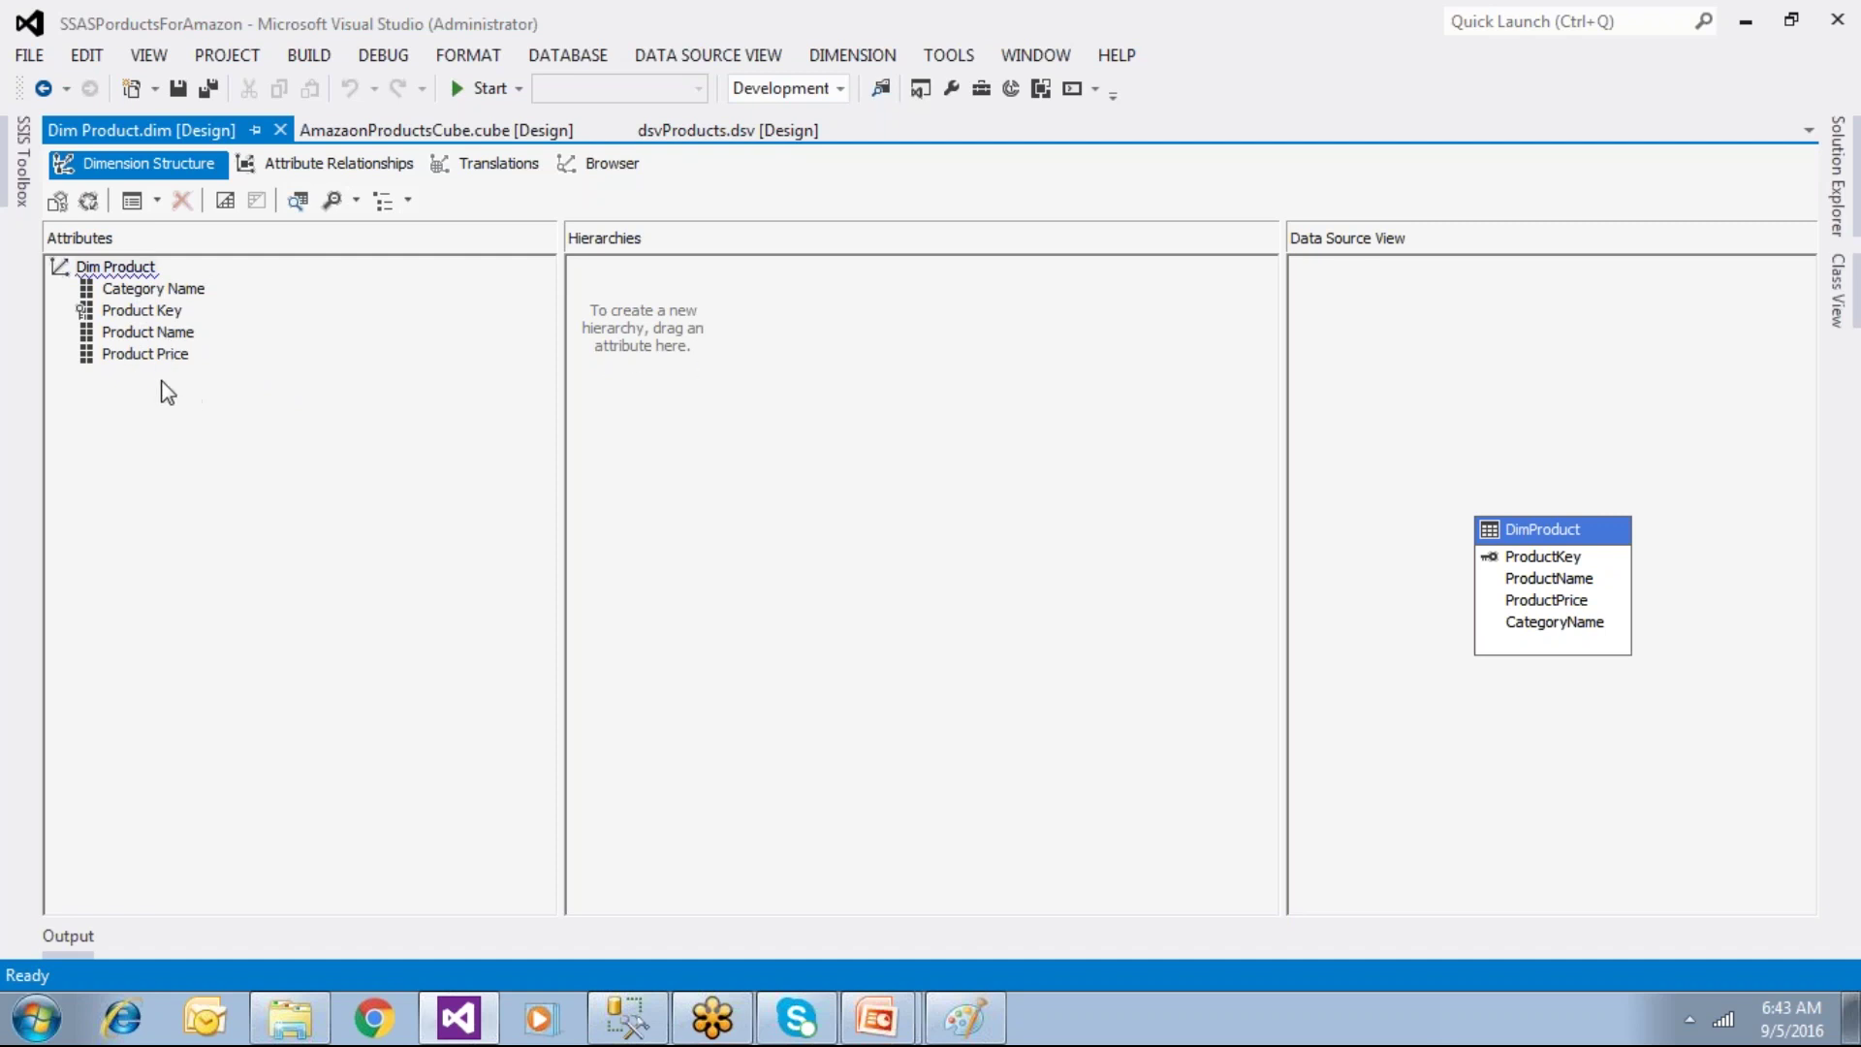
click(185, 294)
drag(187, 300, 736, 355)
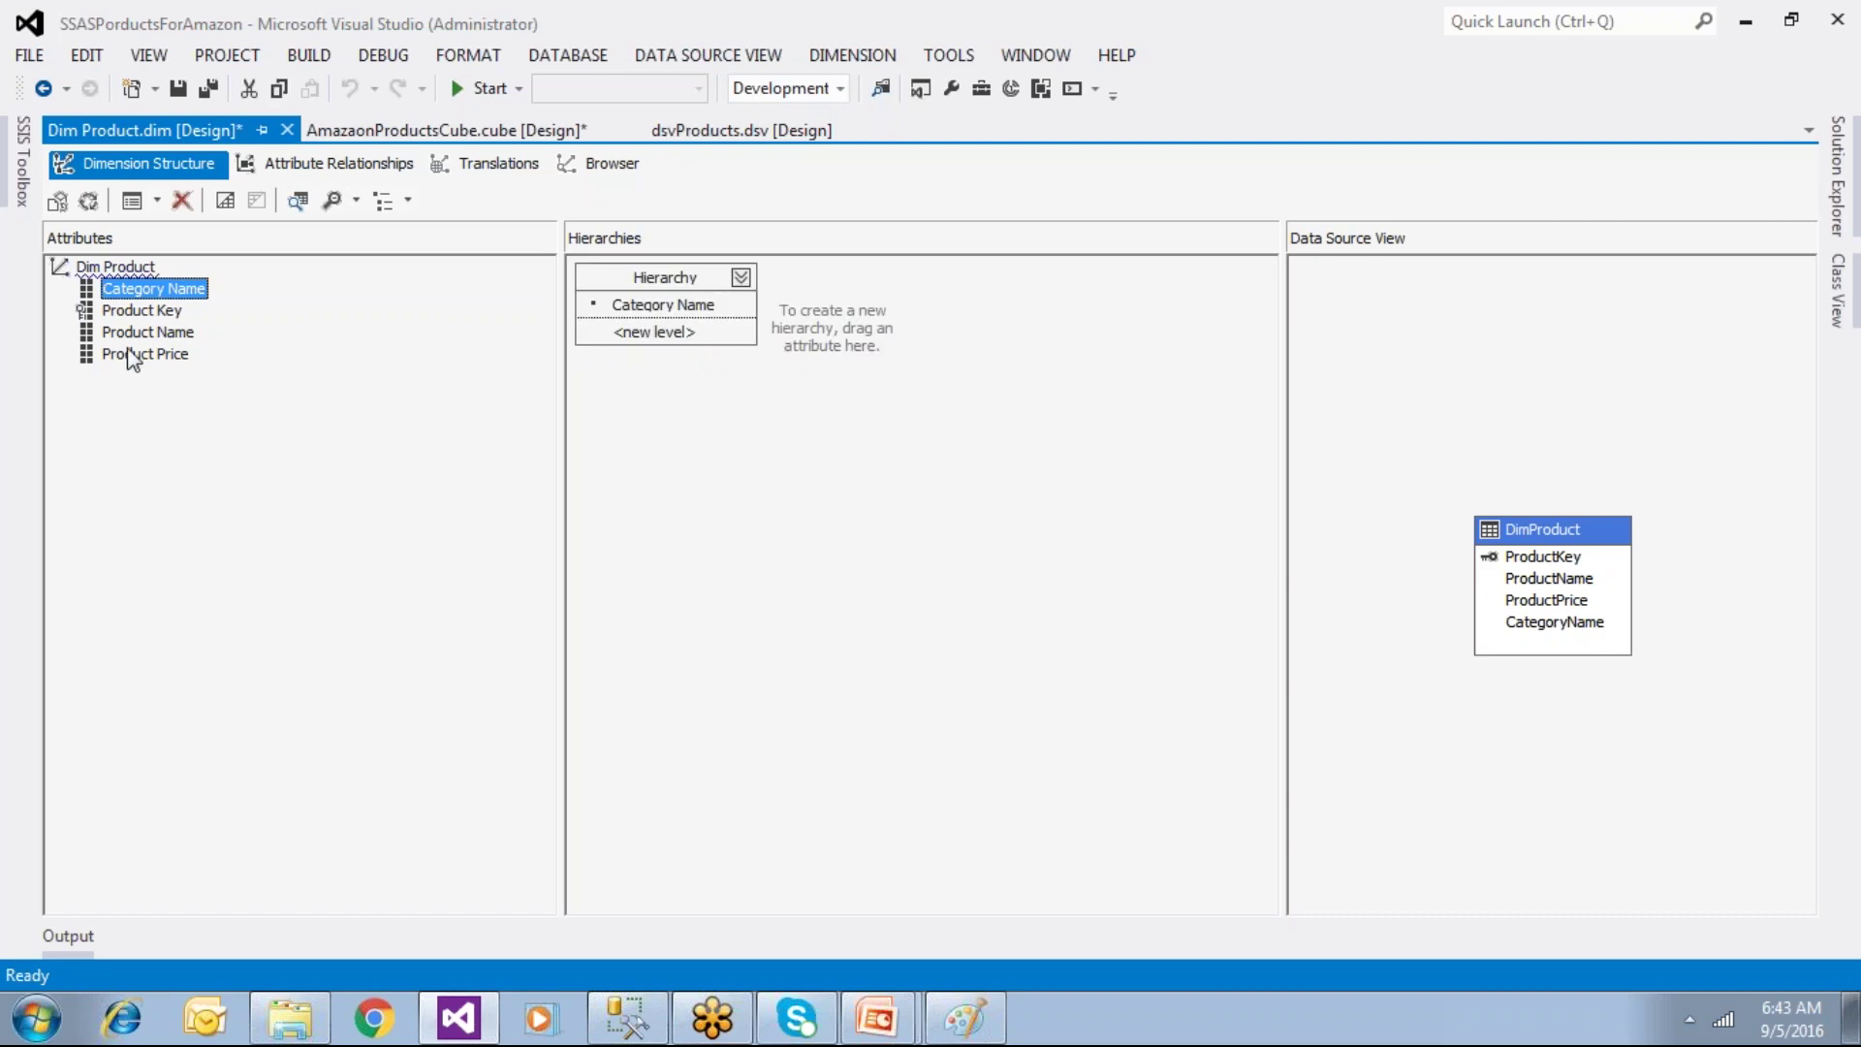
Step: Add Product Name as the second level of the Dim Product hierarchy and rename the hierarchy ProductHierarchy
drag(184, 334, 665, 329)
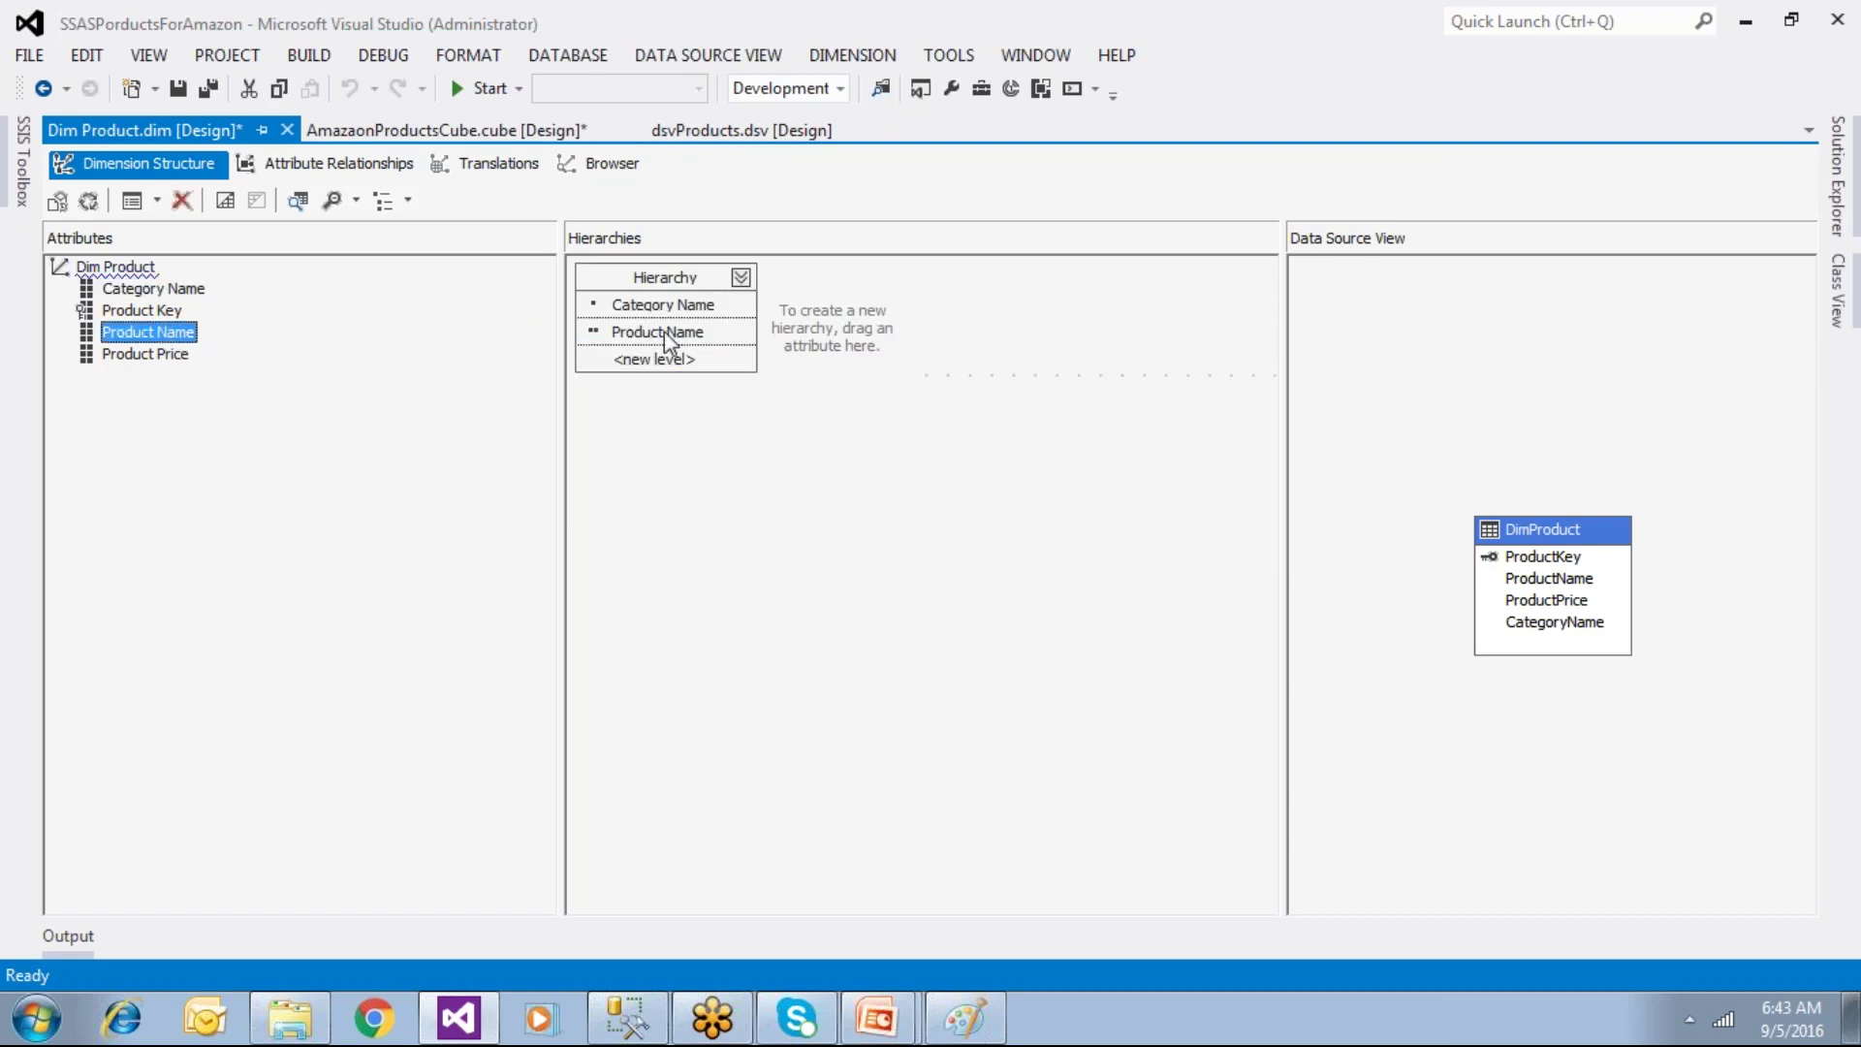
double_click(628, 279)
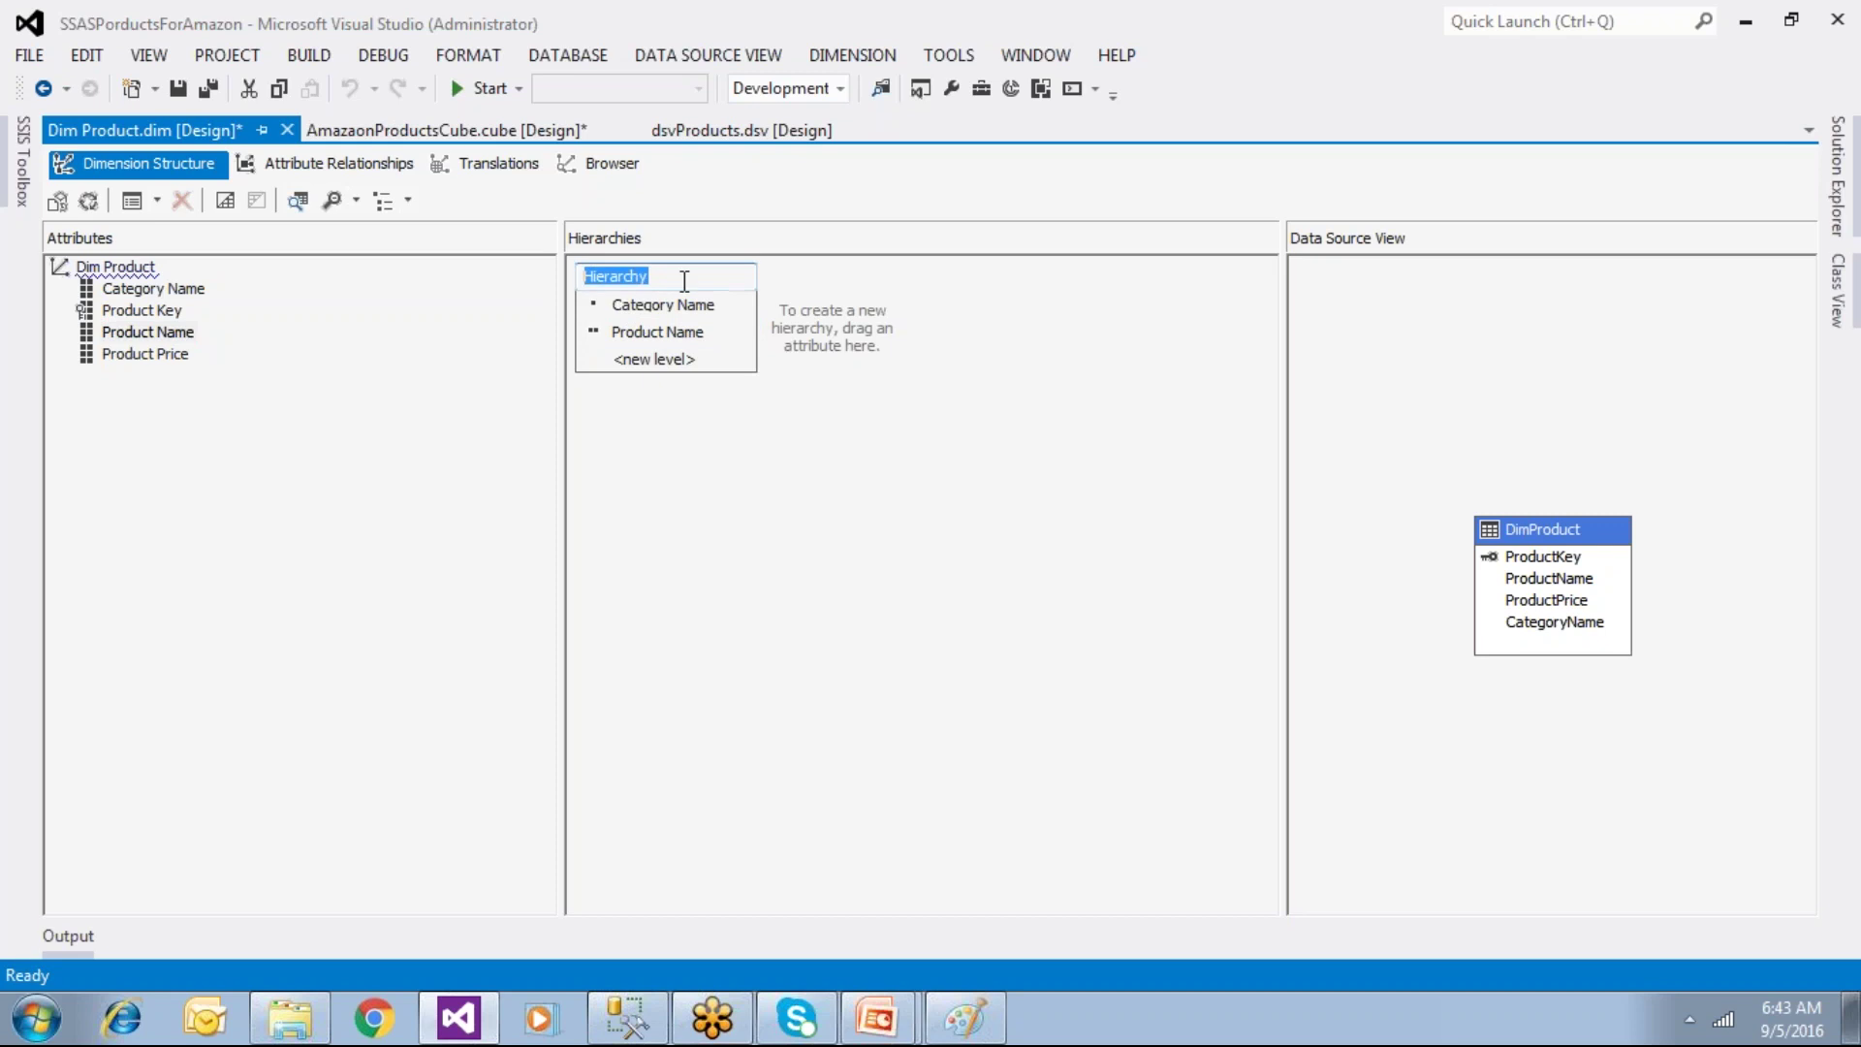
key(Home)
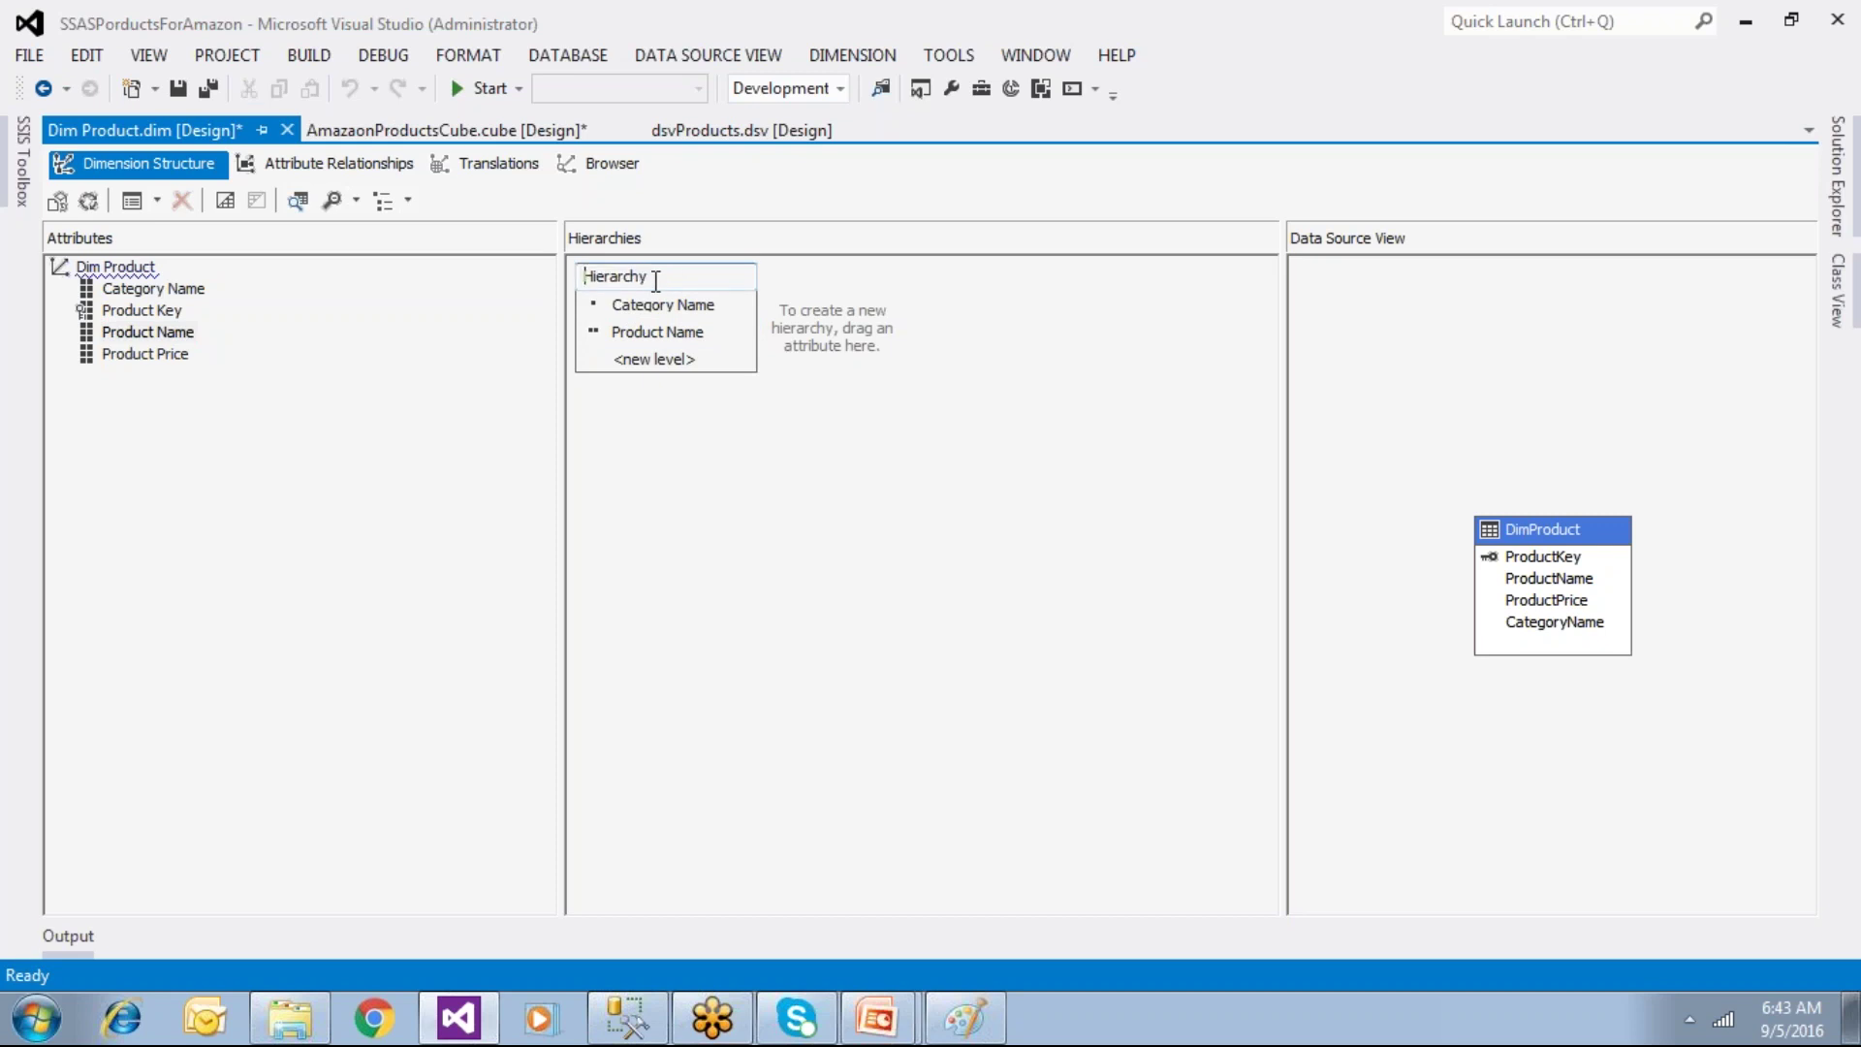
text(Product)
click(754, 474)
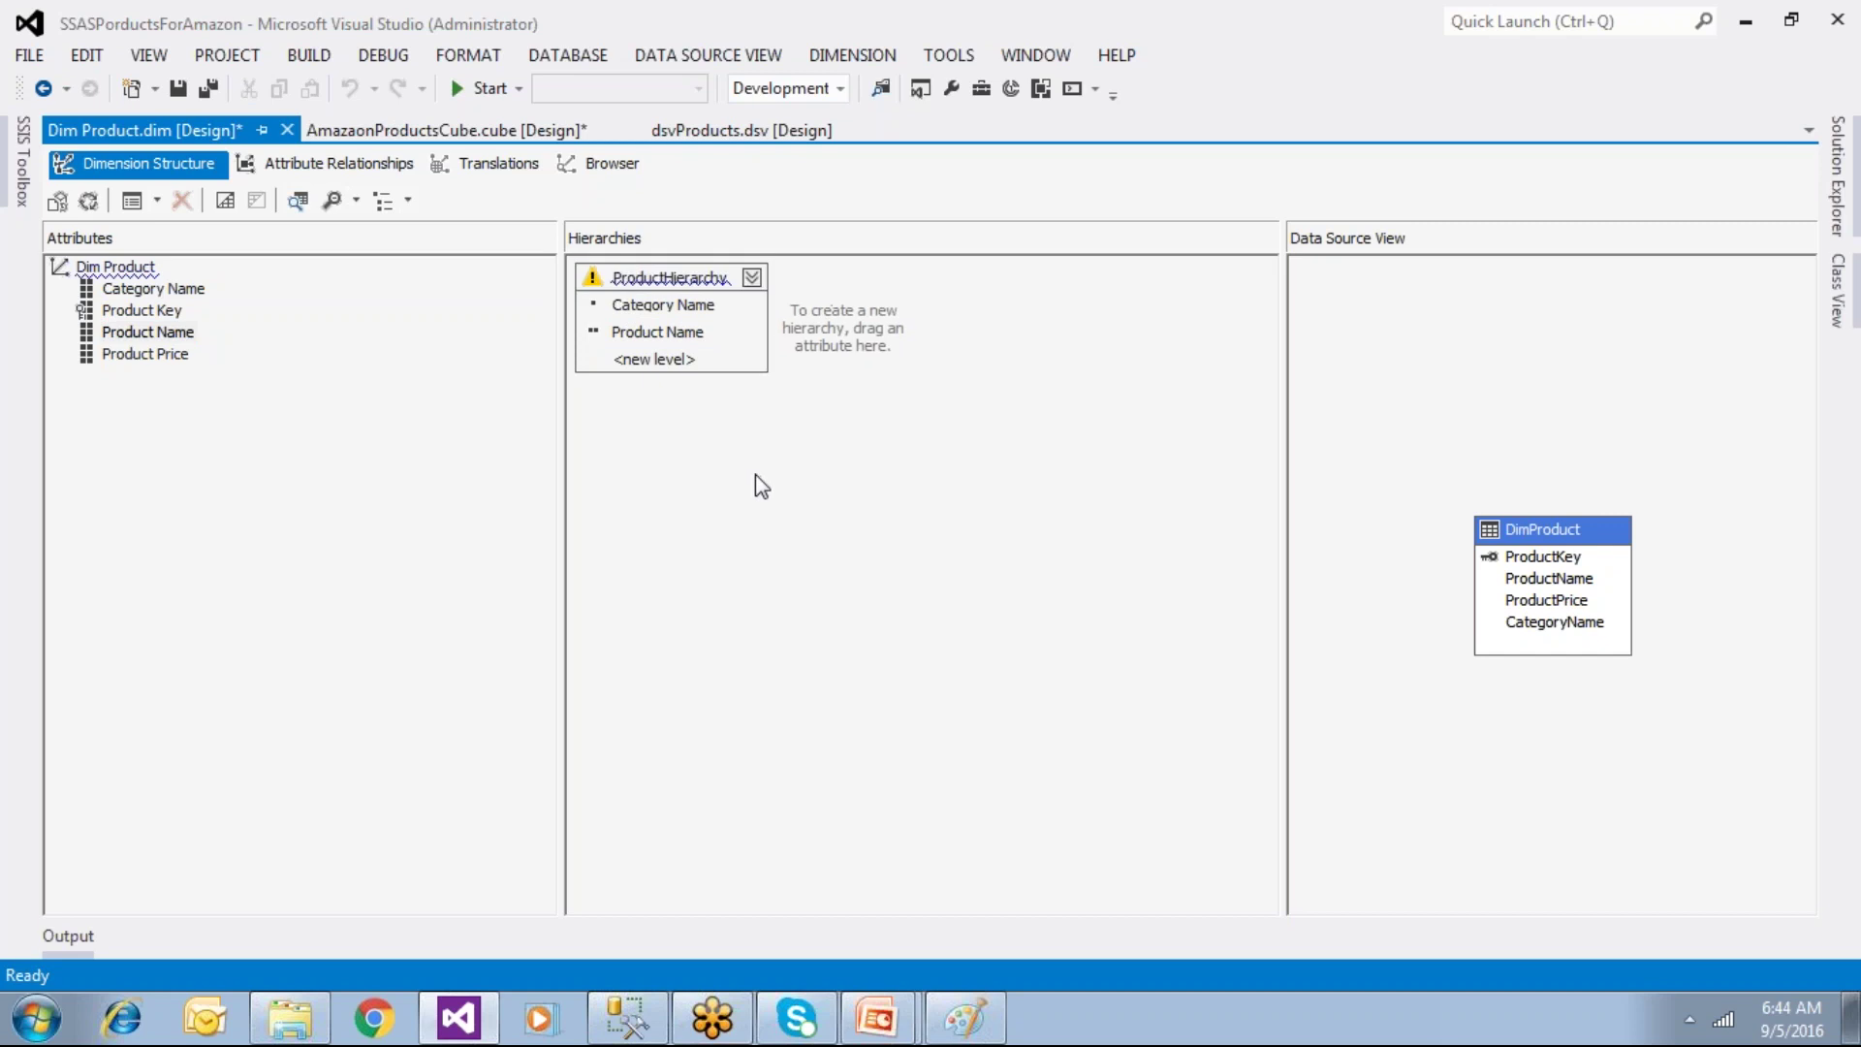
Step: Review the ProductHierarchy levels and look through Dim Product's attribute relationships, translations and browser views
click(691, 309)
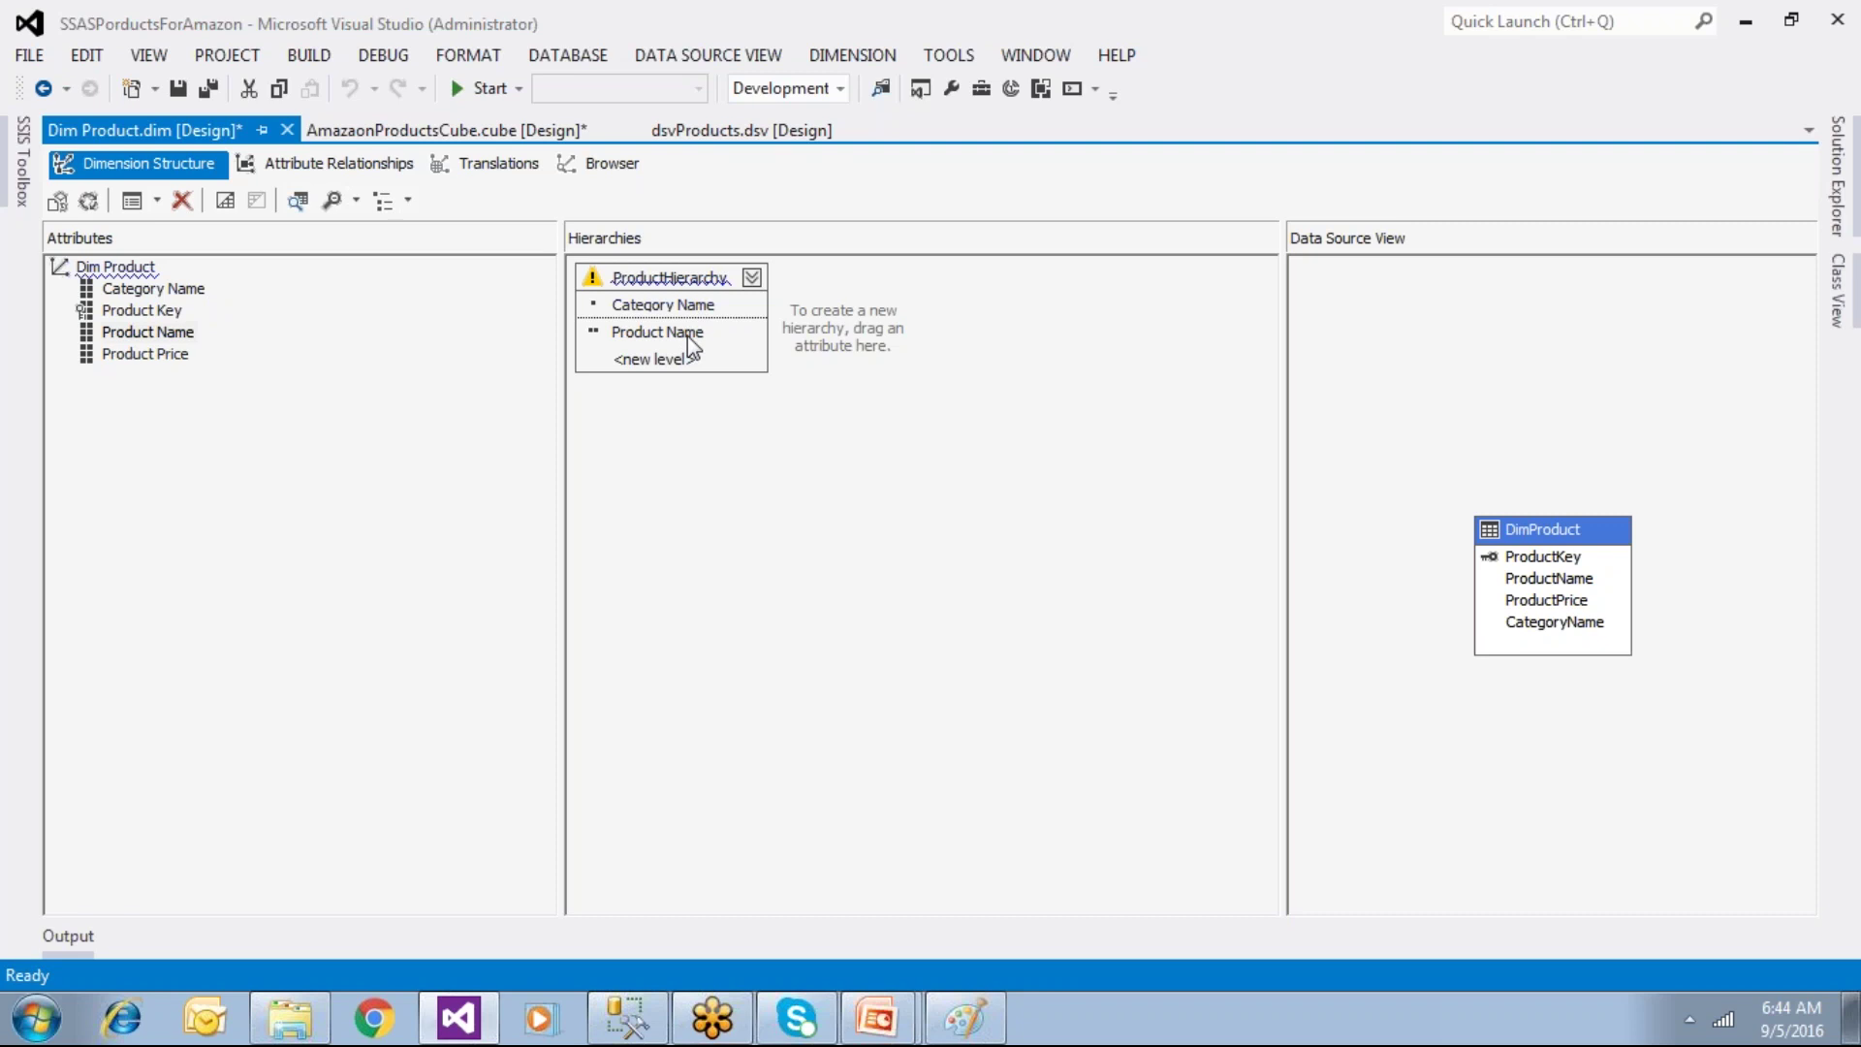
click(697, 306)
key(Return)
mouse_move(648, 291)
mouse_move(728, 300)
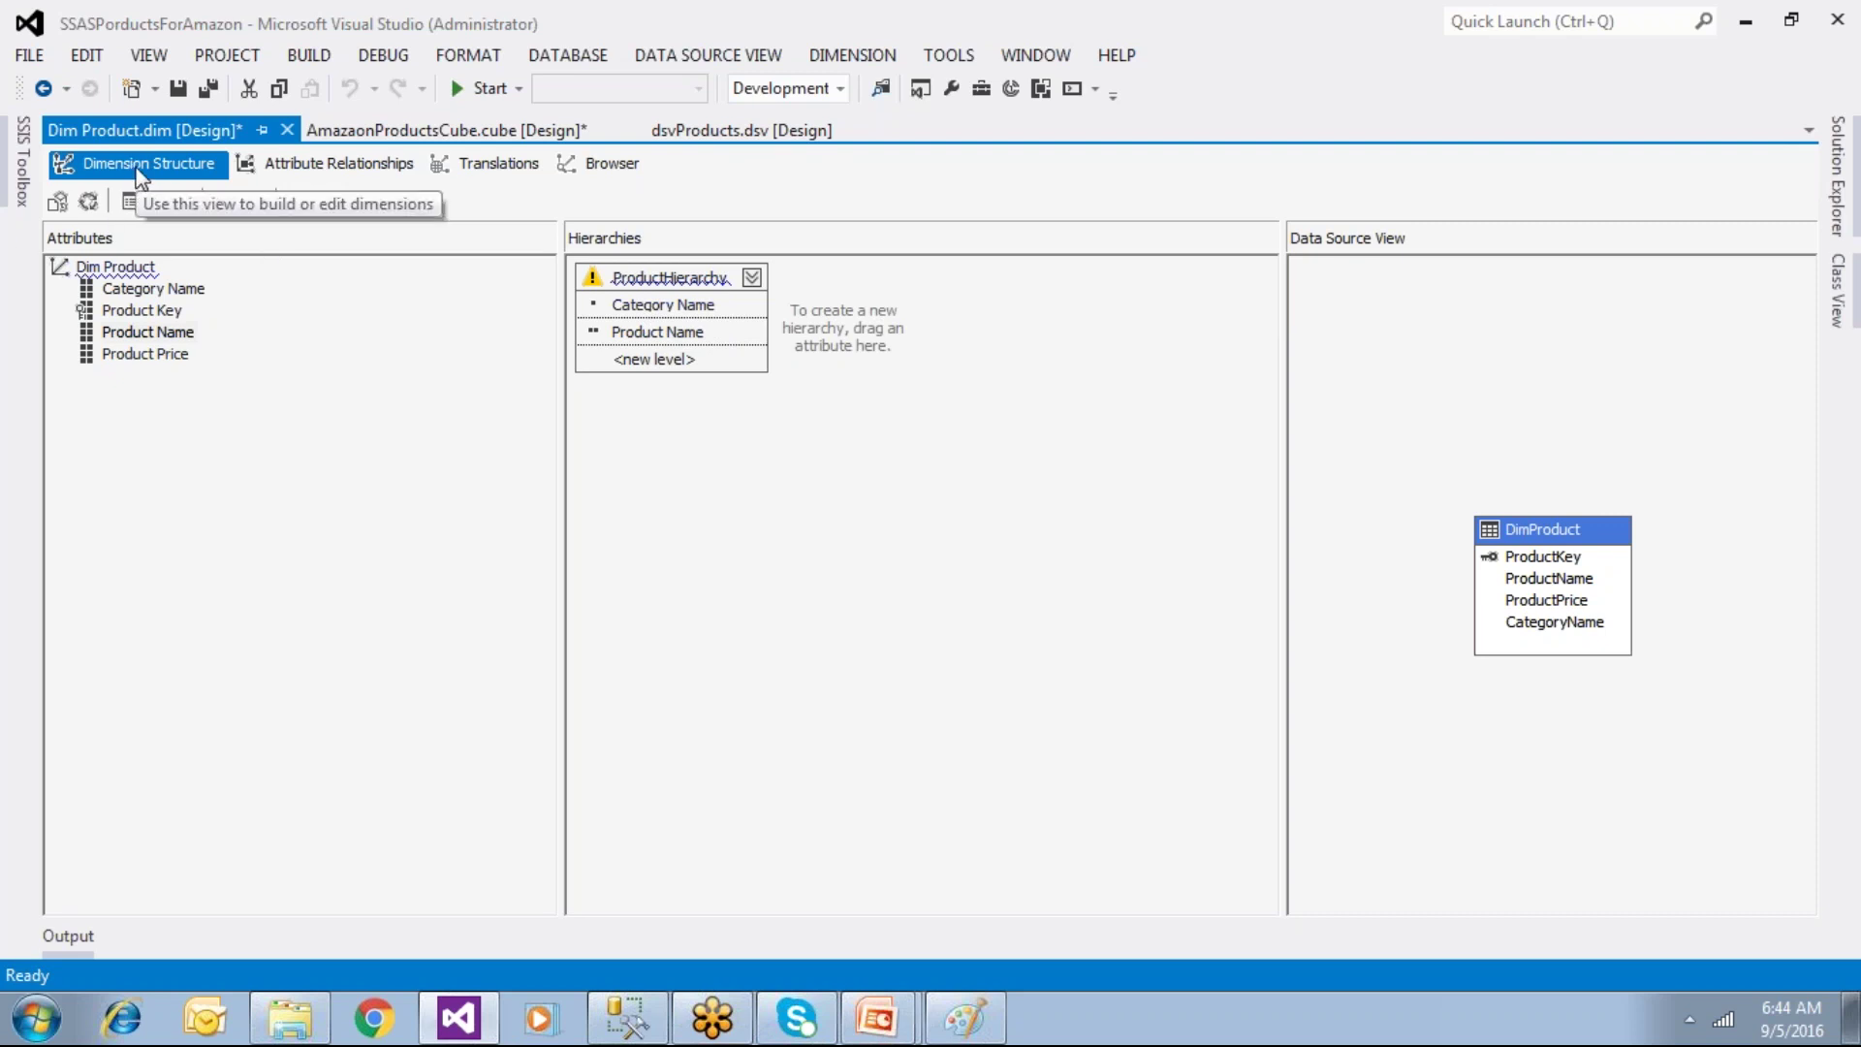
click(244, 167)
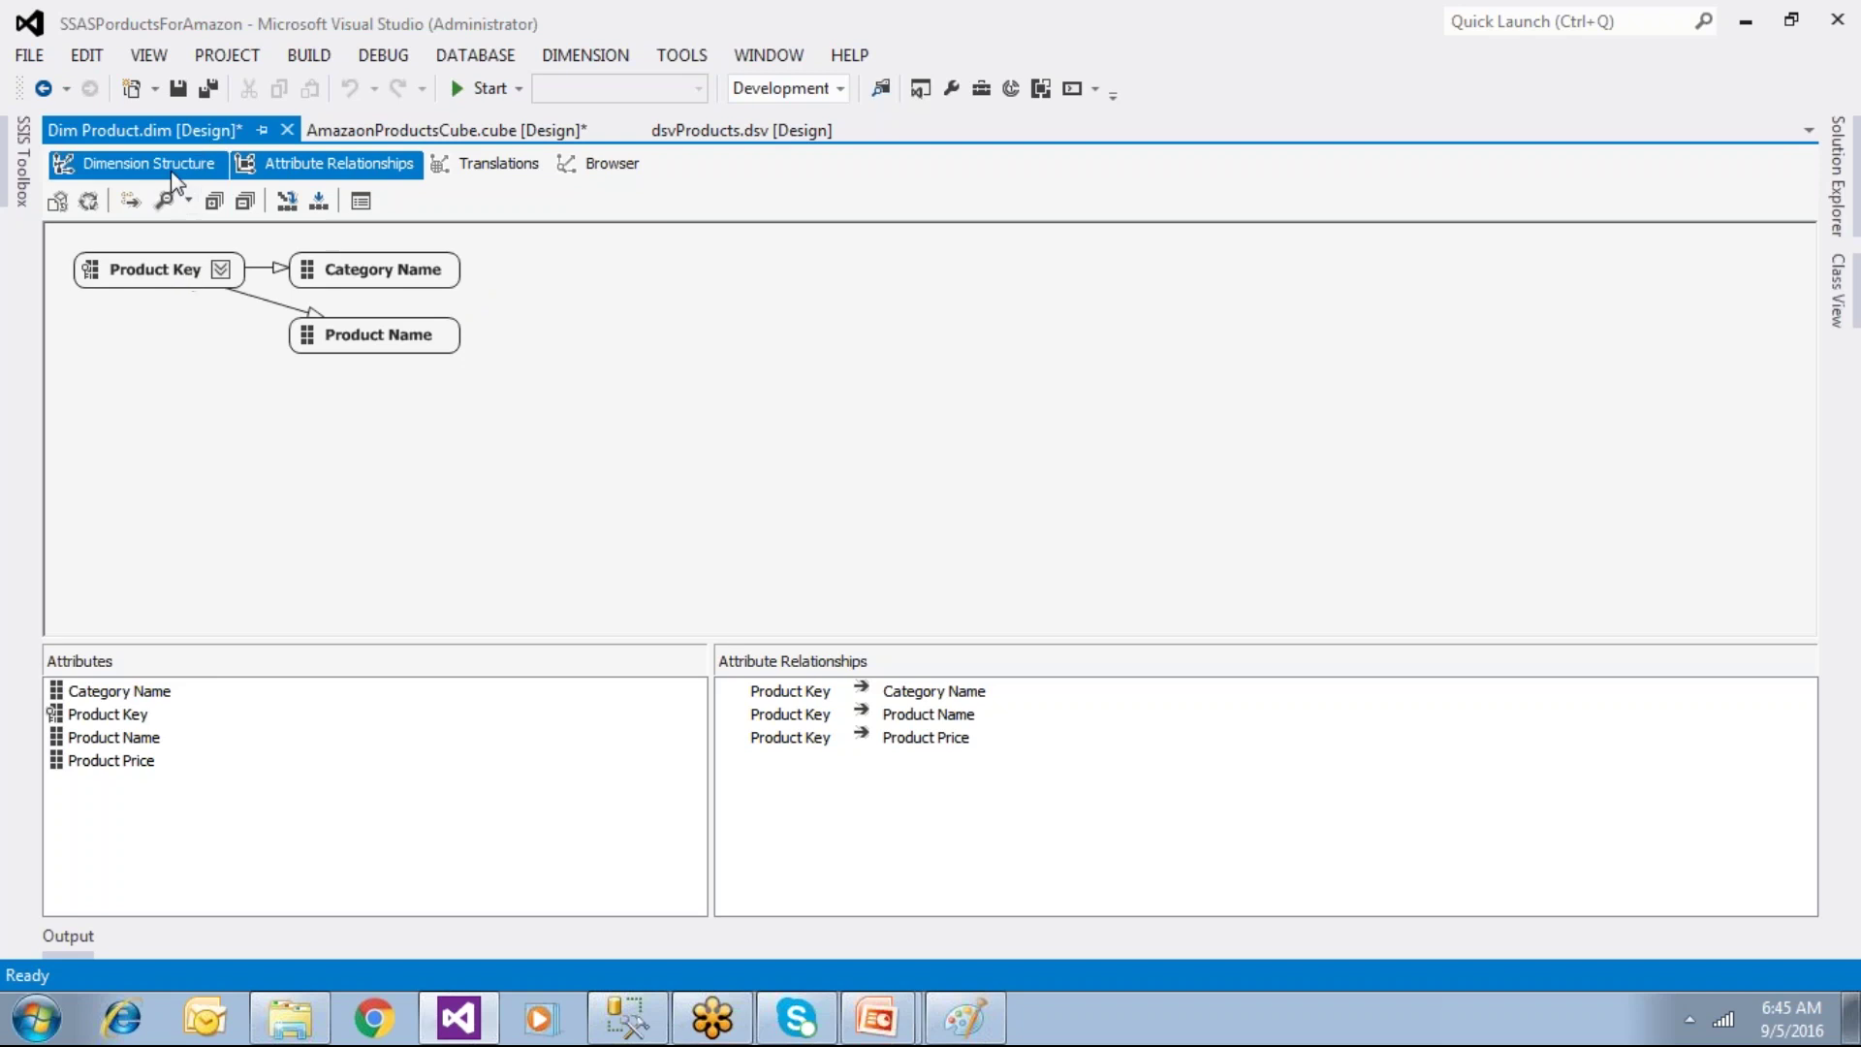
click(121, 163)
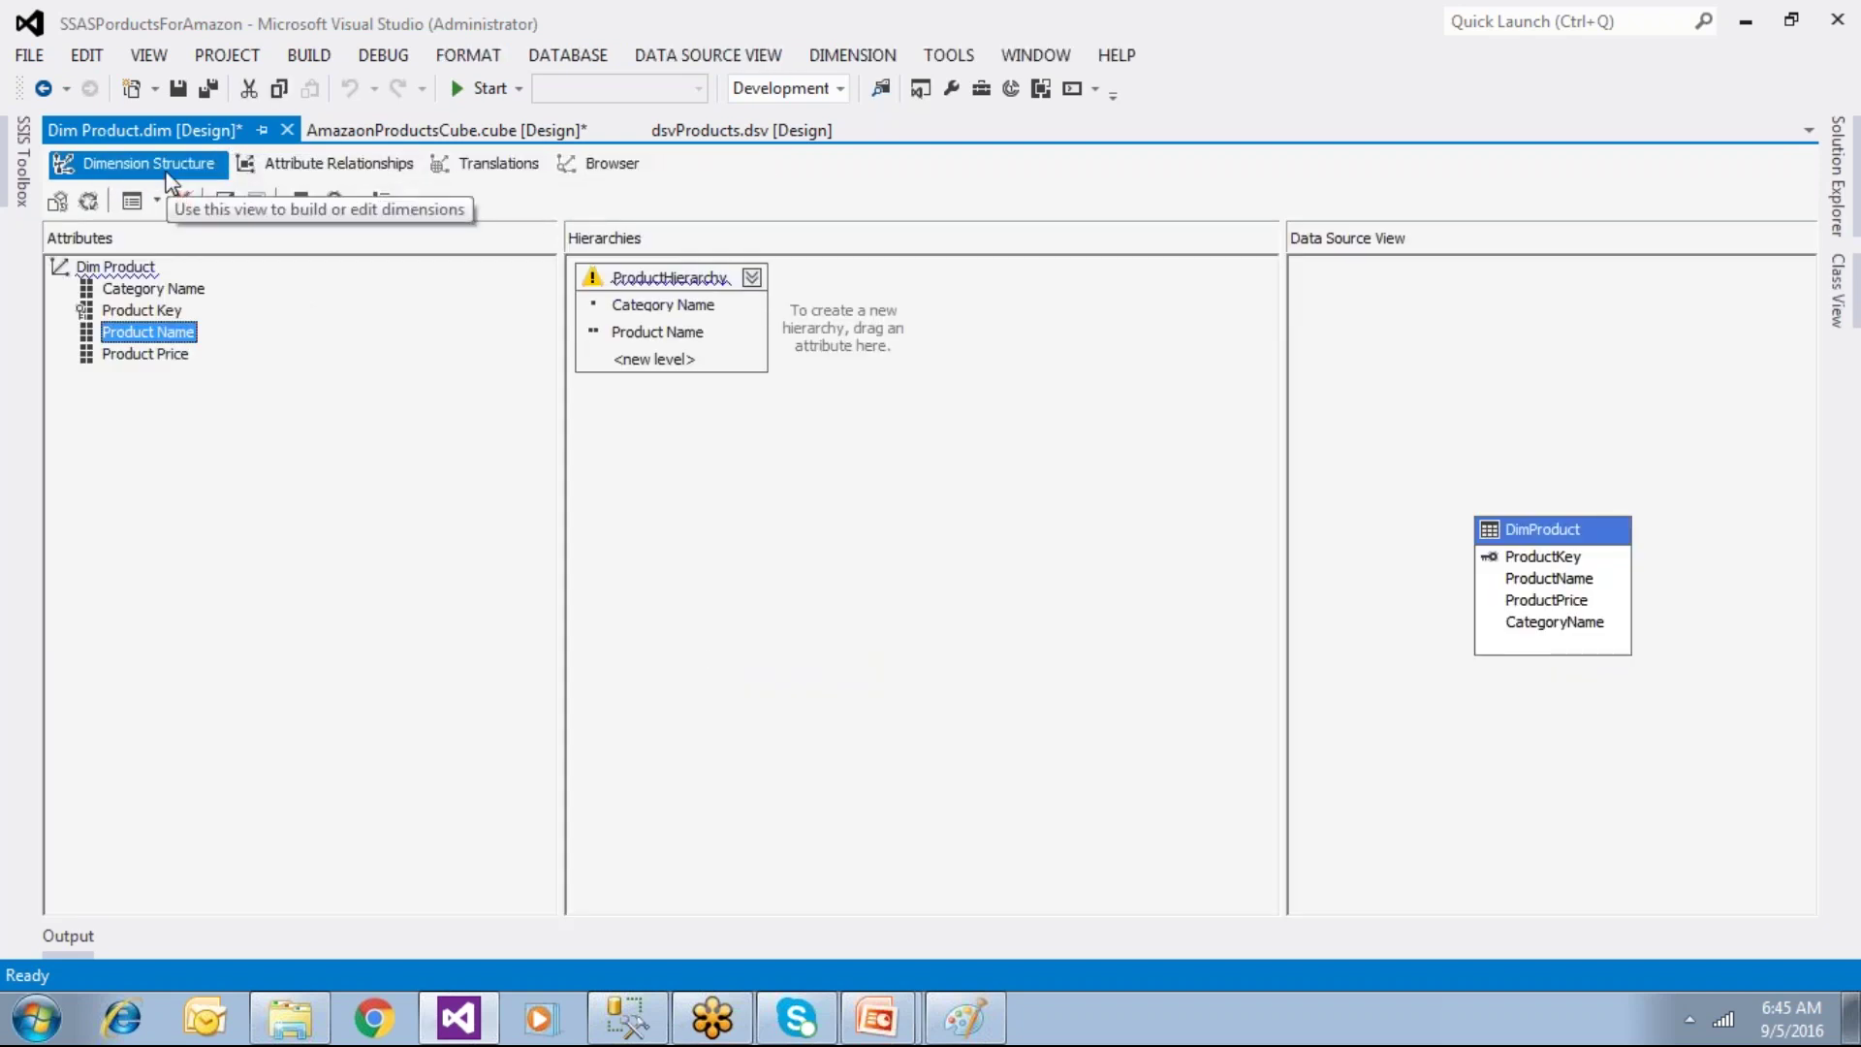
click(324, 163)
click(490, 166)
click(614, 167)
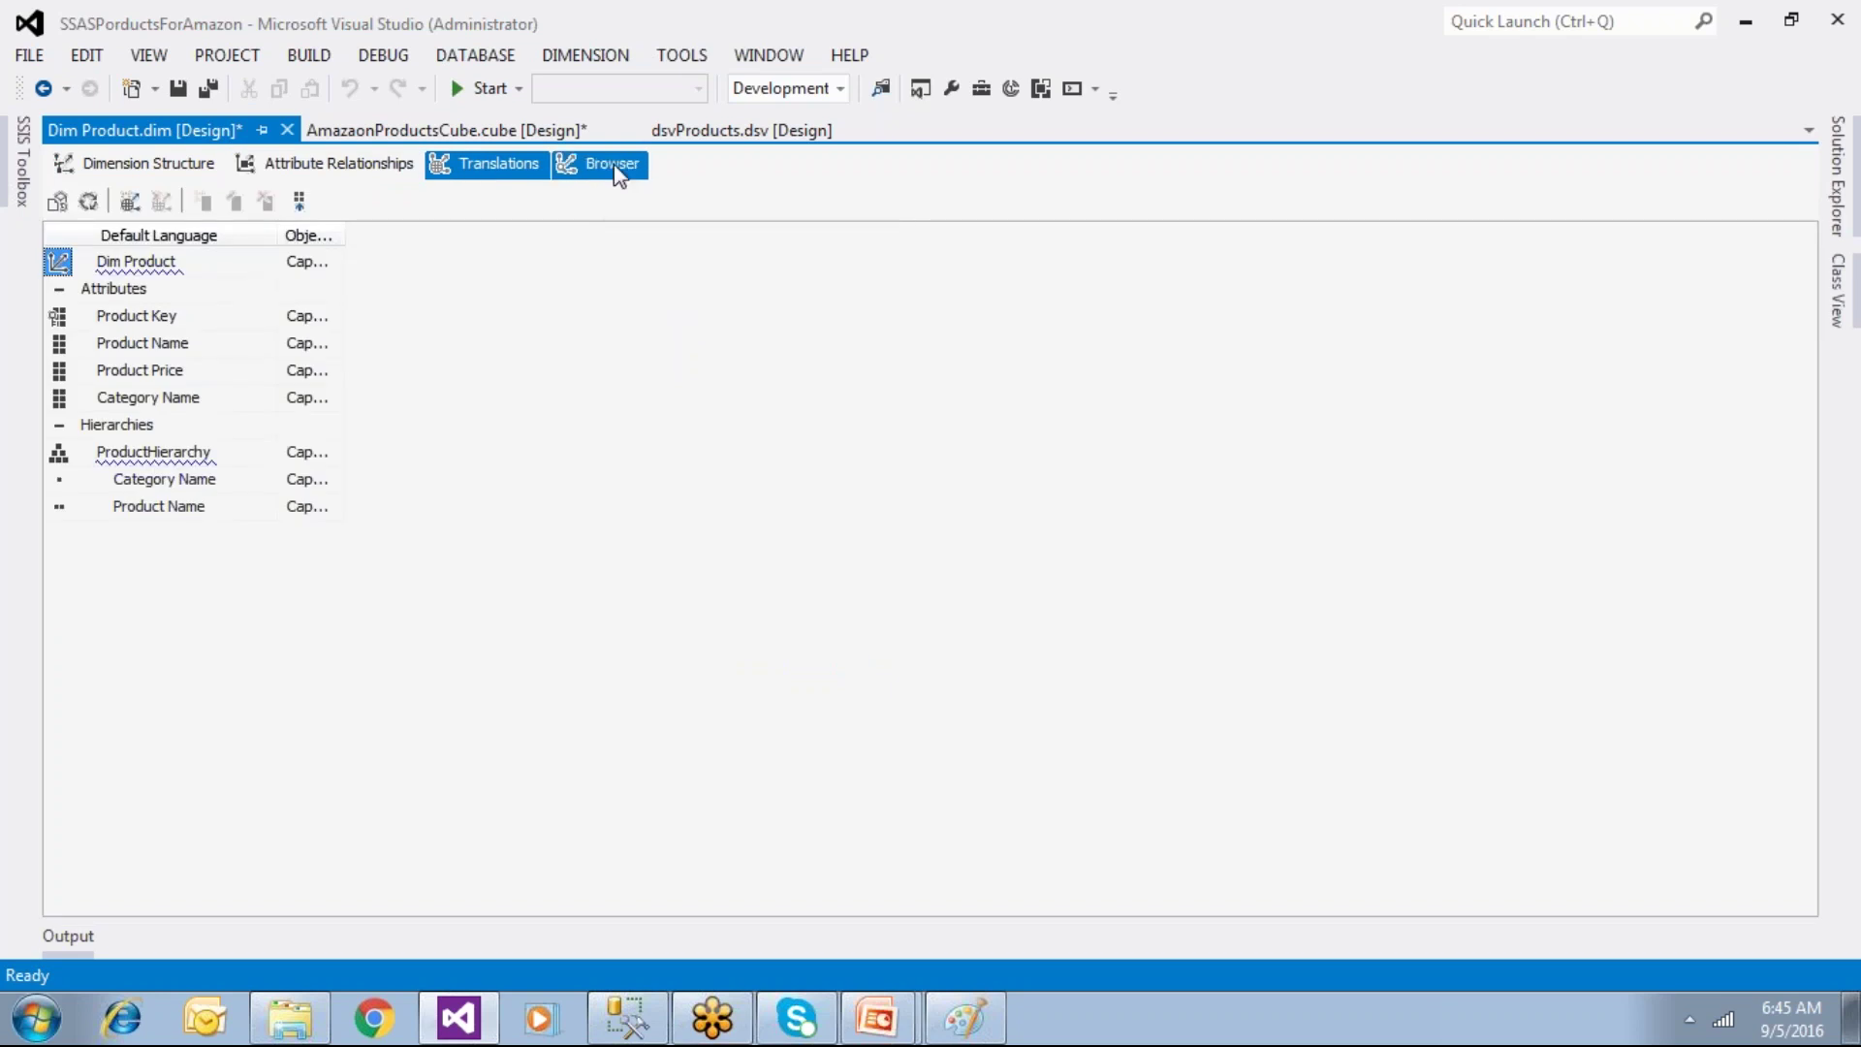
click(175, 167)
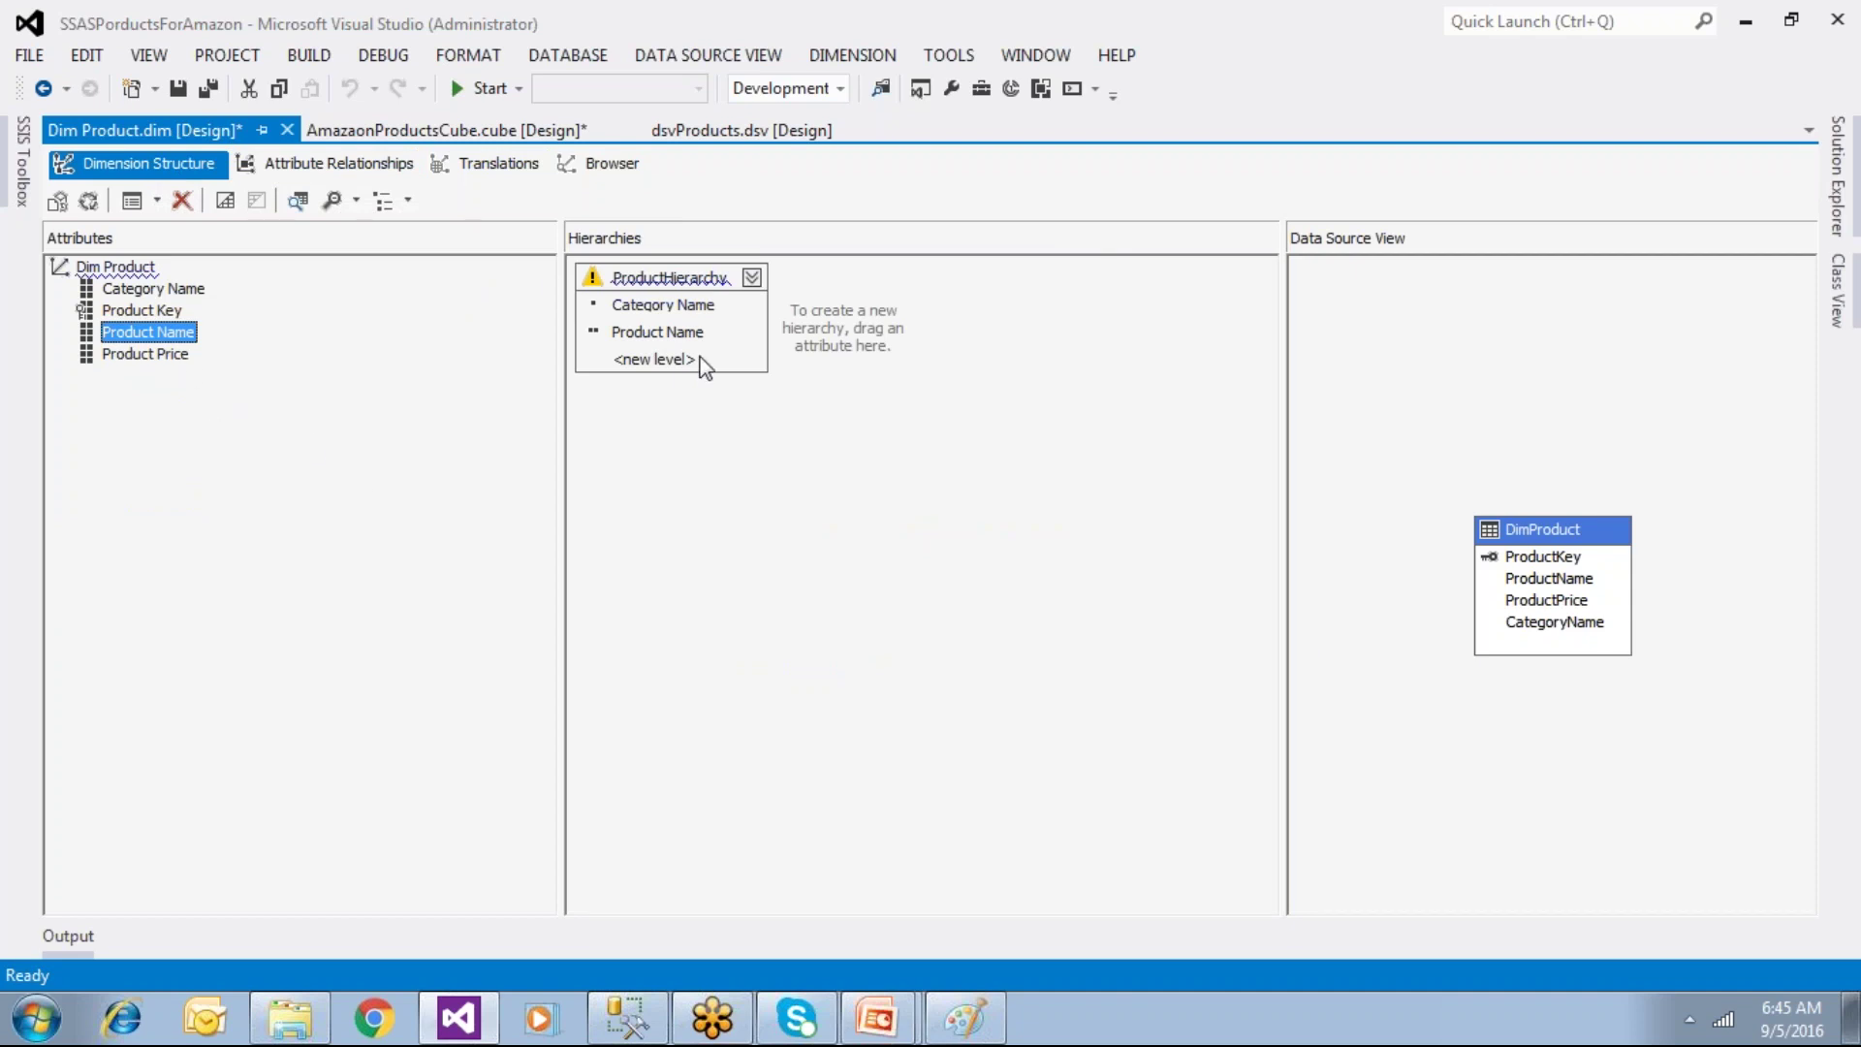
Step: Save the Dim Product dimension together with the AmazaonProductsCube cube and close the dimension's design
click(180, 91)
click(1150, 572)
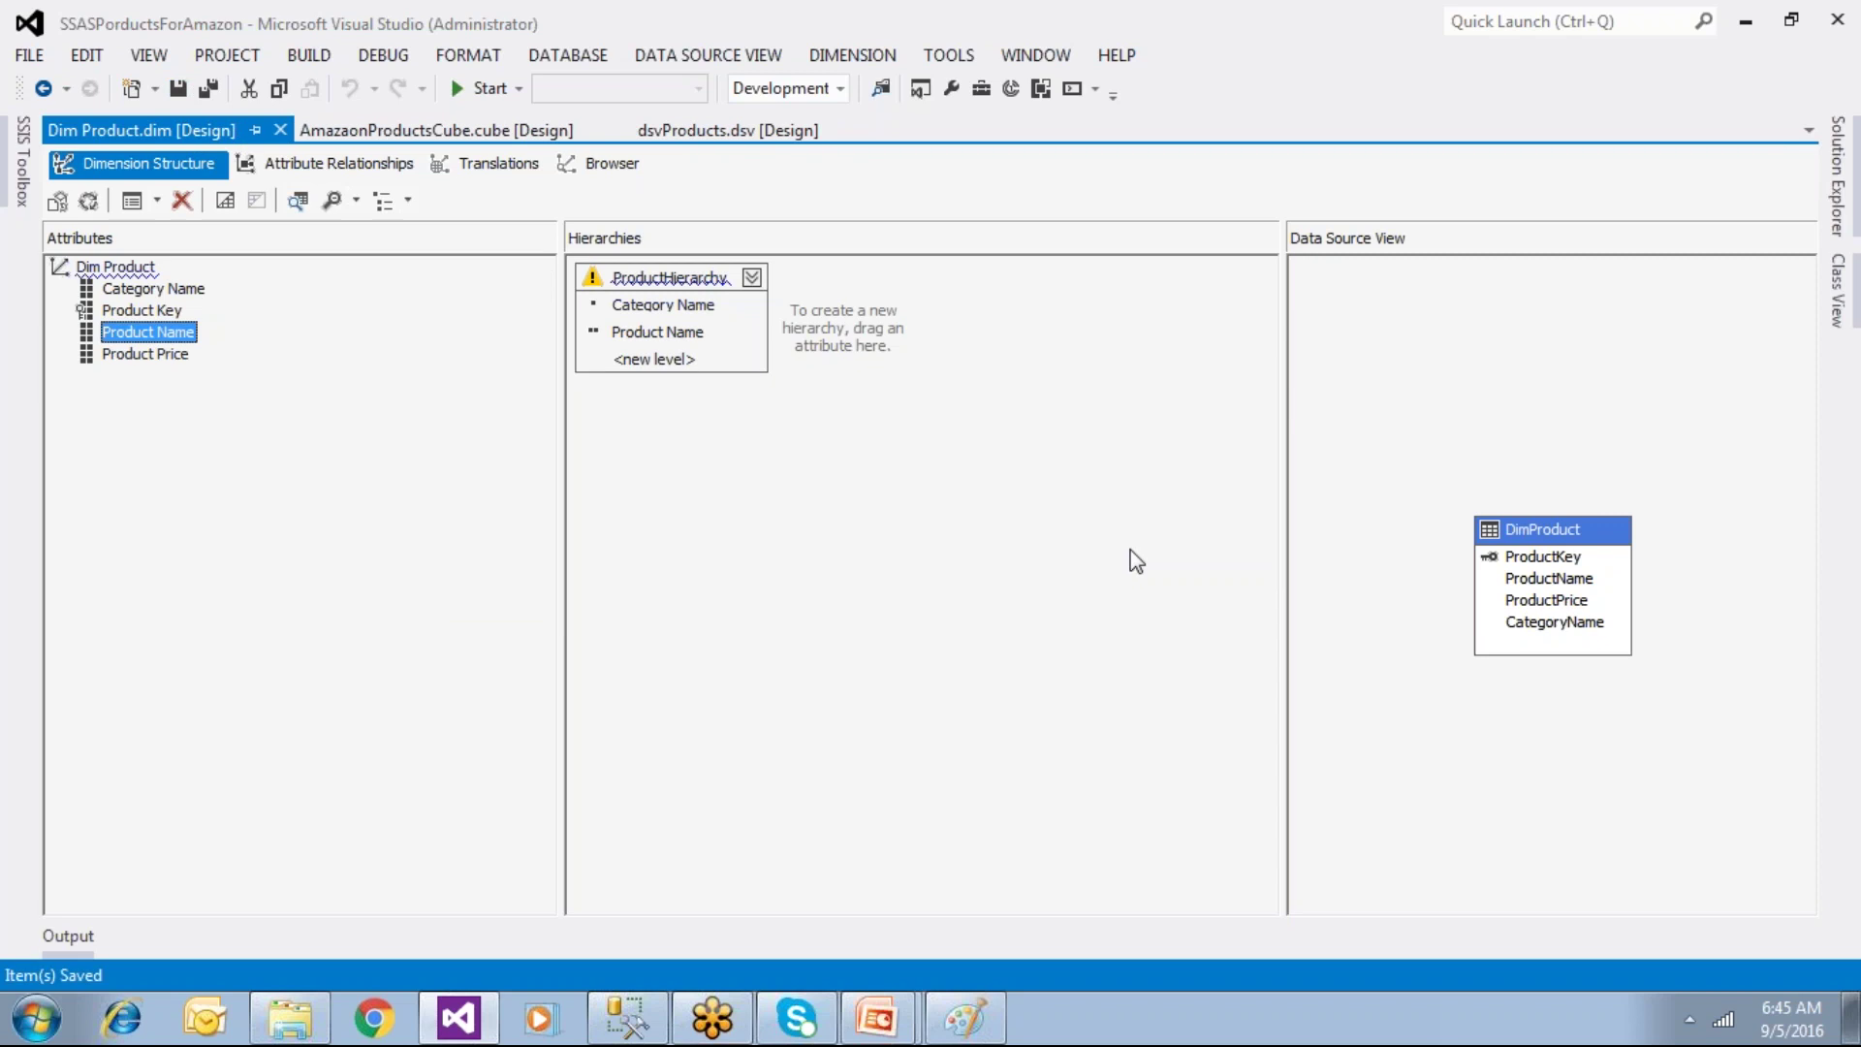
click(280, 130)
Step: Open the Dim Location dimension for editing
click(1830, 254)
click(1626, 524)
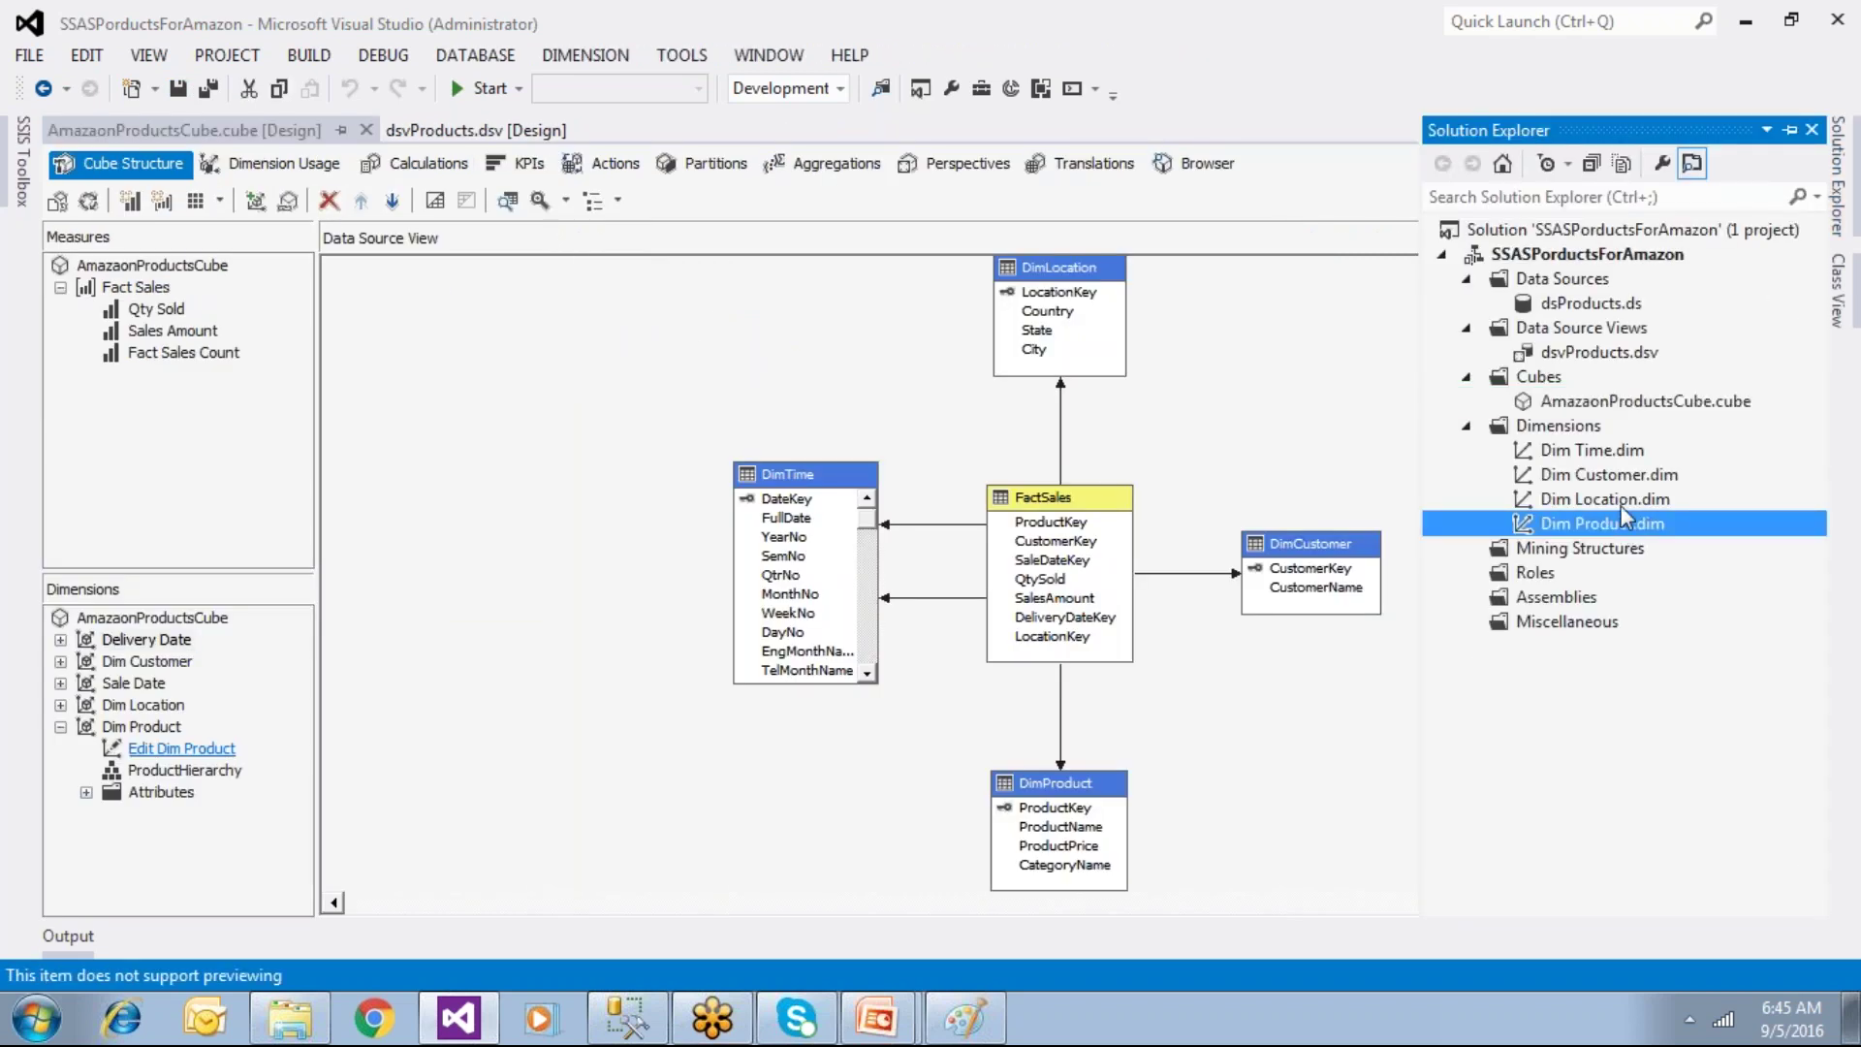
double_click(1621, 502)
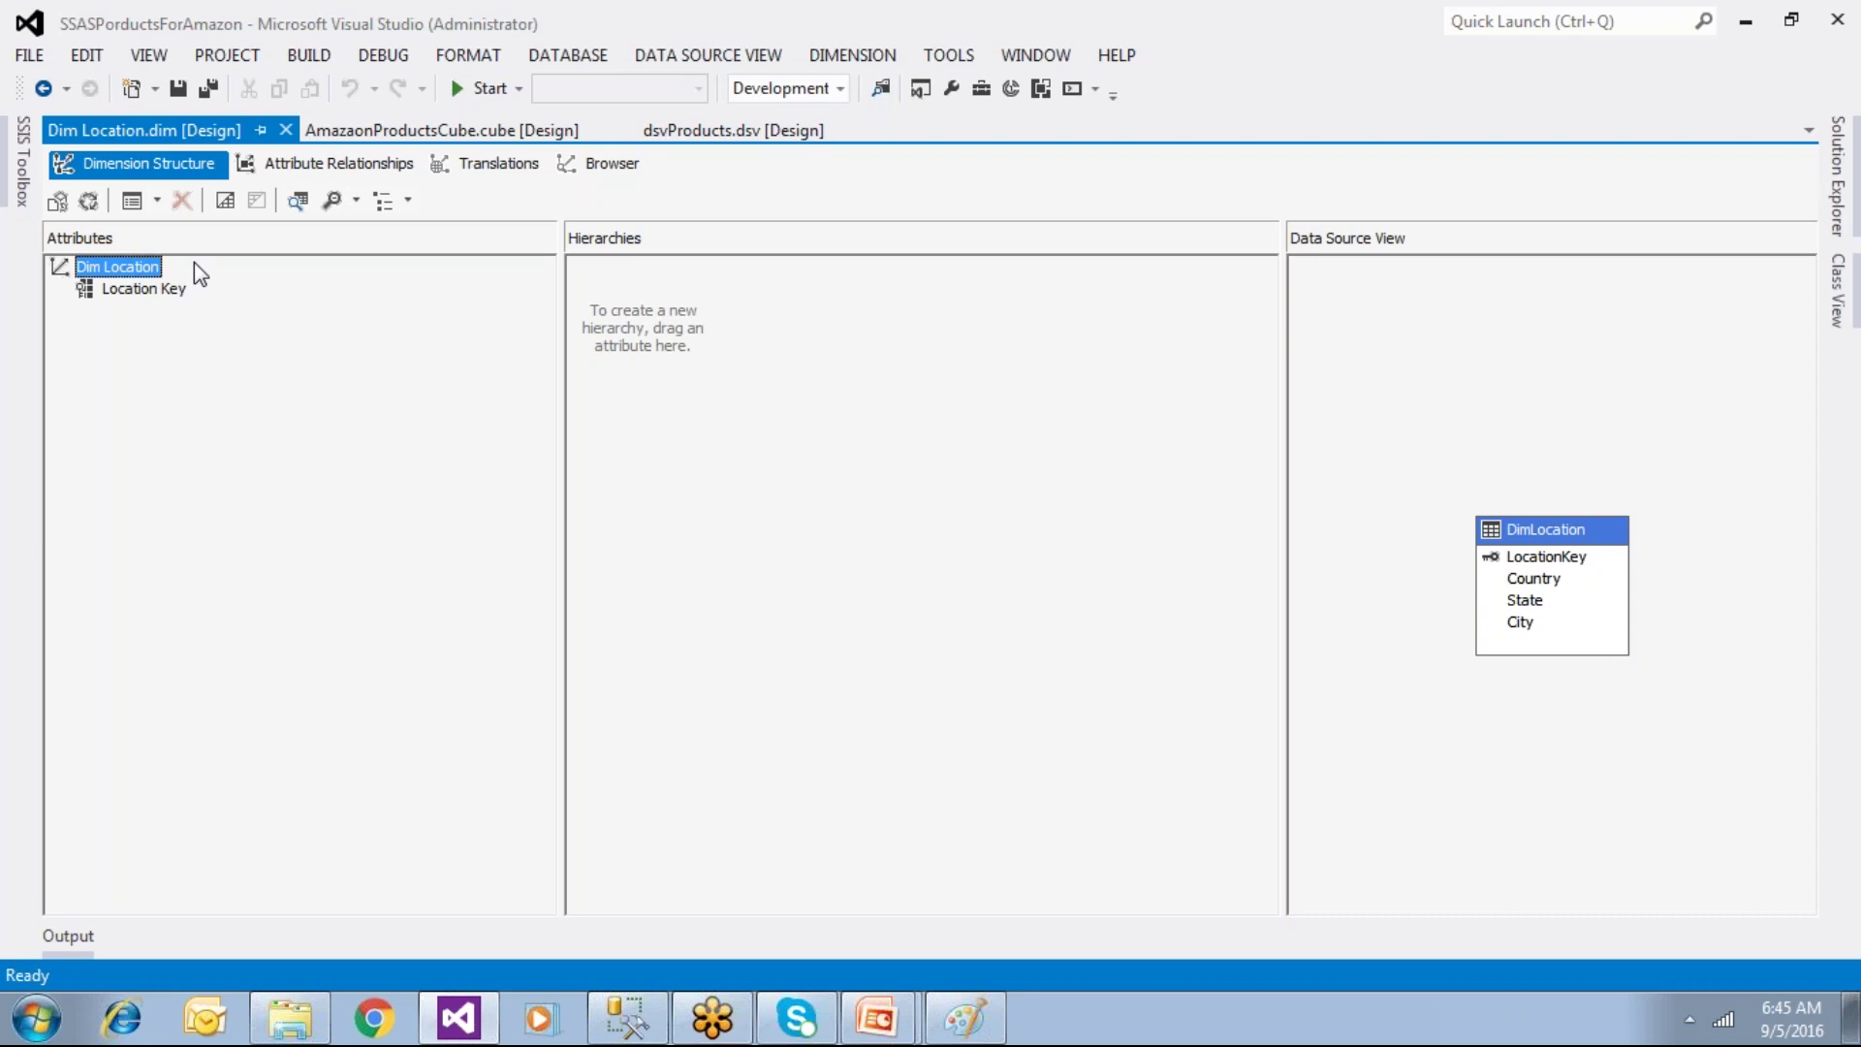
click(1837, 174)
click(1589, 403)
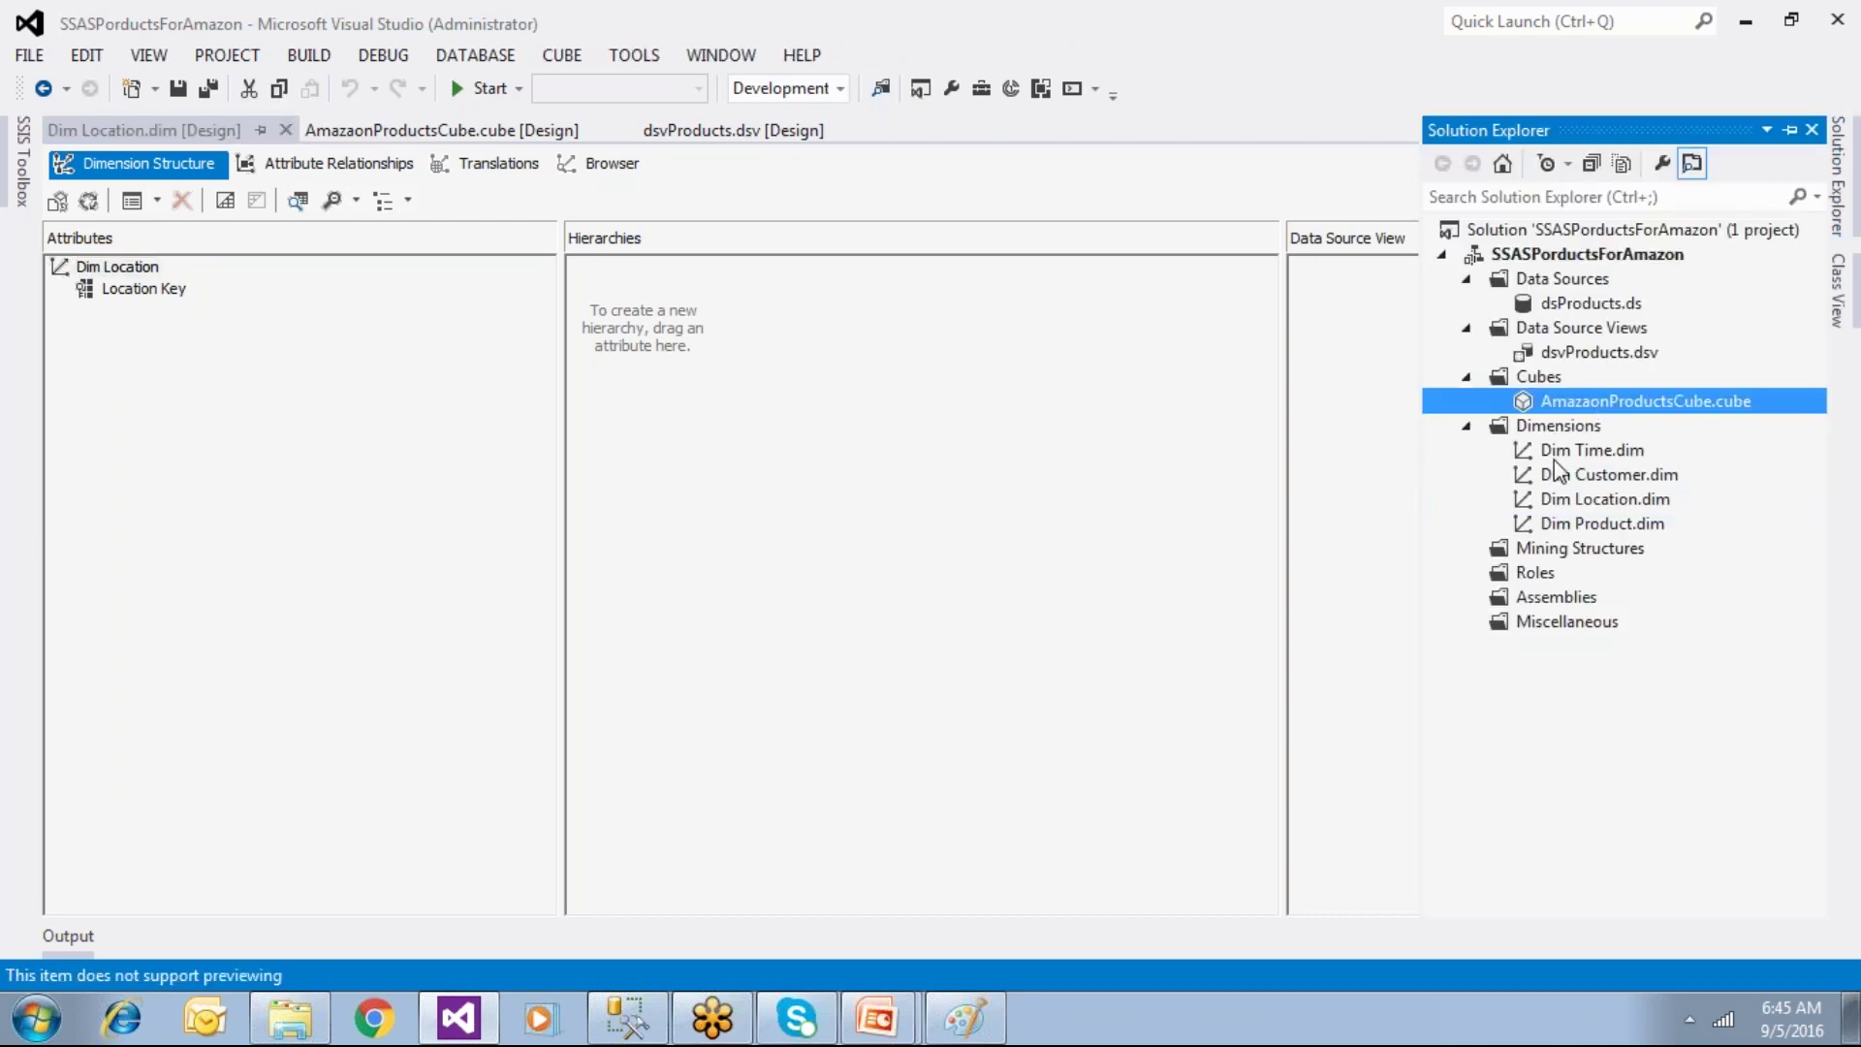
click(350, 588)
Step: Add Country, City and State from the DimLocation table as Dim Location attributes and save them along with the cube
drag(1551, 578, 346, 543)
drag(1517, 621, 331, 529)
drag(1558, 601, 330, 533)
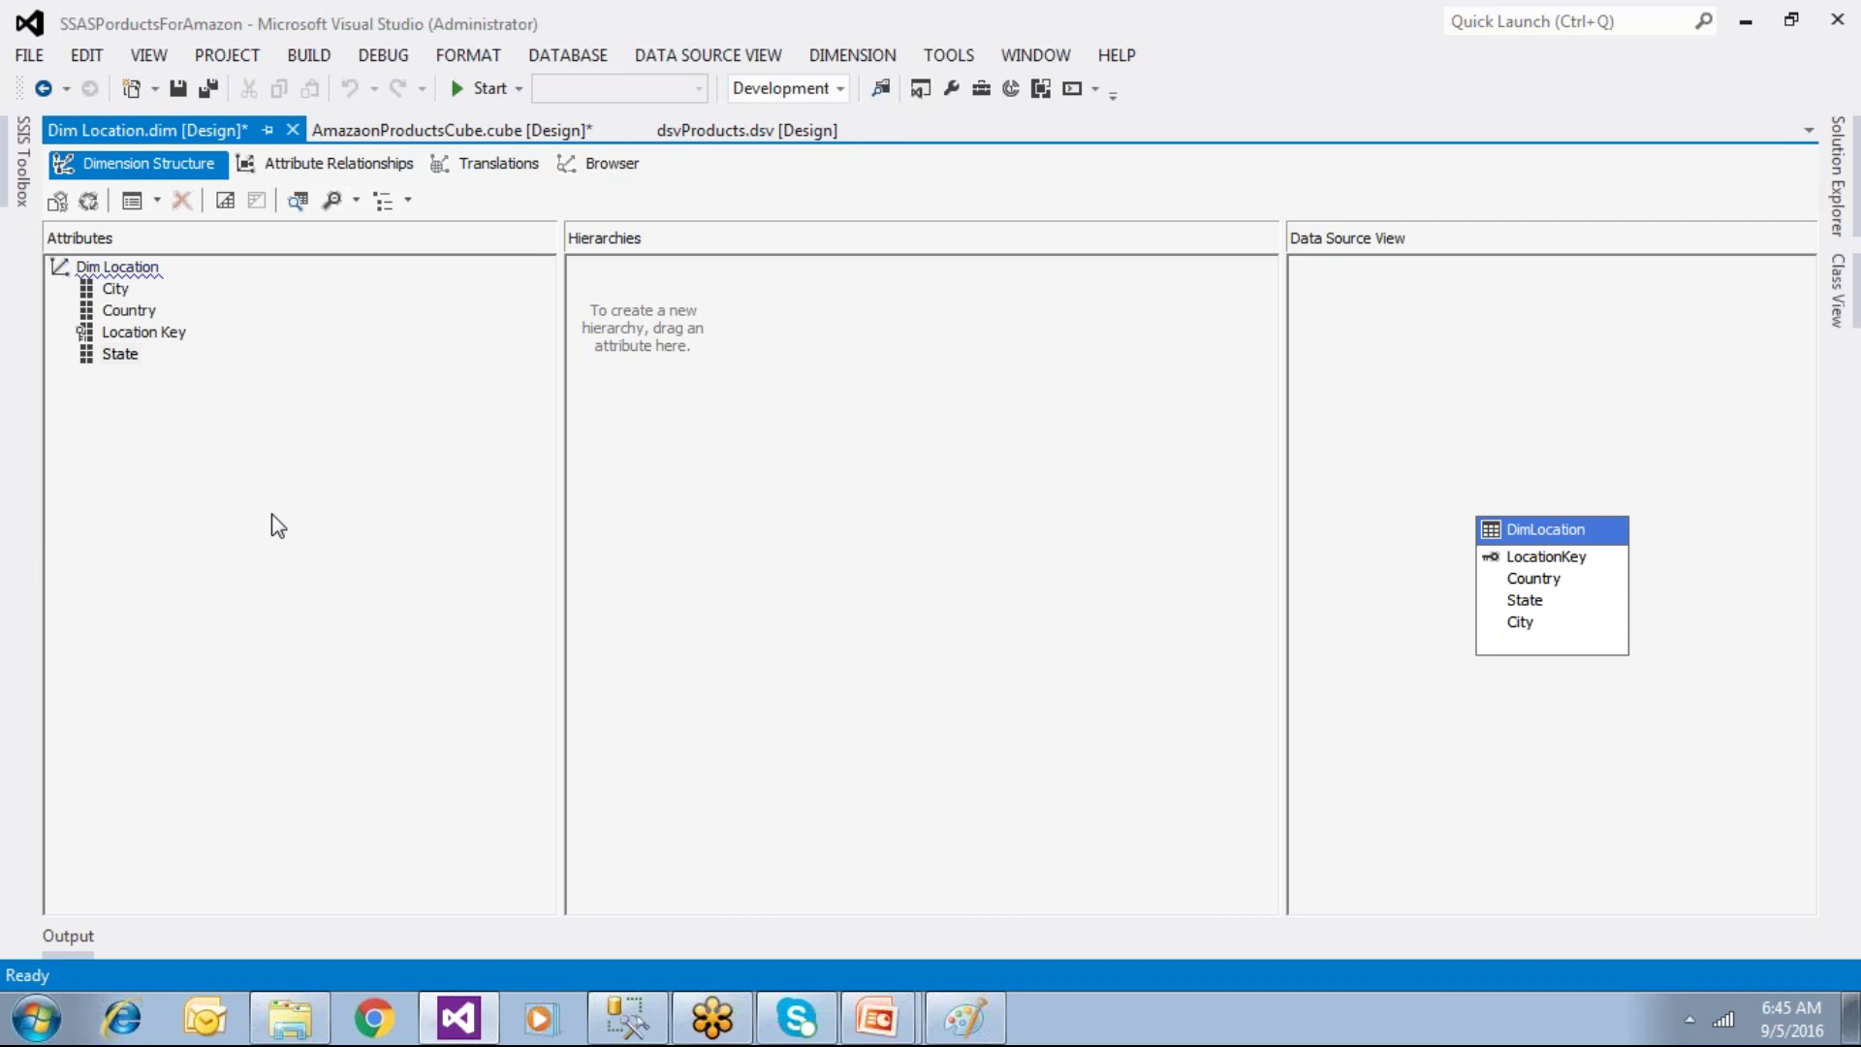
click(1517, 602)
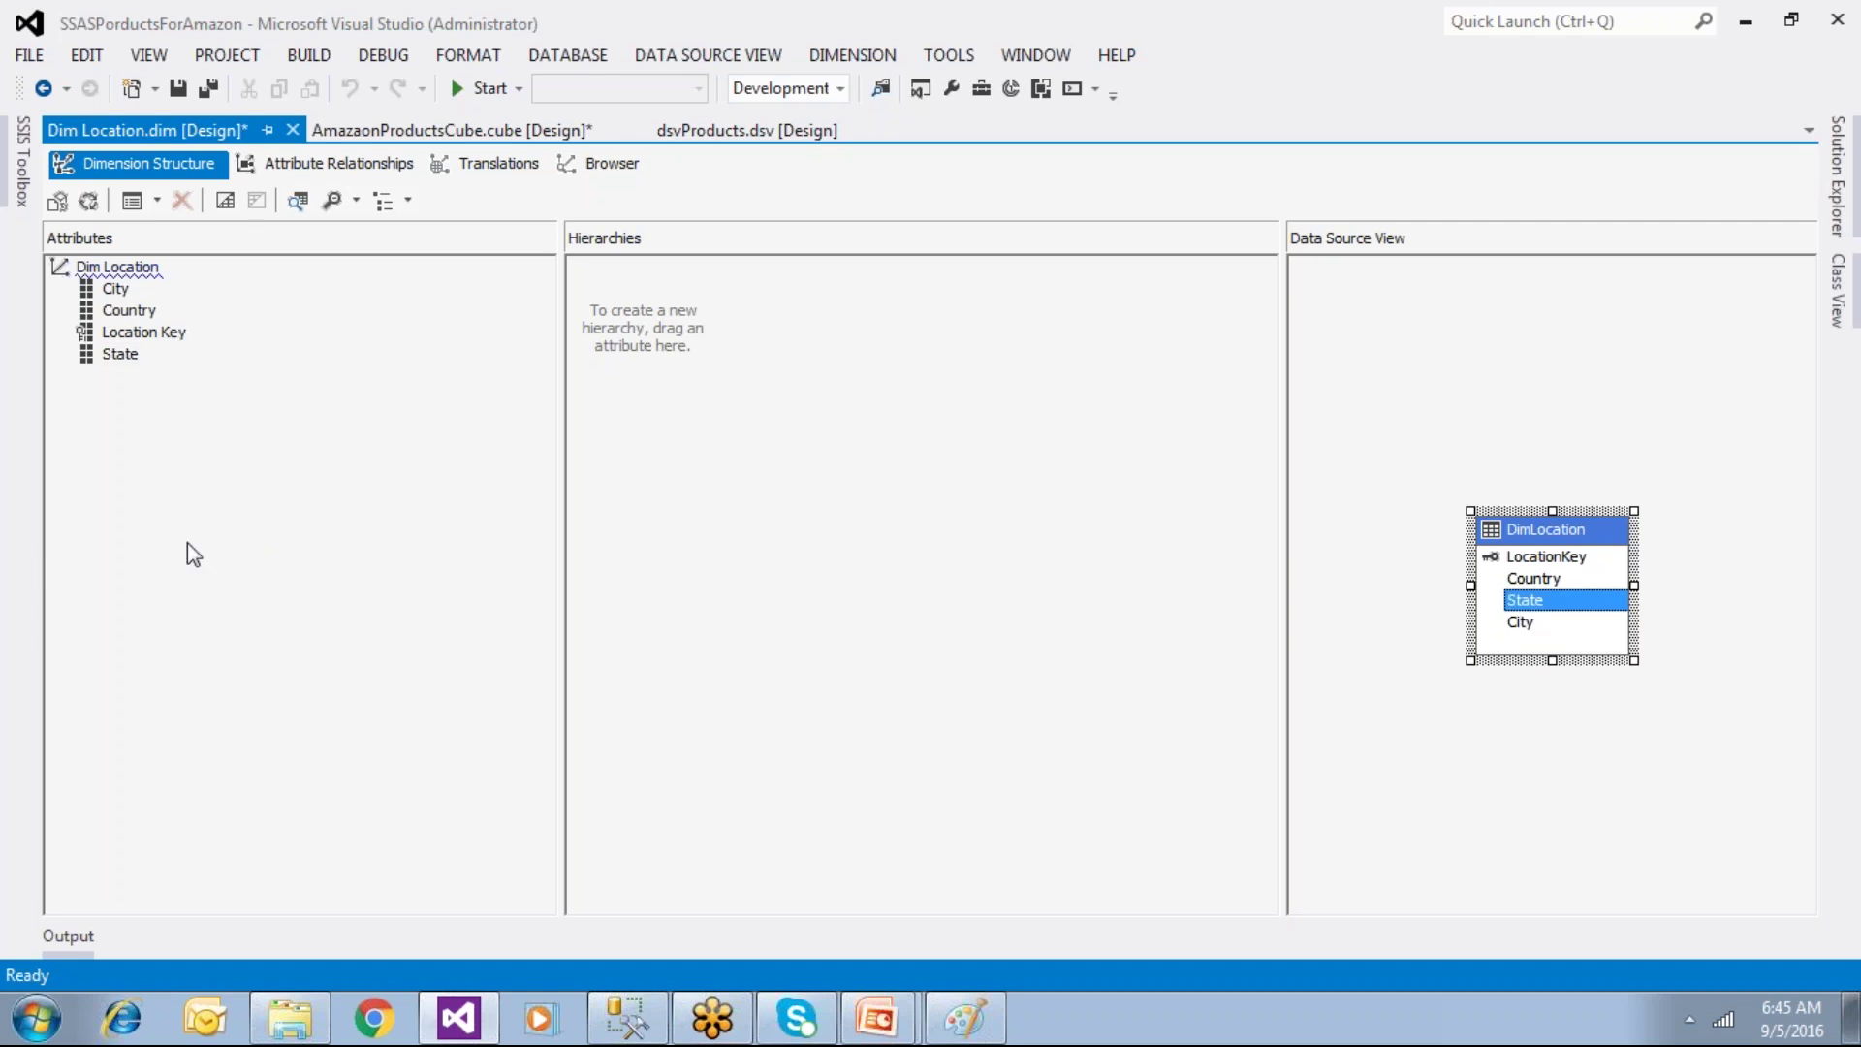
click(178, 89)
click(1198, 572)
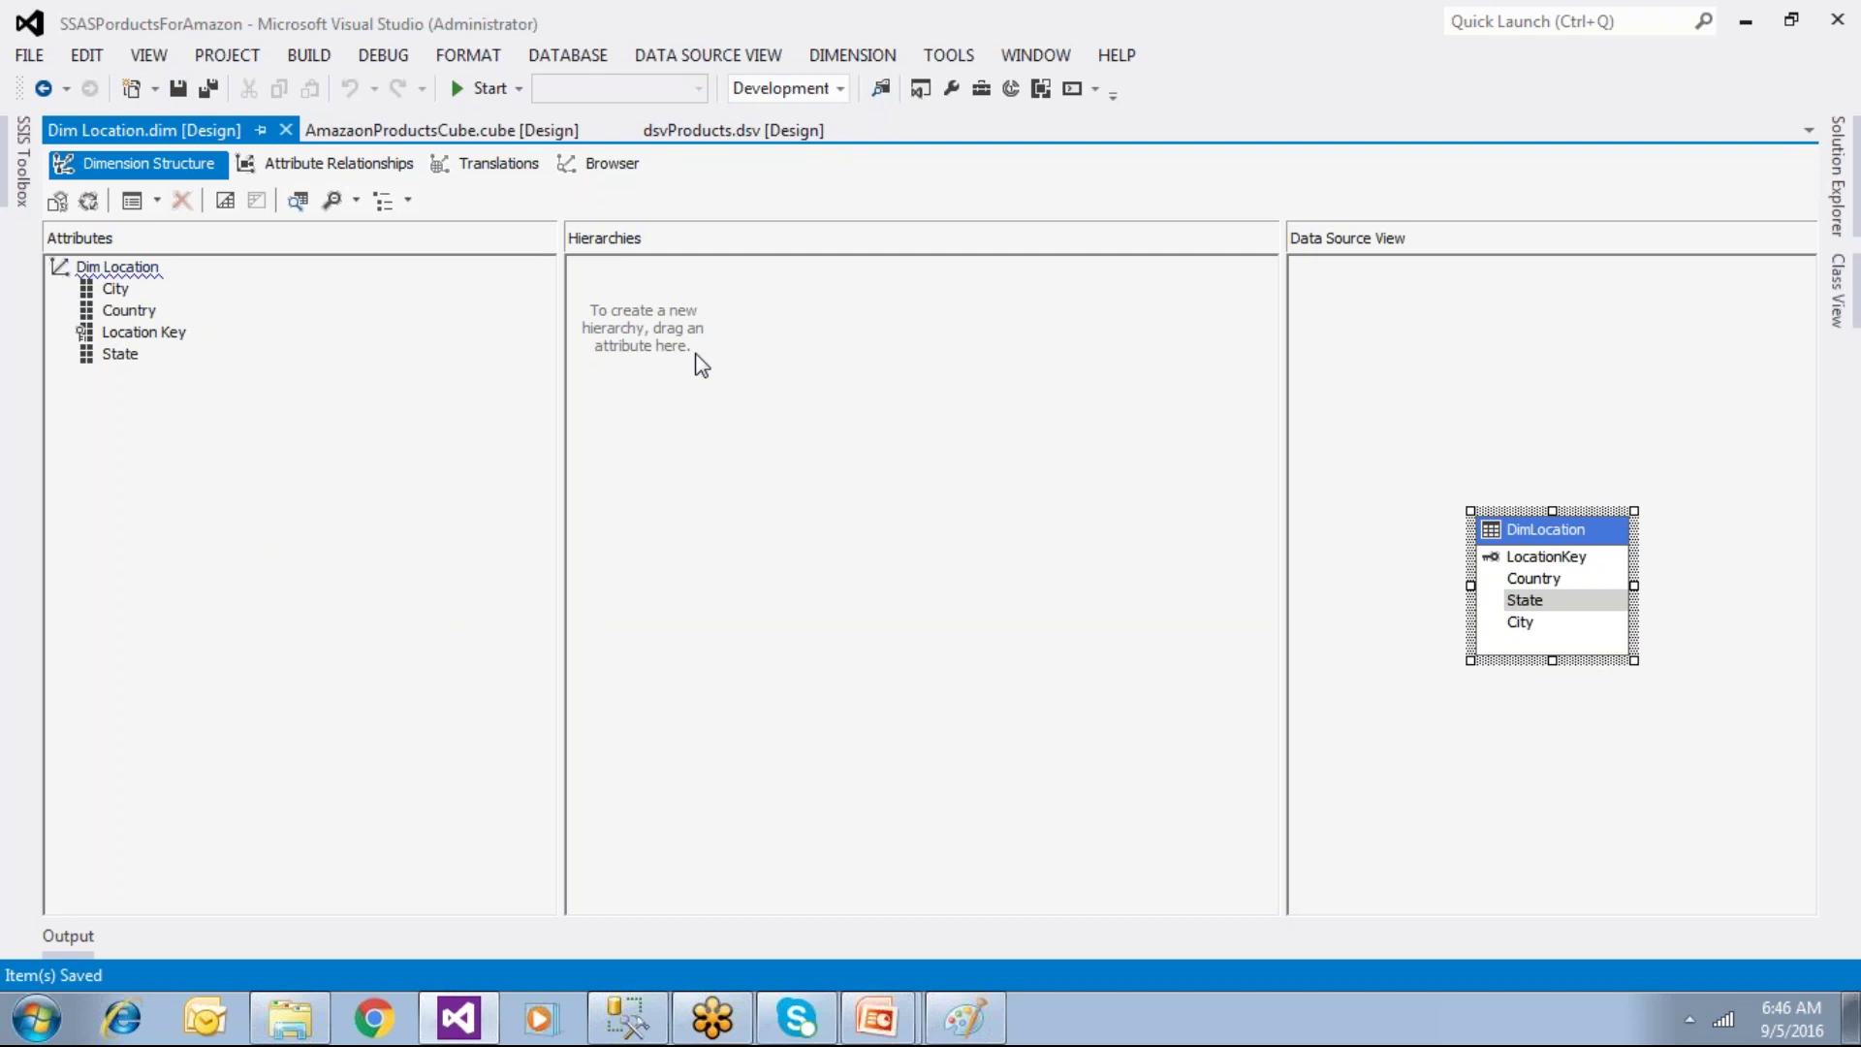
Step: Create a hierarchy in Dim Location with the levels Country, State and City, in that order
drag(129, 310, 742, 316)
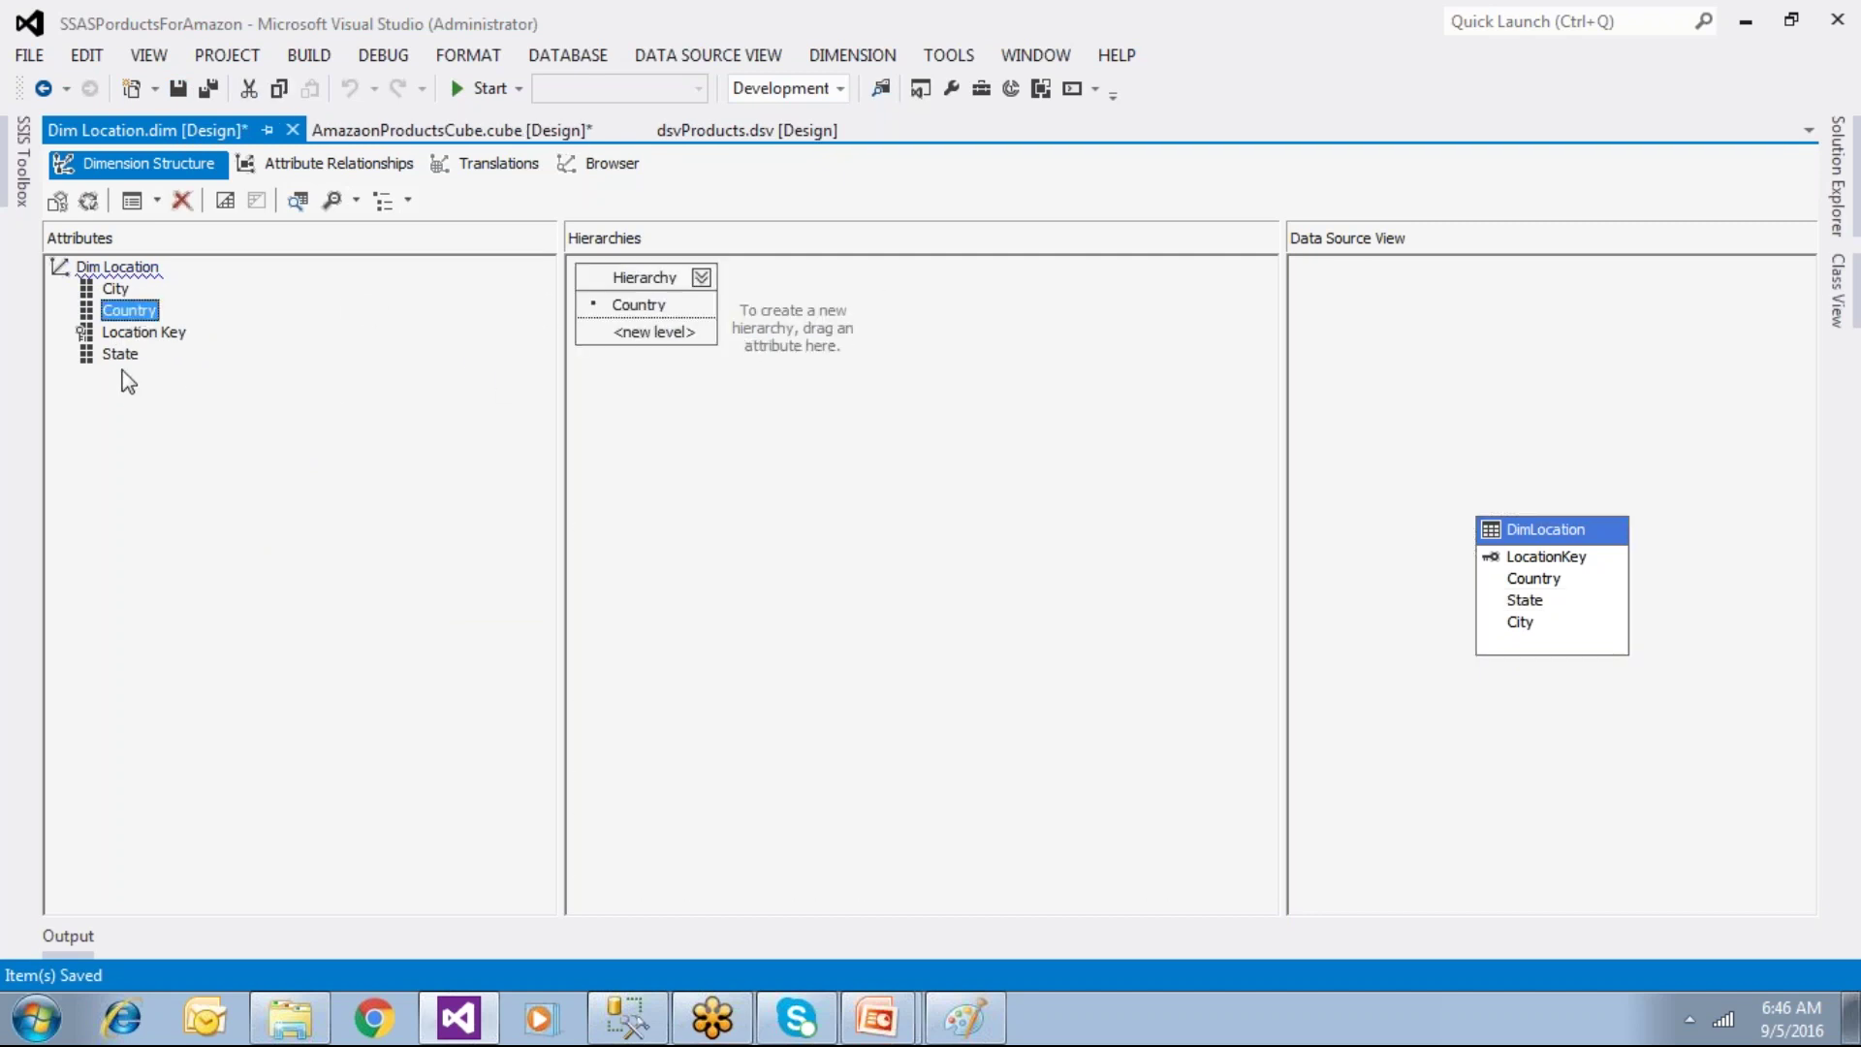
drag(121, 355, 634, 333)
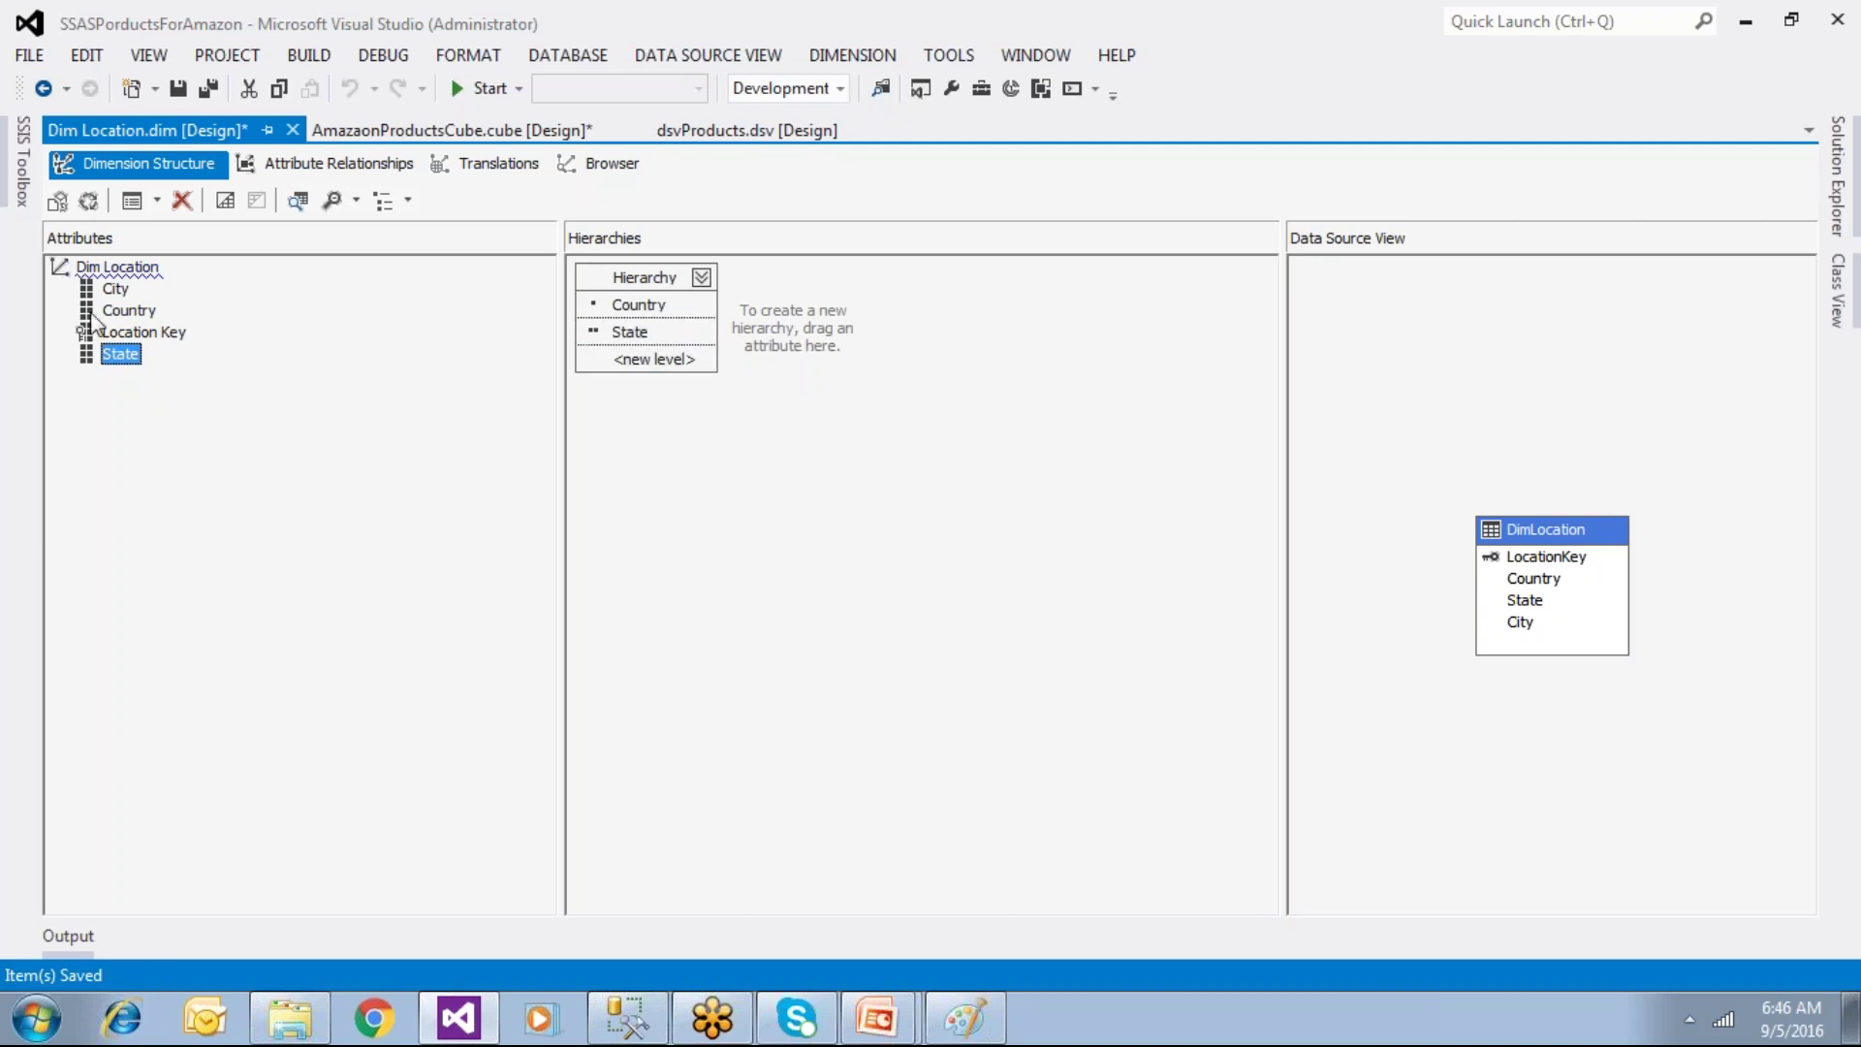
drag(116, 288, 622, 360)
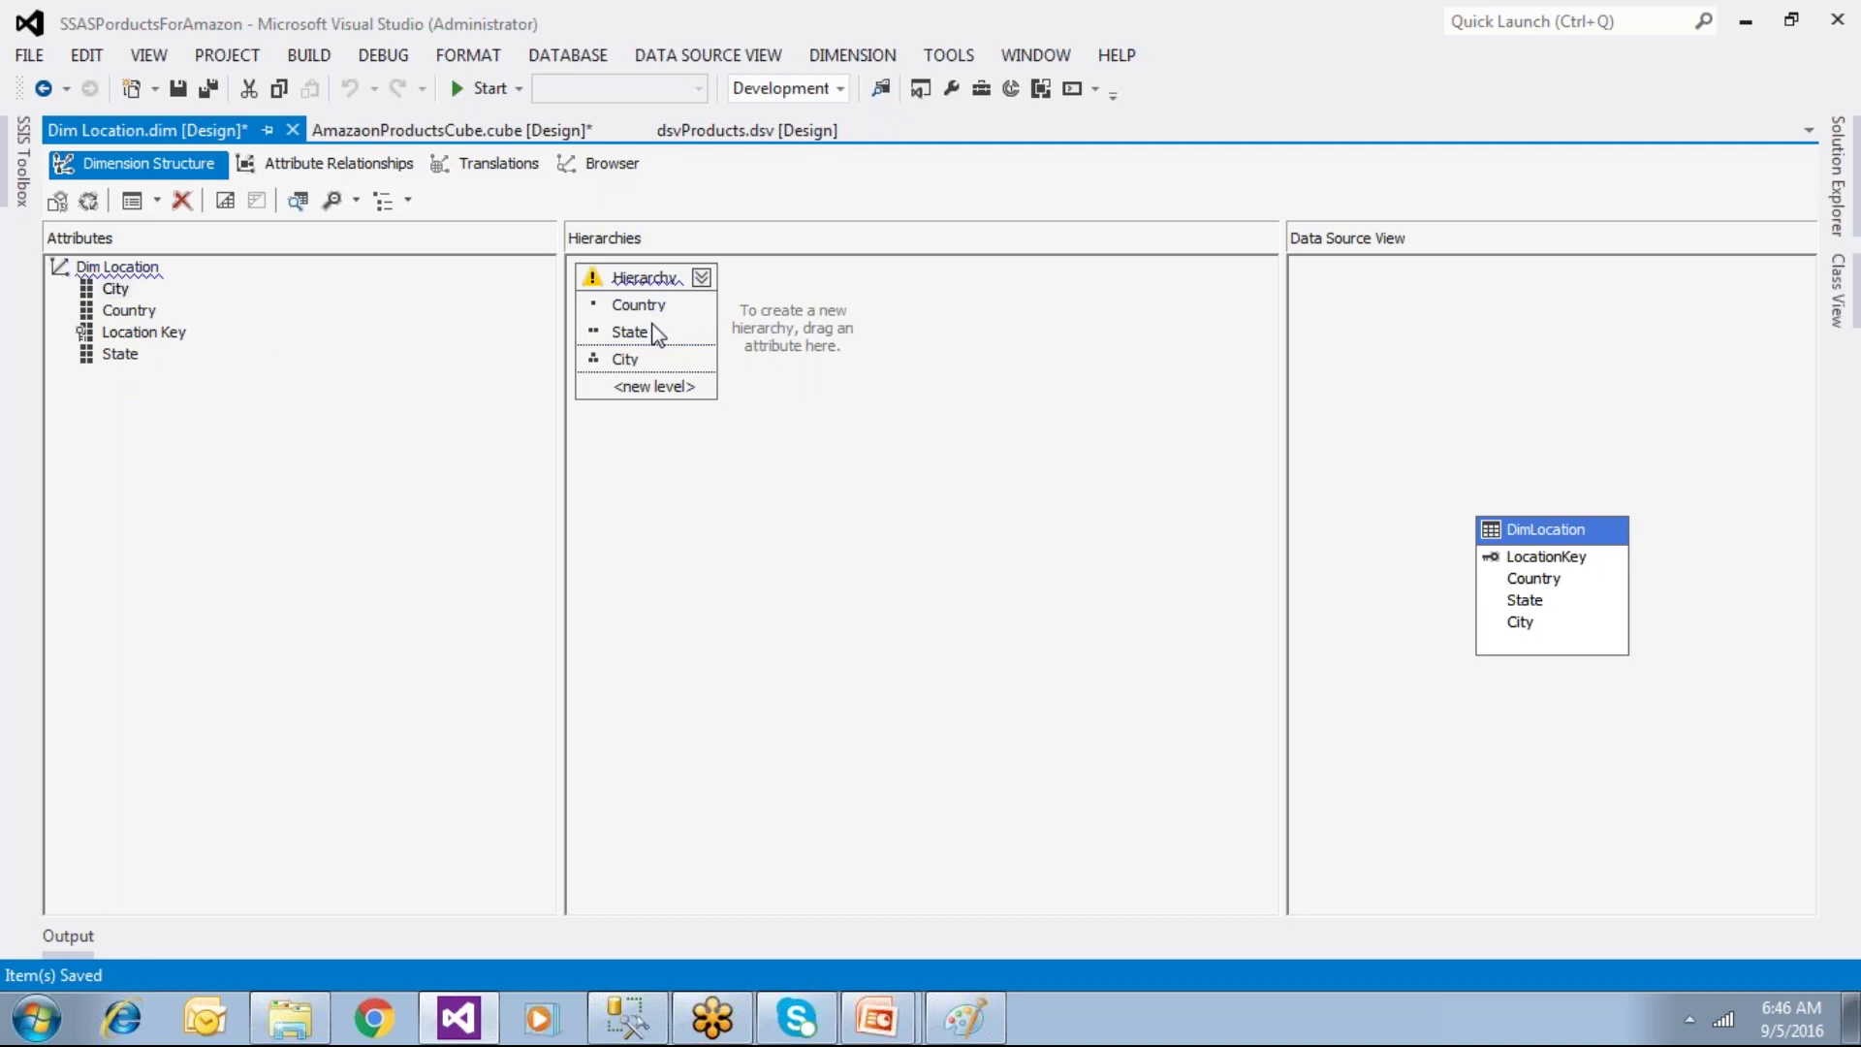
Step: Rename the Dim Location hierarchy as CityHierarchy
click(649, 342)
right_click(610, 281)
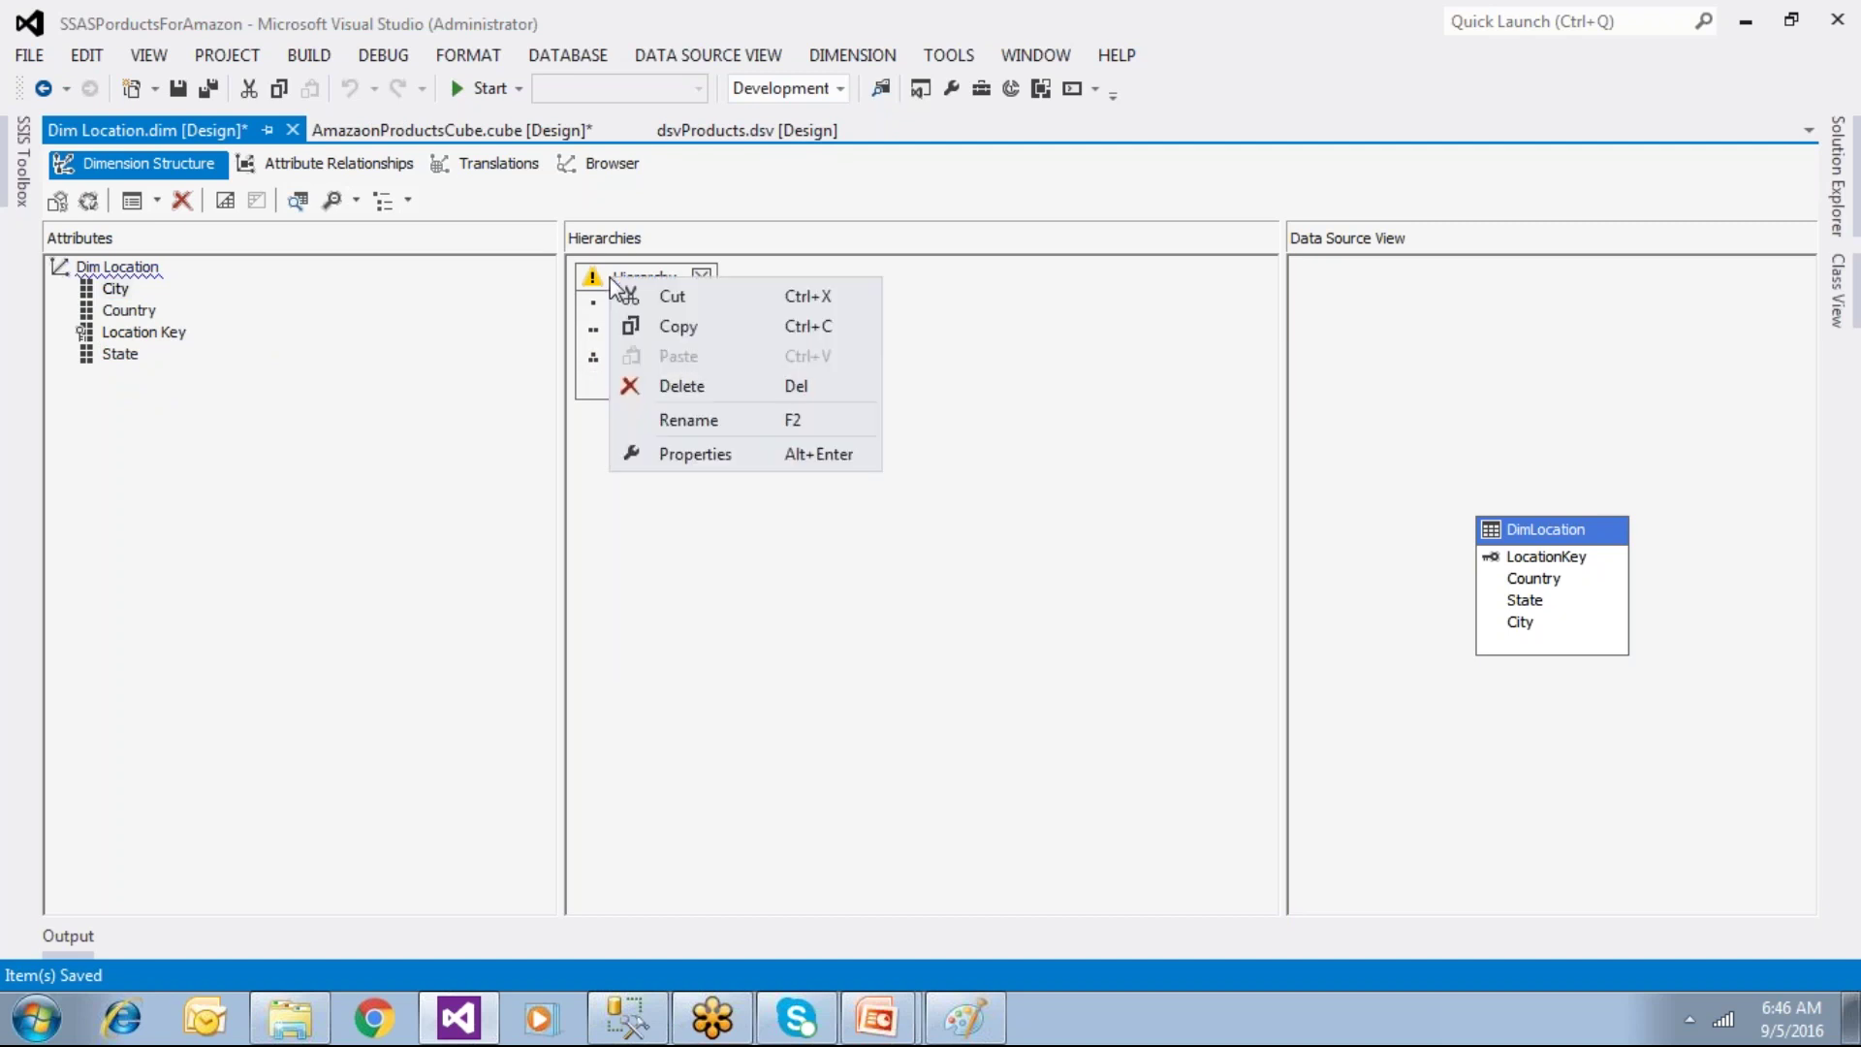
click(658, 411)
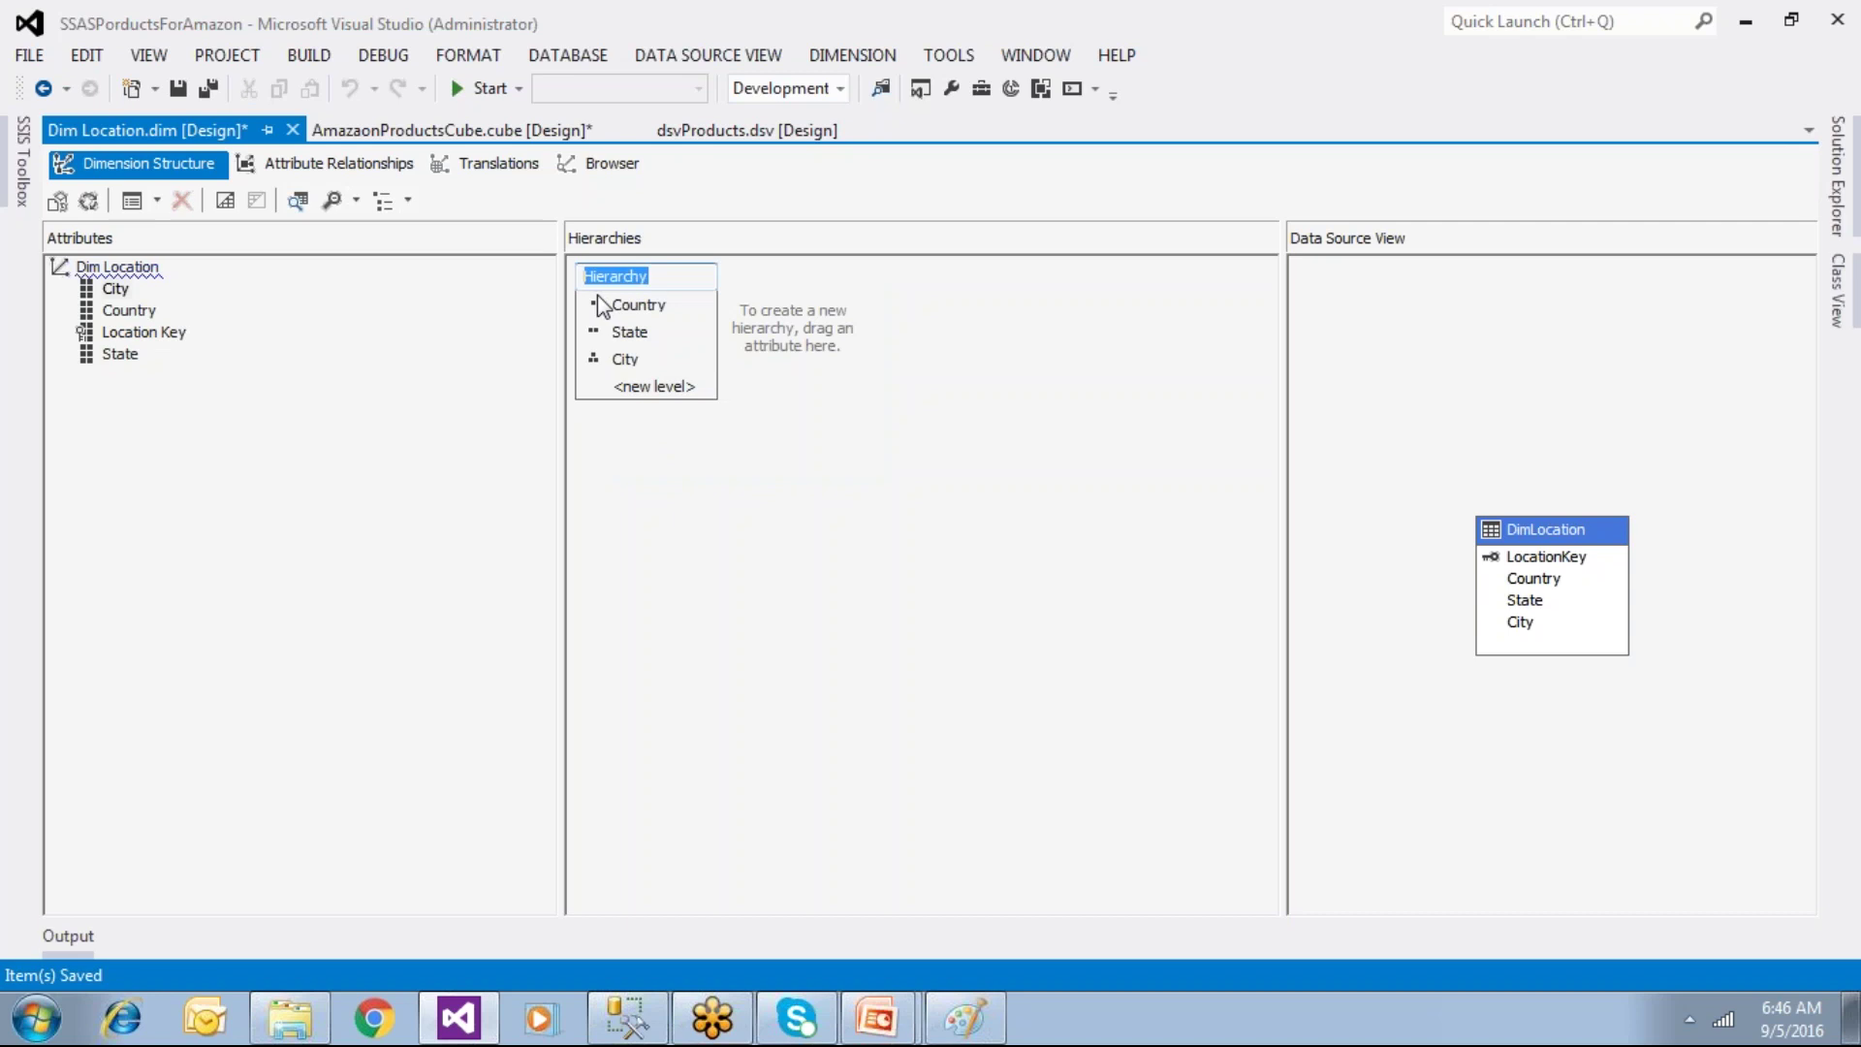
text(City)
click(860, 395)
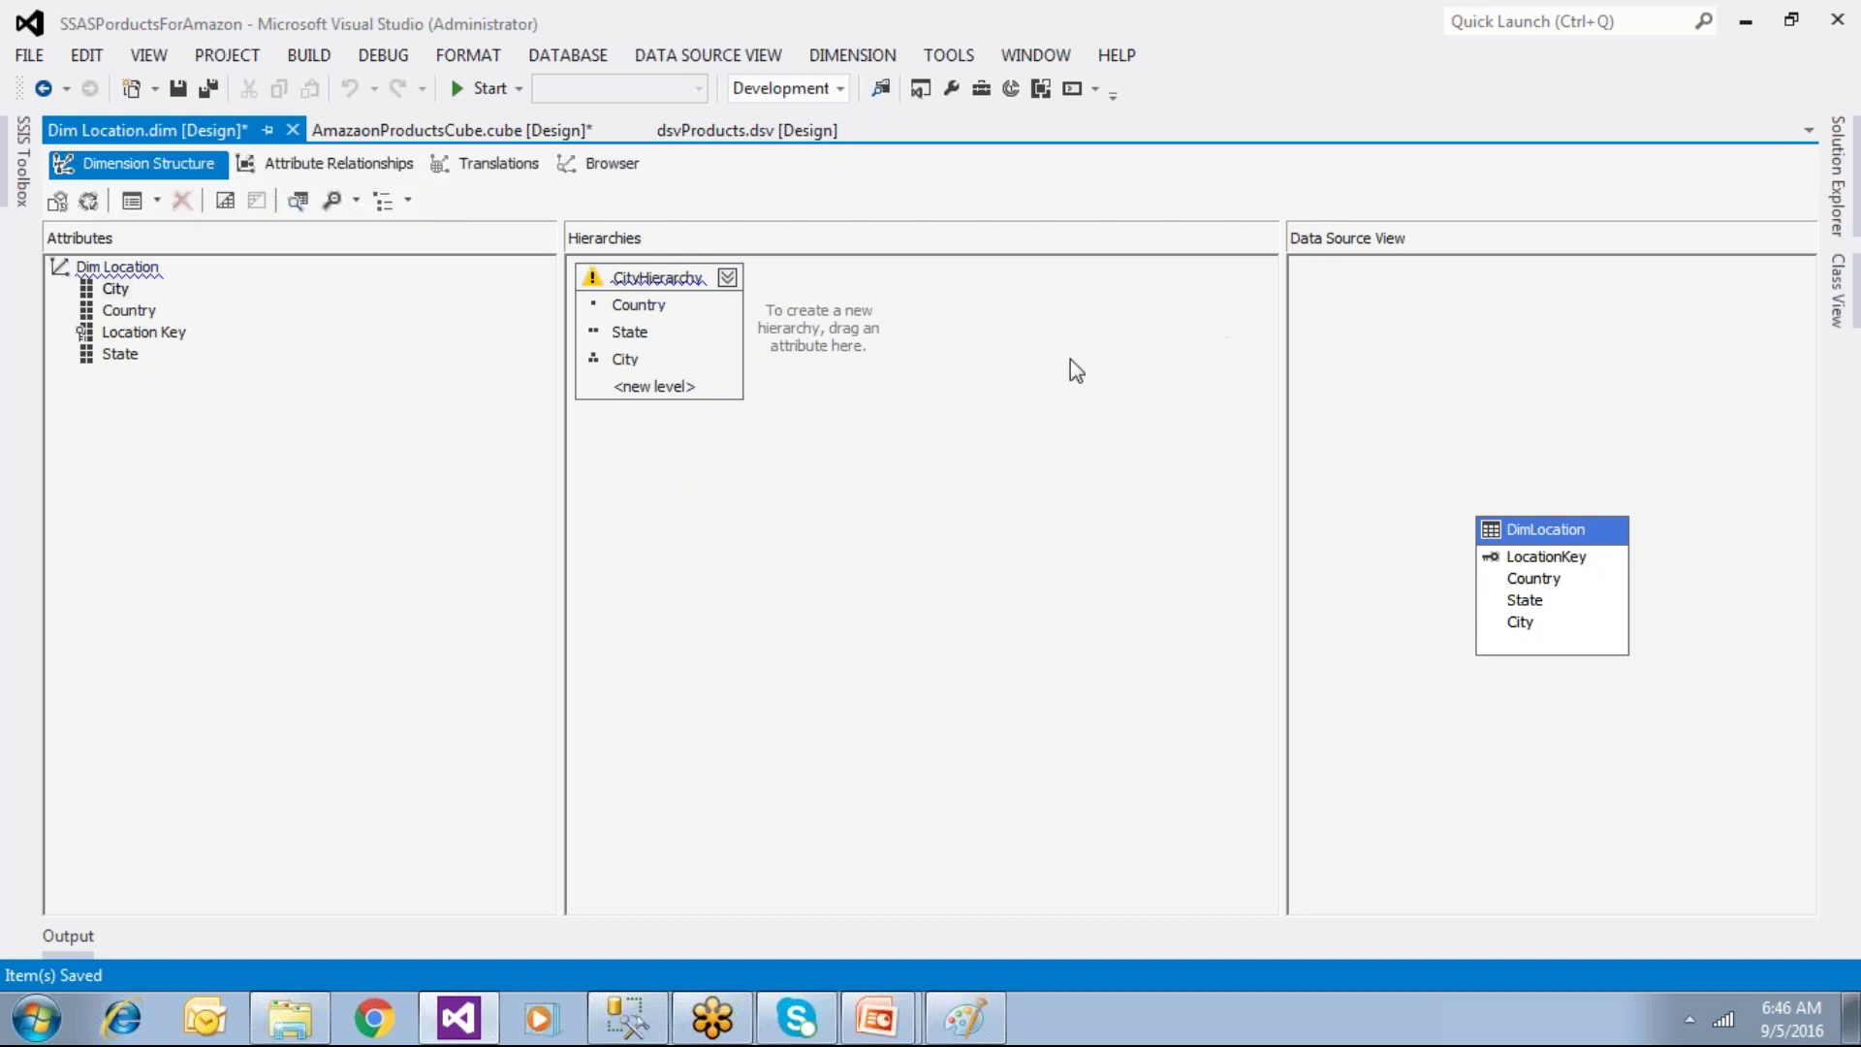
Step: Look through the Dim Location dimension's attribute relationships, translations and browser views
click(334, 163)
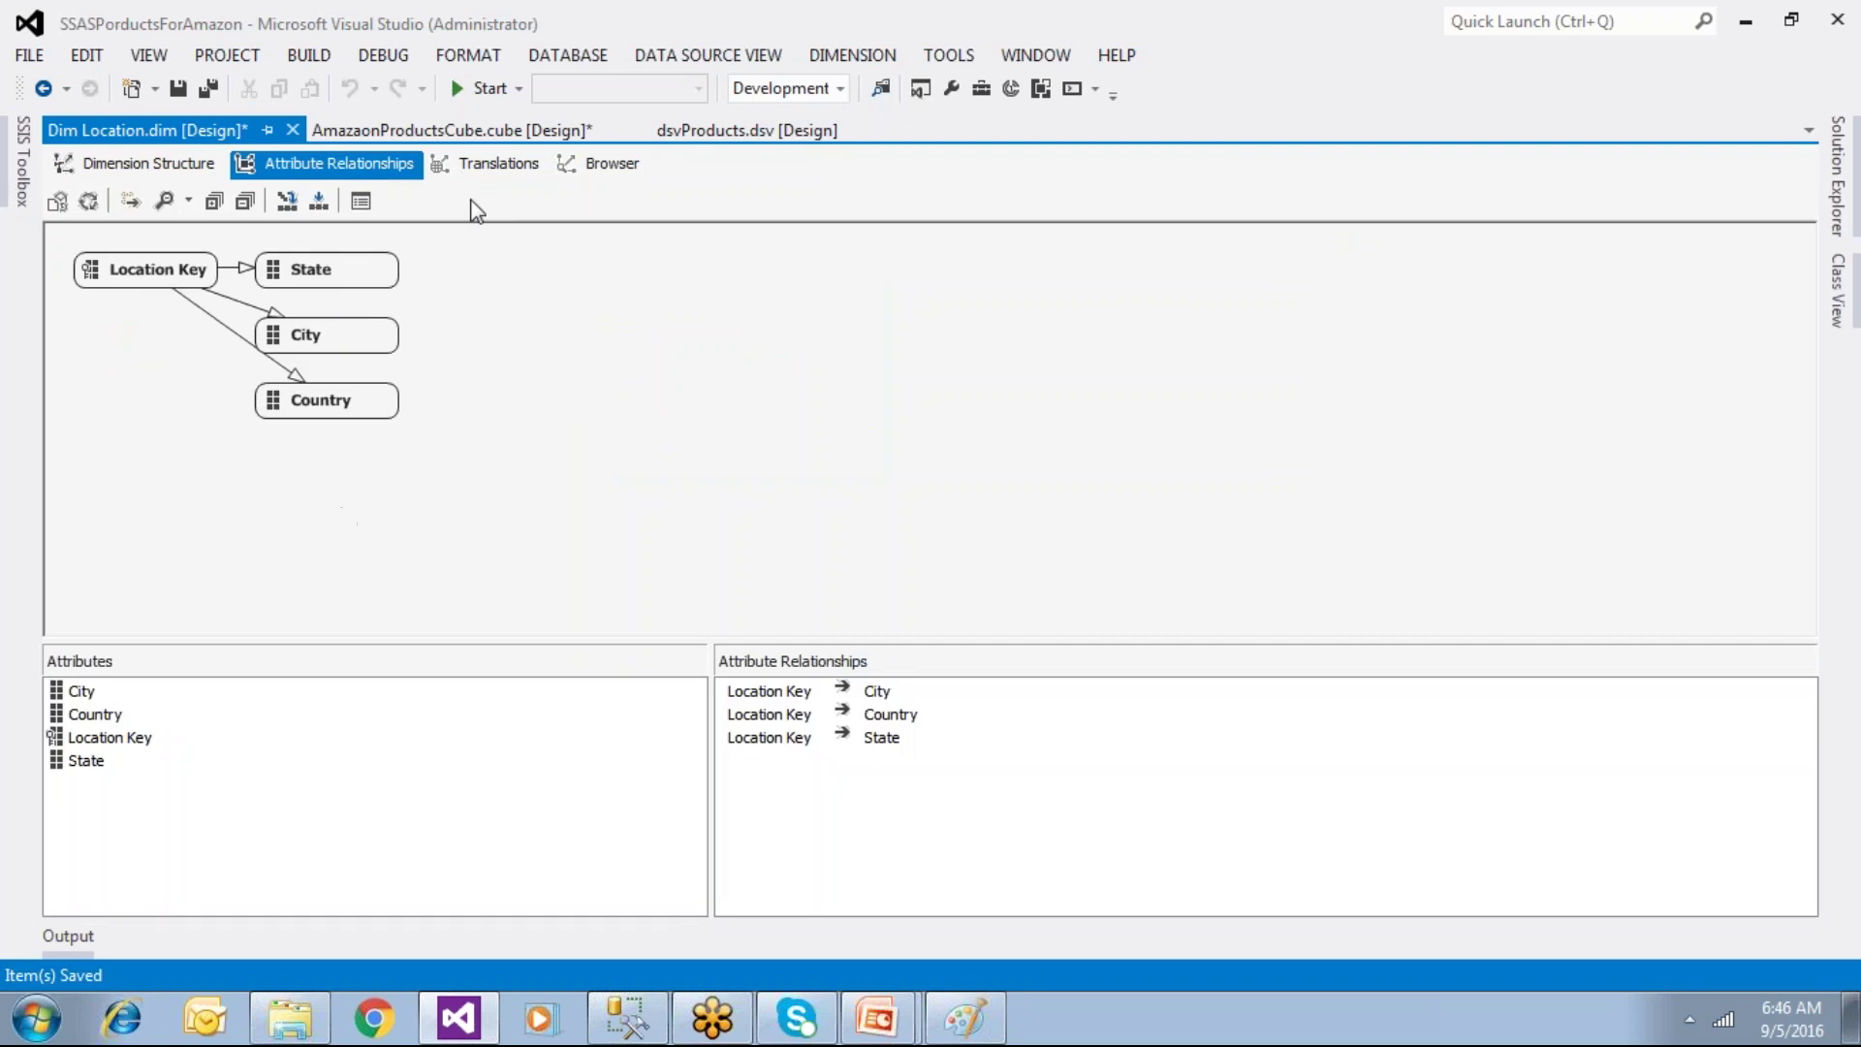
click(478, 174)
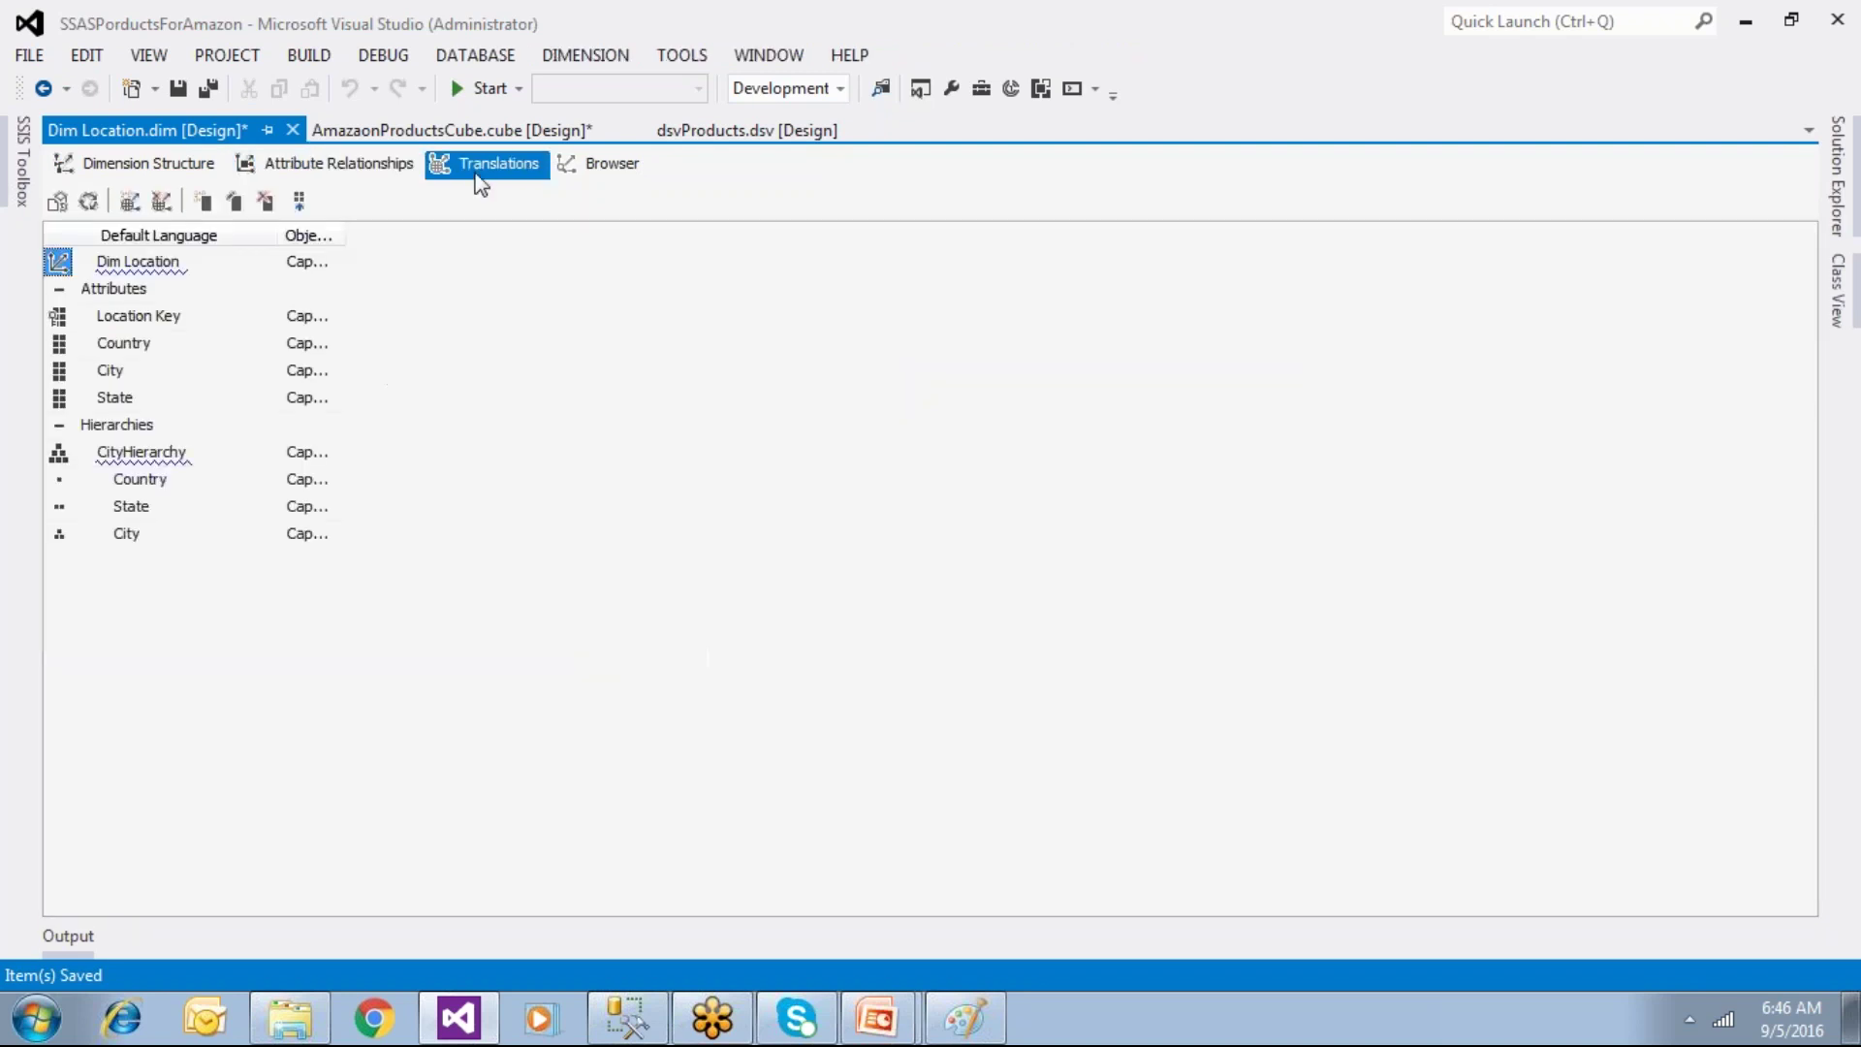
click(631, 177)
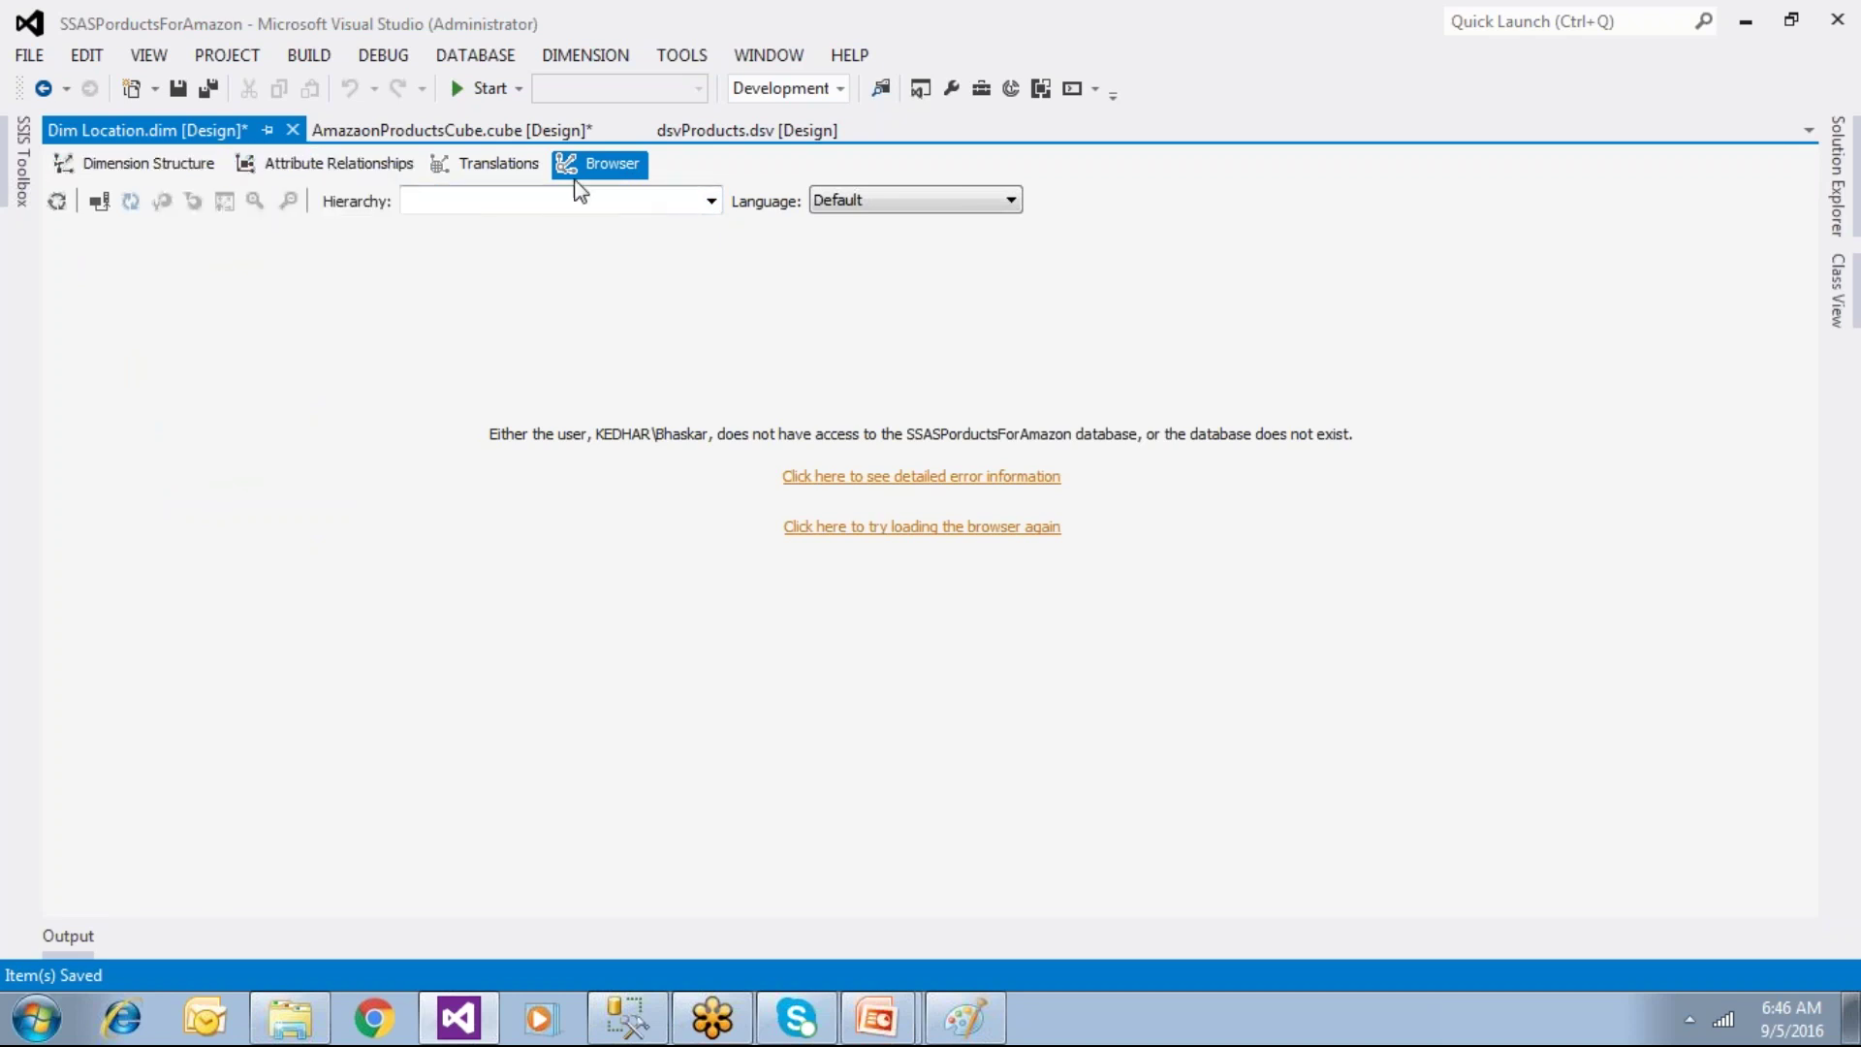
click(187, 173)
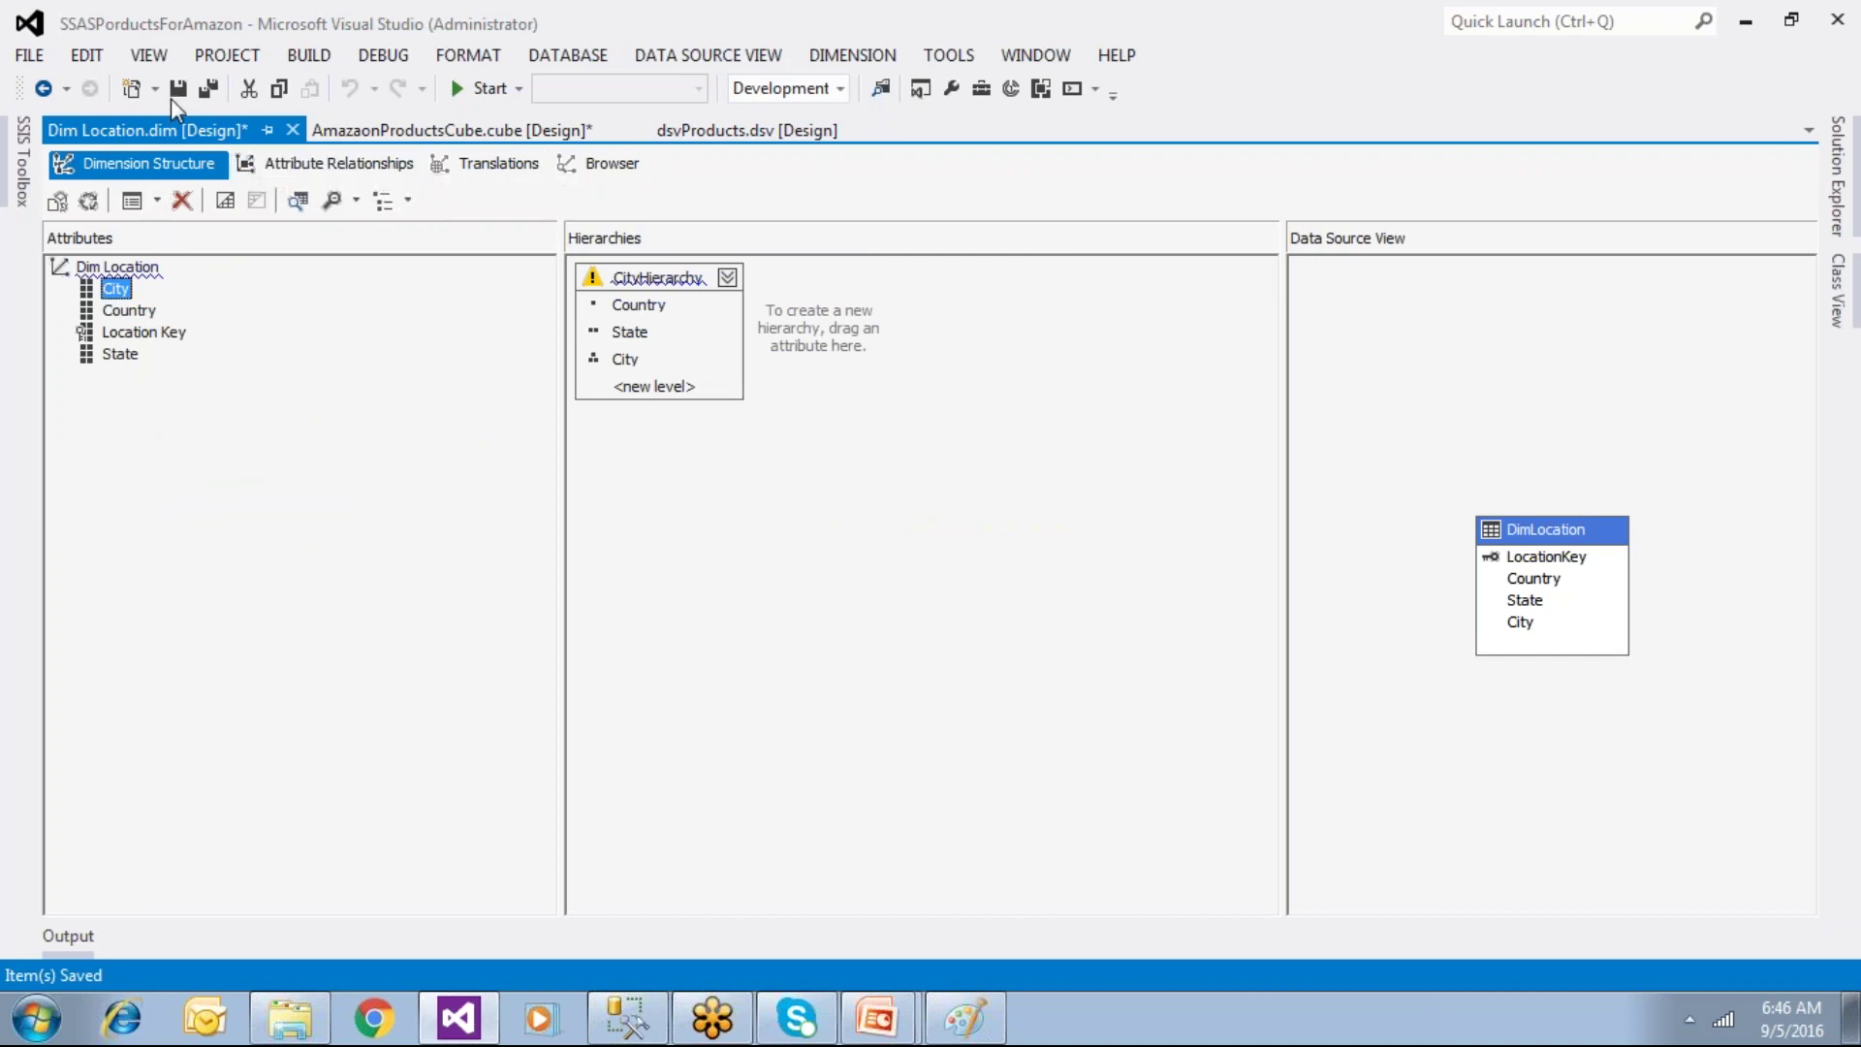
Step: Save the Dim Location dimension together with the cube and close the dimension's design
key(ctrl+s)
click(1172, 585)
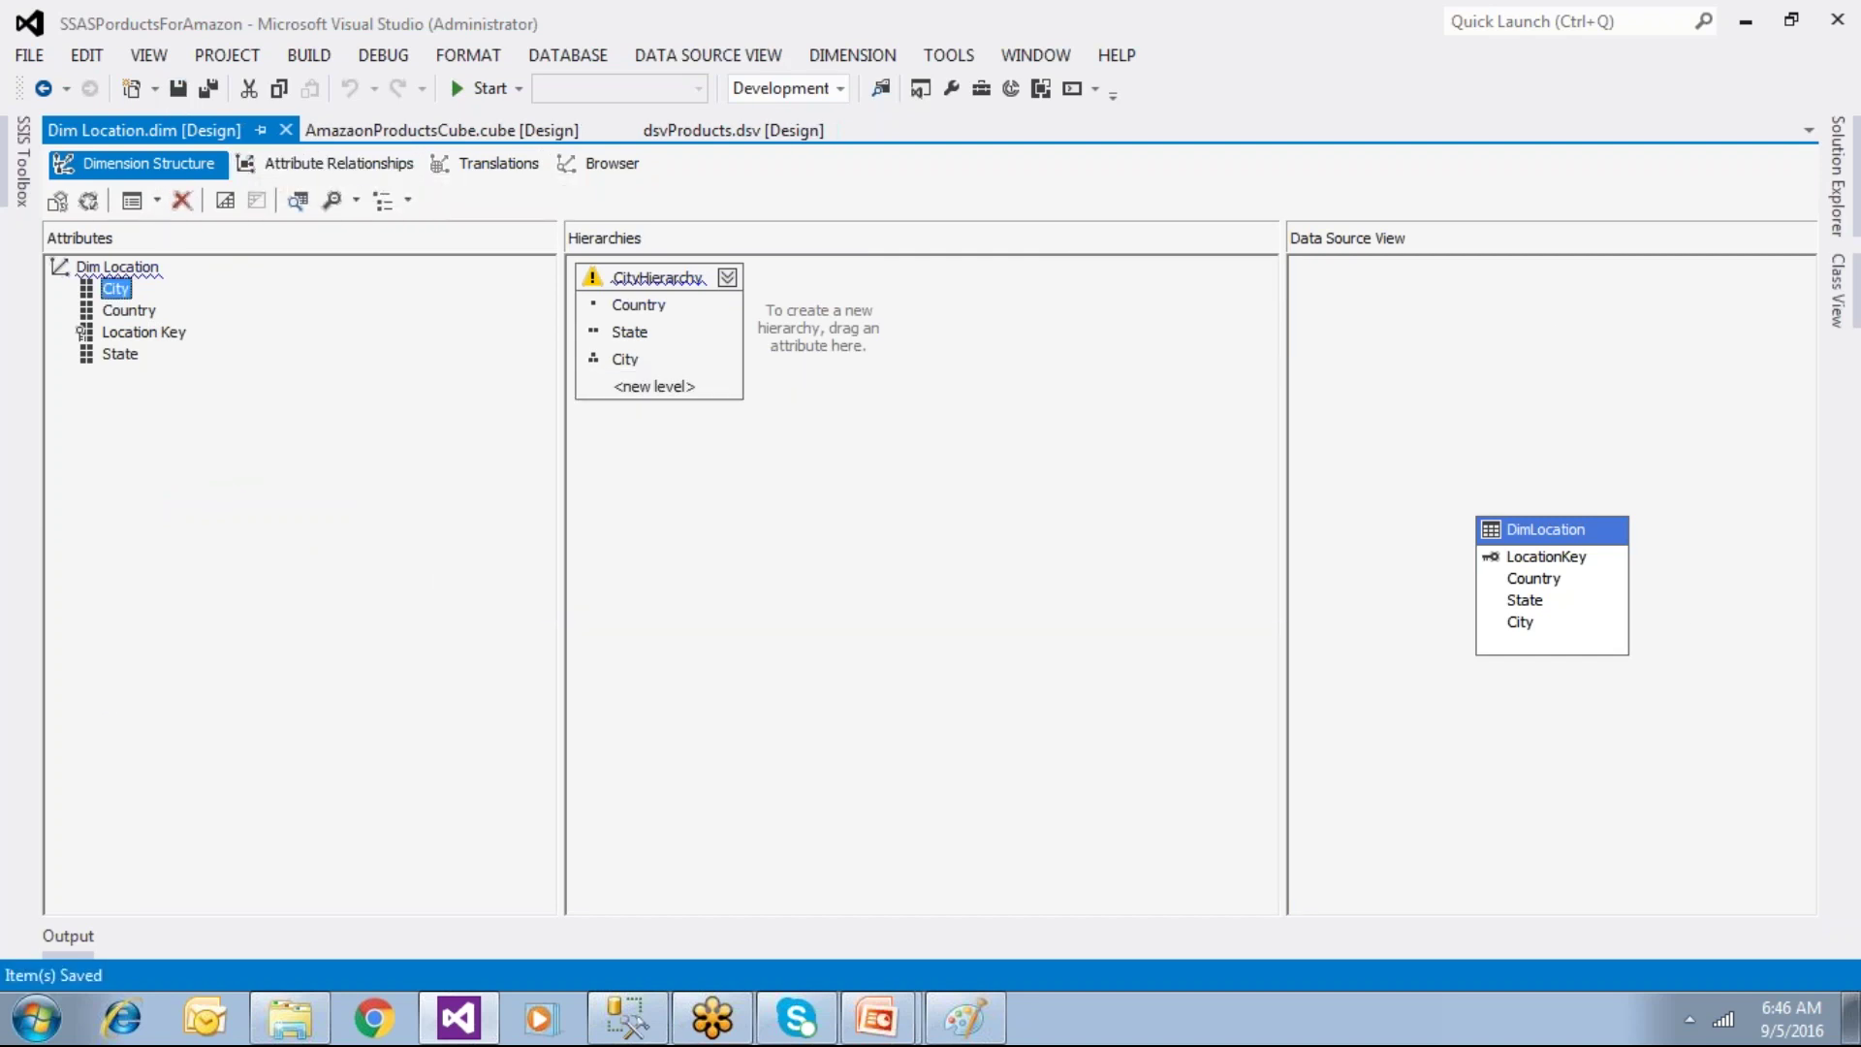
click(291, 130)
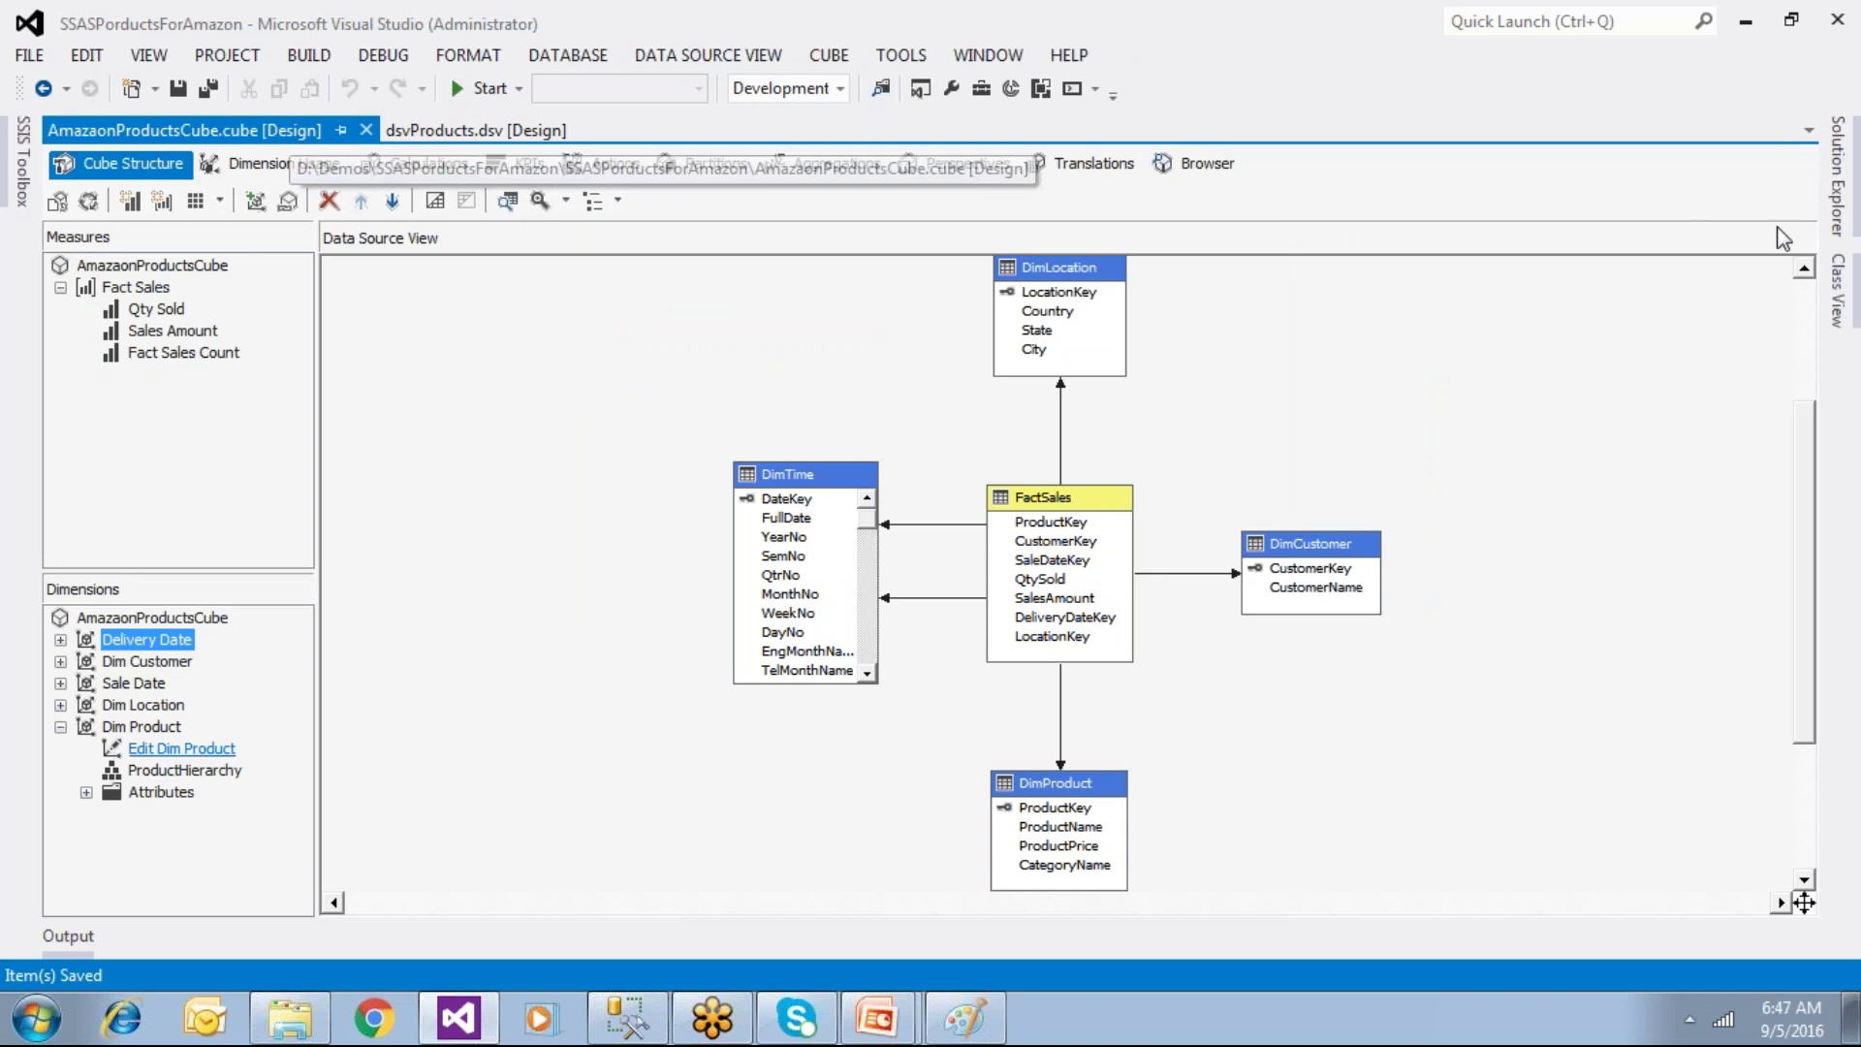
Step: Open the Dim Customer dimension and add CustomerName from the DimCustomer table as an attribute
click(1830, 237)
click(1645, 524)
click(1624, 502)
double_click(1625, 475)
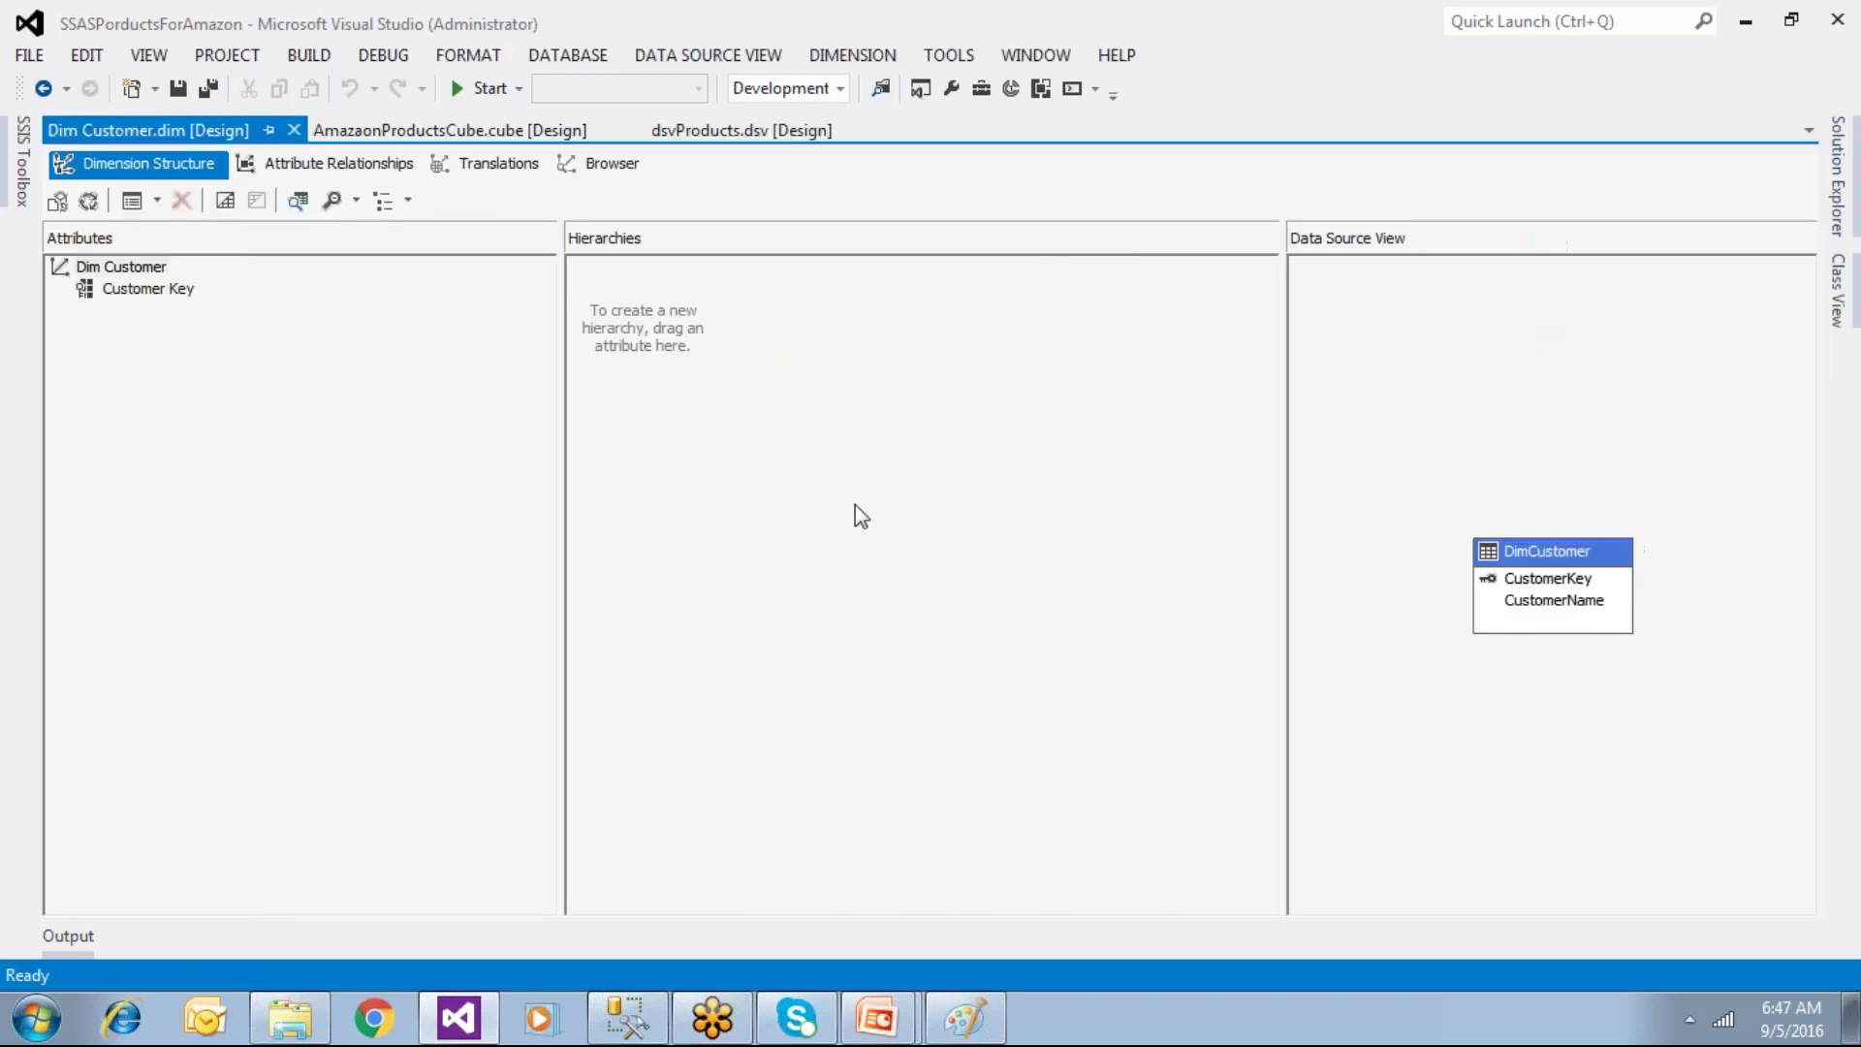
drag(1564, 602, 287, 422)
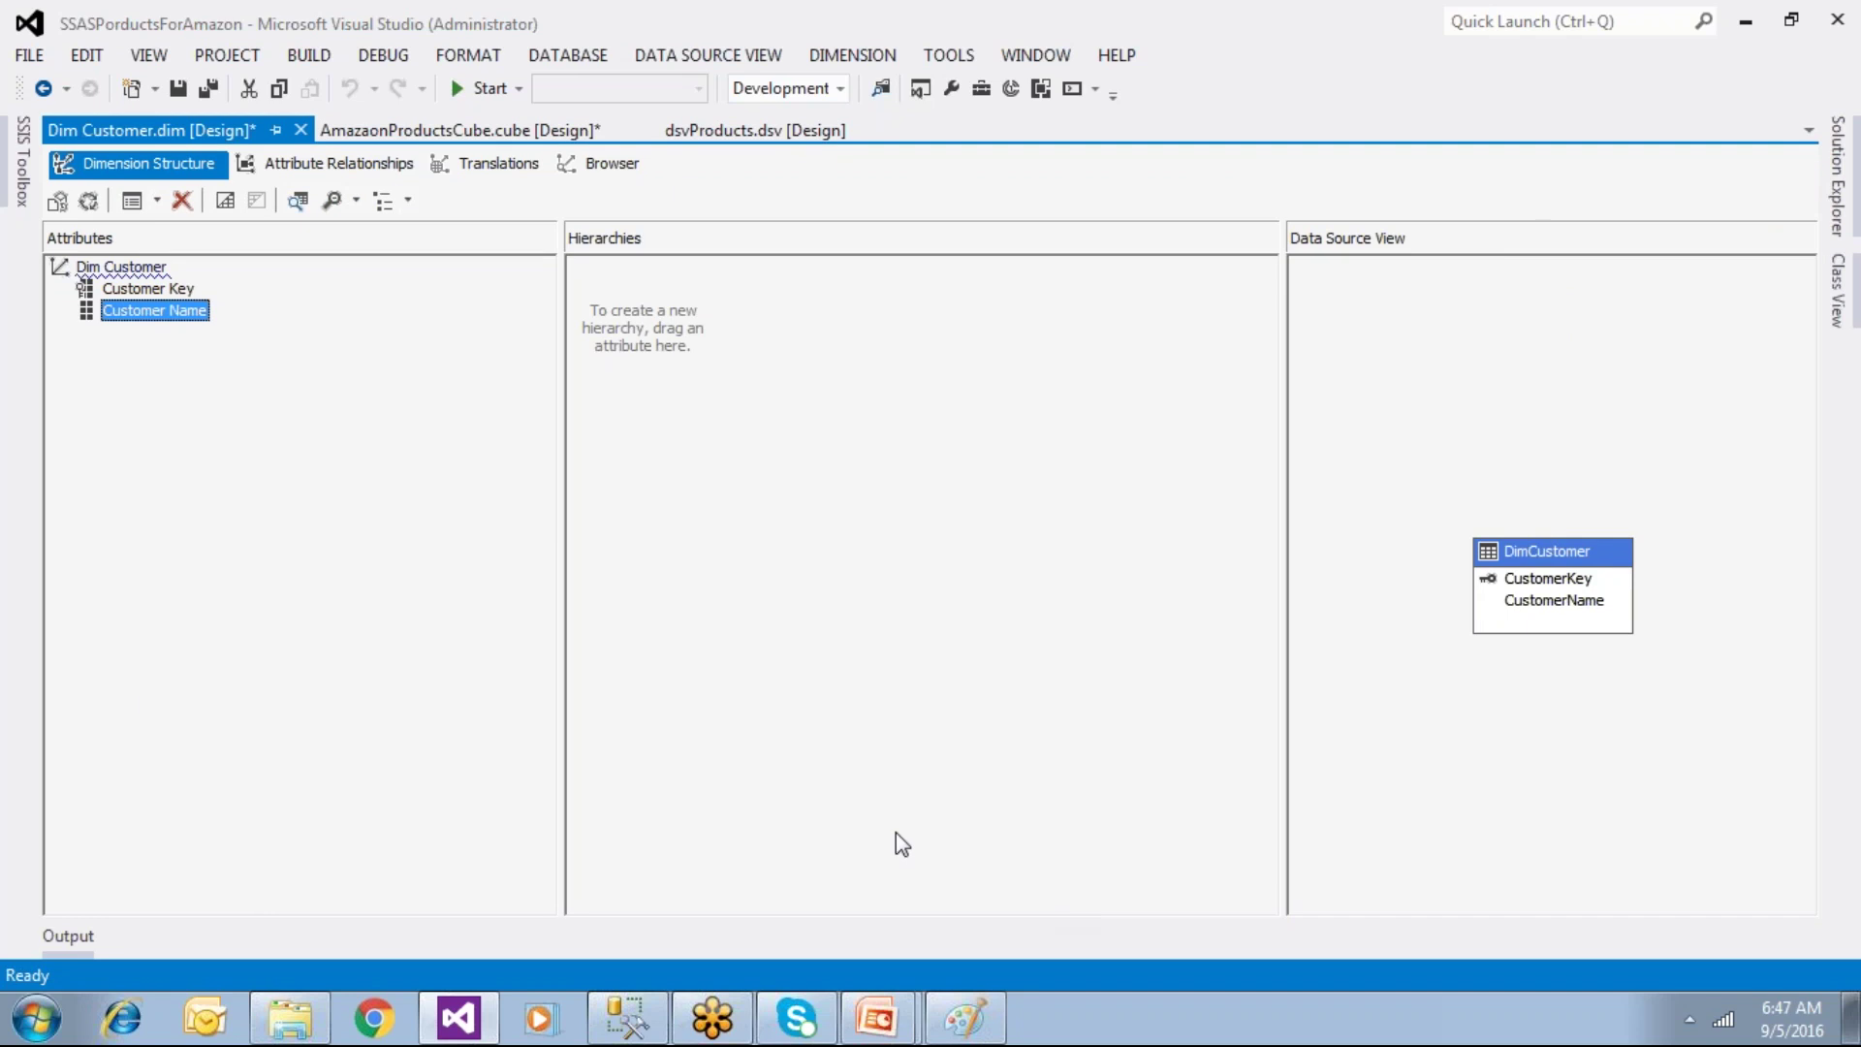
Step: Save the Dim Customer dimension together with the cube and close the dimension's design
click(179, 92)
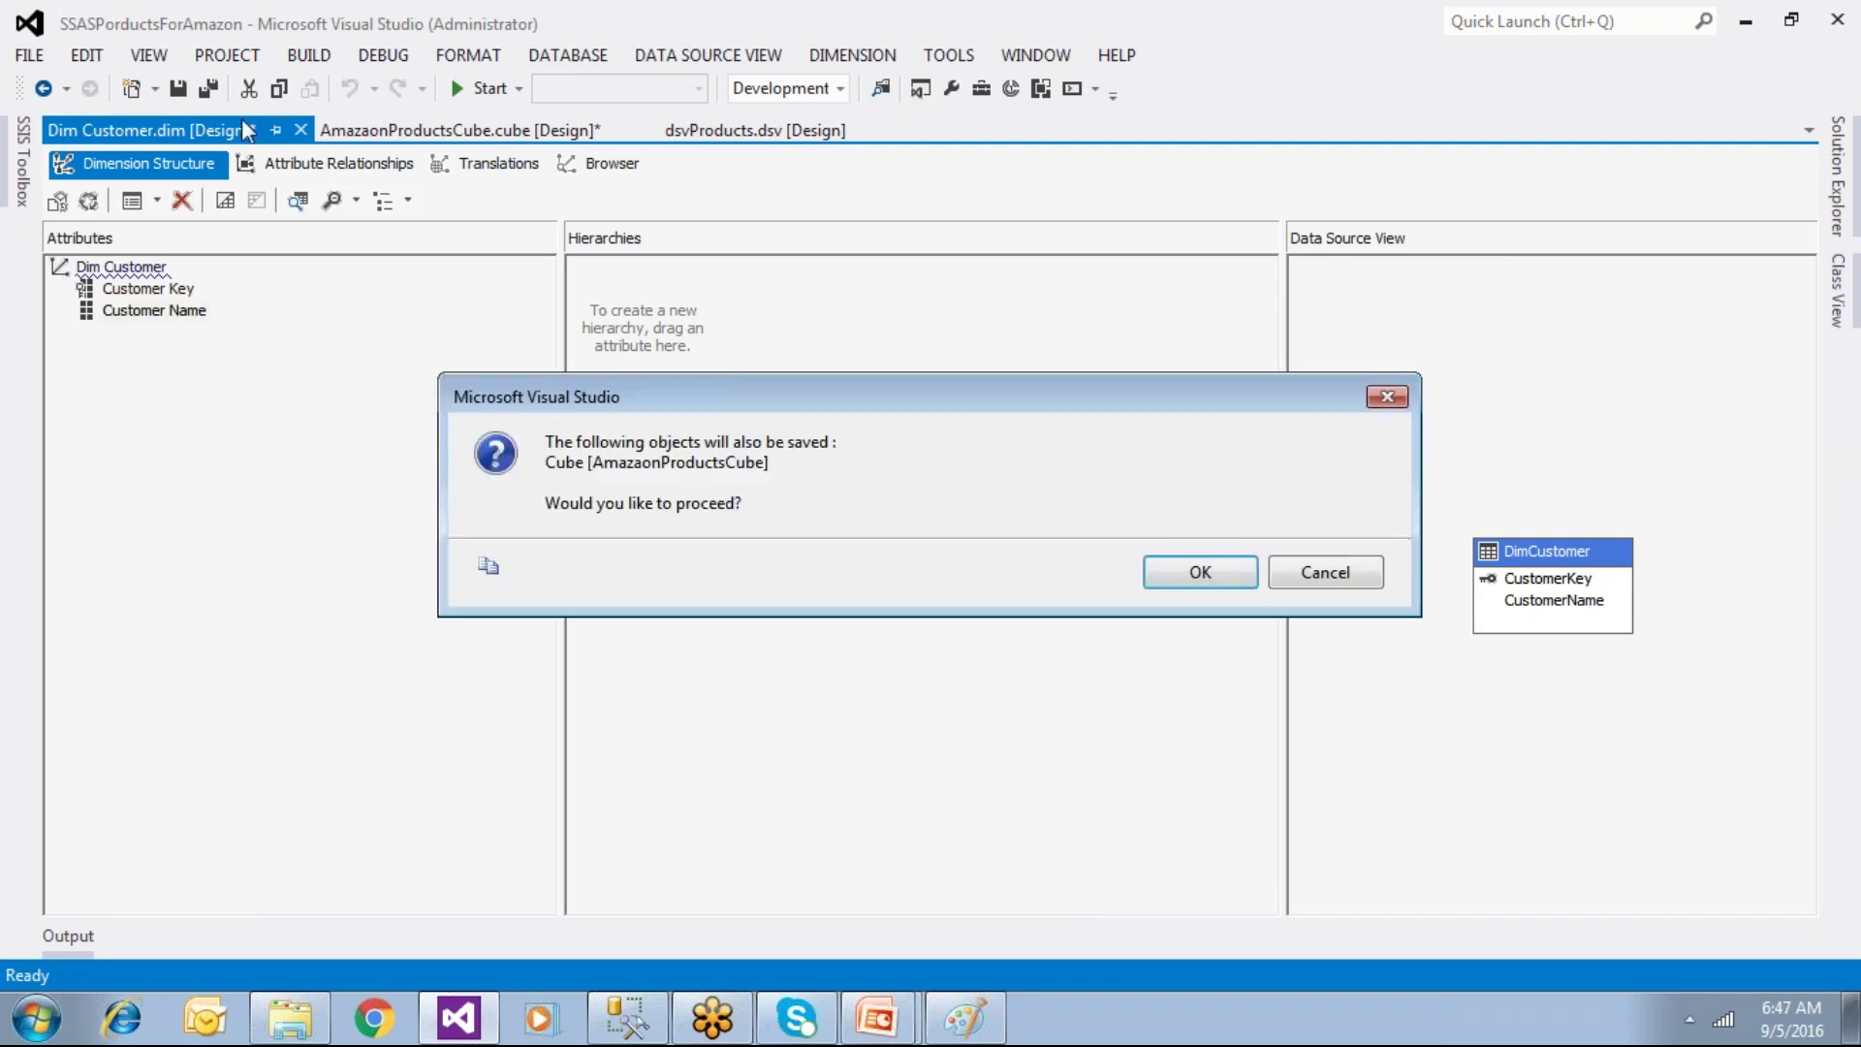
key(Return)
click(300, 130)
Step: Open the Dim Time dimension, then enlarge and move up the DimTime table so all its columns show
click(1833, 185)
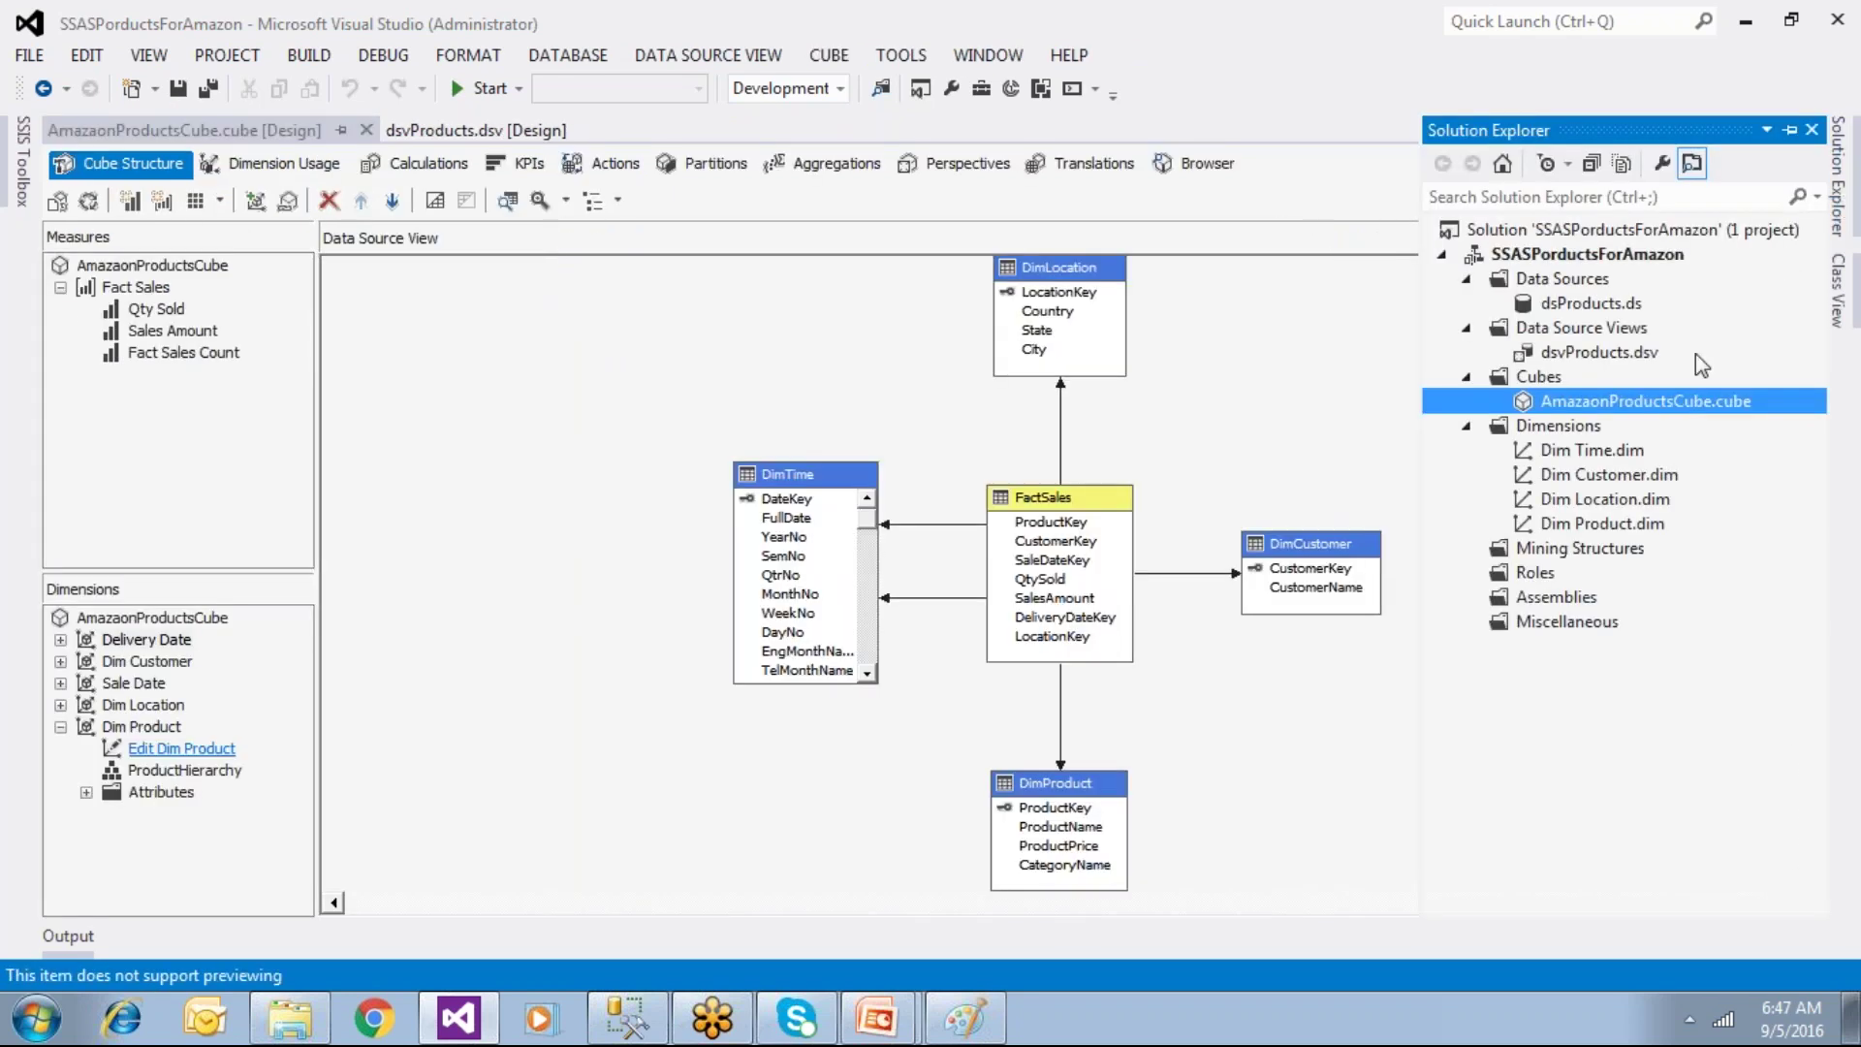
double_click(1605, 456)
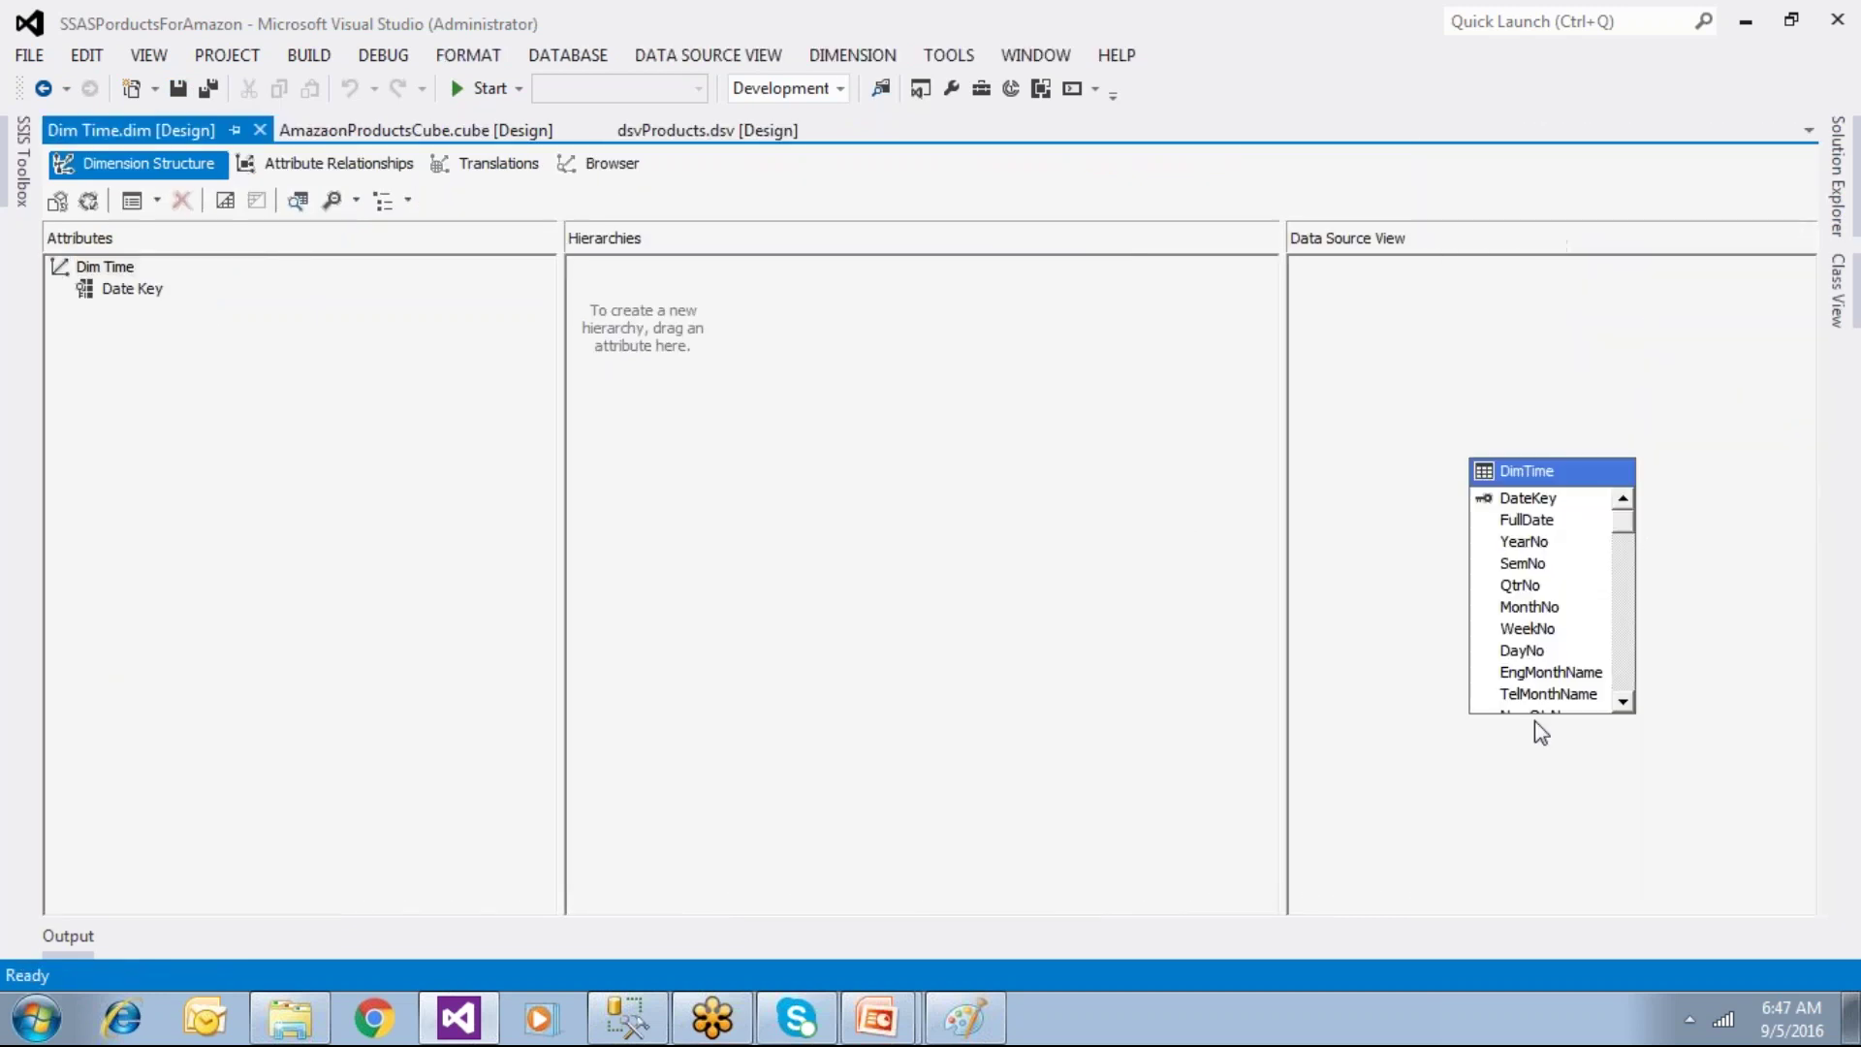
click(1556, 694)
drag(1643, 720, 1684, 862)
drag(1572, 461, 1549, 347)
Step: Add YearNo and FullDate from the DimTime table as attributes of the Dim Time dimension
drag(1501, 427, 334, 446)
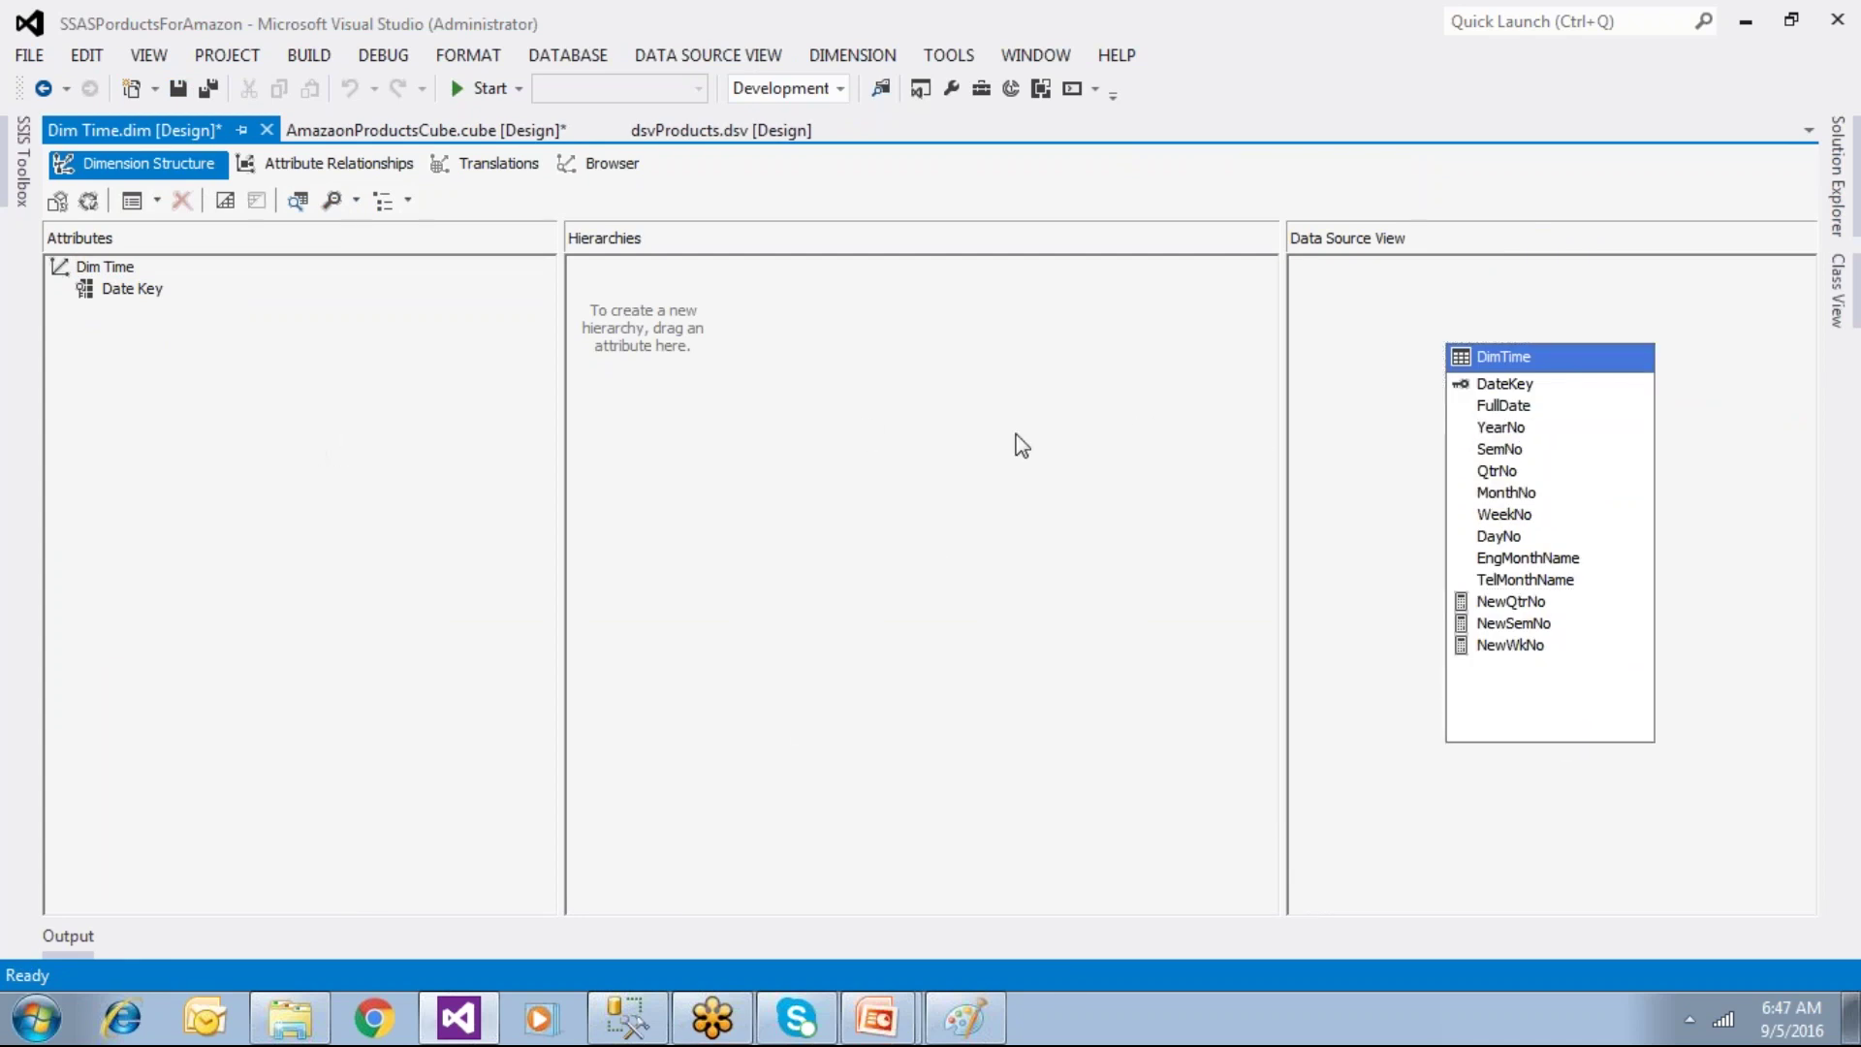
click(1500, 405)
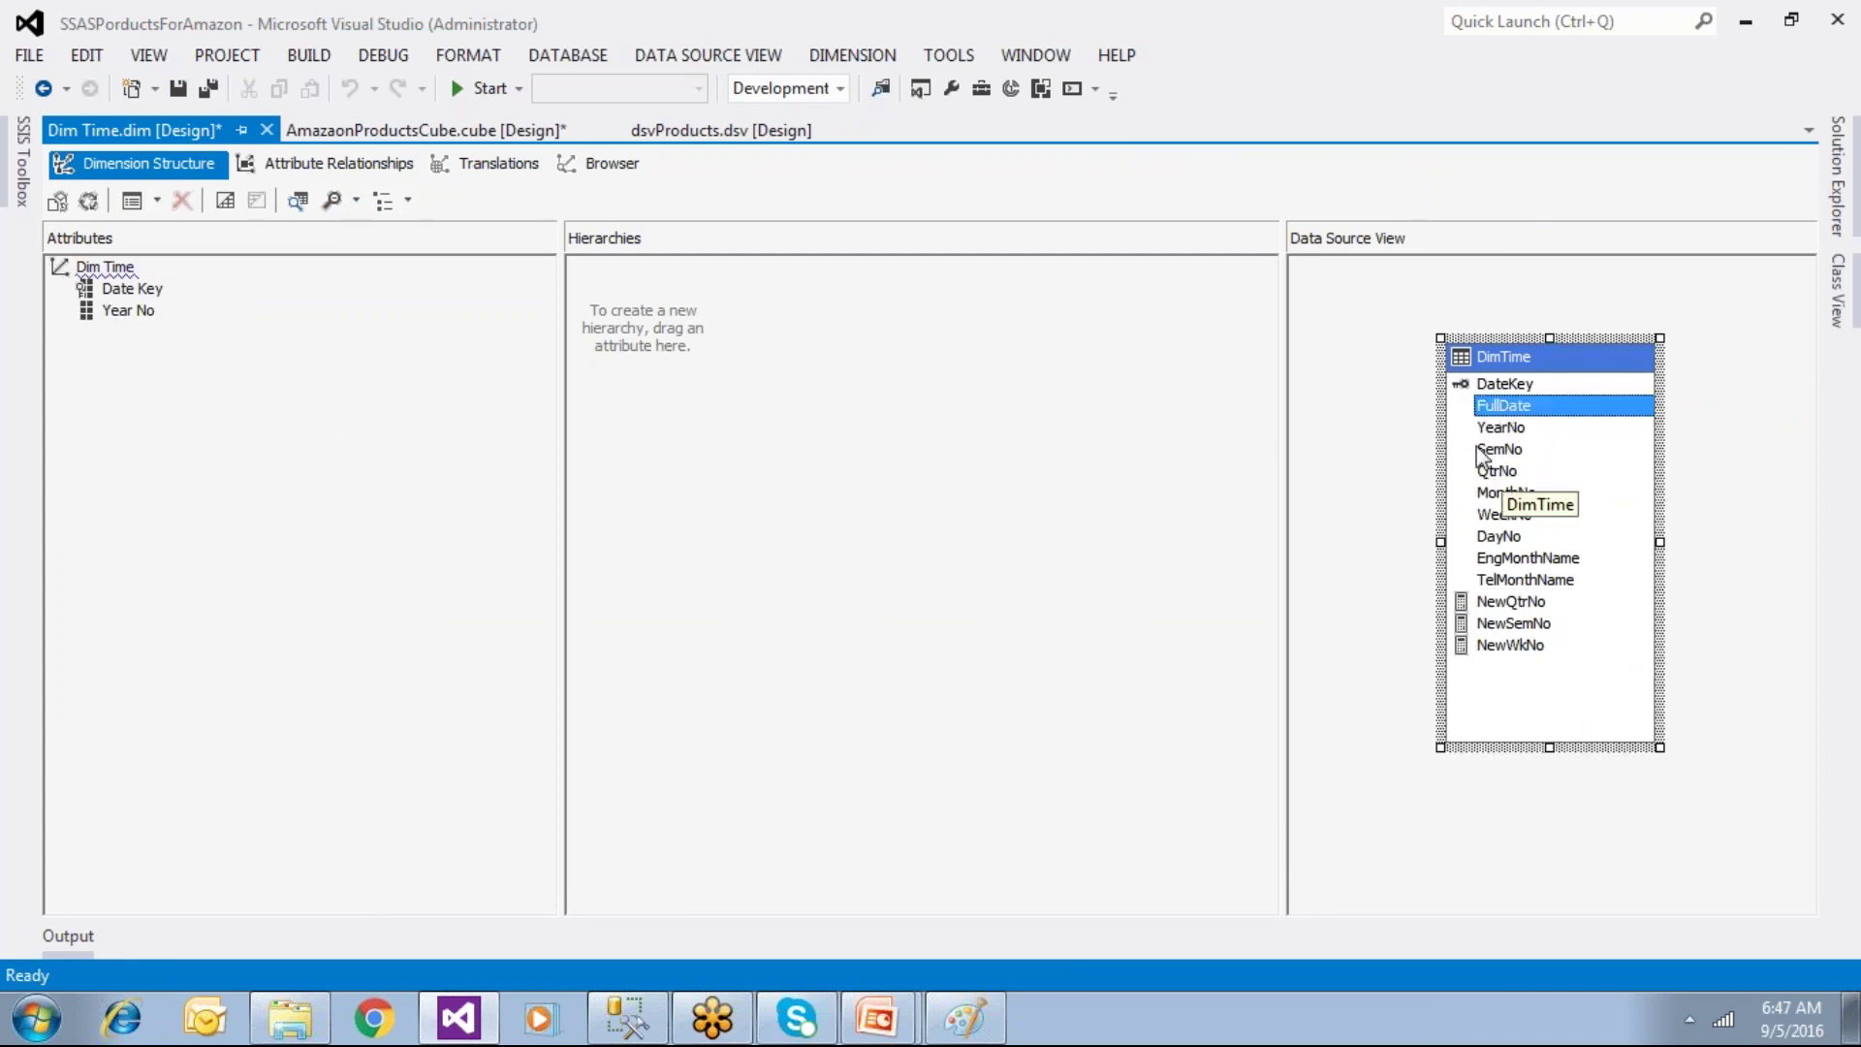
drag(1500, 407, 313, 450)
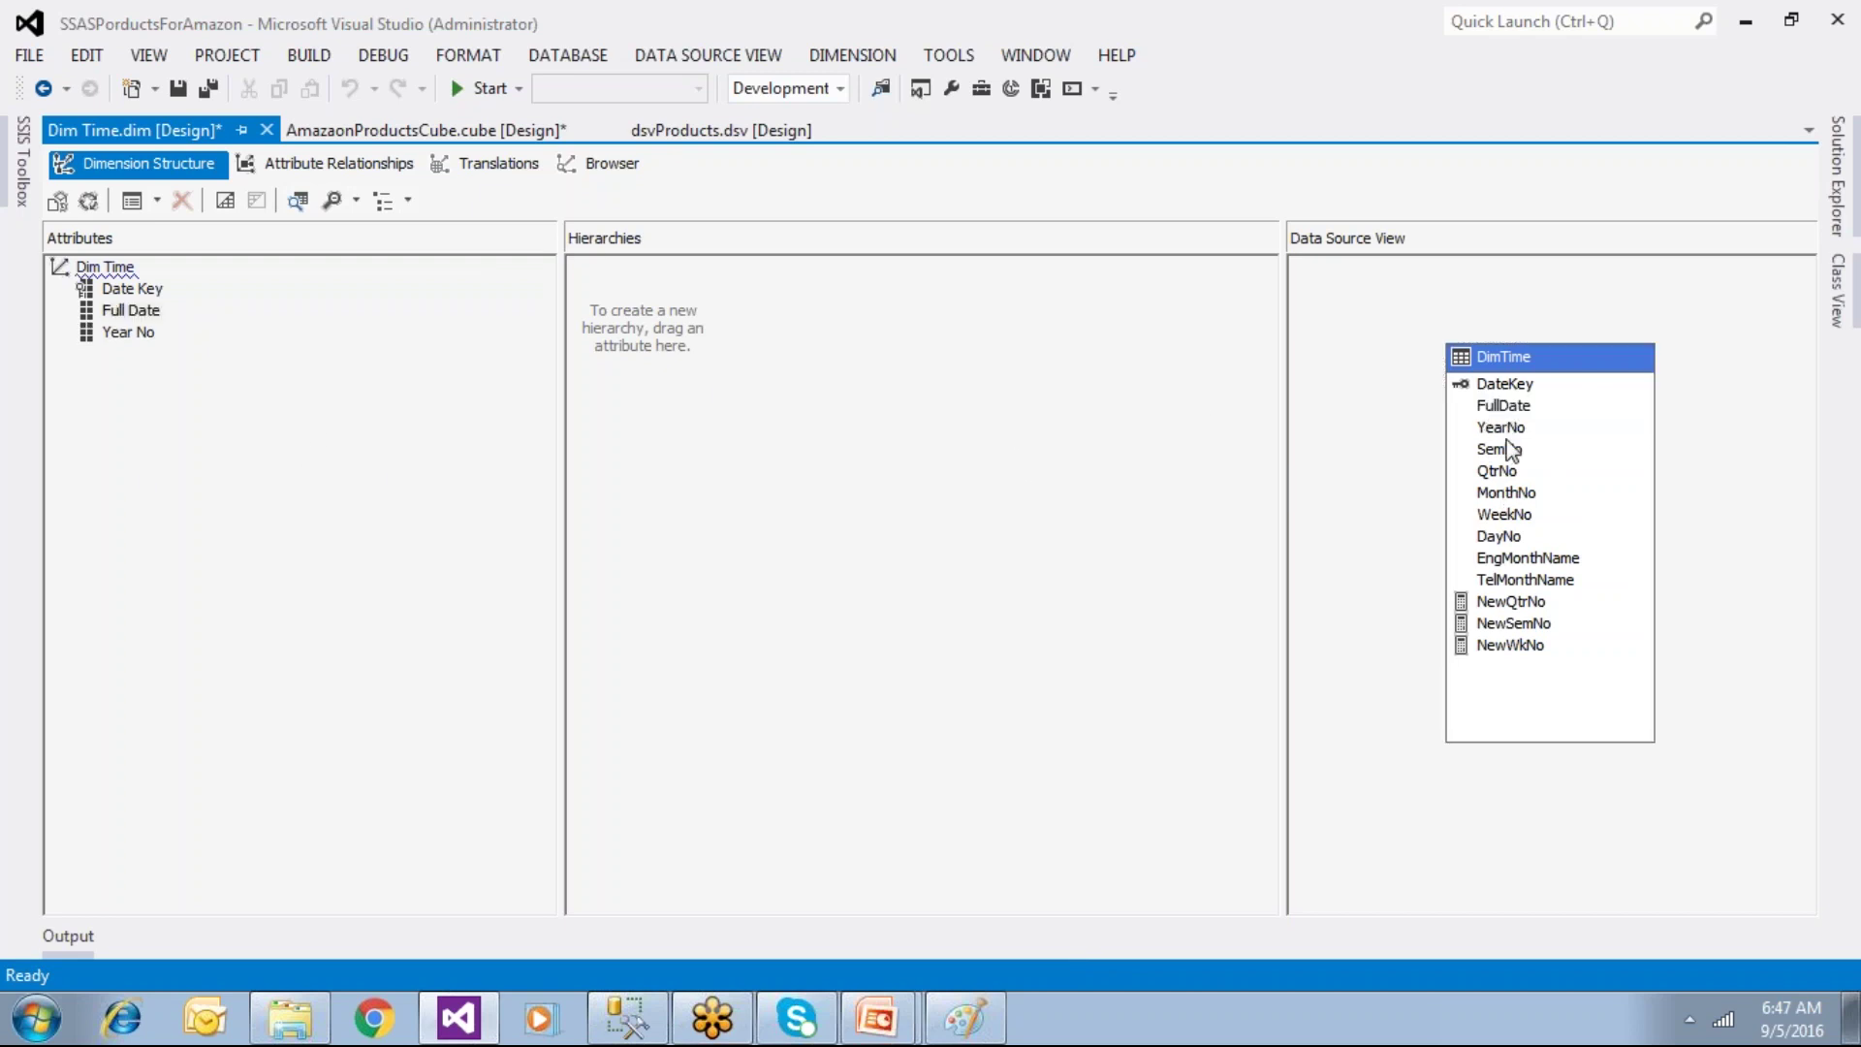
drag(1498, 458, 291, 455)
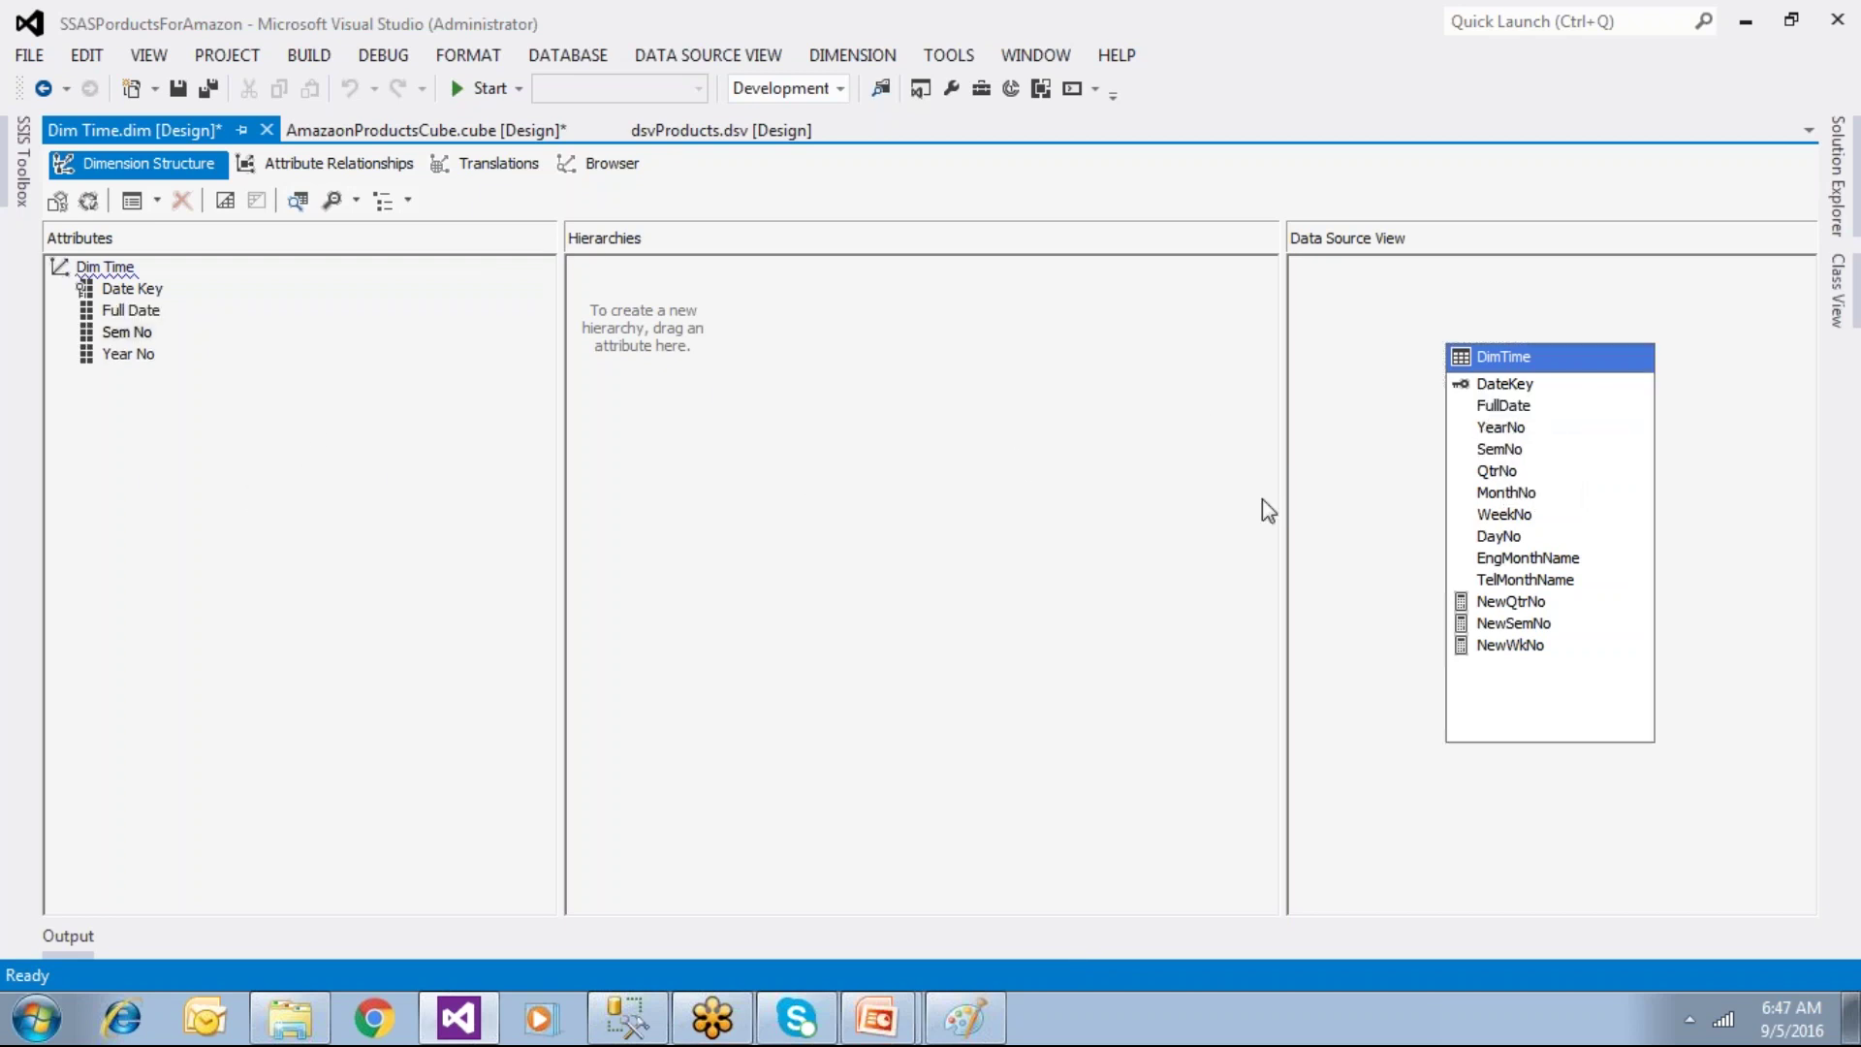
click(136, 335)
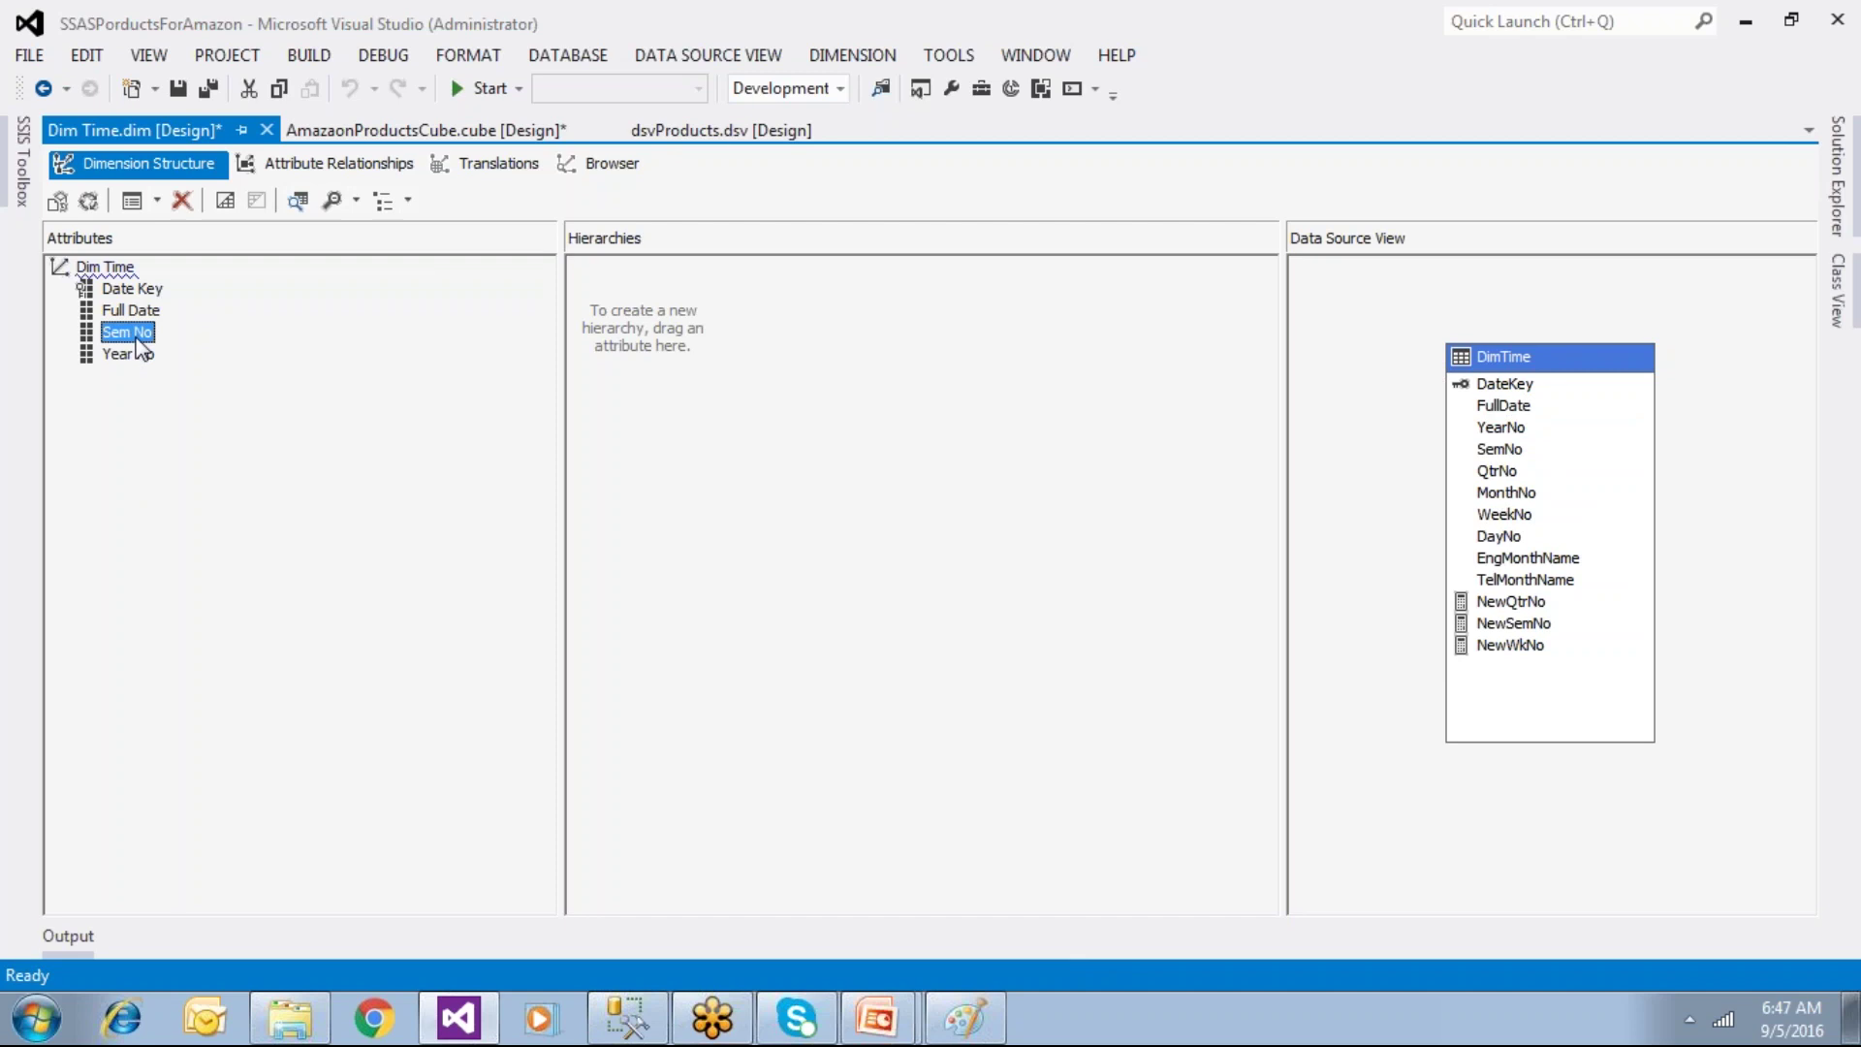
right_click(138, 339)
click(205, 543)
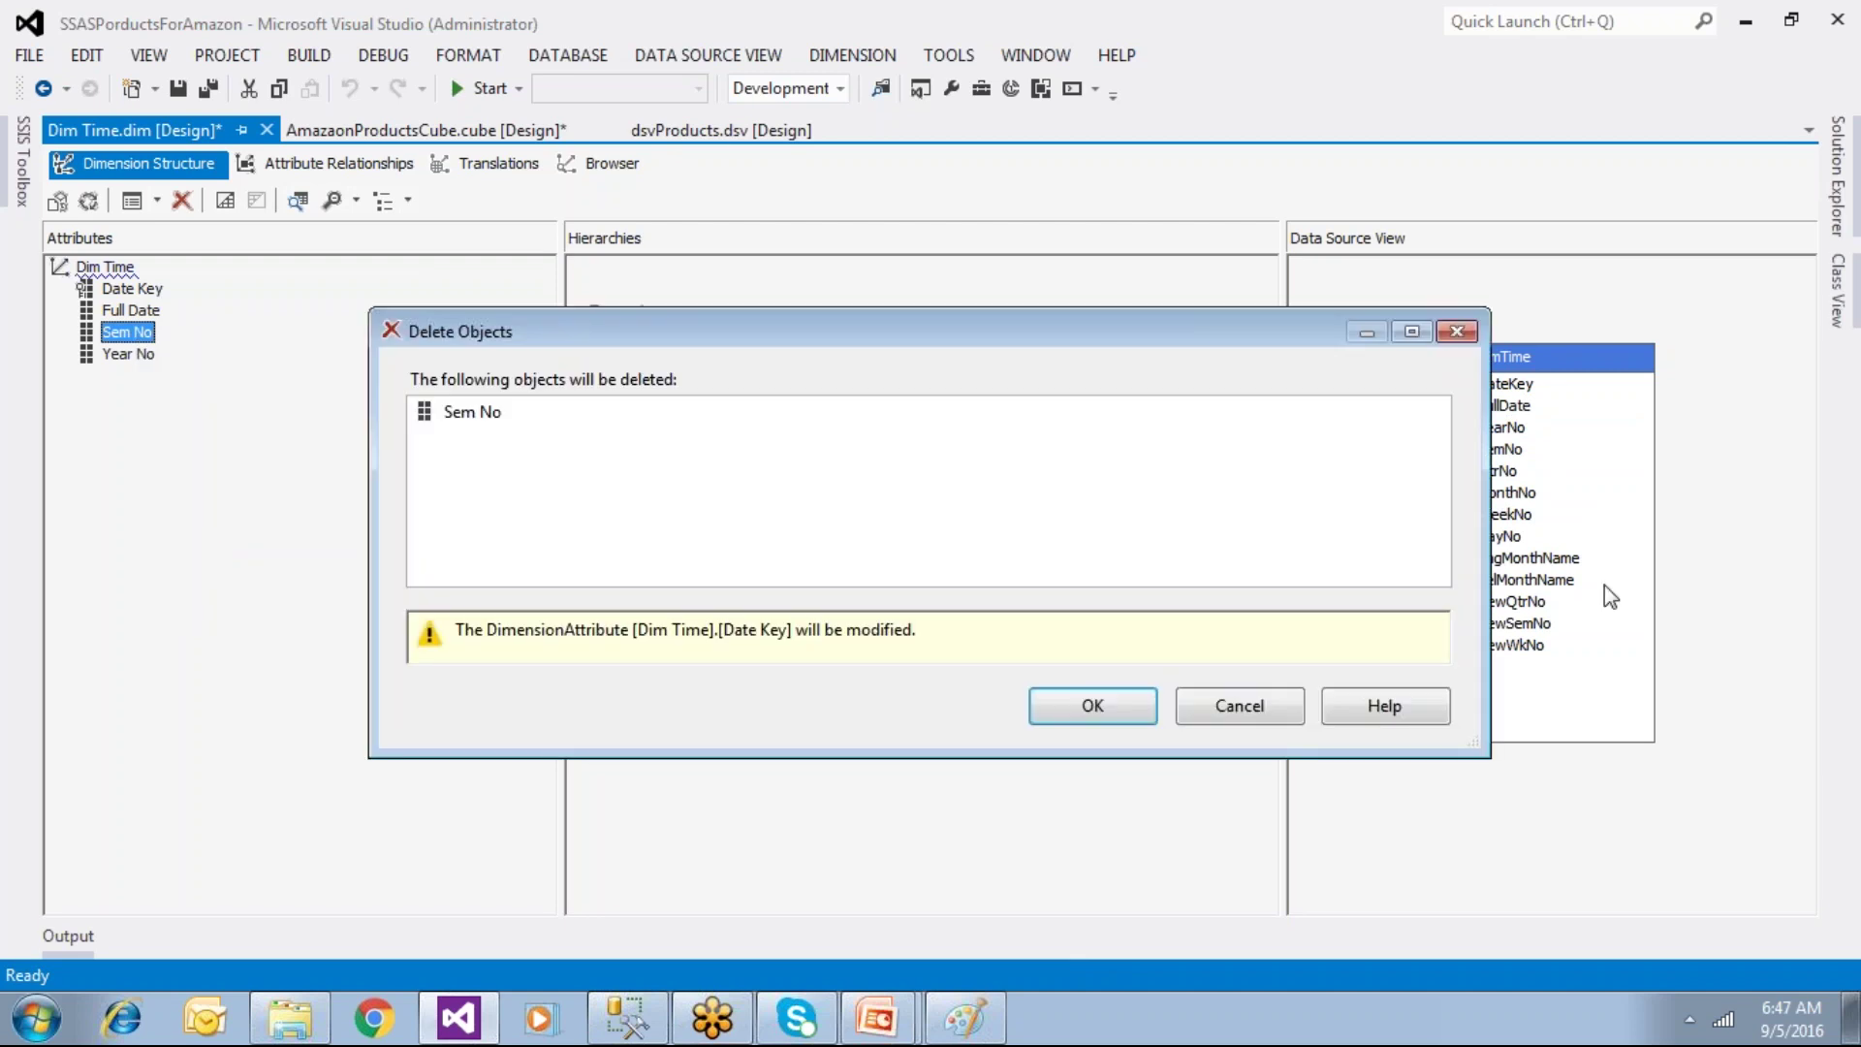
click(1087, 707)
Step: Add NewSemNo, NewQtrNo, NewWkNo, EngMonthName and TelMonthName from the DimTime table as attributes
drag(1514, 624, 432, 630)
drag(1508, 602, 283, 589)
drag(1541, 648, 383, 554)
drag(1529, 558, 308, 561)
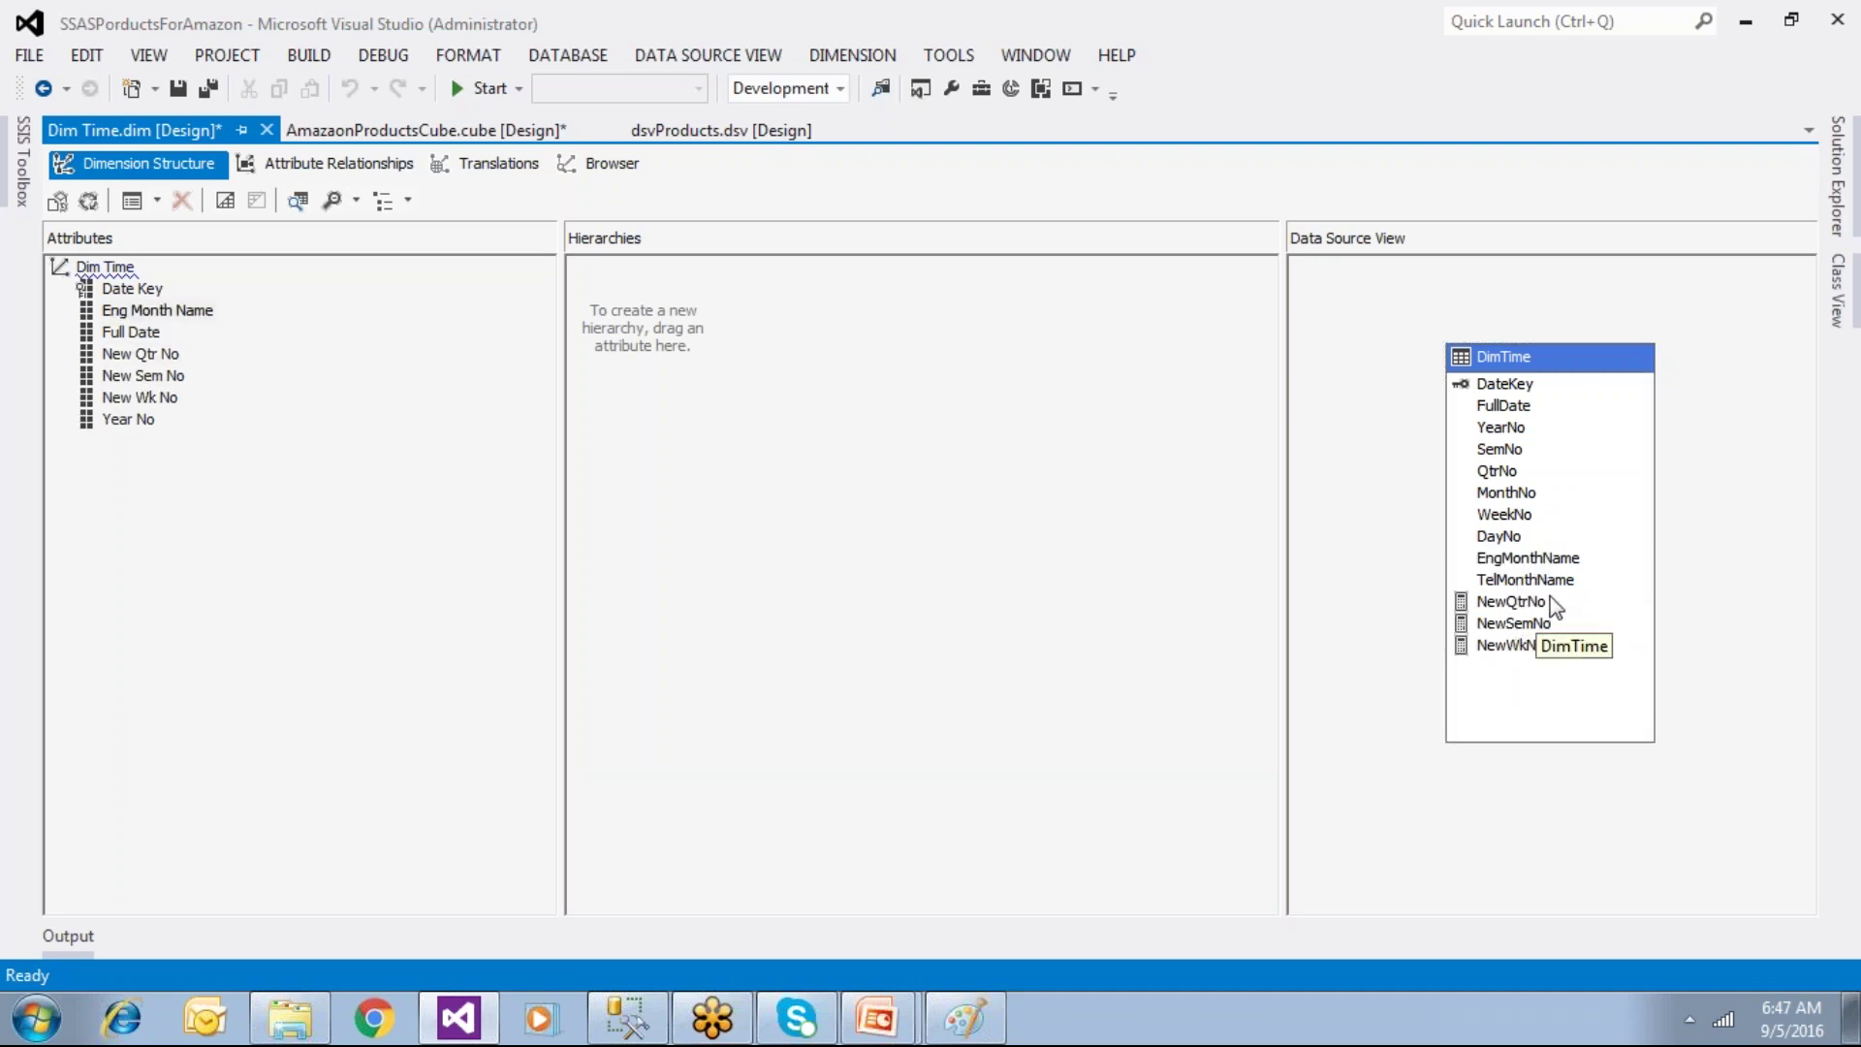
drag(1549, 580, 441, 635)
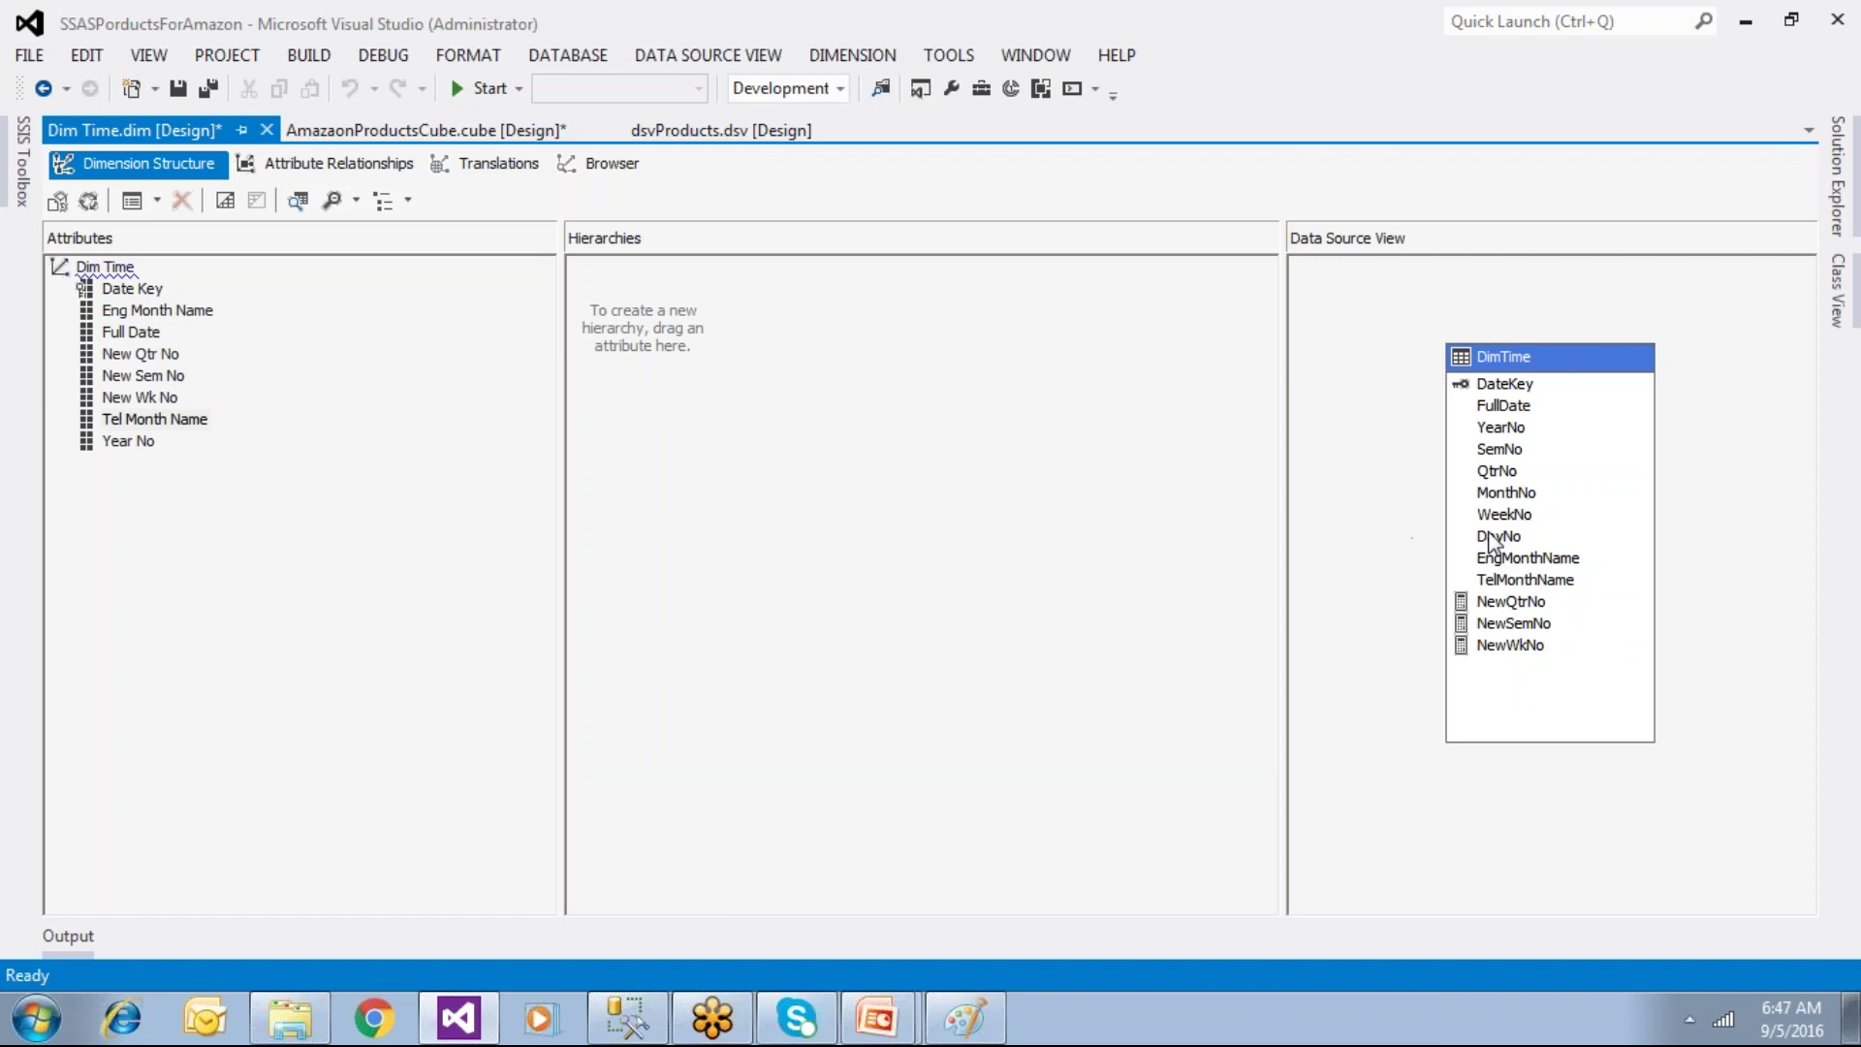
Step: Add WeekNo, MonthNo and DayNo from the DimTime table as attributes and save the dimension together with the cube
drag(1506, 517, 291, 466)
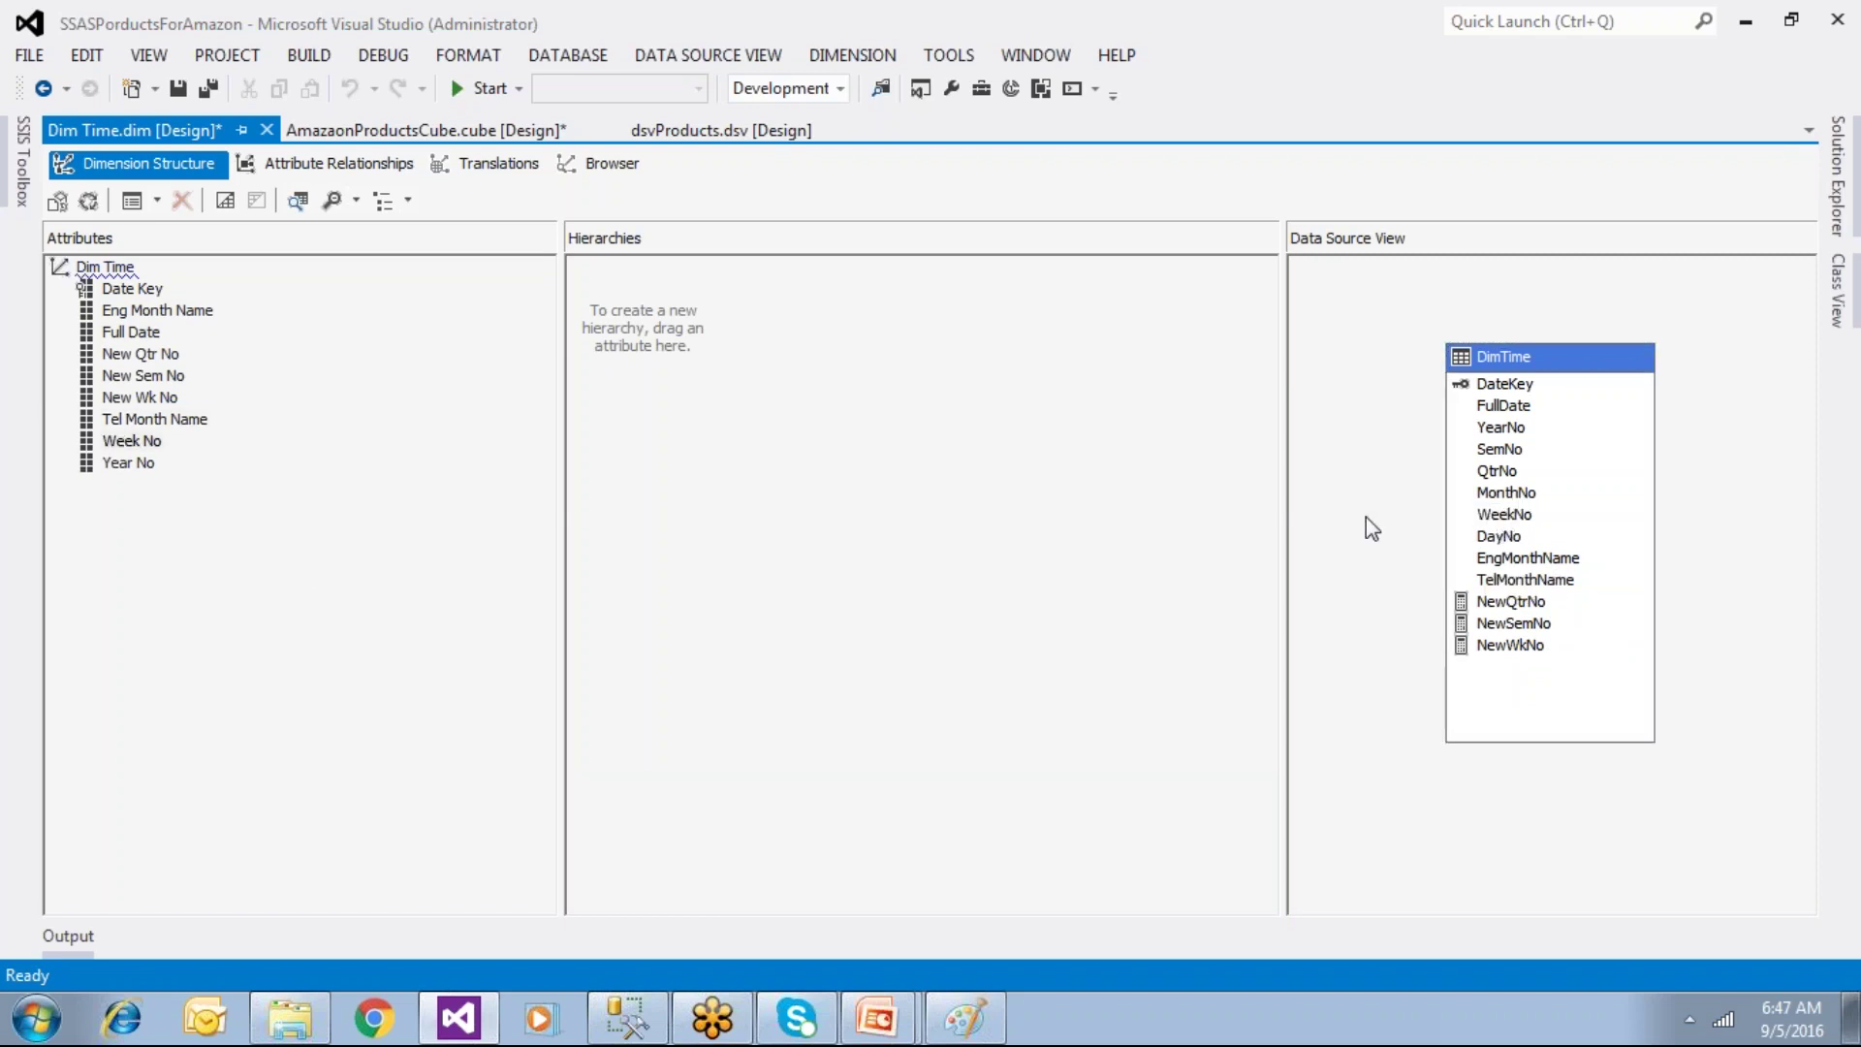
drag(1502, 496, 274, 625)
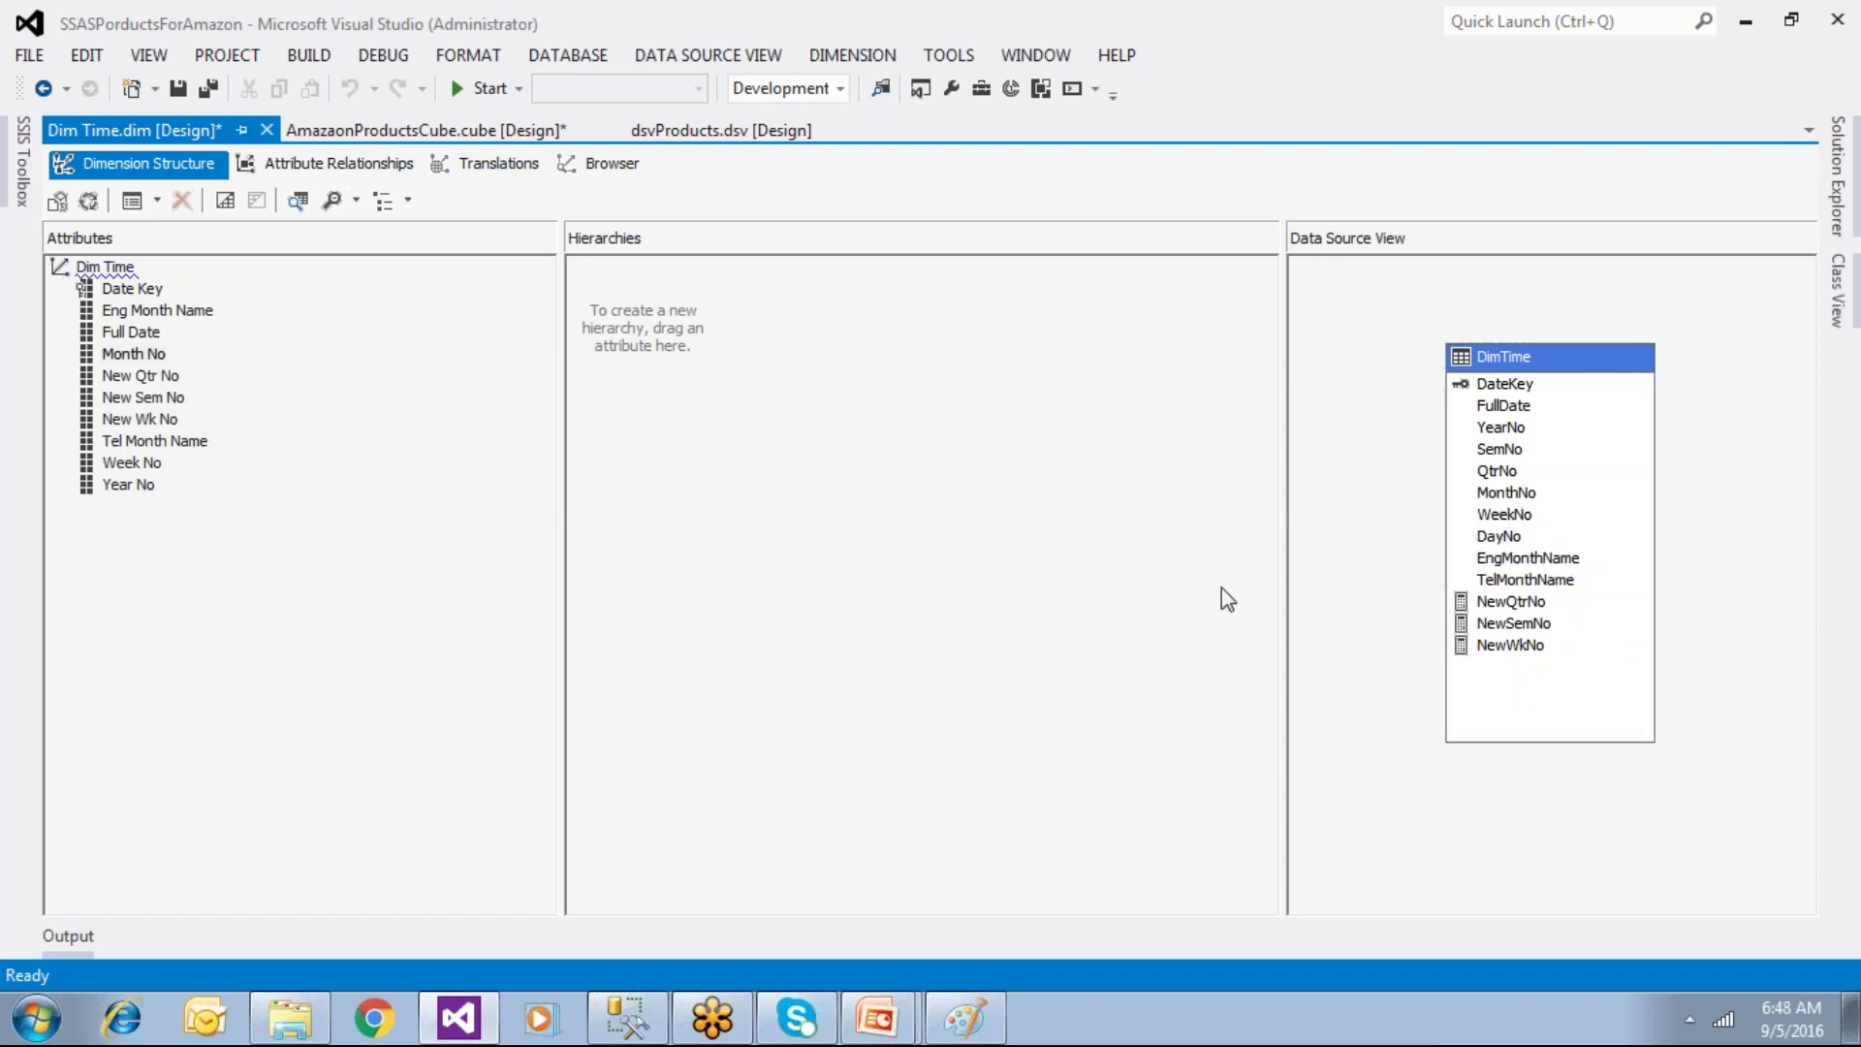
drag(1501, 538, 341, 573)
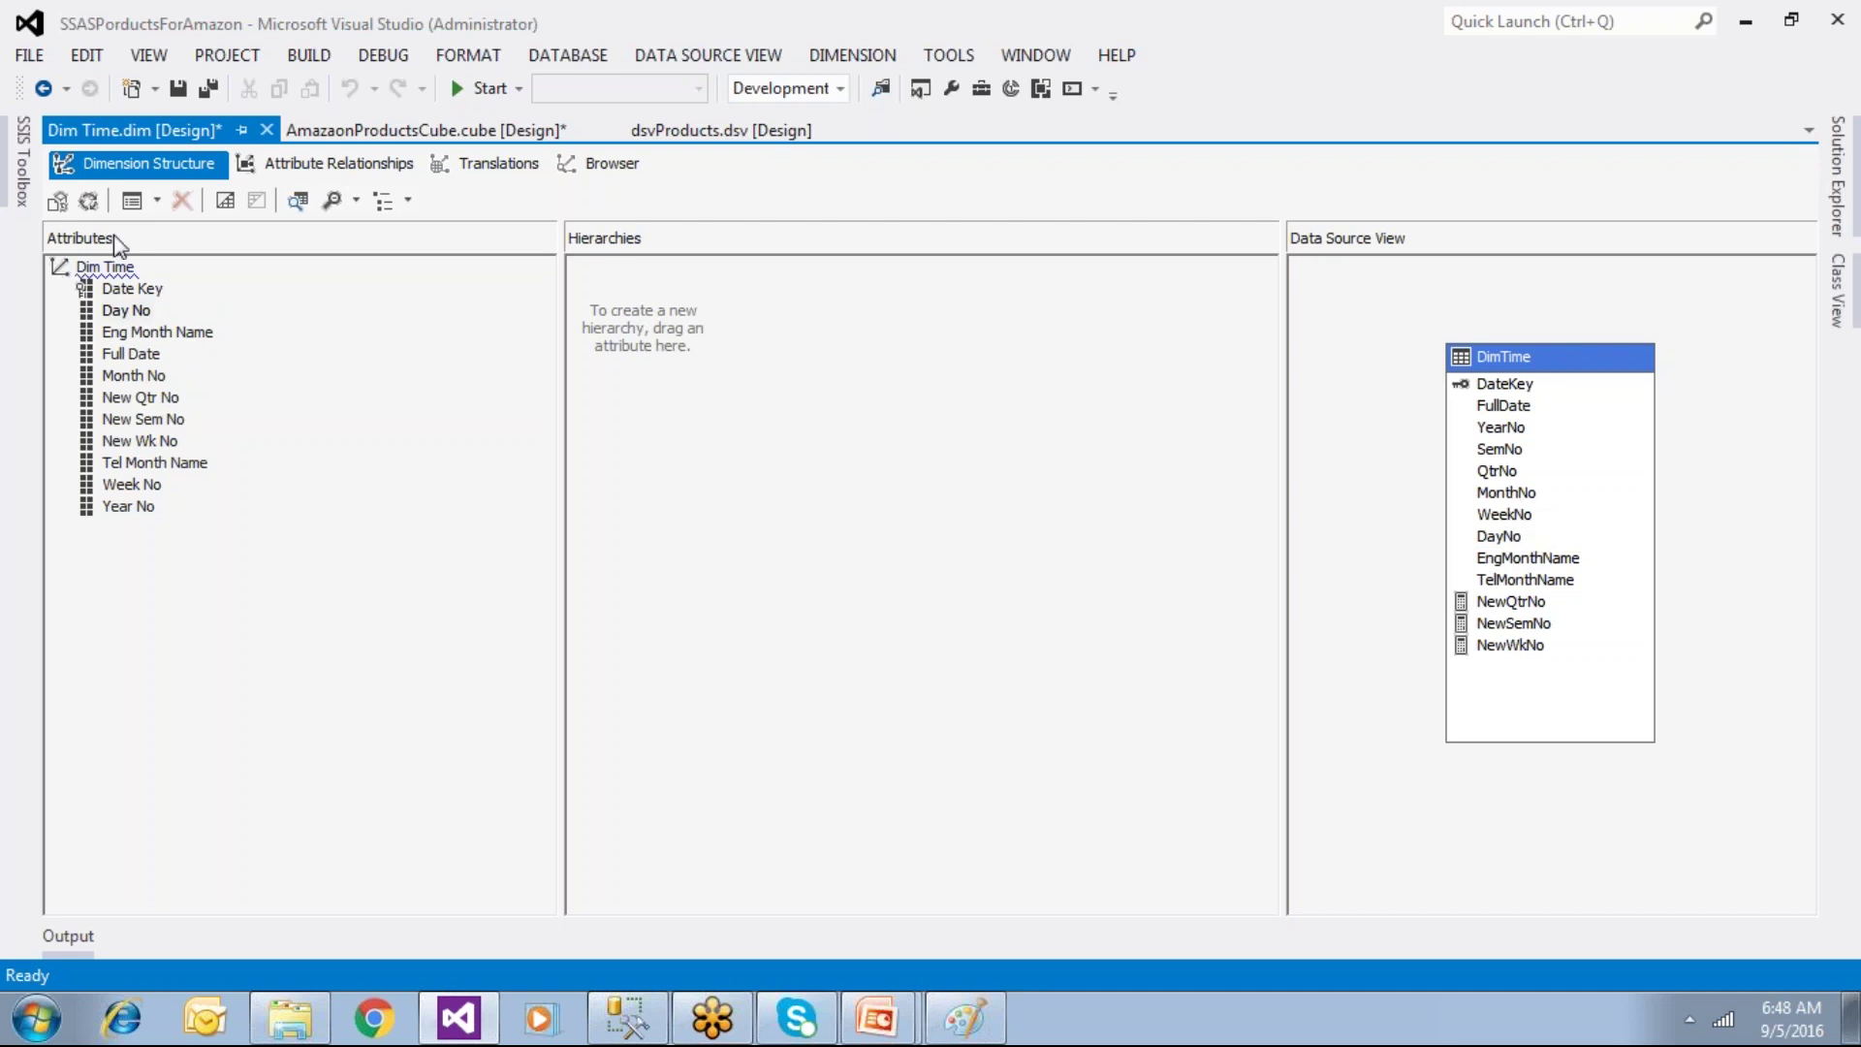
click(177, 91)
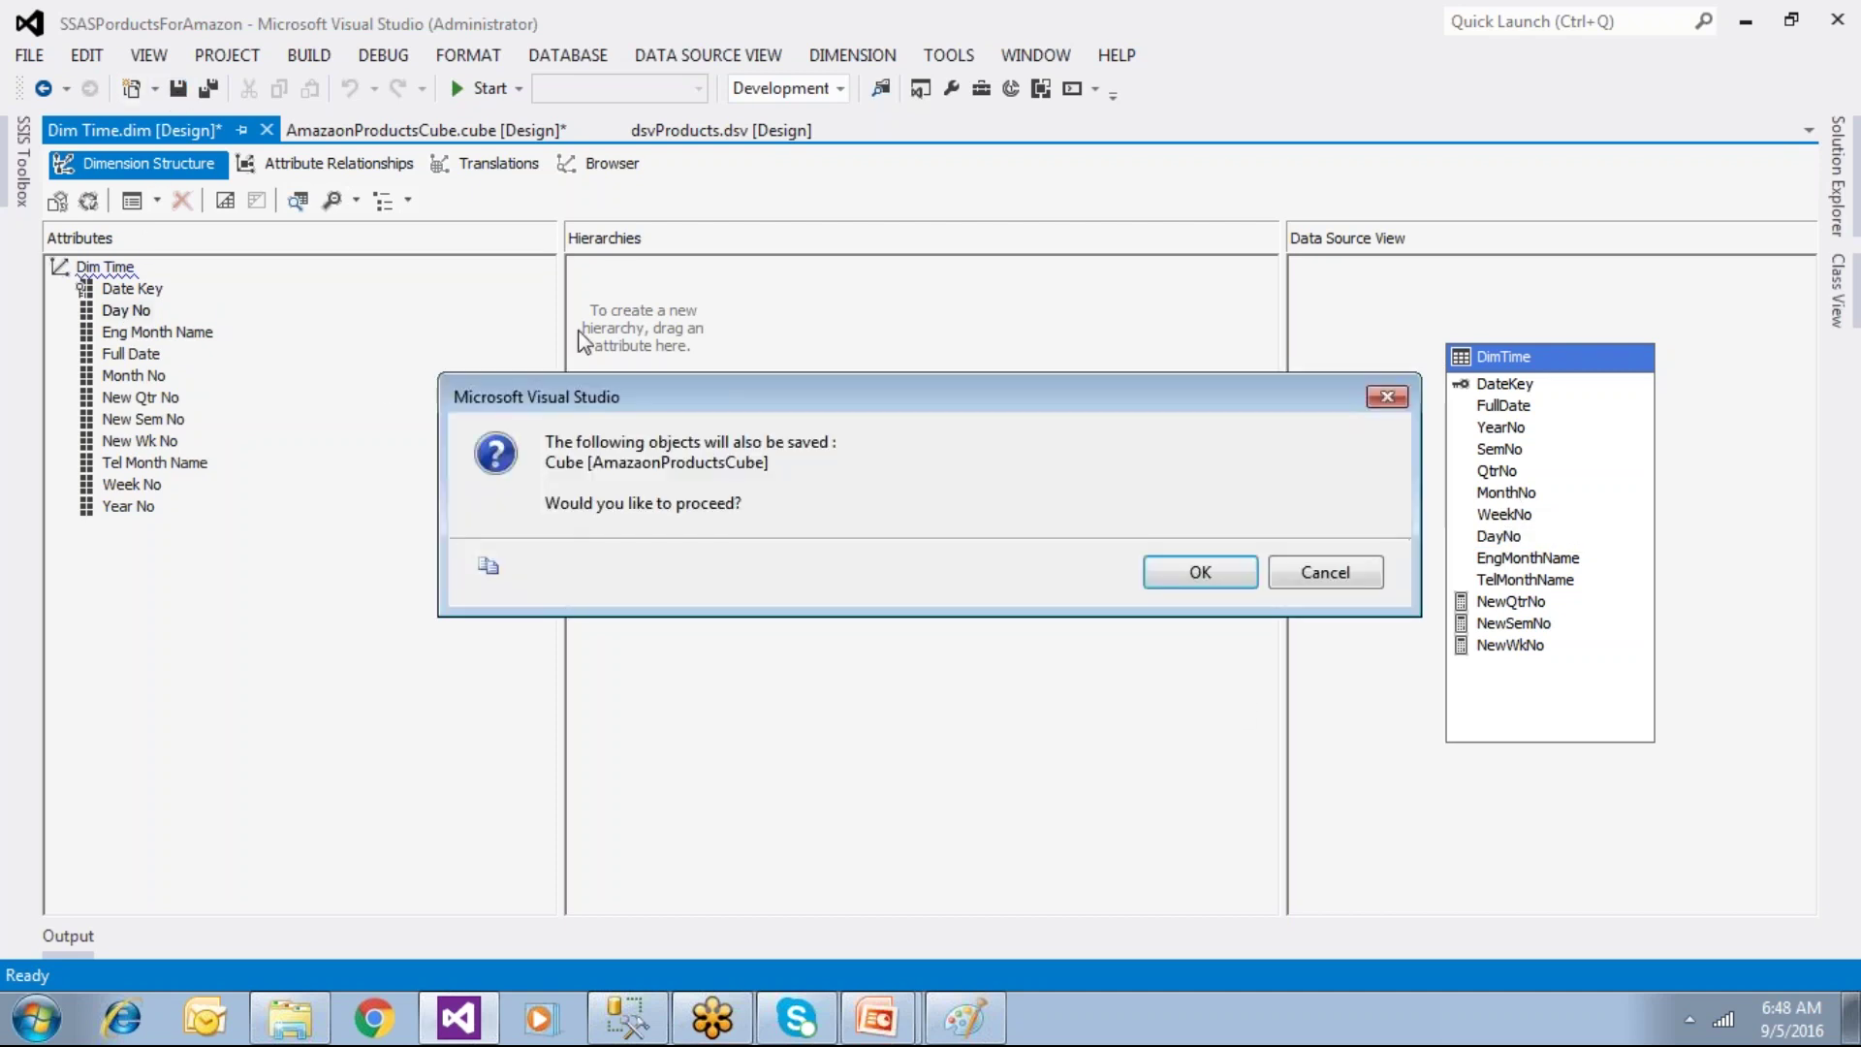
click(1166, 579)
Step: Create a hierarchy with the levels Year No, New Sem No, New Qtr No, Month No and Day No in that order
drag(144, 506, 639, 310)
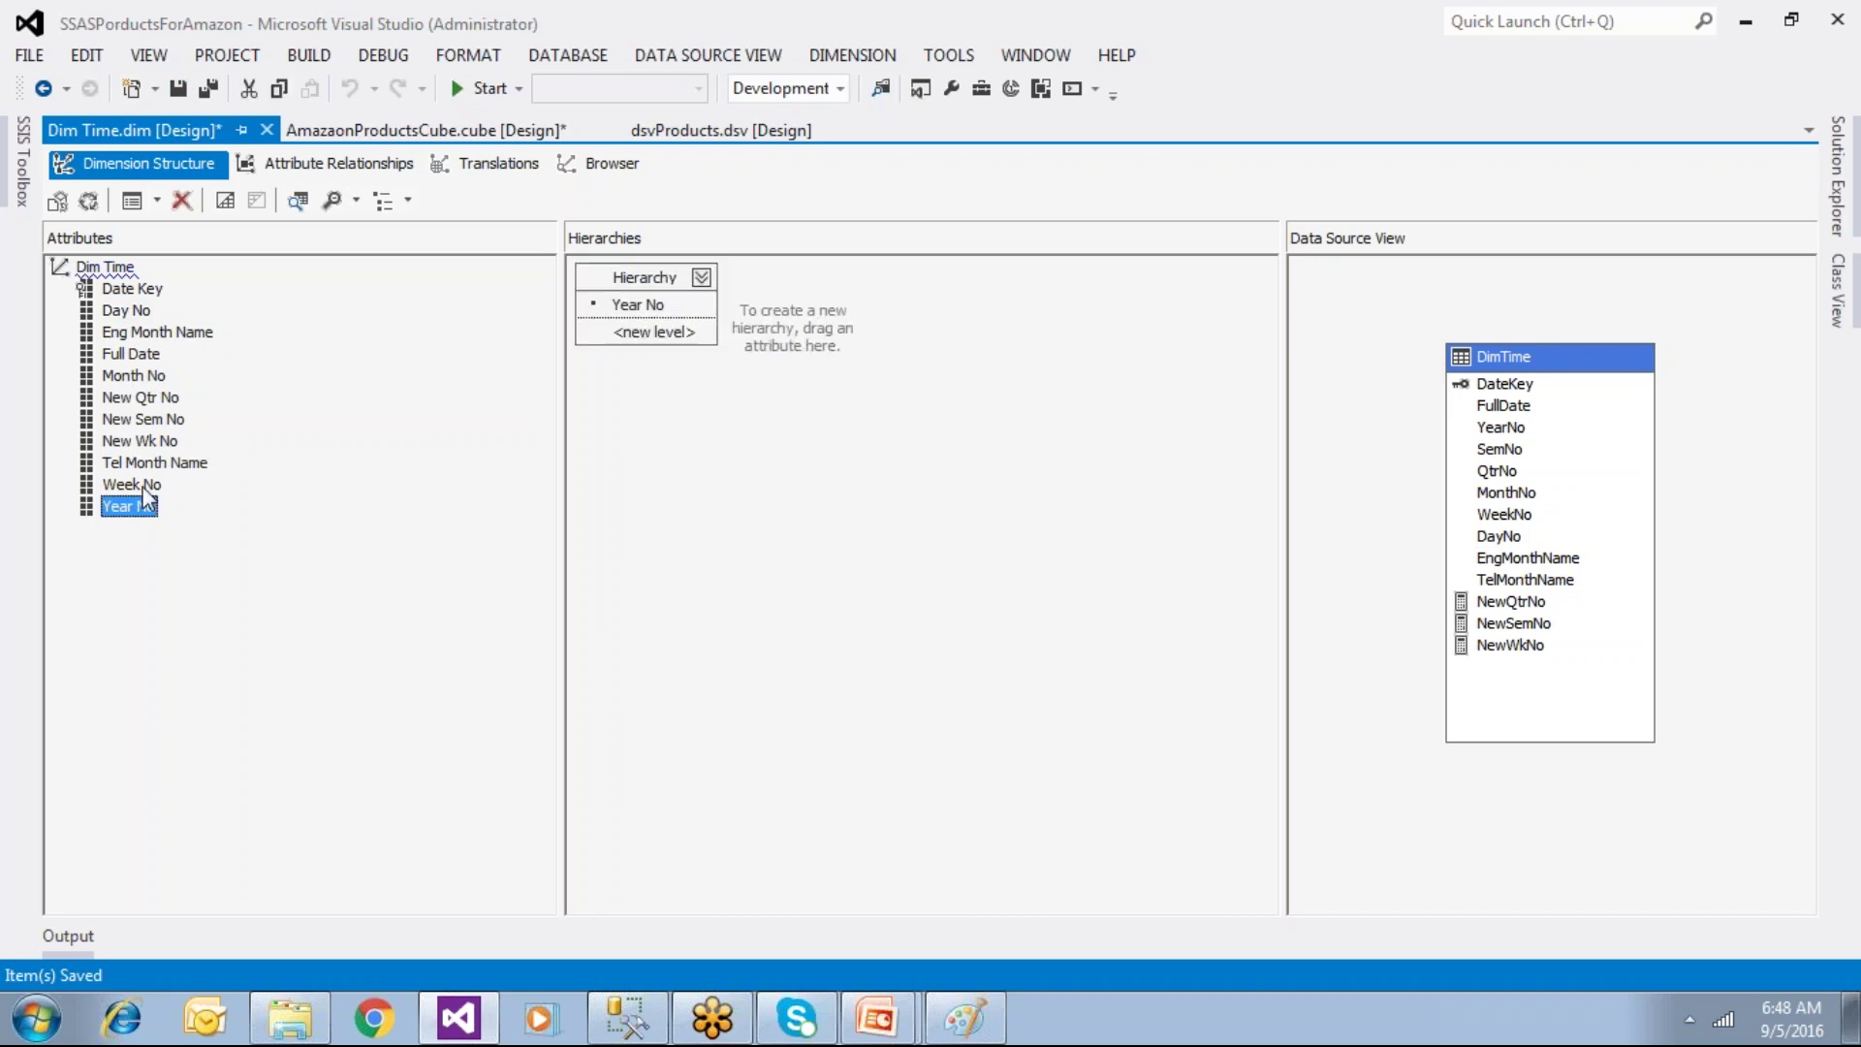
drag(144, 419, 643, 331)
drag(158, 407, 638, 361)
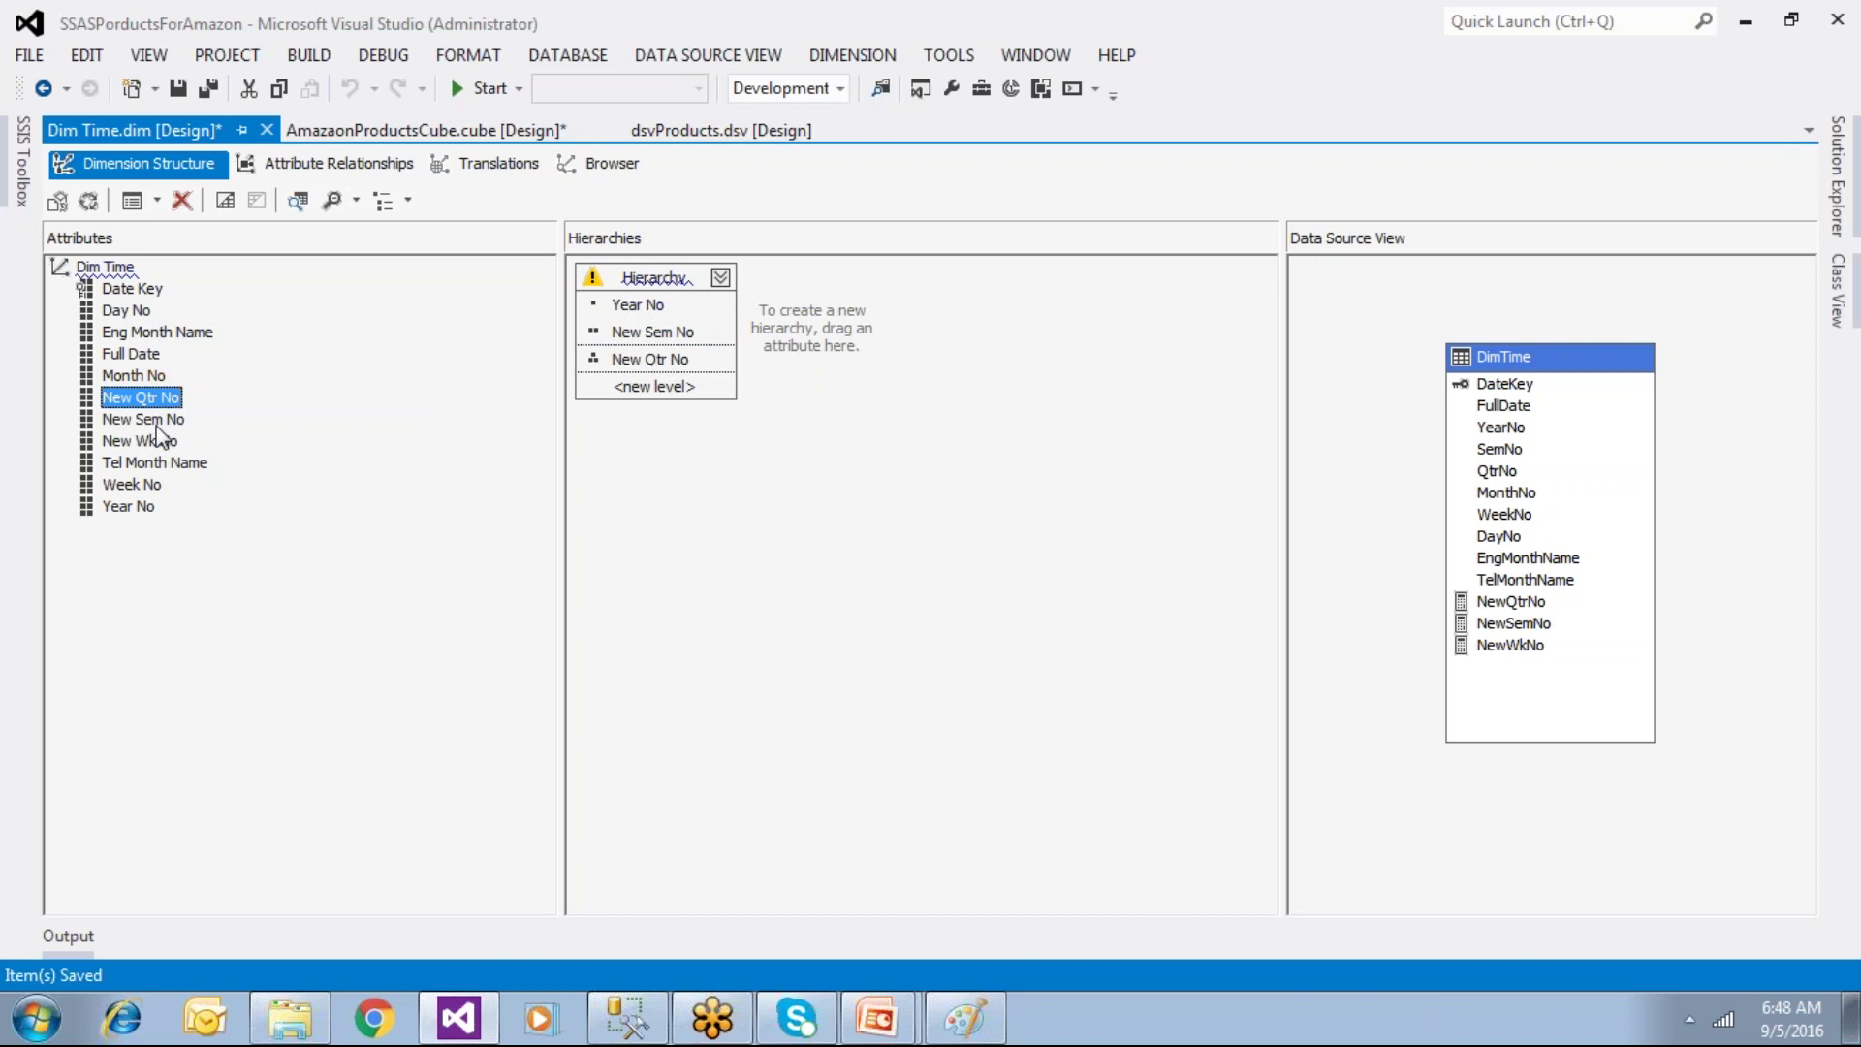
drag(137, 375, 663, 388)
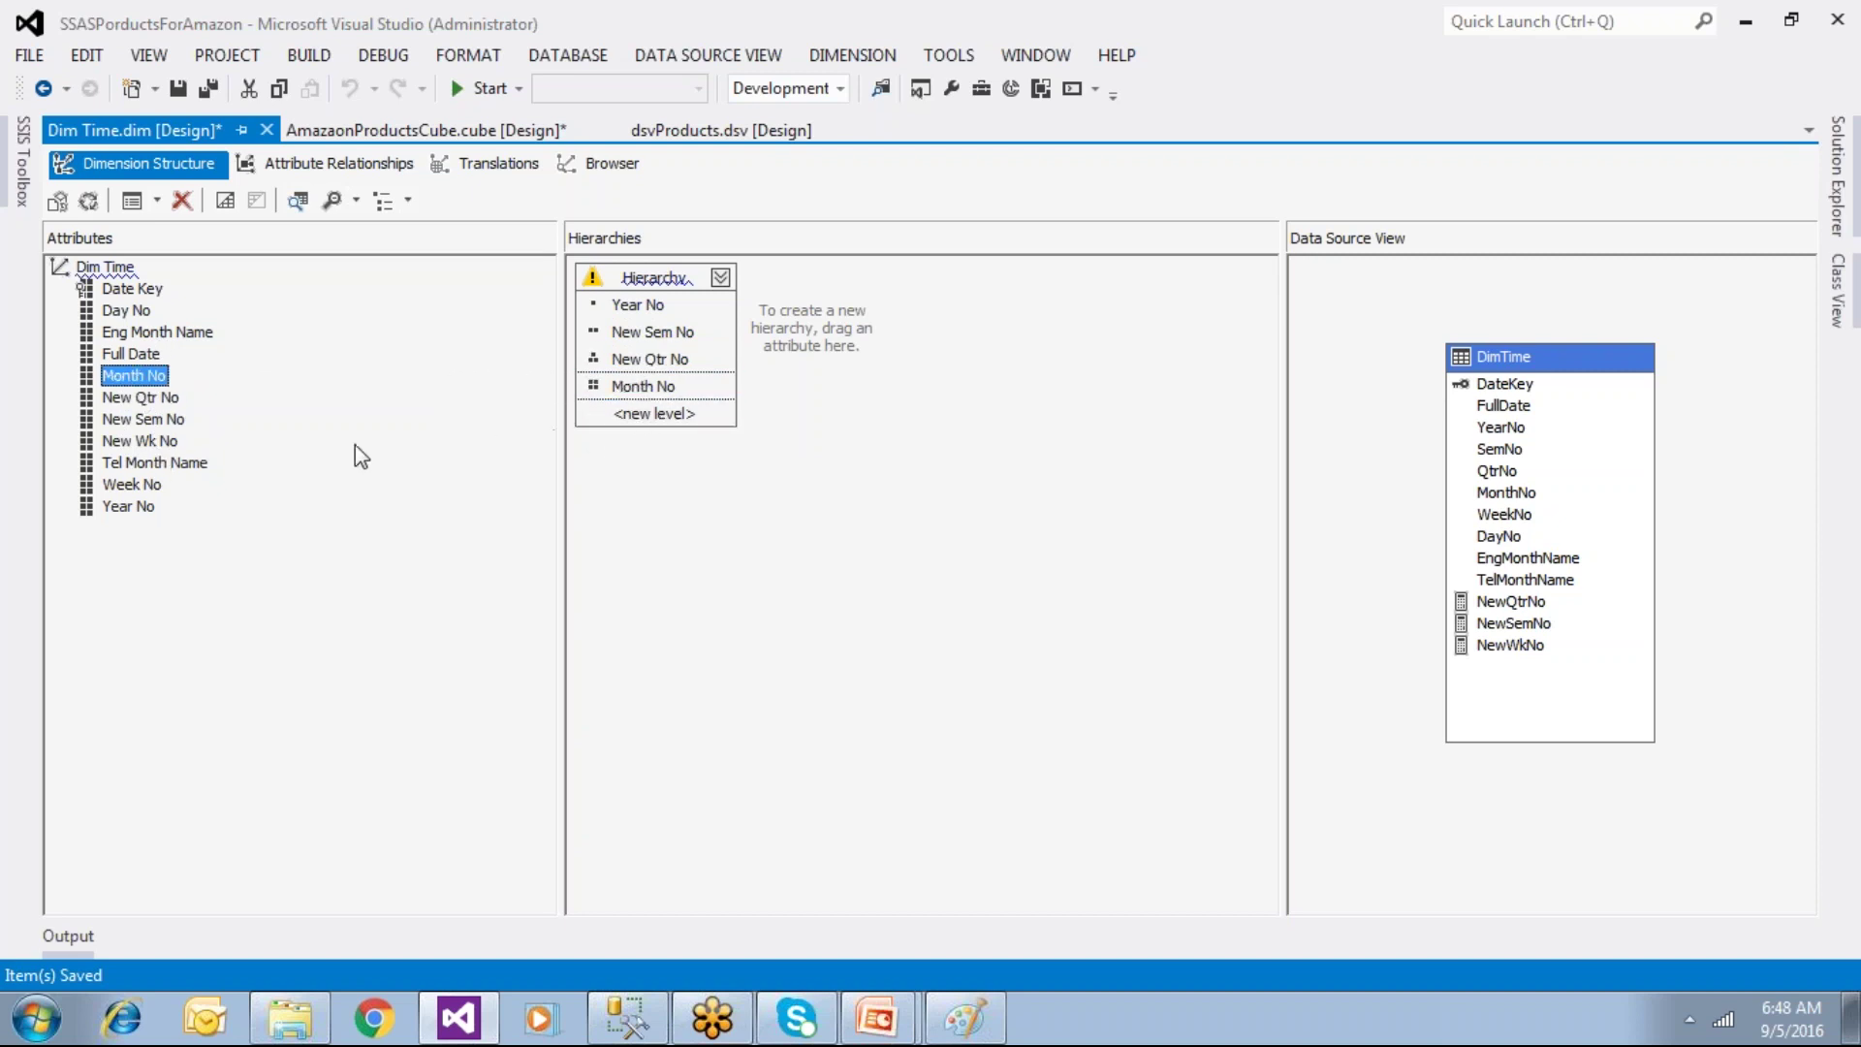
drag(127, 310, 641, 419)
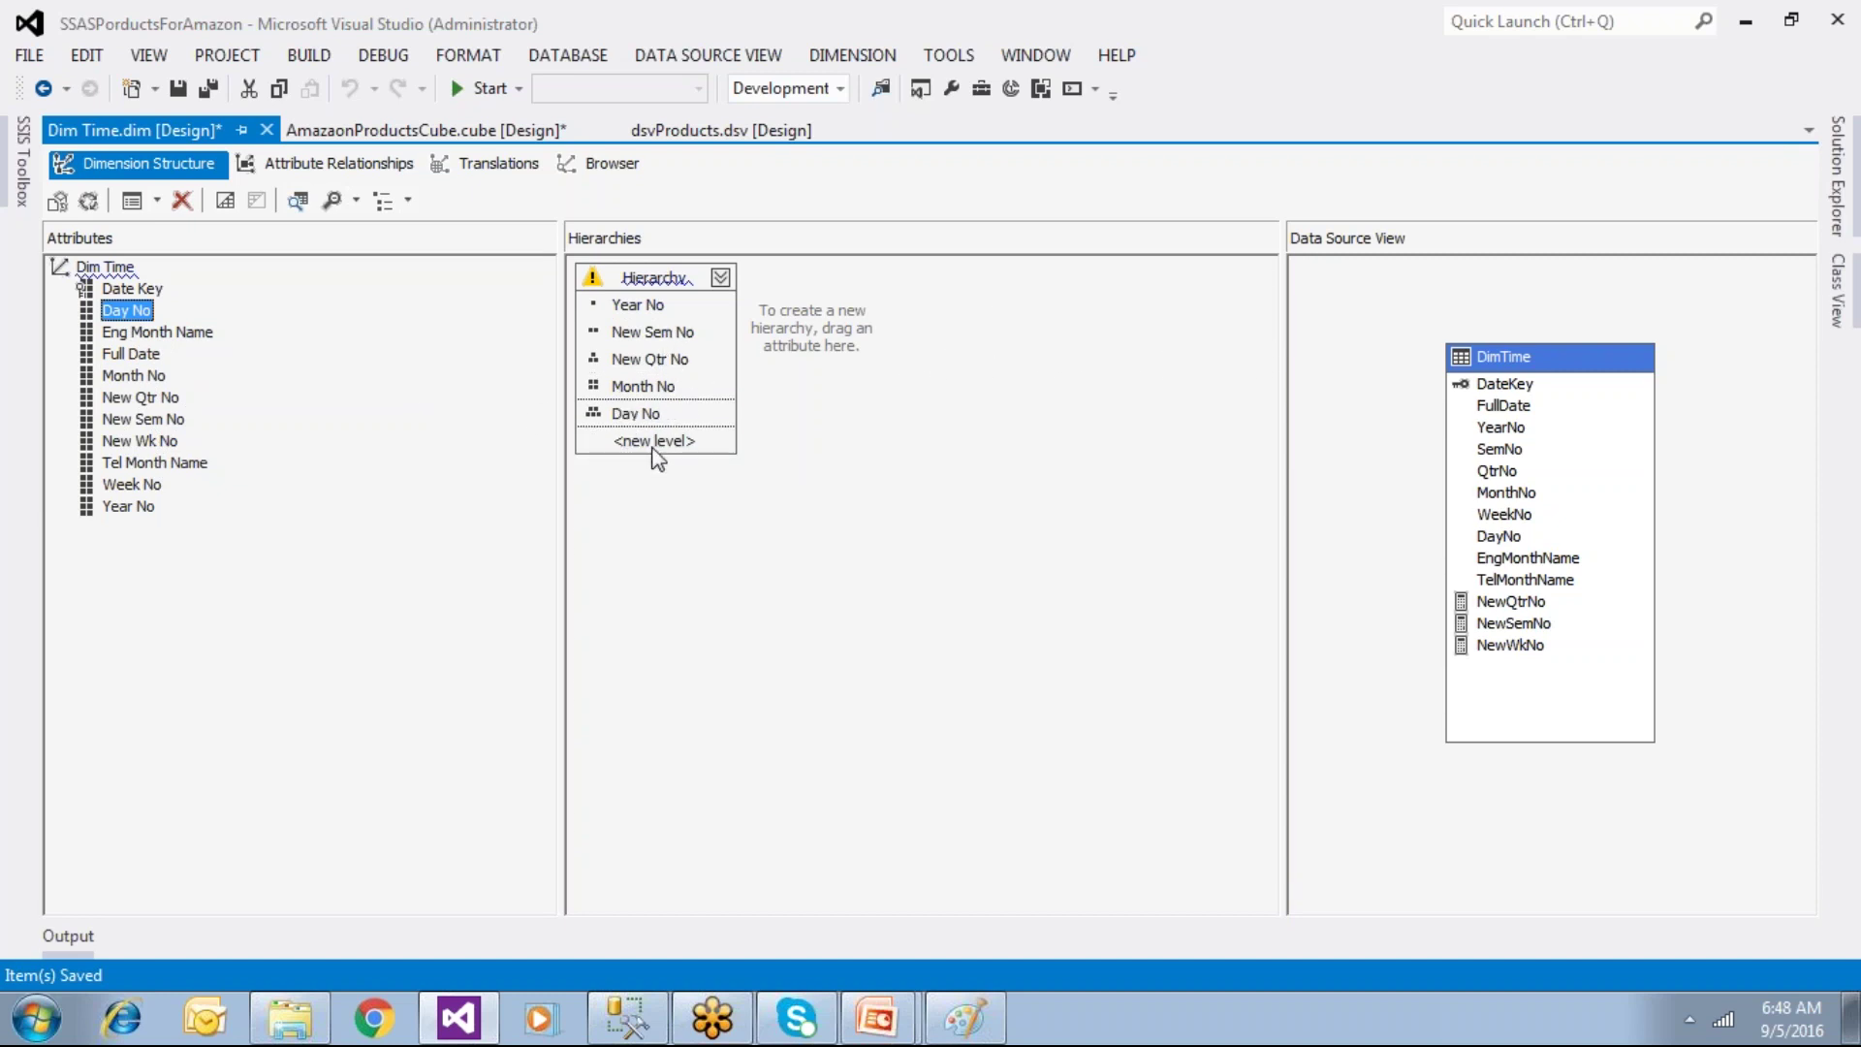
Step: Rename the five-level hierarchy as YearHierarchy and save the dimension together with the cube
click(655, 288)
right_click(651, 281)
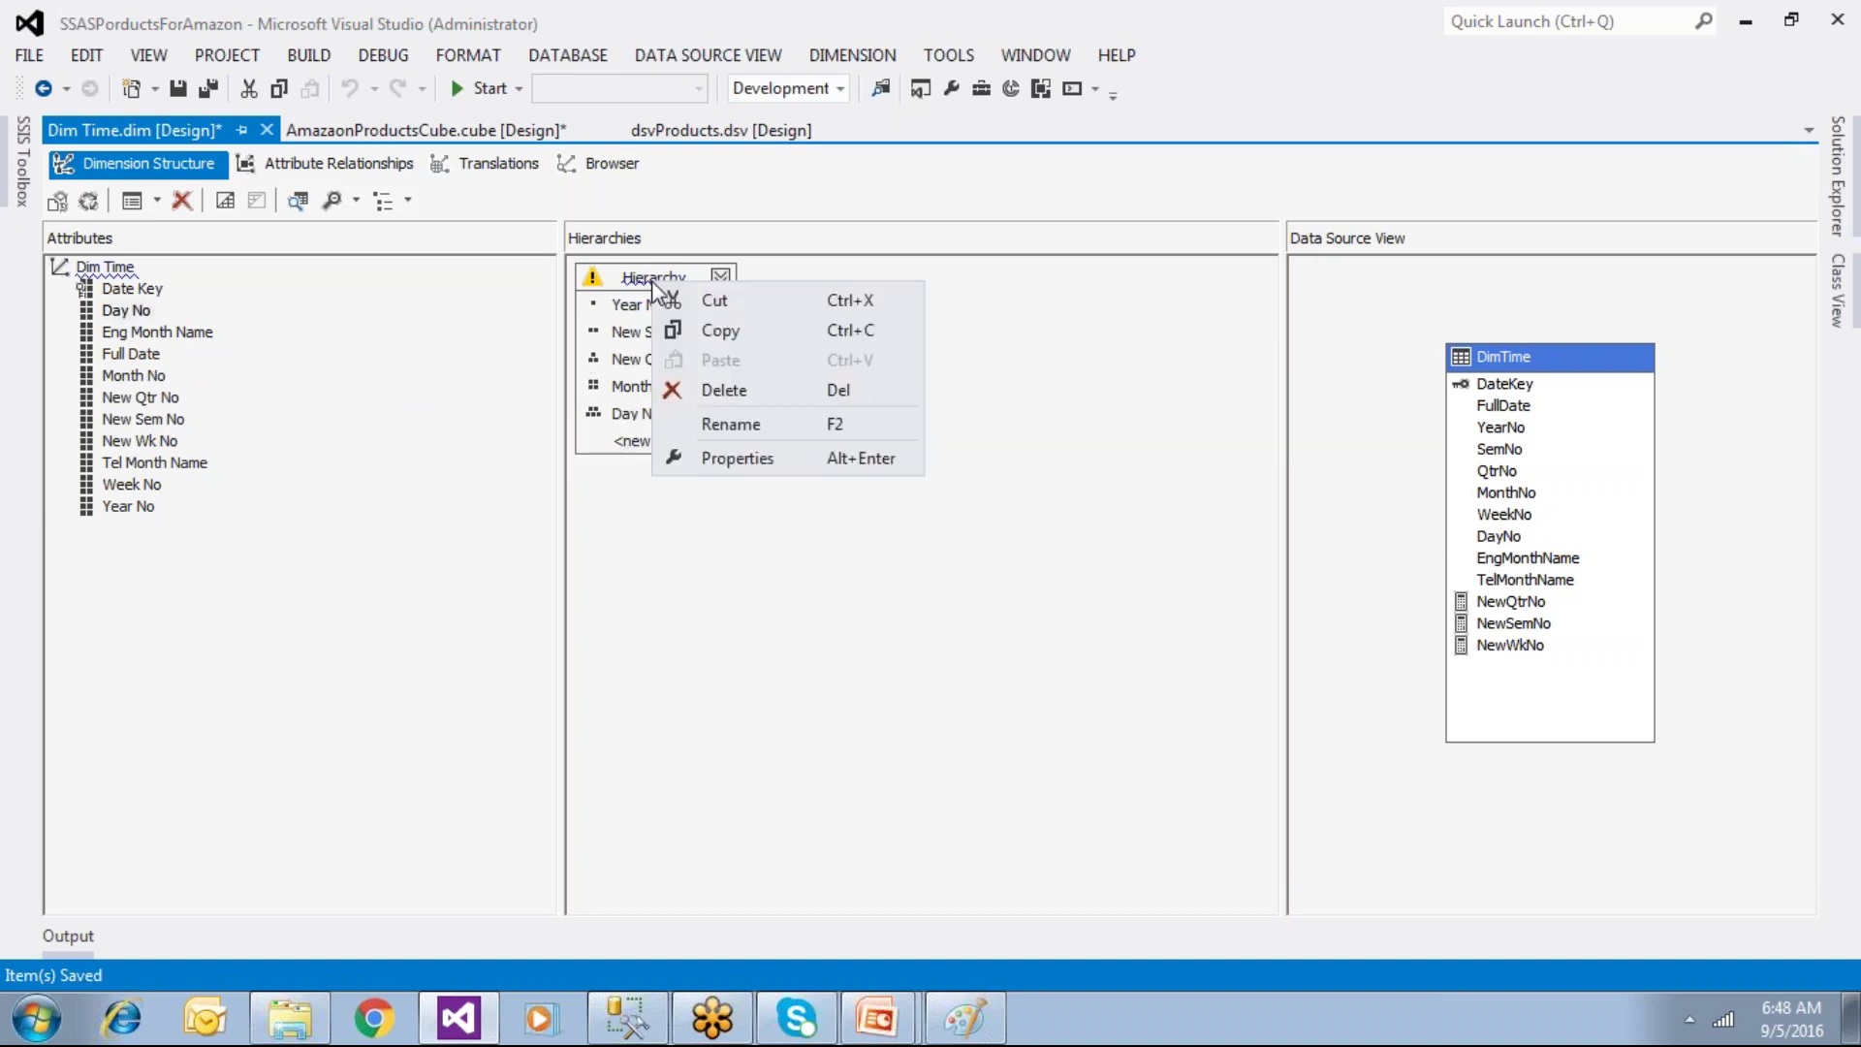
click(700, 426)
key(Home)
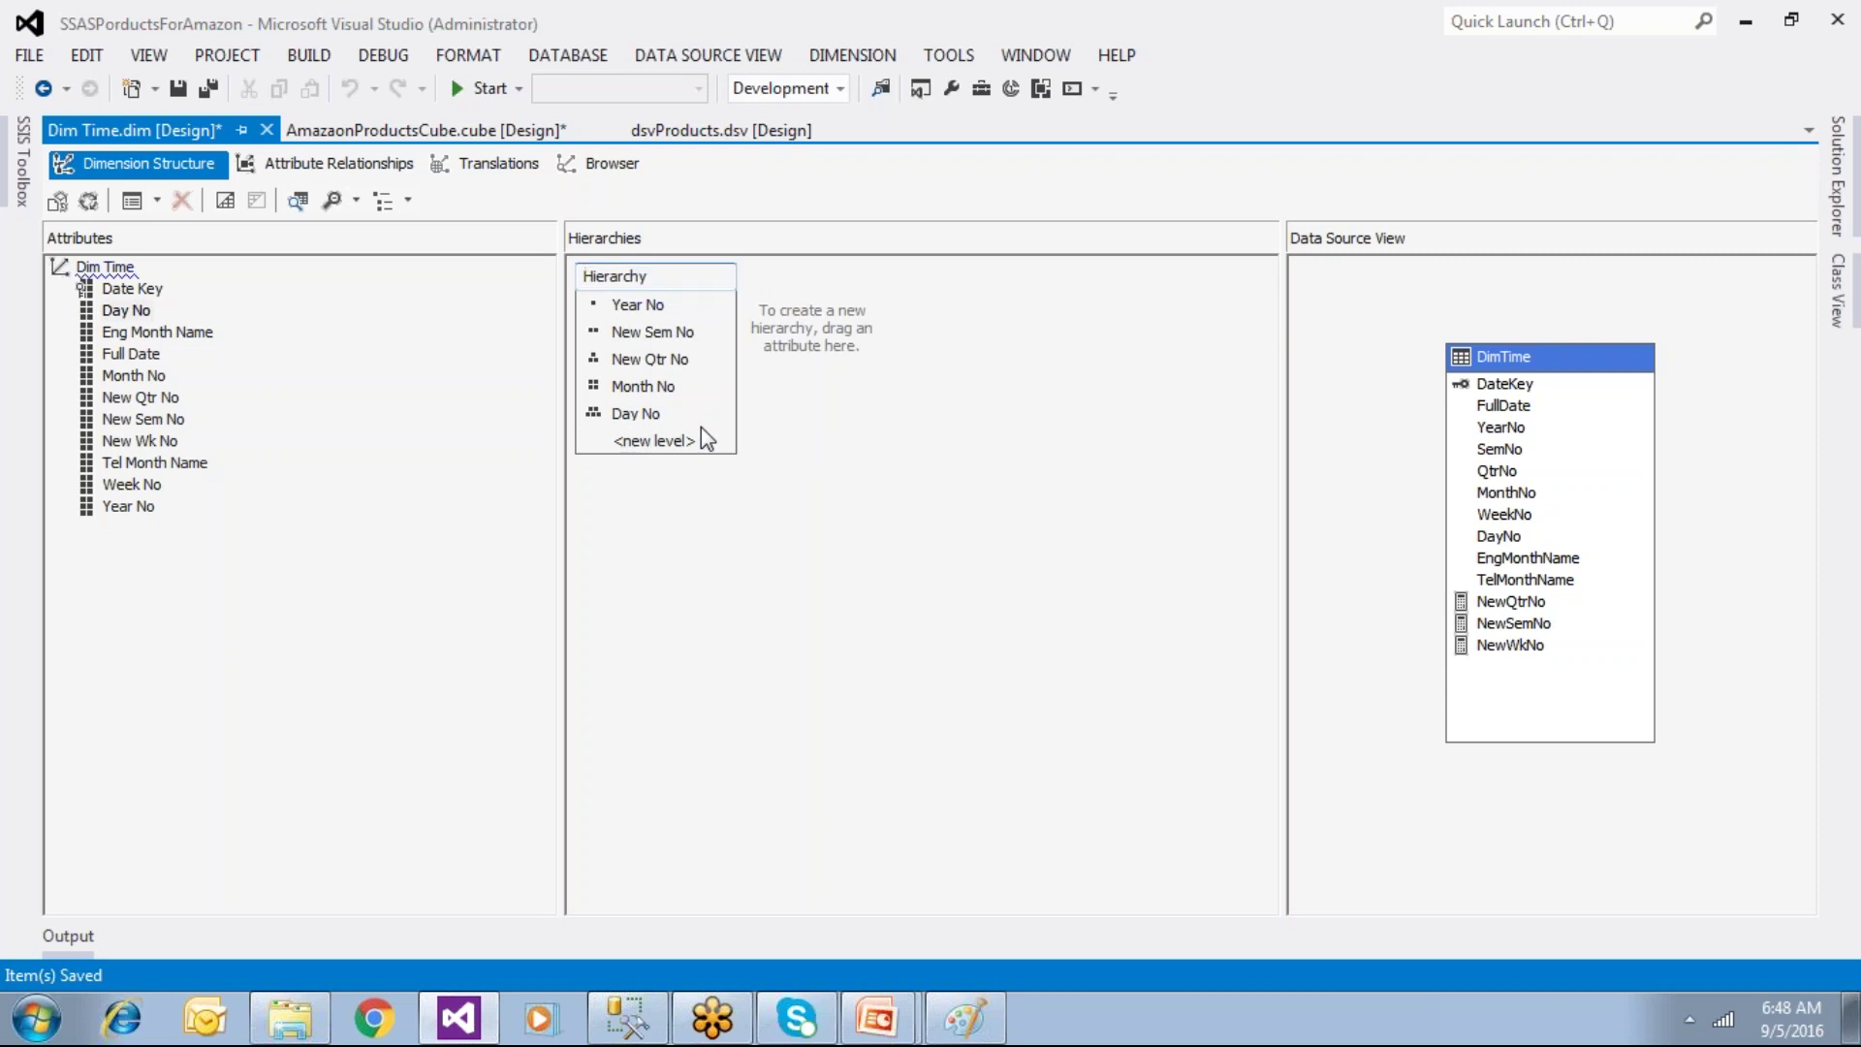
text(U)
key(BackSpace)
text(Year)
key(Return)
click(175, 90)
click(1173, 577)
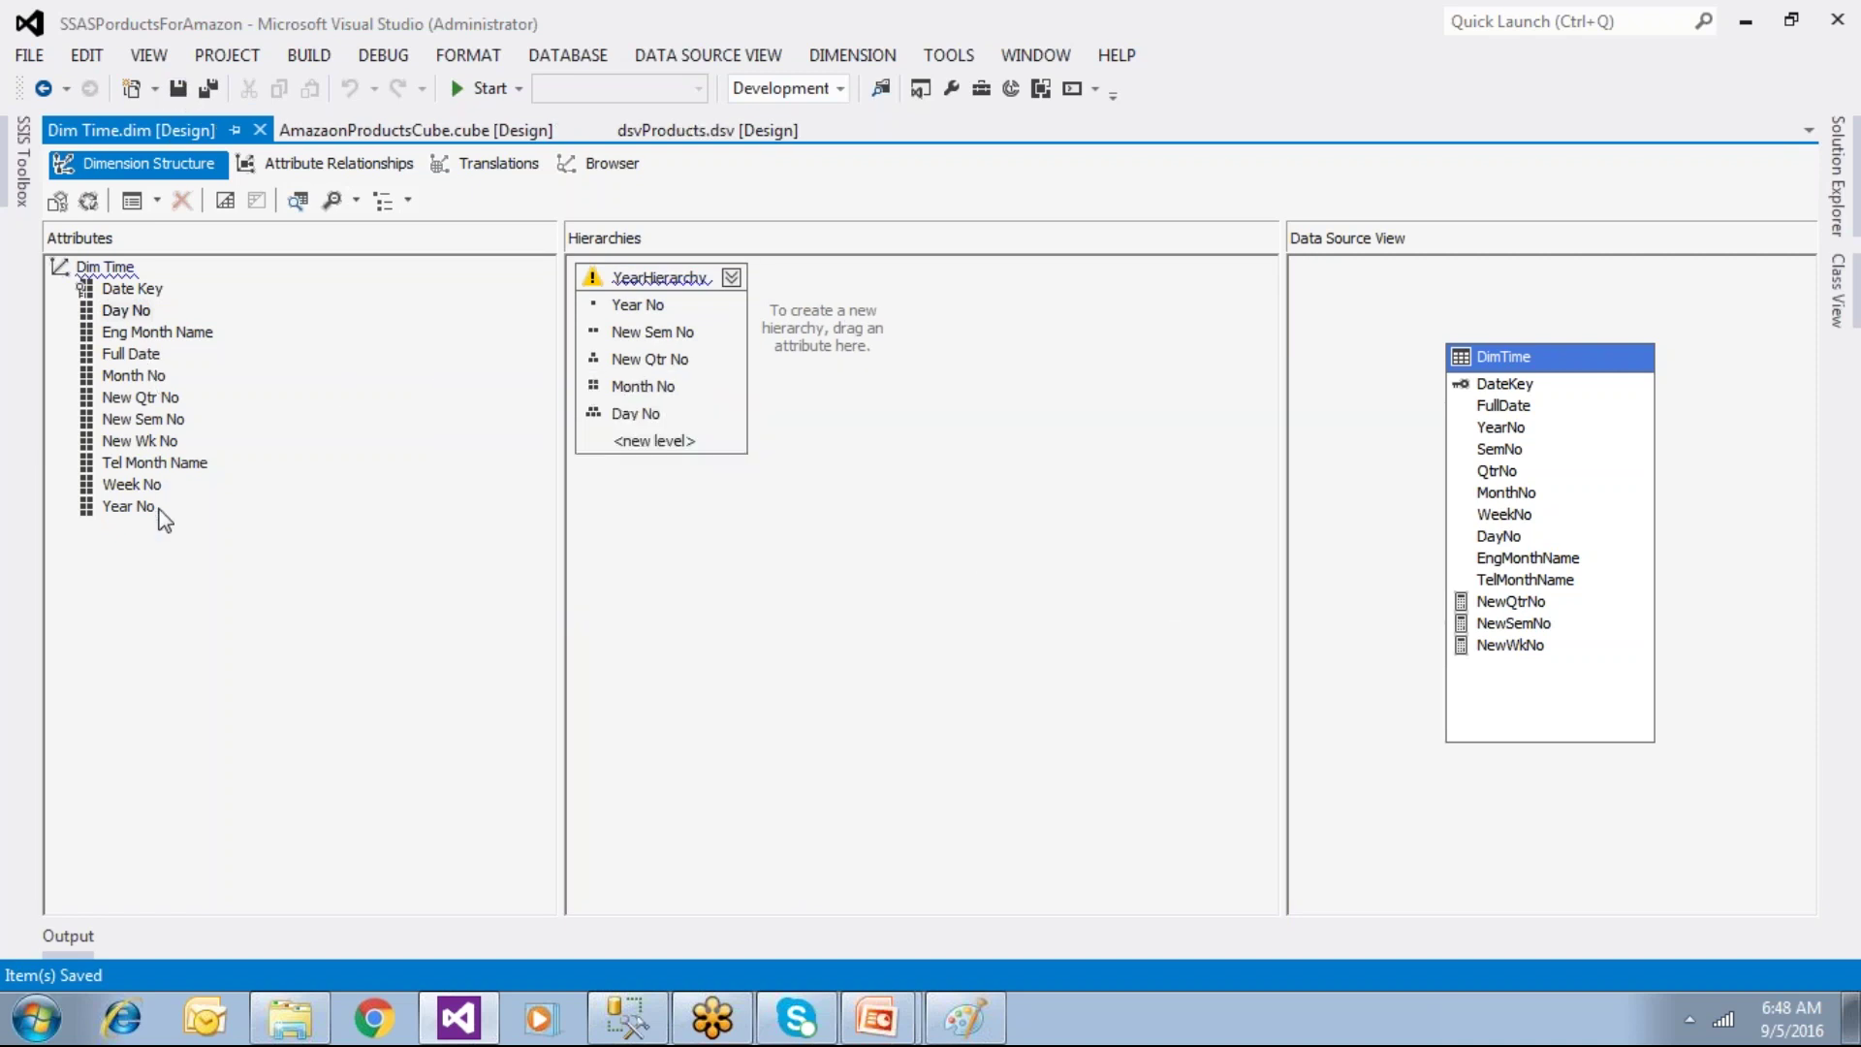
Step: Create a second hierarchy with the levels Year No, New Qtr No and Week No in that order
drag(142, 509, 960, 366)
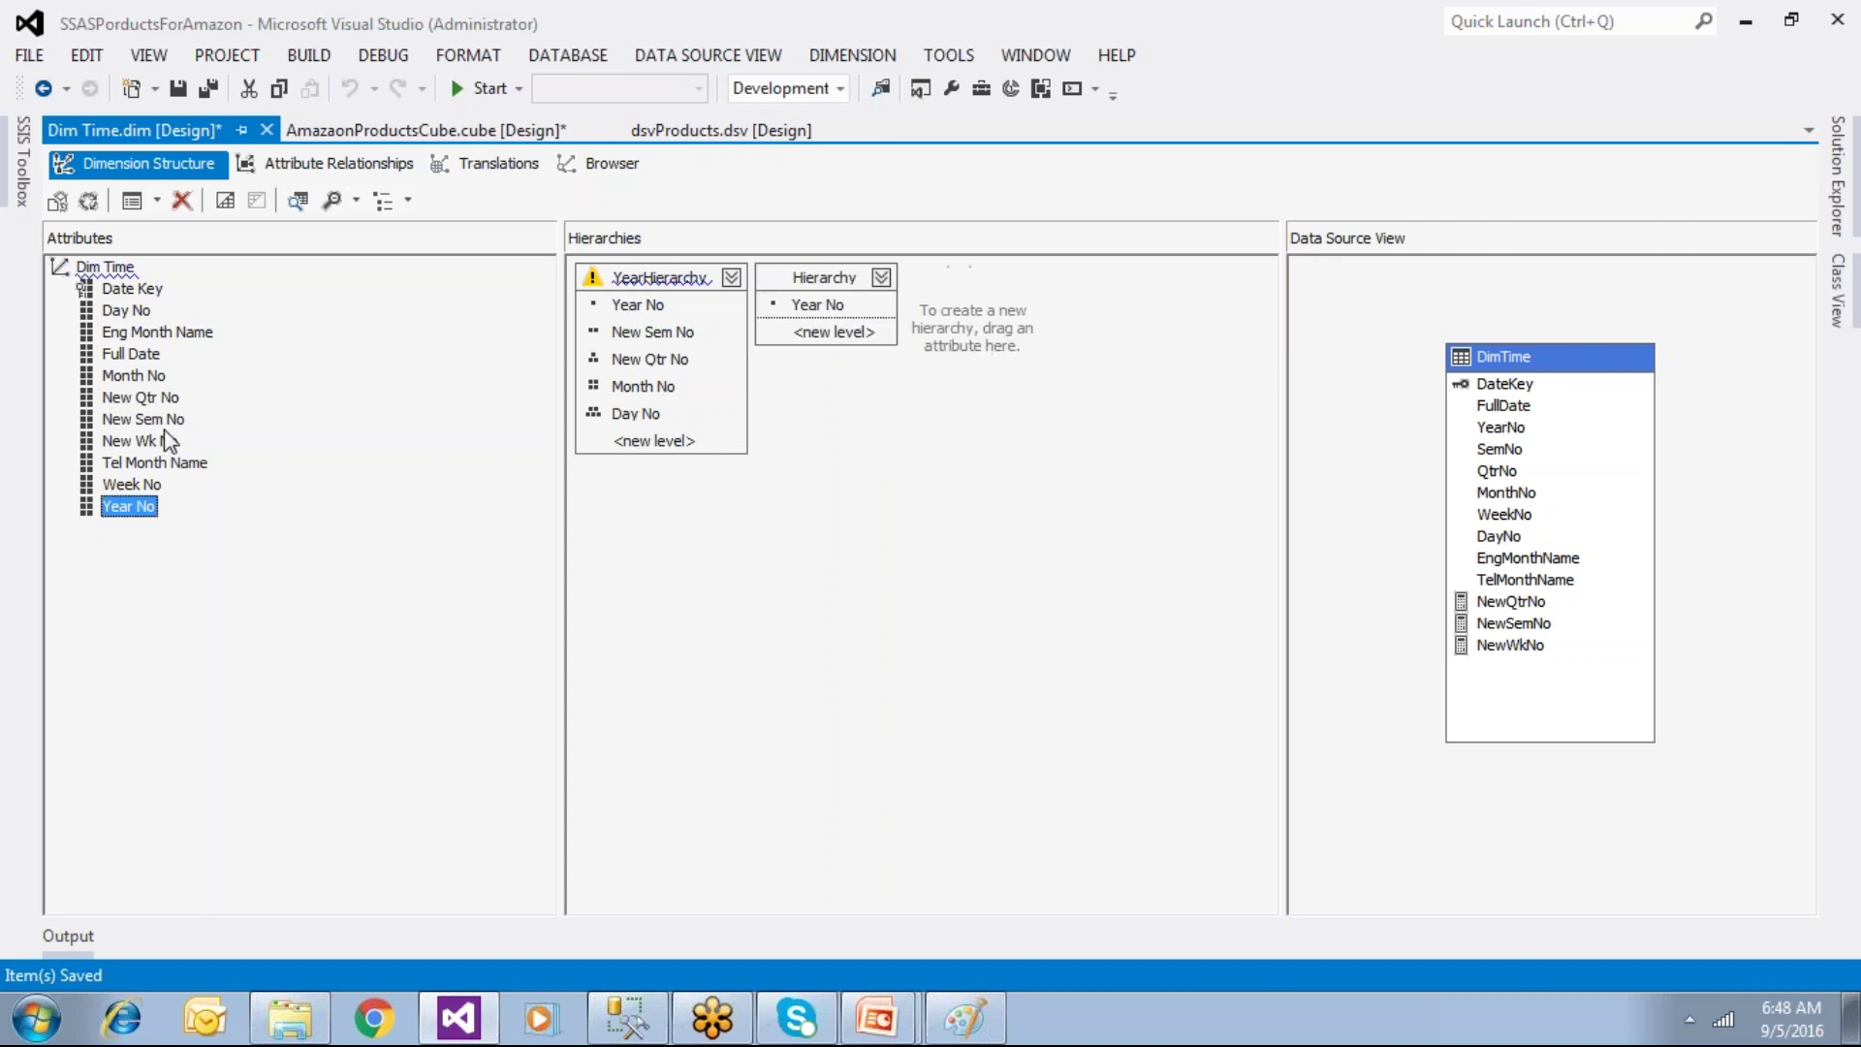
drag(142, 397, 825, 326)
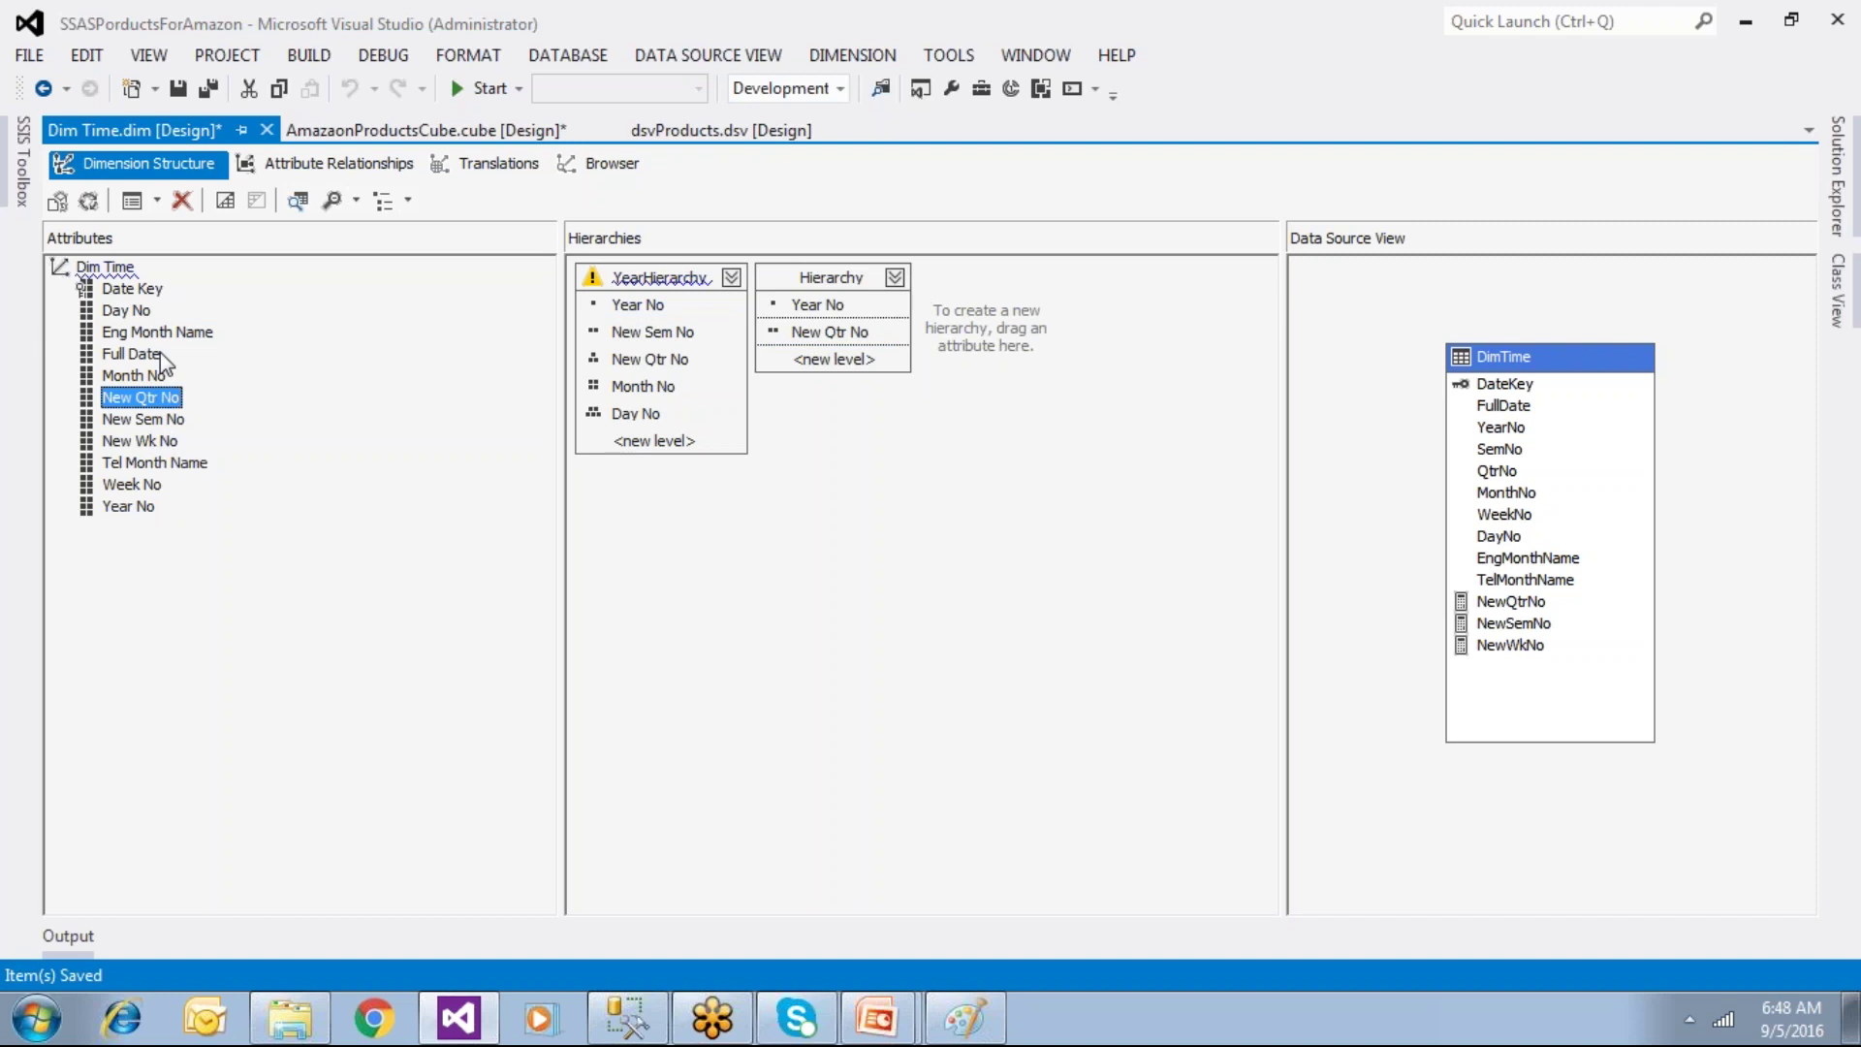
click(143, 483)
drag(141, 481, 825, 361)
Step: Rename the second hierarchy as WkHierarchy and save the dimension together with the cube
mouse_move(824, 279)
mouse_down()
mouse_move(950, 335)
mouse_move(826, 284)
mouse_up()
right_click(826, 284)
click(887, 427)
key(Home)
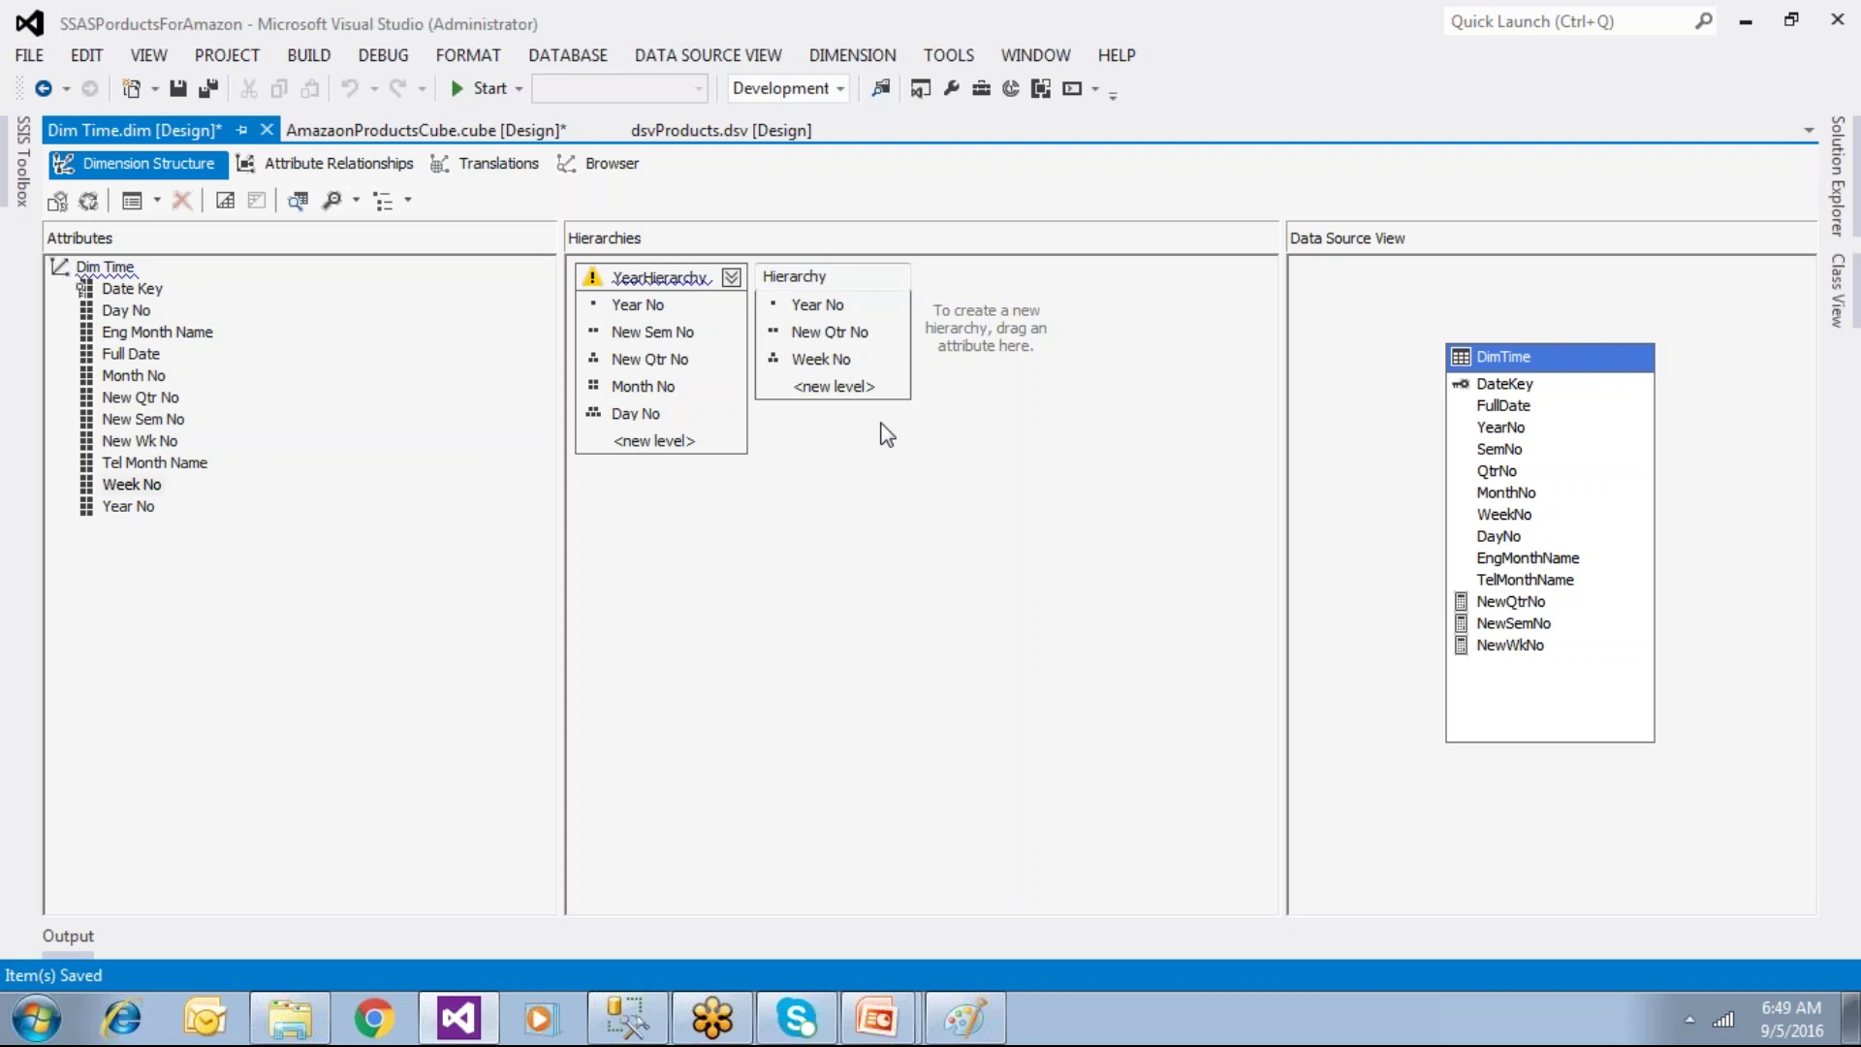
text(We)
key(BackSpace)
text(k)
click(882, 764)
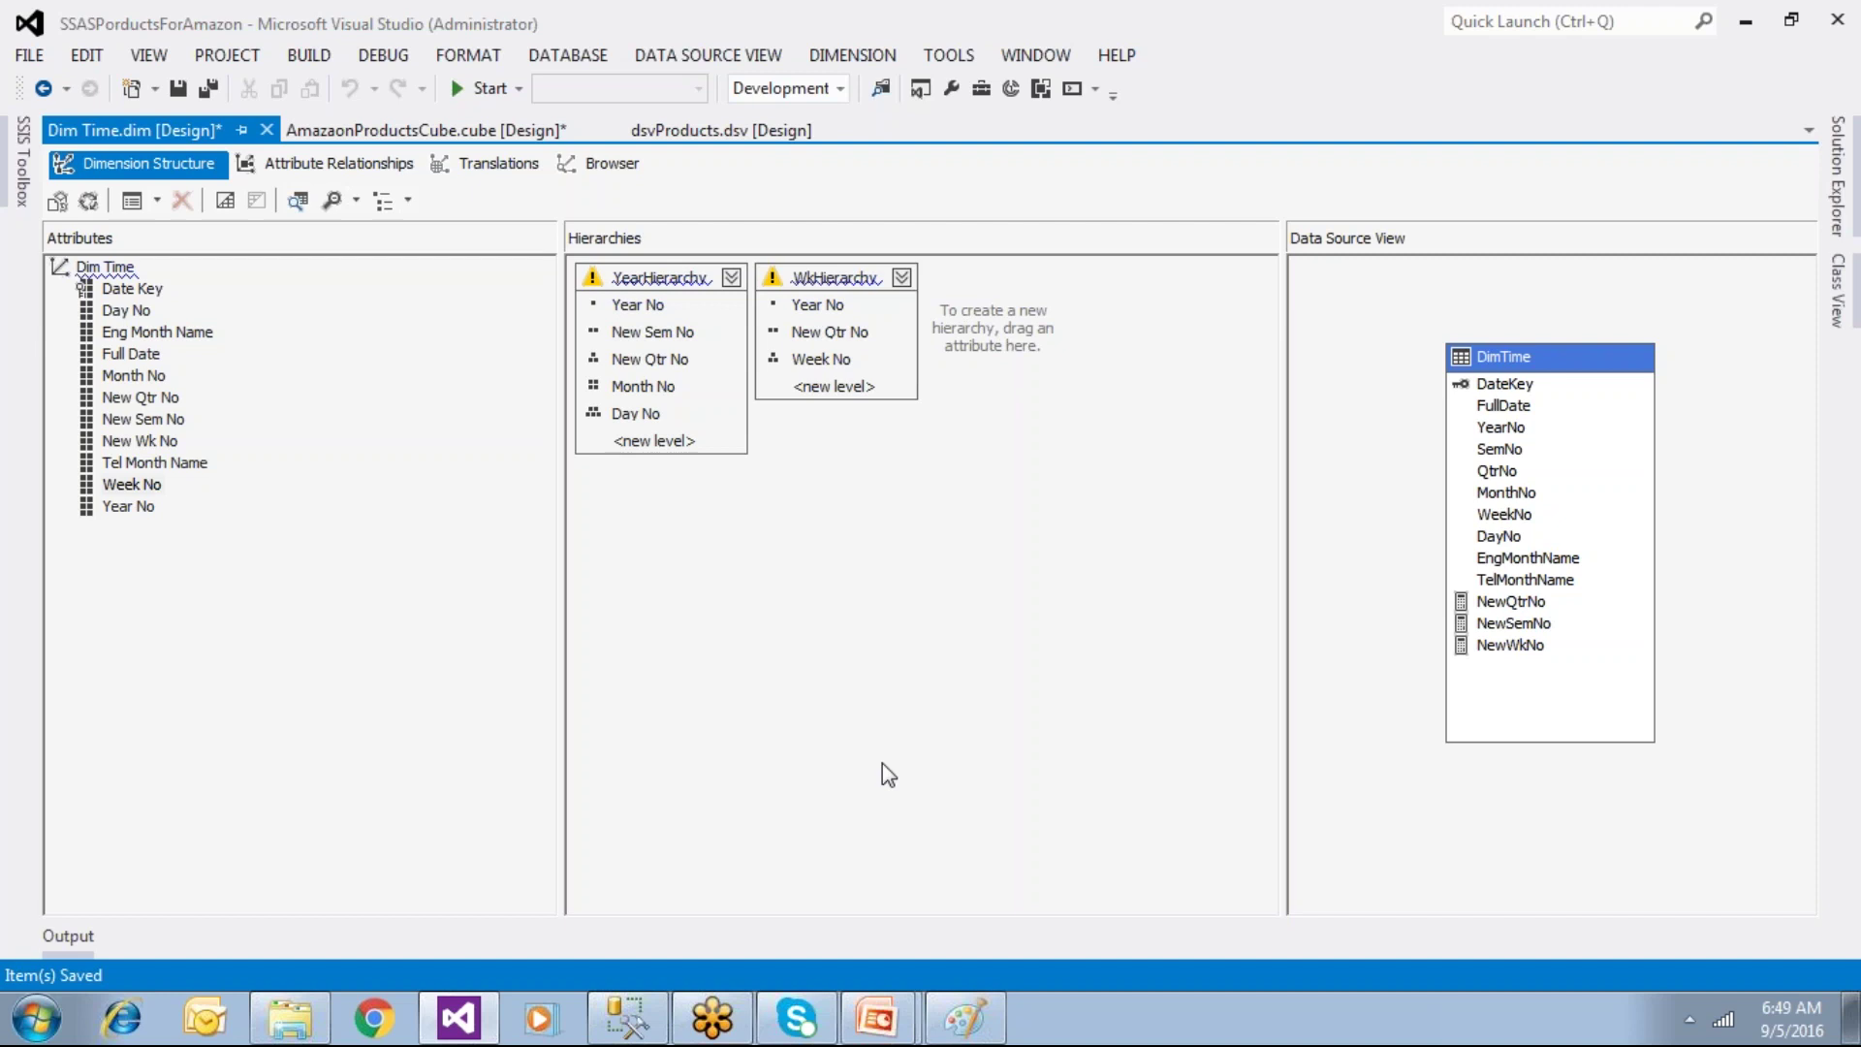
click(177, 92)
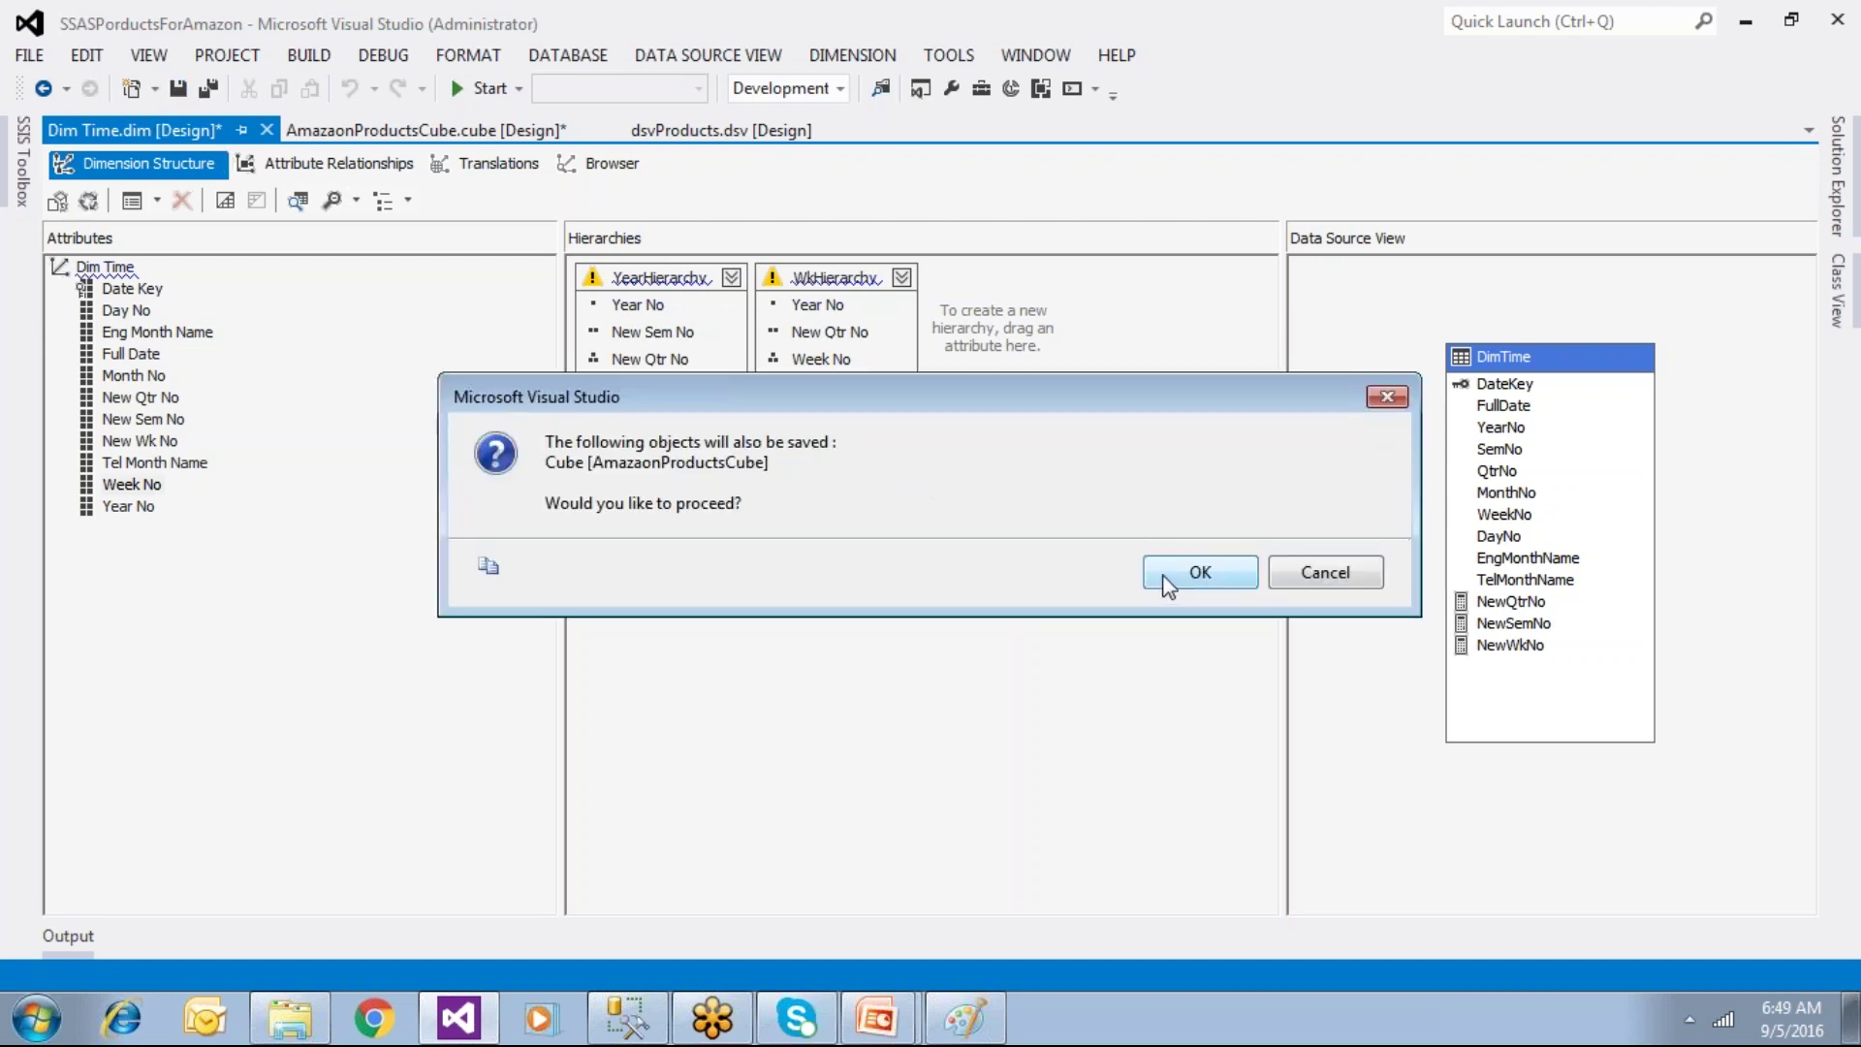
click(1199, 572)
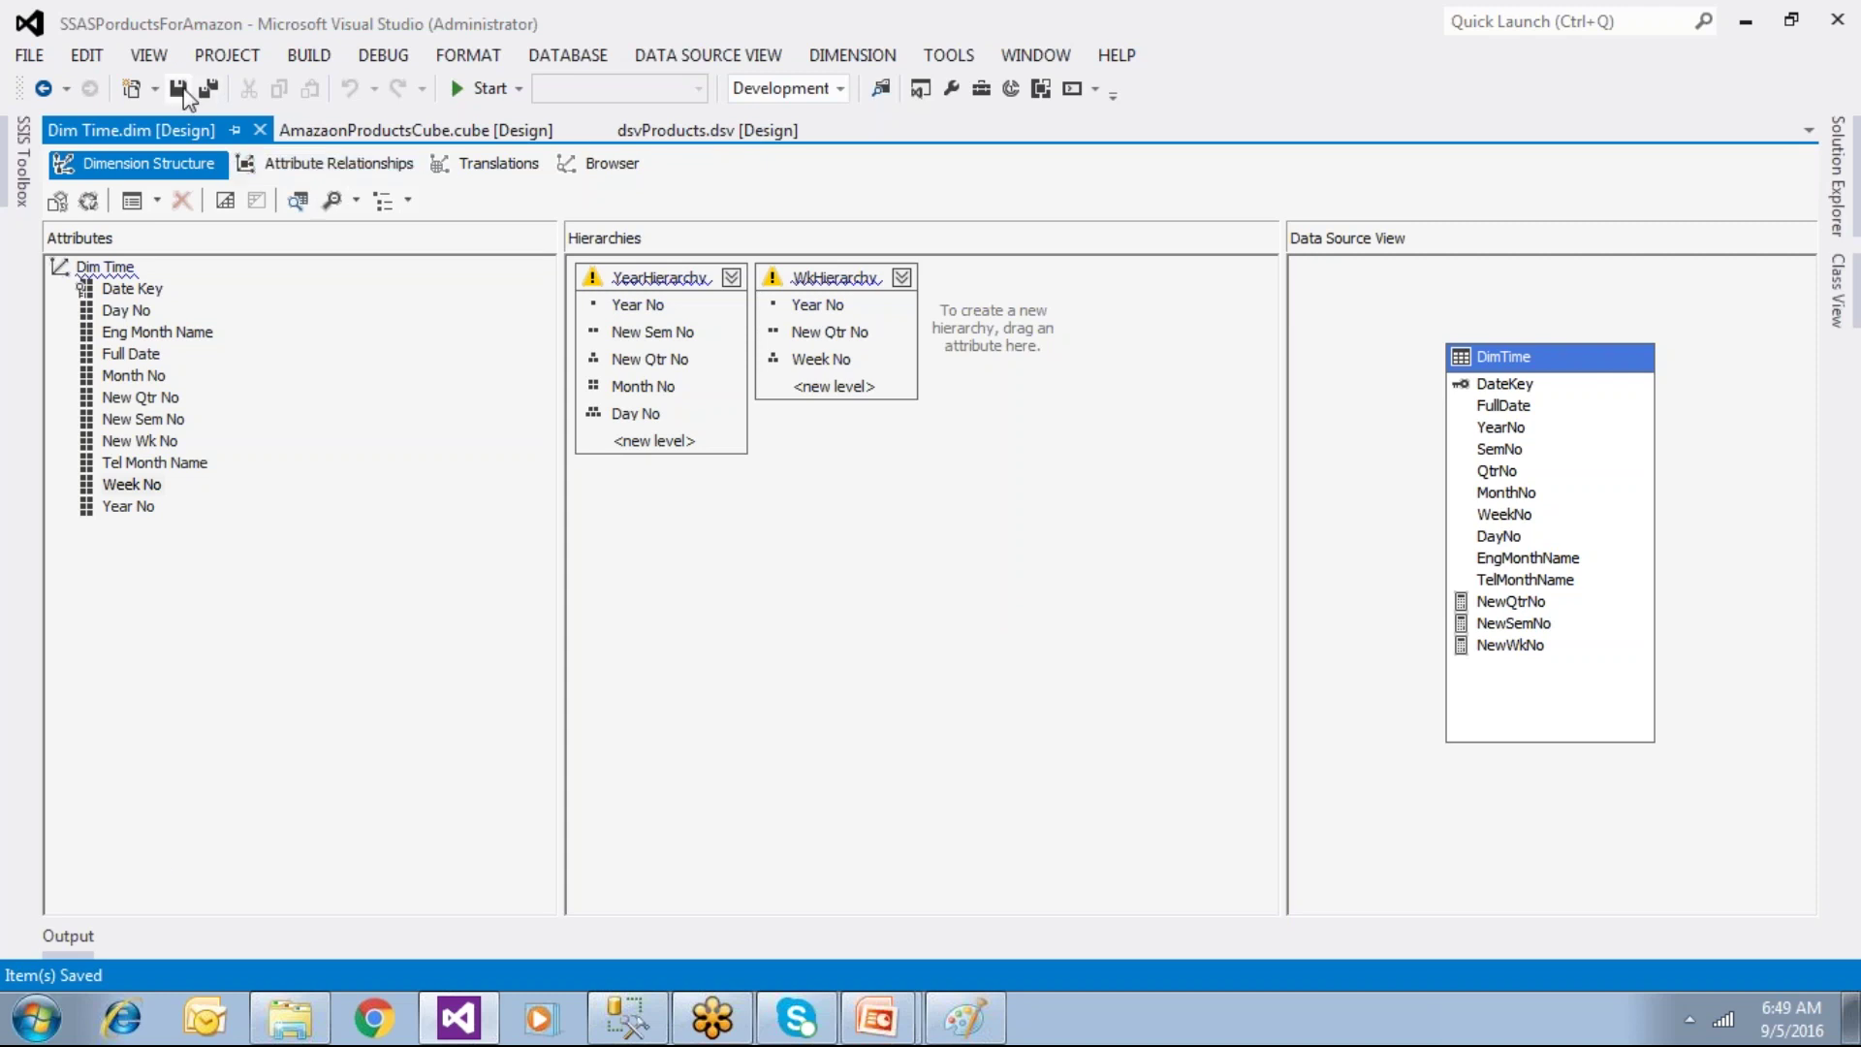
Step: Look through the Dim Time dimension's attribute relationships, translations and browser views, and return to its dimension structure
click(1847, 212)
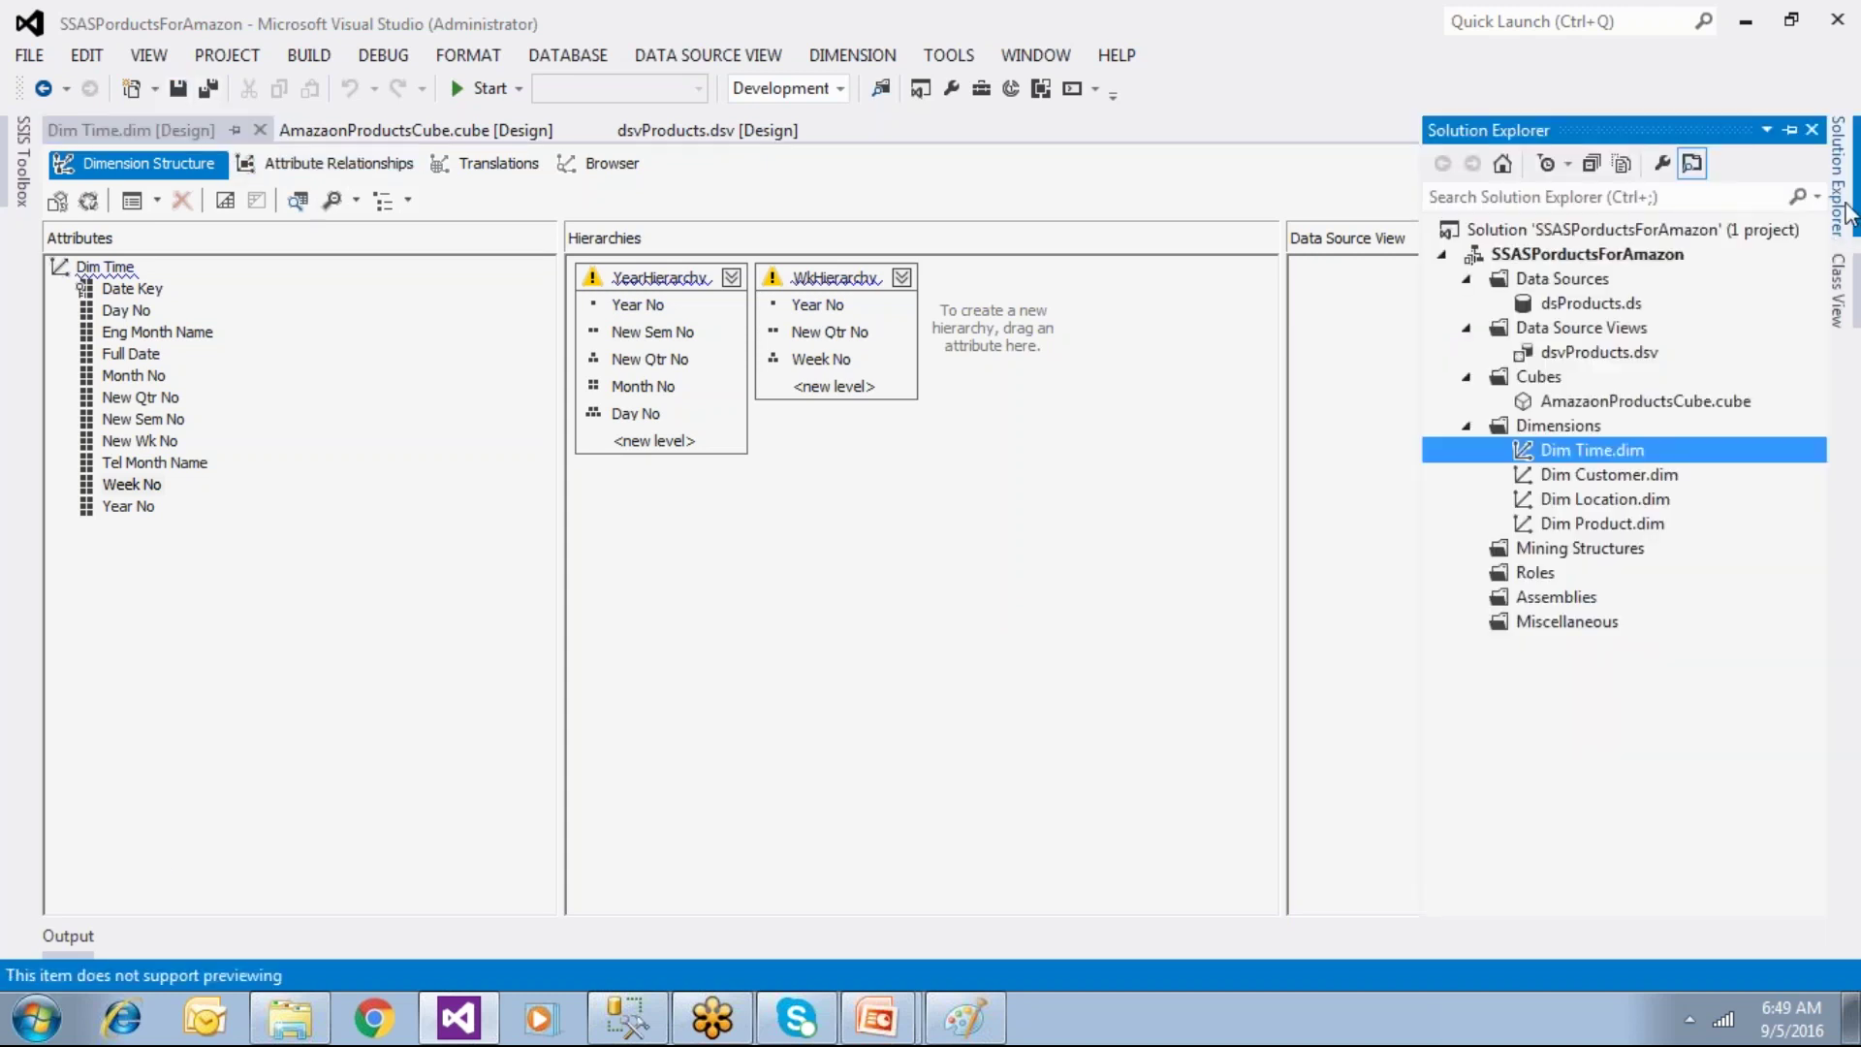
click(324, 163)
click(489, 163)
click(596, 164)
click(528, 165)
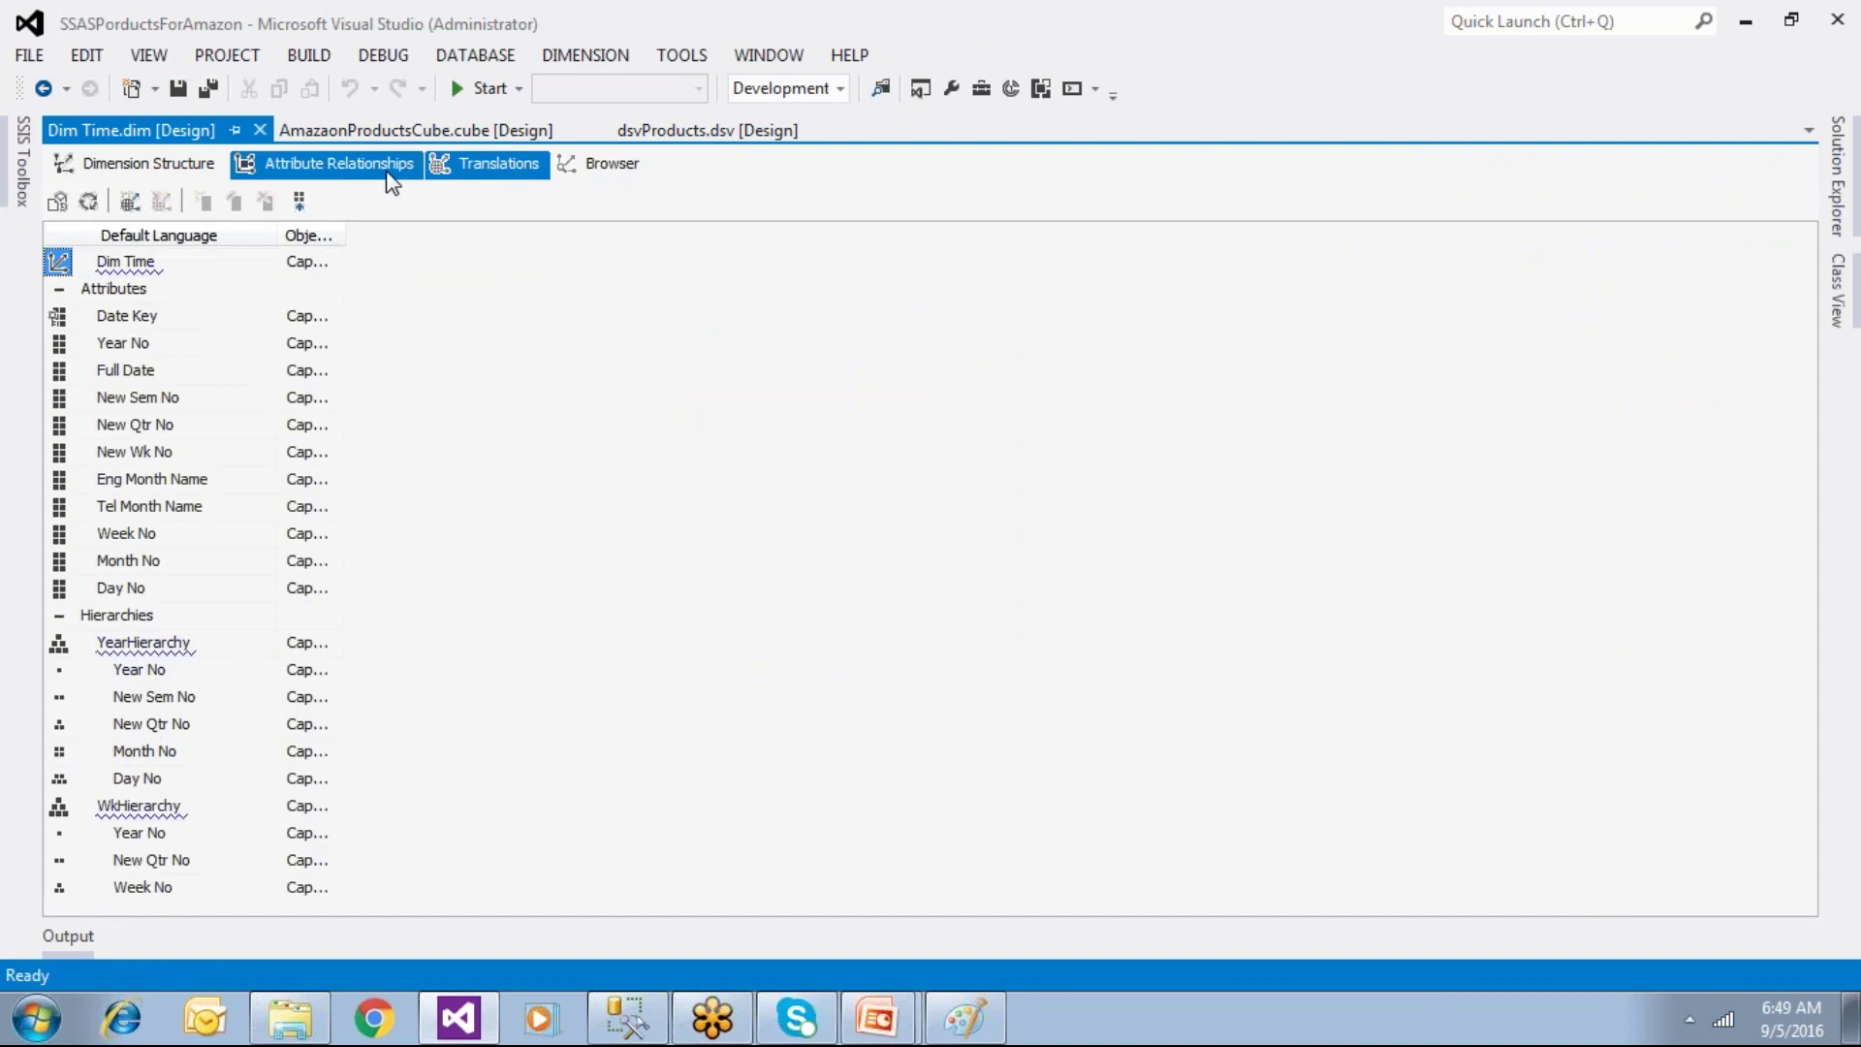
click(255, 167)
click(189, 164)
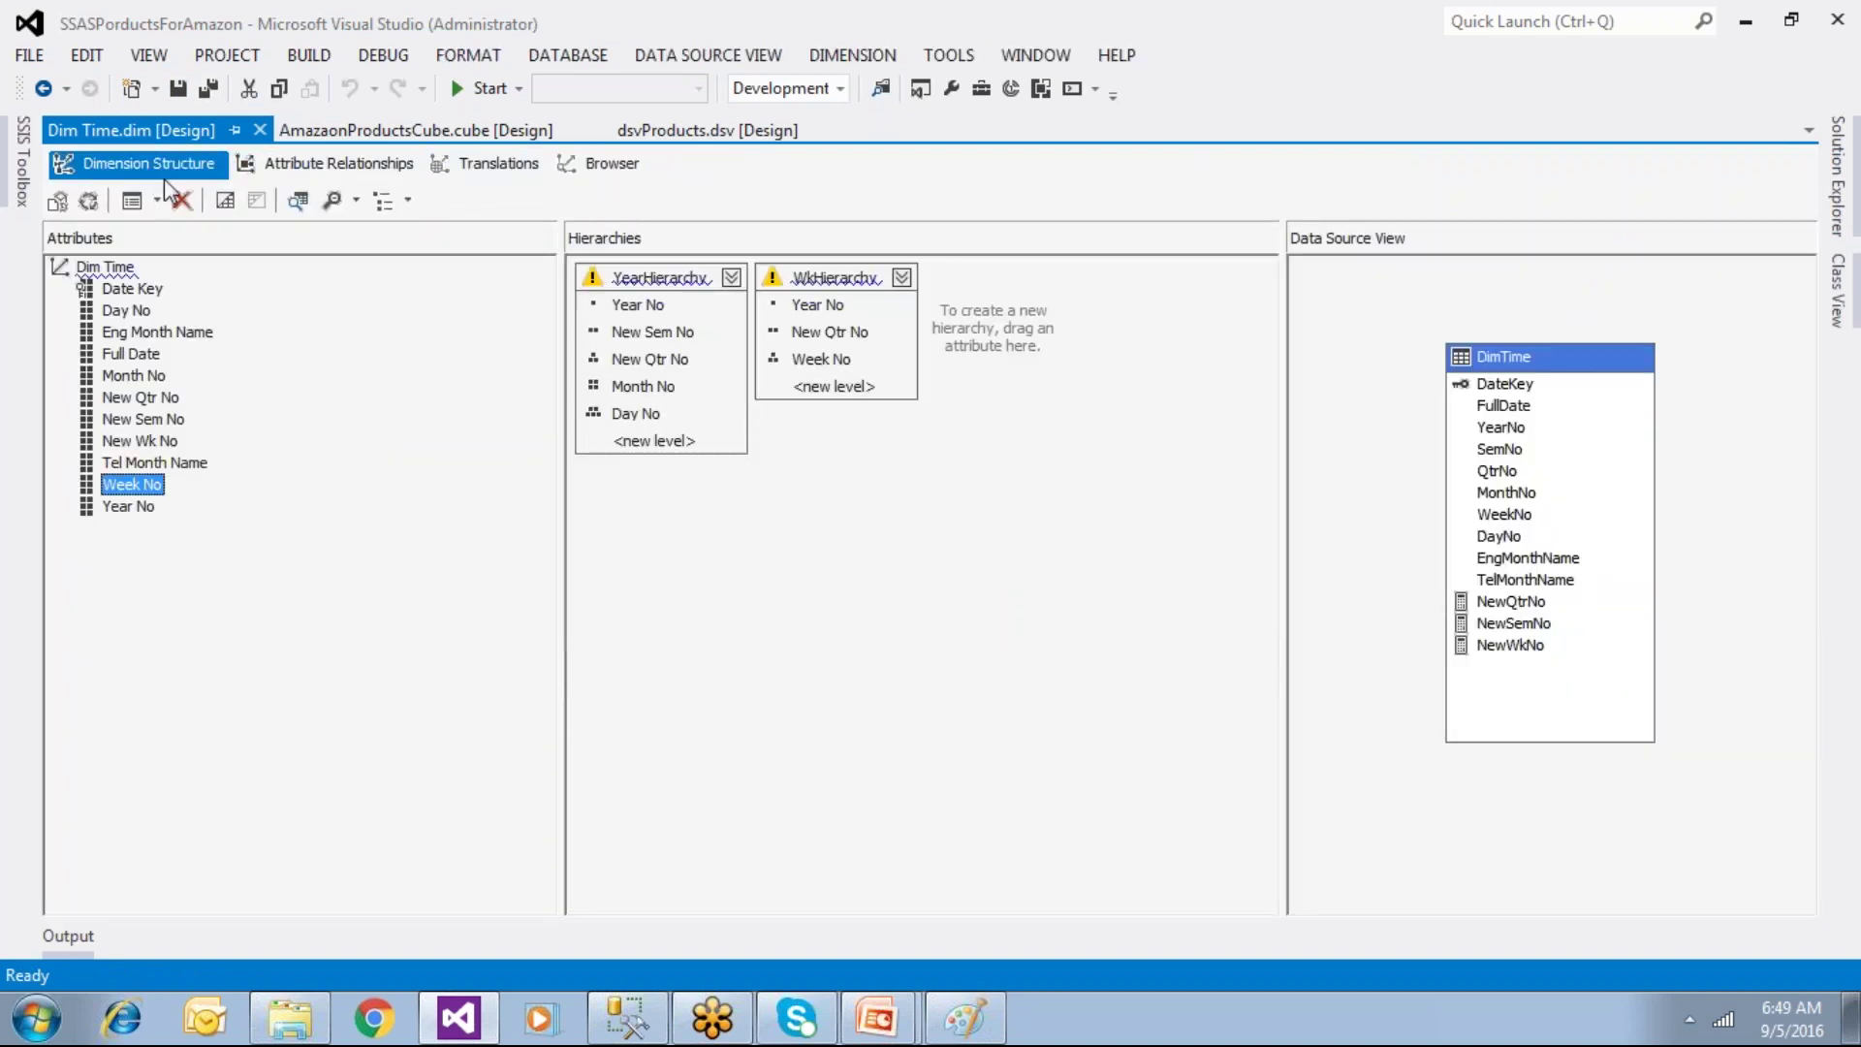
Step: Review the Dim Time dimension's attribute relationships, translations and browser views, returning to its structure view
click(330, 172)
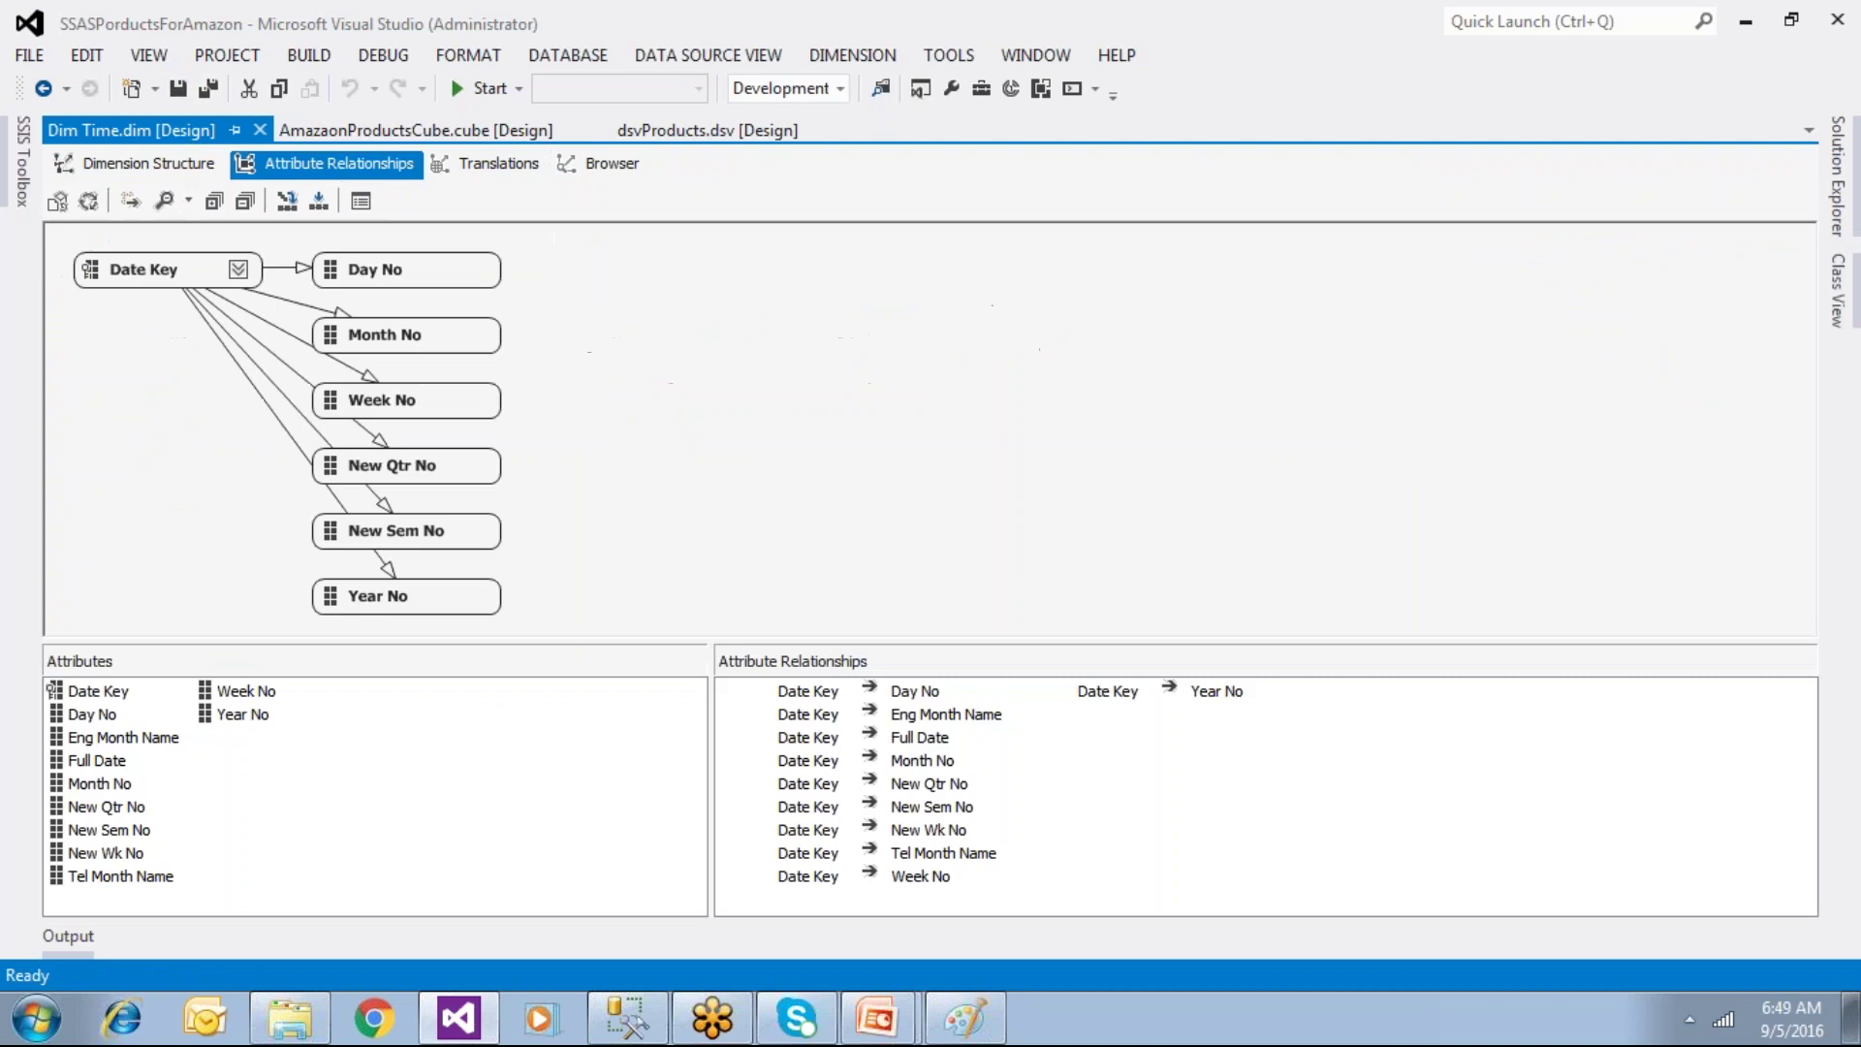
click(475, 166)
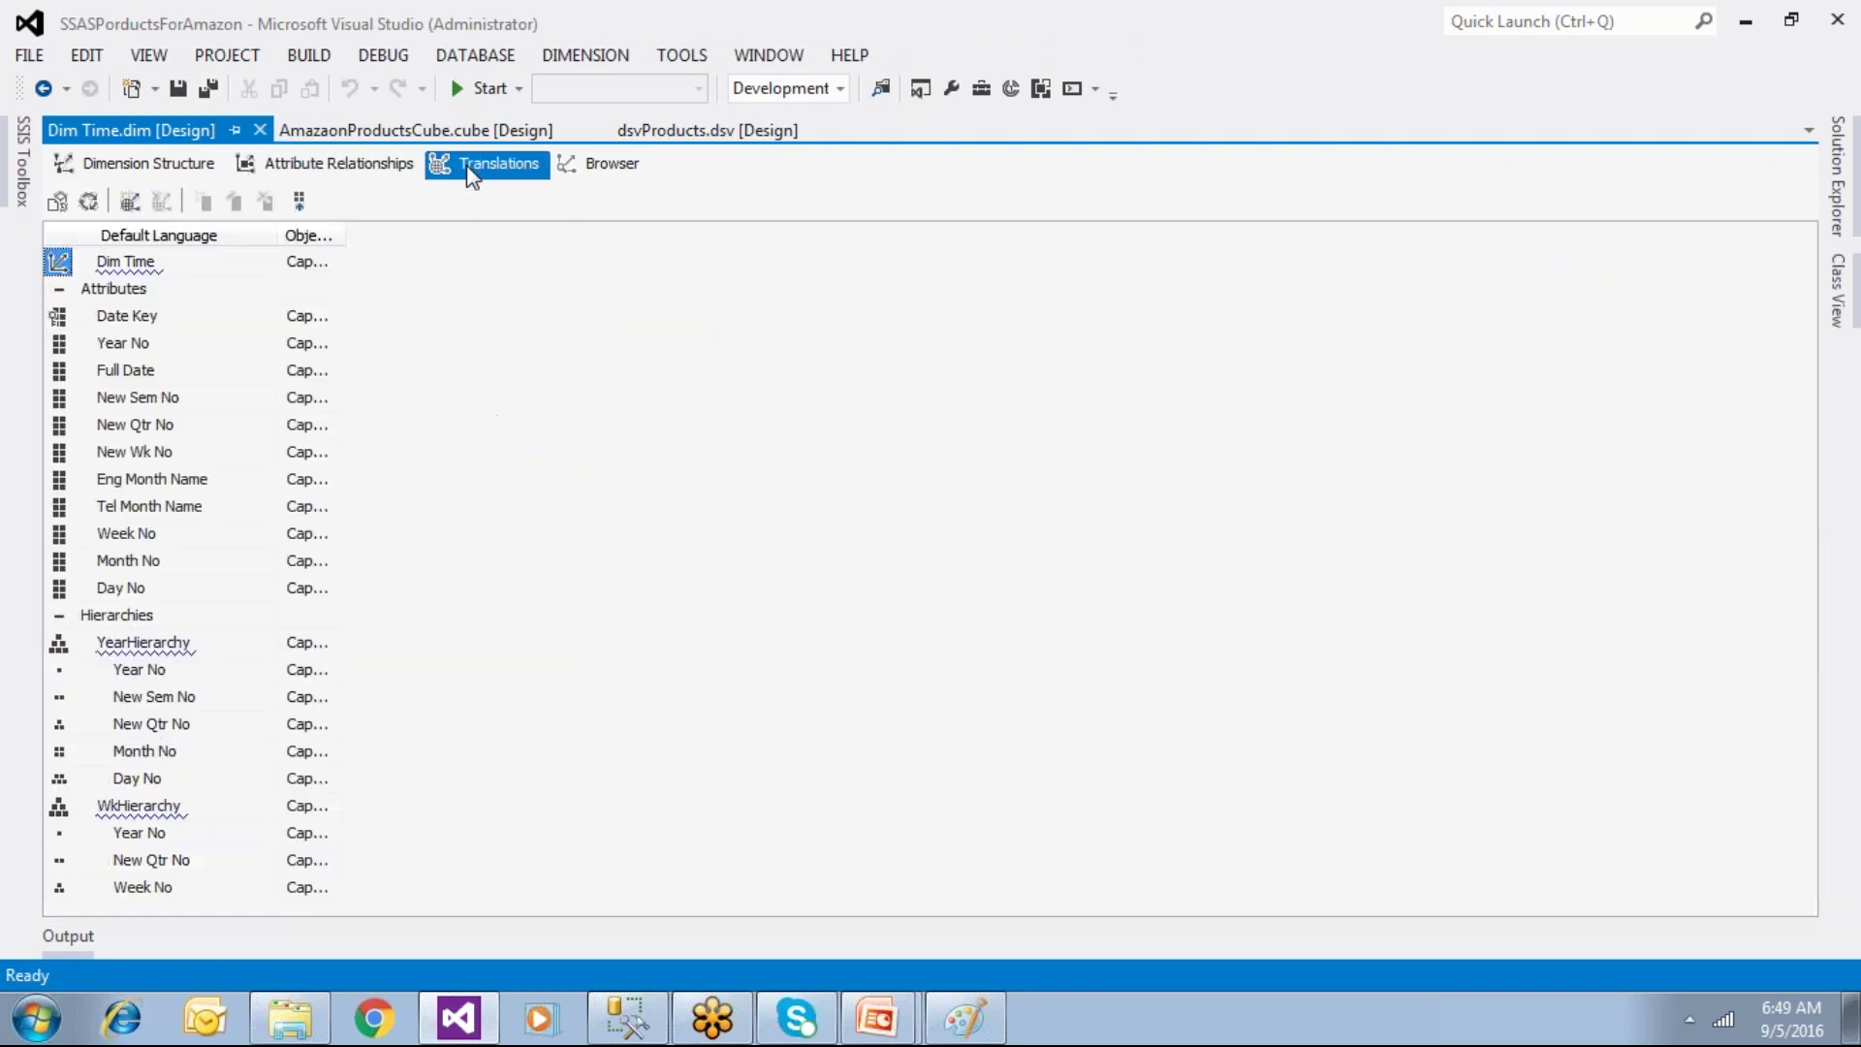
click(630, 173)
click(180, 165)
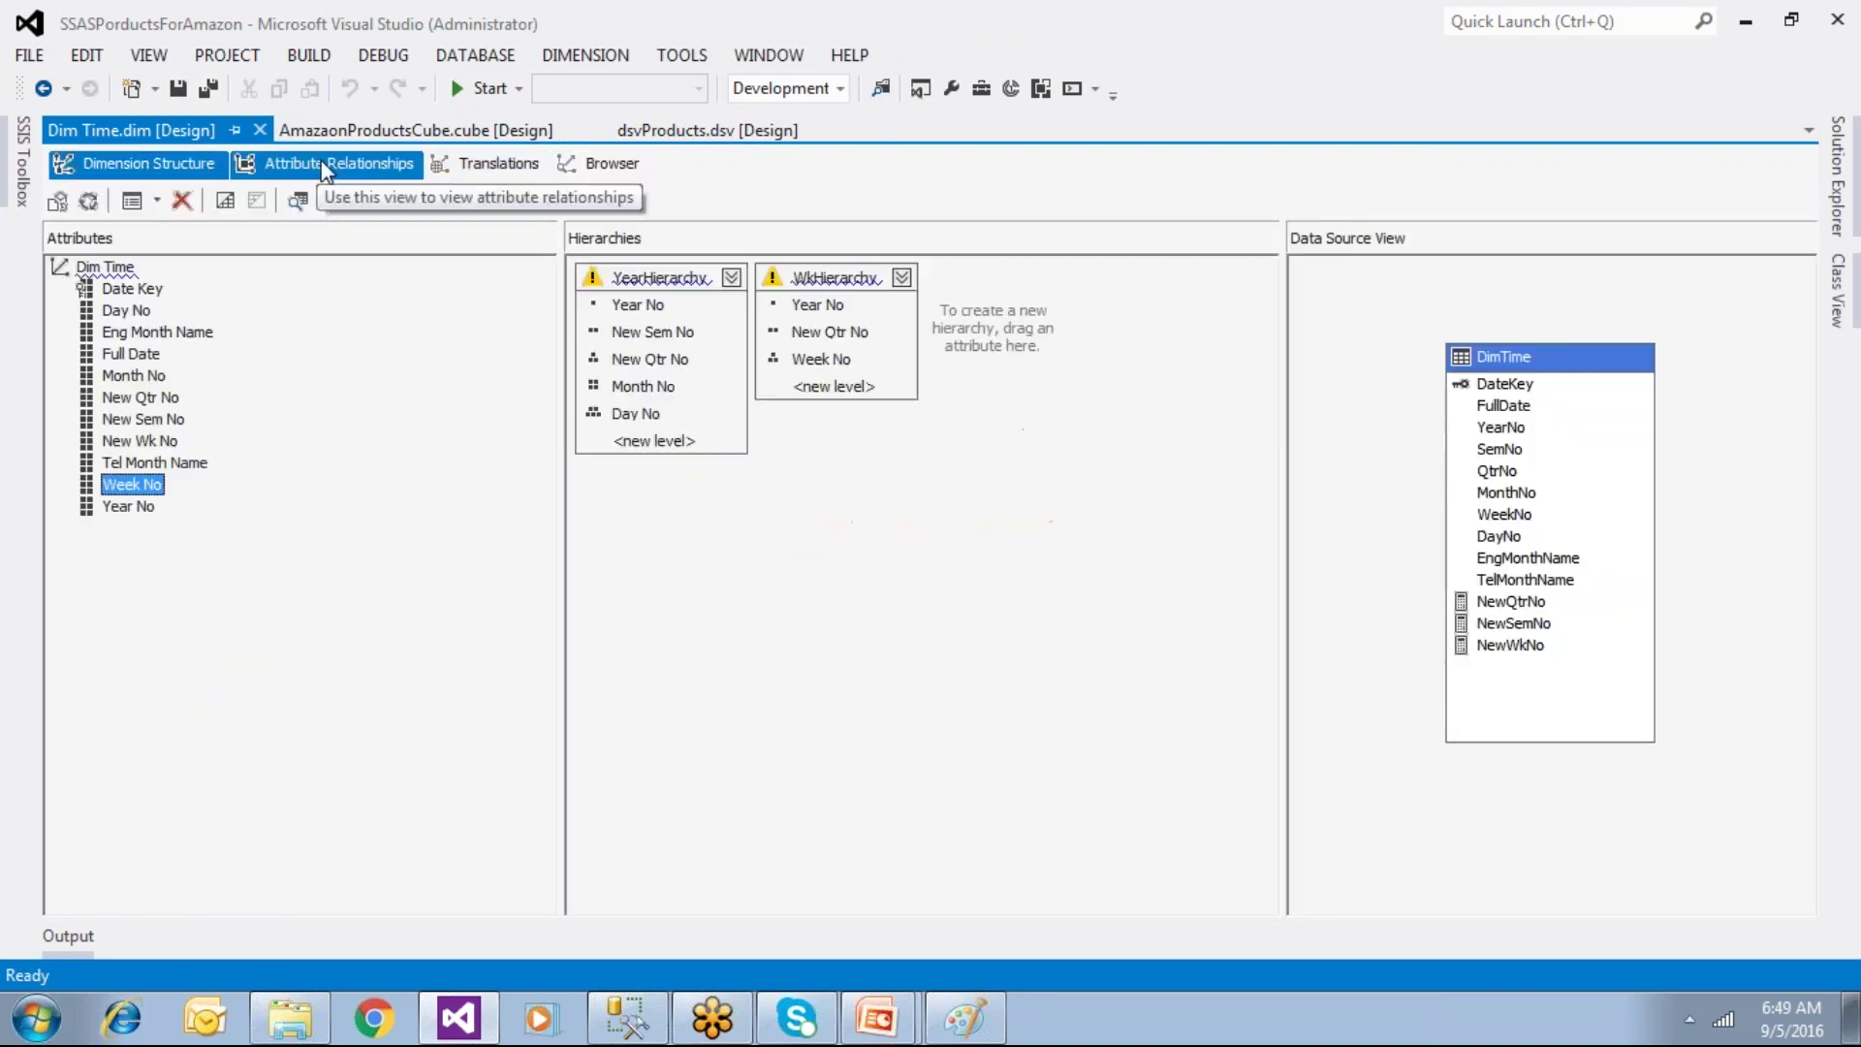
Step: Close the Dim Time dimension designer, show the project files and save the AmazaonProductsCube cube
click(260, 130)
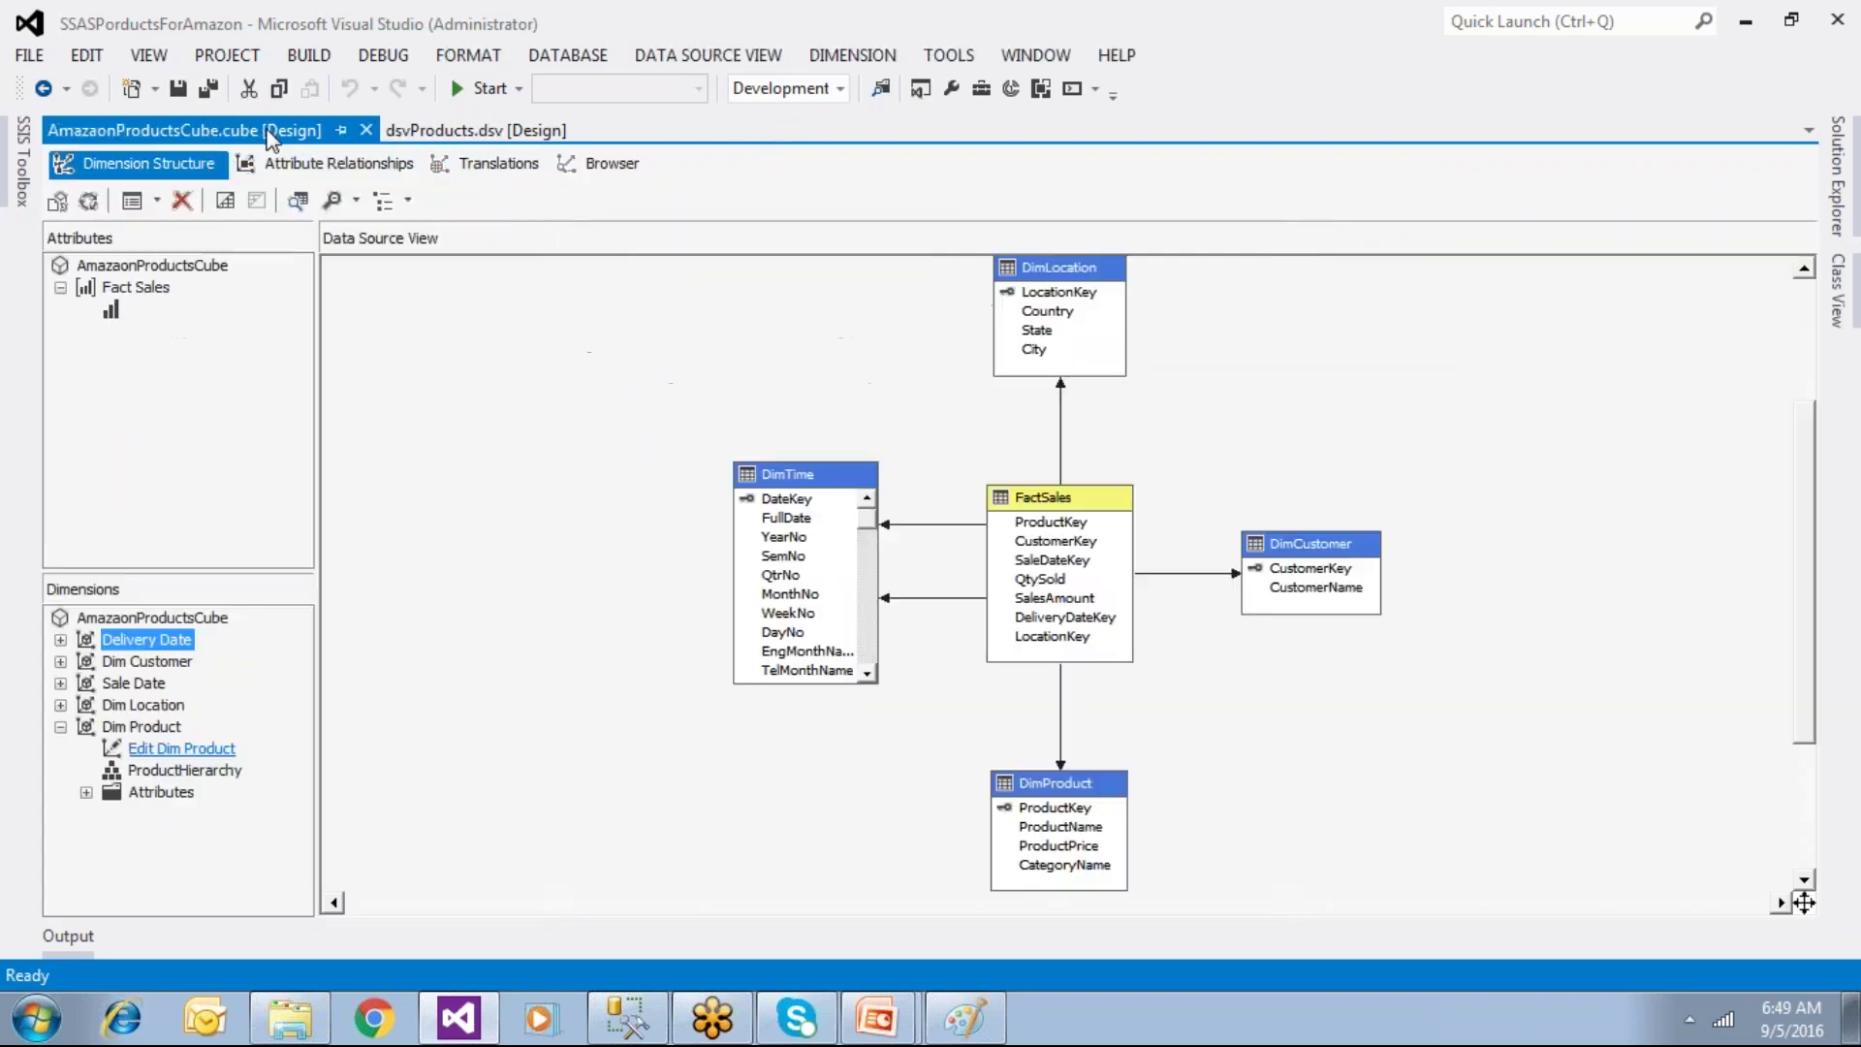
click(1849, 155)
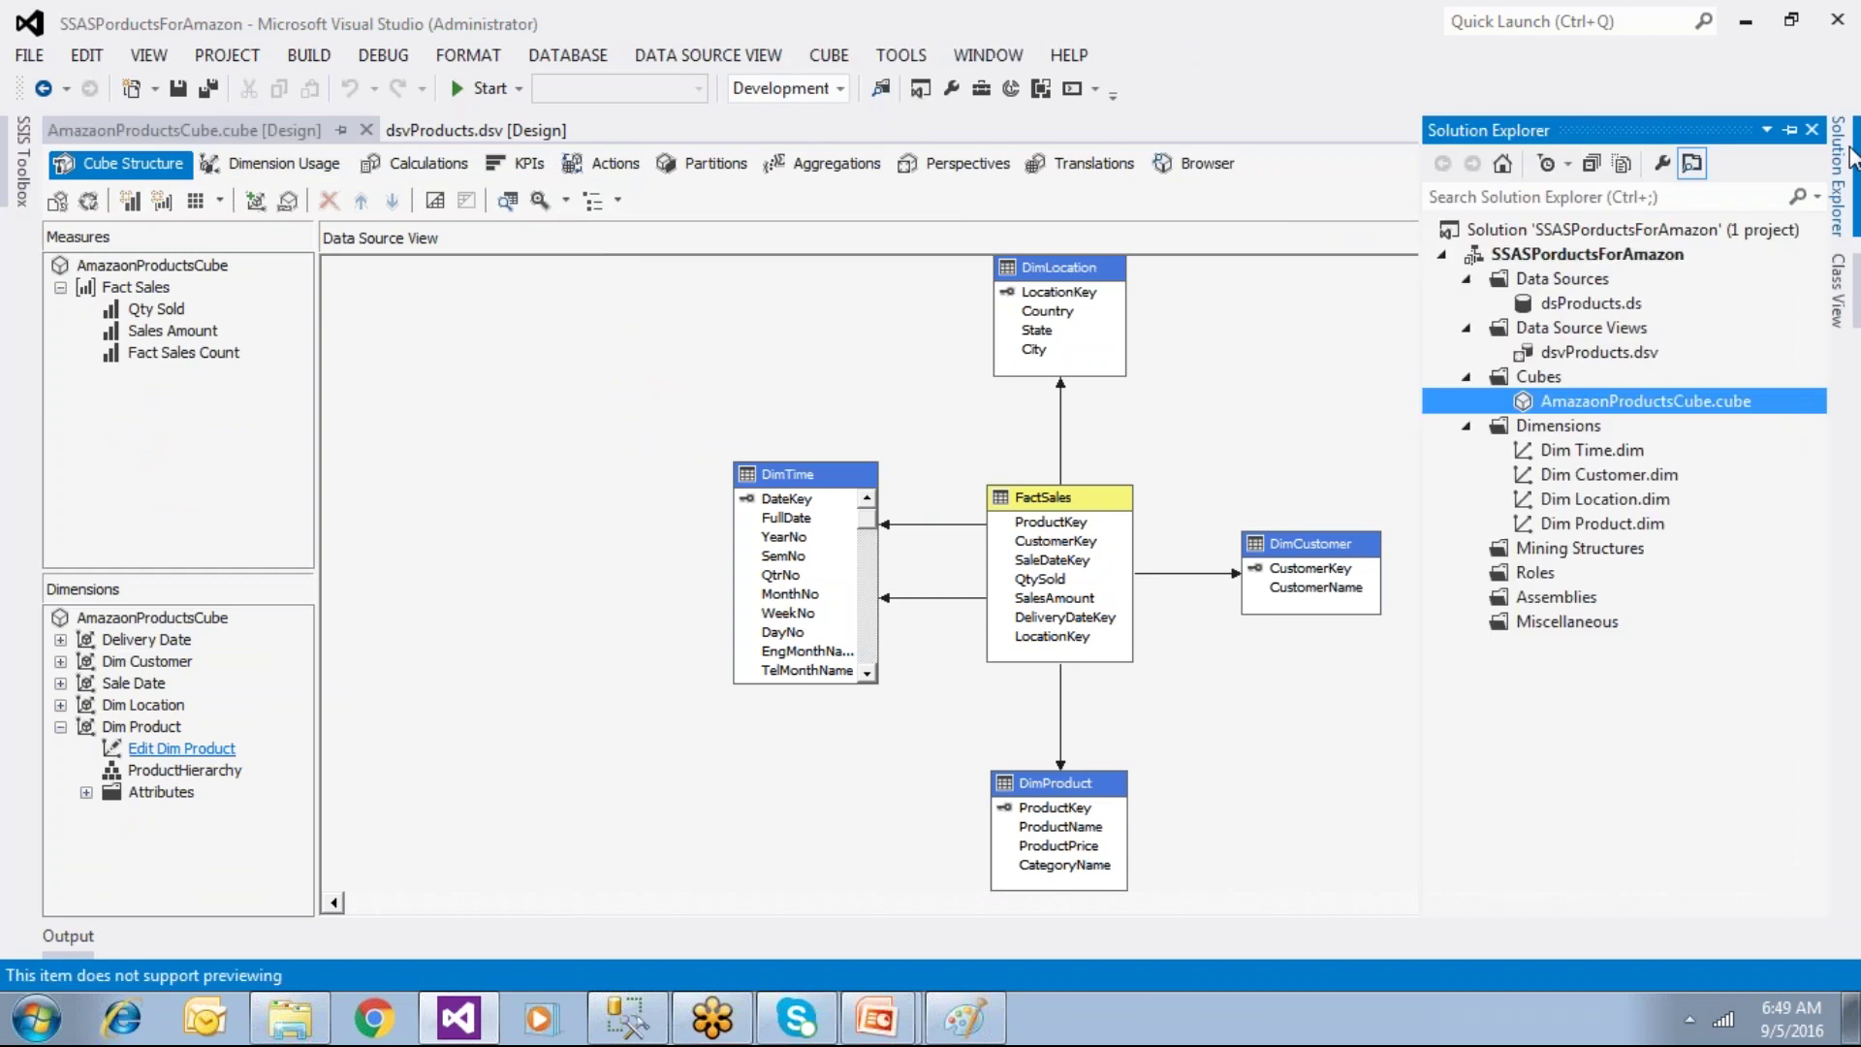
click(179, 89)
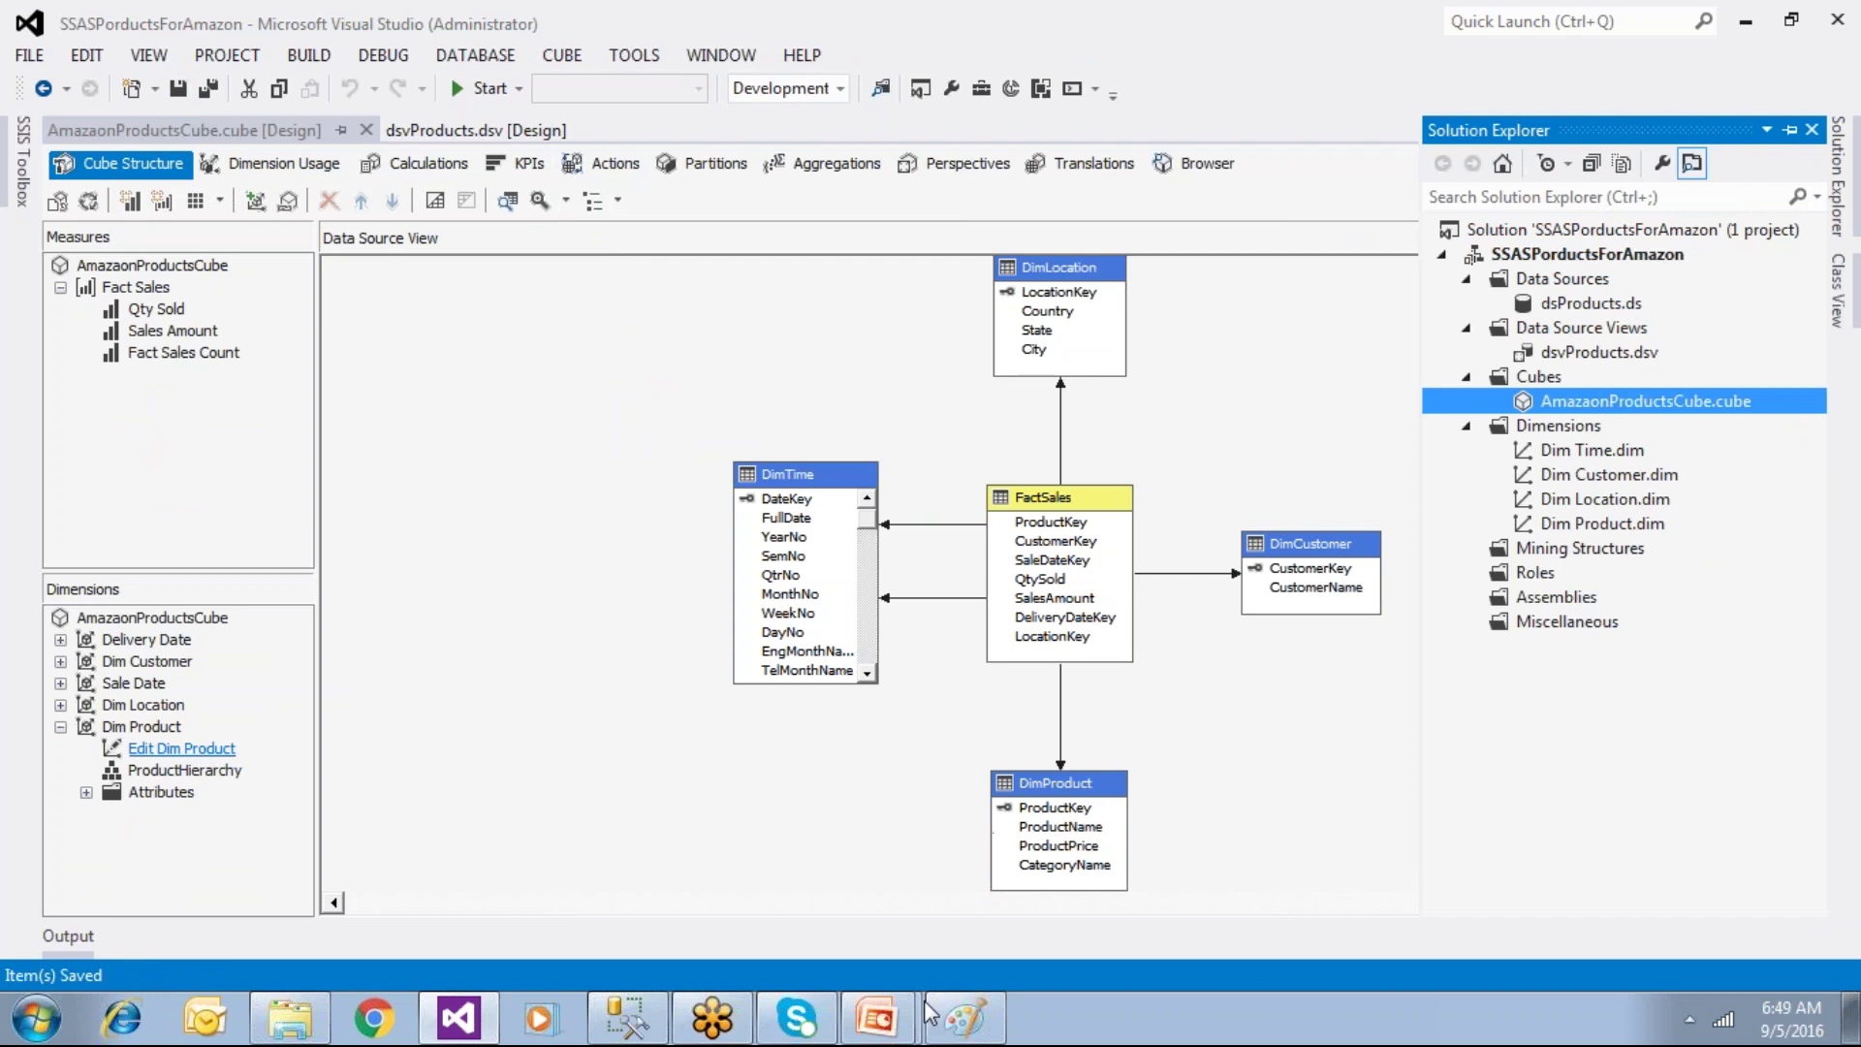
Step: Switch to the PowerPoint slide show and advance to the Dimension Attributes slide
mouse_move(889, 1035)
click(899, 962)
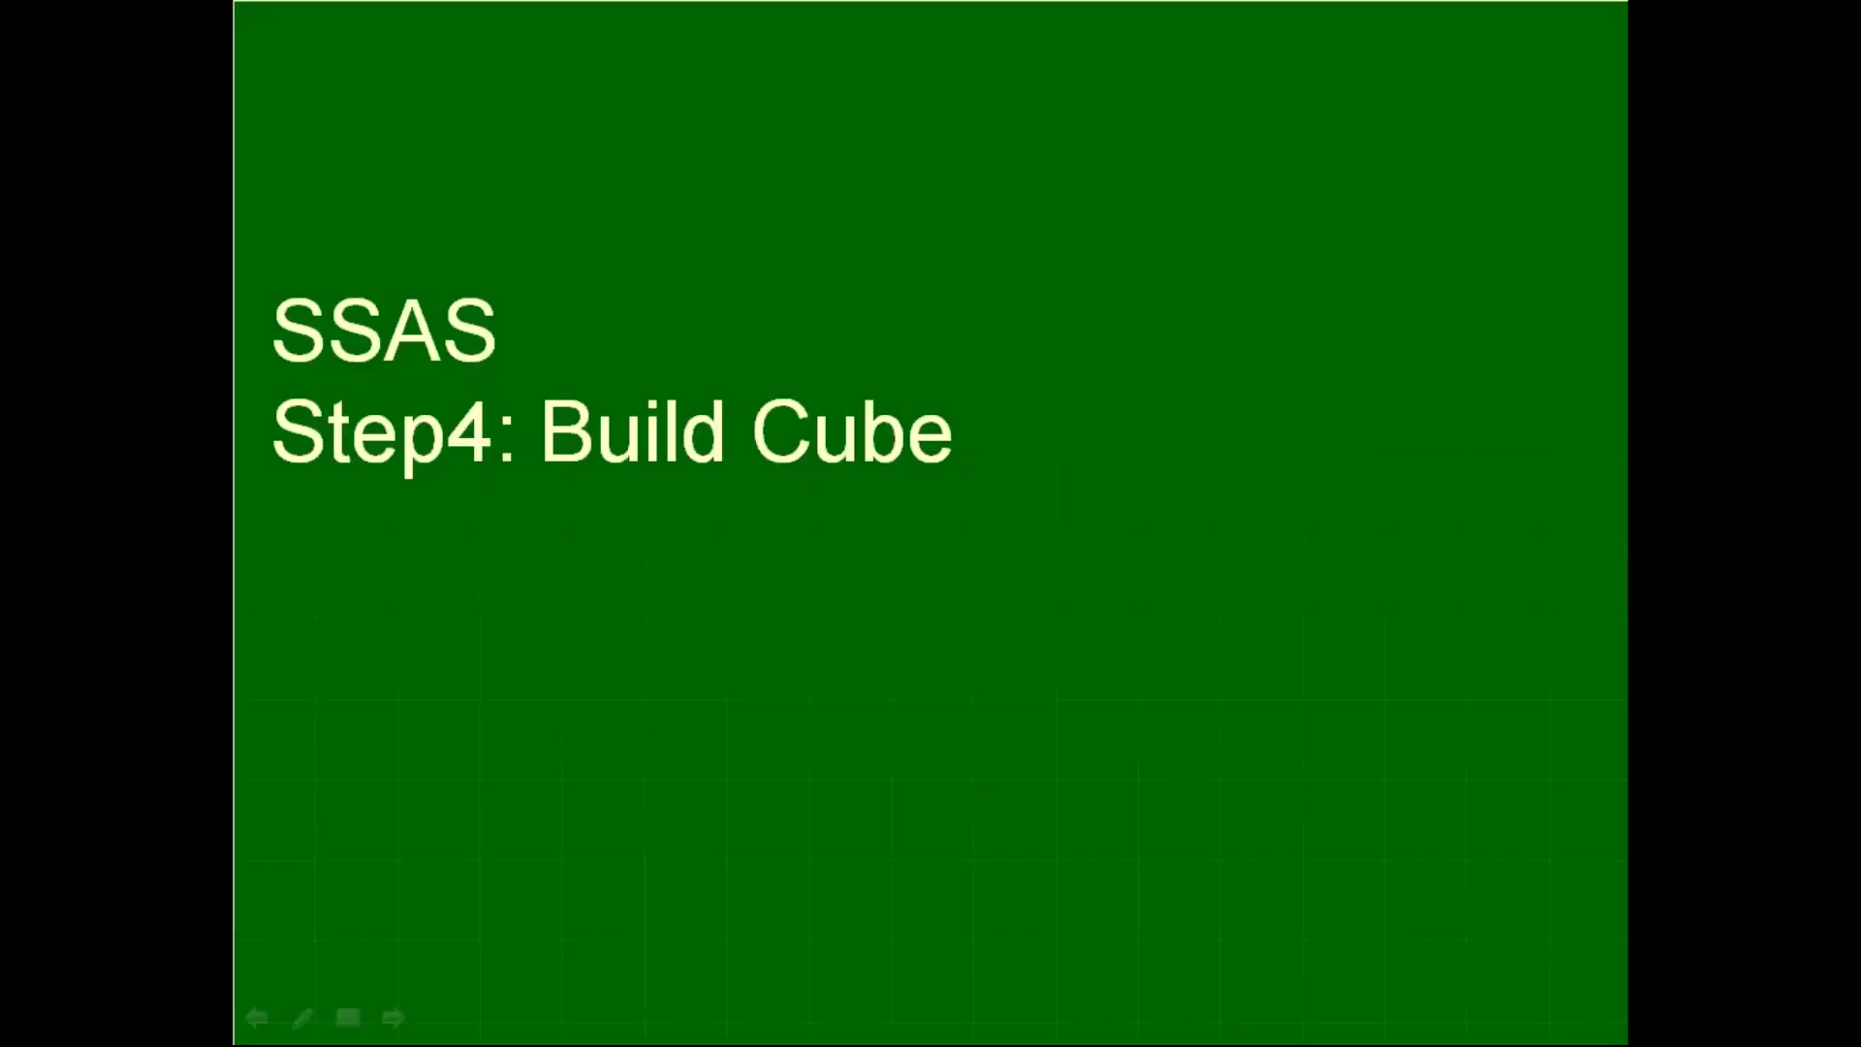
key(Right)
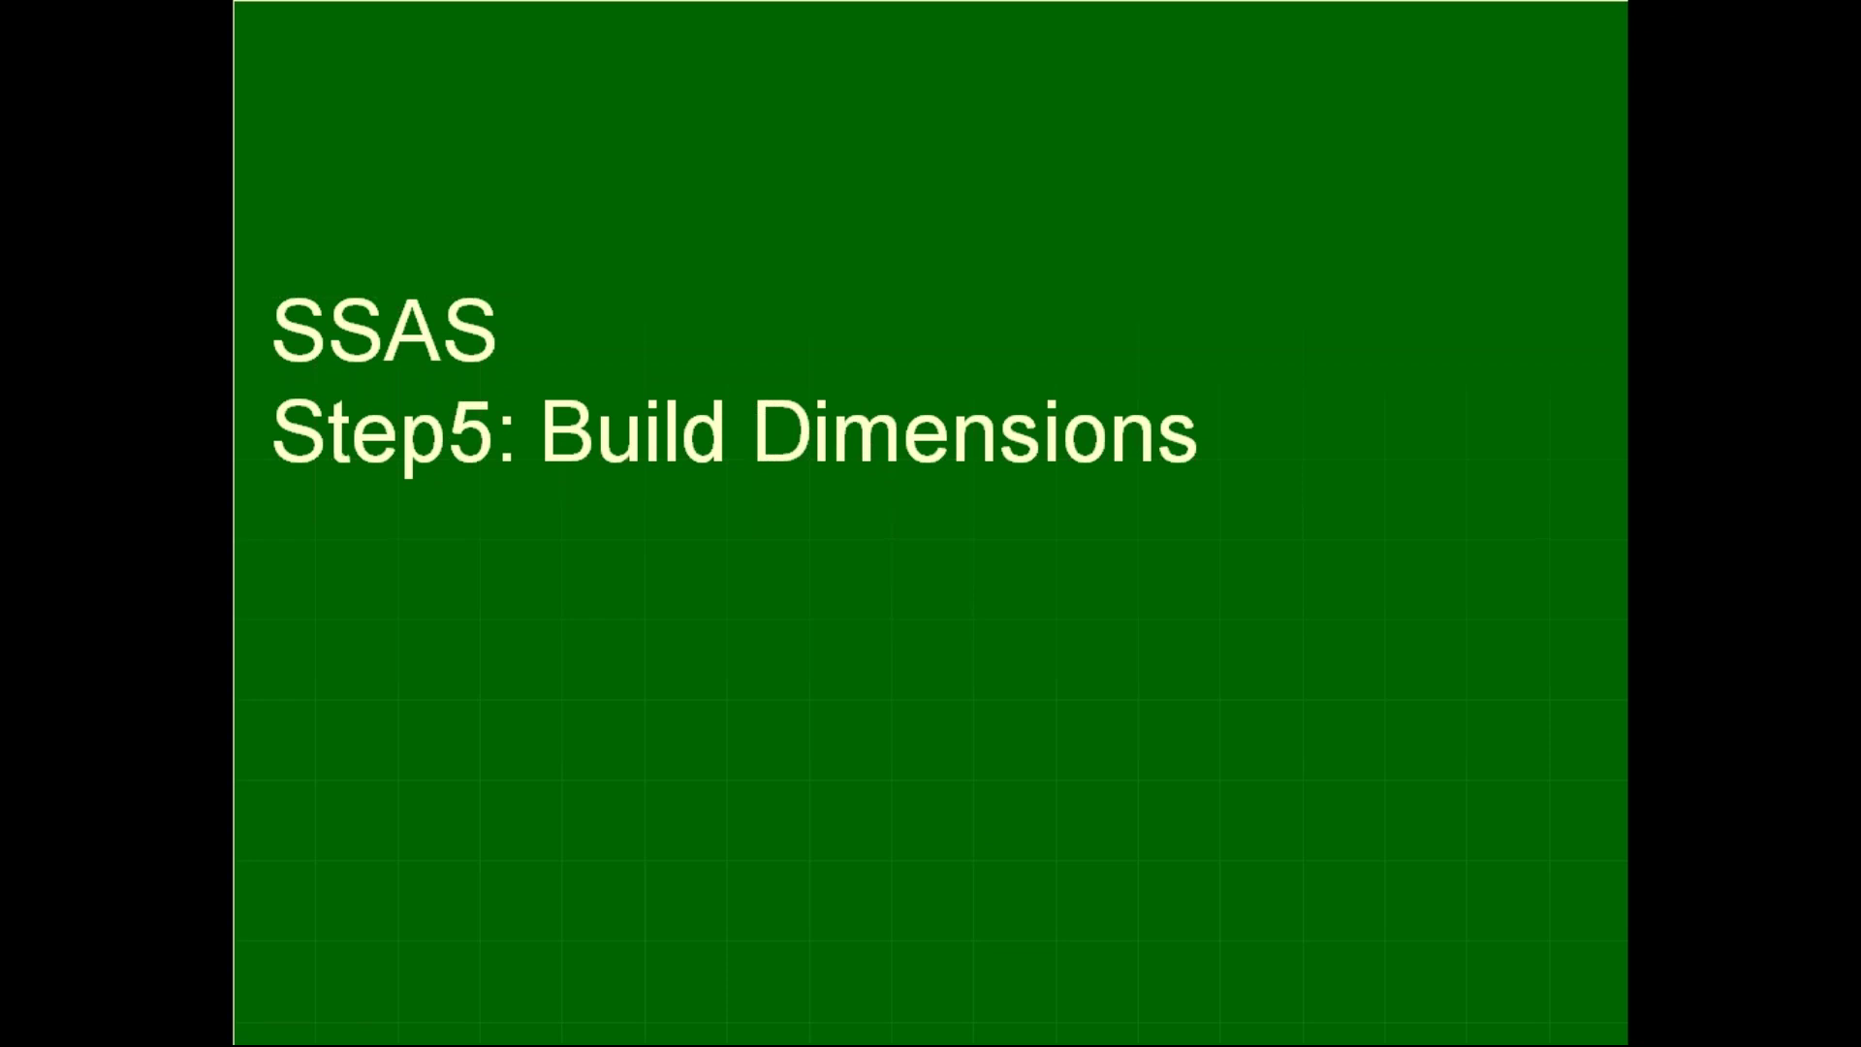
key(Right)
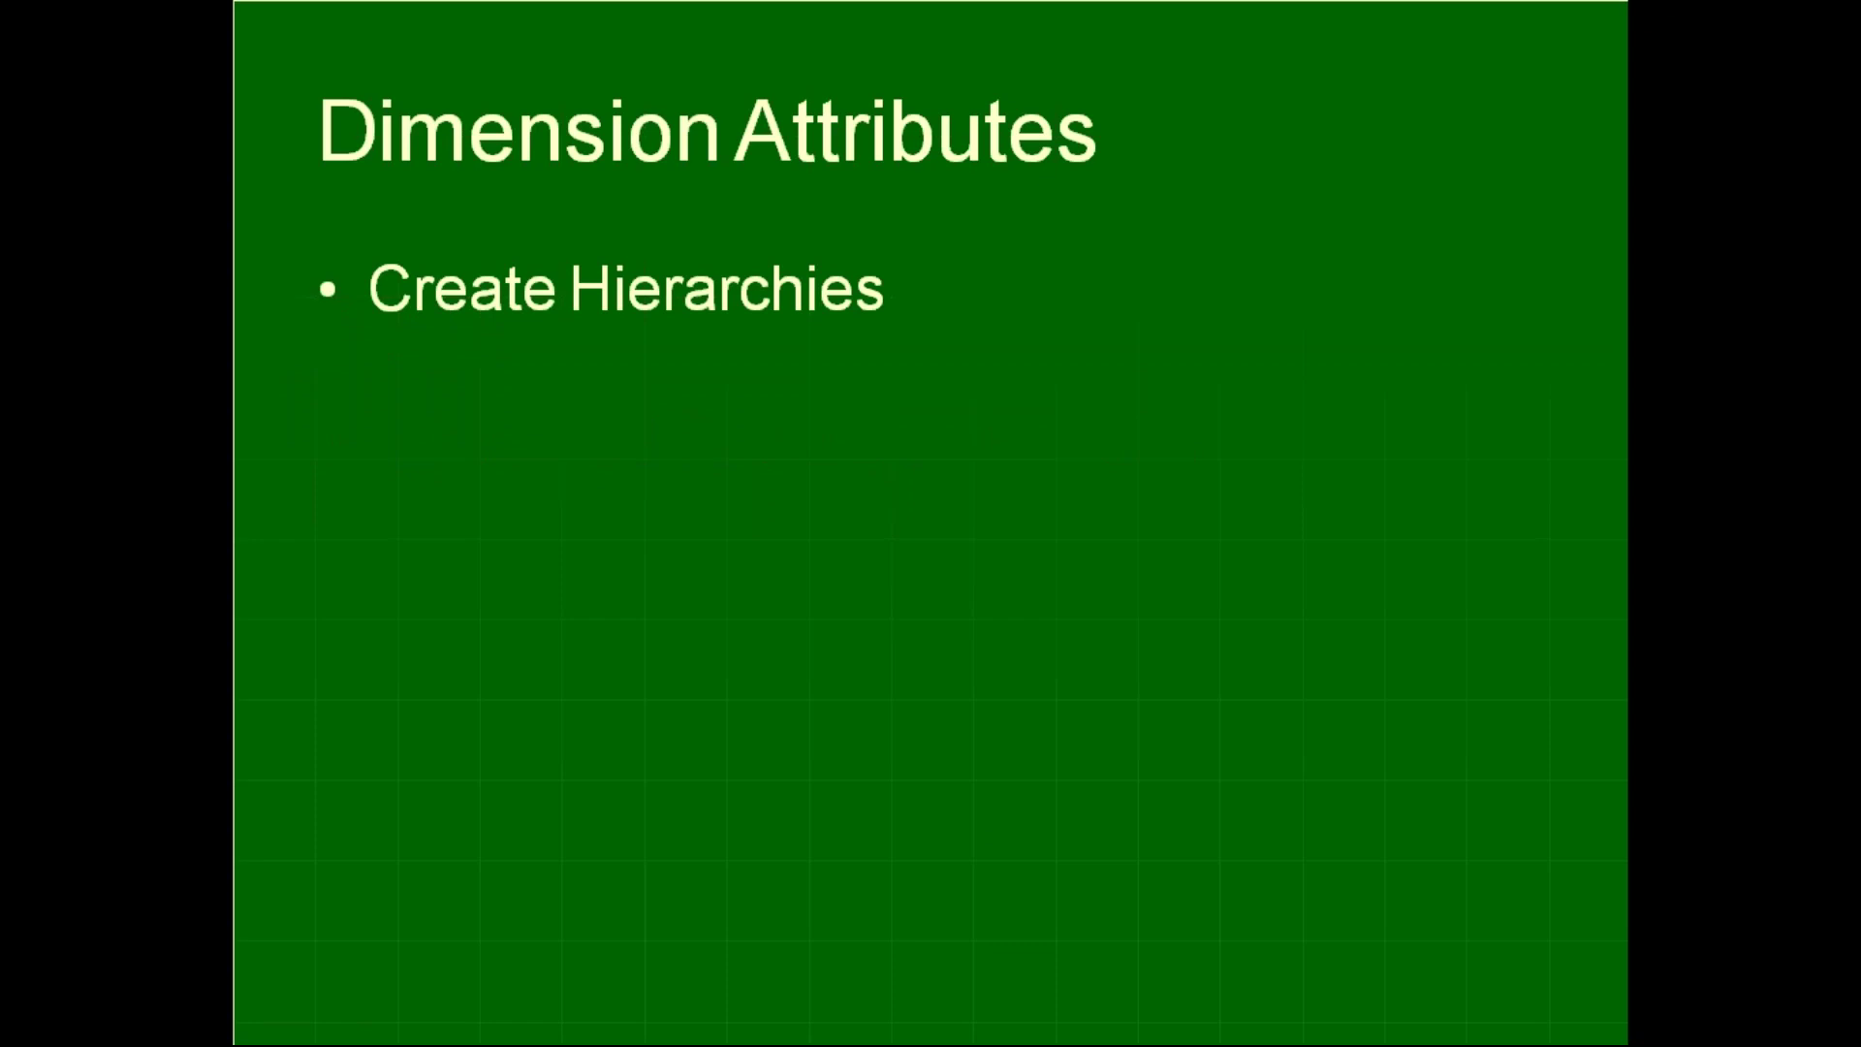
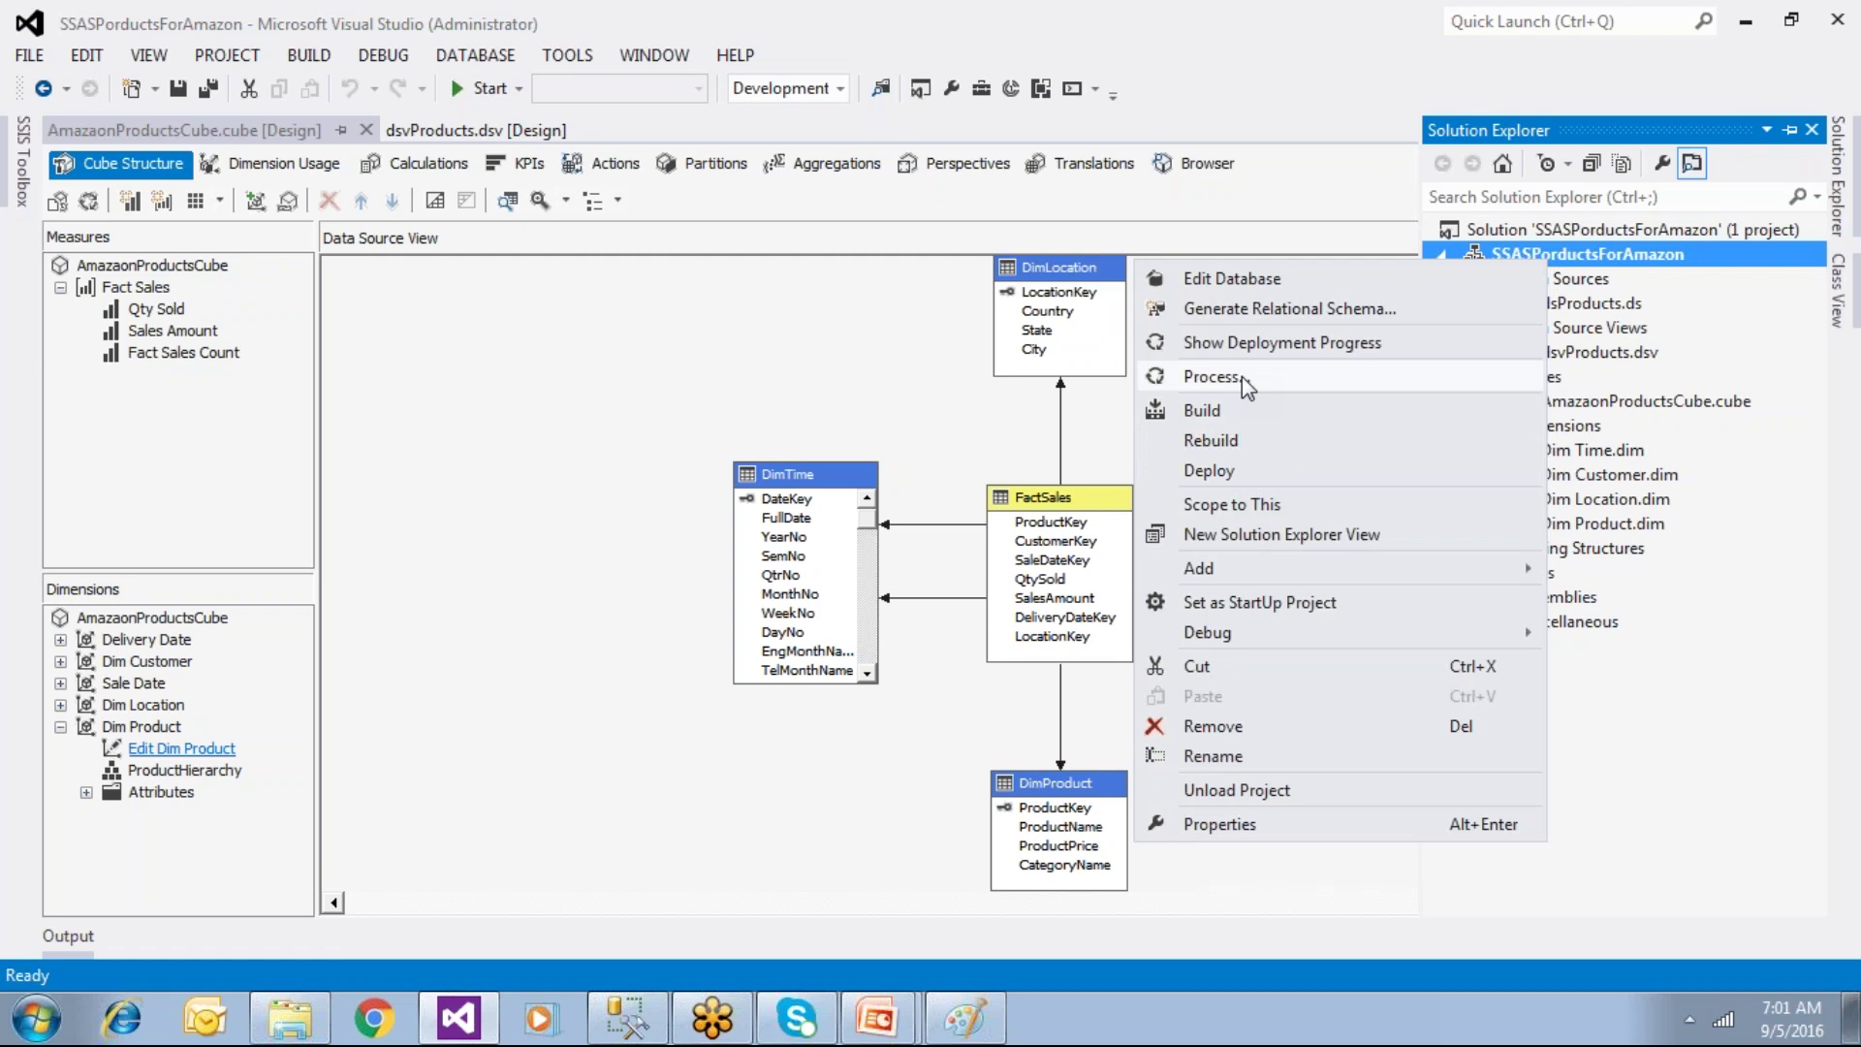
Step: Deploy the SSASPorductsForAmazon project and look at the architecture diagram in Paint
click(1209, 471)
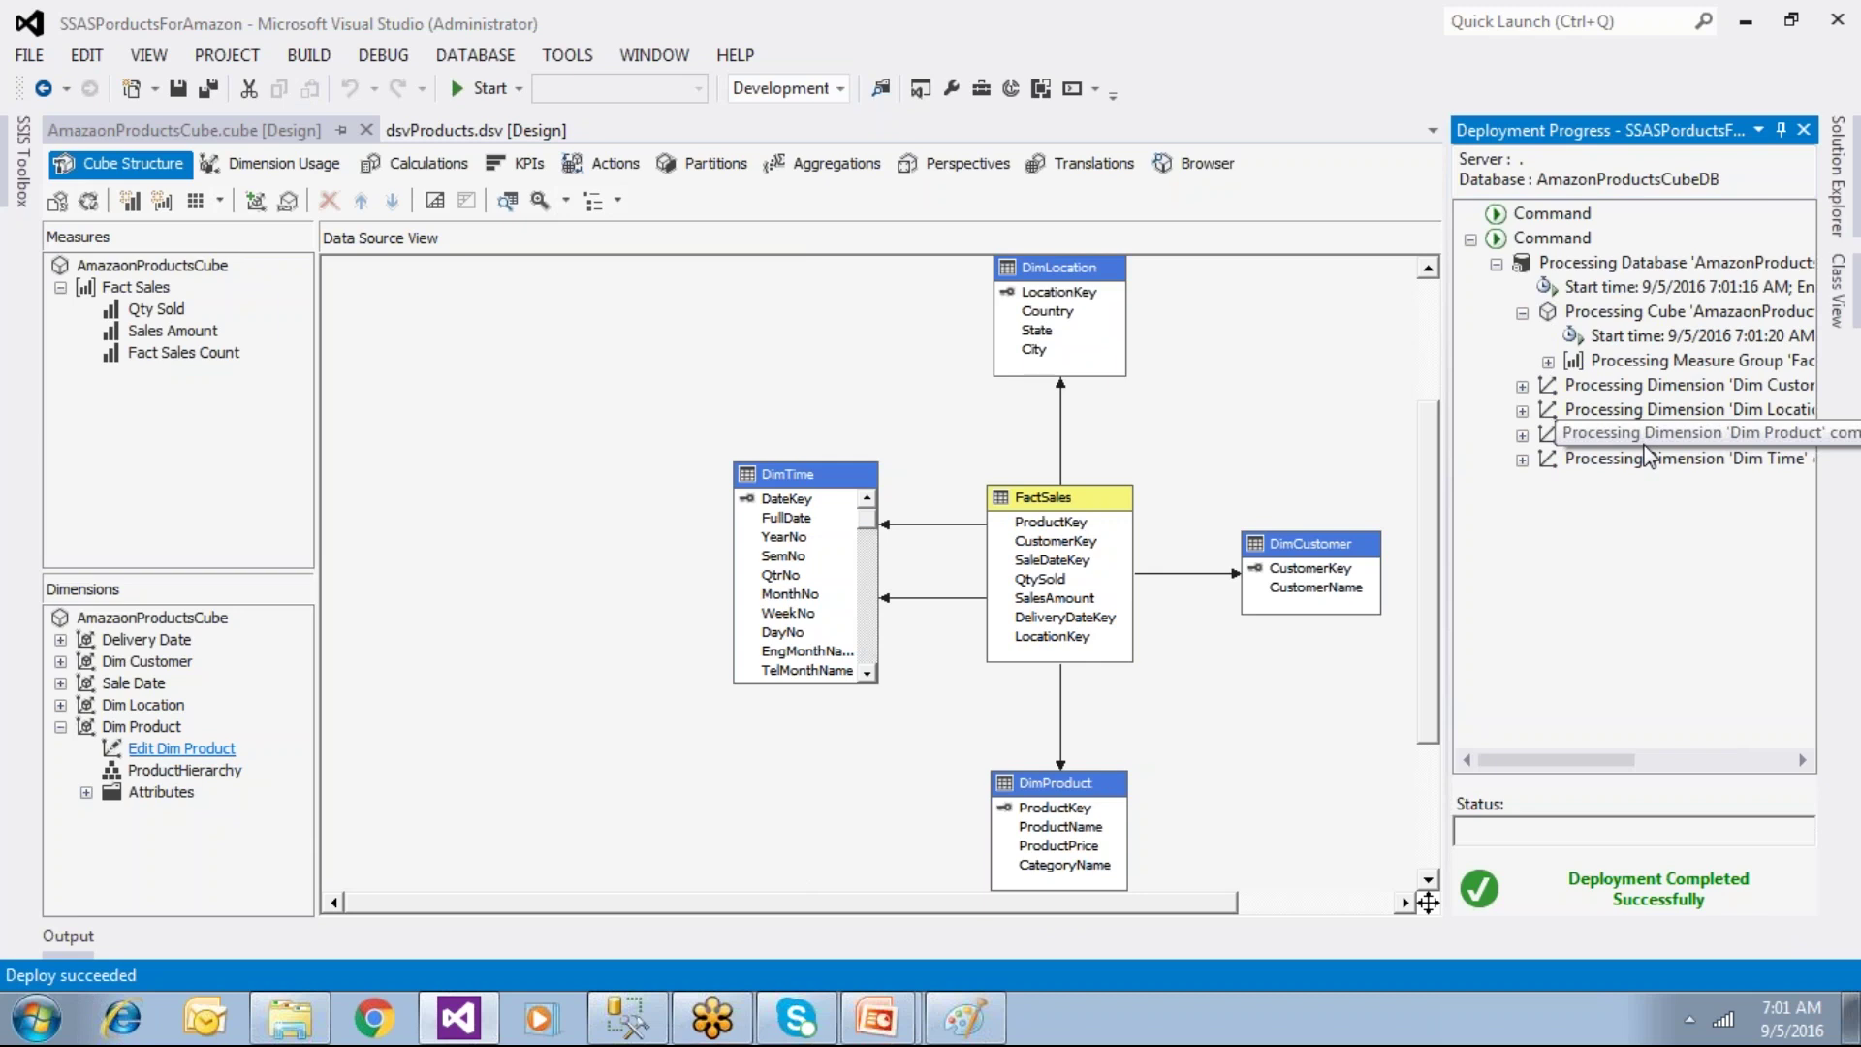
click(964, 1018)
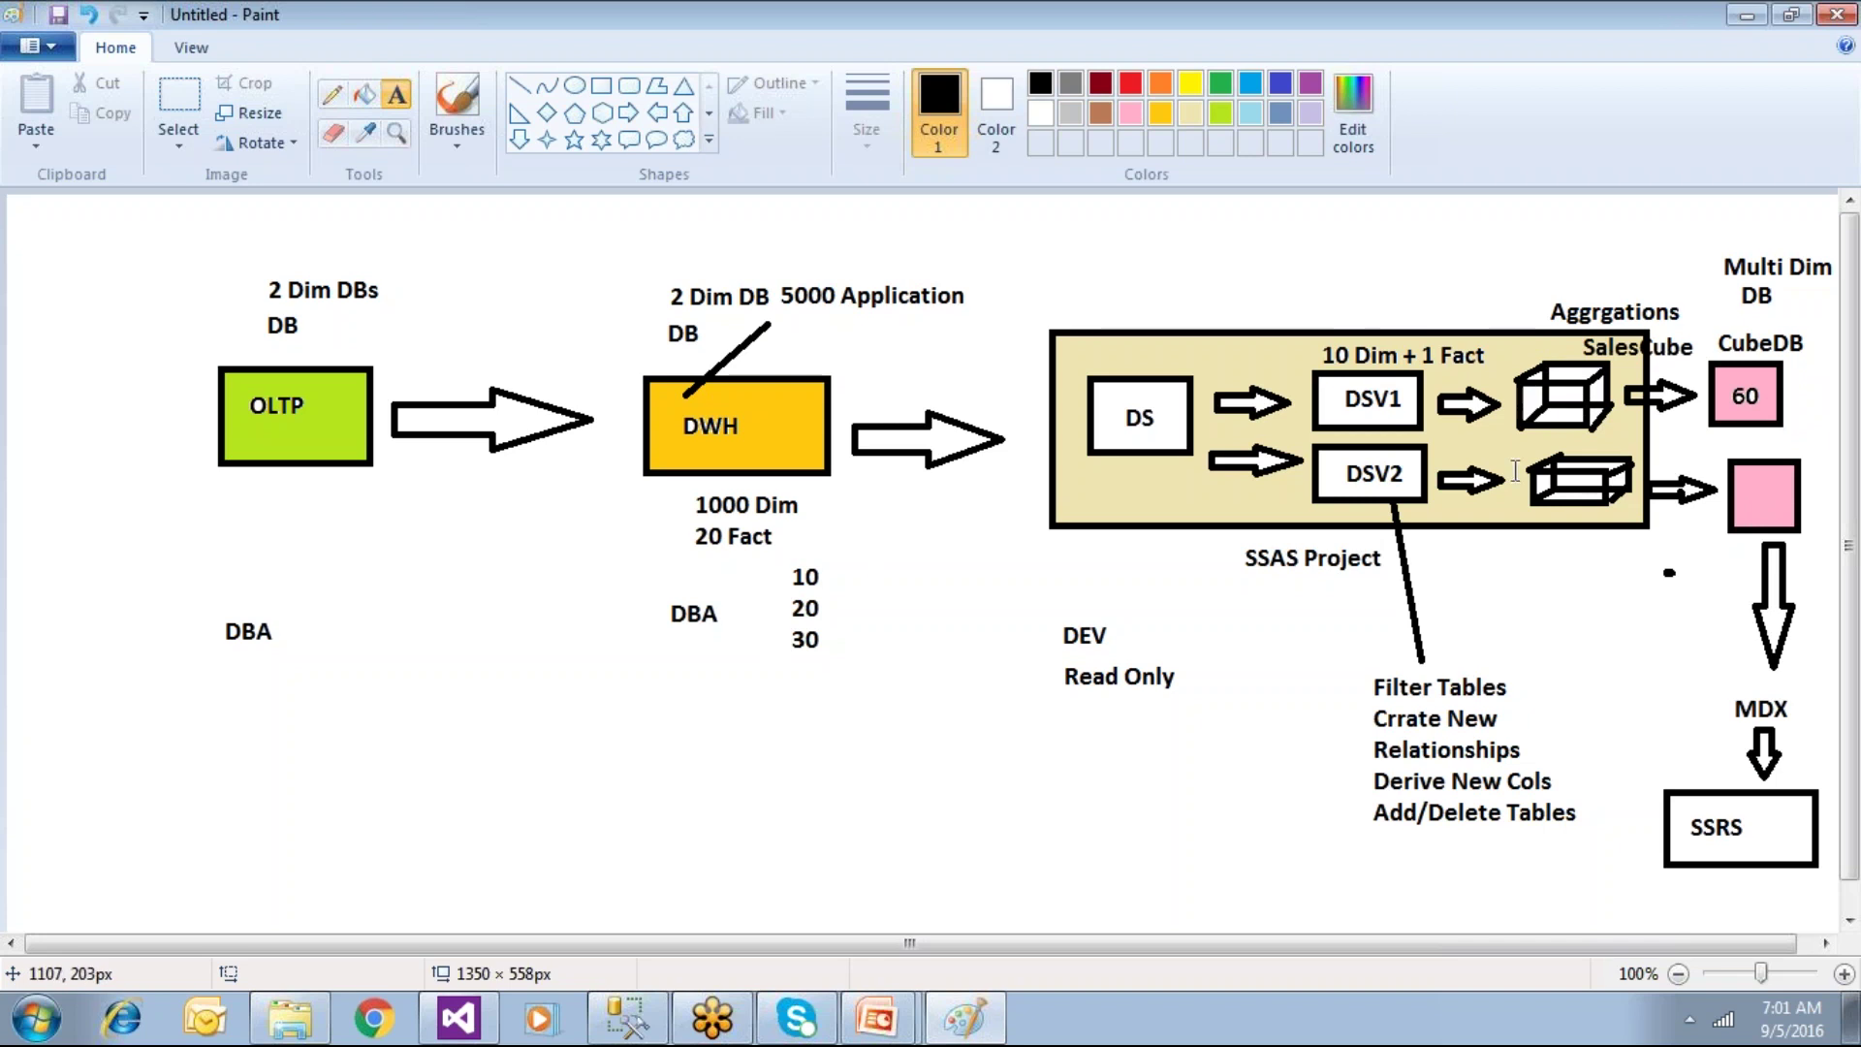
key(alt+Tab)
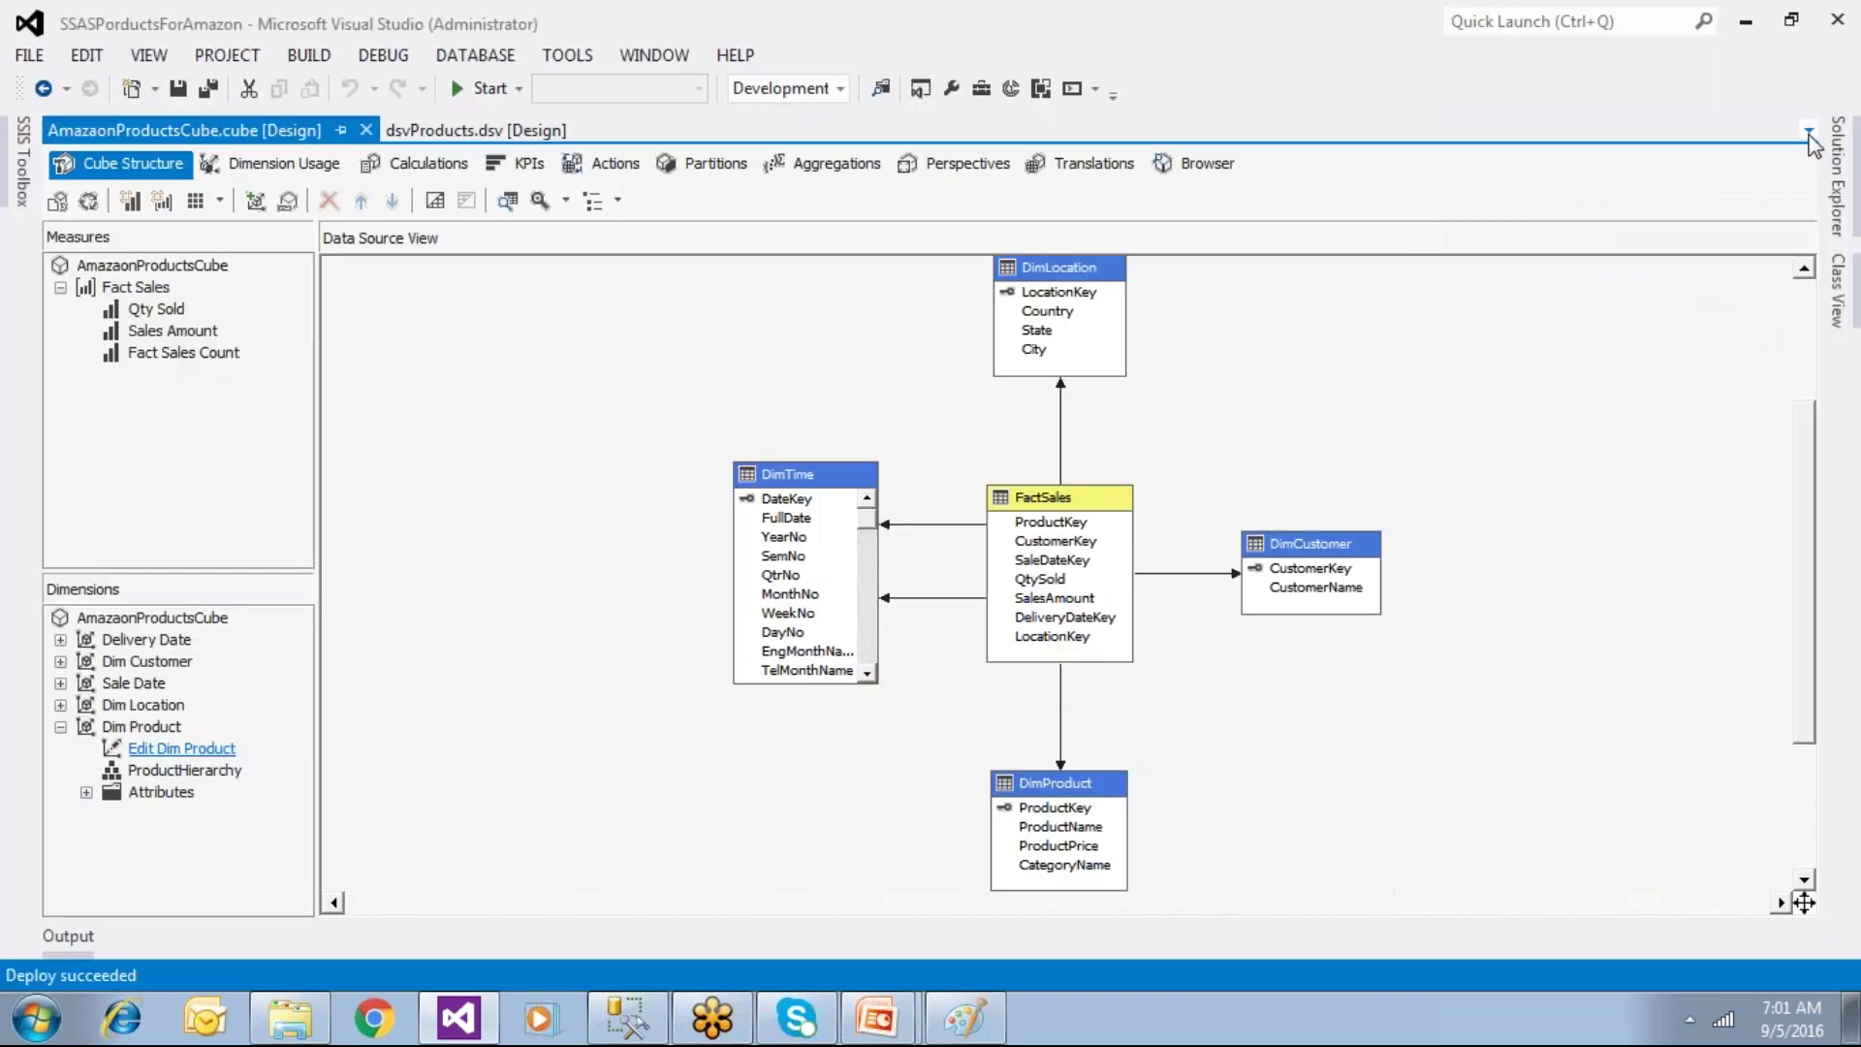
Step: Open the database processing window for the SSASPorductsForAmazon project, maximize it and choose Process Full for AmazonProductsCubeDB
click(1837, 180)
right_click(1551, 253)
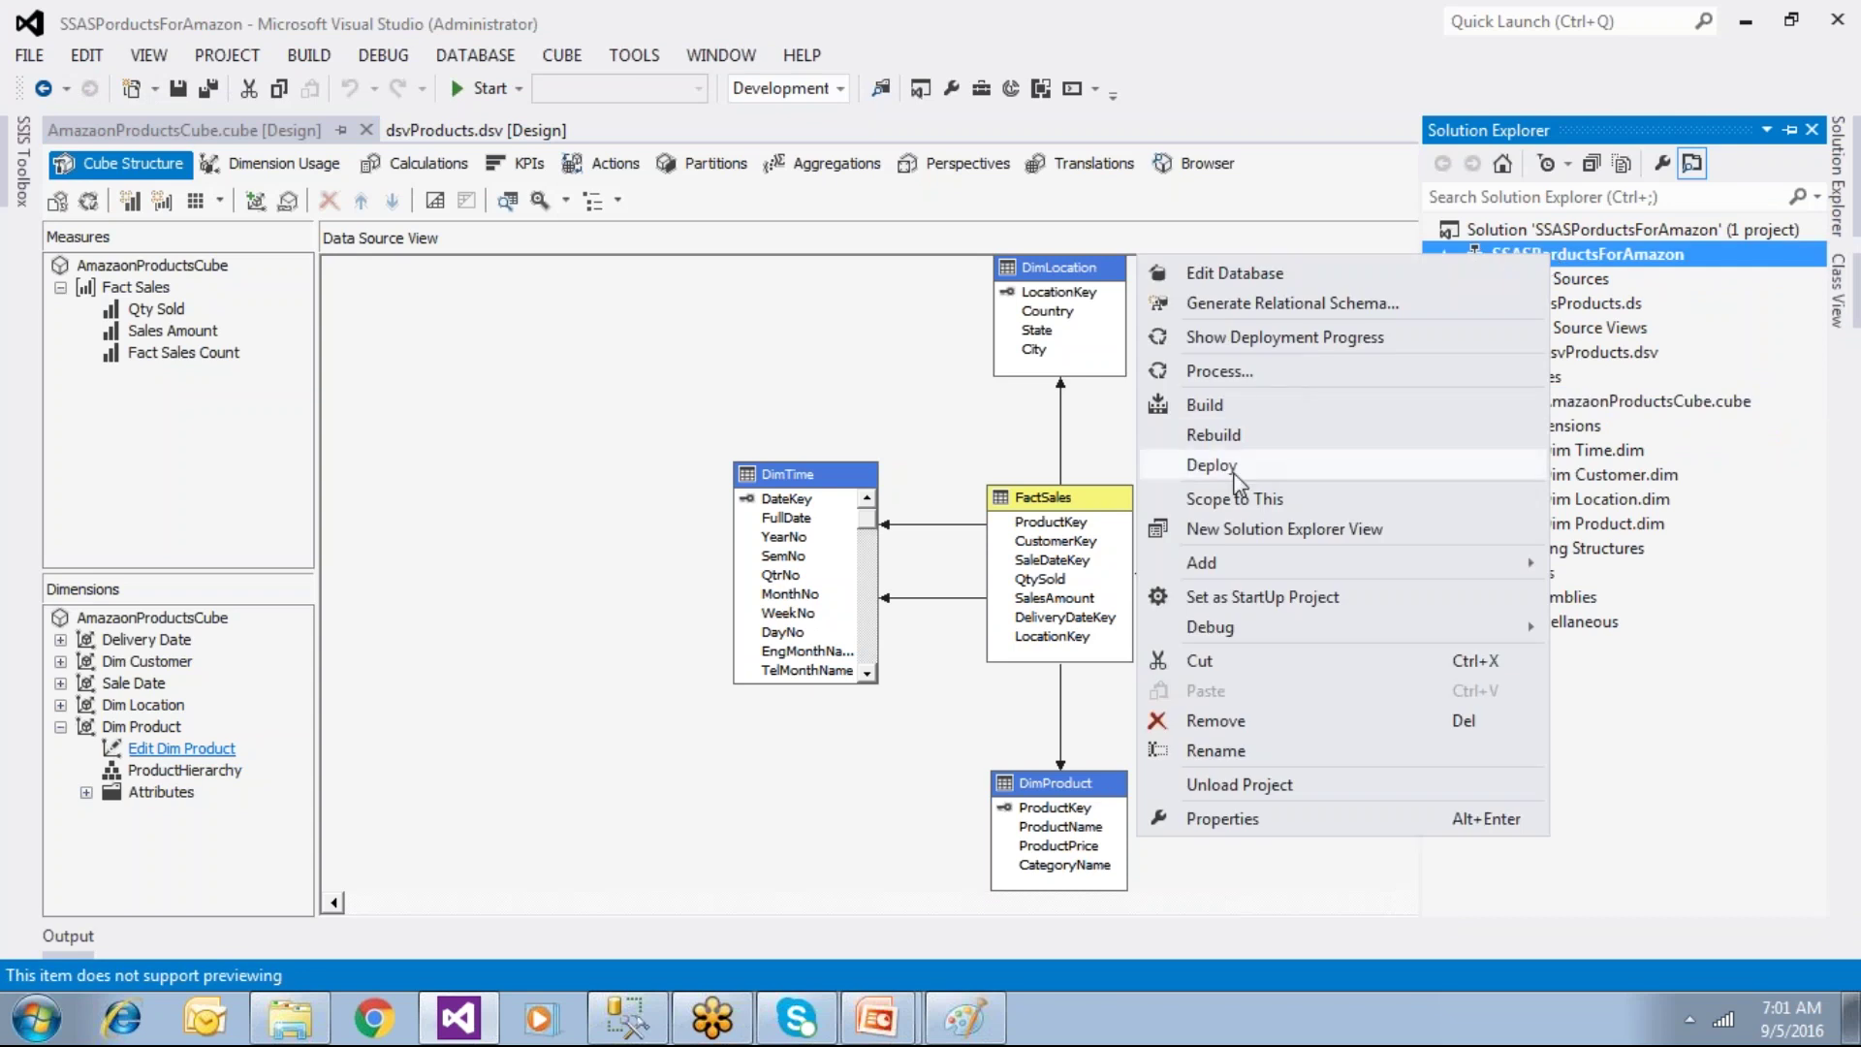
click(1246, 376)
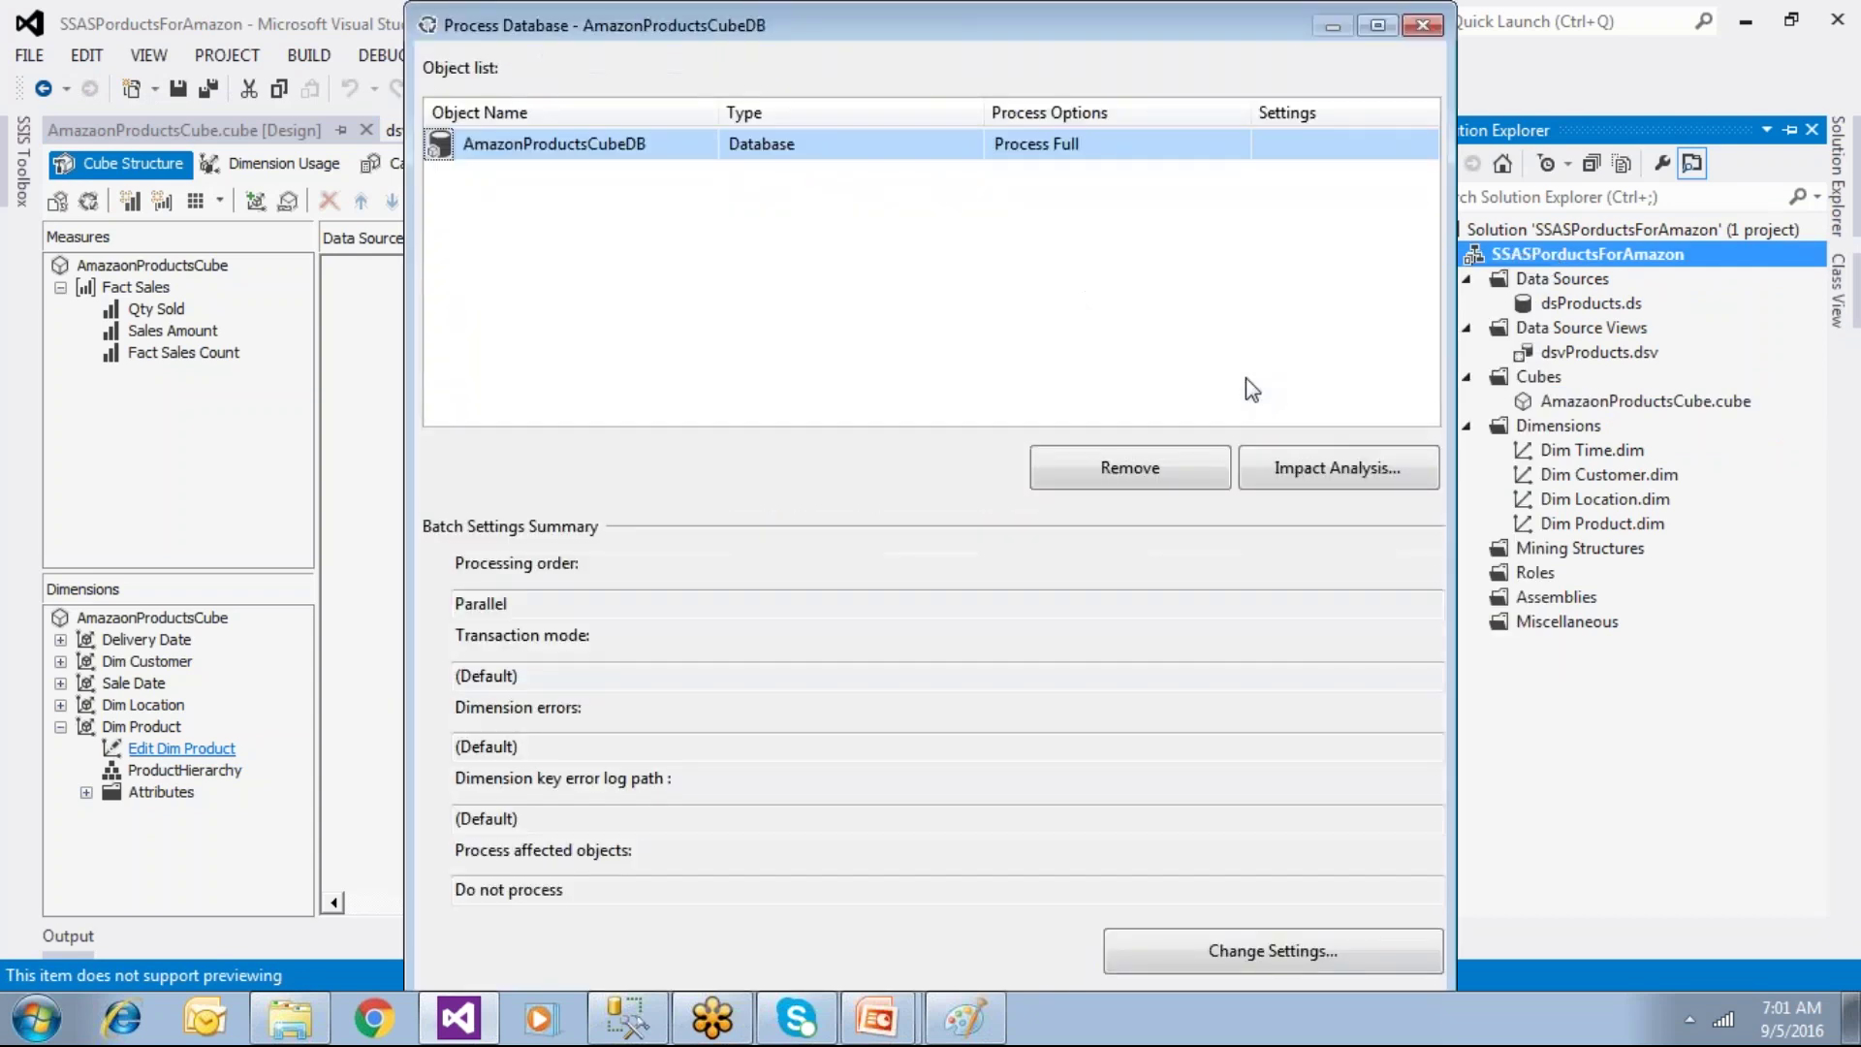
click(1374, 31)
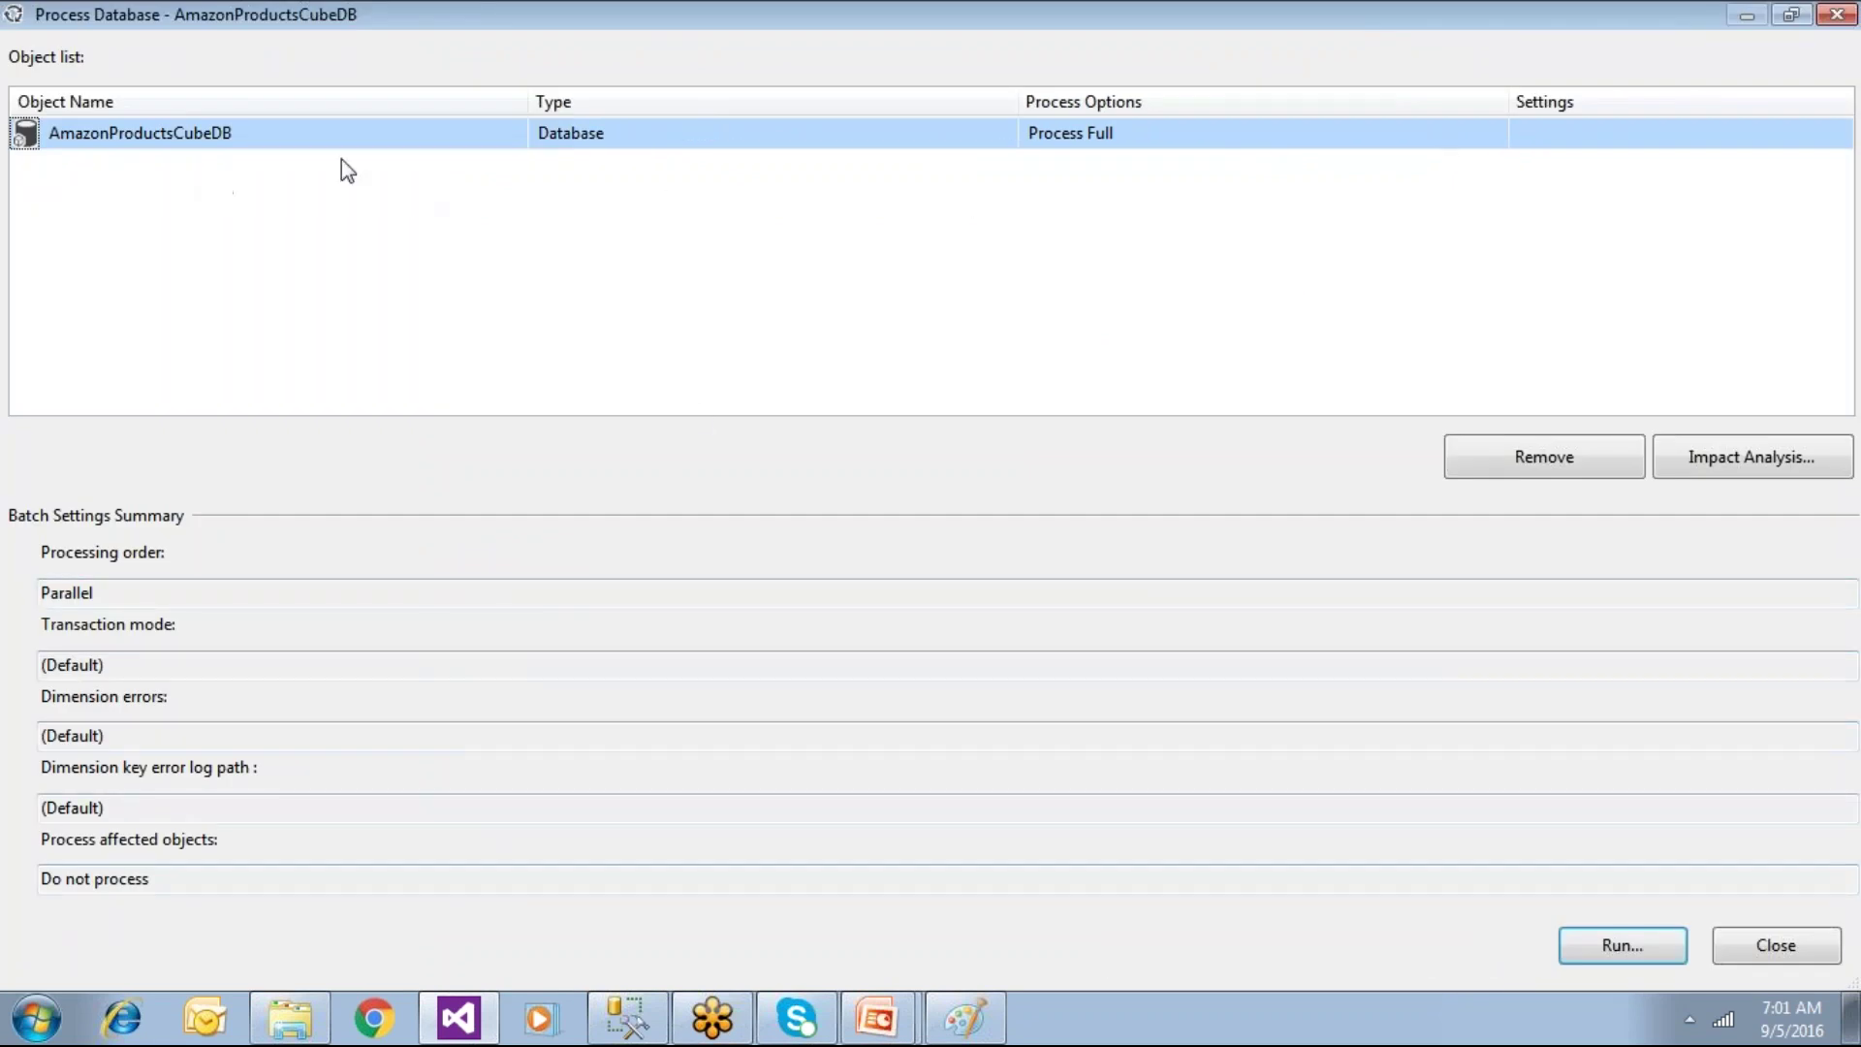
click(615, 137)
click(1114, 133)
click(1113, 133)
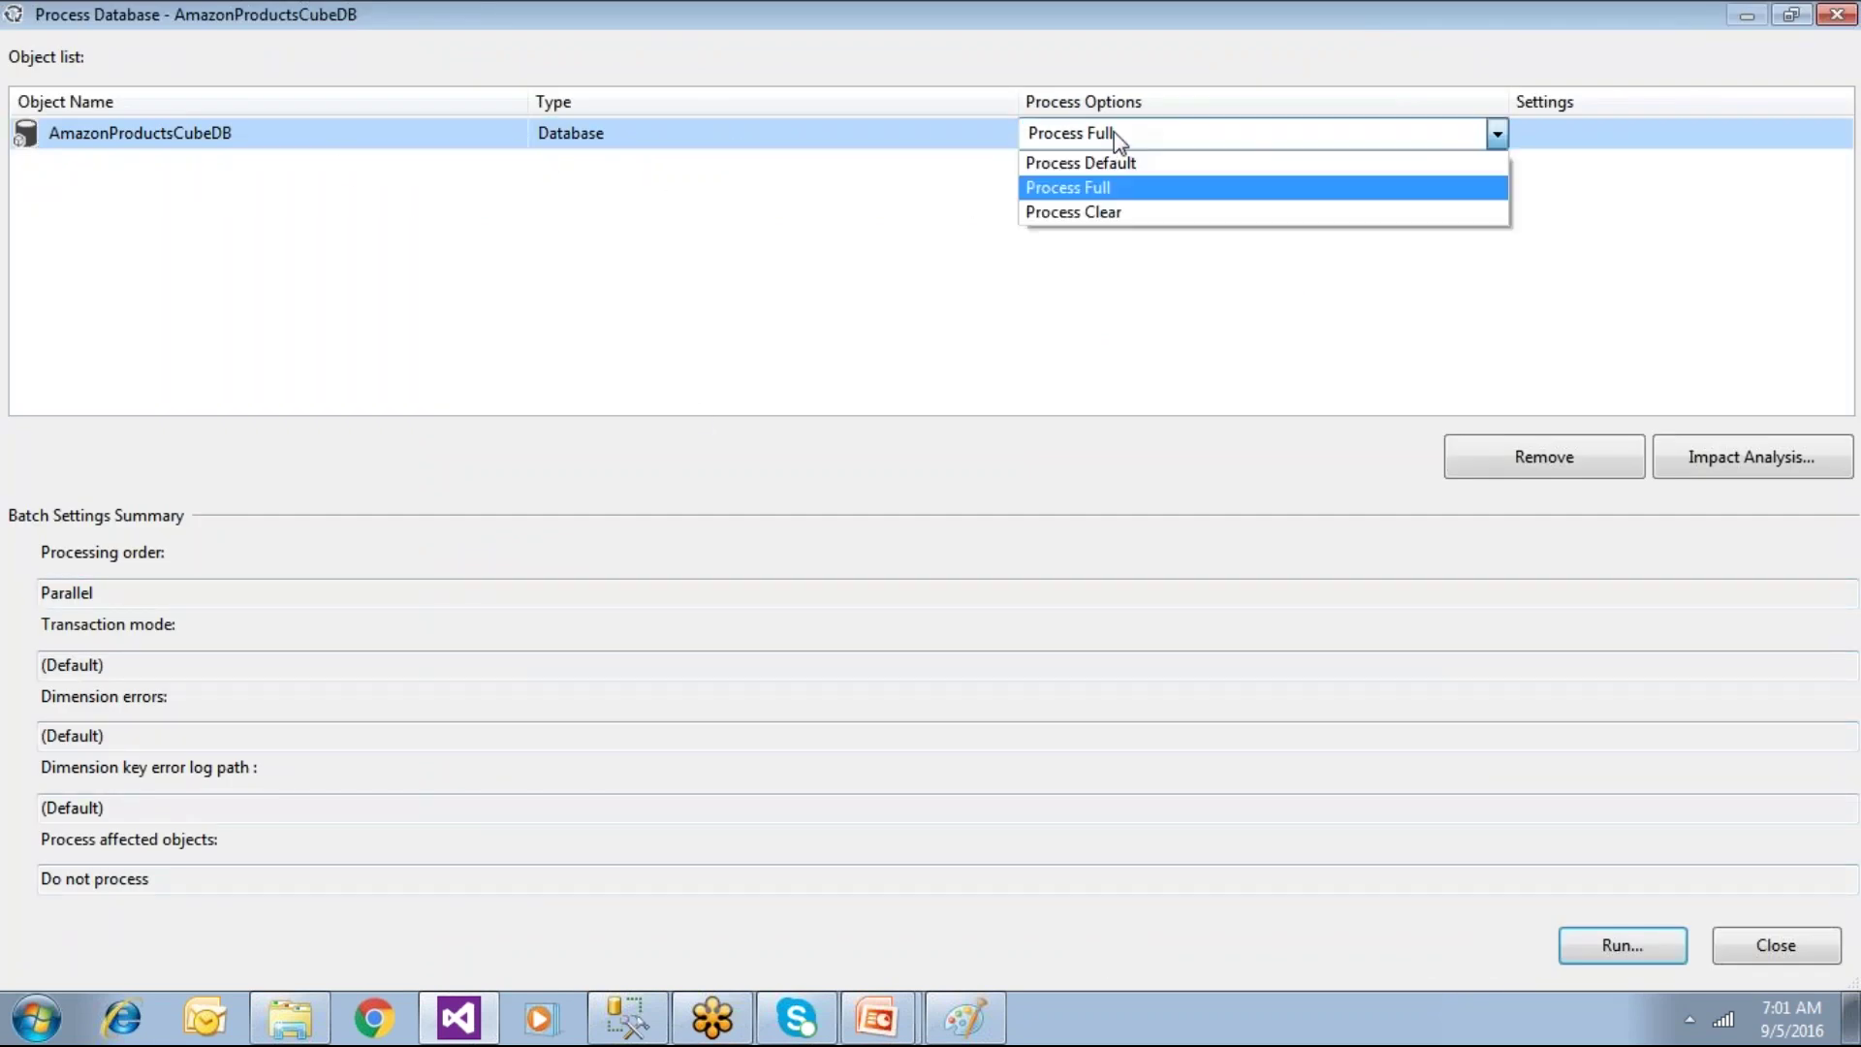
click(1101, 188)
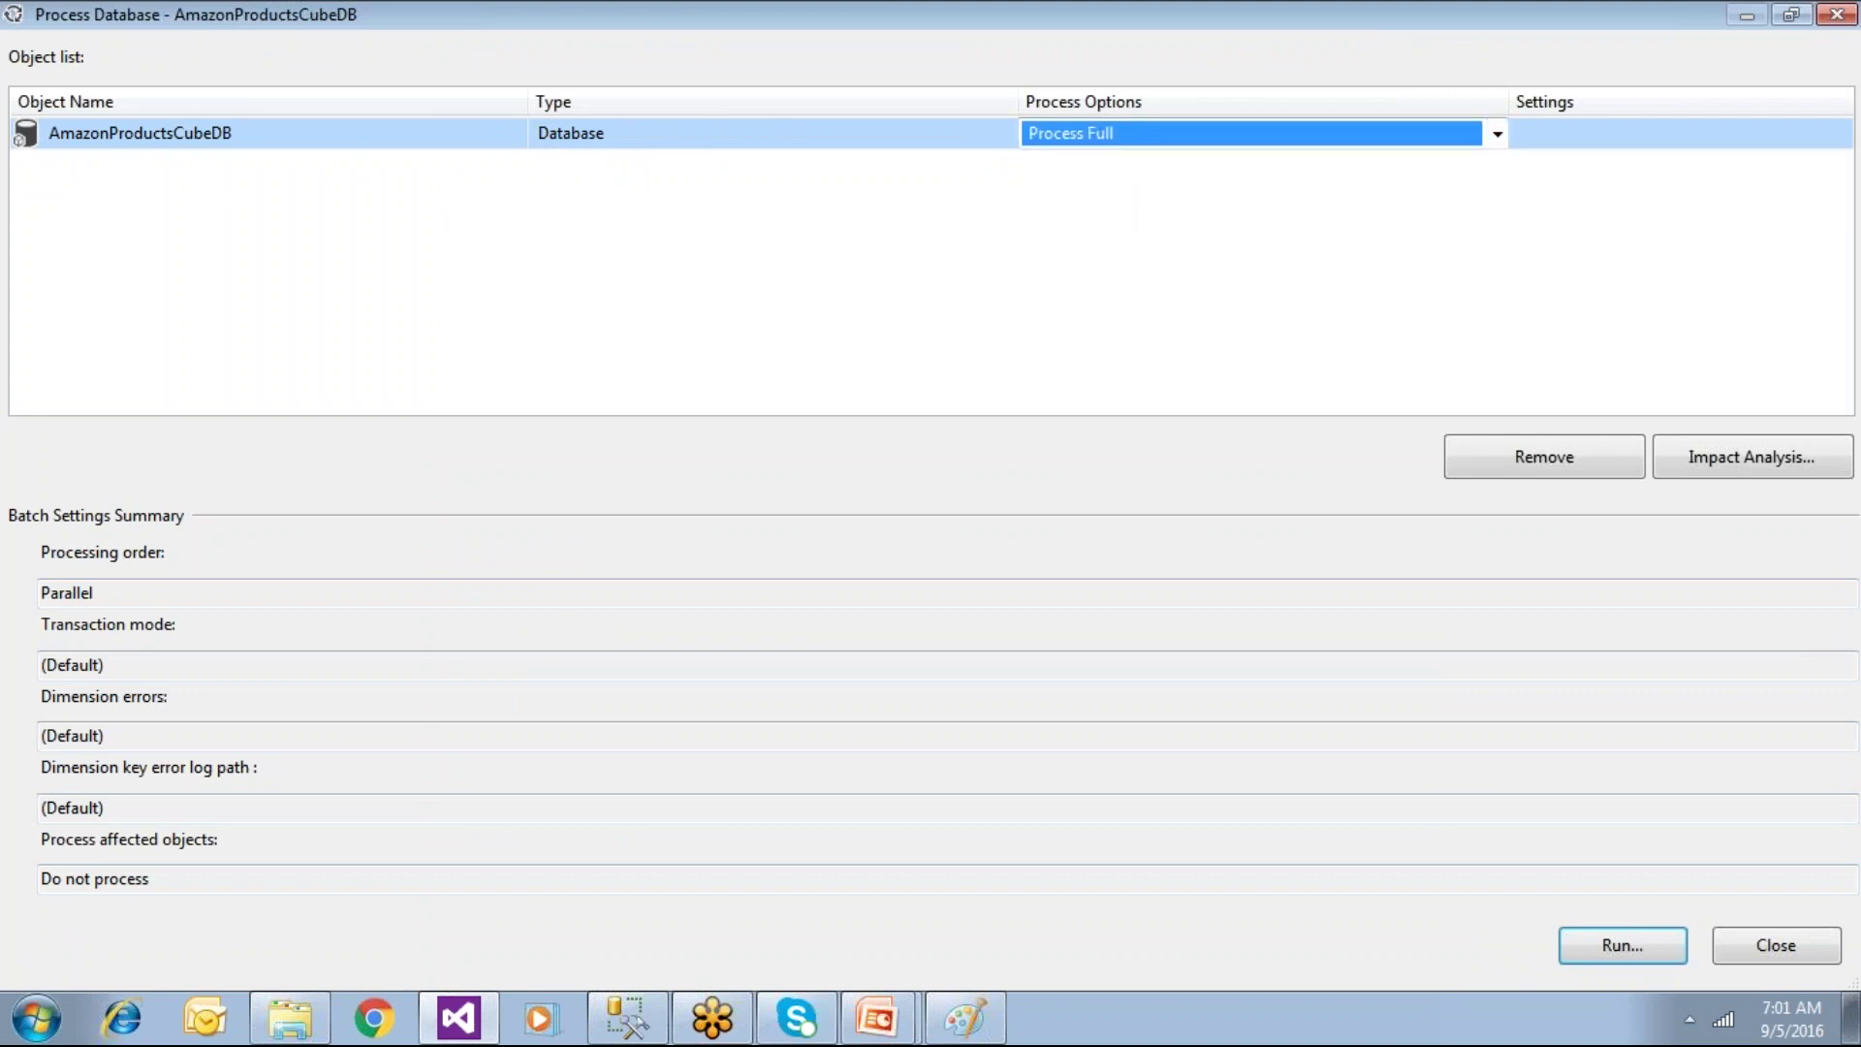
Step: Check the architecture diagram in Paint, and set the AmazonProductsCubeDB process option to Process Default
key(alt+Tab)
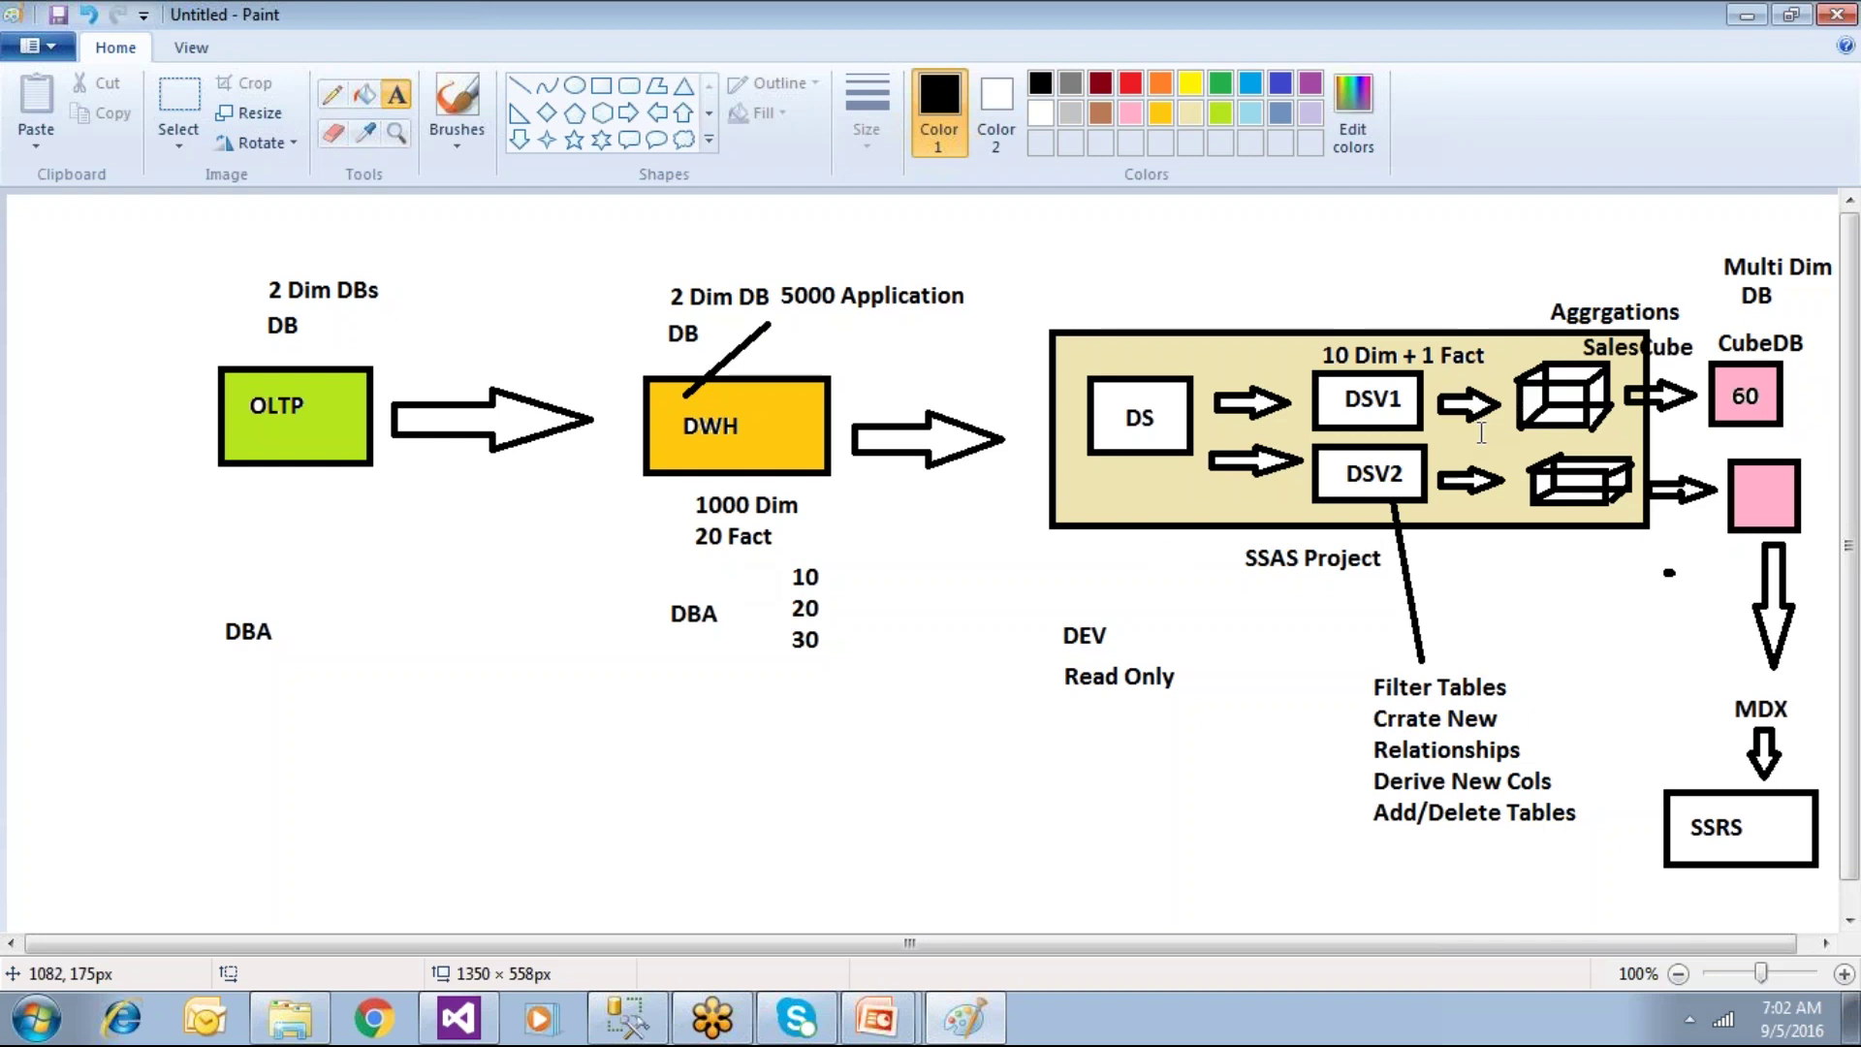
key(alt+Tab)
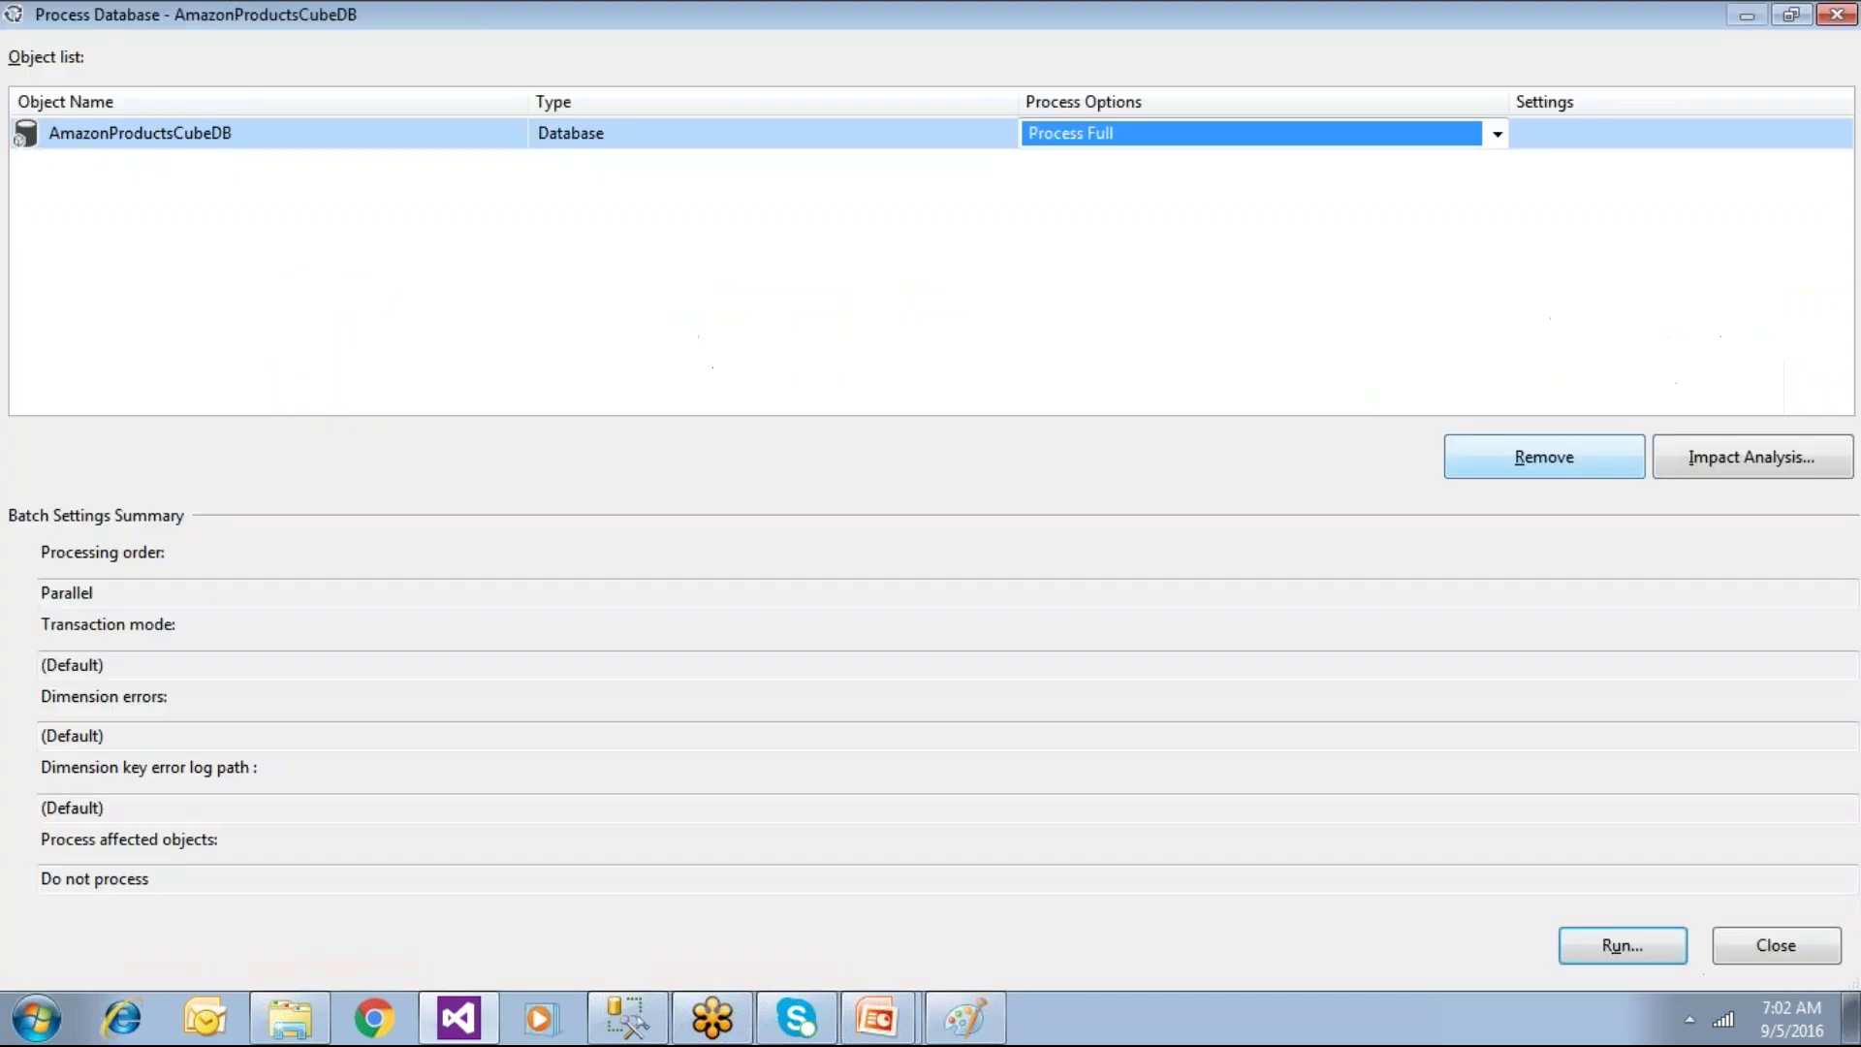
click(1175, 145)
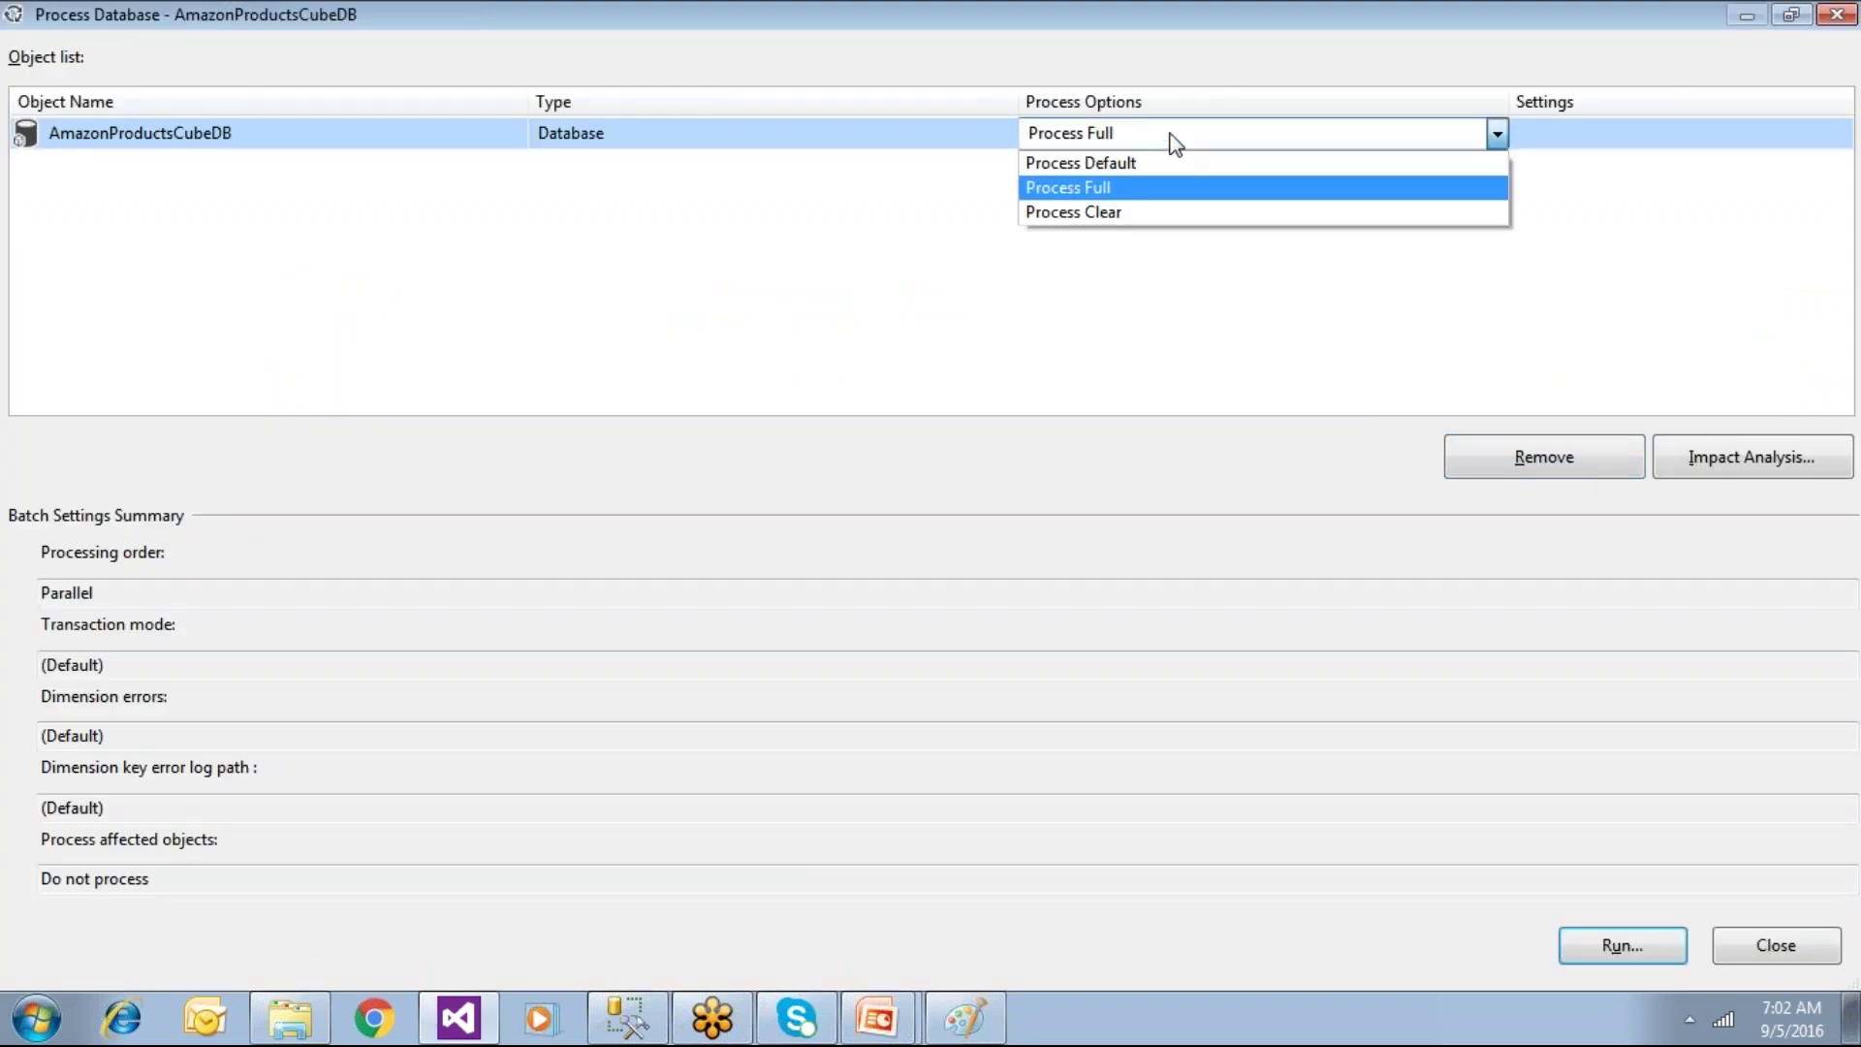
click(1147, 162)
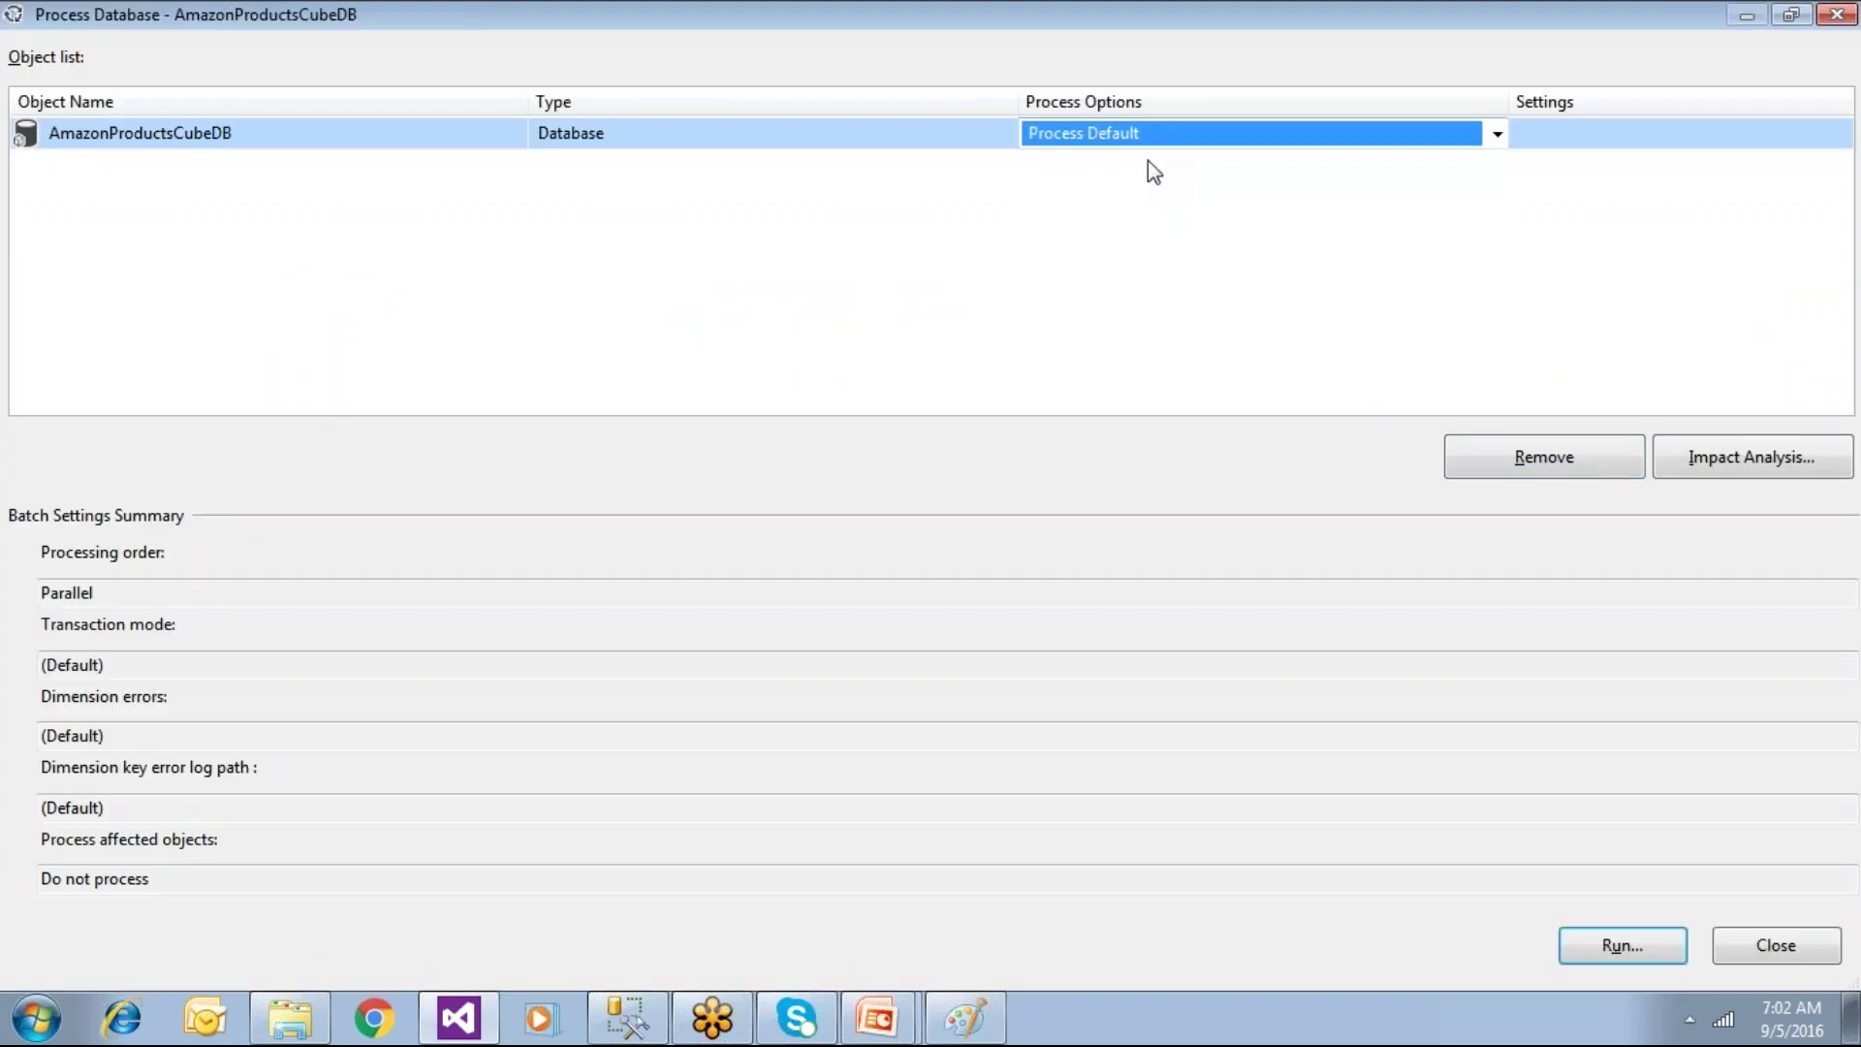
Step: Open a new Notepad document and list 10, 20 and 30 on separate lines
key(alt+Tab)
key(super)
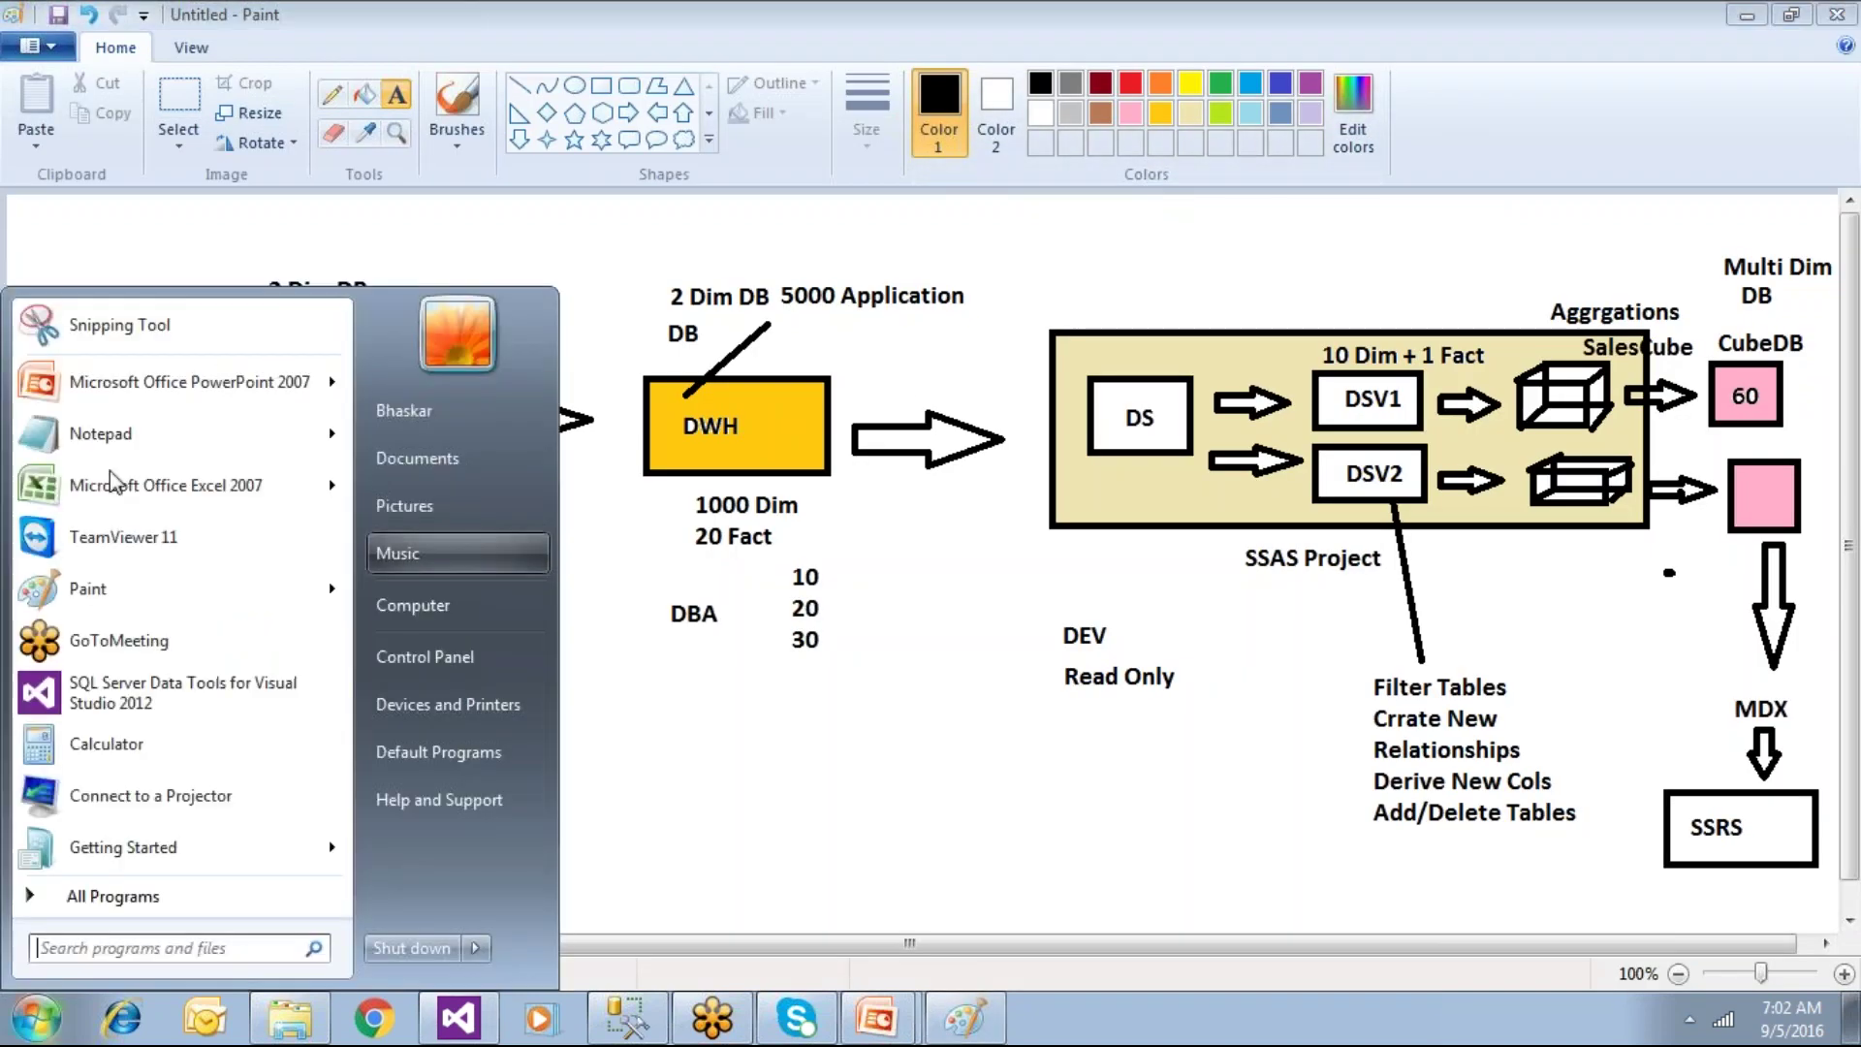
click(97, 301)
drag(447, 791, 520, 373)
text(10)
key(Return)
text(20 )
text(30)
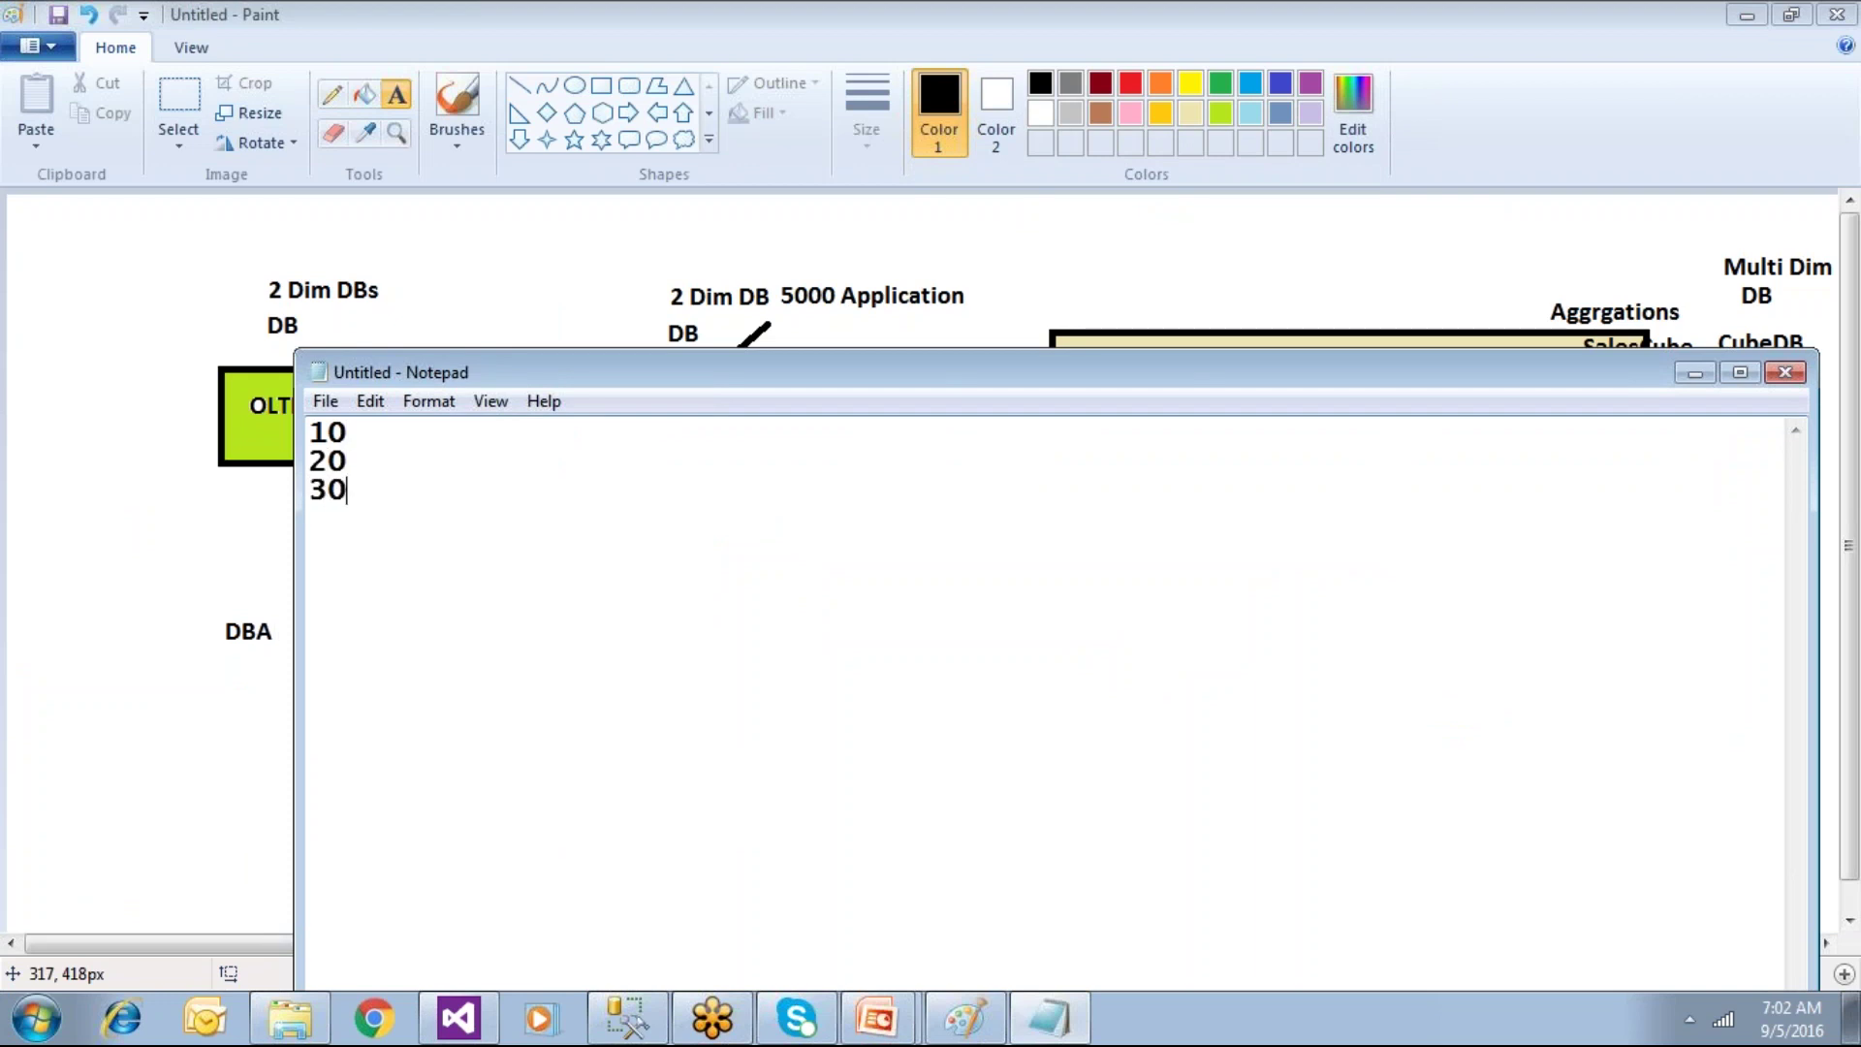
Step: Insert the heading DWH with a dashed underline above the list of numbers
key(Up)
key(Up)
key(Home)
key(Return)
key(Up)
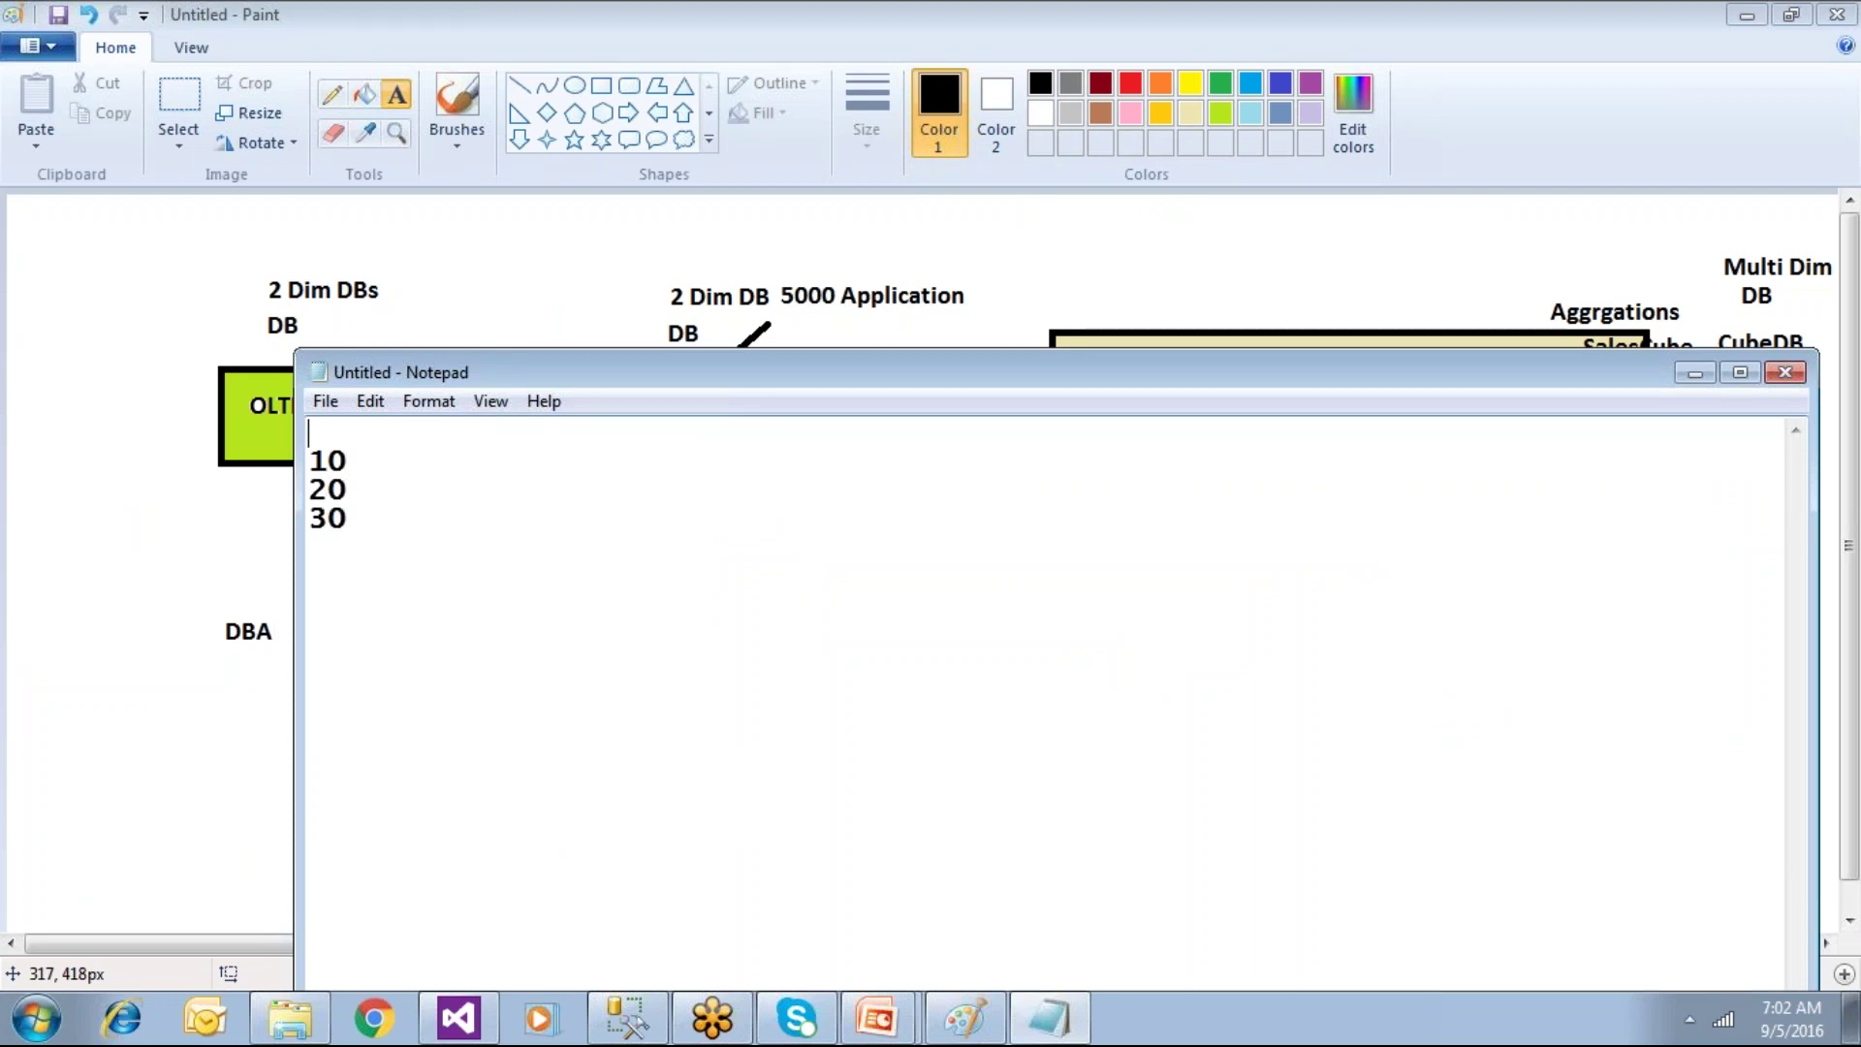
text(DWH)
key(Return)
text(----------)
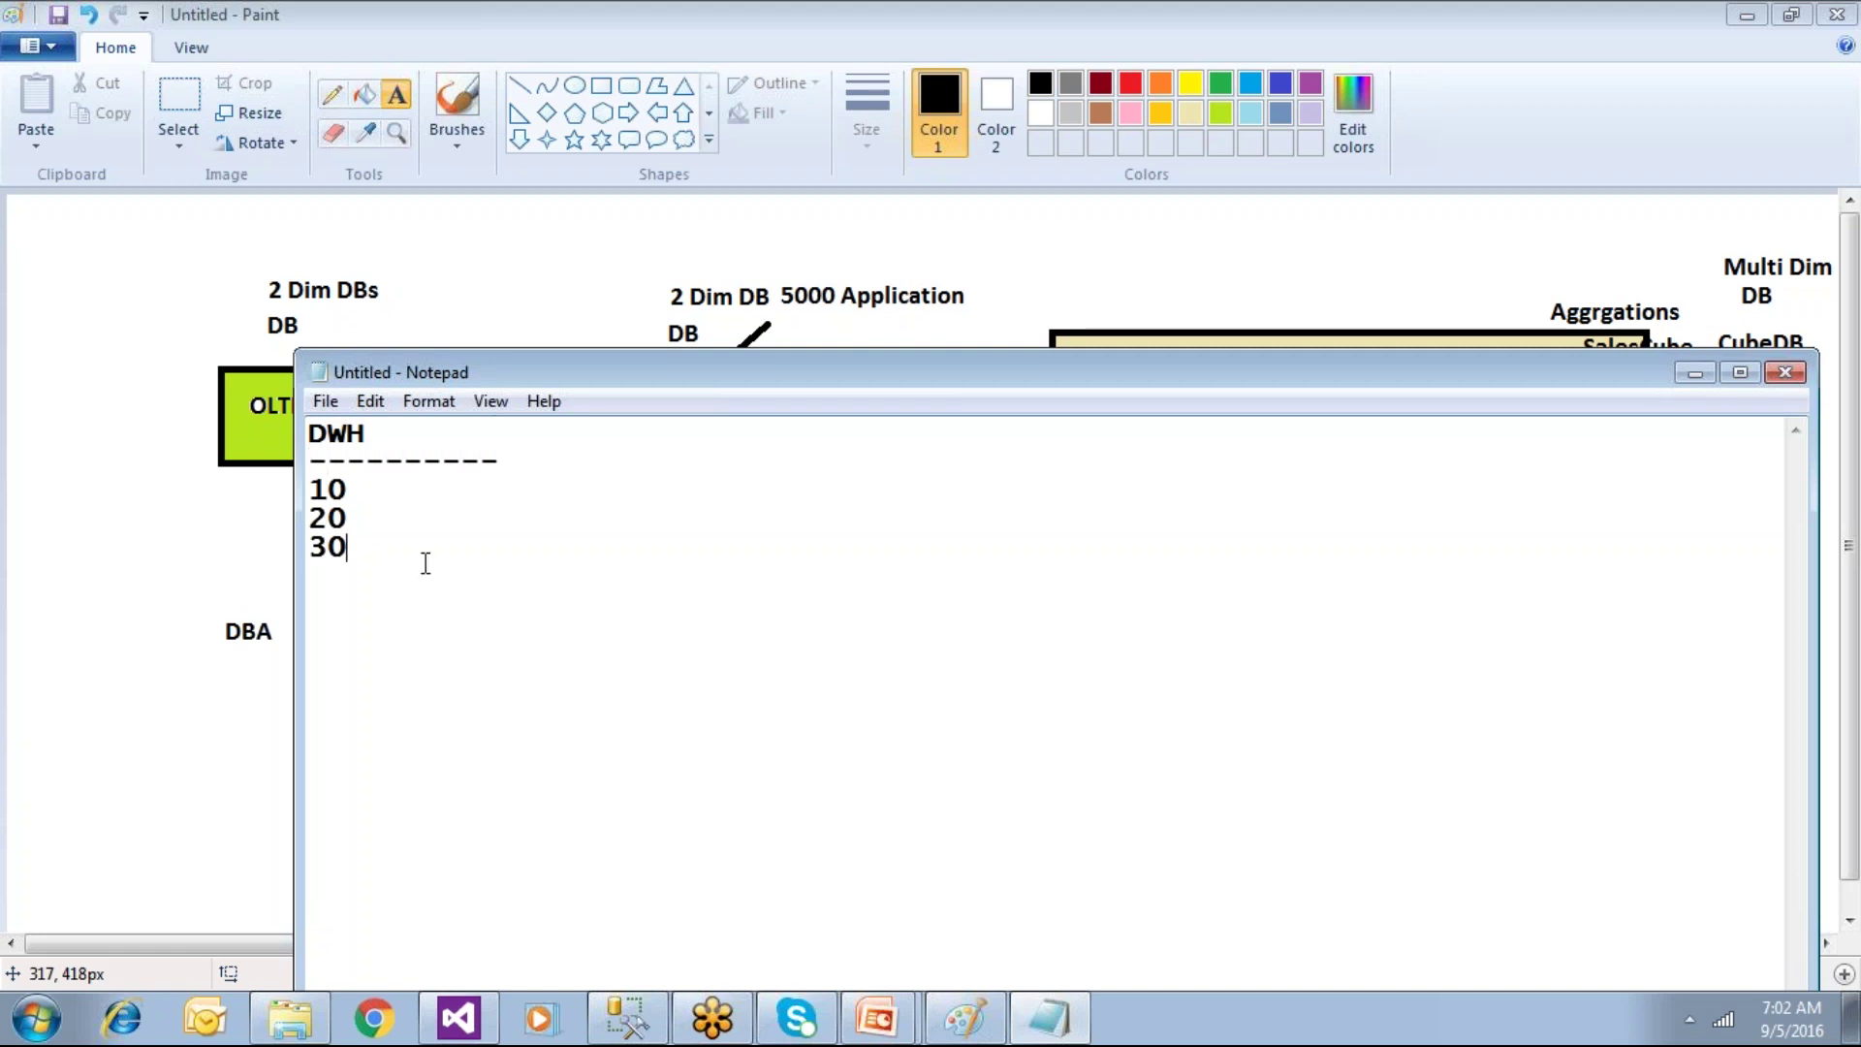
Step: Add a Cube DB heading with a dashed underline below the DWH list and enter 60 under it
key(Return)
key(Return)
text(Cube DB)
key(Return)
text(----------)
key(Return)
text(60)
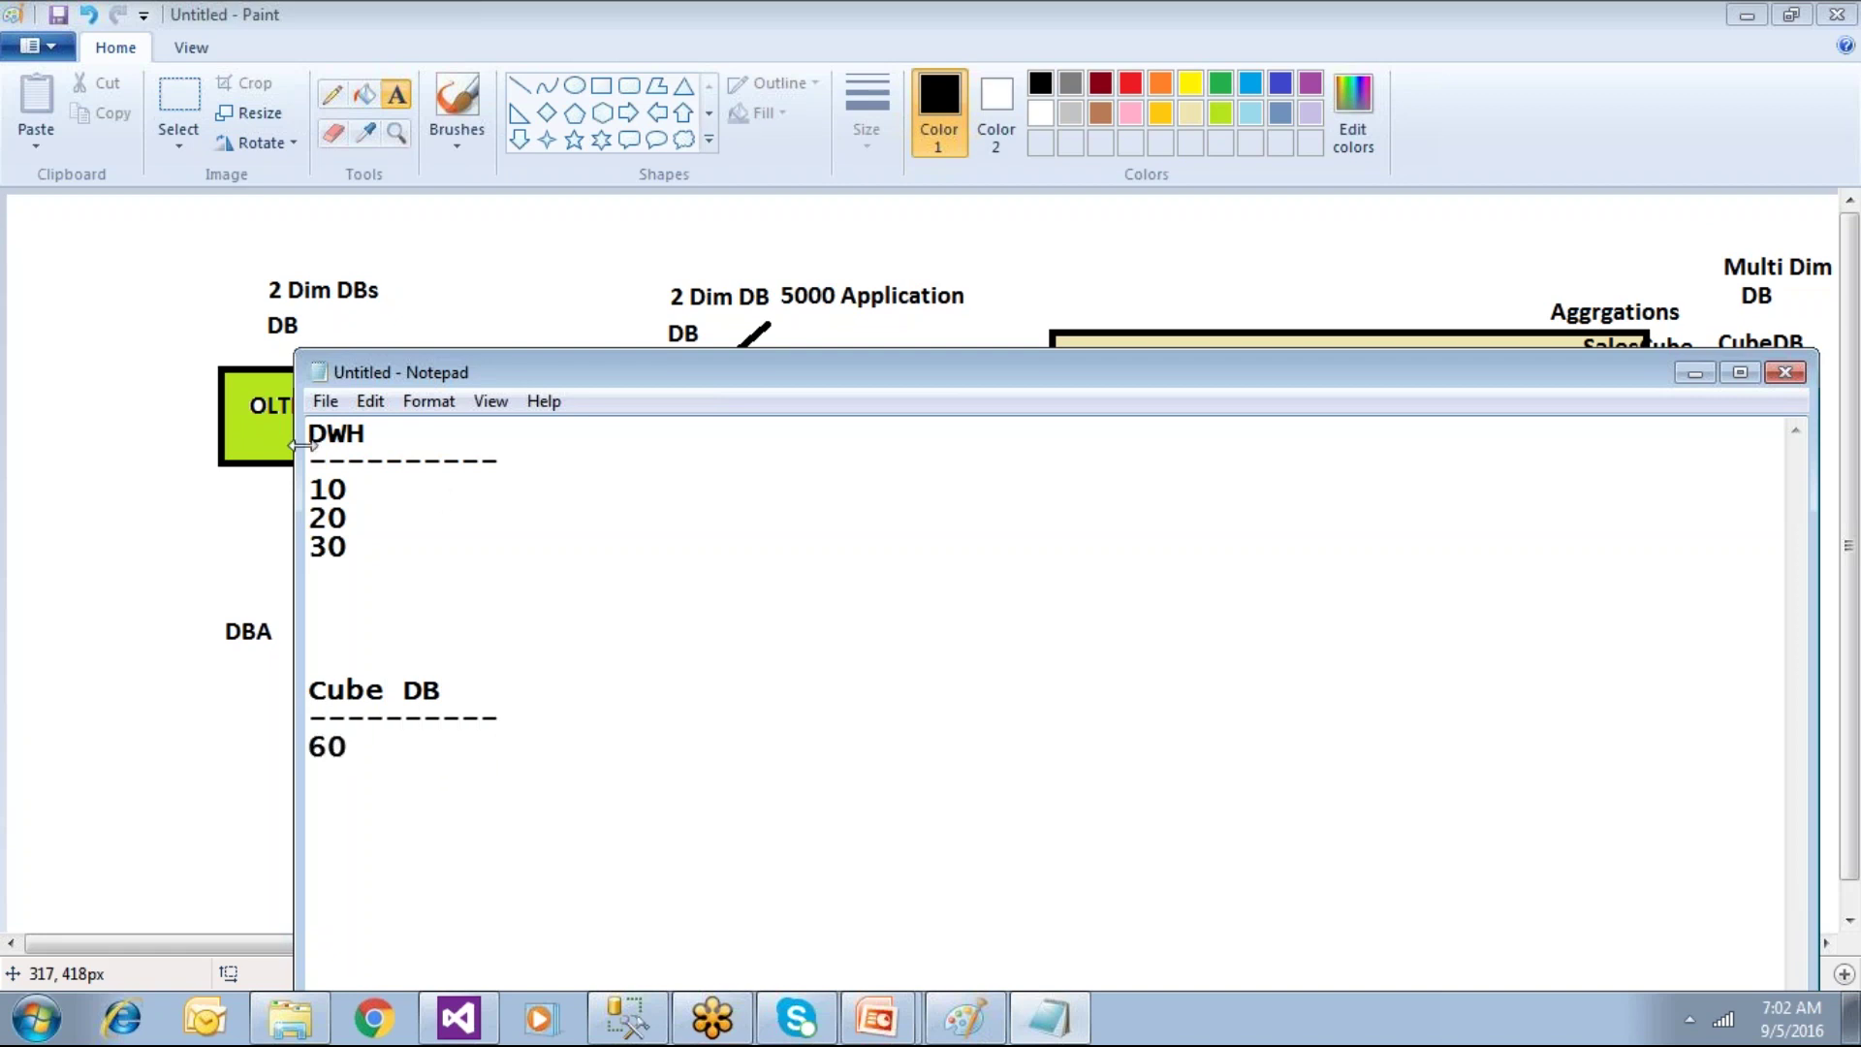
Step: Add the value 6 below 30 in the DWH list
click(422, 558)
key(Return)
text(6)
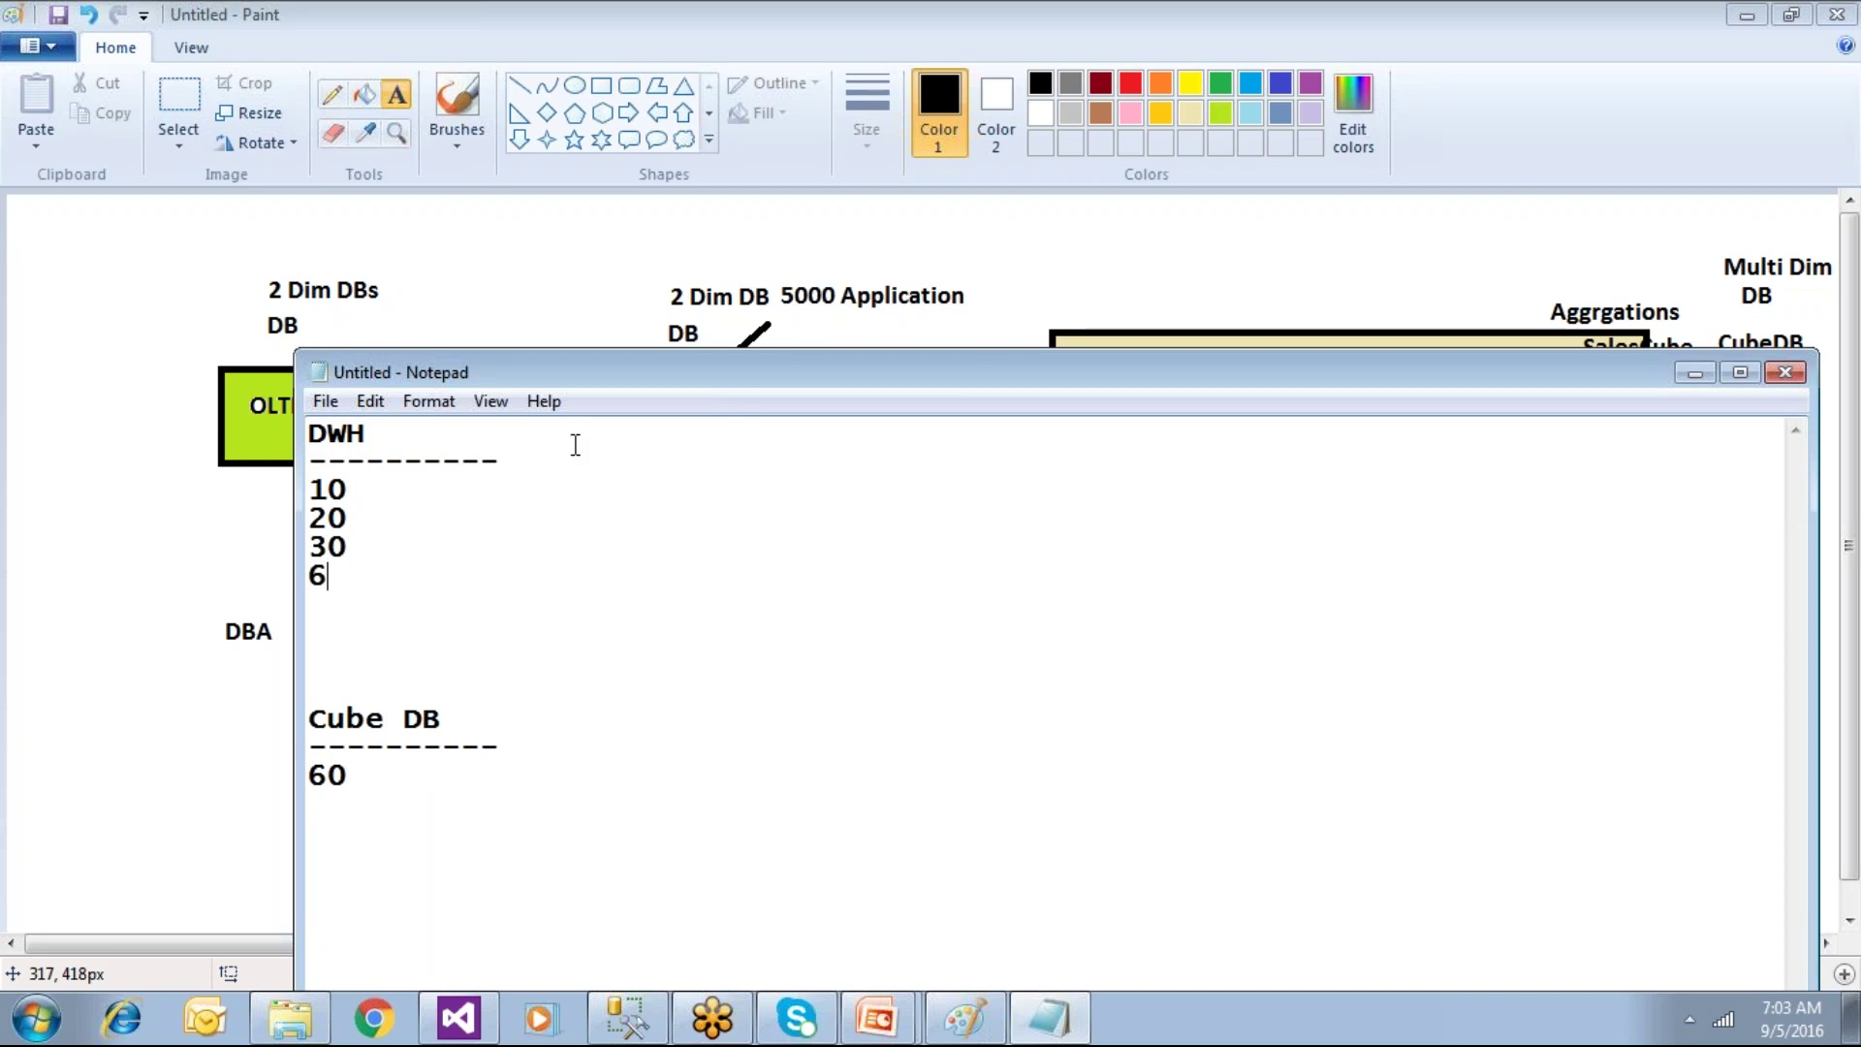
Step: Check the process option in the processing window, and update the Cube DB value in Notepad to 66
click(486, 1027)
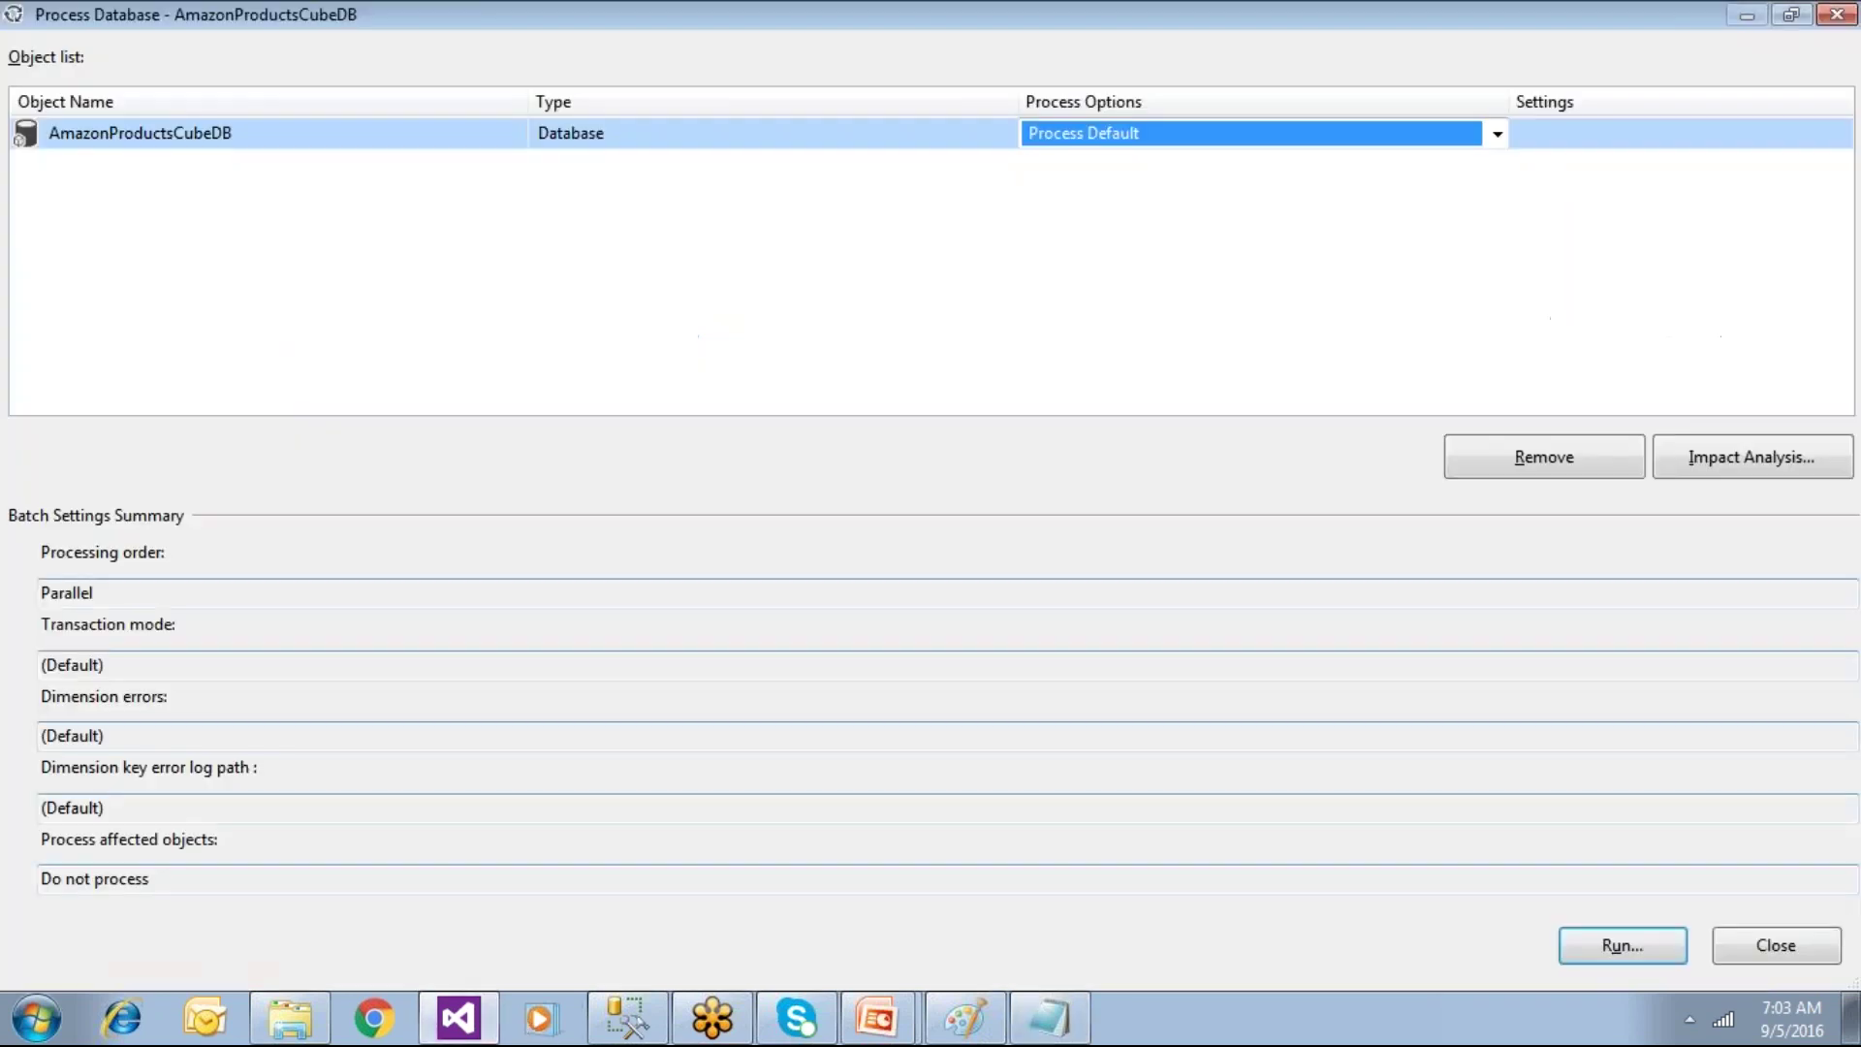
key(alt+Tab)
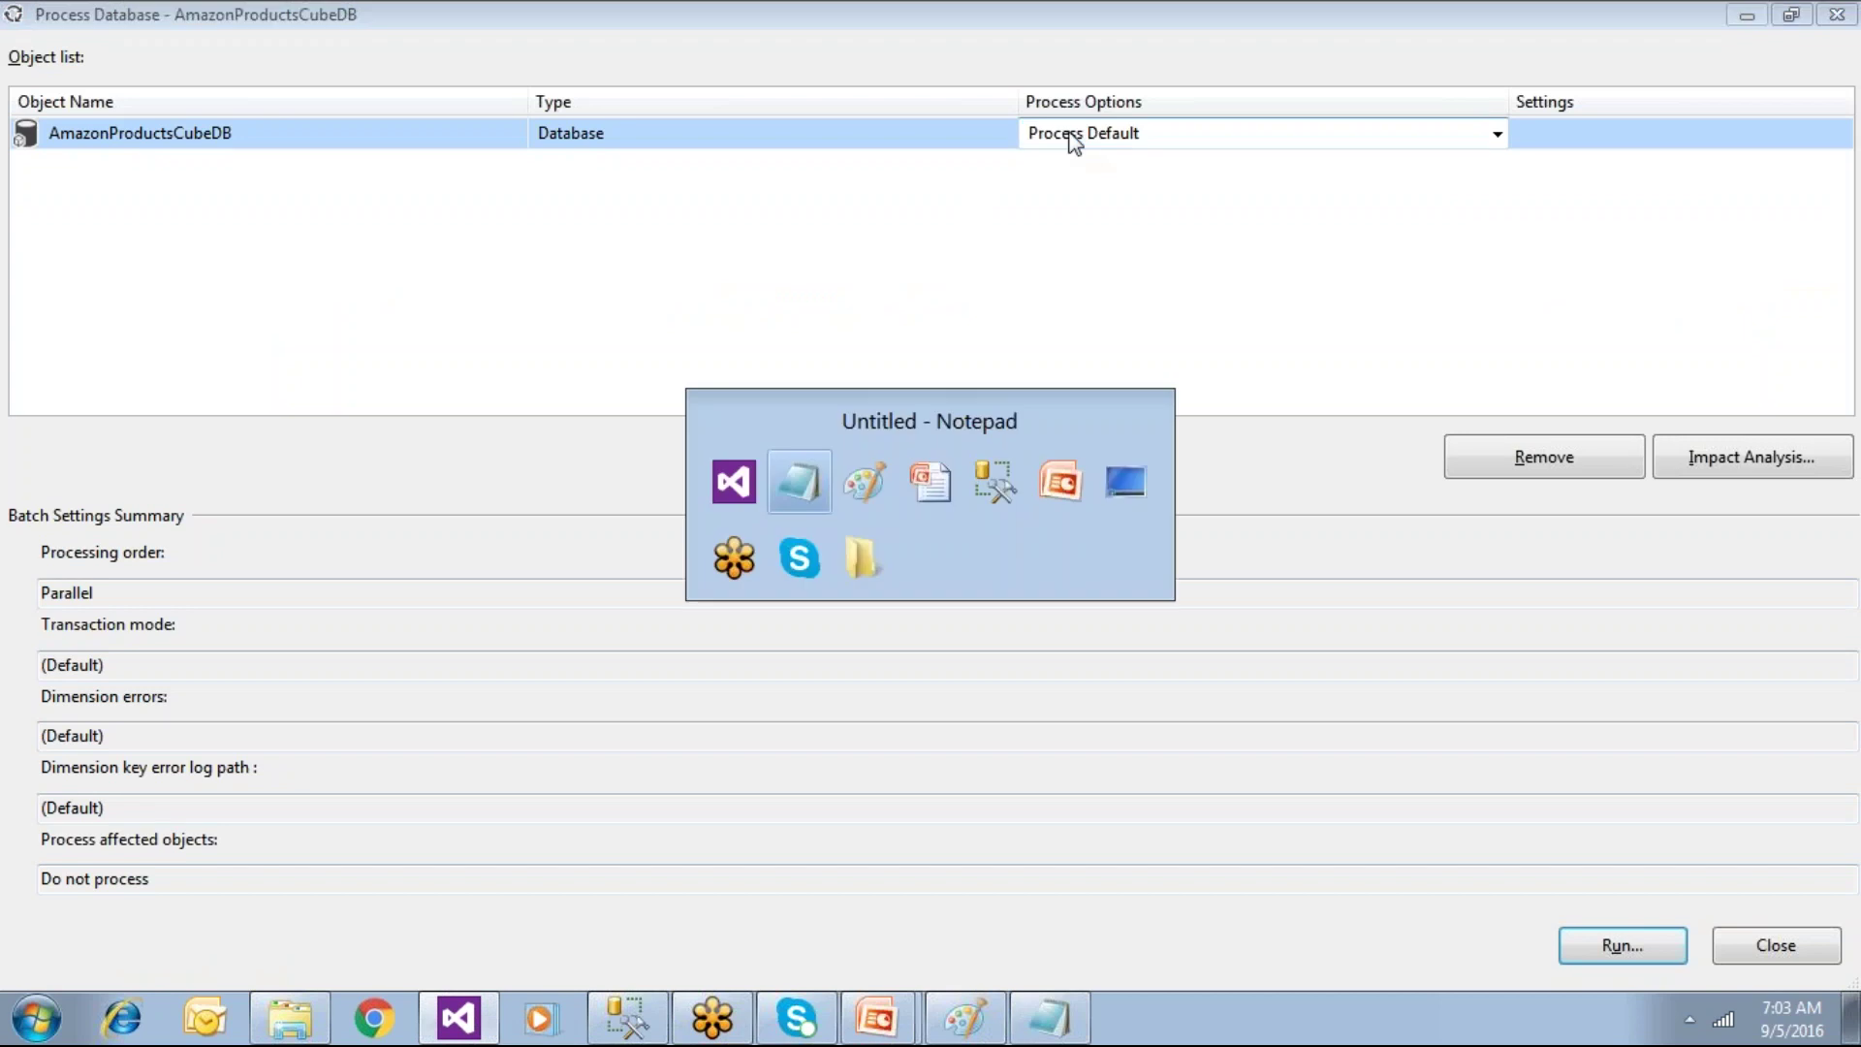
drag(351, 776, 302, 774)
click(344, 793)
drag(336, 580, 309, 582)
drag(353, 776, 335, 783)
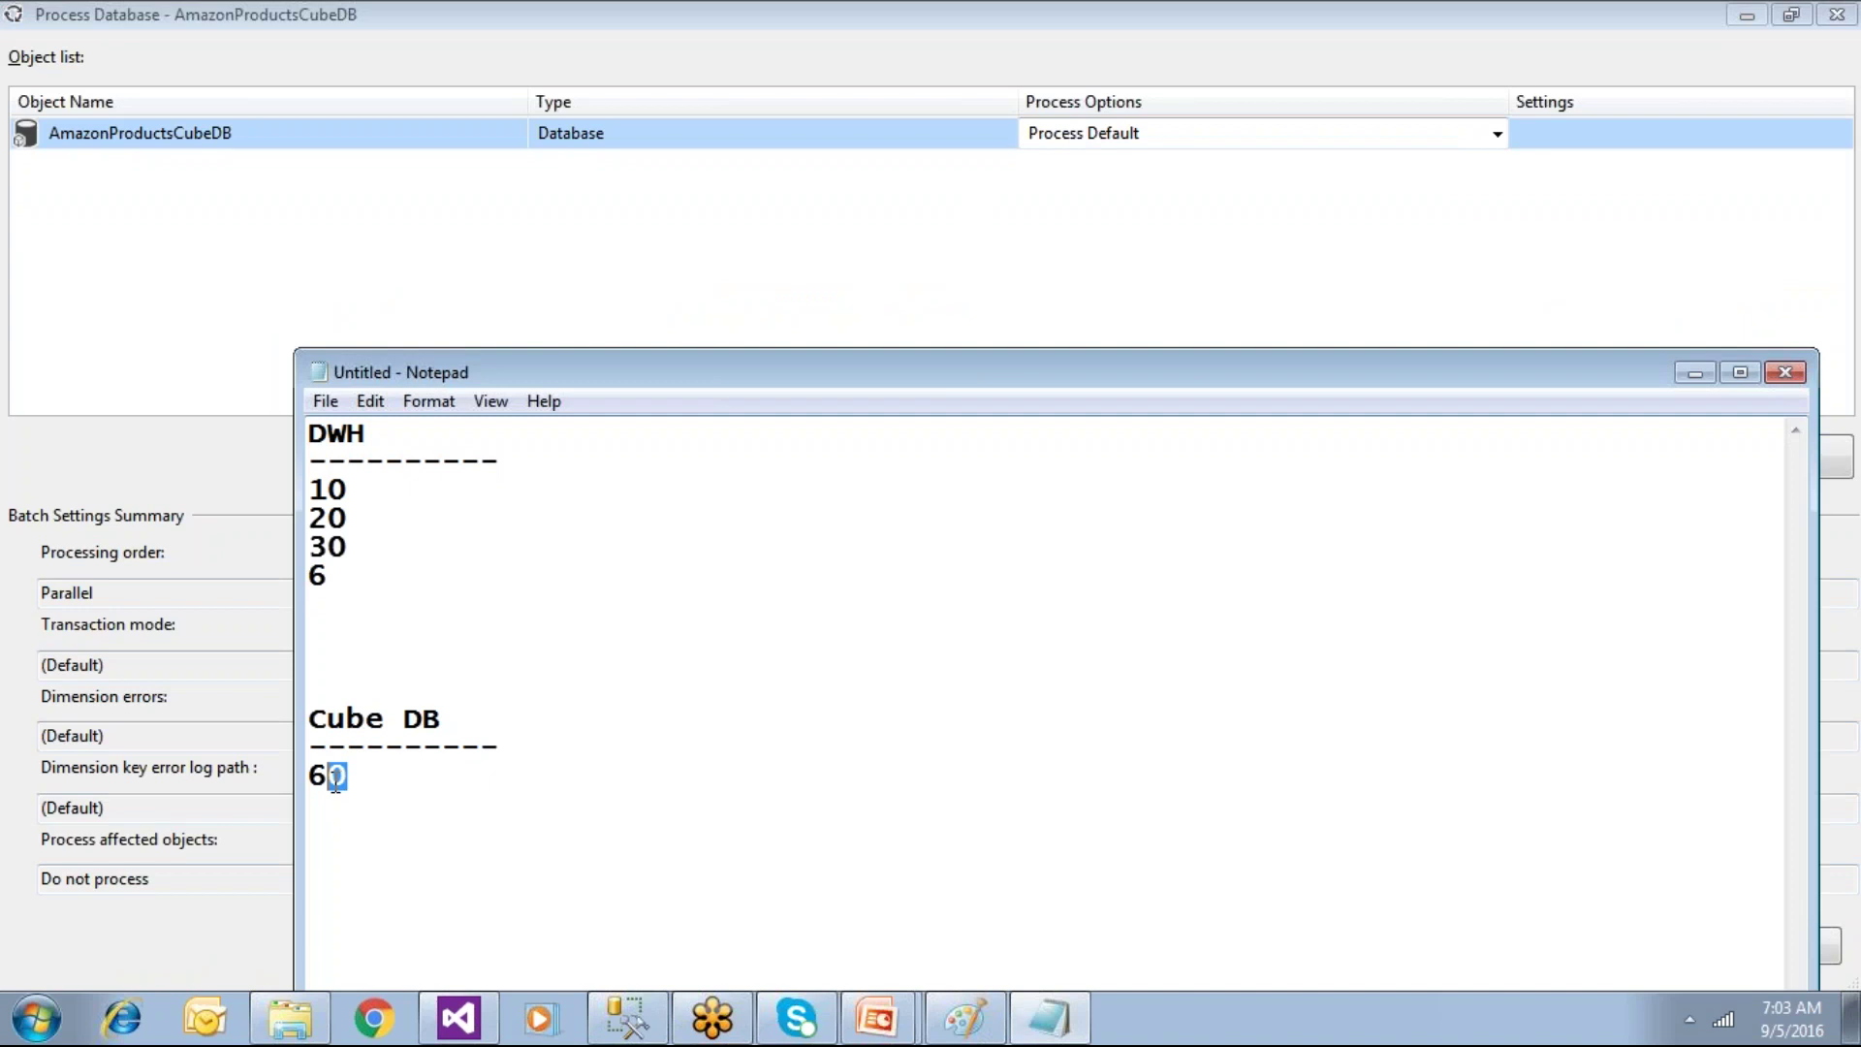
text(6)
drag(333, 578, 288, 571)
drag(374, 775, 282, 776)
Step: Set the AmazonProductsCubeDB process option to Process Full in the processing window
click(1111, 143)
click(1111, 143)
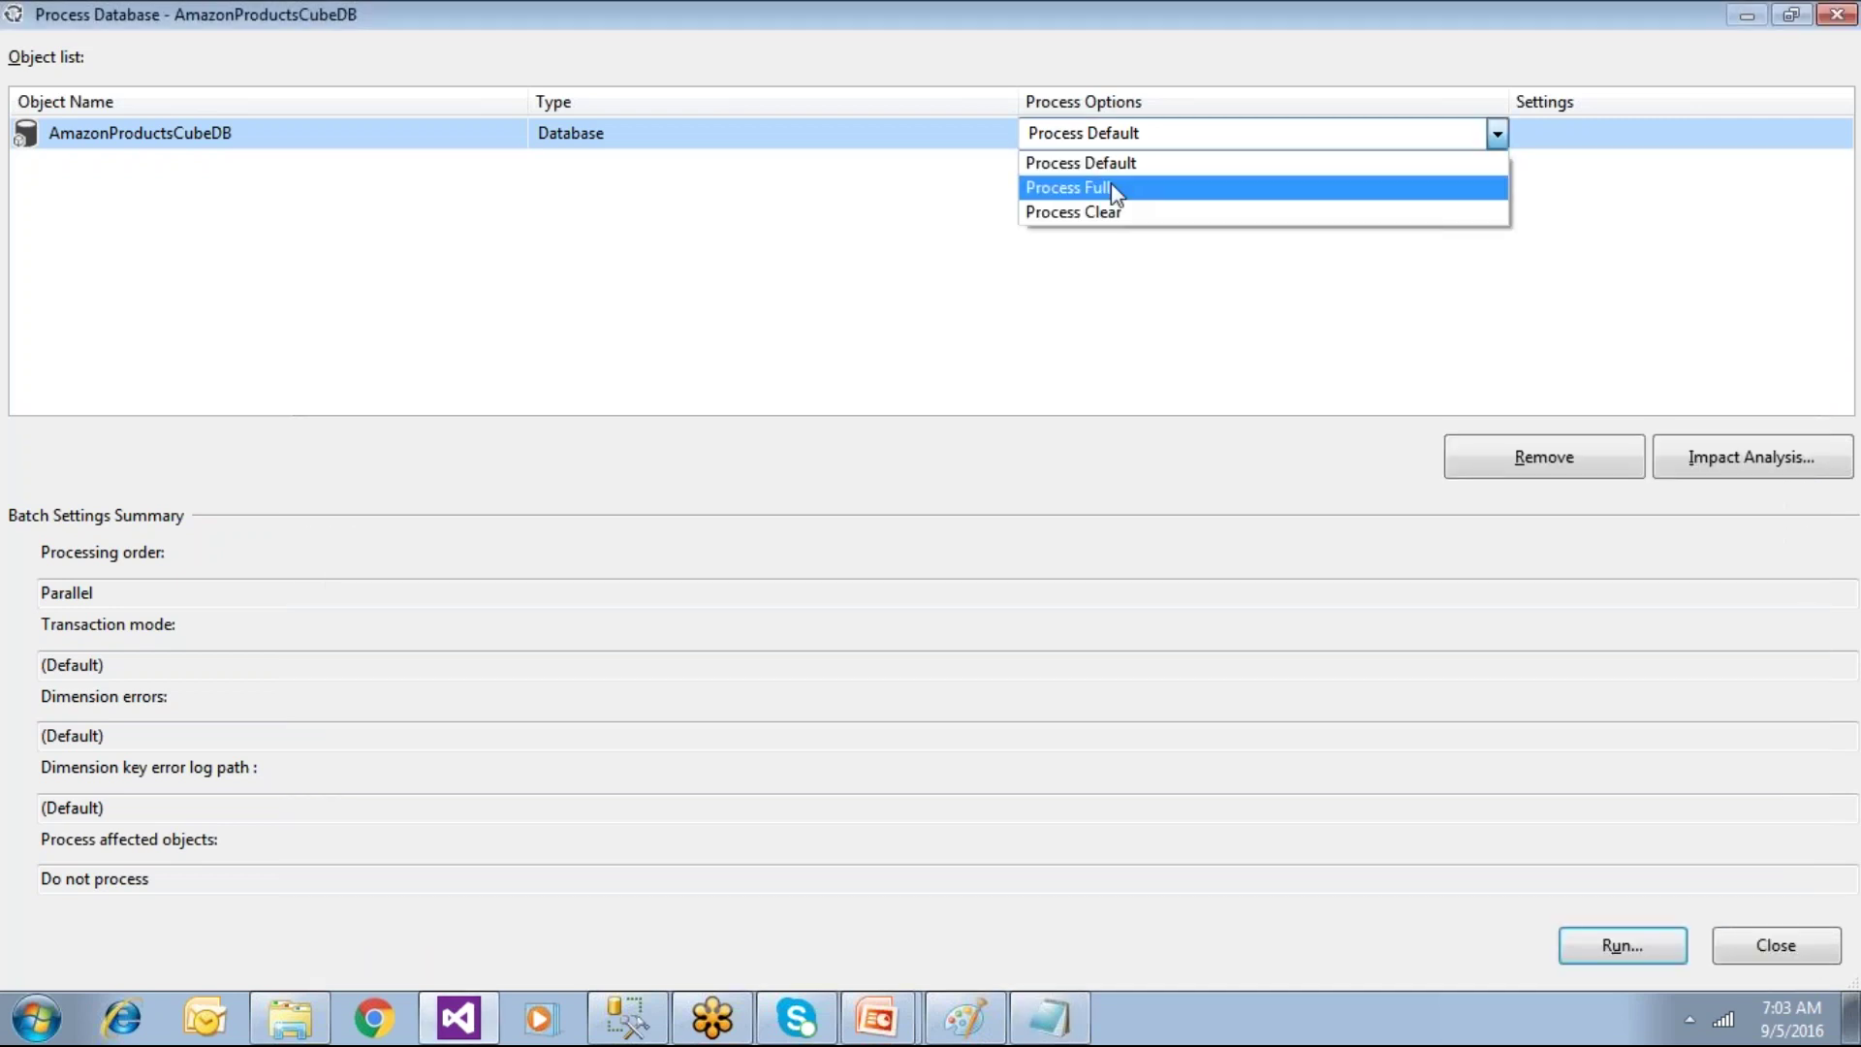
click(1111, 185)
Step: Return to Notepad and add the value 4 below 6 in the DWH list
key(alt+Tab)
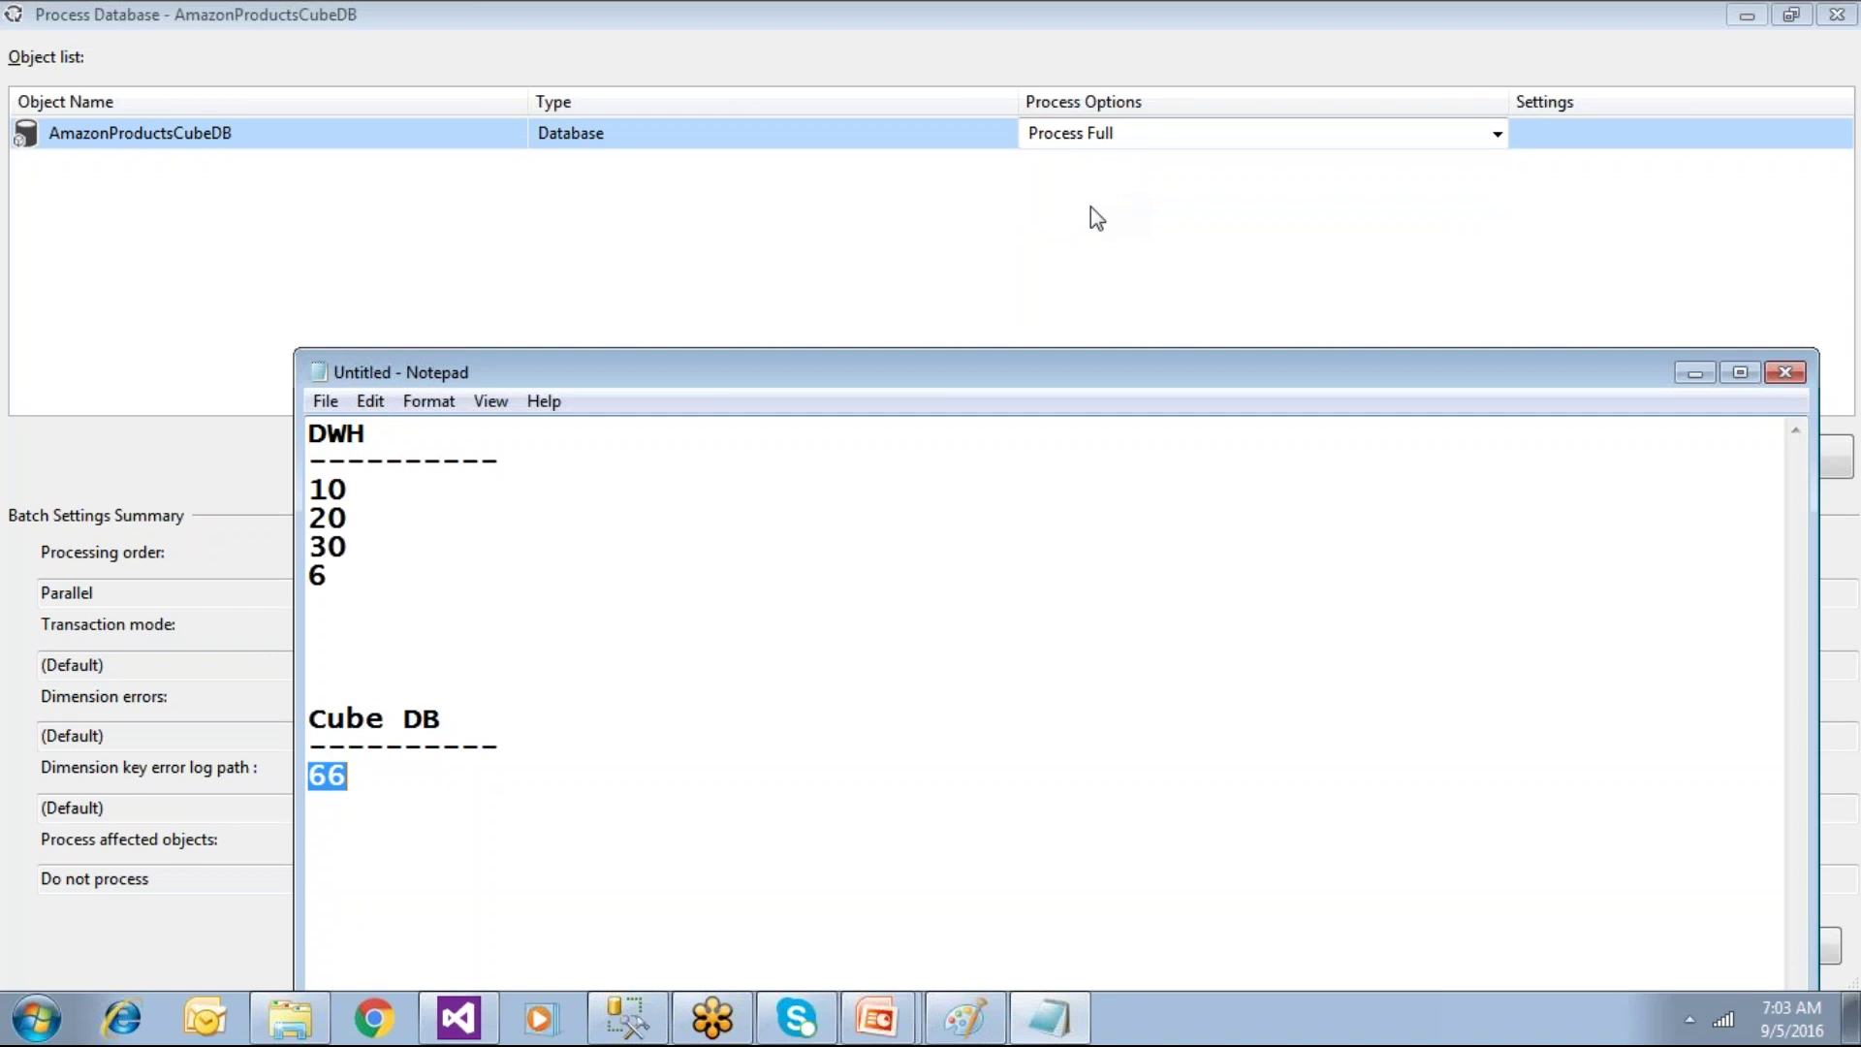
double_click(320, 582)
click(320, 582)
key(Return)
text(4)
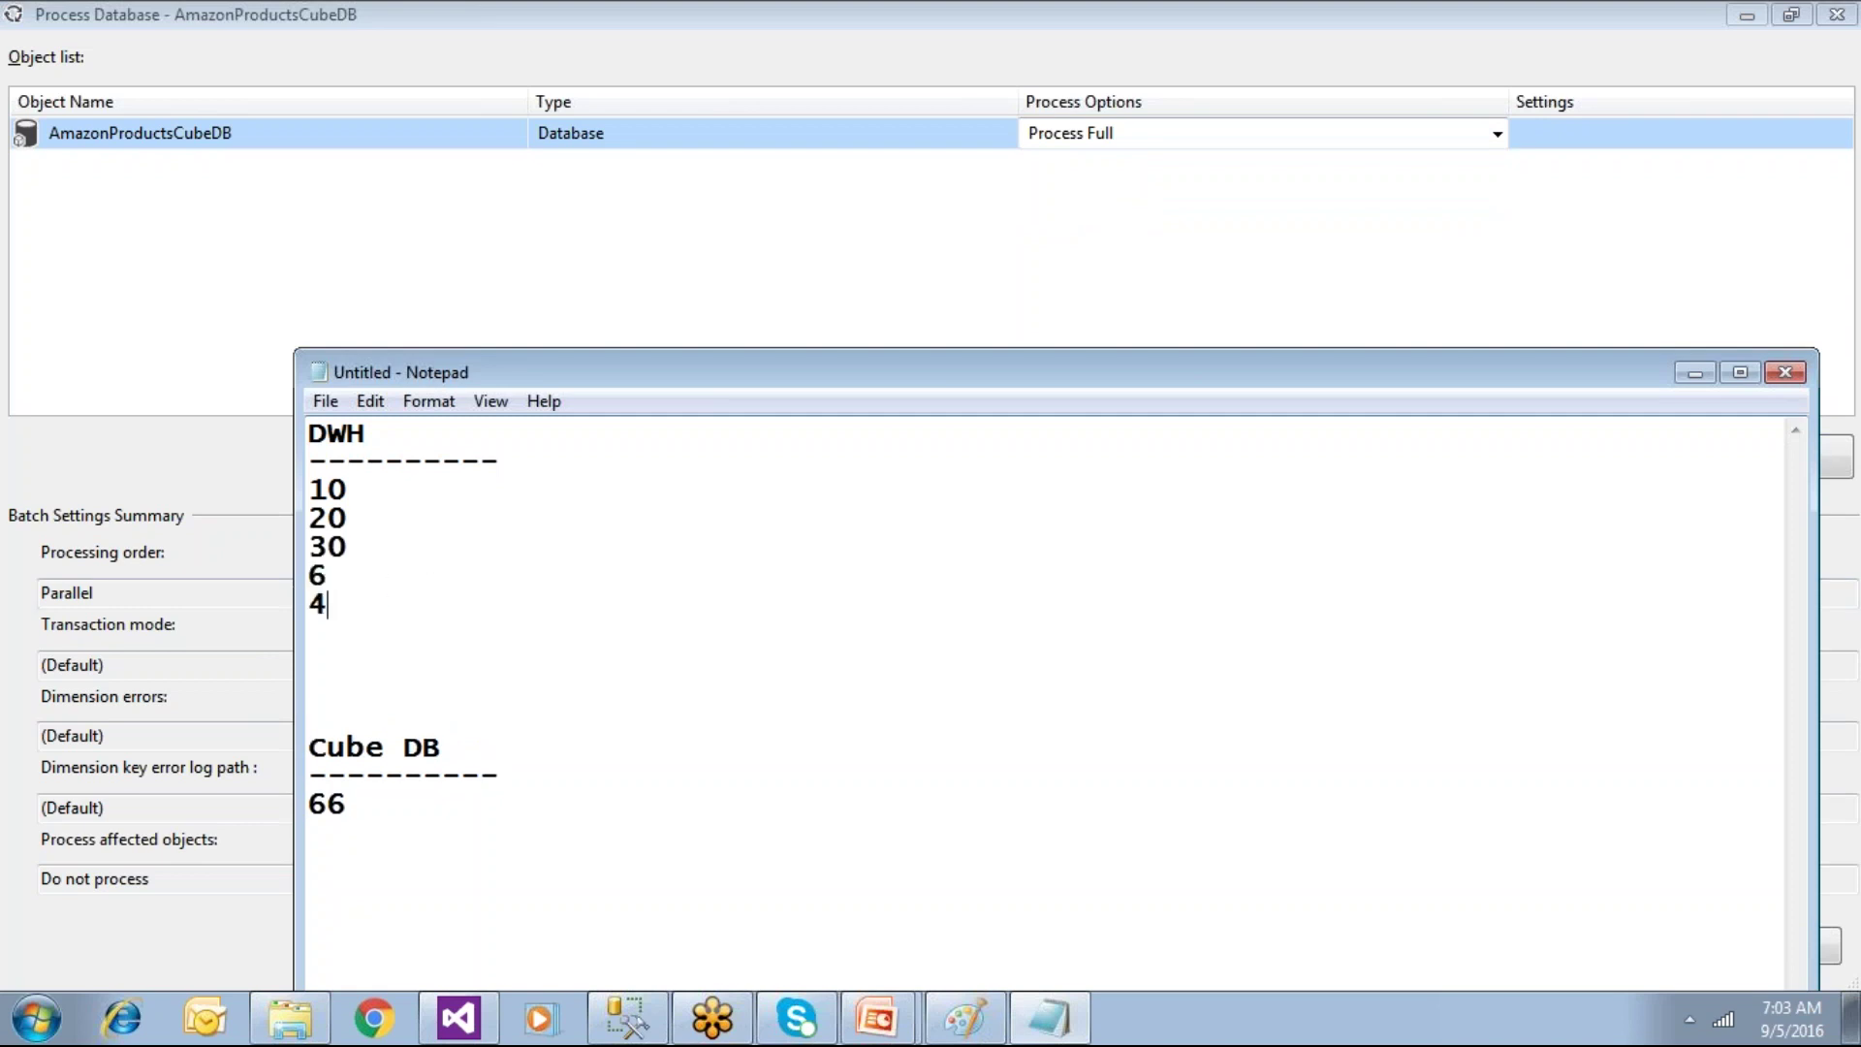
Step: Delete the value under the Cube DB heading and highlight the numbers in the DWH list
drag(366, 806, 315, 812)
key(BackSpace)
drag(326, 489, 345, 544)
shift+click(378, 649)
click(318, 488)
drag(327, 489, 347, 548)
click(371, 534)
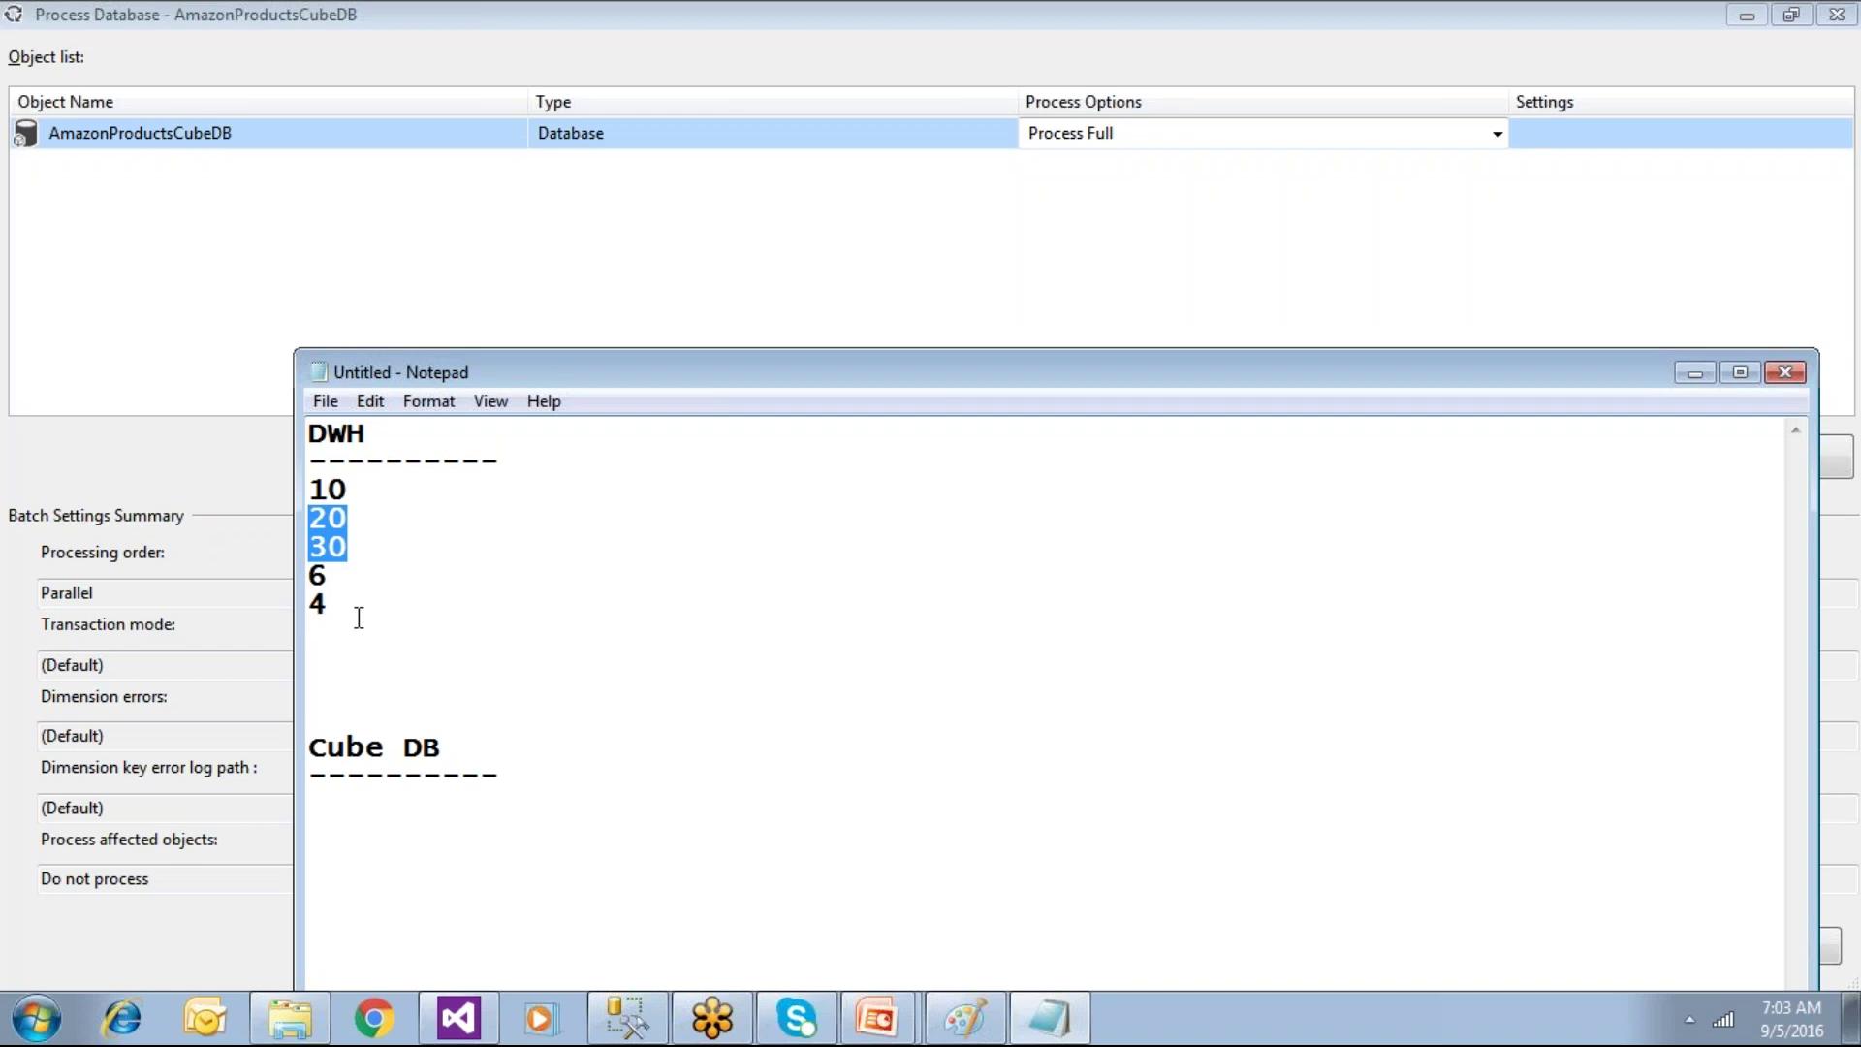
Step: Highlight the numbers in the DWH list and enter 70 under the Cube DB heading
drag(332, 631, 315, 491)
click(358, 812)
text(70)
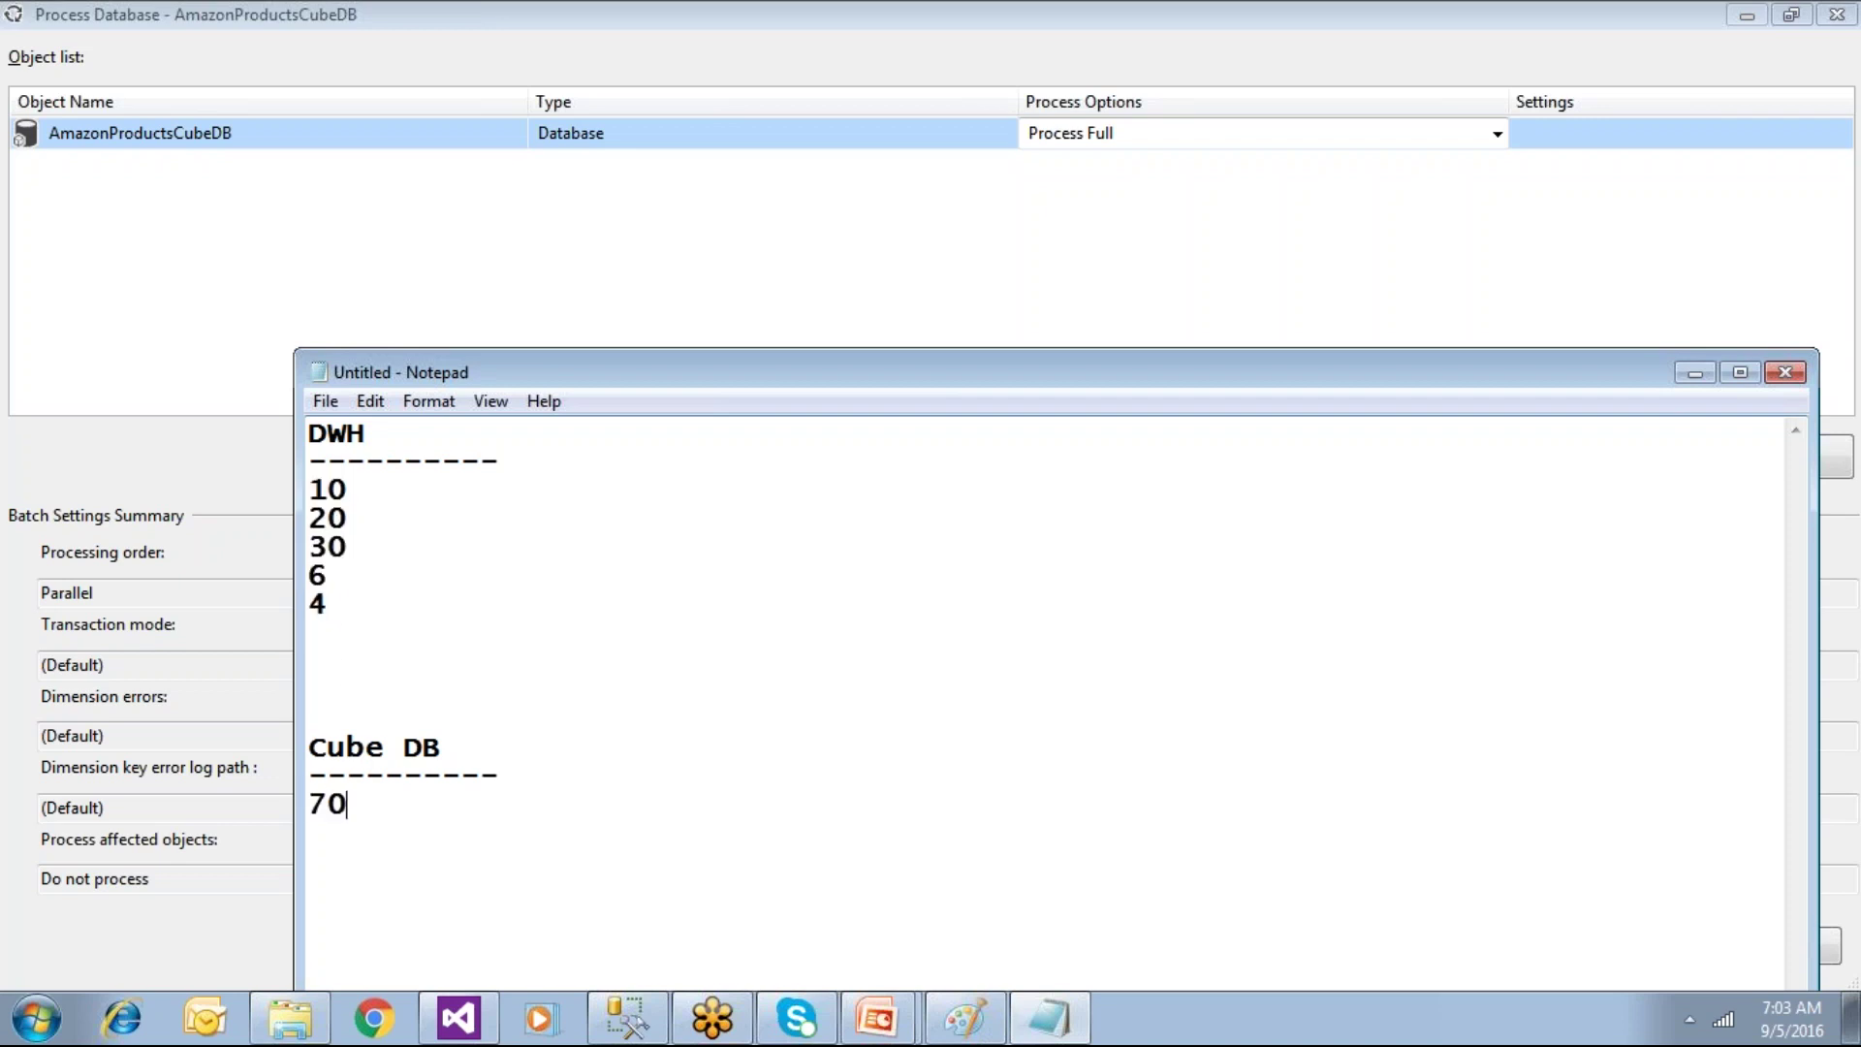
Step: Set the AmazonProductsCubeDB process option to Process Default, and add the value 5 below 4 in Notepad's DWH list
click(1132, 146)
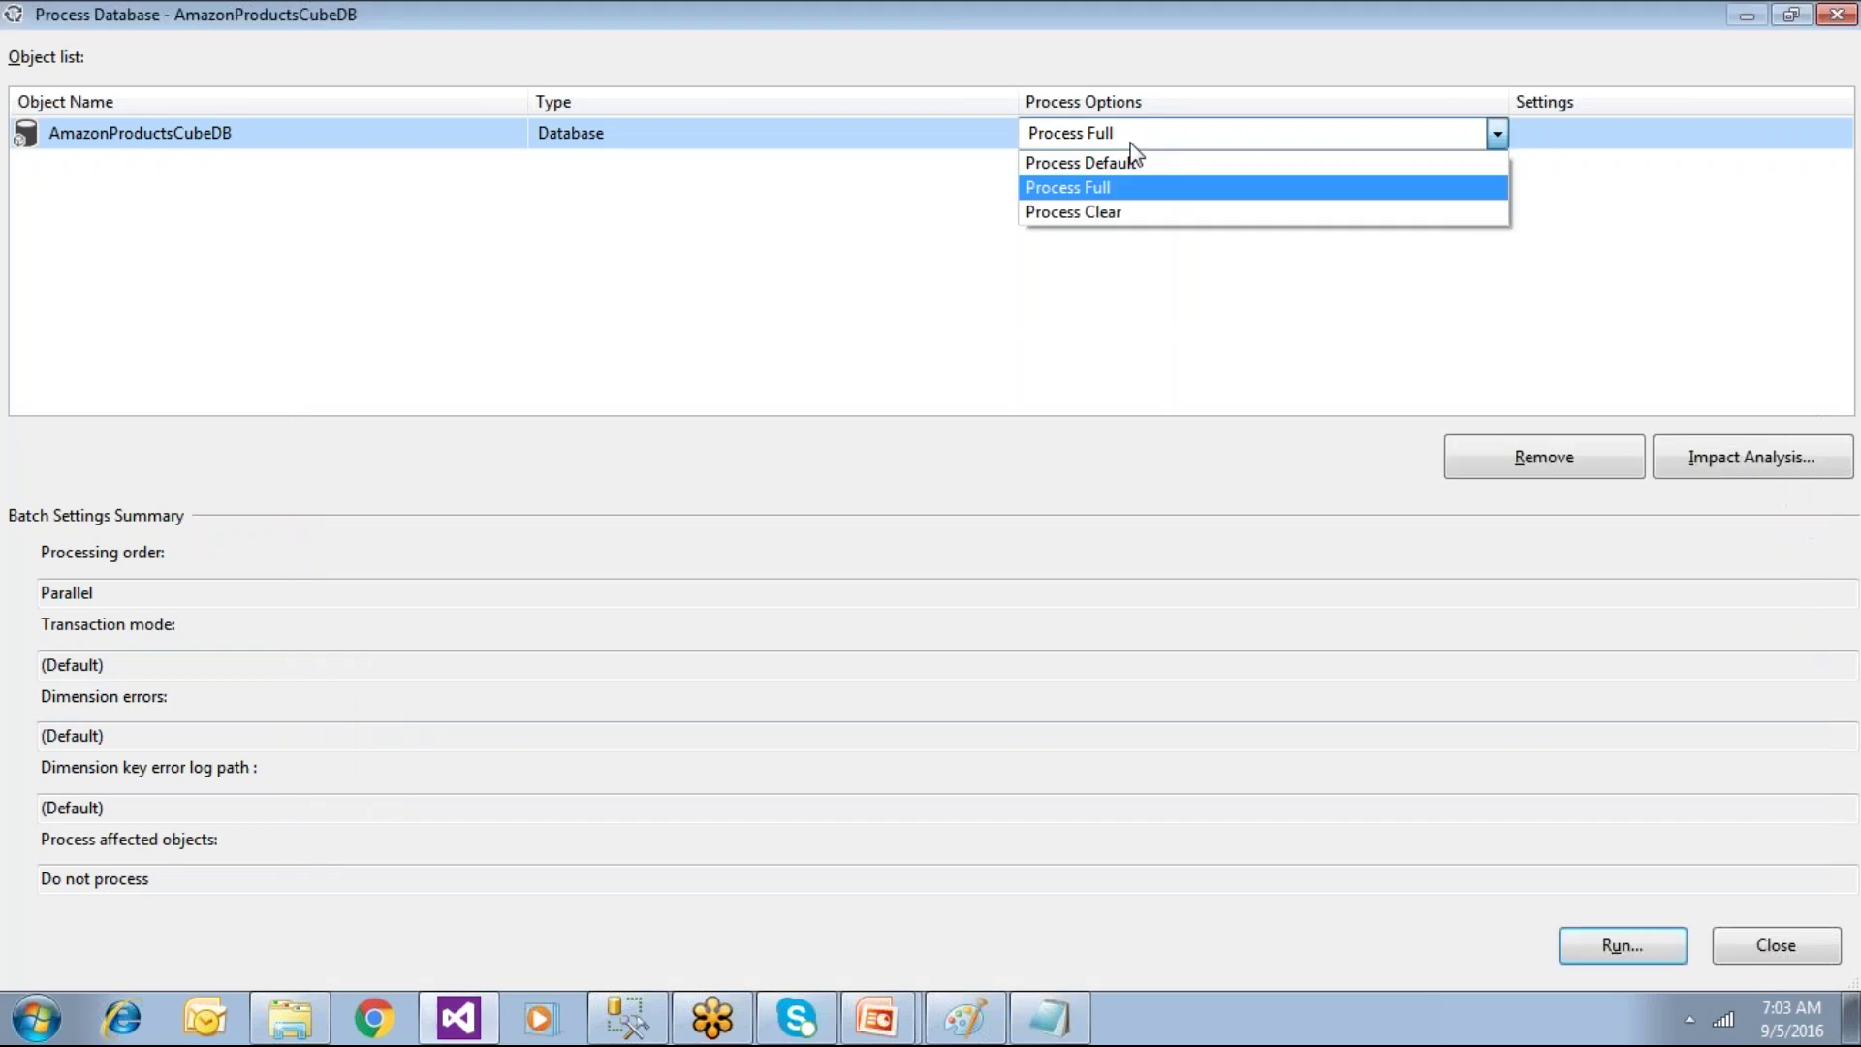
click(1124, 163)
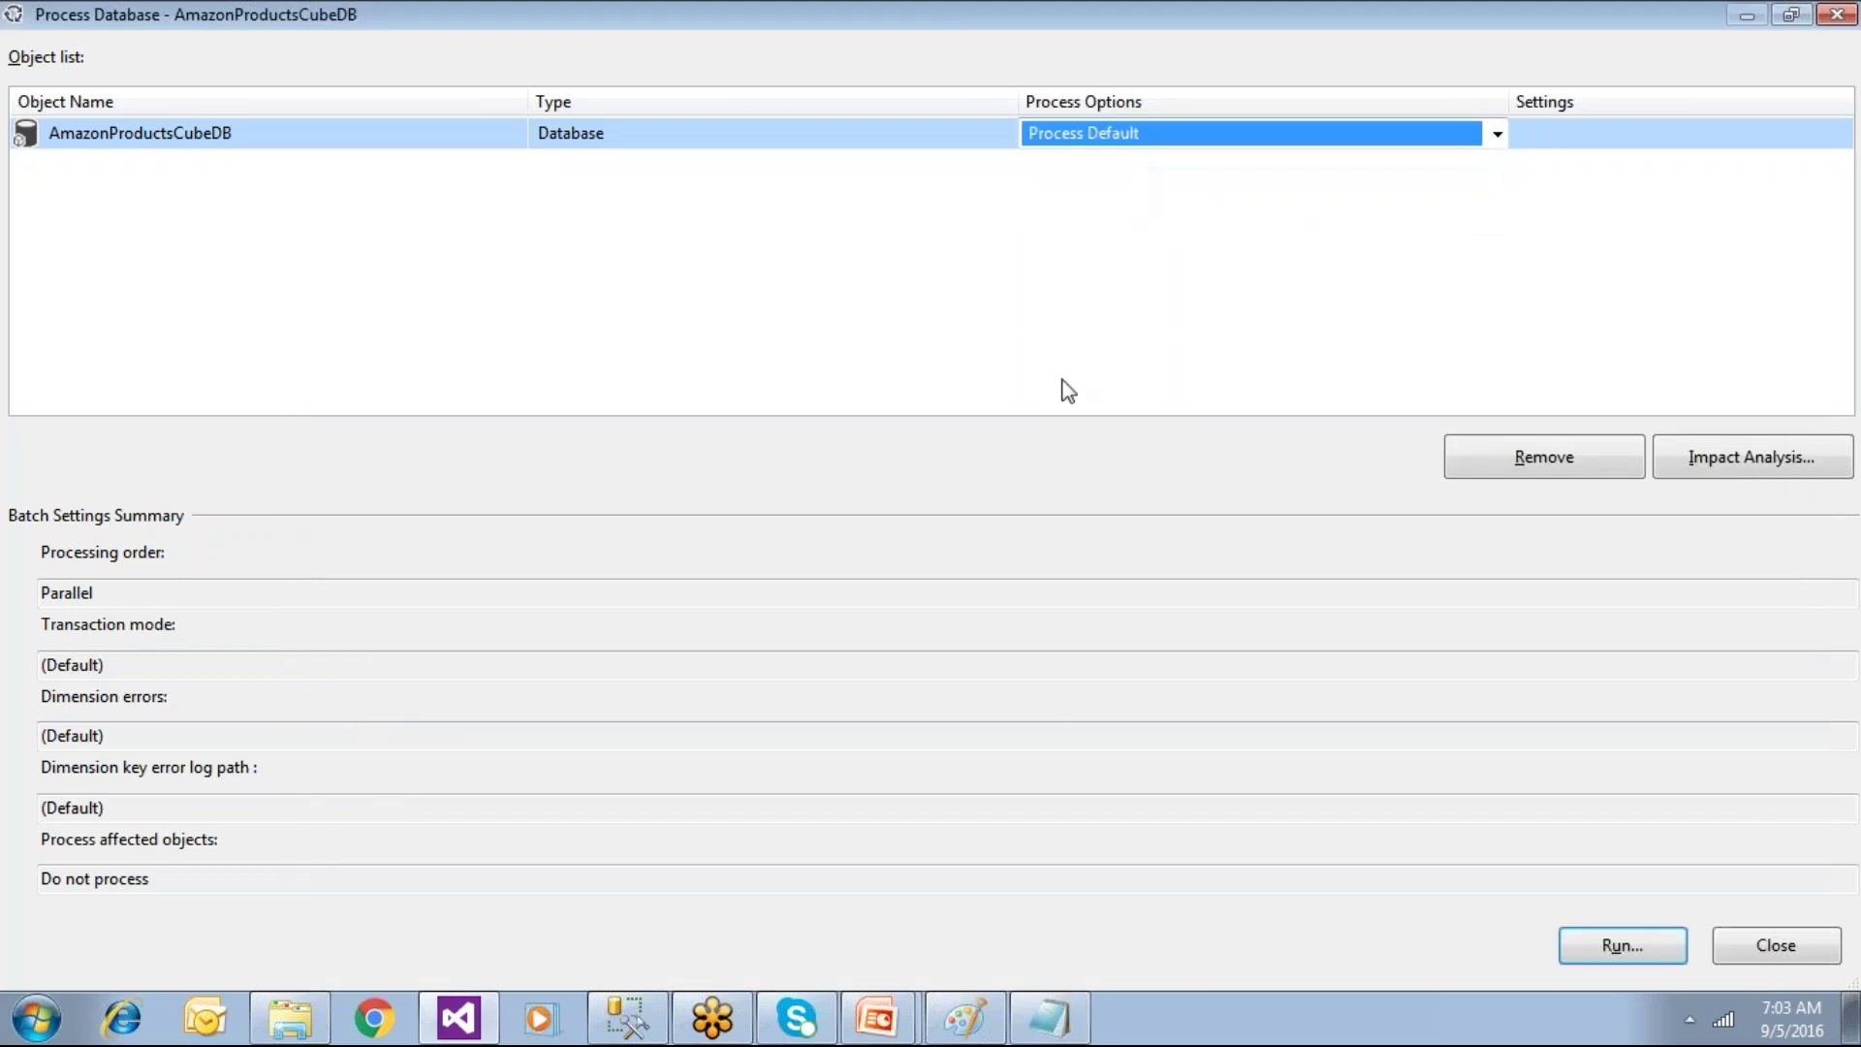
click(1054, 1016)
drag(368, 813, 281, 810)
click(334, 644)
text(5)
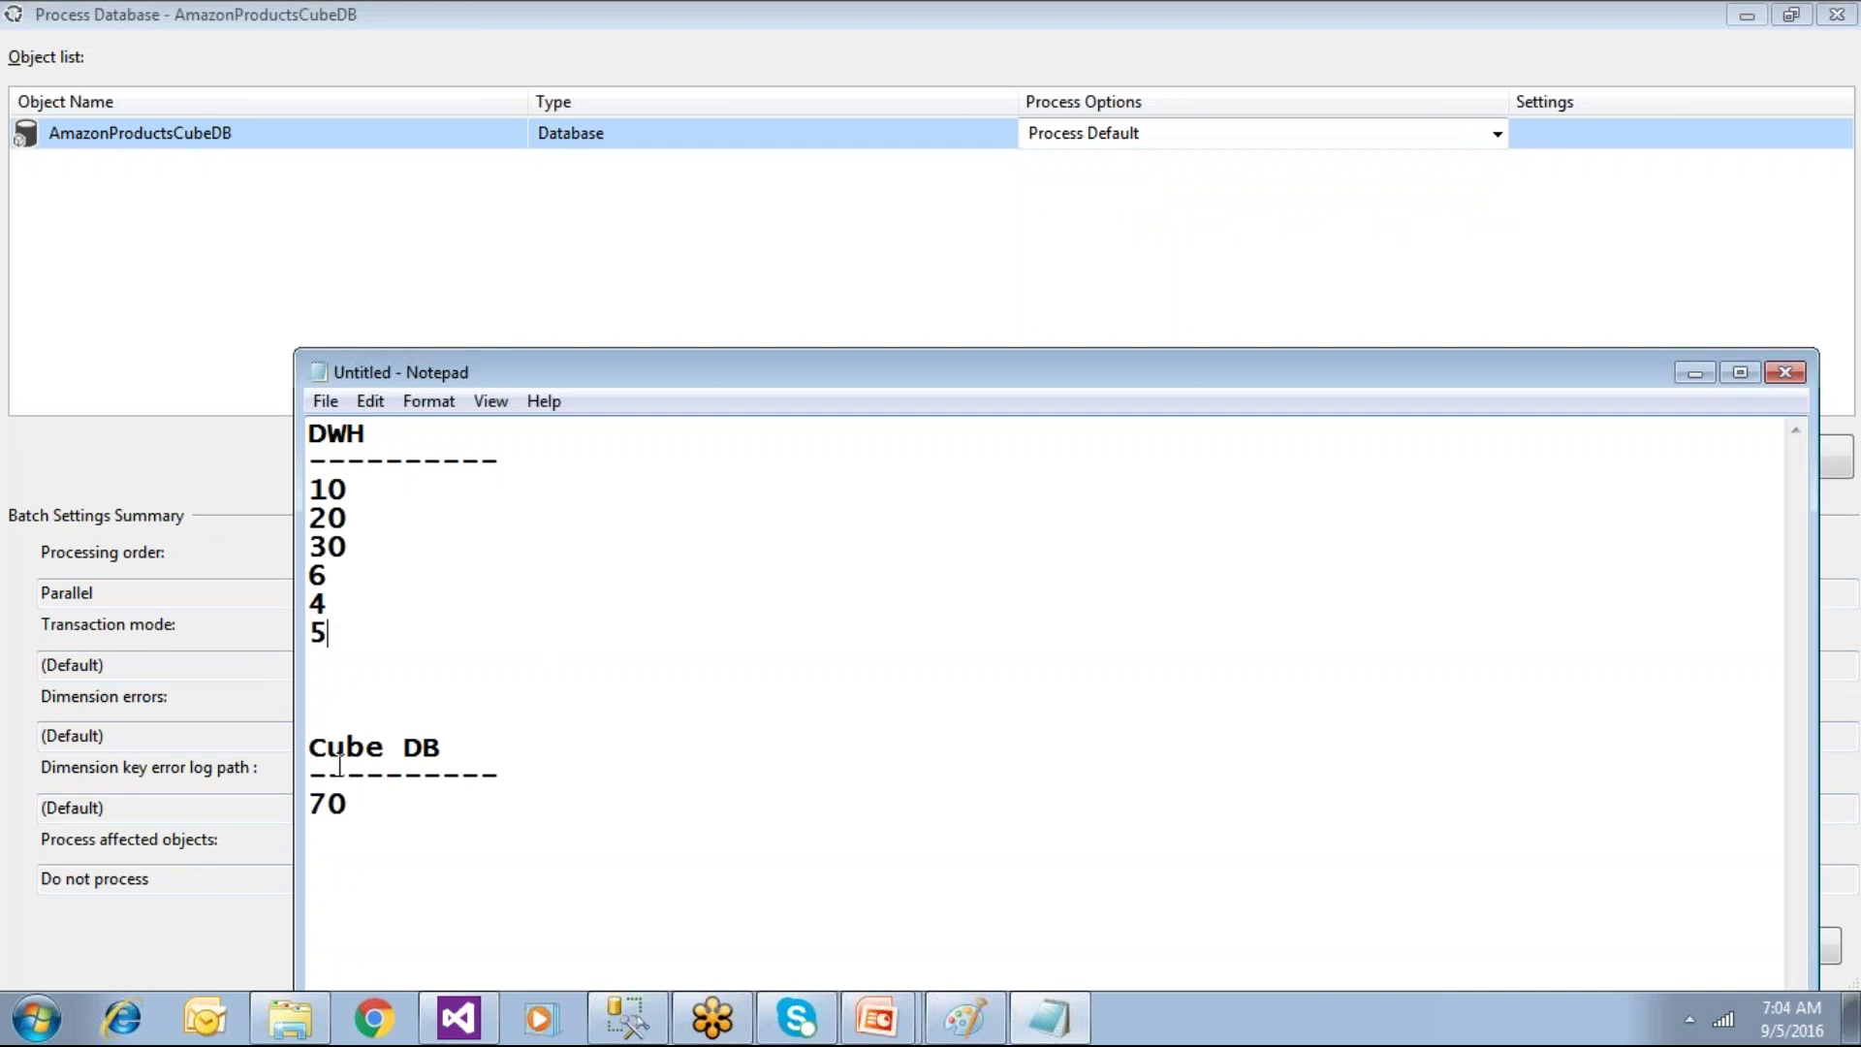
Step: Highlight the newest DWH number and change the Cube DB value to 75
drag(351, 804, 288, 805)
click(333, 823)
drag(330, 634, 301, 634)
click(347, 802)
key(BackSpace)
text(5)
Step: Set the database process option to Process Clear, and delete the Cube DB value in Notepad
click(1105, 138)
click(1102, 212)
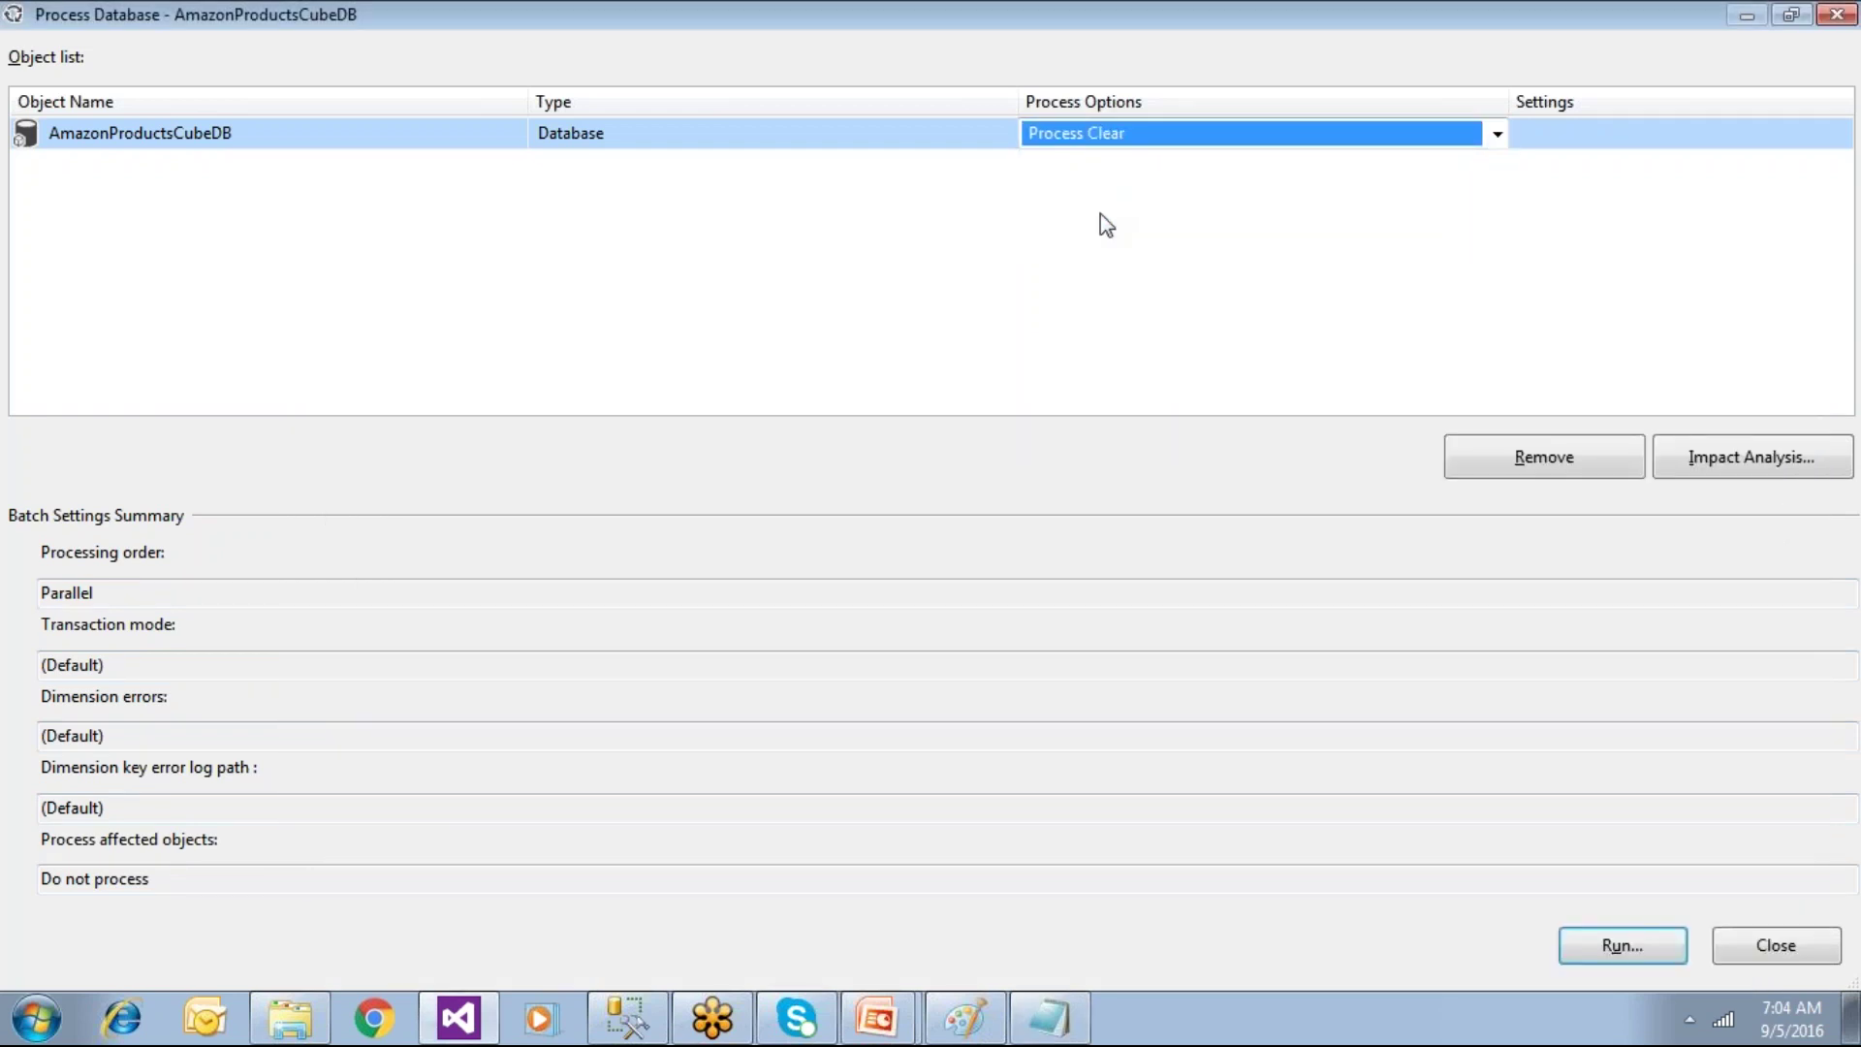
key(alt+Tab)
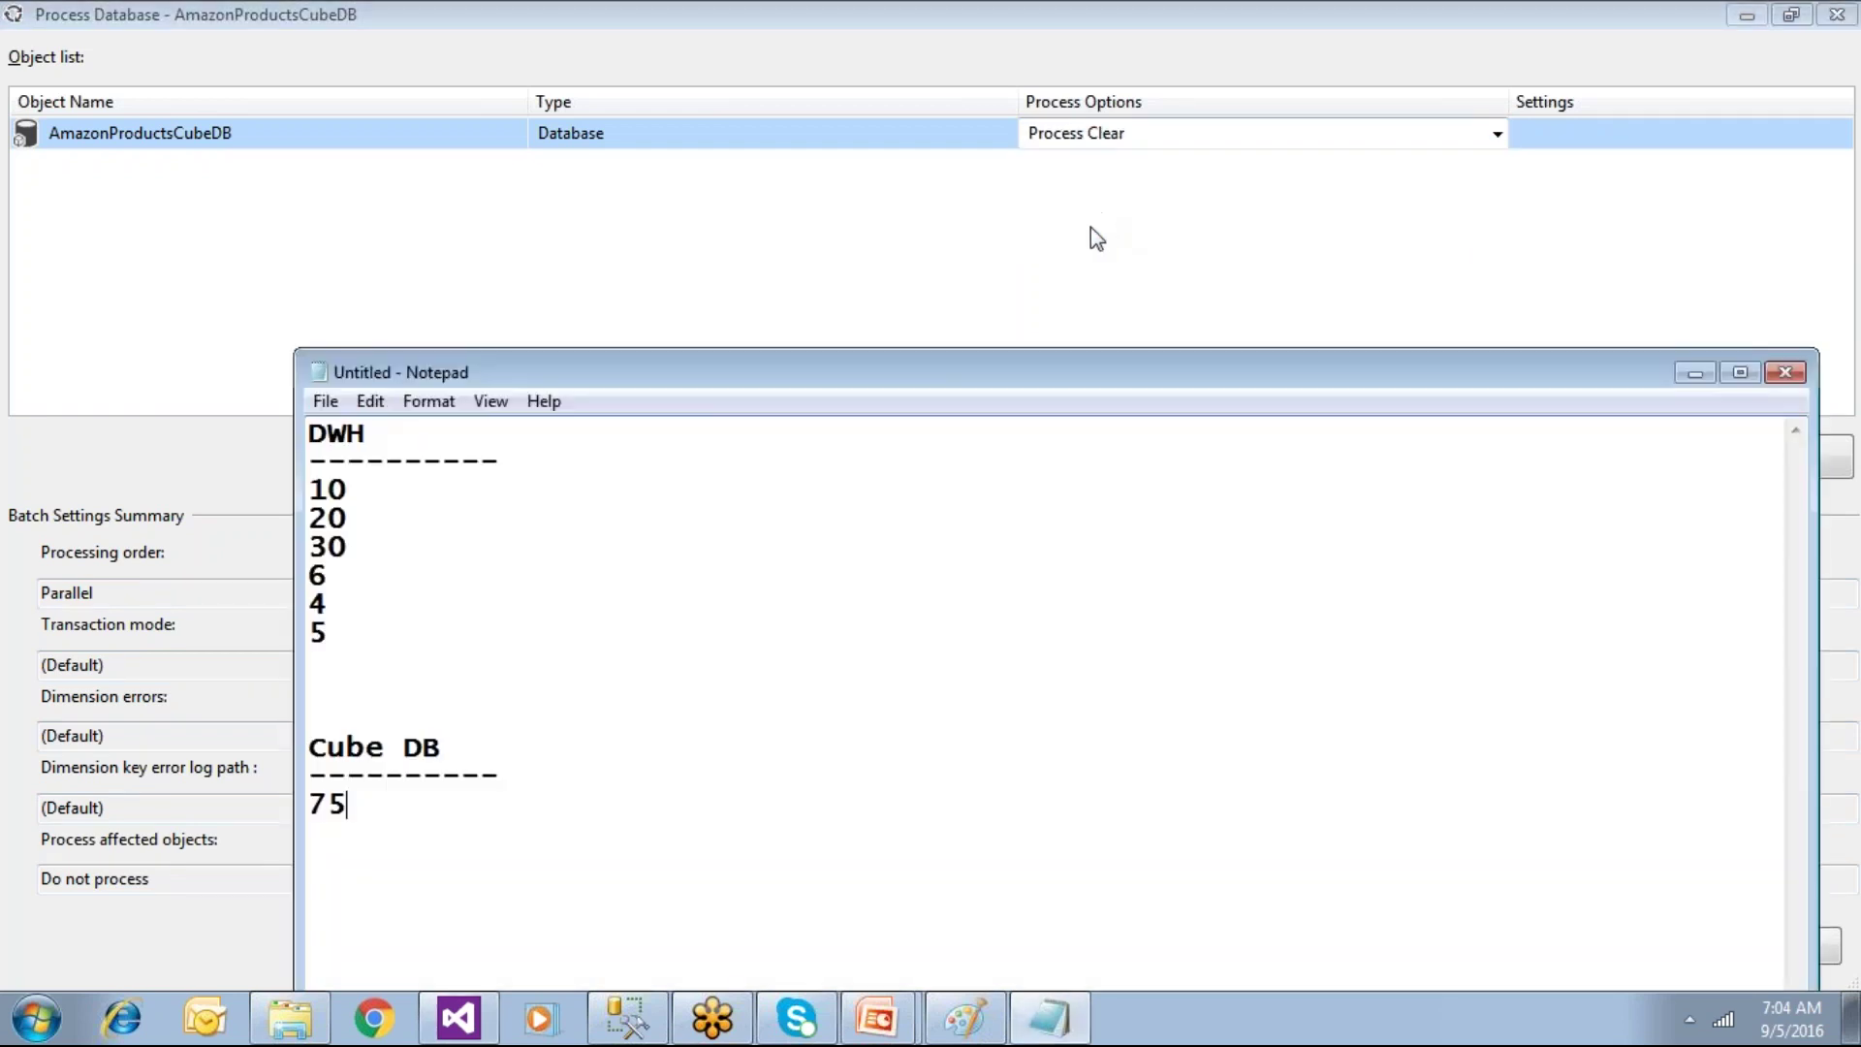
drag(351, 805, 241, 809)
key(Delete)
Step: Set the AmazonProductsCubeDB process option to Process Full and run the processing
click(1088, 132)
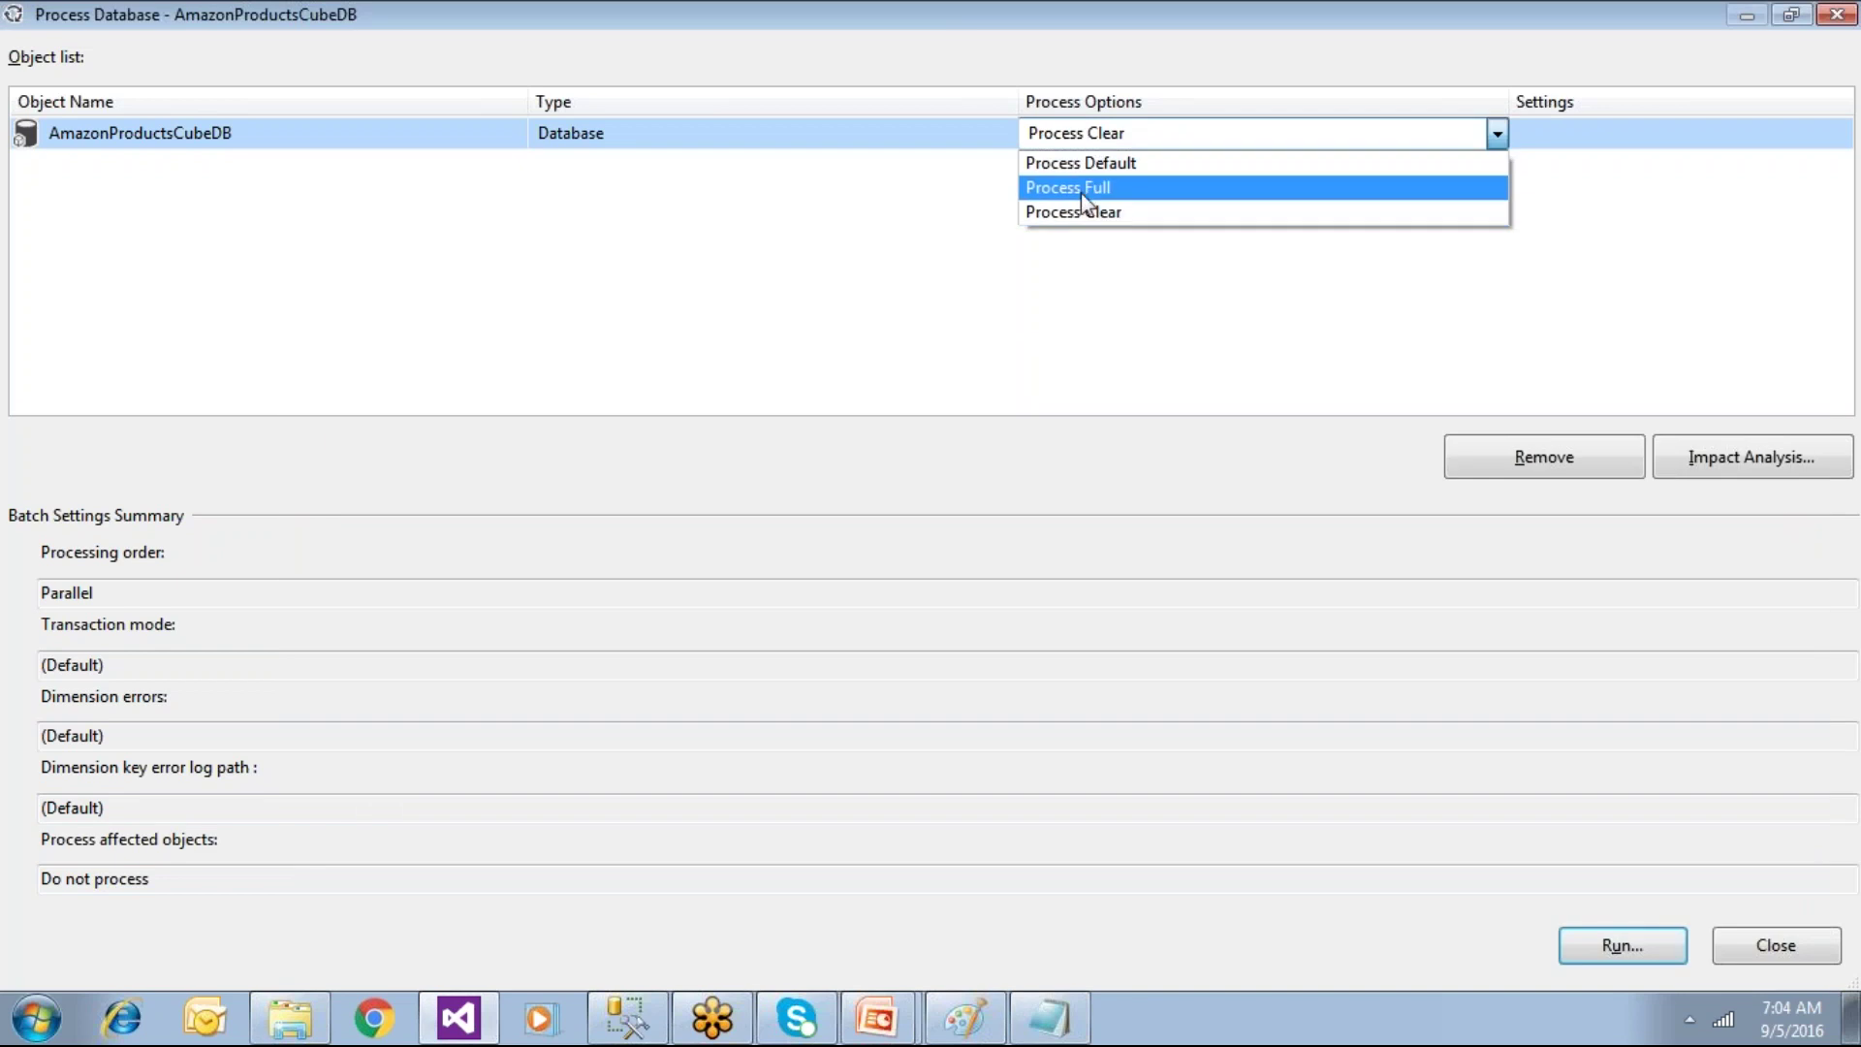
click(1081, 185)
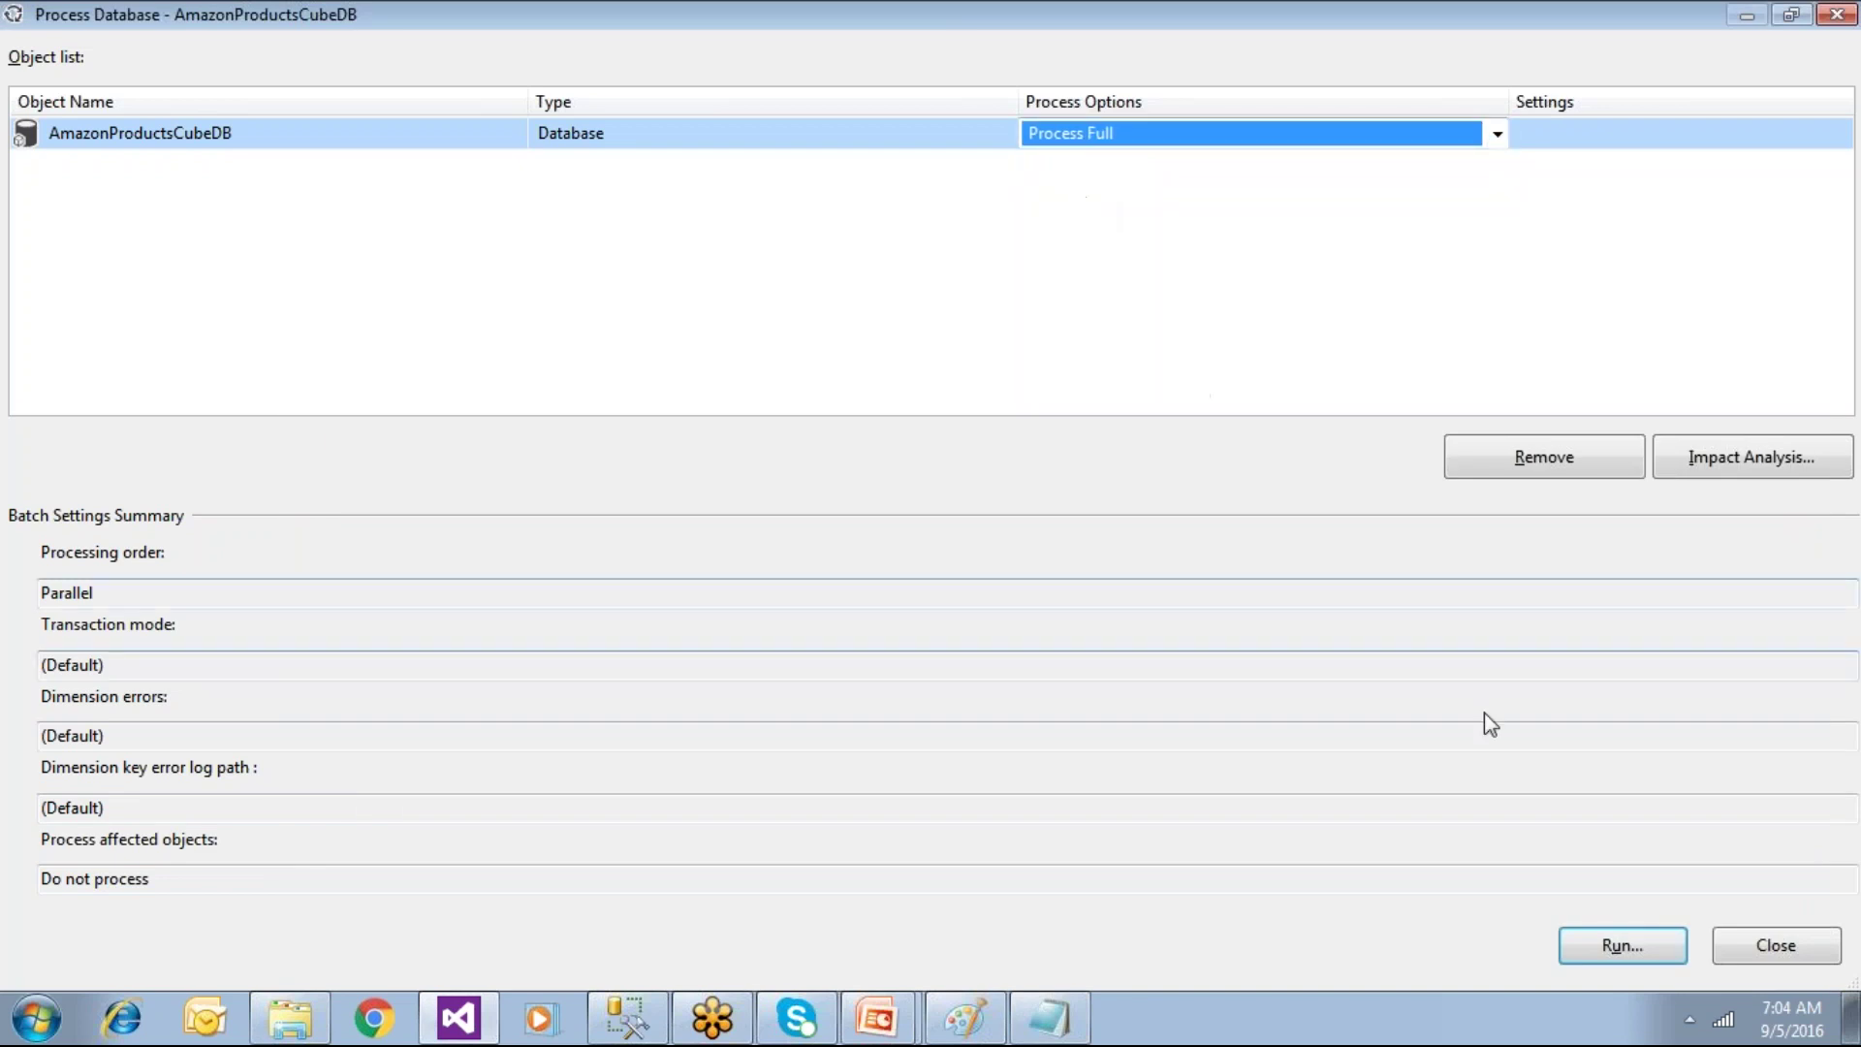
click(1620, 945)
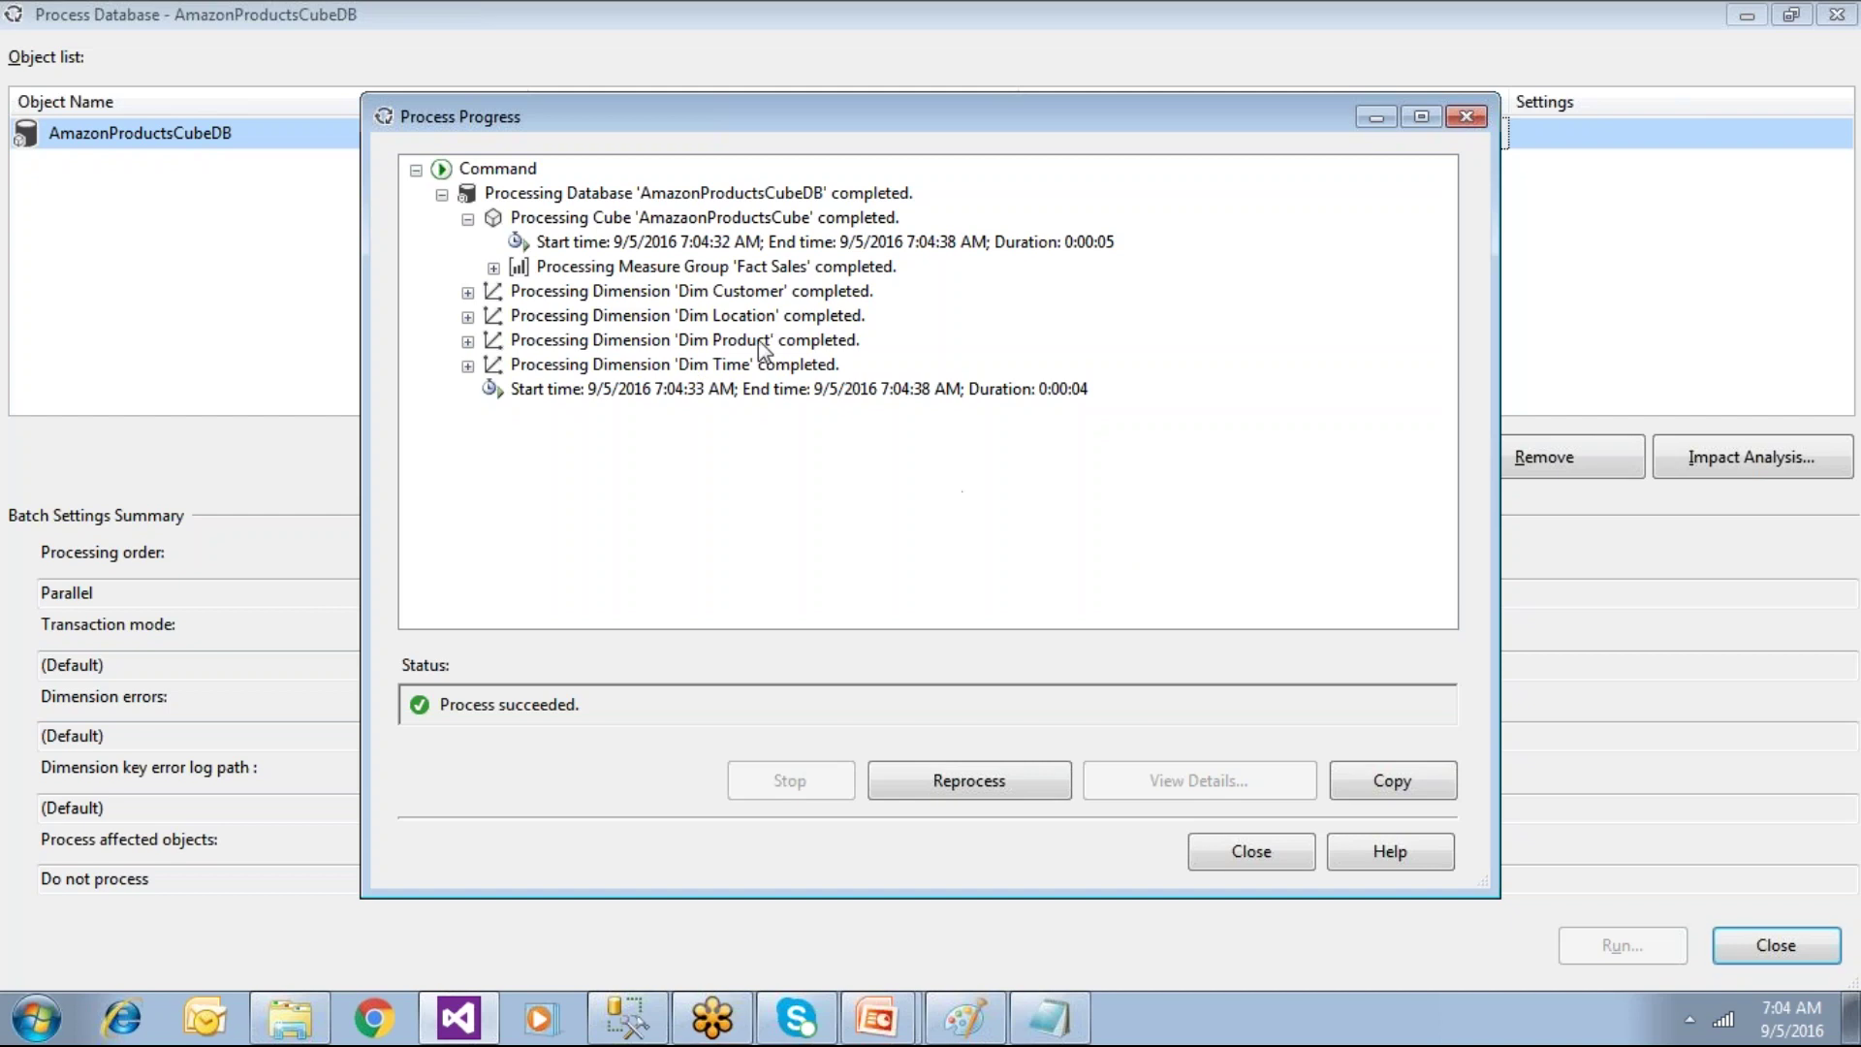
Step: Expand the Fact Sales measure group in the processing progress and examine its timing and partition entries
click(627, 226)
click(615, 244)
click(665, 269)
click(494, 269)
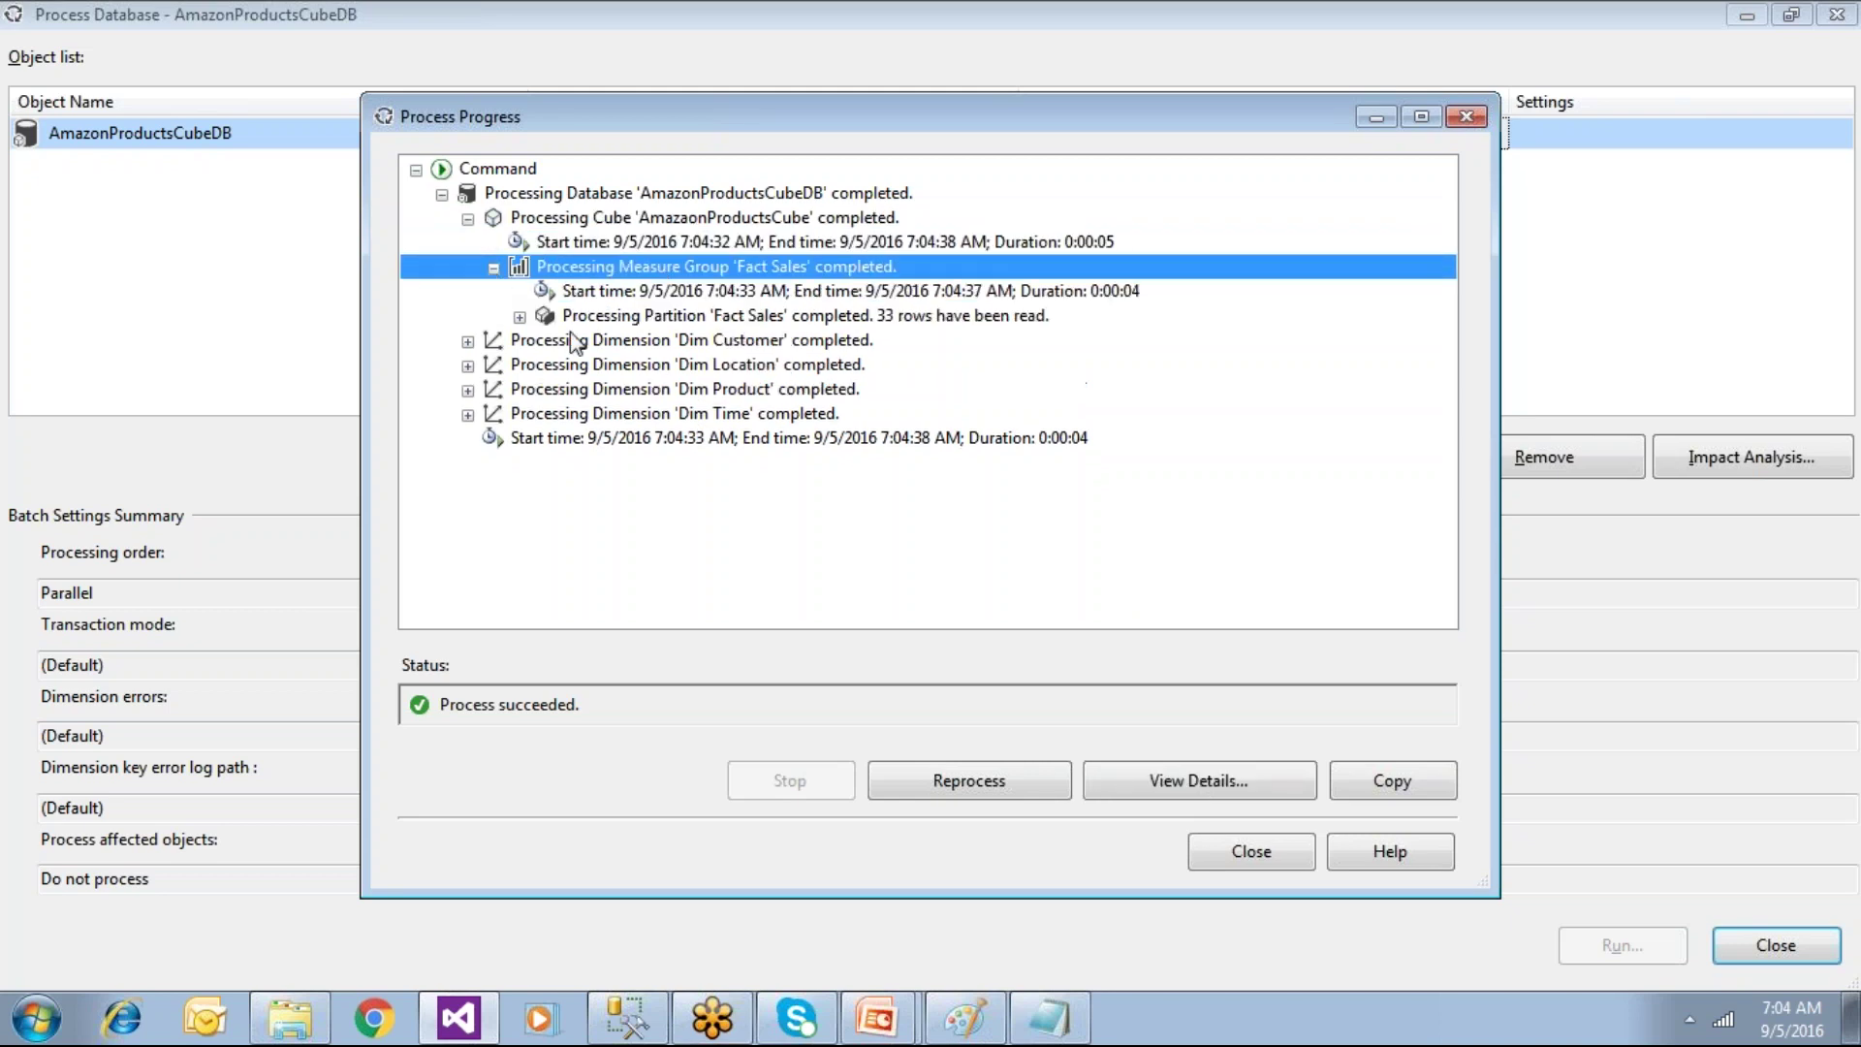
click(597, 316)
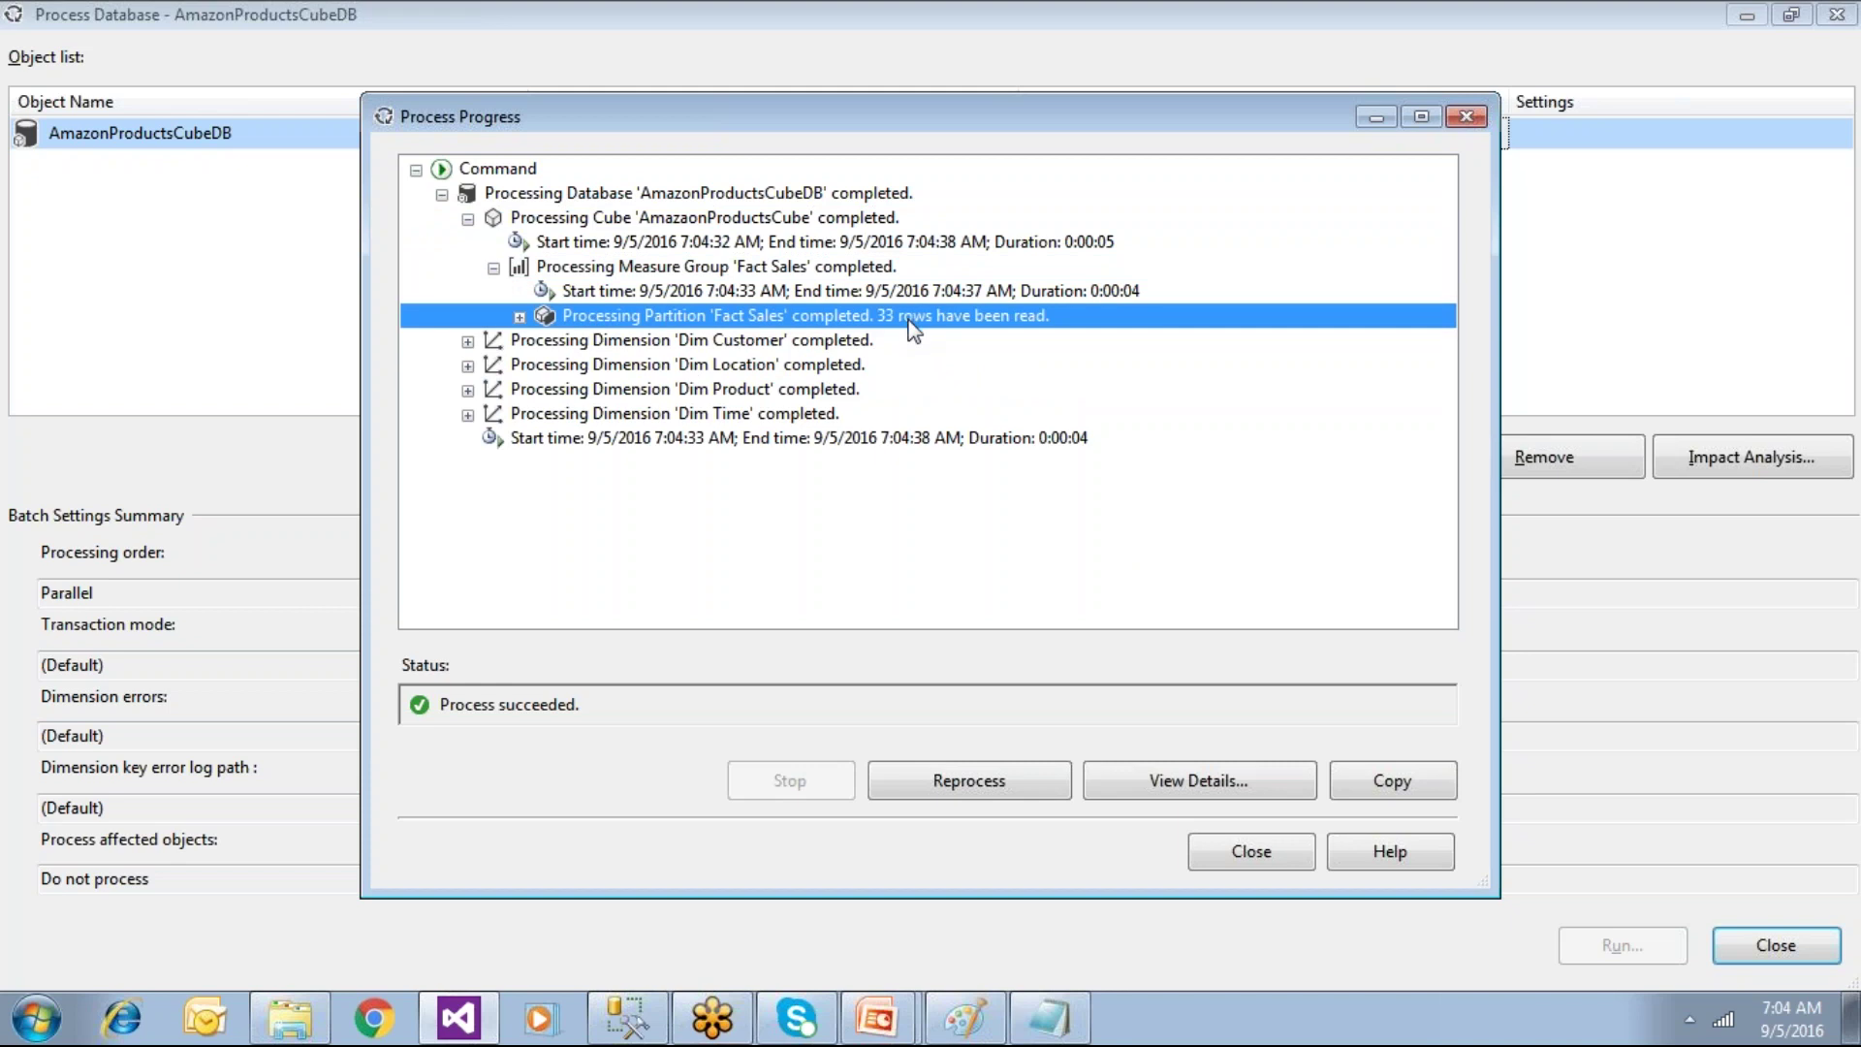
click(1121, 295)
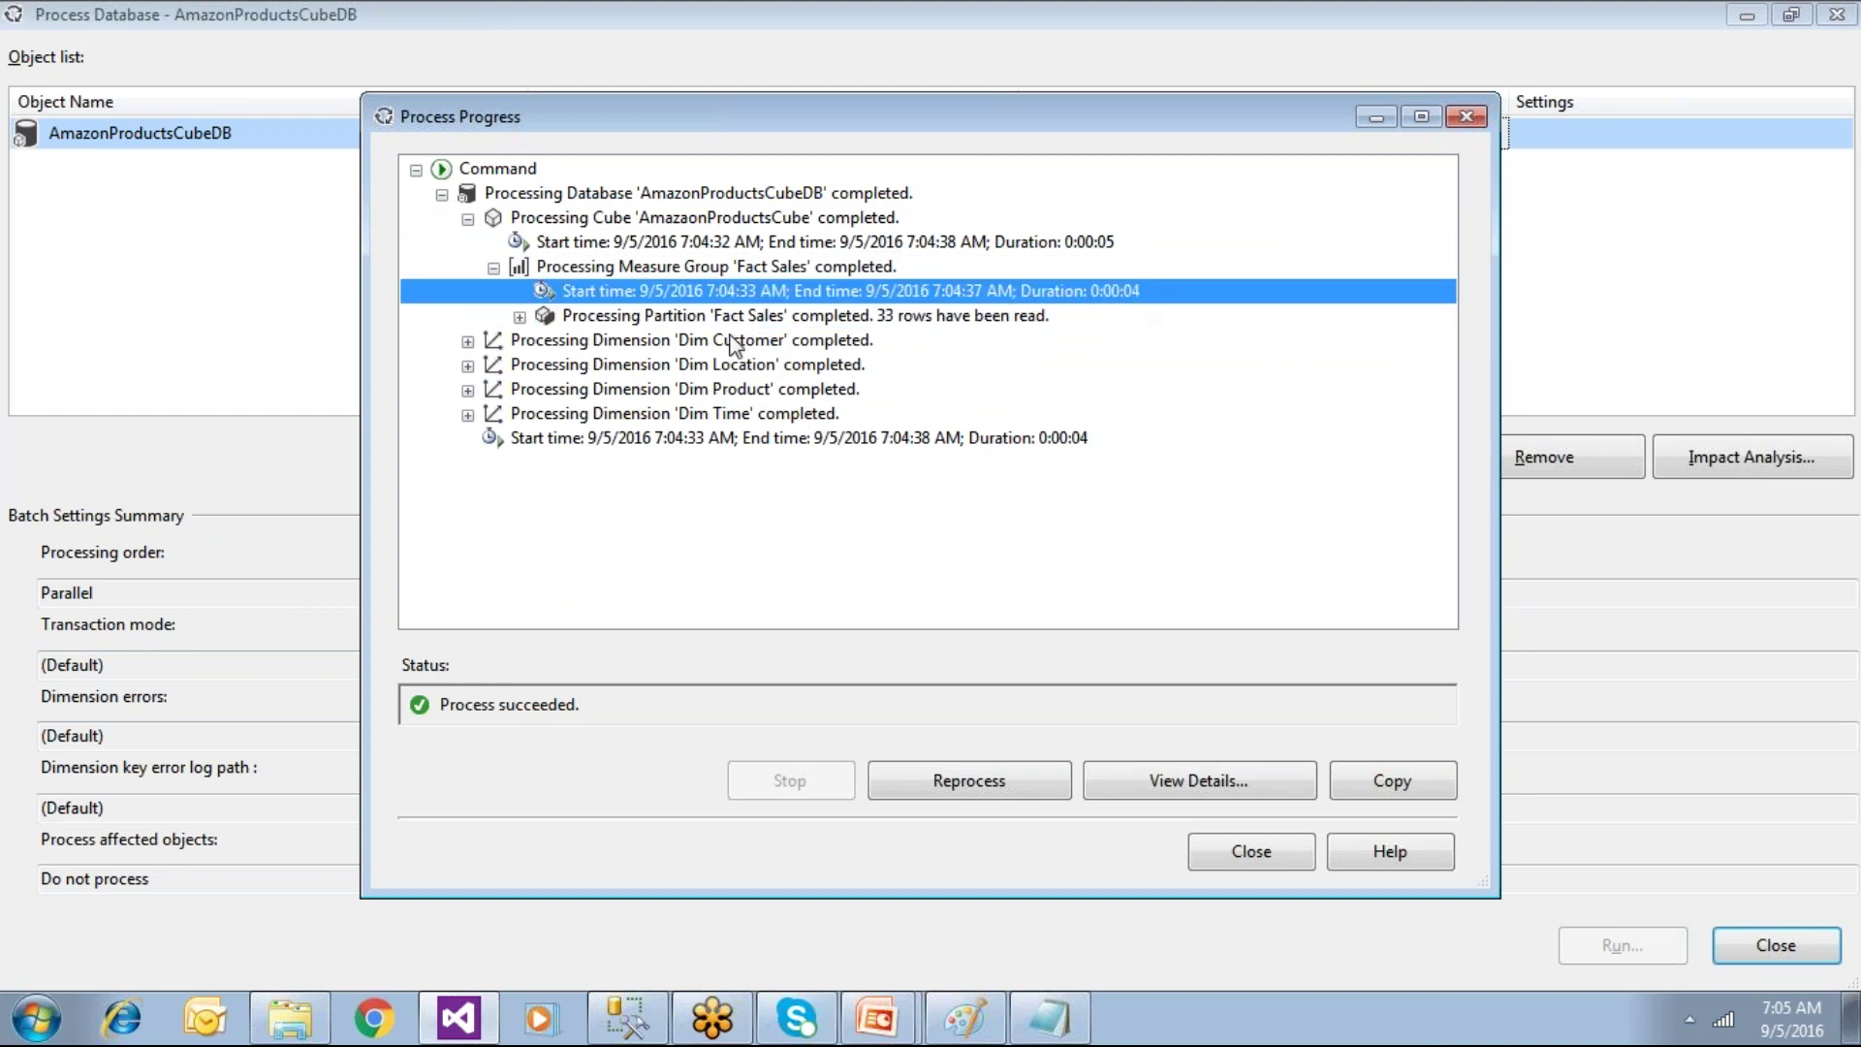
Step: Expand the Dim Customer dimension in the processing progress and compare its Customer Key and Customer Name attribute entries
click(633, 344)
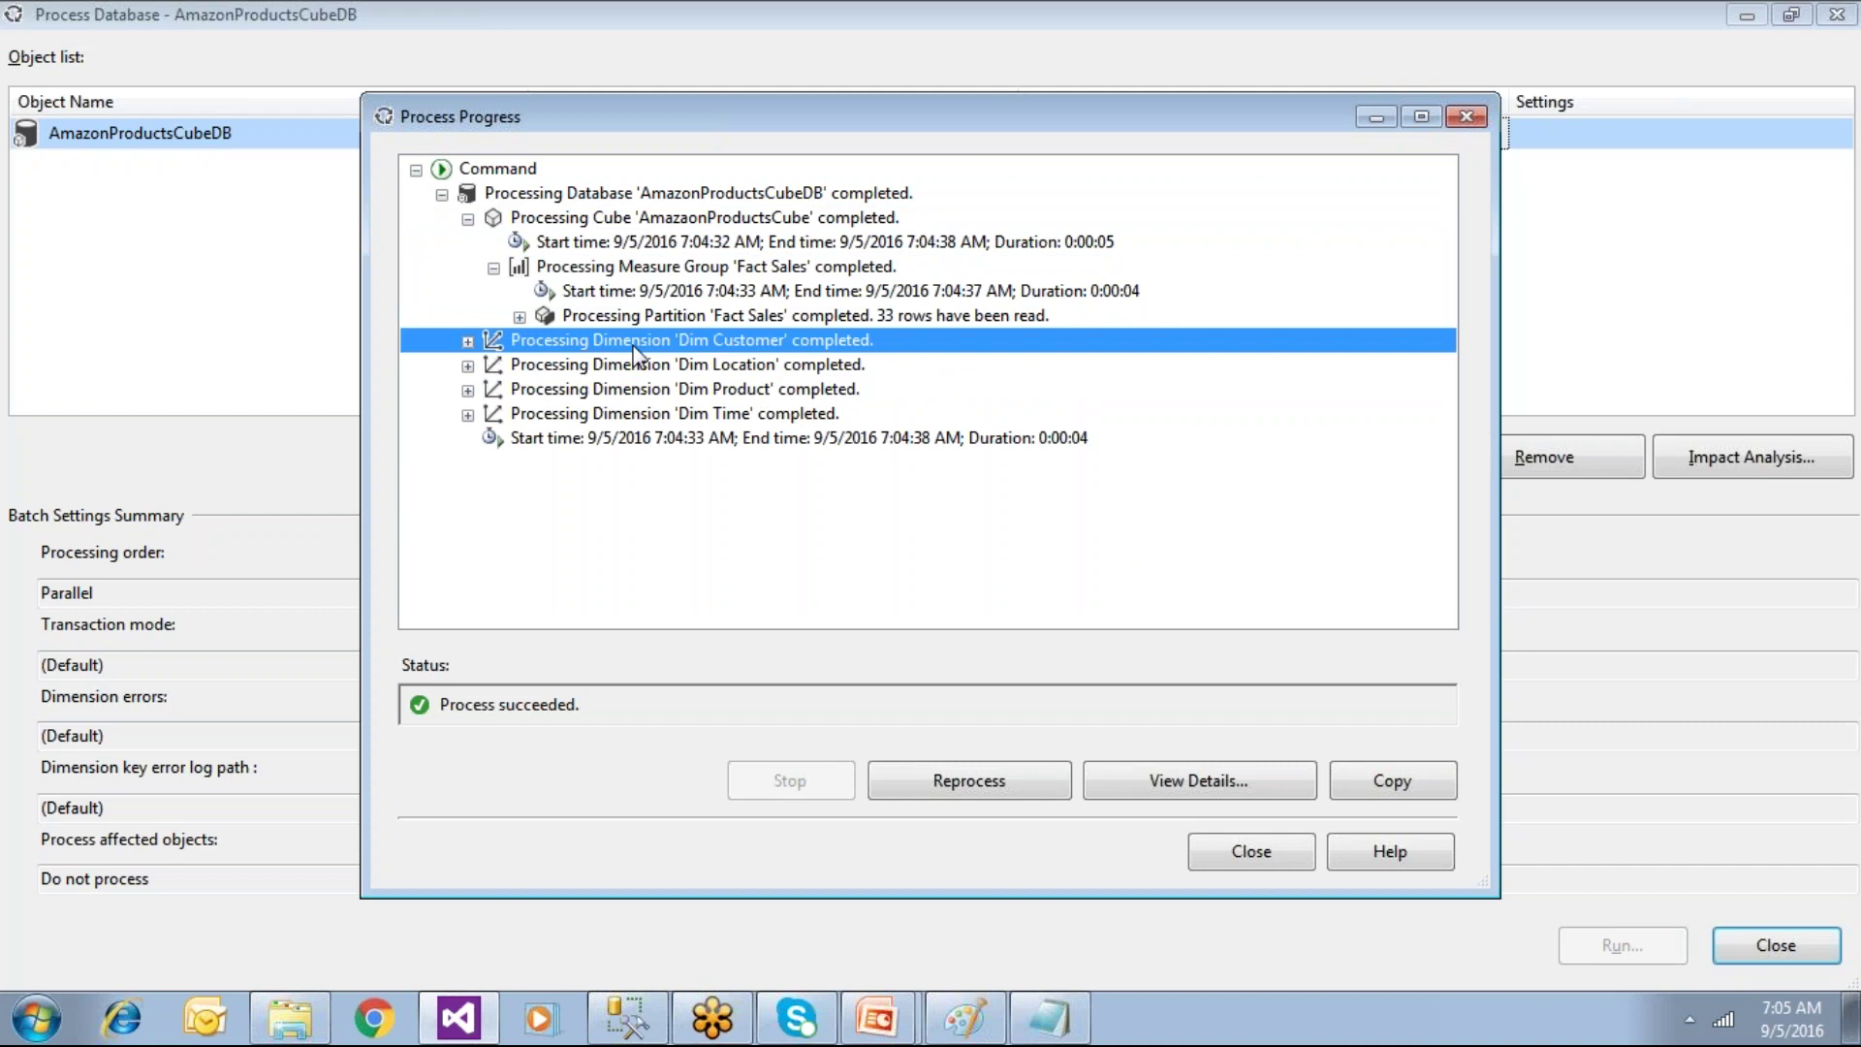
click(468, 342)
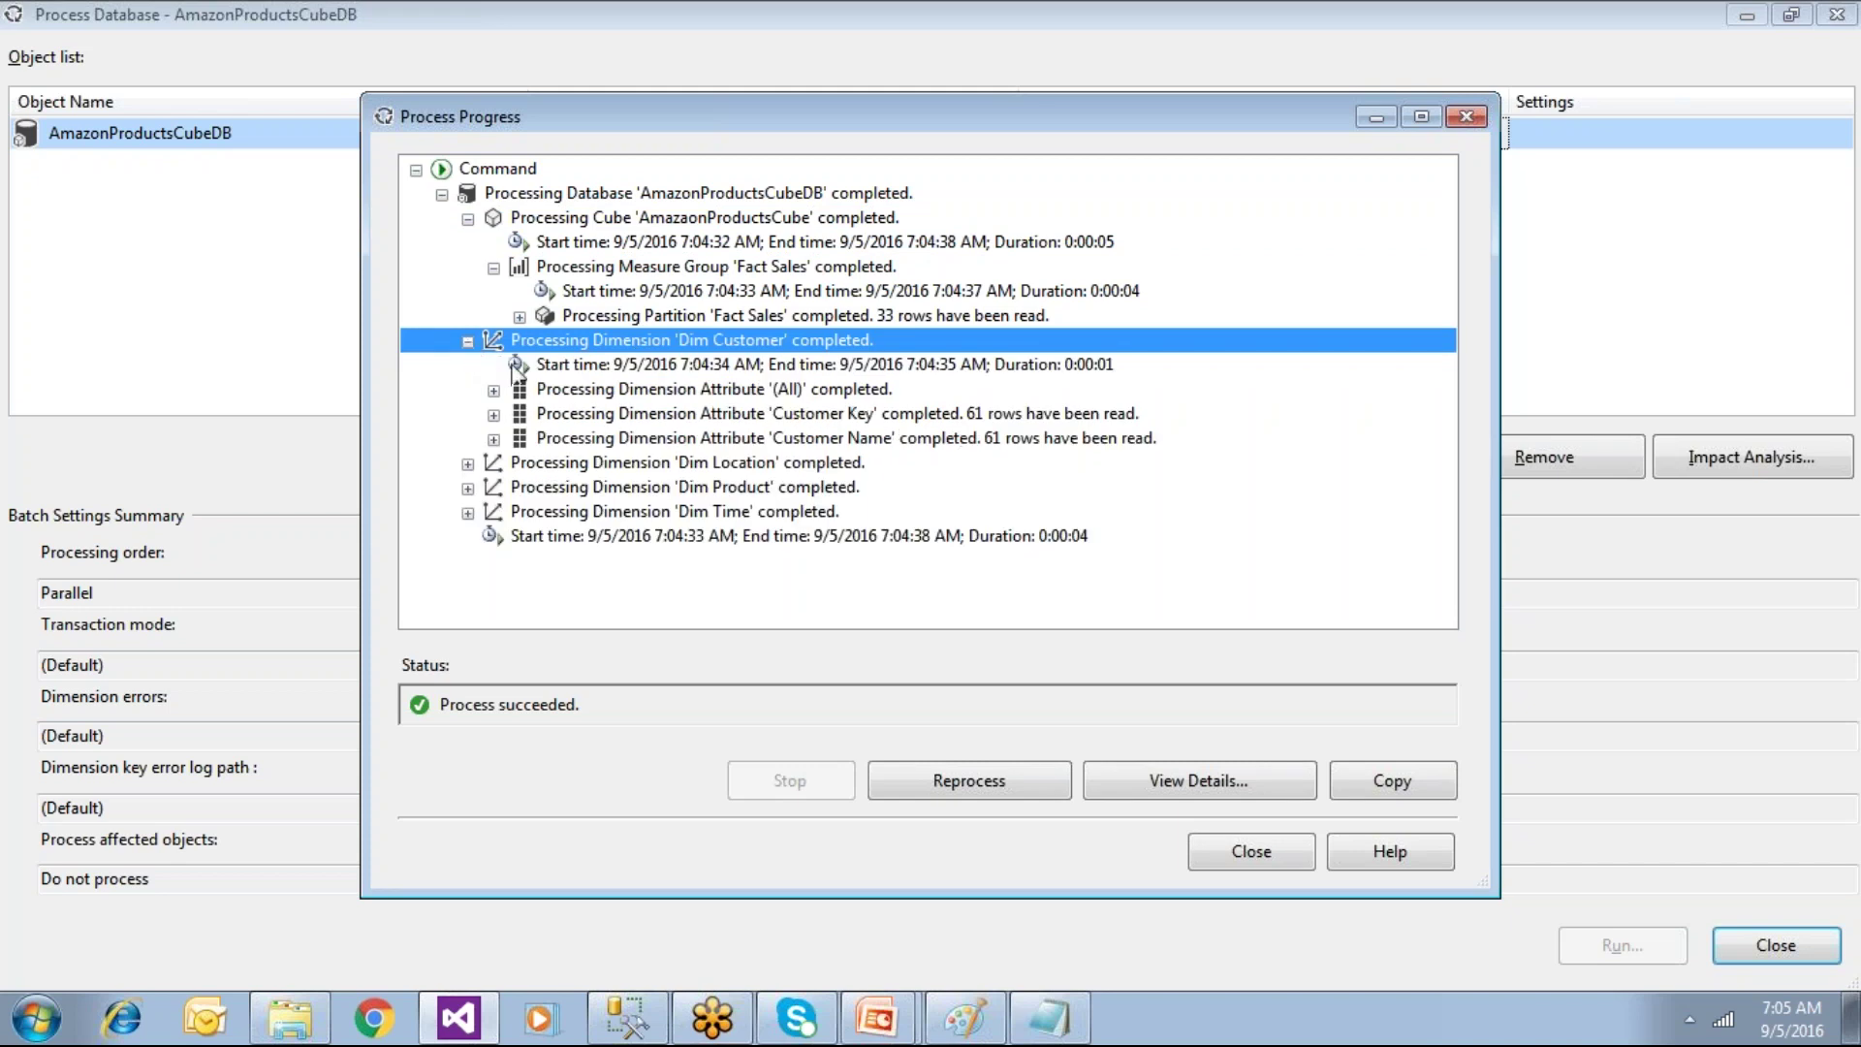
click(596, 395)
click(786, 419)
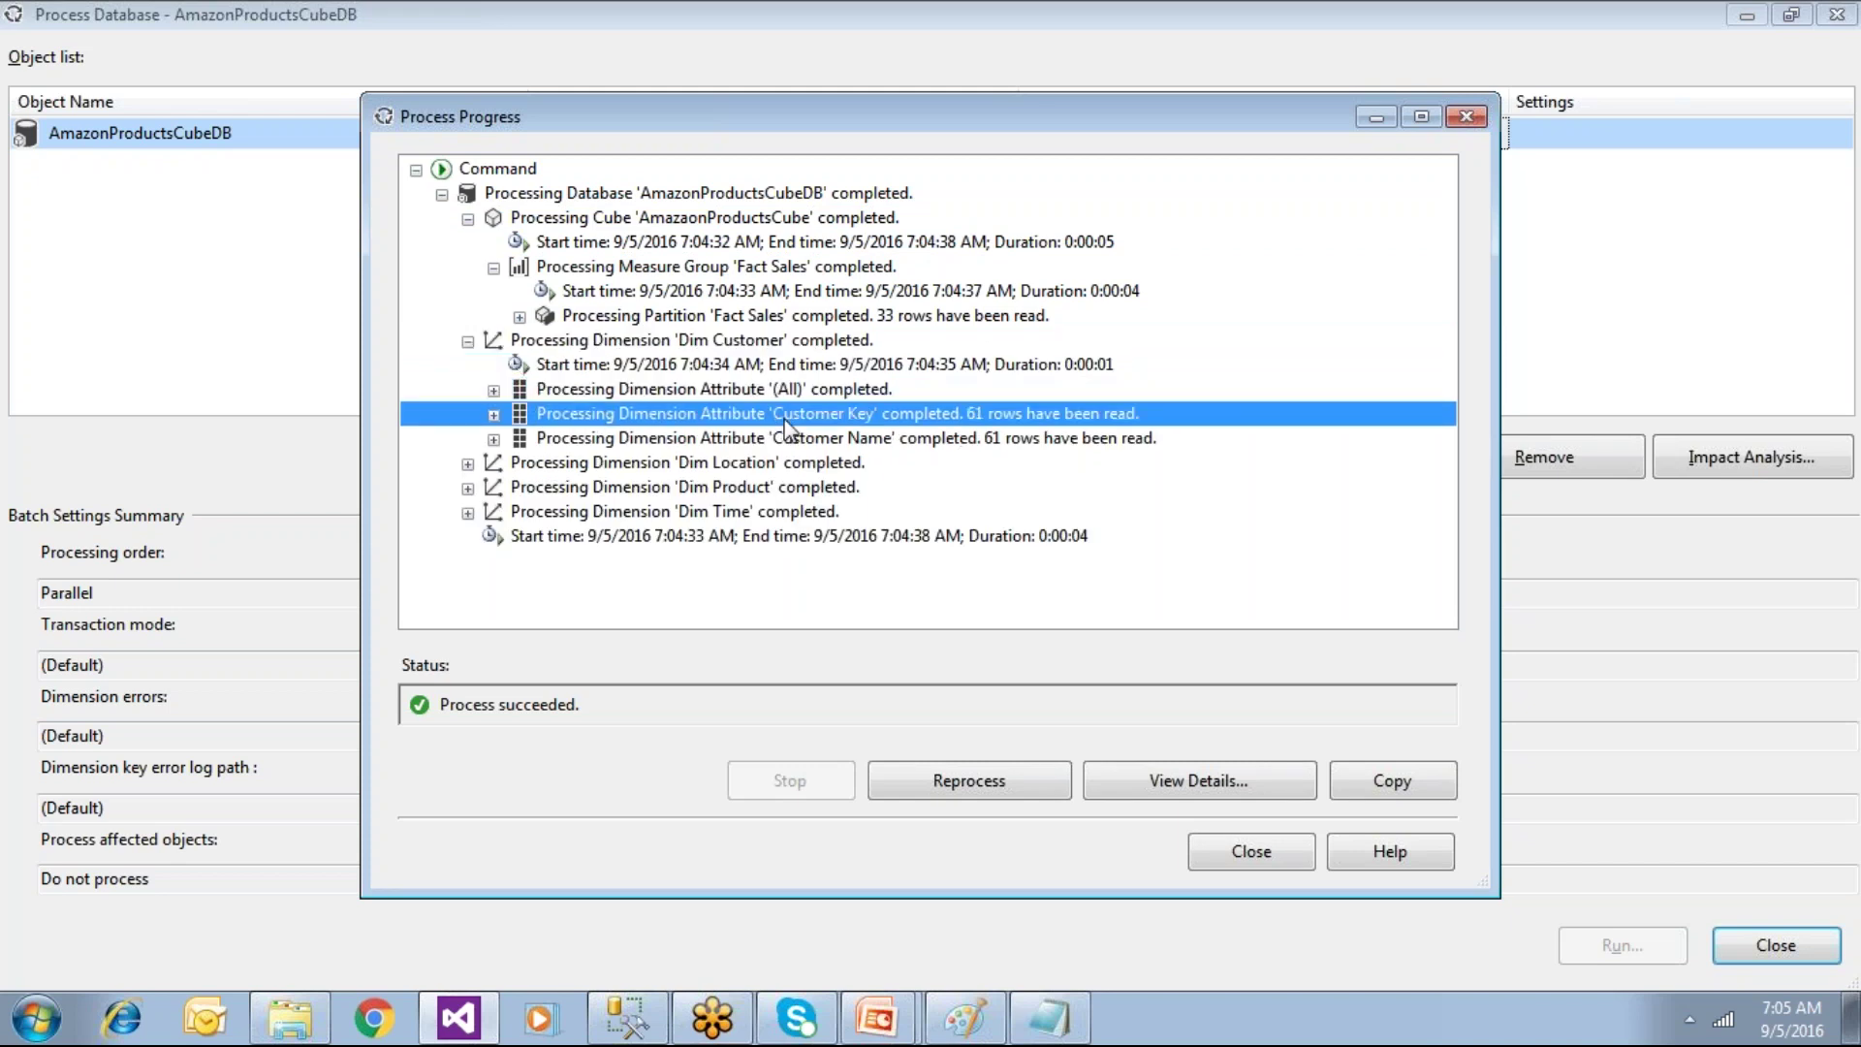
click(787, 441)
click(811, 419)
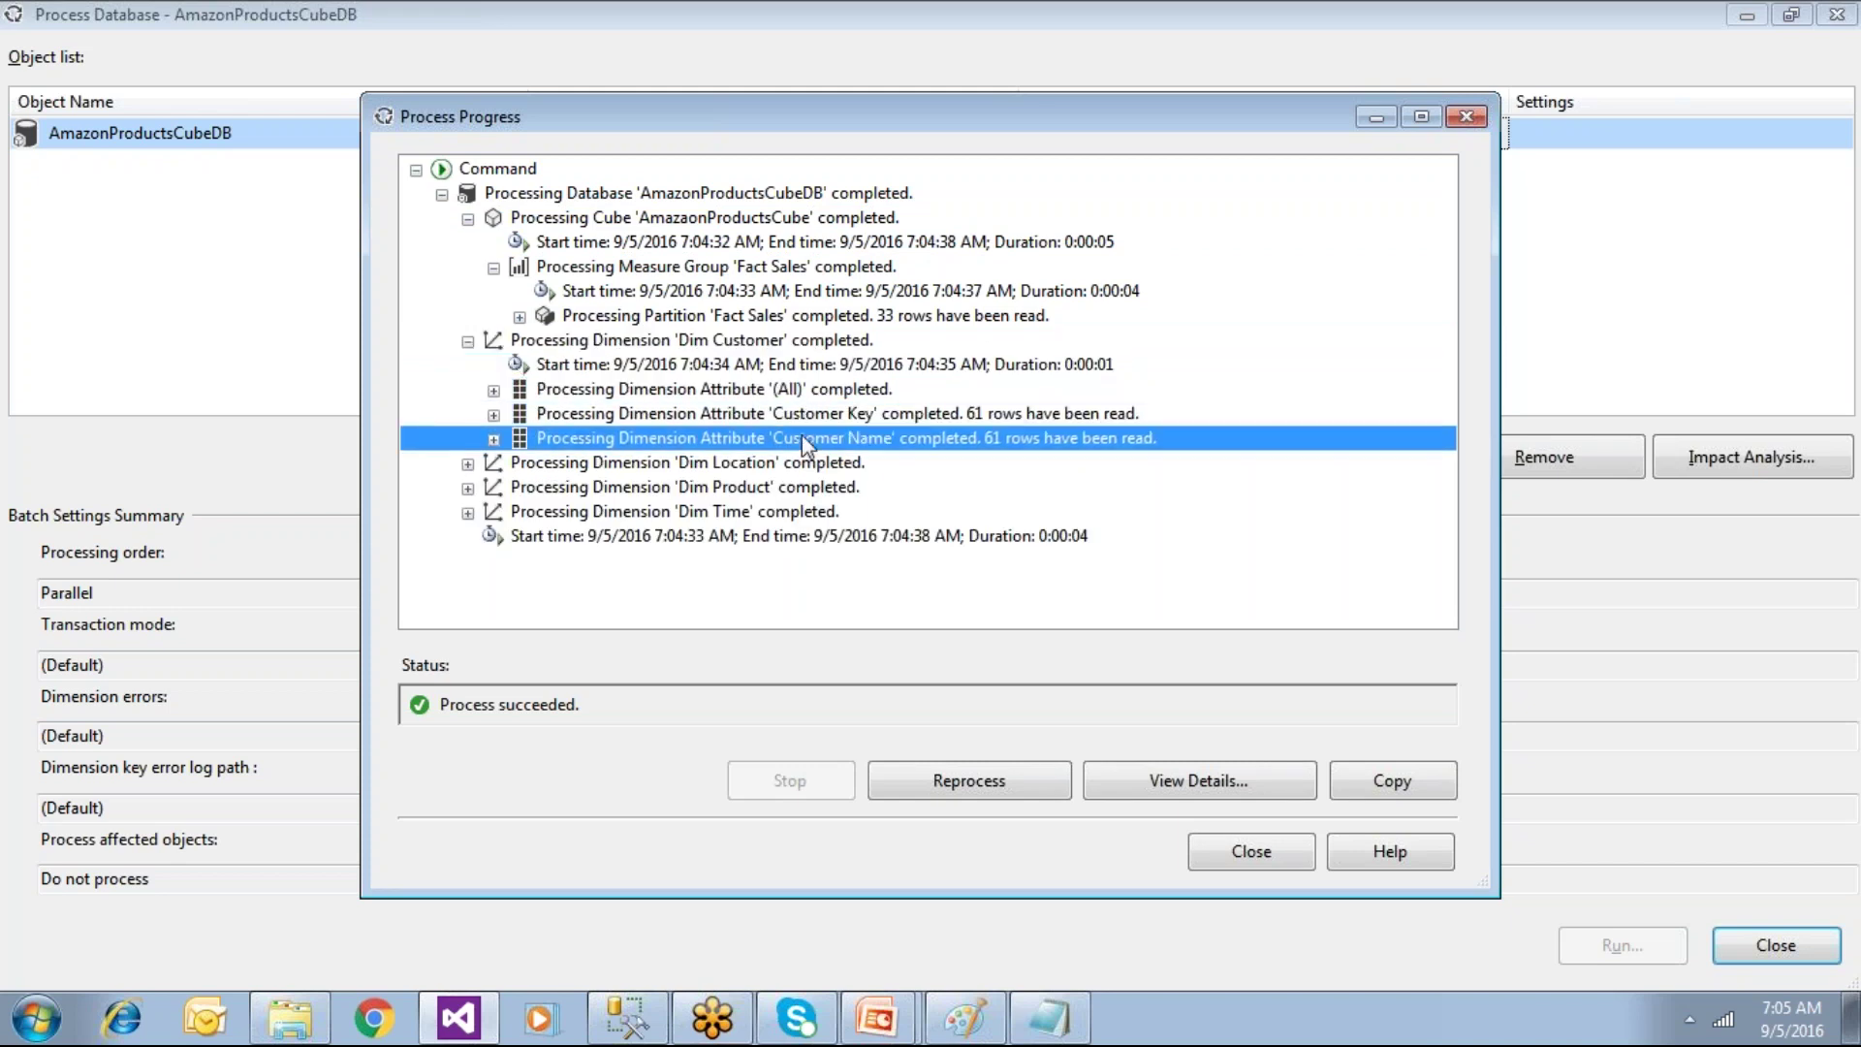
click(813, 436)
click(830, 419)
Step: Examine the SQL queries behind the Customer Name and Customer Key attributes, then collapse both attribute entries
click(493, 439)
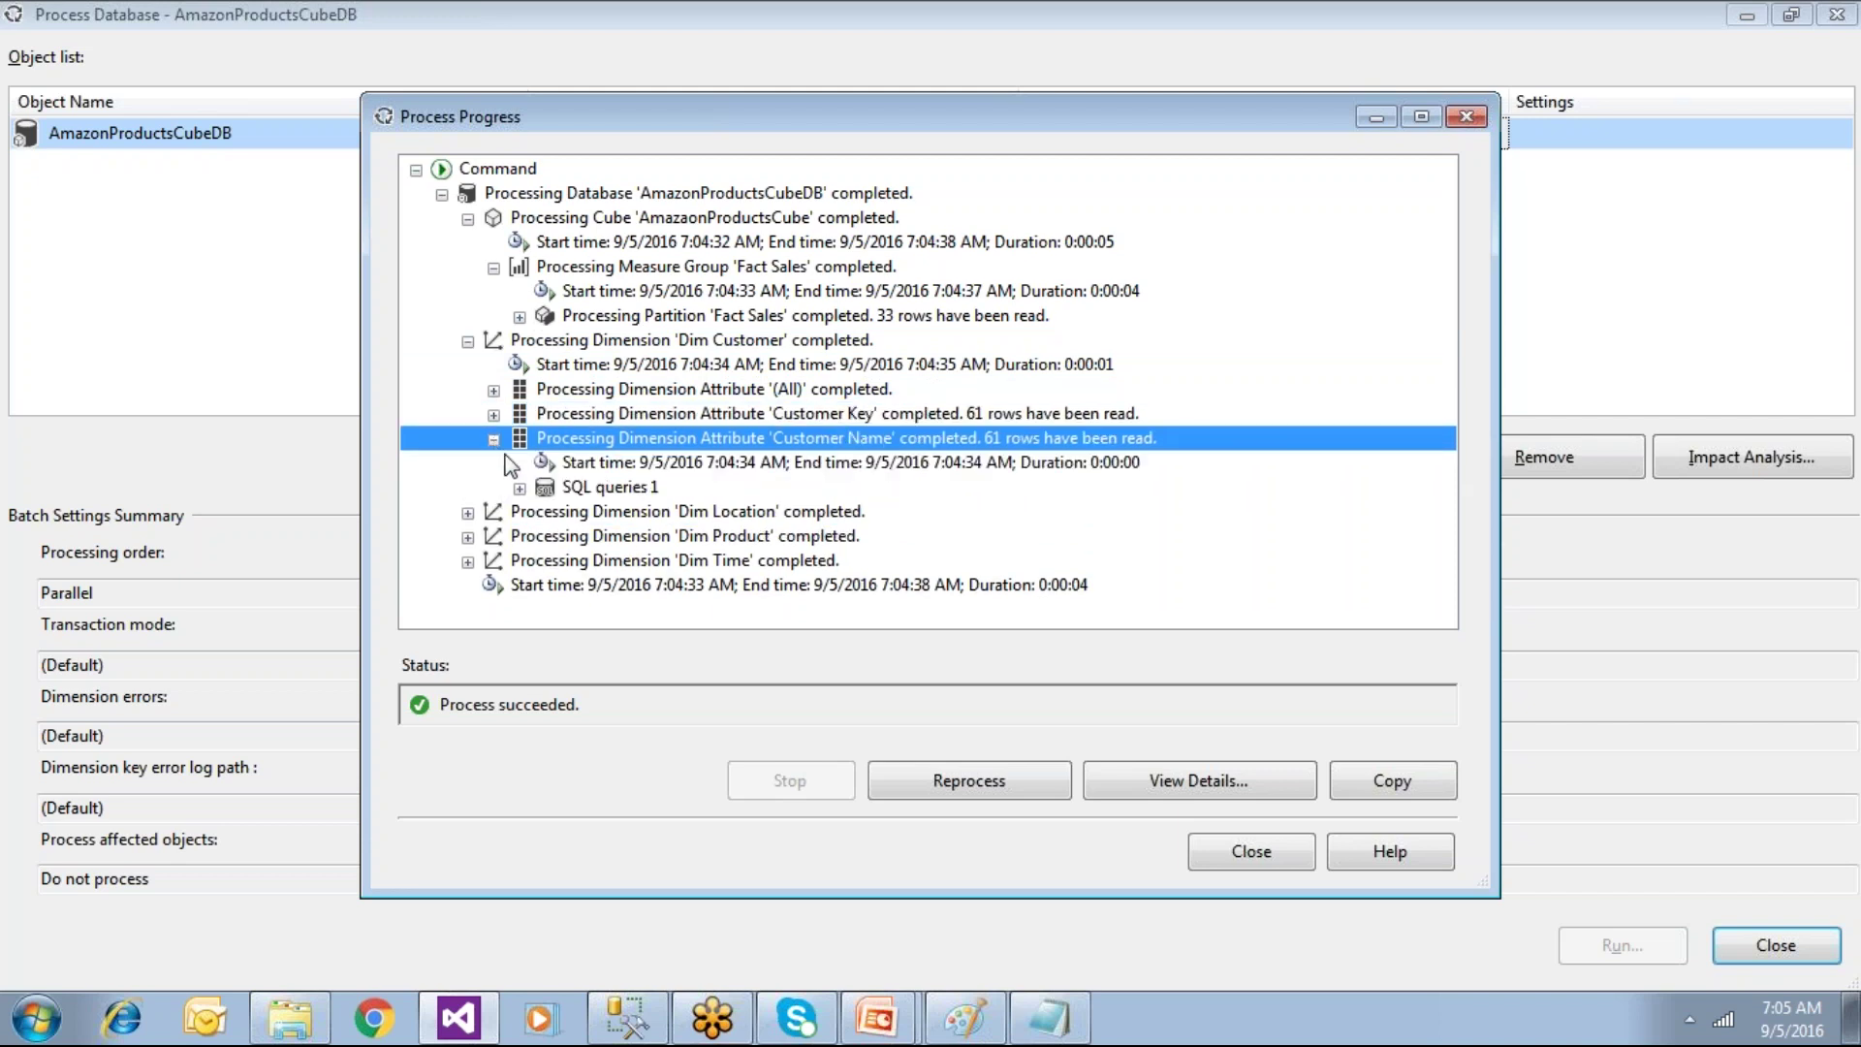
click(494, 415)
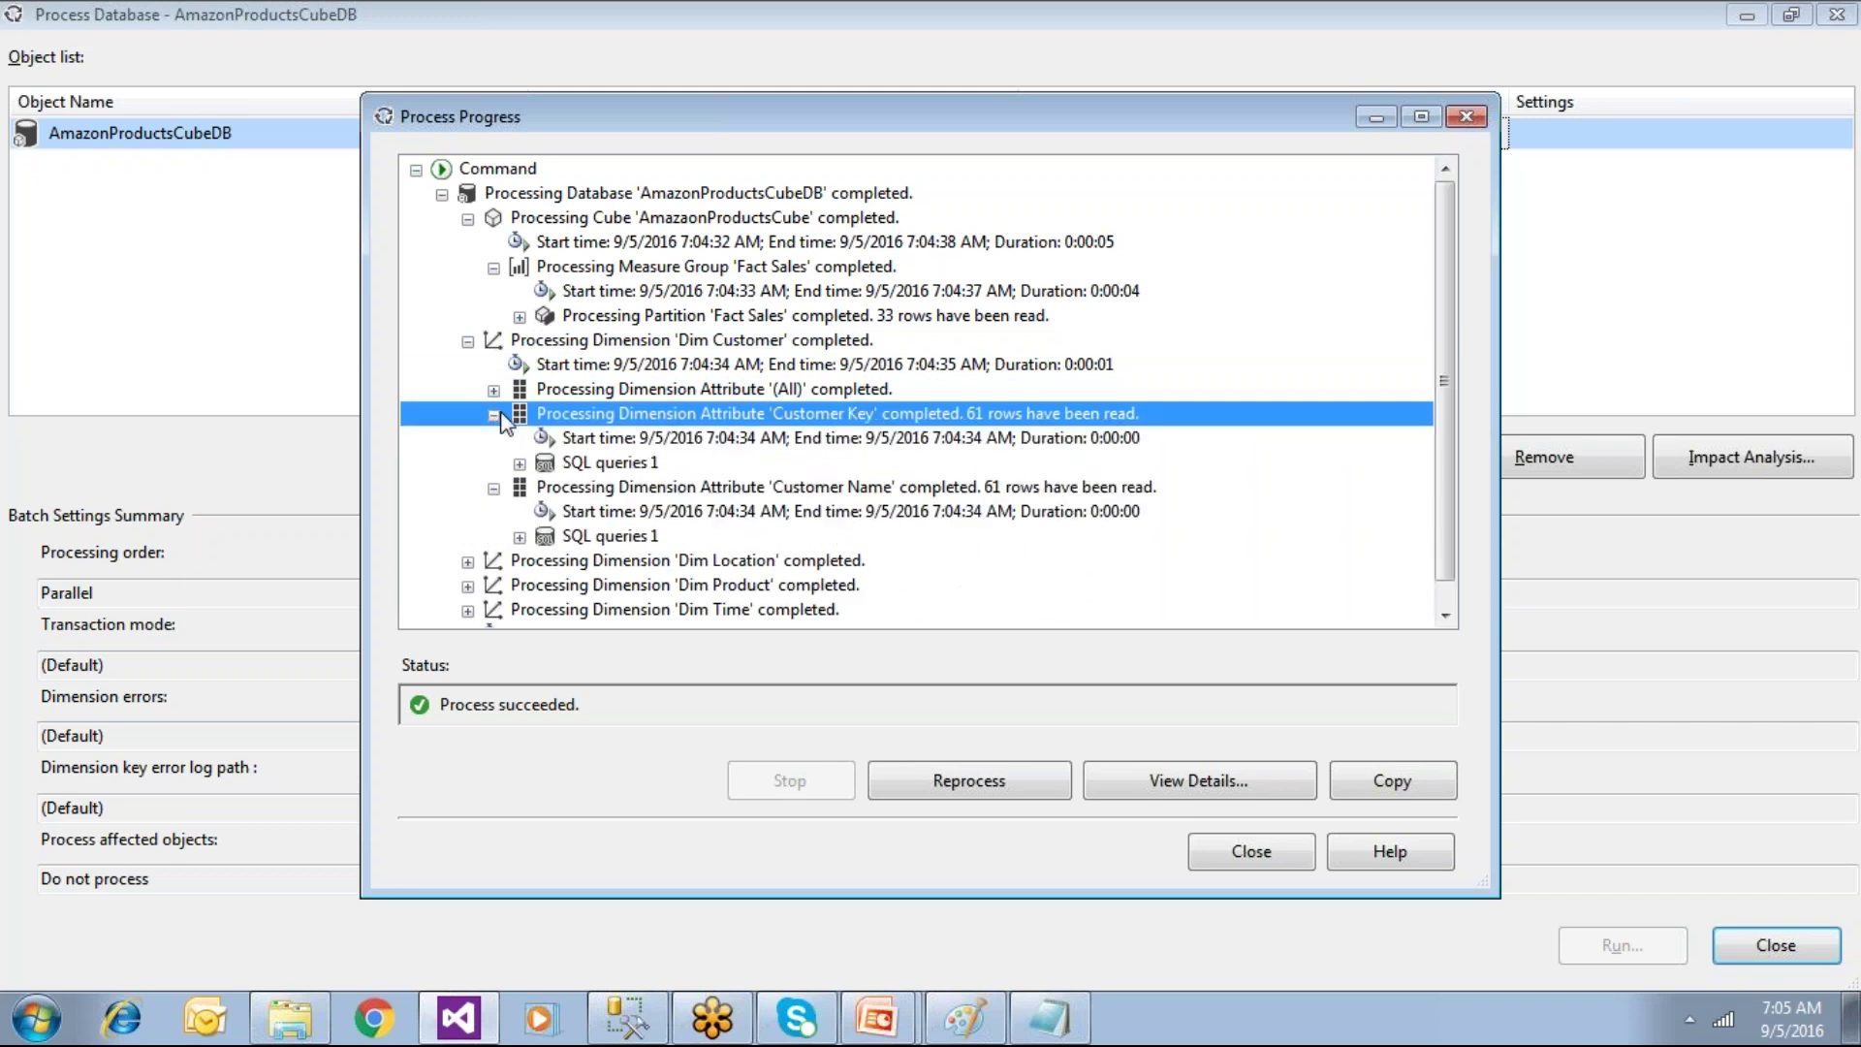
click(594, 539)
click(520, 538)
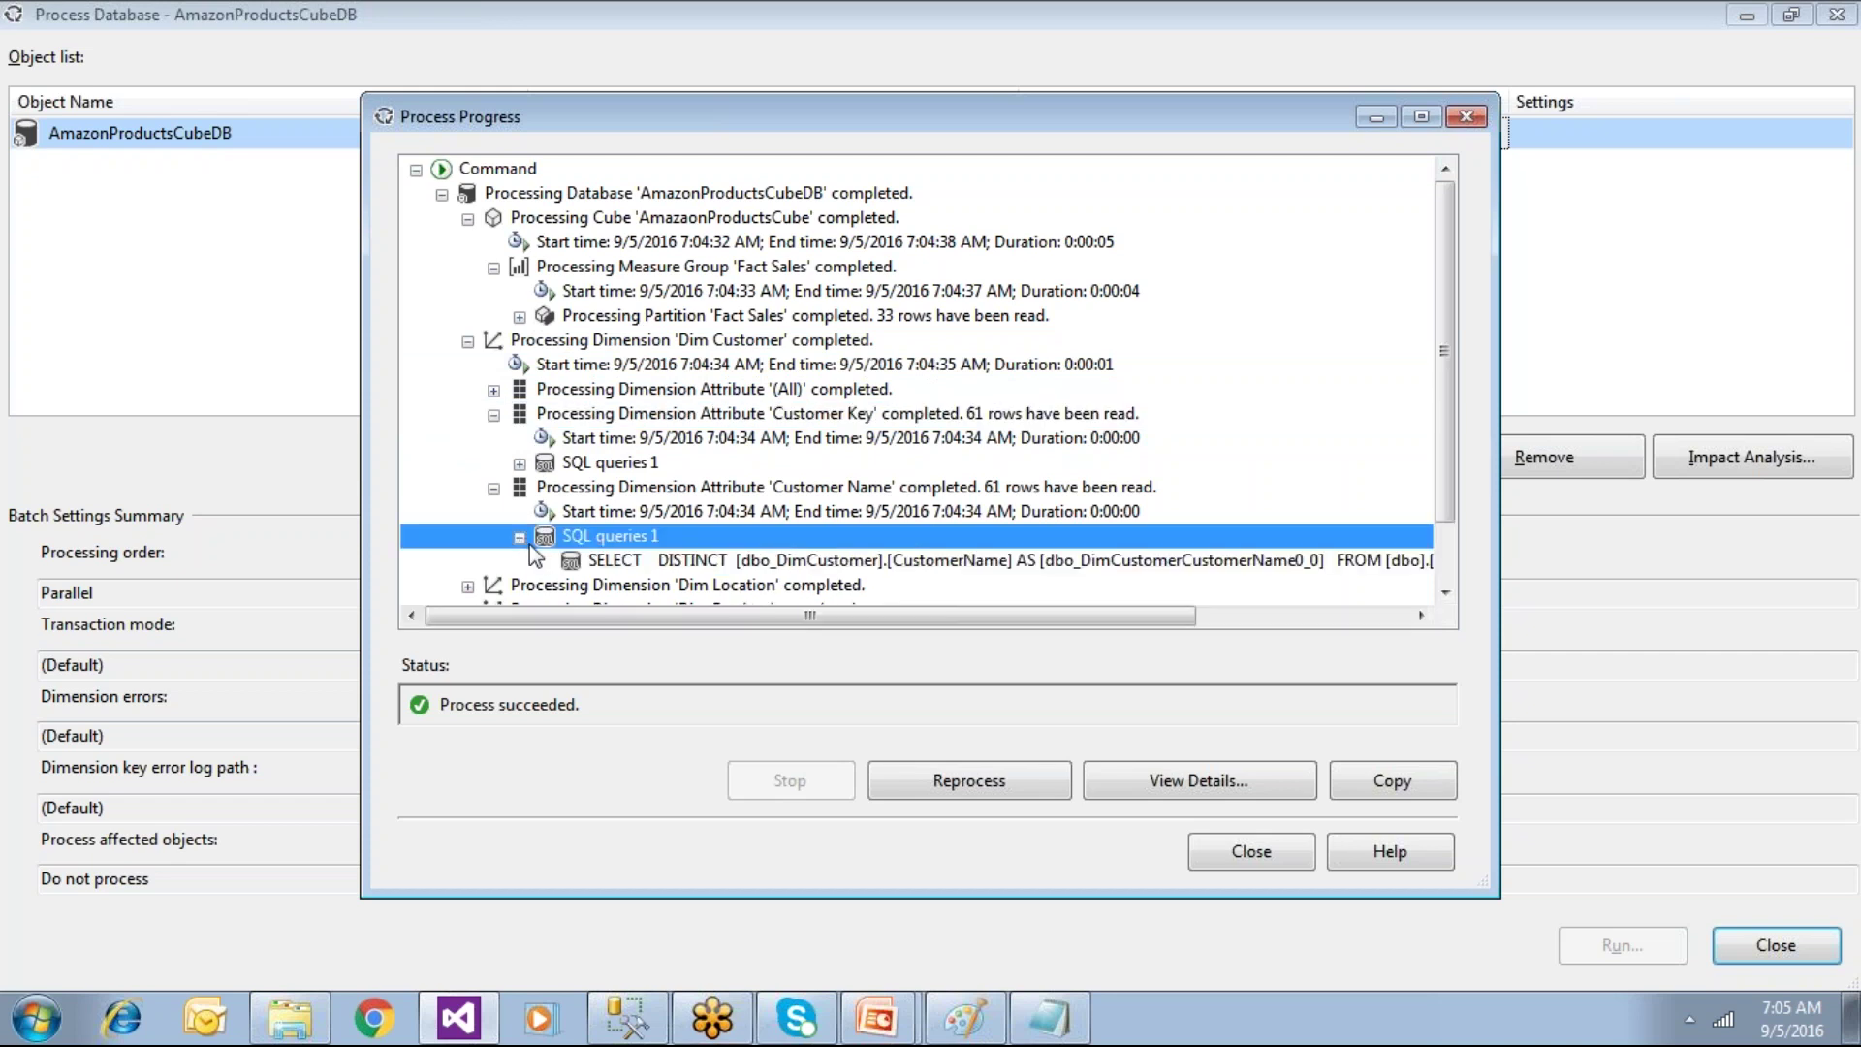
click(649, 564)
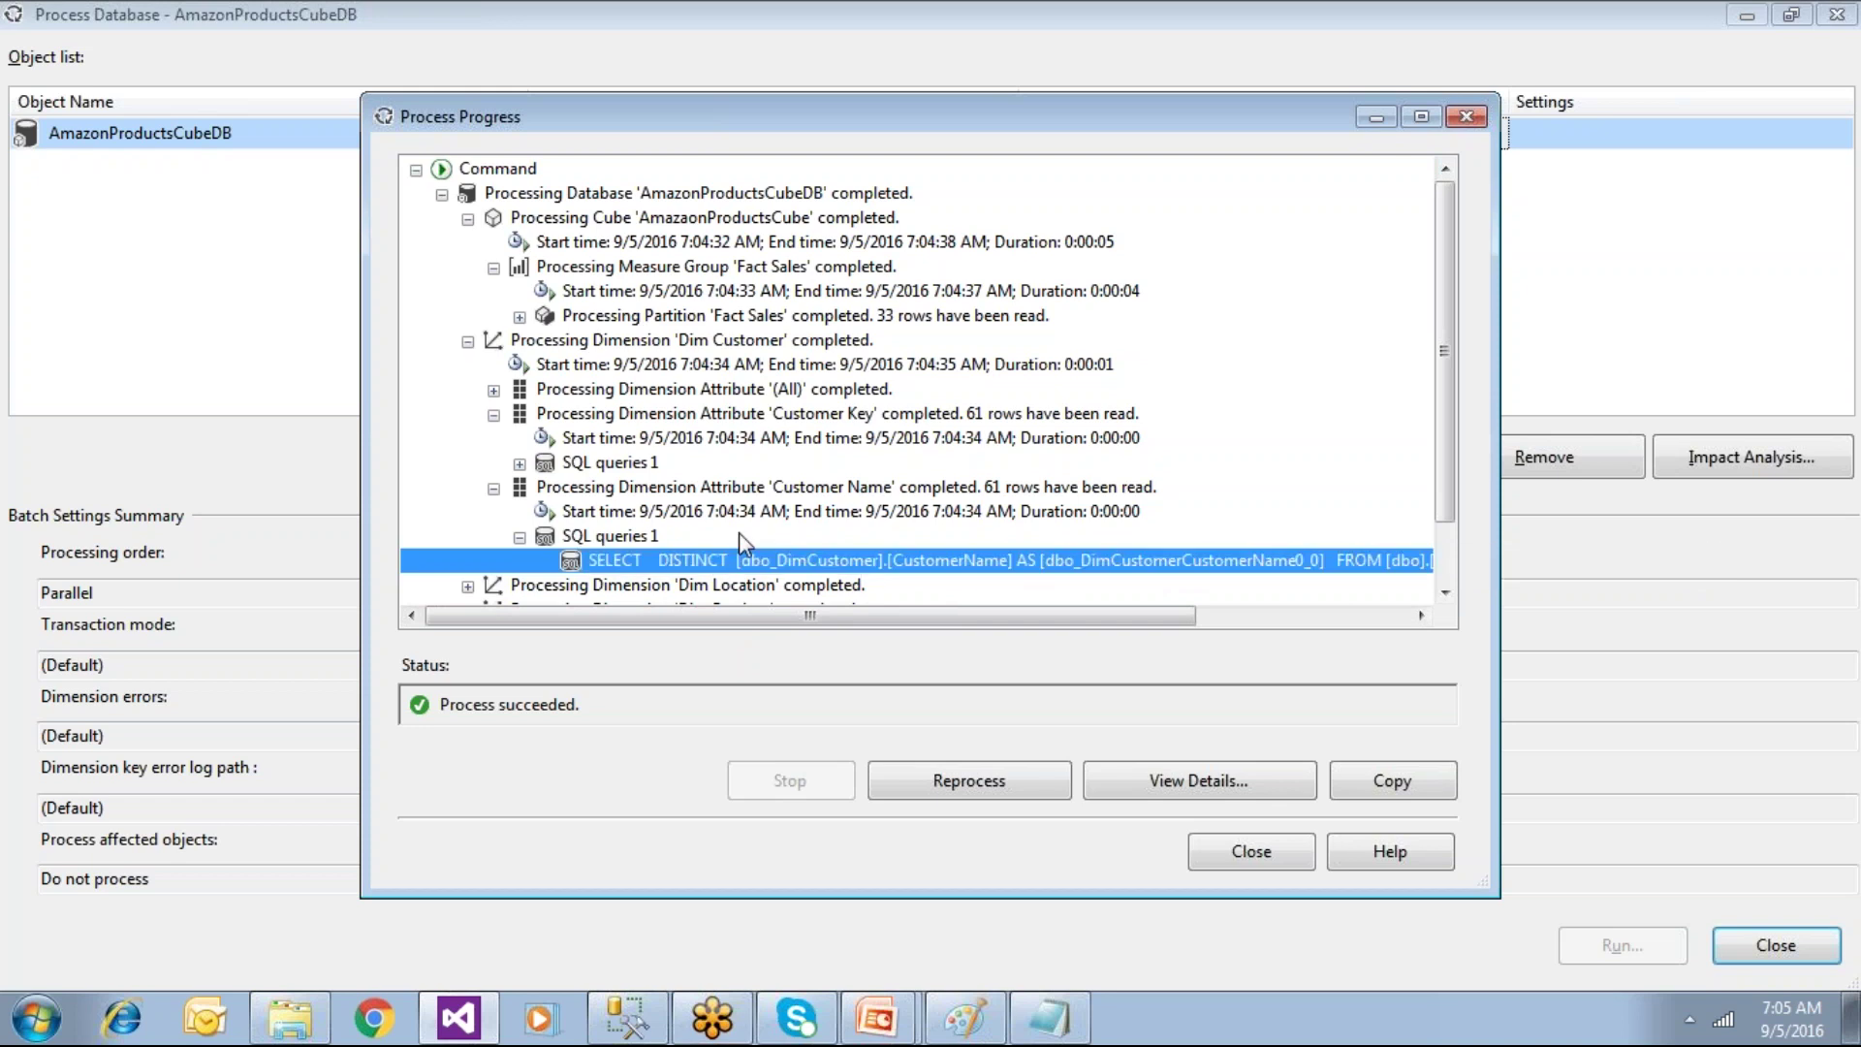
click(520, 537)
click(589, 466)
click(519, 463)
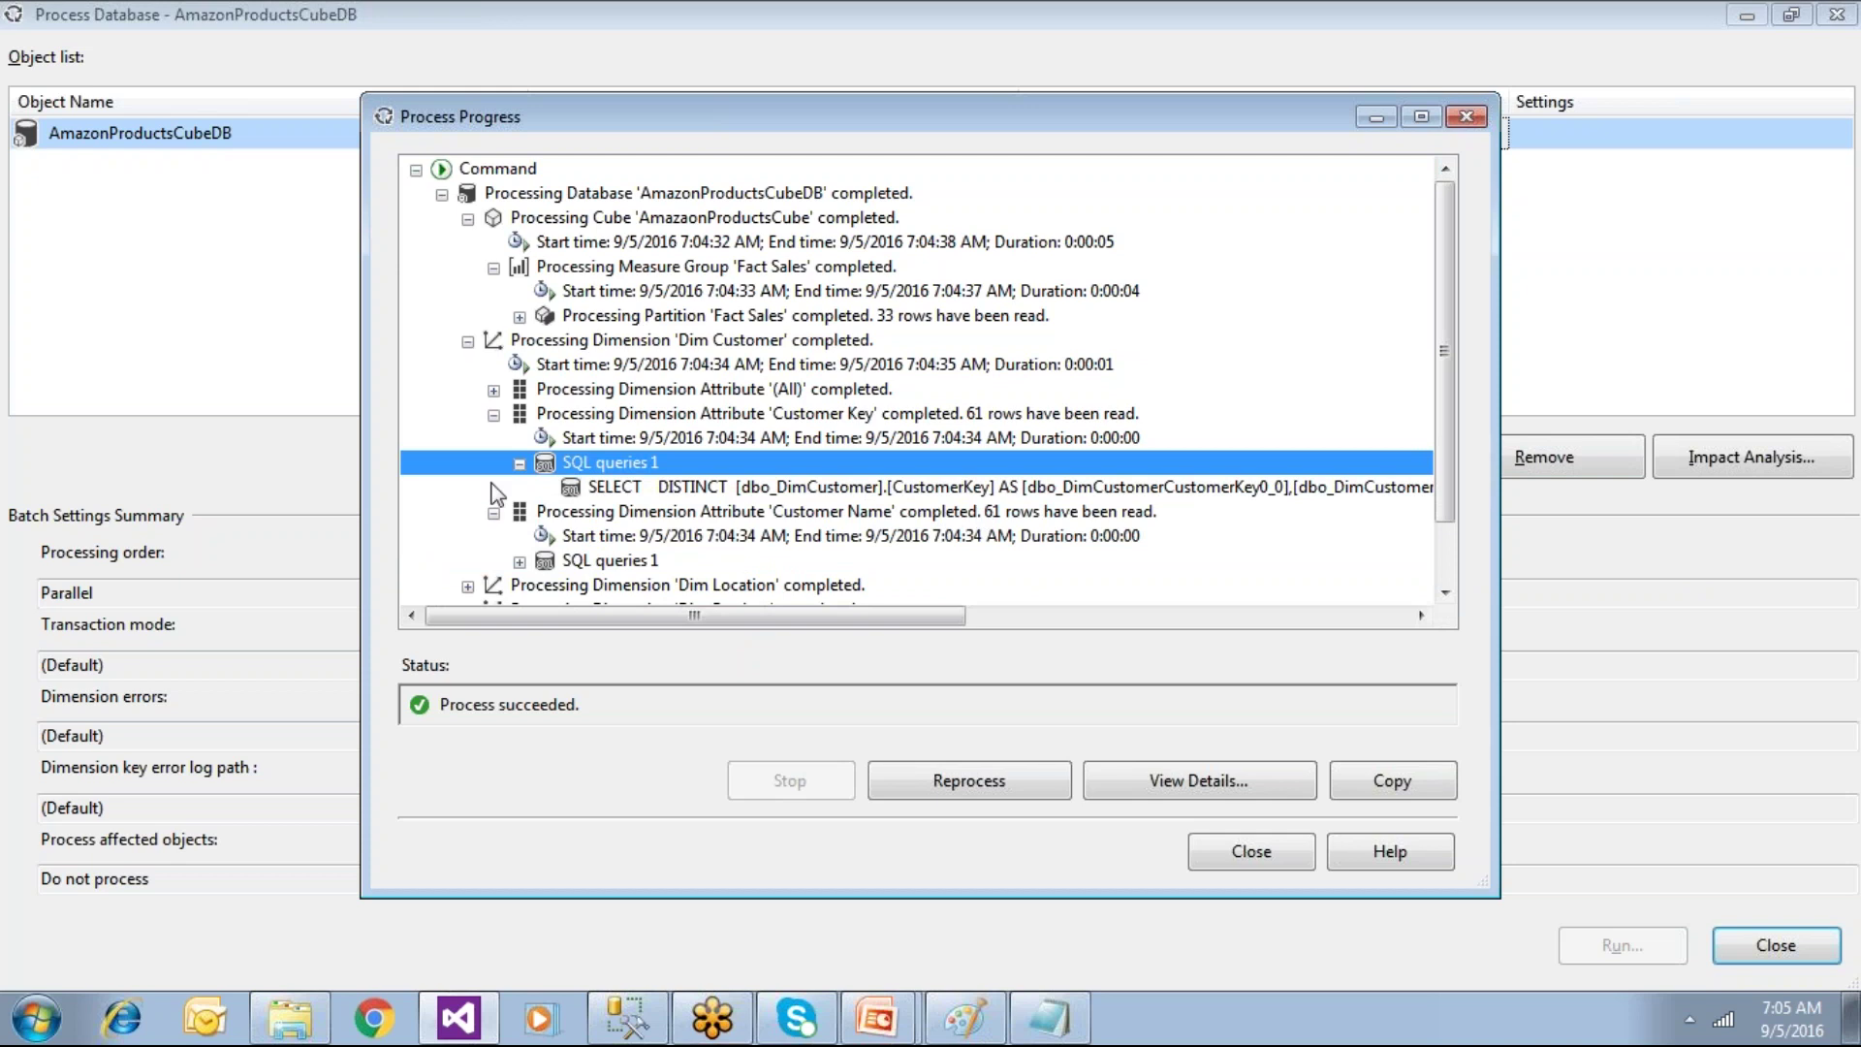
click(520, 464)
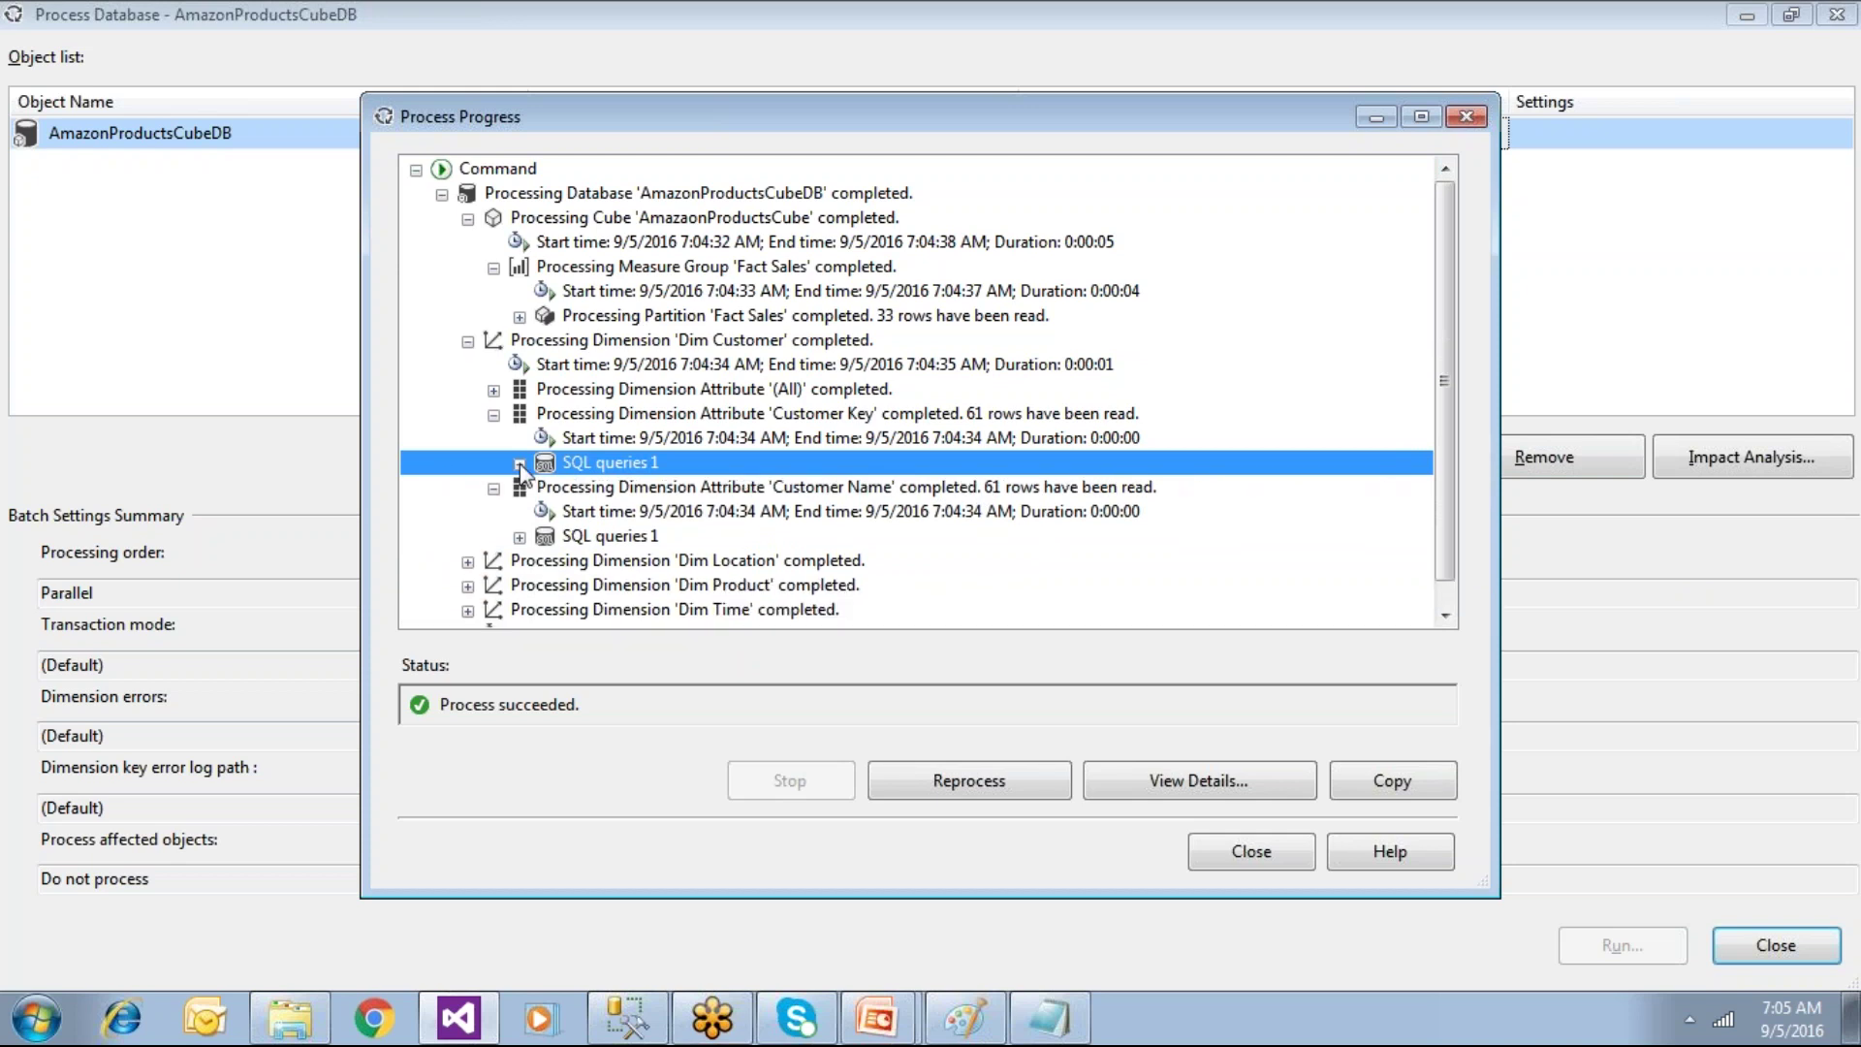
click(495, 416)
click(494, 439)
Step: Examine the processing details of the Dim Location and Dim Product dimensions, collapsing each one again
click(538, 471)
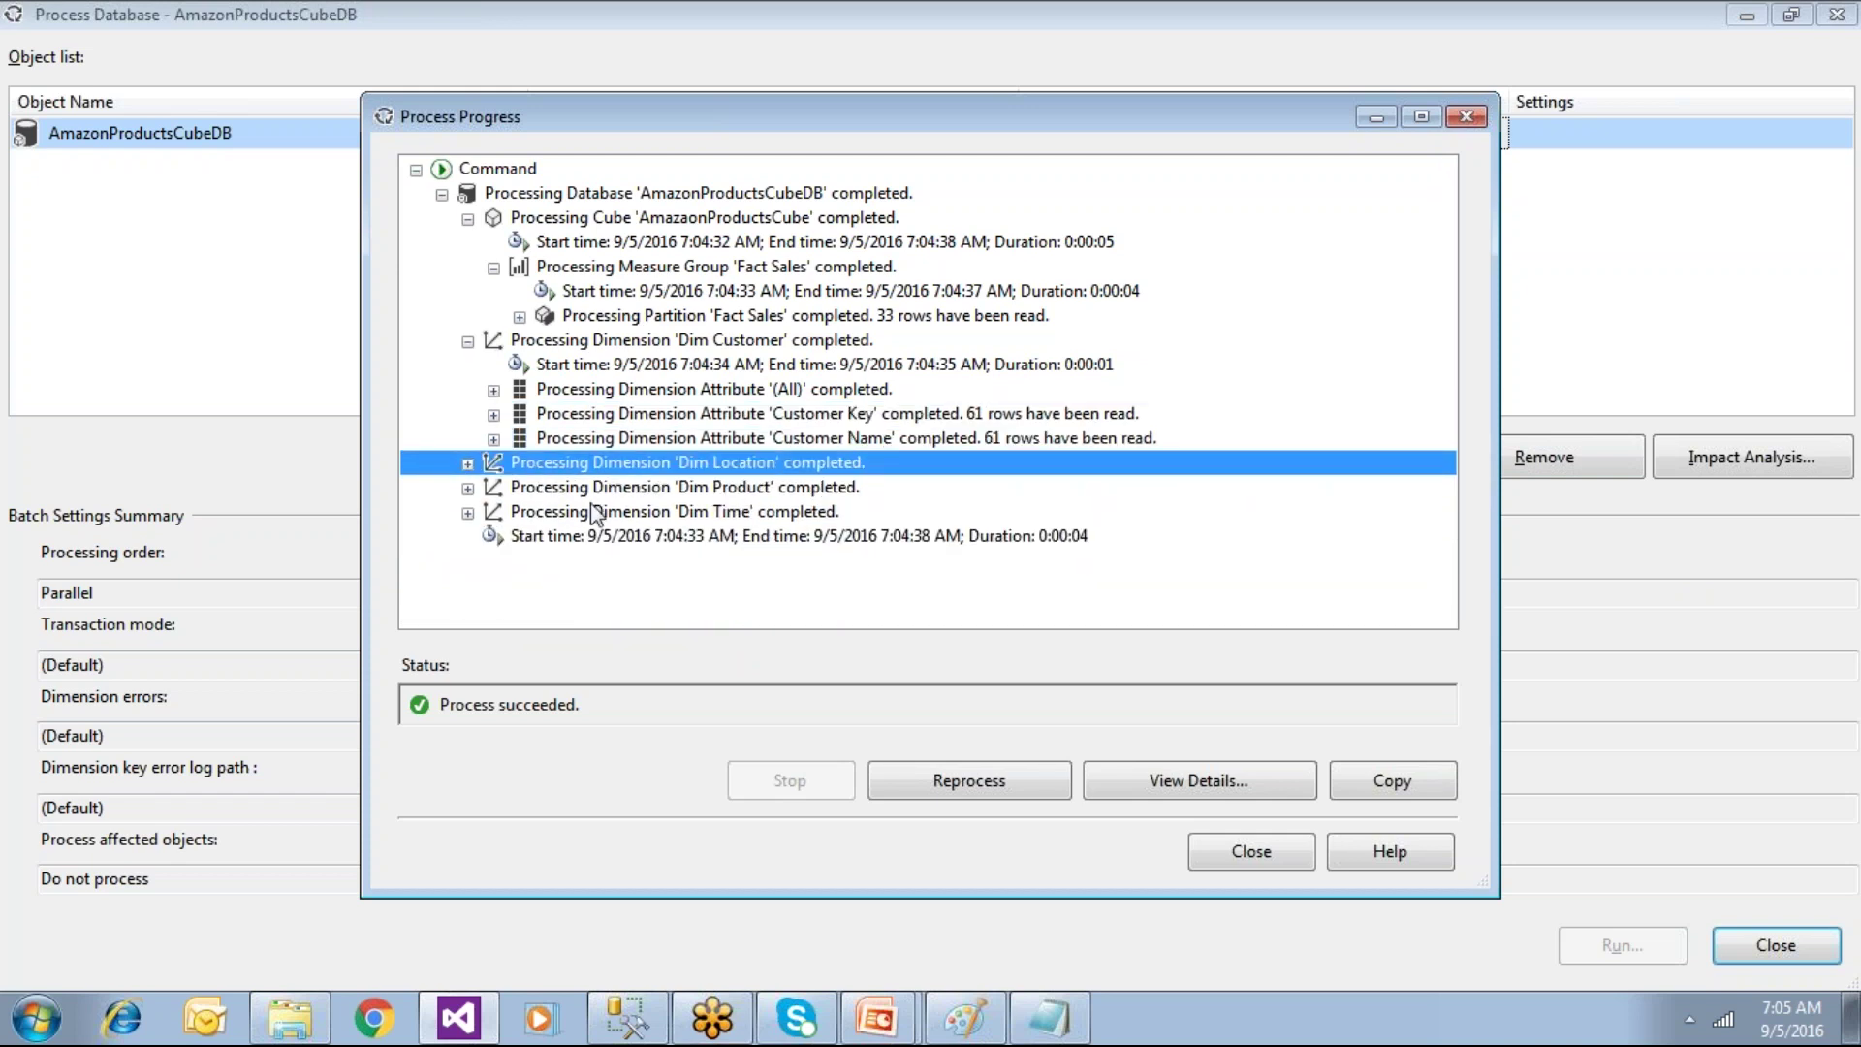
click(468, 463)
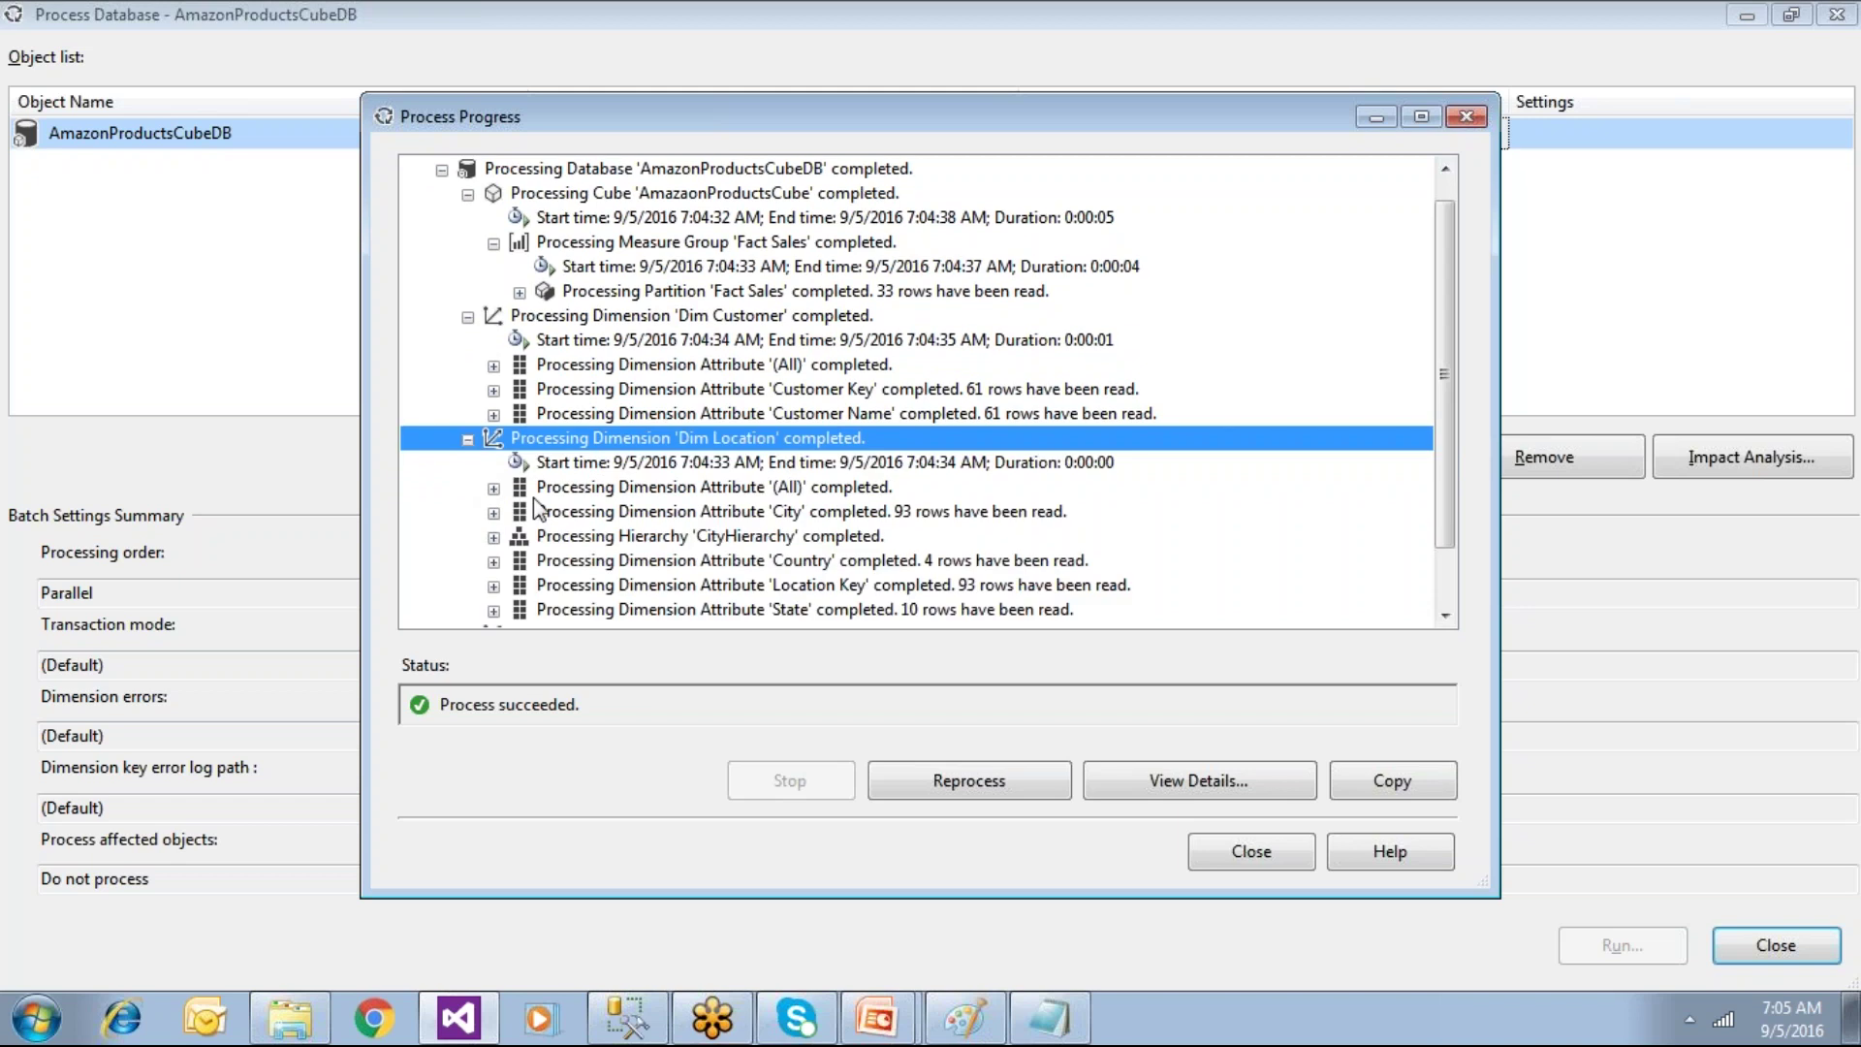
click(468, 440)
click(469, 489)
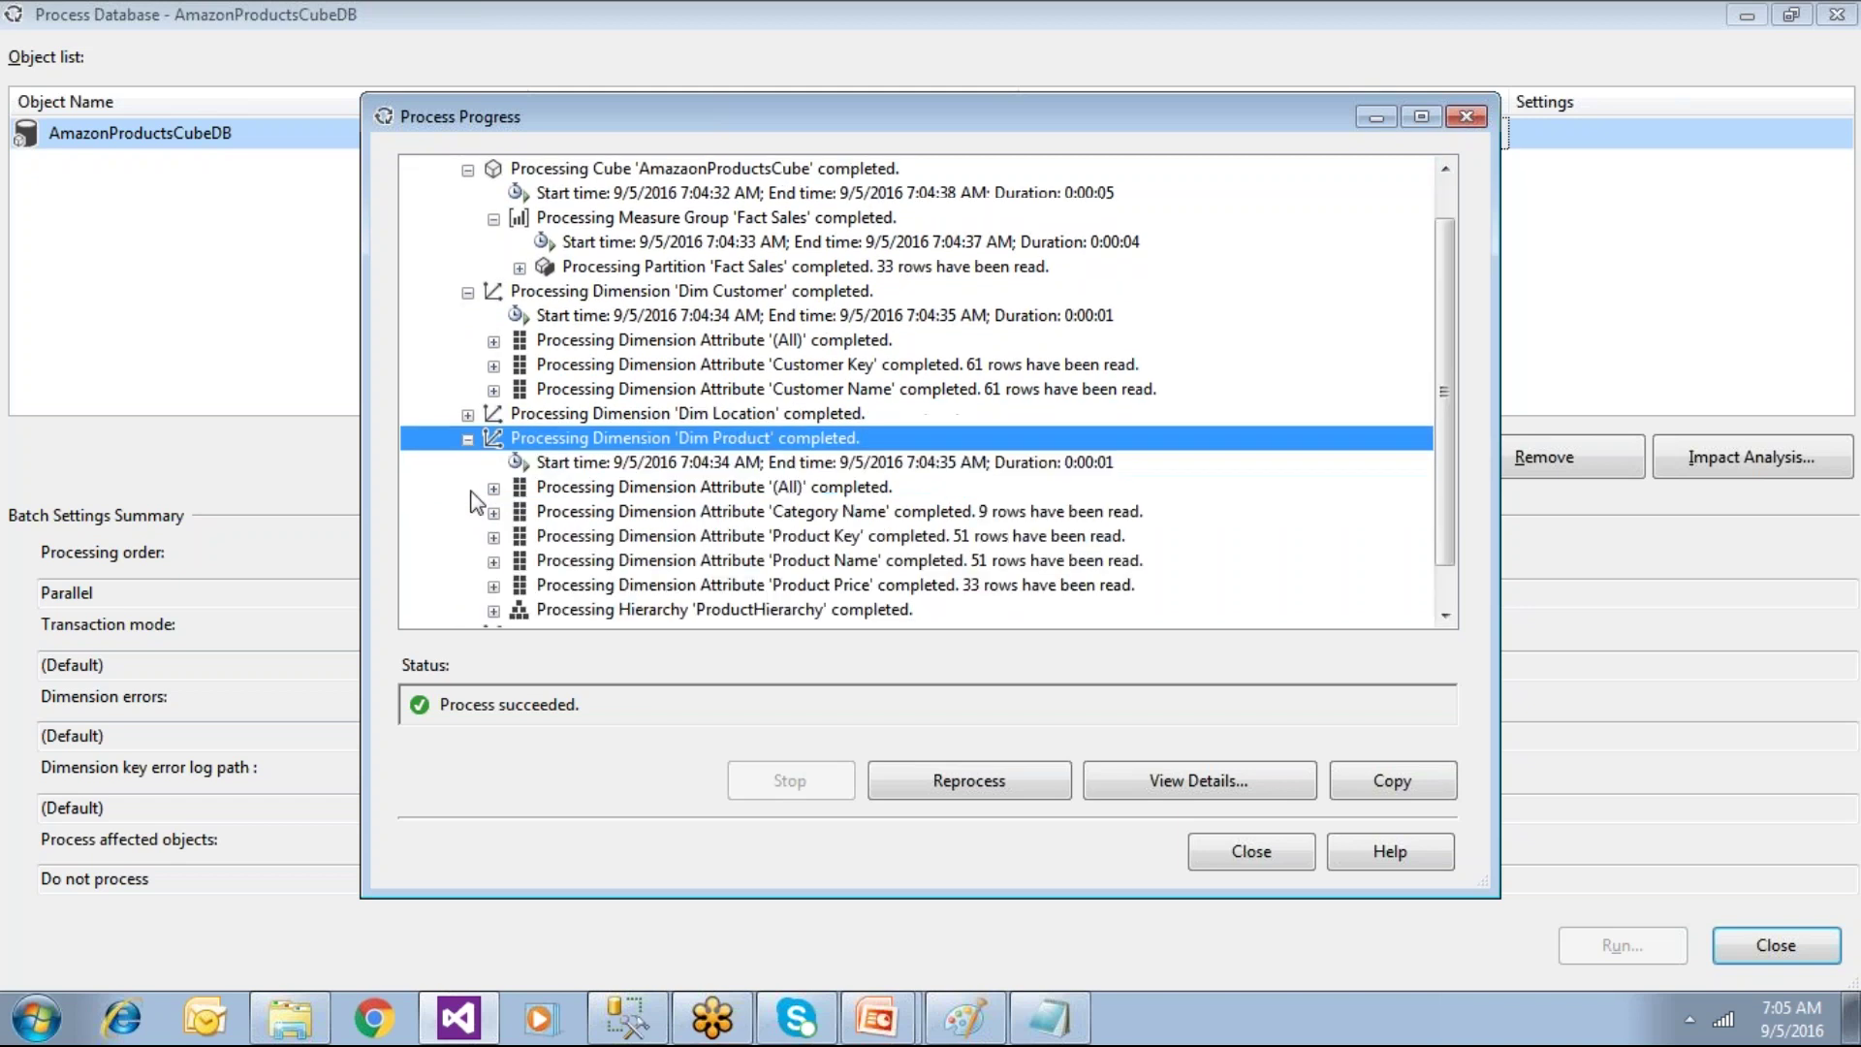
click(468, 439)
Step: Close the processing progress and database processing windows, and save the cube project
click(1250, 851)
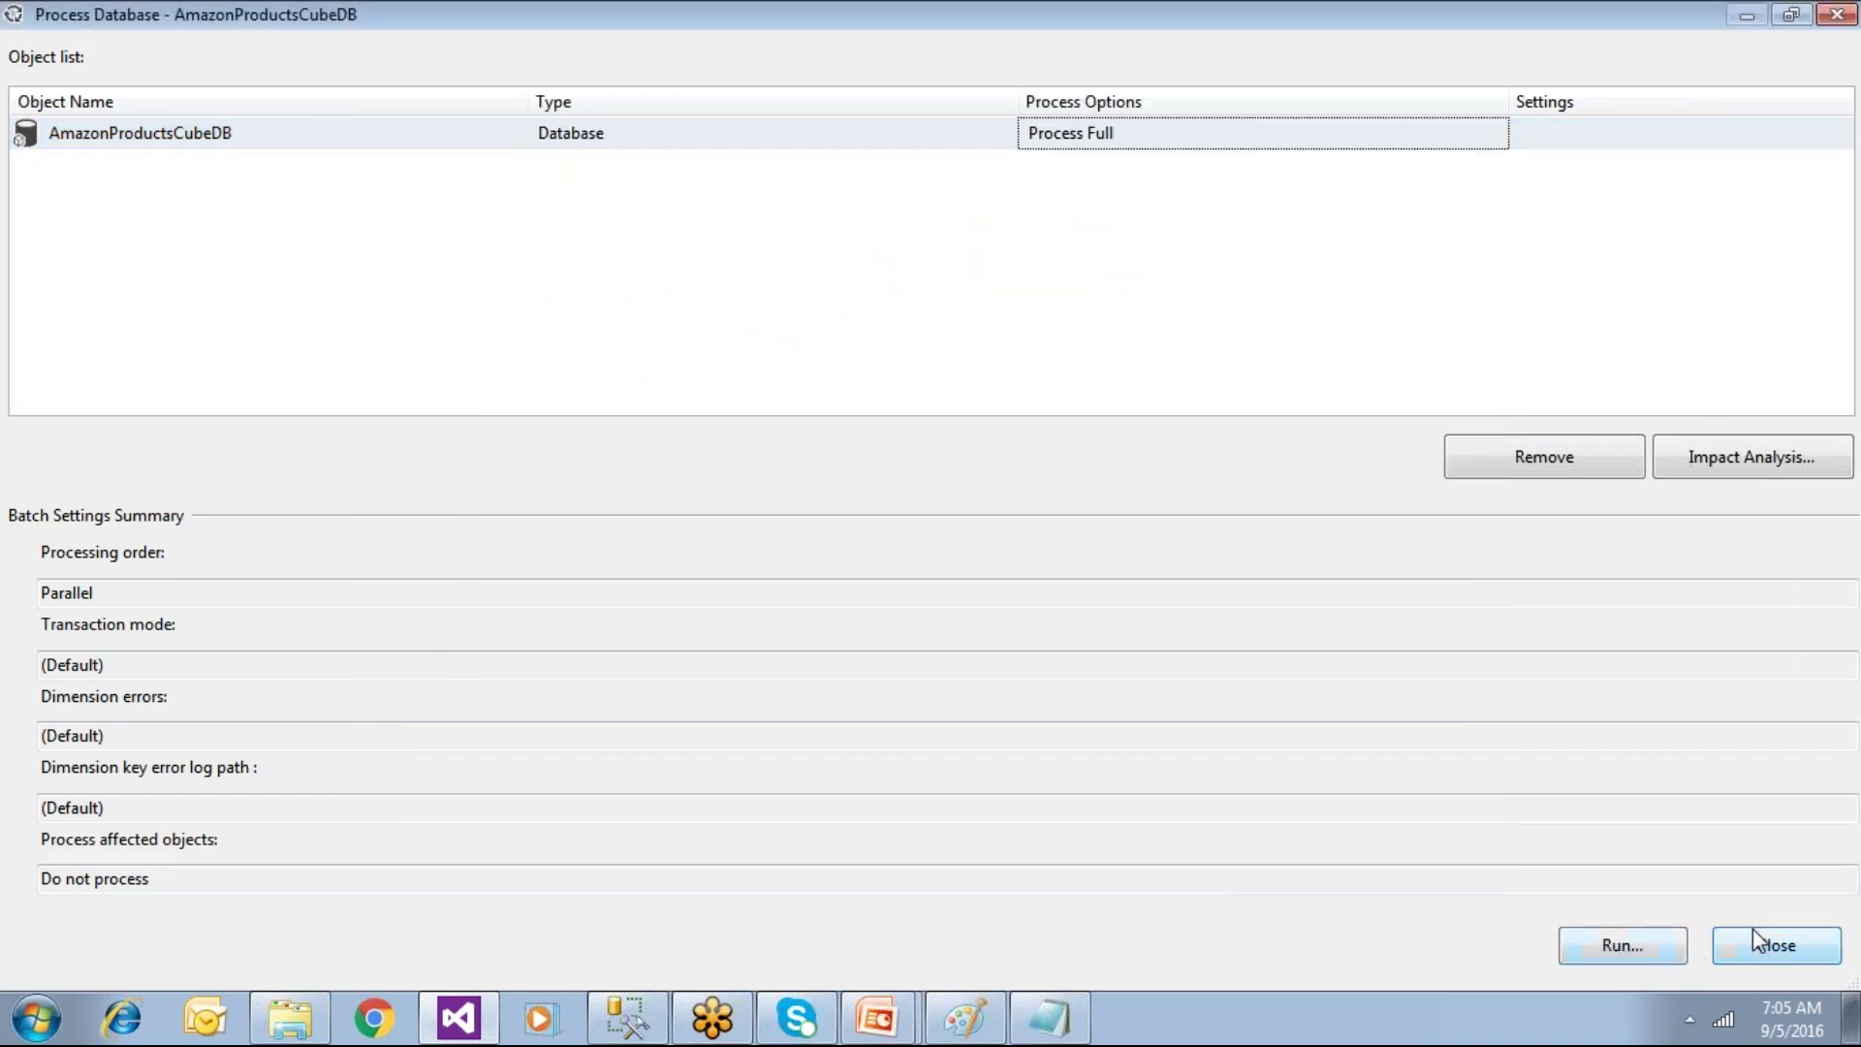
click(1756, 938)
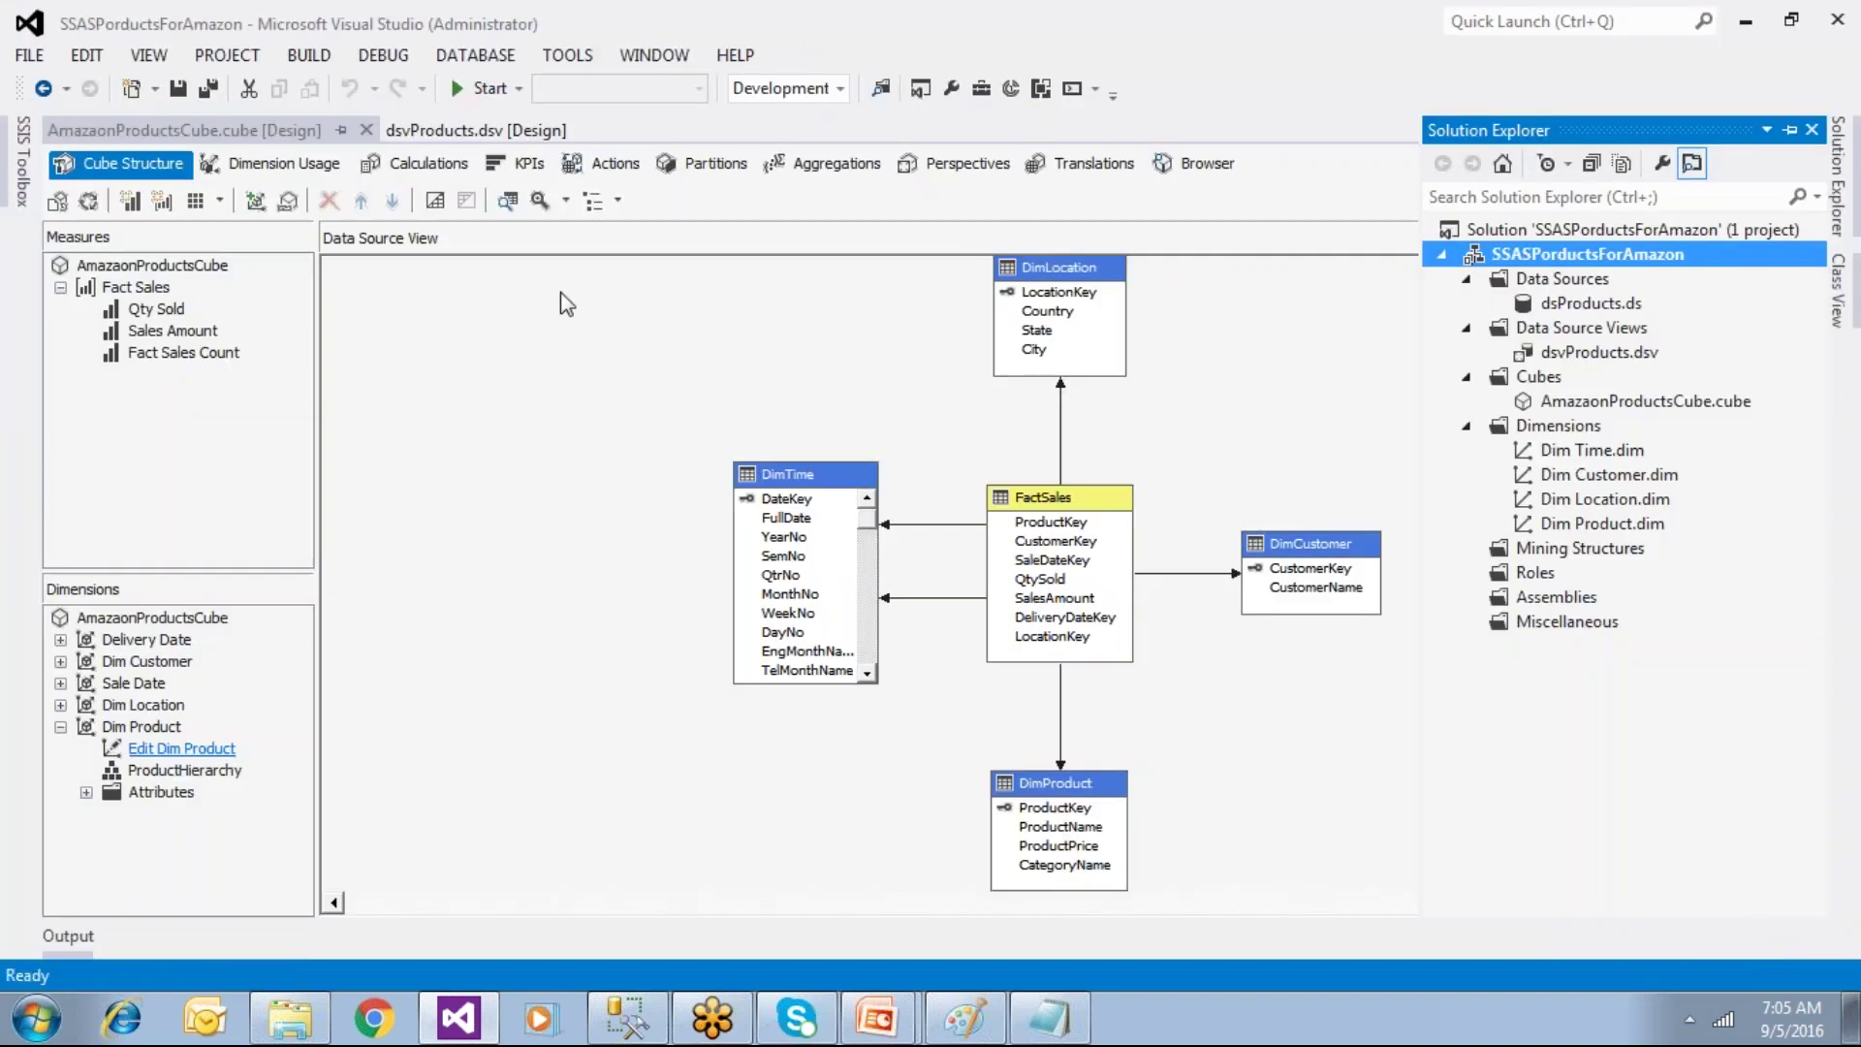
click(180, 88)
Step: Bring up the Notepad notes and close them without saving
key(alt+Tab)
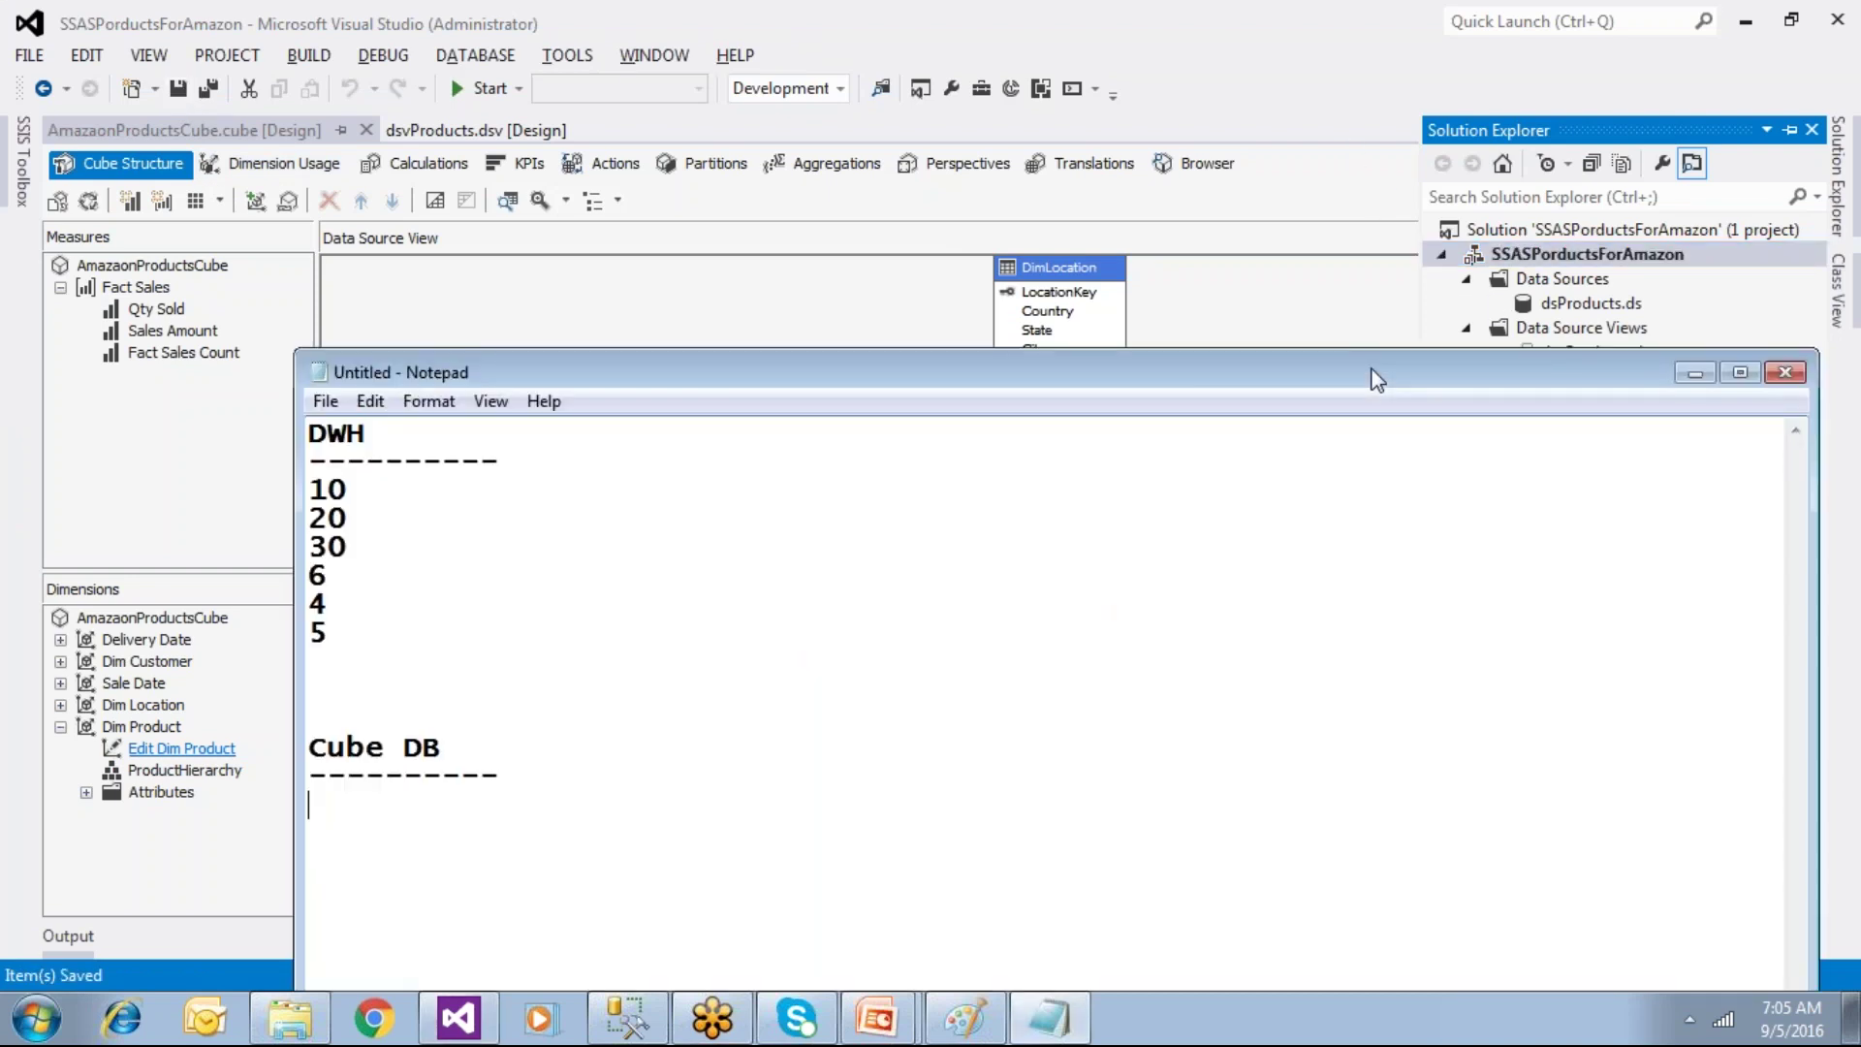
click(1783, 374)
click(983, 511)
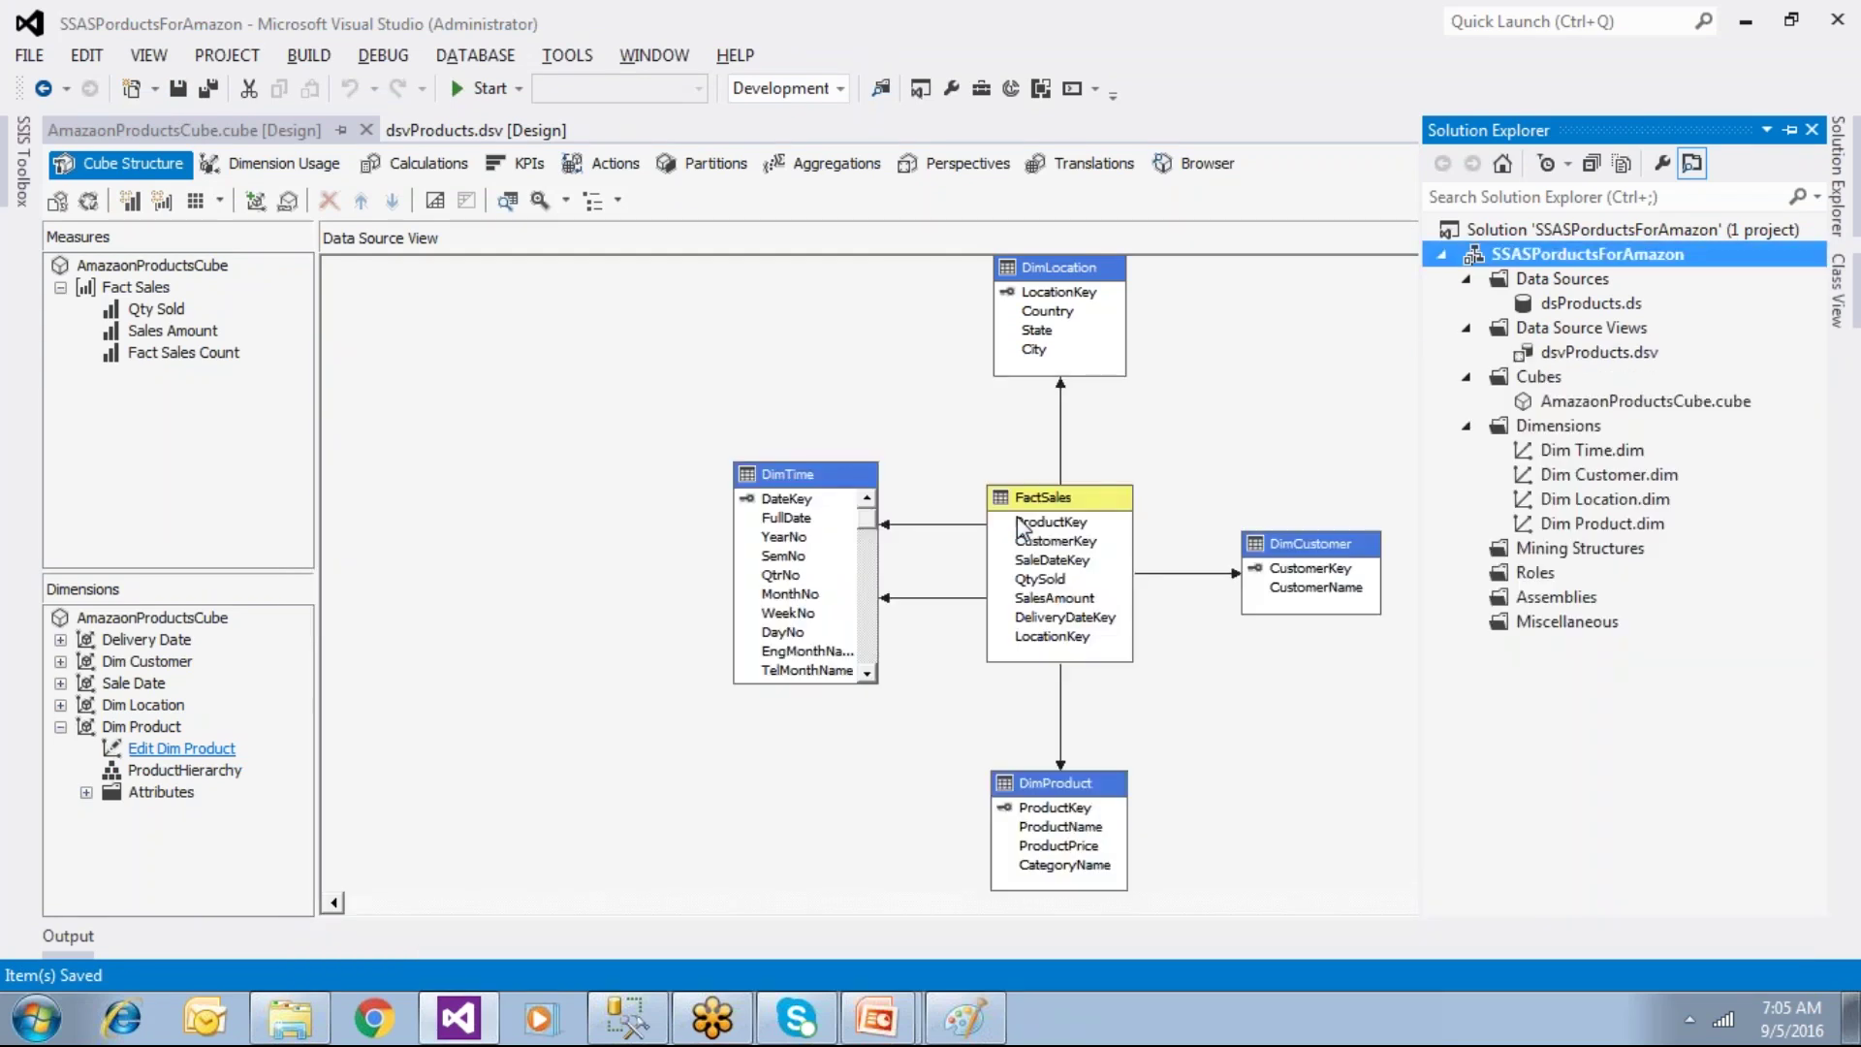
Step: Switch to the PowerPoint presentation and advance to the slide "SSAS Step7: Browse Cube Data"
mouse_move(892, 1008)
click(911, 957)
key(Right)
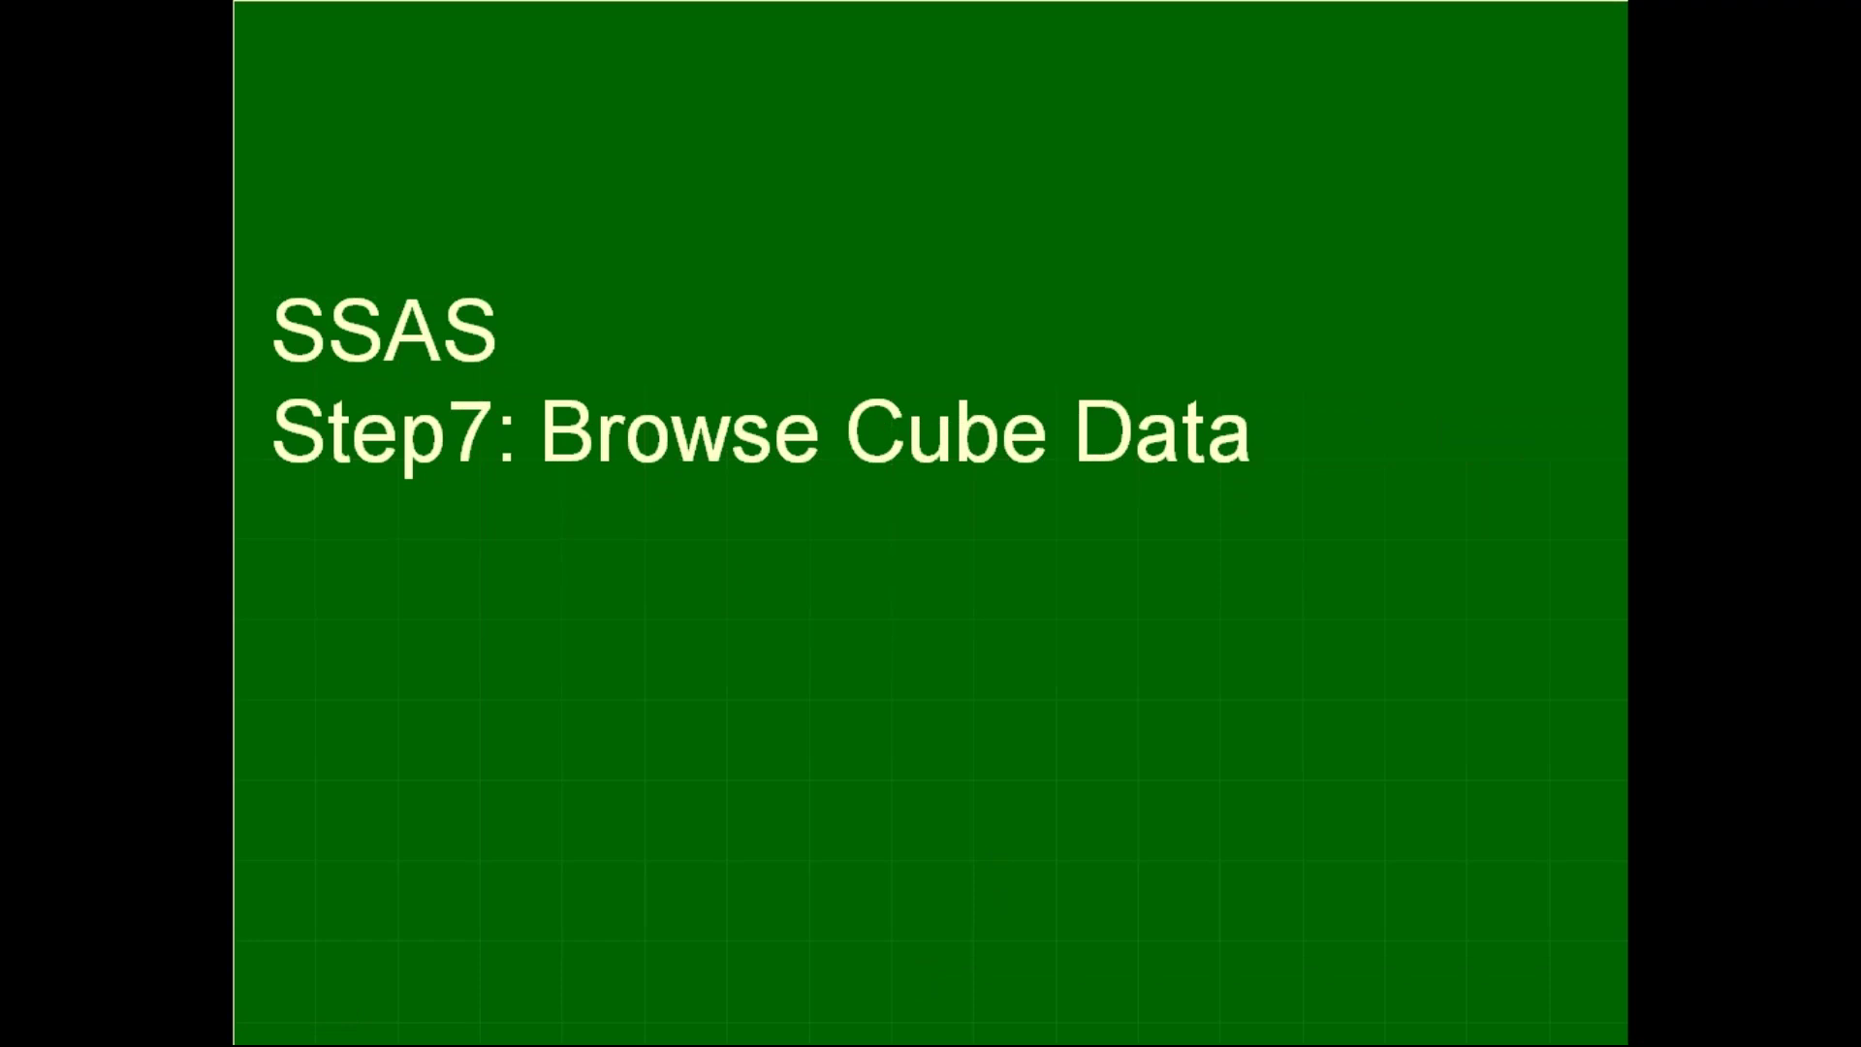
Step: Return to Visual Studio and open AmazaonProductsCube.cube in the cube designer
key(super)
click(475, 1017)
double_click(1572, 403)
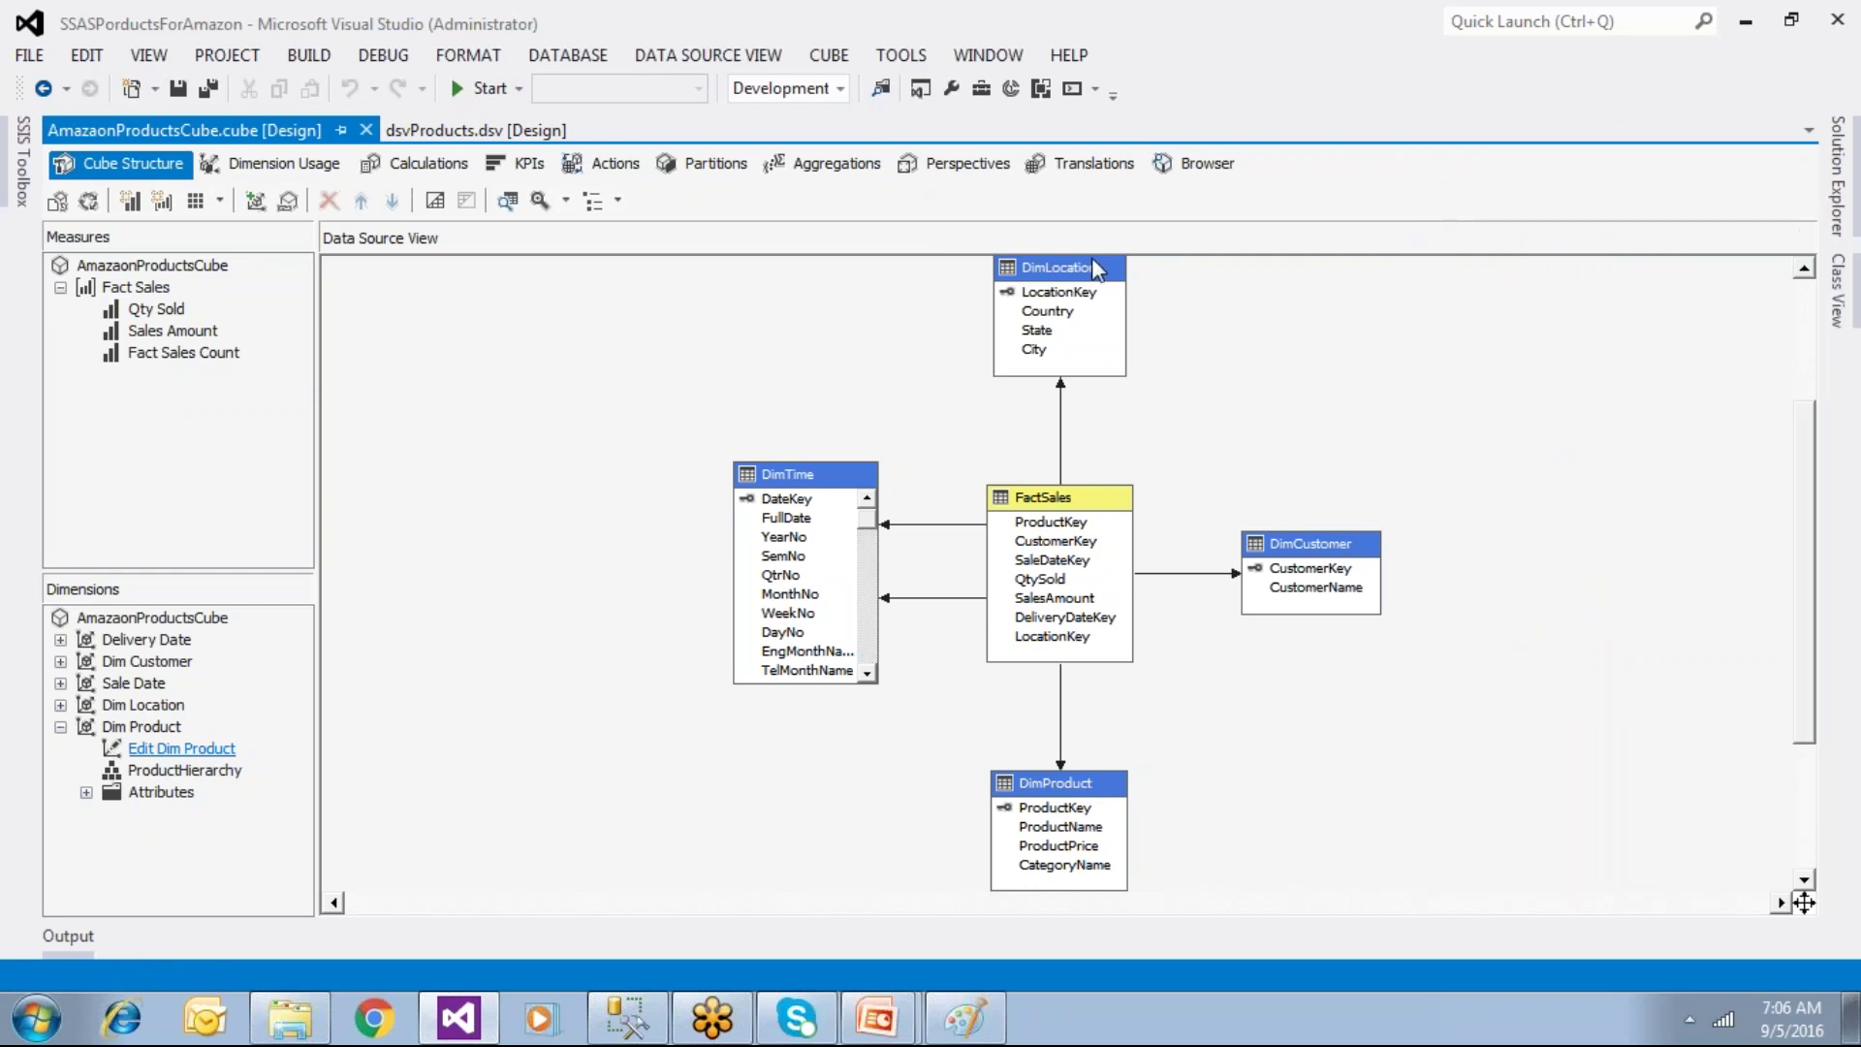
Step: Review the DimLocation, DimTime, FactSales, DimCustomer and DimProduct tables in the cube's data source view
click(1091, 268)
click(803, 477)
click(1028, 499)
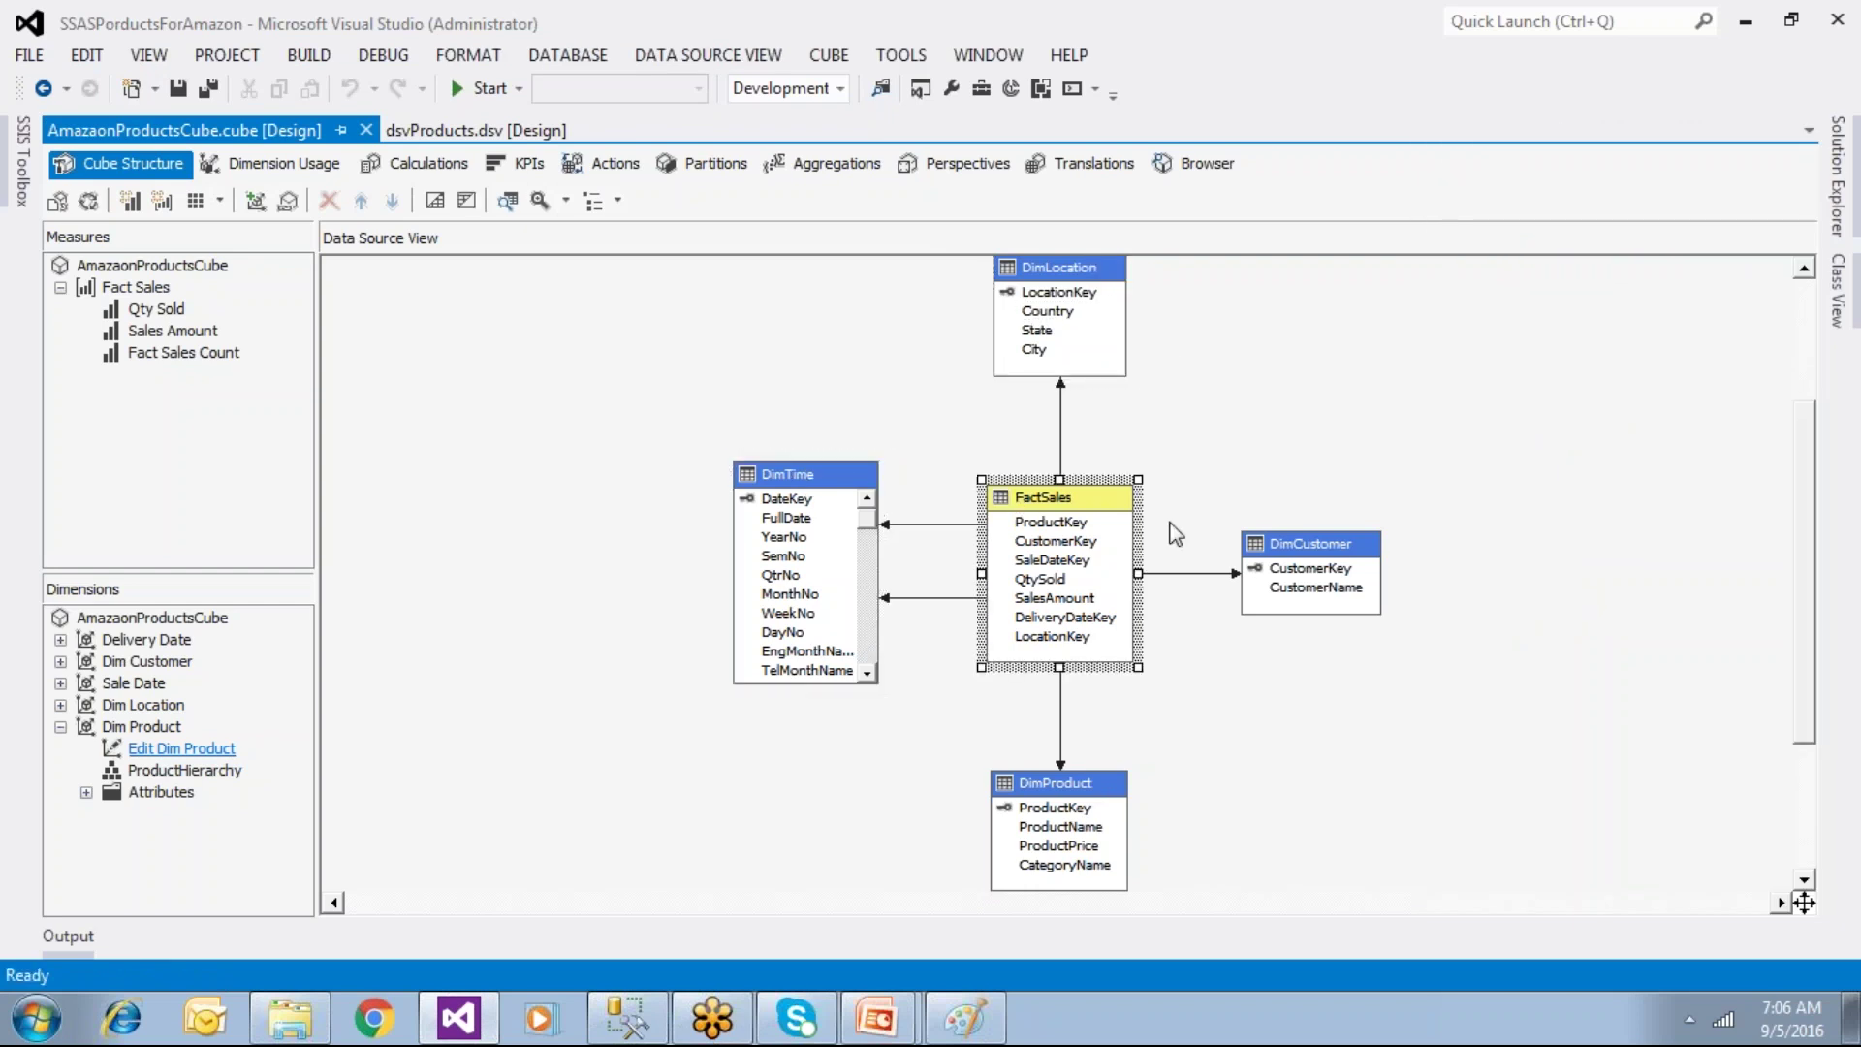
click(1302, 557)
click(1108, 792)
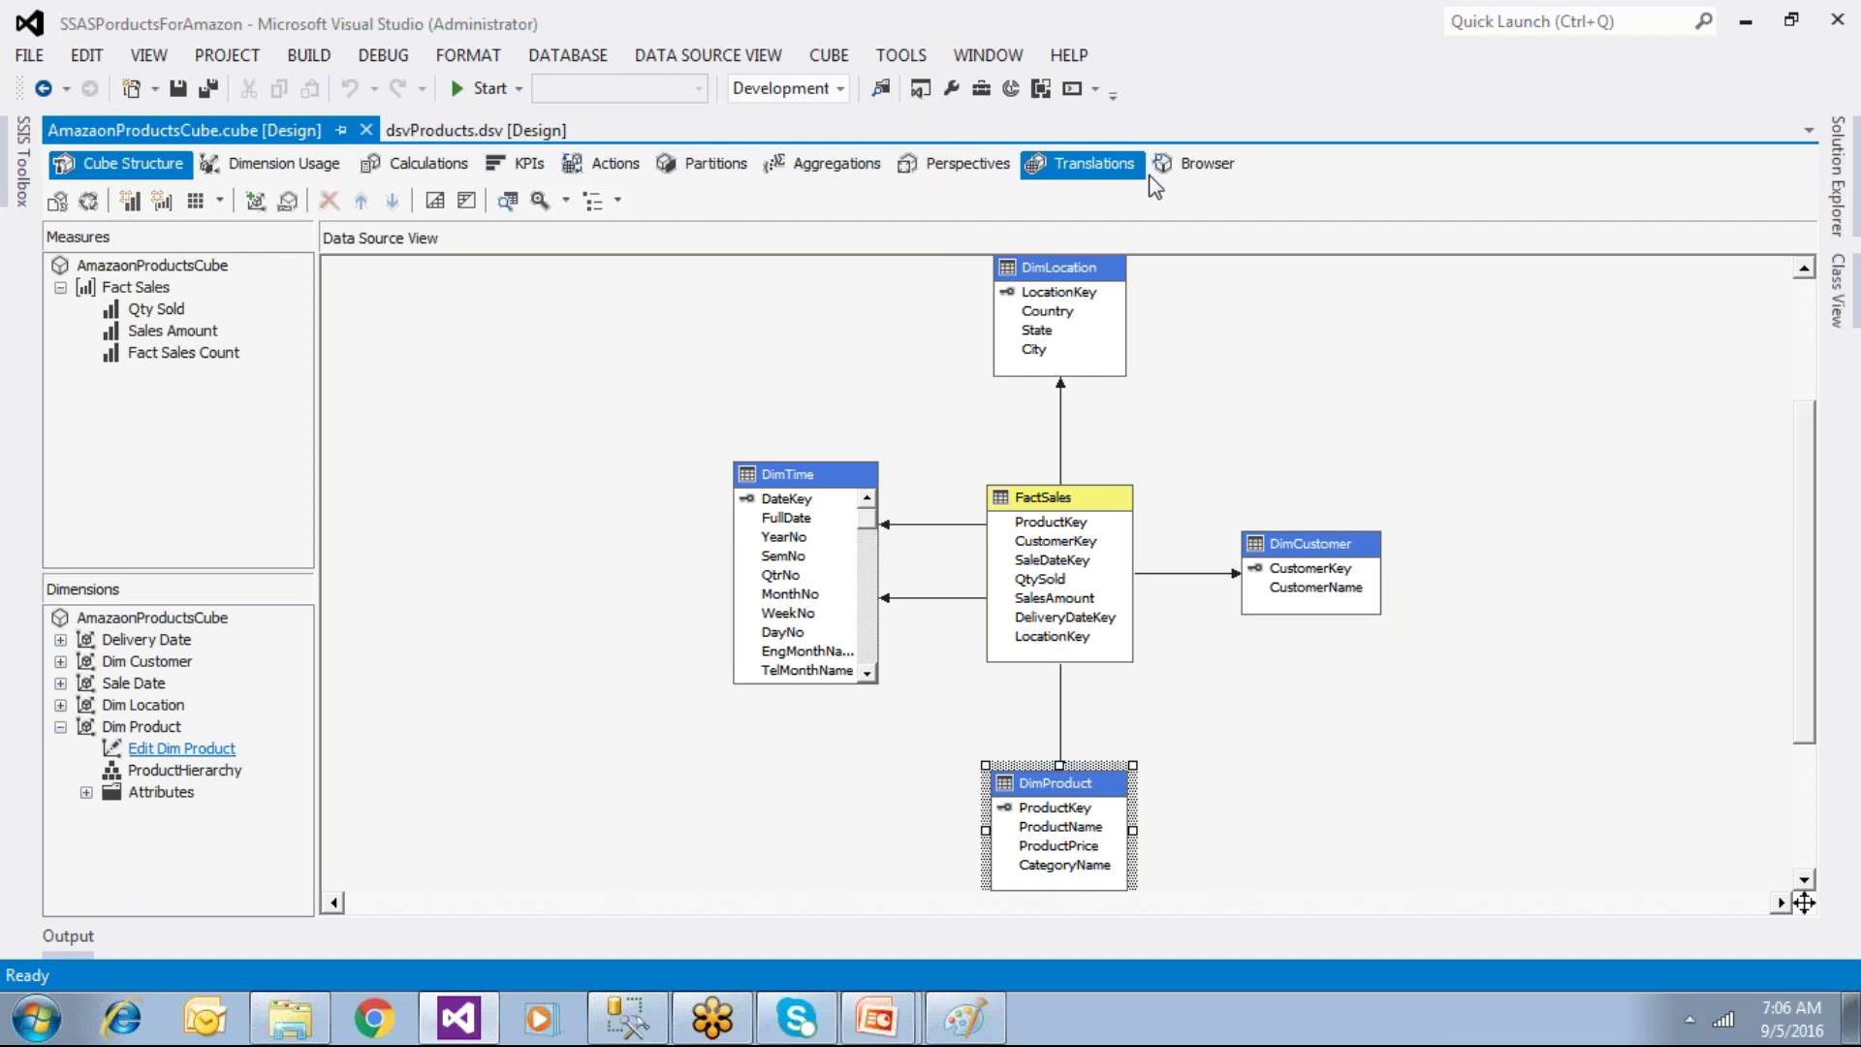
Step: Open the cube browser and point out the Dim Customer and Dim Location dimensions in the metadata
click(1183, 172)
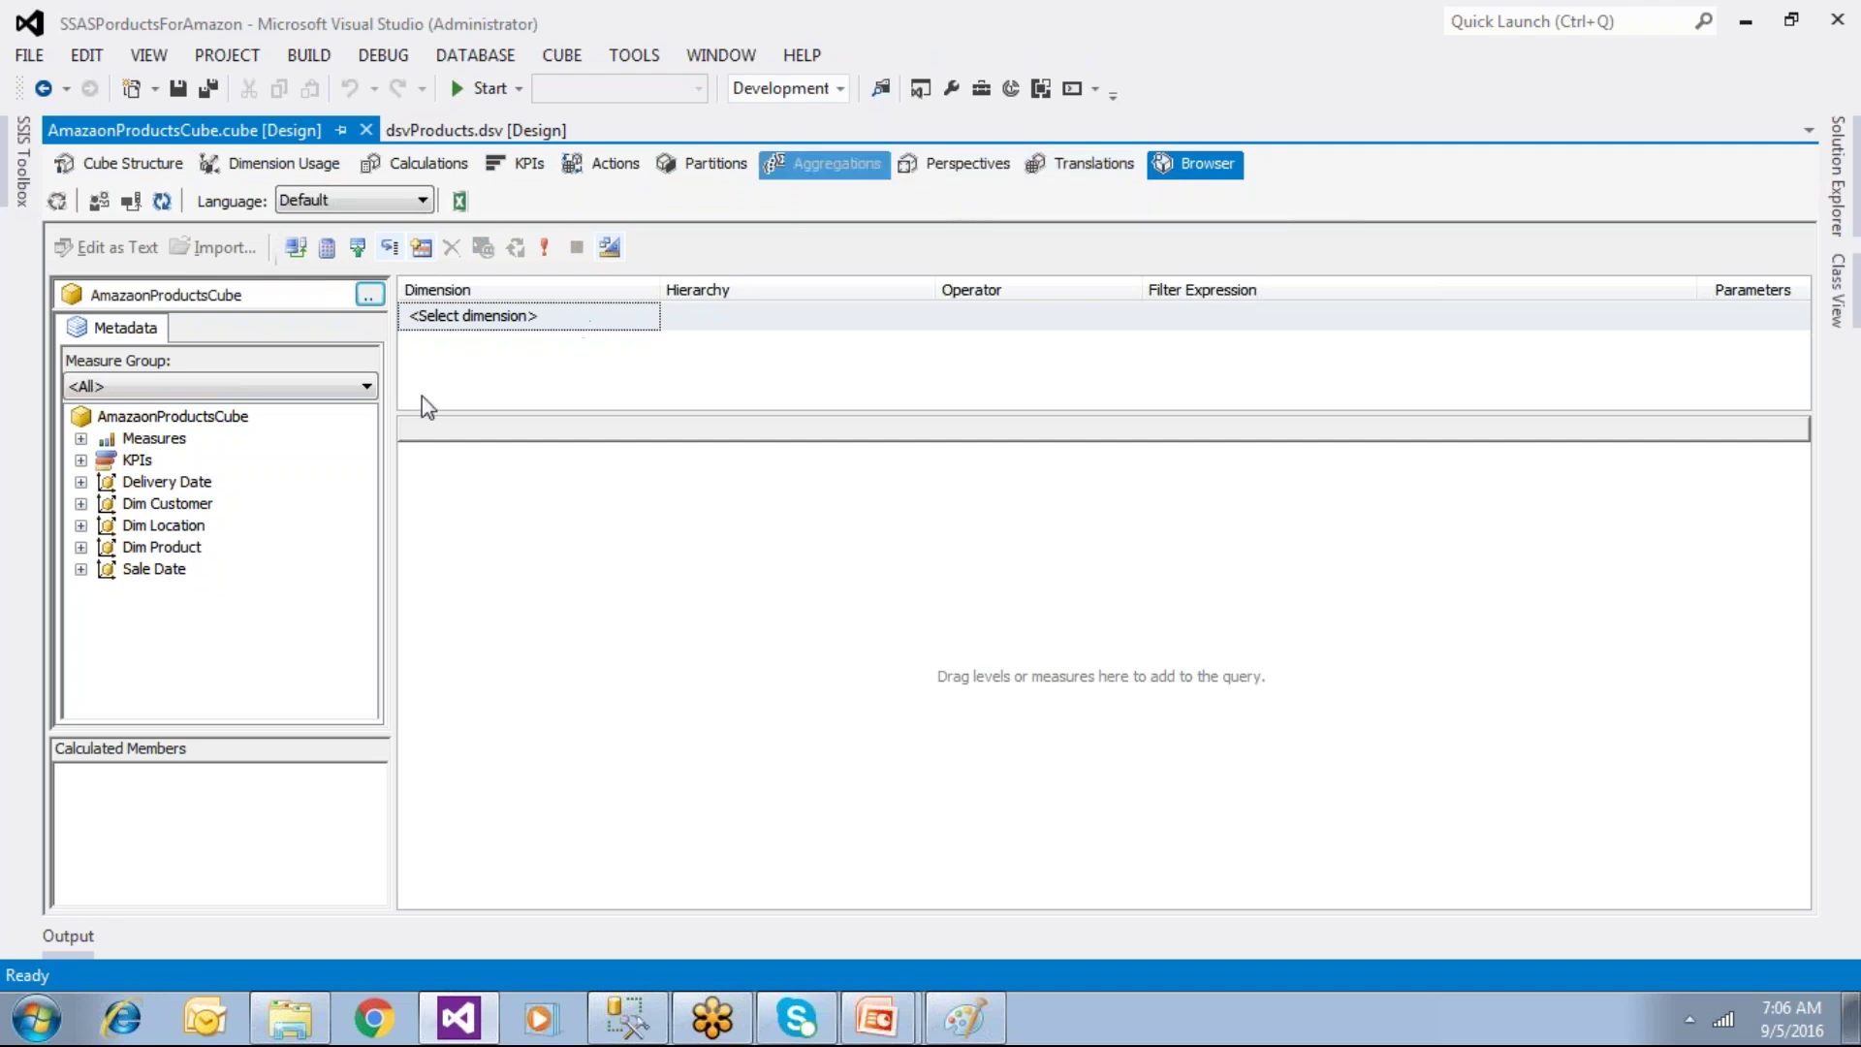
click(192, 506)
click(184, 525)
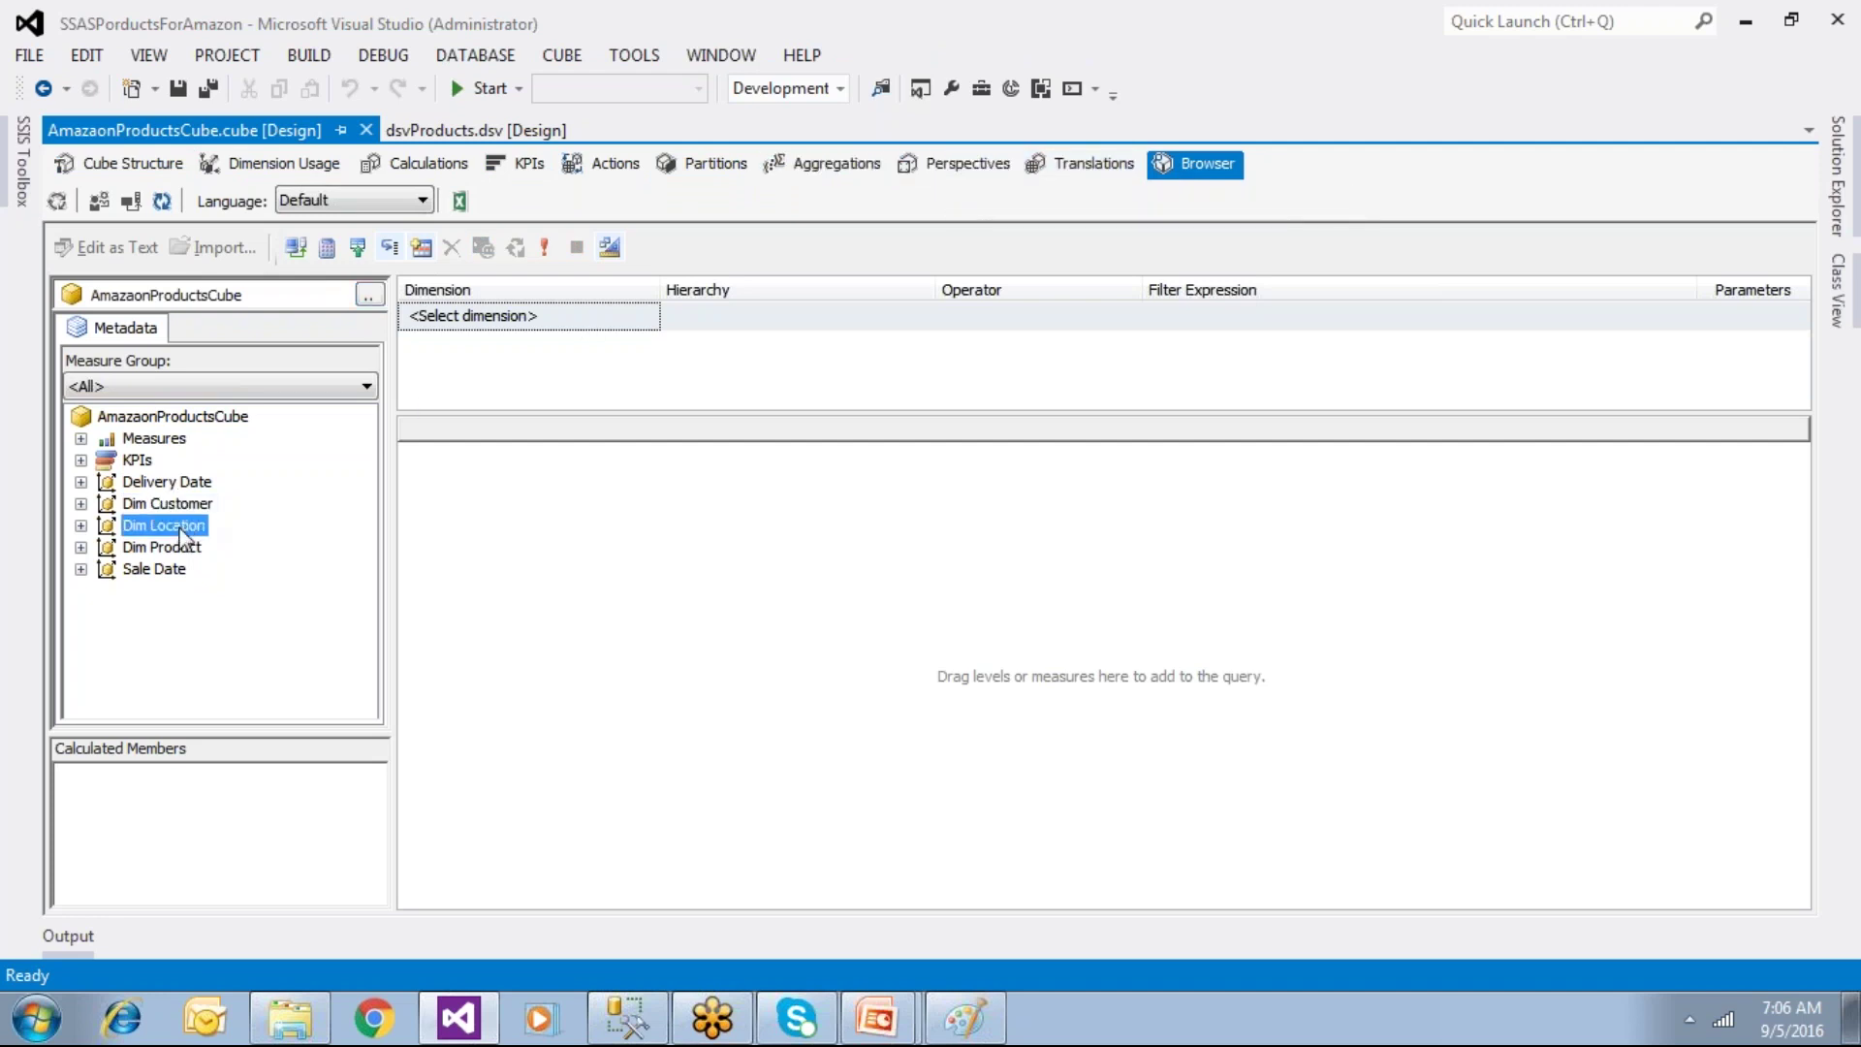
Step: Add the Qty Sold measure from the Fact Sales group to the empty query grid
click(168, 568)
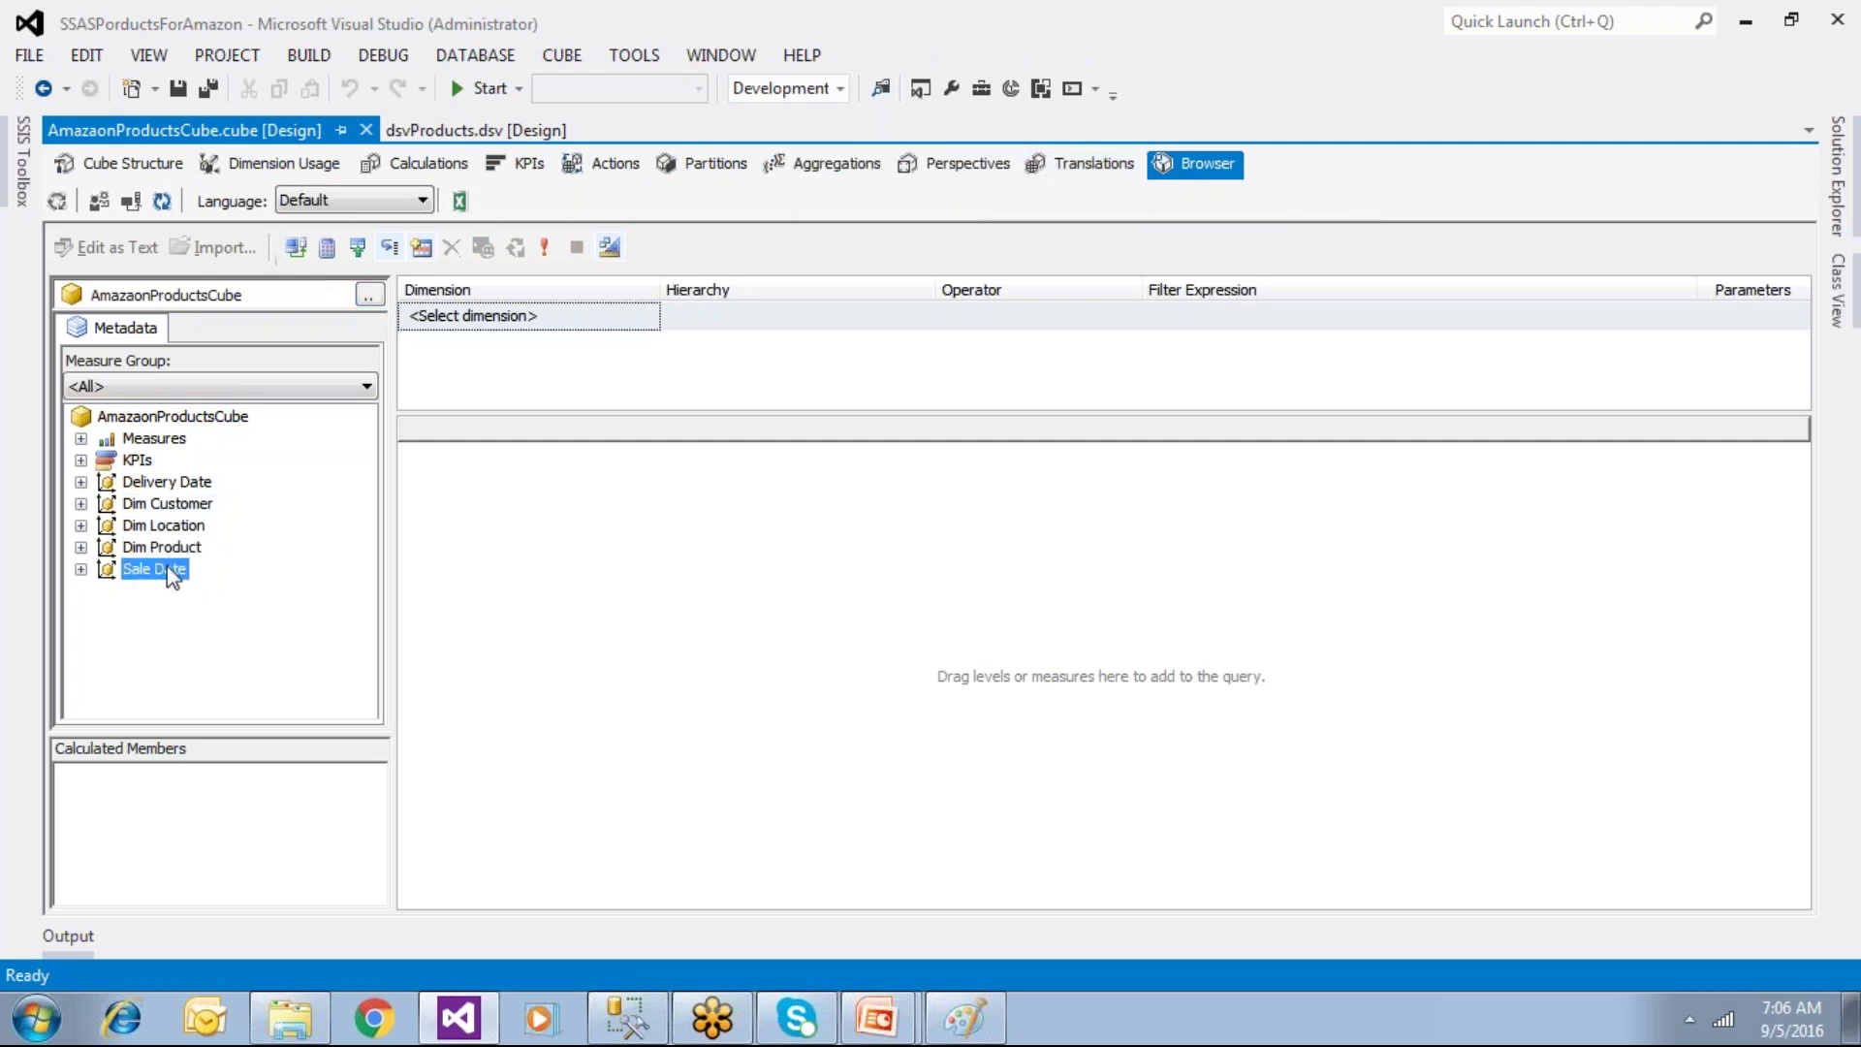
click(81, 438)
click(106, 459)
click(212, 502)
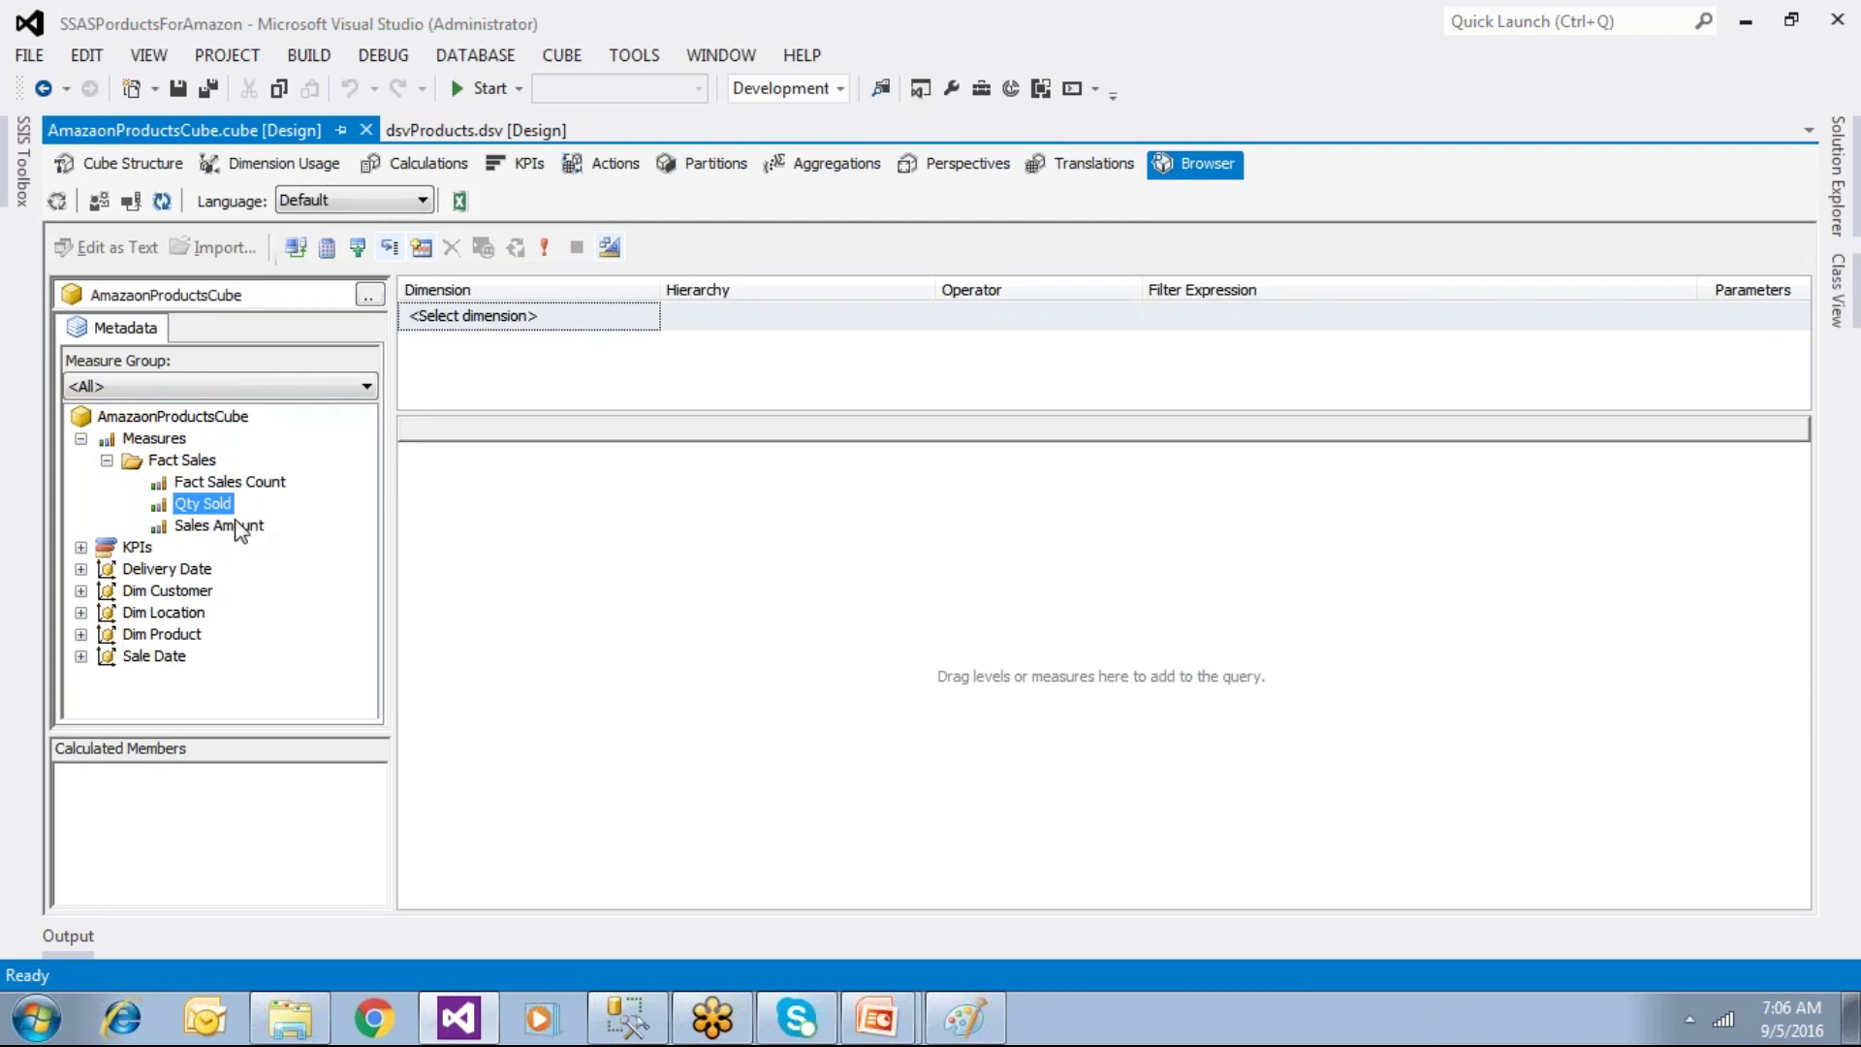
drag(222, 507, 442, 548)
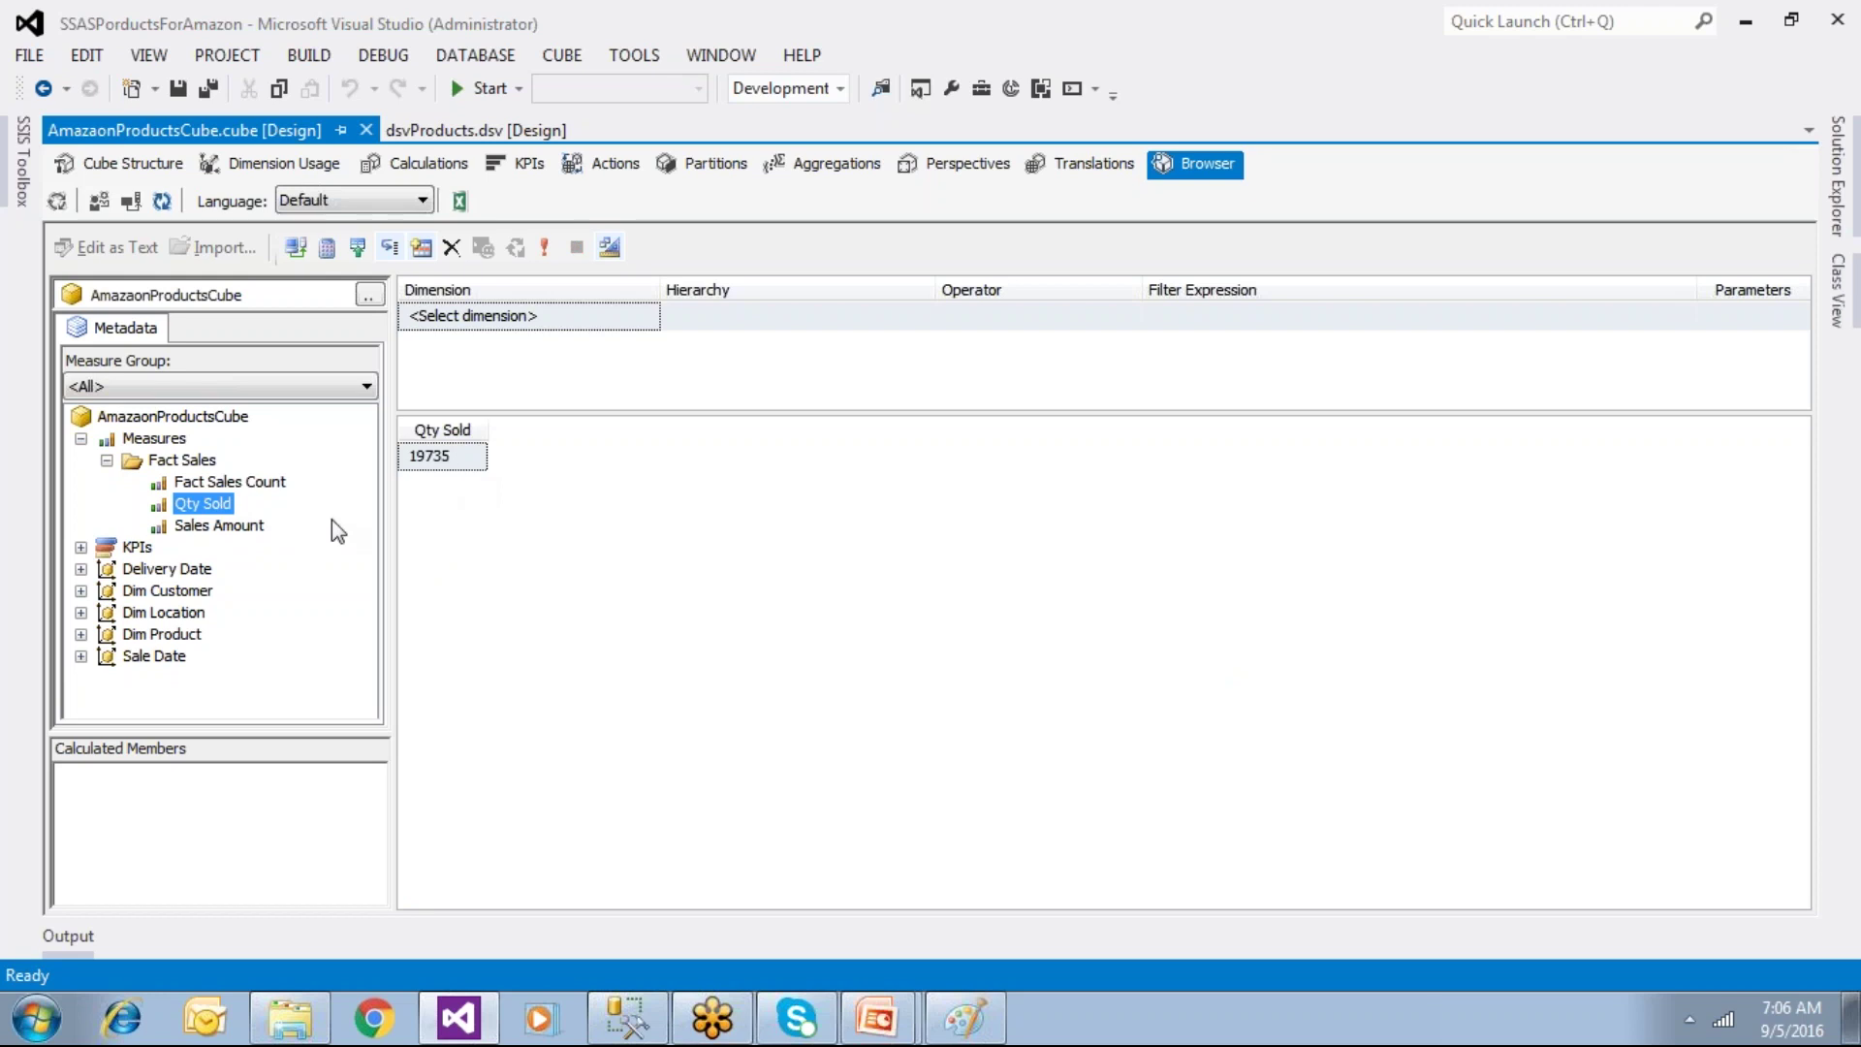
Step: Break down Qty Sold by the Customer Name attribute of Dim Customer and review the quantities per customer
click(81, 592)
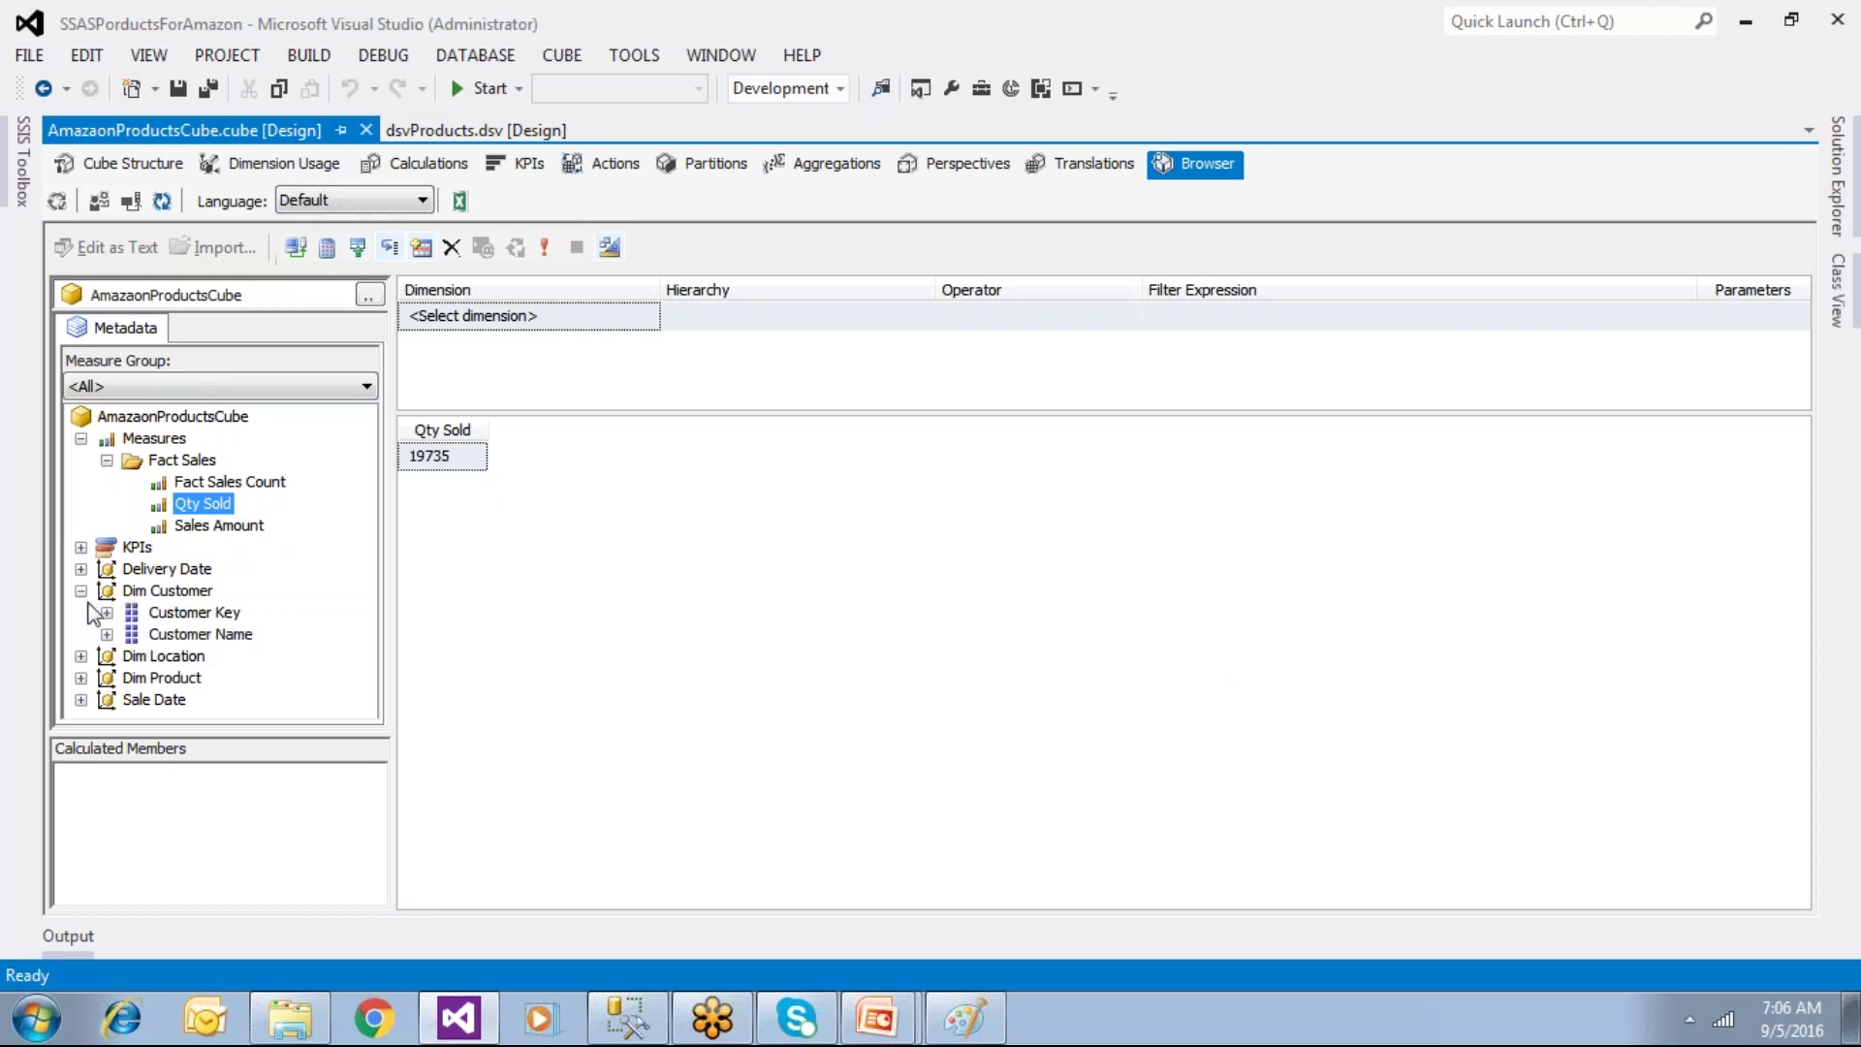
drag(175, 640, 416, 635)
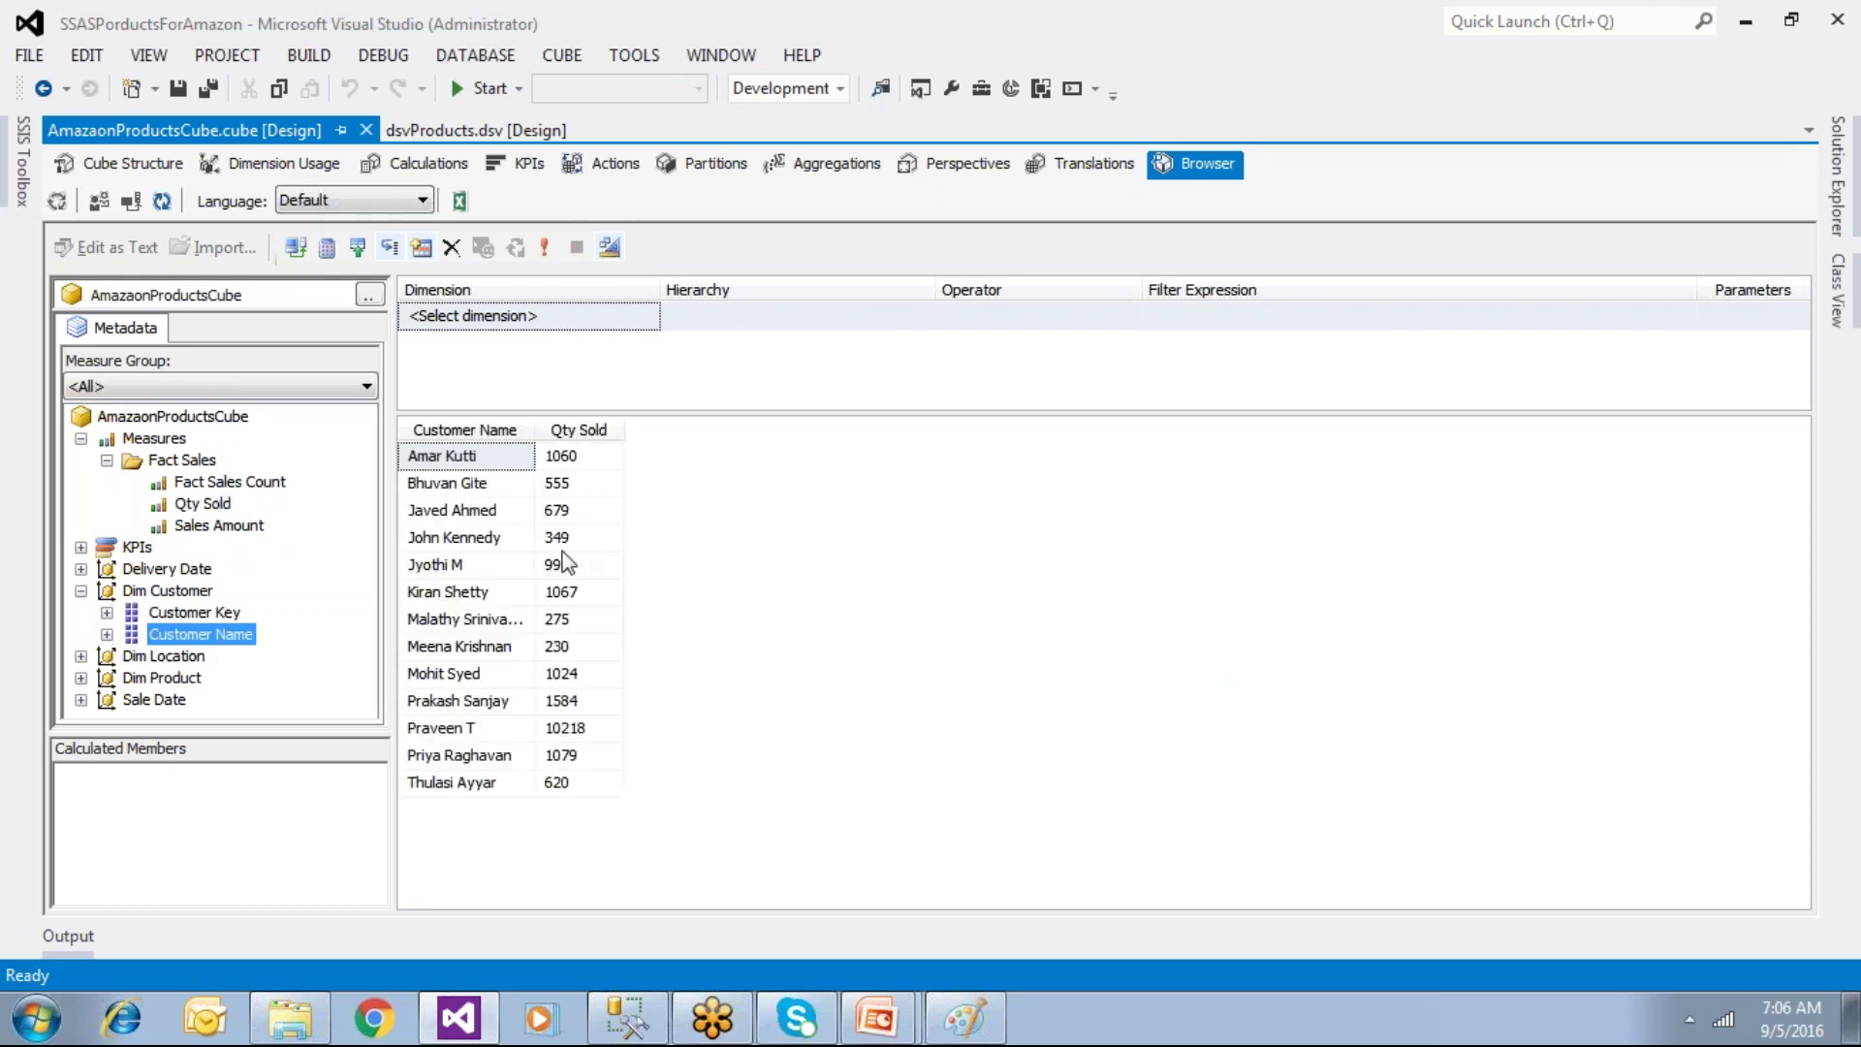
click(562, 461)
click(576, 481)
click(580, 540)
click(584, 782)
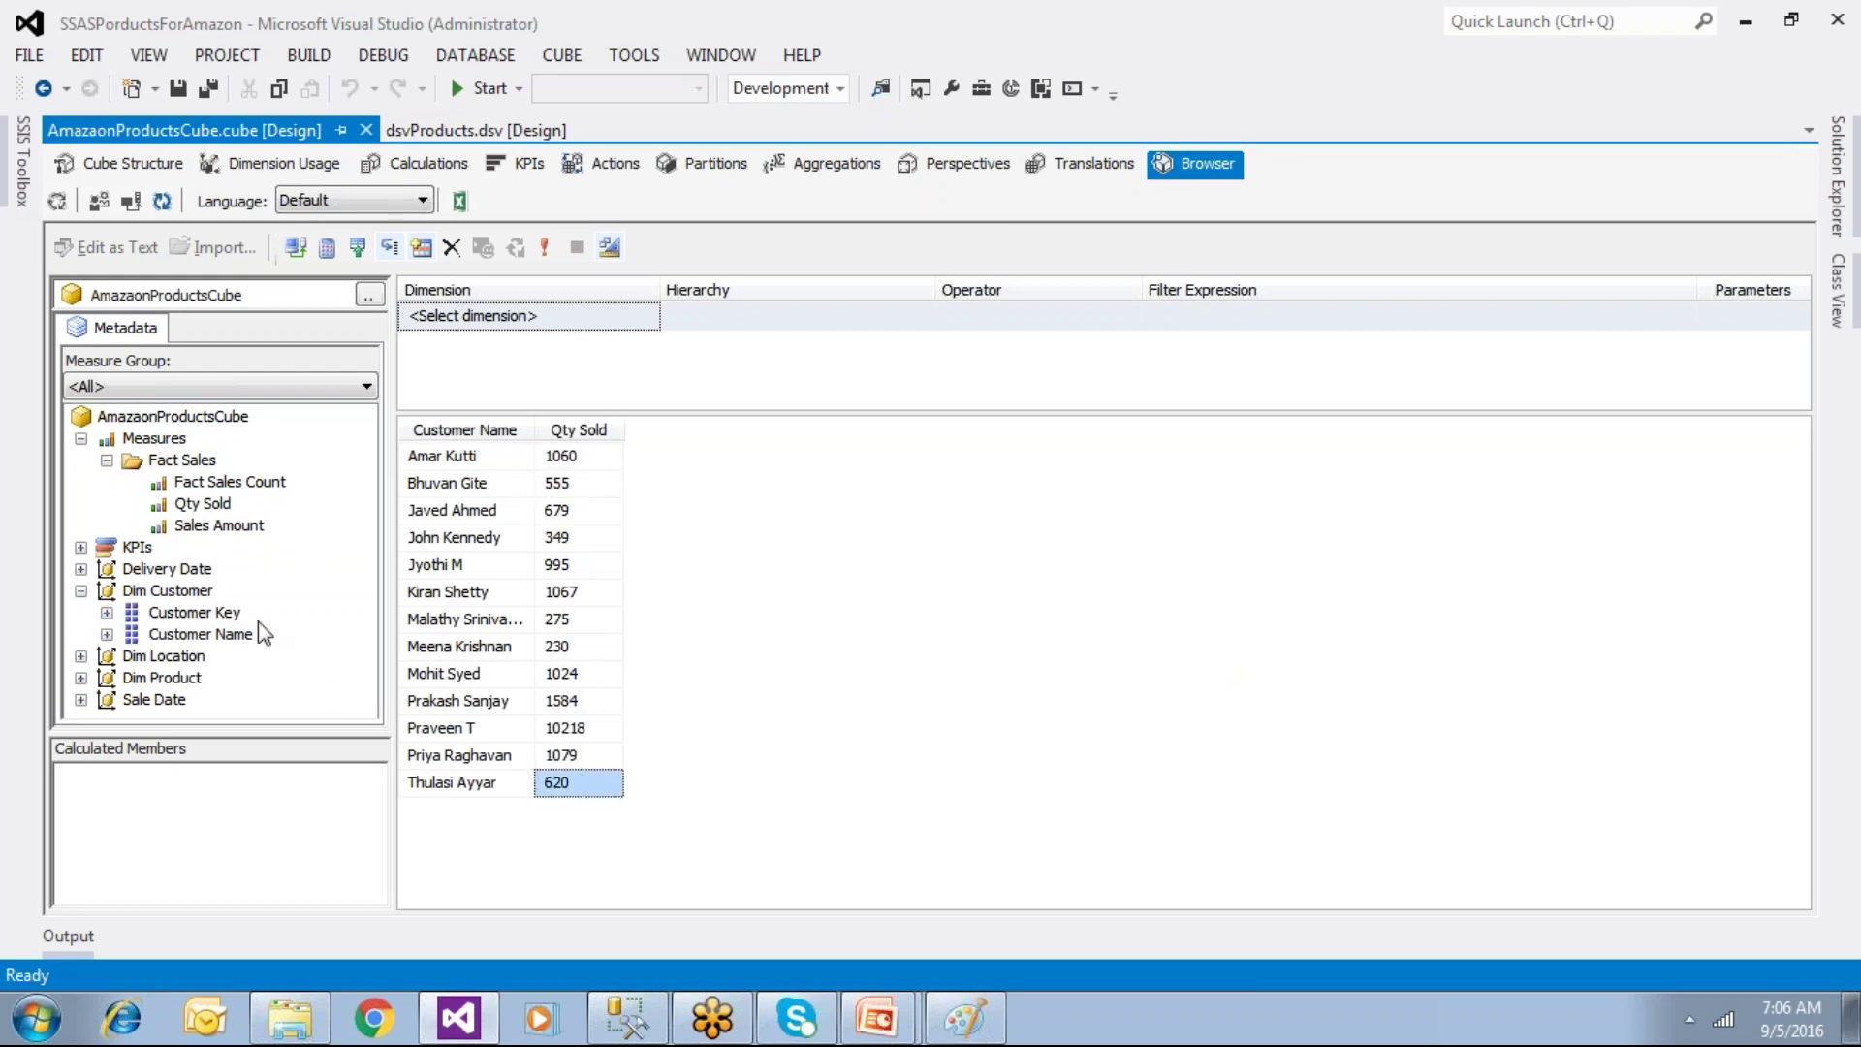
Step: Add Sale Date.Year No to the query between Customer Name and Qty Sold
click(81, 591)
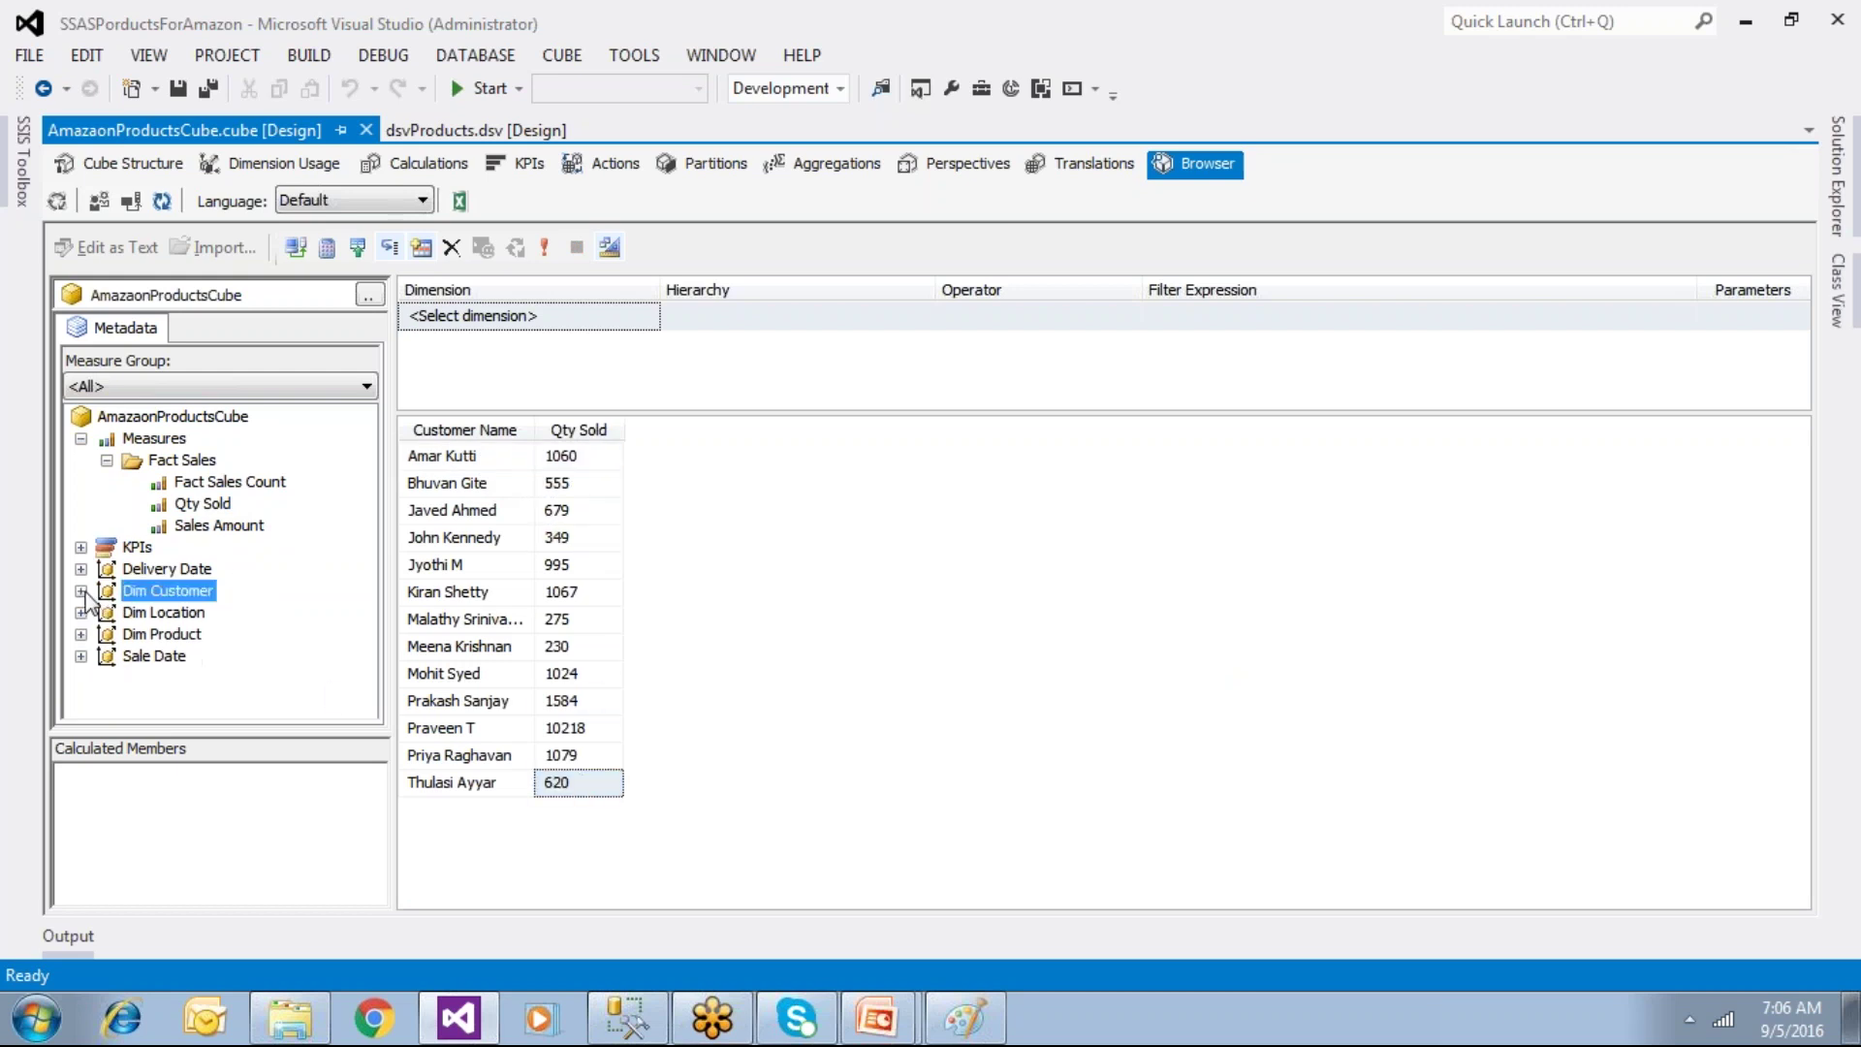
click(81, 656)
drag(206, 656, 588, 465)
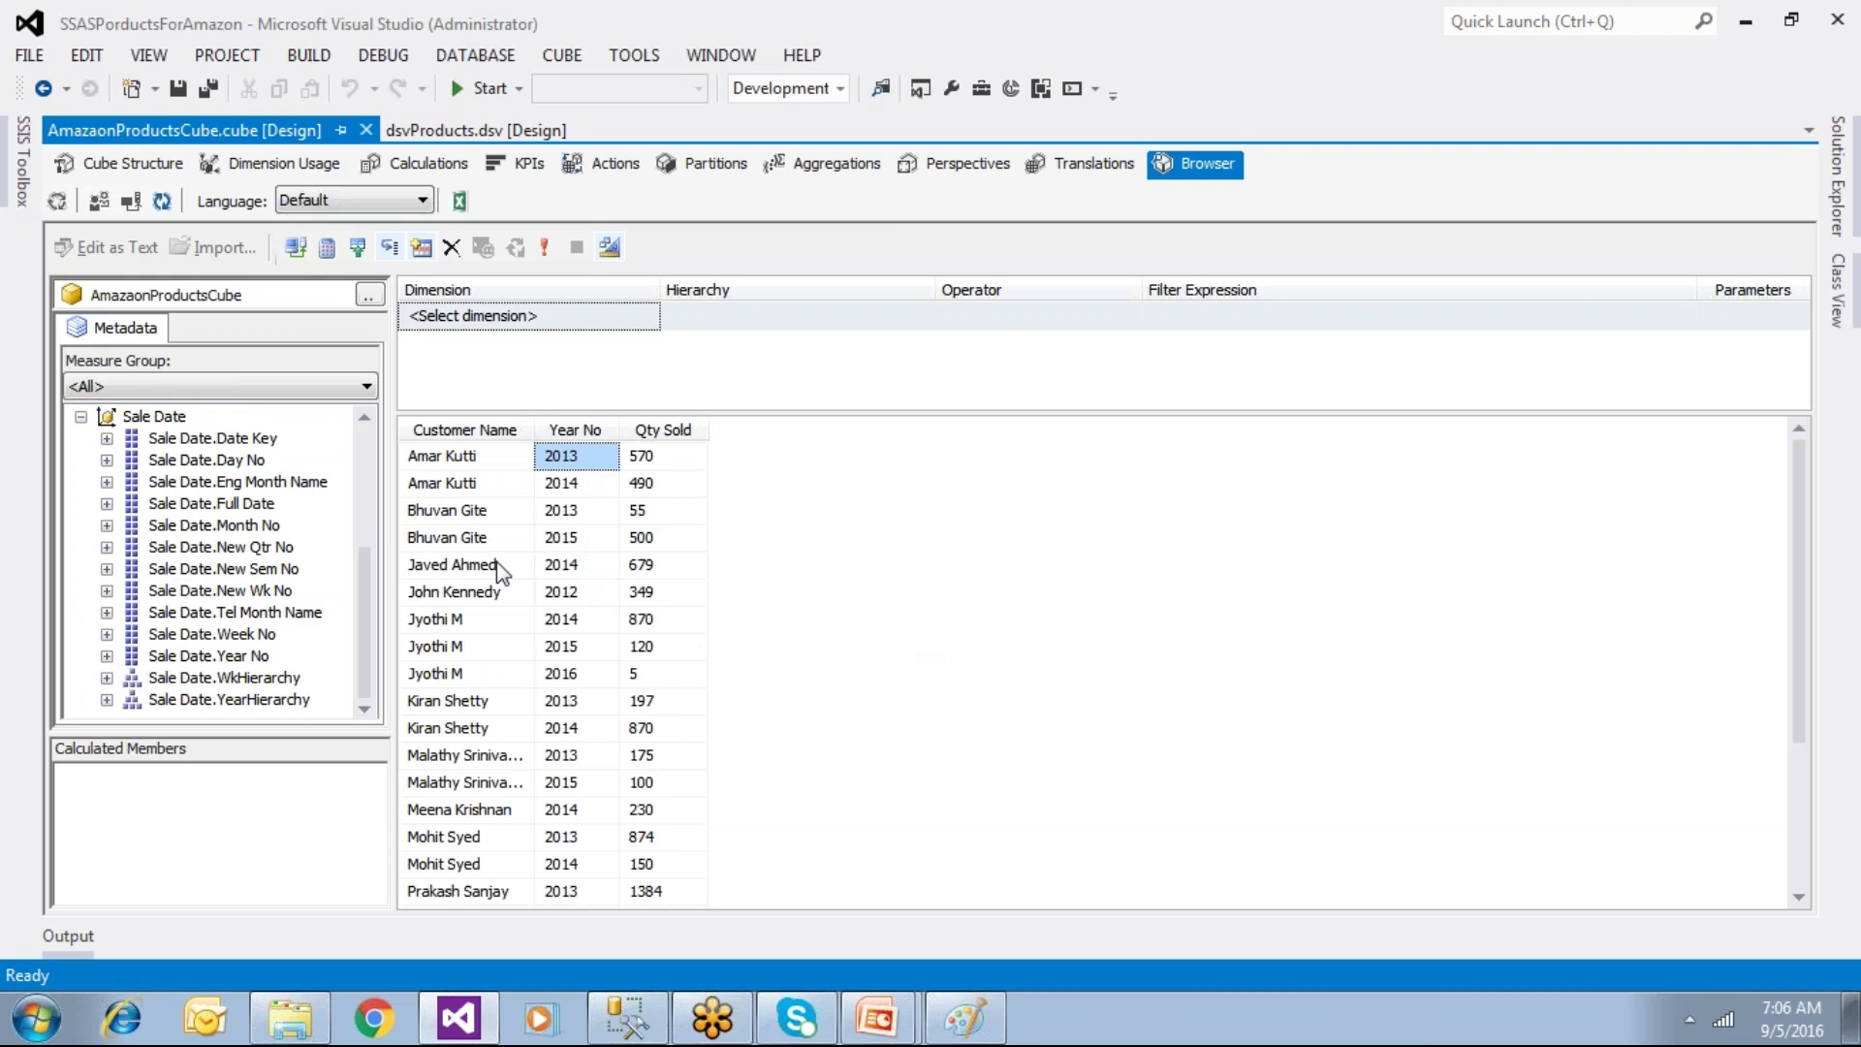
Step: Empty the query grid and add the Sales Amount and Qty Sold measures
drag(465, 432, 378, 457)
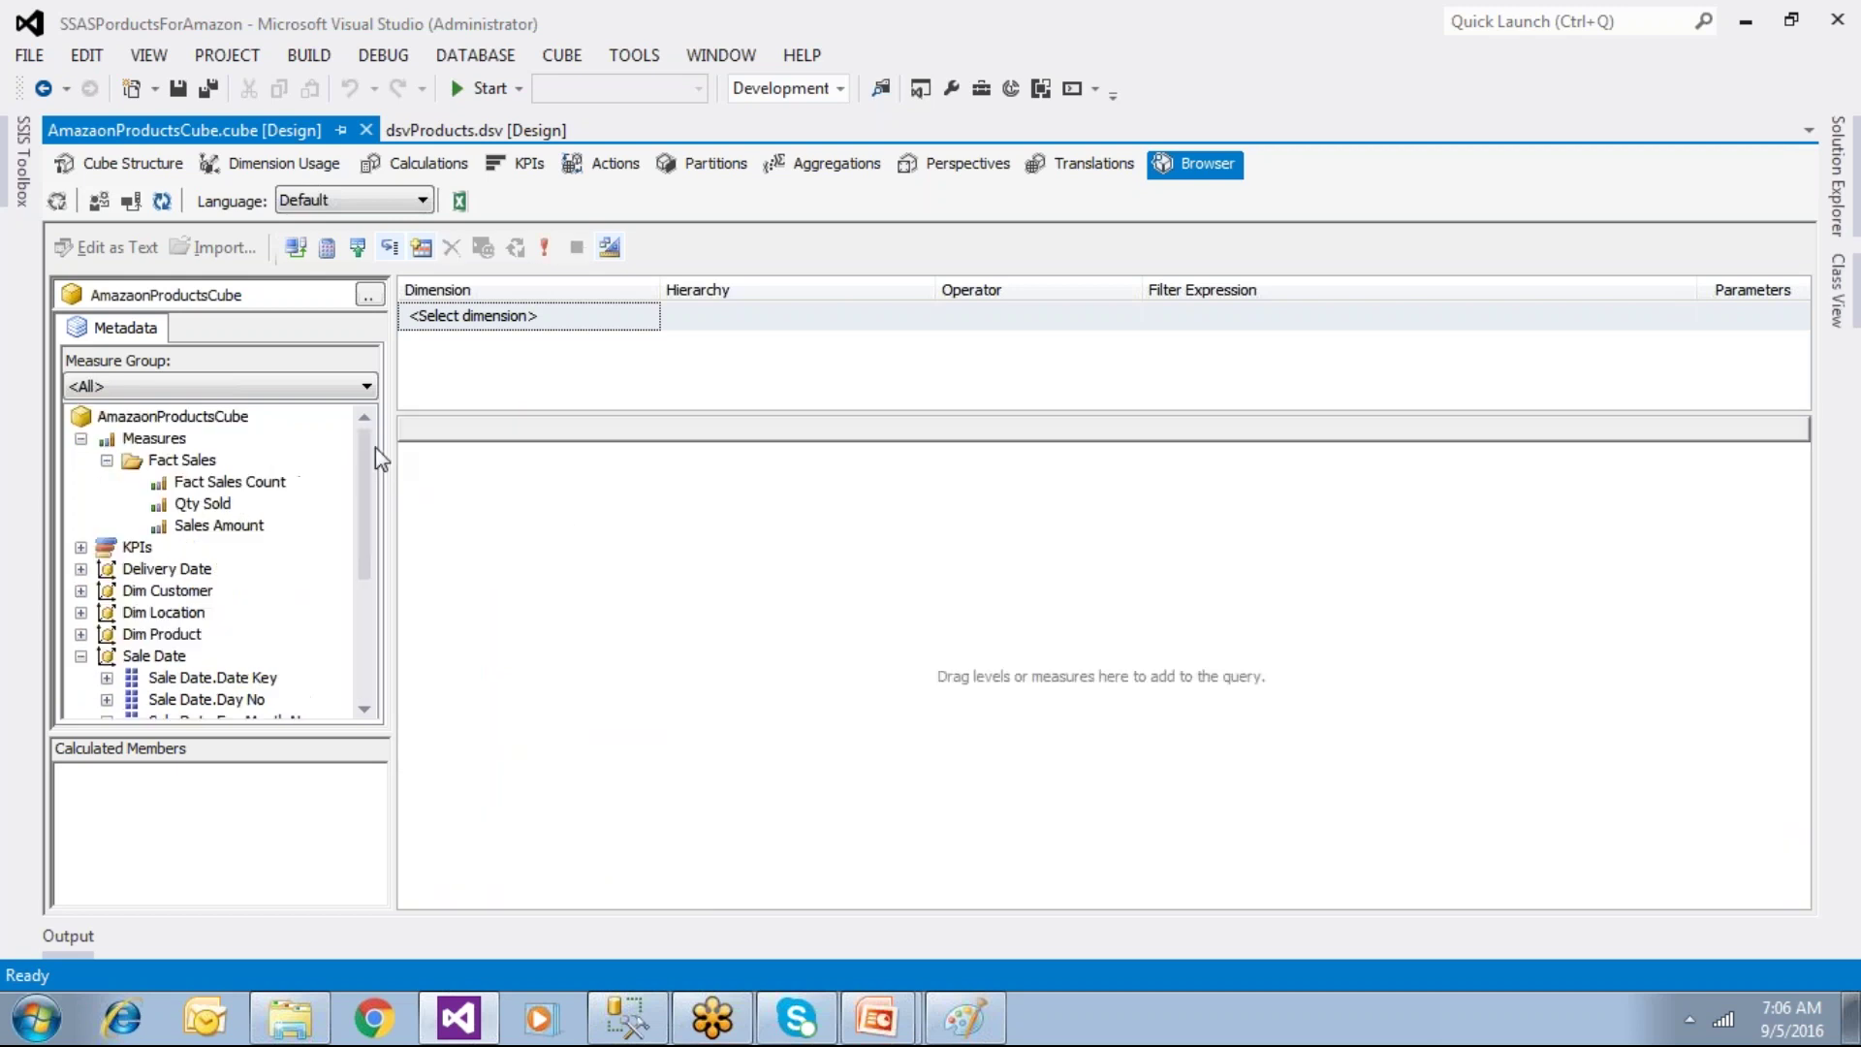
drag(229, 482, 631, 565)
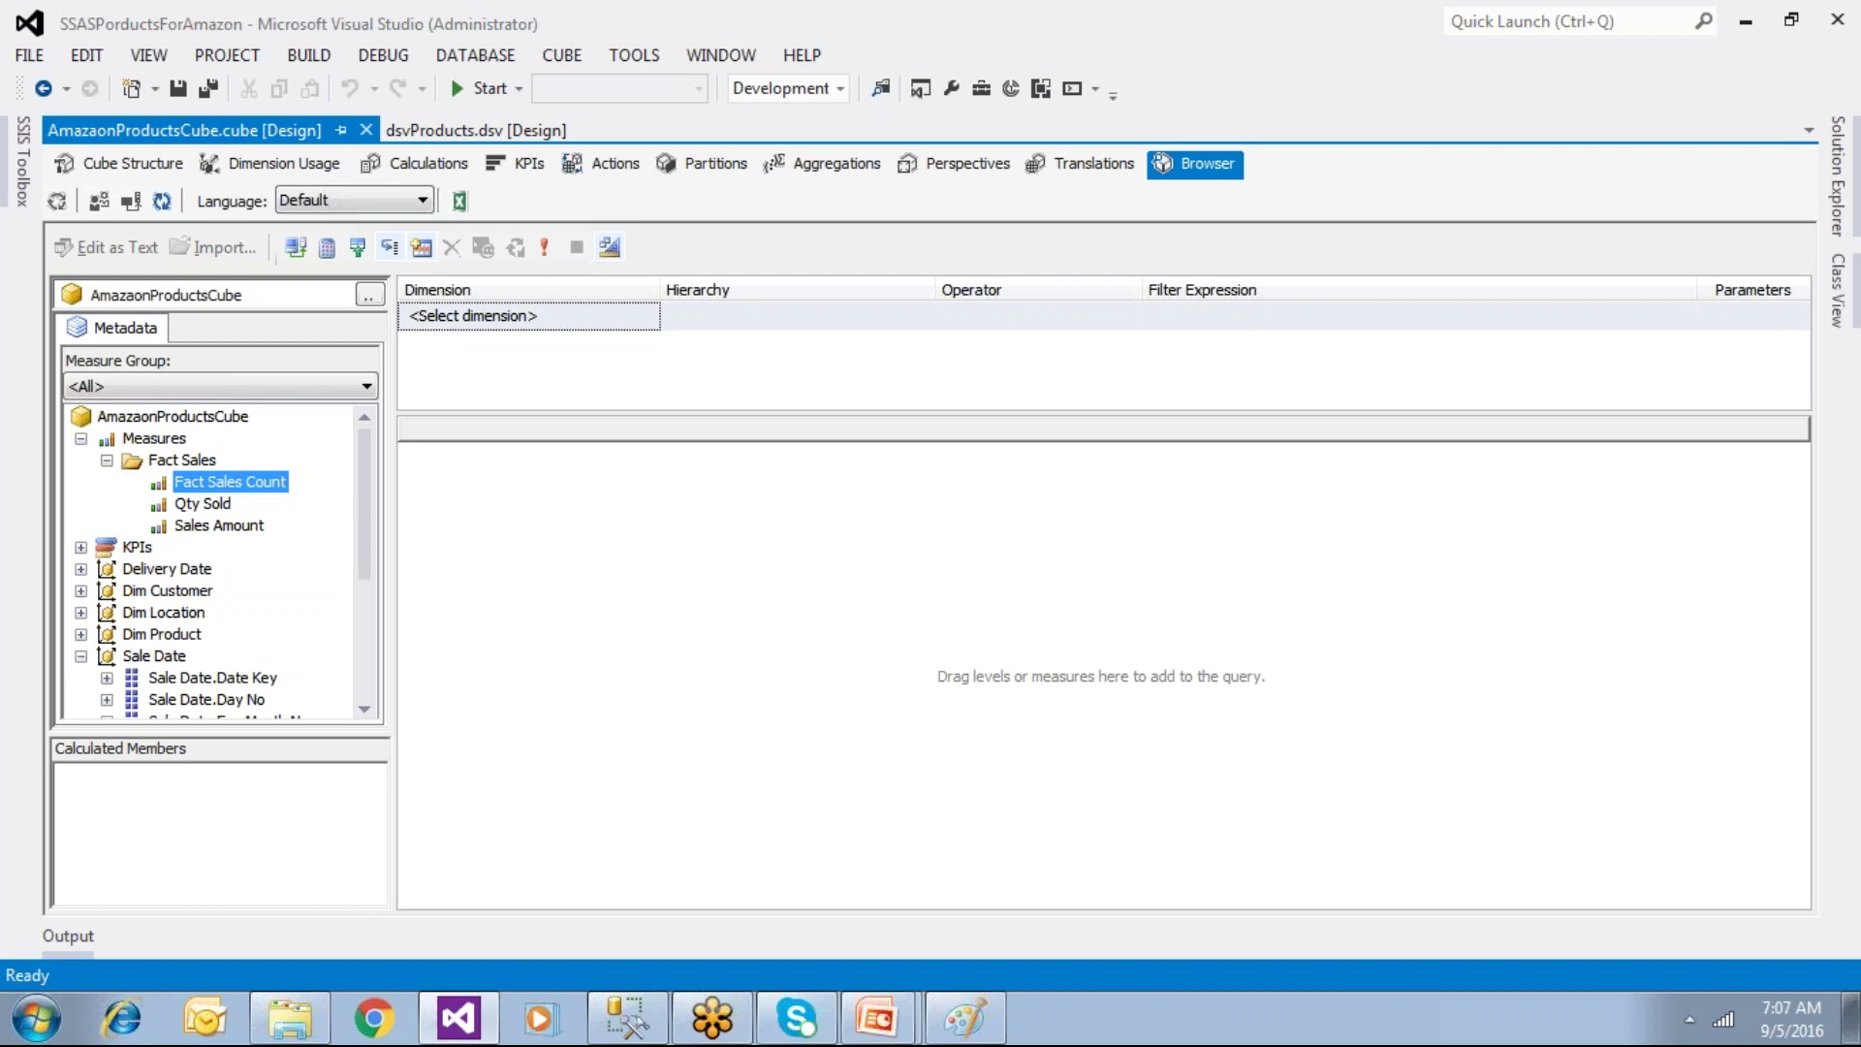
drag(232, 524, 610, 572)
drag(226, 504, 578, 529)
Step: Break down both measures by Sale Date.YearHierarchy and check the day-level rows
scroll(334, 710, down, 4)
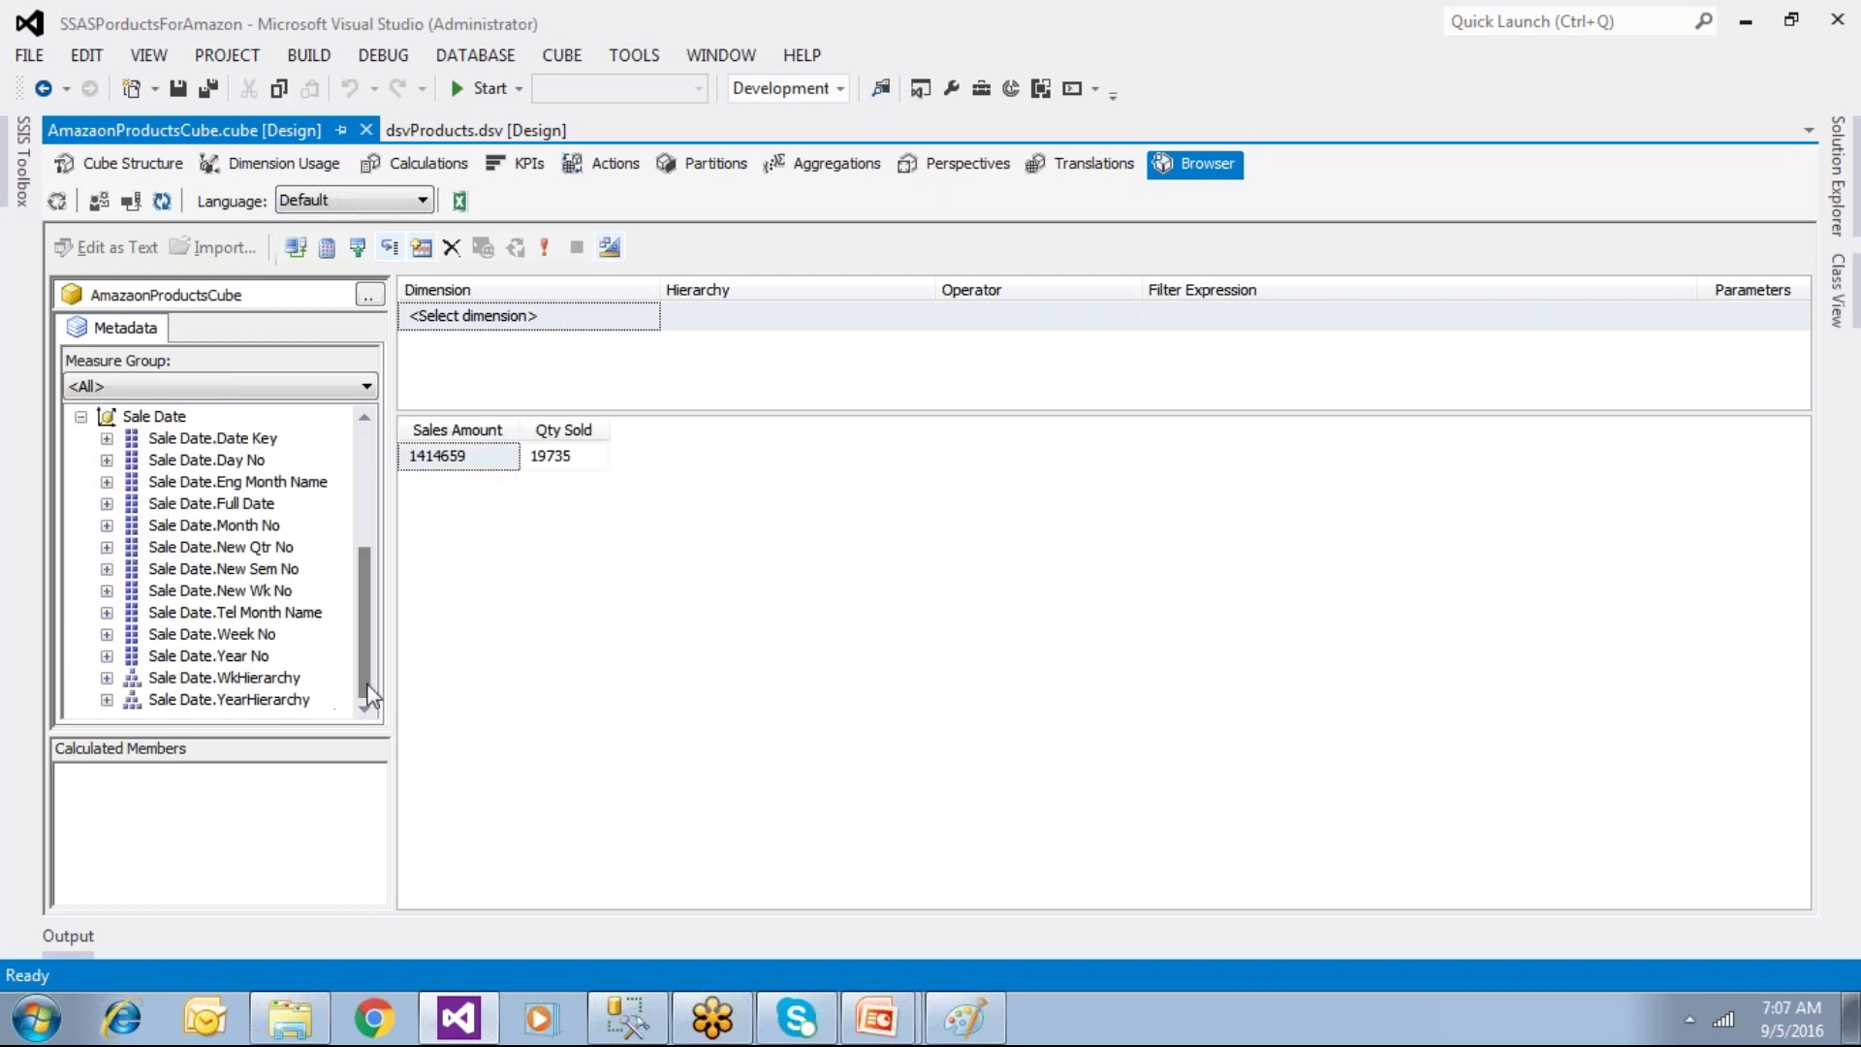
click(244, 700)
drag(247, 710, 543, 679)
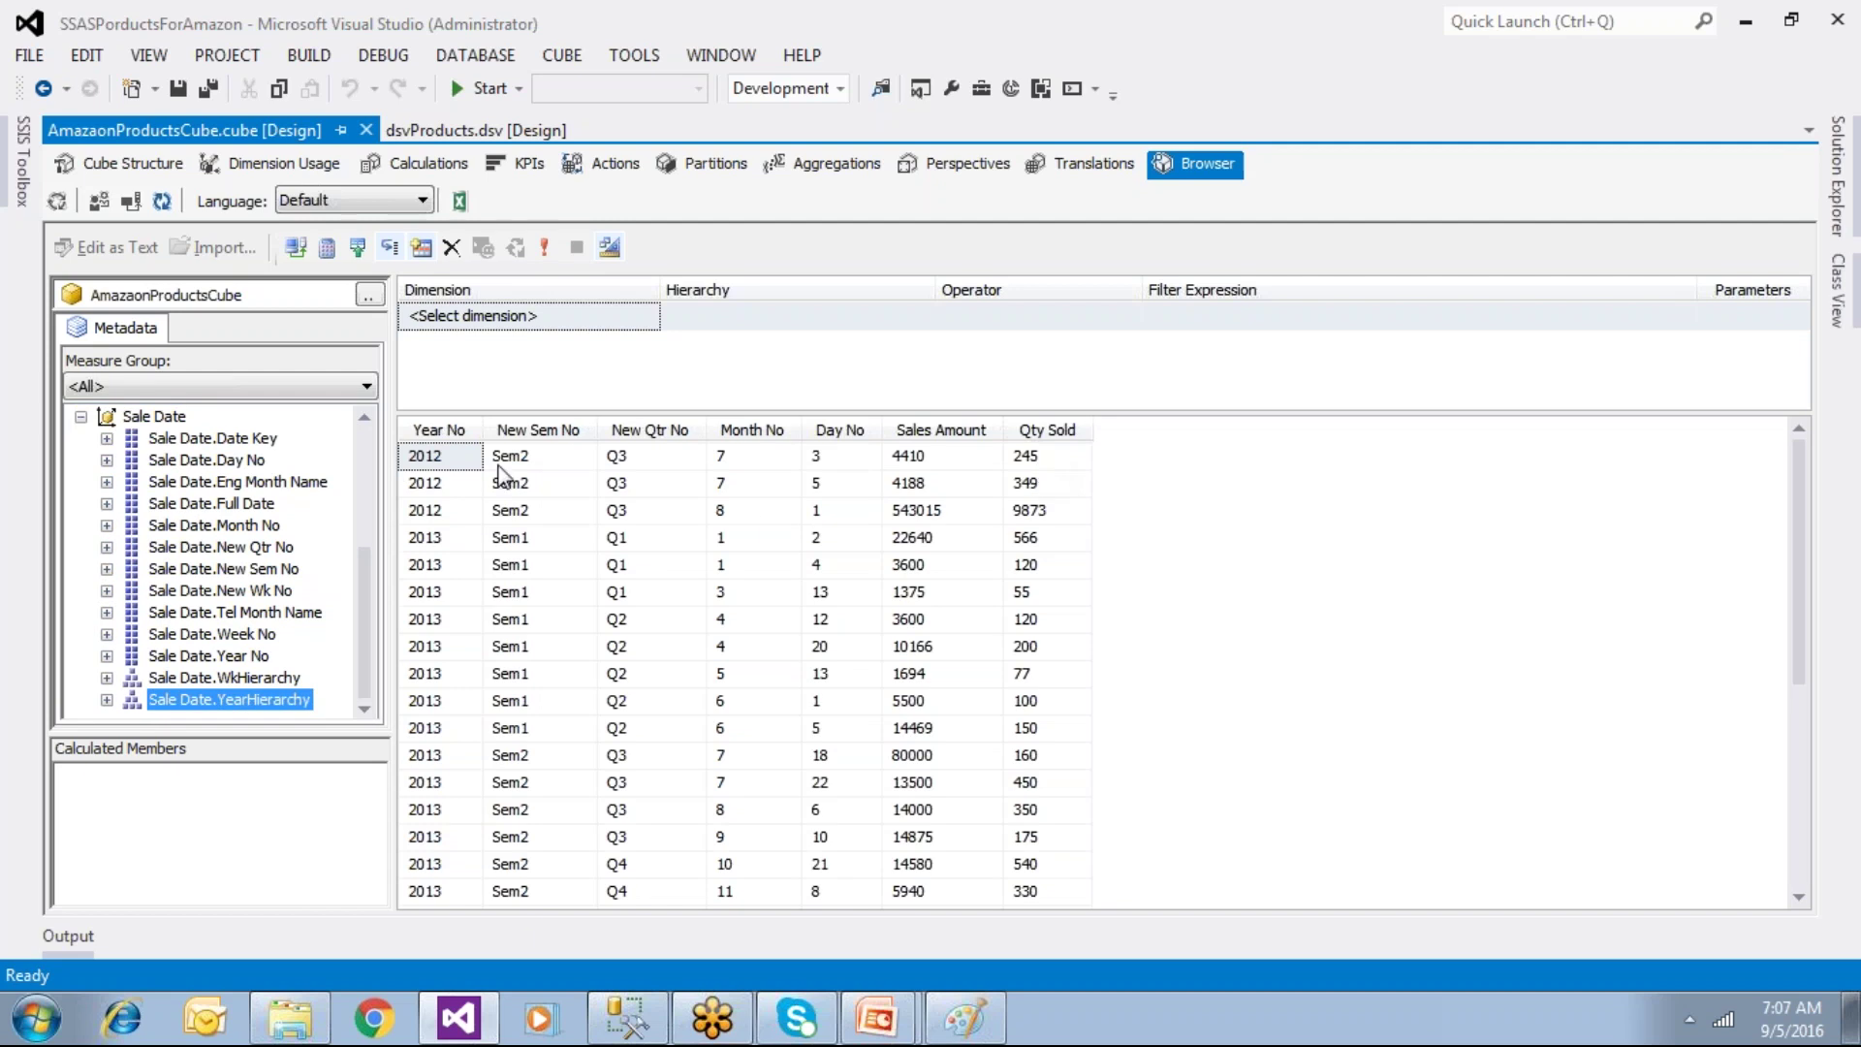
click(842, 458)
drag(842, 457, 840, 577)
click(834, 647)
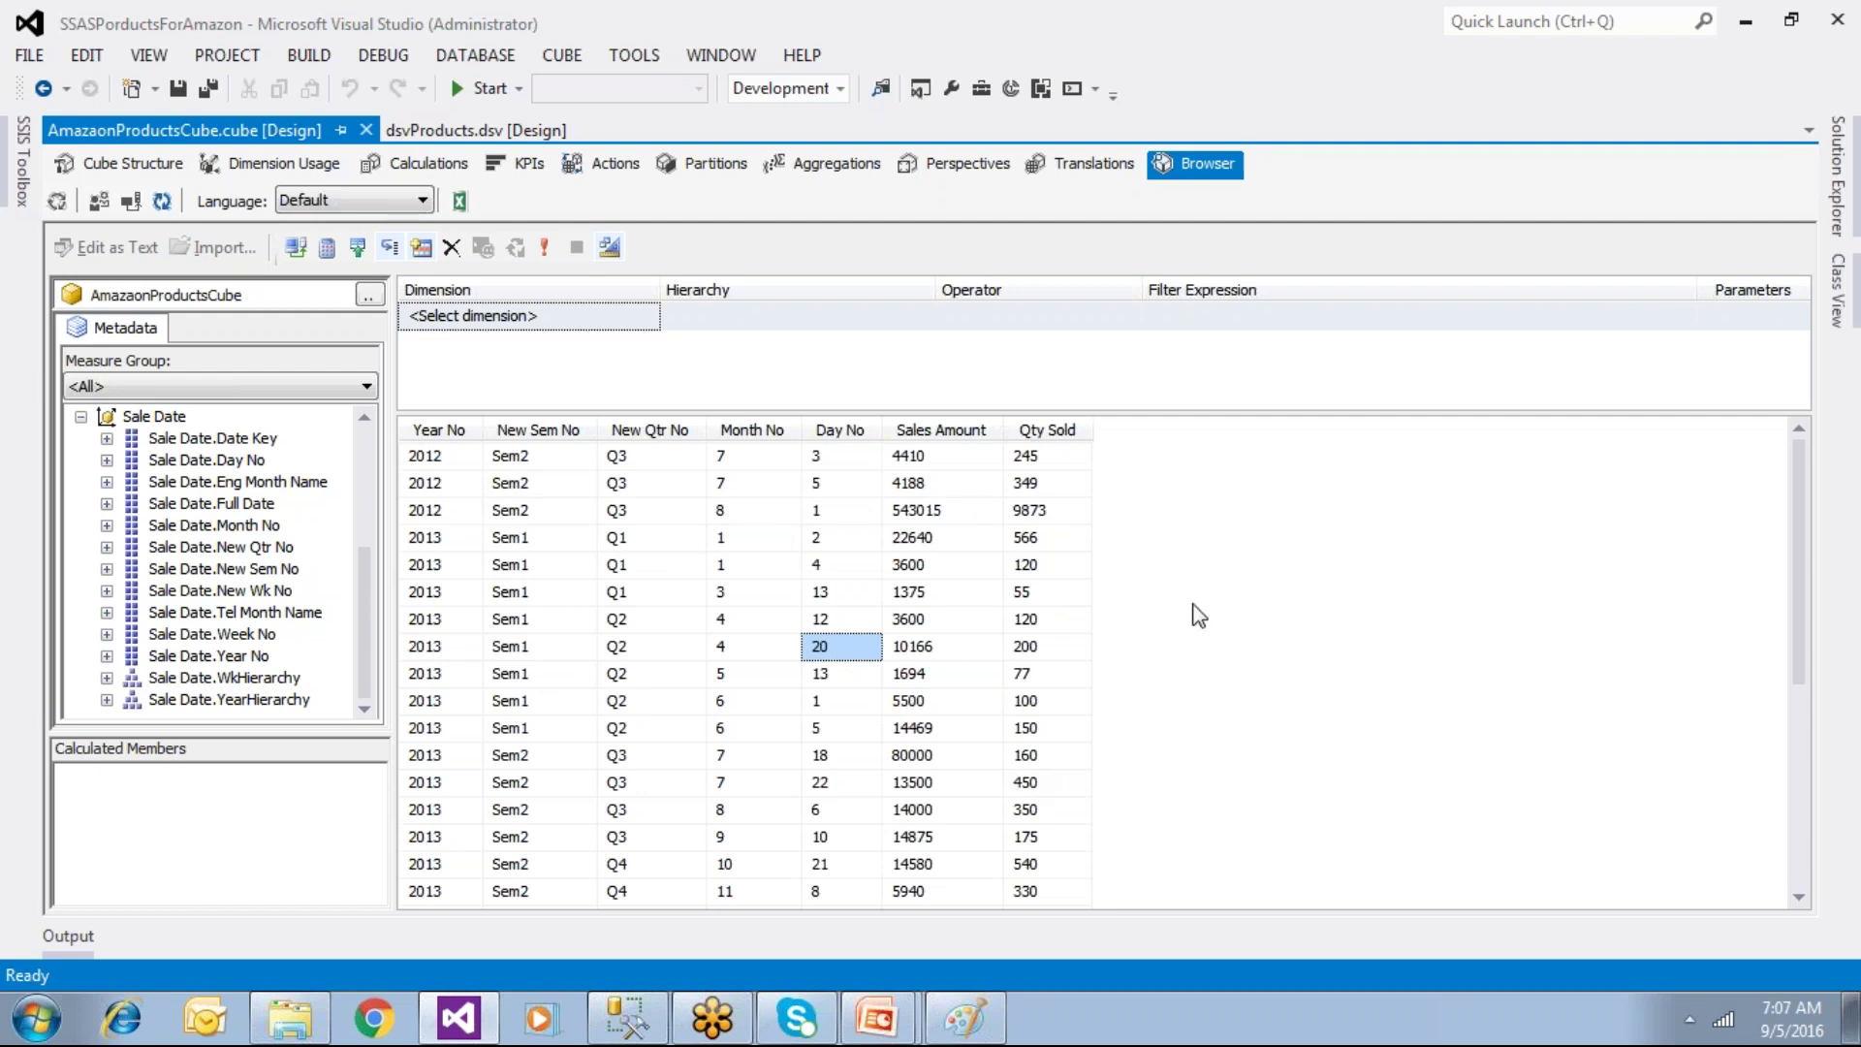
Step: Clear the query grid and add only the Sales Amount measure
right_click(1218, 589)
click(1275, 845)
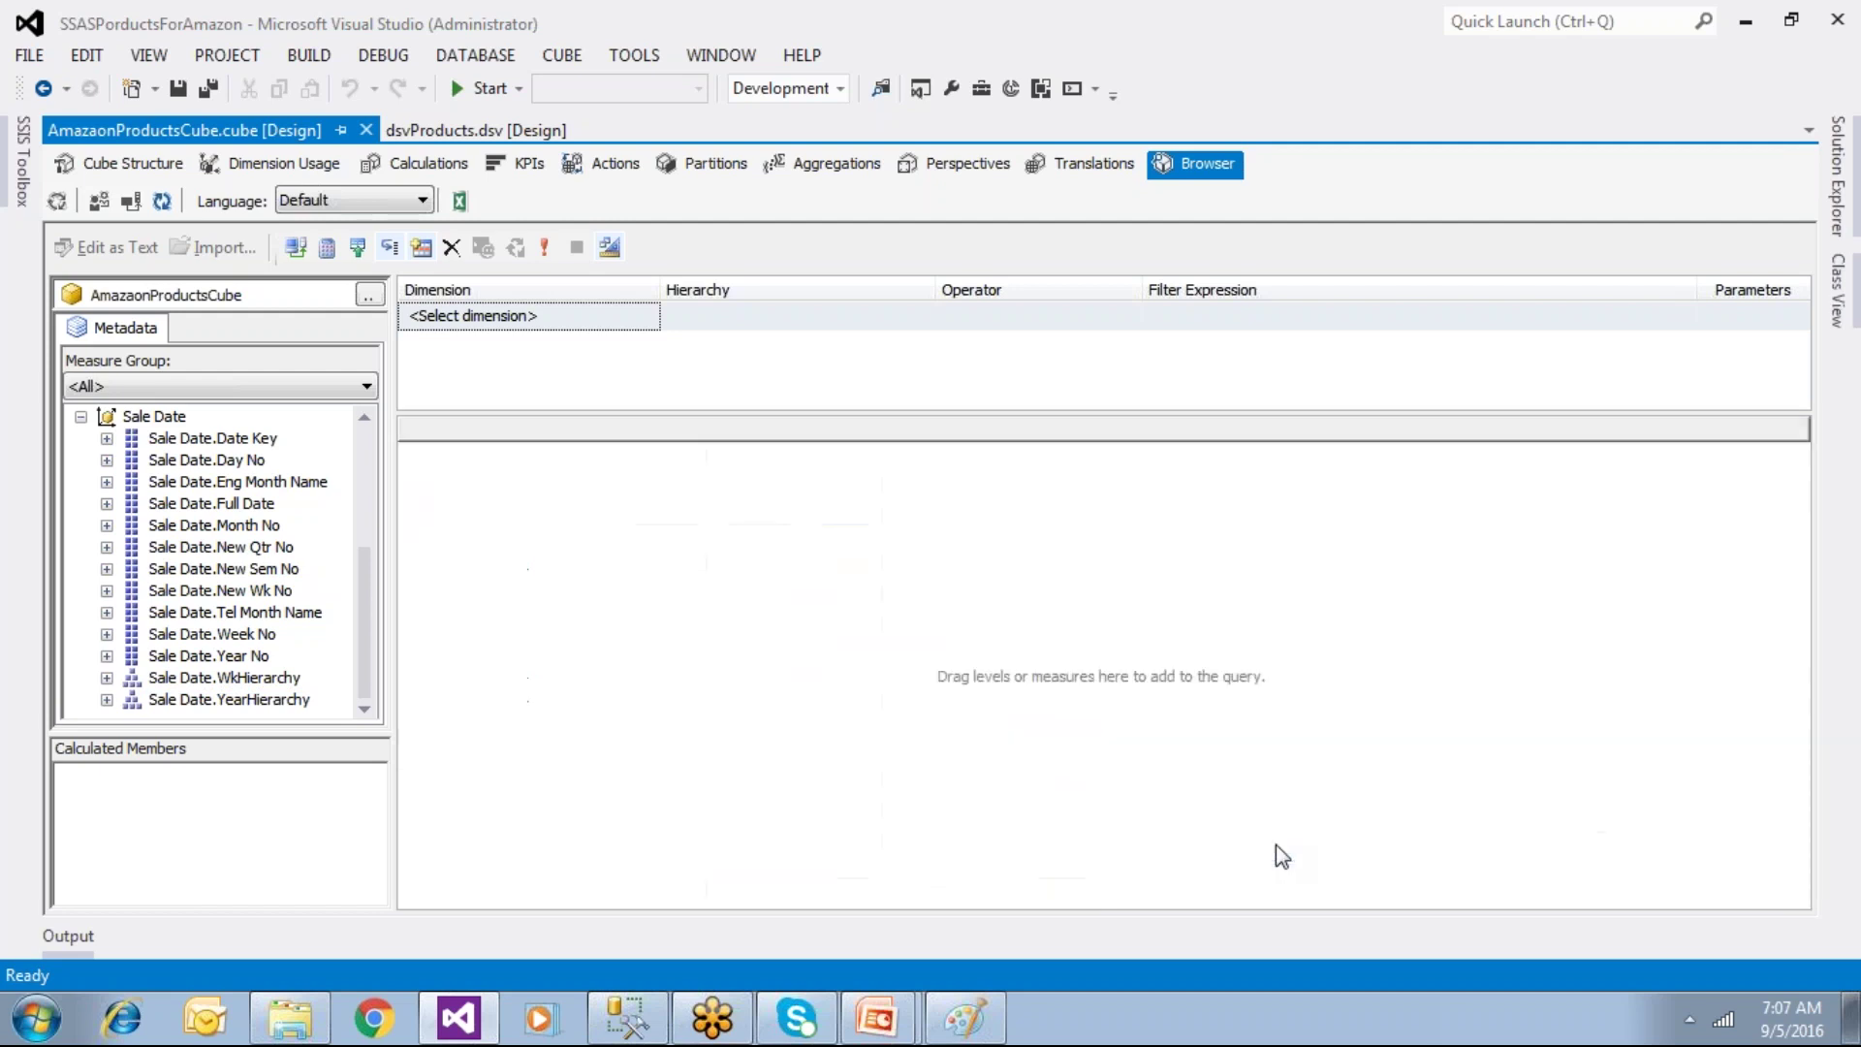
click(373, 471)
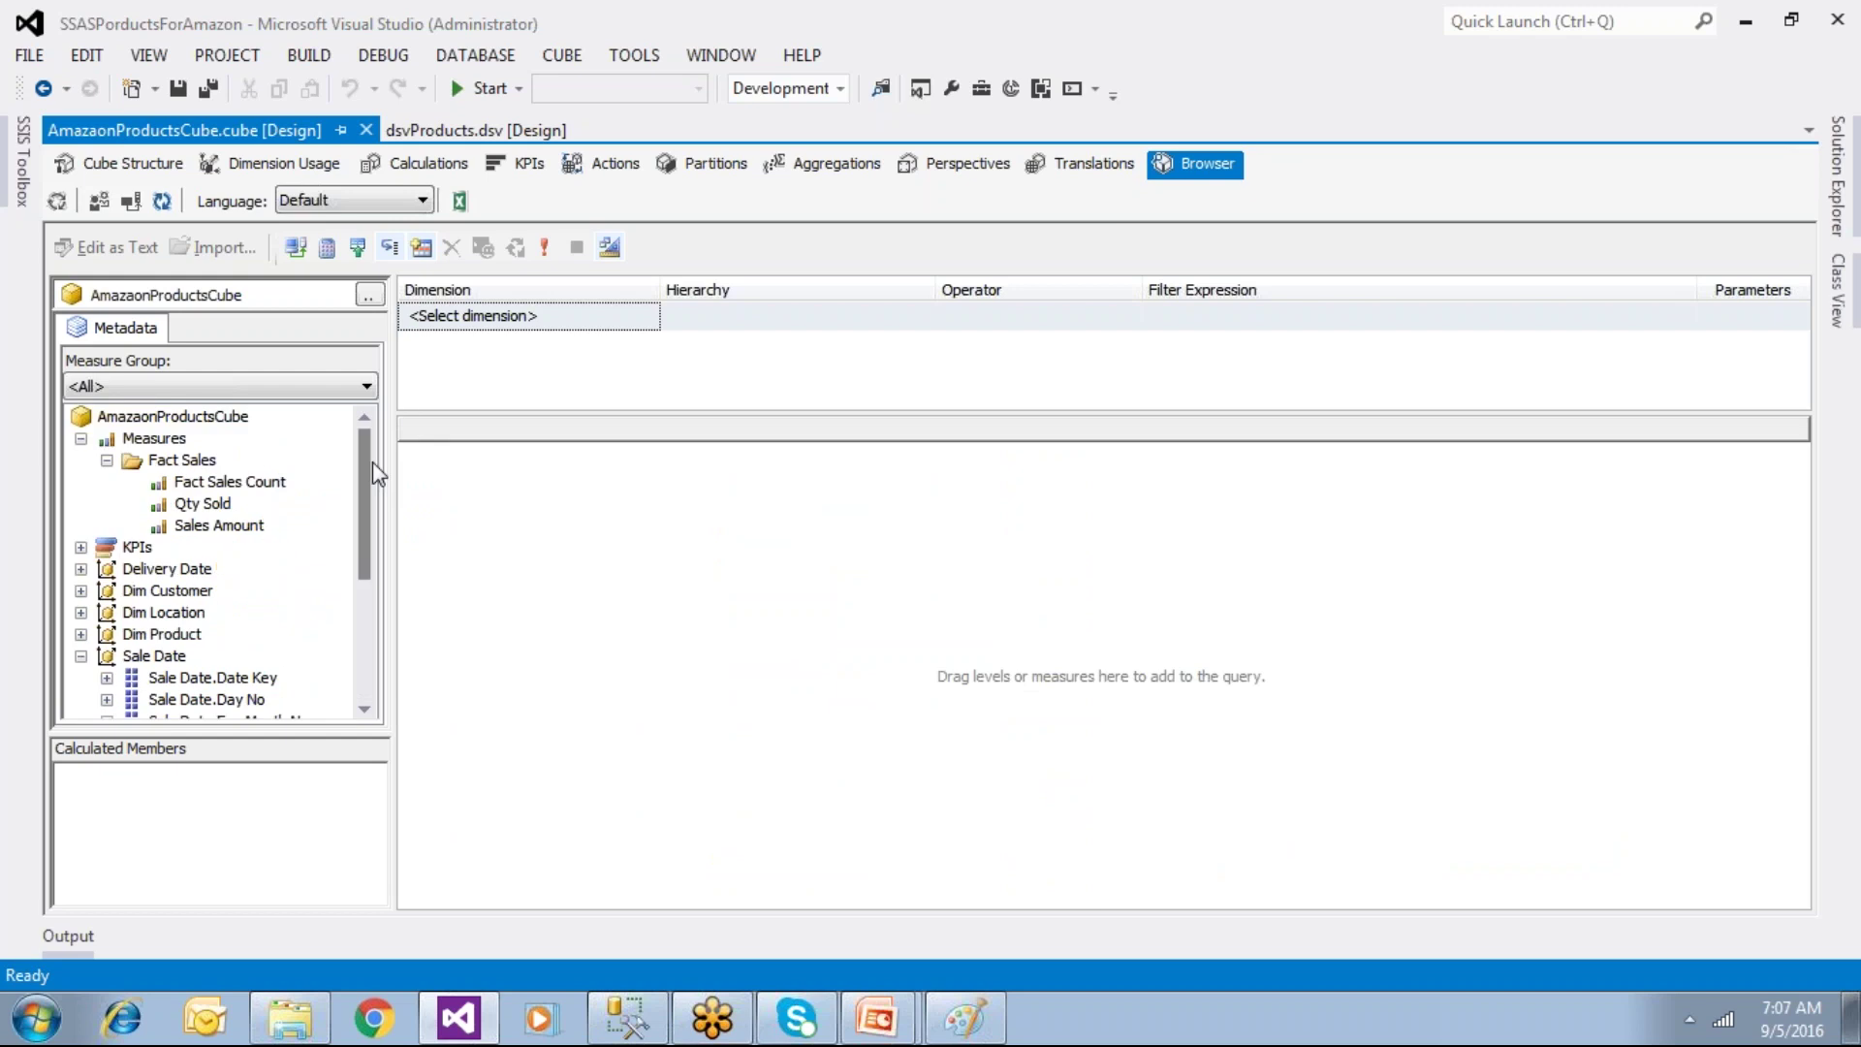
click(213, 526)
drag(559, 555, 559, 555)
Step: Break down Sales Amount by the Country attribute of Dim Location
scroll(340, 638, down, 4)
scroll(143, 562, up, 4)
click(81, 657)
click(165, 590)
click(164, 613)
click(81, 613)
drag(174, 634, 959, 625)
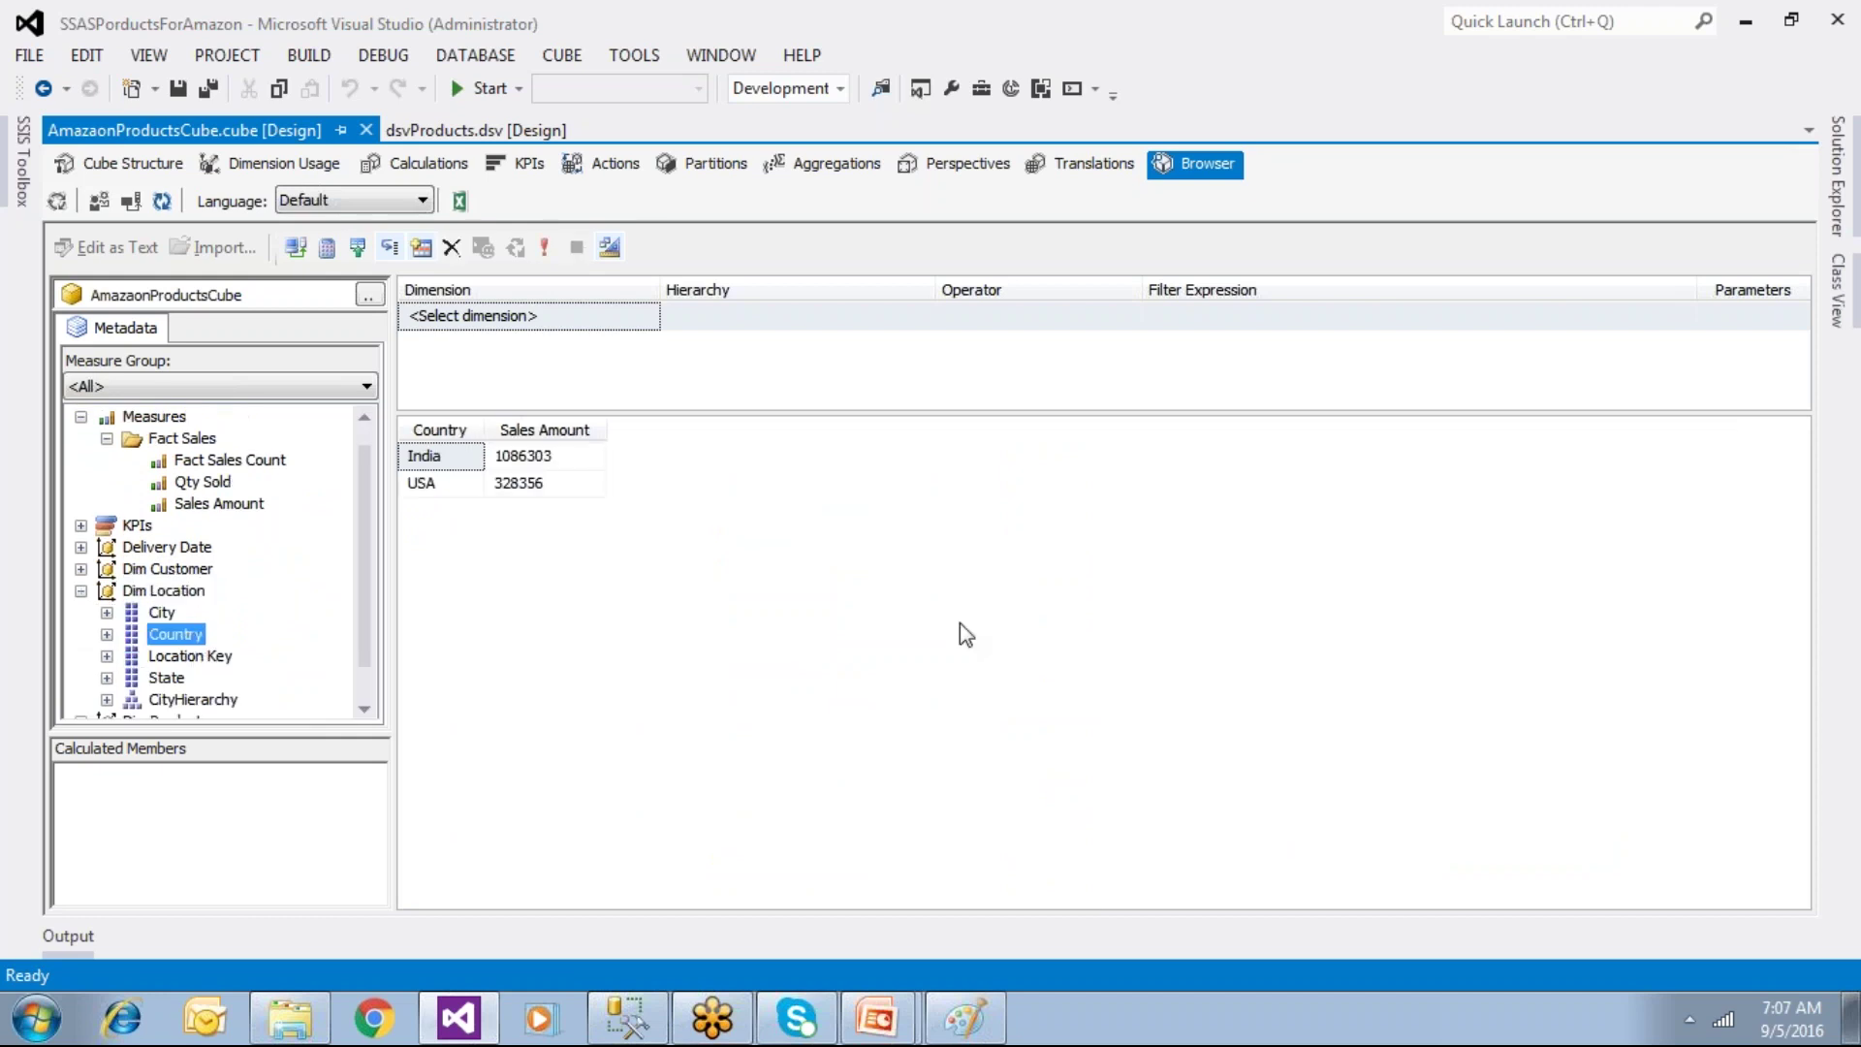
Step: Add State and City after Country in the query and widen their columns so the names are readable
drag(167, 677, 470, 543)
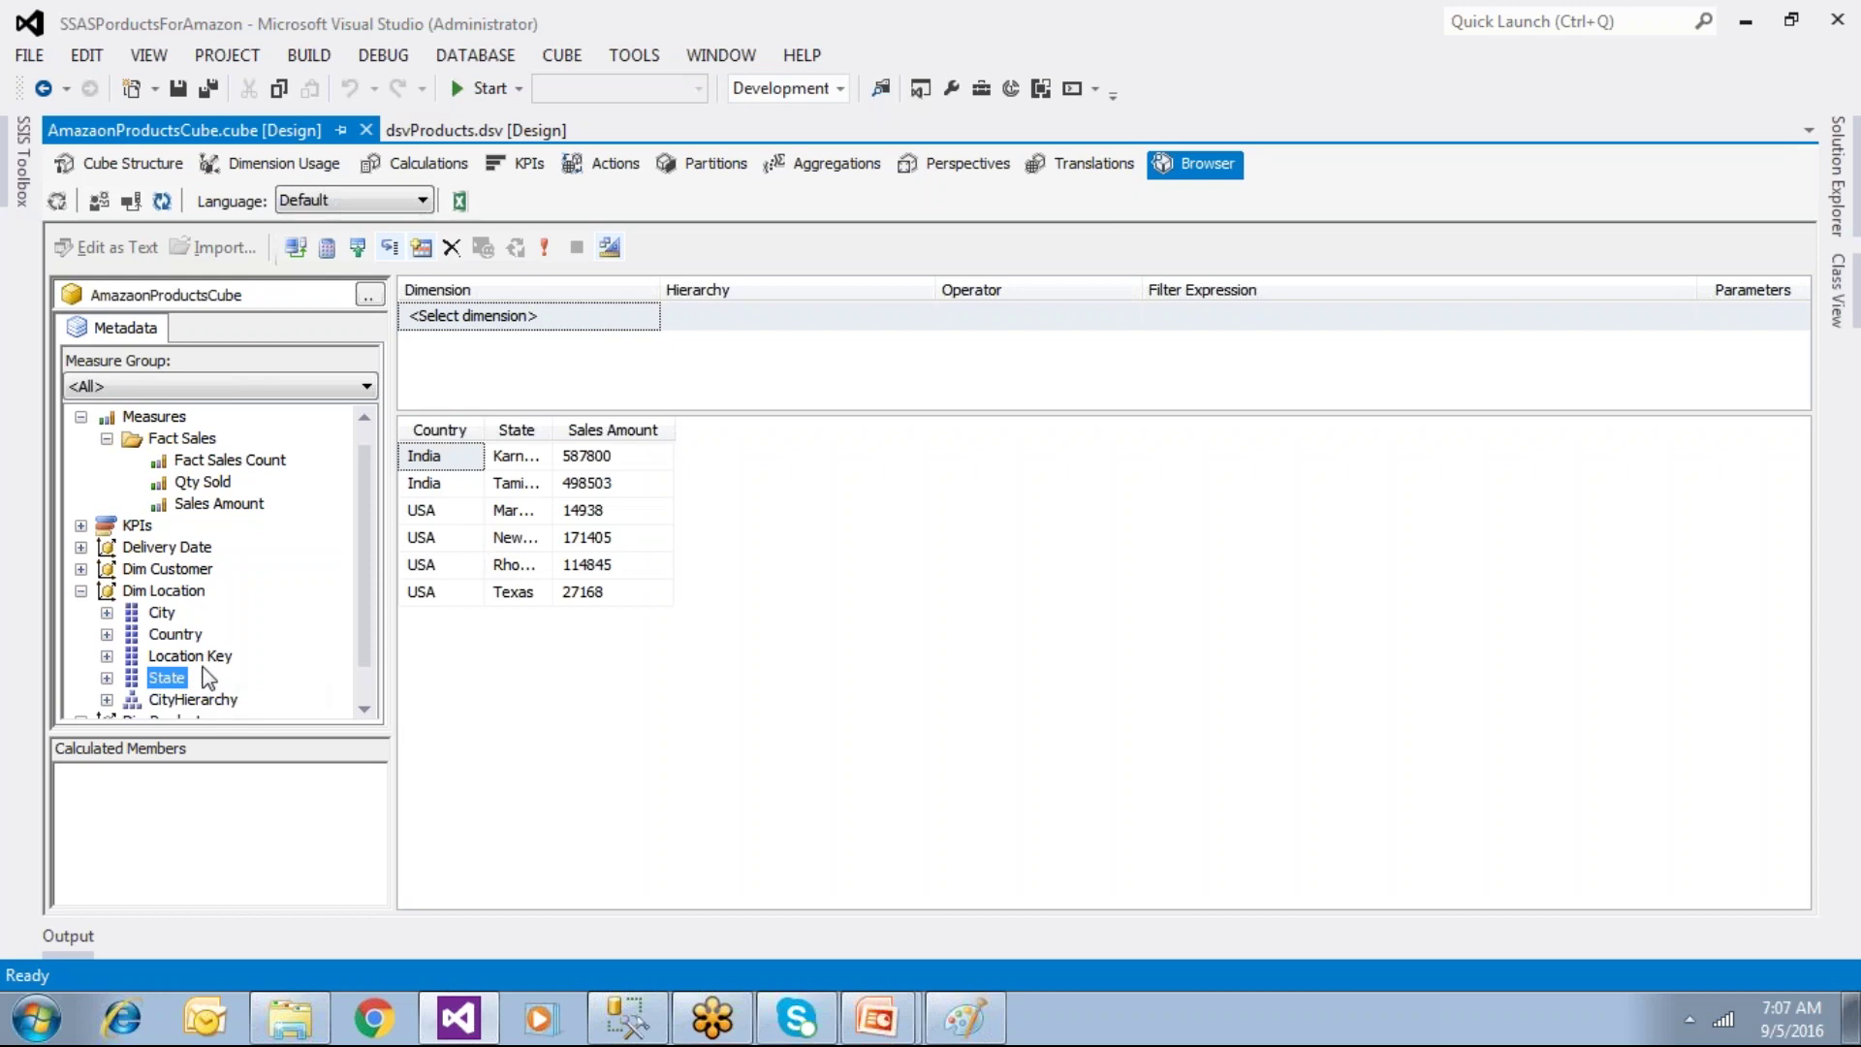
drag(161, 612, 523, 640)
drag(554, 455, 902, 438)
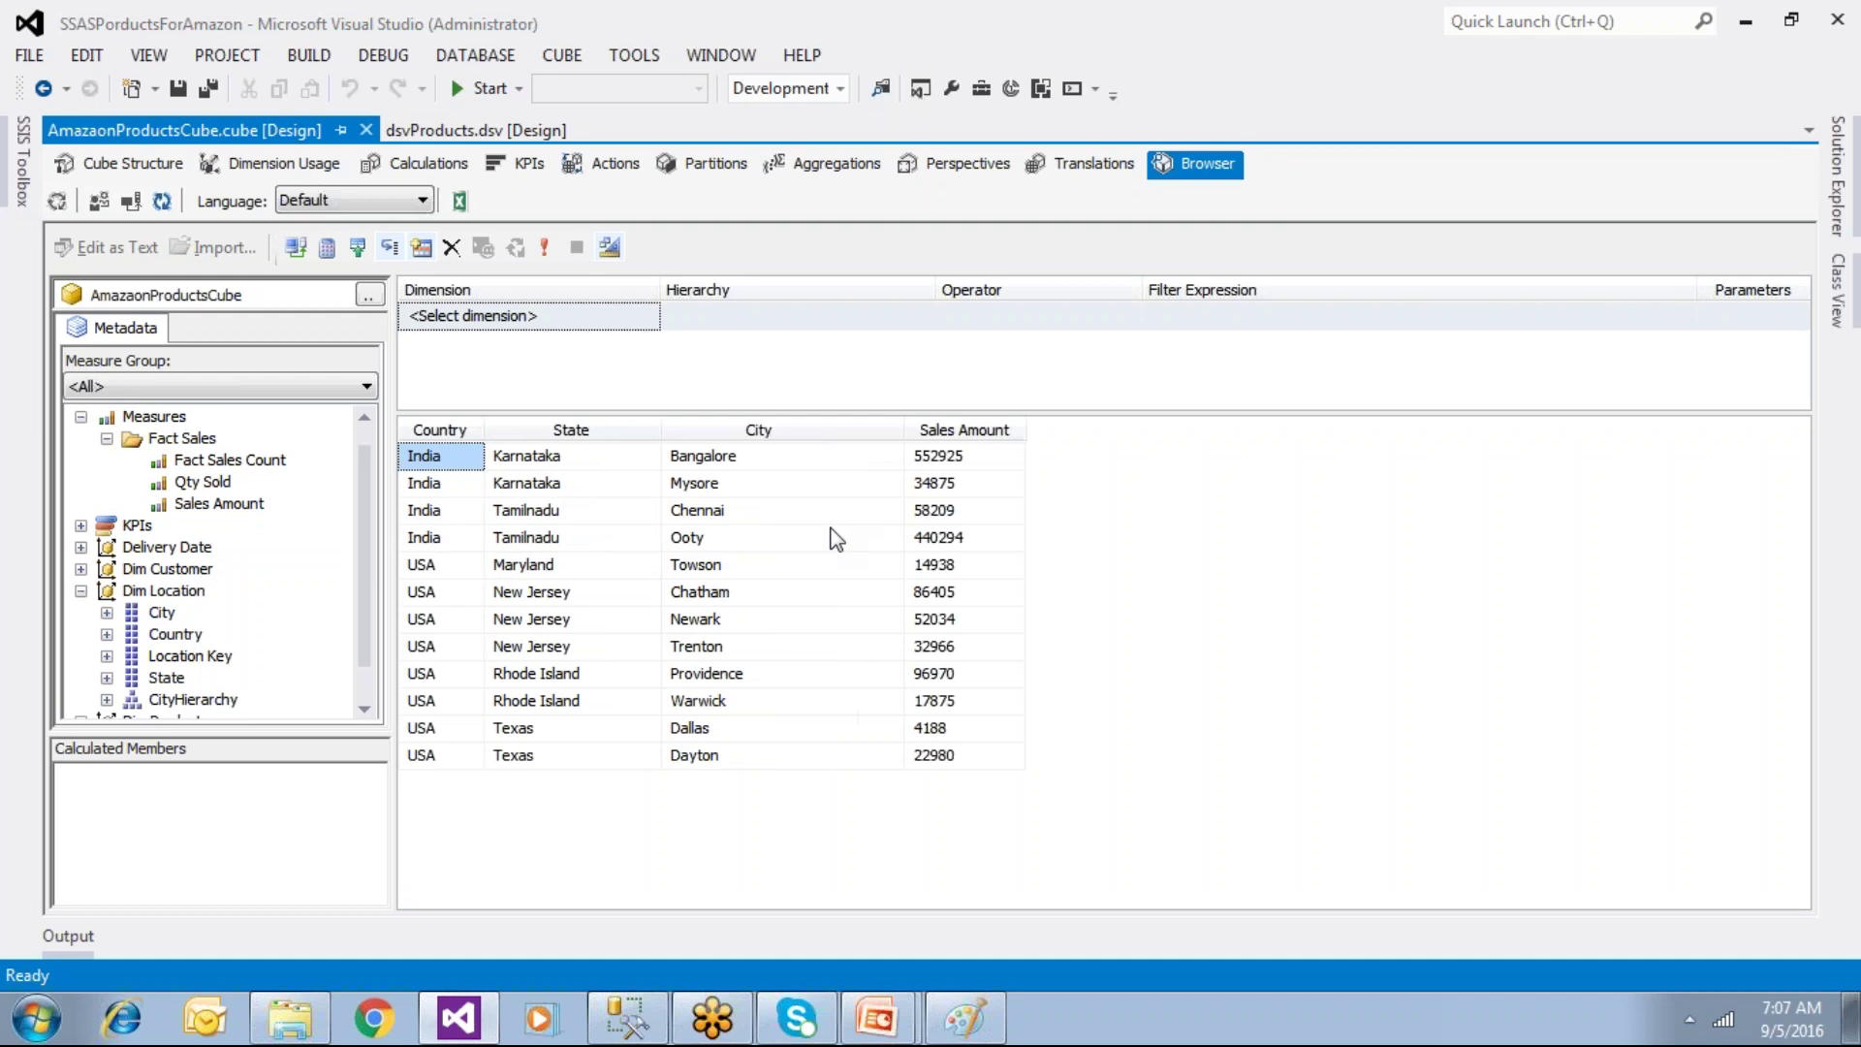
Step: Examine how the states and cities are grouped under each country in the query results
click(572, 482)
click(570, 509)
click(562, 593)
click(560, 673)
click(561, 727)
click(556, 756)
click(562, 700)
click(567, 673)
click(572, 645)
click(577, 619)
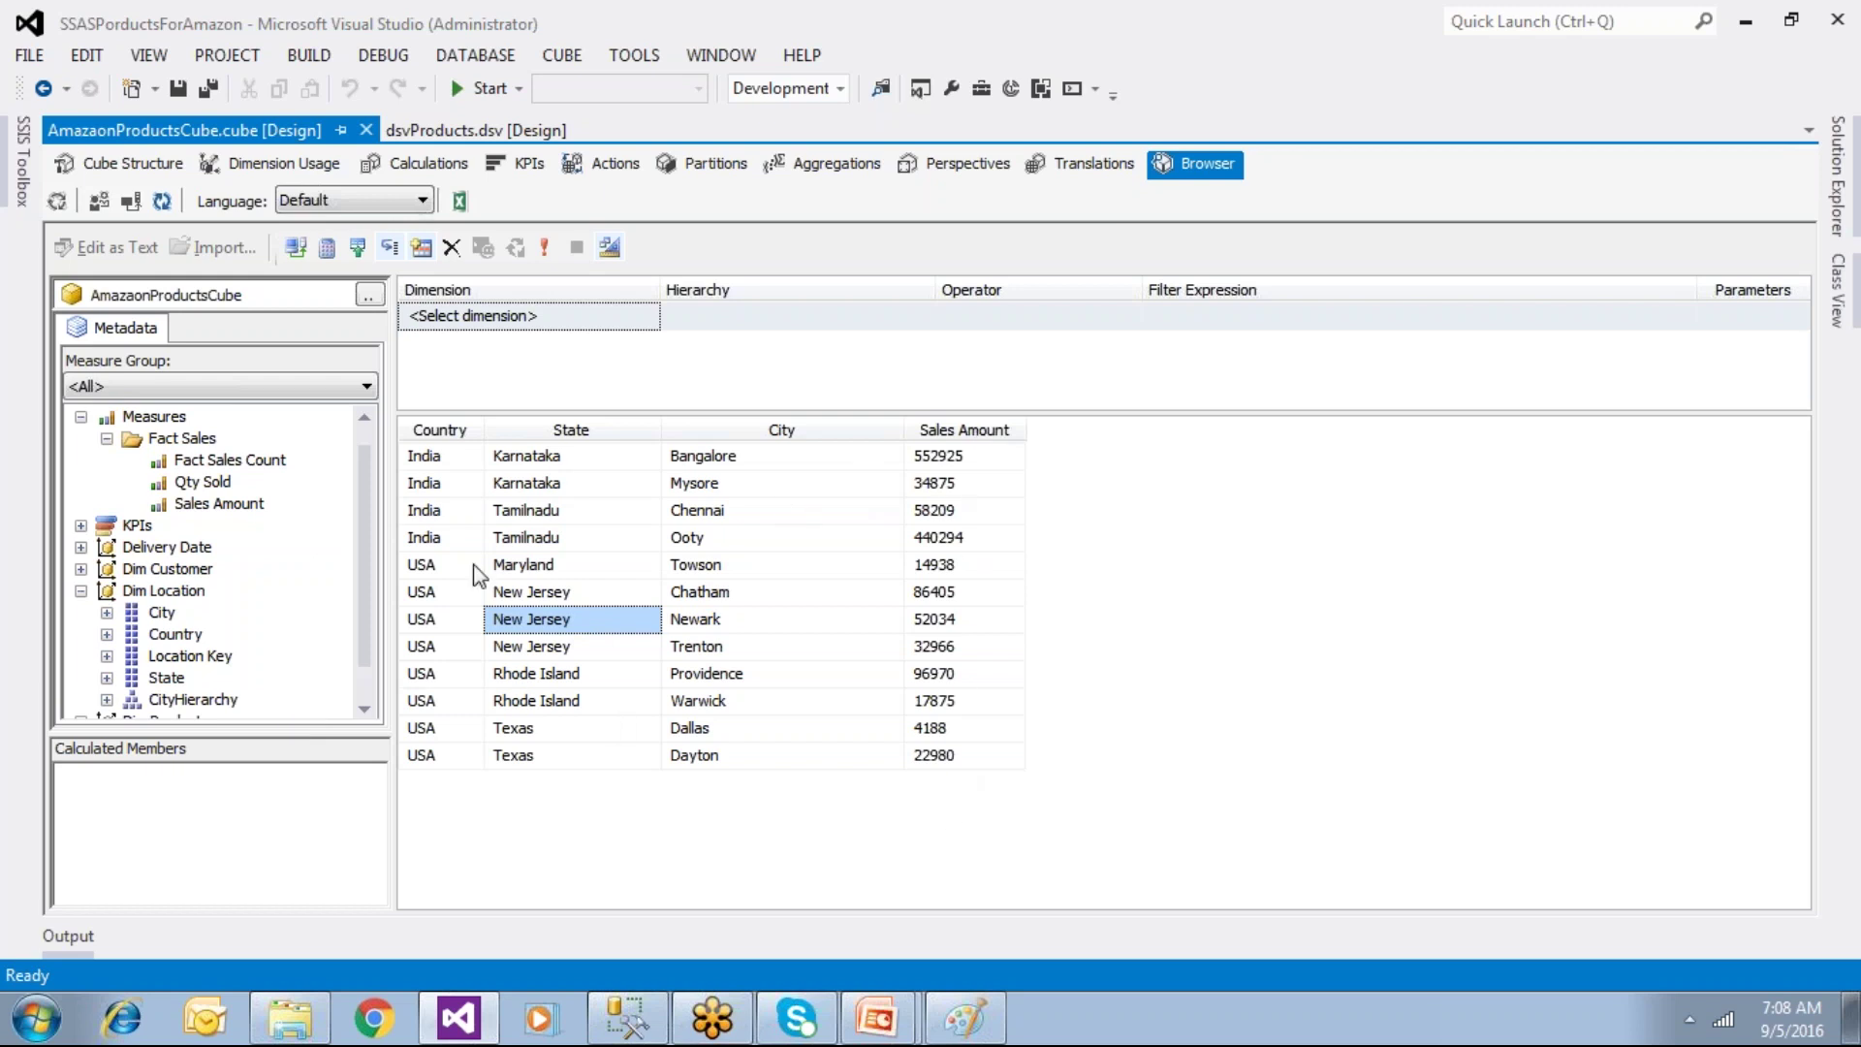
click(450, 457)
click(577, 485)
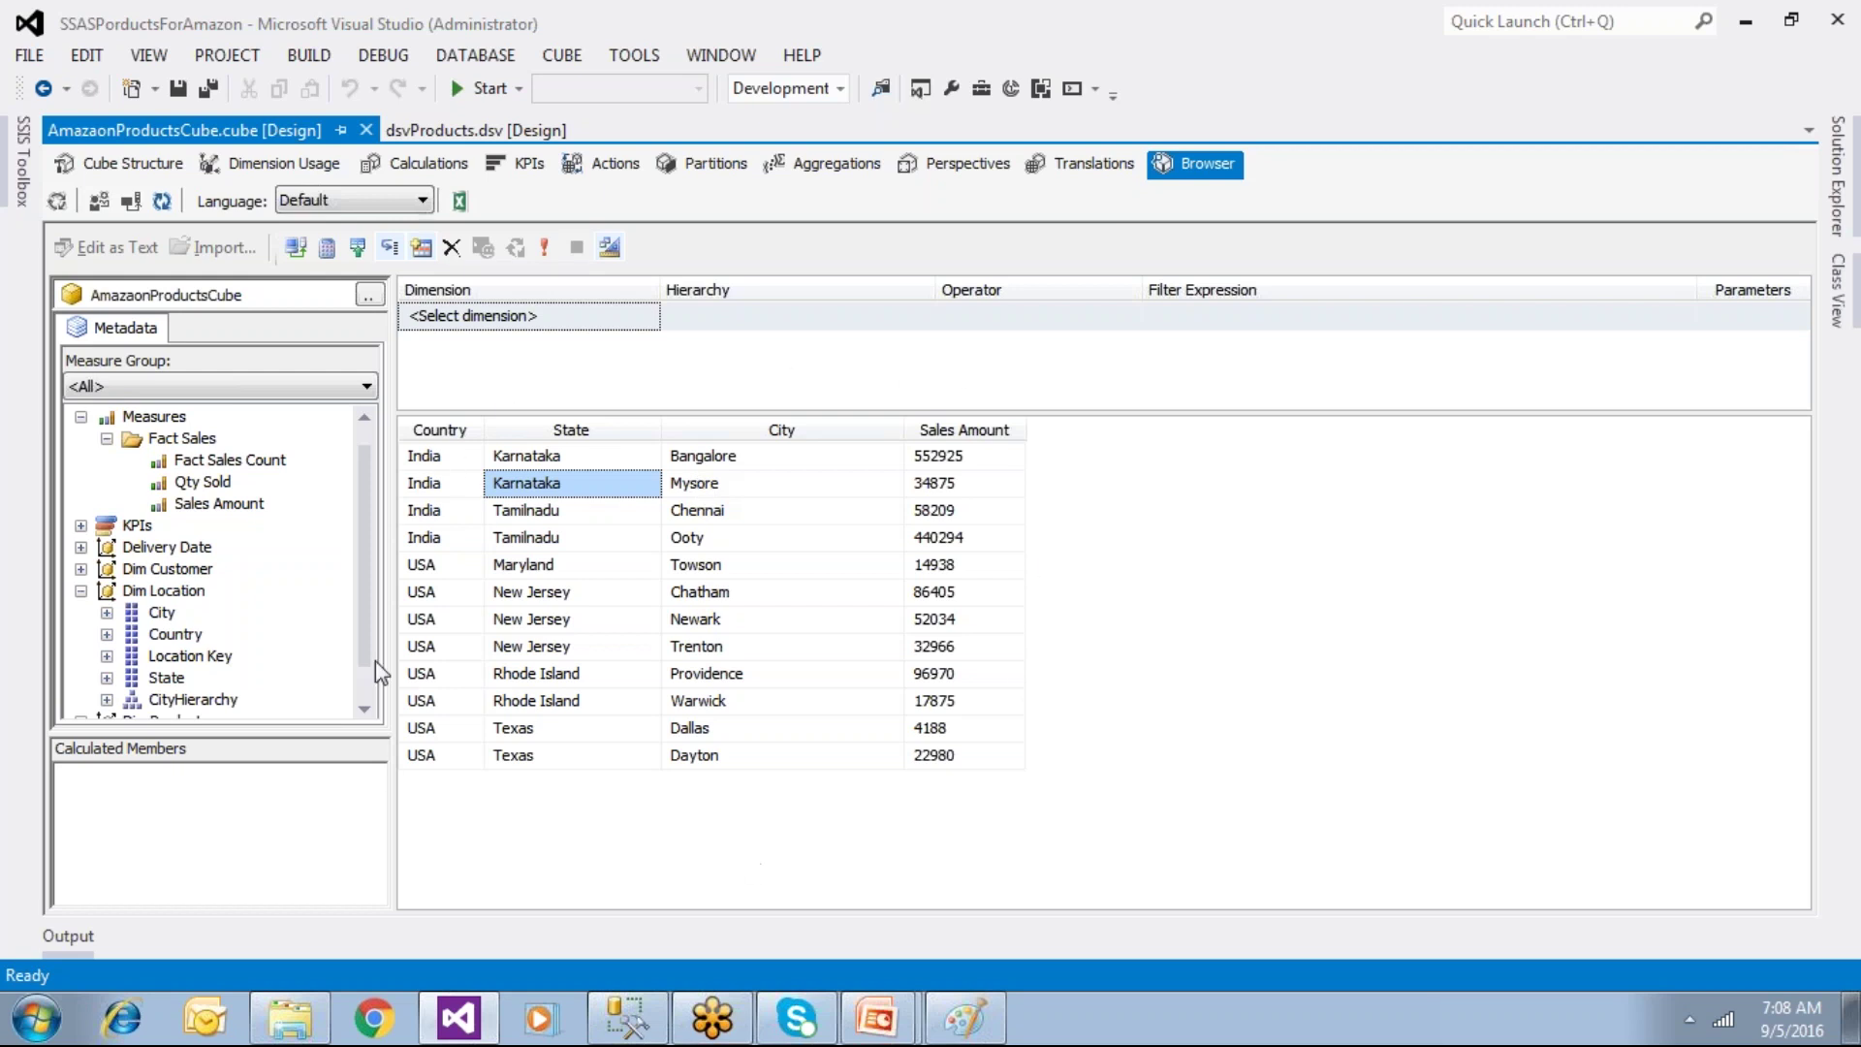
Step: Replace the separate Country, State and City columns with the CityHierarchy of Dim Location
drag(424, 456, 296, 450)
drag(432, 456, 296, 450)
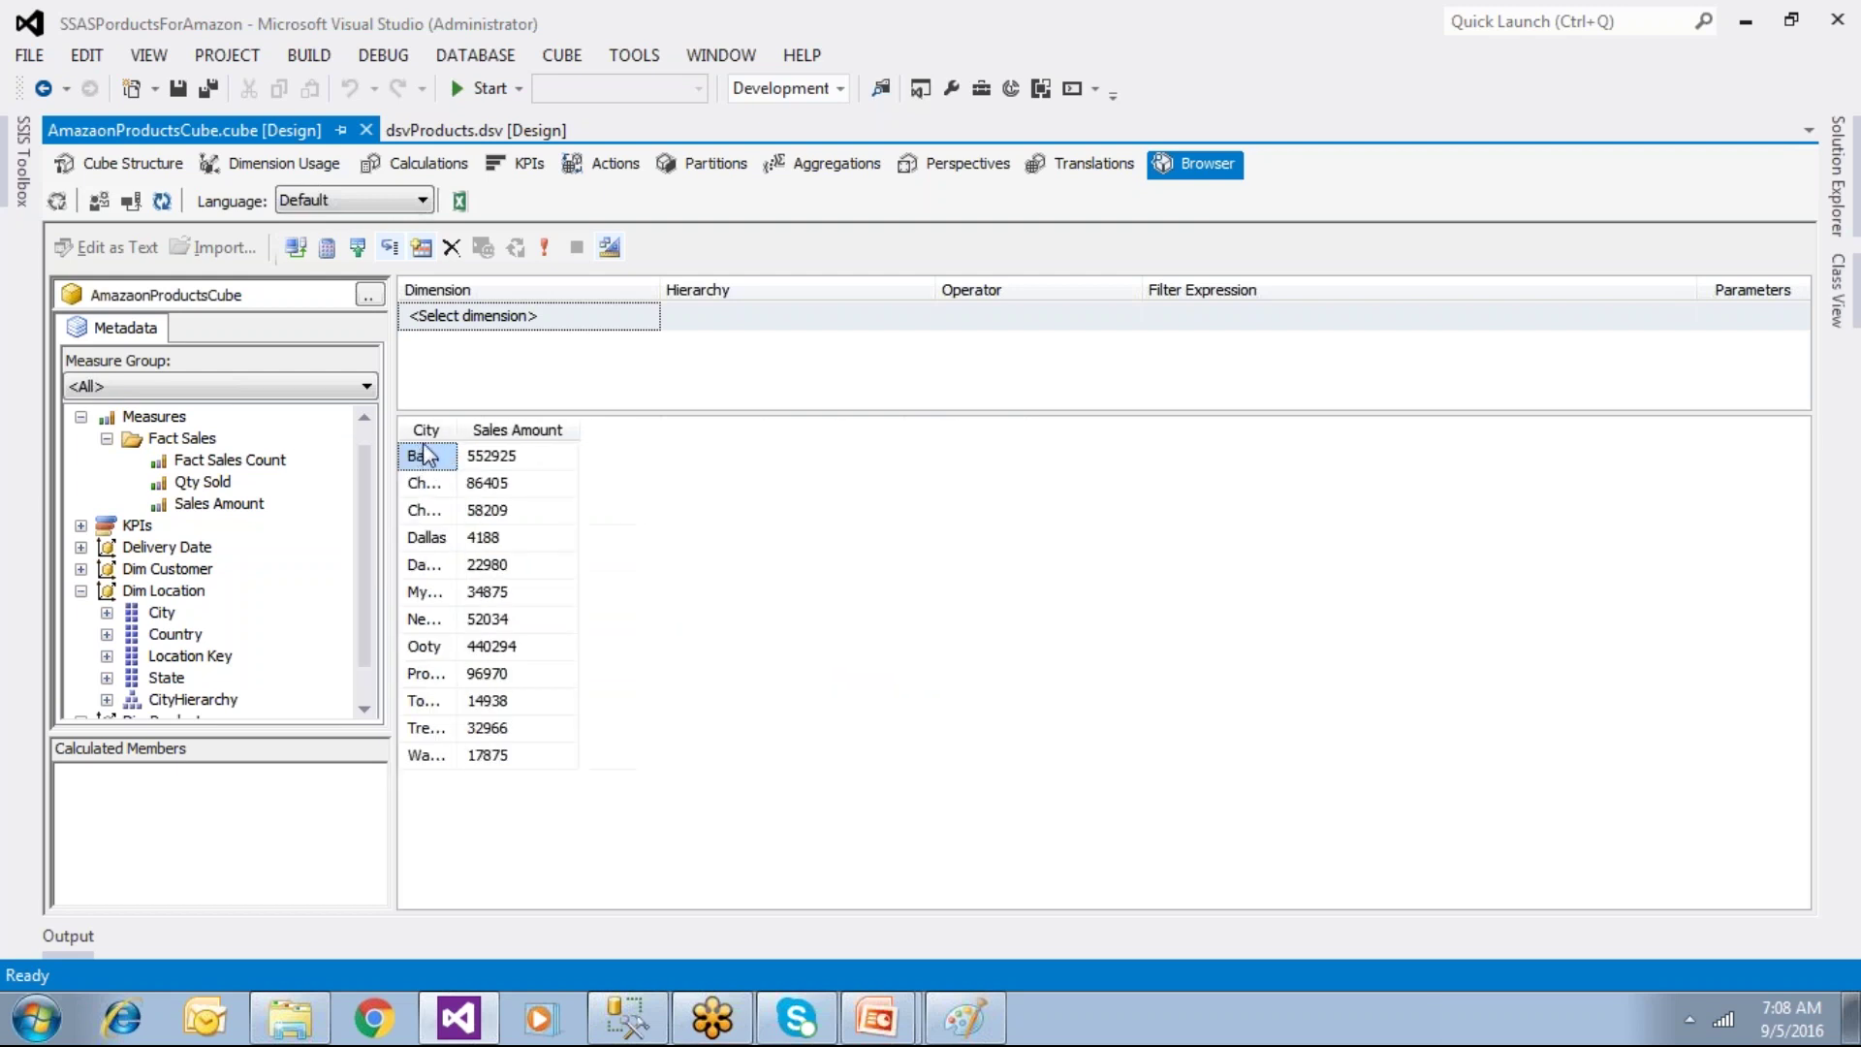
drag(408, 426, 374, 438)
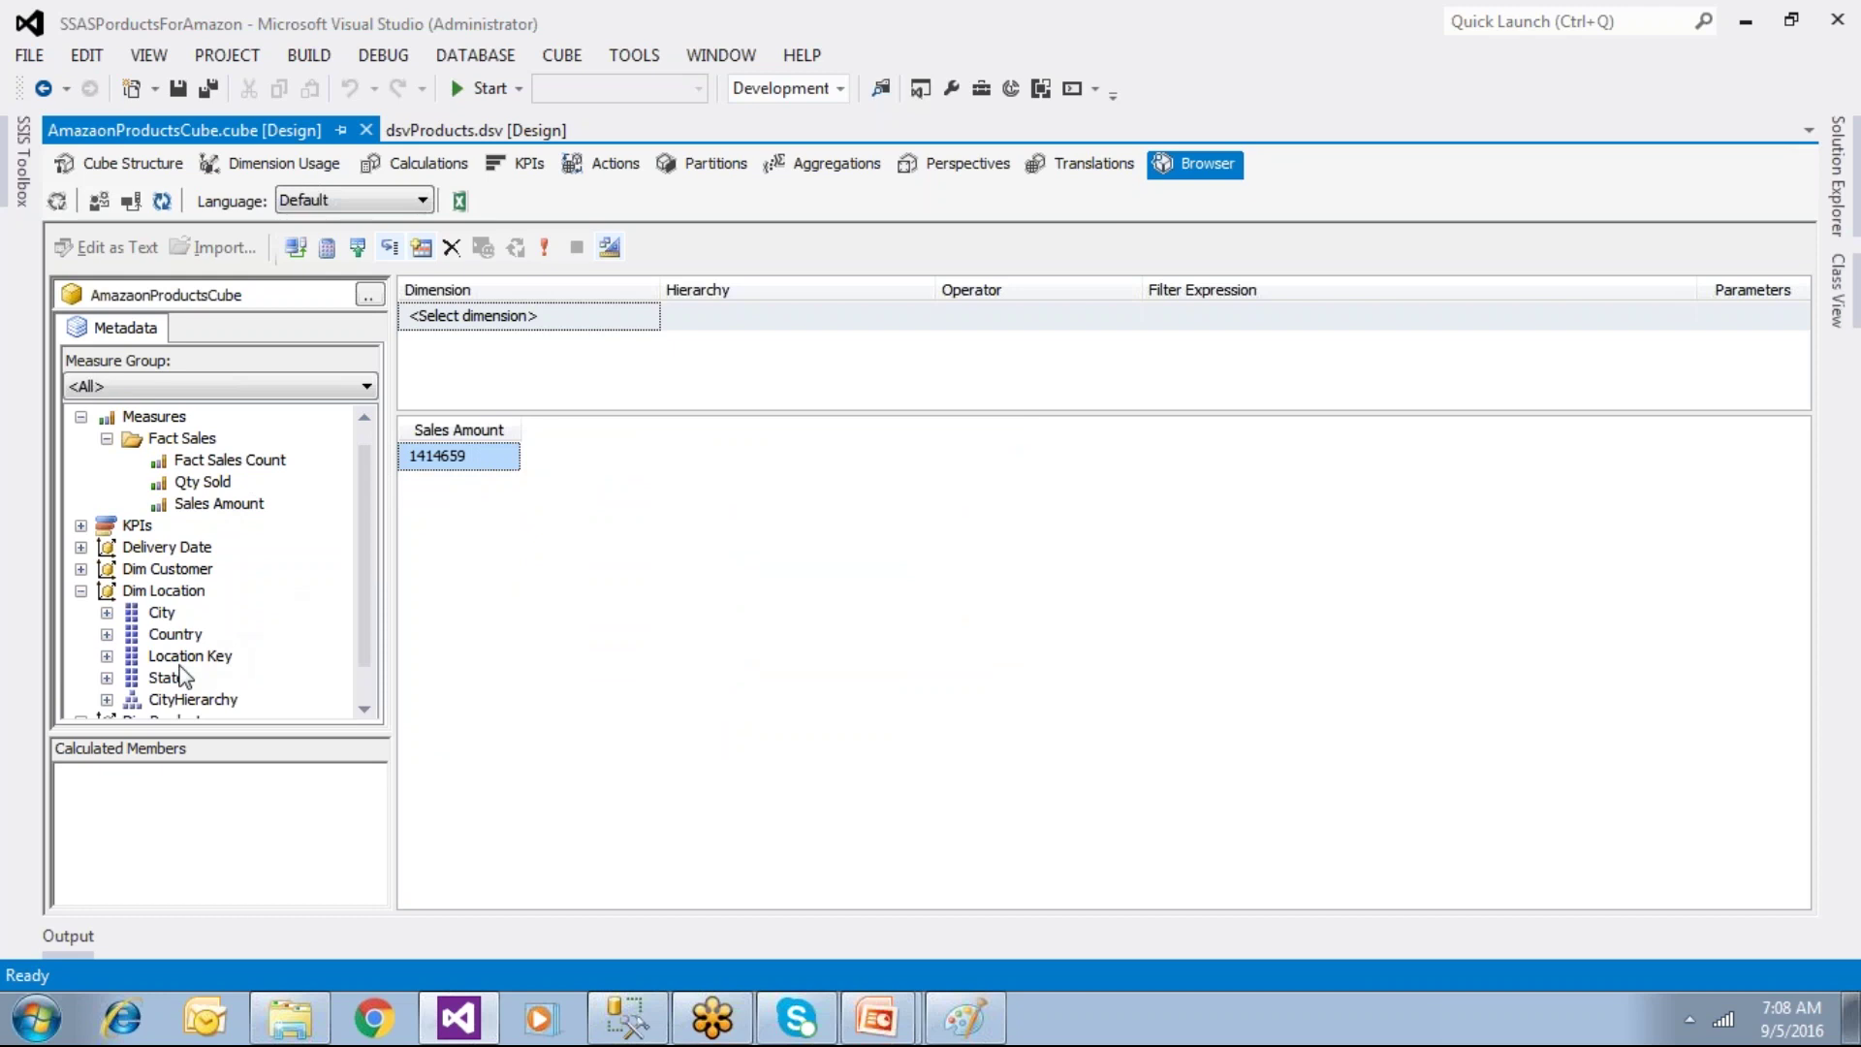
drag(172, 712, 593, 612)
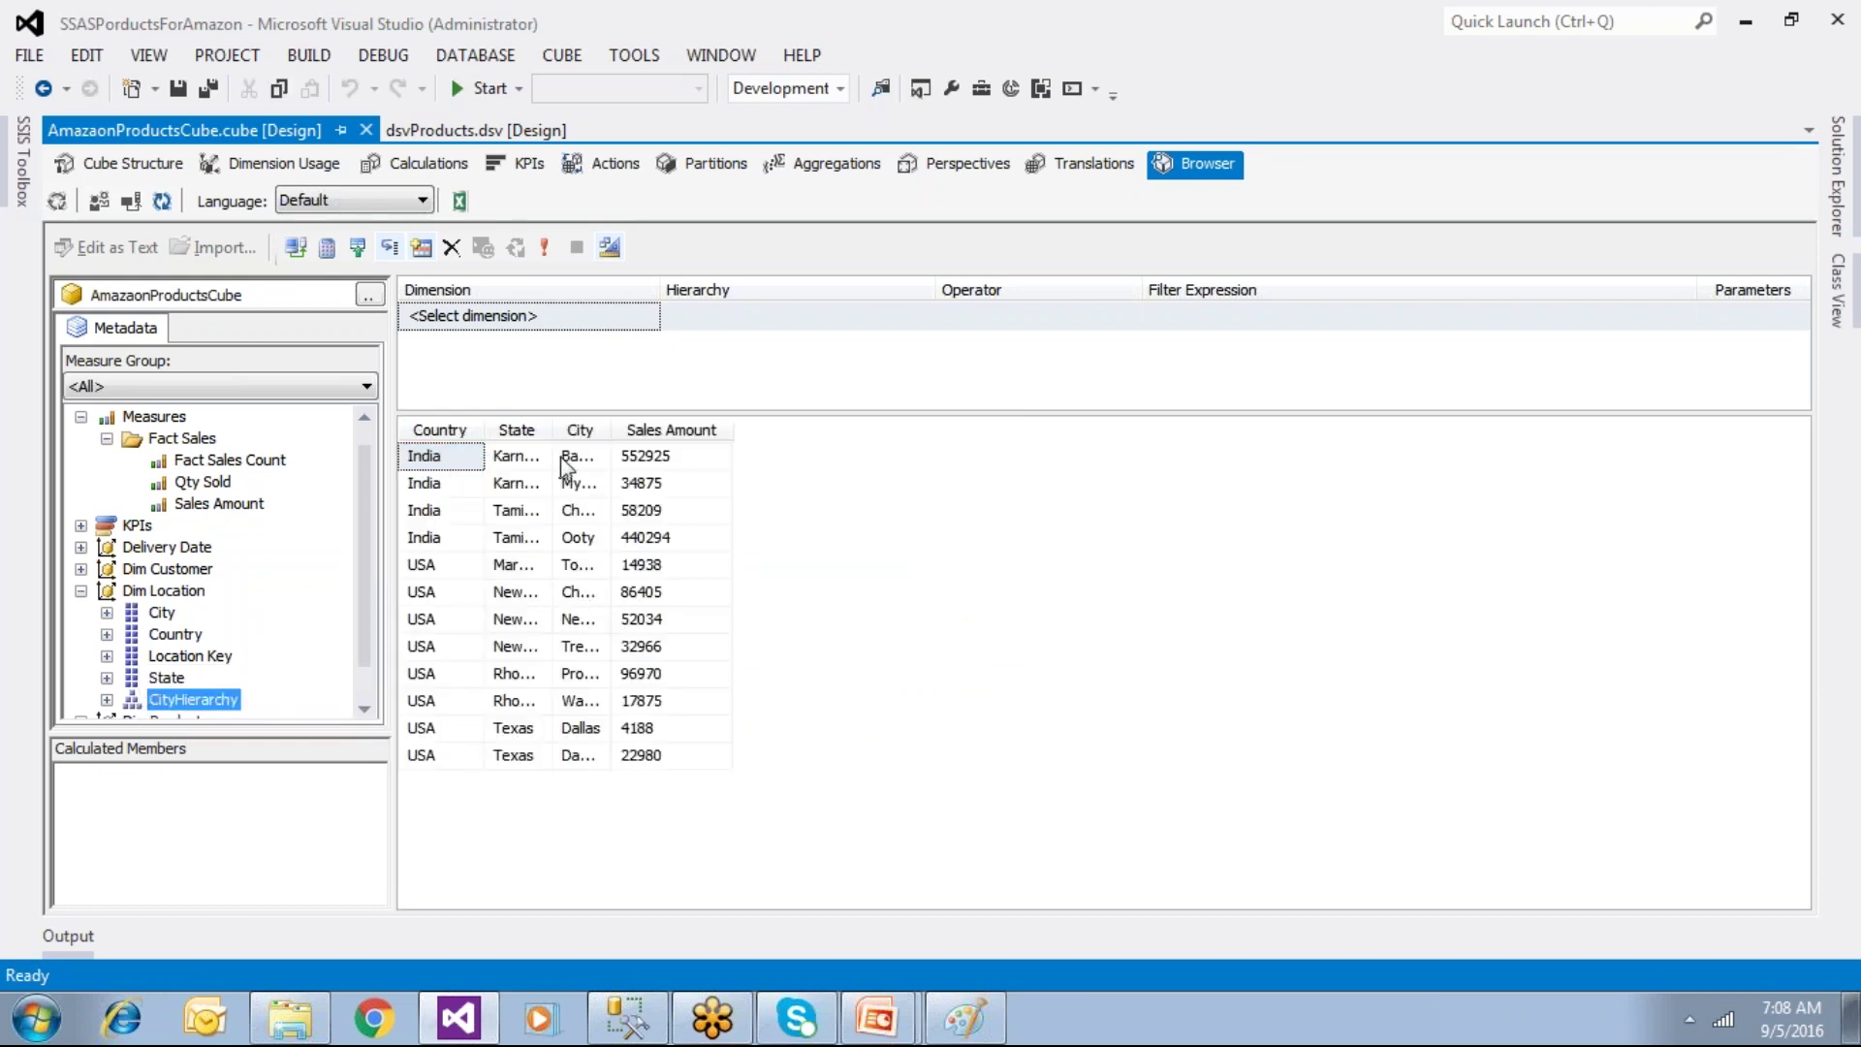
Step: Compare the individual City, Country, Location Key and State attributes with CityHierarchy in the Dim Location metadata
click(177, 636)
click(163, 612)
click(179, 641)
click(175, 679)
click(173, 635)
click(167, 621)
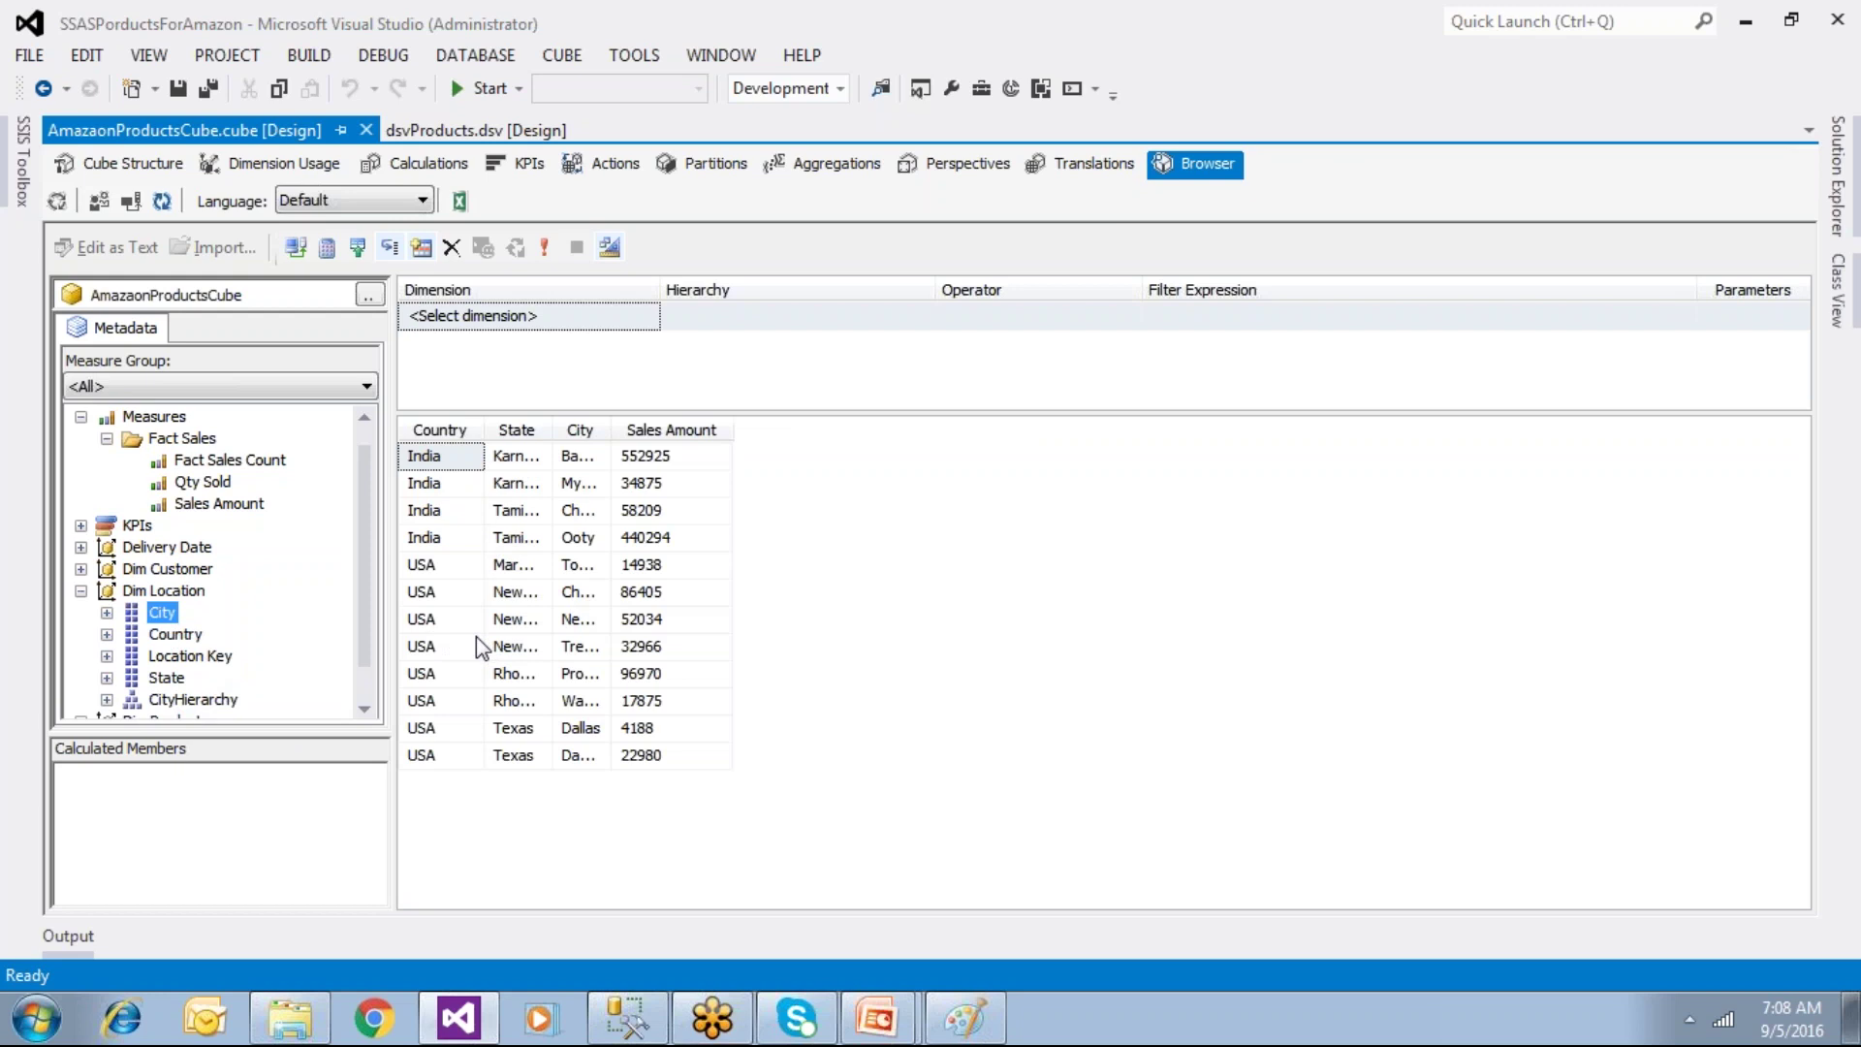
click(189, 659)
click(172, 678)
click(192, 699)
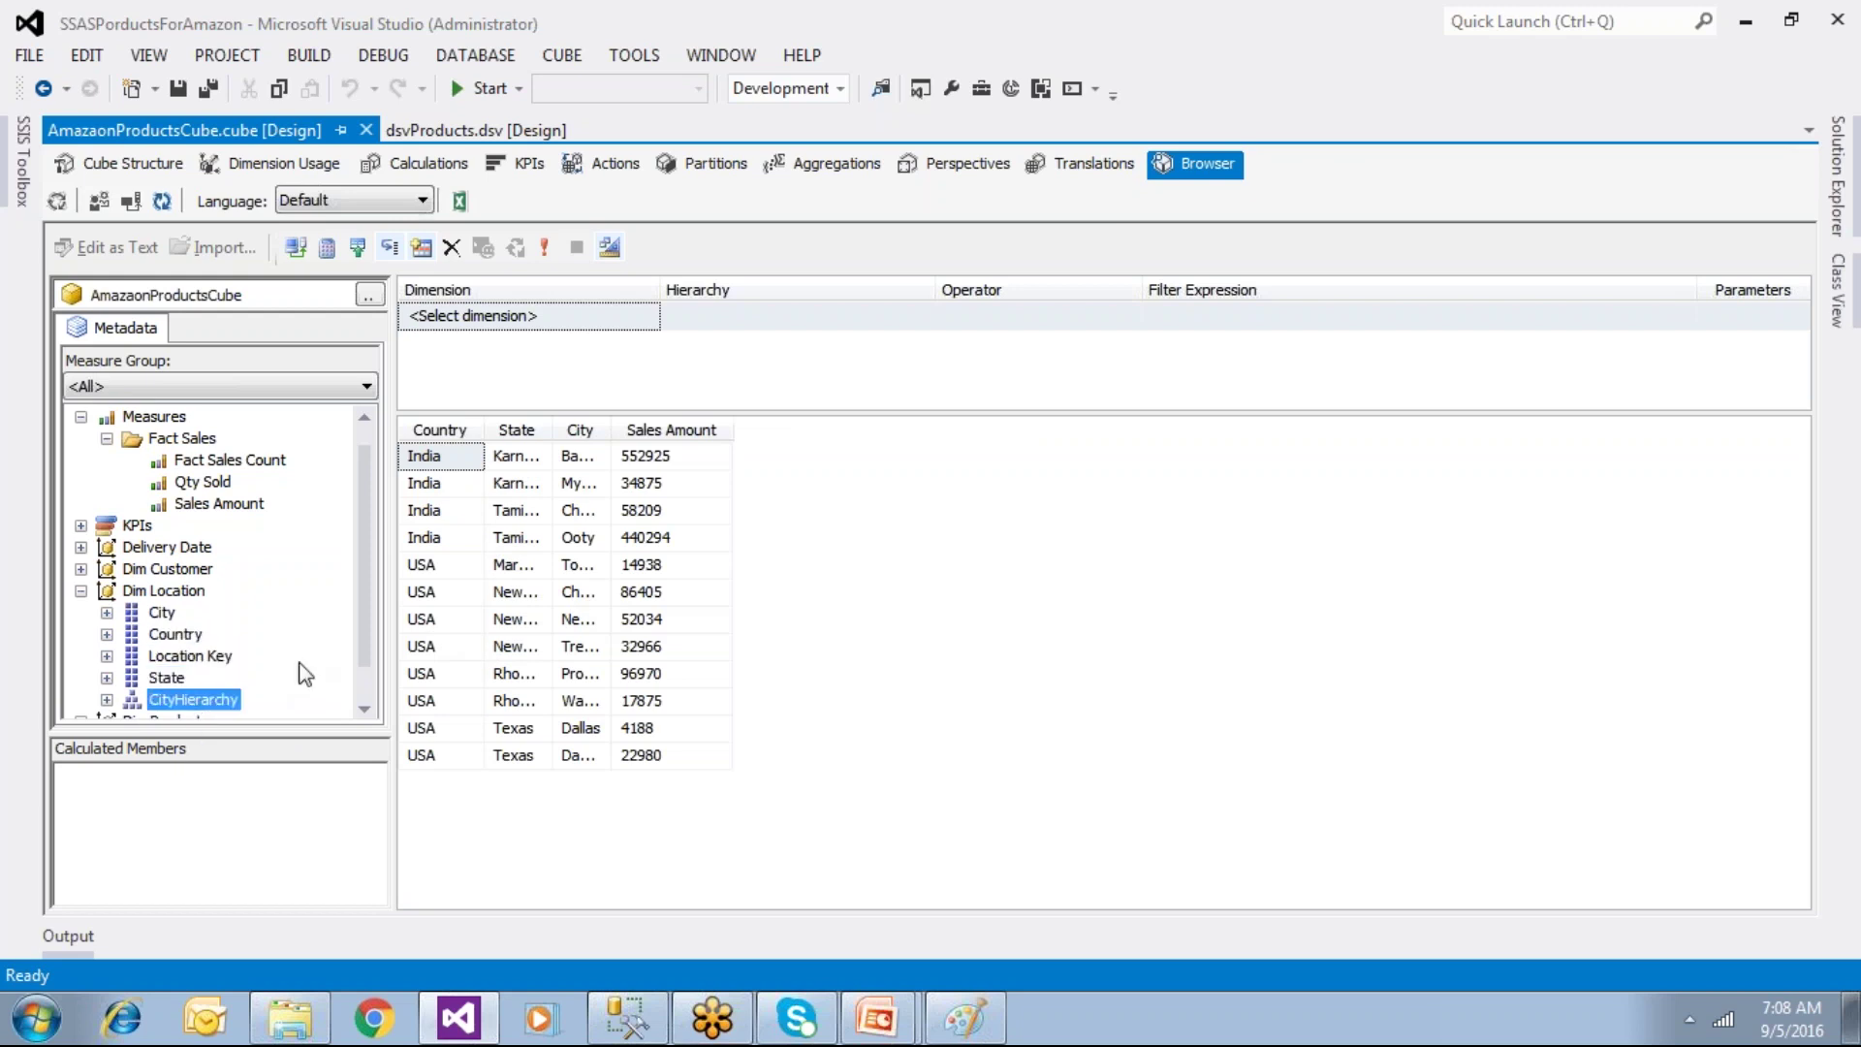
Step: Remove the Country, State, City and Sales Amount columns from the query
click(471, 454)
key(Delete)
key(Delete)
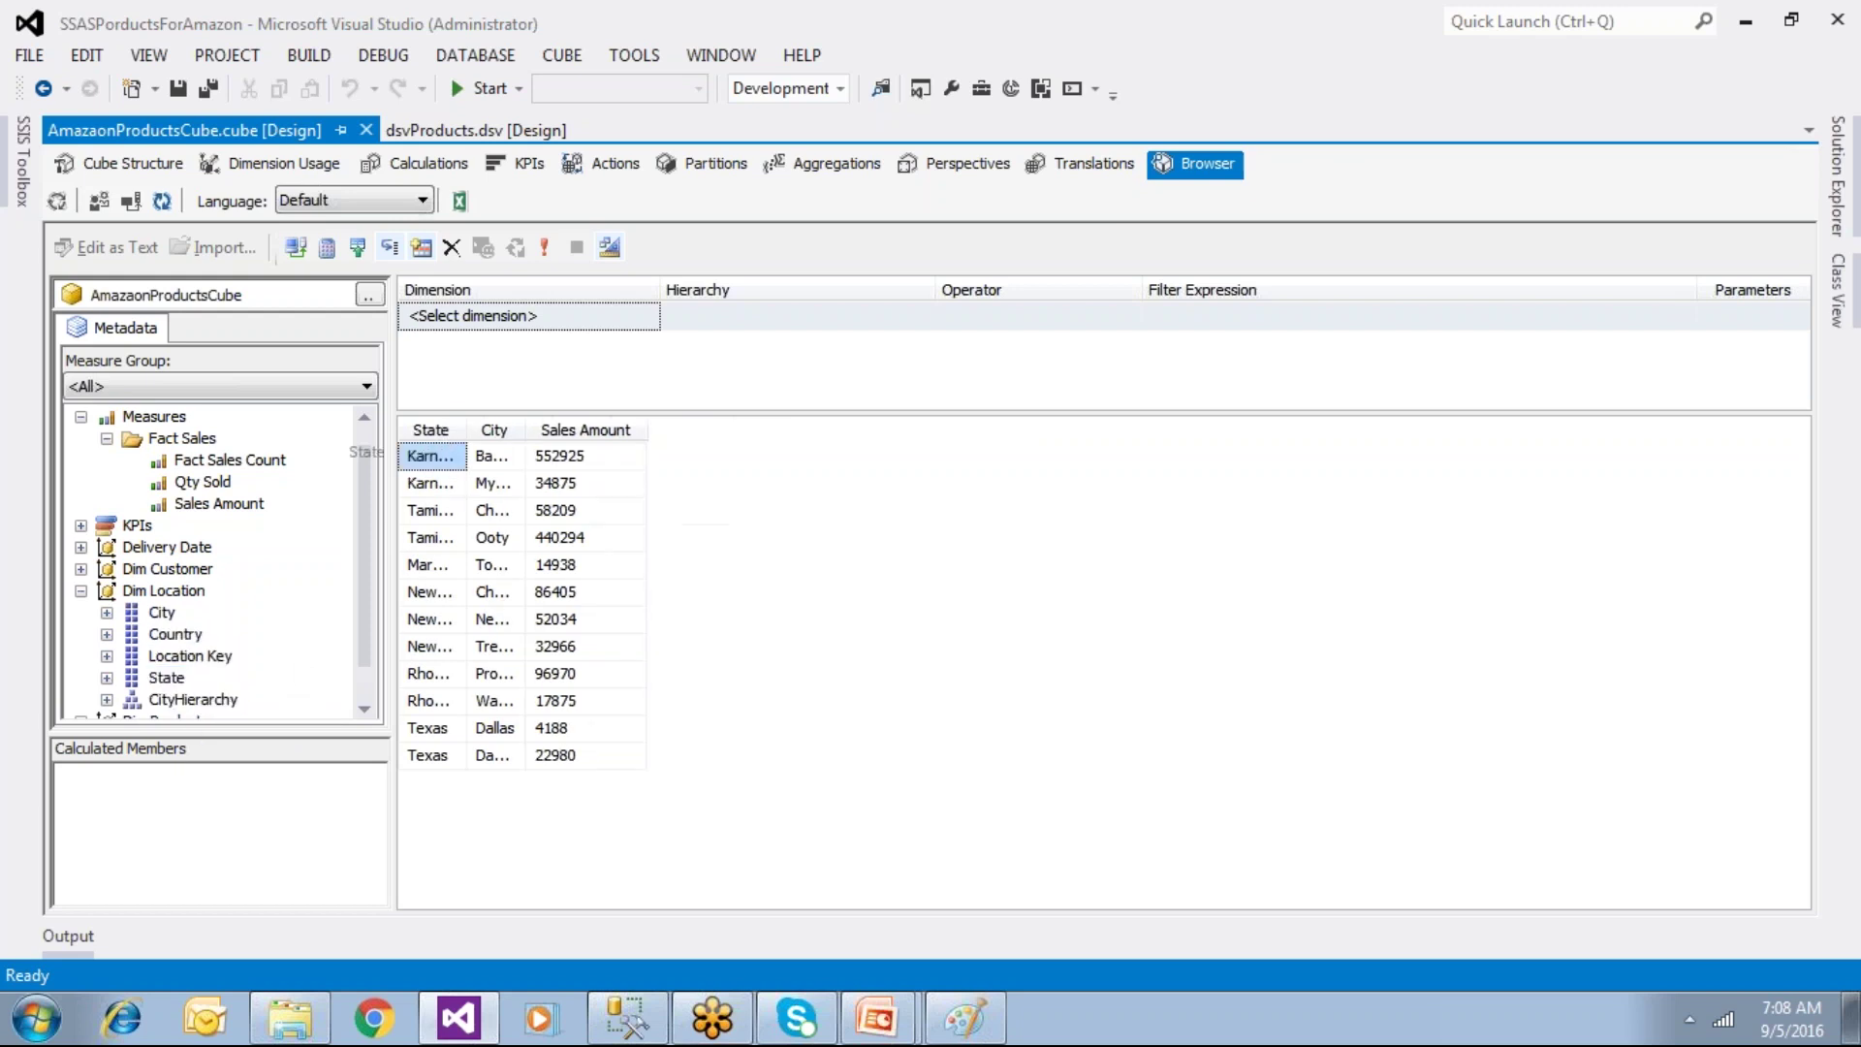
key(Delete)
key(Delete)
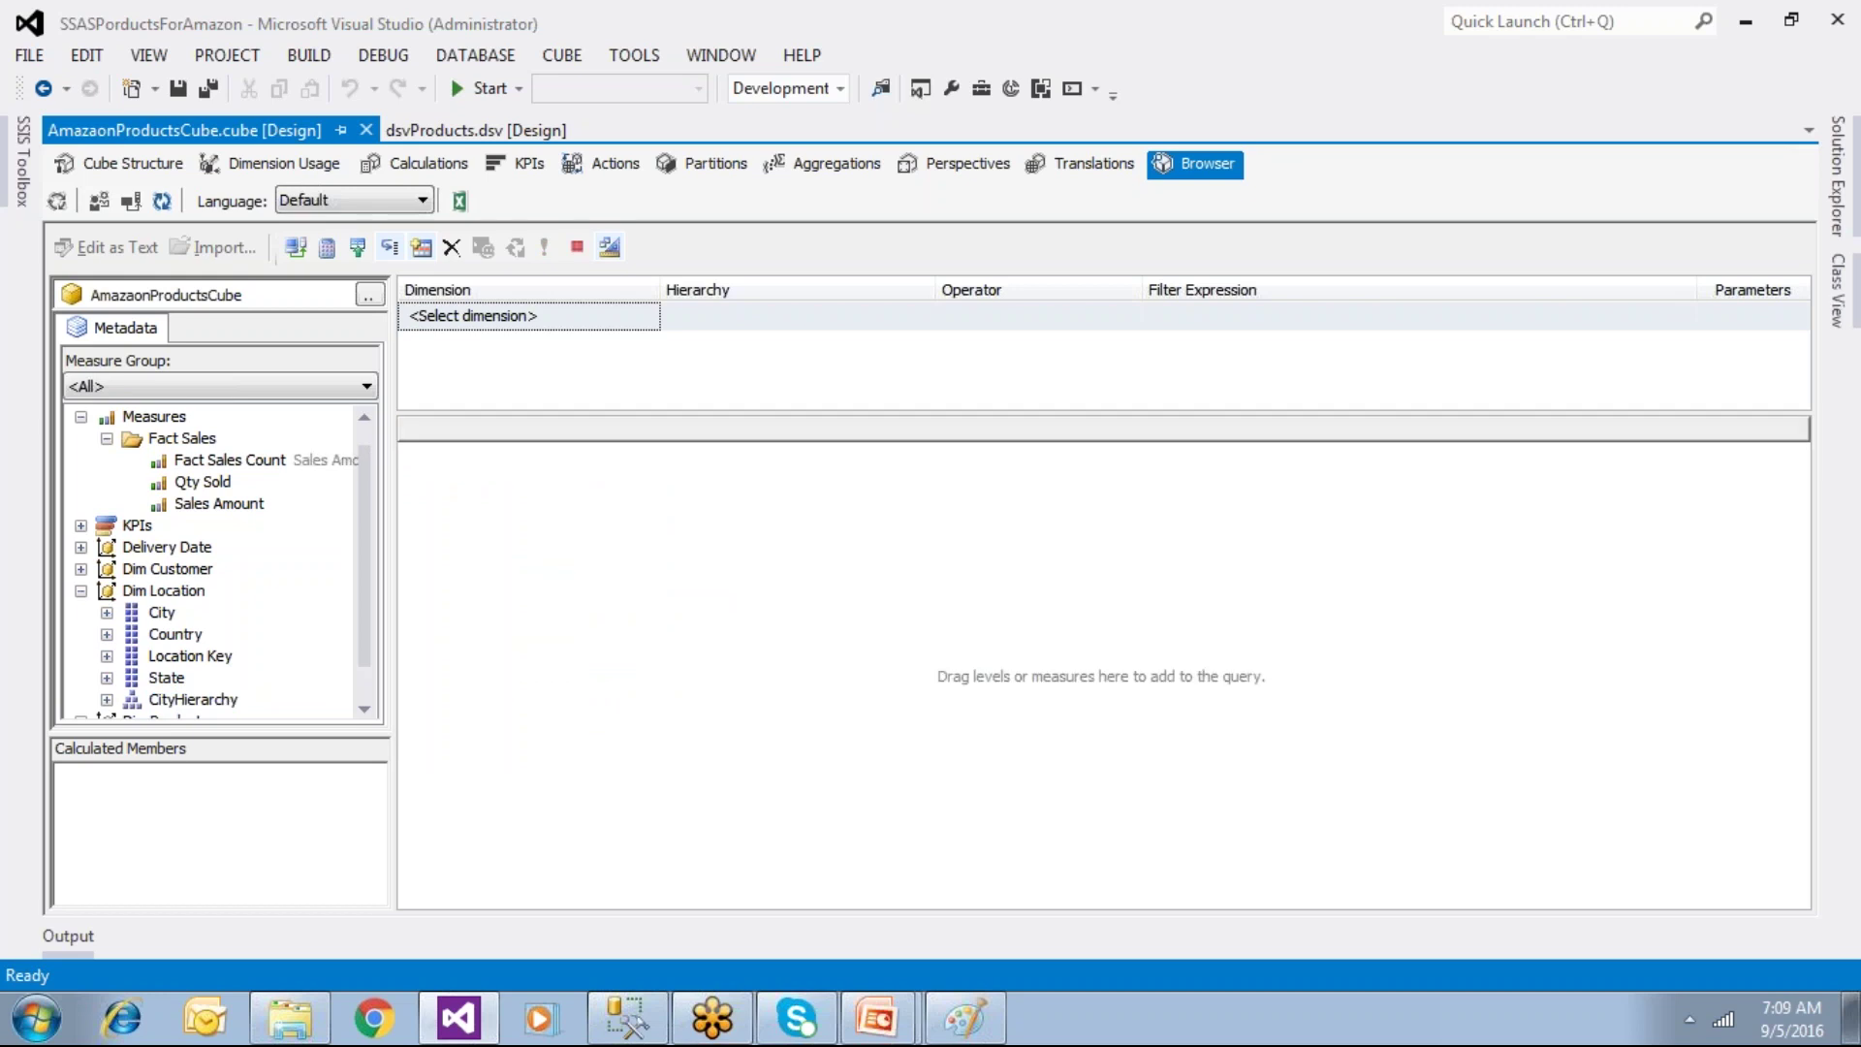
Step: Build a query showing the Qty Sold measure by Sale Date.Year No
double_click(113, 590)
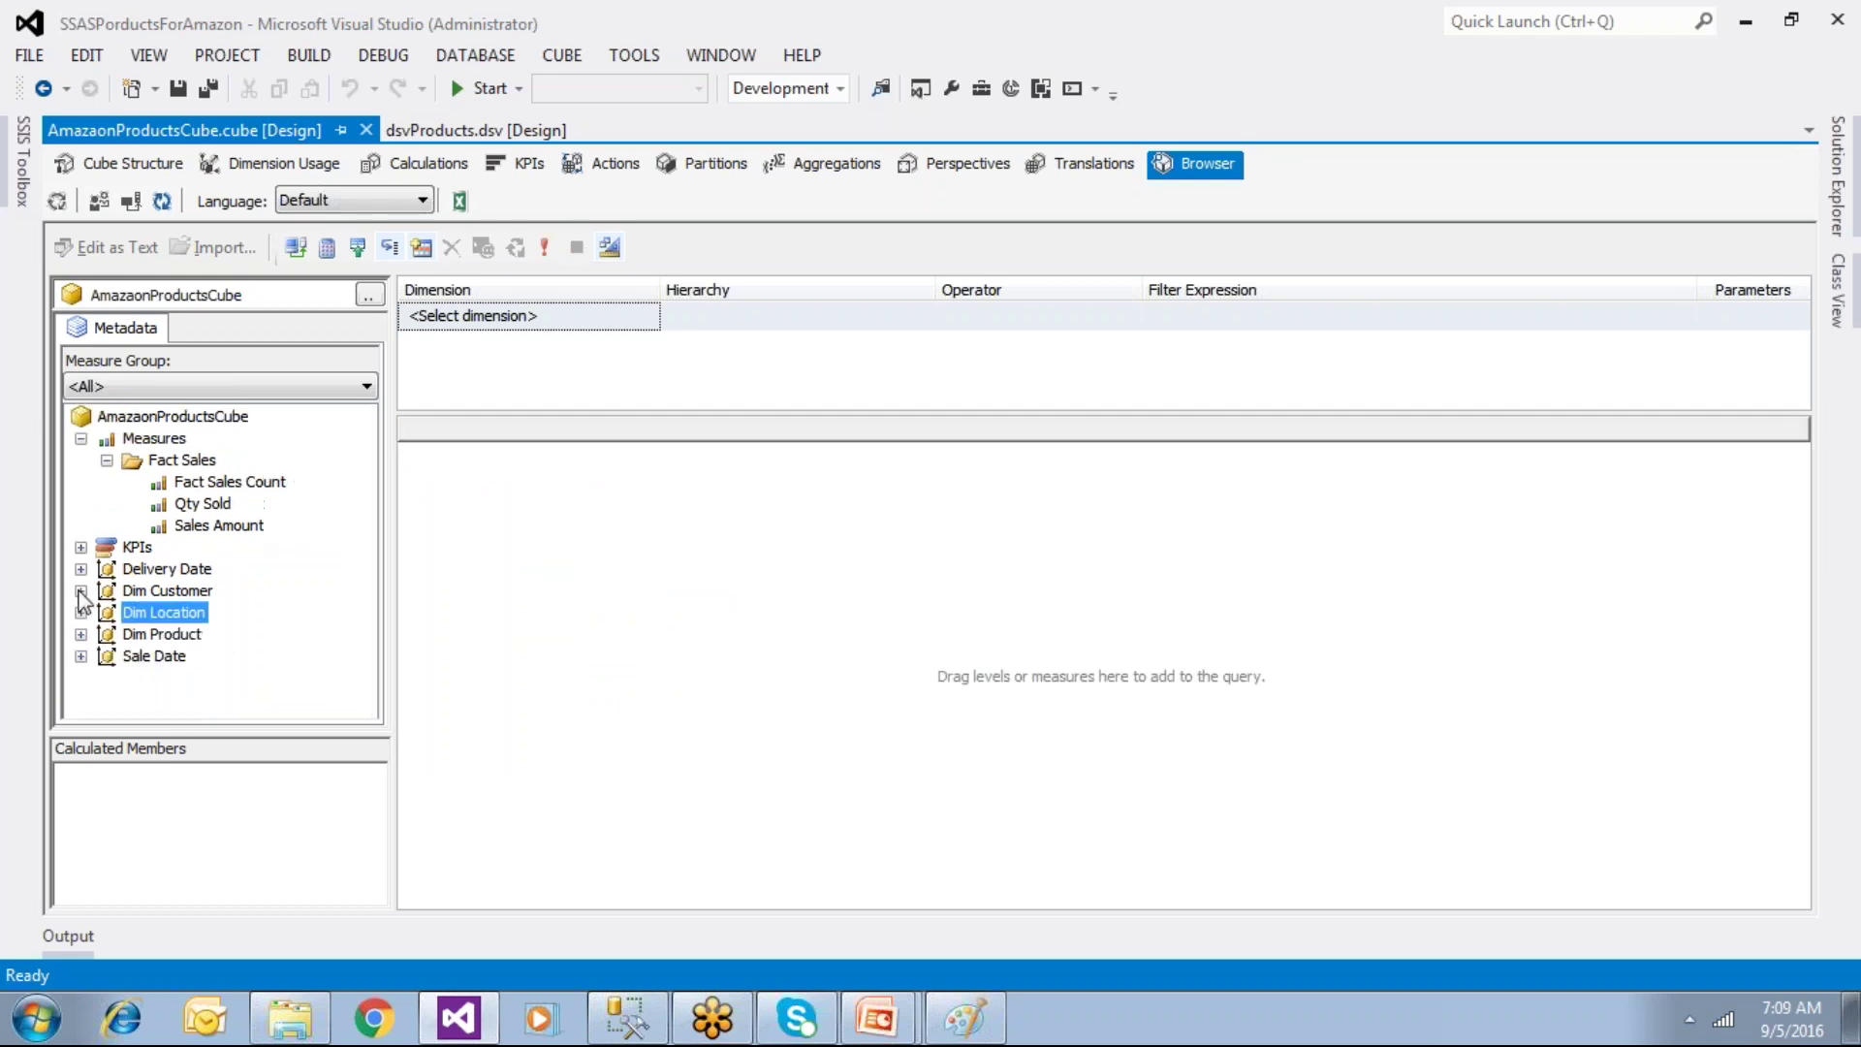
double_click(127, 661)
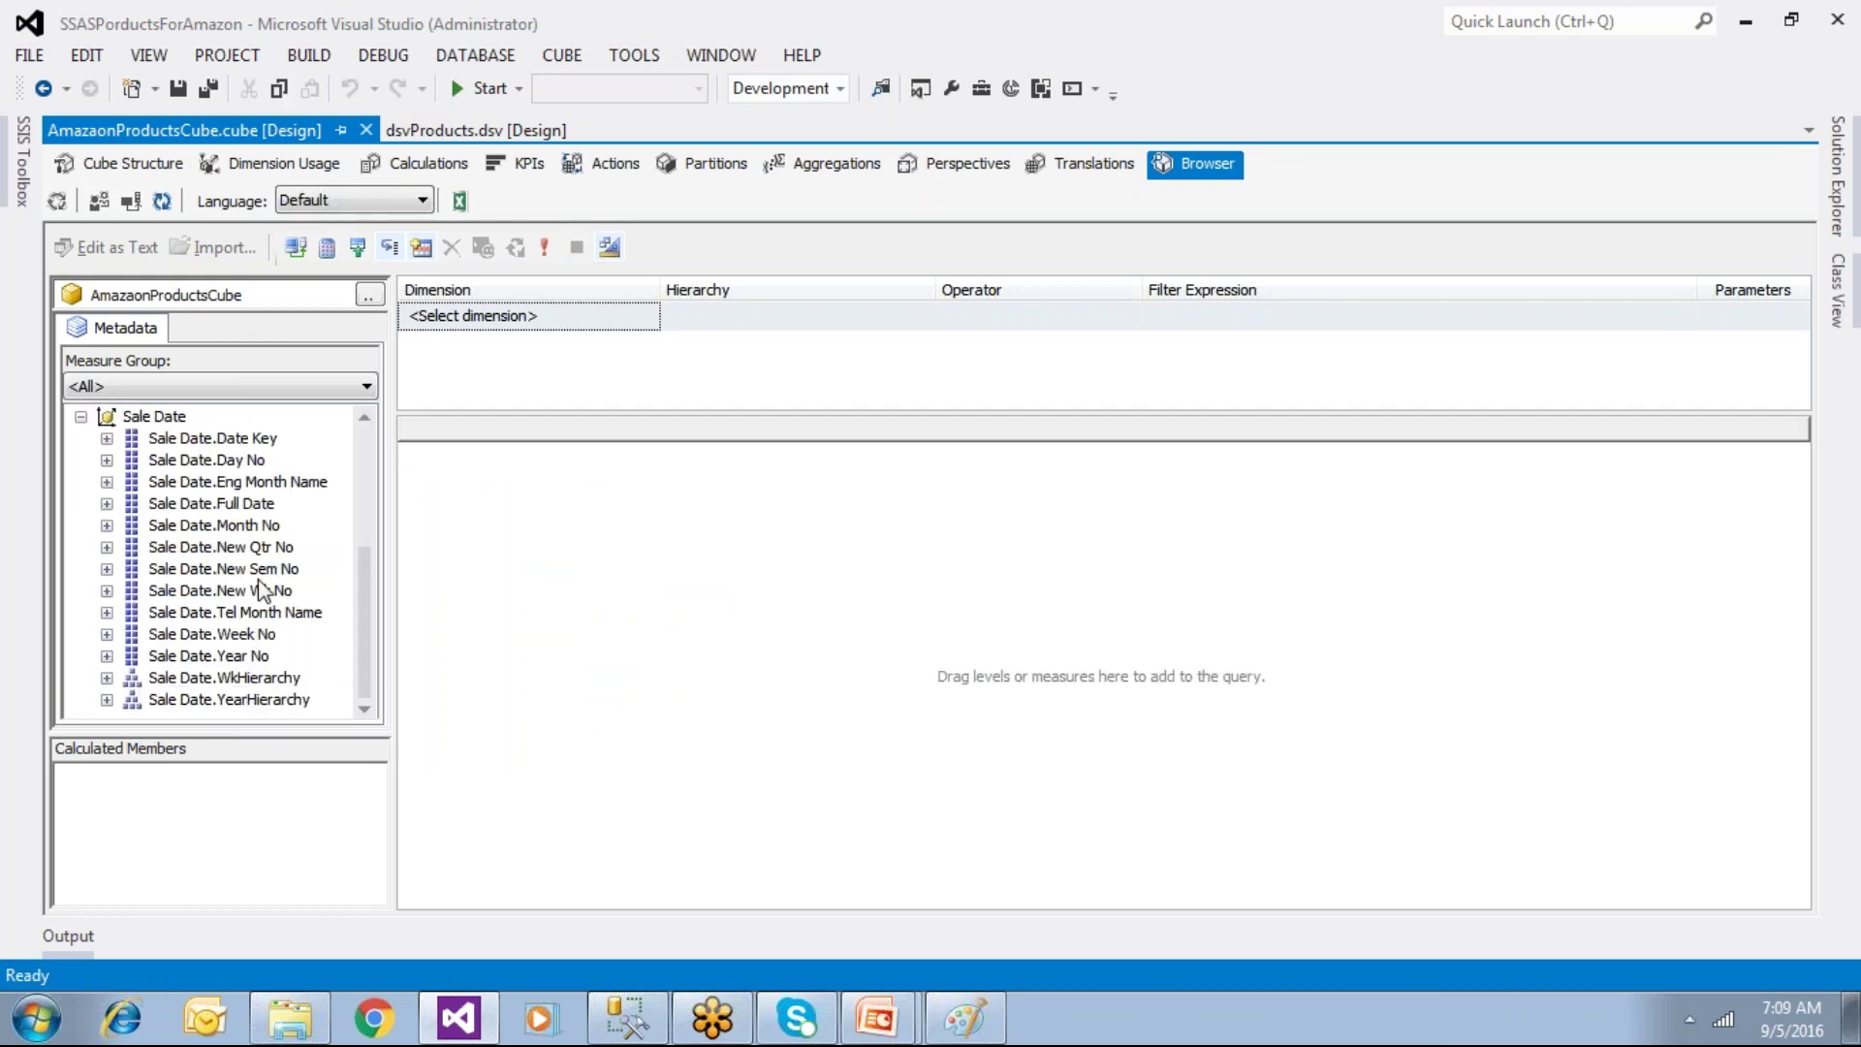
drag(250, 658, 469, 599)
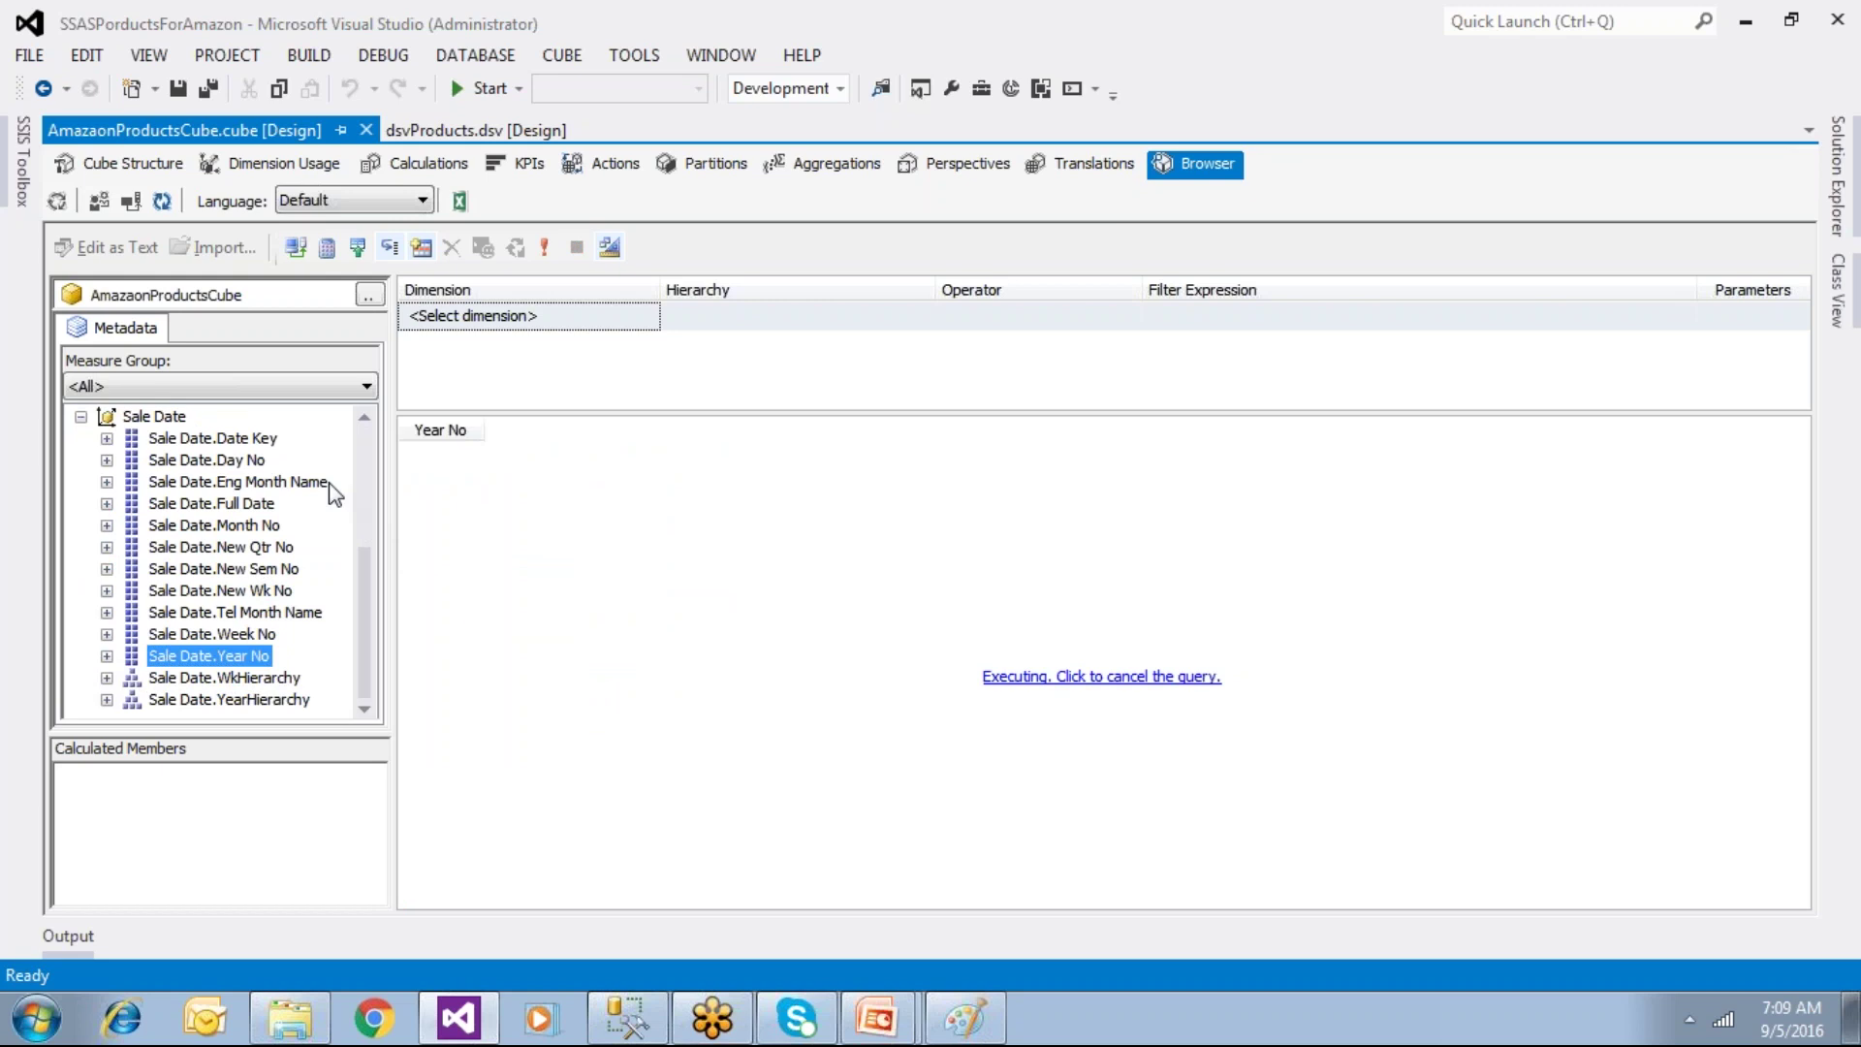
scroll(366, 460, up, 4)
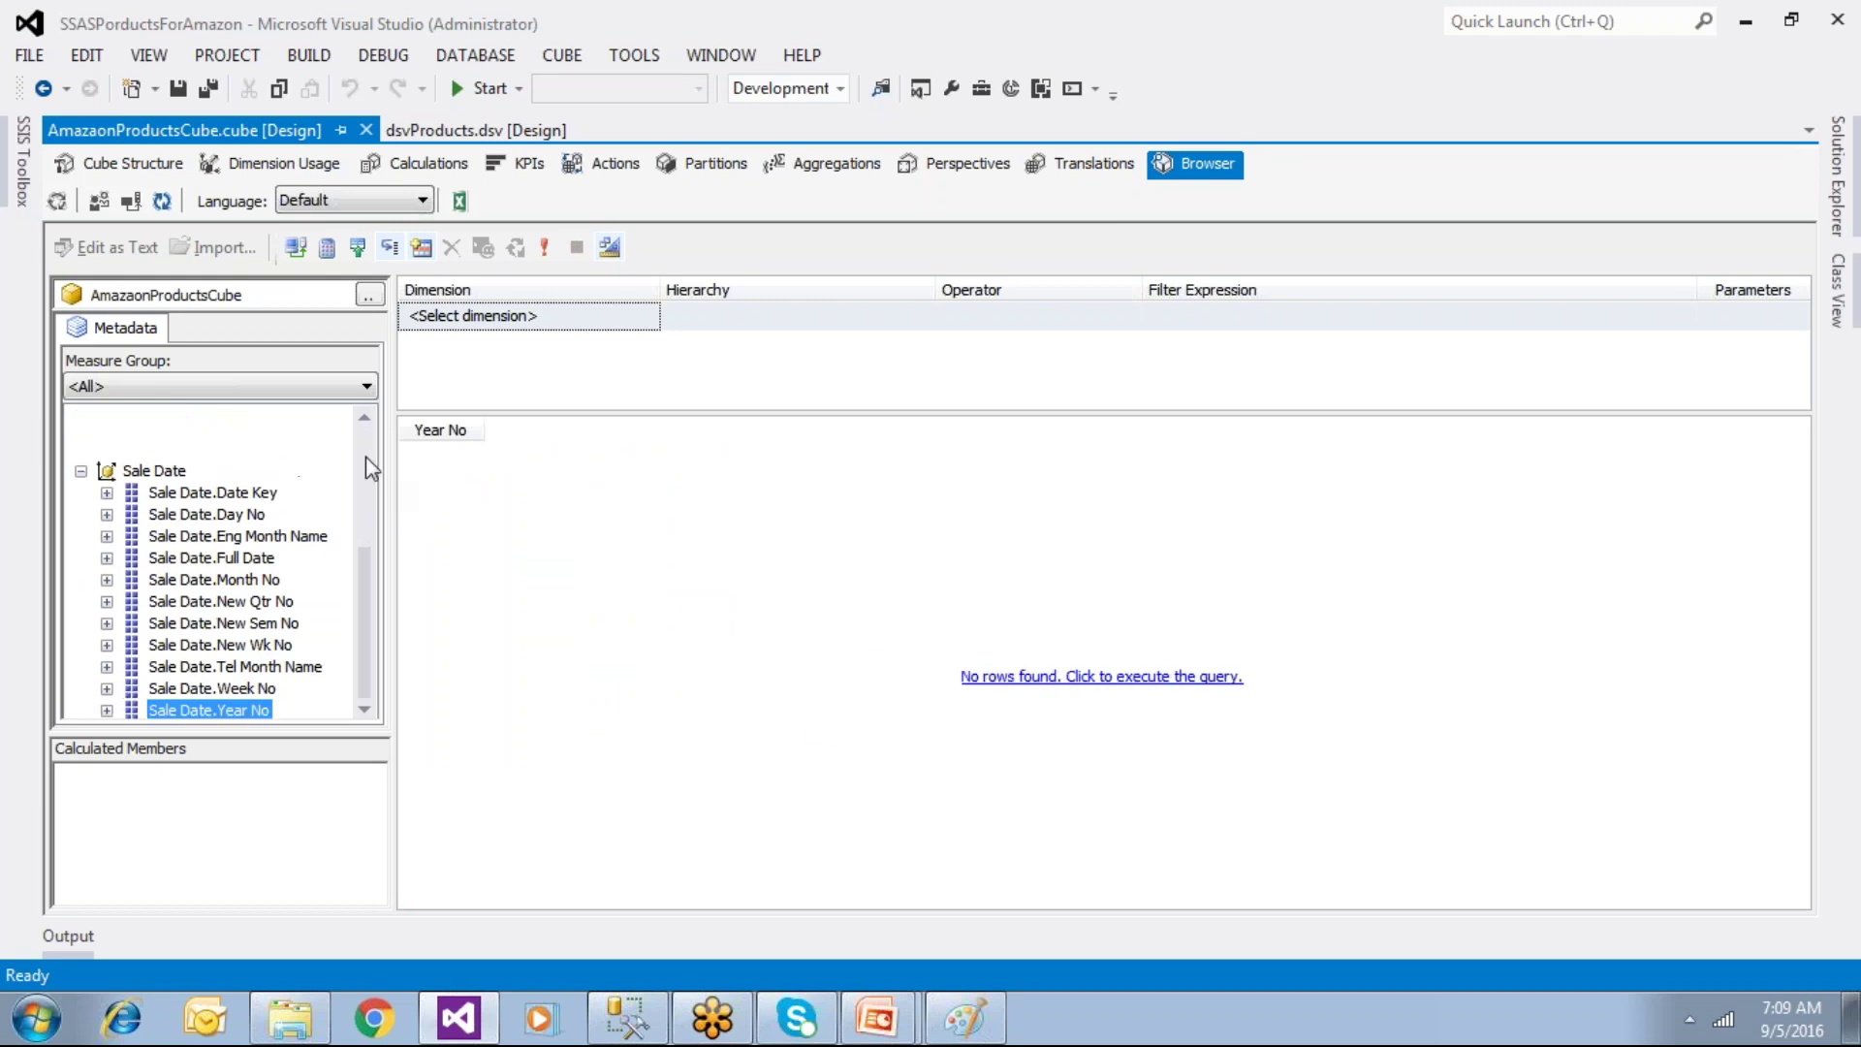
drag(201, 503, 628, 518)
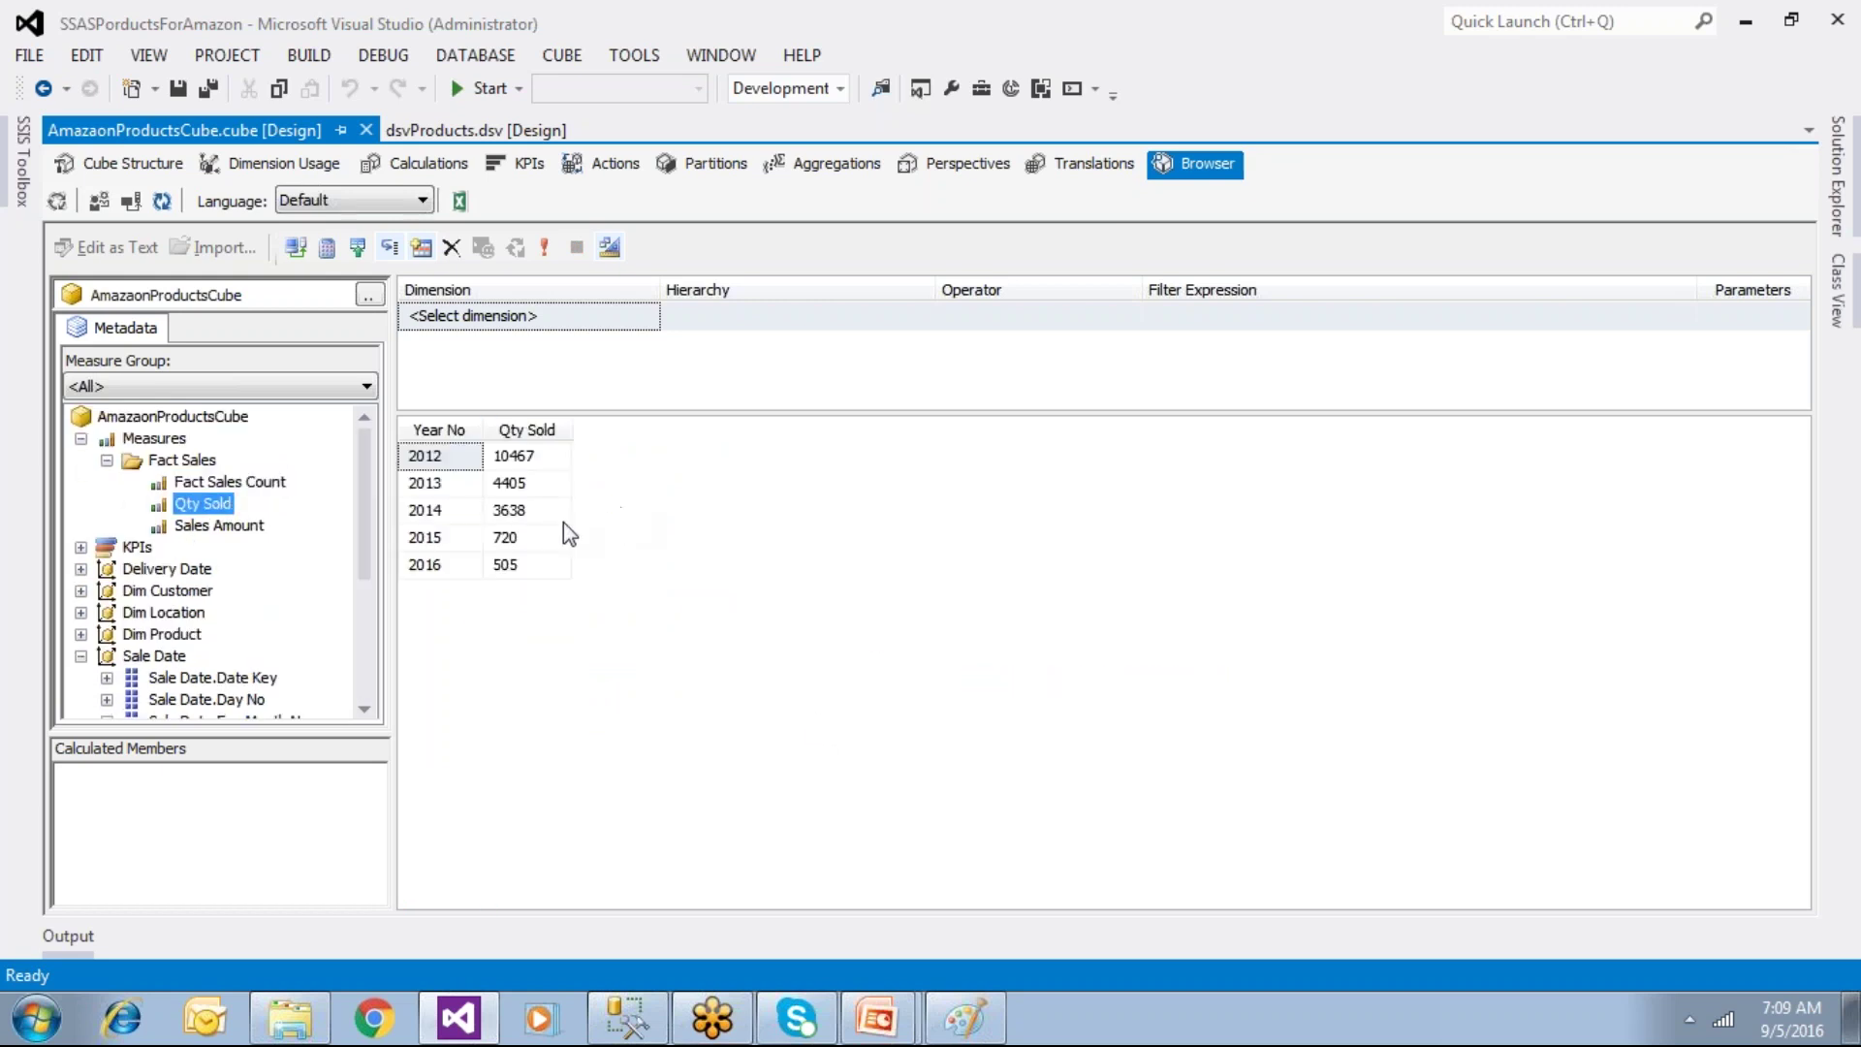
Step: Add the Product Name attribute of Dim Product to the query between Year No and Qty Sold
click(81, 656)
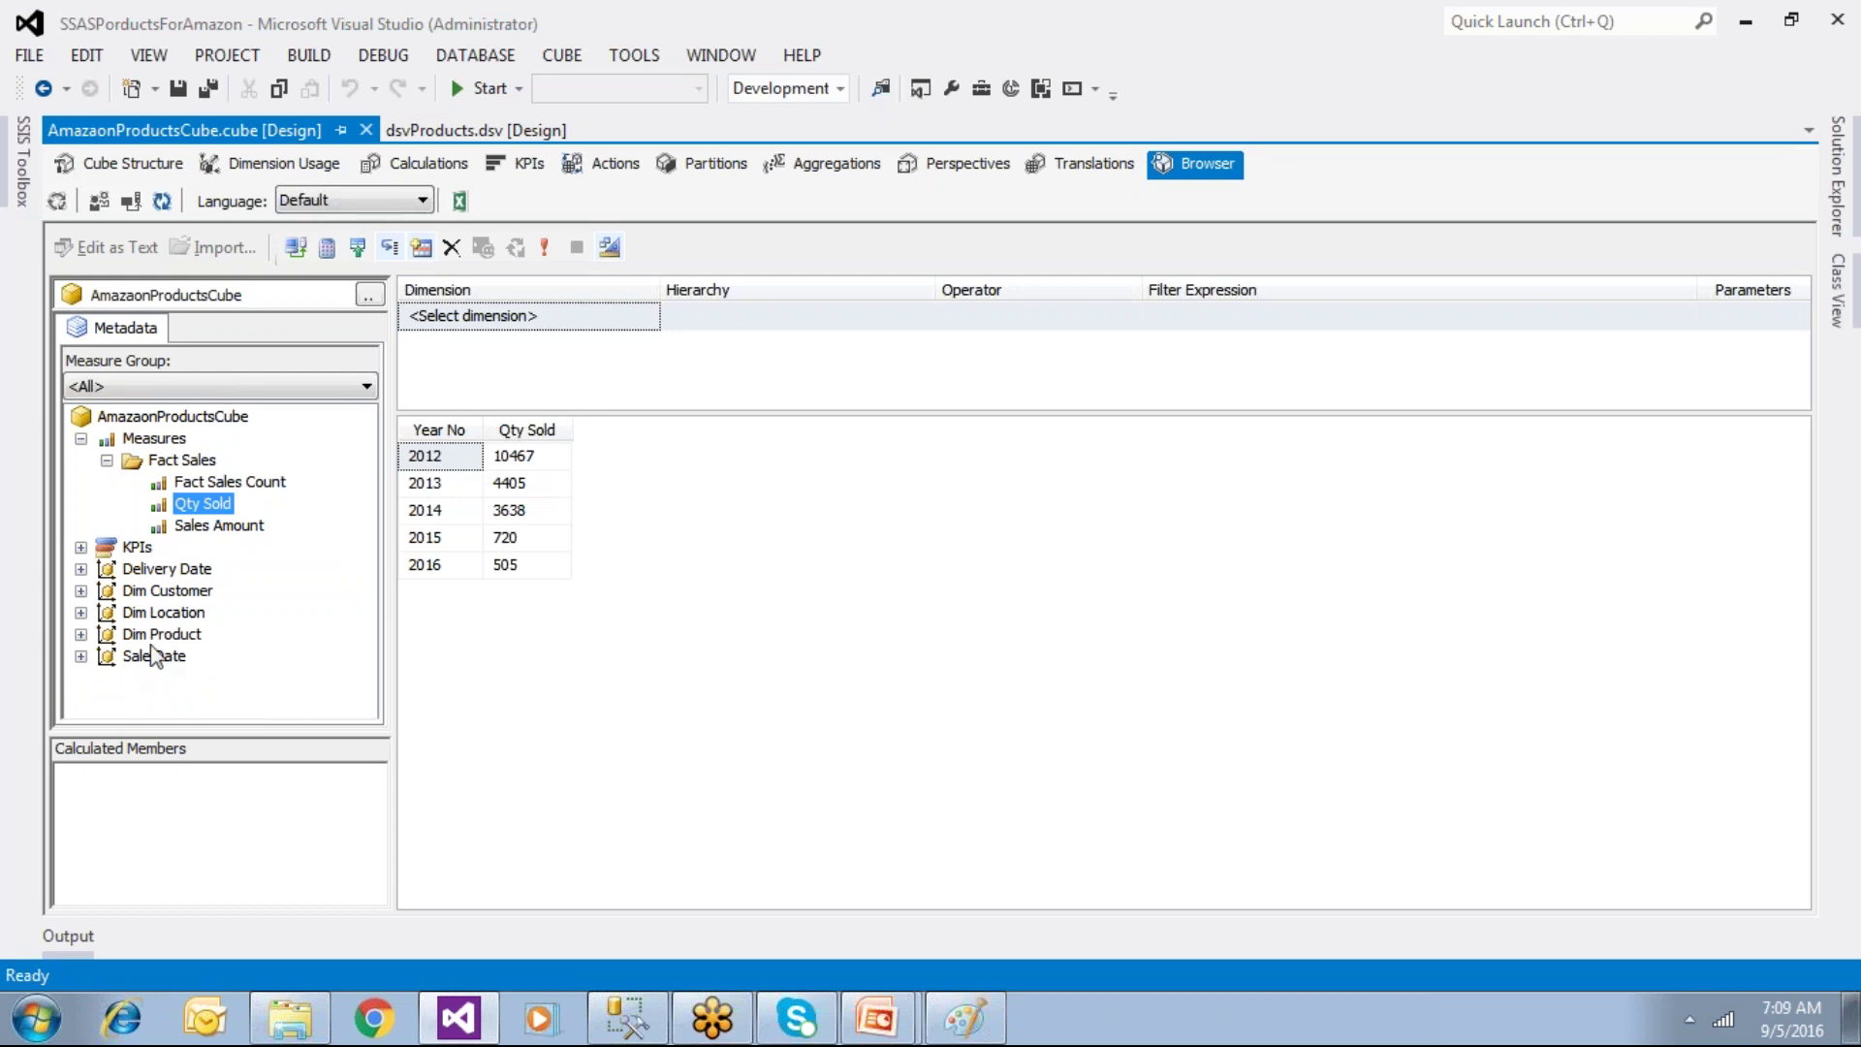
click(131, 634)
click(82, 634)
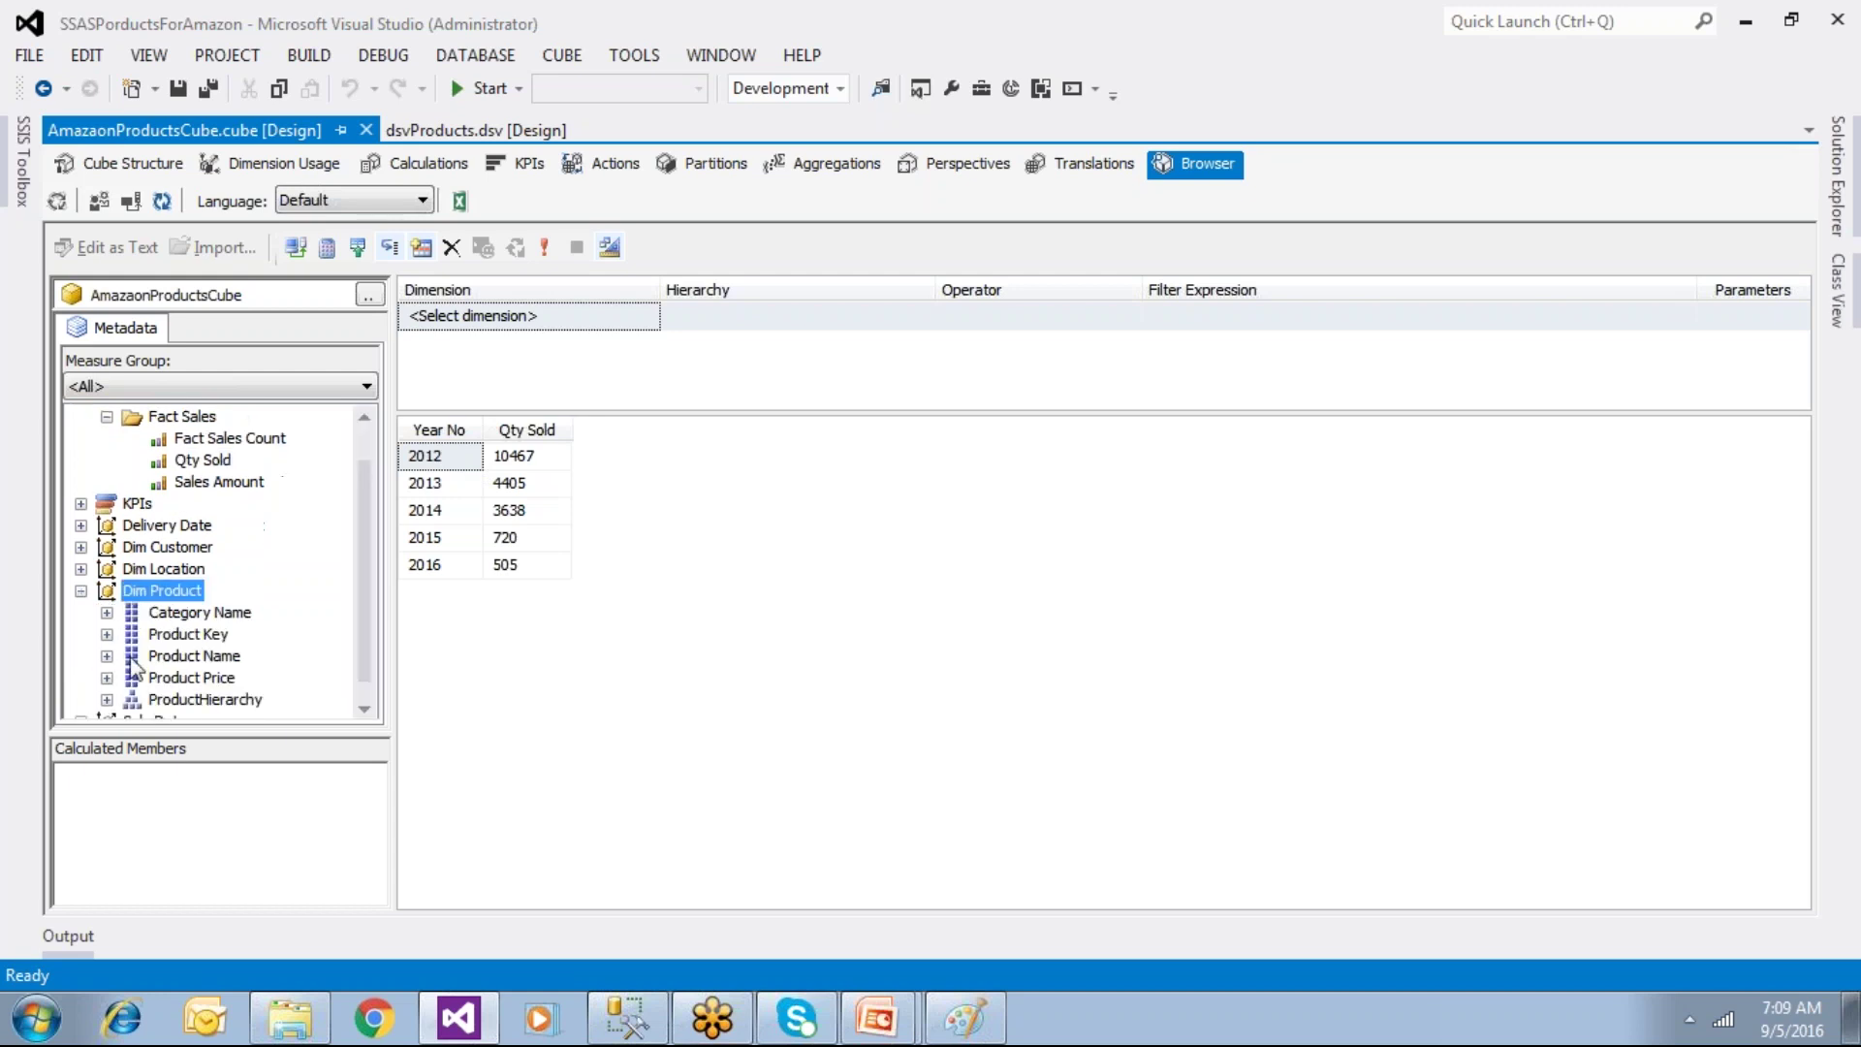
drag(194, 656, 428, 655)
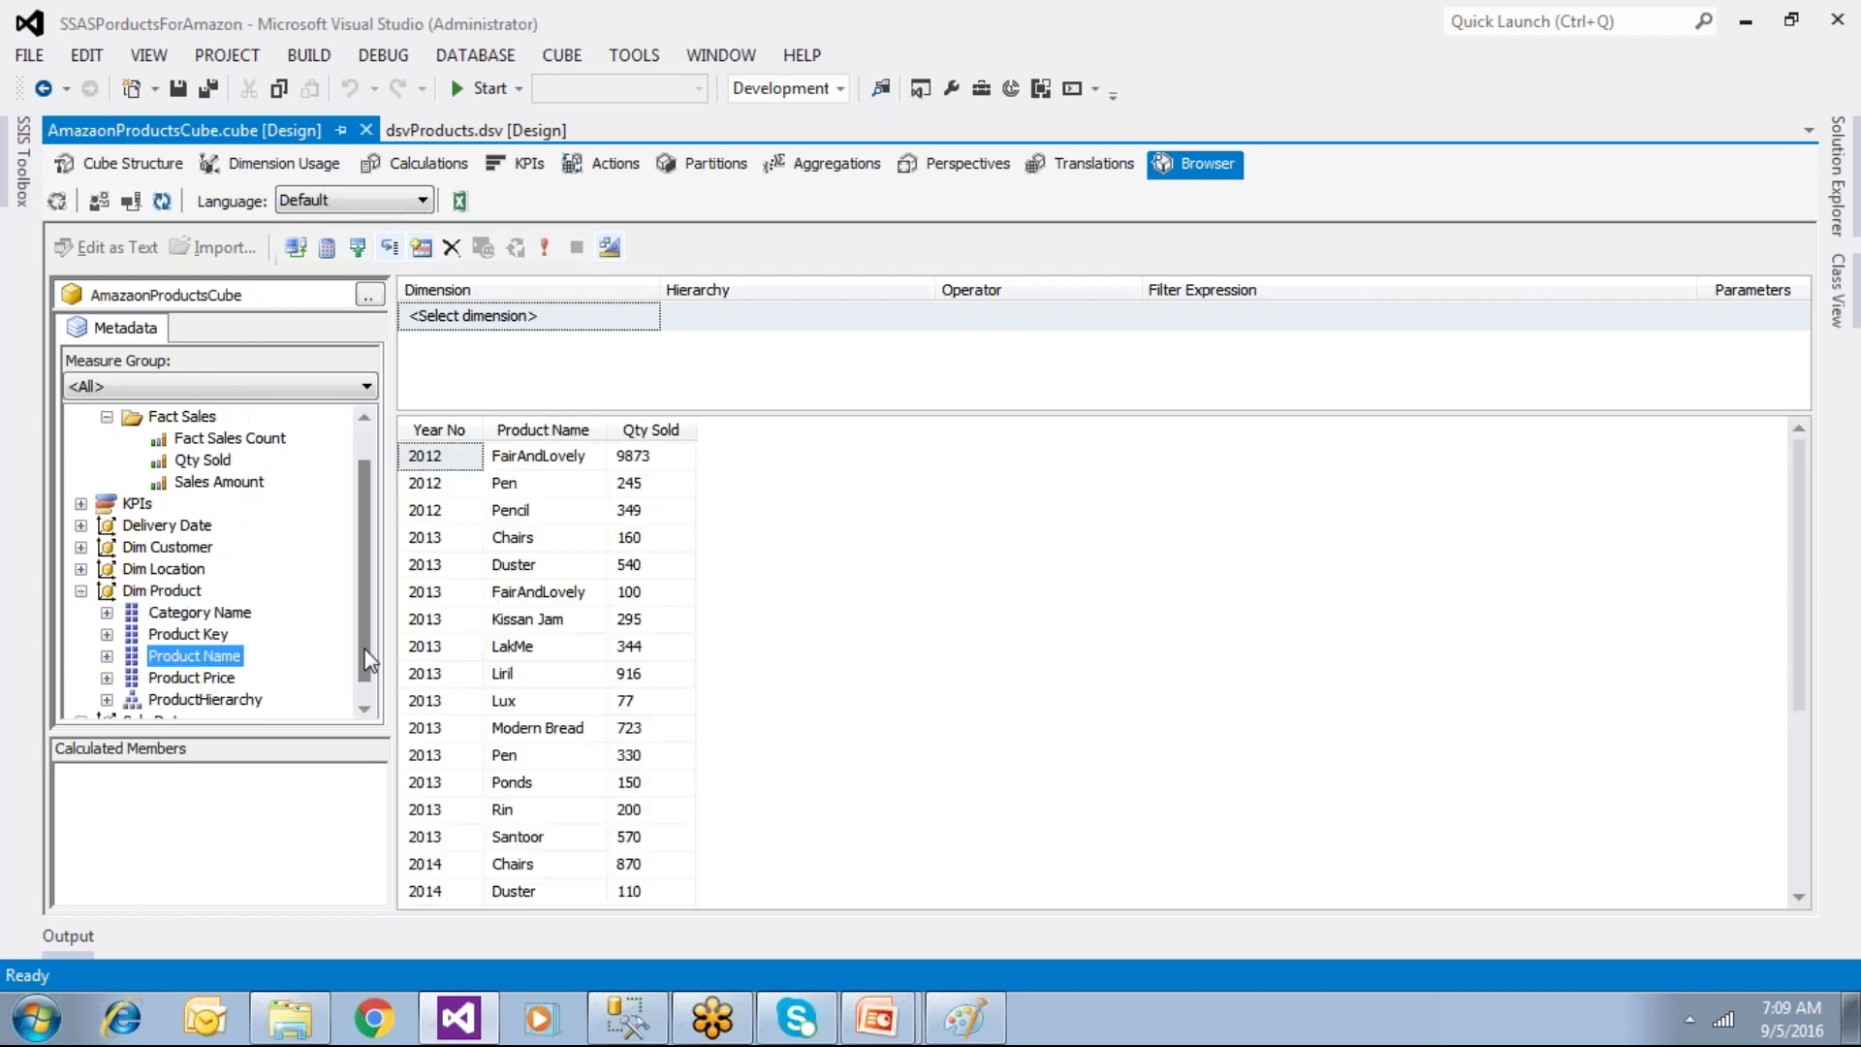
Step: Add the City attribute of Dim Location to the query between Product Name and Qty Sold
click(81, 590)
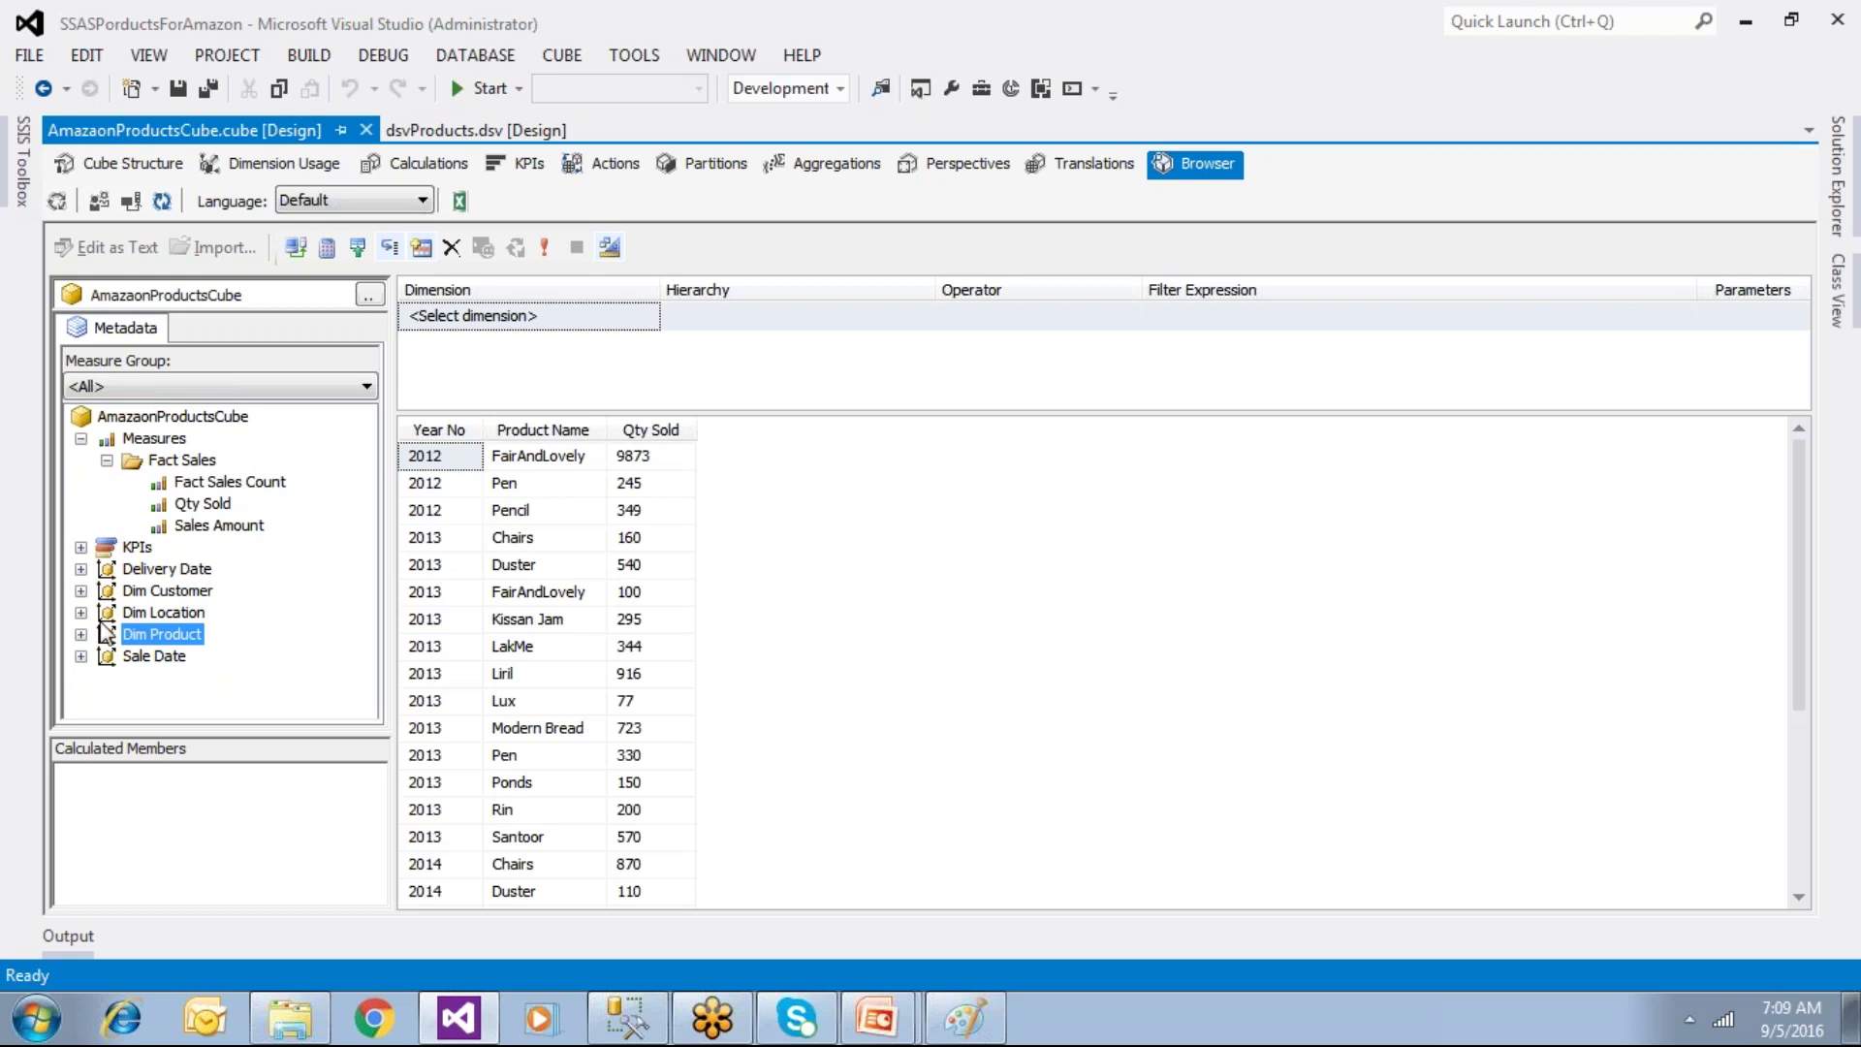
click(82, 611)
drag(162, 613, 526, 582)
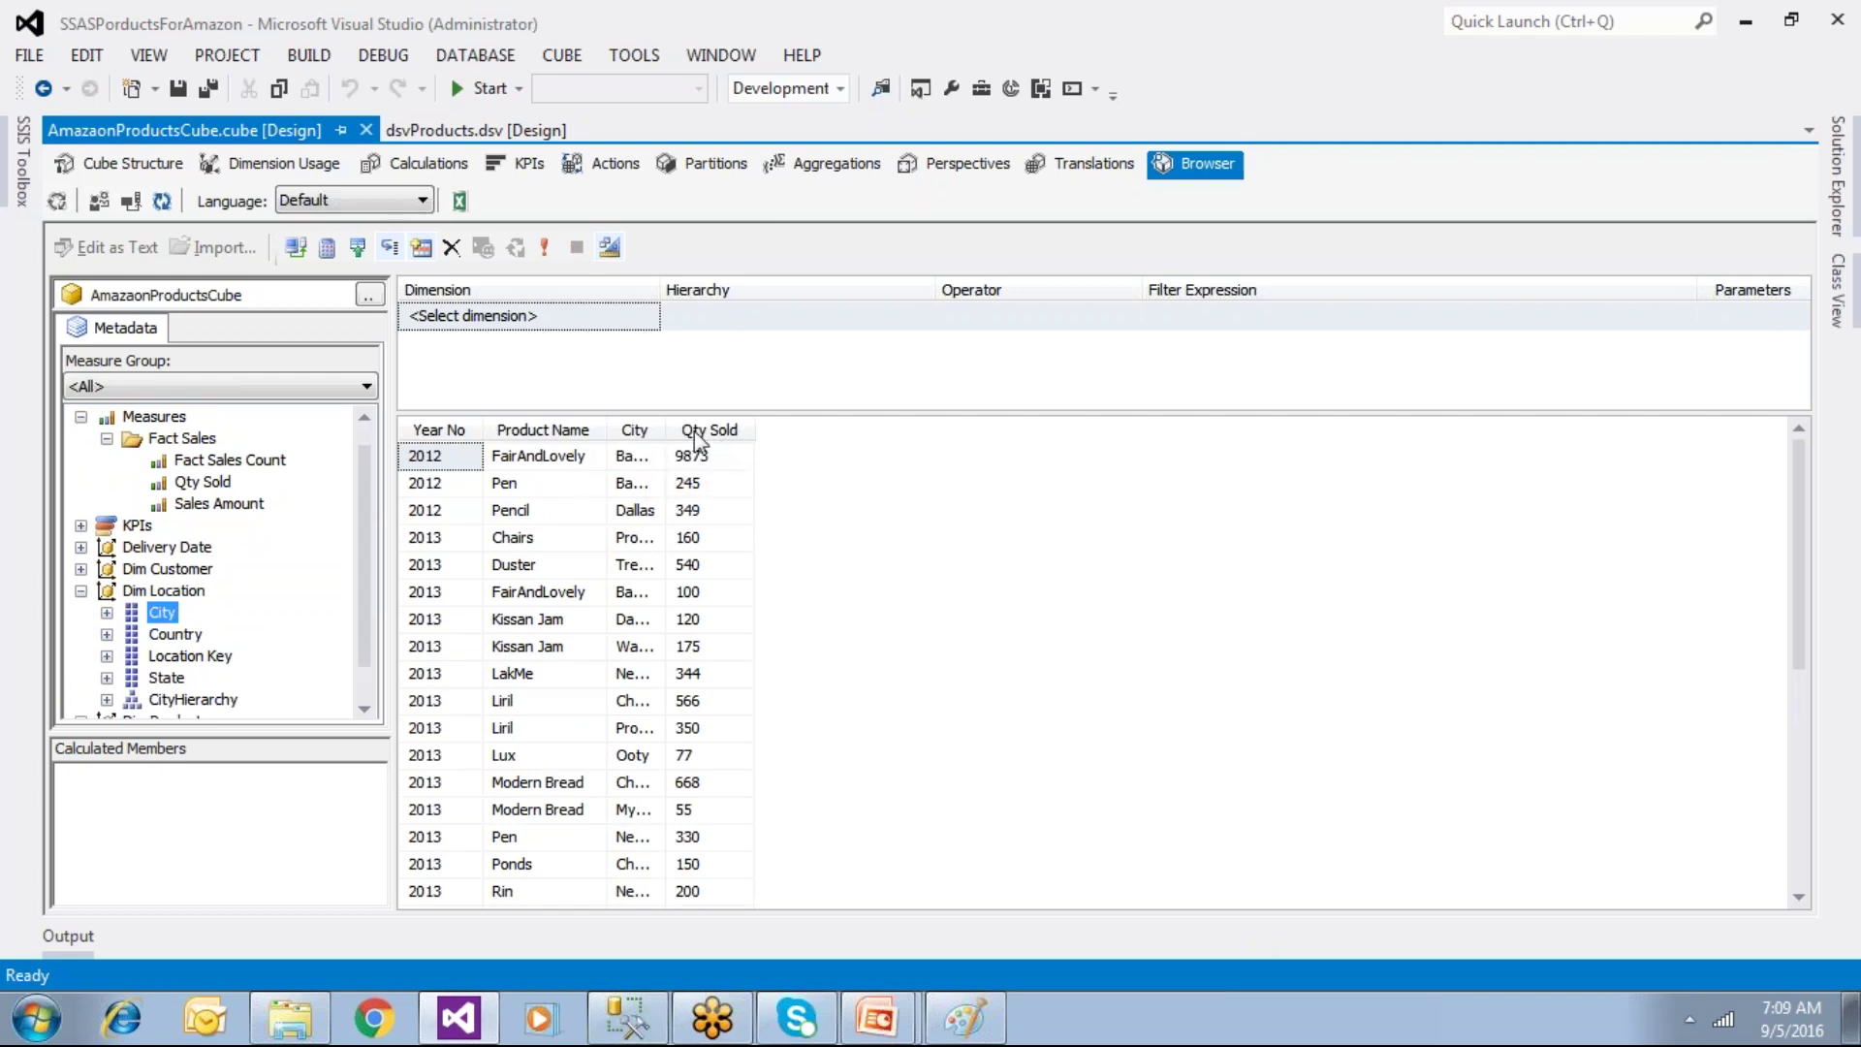
Step: Add the Sales Amount and Fact Sales Count measures to the query, and remove Fact Sales Count again
drag(256, 505, 800, 496)
drag(219, 463, 885, 519)
click(991, 564)
scroll(1001, 570, down, 5)
scroll(1004, 587, up, 5)
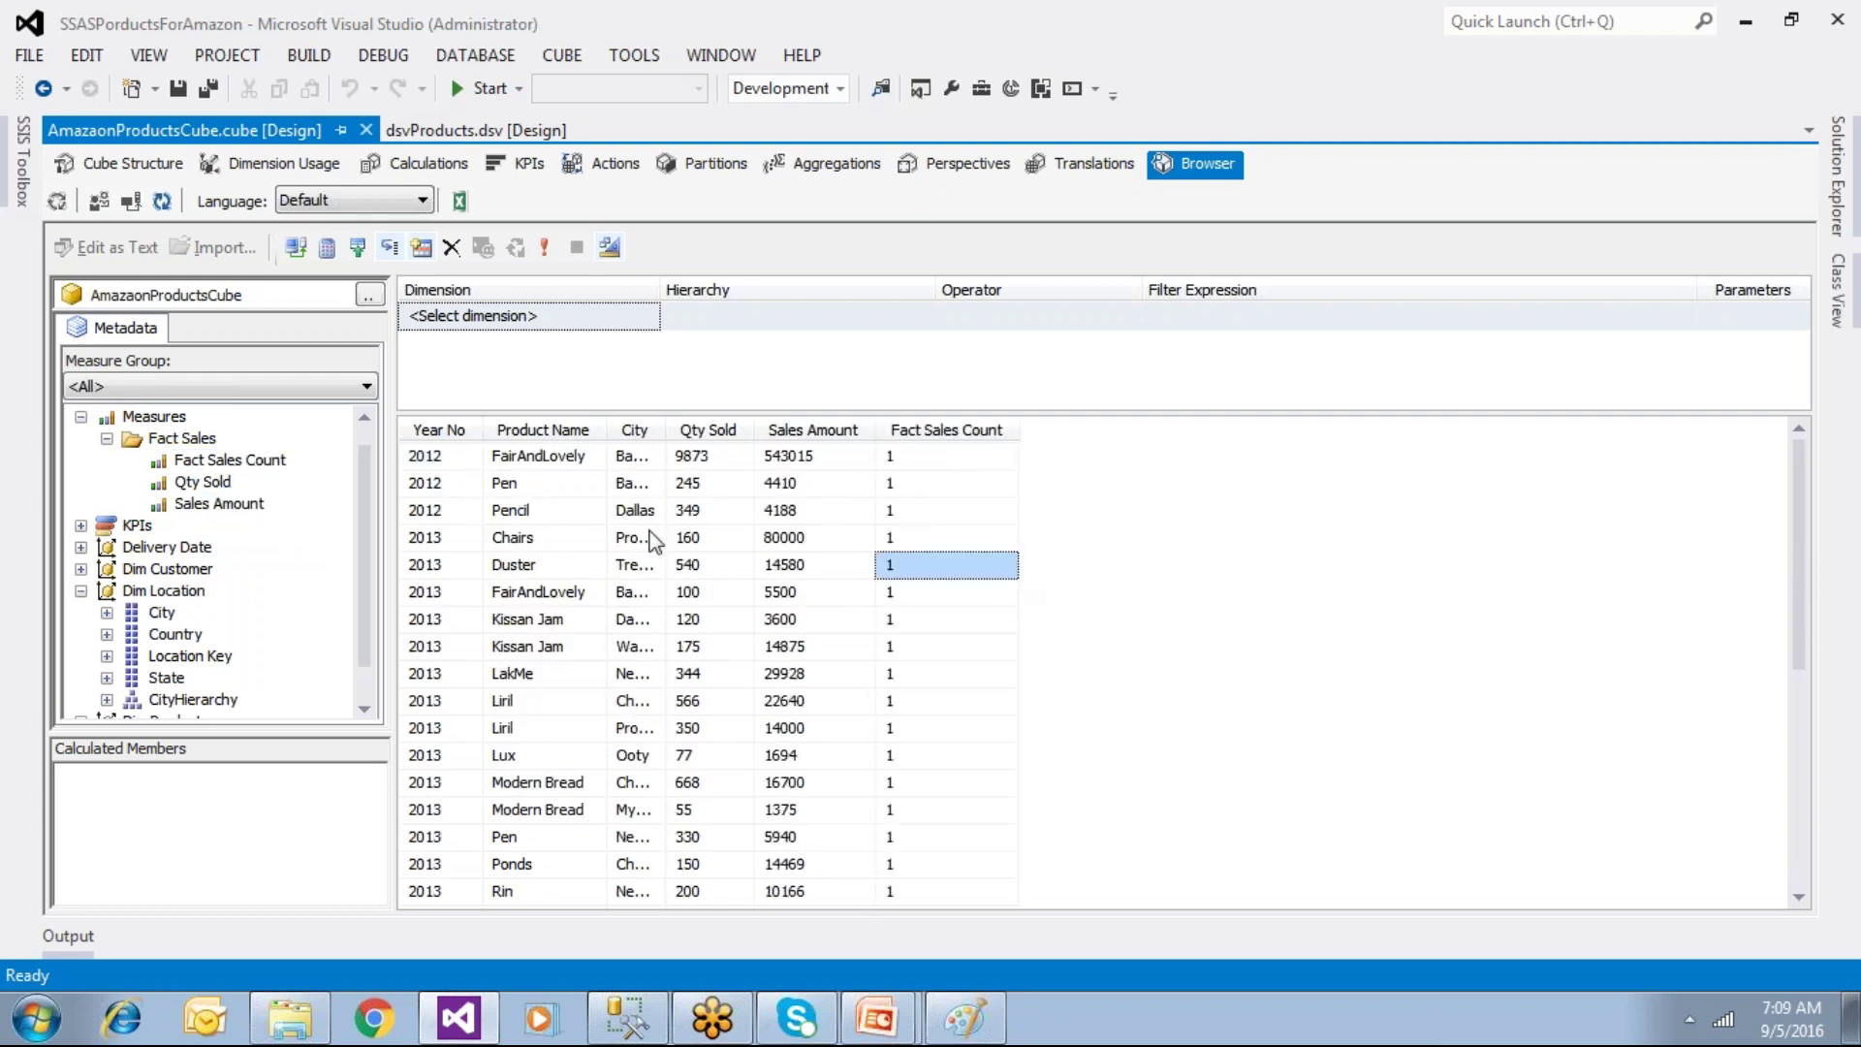
drag(943, 443, 914, 349)
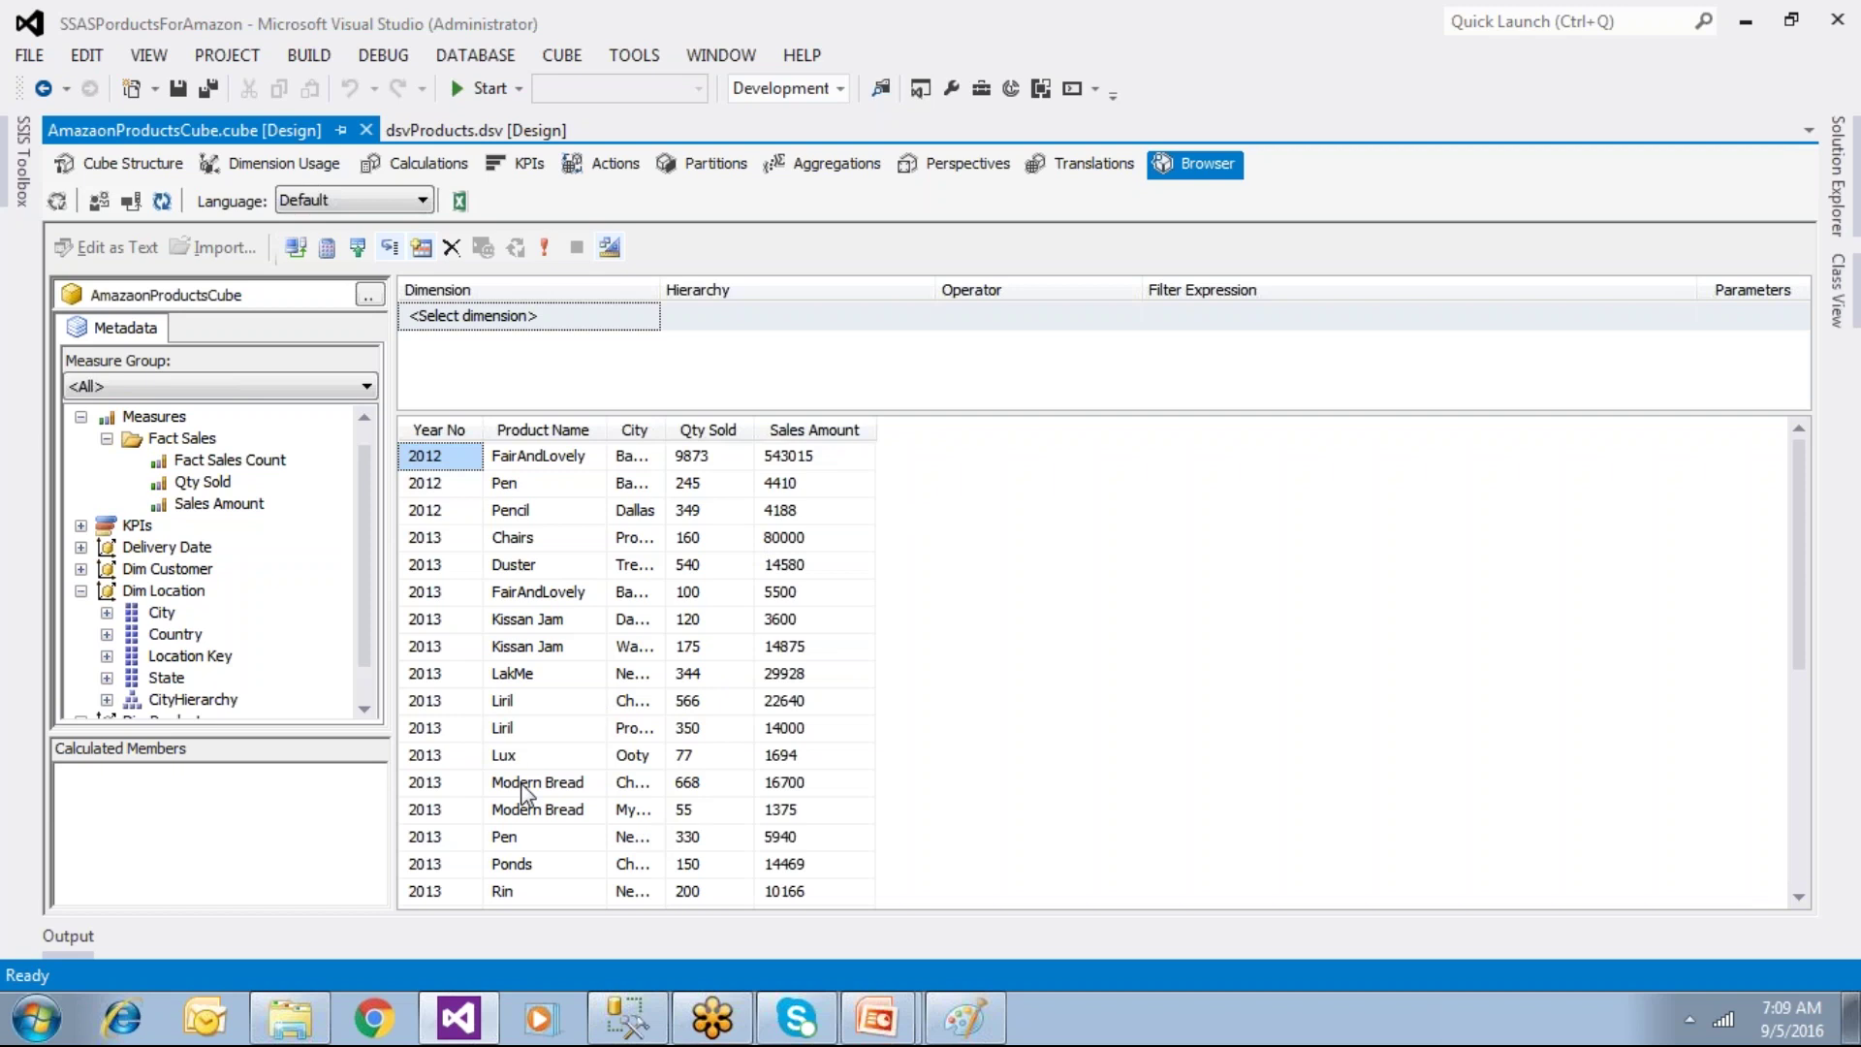
Step: Switch to SQL Server Management Studio and delete the DimTime query, keeping only the select from FactSales
click(627, 1018)
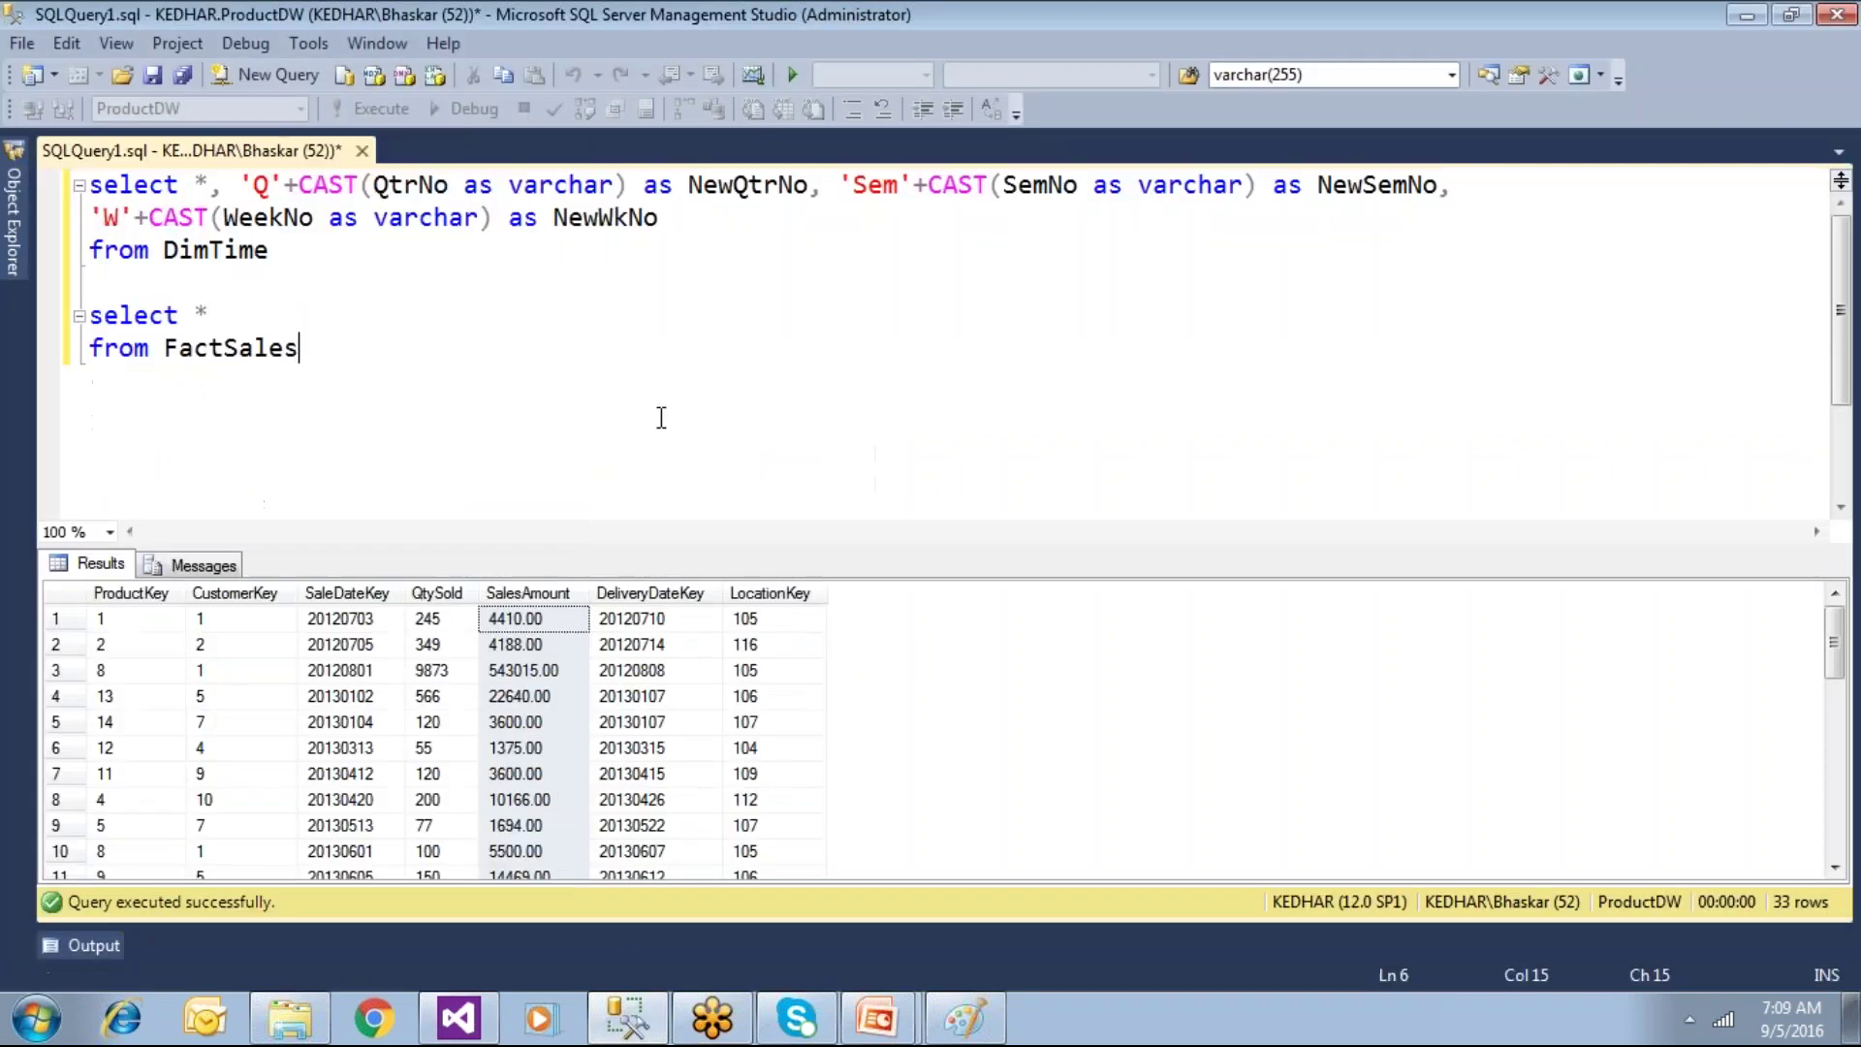
drag(320, 253, 44, 160)
key(Delete)
key(Delete)
key(Delete)
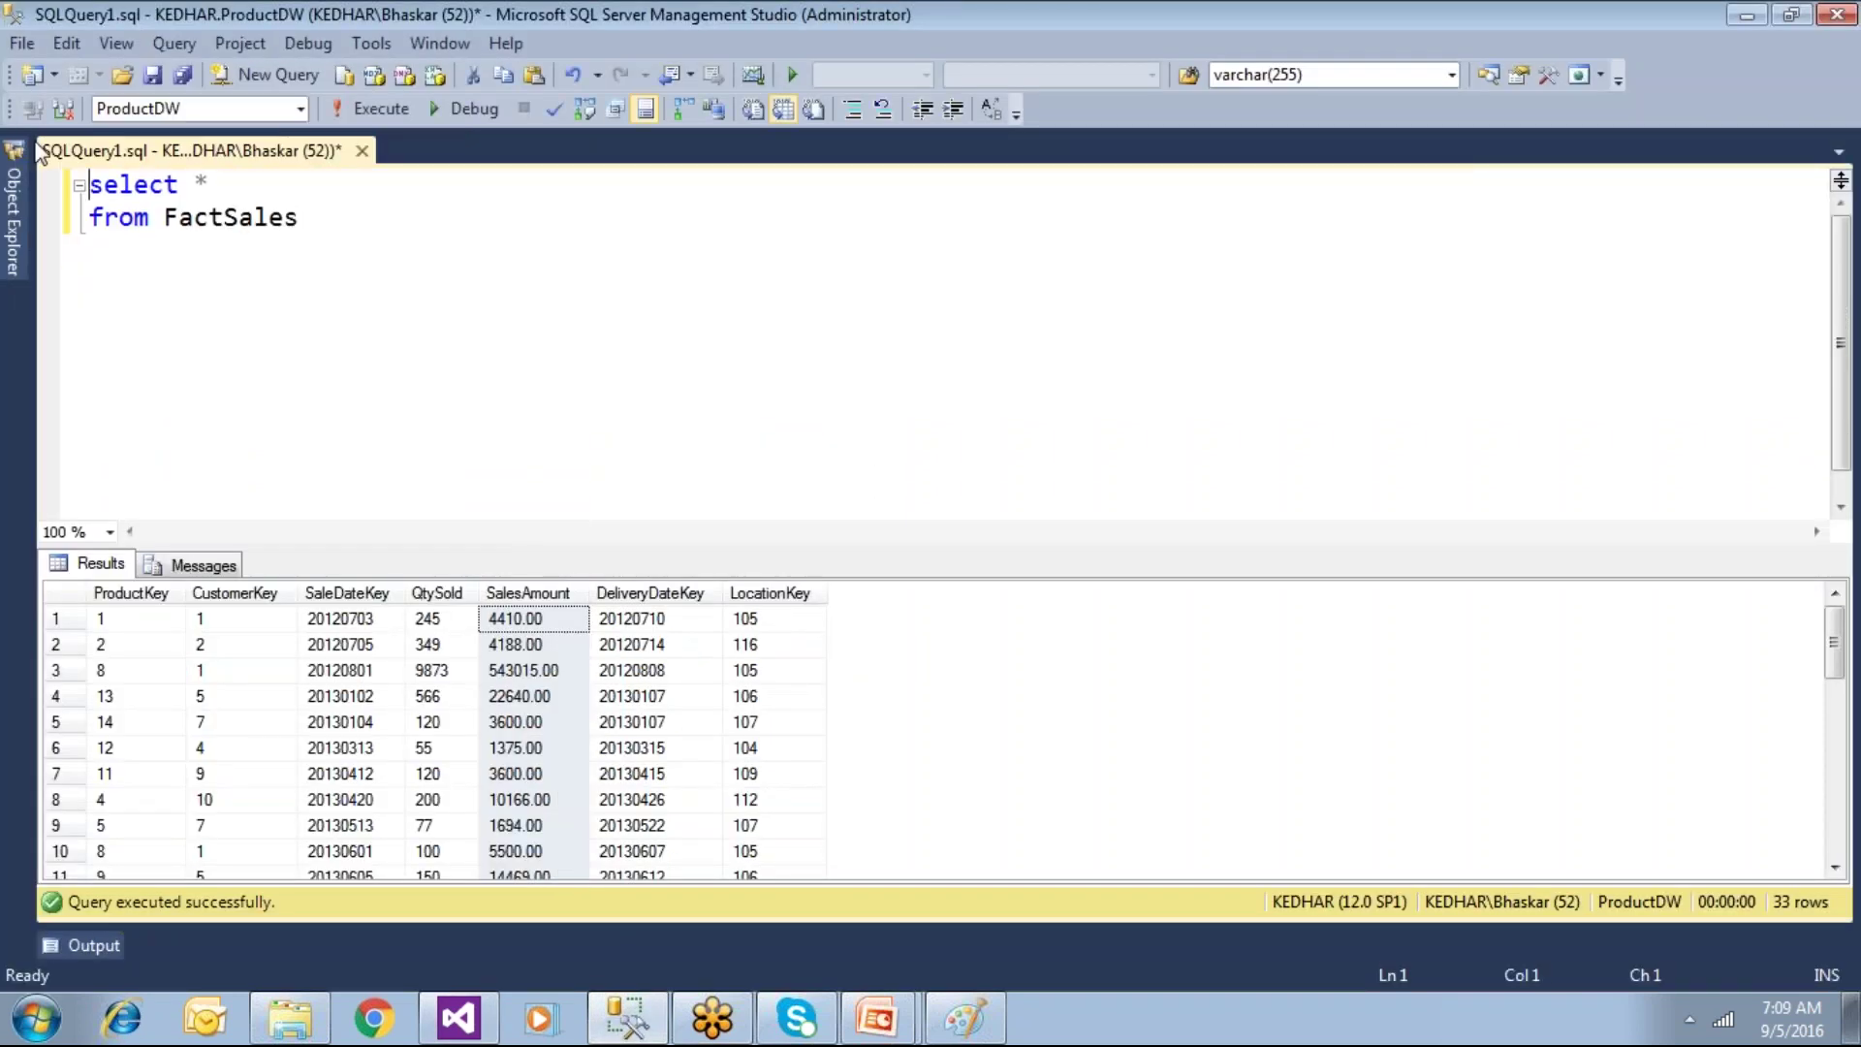
Step: Look over the ProductDW tables and the cube browser columns, and run the FactSales query
click(14, 218)
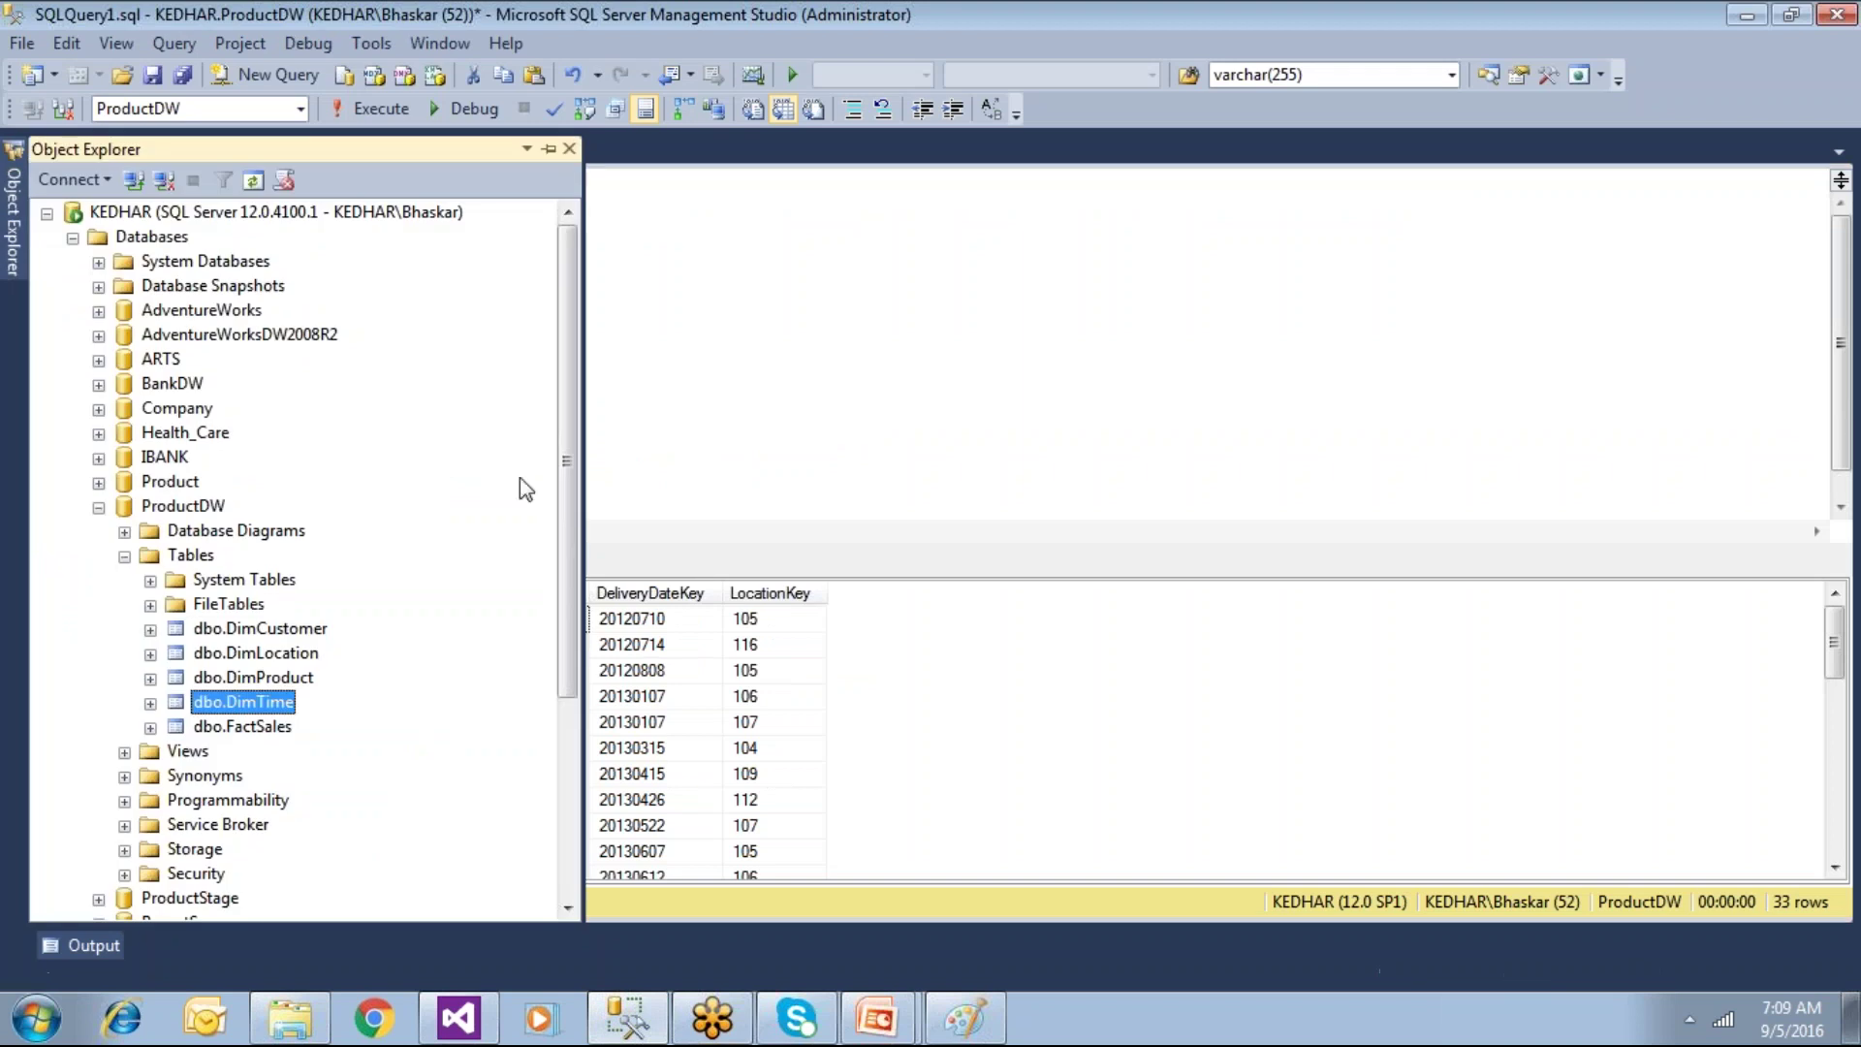
key(alt+Tab)
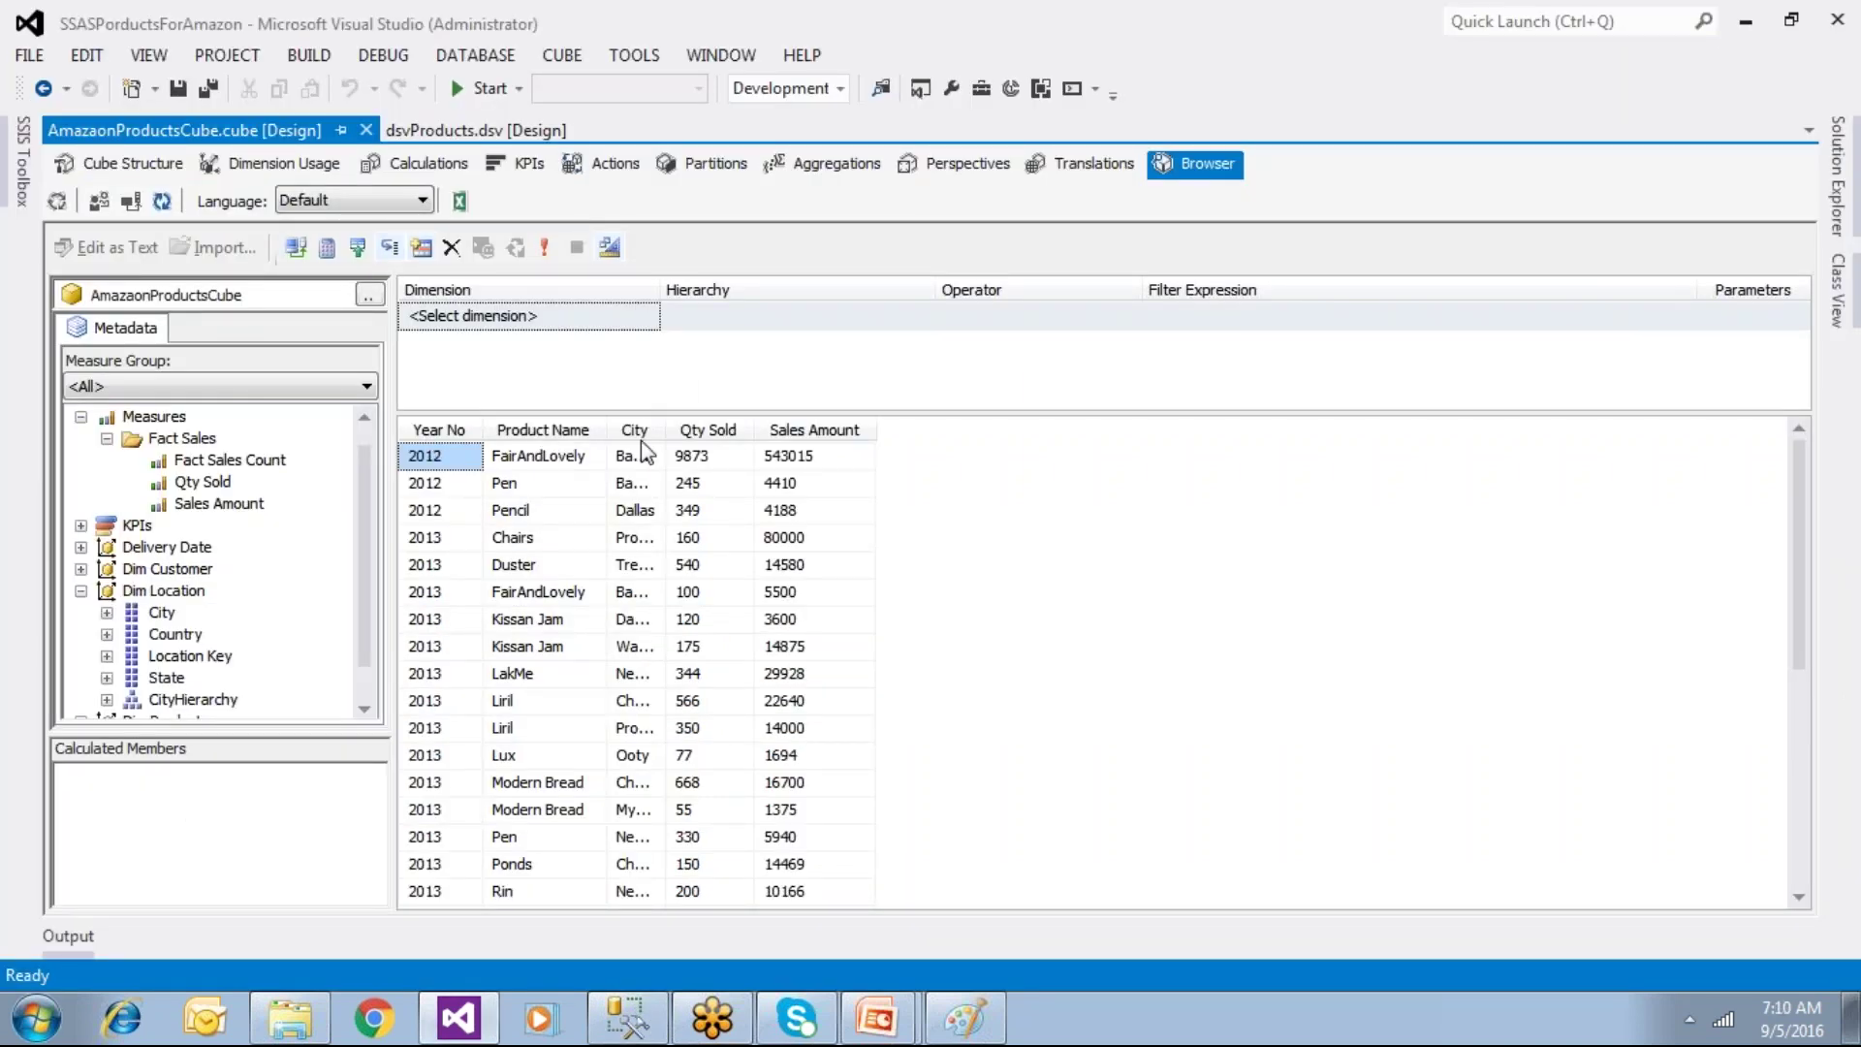
key(alt+Tab)
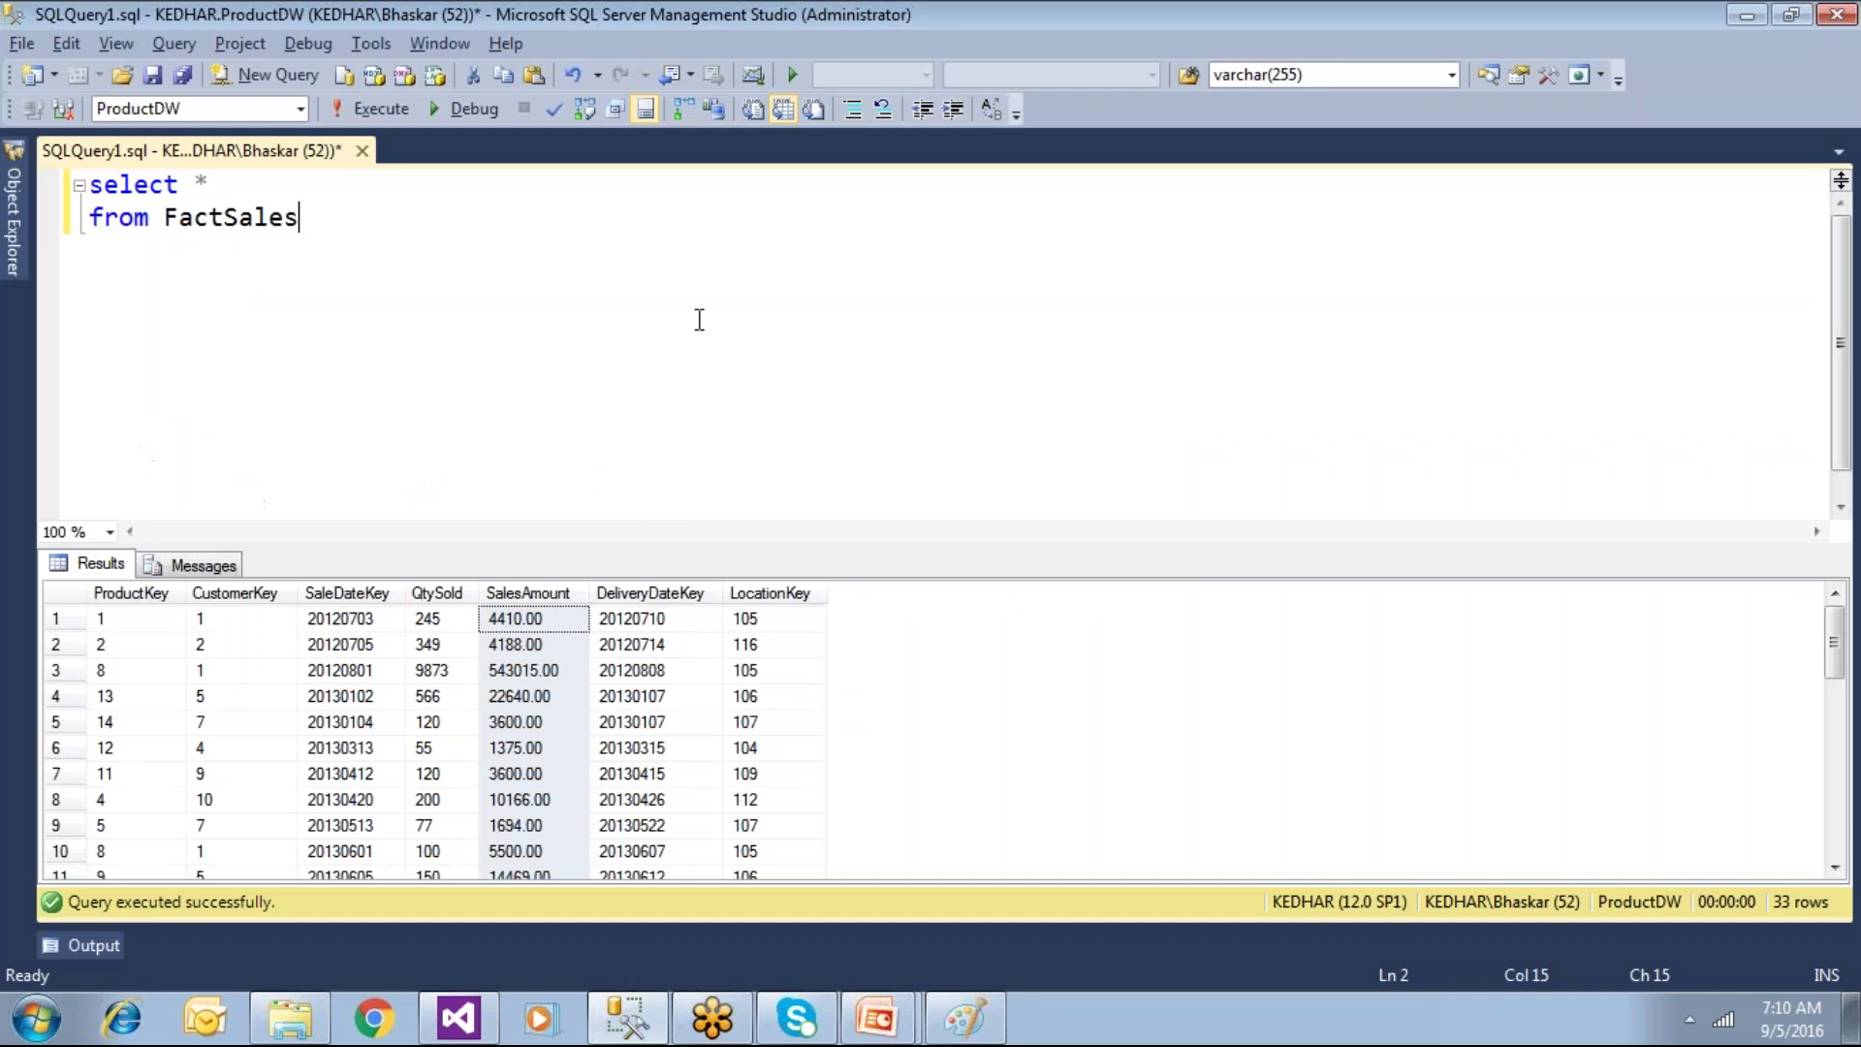
key(F5)
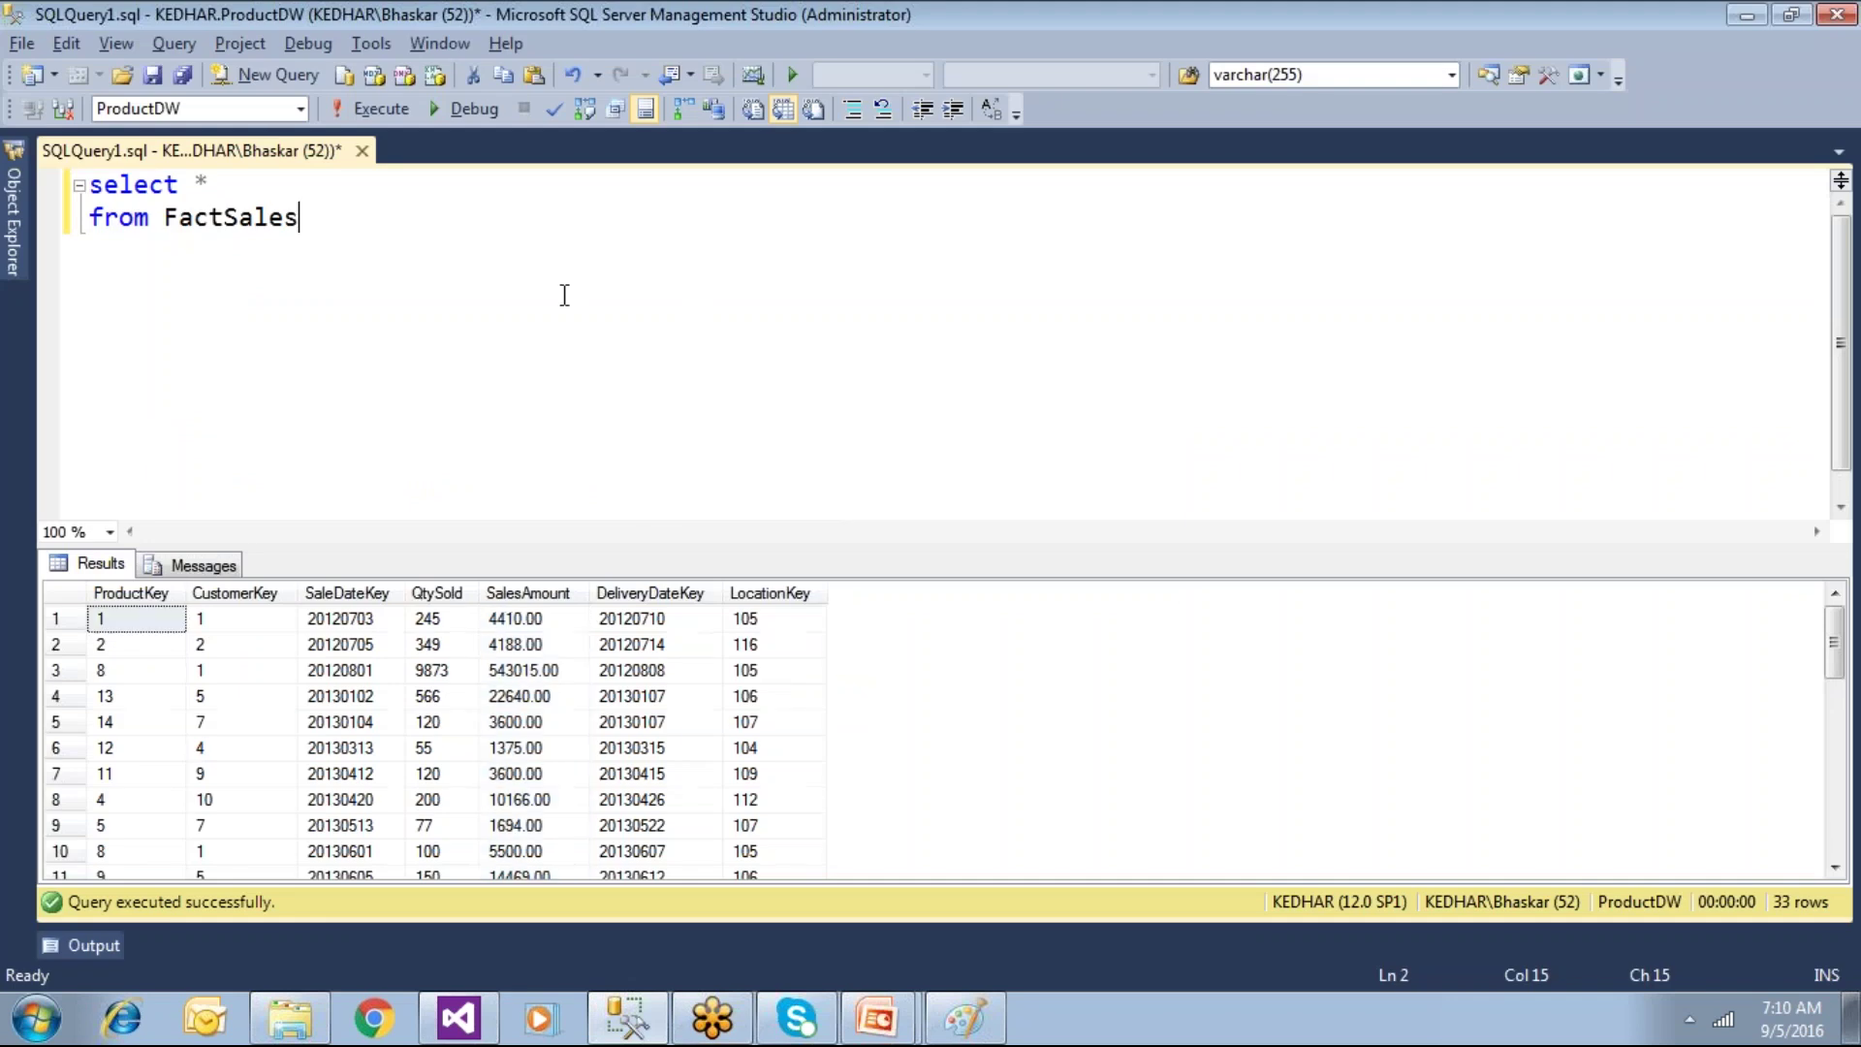
Step: Alias FactSales as a in the query and begin a join to DimTime as b, checking the cube browser columns
text(as a join)
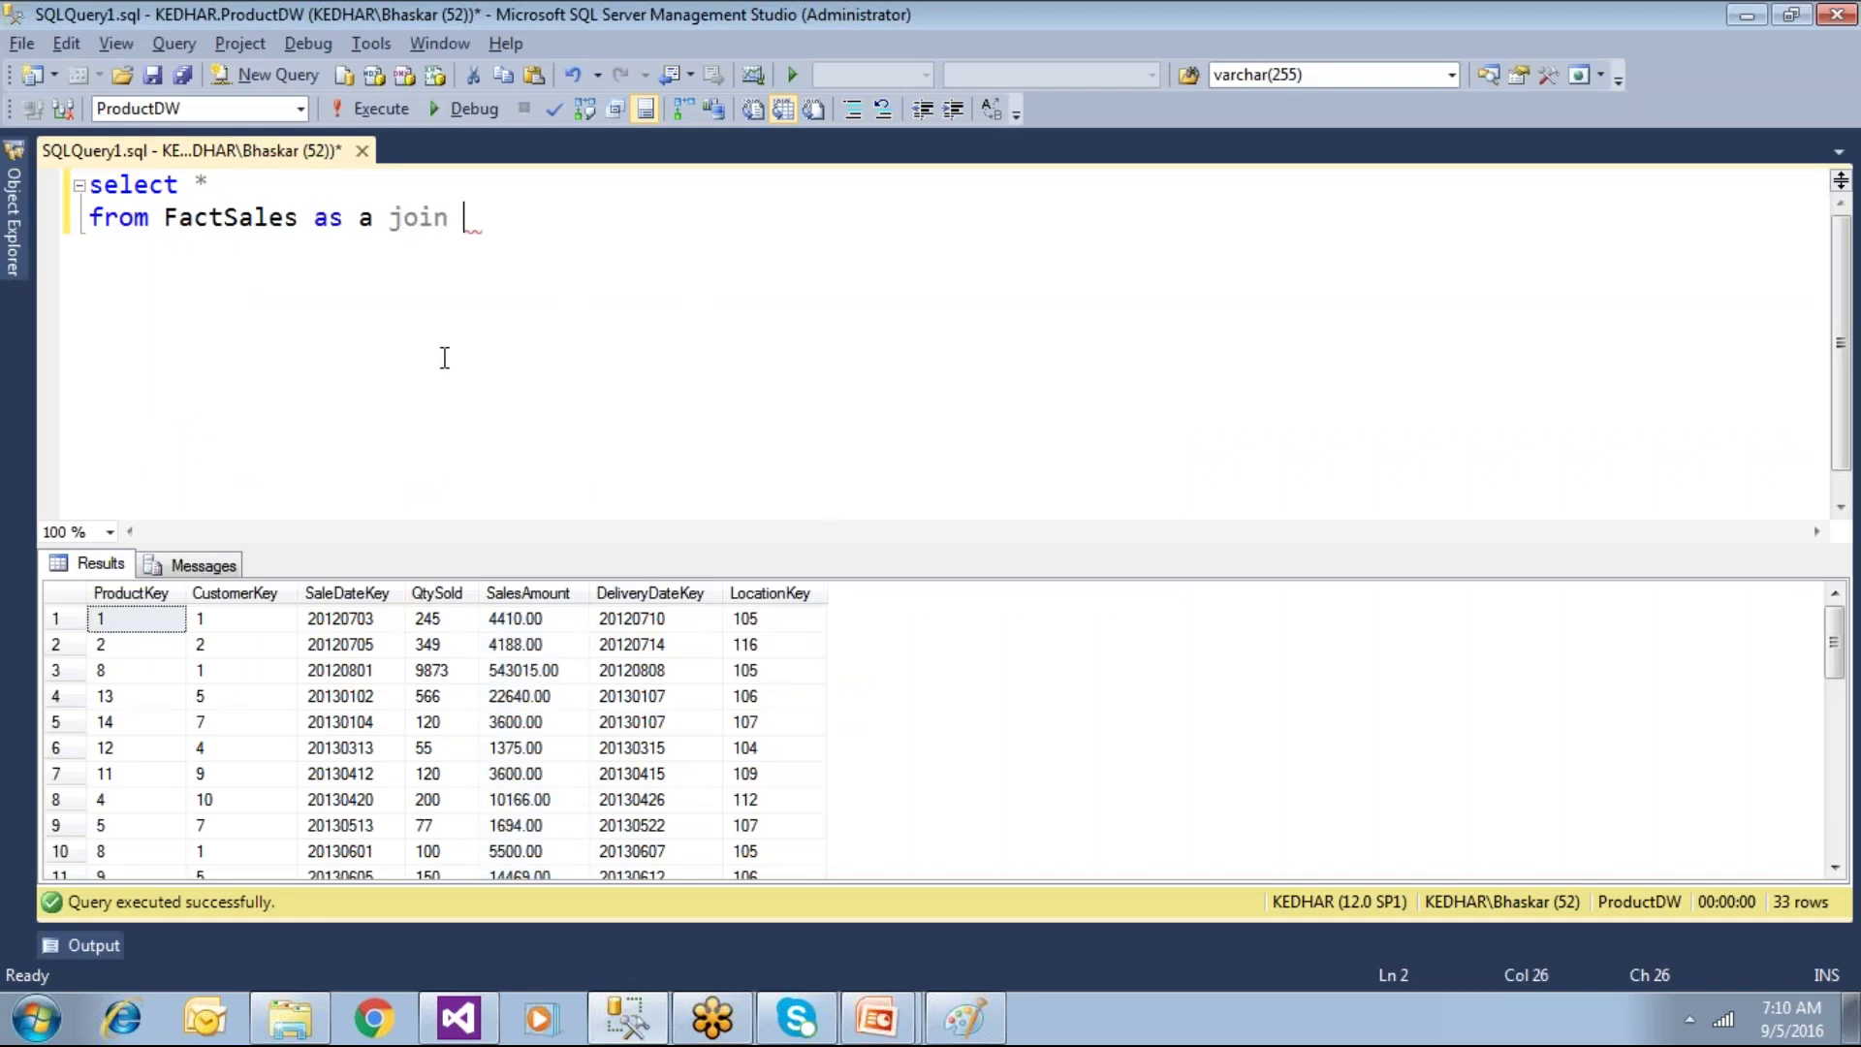
key(alt+Tab)
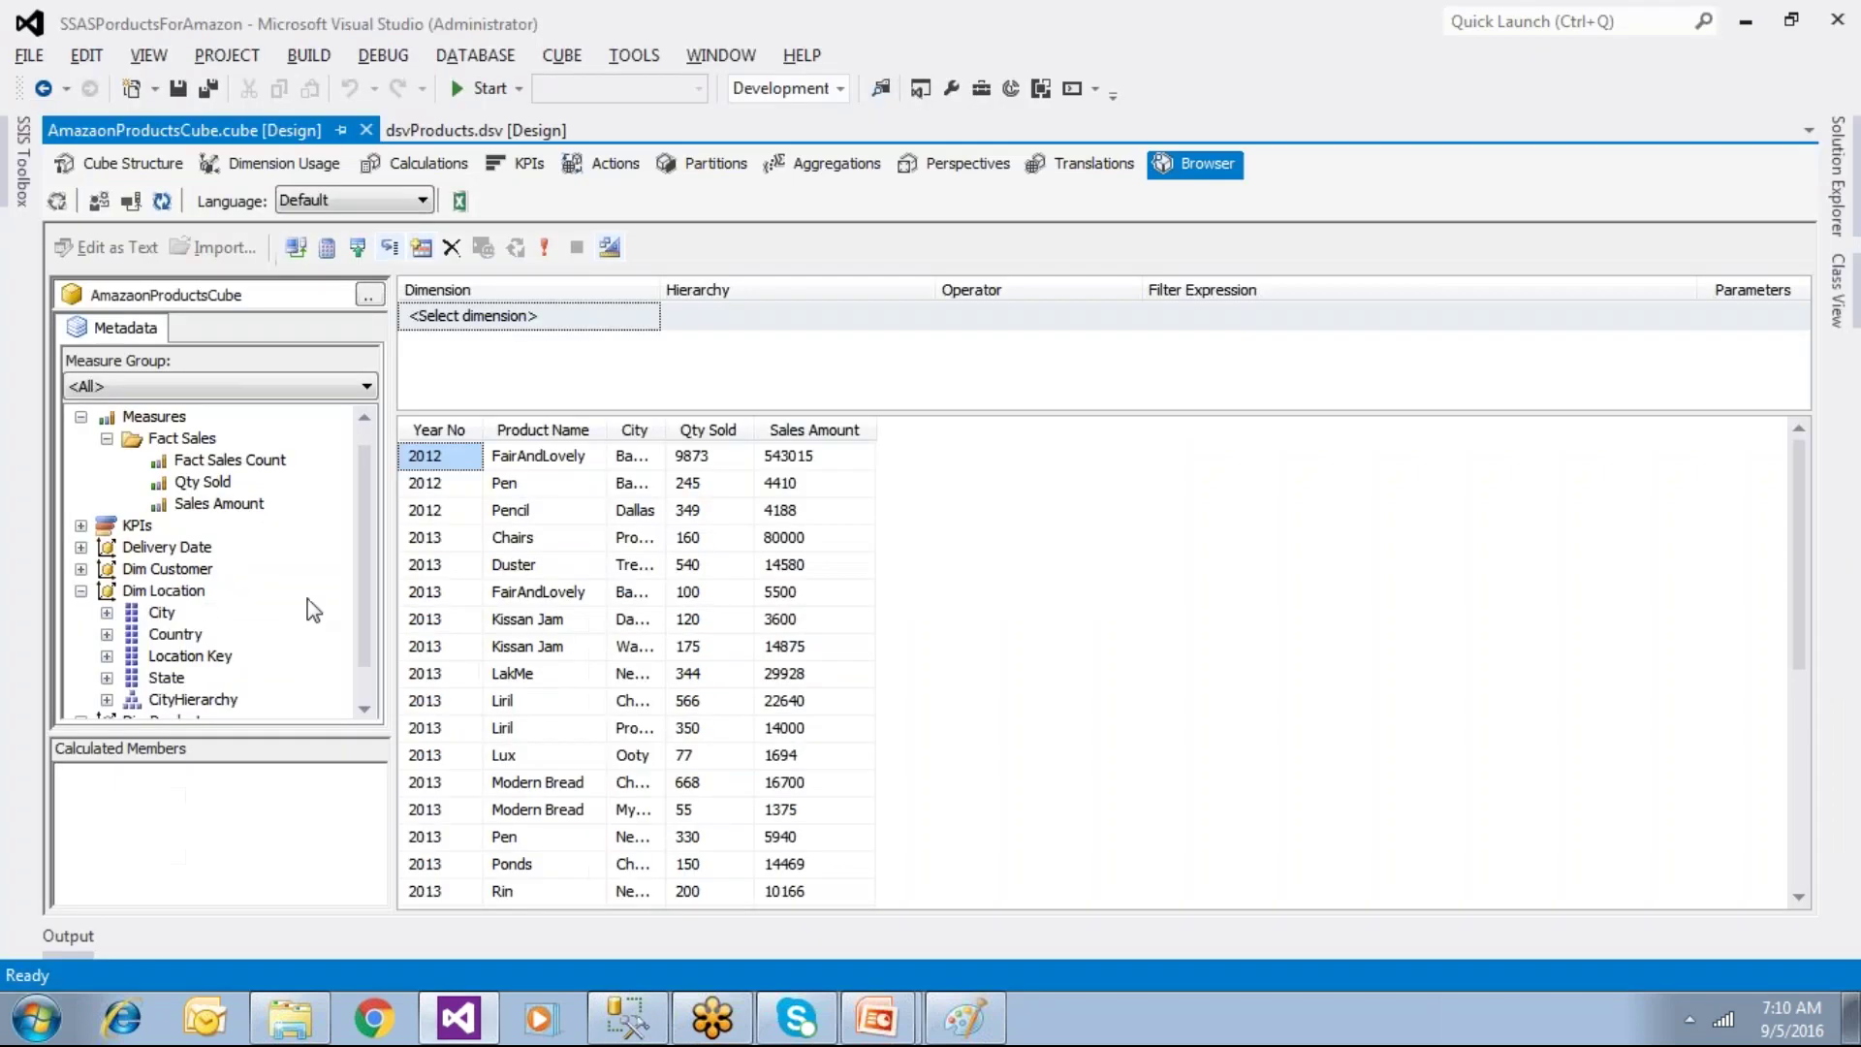
click(693, 431)
key(alt+Tab)
text(DimTim)
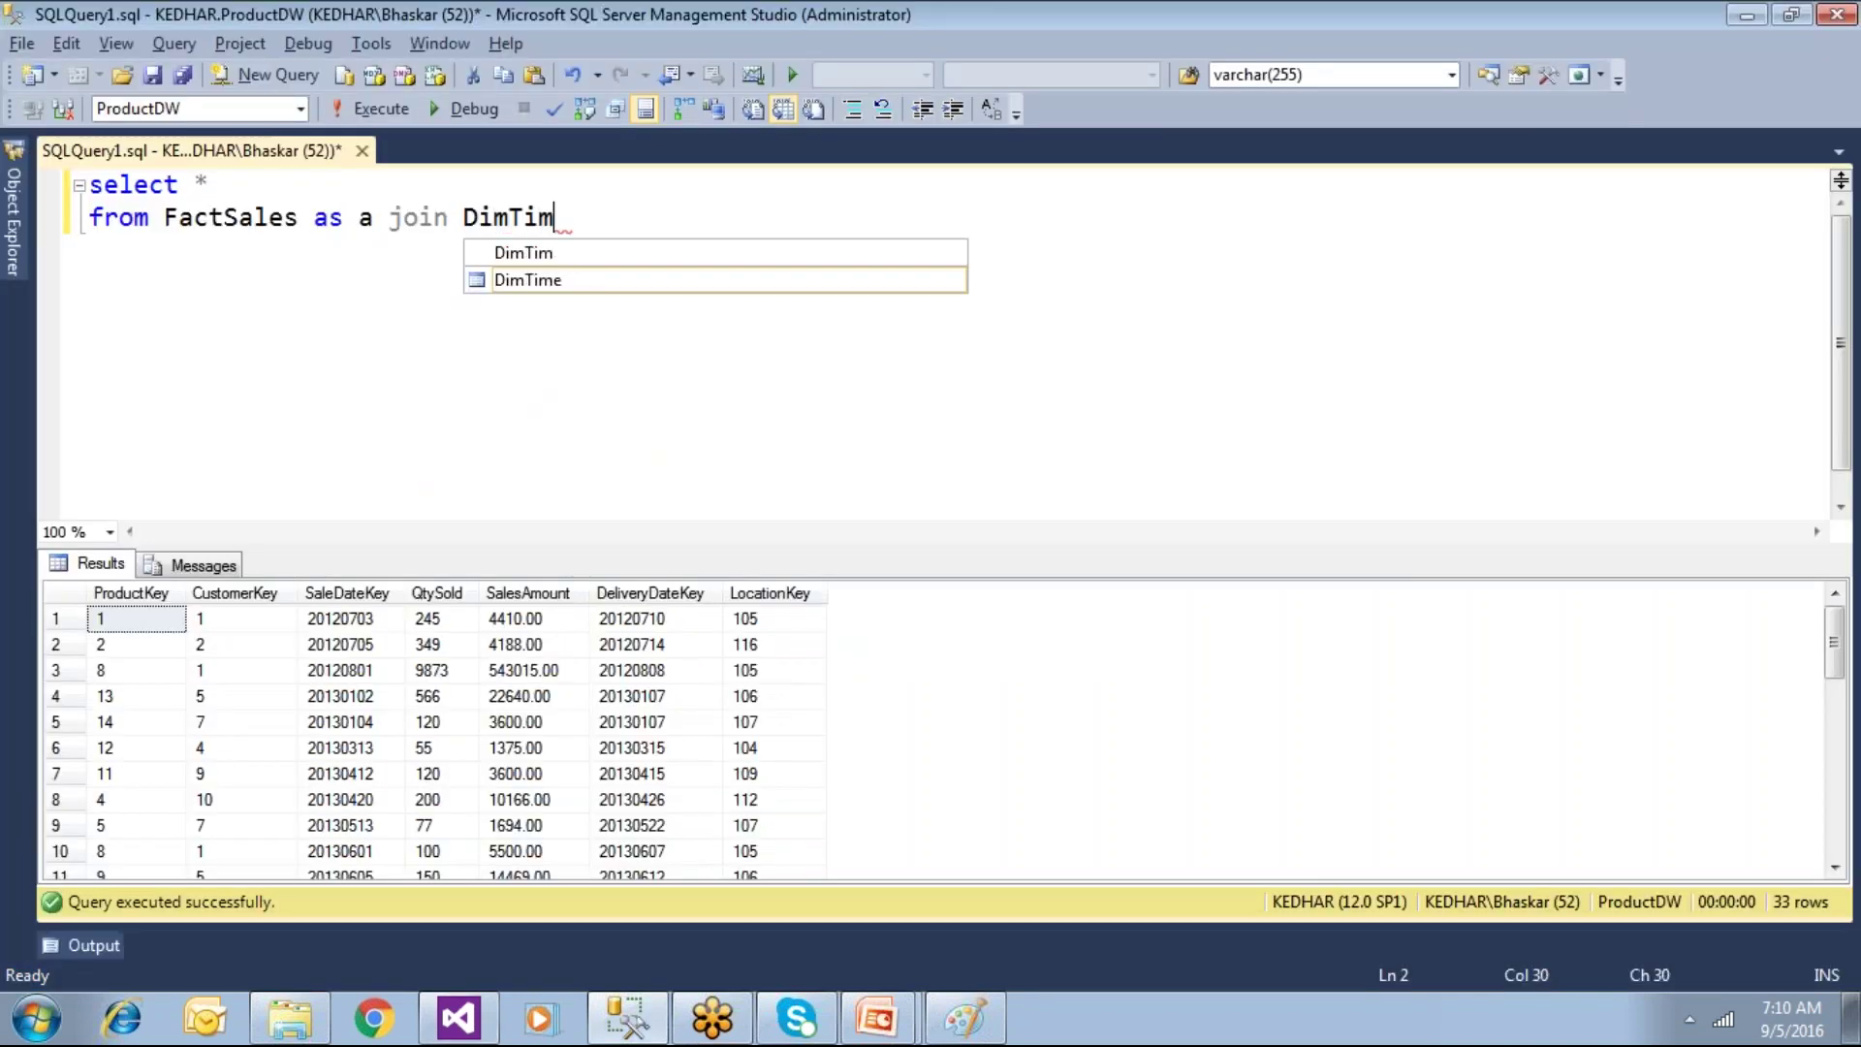
text(e as b on)
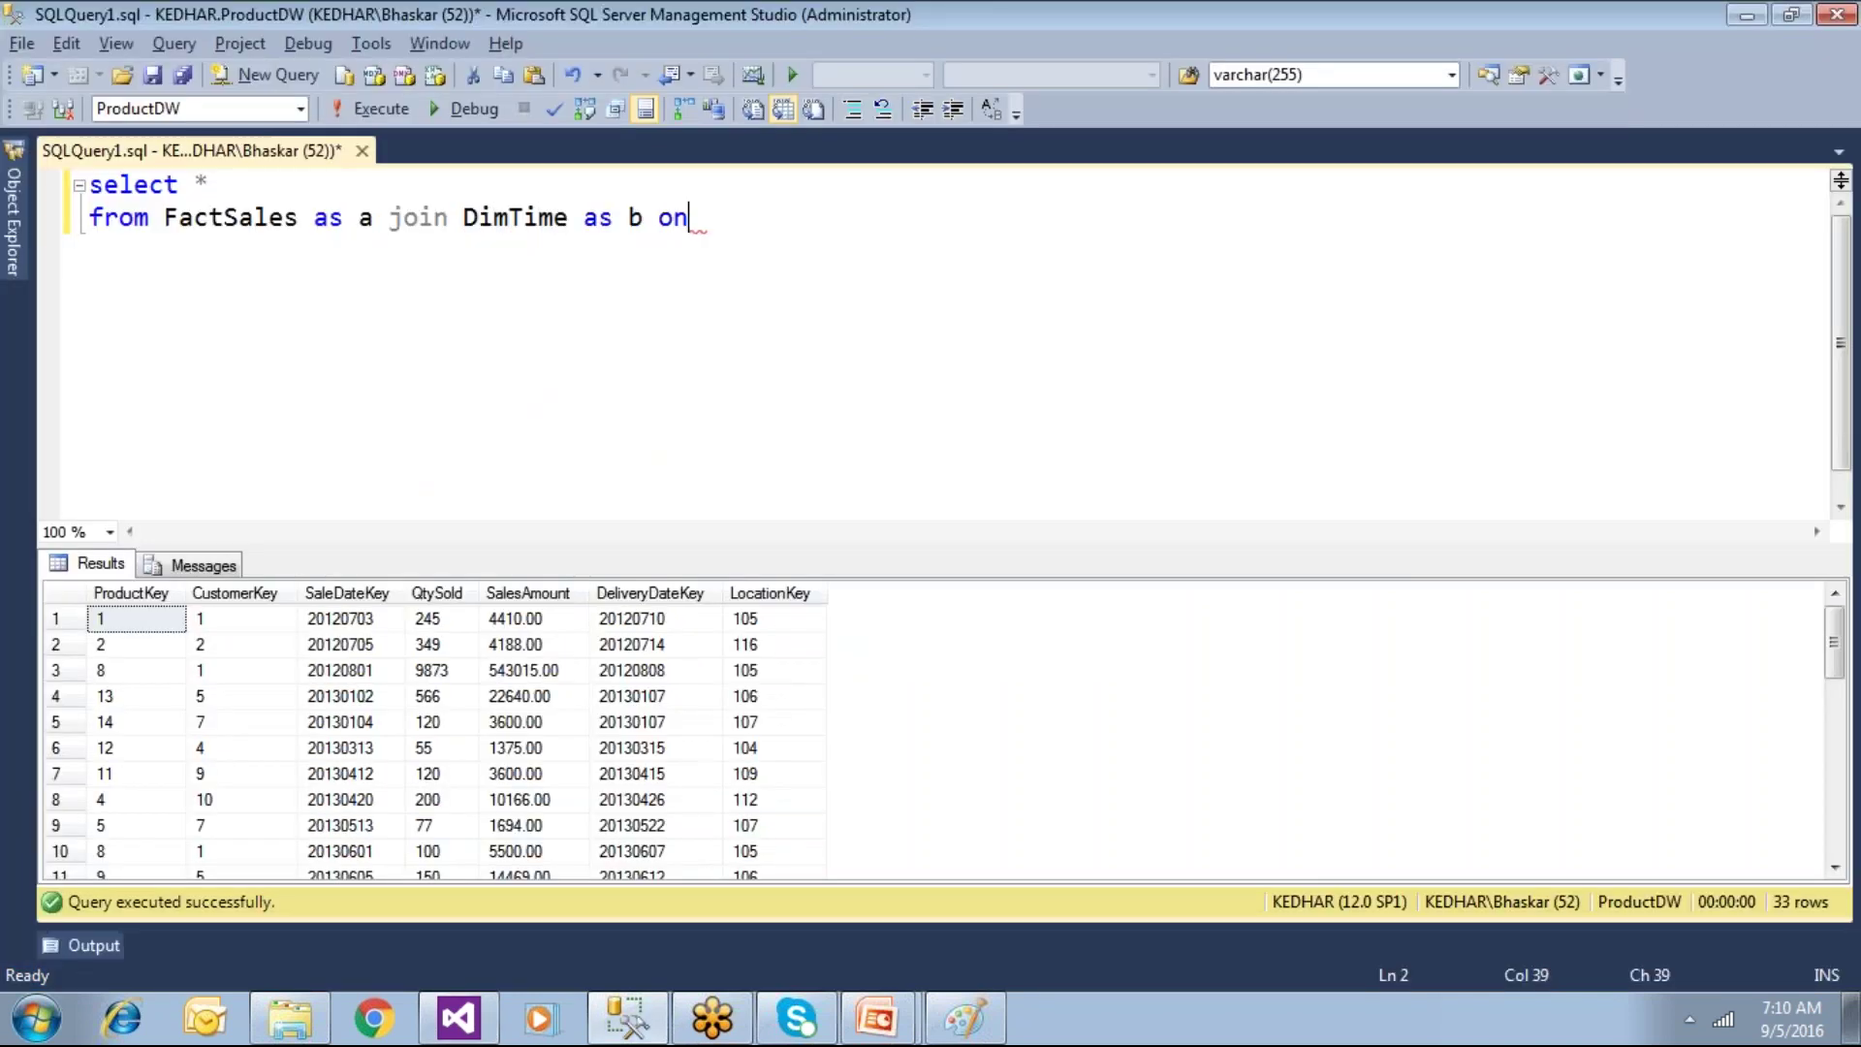
Step: Set the DimTime join condition to a.SaleDateKey = b.DateKey
text( a.)
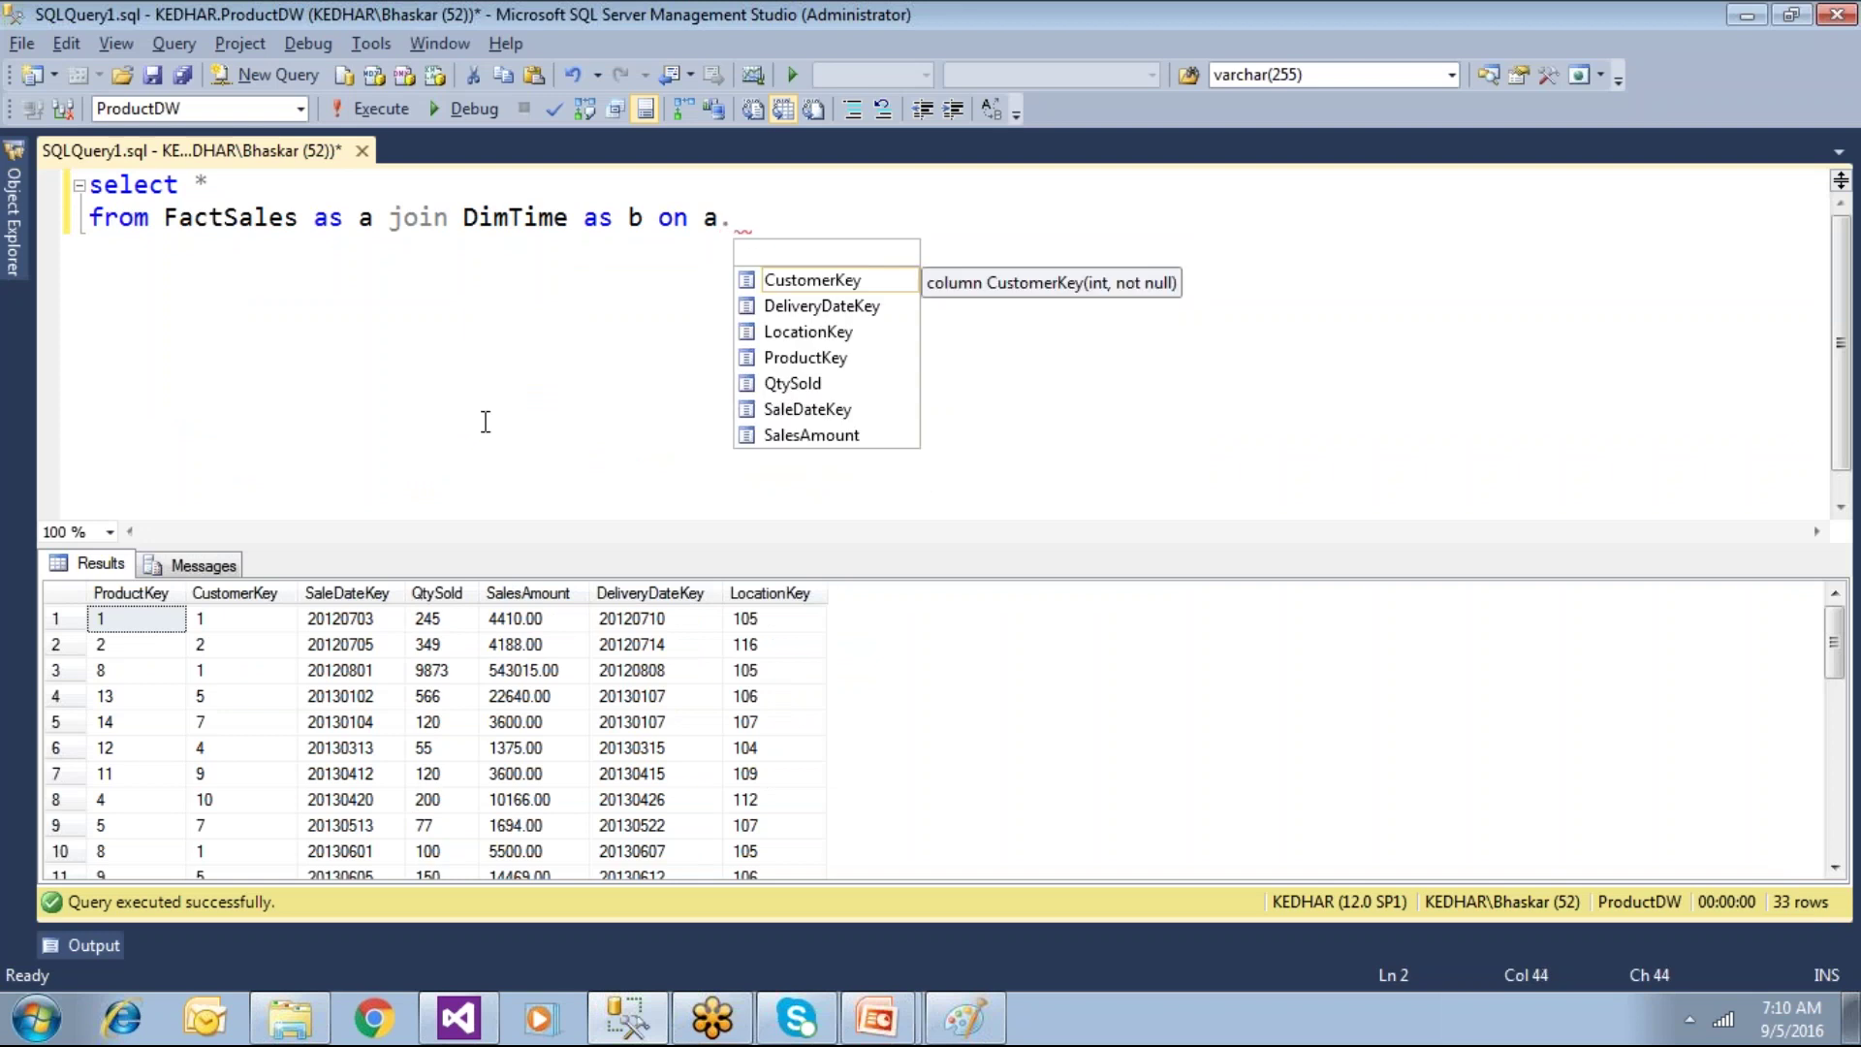
double_click(783, 411)
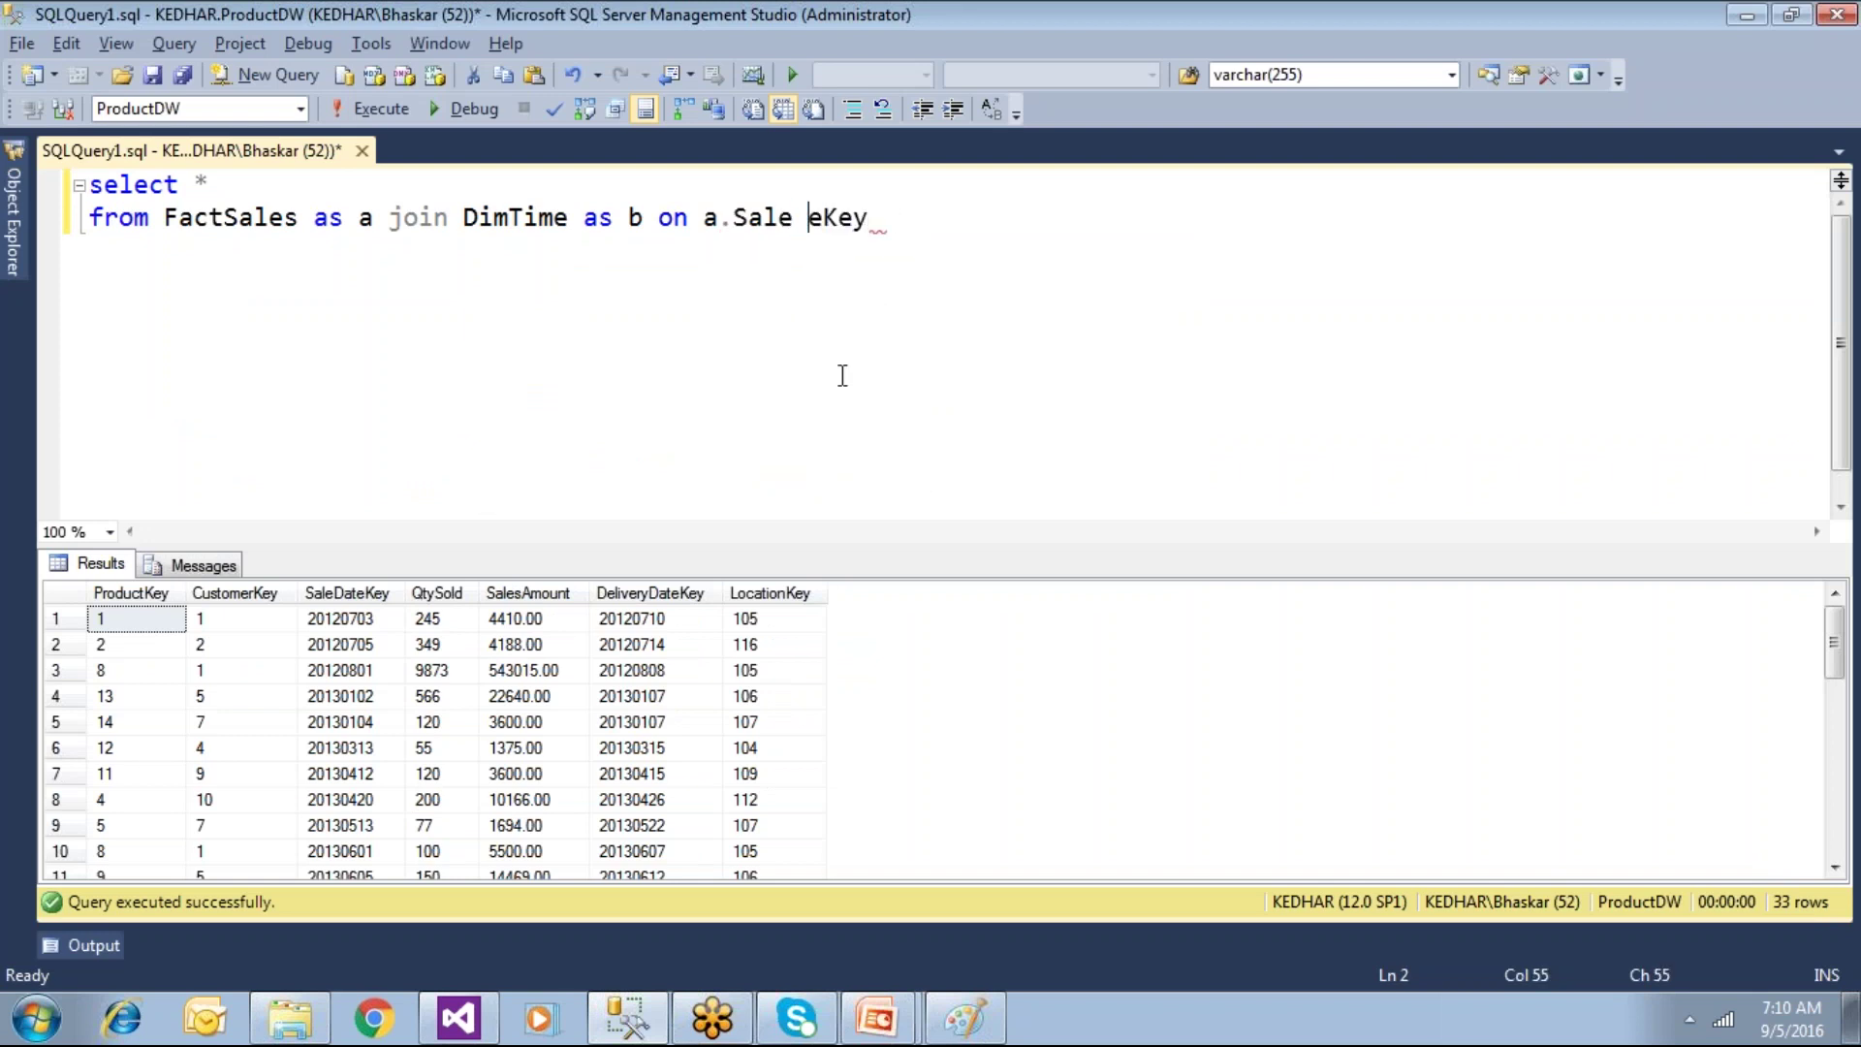
key(BackSpace)
key(BackSpace)
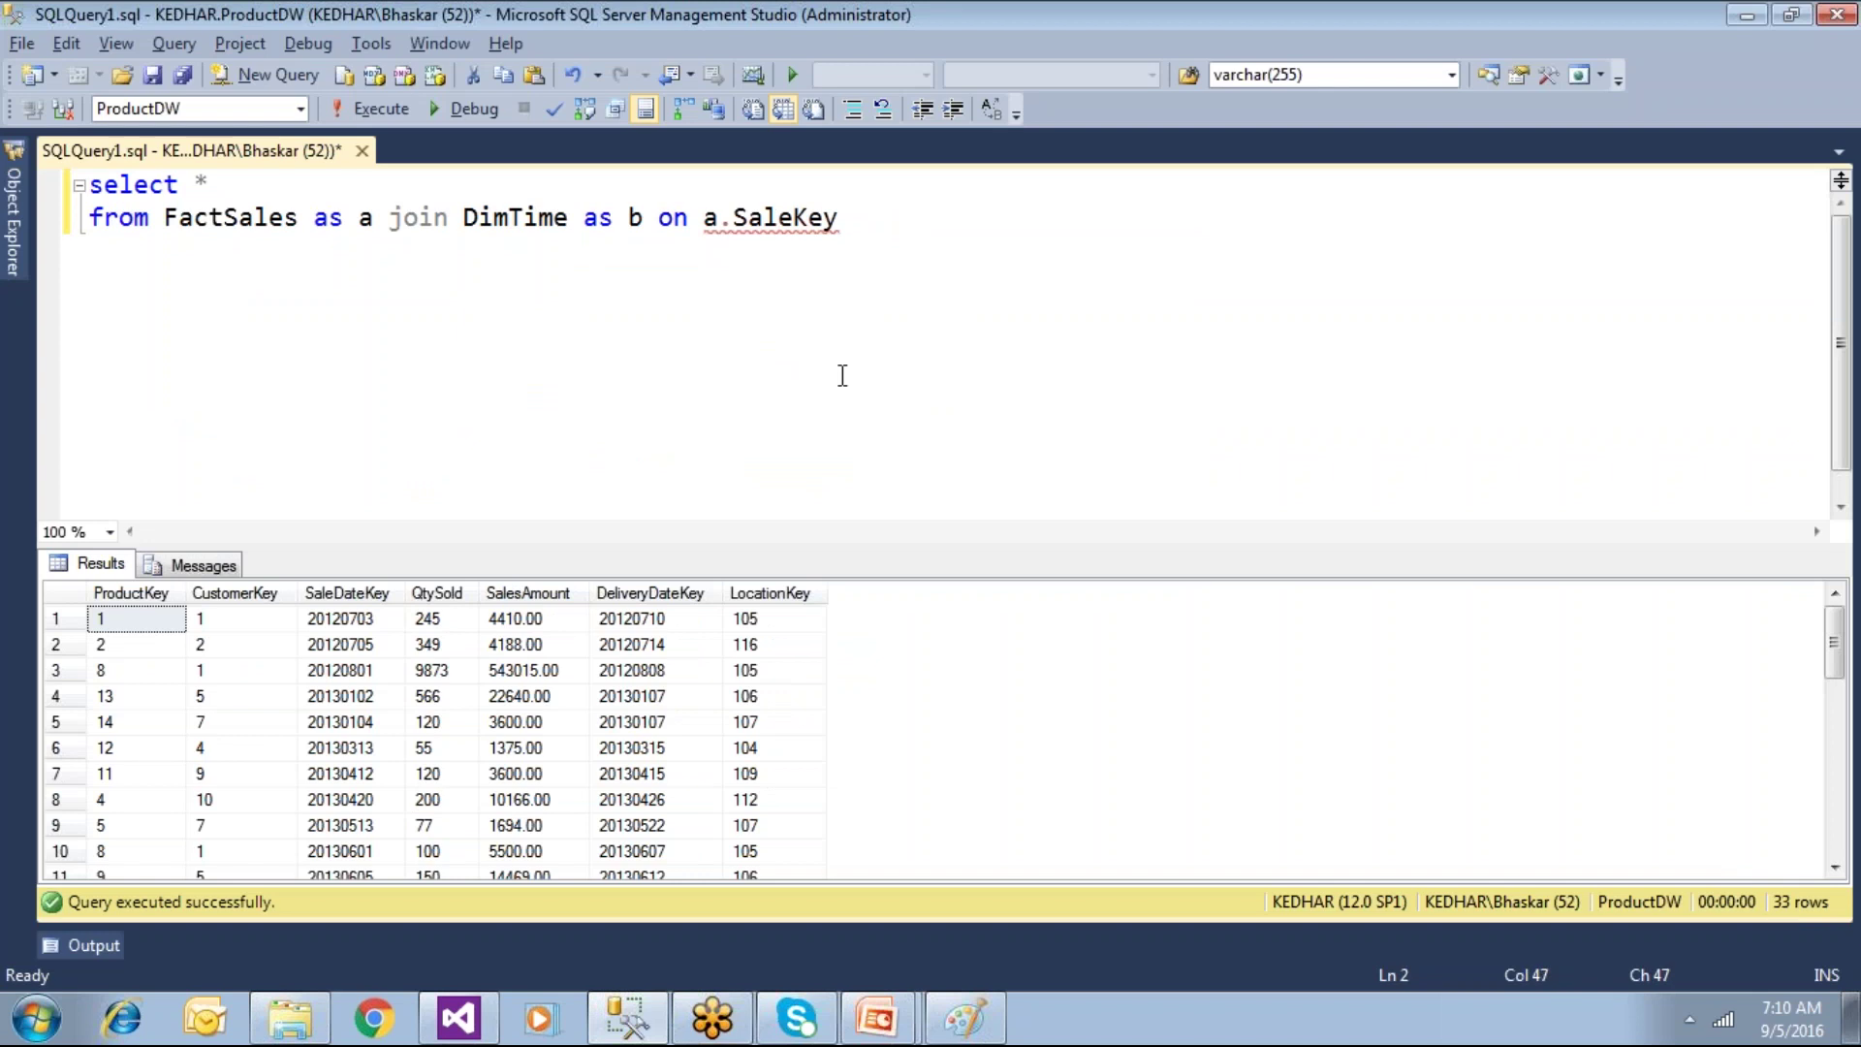
text(Date)
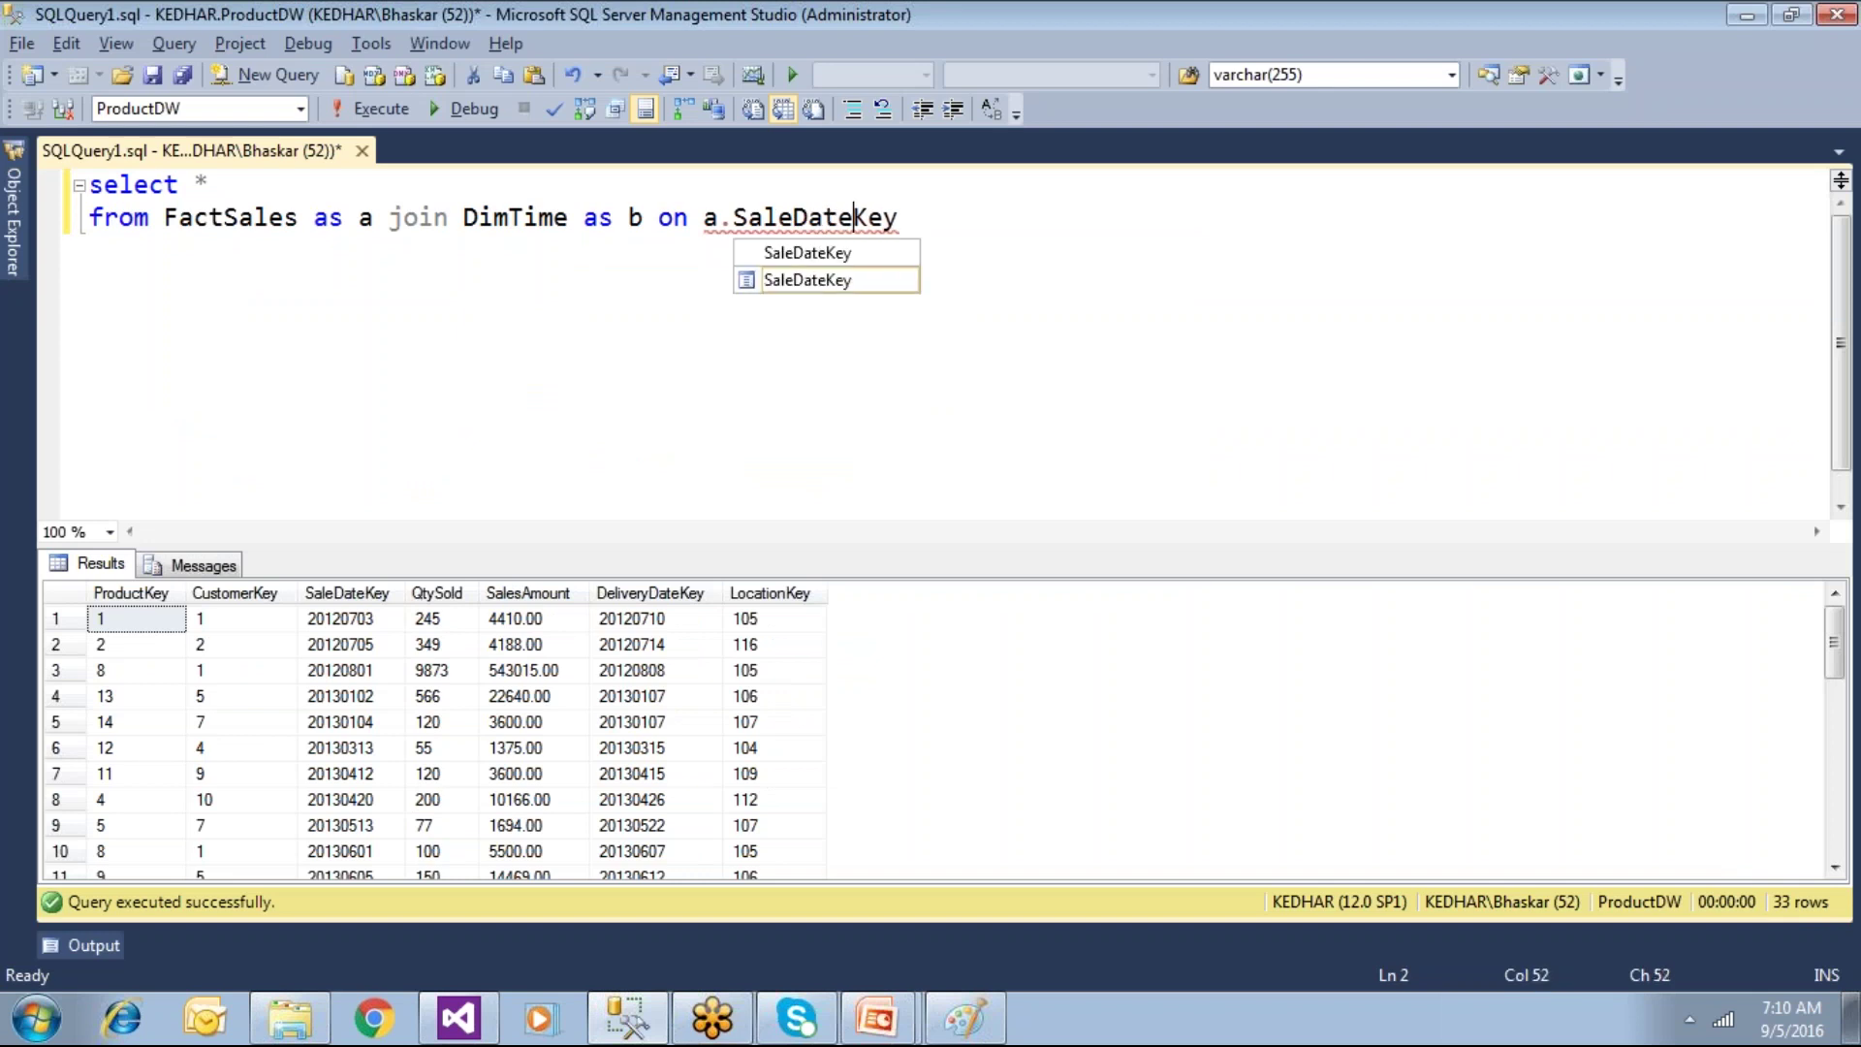
key(Right)
key(Right)
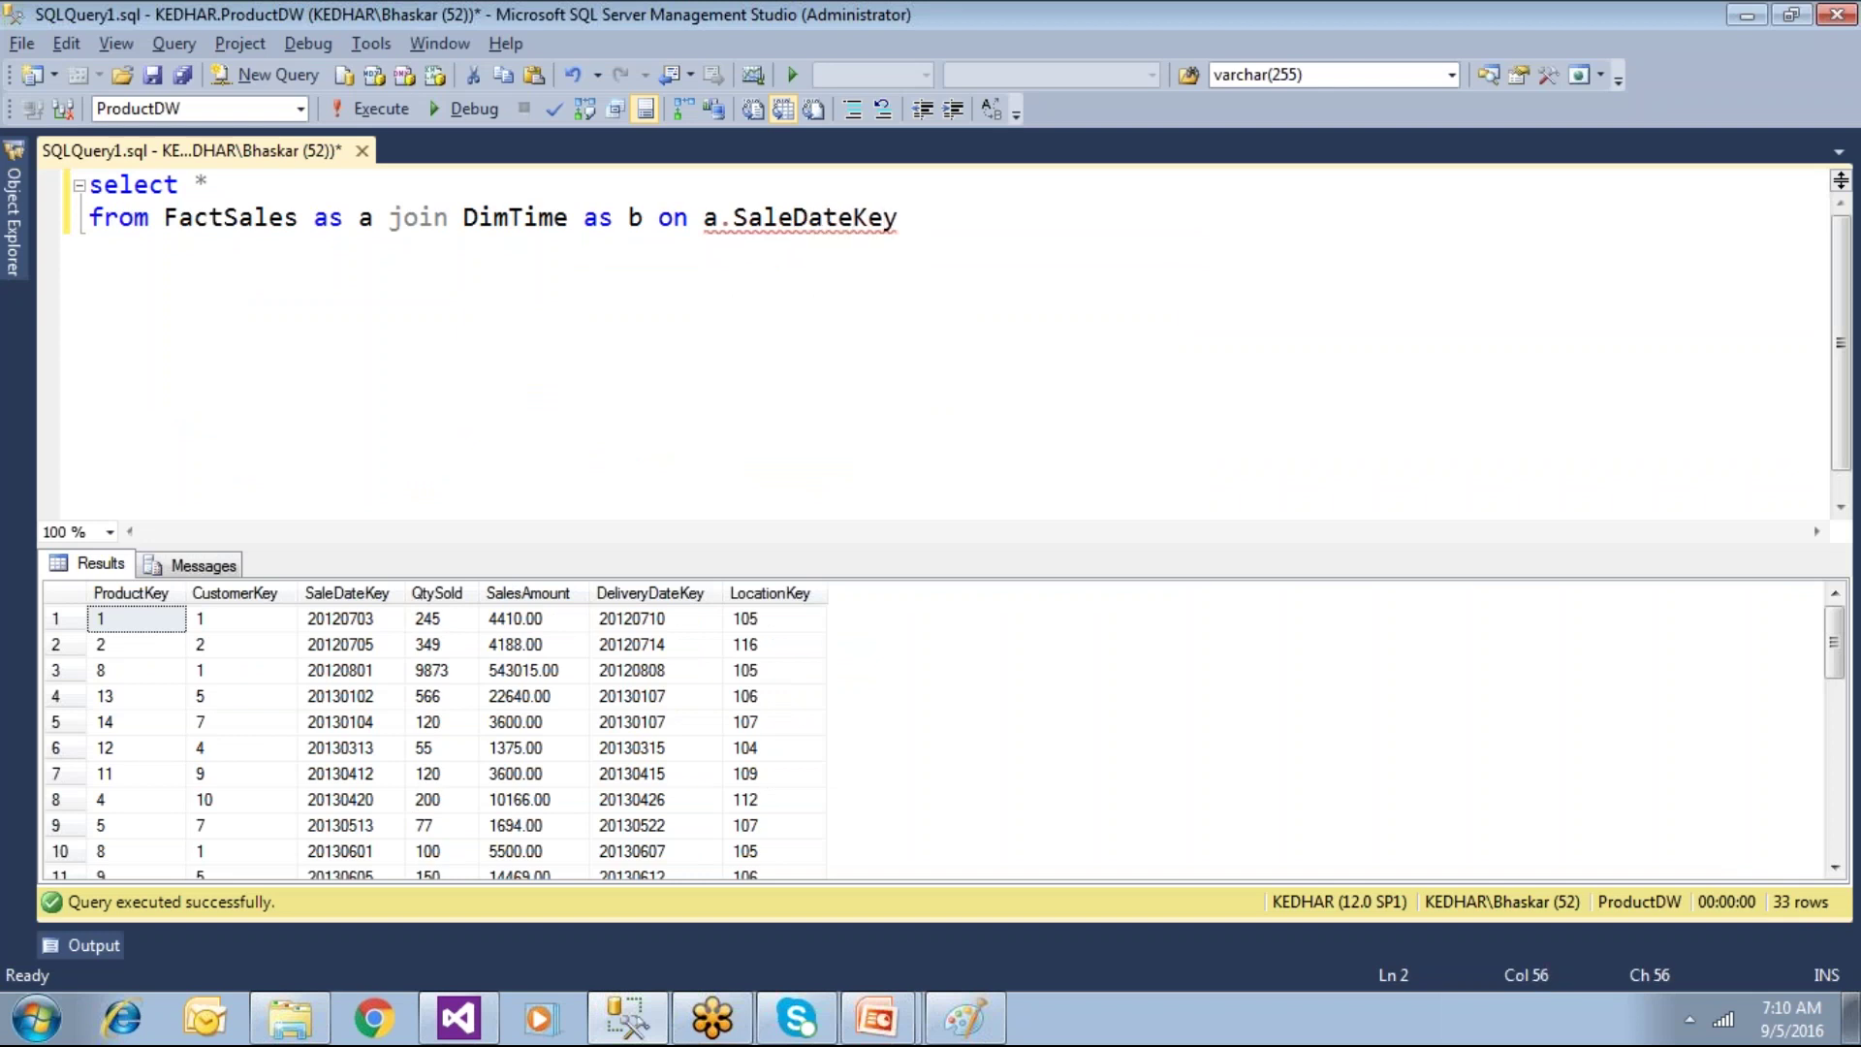
text(= b.)
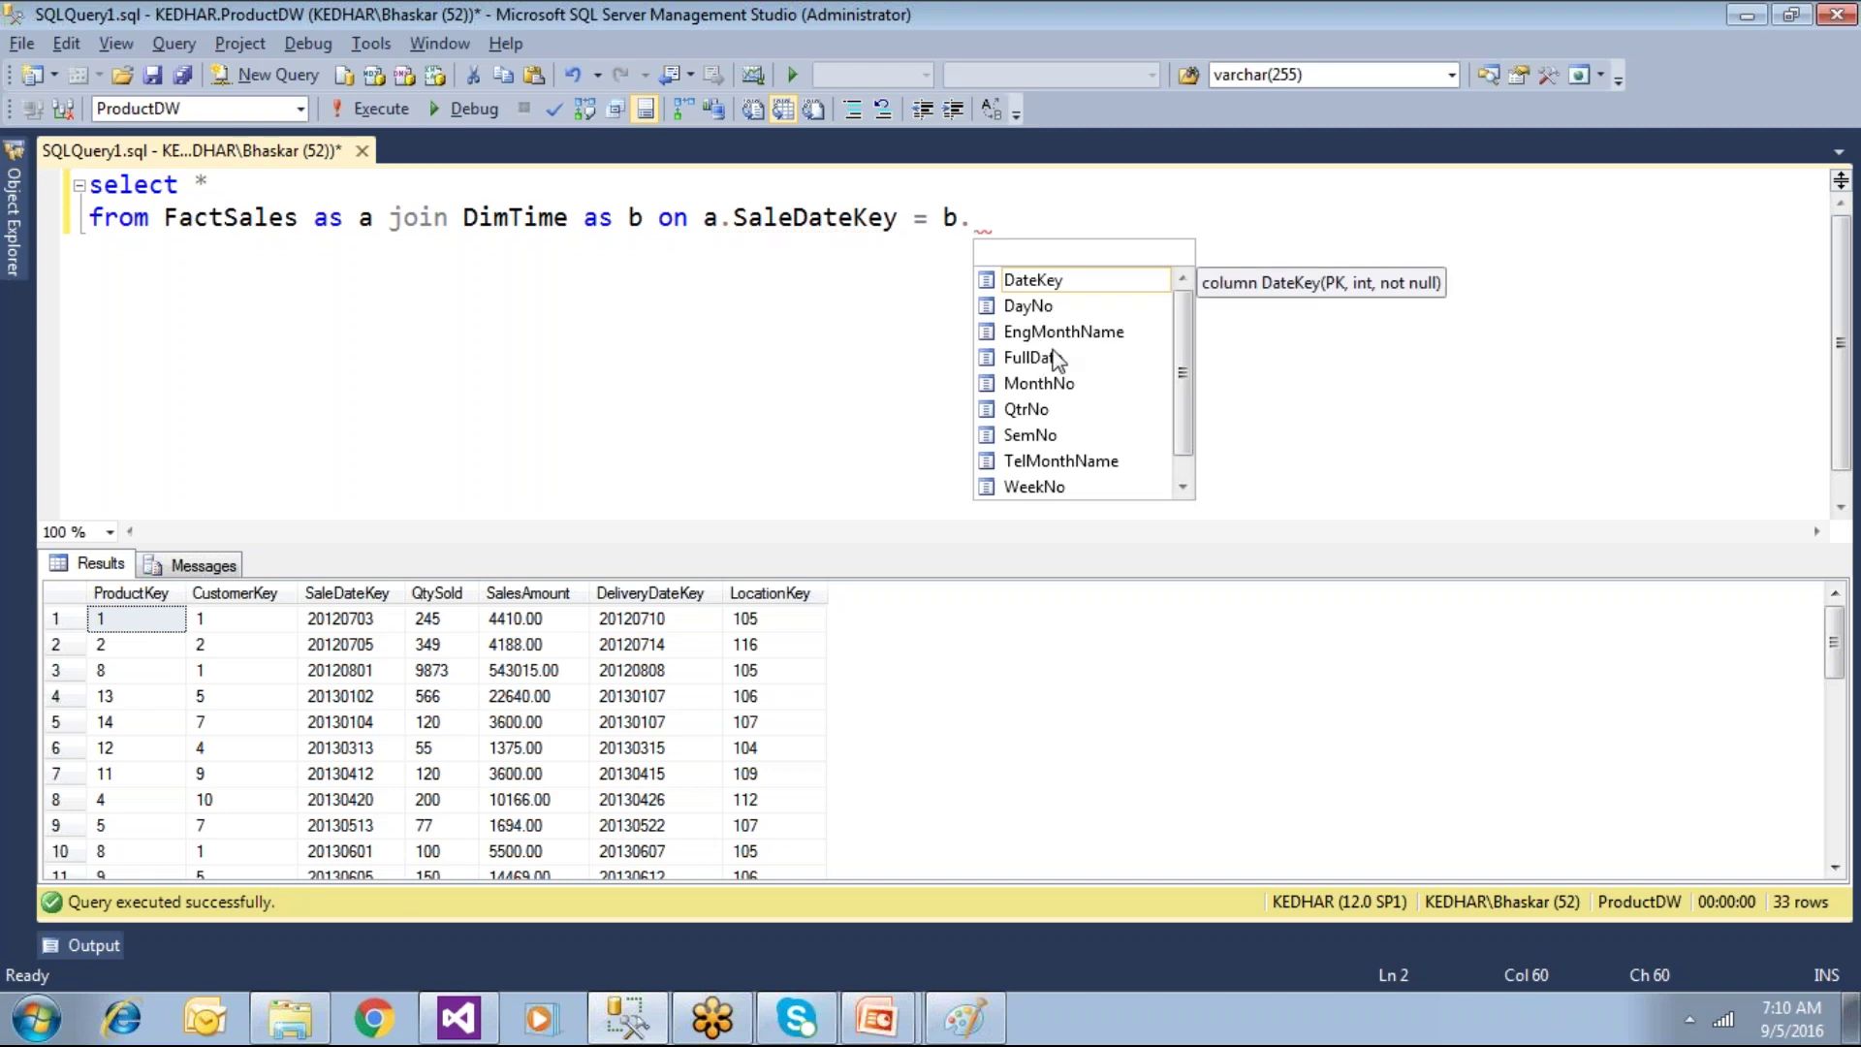
key(Tab)
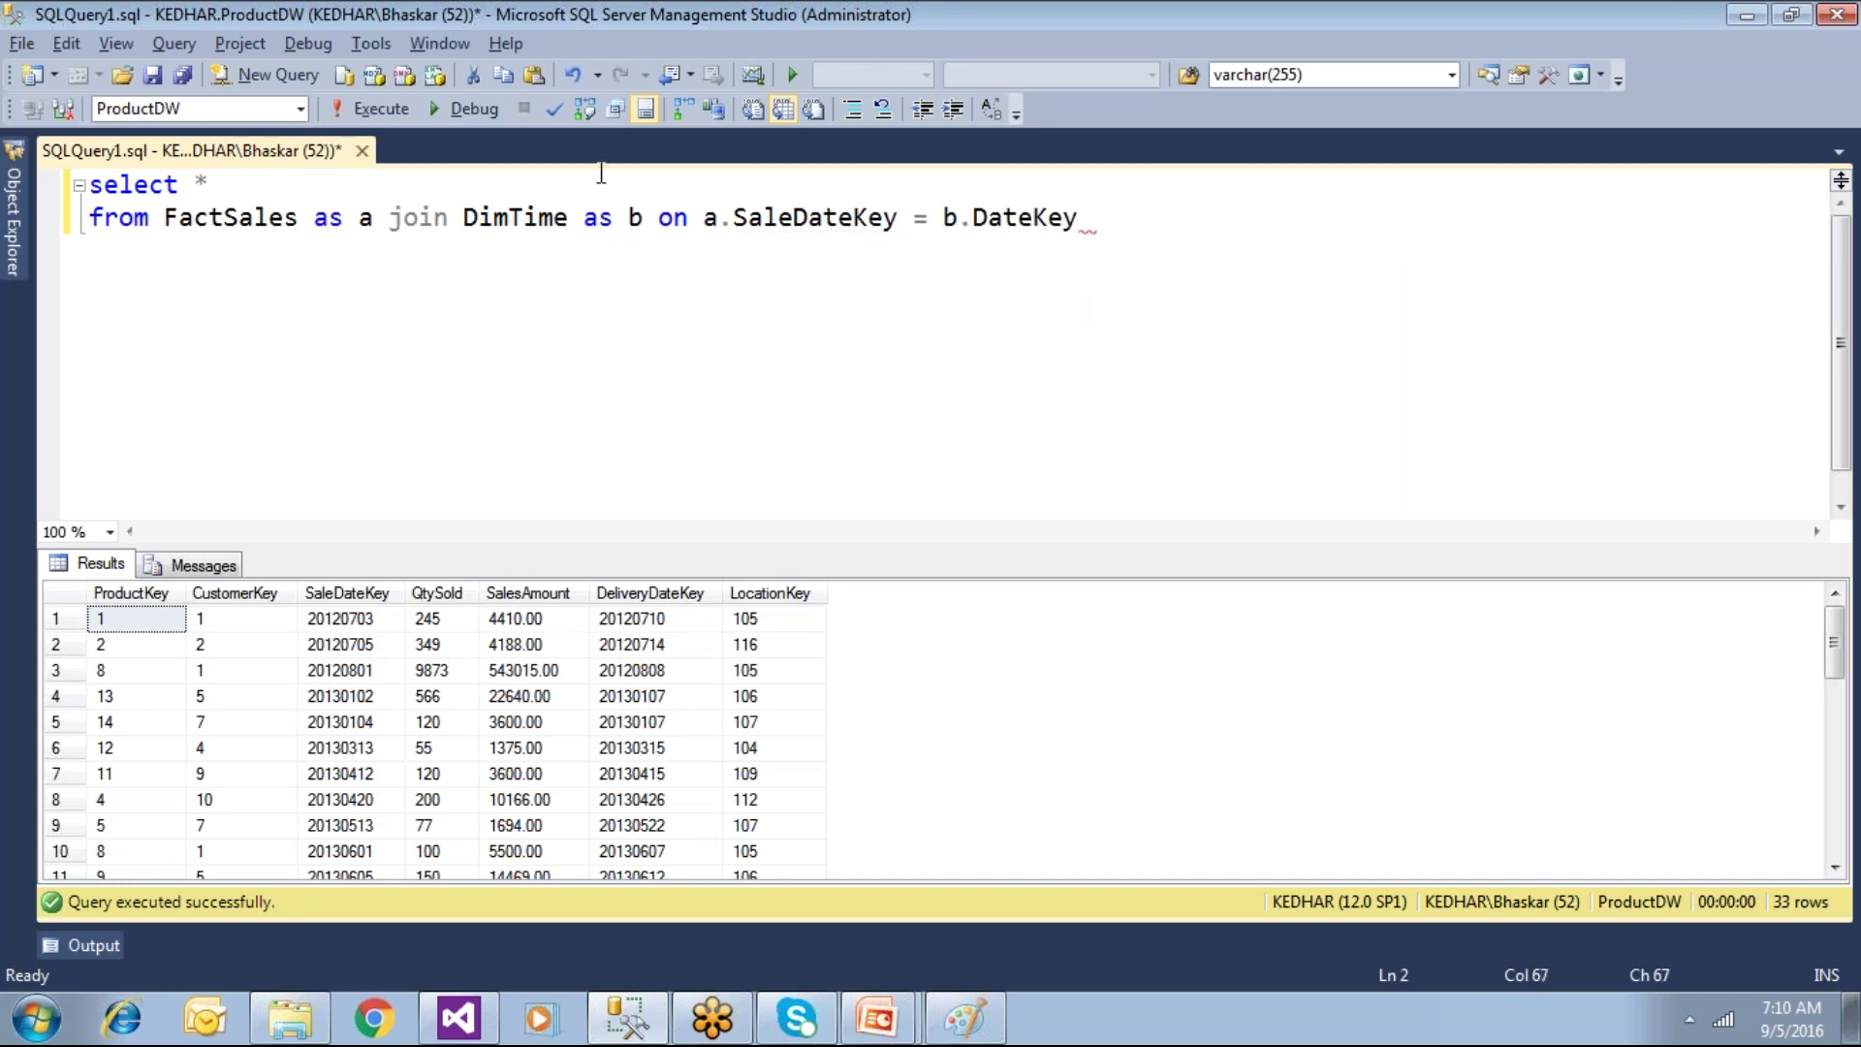
Step: Run the joined query and check its YearNo column against the cube browser result
click(341, 115)
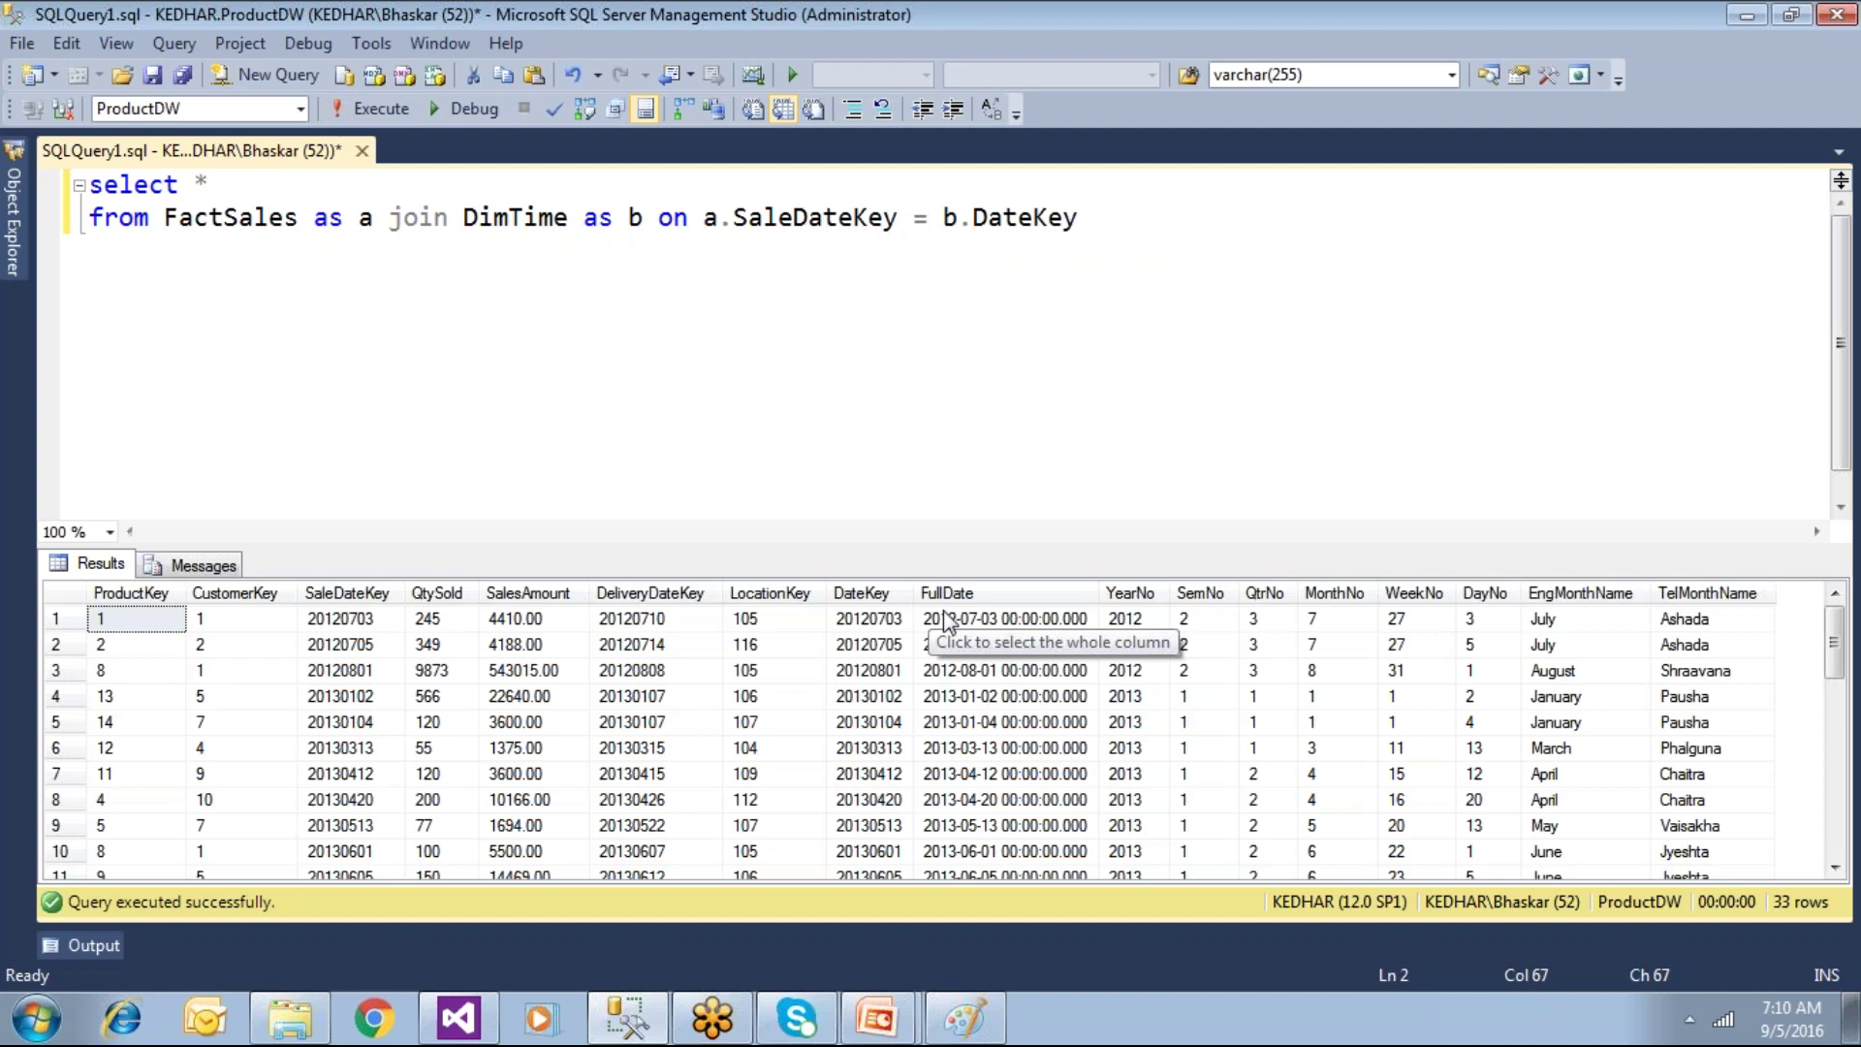
click(1130, 618)
key(alt+Tab)
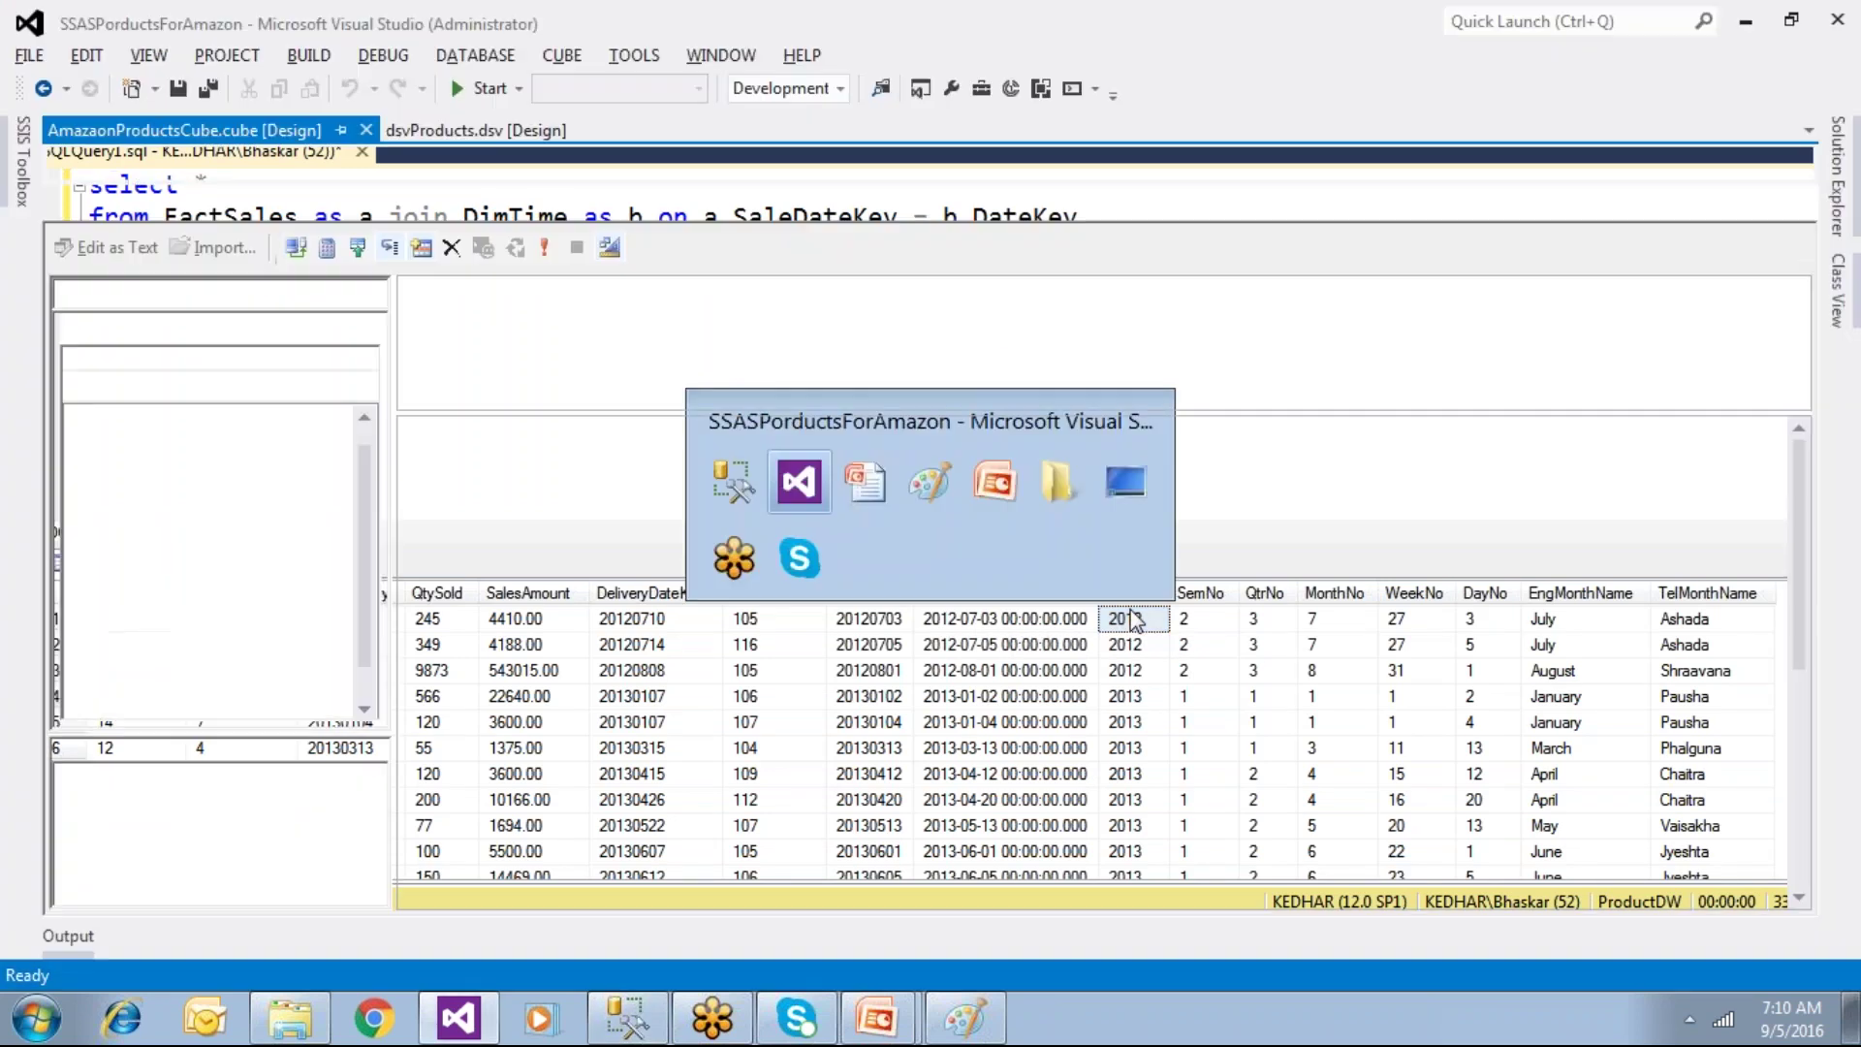
key(alt+Tab)
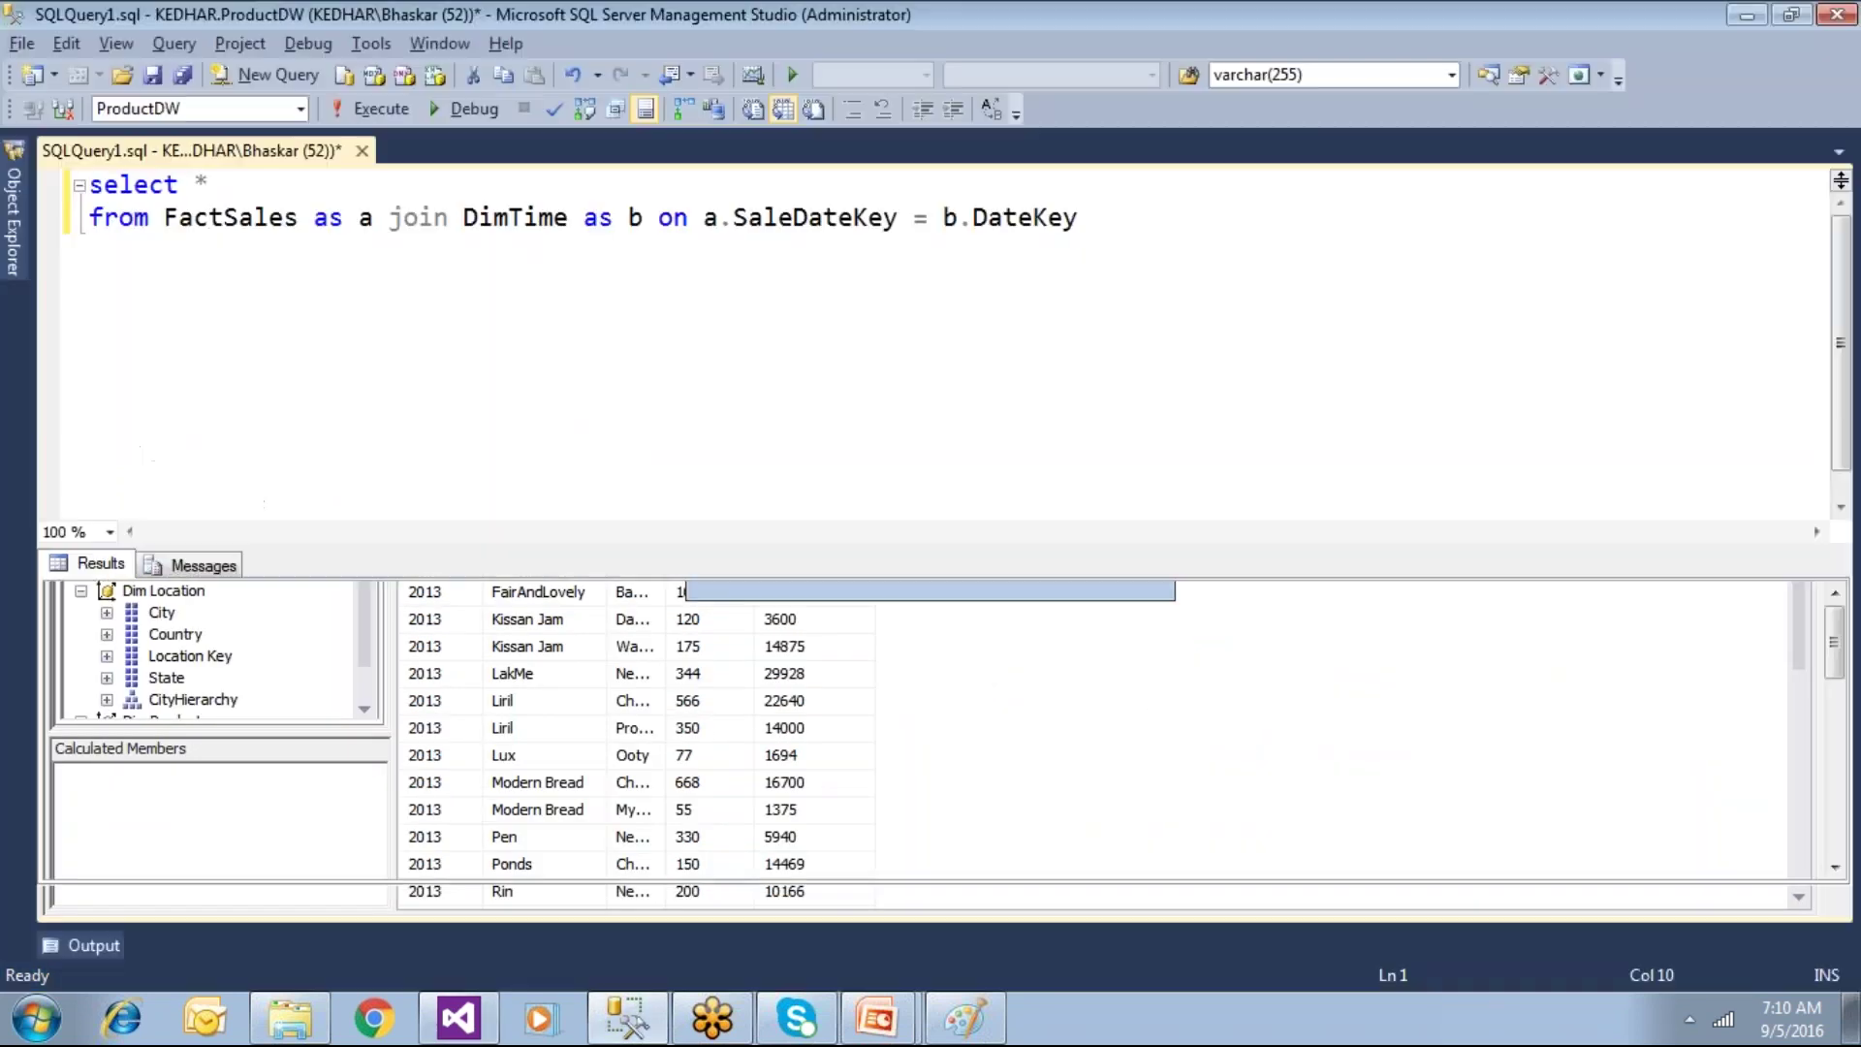
Step: Extend the query on new lines with a join to DimProduct as c on a.ProductKey = c.ProductKey
click(1108, 223)
key(Return)
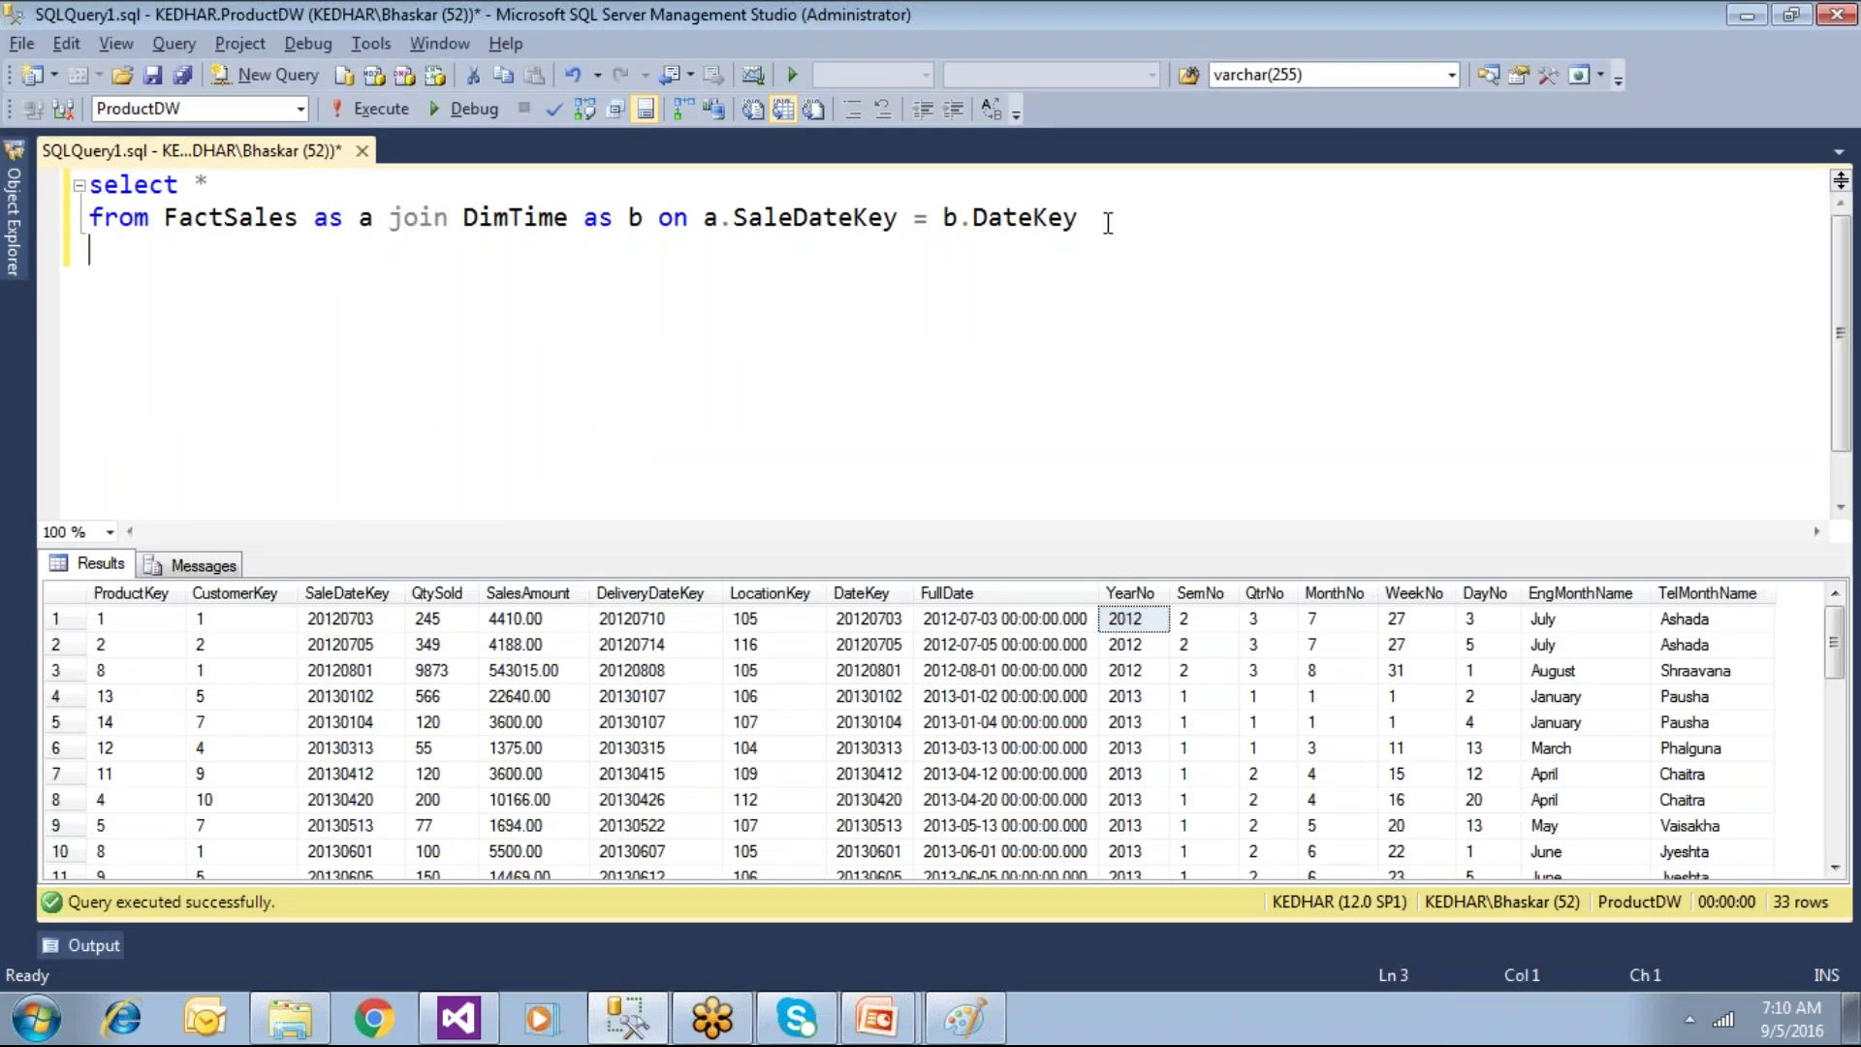
text(in)
key(Return)
text(Dim)
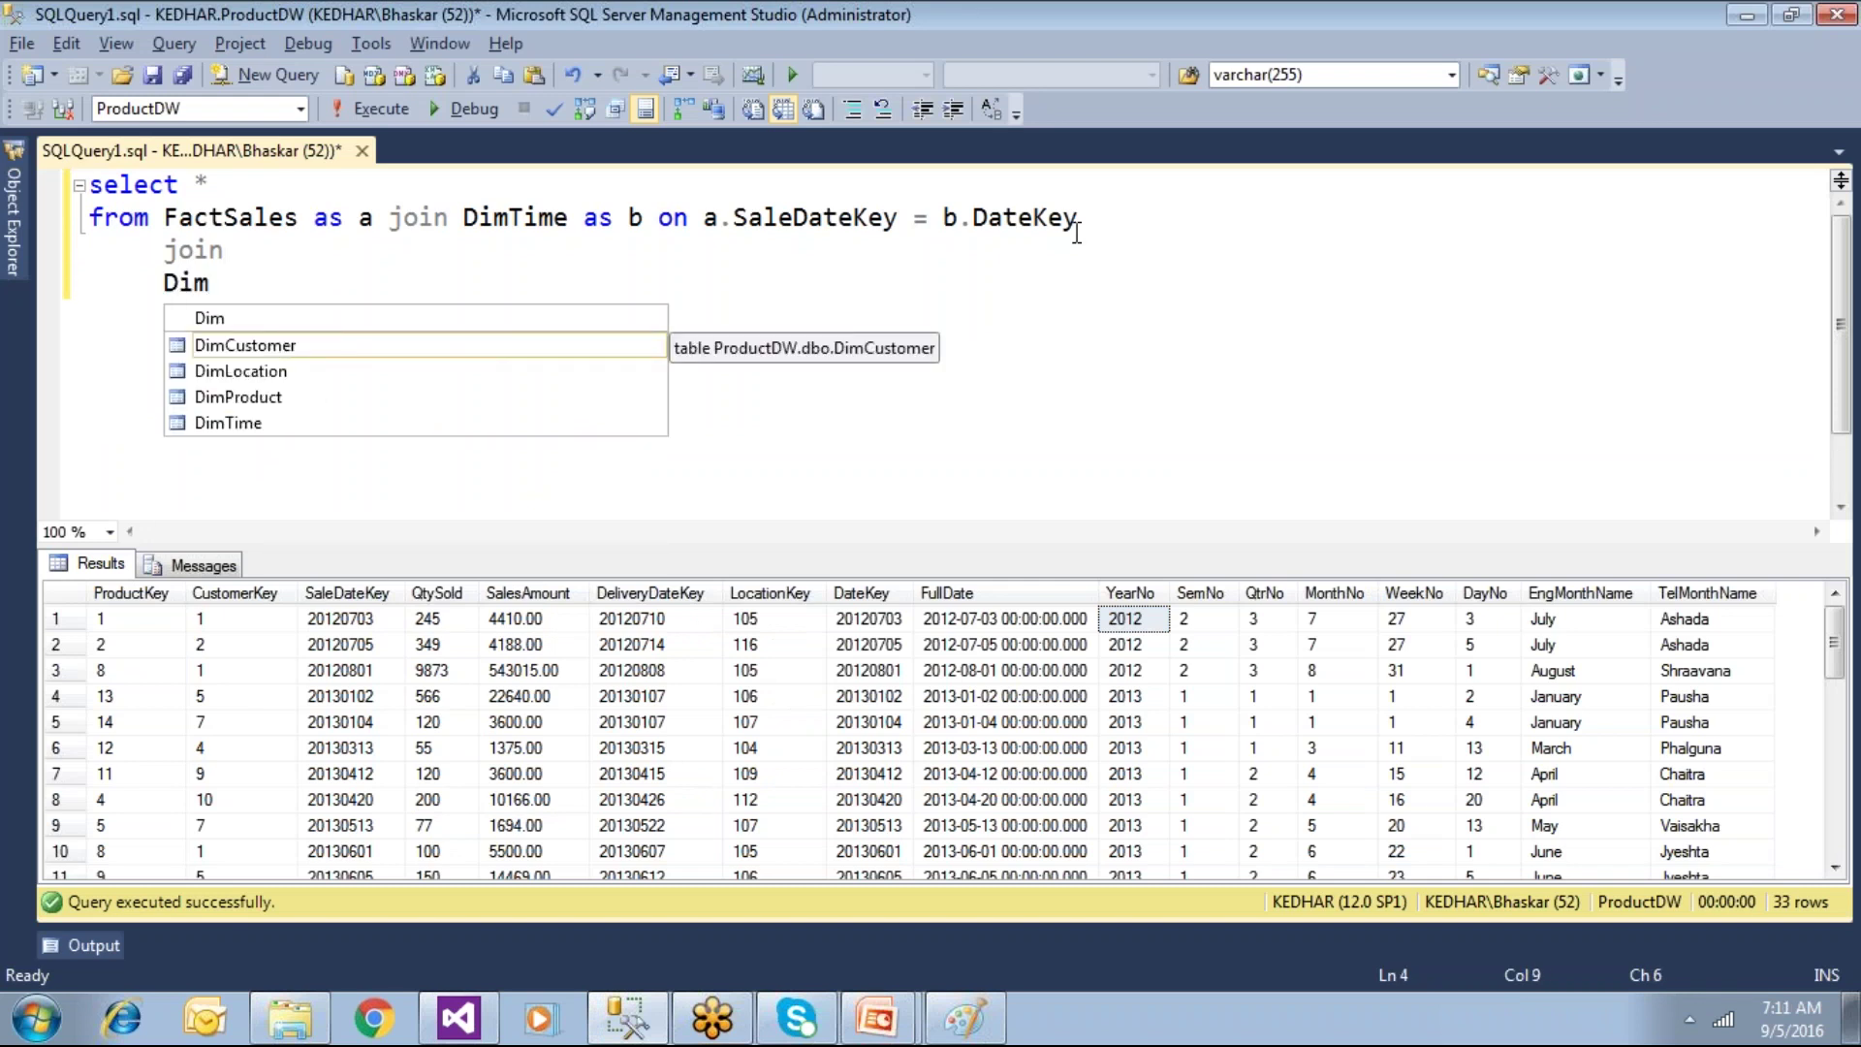
double_click(315, 405)
text(as )
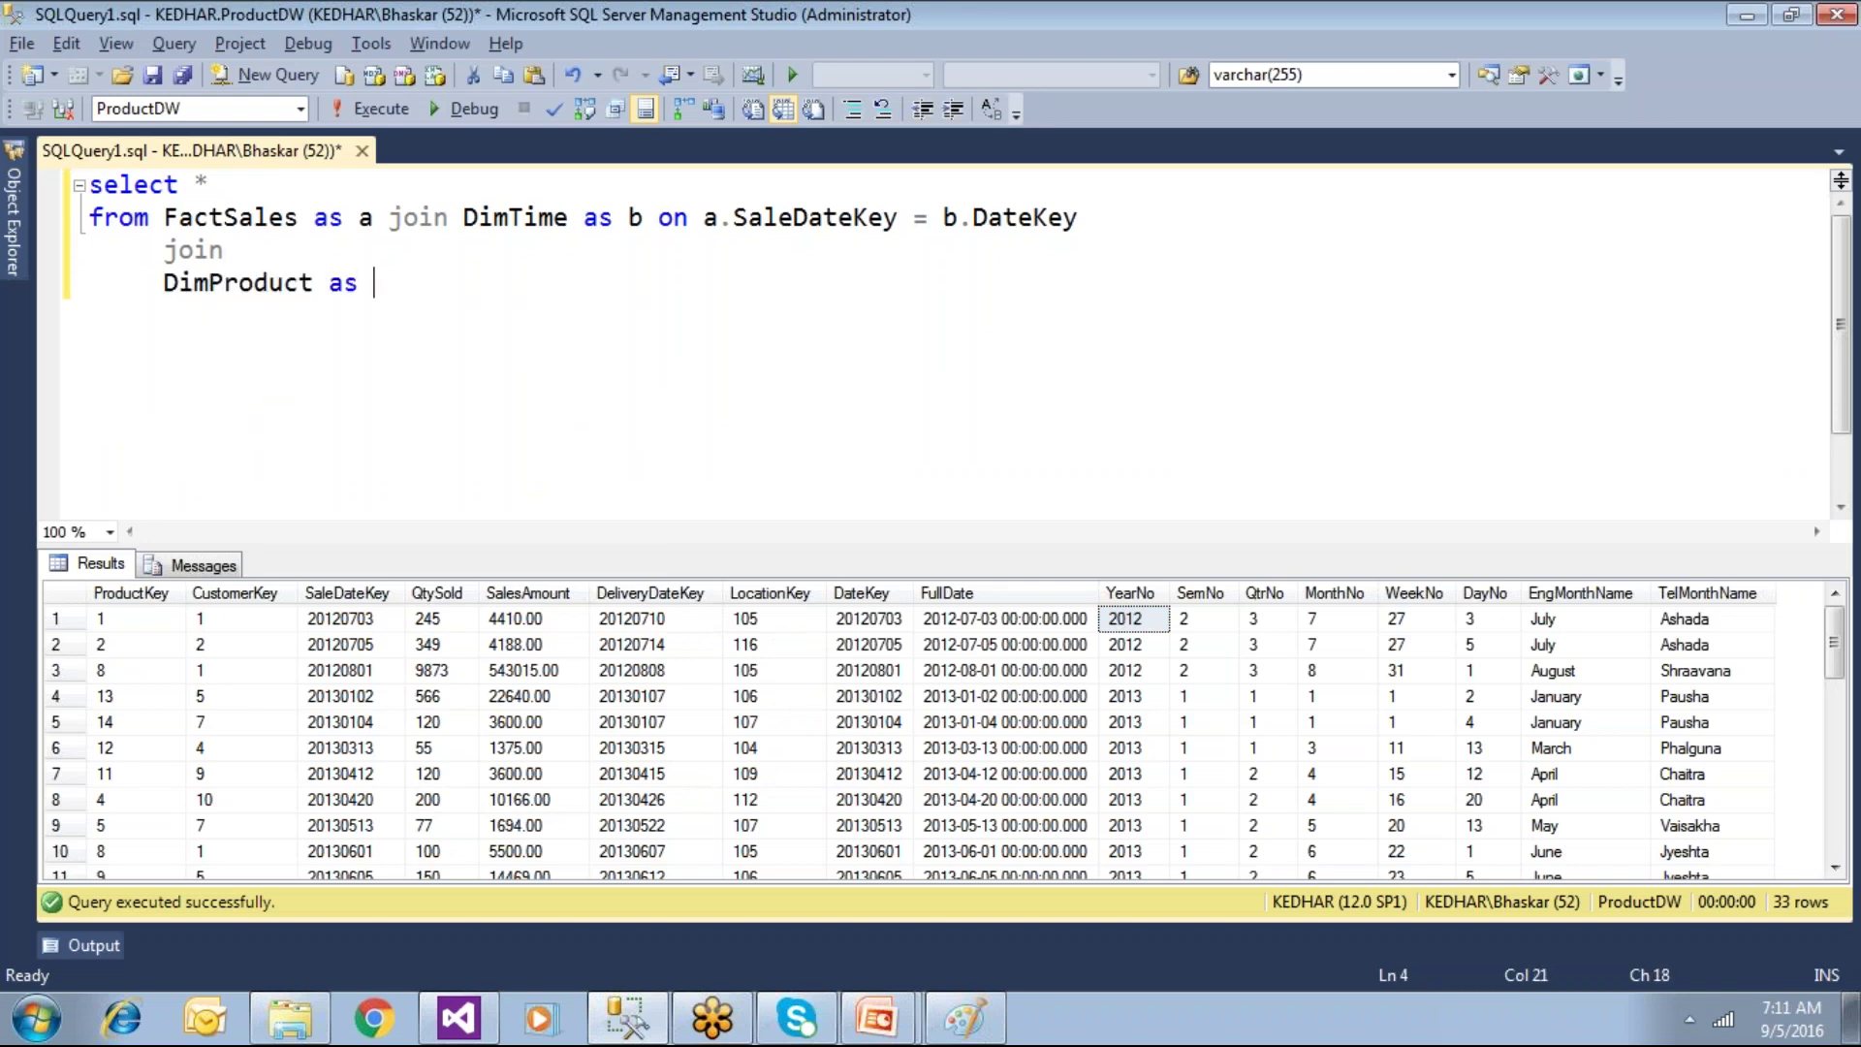
text(c on a.)
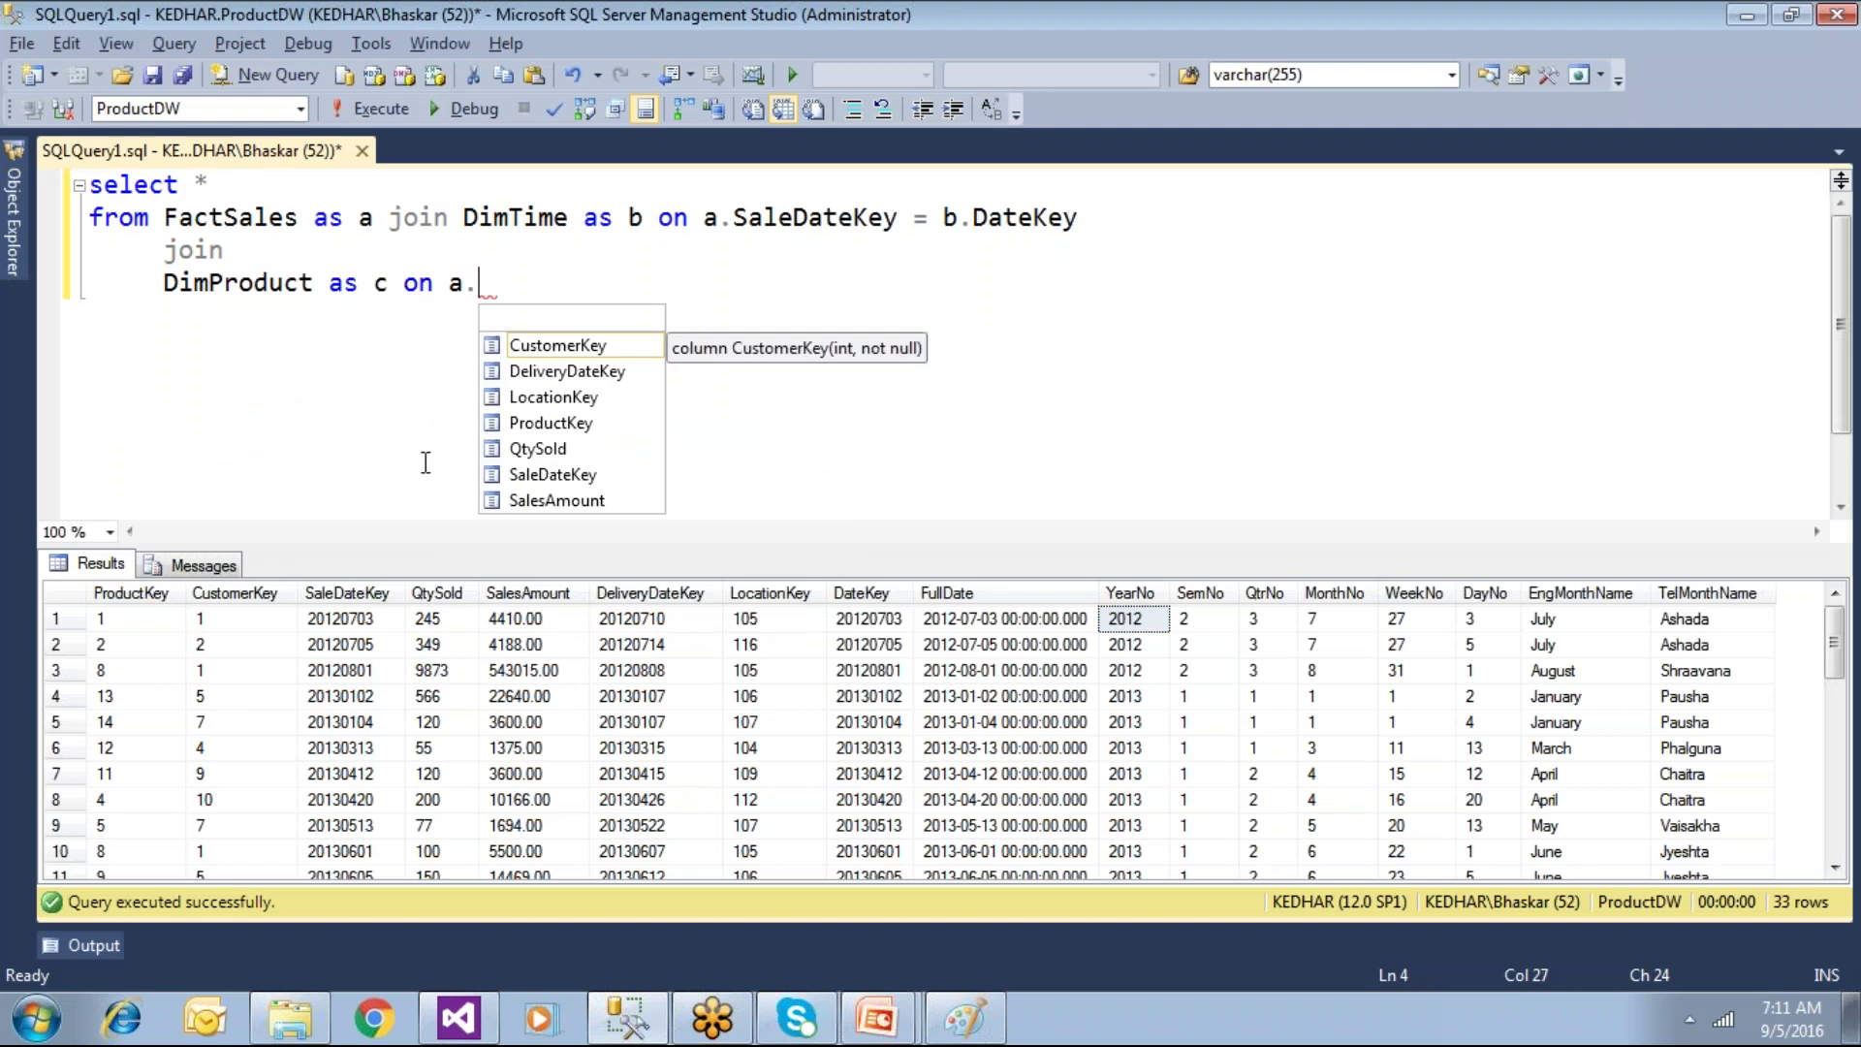
double_click(535, 429)
text(= )
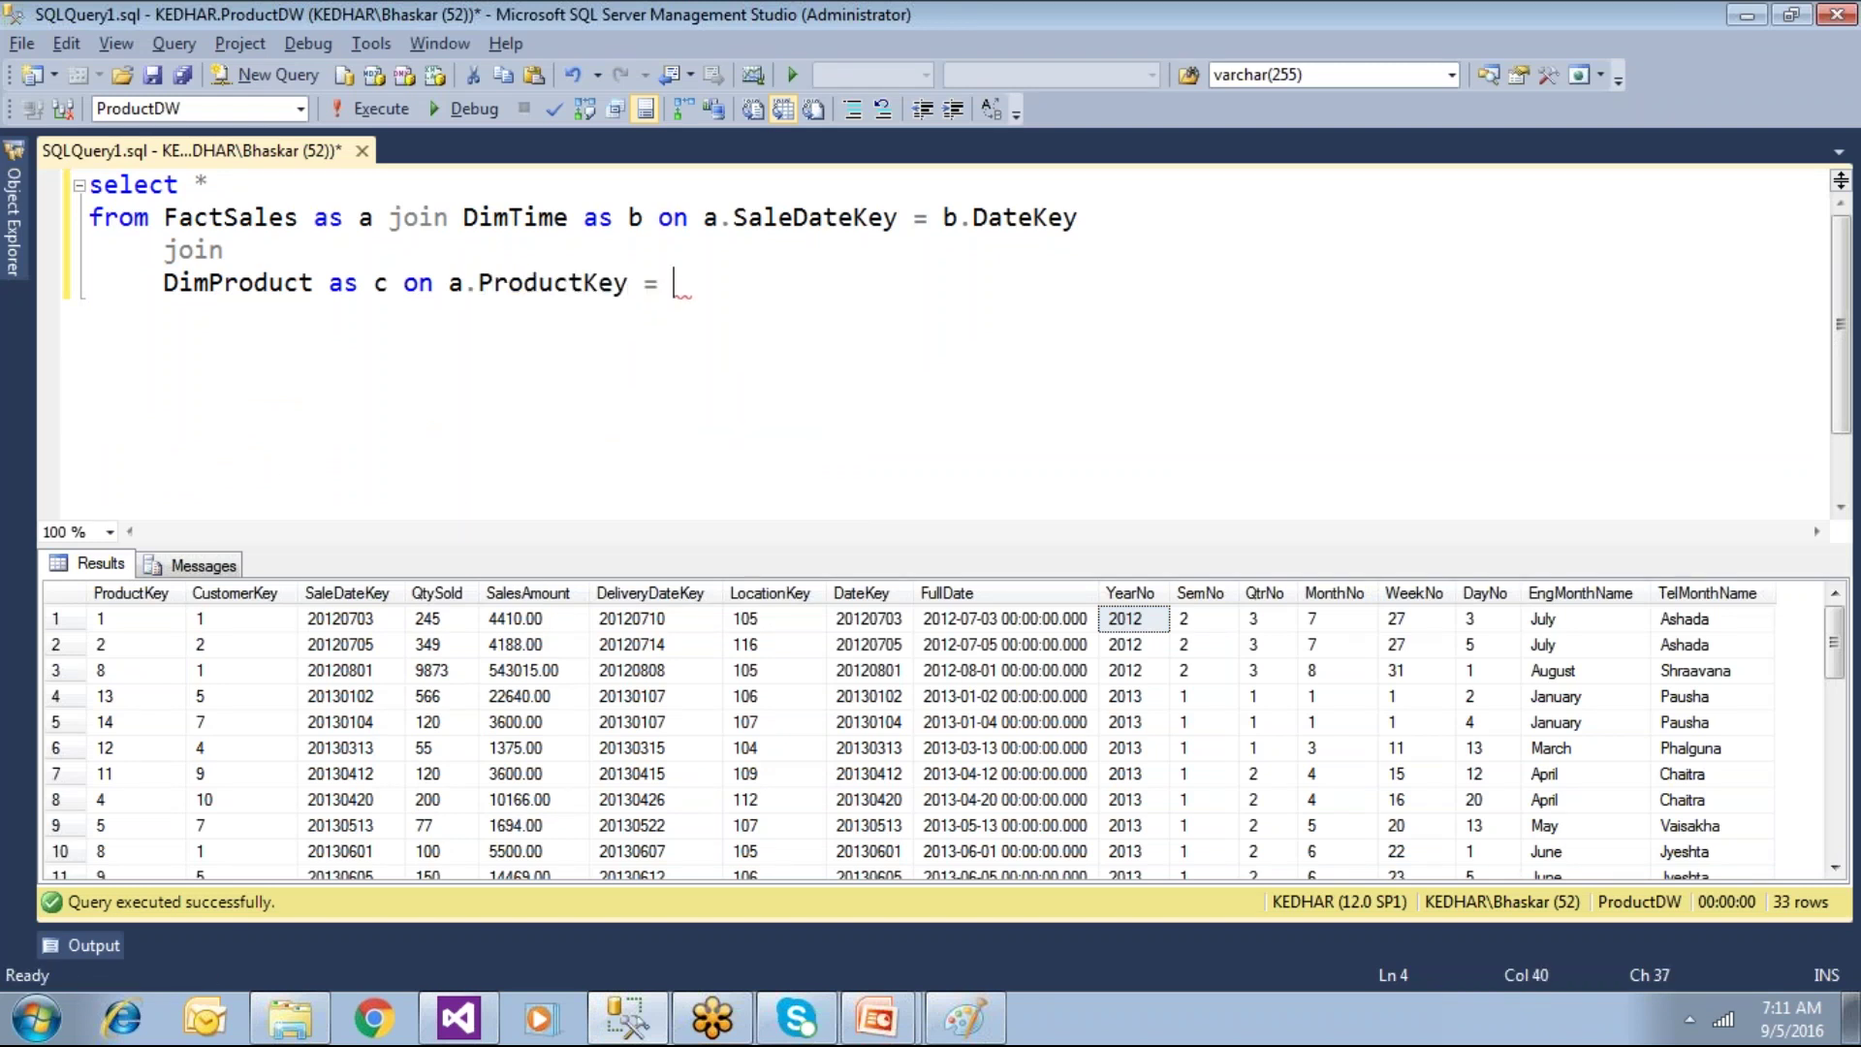
text(c.)
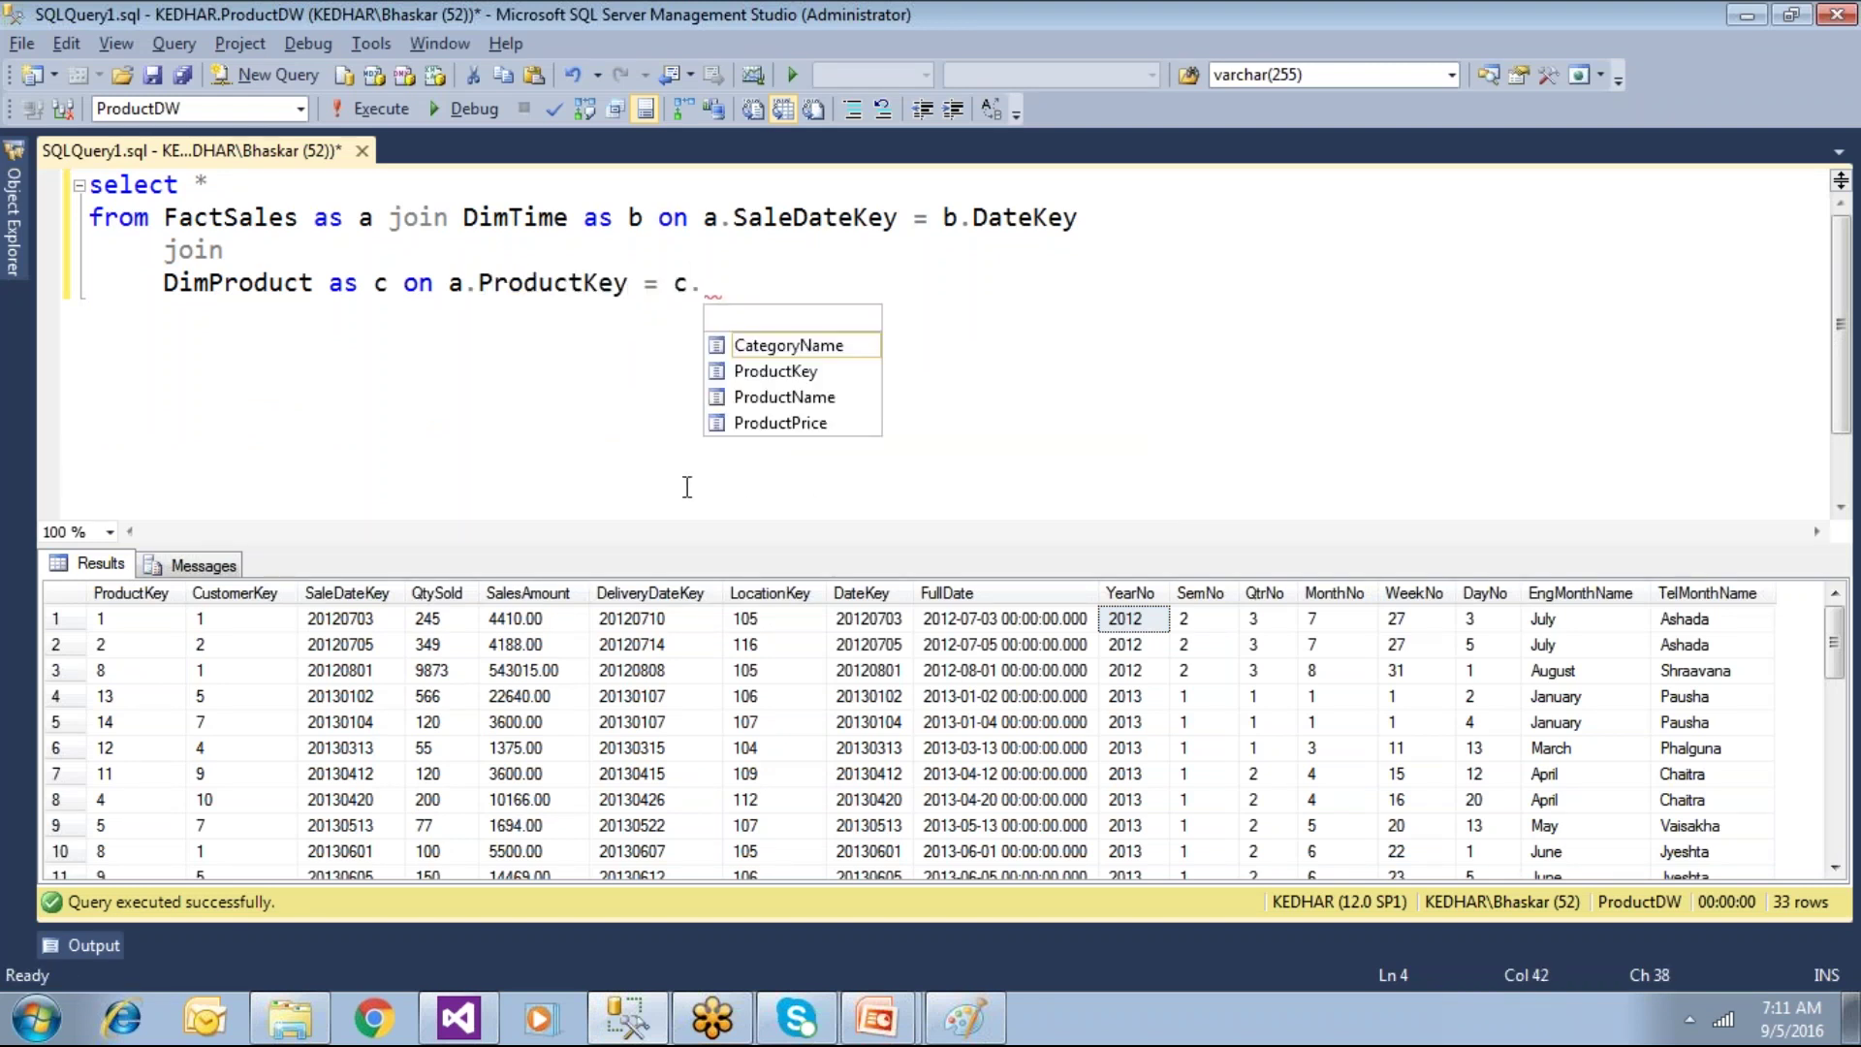
double_click(775, 372)
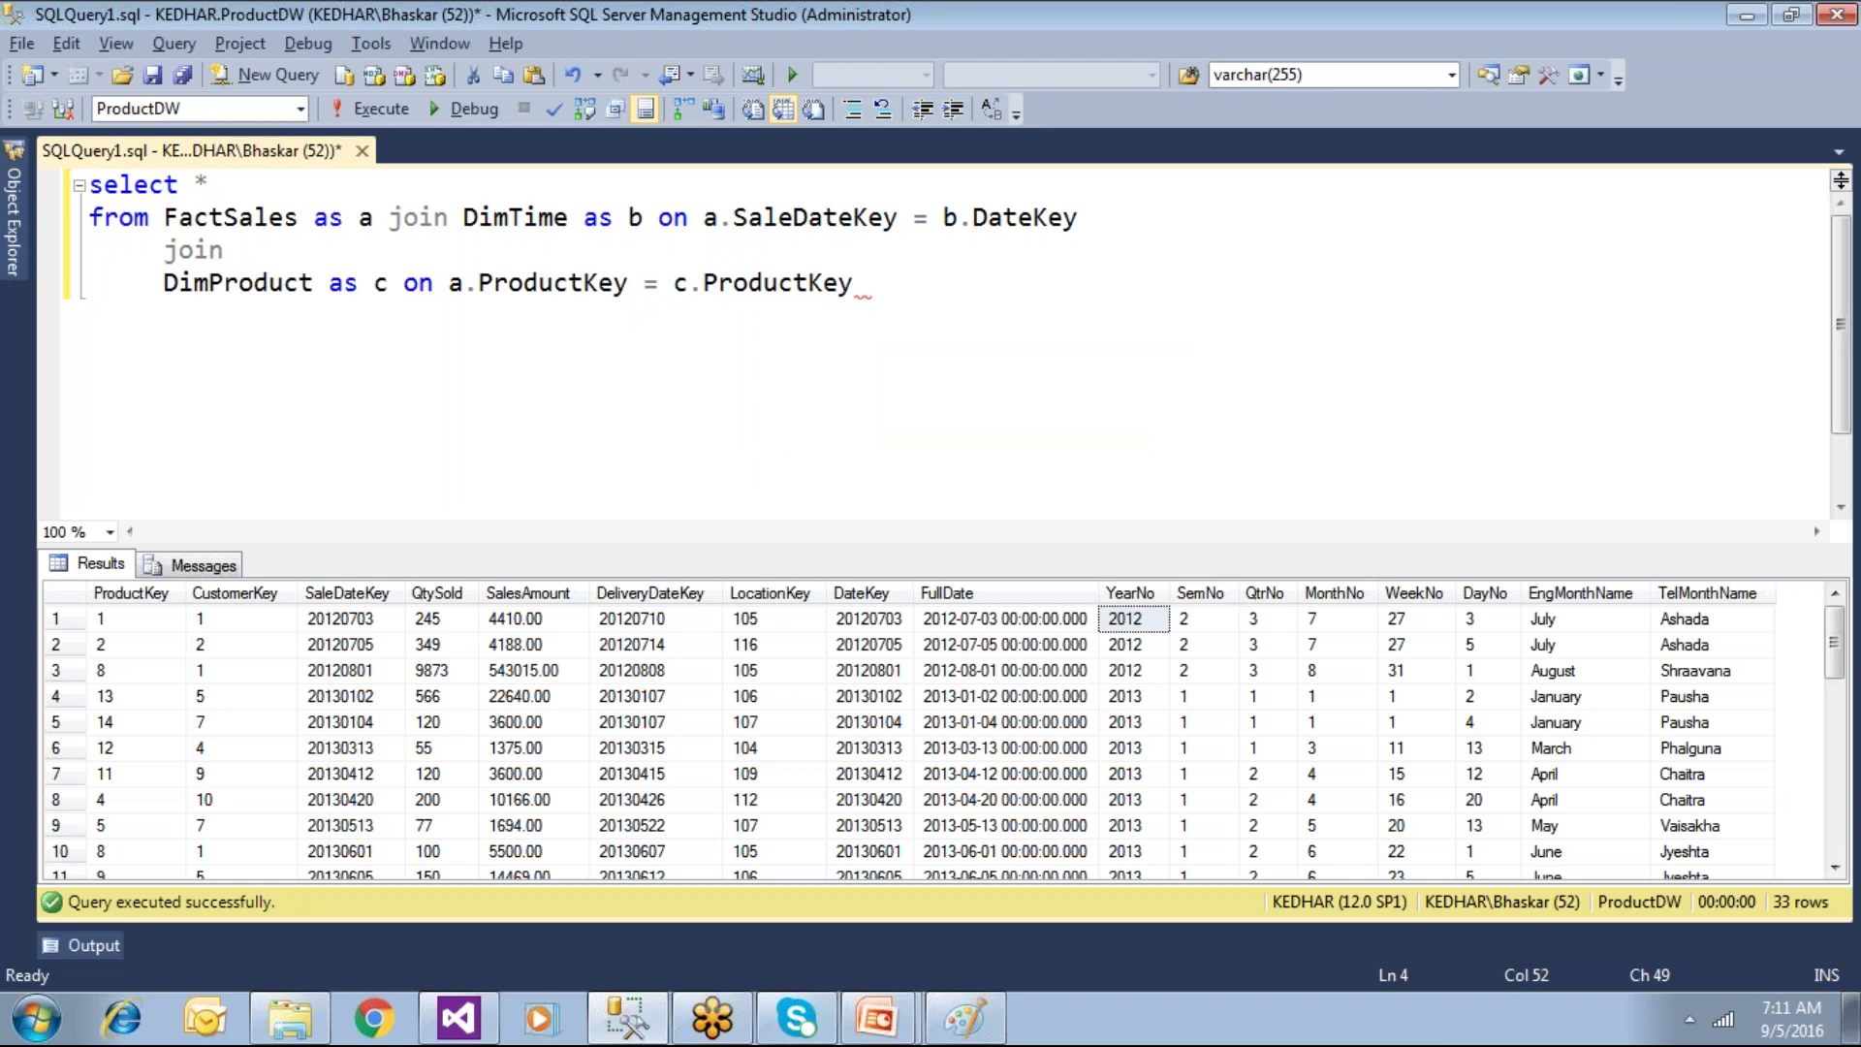
Step: Run the extended query and check its ProductName column against the cube browser result
key(F5)
click(1574, 872)
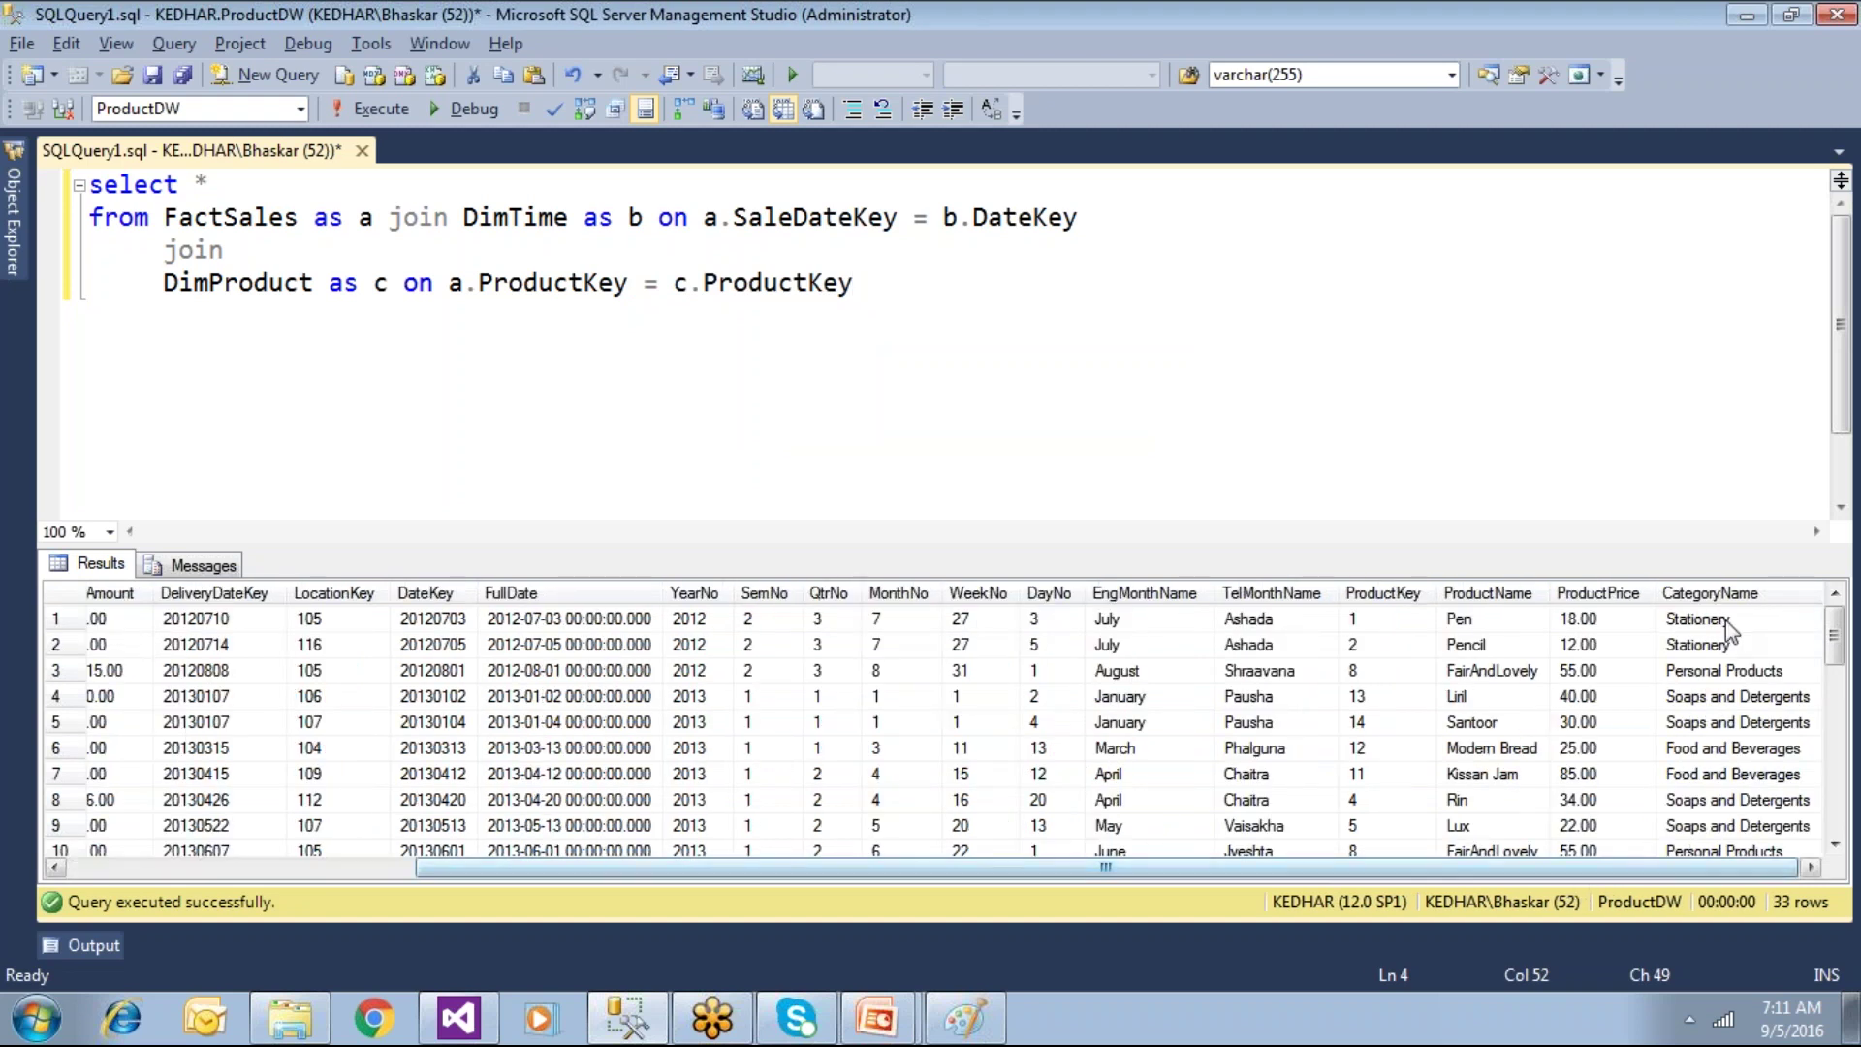
click(1474, 625)
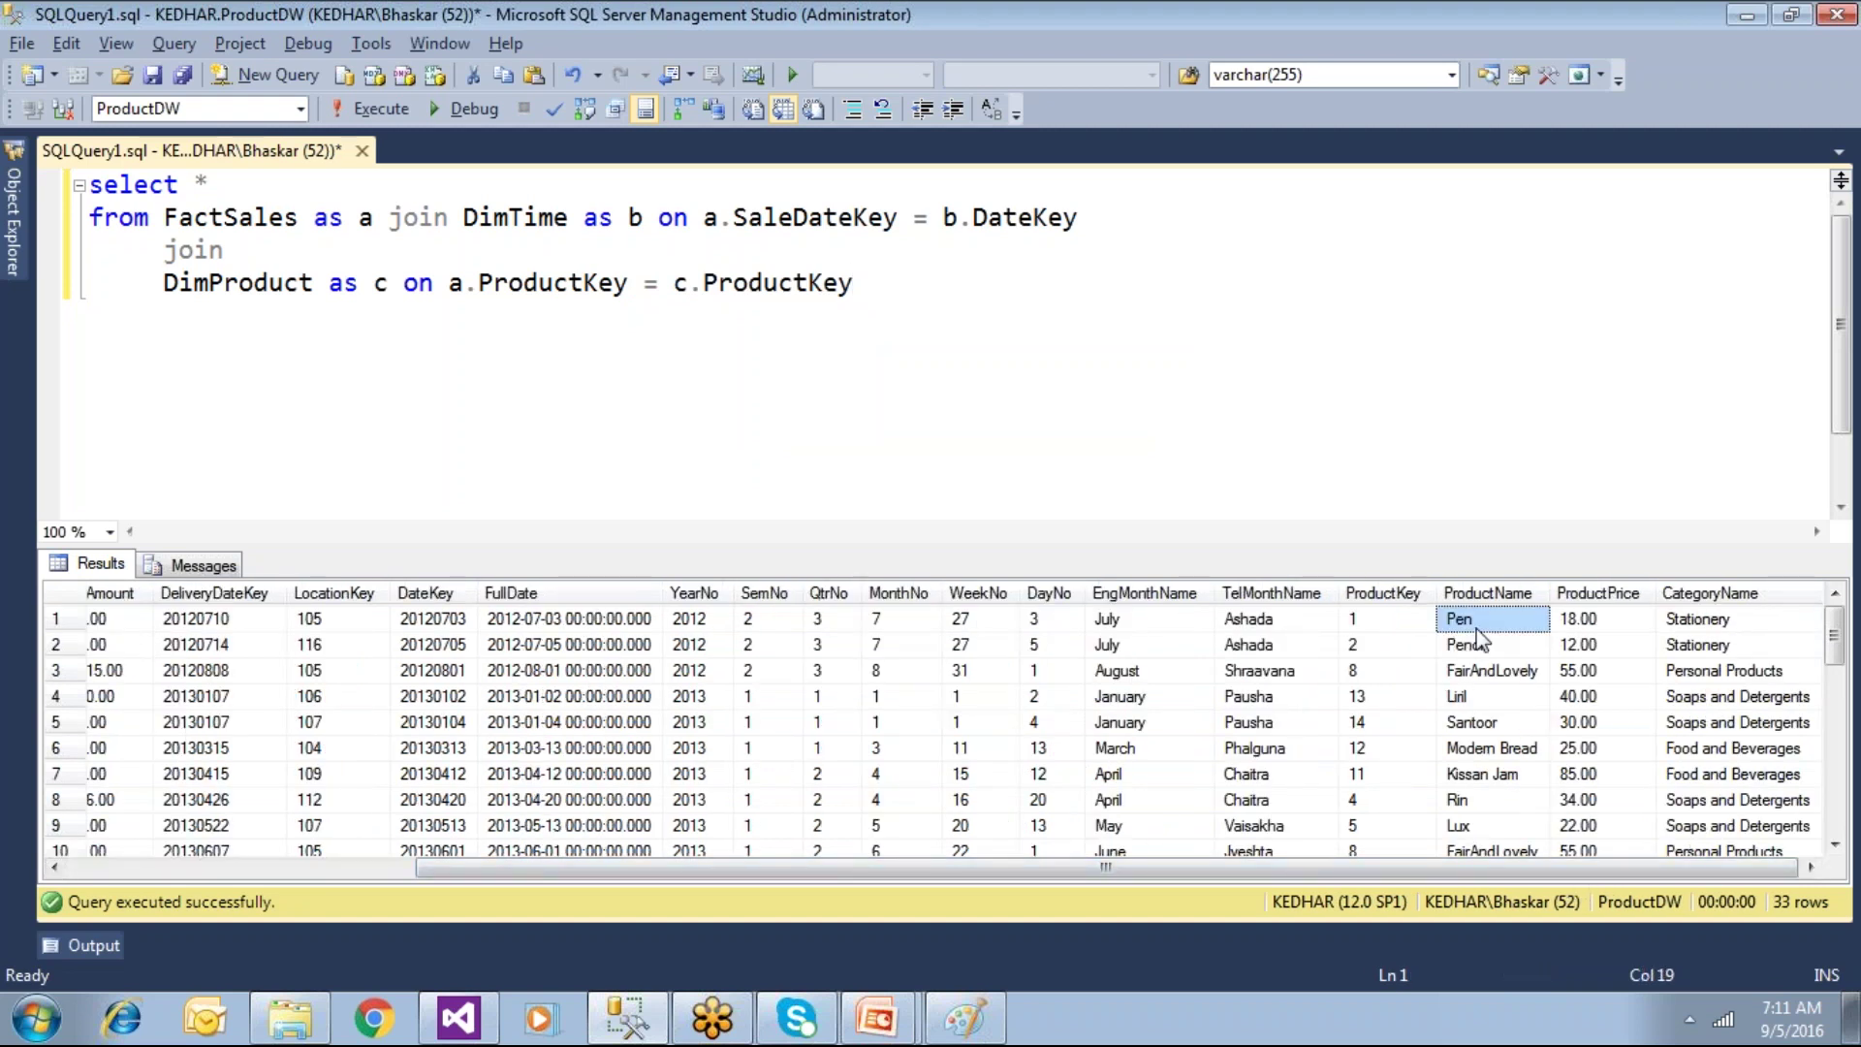
key(alt+Tab)
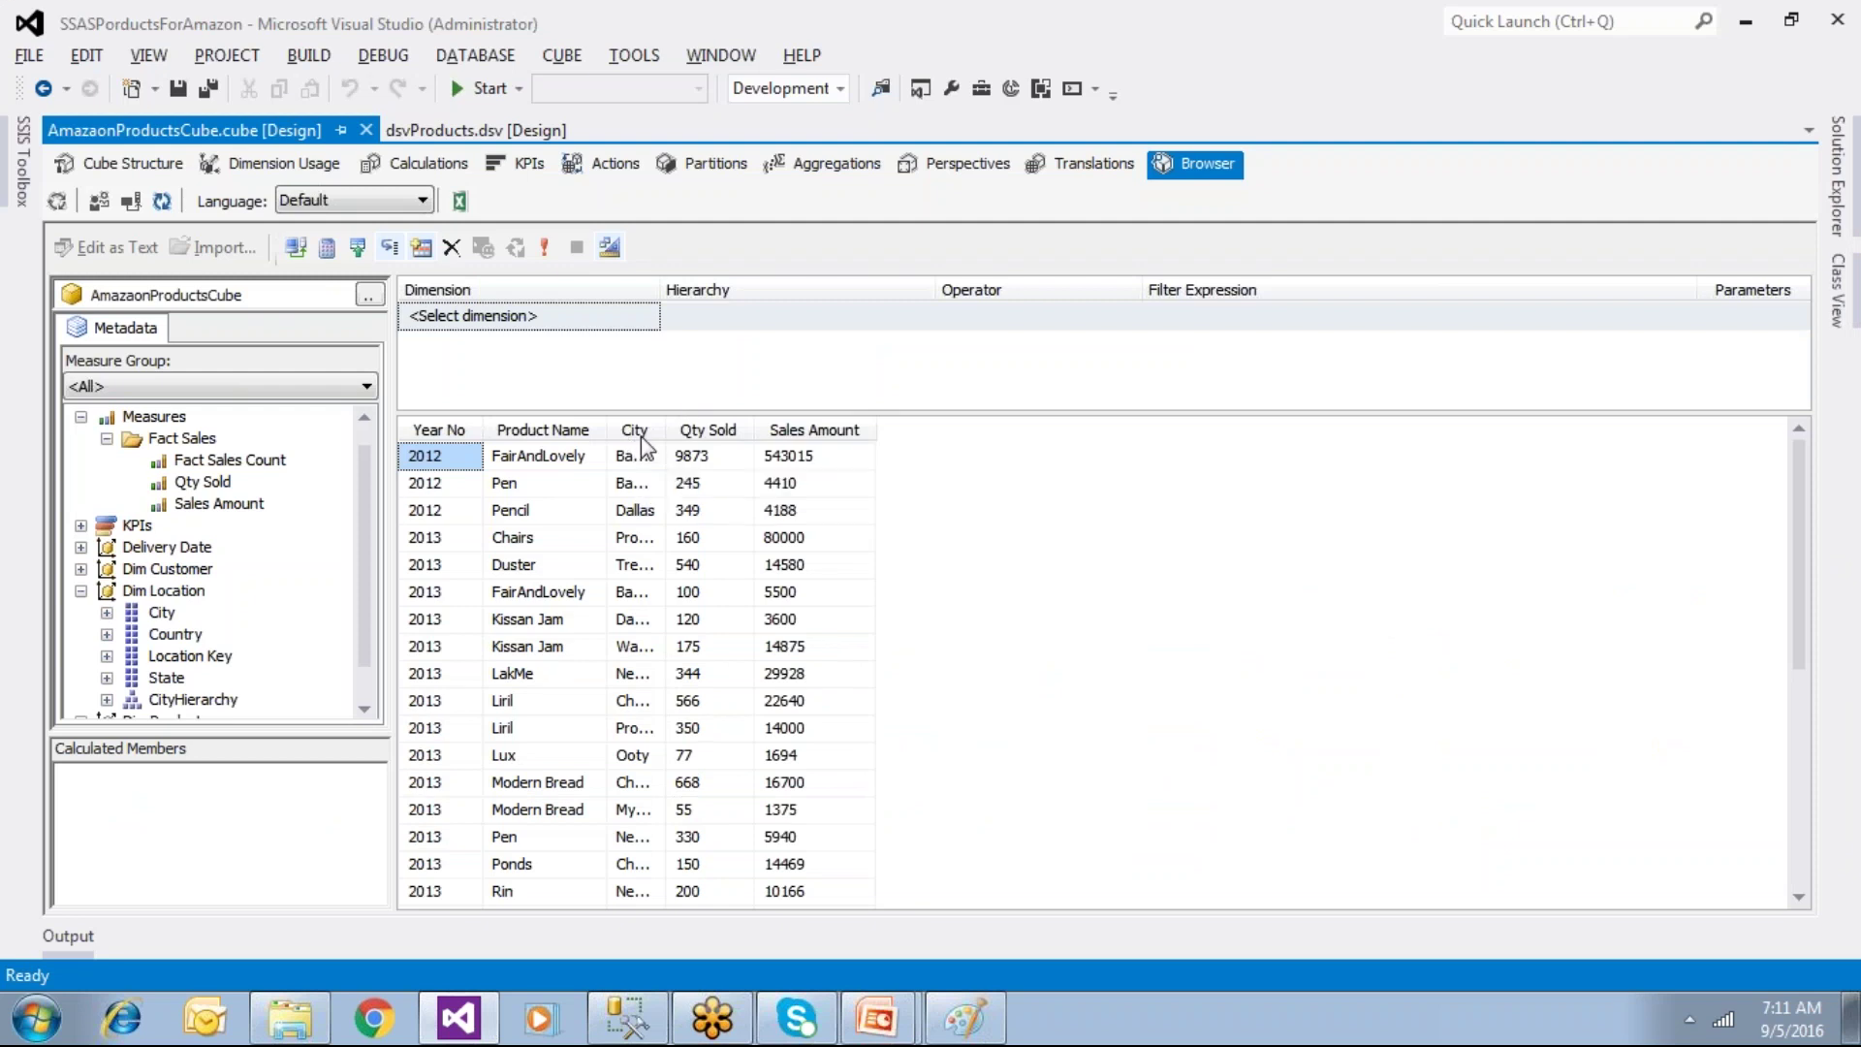
key(alt+Tab)
click(878, 283)
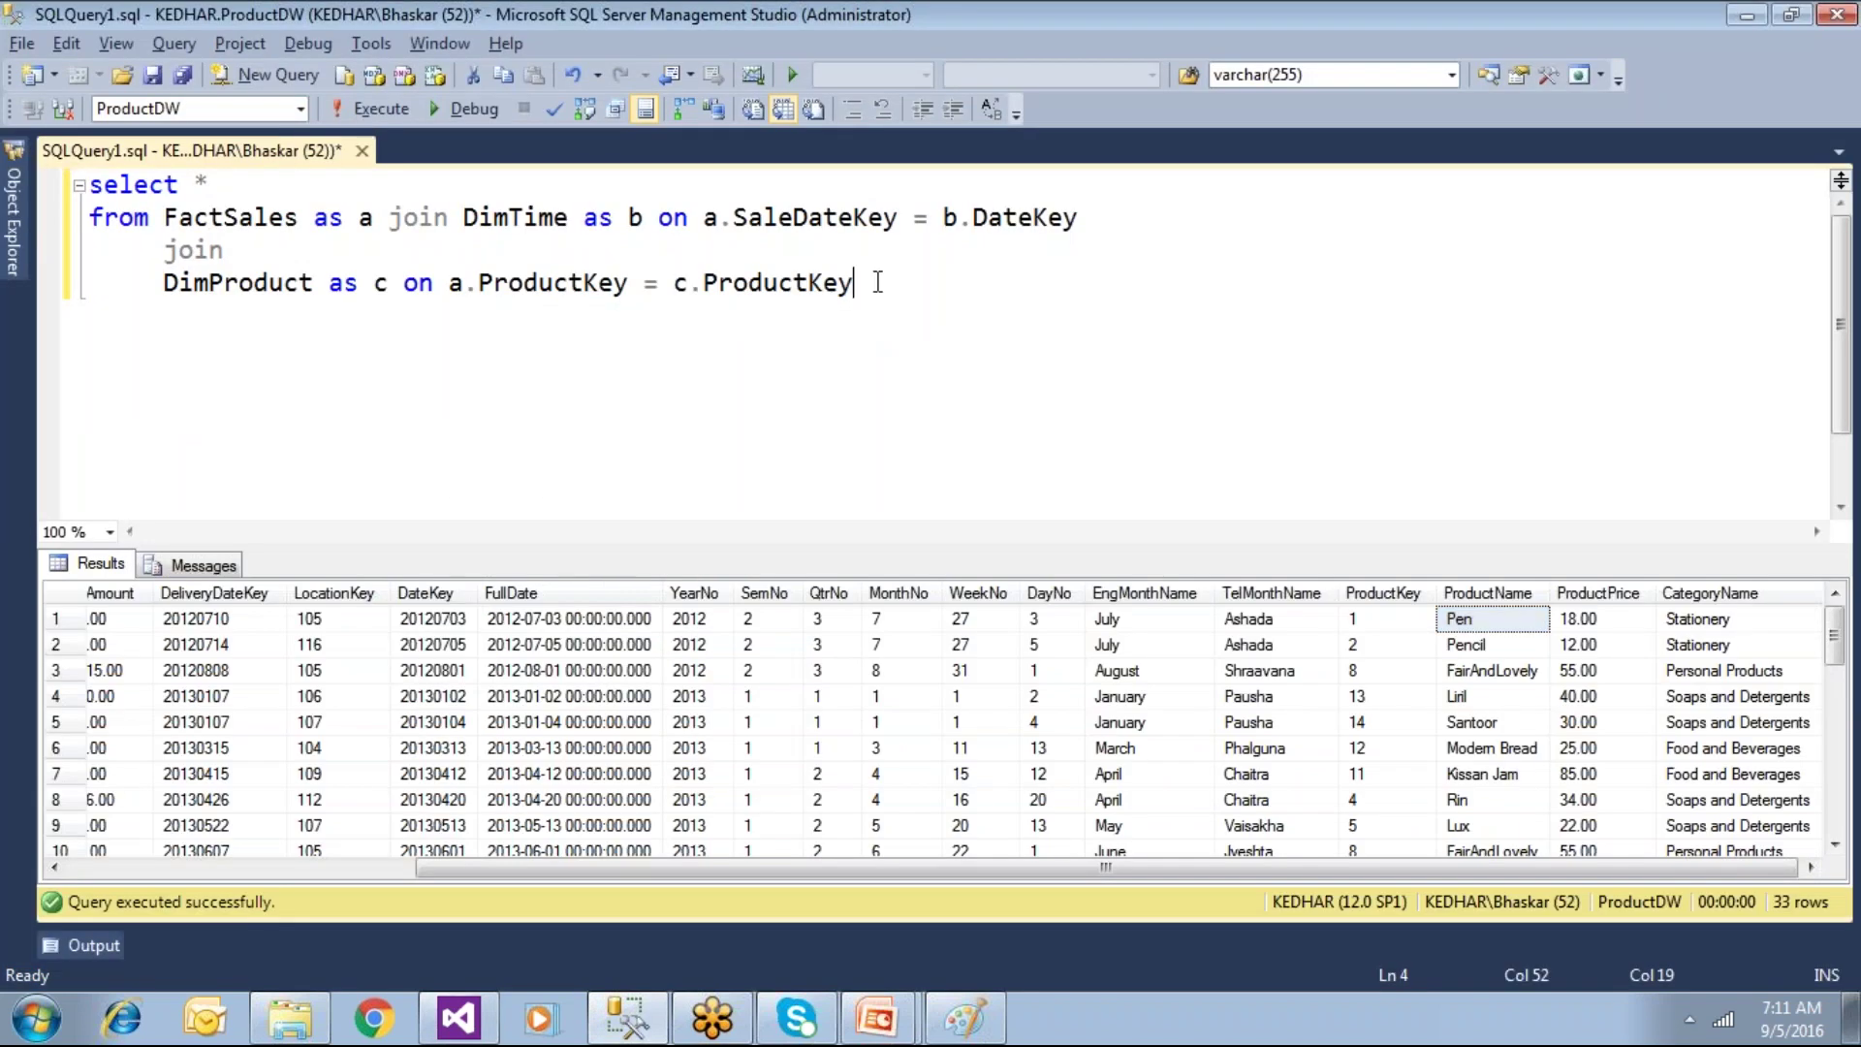
Step: Extend the query on new lines with a join to DimLocation as D
key(Return)
text(join)
key(Return)
text(Dim)
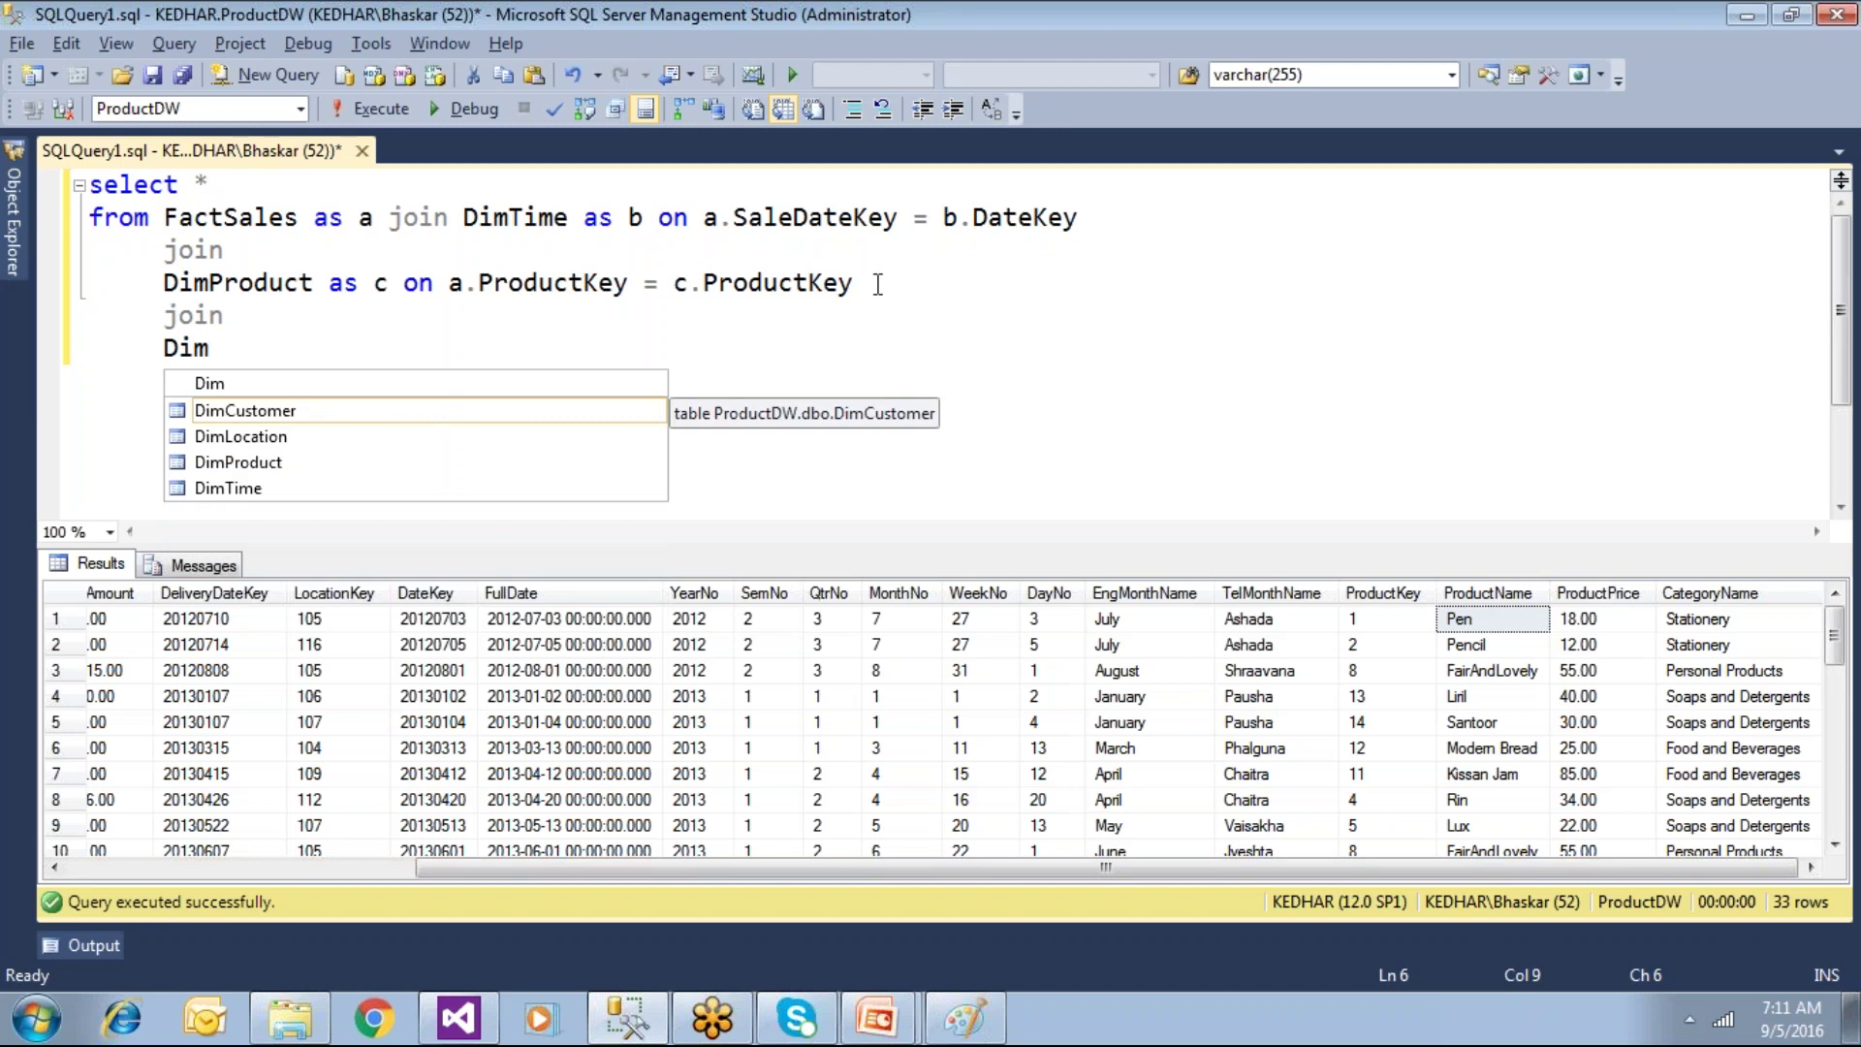
double_click(285, 439)
text(as D)
key(Return)
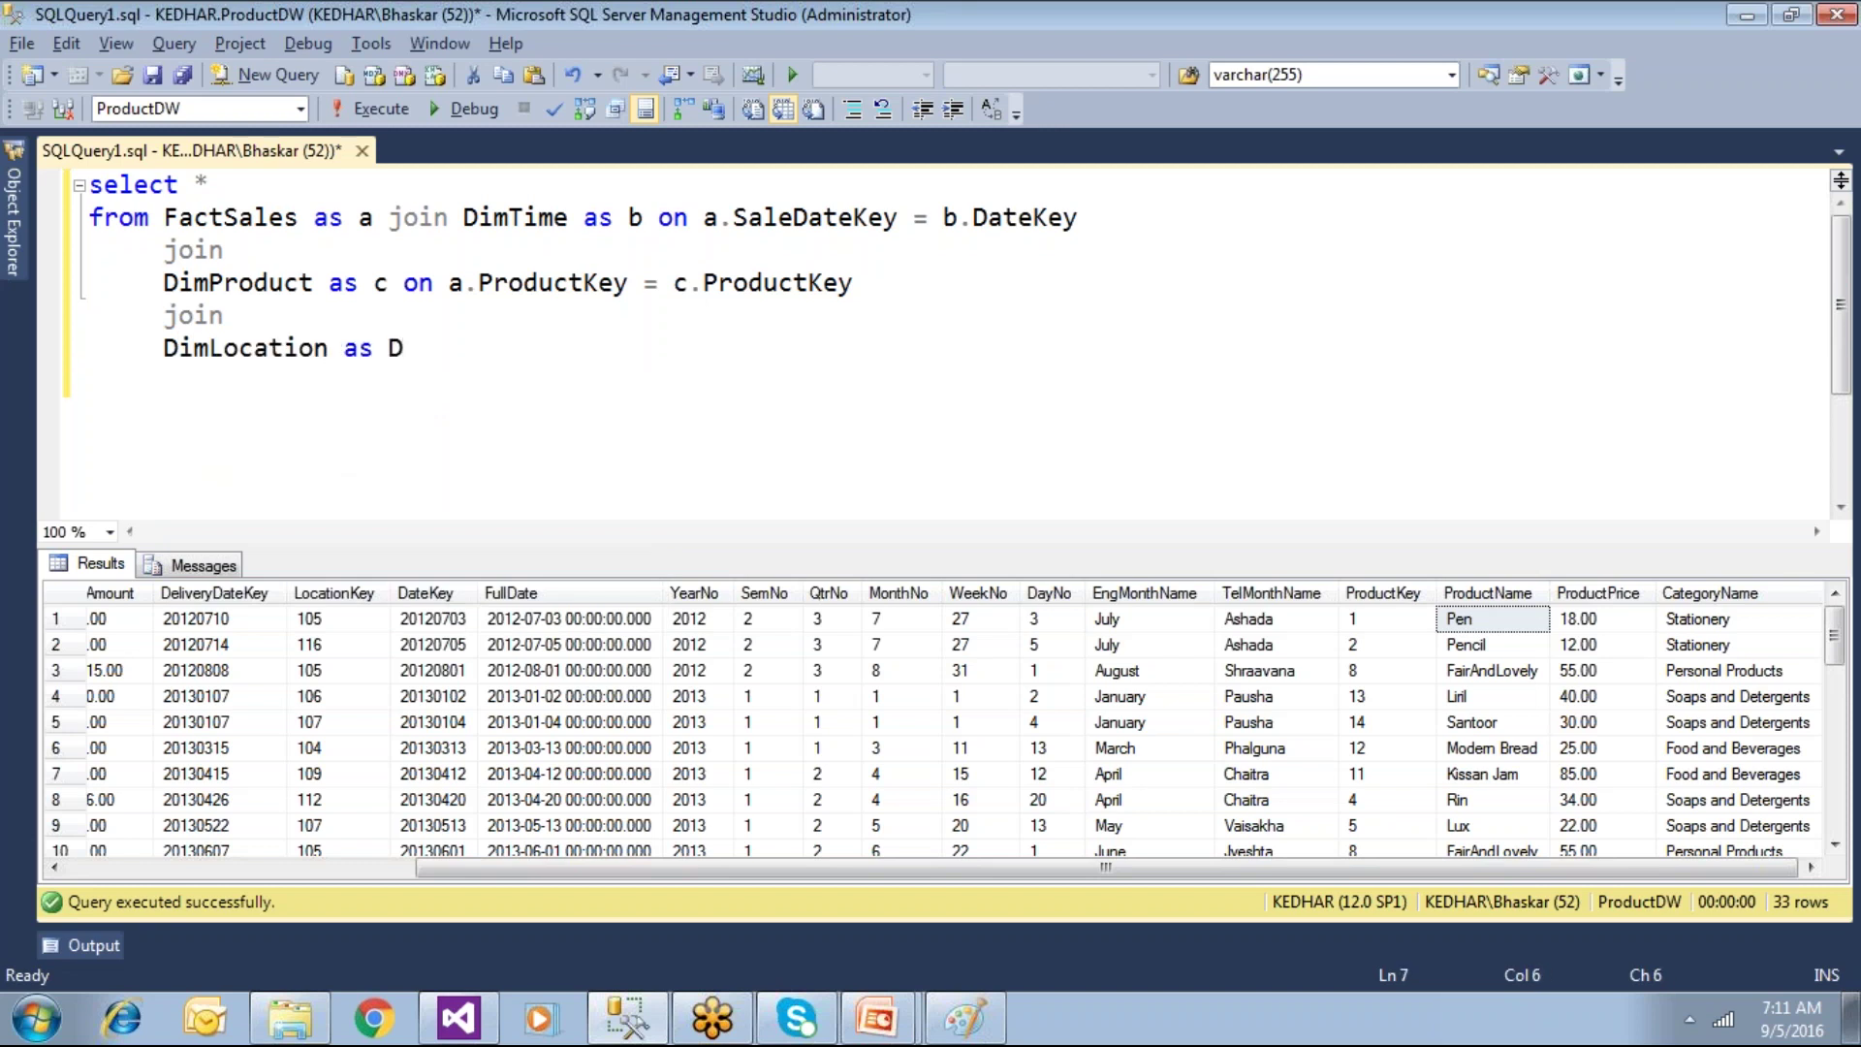
Step: Set the DimLocation join condition to D.LocationKey = a.LocationKey and run the query
text(on D.)
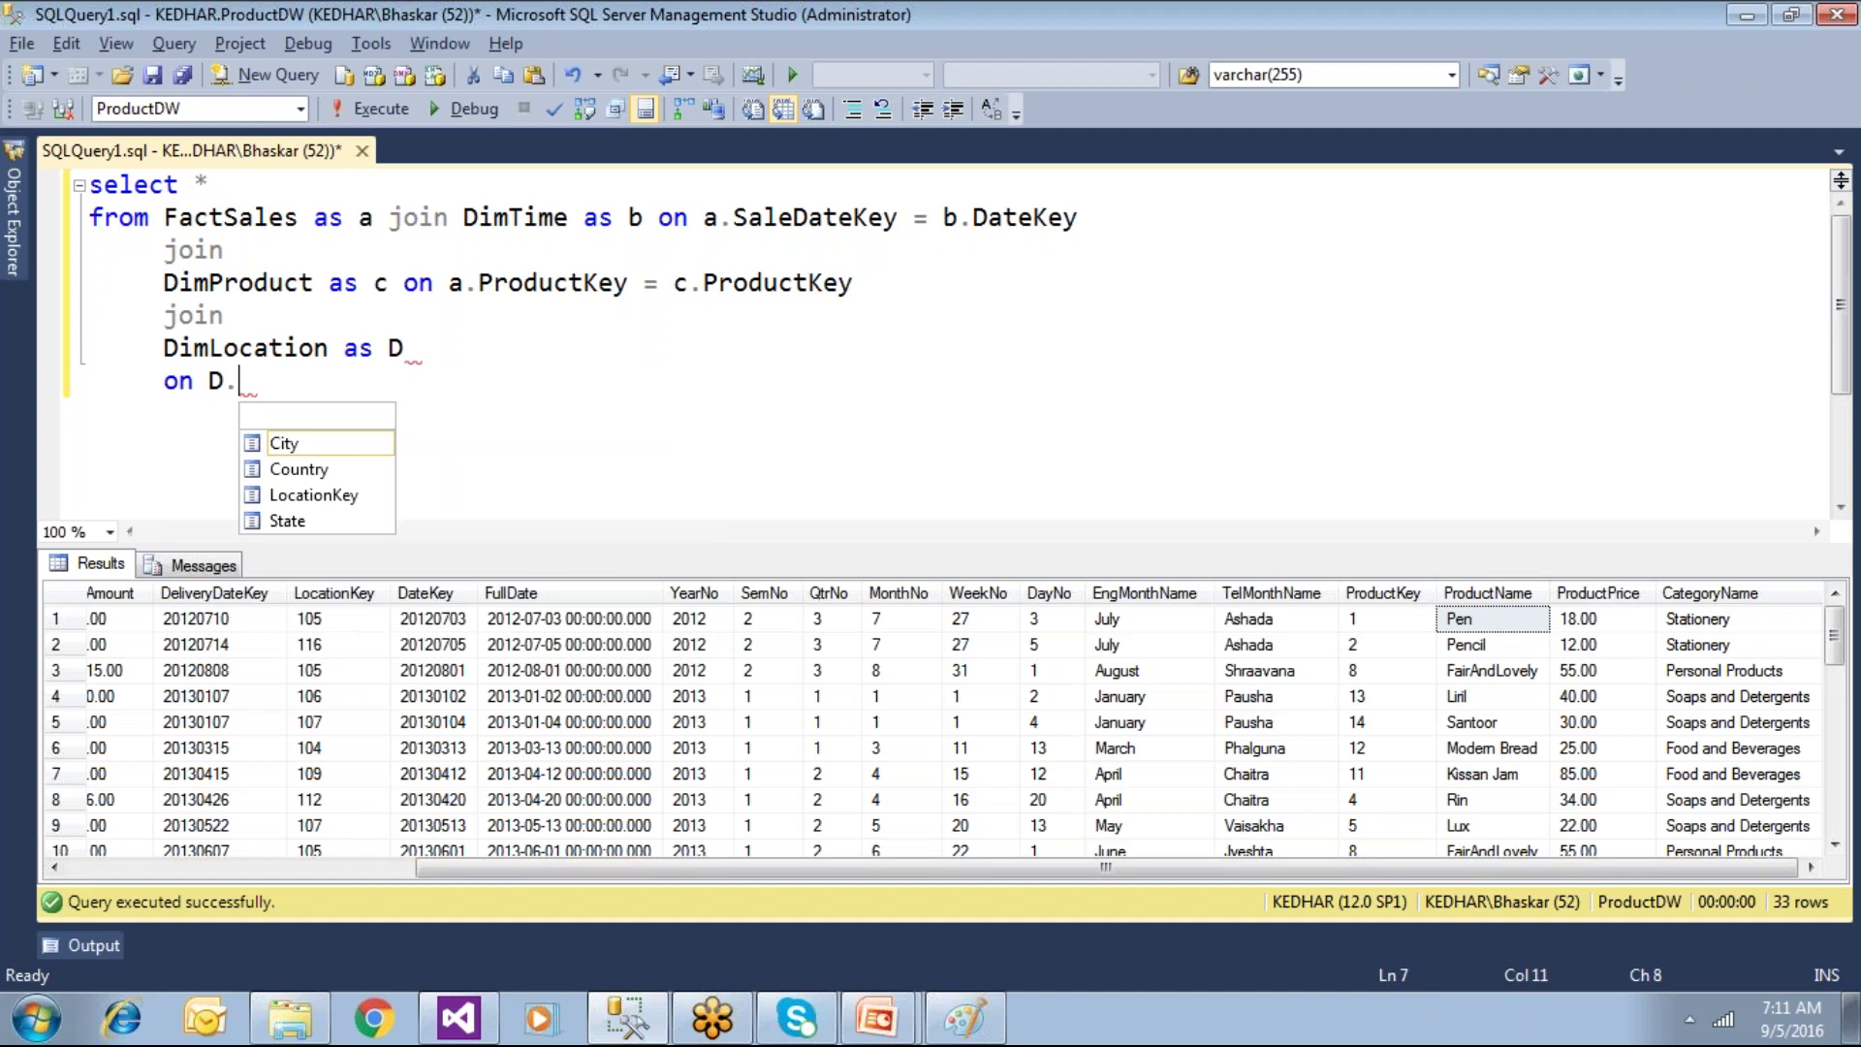
text(LocationKey)
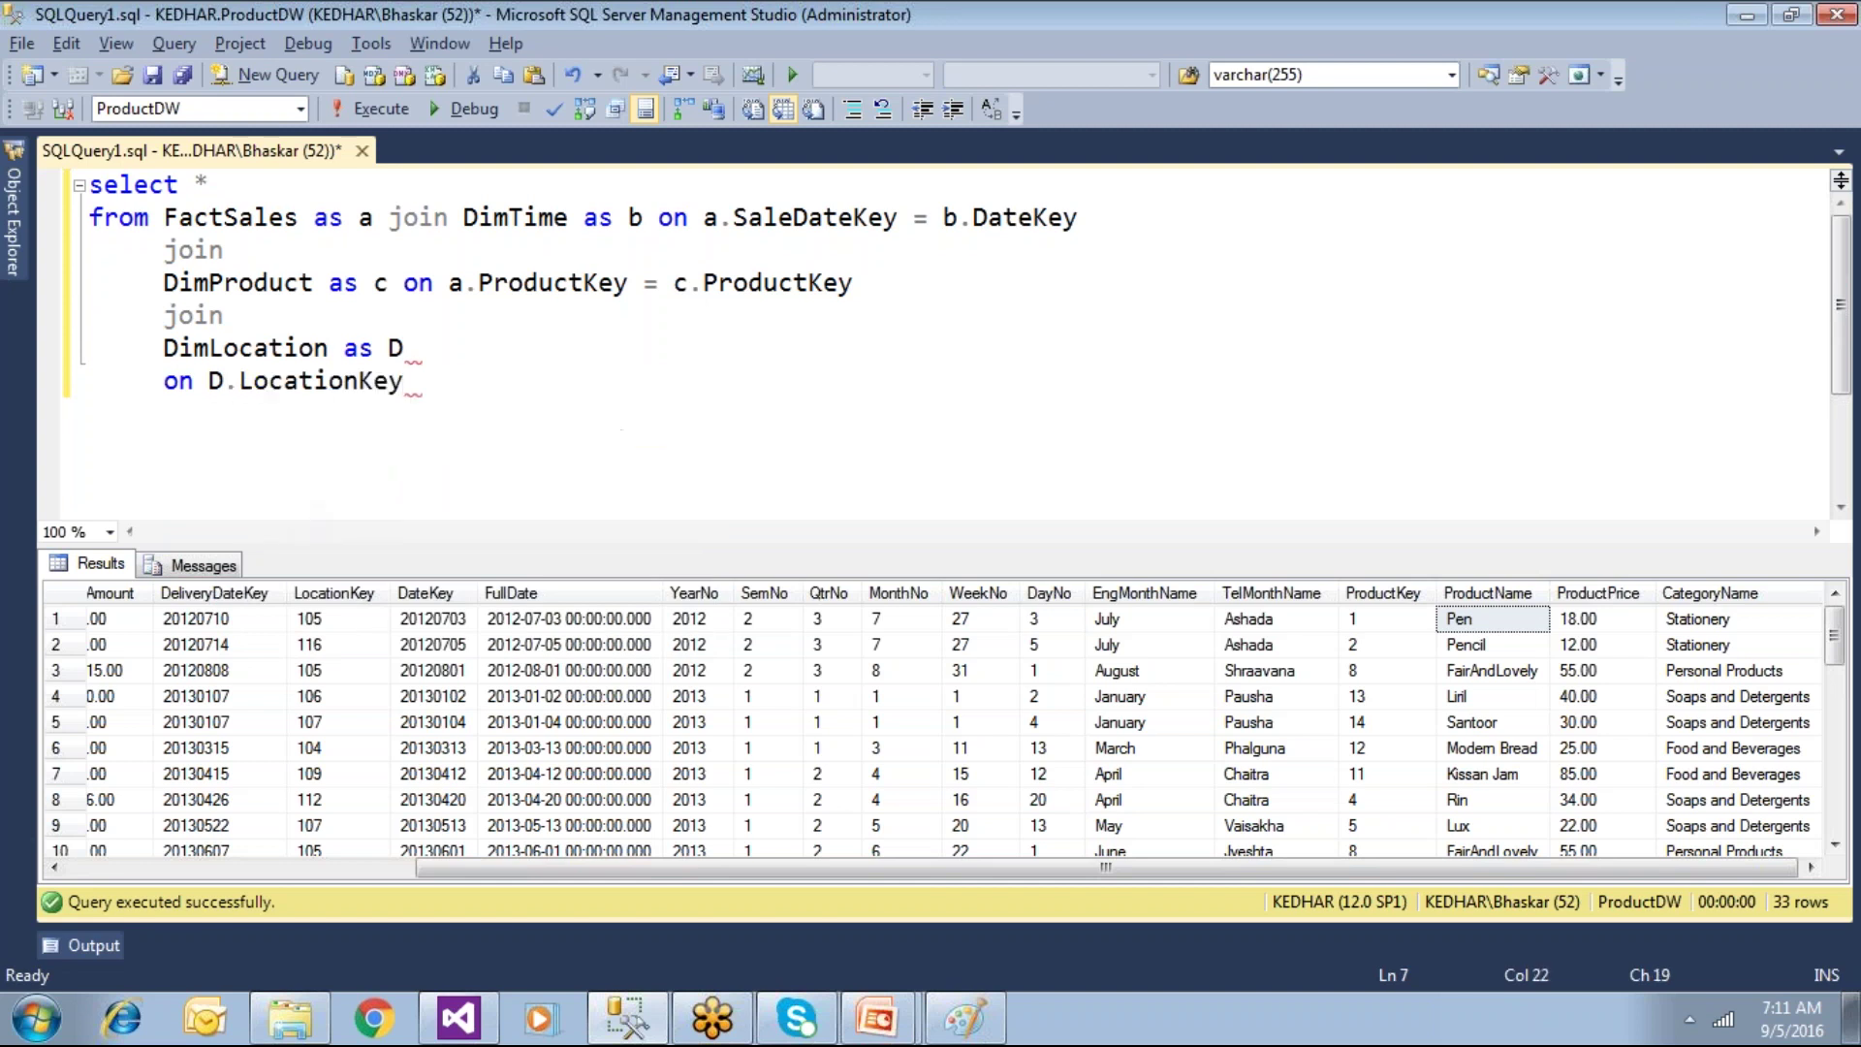
text( = a.)
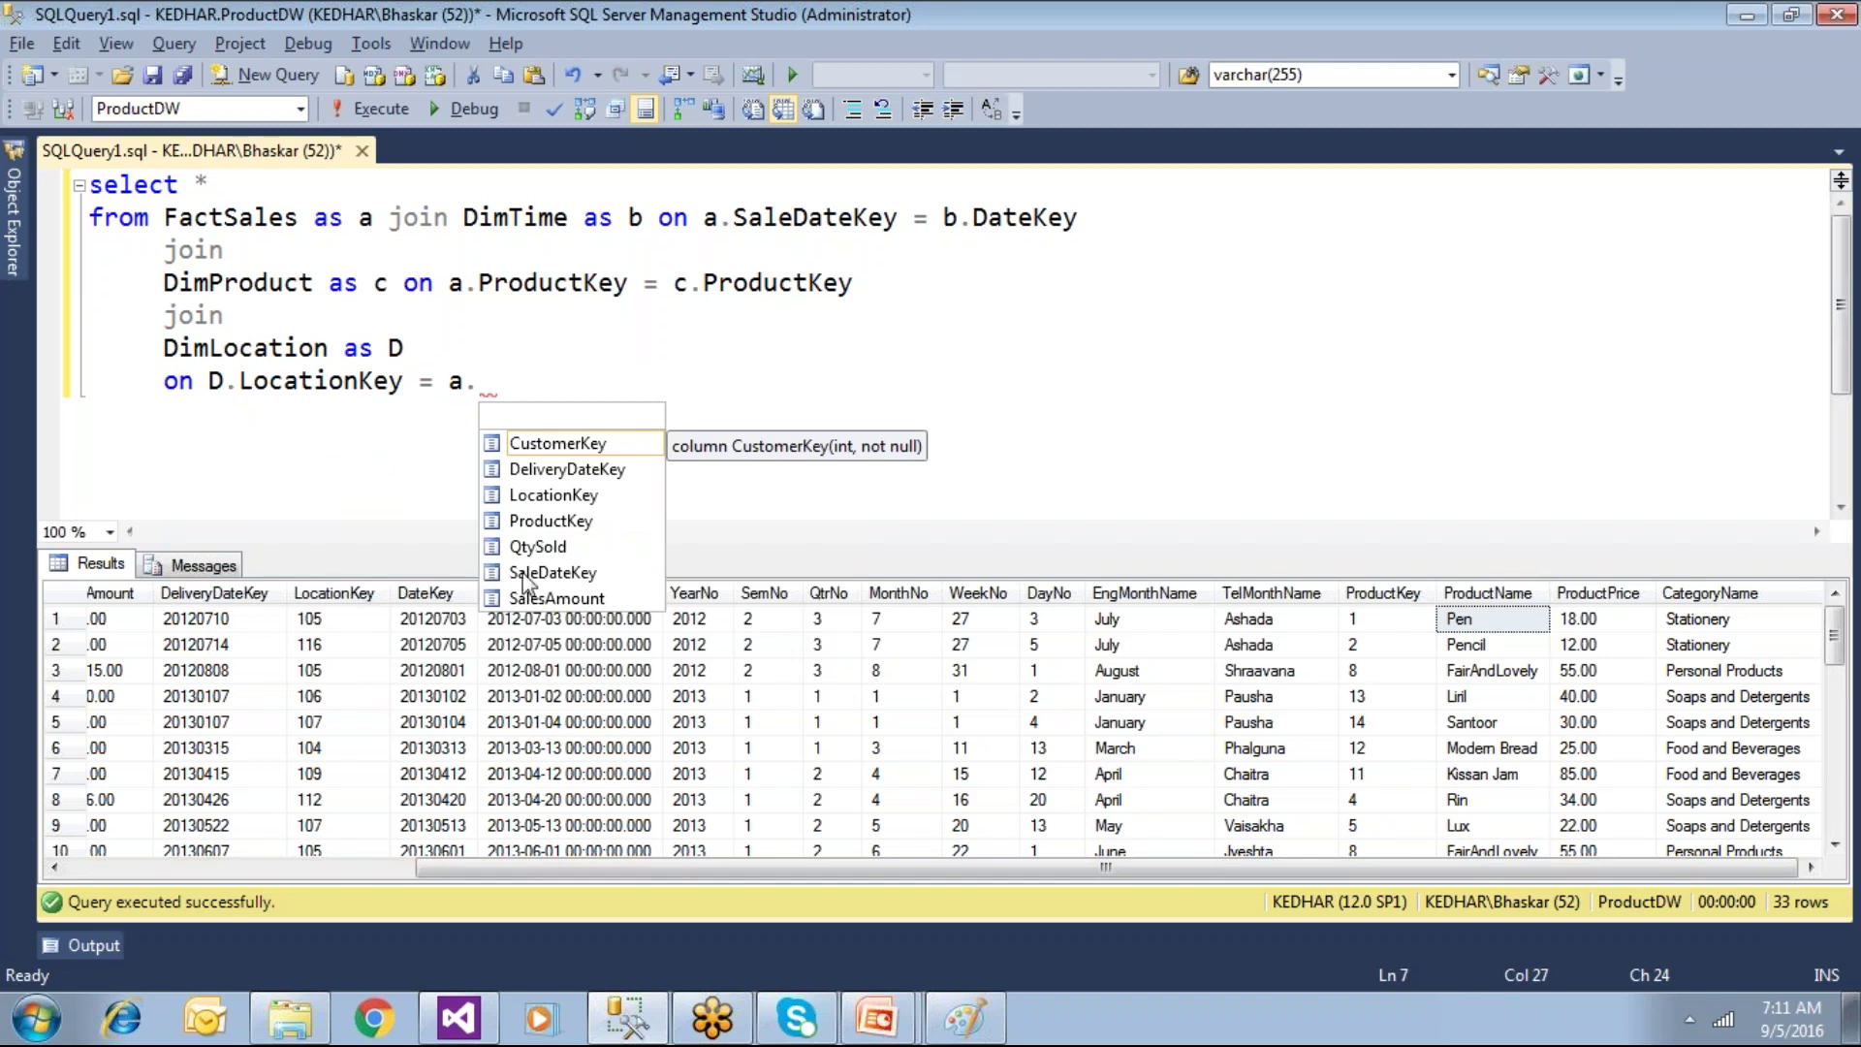
double_click(544, 496)
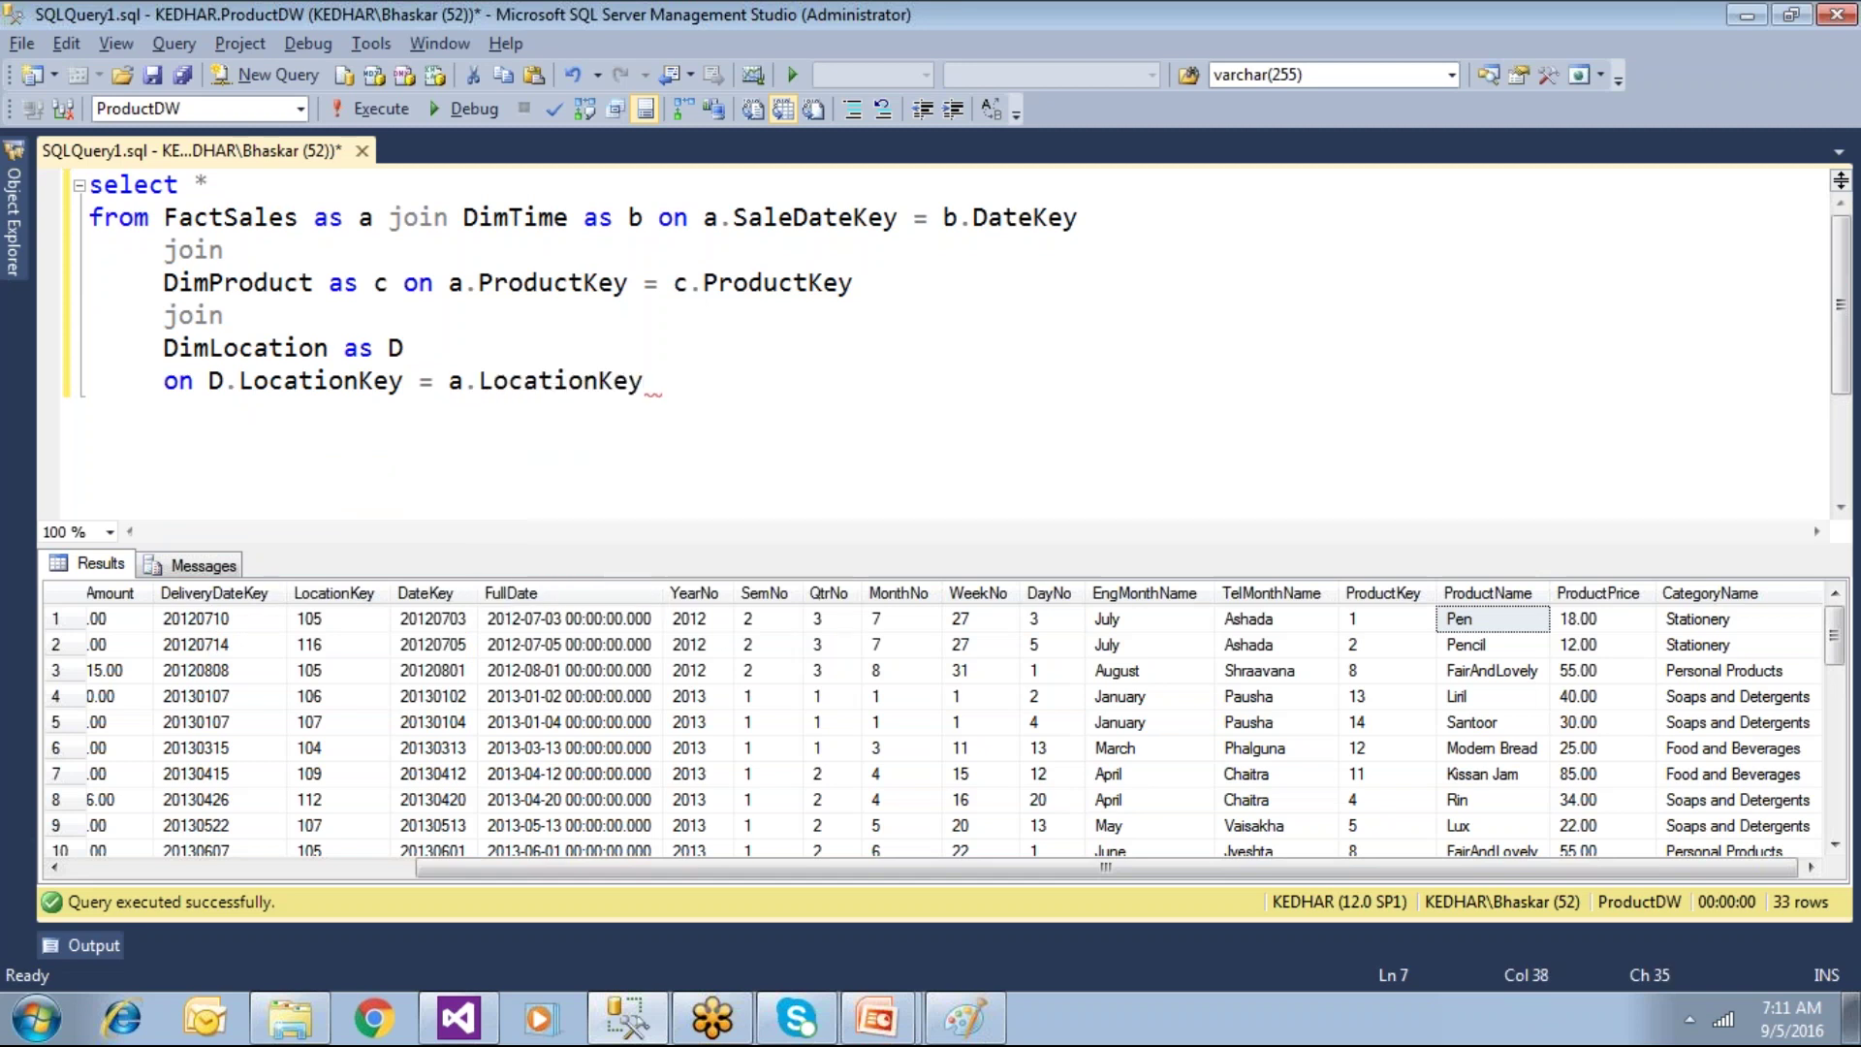
key(F5)
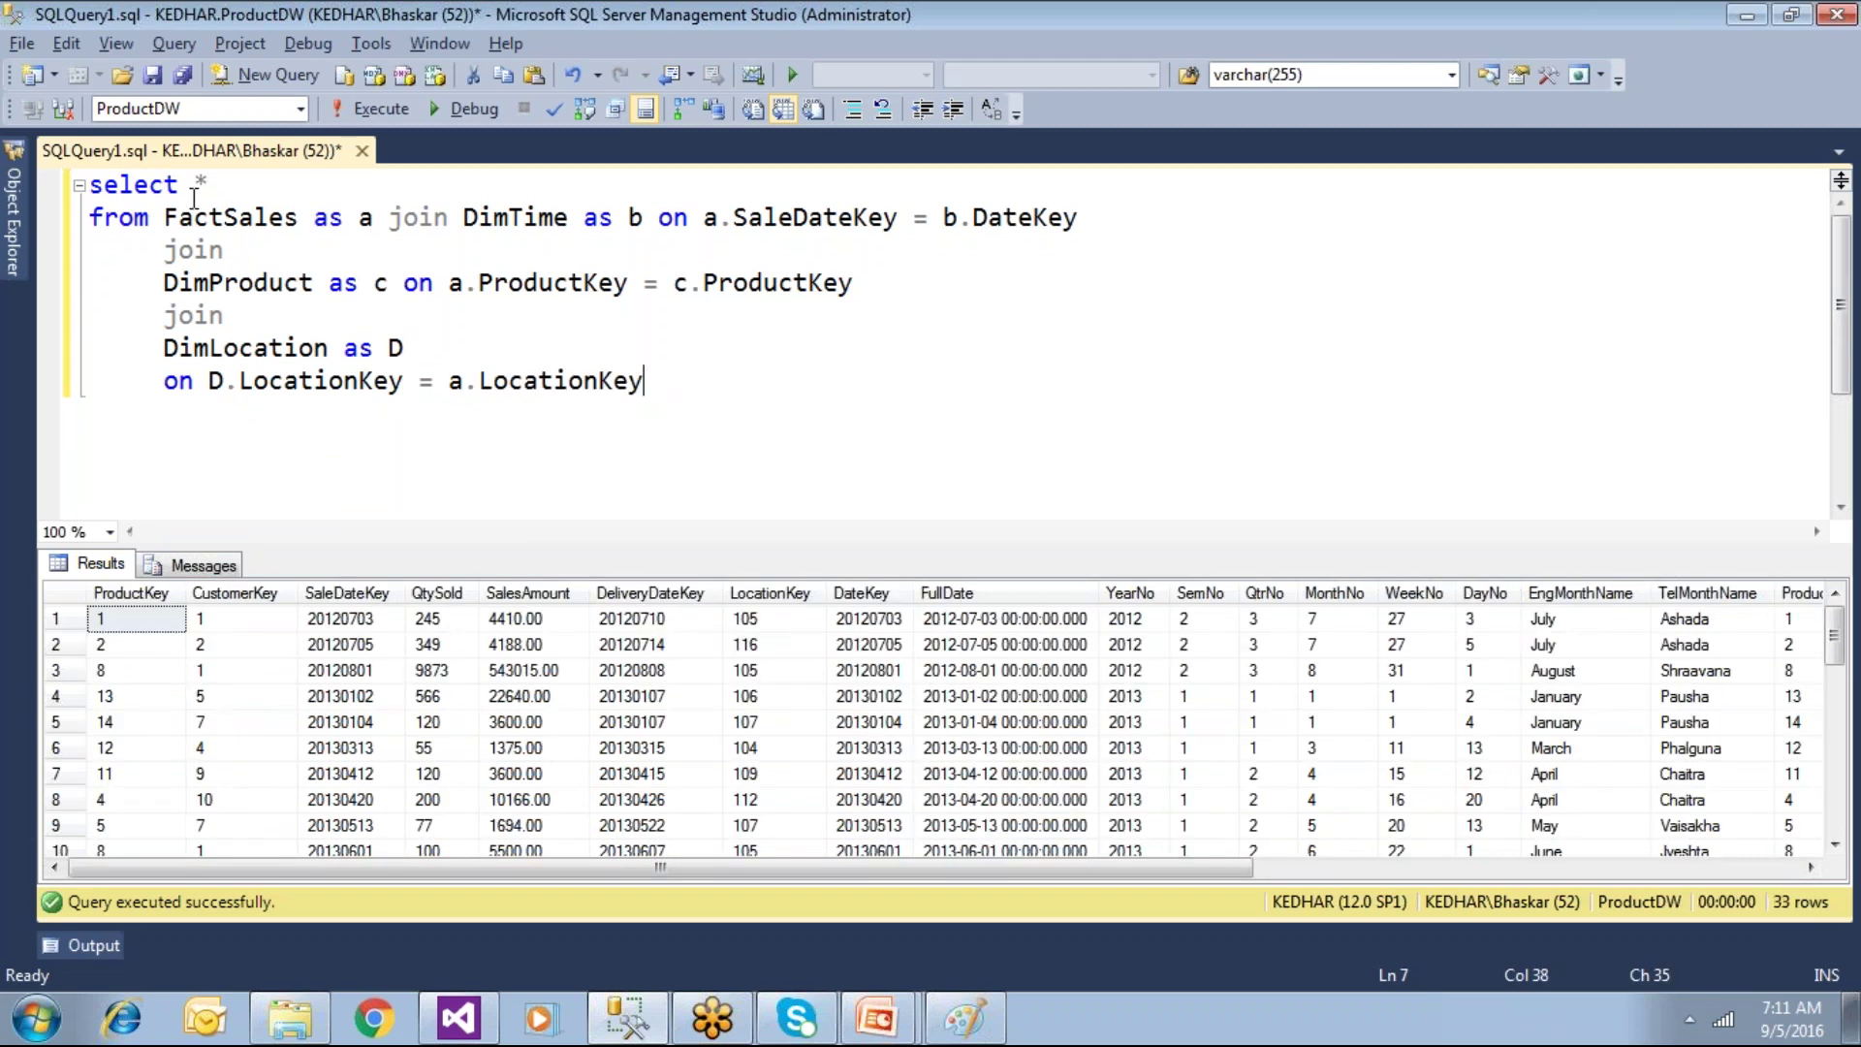
Step: Replace the asterisk in the select list with YearNo, ProductName and City, matching the cube browser's columns
click(222, 188)
text(Year)
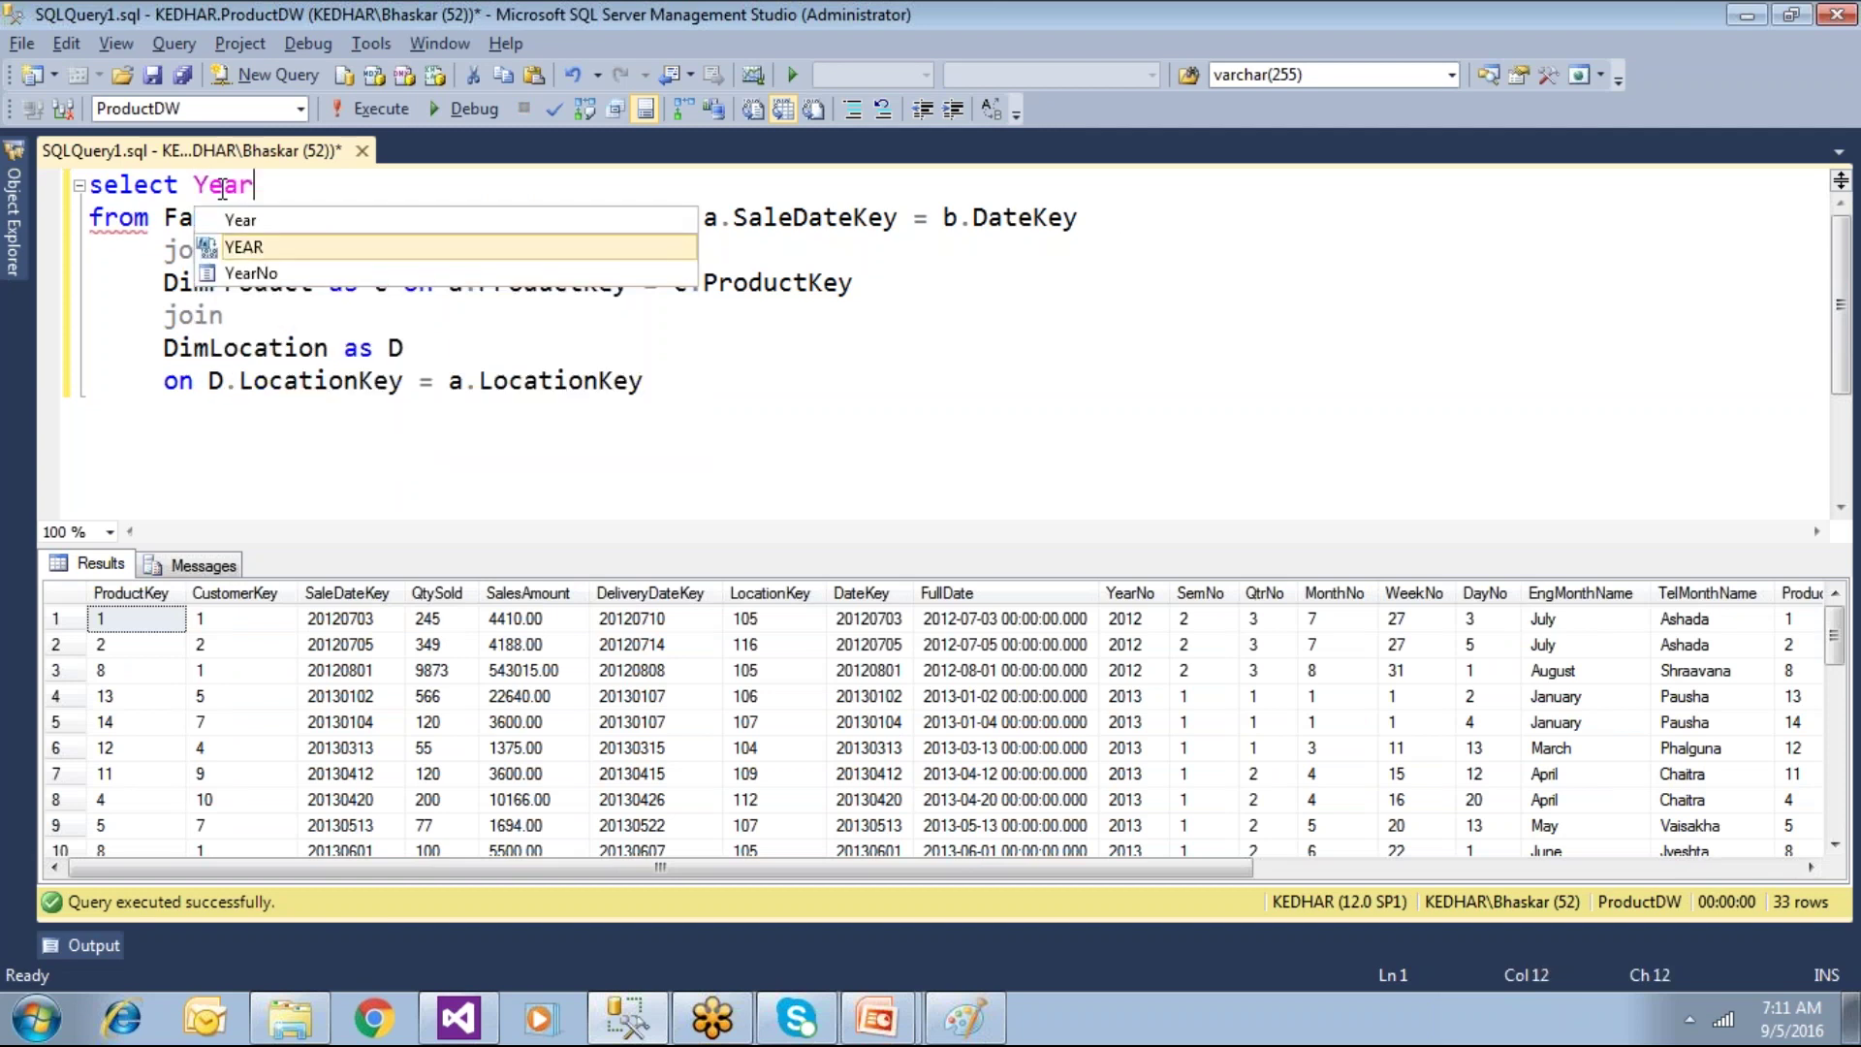
key(Down)
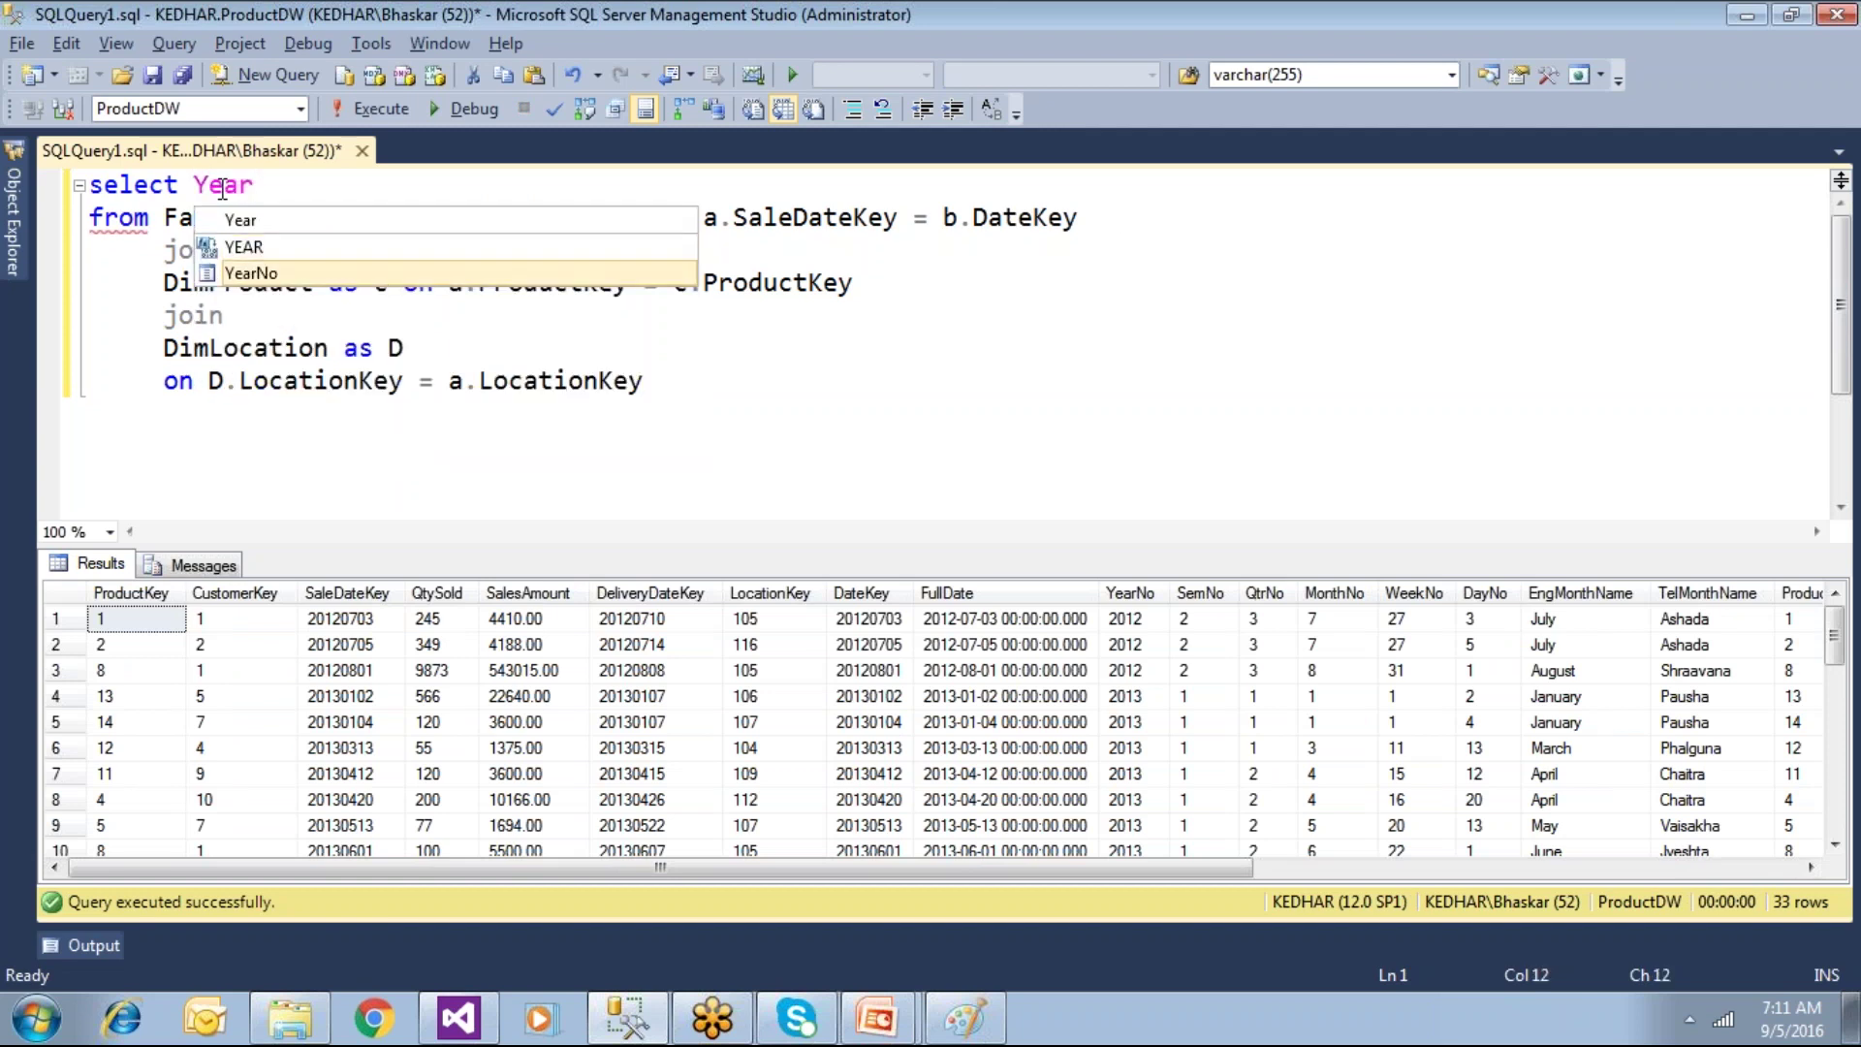
text(,)
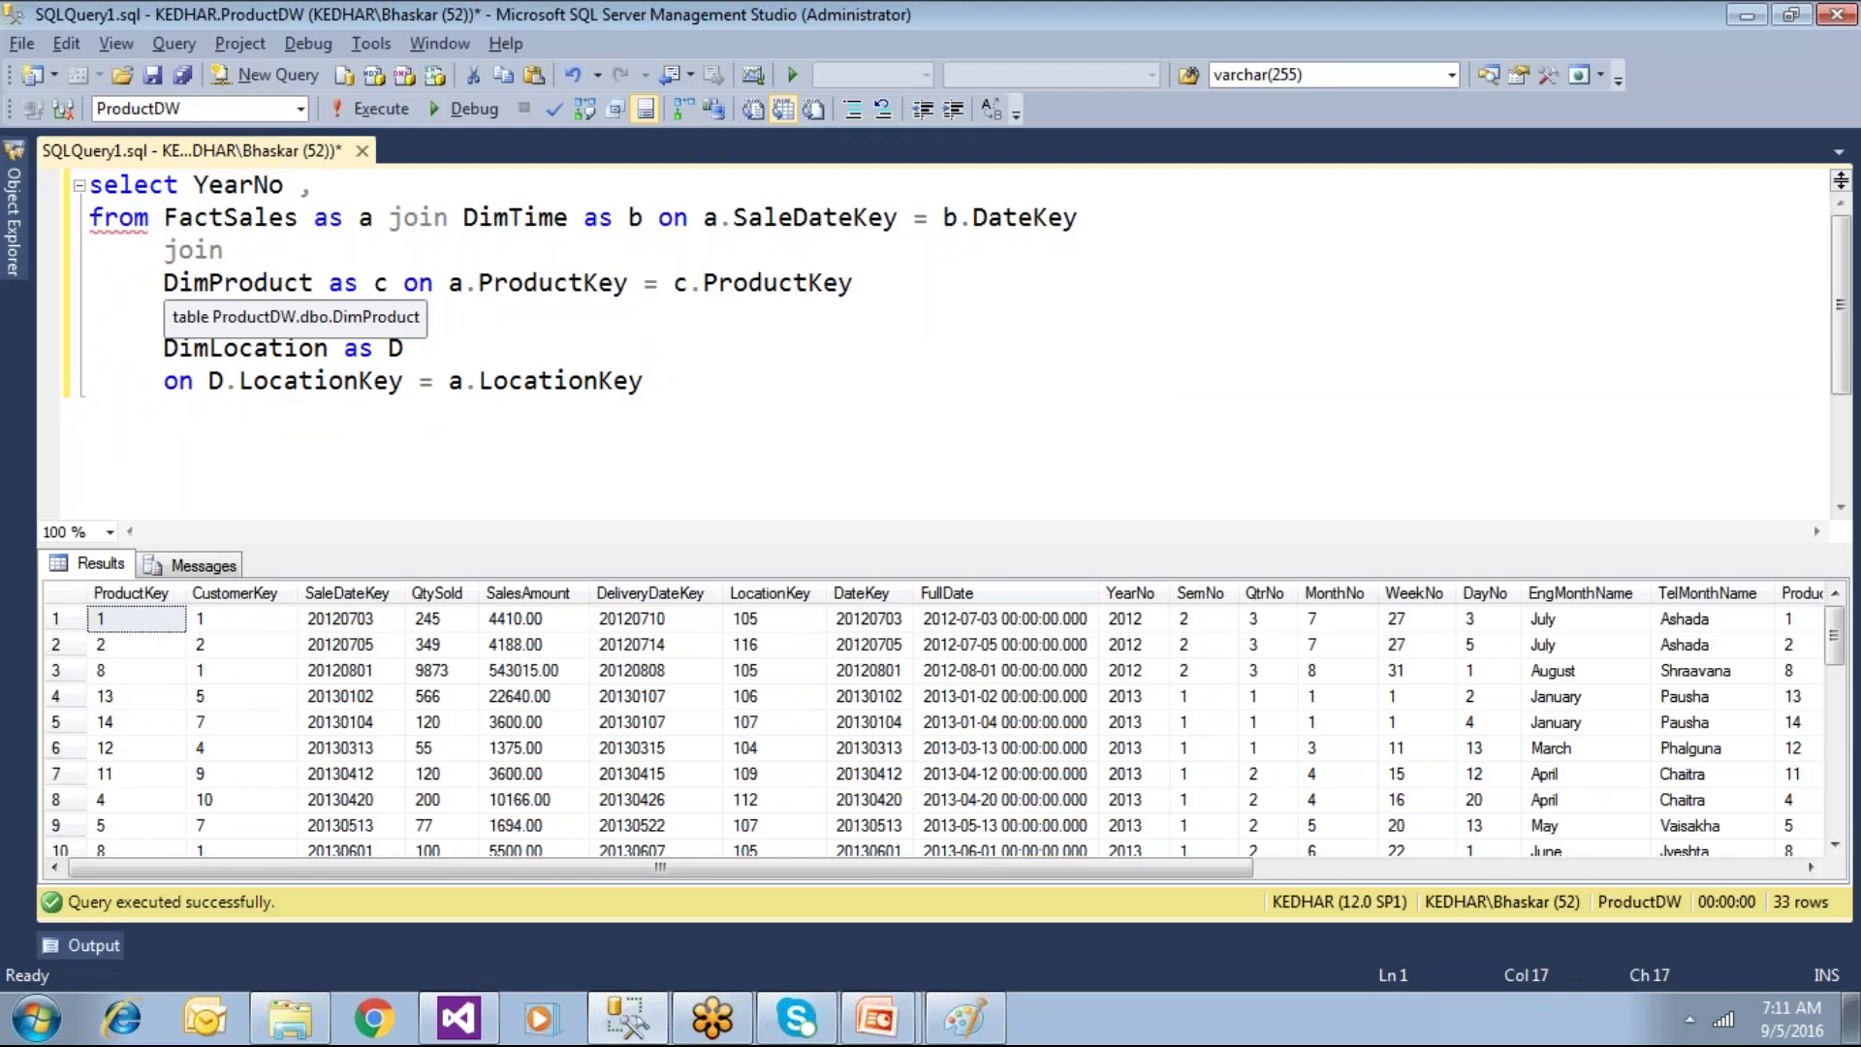
text(Pro)
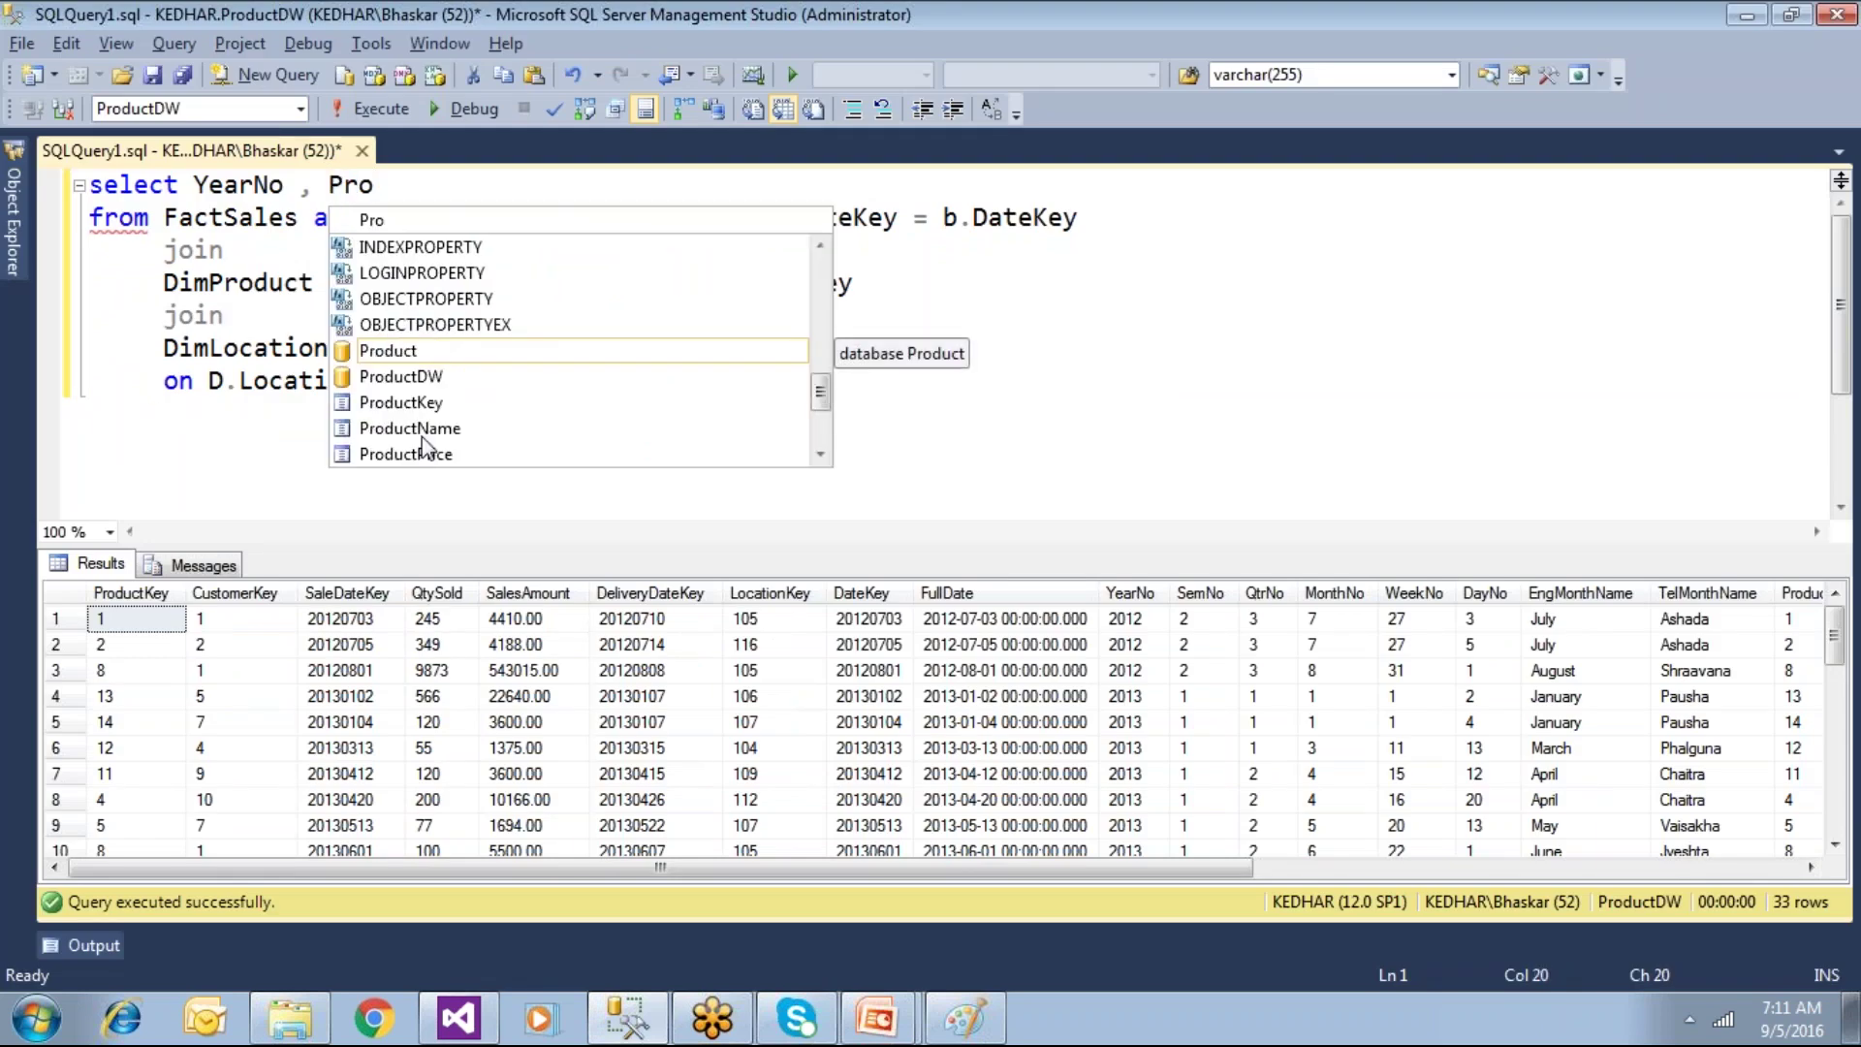
double_click(423, 432)
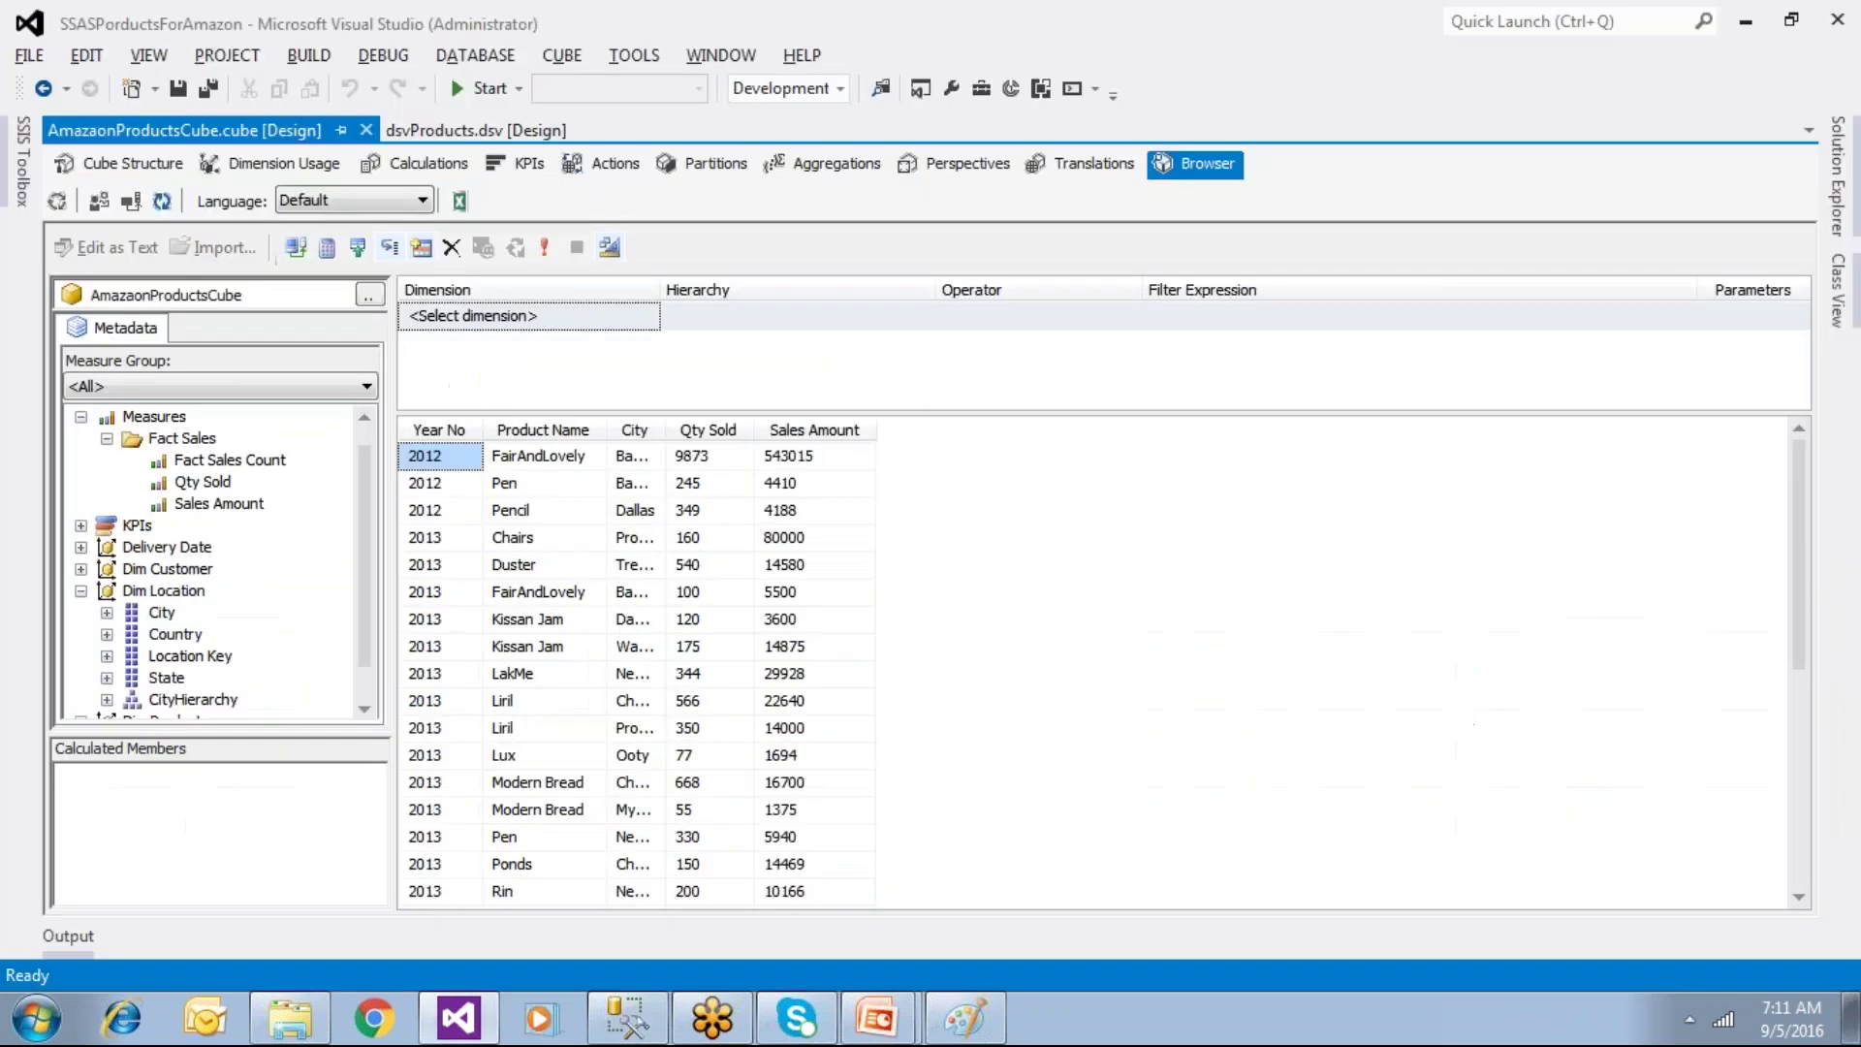
key(alt+Tab)
text(Cit)
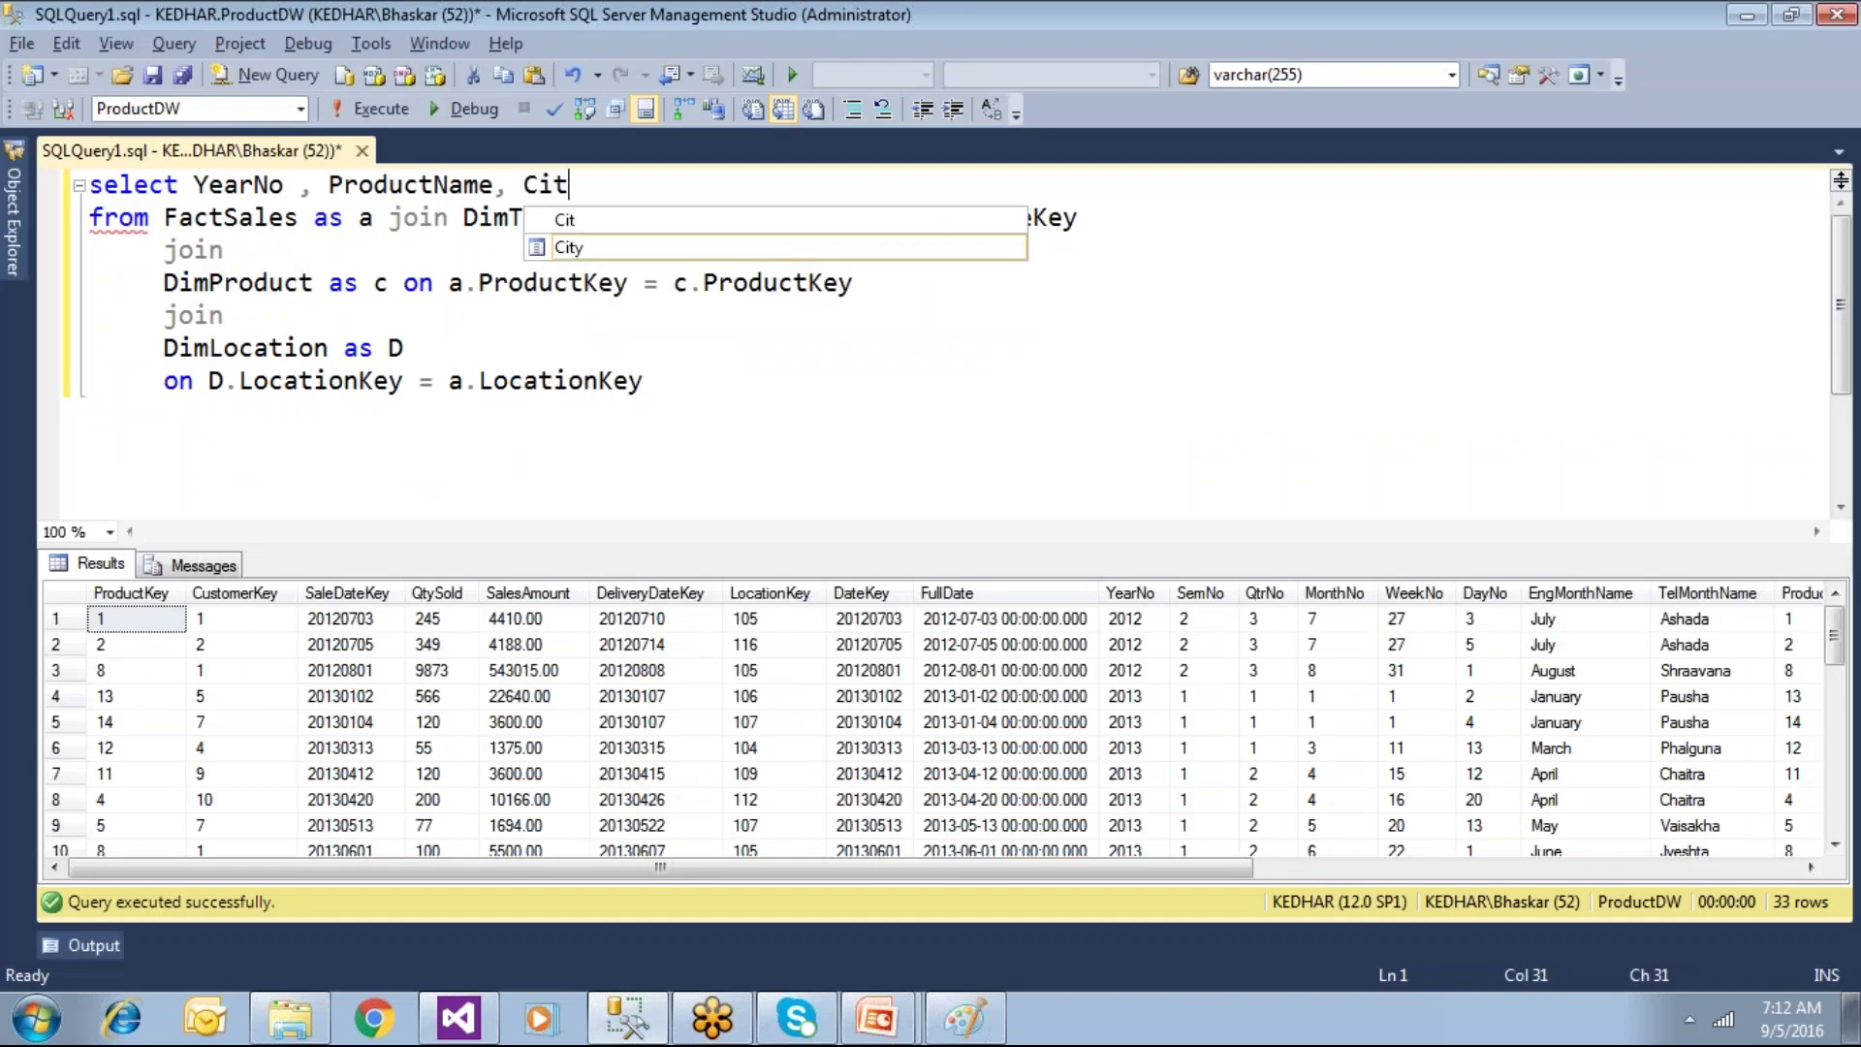
text(y, S)
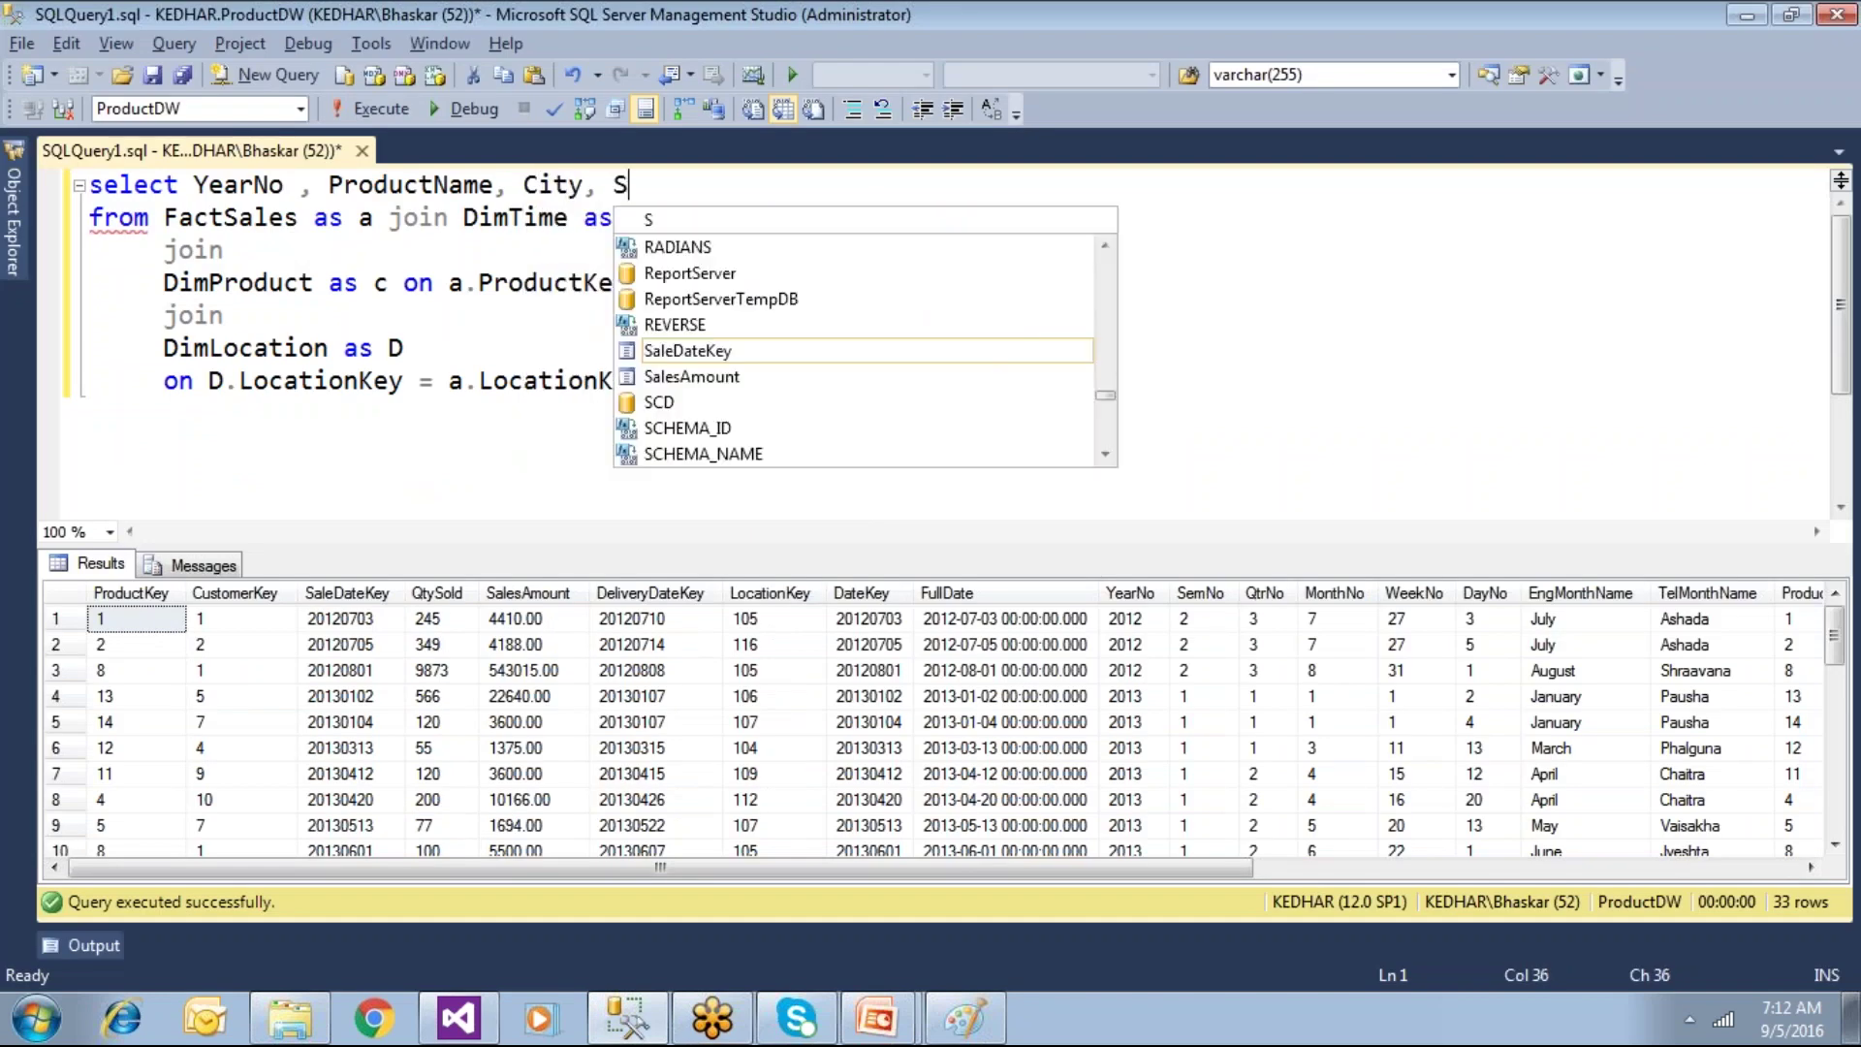
Step: Add SUM(SalesAmount) as SalesAmt to the select list after City
text(UM(SAle)
key(BackSpace)
key(BackSpace)
key(BackSpace)
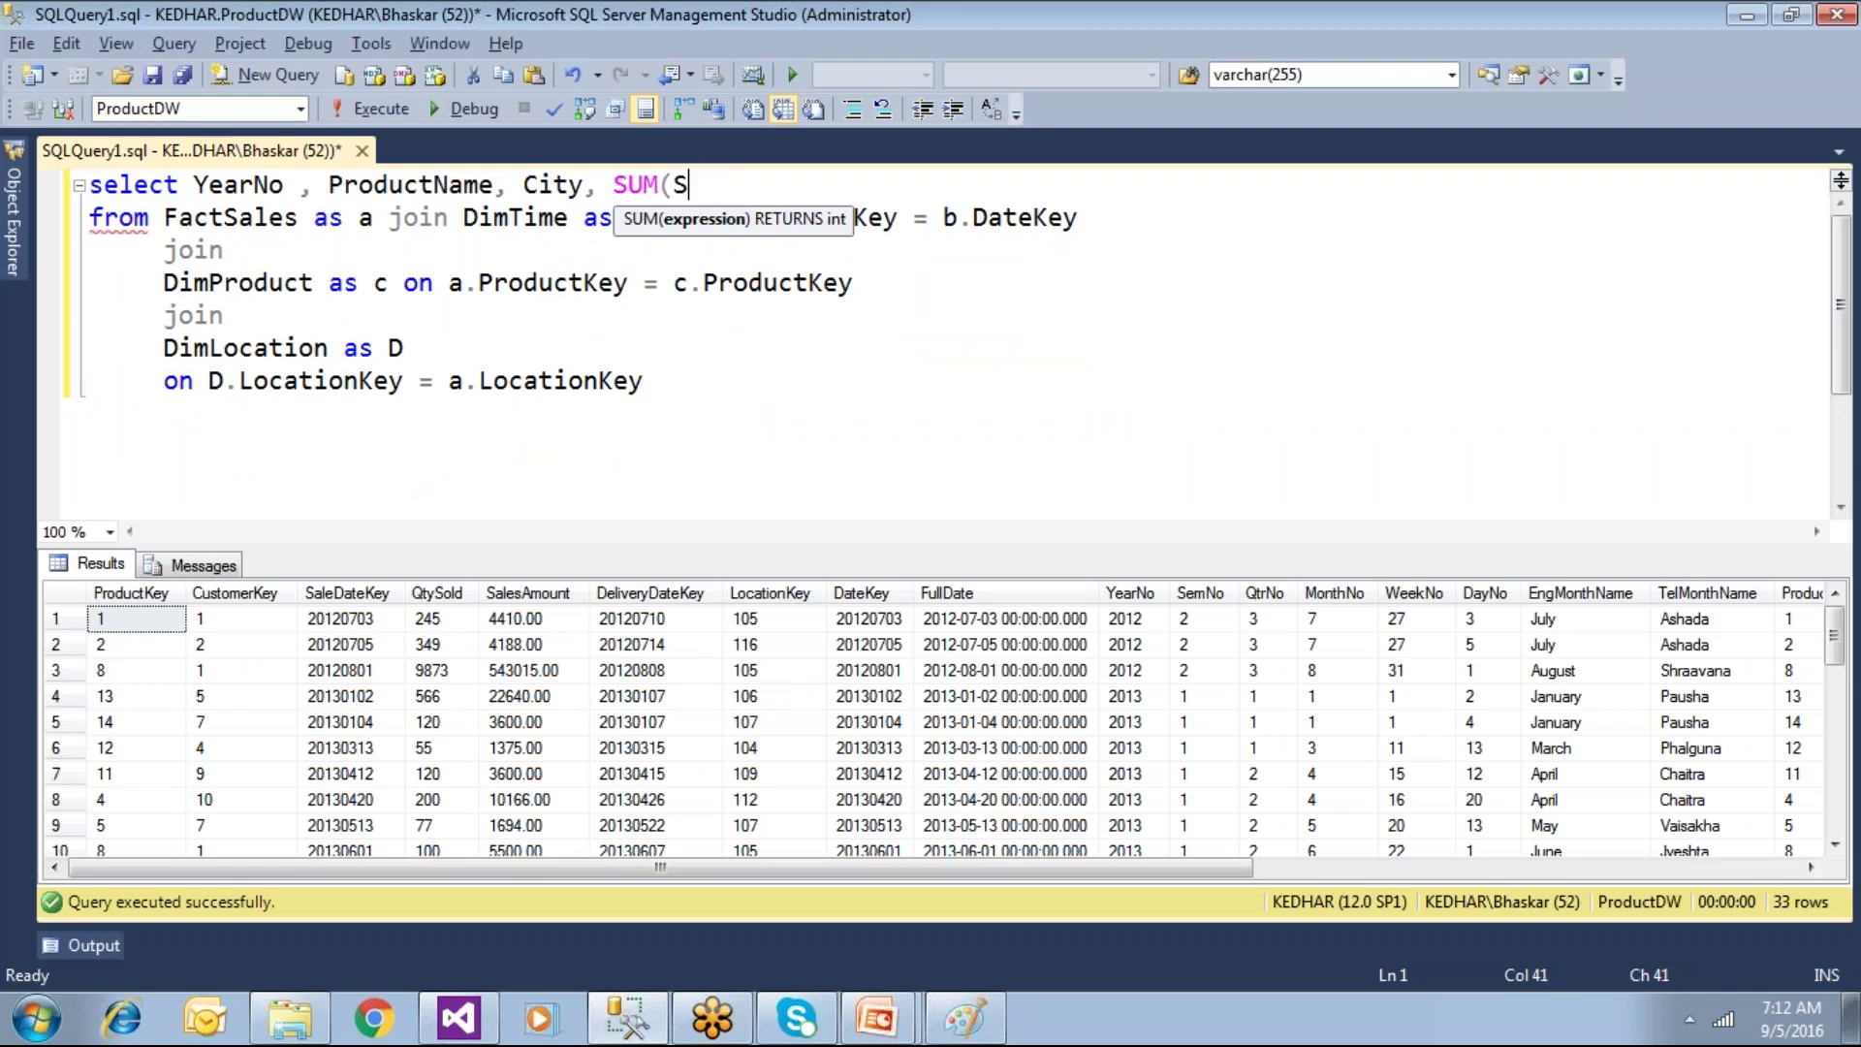
text(alesAmount) as )
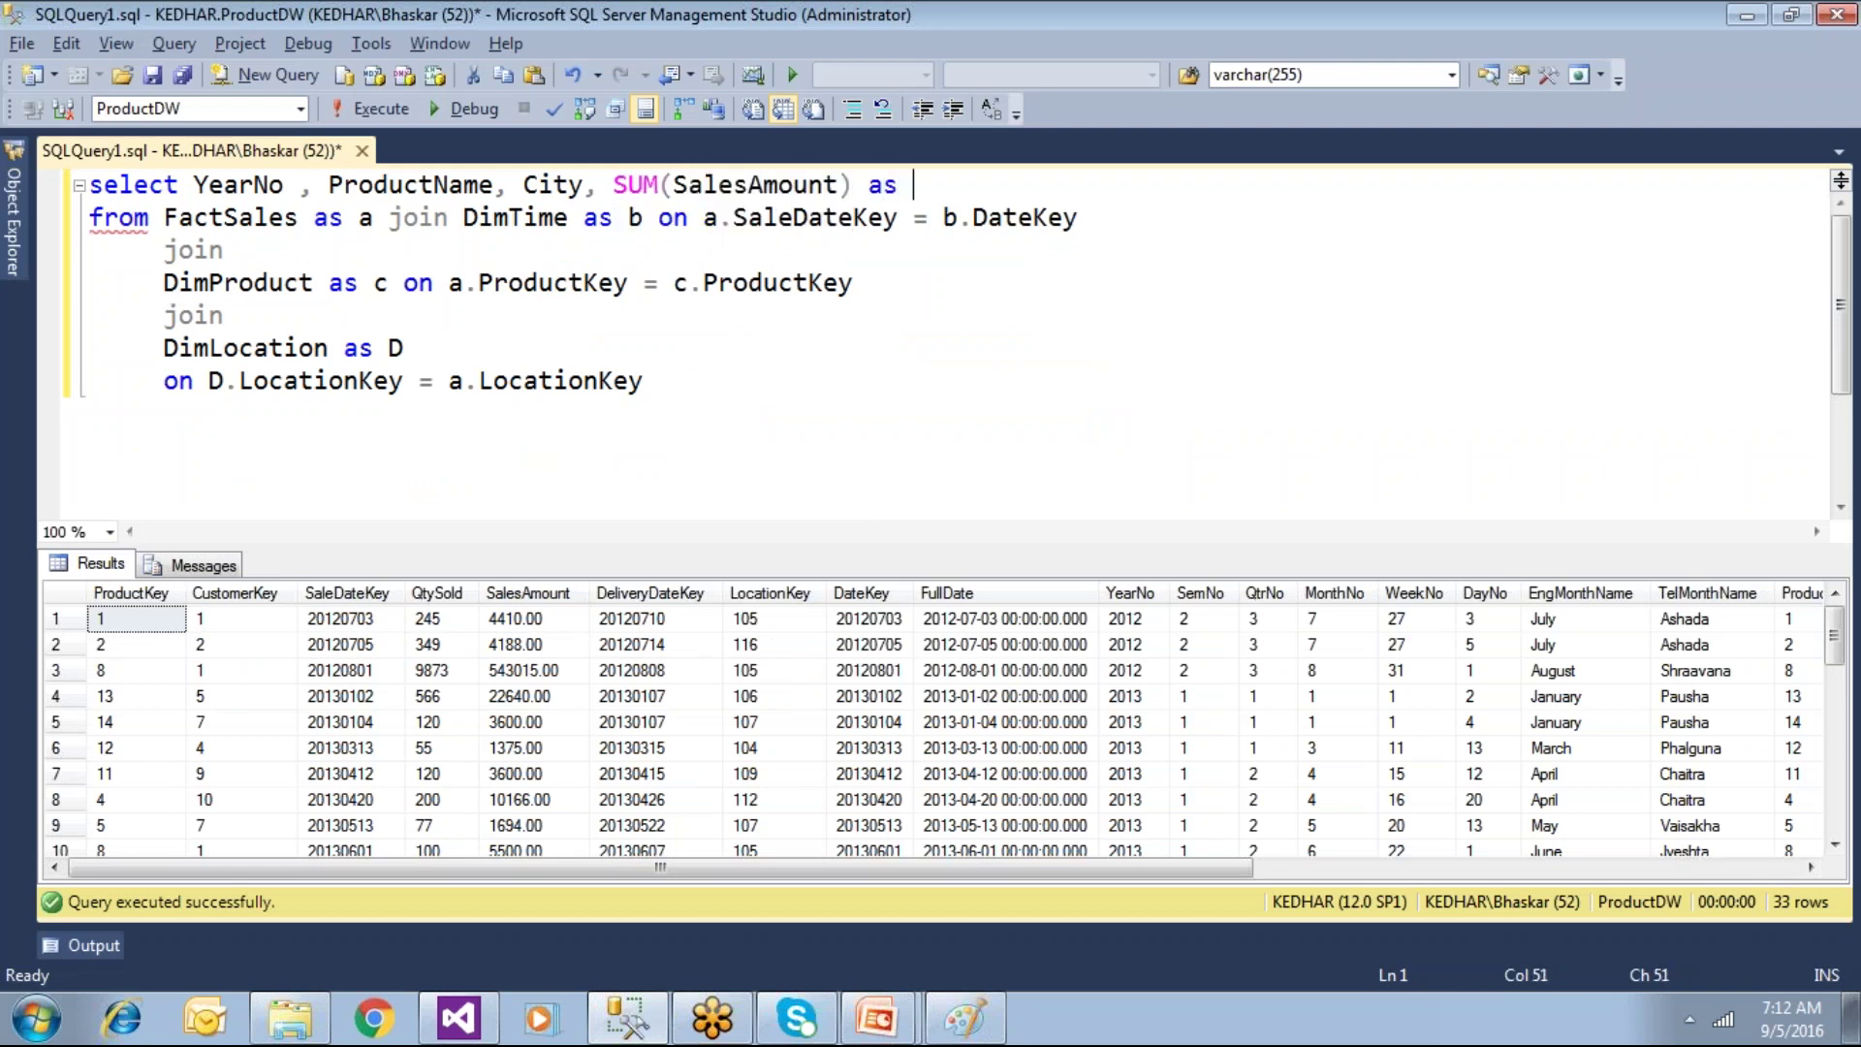
text(SalesAm)
text(t, SU)
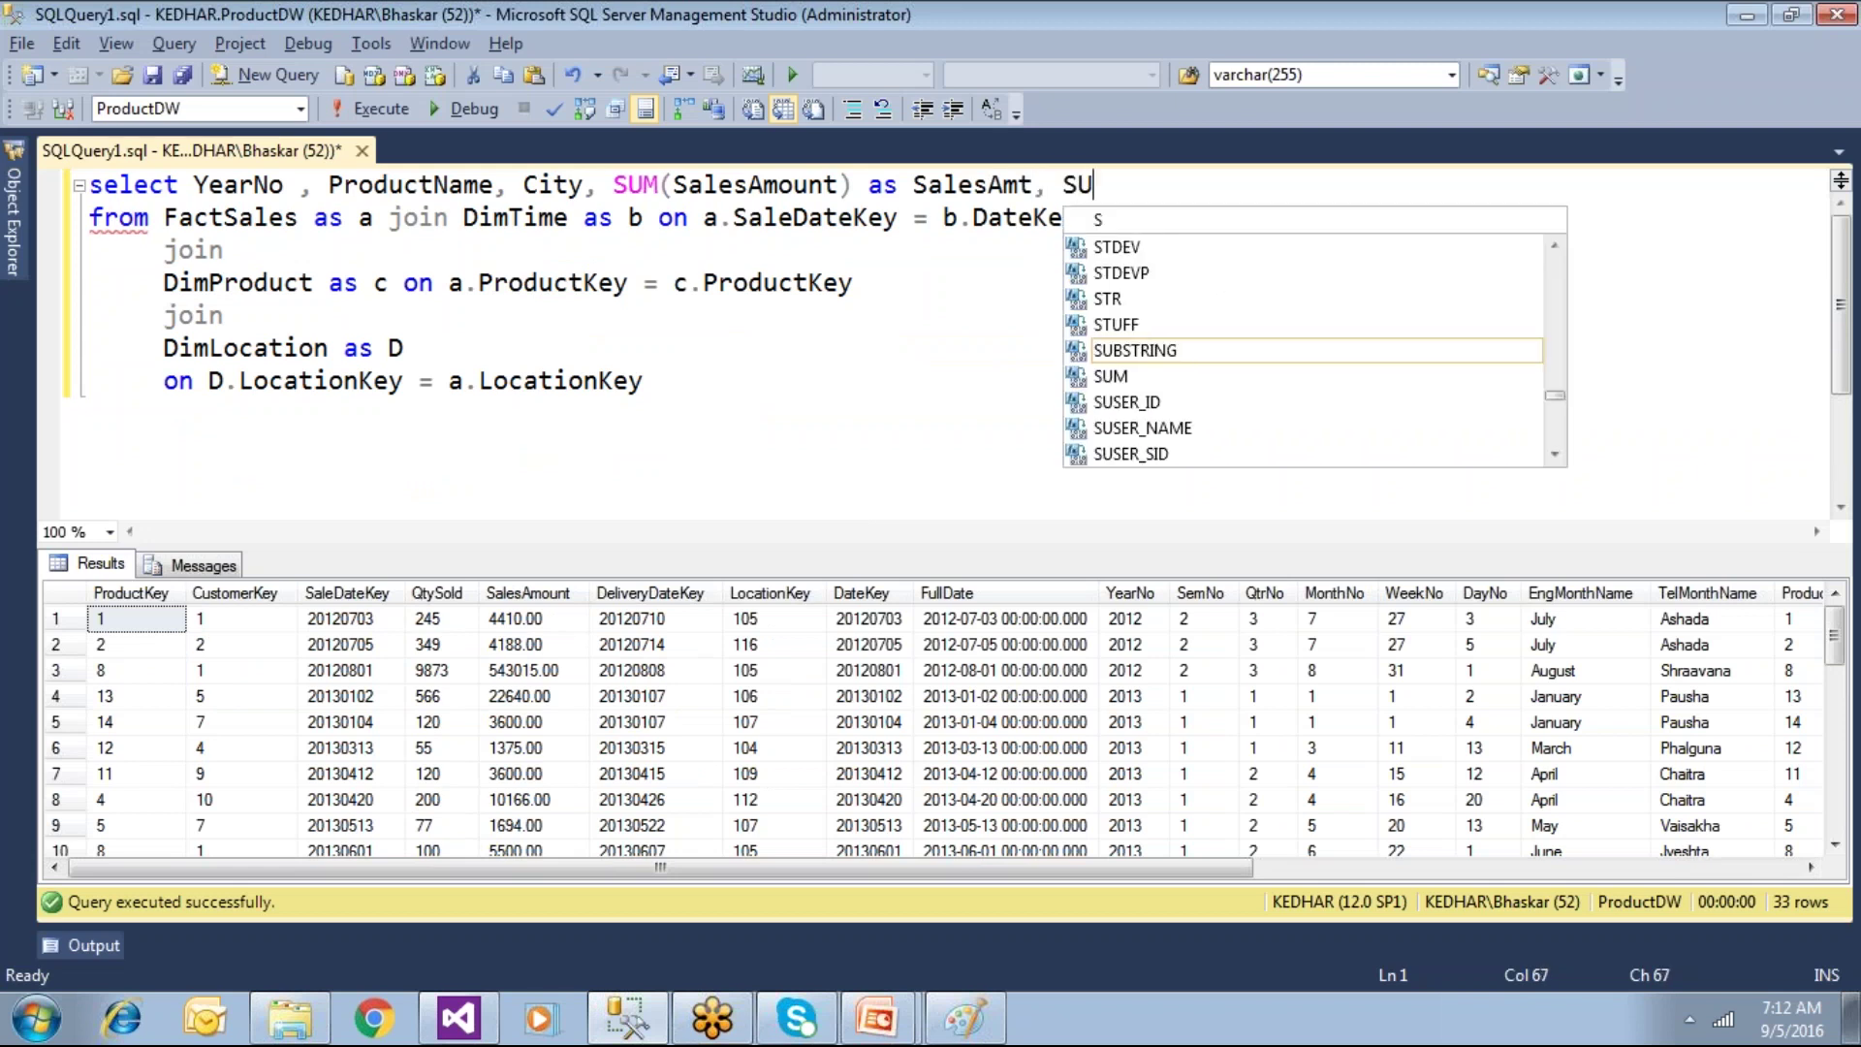
Step: Add SUM(QtySold) as QtySold at the end of the select list and run the query
text(M(Sa)
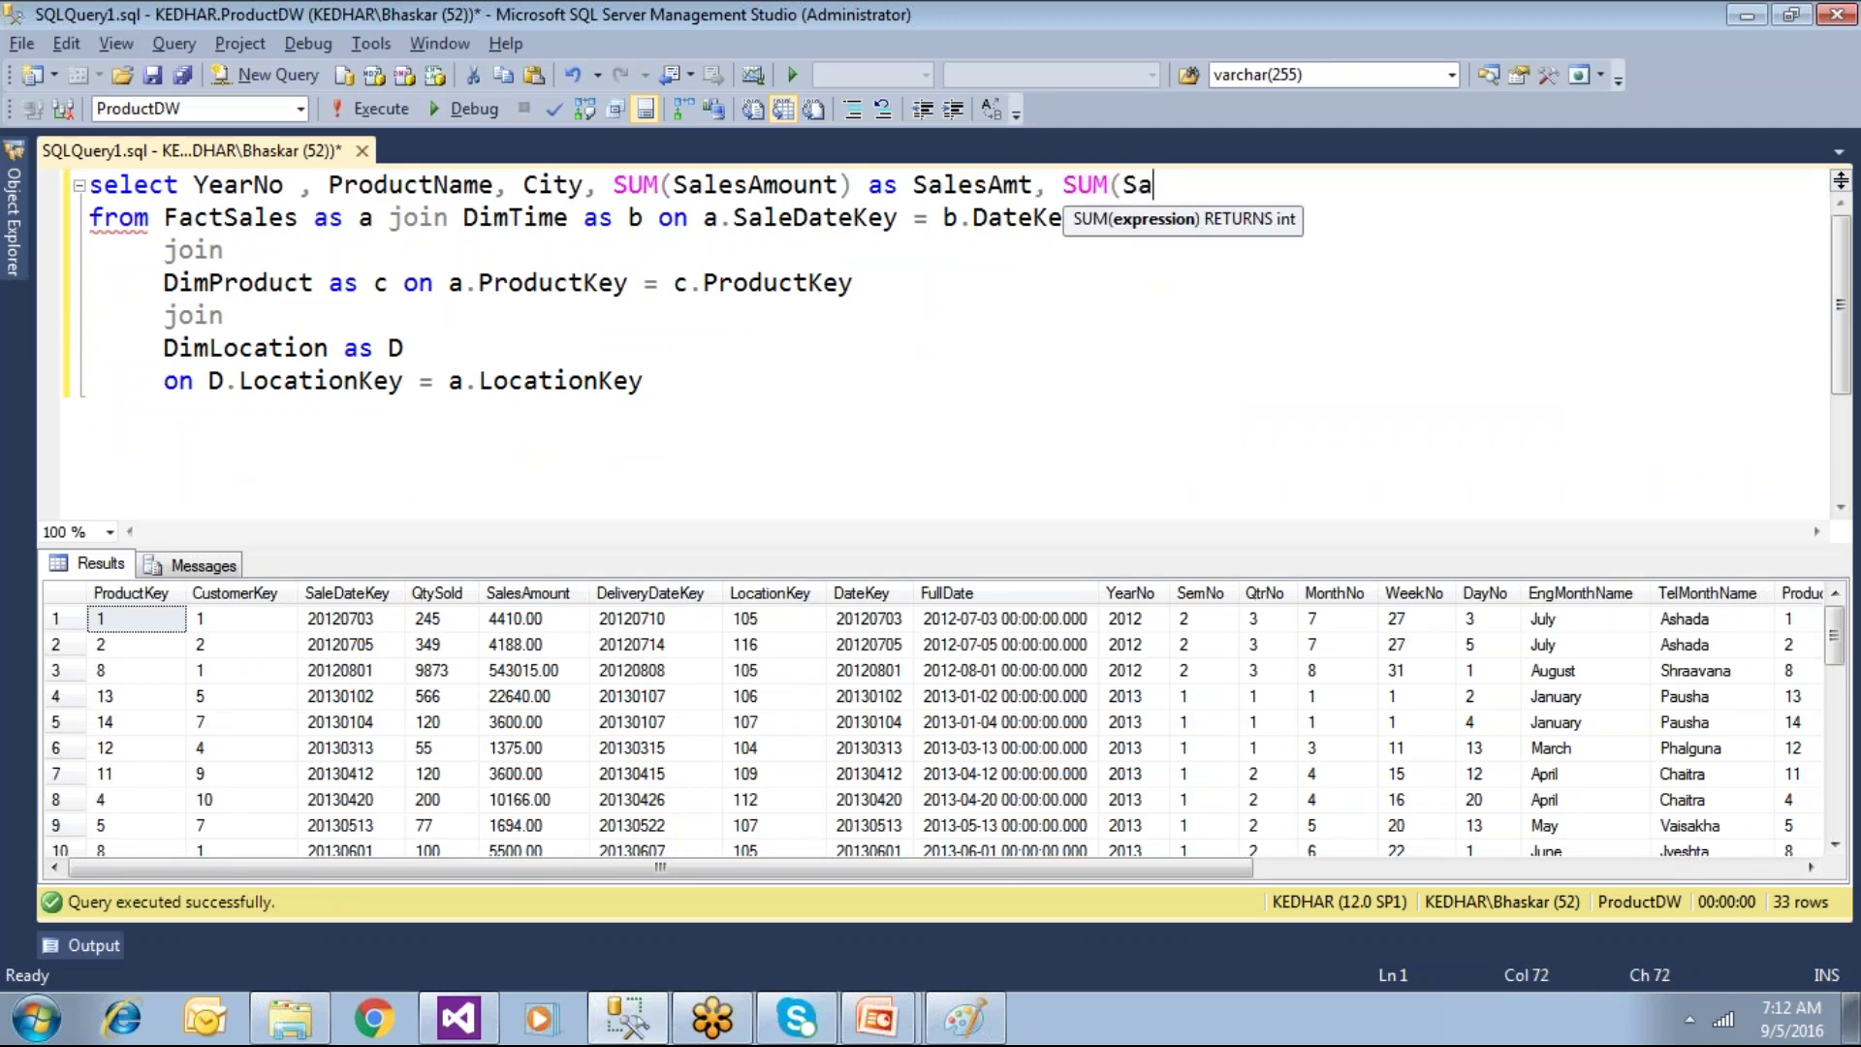
key(BackSpace)
key(BackSpace)
text(QtySol)
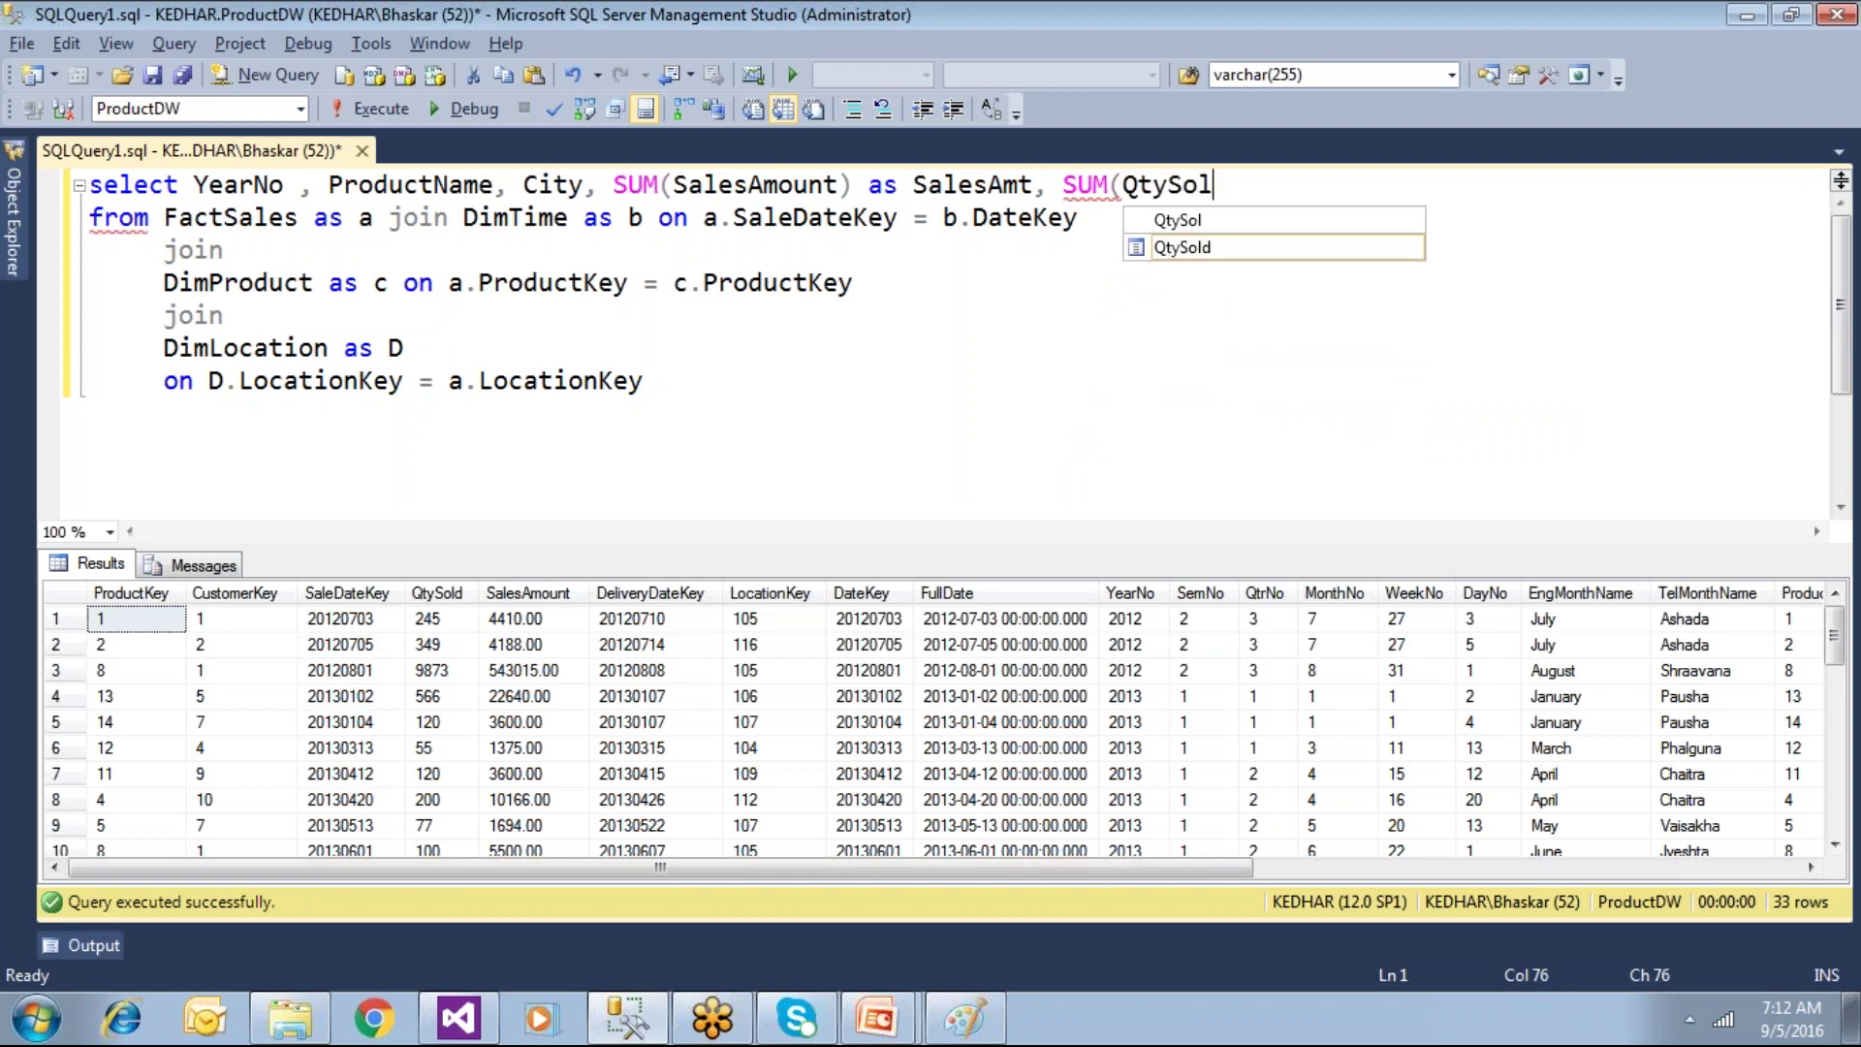
text(d) as )
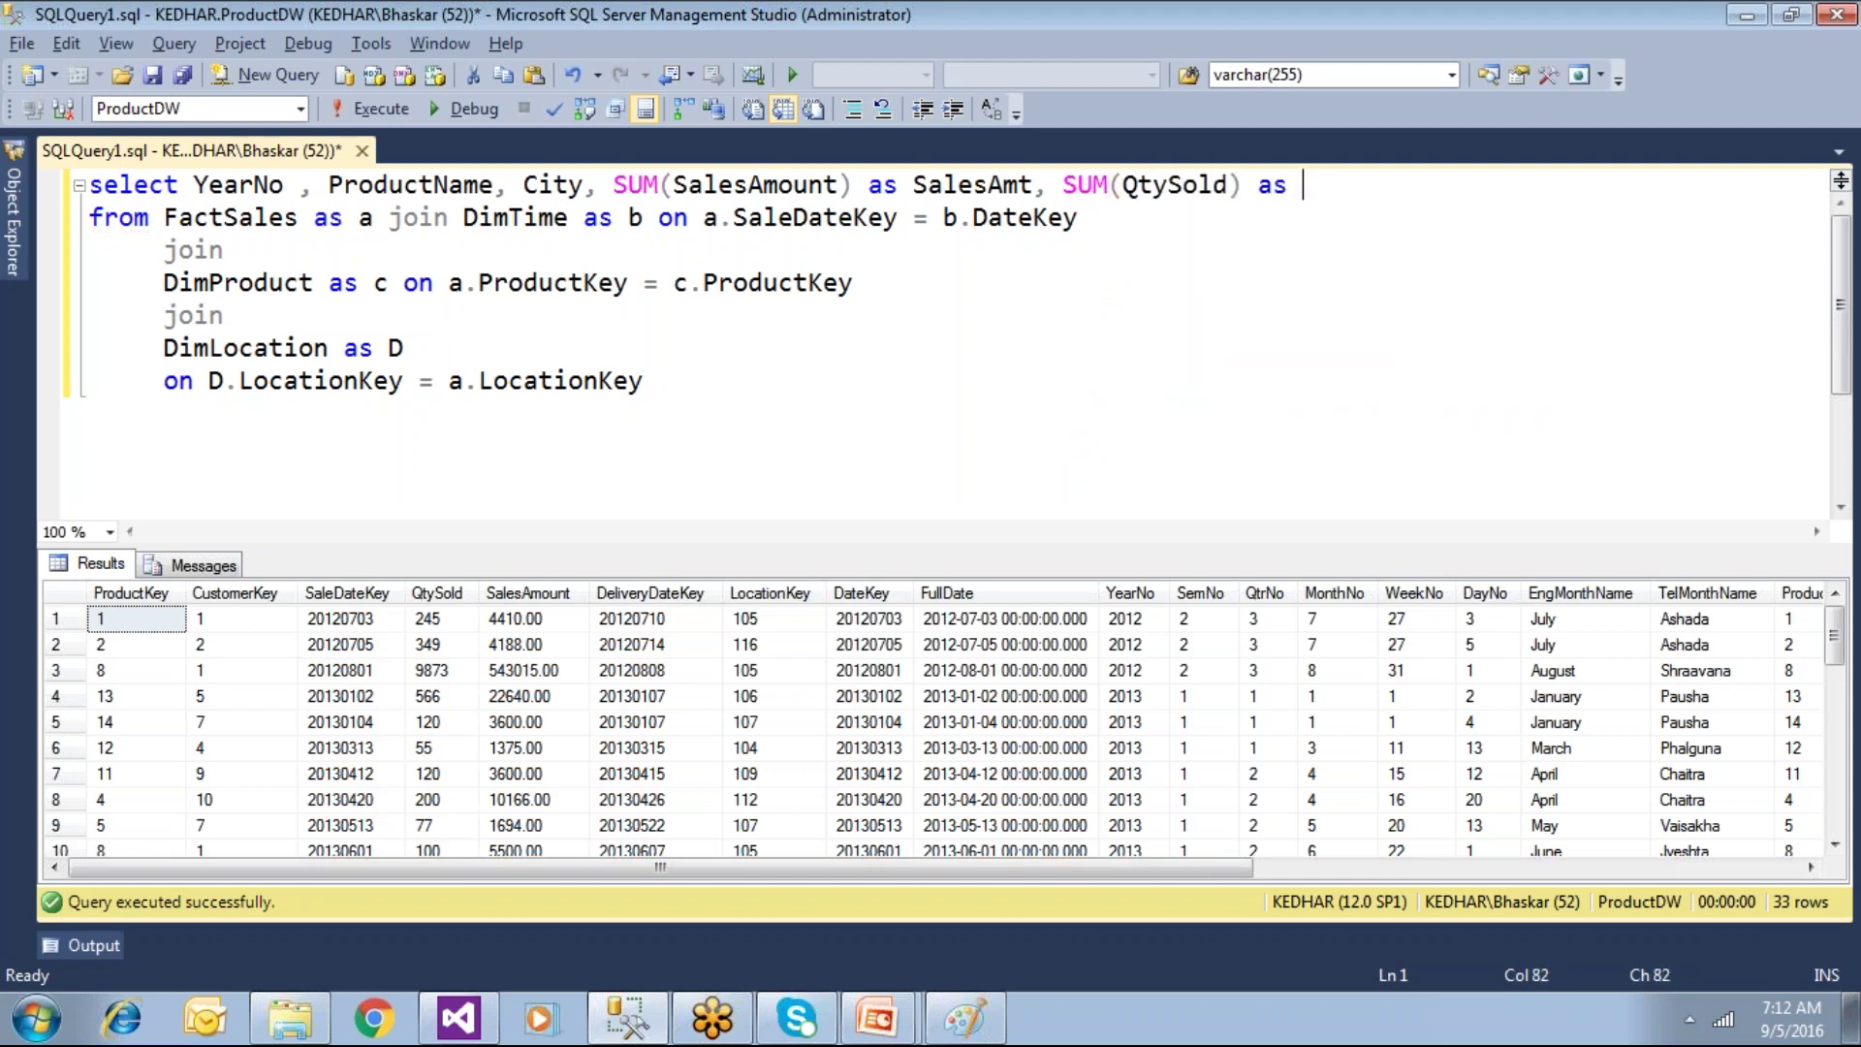
text(Qty)
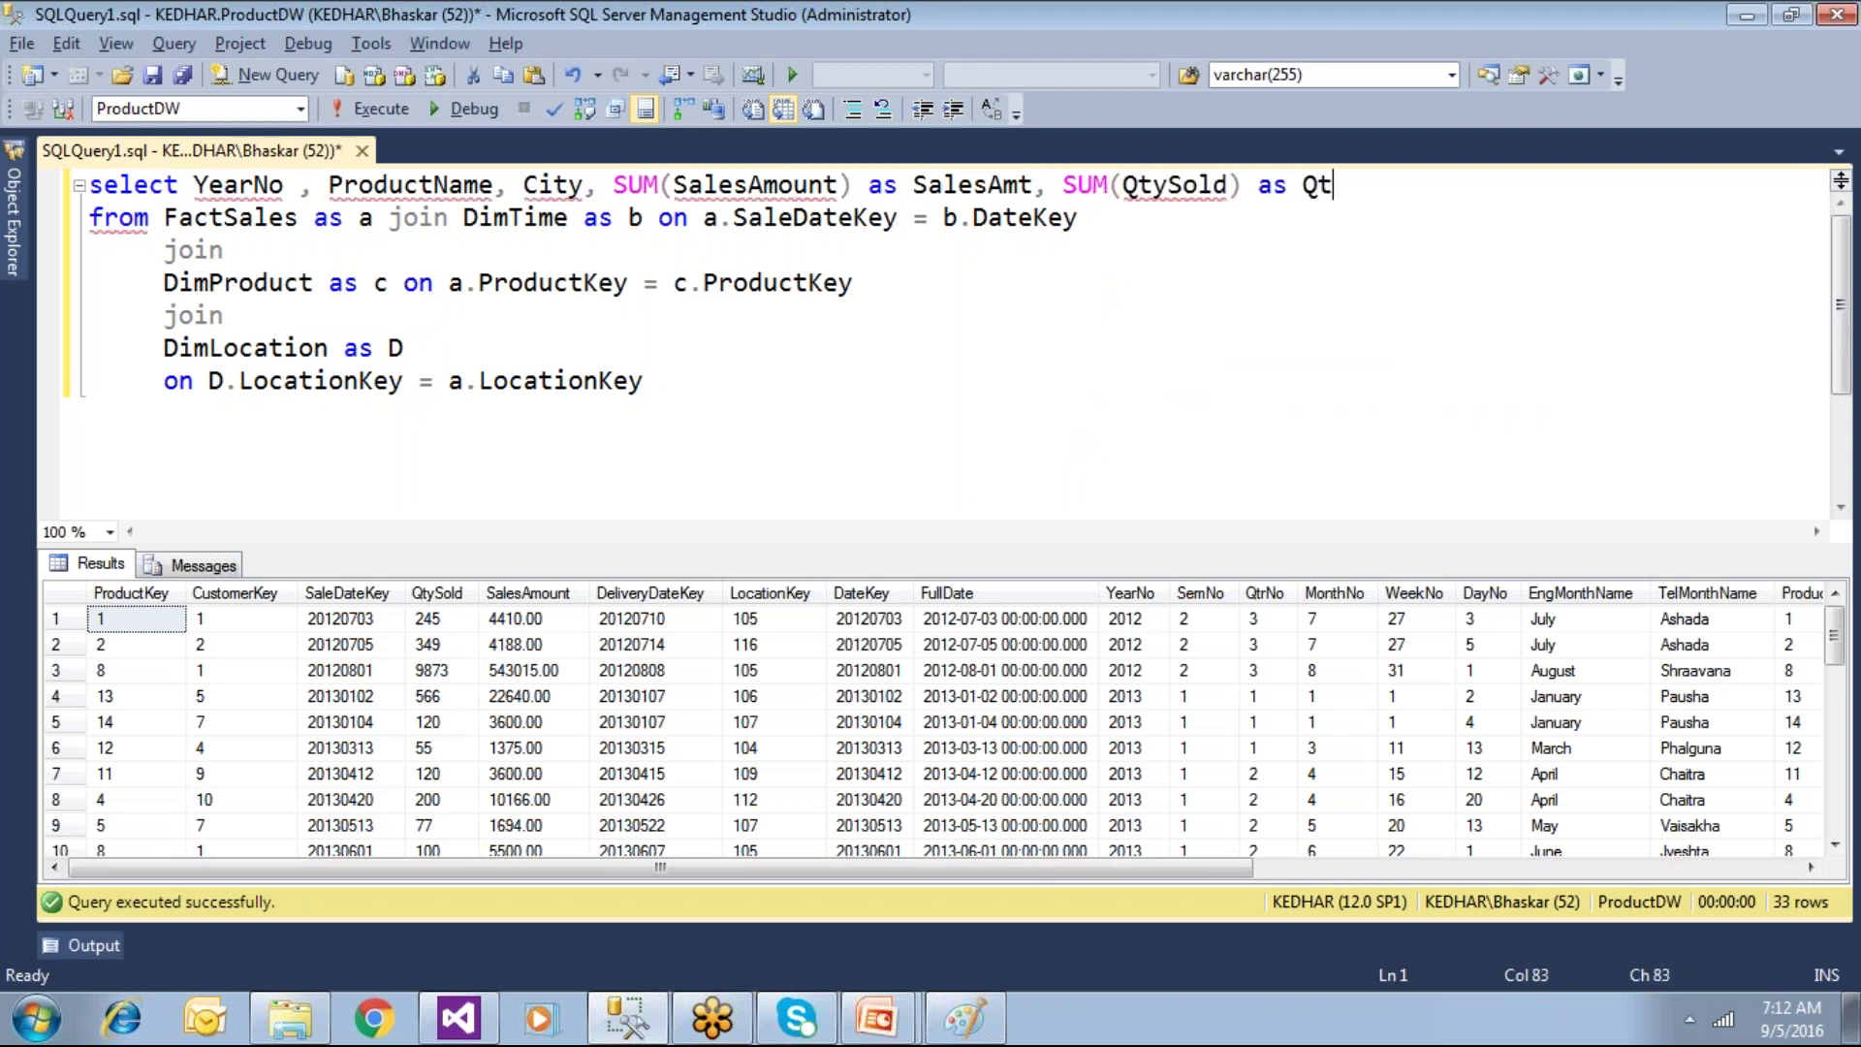
text(Sold)
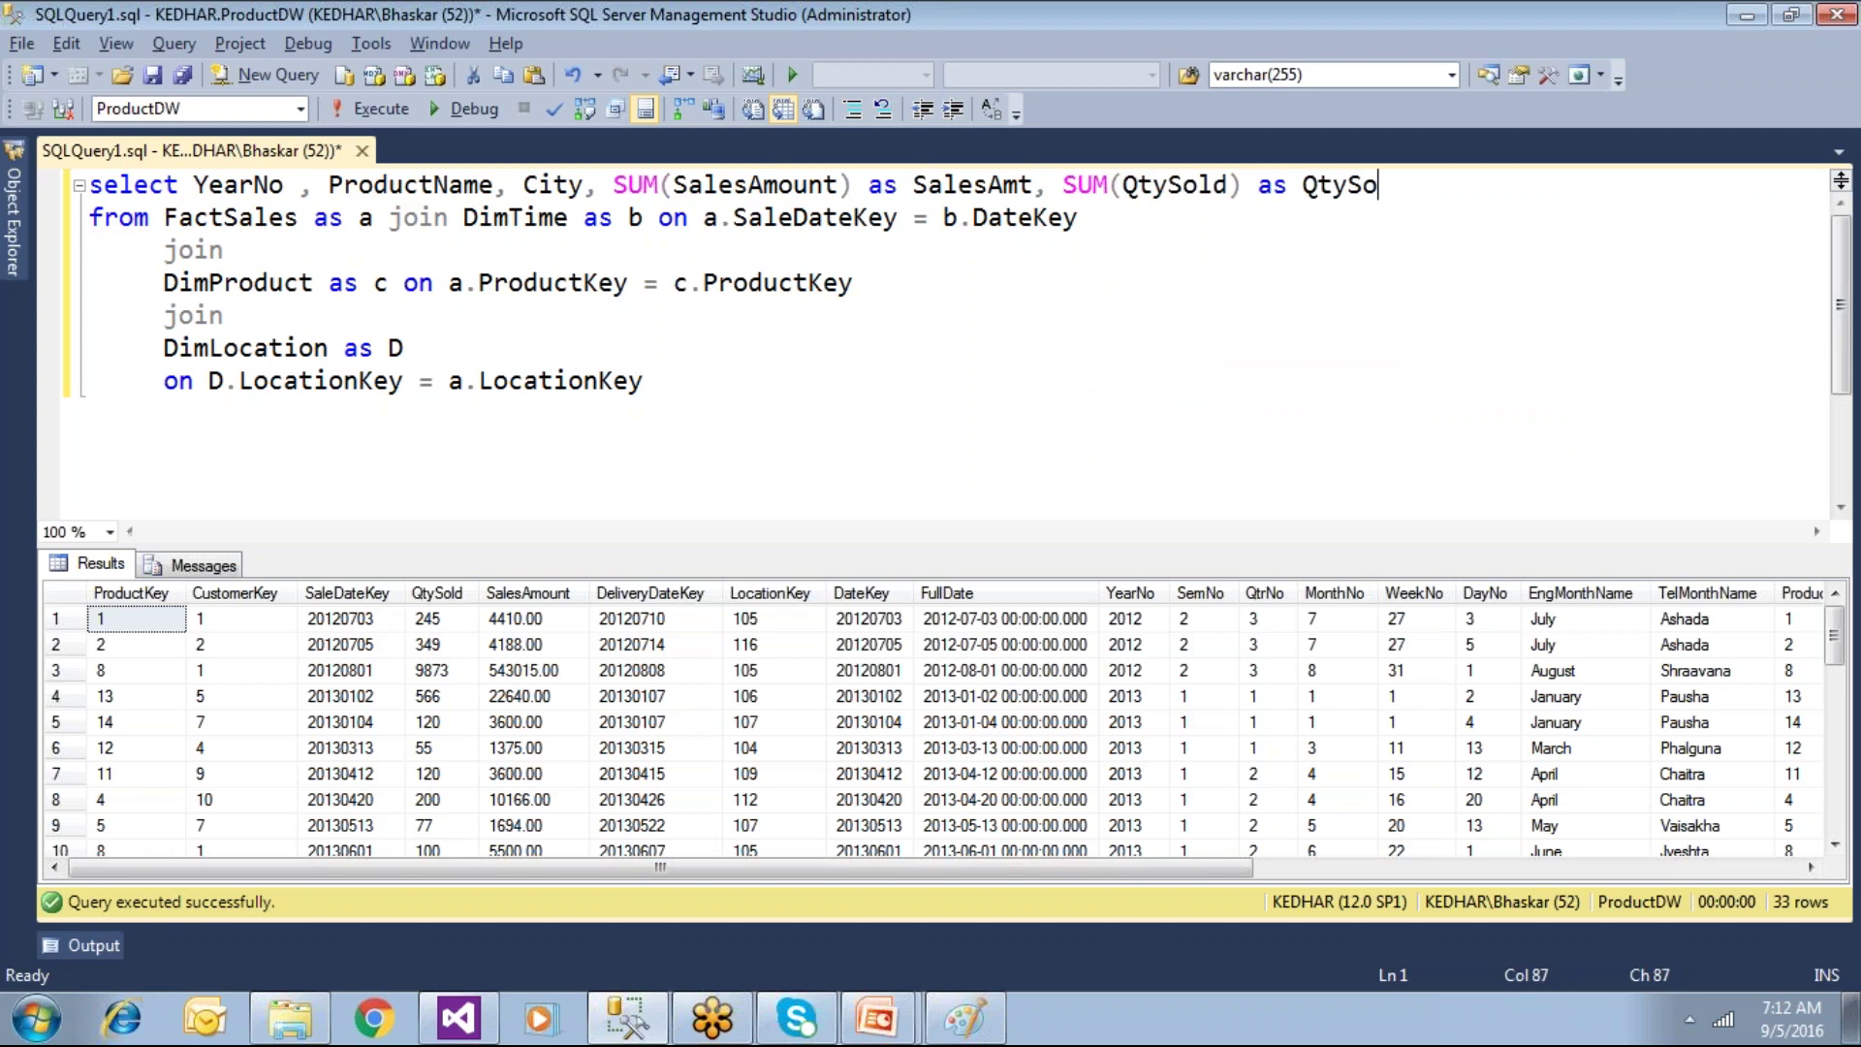
click(374, 109)
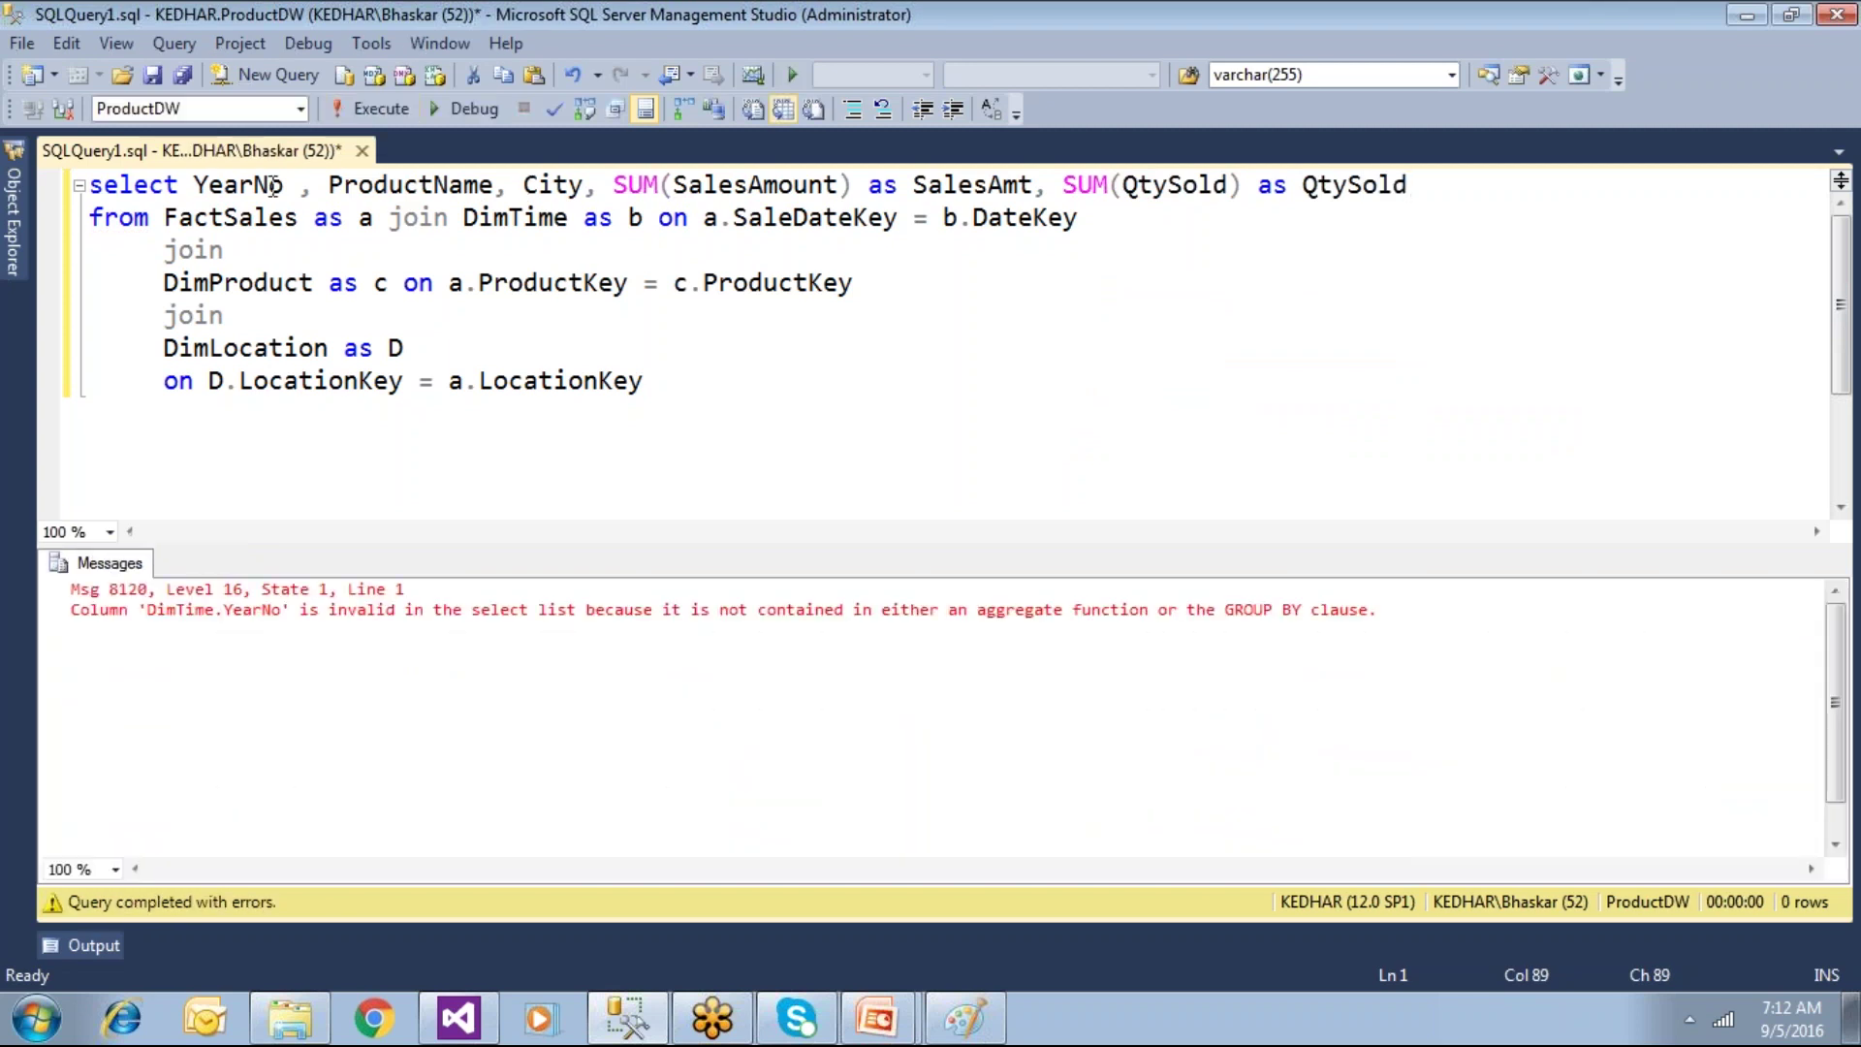
Step: Add a group by clause on YearNo, ProductName, City below the joins, copying the columns from the select list, and run the query
drag(182, 184, 586, 192)
key(ctrl+c)
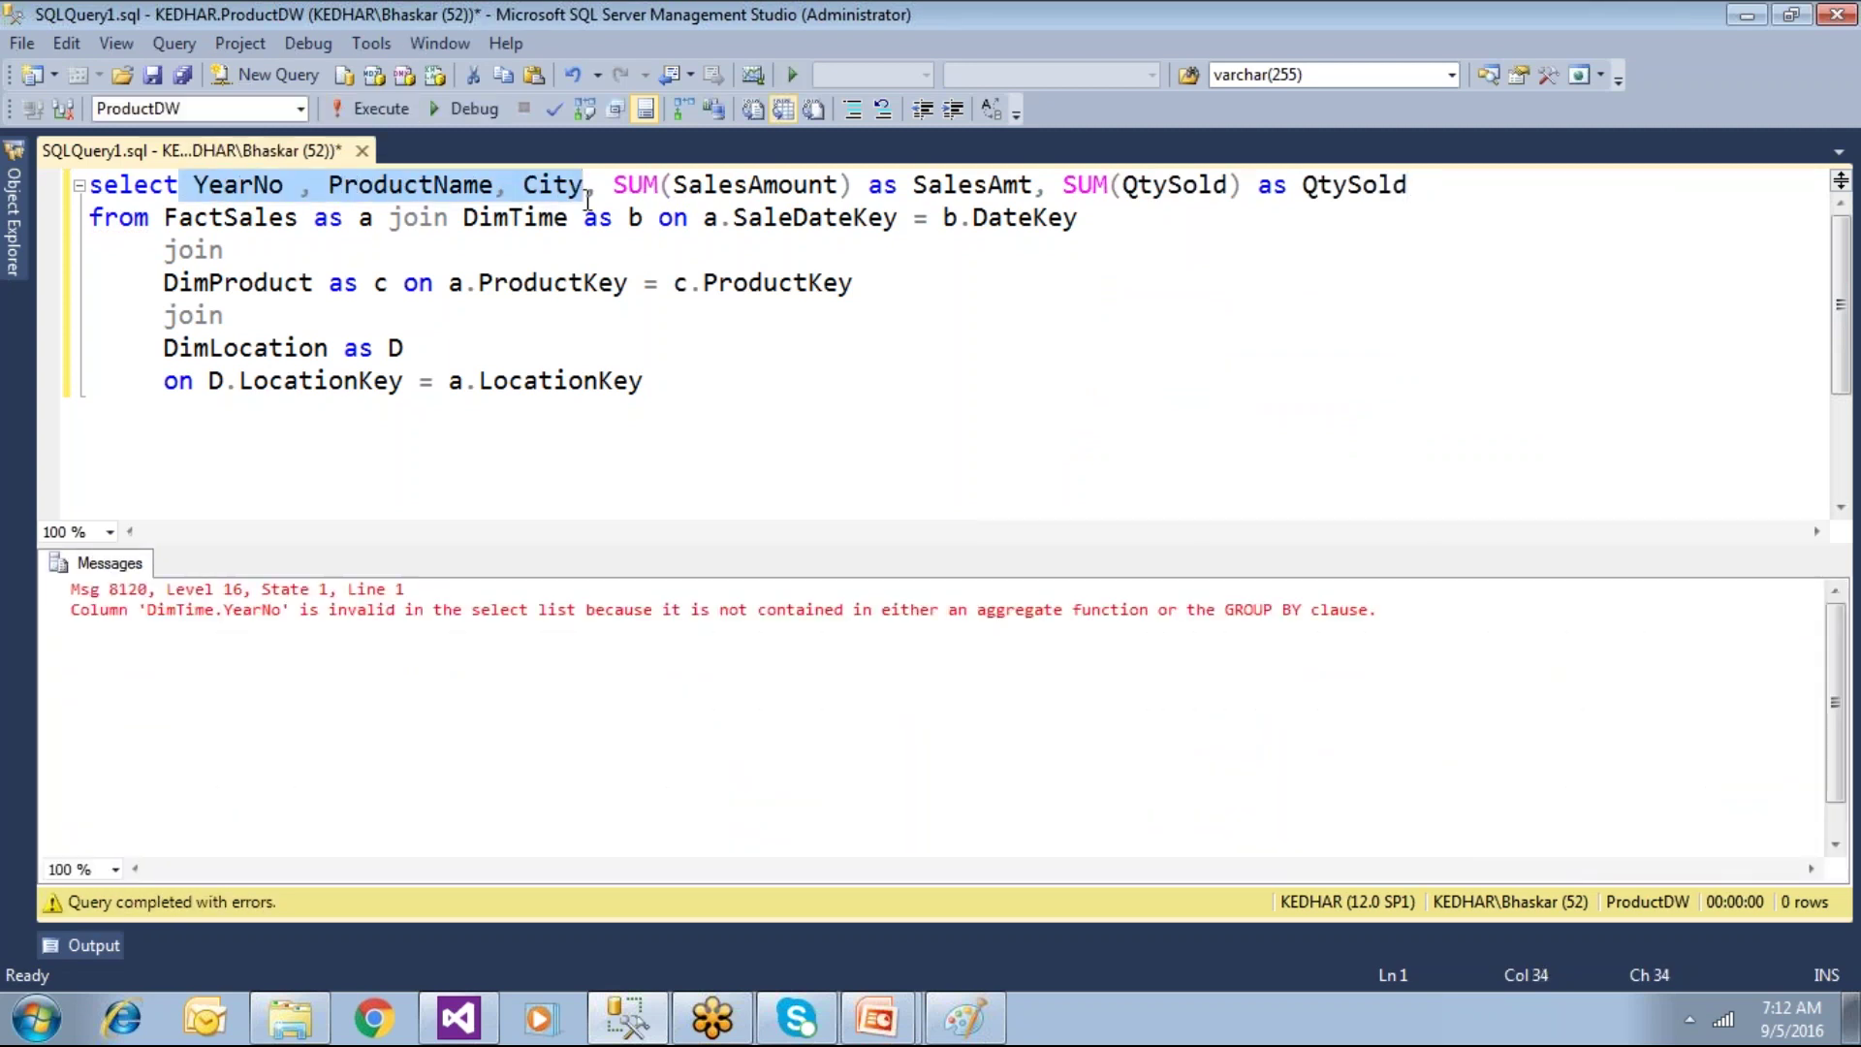
click(685, 387)
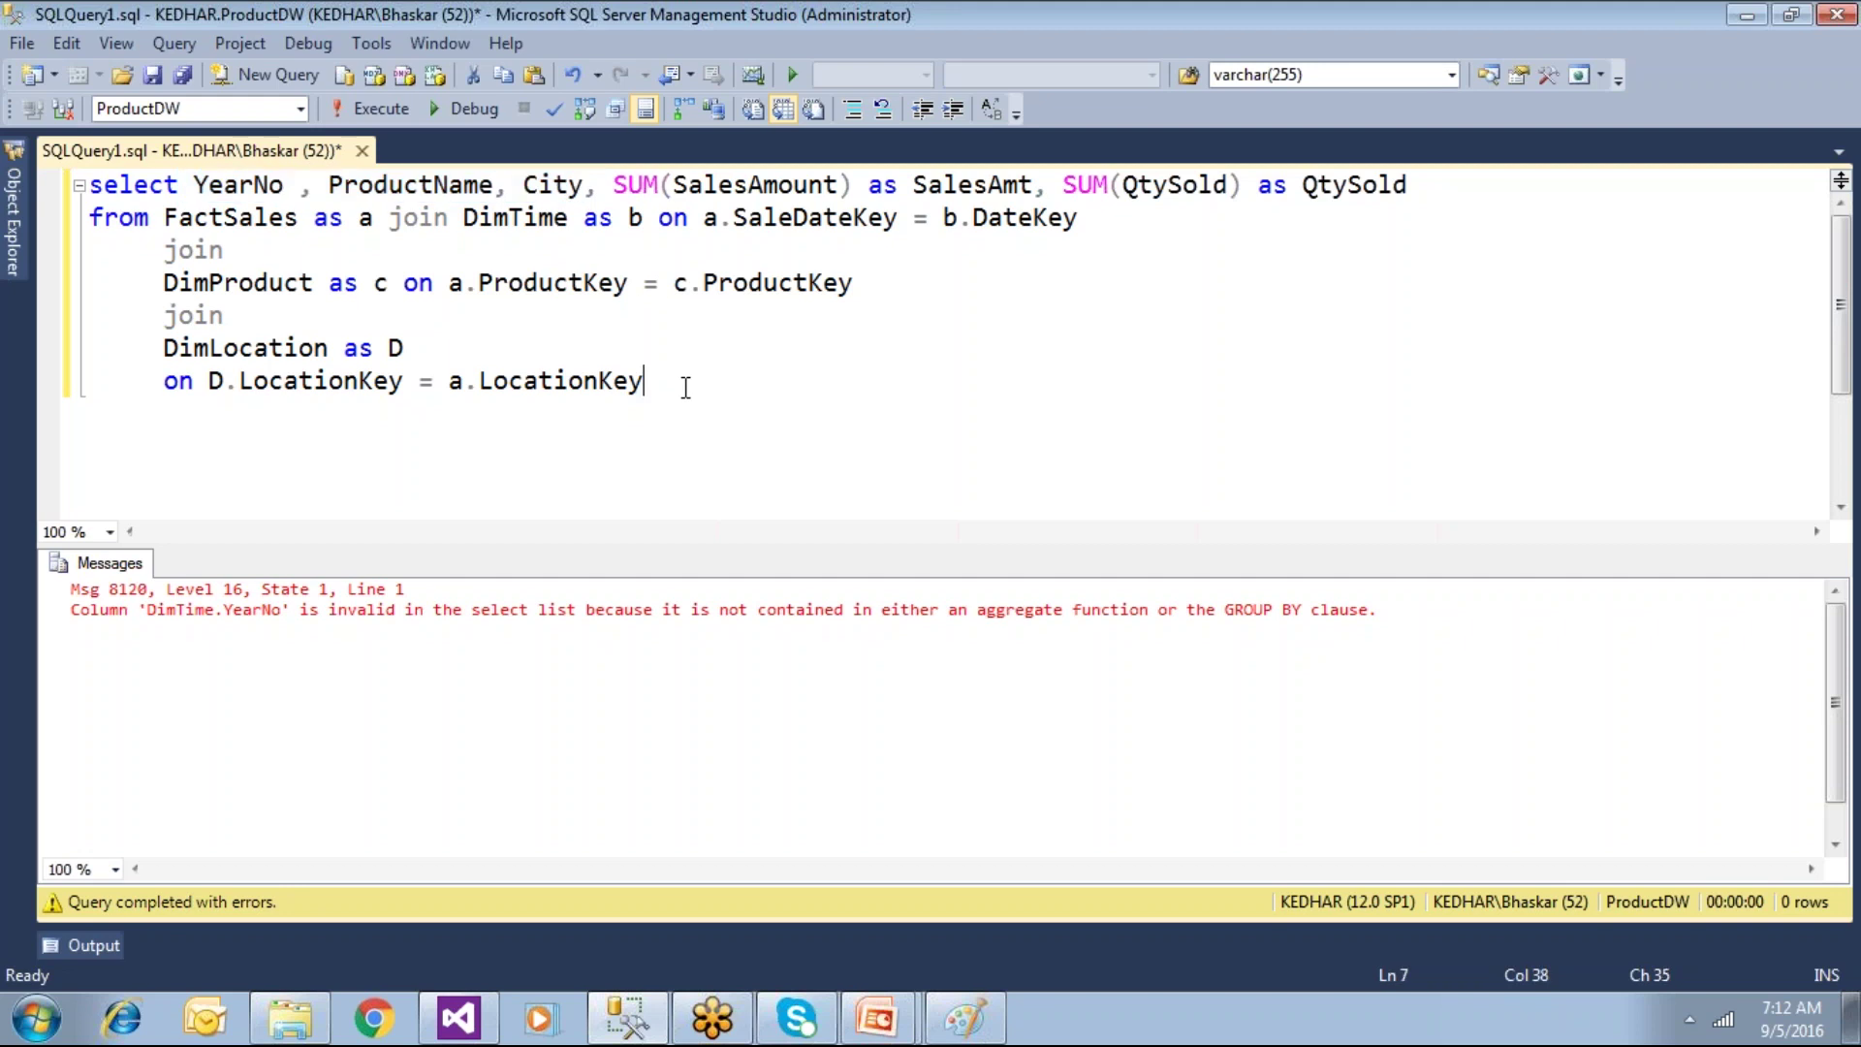
key(Down)
text(group by)
key(ctrl+v)
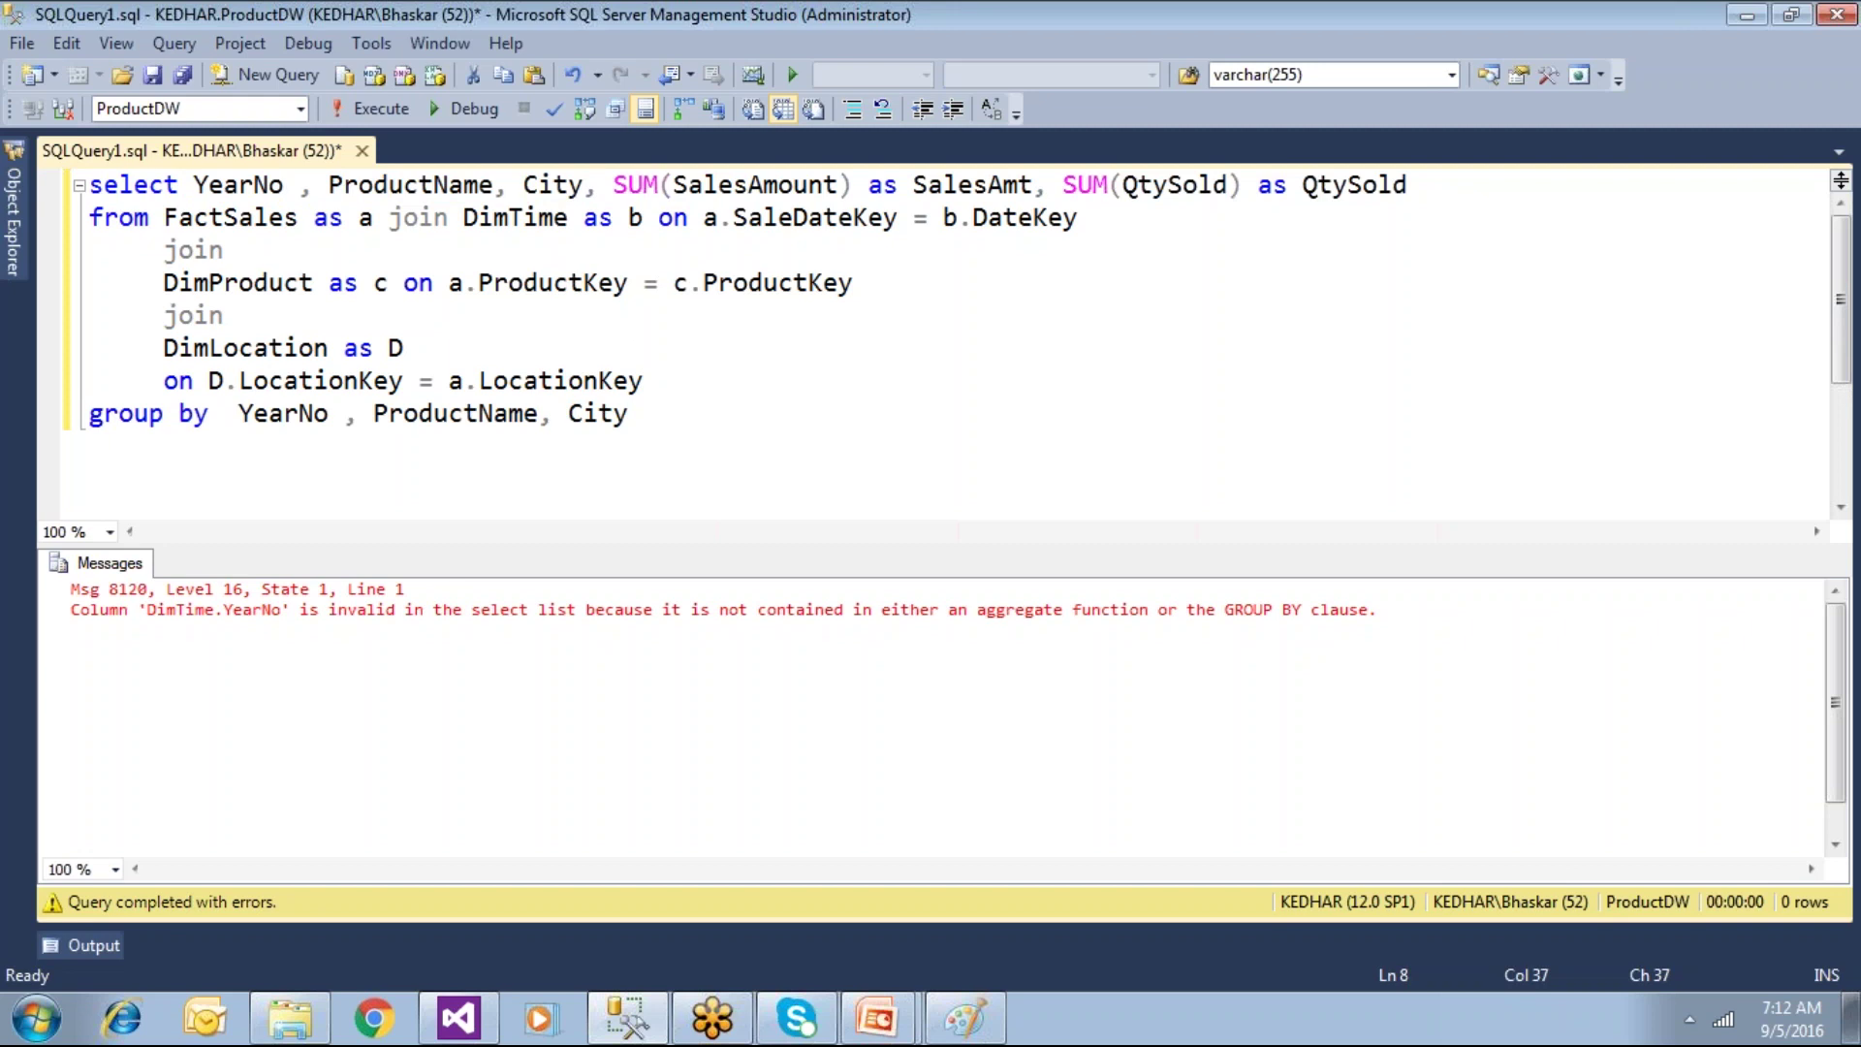
click(374, 108)
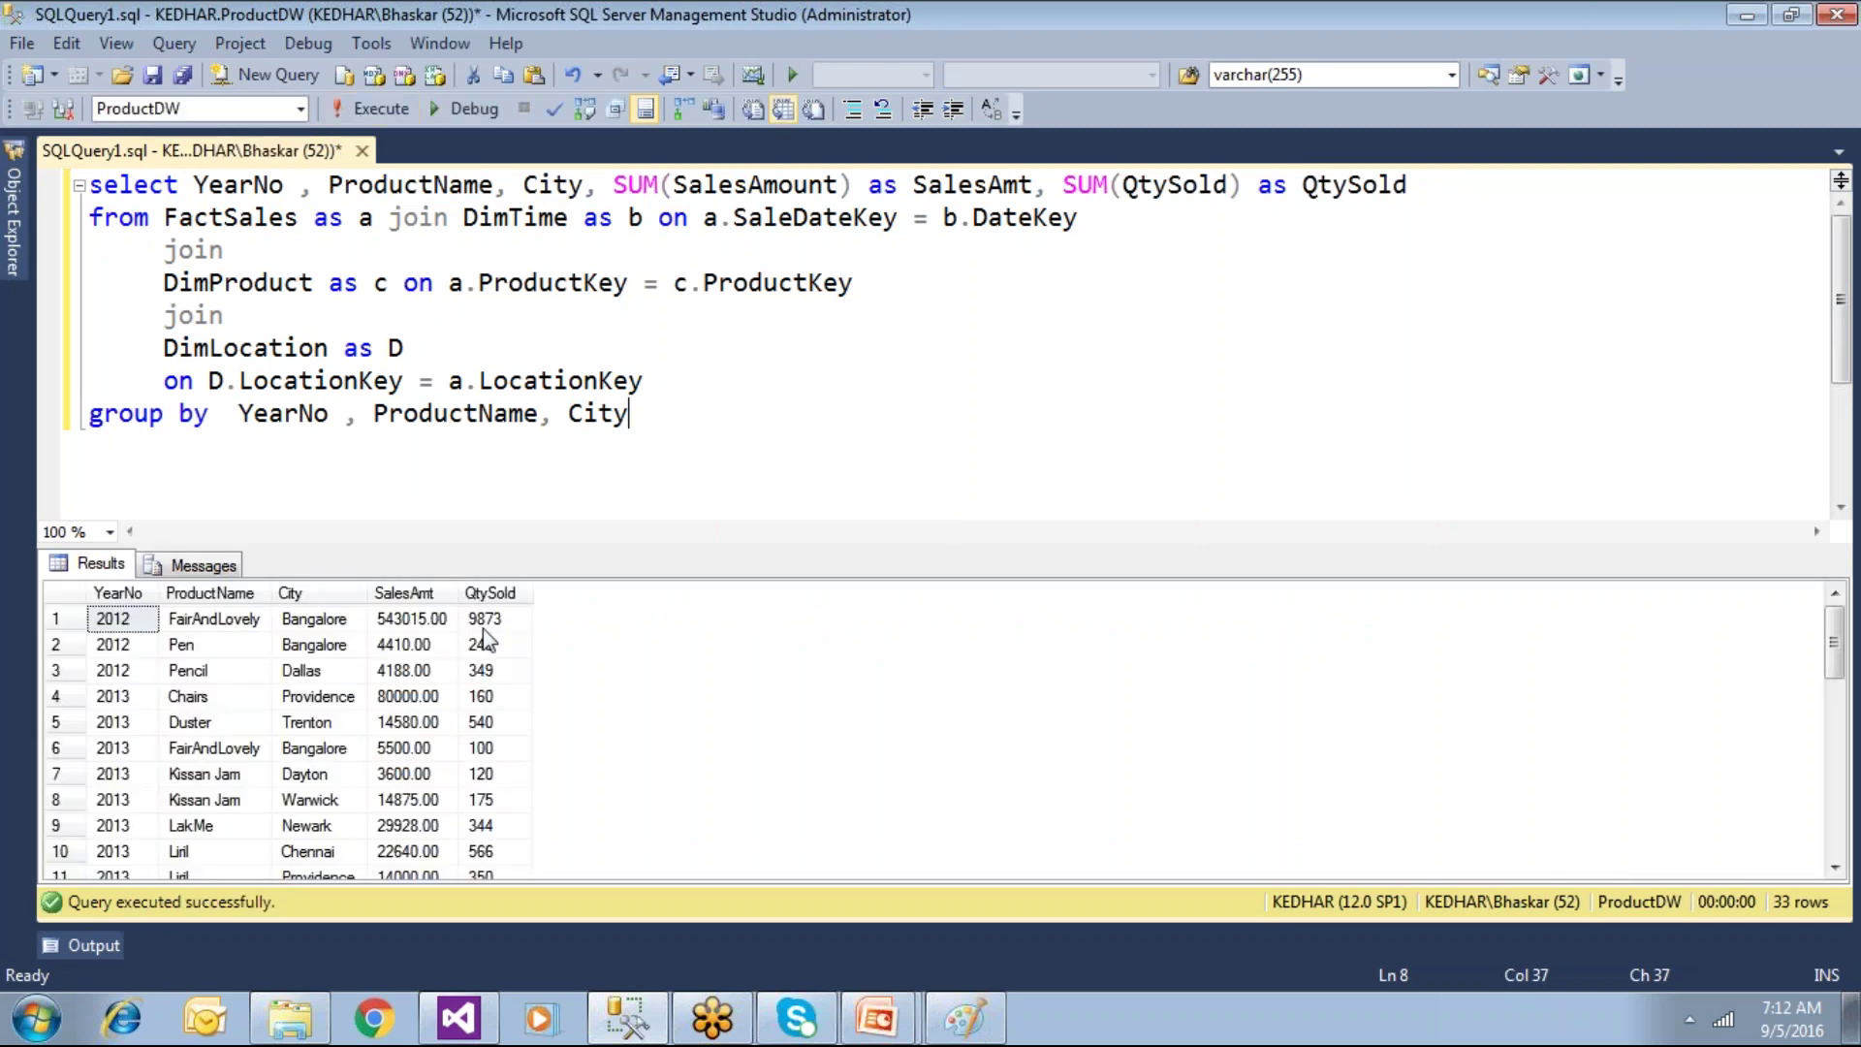
Step: Compare the first result row's product, city, quantity sold and sales amount with the cube browser in Visual Studio
click(458, 1018)
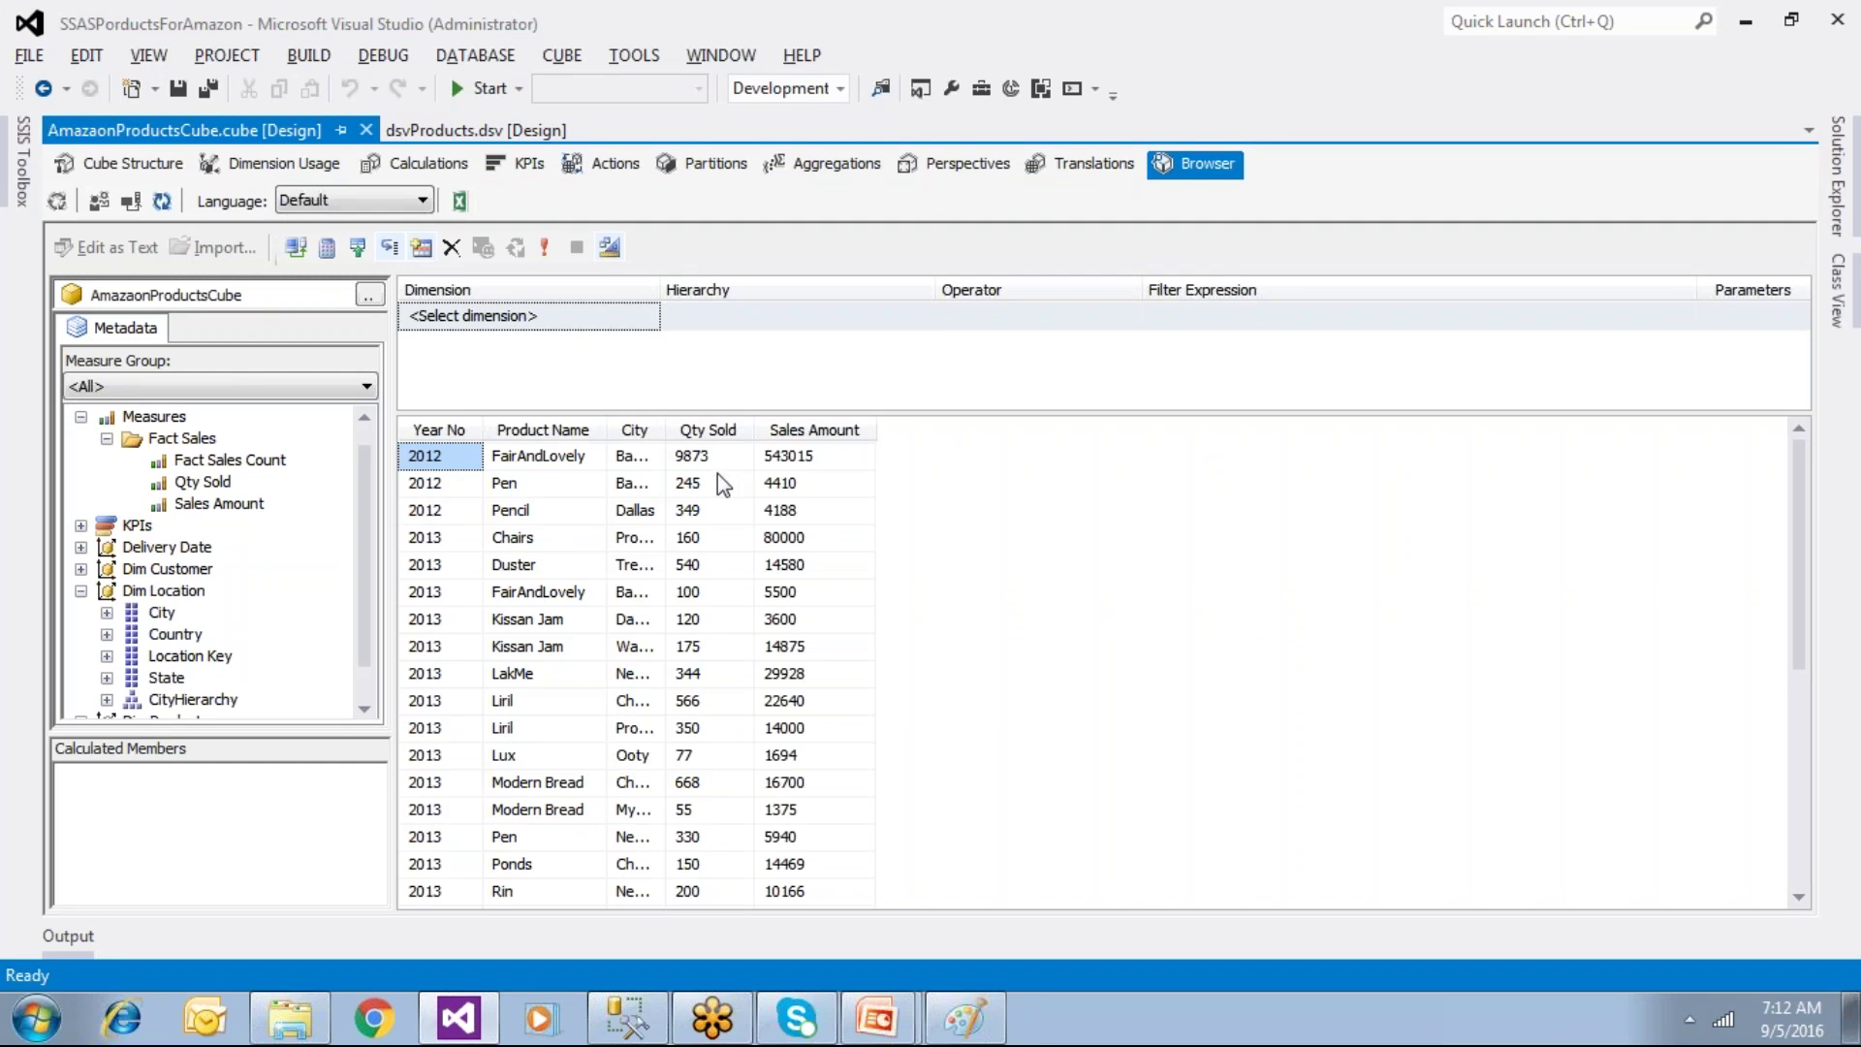
key(alt+Tab)
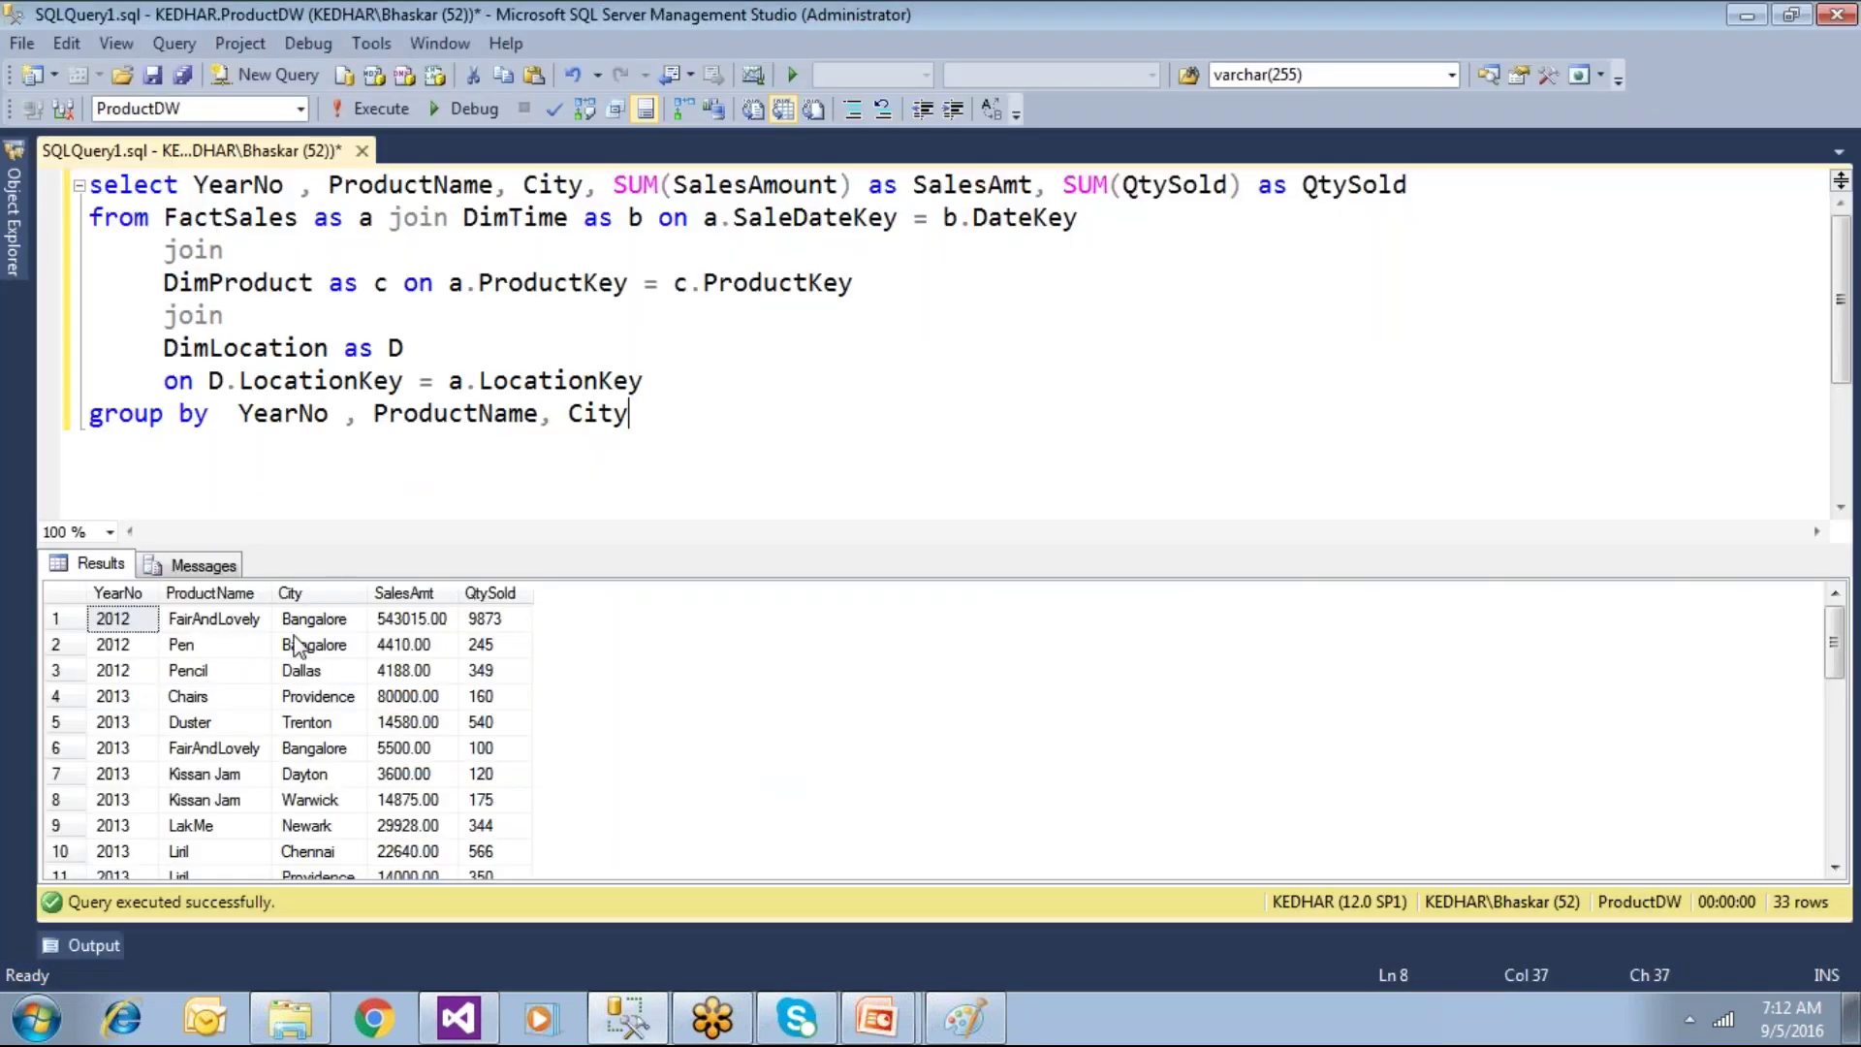
click(254, 621)
click(308, 622)
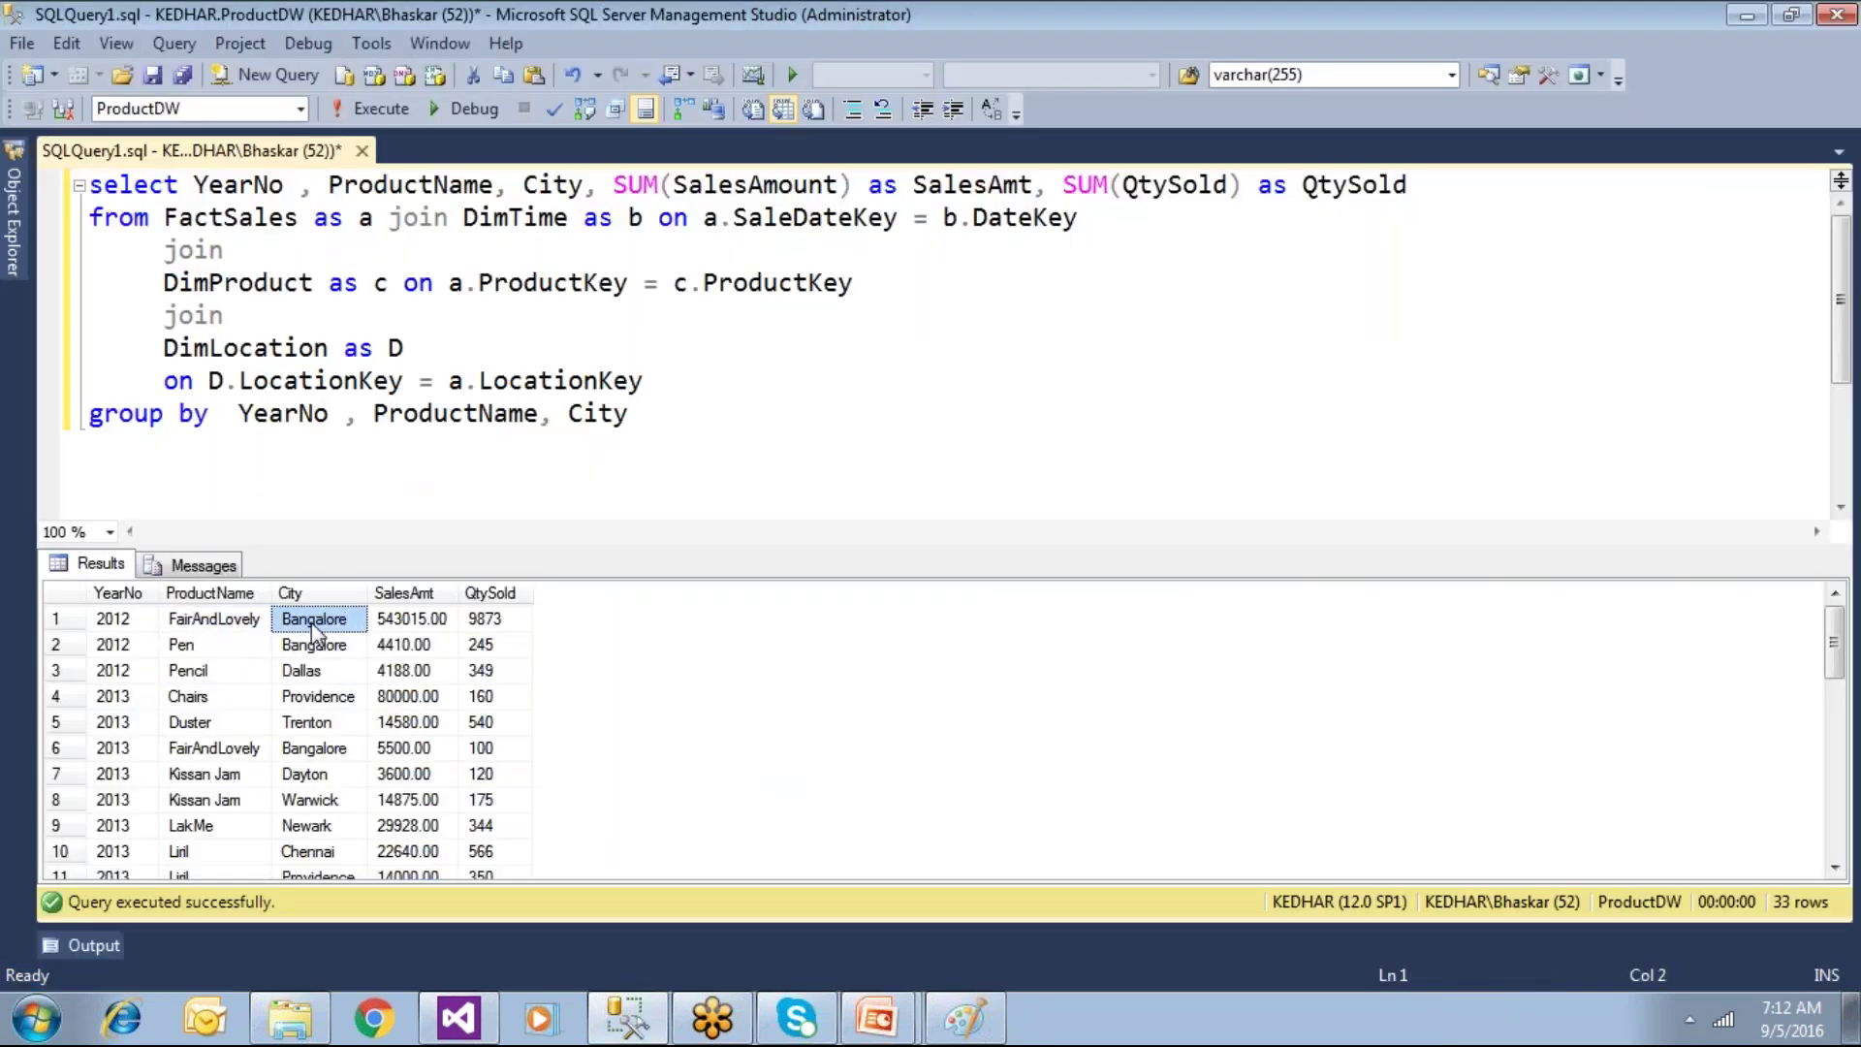
click(481, 623)
click(415, 626)
key(alt+Tab)
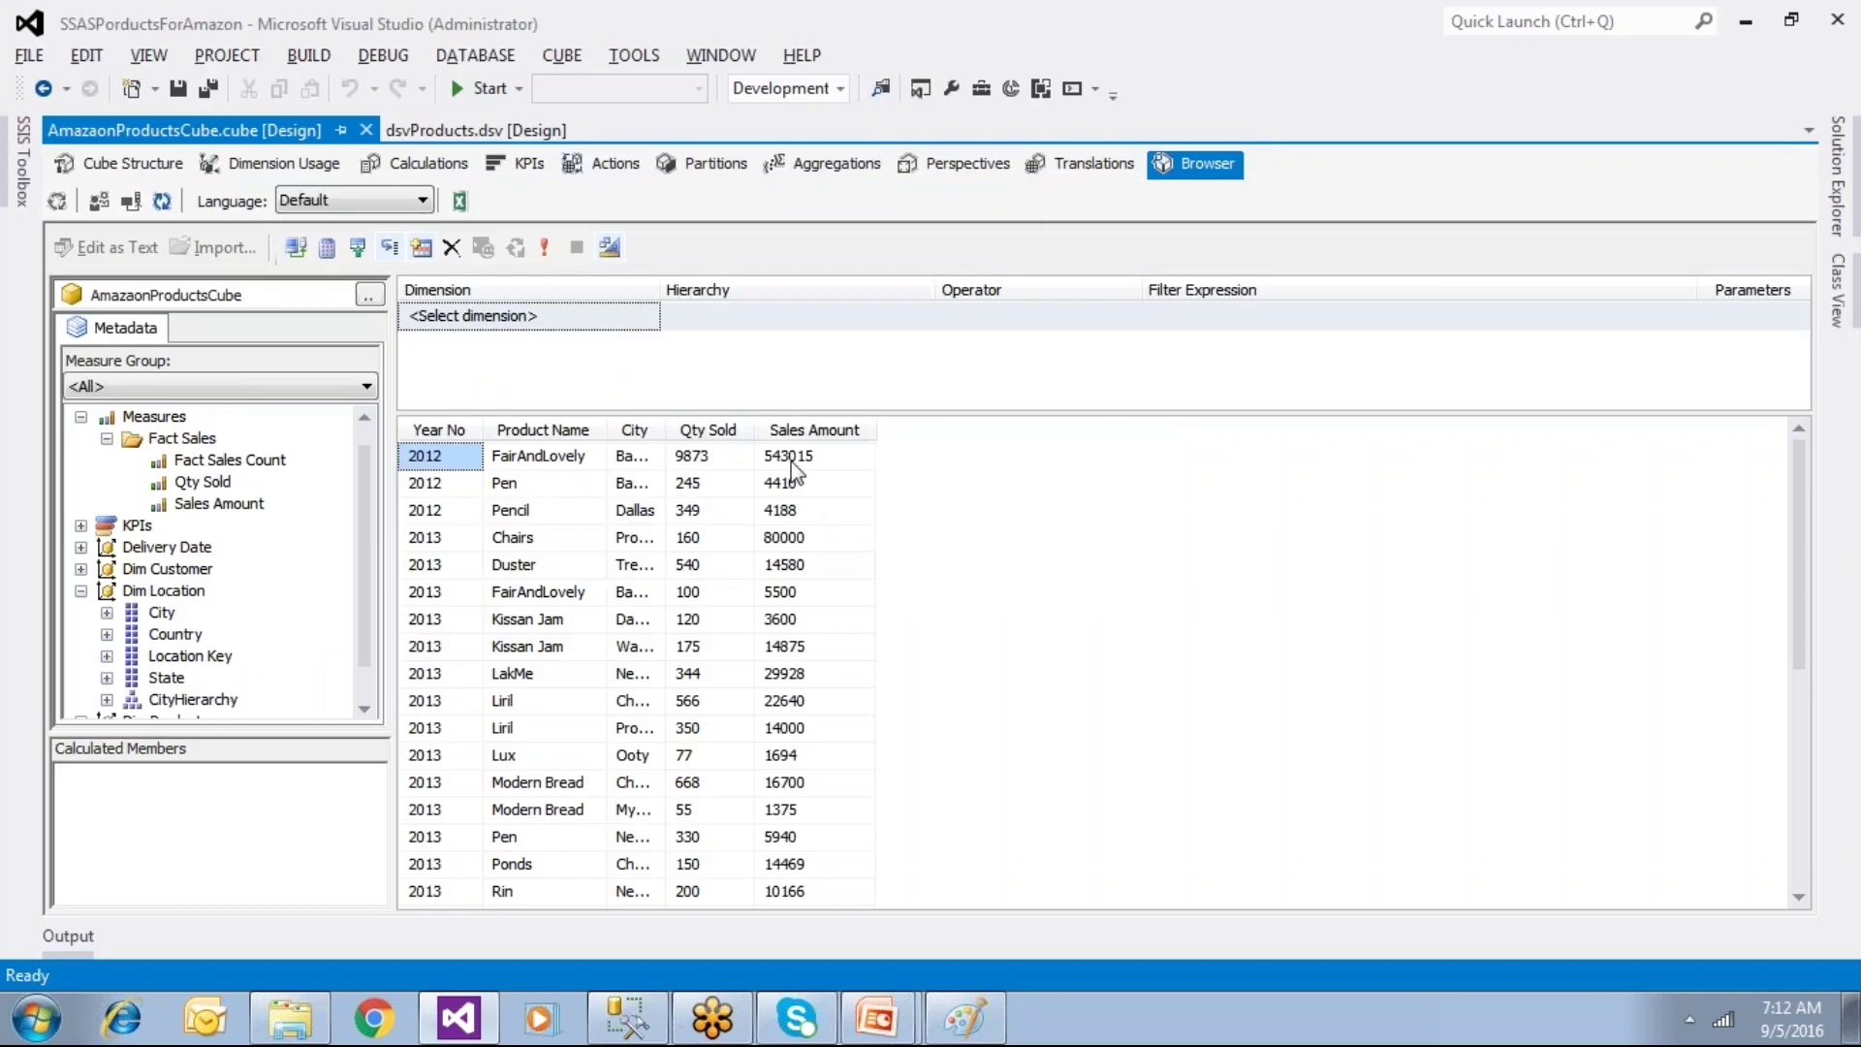
key(alt+Tab)
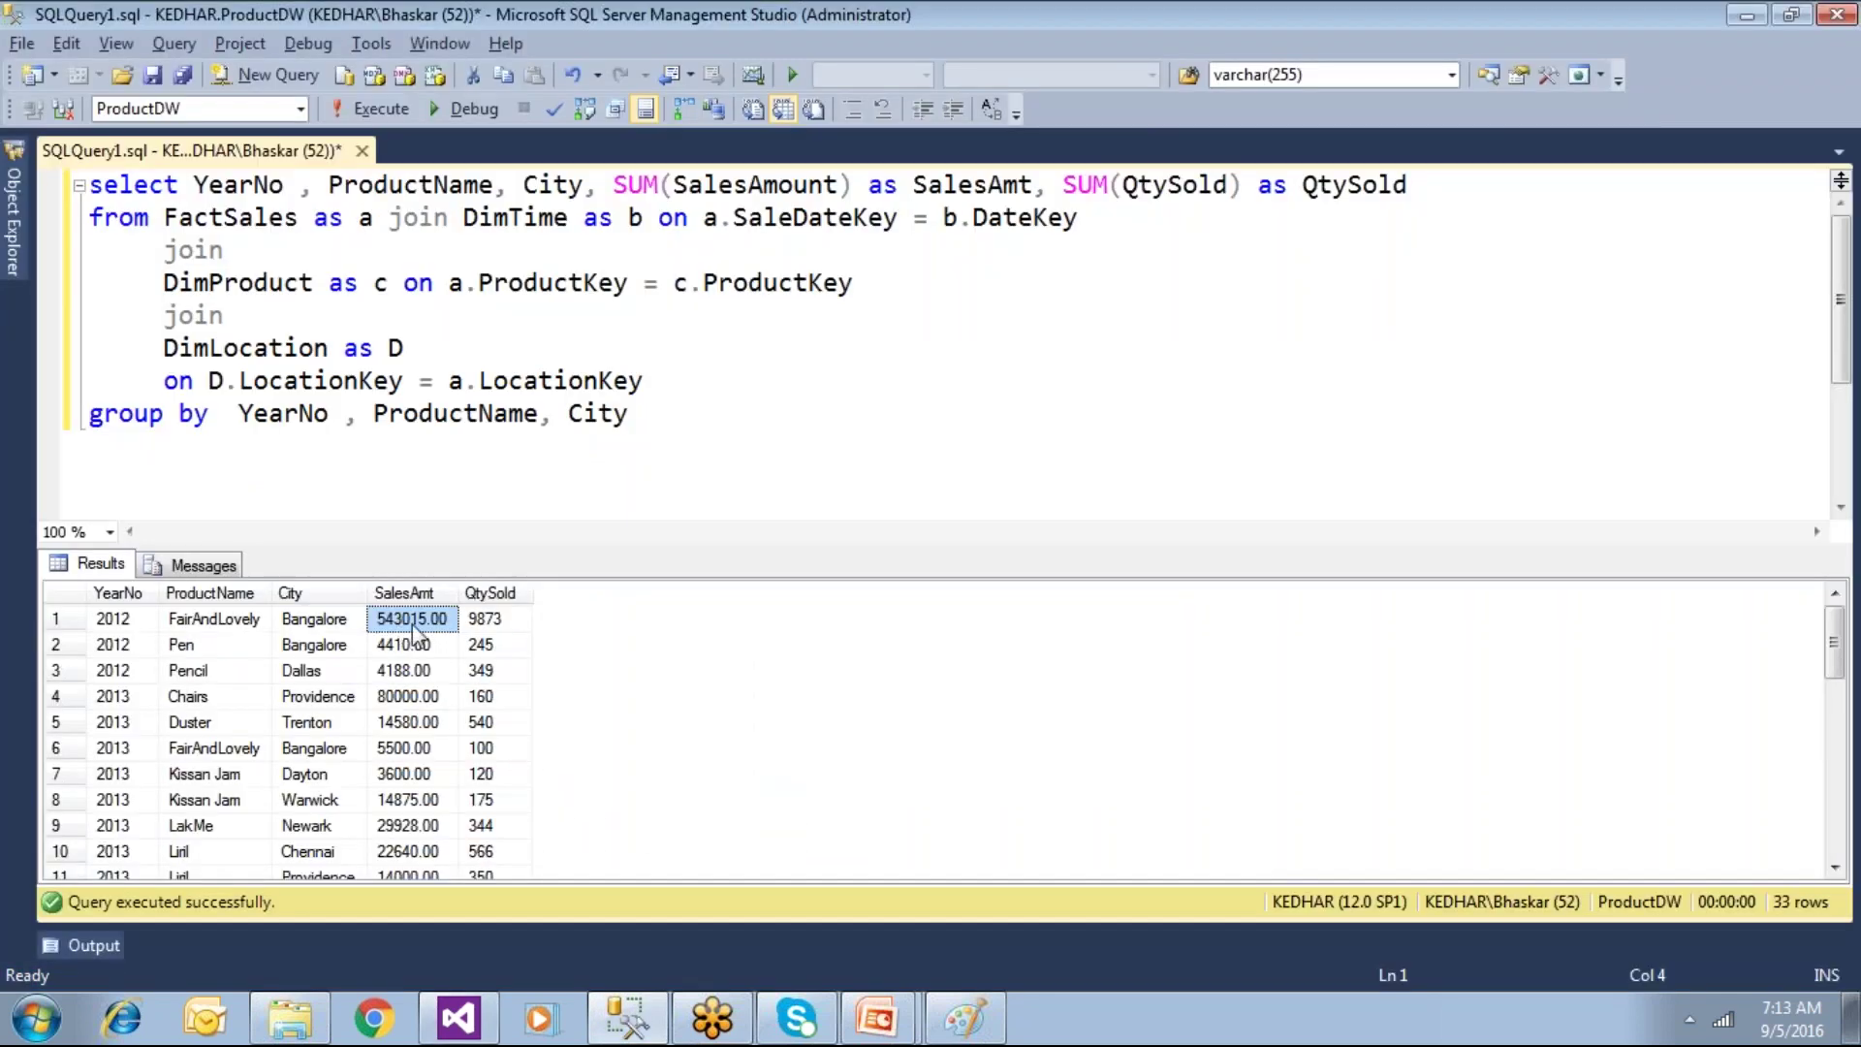
Step: Select the entire grouped query and run it again
drag(678, 420, 89, 184)
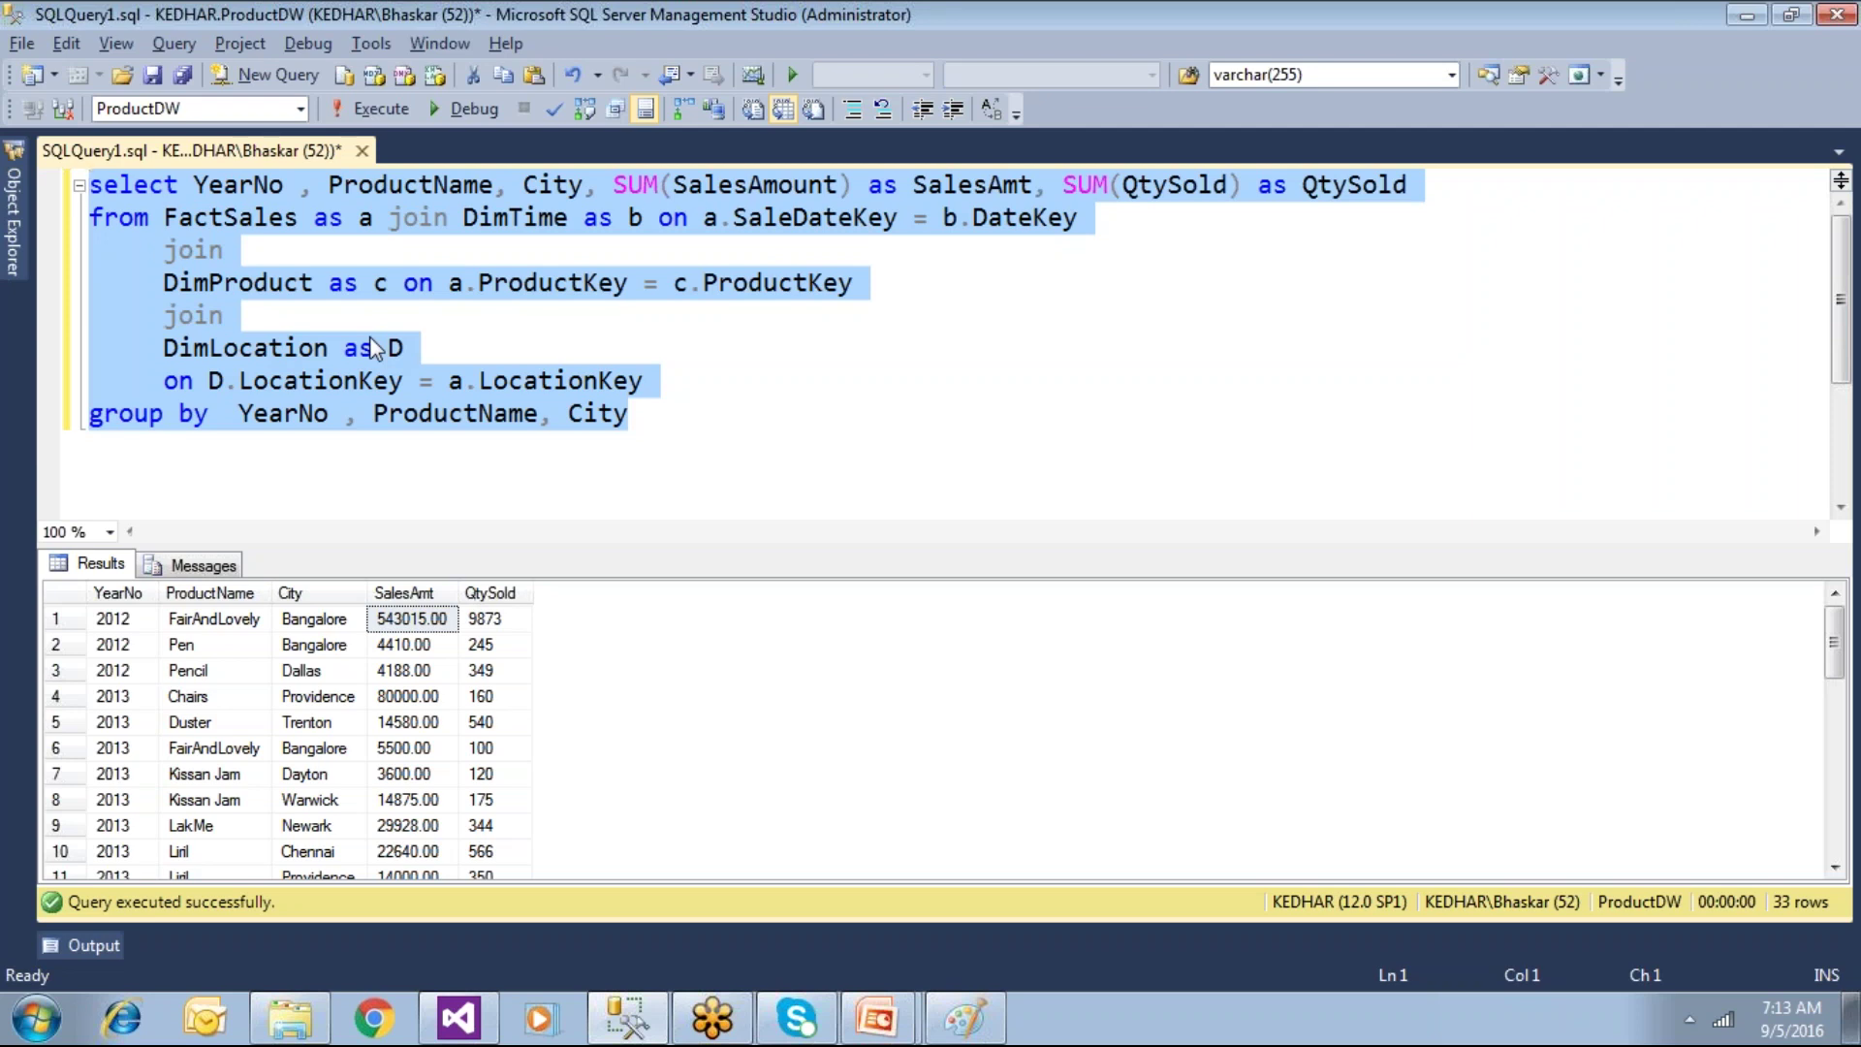
click(491, 477)
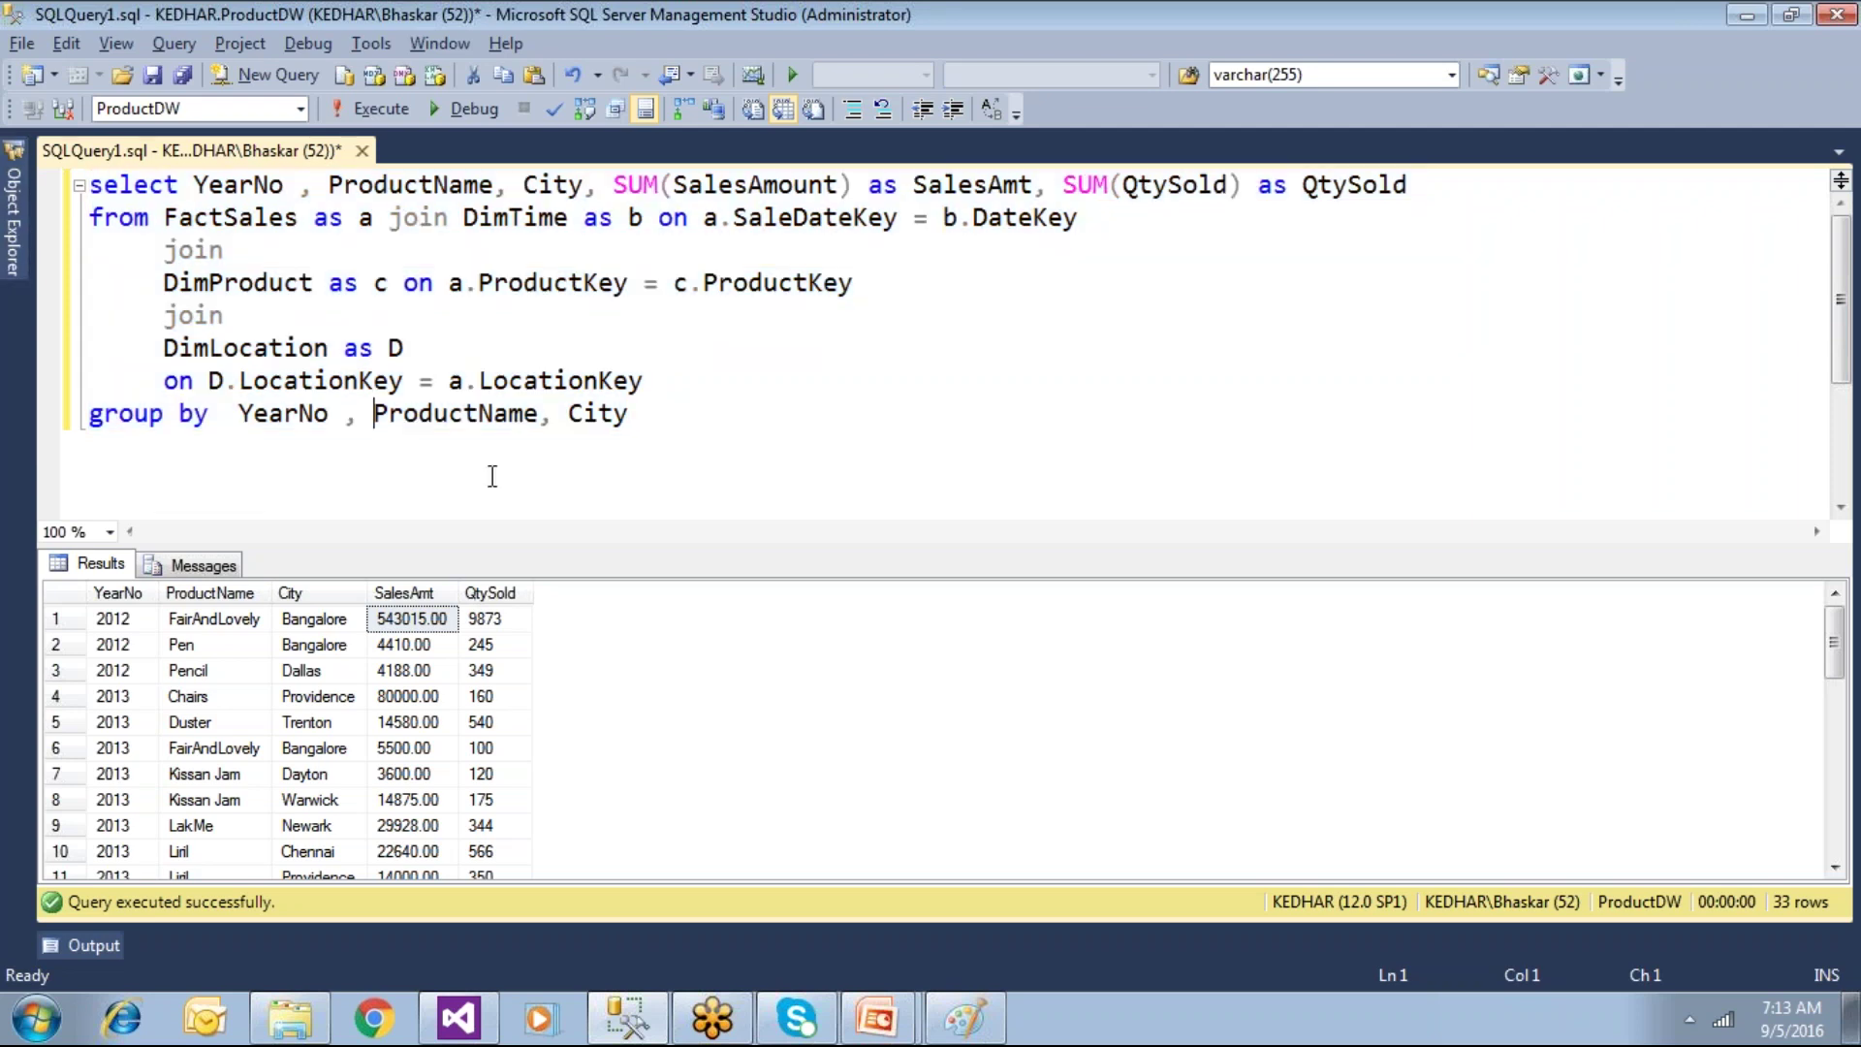
key(ctrl+a)
click(374, 108)
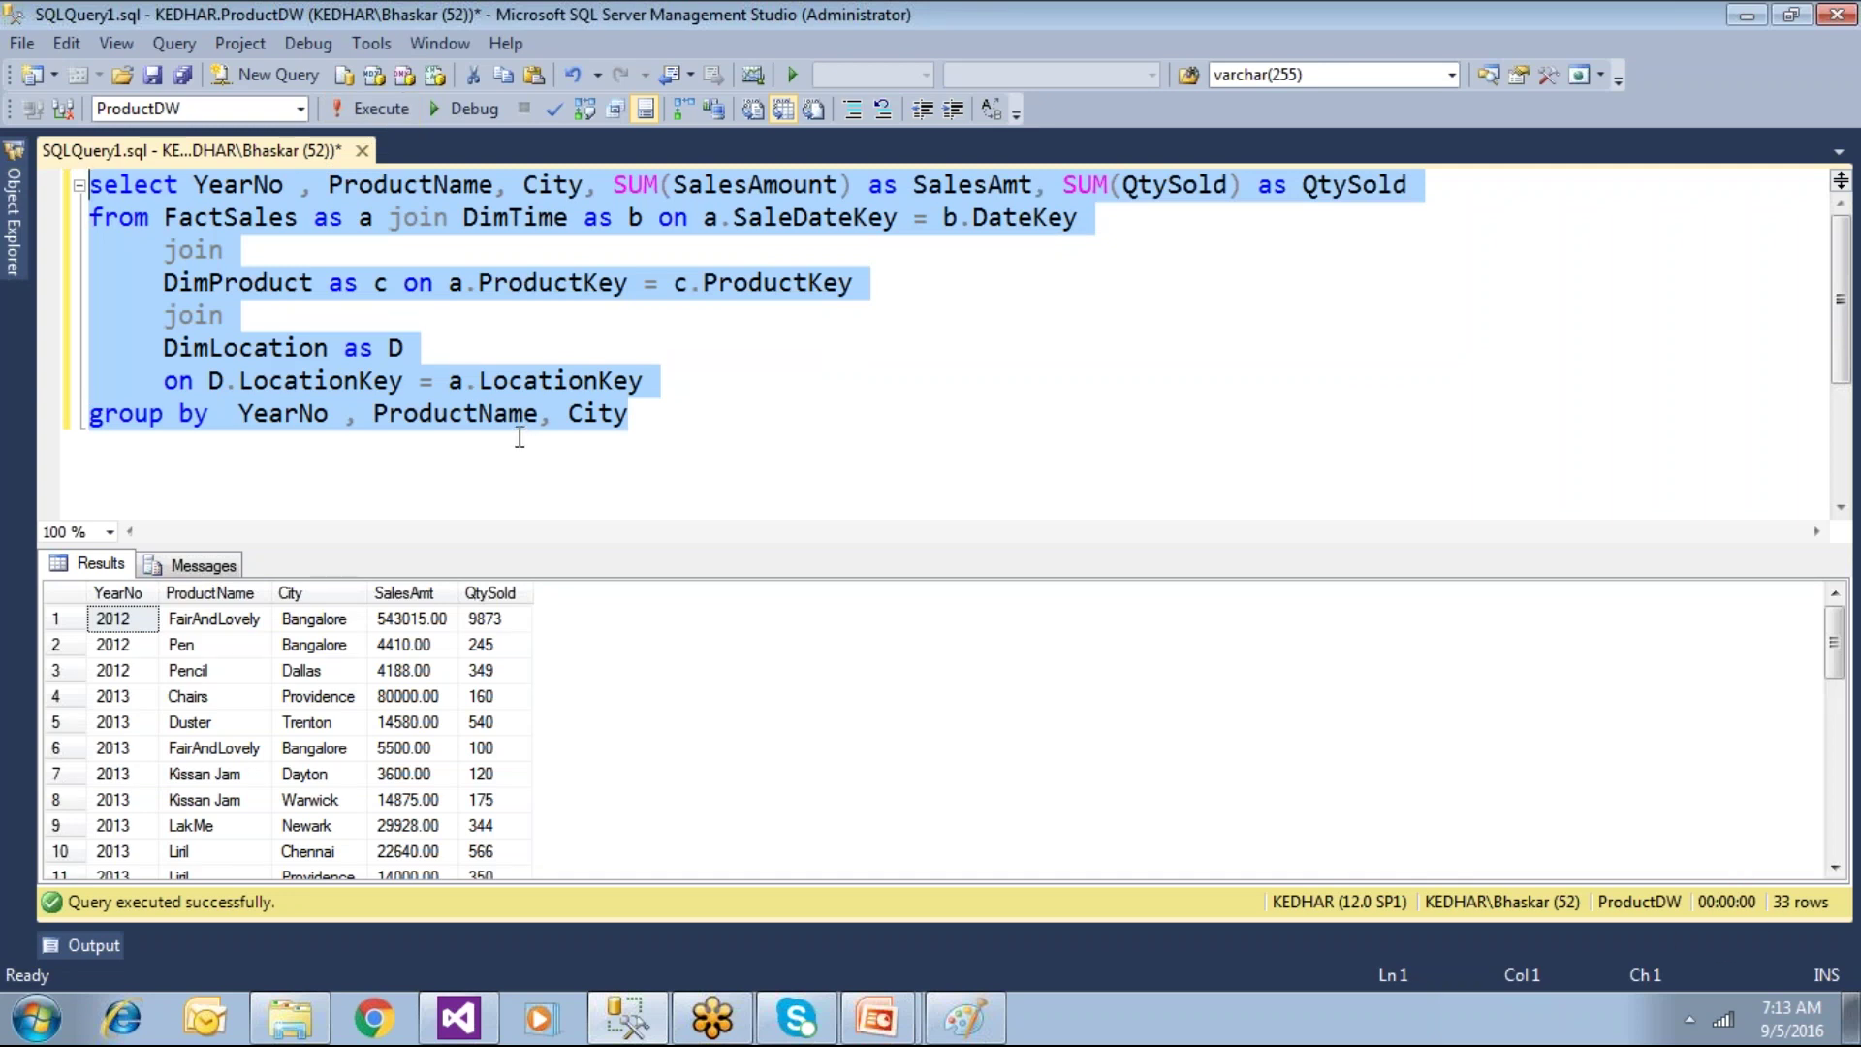
Step: Select the entire grouped query and compare its result rows with the cube browser in Visual Studio
click(544, 518)
drag(676, 414, 49, 172)
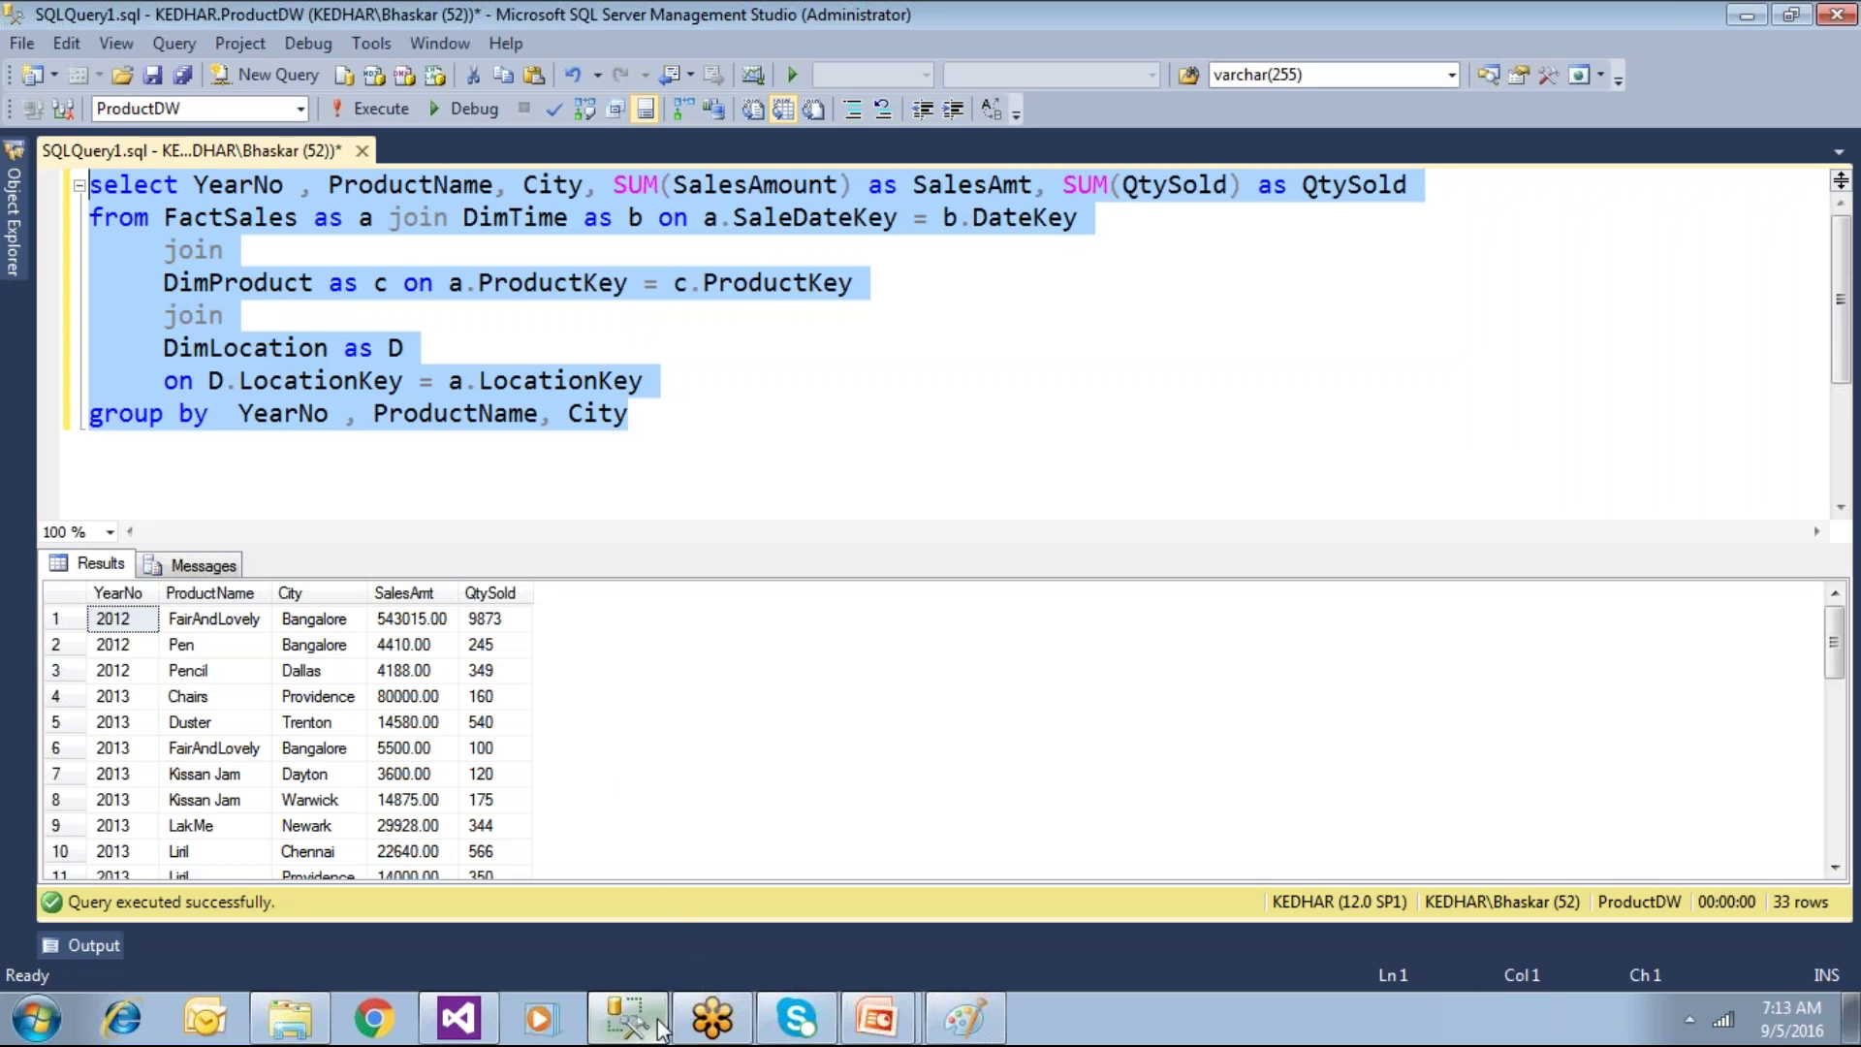
mouse_move(458, 1018)
click(526, 950)
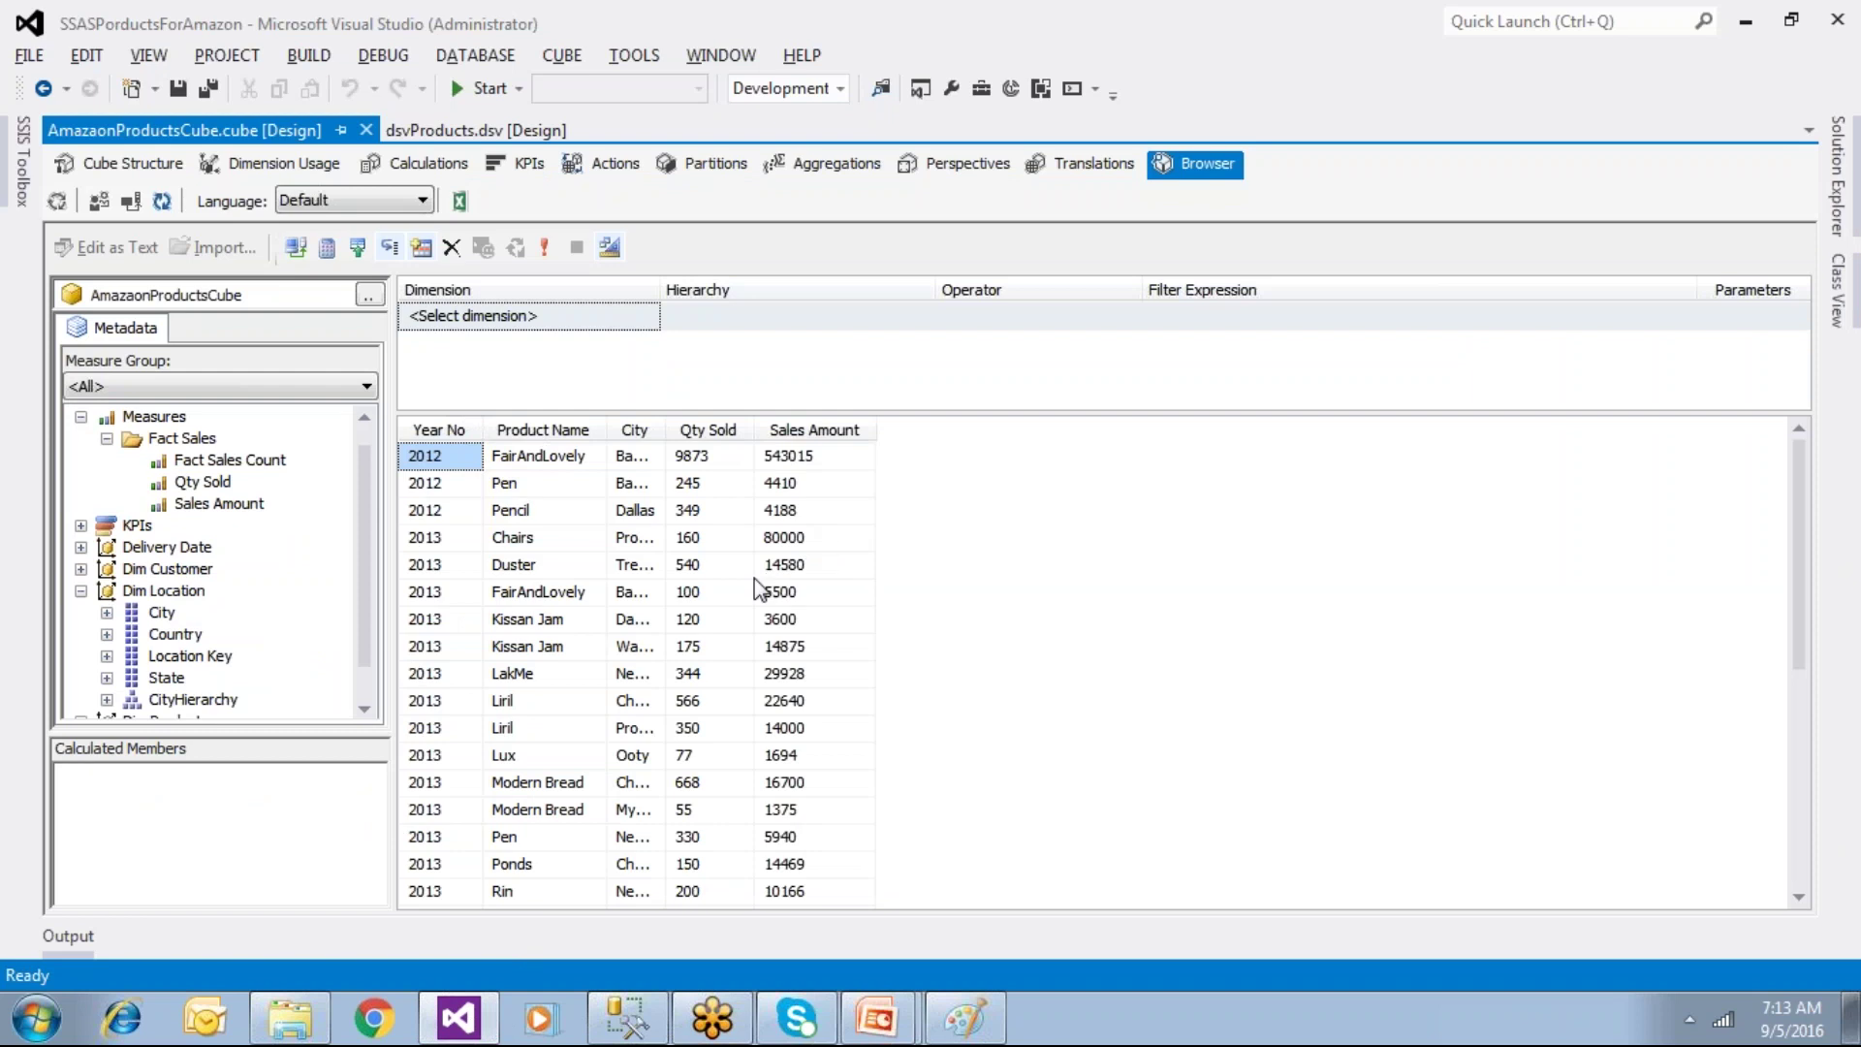
click(628, 1017)
click(376, 283)
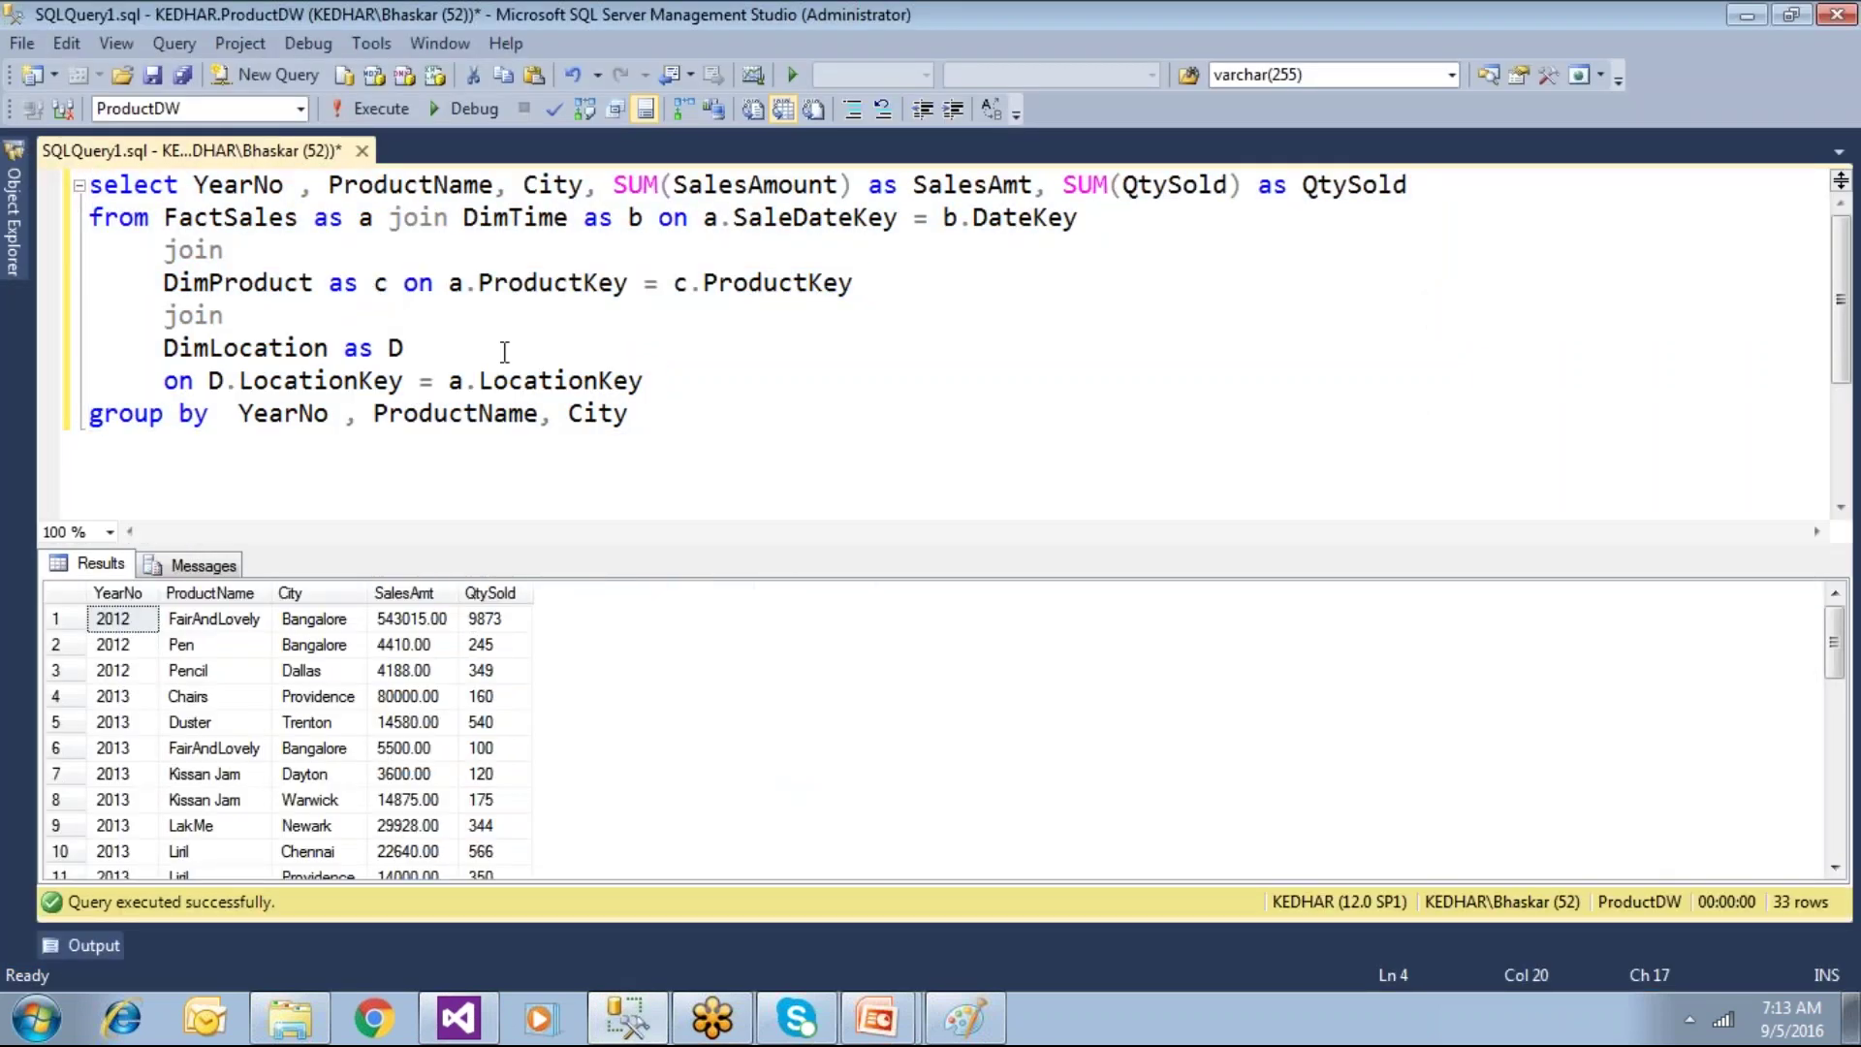
Step: Highlight the SUM columns, the group by line and the whole query, checking them against the cube browser output in Visual Studio
drag(613, 184, 1410, 184)
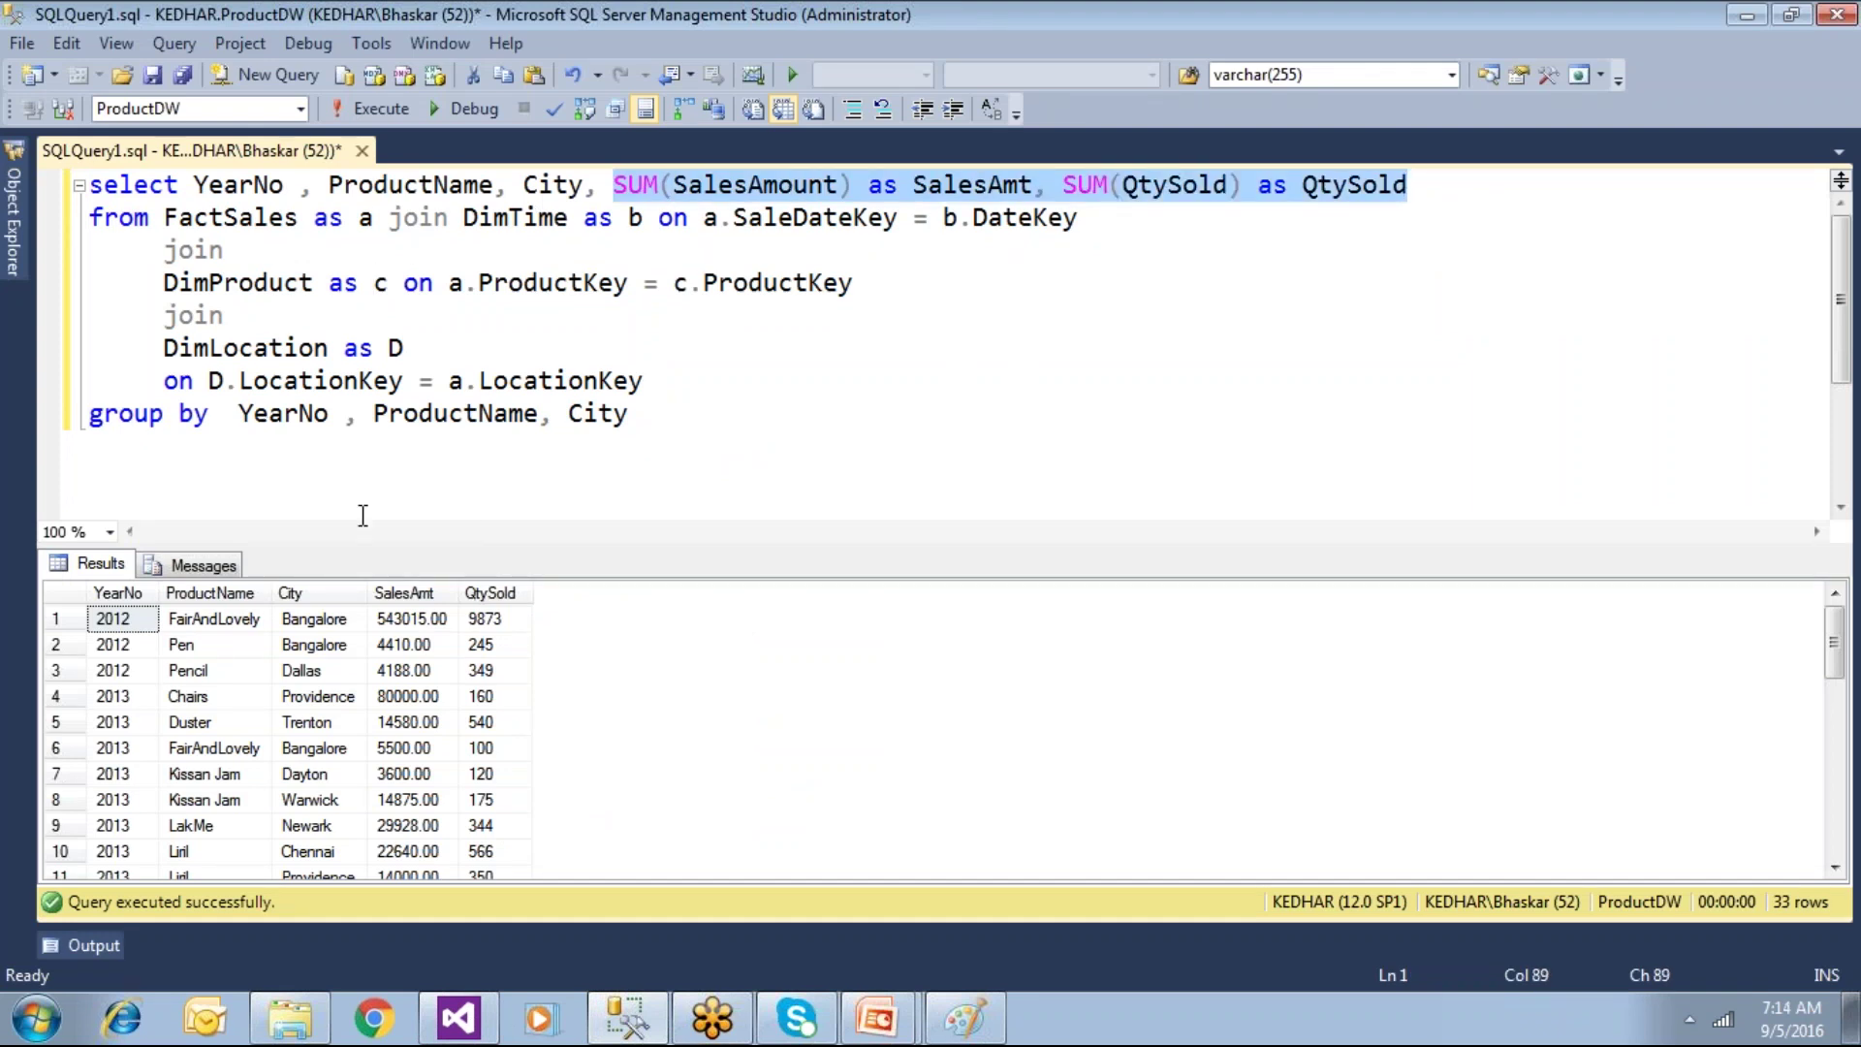
click(470, 1034)
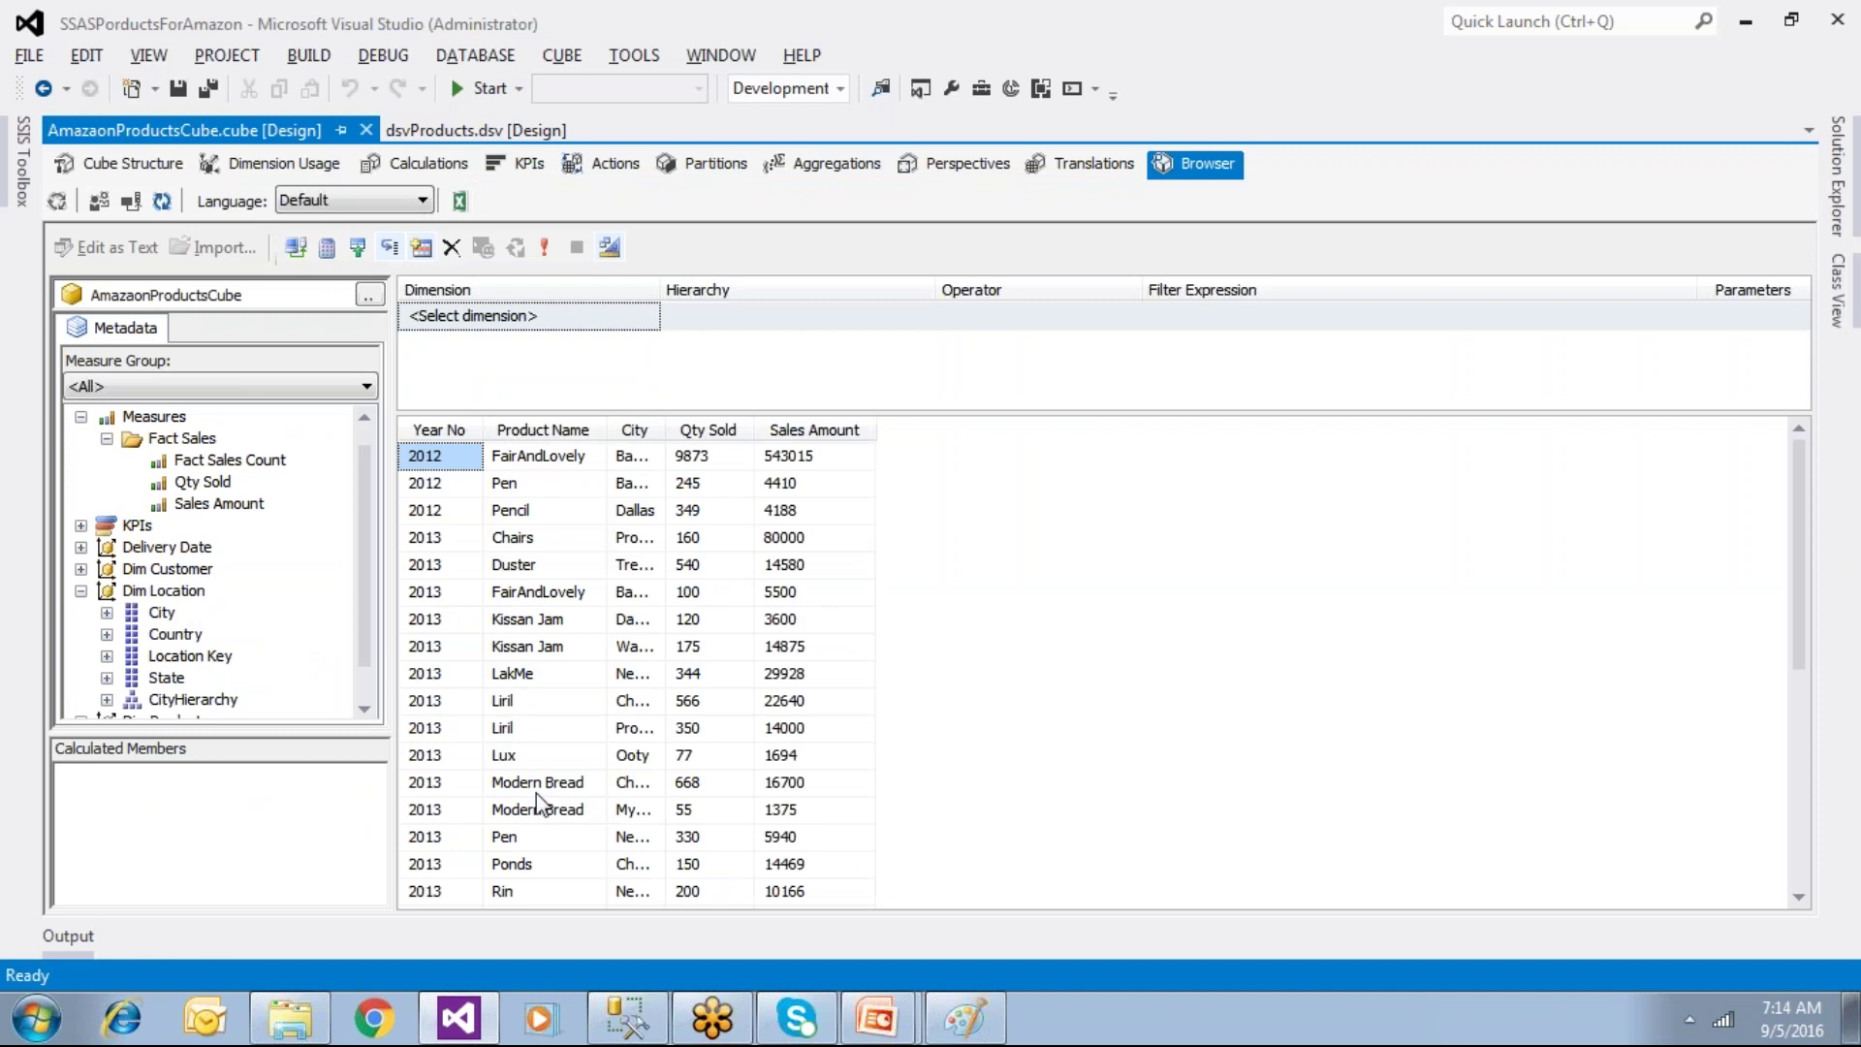
click(475, 1025)
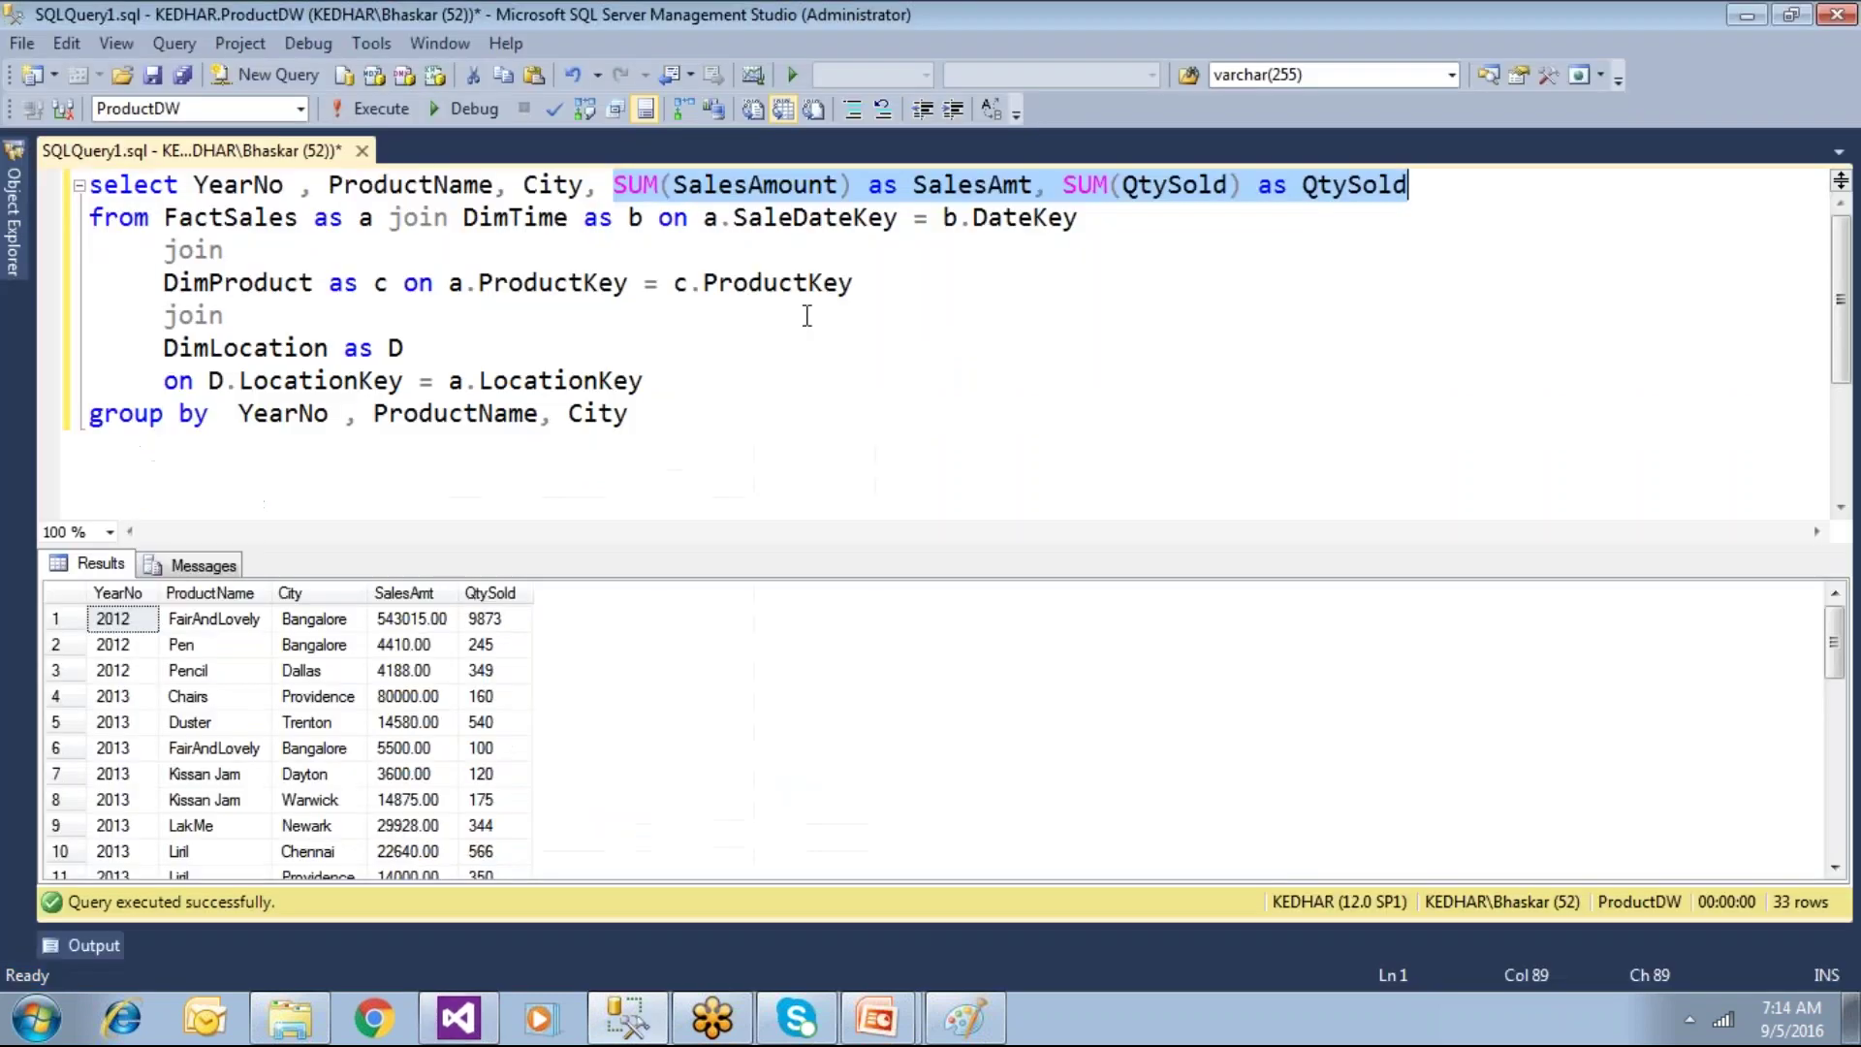
key(shift+Home)
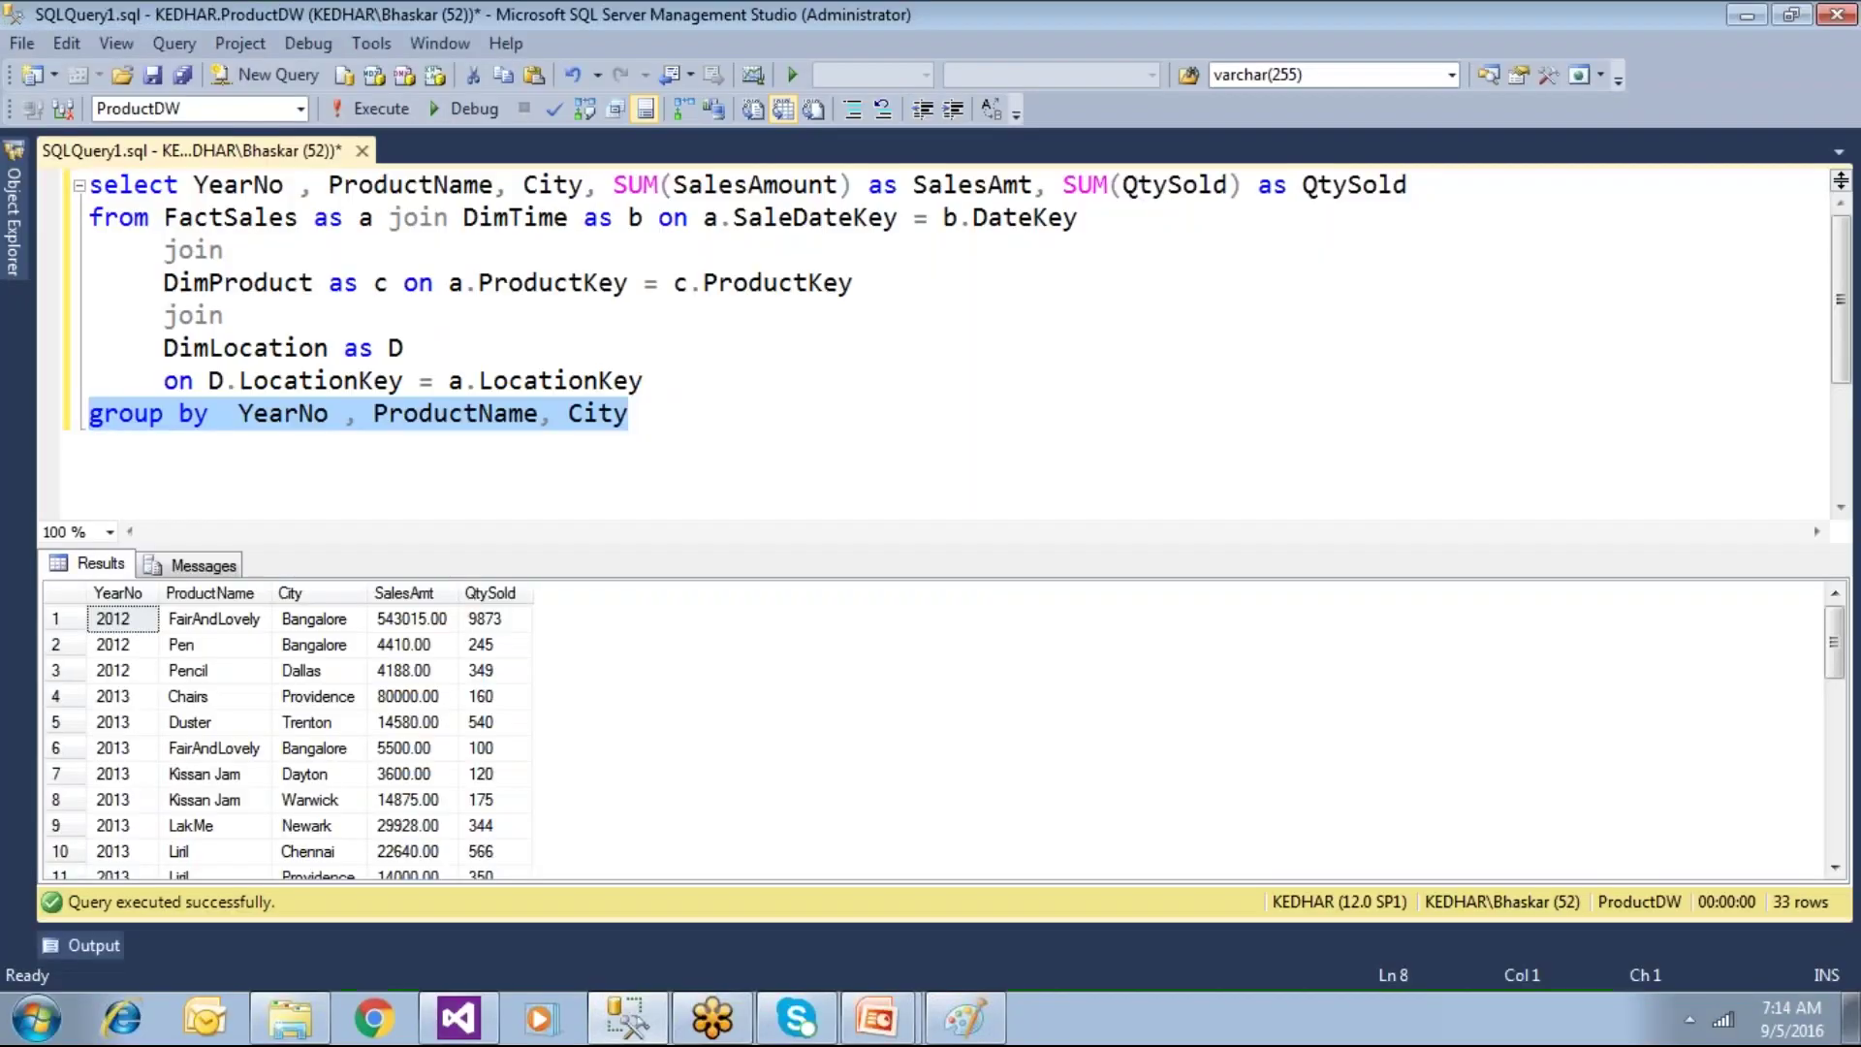
click(690, 466)
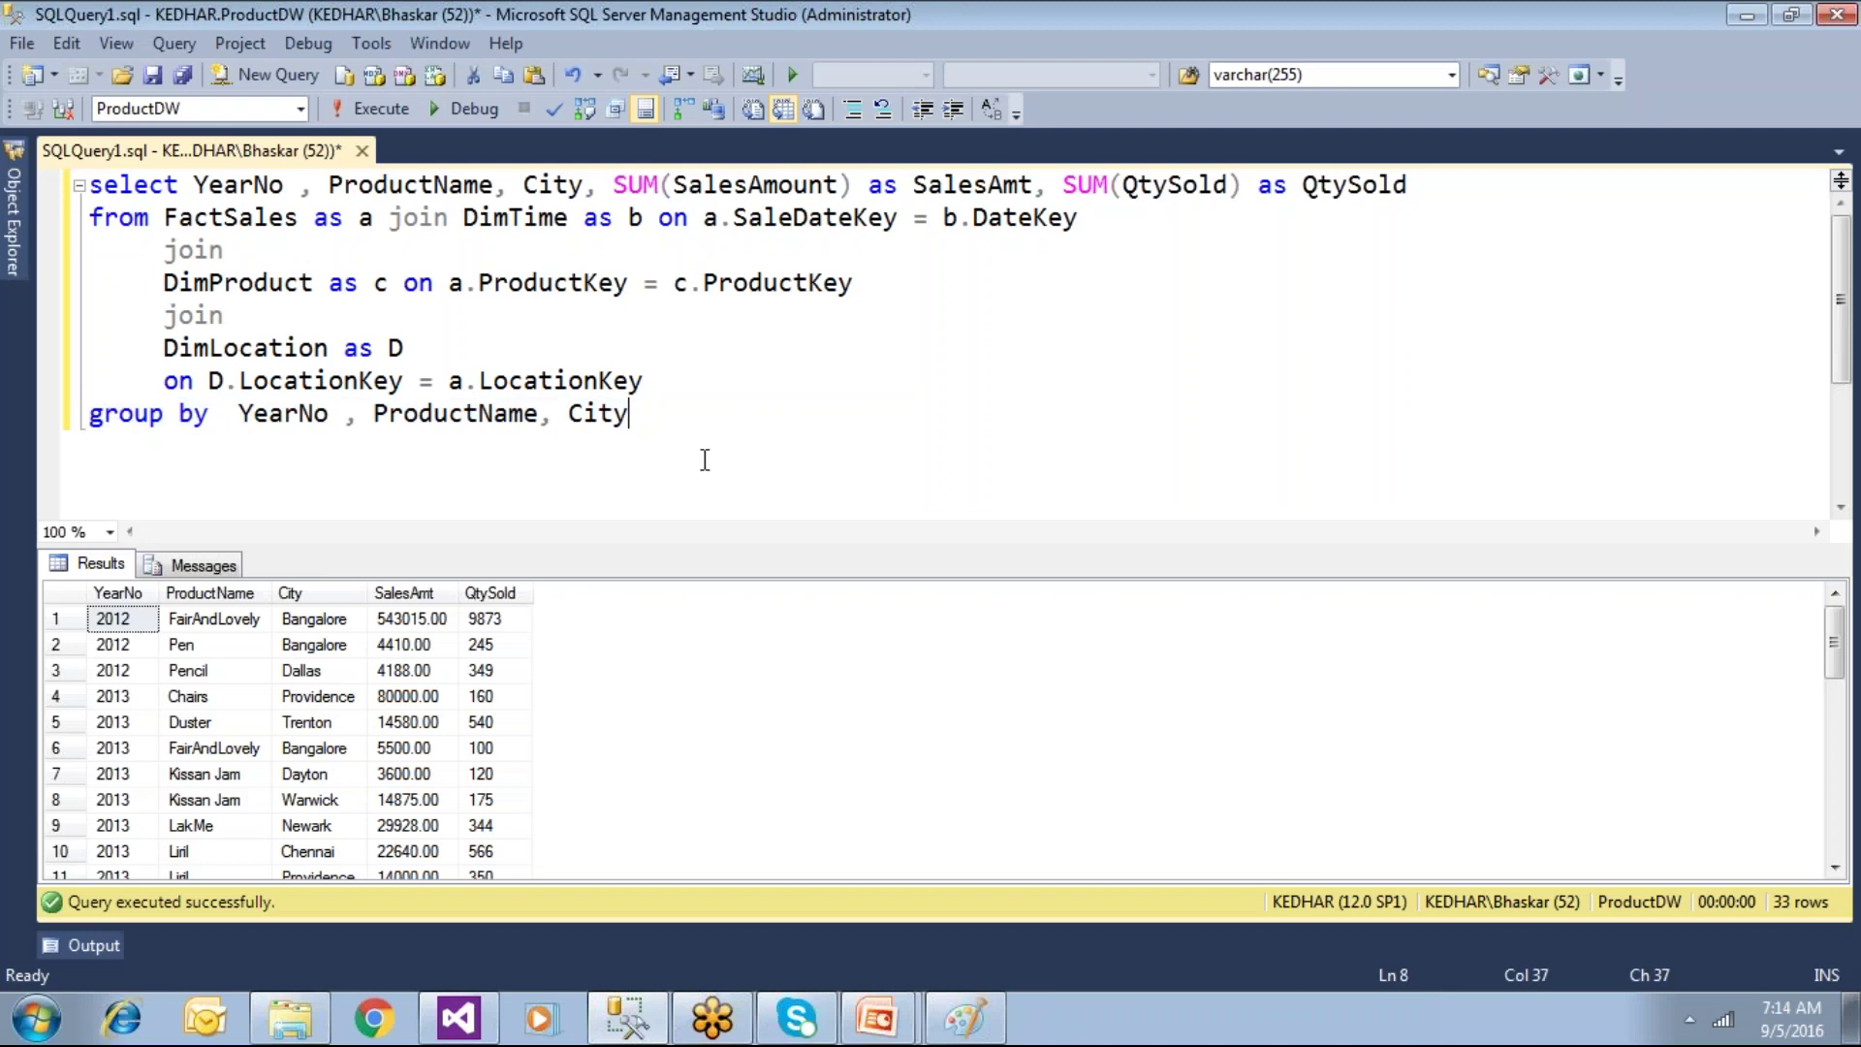
drag(794, 439, 88, 184)
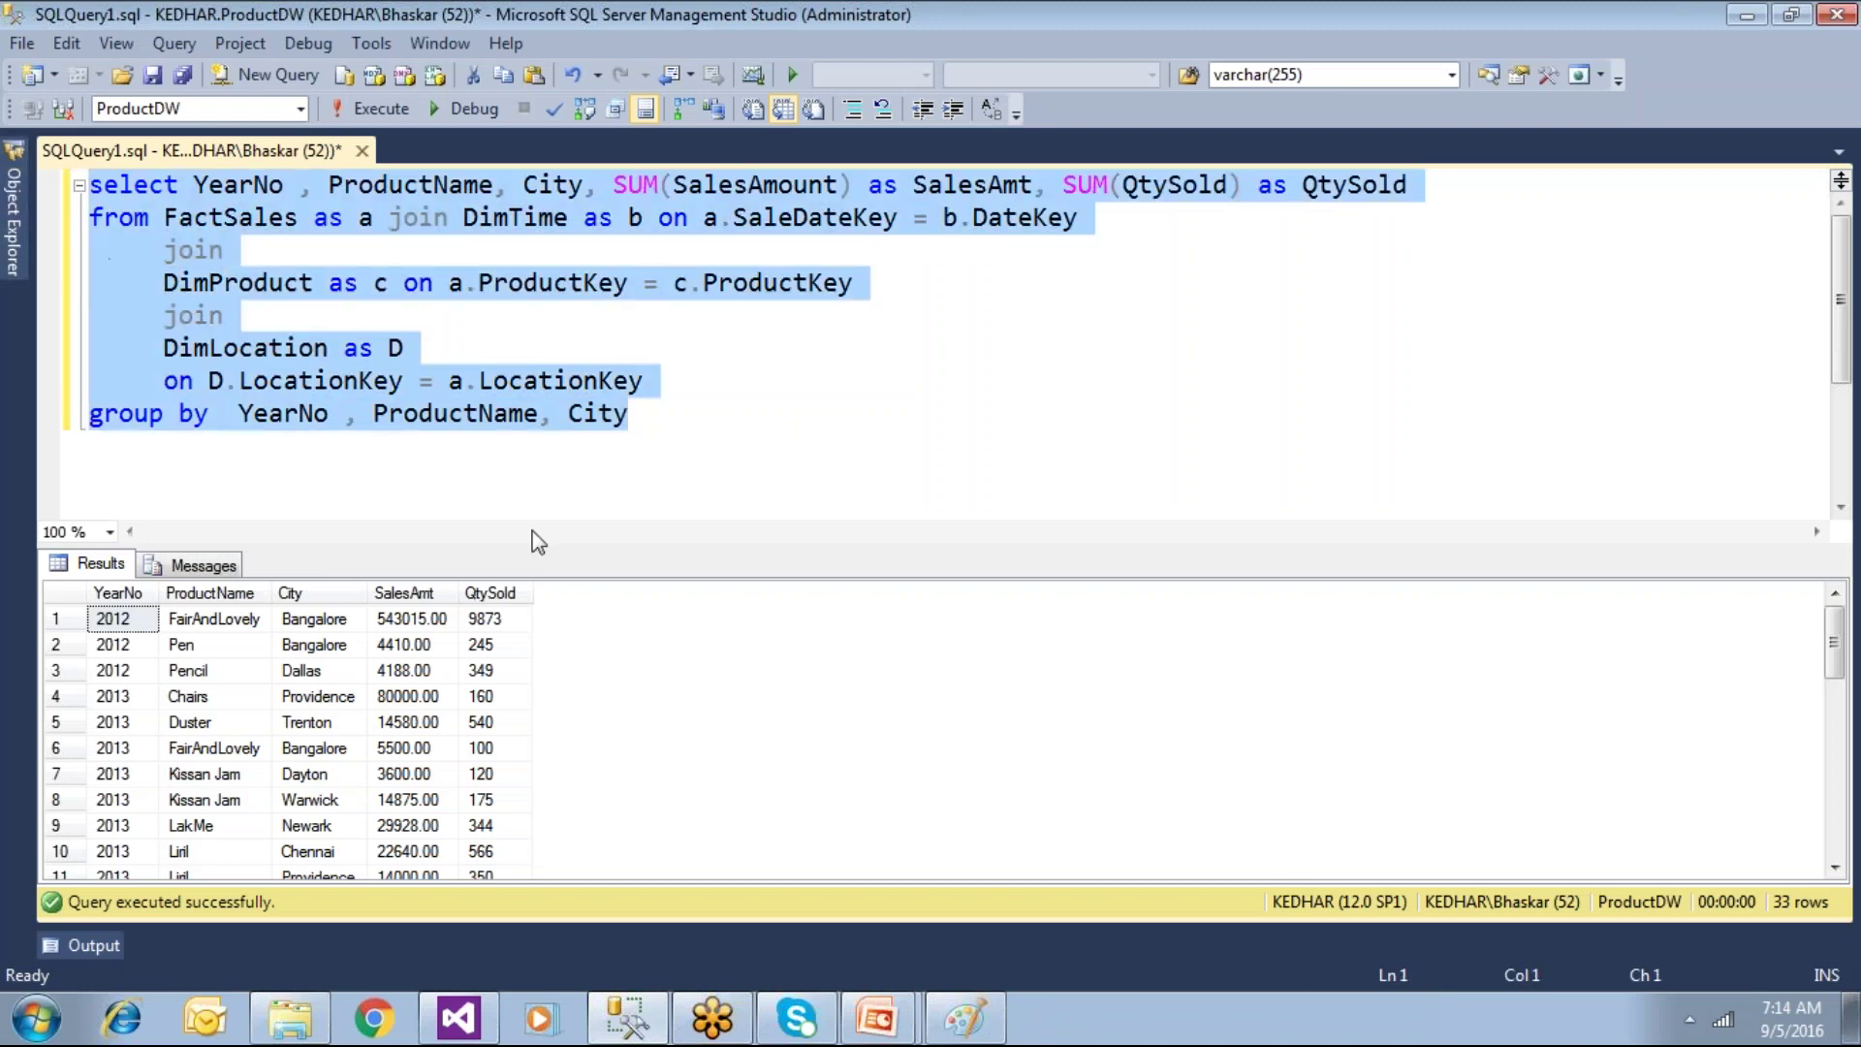
click(473, 1031)
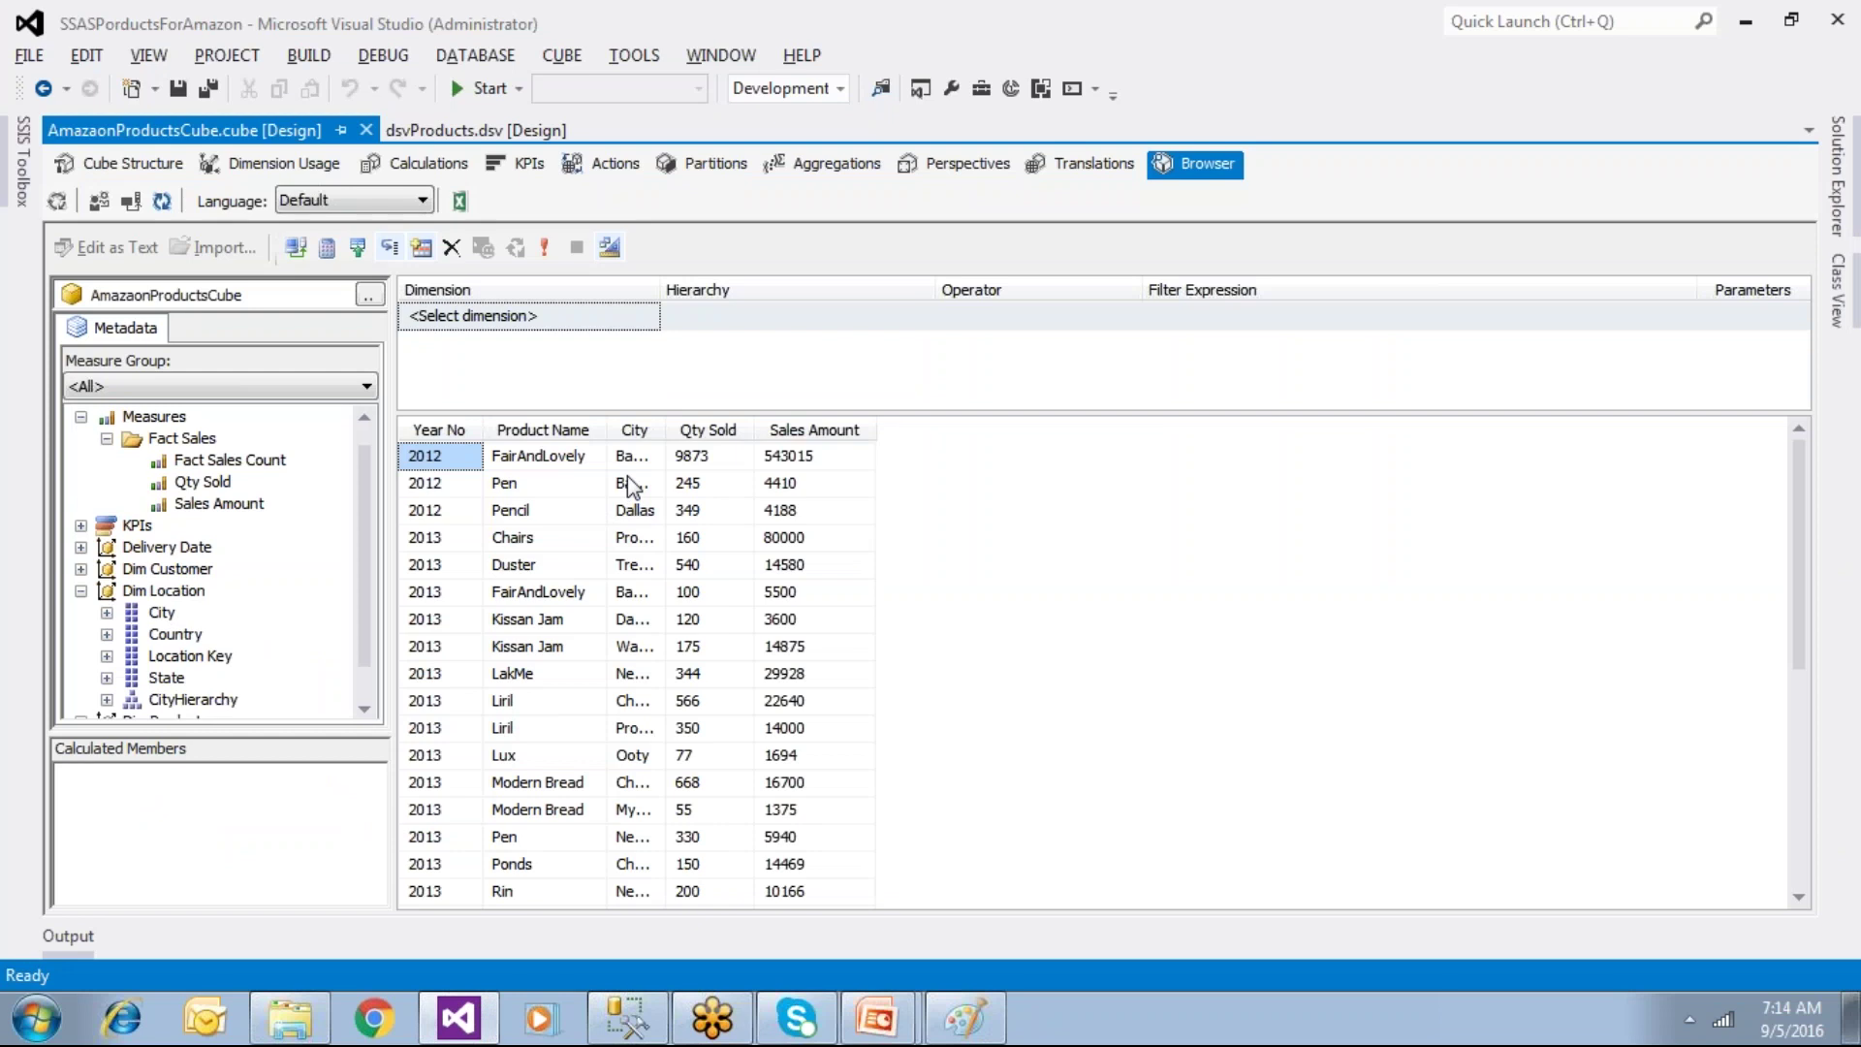
click(1837, 179)
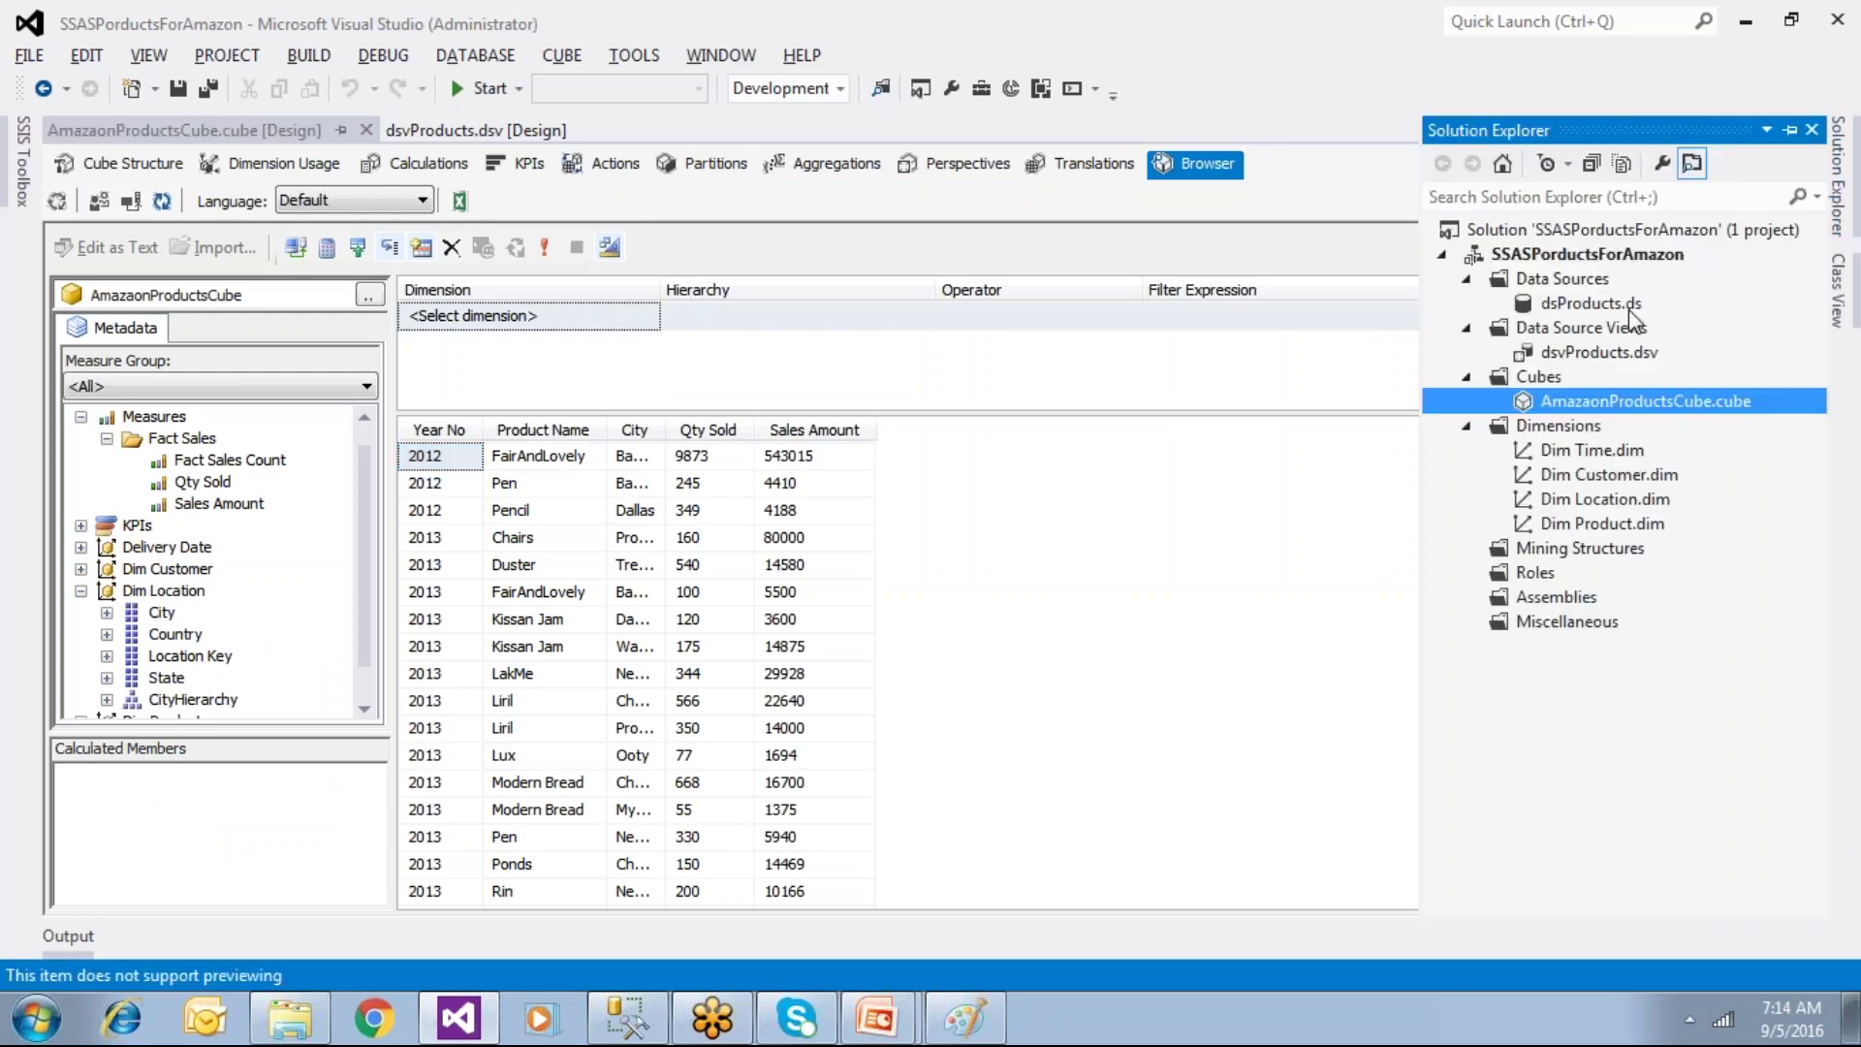
click(1574, 252)
right_click(1574, 252)
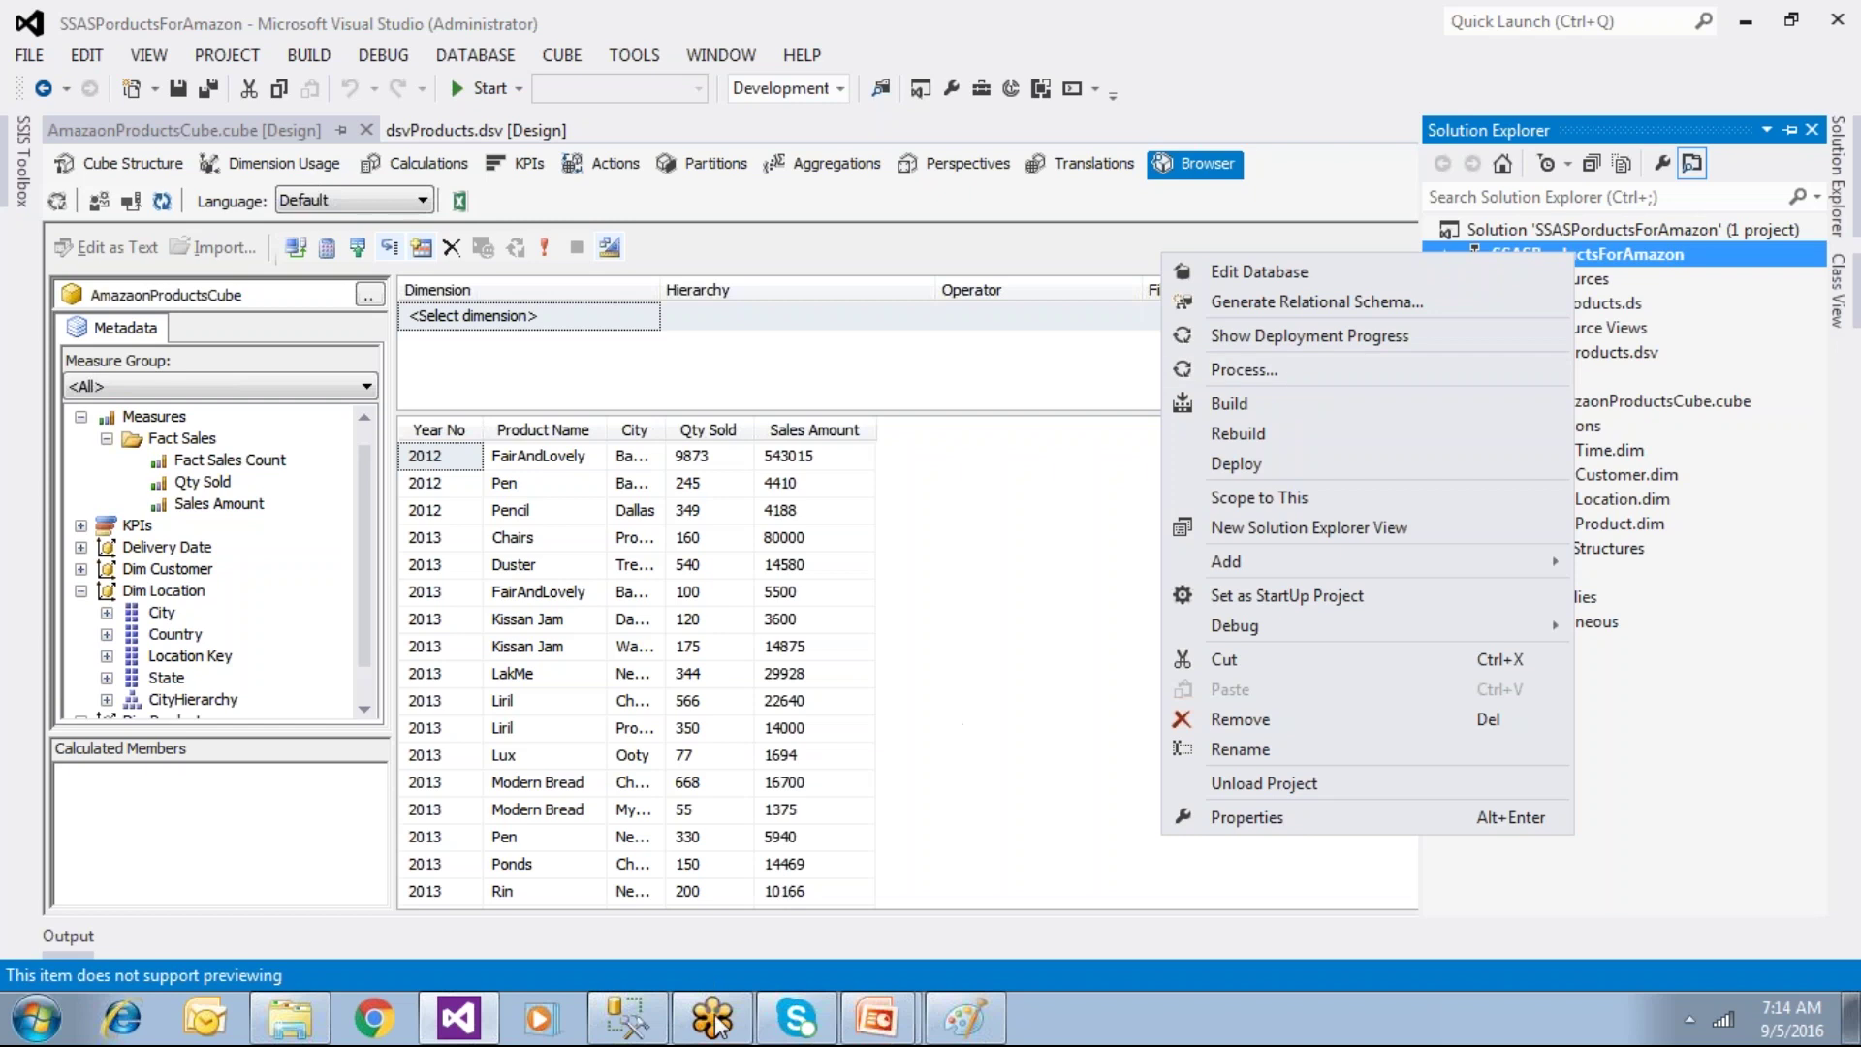
mouse_move(653, 1034)
click(998, 599)
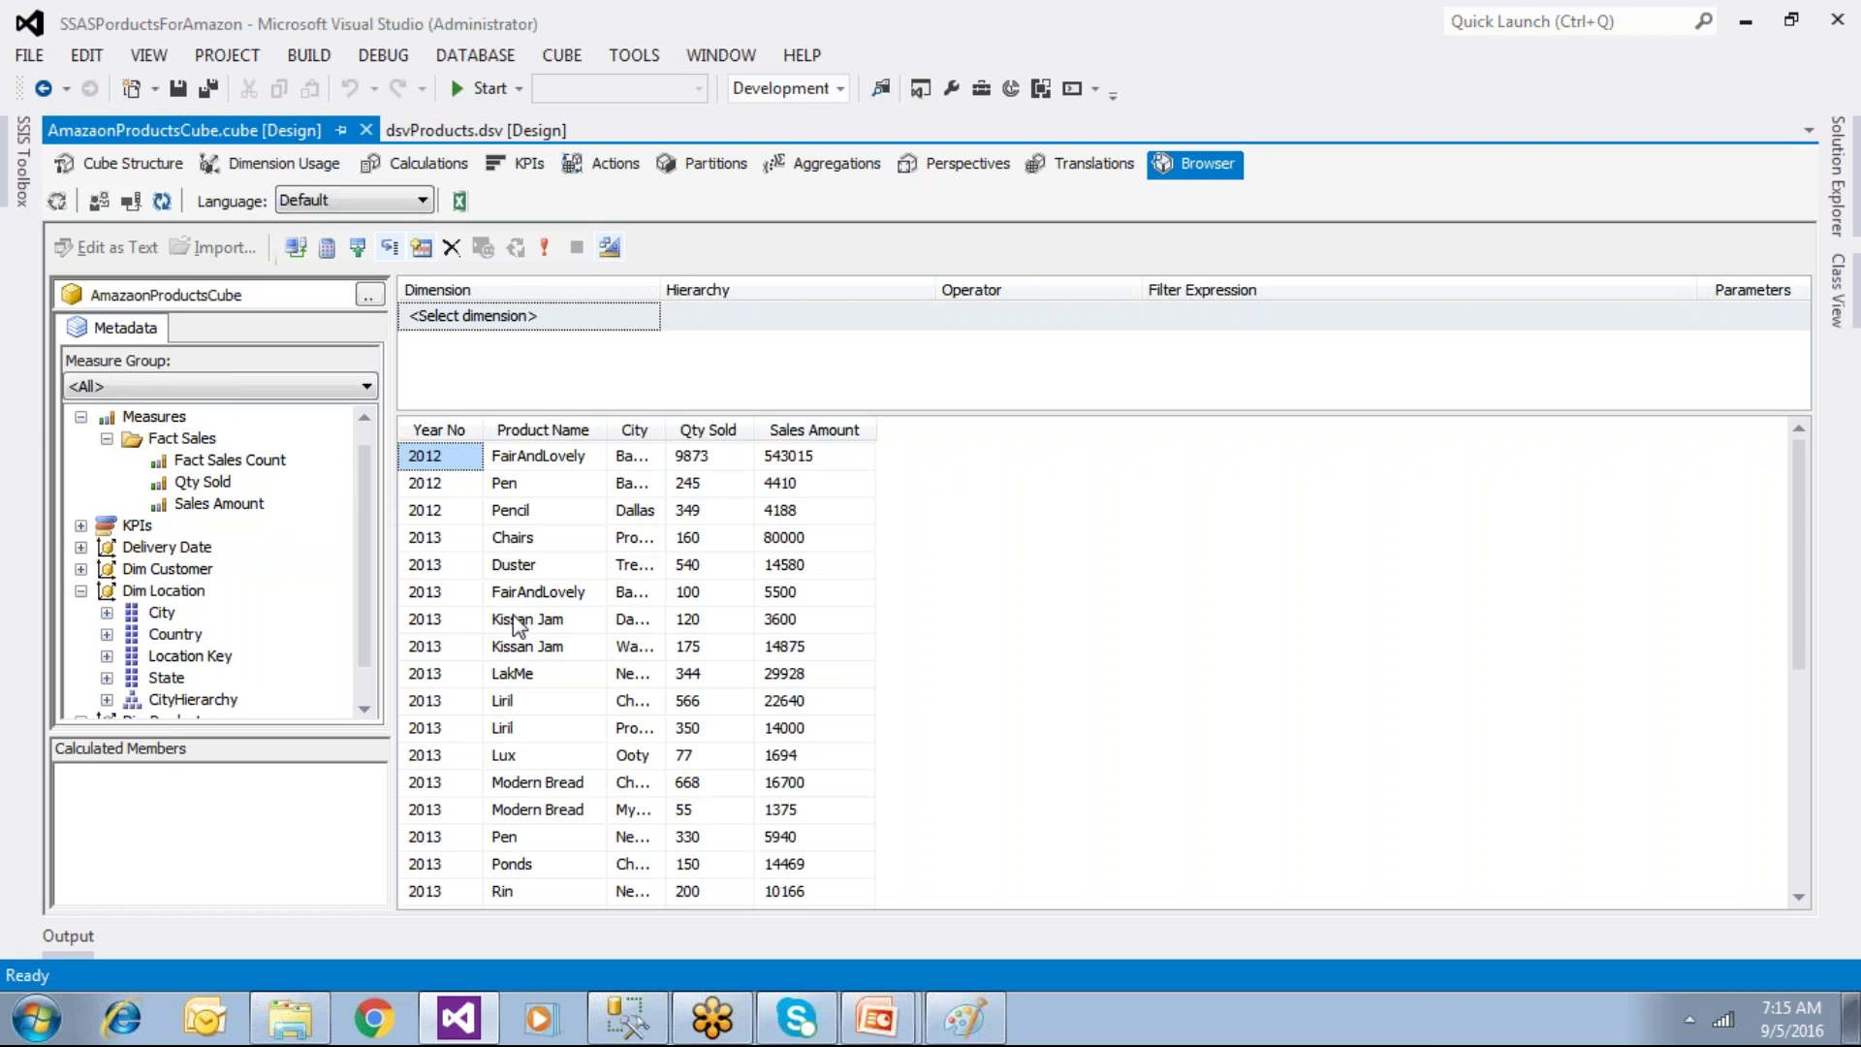
Step: Switch to the PowerPoint slide show and bring up the Step8 slide about browsing cube data using Excel
click(871, 1027)
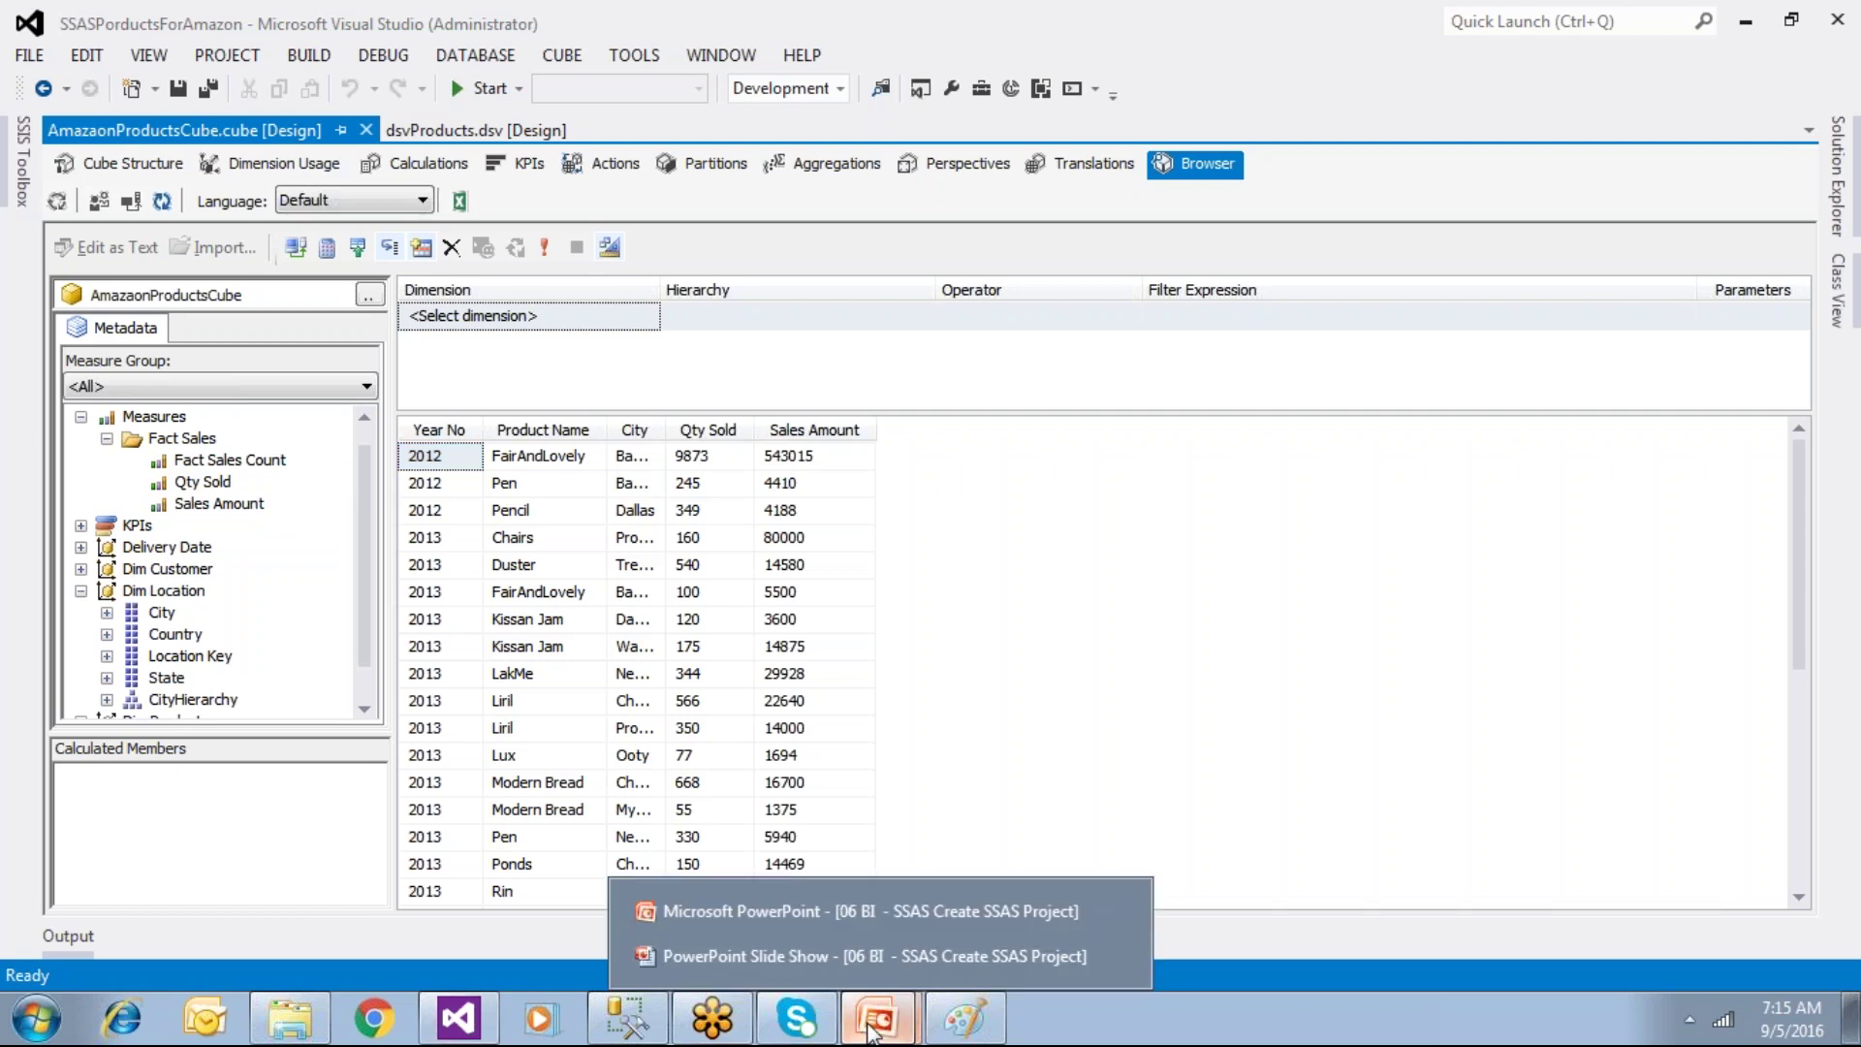
click(985, 956)
click(985, 956)
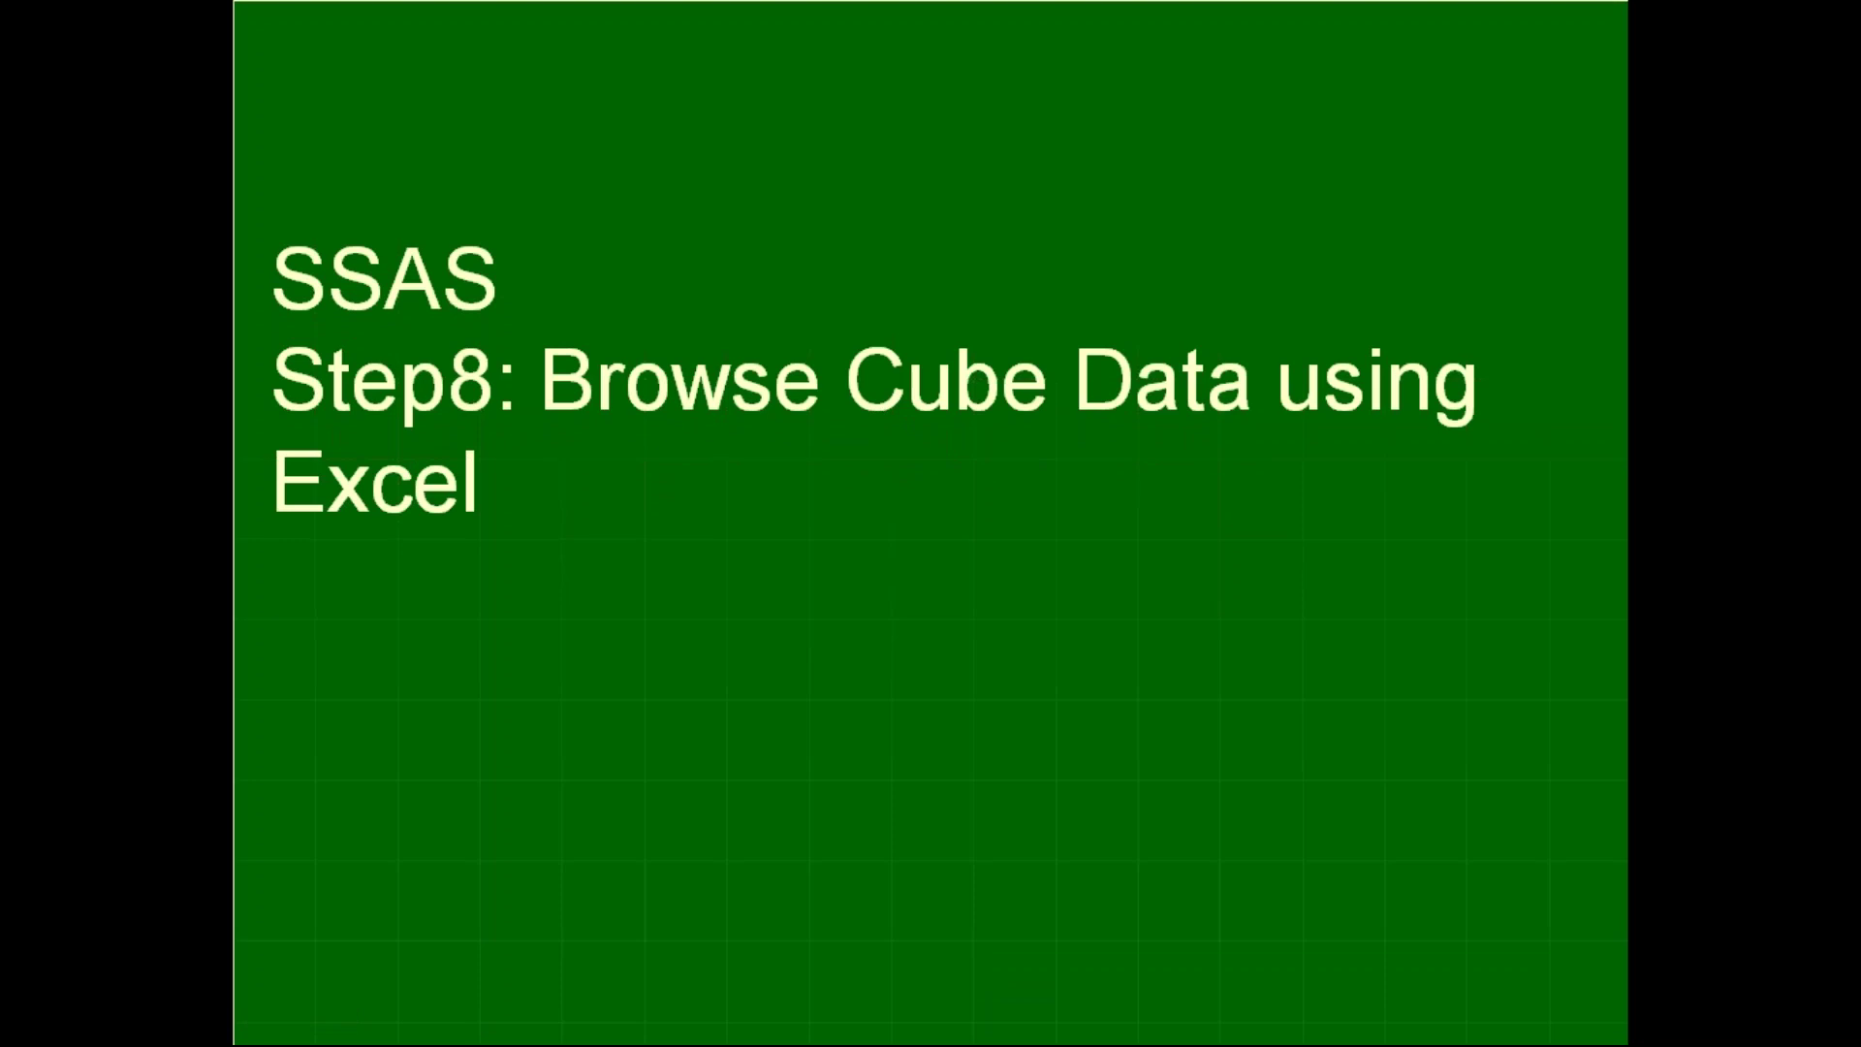
Step: Launch Microsoft Excel 2007 and connect to Analysis Services on server "." with Windows Authentication
key(super)
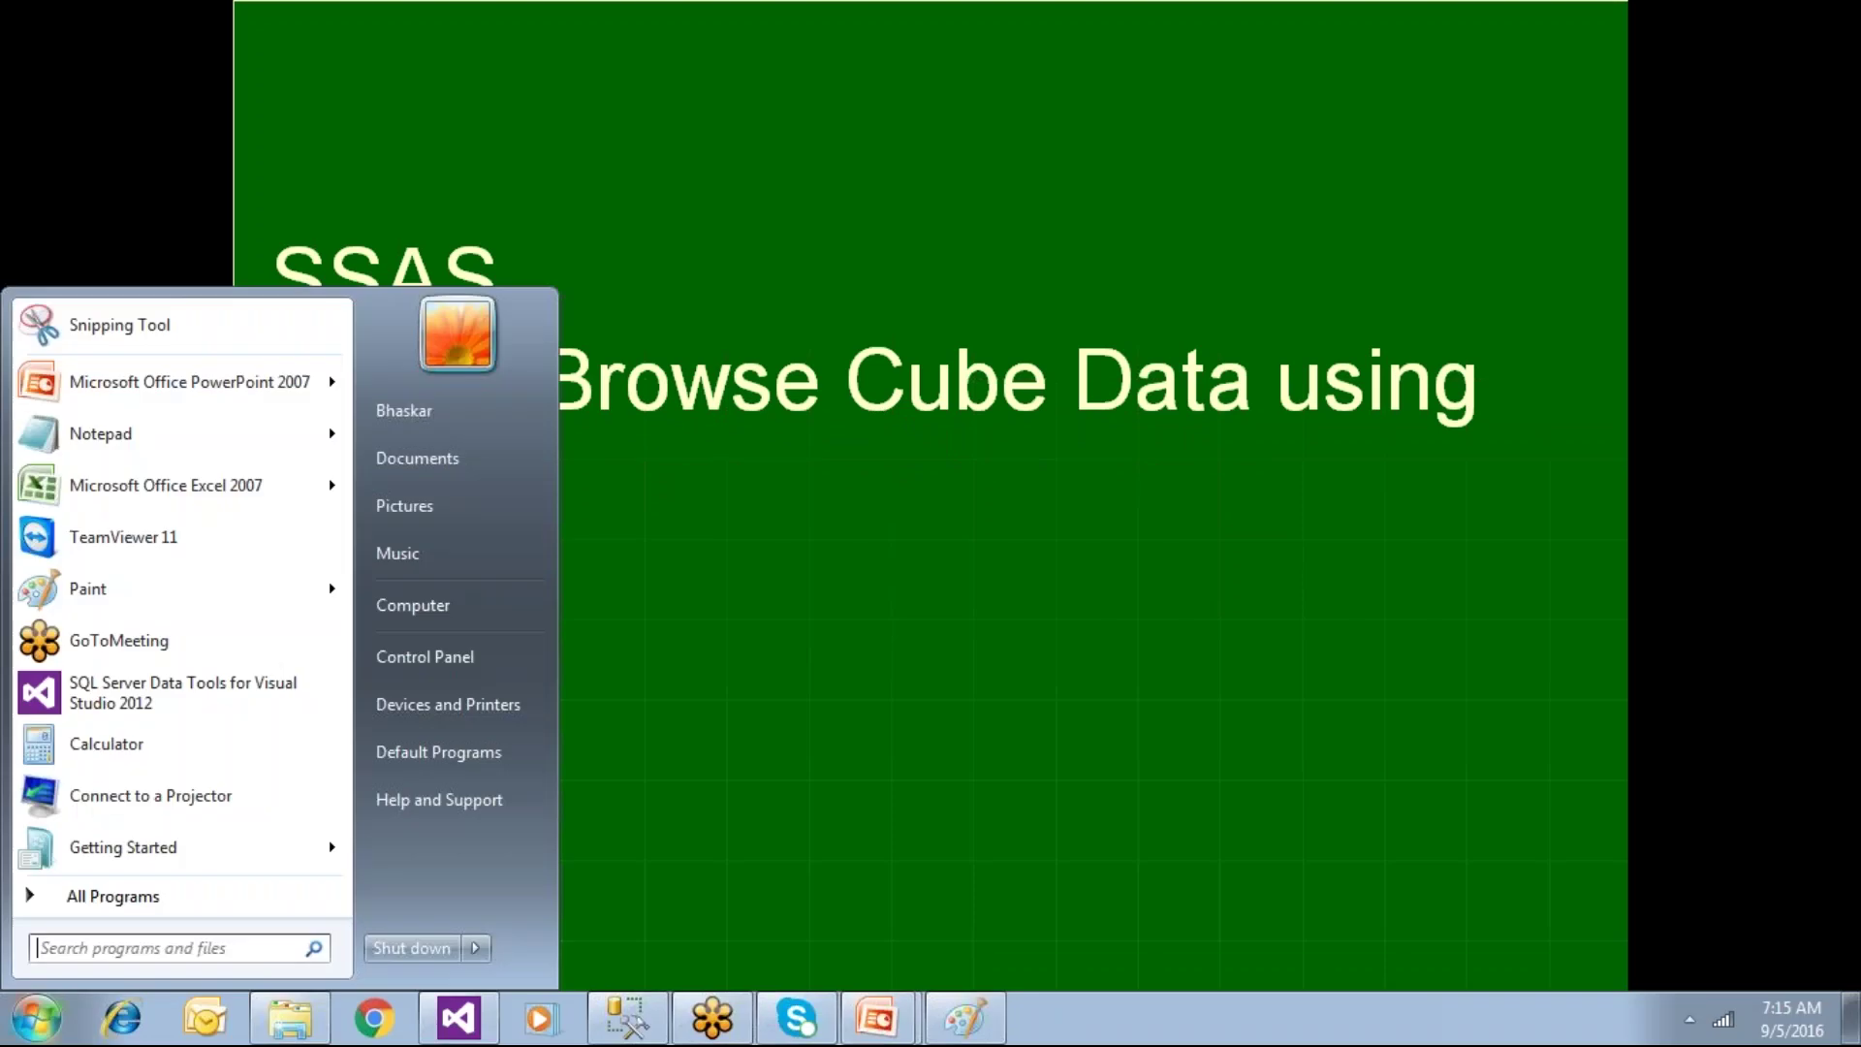
click(274, 484)
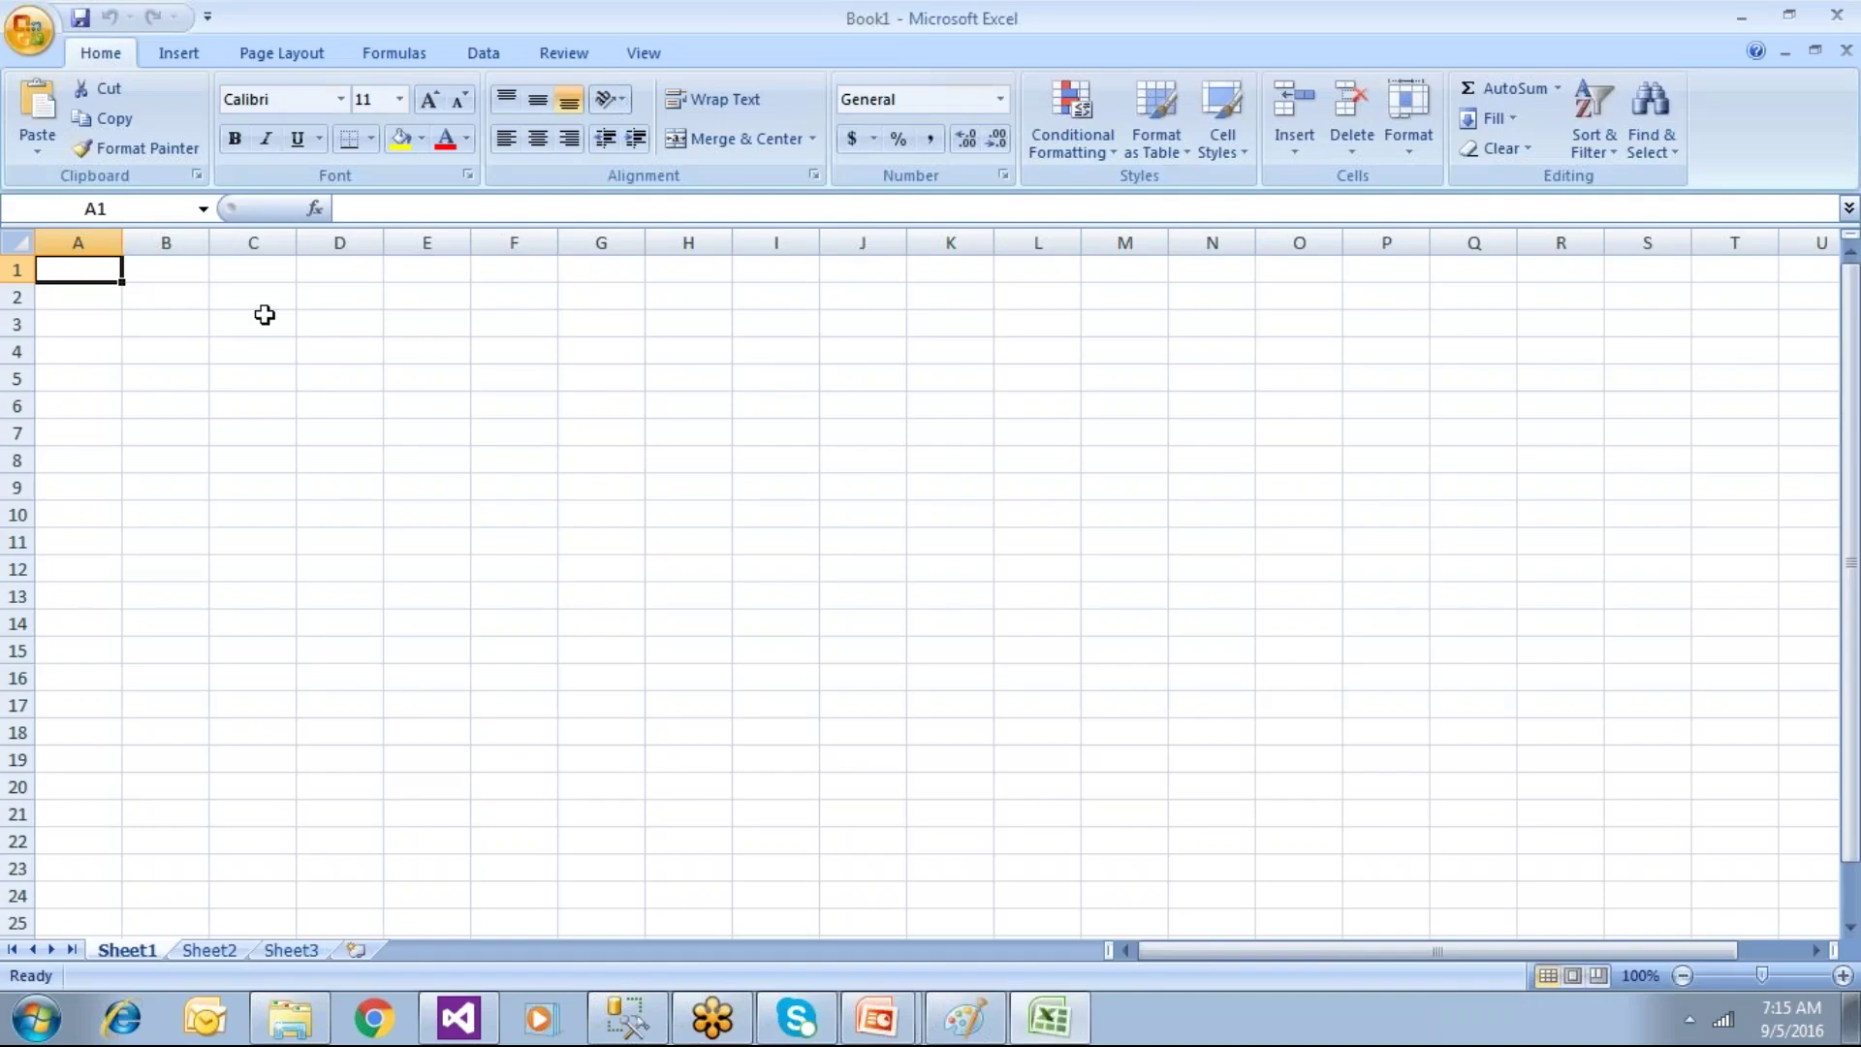
click(490, 64)
click(247, 158)
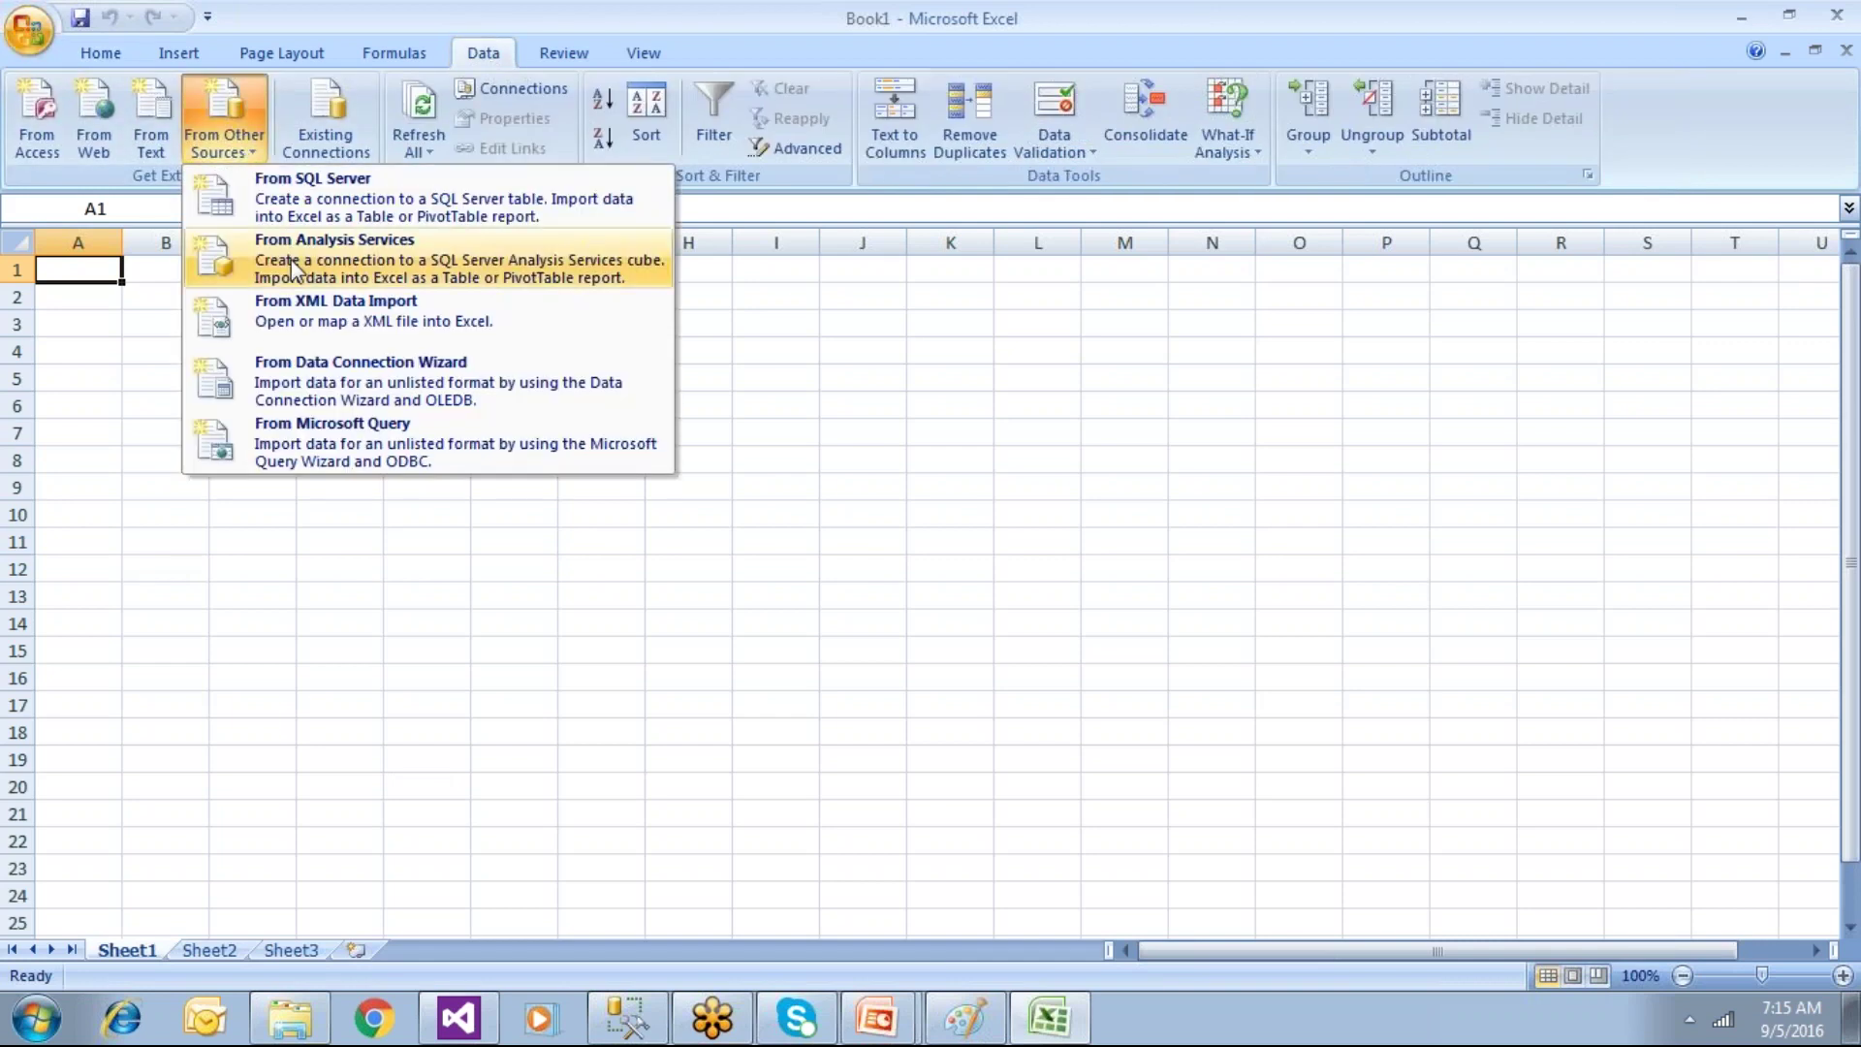
click(293, 260)
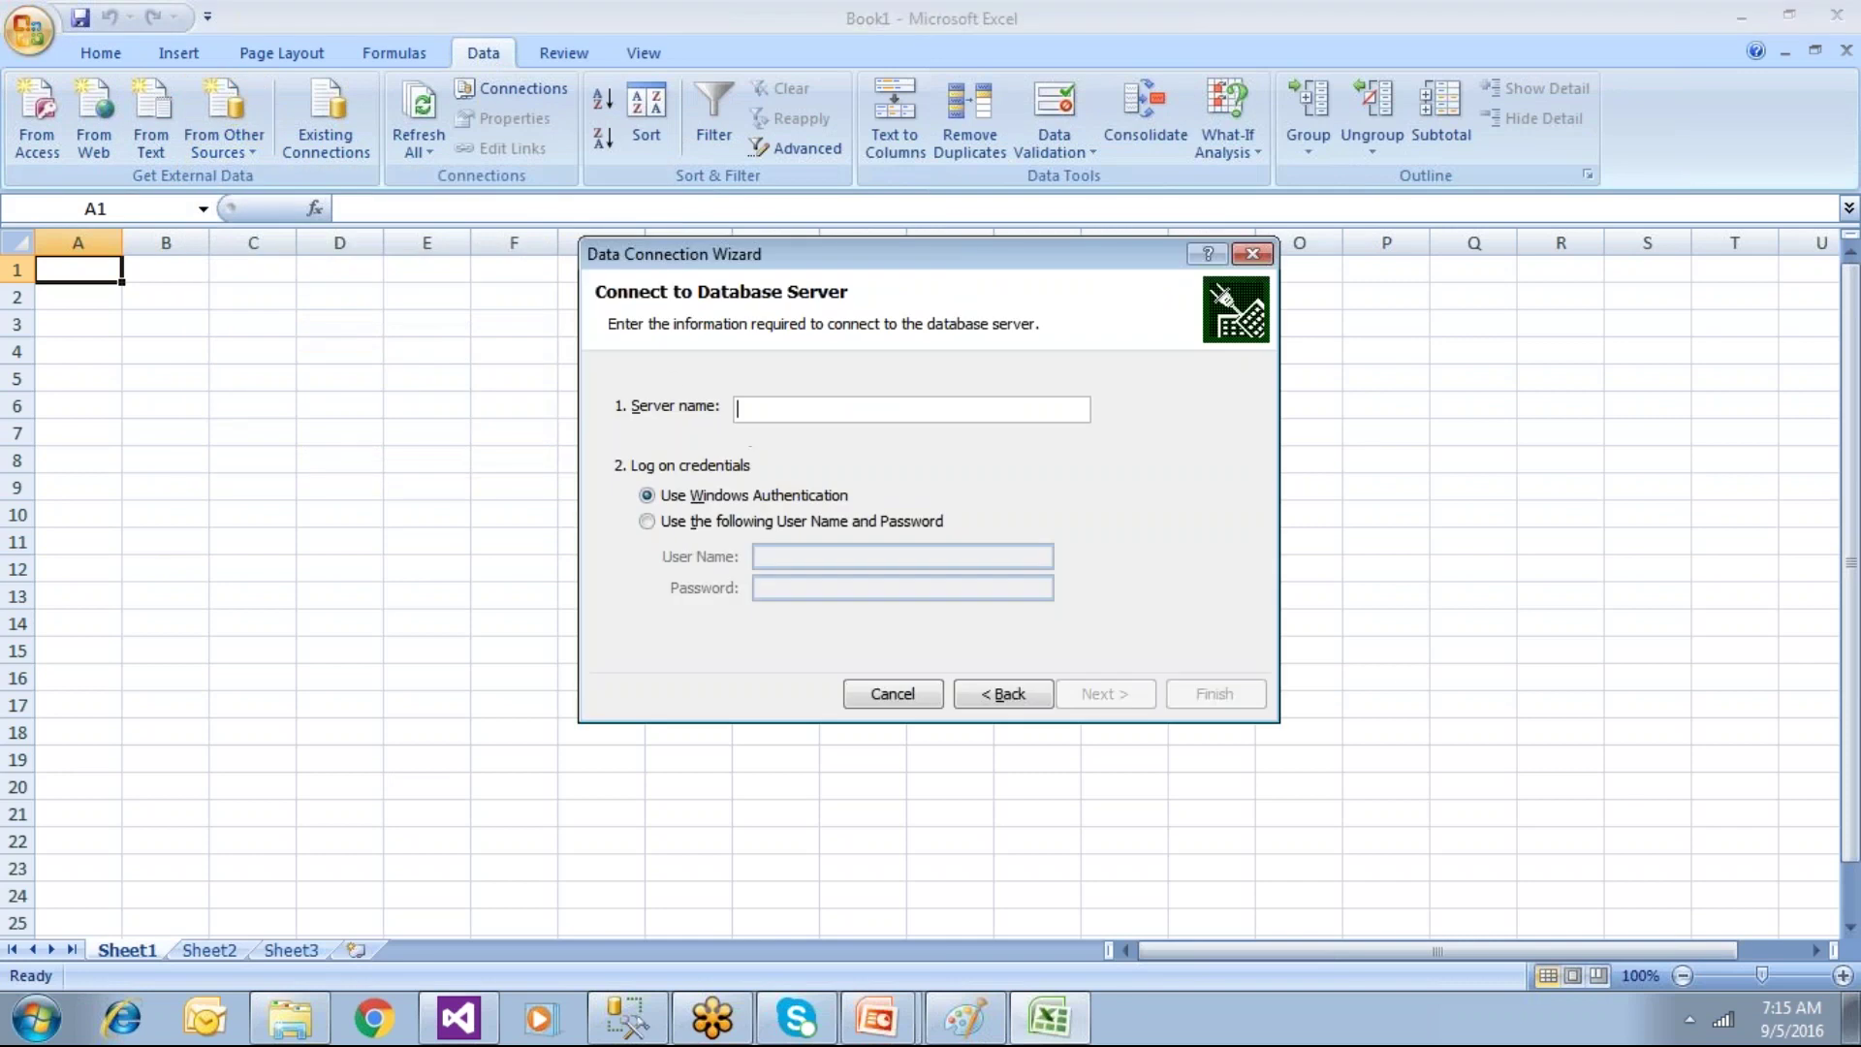
text(.)
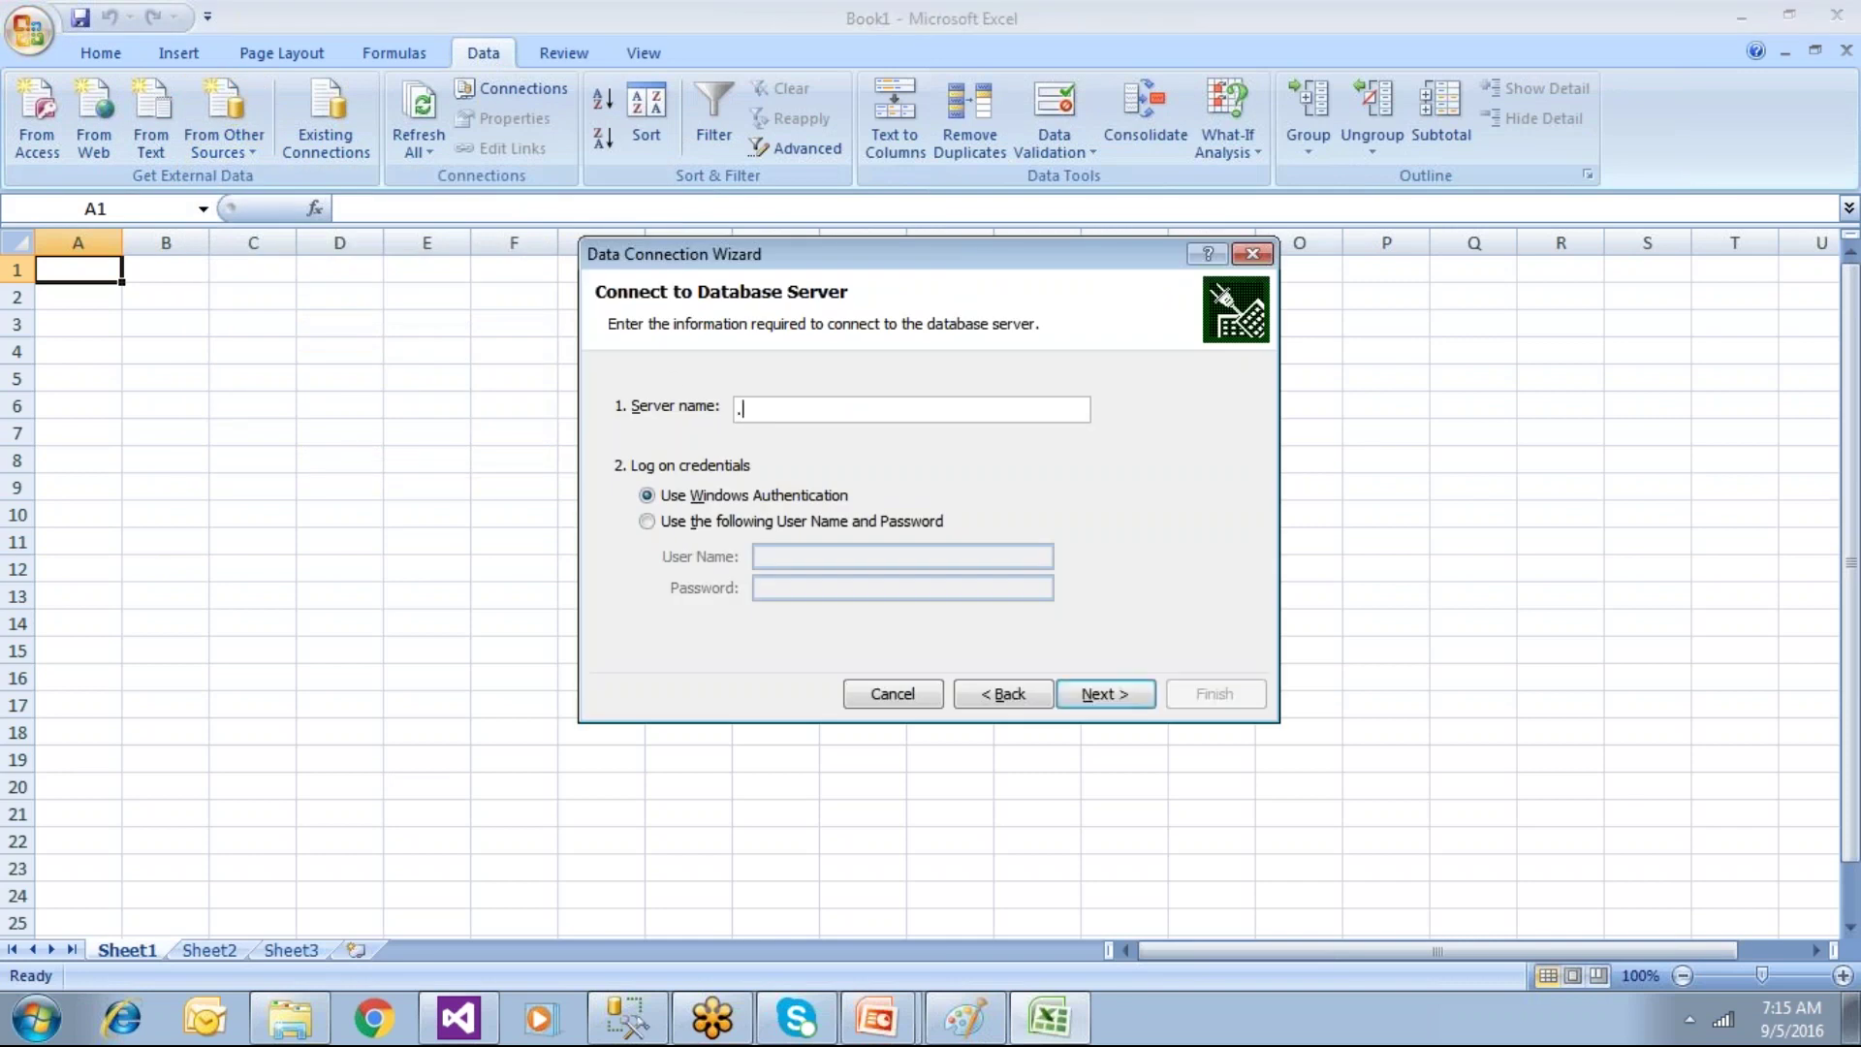
click(1100, 694)
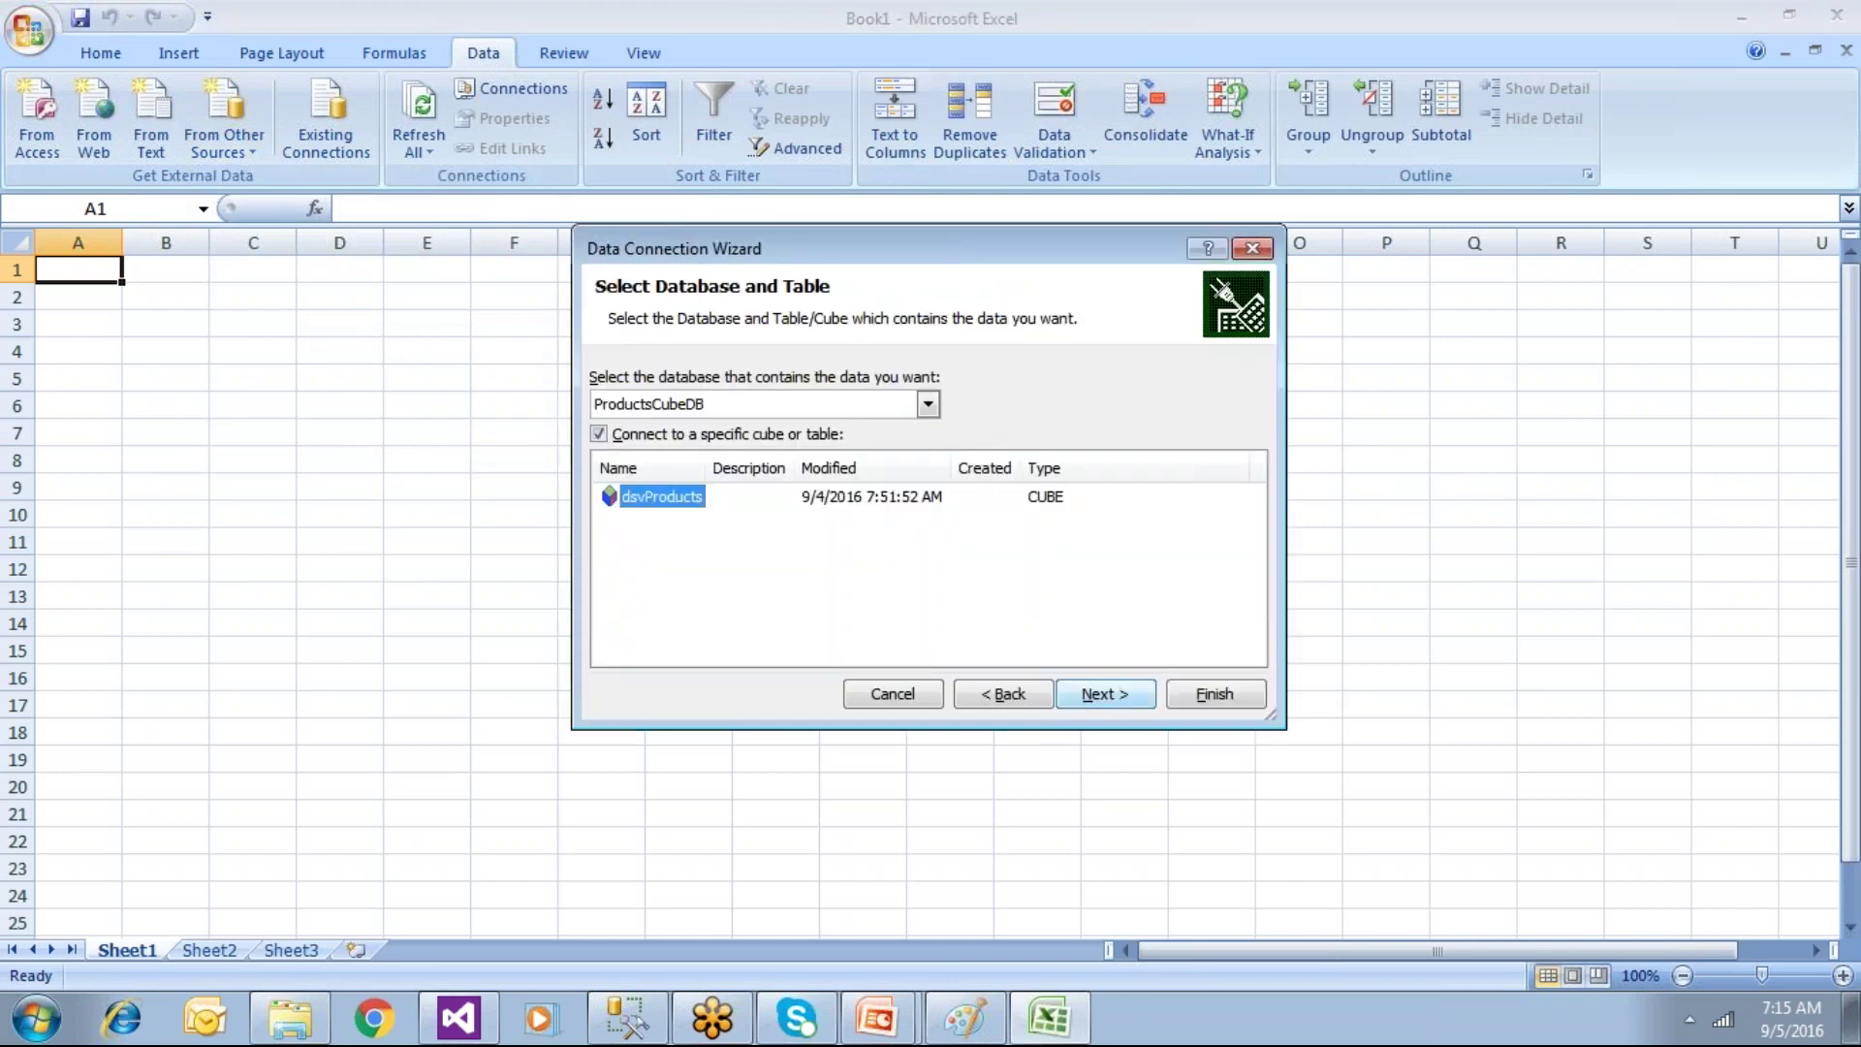
Step: Choose the AmazonProductsCubeDB database and its cube, finish the connection, and import it as a PivotTable Report at cell A1 of the existing worksheet
click(744, 407)
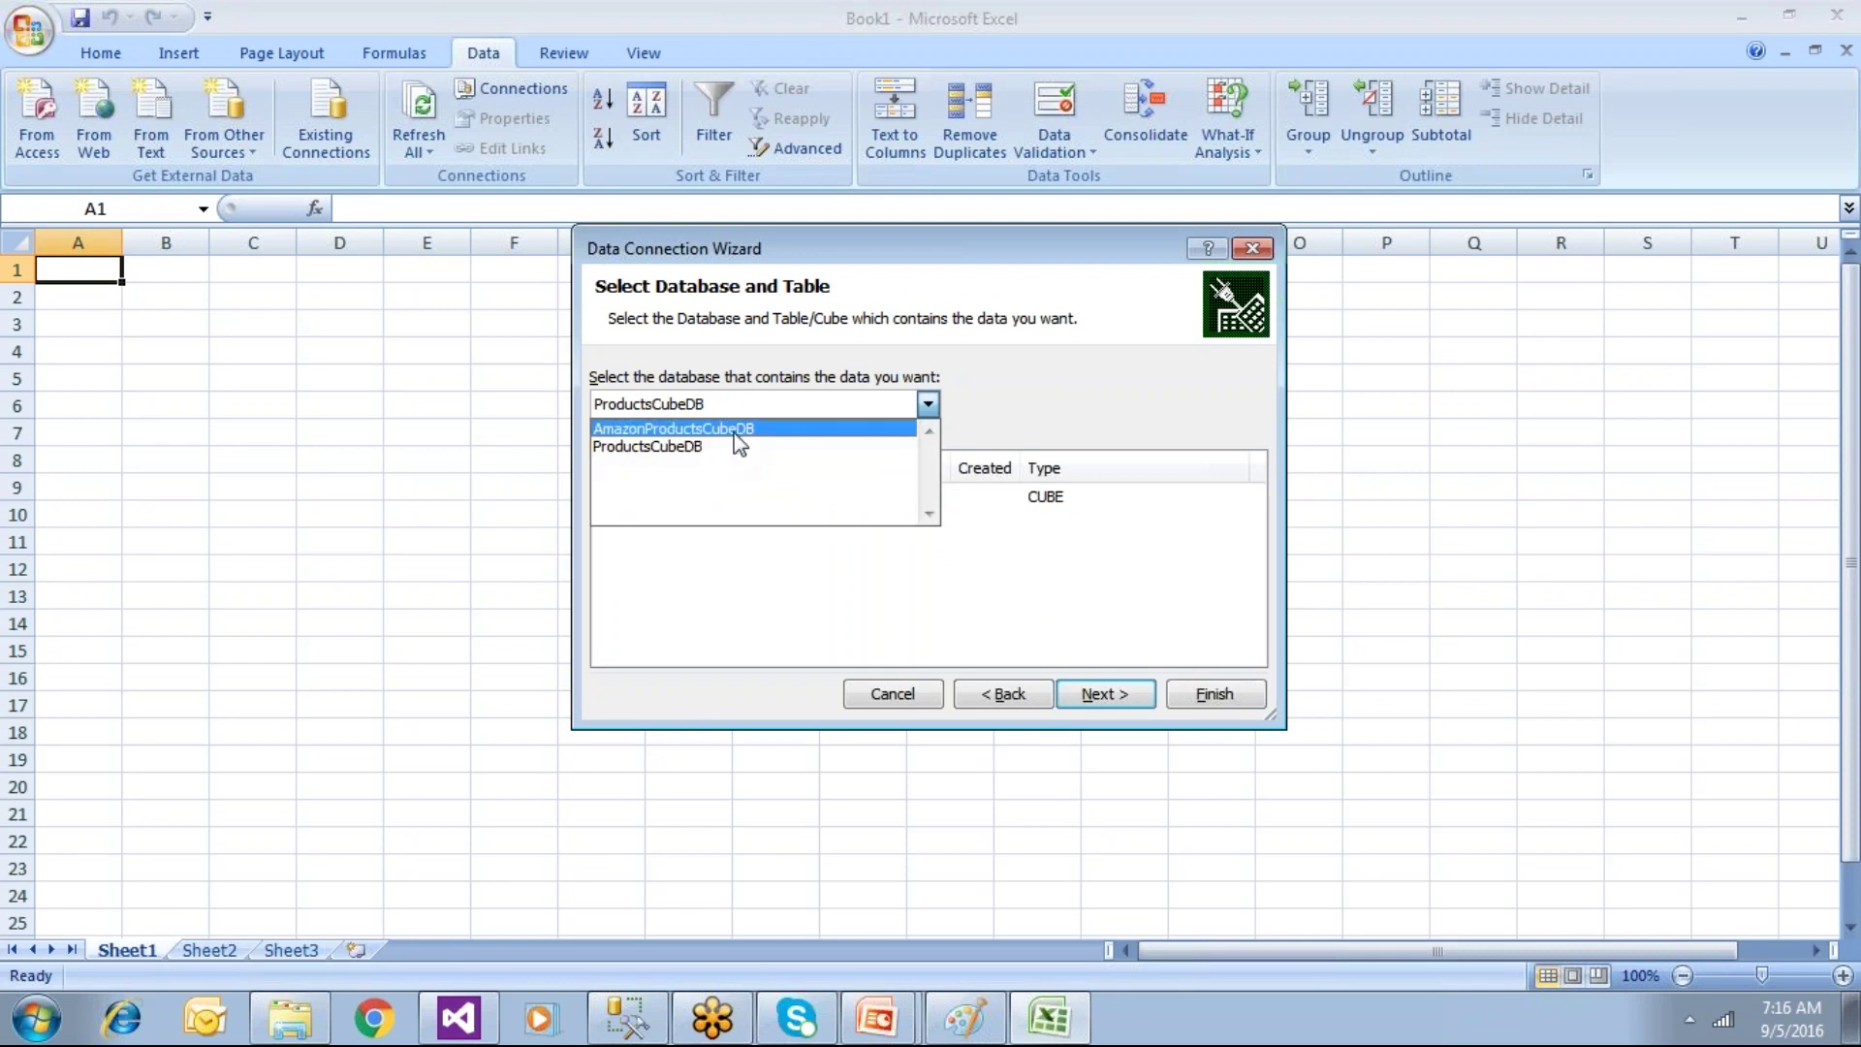
click(729, 431)
click(736, 429)
click(727, 497)
click(1094, 696)
click(1211, 696)
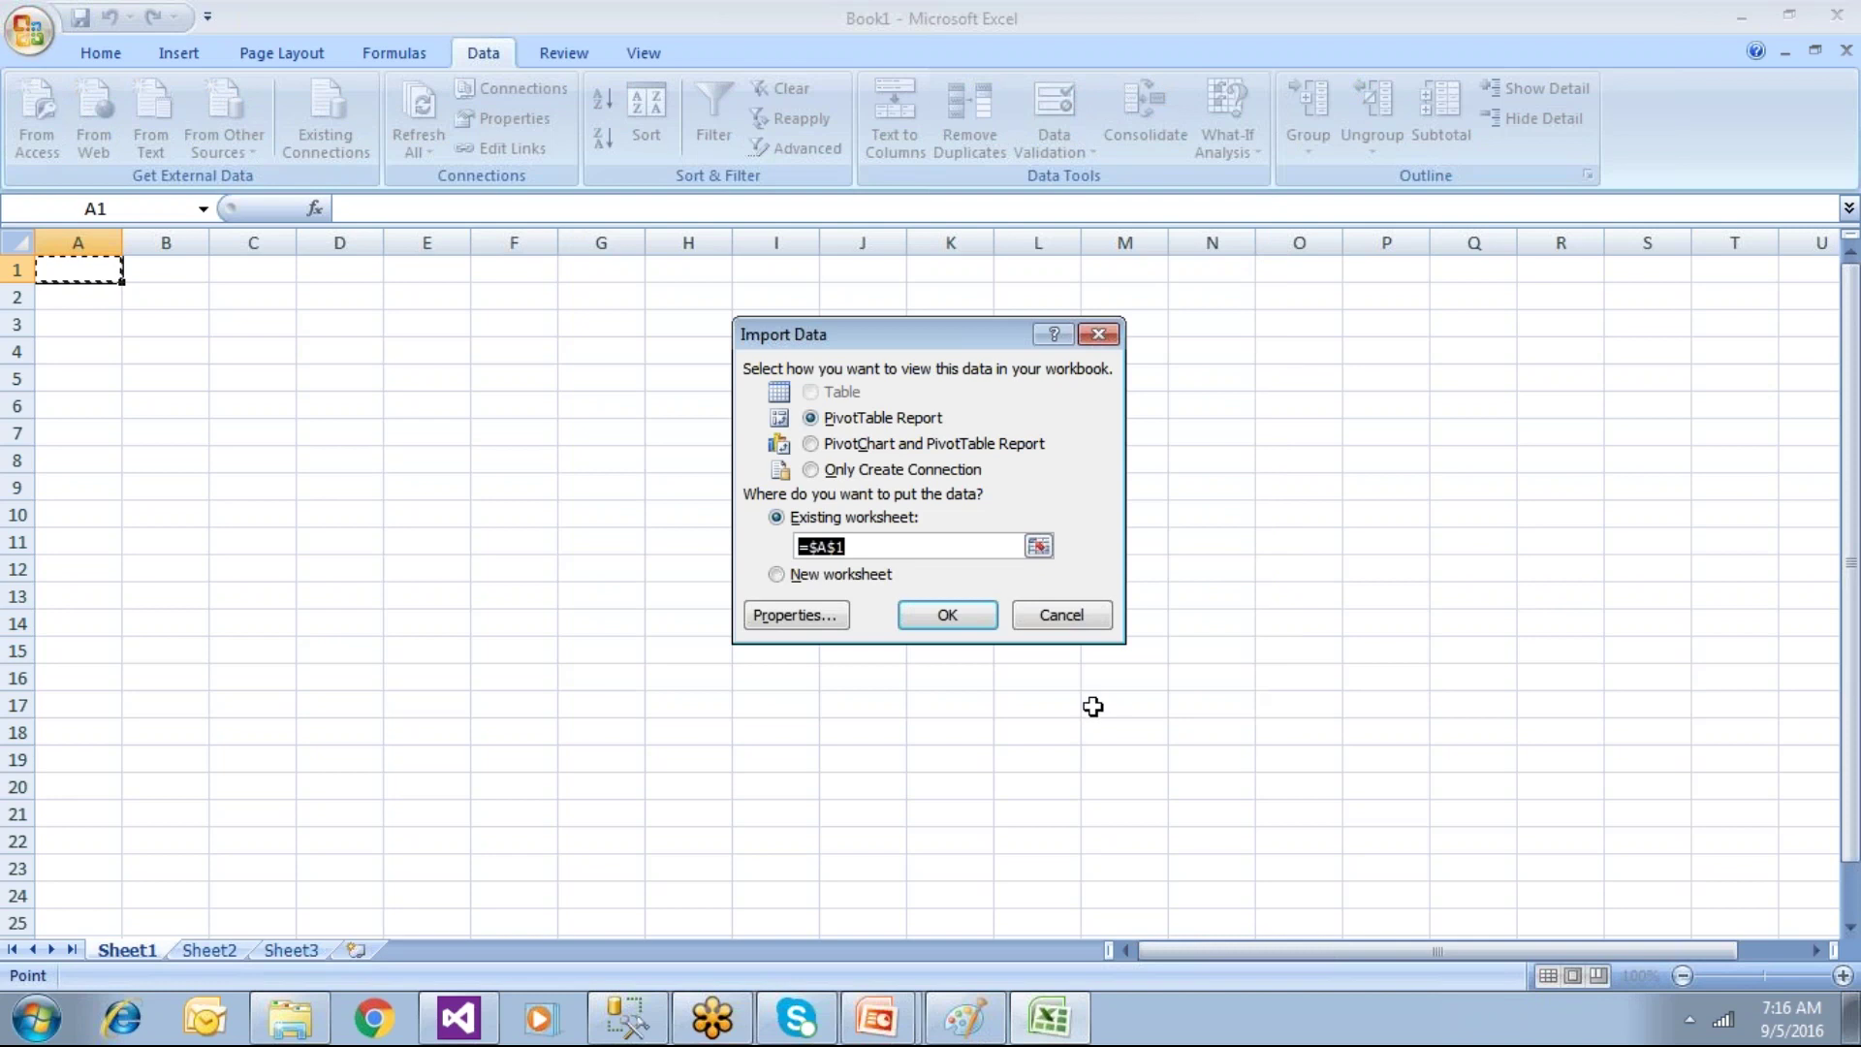
click(975, 621)
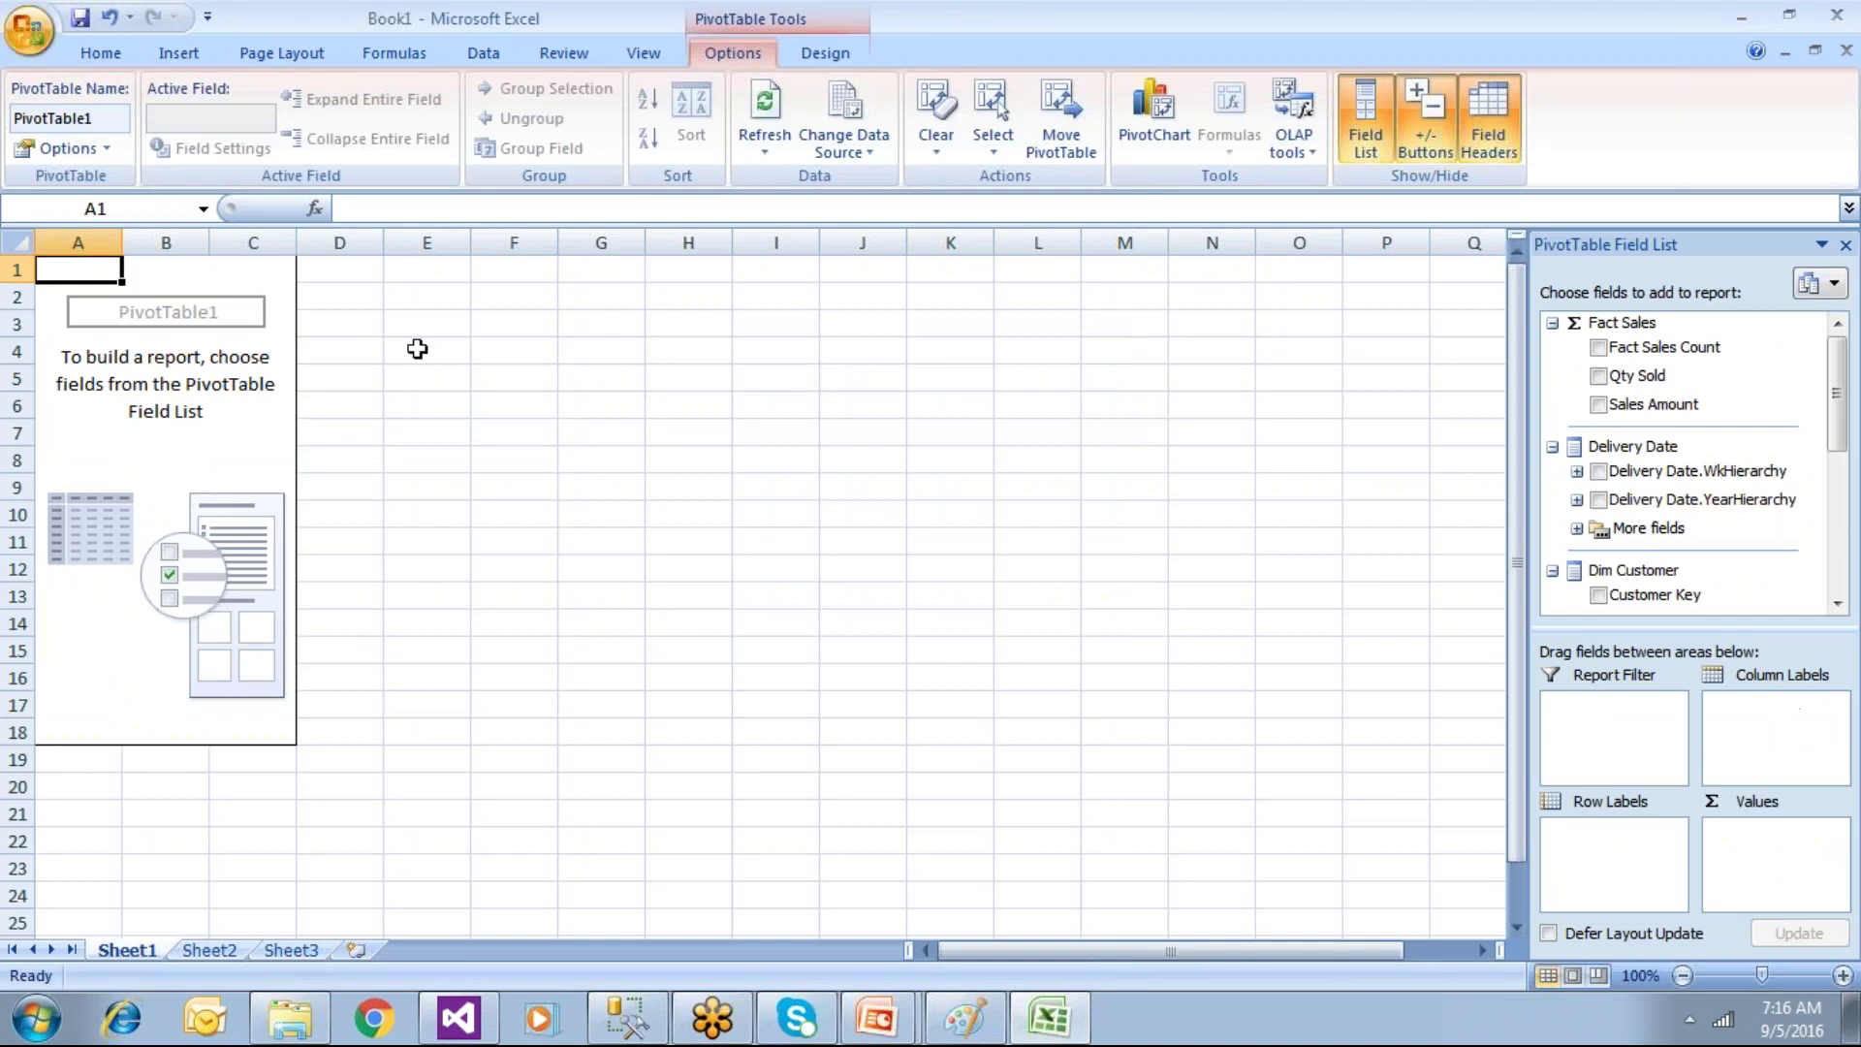
drag(448, 279, 492, 520)
click(501, 523)
drag(358, 430, 1072, 428)
Step: Select the empty PivotTable and collapse Fact Sales, Delivery Date, Dim Customer, Dim Location, Dim Product and Sale Date in its field list
click(170, 456)
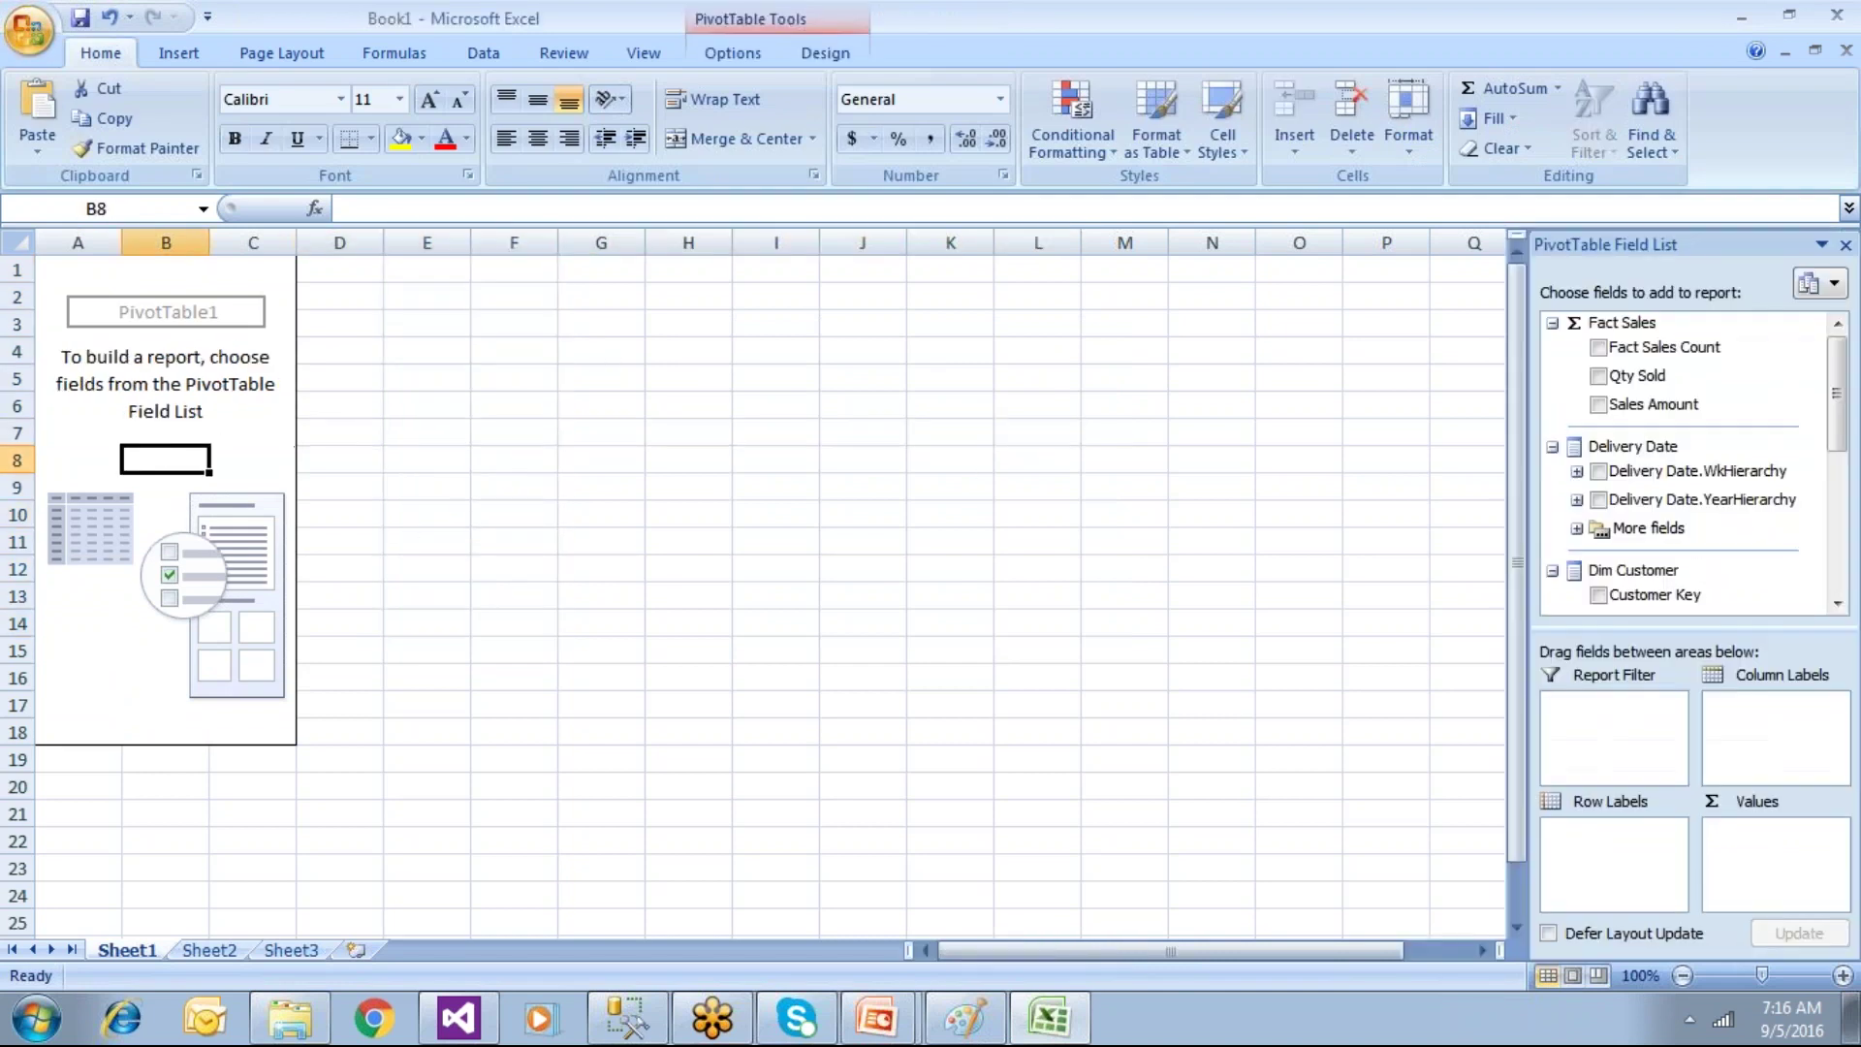
click(1552, 324)
click(1553, 365)
click(1552, 407)
click(1552, 448)
click(1552, 491)
click(1553, 535)
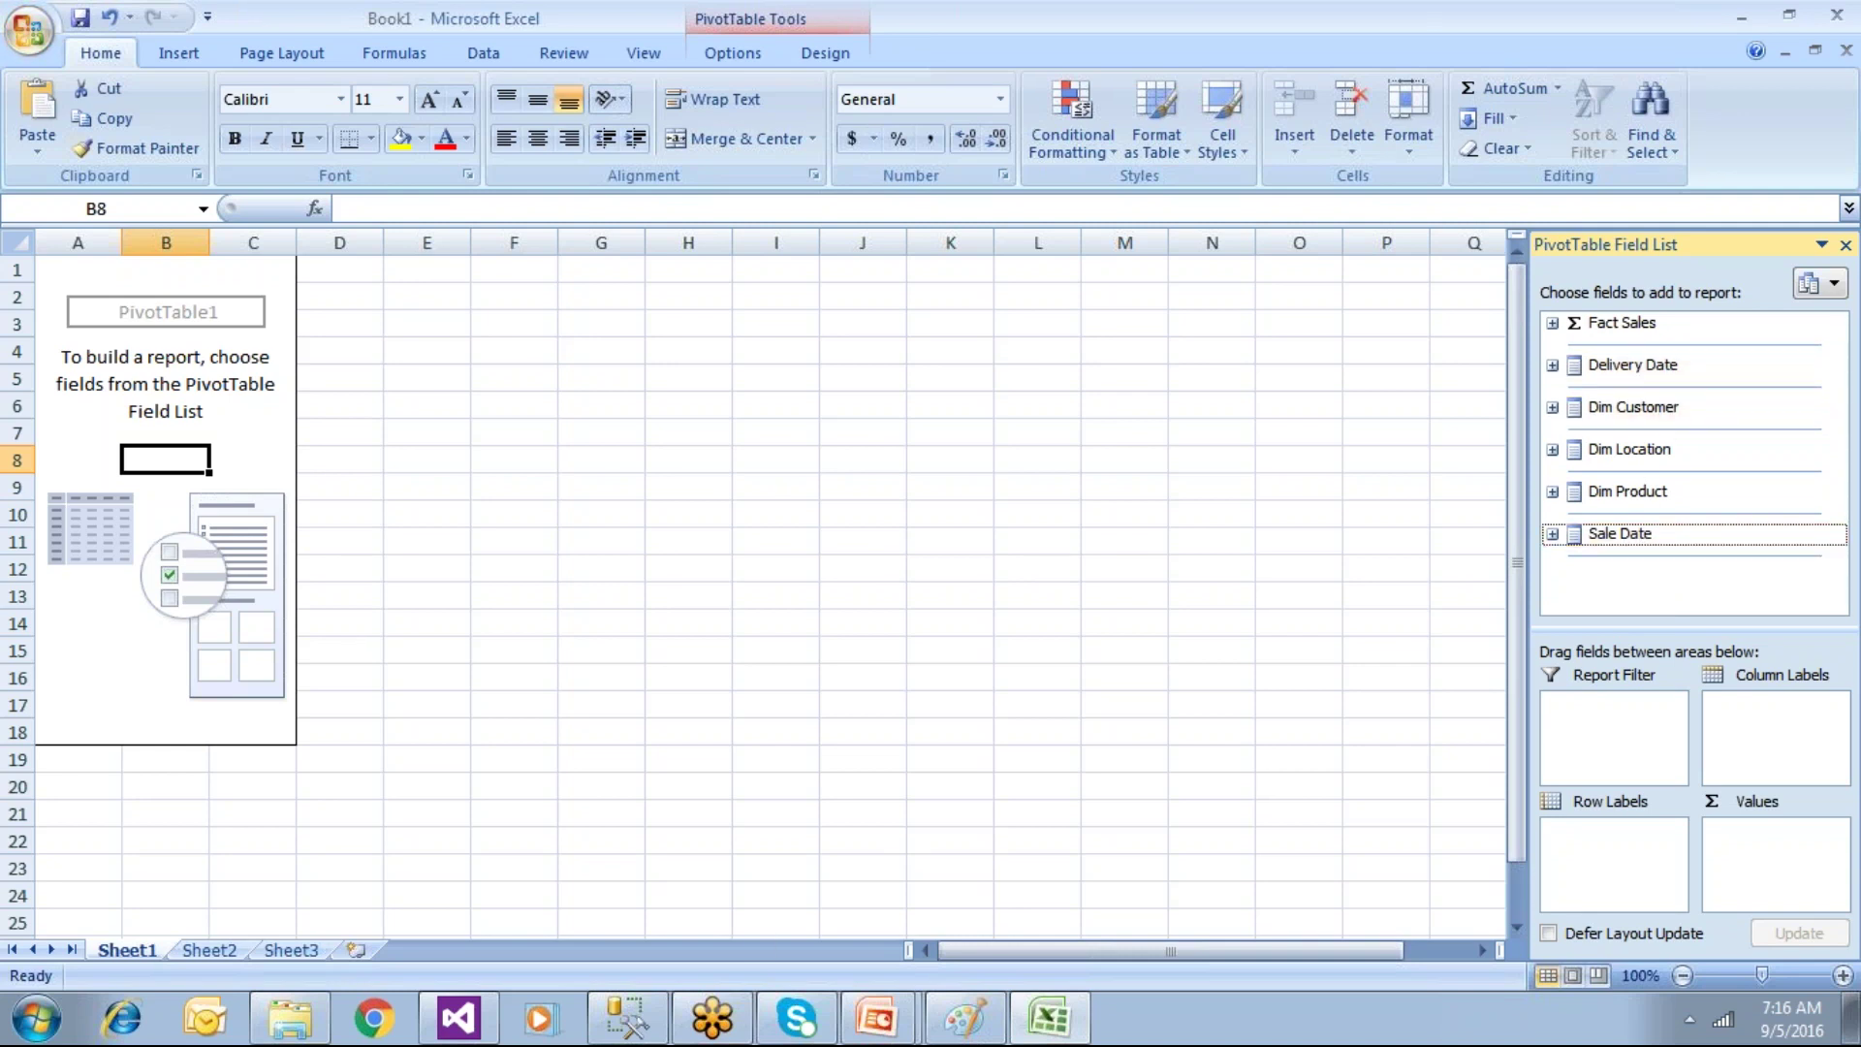
Step: Switch to Visual Studio, collapse Dim Location in the cube metadata, and examine the Delivery Date and Sale Date dimensions
click(458, 1018)
click(81, 590)
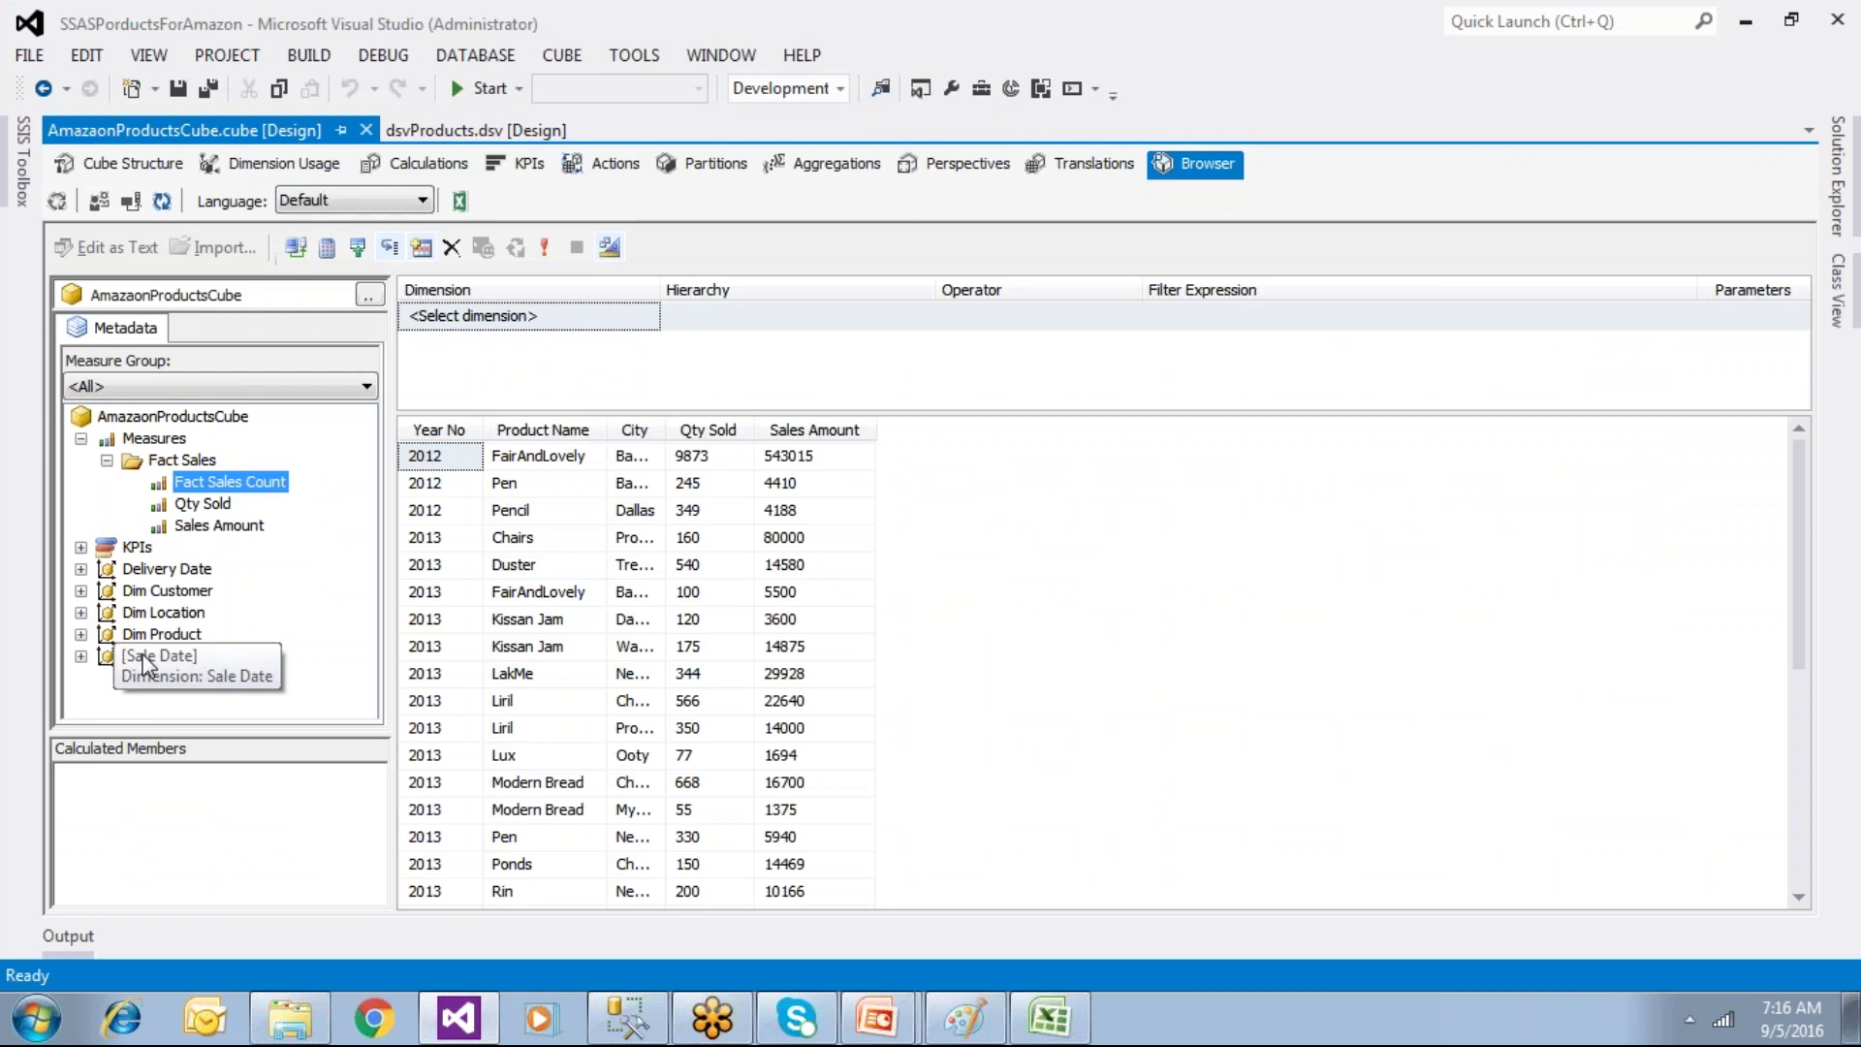
drag(197, 582, 160, 662)
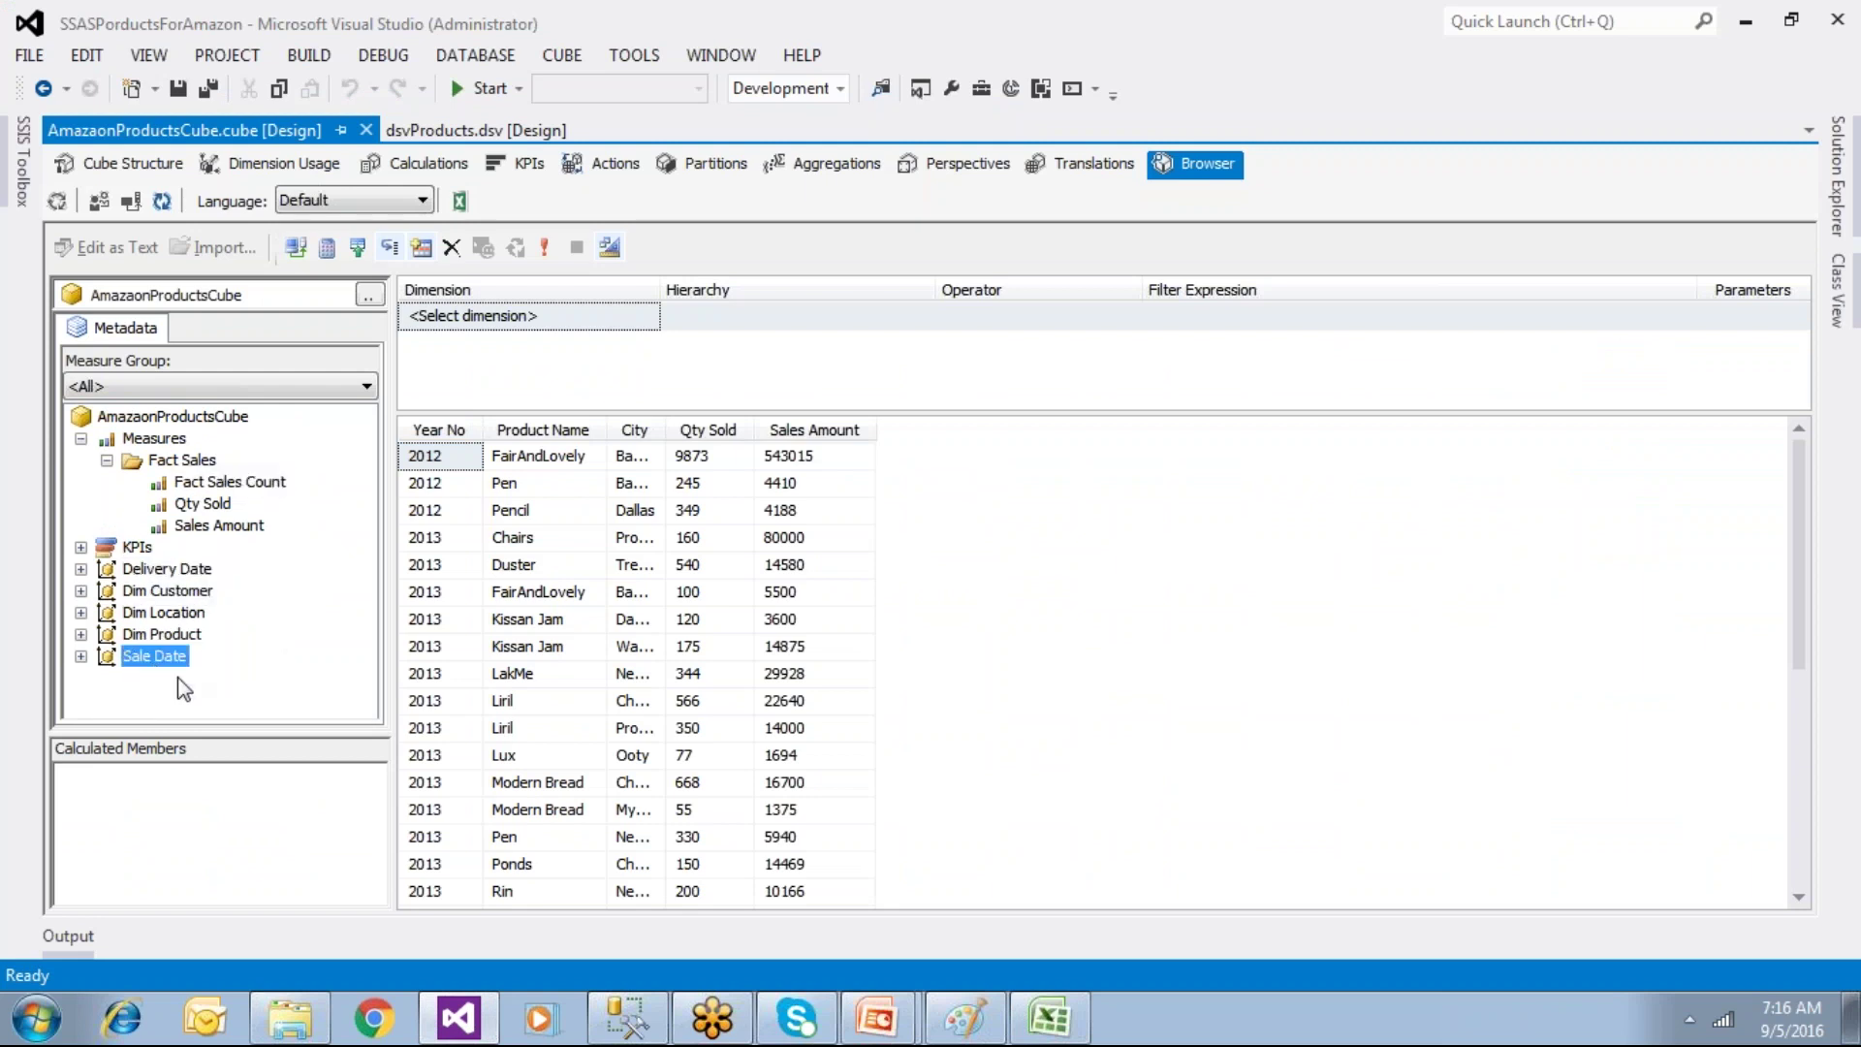
click(170, 576)
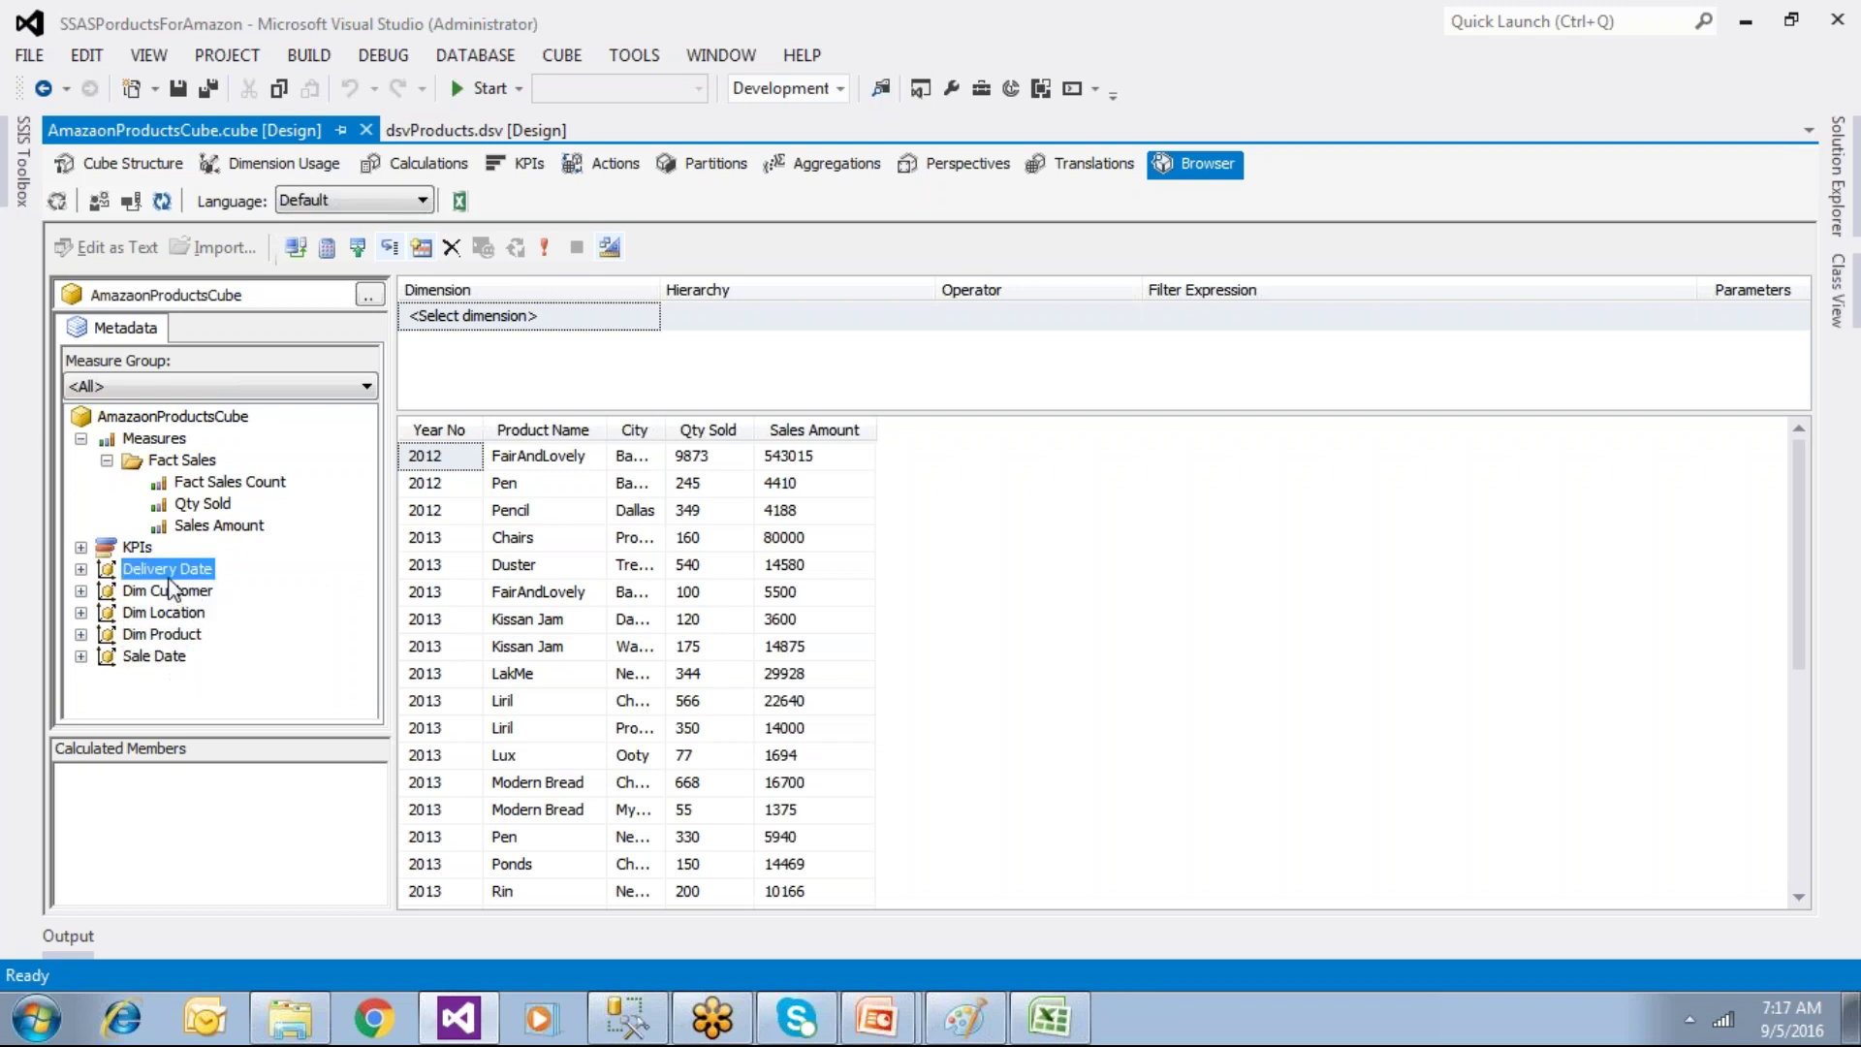
click(173, 659)
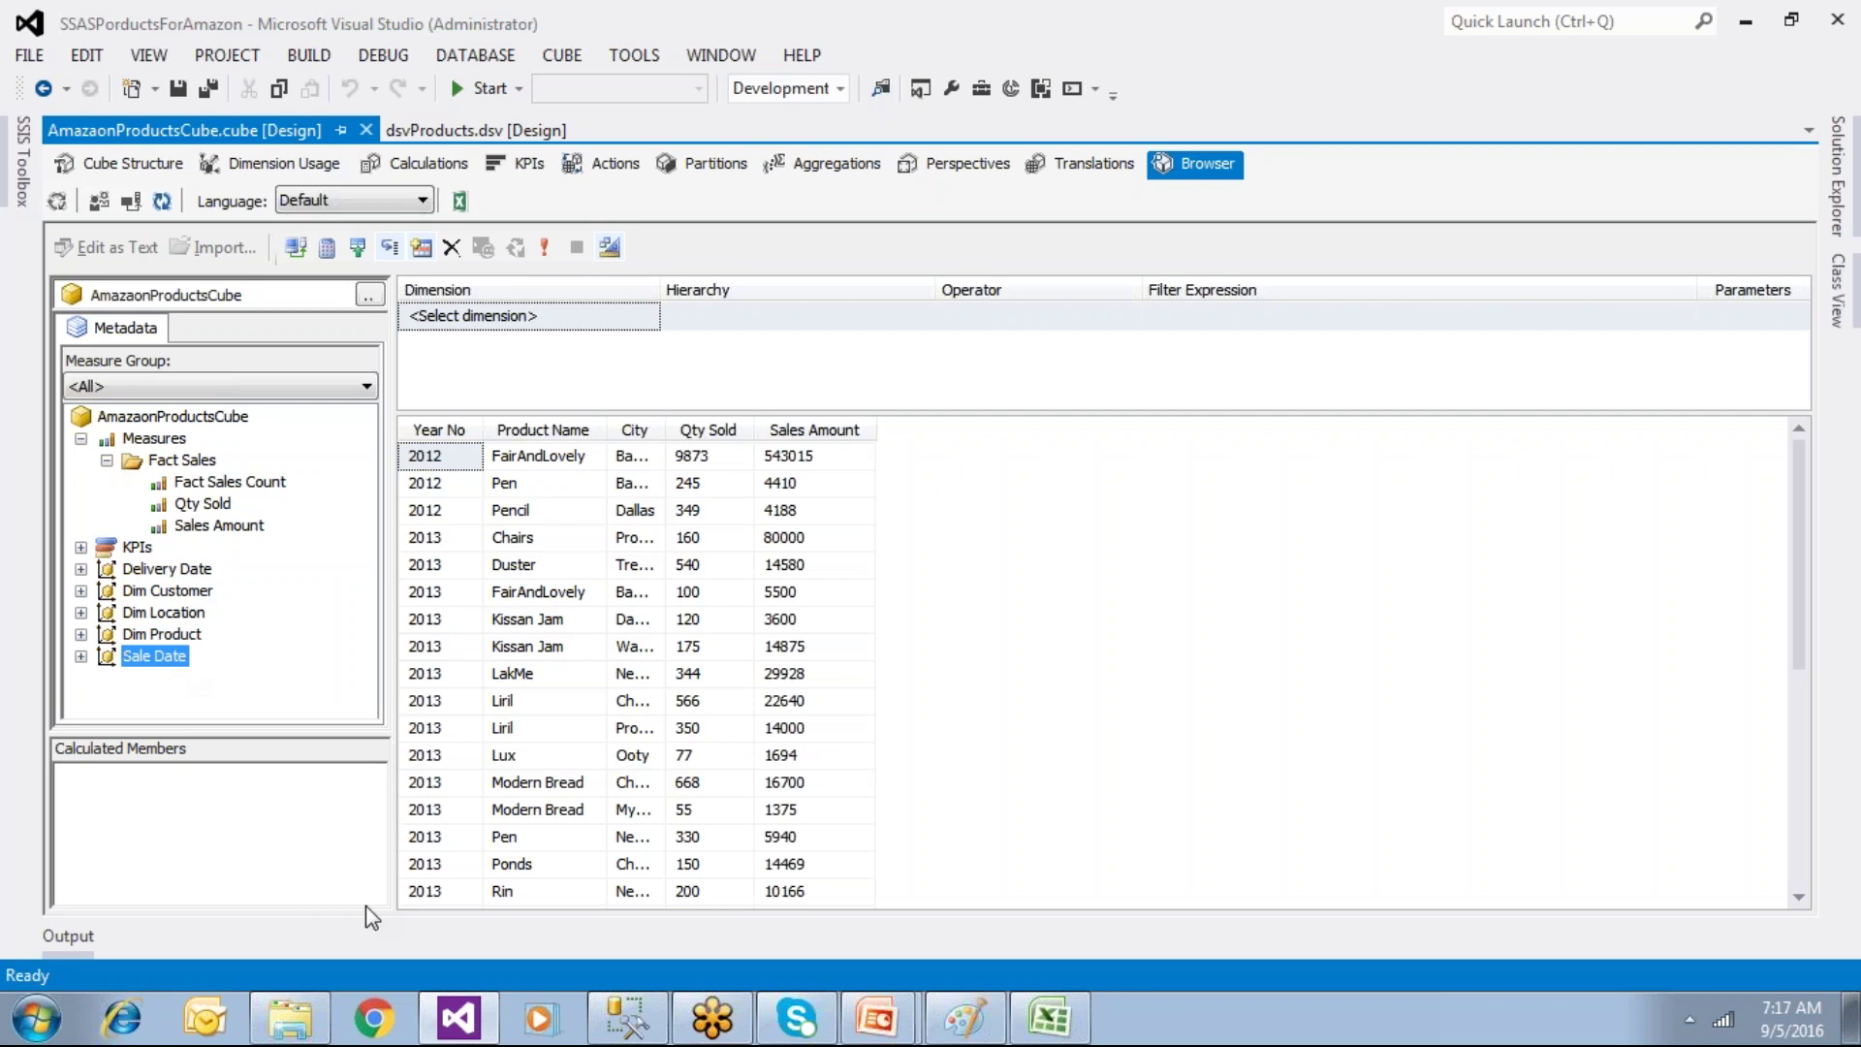
Step: Open the dsvProducts.dsv data source view and examine how FactSales' DeliveryDateKey and SaleDateKey relate to DimTime
click(1838, 179)
double_click(1600, 352)
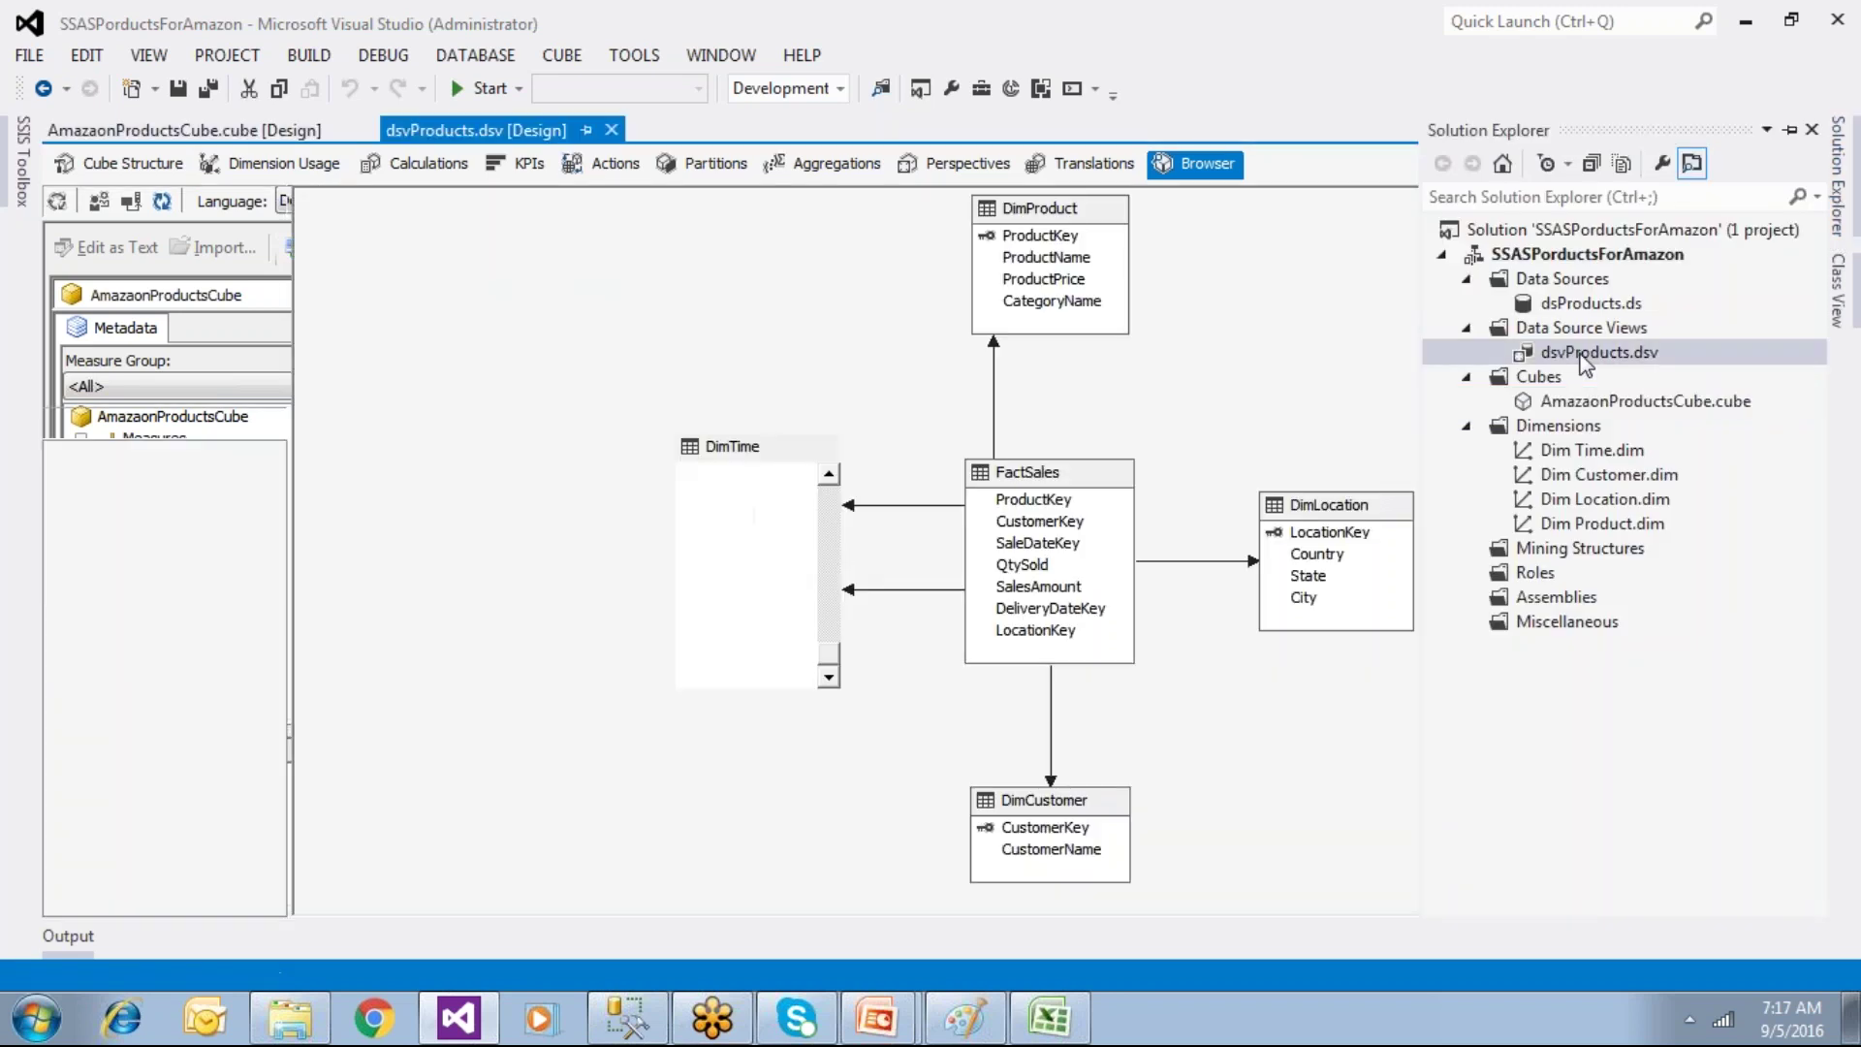
click(882, 523)
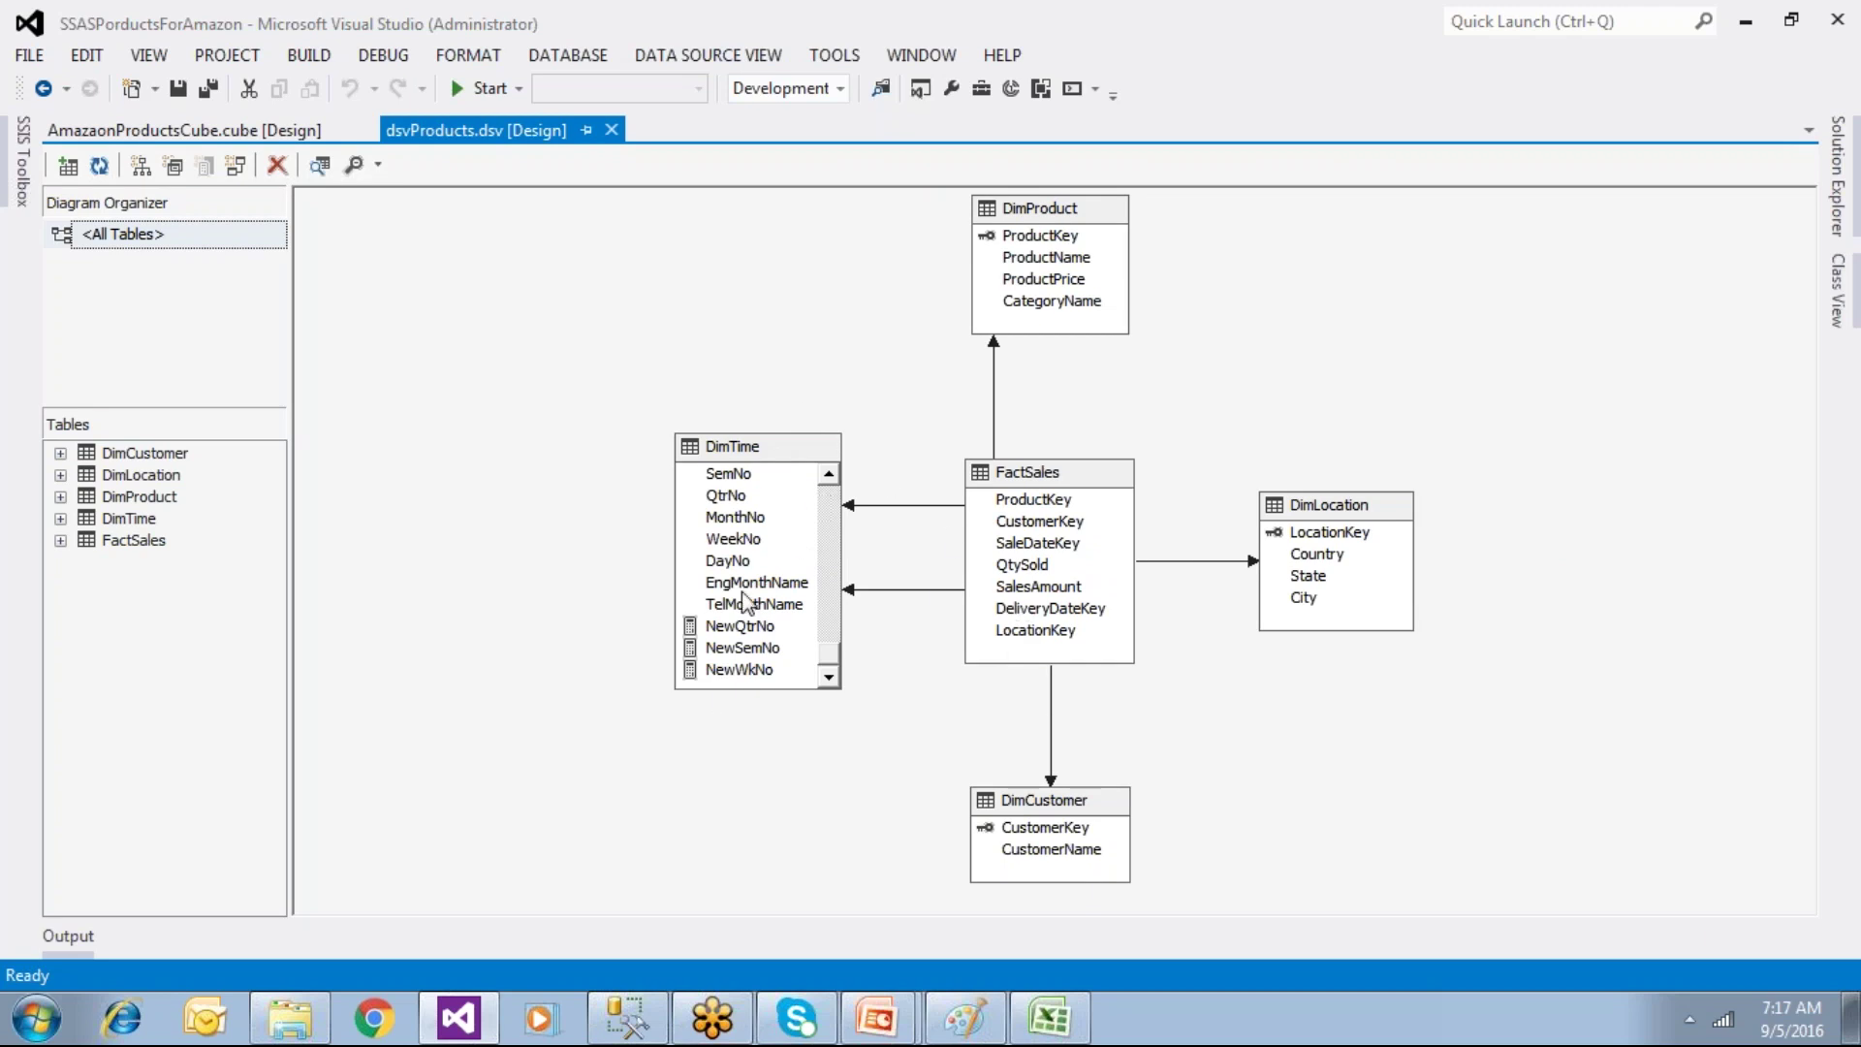
click(1034, 611)
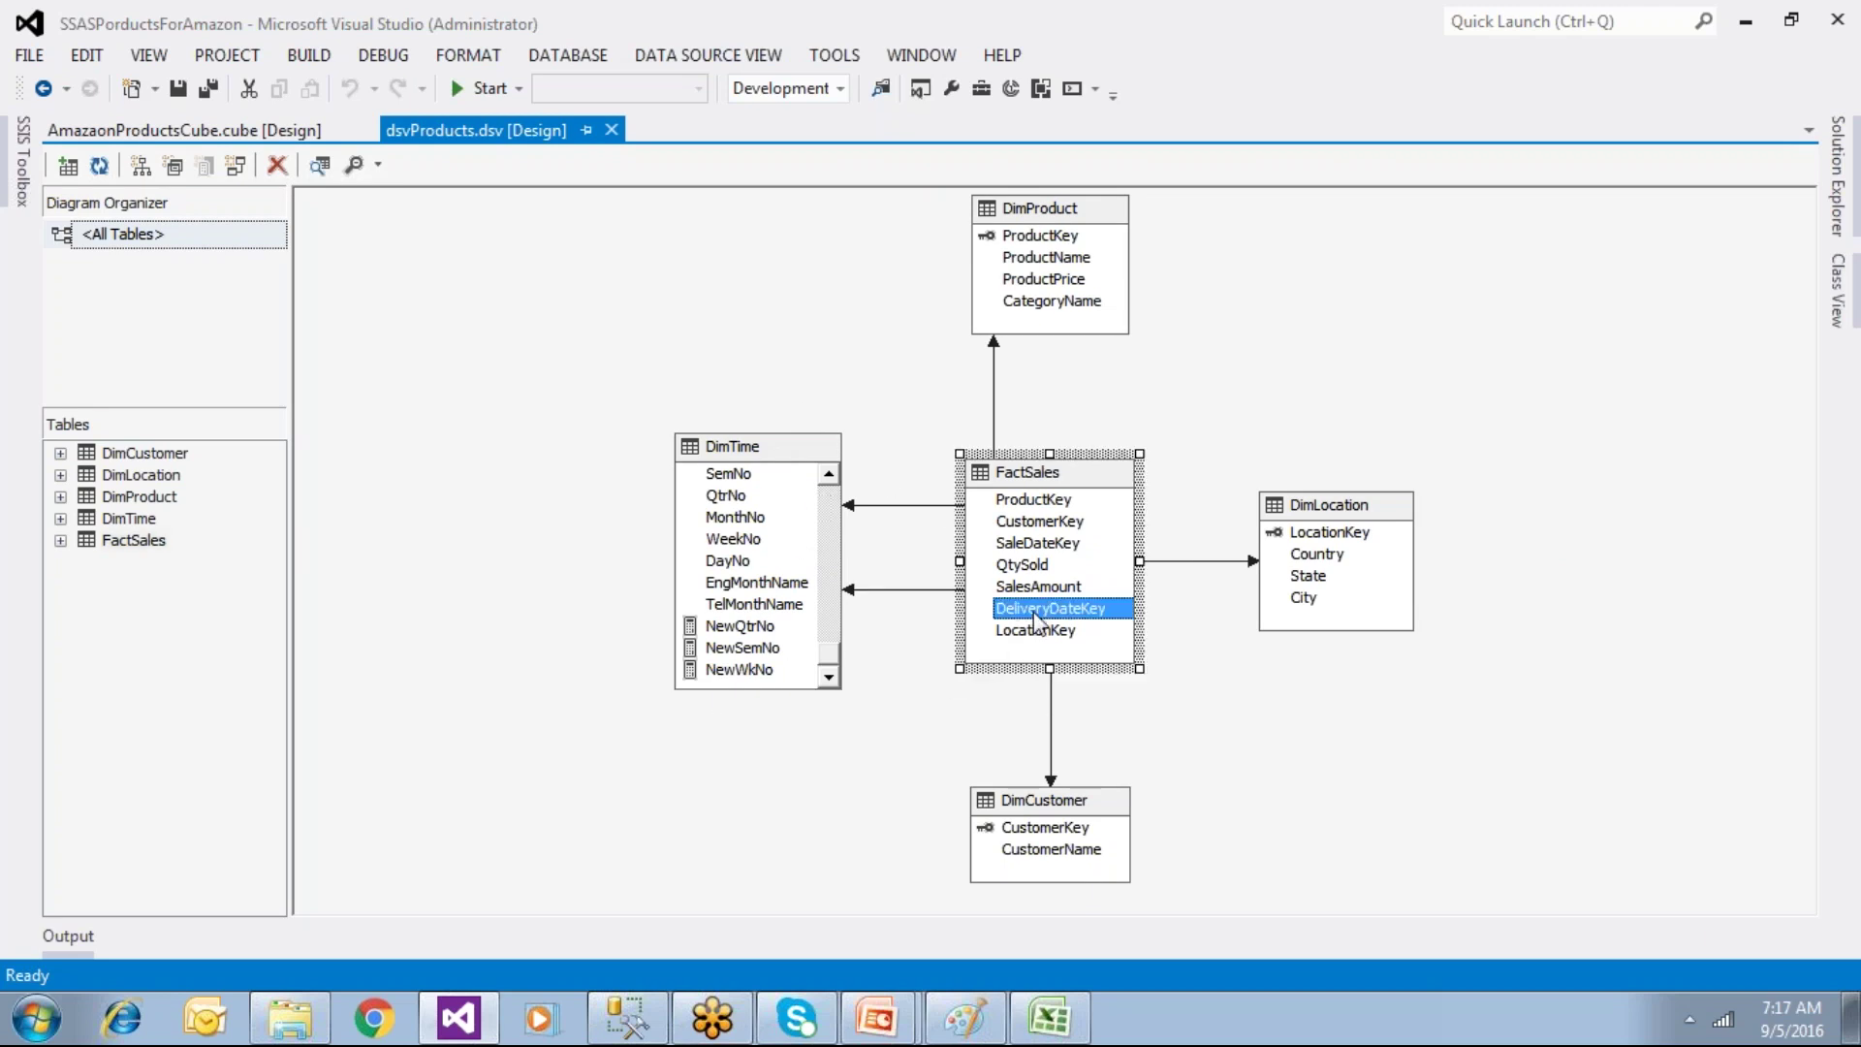
click(1041, 547)
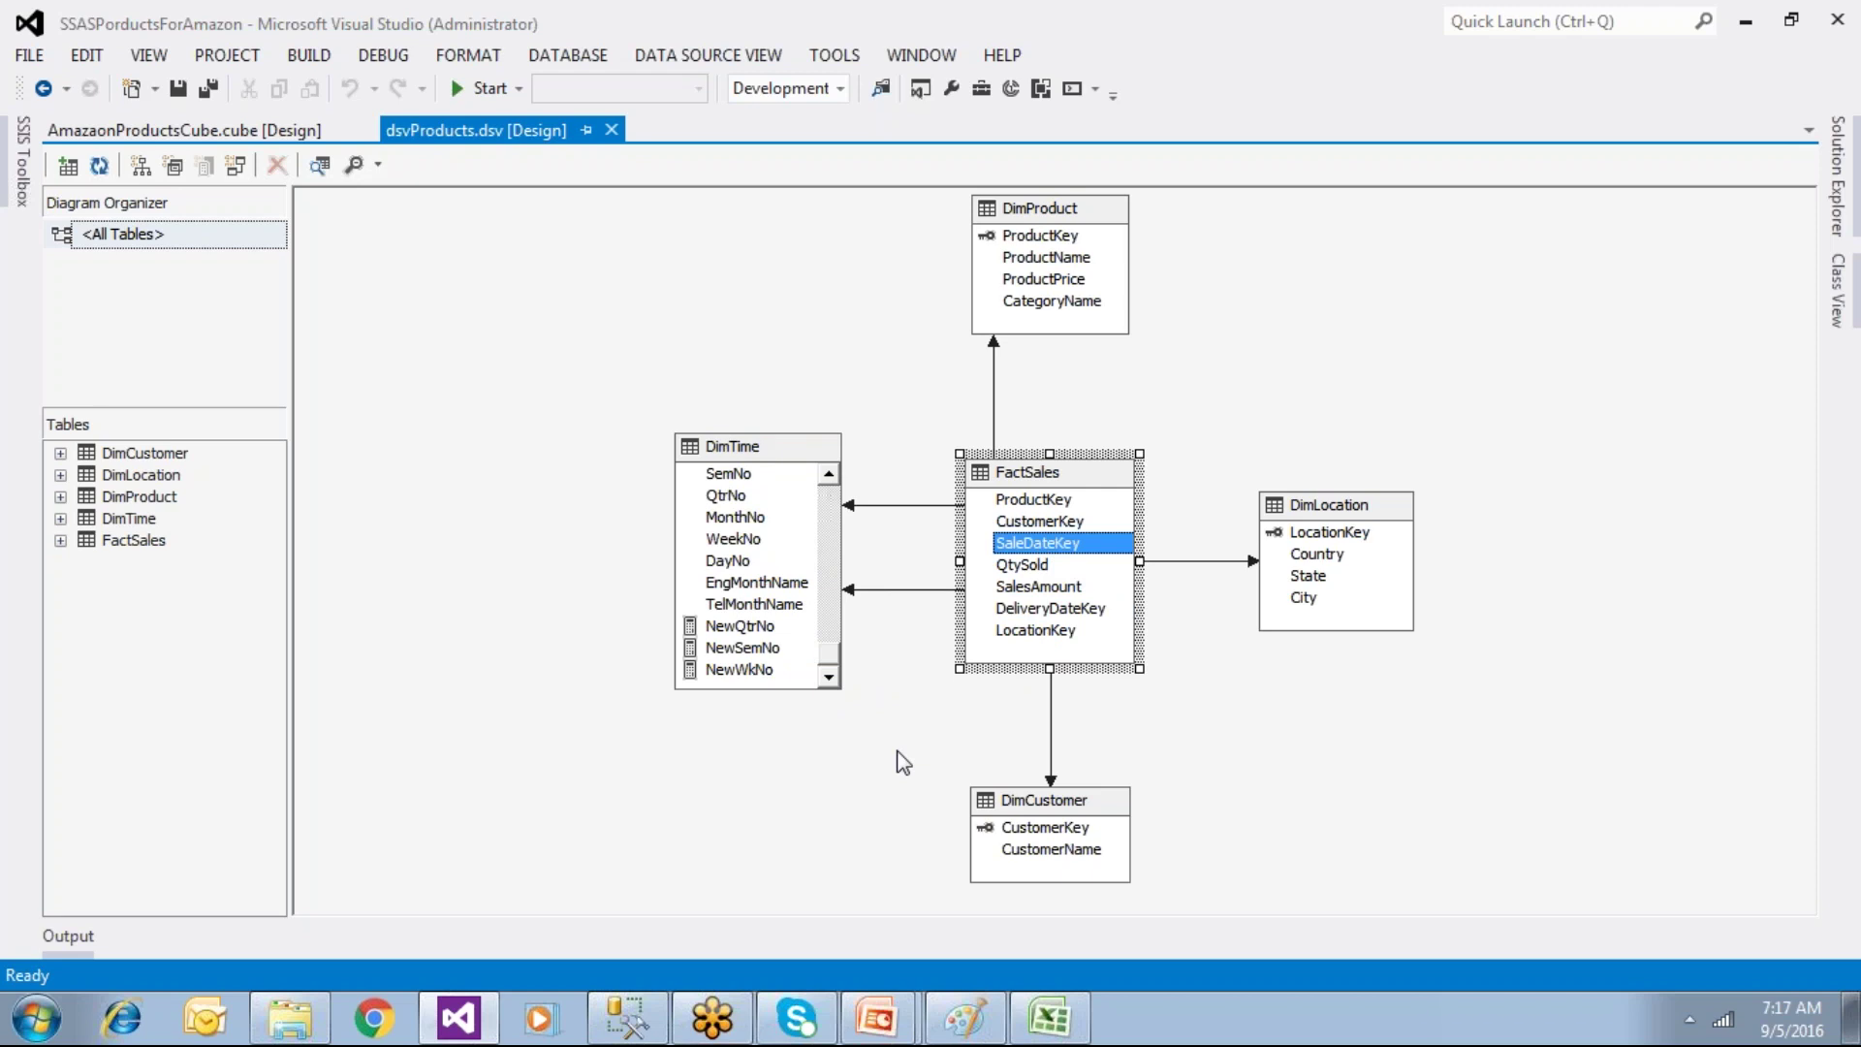
click(741, 449)
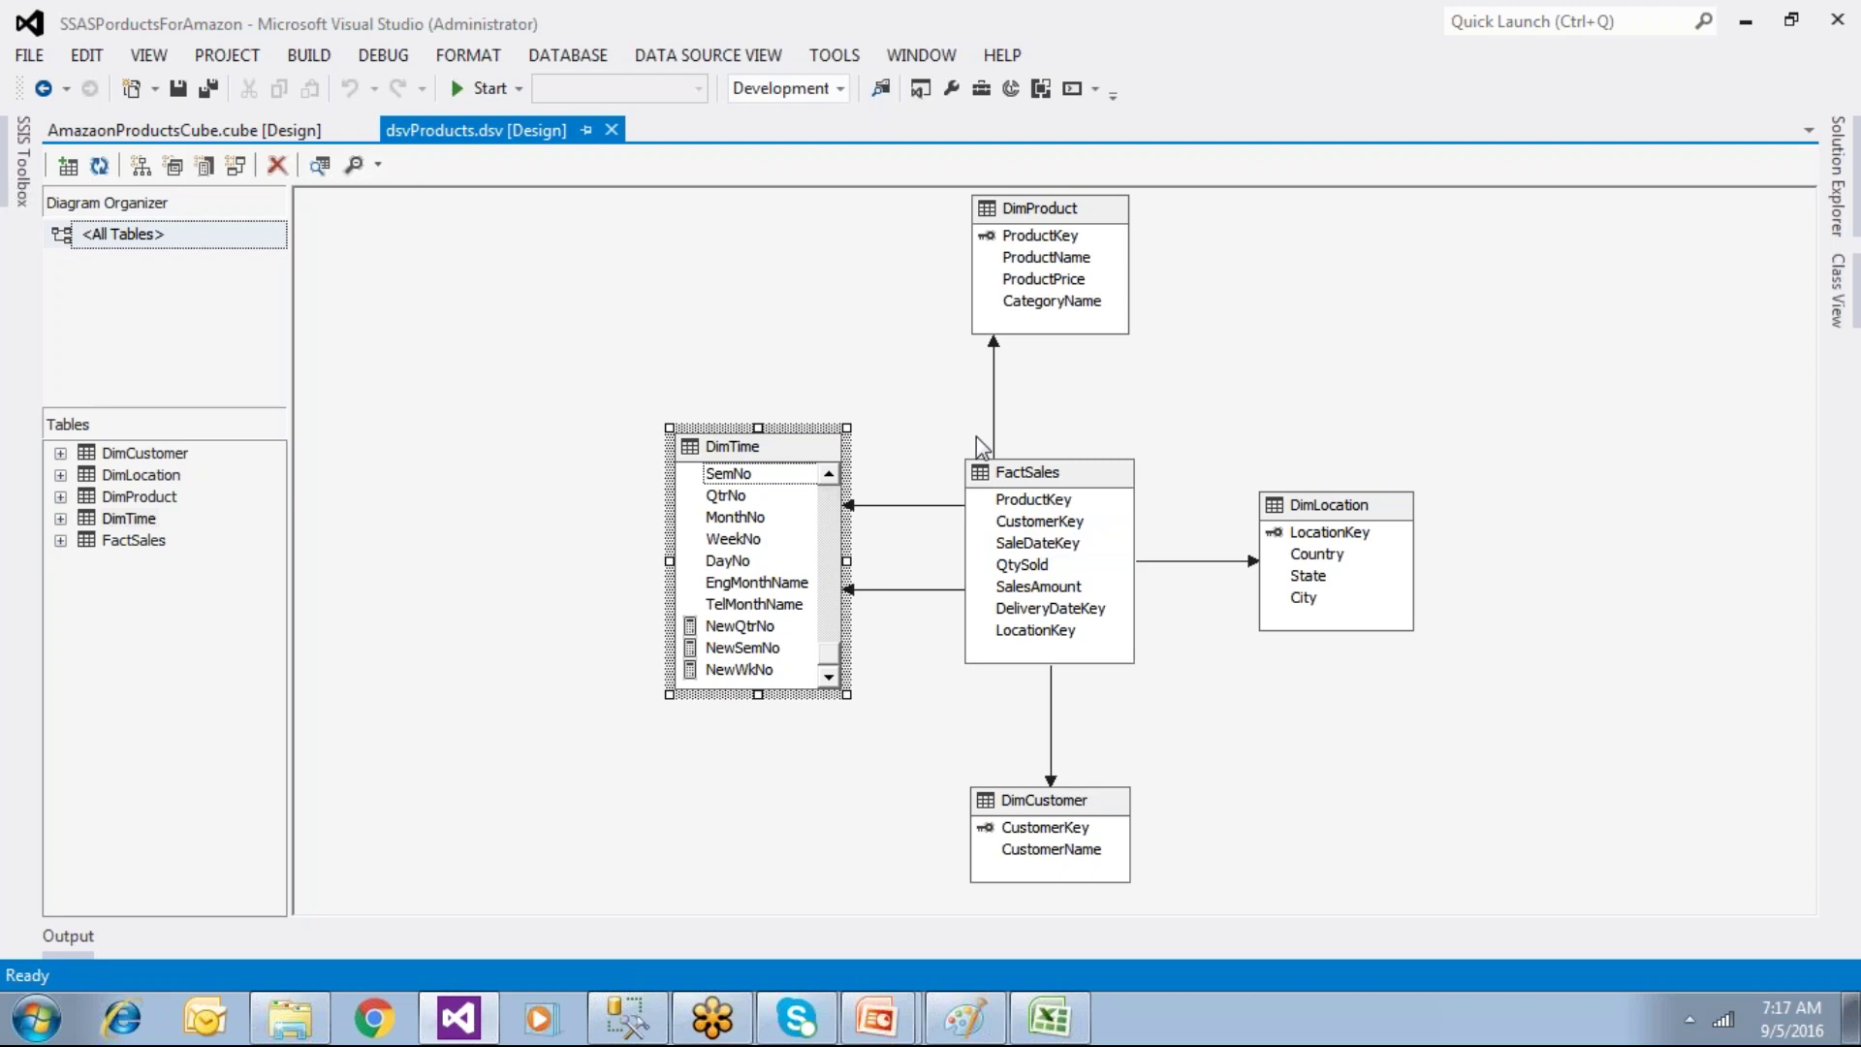
Step: Examine DimTime in the data source view and the project's dimensions, open the AmazaonProductsCube.cube browser, and collapse Measures in its metadata
click(787, 427)
click(781, 448)
click(1838, 179)
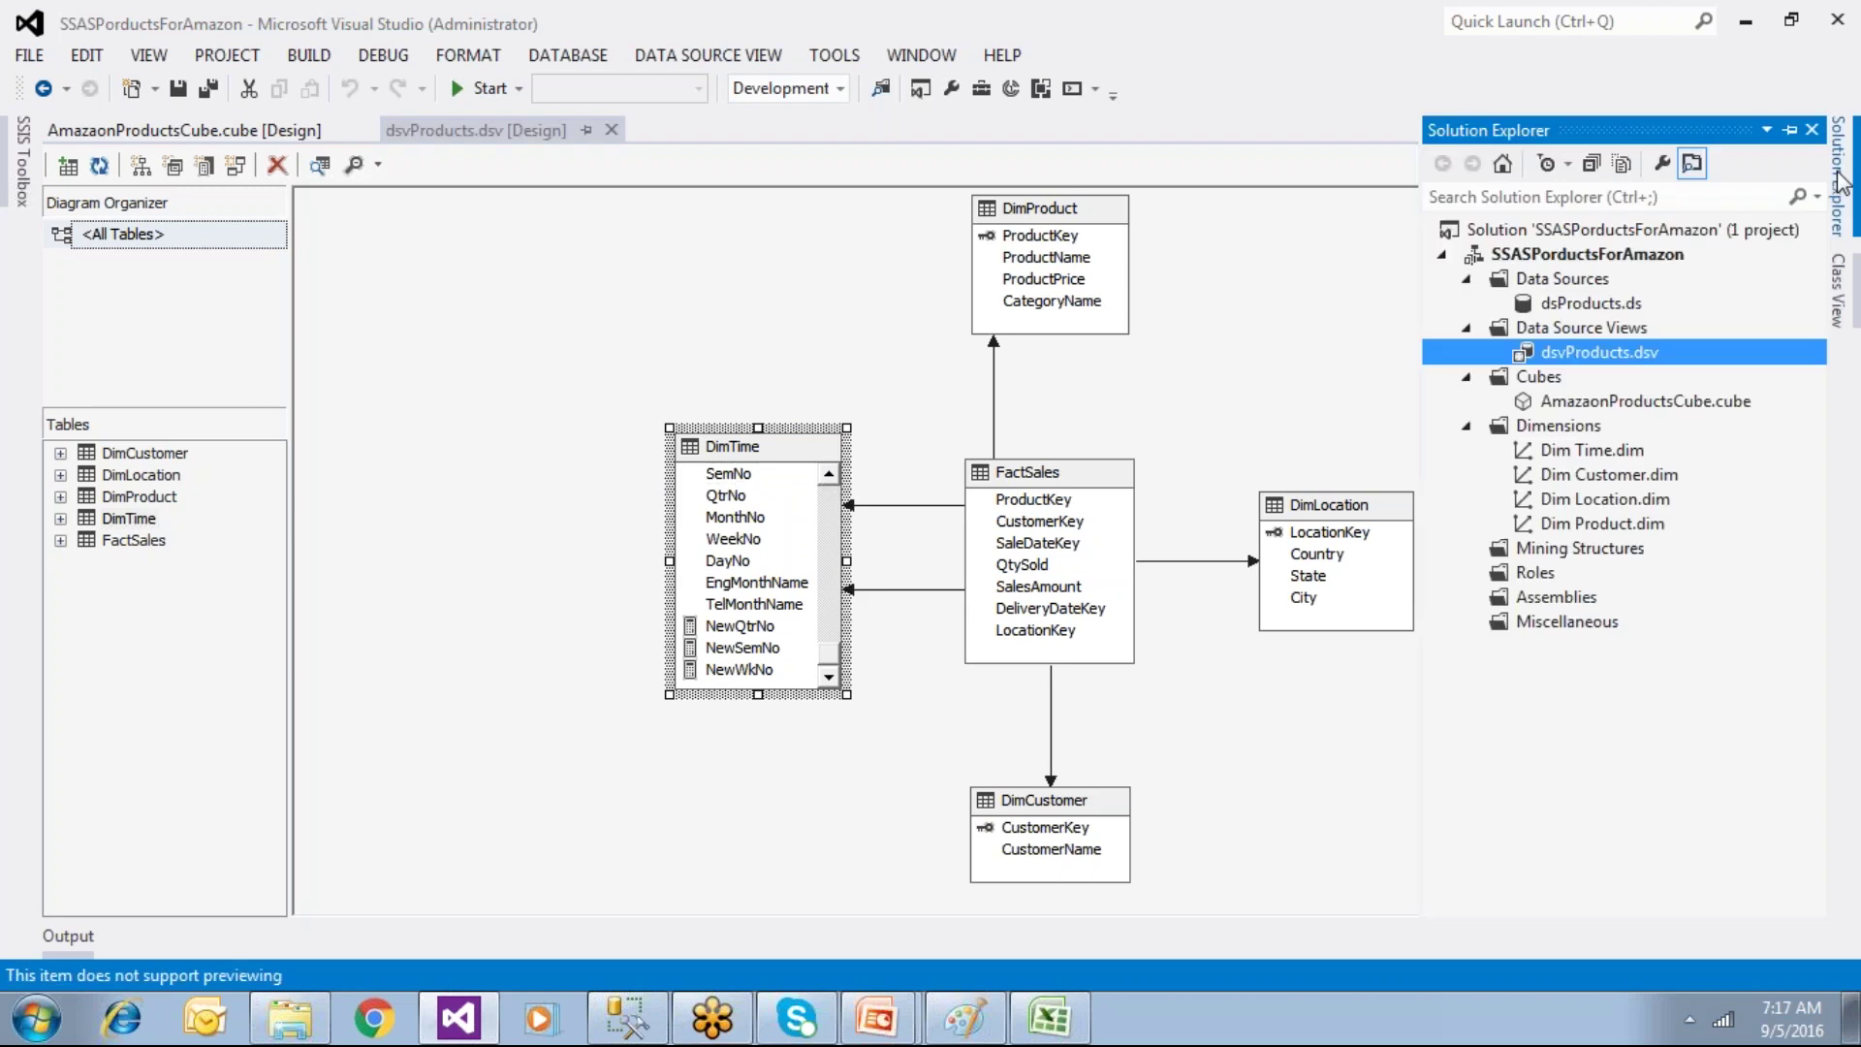
click(1582, 528)
click(1589, 455)
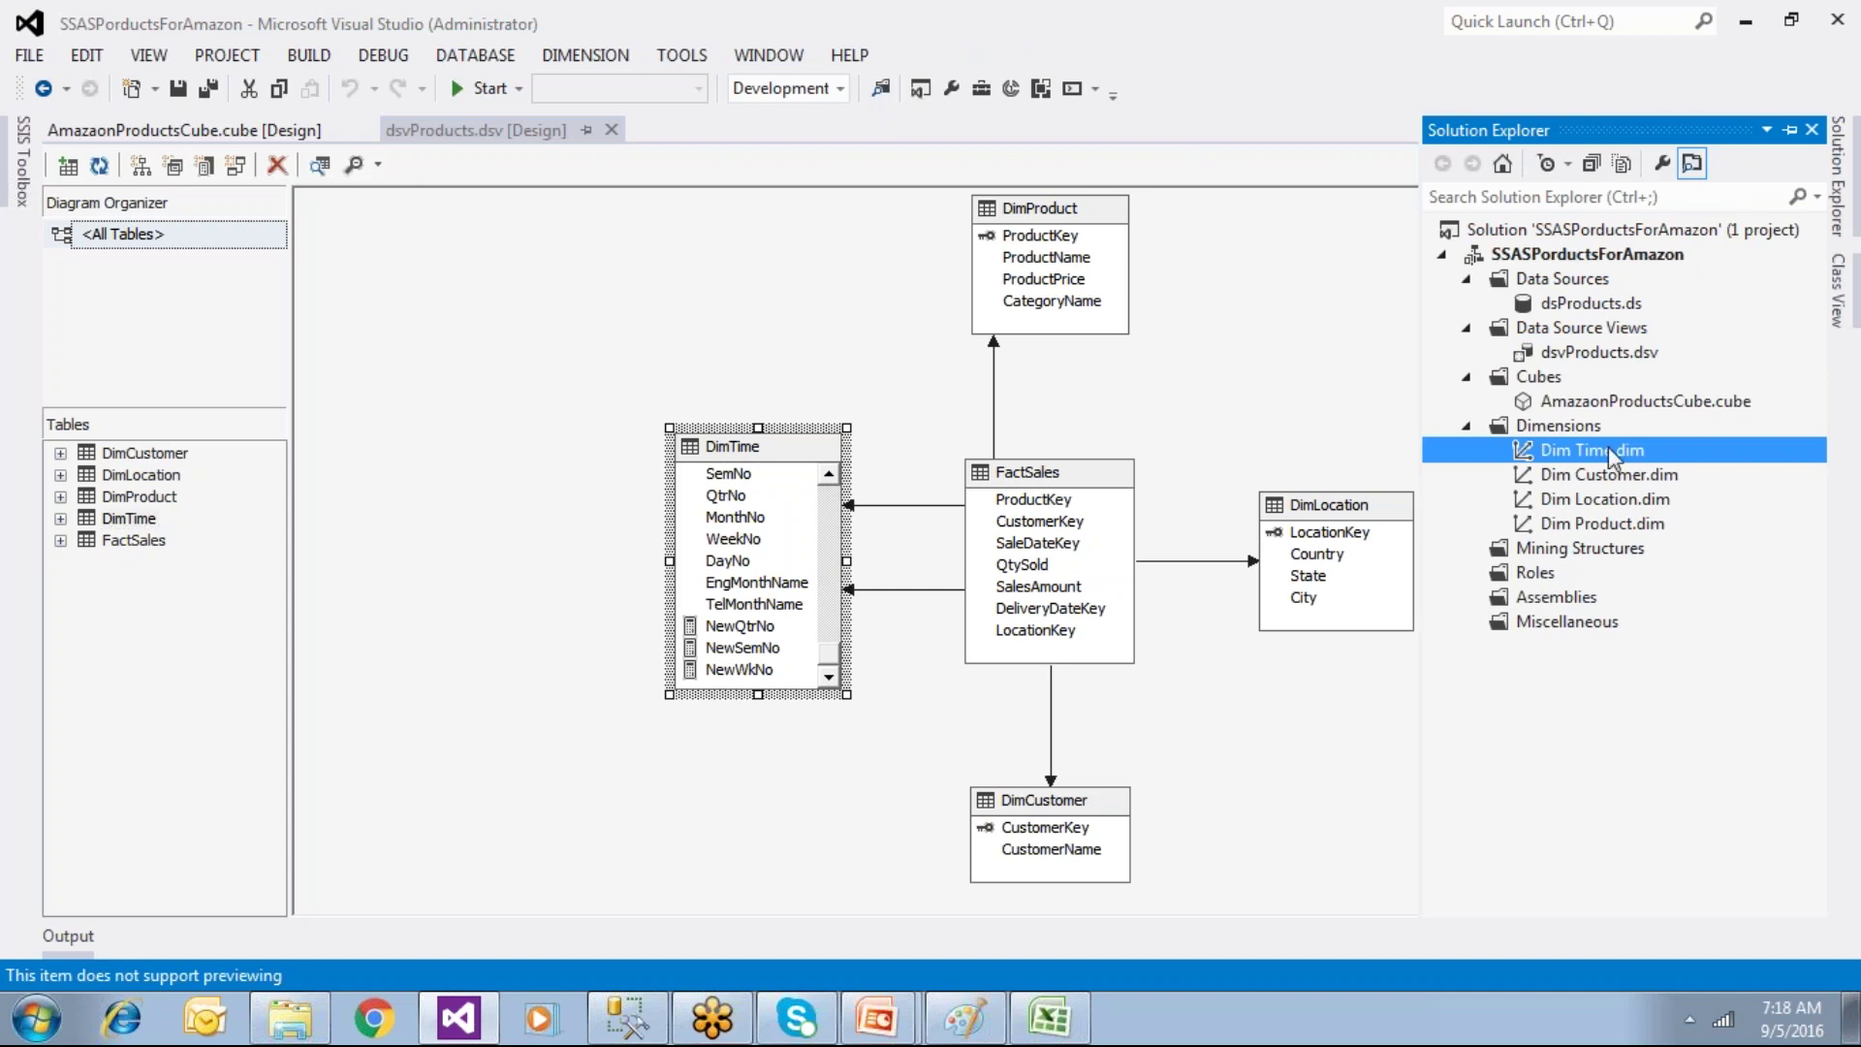
double_click(1562, 397)
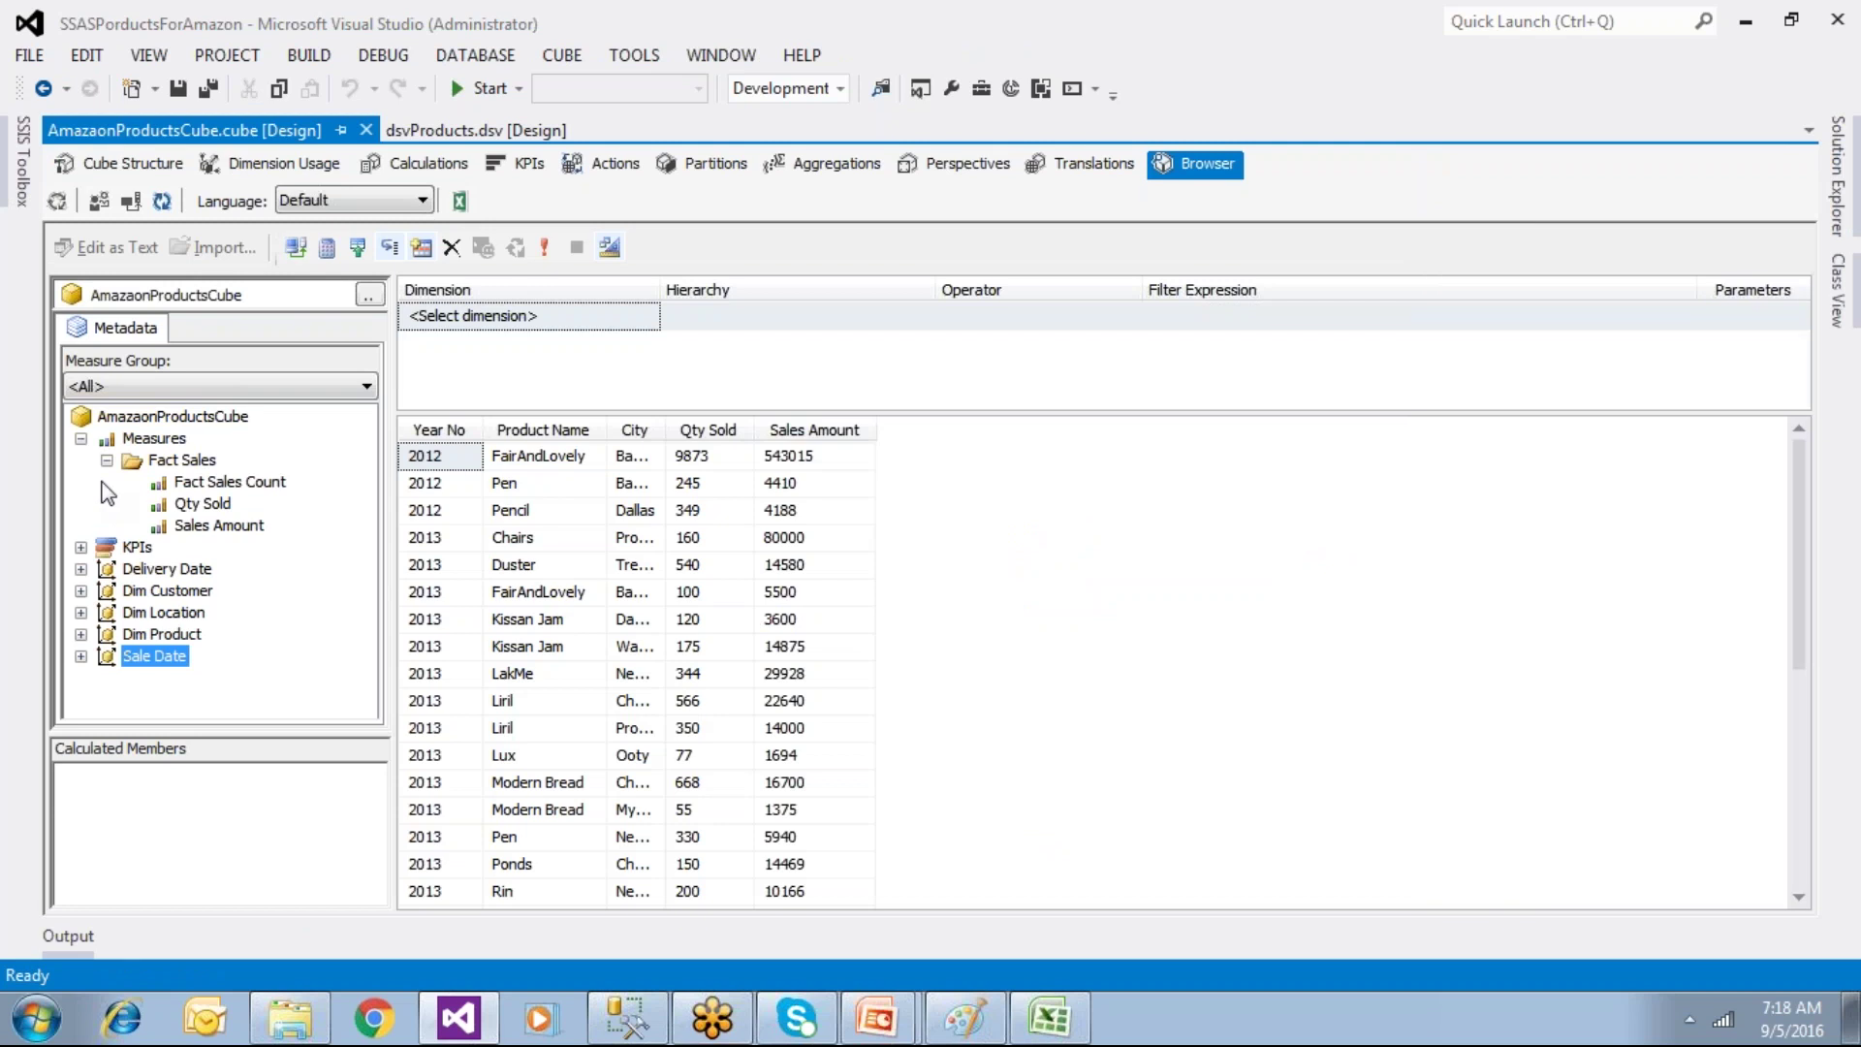
click(82, 438)
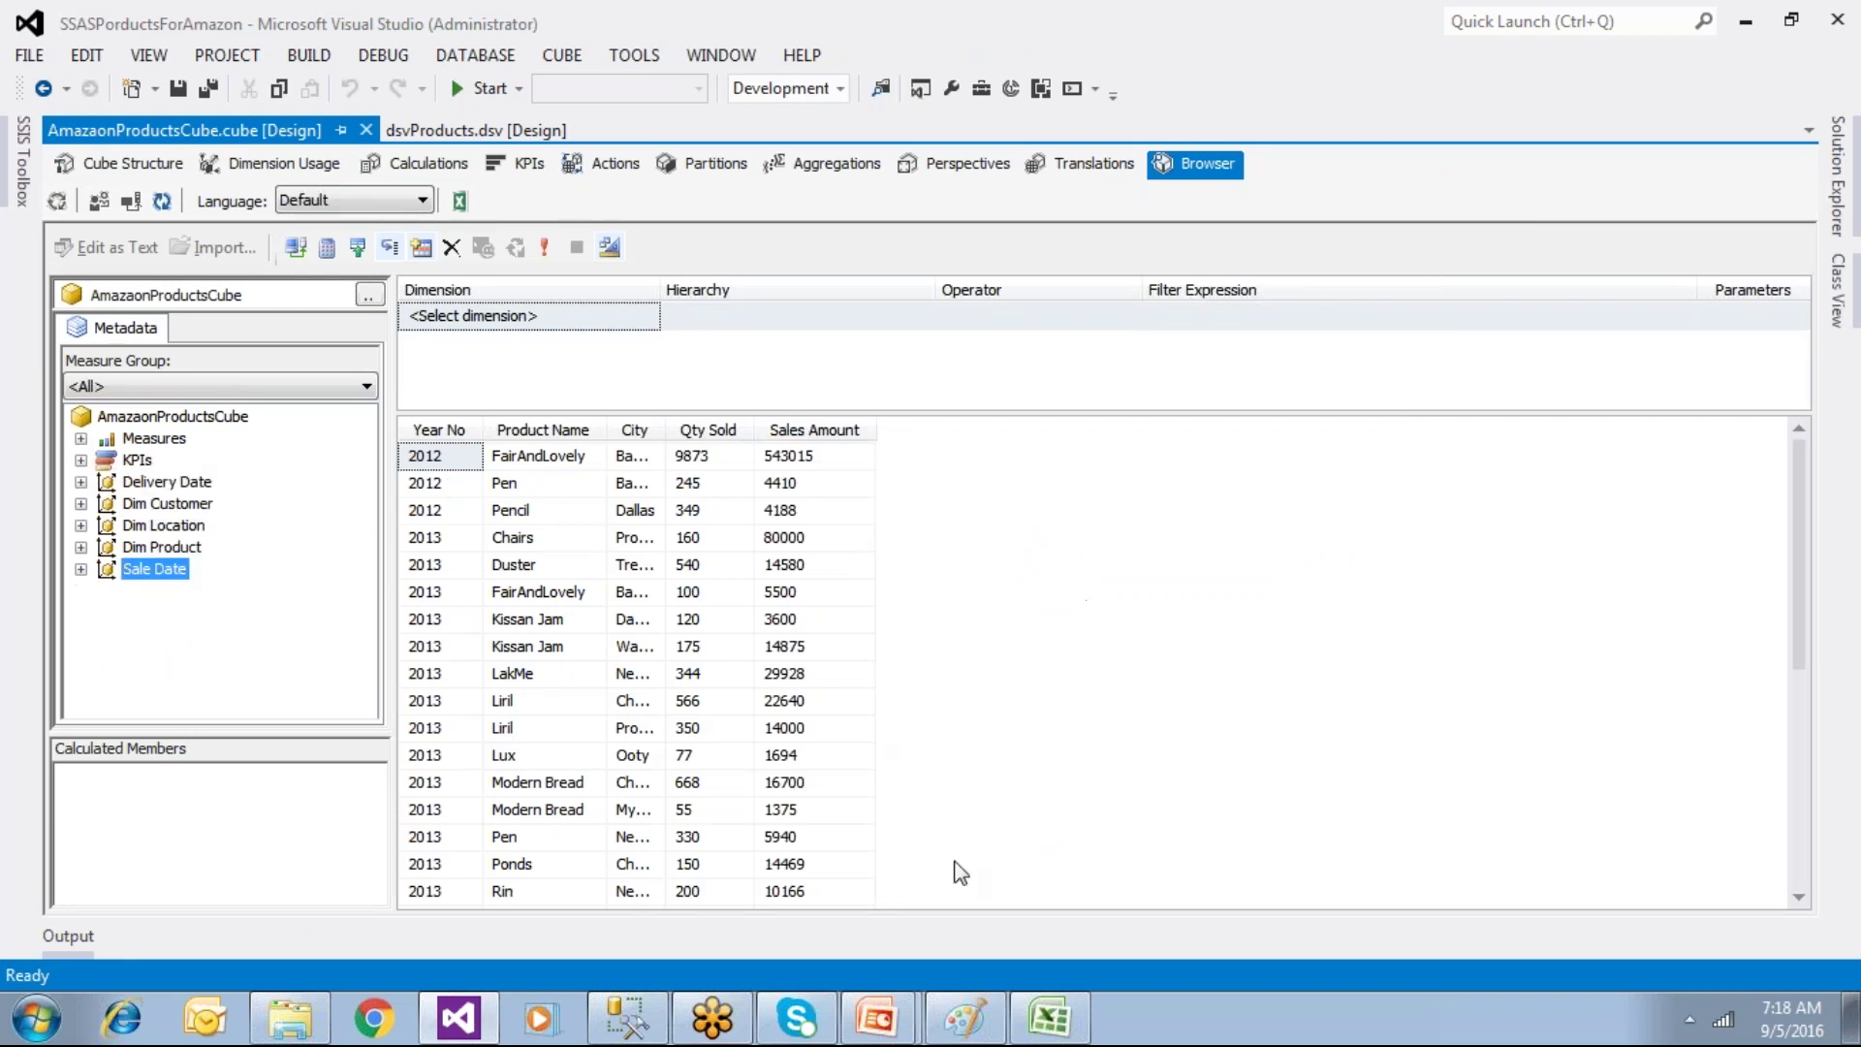
Step: Switch to Excel and place Product Name from Dim Product in the PivotTable's row labels
click(1048, 1018)
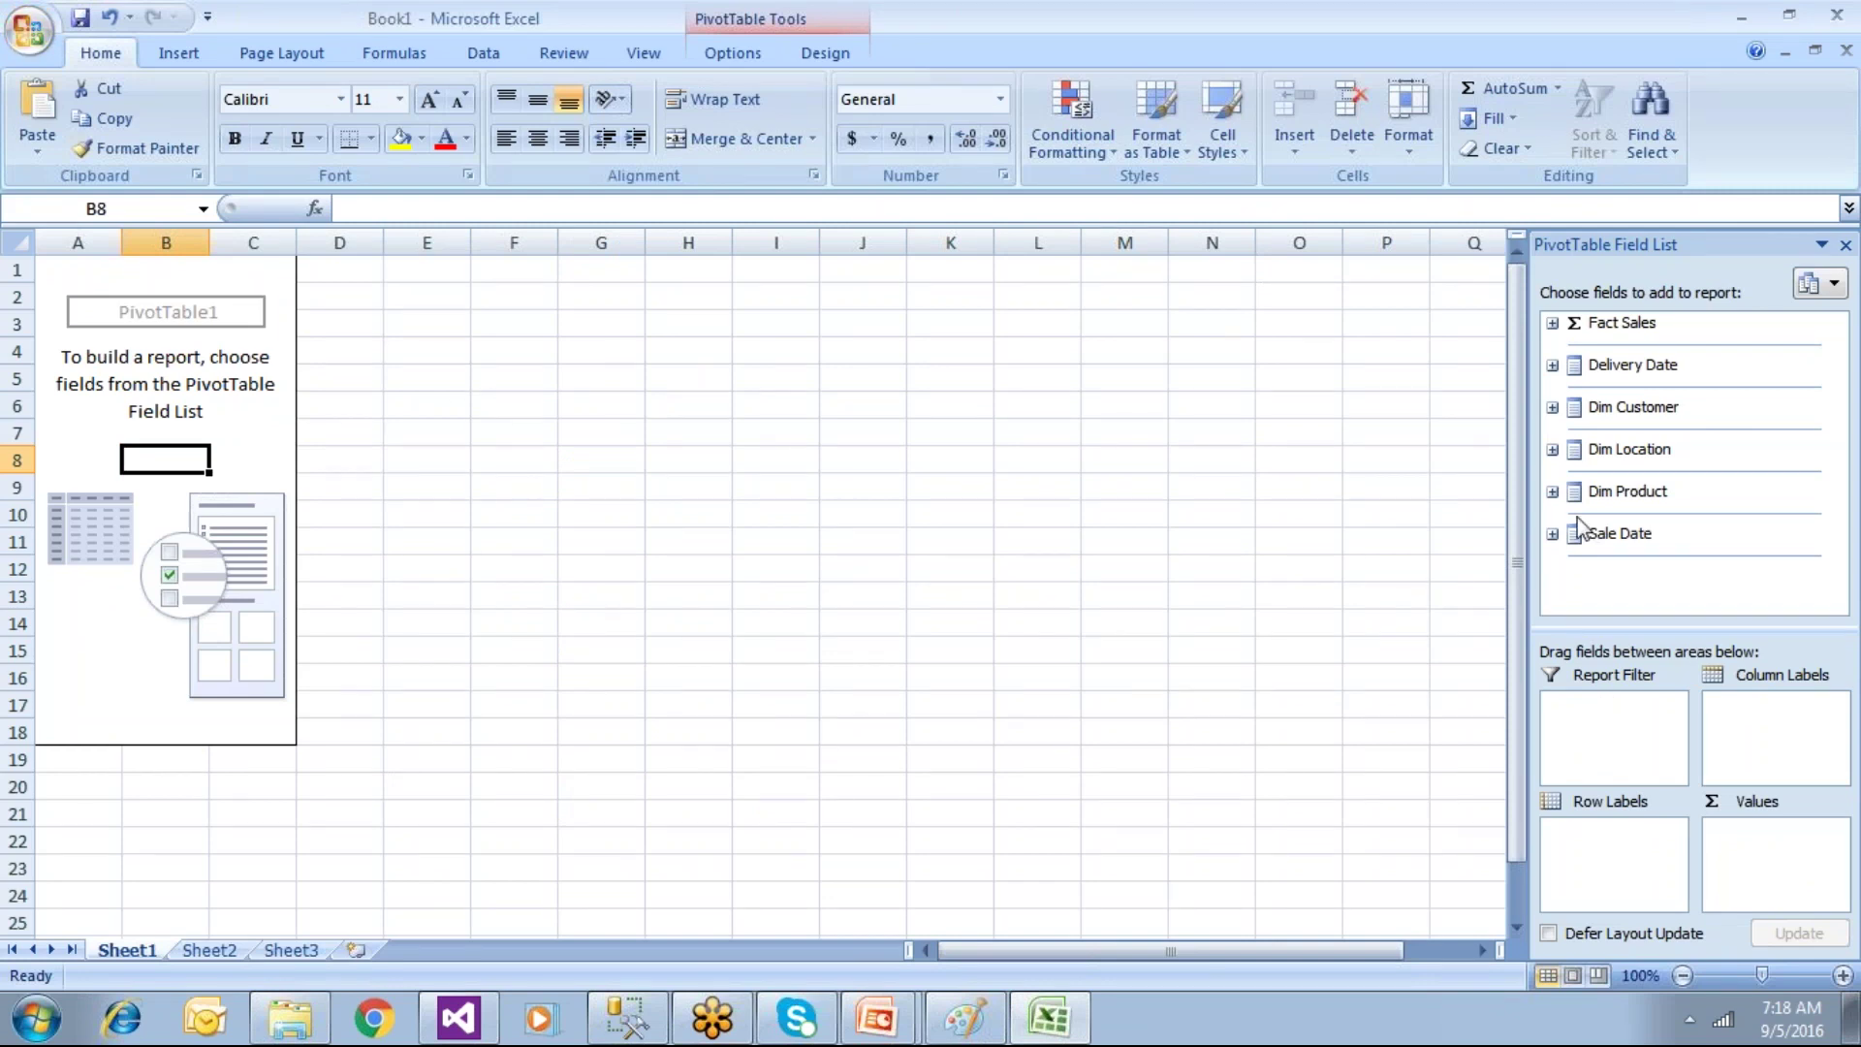
click(1552, 491)
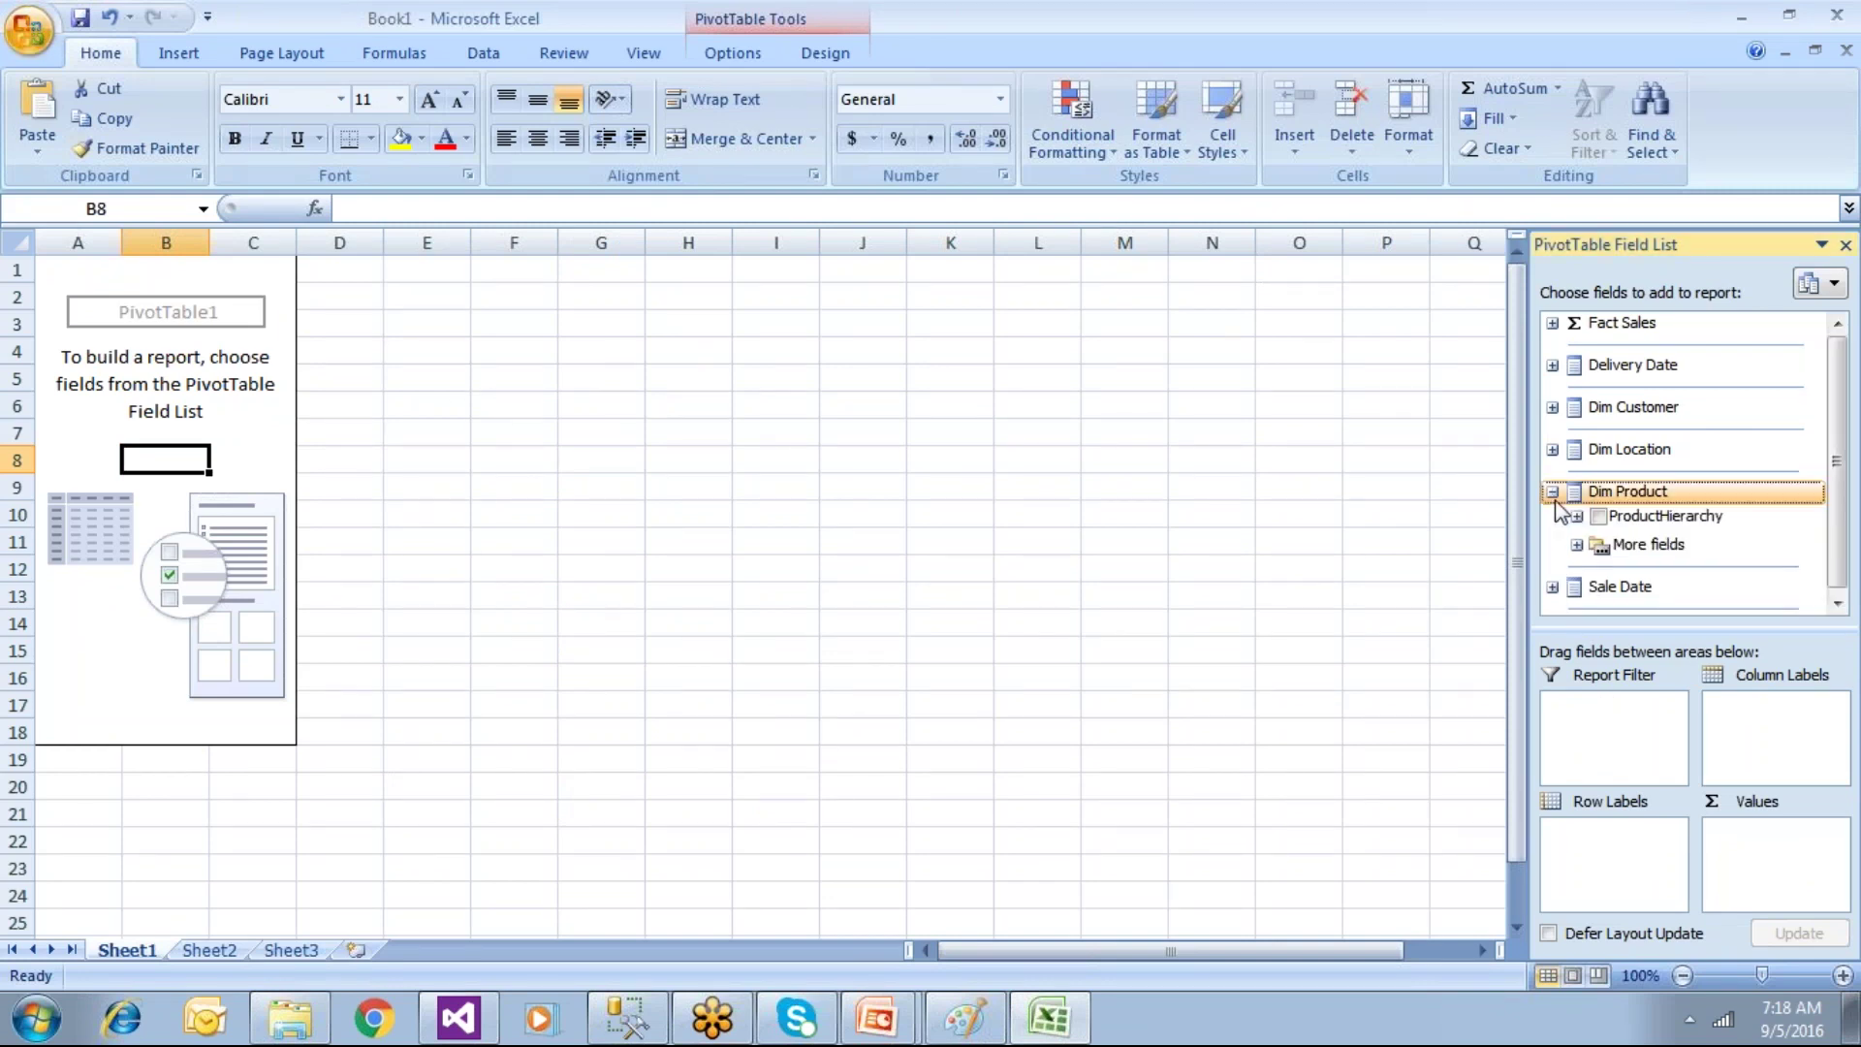
click(1577, 544)
drag(1648, 574, 1735, 722)
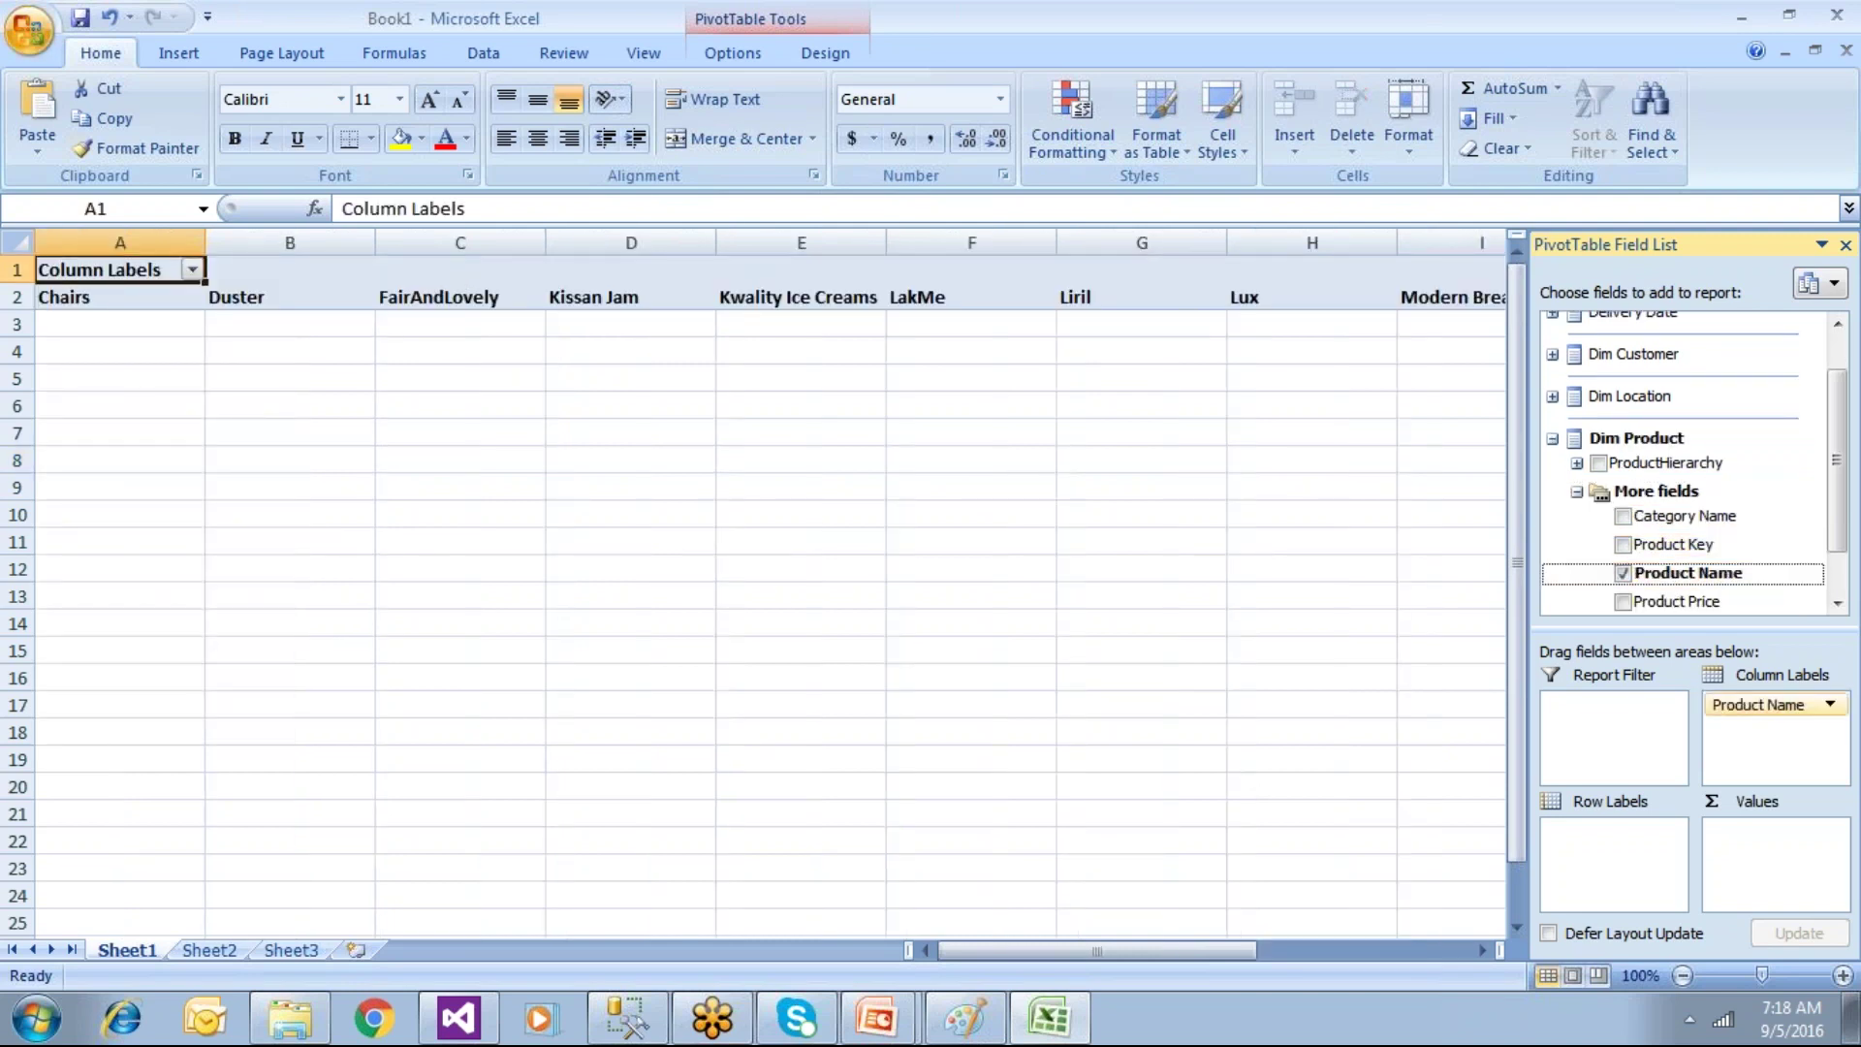
drag(1747, 705, 1617, 848)
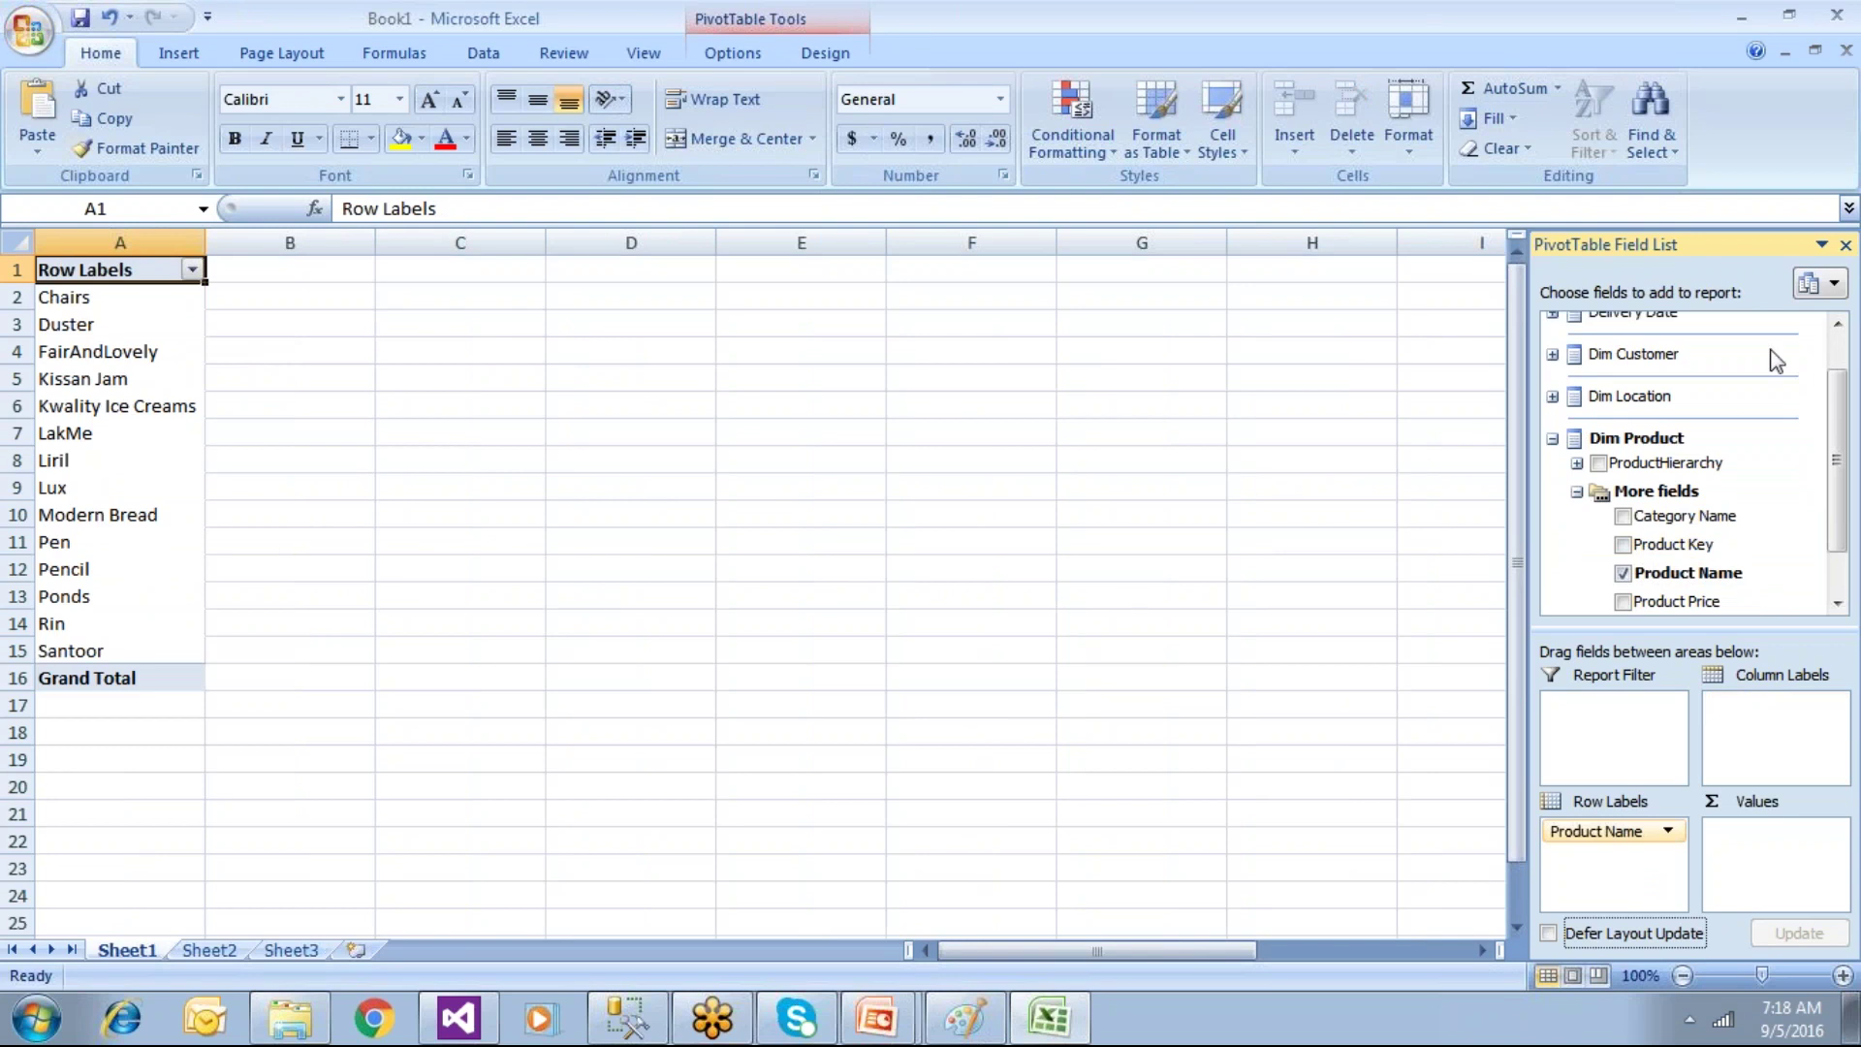
Step: Add Sales Amount from Fact Sales to the PivotTable's values
scroll(1757, 374, up, 1)
click(1553, 323)
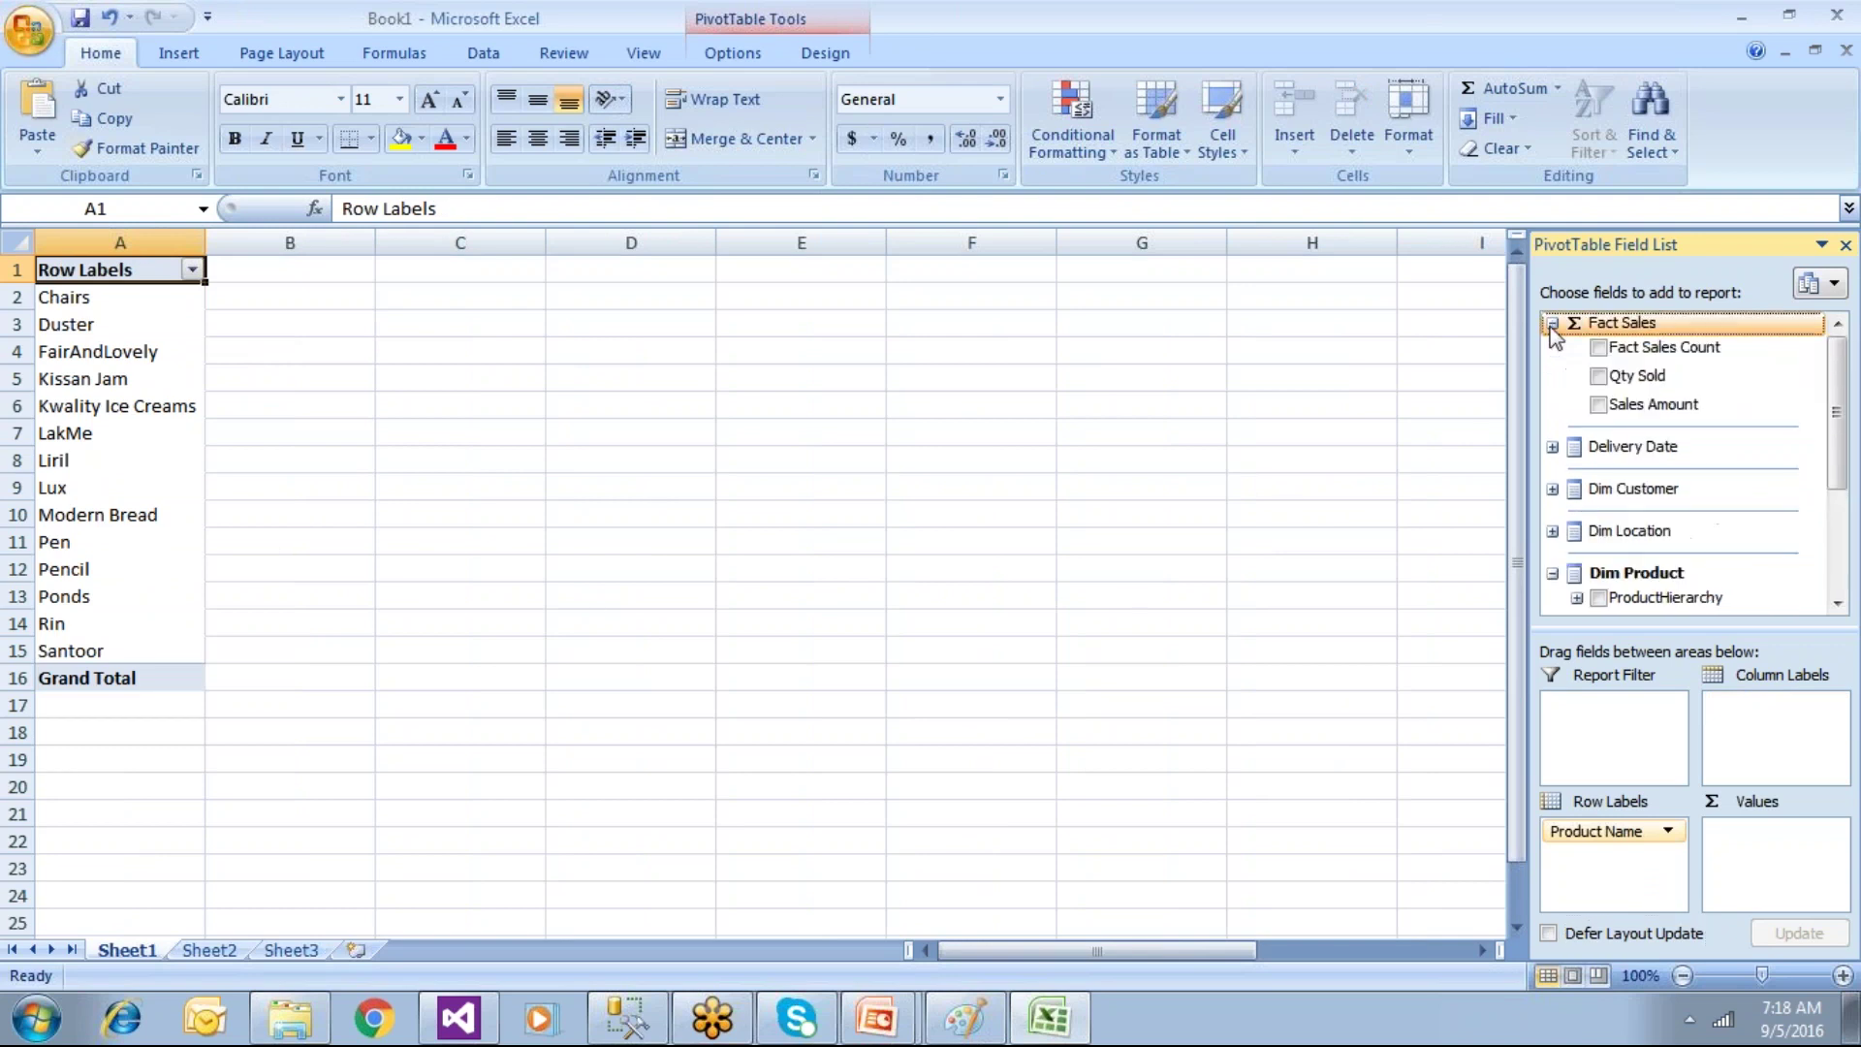
drag(1654, 404, 1749, 858)
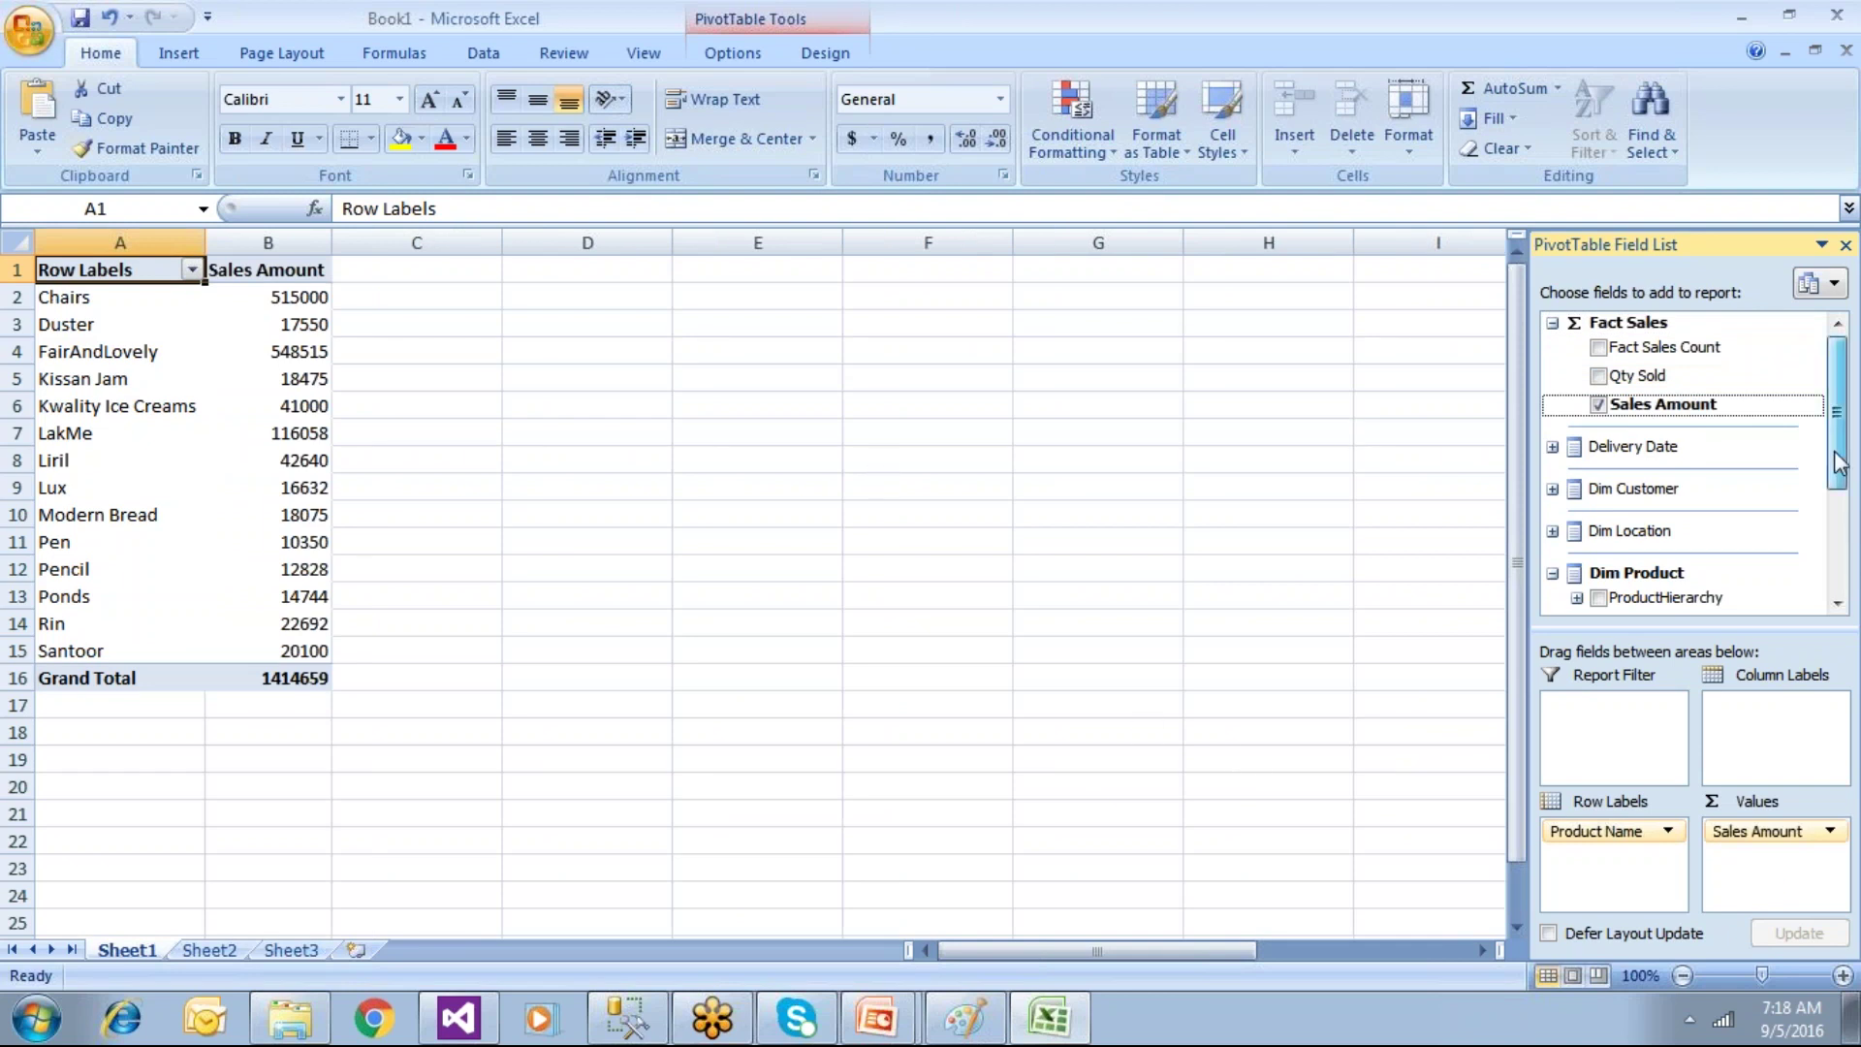
Step: Collapse Dim Product in the field list and add Country from Dim Location to the column labels
drag(1841, 454, 1849, 502)
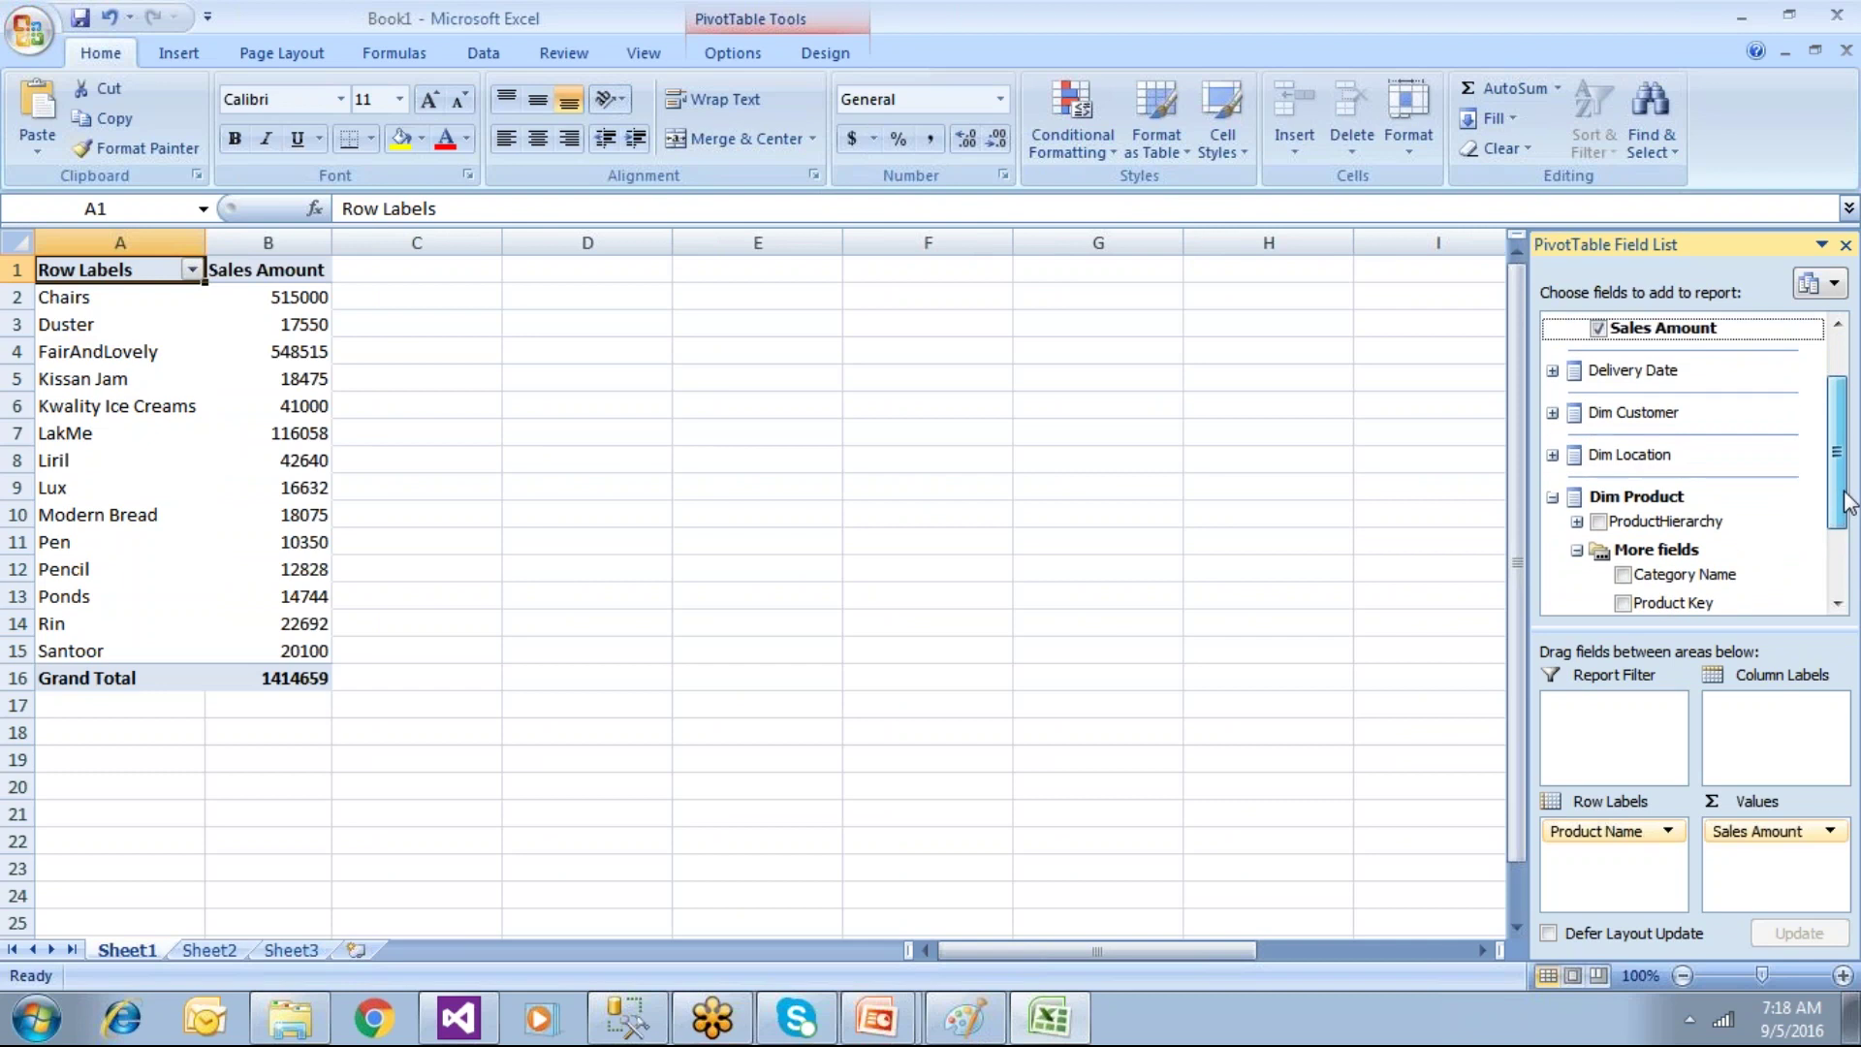
click(1553, 496)
click(1553, 499)
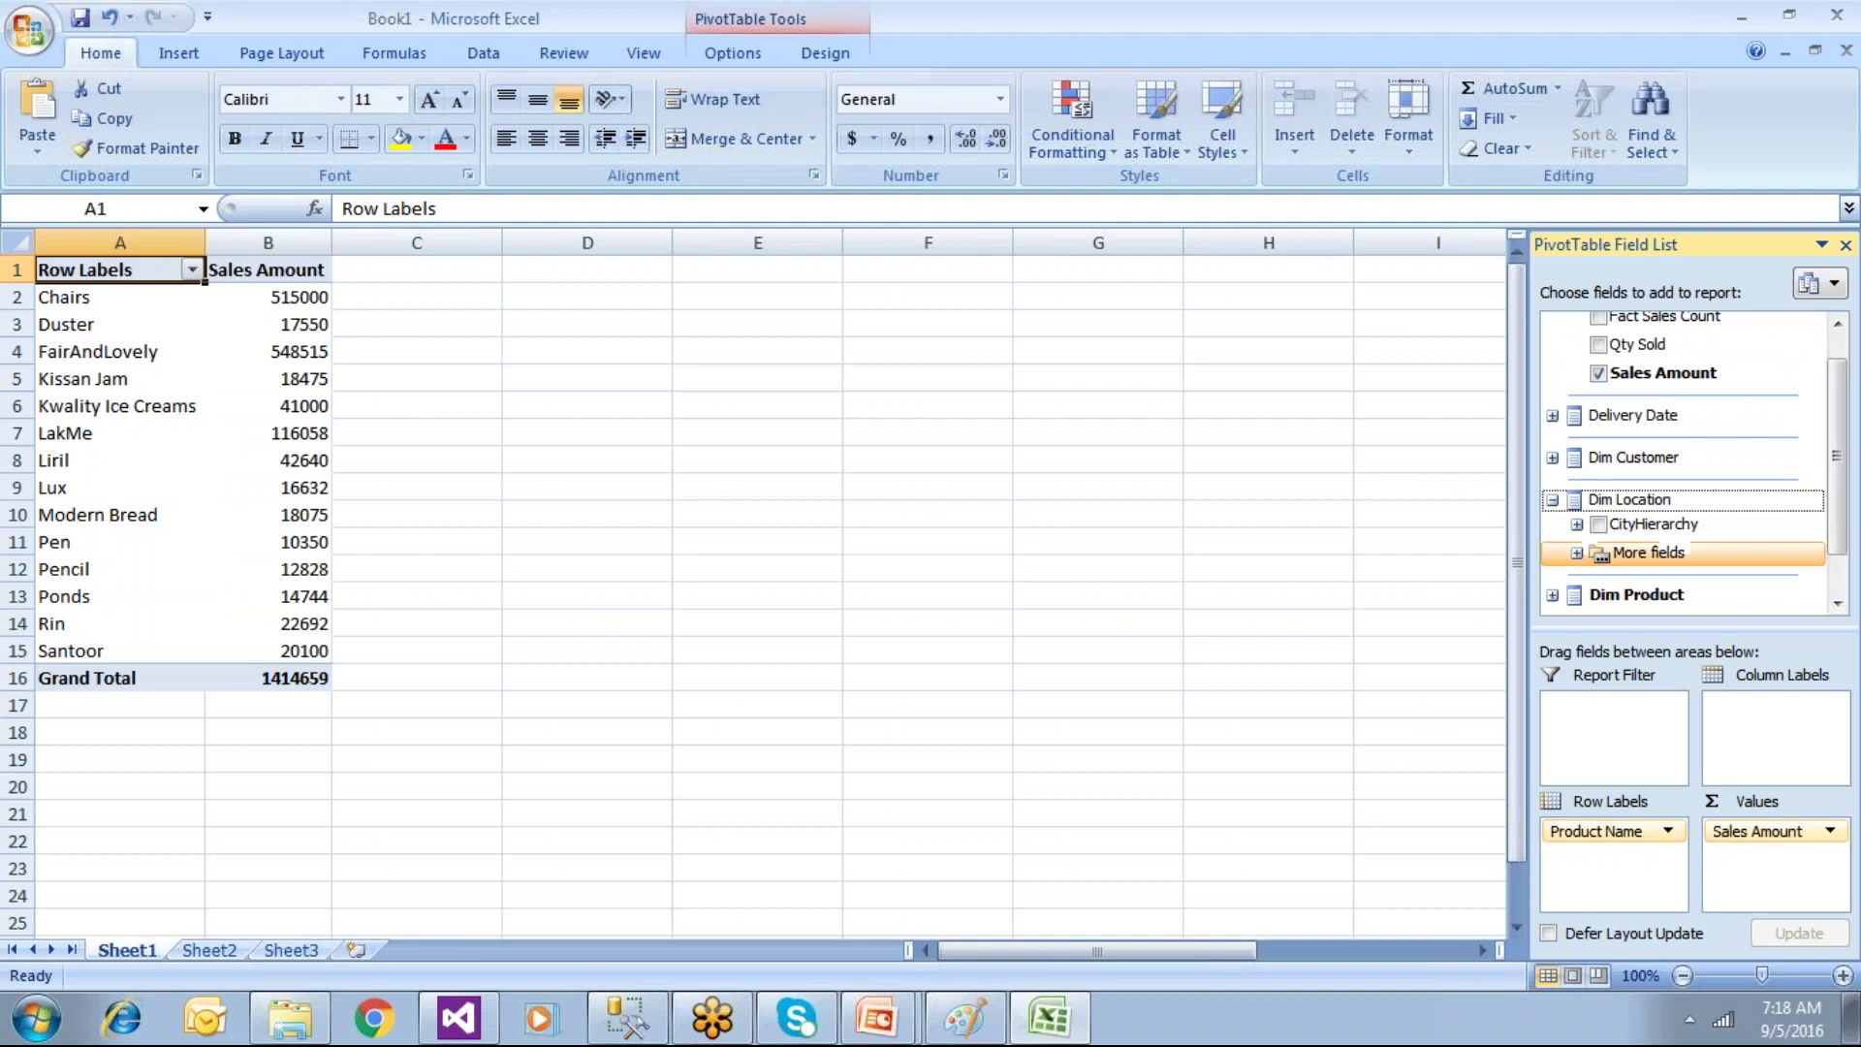
click(1584, 554)
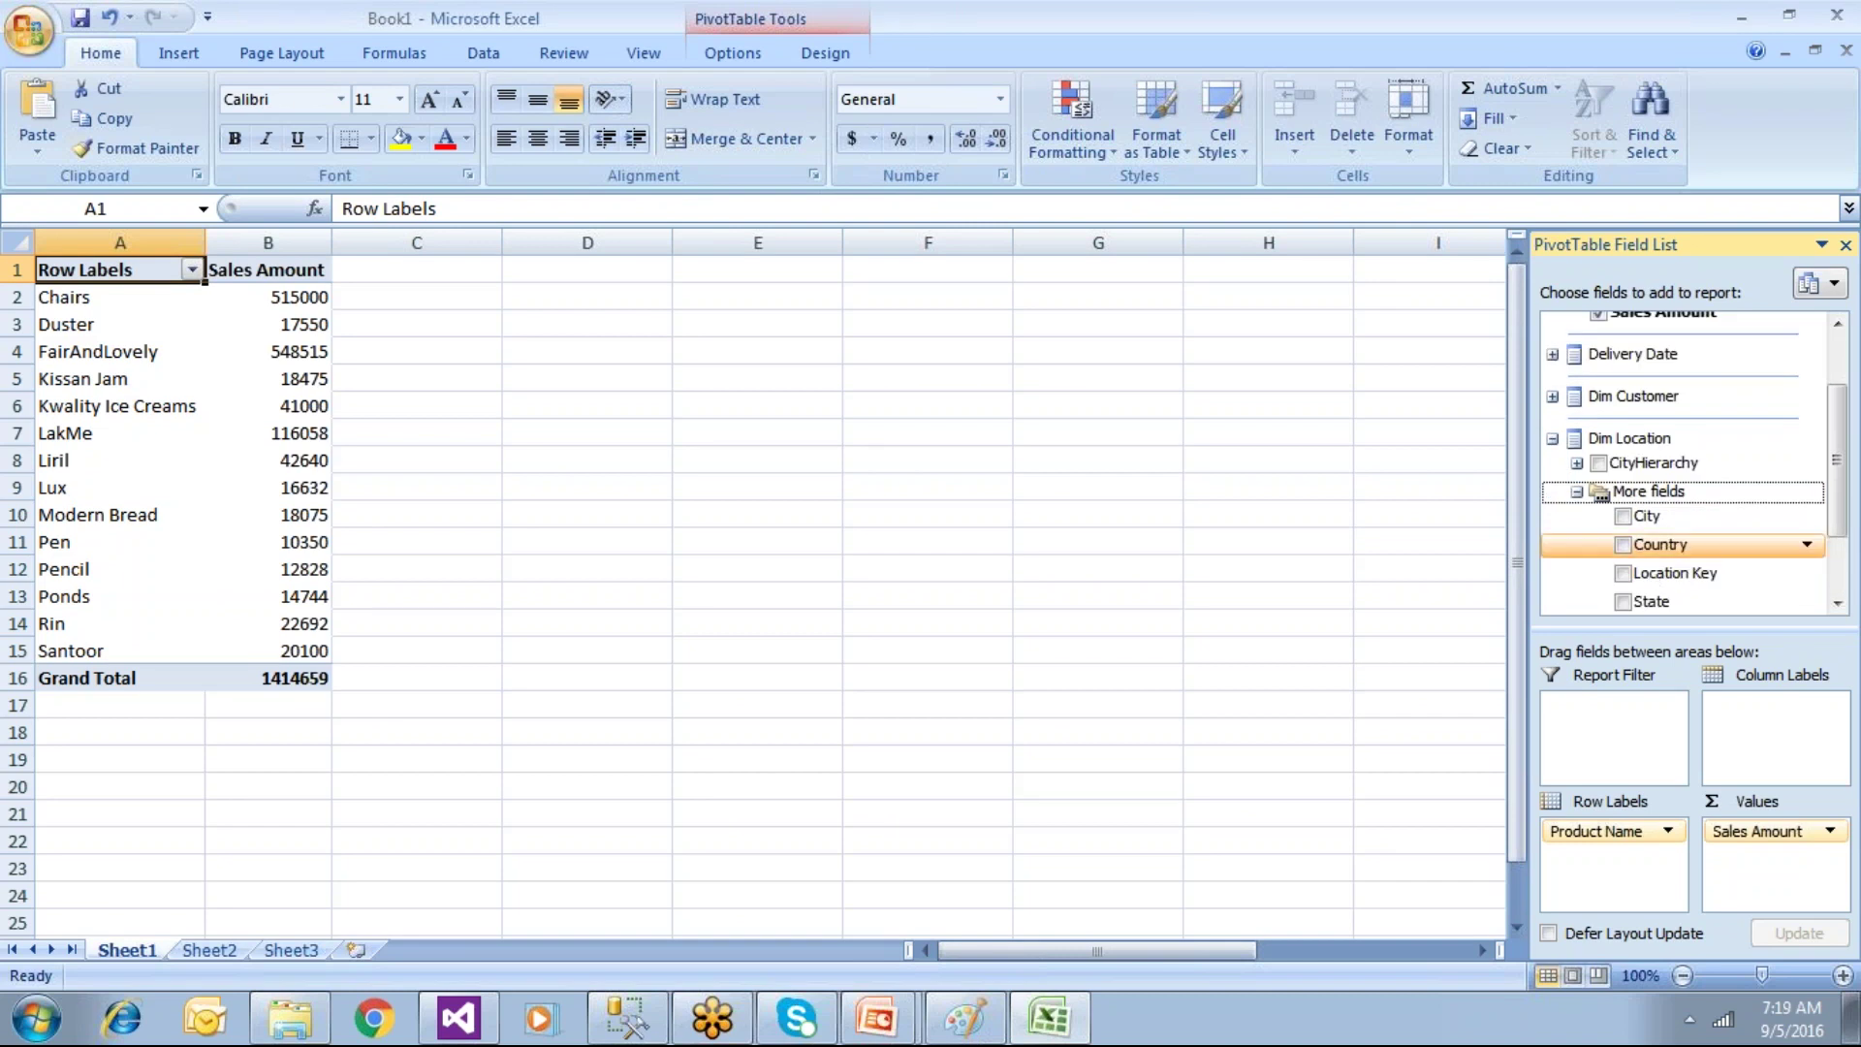
drag(1659, 554, 1776, 717)
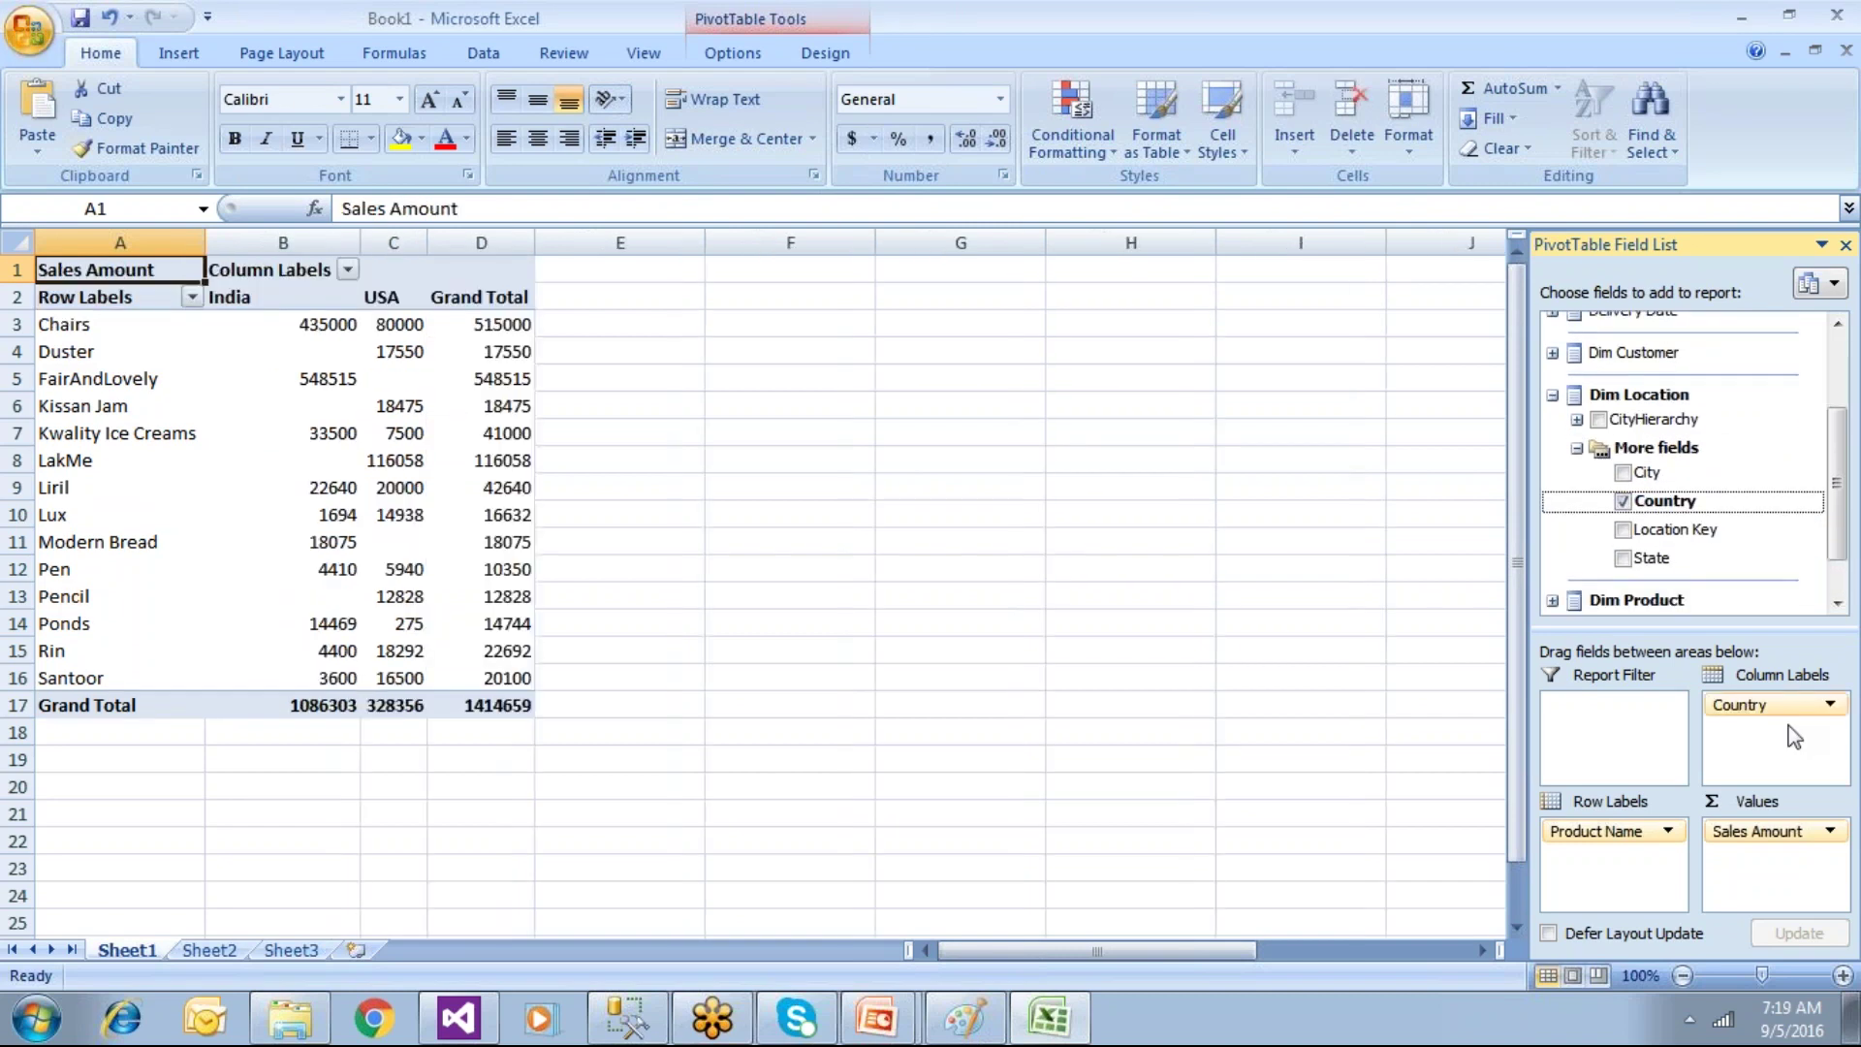
Step: Center the contents of columns B to D, and left-align the PivotTable cells B1:D16
drag(291, 242, 452, 243)
click(537, 138)
click(619, 404)
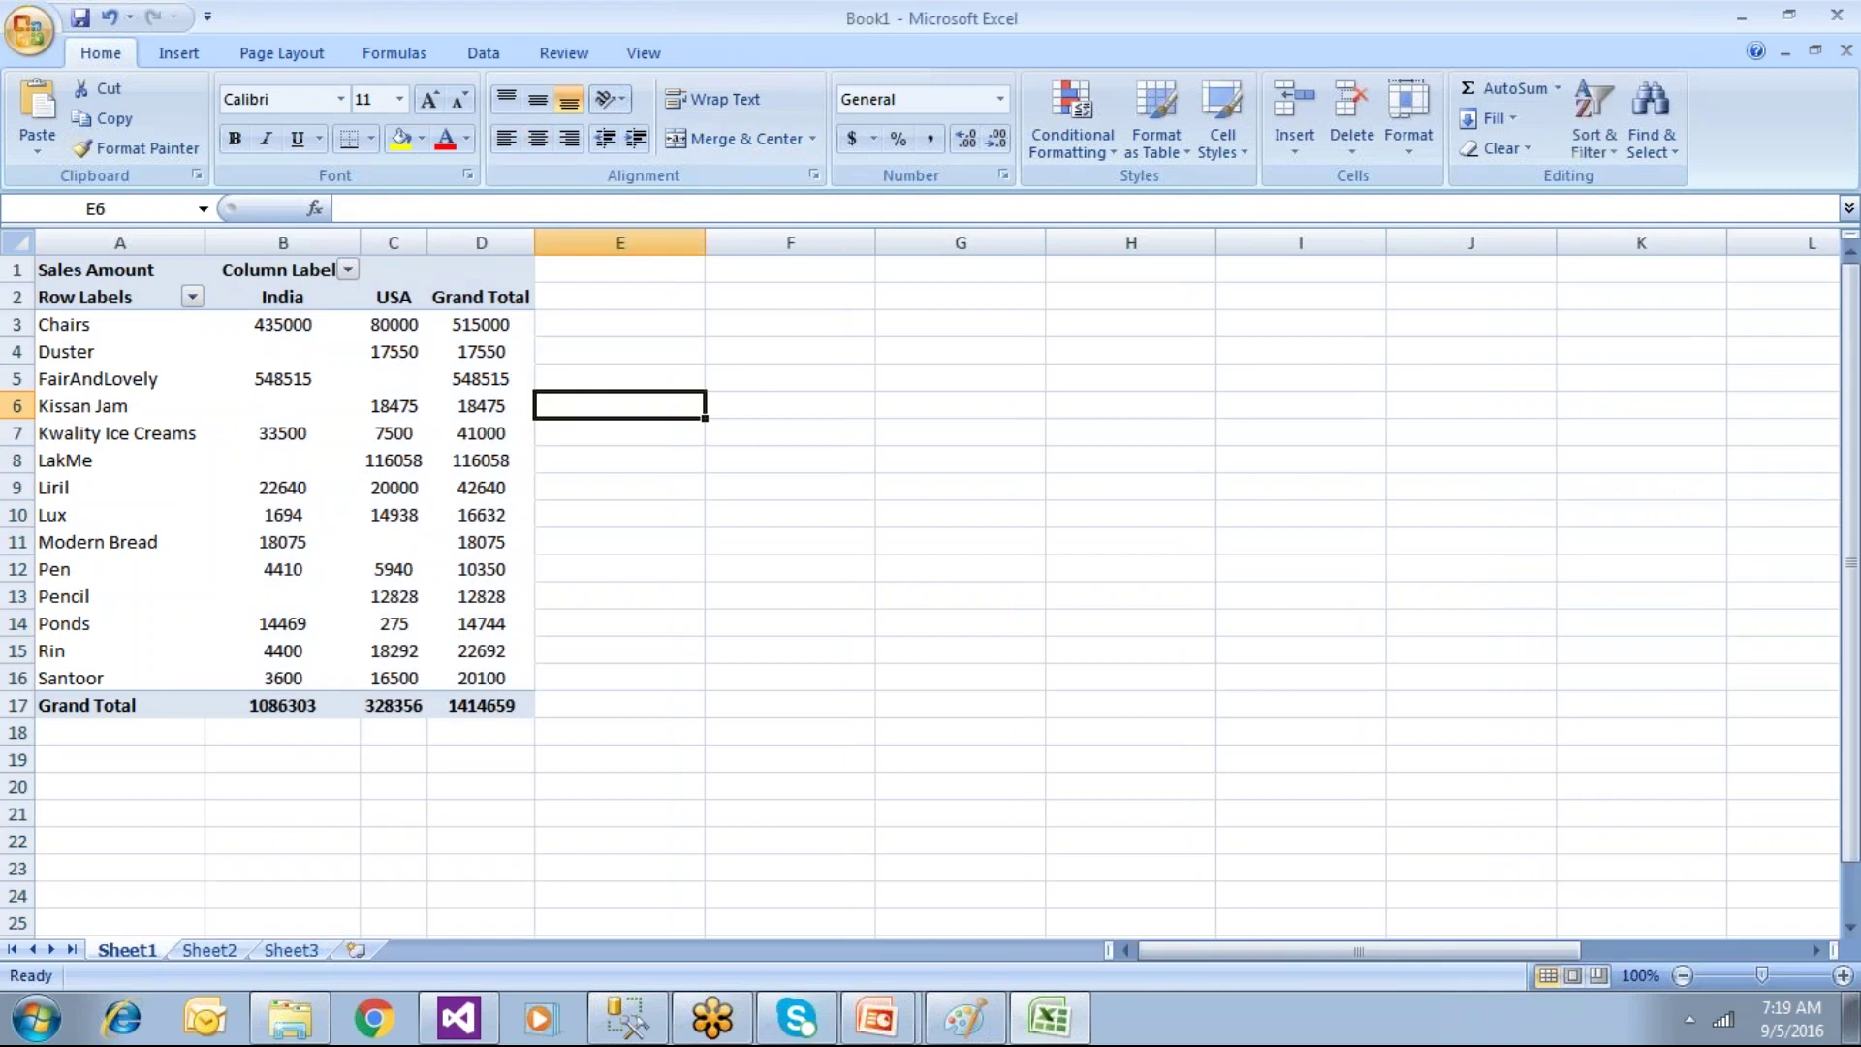
drag(275, 256, 507, 694)
click(506, 138)
click(619, 485)
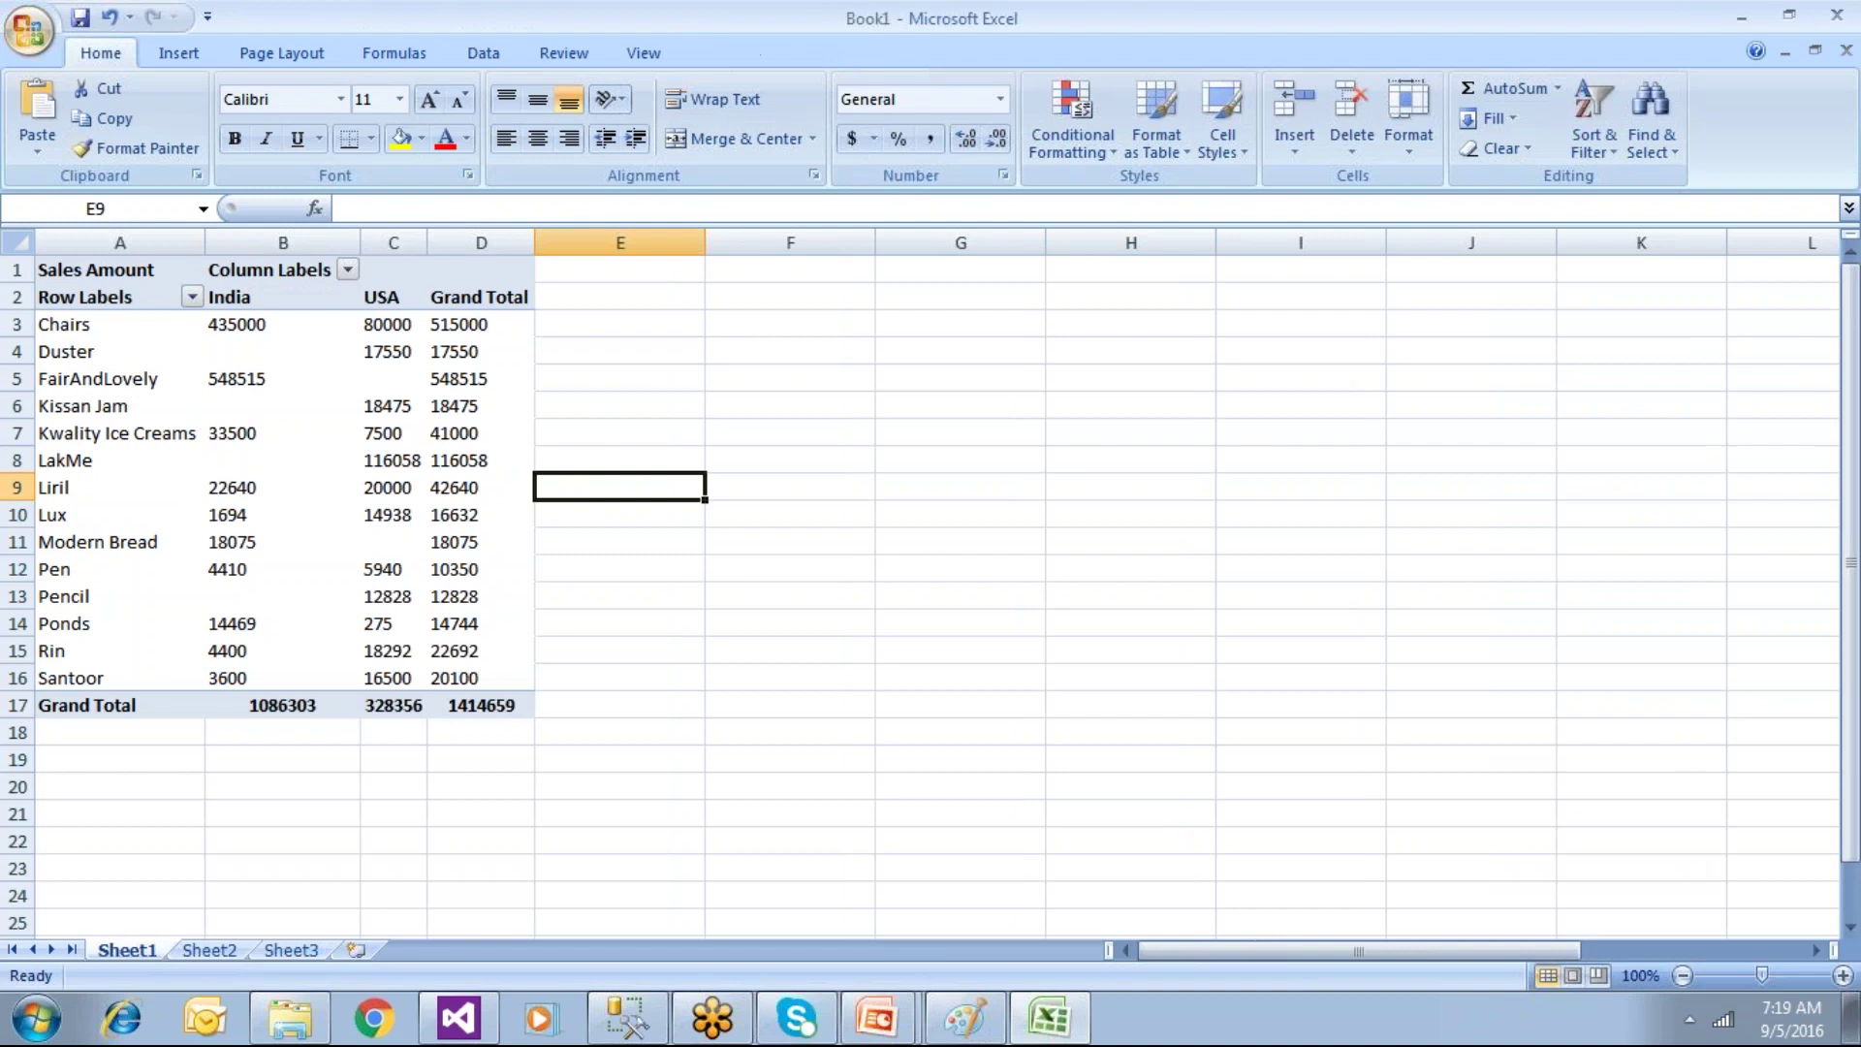
Step: Examine the Chairs sales for India and USA and the grand totals across the whole PivotTable
click(56, 270)
key(ctrl+a)
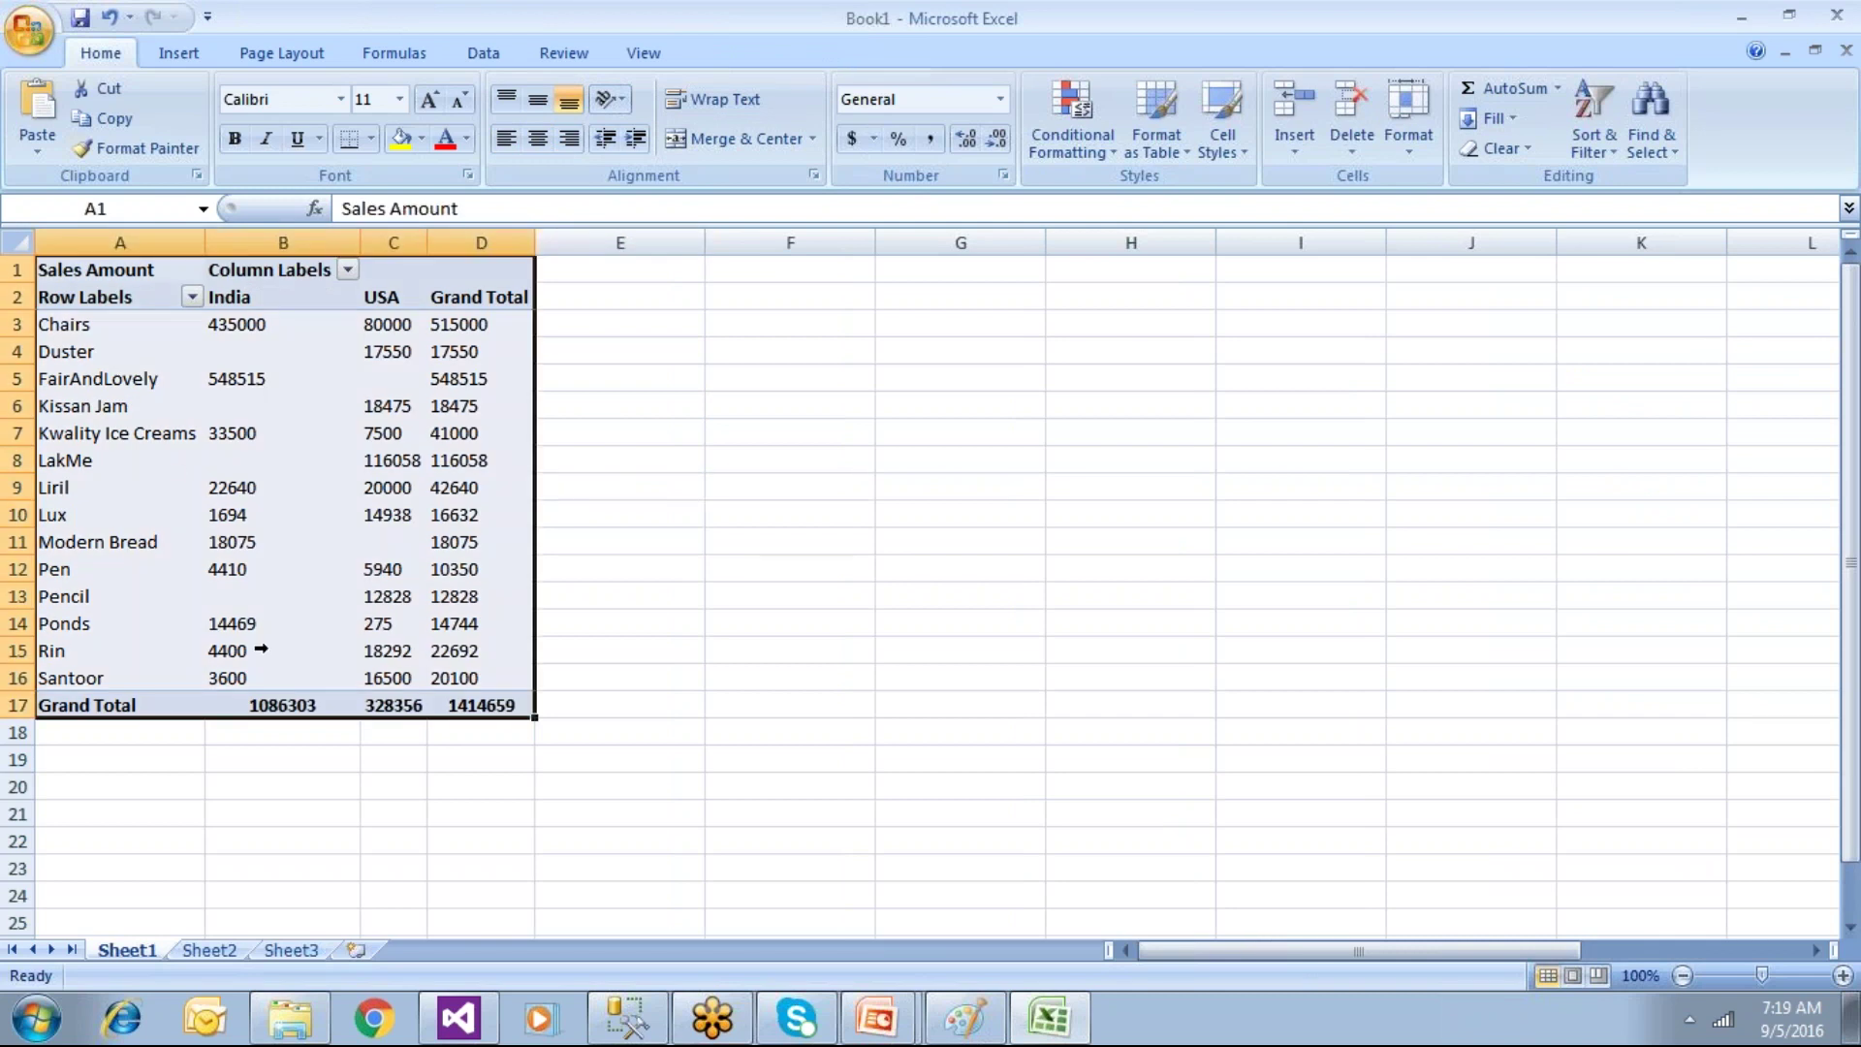
click(727, 642)
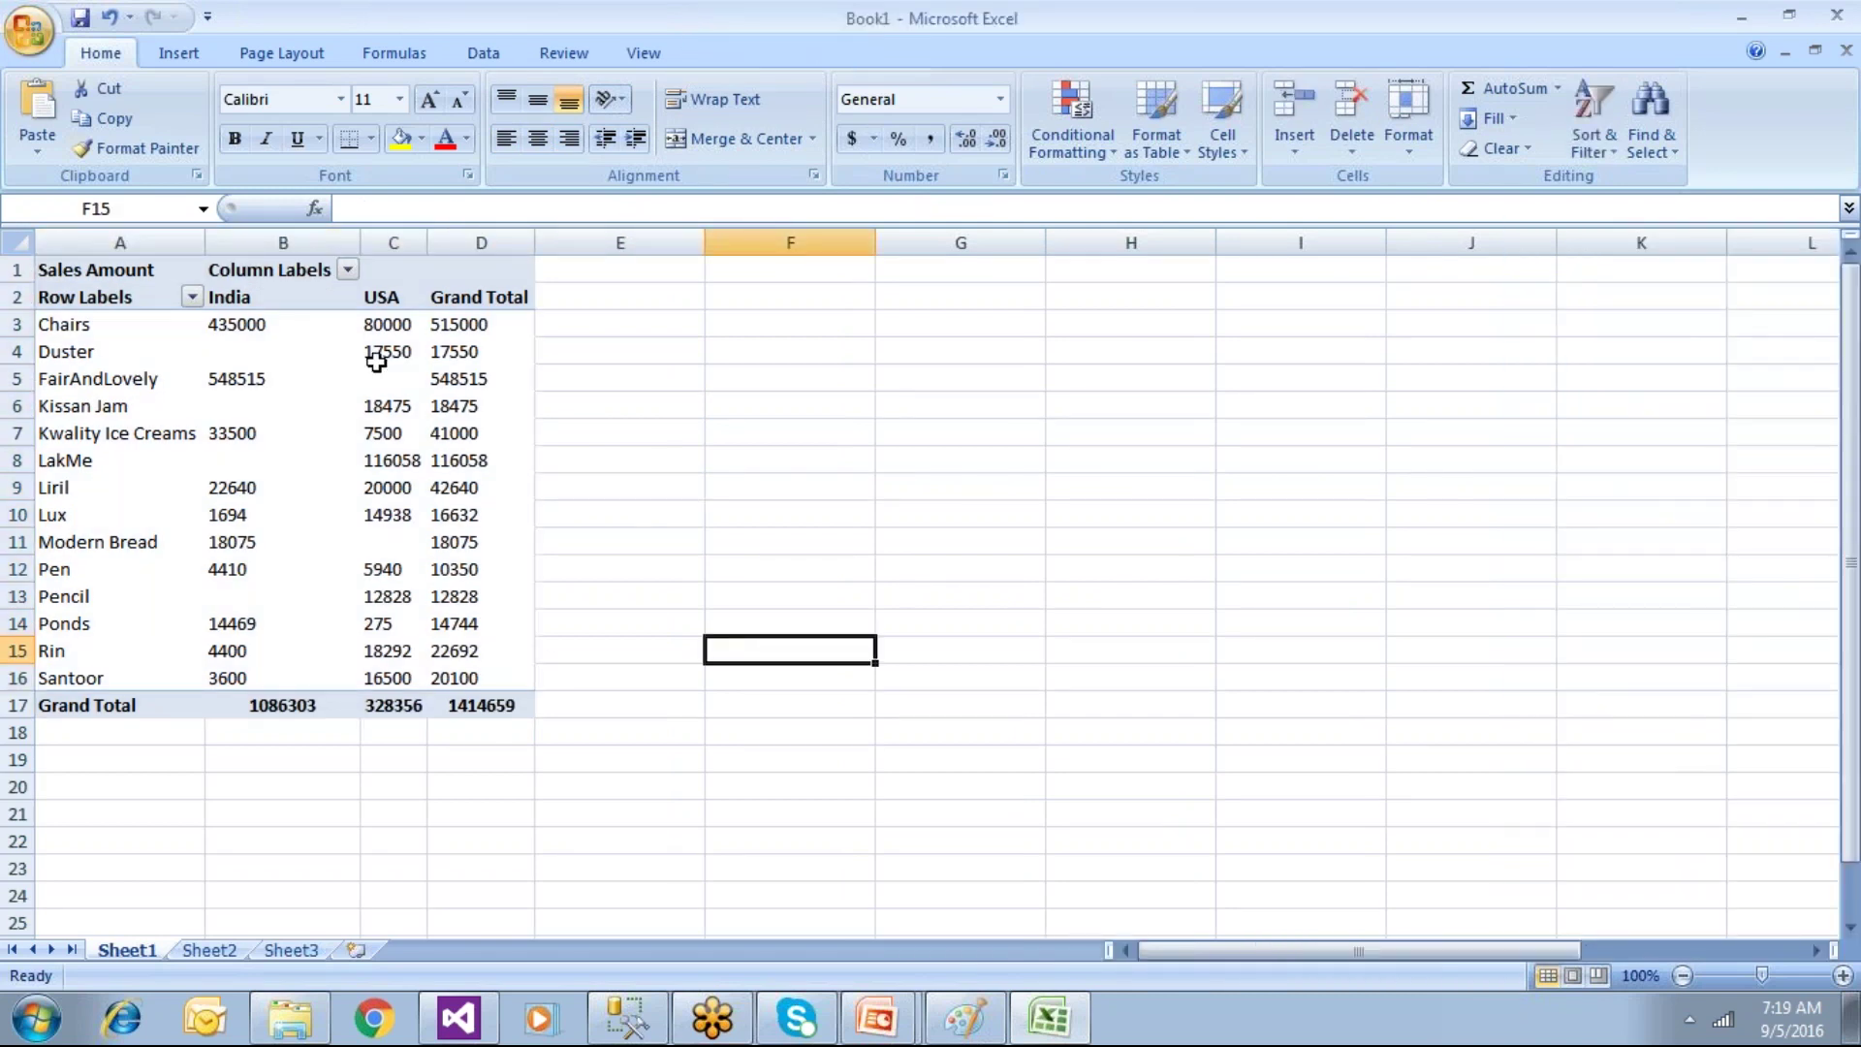
click(277, 324)
click(381, 330)
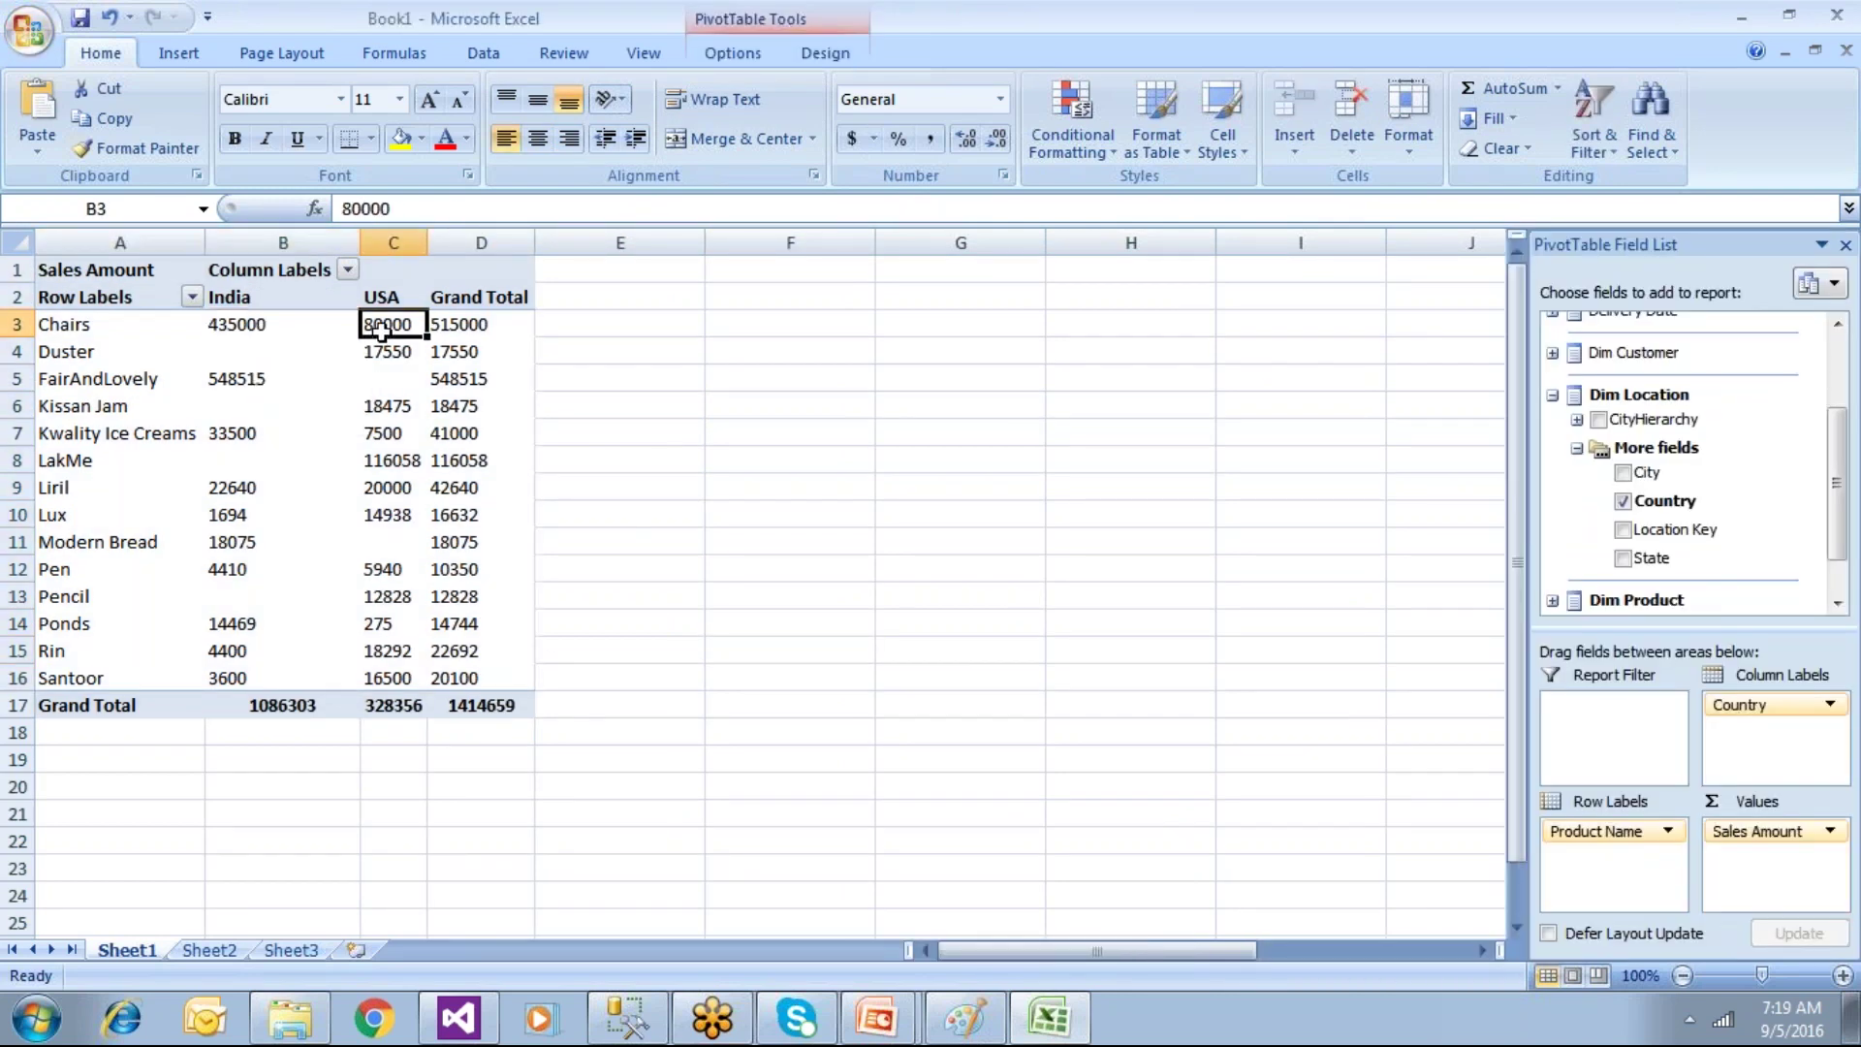
click(499, 326)
click(509, 706)
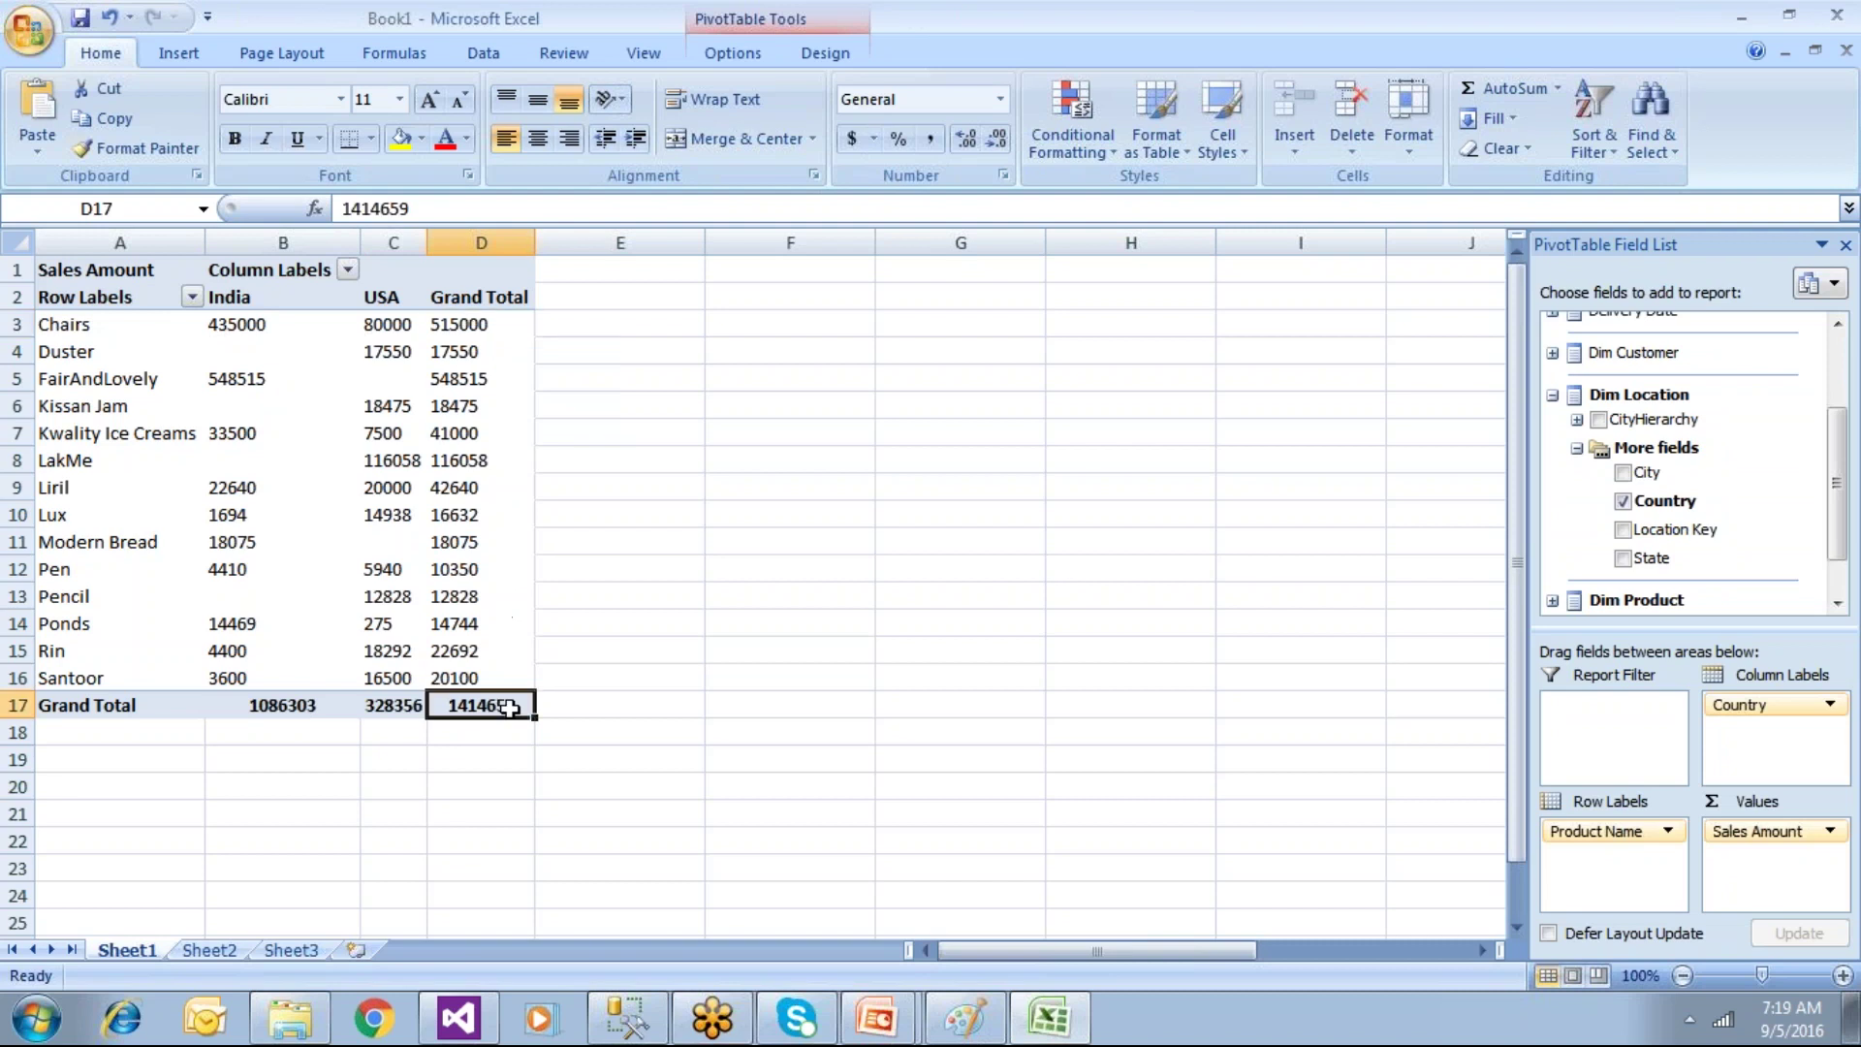
drag(283, 325, 301, 722)
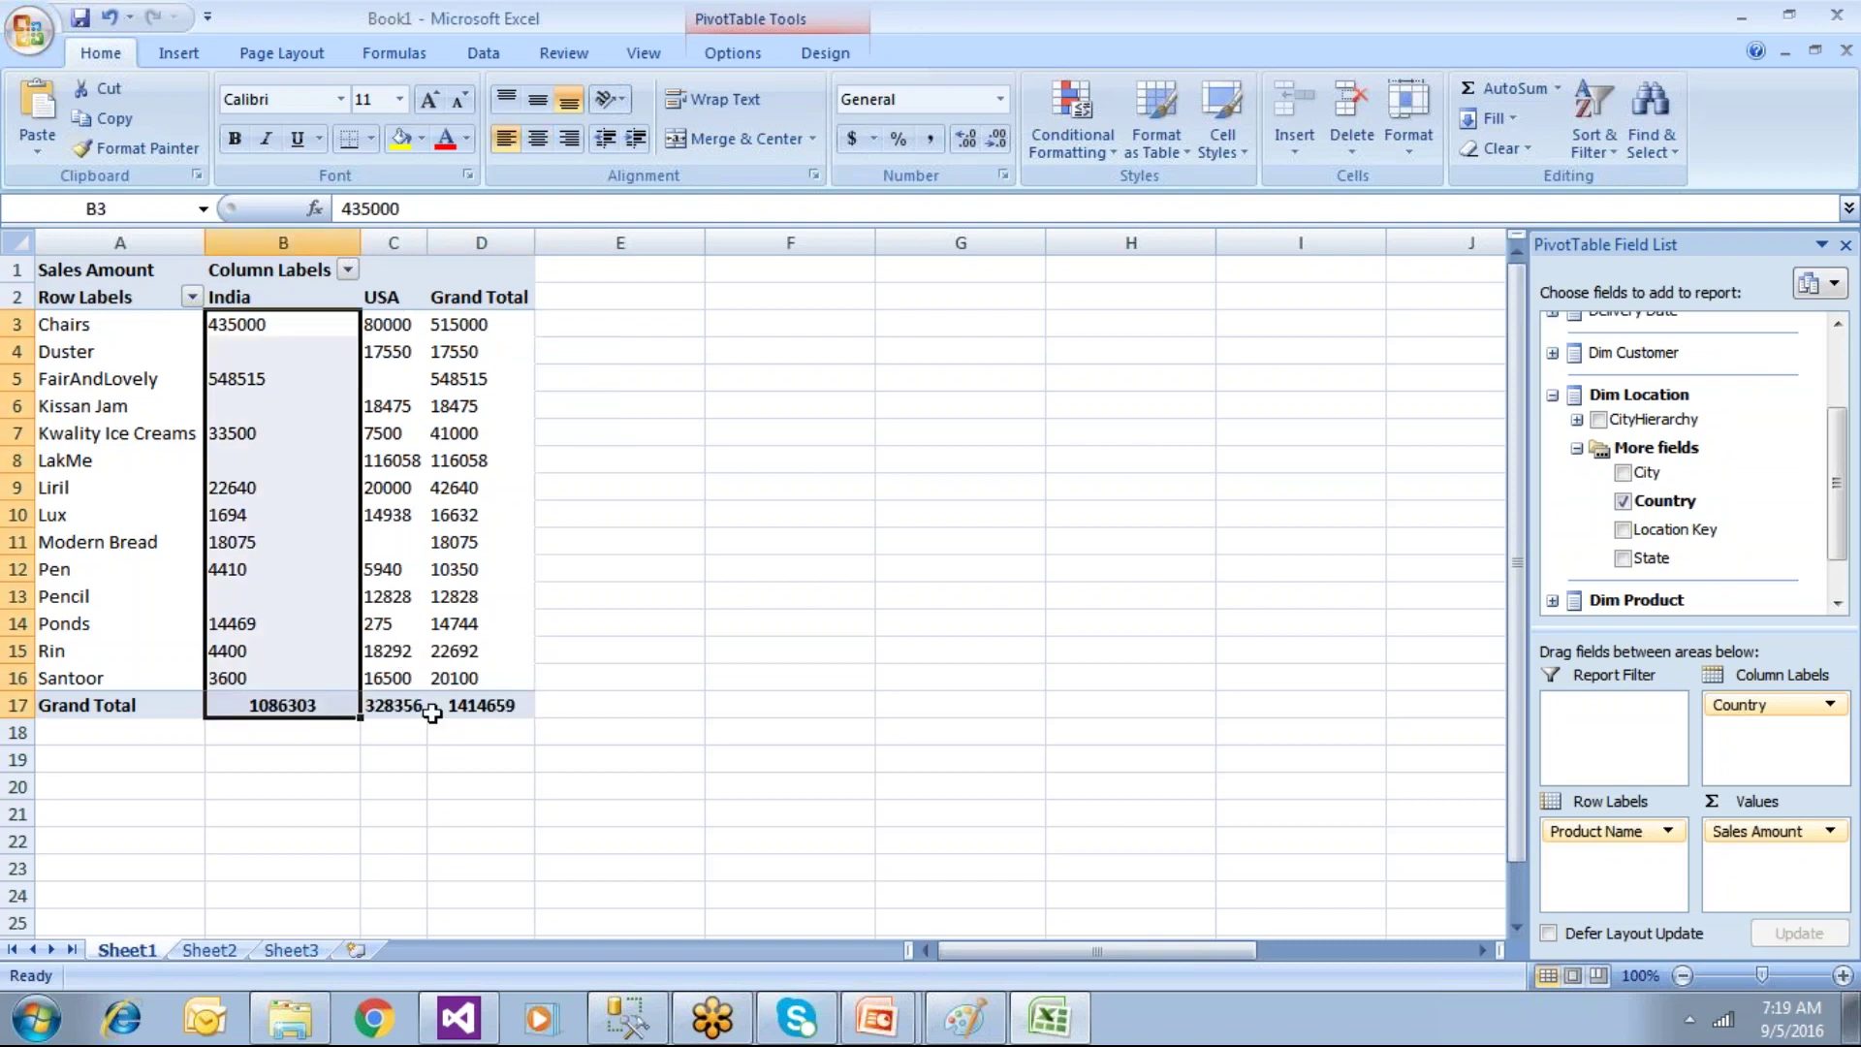
click(743, 722)
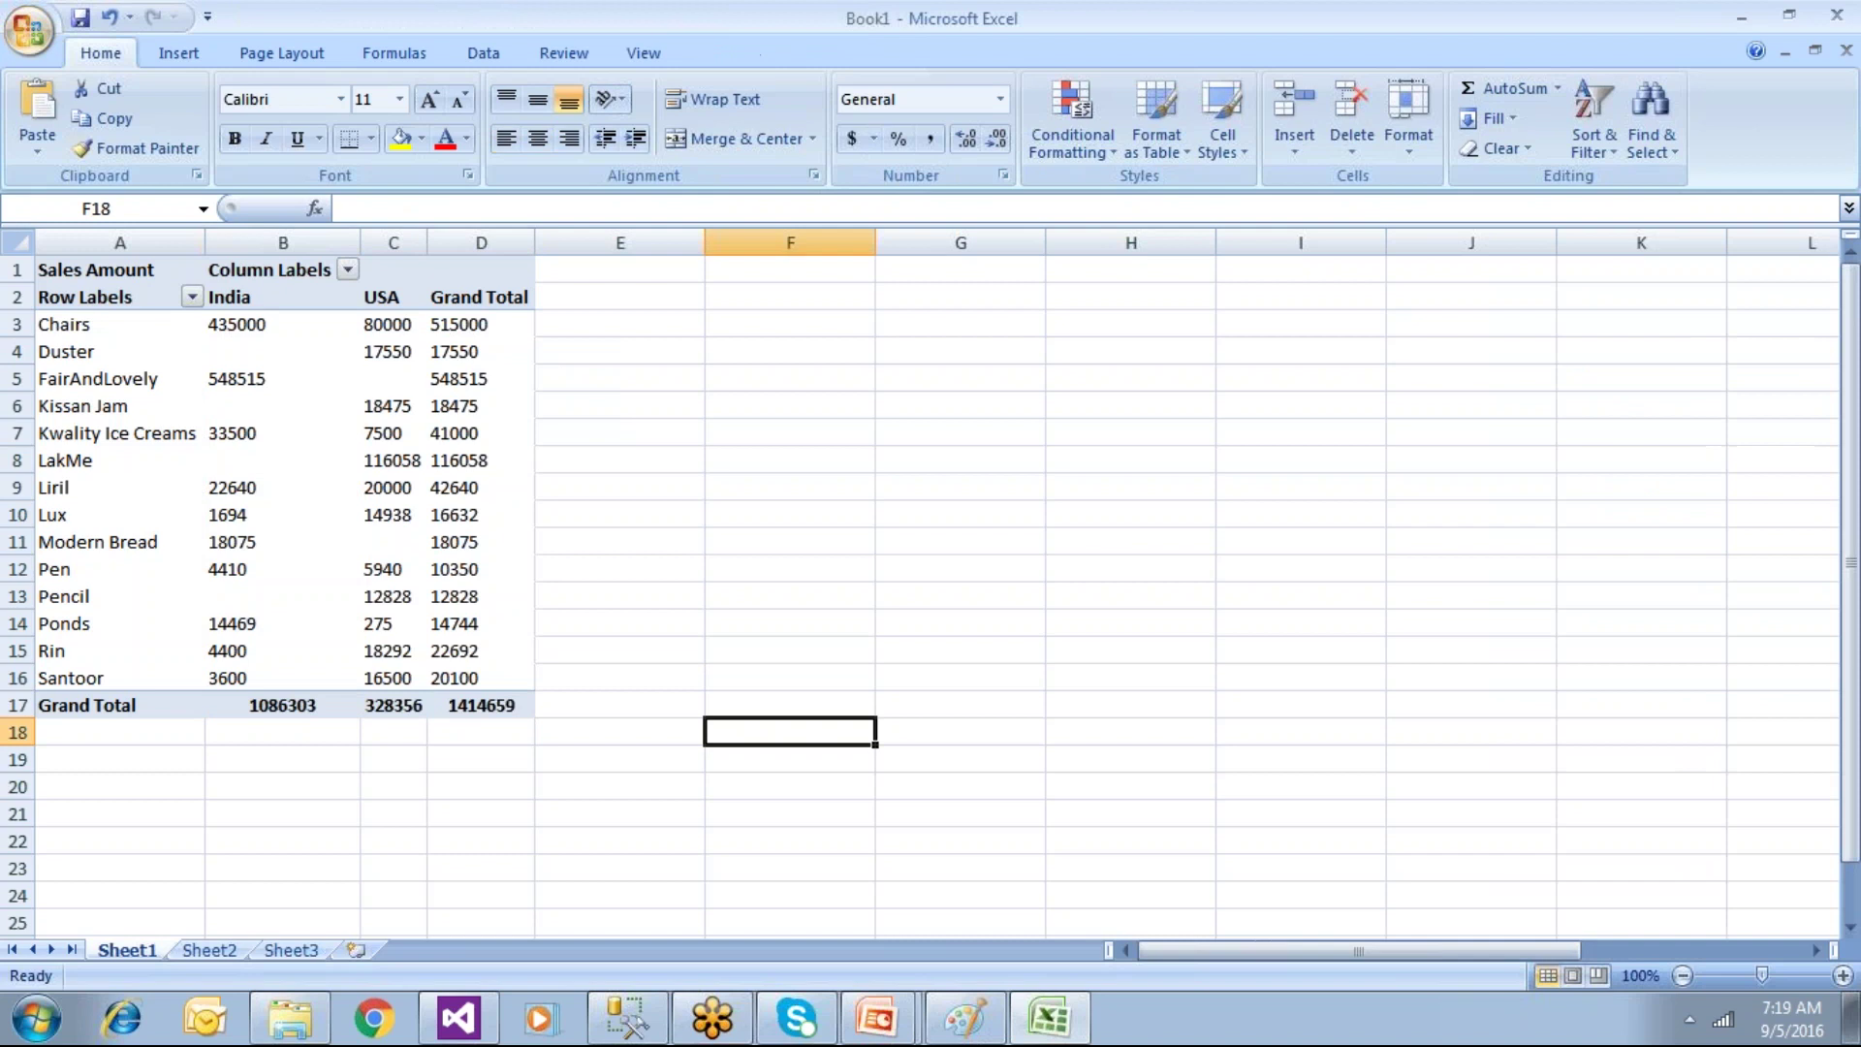
Step: Collapse Dim Location in the PivotTable's field list and remove Country from the column labels
click(107, 297)
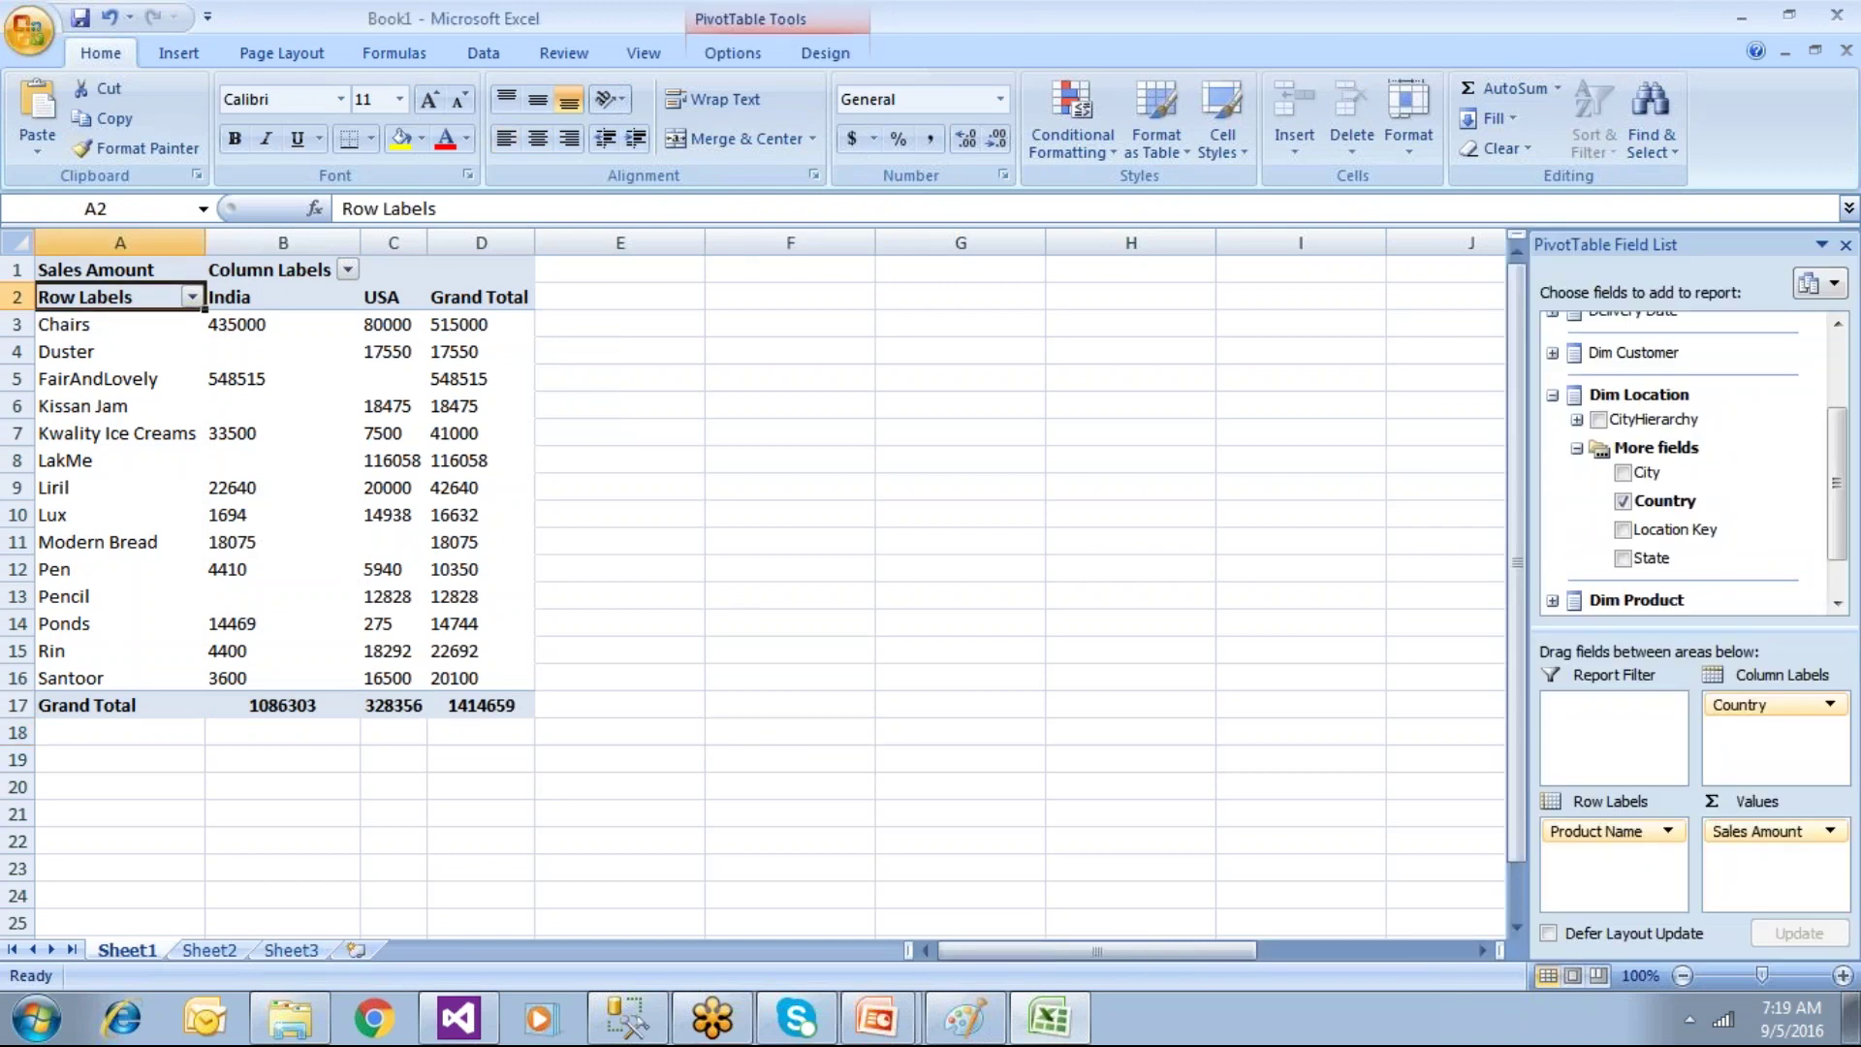
click(1554, 396)
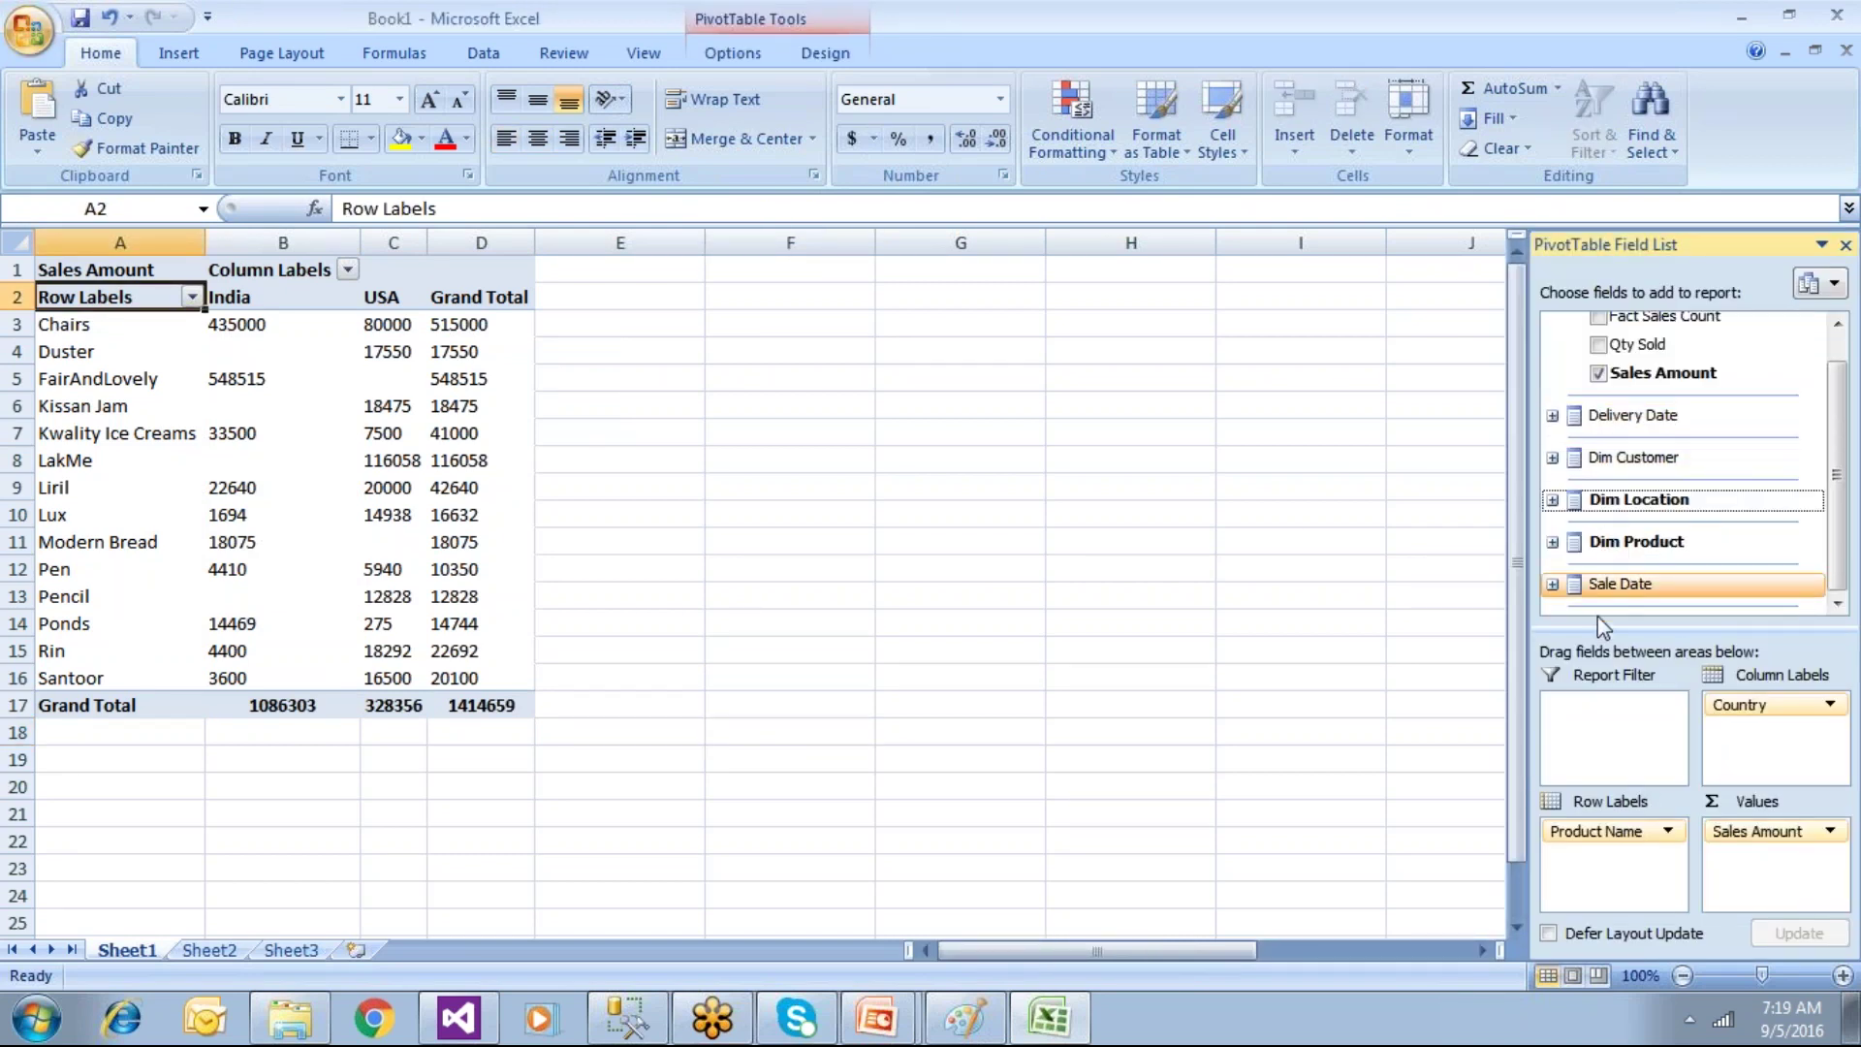
drag(1755, 705, 1647, 499)
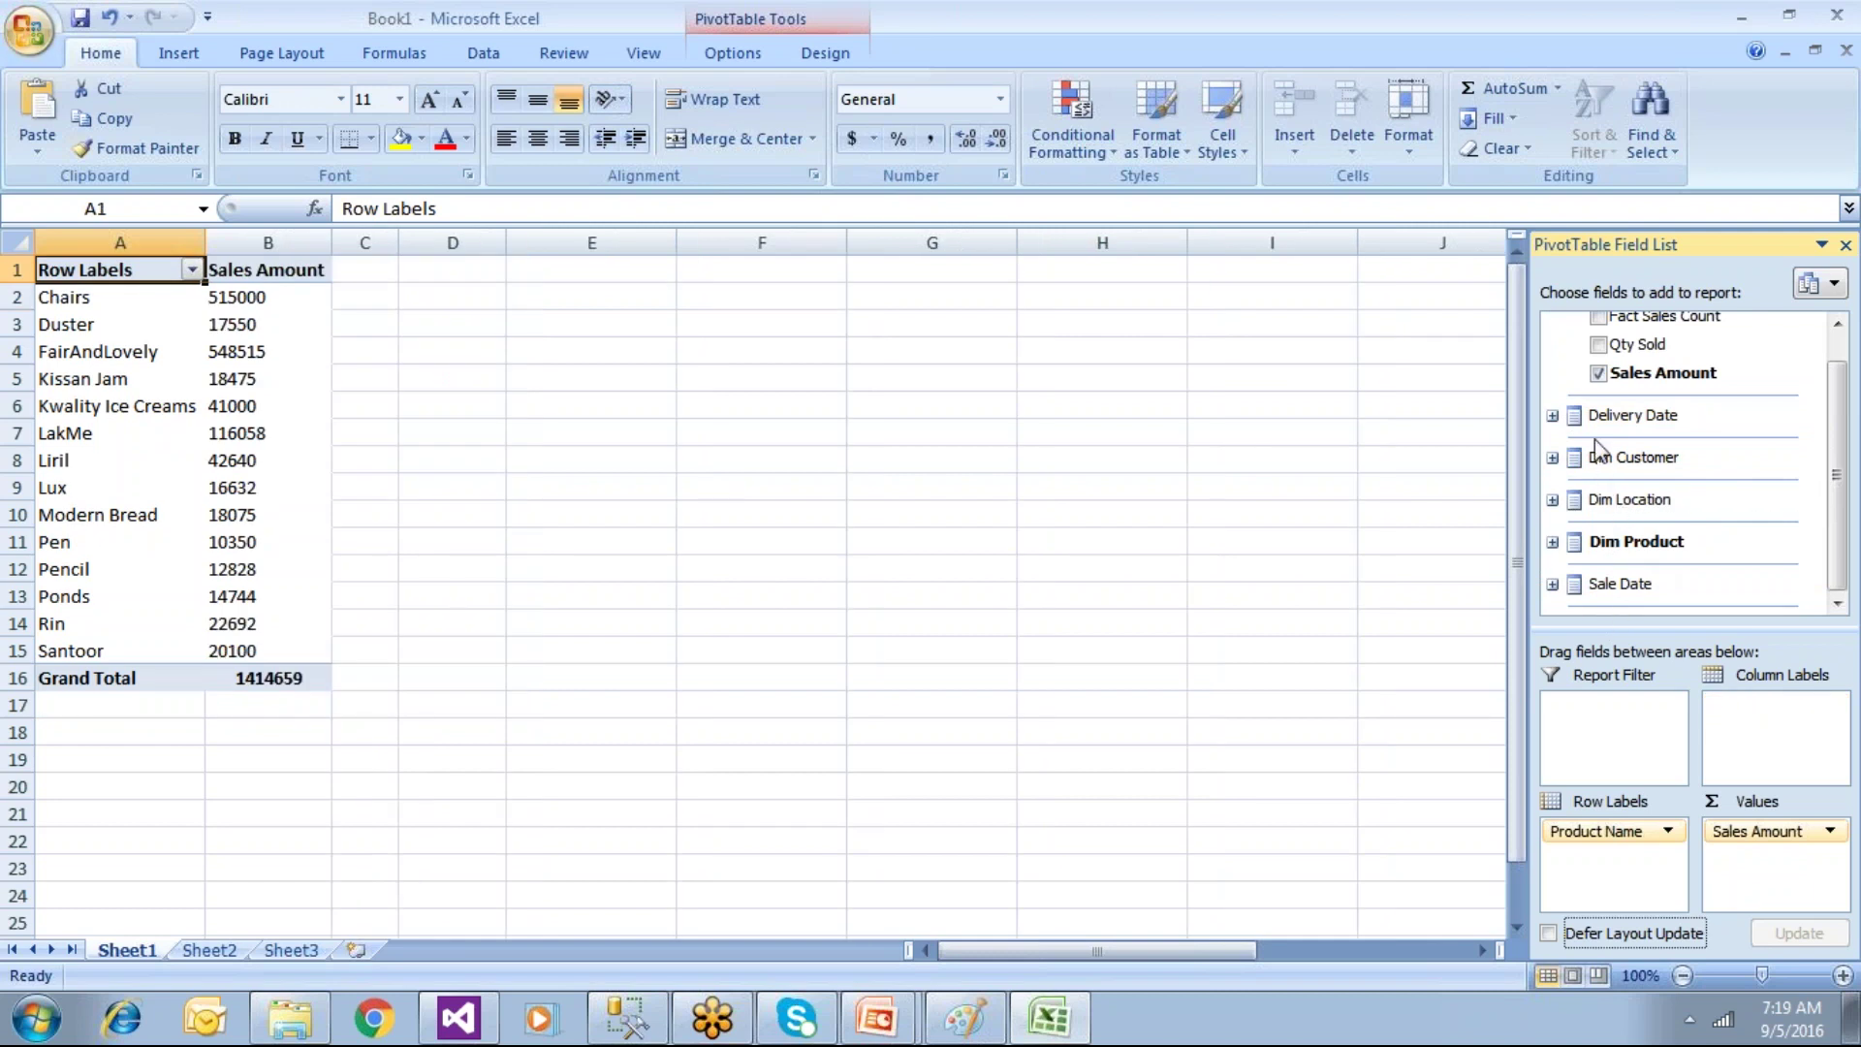
Step: Add Year No from the Sale Date dimension to the PivotTable's column labels
click(1553, 584)
click(1576, 602)
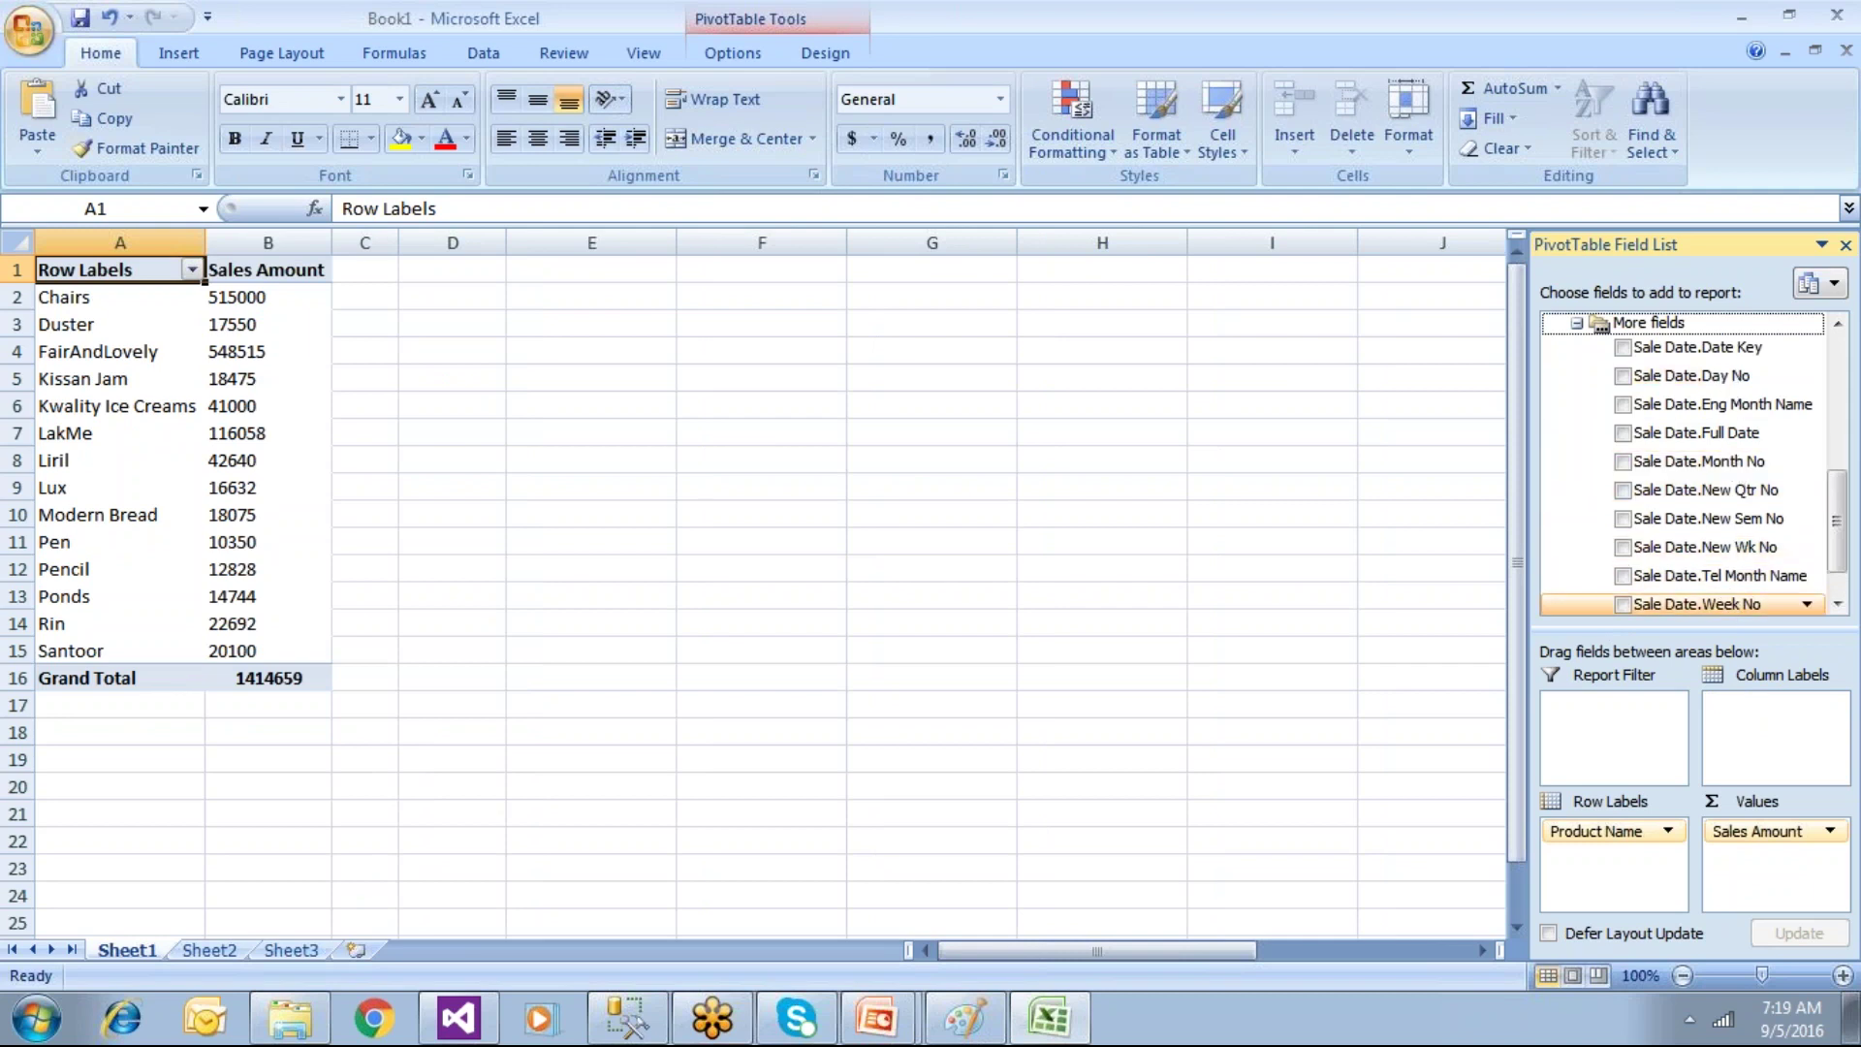
scroll(1764, 610, down, 2)
drag(1692, 583, 1778, 741)
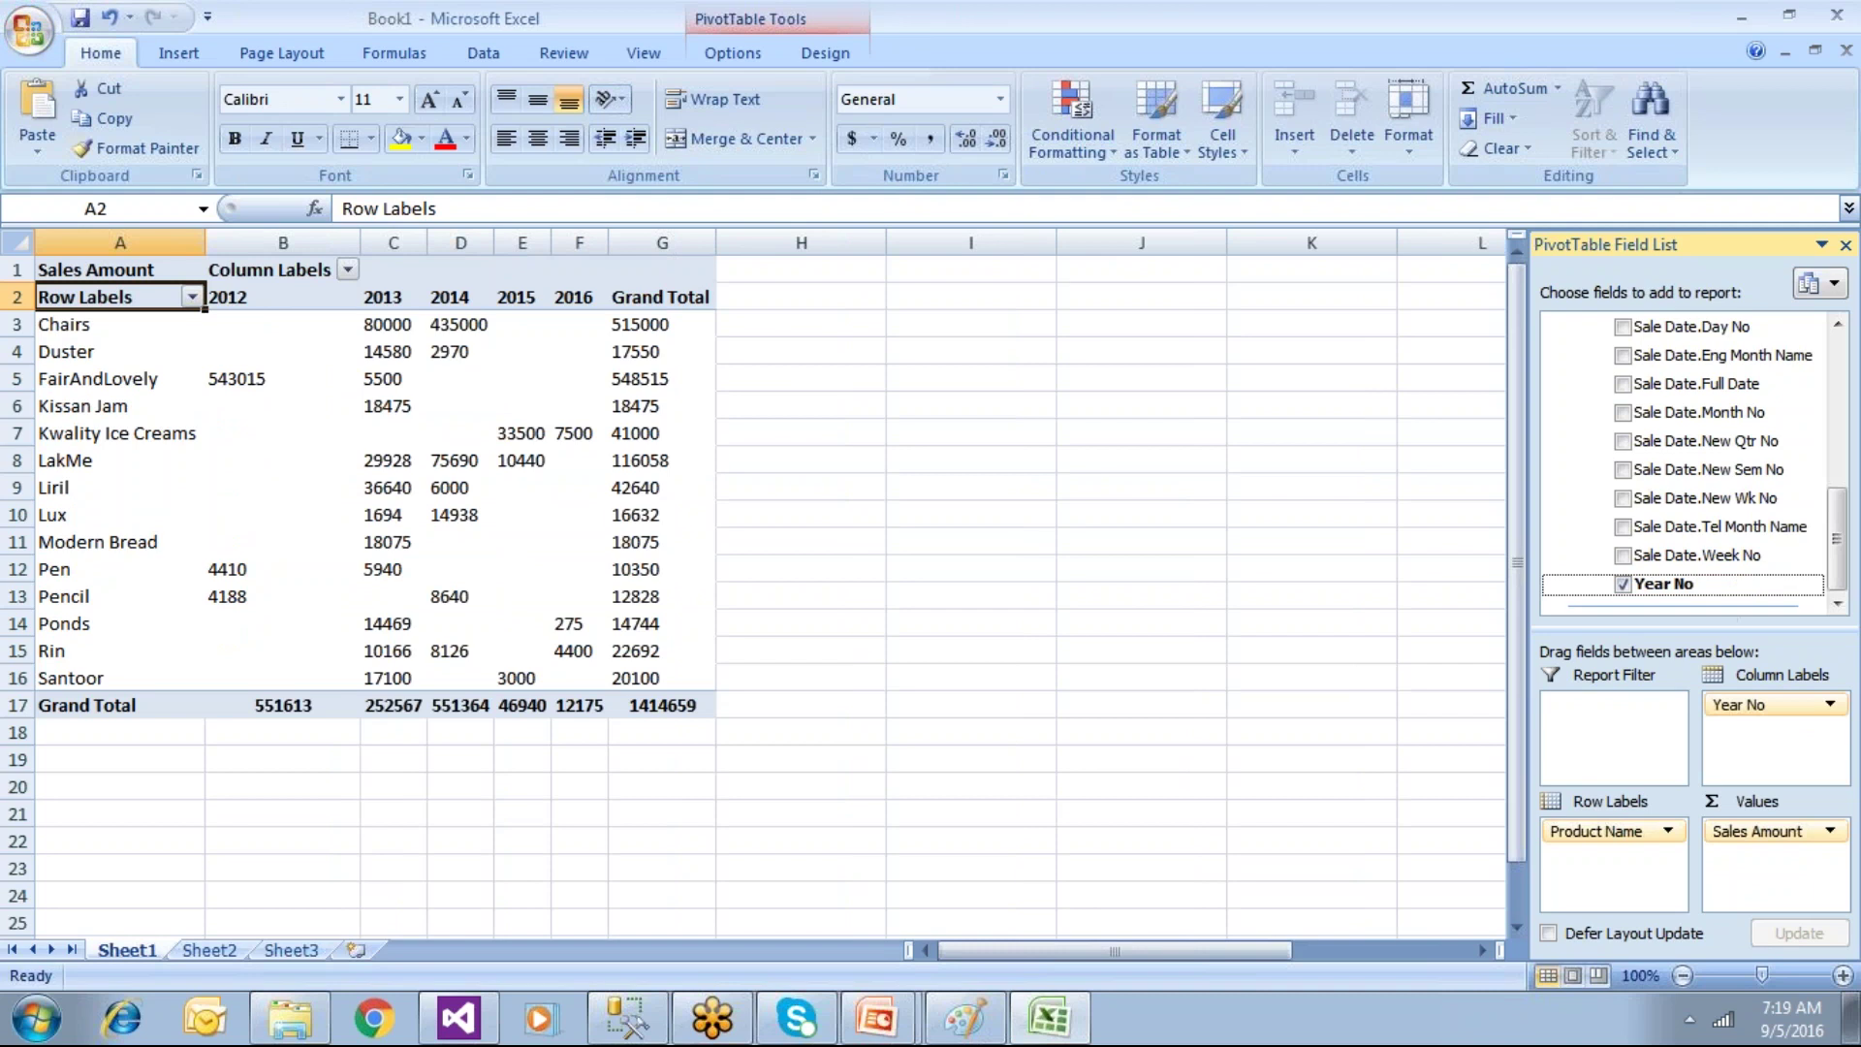
Step: Collapse Sale Date and add City from Dim Location below Year No in the column labels
click(1837, 403)
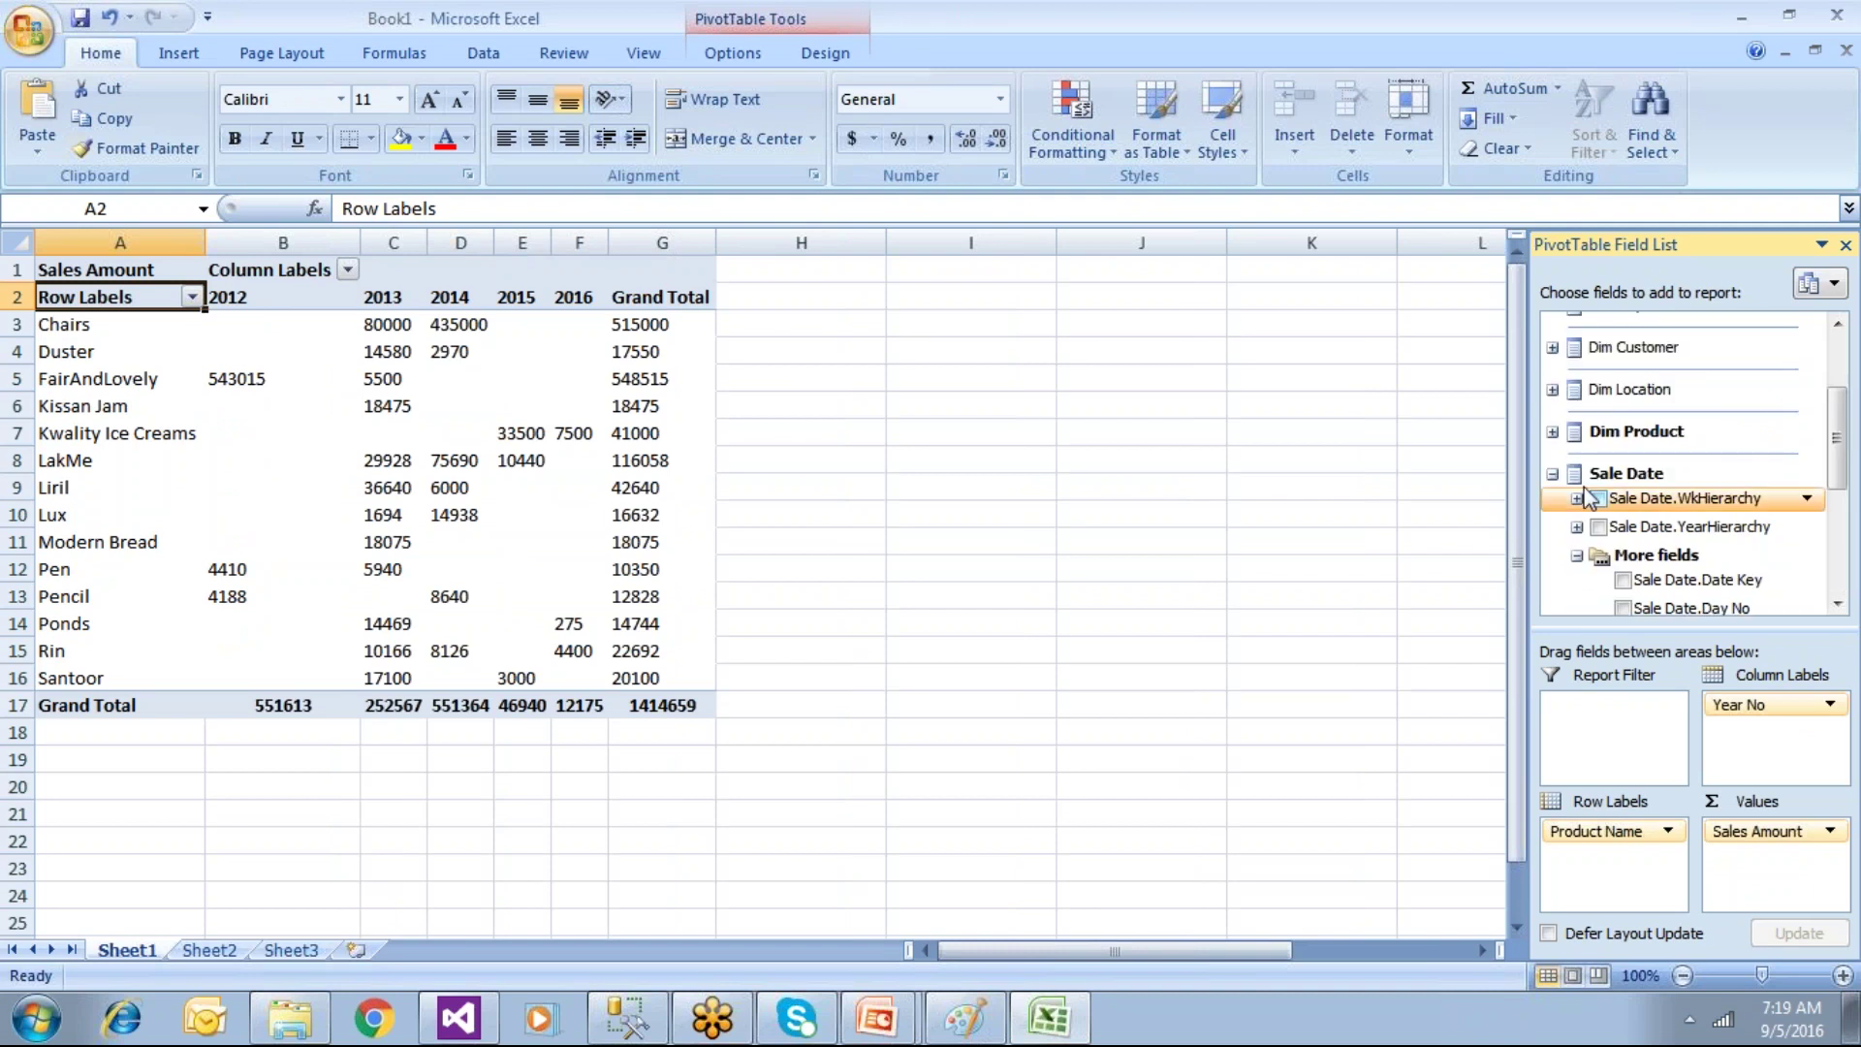
click(1552, 473)
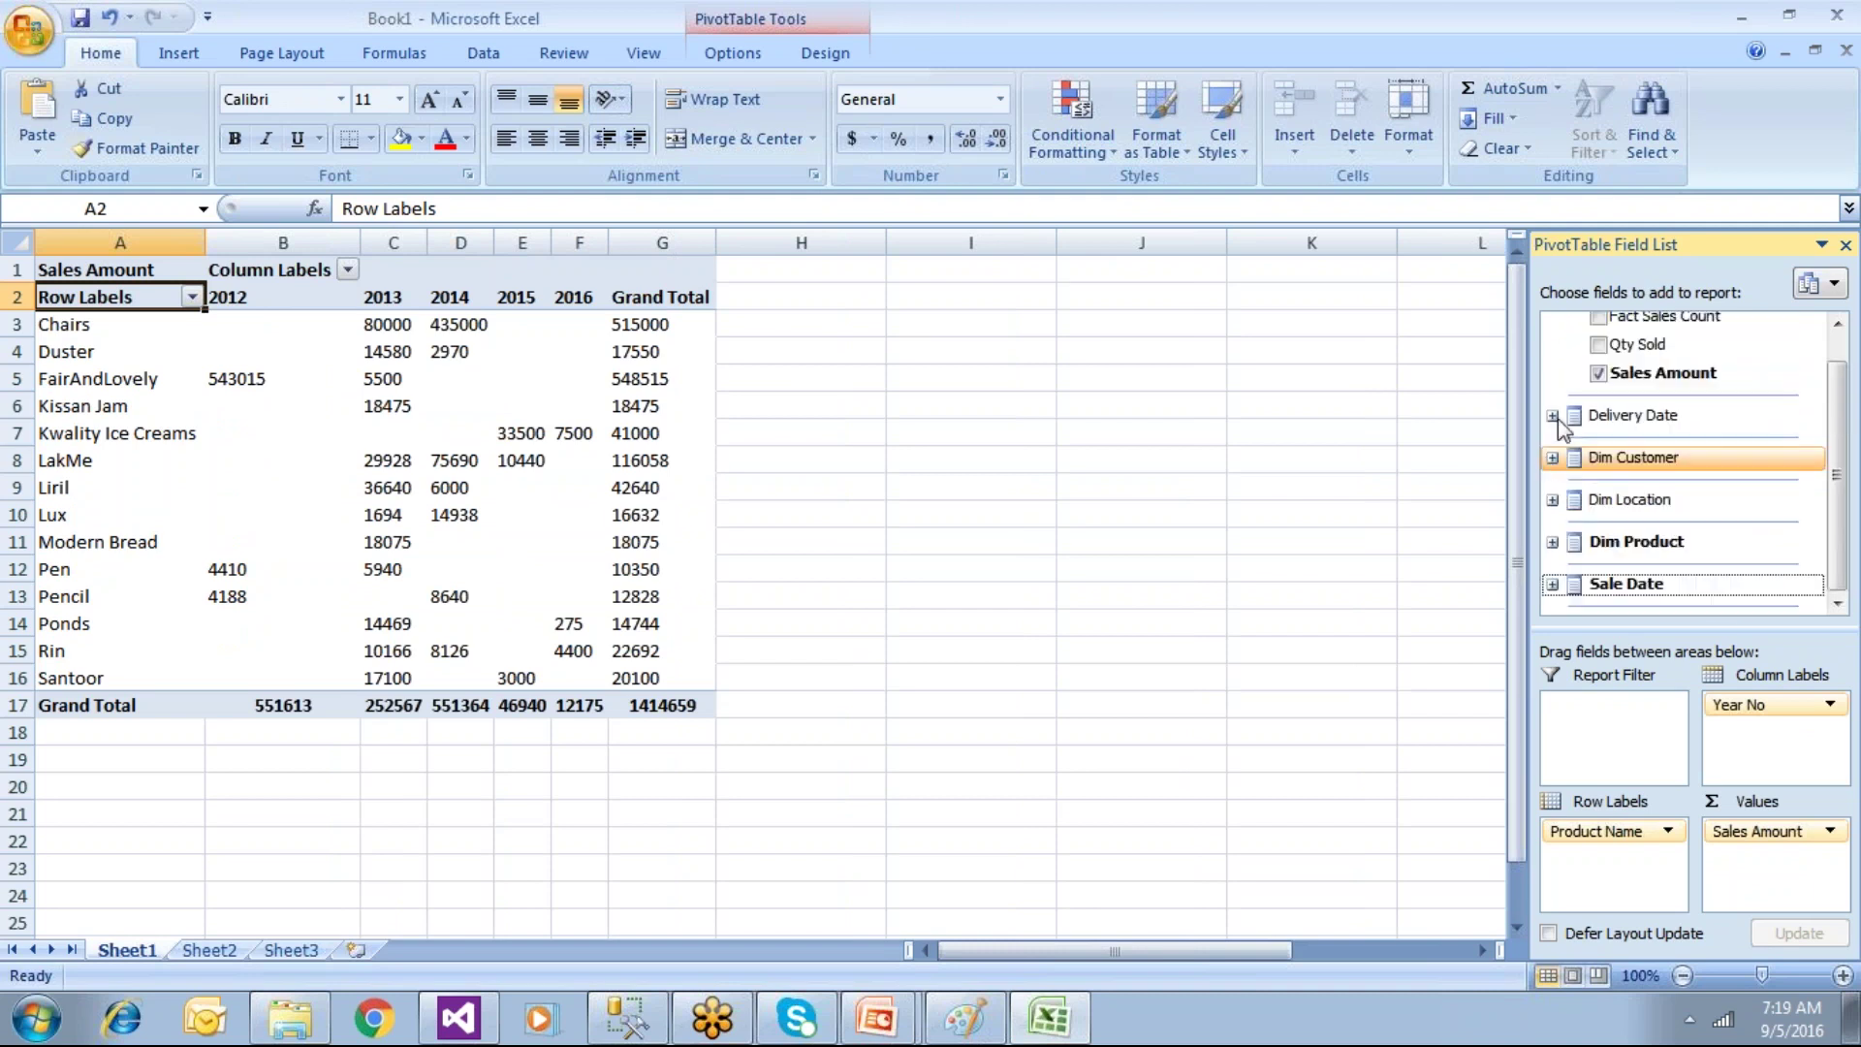
click(1552, 499)
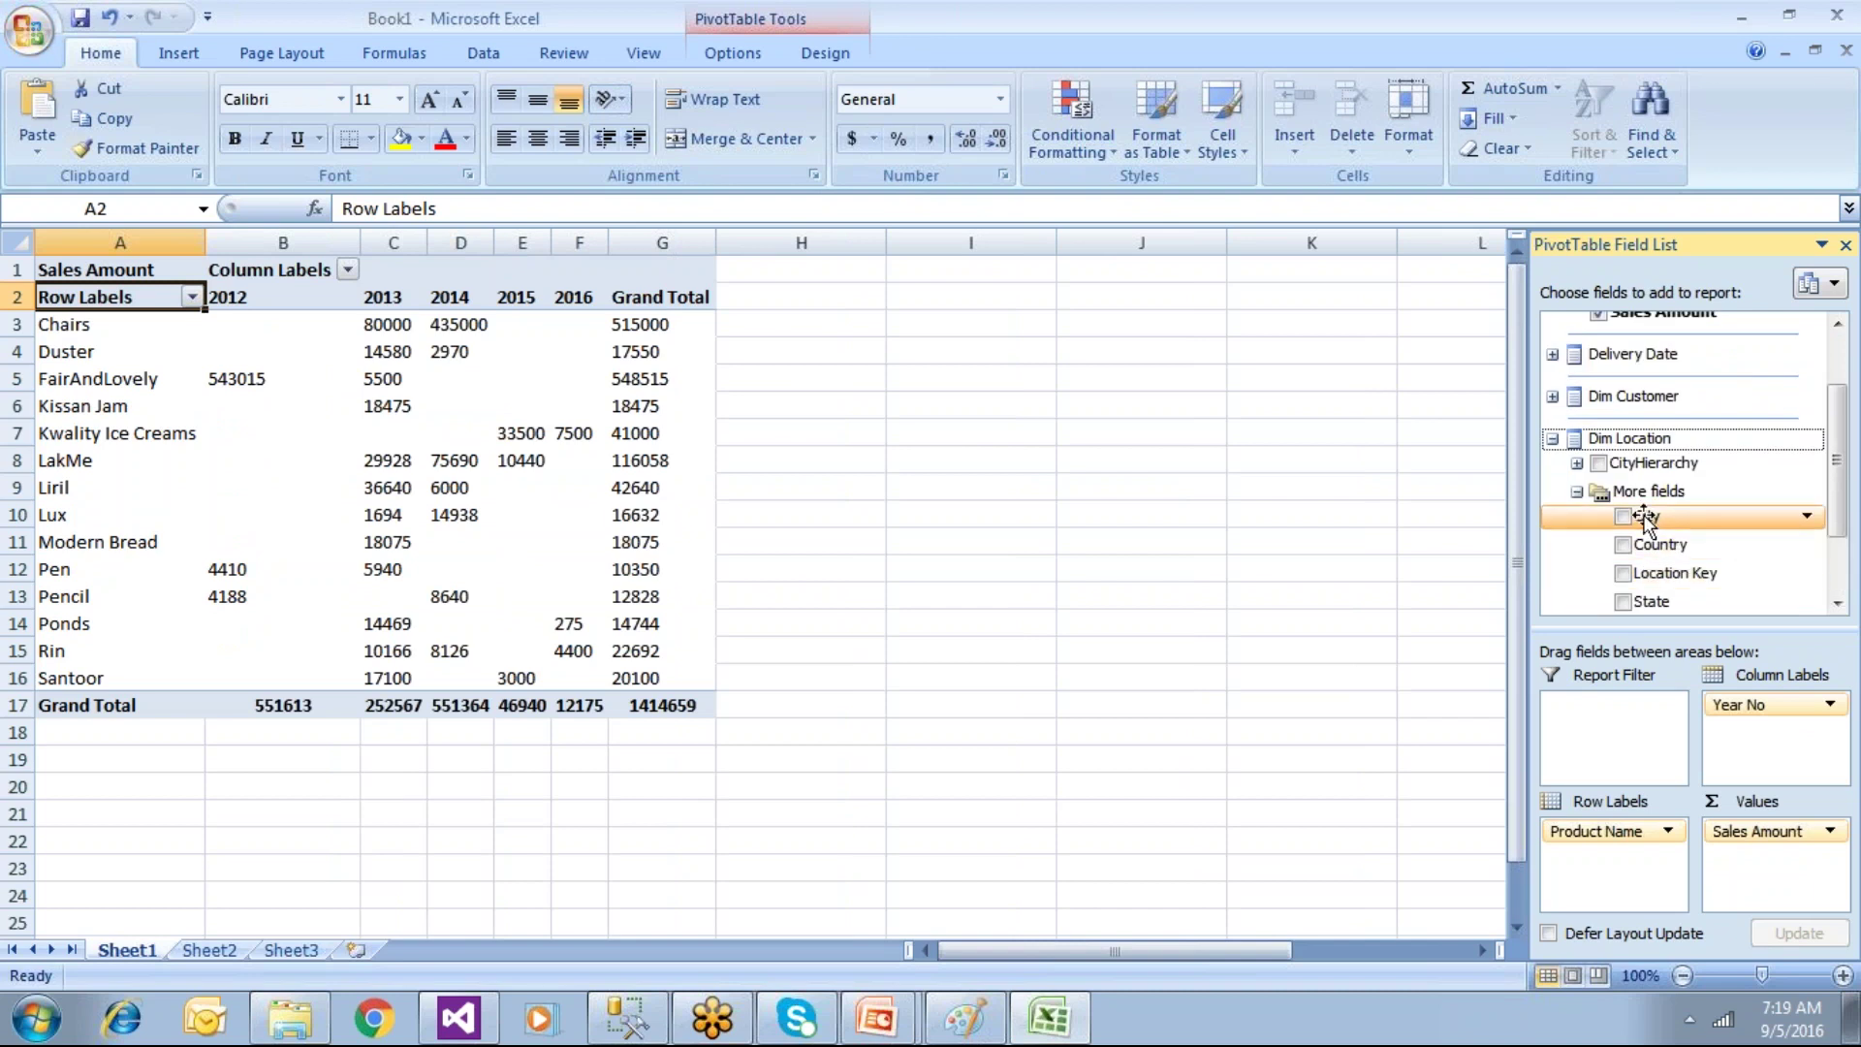
click(1623, 495)
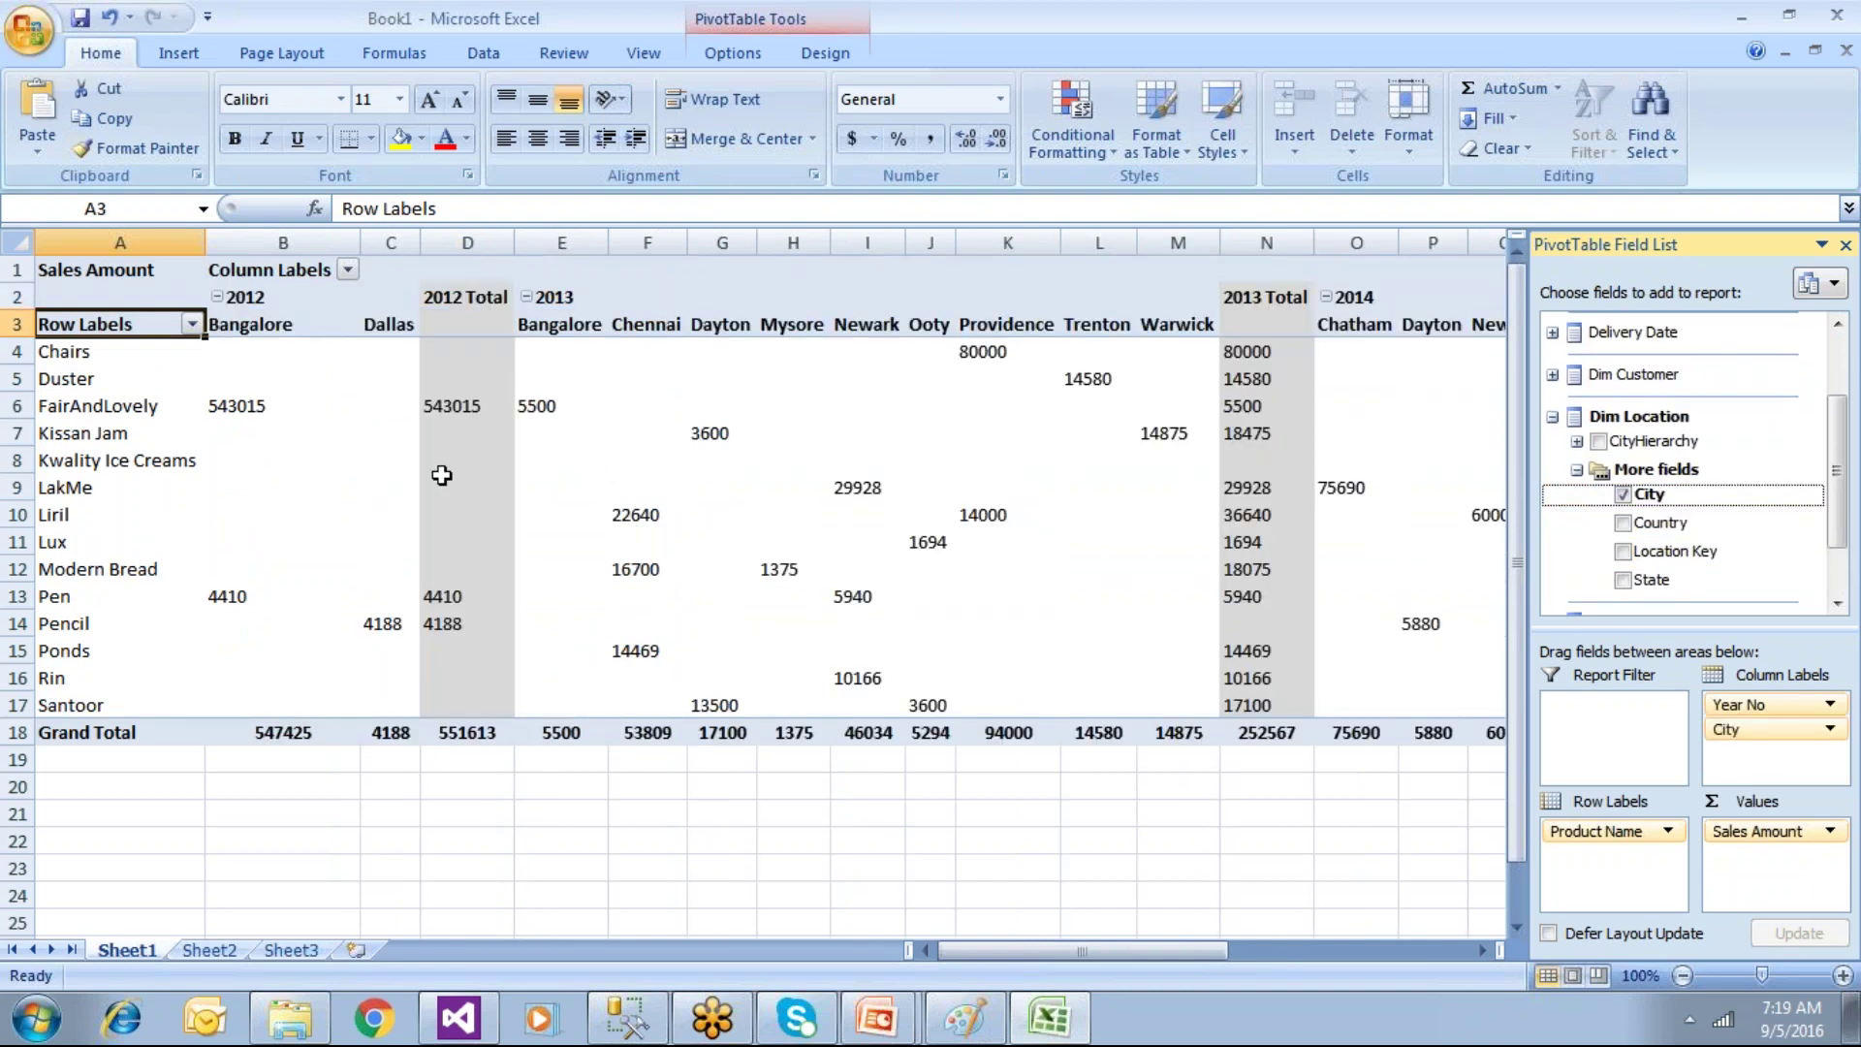
Step: Examine the city sales and yearly totals from 2012 through 2016 and the grand total in the PivotTable
drag(242, 297, 379, 737)
drag(474, 297, 463, 734)
drag(557, 297, 1183, 727)
drag(1287, 307, 1282, 733)
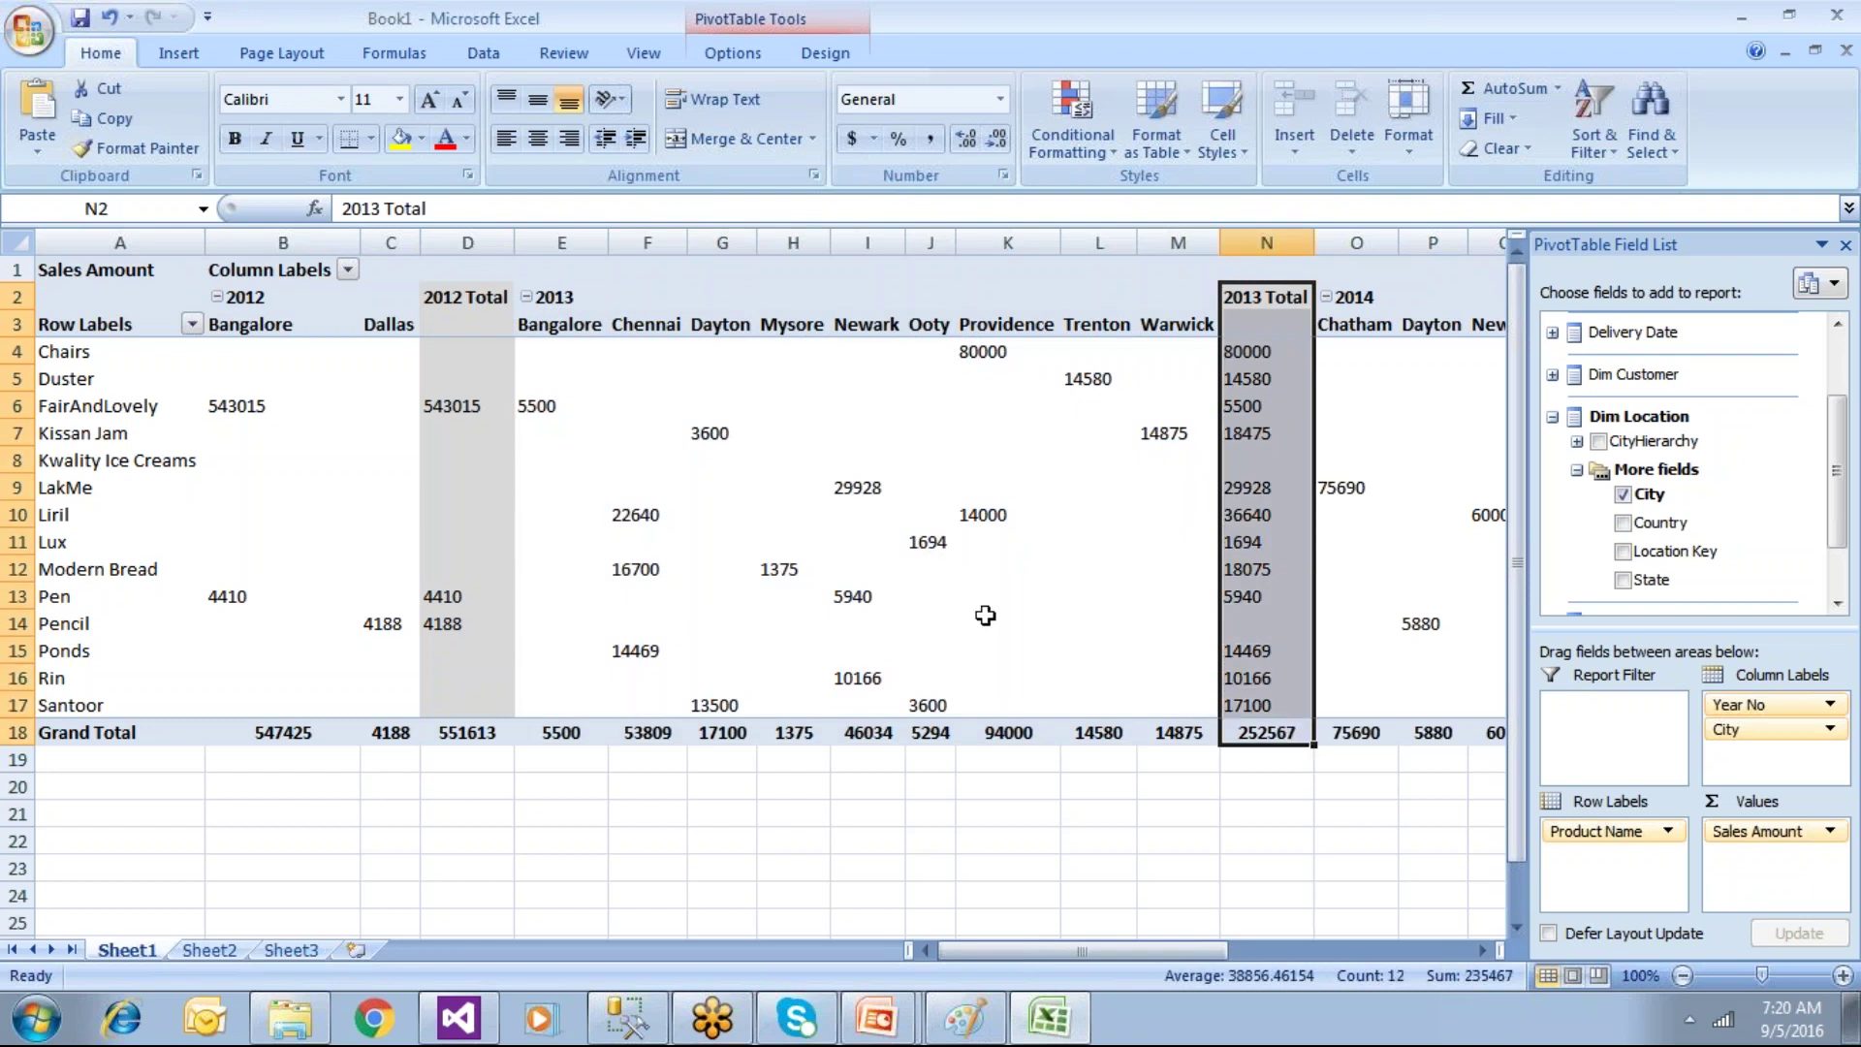
drag(1052, 950, 1294, 950)
drag(1405, 351, 1421, 734)
drag(1312, 351, 1309, 734)
click(1093, 324)
drag(1093, 324, 1190, 453)
click(1114, 677)
drag(1114, 678, 837, 338)
click(848, 351)
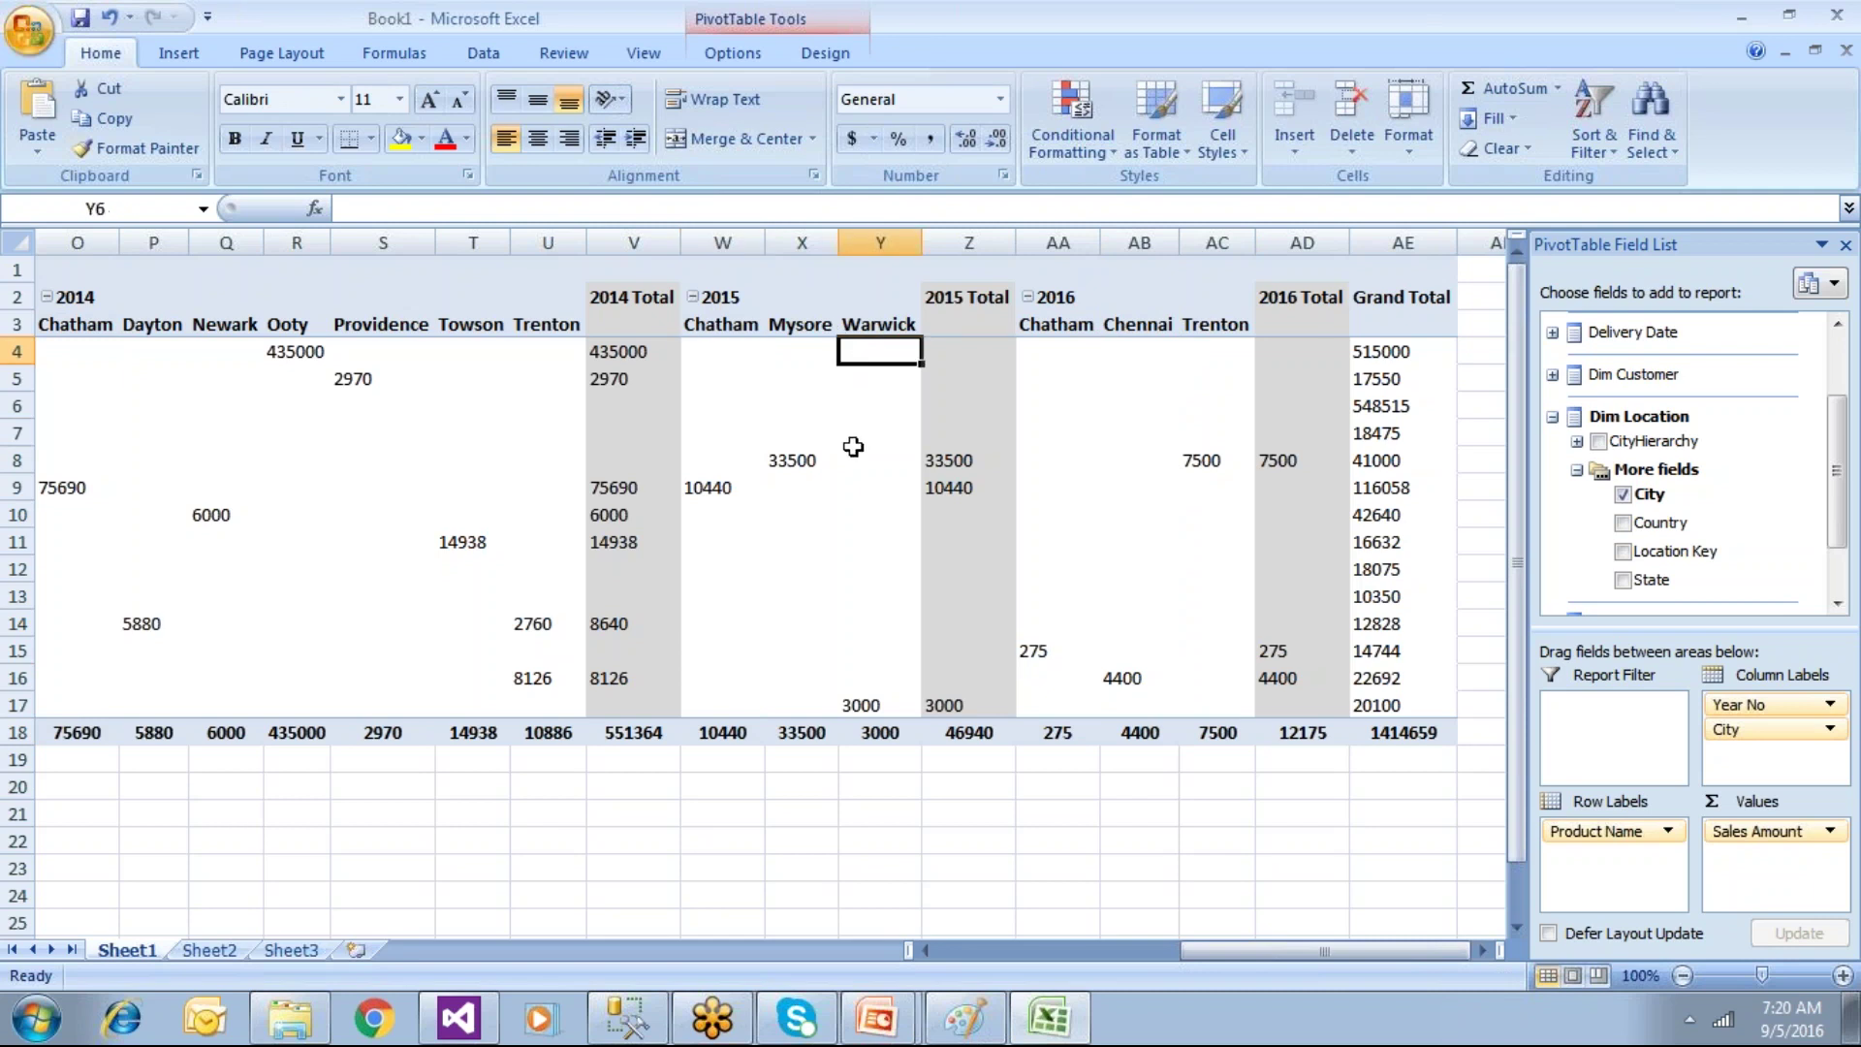
click(853, 405)
Step: Remove Year No from the PivotTable's column labels, keeping City there
click(1035, 951)
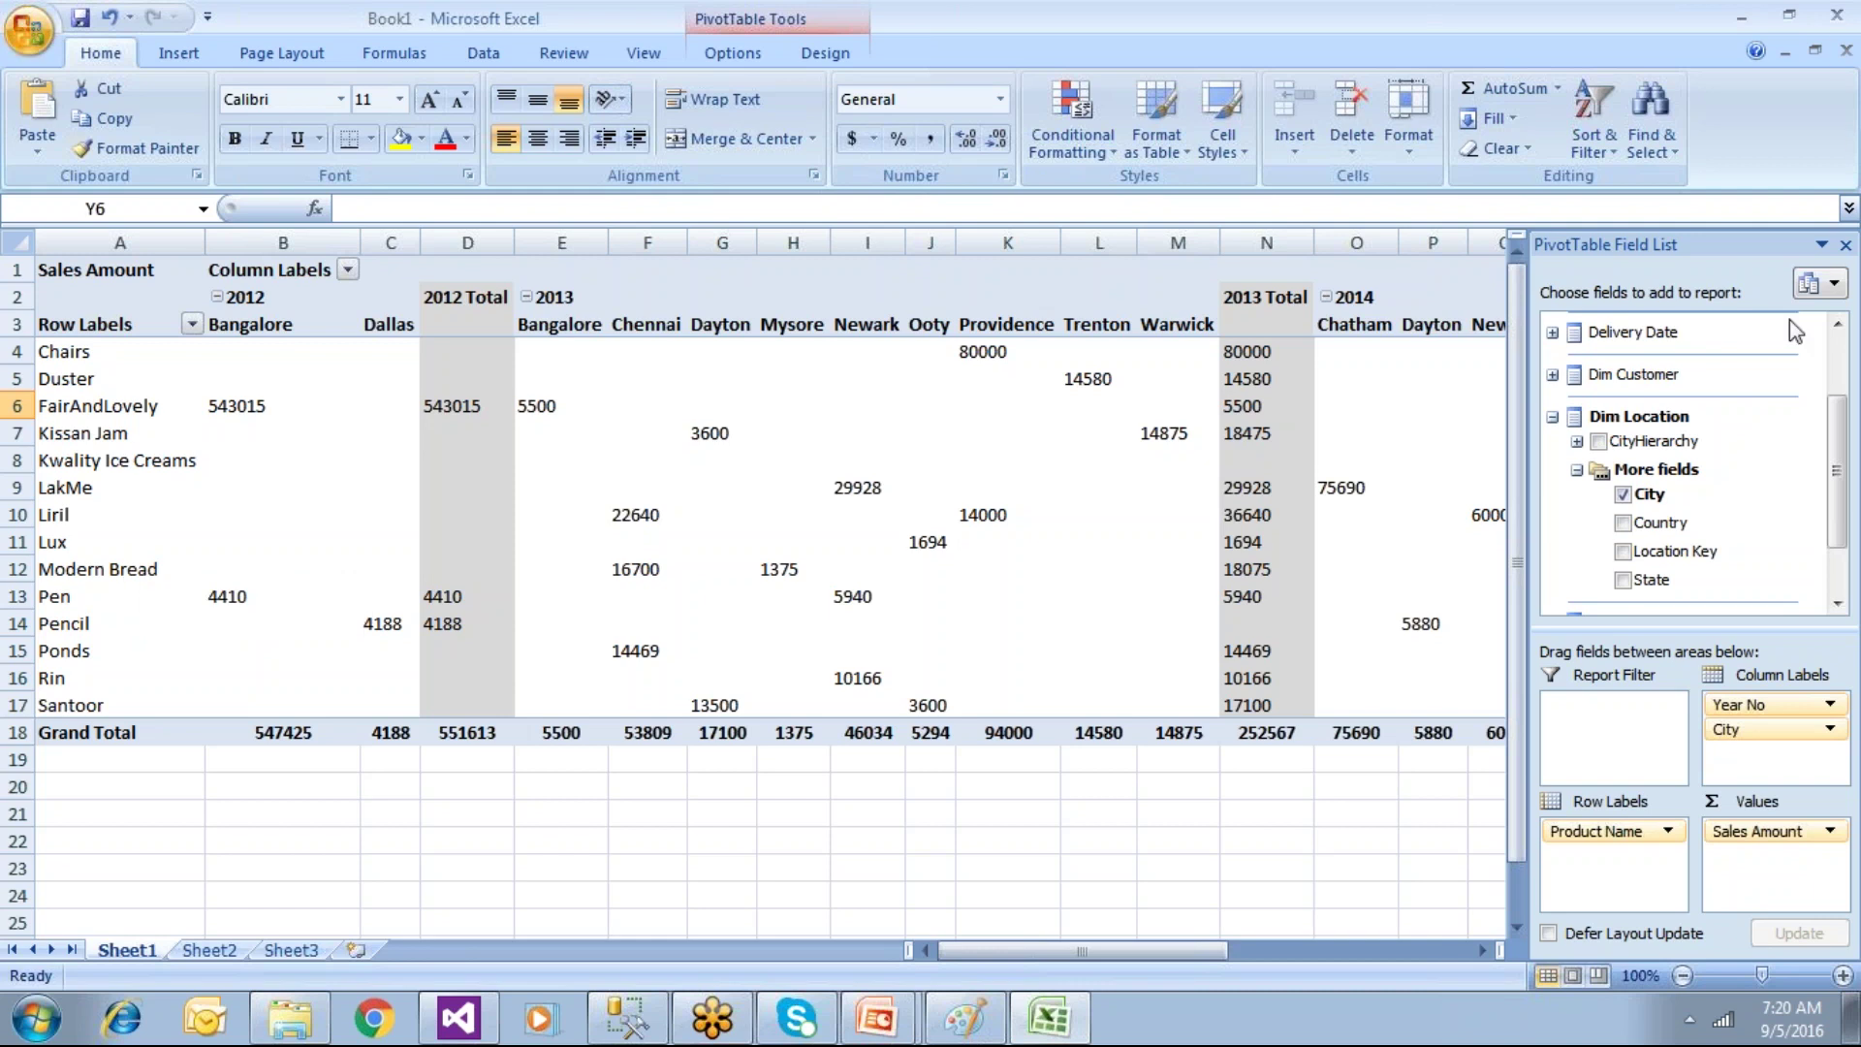
drag(1809, 712, 1451, 751)
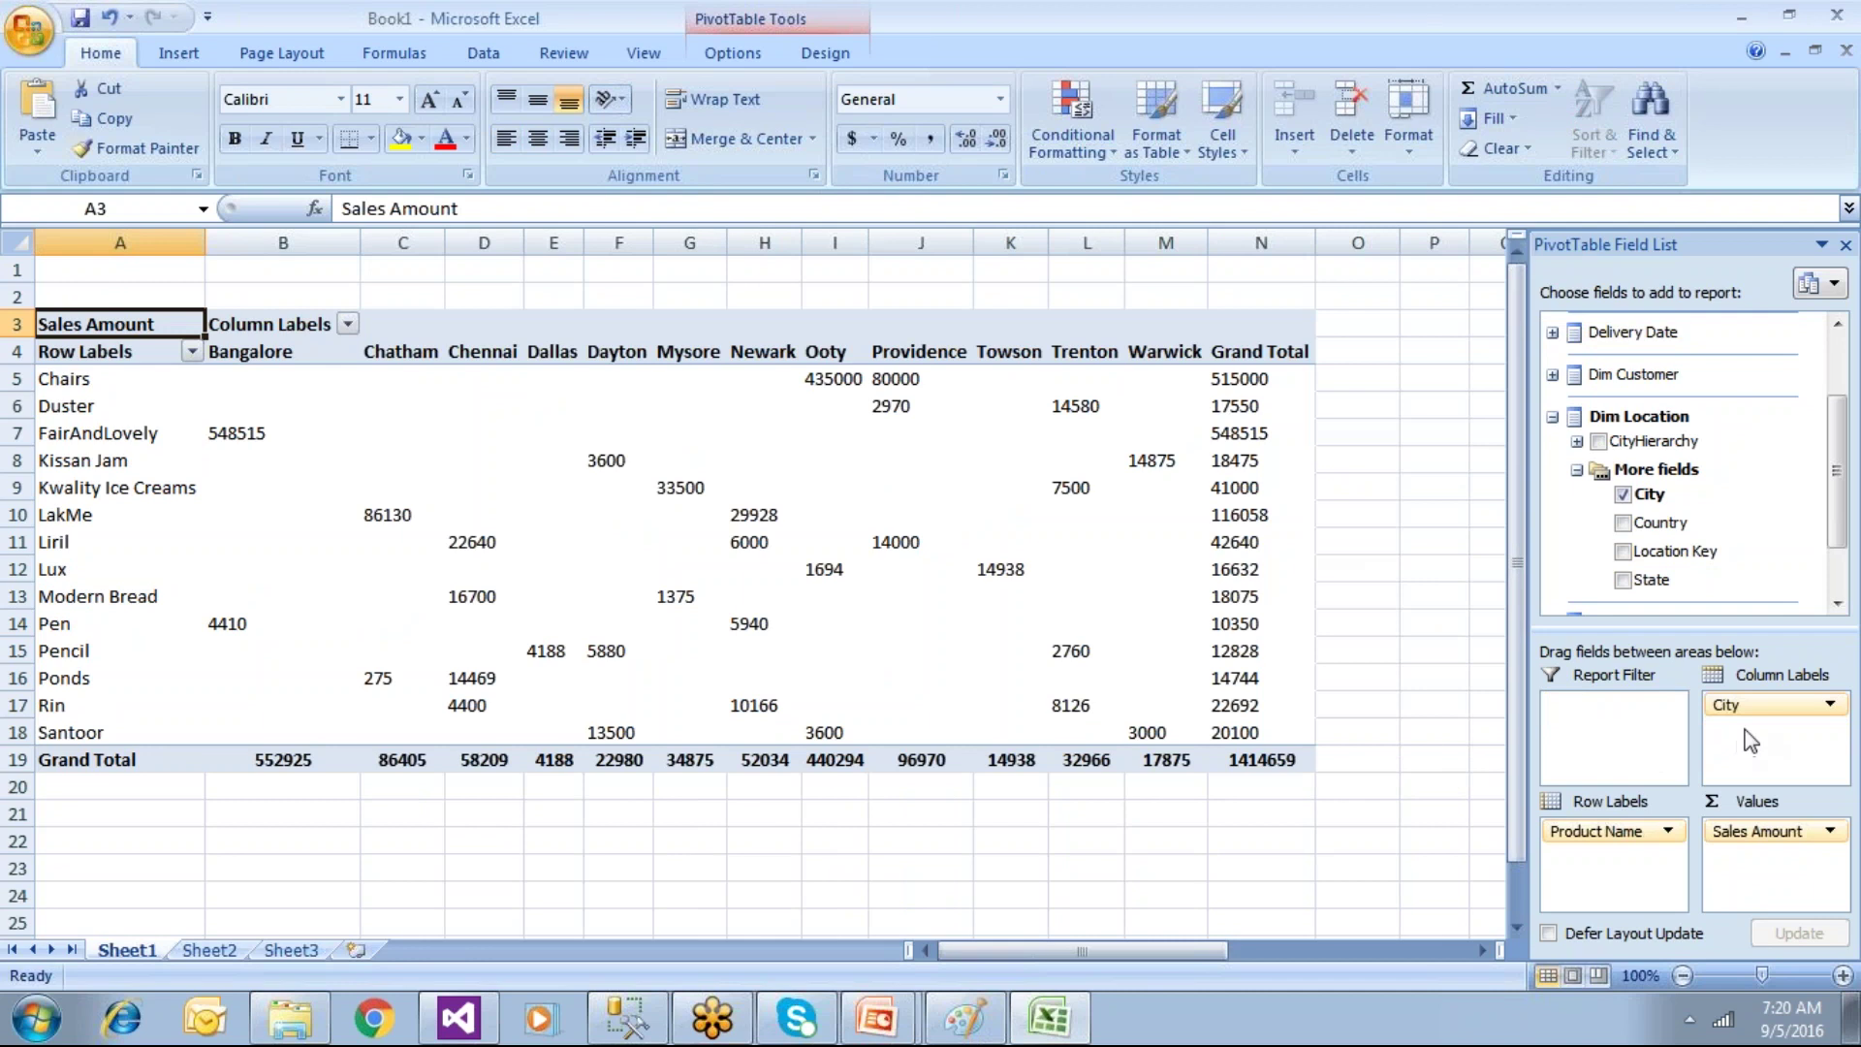
Step: Add Year No from the Sale Date dimension to the PivotTable's report filter
click(1842, 376)
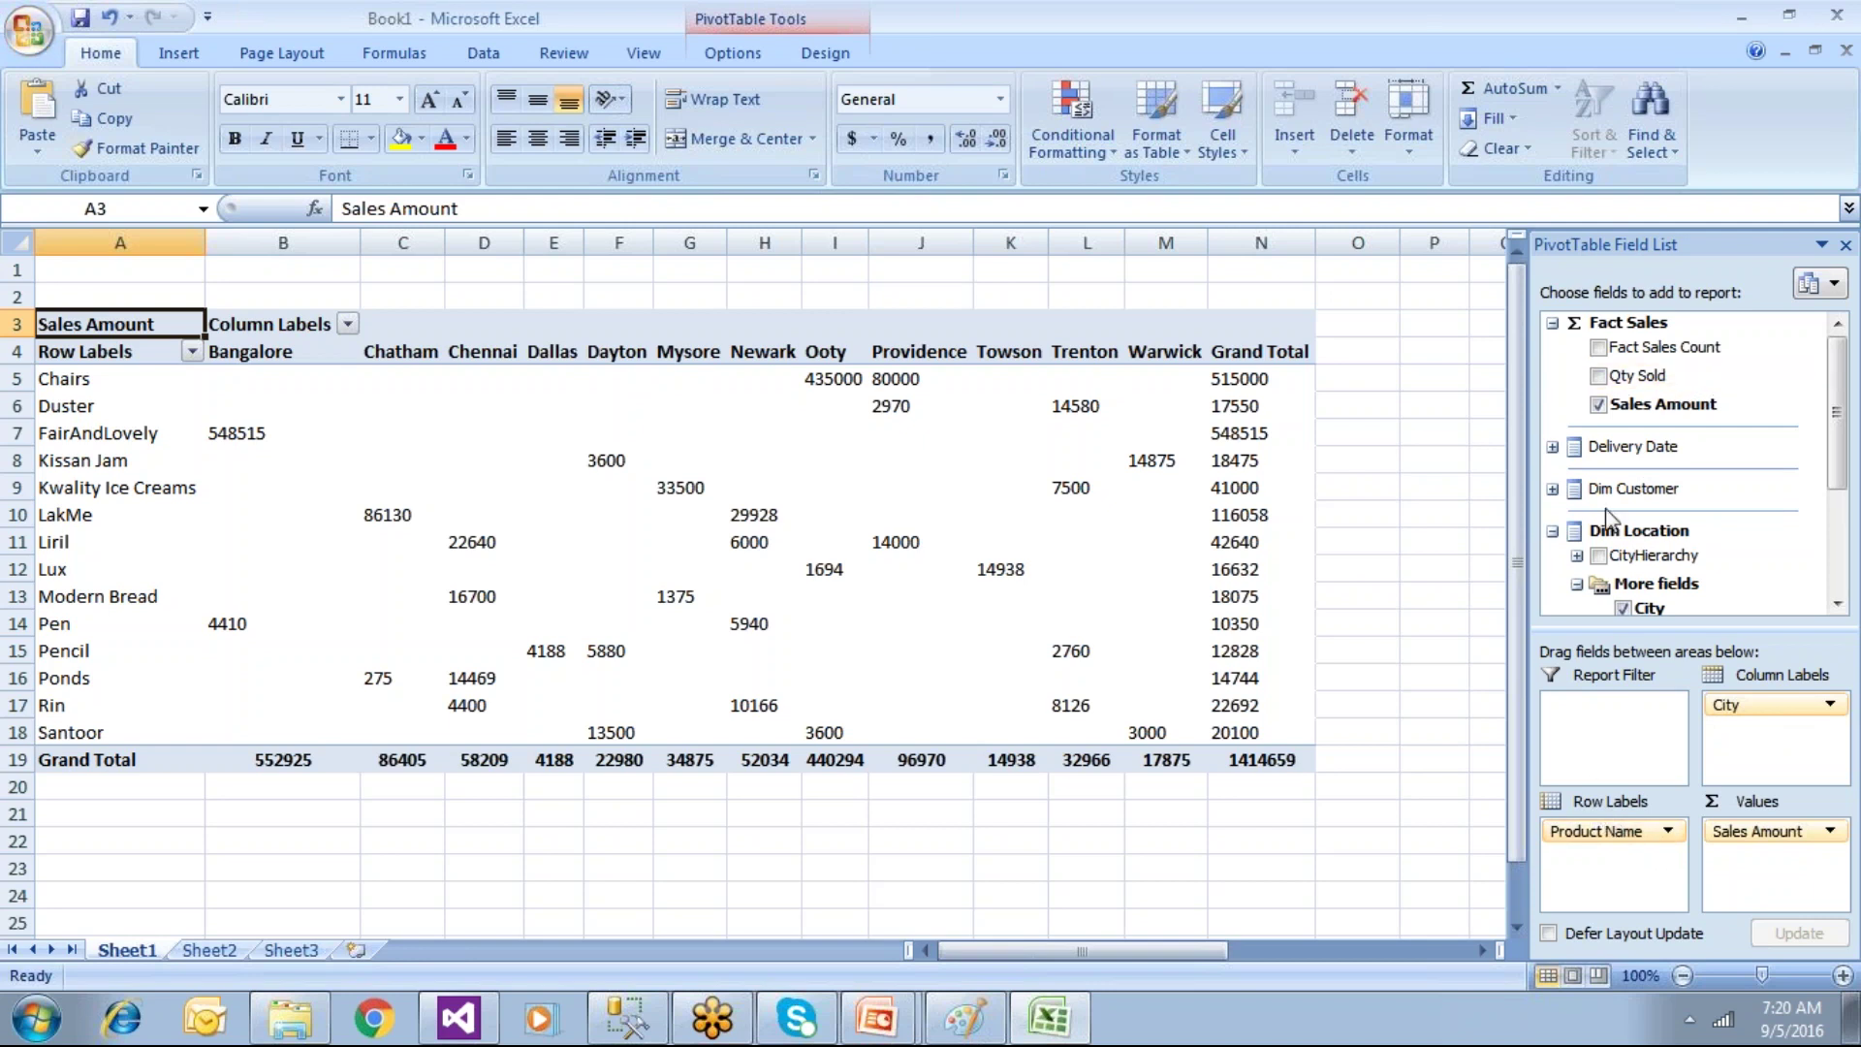
click(1837, 593)
click(1552, 585)
scroll(1783, 610, down, 2)
drag(1744, 584, 1636, 734)
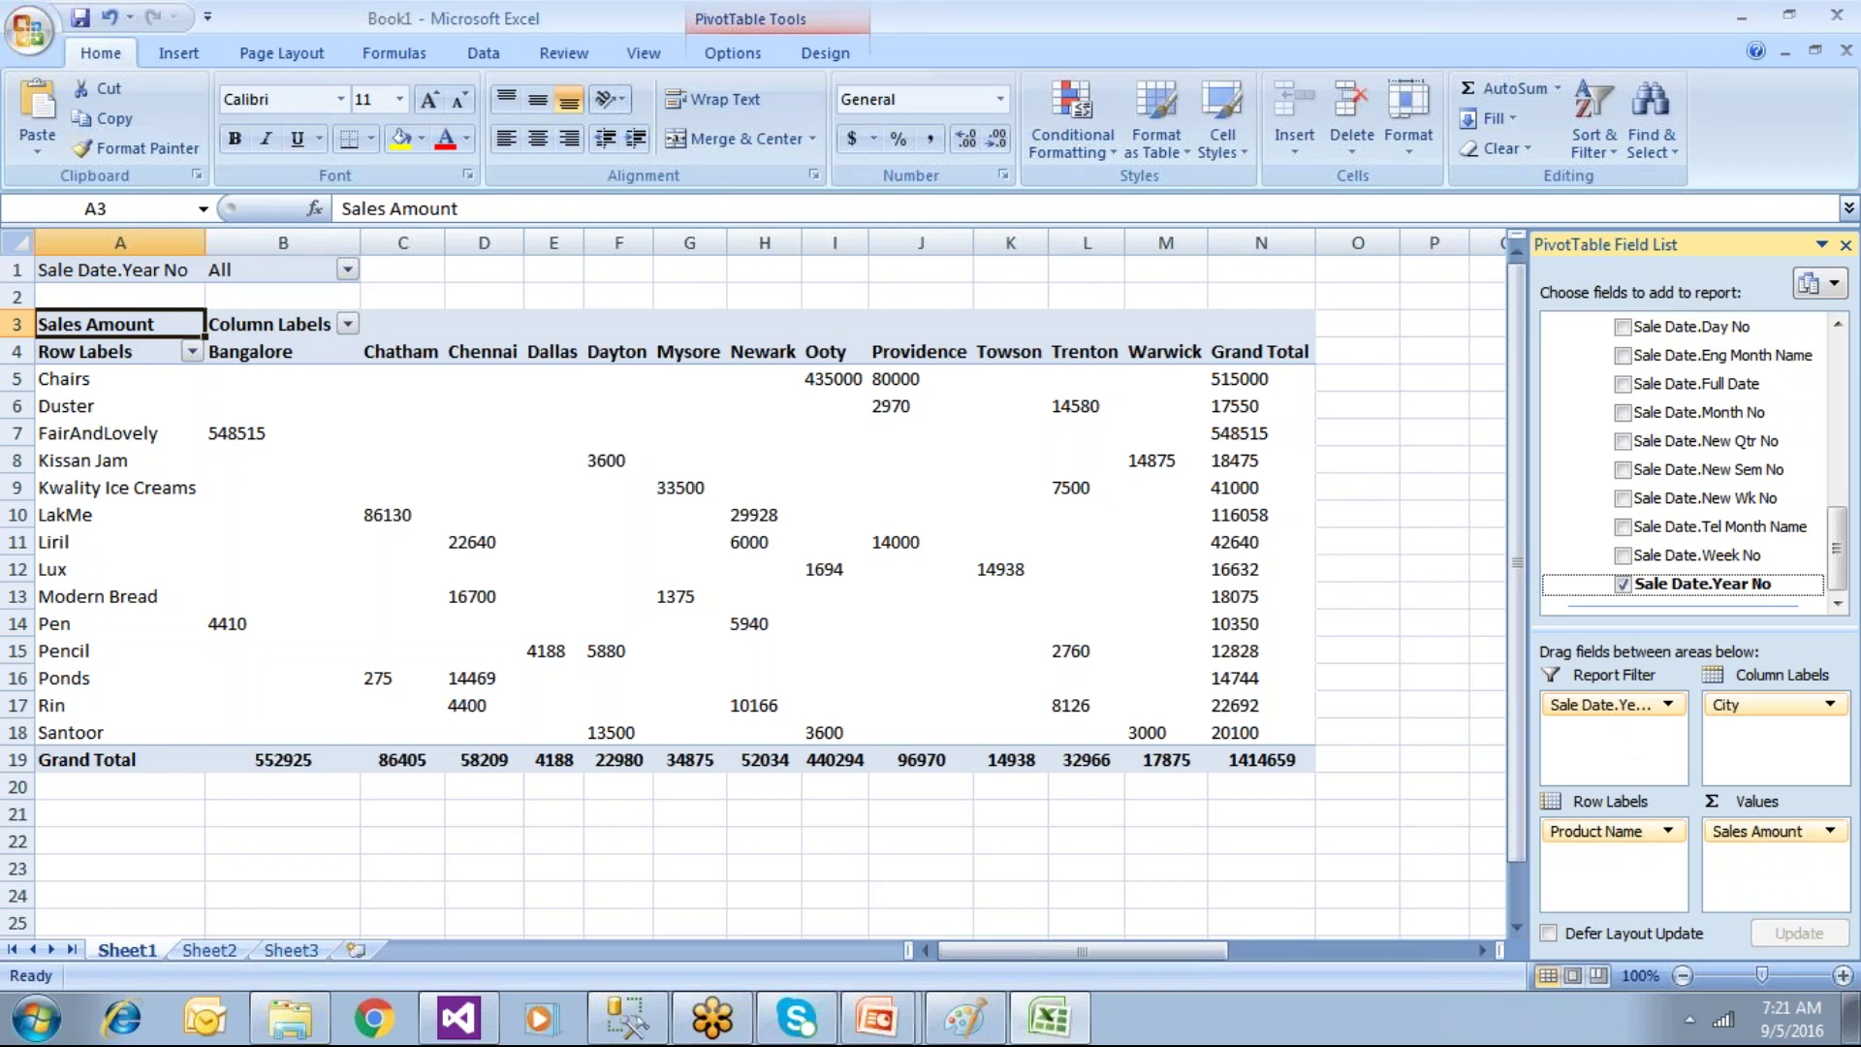
Step: Allow multiple items in the Year No report filter and restrict it to 2014 only
click(97, 270)
click(256, 271)
click(347, 271)
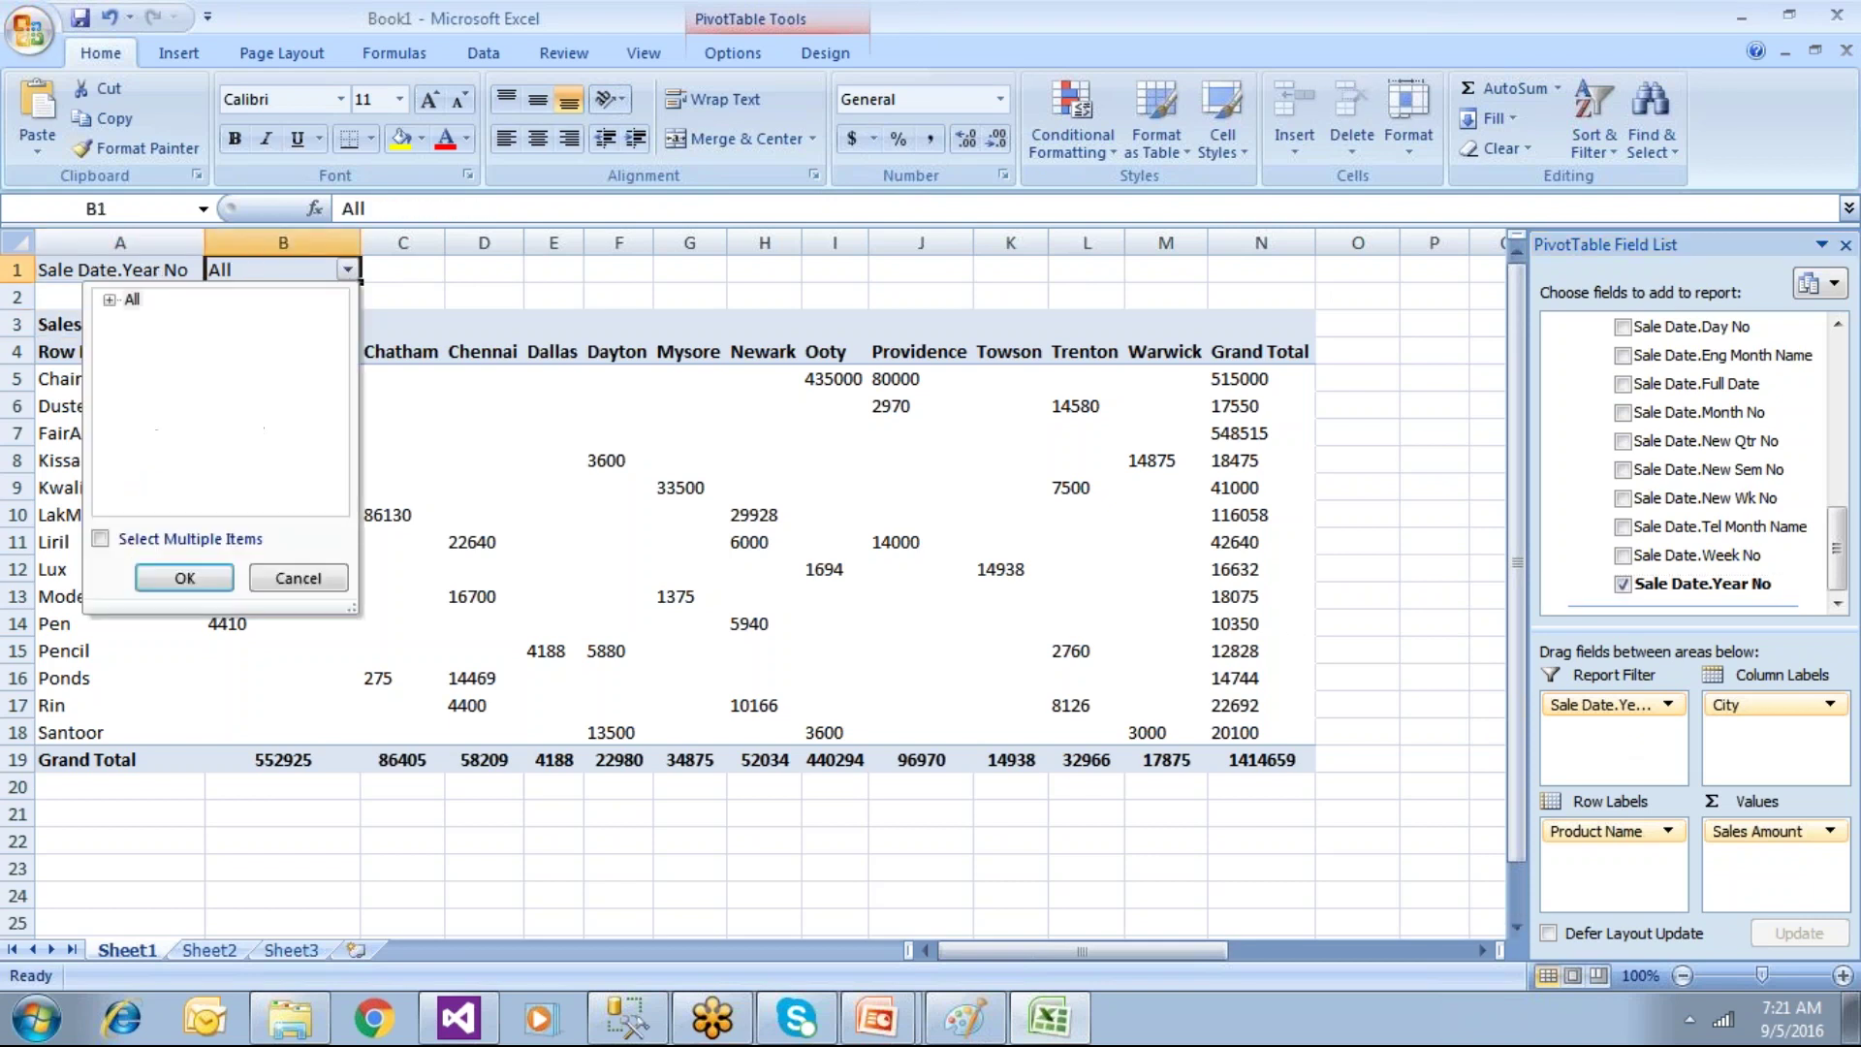
click(103, 543)
click(112, 300)
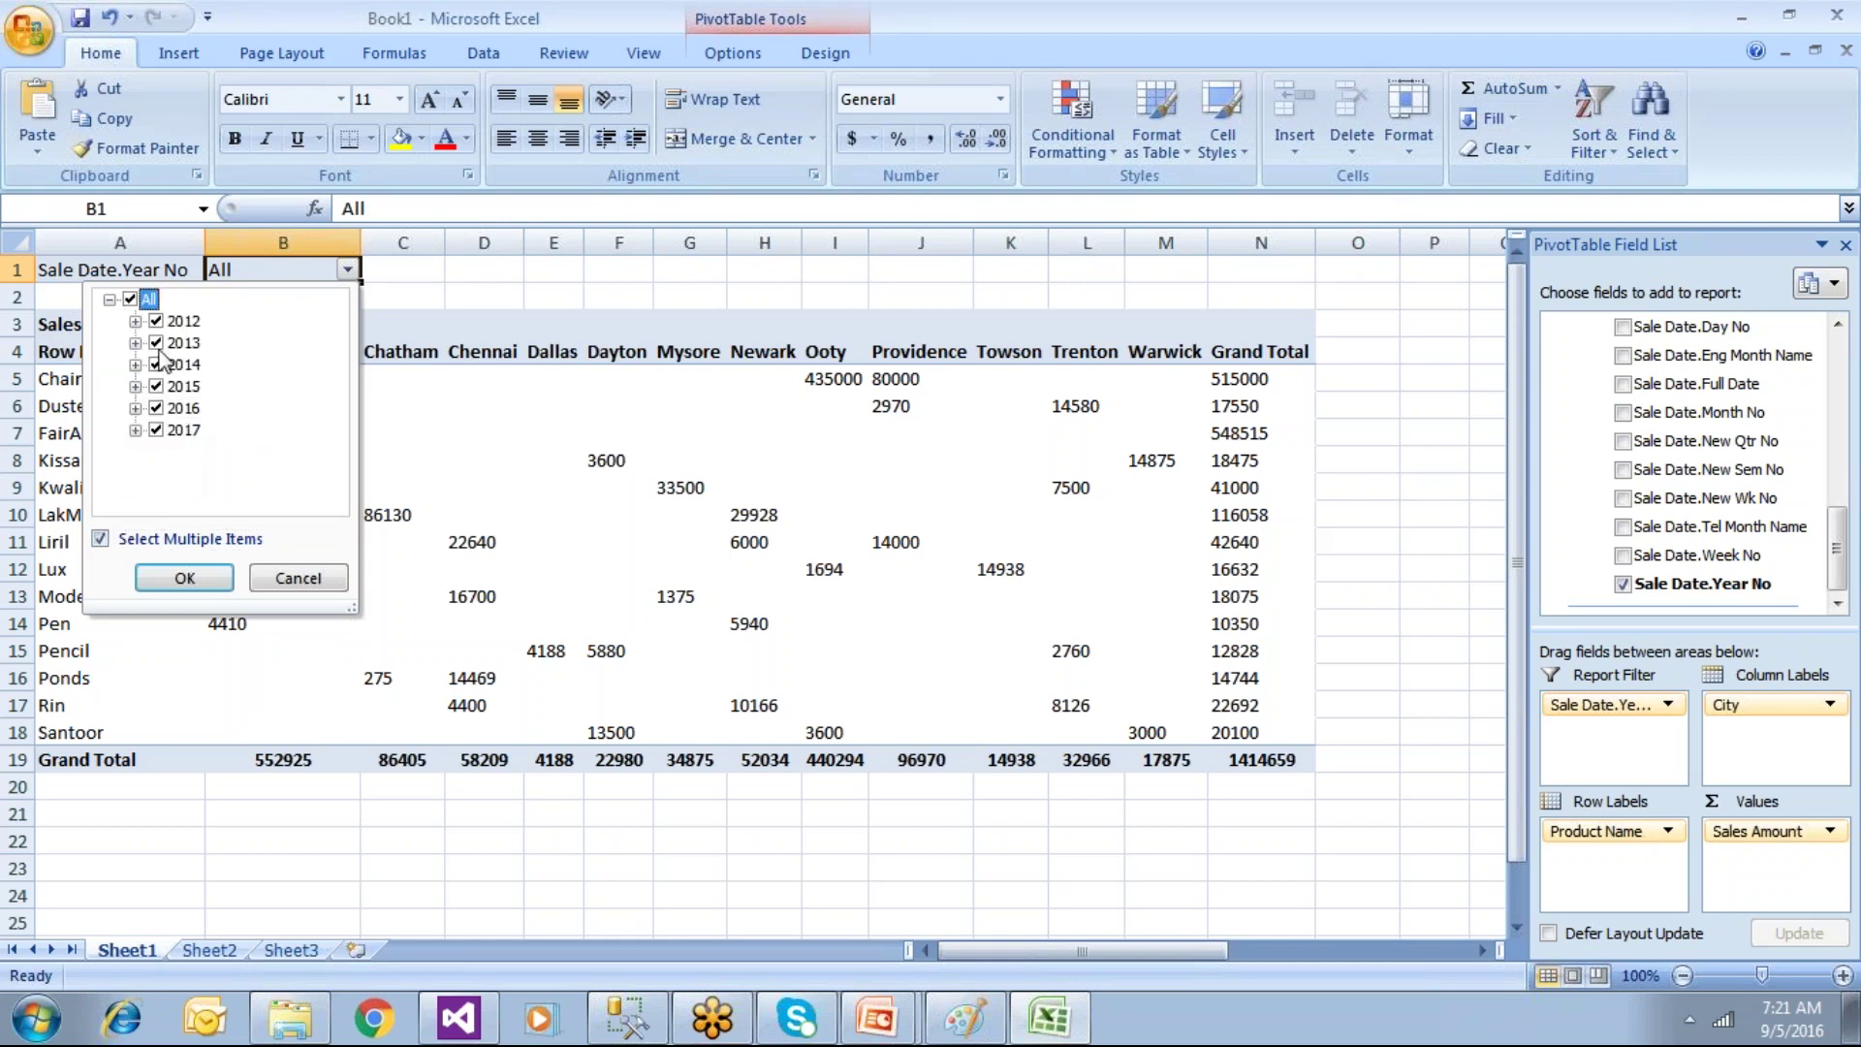
click(130, 299)
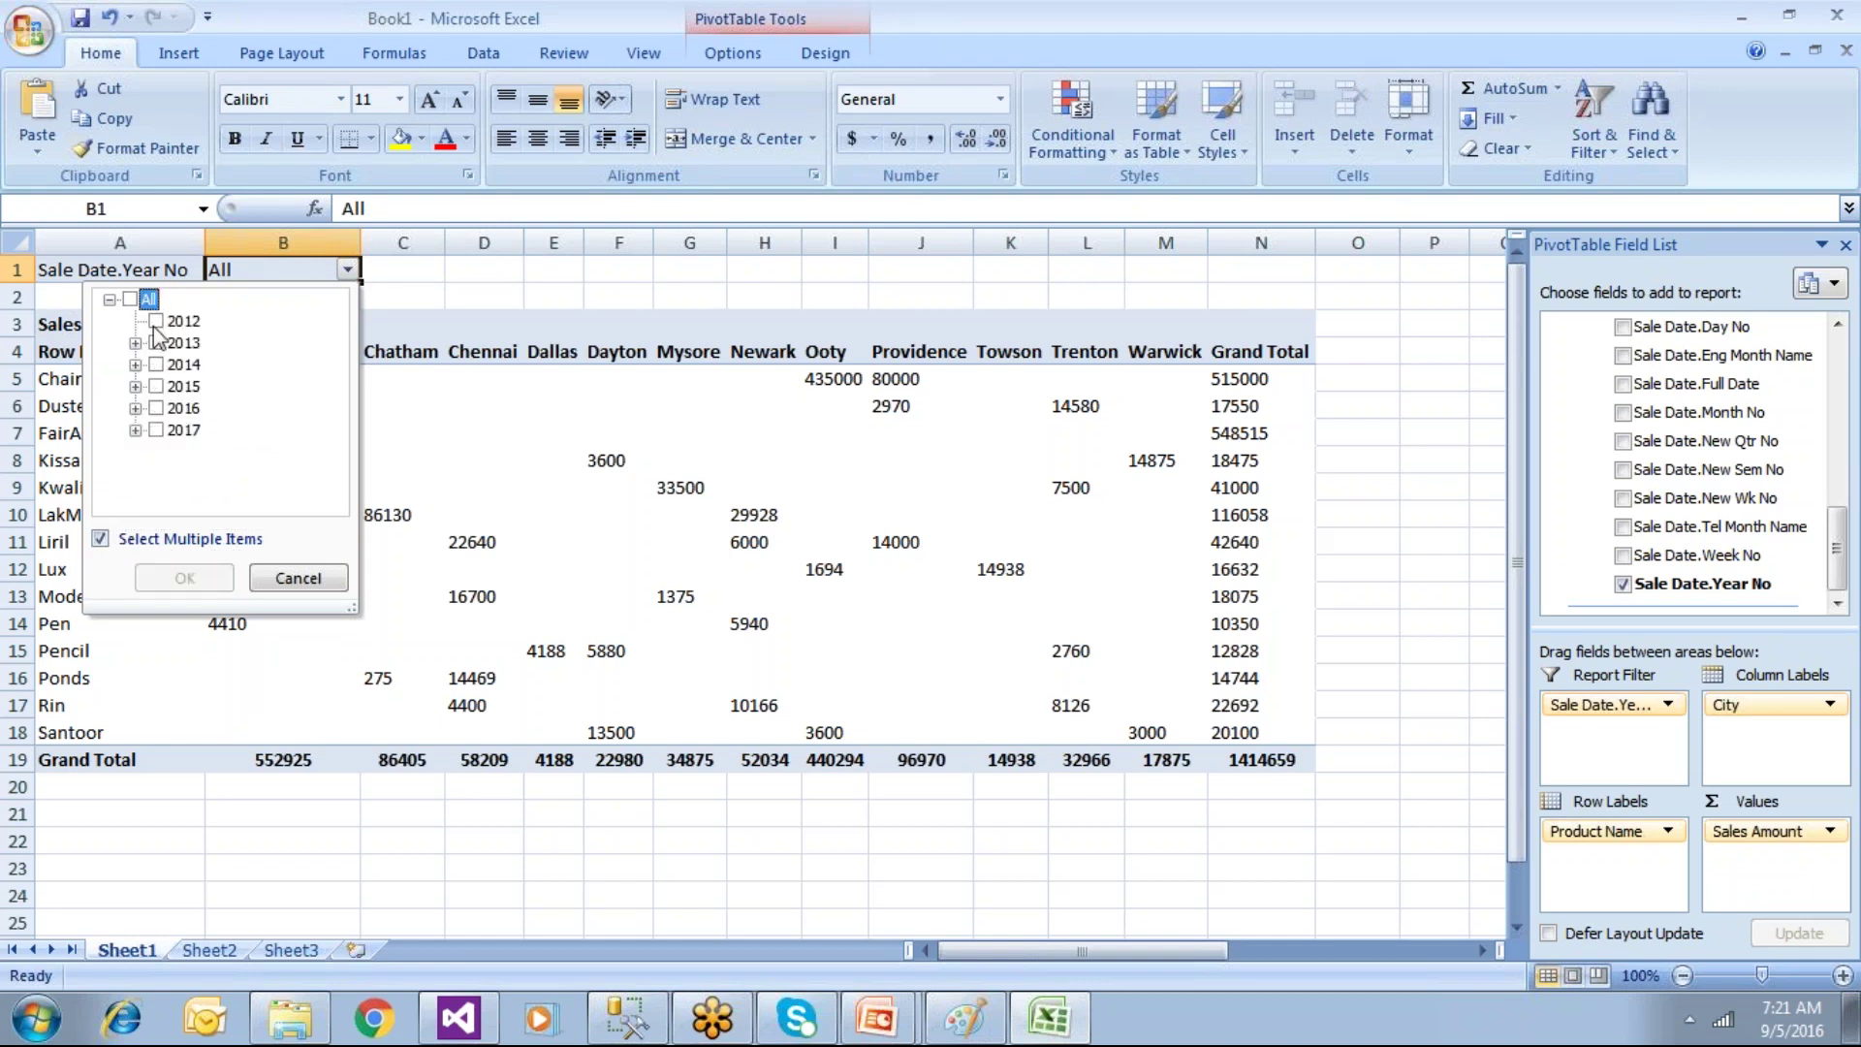
click(167, 366)
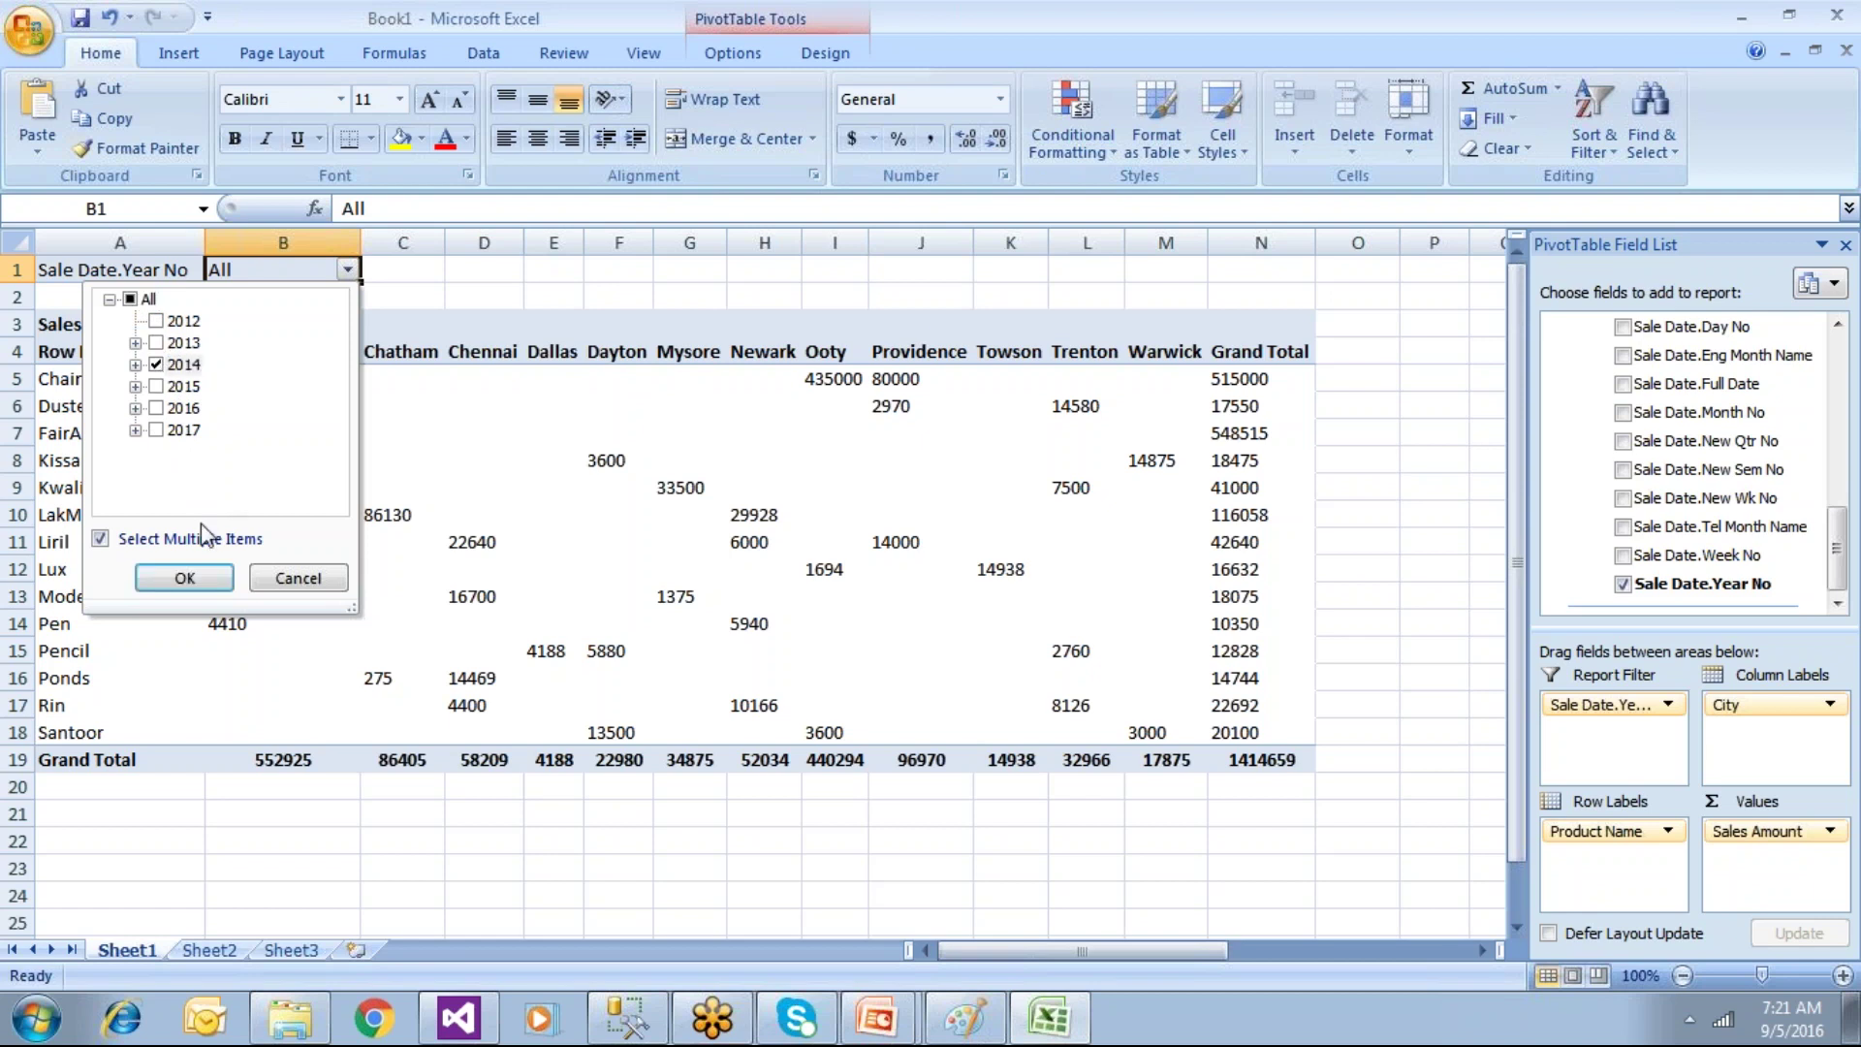
click(198, 579)
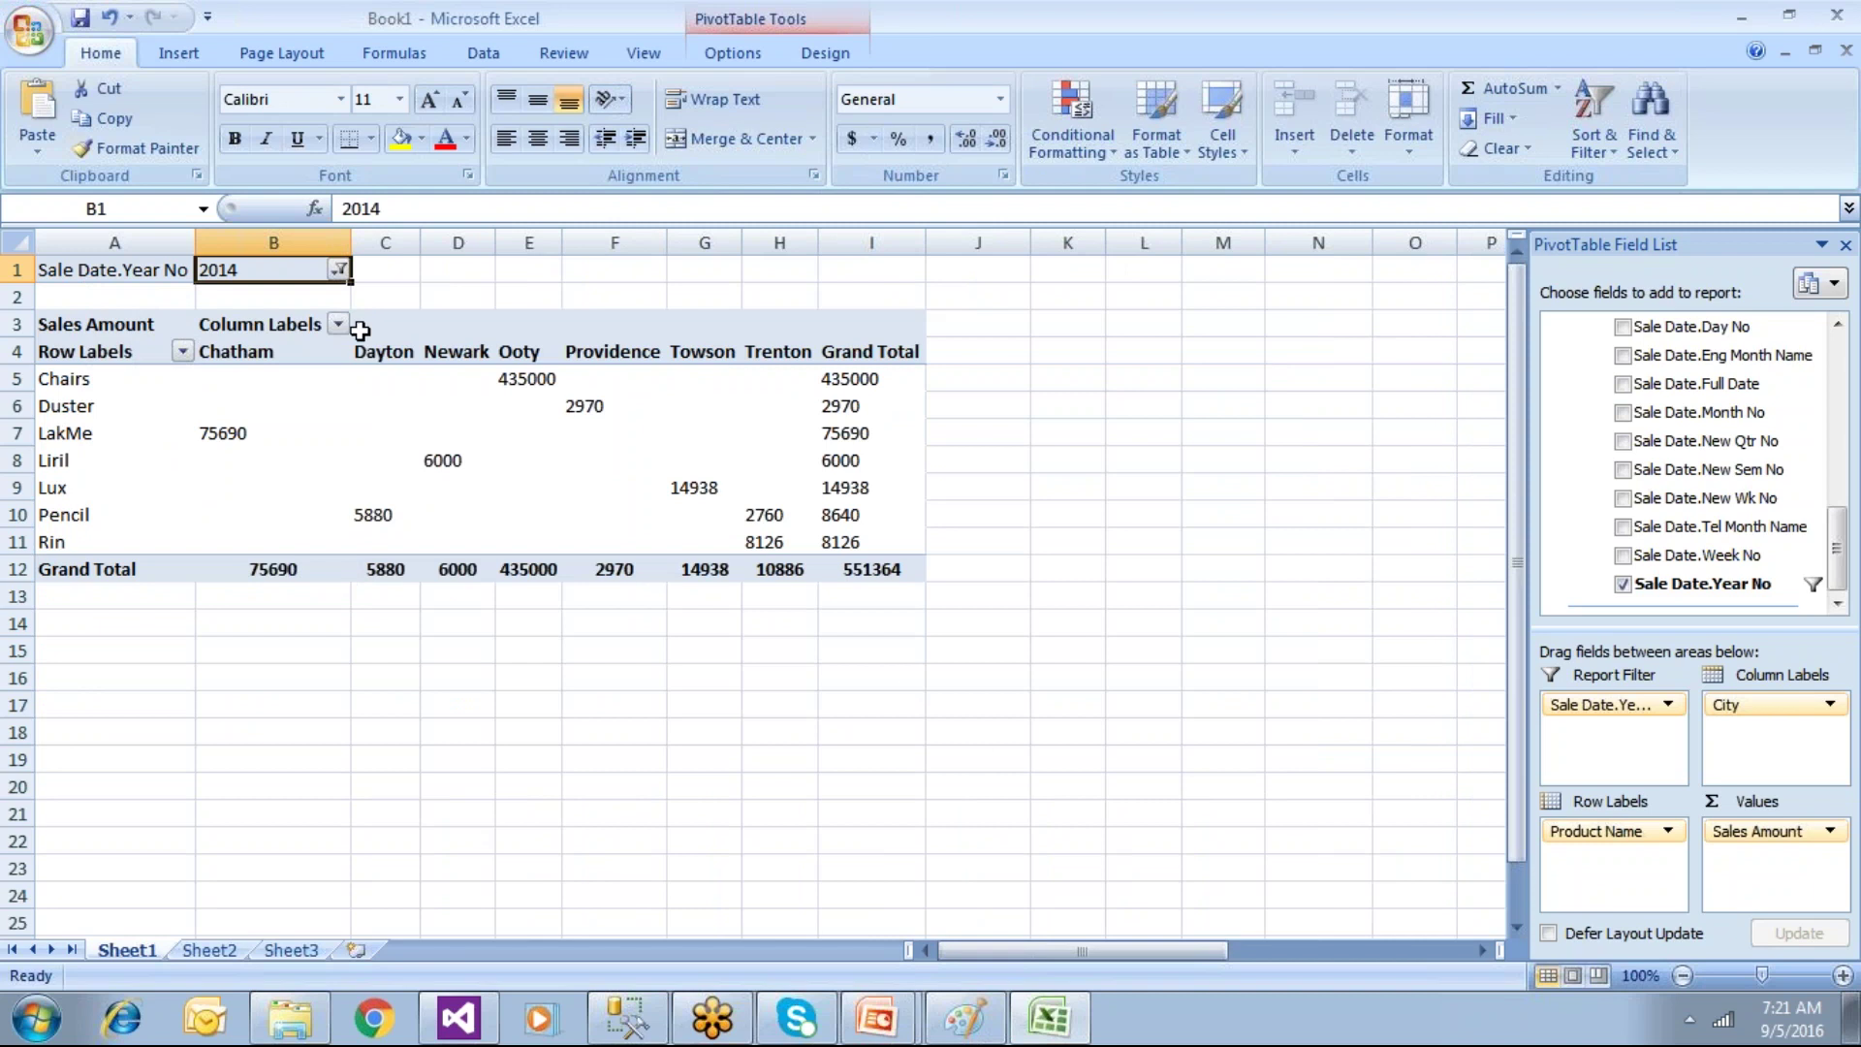
Step: Change the Year No report filter to include only 2015 and 2016
click(339, 271)
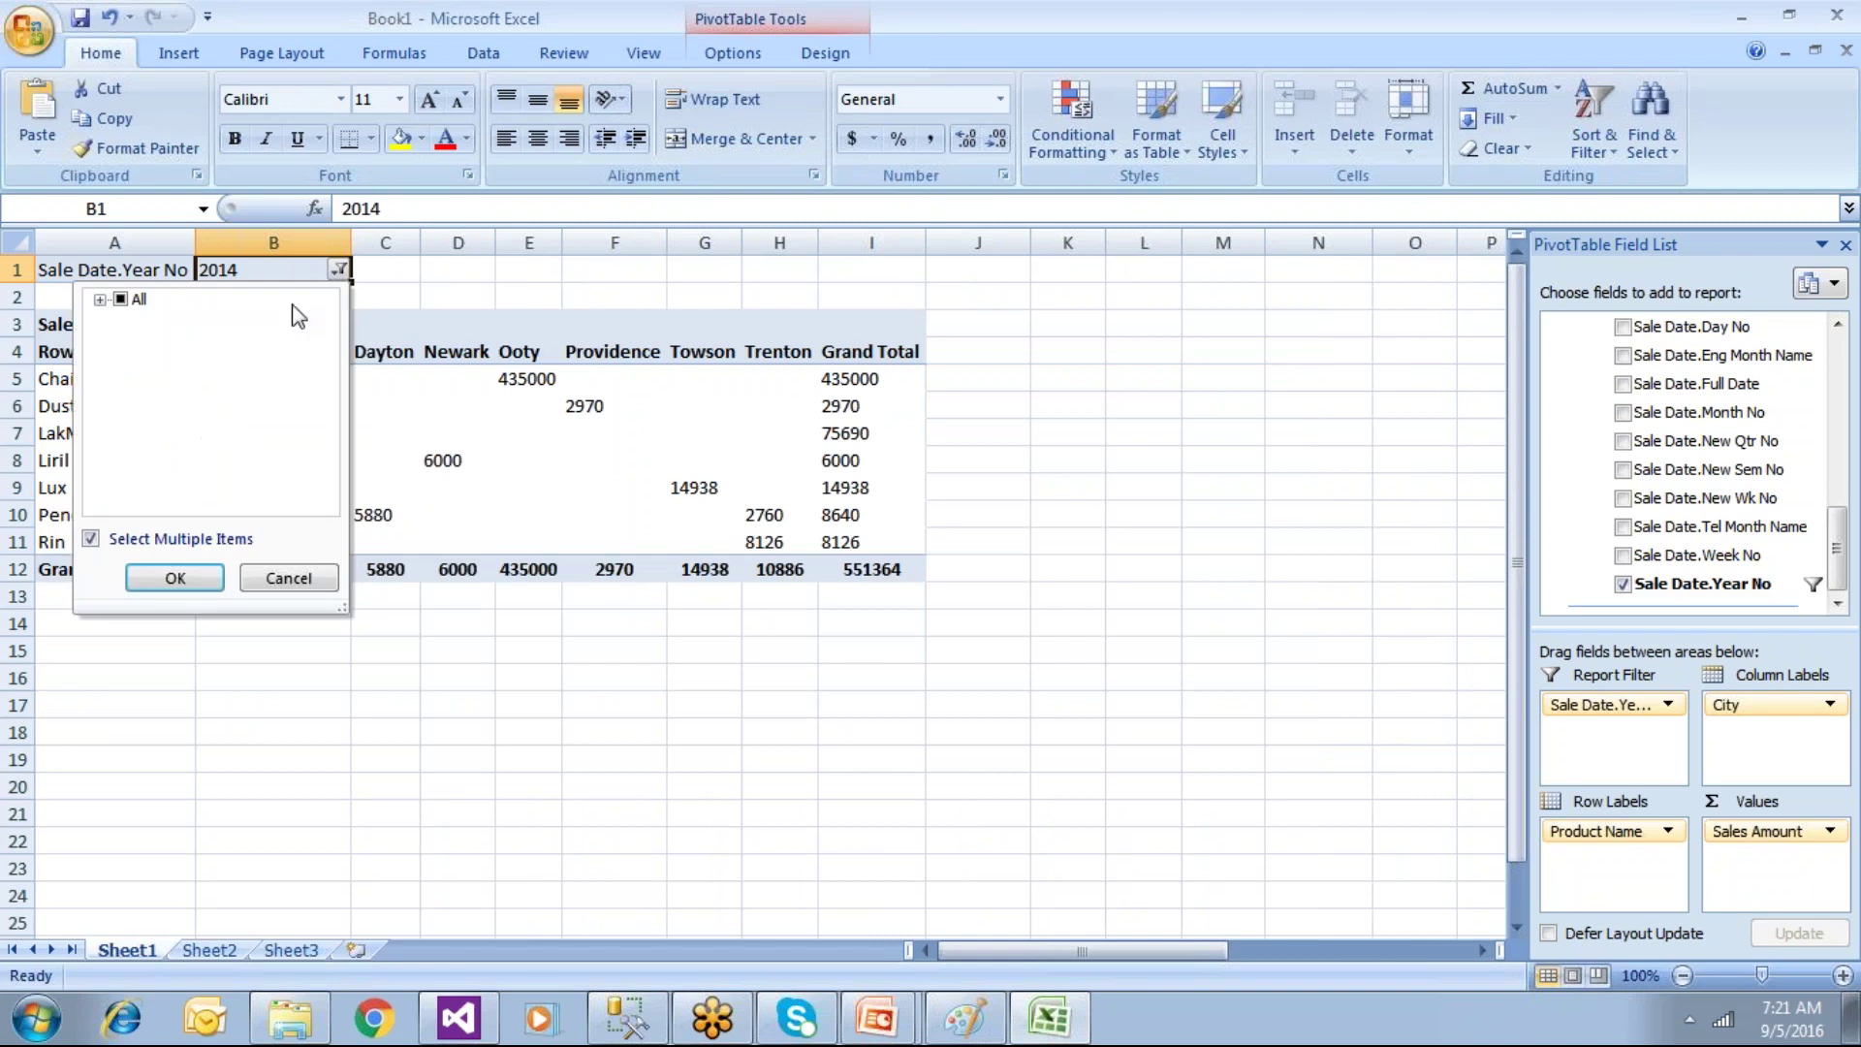
click(100, 301)
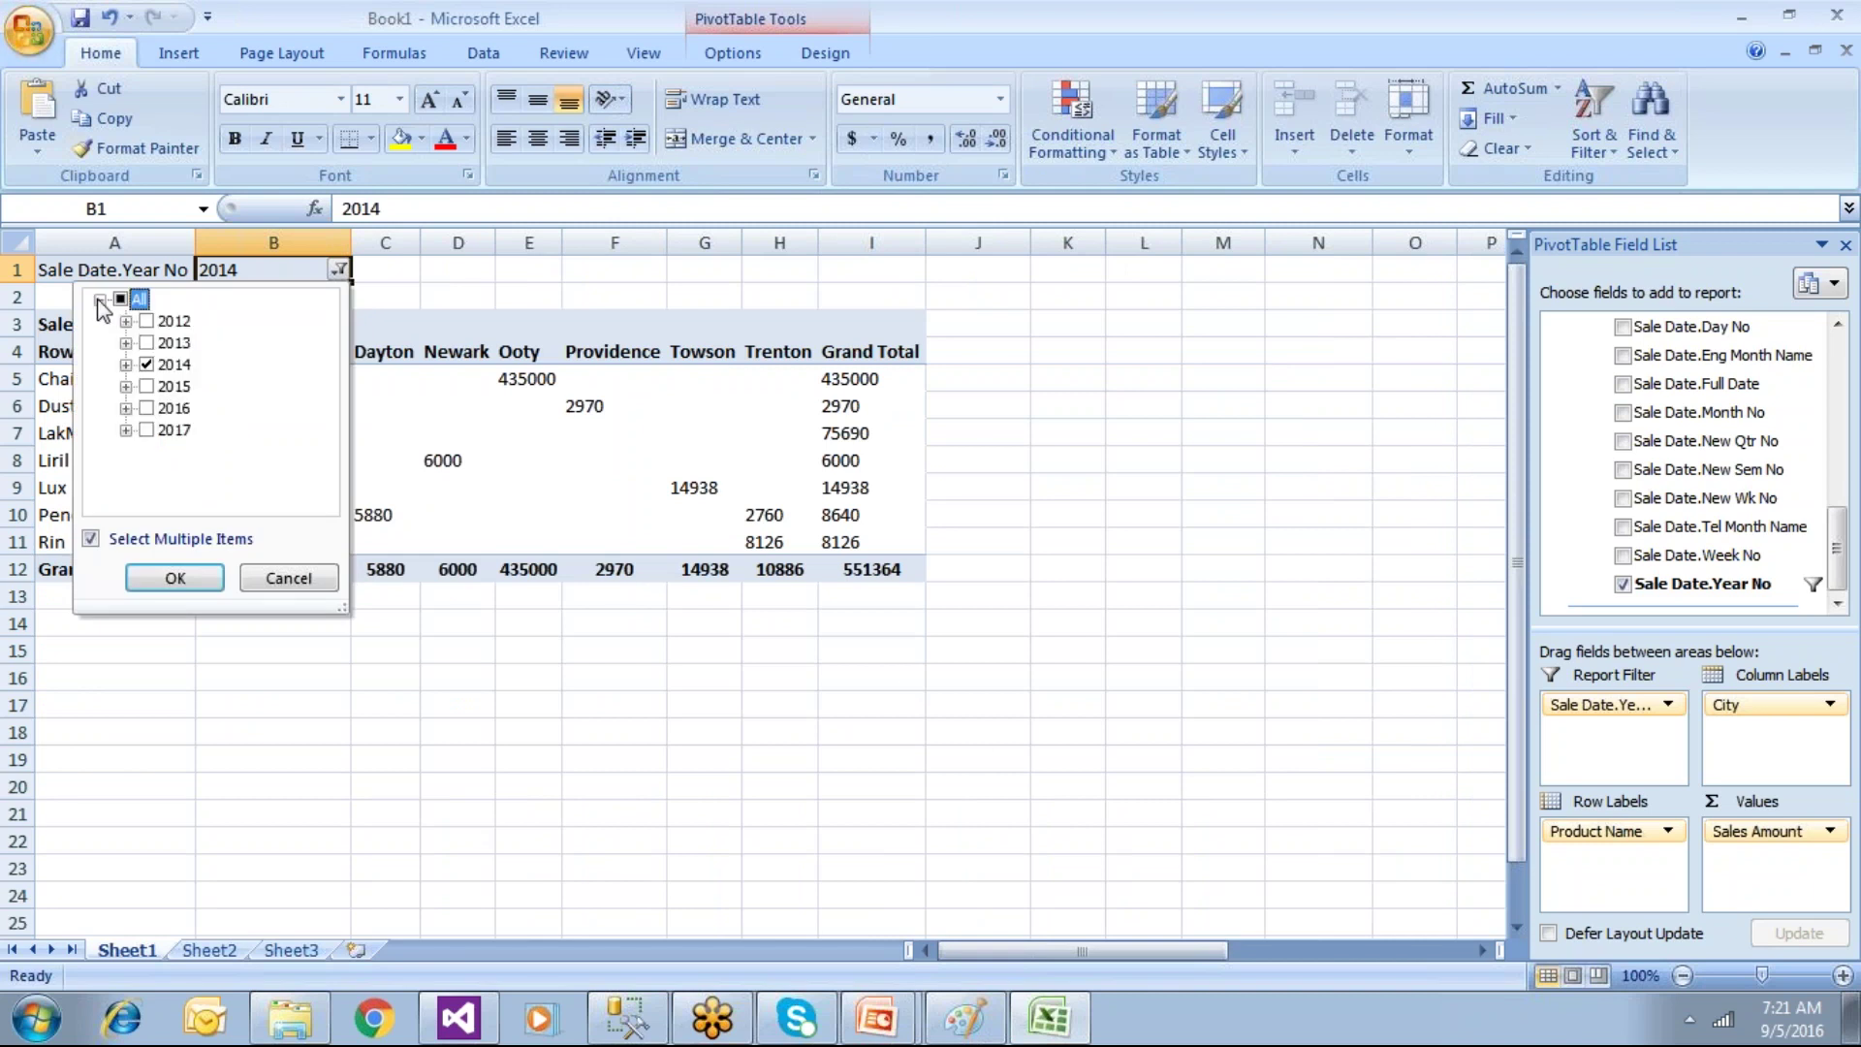
click(147, 364)
click(148, 386)
click(147, 408)
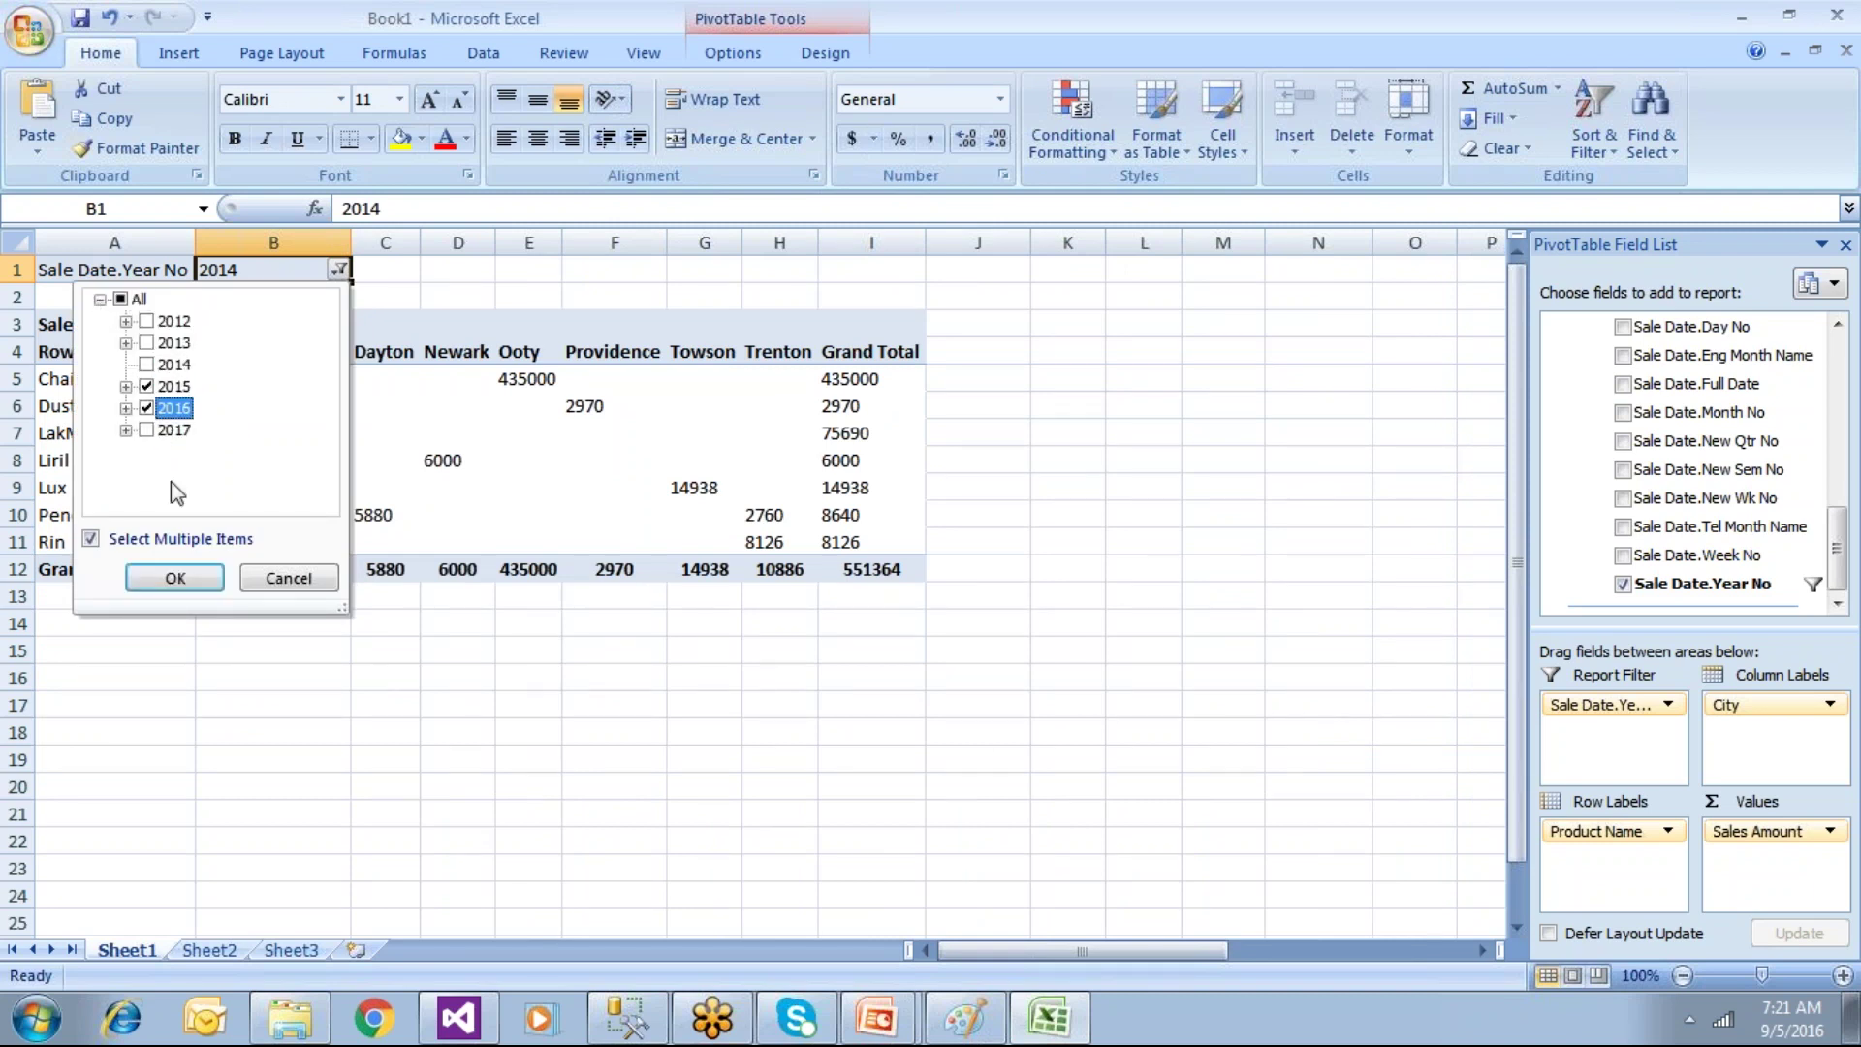
click(175, 579)
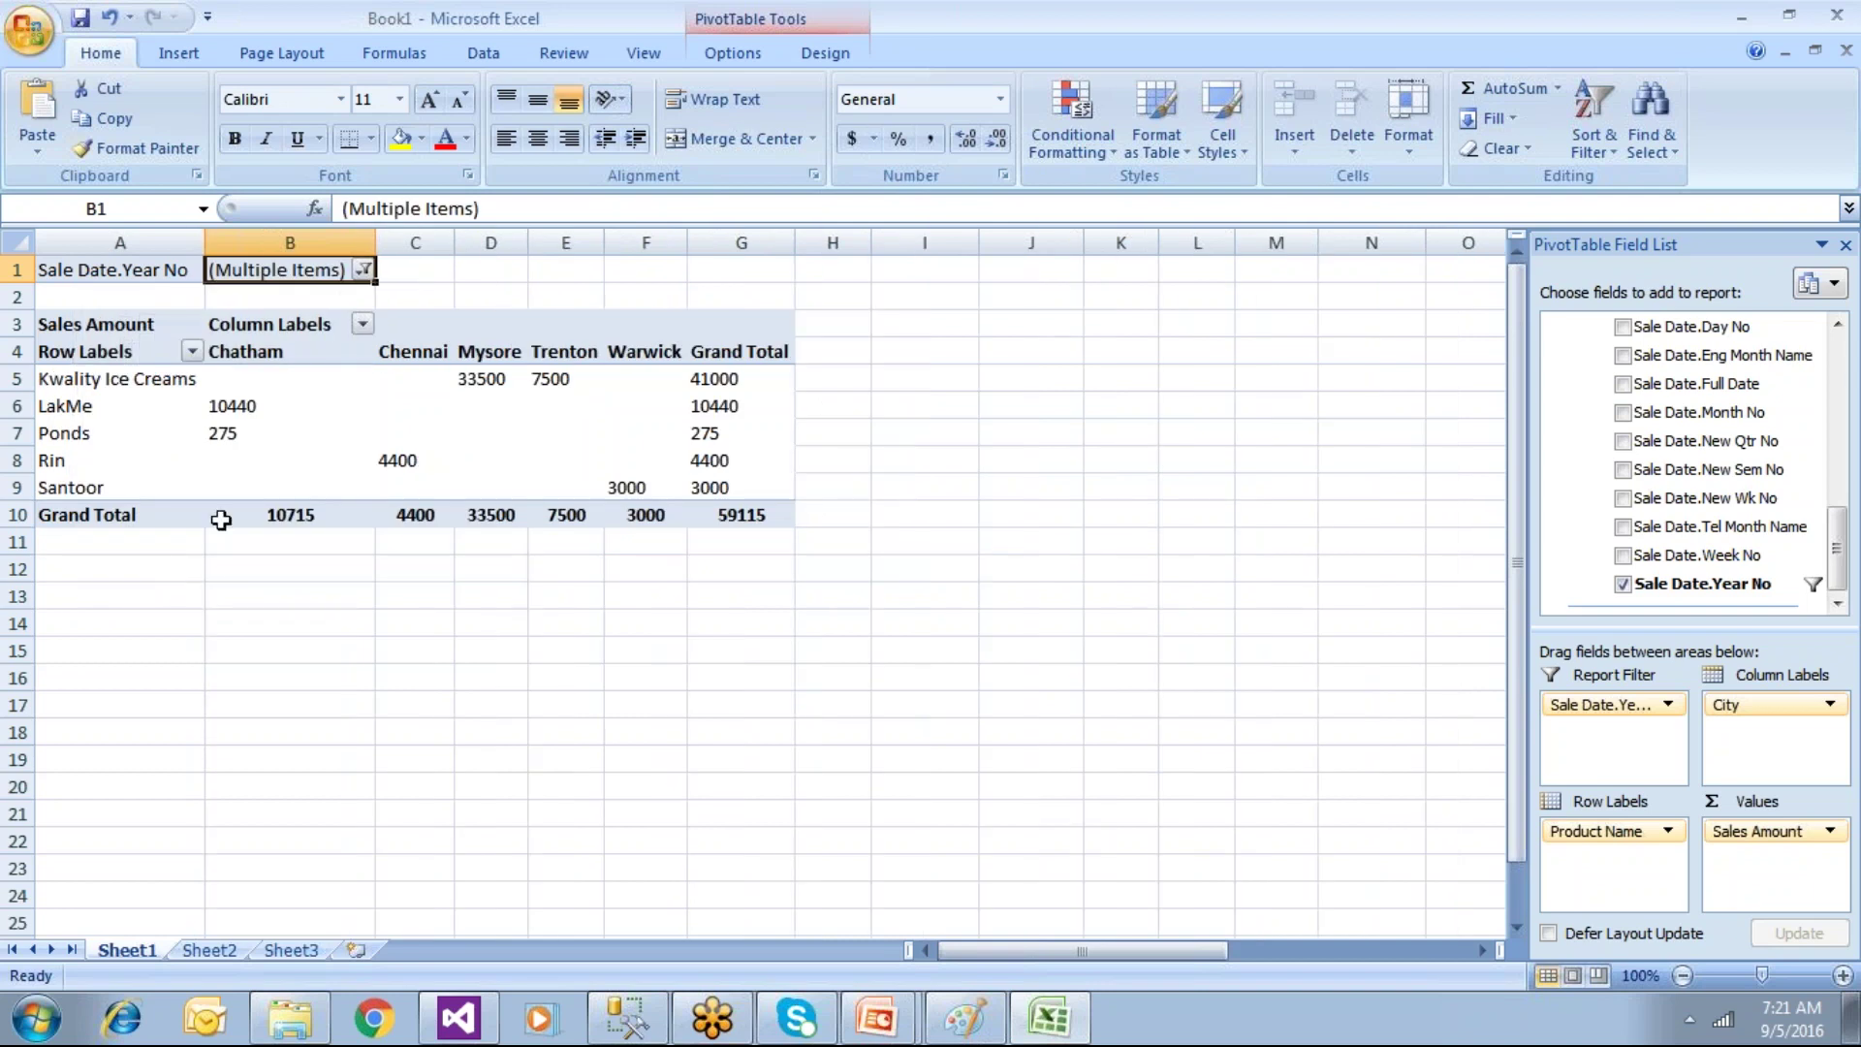
Step: Remove Year No from the report filter and add Qty Sold to the PivotTable's values beside Sales Amount
drag(1609, 705, 1251, 705)
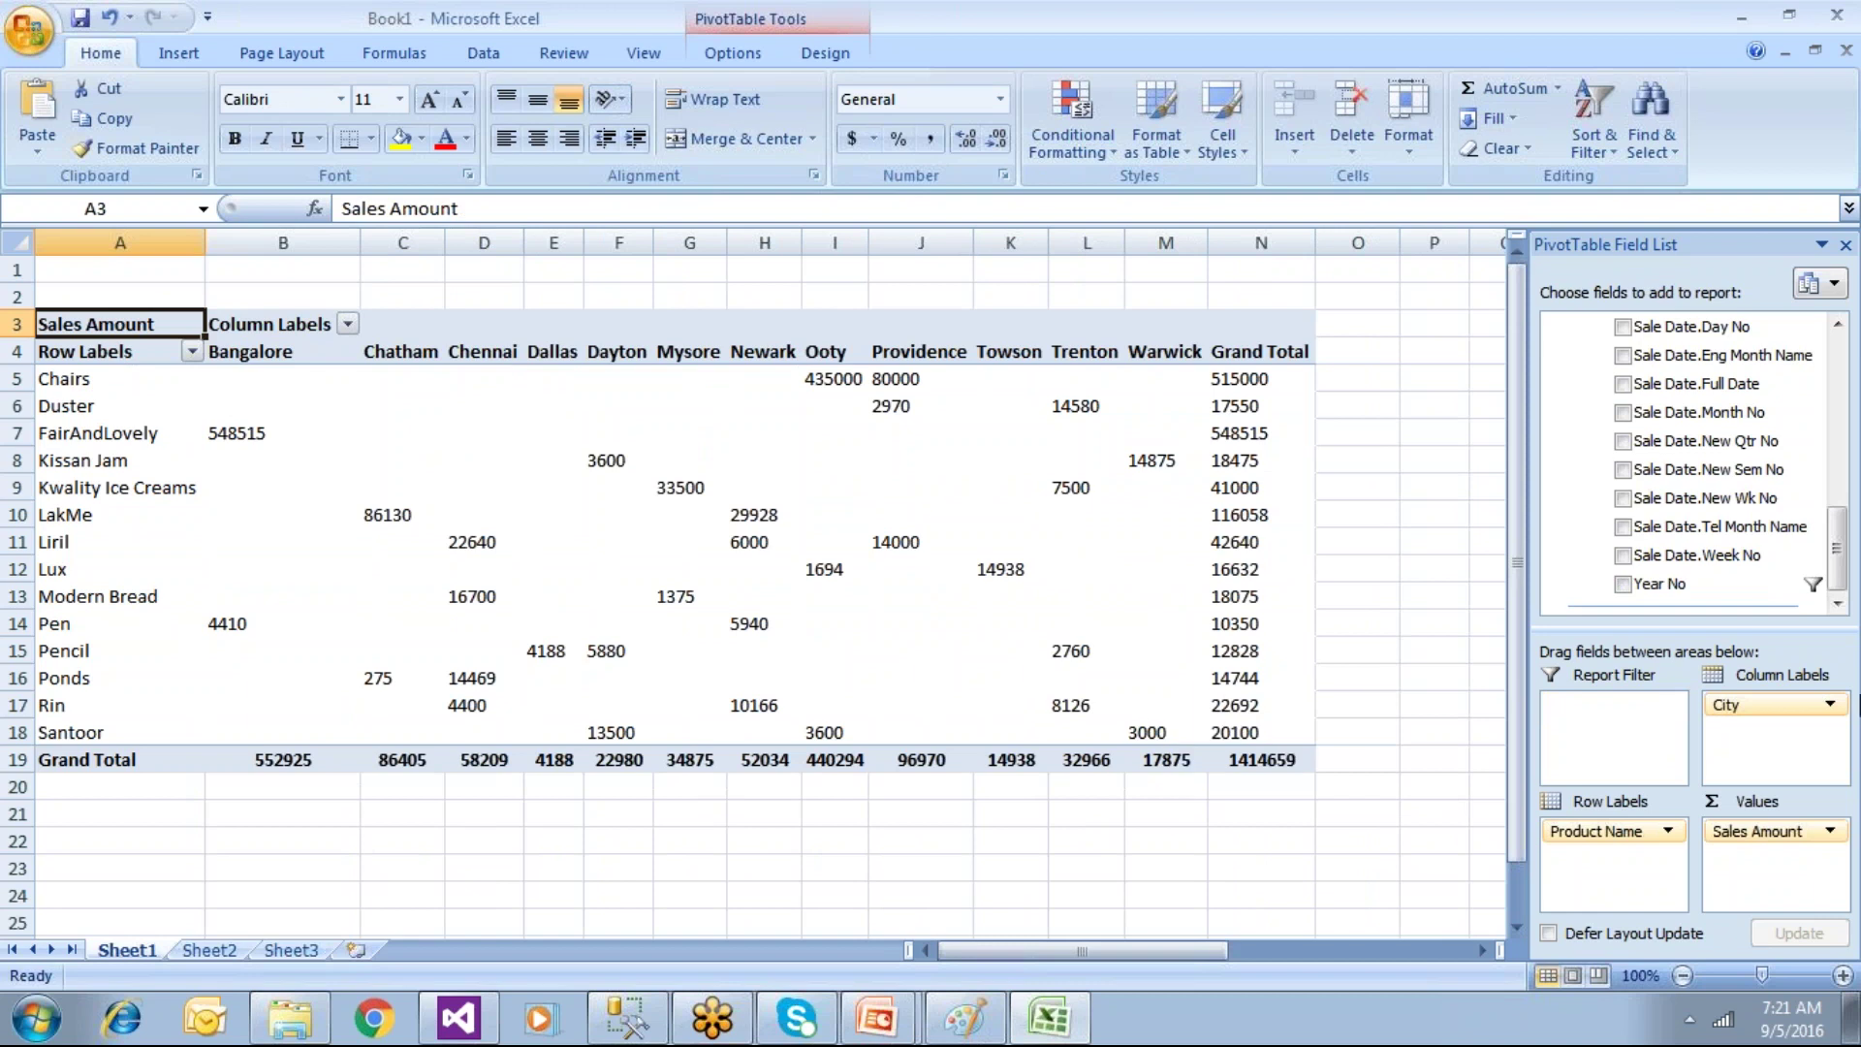
click(1842, 438)
click(1842, 398)
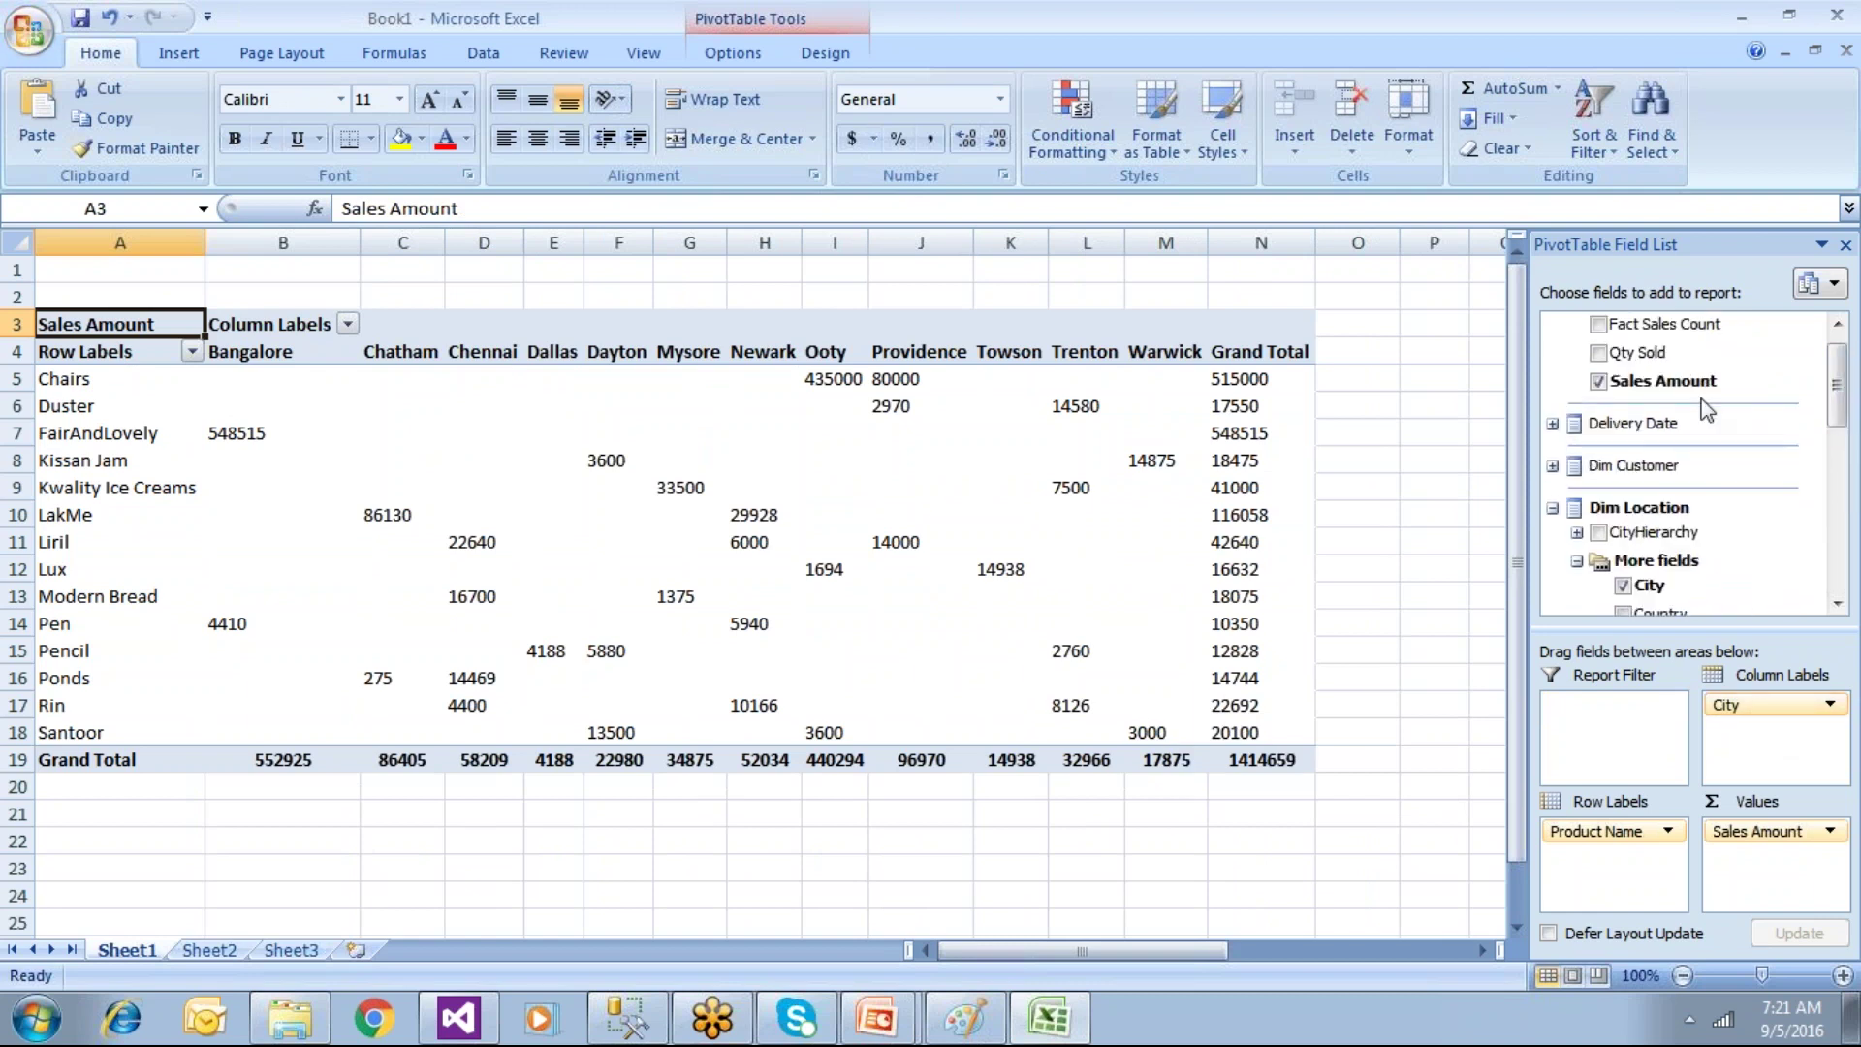
drag(1638, 352, 1774, 867)
drag(258, 461, 432, 386)
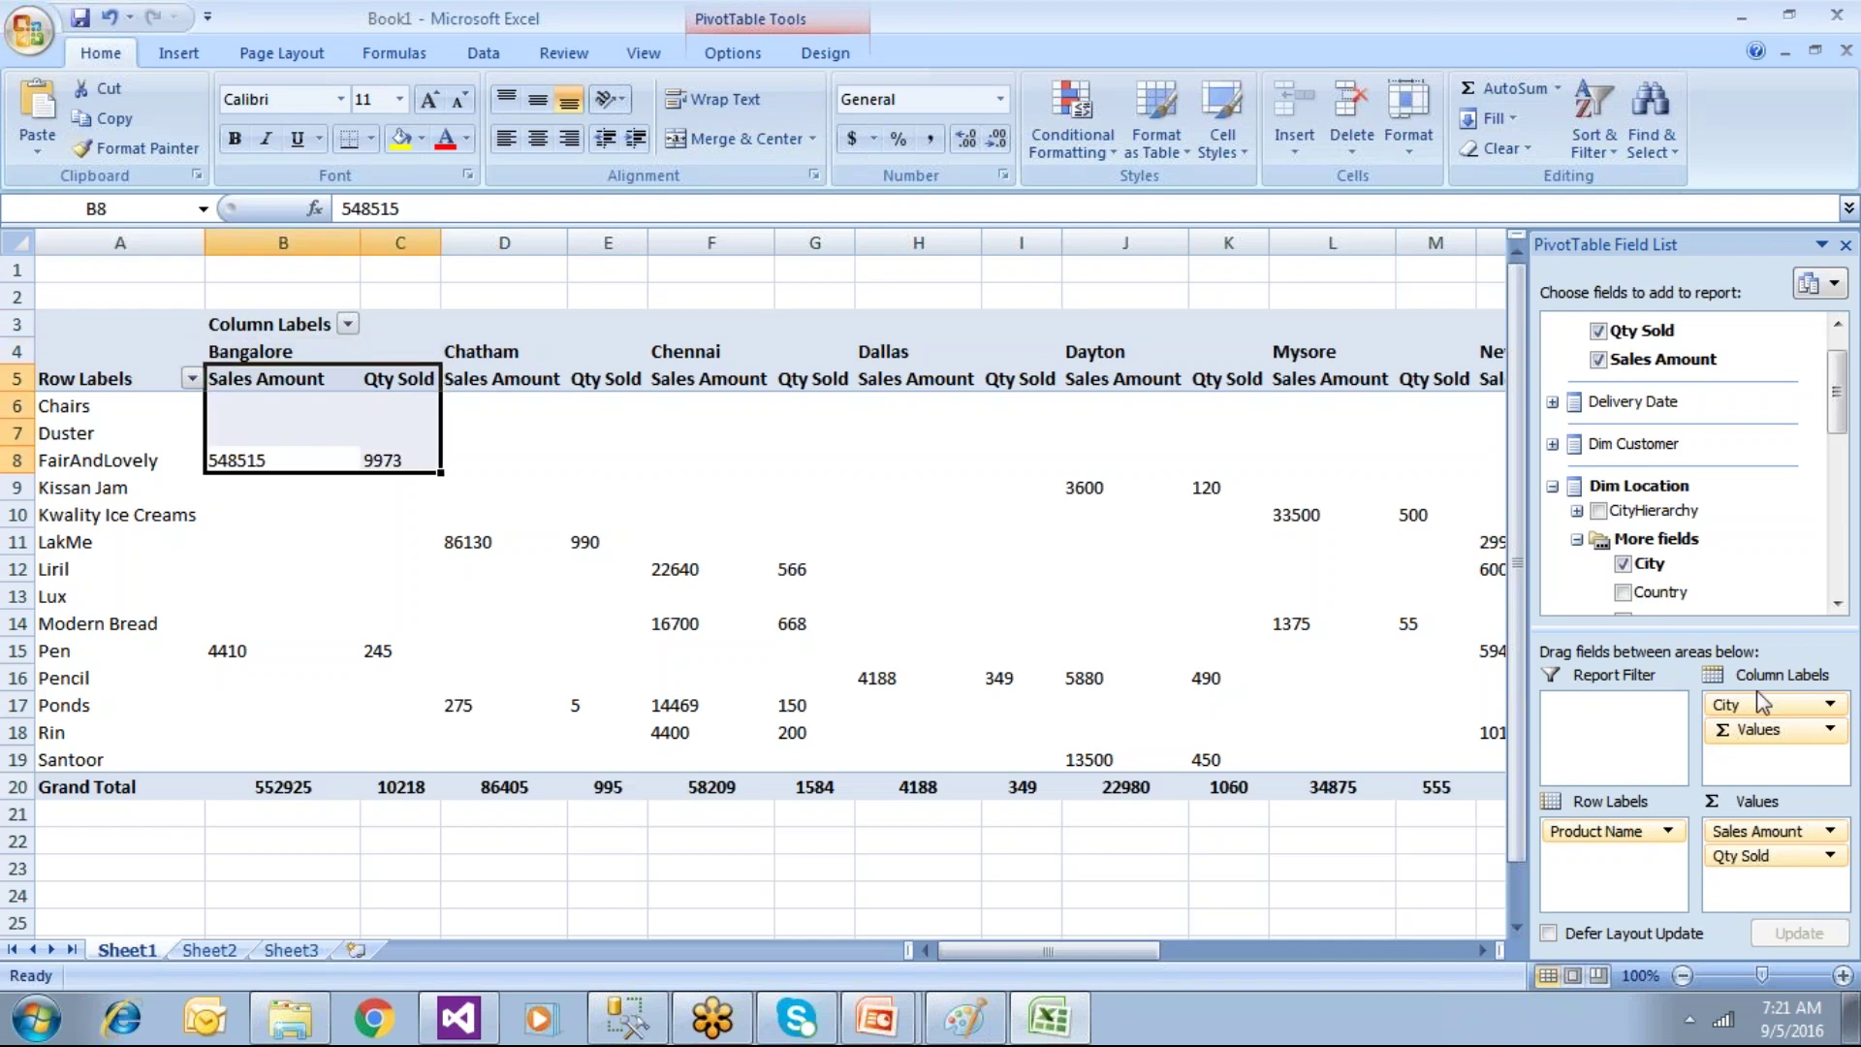
Step: Replace City with CityHierarchy from Dim Location in the column labels, below Values
drag(1753, 701, 1391, 705)
click(1837, 603)
scroll(1836, 591, down, 3)
drag(1653, 380, 1748, 745)
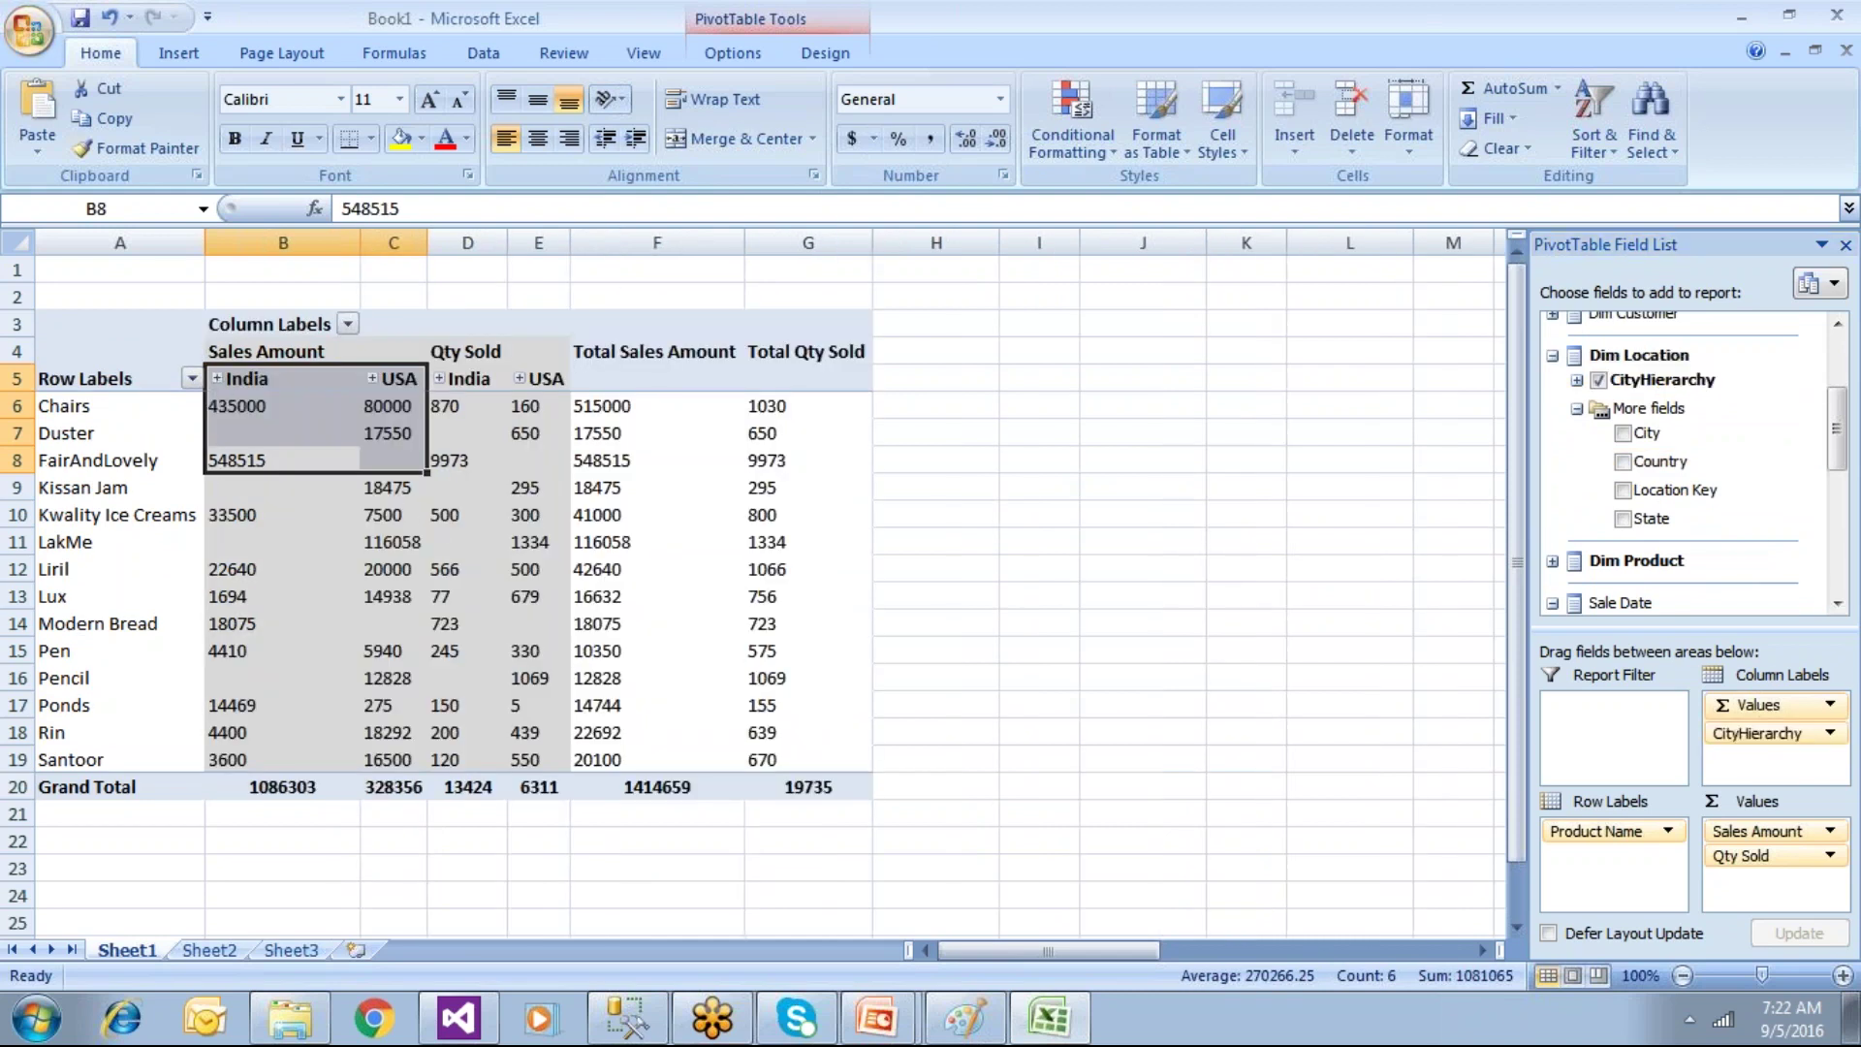
Step: Expand India and its state Karnataka under Sales Amount to show the cities
click(217, 378)
click(217, 406)
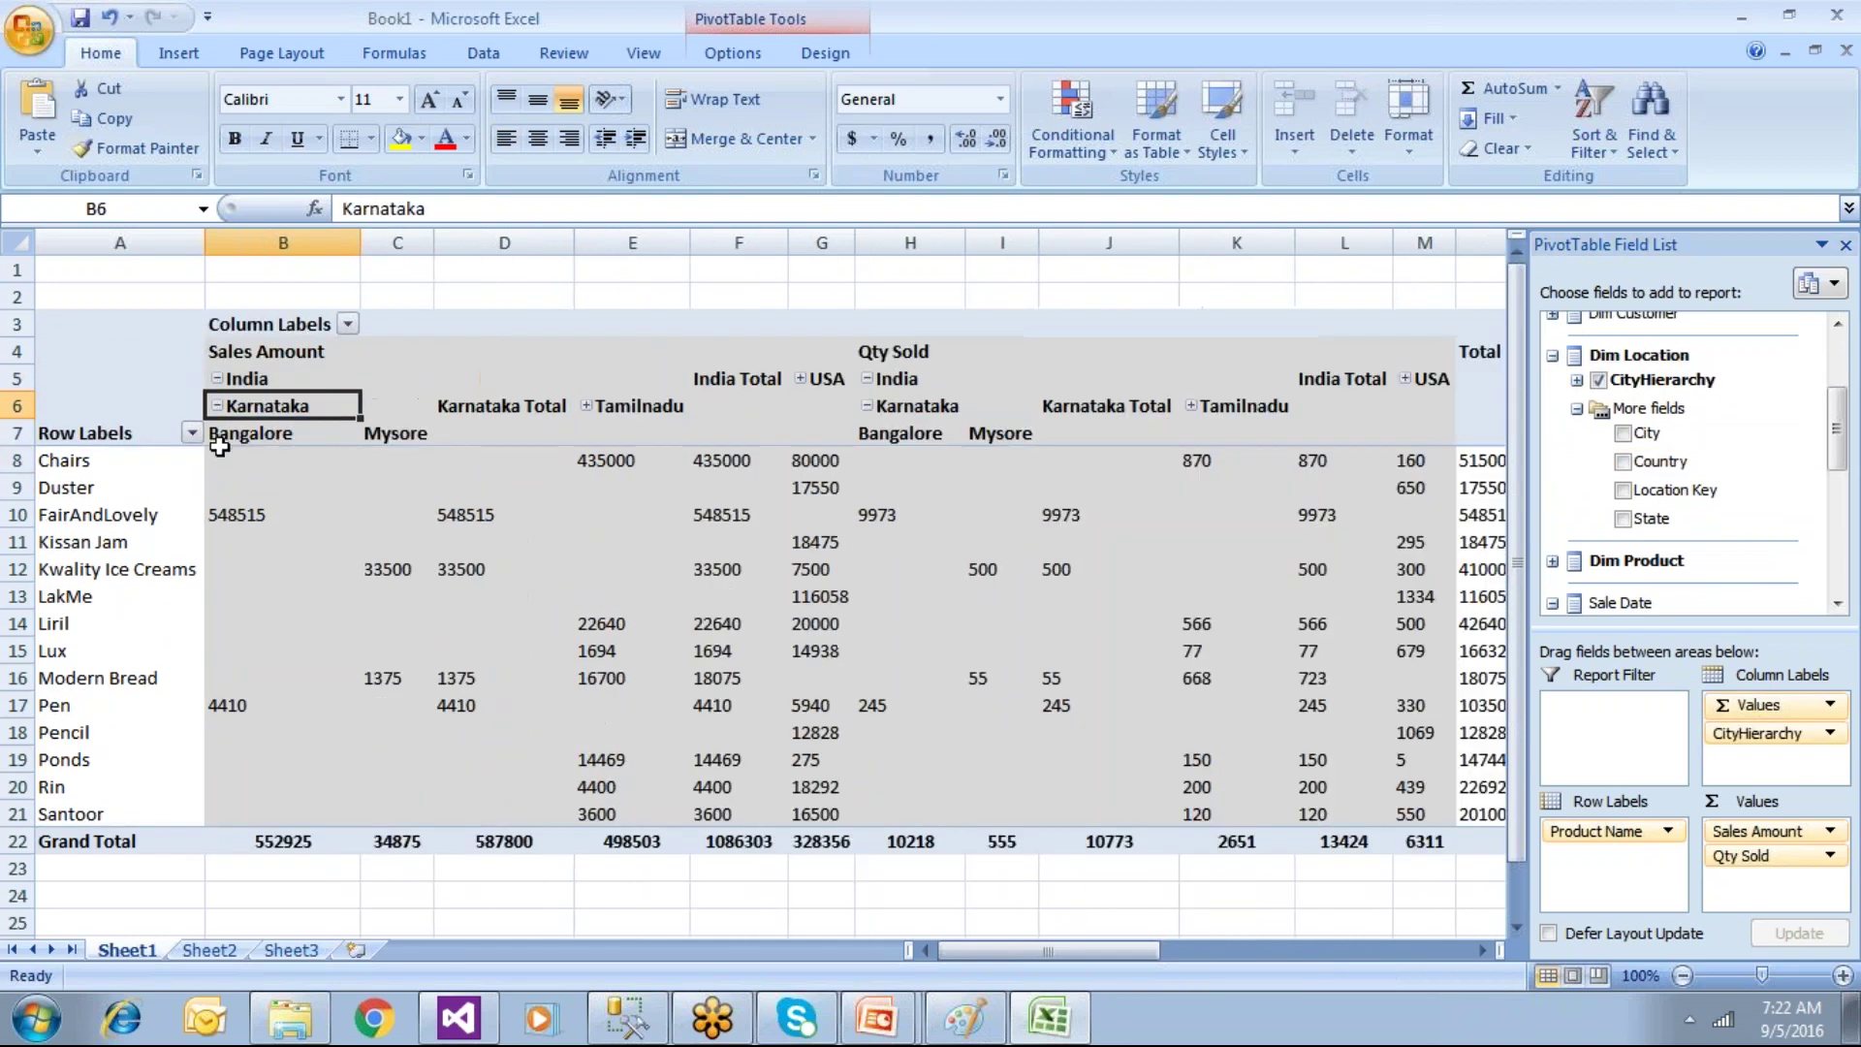
click(256, 376)
click(273, 415)
click(291, 433)
drag(281, 378, 661, 424)
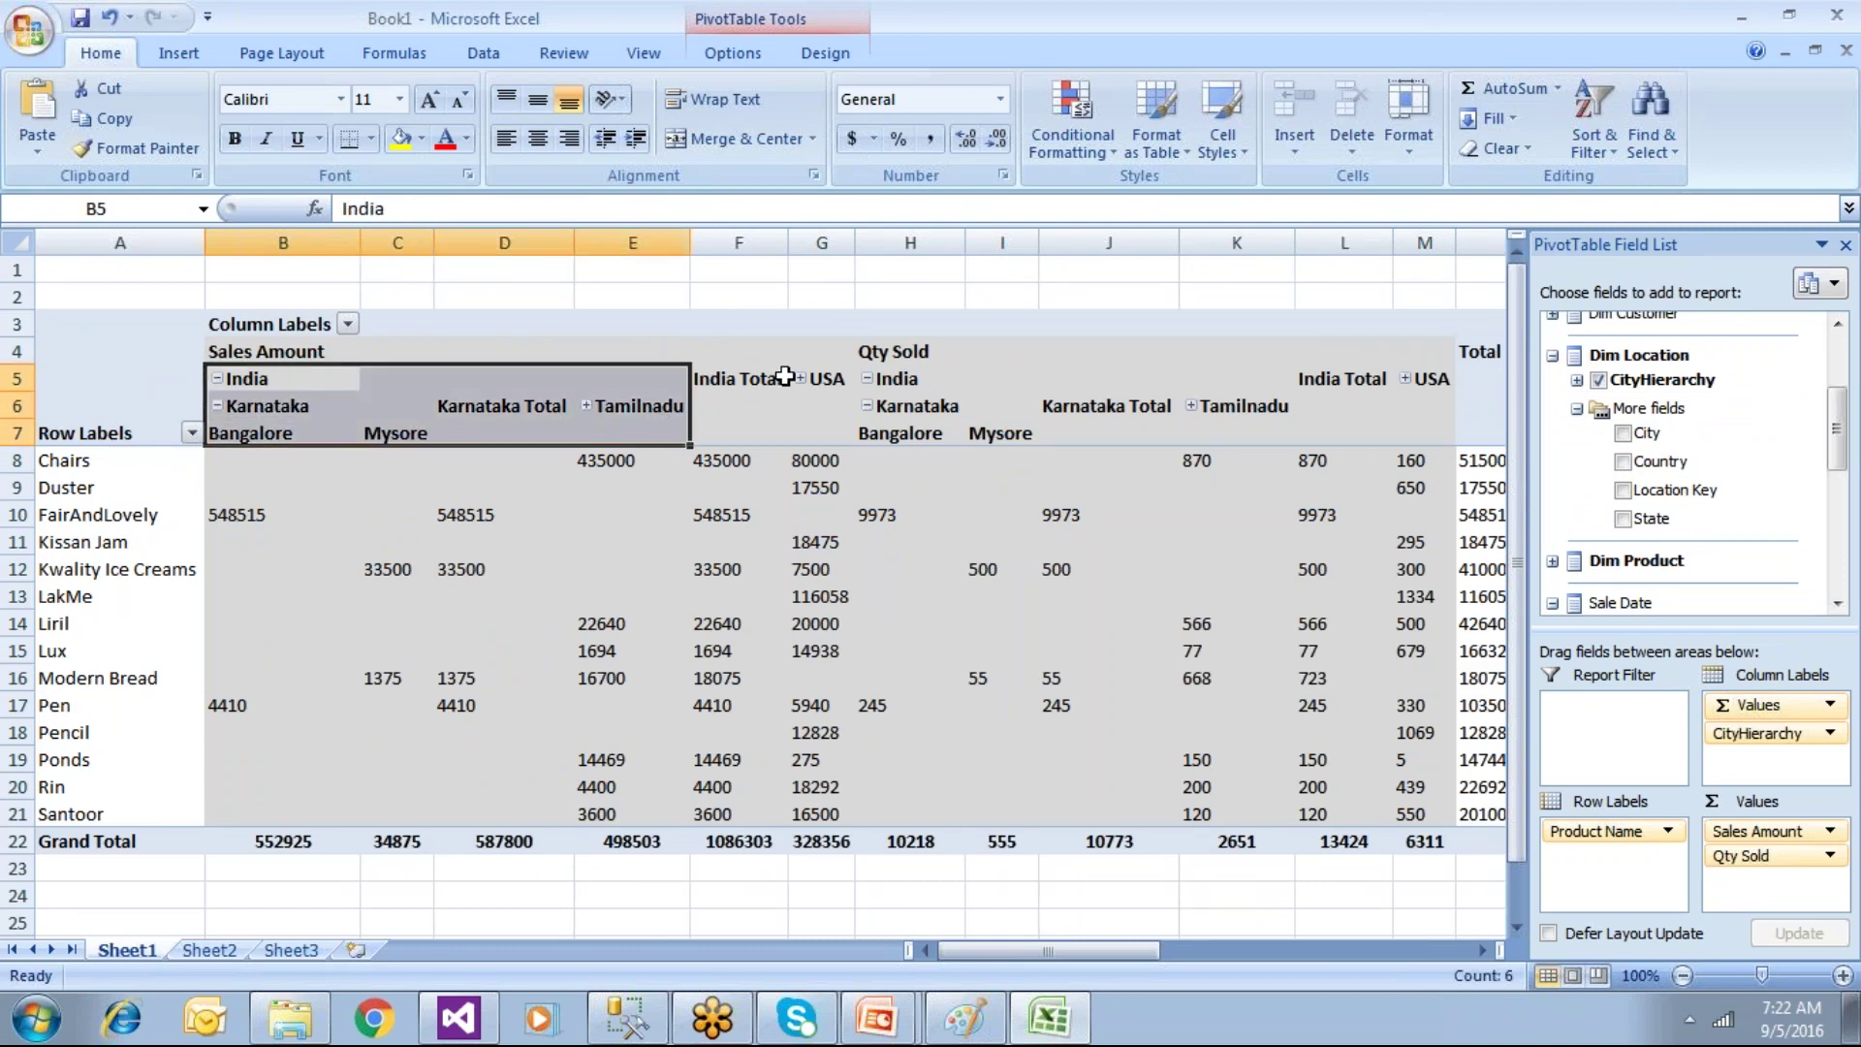
Step: Expand USA under Sales Amount down to the cities of Maryland and New Jersey
click(775, 378)
click(800, 378)
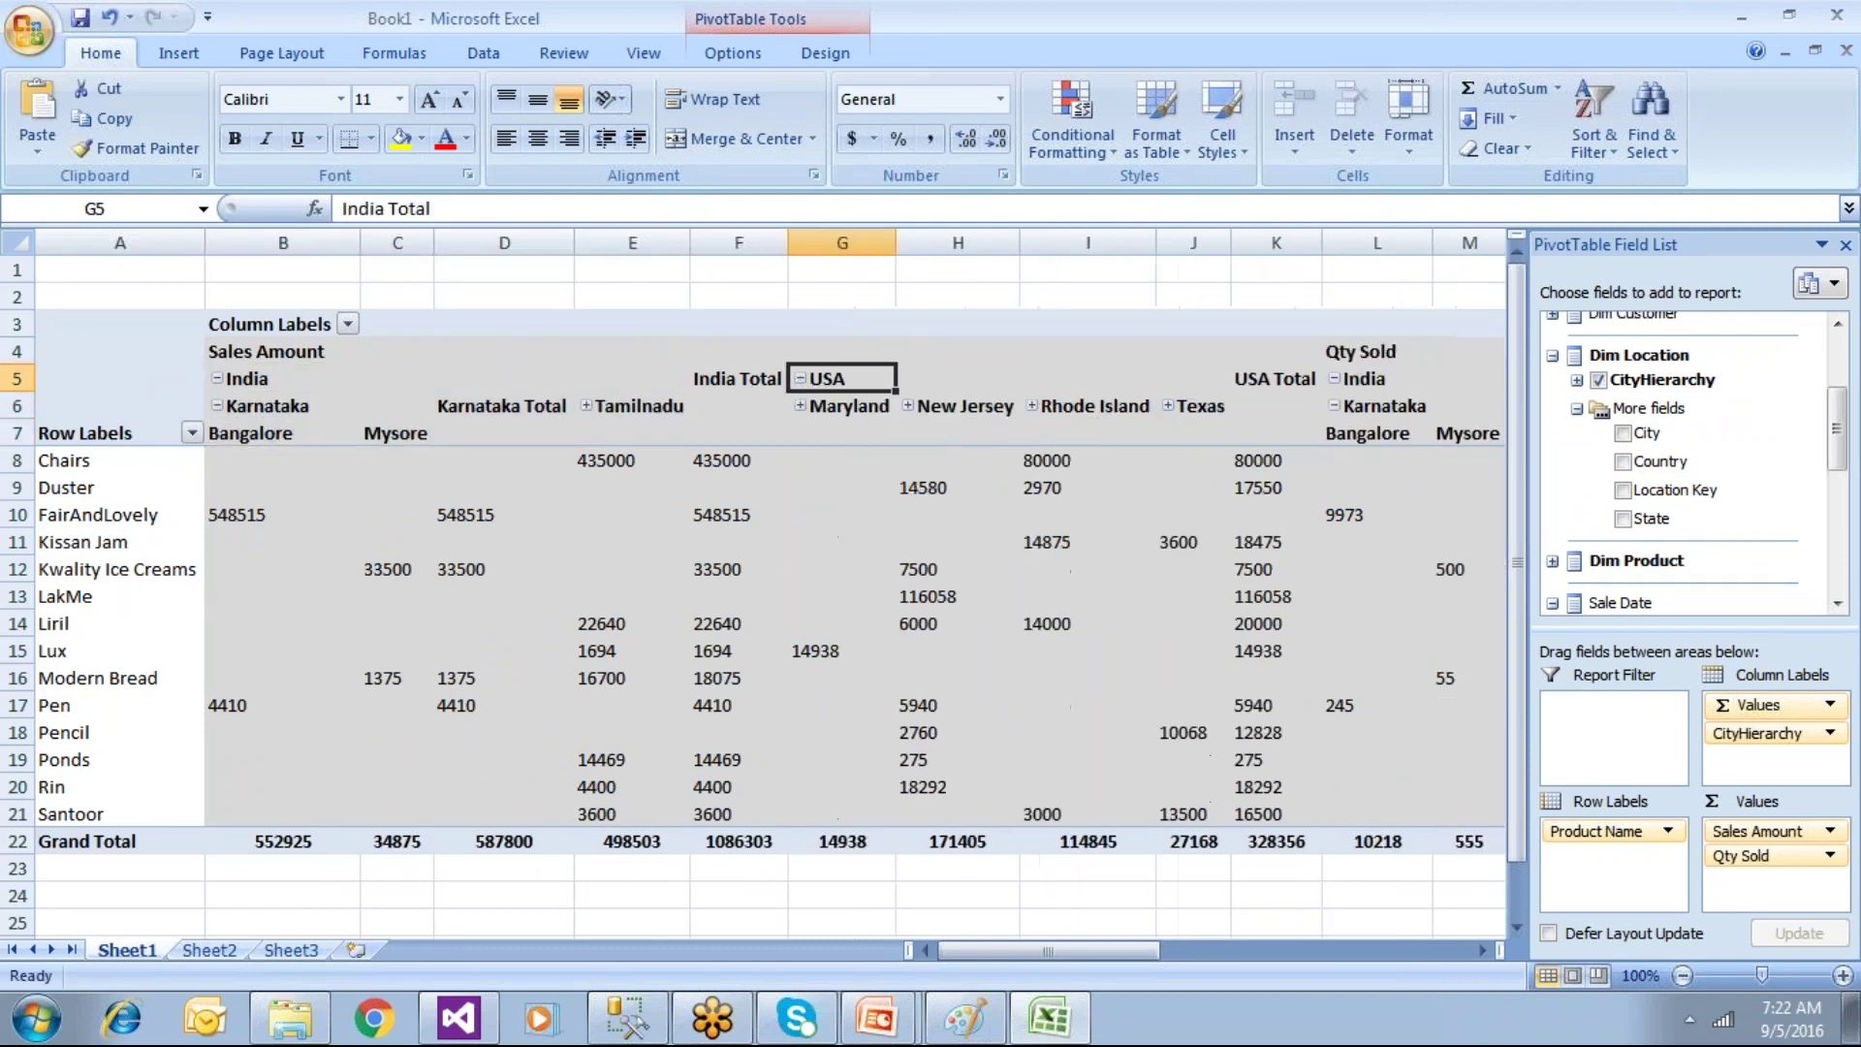
click(840, 405)
click(799, 405)
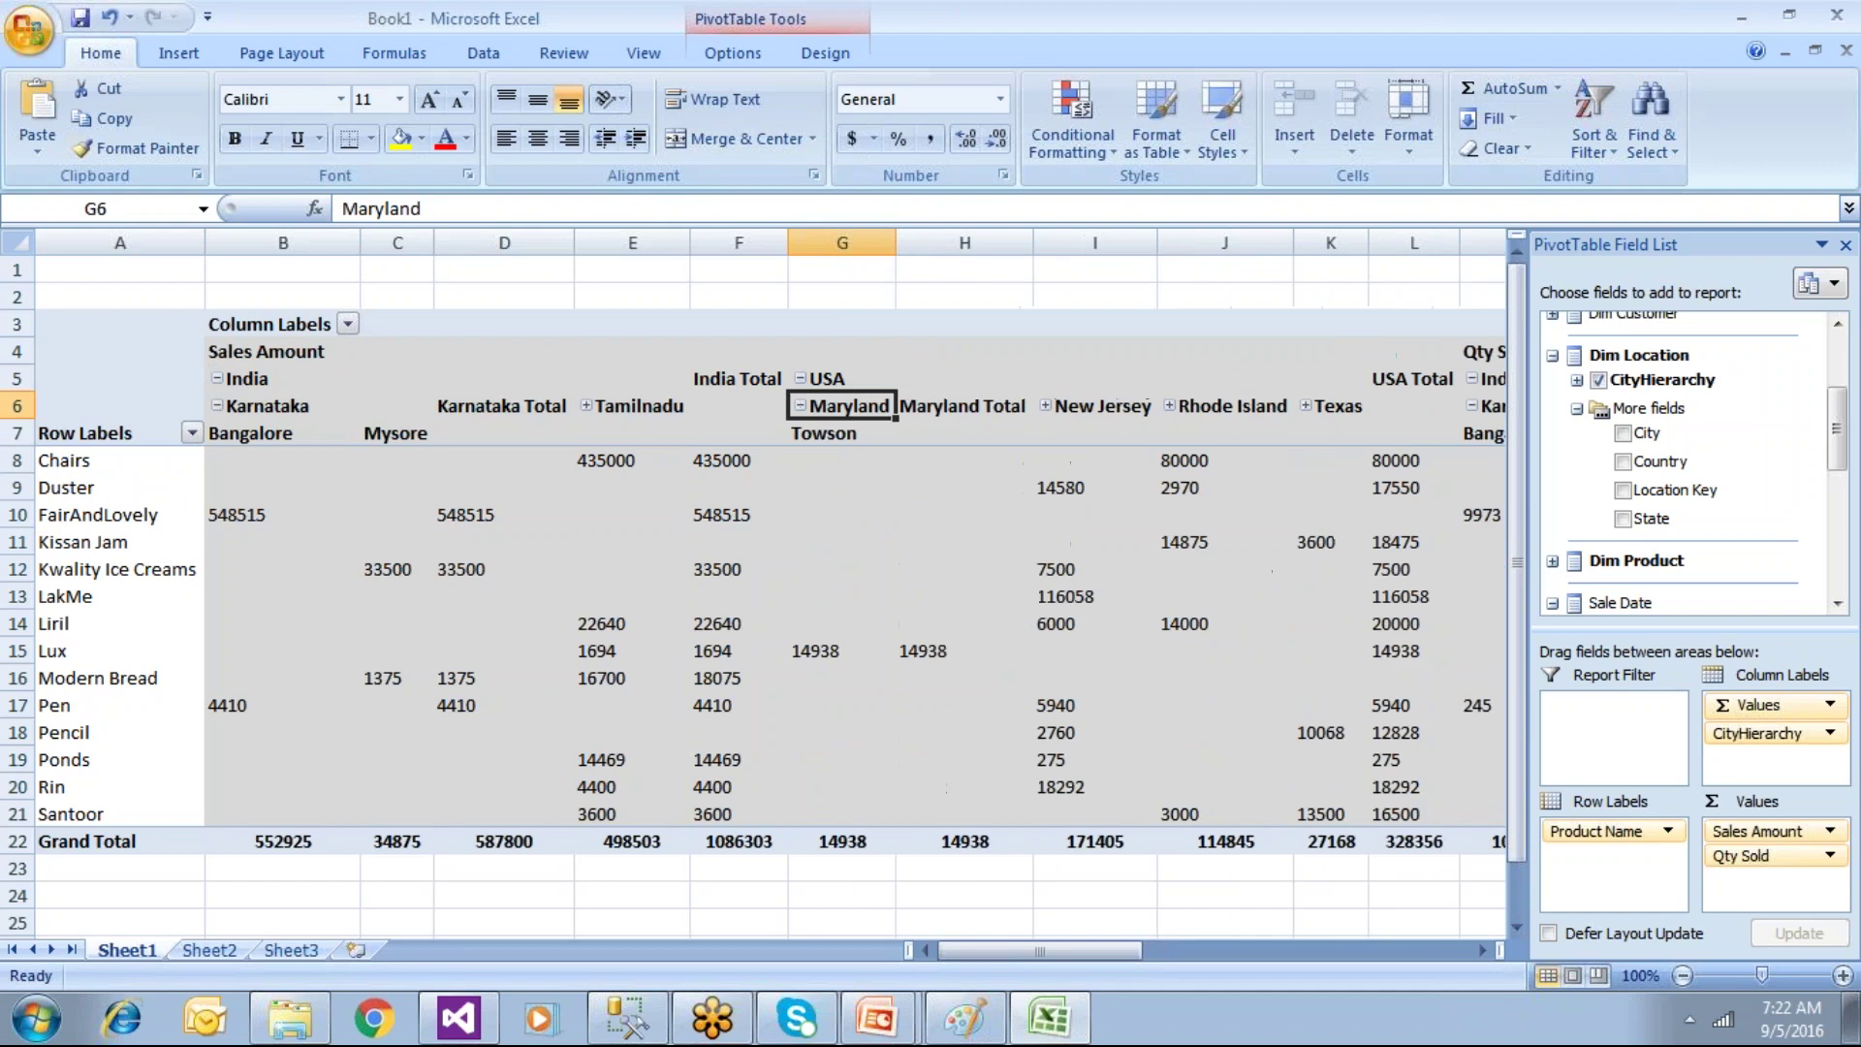
click(1057, 407)
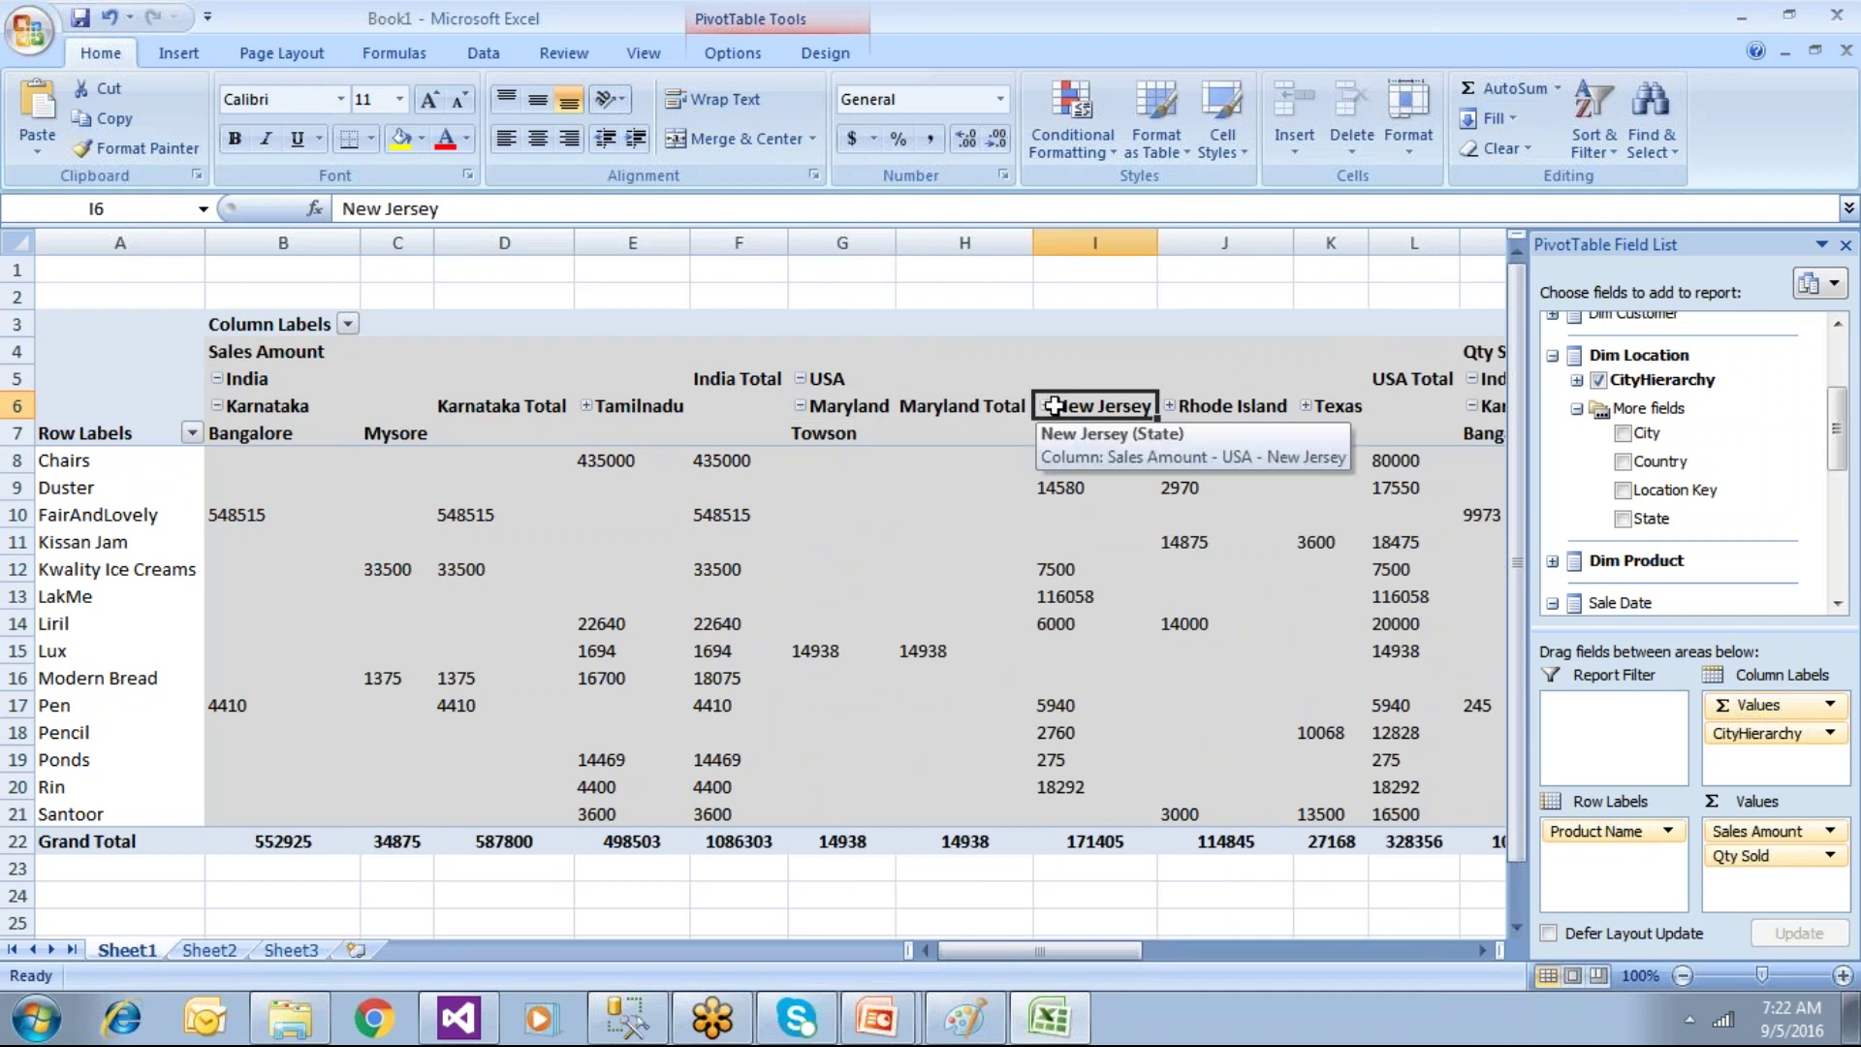
click(1045, 405)
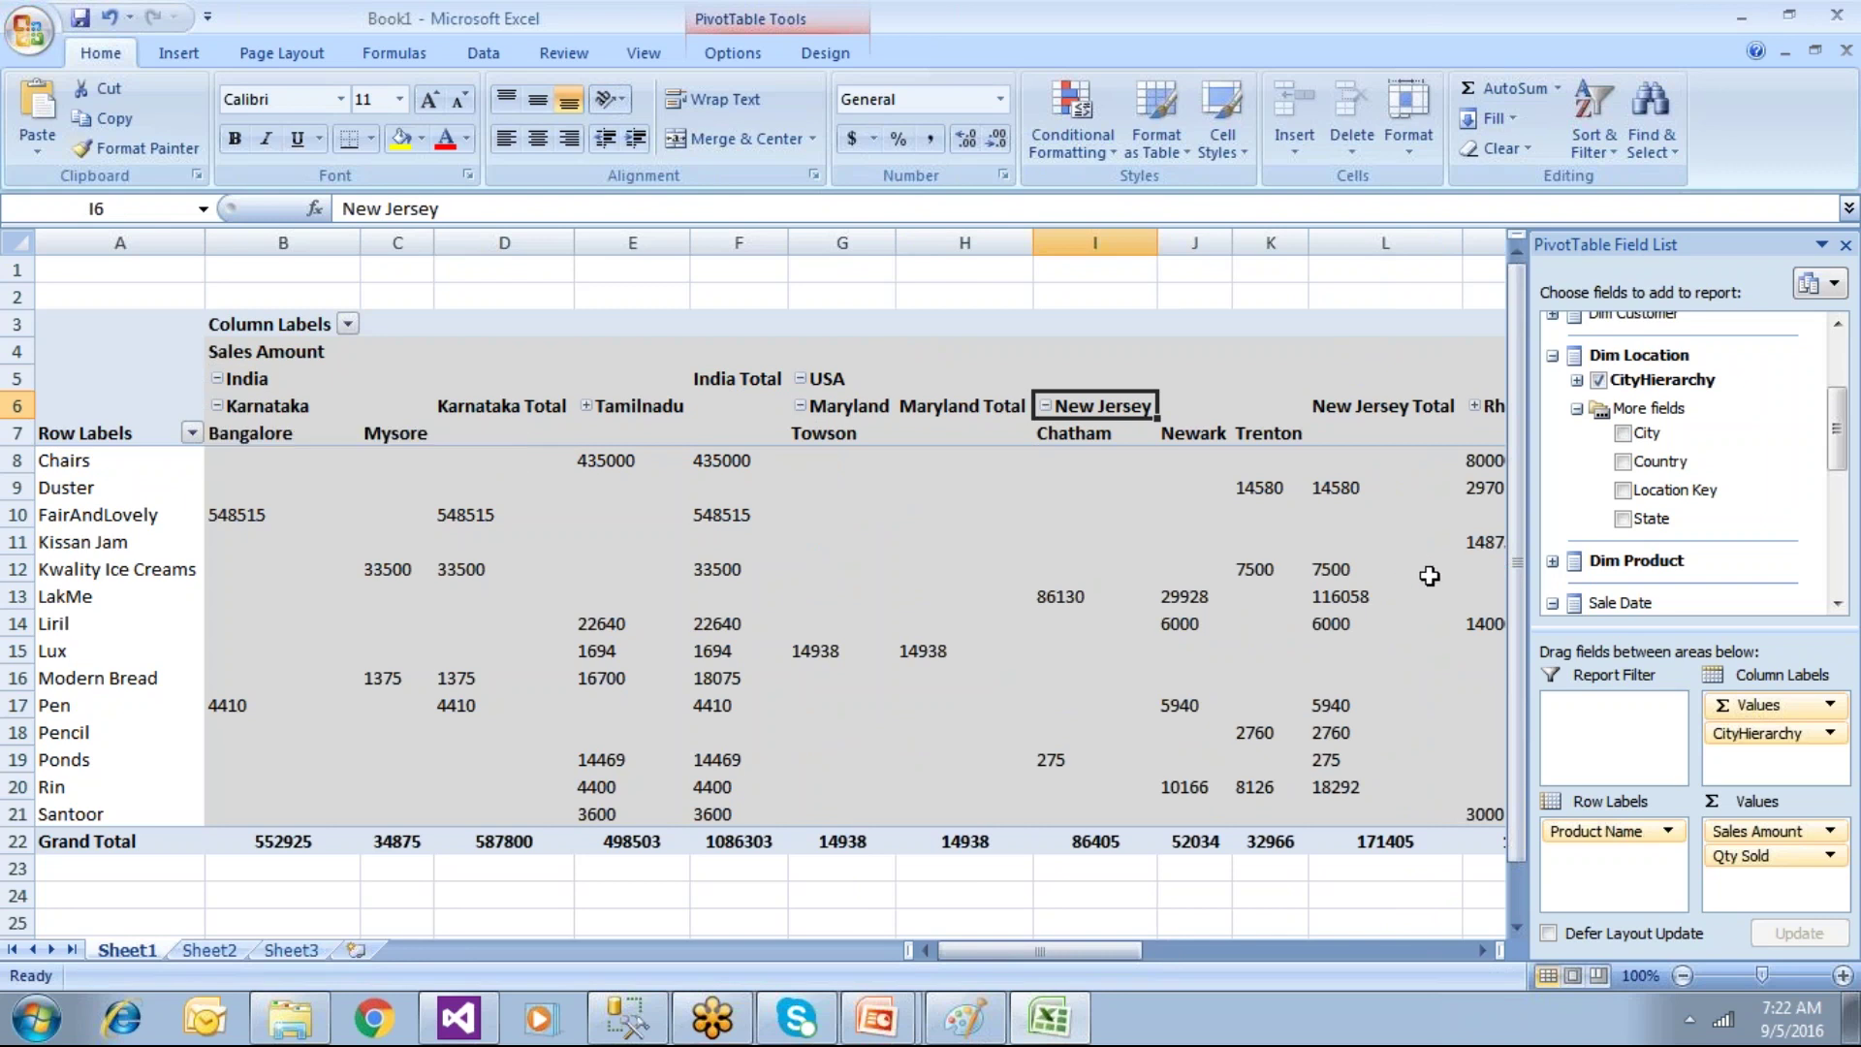
Step: Move CityHierarchy from the column labels to the report filter and take the Values field out of the PivotTable
click(1598, 736)
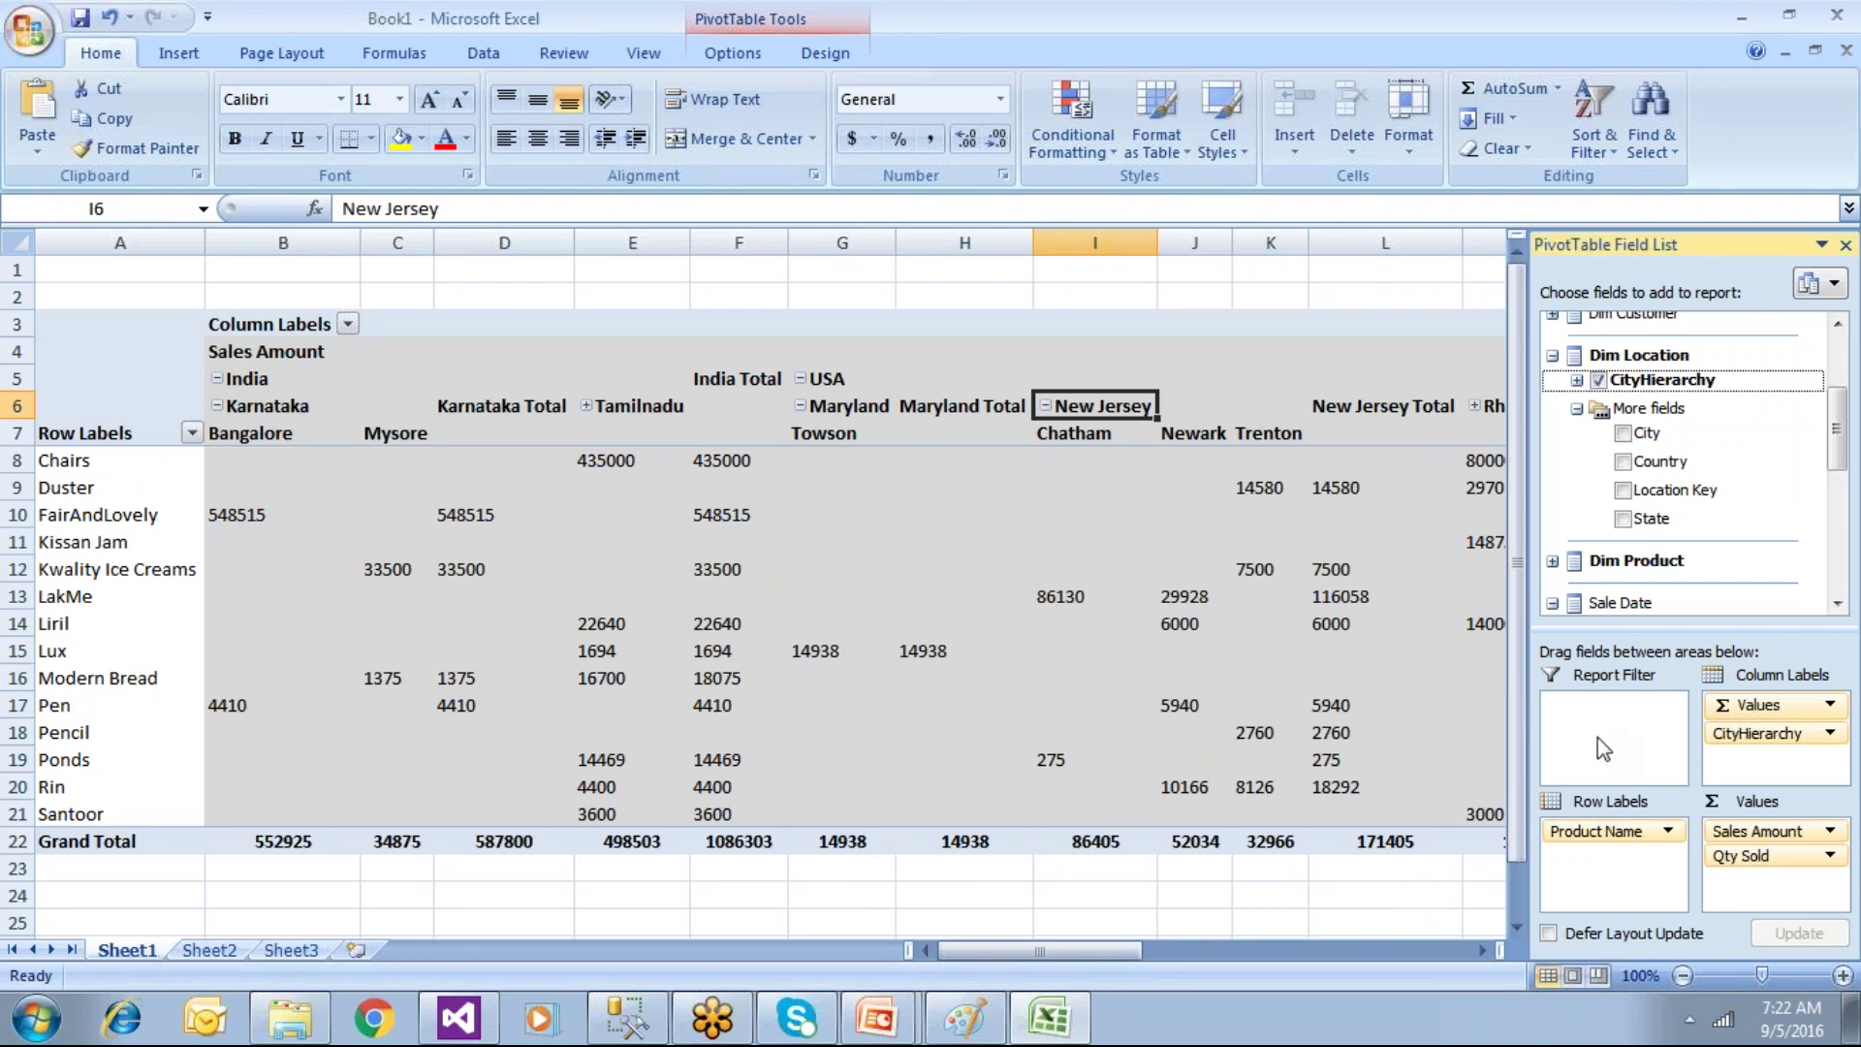
drag(1841, 472, 1832, 371)
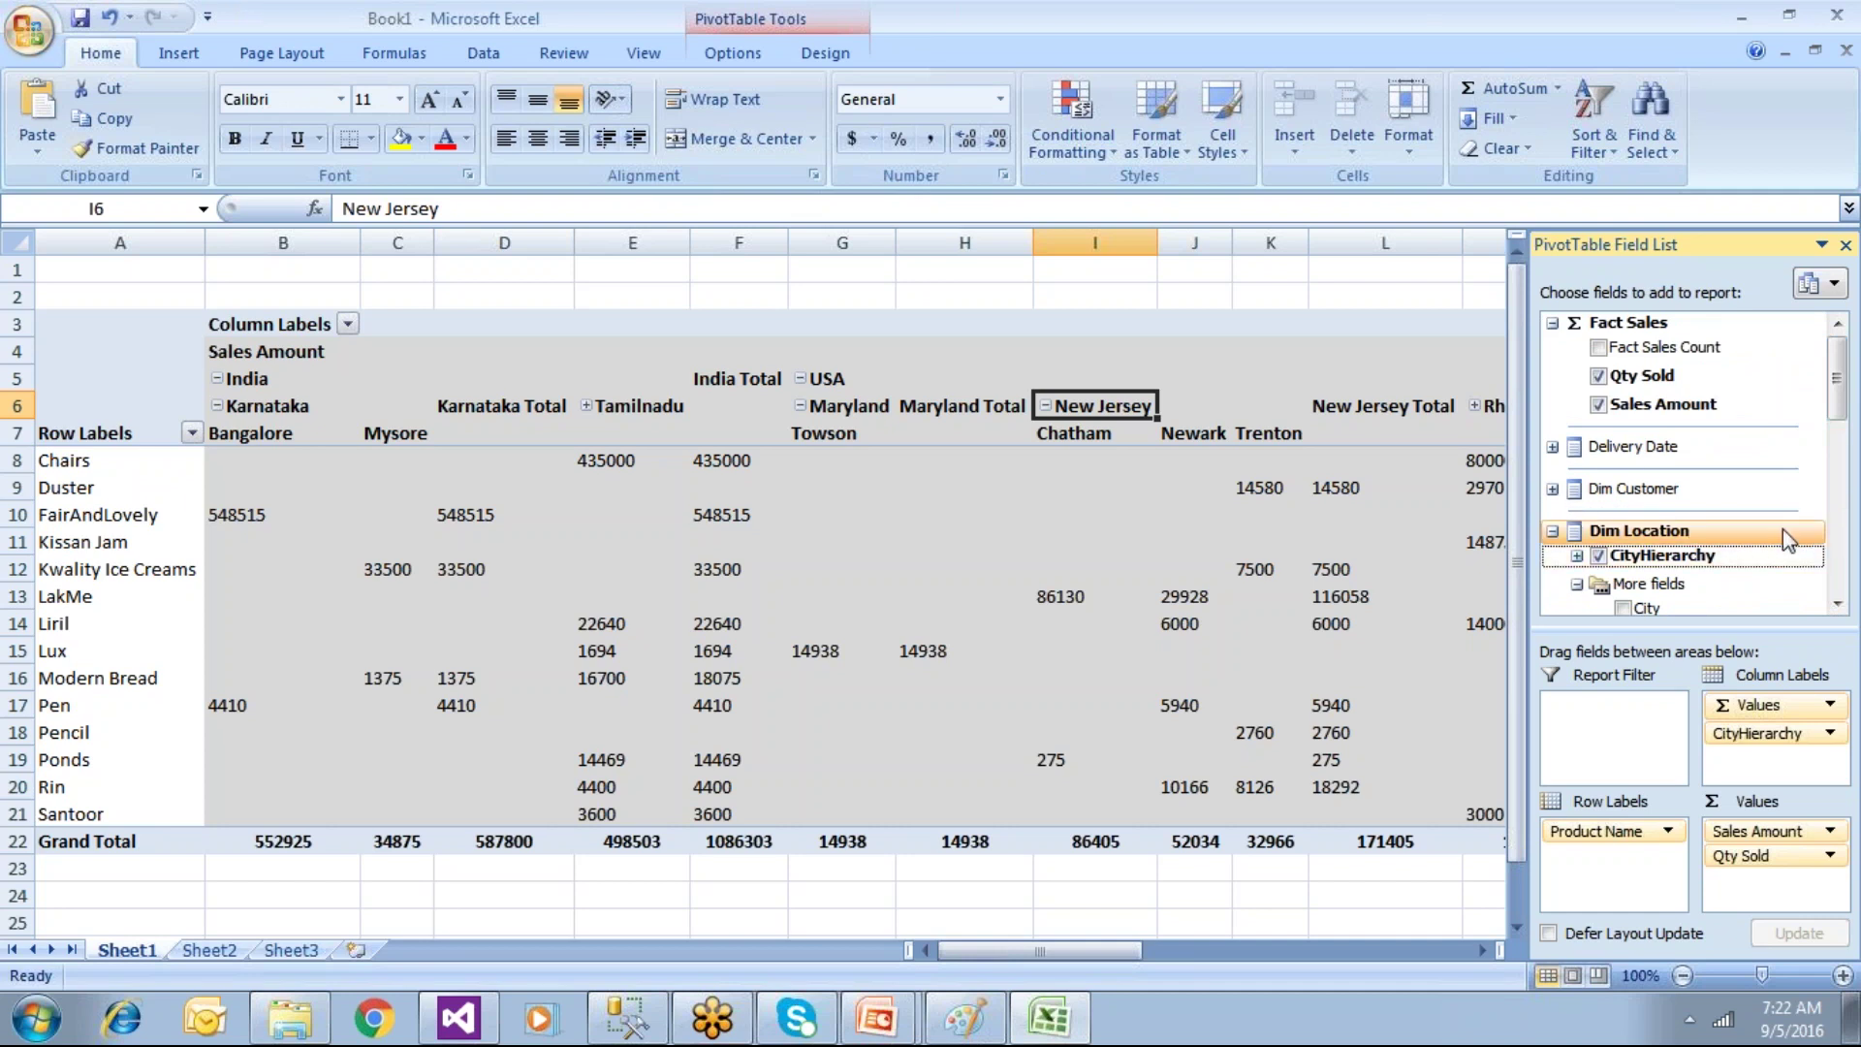
click(1841, 593)
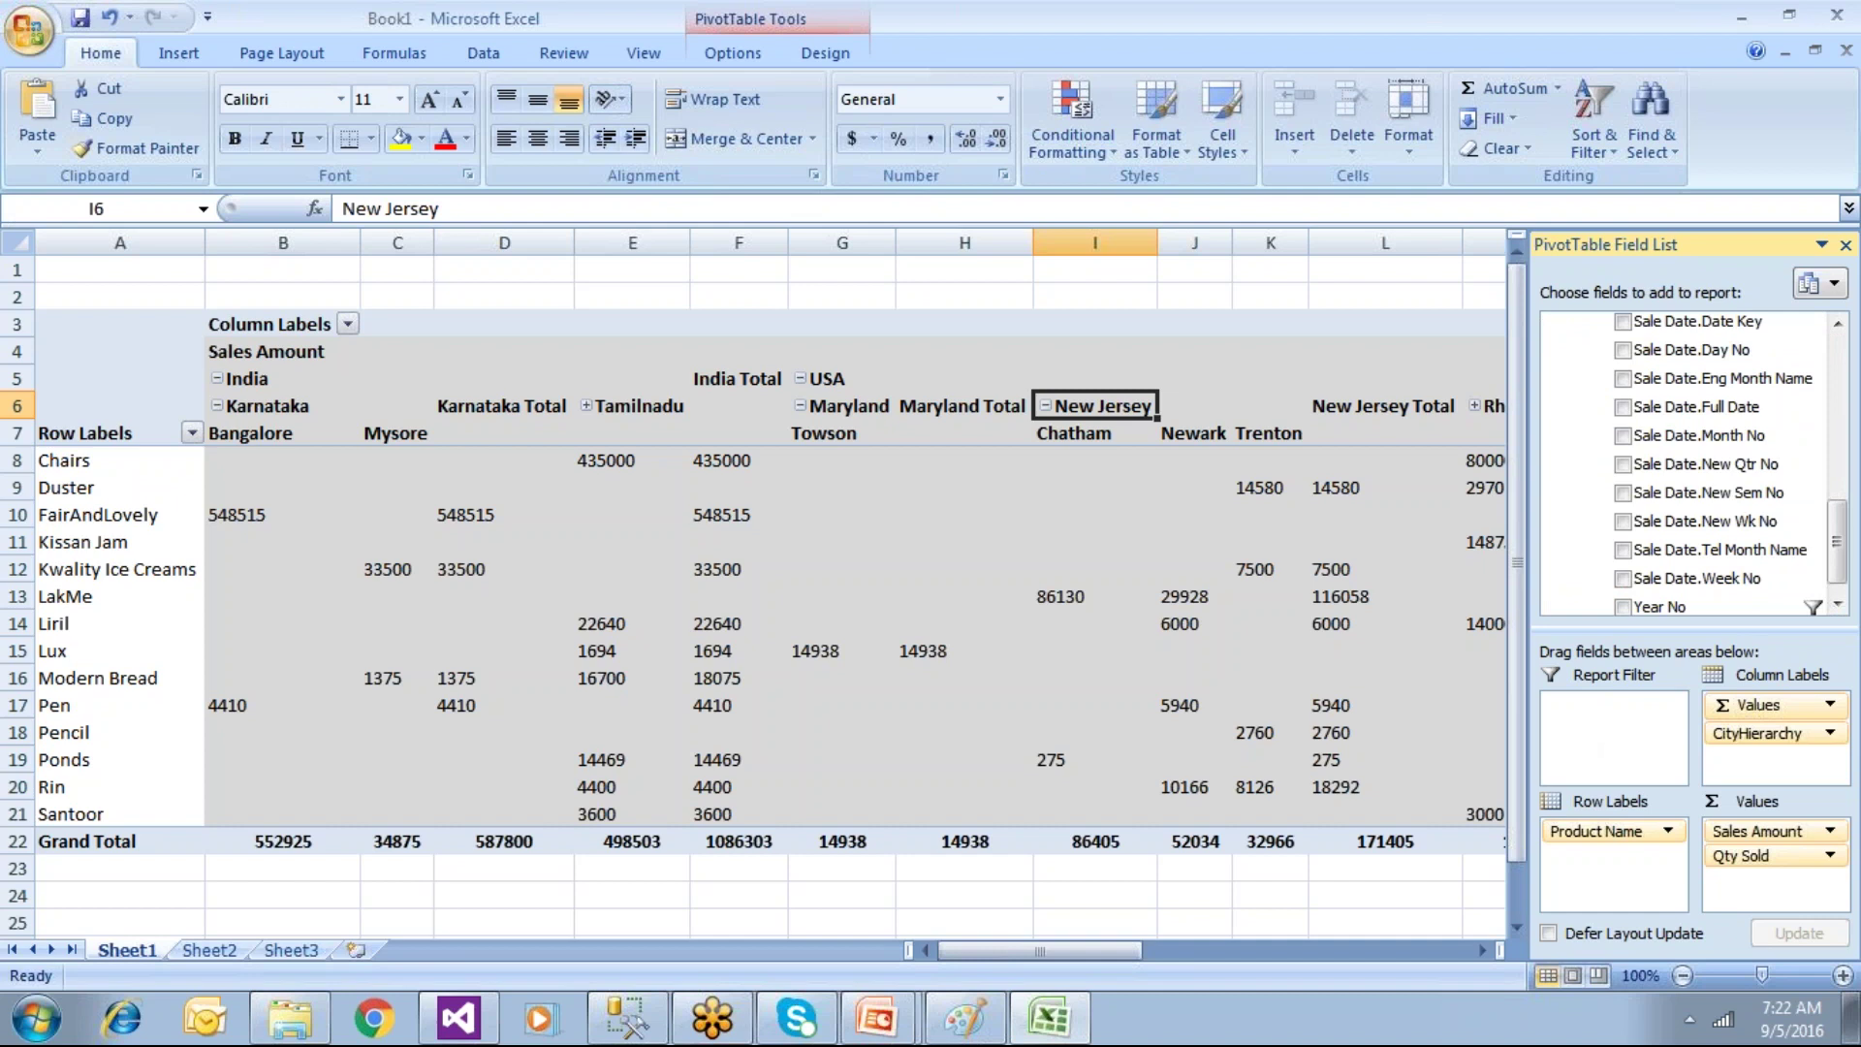
drag(1746, 725, 1609, 718)
drag(1735, 705, 1582, 722)
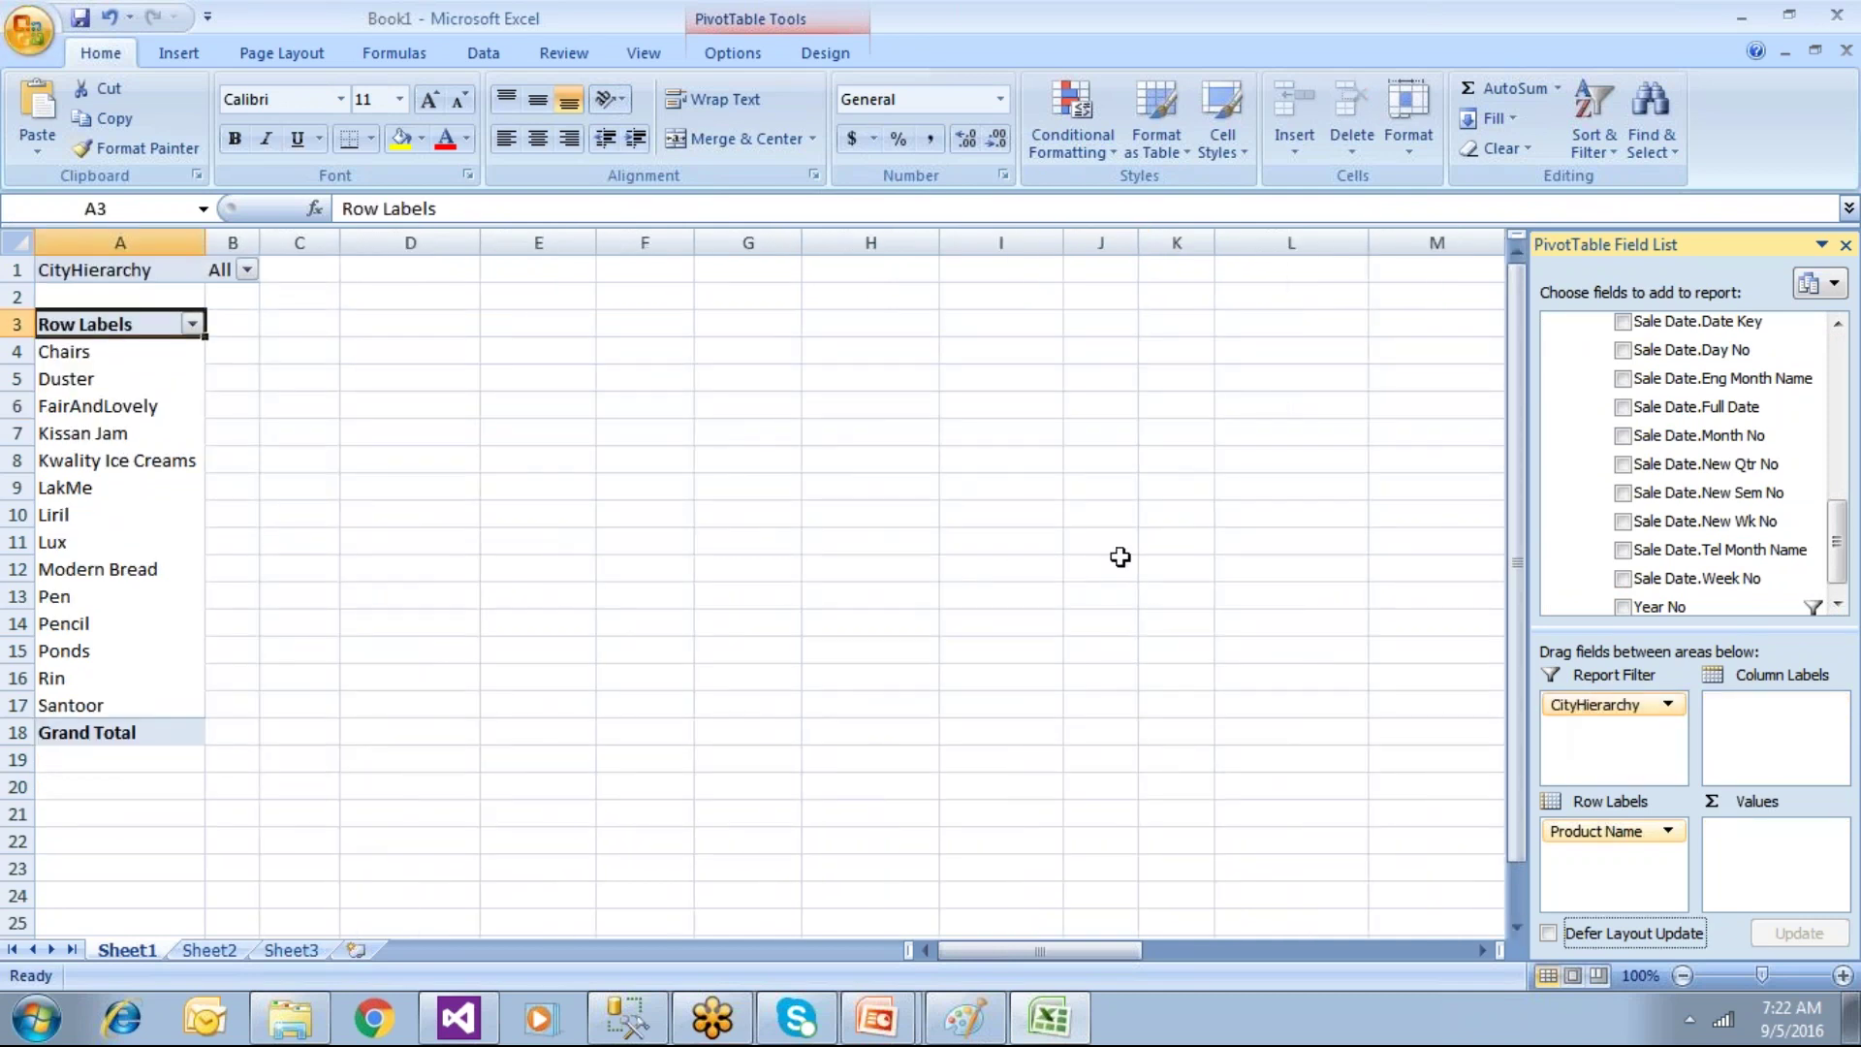
Step: Replace CityHierarchy with Country in the report filter and add Sales Amount to the PivotTable's values
drag(1587, 714, 1638, 606)
drag(1844, 514, 1847, 434)
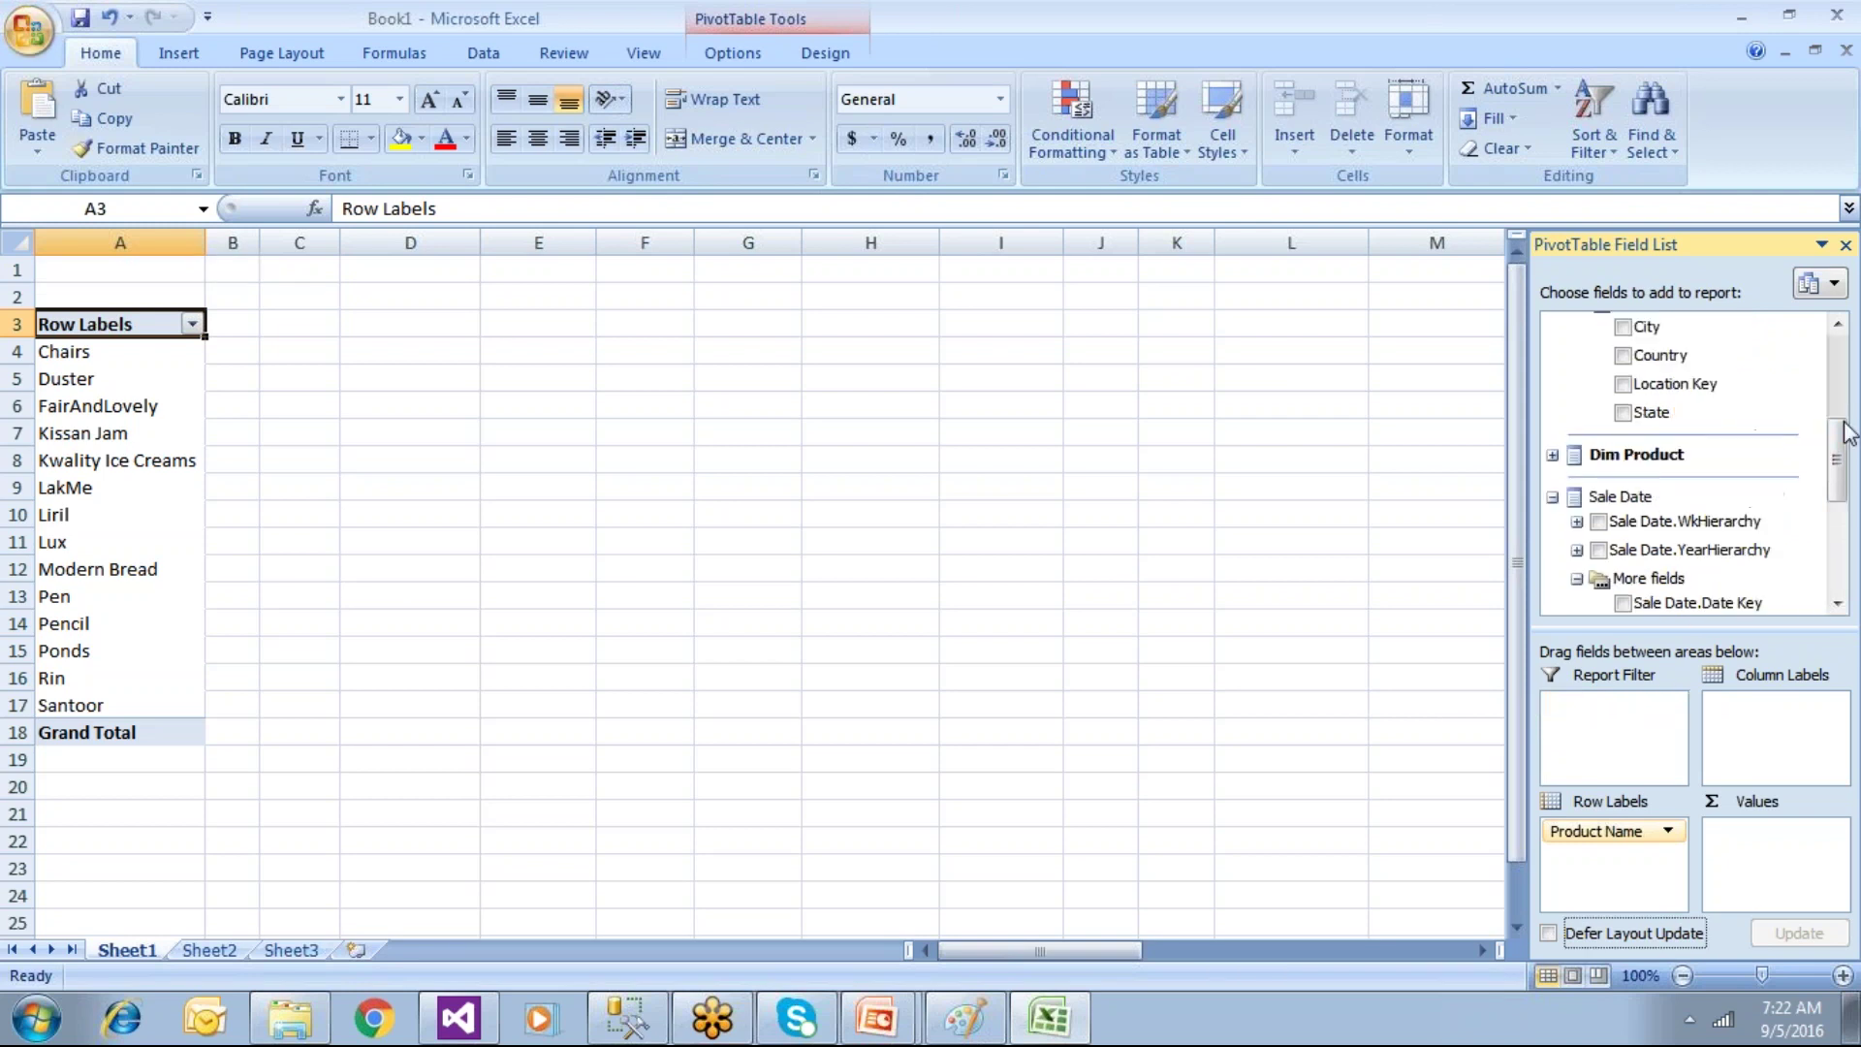
drag(1660, 355, 1609, 718)
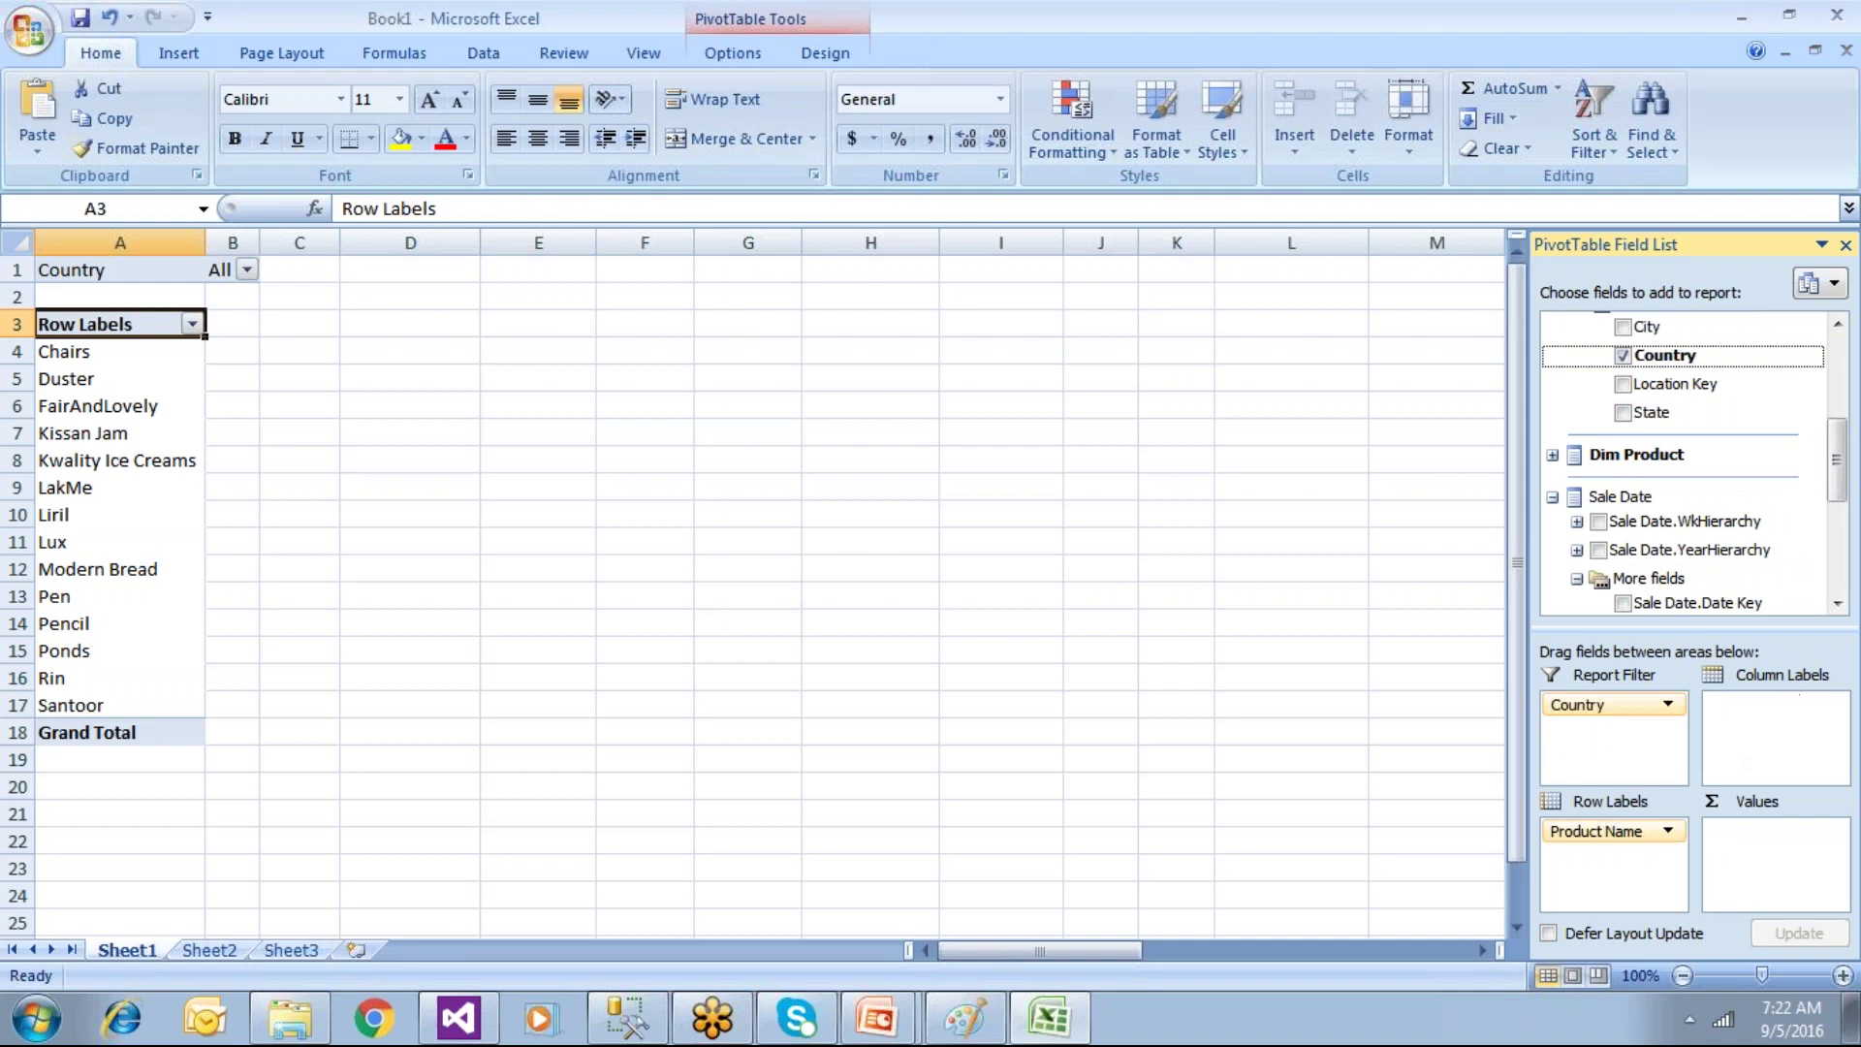
scroll(1814, 360, up, 4)
drag(1798, 405, 1779, 921)
Step: Allow multiple items in the Country report filter and restrict it to India by excluding both USA entries
click(317, 270)
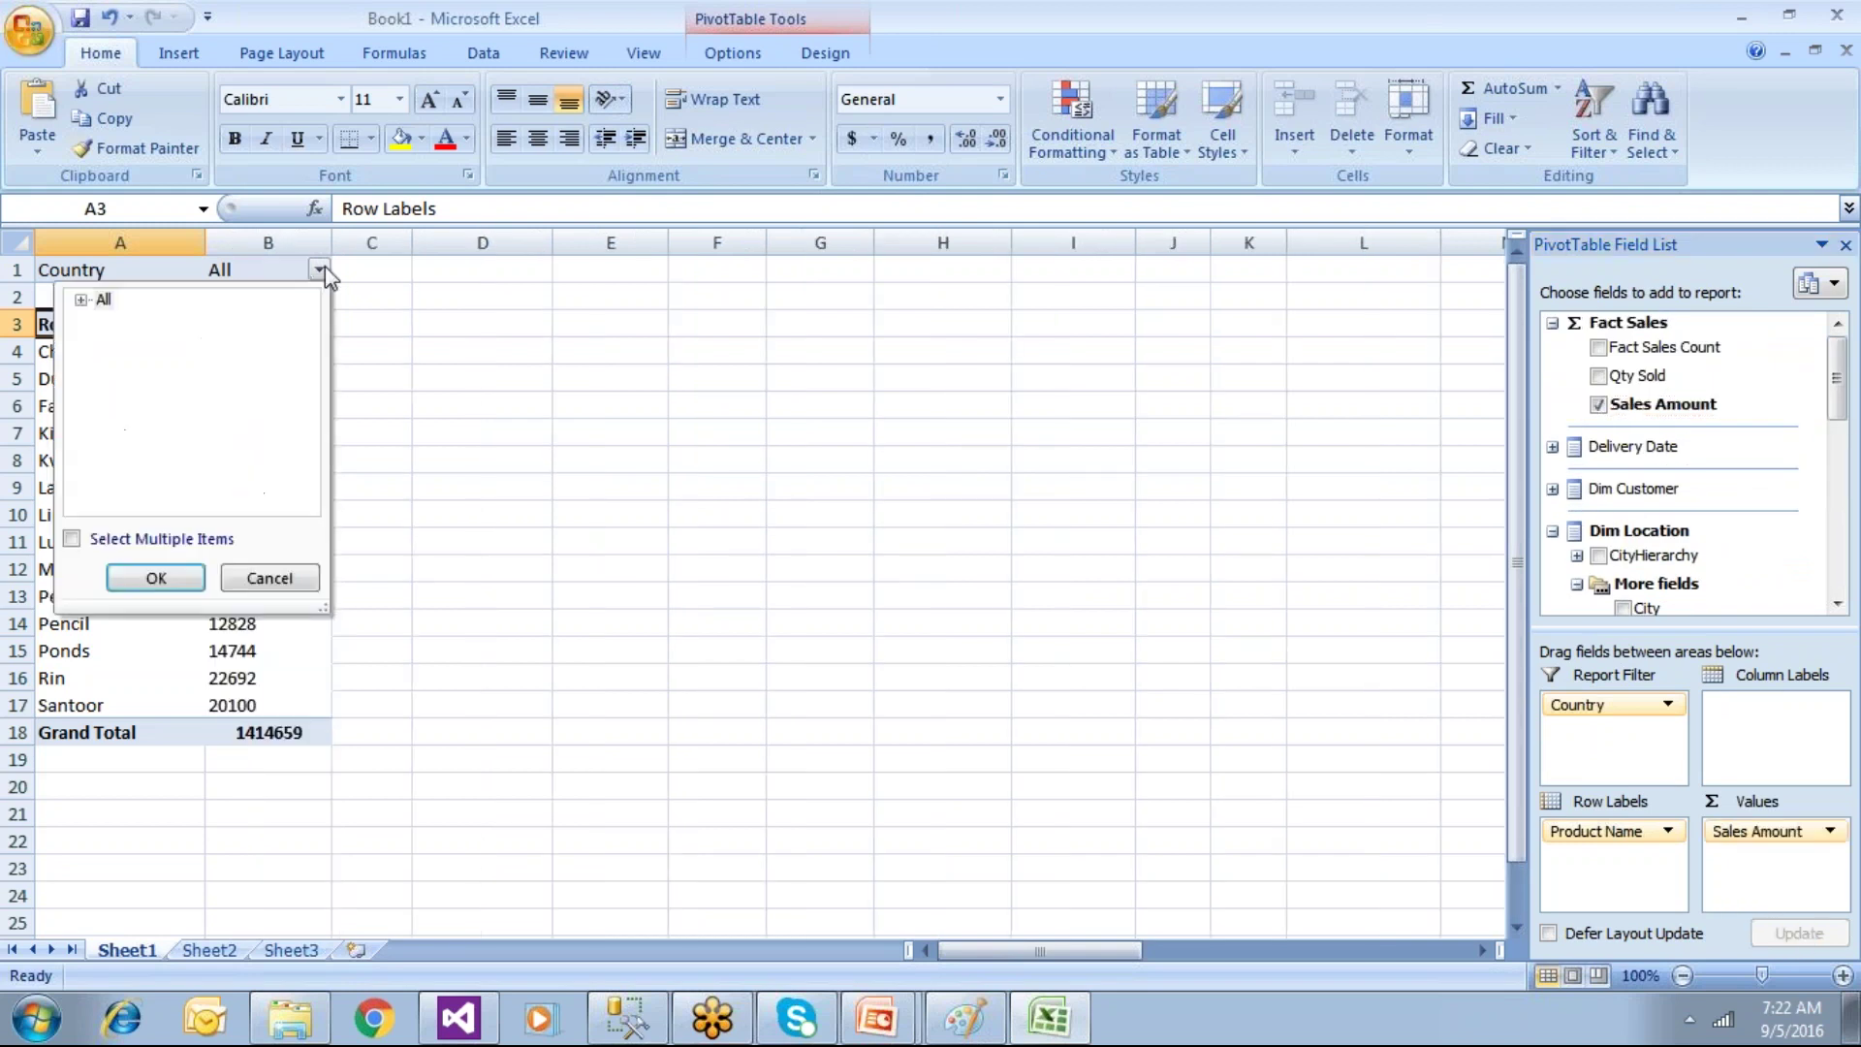
click(81, 298)
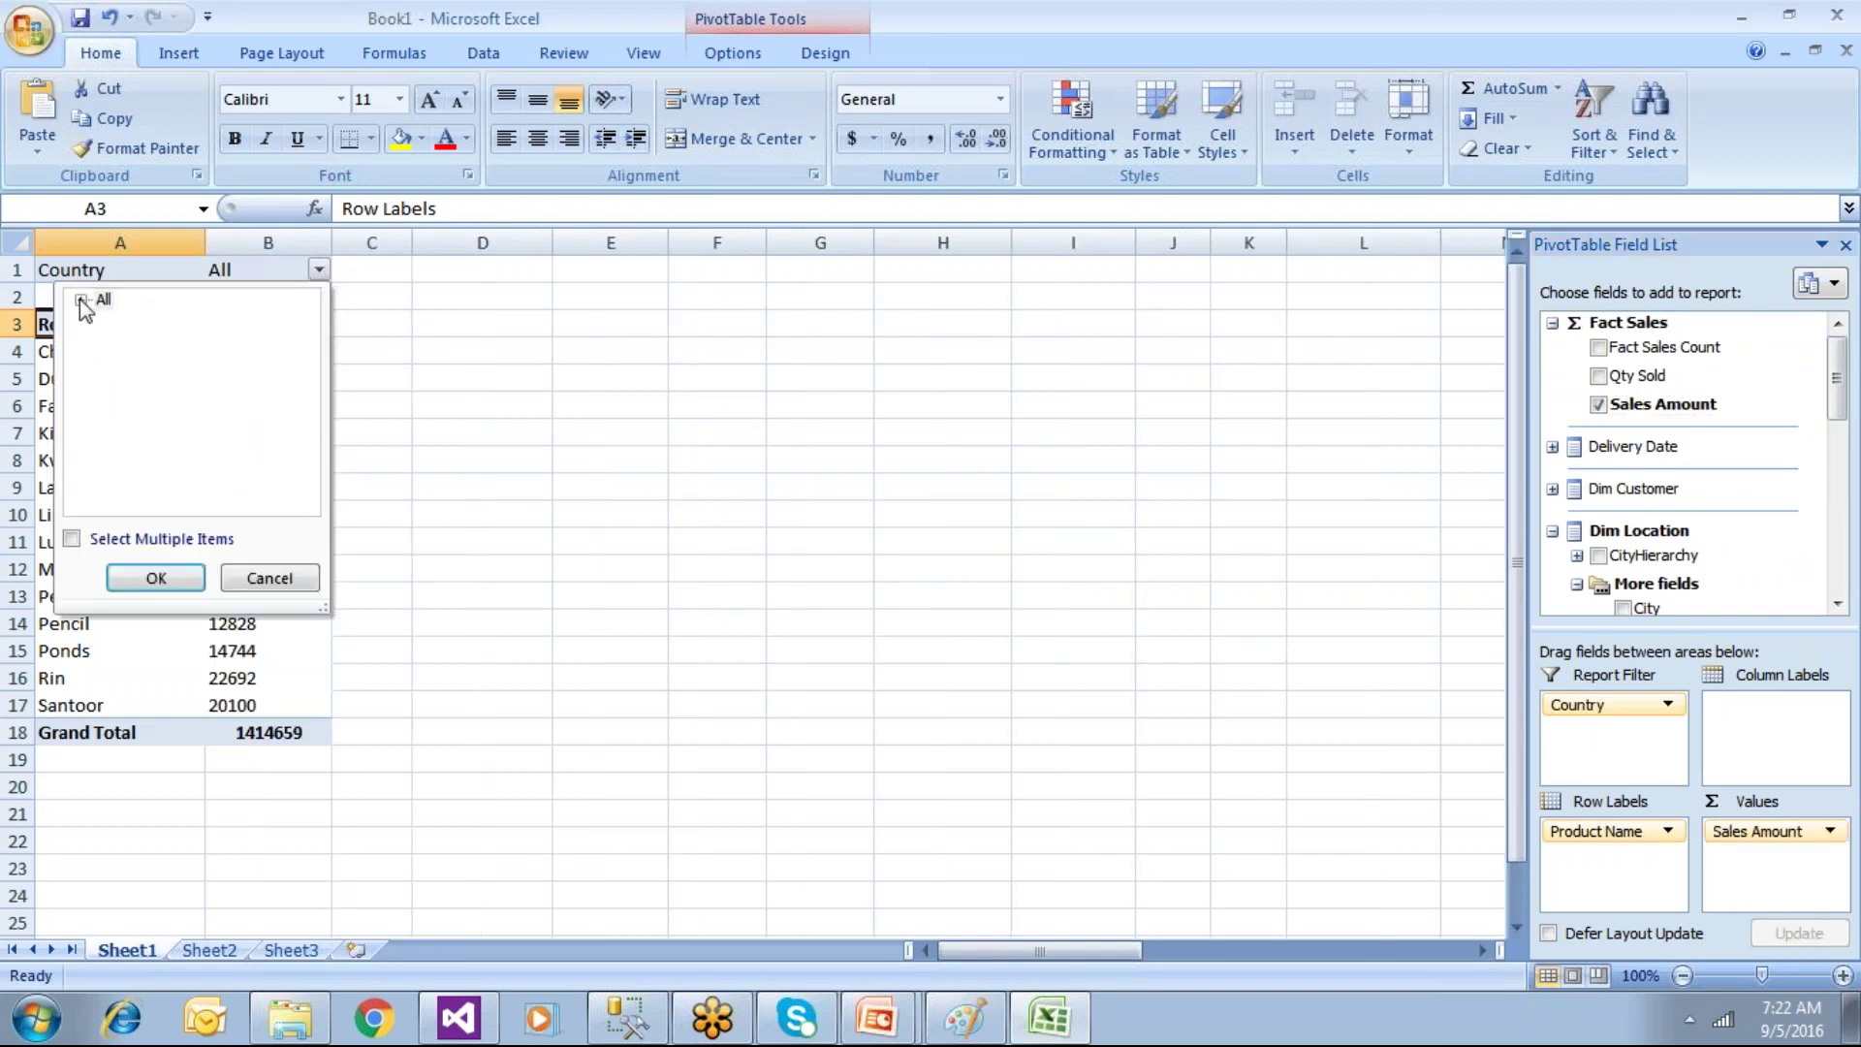
click(83, 540)
click(127, 344)
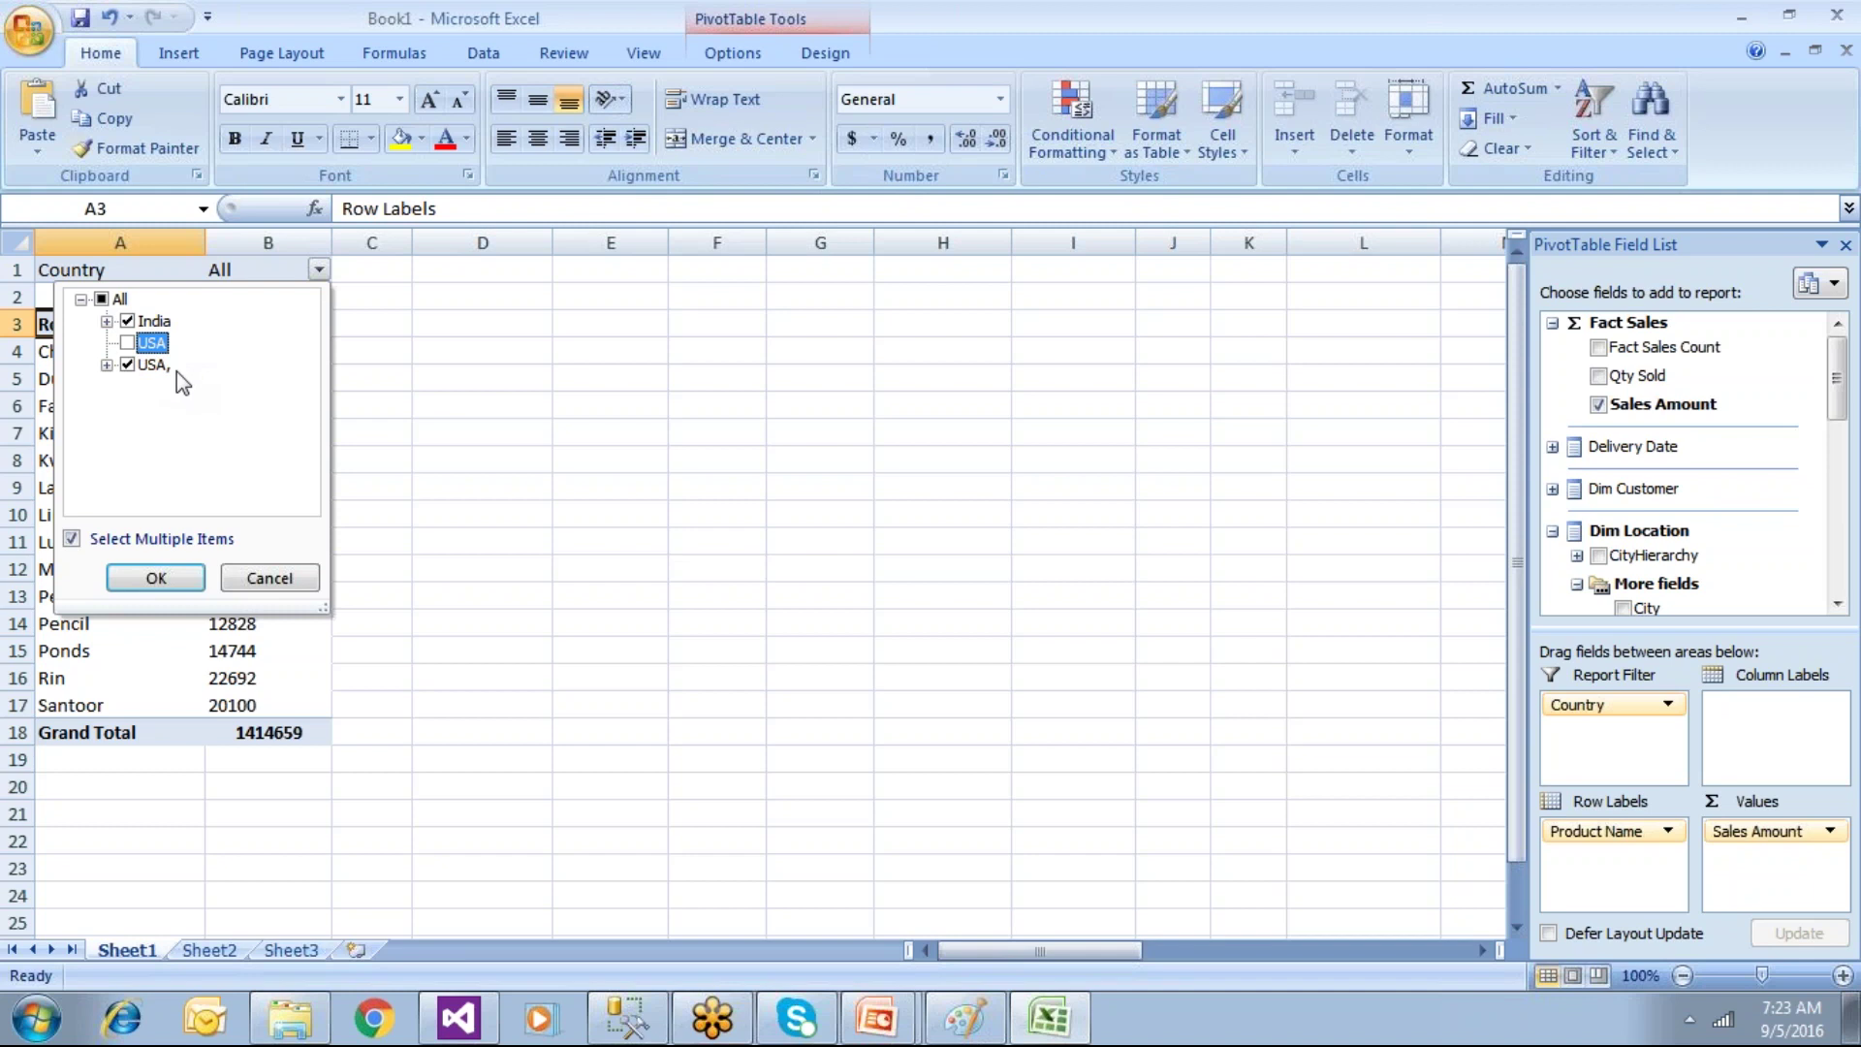
click(127, 366)
click(155, 578)
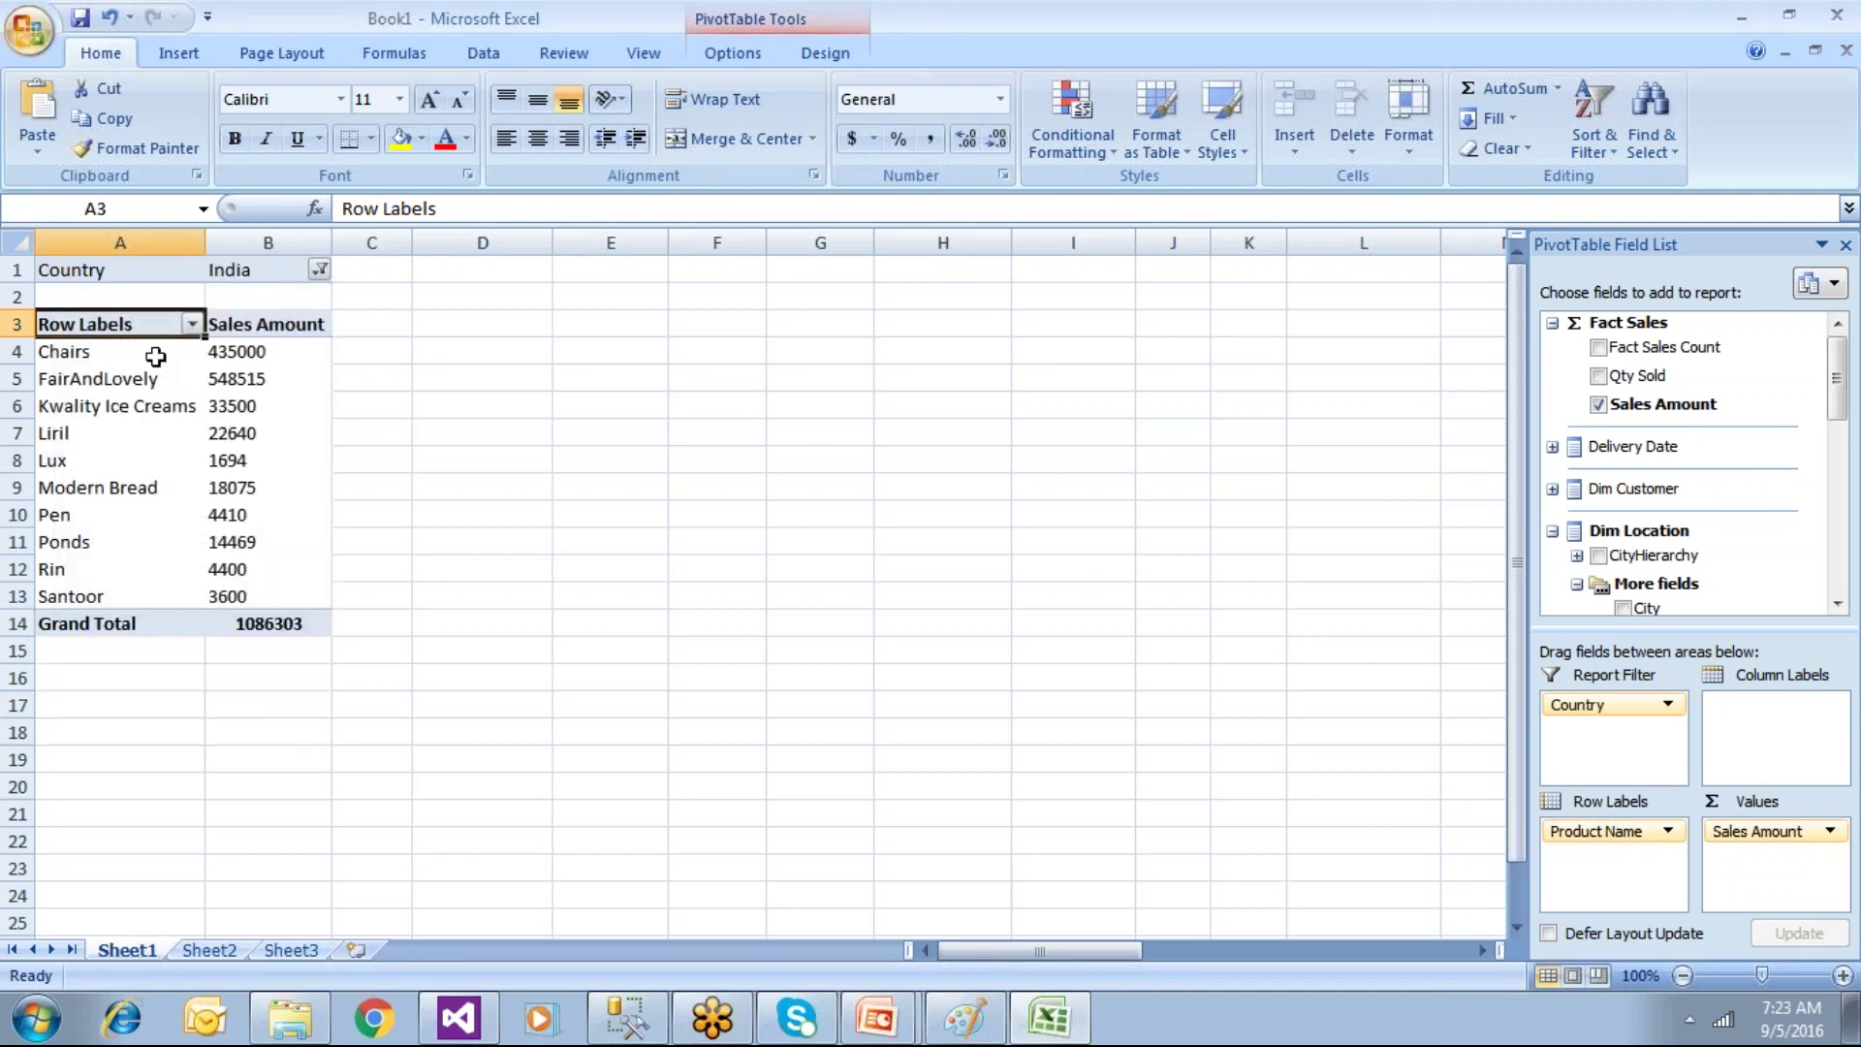
Step: Change the Country report filter to exclude India and include both the "USA" and "USA," entries
click(320, 272)
click(81, 299)
click(127, 321)
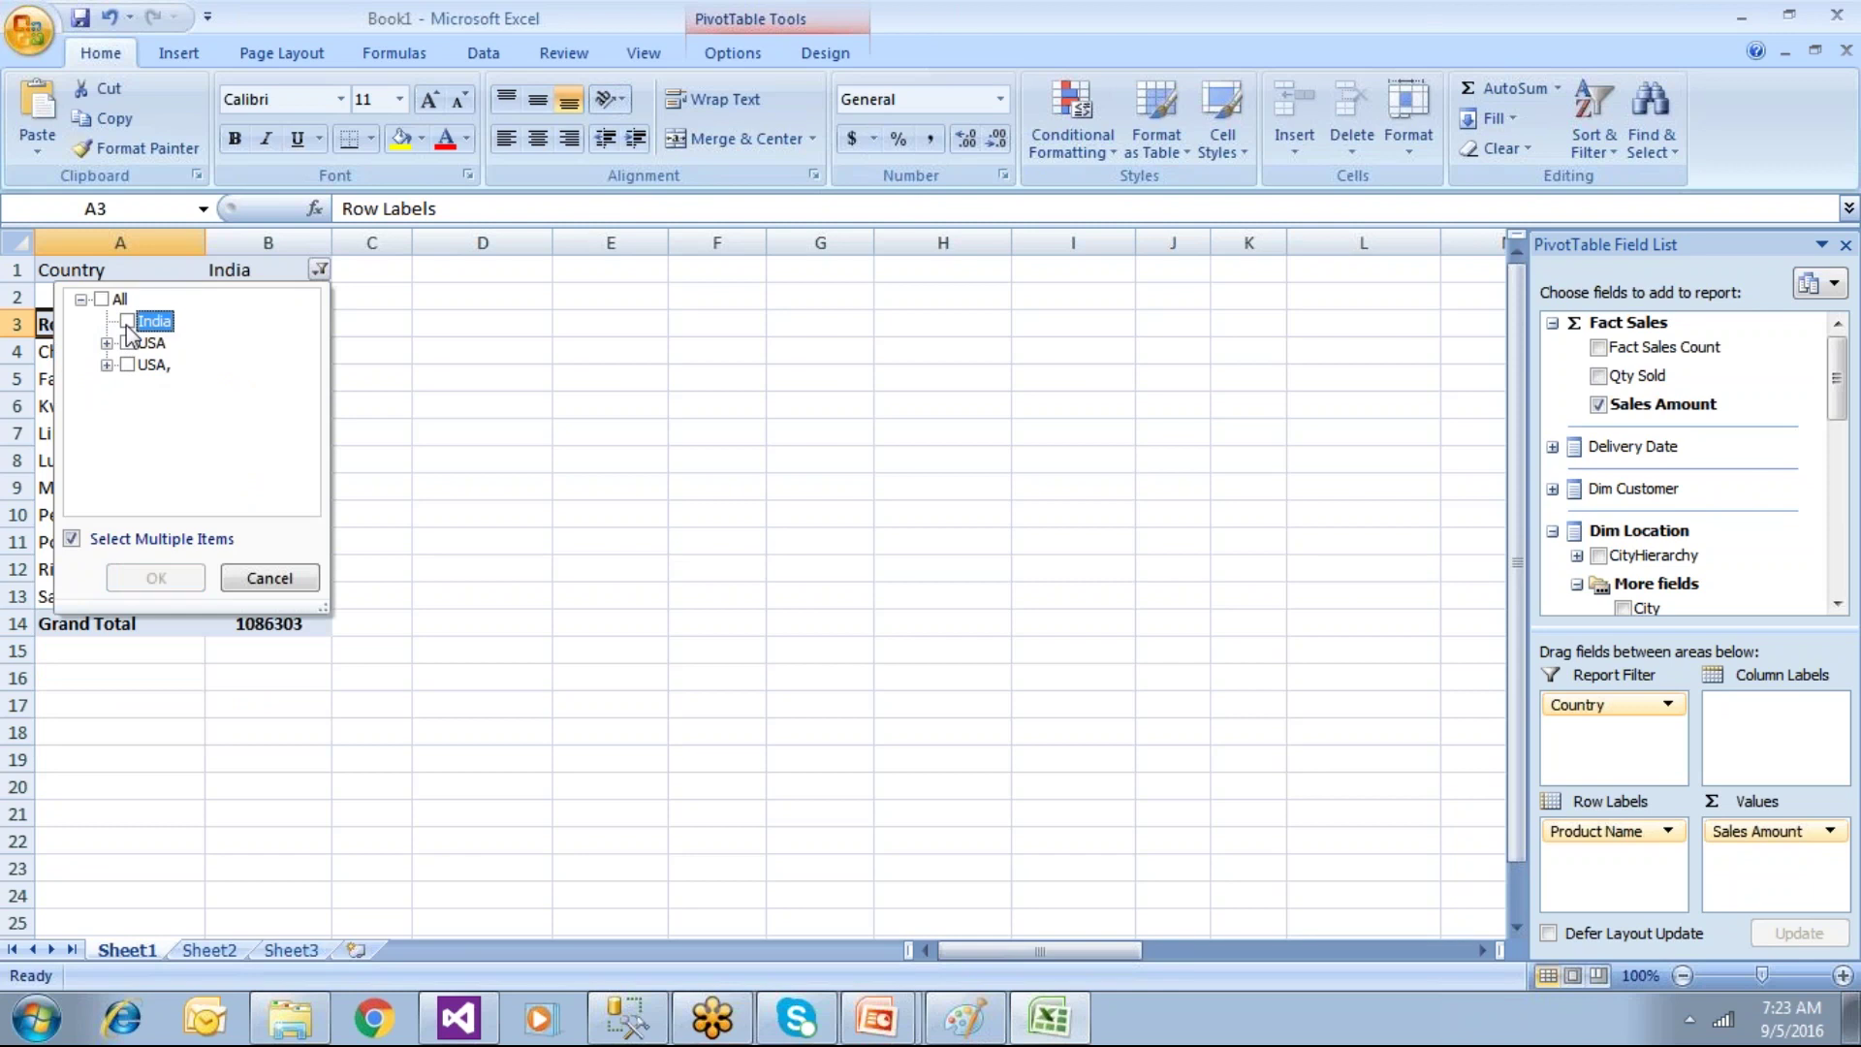
click(127, 364)
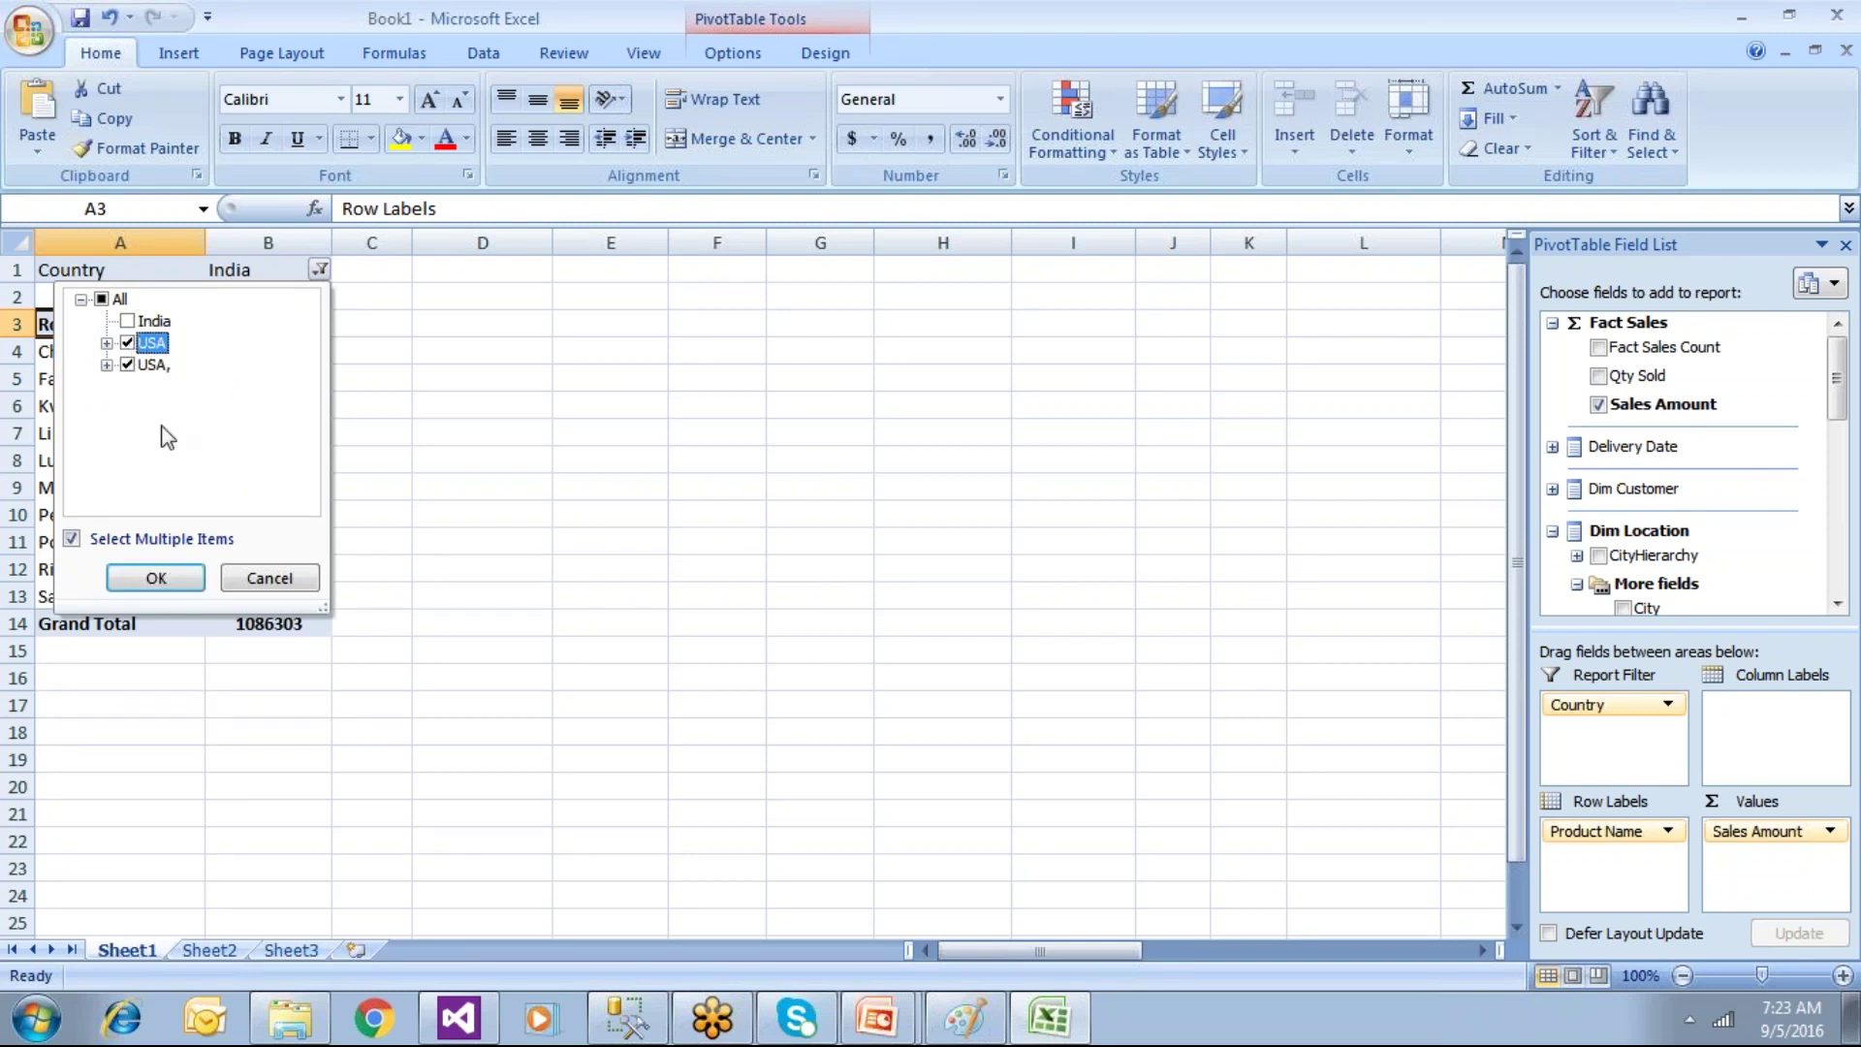
click(155, 578)
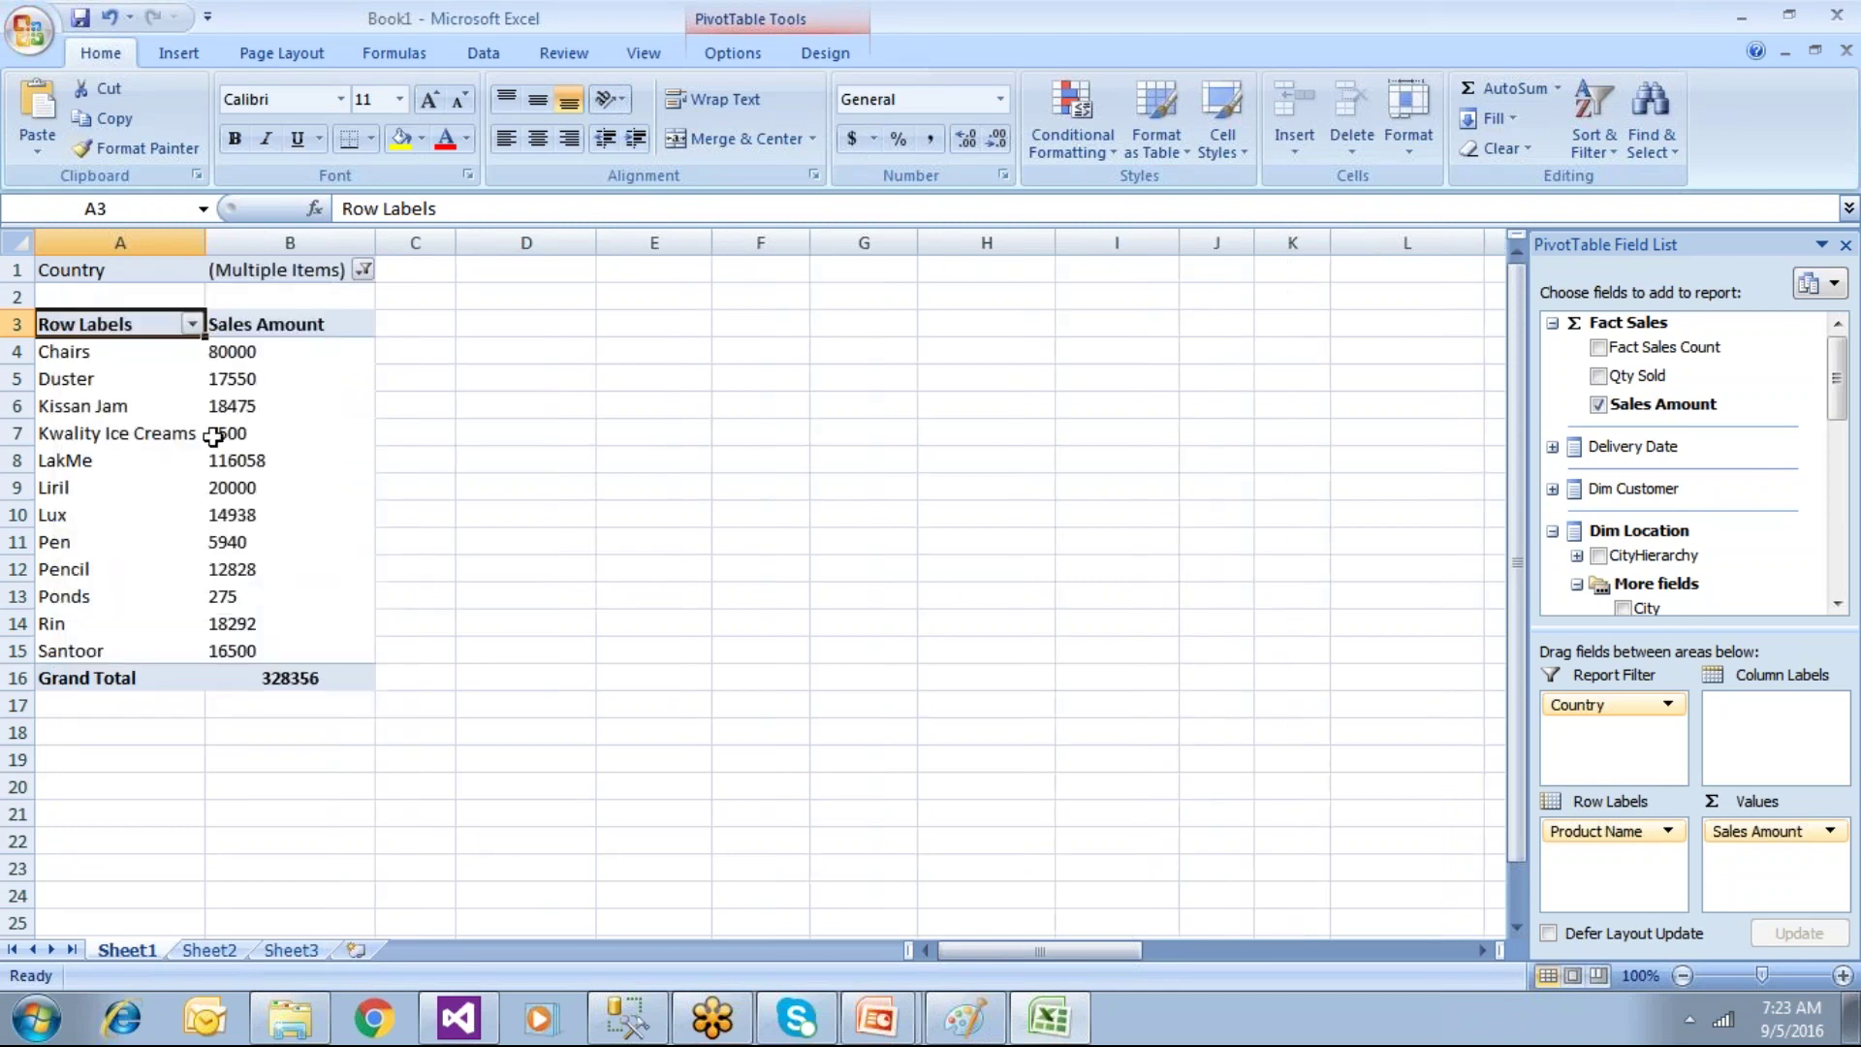
Step: Close the Excel workbook and return to the cube browser in Visual Studio
mouse_move(213, 436)
click(1836, 14)
click(934, 575)
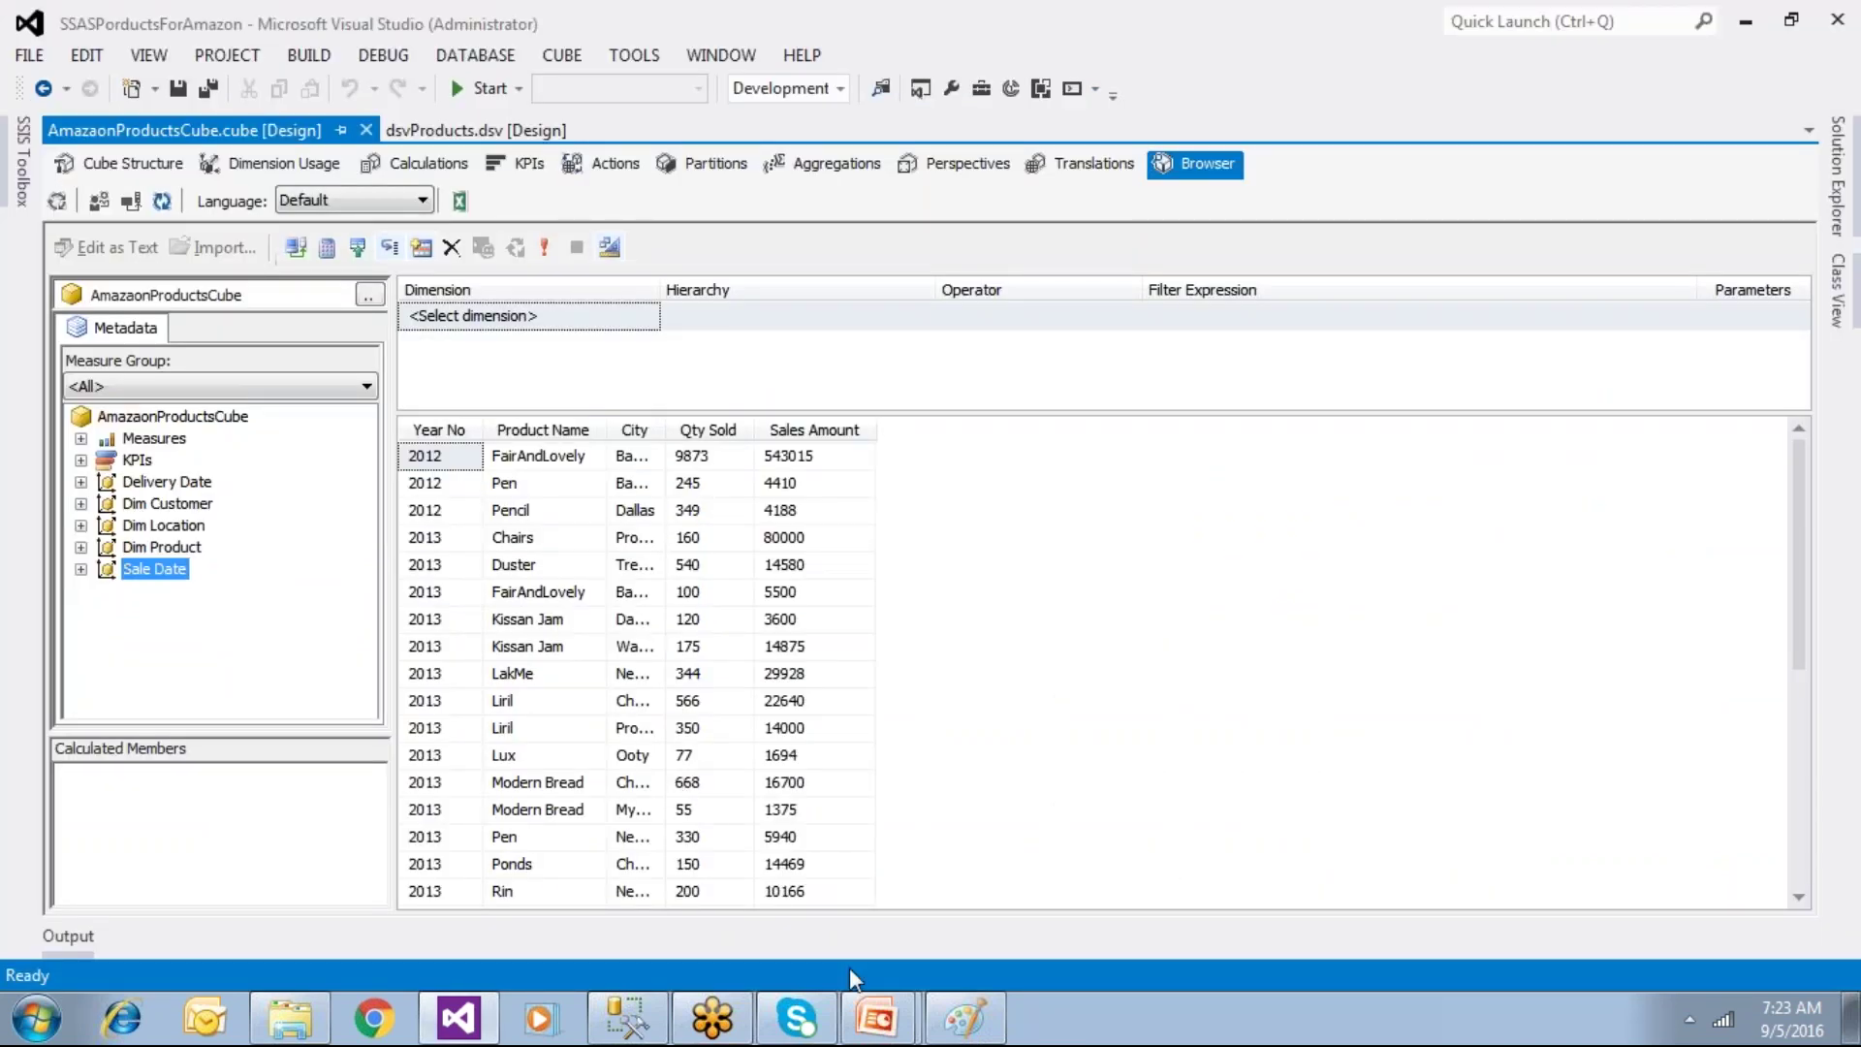
Step: Switch to the PowerPoint slide show and advance to the "Step9: Create SSRS Reports using Cube" slide
click(877, 1018)
click(909, 966)
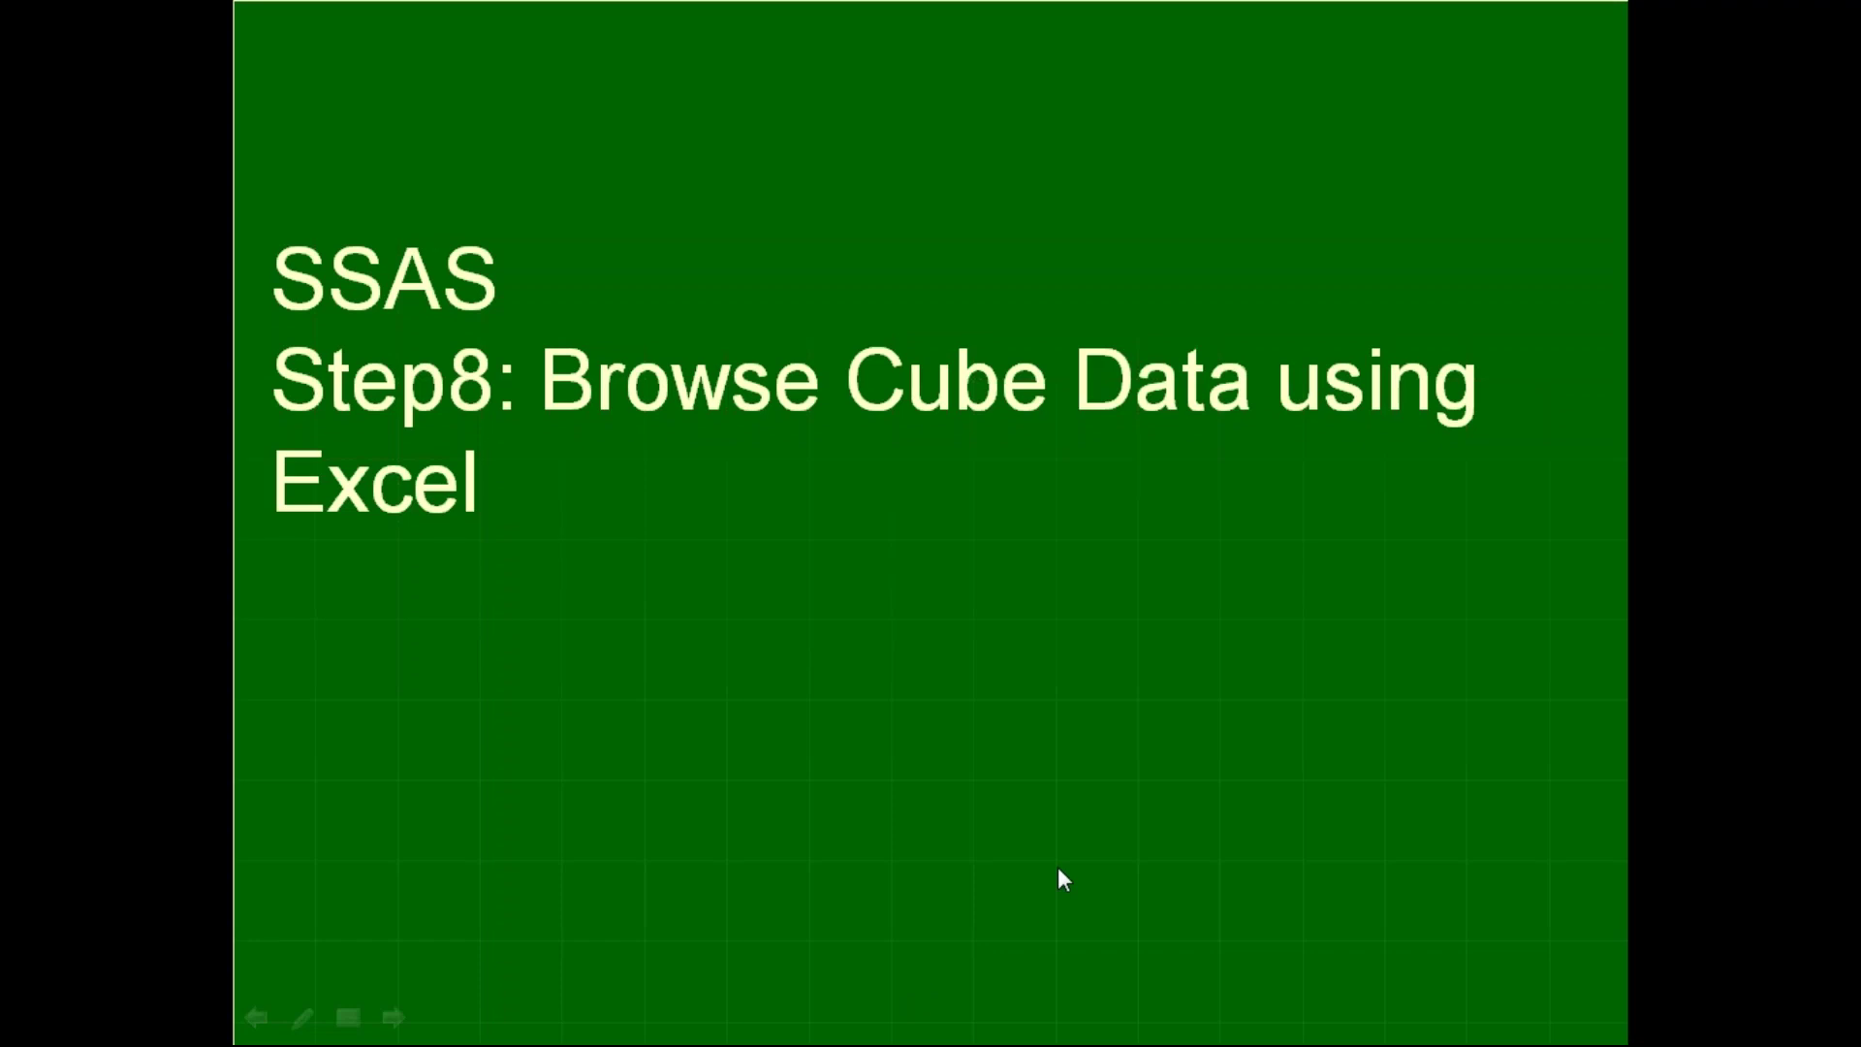
key(Right)
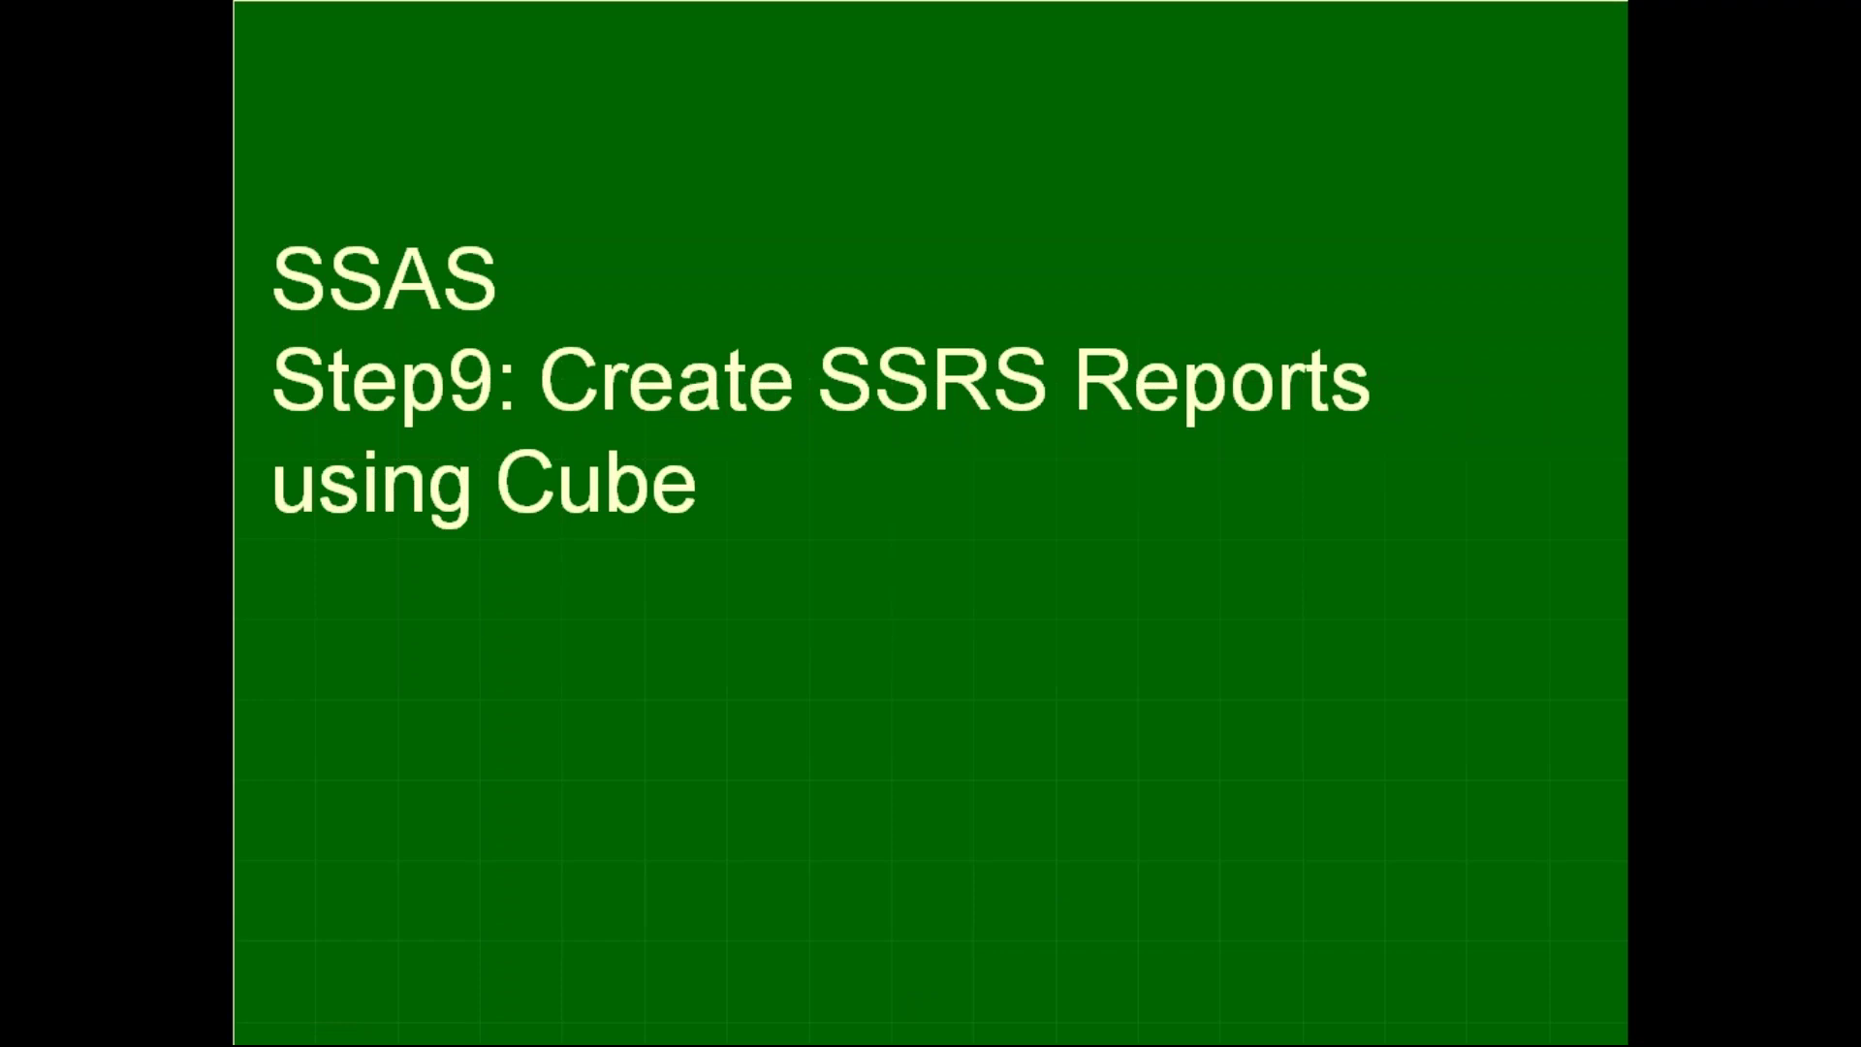
Step: Switch to SQL Server Management Studio and collapse the database engine's Databases folder in Object Explorer
key(super)
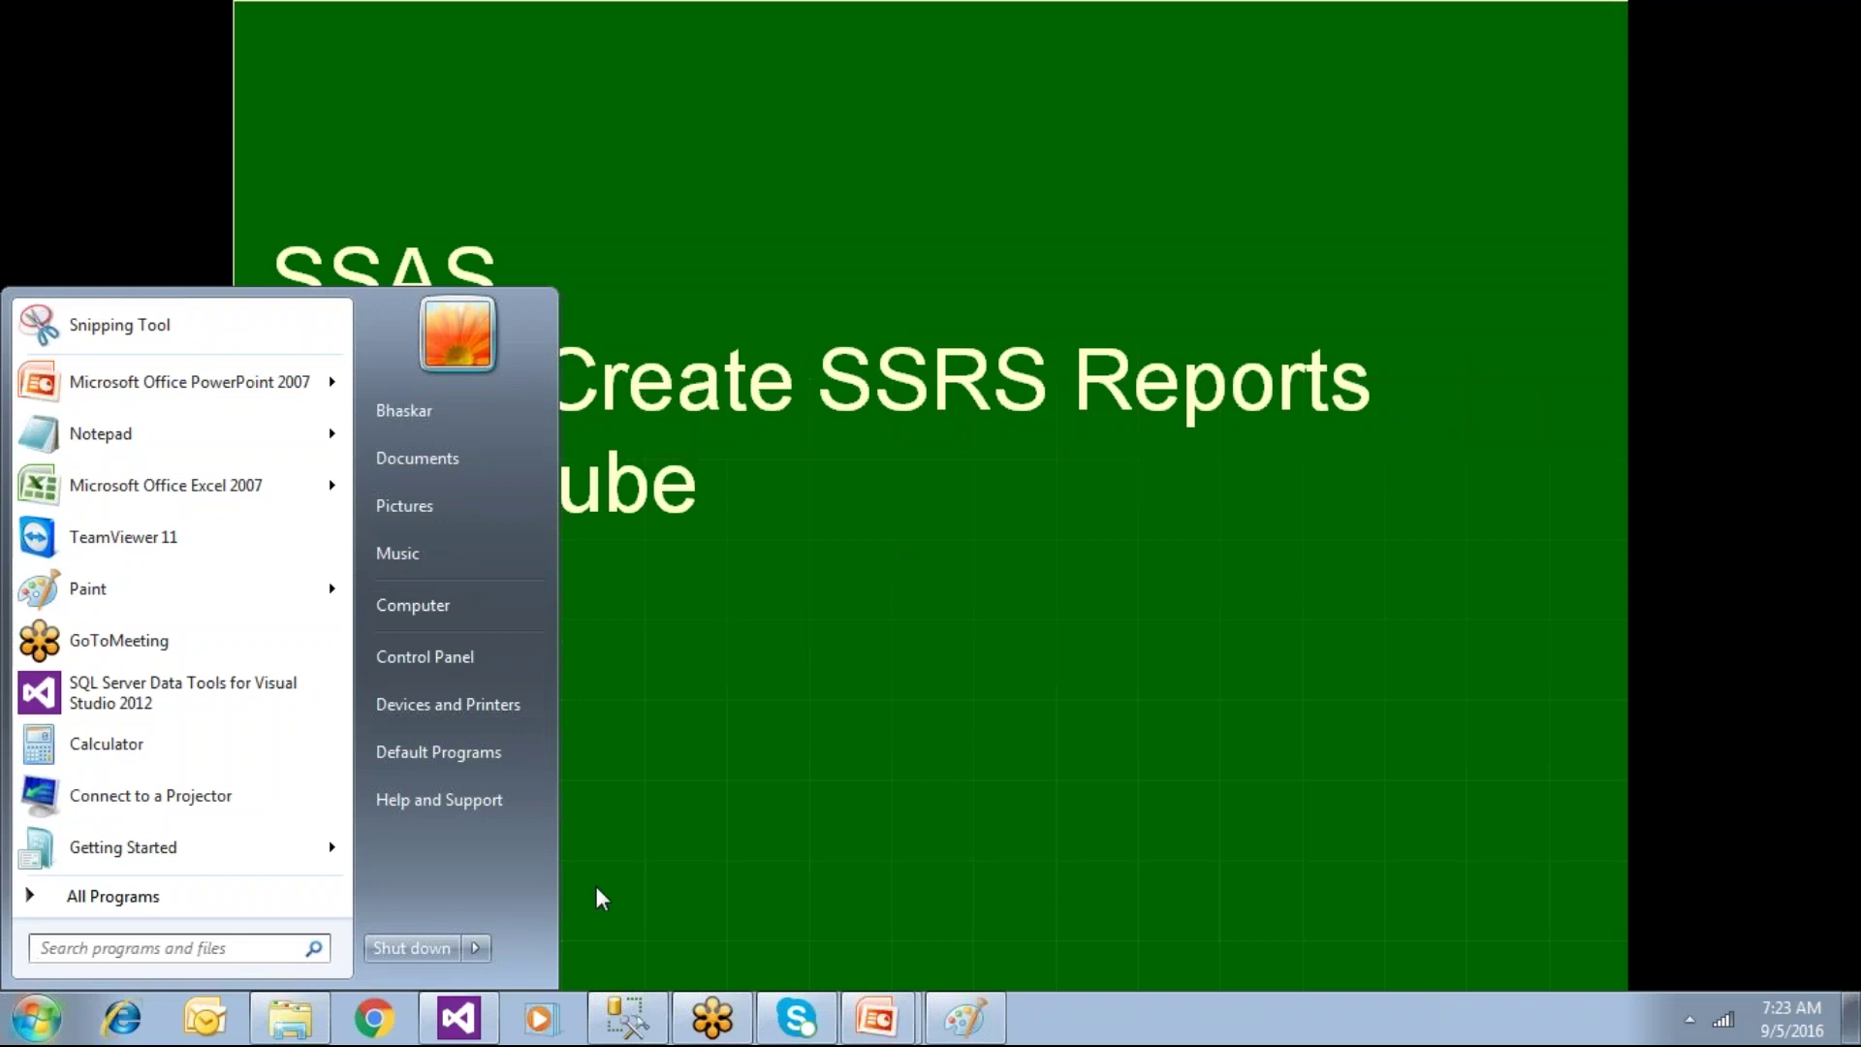
click(622, 1025)
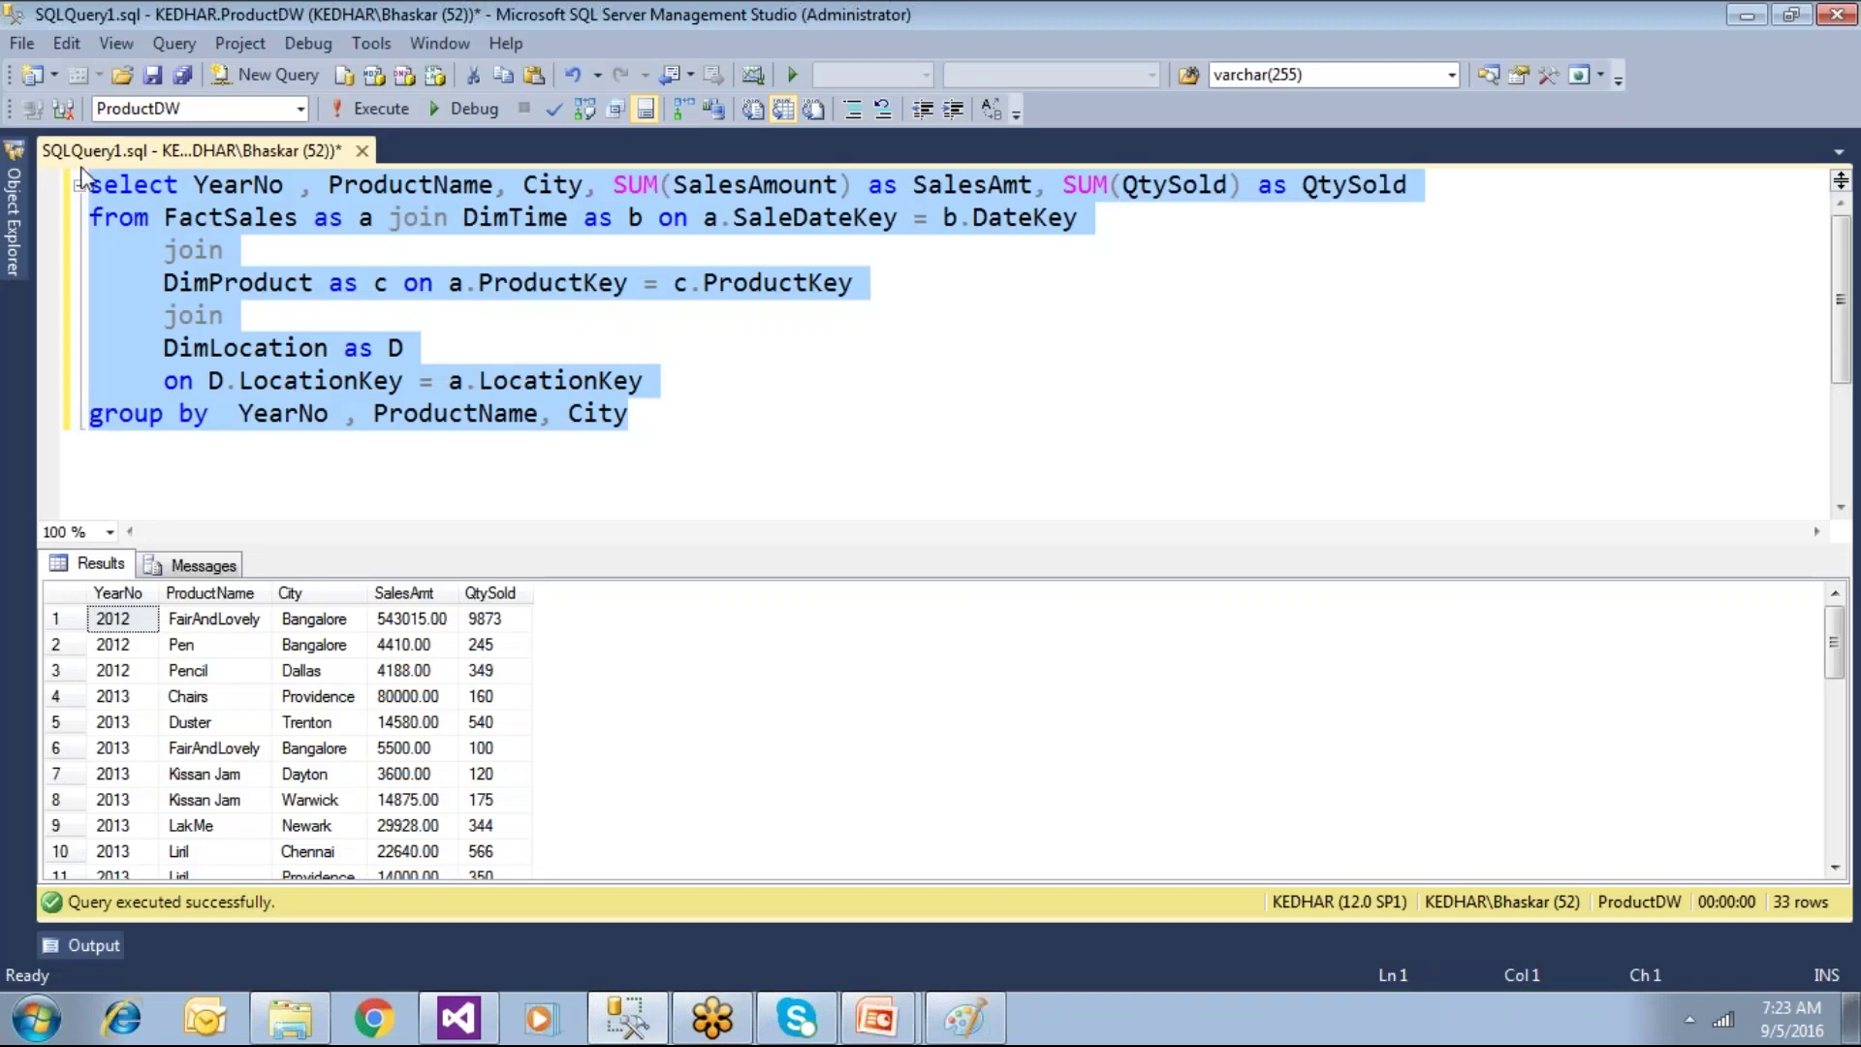
click(14, 217)
click(98, 506)
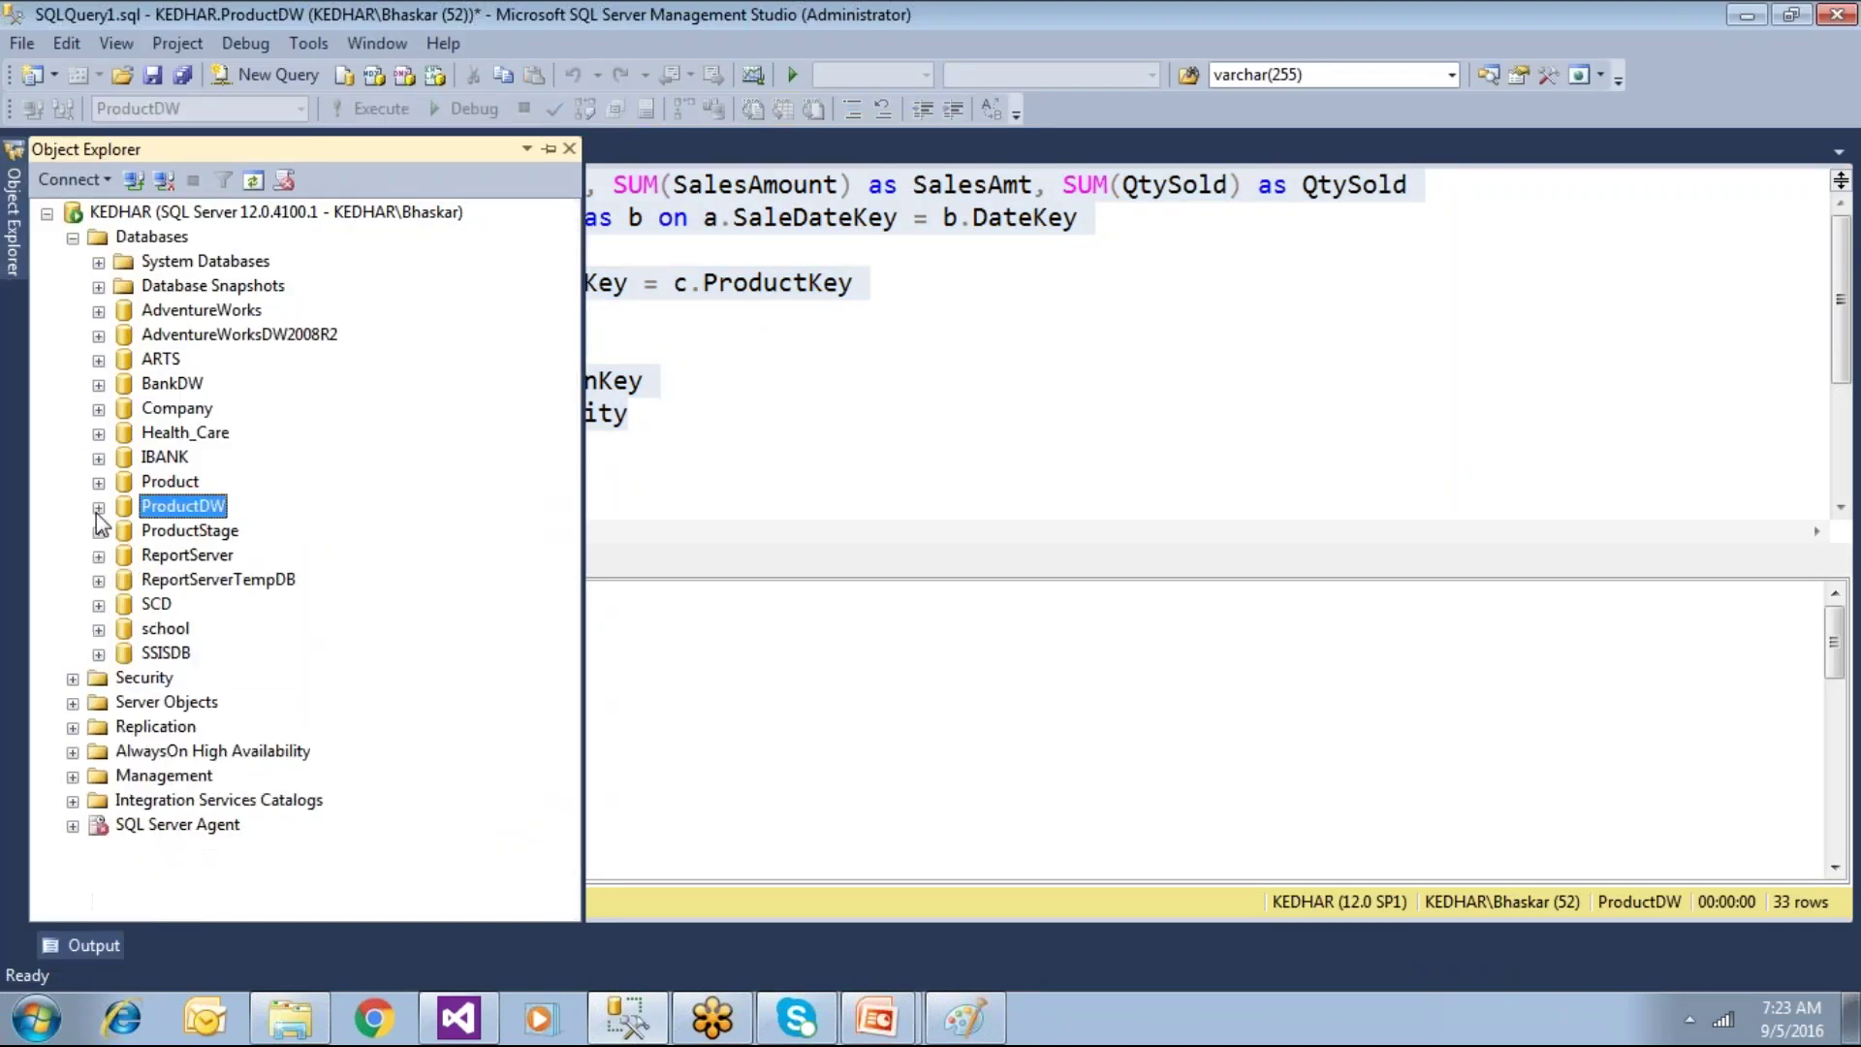
click(47, 213)
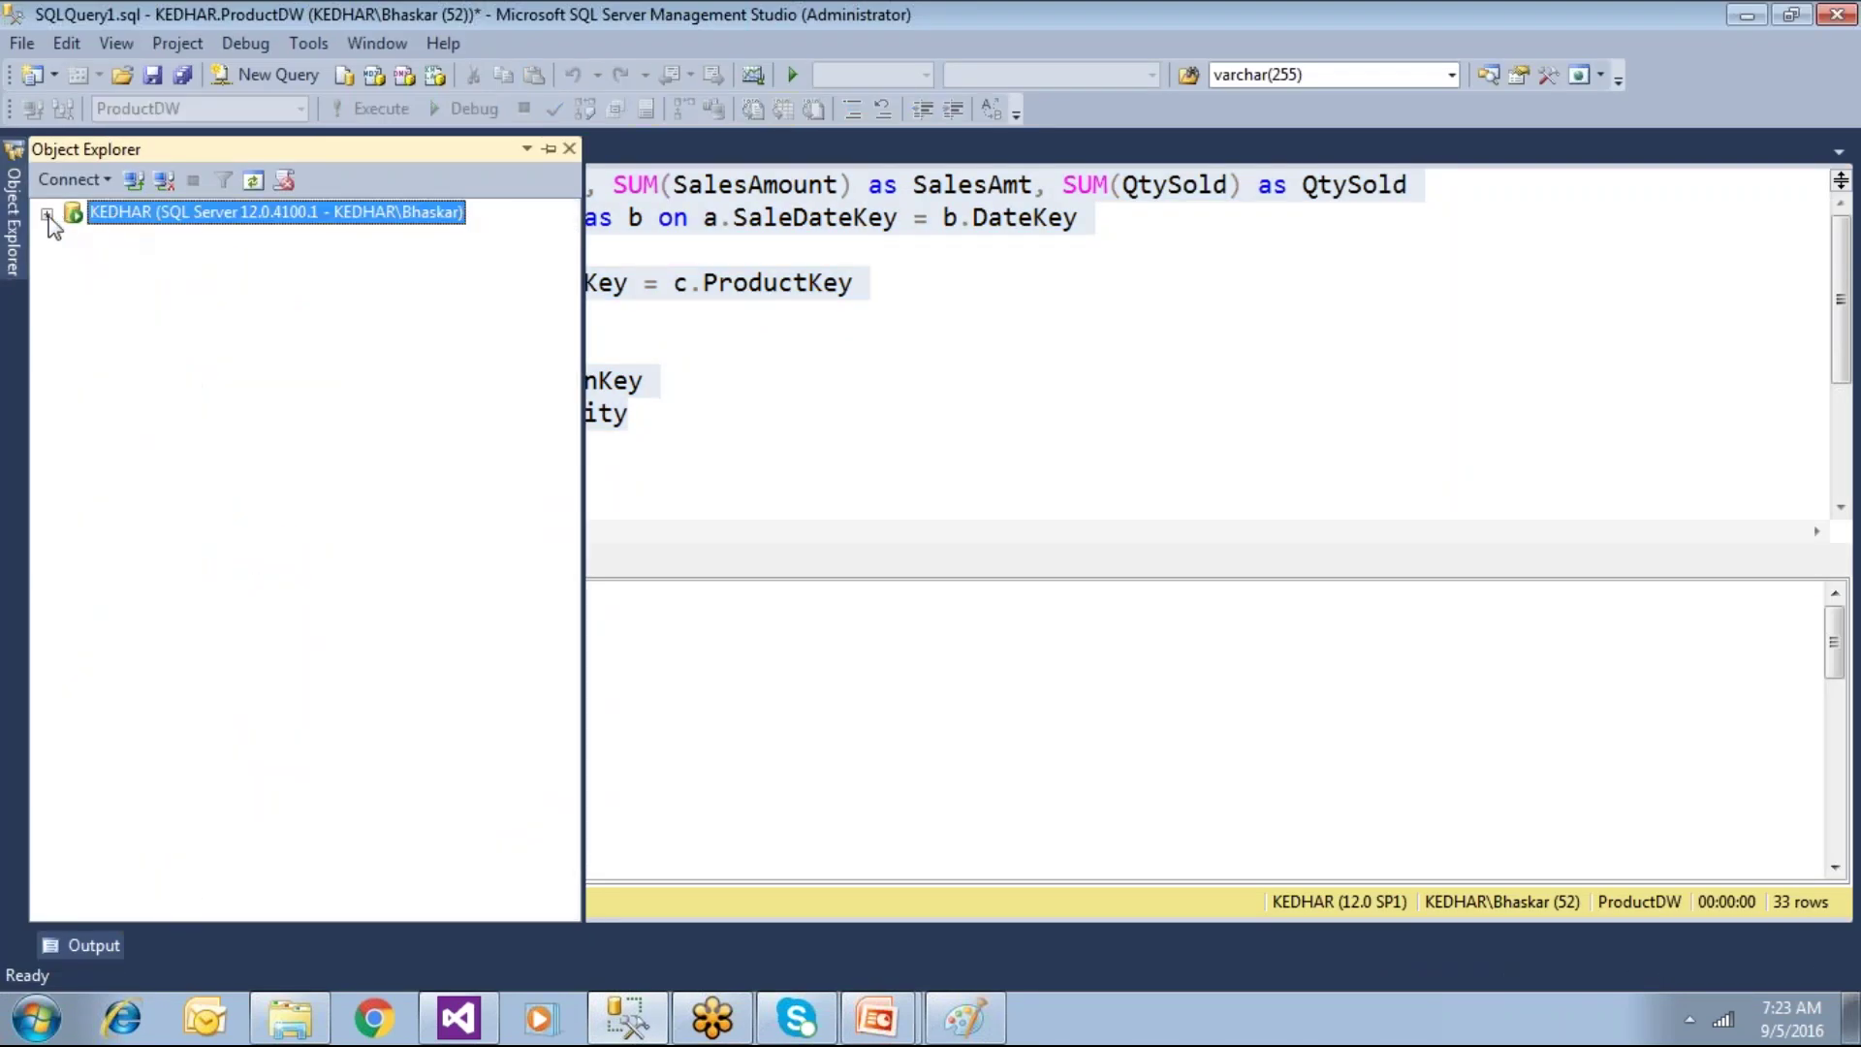
click(46, 213)
click(72, 238)
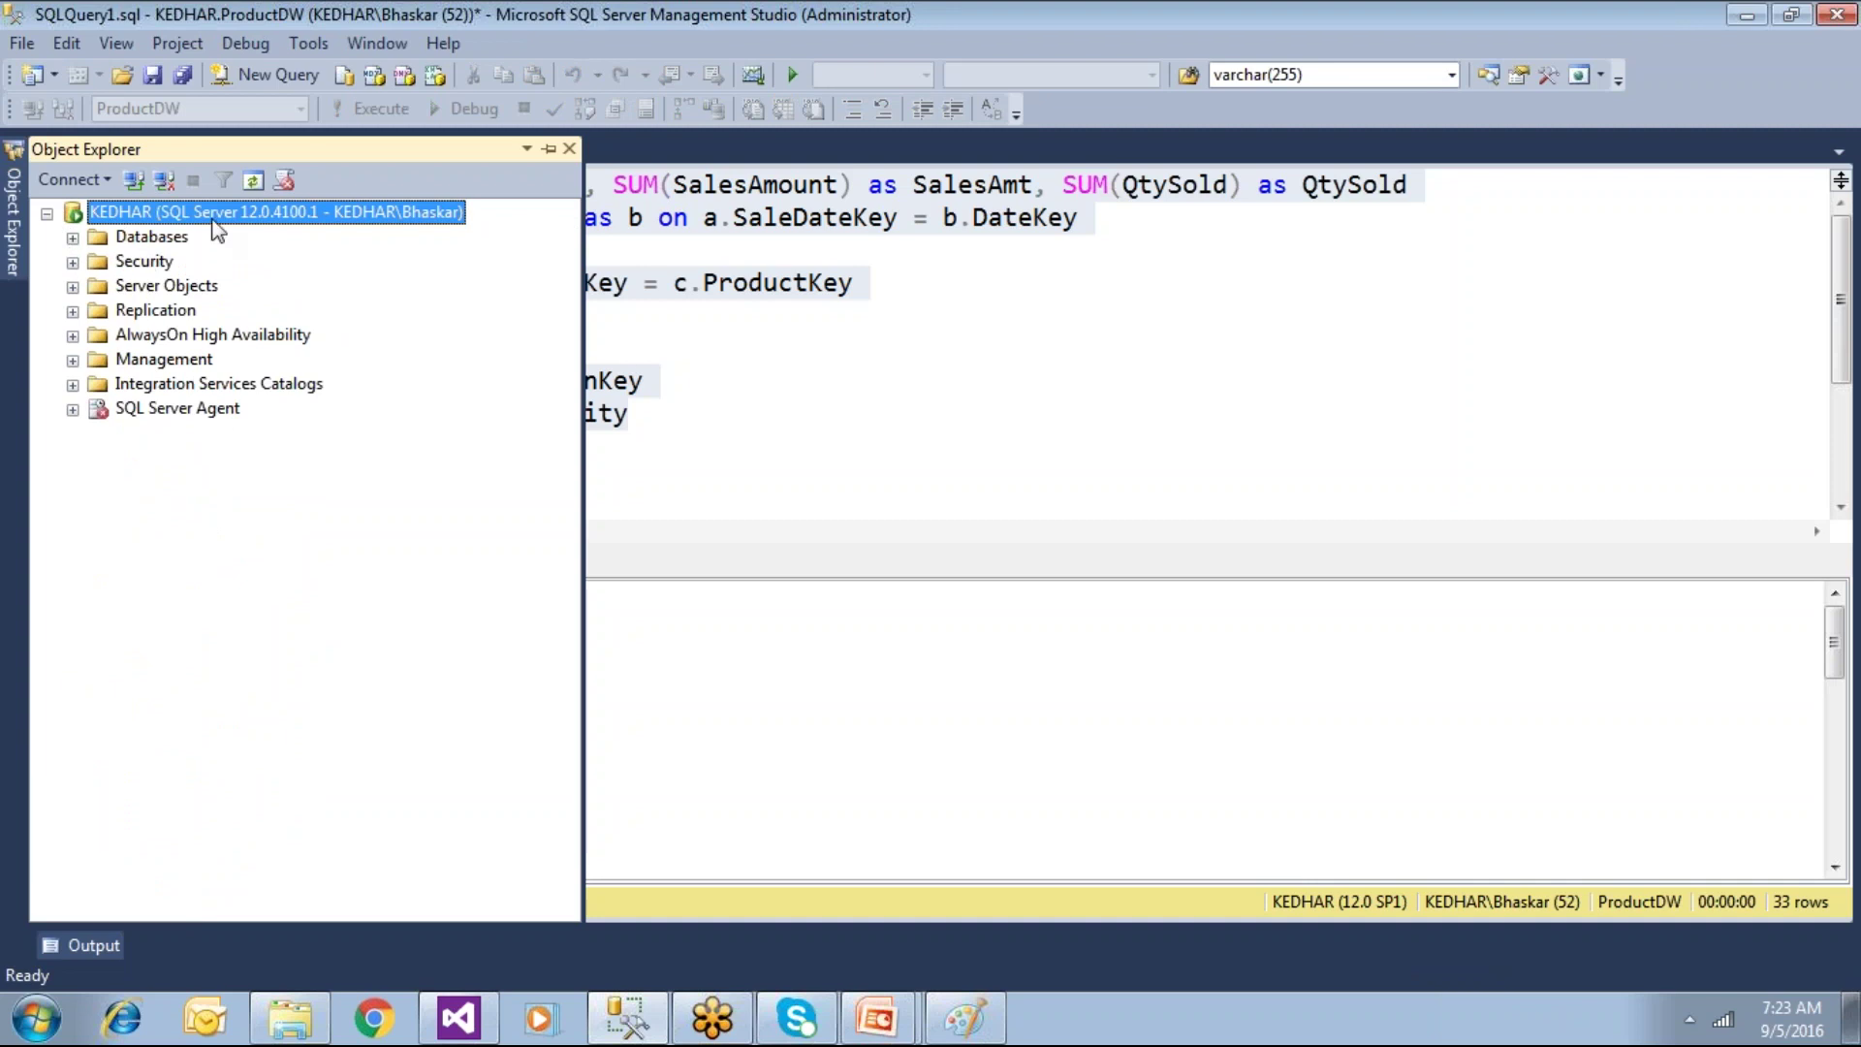
Step: Connect Object Explorer to Analysis Services with server name "." and expand its Databases folder
click(94, 182)
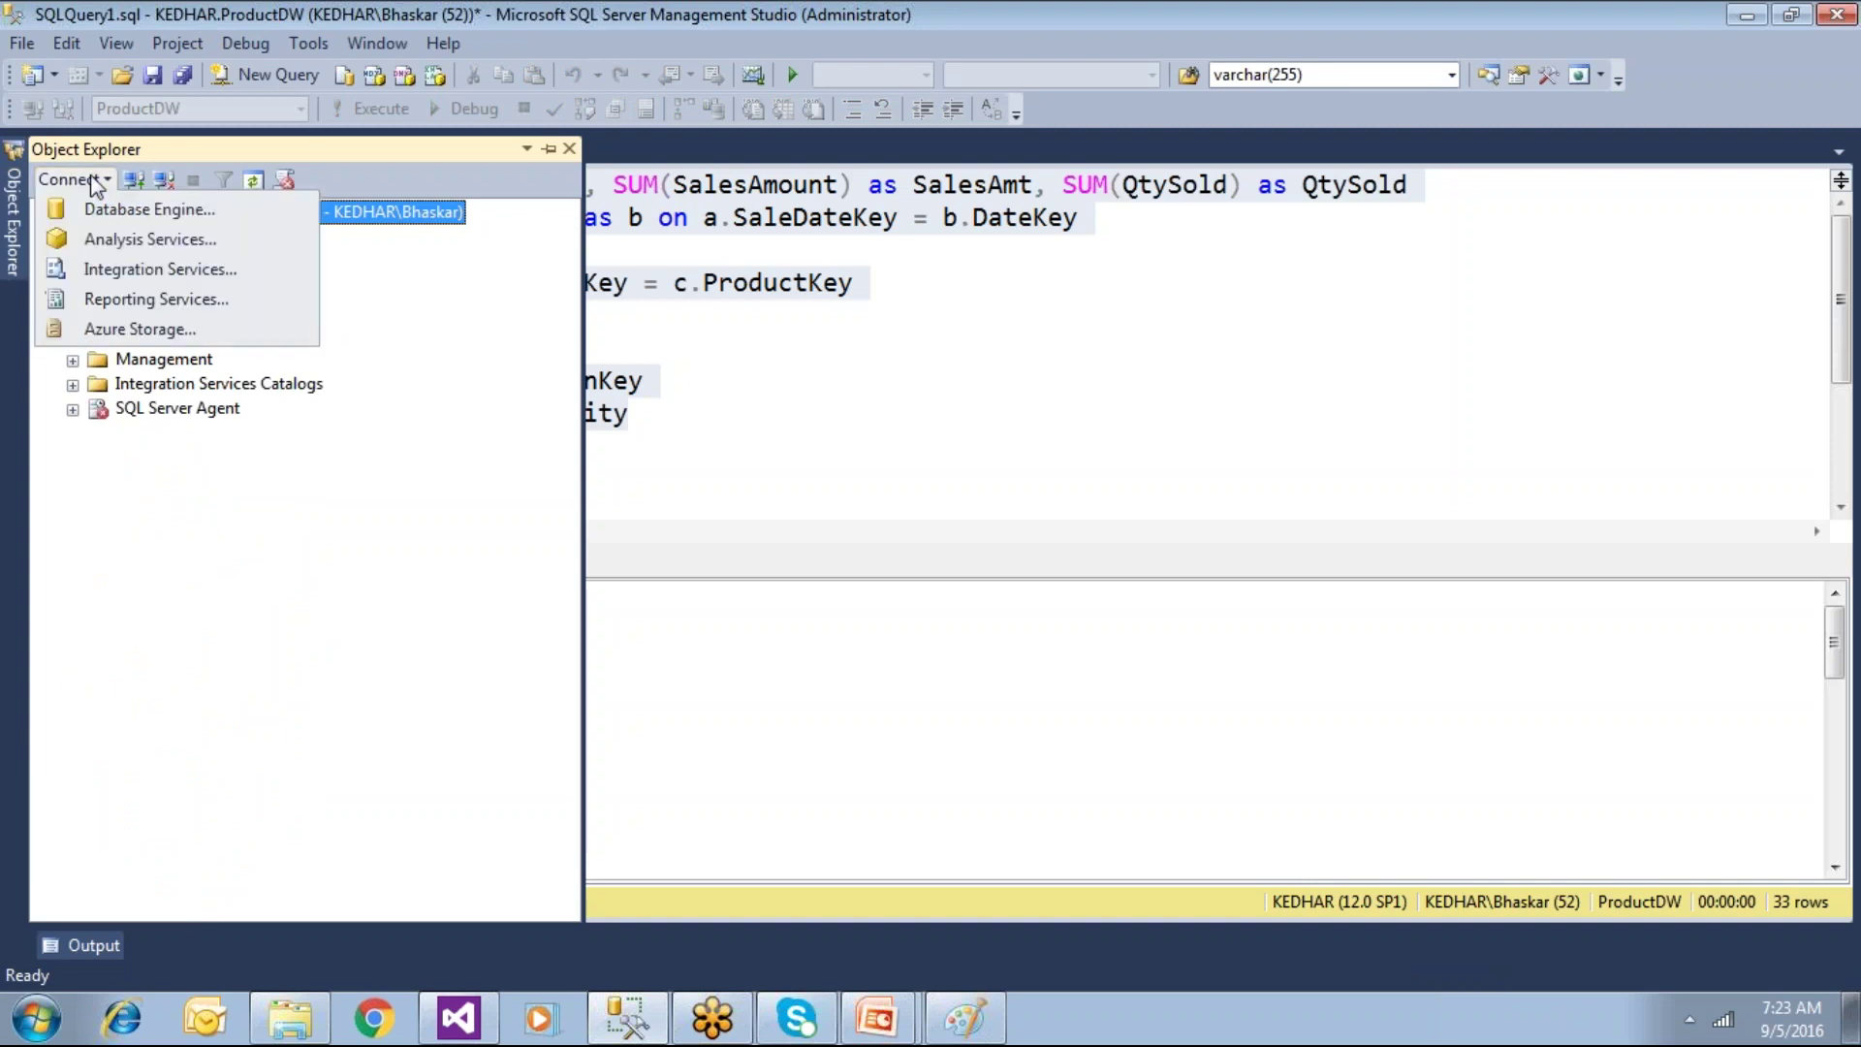
click(107, 249)
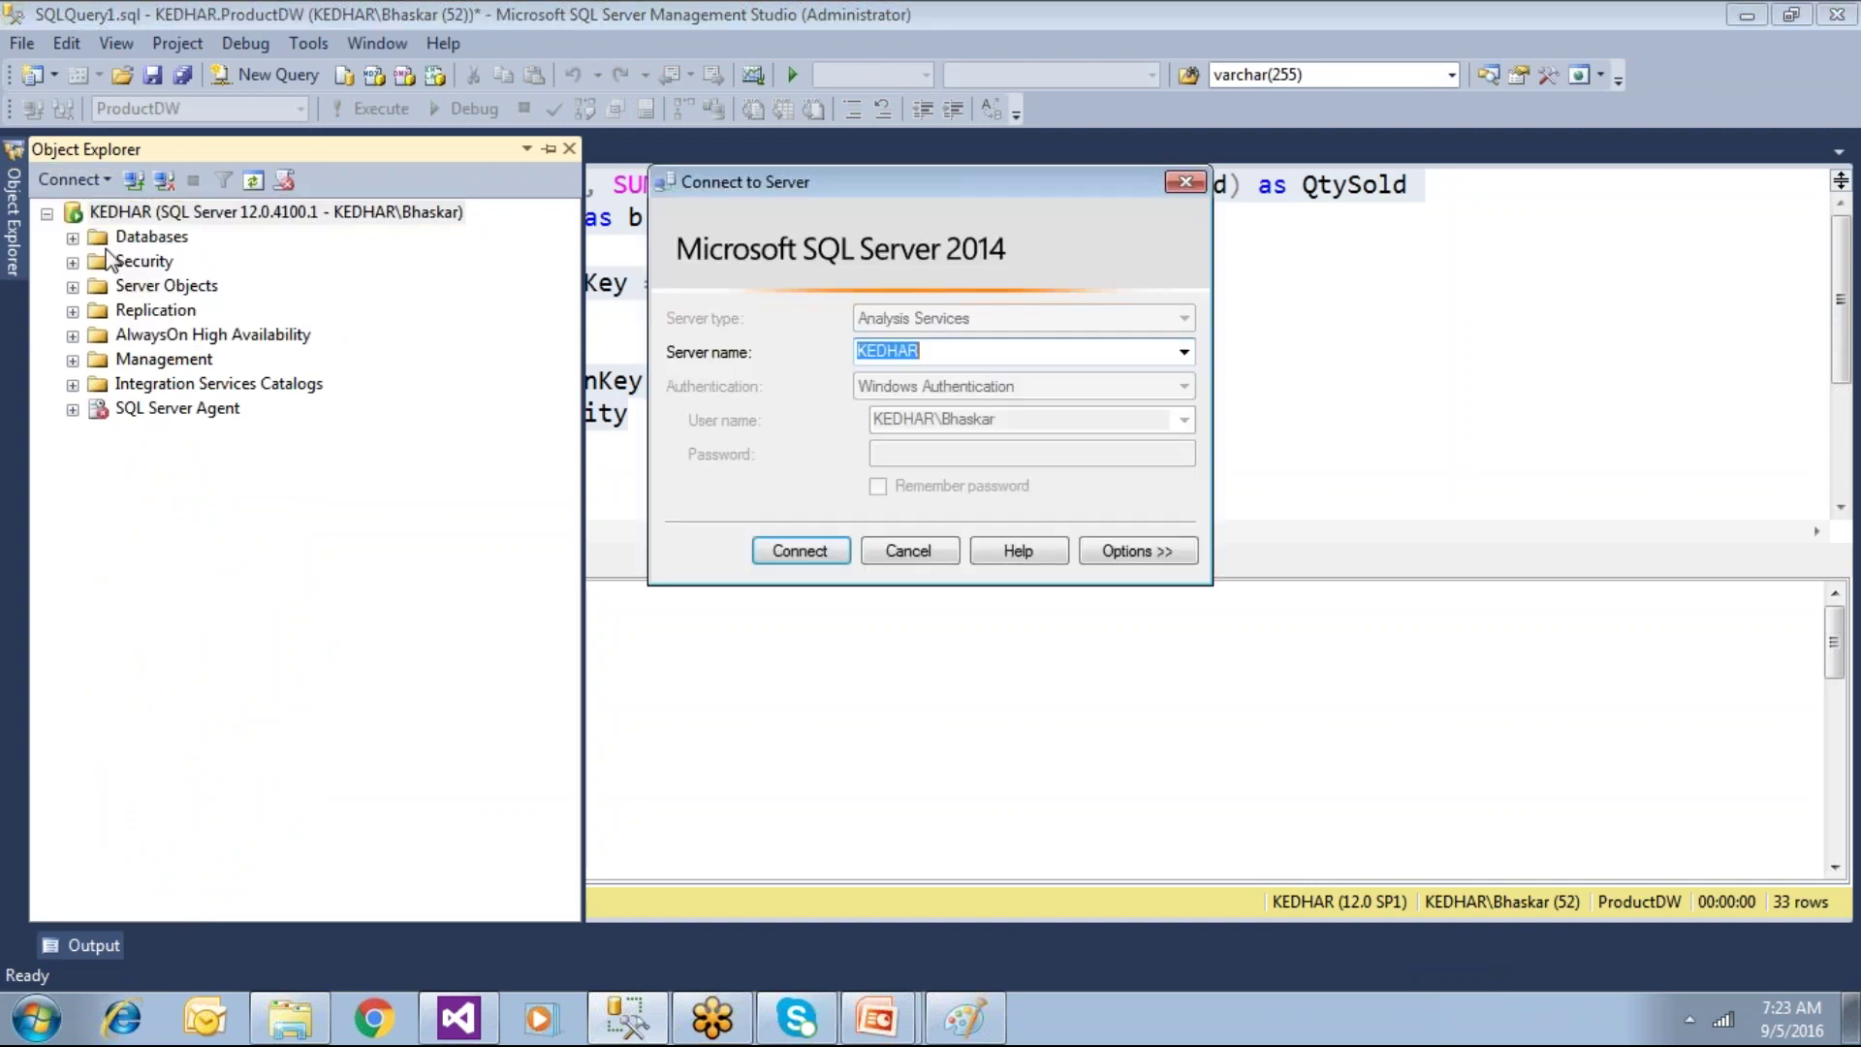
key(BackSpace)
click(793, 553)
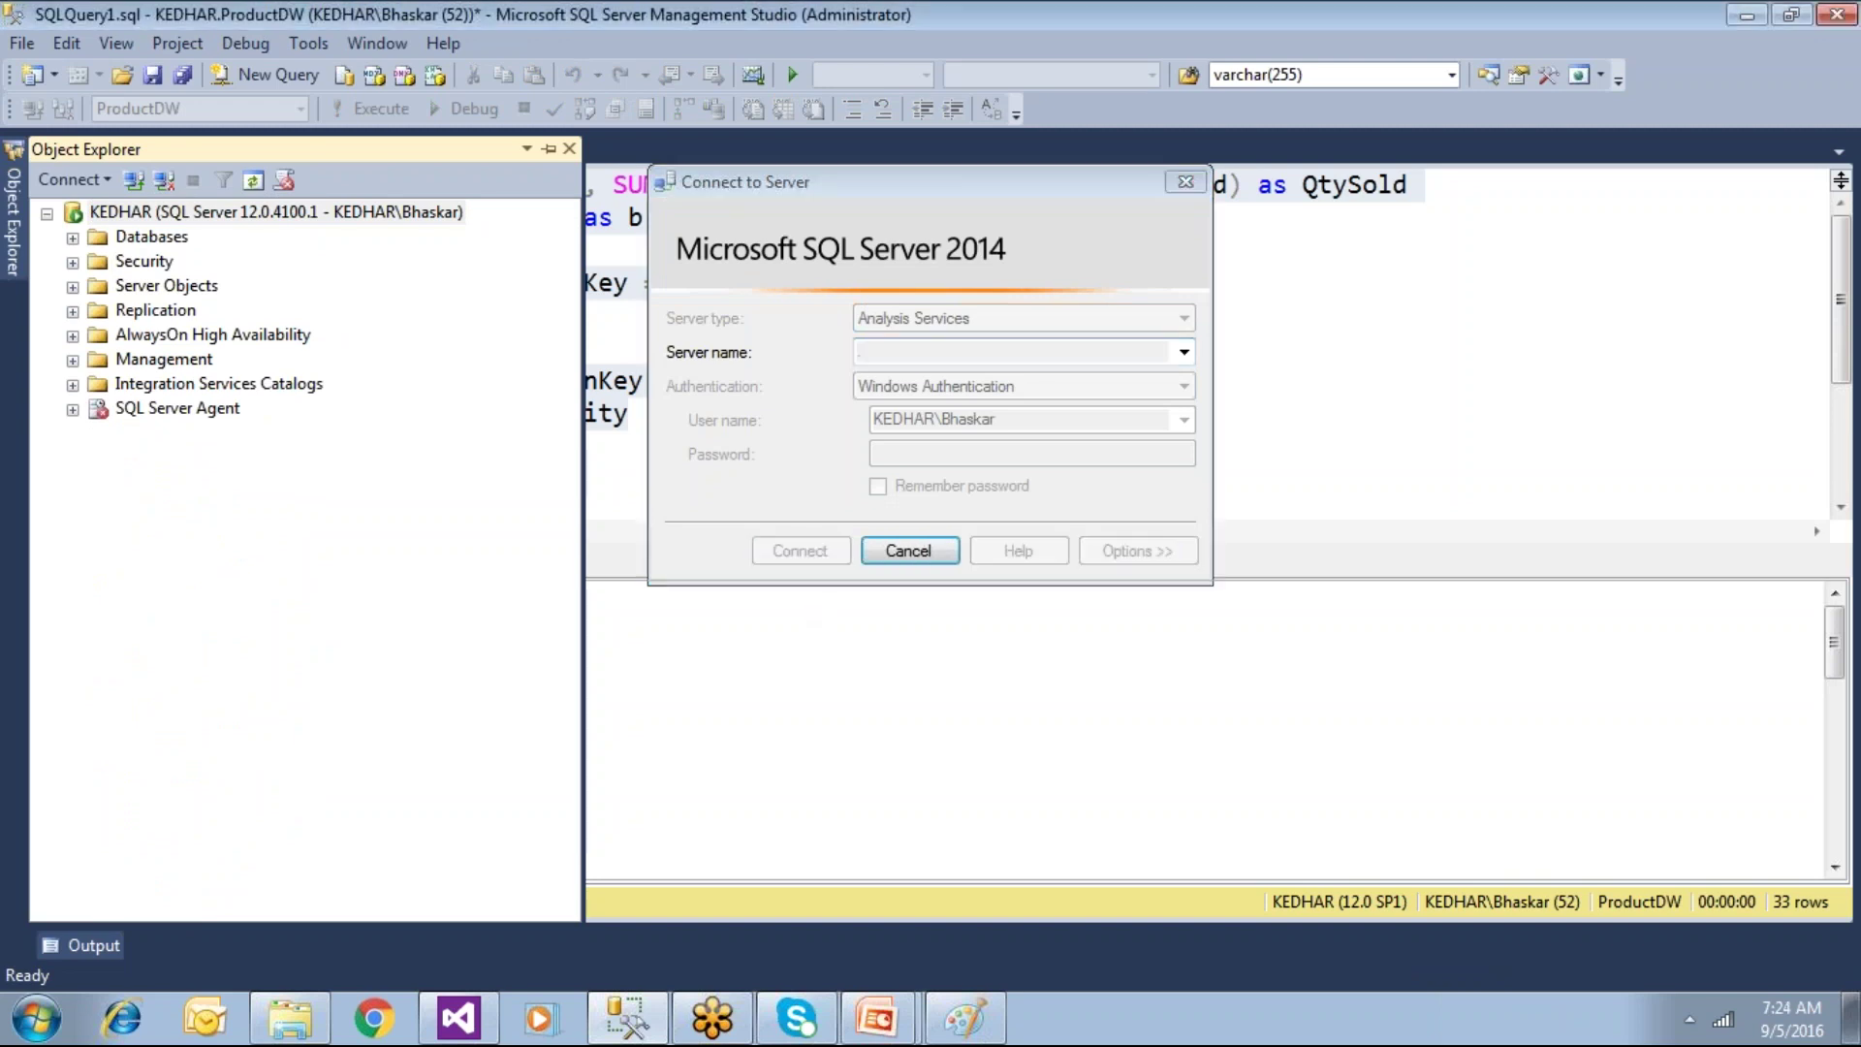
double_click(164, 458)
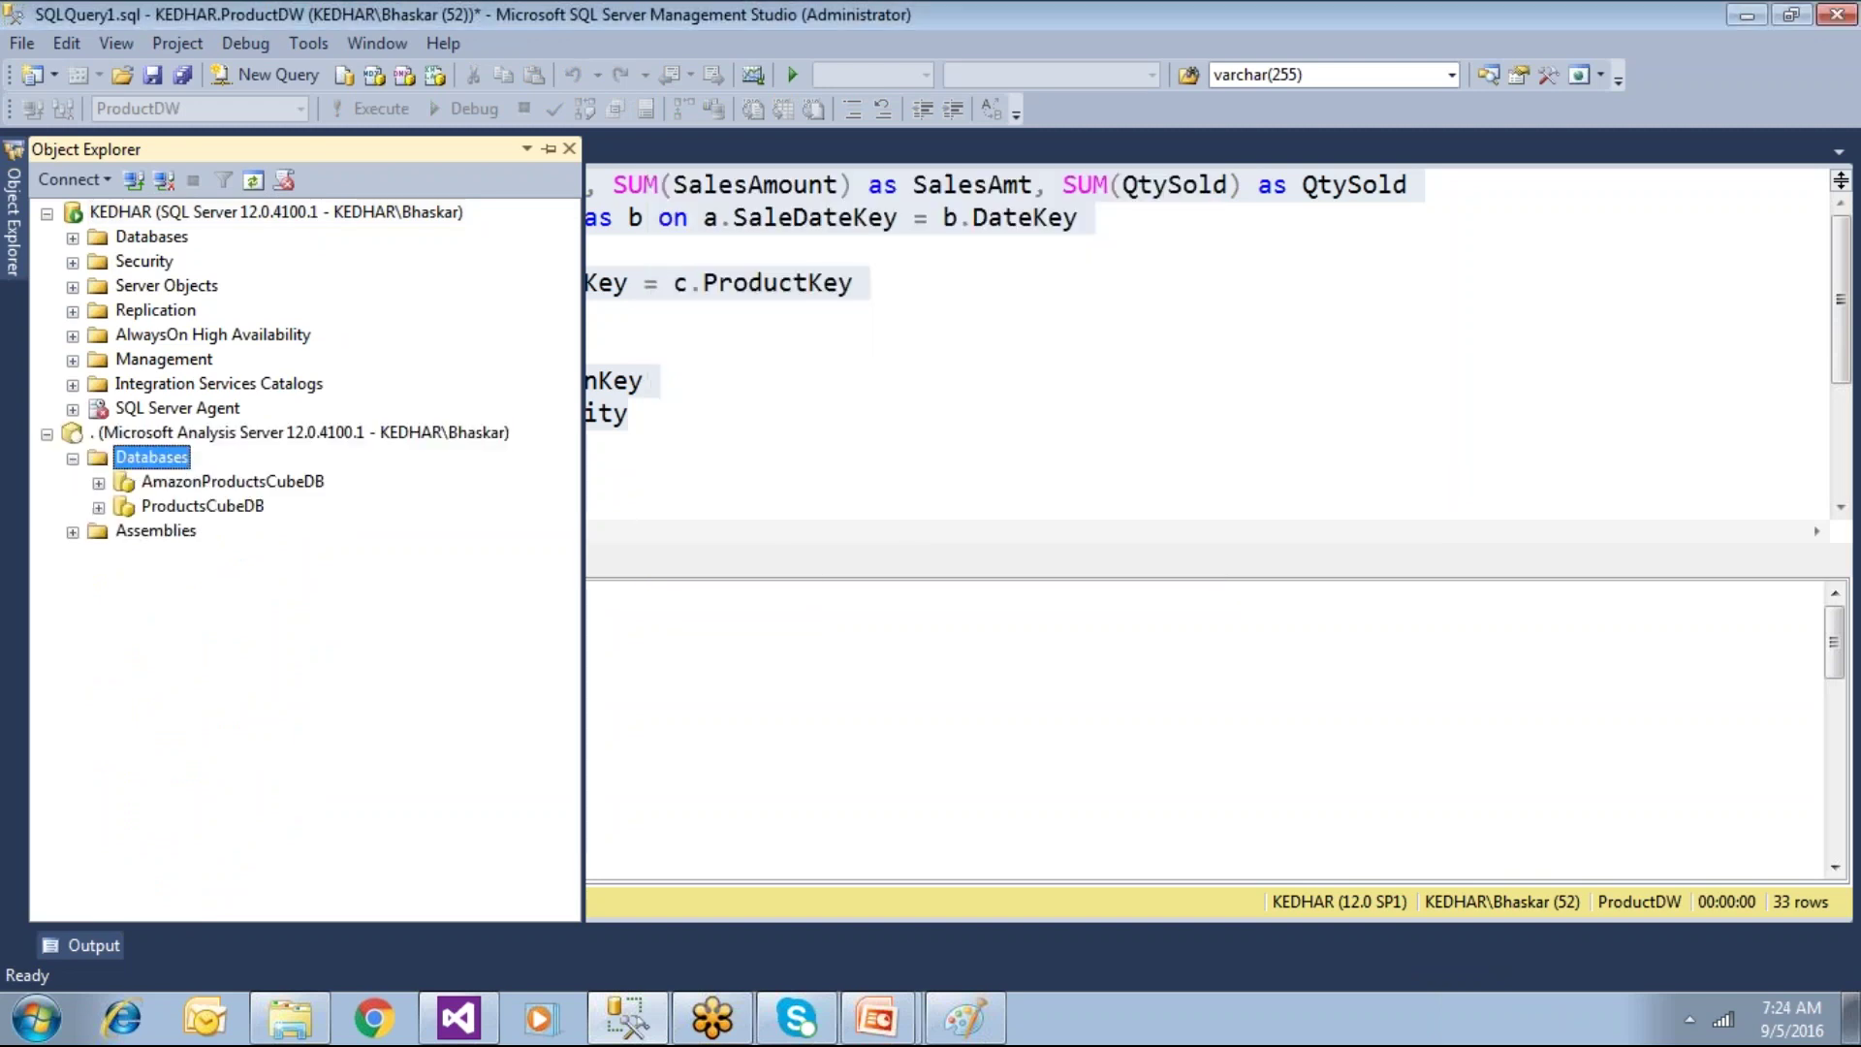
Step: Delete the ProductsCubeDB database from the Analysis Services server, leaving AmazonProductsCubeDB collapsed
click(174, 507)
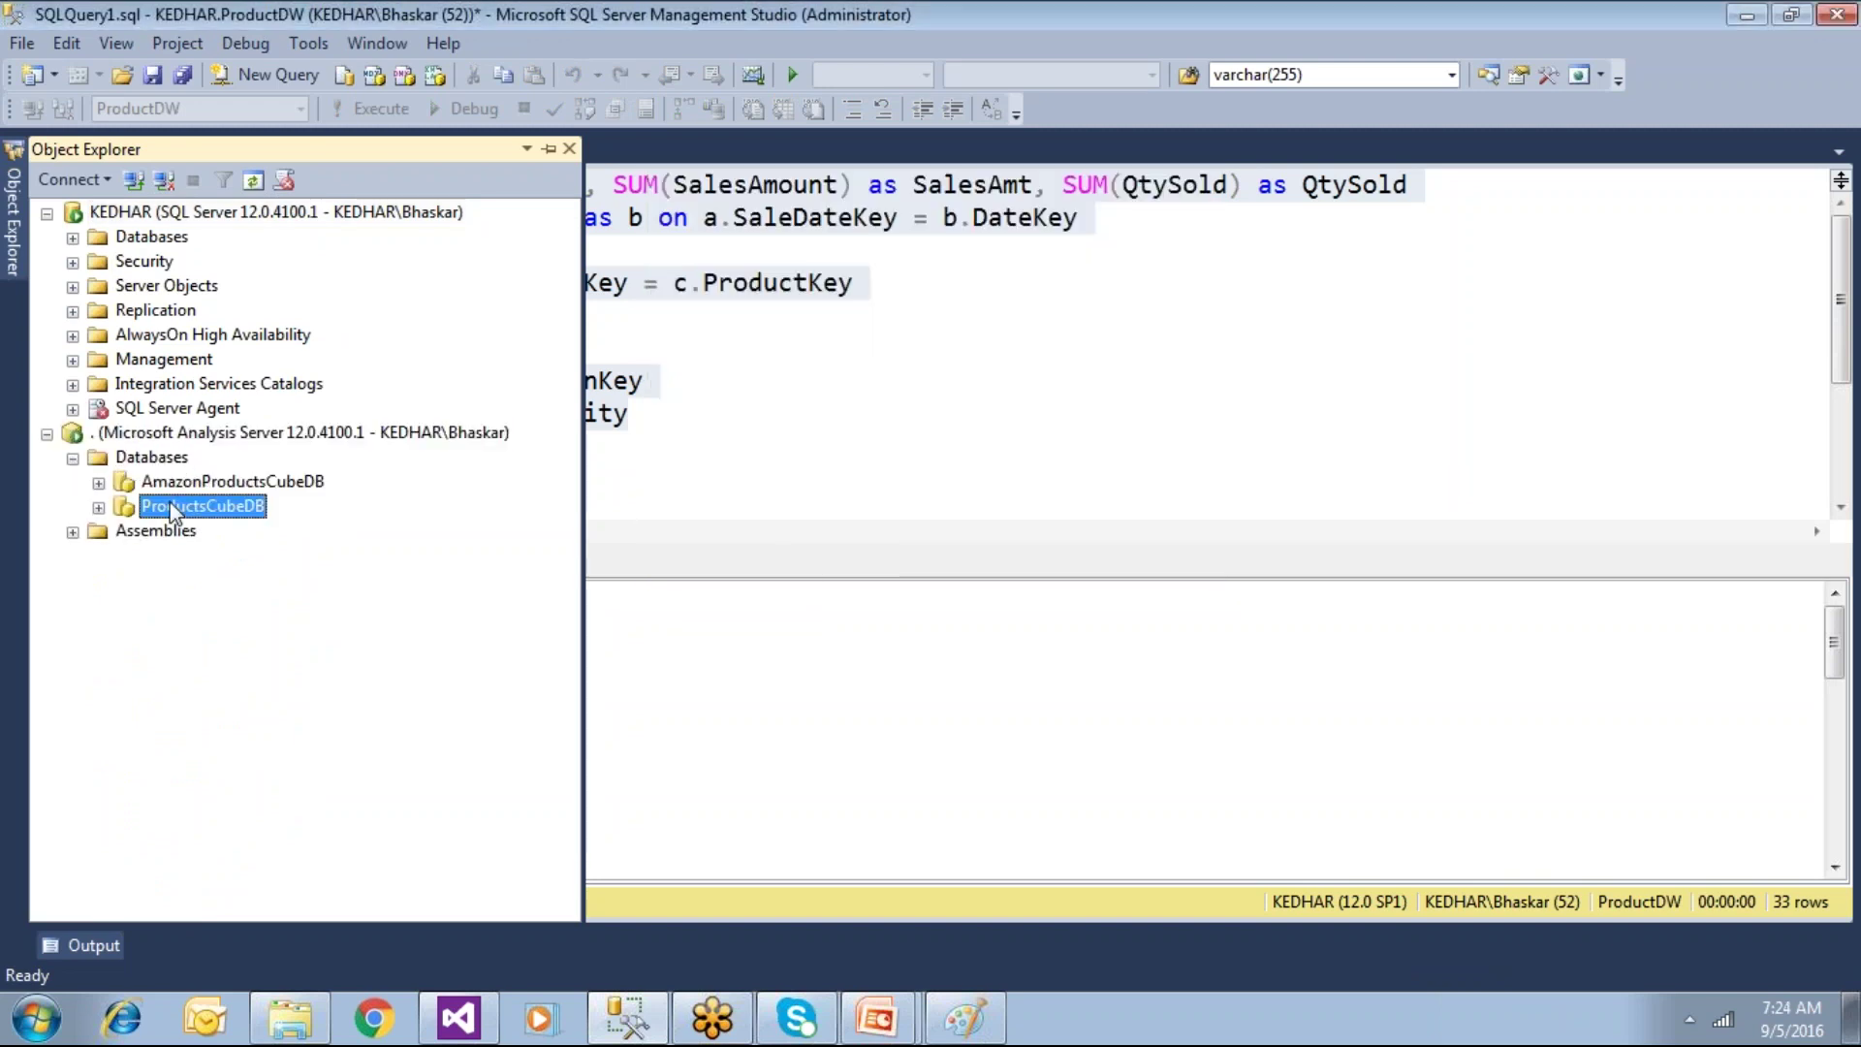
double_click(196, 482)
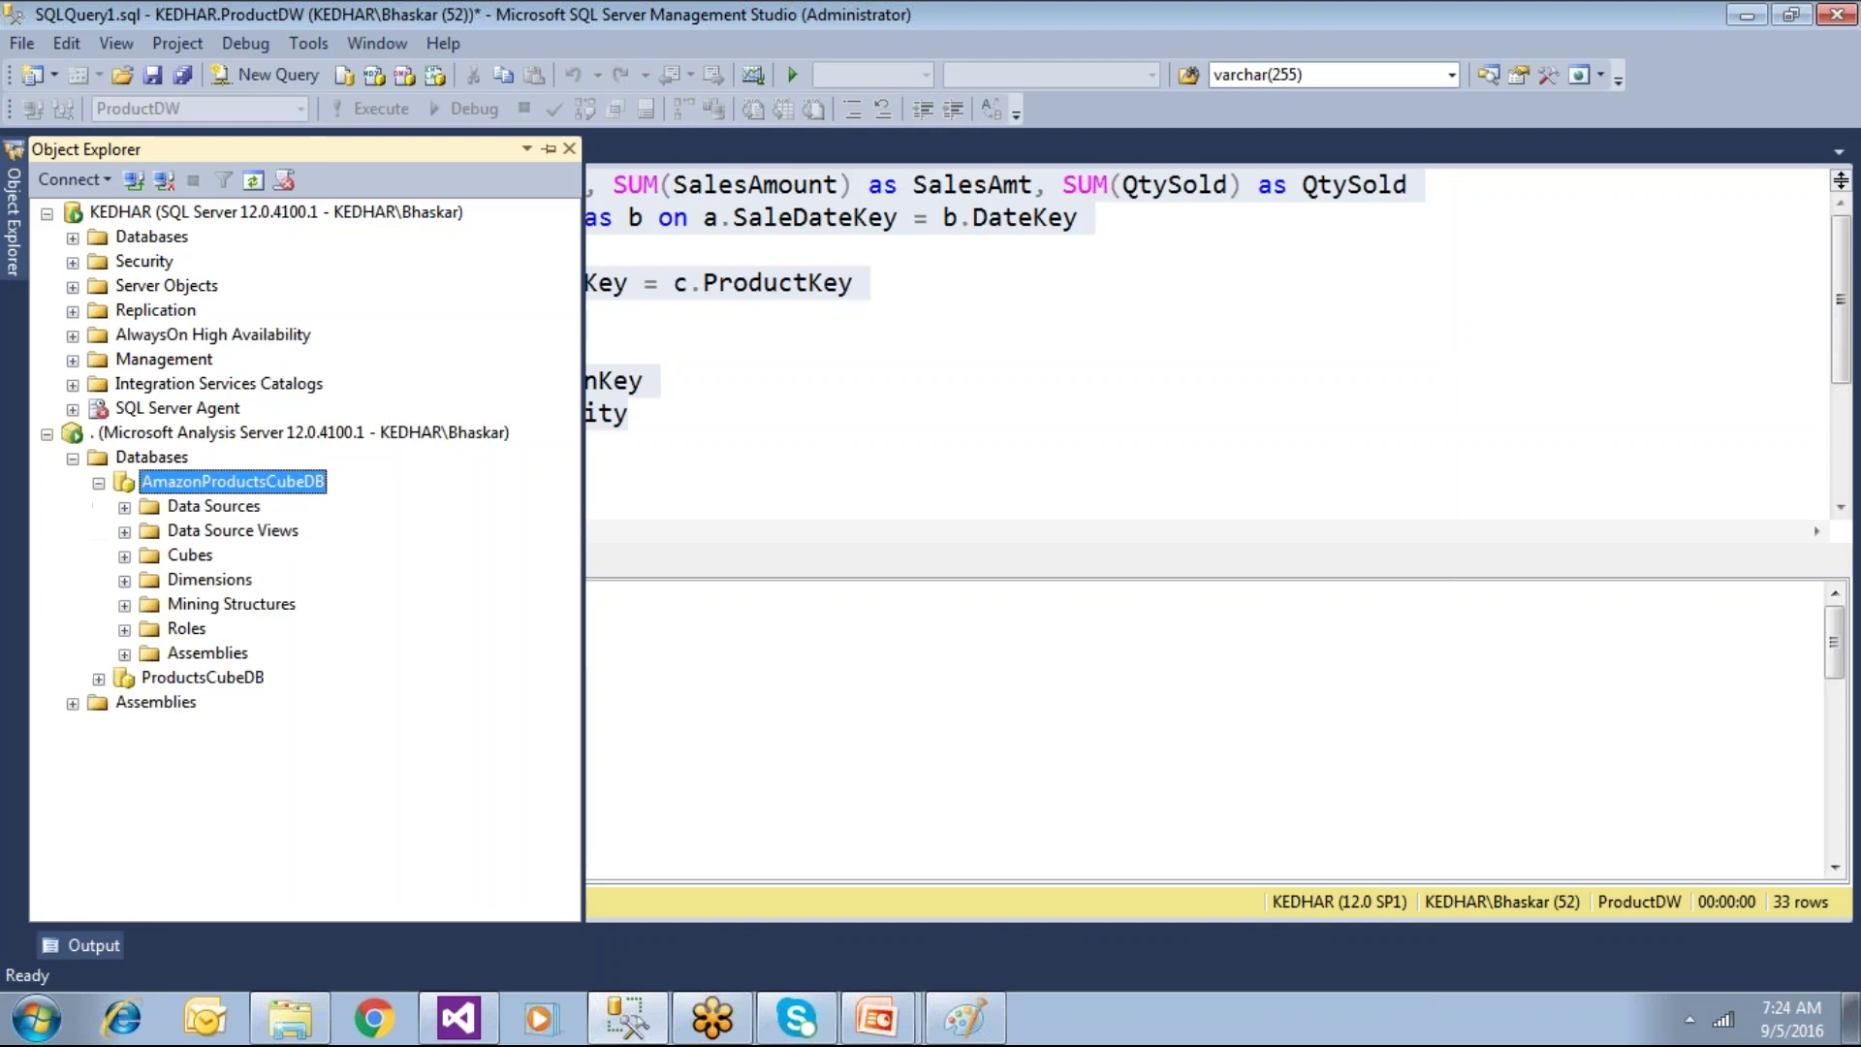
click(98, 482)
right_click(204, 511)
click(284, 820)
click(1165, 889)
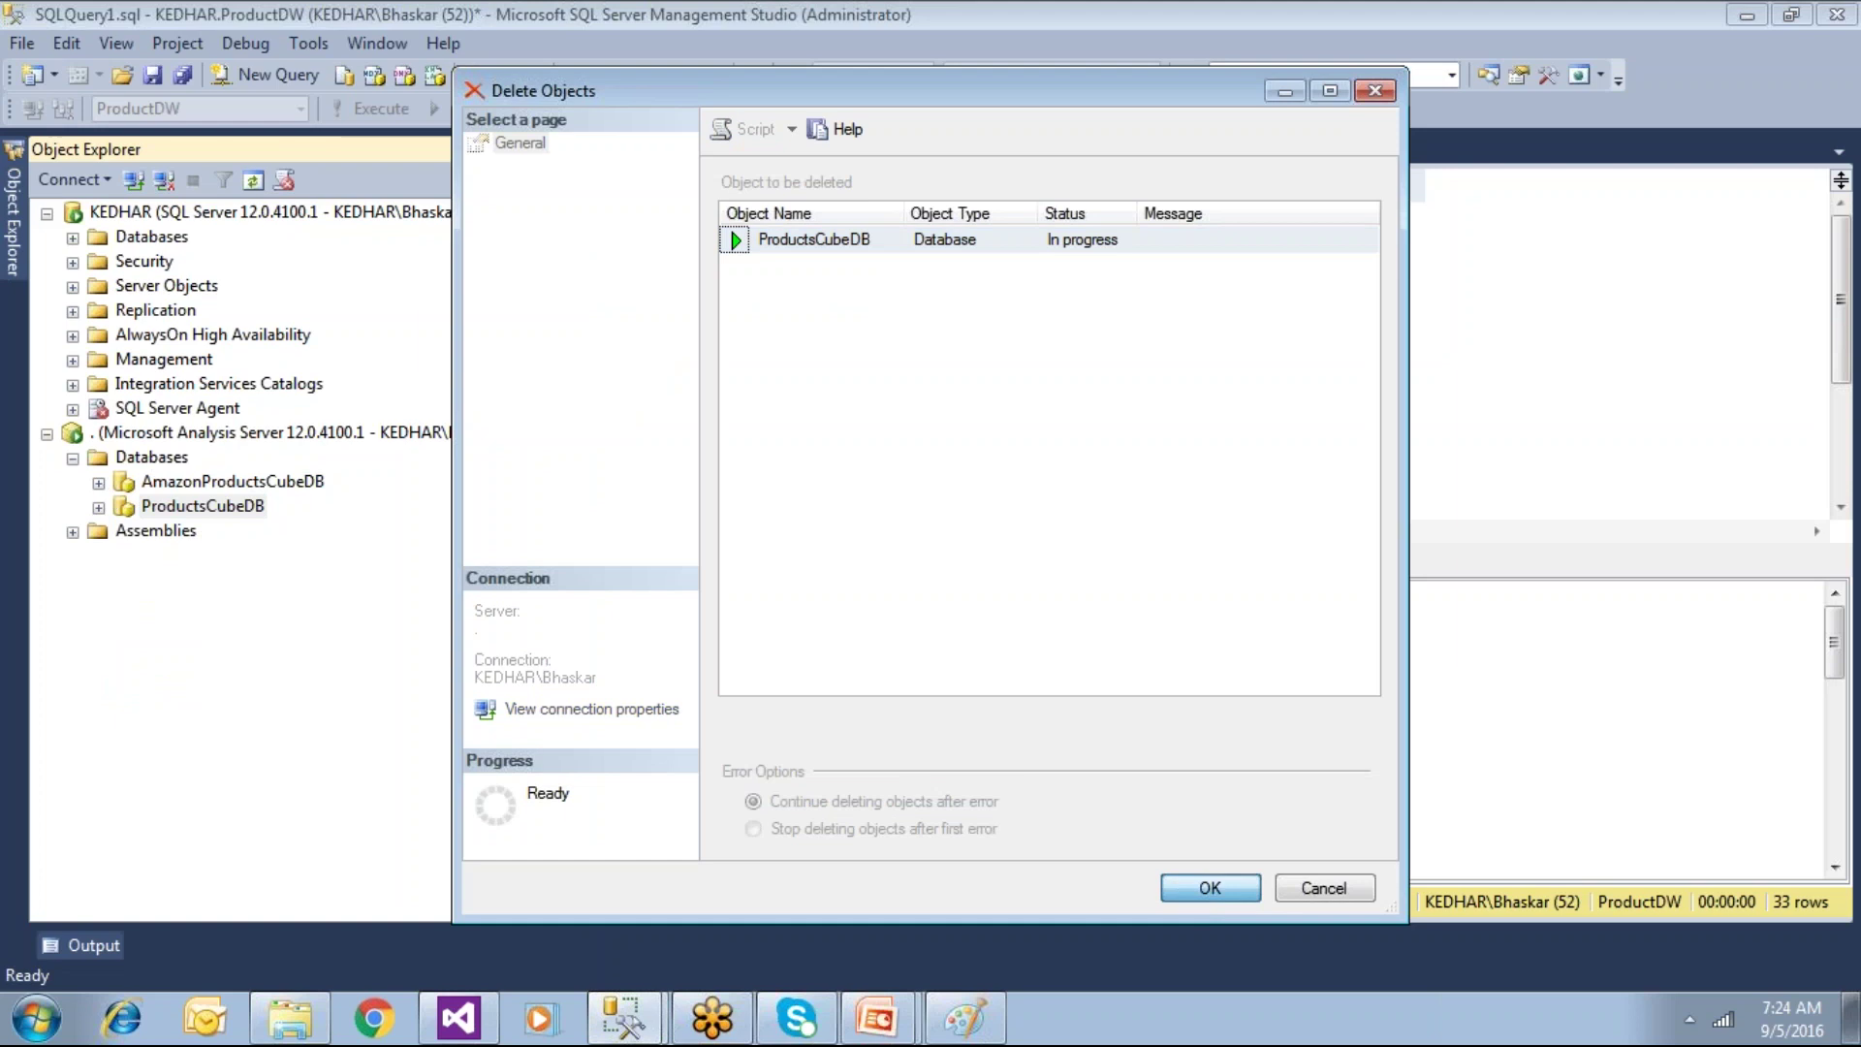
Step: Expand the database engine's Databases folder and examine the relational databases alongside the open SQL query
right_click(277, 481)
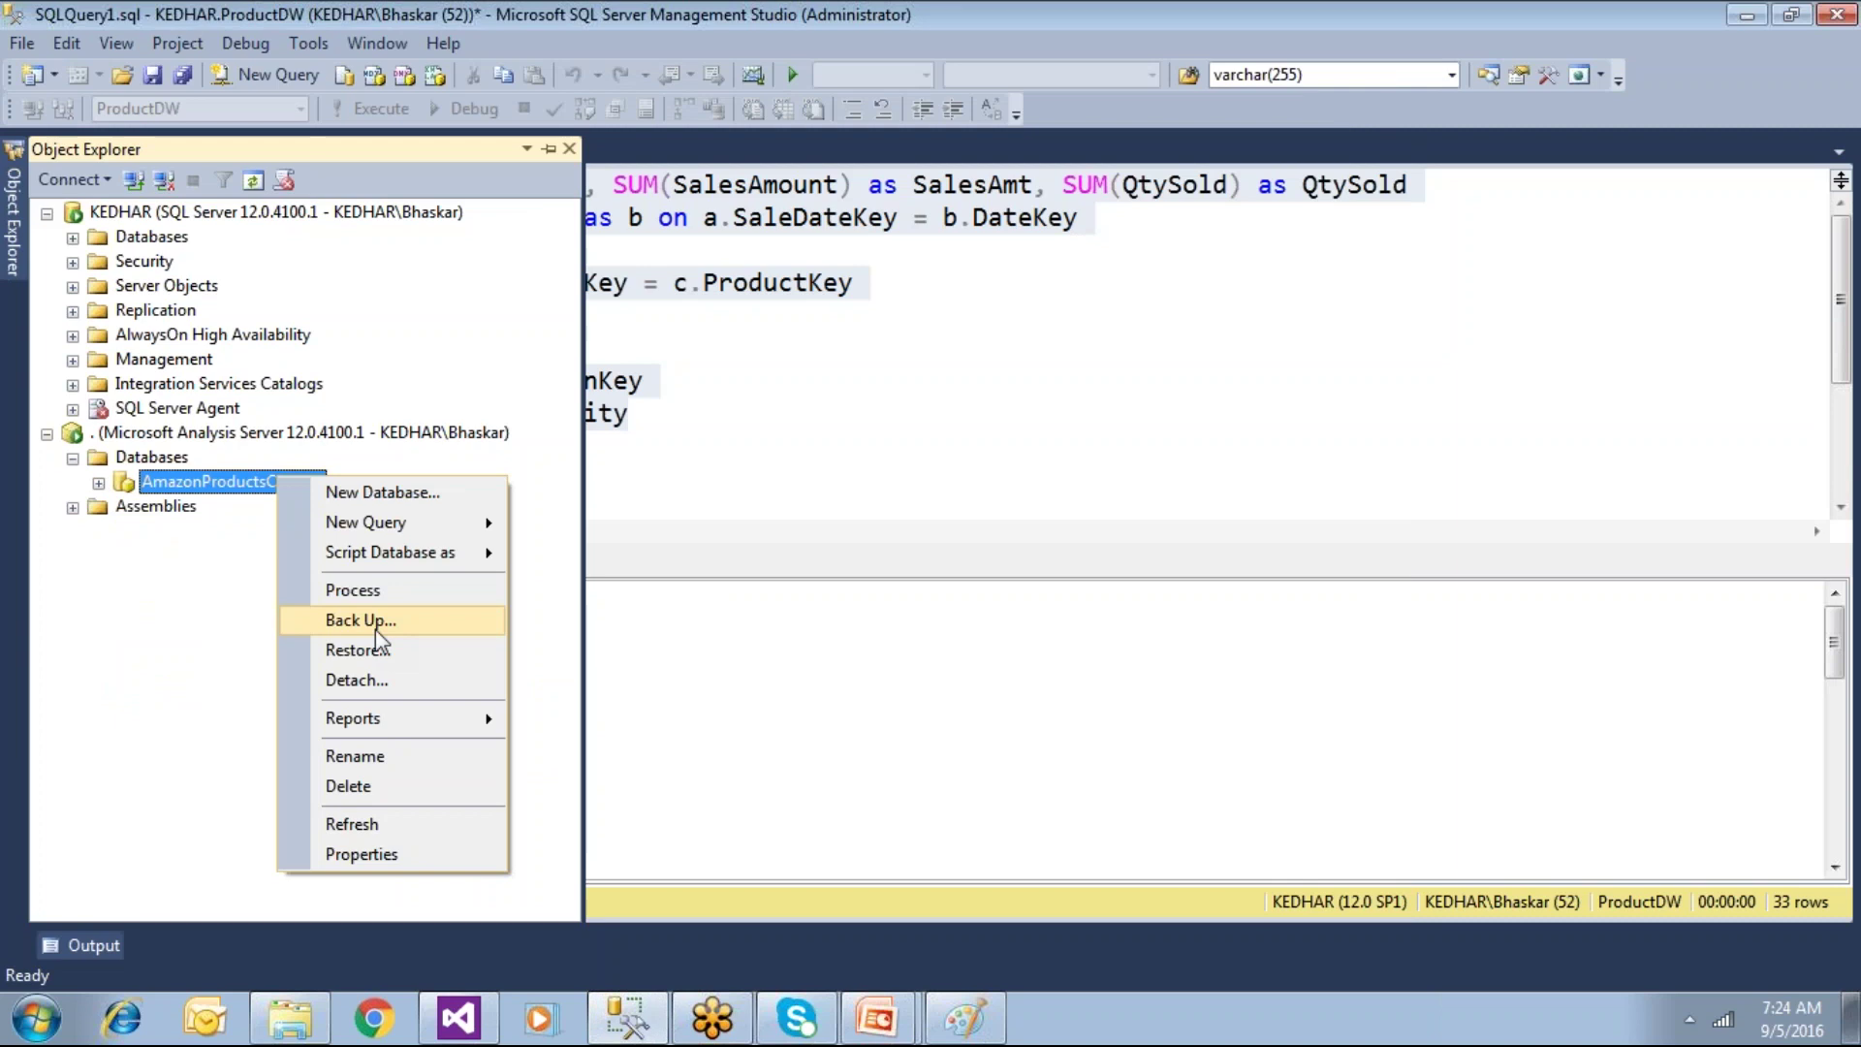
click(150, 582)
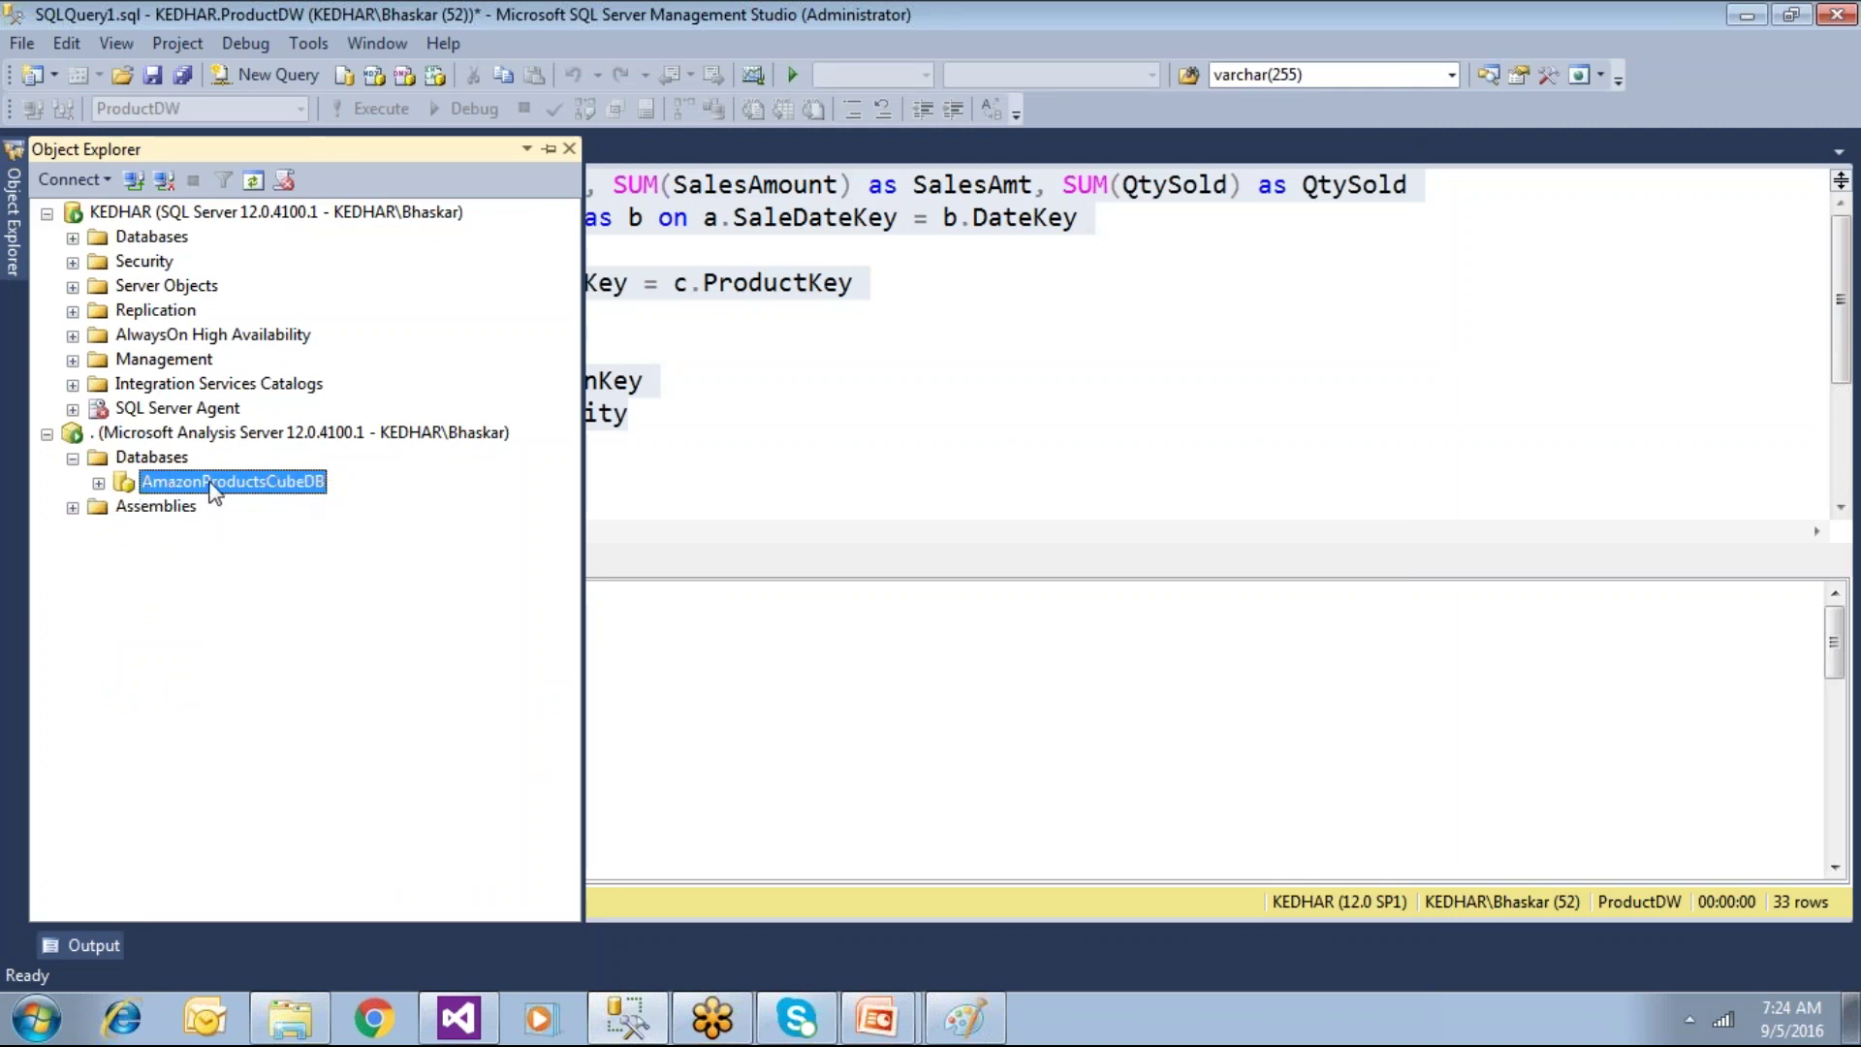
double_click(152, 236)
click(165, 386)
click(178, 459)
click(761, 422)
key(ctrl+a)
click(1089, 416)
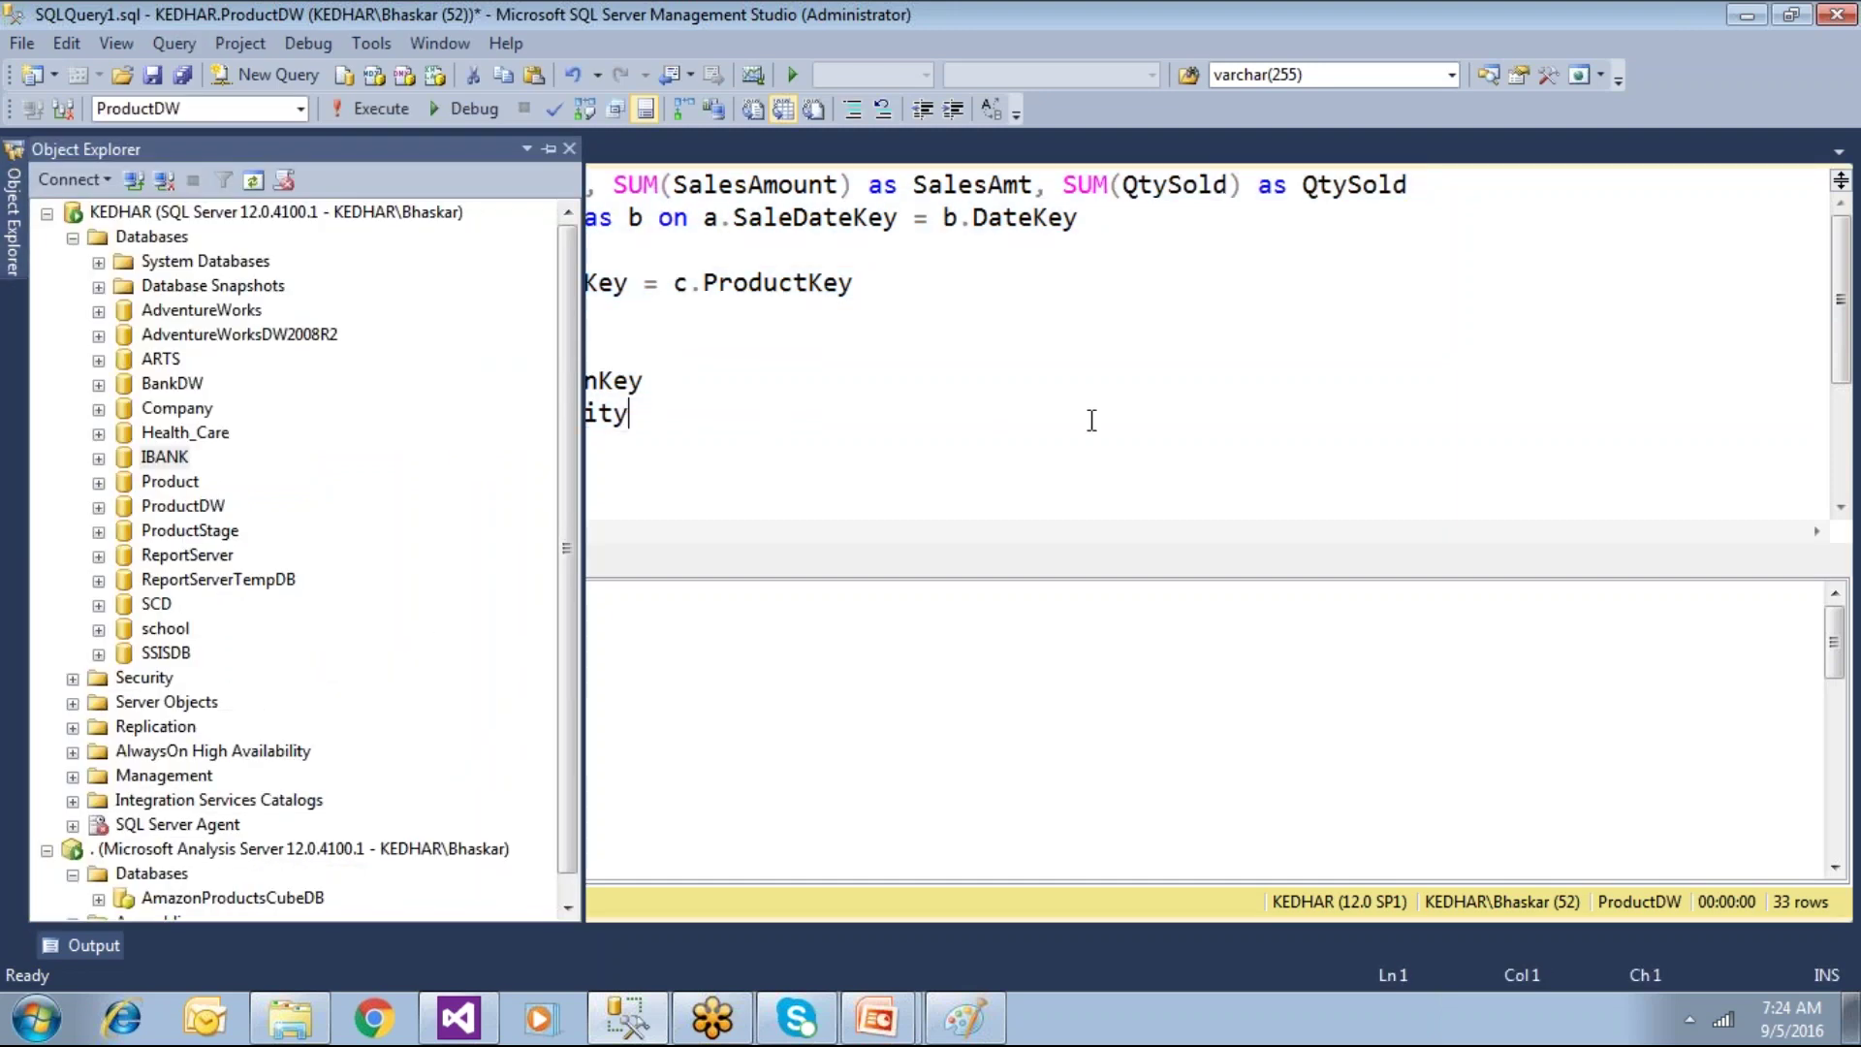
Step: Collapse the relational databases and expand AmazonProductsCubeDB to examine the object folders it contains
mouse_move(14, 223)
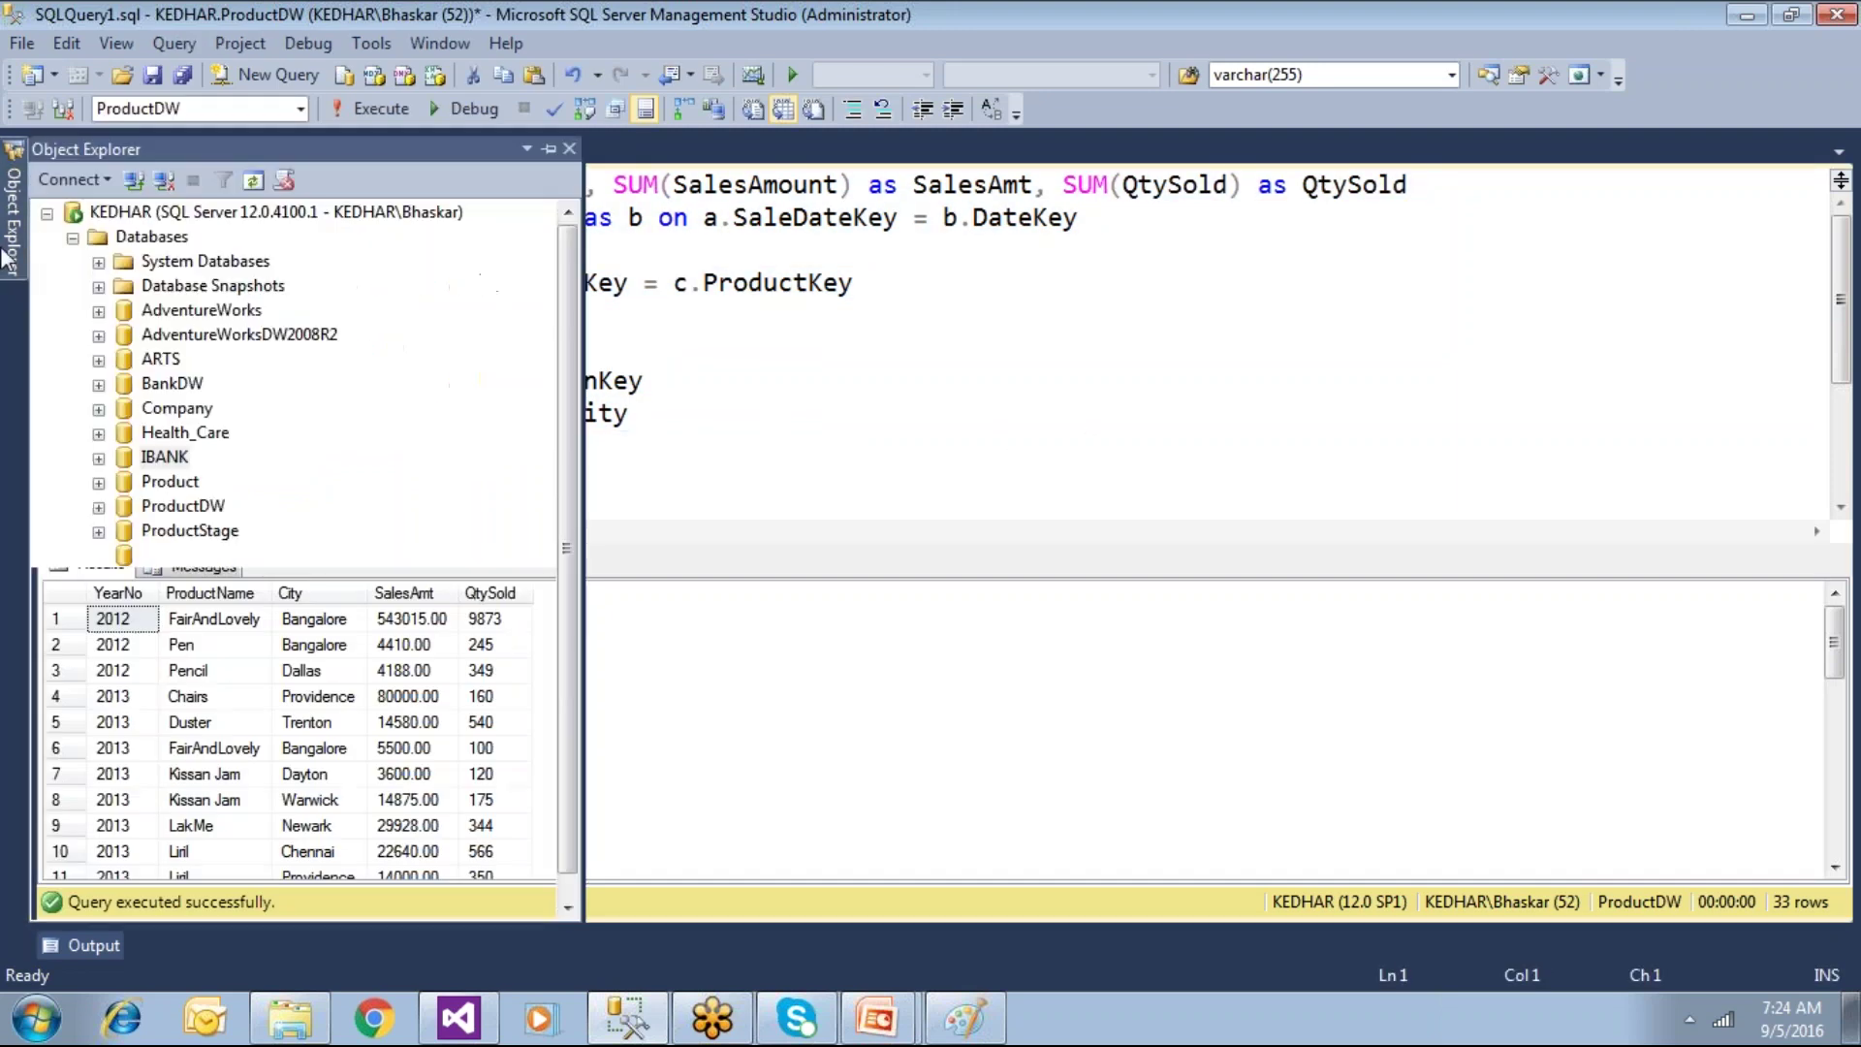
click(73, 237)
click(166, 483)
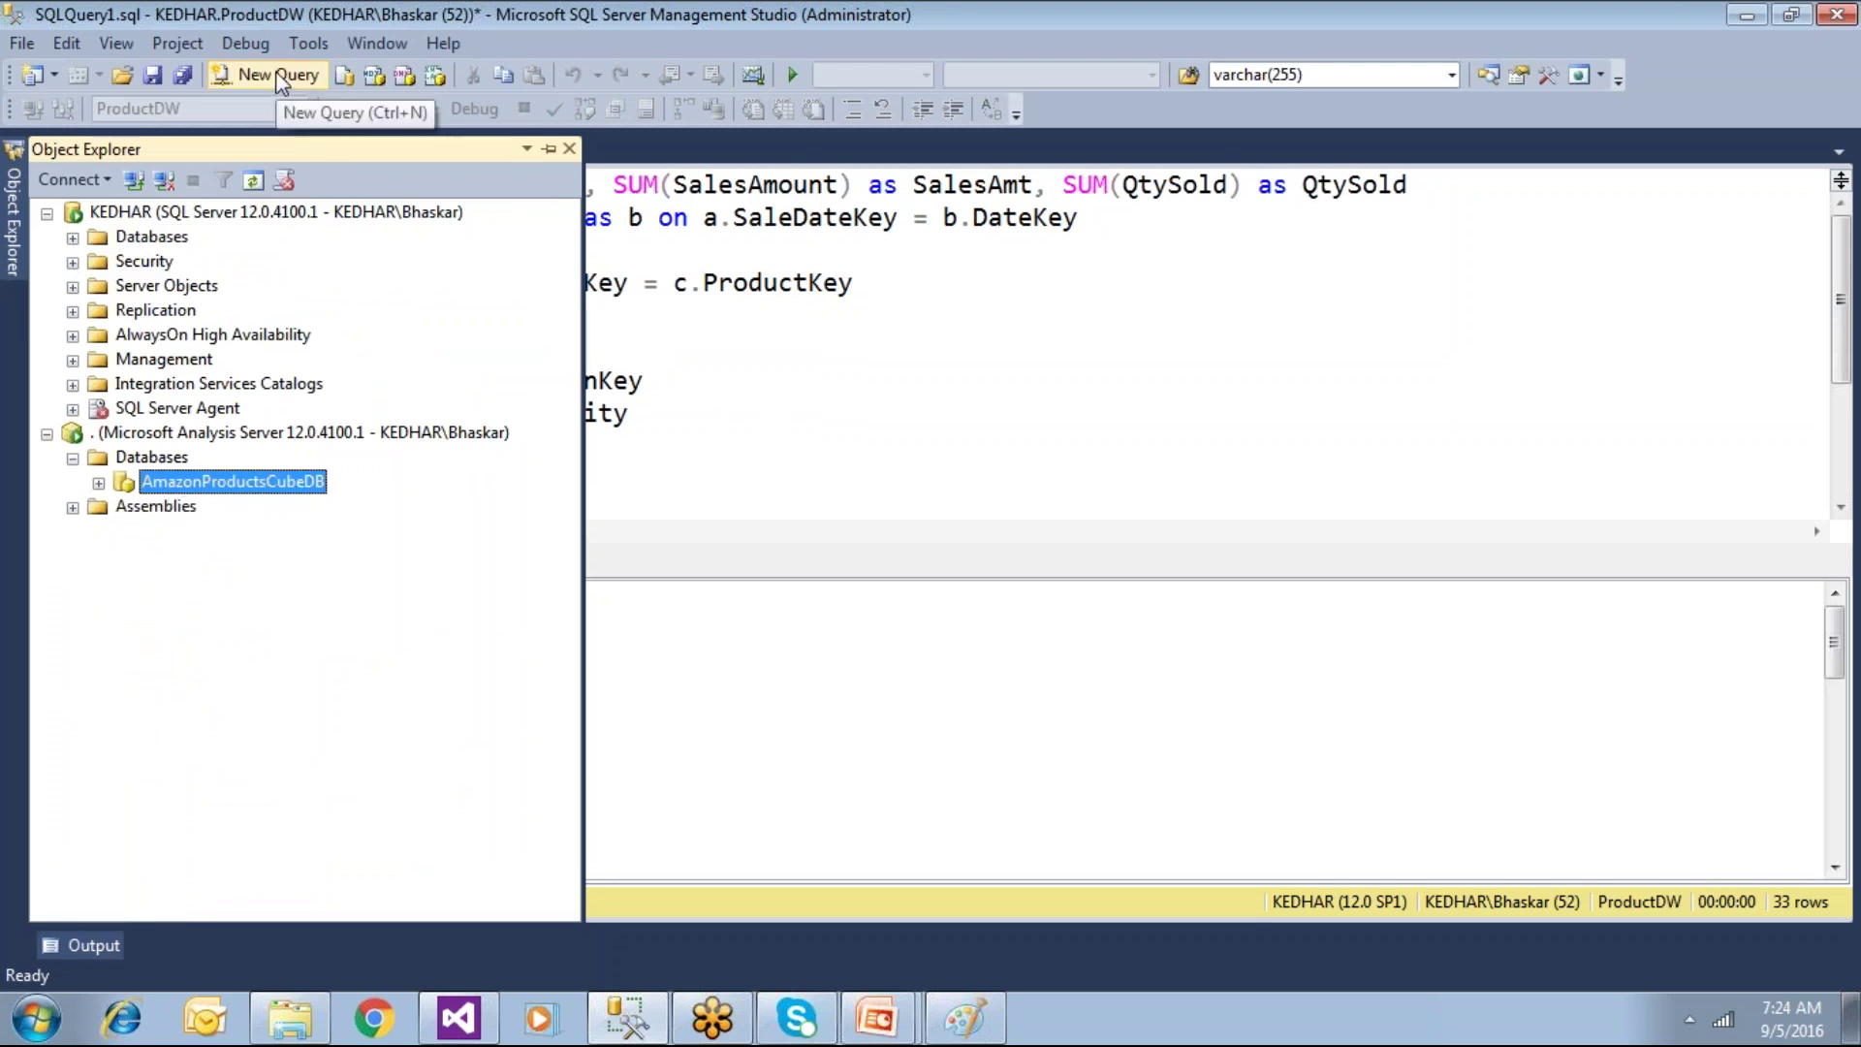
double_click(145, 485)
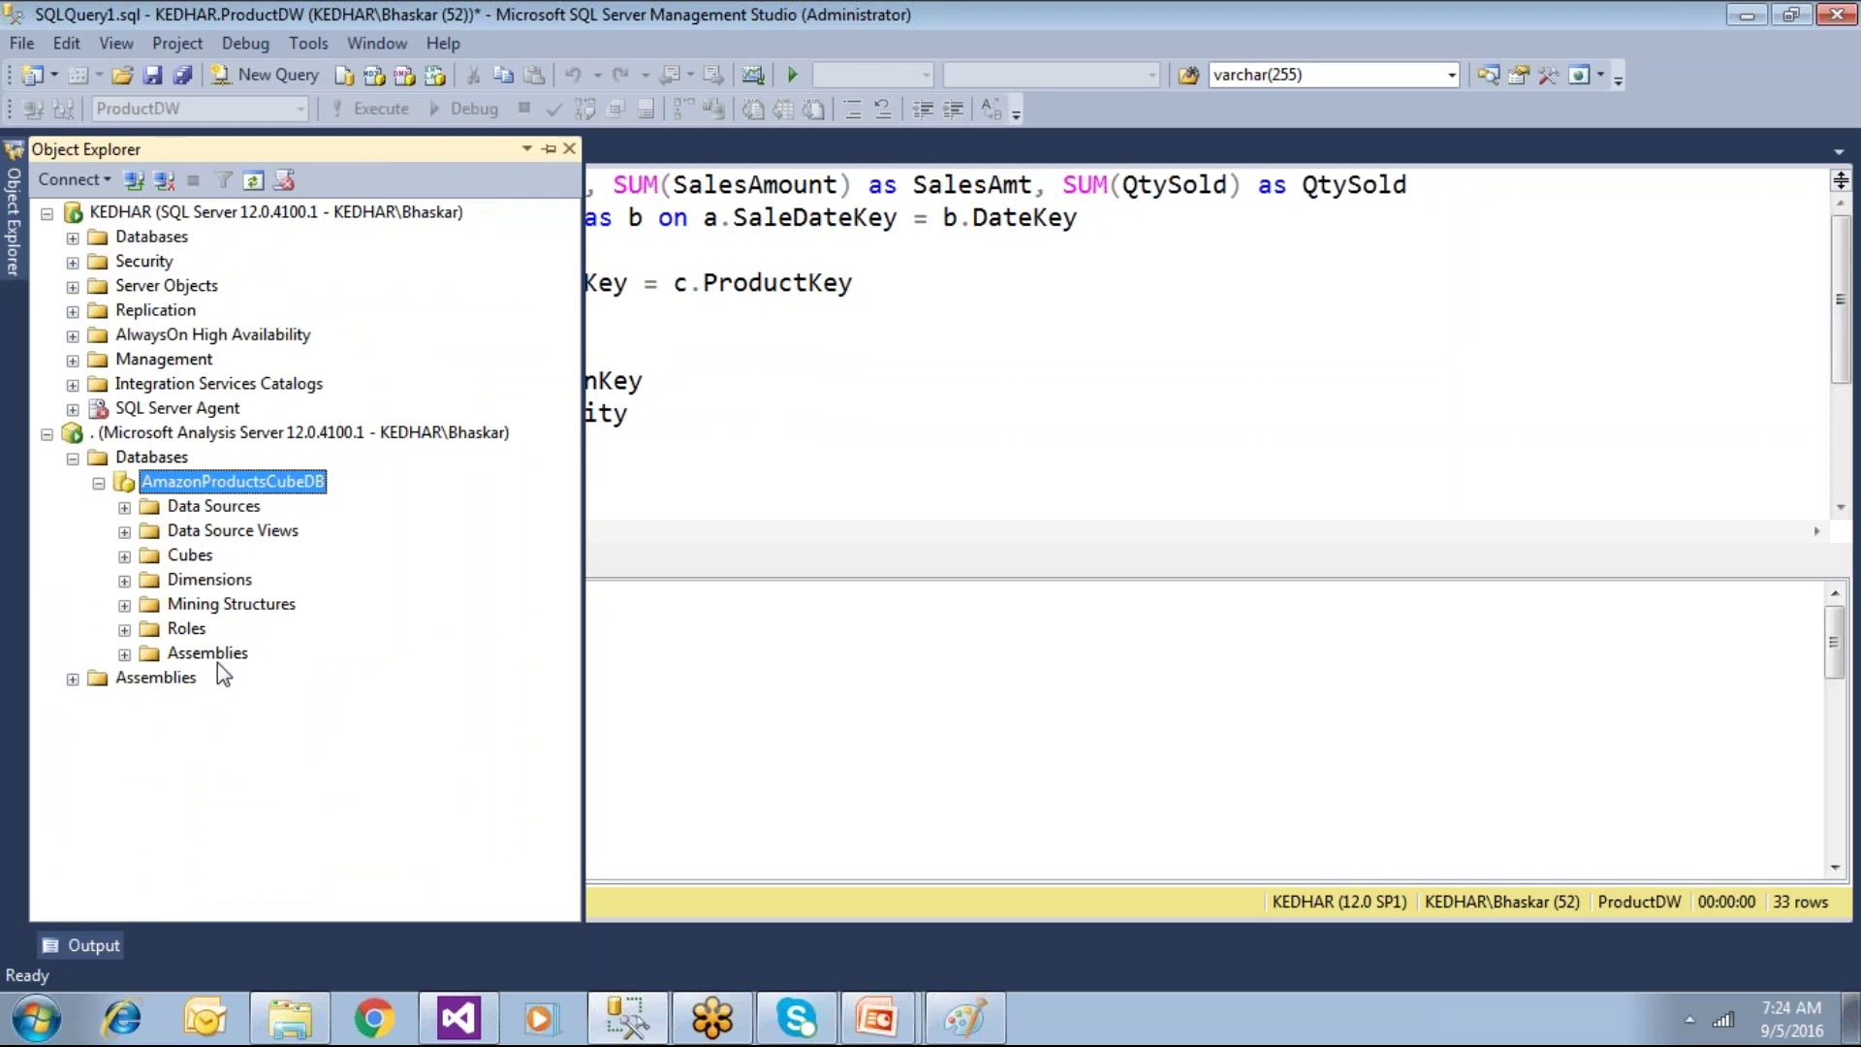
Step: Disconnect the Analysis Services server from Object Explorer and return to the SQL query editor
click(150, 434)
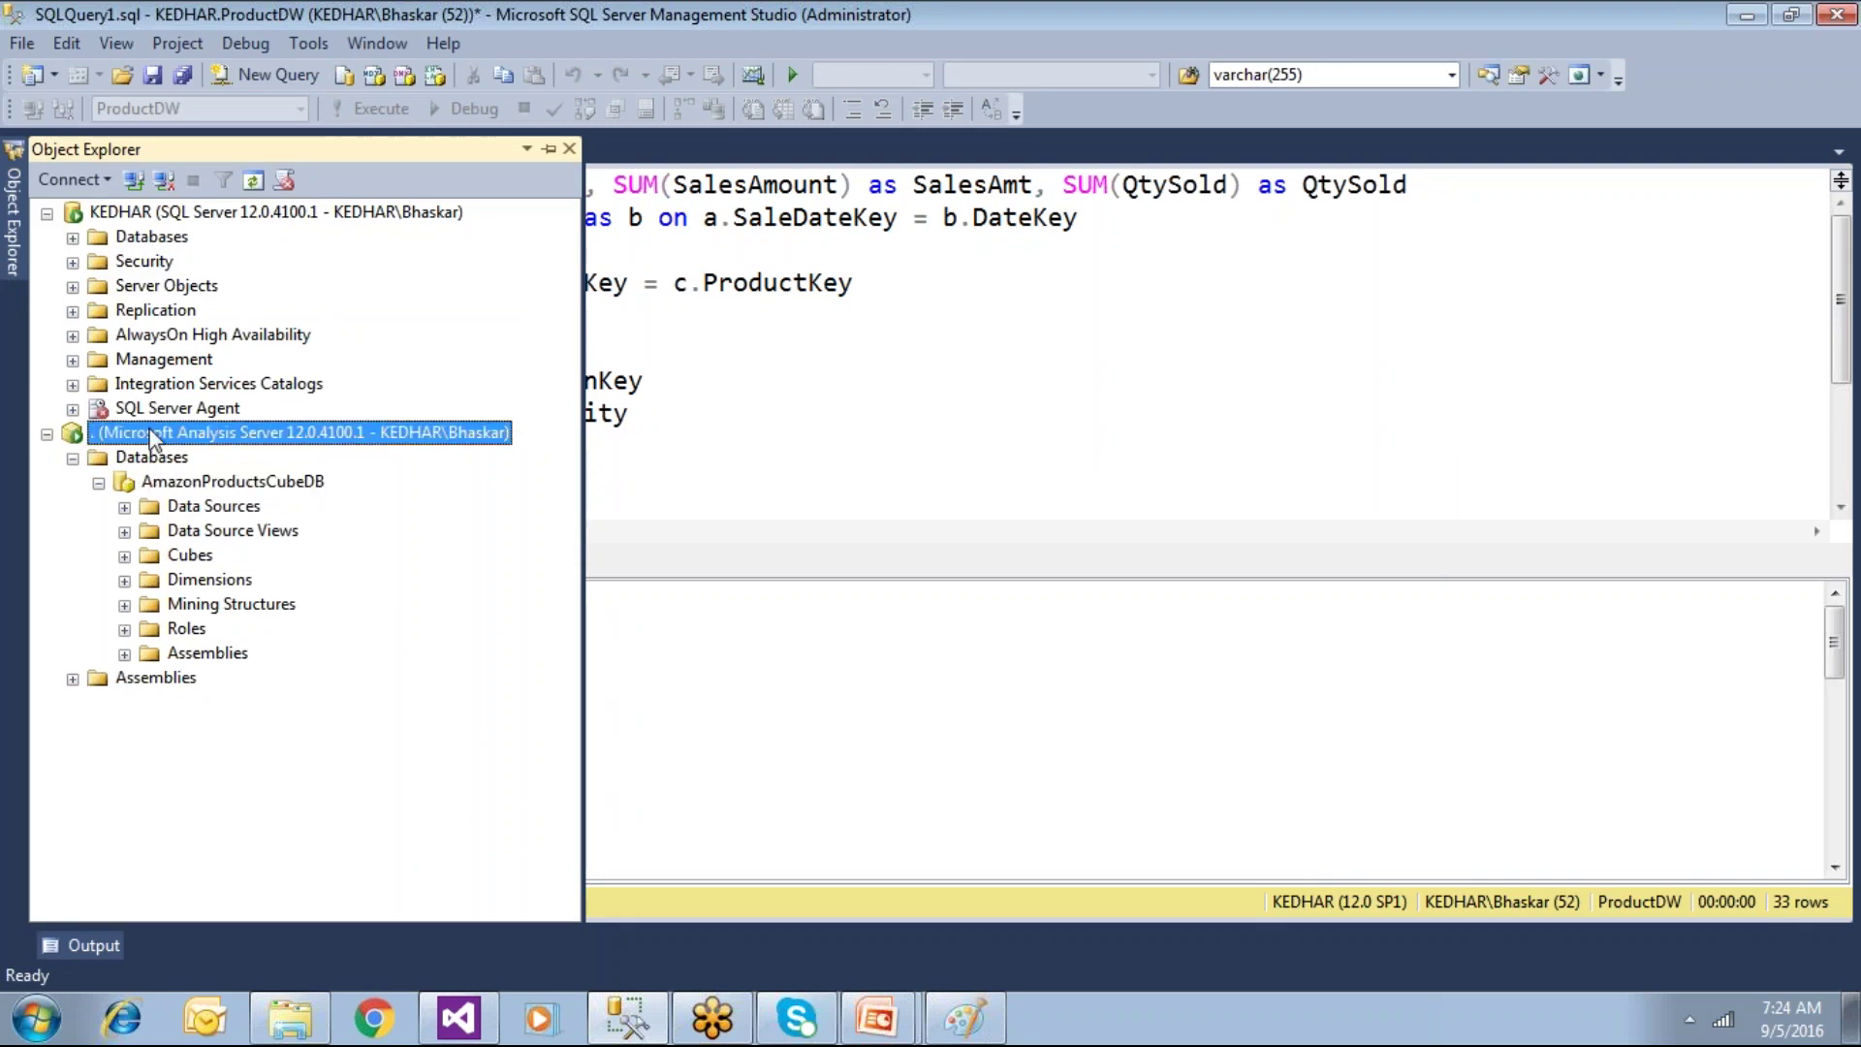
click(163, 182)
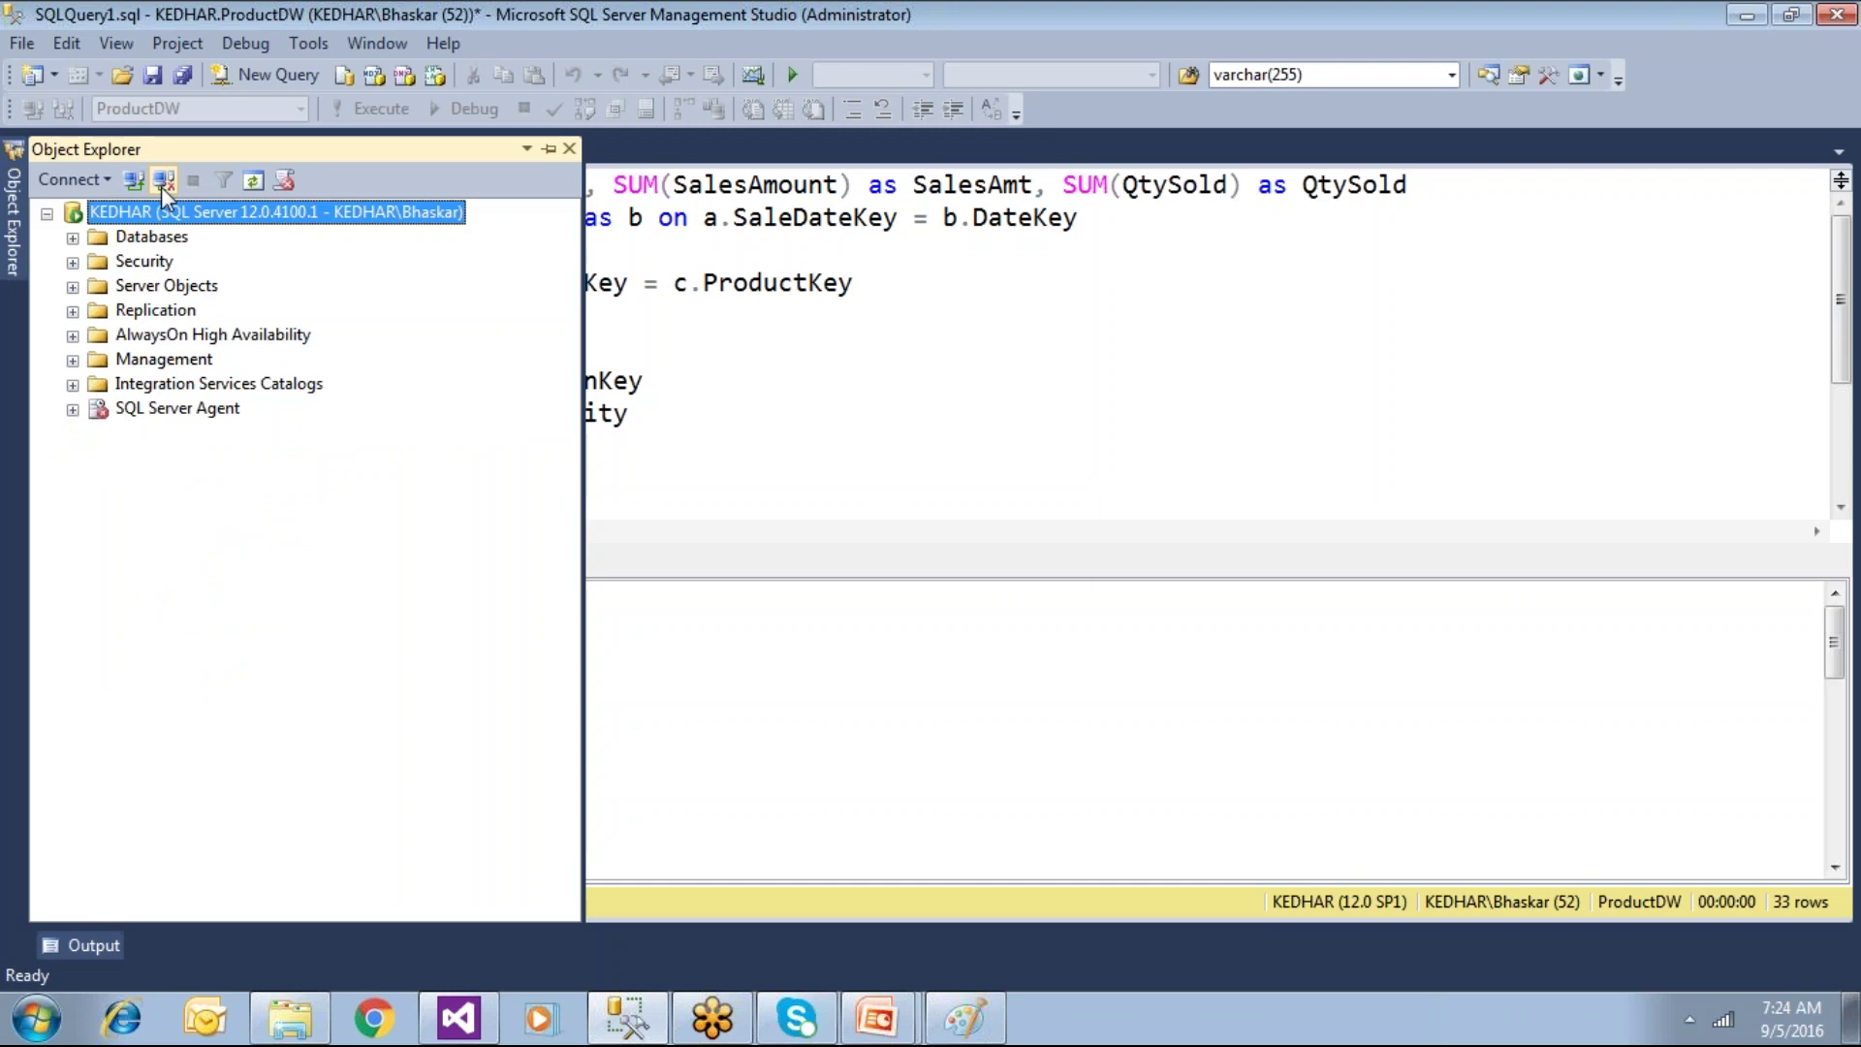
click(771, 427)
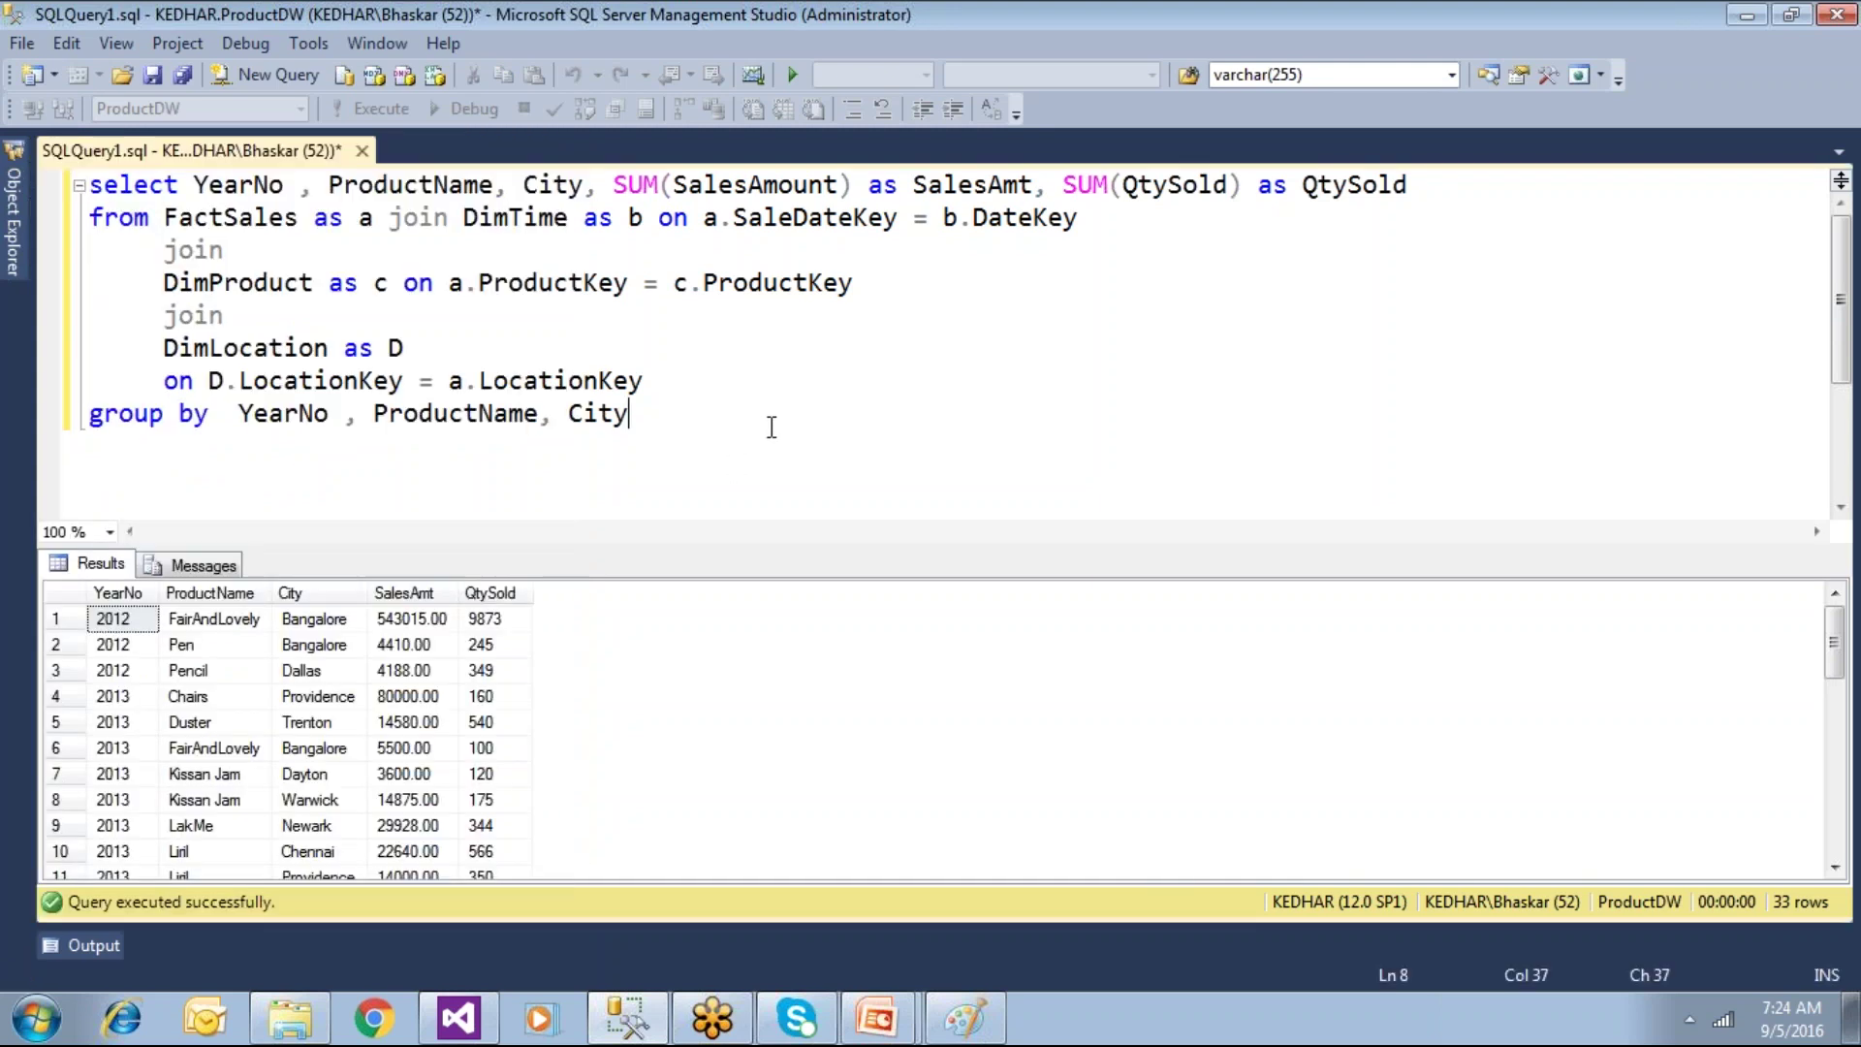